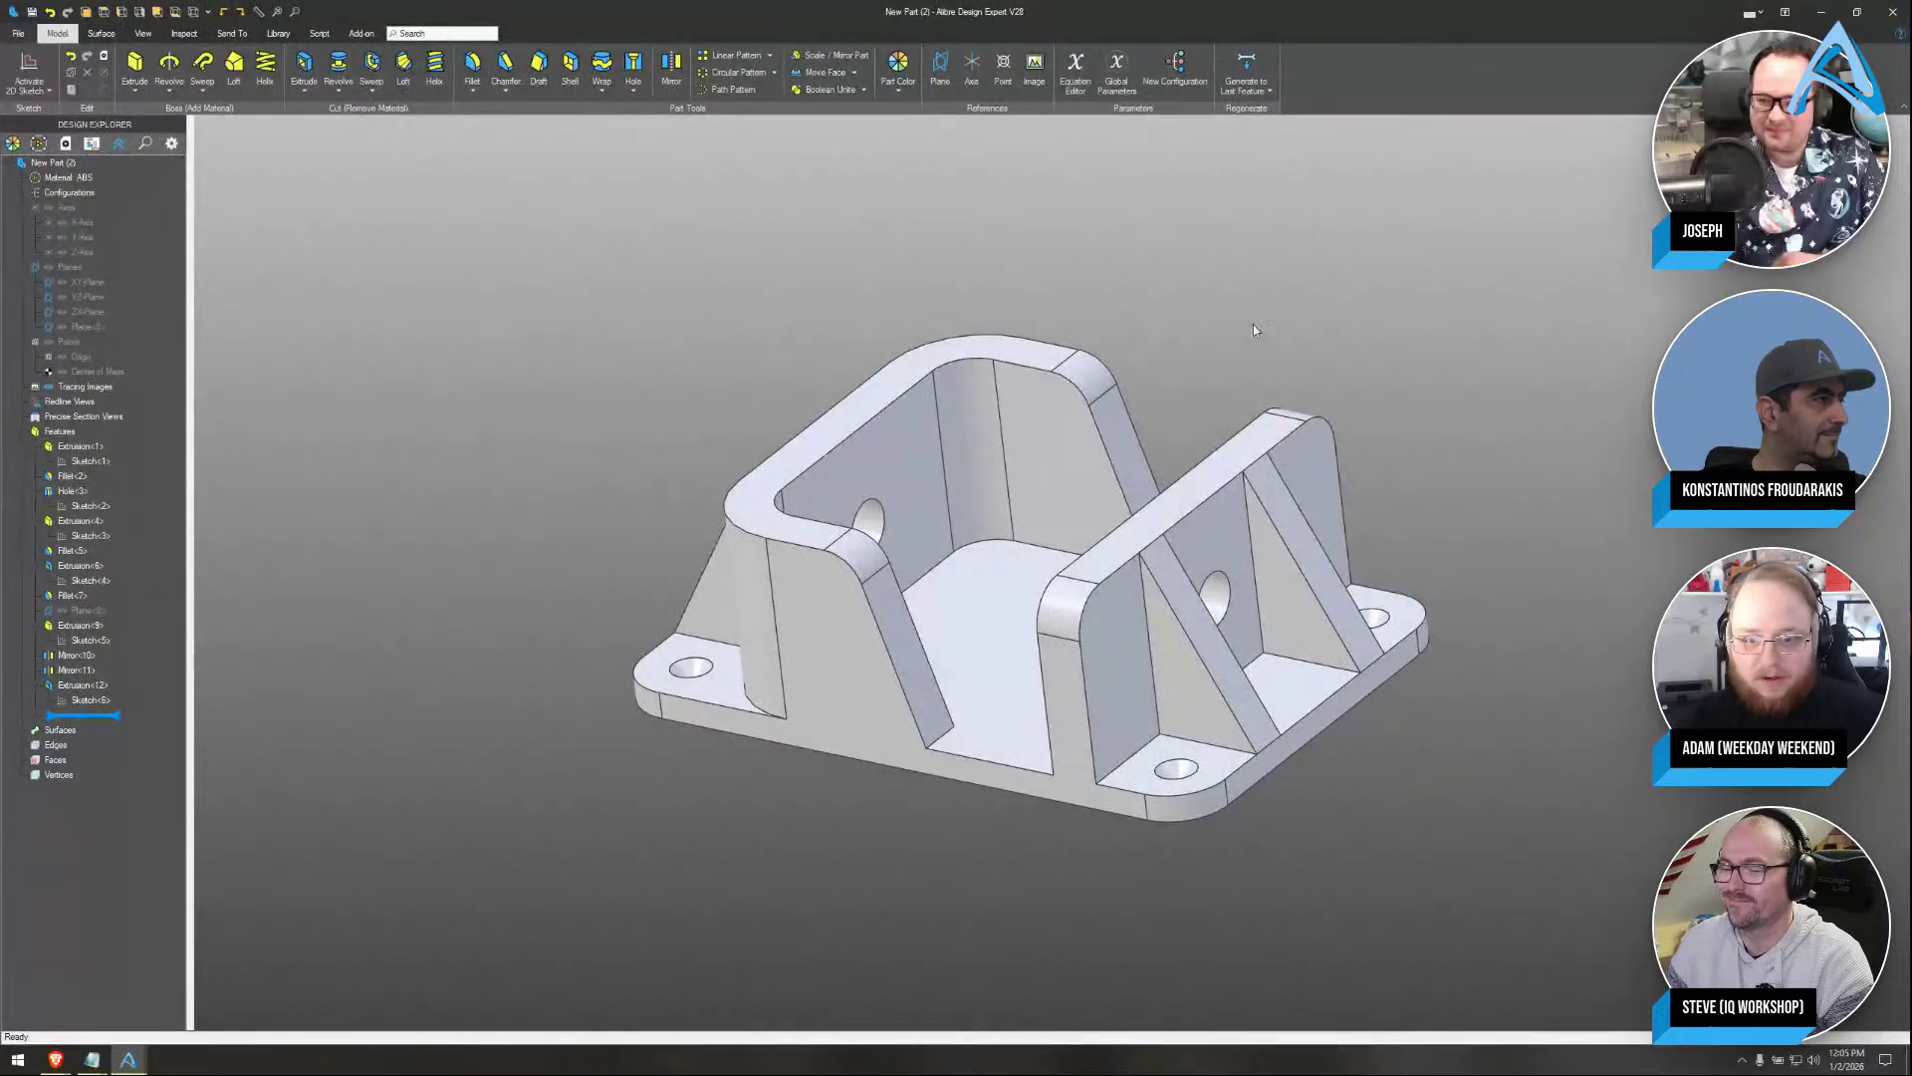
# Start a 2D sketch on the bracket's central plane, parallel to the face with the slanted wall profile
pyautogui.moveTo(1253, 325); pyautogui.dragTo(1185, 256, button='middle')
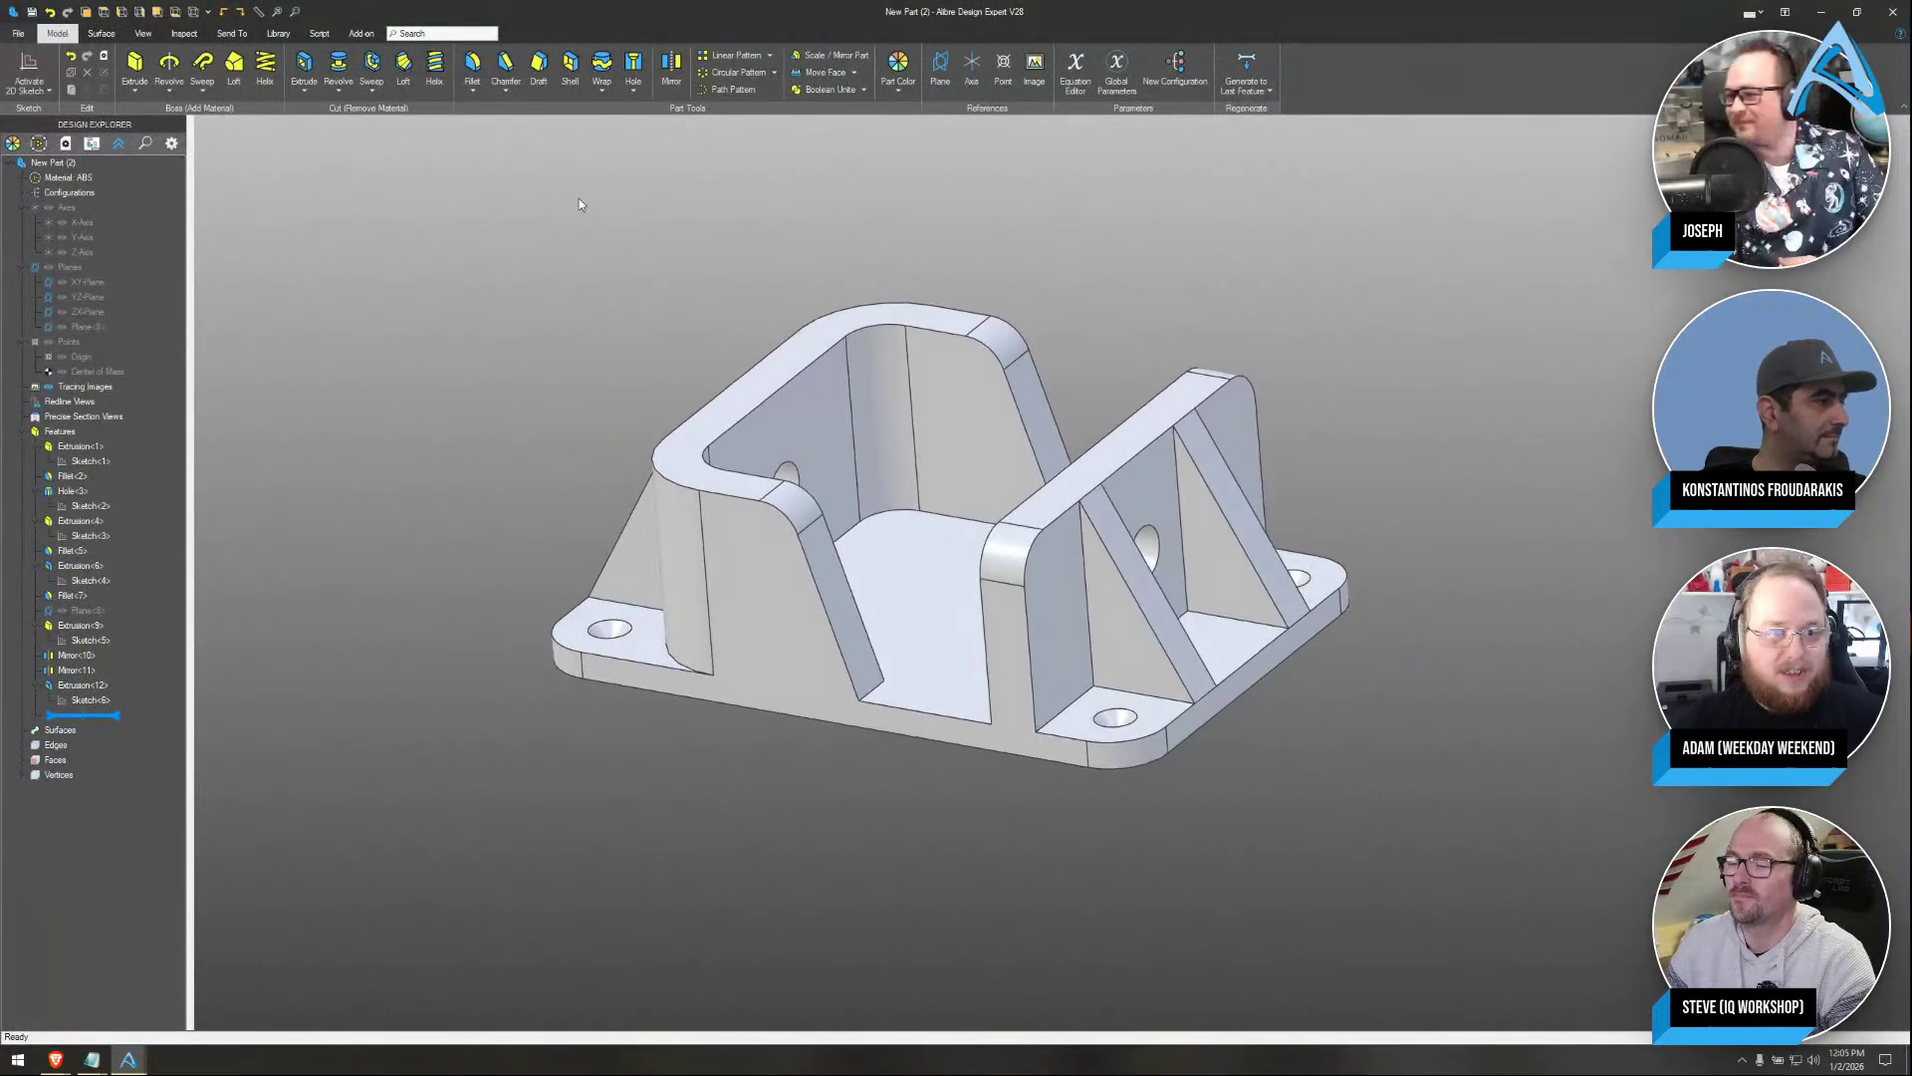
pyautogui.moveTo(613, 385); pyautogui.dragTo(702, 346, button='middle')
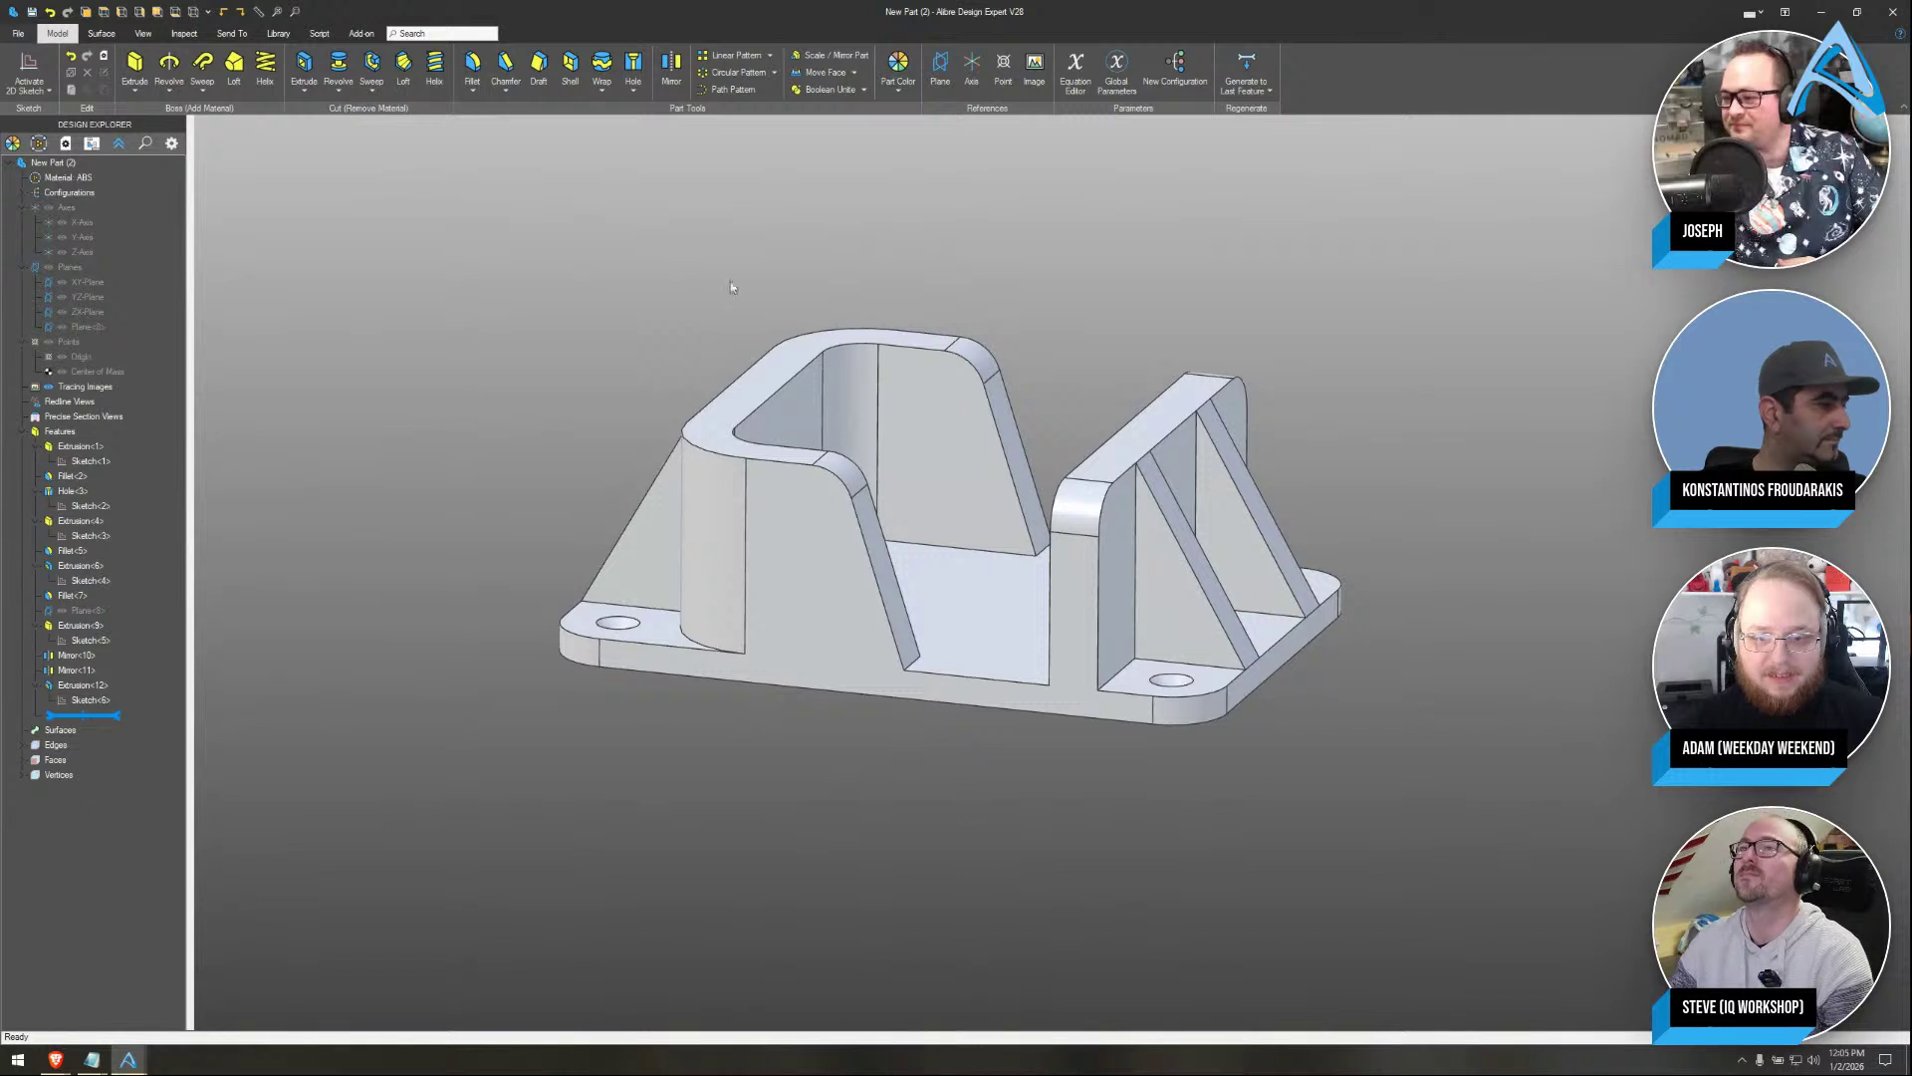
pyautogui.moveTo(1151, 280); pyautogui.dragTo(1178, 354, button='middle')
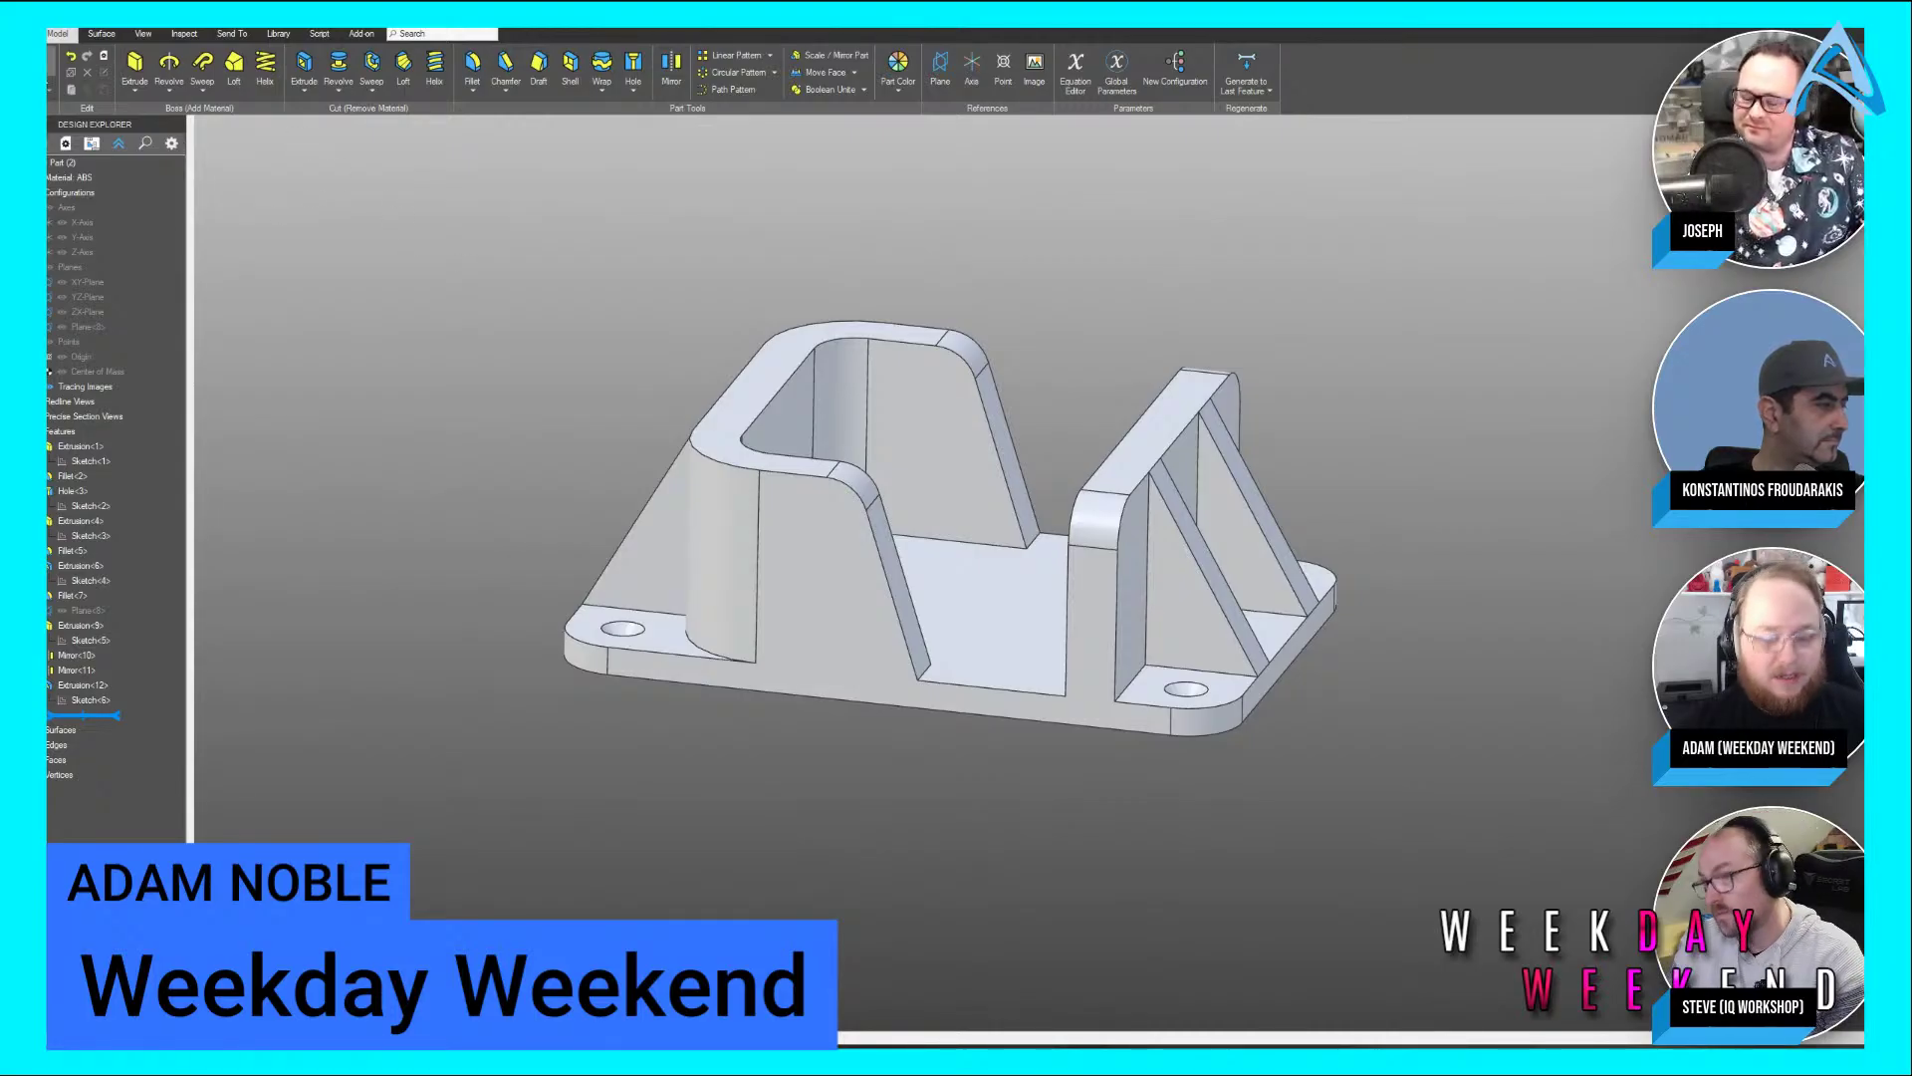
pyautogui.moveTo(289, 179); pyautogui.dragTo(333, 213, button='middle')
pyautogui.hotkey('ctrl', 'shift', 'r')
pyautogui.click(591, 335)
pyautogui.hotkey('ctrl', 'k')
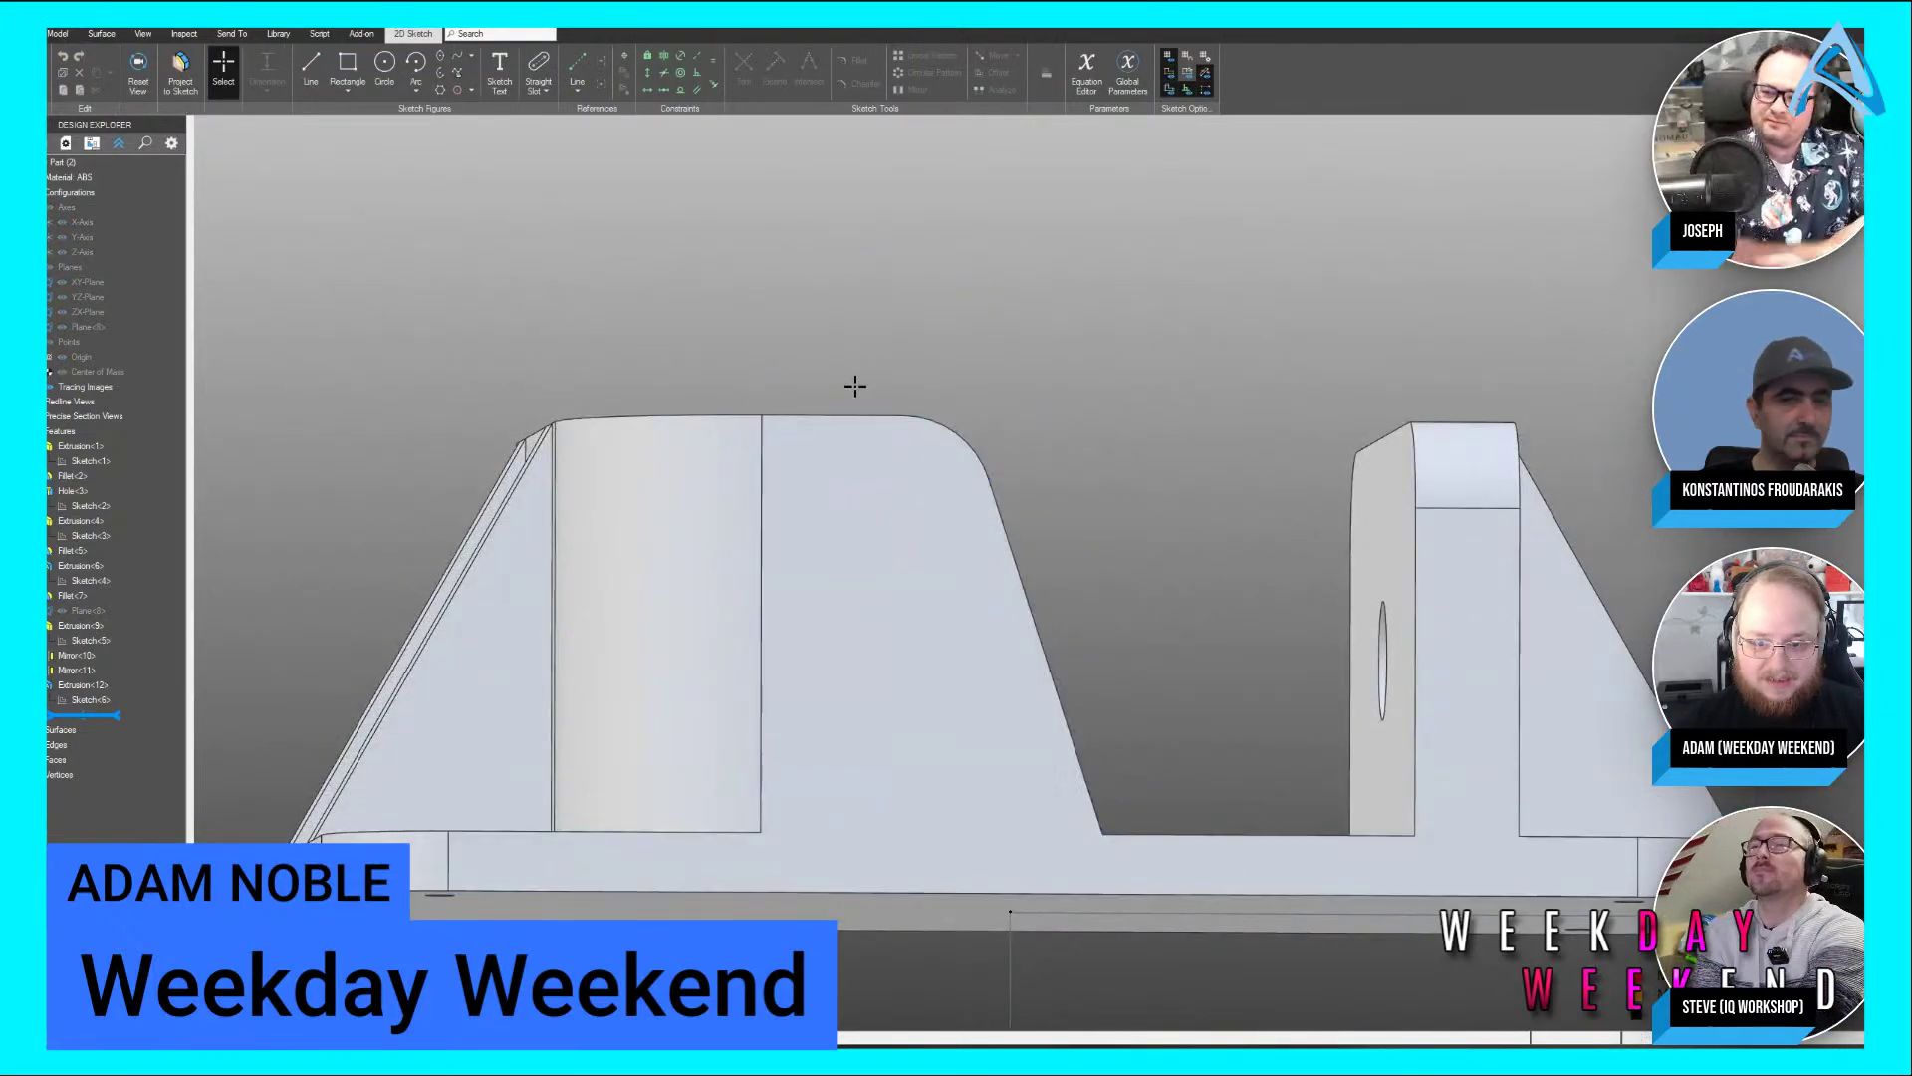
# Project the front wall's straight top edge, rounded corner and slanted edge into the sketch as reference figures that maintain association to the source
pyautogui.moveTo(932, 400); pyautogui.dragTo(917, 451, button='middle')
pyautogui.press('p')
pyautogui.moveTo(1101, 460); pyautogui.dragTo(991, 364, button='middle')
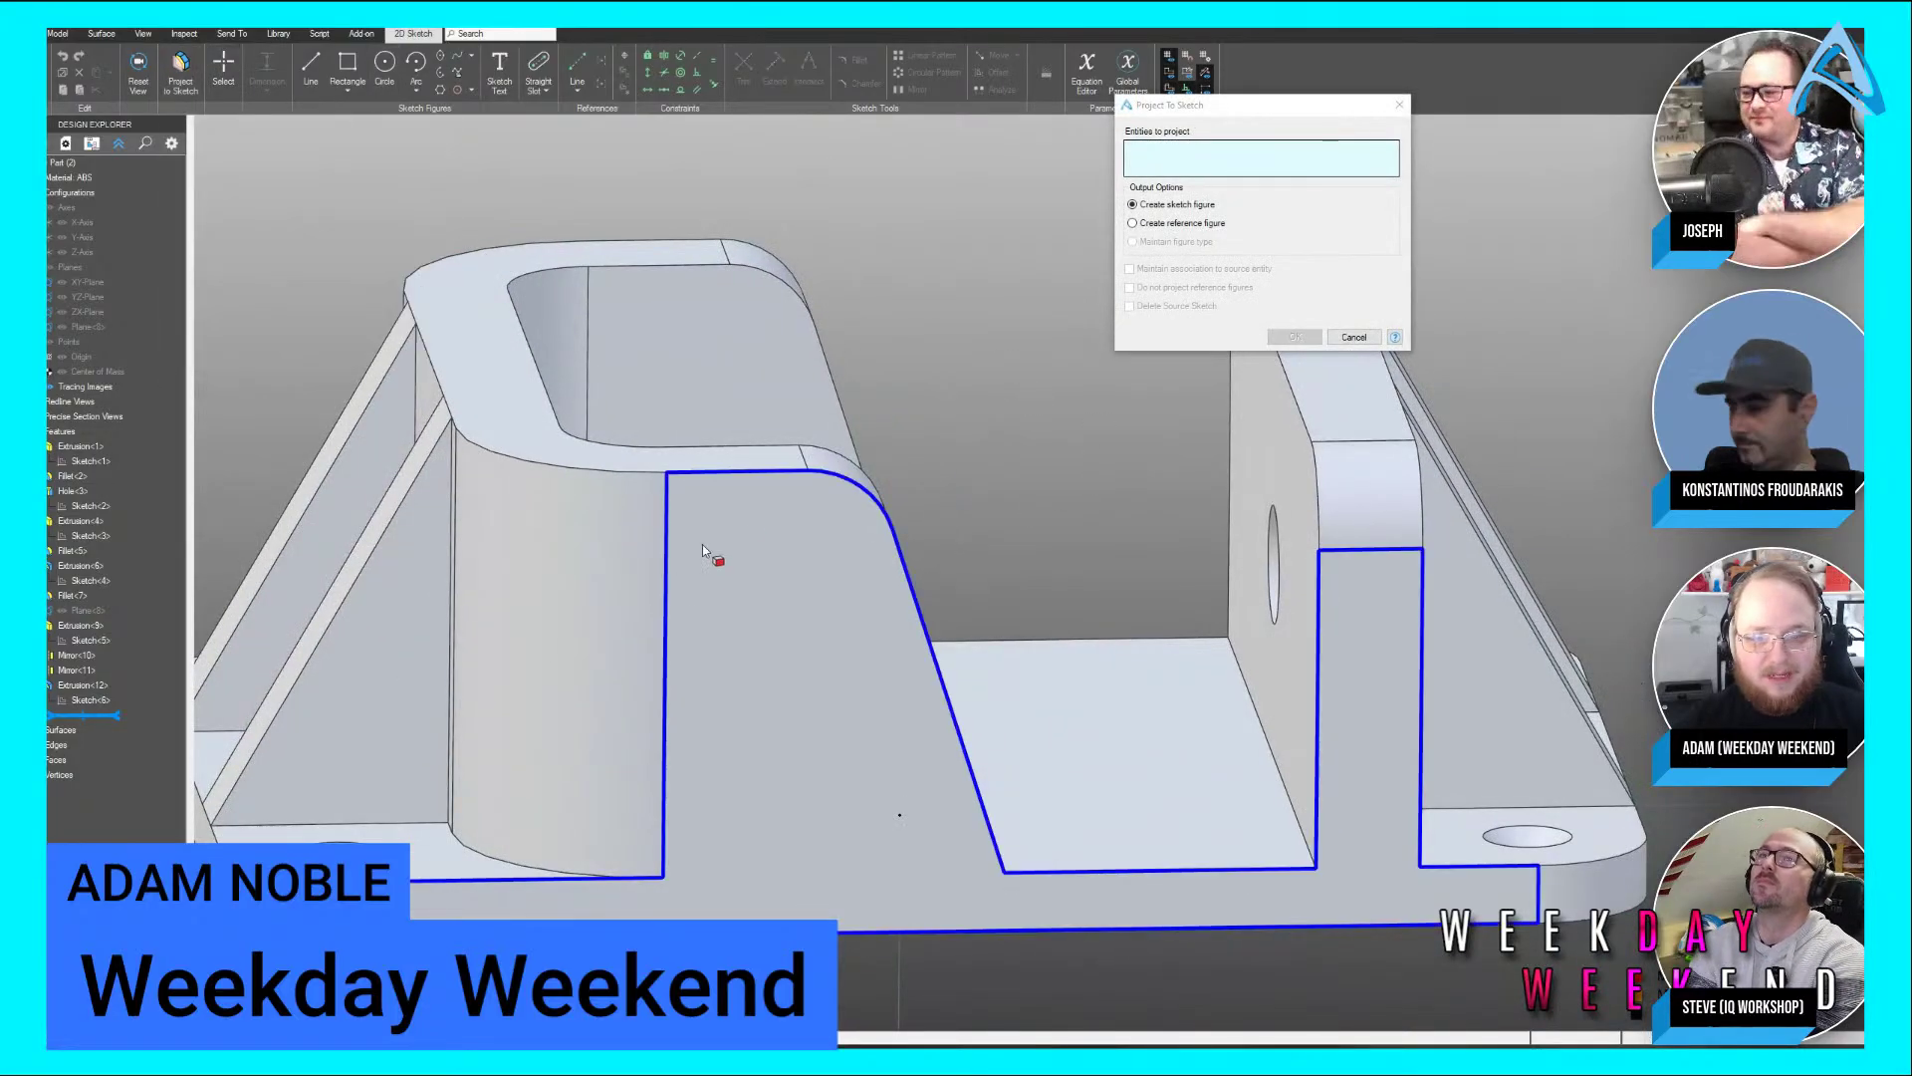
pyautogui.click(782, 473)
pyautogui.moveTo(848, 482); pyautogui.dragTo(826, 482, button='middle')
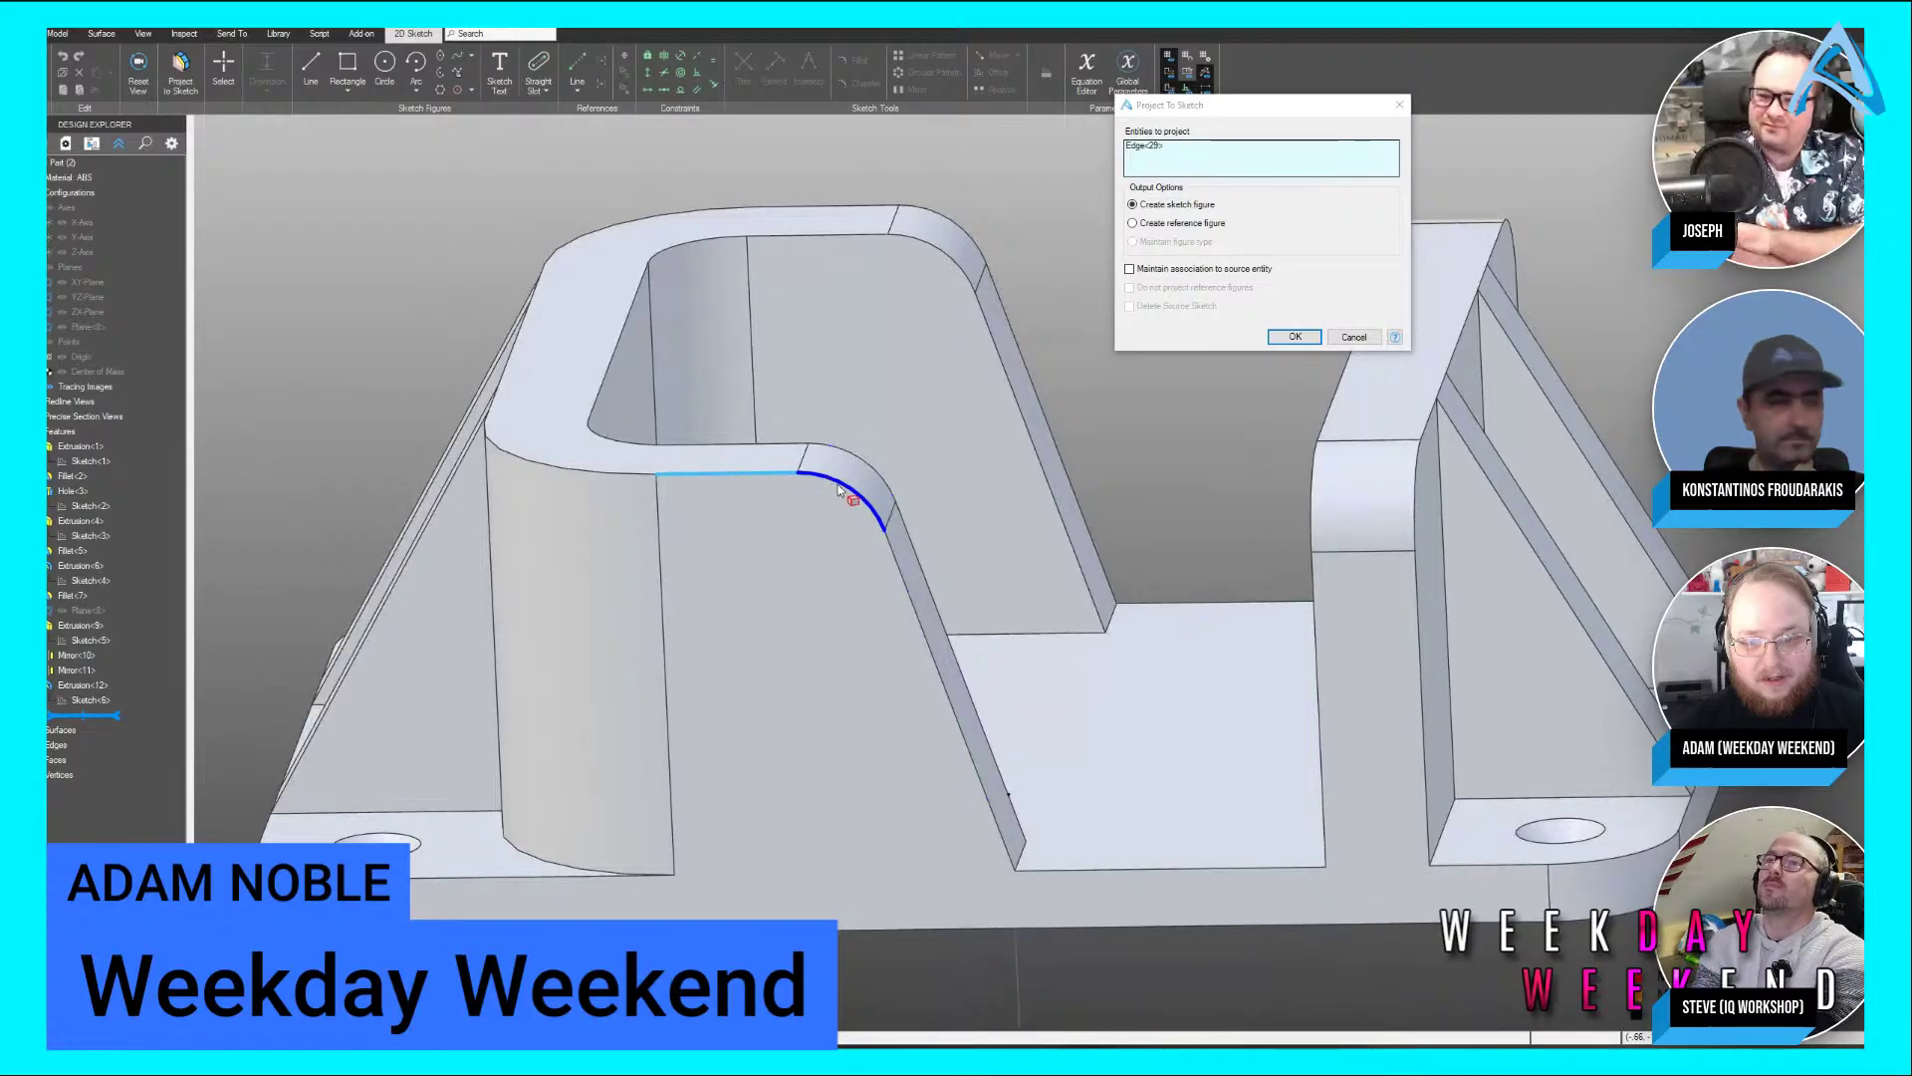
pyautogui.click(847, 493)
pyautogui.click(898, 579)
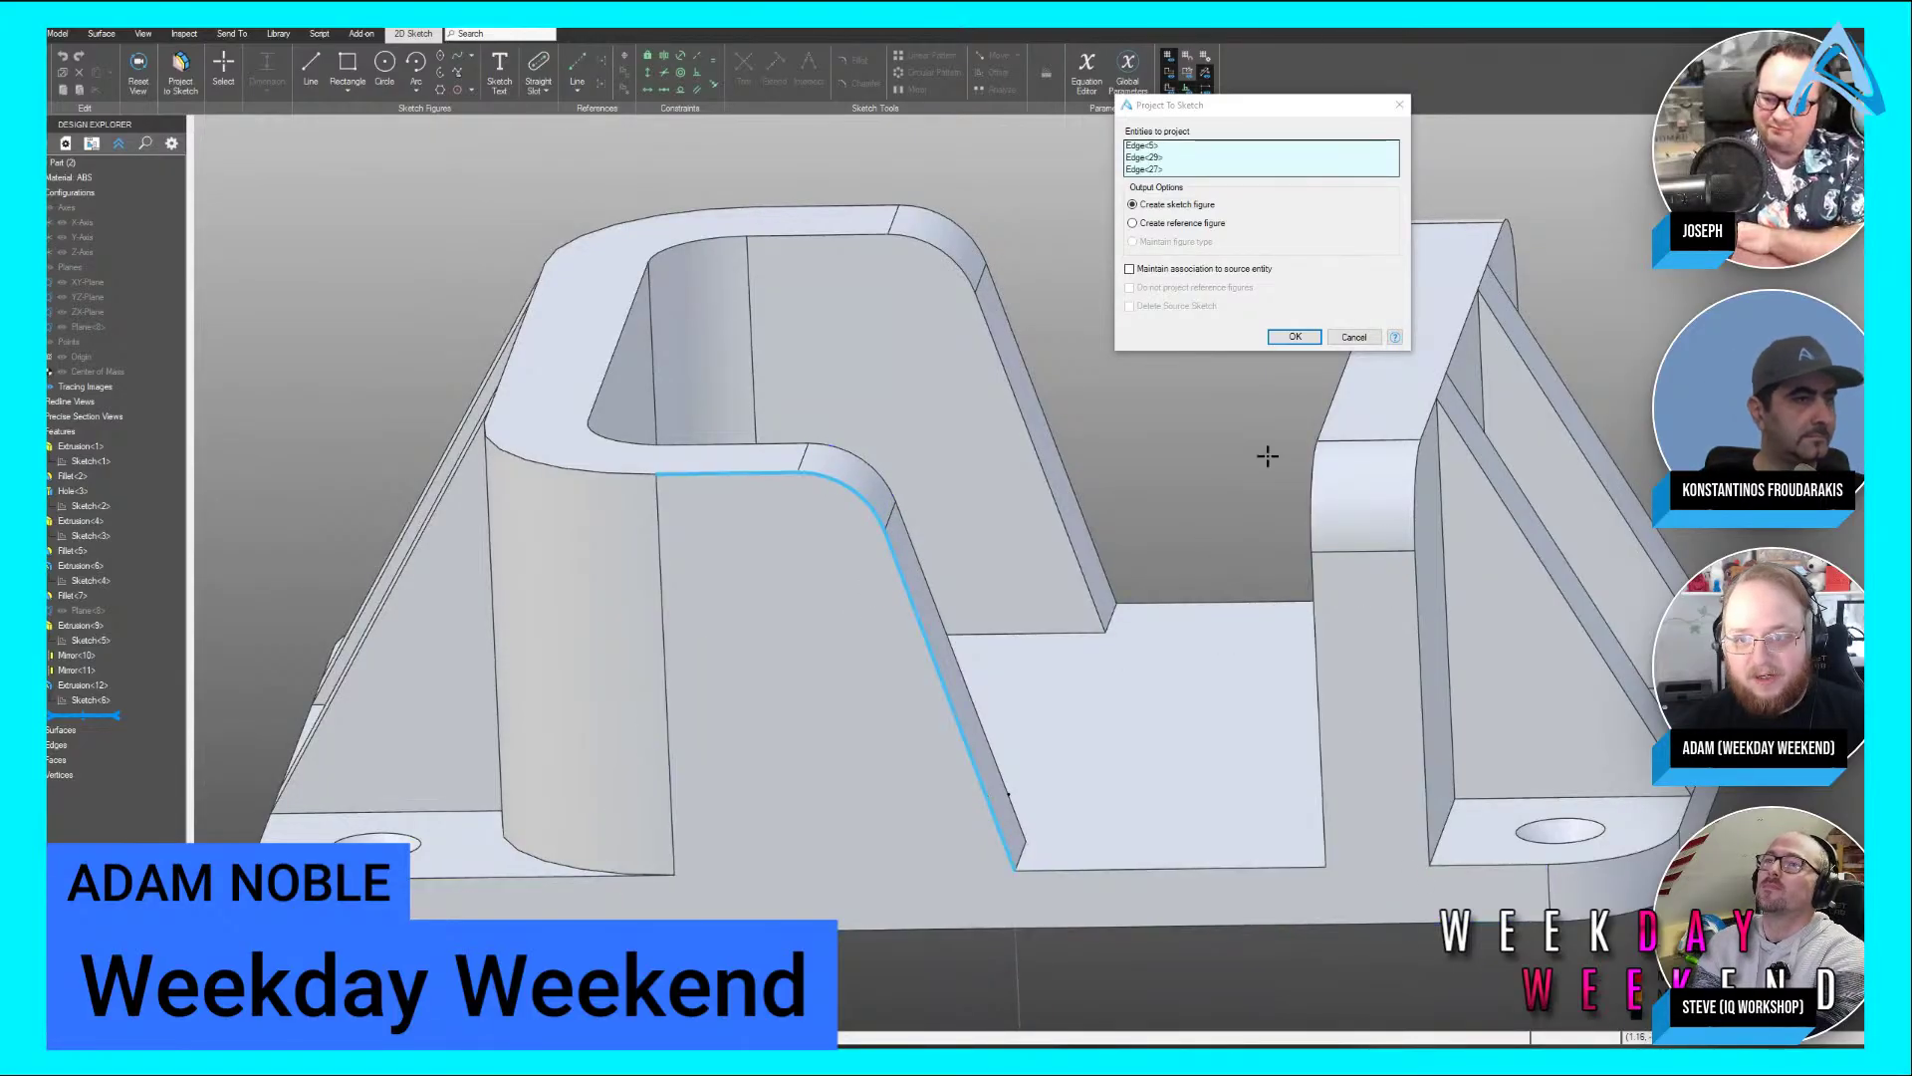
pyautogui.moveTo(1237, 107); pyautogui.dragTo(1016, 289)
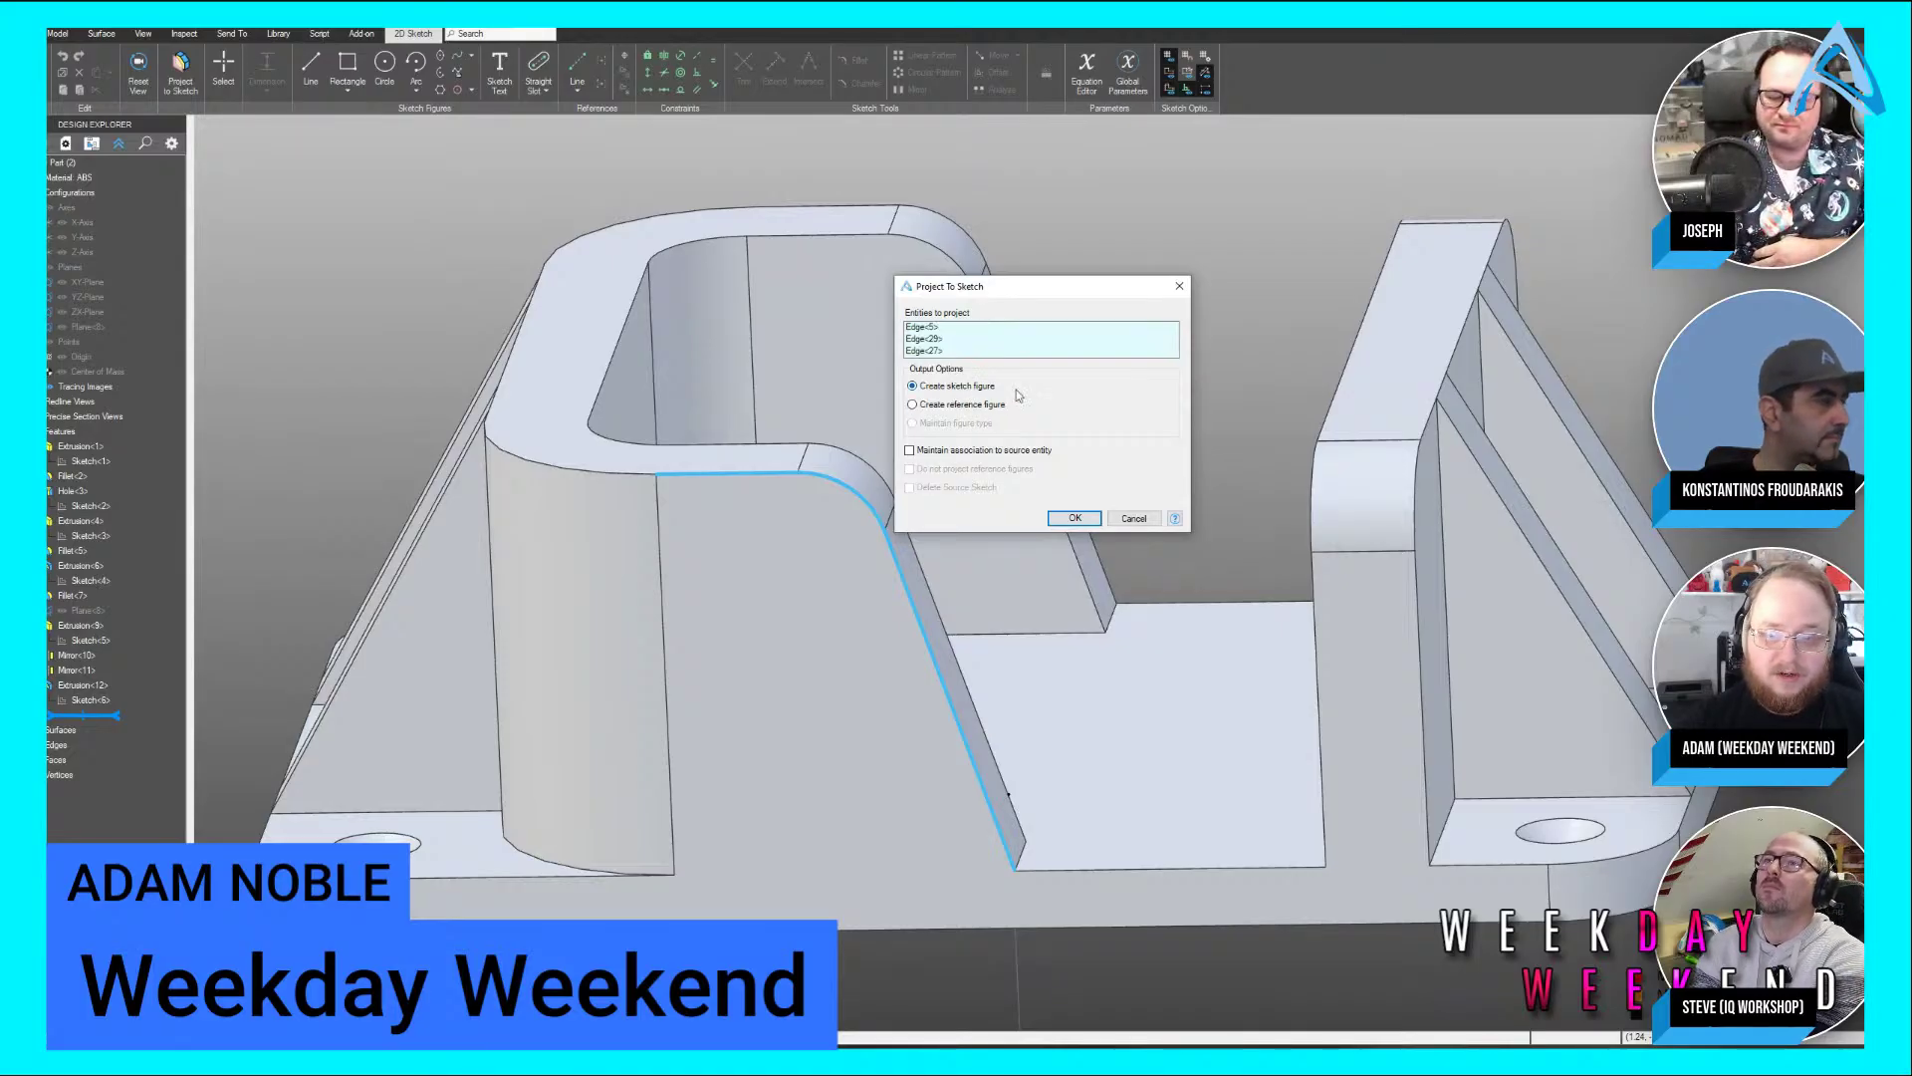
pyautogui.click(956, 450)
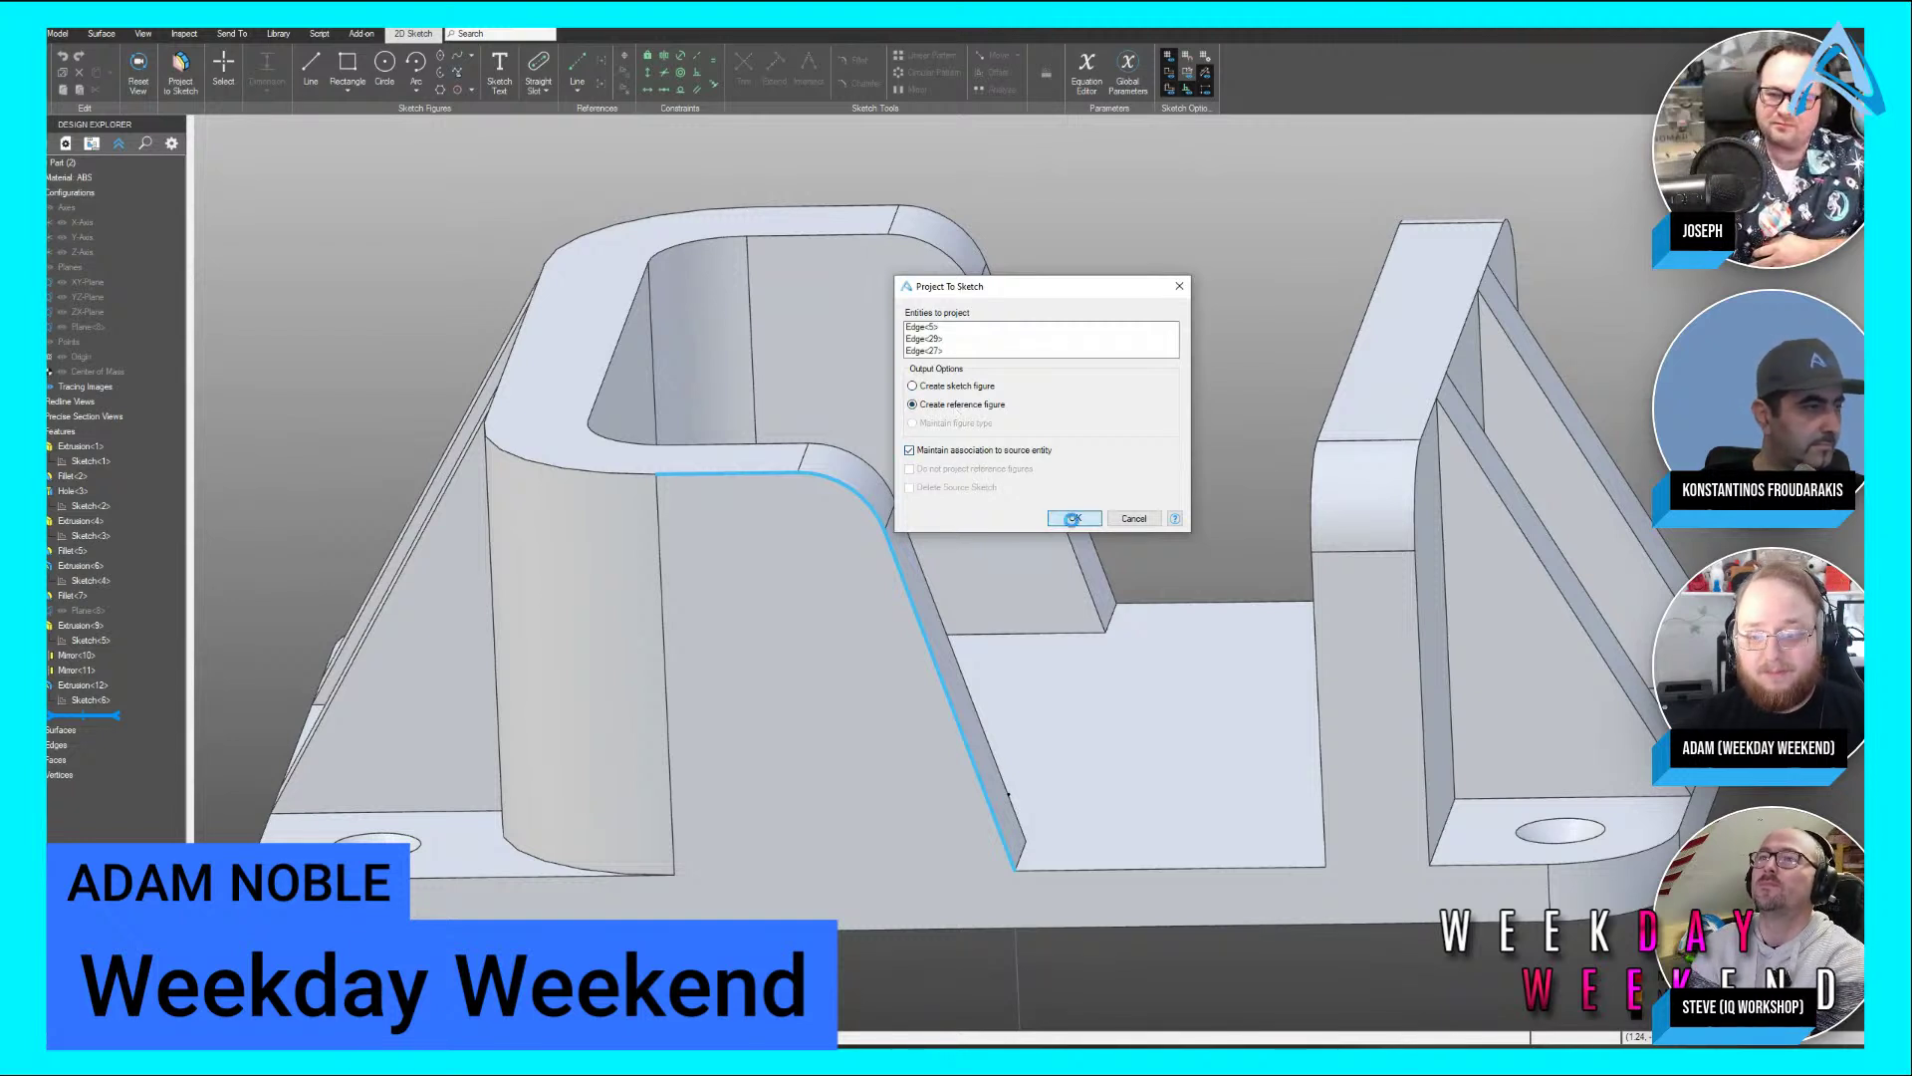
pyautogui.click(1075, 517)
pyautogui.moveTo(1156, 445)
pyautogui.mouseDown(button='middle')
pyautogui.moveTo(1162, 428)
pyautogui.moveTo(1130, 415)
pyautogui.moveTo(1162, 357)
pyautogui.moveTo(1071, 388)
pyautogui.moveTo(1080, 364)
pyautogui.mouseUp(button='middle')
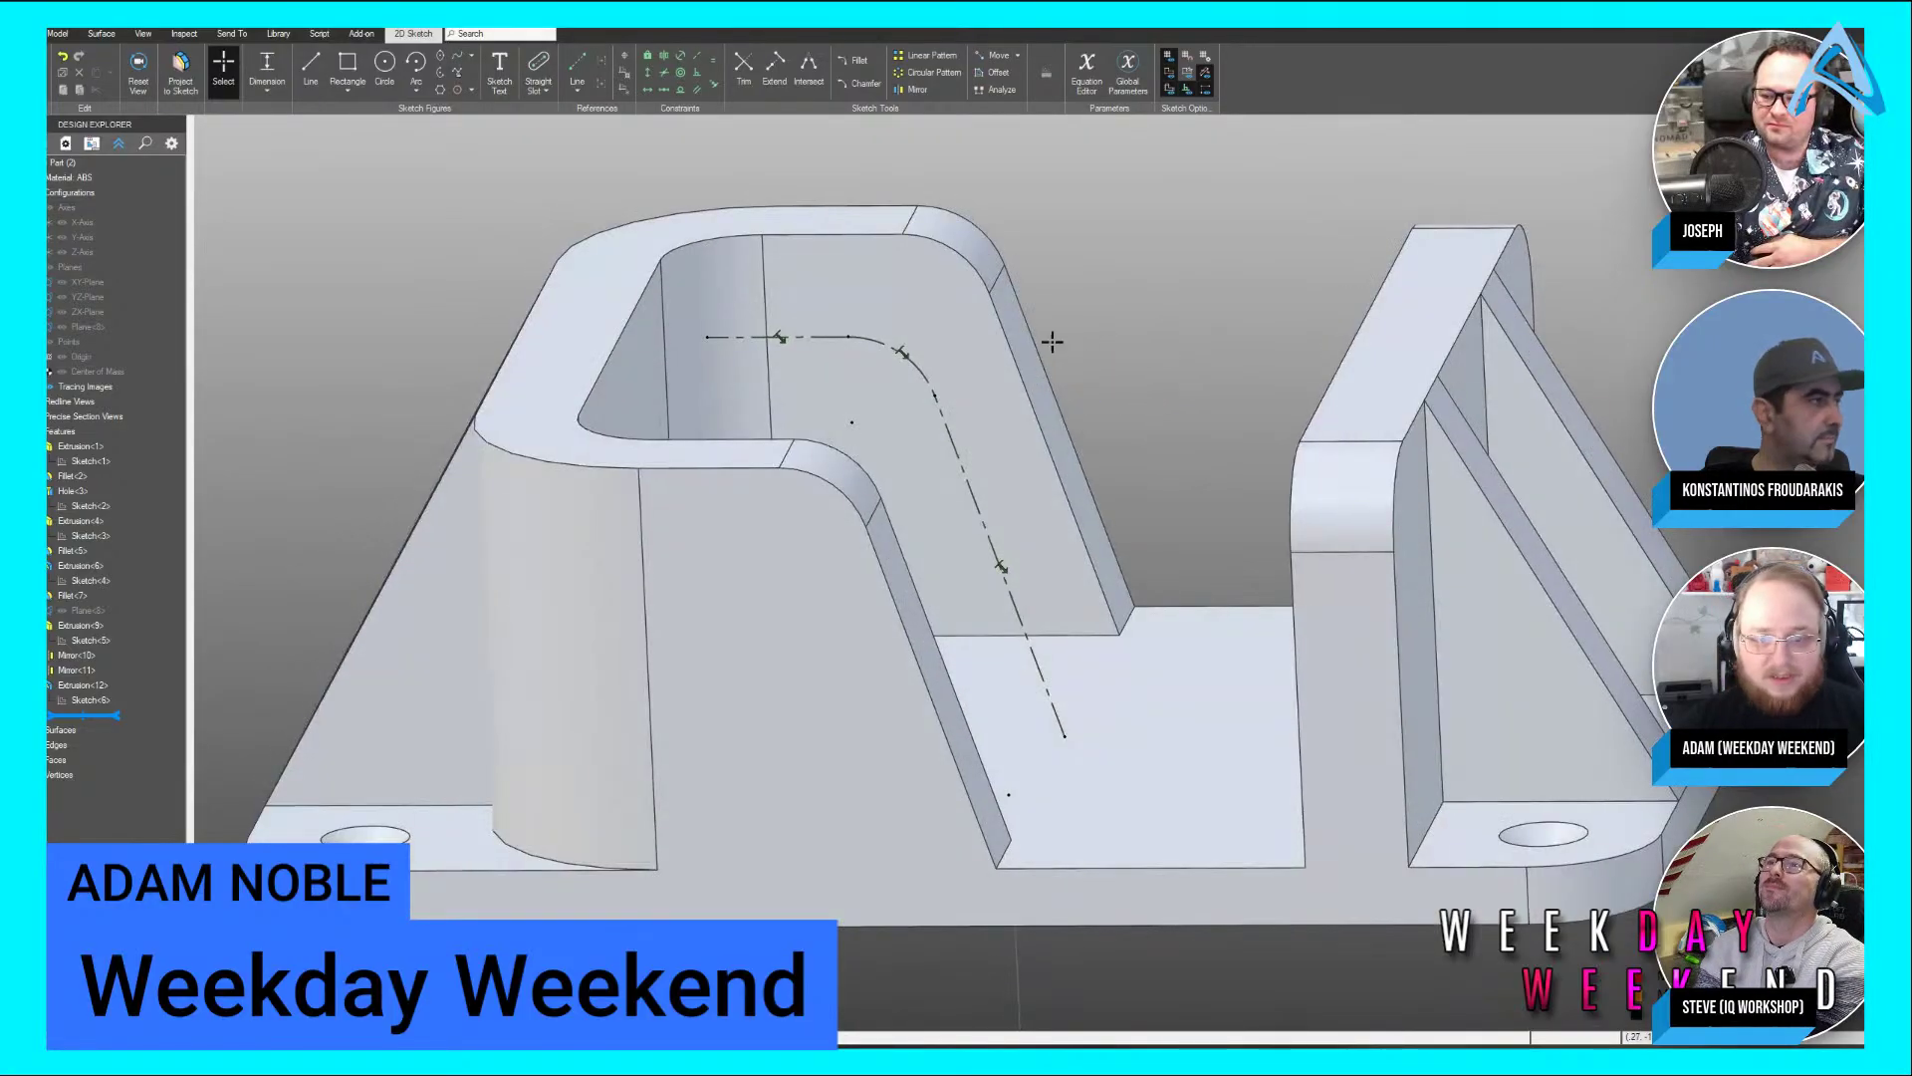
pyautogui.press('Home')
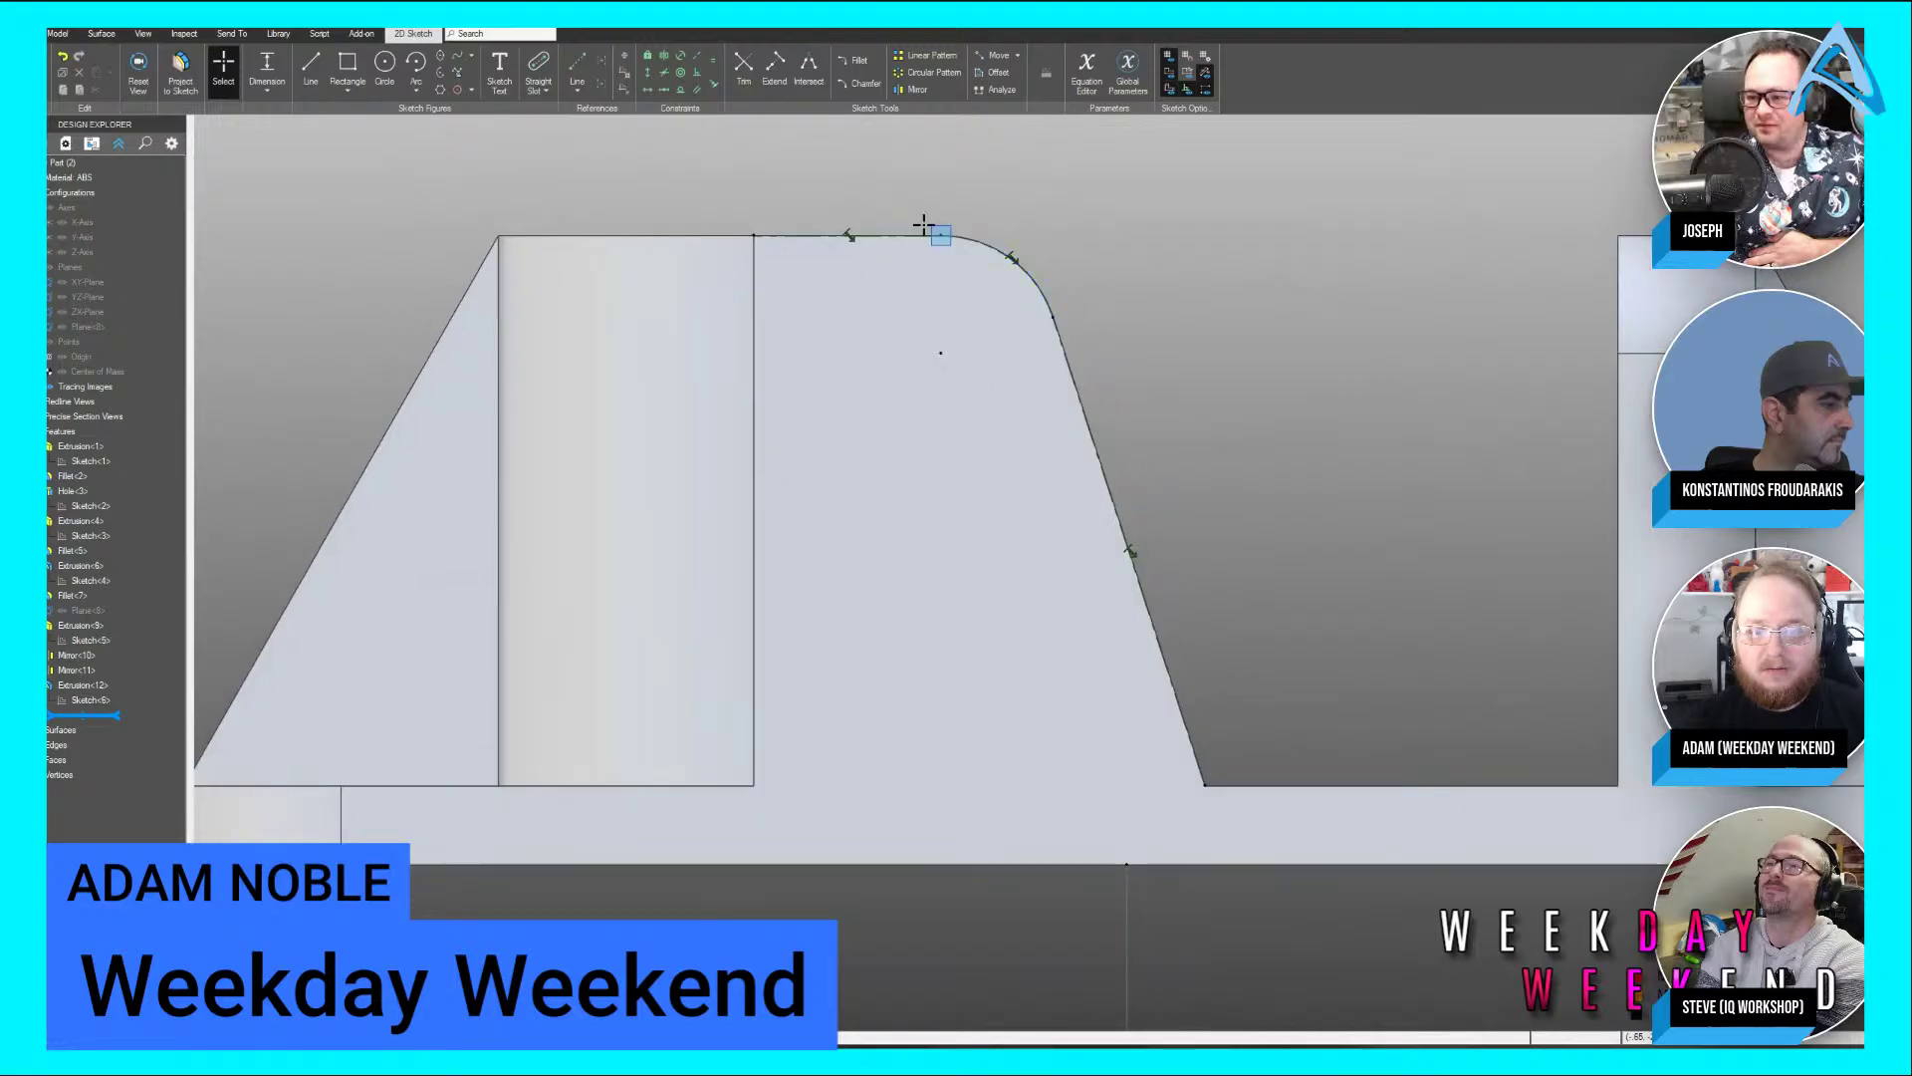
pyautogui.moveTo(1157, 191); pyautogui.dragTo(1131, 218, button='middle')
pyautogui.press('d')
pyautogui.click(1077, 387)
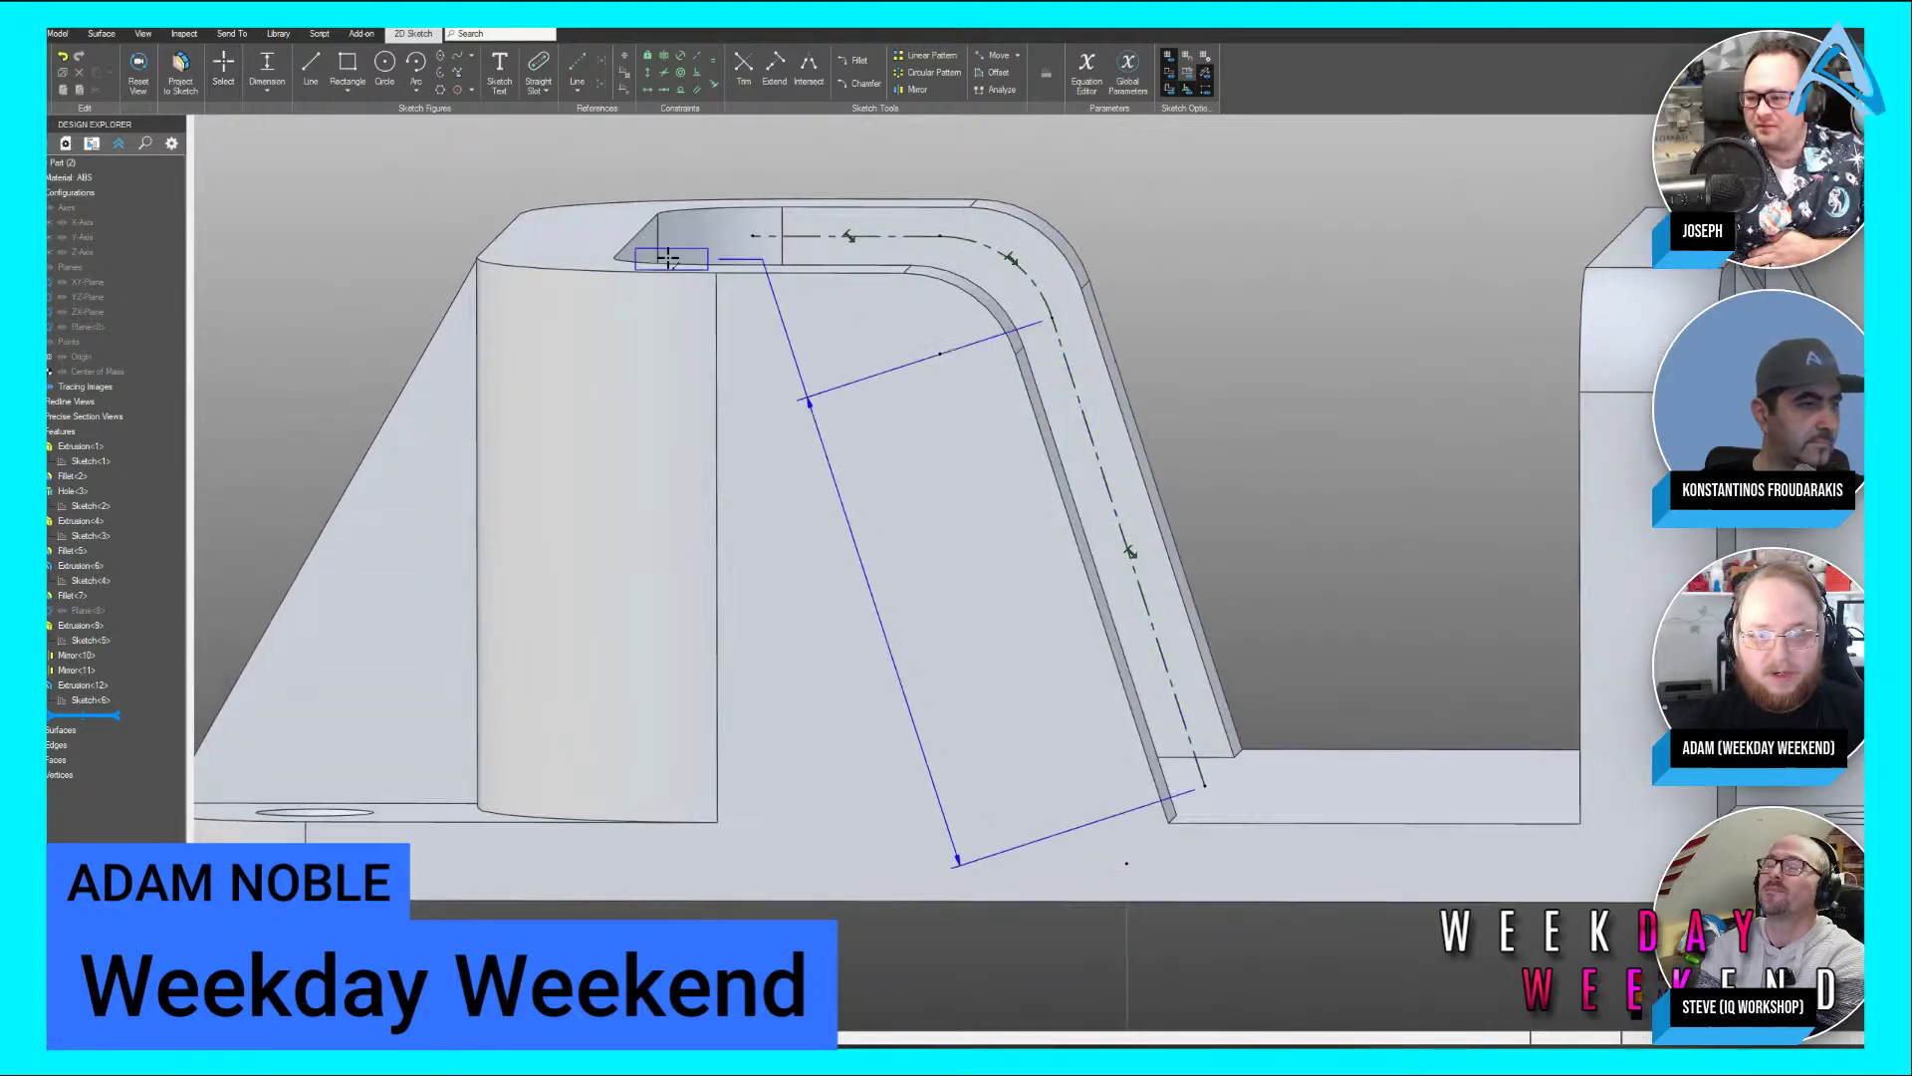
pyautogui.click(668, 259)
pyautogui.click(705, 253)
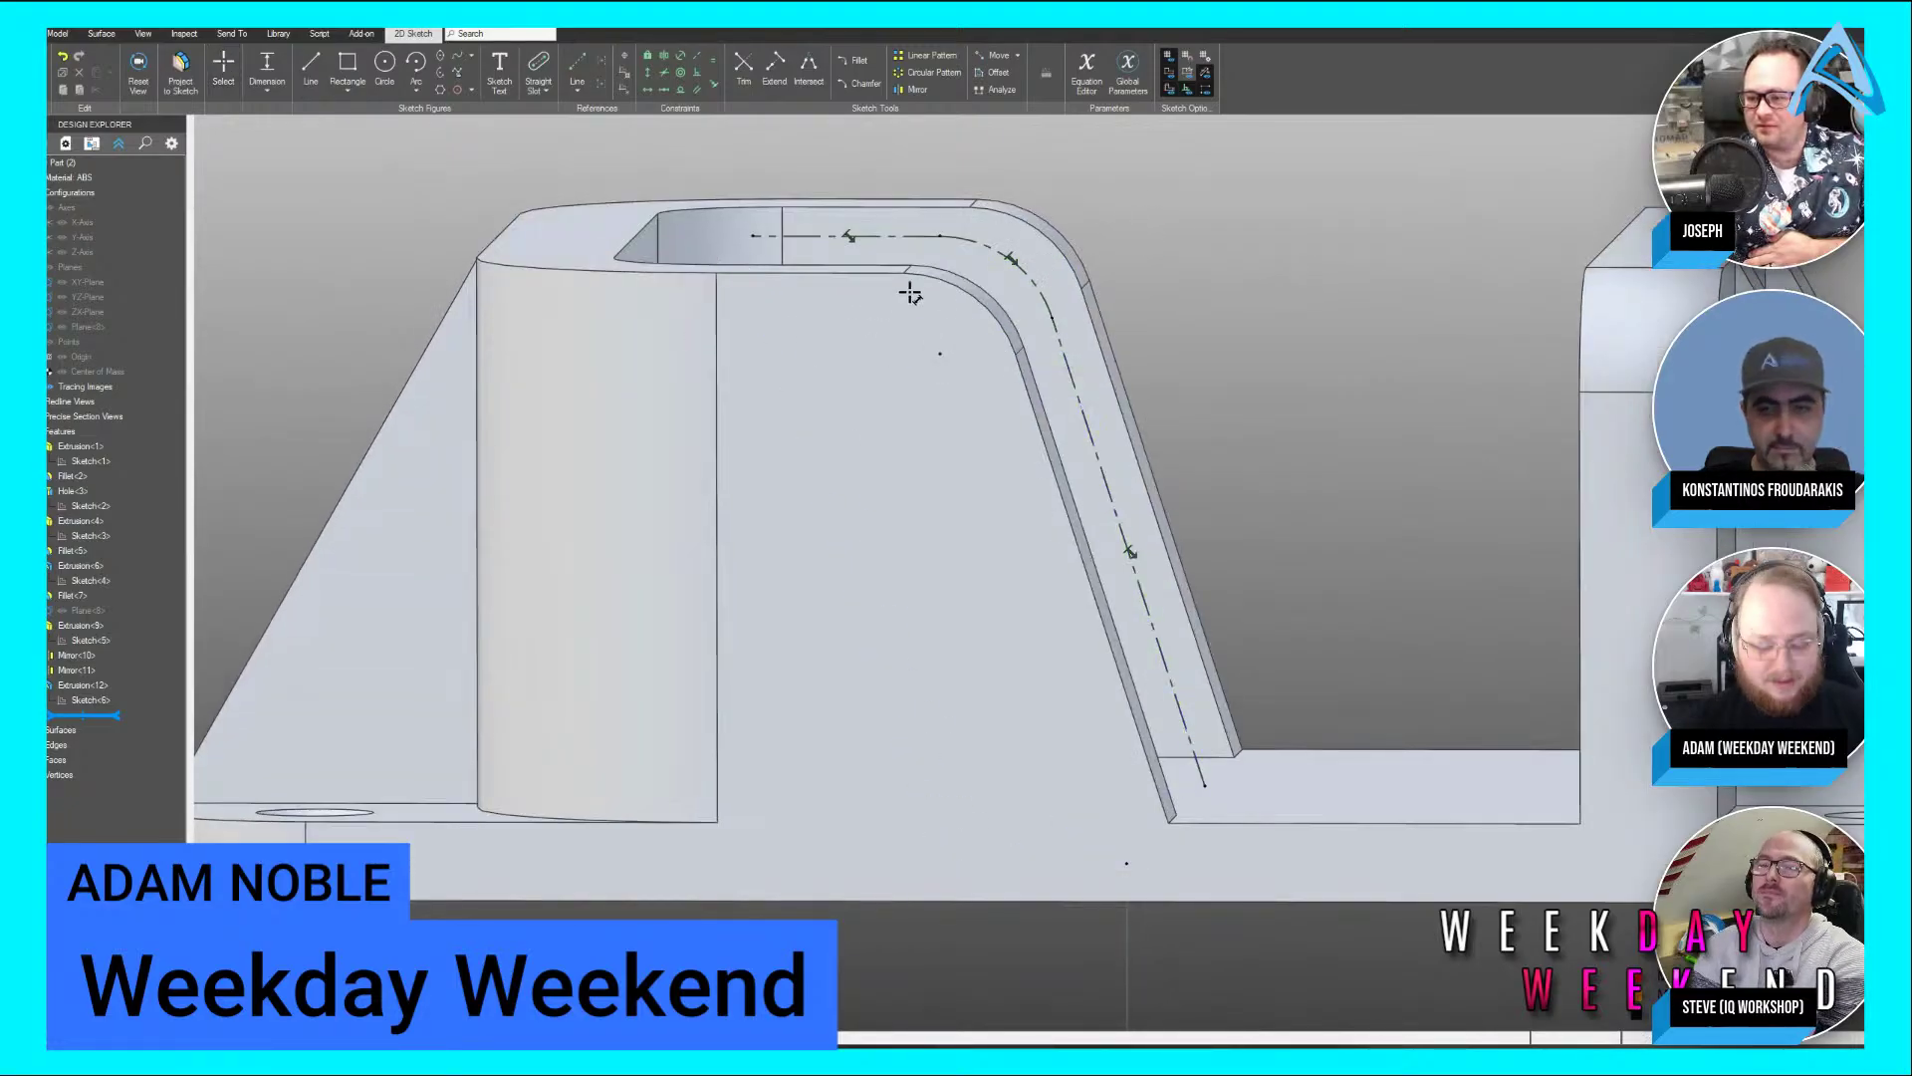
# Sketch a circle with a 0.5 diameter inside the wall profile, below the rounded corner
pyautogui.press('Home')
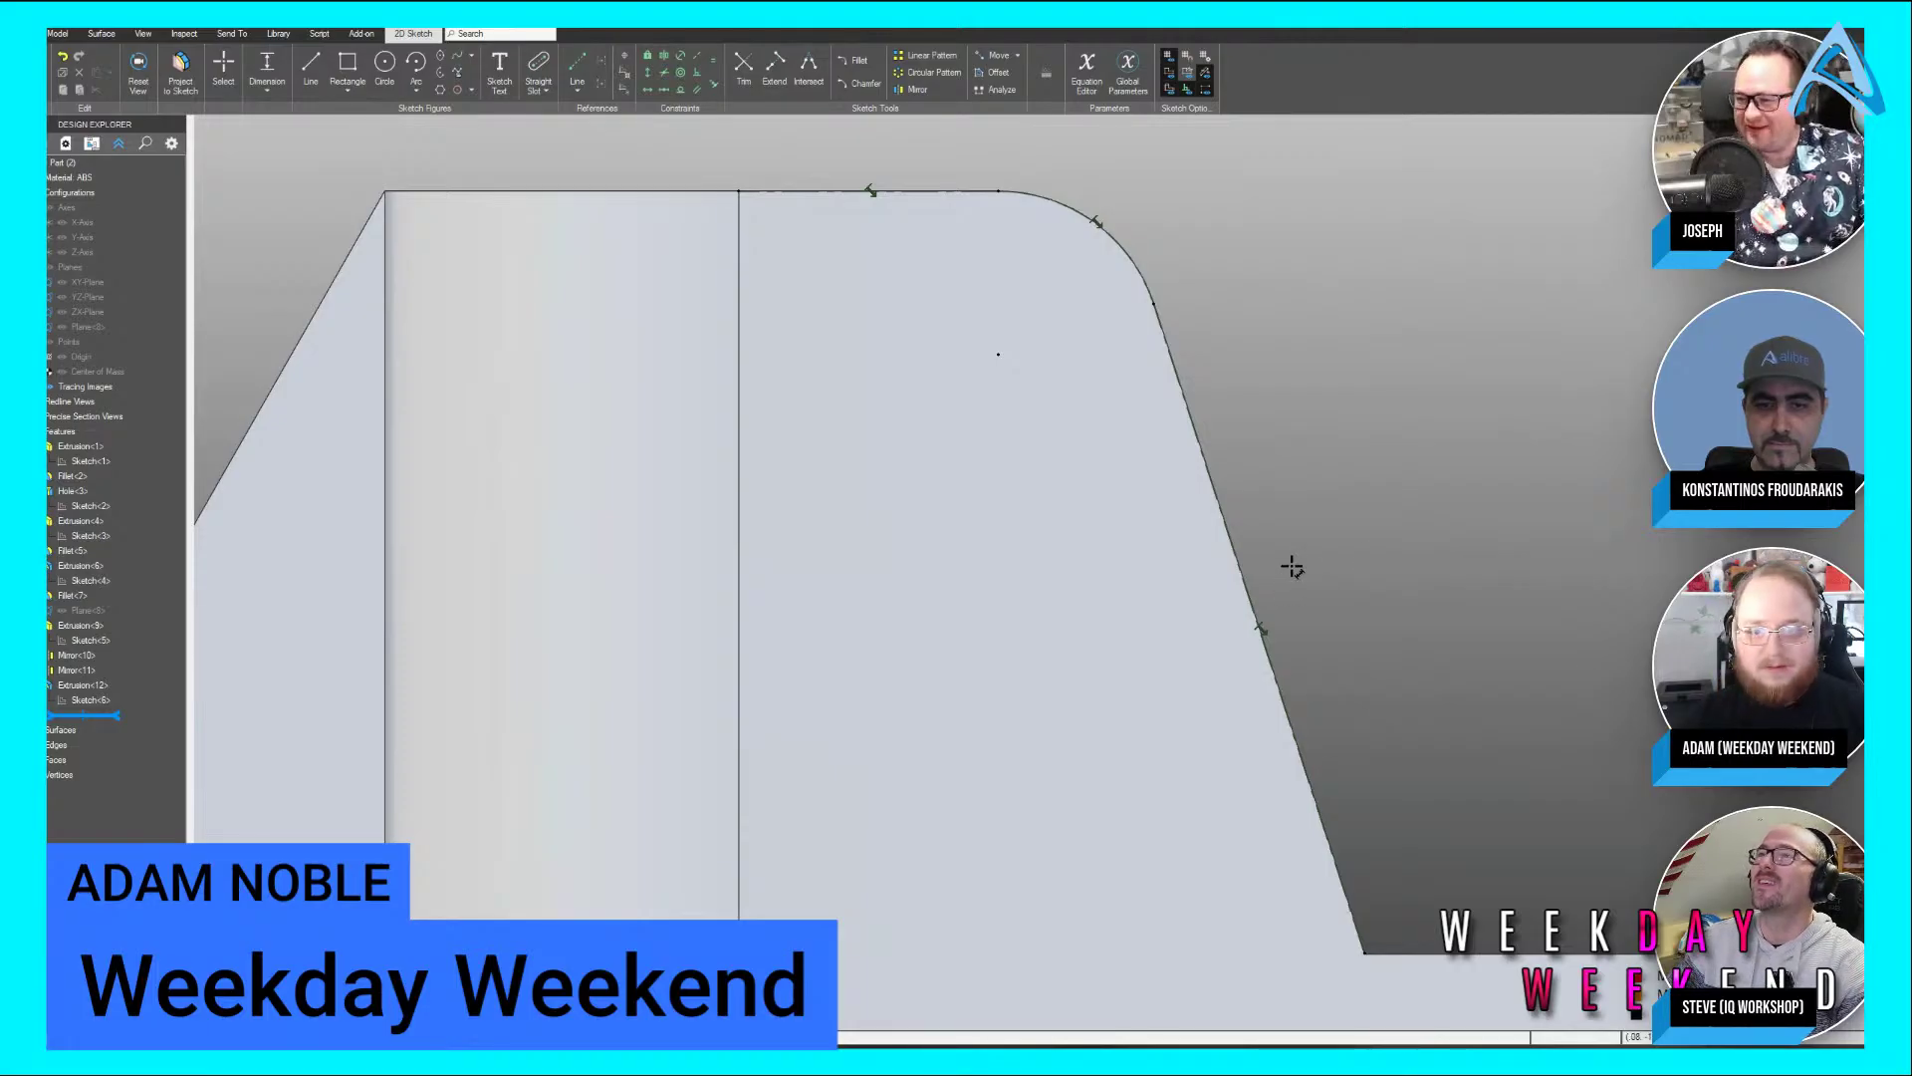
pyautogui.scroll(-4, 1315, 528)
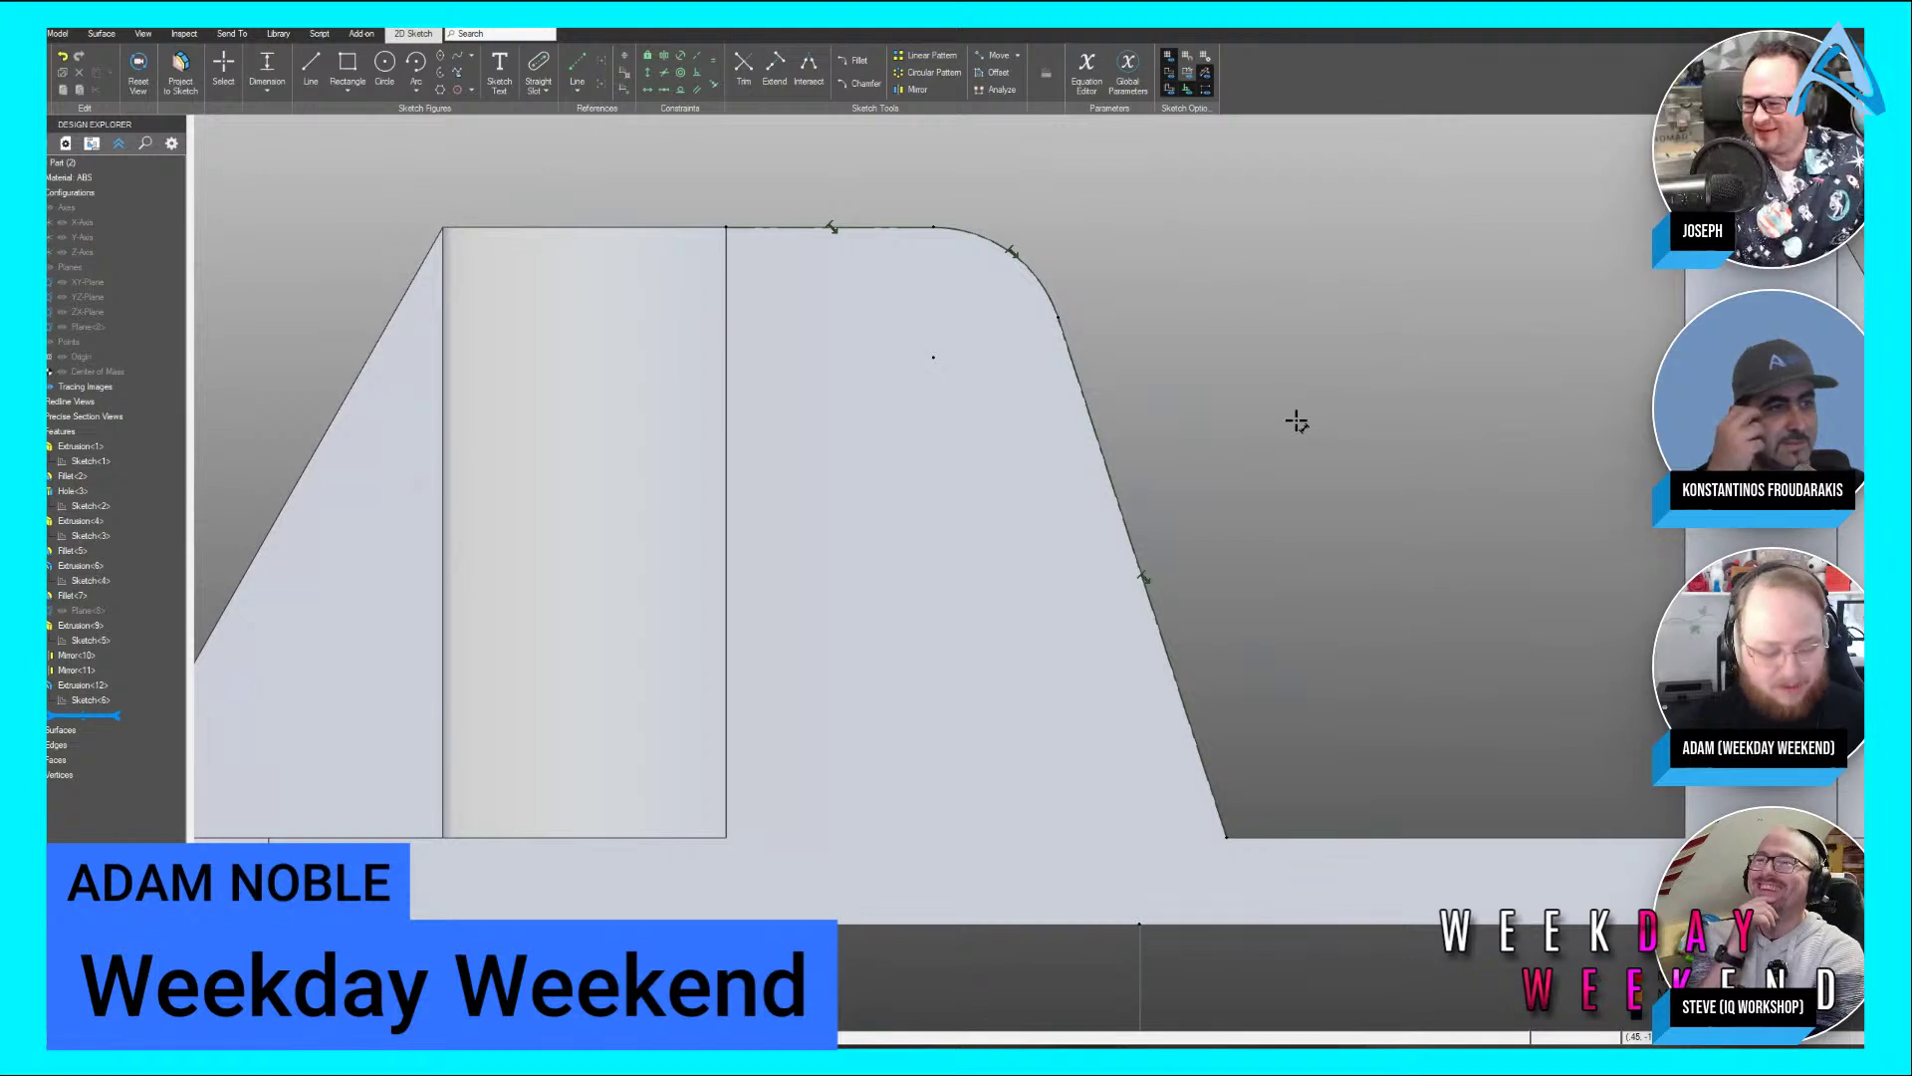
pyautogui.press('c')
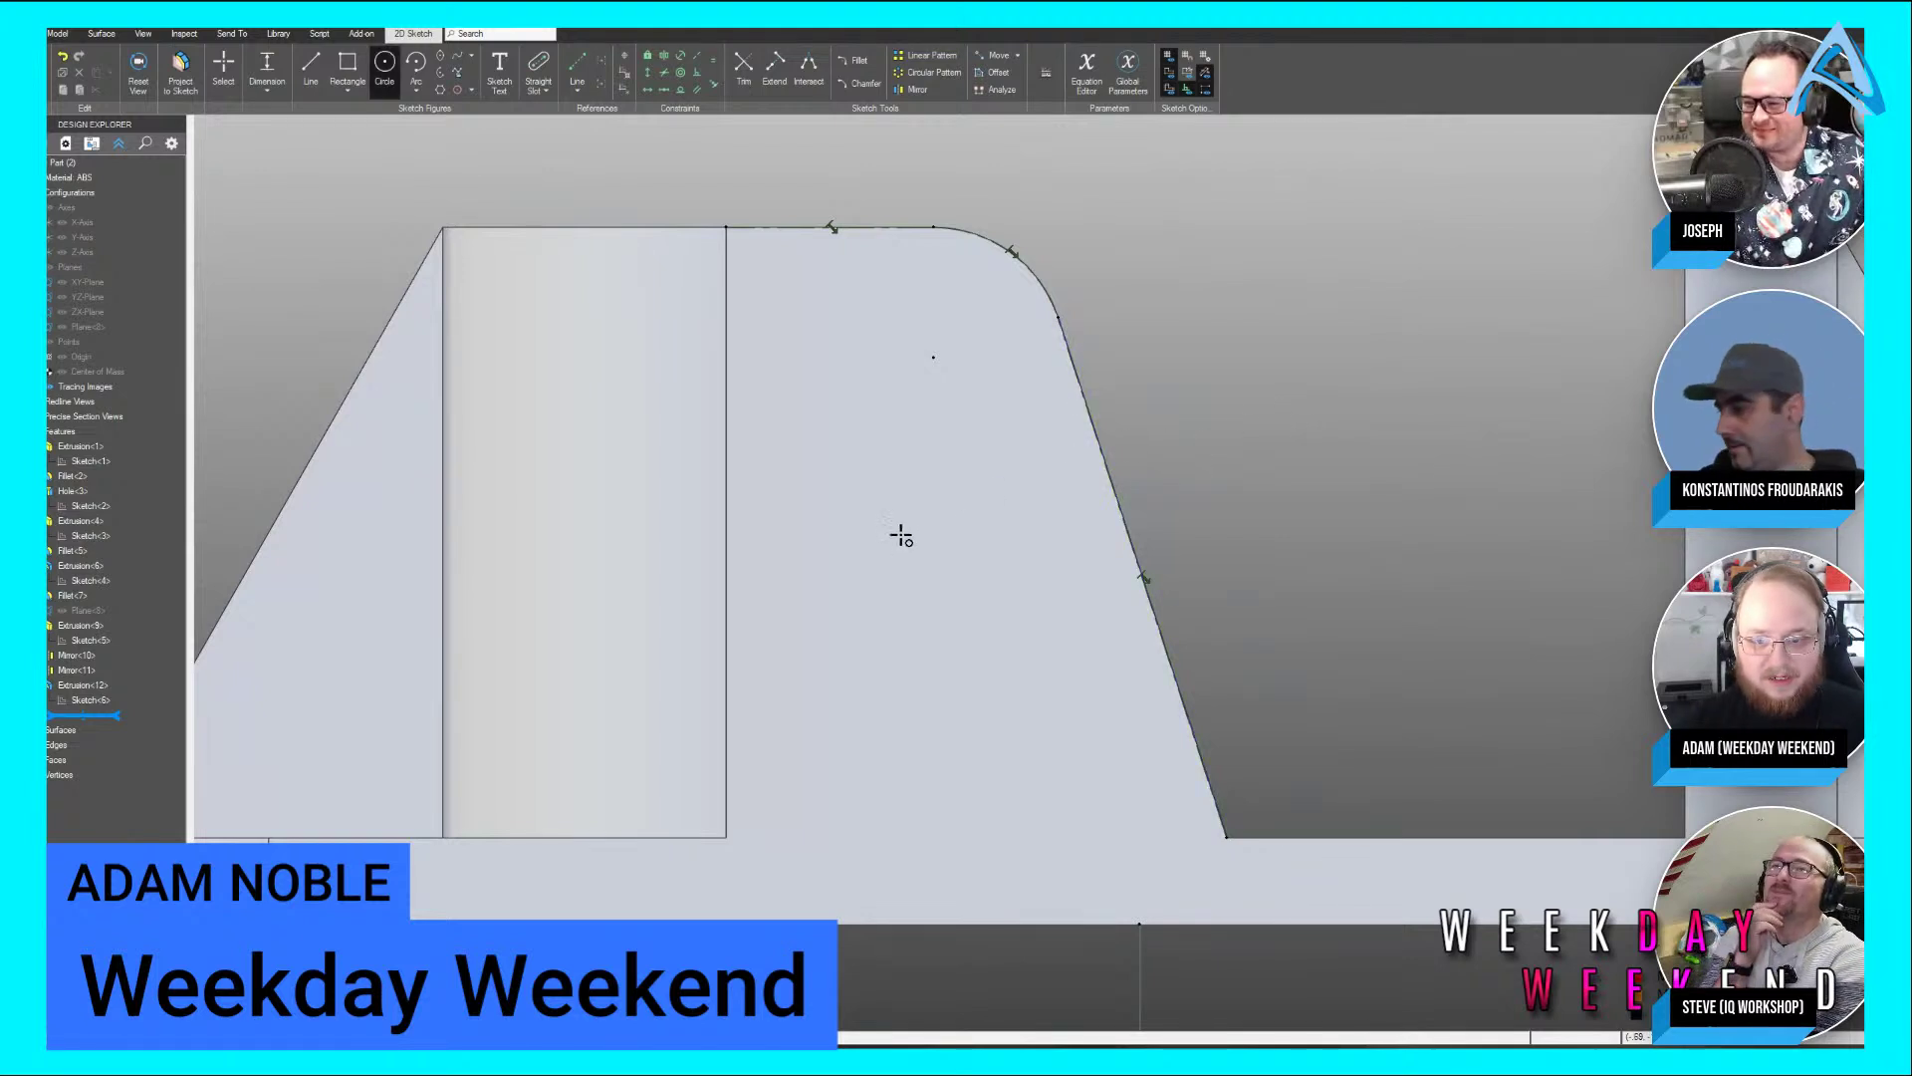
pyautogui.click(879, 551)
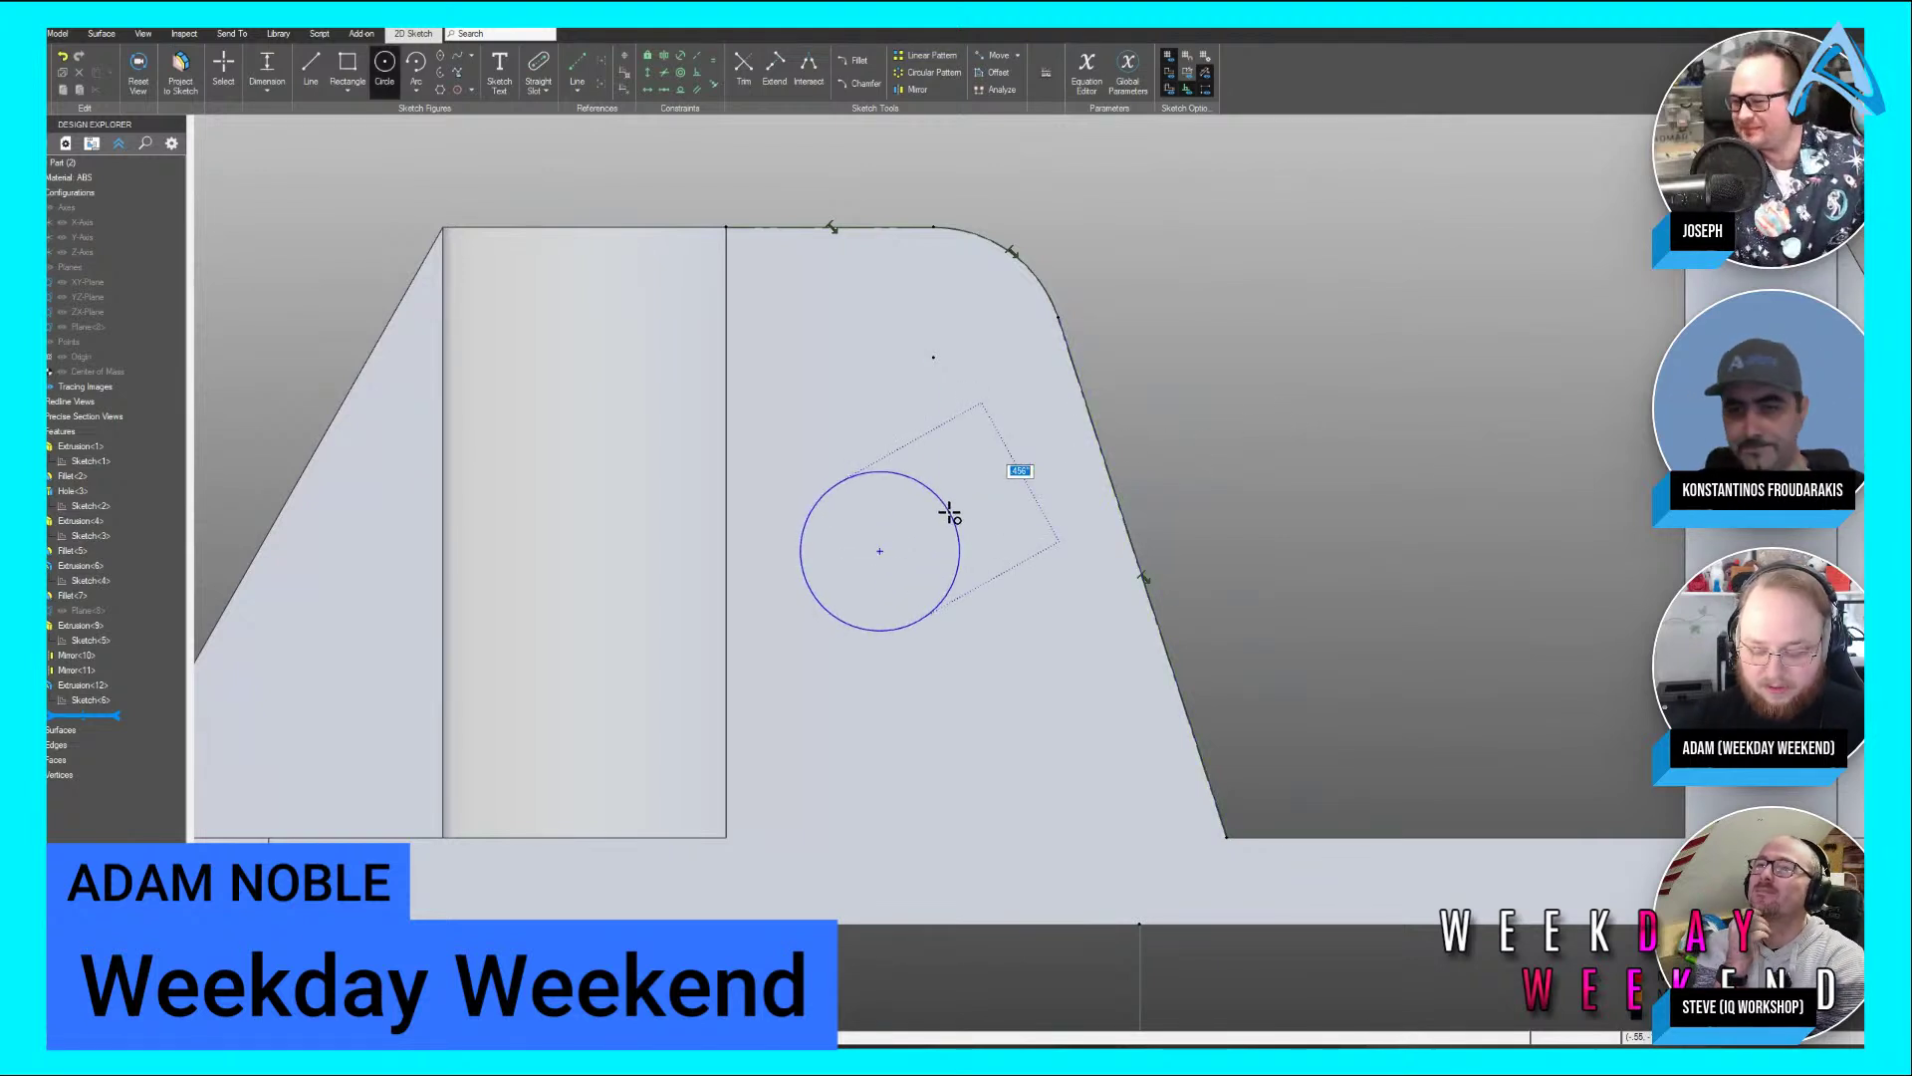
pyautogui.write('.5')
pyautogui.click(956, 546)
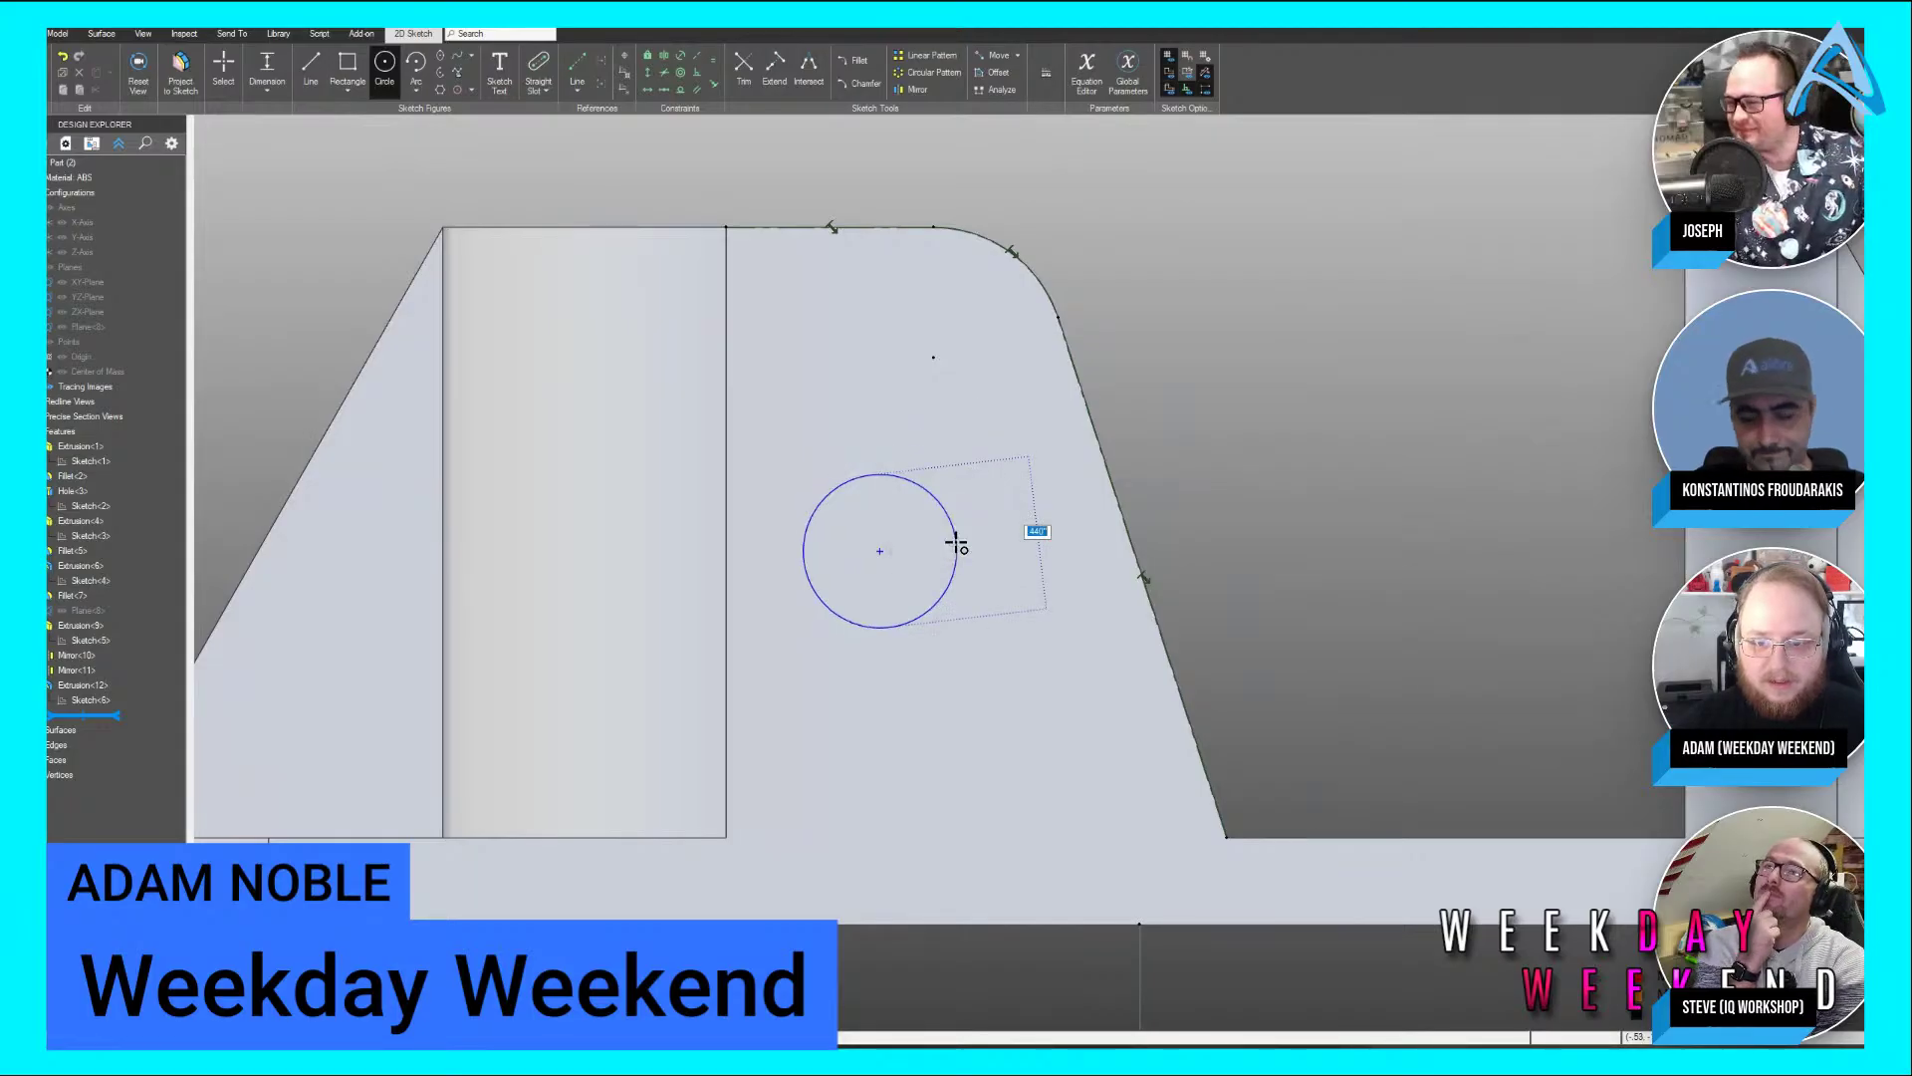
pyautogui.write('.5')
pyautogui.press('Return')
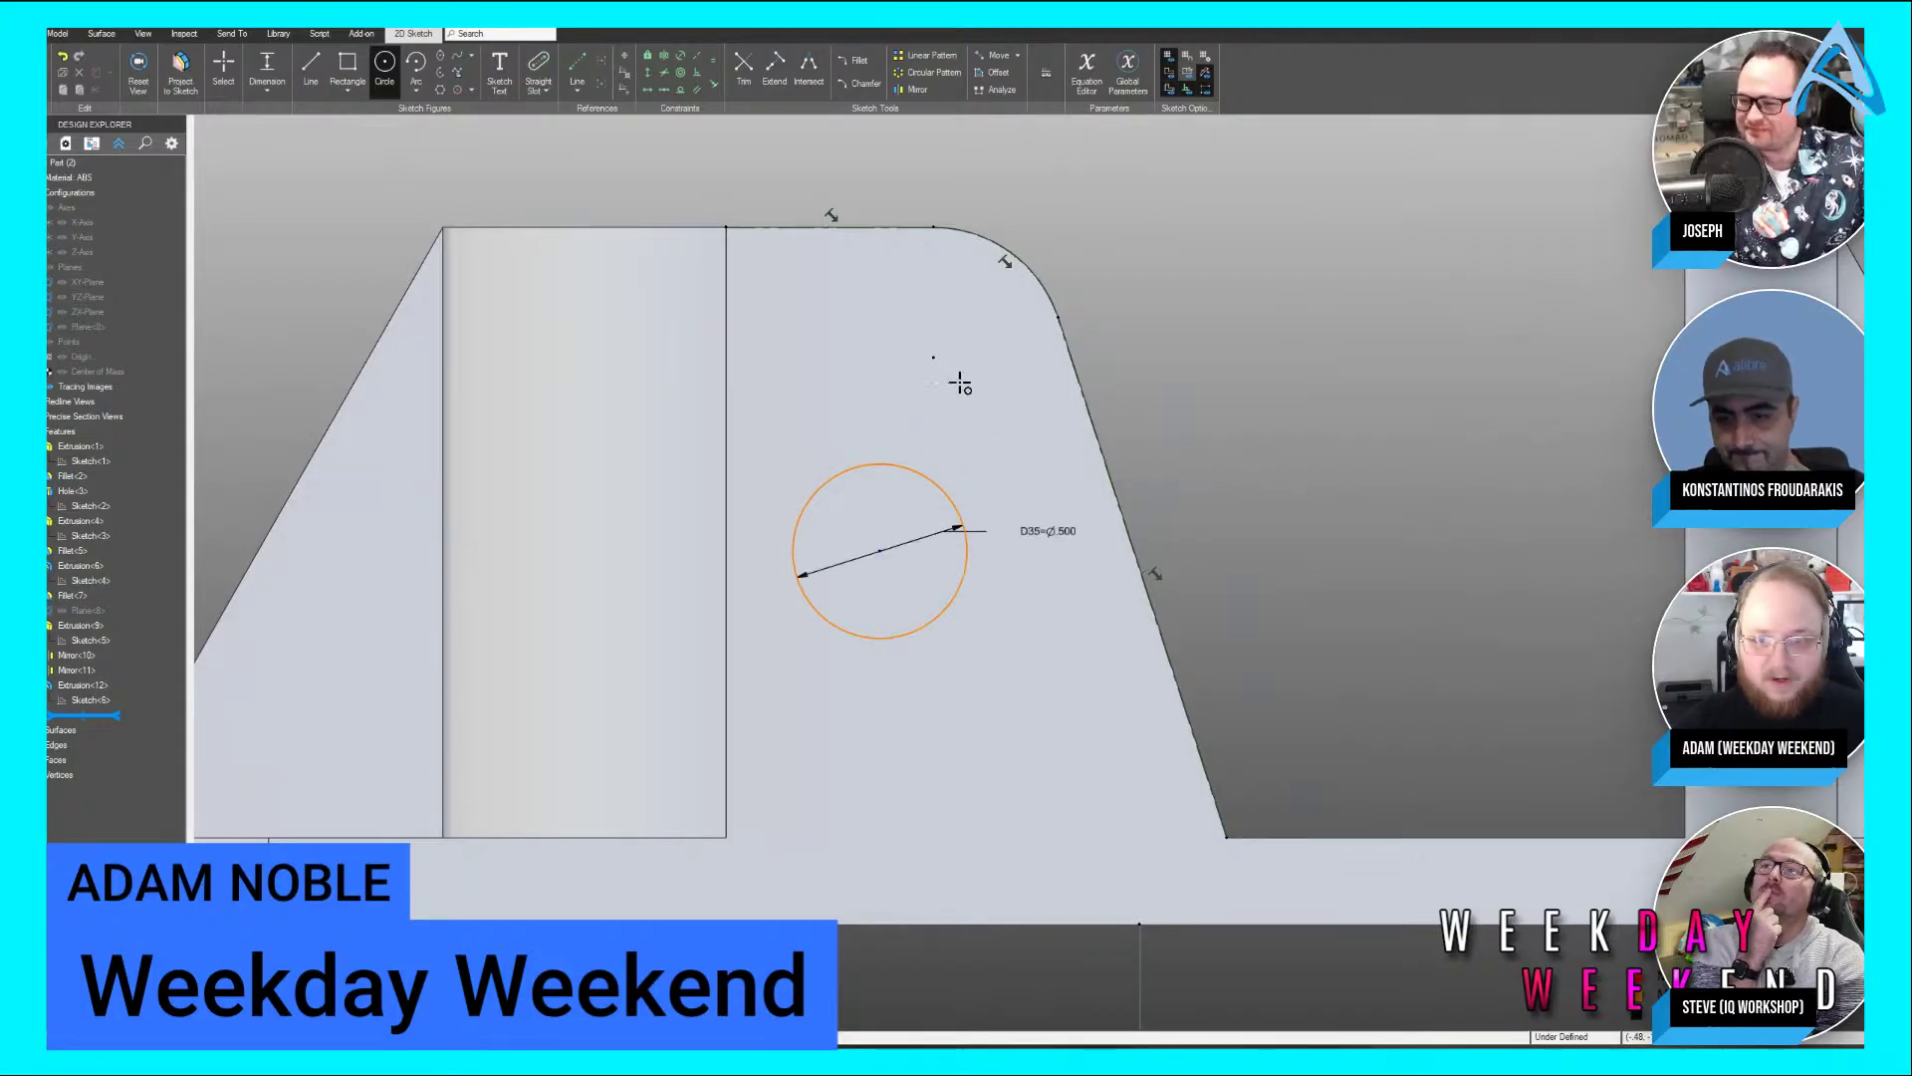
# Dimension the vertical distance from the horizontal reference line to the circle's centre
pyautogui.press('d')
pyautogui.click(889, 229)
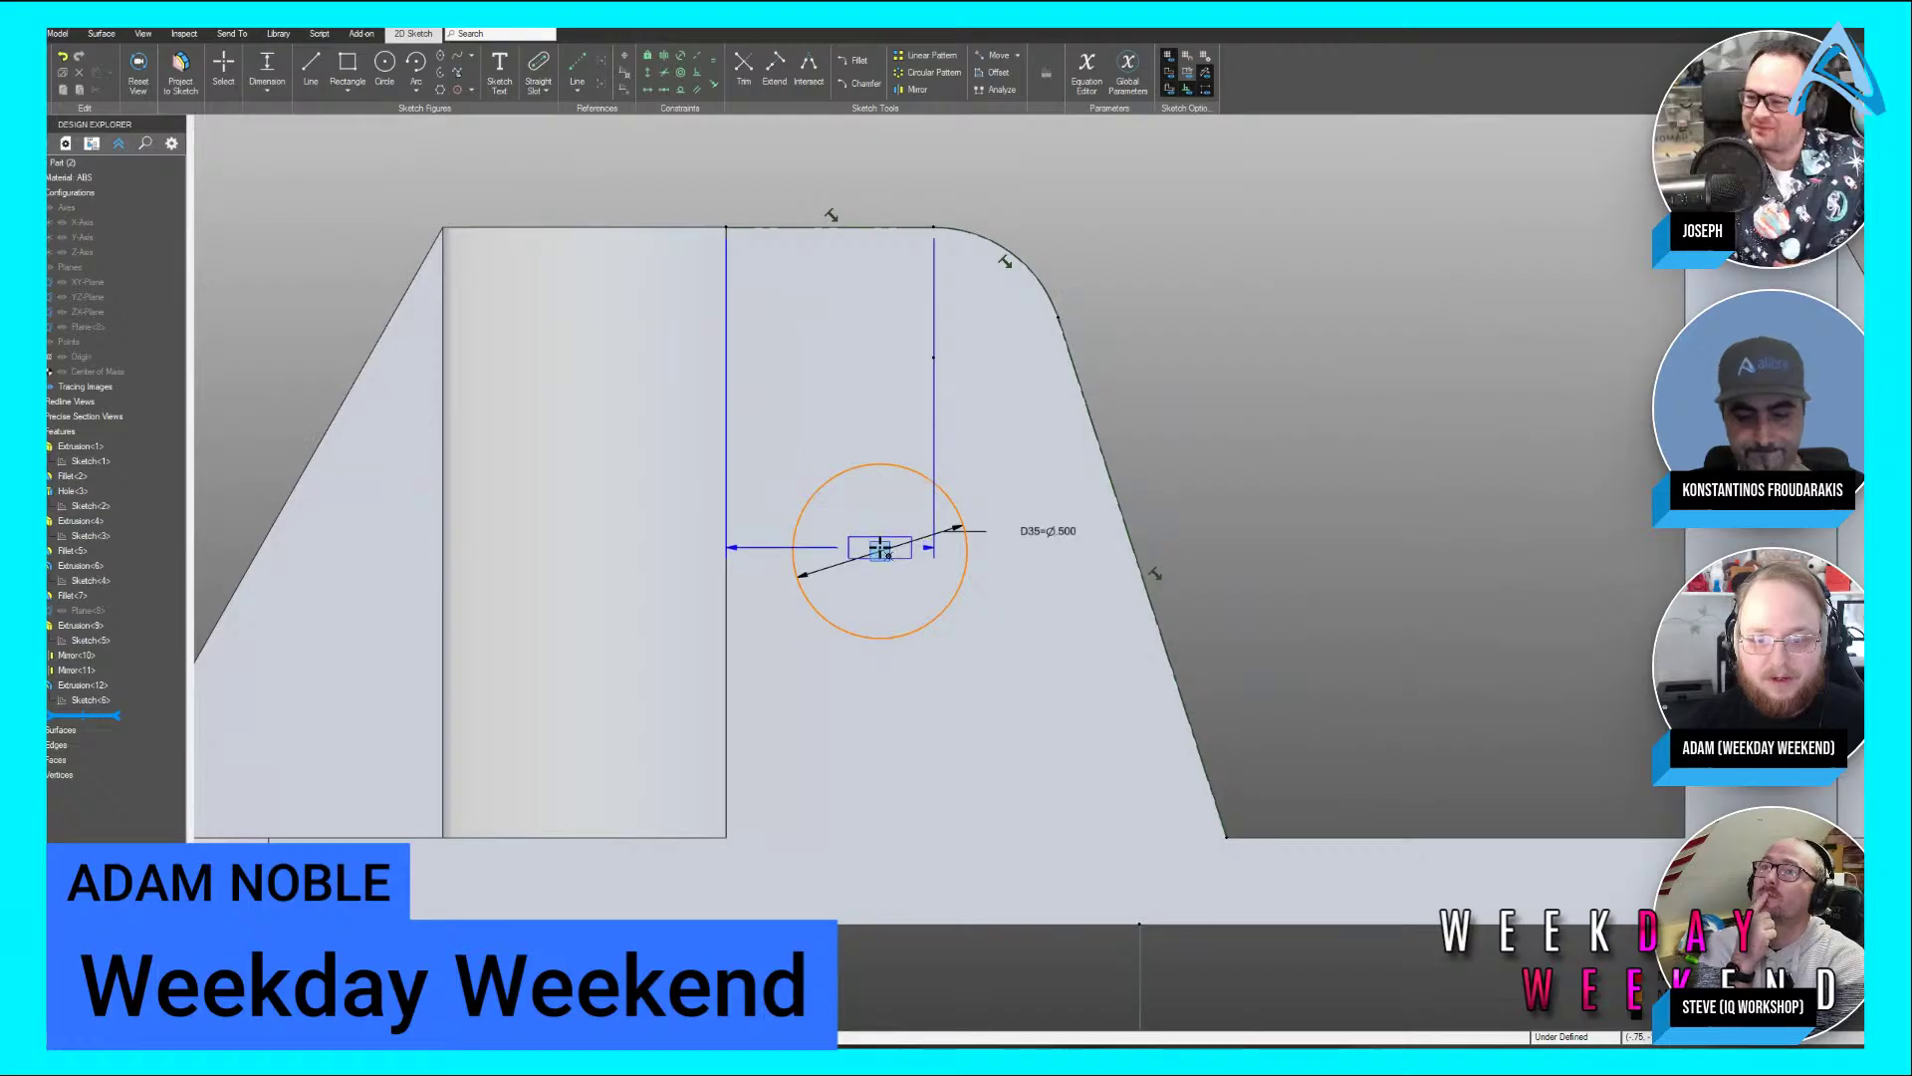
pyautogui.click(880, 549)
pyautogui.click(857, 406)
pyautogui.press('Return')
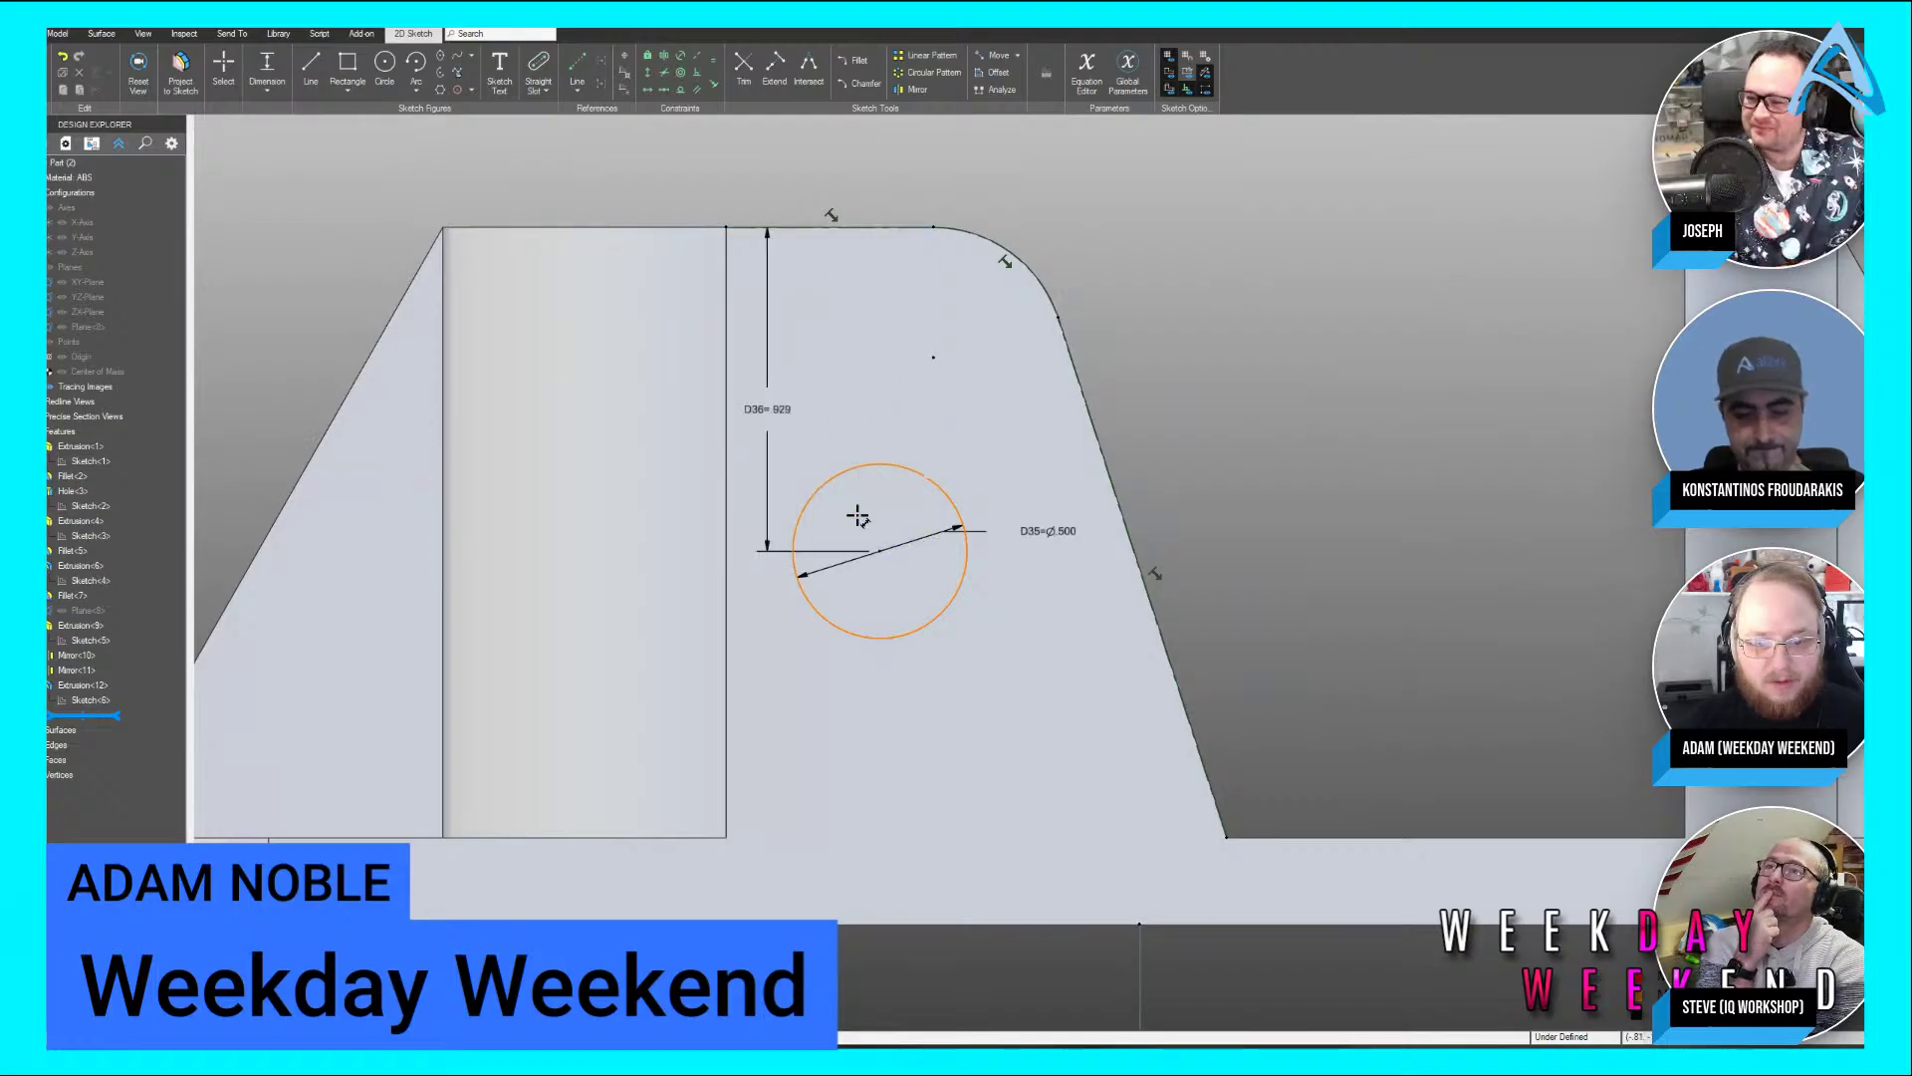
# Try to make the circle concentric with the reference arc of the rounded corner
pyautogui.moveTo(991, 353); pyautogui.dragTo(1003, 341, button='middle')
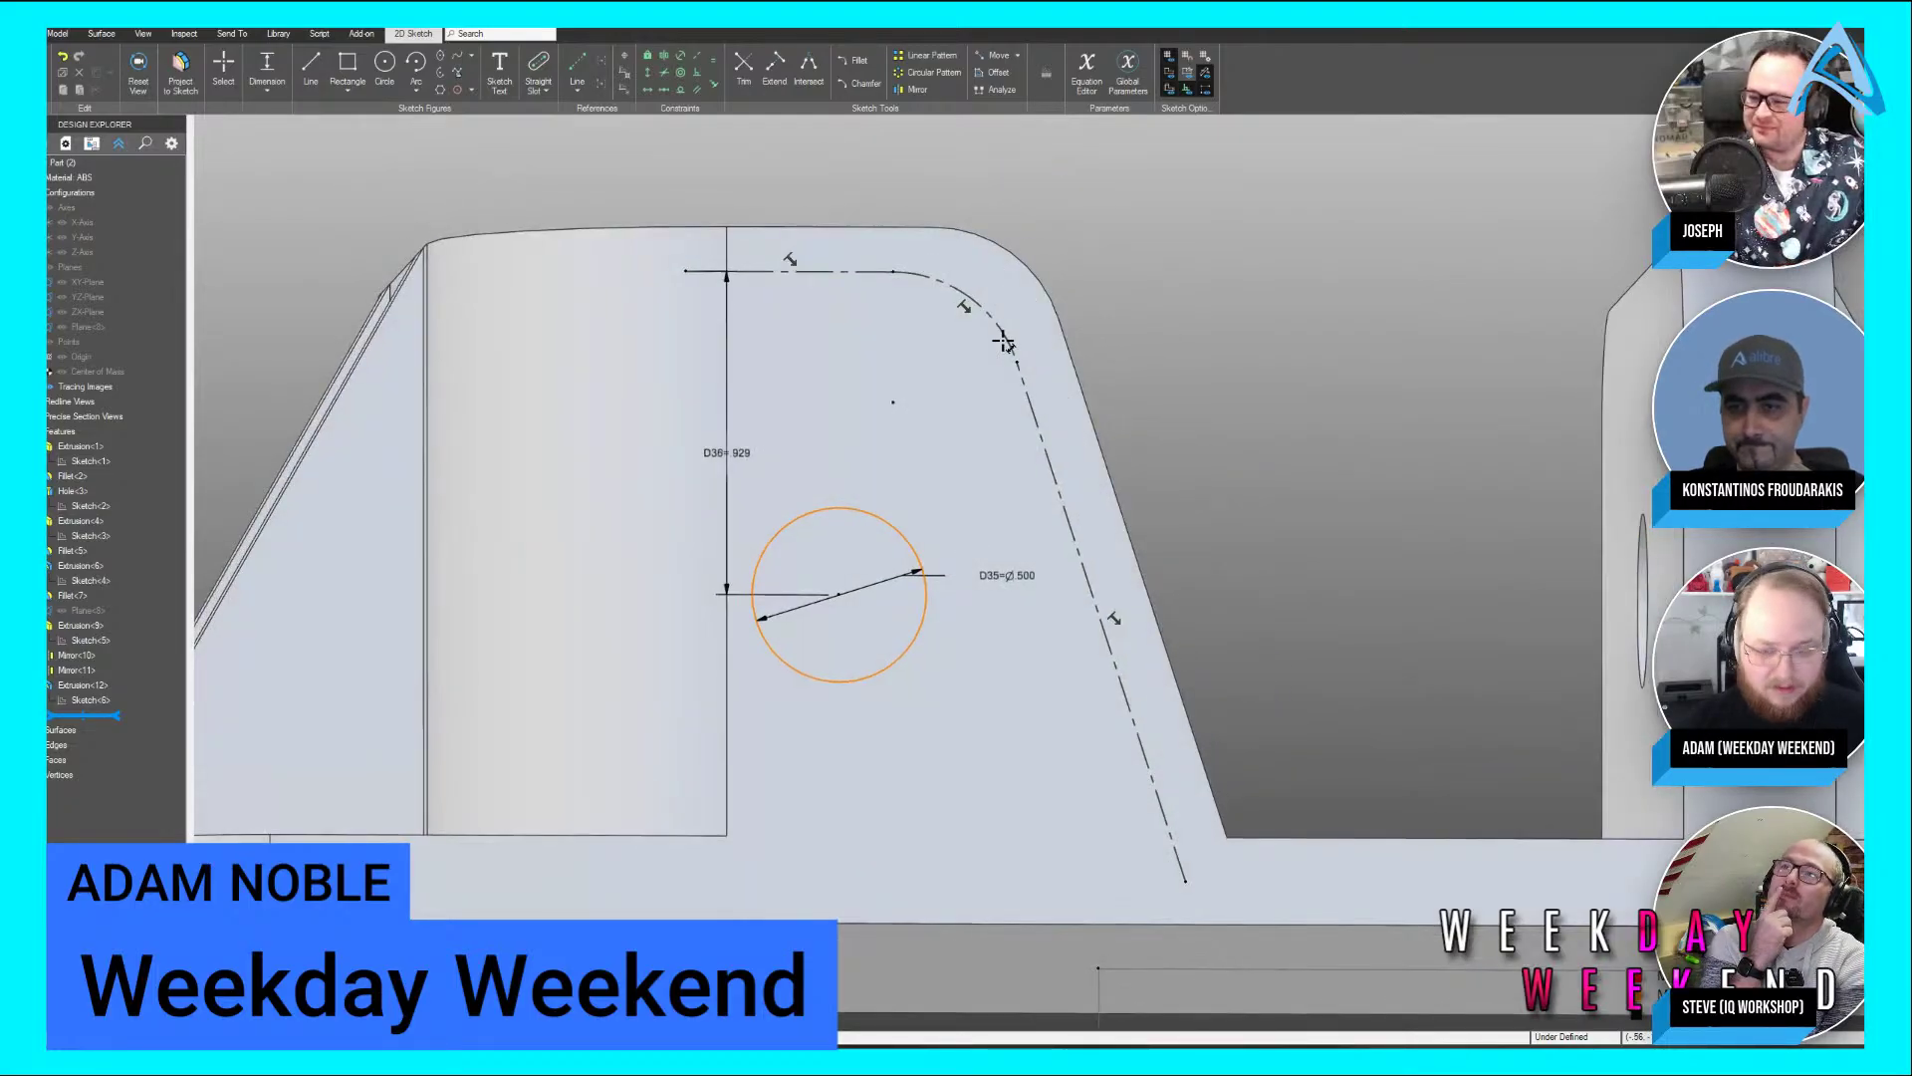
pyautogui.click(979, 310)
pyautogui.keyDown('shift'); pyautogui.click(880, 516); pyautogui.keyUp('shift')
pyautogui.click(999, 478)
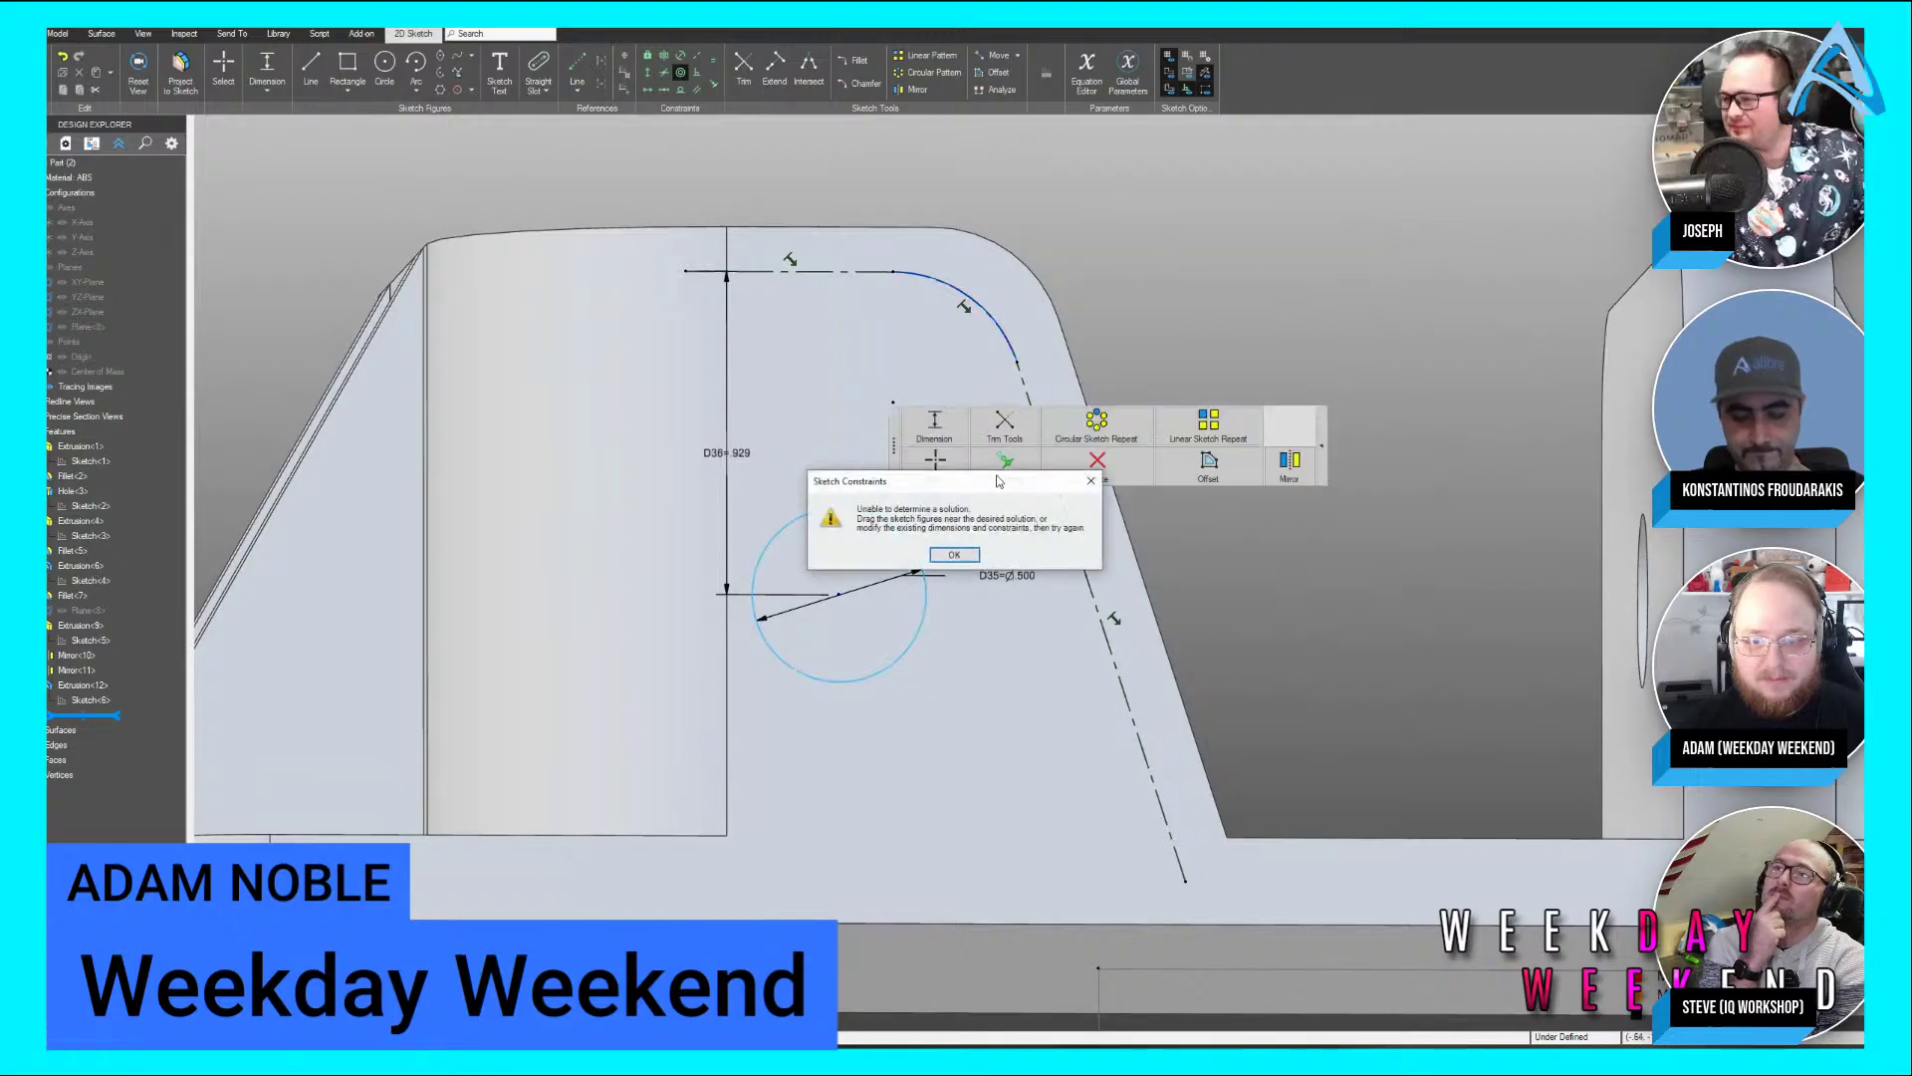
pyautogui.click(954, 554)
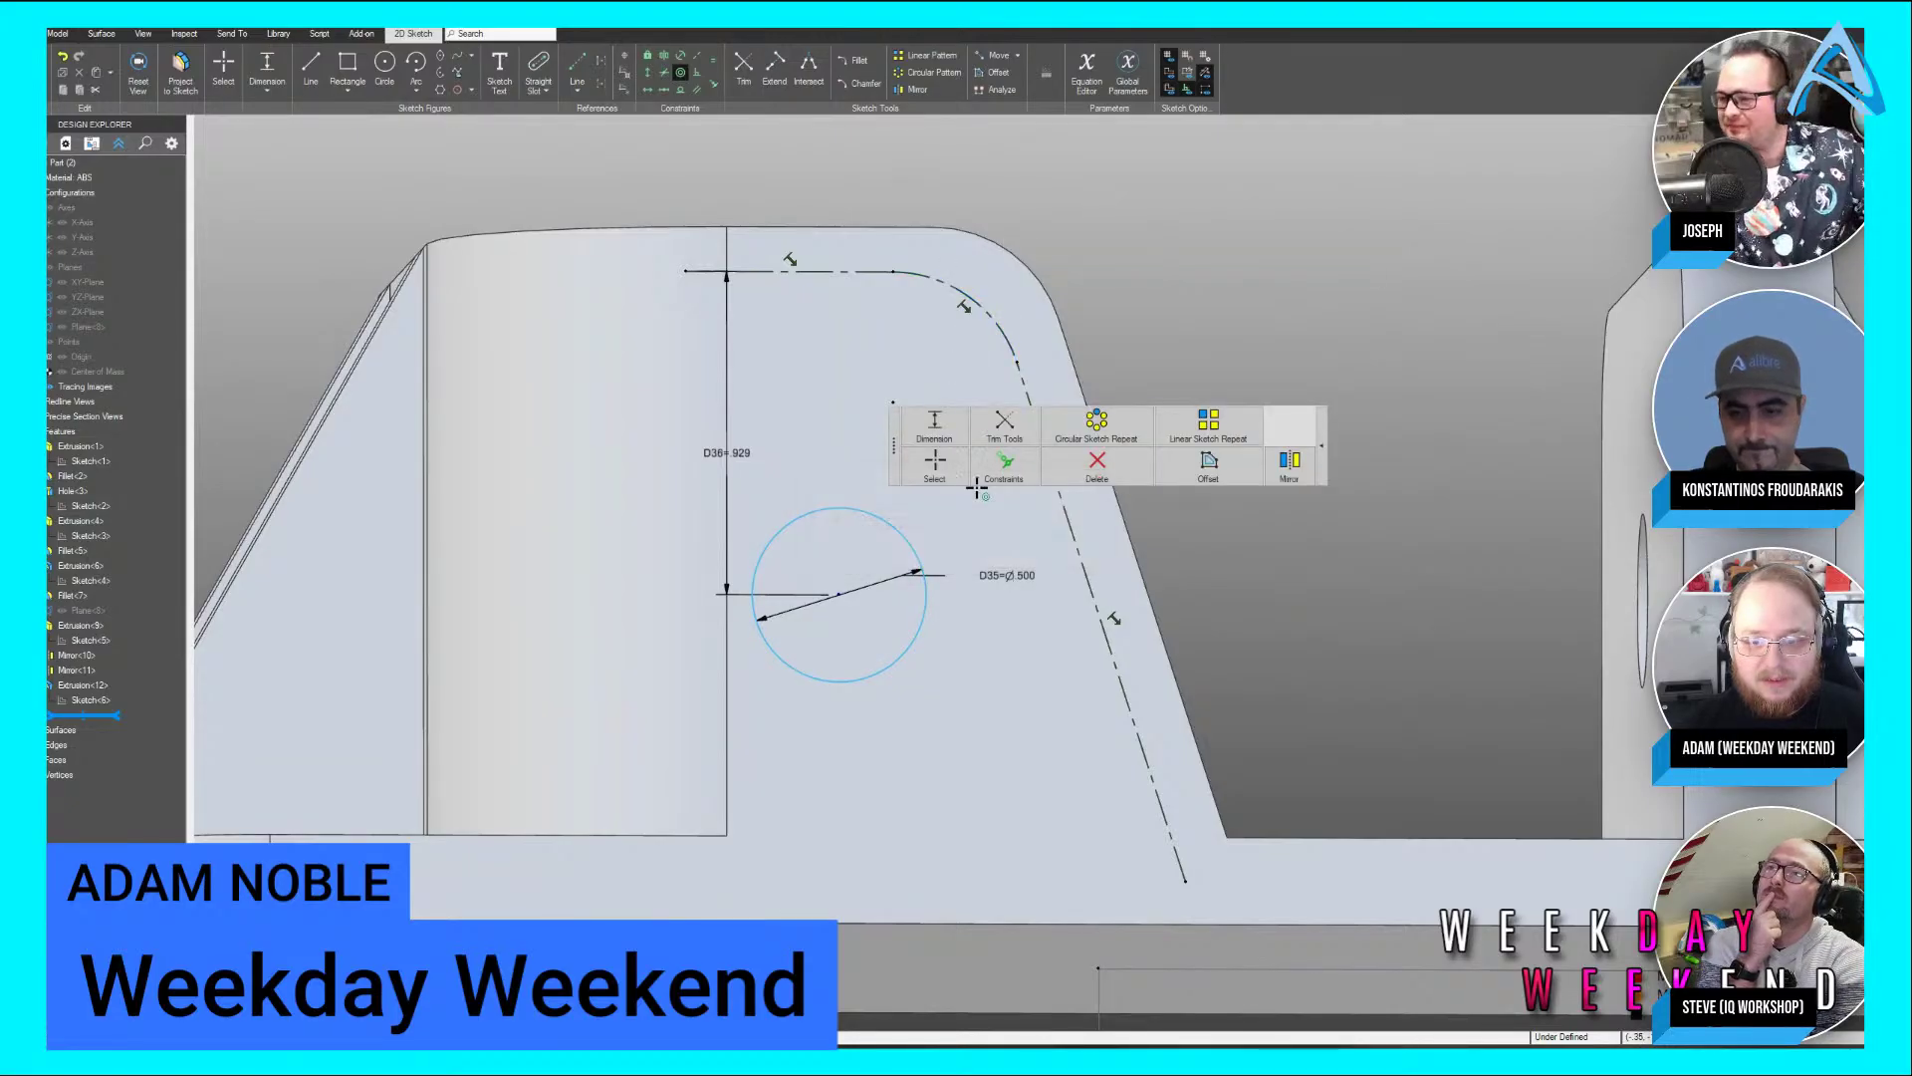
# Set the circle's diameter to 0.25
pyautogui.doubleClick(1011, 576)
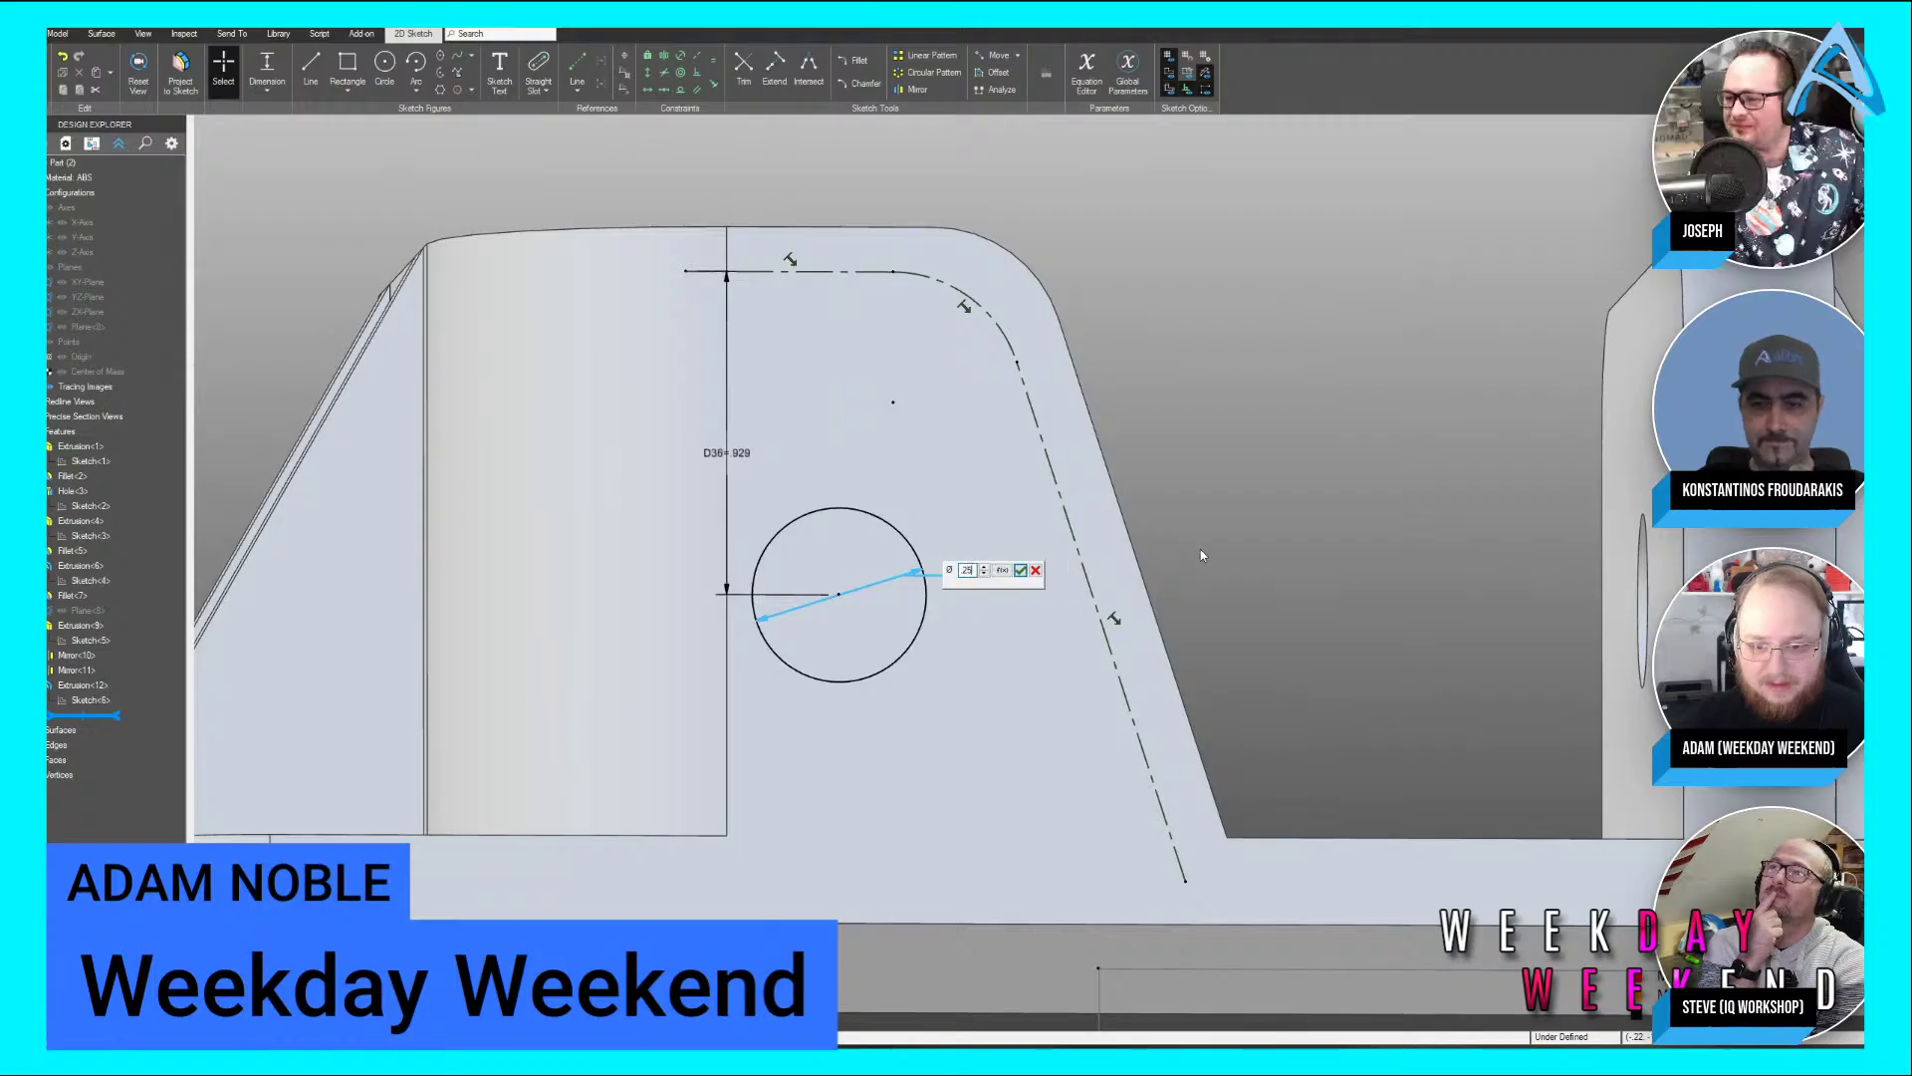
pyautogui.press('Return')
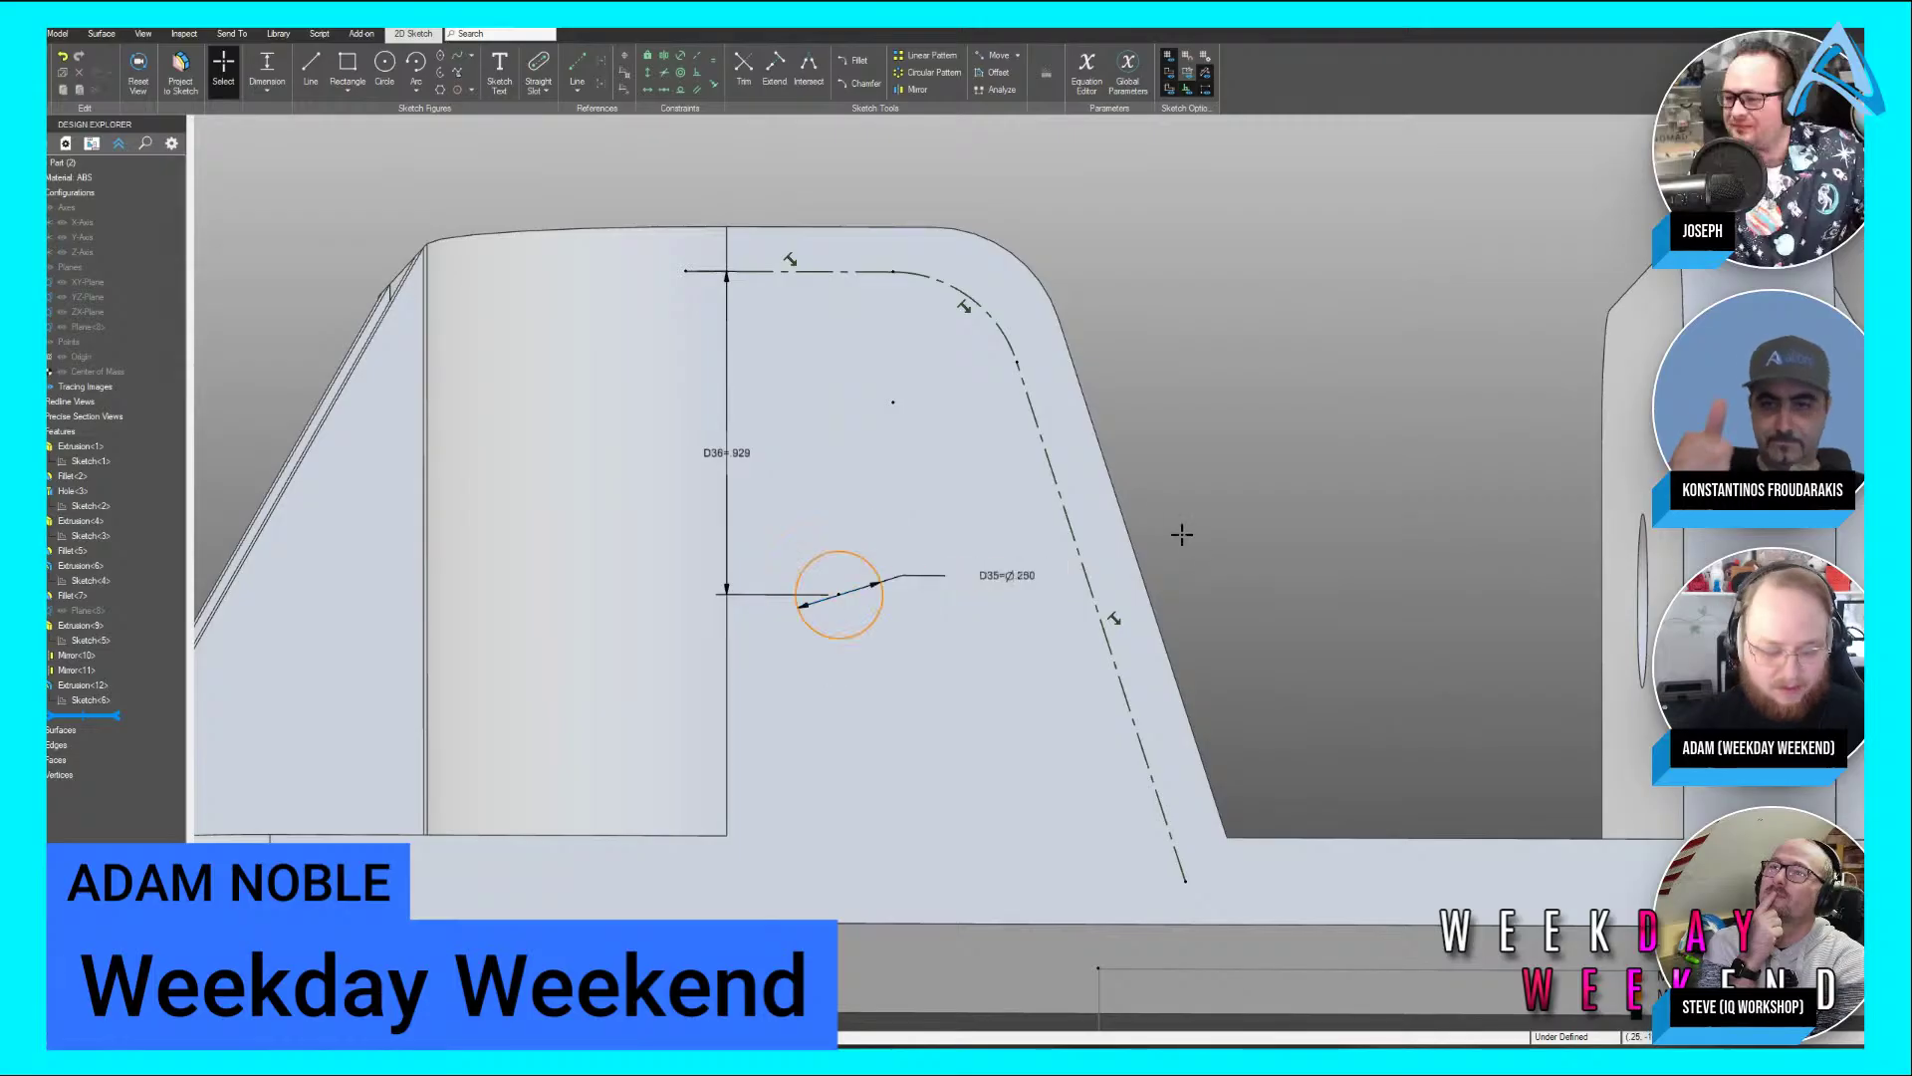
# Try to constrain the circle and its centre point to the centre point of the rounded corner's reference arc
pyautogui.click(879, 575)
pyautogui.click(893, 403)
pyautogui.click(960, 560)
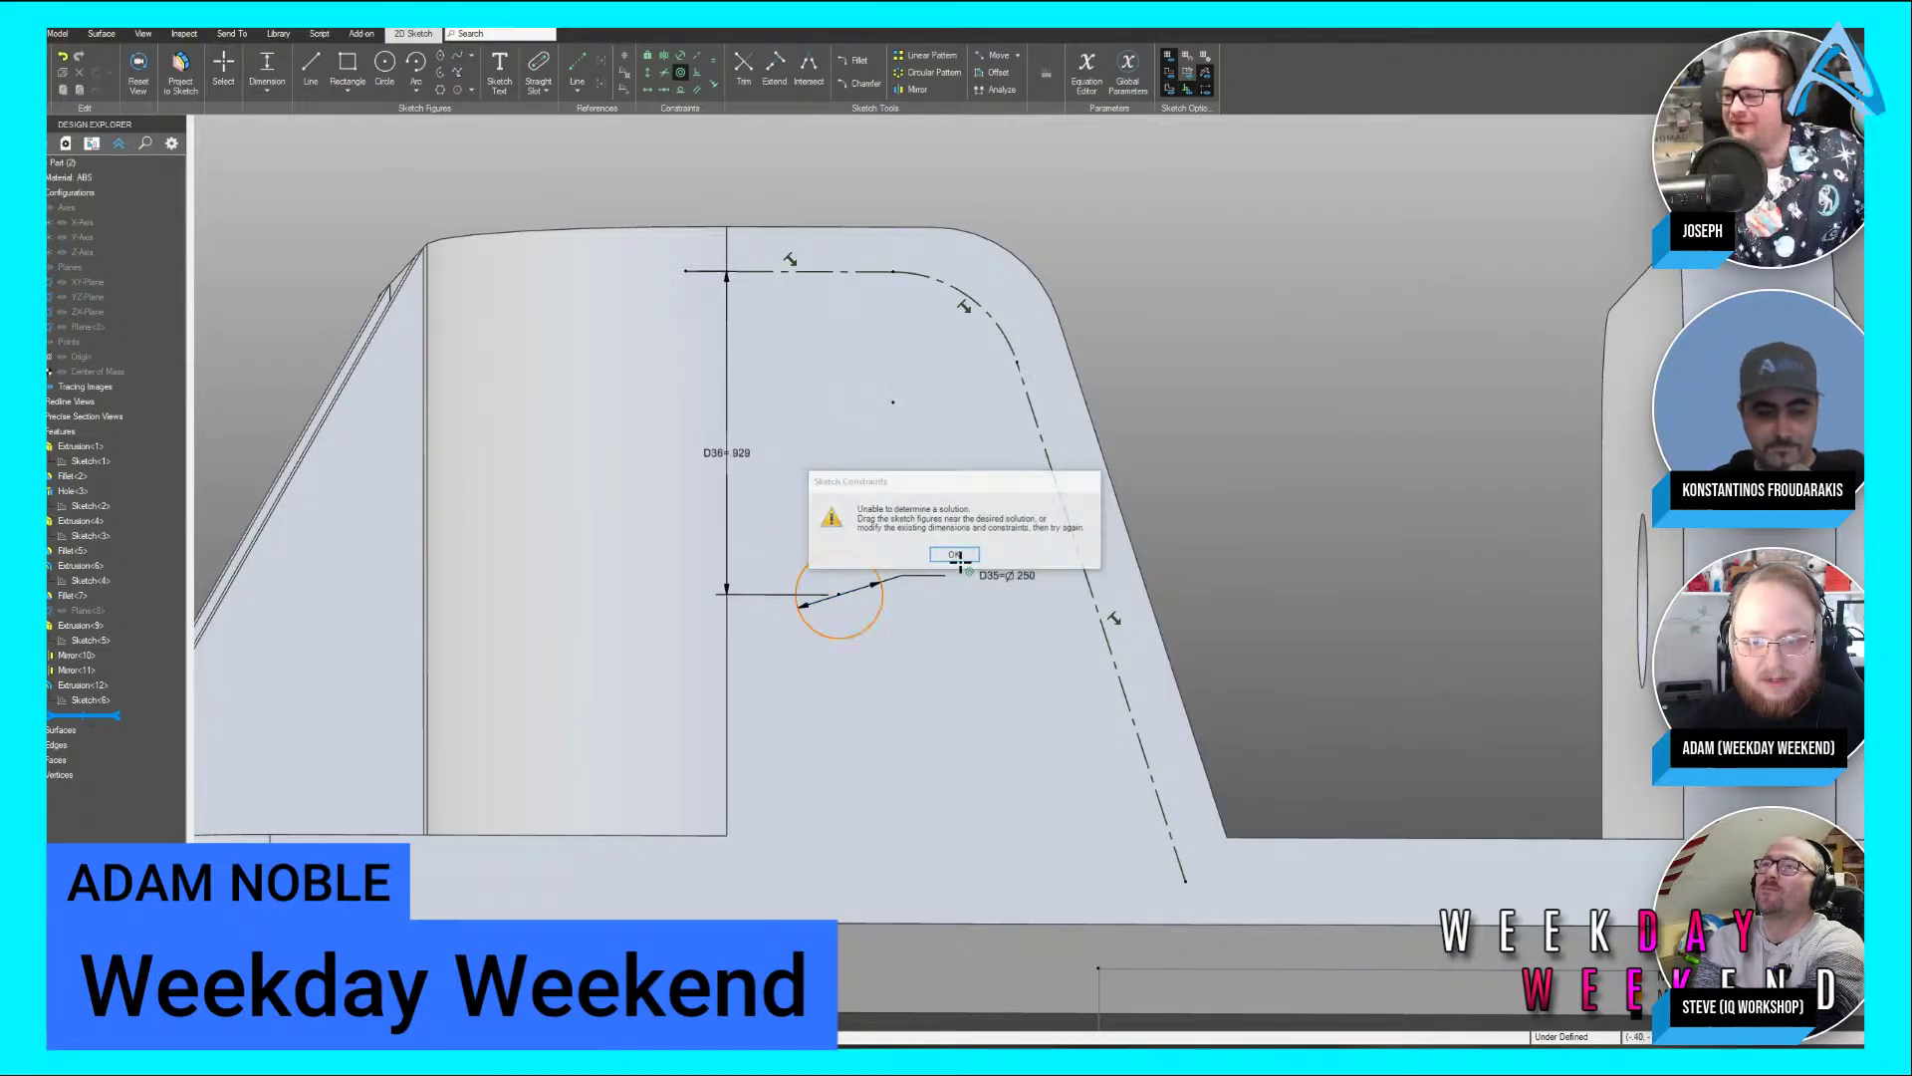
pyautogui.press('c')
pyautogui.click(838, 595)
pyautogui.click(894, 402)
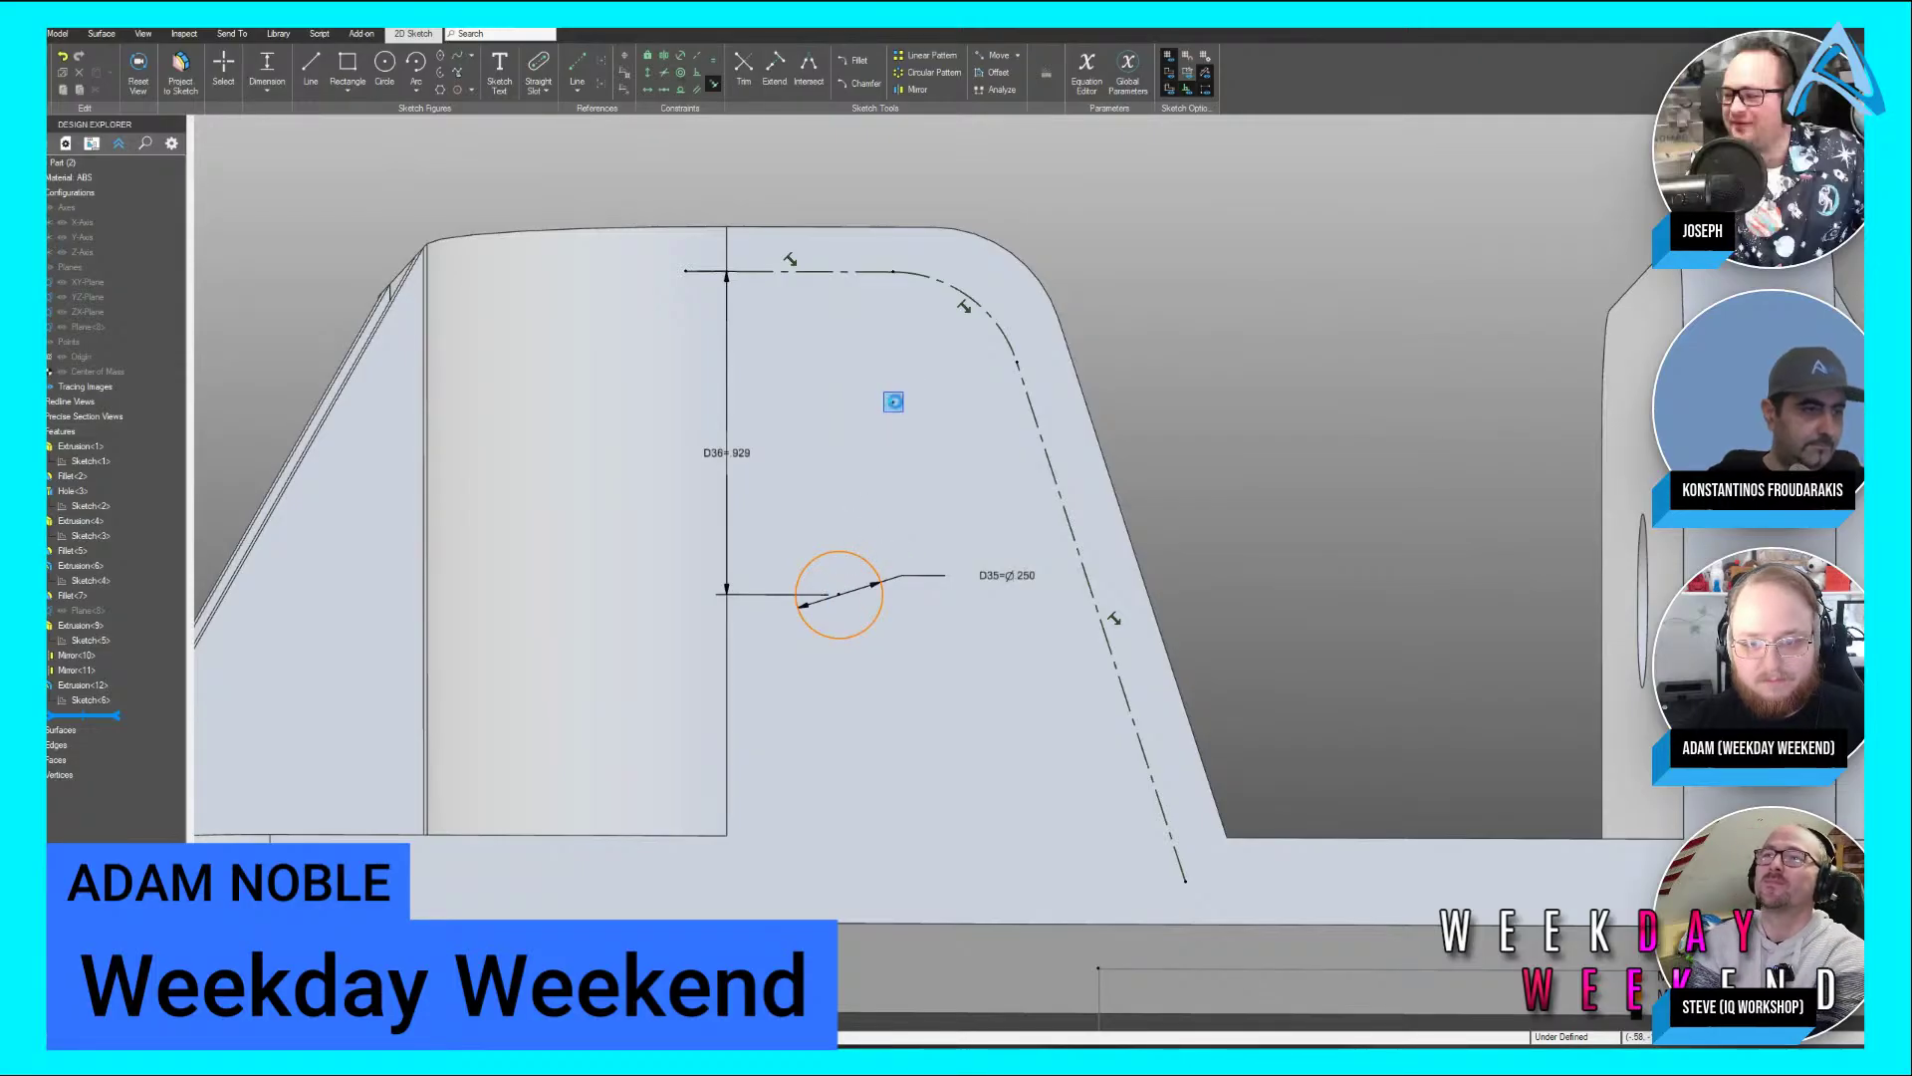
pyautogui.click(957, 554)
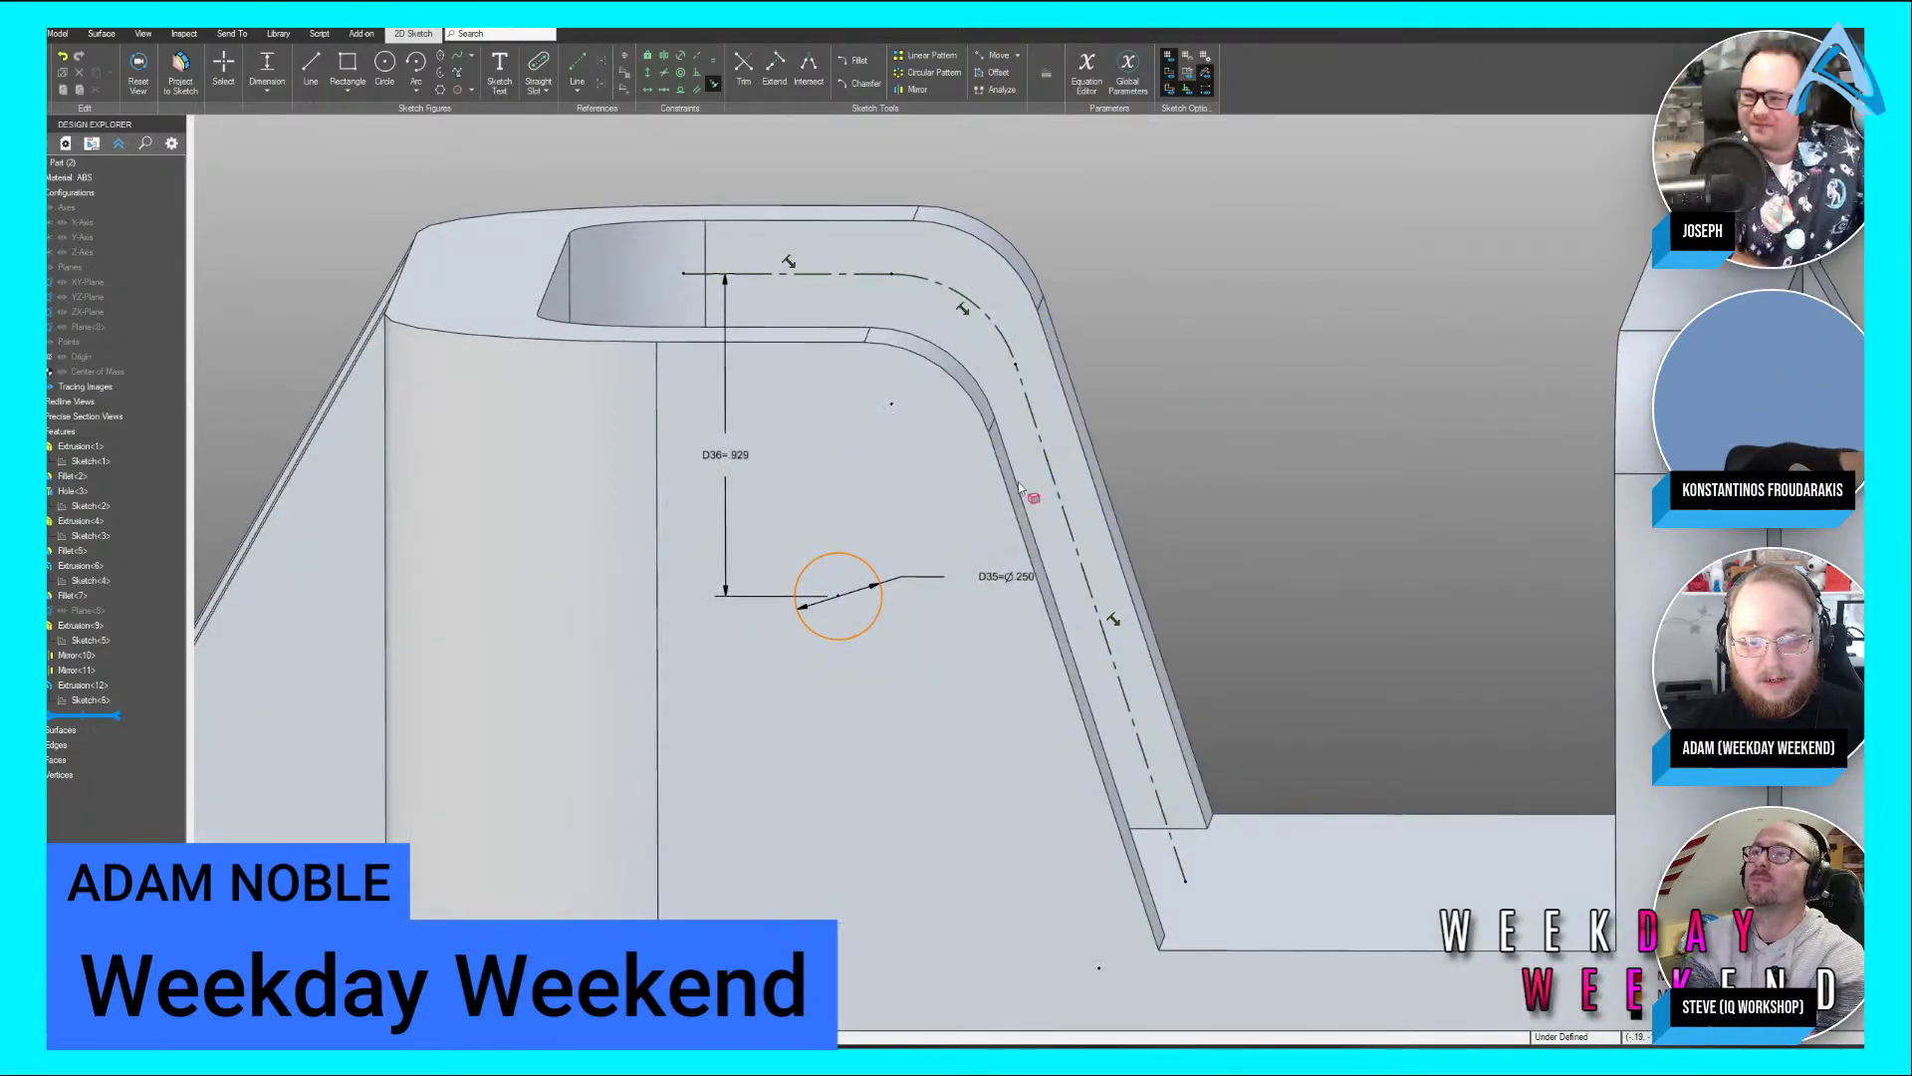
pyautogui.press('Escape')
# Delete the vertical dimension between the horizontal reference line and the circle's centre
pyautogui.doubleClick(726, 454)
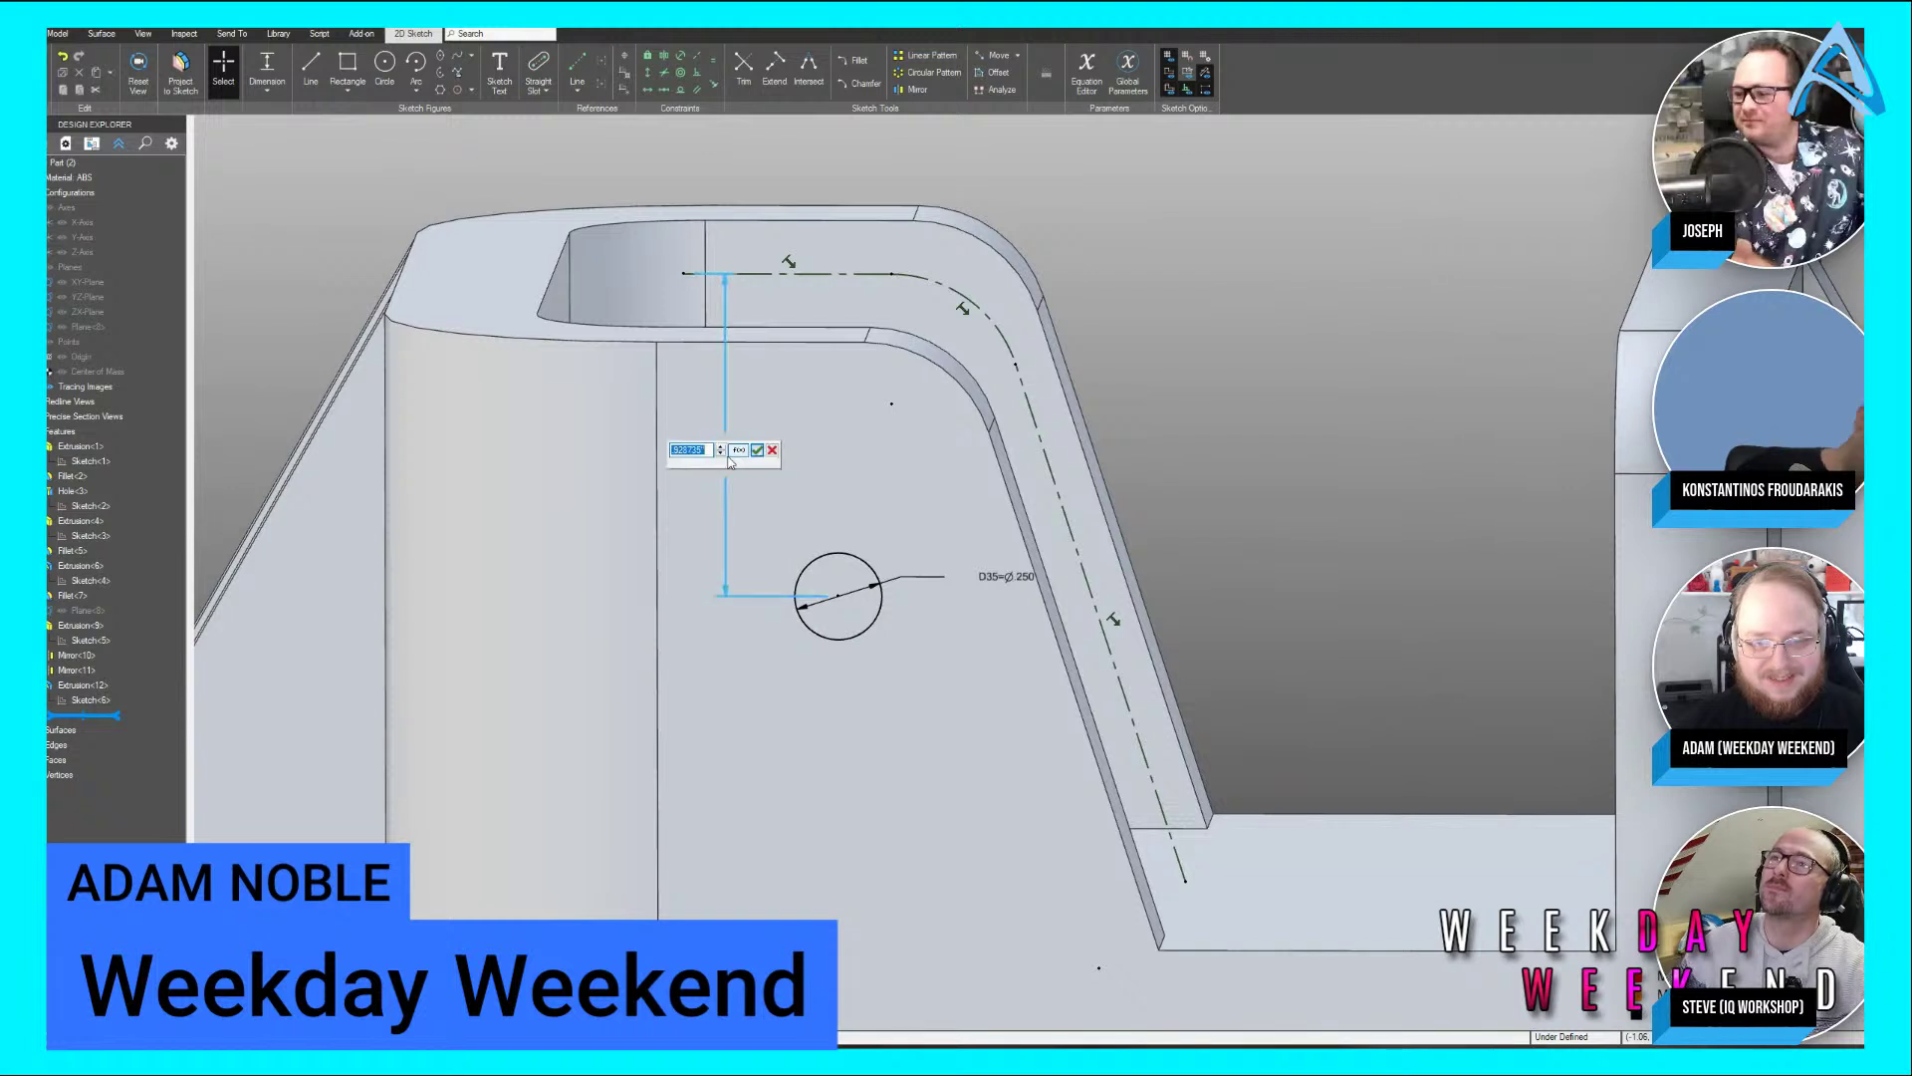
pyautogui.click(772, 451)
pyautogui.press('Delete')
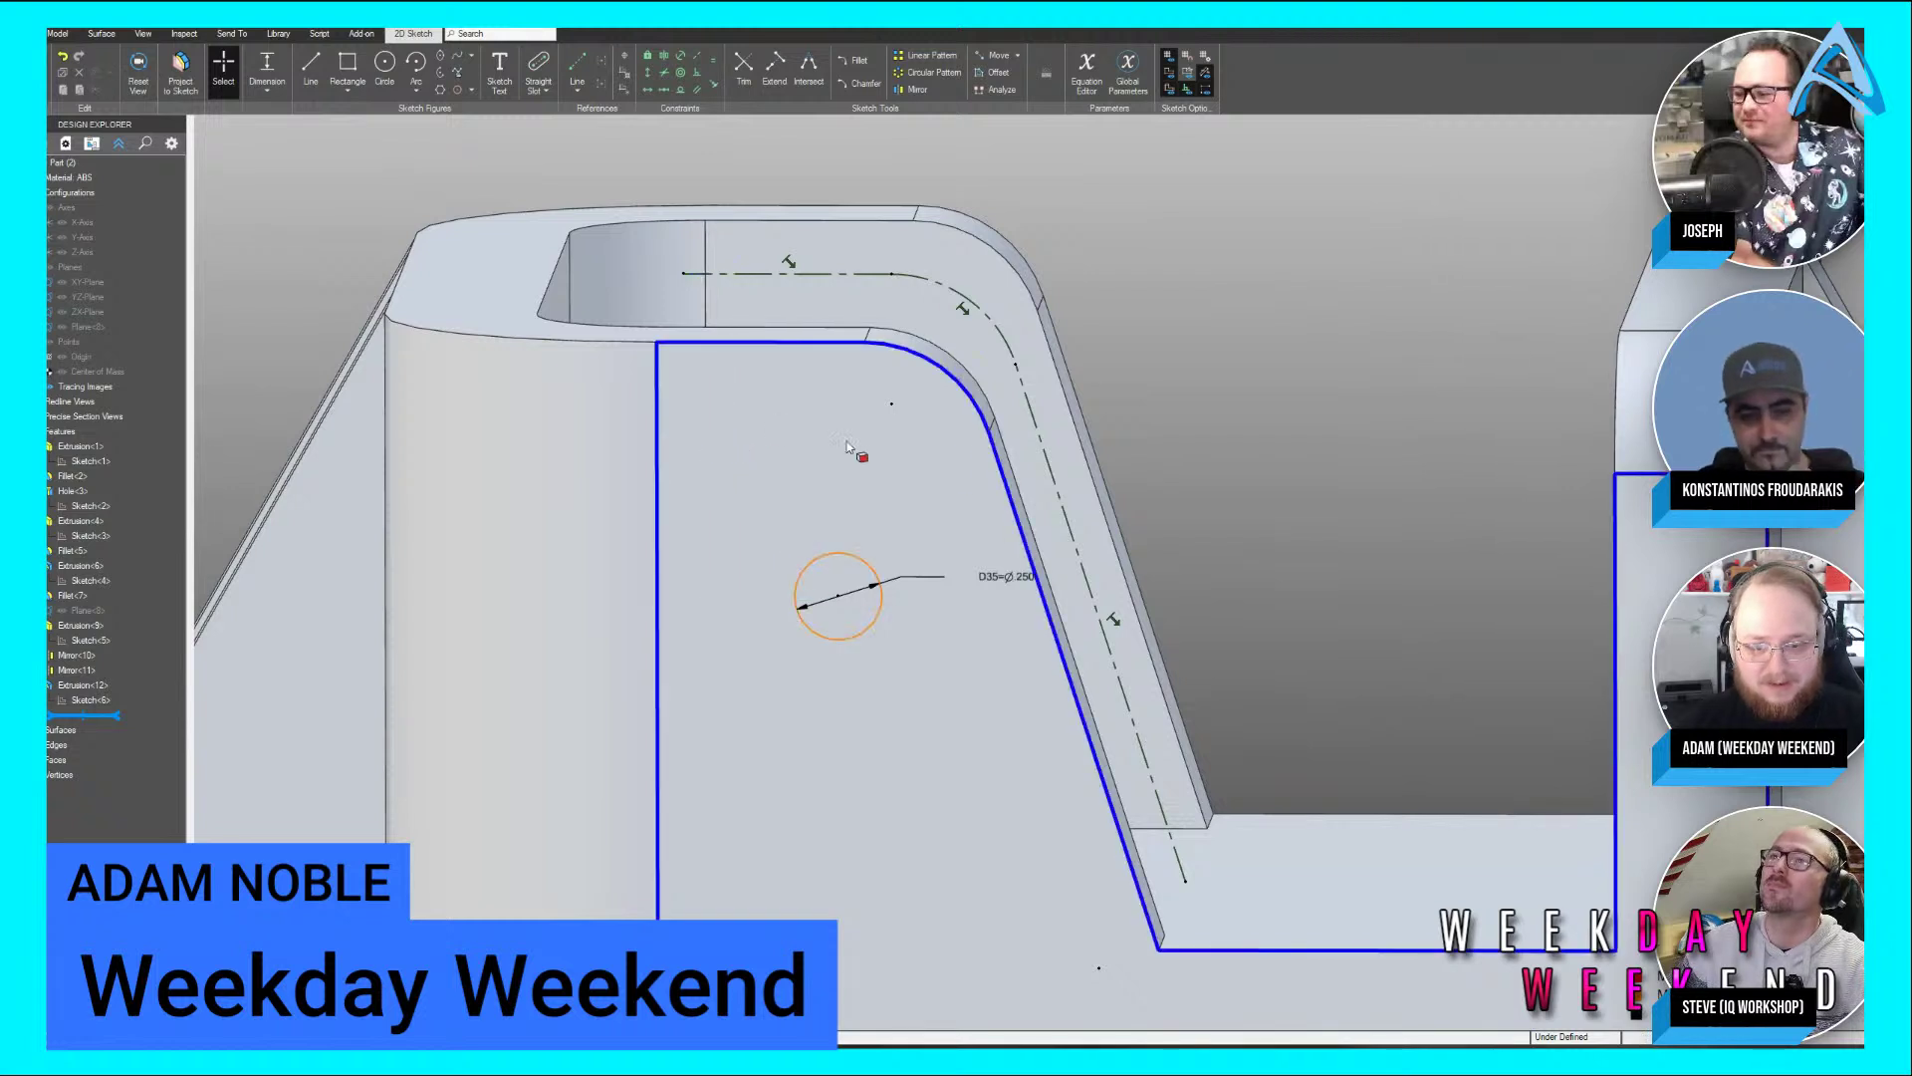
# Apply a concentric constraint between the circle and the rounded corner's reference arc, using the arc's centre point
pyautogui.hotkey('shift', 'c')
pyautogui.click(849, 552)
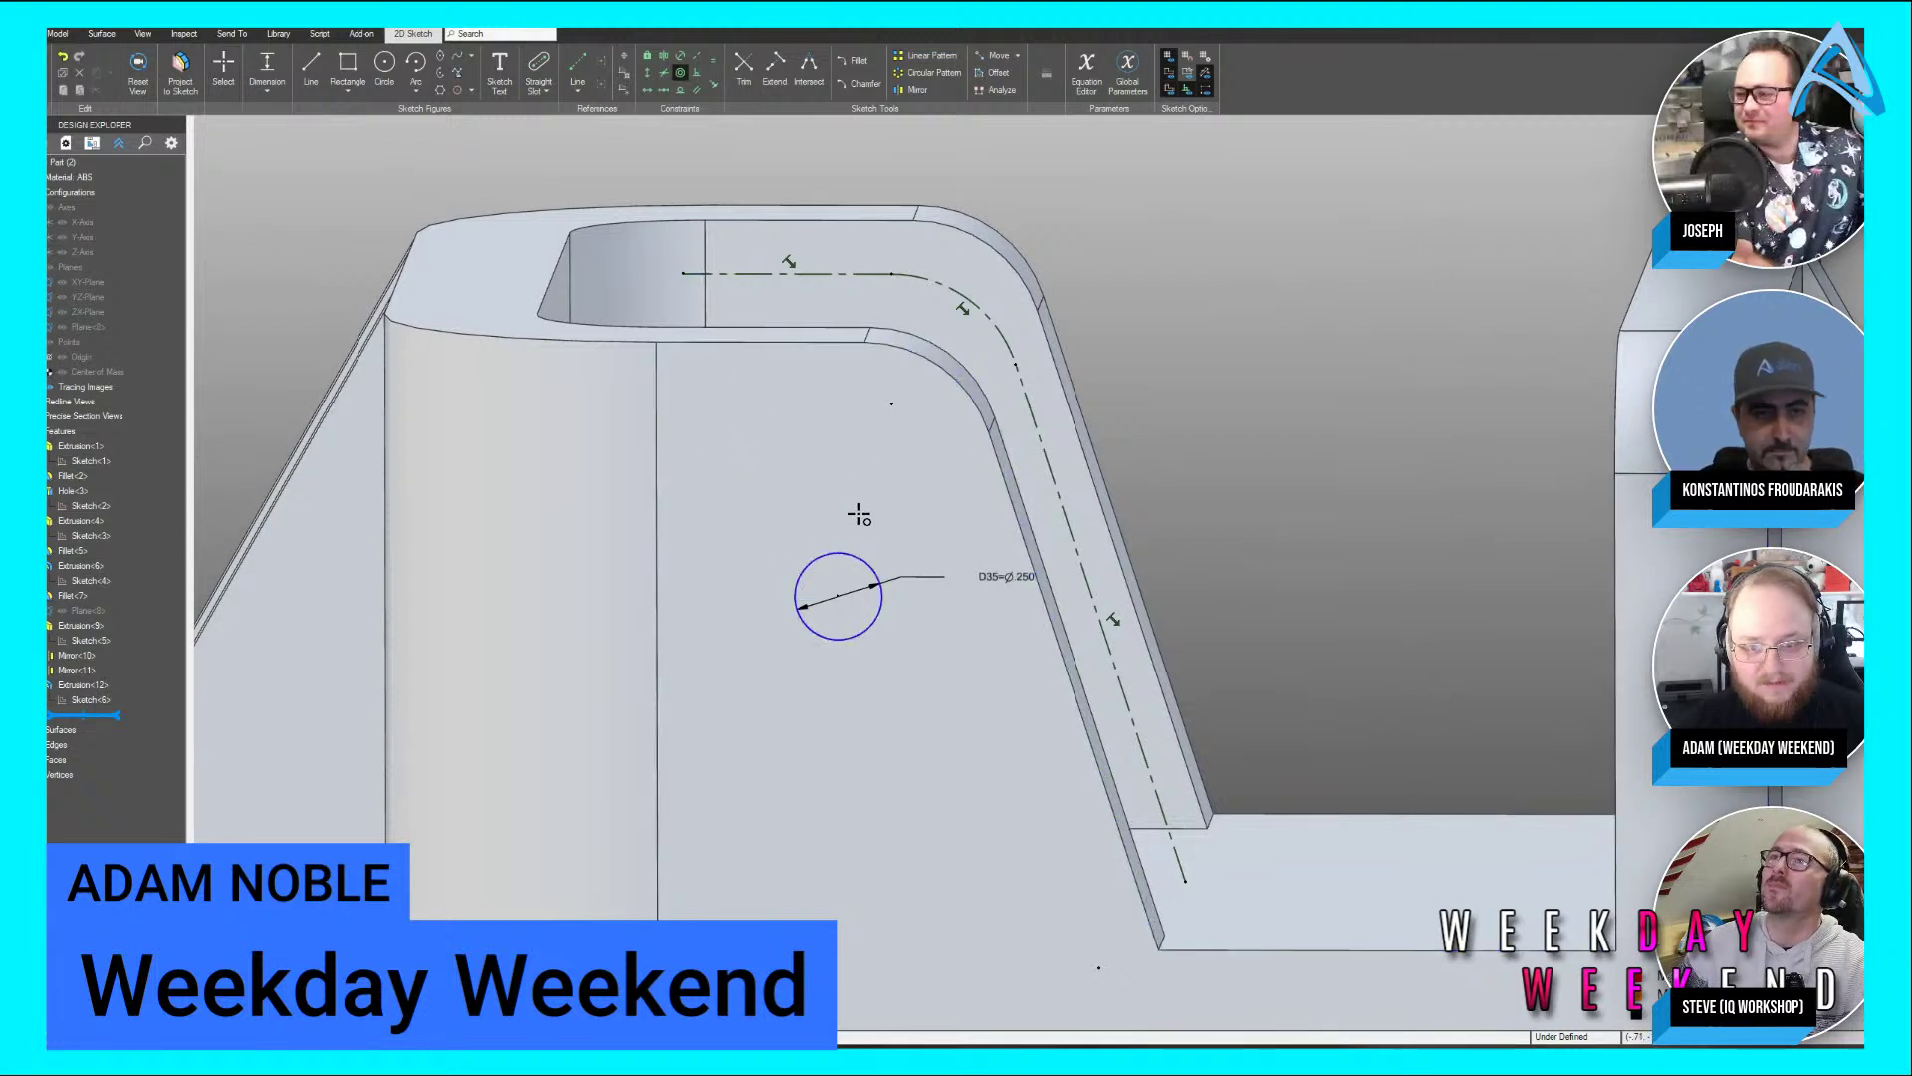
pyautogui.click(891, 404)
pyautogui.click(1297, 457)
pyautogui.moveTo(1295, 459); pyautogui.dragTo(1301, 383, button='middle')
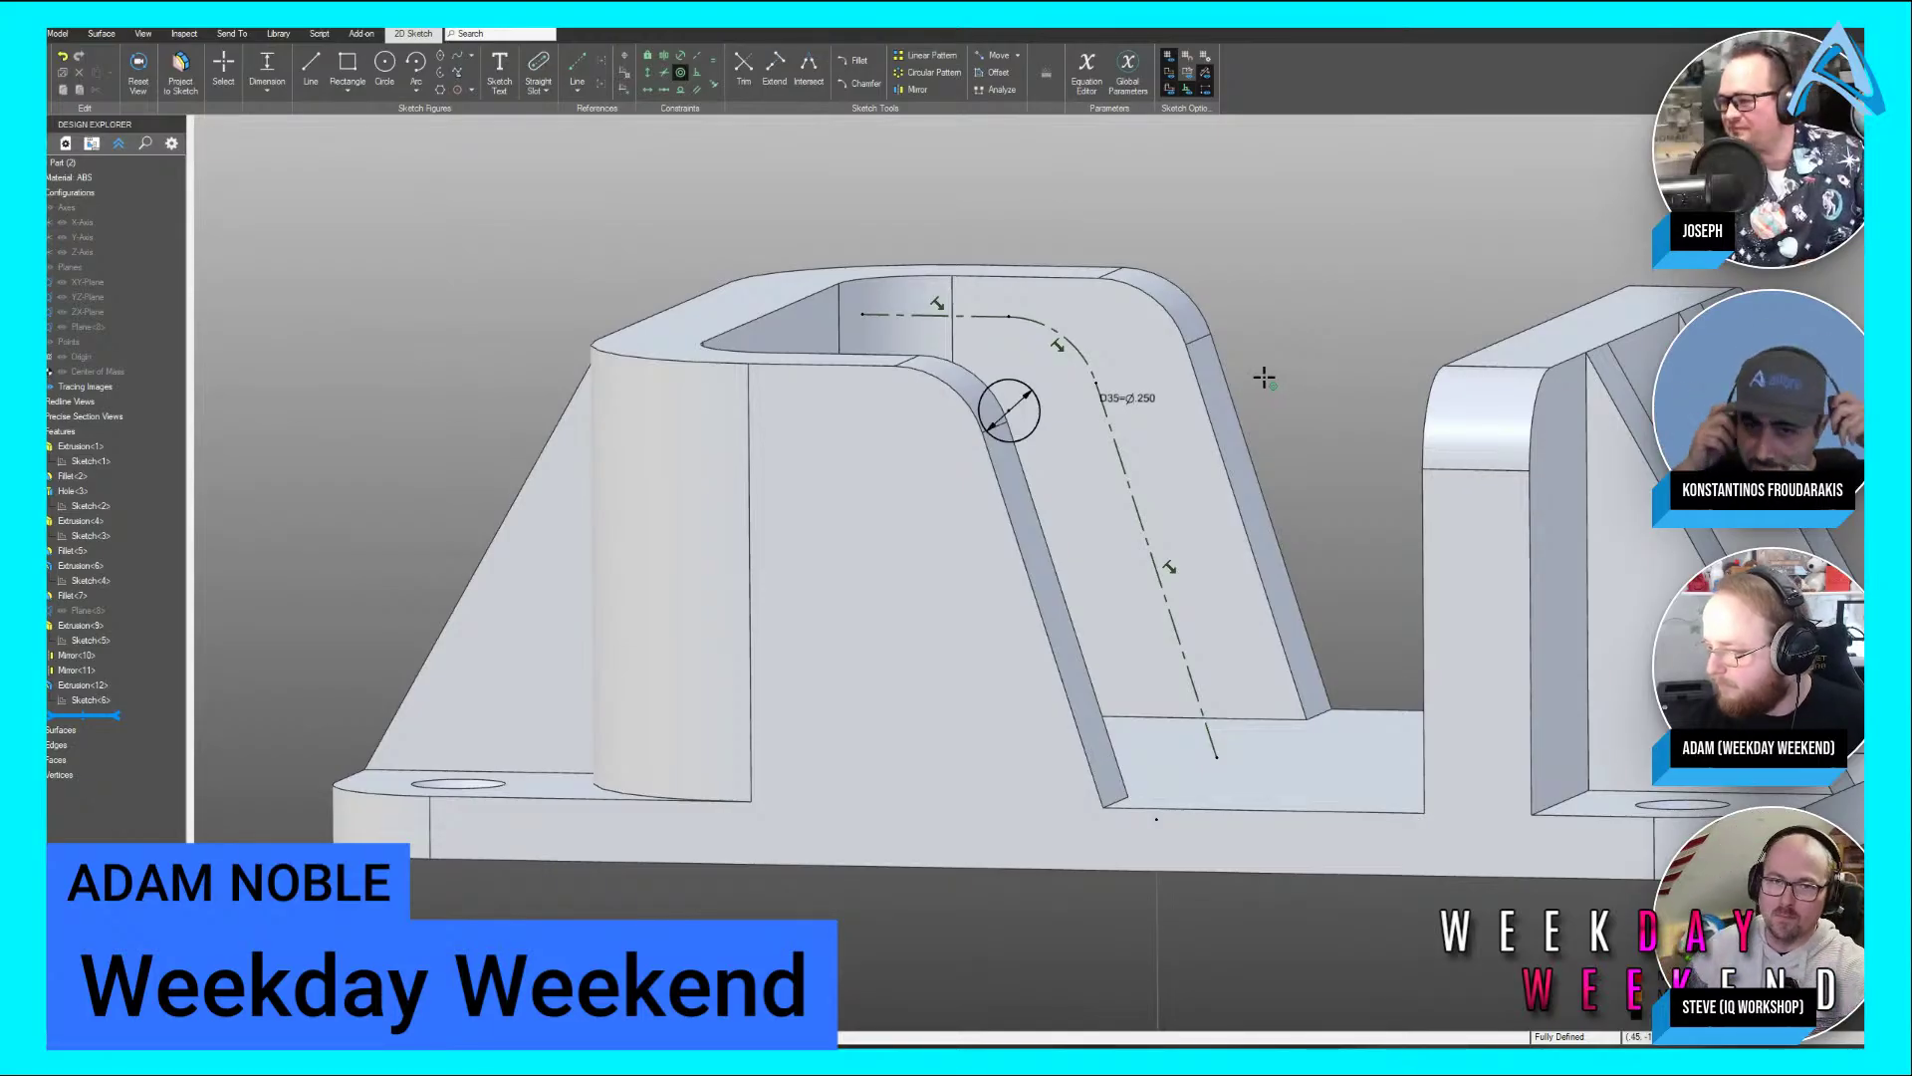
pyautogui.moveTo(1262, 373); pyautogui.dragTo(1281, 360, button='middle')
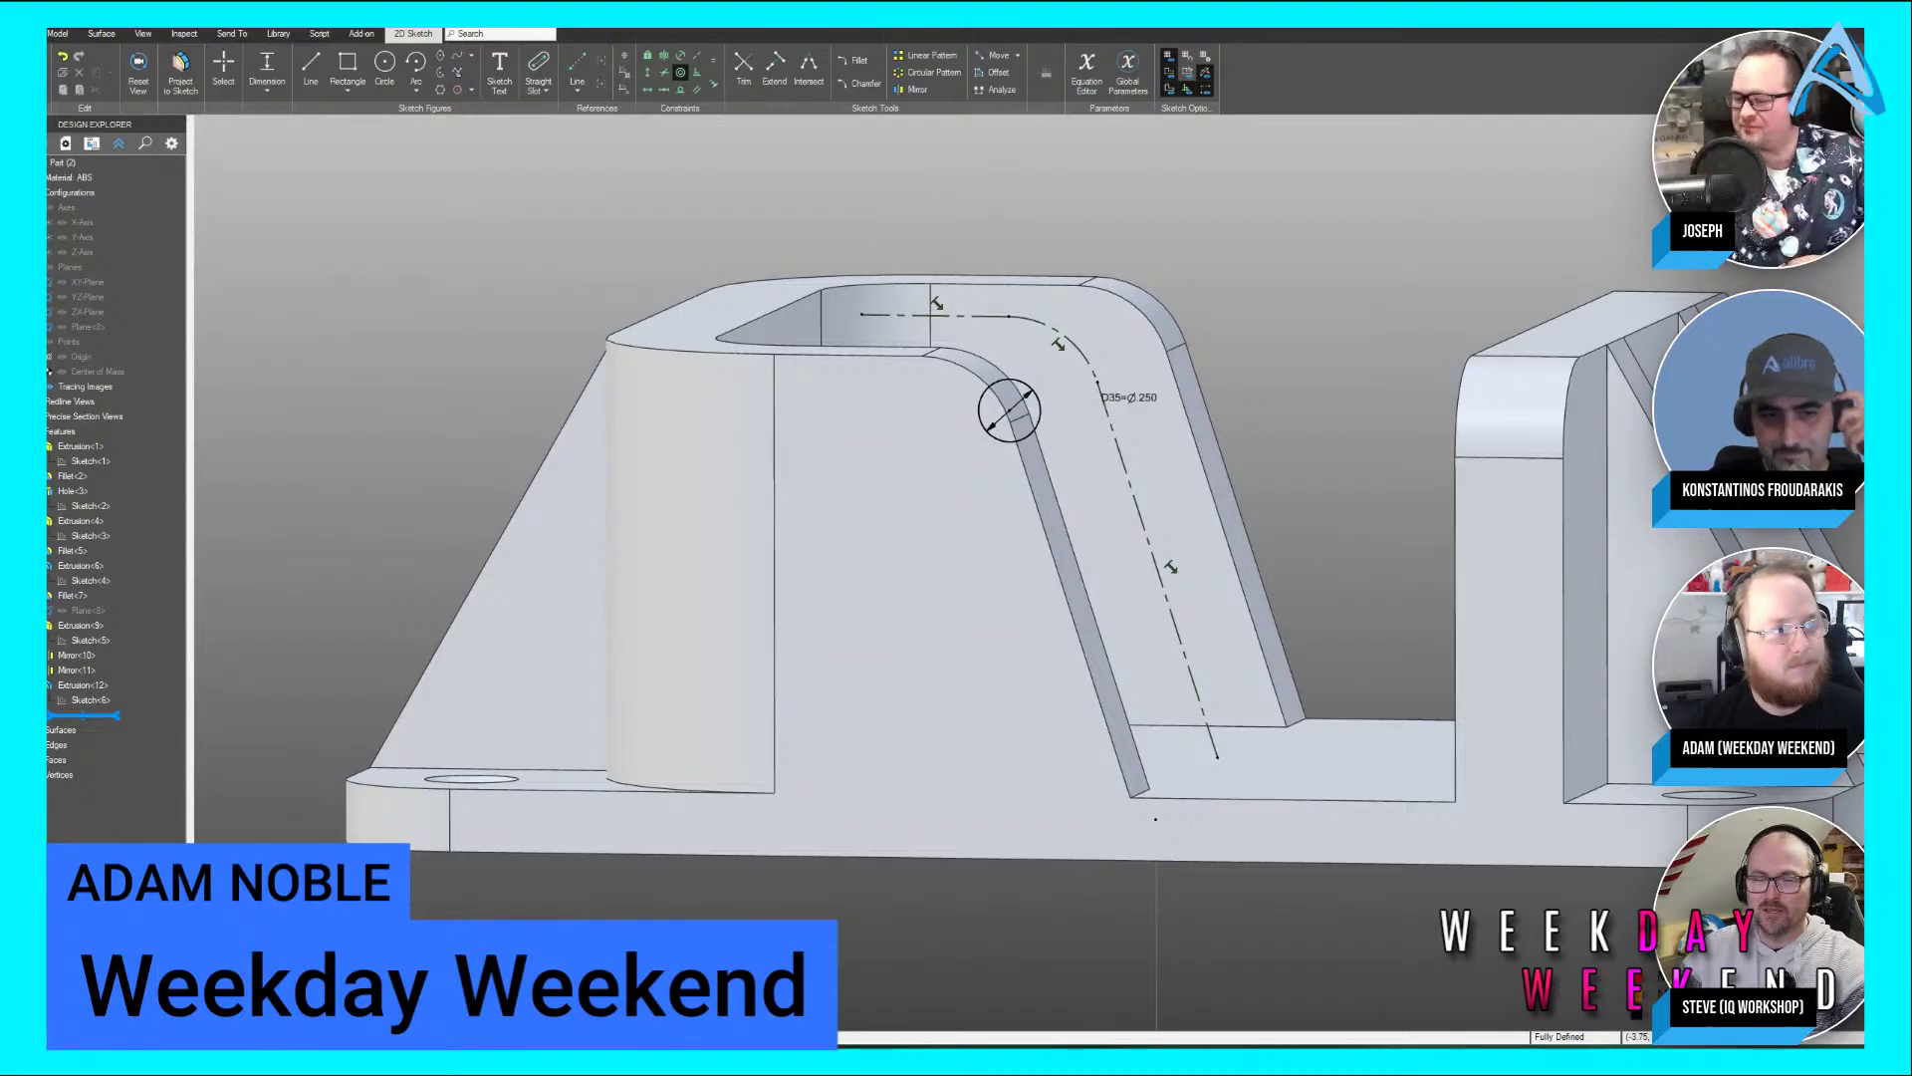
pyautogui.moveTo(1118, 266); pyautogui.dragTo(1162, 269, button='middle')
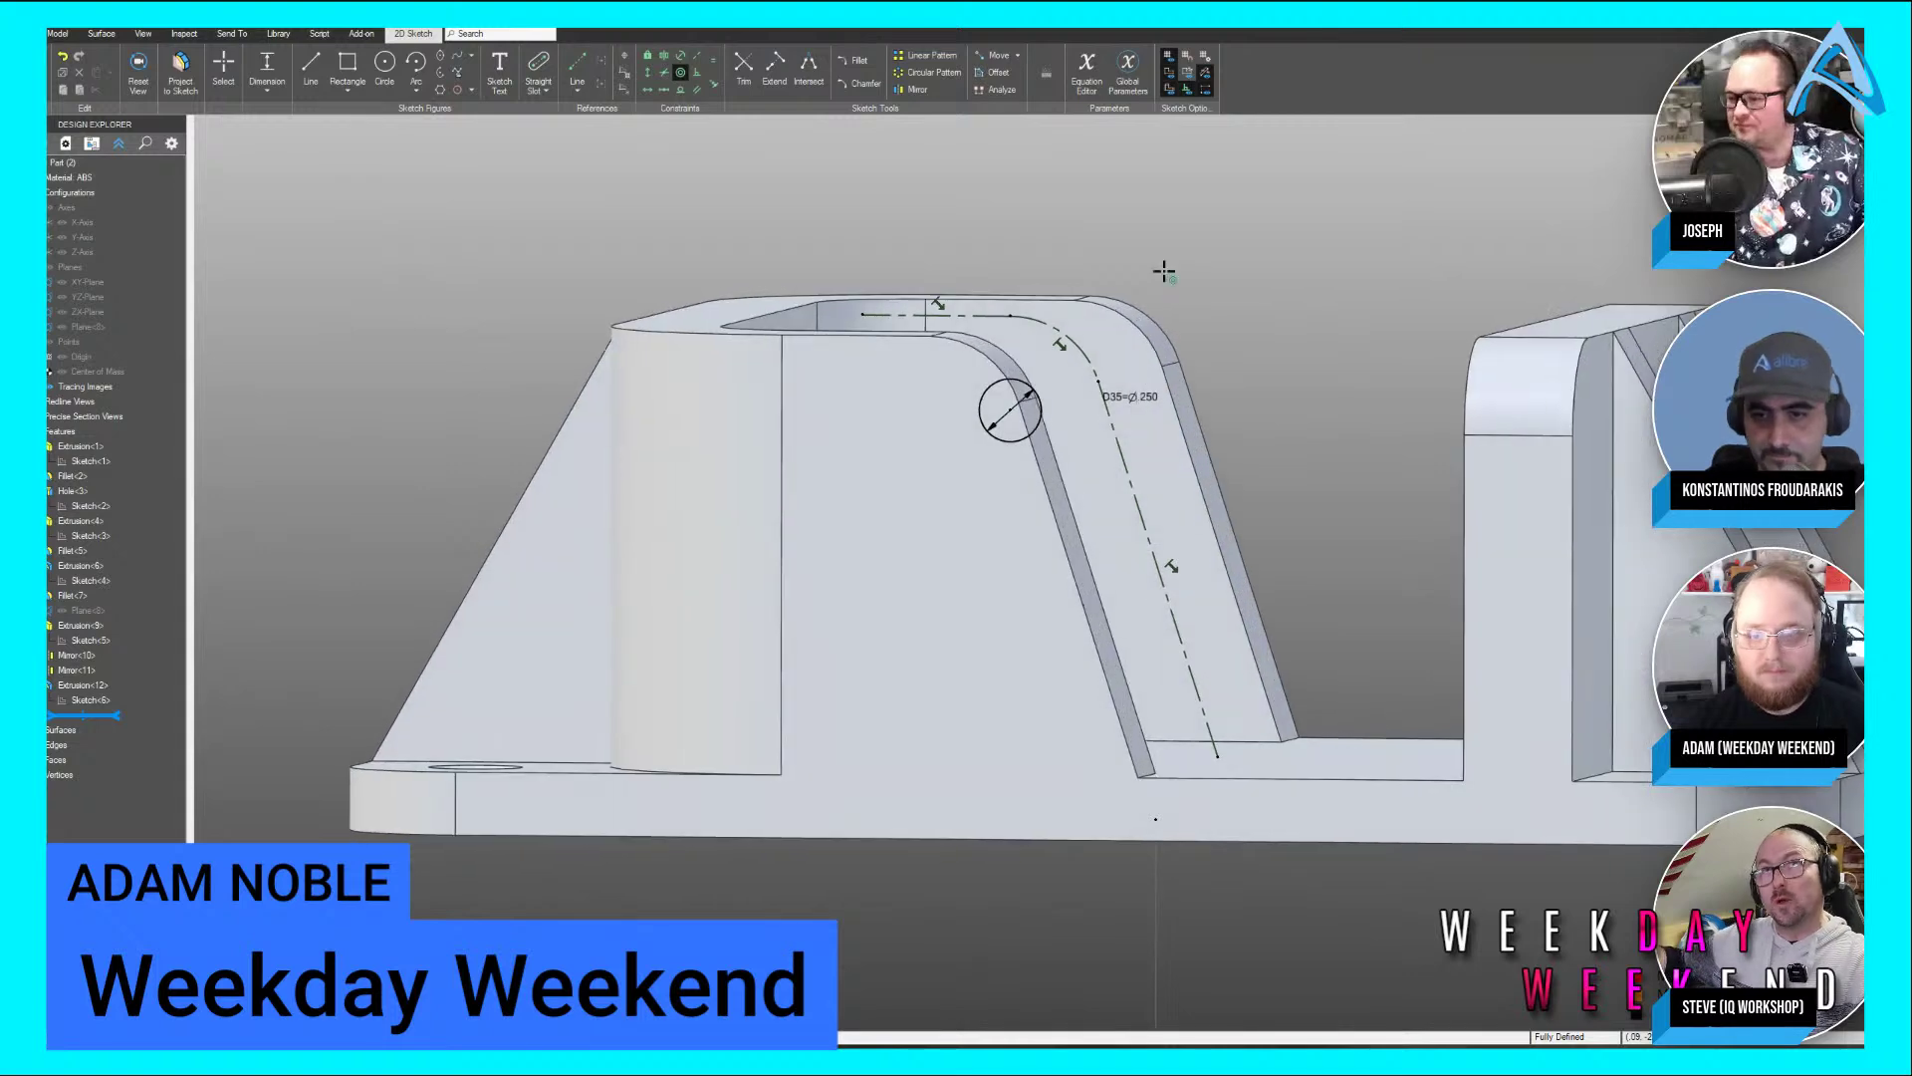
pyautogui.click(180, 70)
pyautogui.click(873, 494)
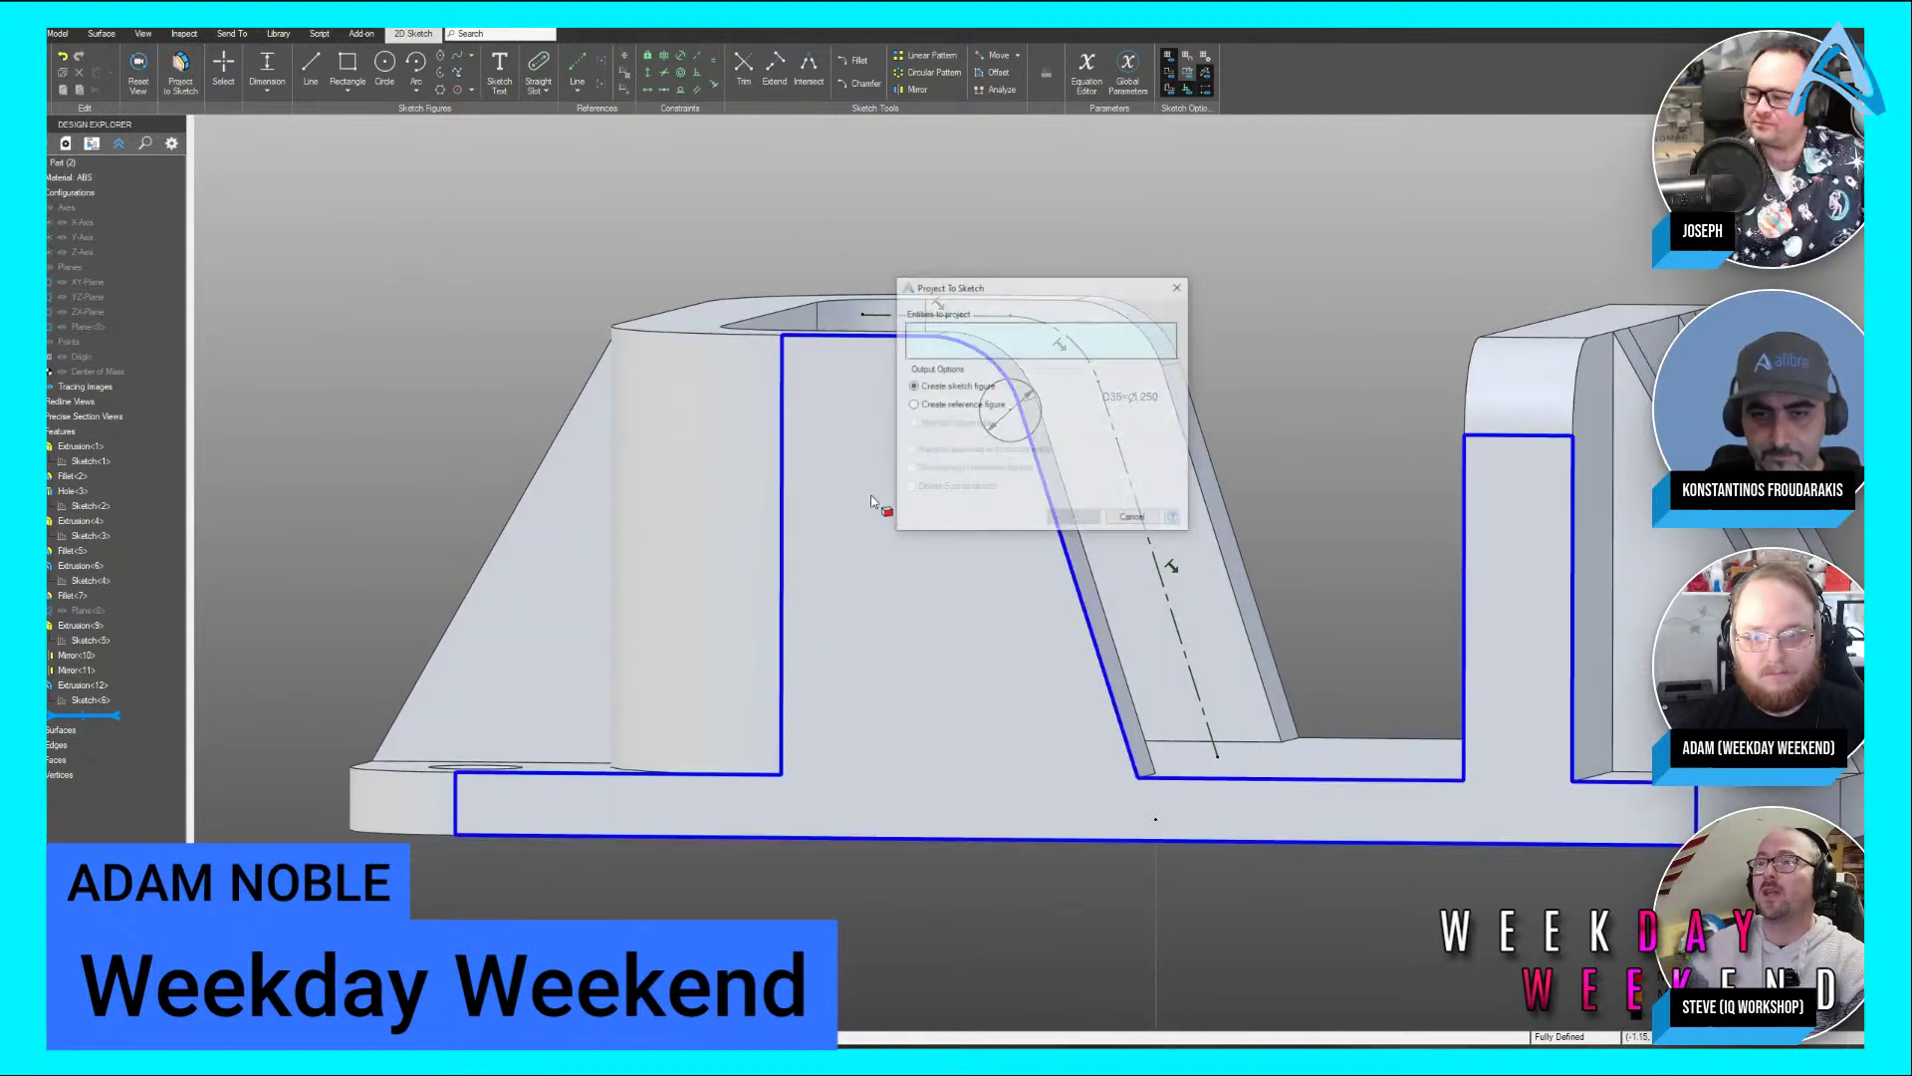
pyautogui.click(1133, 518)
# Examine the circle and its projected reference profile against the bracket's walls from several angles
pyautogui.moveTo(1124, 522)
pyautogui.mouseDown(button='middle')
pyautogui.moveTo(1093, 269)
pyautogui.moveTo(1153, 222)
pyautogui.mouseUp(button='middle')
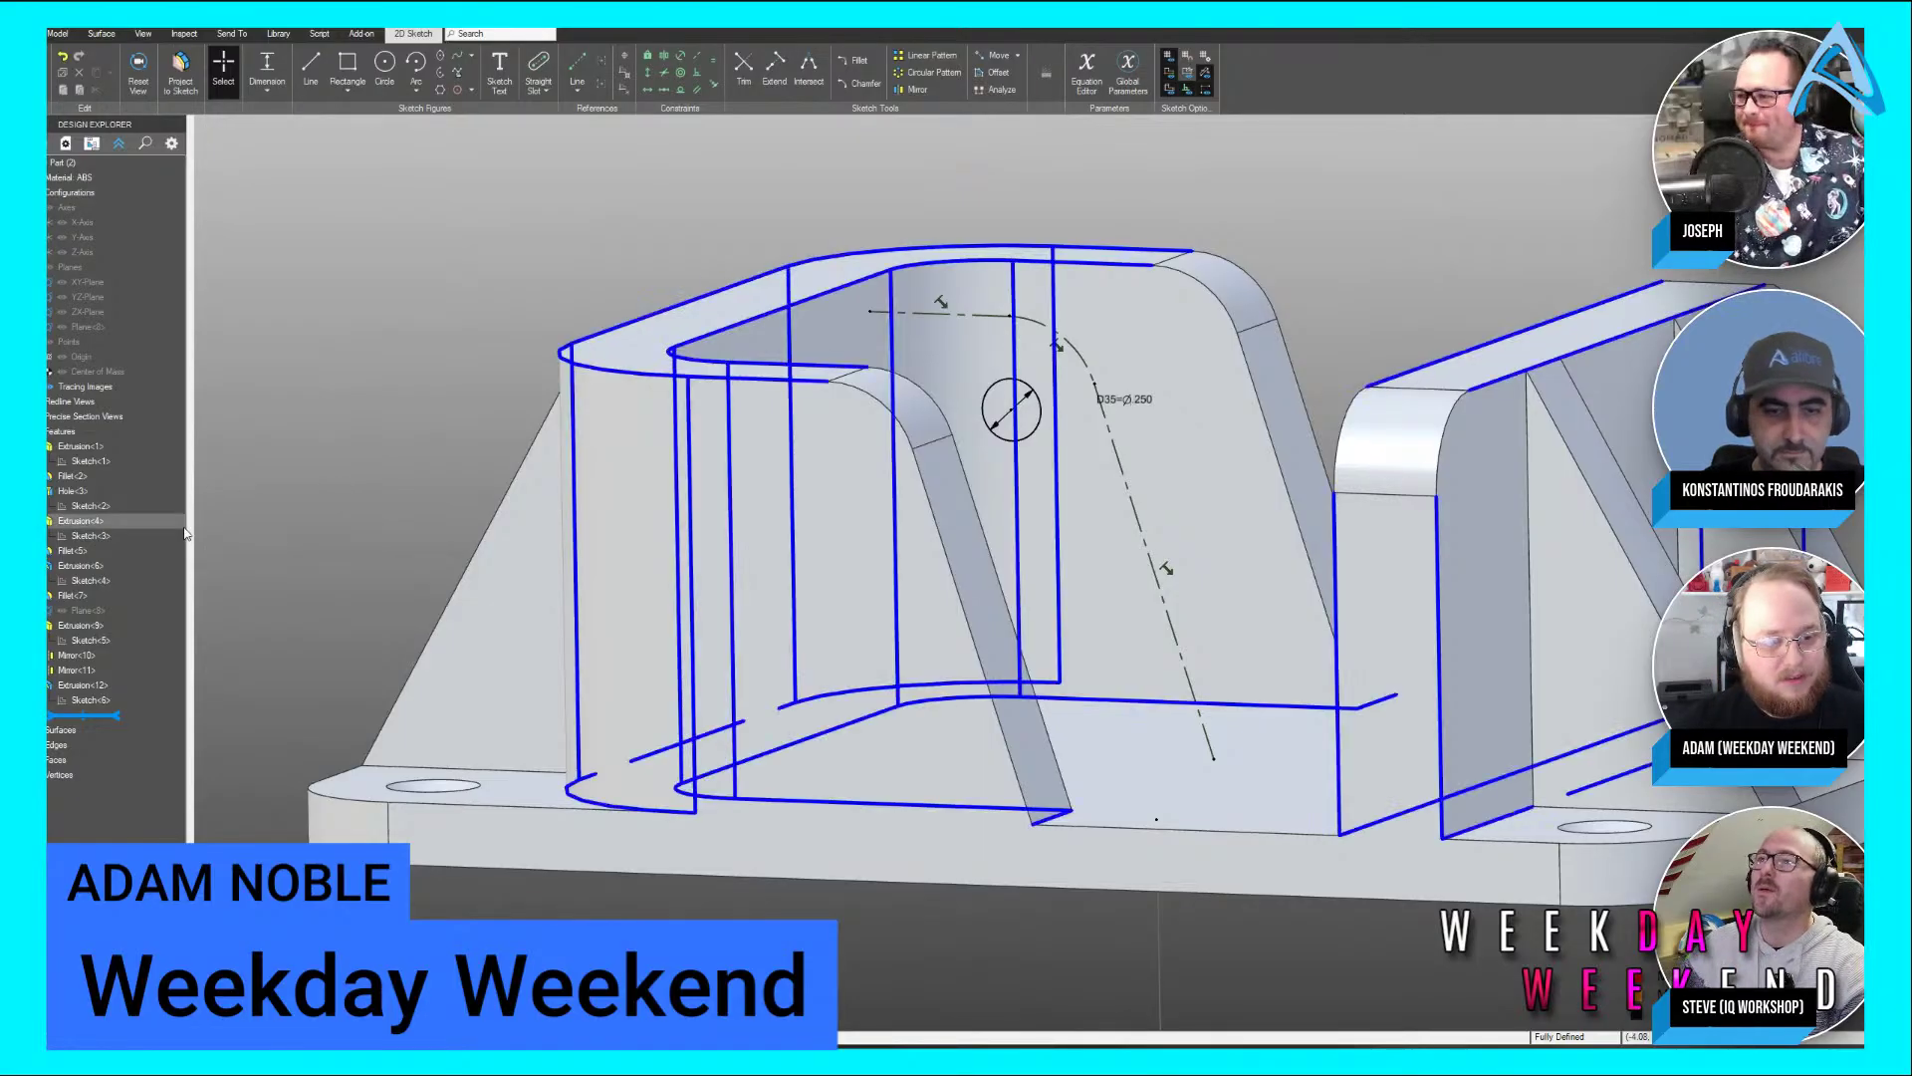
pyautogui.moveTo(422, 327); pyautogui.dragTo(731, 325, button='middle')
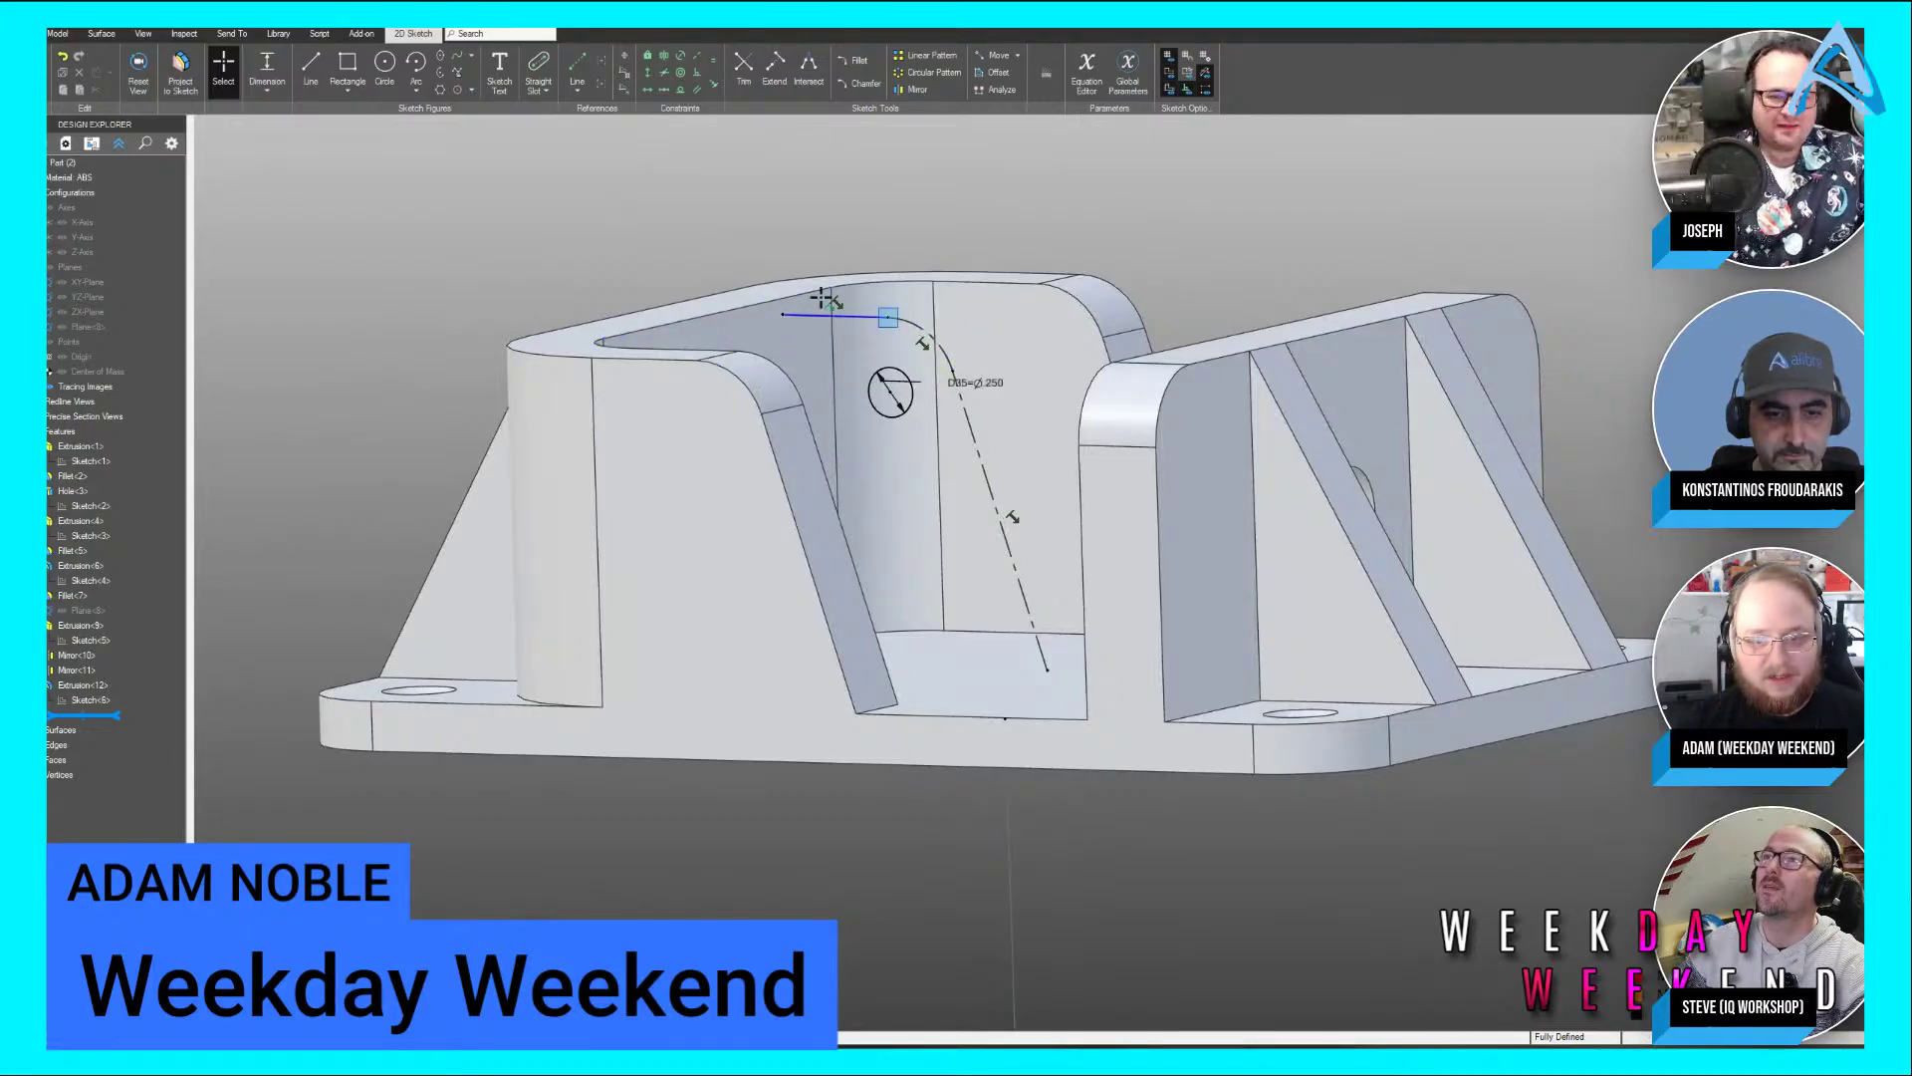
pyautogui.moveTo(928, 337); pyautogui.dragTo(993, 295, button='middle')
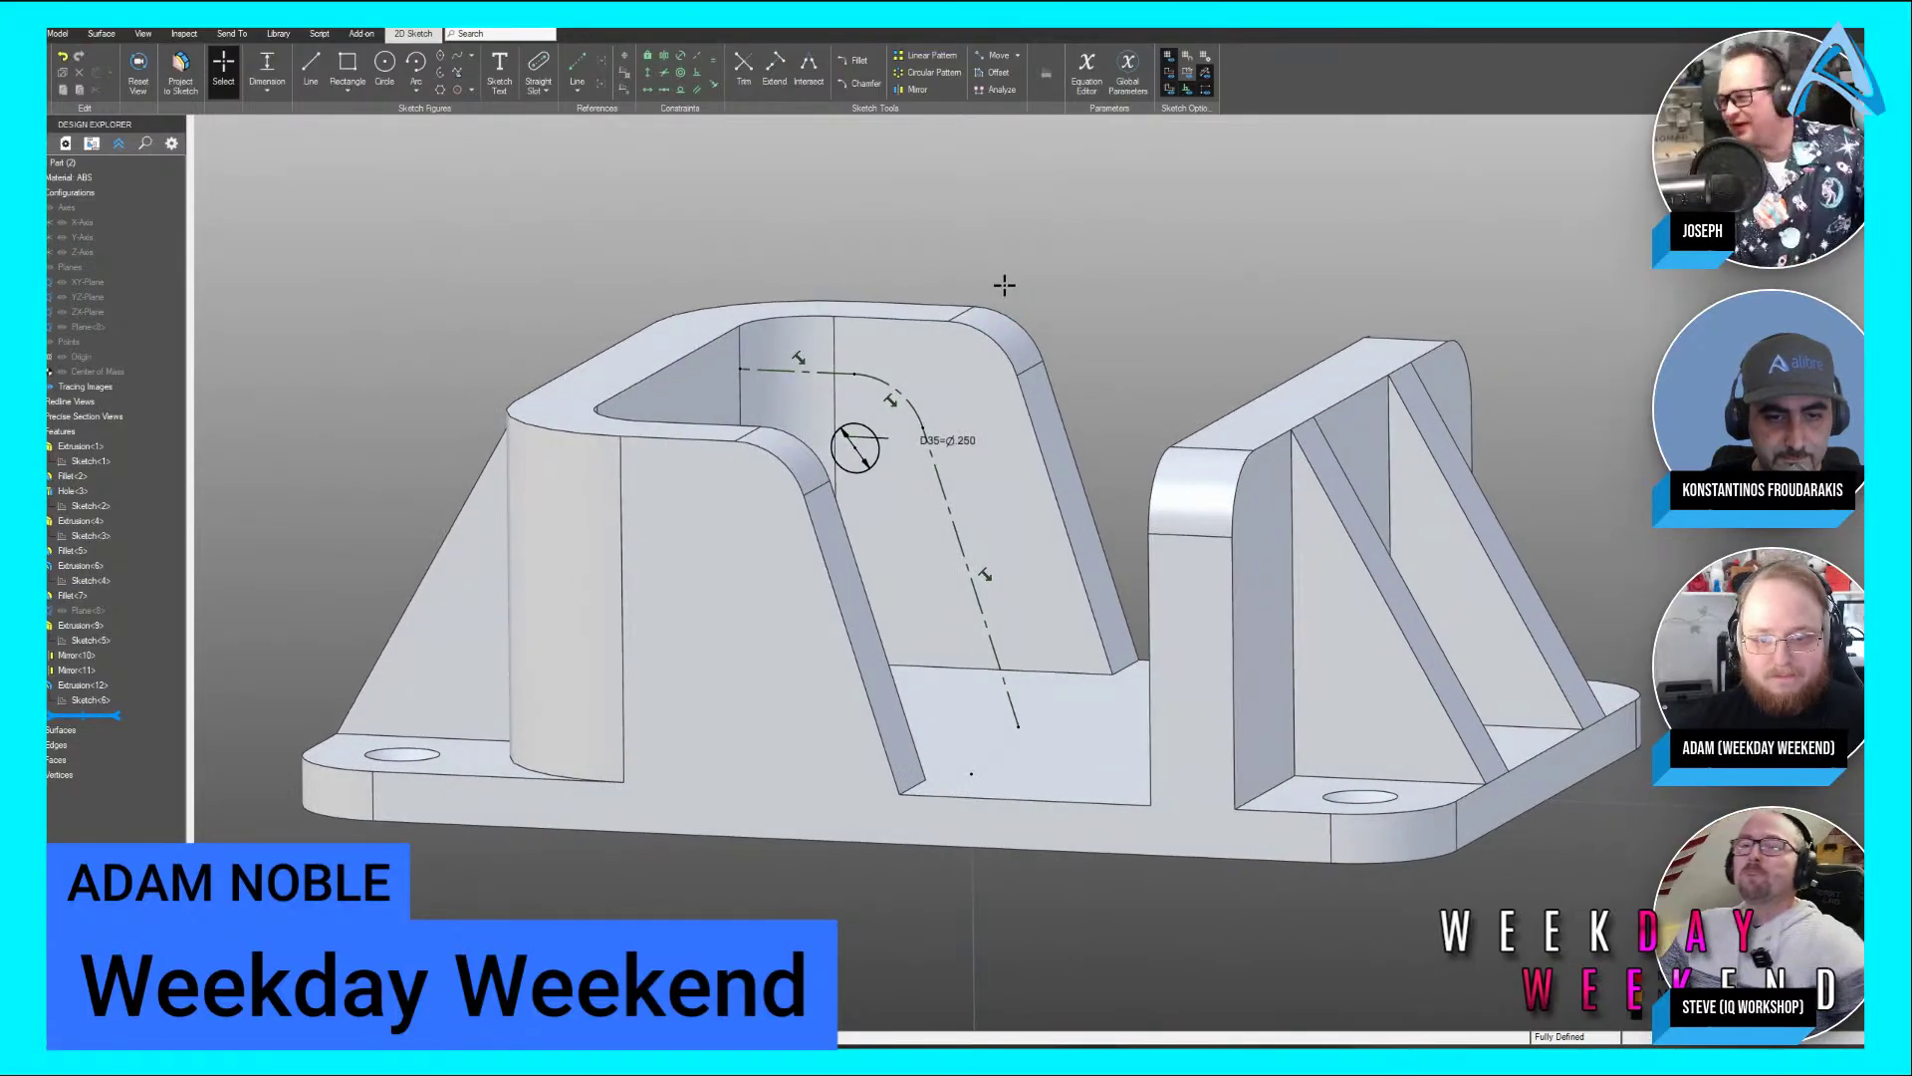
pyautogui.moveTo(1004, 286); pyautogui.dragTo(1102, 278, button='middle')
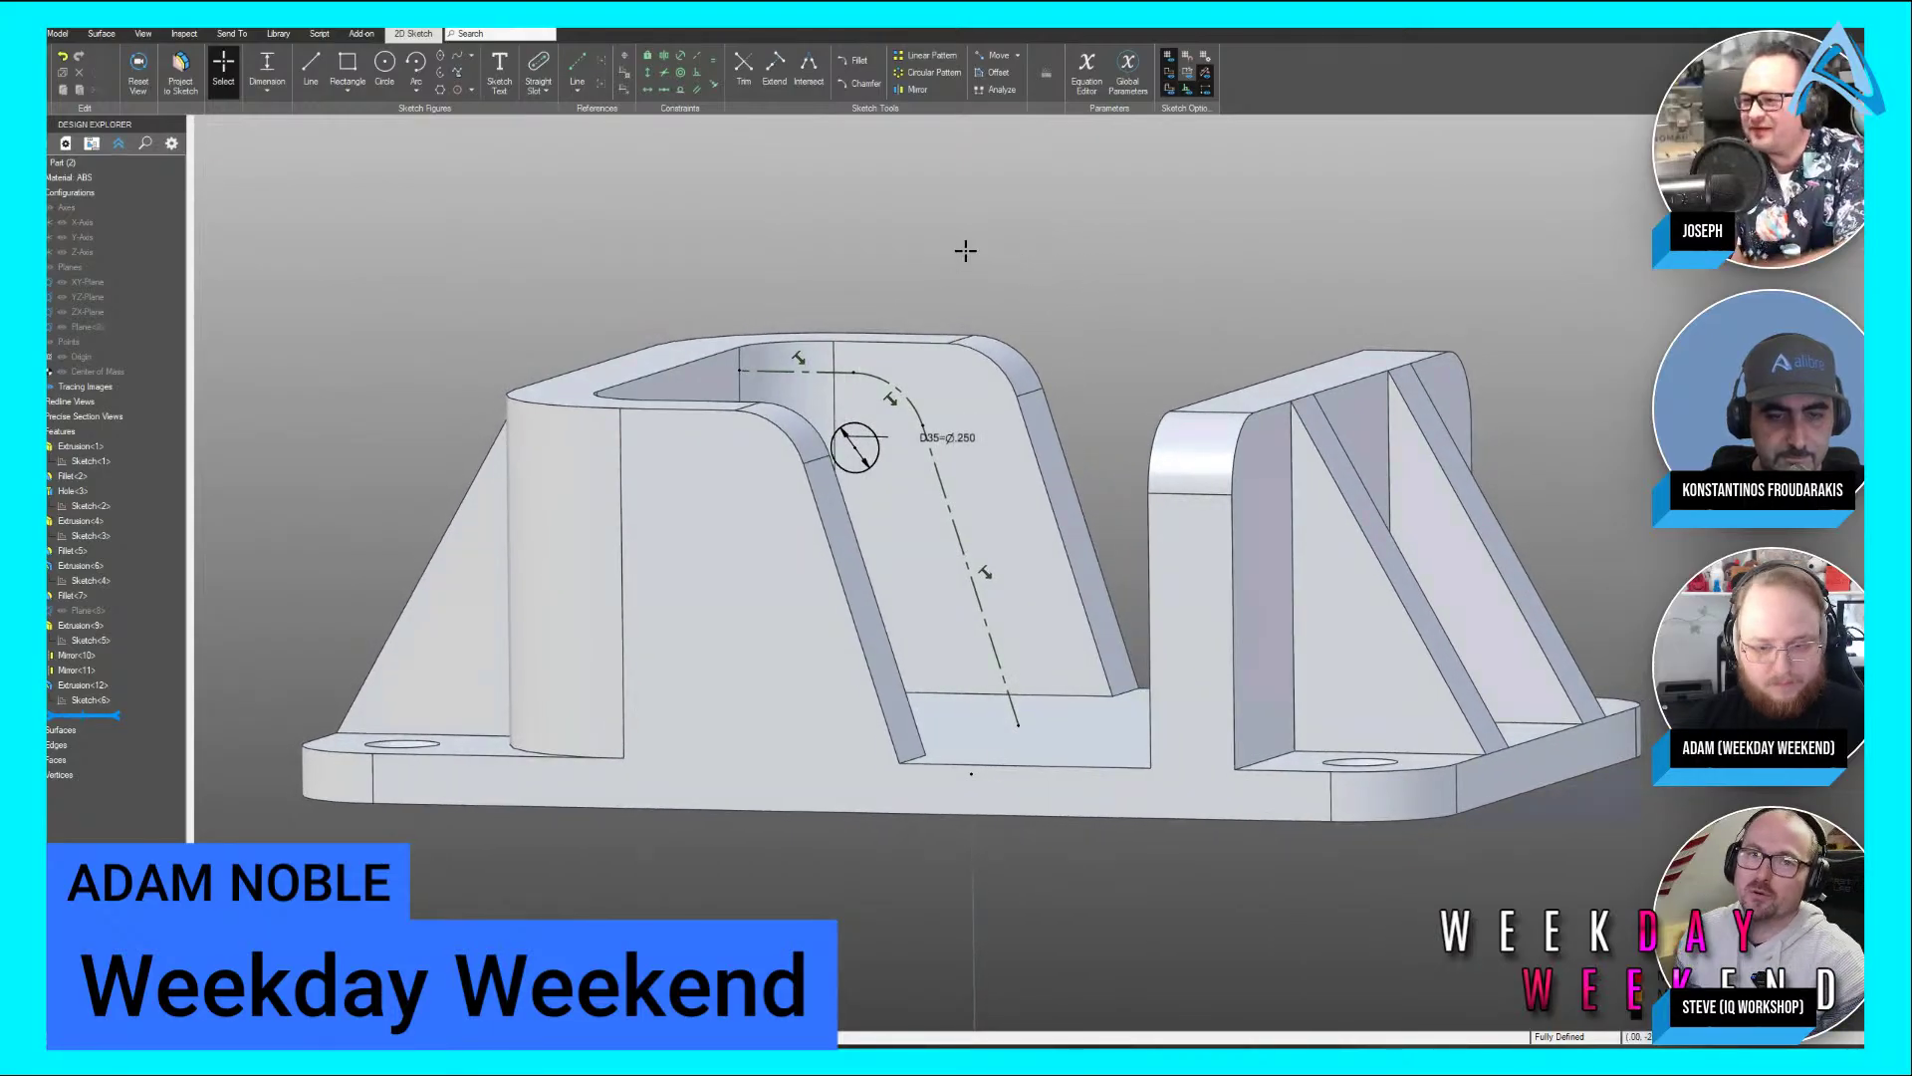
pyautogui.press('Home')
pyautogui.moveTo(1200, 332)
pyautogui.mouseDown(button='middle')
pyautogui.moveTo(1166, 337)
pyautogui.moveTo(1196, 329)
pyautogui.mouseUp(button='middle')
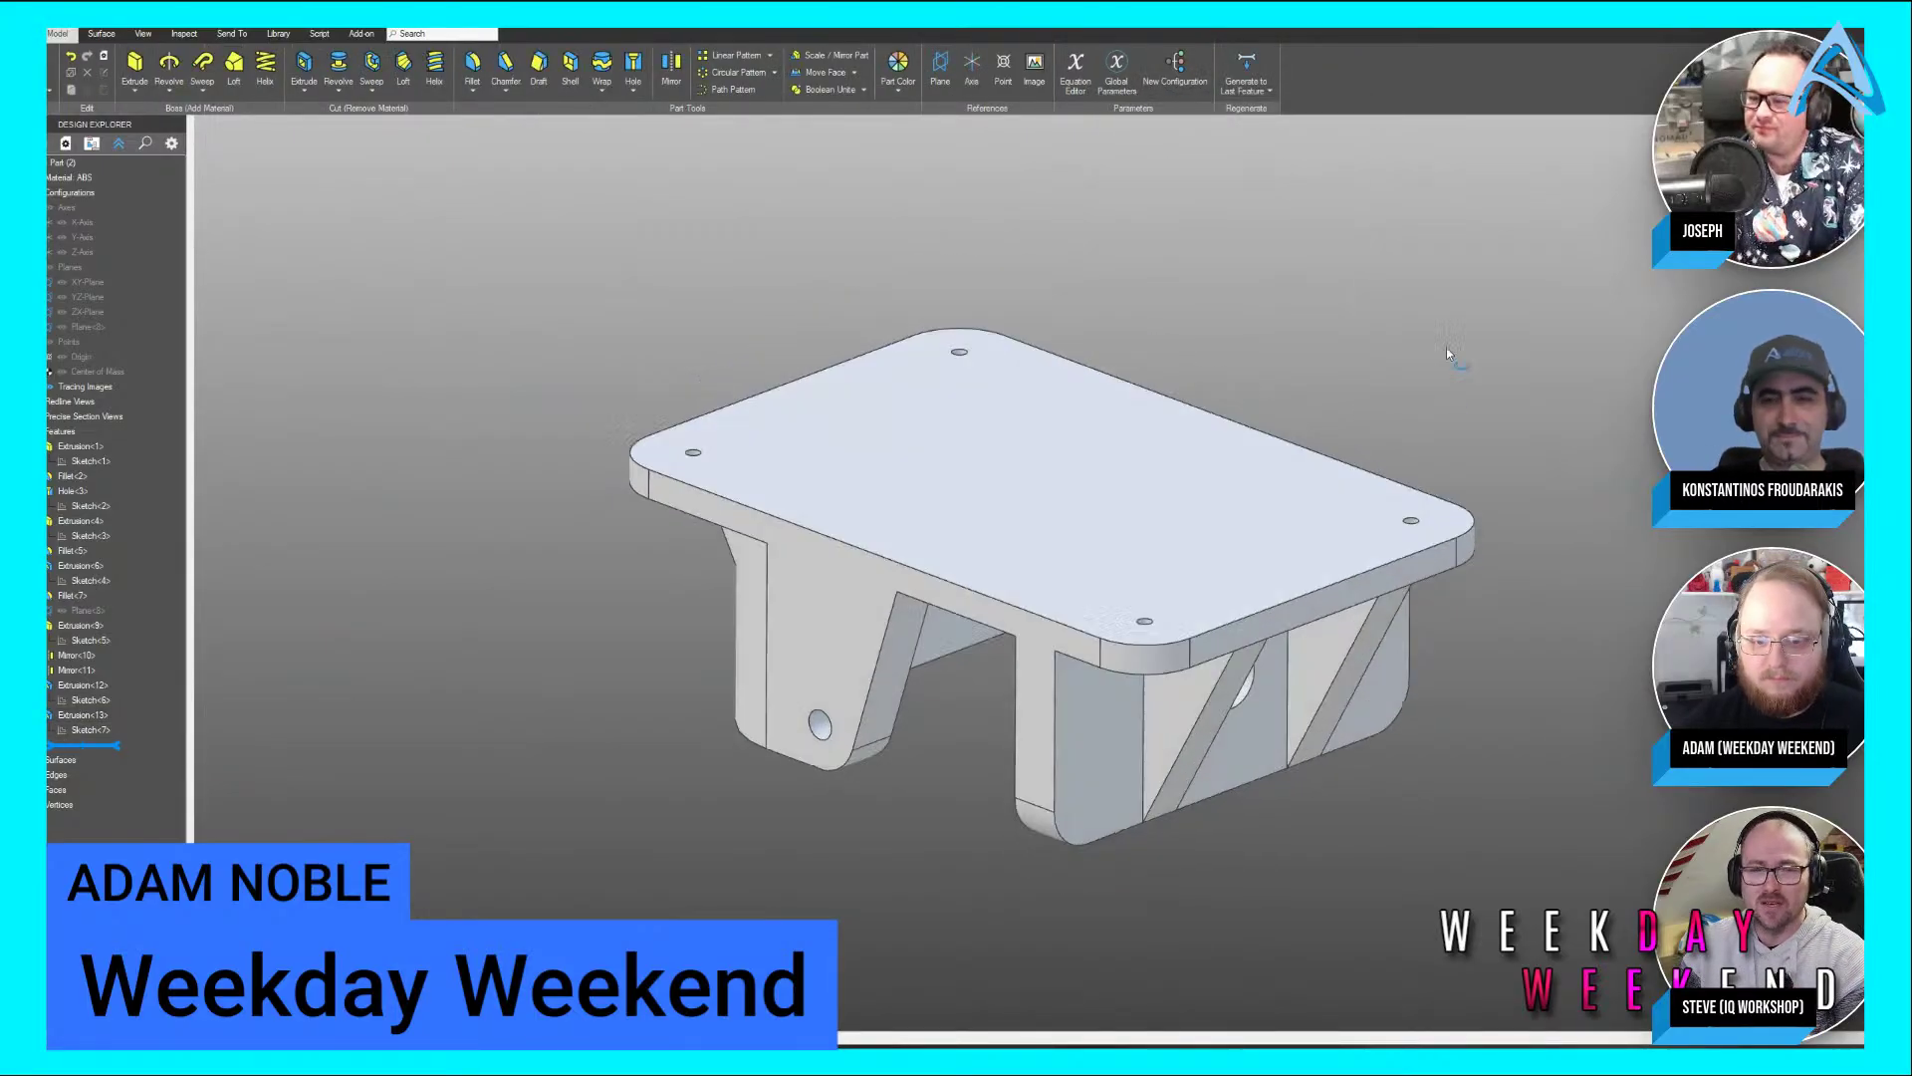
# Edit the triangular wall cut's sketch and set the slanted line's angle to 110 degrees
pyautogui.moveTo(1451, 349); pyautogui.dragTo(1076, 547, button='middle')
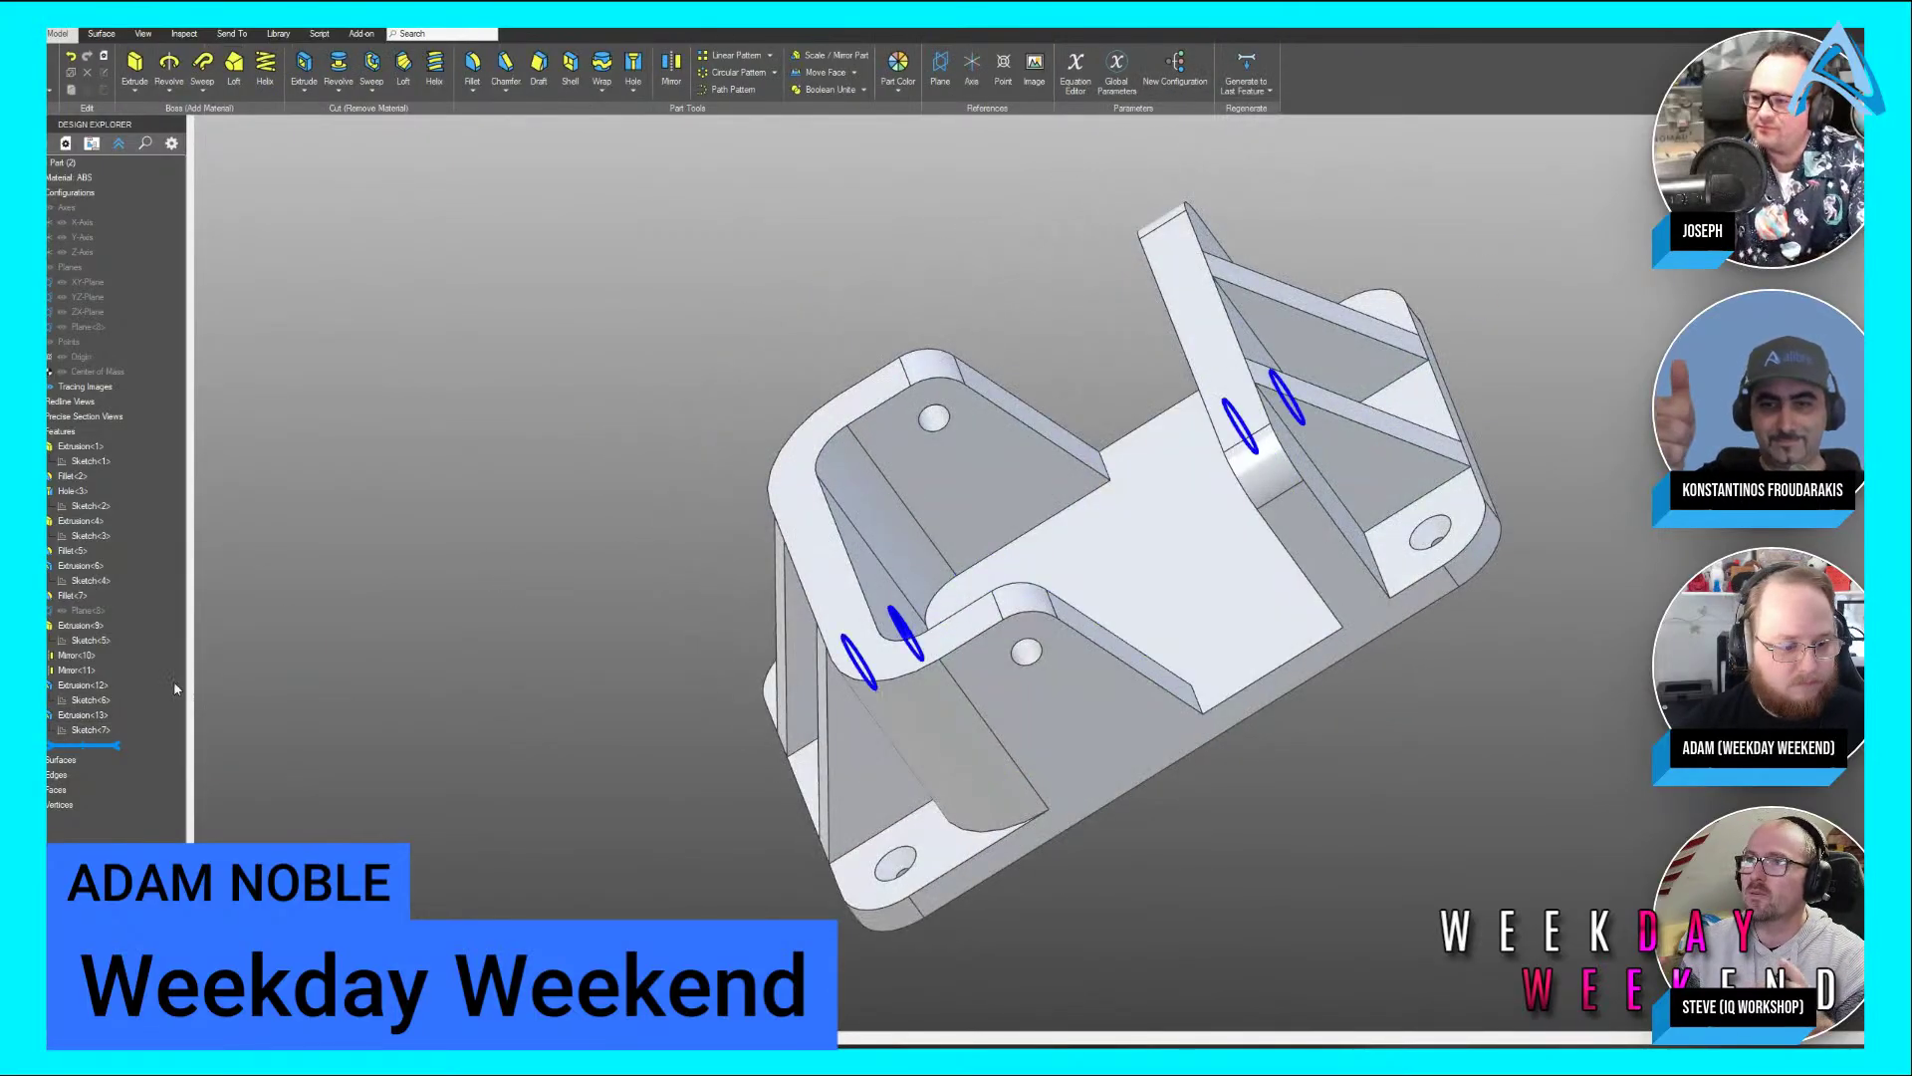
pyautogui.rightClick(105, 585)
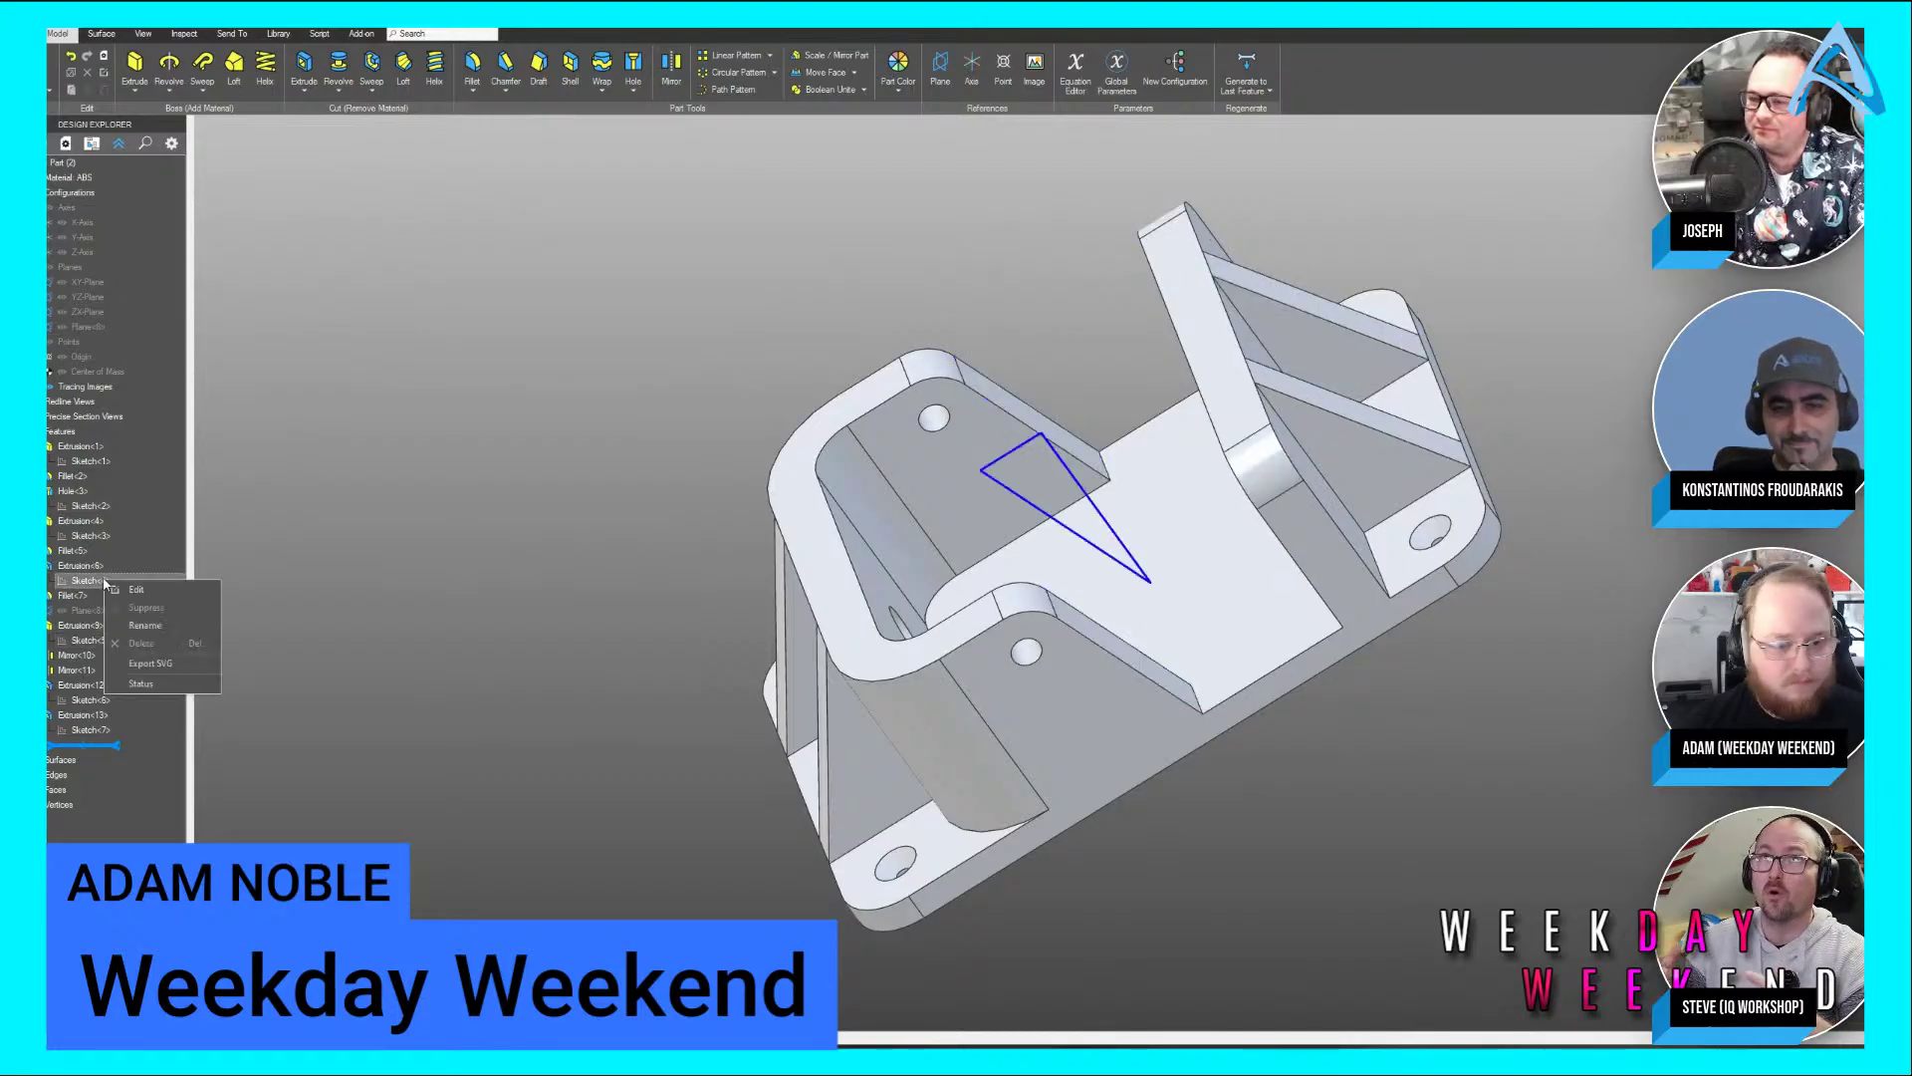
pyautogui.click(141, 586)
pyautogui.doubleClick(1176, 488)
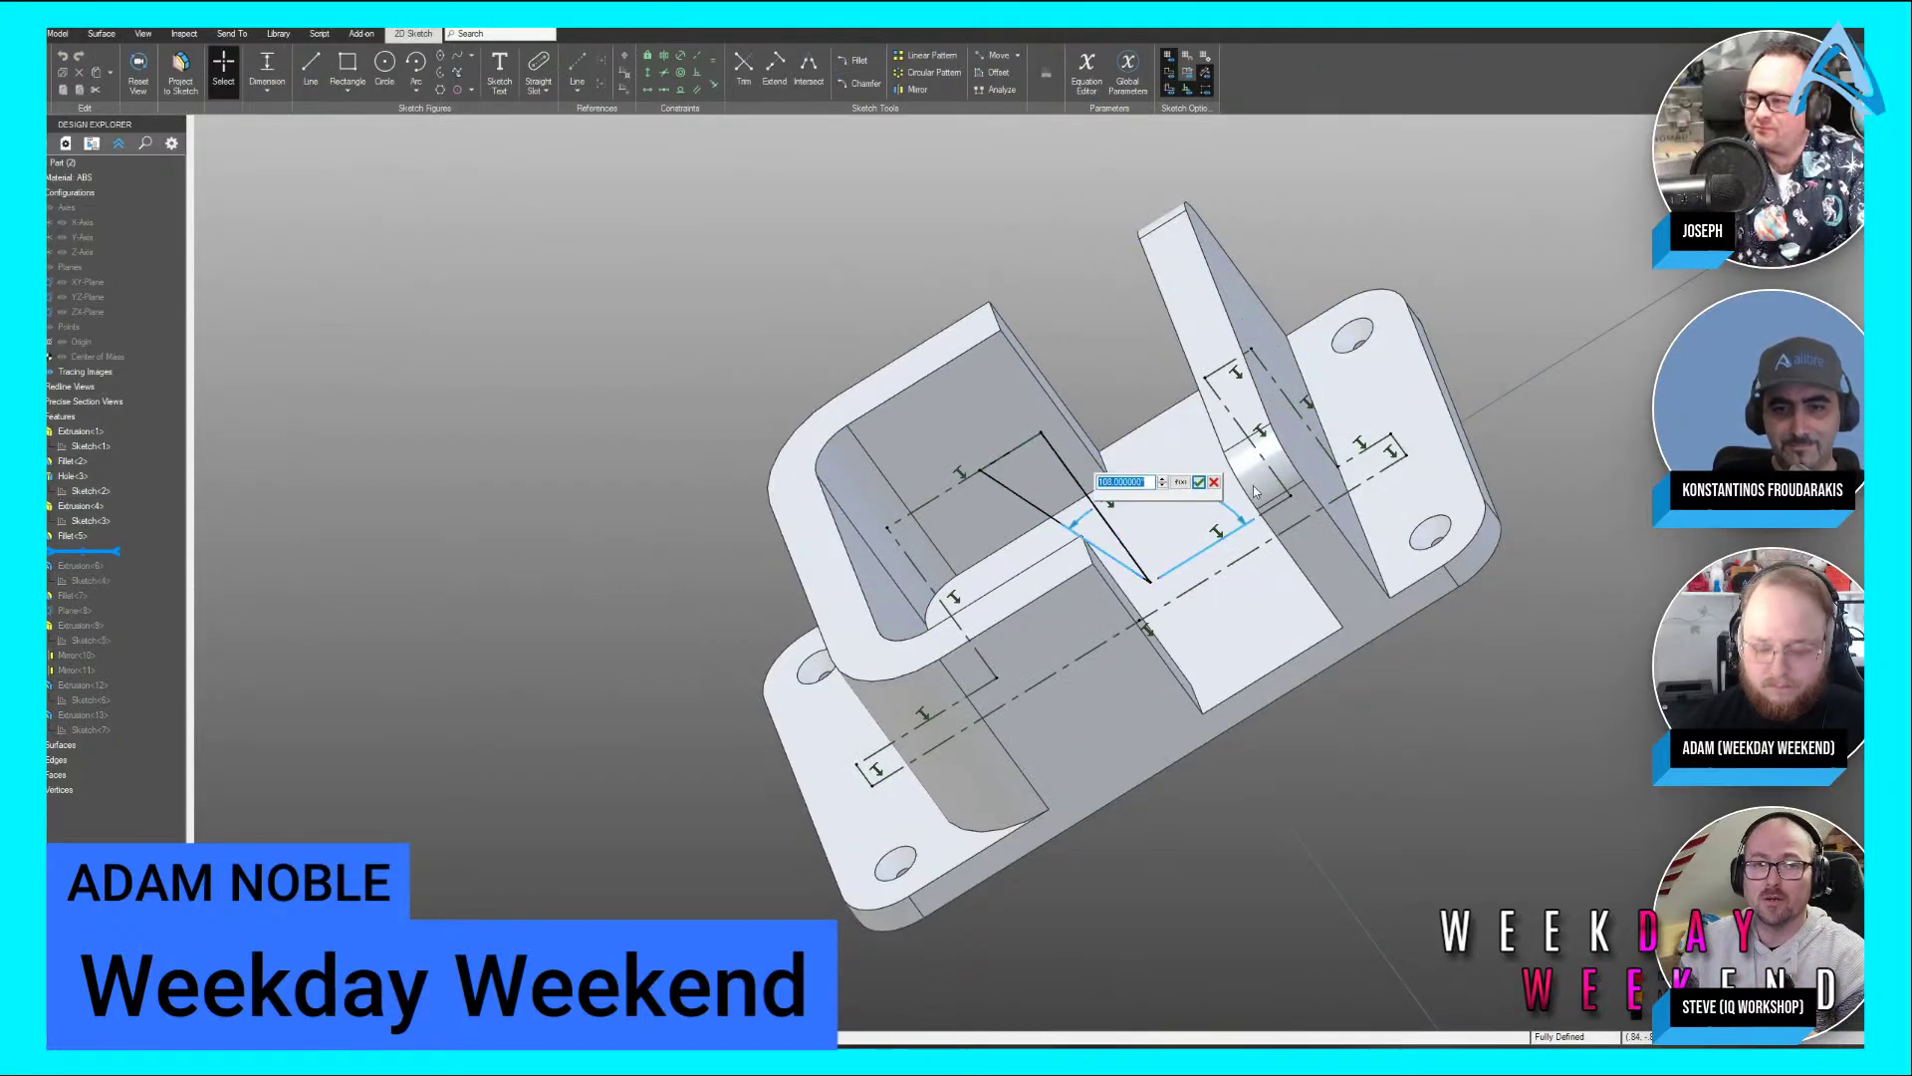
pyautogui.write('110')
pyautogui.press('Return')
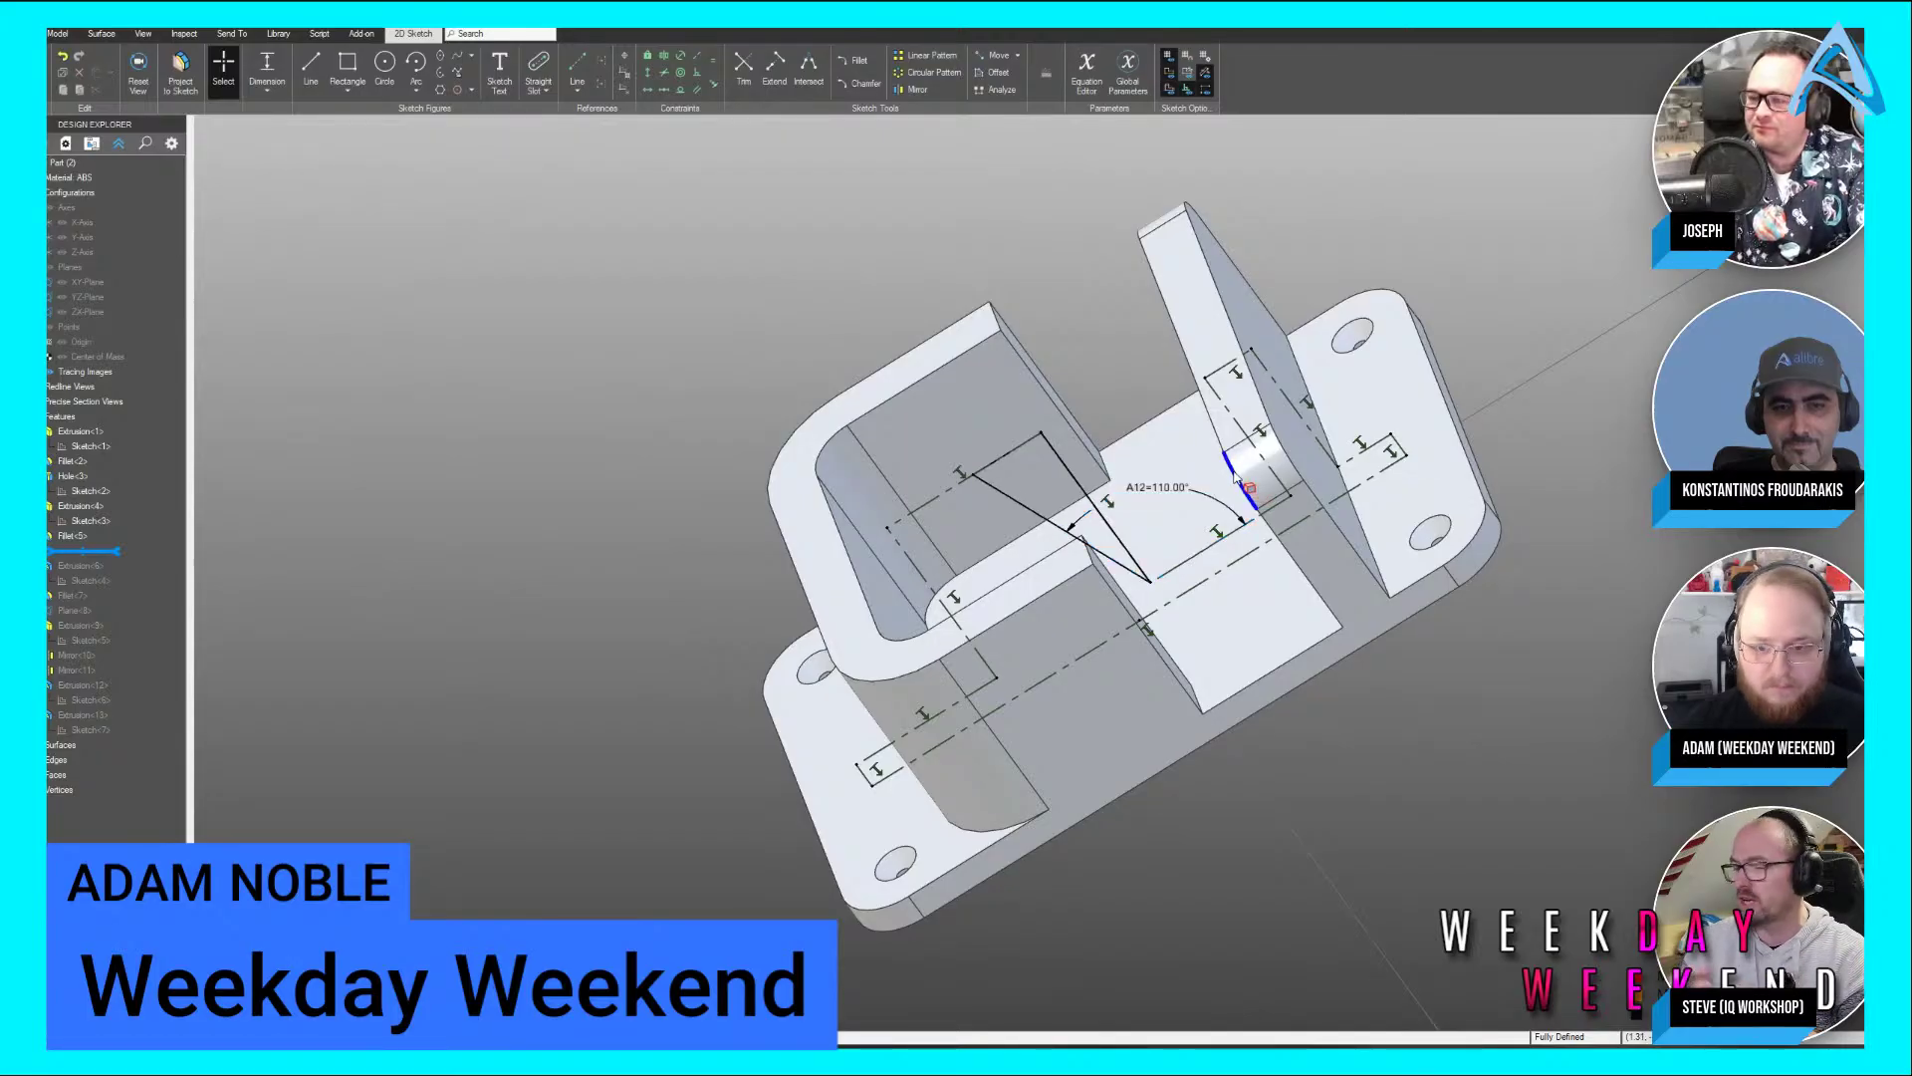
pyautogui.press('Escape')
pyautogui.moveTo(1576, 474)
pyautogui.mouseDown(button='middle')
pyautogui.moveTo(1550, 386)
pyautogui.moveTo(1559, 418)
pyautogui.mouseUp(button='middle')
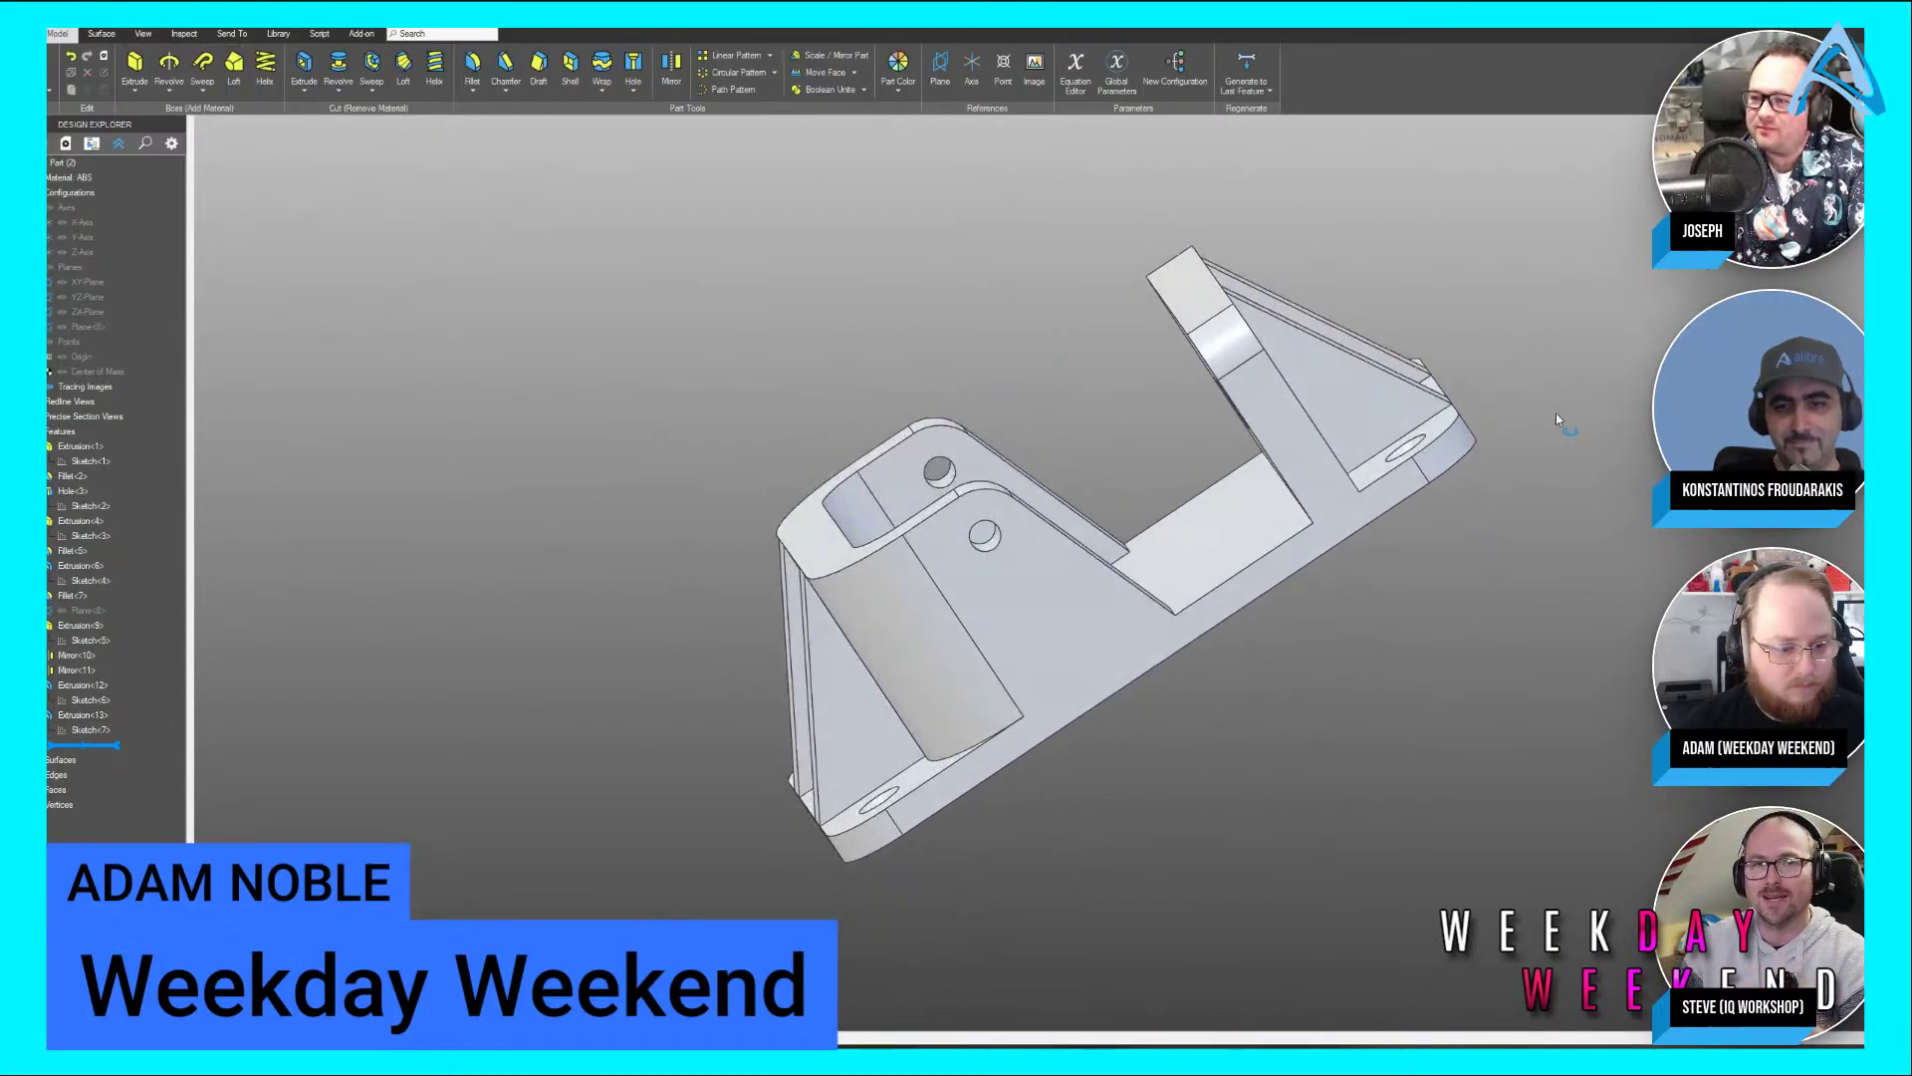
# Reopen the triangular wall cut's sketch and change the slanted line's angle to 125 degrees
pyautogui.rightClick(102, 588)
pyautogui.click(140, 593)
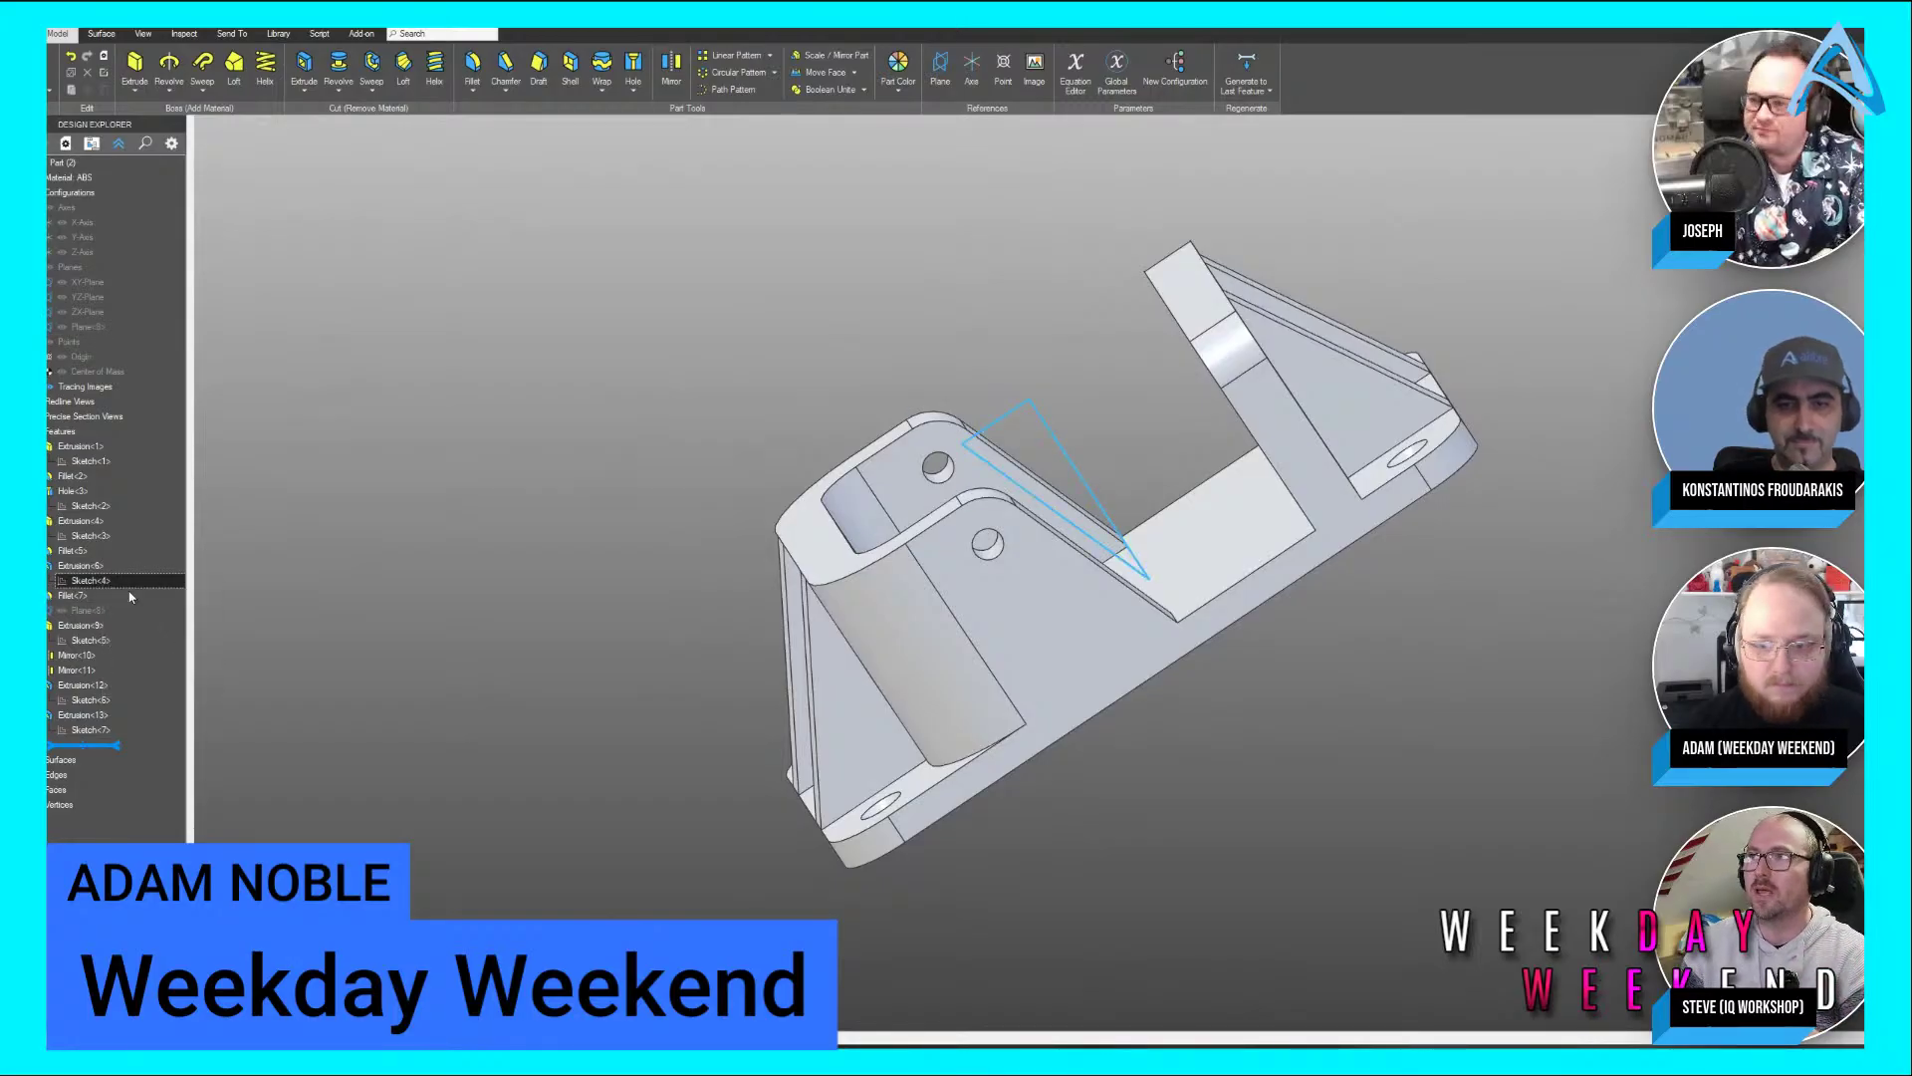
pyautogui.doubleClick(1158, 476)
pyautogui.write('125')
pyautogui.press('Return')
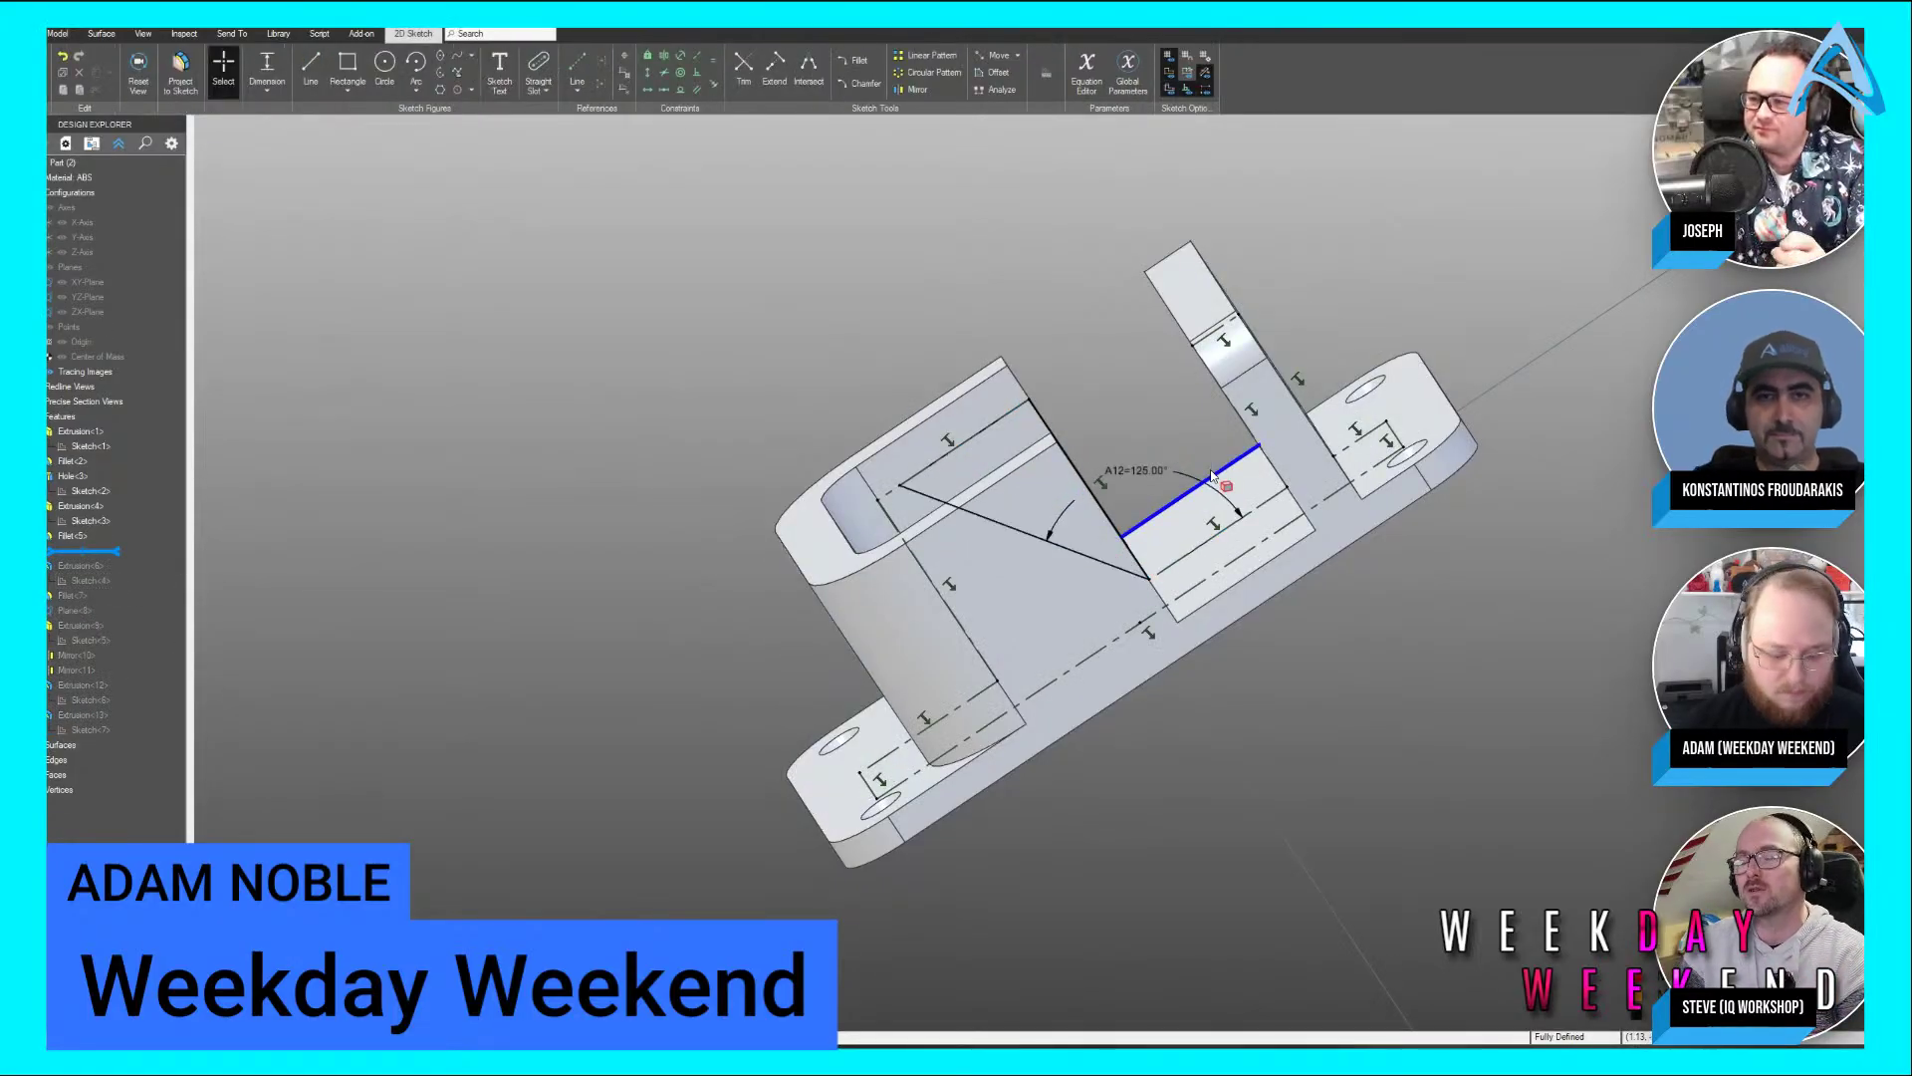
pyautogui.press('Escape')
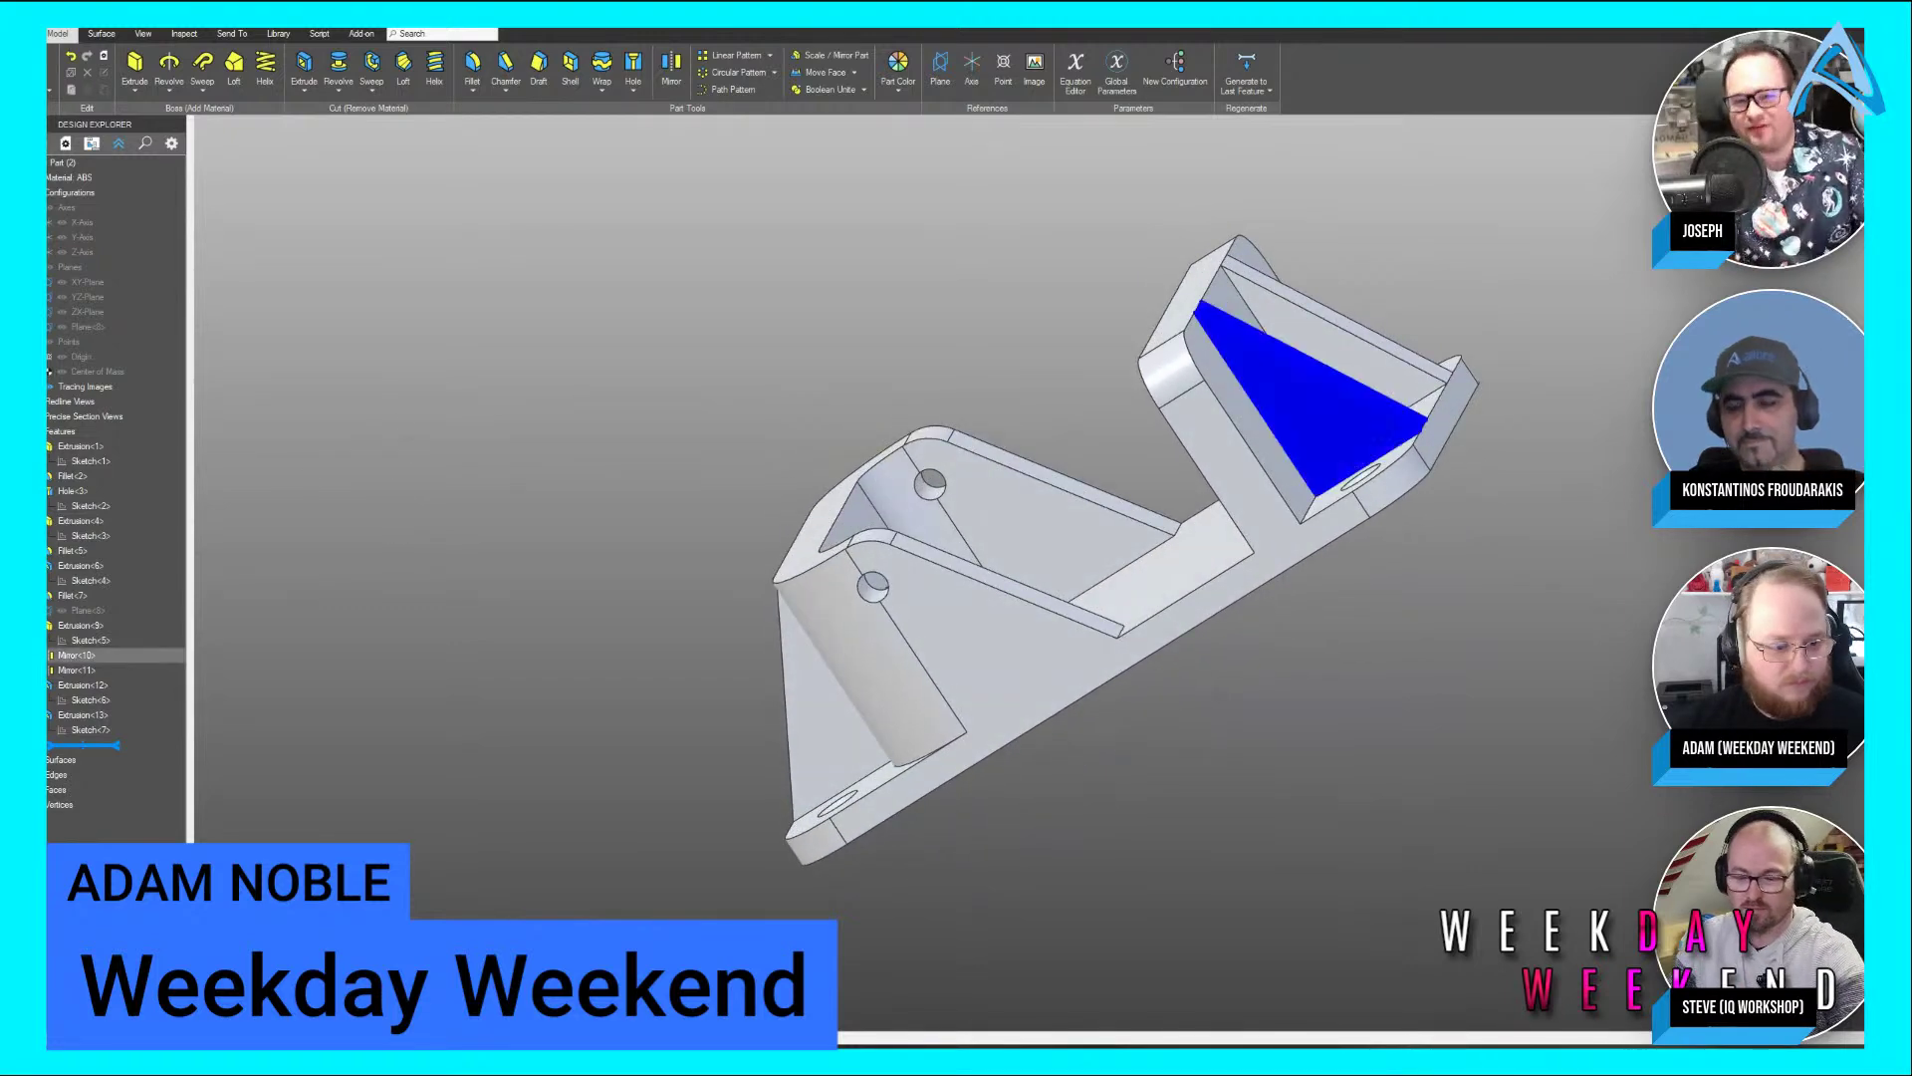
# Set the slanted line's angle in the triangular wall cut's sketch to 108 degrees
pyautogui.rightClick(103, 584)
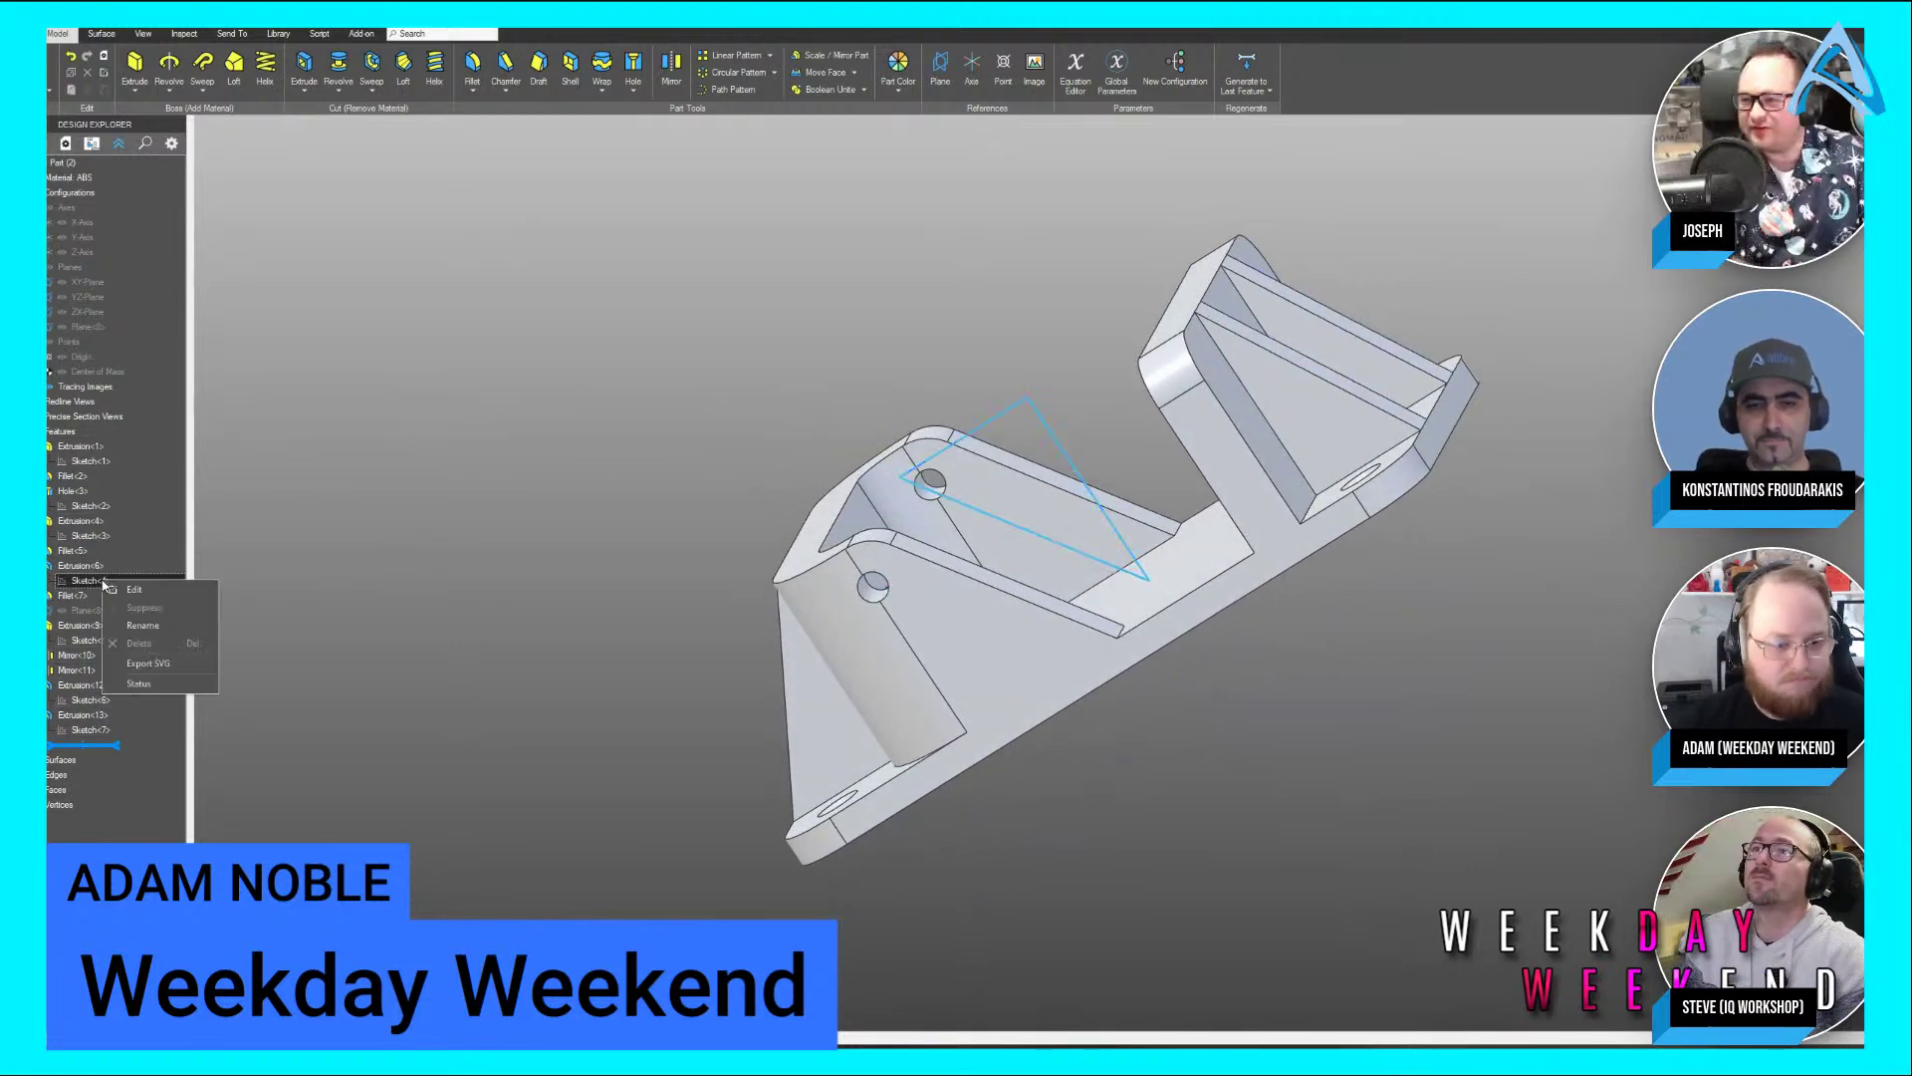
pyautogui.click(140, 595)
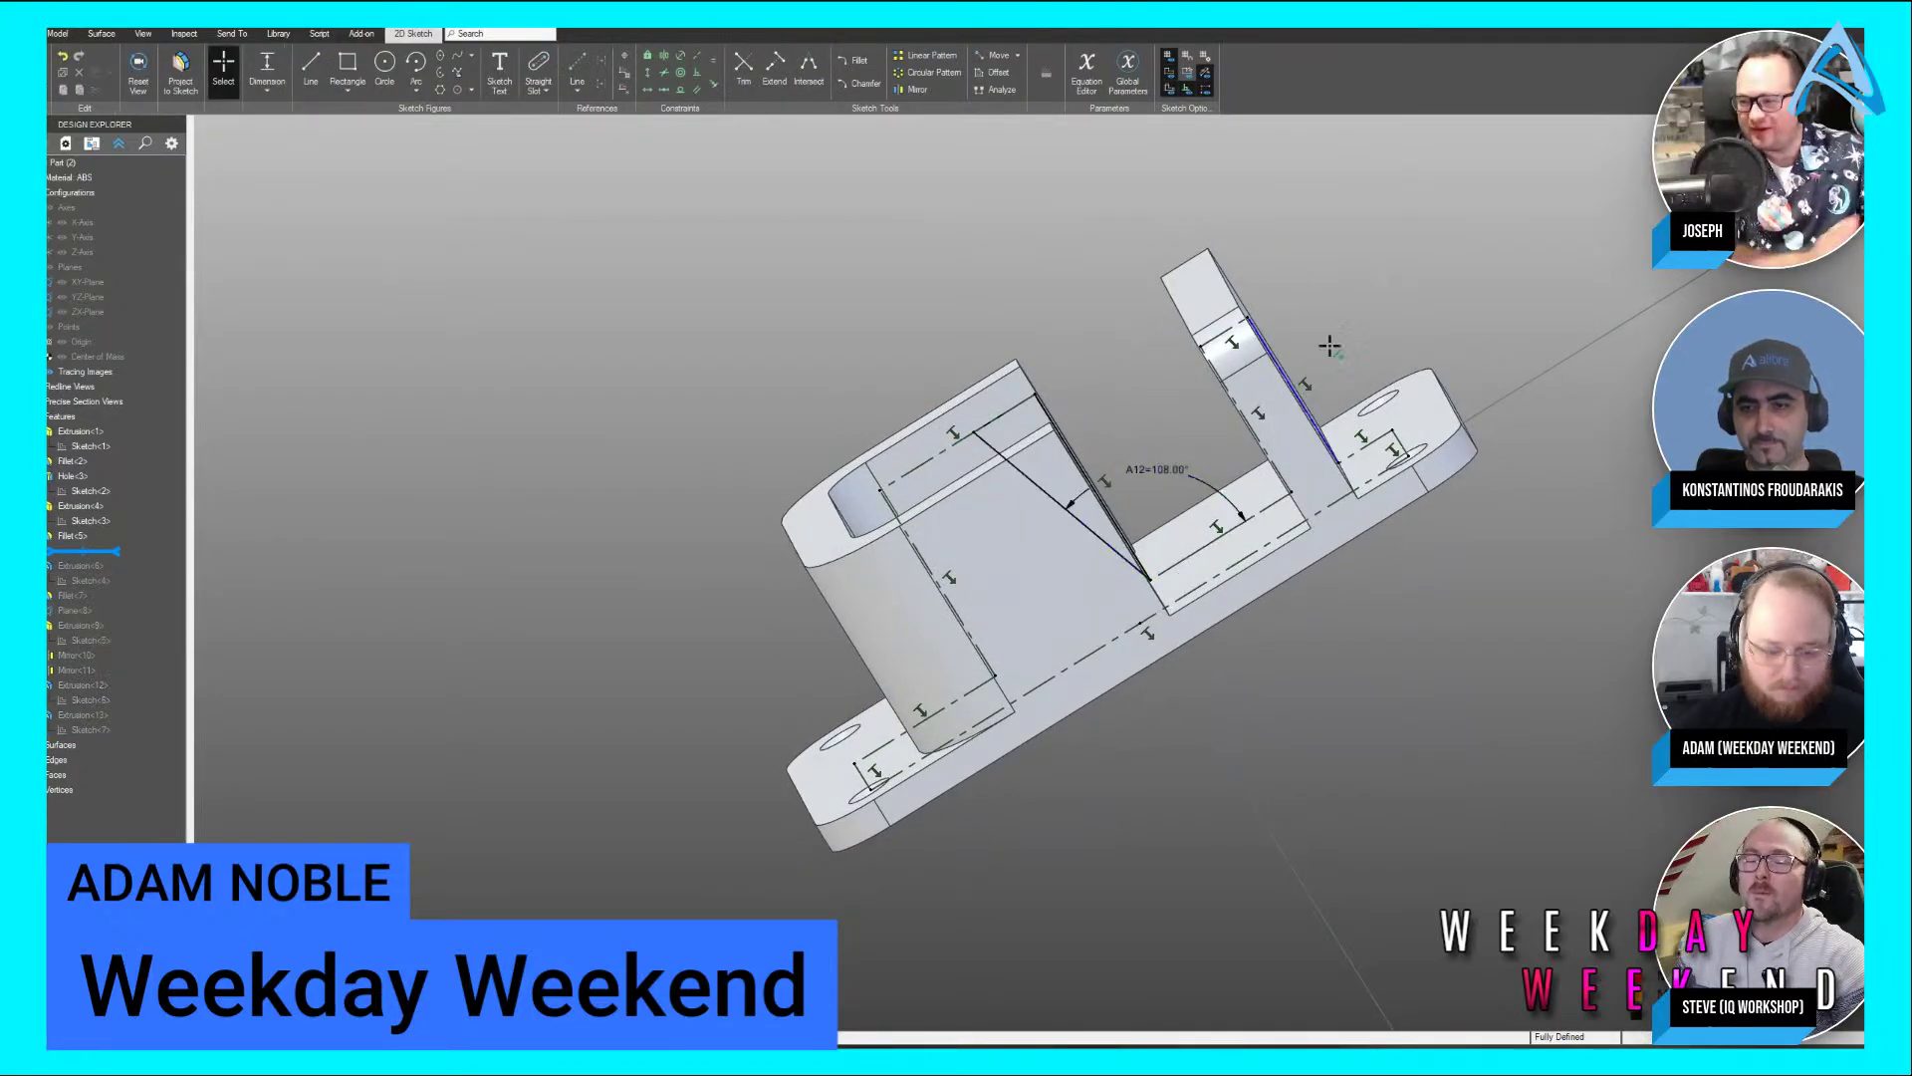
pyautogui.press('Escape')
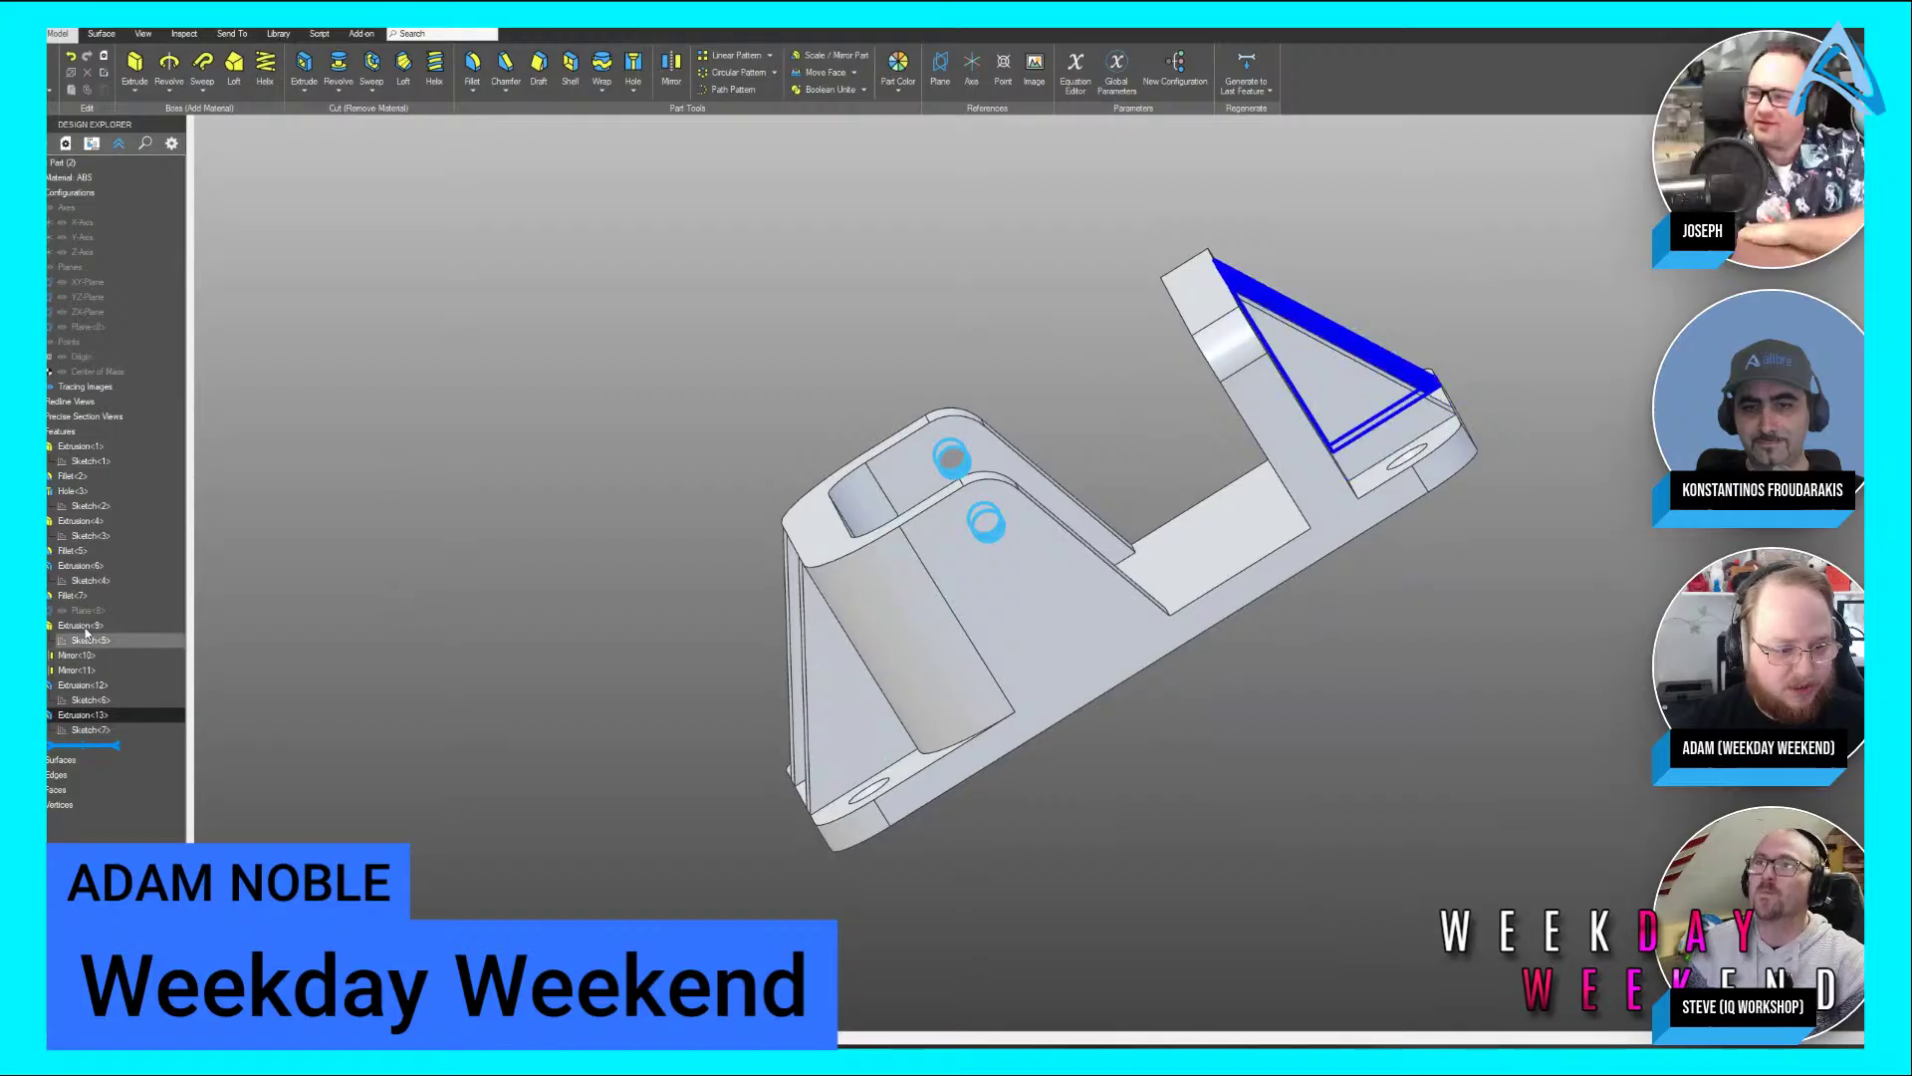
# Change the slanted line's angle in the triangular wall cut's sketch to 110 degrees
pyautogui.moveTo(1067, 489); pyautogui.dragTo(1066, 528, button='middle')
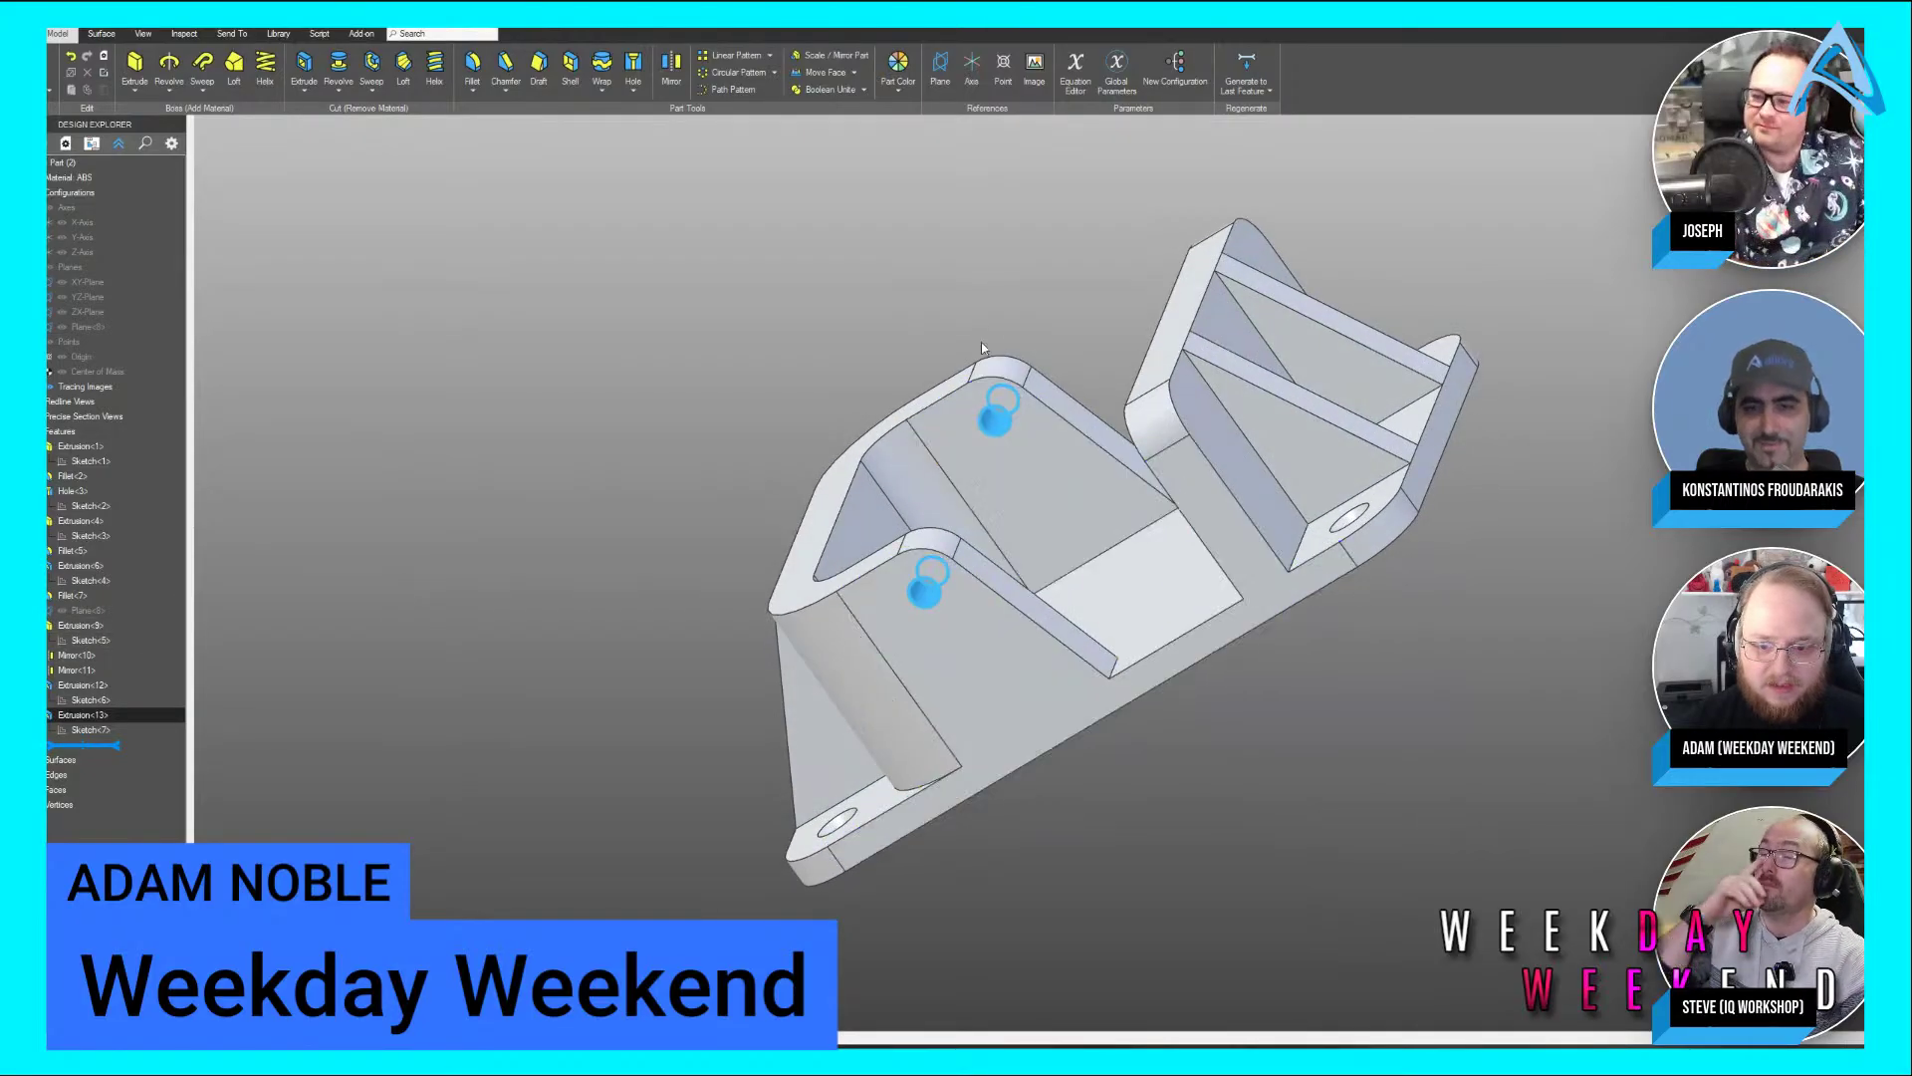
pyautogui.rightClick(118, 585)
pyautogui.click(151, 596)
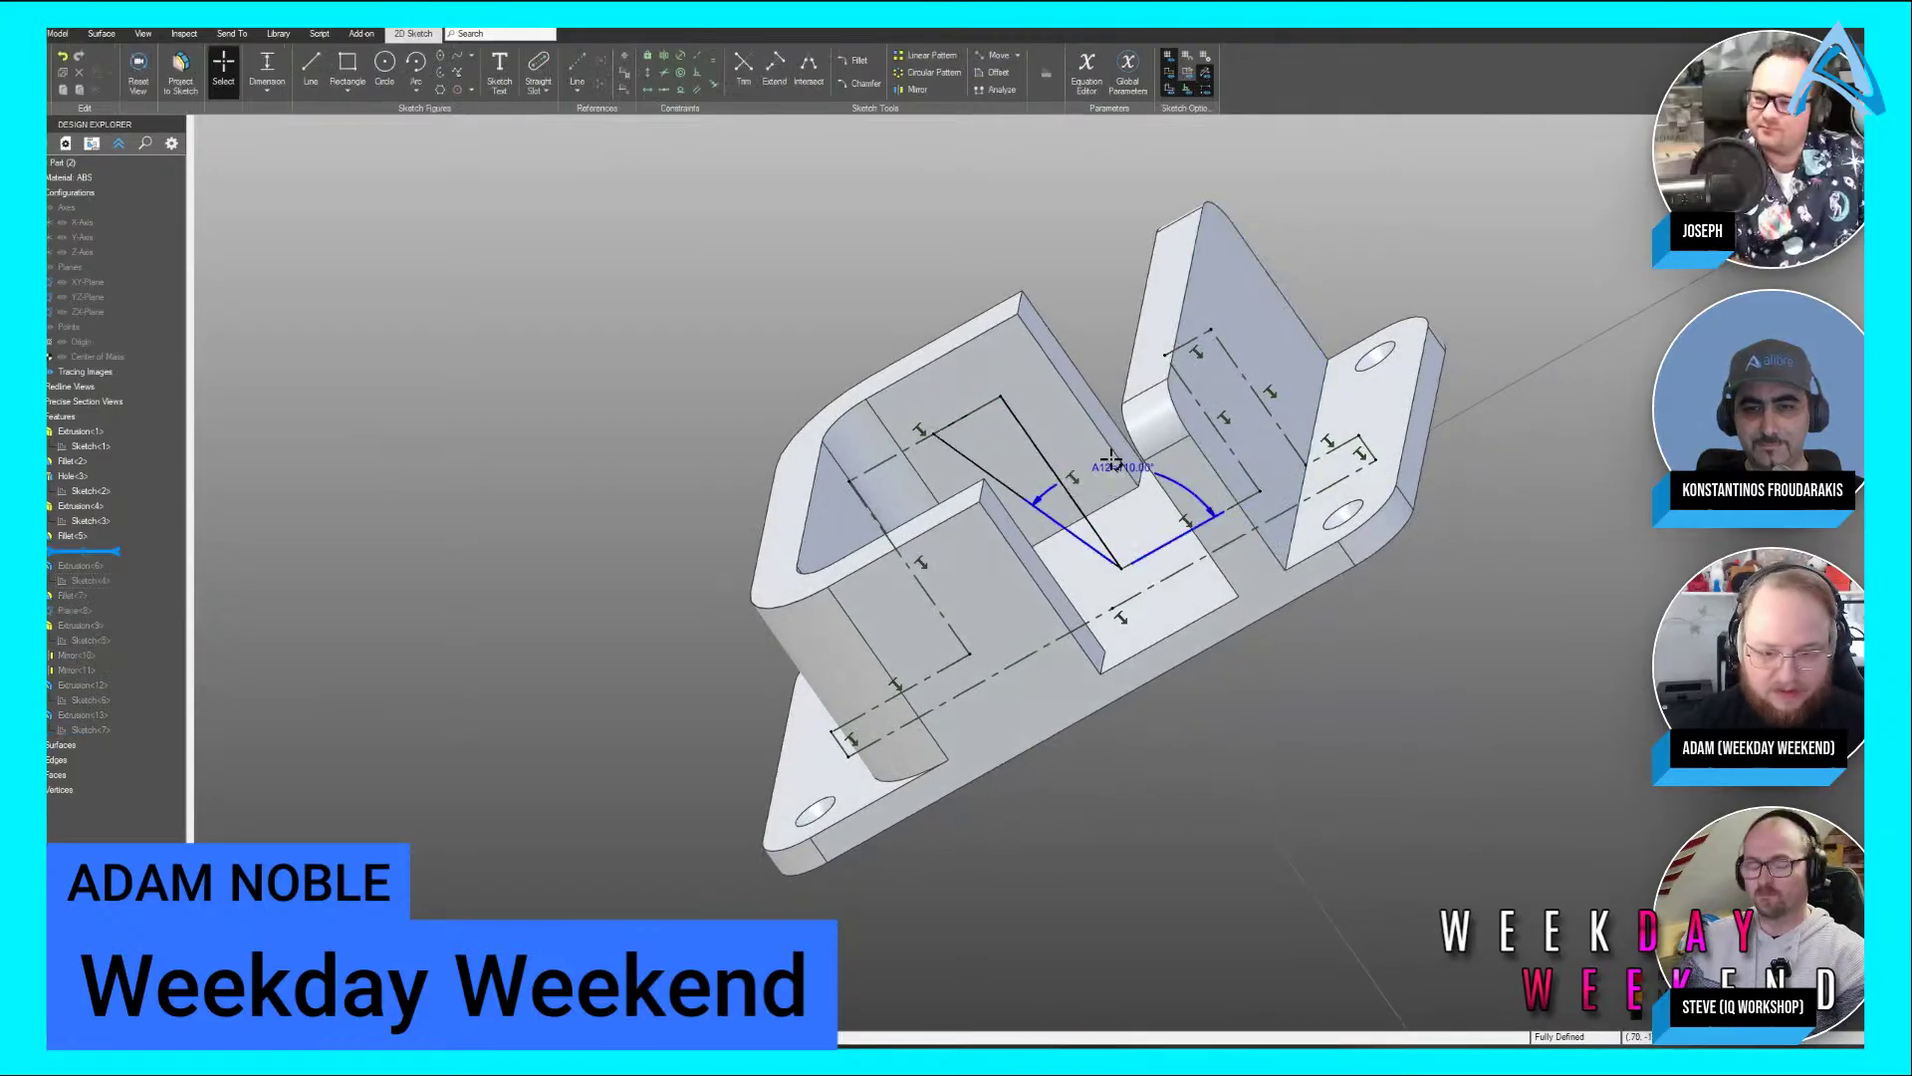
pyautogui.press('Escape')
# Examine the holes' position relative to the rounded corners on both side walls, close up and across the whole bracket
pyautogui.scroll(5, 971, 498)
pyautogui.moveTo(1025, 461); pyautogui.dragTo(1038, 541, button='middle')
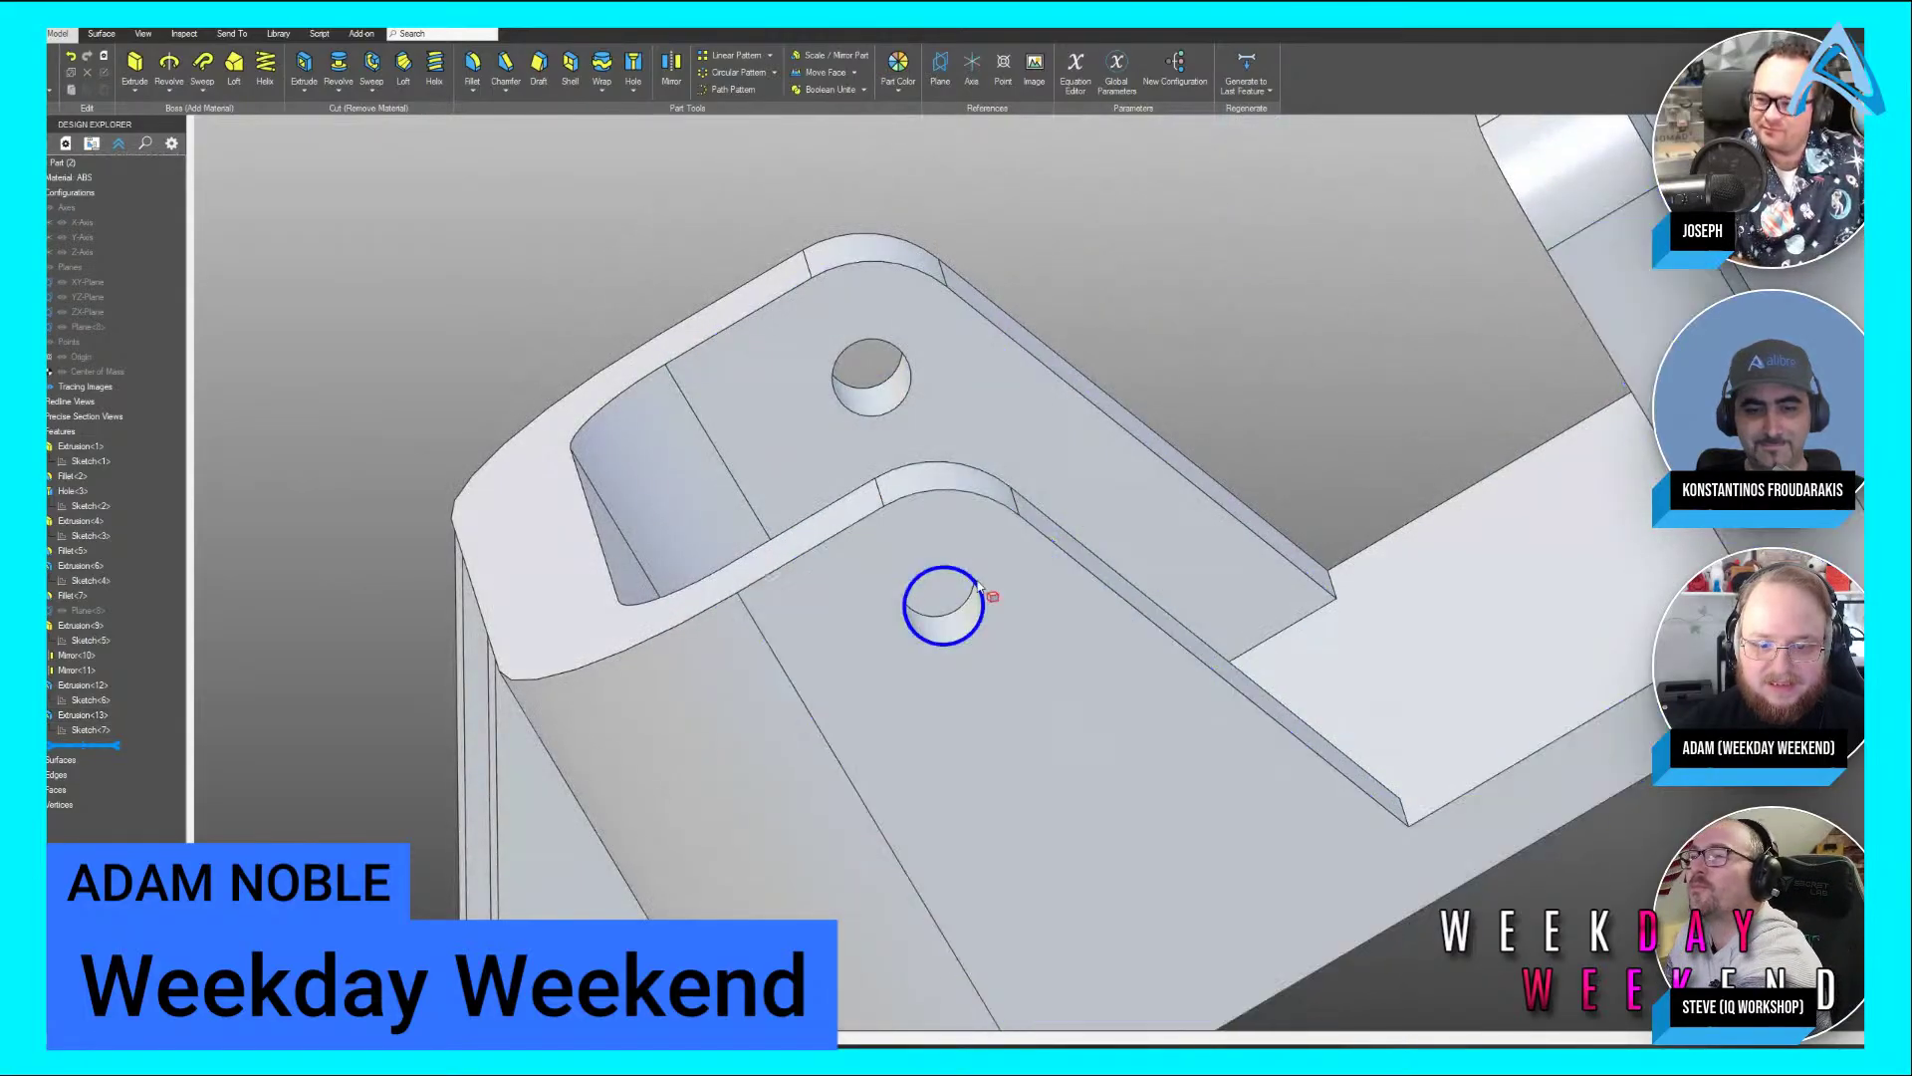
pyautogui.moveTo(1182, 265); pyautogui.dragTo(1164, 295, button='middle')
pyautogui.scroll(-3, 333, 508)
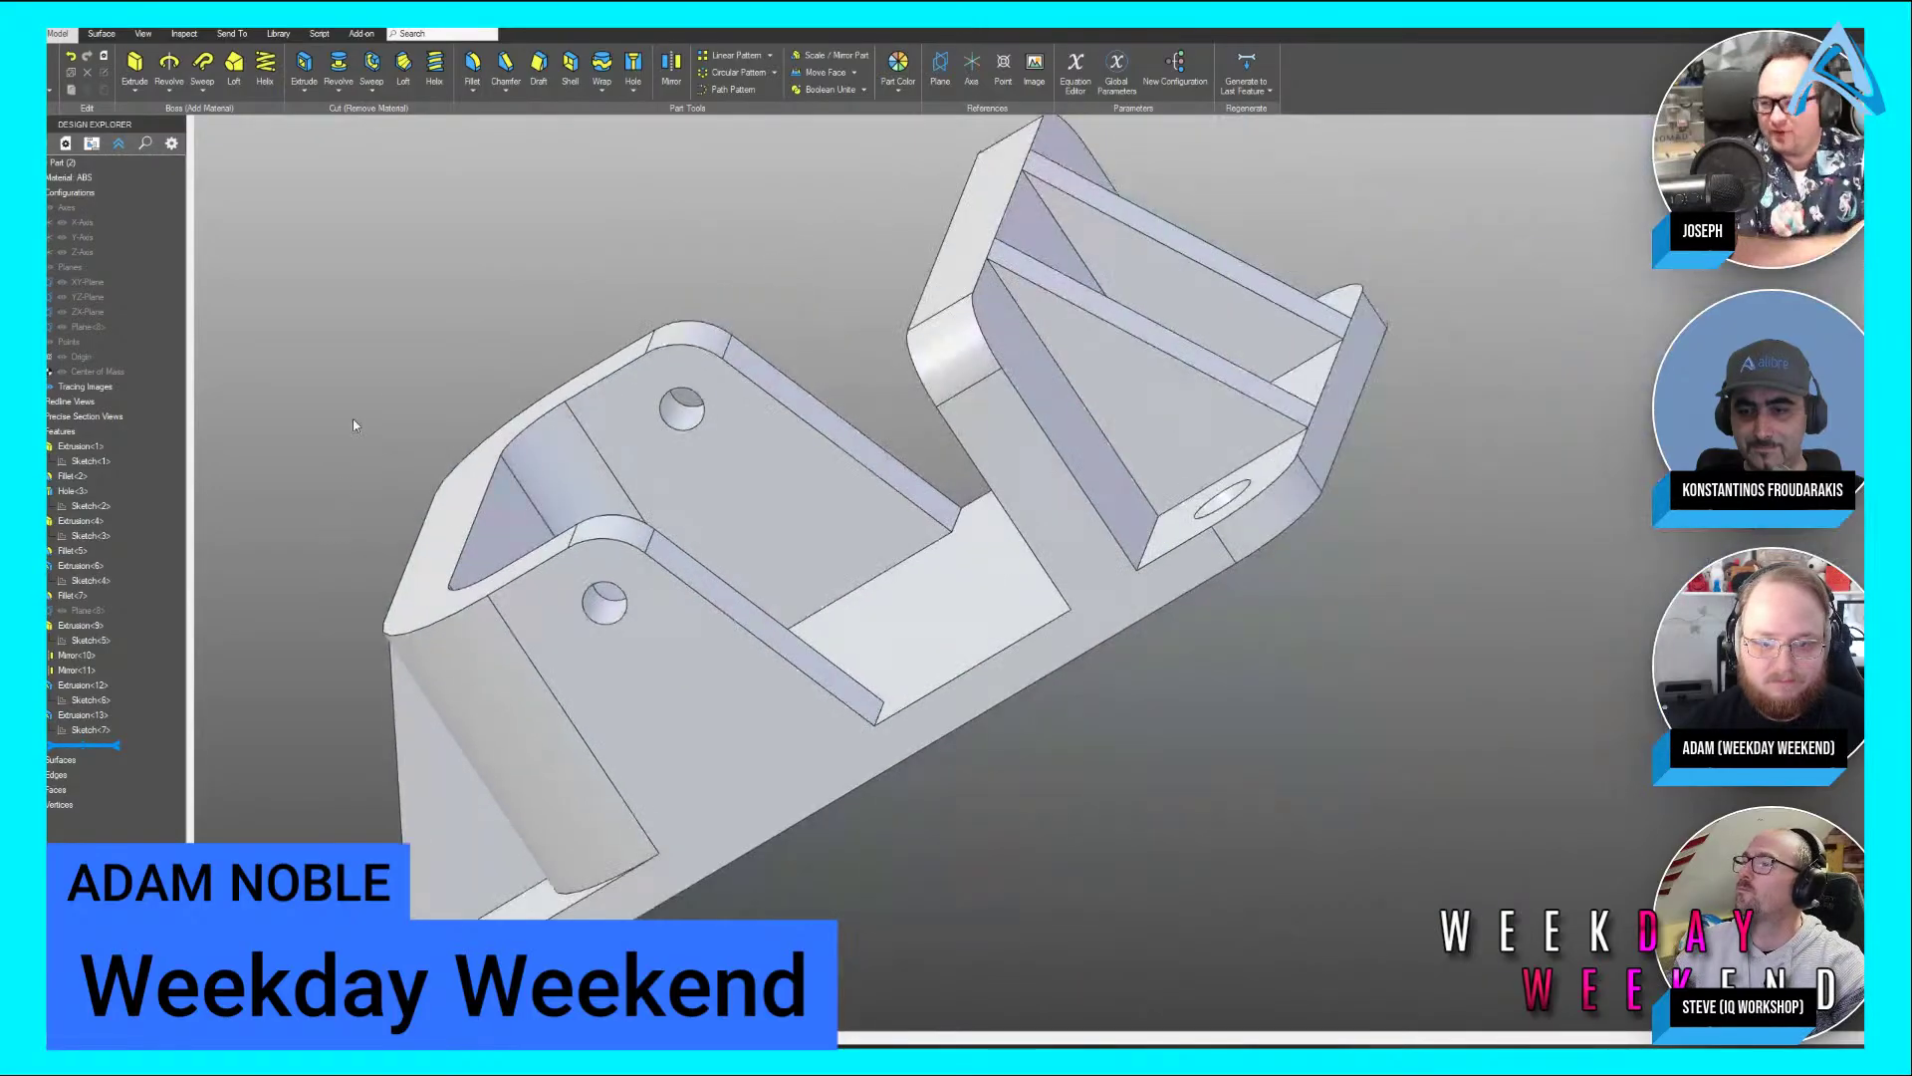
pyautogui.moveTo(376, 410); pyautogui.dragTo(545, 384, button='middle')
pyautogui.scroll(-2, 543, 380)
pyautogui.moveTo(488, 315); pyautogui.dragTo(480, 329, button='middle')
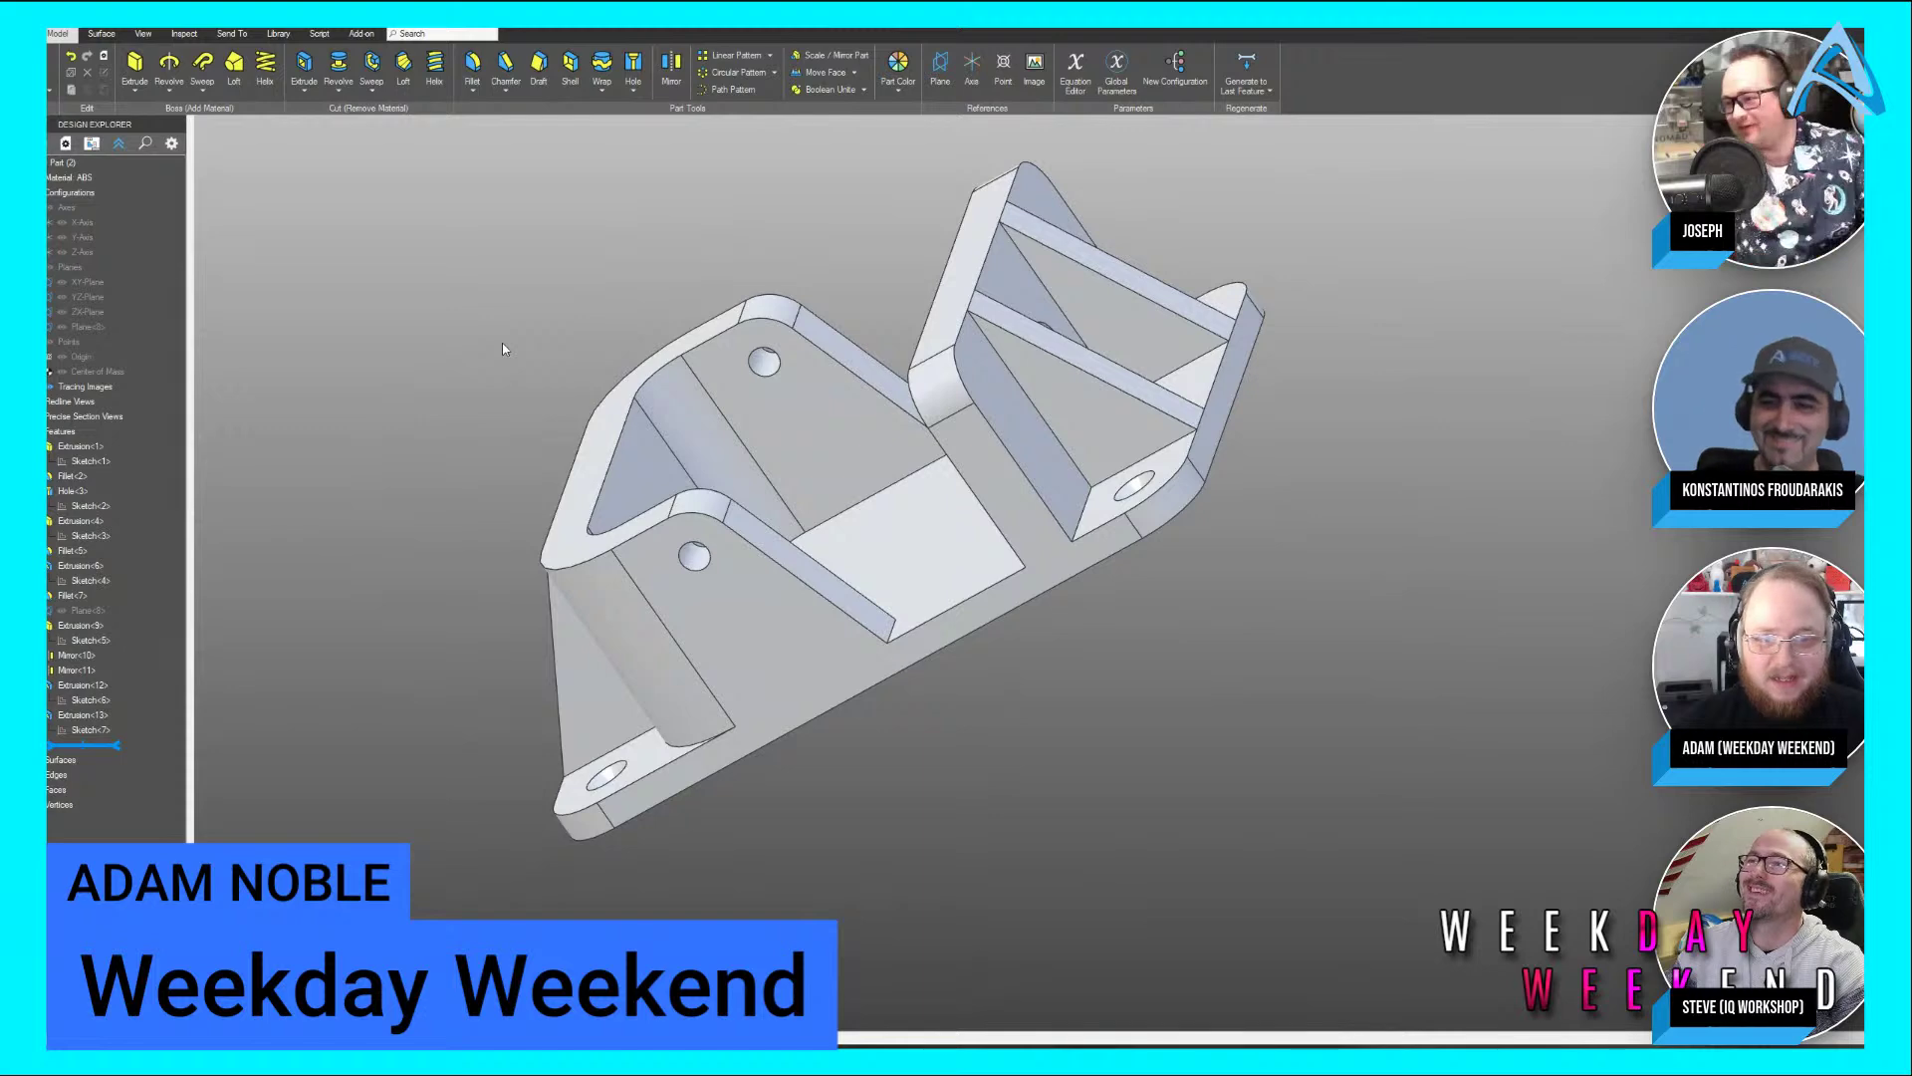
pyautogui.moveTo(503, 346); pyautogui.dragTo(568, 349, button='middle')
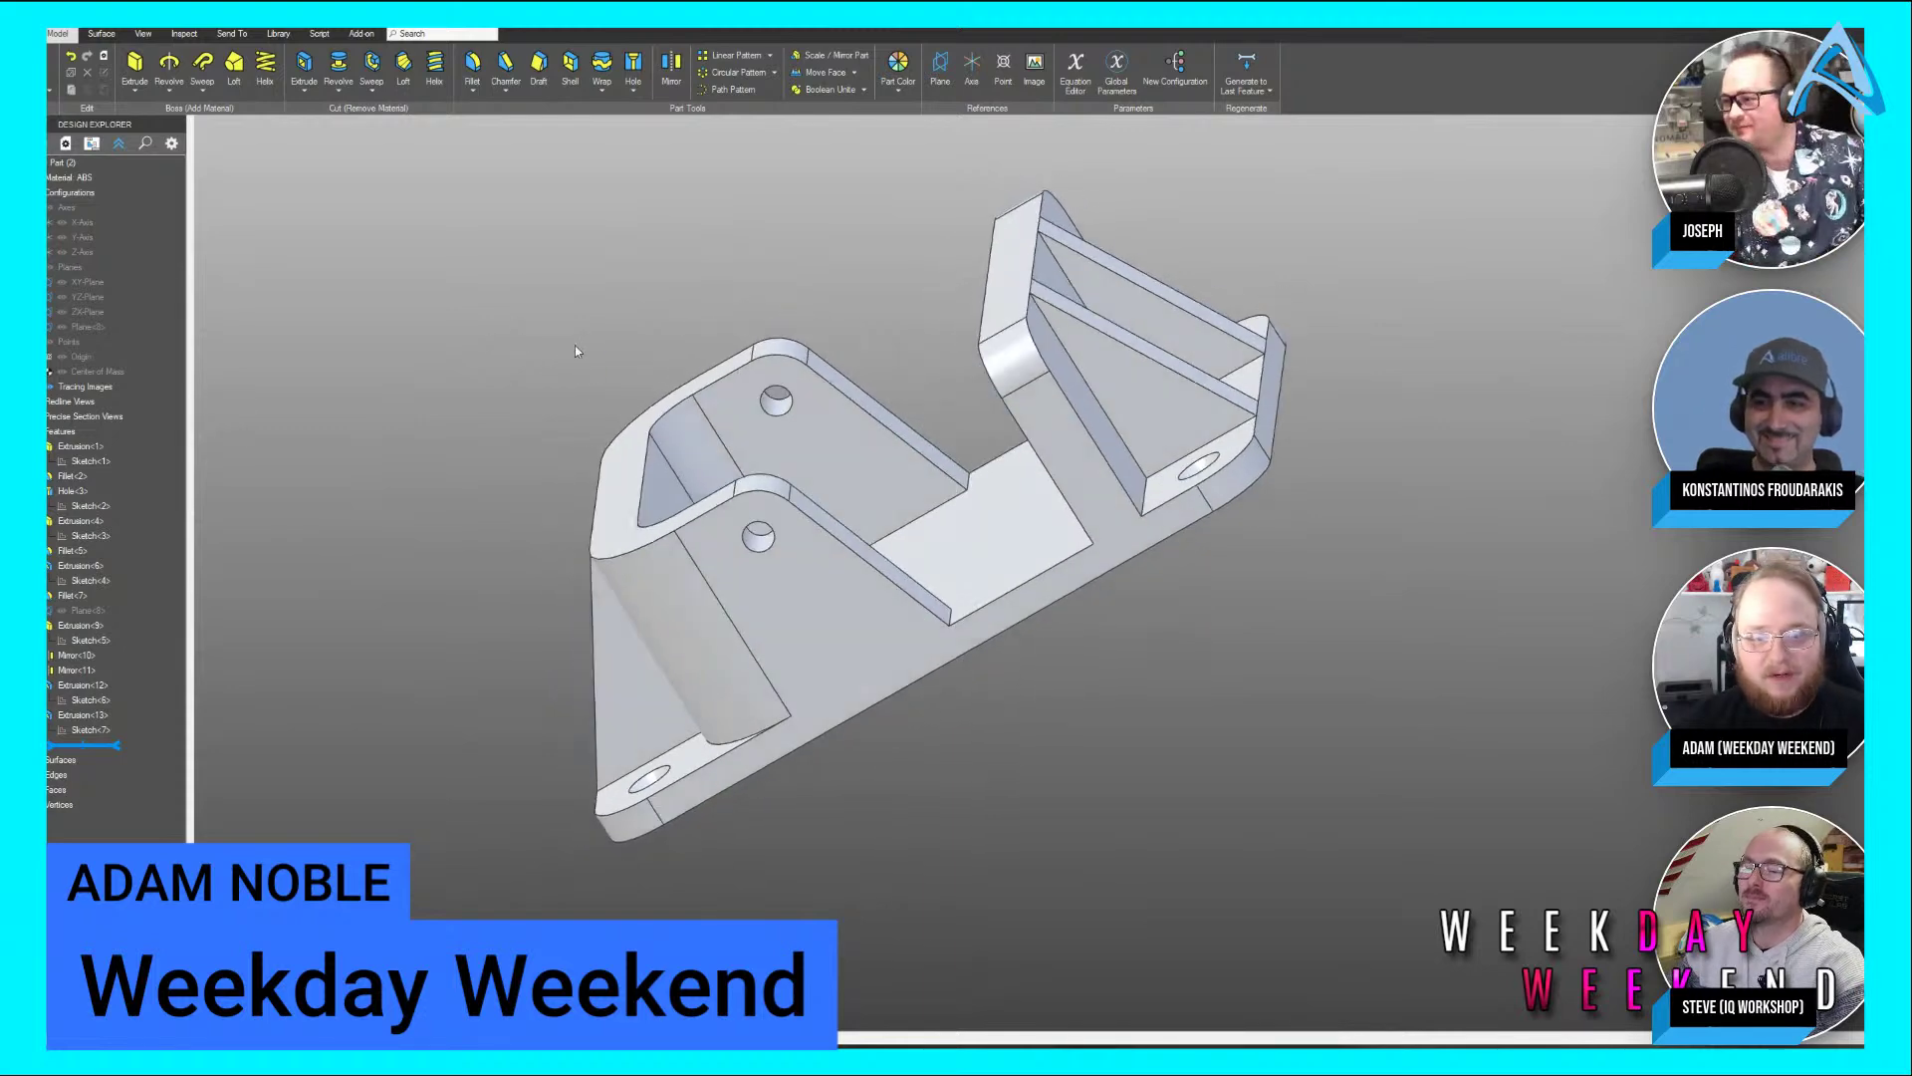
pyautogui.scroll(4, 756, 533)
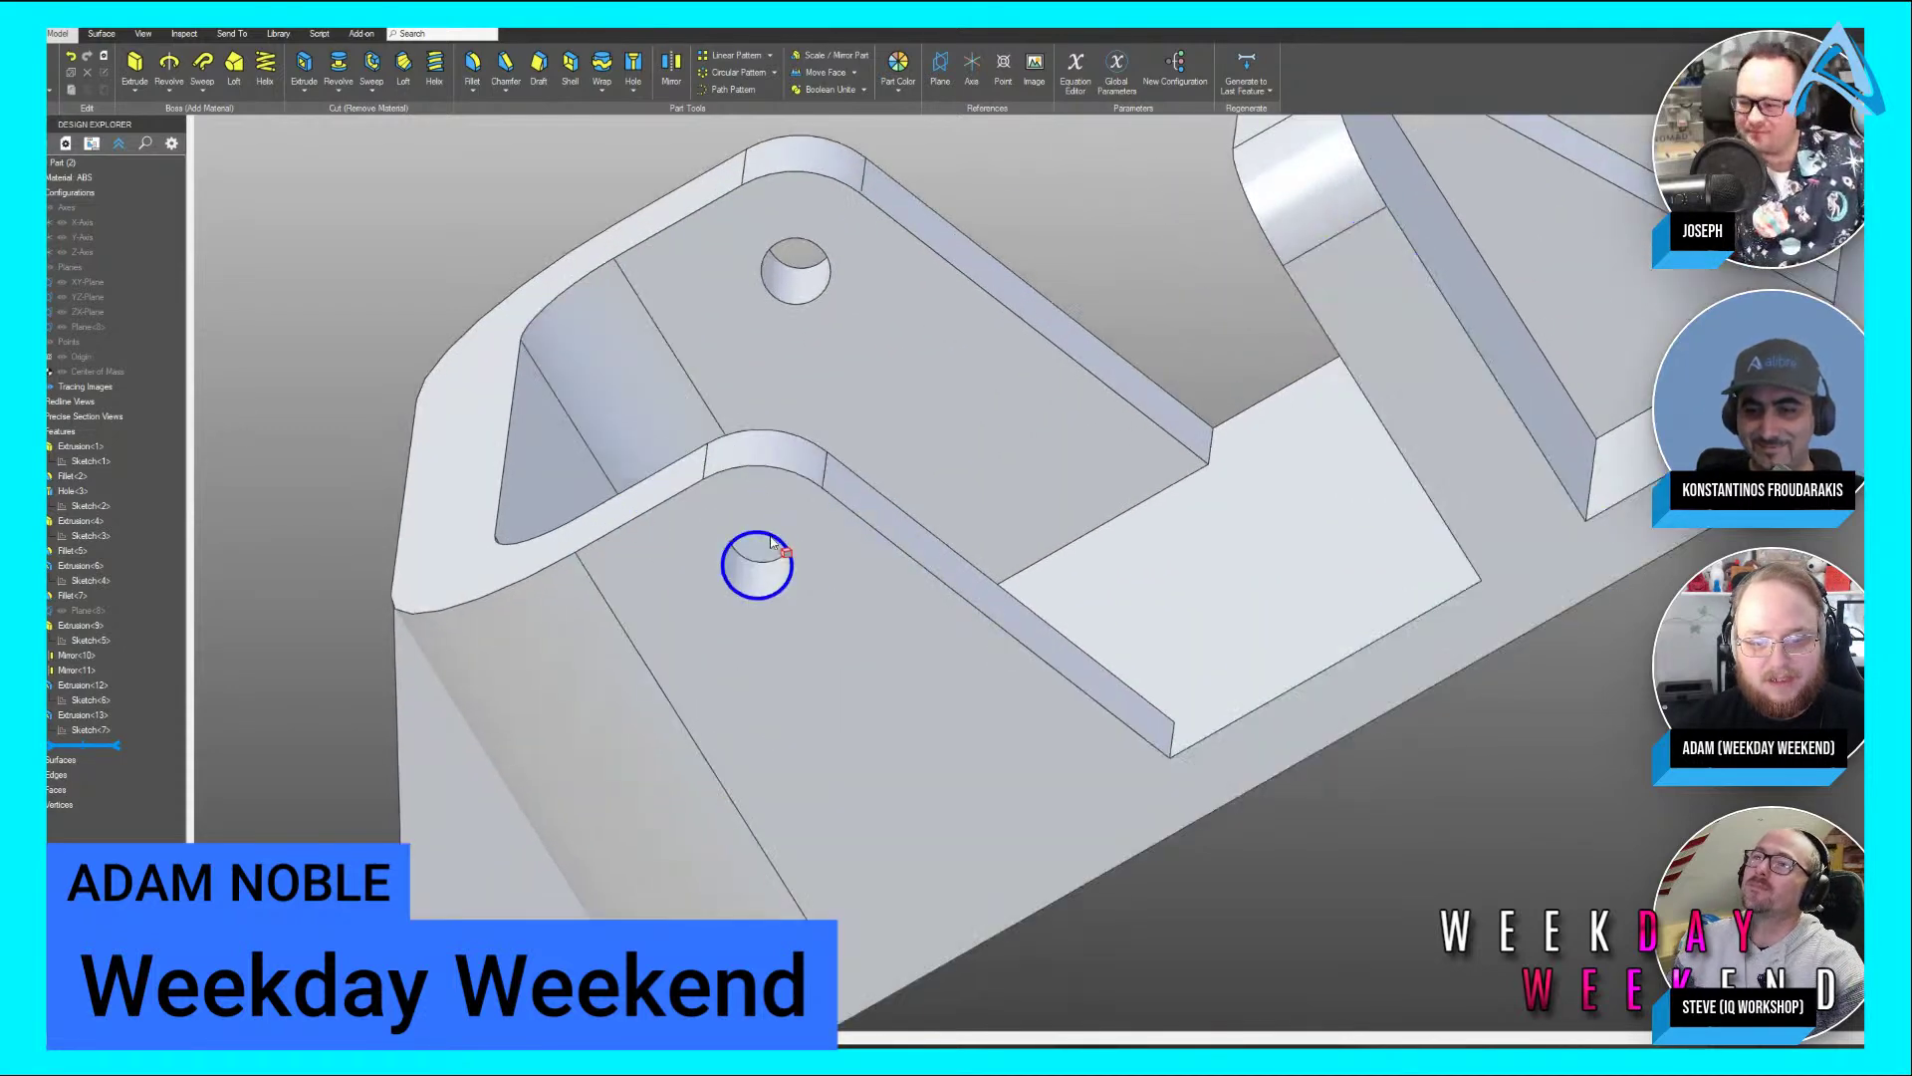
pyautogui.moveTo(779, 529); pyautogui.dragTo(773, 550, button='middle')
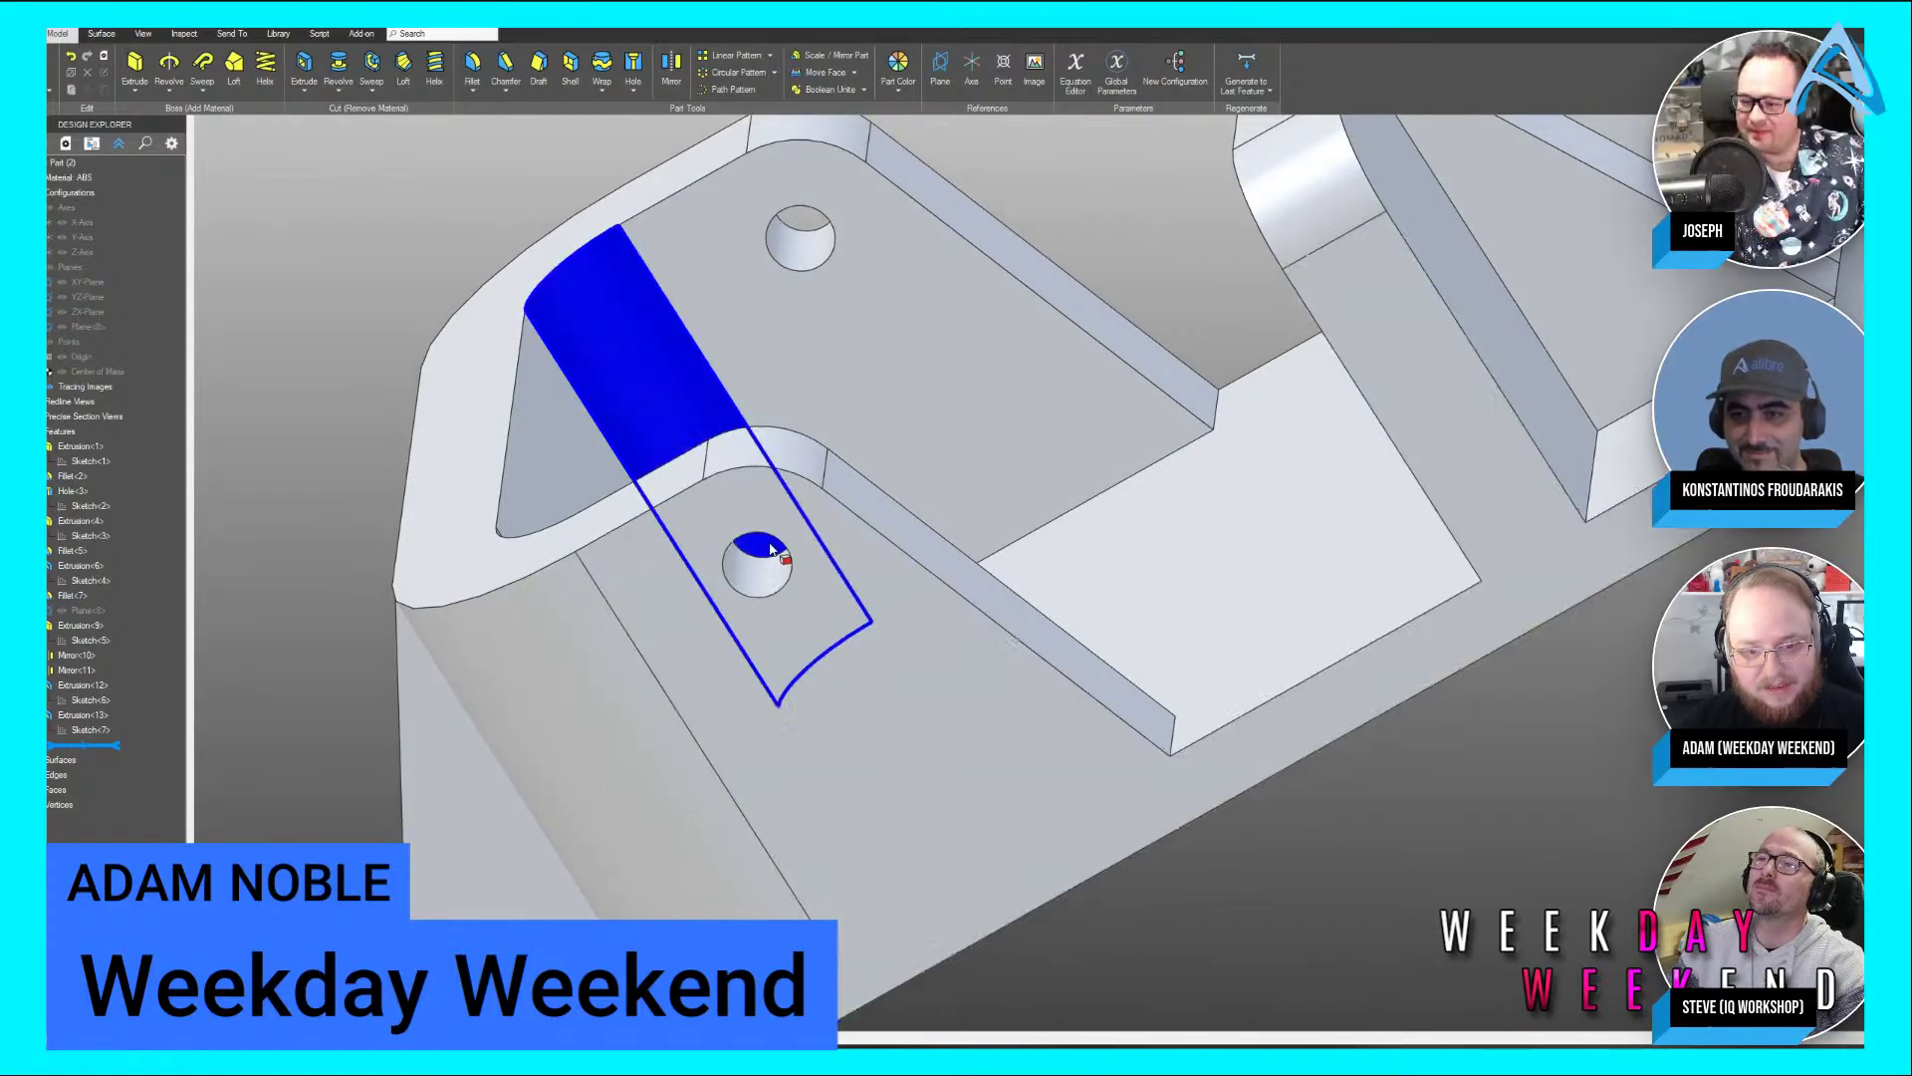
pyautogui.scroll(-2, 962, 445)
pyautogui.scroll(-5, 1000, 343)
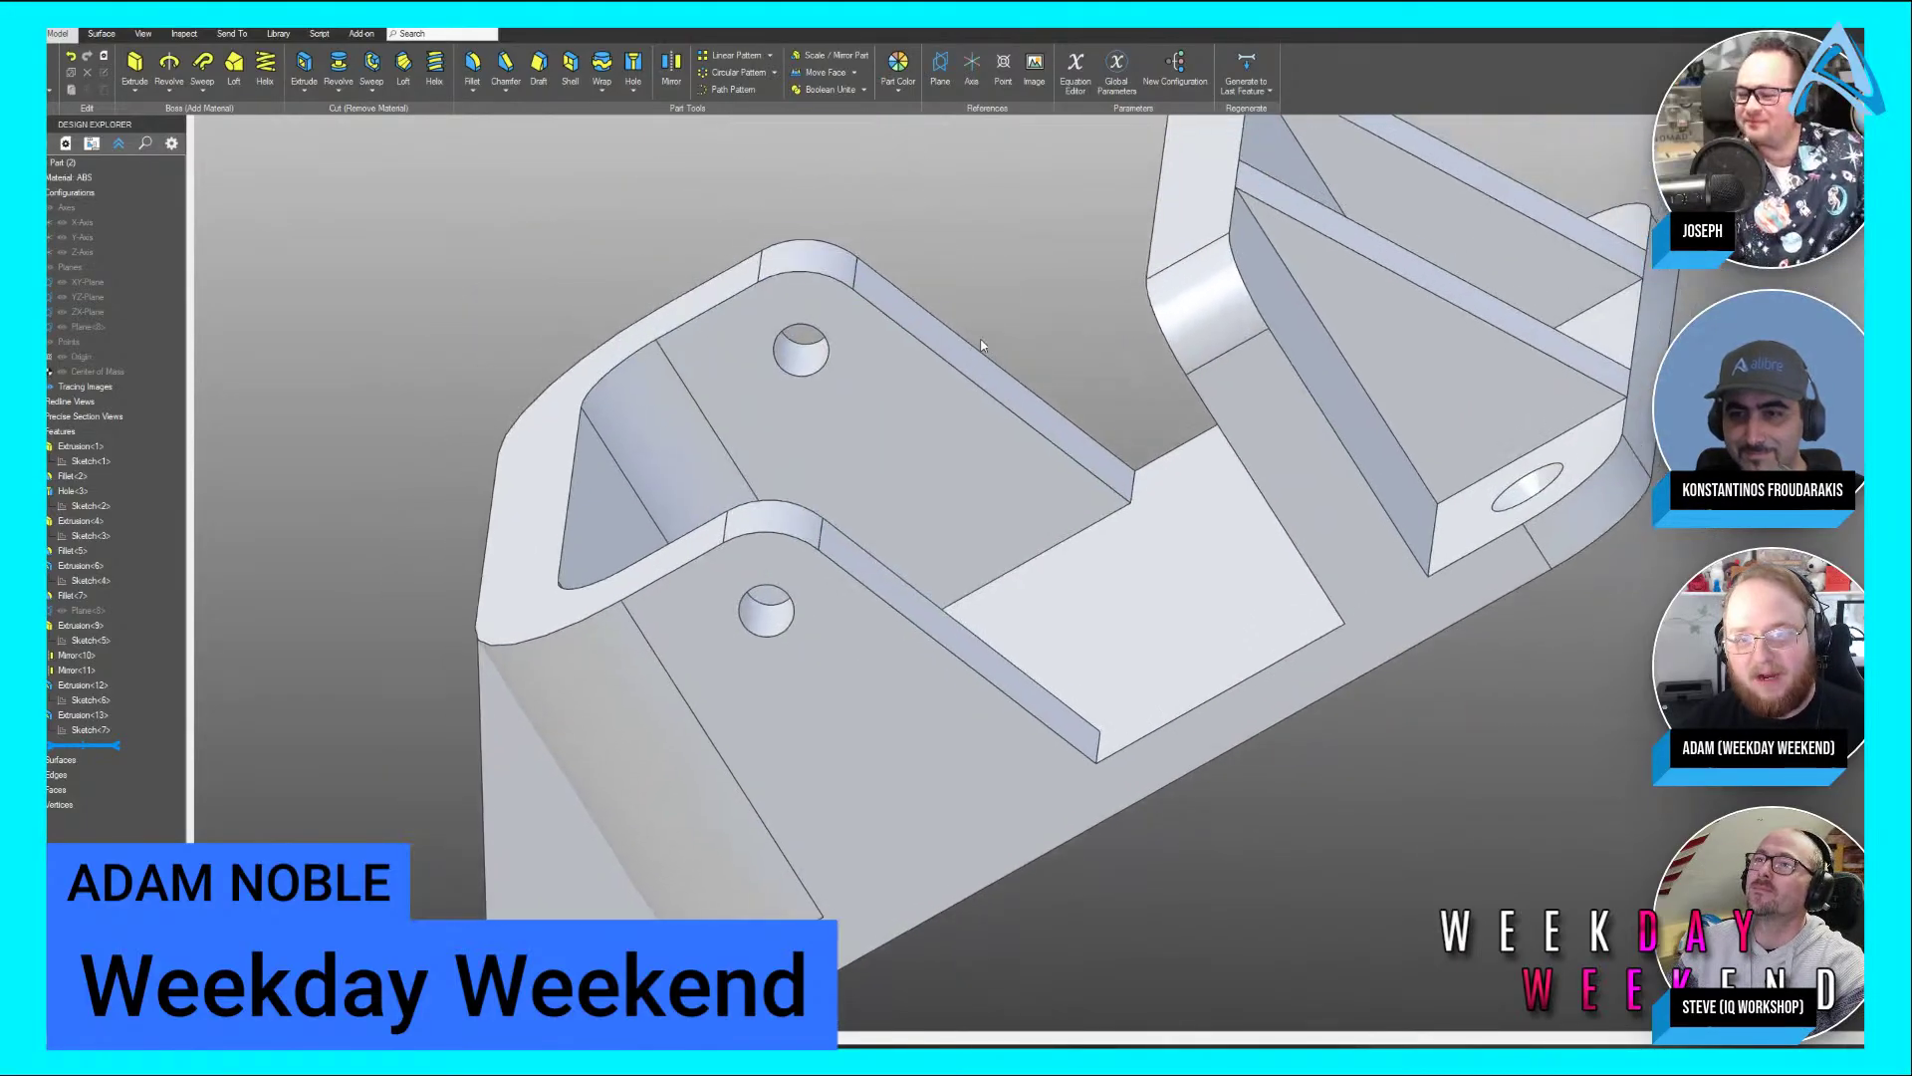
pyautogui.moveTo(988, 325); pyautogui.dragTo(1155, 386, button='middle')
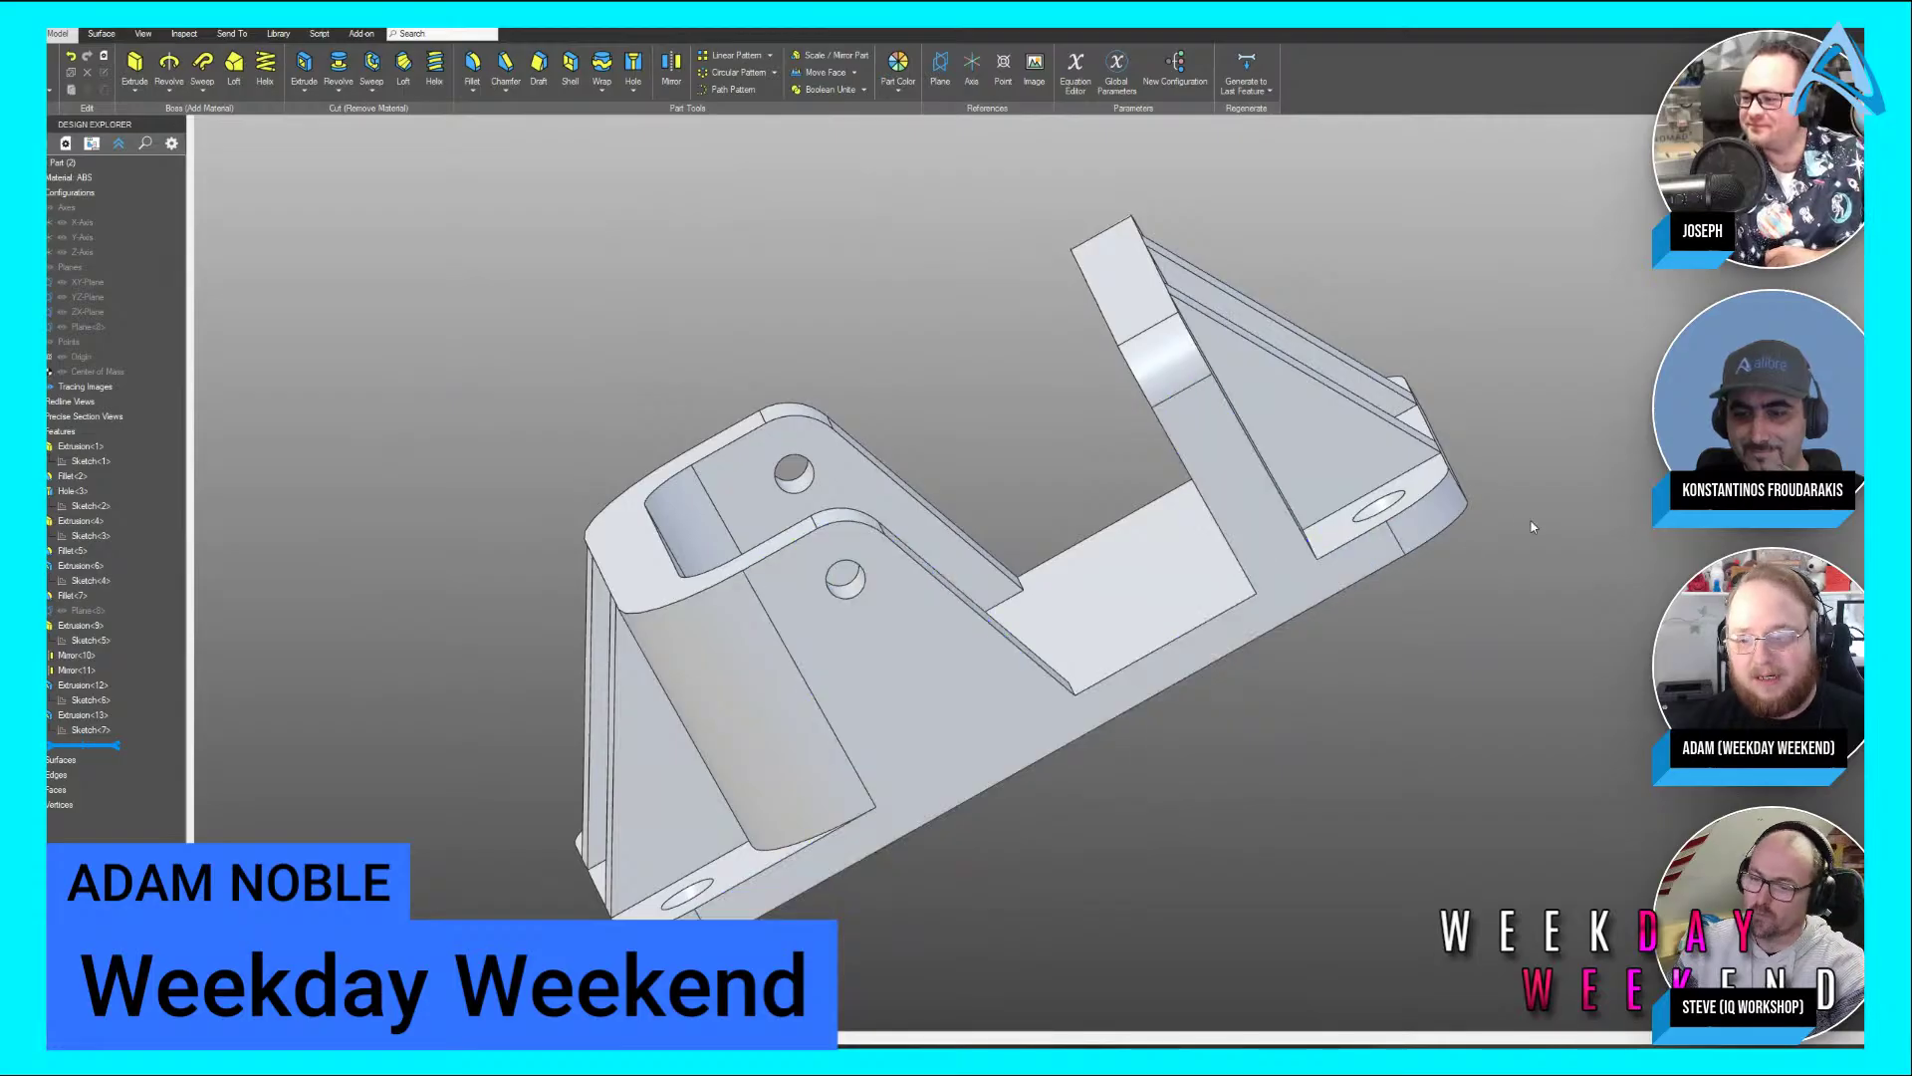
pyautogui.moveTo(1532, 526); pyautogui.dragTo(1208, 414, button='middle')
pyautogui.moveTo(1481, 444); pyautogui.dragTo(1131, 426, button='middle')
pyautogui.moveTo(1242, 393); pyautogui.dragTo(1543, 335, button='middle')
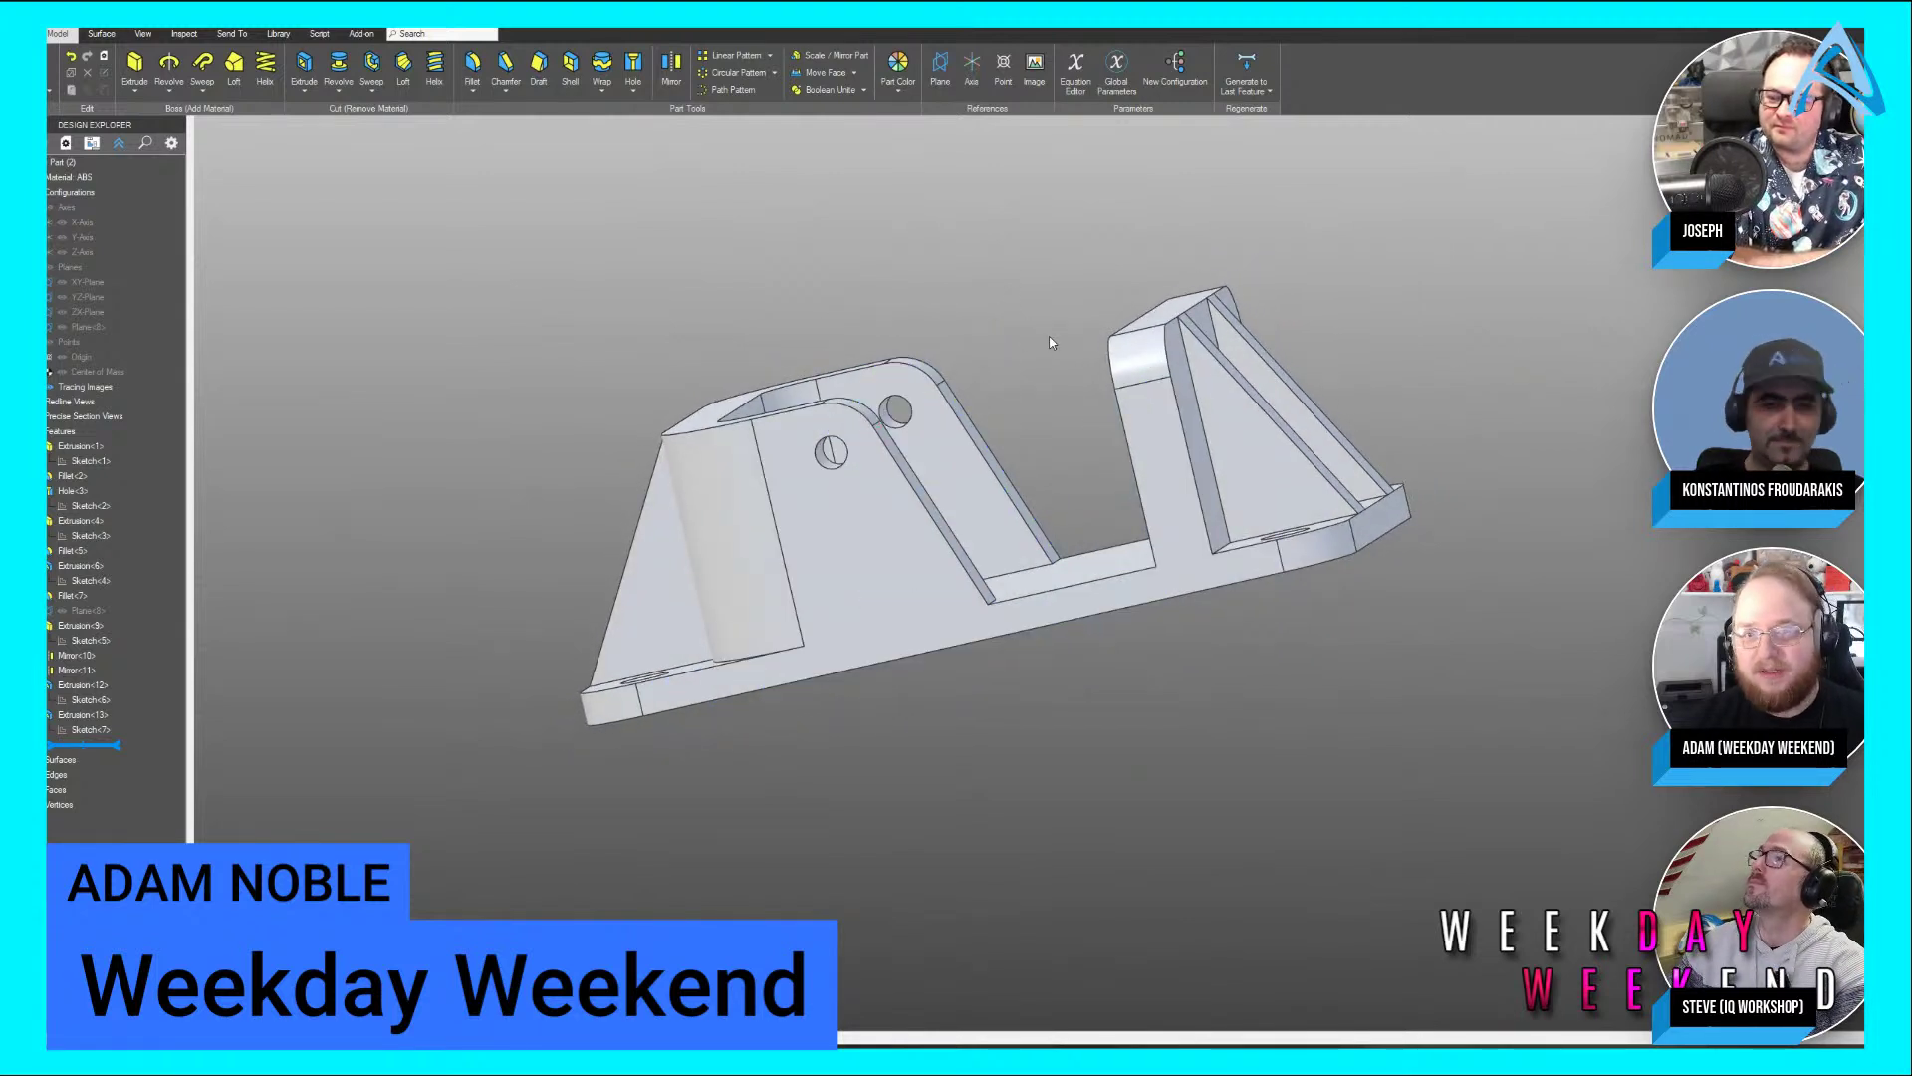
pyautogui.moveTo(1049, 343); pyautogui.dragTo(1179, 251, button='middle')
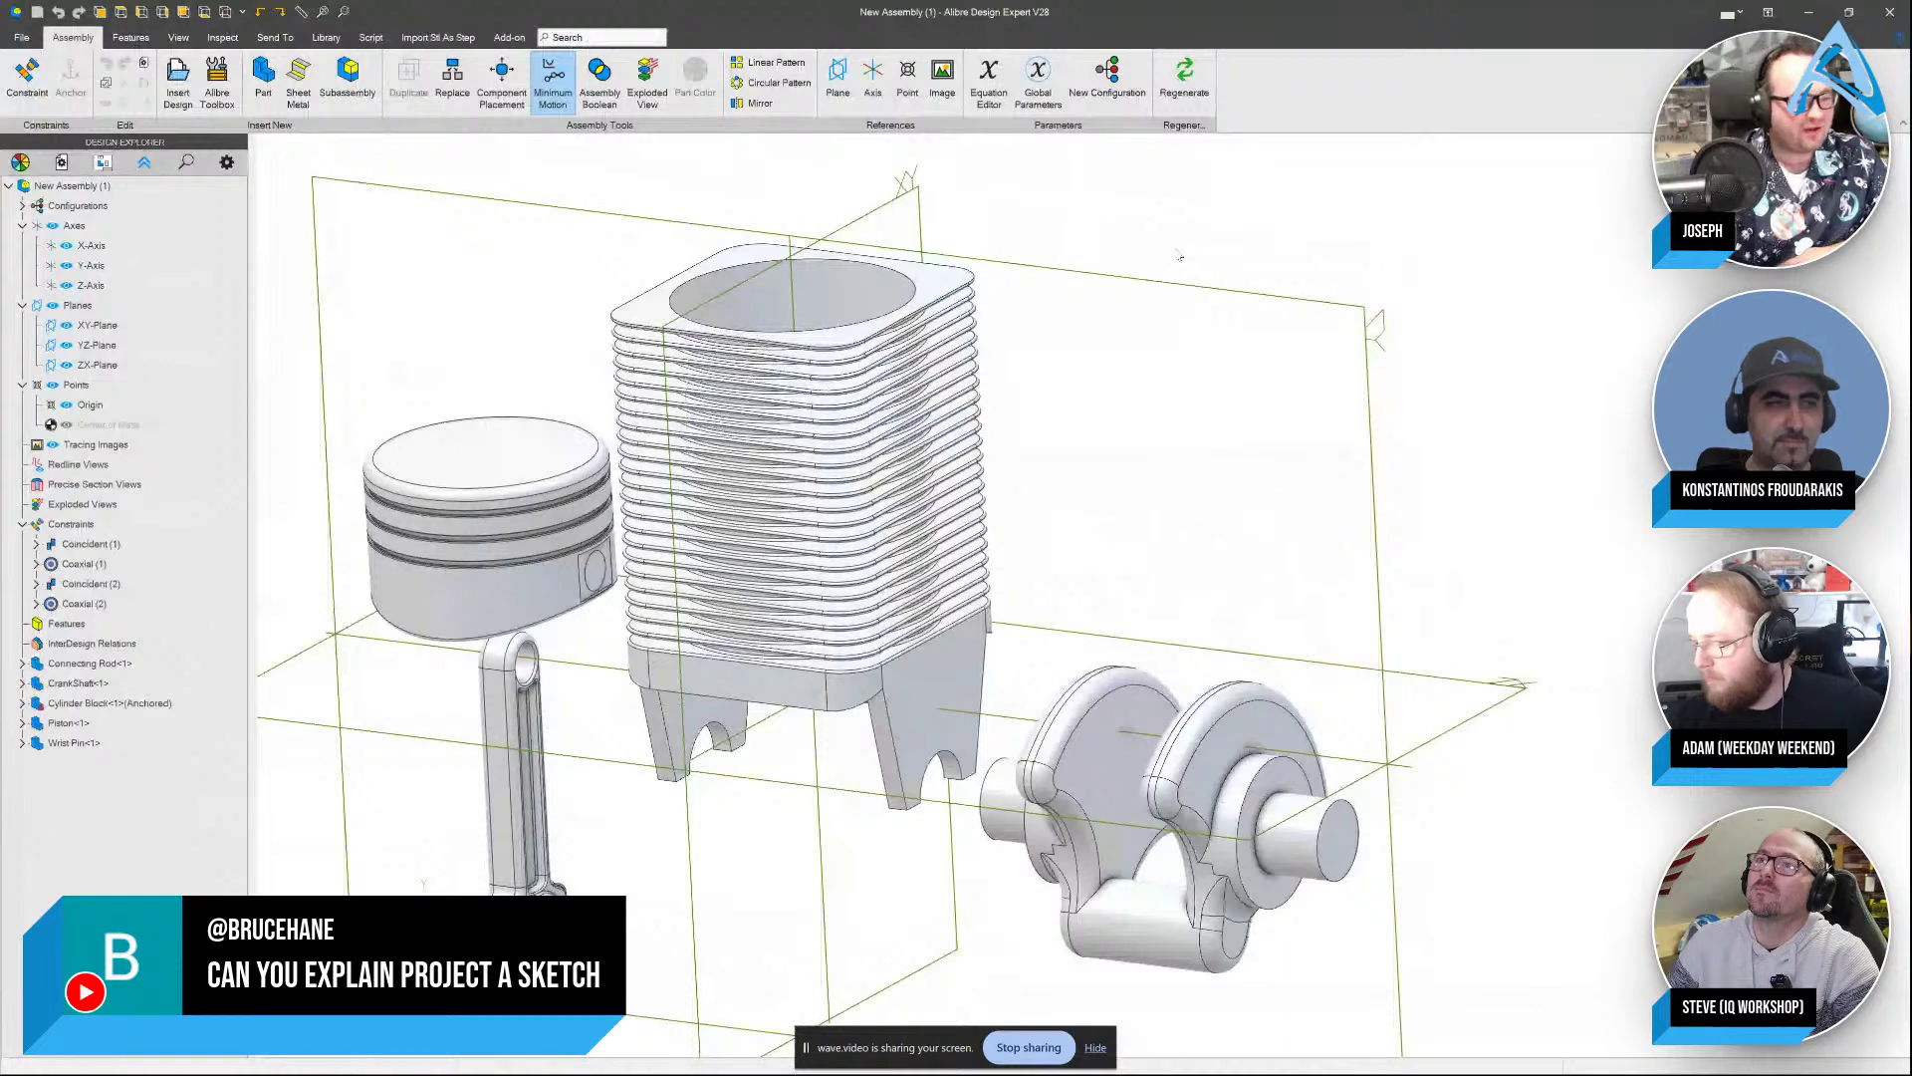
# Switch to the engine assembly and hide its reference planes, axes and points
pyautogui.scroll(-4, 1240, 505)
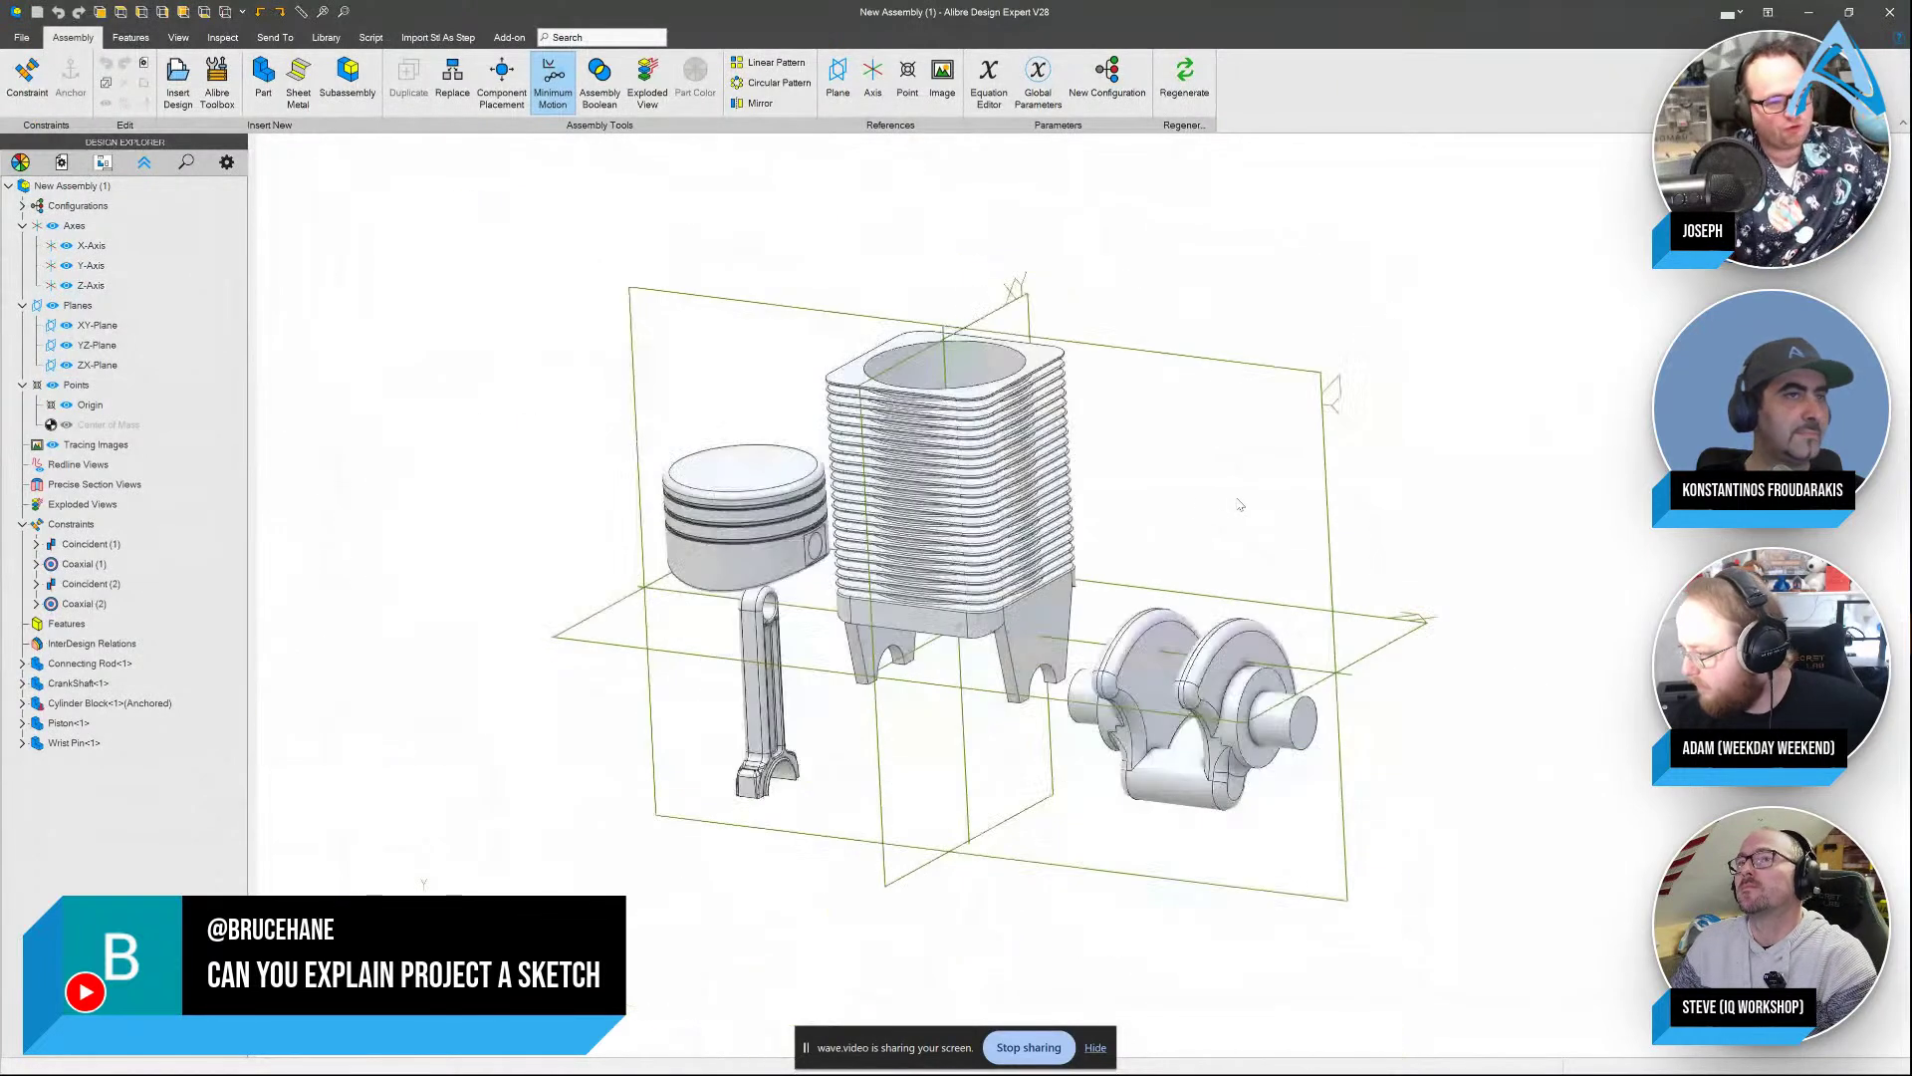
pyautogui.scroll(4, 904, 615)
pyautogui.hotkey('ctrl', 'shift', 'r')
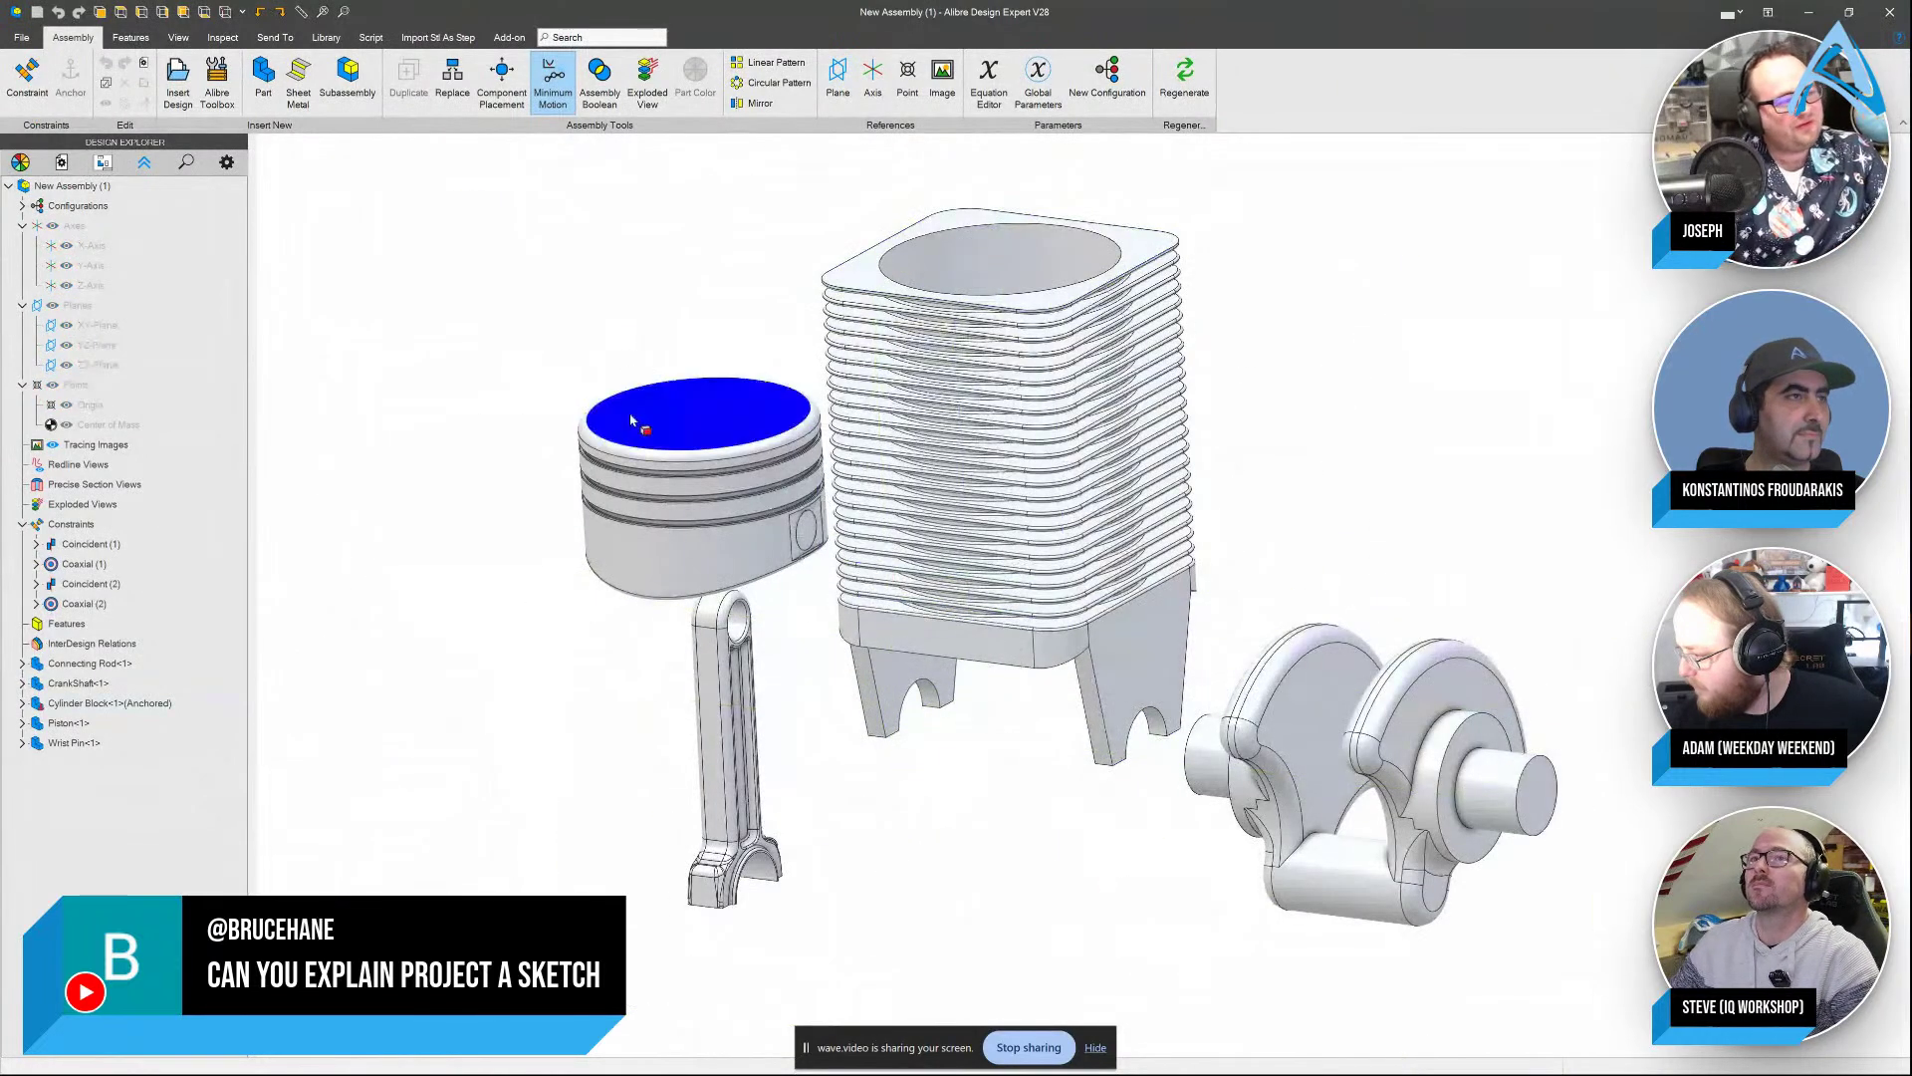
# Constrain the piston's outer skirt coaxially with the cylinder block's bore at zero offset, and pull the piston down toward the open end
pyautogui.click(30, 80)
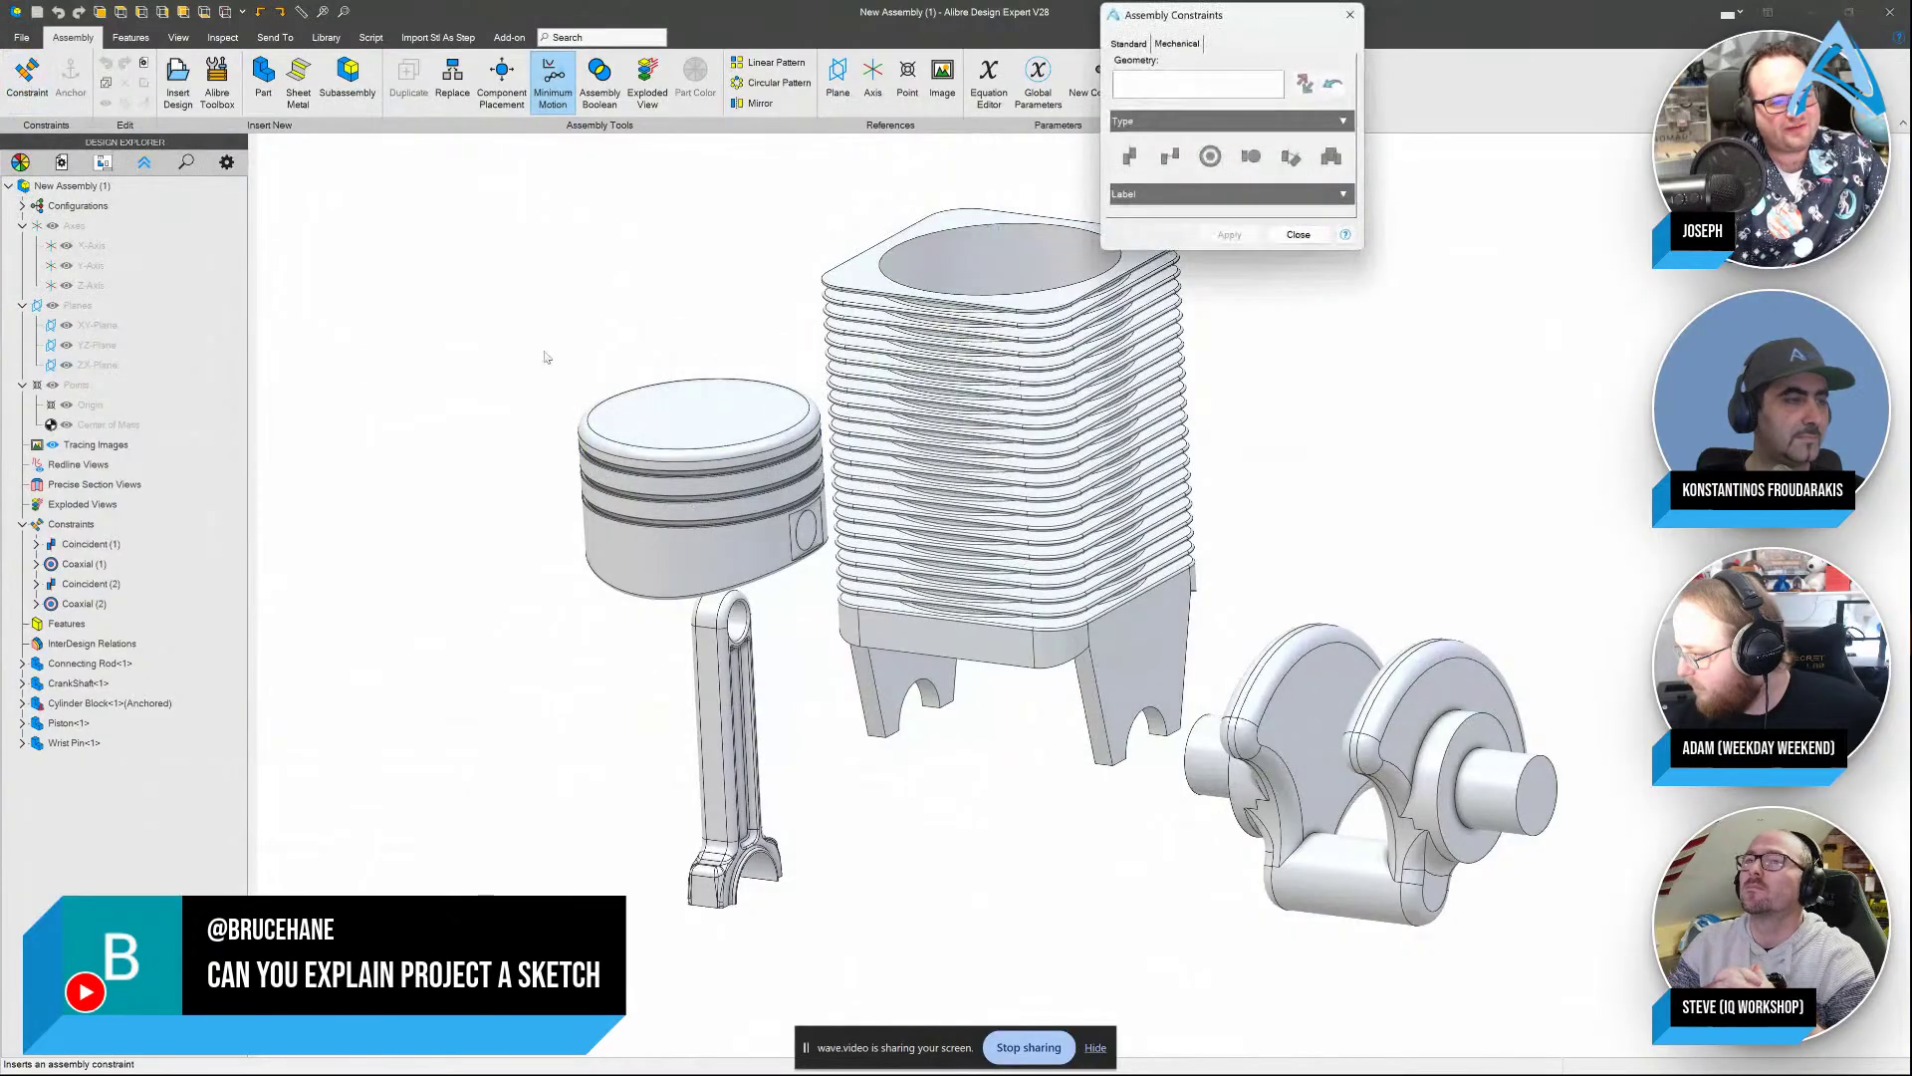
pyautogui.moveTo(1180, 16); pyautogui.dragTo(1524, 189)
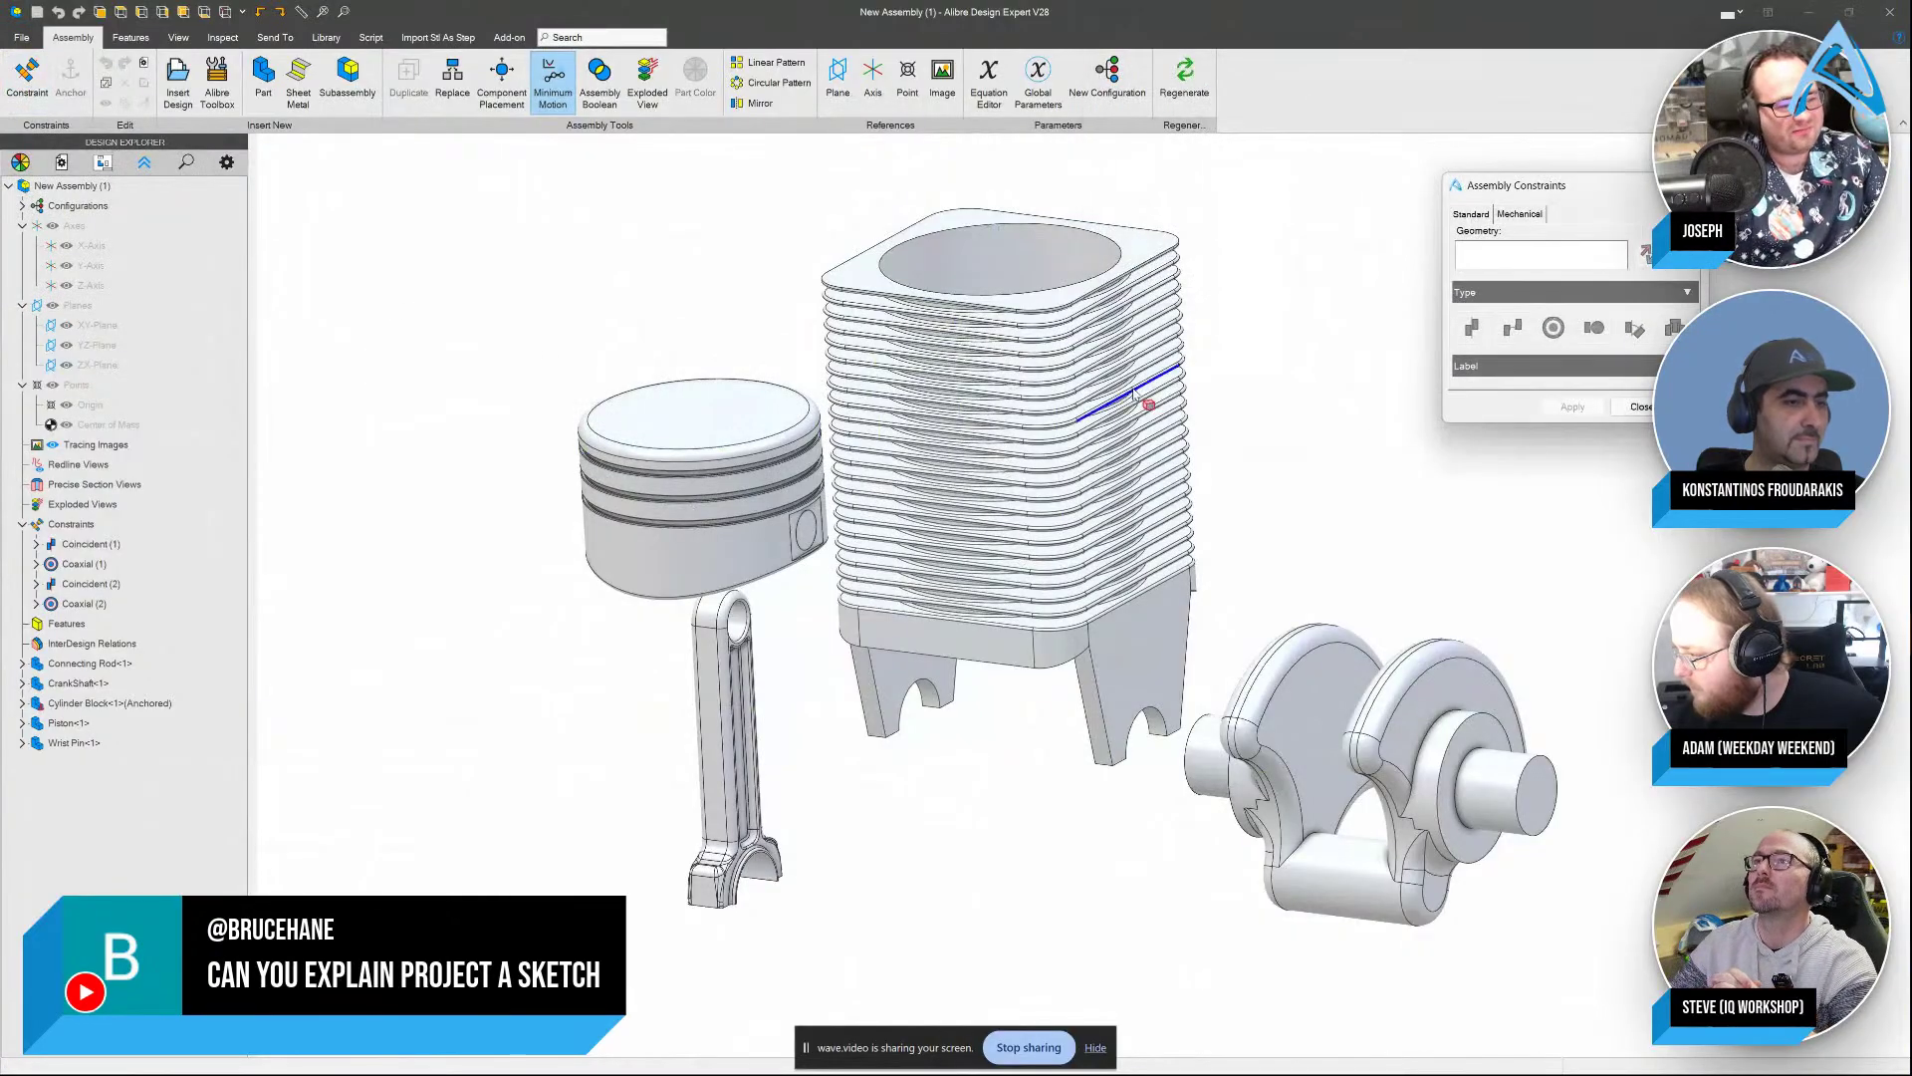
pyautogui.click(702, 558)
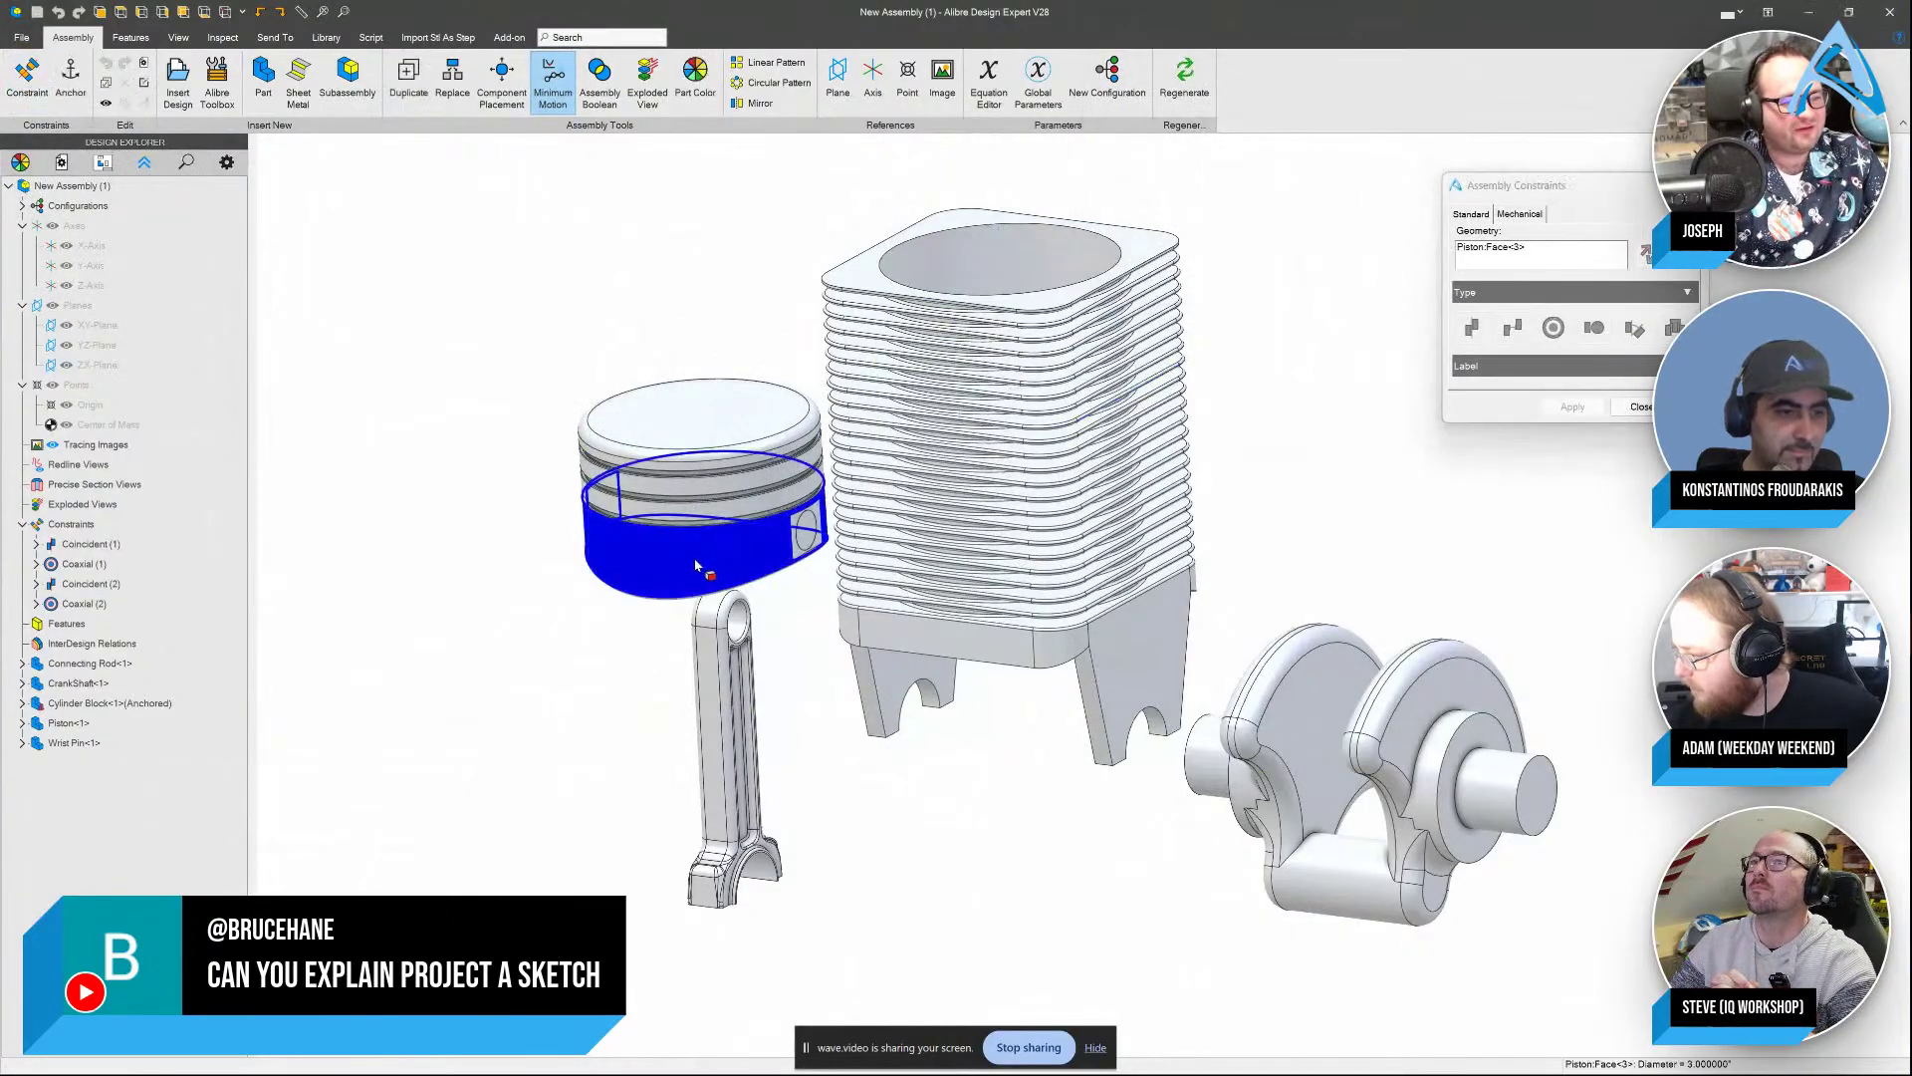
pyautogui.click(1023, 287)
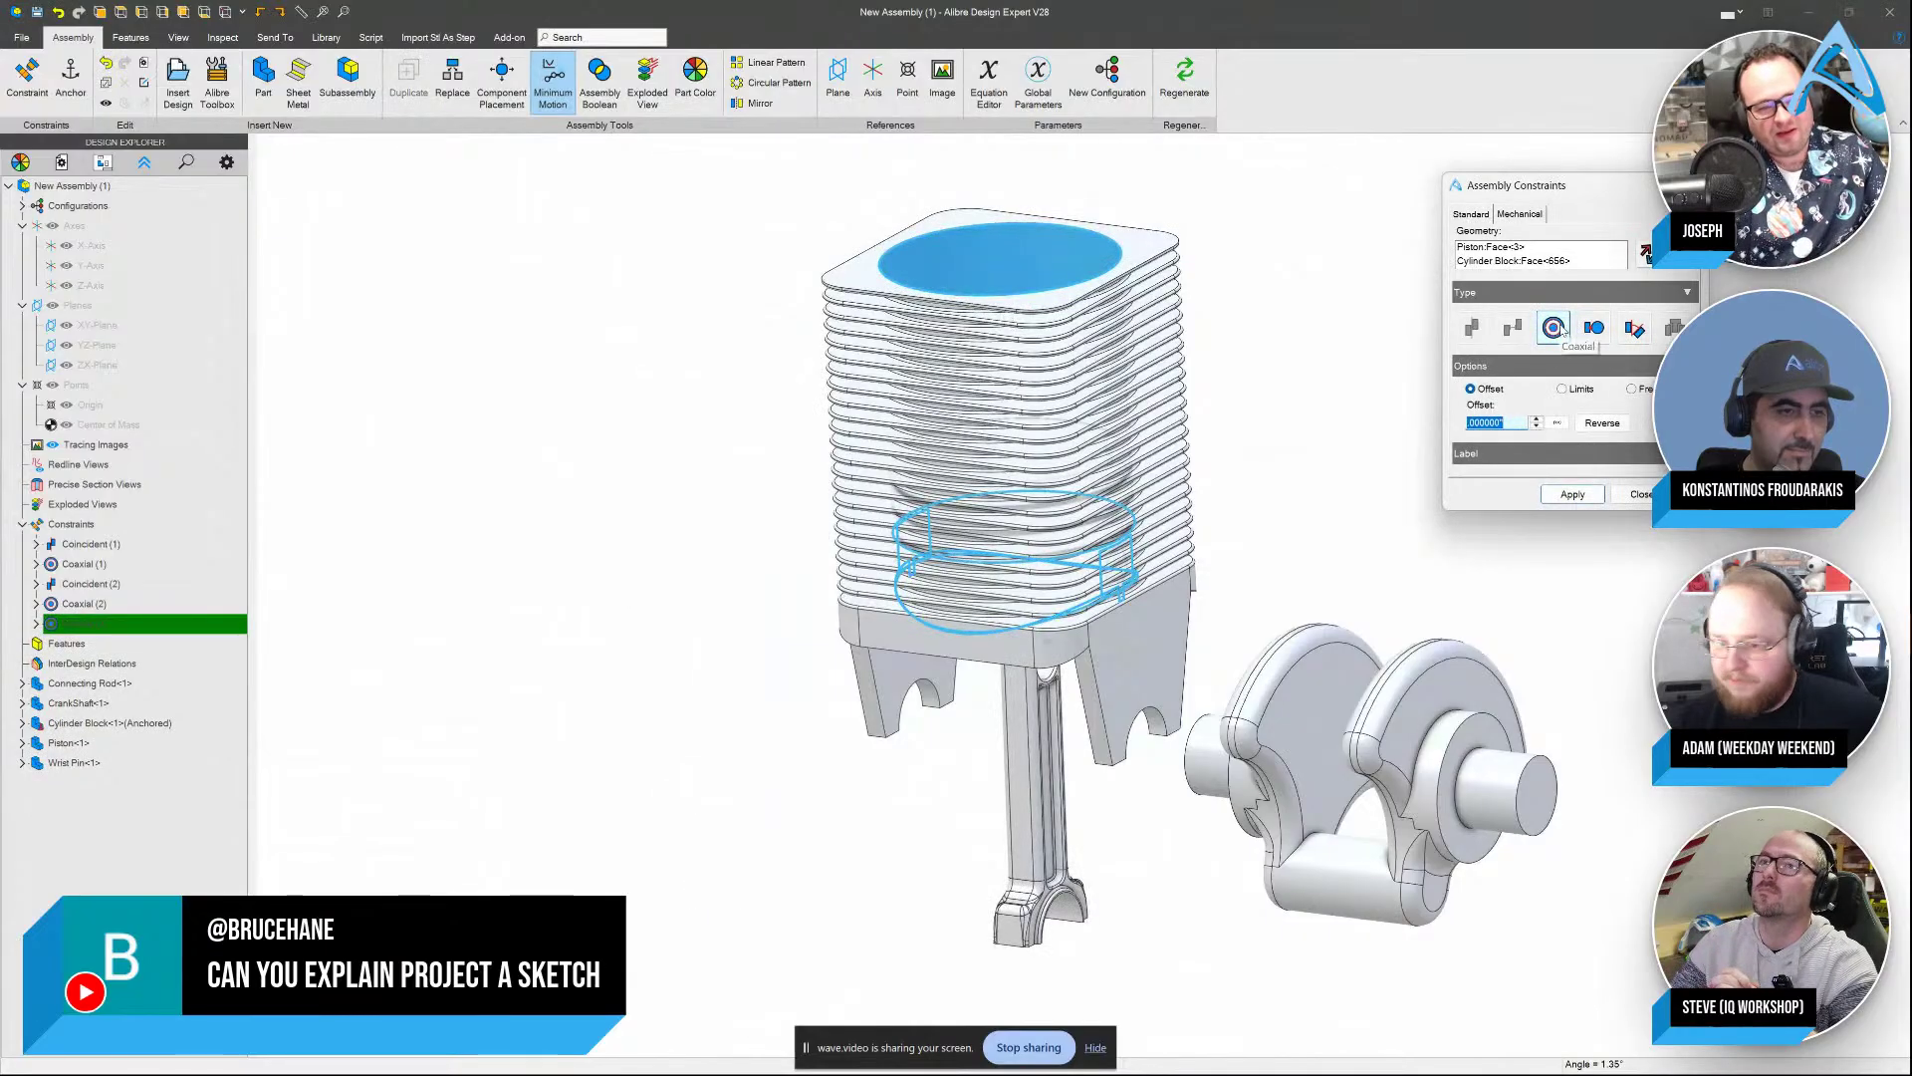
pyautogui.click(1572, 495)
pyautogui.moveTo(1325, 637); pyautogui.dragTo(1031, 654, button='middle')
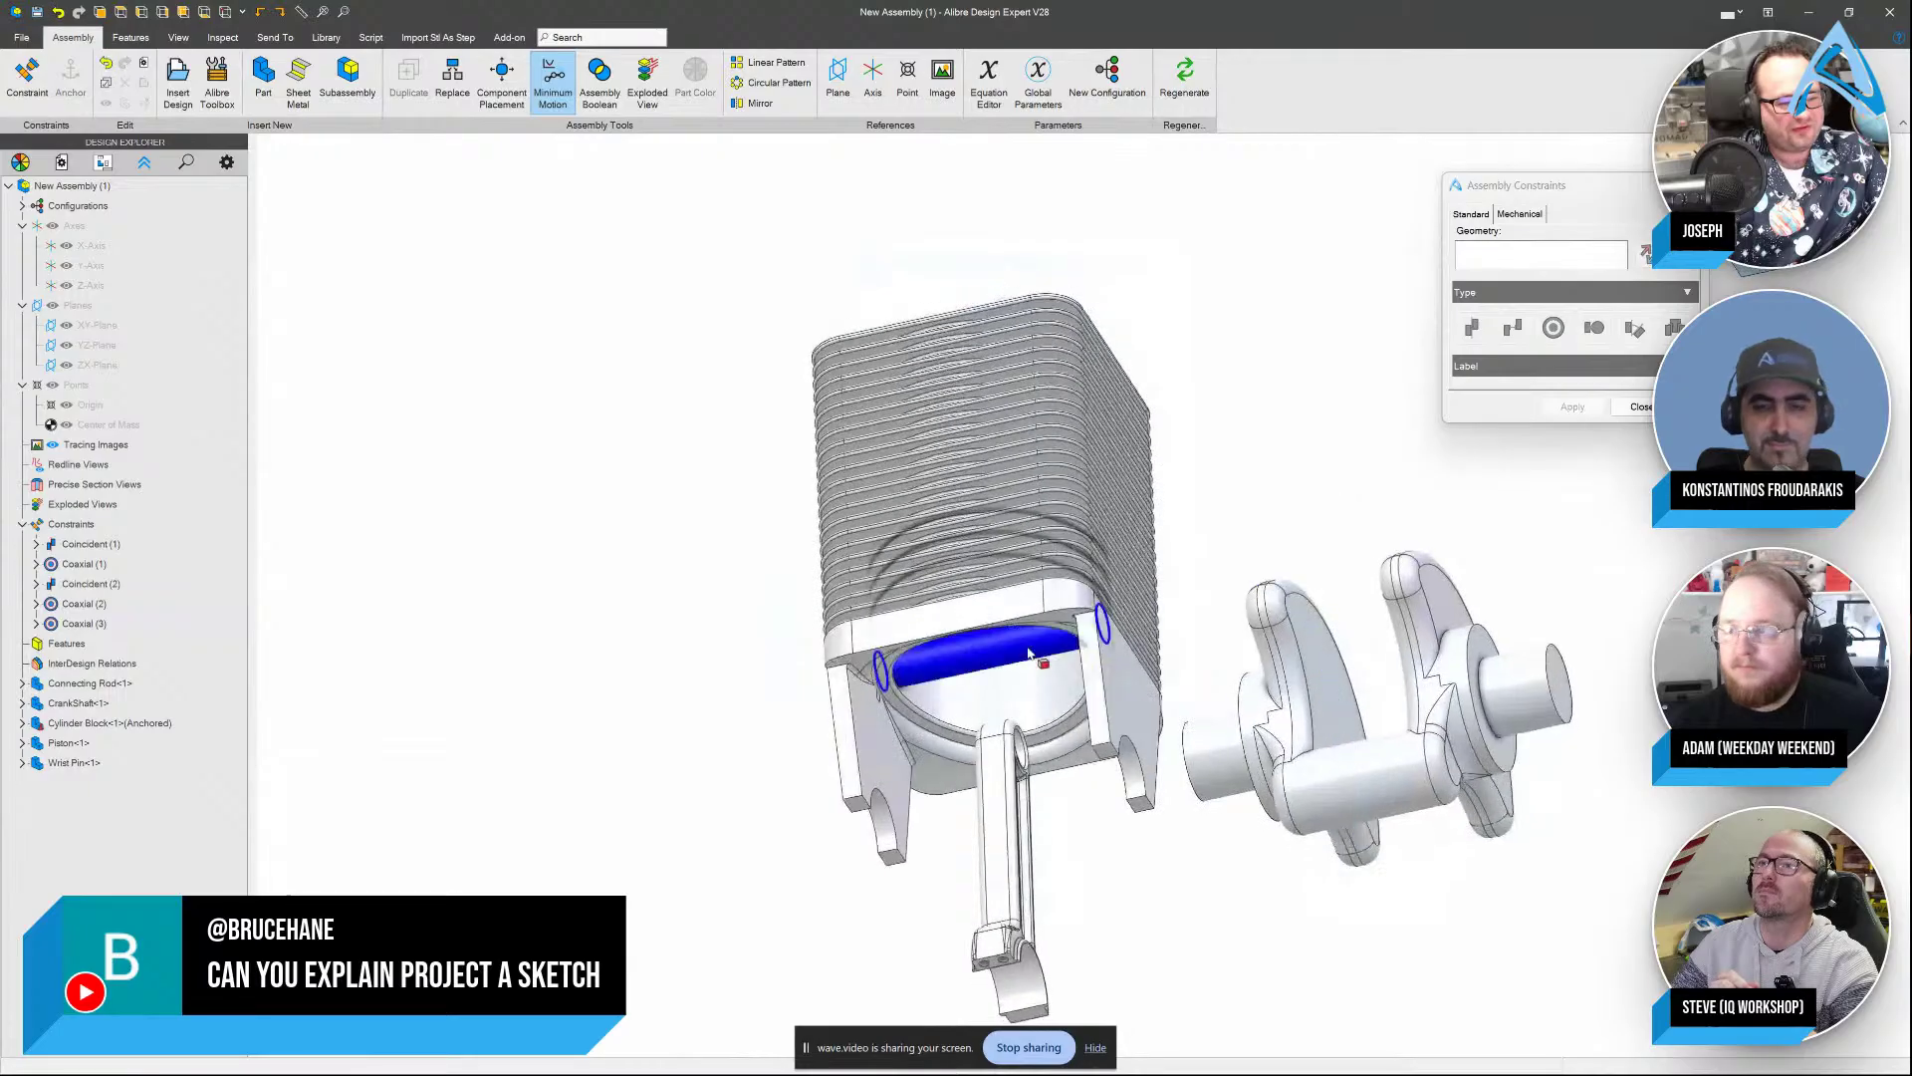
pyautogui.moveTo(1029, 653); pyautogui.dragTo(984, 695)
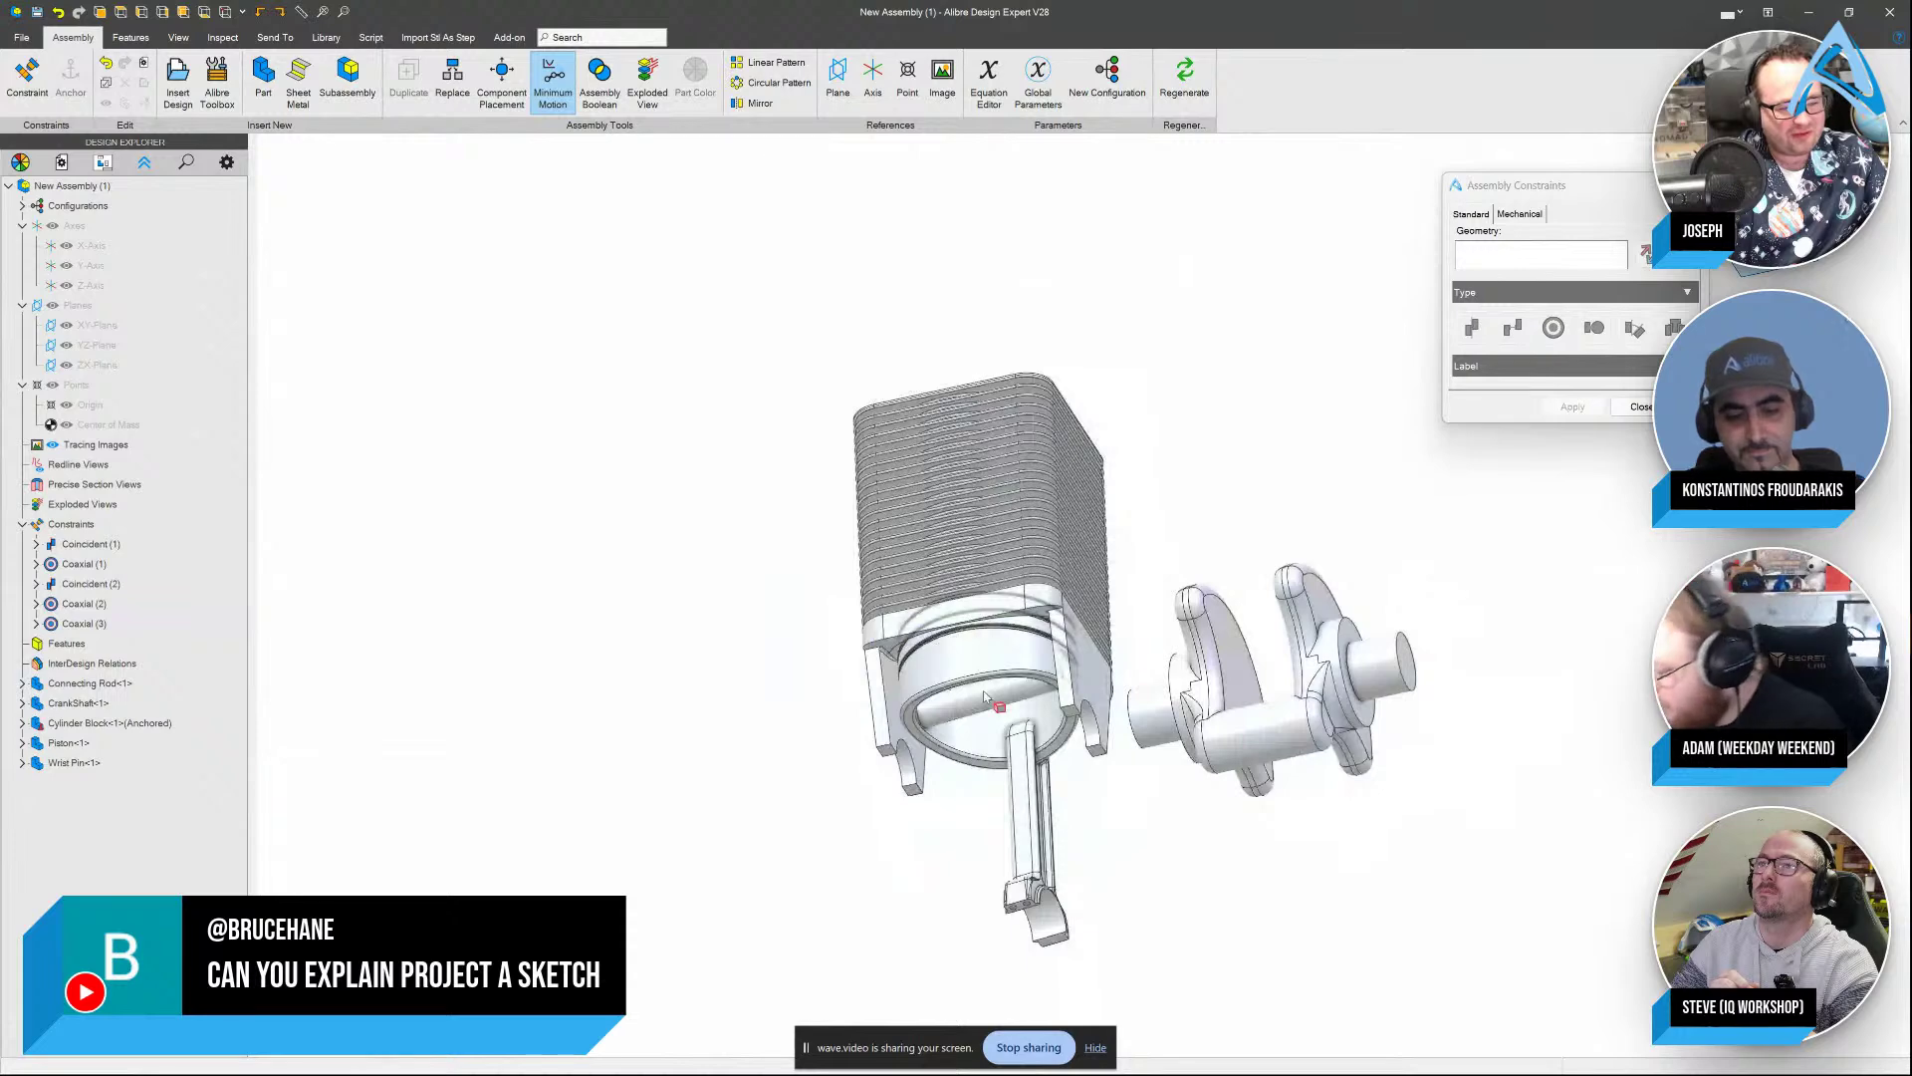
# Constrain the connecting rod's small-end hole coaxially with the wrist pin and swing the rod within the piston
pyautogui.scroll(3, 984, 695)
pyautogui.click(1017, 687)
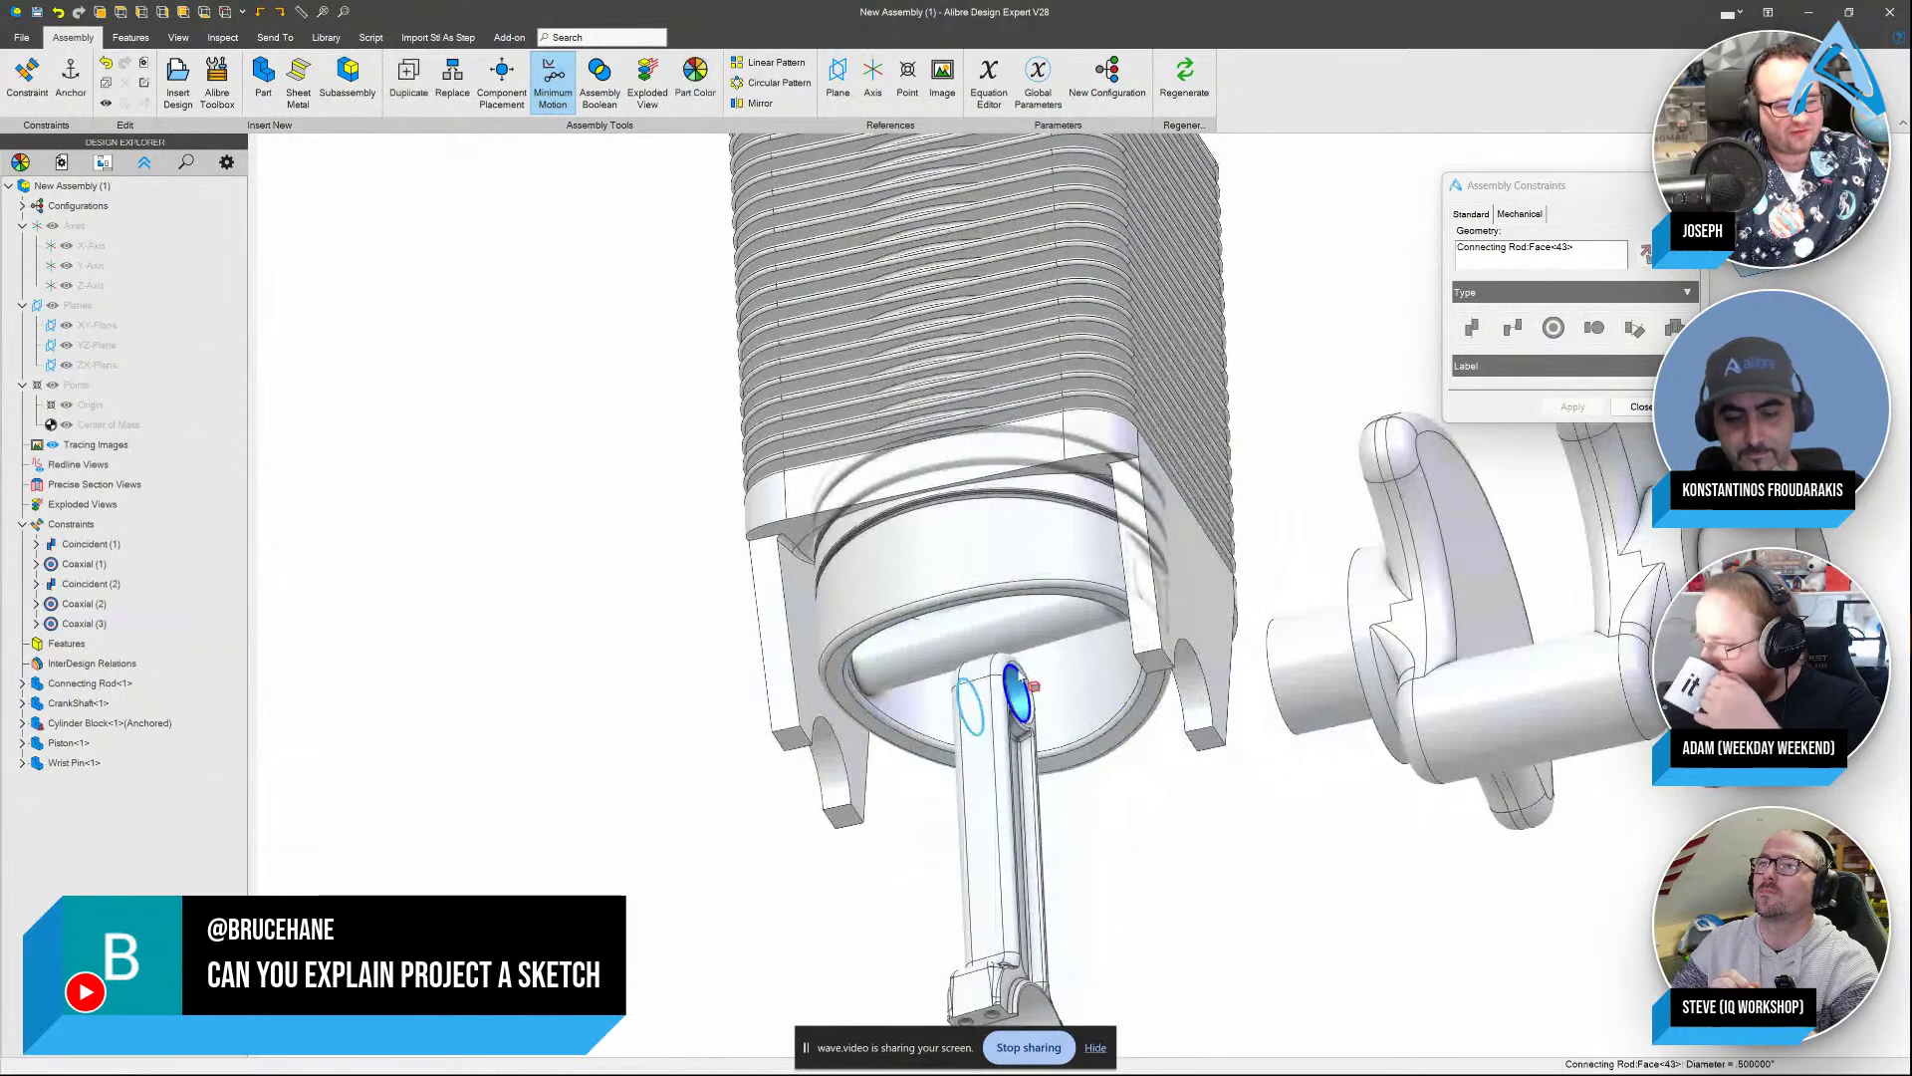
pyautogui.click(956, 658)
pyautogui.click(1573, 494)
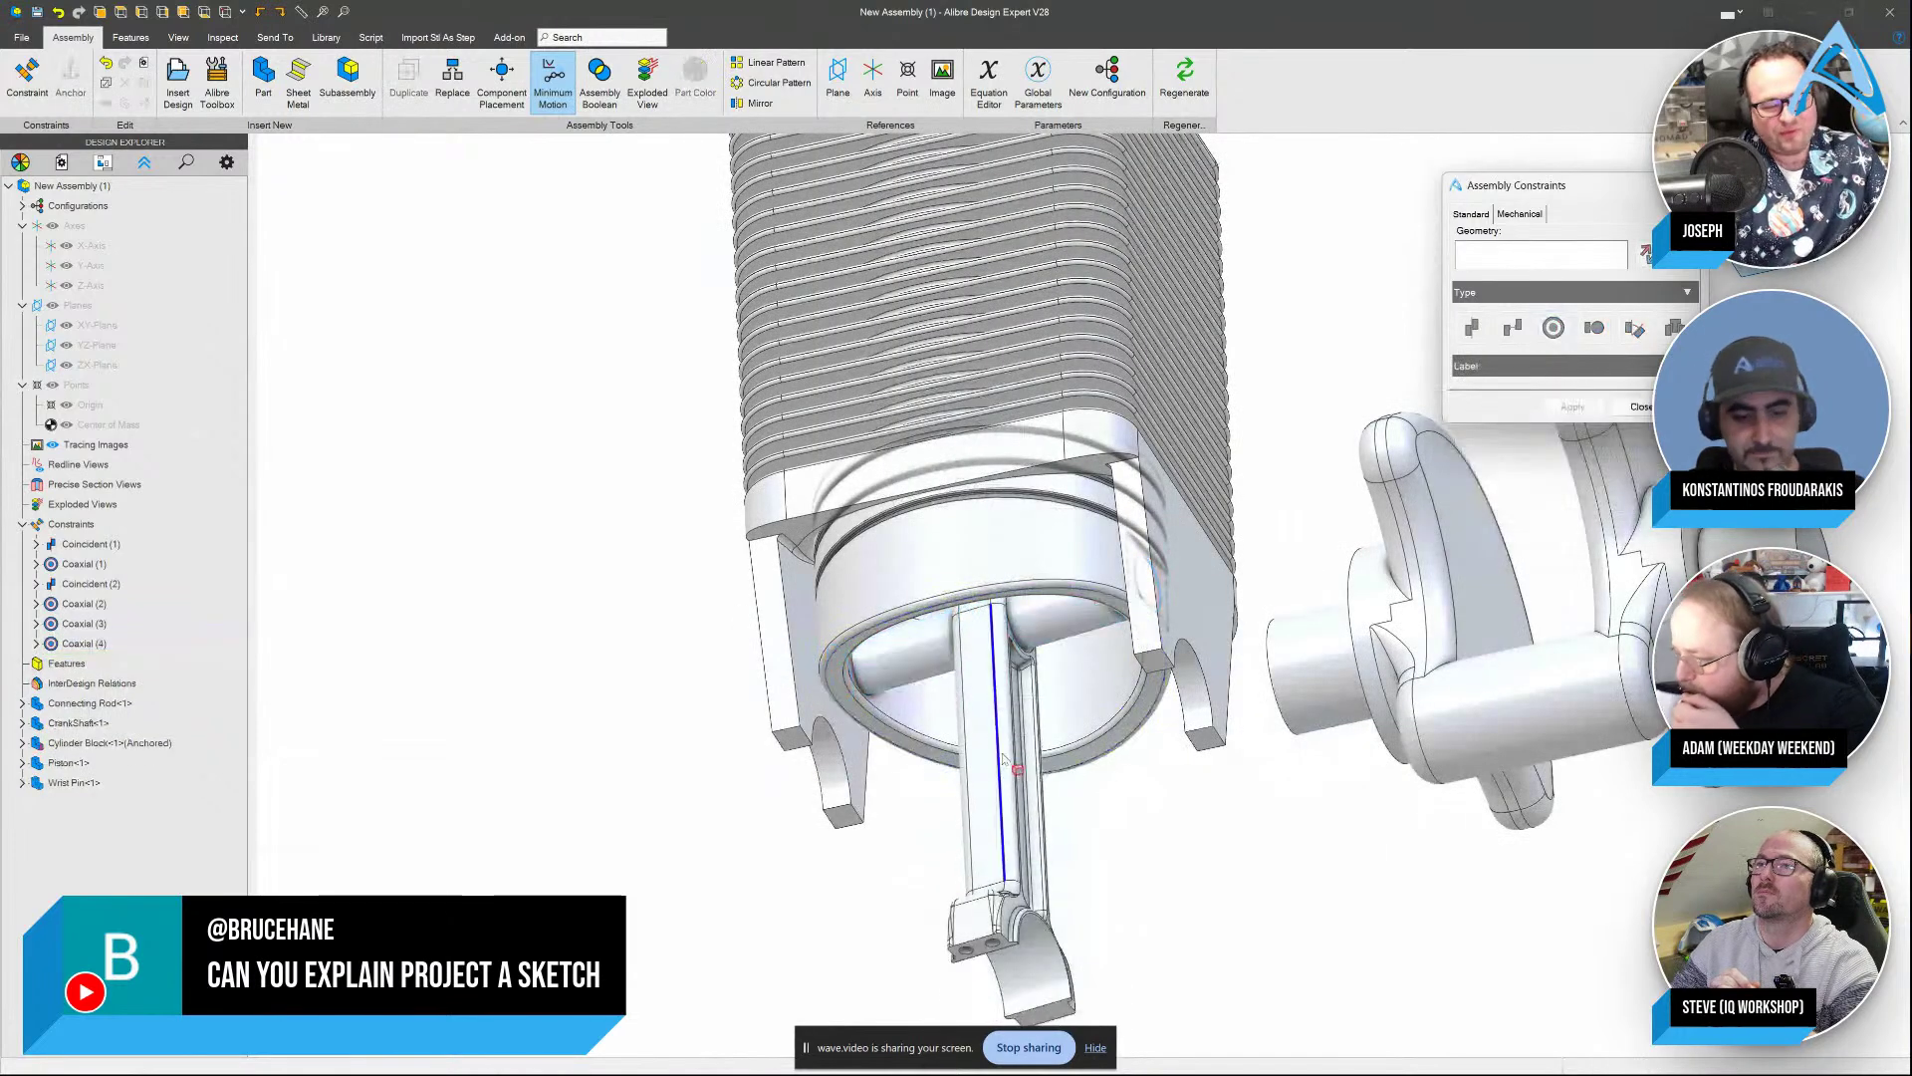
pyautogui.moveTo(994, 697); pyautogui.dragTo(917, 465)
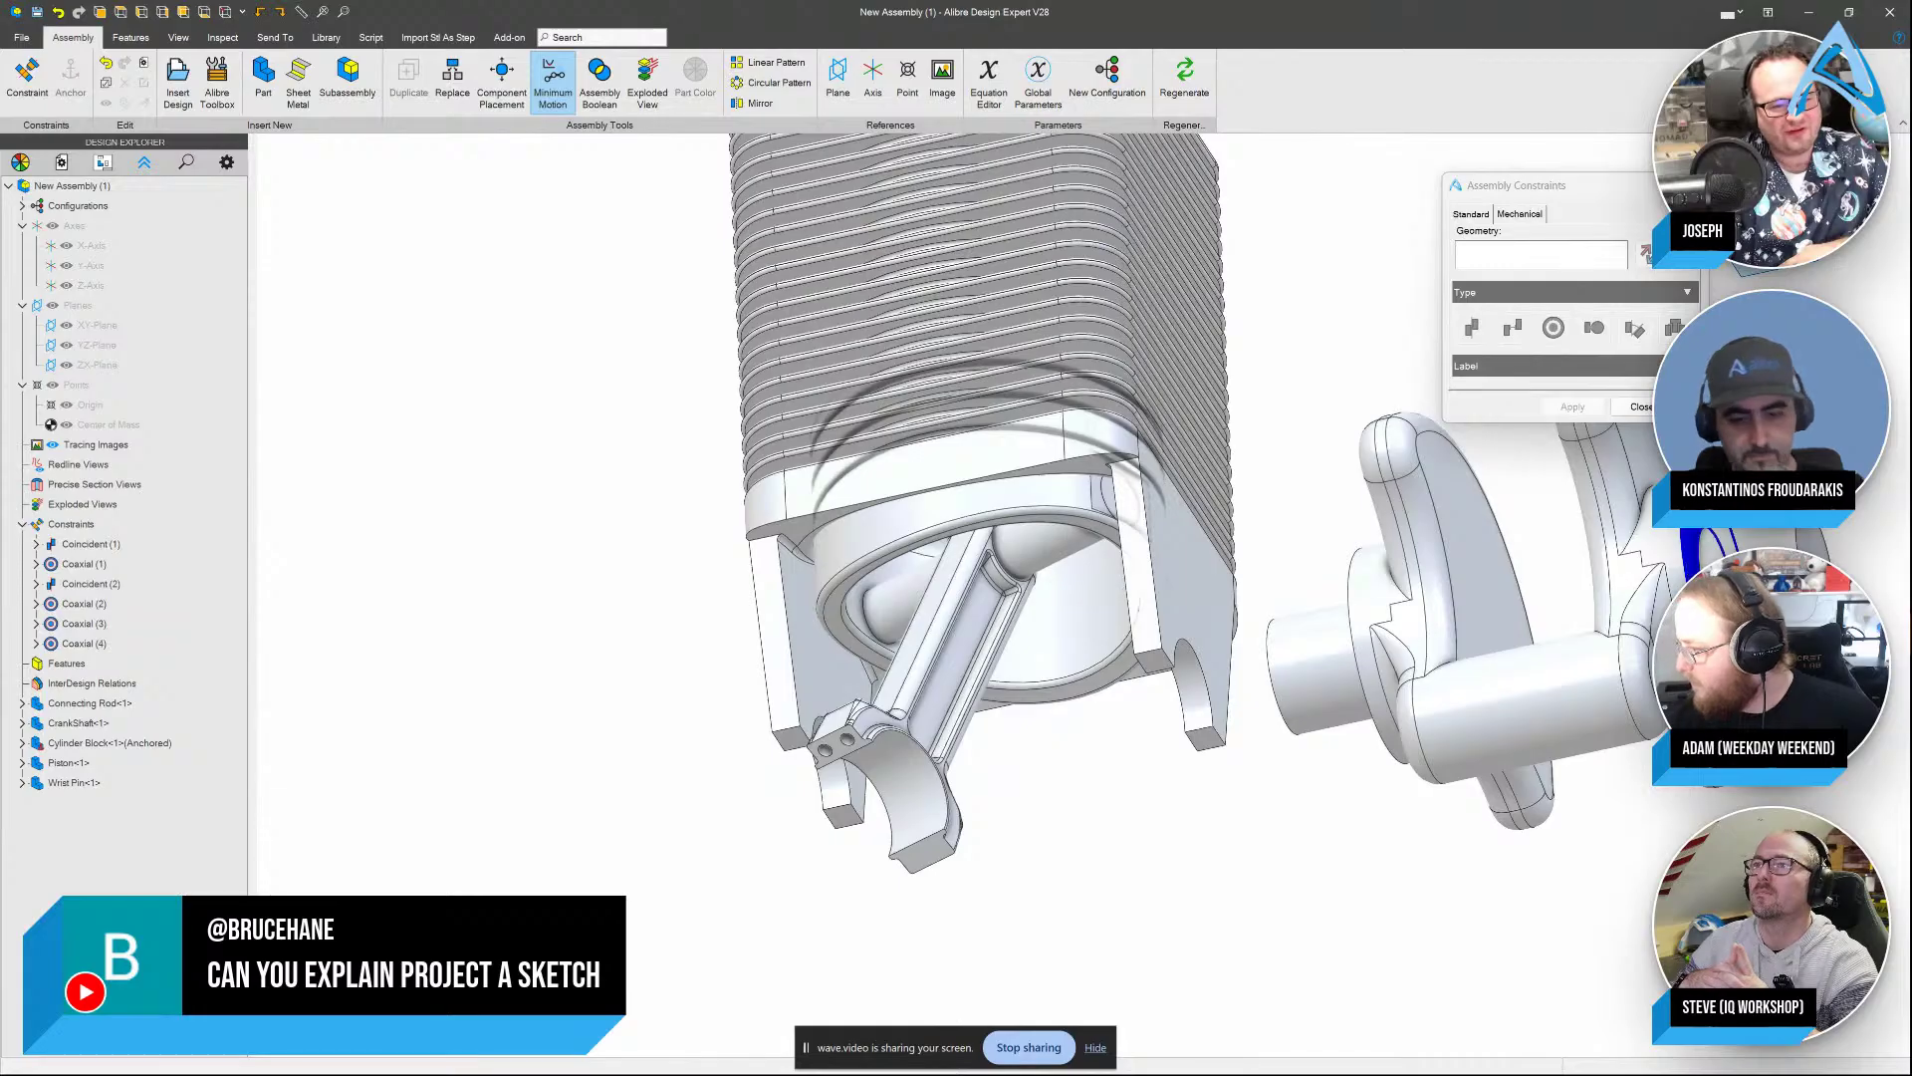
# Add a coincident constraint between the crankshaft's side face and the inner face of the cylinder block's leg
pyautogui.click(1504, 713)
pyautogui.click(1132, 558)
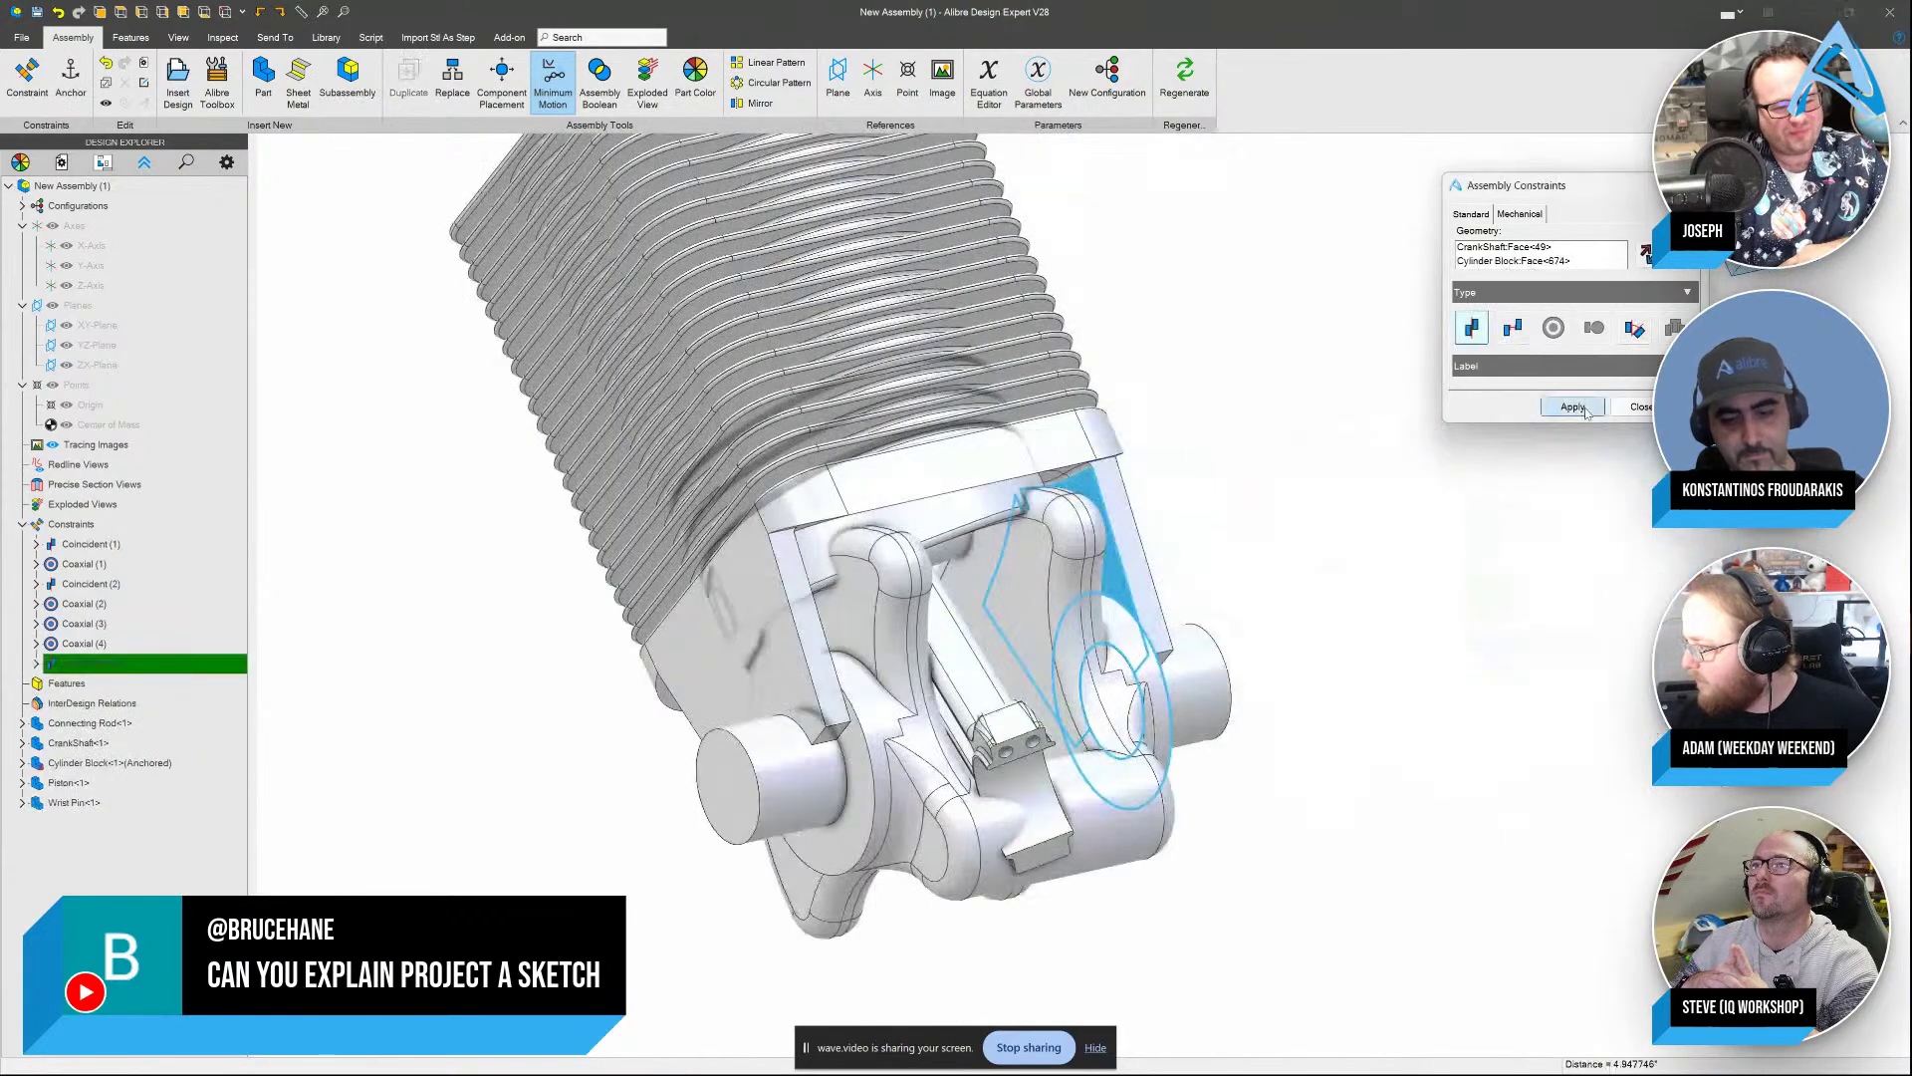
pyautogui.click(1583, 409)
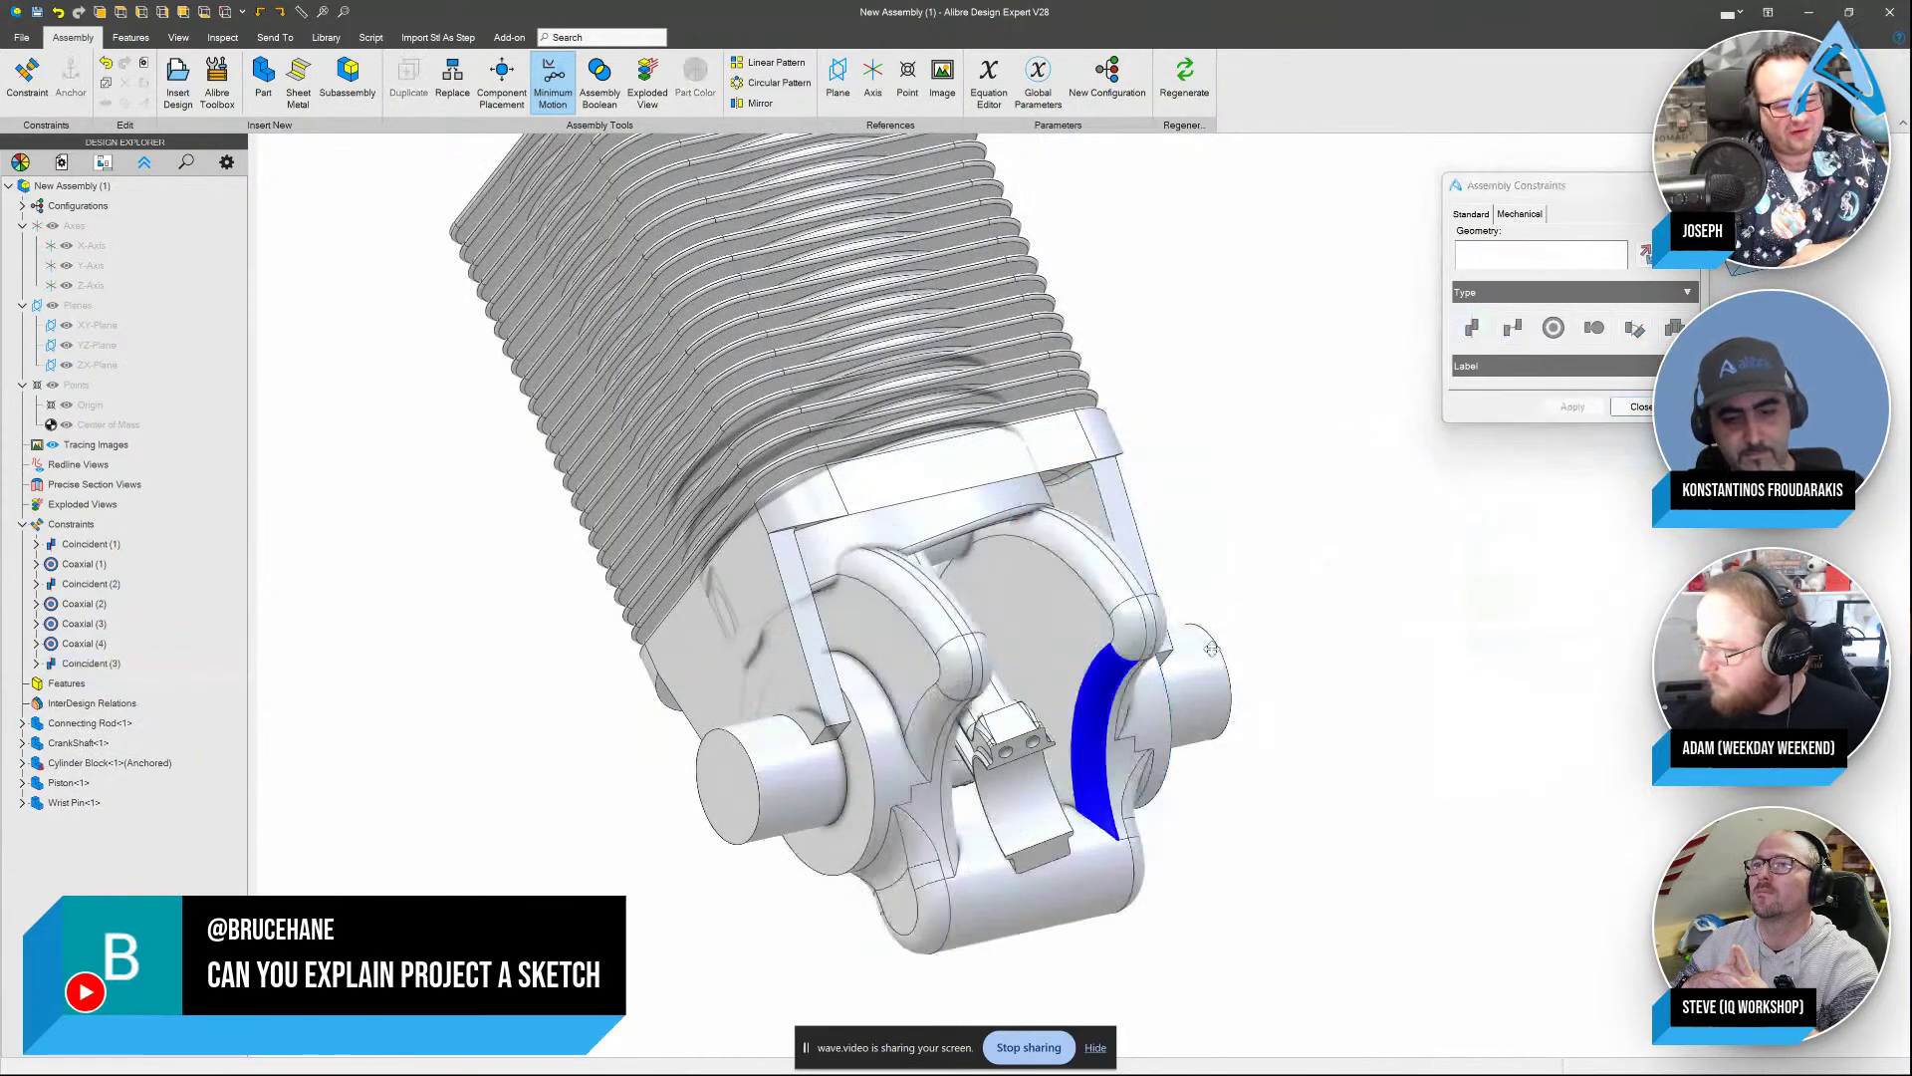
# Constrain the connecting rod's curved big end coaxially with the crankshaft's crankpin, and move the mechanism to test its motion
pyautogui.moveTo(1211, 649); pyautogui.dragTo(1101, 809, button='middle')
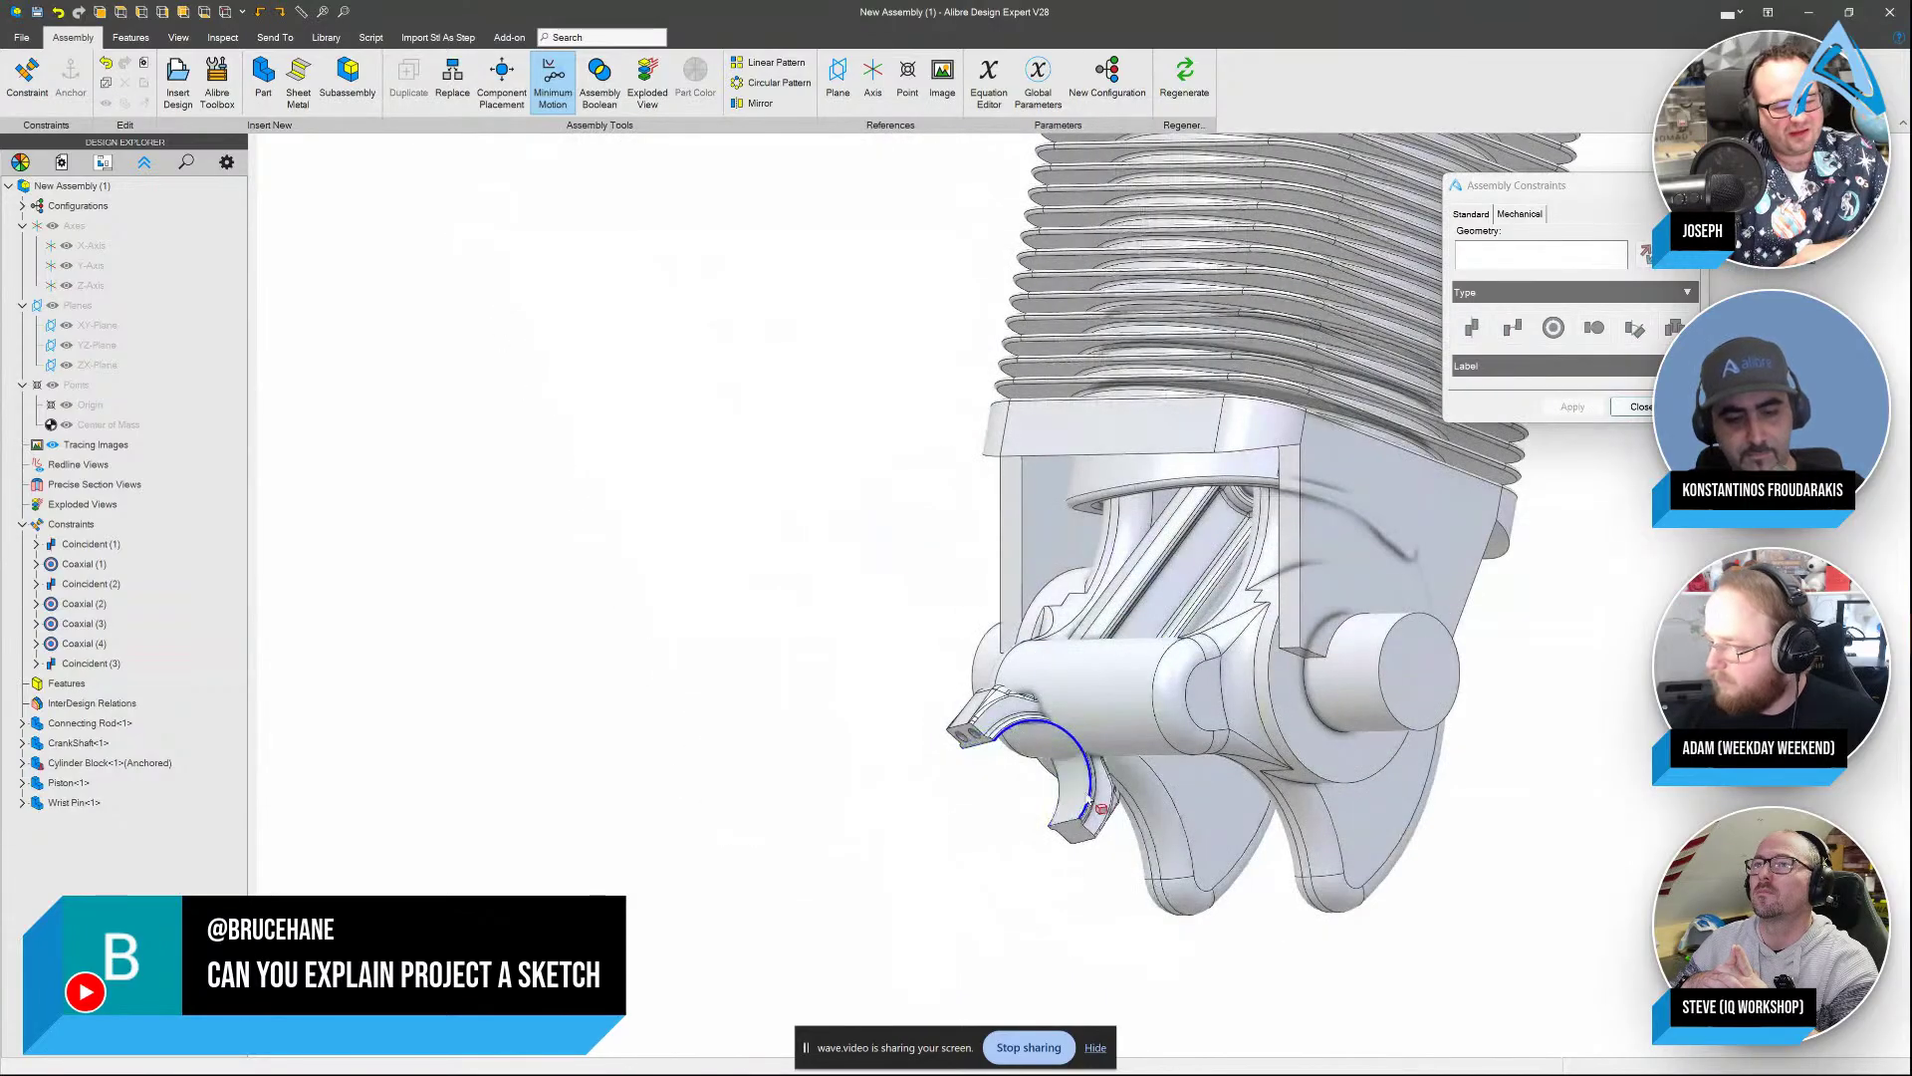
pyautogui.click(1083, 782)
pyautogui.click(1114, 704)
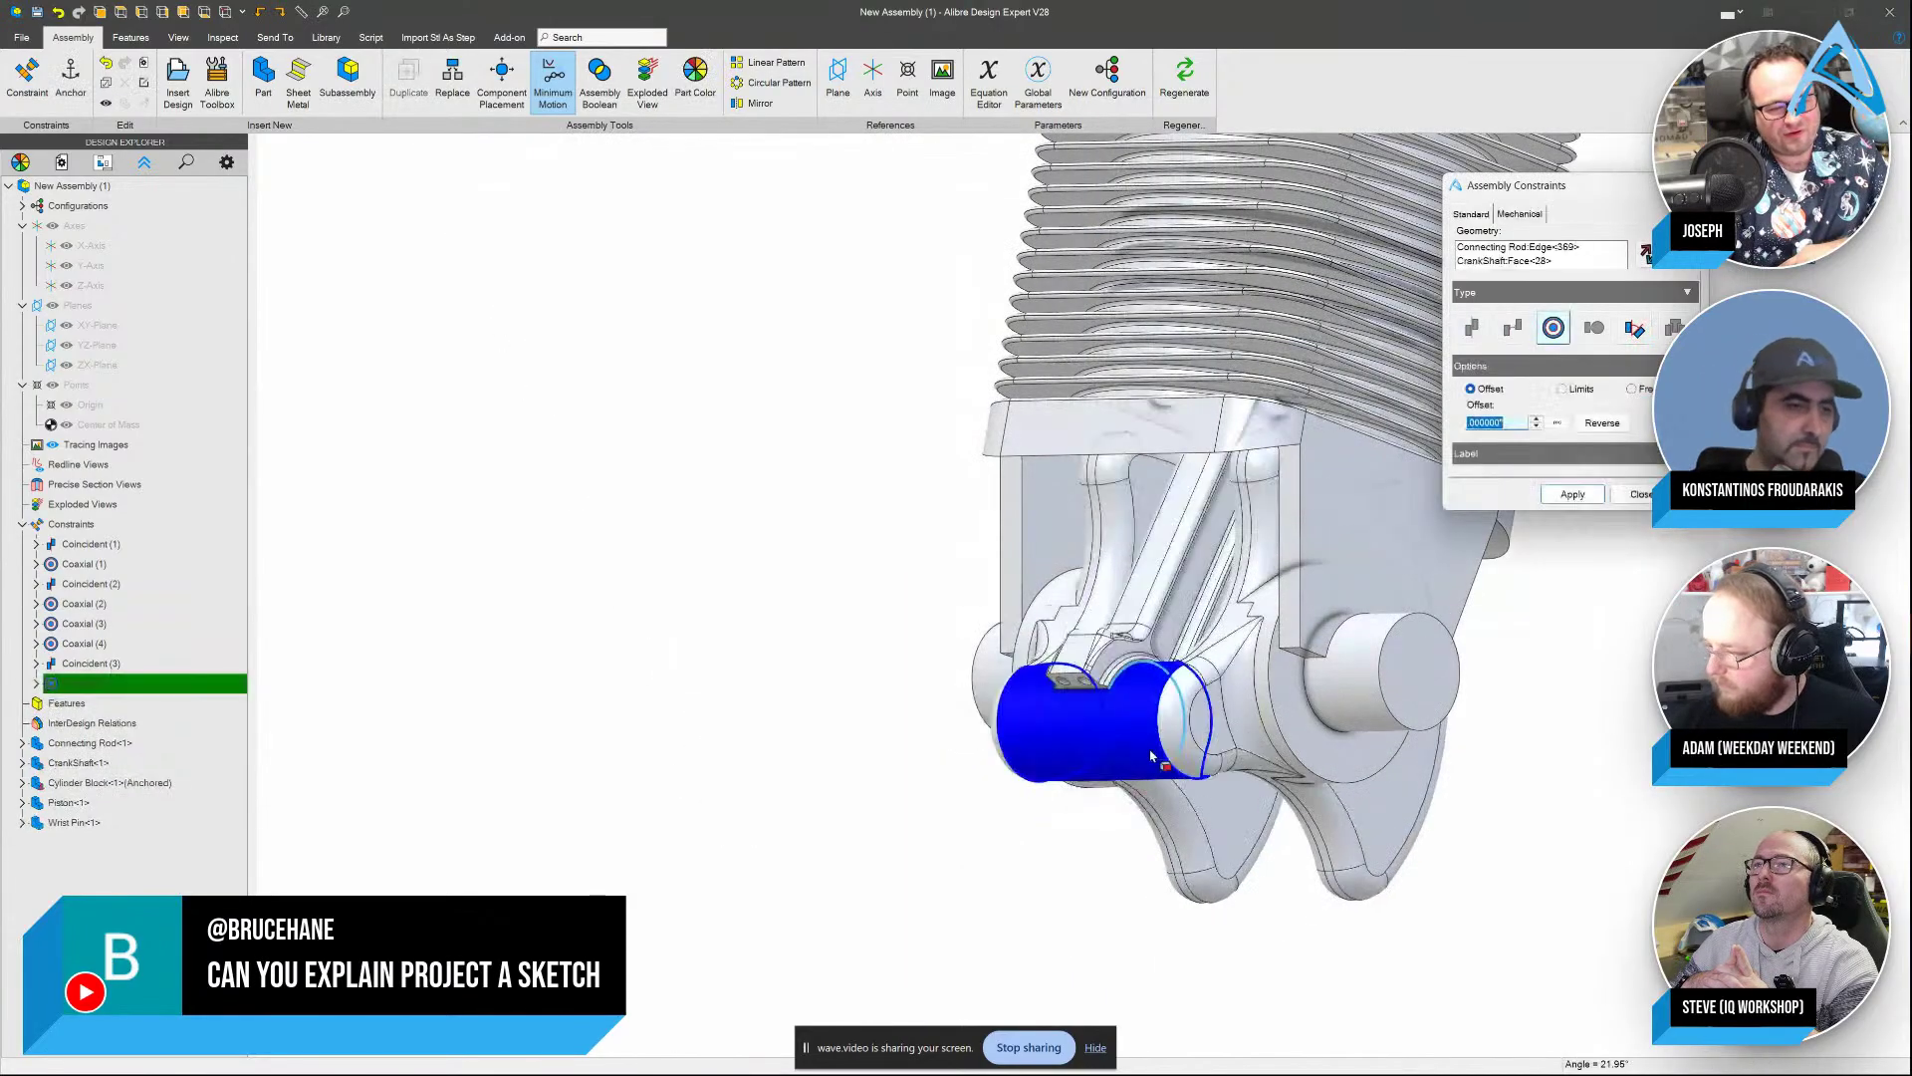
pyautogui.press('Return')
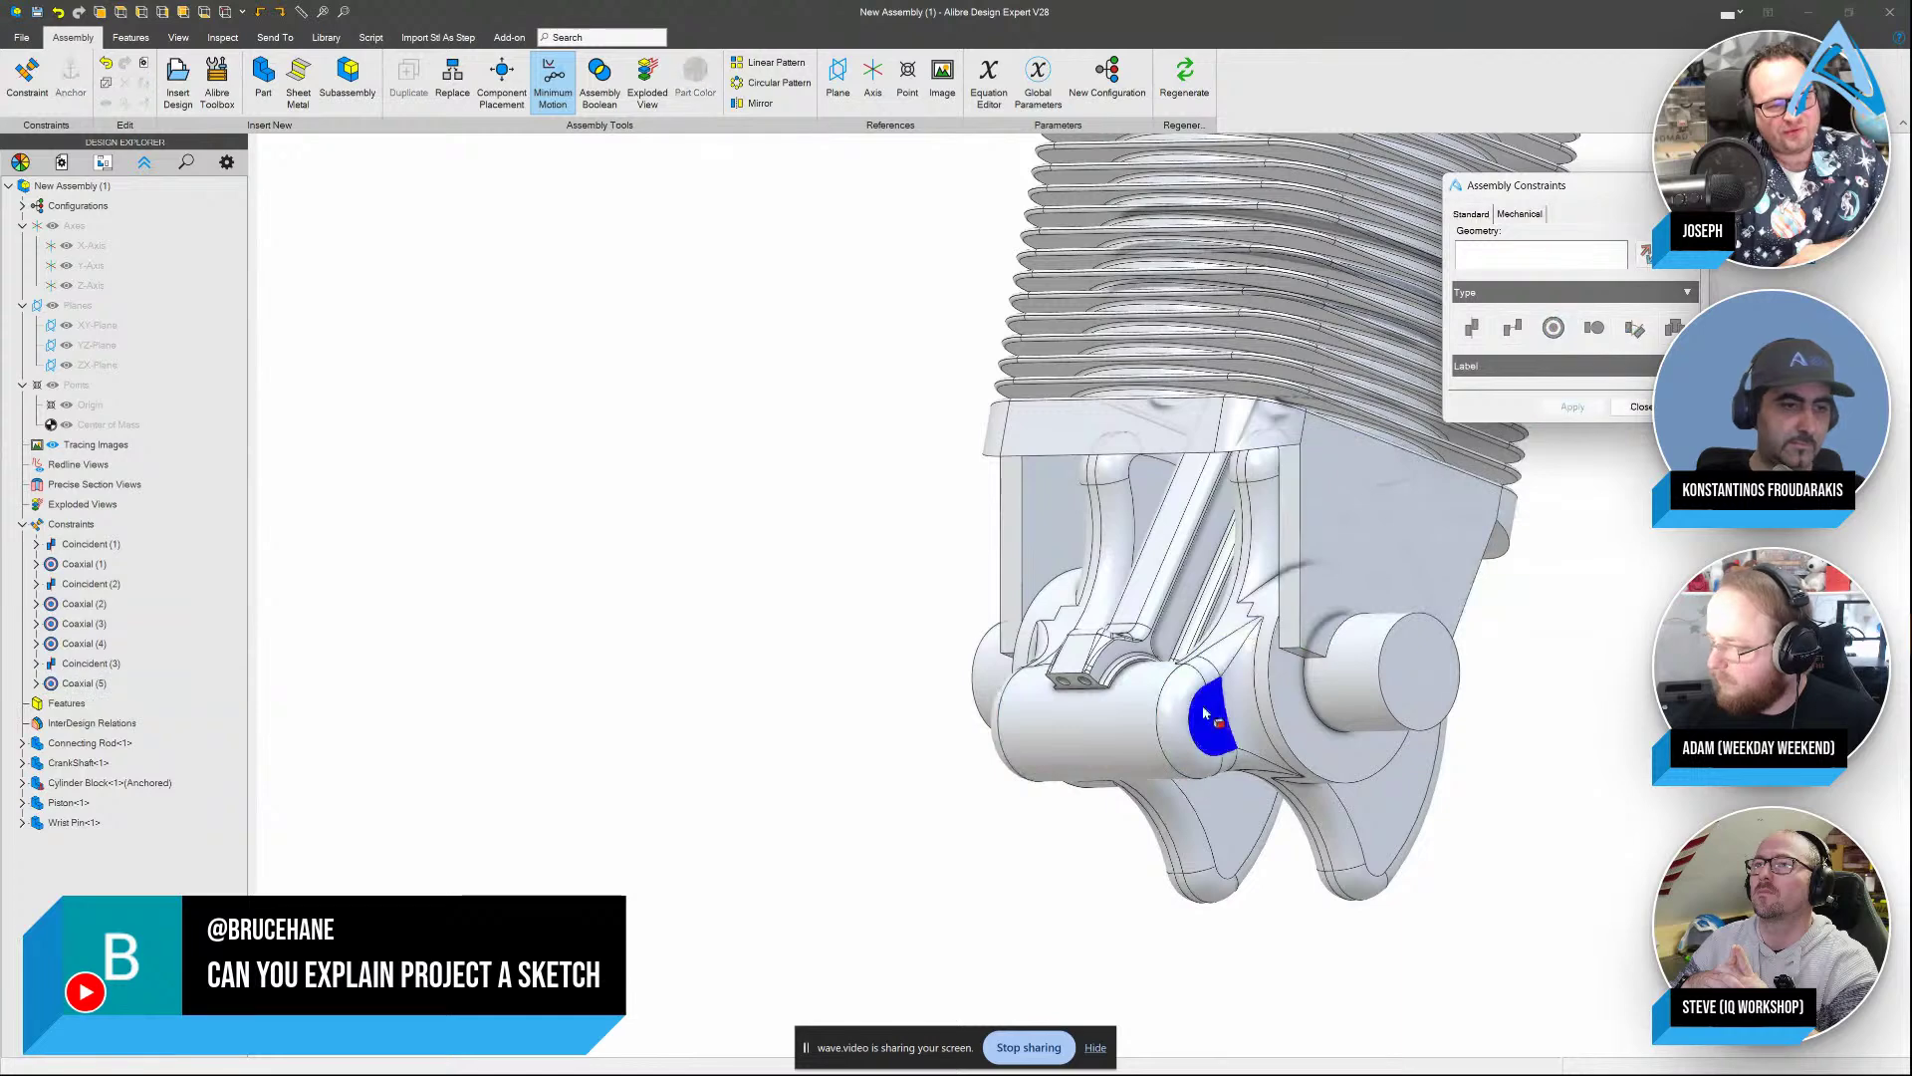
pyautogui.moveTo(1270, 505); pyautogui.dragTo(1243, 568)
pyautogui.moveTo(1242, 568)
pyautogui.mouseDown(button='middle')
pyautogui.moveTo(1272, 458)
pyautogui.moveTo(1041, 772)
pyautogui.moveTo(1274, 575)
pyautogui.mouseUp(button='middle')
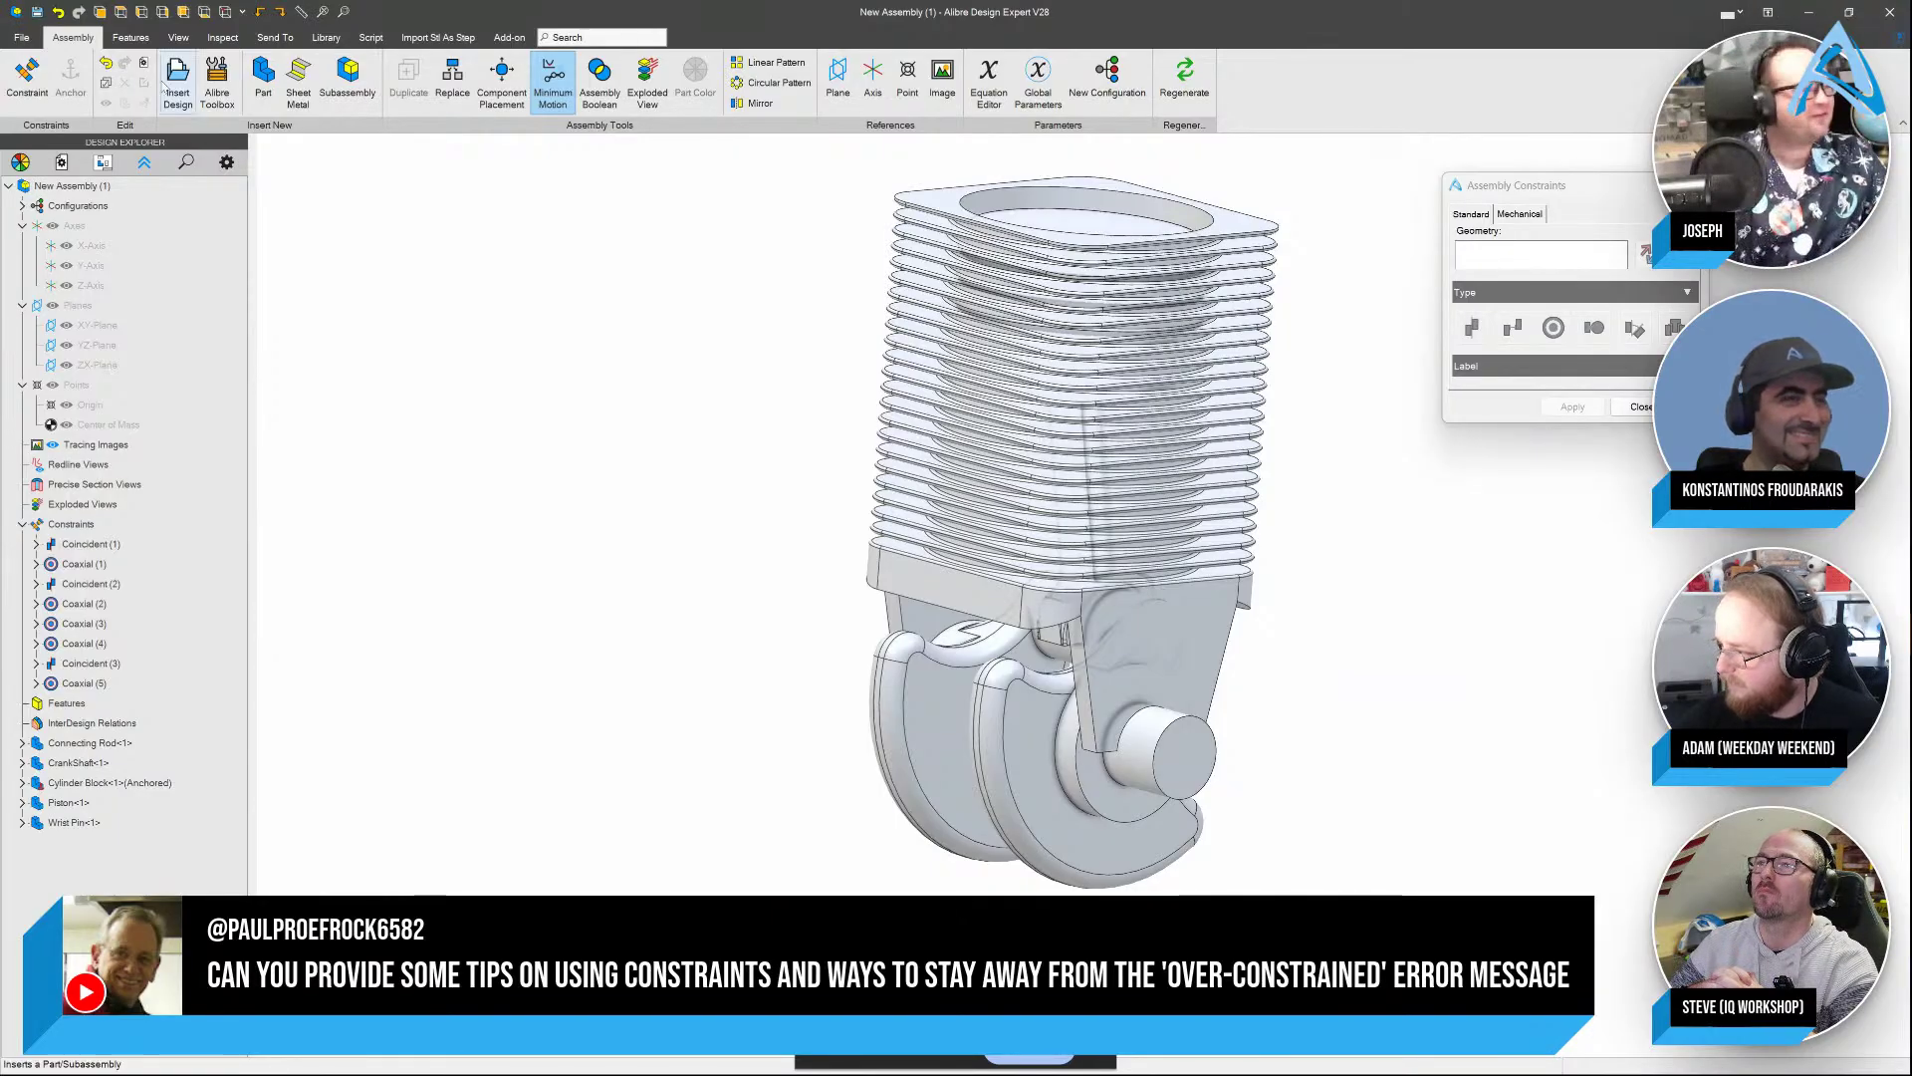
# Create a new part and start a sketch on its XY plane
pyautogui.click(21, 37)
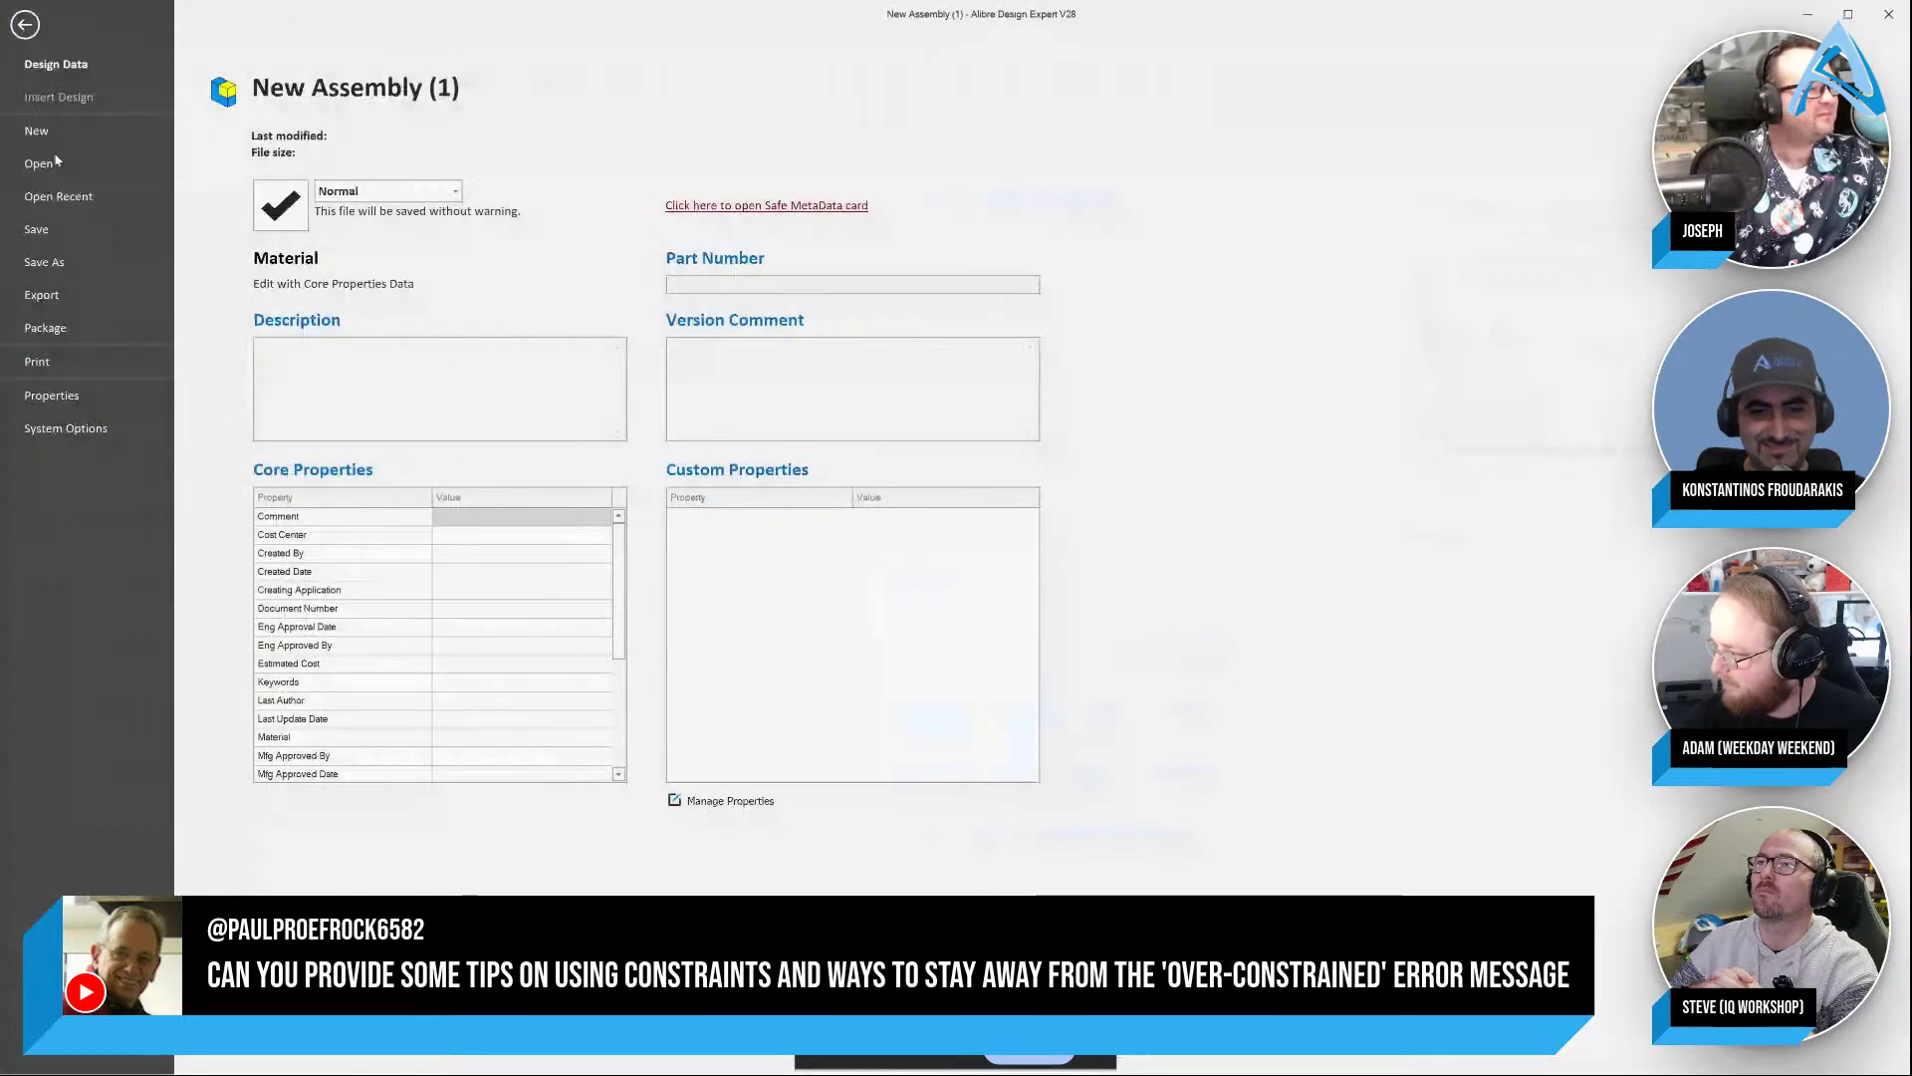
pyautogui.click(37, 130)
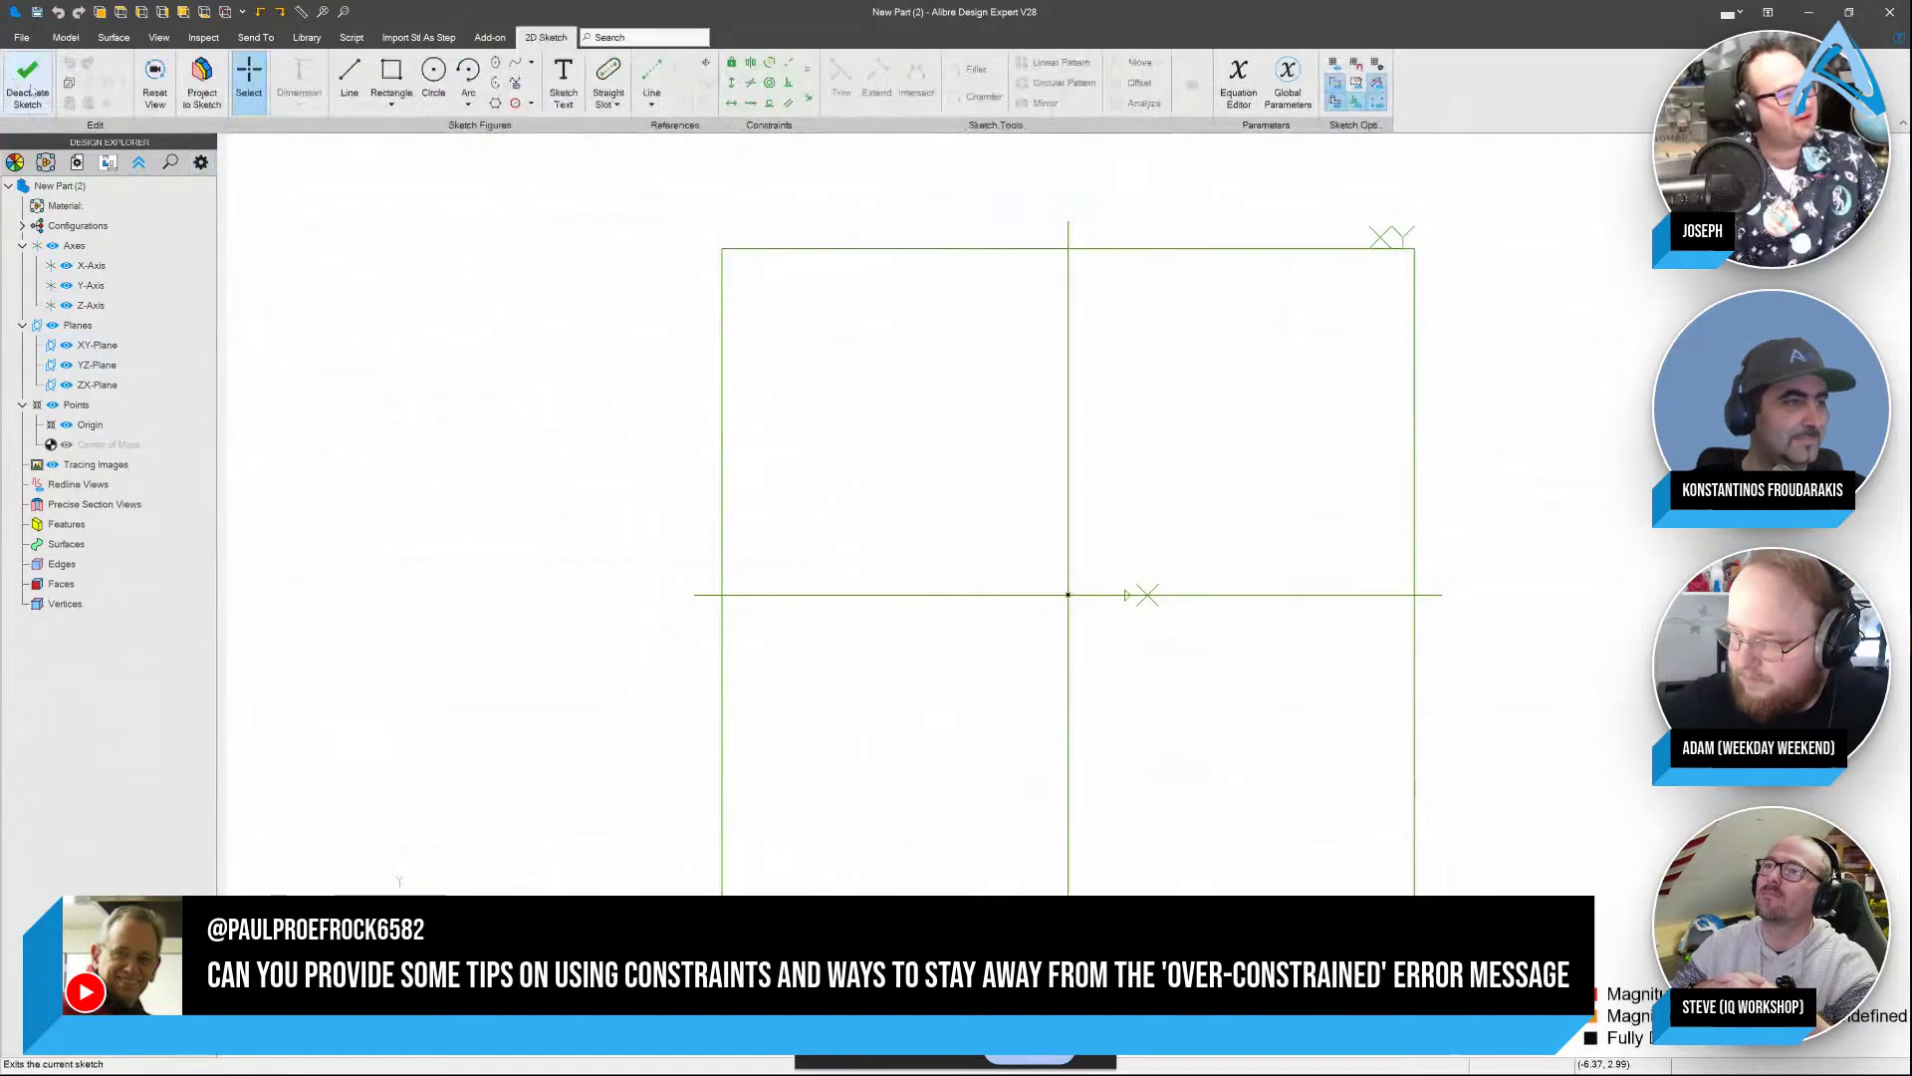
pyautogui.press('l')
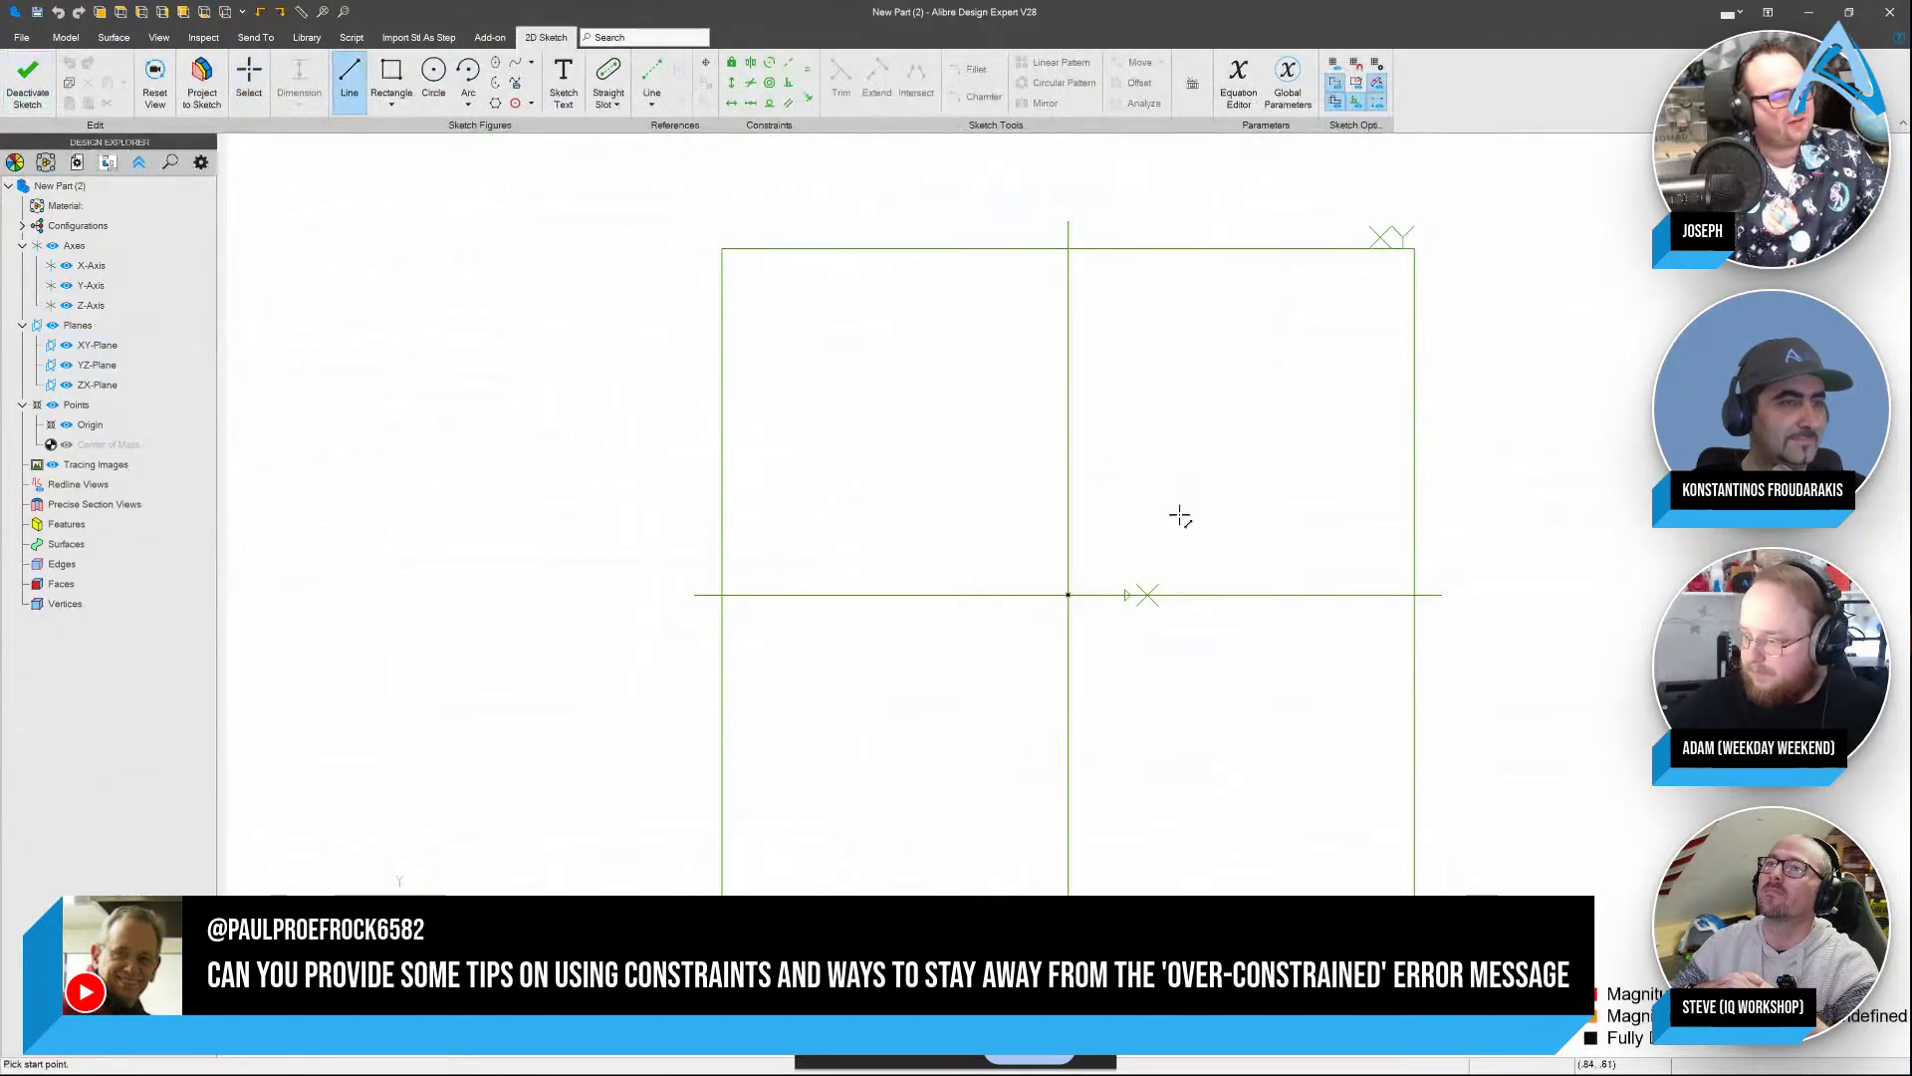
pyautogui.click(391, 76)
pyautogui.click(1155, 497)
pyautogui.click(1476, 381)
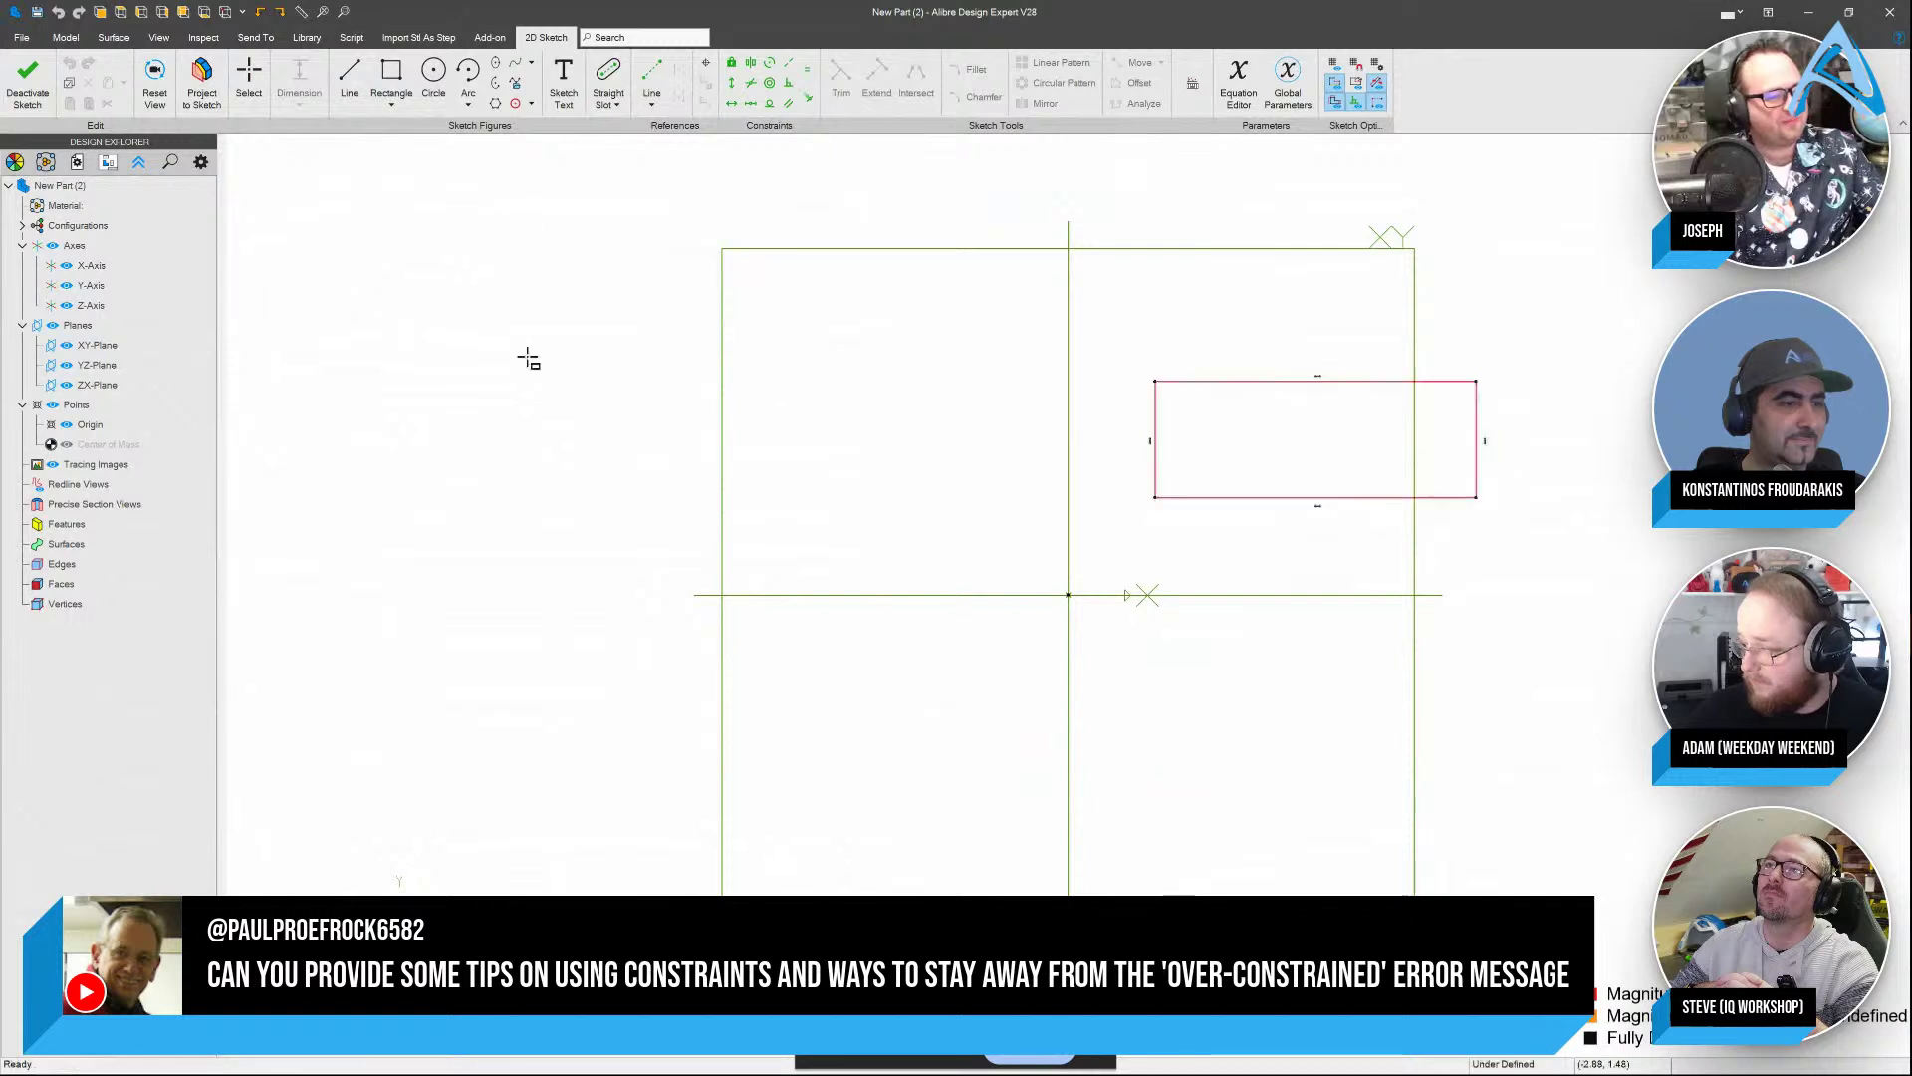
pyautogui.press('Escape')
pyautogui.moveTo(1068, 307); pyautogui.dragTo(1626, 613)
pyautogui.press('Delete')
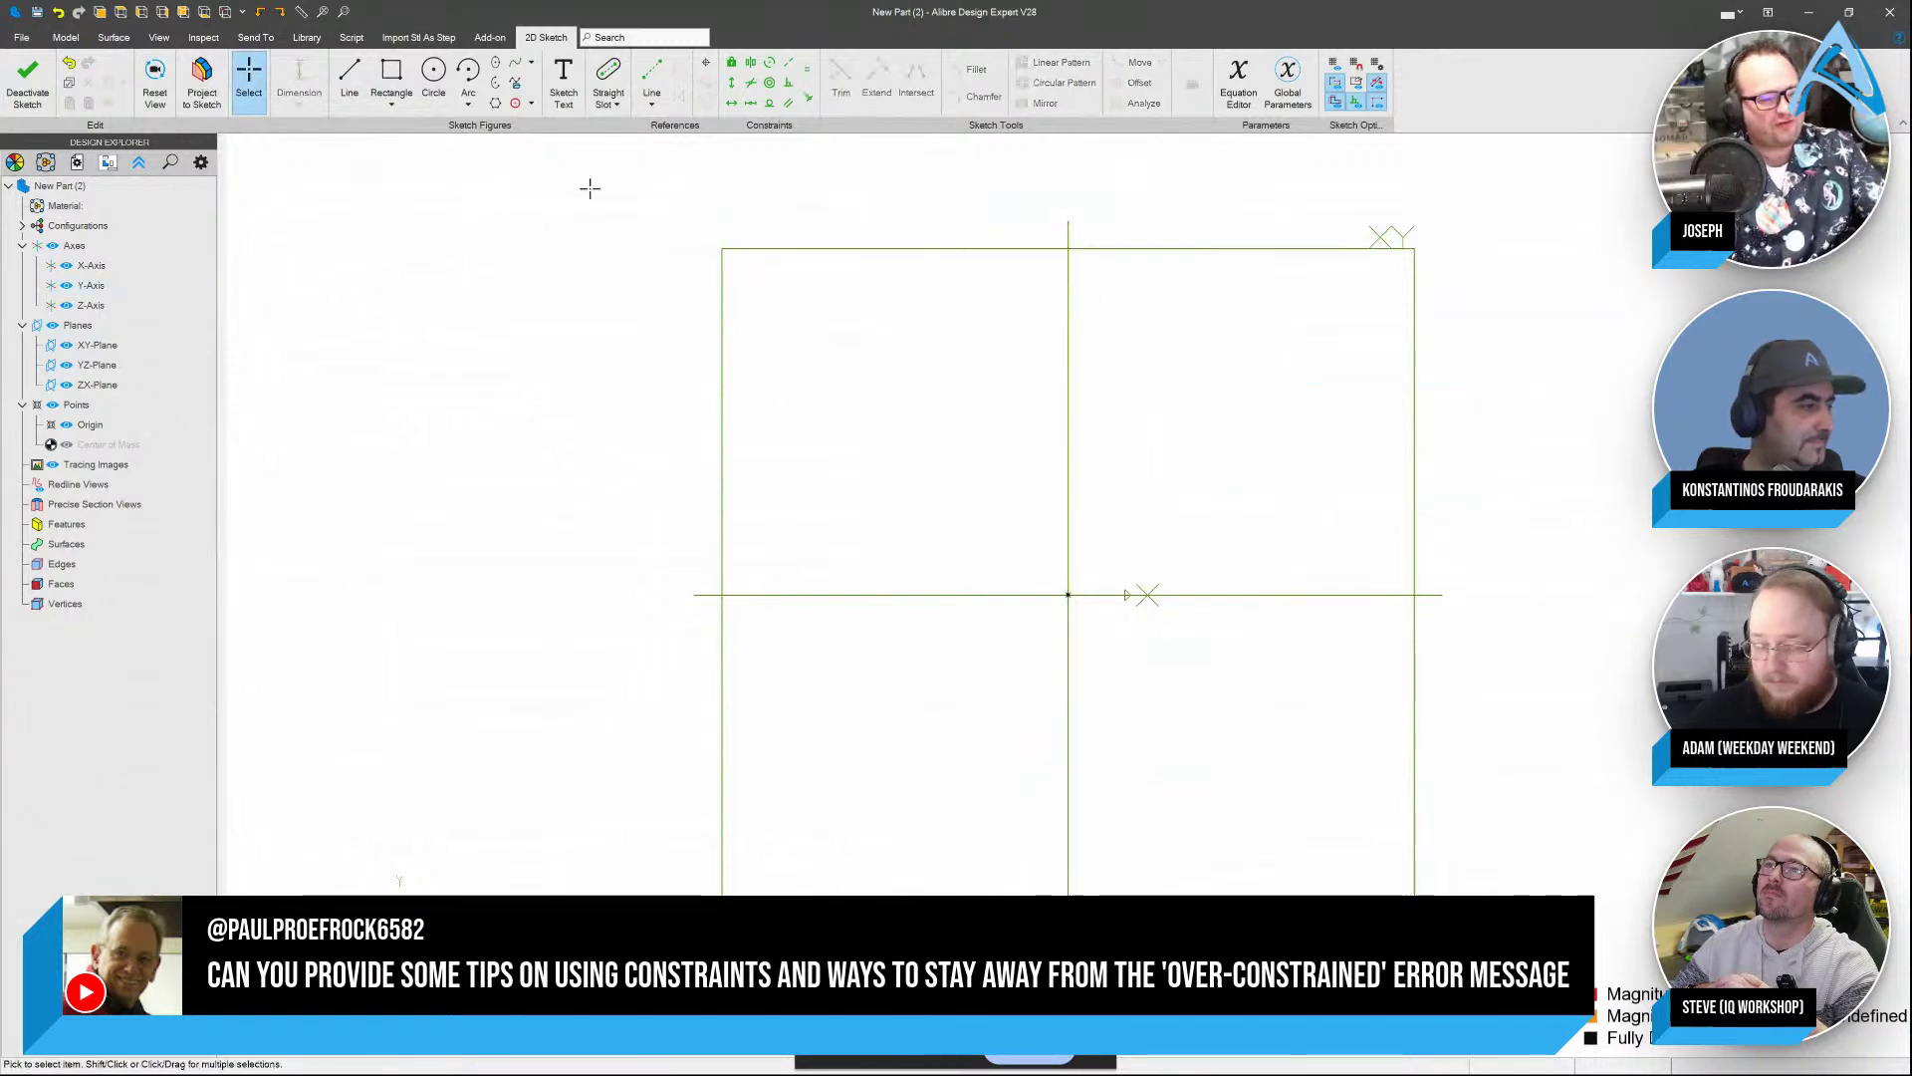
# Sketch two separate lines: a steep one about 1.11 in long at about 107 degrees, and a nearly horizontal one extending across the Y-axis
pyautogui.click(349, 76)
pyautogui.click(1362, 548)
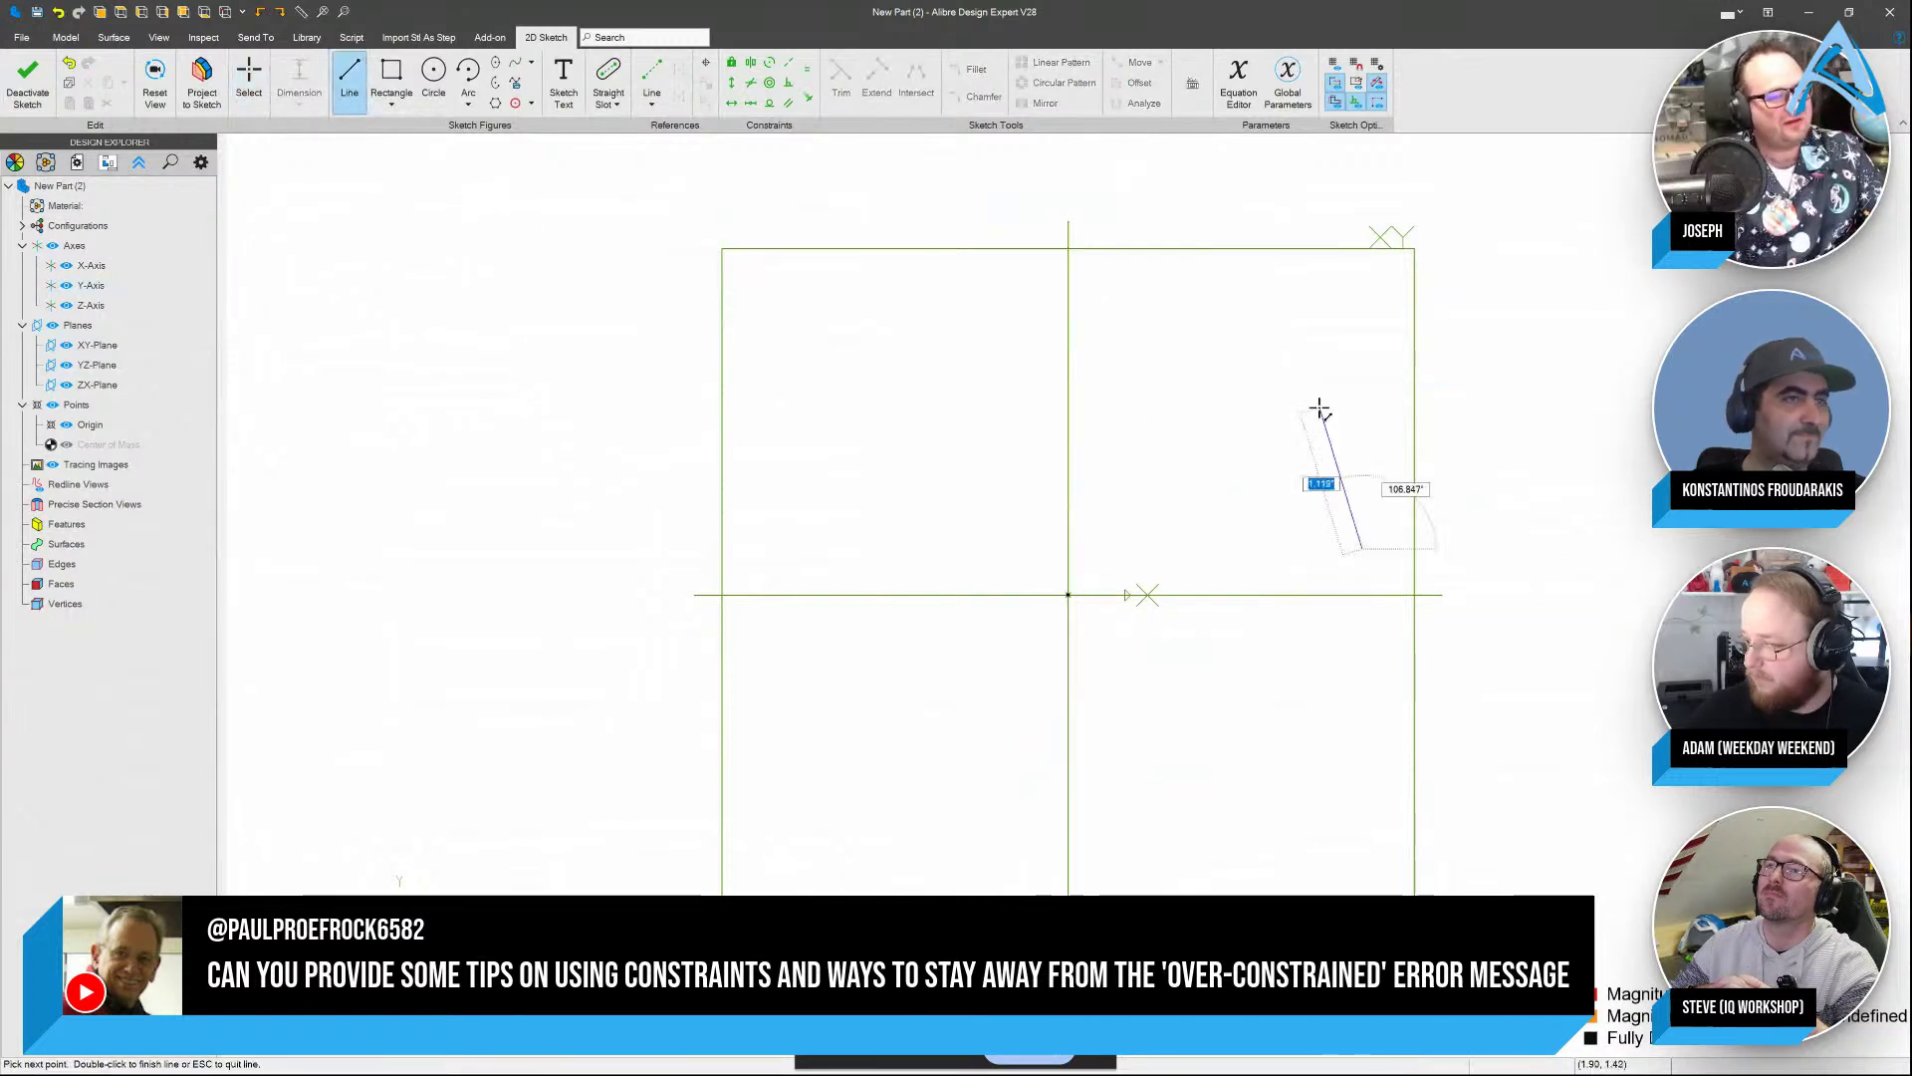
pyautogui.doubleClick(1319, 407)
pyautogui.click(1245, 358)
pyautogui.doubleClick(927, 344)
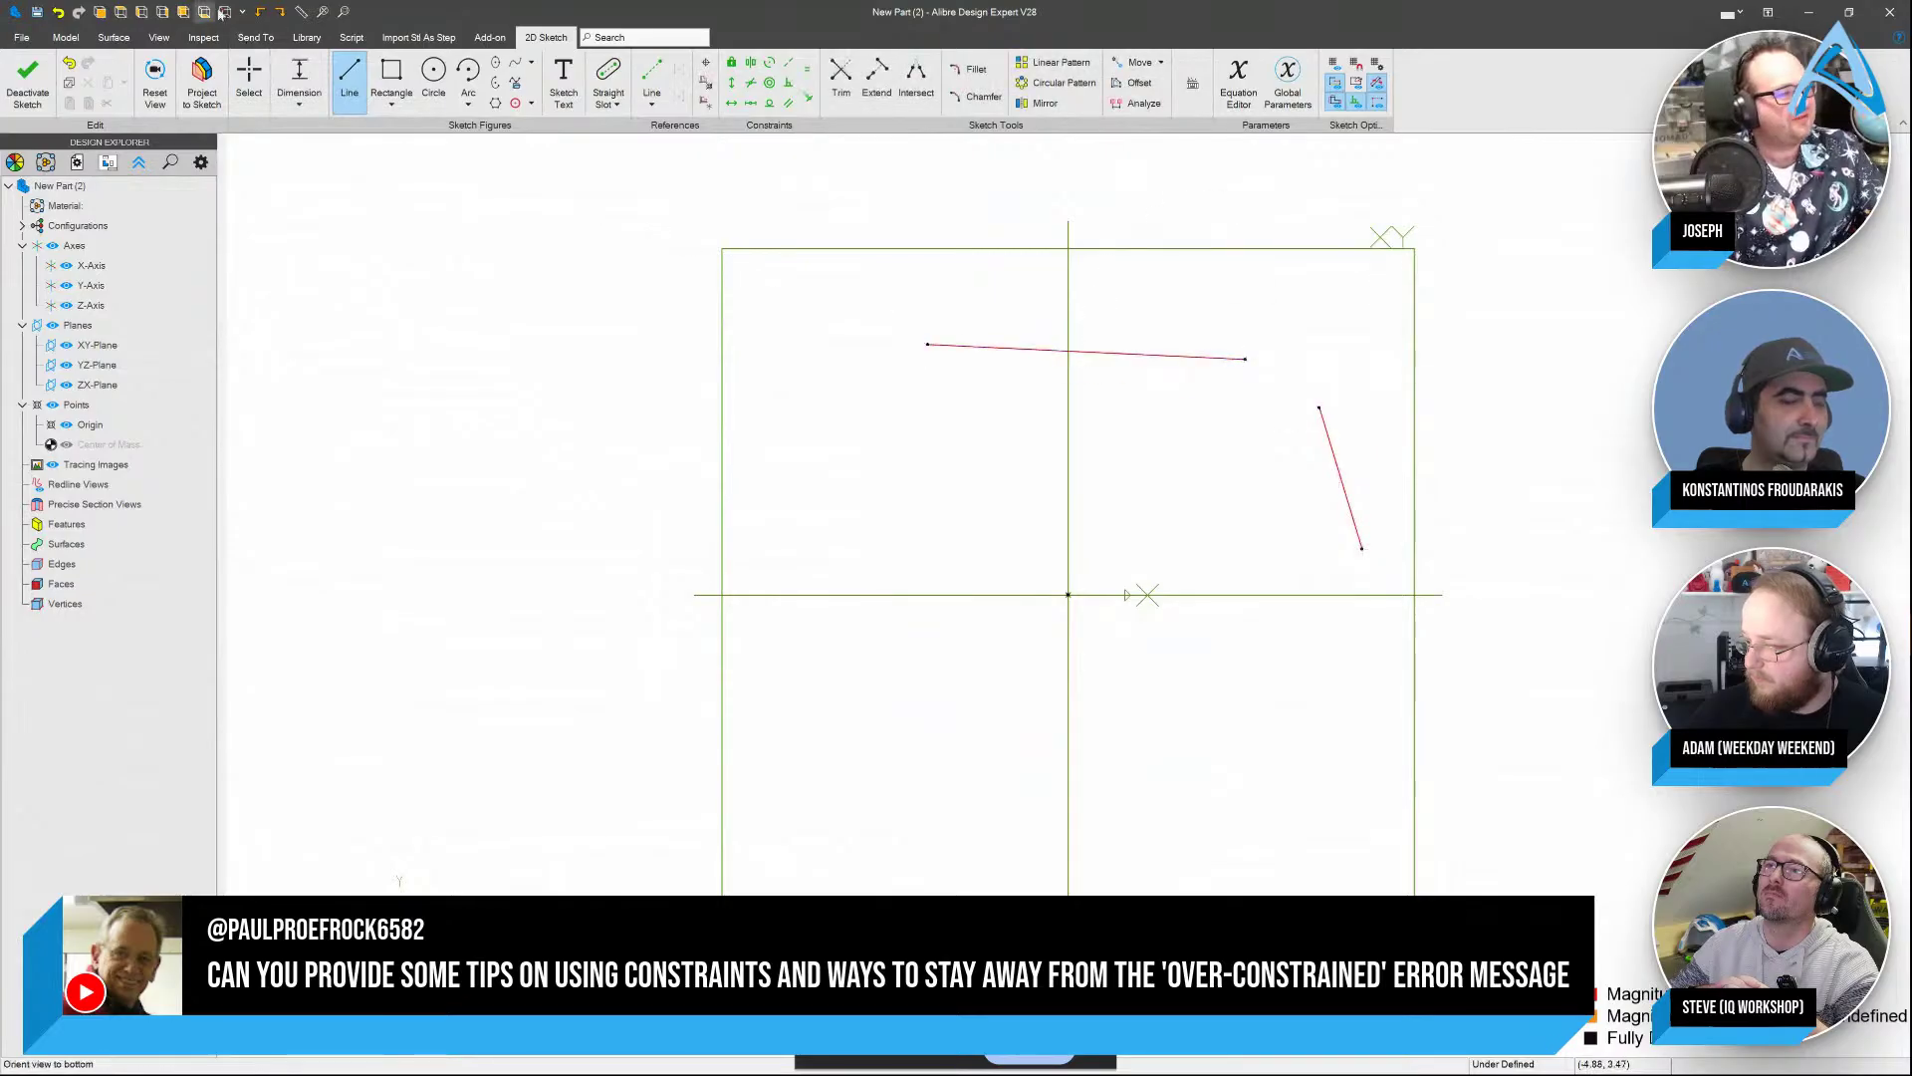
# Join the neighbouring ends of the two lines with a start, end, radius arc of about 0.34 in radius
pyautogui.click(469, 102)
pyautogui.click(518, 189)
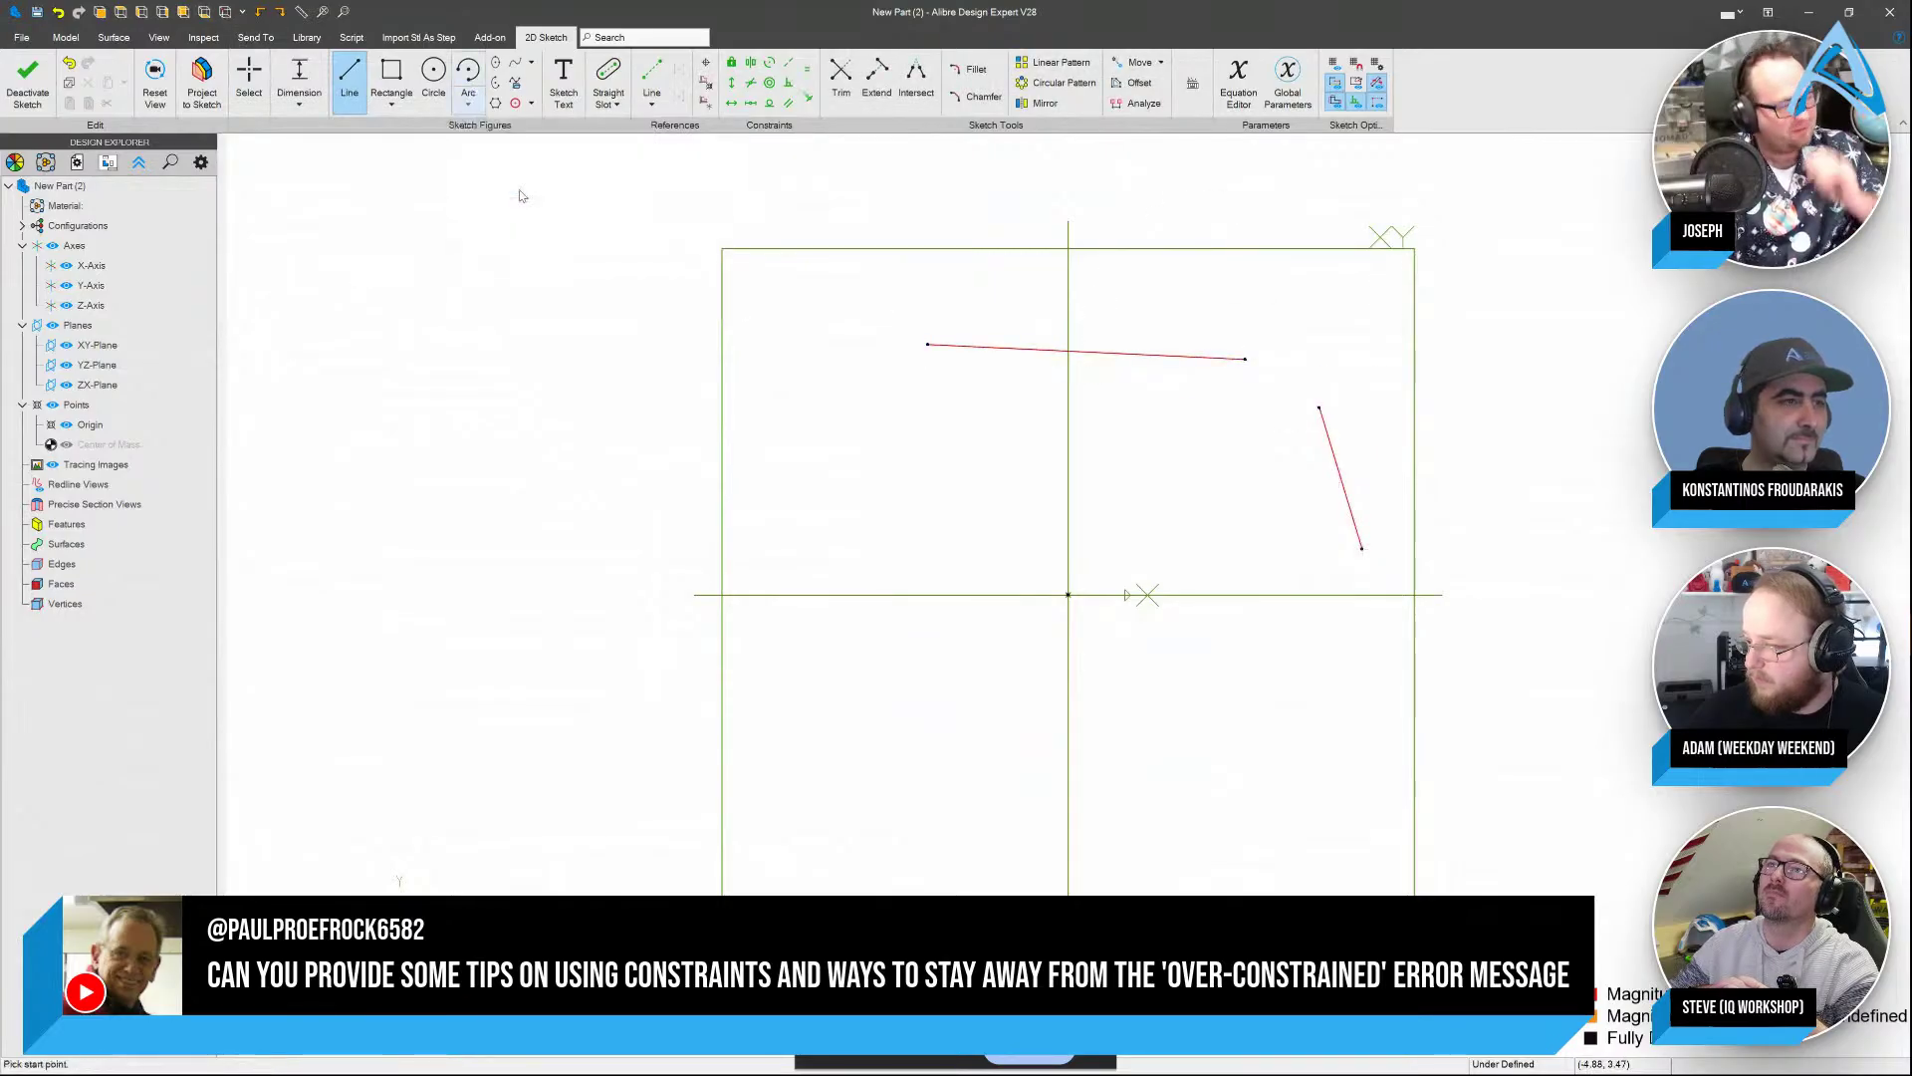
pyautogui.click(467, 101)
pyautogui.click(503, 151)
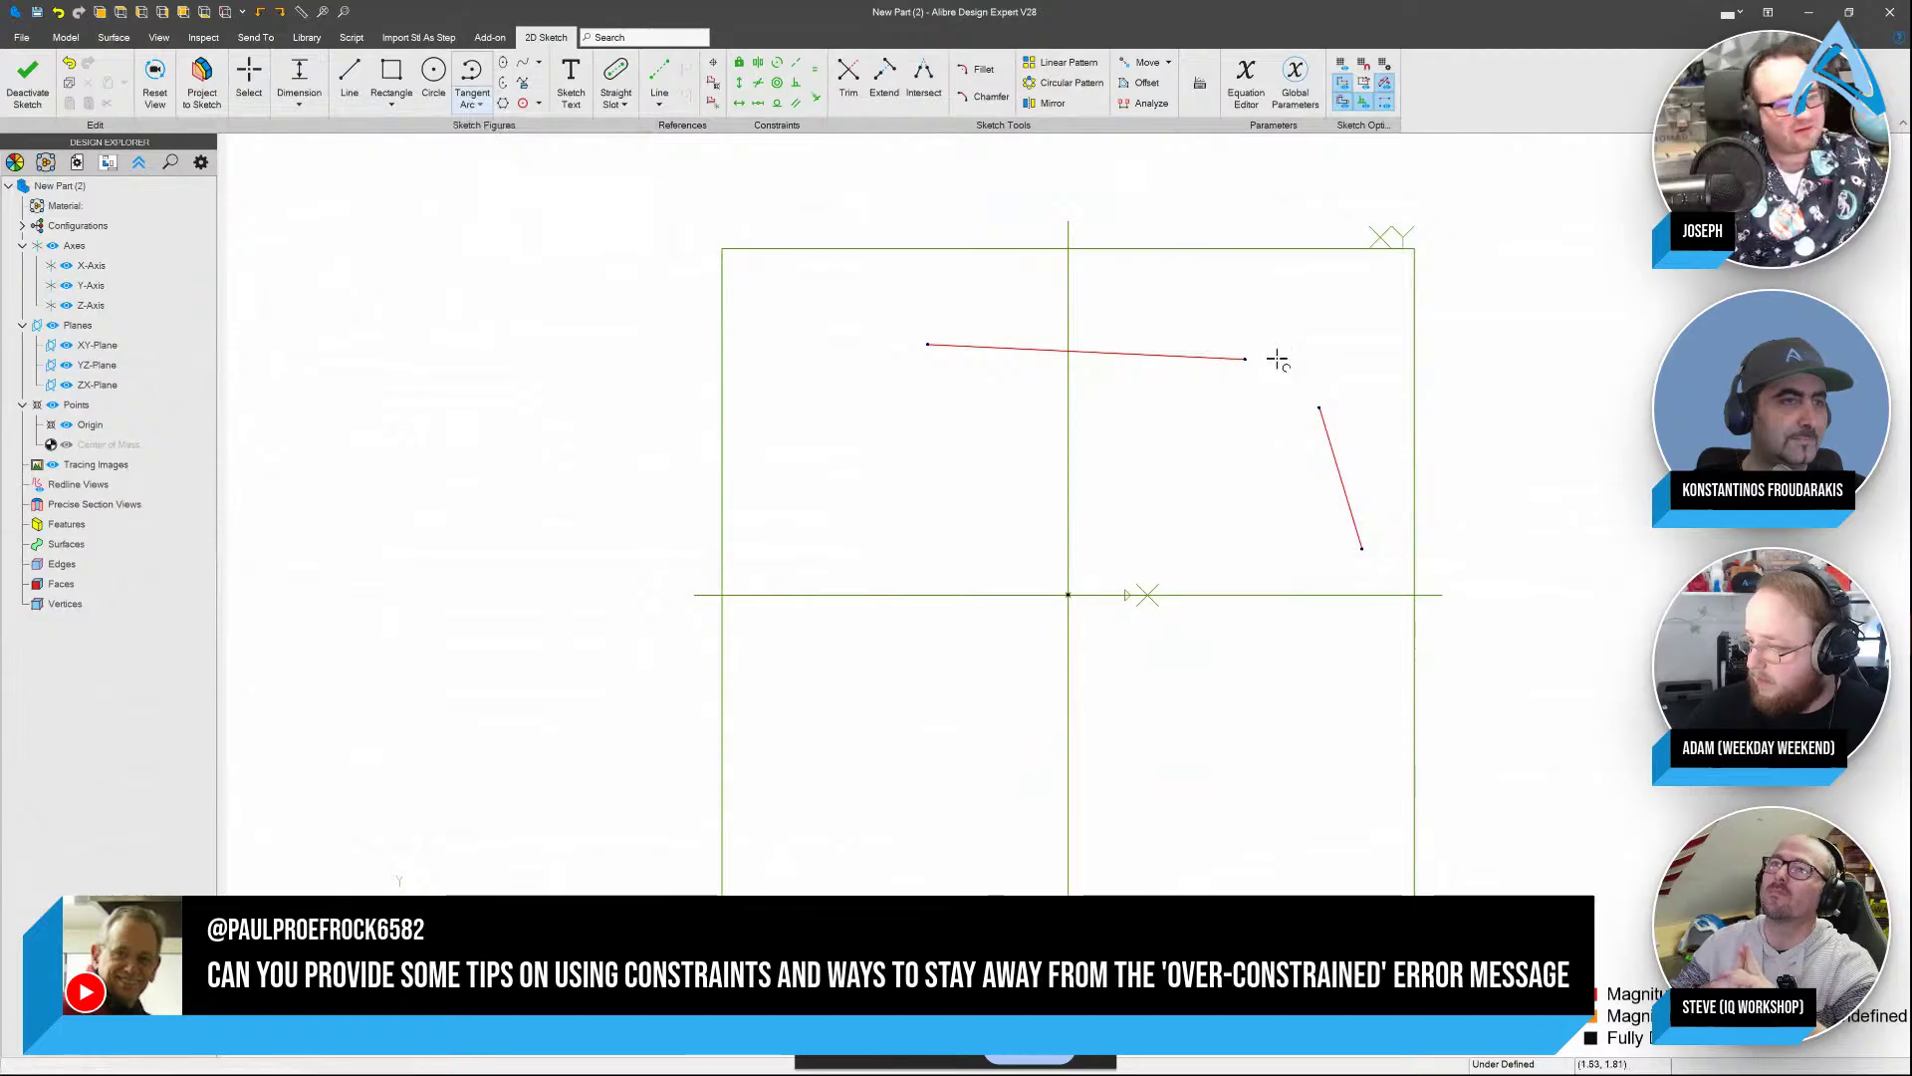
pyautogui.click(1319, 407)
pyautogui.click(1245, 359)
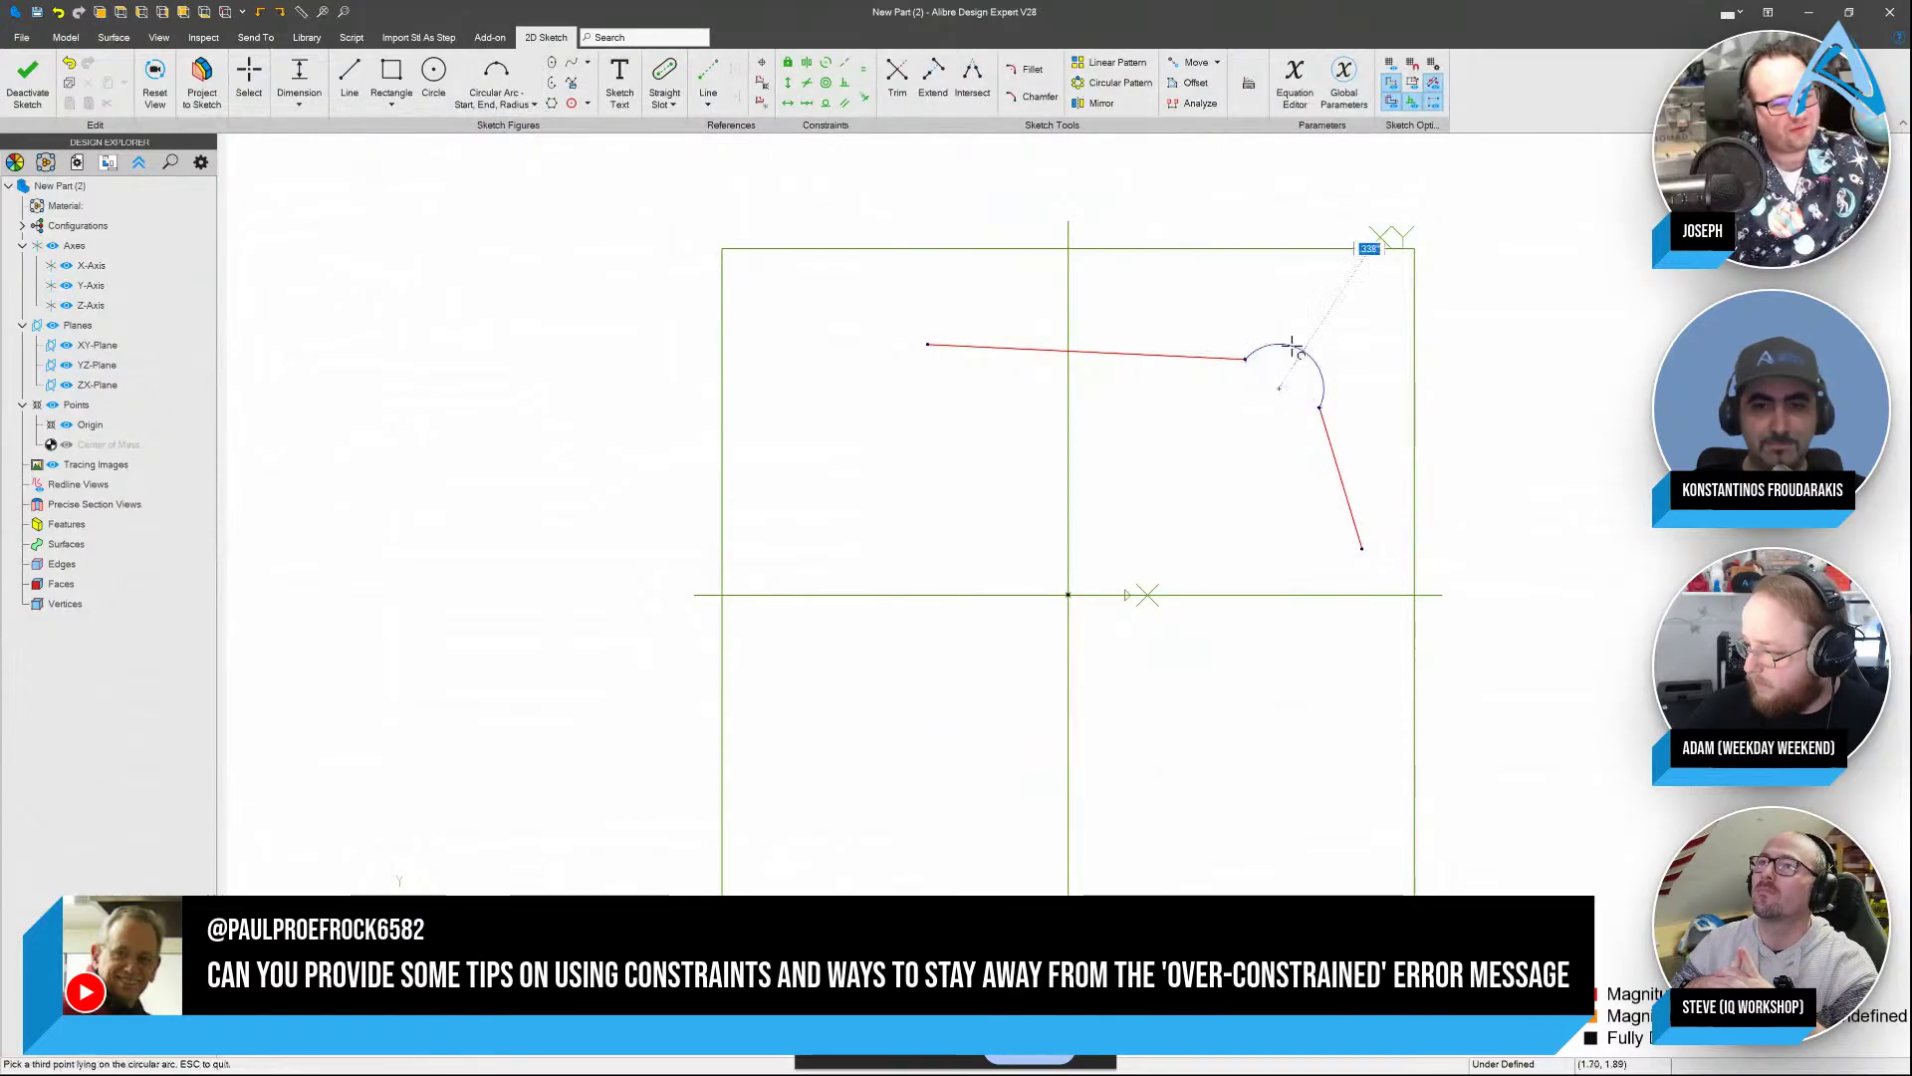
pyautogui.click(1299, 349)
pyautogui.press('Escape')
pyautogui.click(1260, 513)
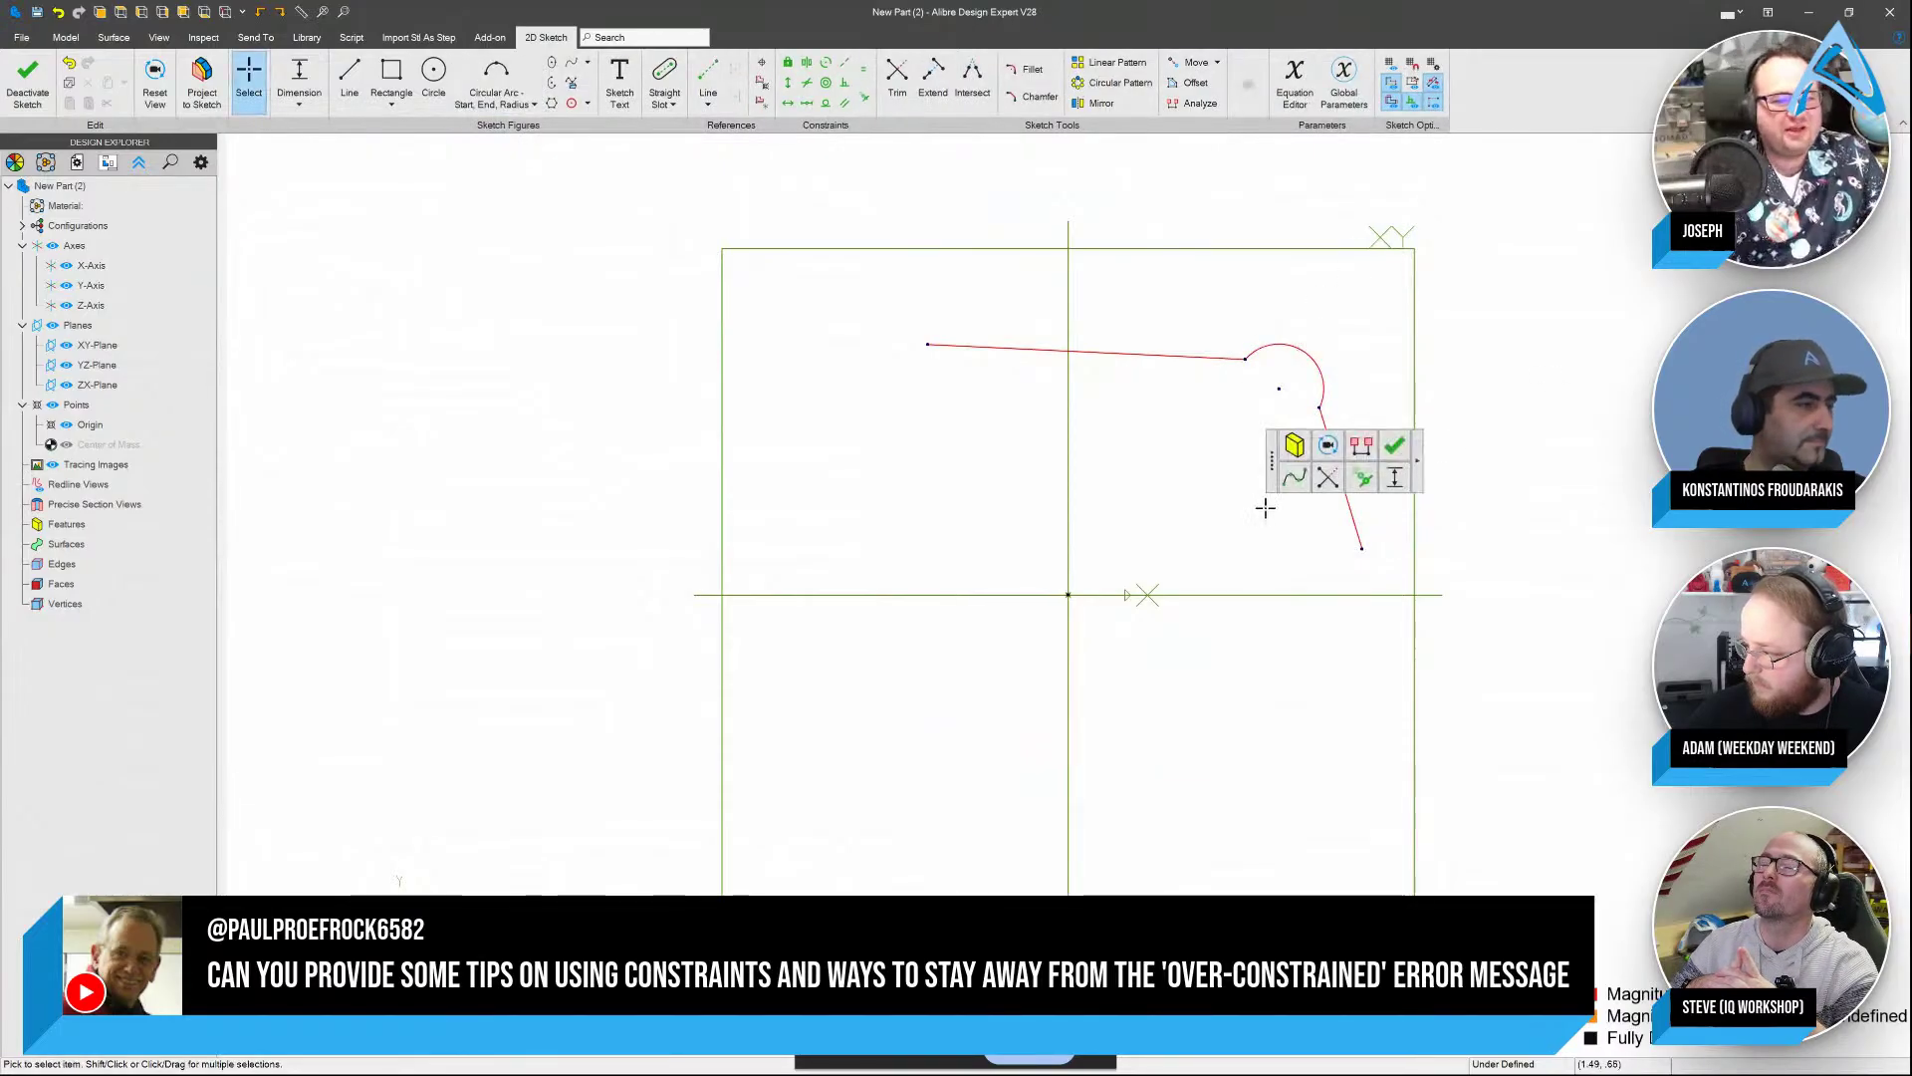
# Make the arc tangent to the steep line
pyautogui.scroll(1, 1187, 431)
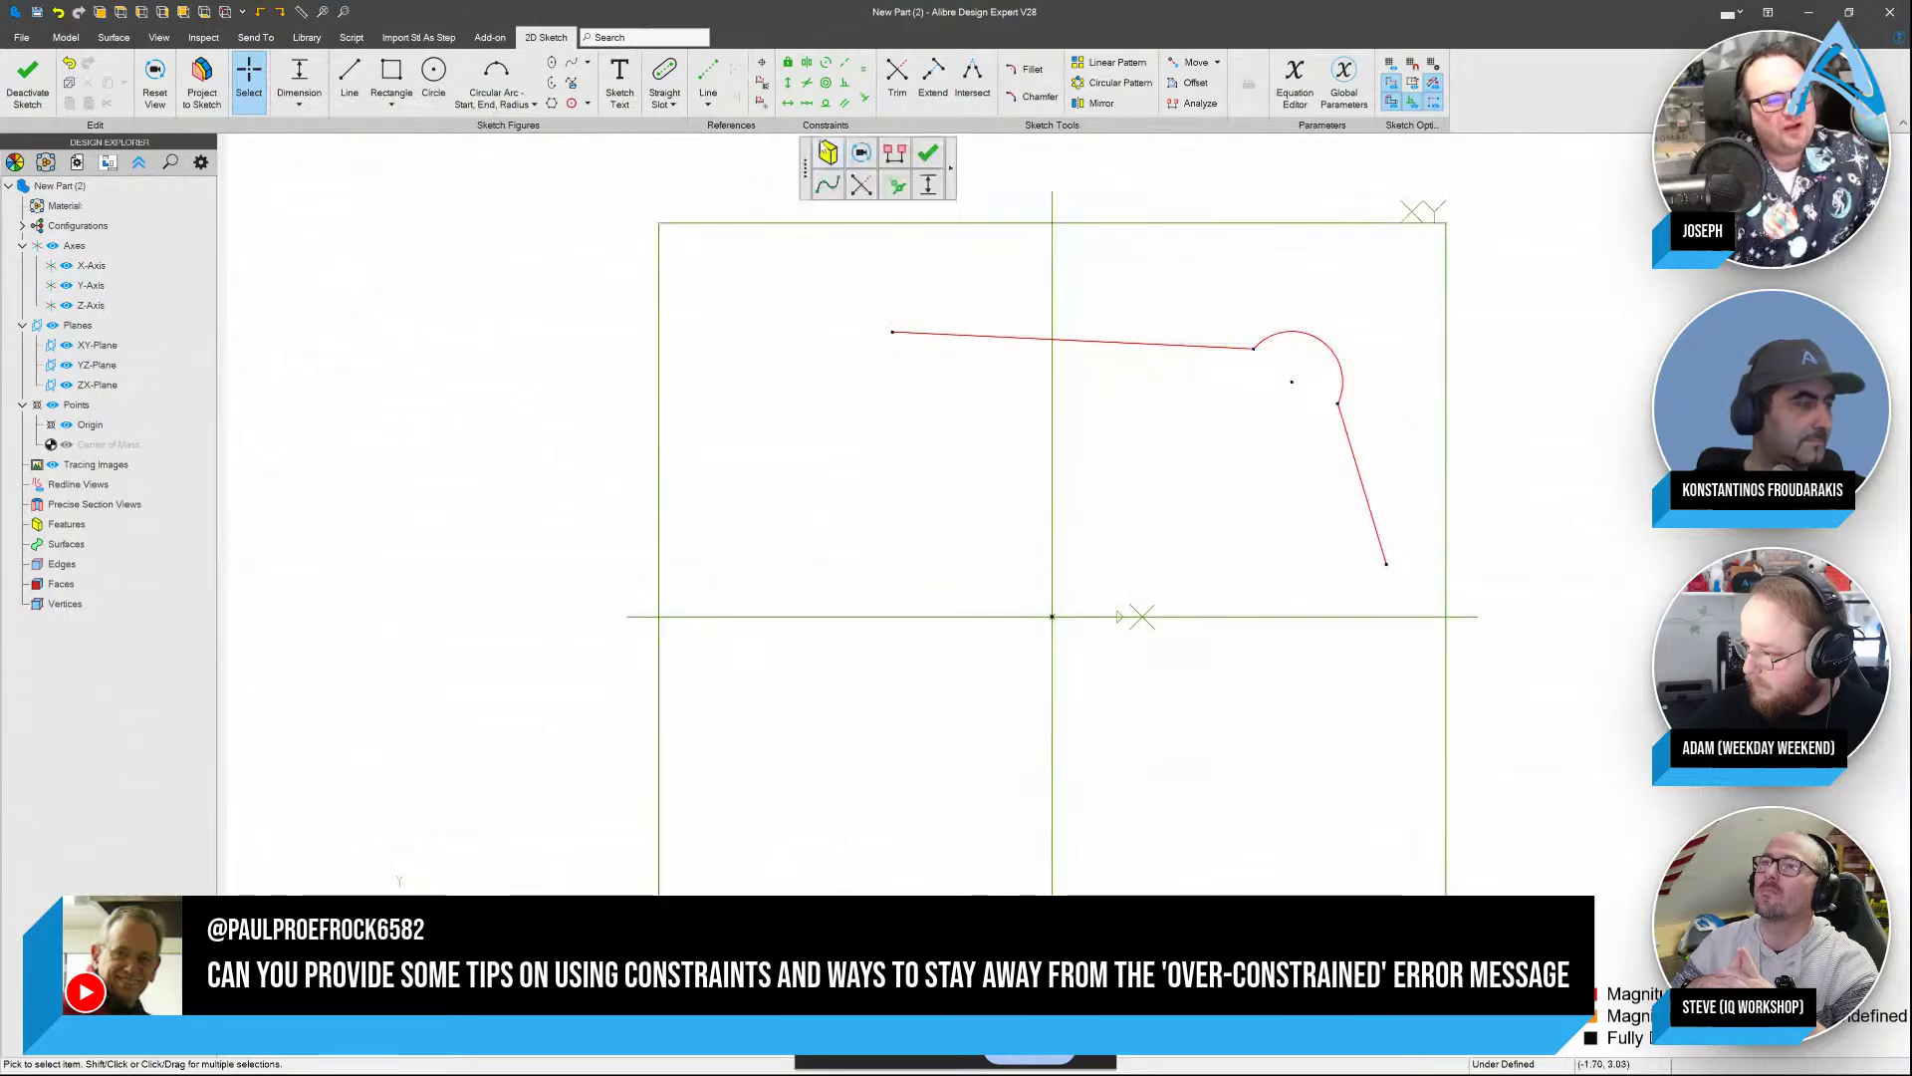
pyautogui.click(826, 103)
pyautogui.click(1340, 383)
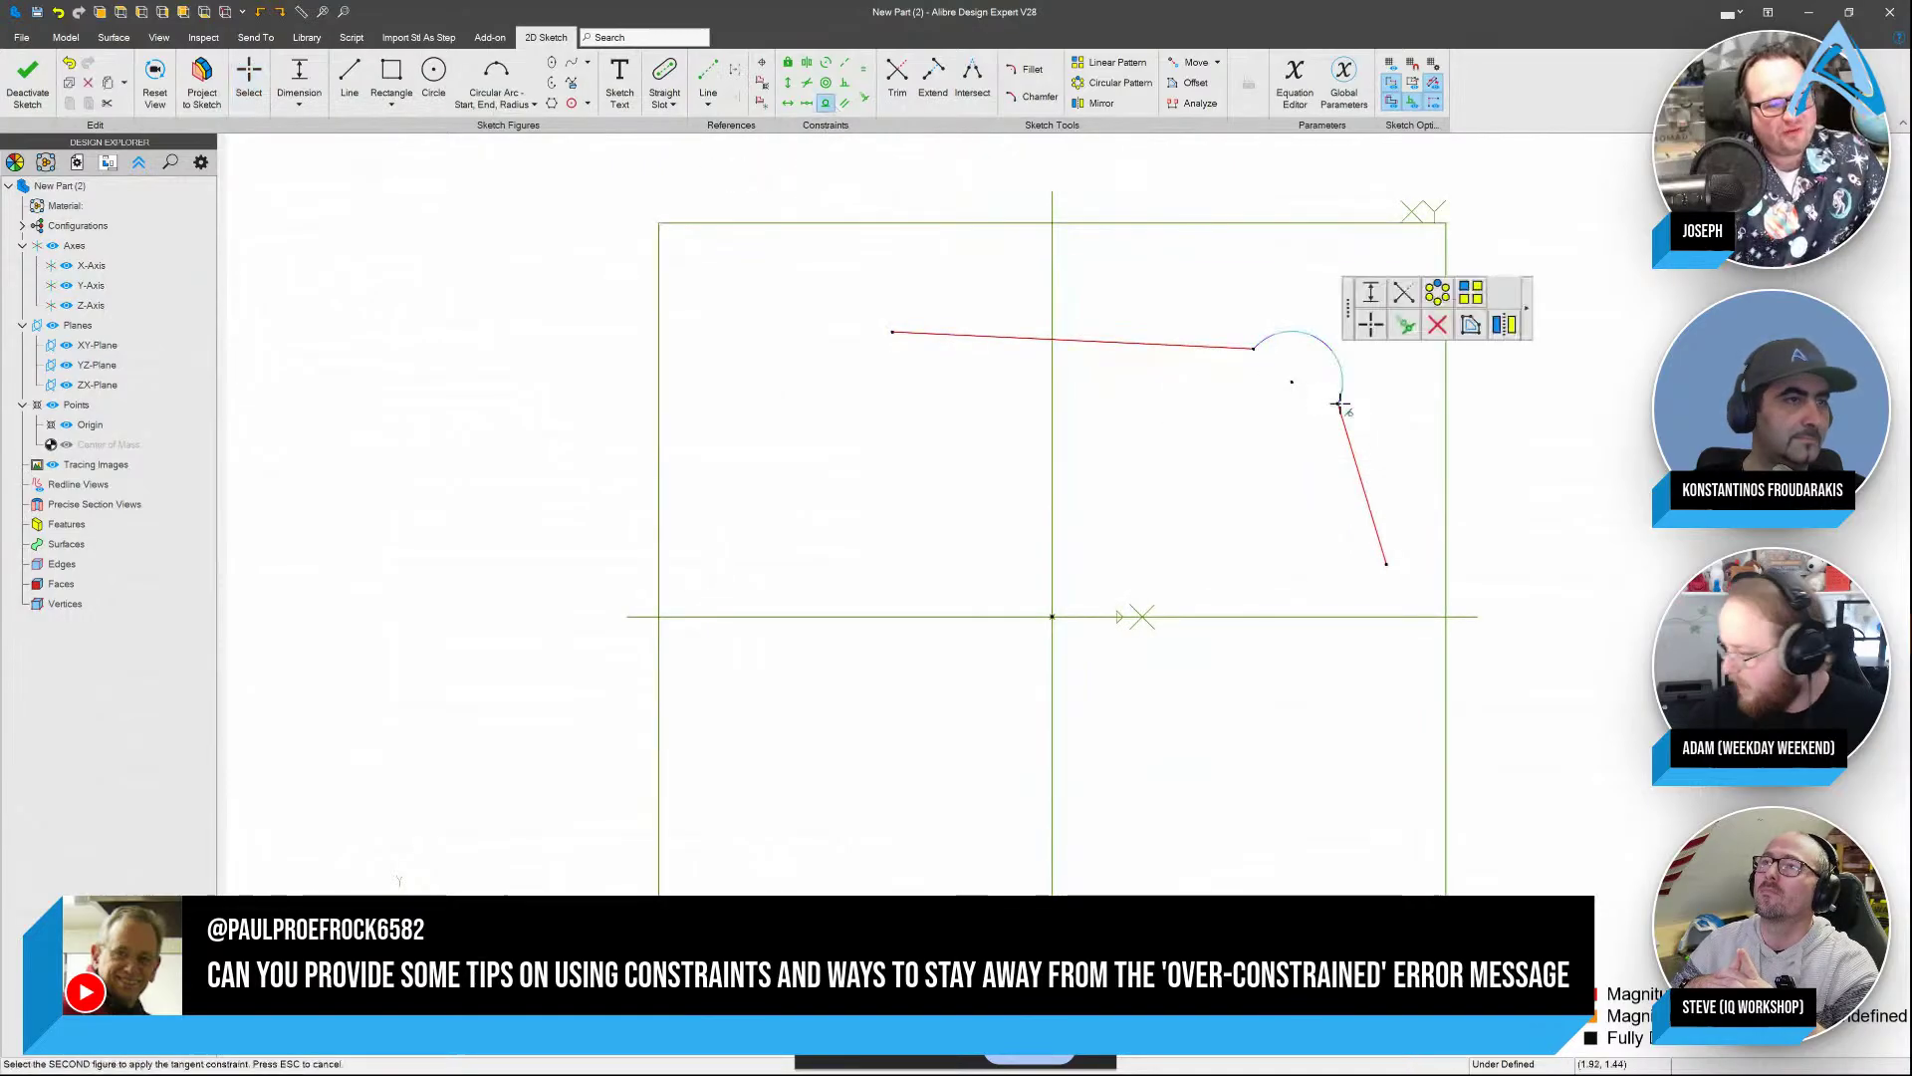
pyautogui.click(1352, 430)
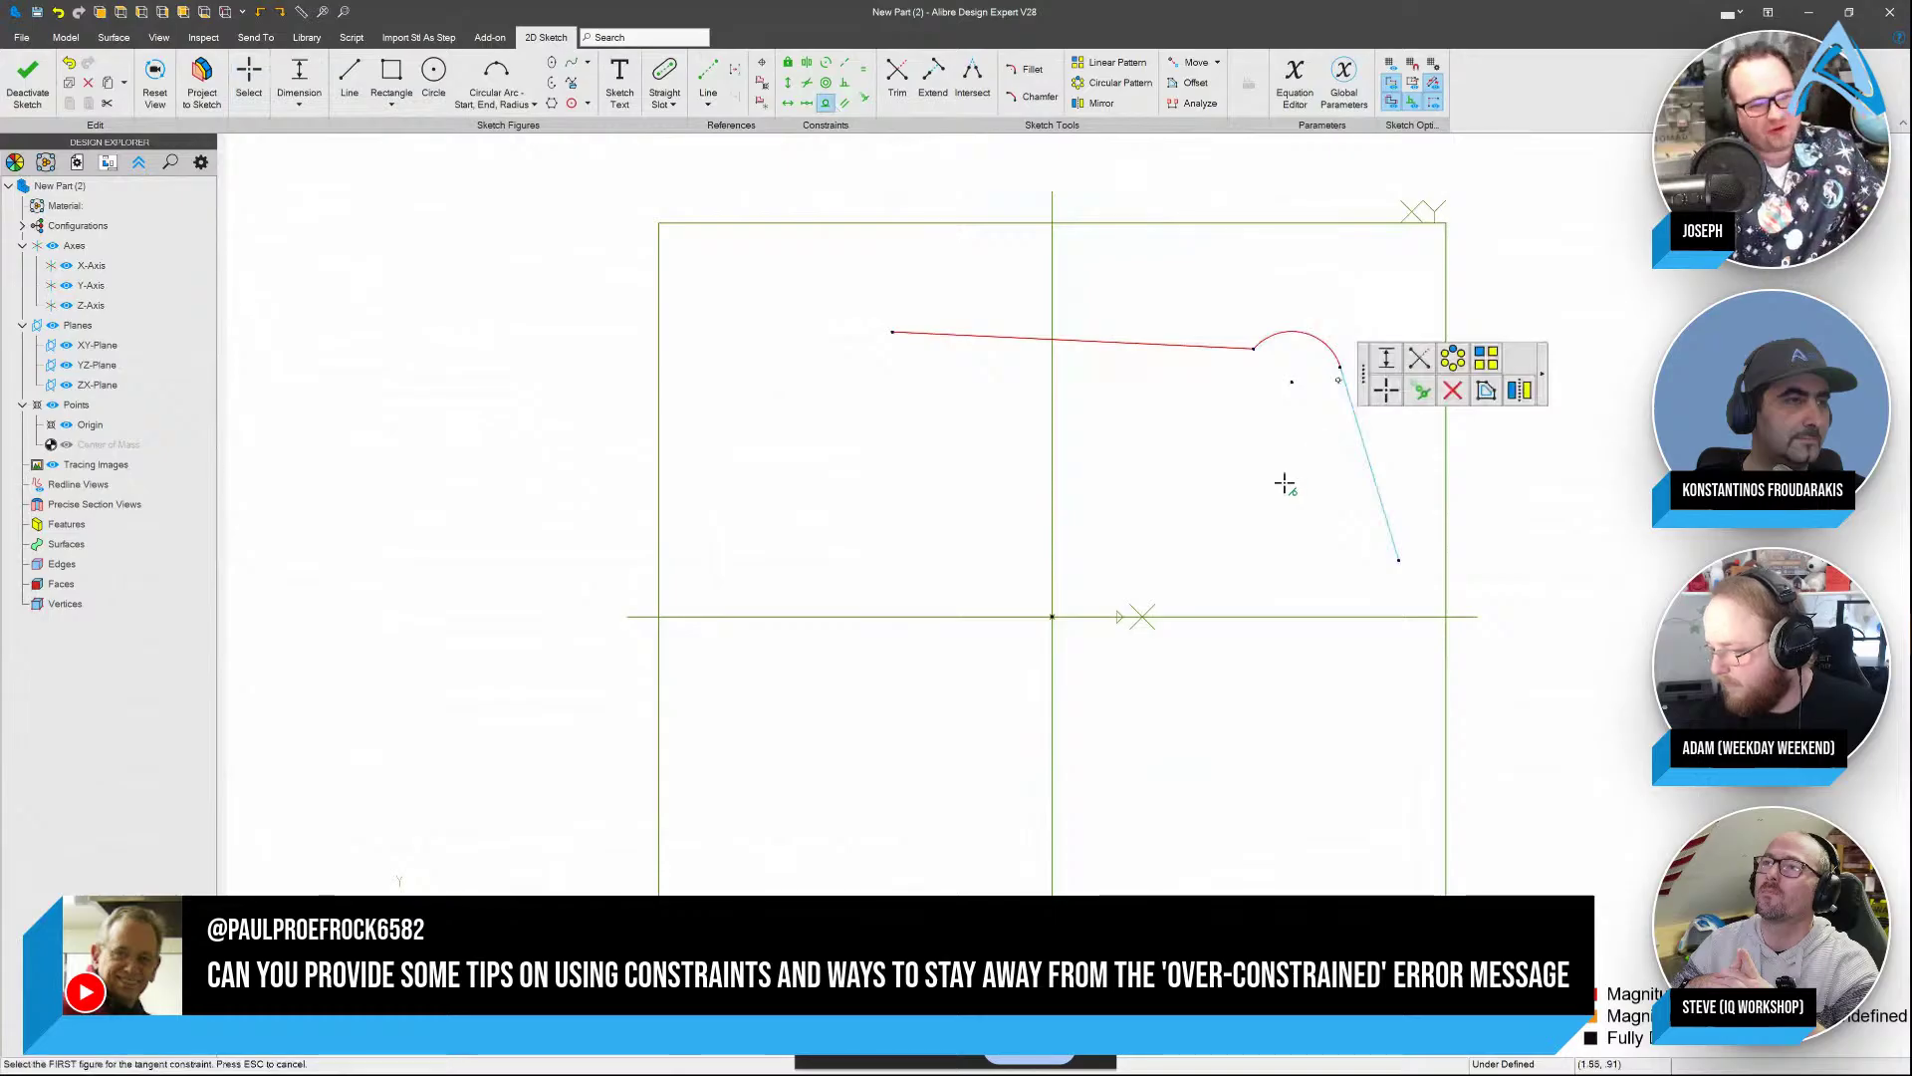
pyautogui.press('Escape')
# Move the steep line's free end outward and the arc's other end up toward the Y-axis to test the tangency
pyautogui.moveTo(1397, 560); pyautogui.dragTo(1494, 661)
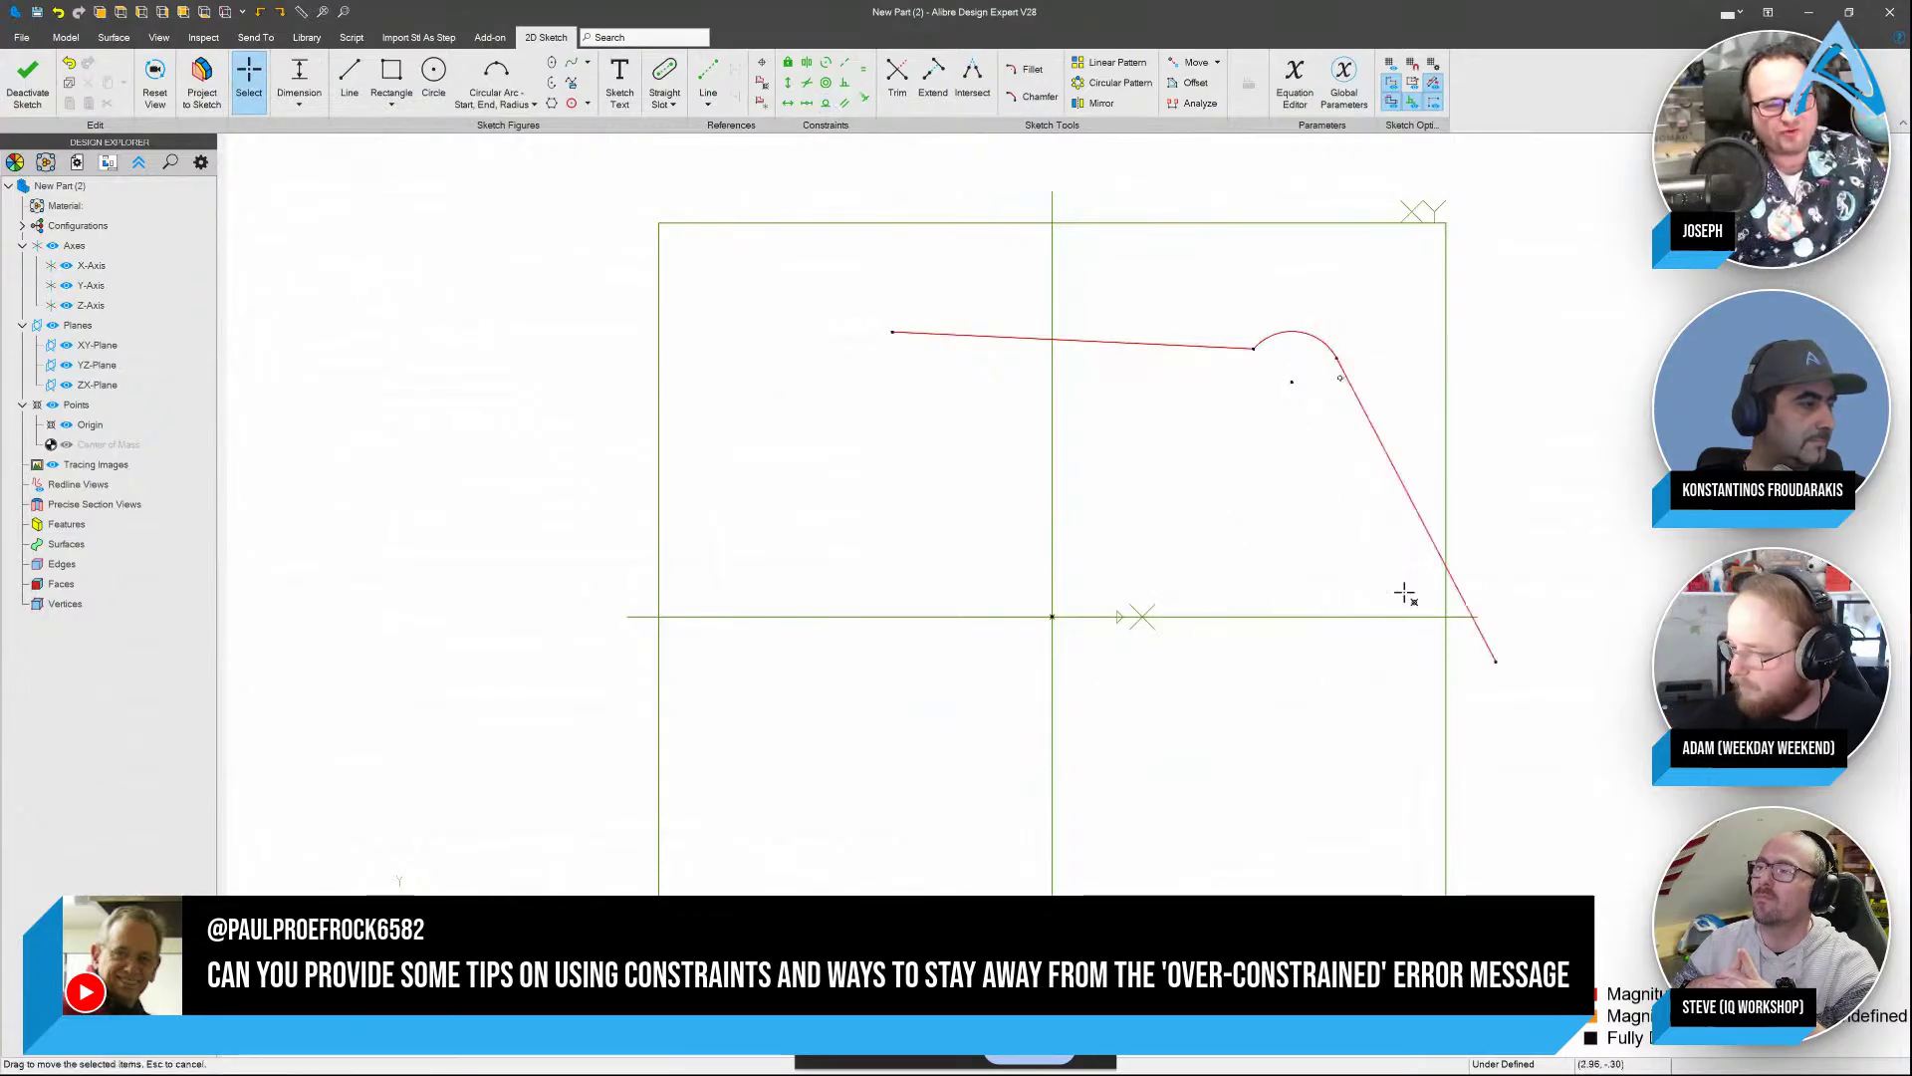
pyautogui.moveTo(1255, 349); pyautogui.dragTo(1140, 282)
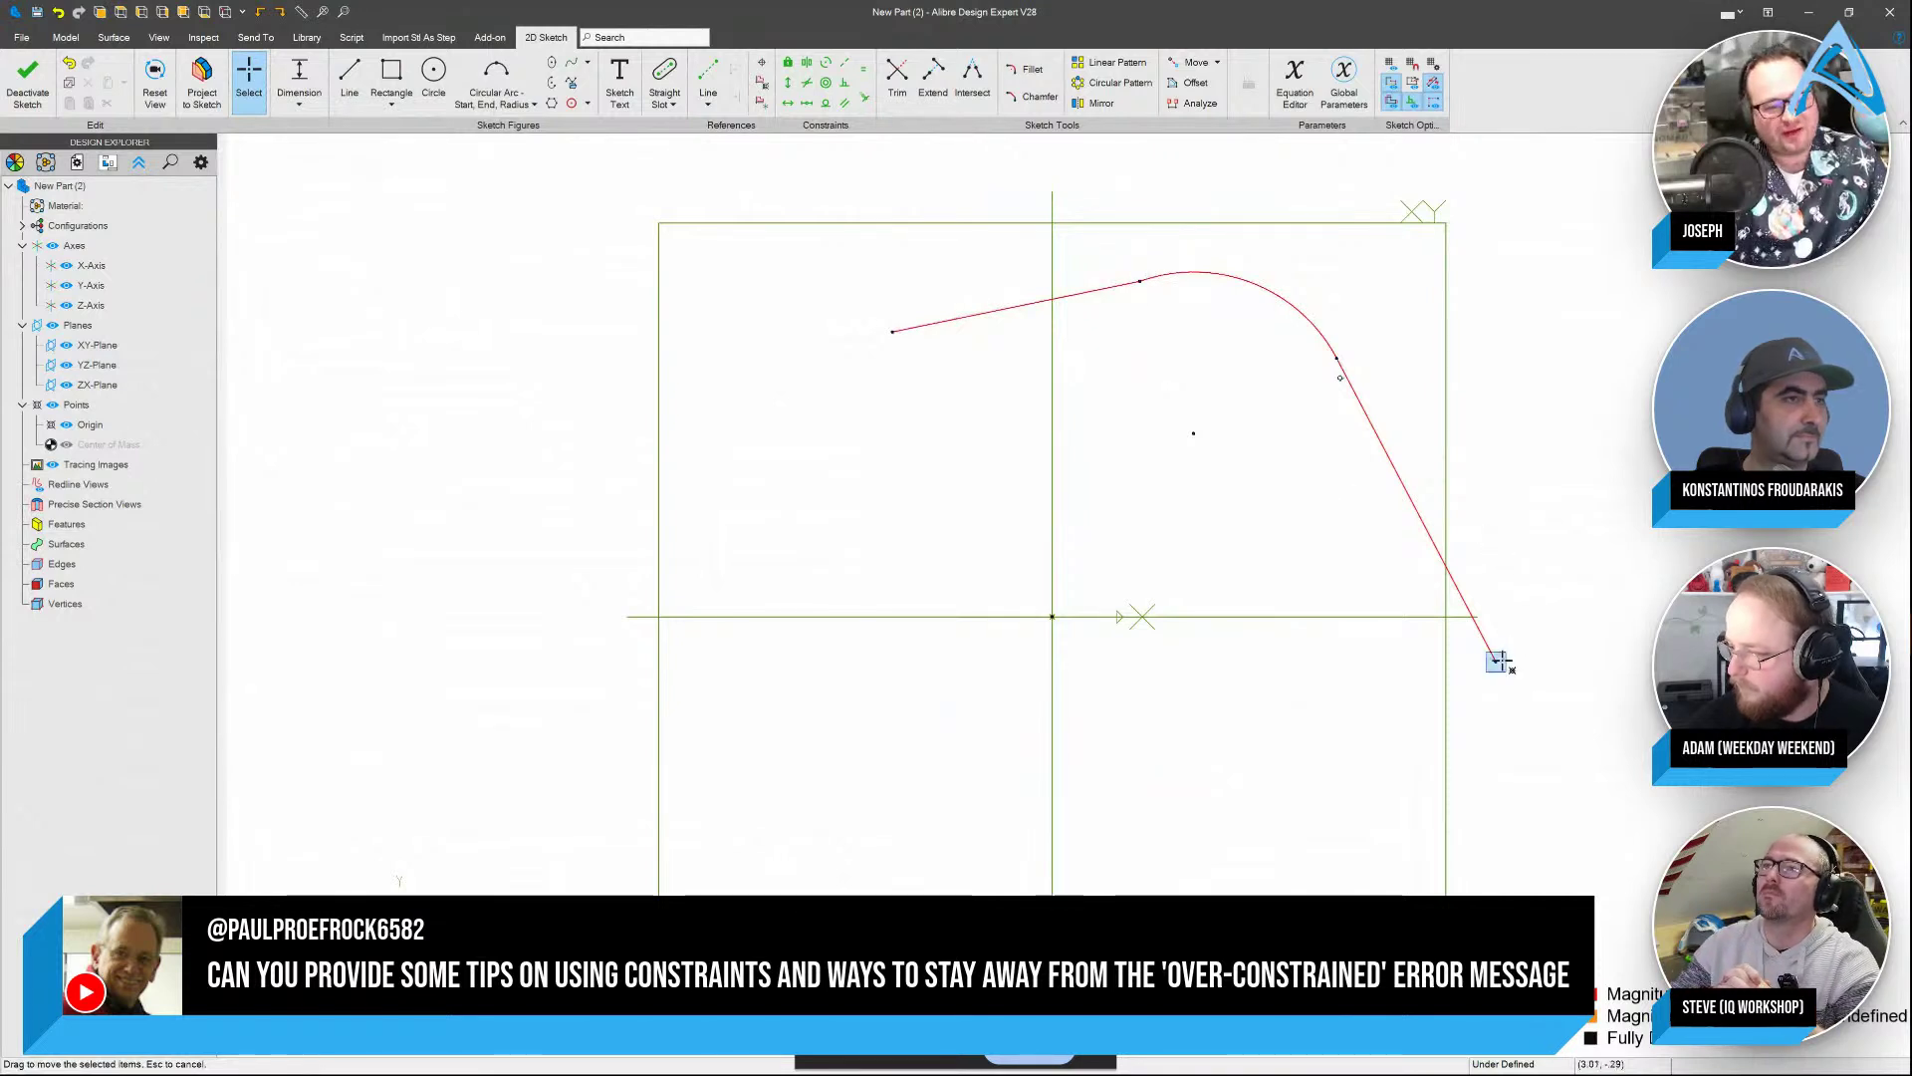
pyautogui.moveTo(1497, 661); pyautogui.dragTo(1540, 645)
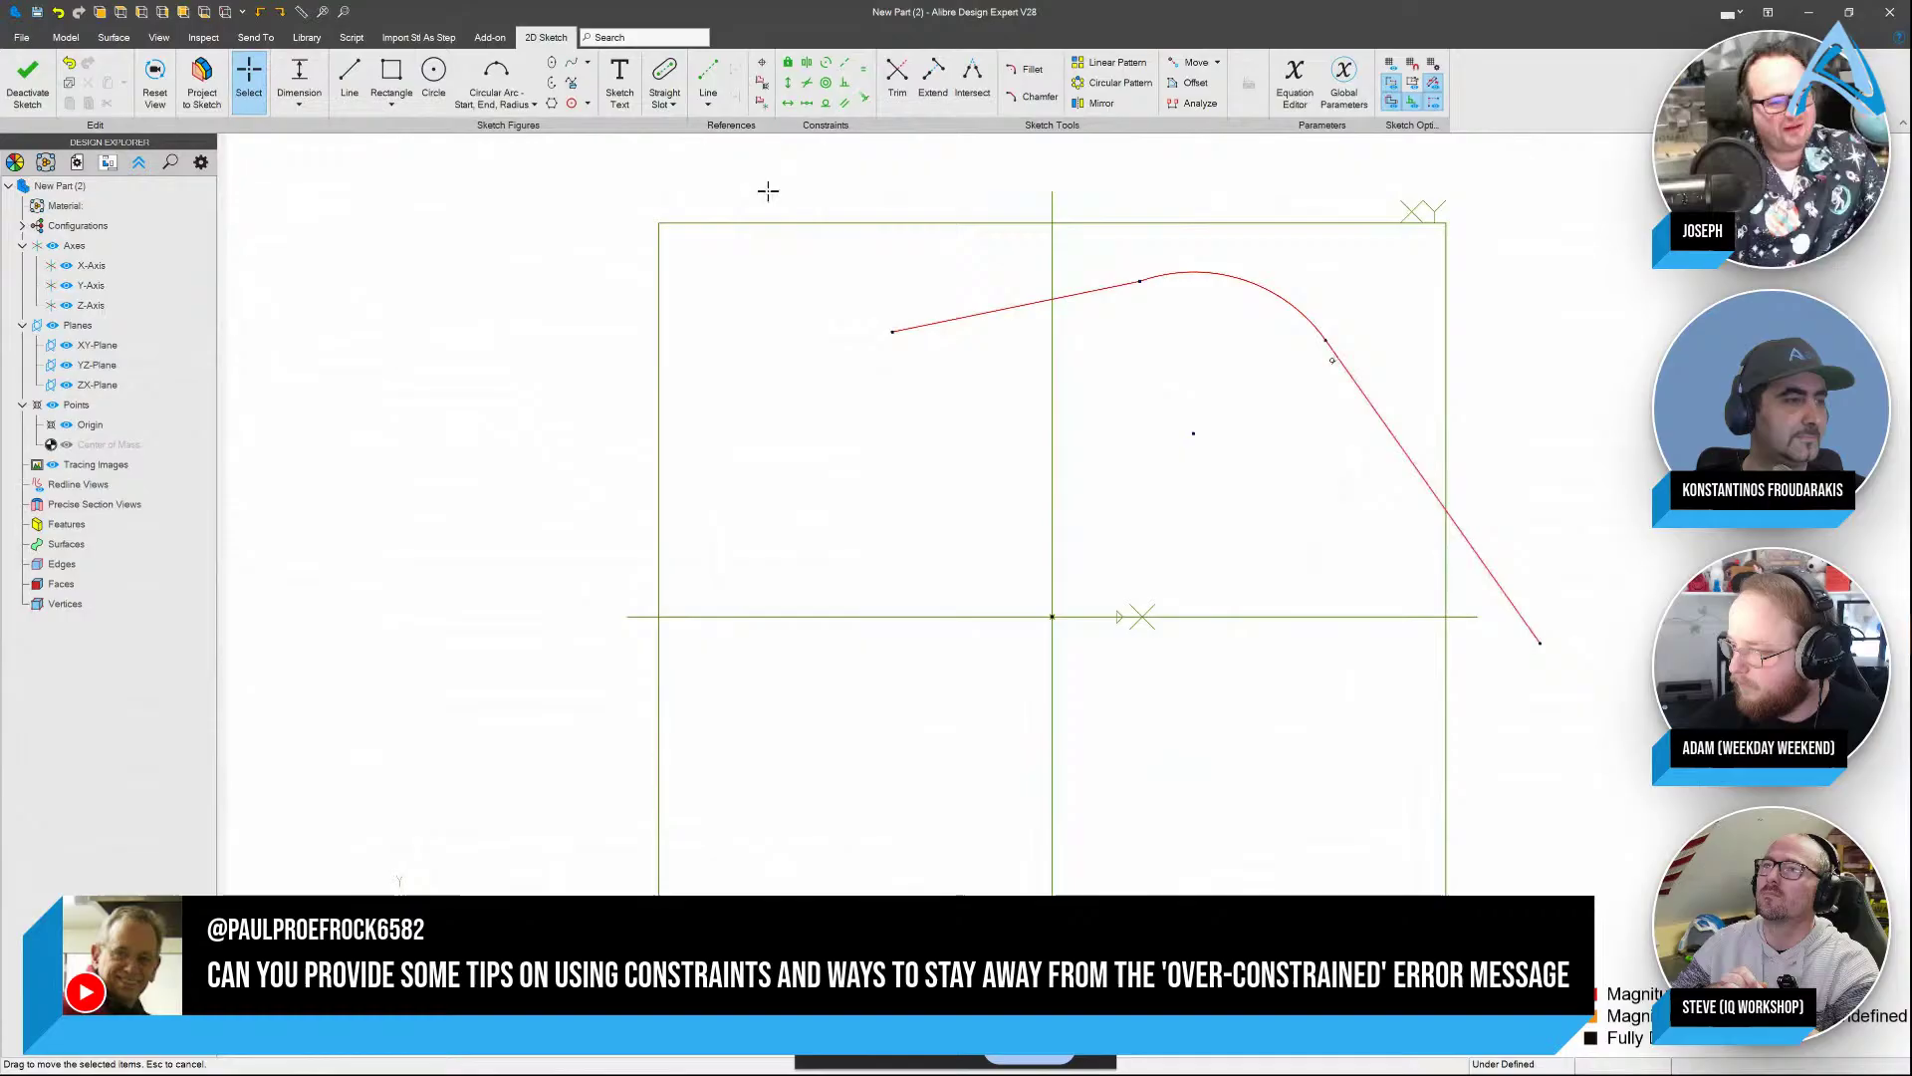
# Constrain the steep line to be vertical and move its lower end inward to test how the profile follows
pyautogui.click(787, 83)
pyautogui.click(1390, 438)
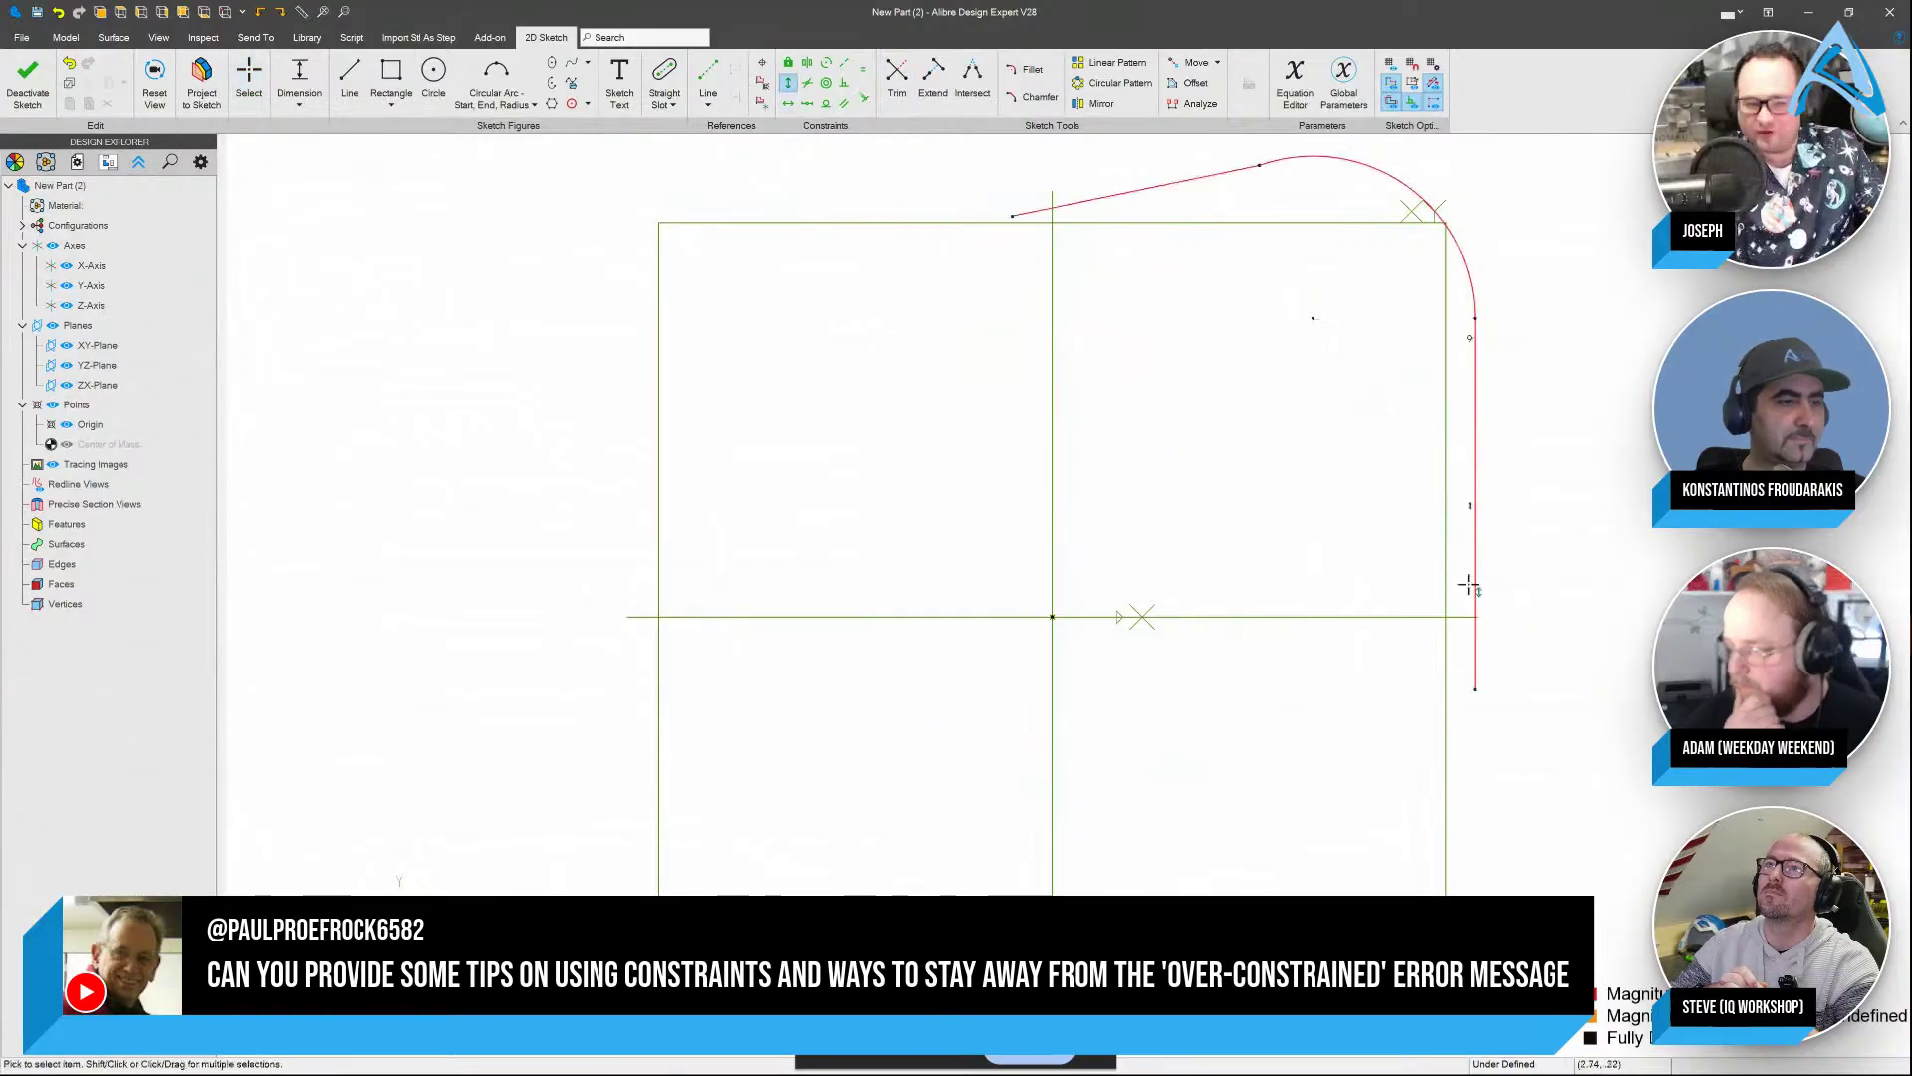
pyautogui.press('Escape')
pyautogui.moveTo(1476, 688); pyautogui.dragTo(1397, 578)
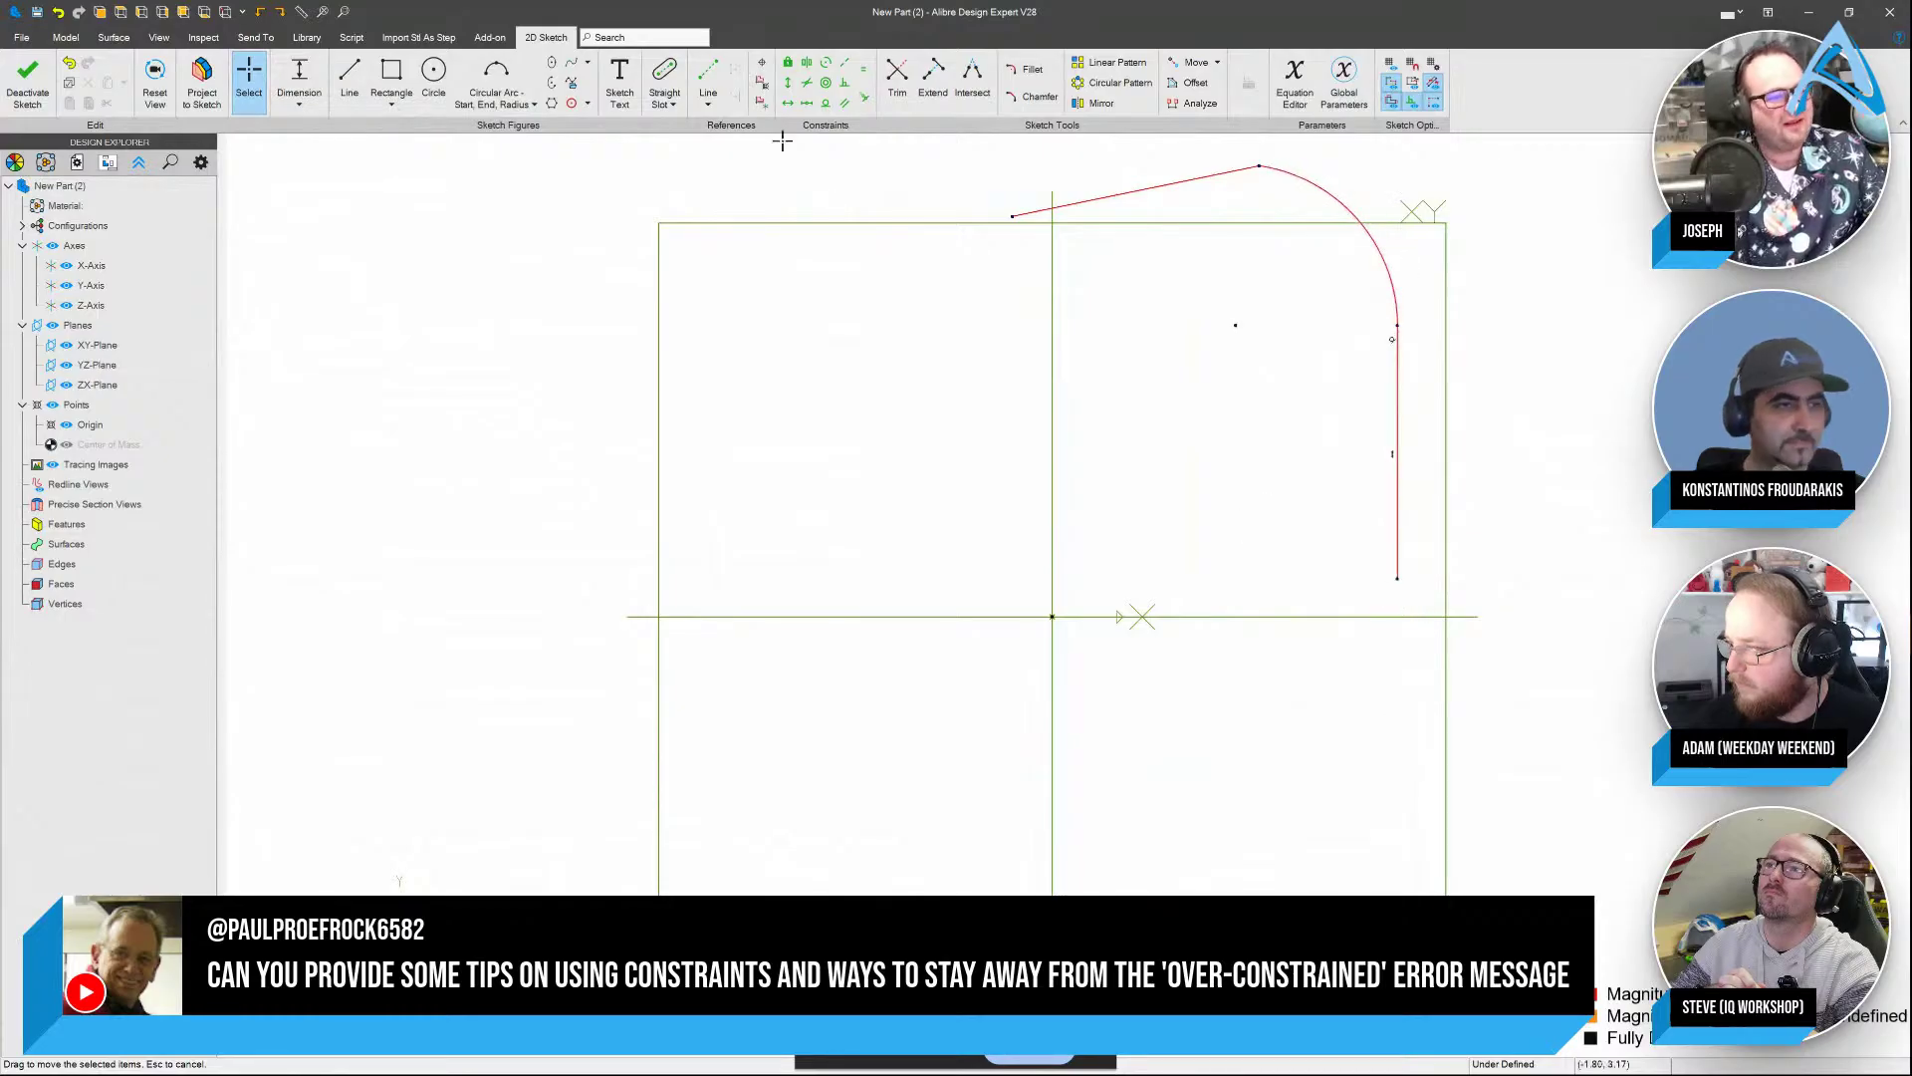
# Constrain the vertical line's lower end horizontally in line with the origin, then move the line's upper end outward to test it
pyautogui.click(788, 103)
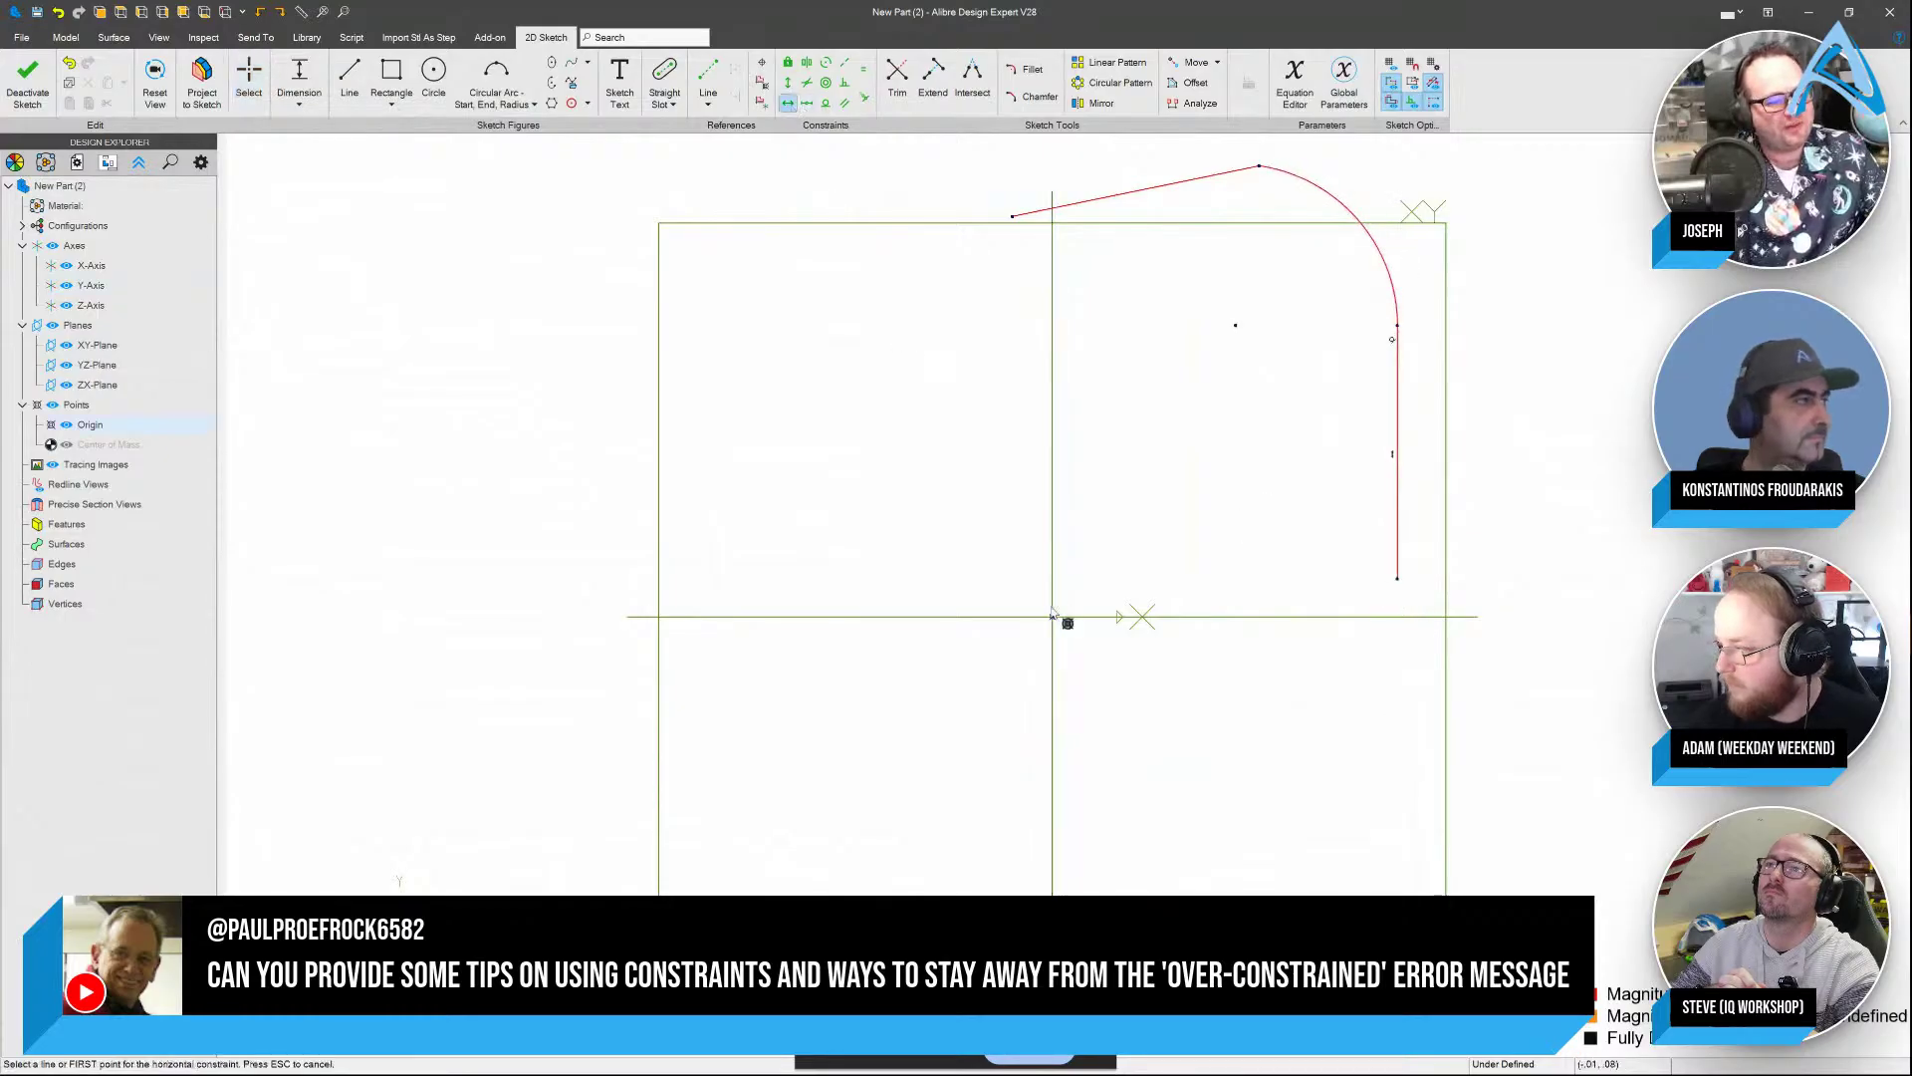
pyautogui.click(1398, 578)
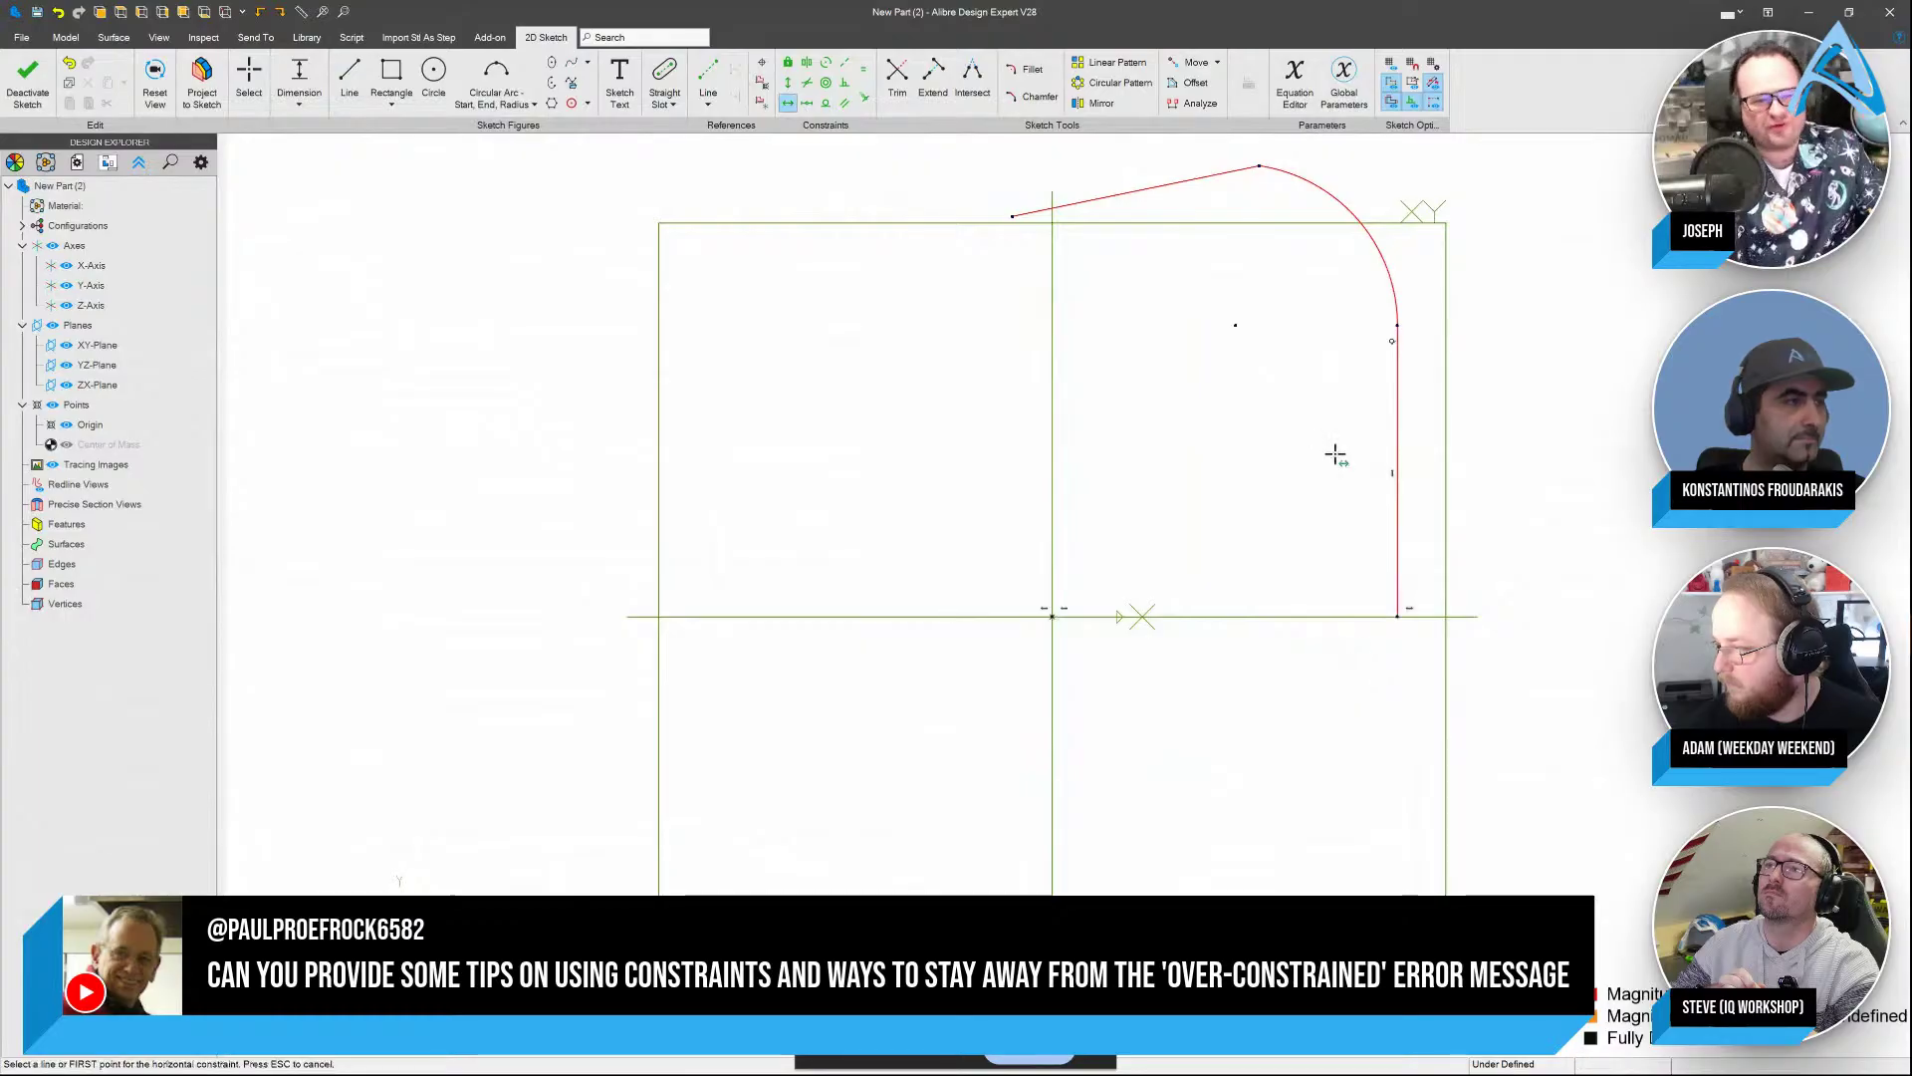
pyautogui.press('Escape')
pyautogui.moveTo(1398, 325); pyautogui.dragTo(1446, 303)
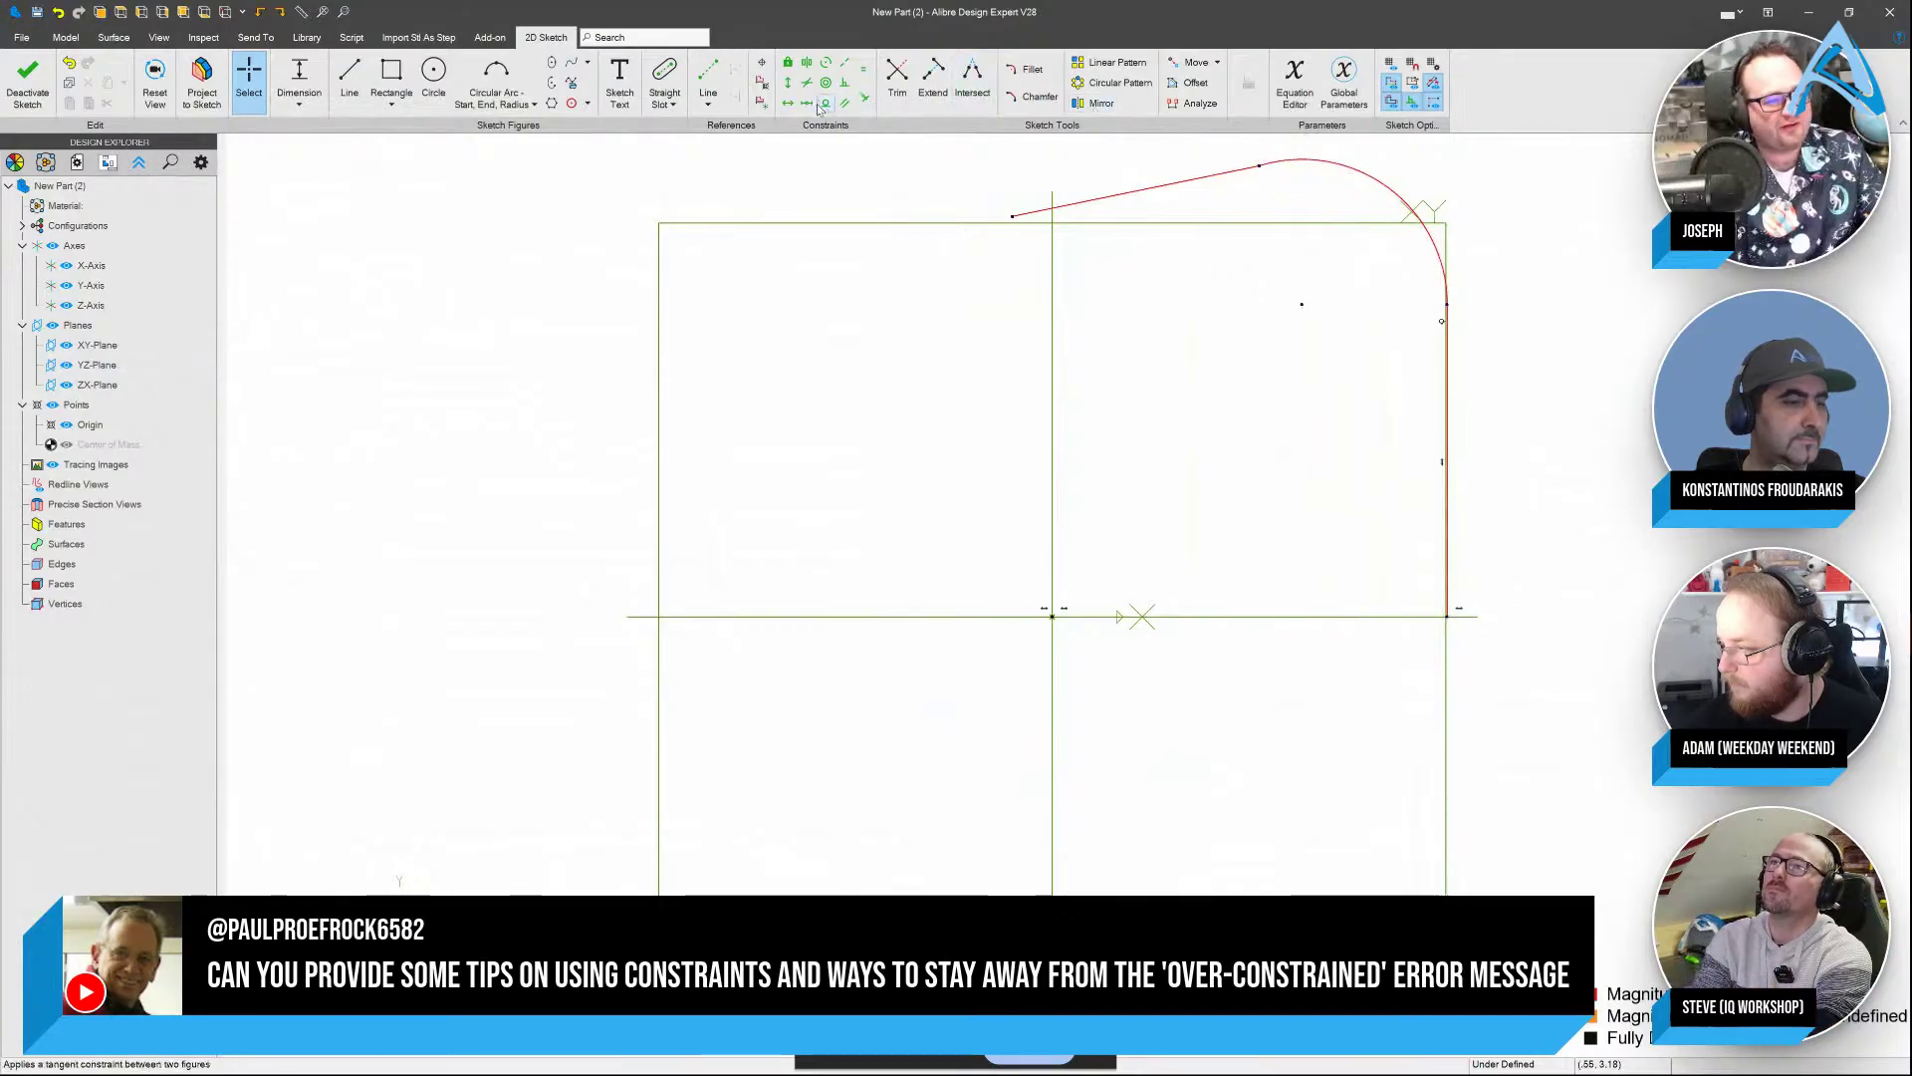
# Make the sloped line tangent to the arc and move its free end outward and down to test the tangency
pyautogui.click(826, 102)
pyautogui.click(1161, 183)
pyautogui.click(1407, 199)
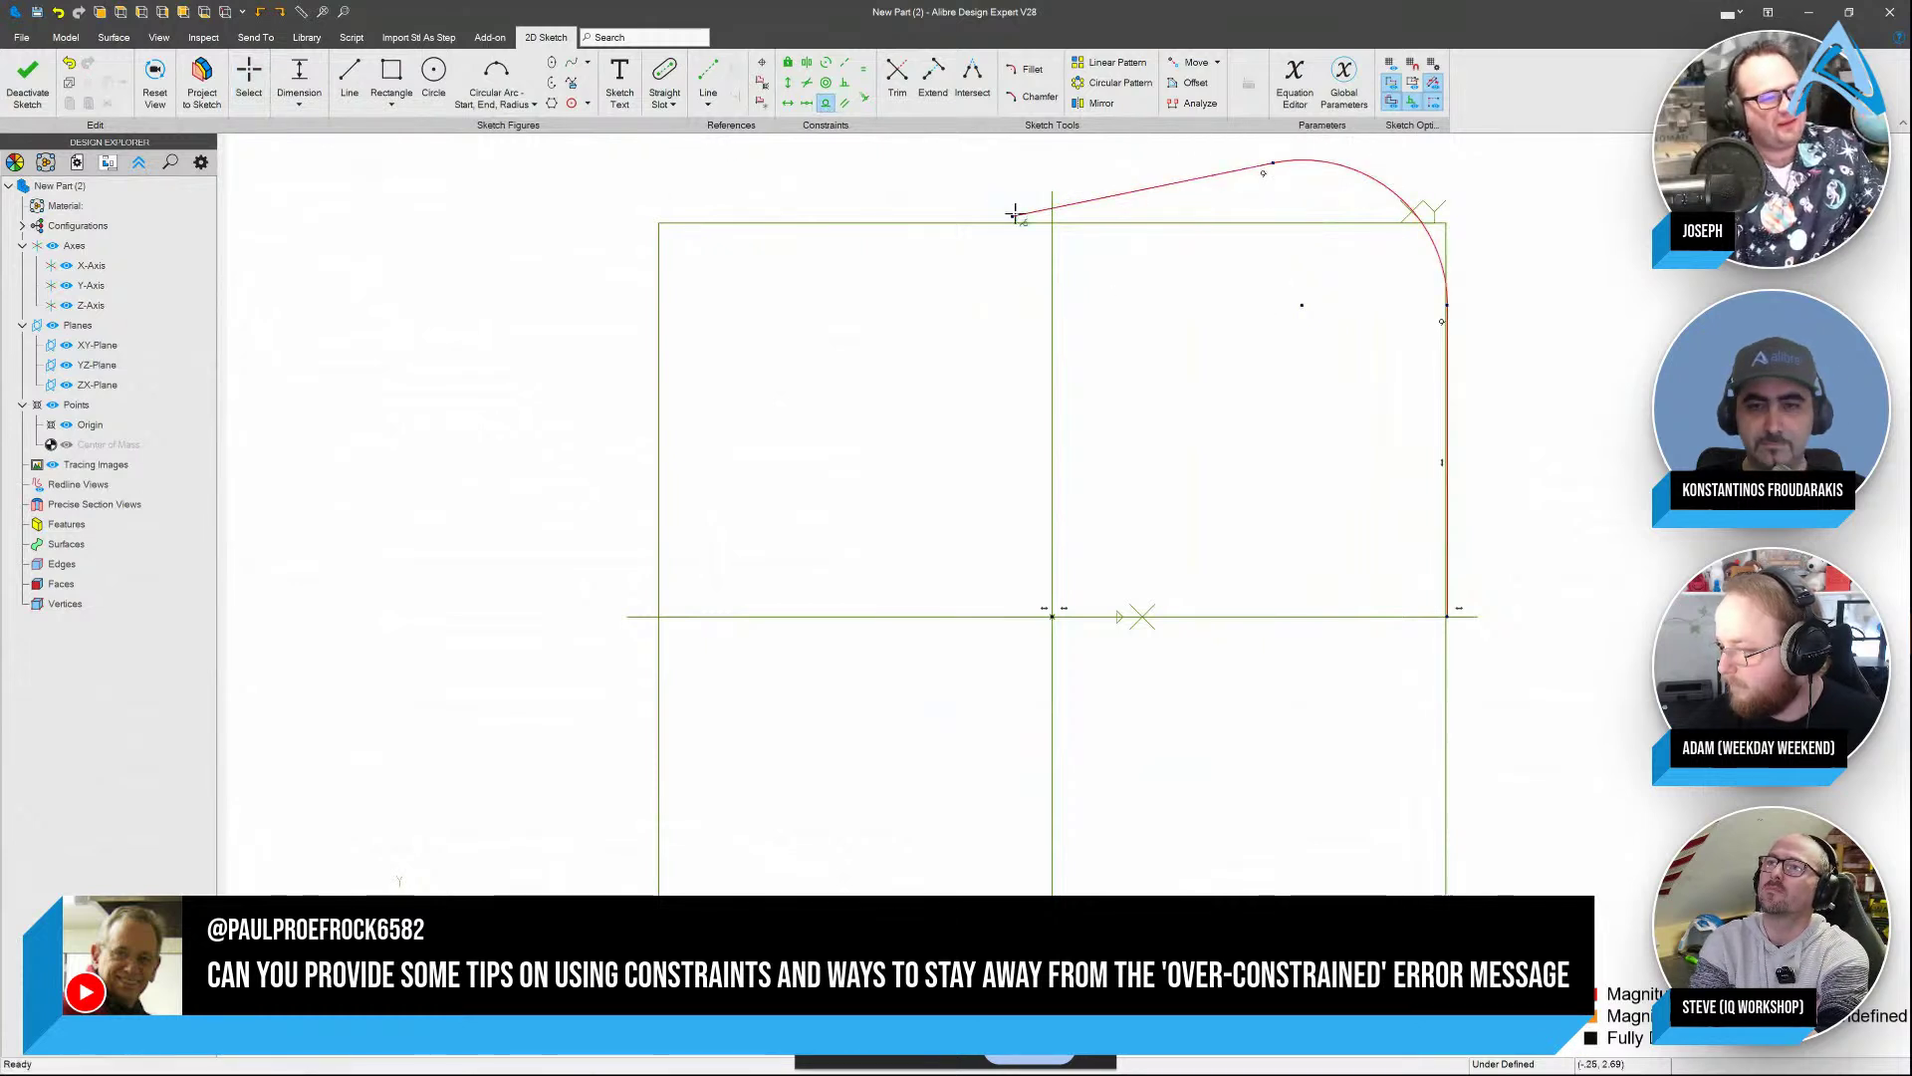
pyautogui.press('Escape')
pyautogui.moveTo(1013, 215); pyautogui.dragTo(820, 312)
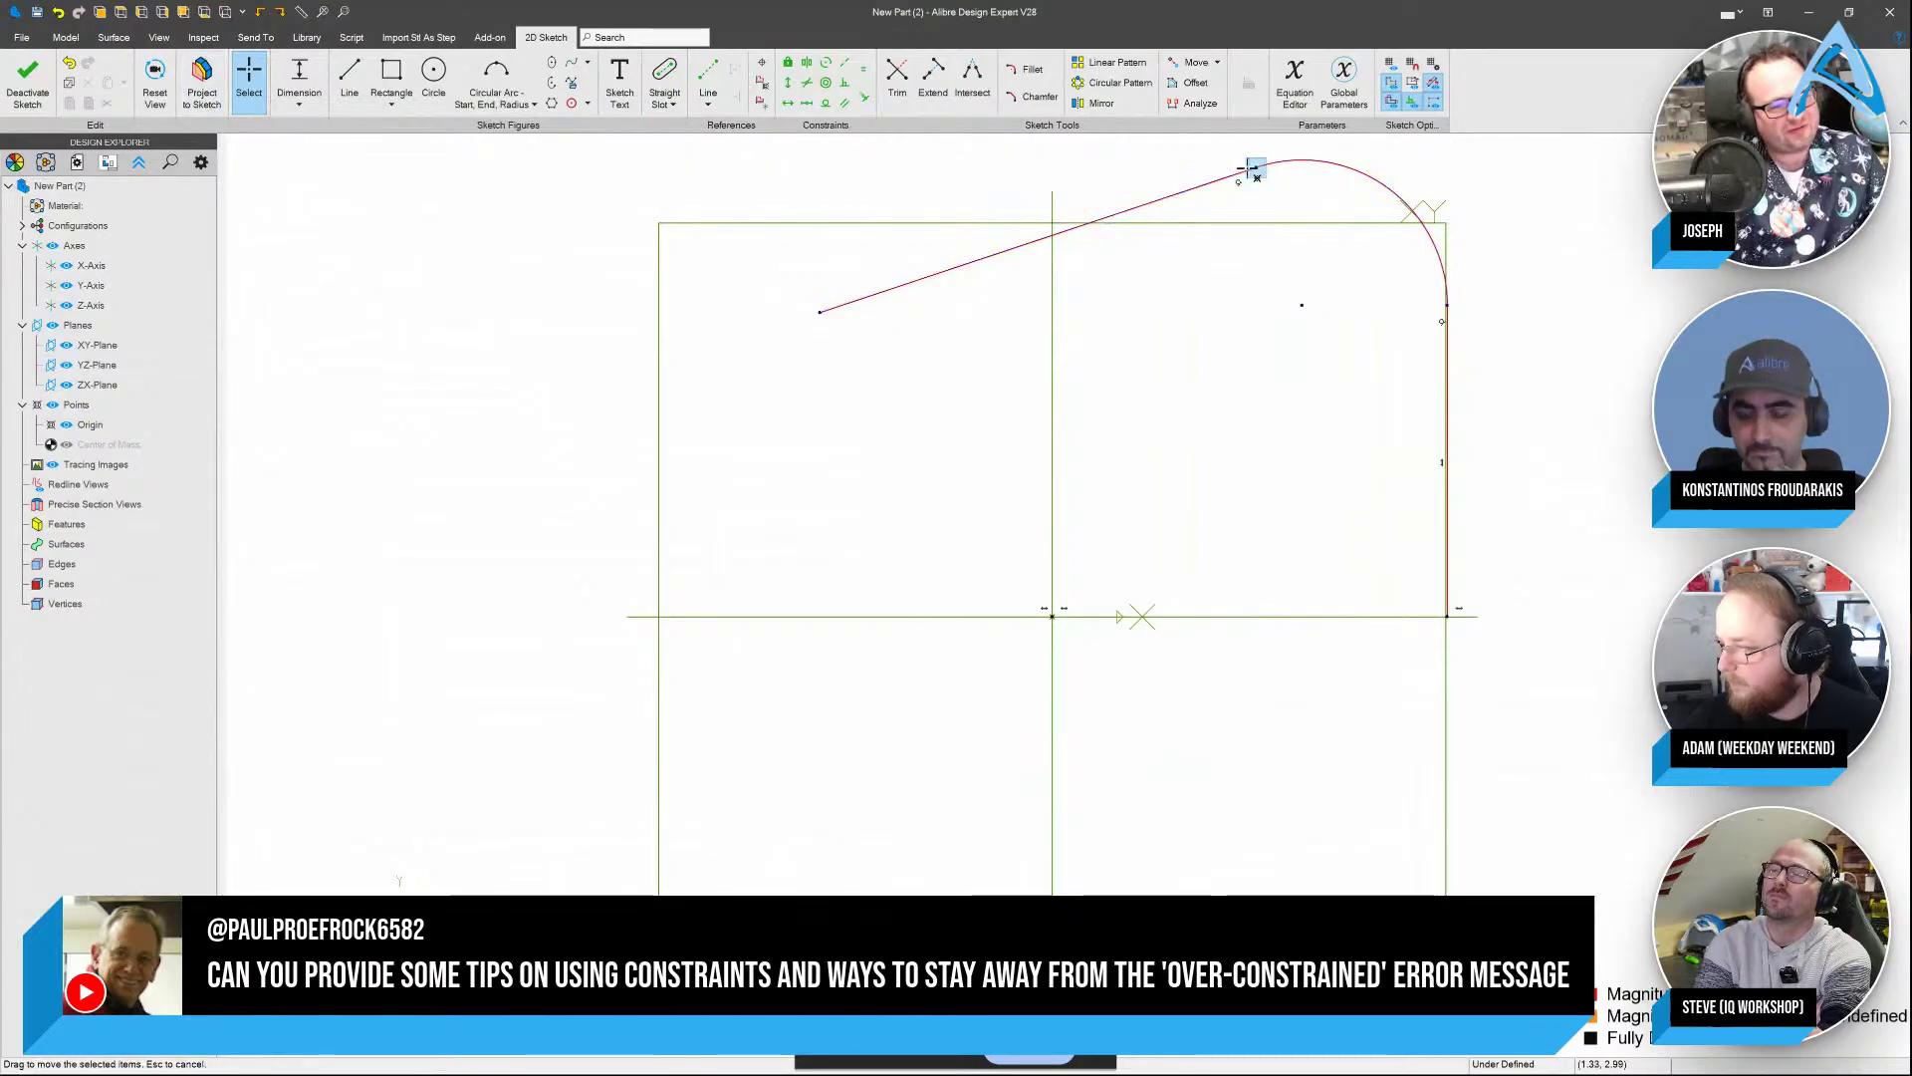
pyautogui.moveTo(817, 313); pyautogui.dragTo(805, 384)
# Dimension the angle between the X-axis and the sloped line as 25°, then move the arc's upper end to test it
pyautogui.click(299, 79)
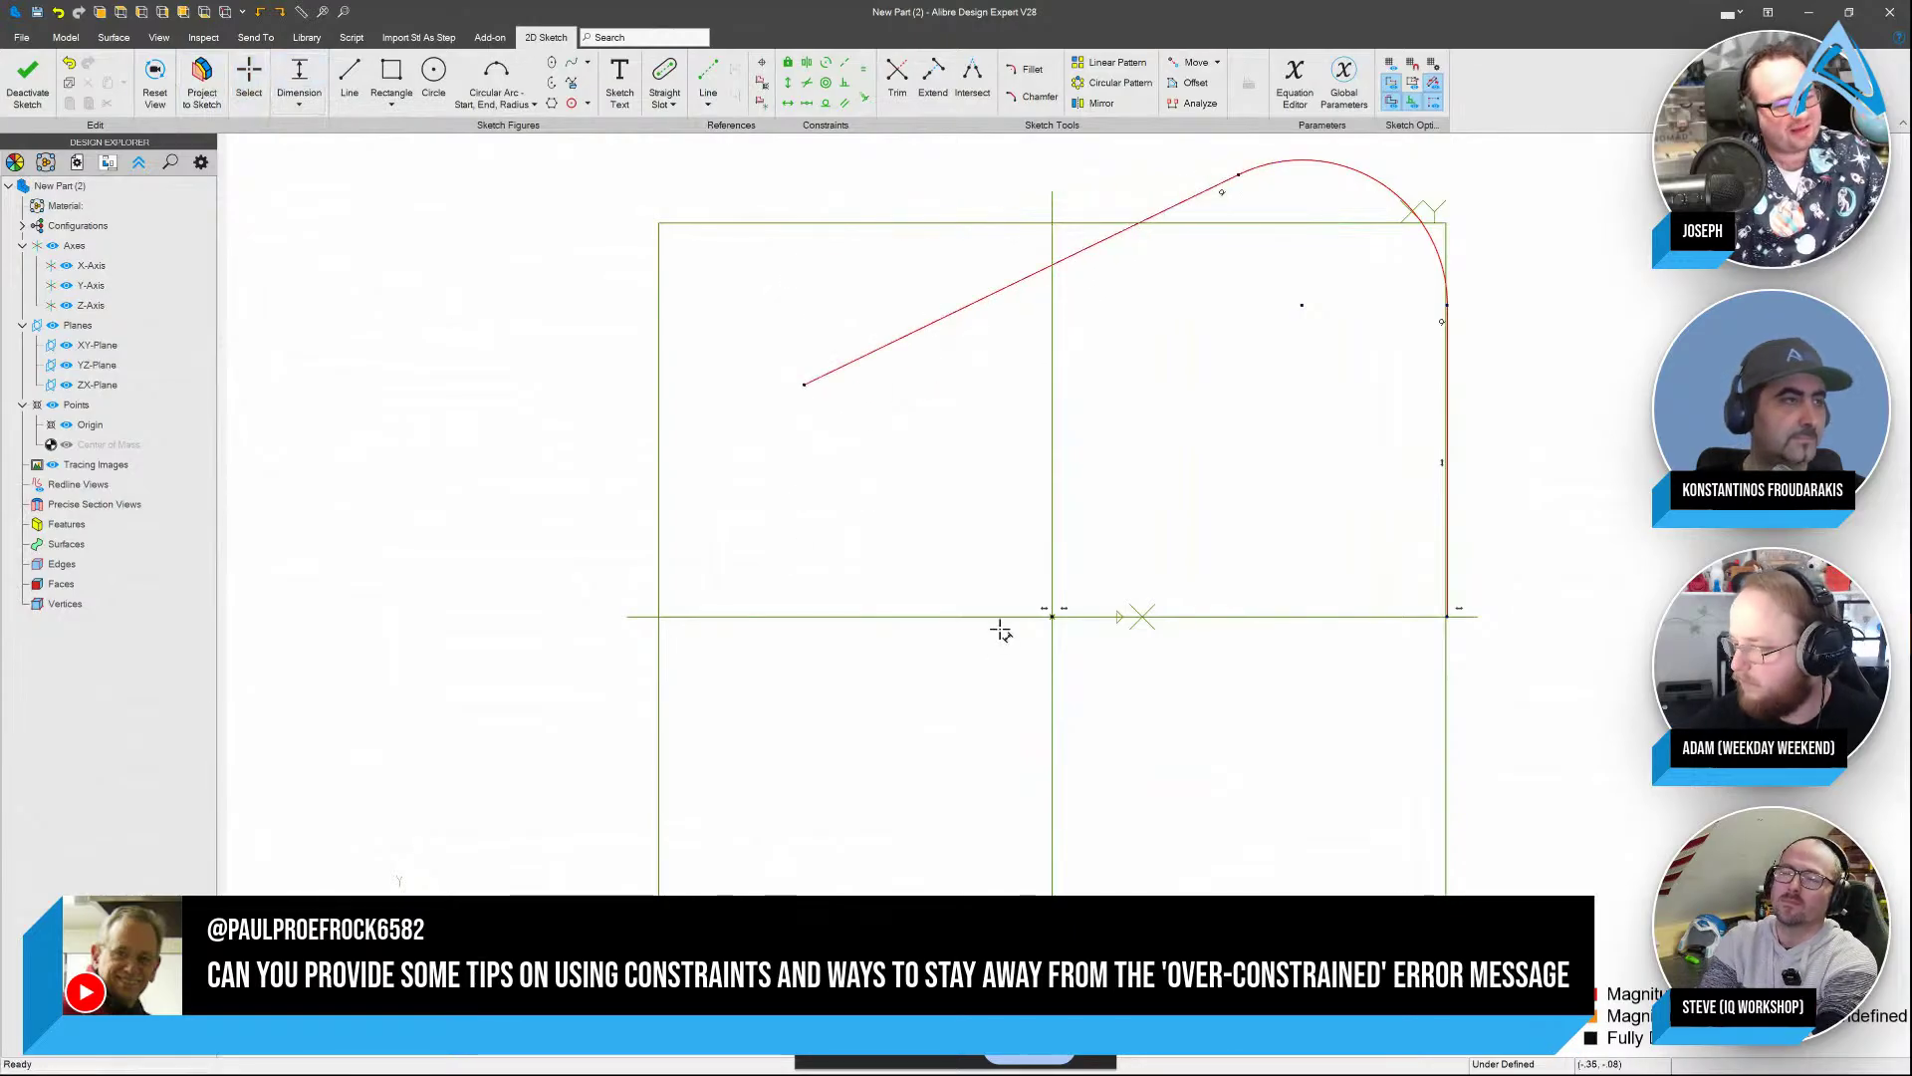
pyautogui.click(1005, 617)
pyautogui.click(928, 321)
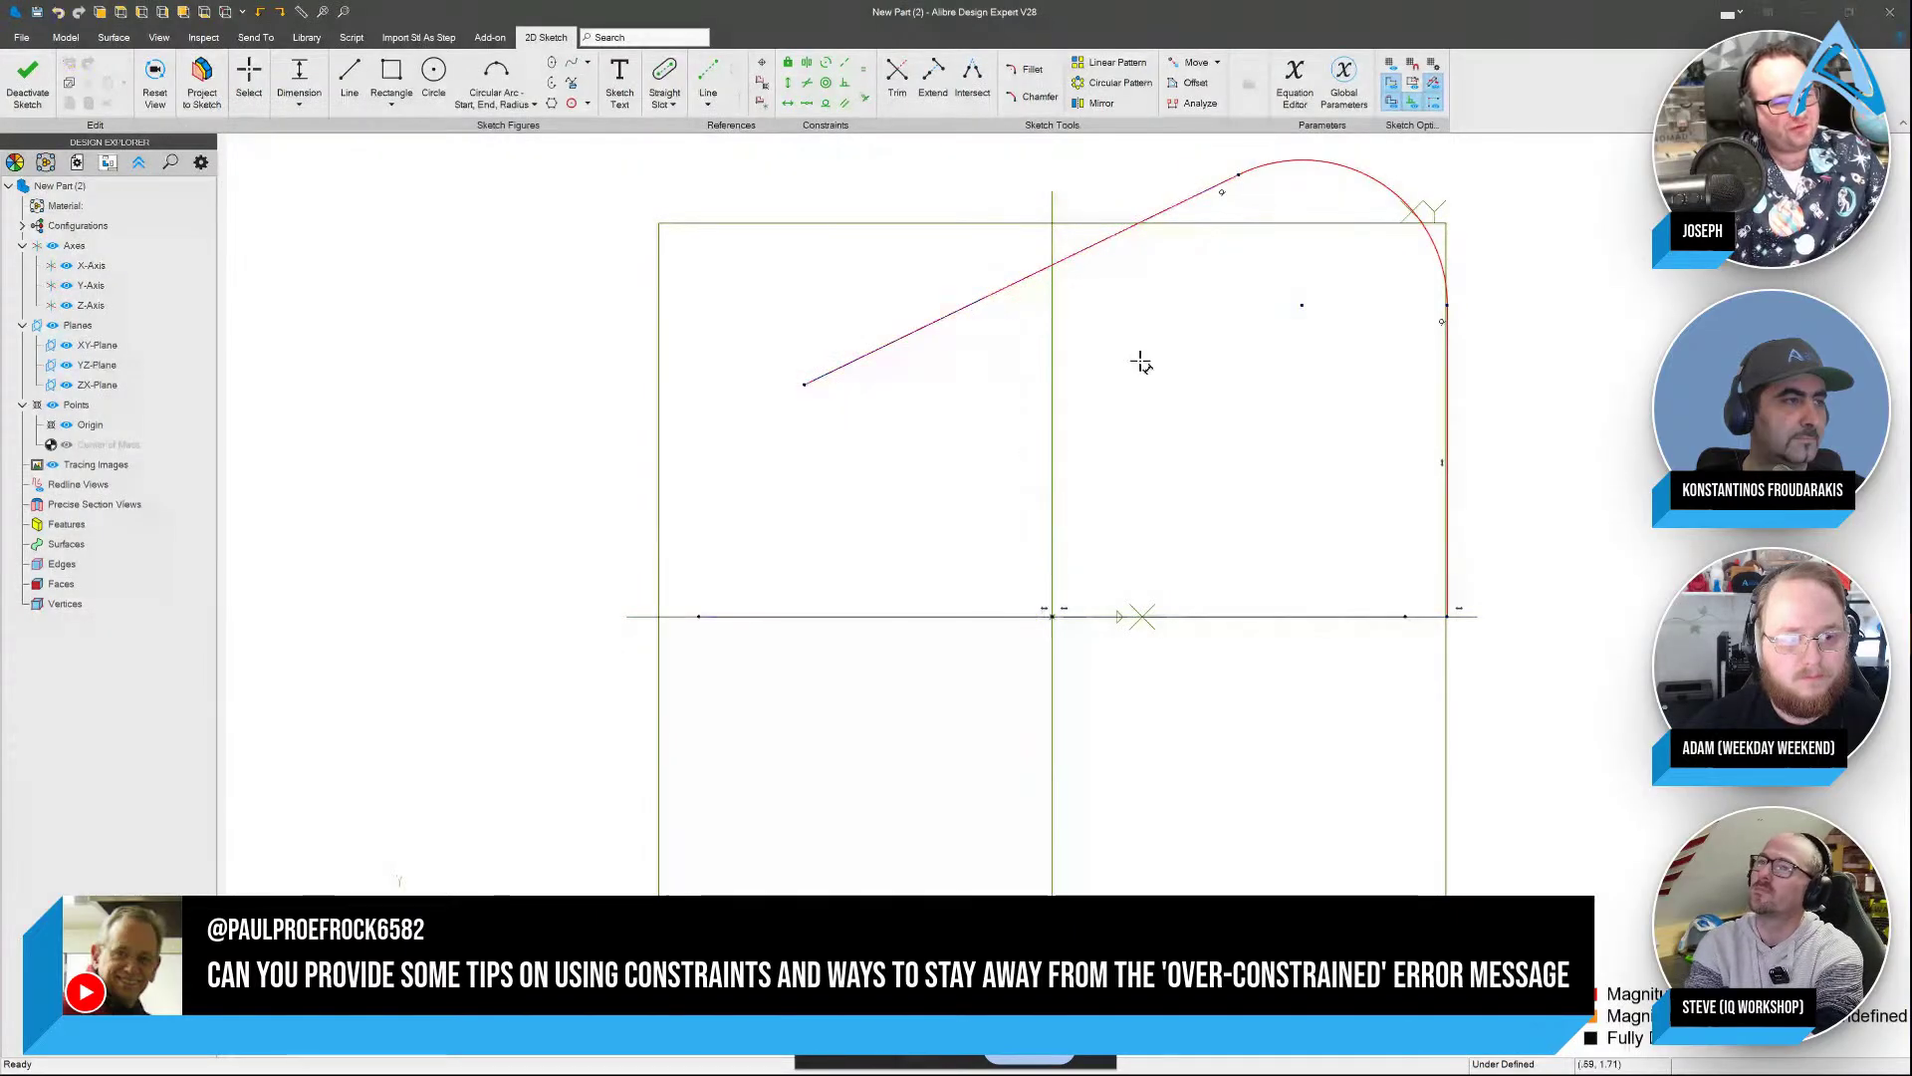
pyautogui.click(1141, 356)
pyautogui.press('Escape')
pyautogui.moveTo(1240, 175); pyautogui.dragTo(1434, 256)
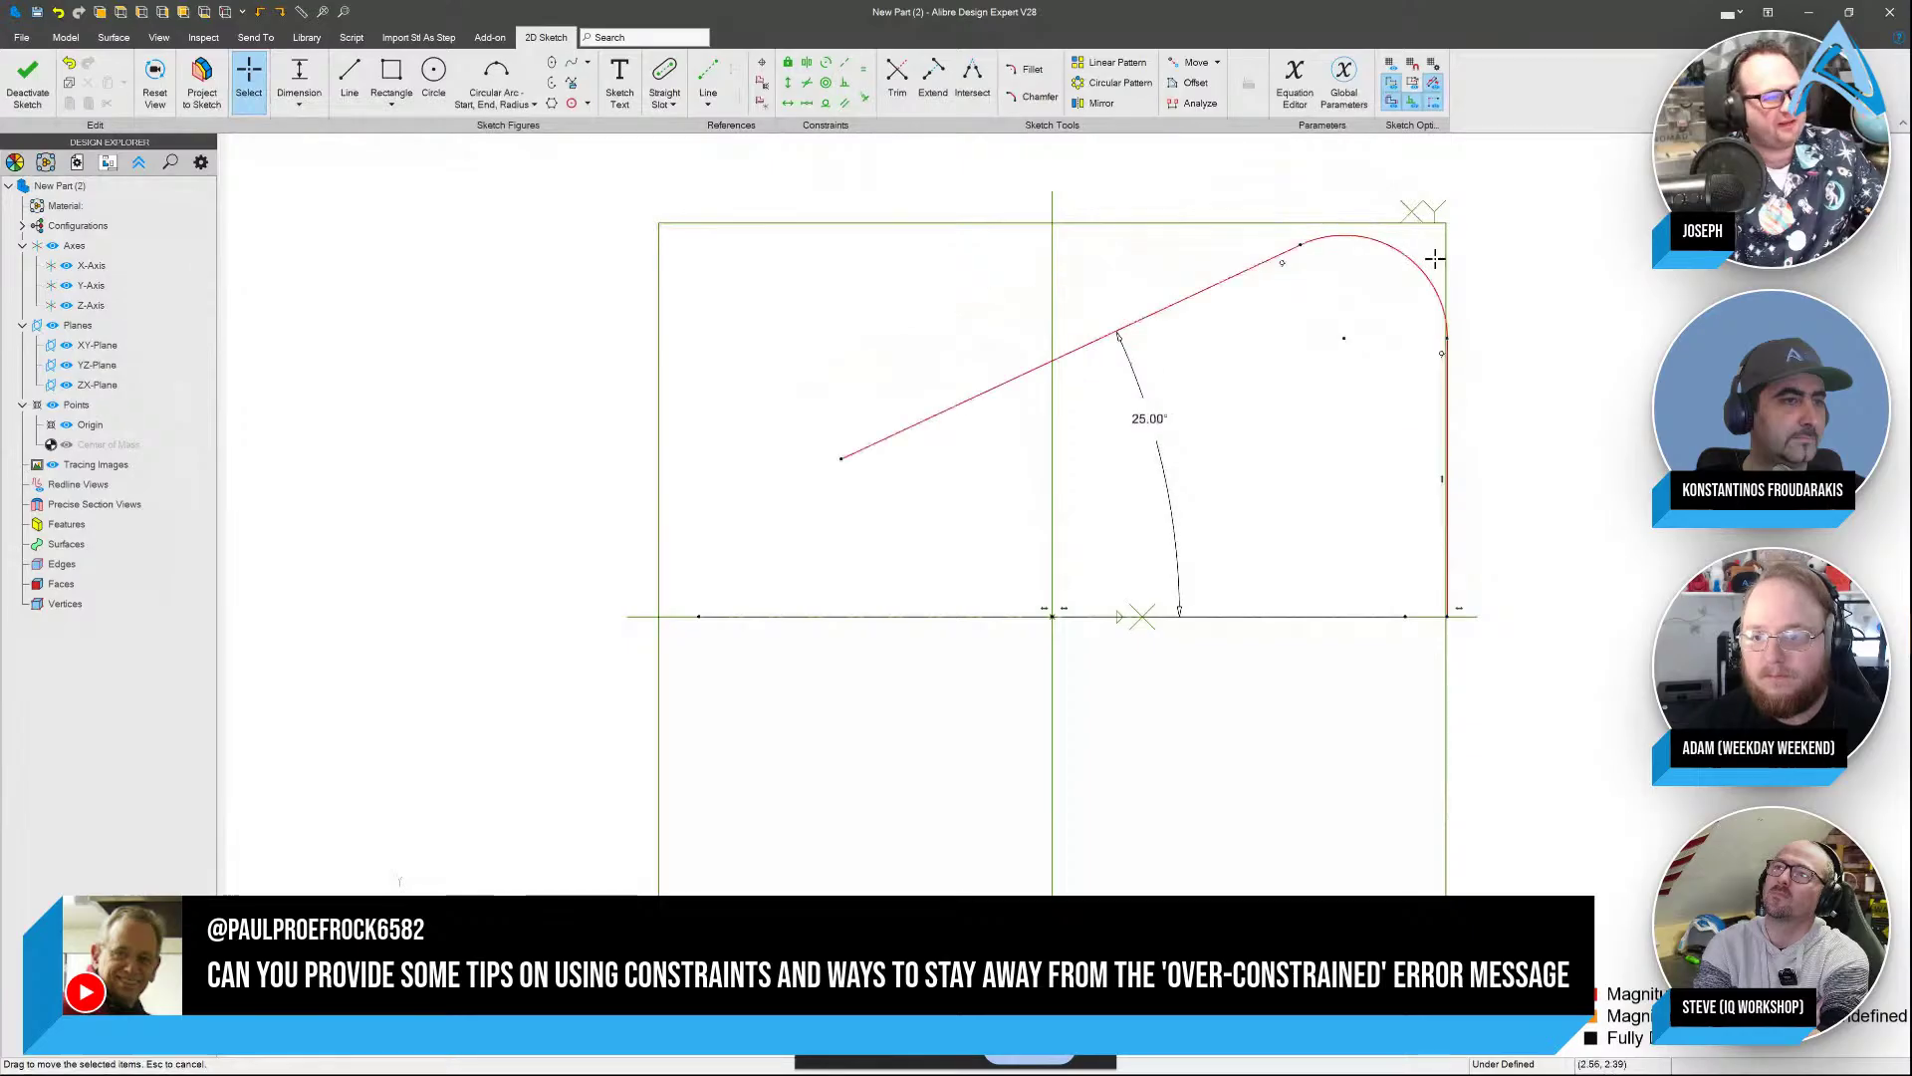
# Dimension the arc's radius as 0.250
pyautogui.click(1393, 249)
pyautogui.click(1515, 226)
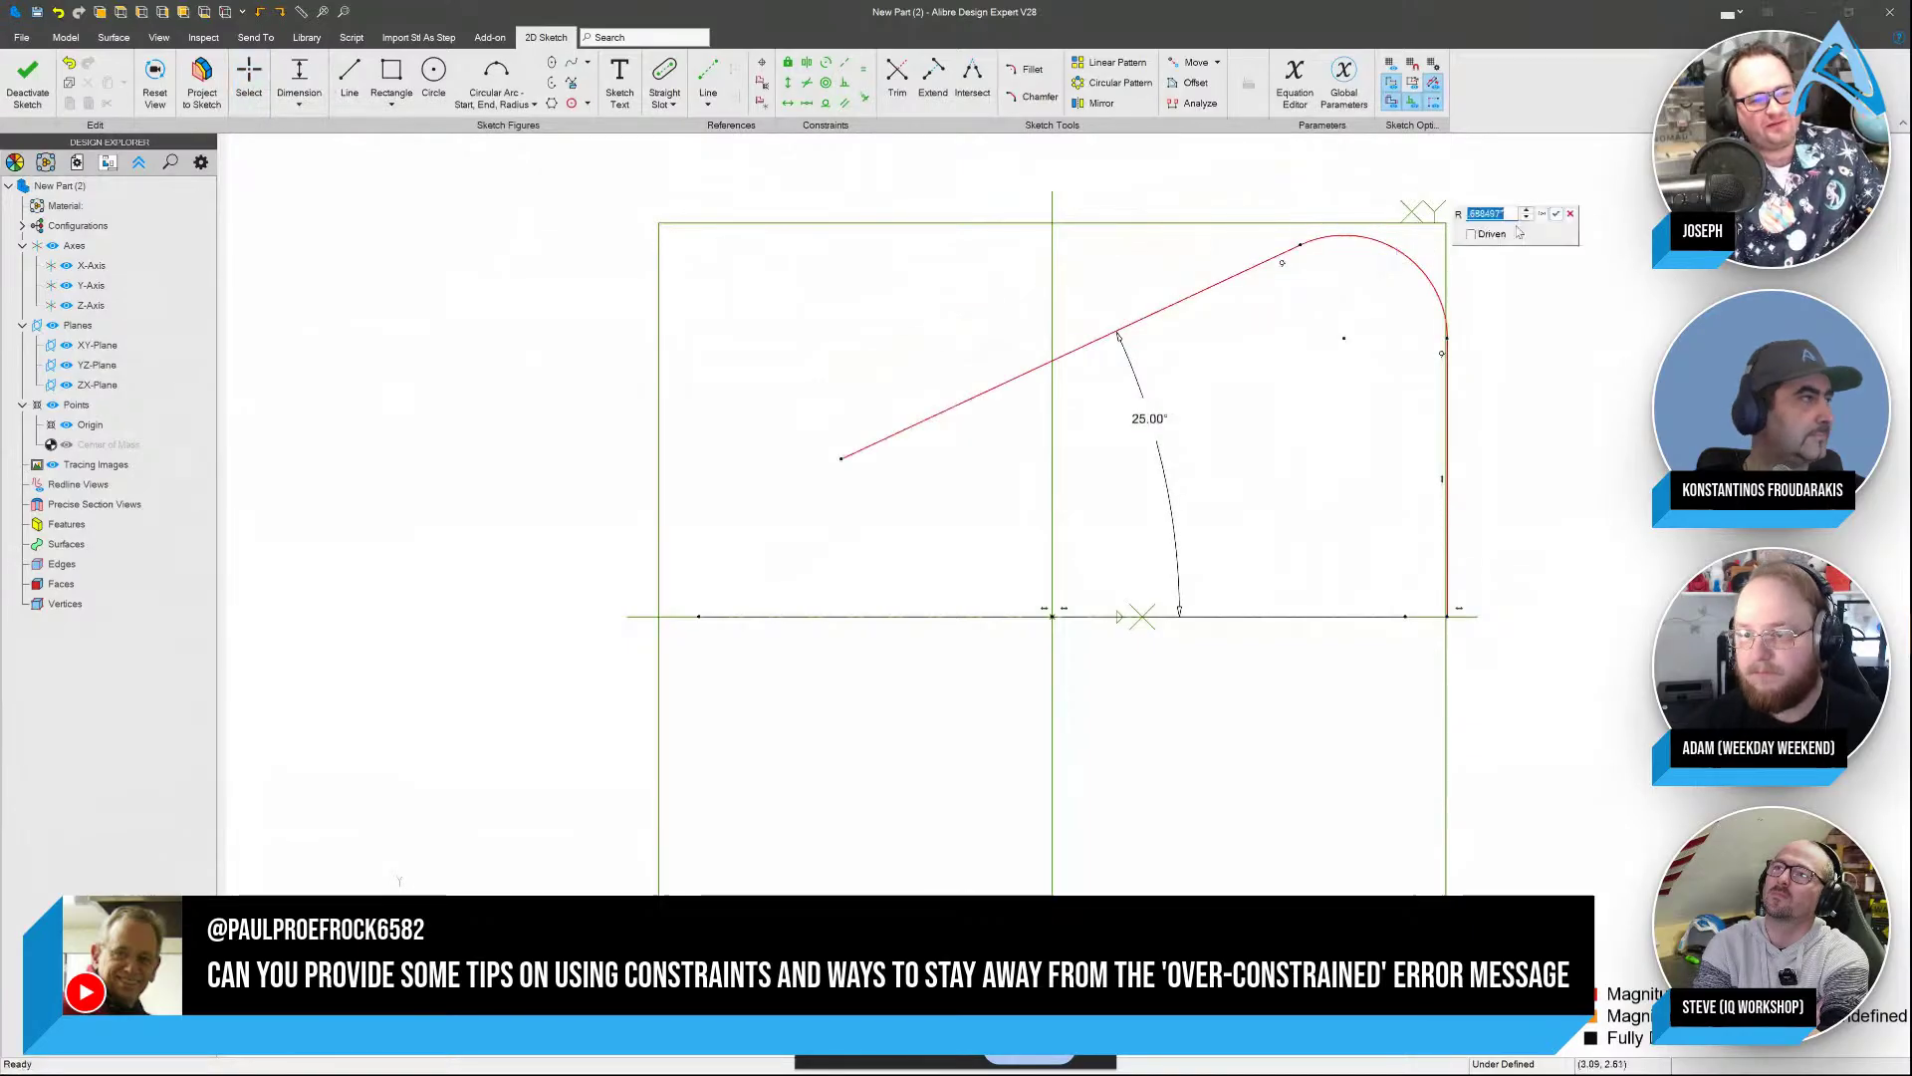
pyautogui.write('2')
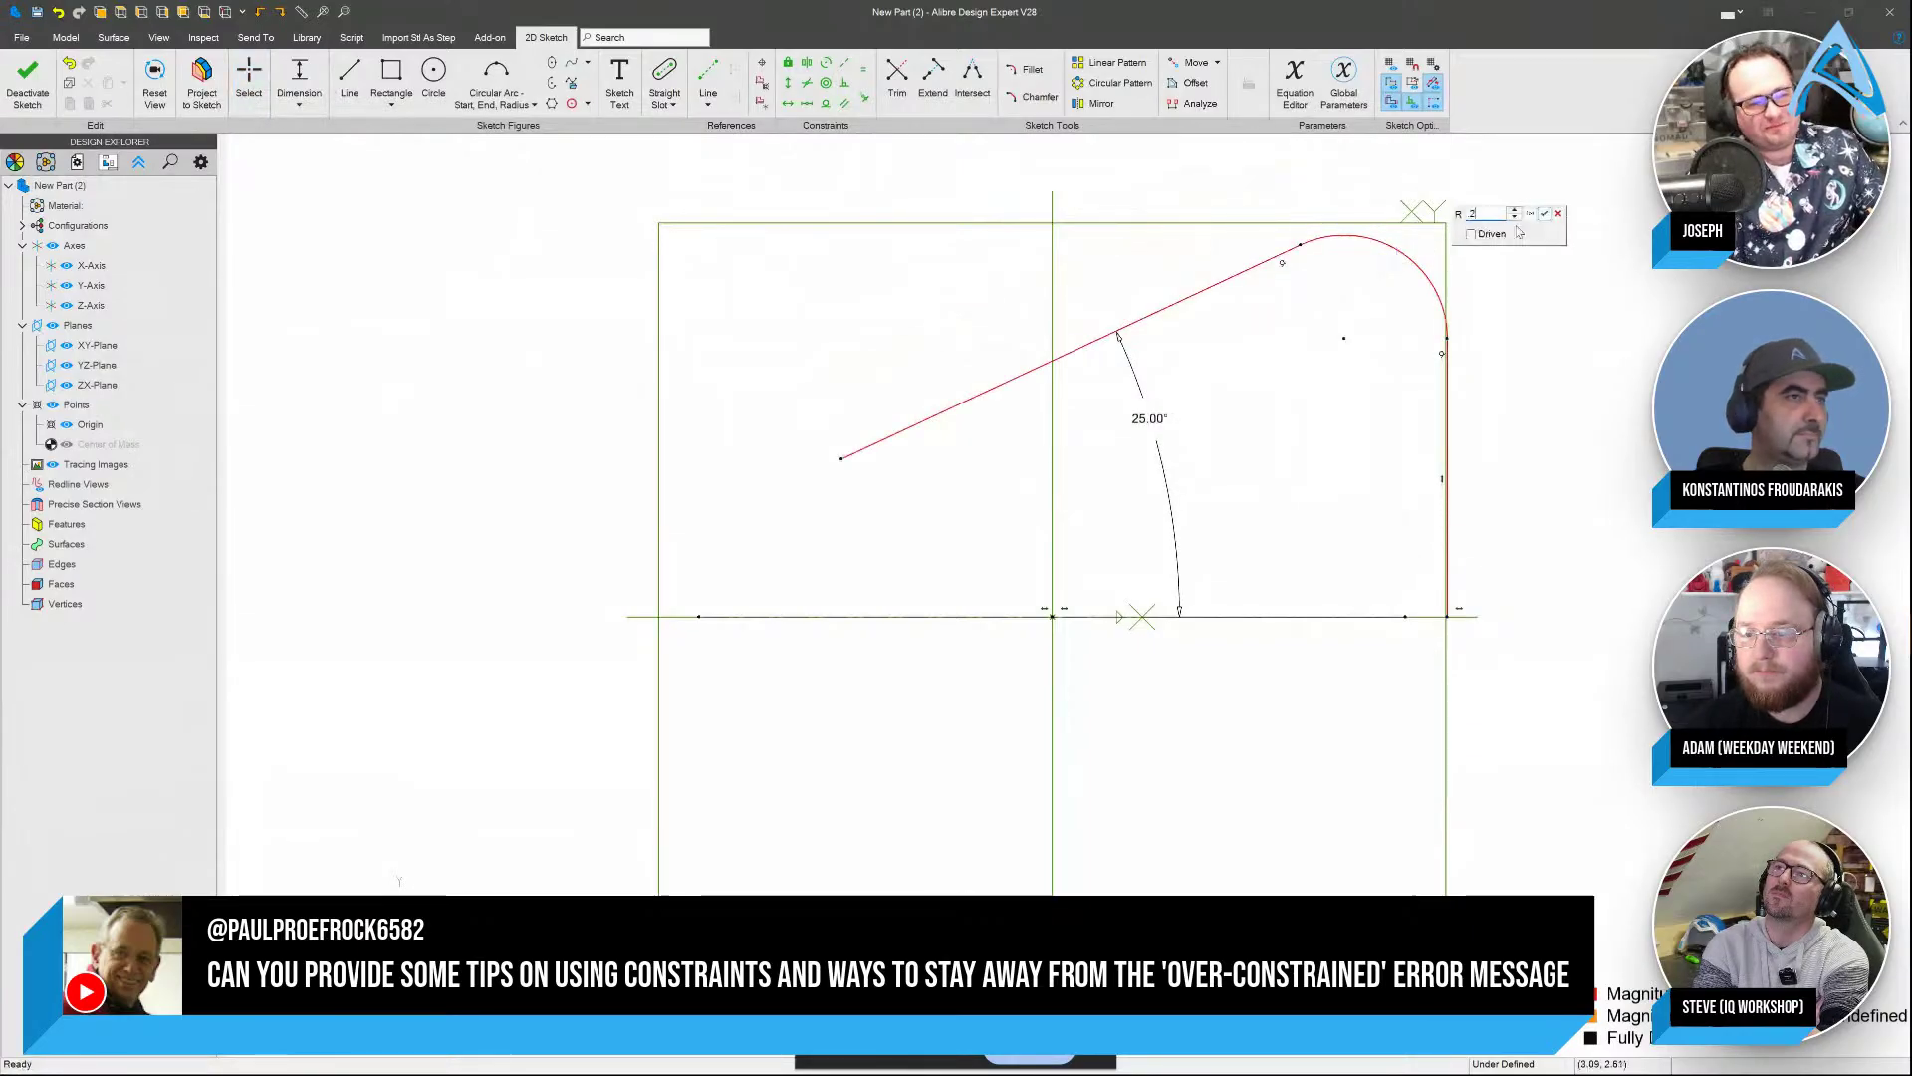
pyautogui.write('50')
pyautogui.press('Return')
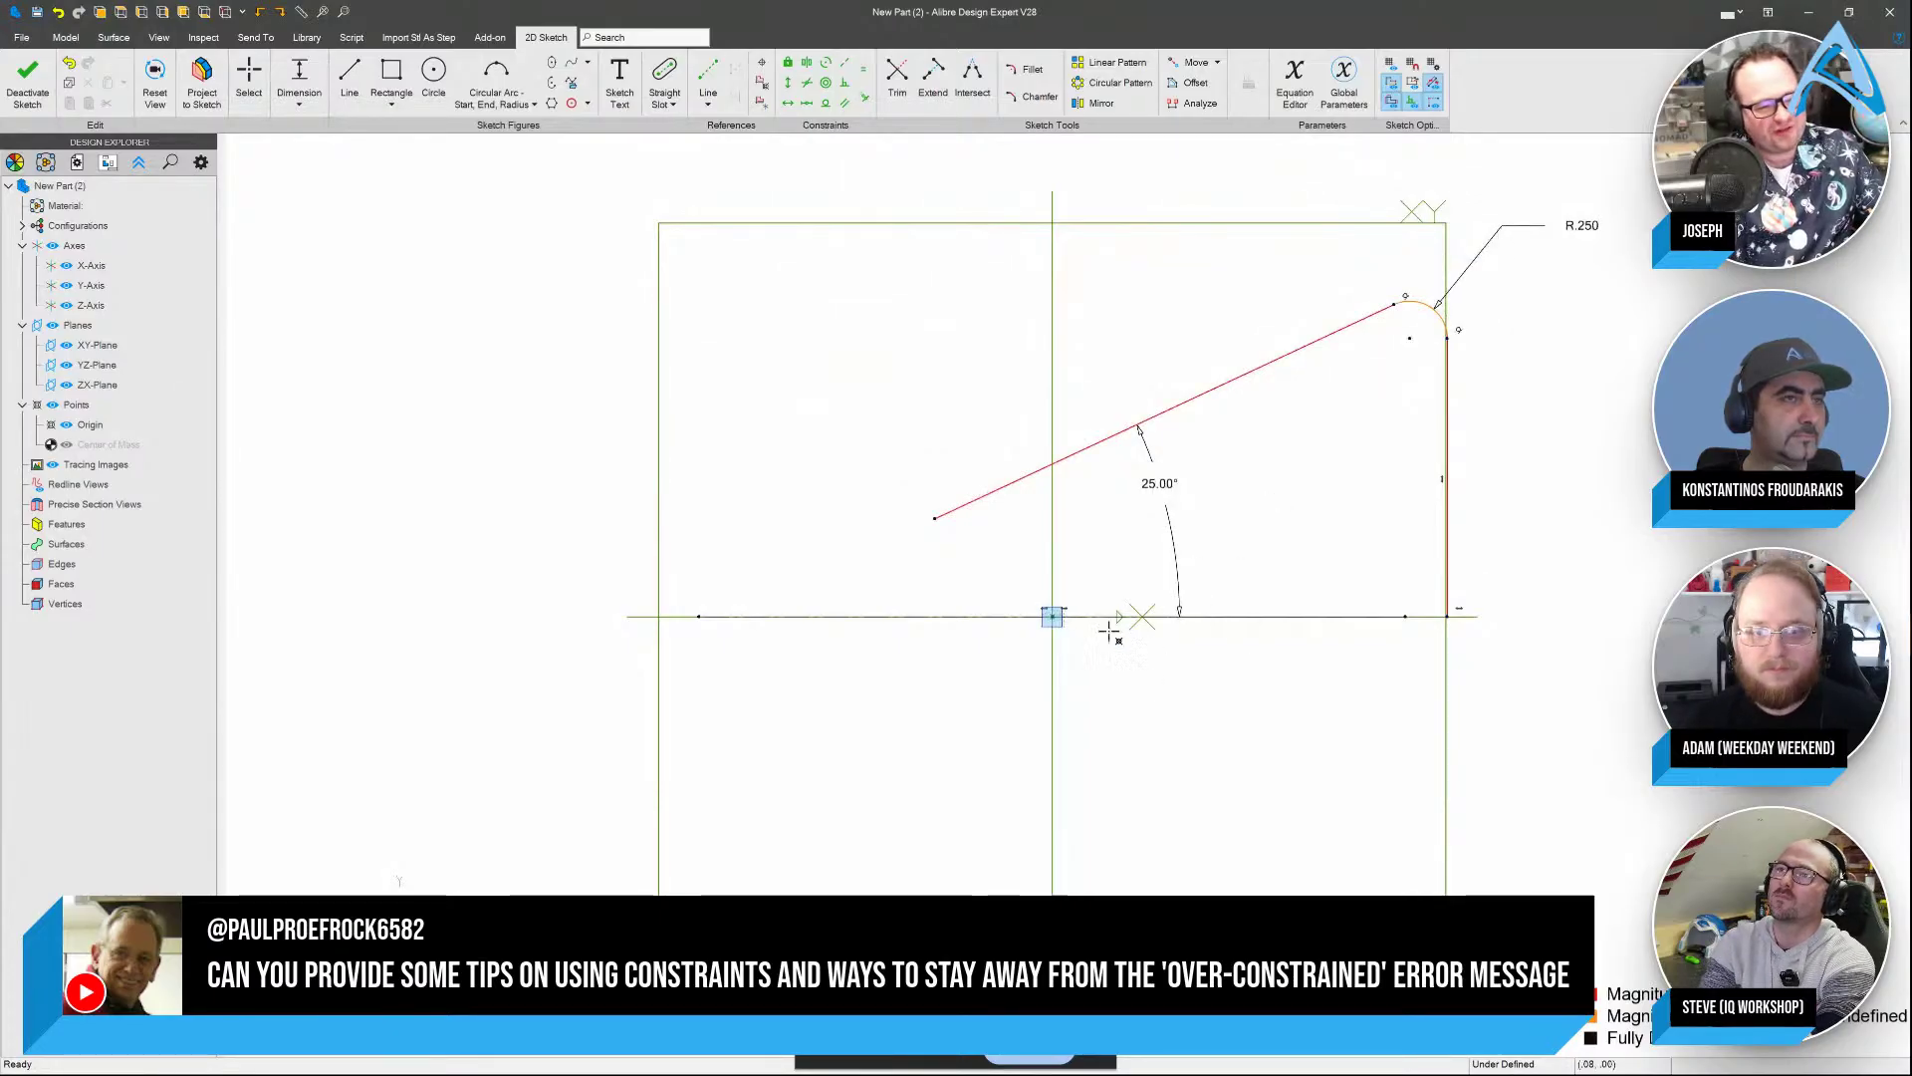
# Dimension the distance from the origin to the vertical line's lower end as 2.5, then move the sloped line's free end outward
pyautogui.click(1448, 616)
pyautogui.click(1327, 719)
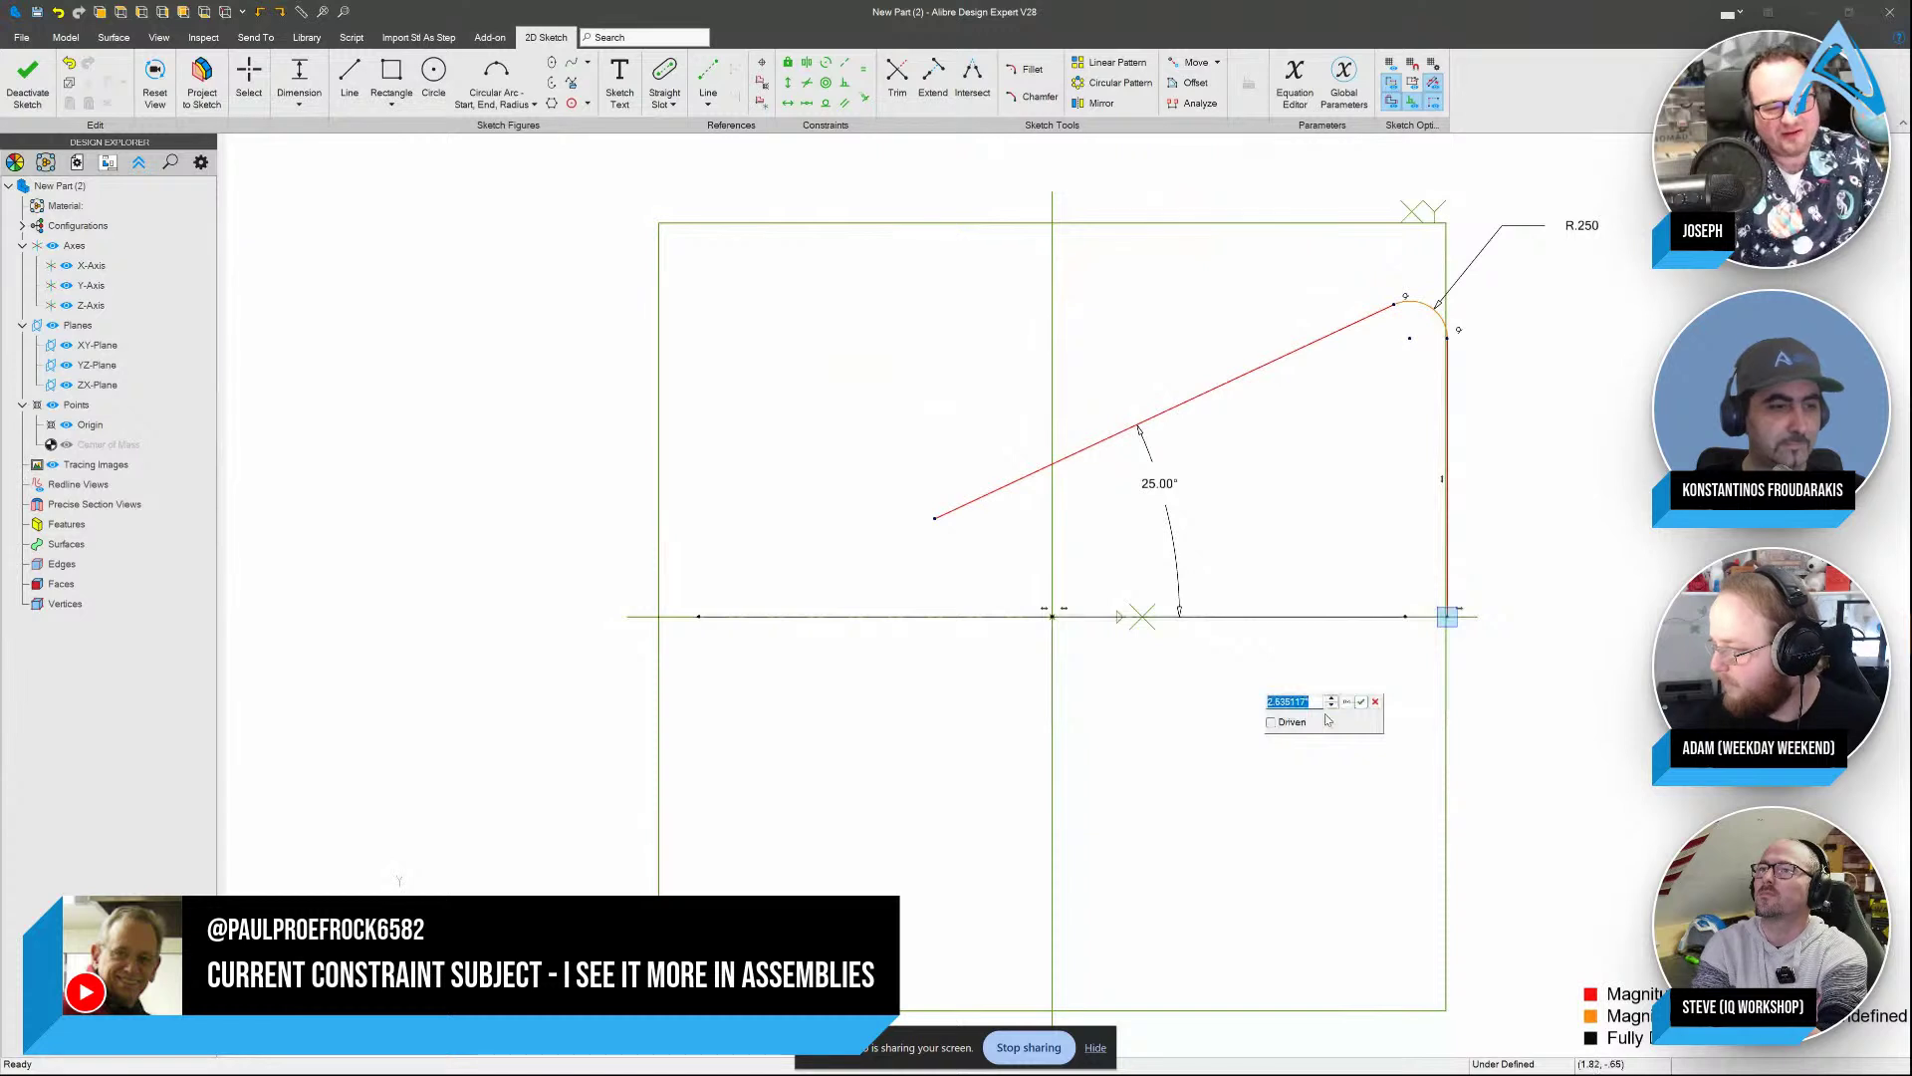
pyautogui.write('2.5')
pyautogui.press('Return')
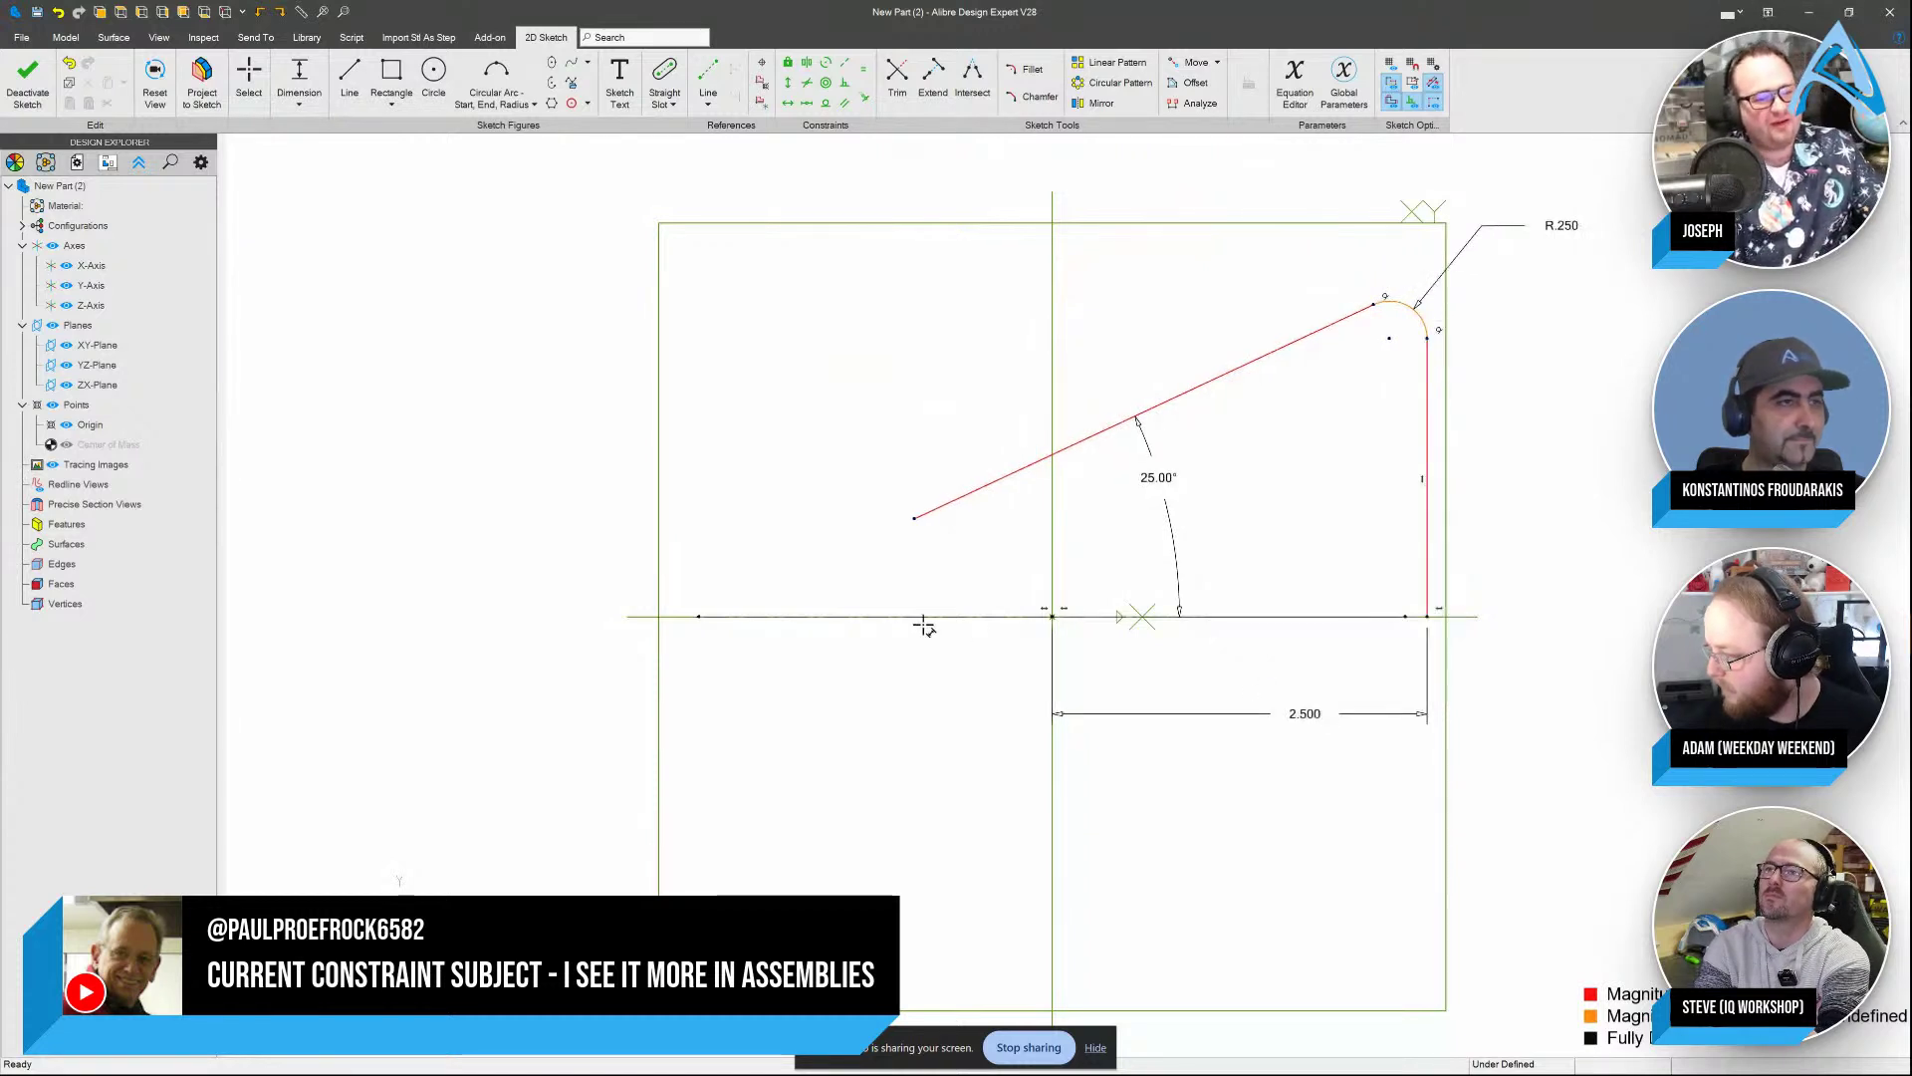
pyautogui.press('Escape')
pyautogui.moveTo(889, 515)
pyautogui.mouseDown()
pyautogui.moveTo(794, 469)
pyautogui.moveTo(734, 581)
pyautogui.moveTo(735, 561)
pyautogui.mouseUp()
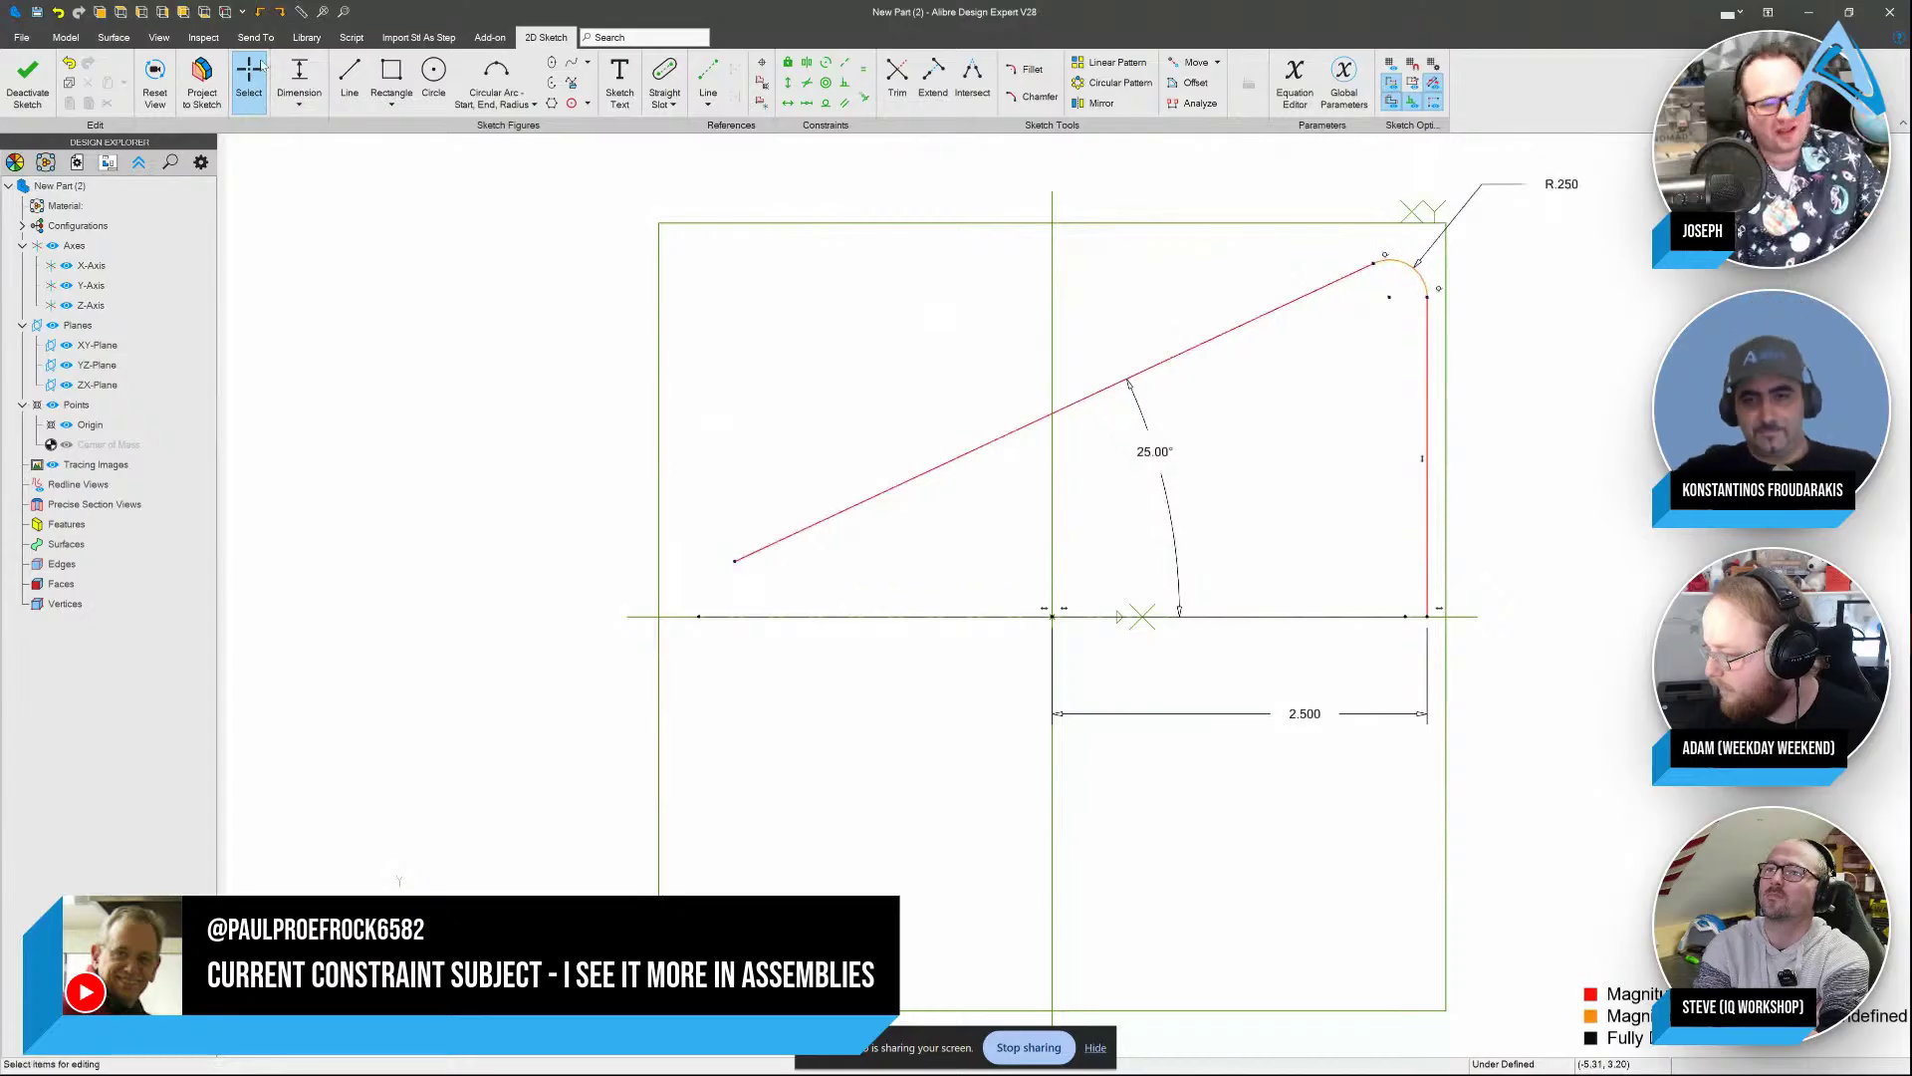
# Dimension the vertical line's length as 2, then move the sloped line's free end to test its remaining freedom
pyautogui.click(1418, 375)
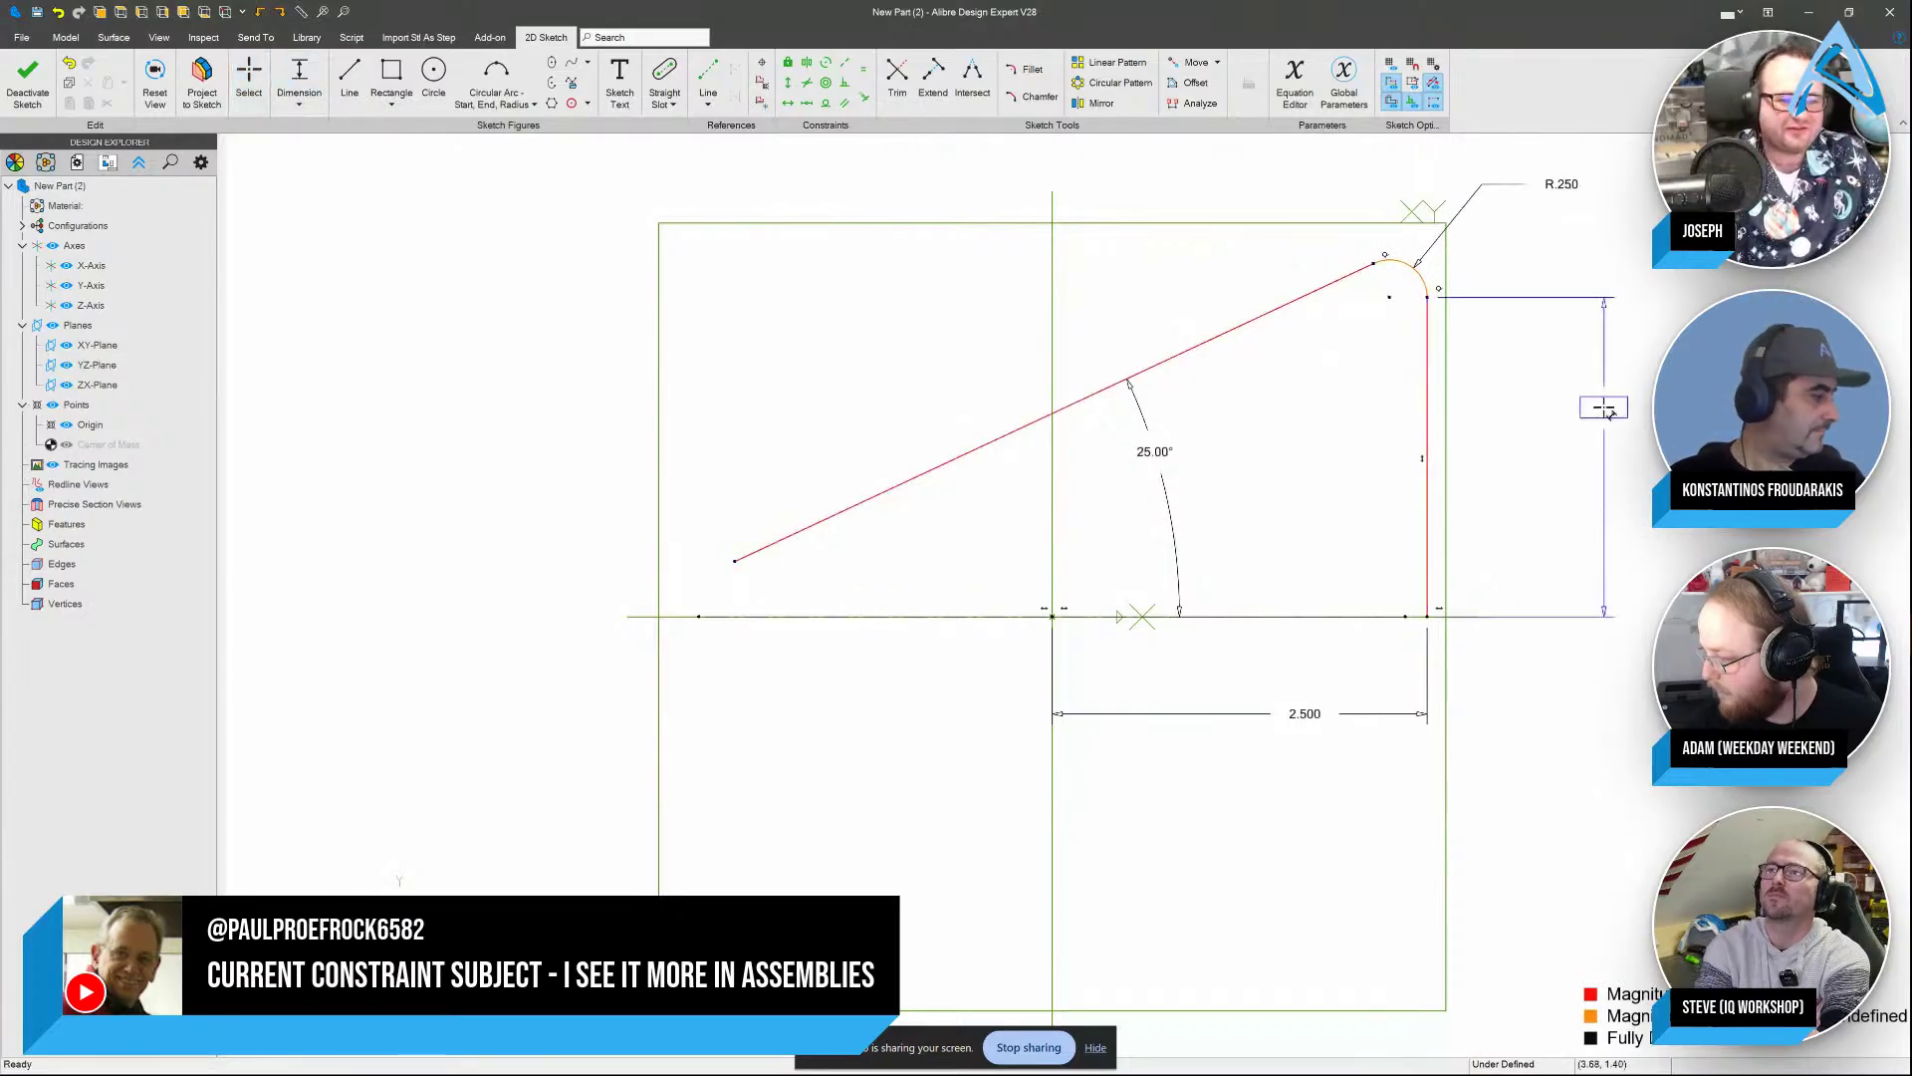
pyautogui.click(1604, 407)
pyautogui.write('2')
pyautogui.press('Return')
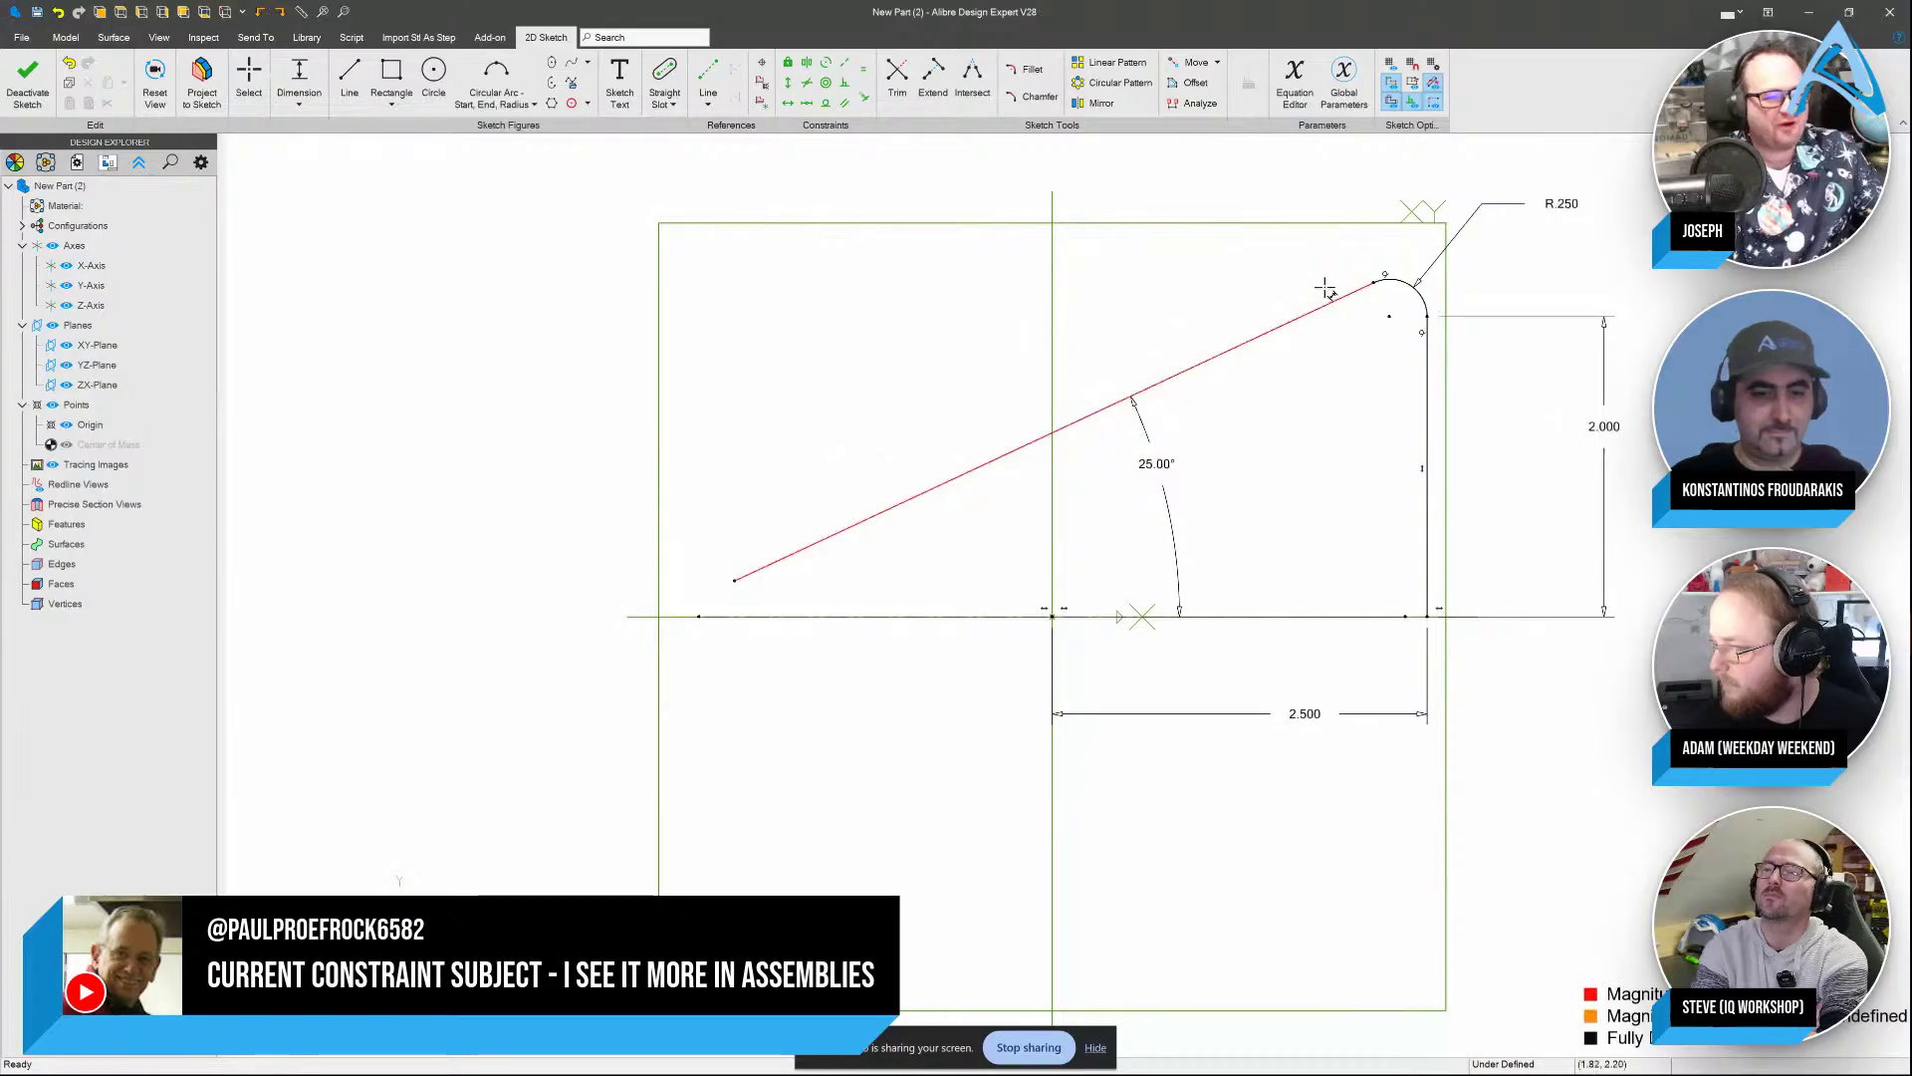
pyautogui.press('Escape')
pyautogui.moveTo(812, 555); pyautogui.dragTo(1065, 327)
pyautogui.moveTo(938, 375); pyautogui.dragTo(930, 539)
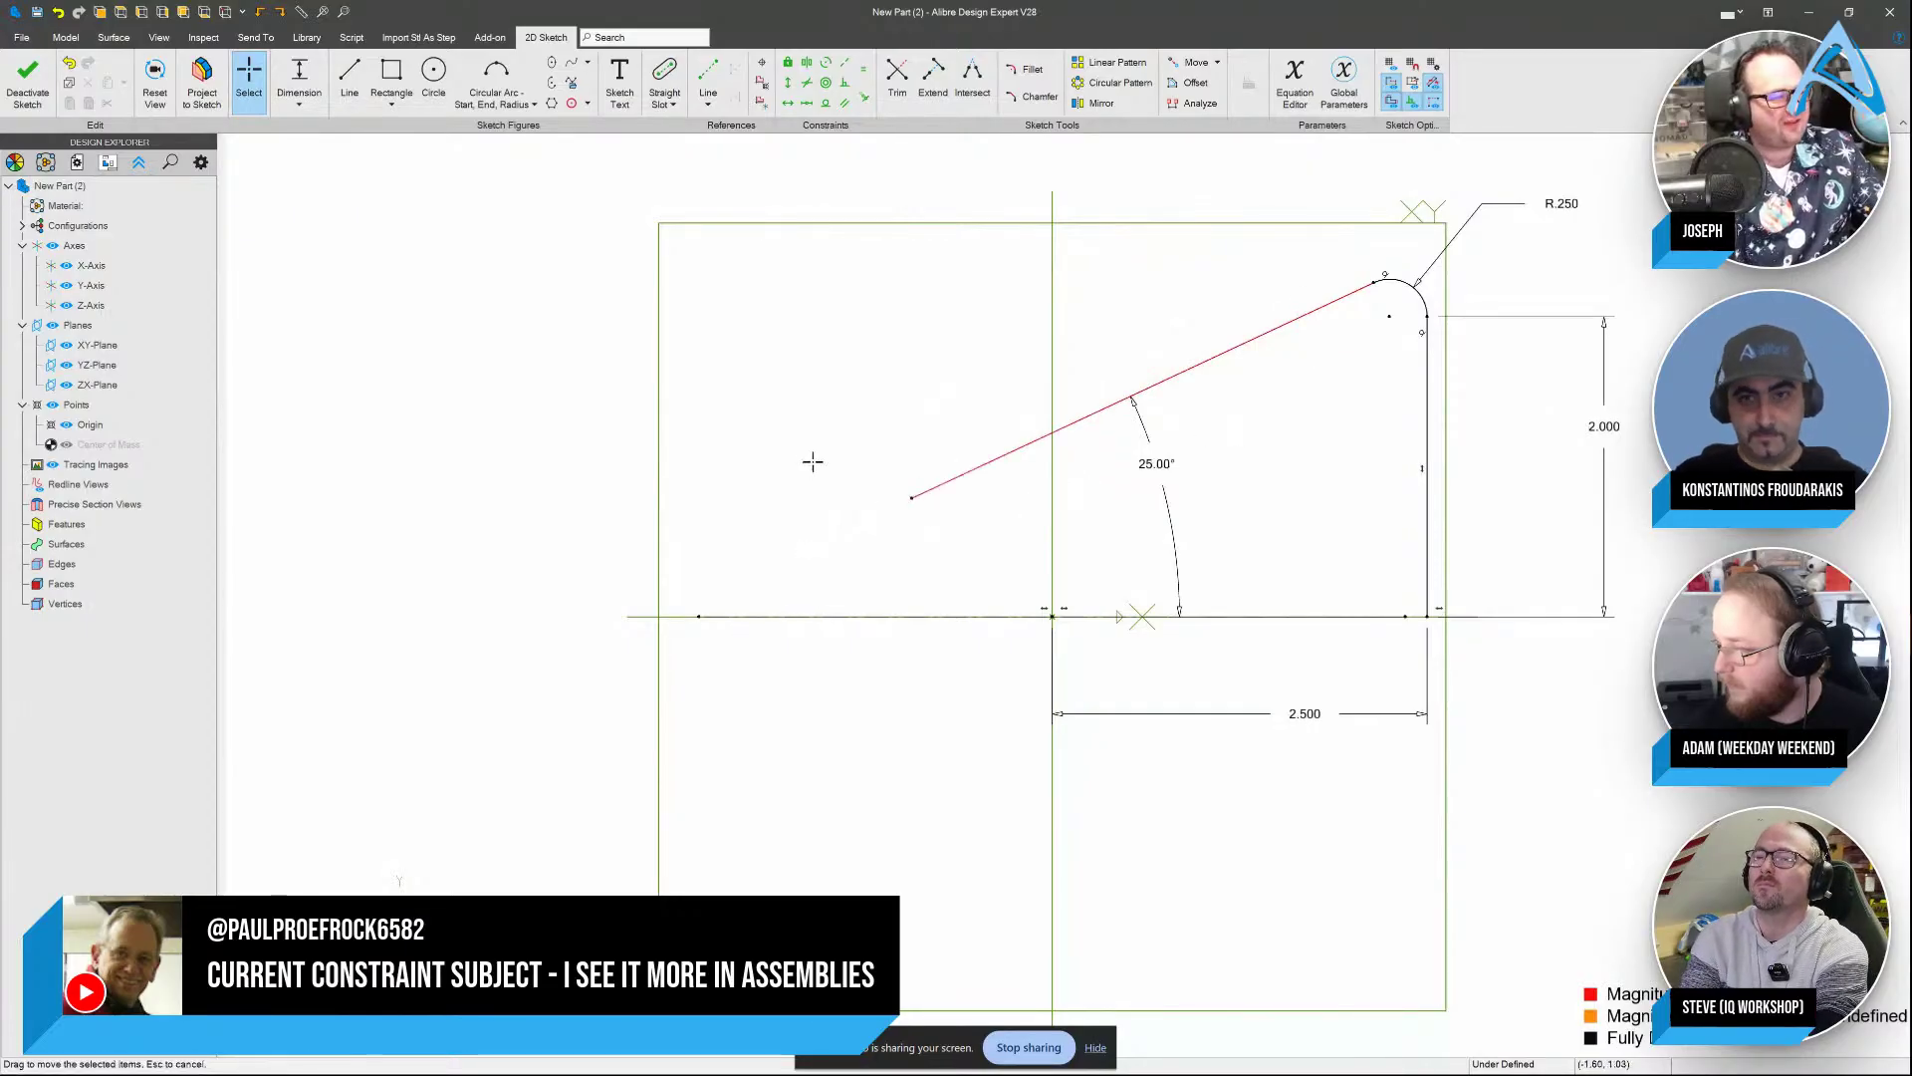
# Constrain the sloped line's free end horizontally in line with the origin
pyautogui.click(788, 104)
pyautogui.click(915, 500)
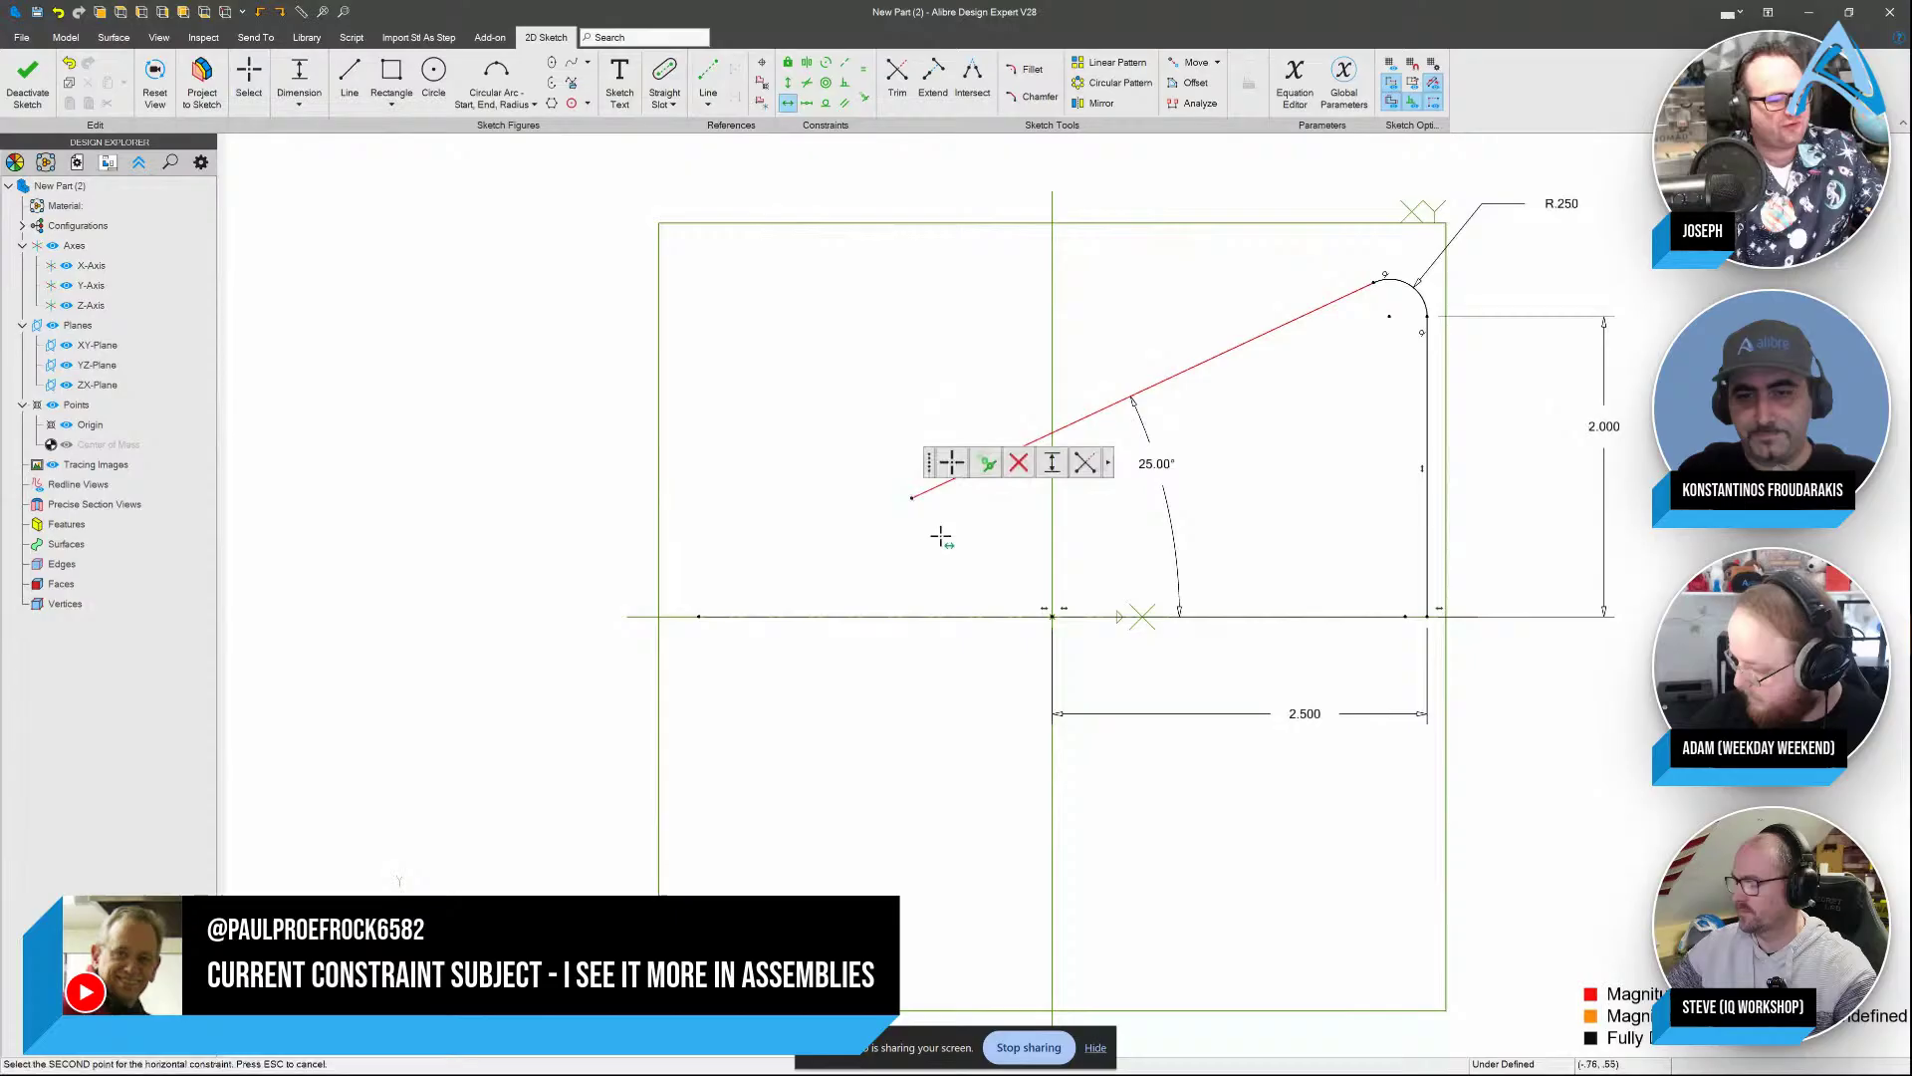
pyautogui.click(1053, 616)
pyautogui.press('Escape')
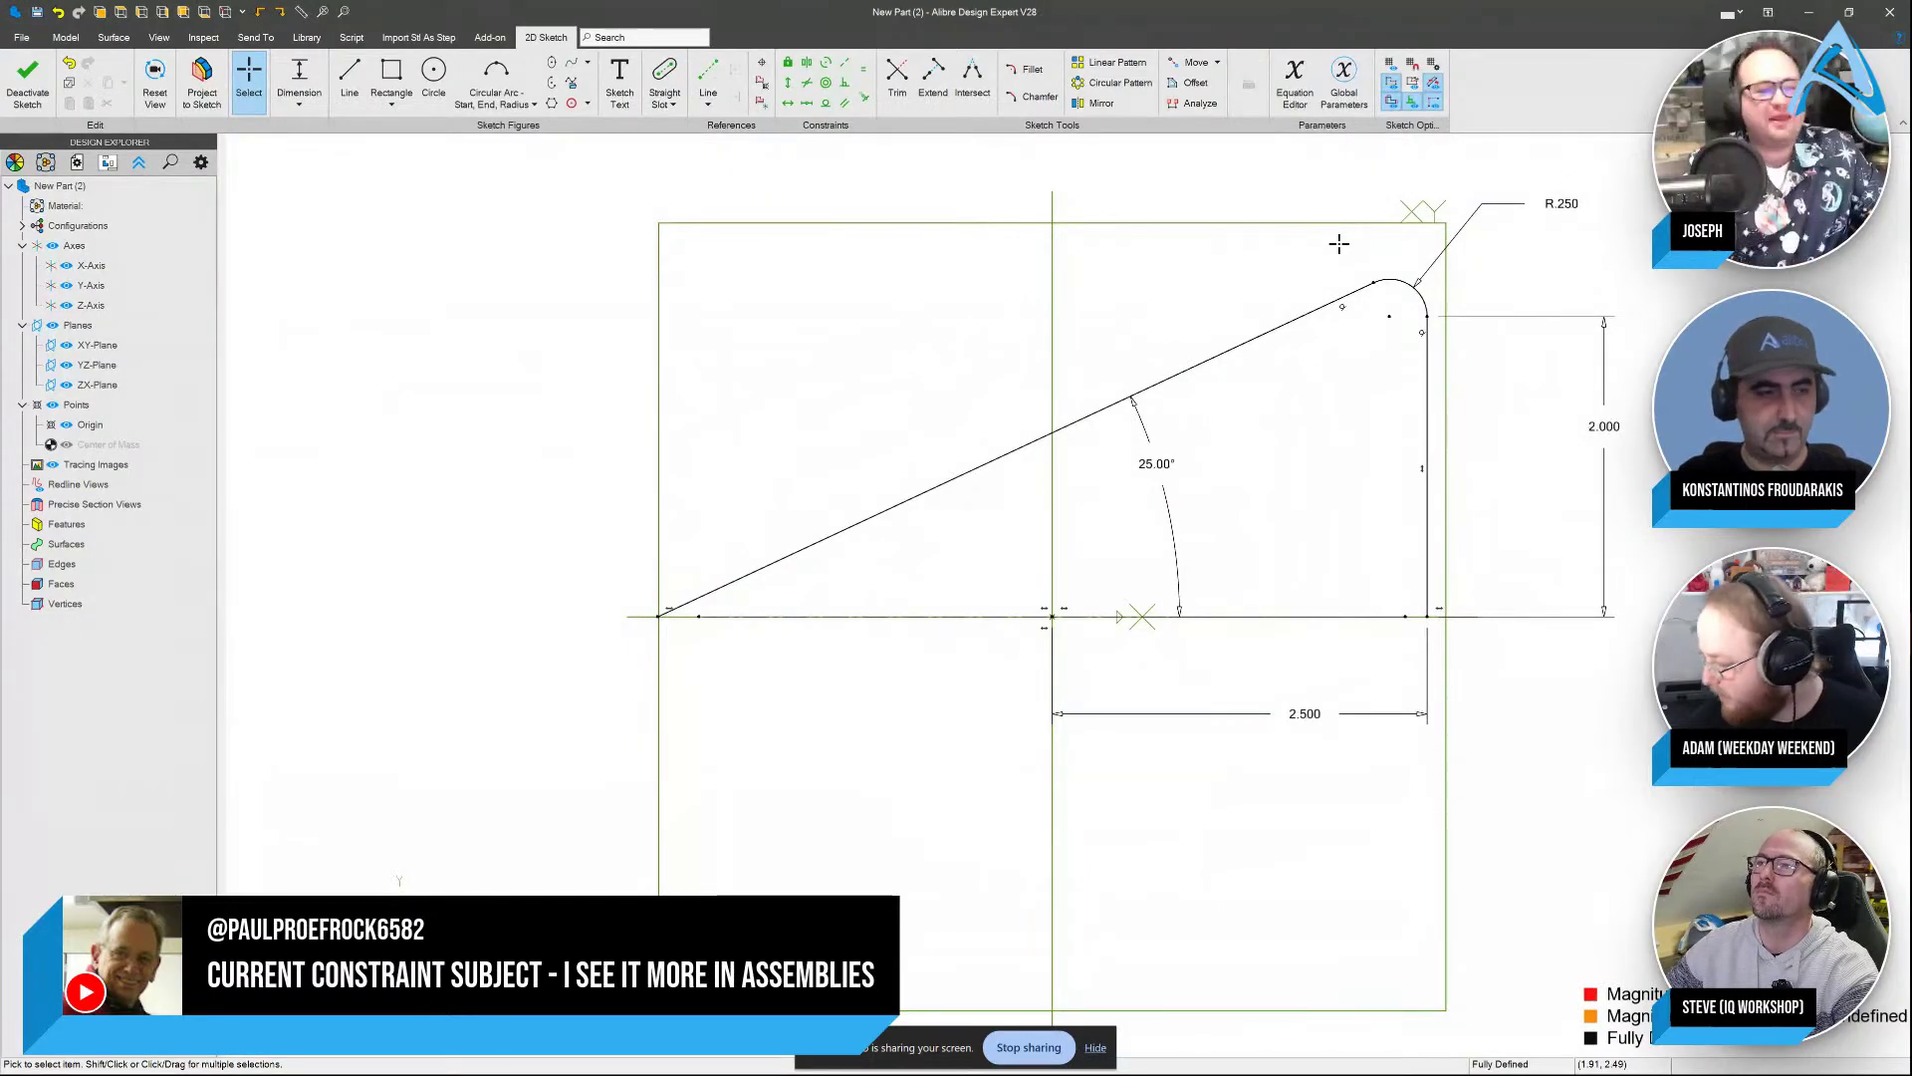
# Close the new part without saving and undo the last four constraints in the engine assembly
pyautogui.click(1890, 12)
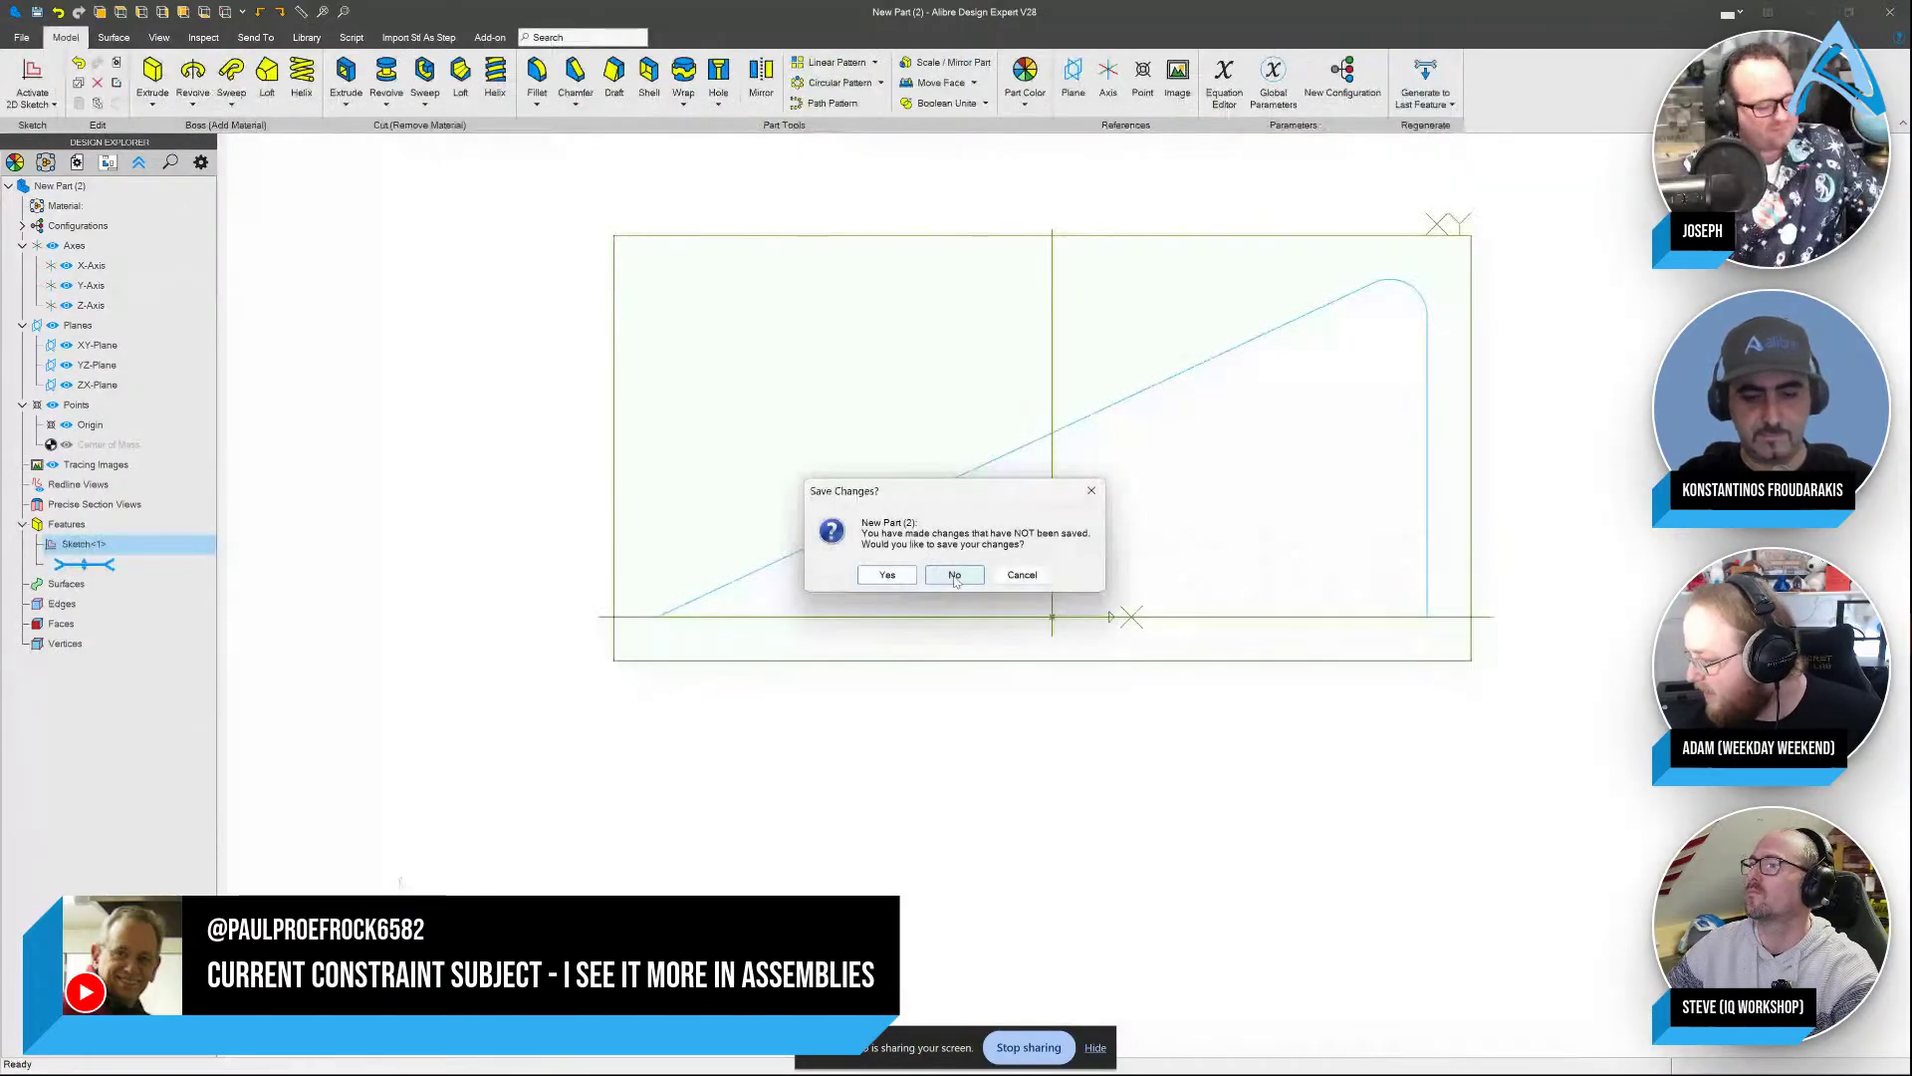
pyautogui.click(954, 575)
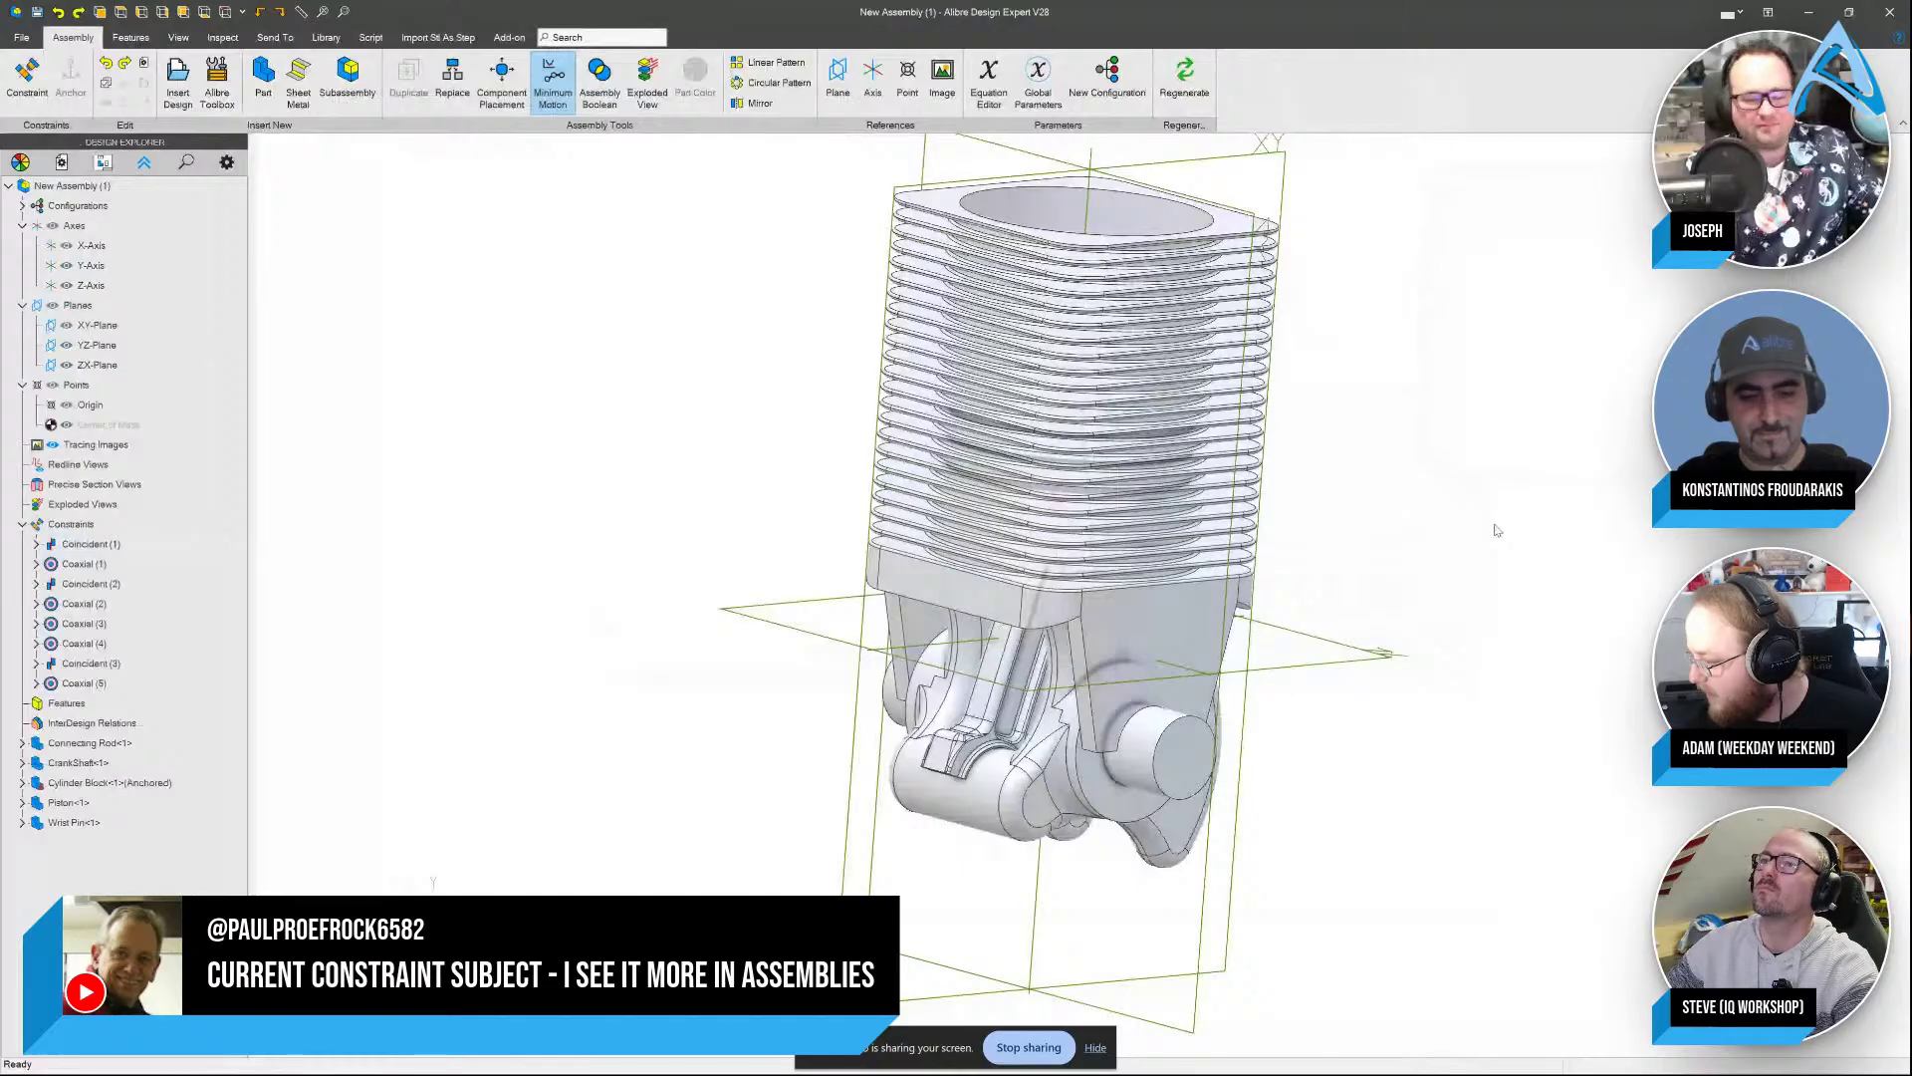
pyautogui.hotkey('ctrl', 'z')
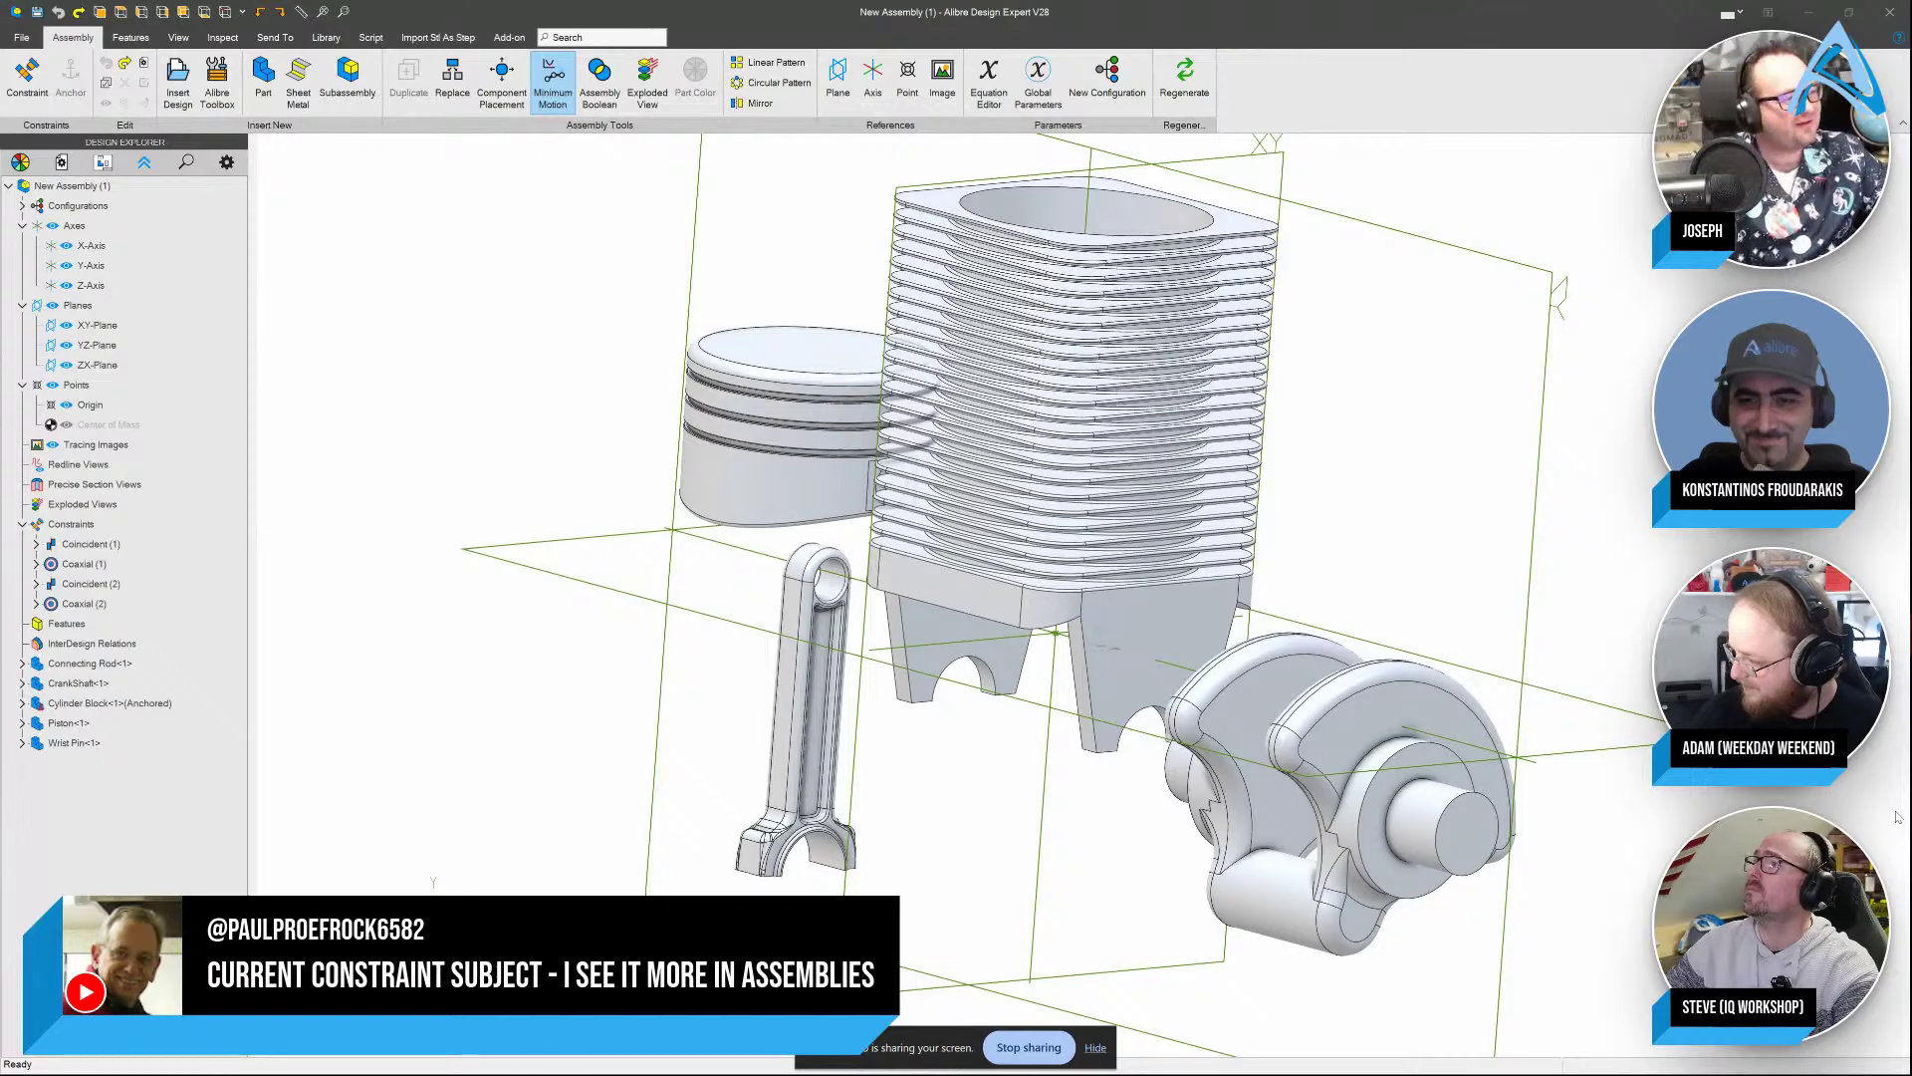
# Constrain the piston's outer face coaxial with the cylinder block's bore
pyautogui.click(14, 69)
pyautogui.click(767, 478)
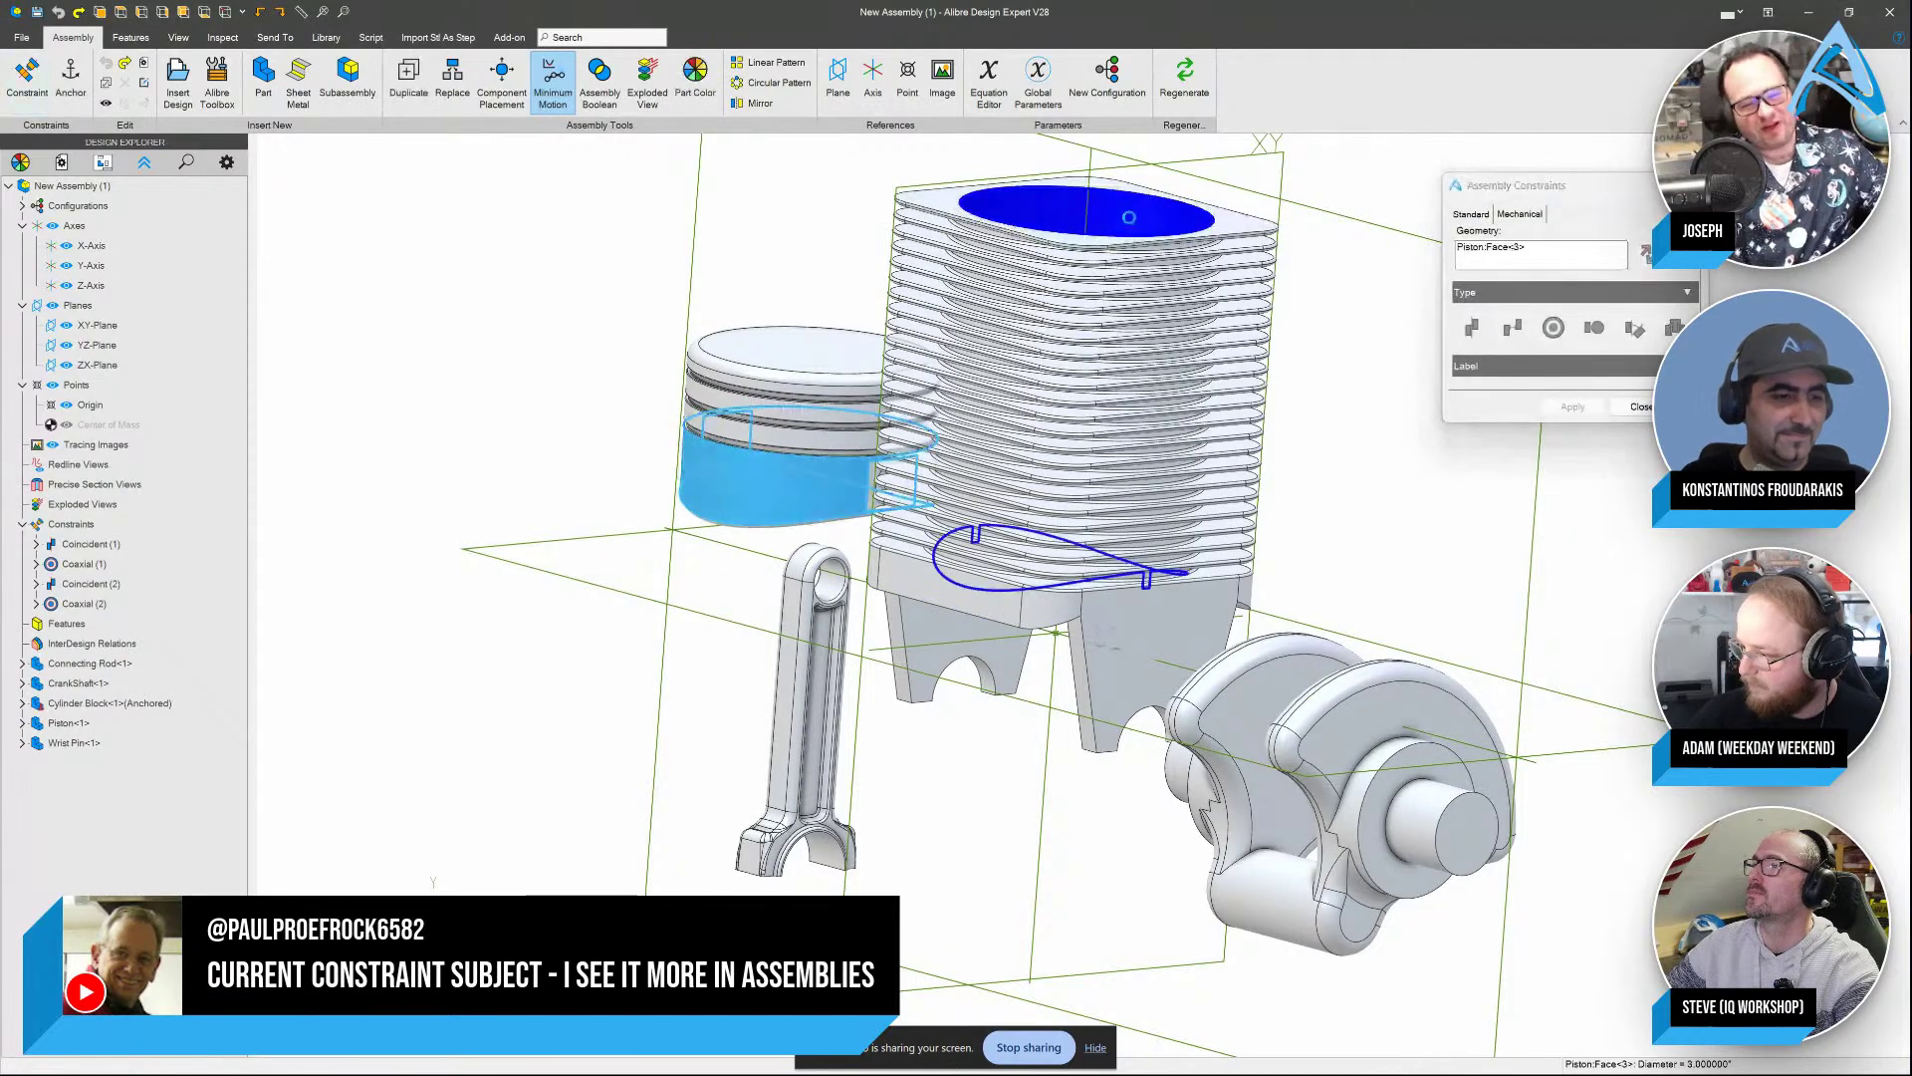
pyautogui.click(1129, 218)
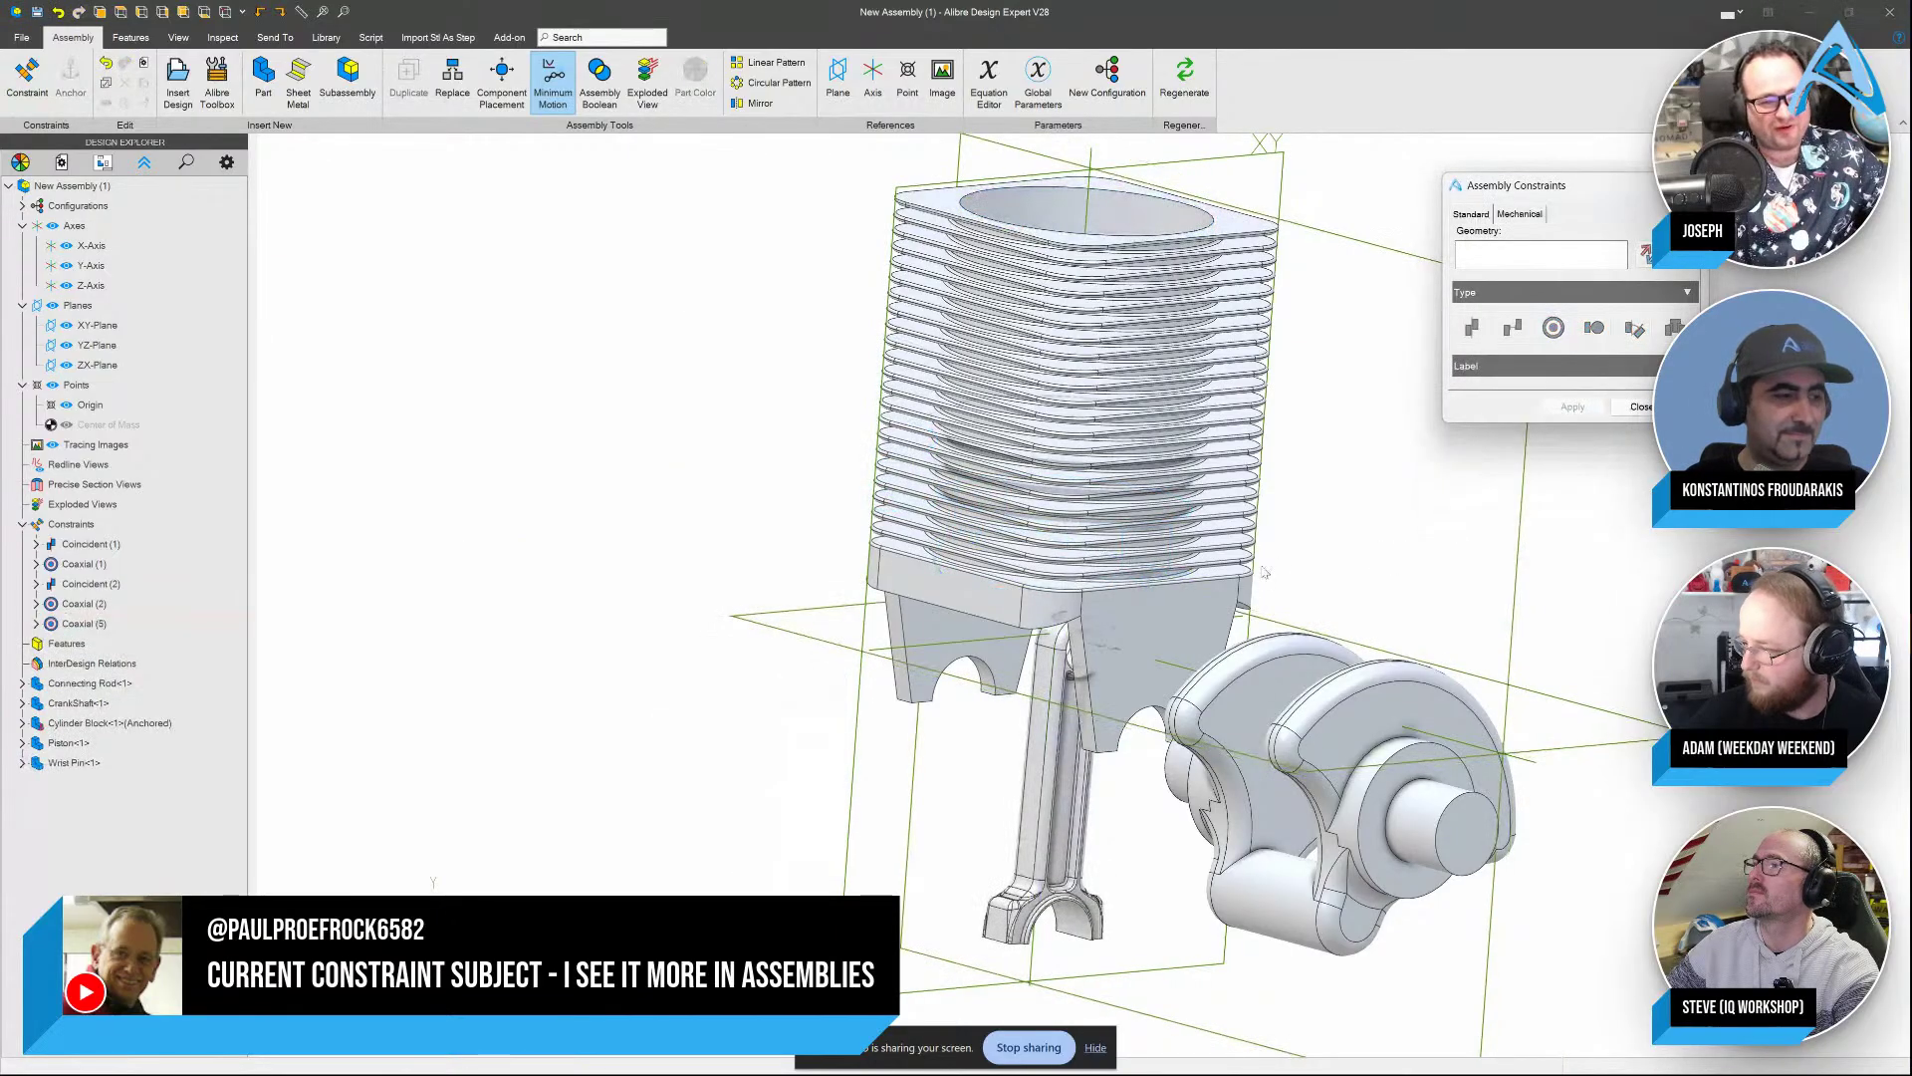
pyautogui.scroll(-3, 1264, 572)
pyautogui.press('Escape')
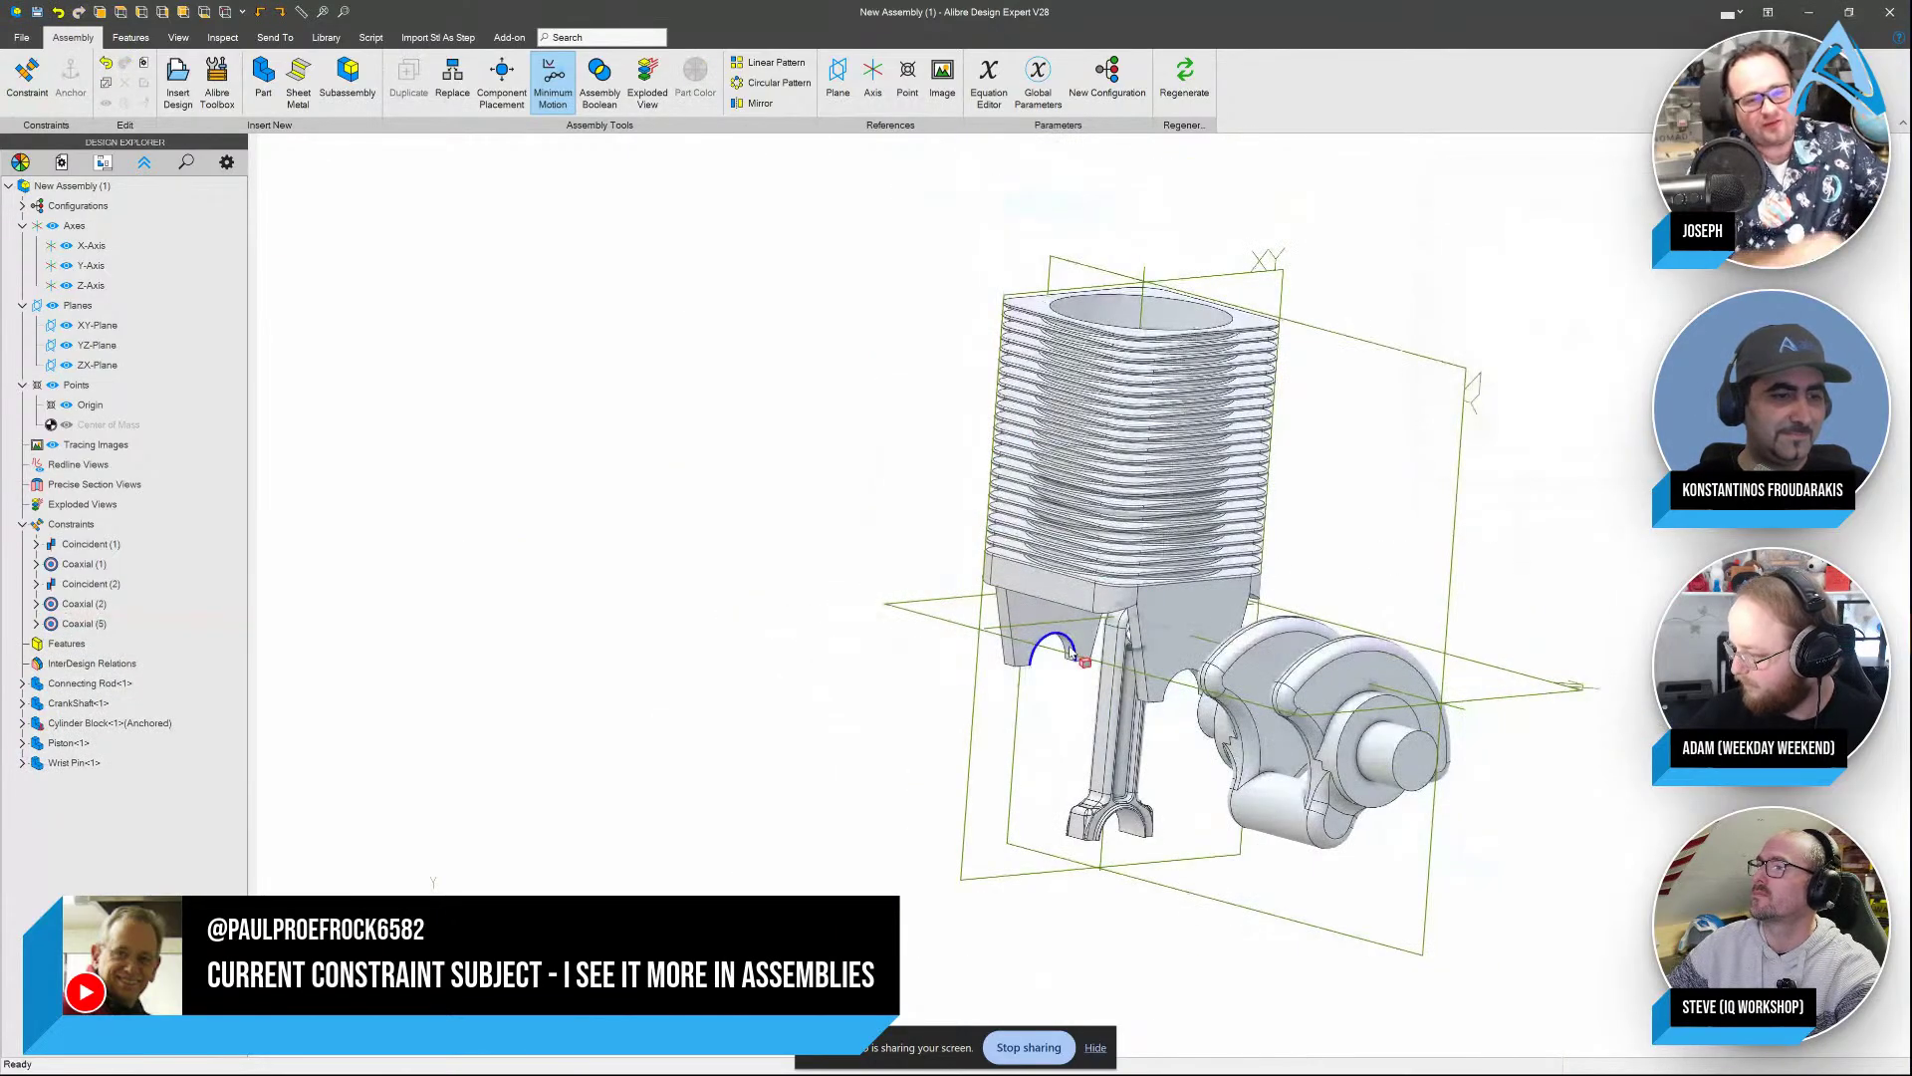
pyautogui.scroll(3, 1071, 653)
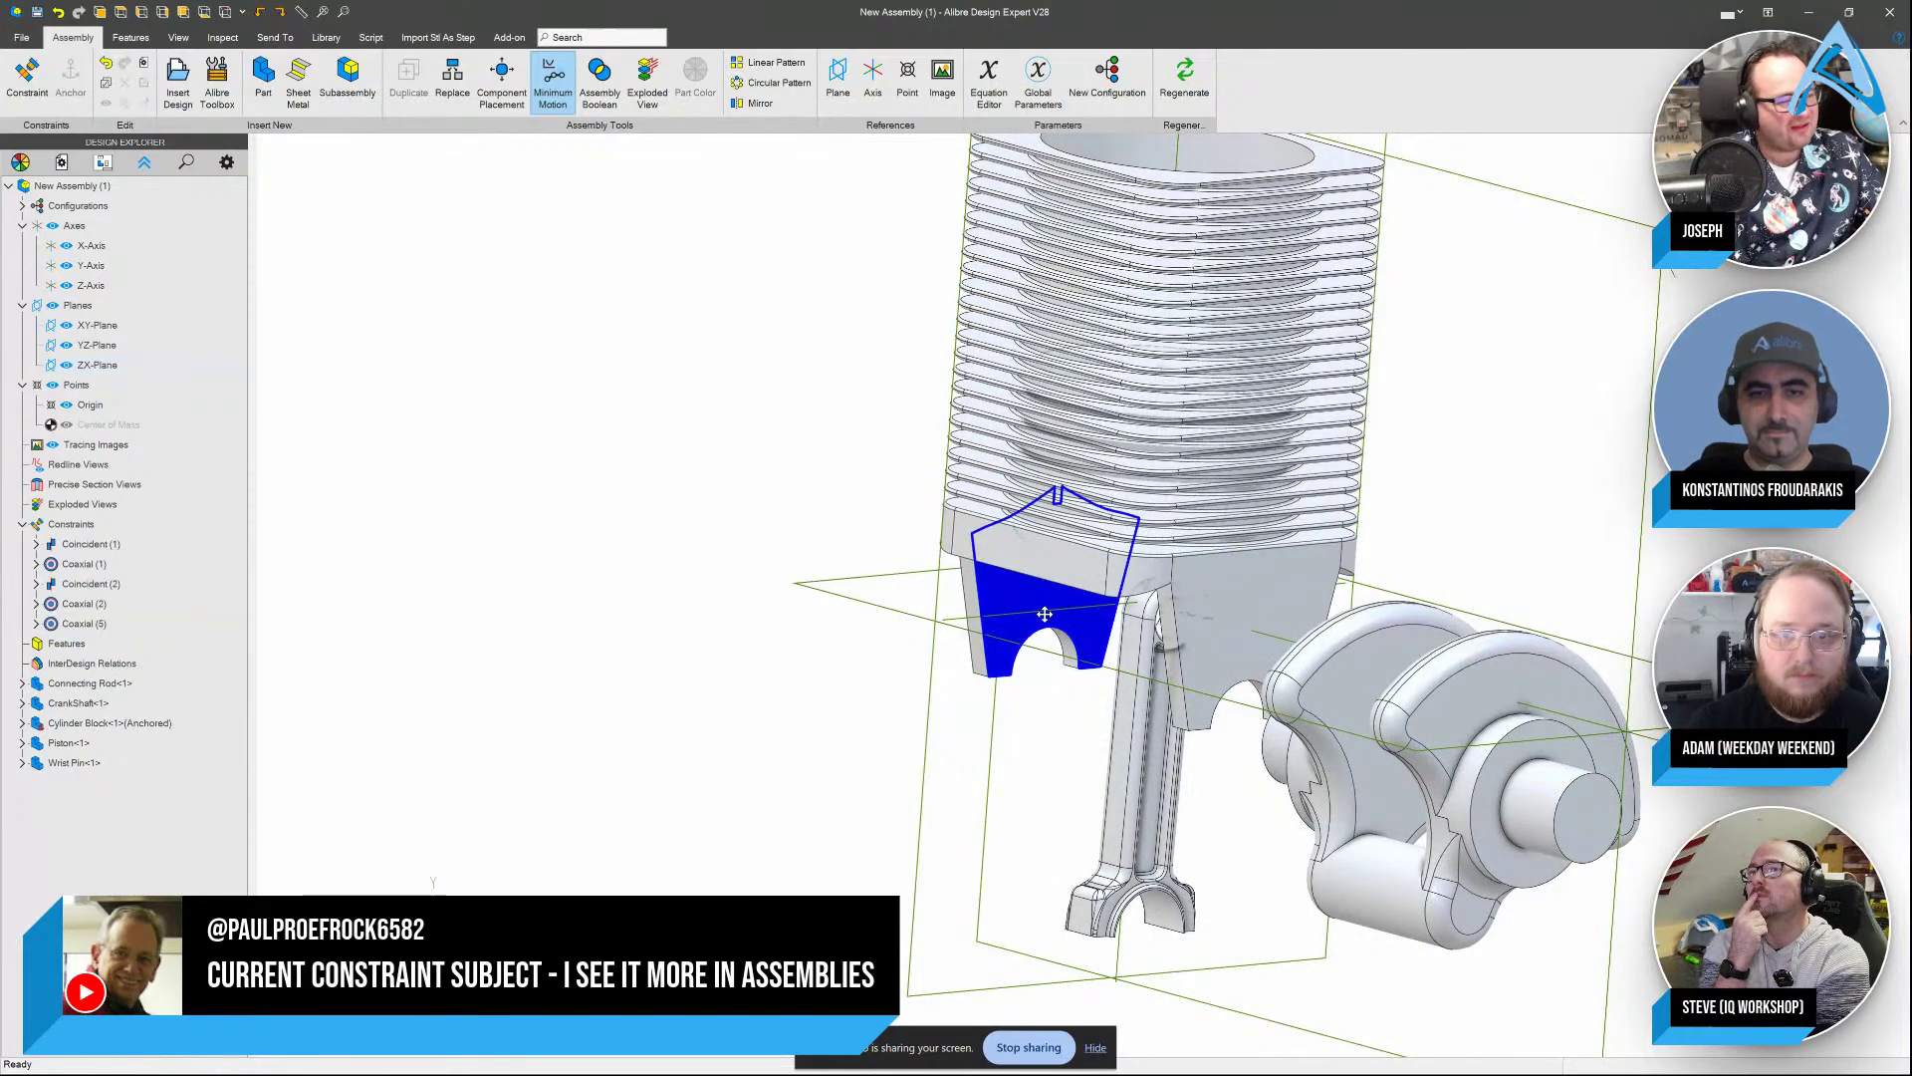
pyautogui.moveTo(1045, 615); pyautogui.dragTo(1108, 546, button='middle')
pyautogui.moveTo(1046, 669); pyautogui.dragTo(1008, 665)
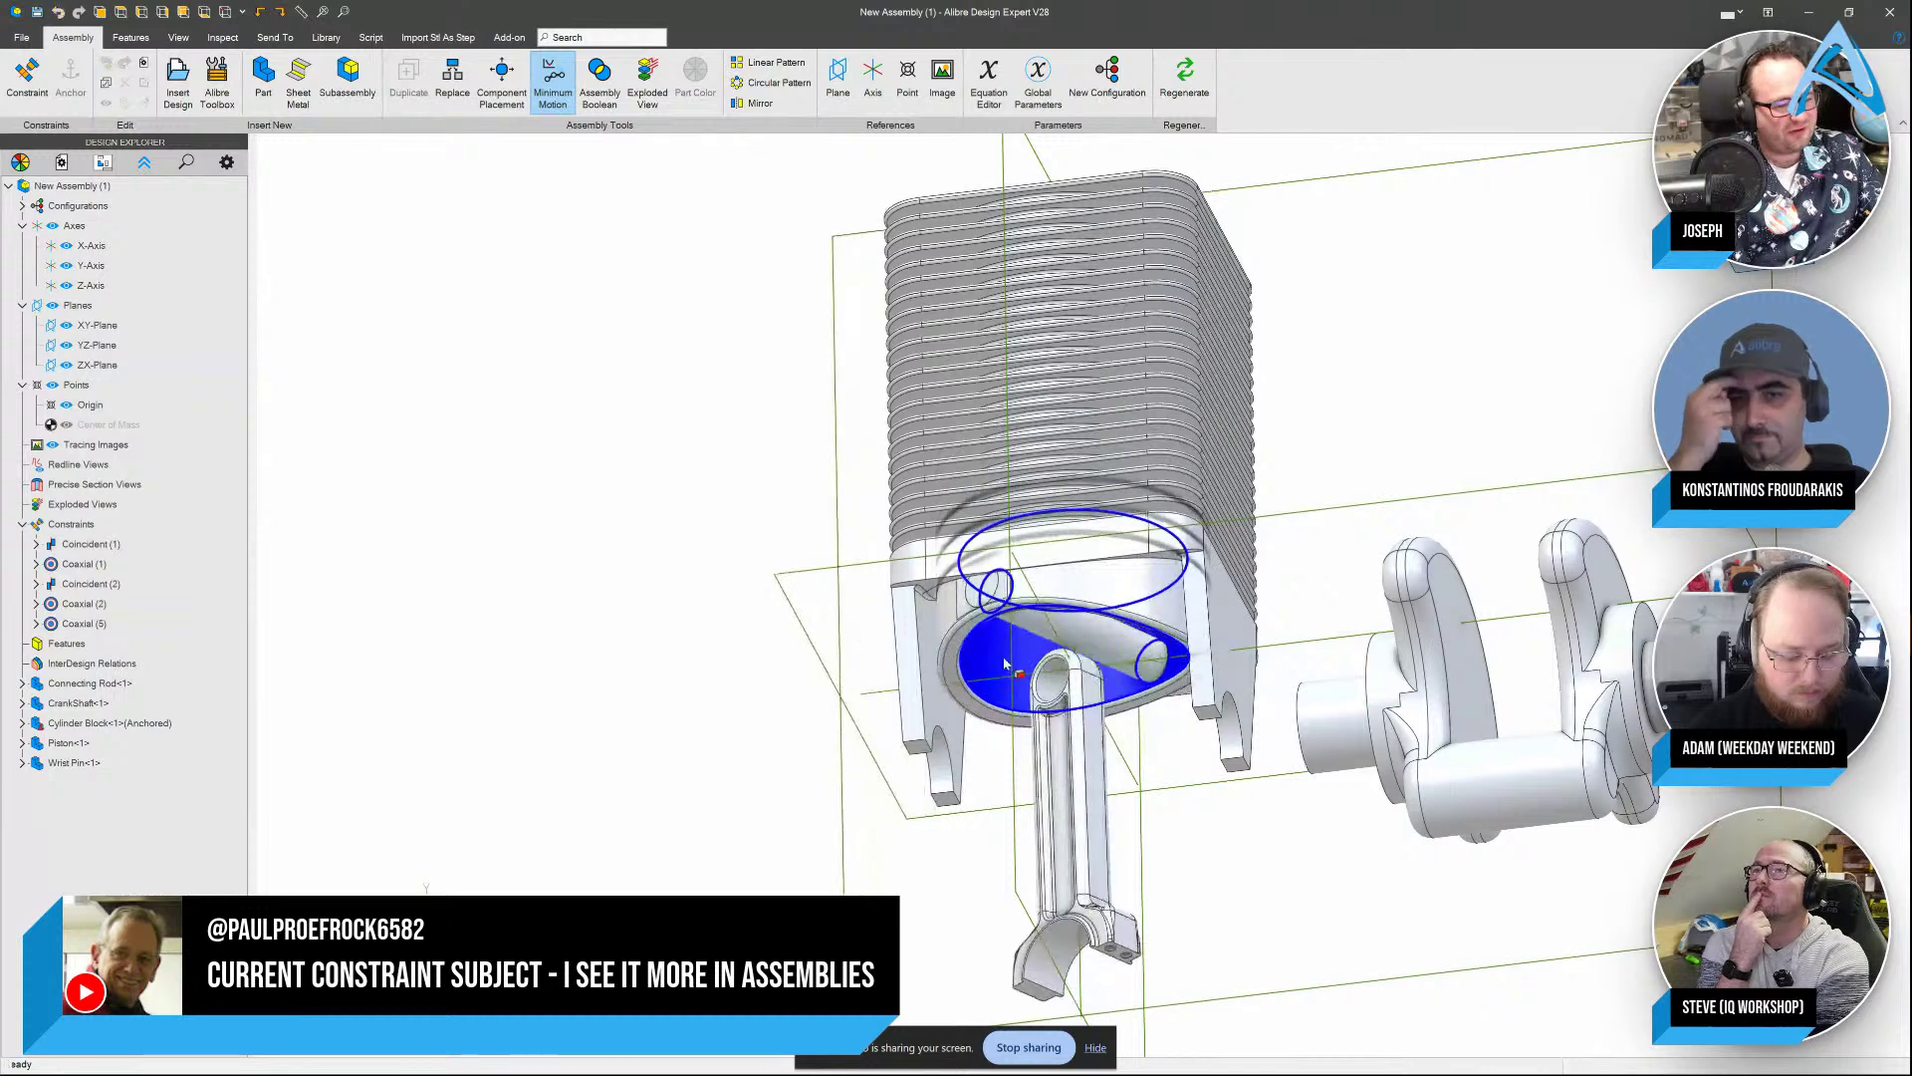
pyautogui.click(27, 78)
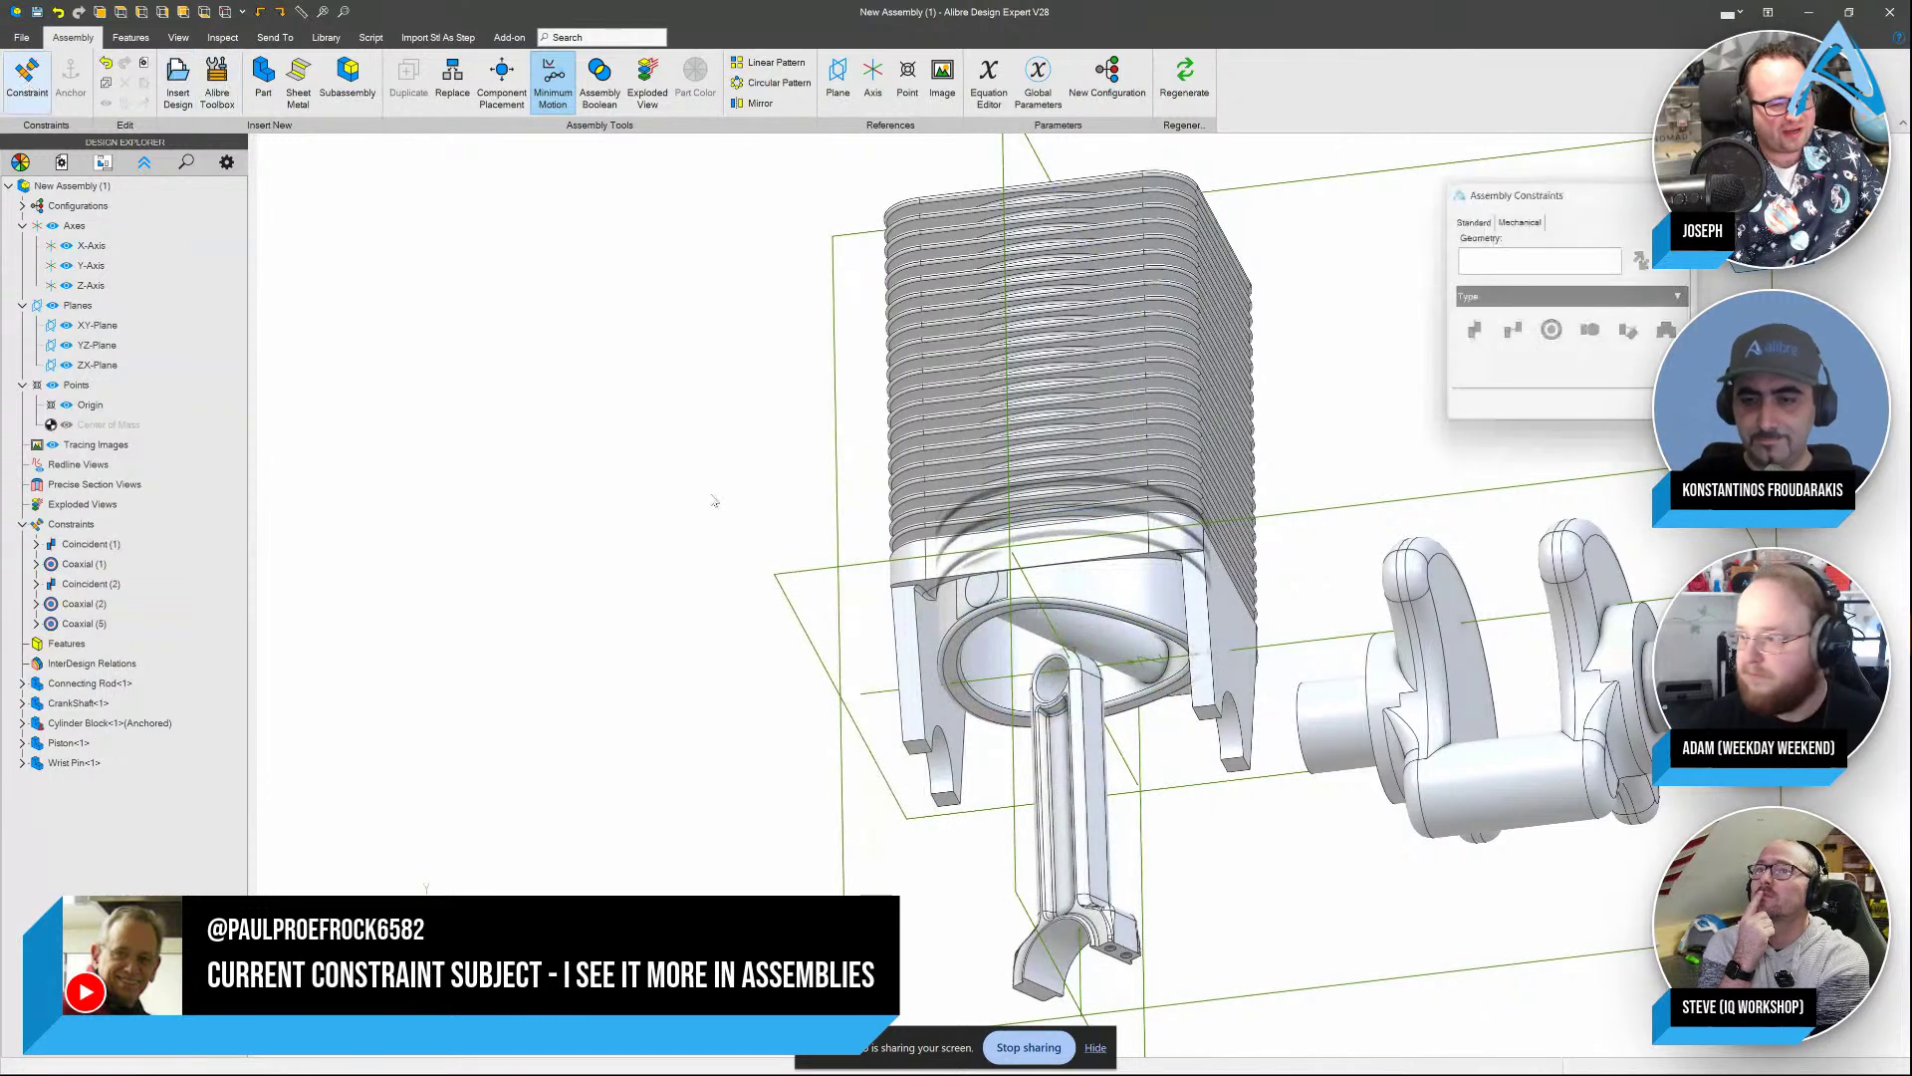
pyautogui.click(1118, 642)
pyautogui.click(1280, 644)
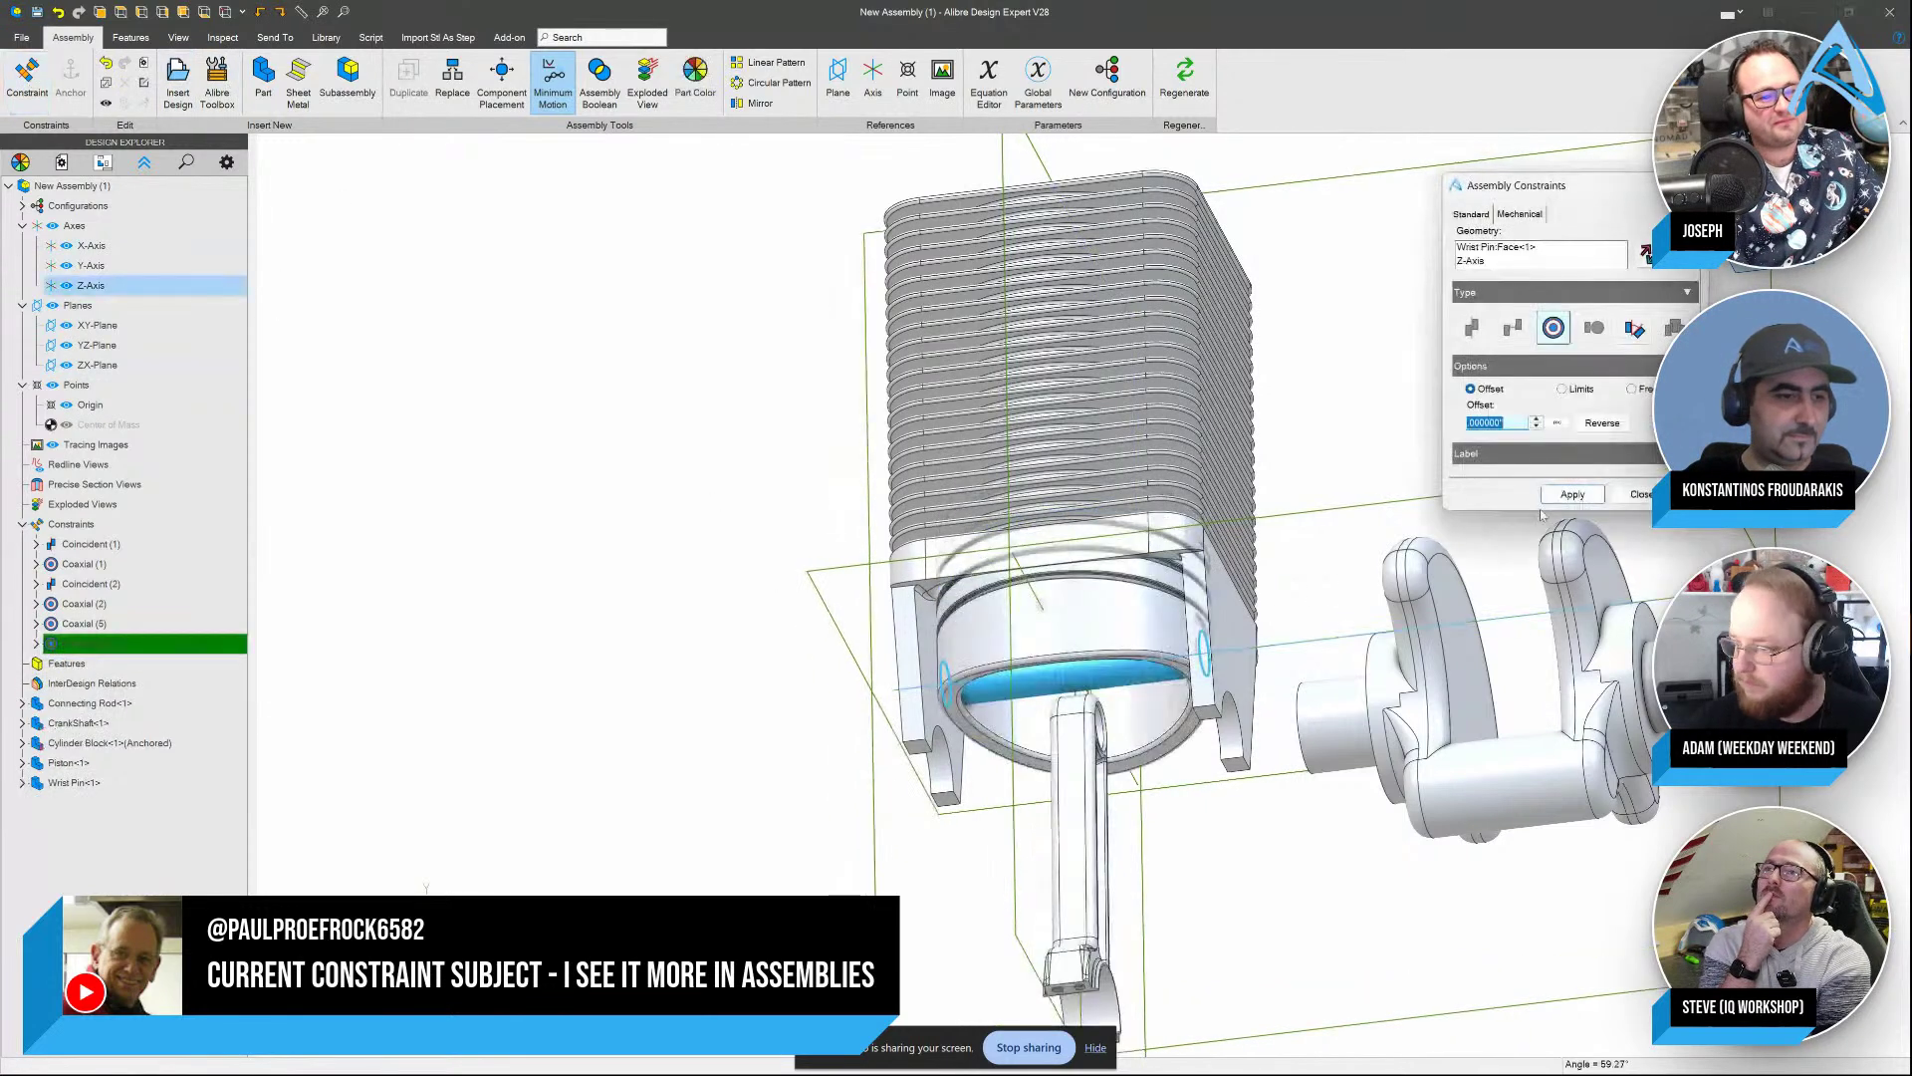
pyautogui.rightClick(1525, 249)
pyautogui.click(1555, 259)
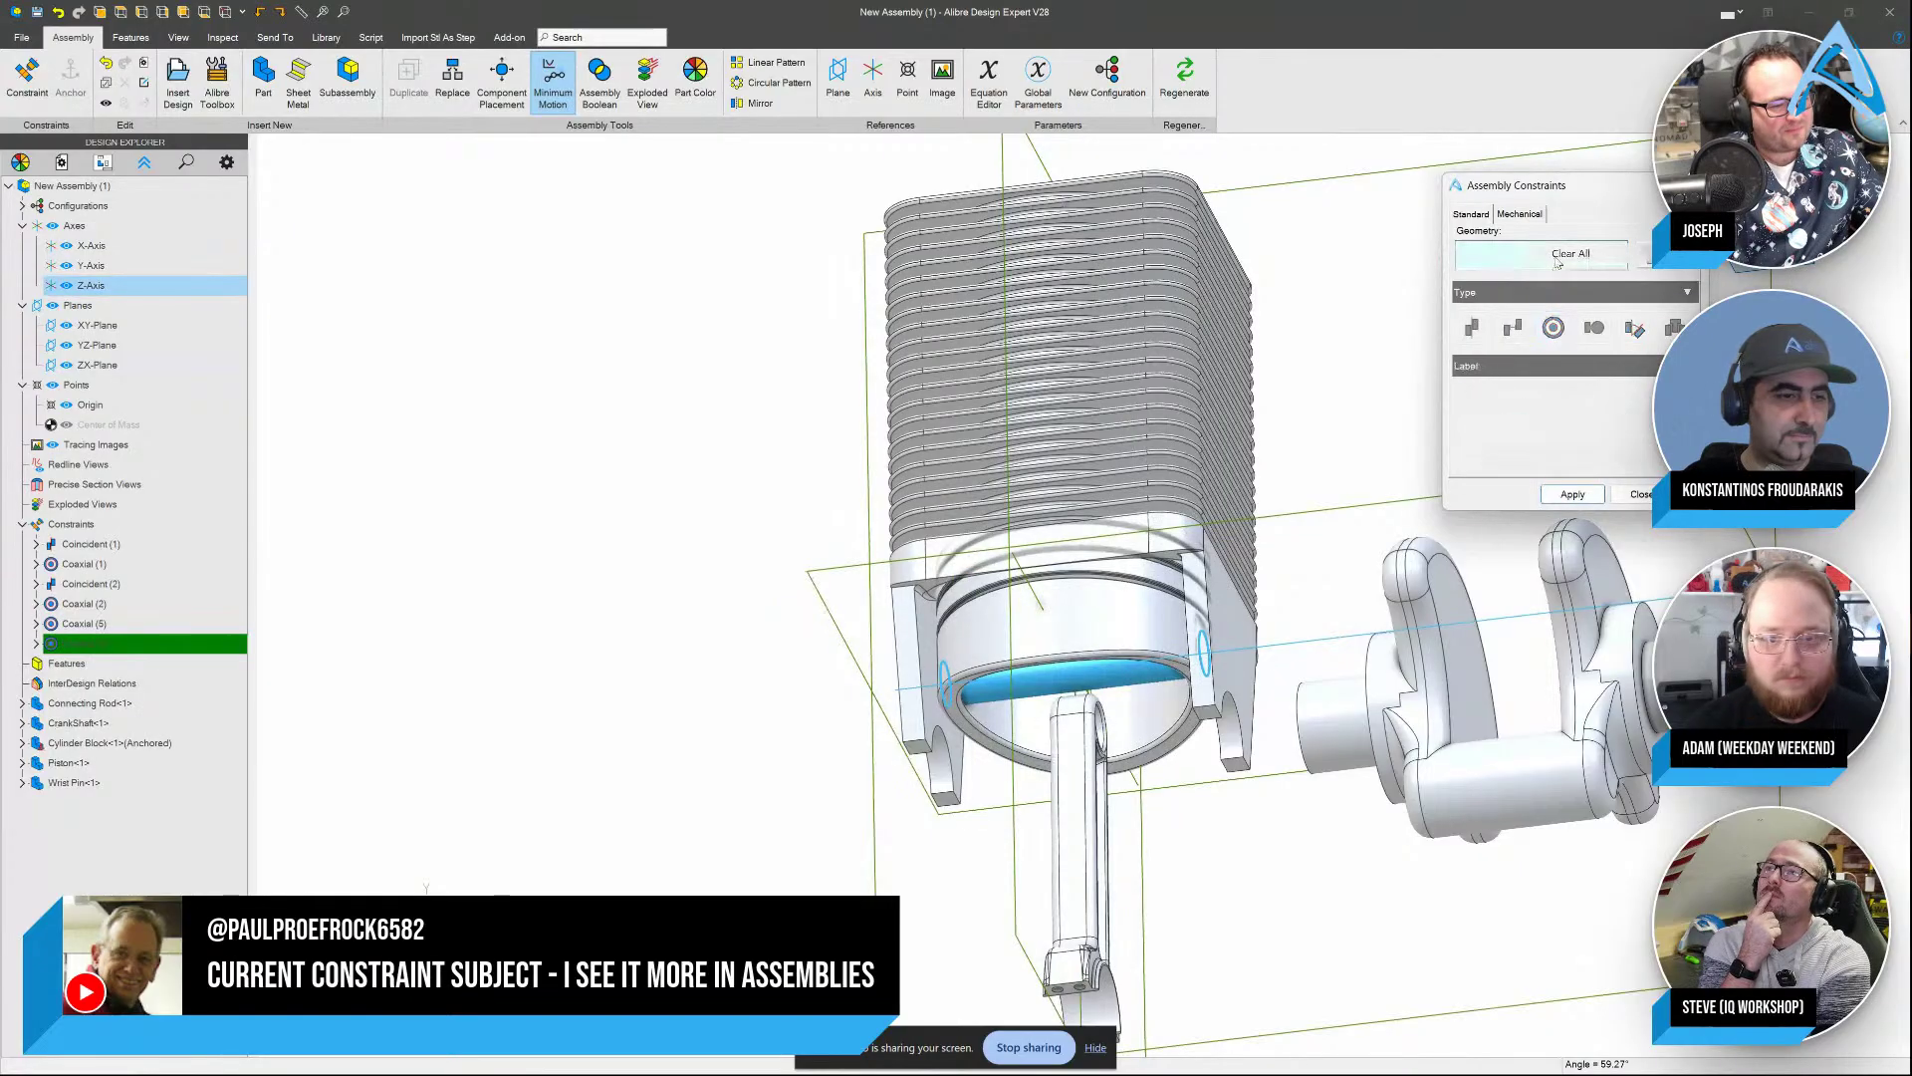
# Constrain the wrist pin coaxial with the connecting rod's small-end bore, then move the piston to test the connection
pyautogui.scroll(4, 1109, 646)
pyautogui.click(1114, 647)
pyautogui.click(989, 711)
pyautogui.click(1574, 494)
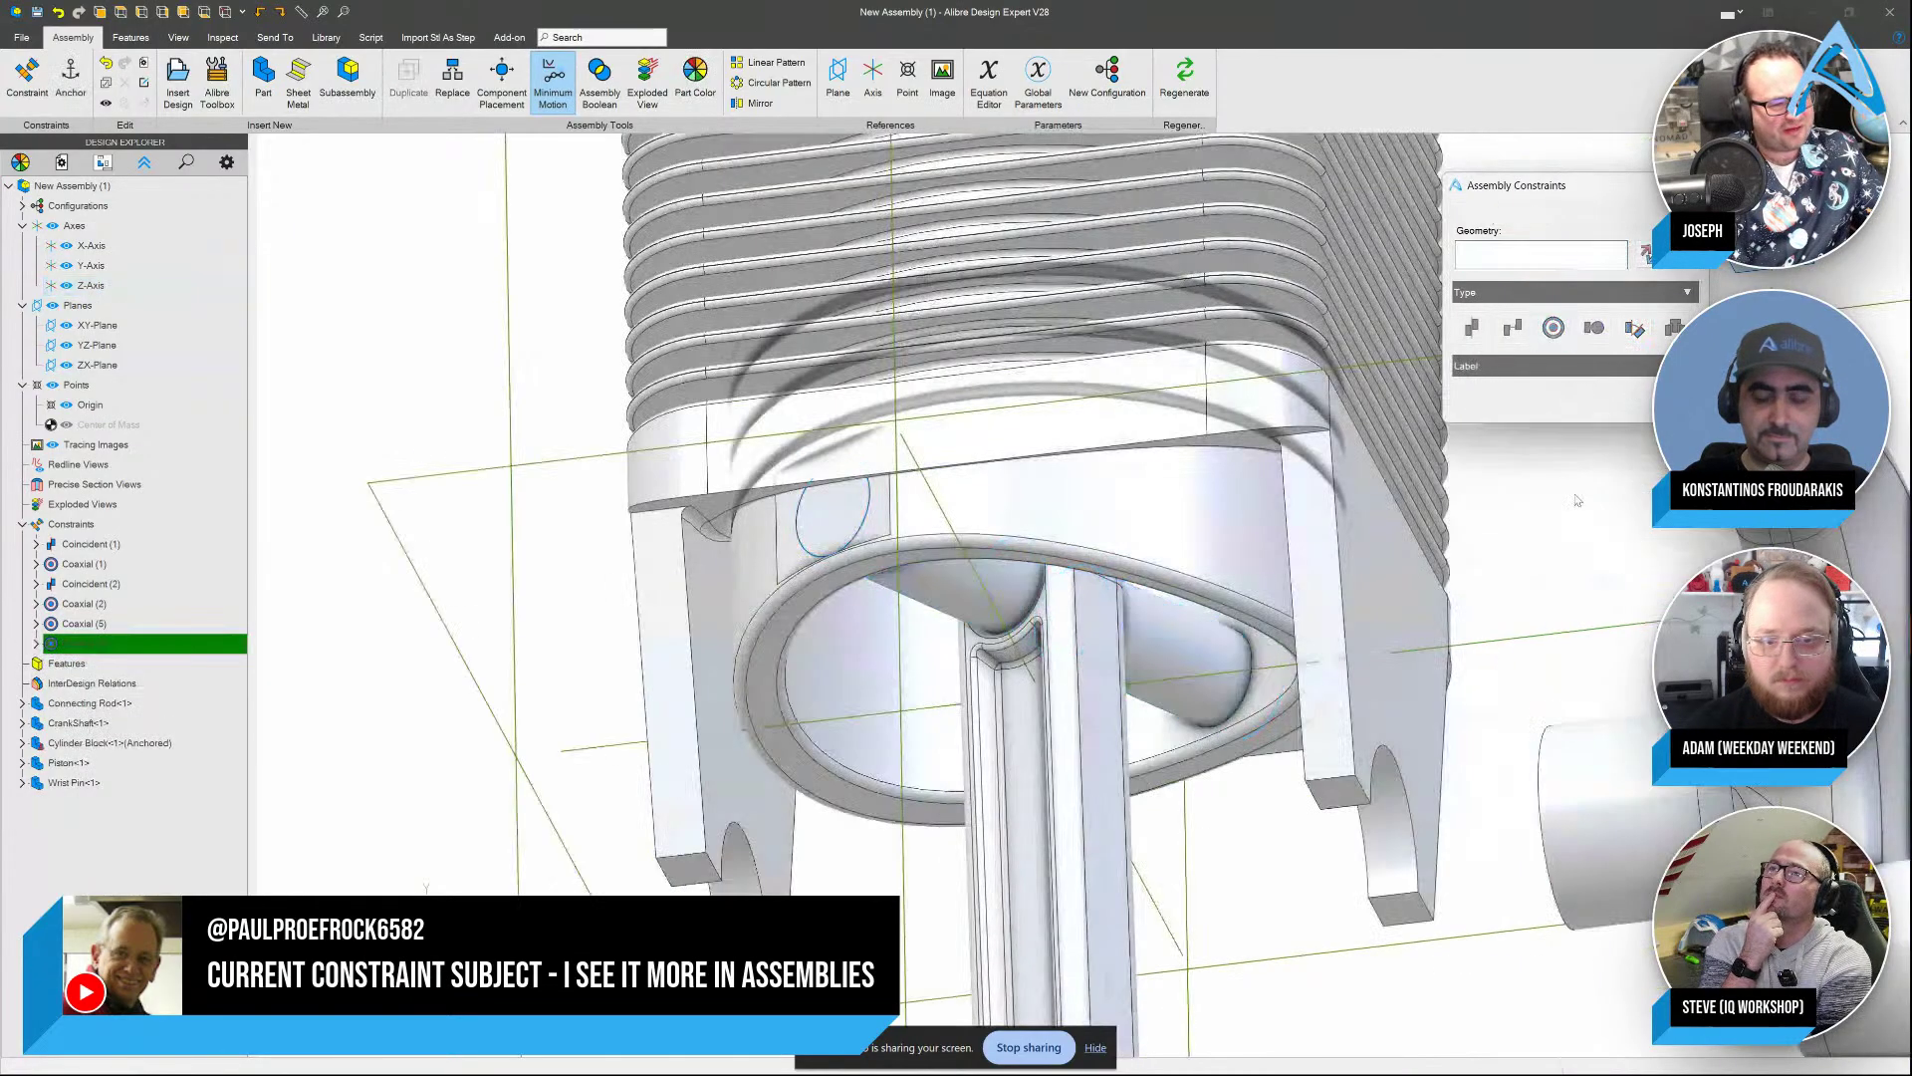
pyautogui.press('Escape')
pyautogui.moveTo(1145, 547); pyautogui.dragTo(823, 460)
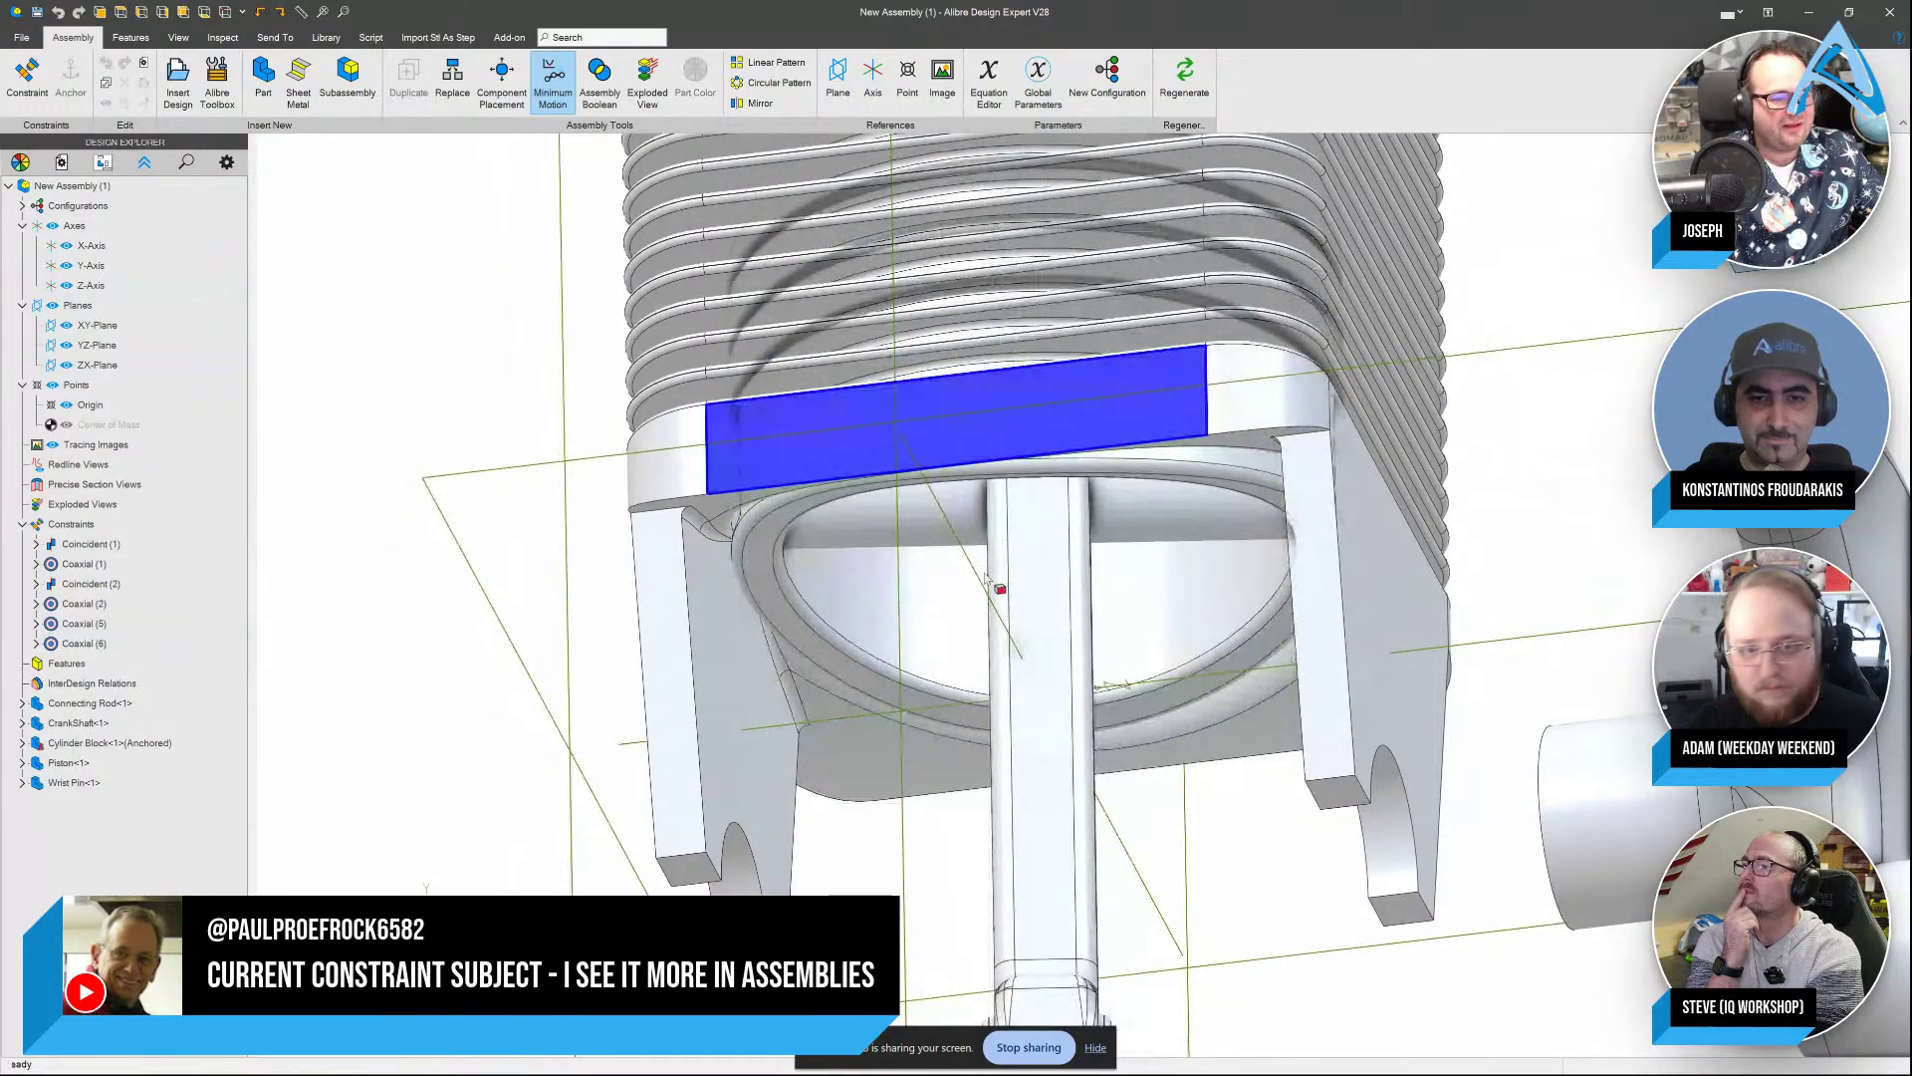
# Show the connecting rod's reference geometry
pyautogui.scroll(-5, 986, 578)
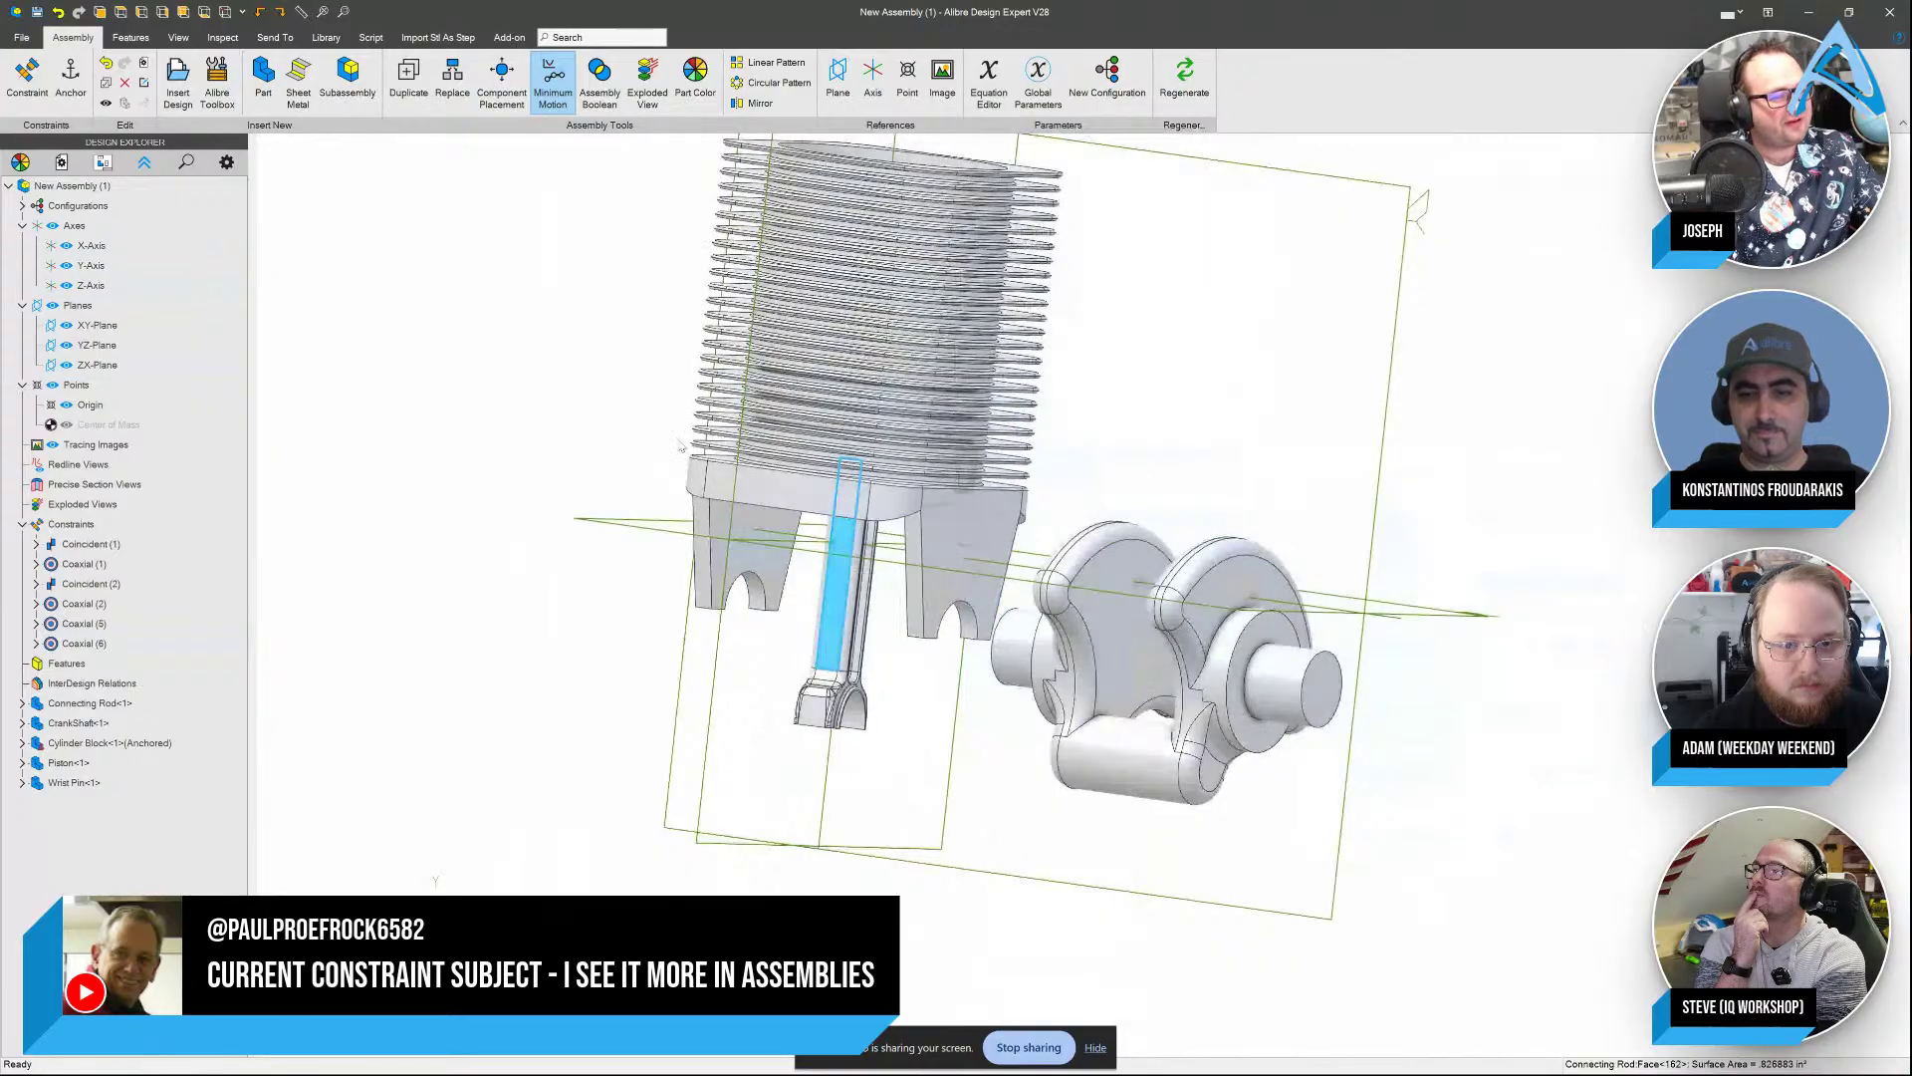
pyautogui.scroll(2, 828, 649)
pyautogui.scroll(2, 828, 648)
pyautogui.rightClick(832, 620)
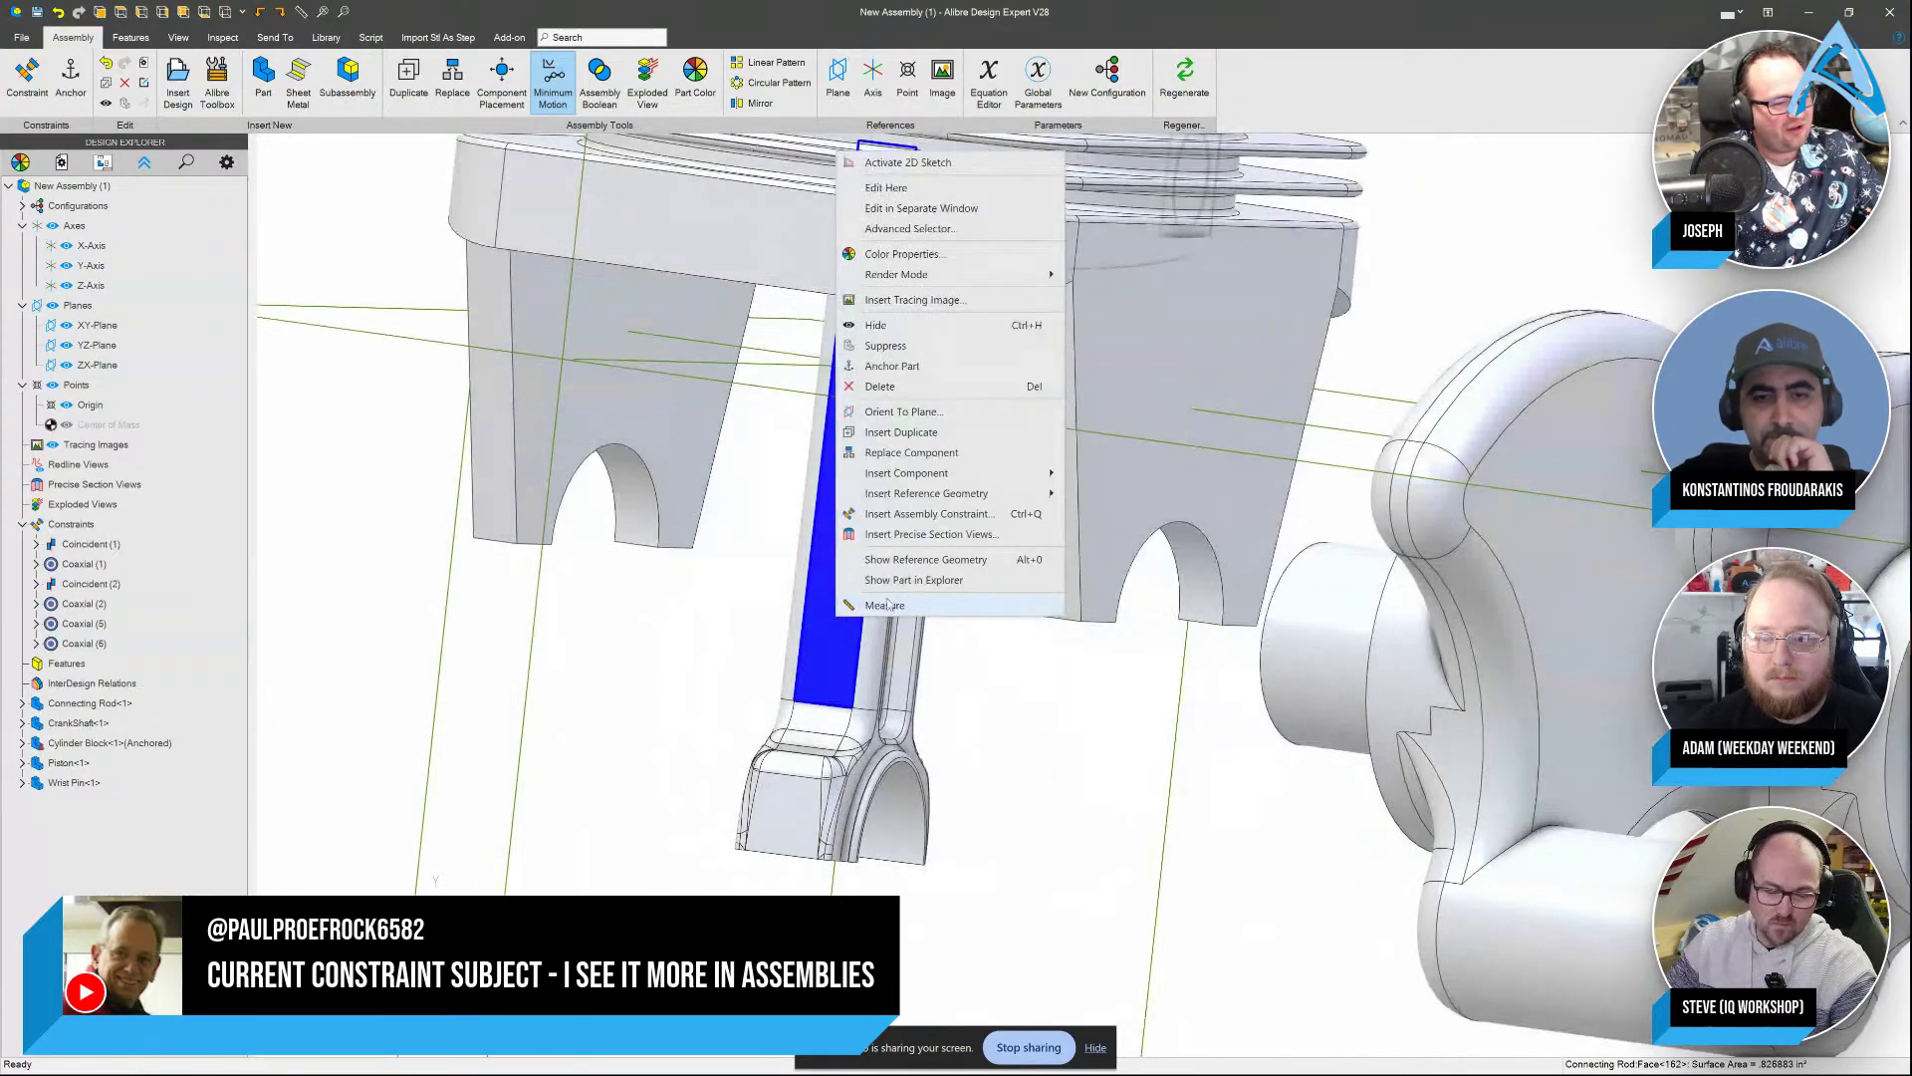
pyautogui.click(928, 565)
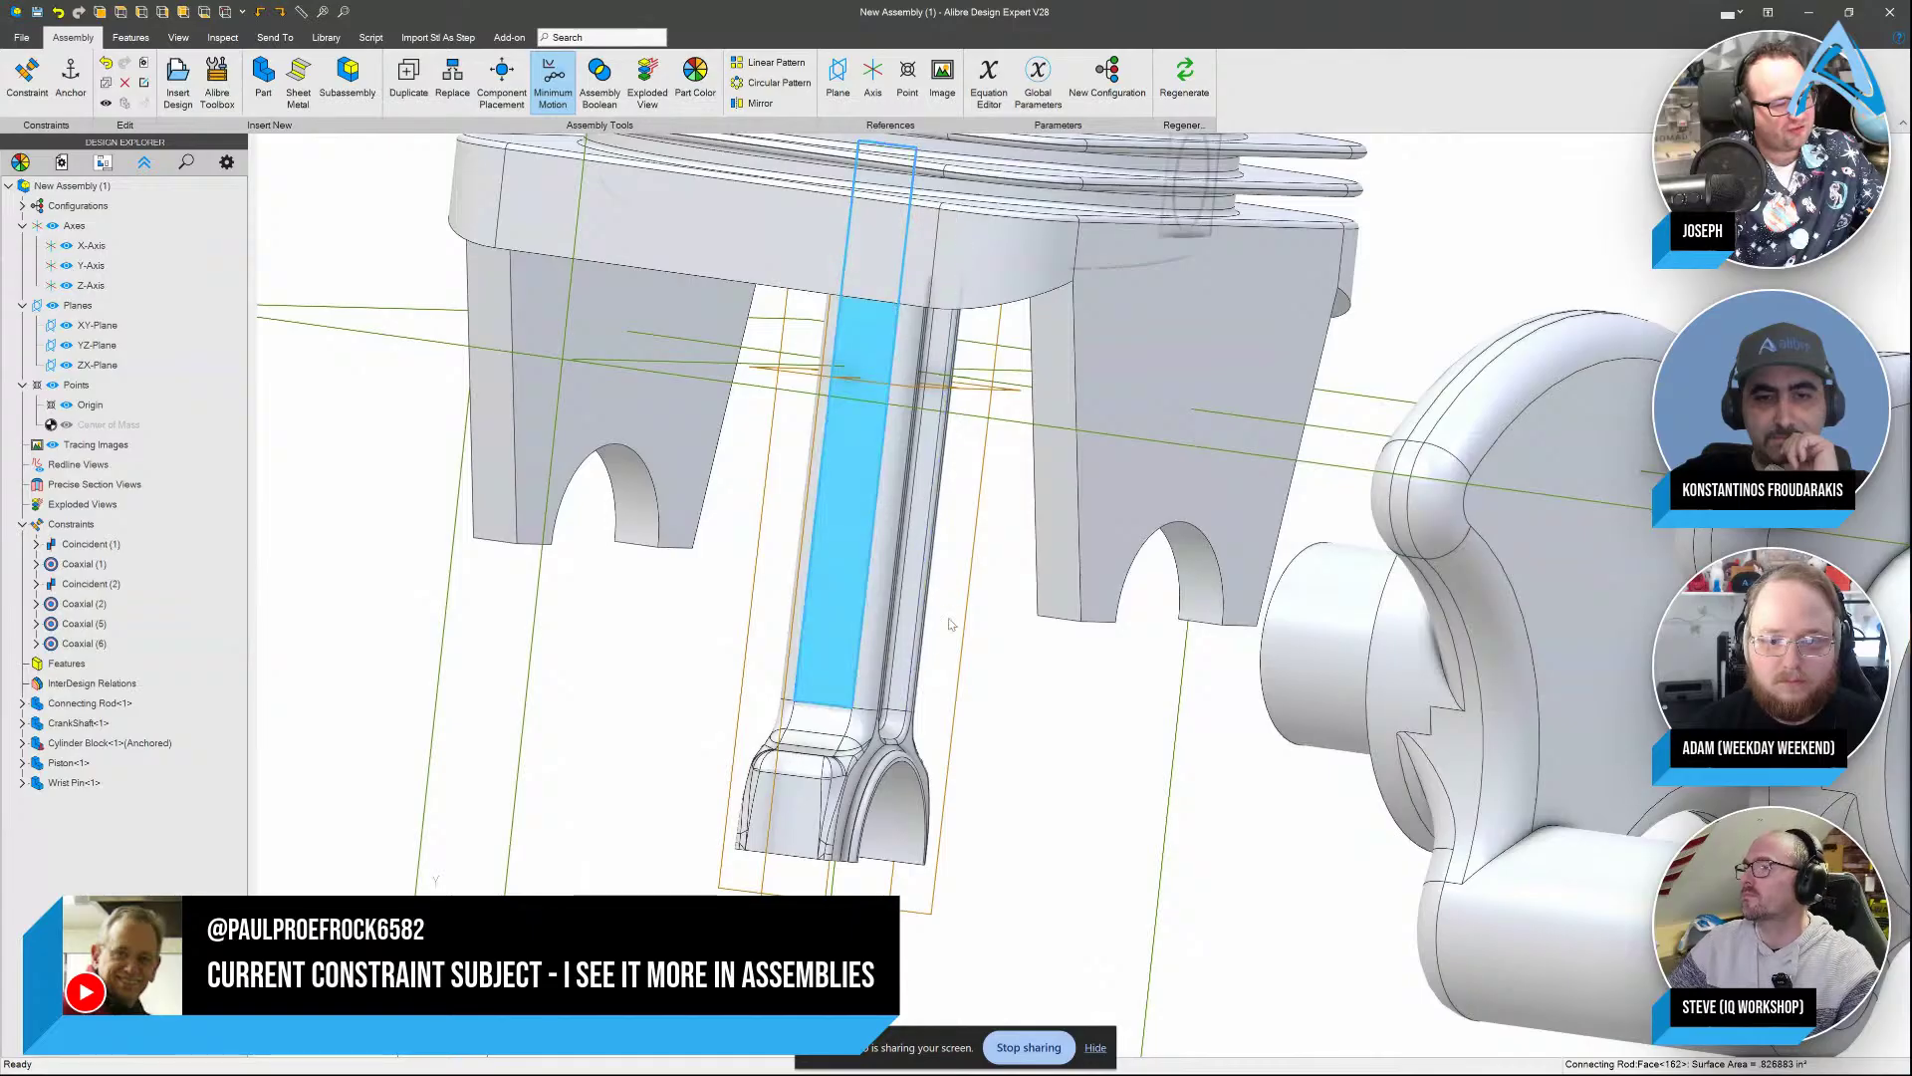
# Constrain the connecting rod's YZ-Plane coincident with the assembly's YZ-Plane, then move the rod to test it
pyautogui.scroll(-1, 952, 692)
pyautogui.moveTo(890, 724); pyautogui.dragTo(847, 657, button='middle')
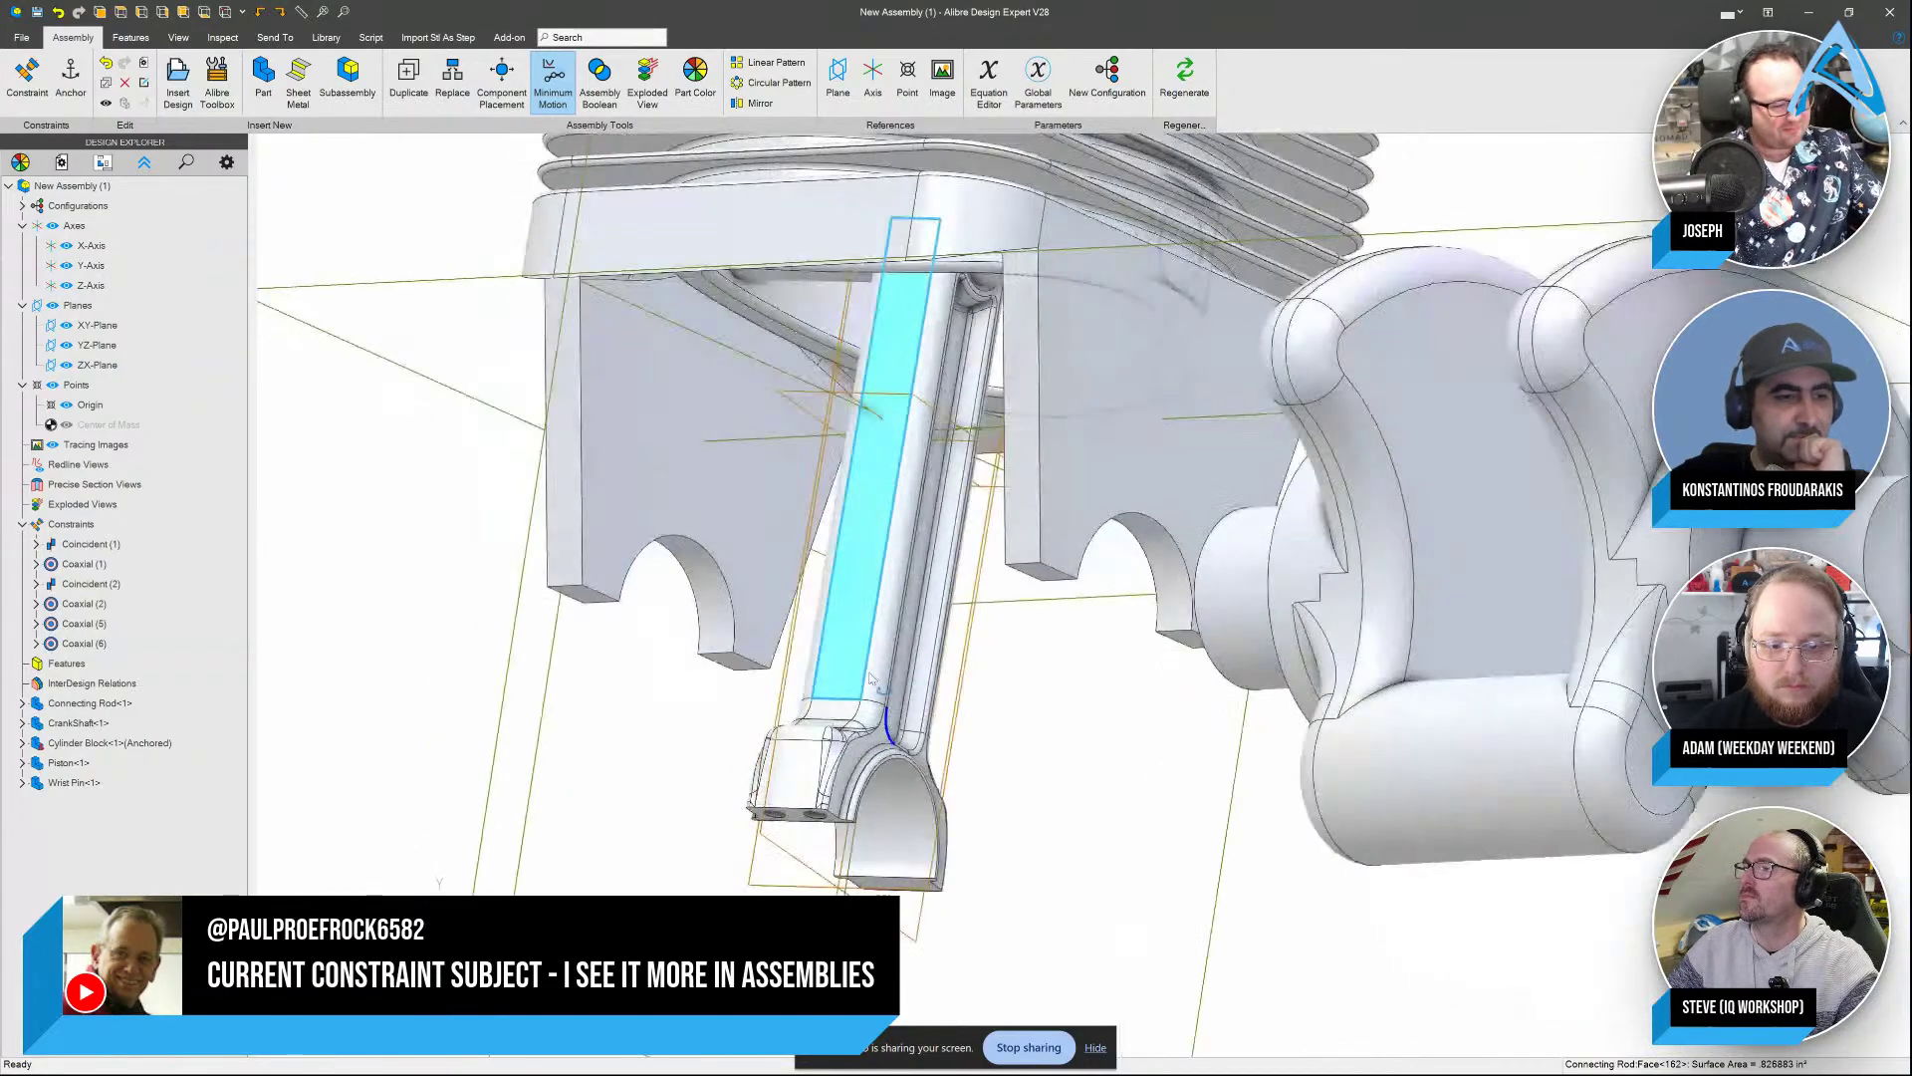
pyautogui.click(783, 865)
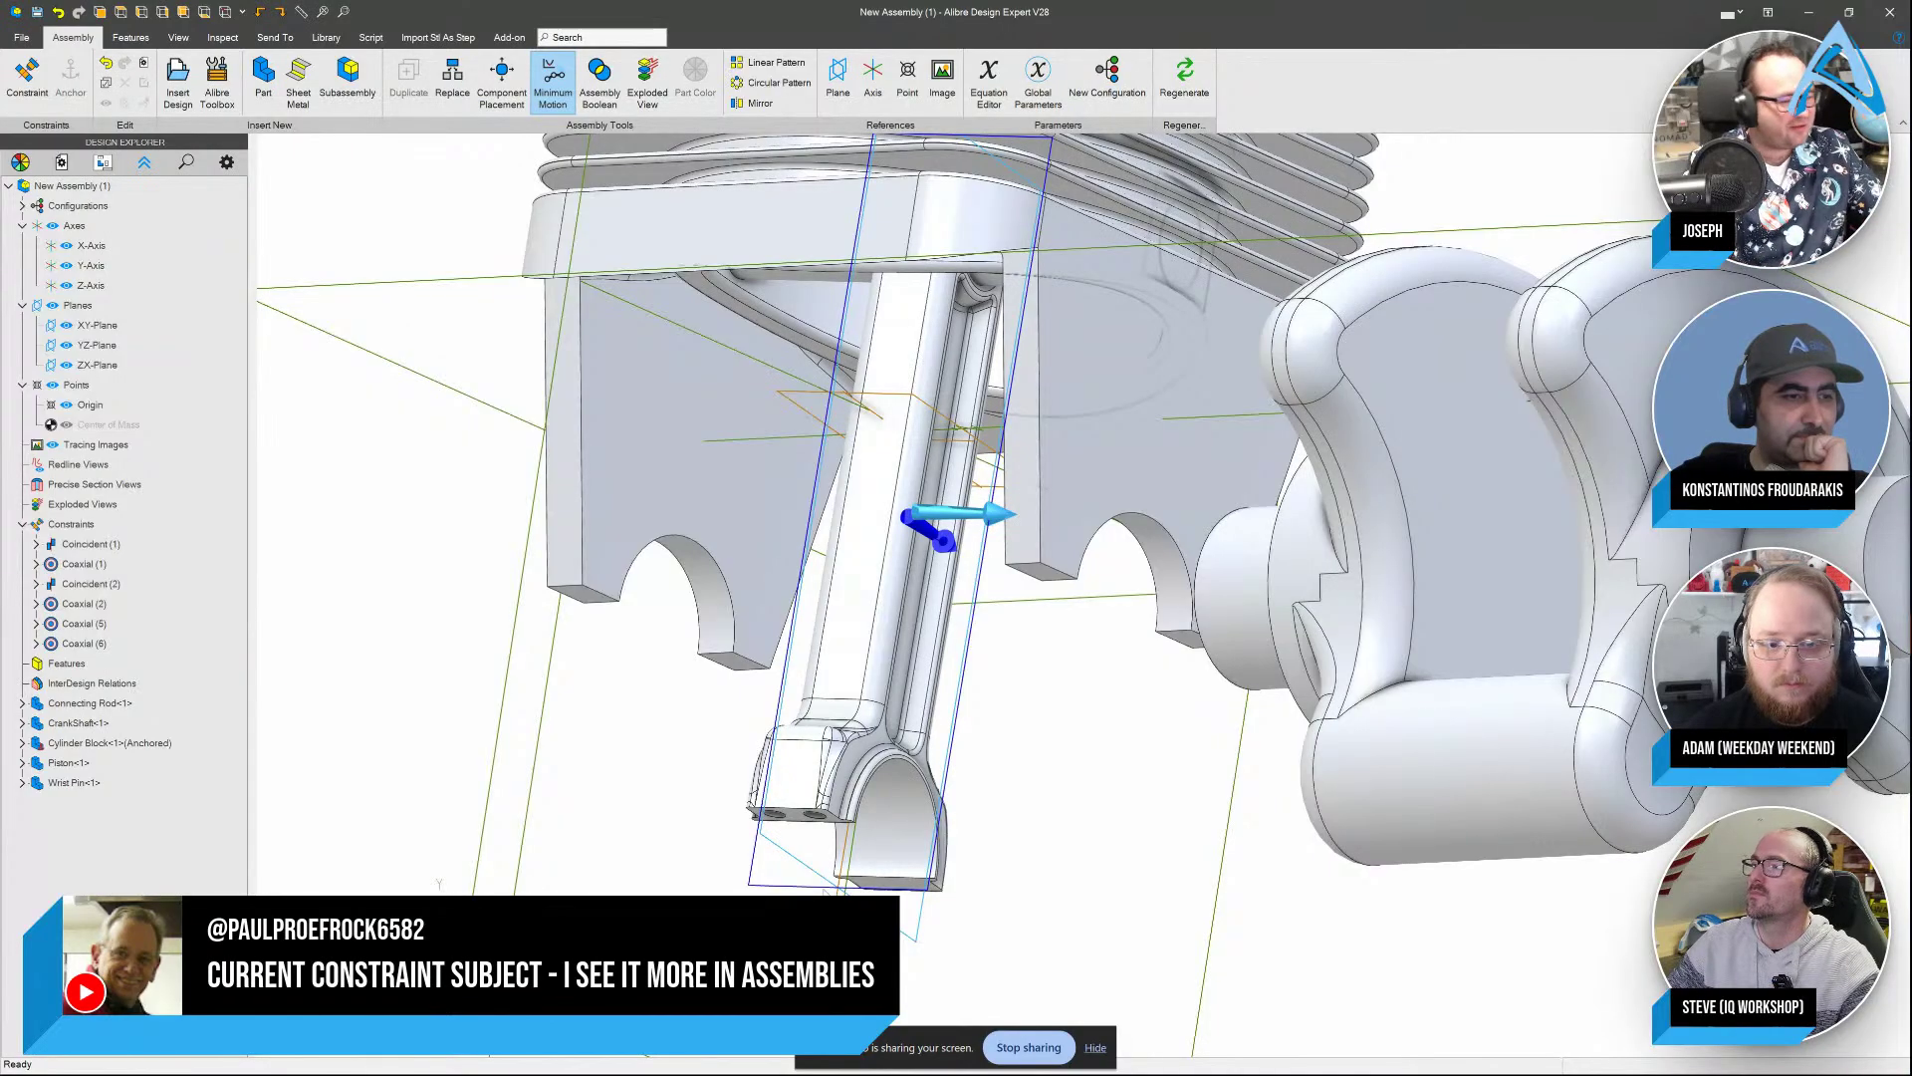
pyautogui.click(654, 796)
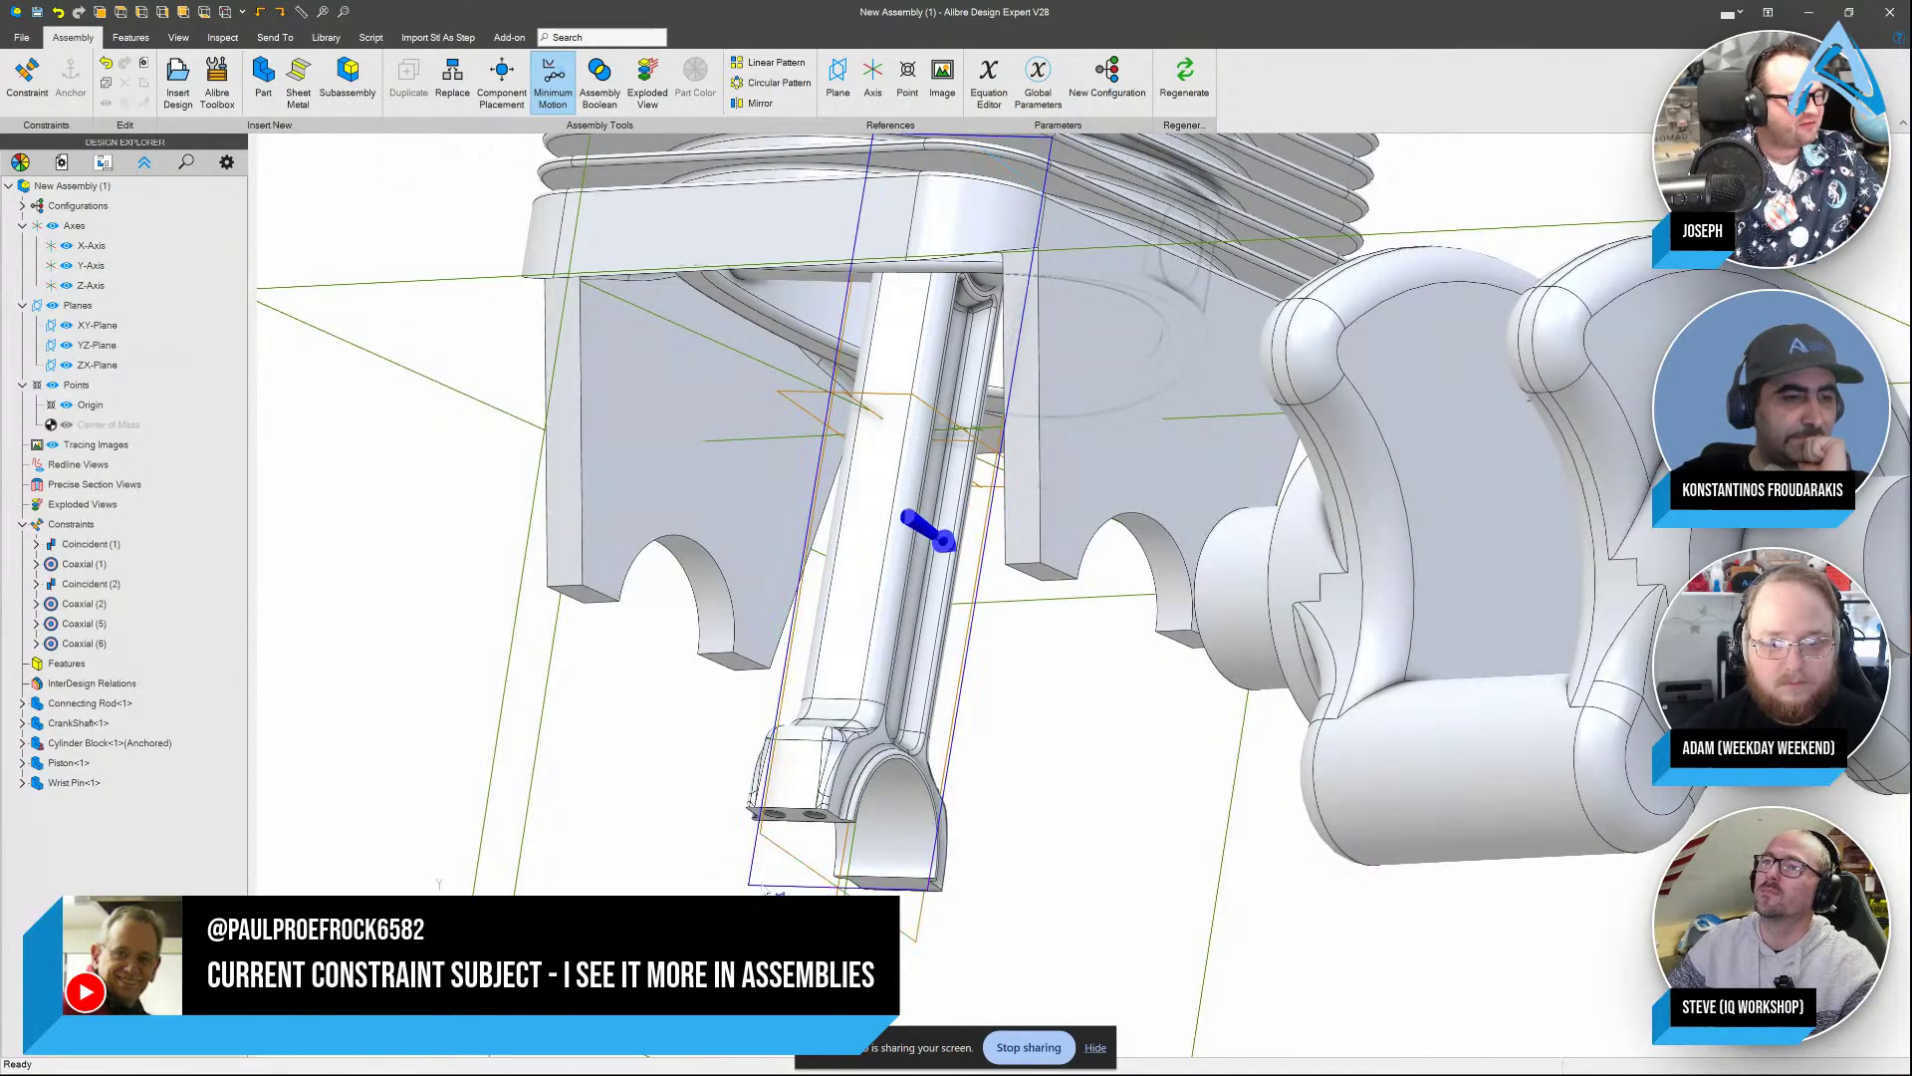
pyautogui.click(765, 886)
pyautogui.click(27, 80)
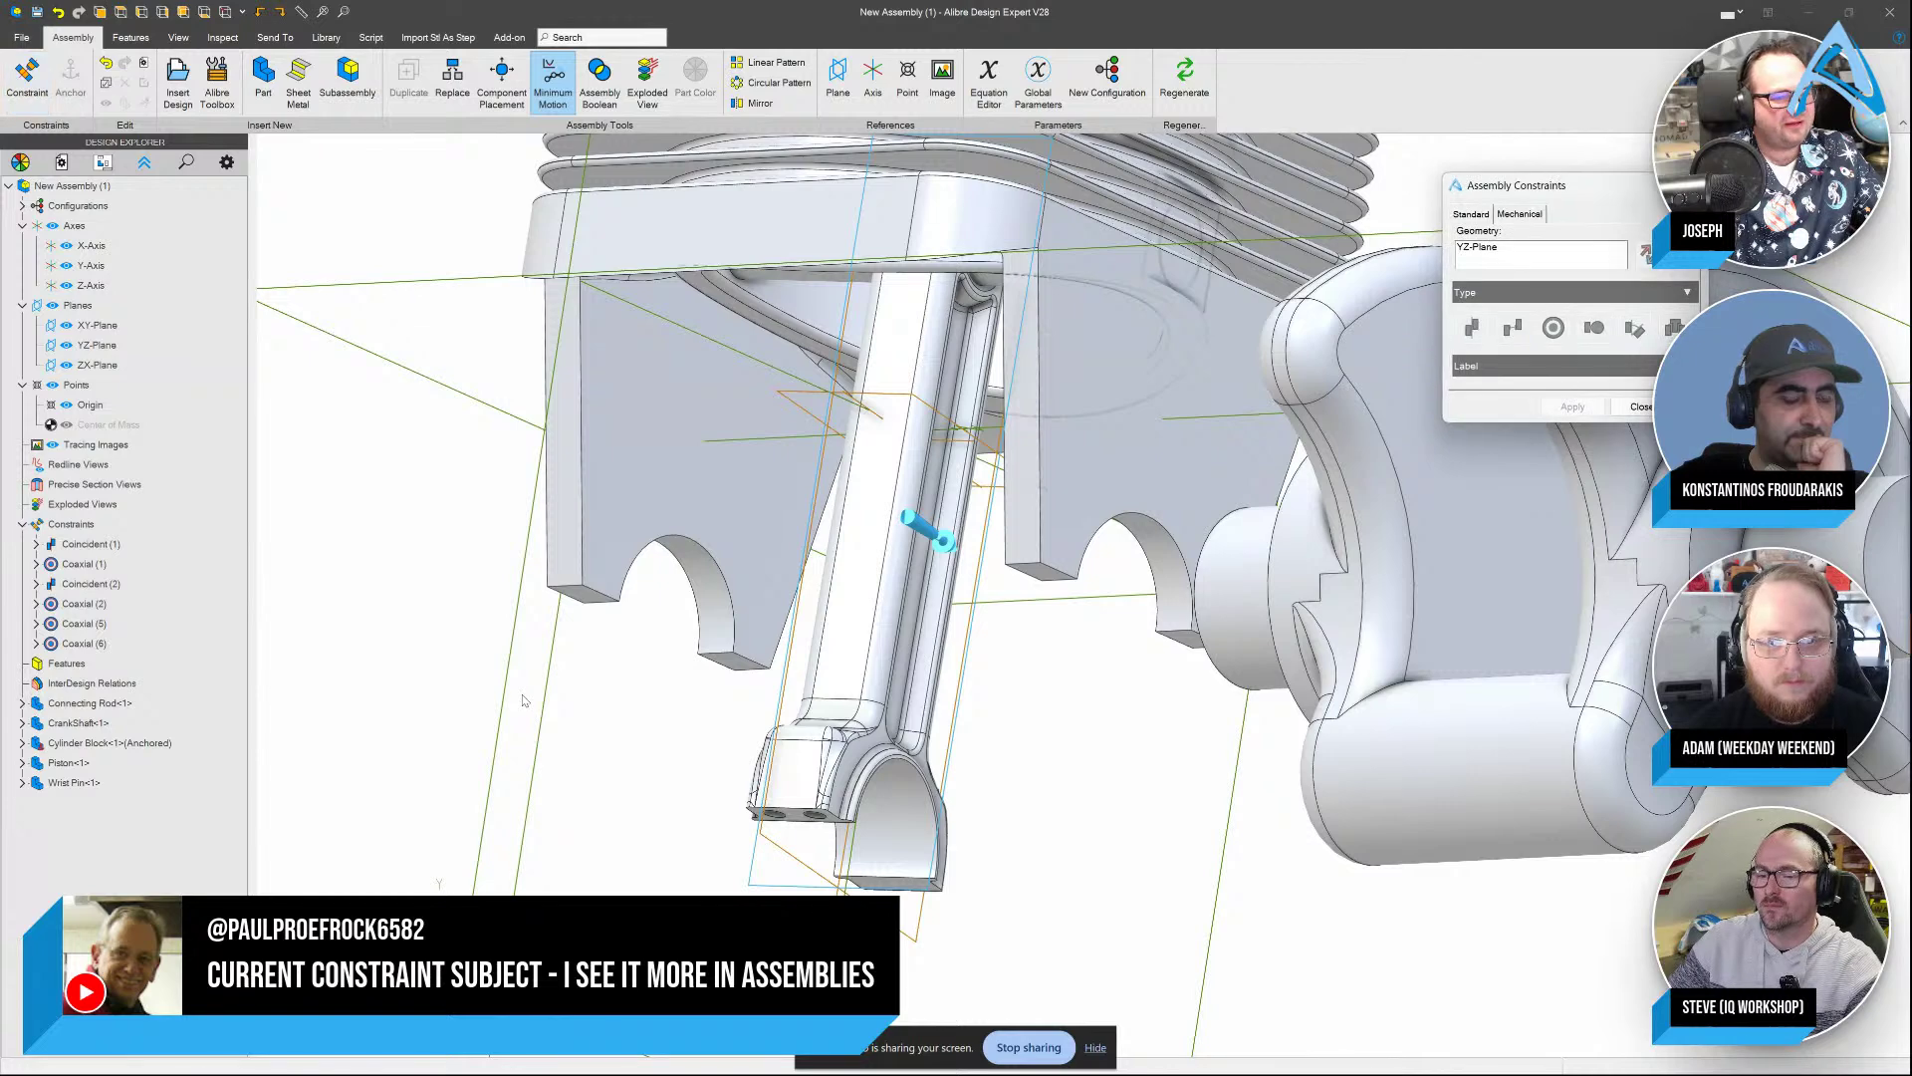
pyautogui.scroll(-4, 523, 697)
pyautogui.click(1360, 383)
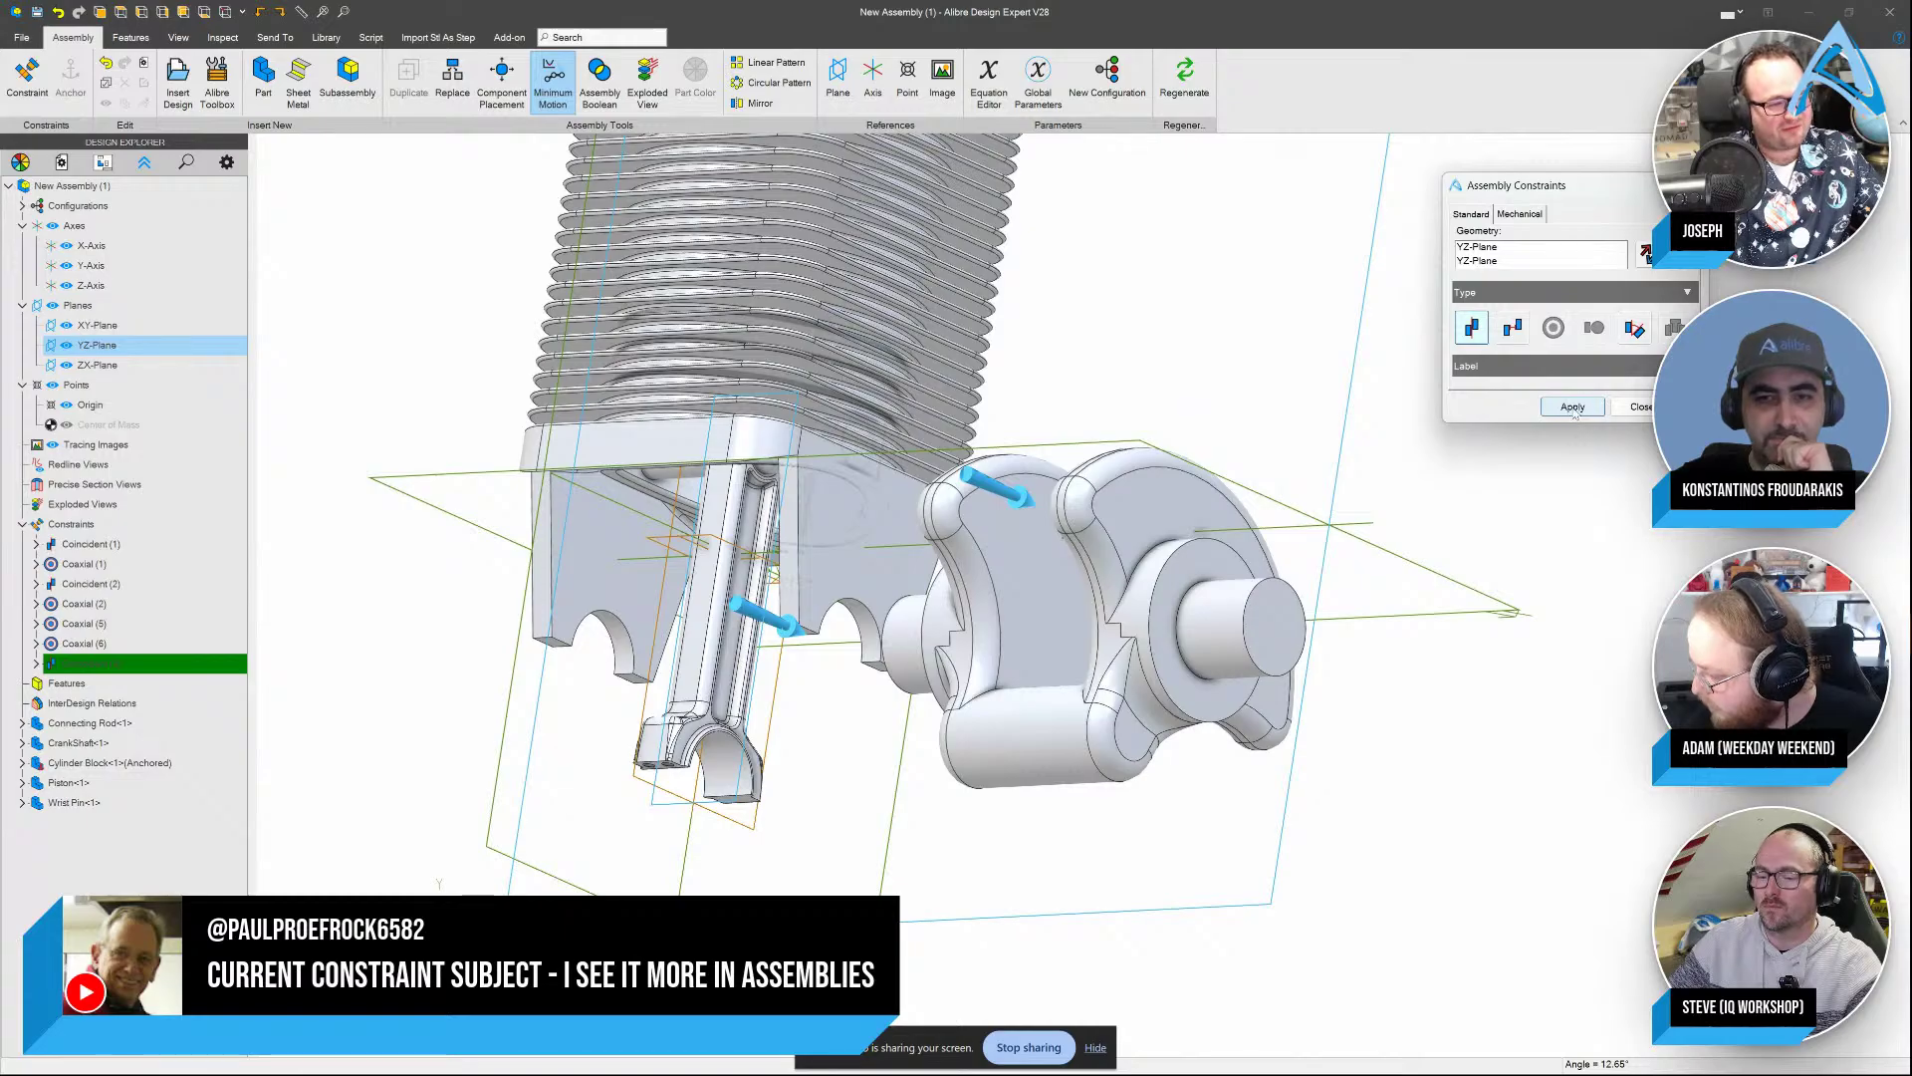
pyautogui.click(1574, 408)
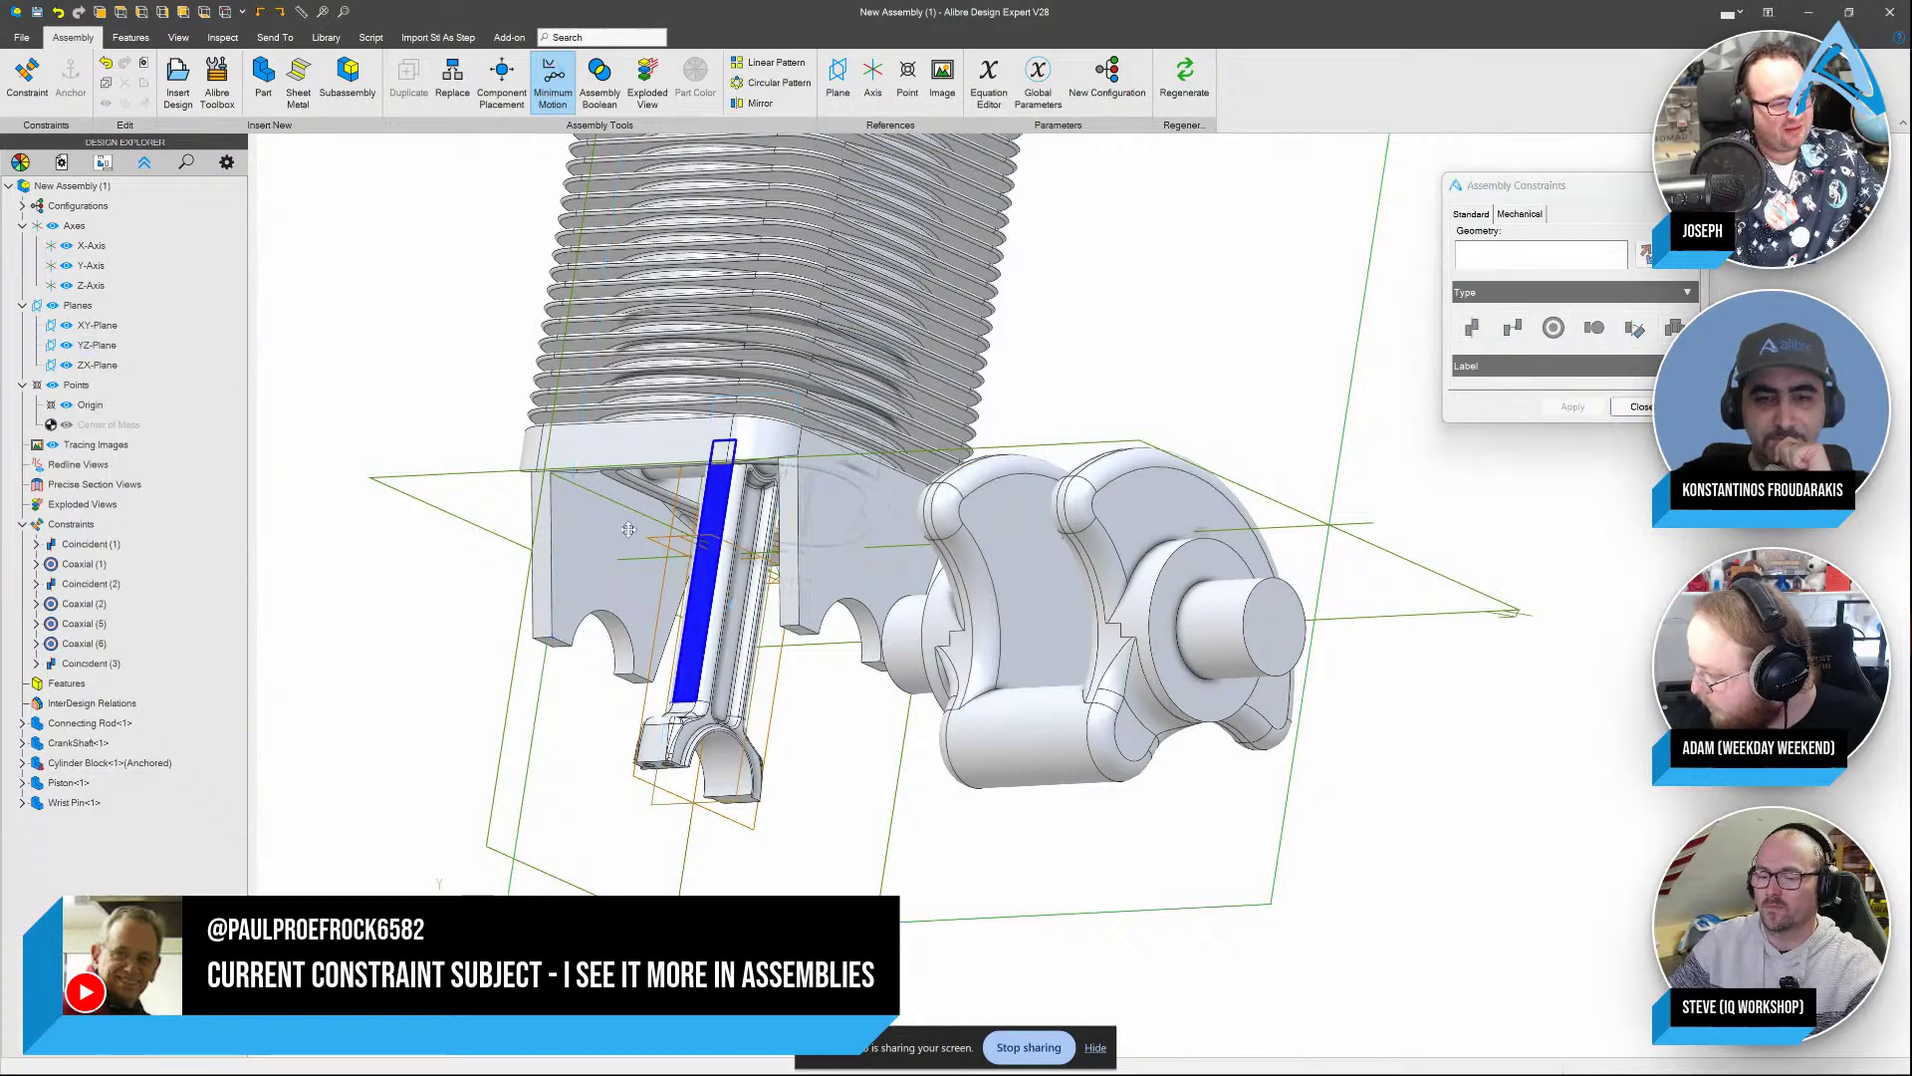
pyautogui.moveTo(629, 530)
pyautogui.mouseDown()
pyautogui.moveTo(784, 312)
pyautogui.moveTo(645, 498)
pyautogui.mouseUp()
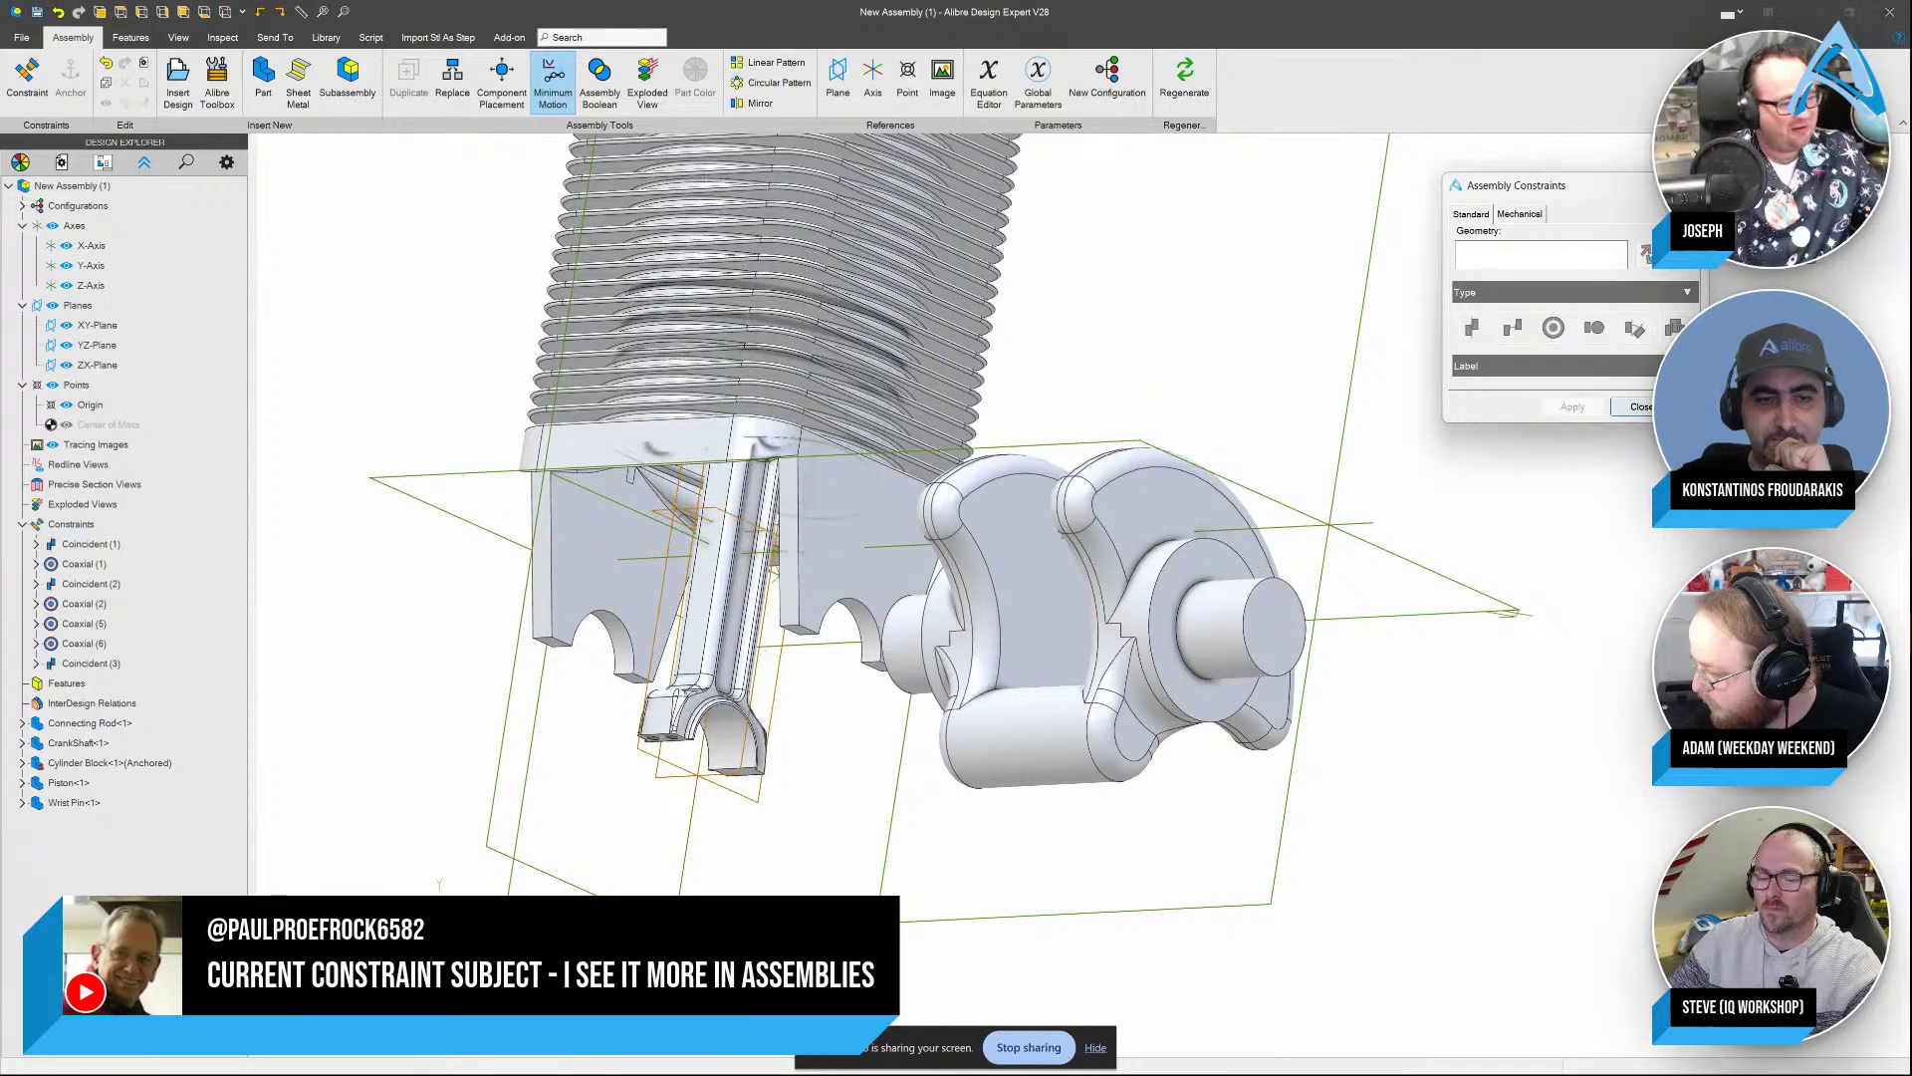
pyautogui.press('Escape')
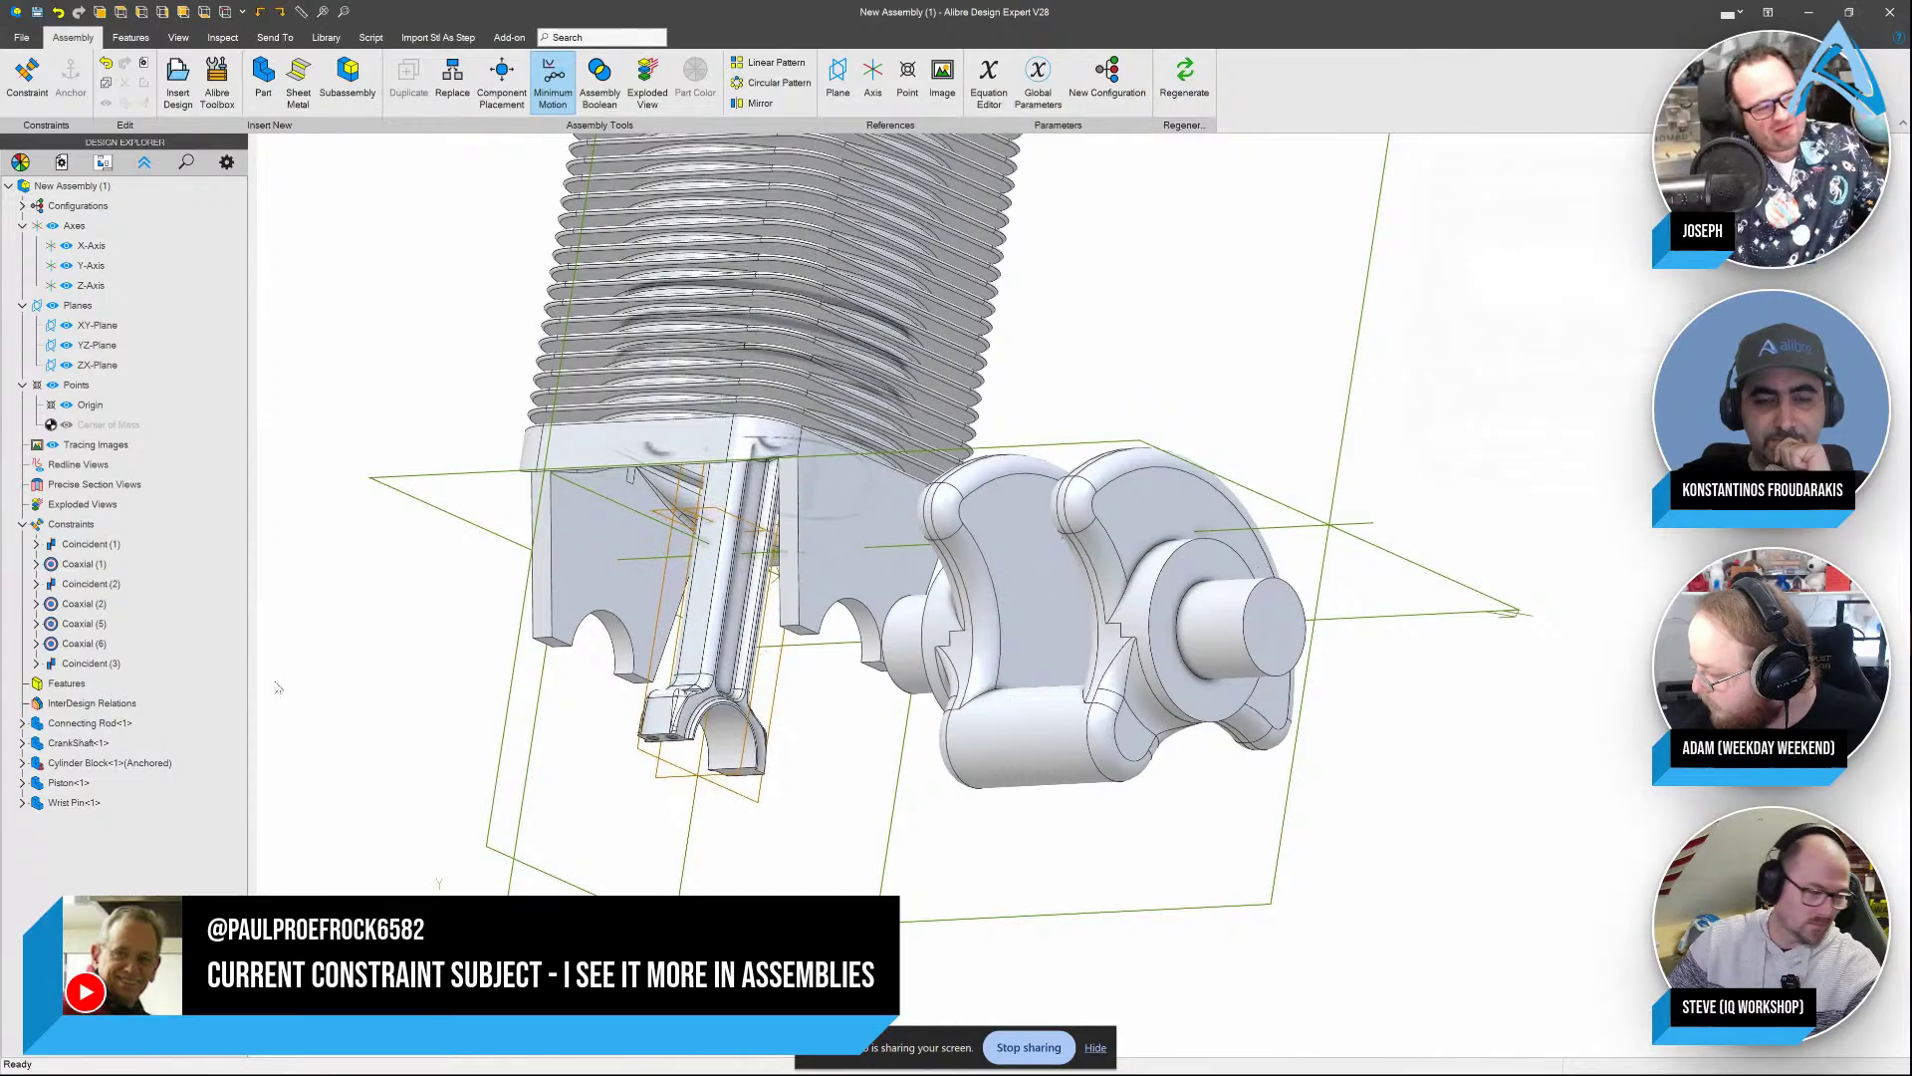
# Change the coincident constraint between the two YZ-Planes to a 90° angle constraint and move the connecting rod to test it
pyautogui.rightClick(747, 588)
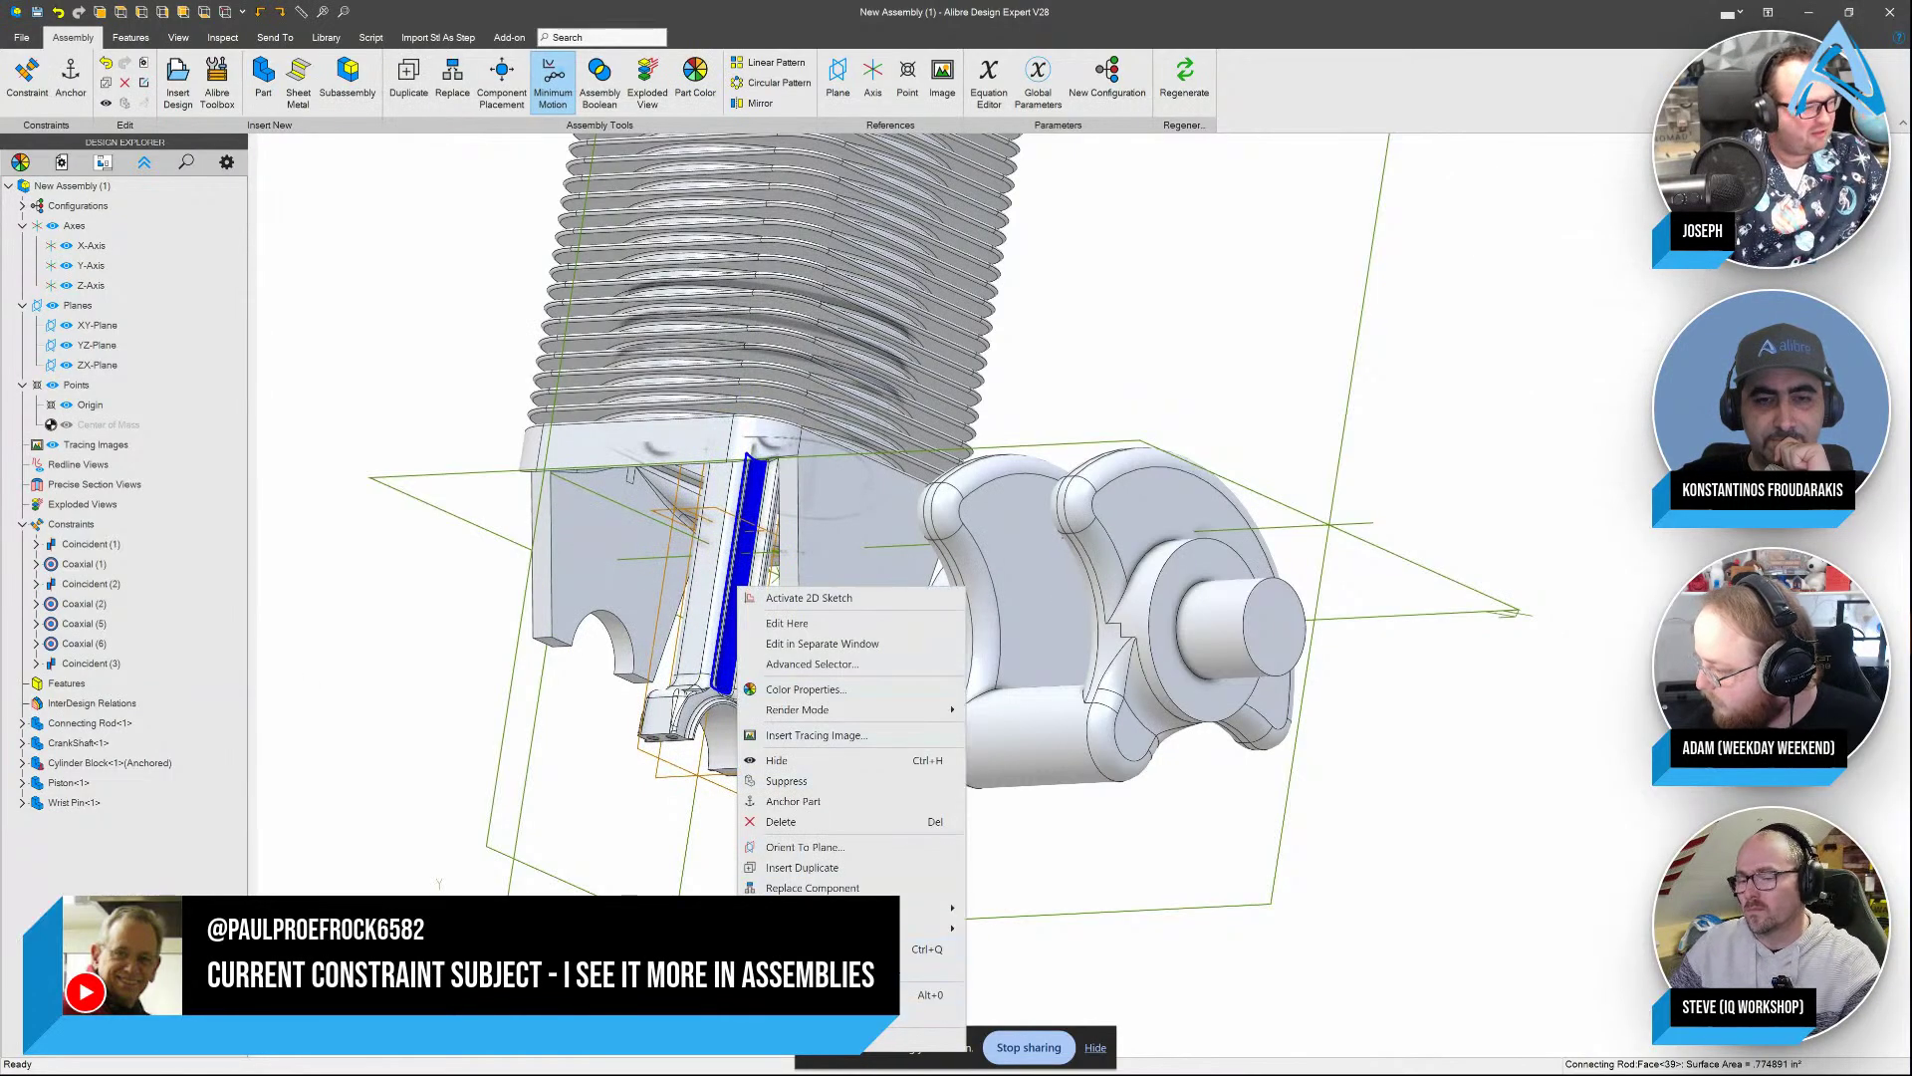
pyautogui.click(89, 723)
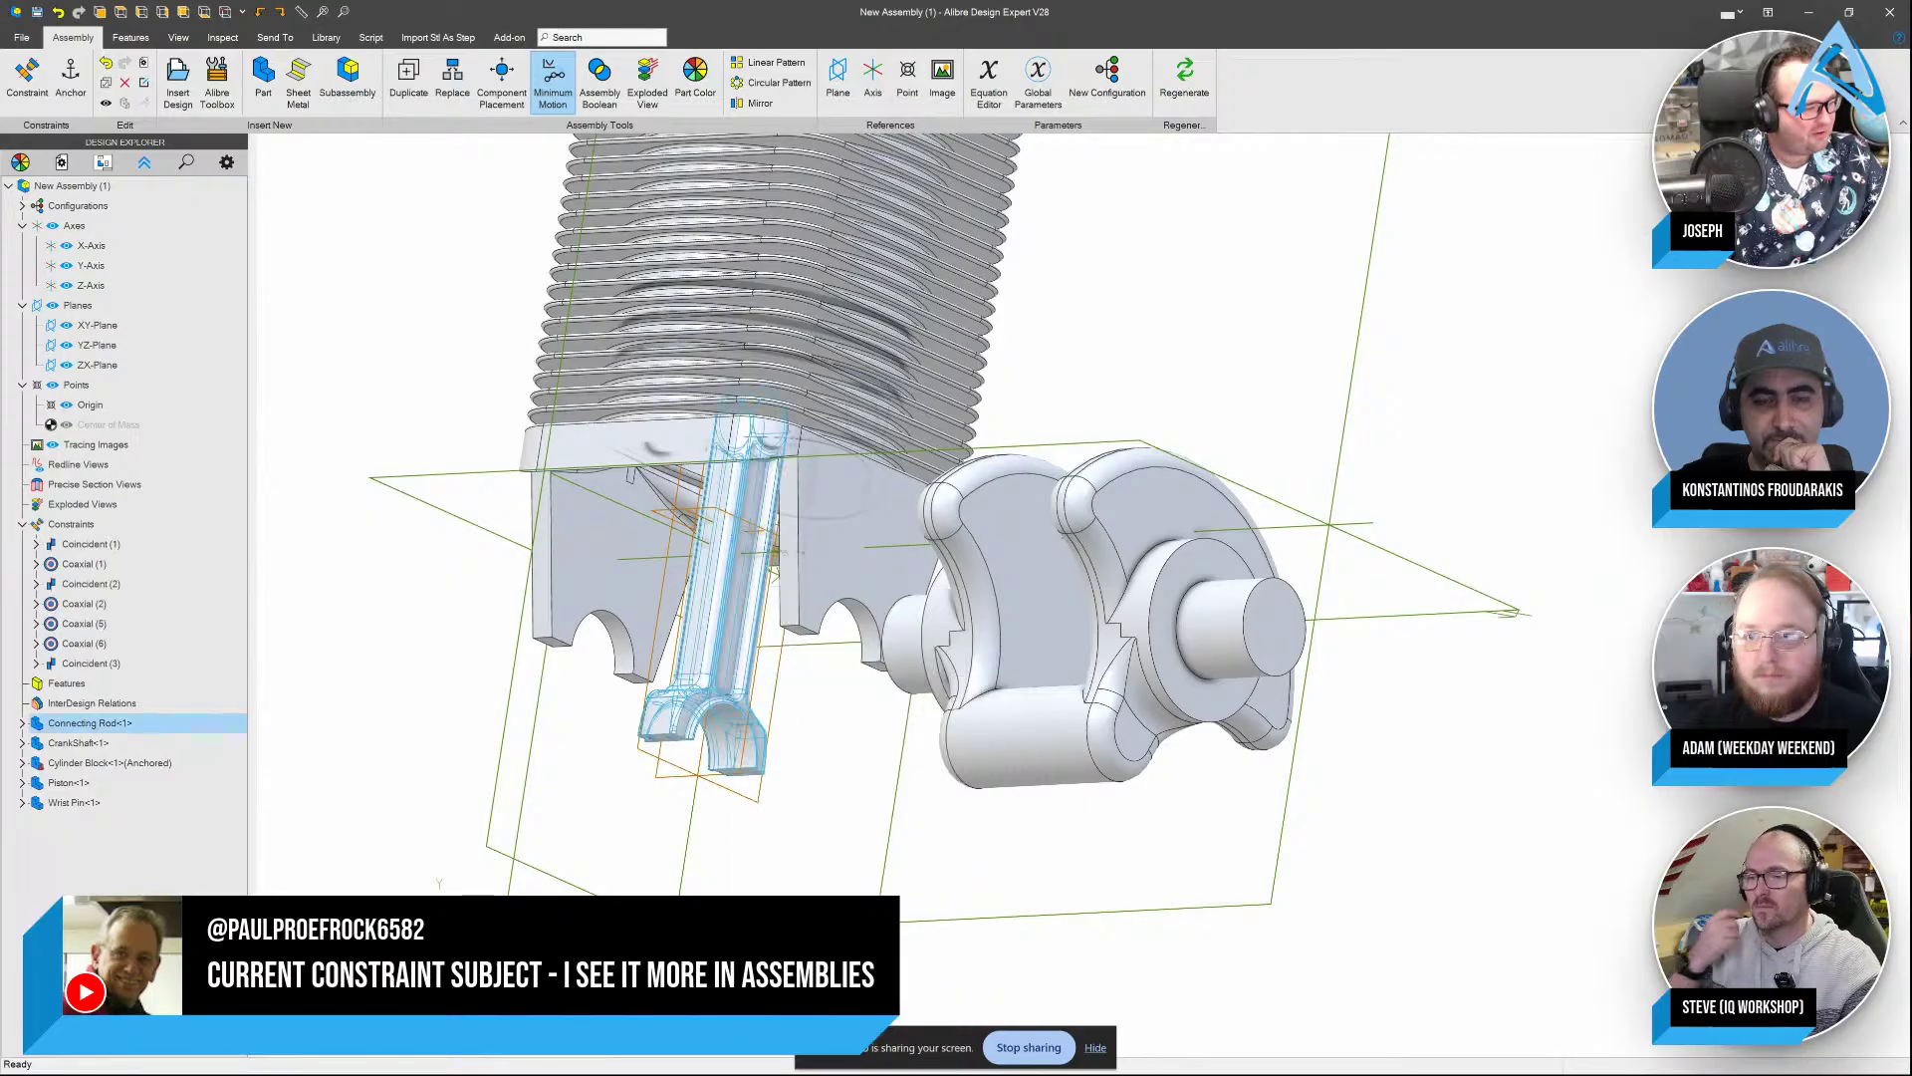
pyautogui.click(22, 723)
pyautogui.scroll(-1, 87, 852)
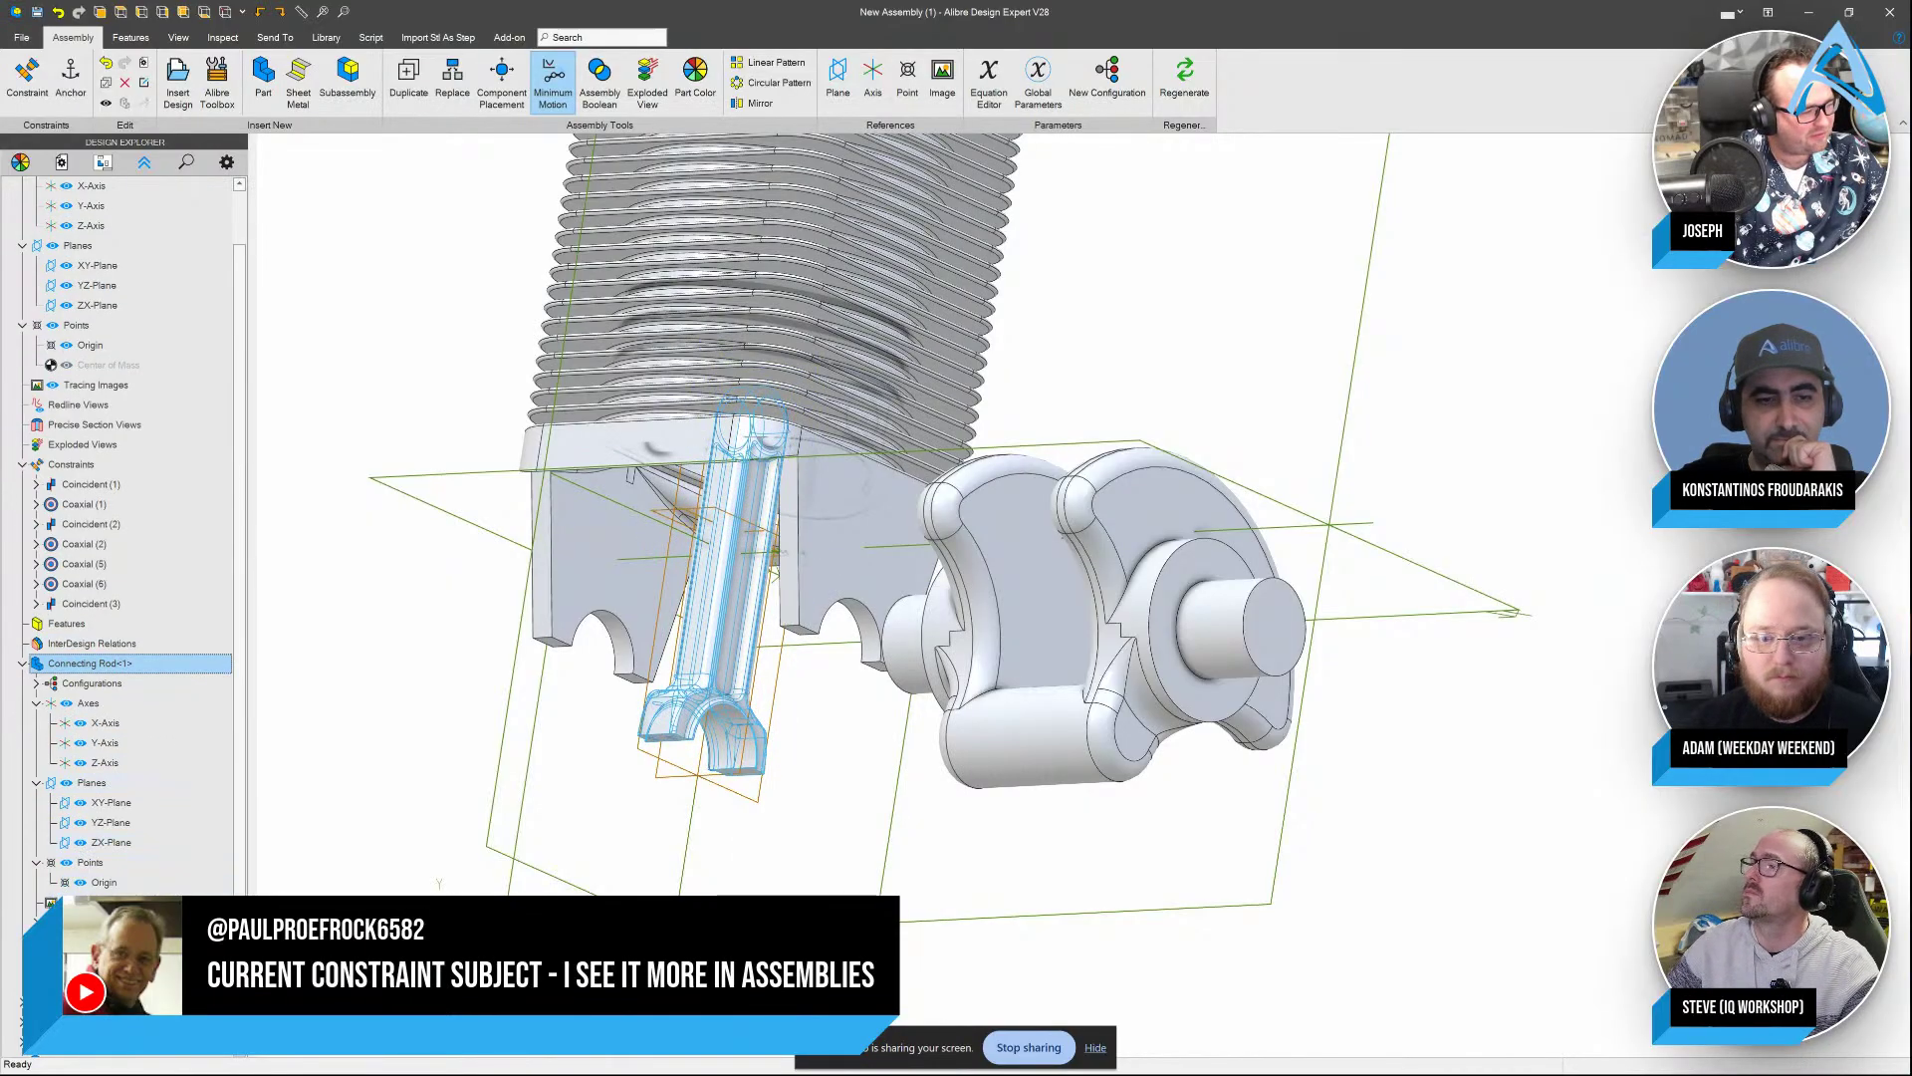
pyautogui.rightClick(90, 604)
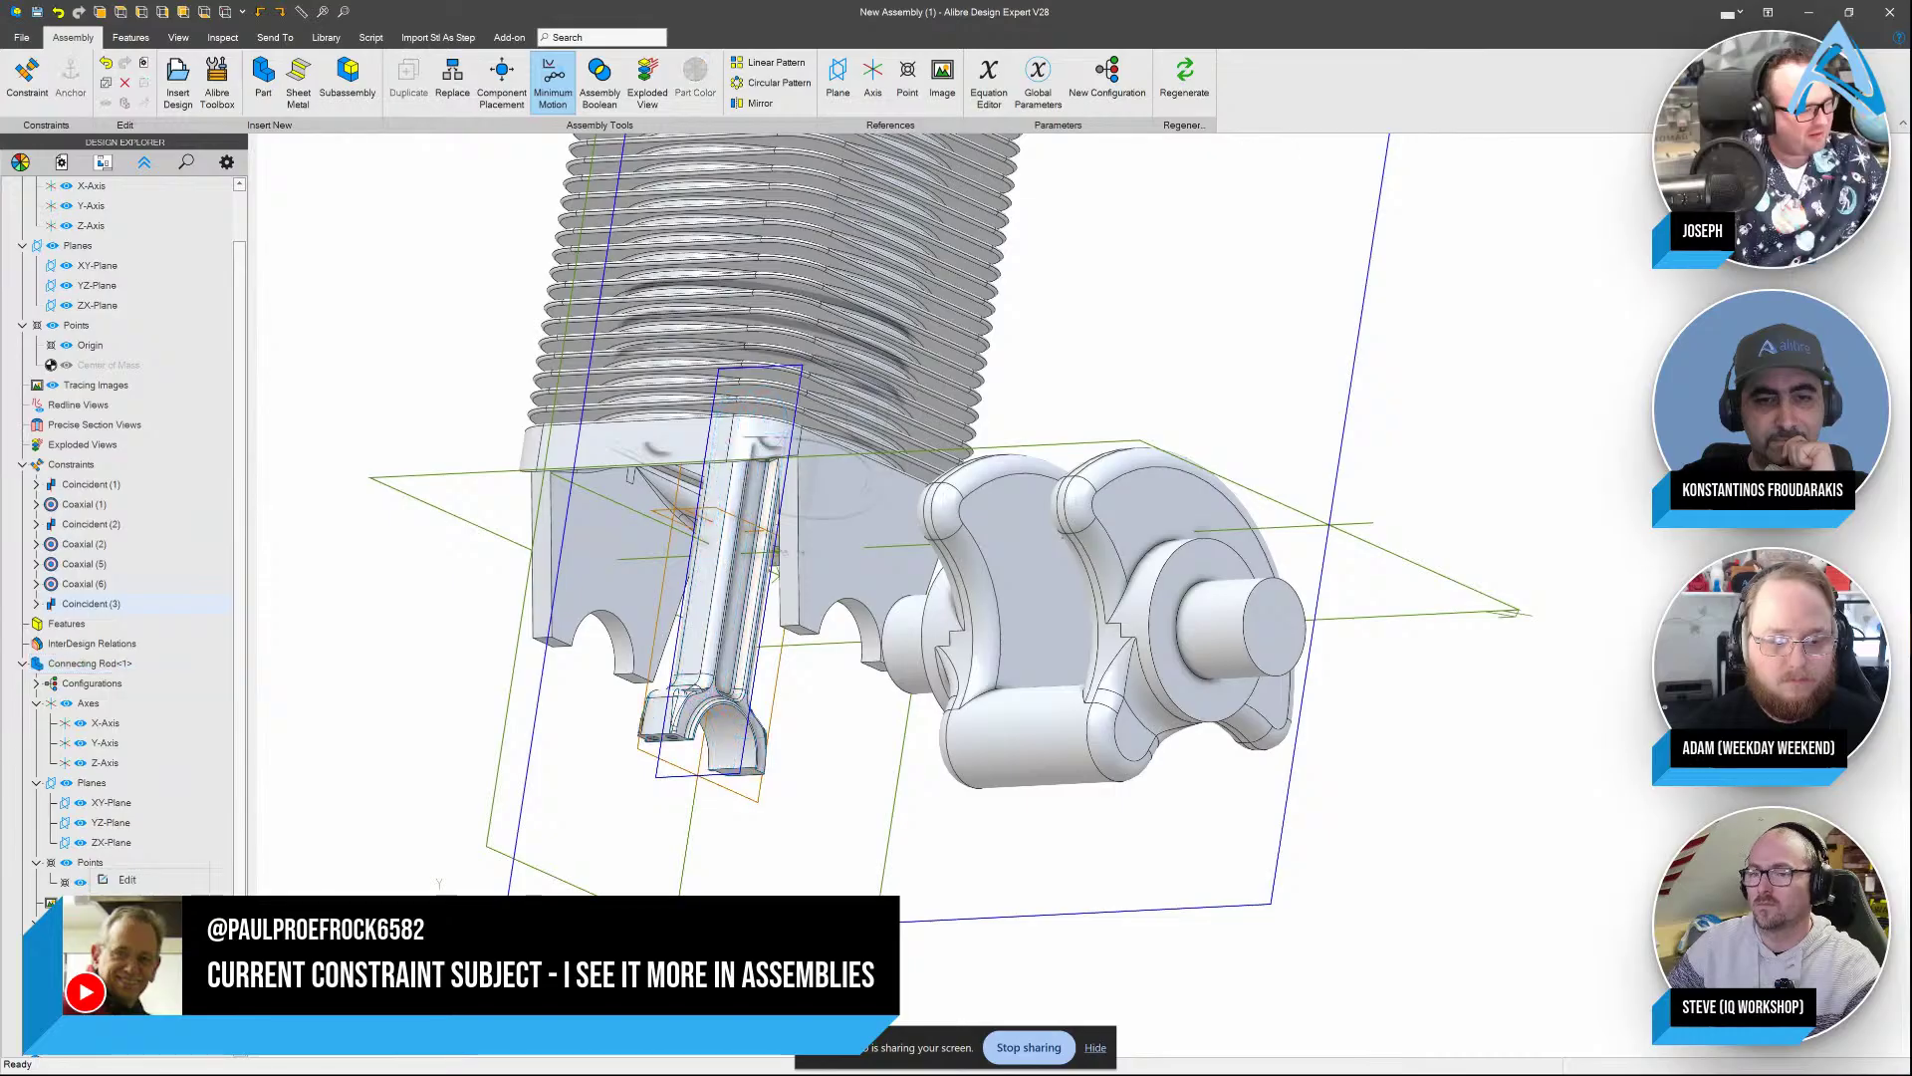
pyautogui.click(127, 880)
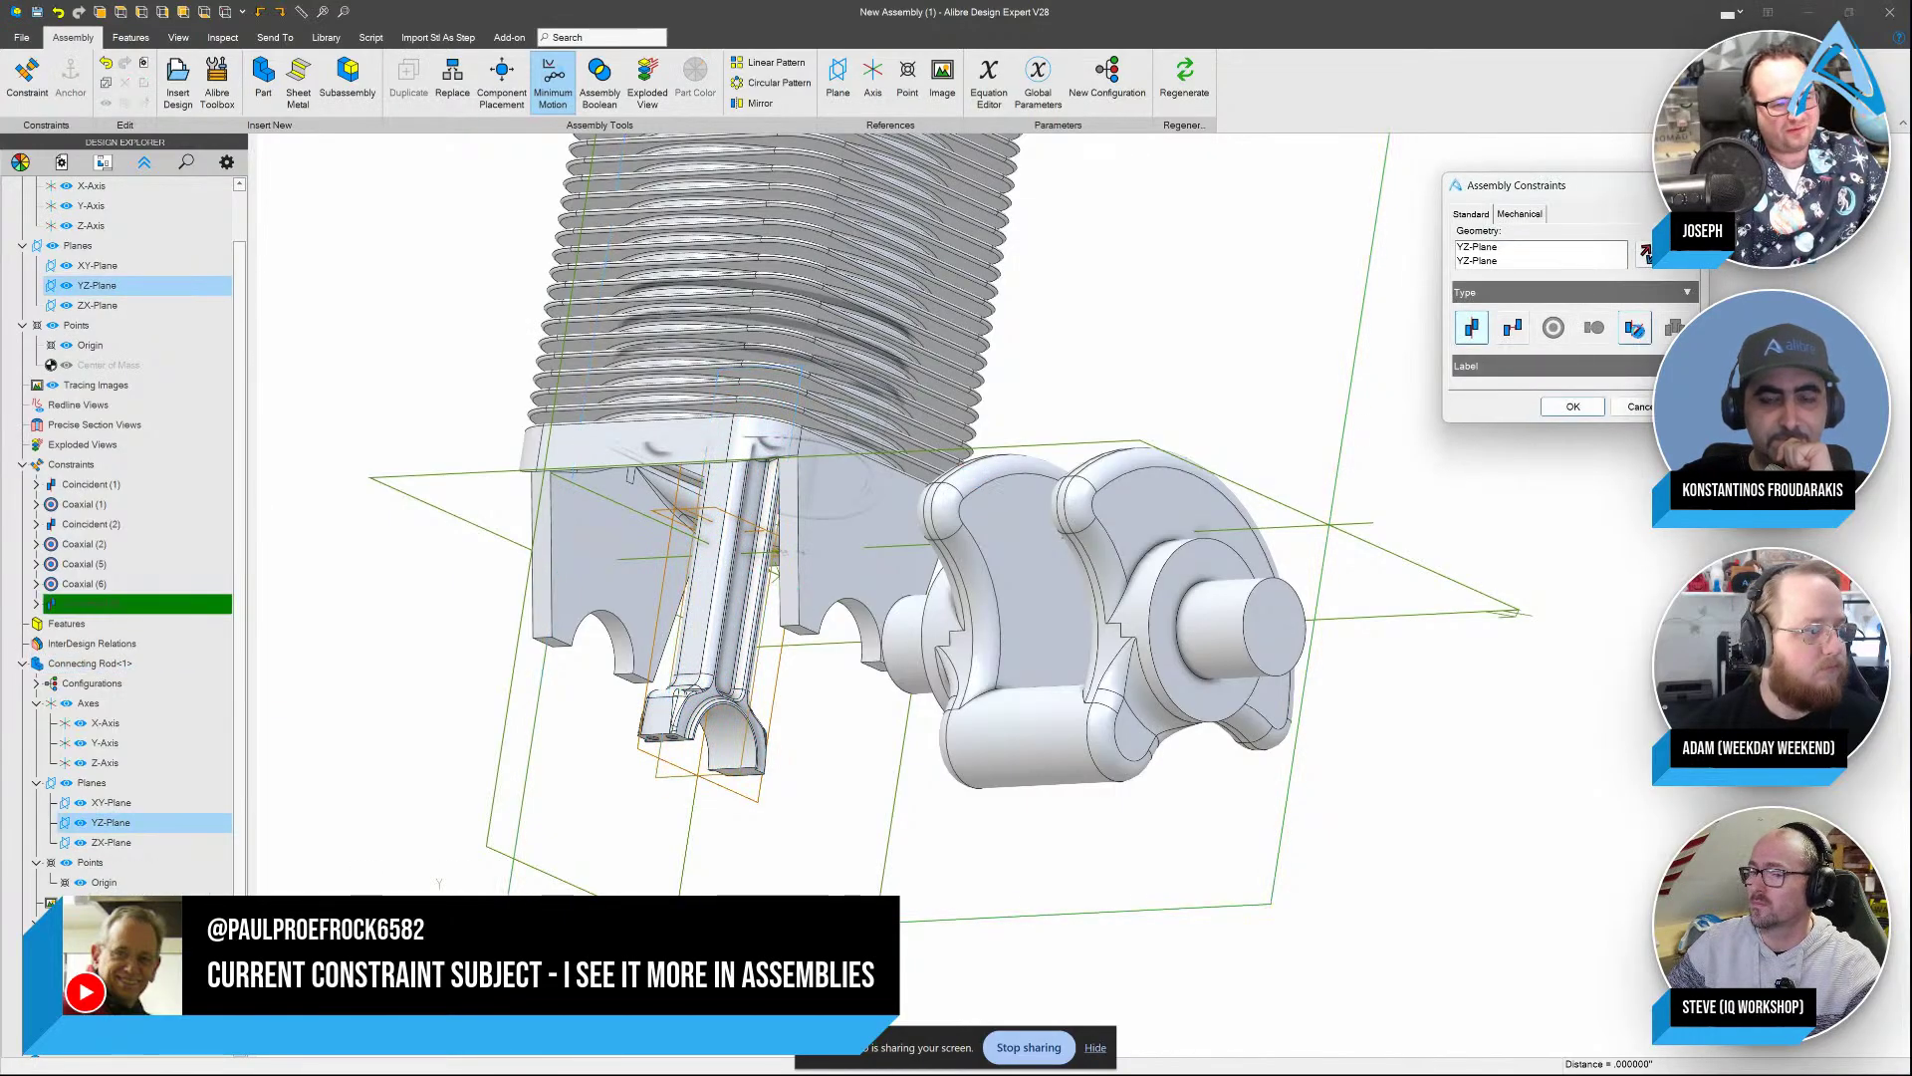
pyautogui.click(1635, 328)
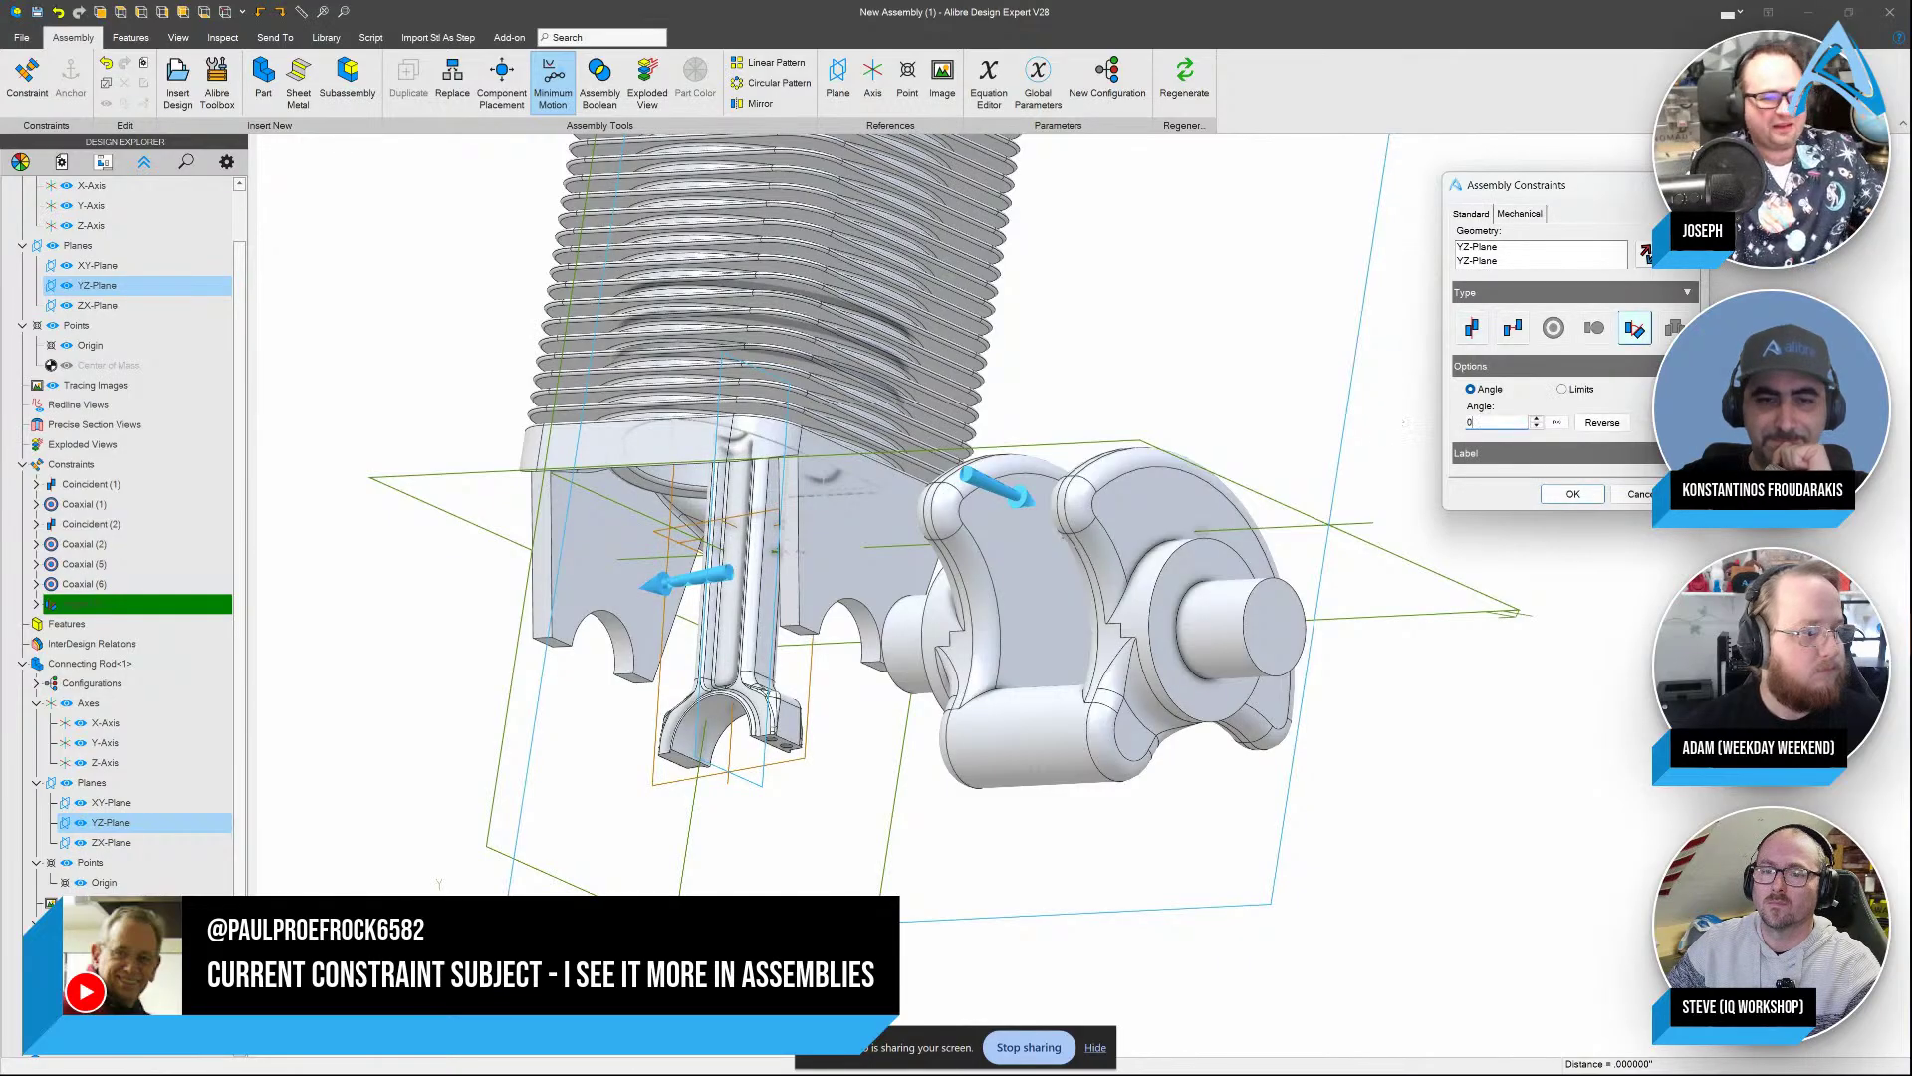
pyautogui.press('BackSpace')
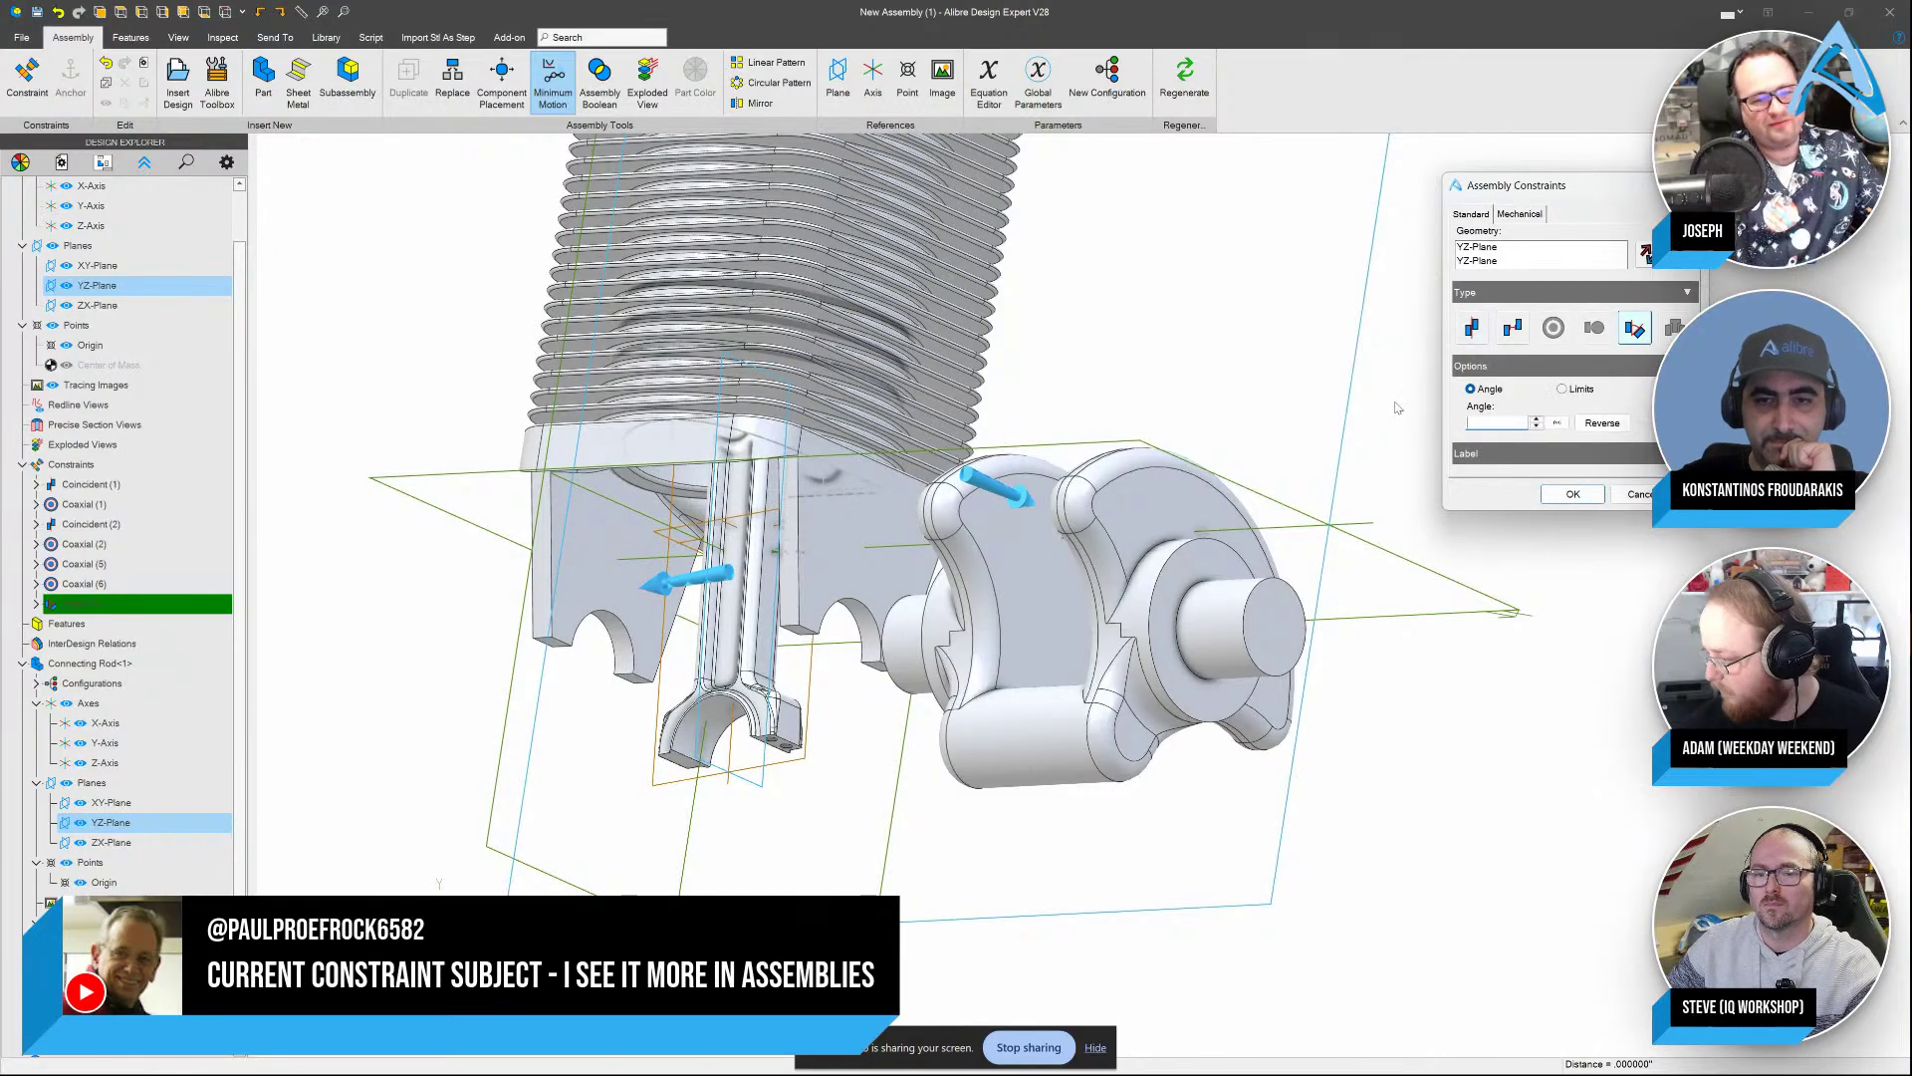
pyautogui.write('90')
pyautogui.click(1583, 488)
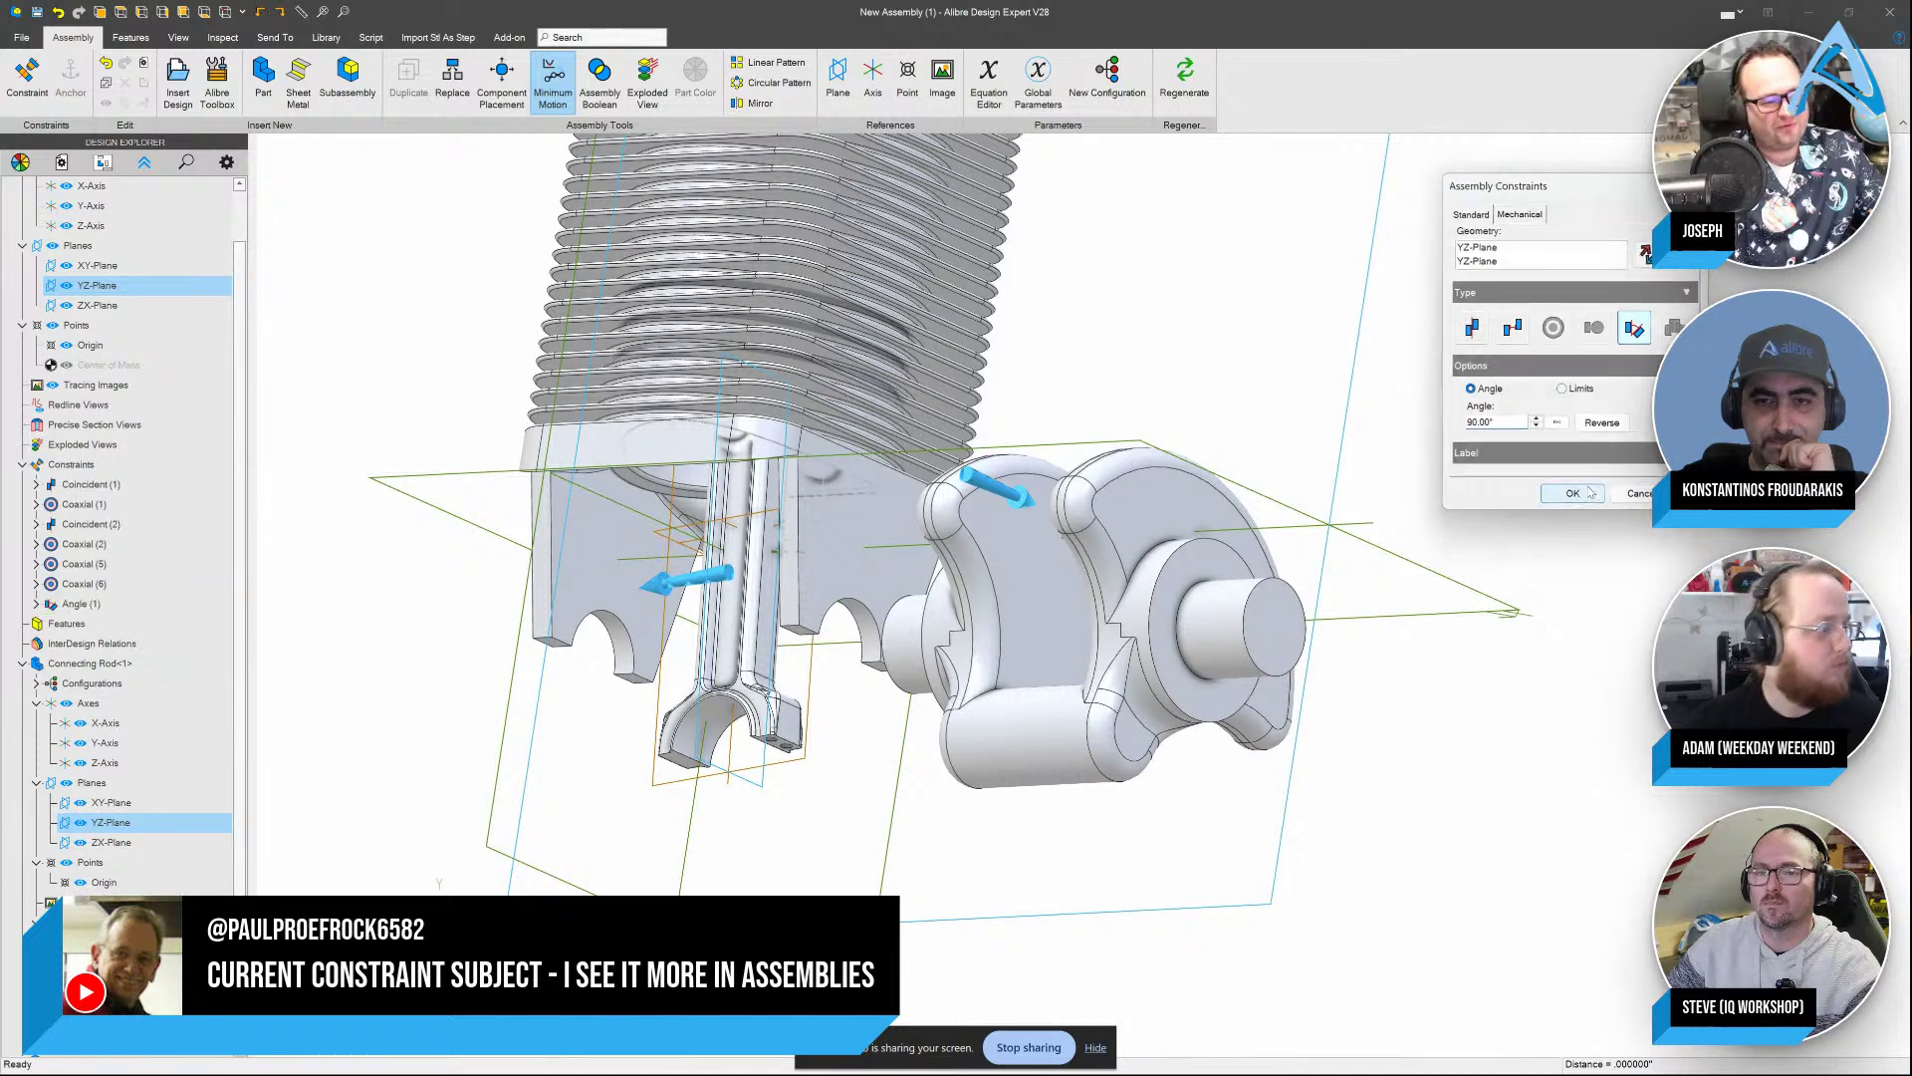
pyautogui.moveTo(674, 682); pyautogui.dragTo(528, 729)
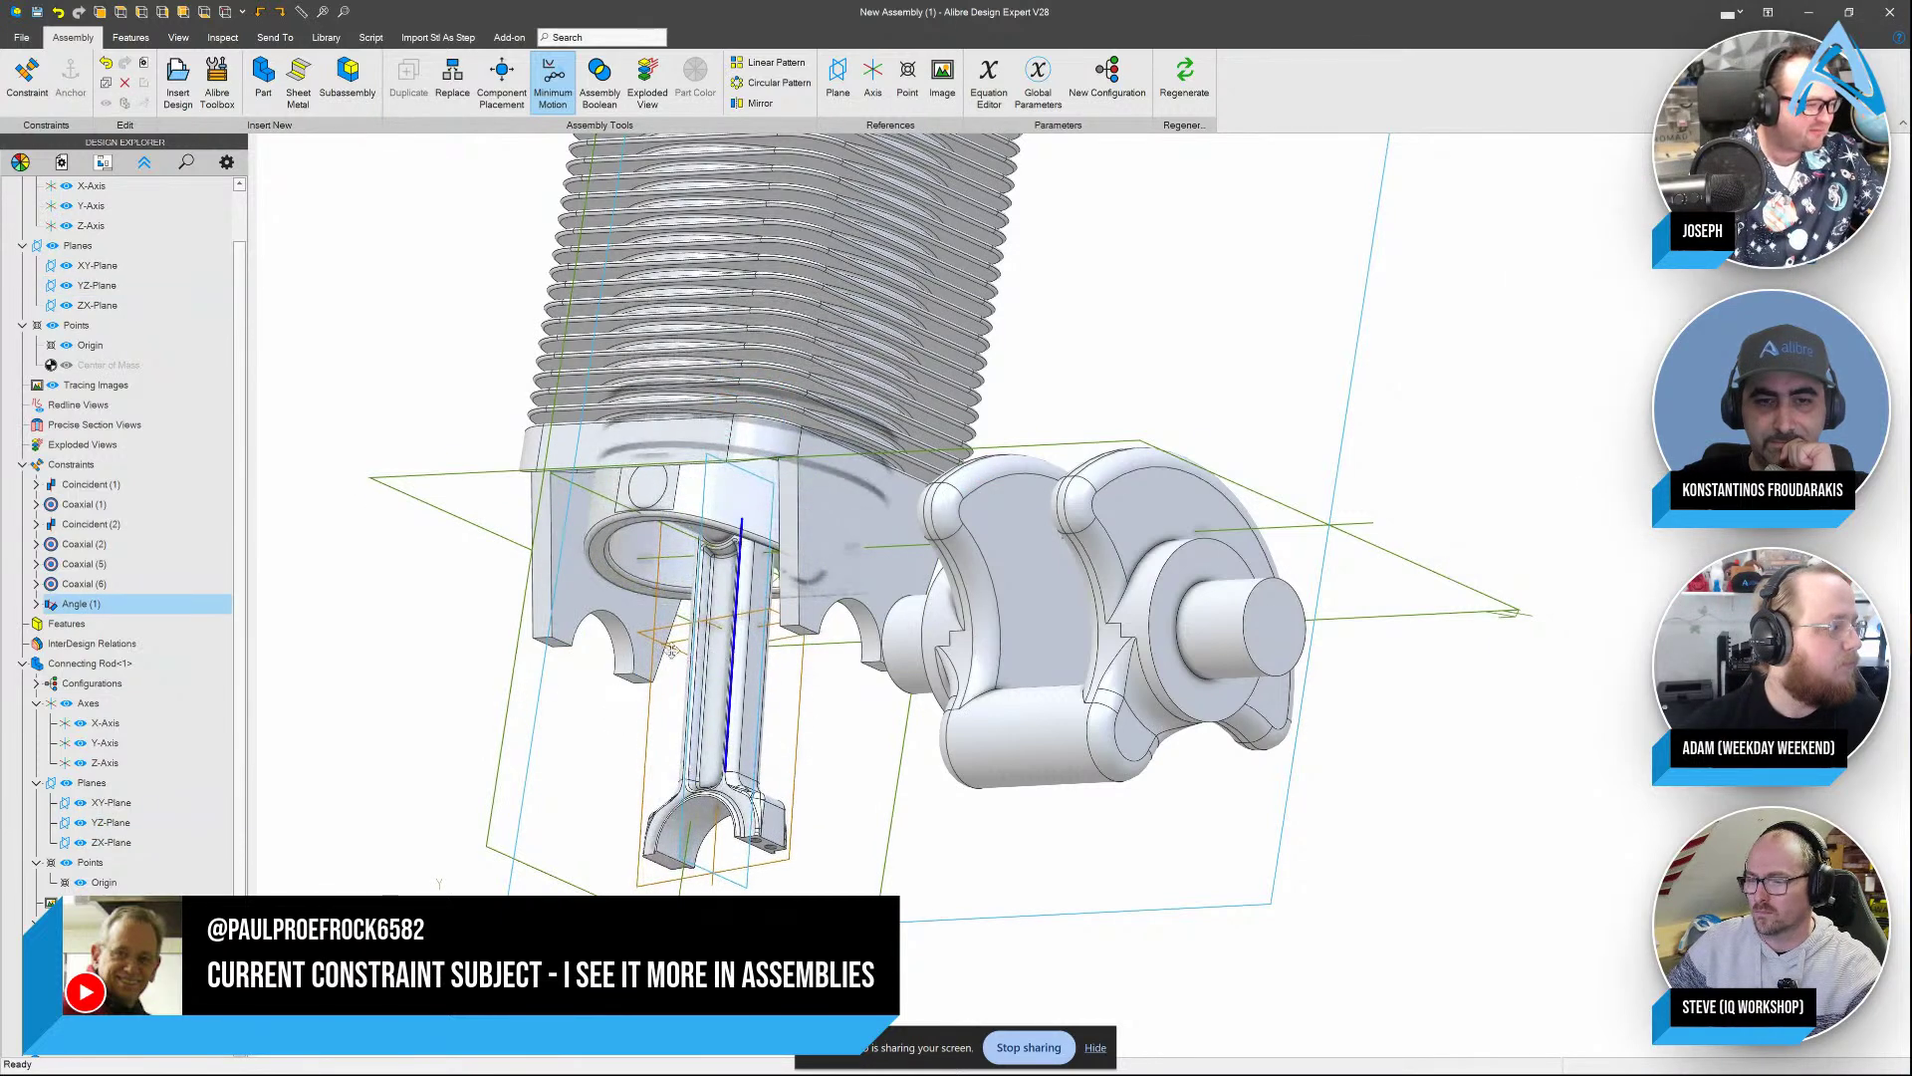
pyautogui.moveTo(739, 672); pyautogui.dragTo(617, 618)
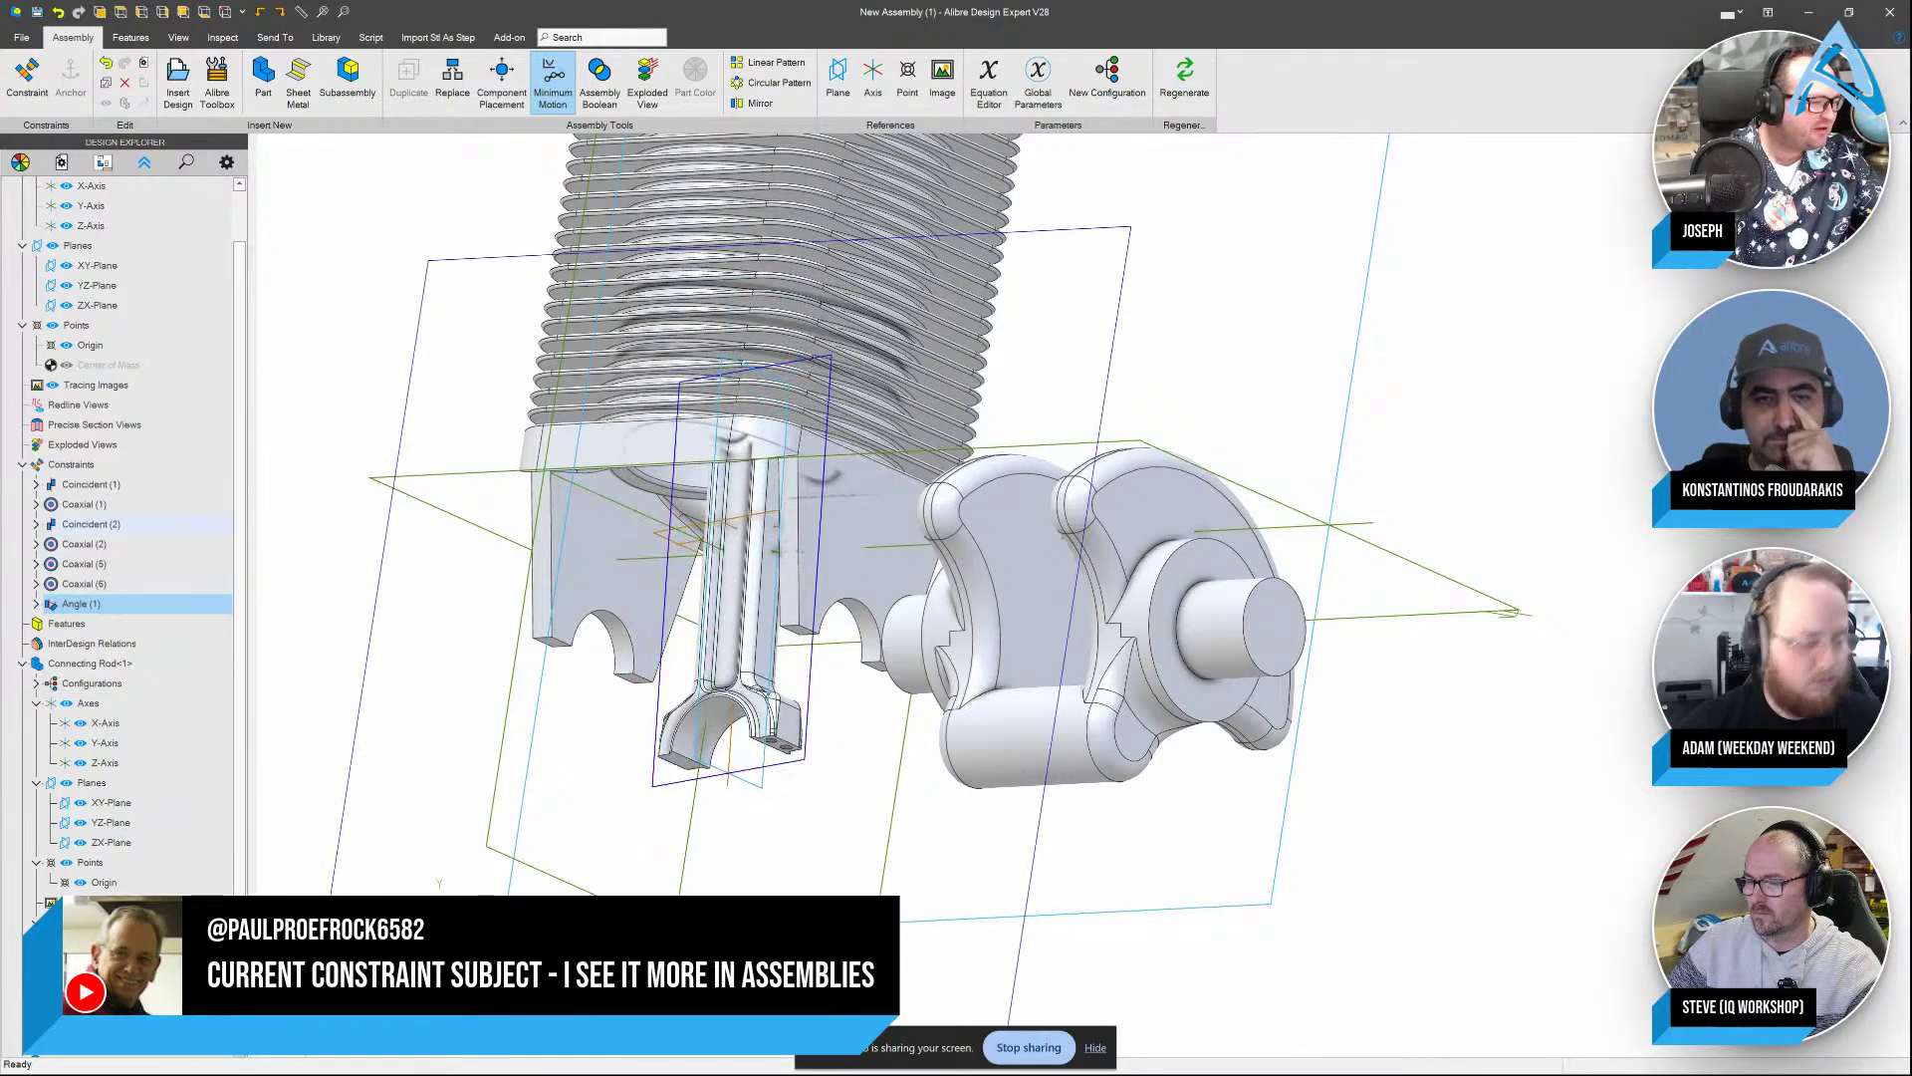
# Suppress the angle constraint between the YZ-Planes and swing the connecting rod about the wrist pin
pyautogui.rightClick(95, 604)
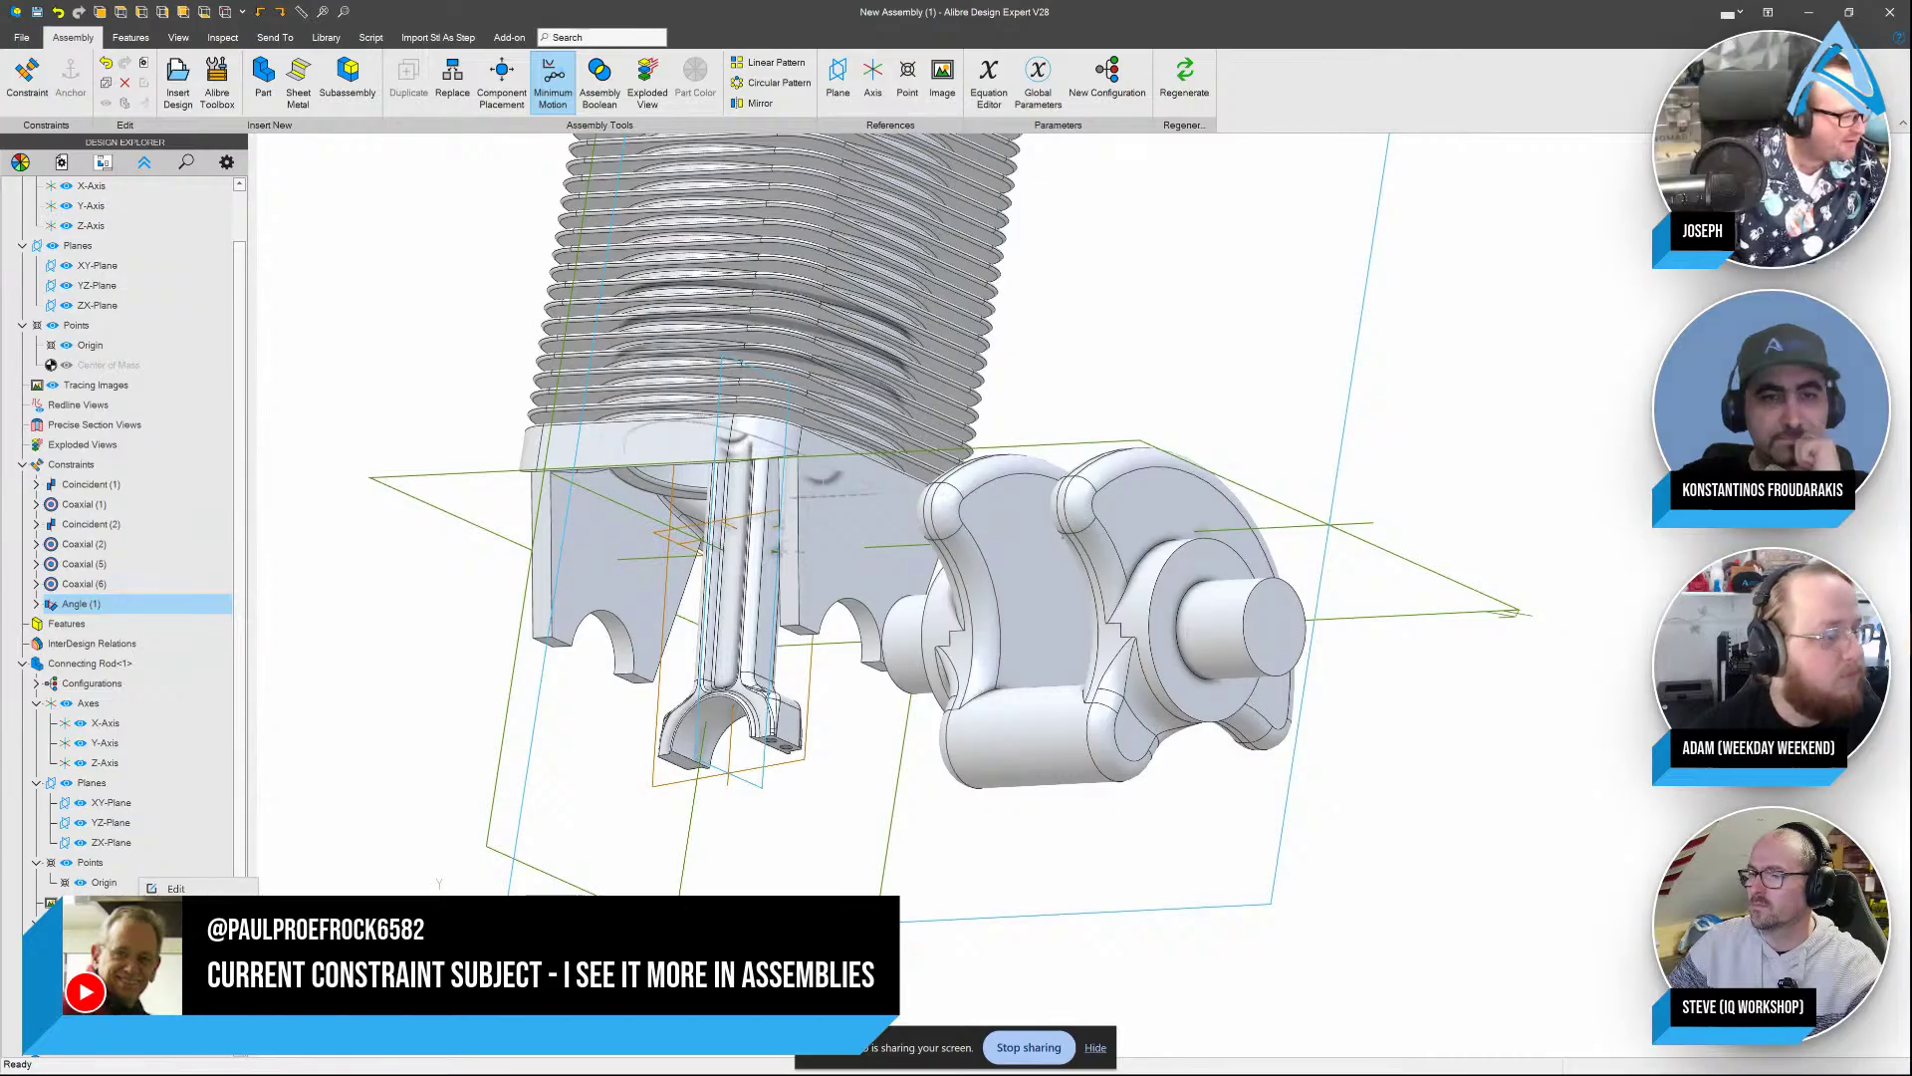
pyautogui.click(181, 931)
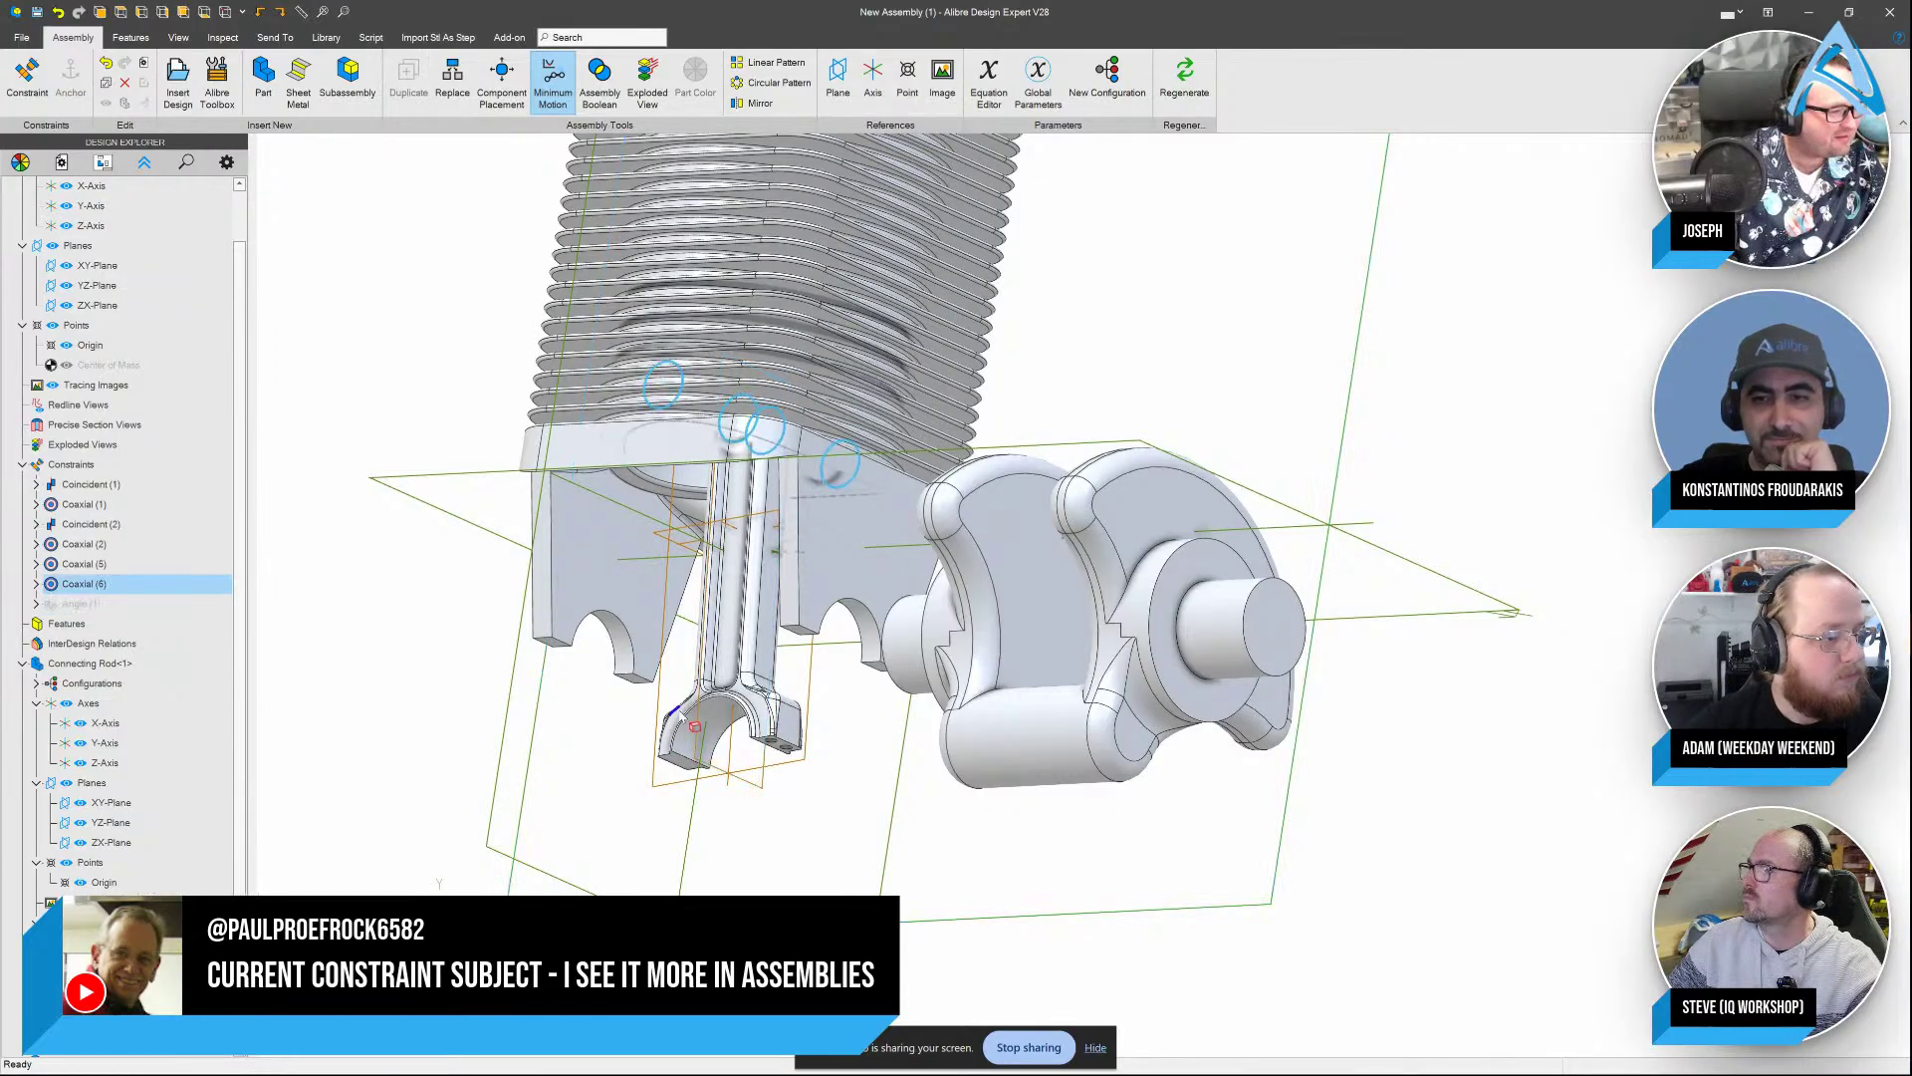
pyautogui.moveTo(694, 726)
pyautogui.mouseDown()
pyautogui.moveTo(573, 761)
pyautogui.moveTo(624, 660)
pyautogui.mouseUp()
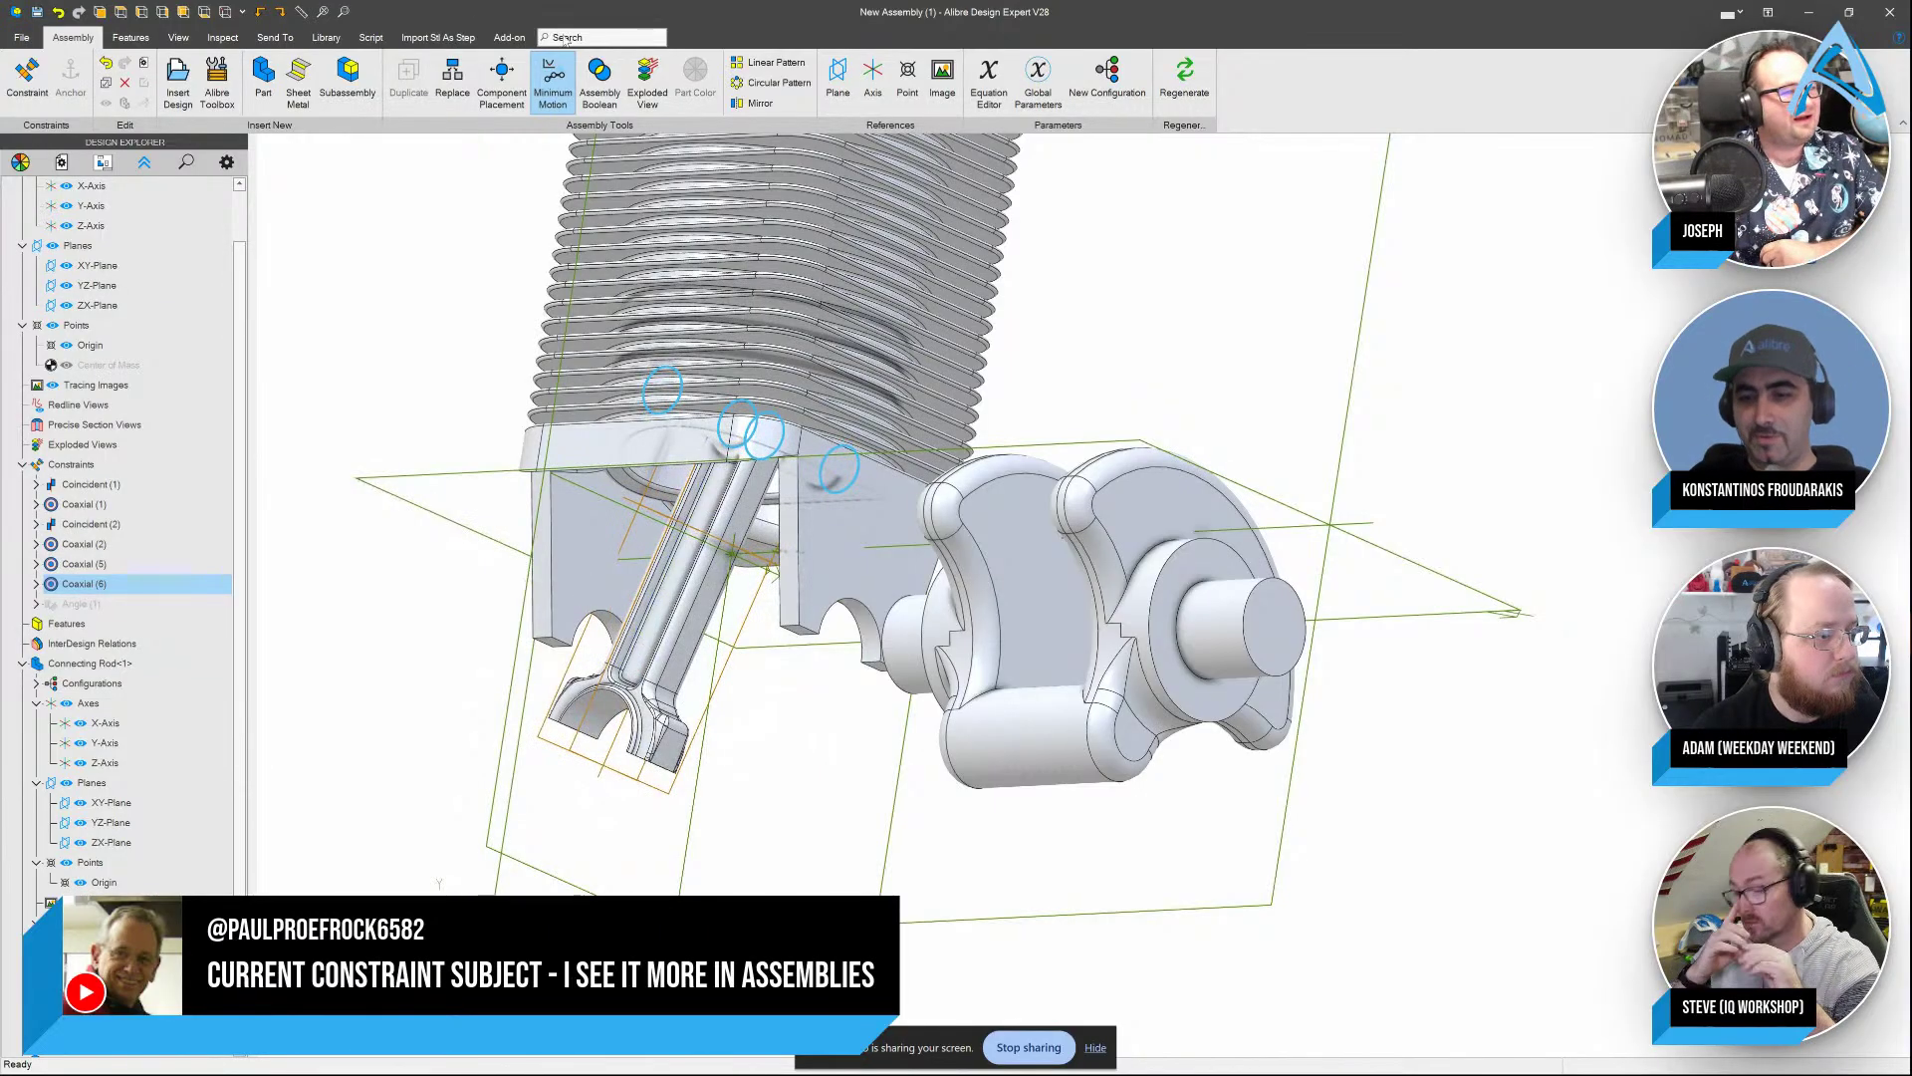
# Unsuppress the angle constraint and test the connecting rod's movement with Minimum Motion off and on
pyautogui.click(553, 83)
pyautogui.click(106, 585)
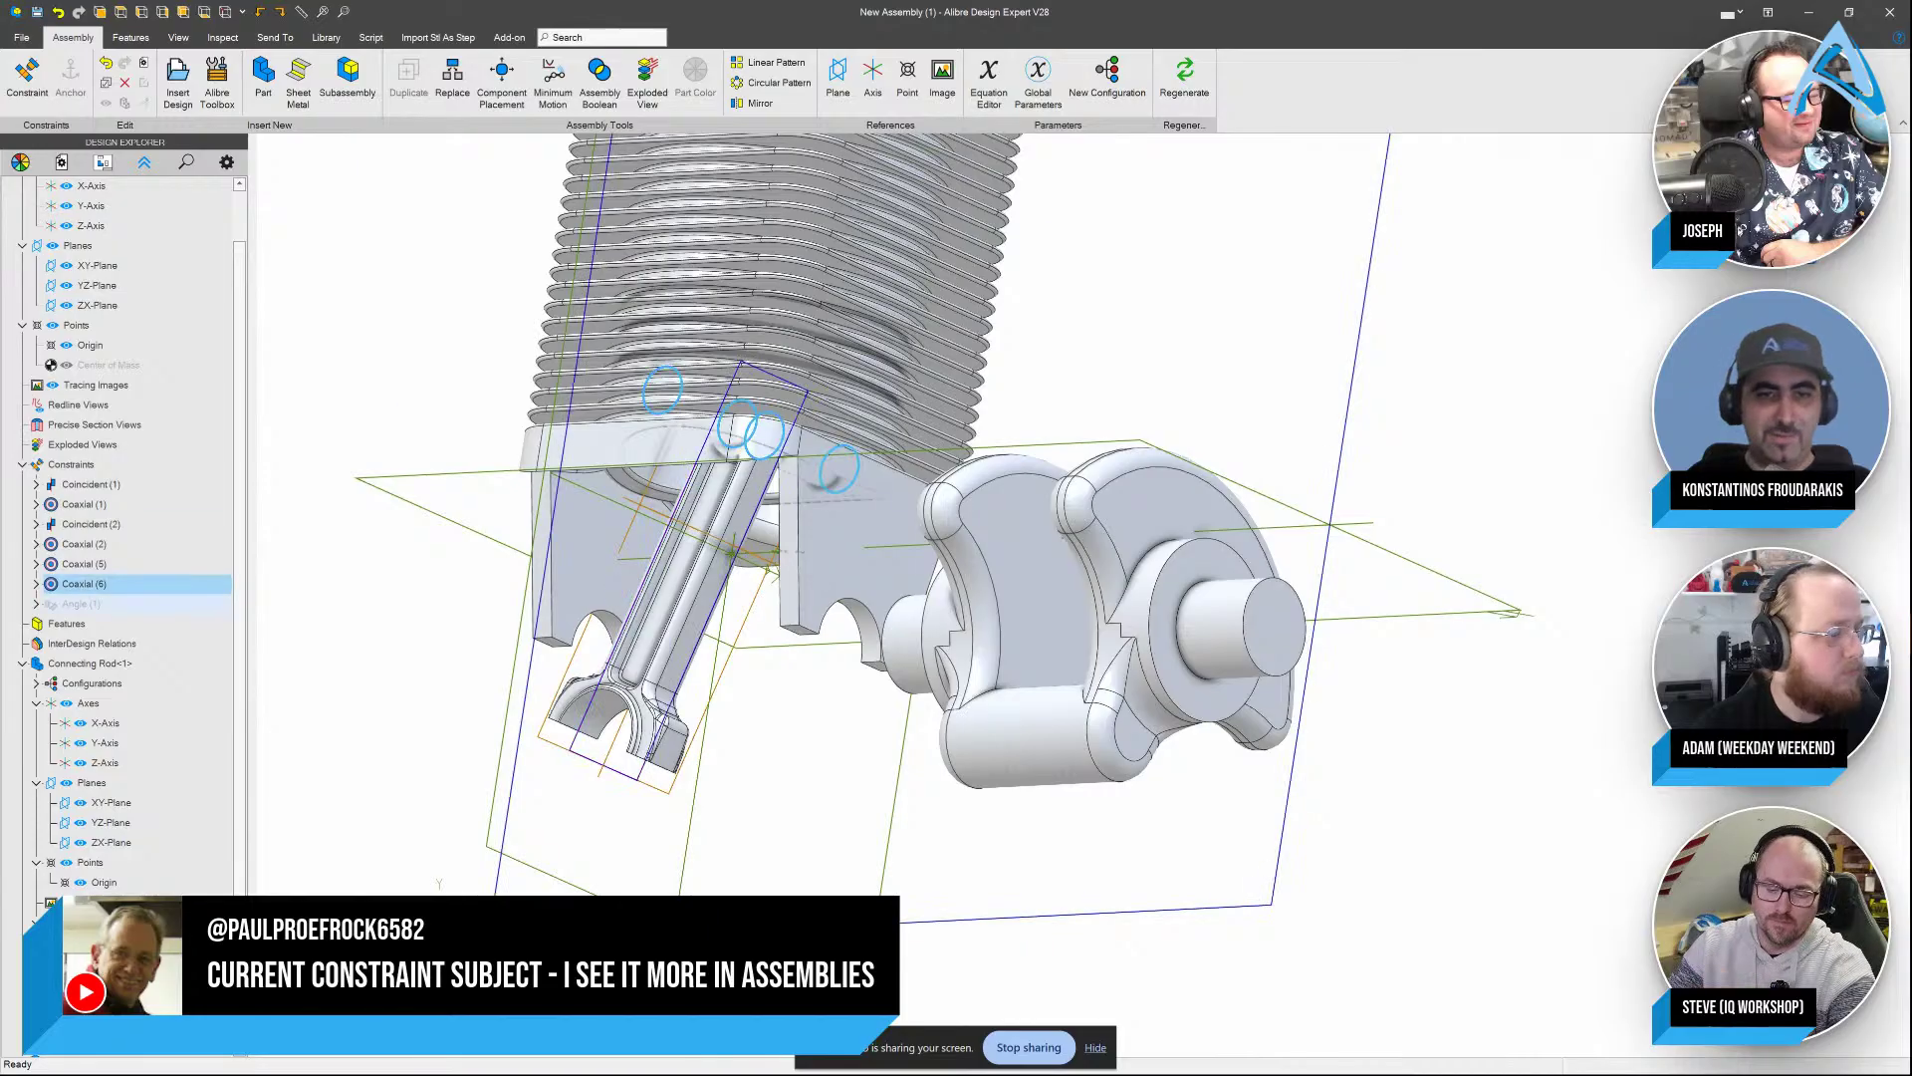
pyautogui.rightClick(107, 604)
pyautogui.click(139, 885)
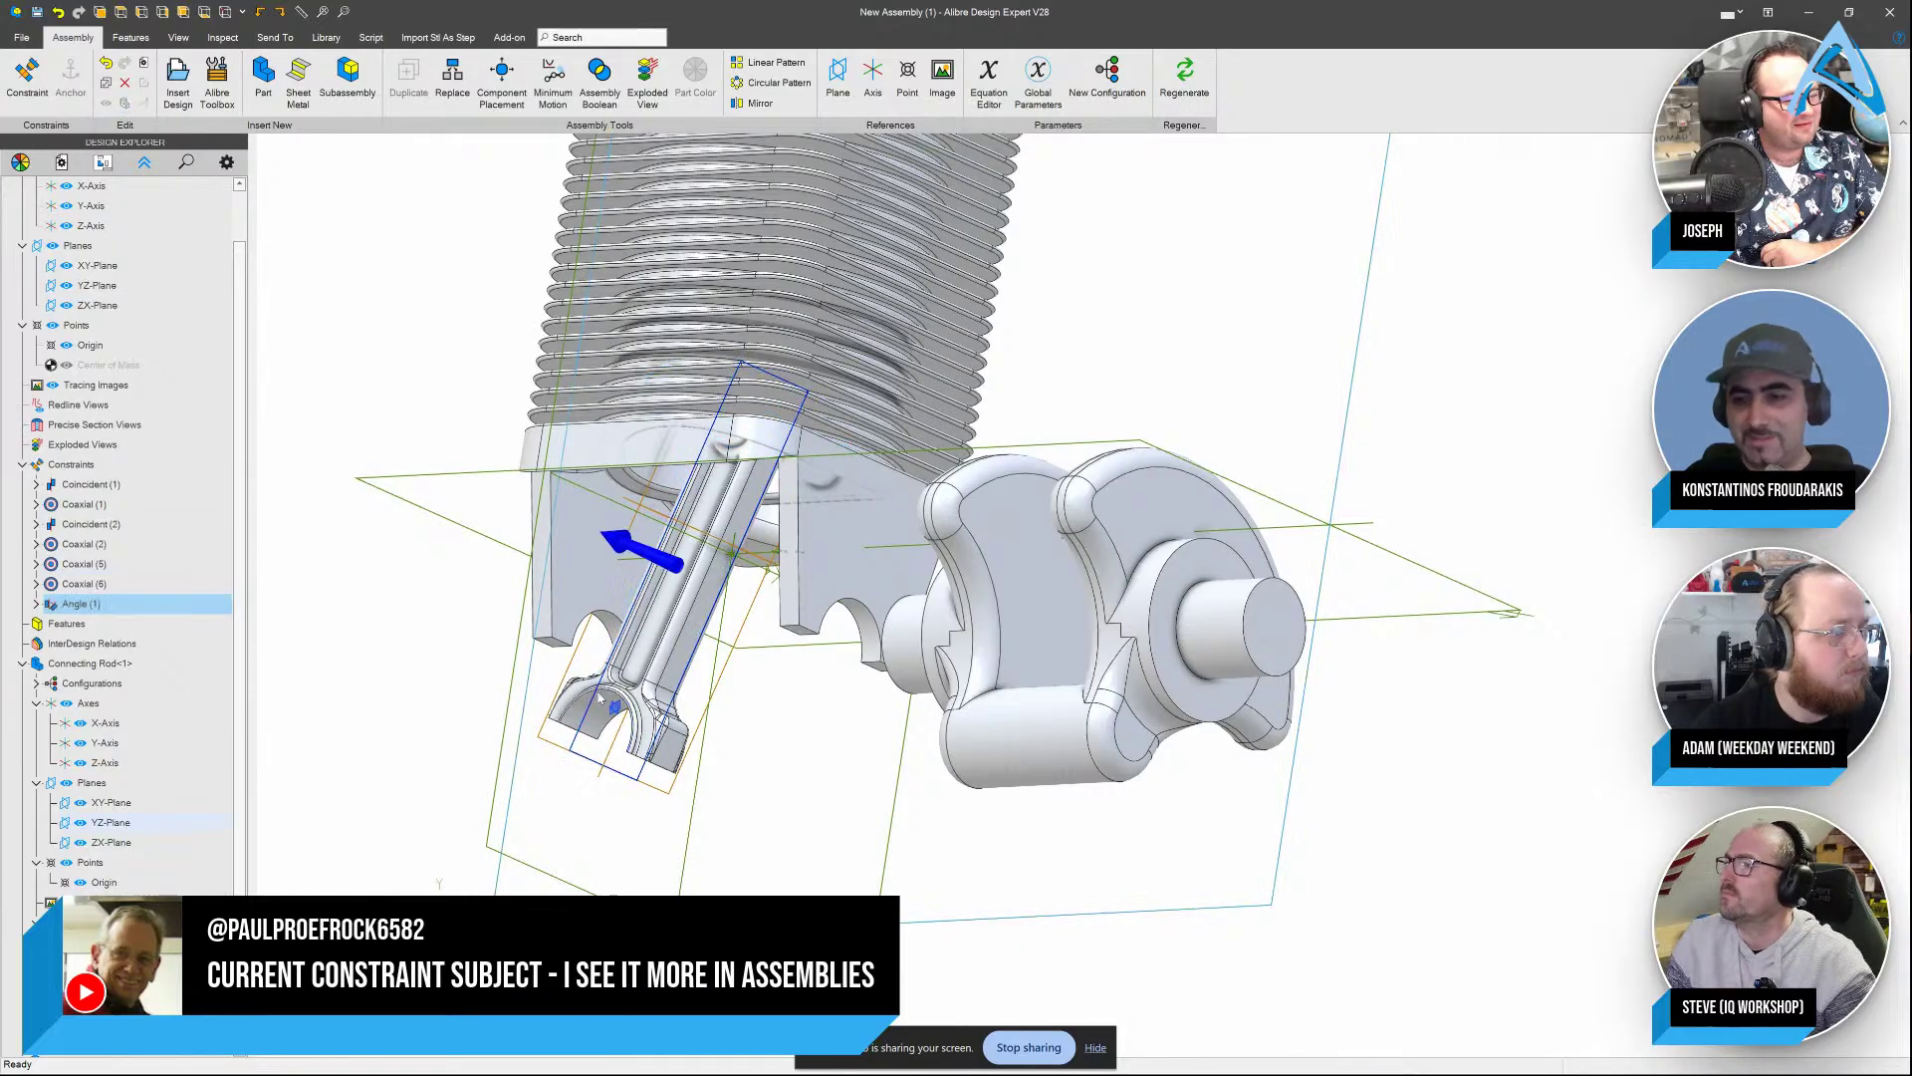
pyautogui.moveTo(675, 683); pyautogui.dragTo(819, 668)
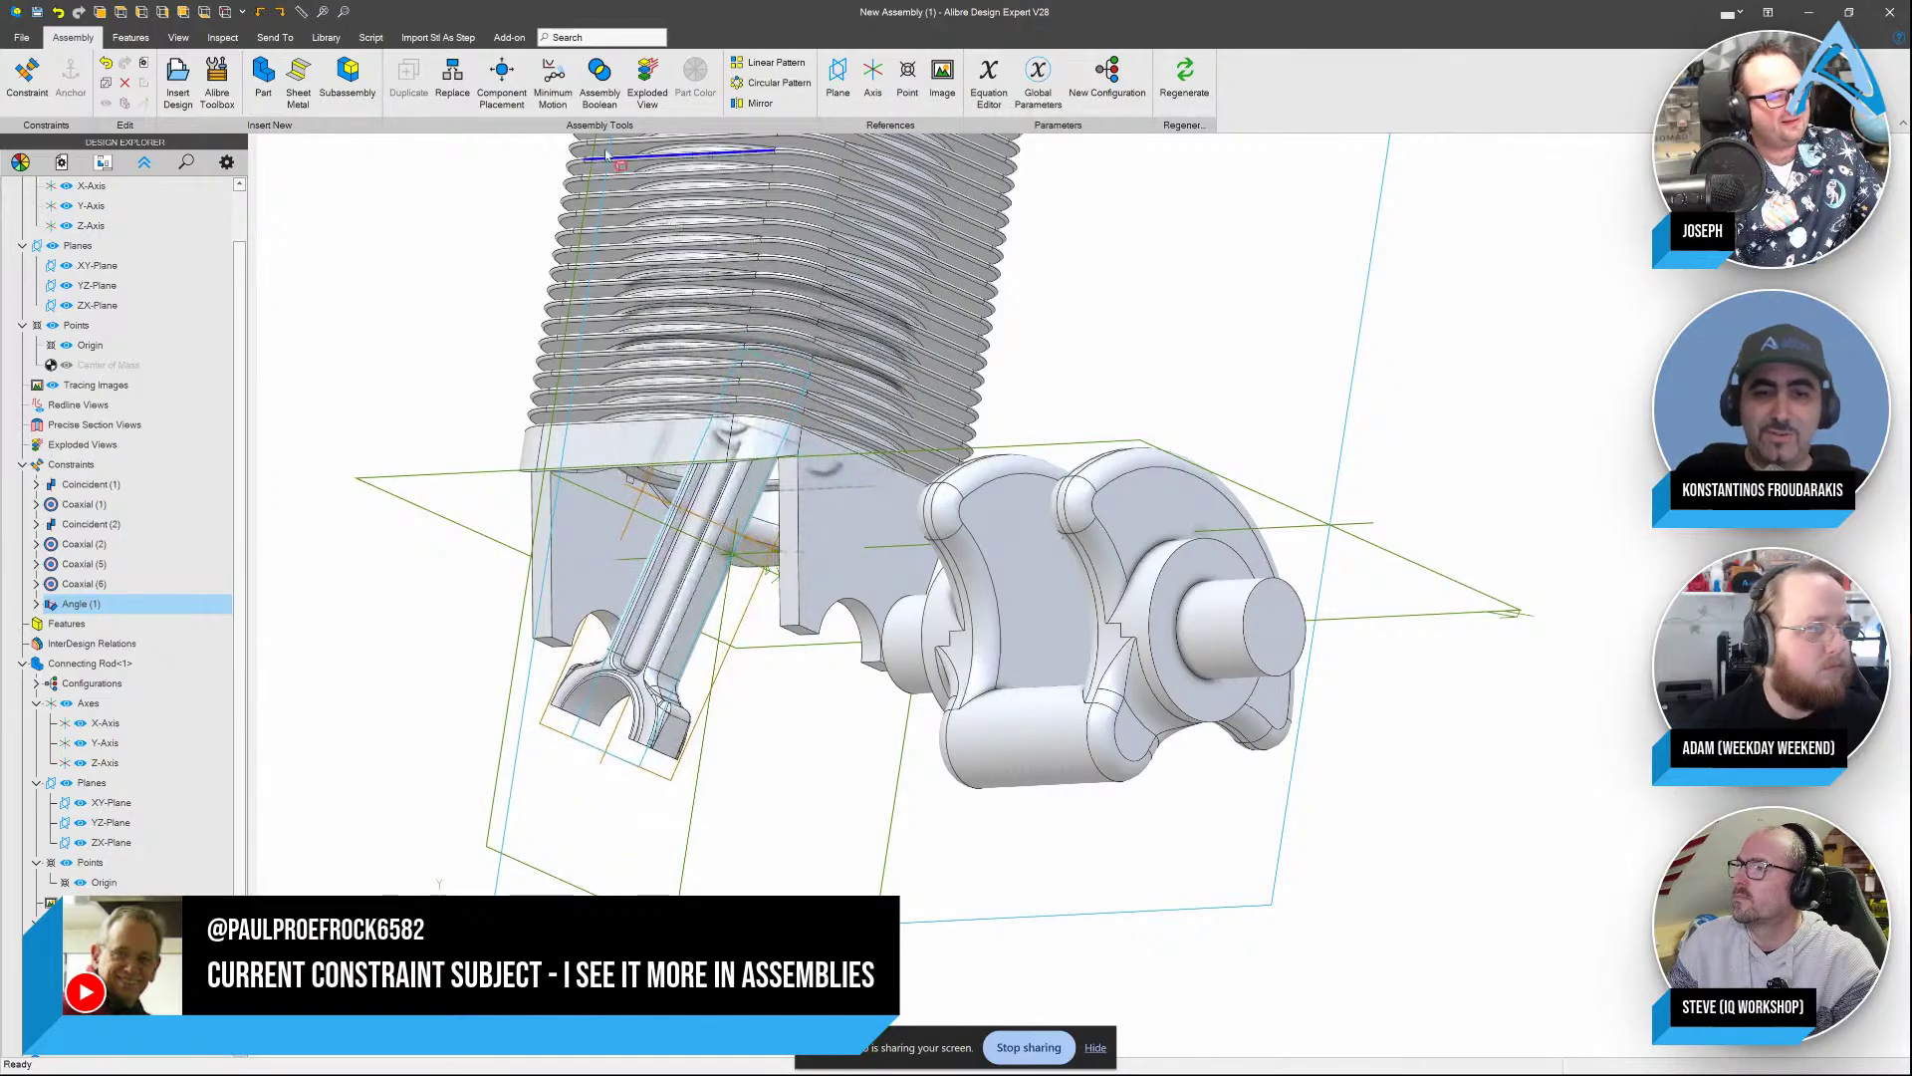
pyautogui.click(554, 82)
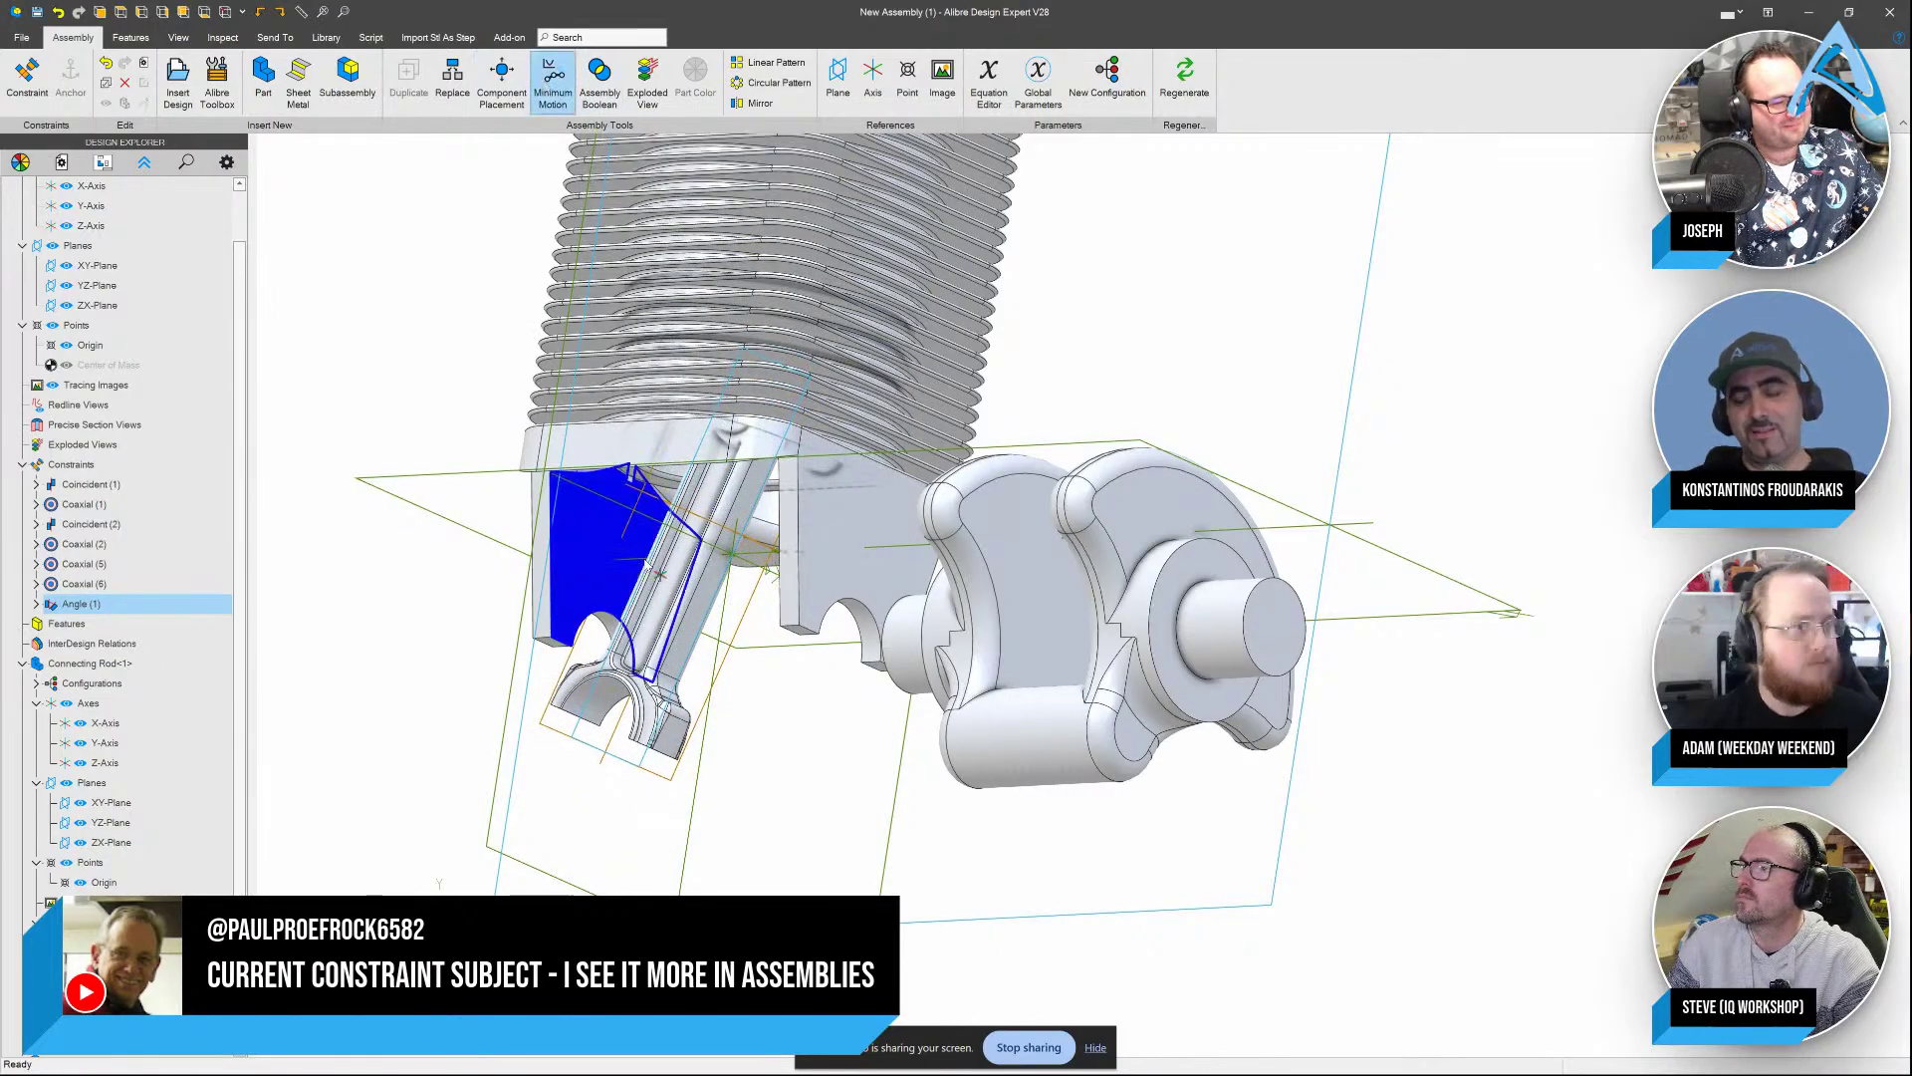
pyautogui.moveTo(659, 593); pyautogui.dragTo(651, 635)
# Delete the angle constraint between the YZ-Planes and move the connecting rod up beneath the cylinder block
pyautogui.rightClick(136, 982)
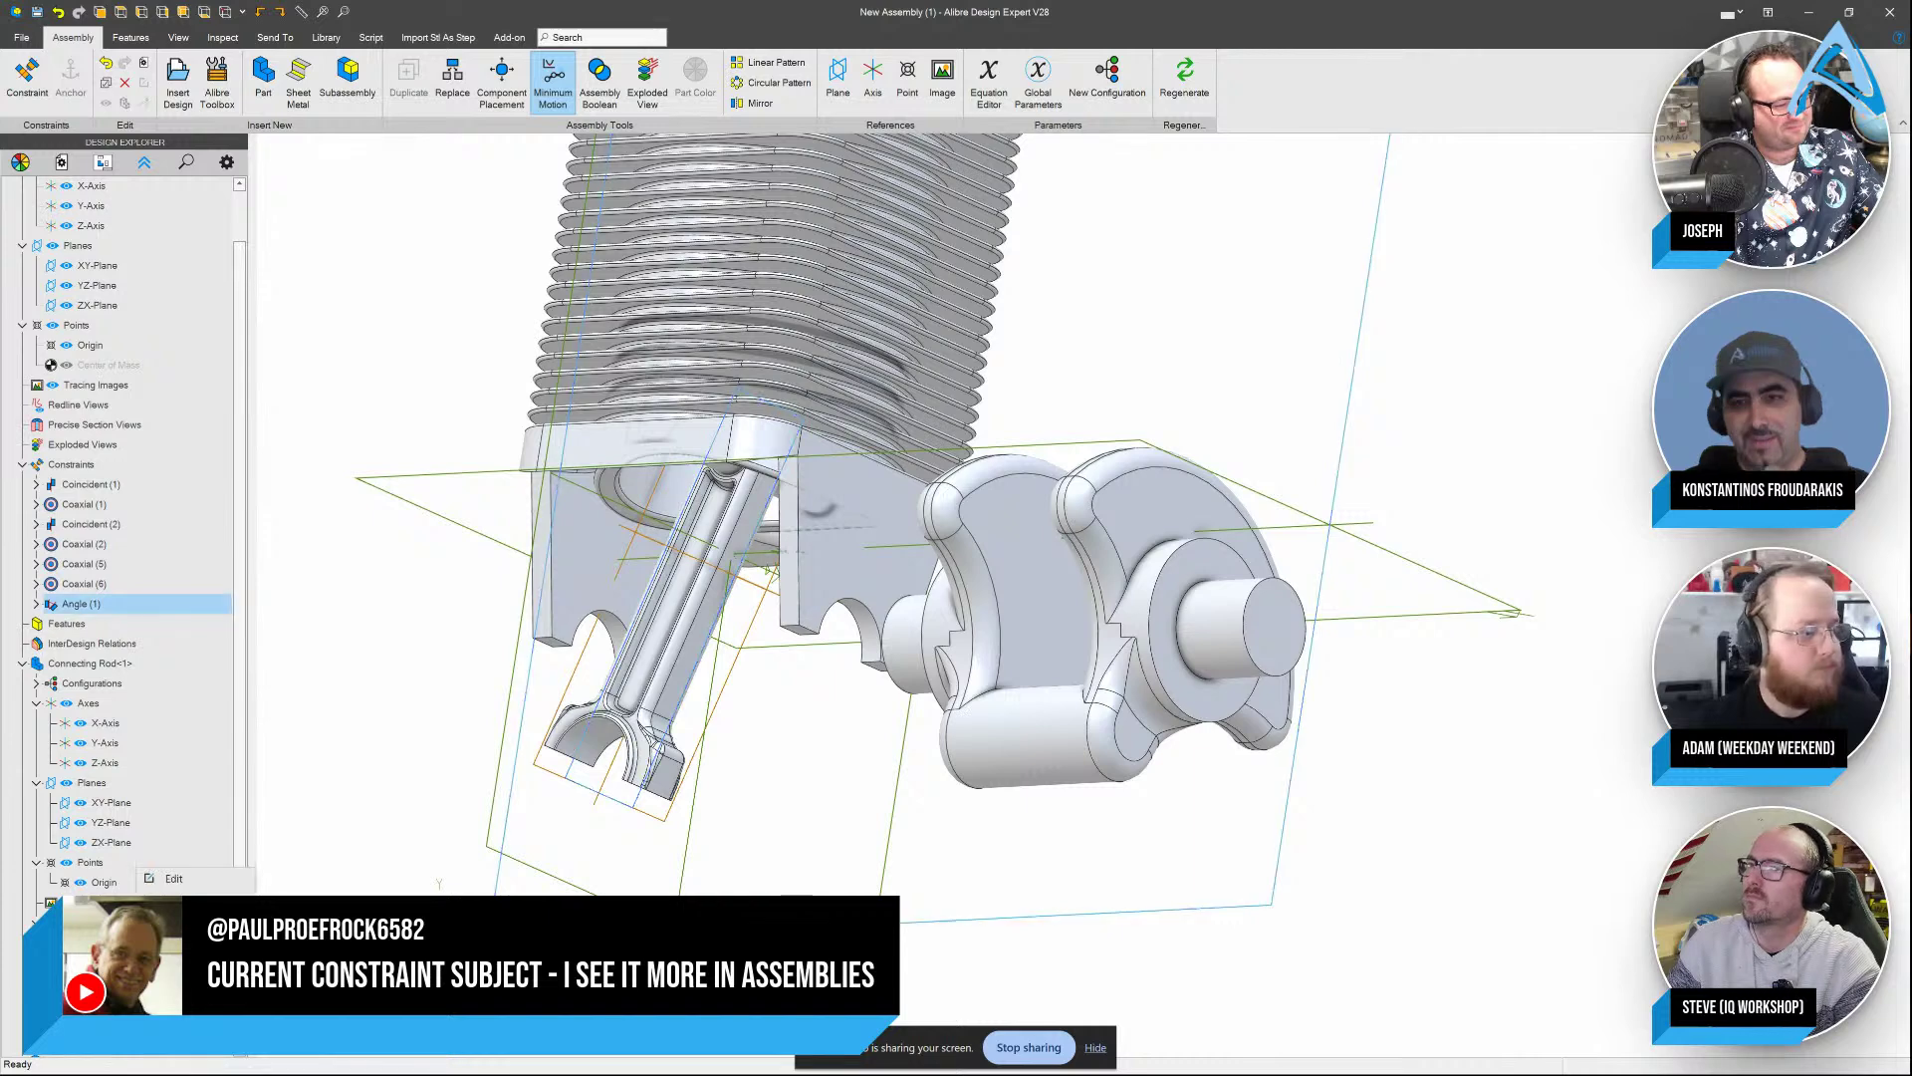
pyautogui.click(174, 948)
pyautogui.moveTo(633, 687); pyautogui.dragTo(717, 588)
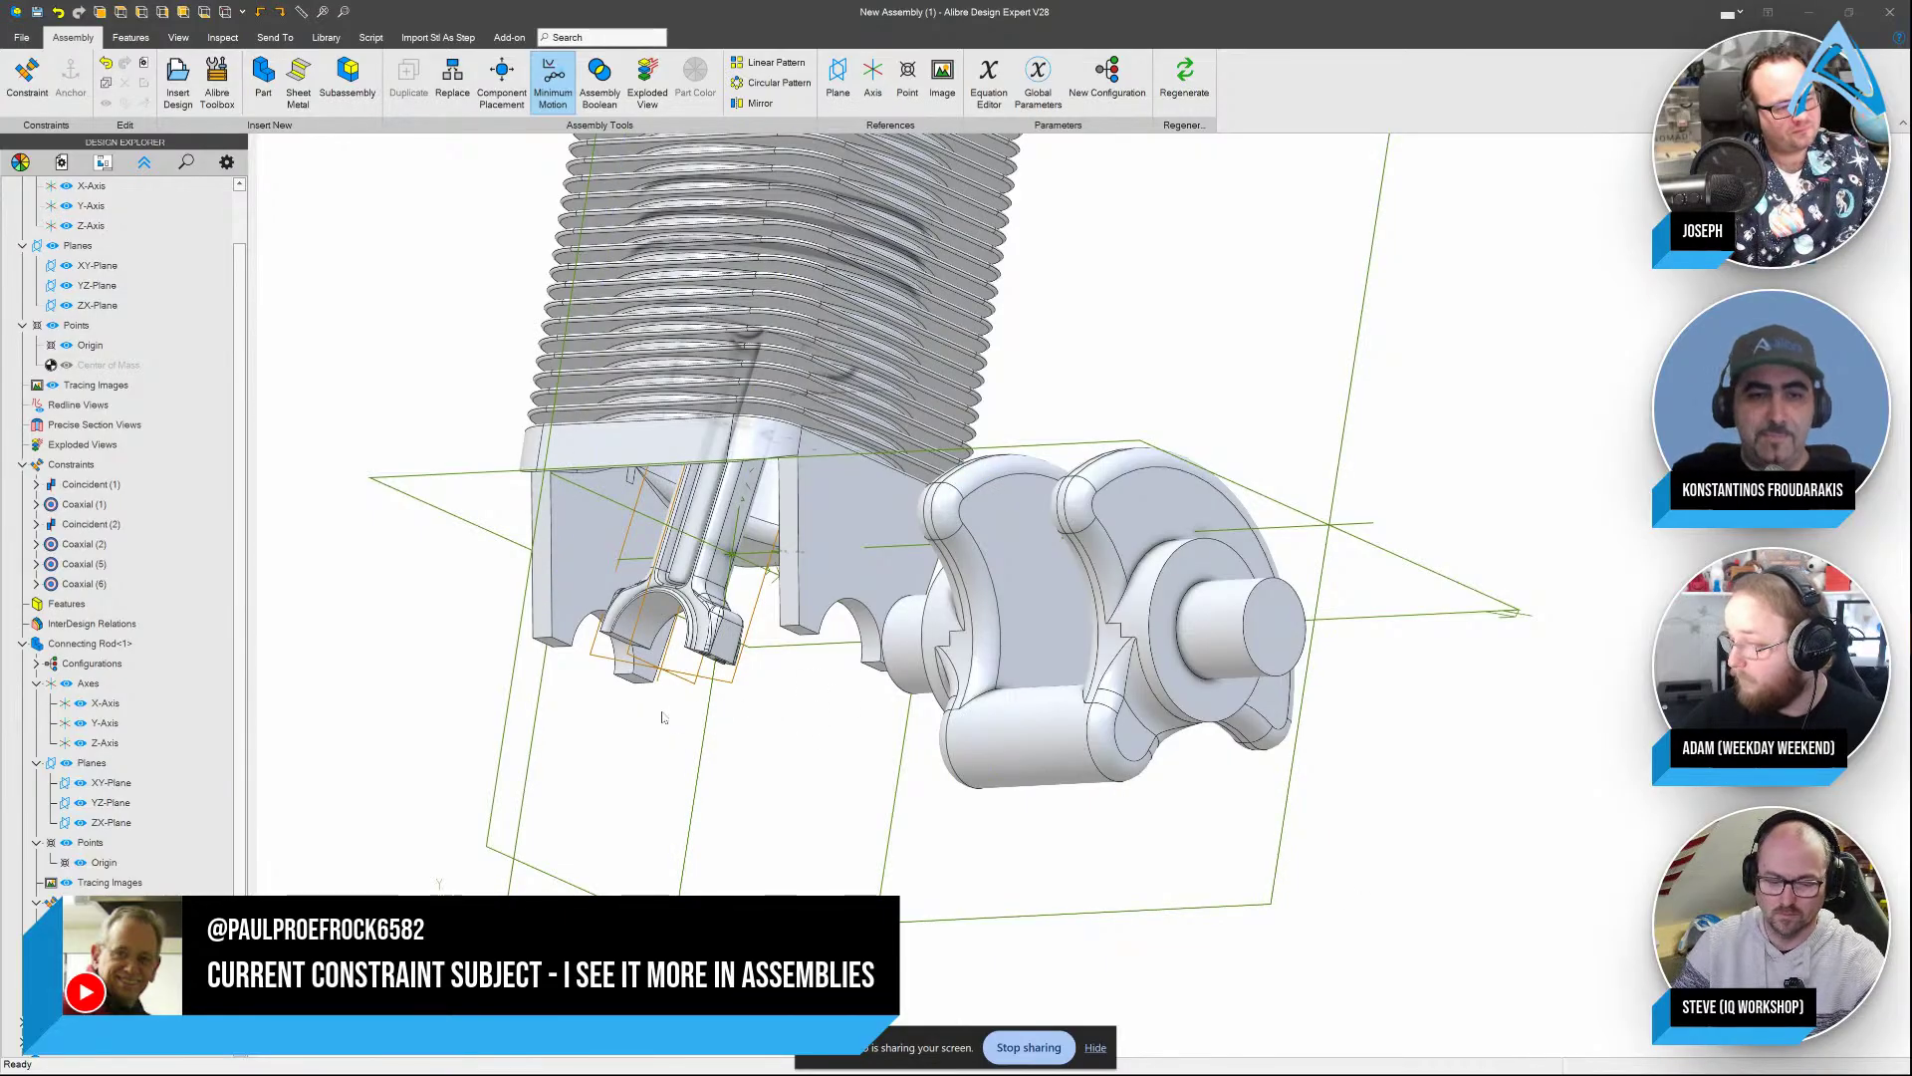
# Constrain the connecting rod's short edge above its big-end arch at 90° to the assembly's Z-Axis, then move the rod to test it
pyautogui.scroll(4, 584, 568)
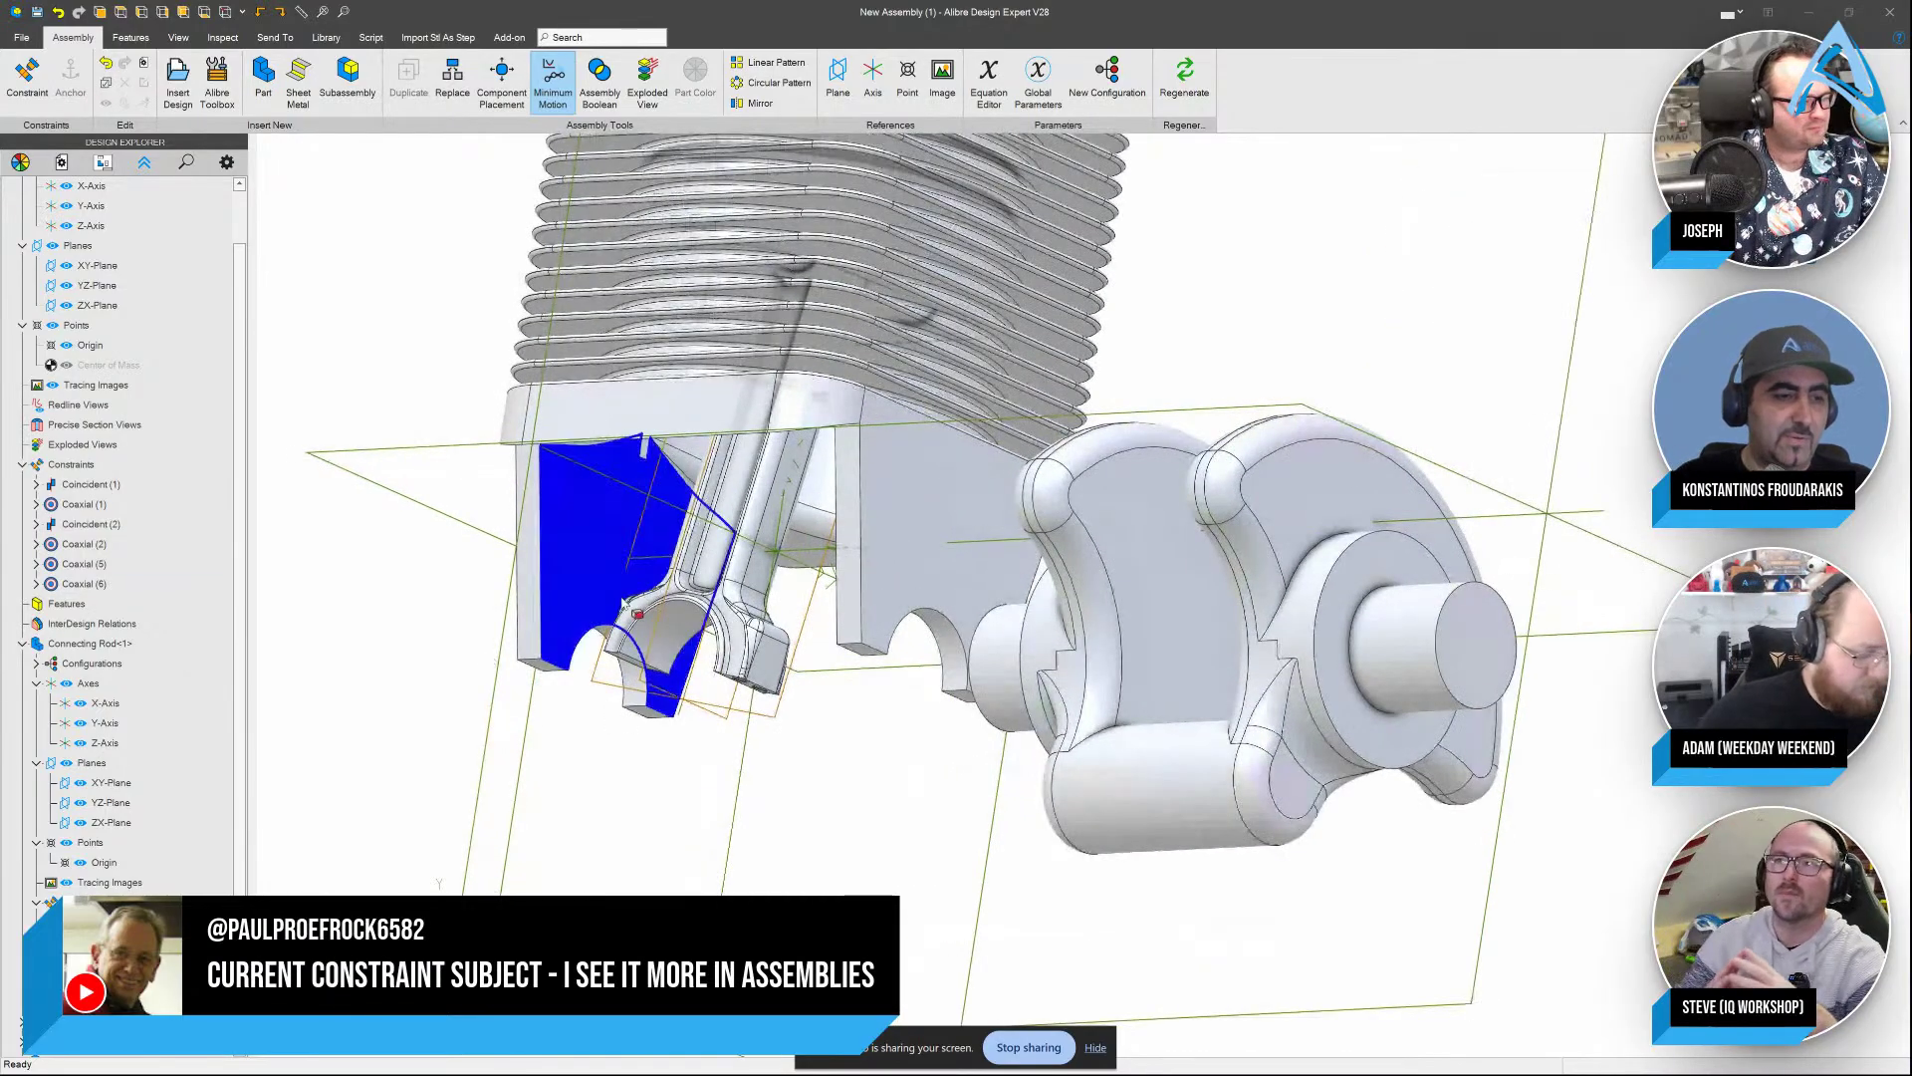
pyautogui.scroll(1, 711, 615)
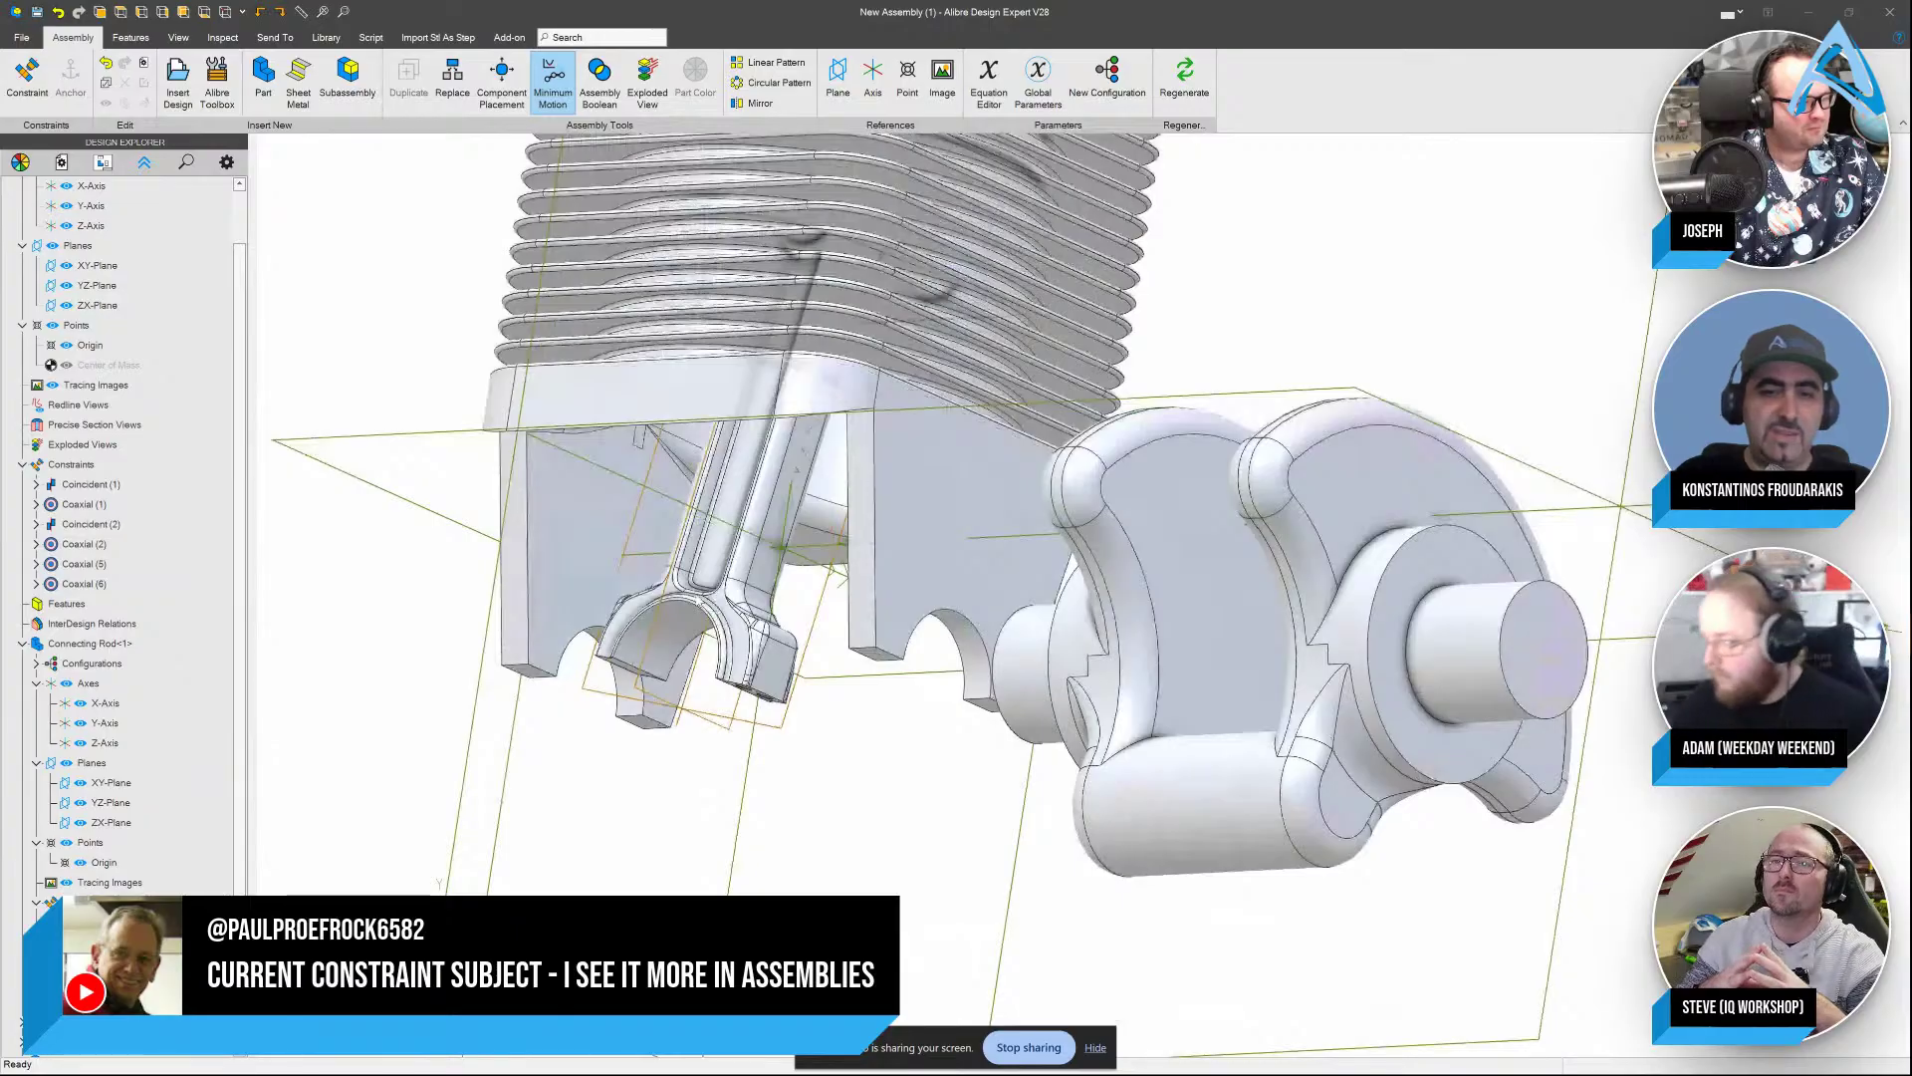
pyautogui.scroll(2, 900, 522)
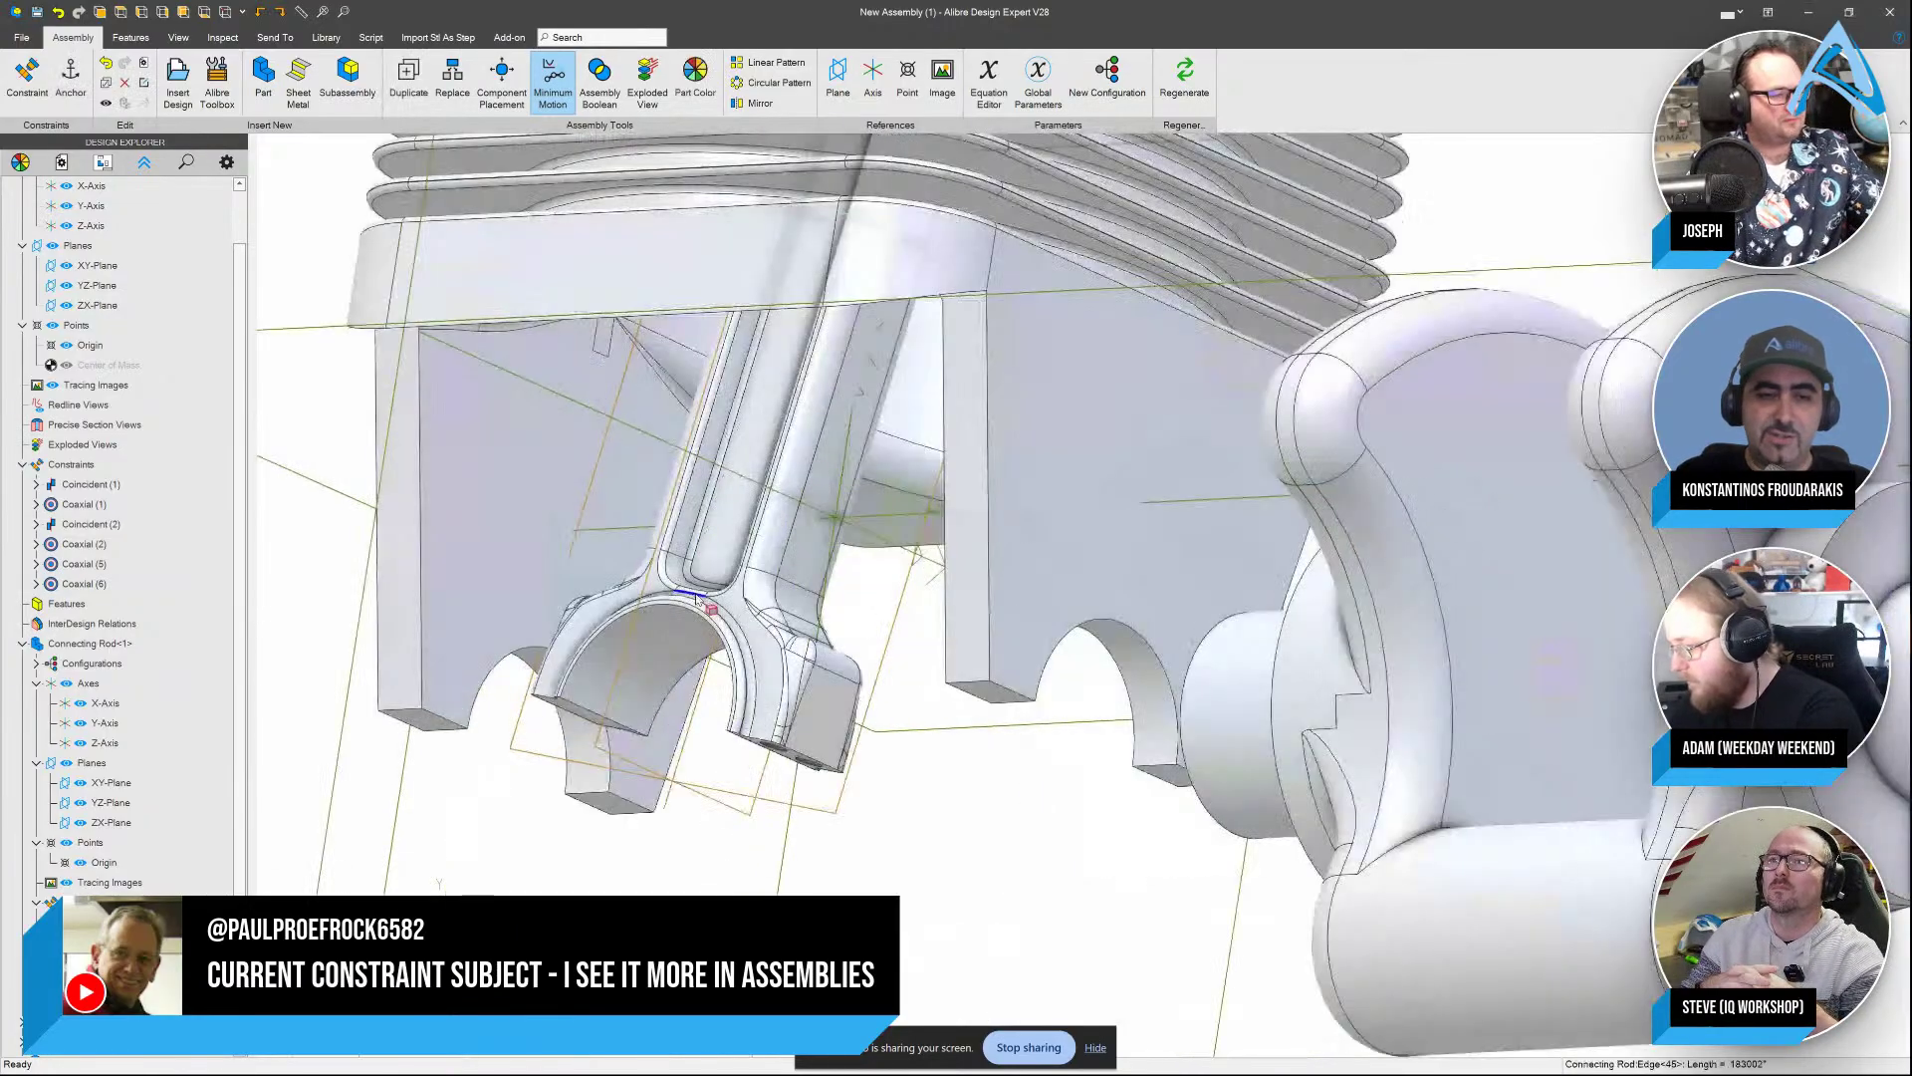
pyautogui.click(899, 517)
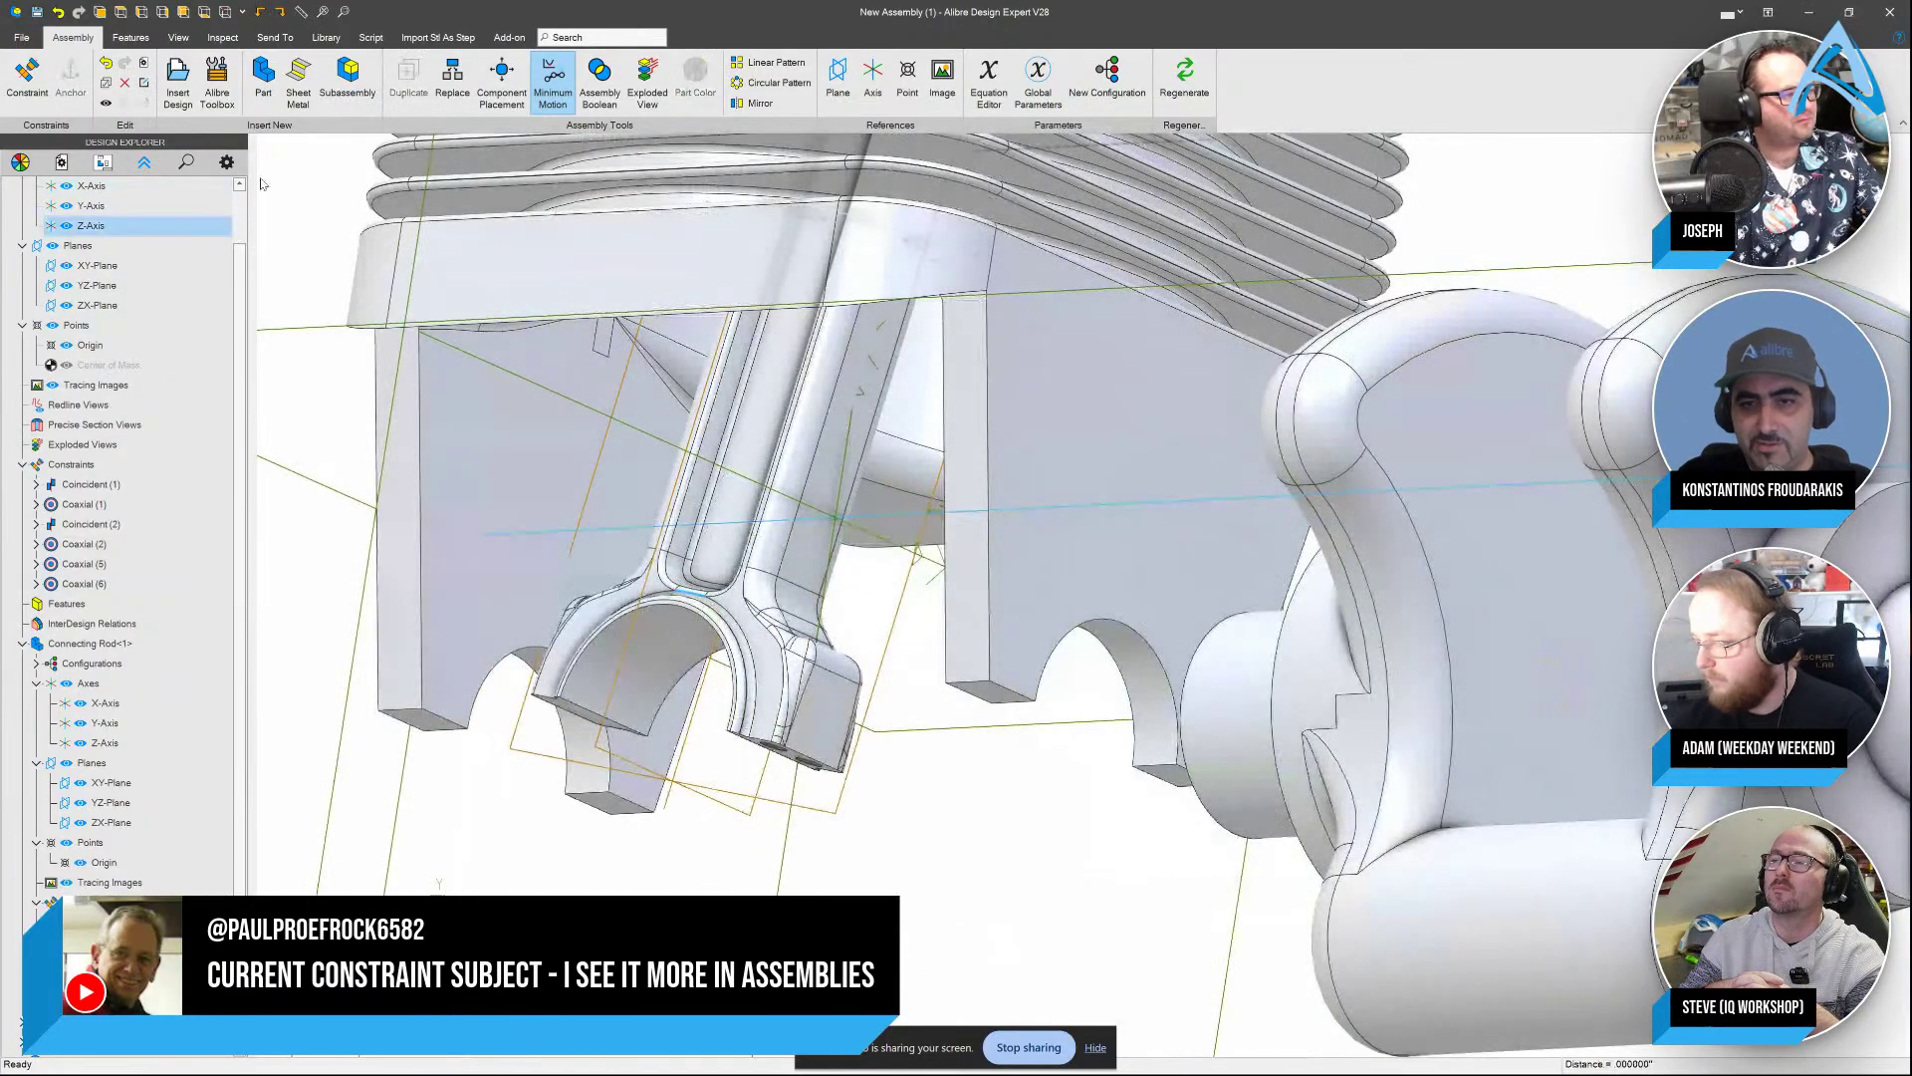
pyautogui.click(28, 75)
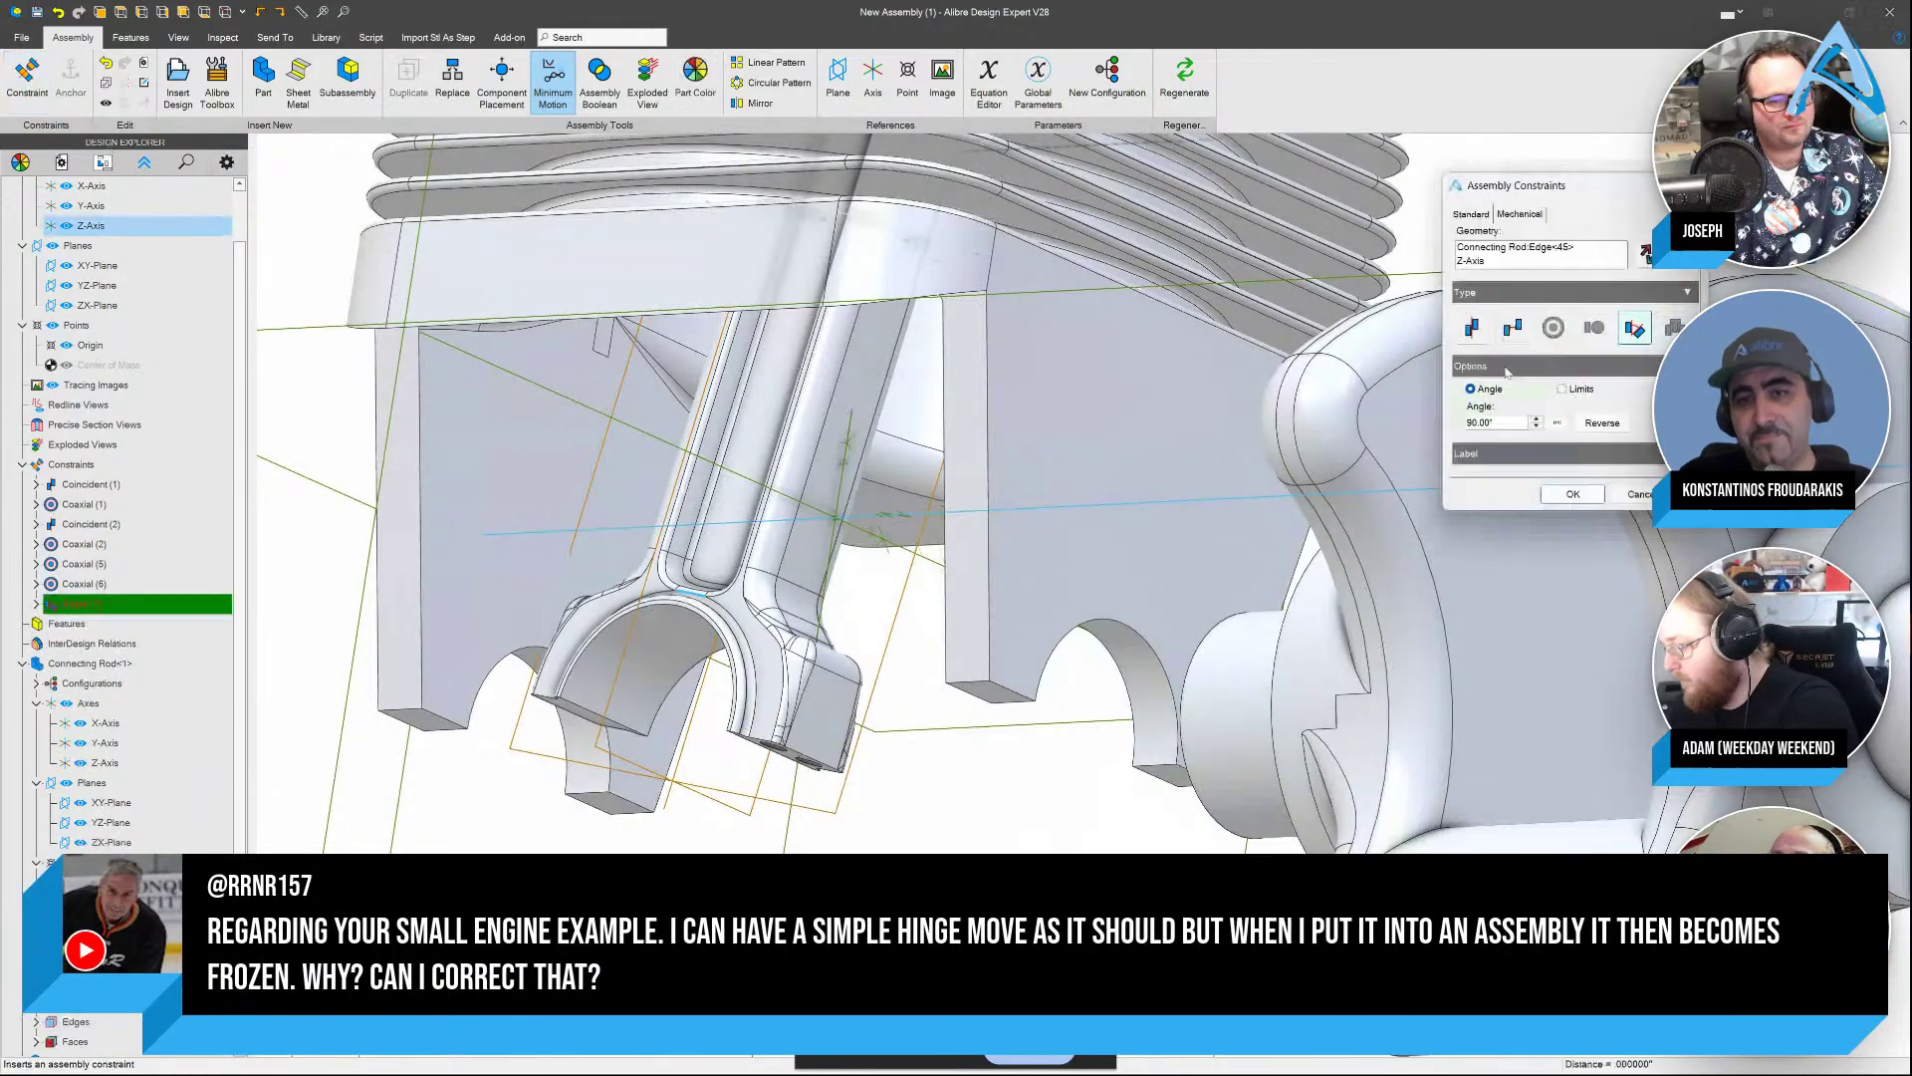
pyautogui.click(1573, 494)
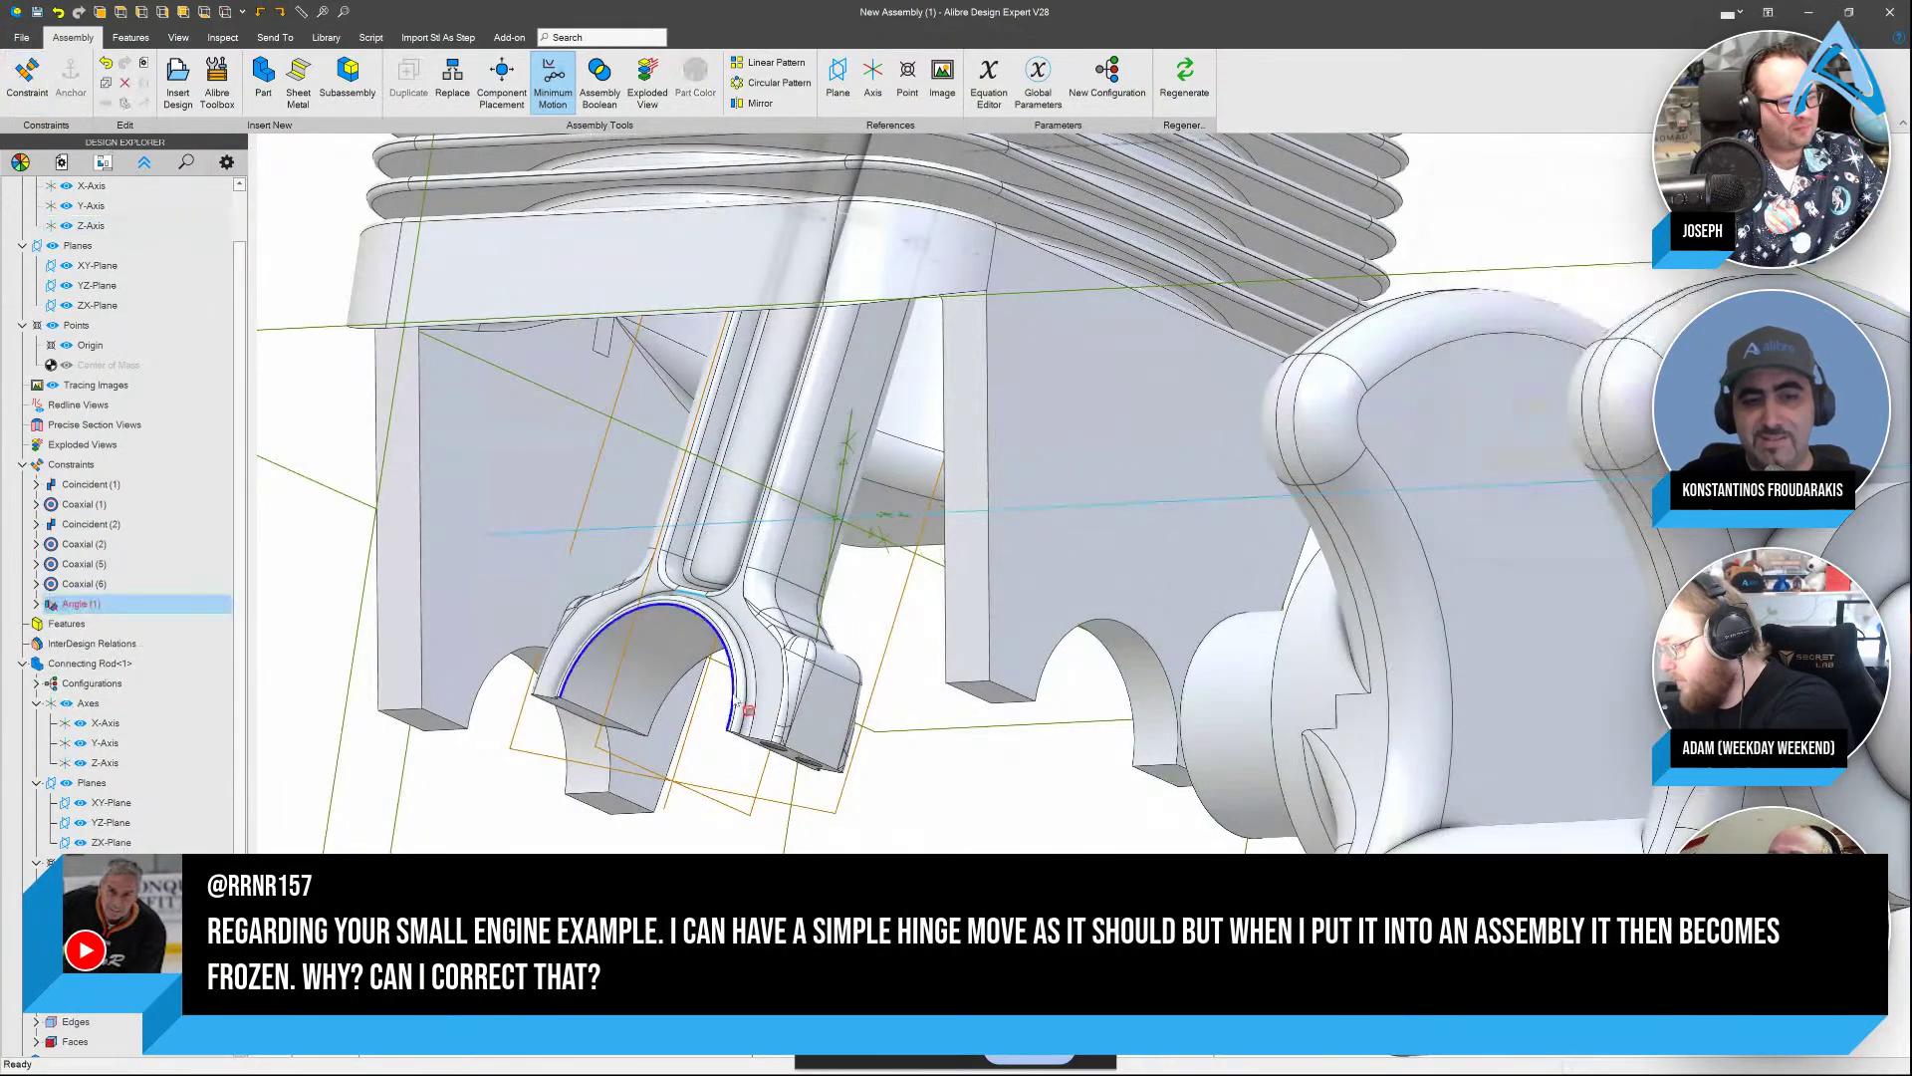
pyautogui.moveTo(1012, 719); pyautogui.dragTo(795, 763)
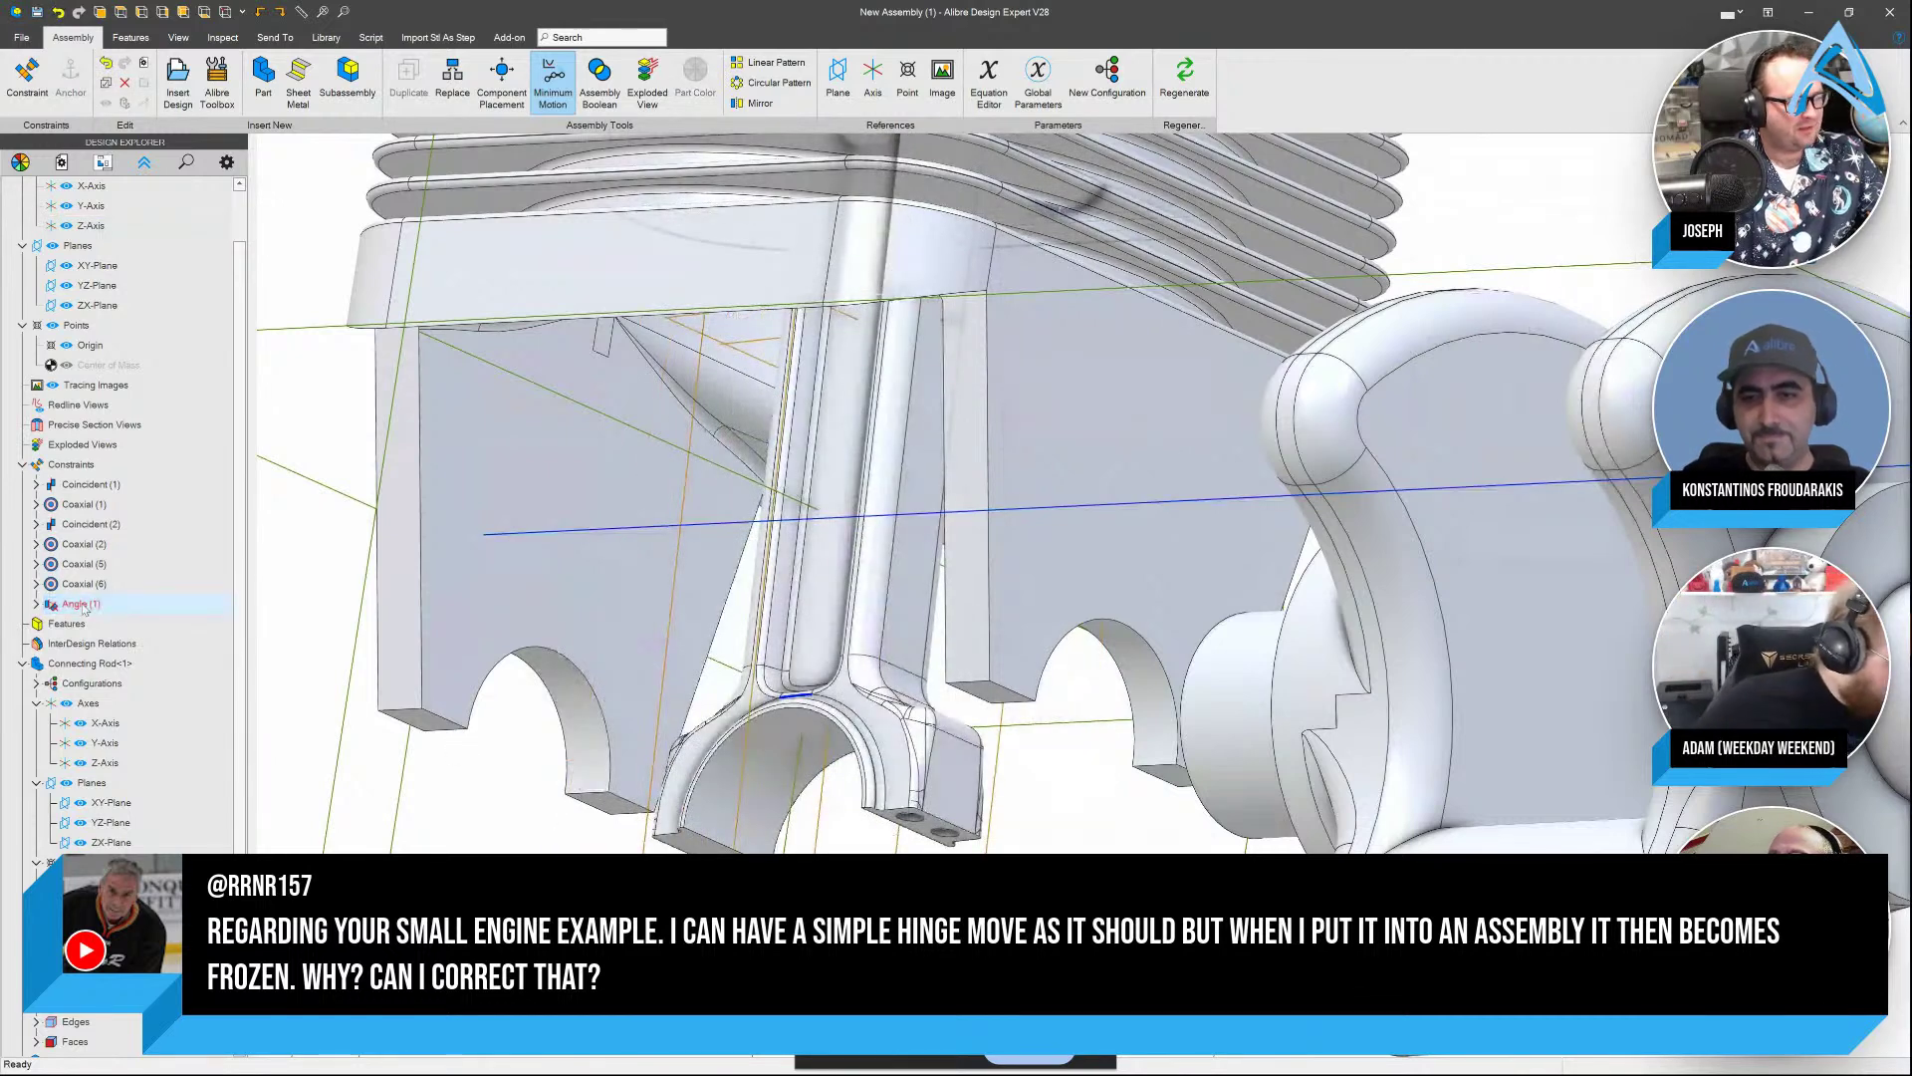
pyautogui.scroll(-4, 84, 609)
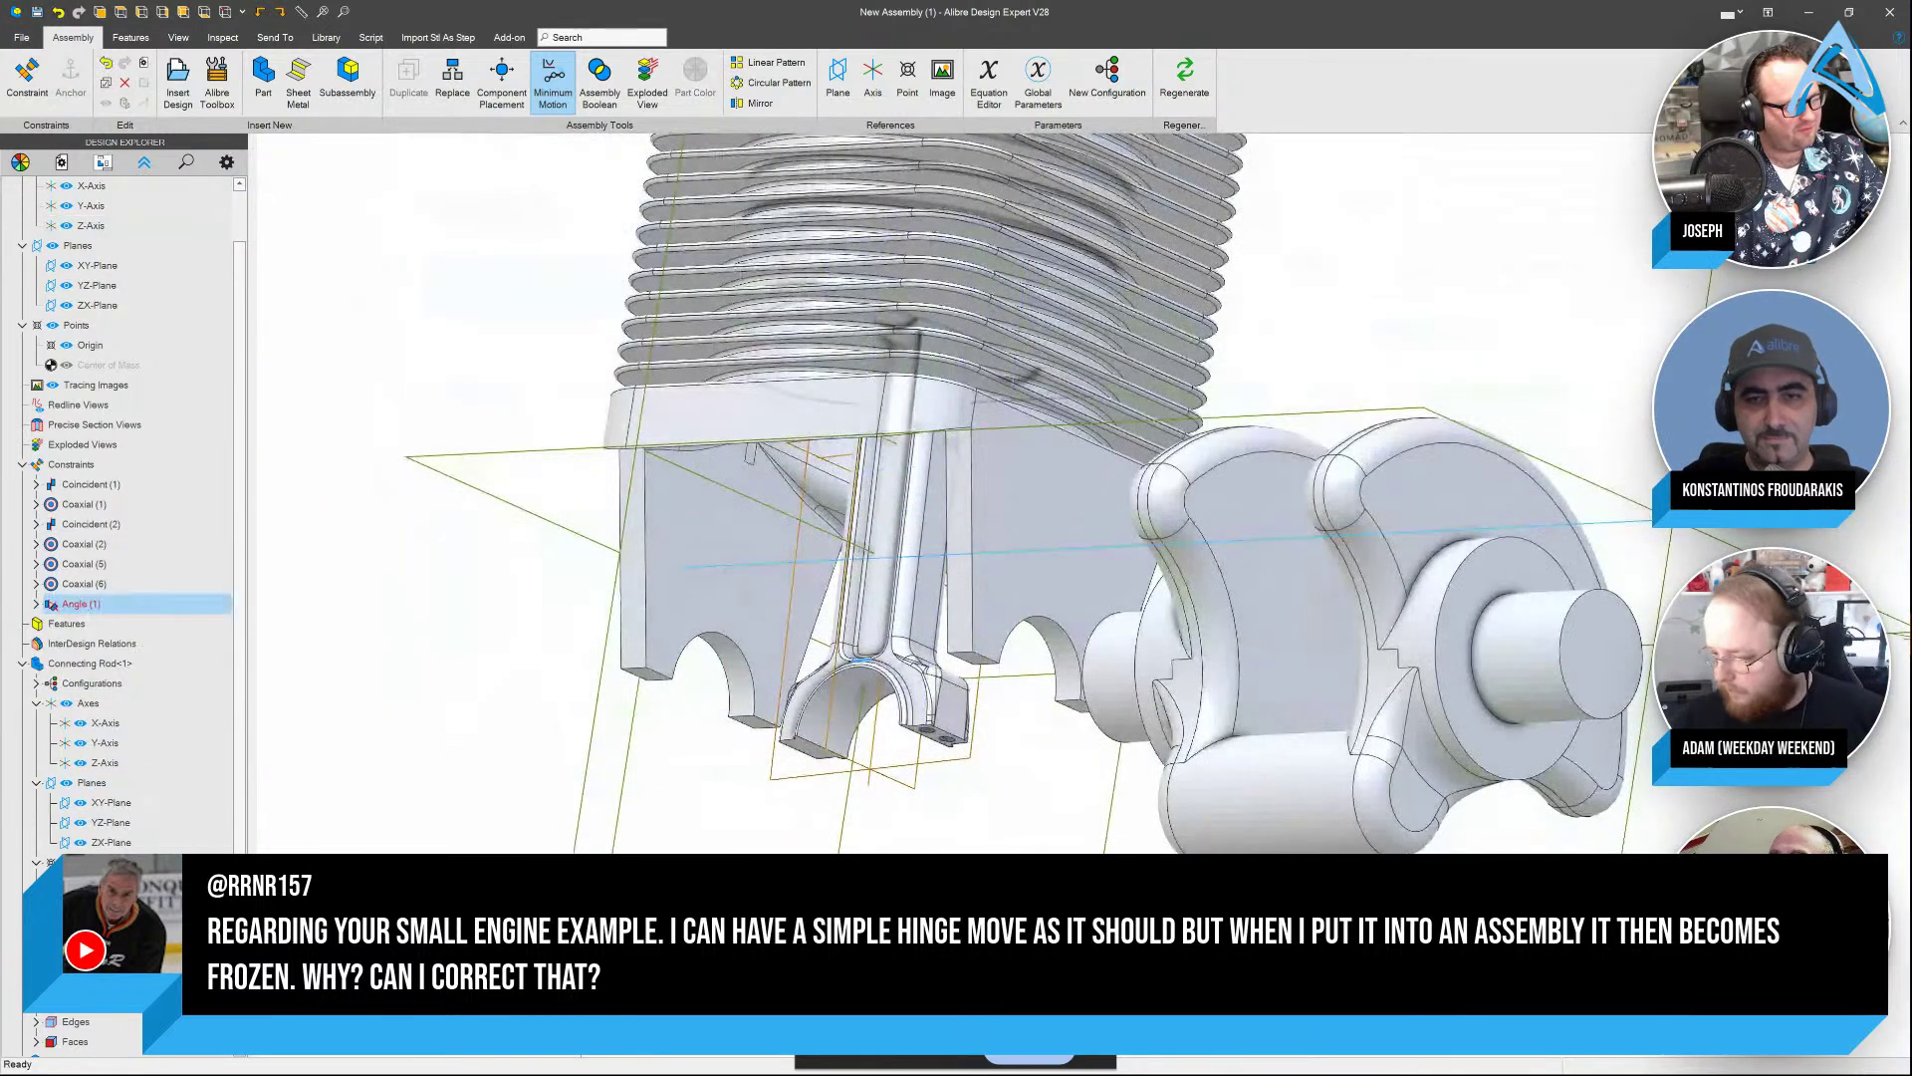
# Delete the connecting rod's angle constraint and pull the rod with its piston down below the cylinder block, swivelling it freely
pyautogui.press('Delete')
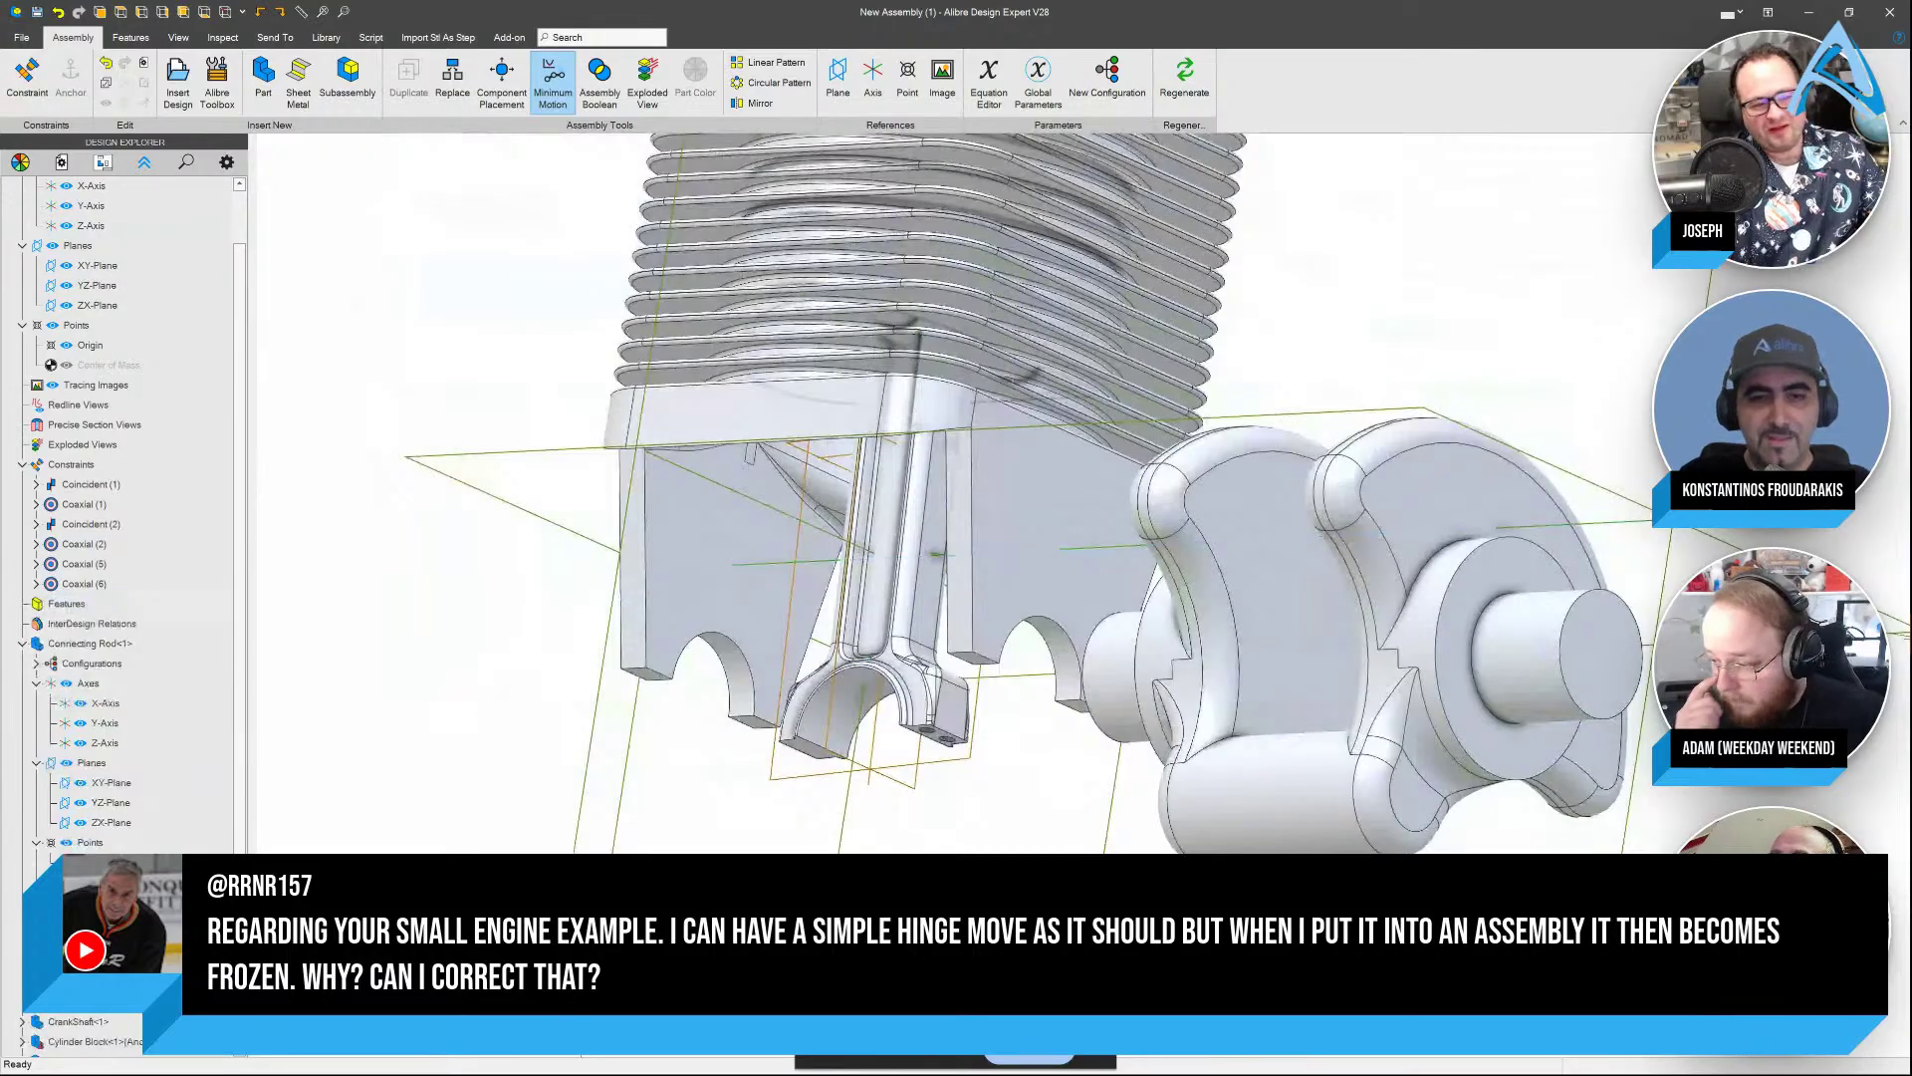
pyautogui.moveTo(938, 556); pyautogui.dragTo(968, 703, button='middle')
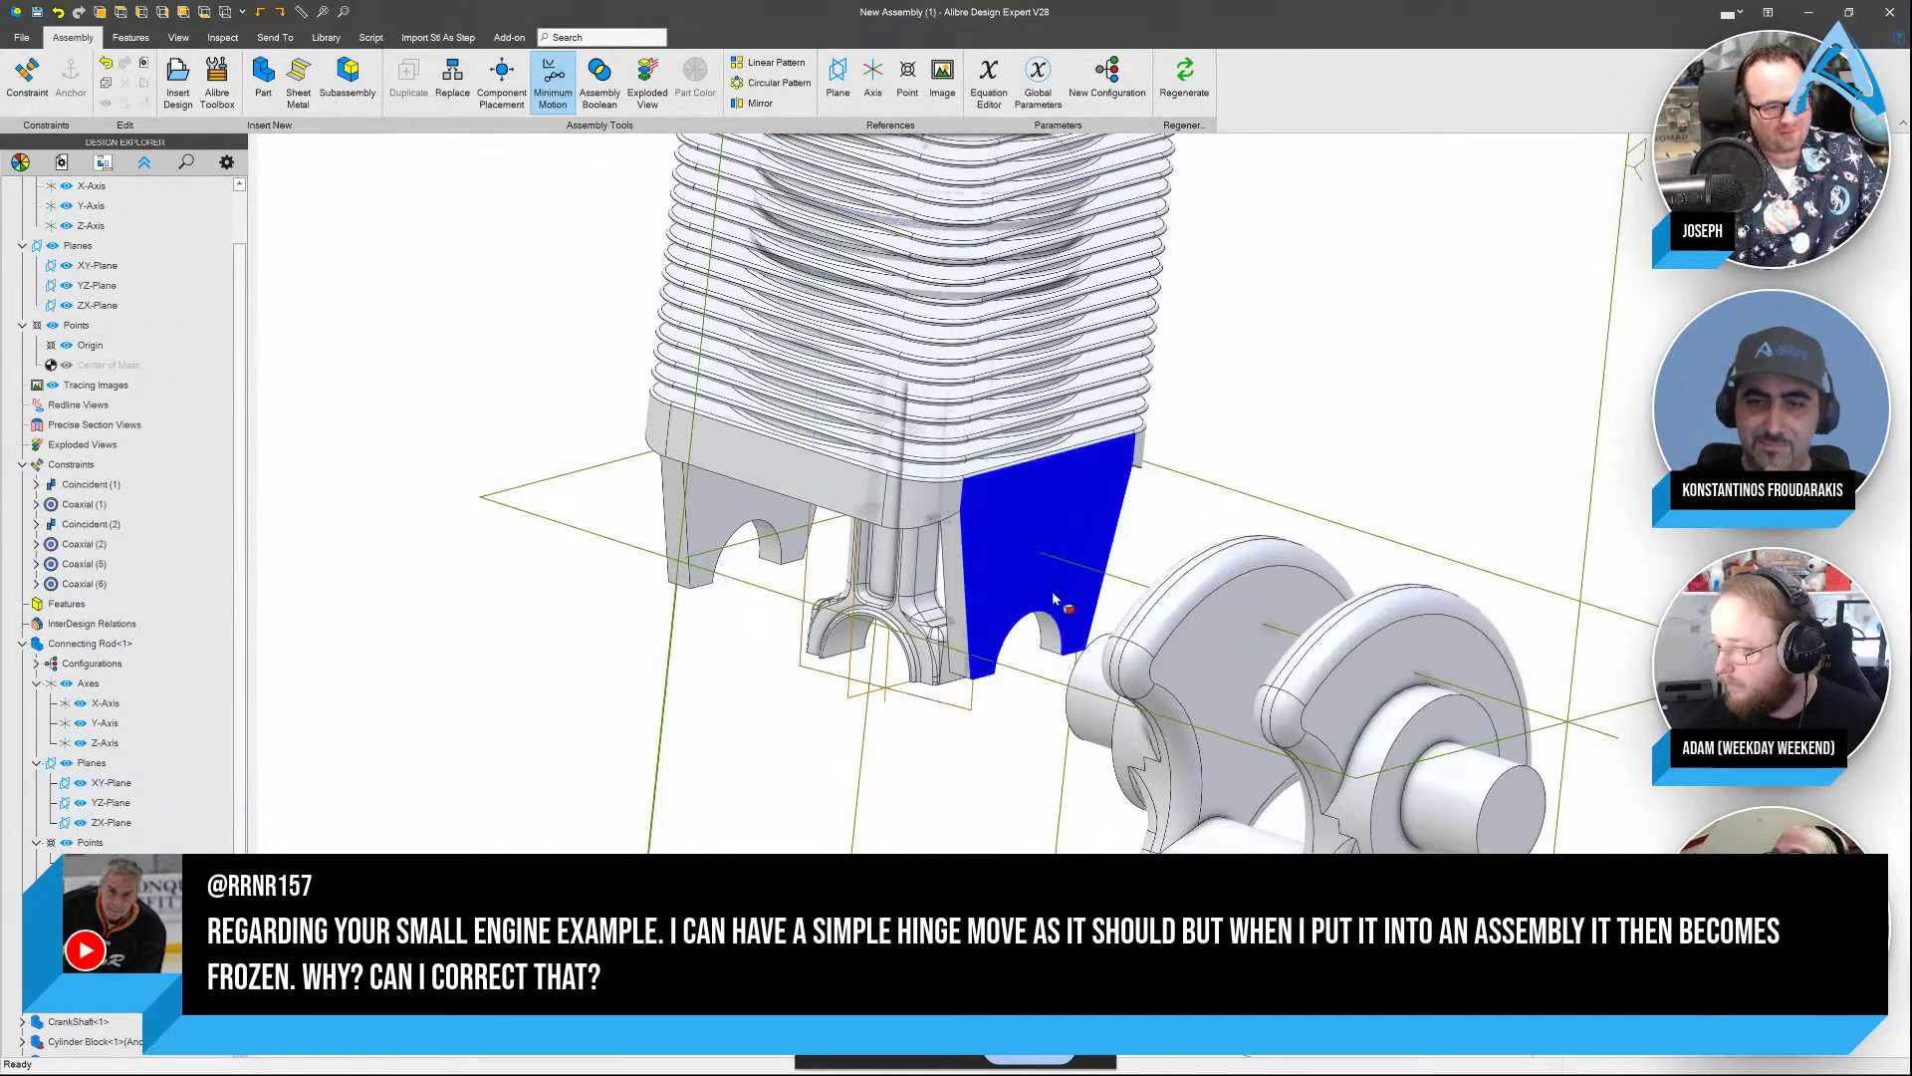
pyautogui.moveTo(1081, 598); pyautogui.dragTo(1232, 630, button='middle')
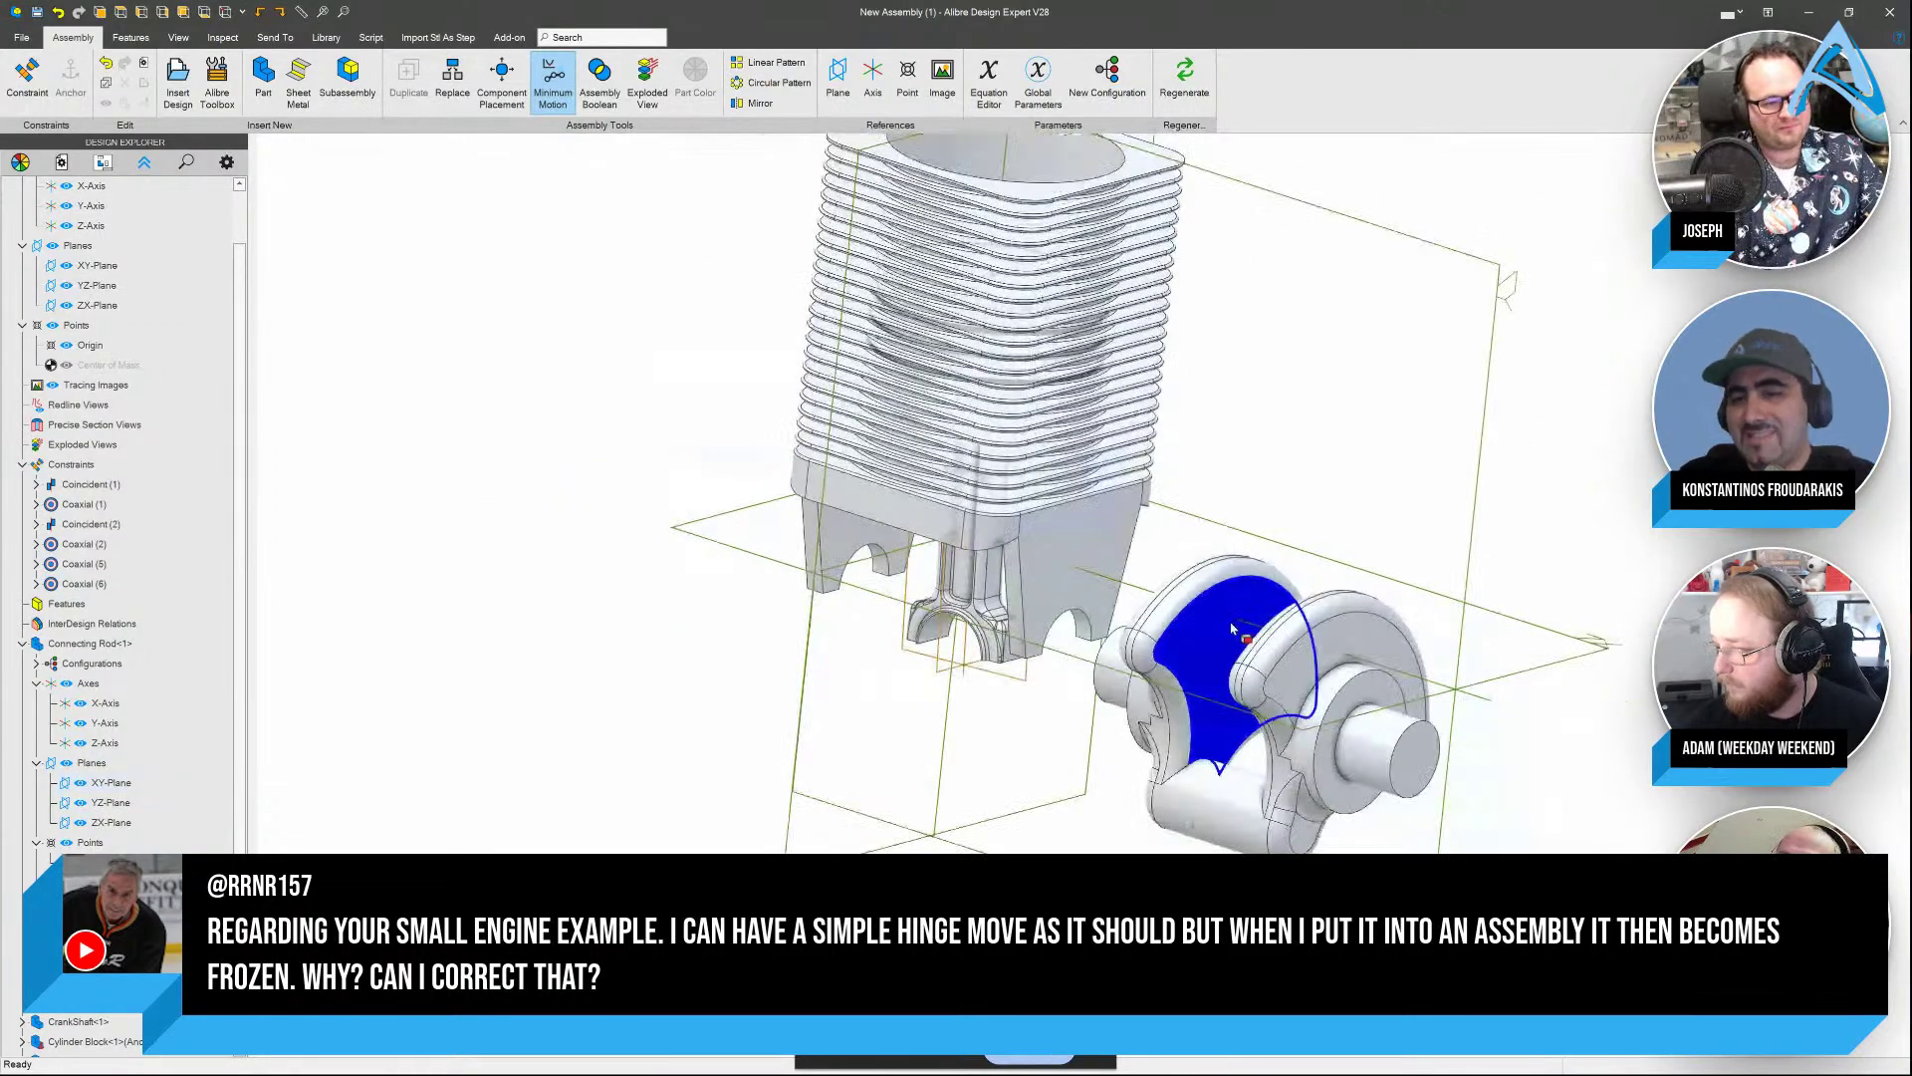
pyautogui.scroll(2, 1232, 630)
pyautogui.moveTo(1010, 659); pyautogui.dragTo(962, 816)
pyautogui.moveTo(954, 625); pyautogui.dragTo(846, 597)
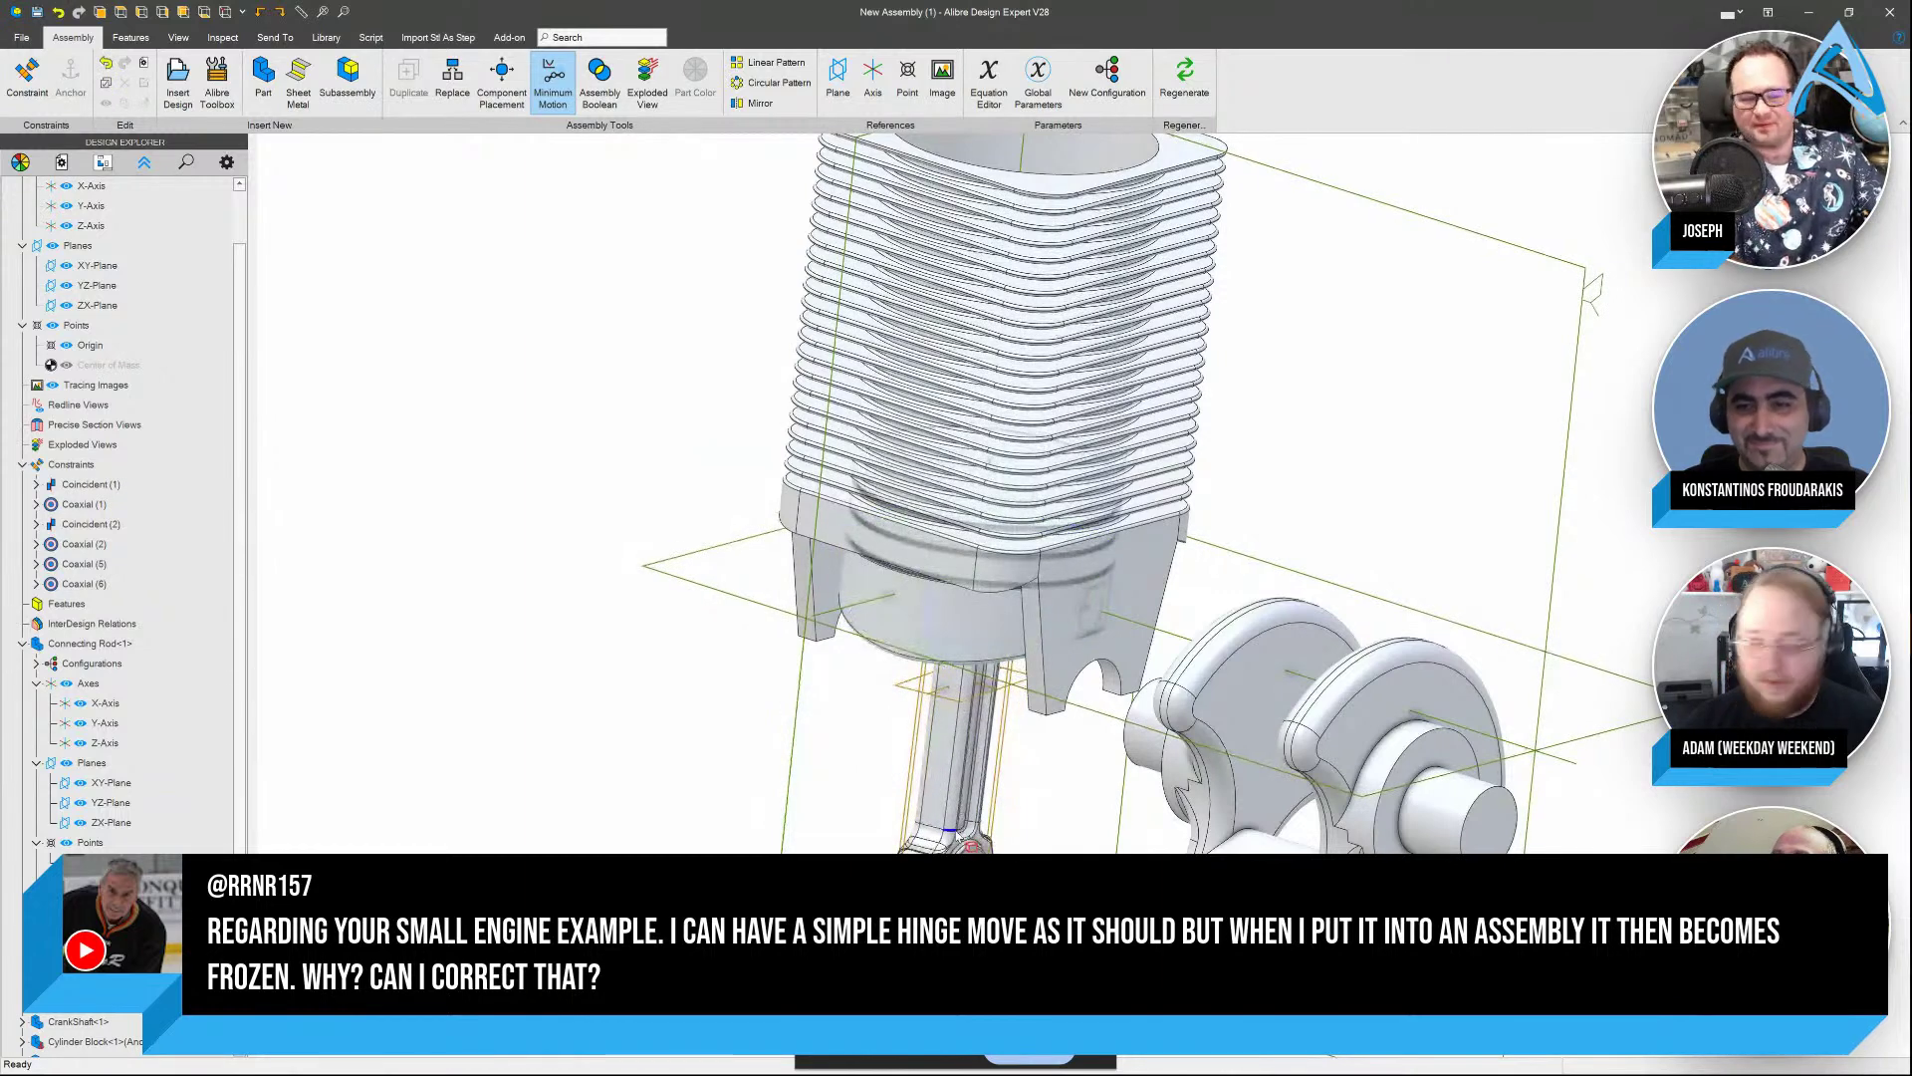
pyautogui.scroll(2, 961, 775)
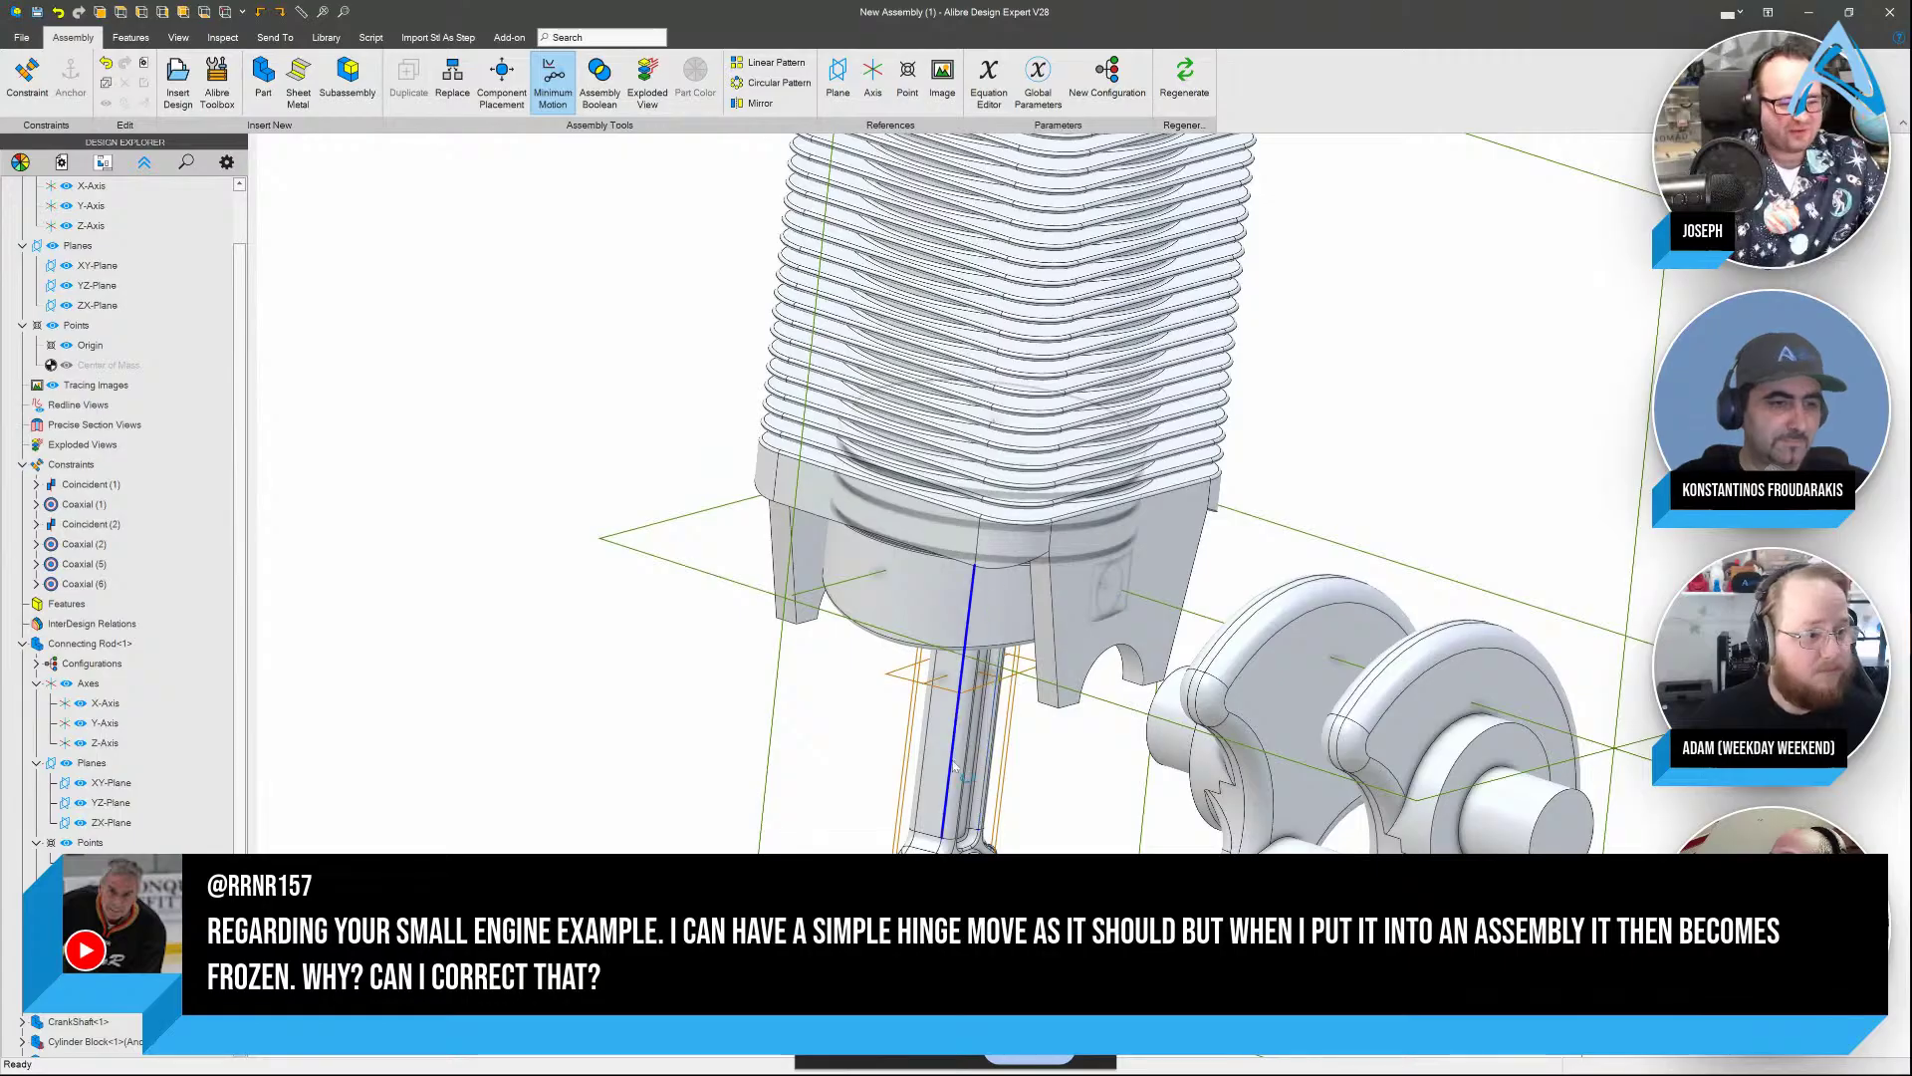
pyautogui.moveTo(953, 762)
pyautogui.mouseDown(button='middle')
pyautogui.moveTo(952, 727)
pyautogui.moveTo(974, 762)
pyautogui.mouseUp(button='middle')
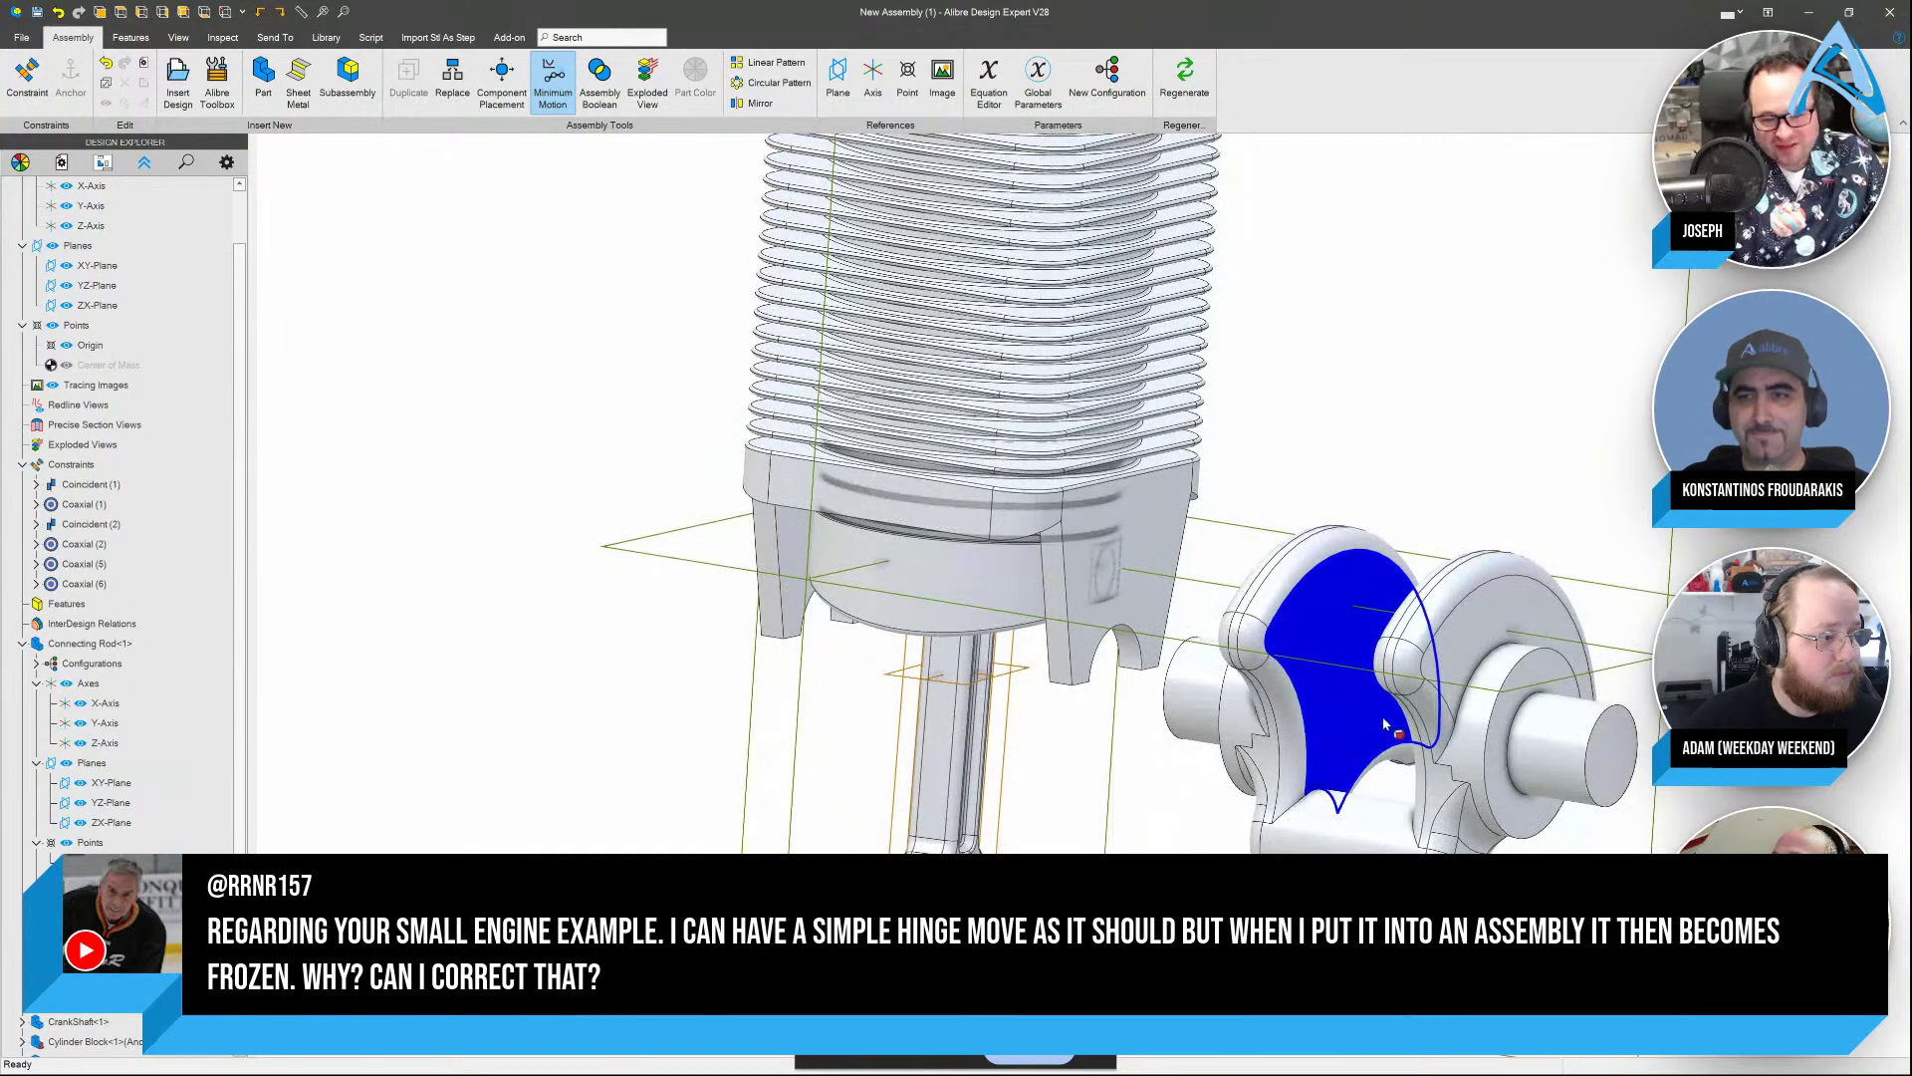
# Make the crankshaft's end journal coaxial with the cylinder block's bearing arch and move the crankshaft along that axis to test it
pyautogui.click(1561, 734)
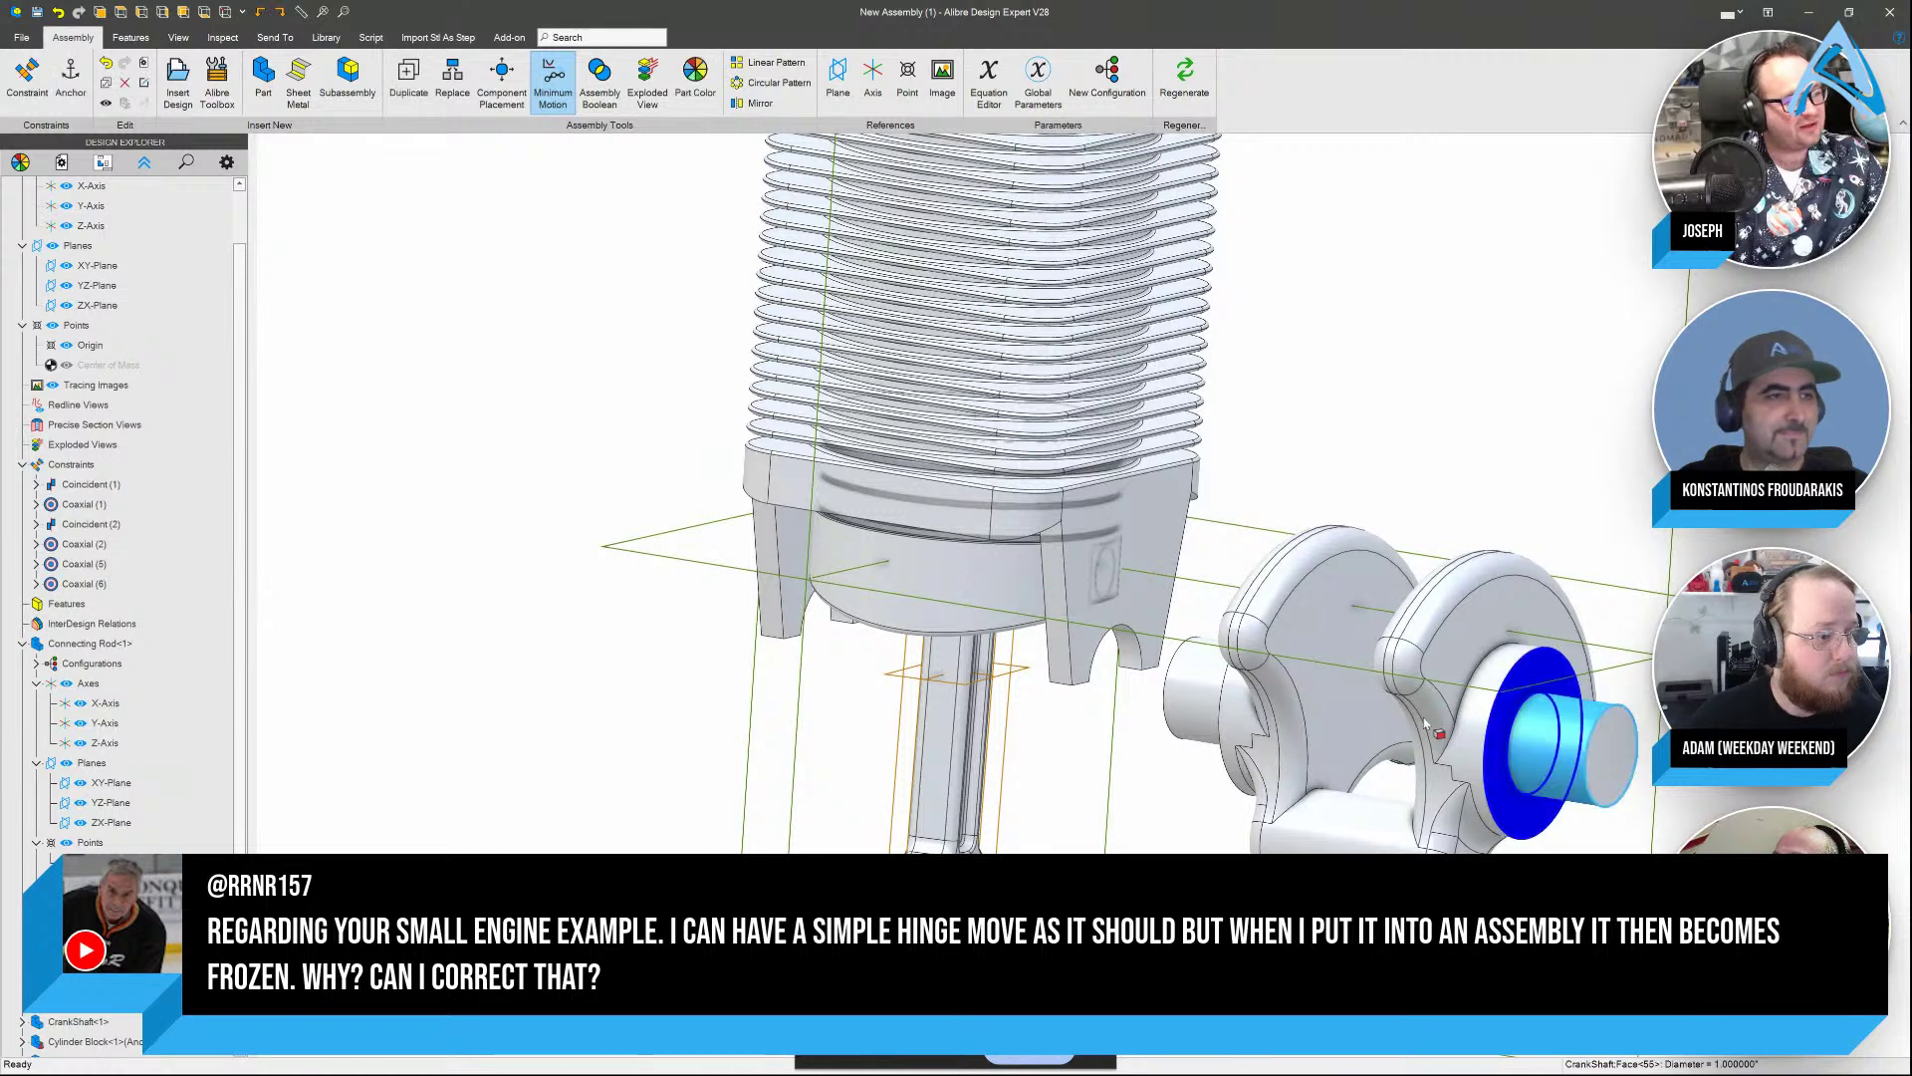
pyautogui.click(21, 79)
pyautogui.click(1124, 654)
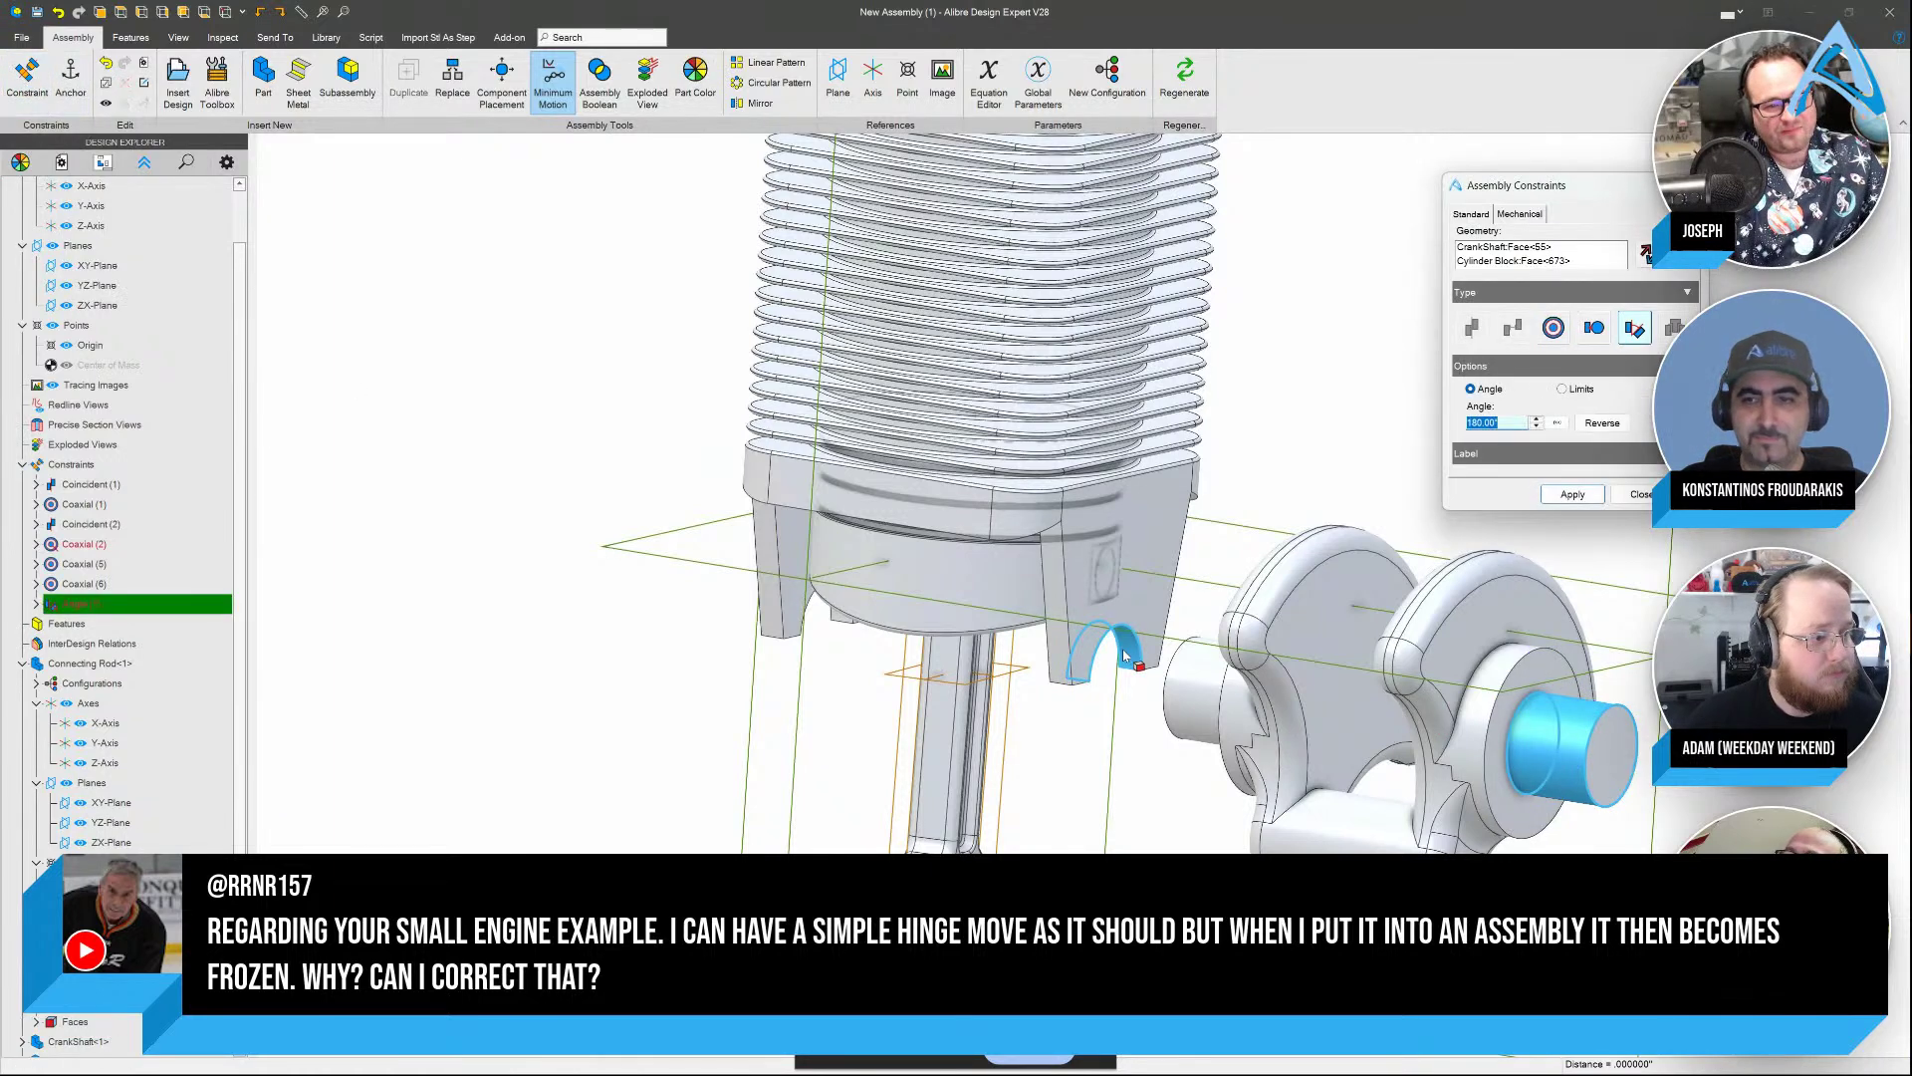
pyautogui.click(1573, 494)
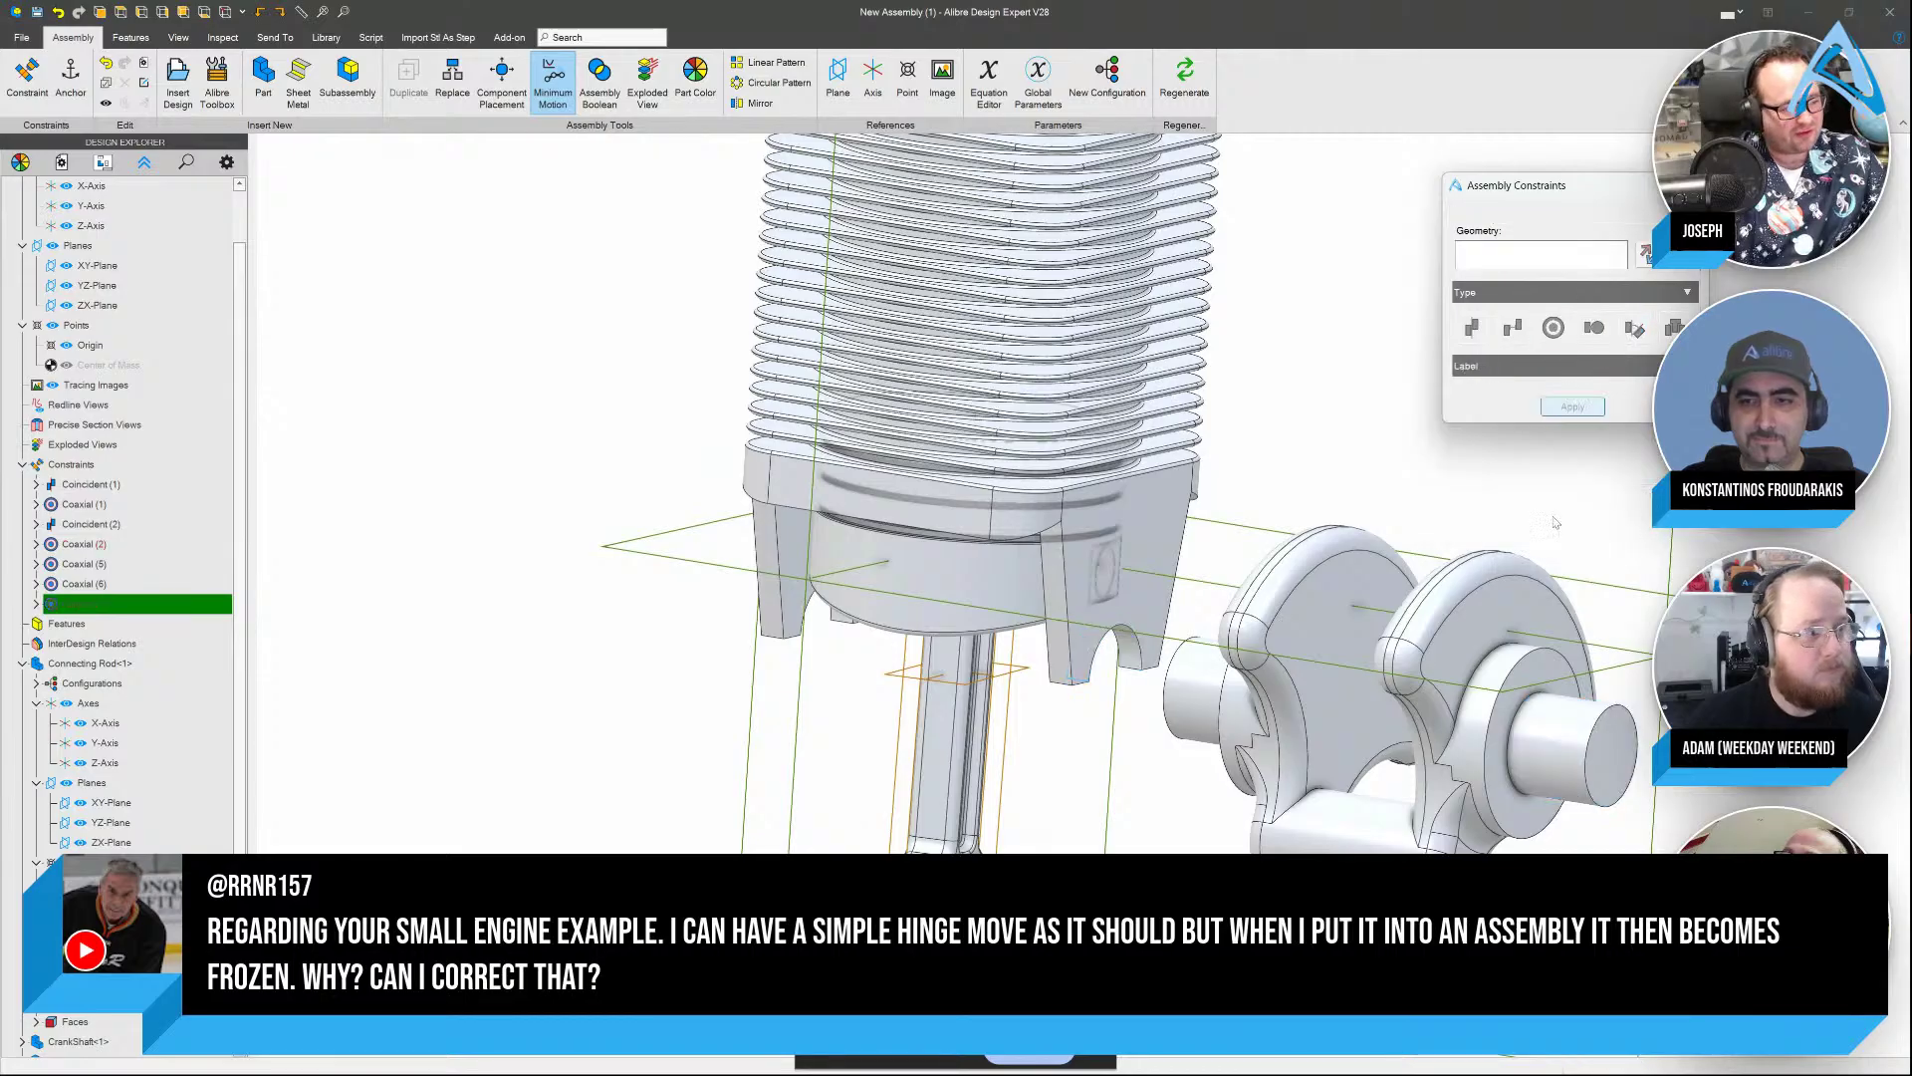
pyautogui.moveTo(1494, 558); pyautogui.dragTo(1245, 725)
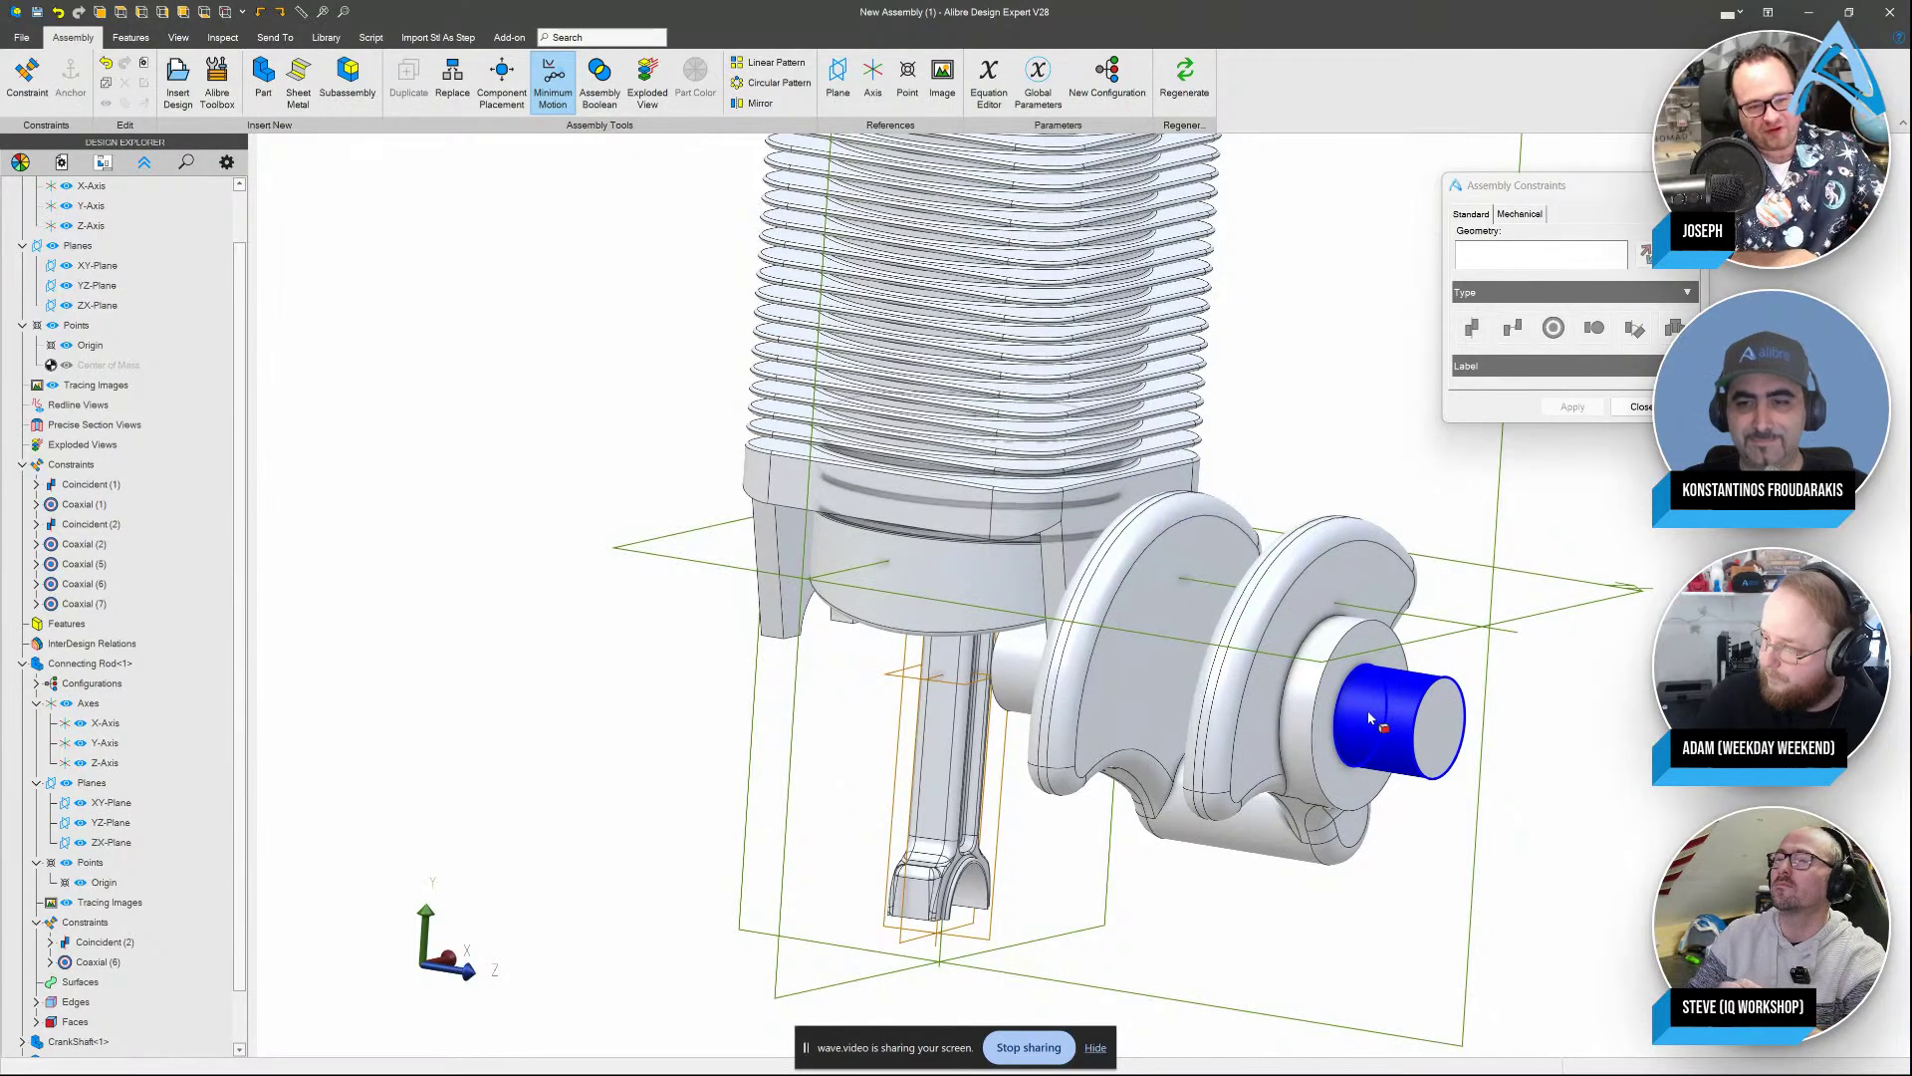
pyautogui.click(1355, 649)
pyautogui.moveTo(1183, 719); pyautogui.dragTo(1308, 725, button='middle')
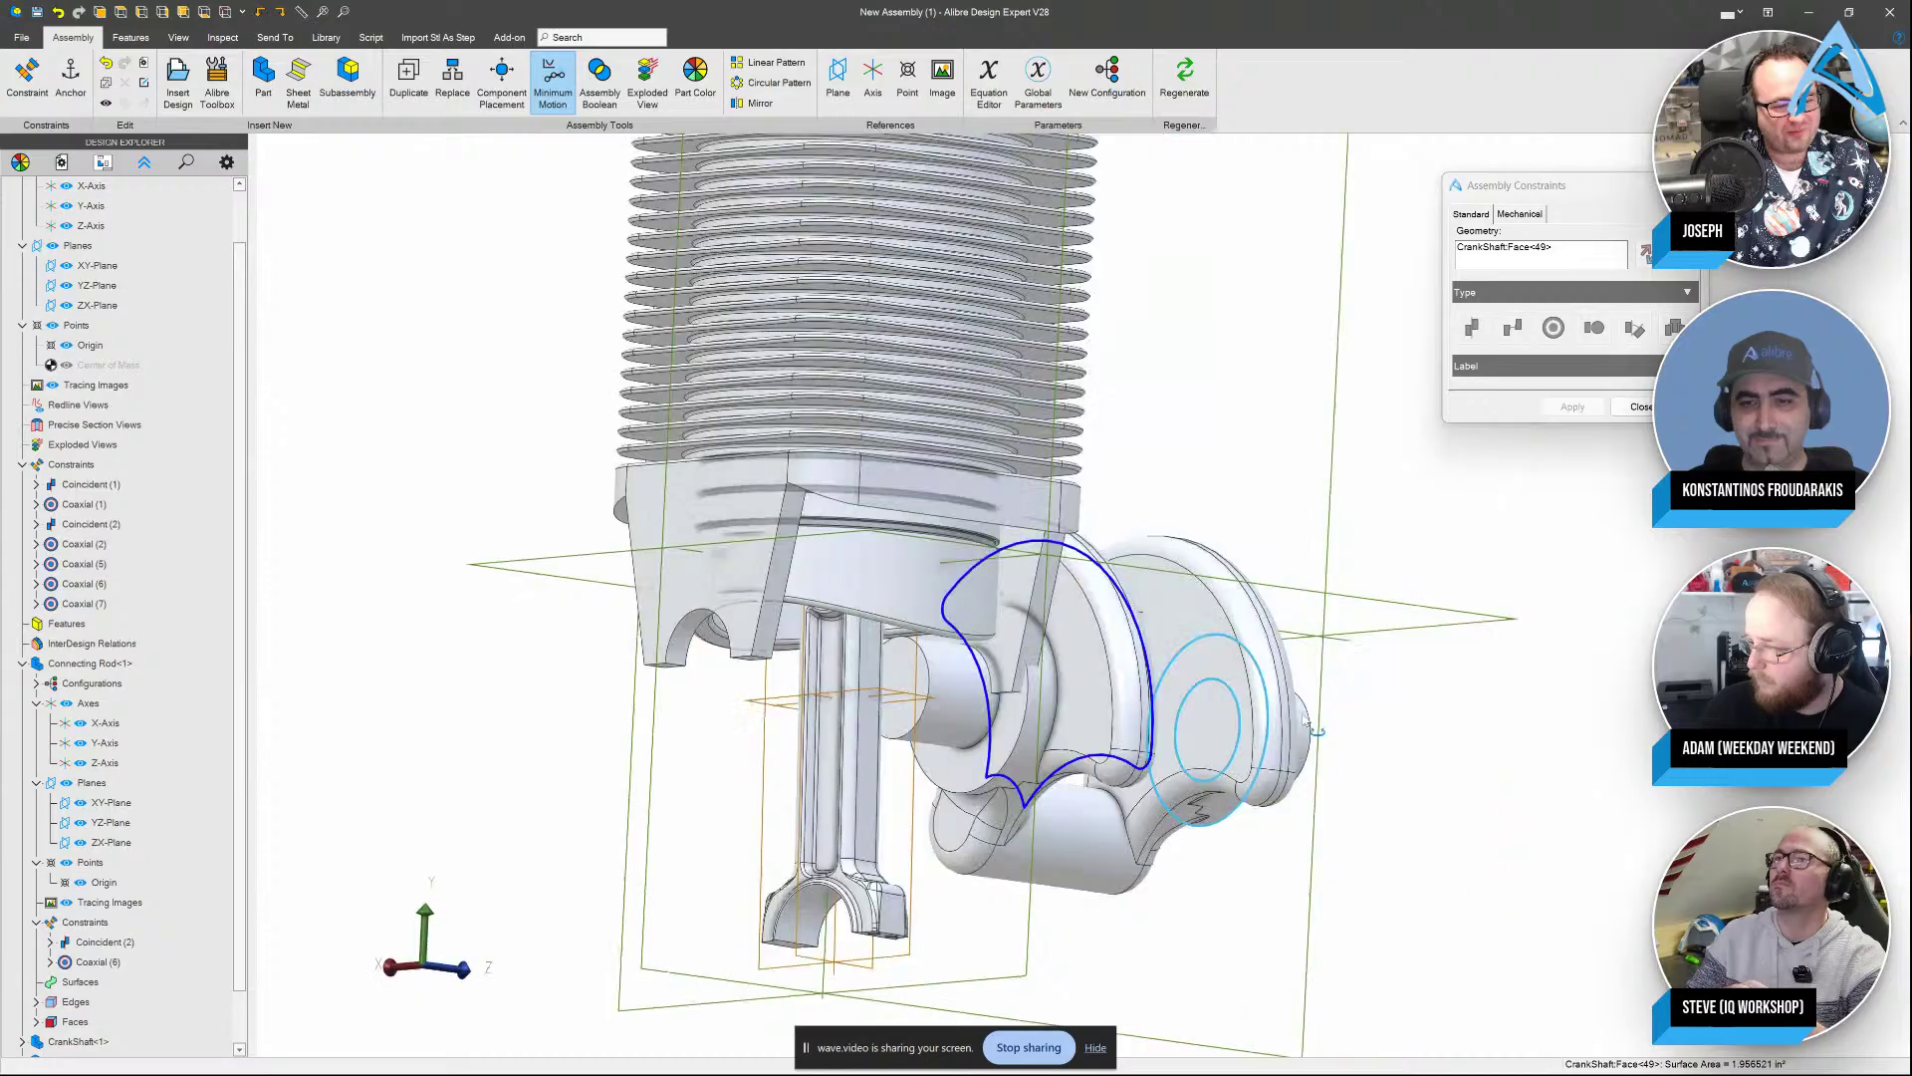
pyautogui.click(986, 597)
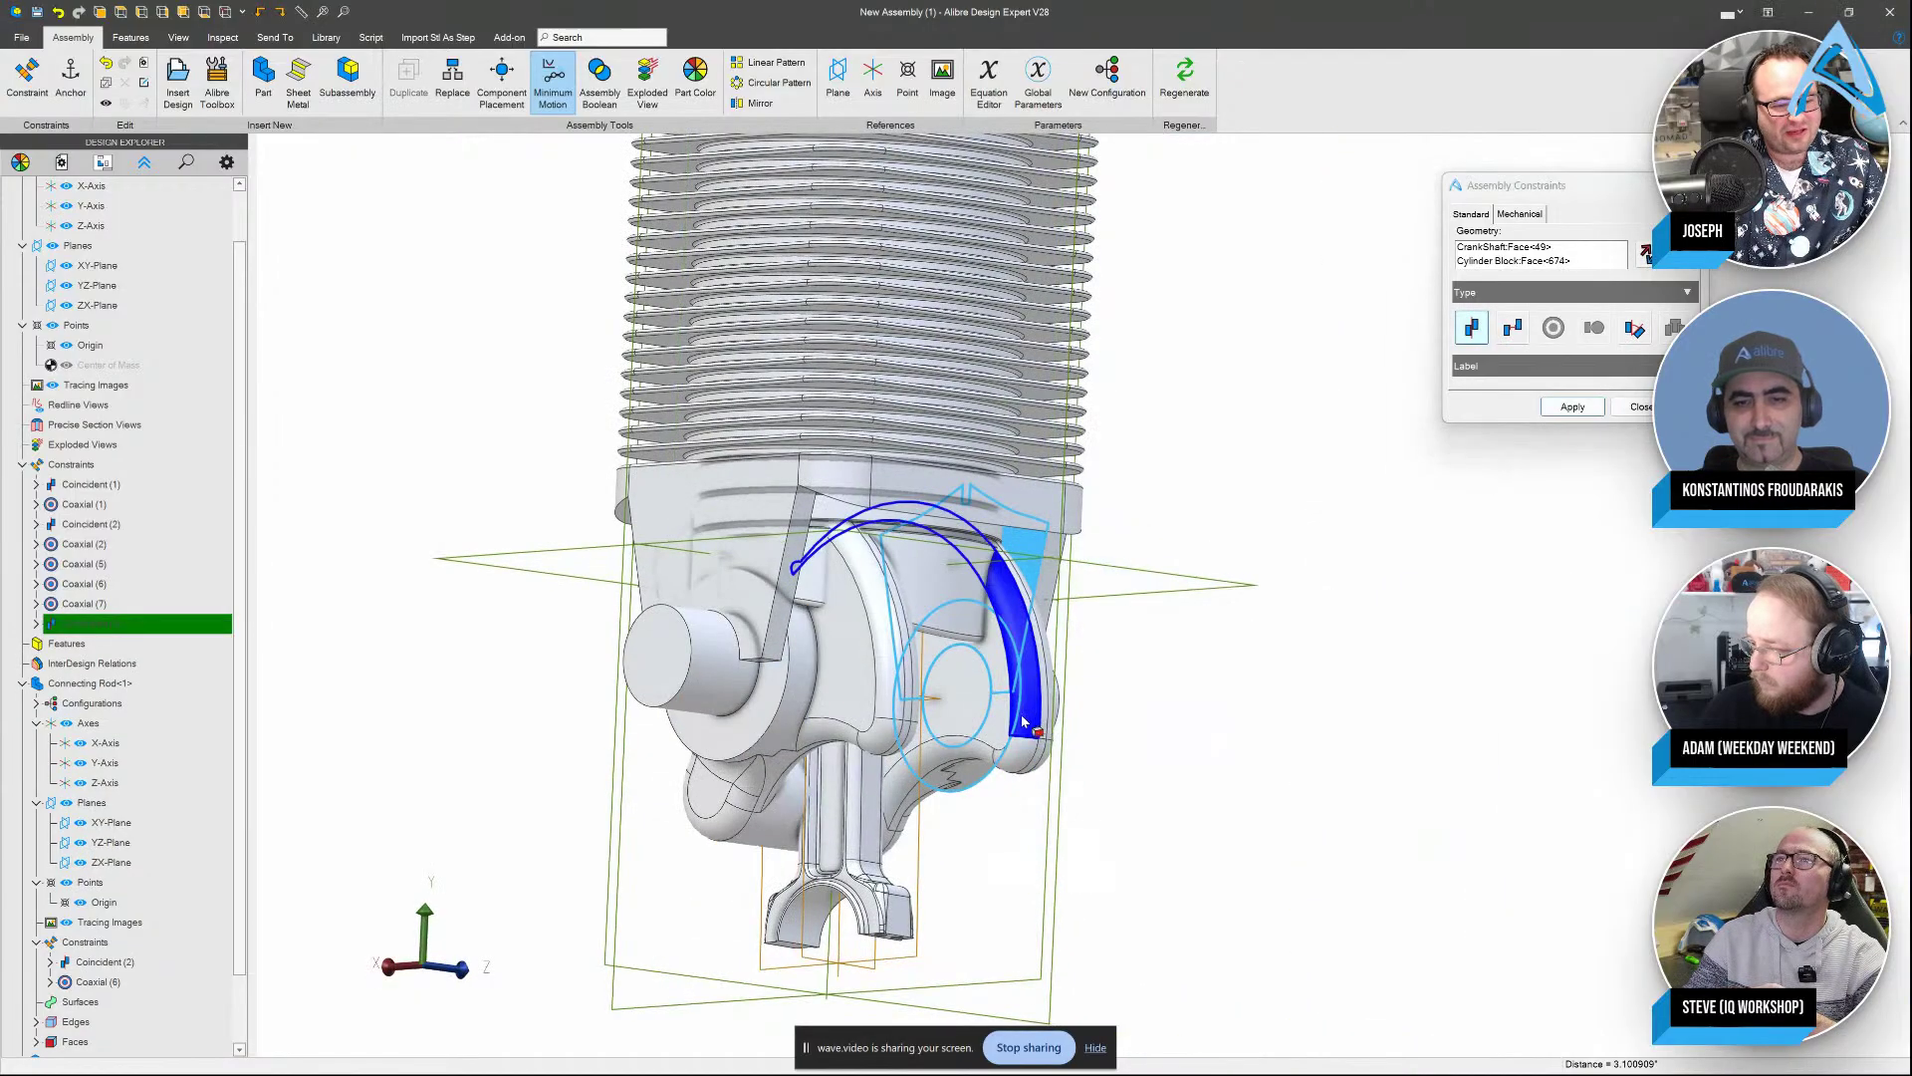
pyautogui.moveTo(1023, 719); pyautogui.dragTo(1101, 675, button='middle')
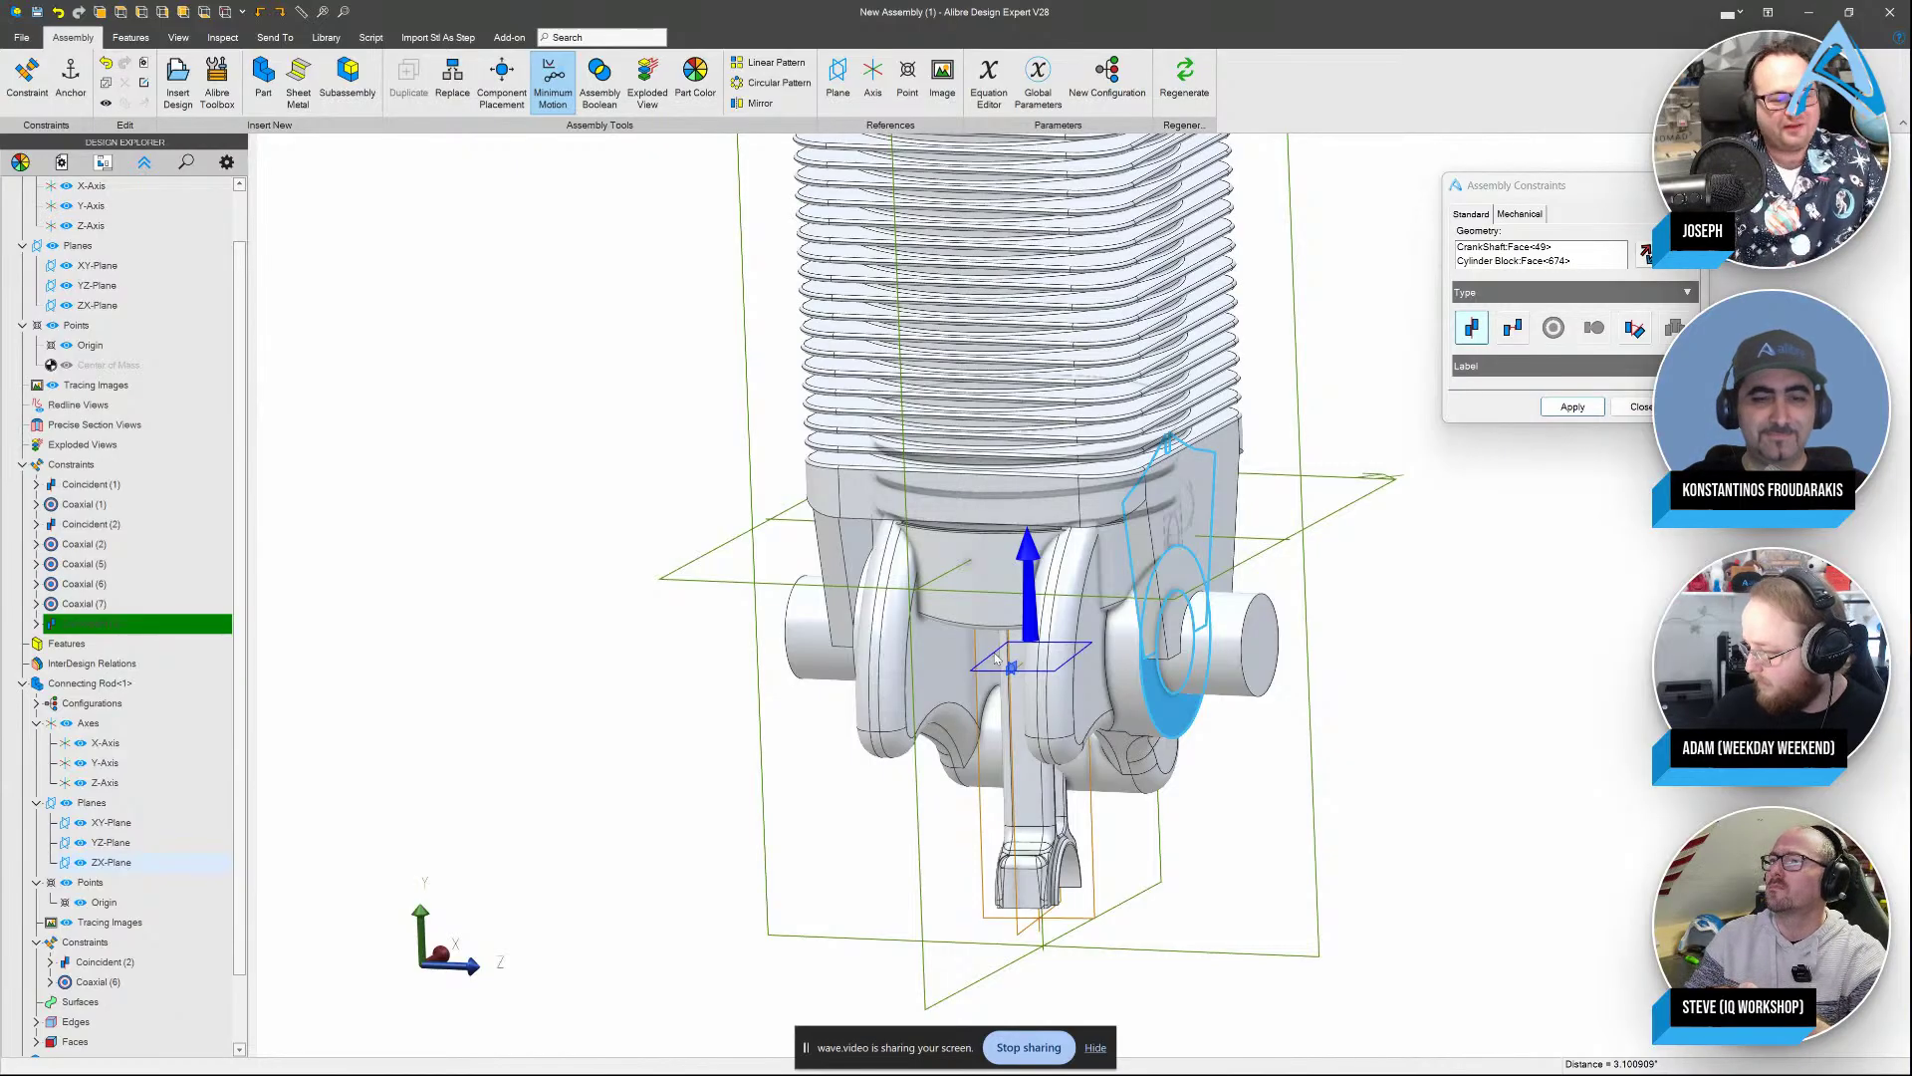
pyautogui.click(1639, 407)
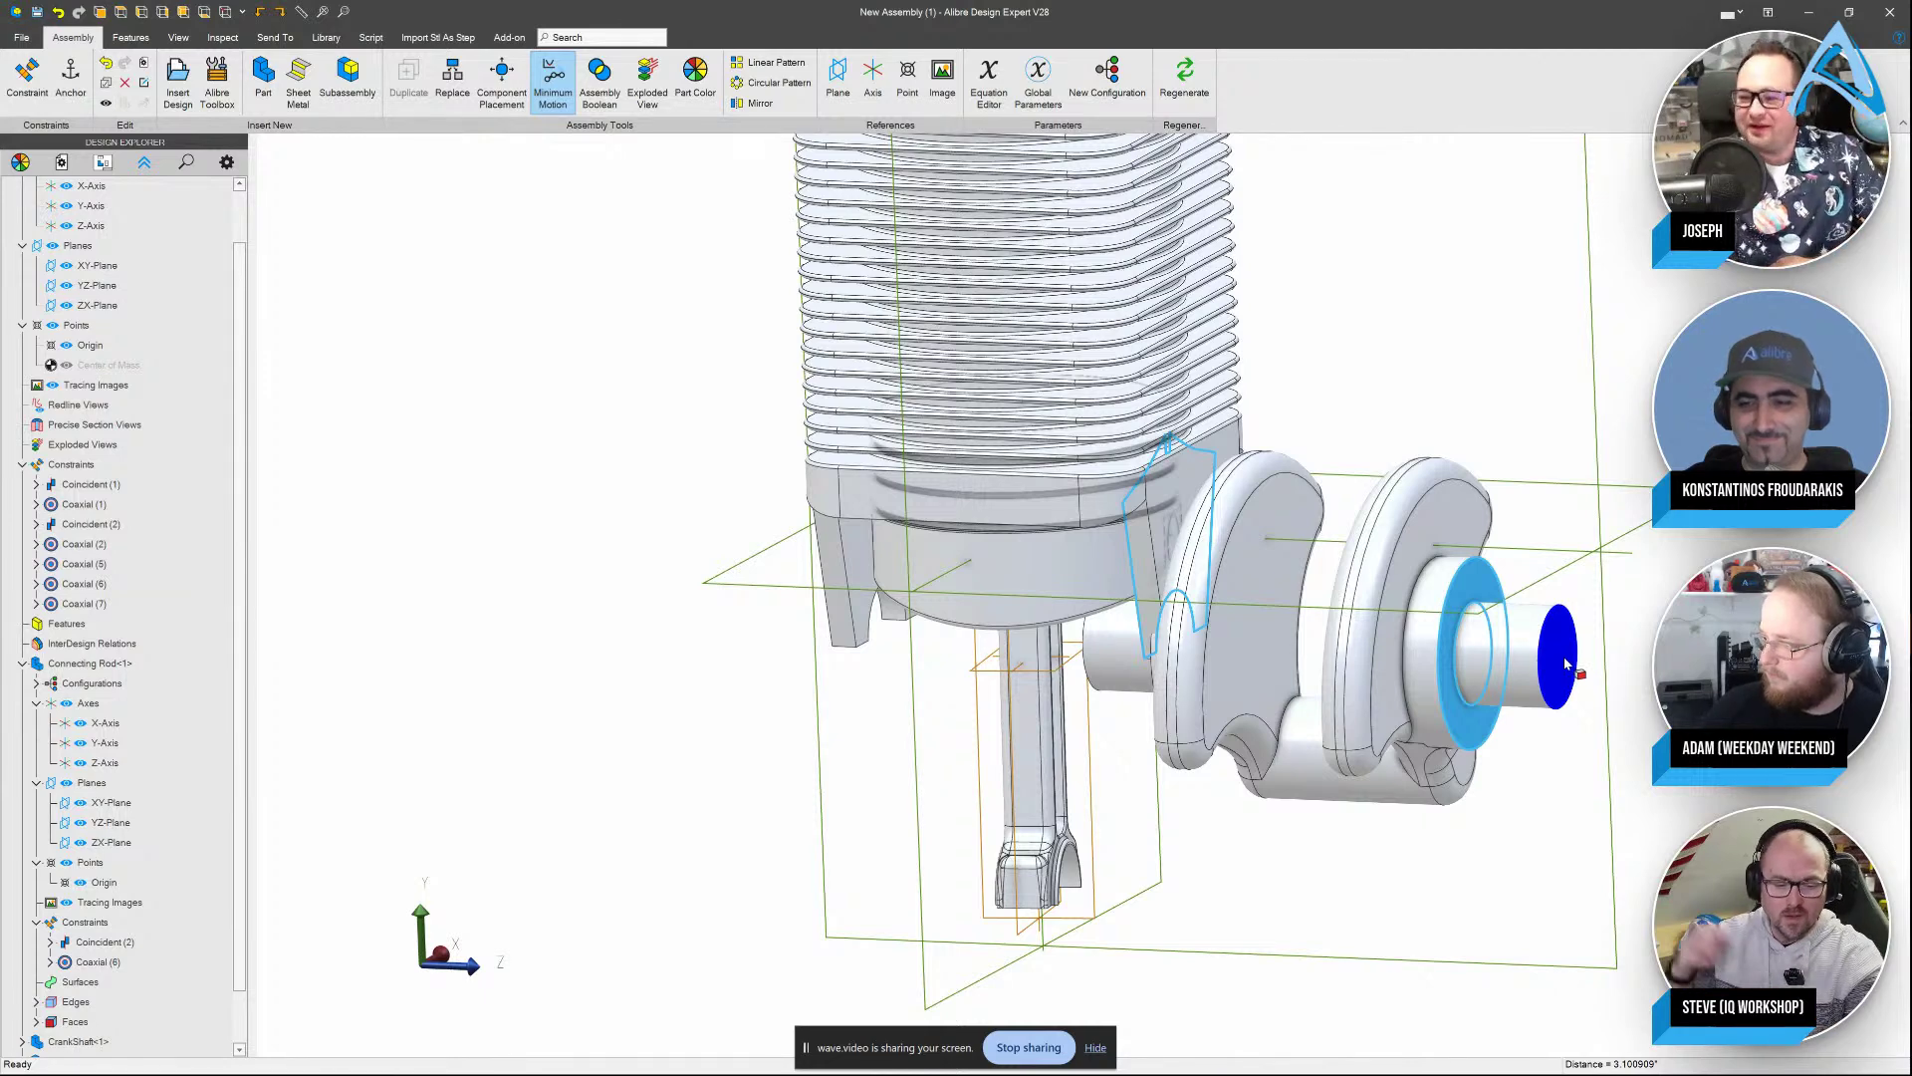
# Slide the crankshaft beneath the cylinder block and rotate it about its bearing axis
pyautogui.moveTo(1436, 616); pyautogui.dragTo(1131, 652)
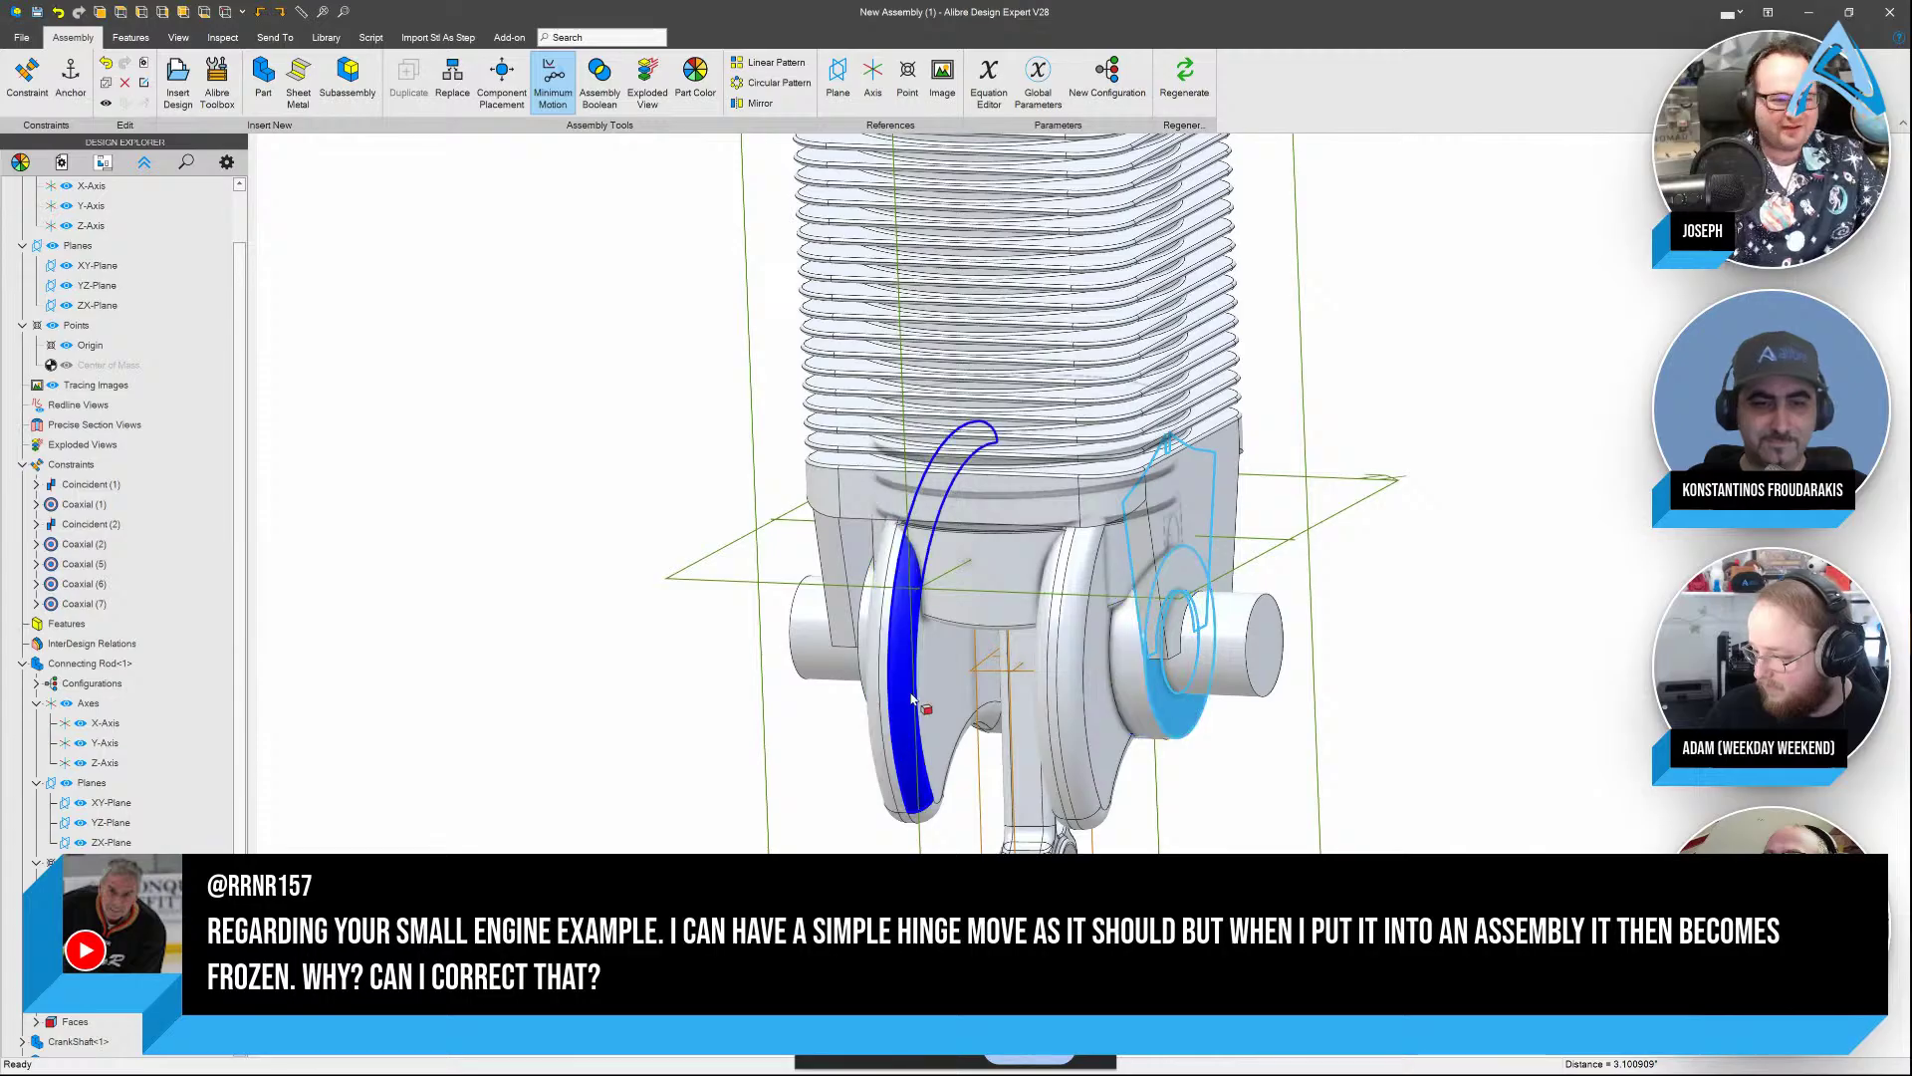
pyautogui.moveTo(1056, 681); pyautogui.dragTo(1016, 787)
pyautogui.click(543, 749)
pyautogui.scroll(-2, 1184, 648)
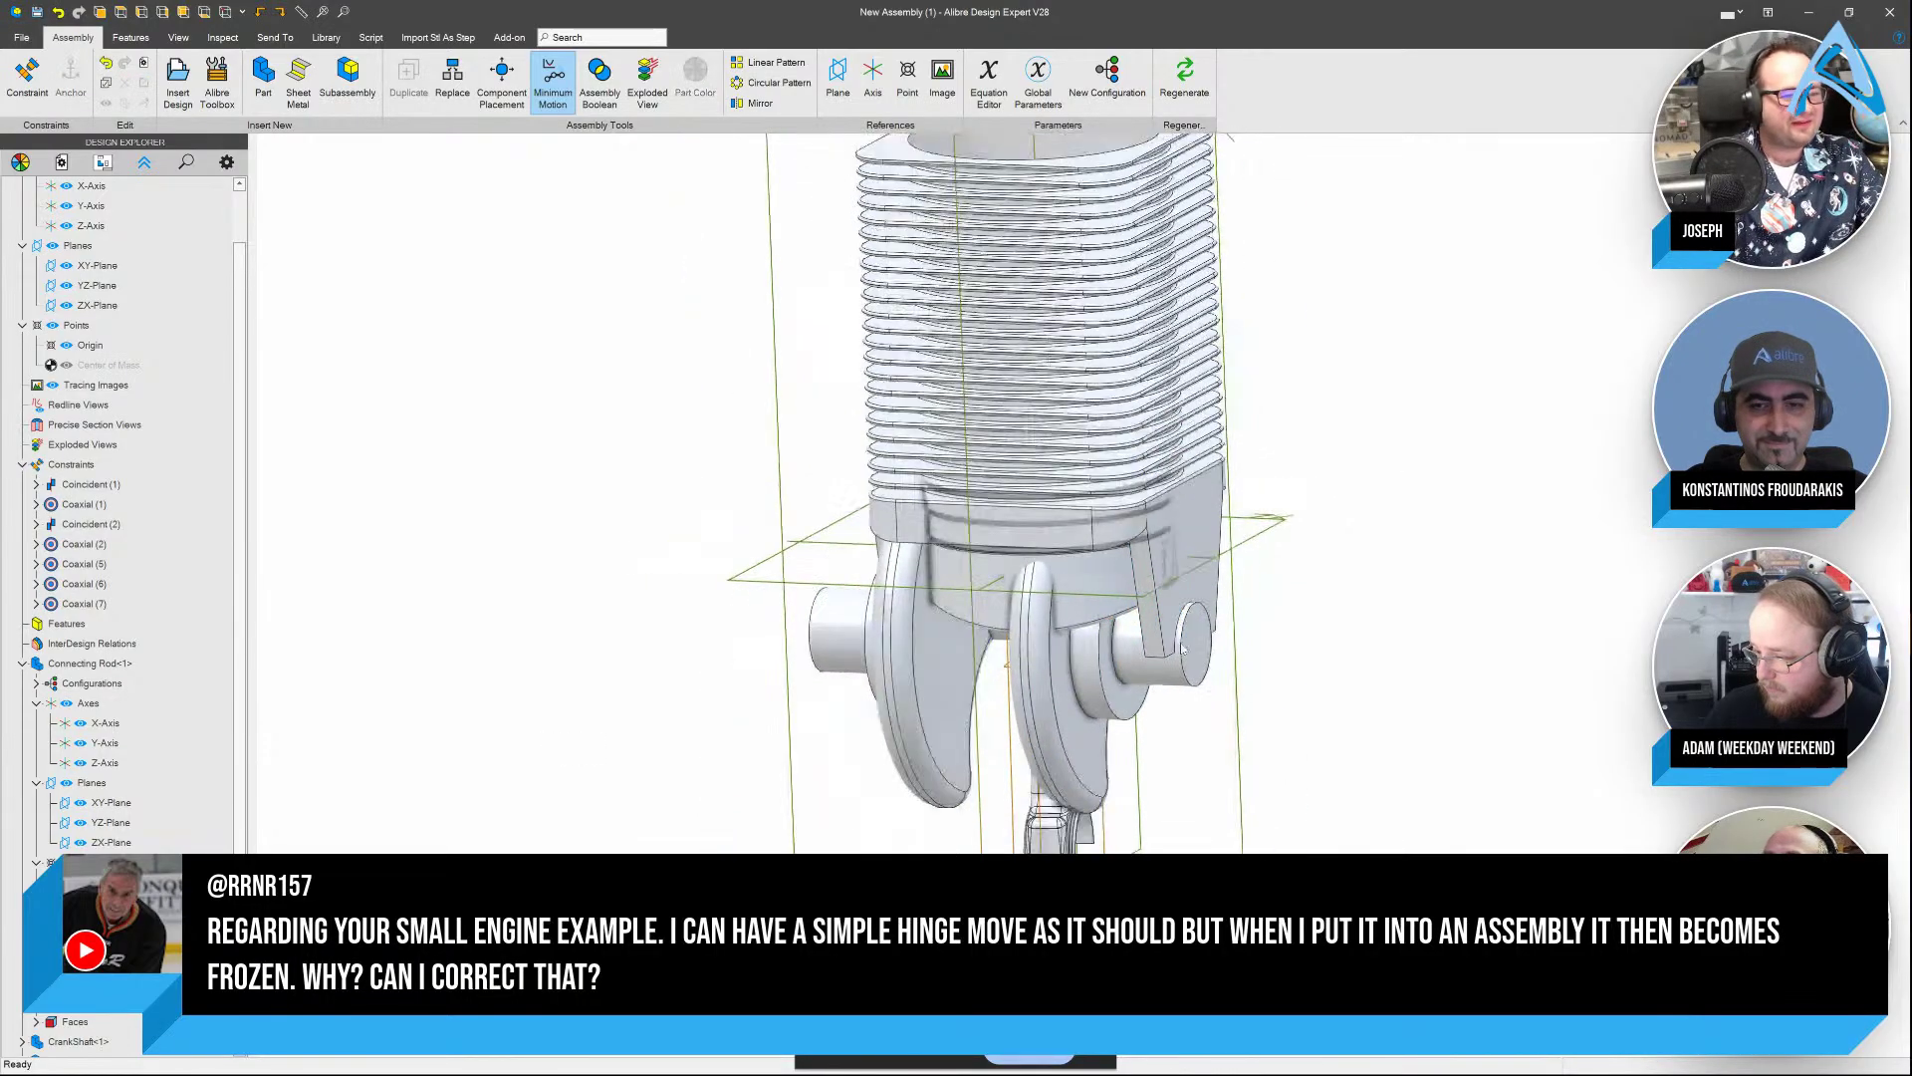
pyautogui.scroll(-1, 1184, 648)
# Try to save the assembly to the Safe with the Check In to Safe option
pyautogui.moveTo(1431, 18); pyautogui.dragTo(1315, 411)
pyautogui.click(1429, 344)
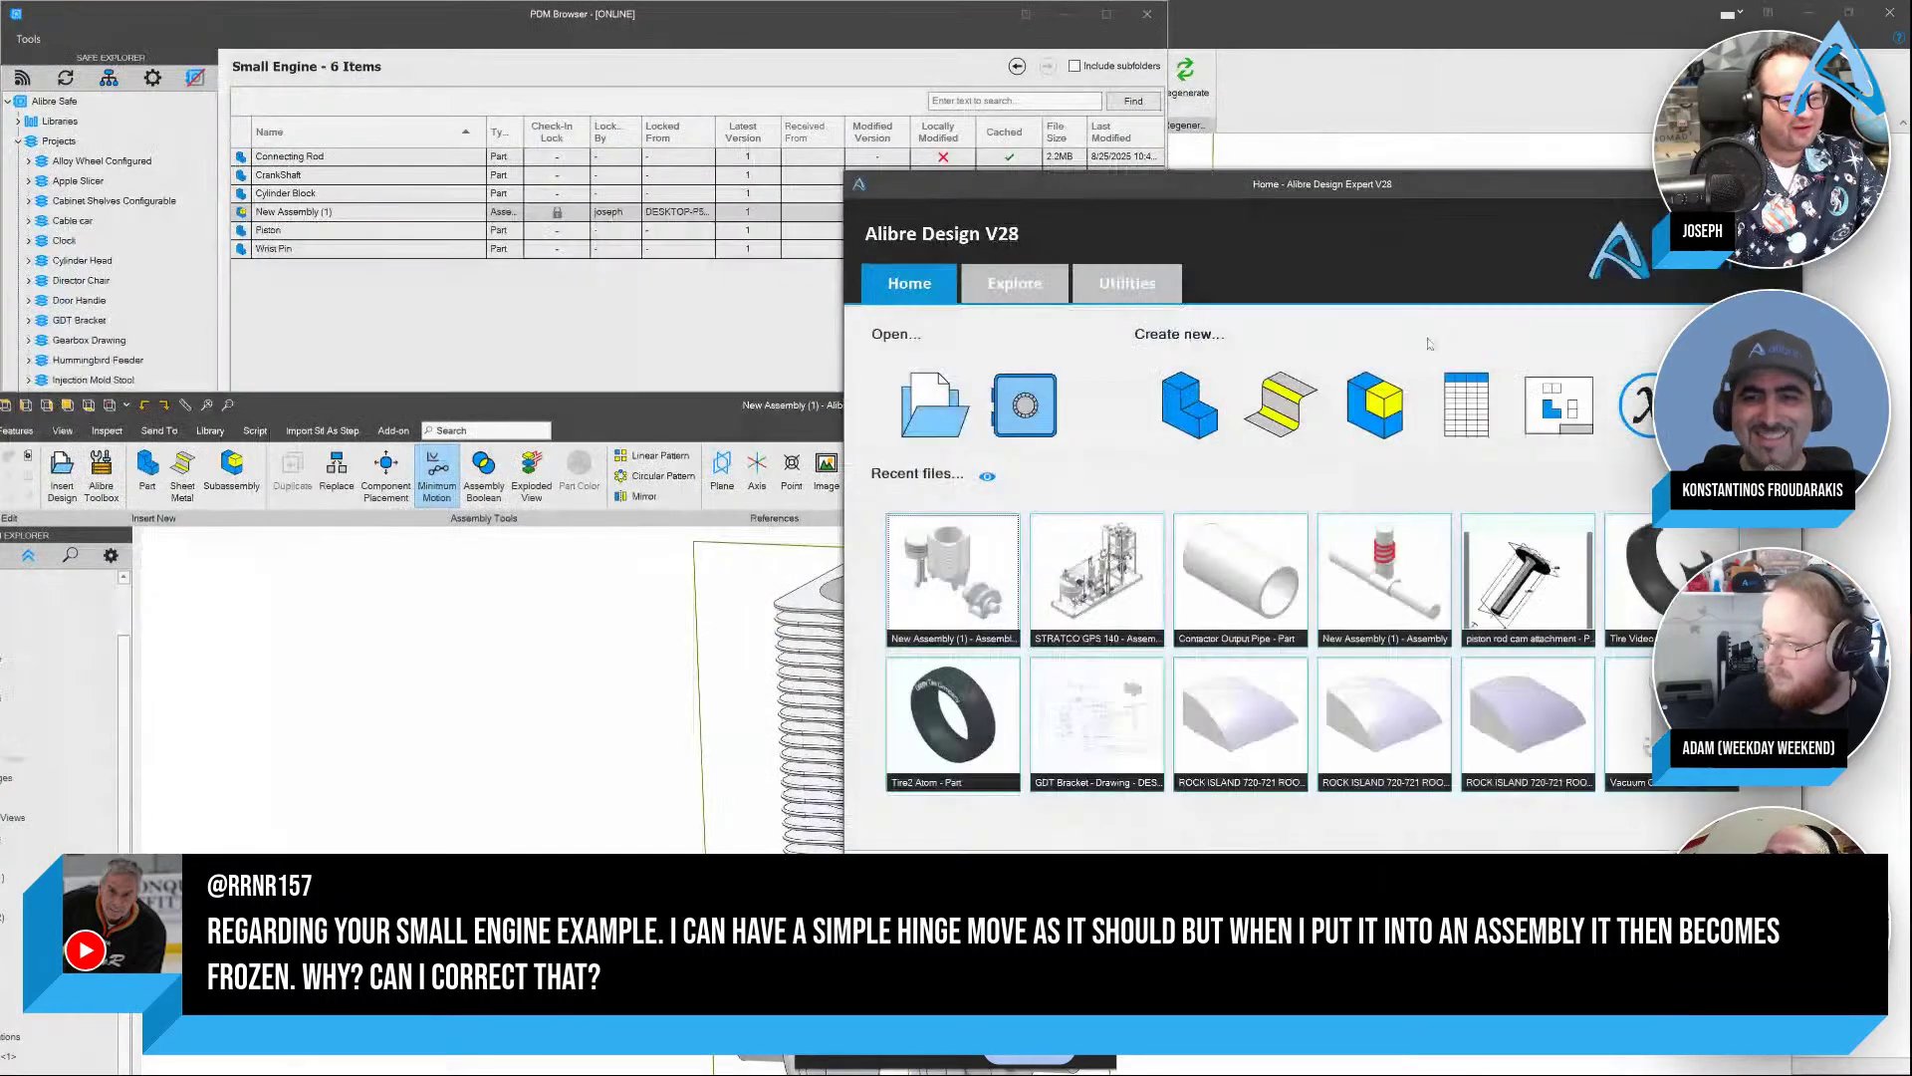
pyautogui.click(406, 409)
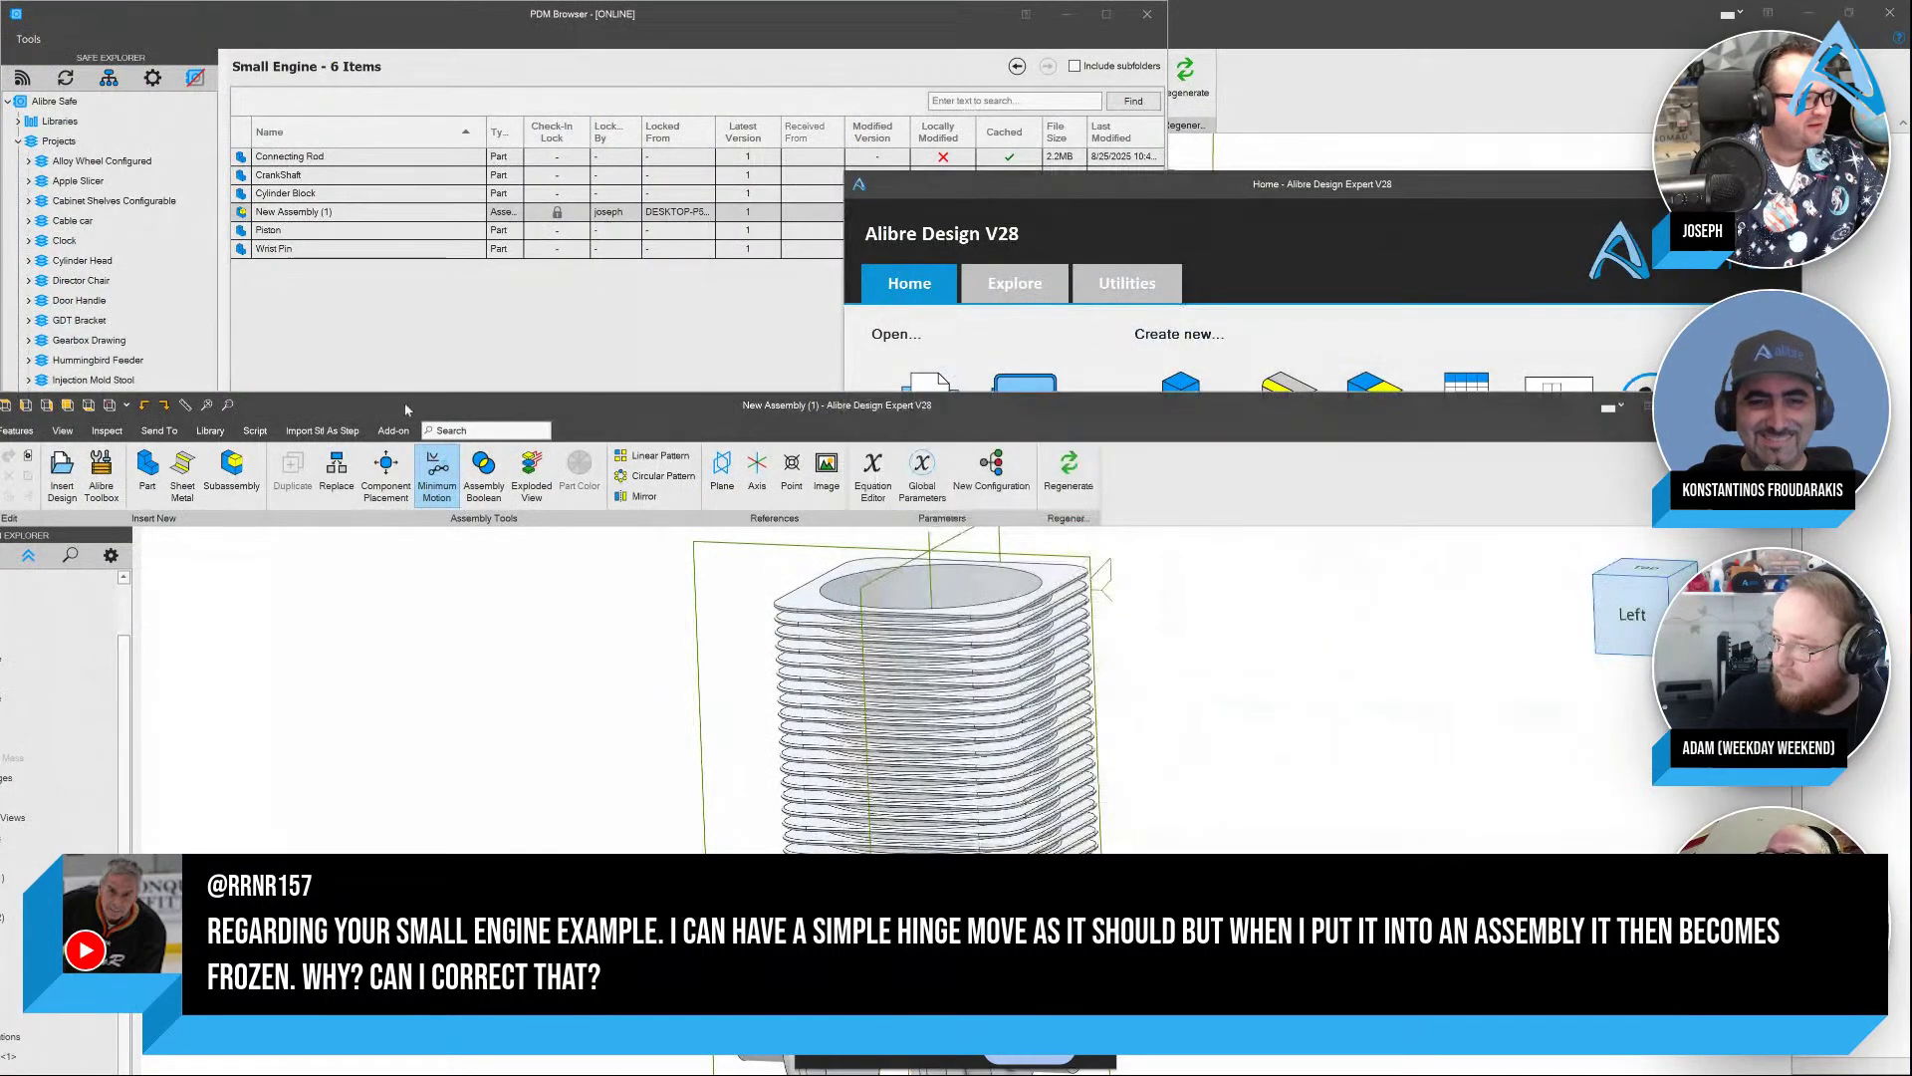
pyautogui.moveTo(407, 409); pyautogui.dragTo(589, 398)
pyautogui.click(104, 395)
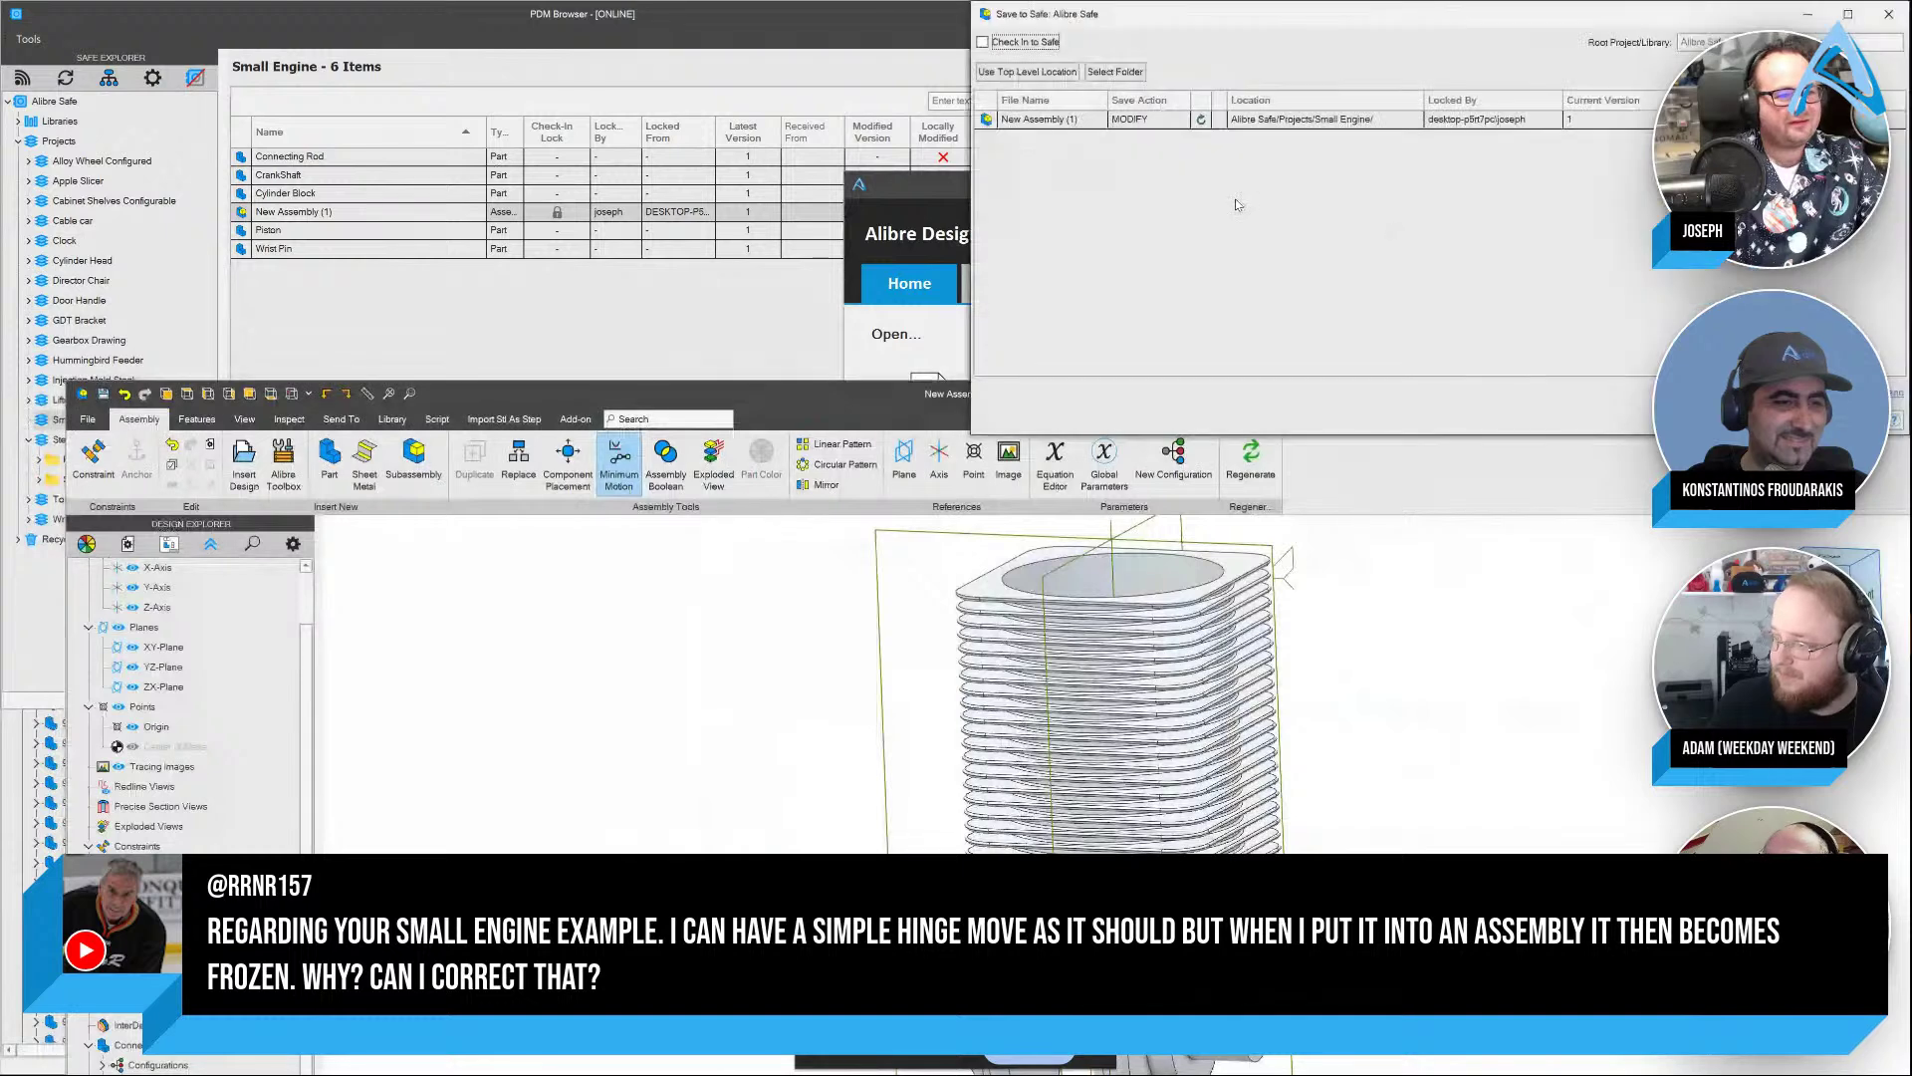
pyautogui.click(983, 43)
pyautogui.click(1792, 421)
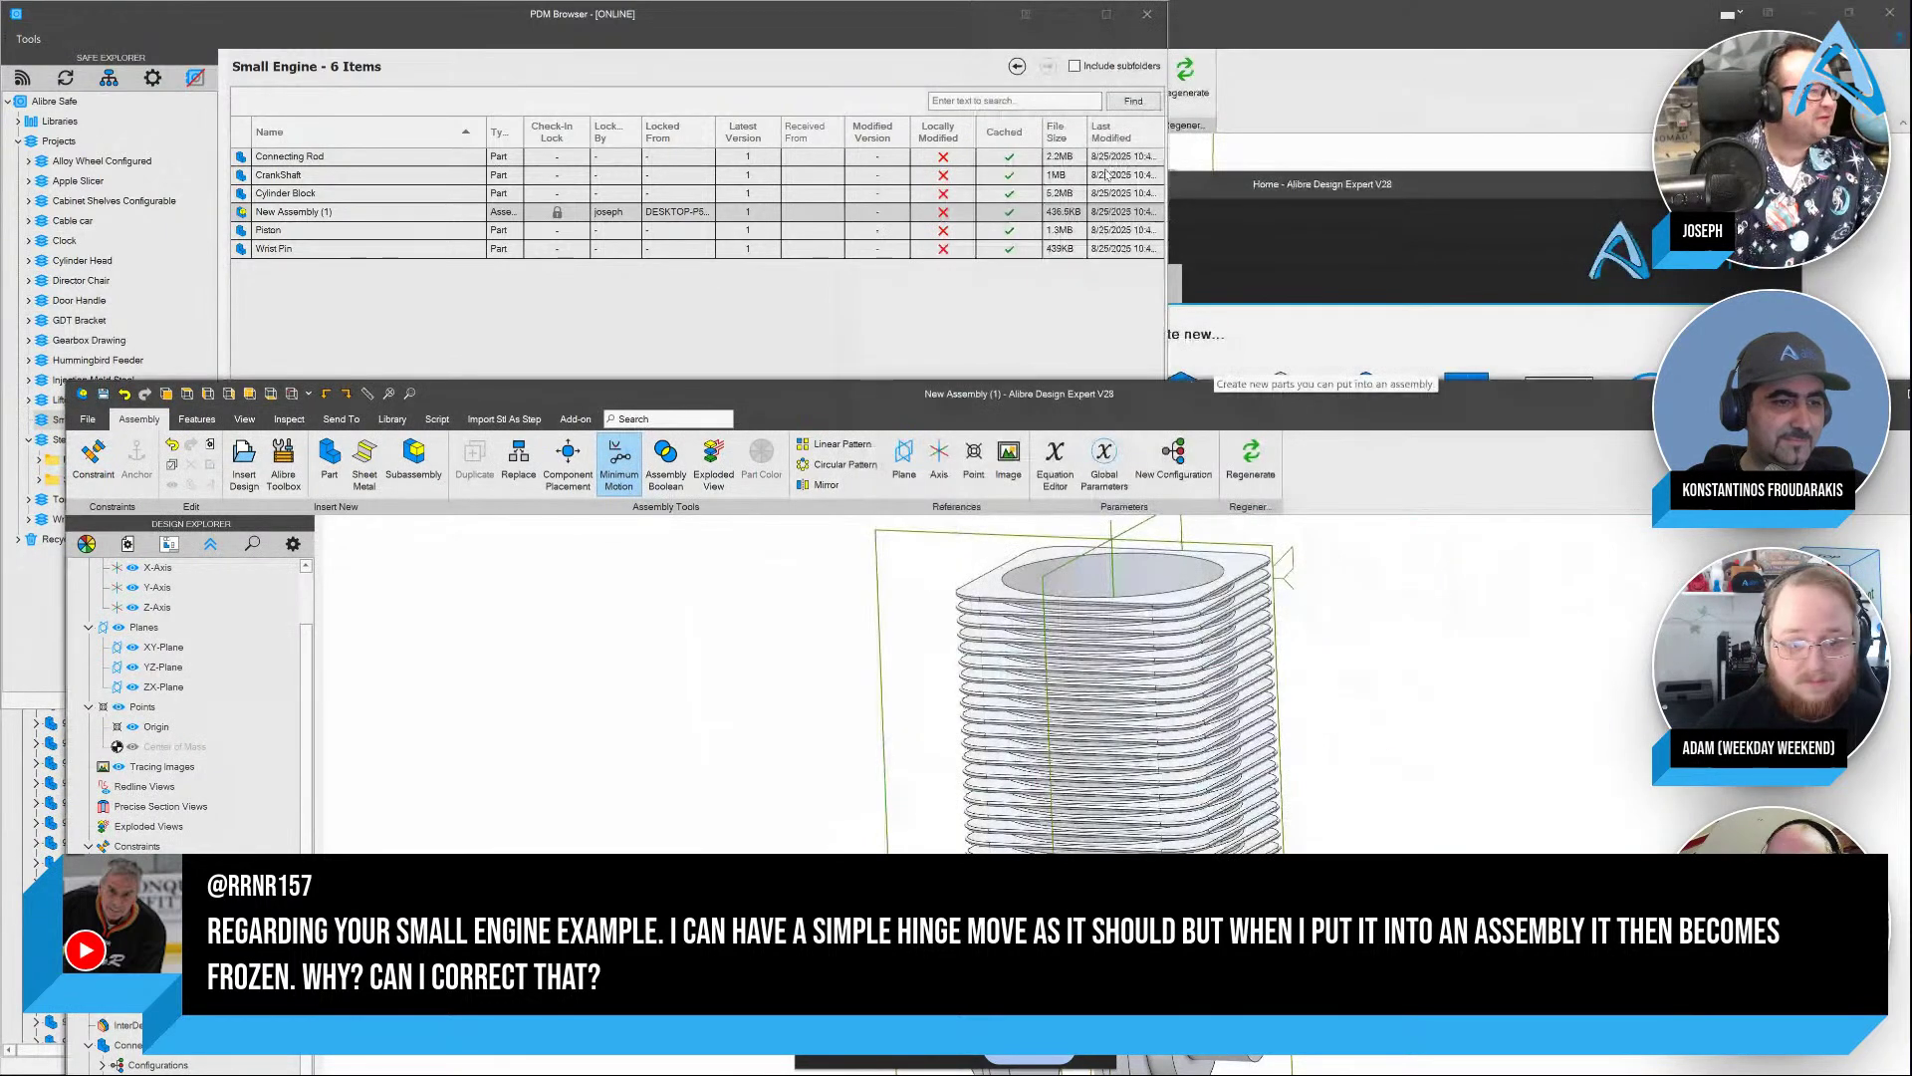
pyautogui.moveTo(1103, 393); pyautogui.dragTo(1106, 2)
# Save a copy of the assembly and its parts to the local Documents folder, naming the assembly "Live stream - delete"
pyautogui.click(22, 38)
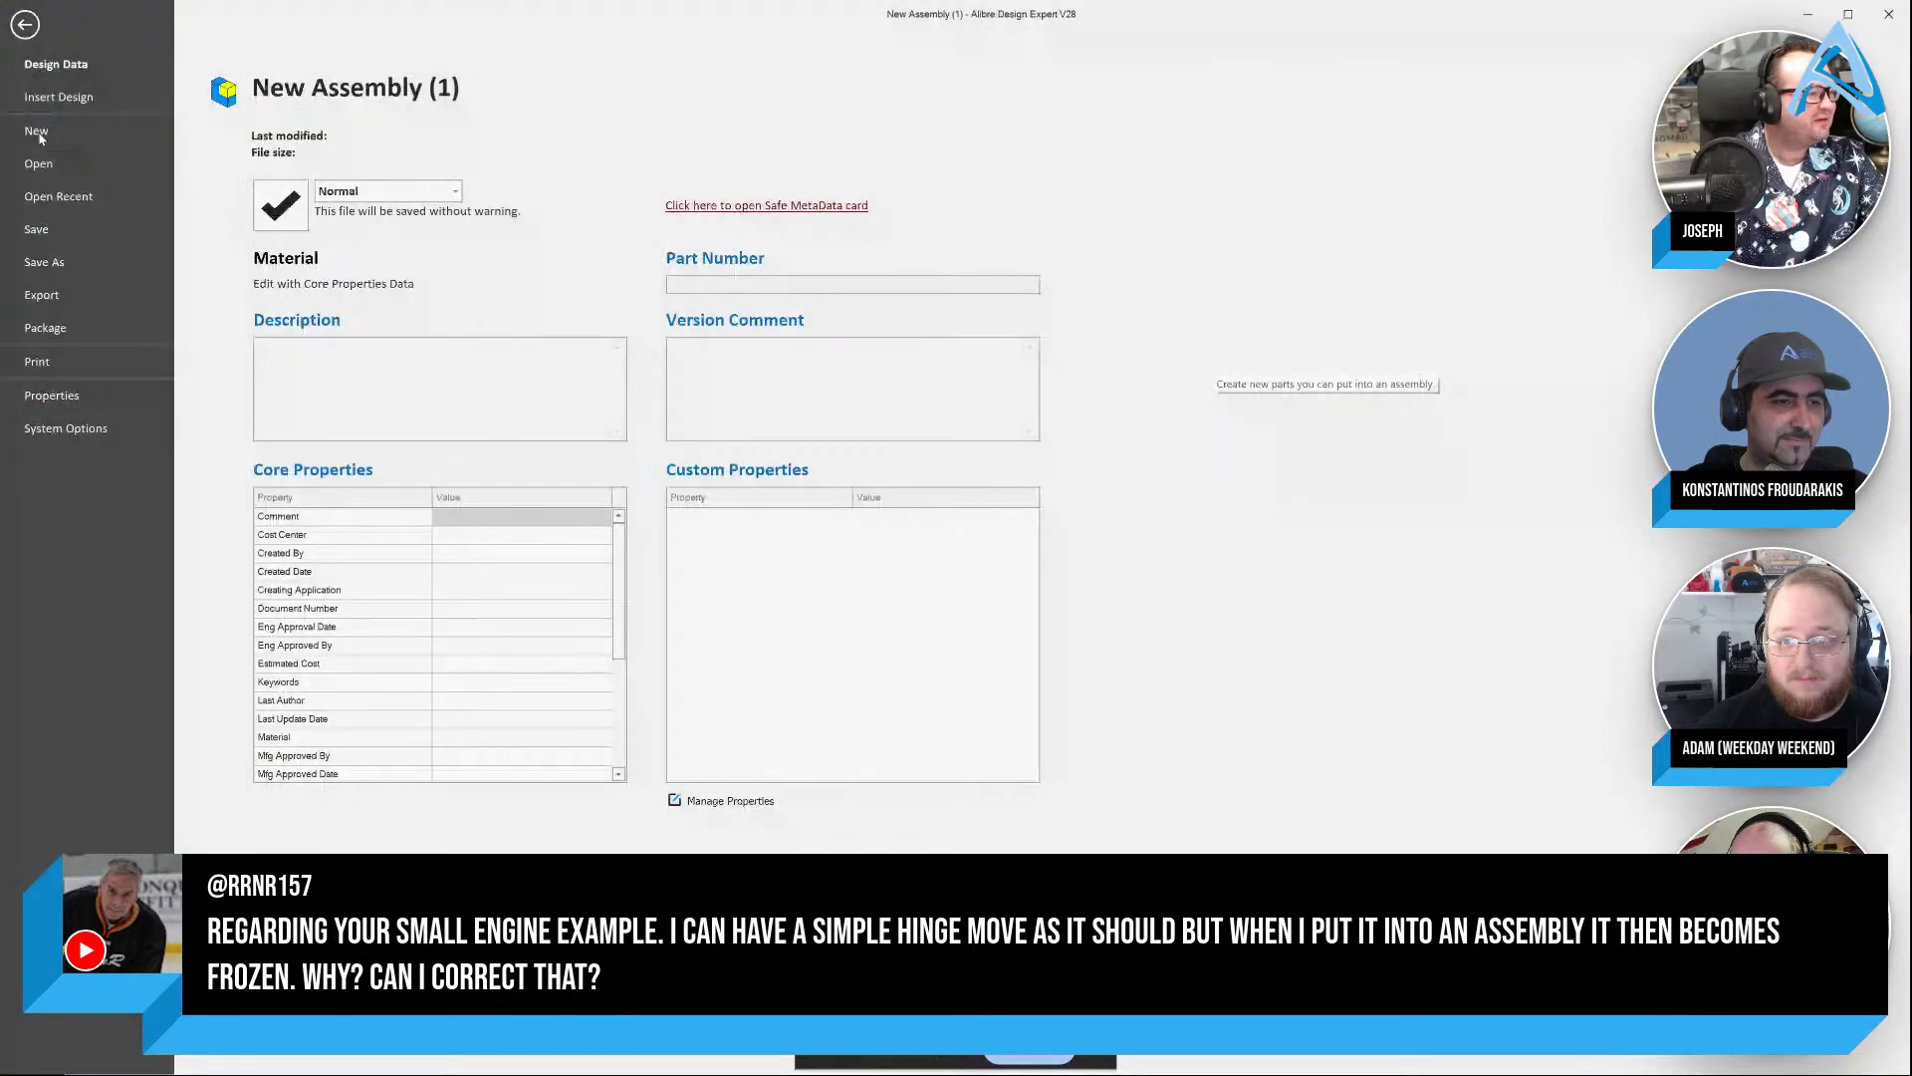
pyautogui.click(36, 129)
pyautogui.click(277, 306)
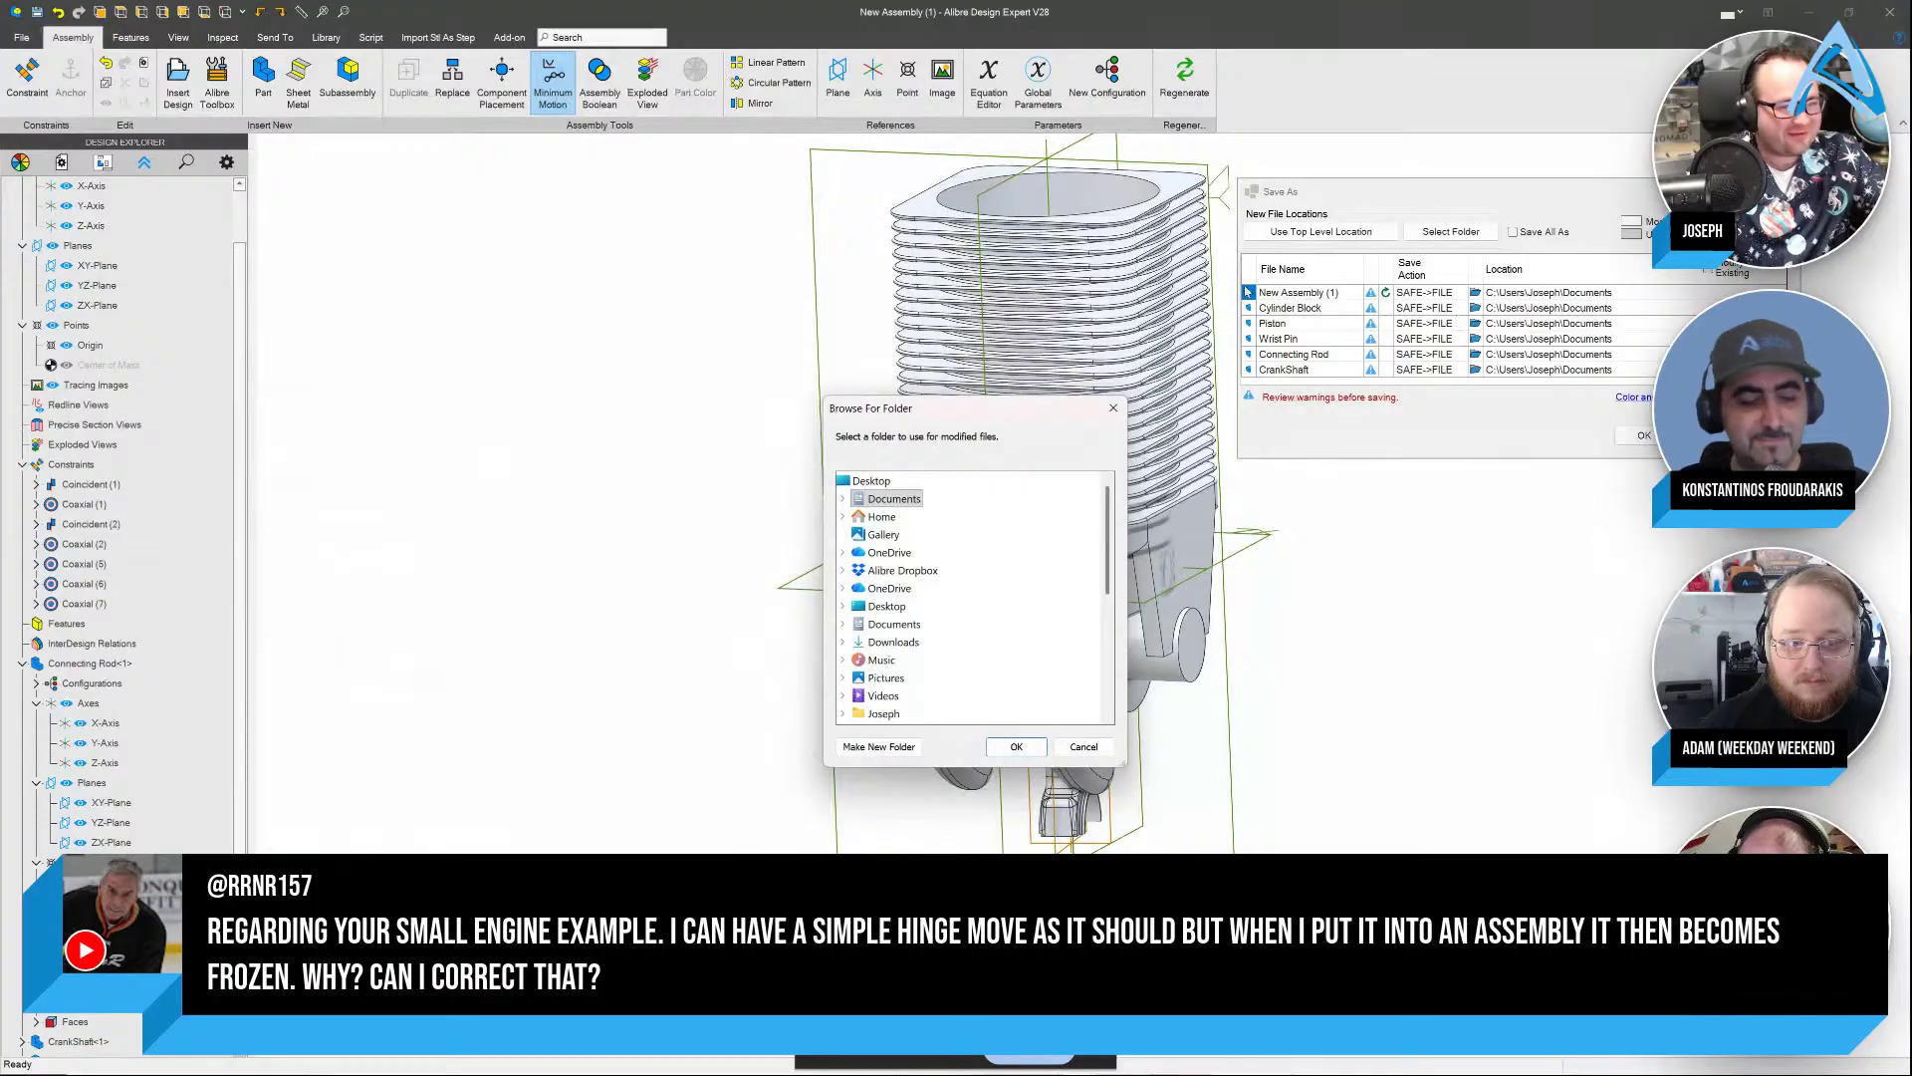
pyautogui.click(1018, 747)
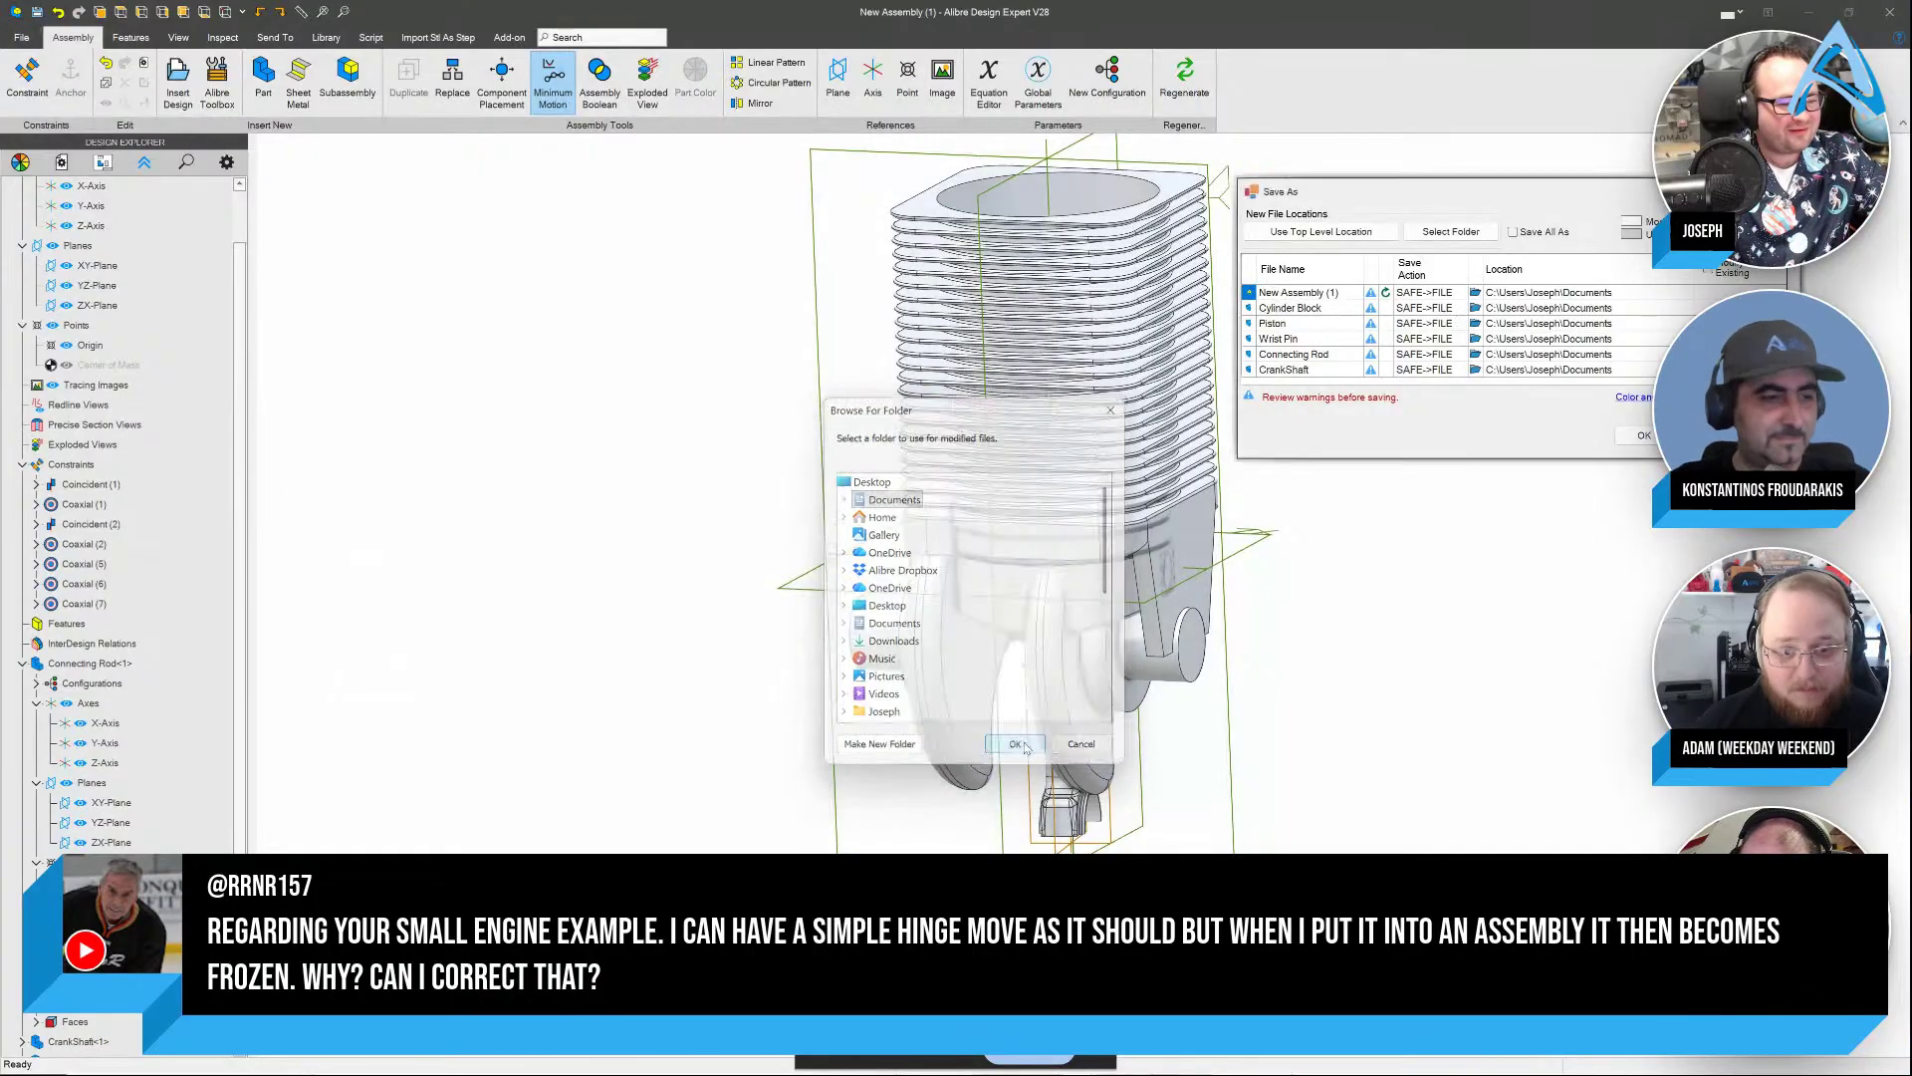
pyautogui.moveTo(1345, 295); pyautogui.dragTo(1265, 296)
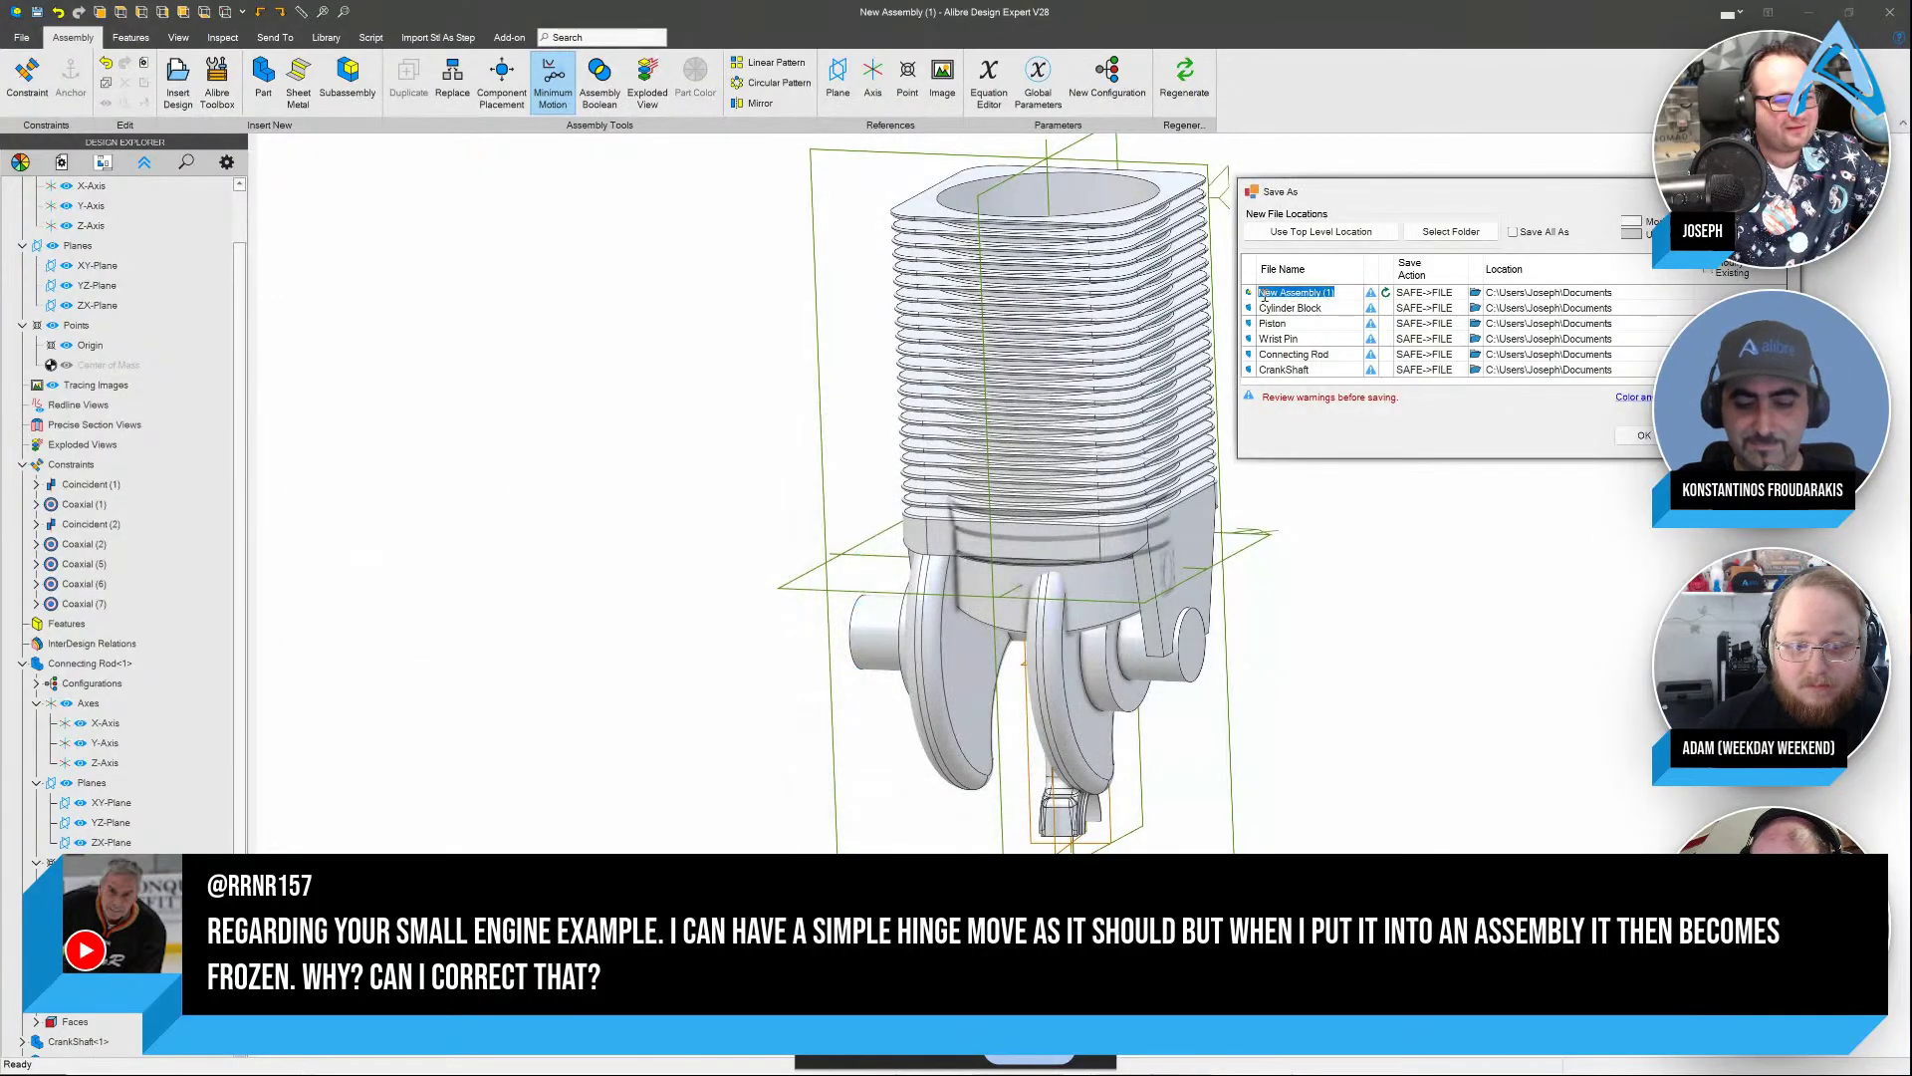
pyautogui.write('Live stream')
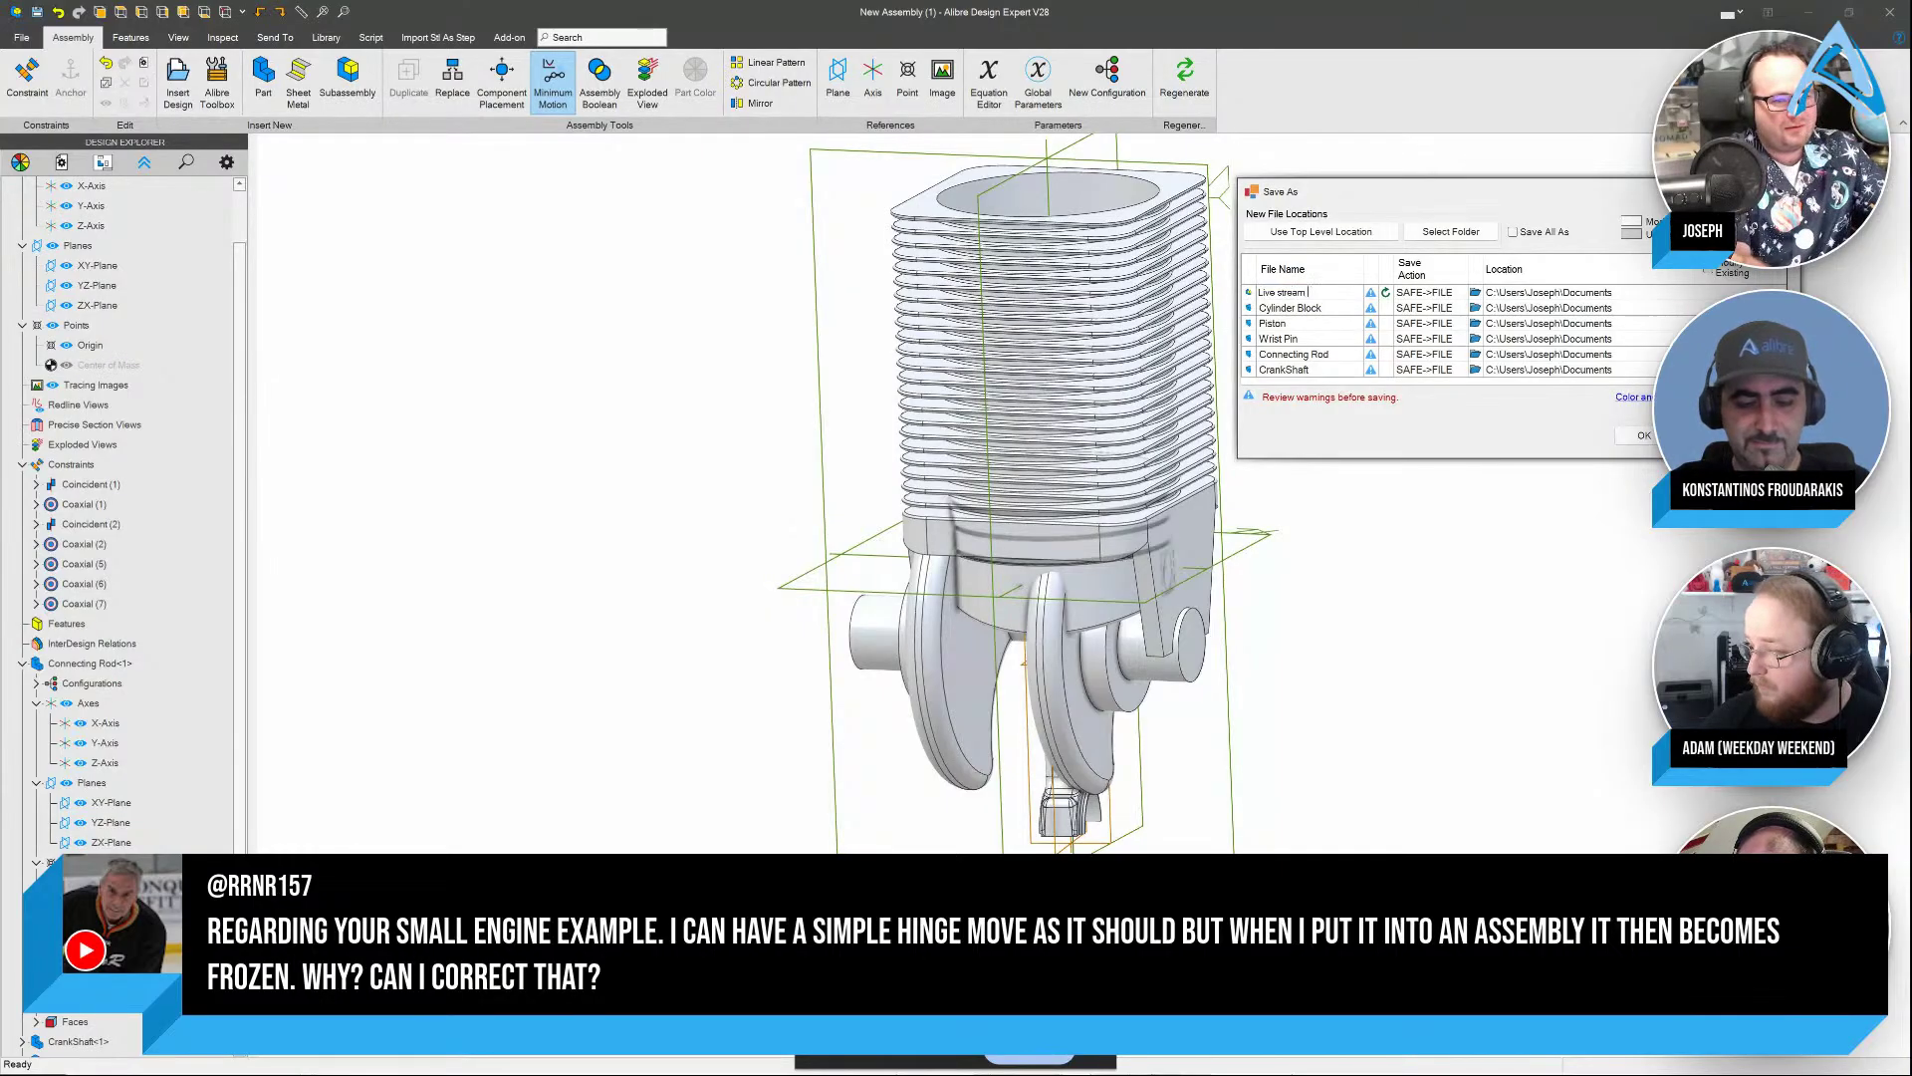
pyautogui.write(' - delete')
pyautogui.press('Return')
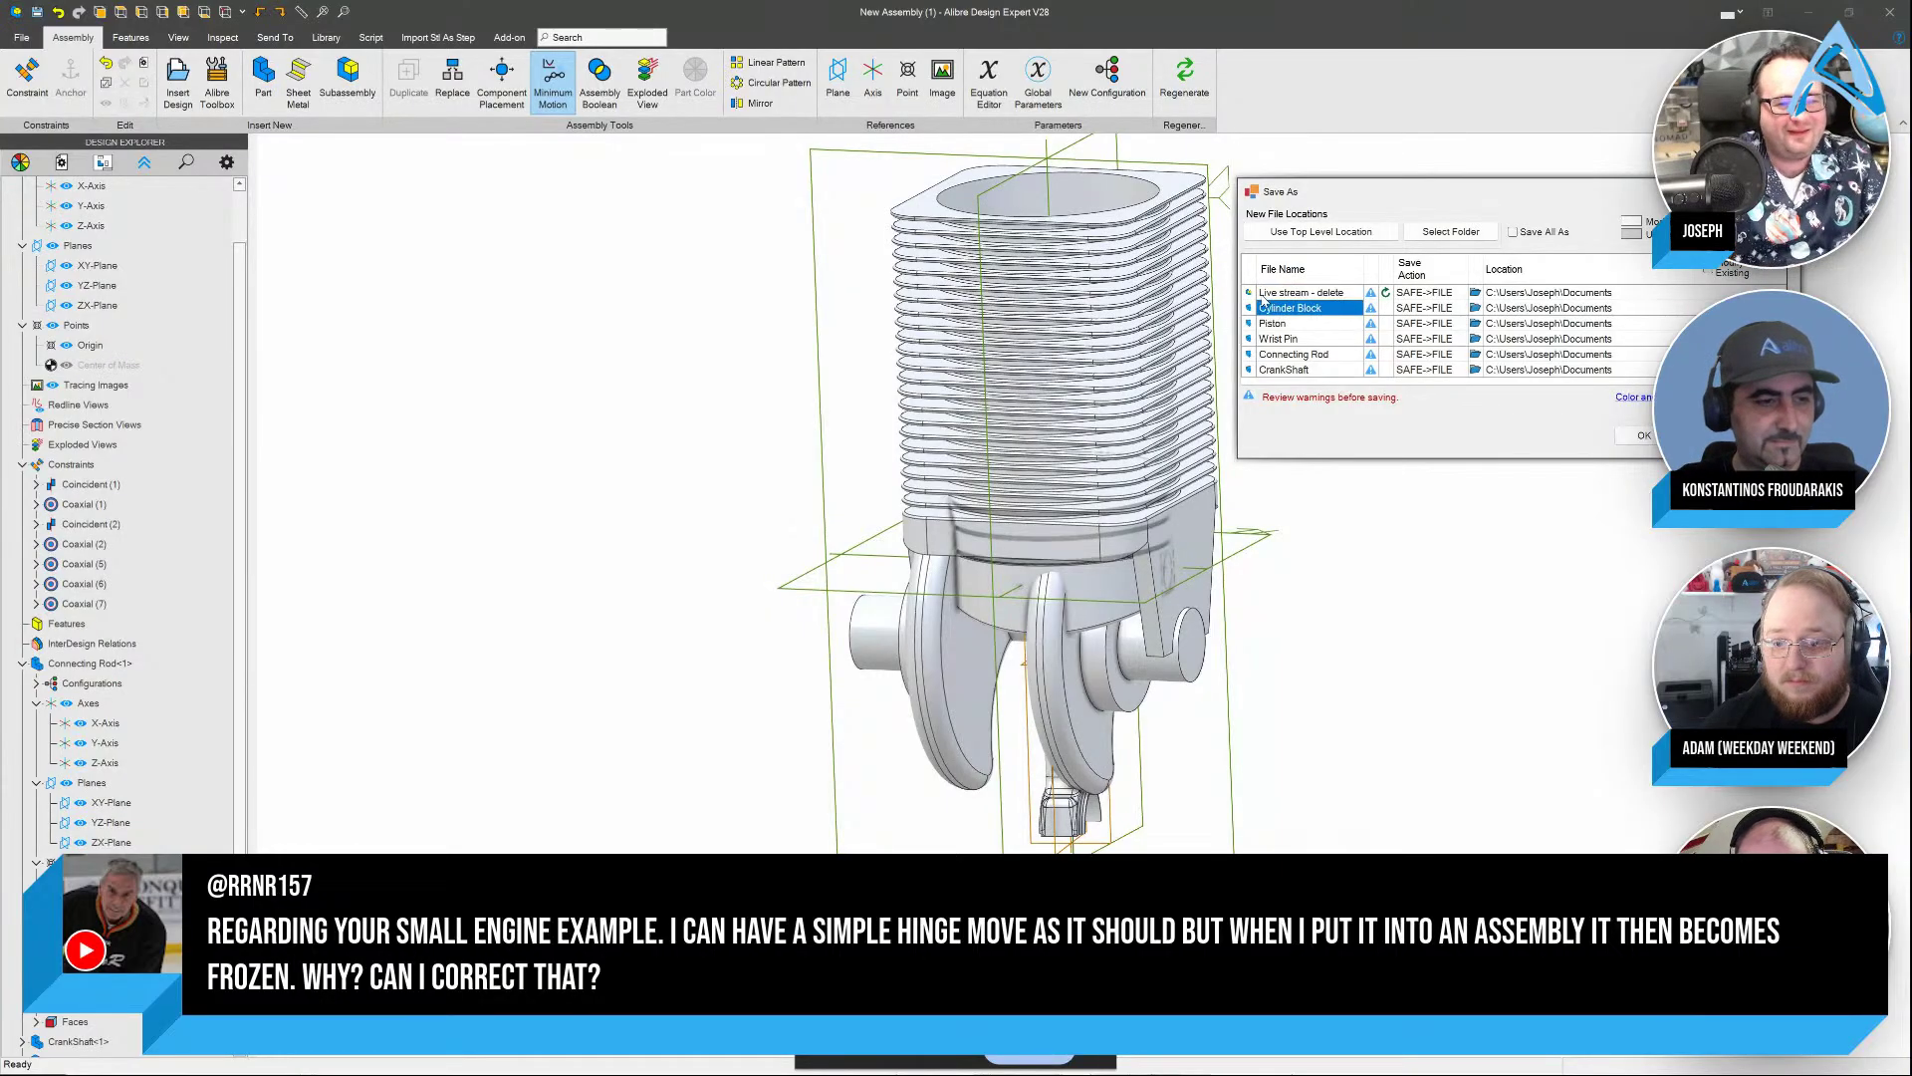
pyautogui.click(1643, 435)
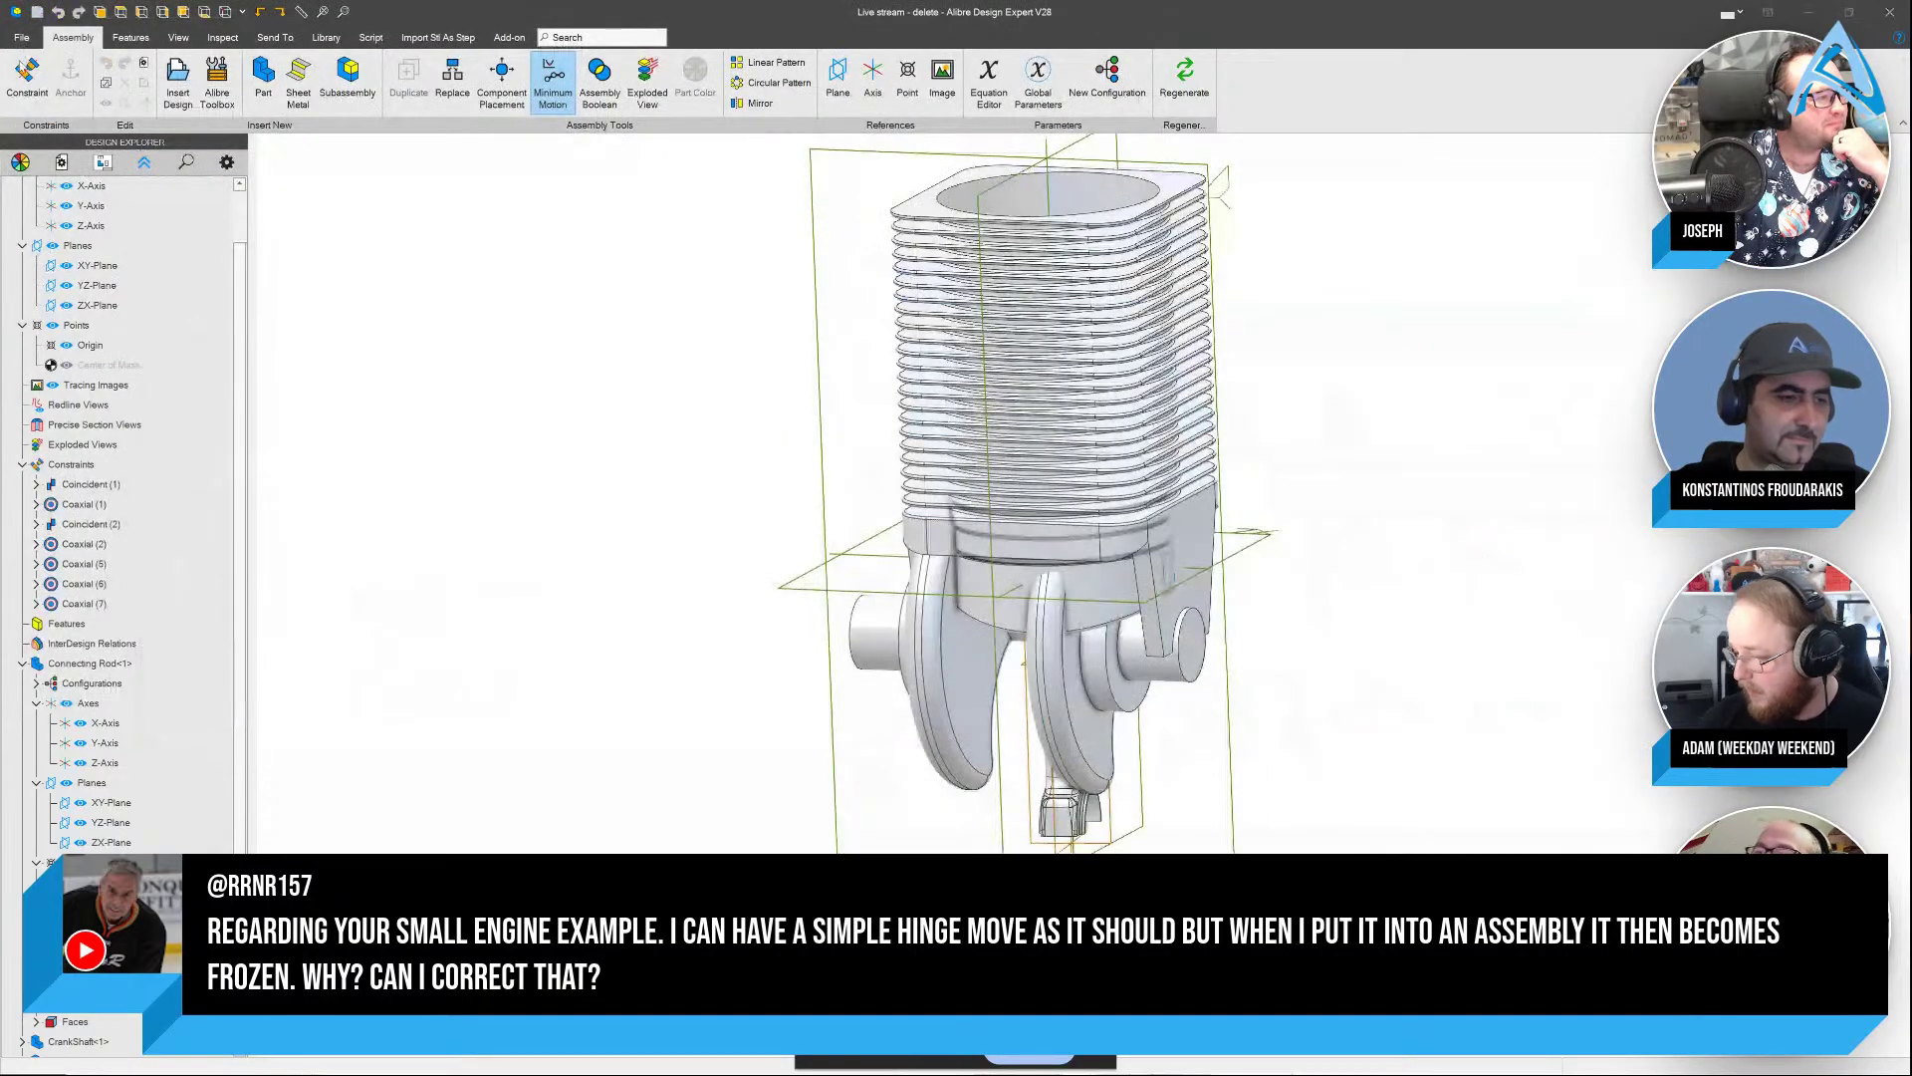
pyautogui.click(21, 37)
pyautogui.click(36, 131)
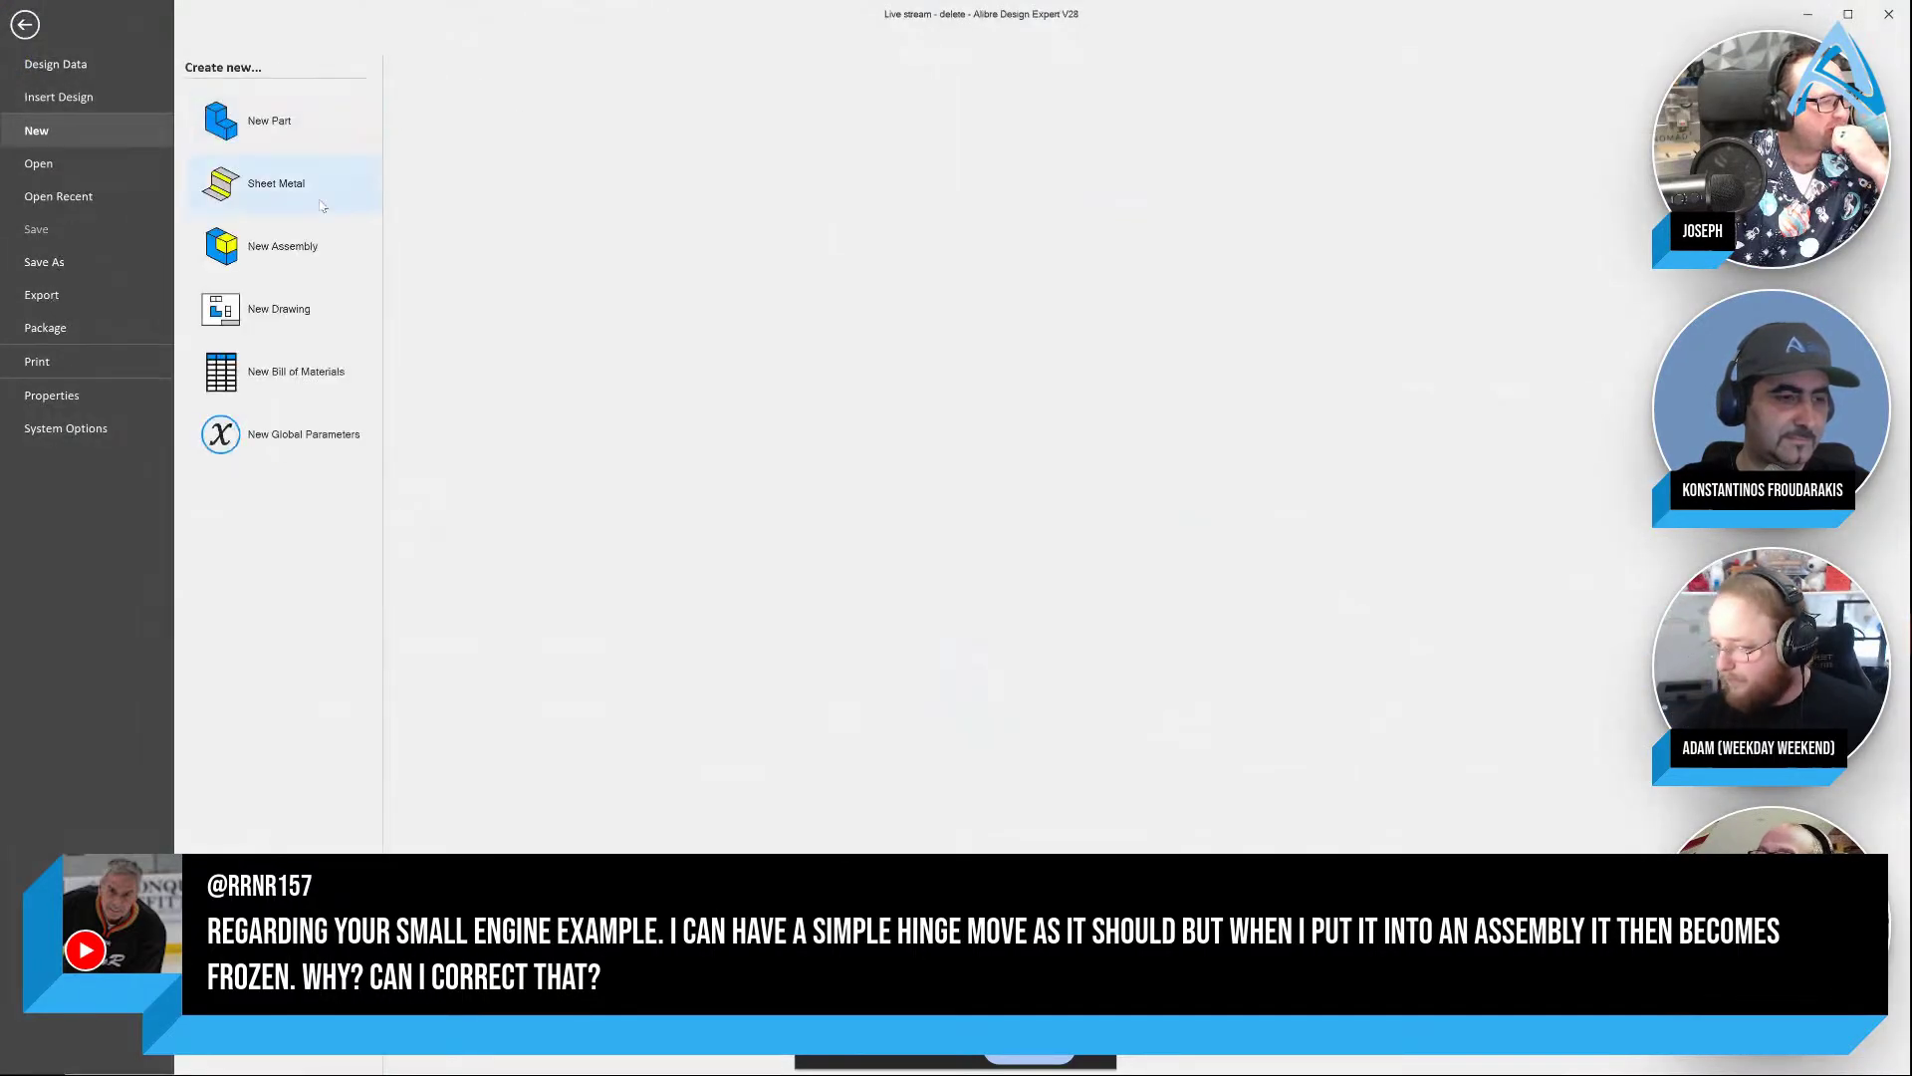
pyautogui.click(281, 130)
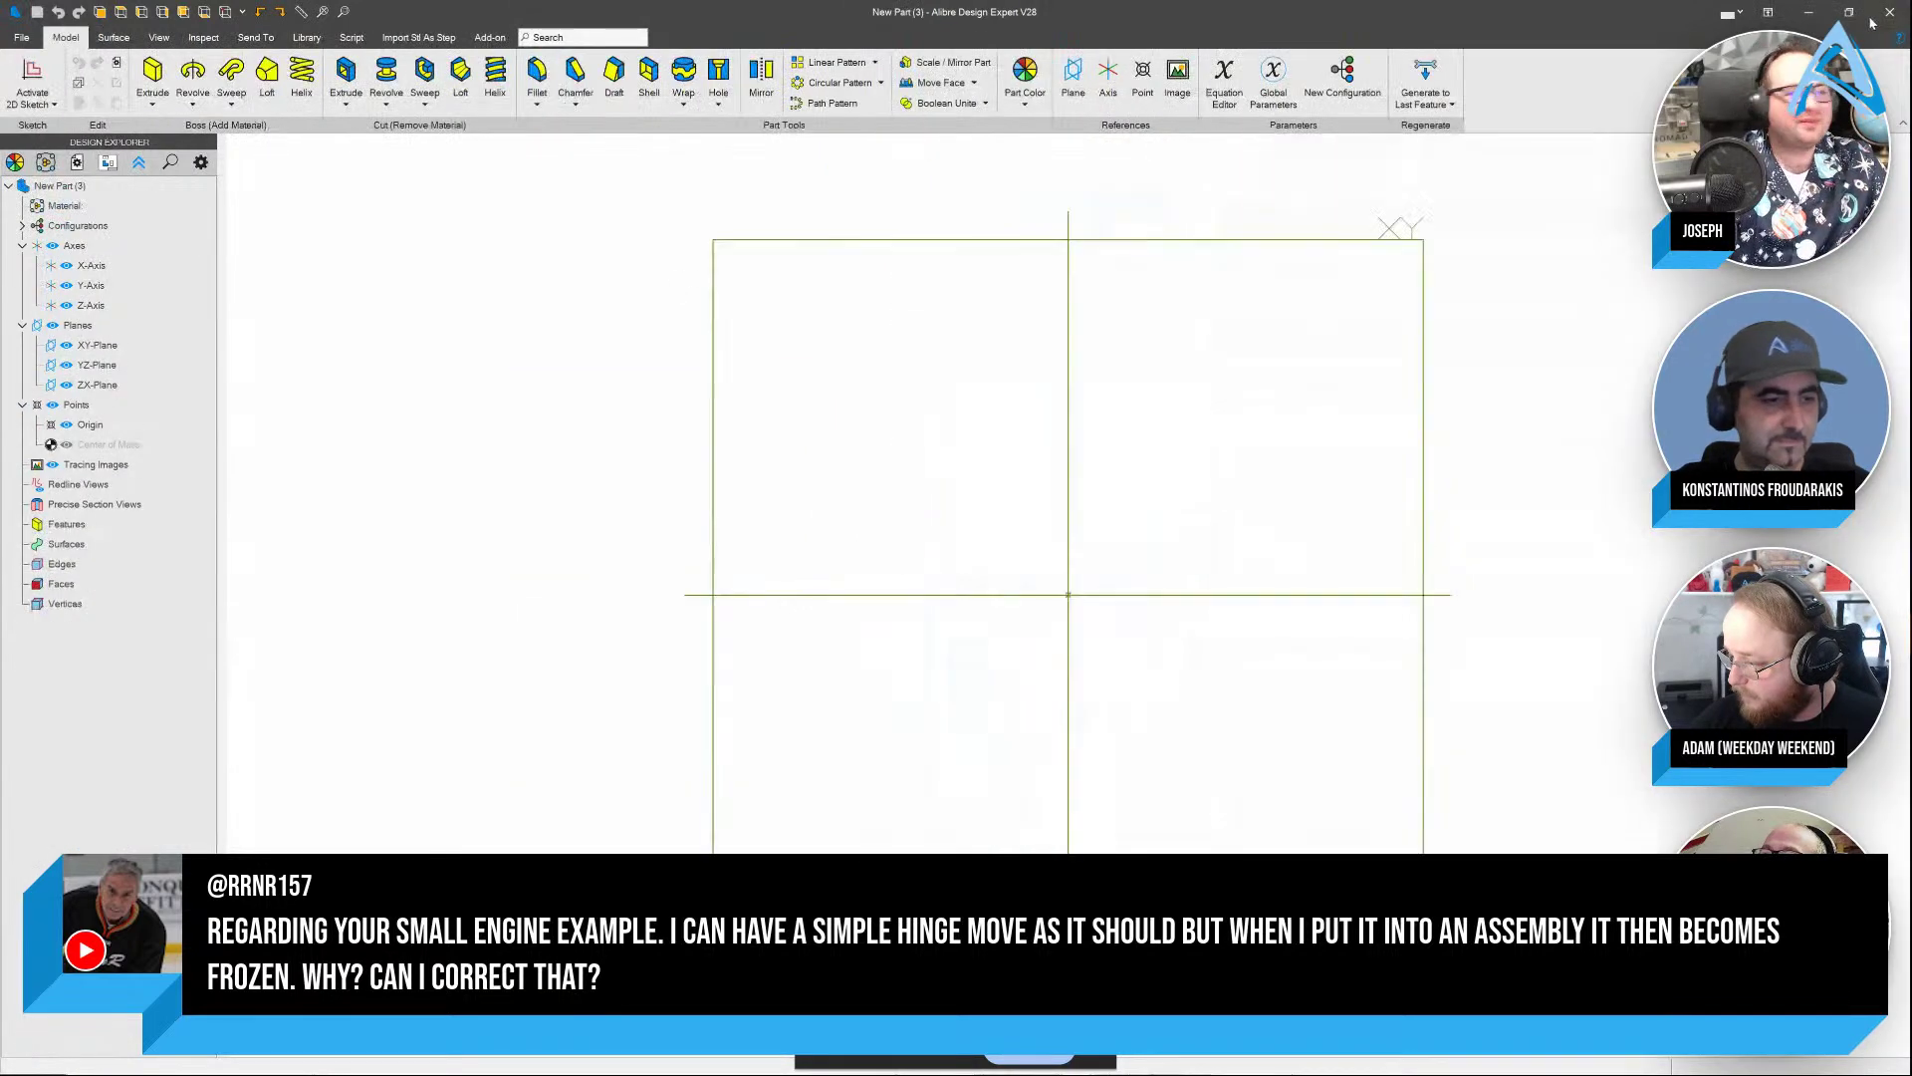
pyautogui.click(1809, 12)
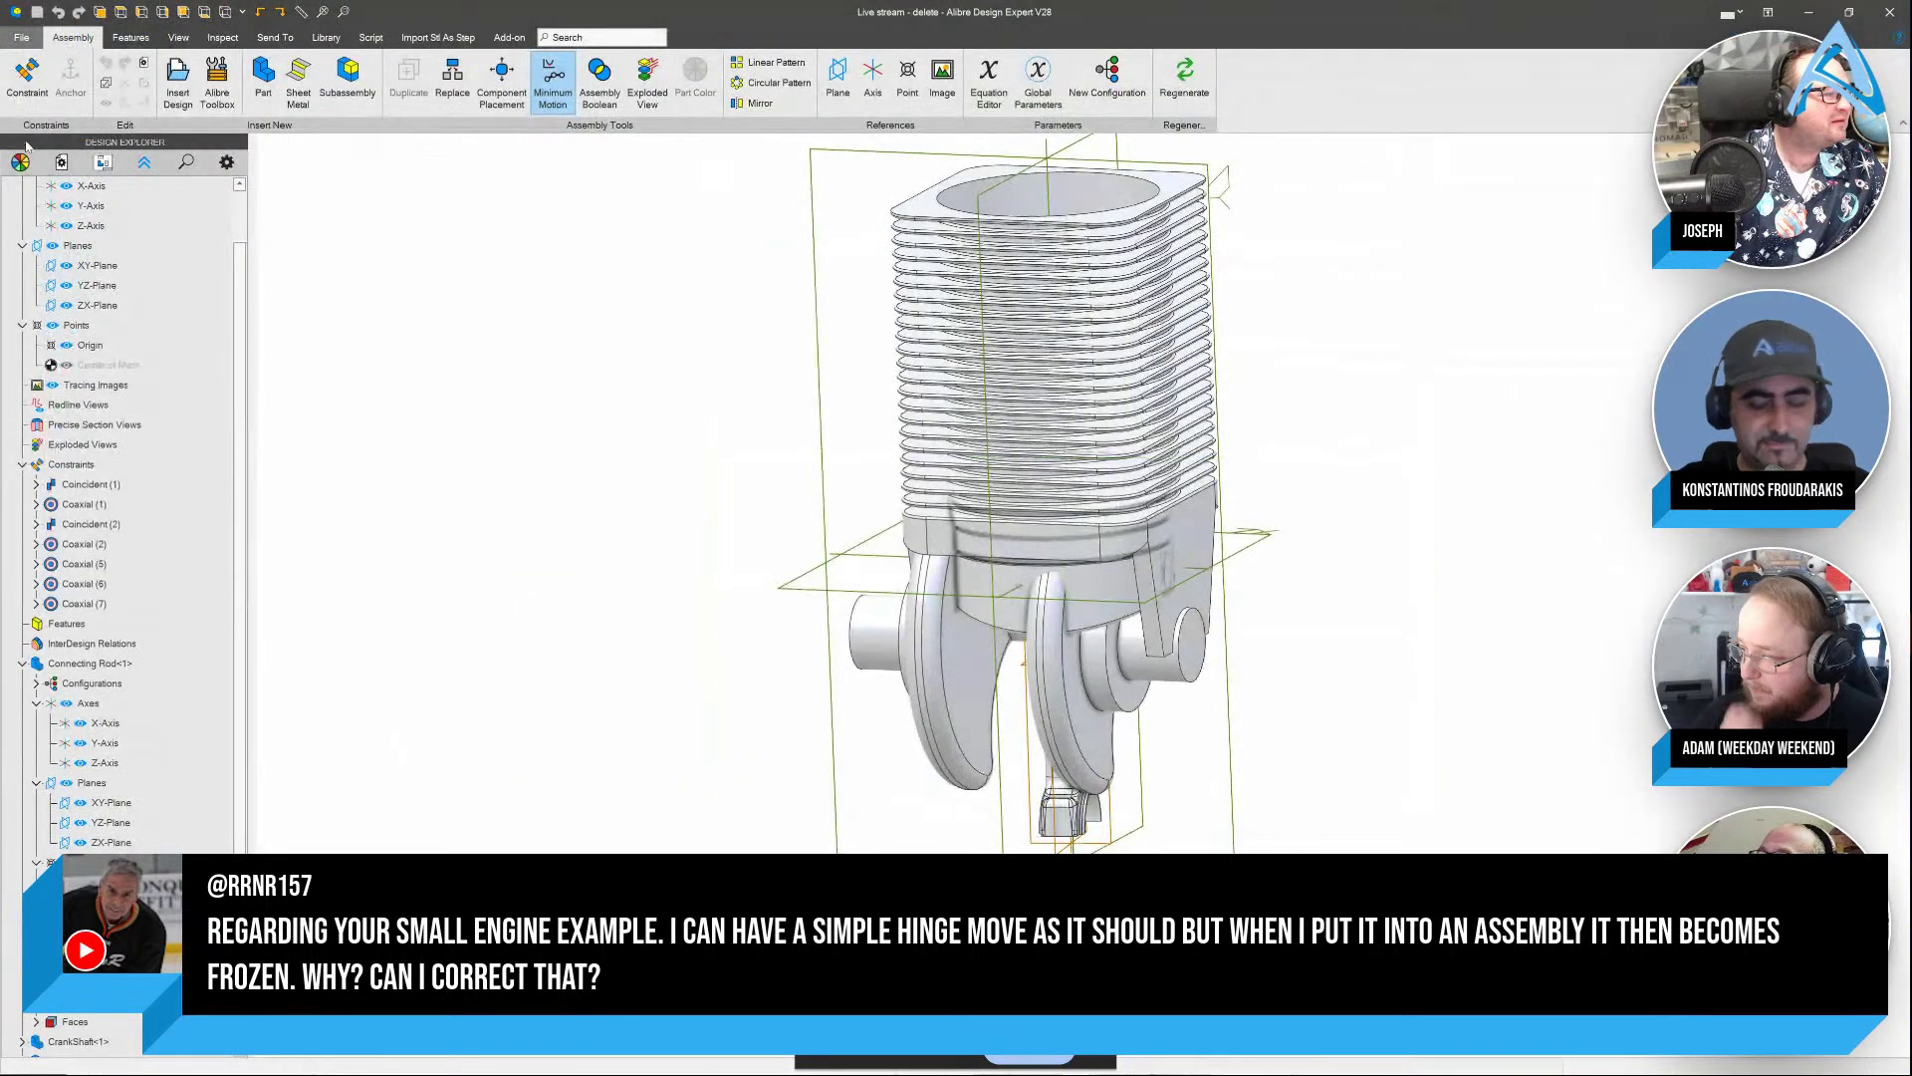
# Create a new assembly and insert one copy of Live stream - delete.AD_ASM as a subassembly
pyautogui.click(21, 37)
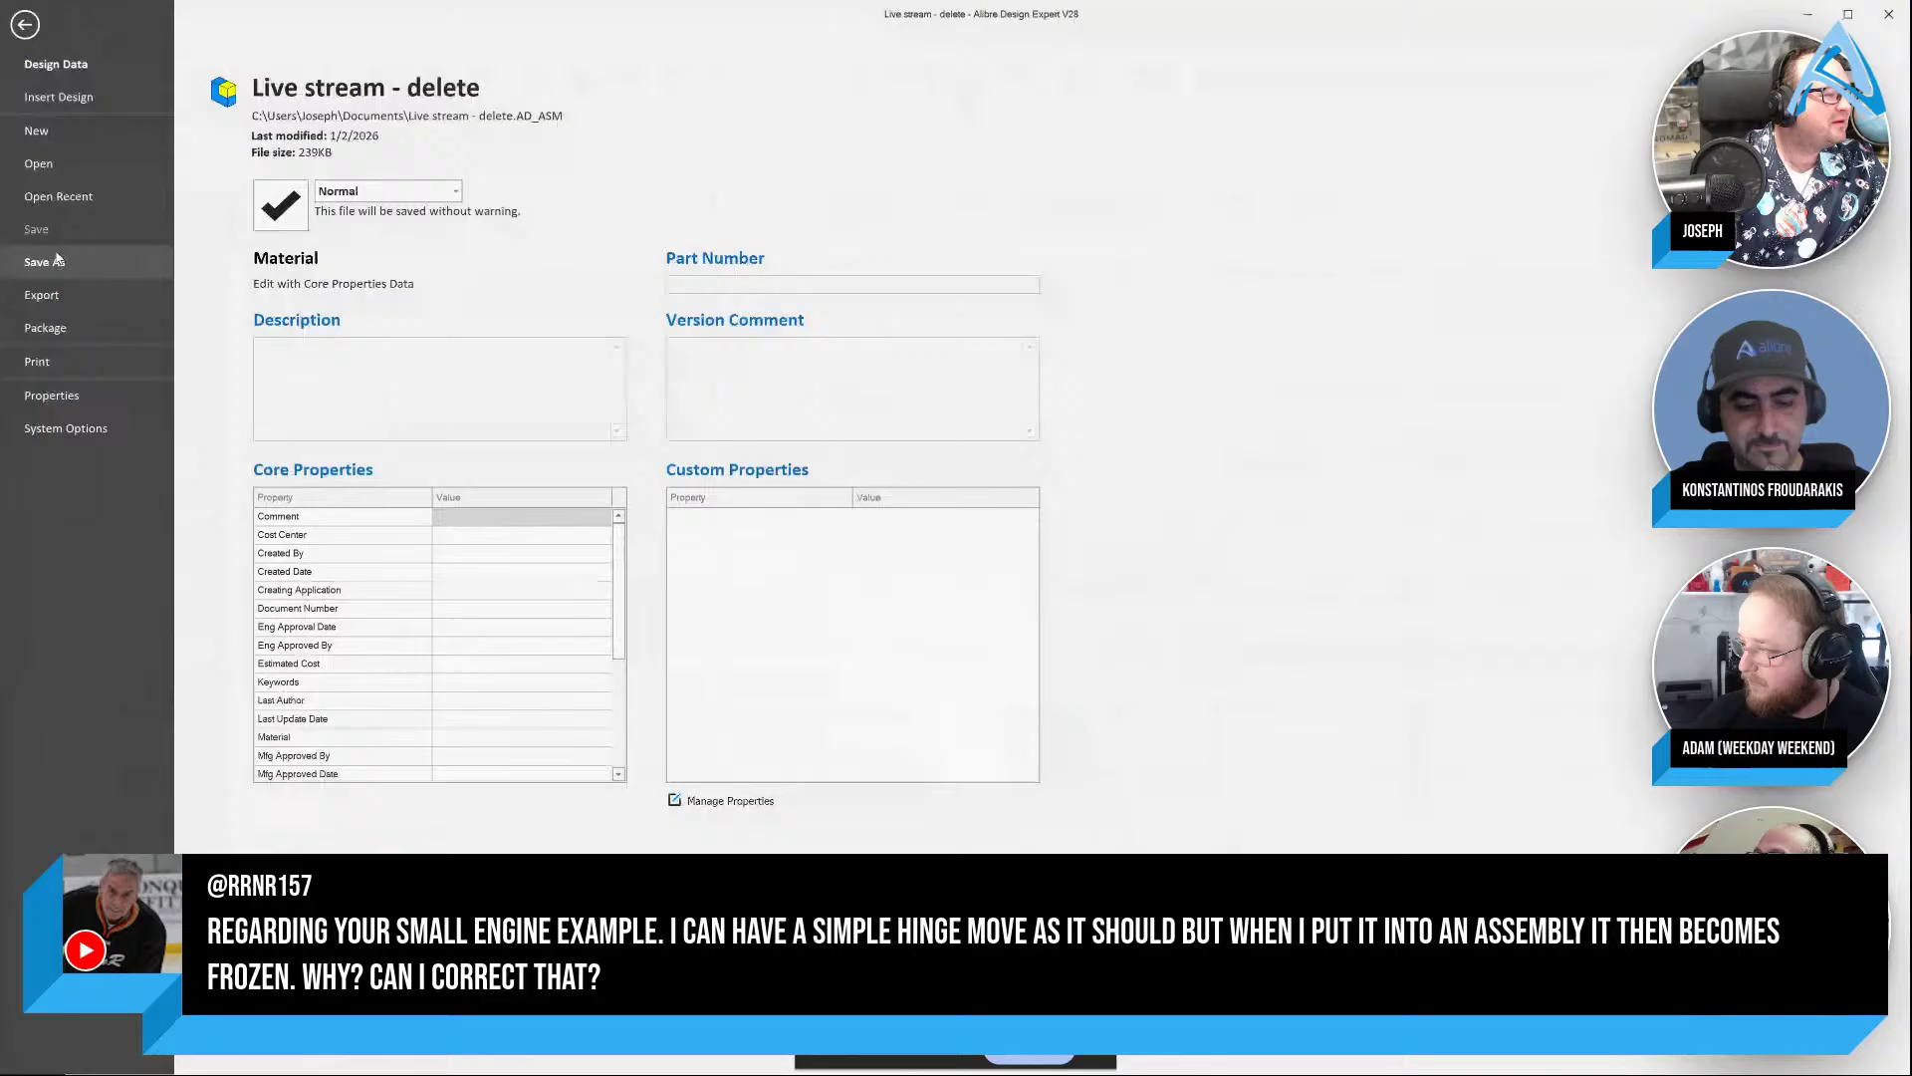
pyautogui.click(77, 134)
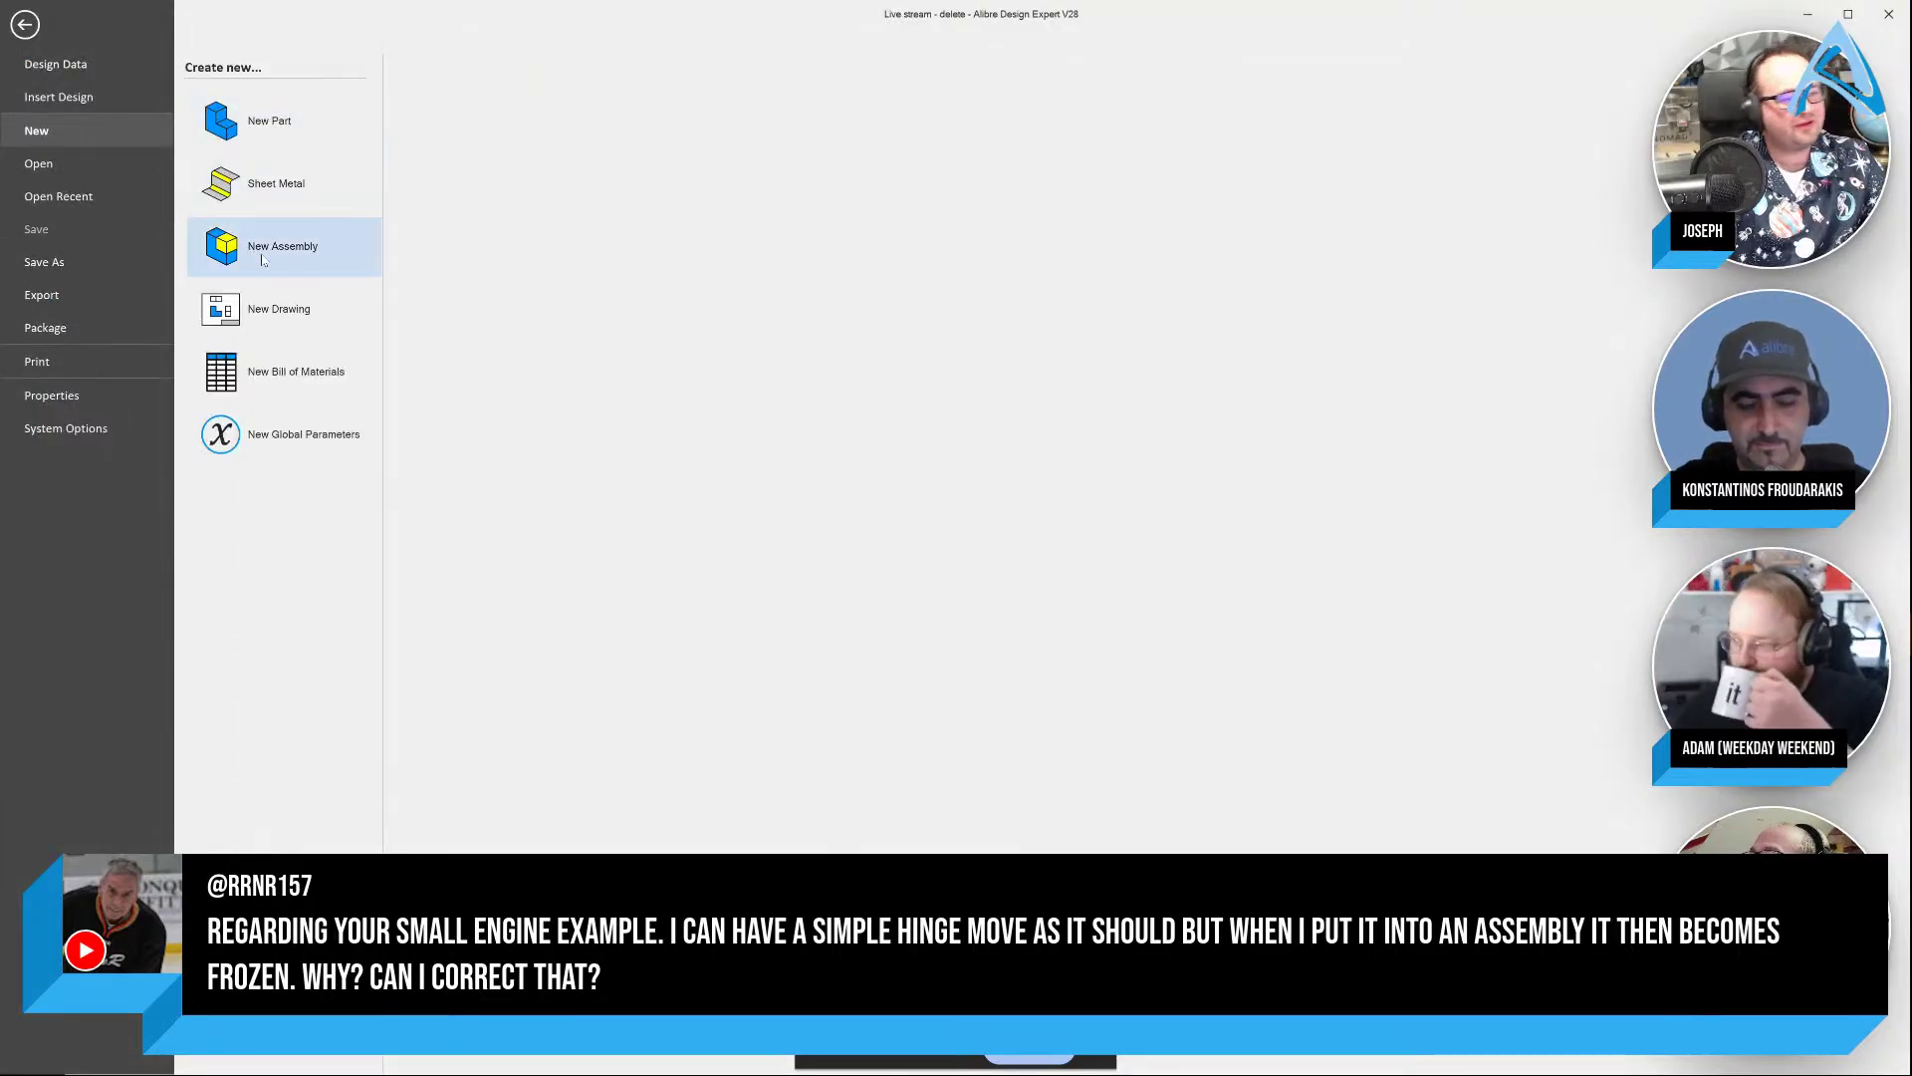
pyautogui.press('Escape')
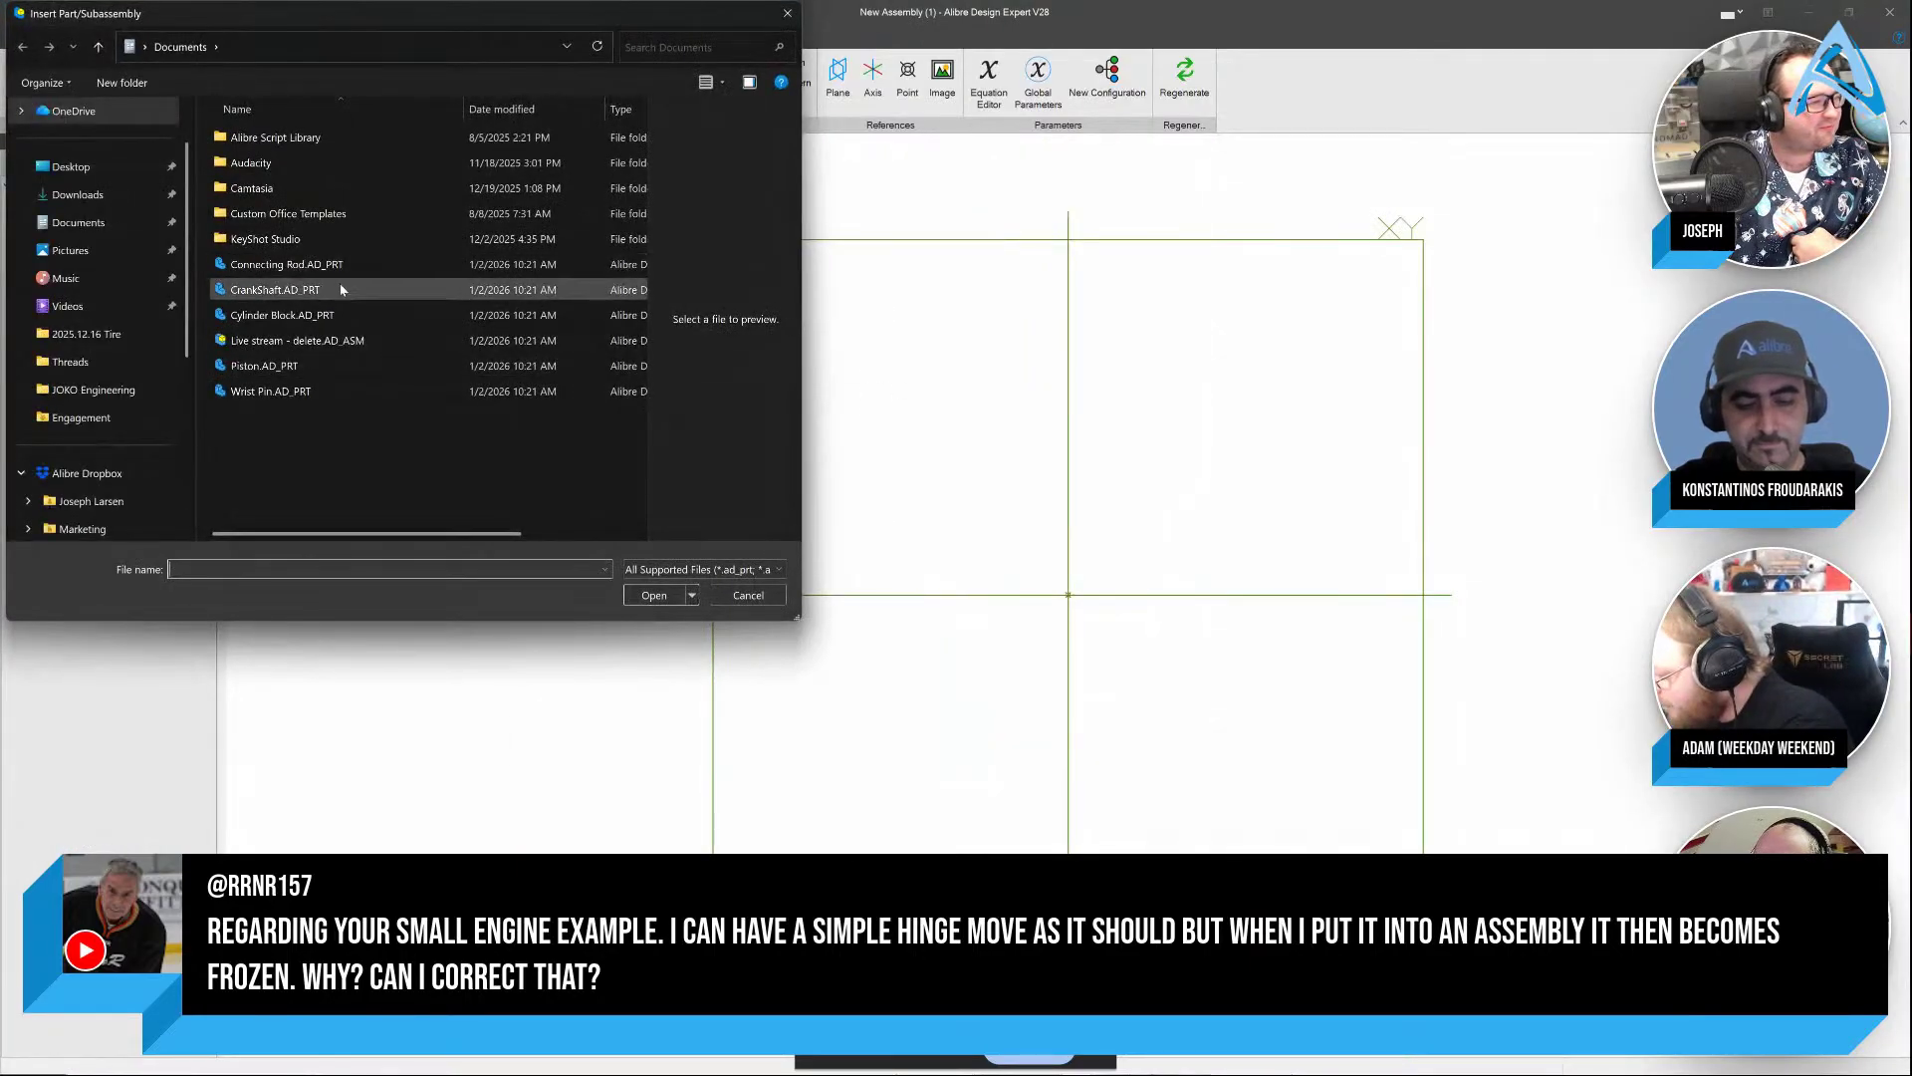
pyautogui.click(299, 339)
pyautogui.click(647, 594)
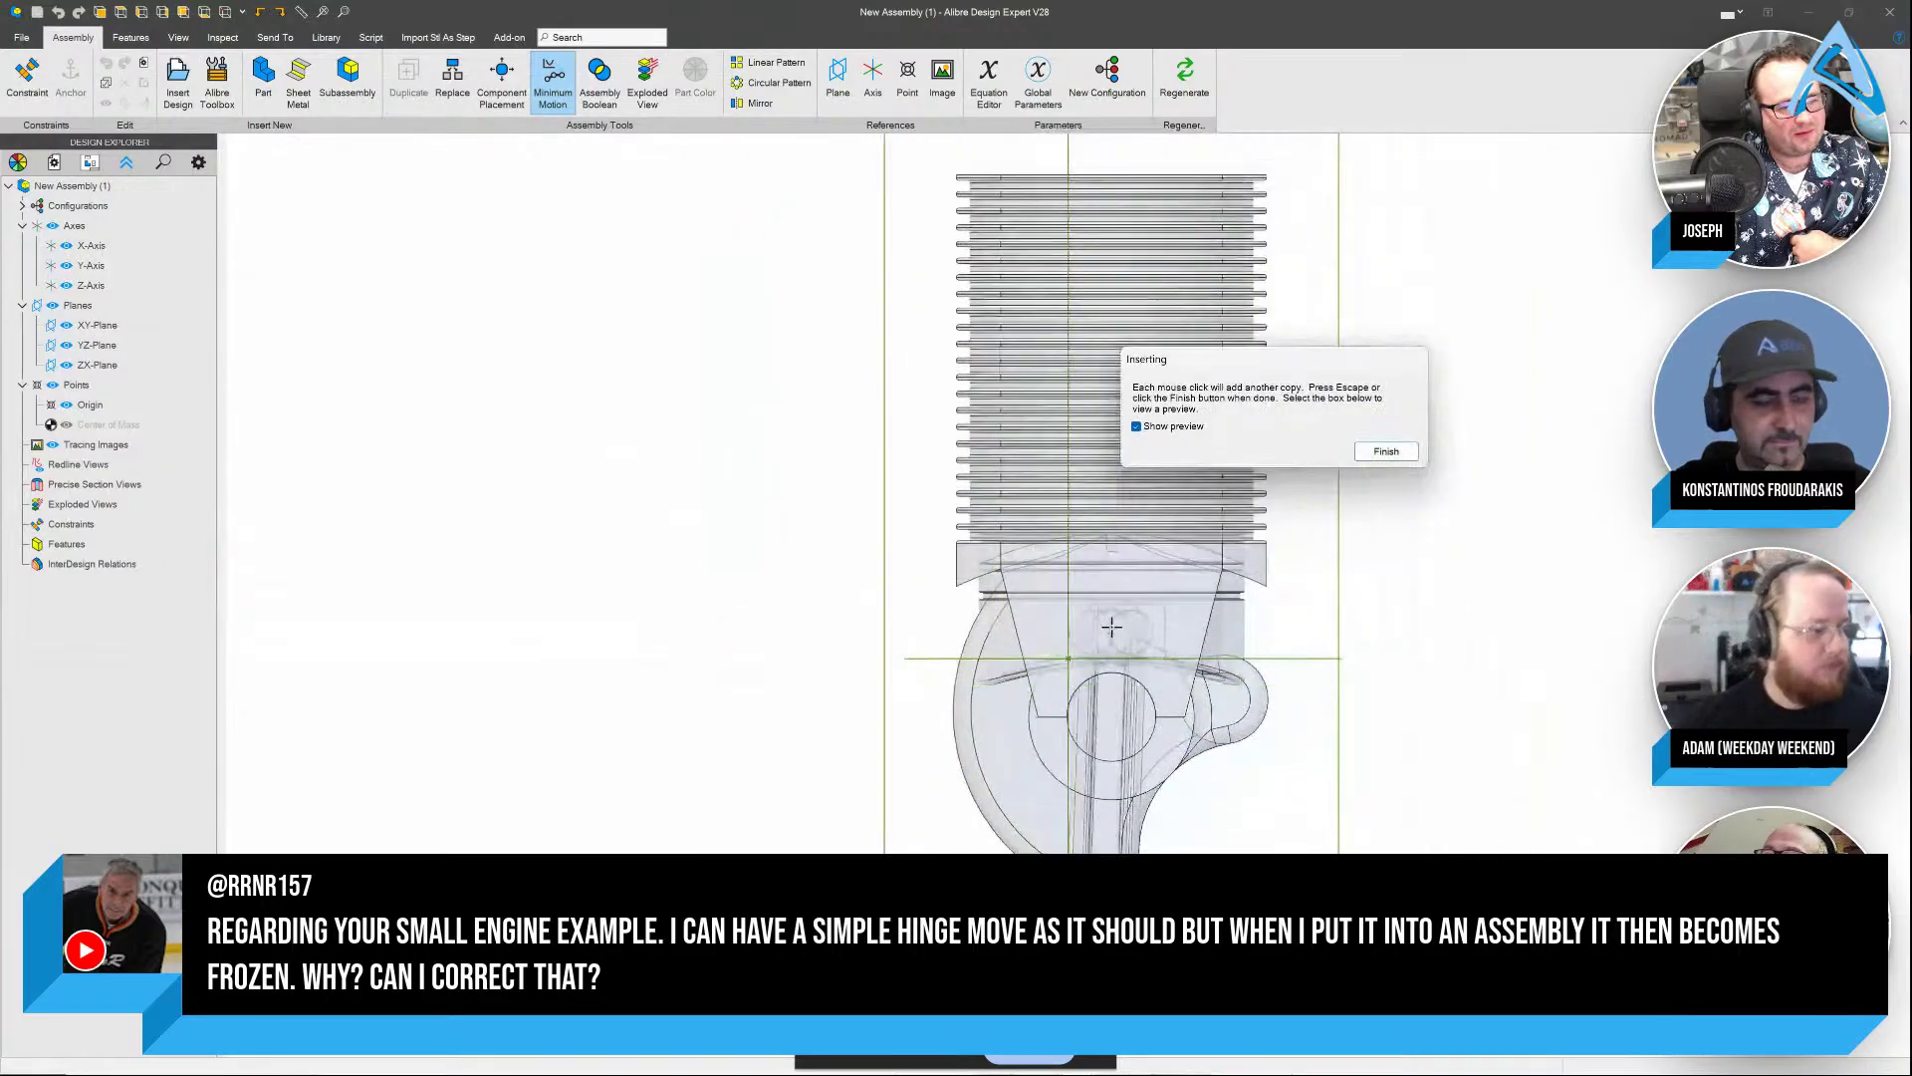
pyautogui.click(1386, 451)
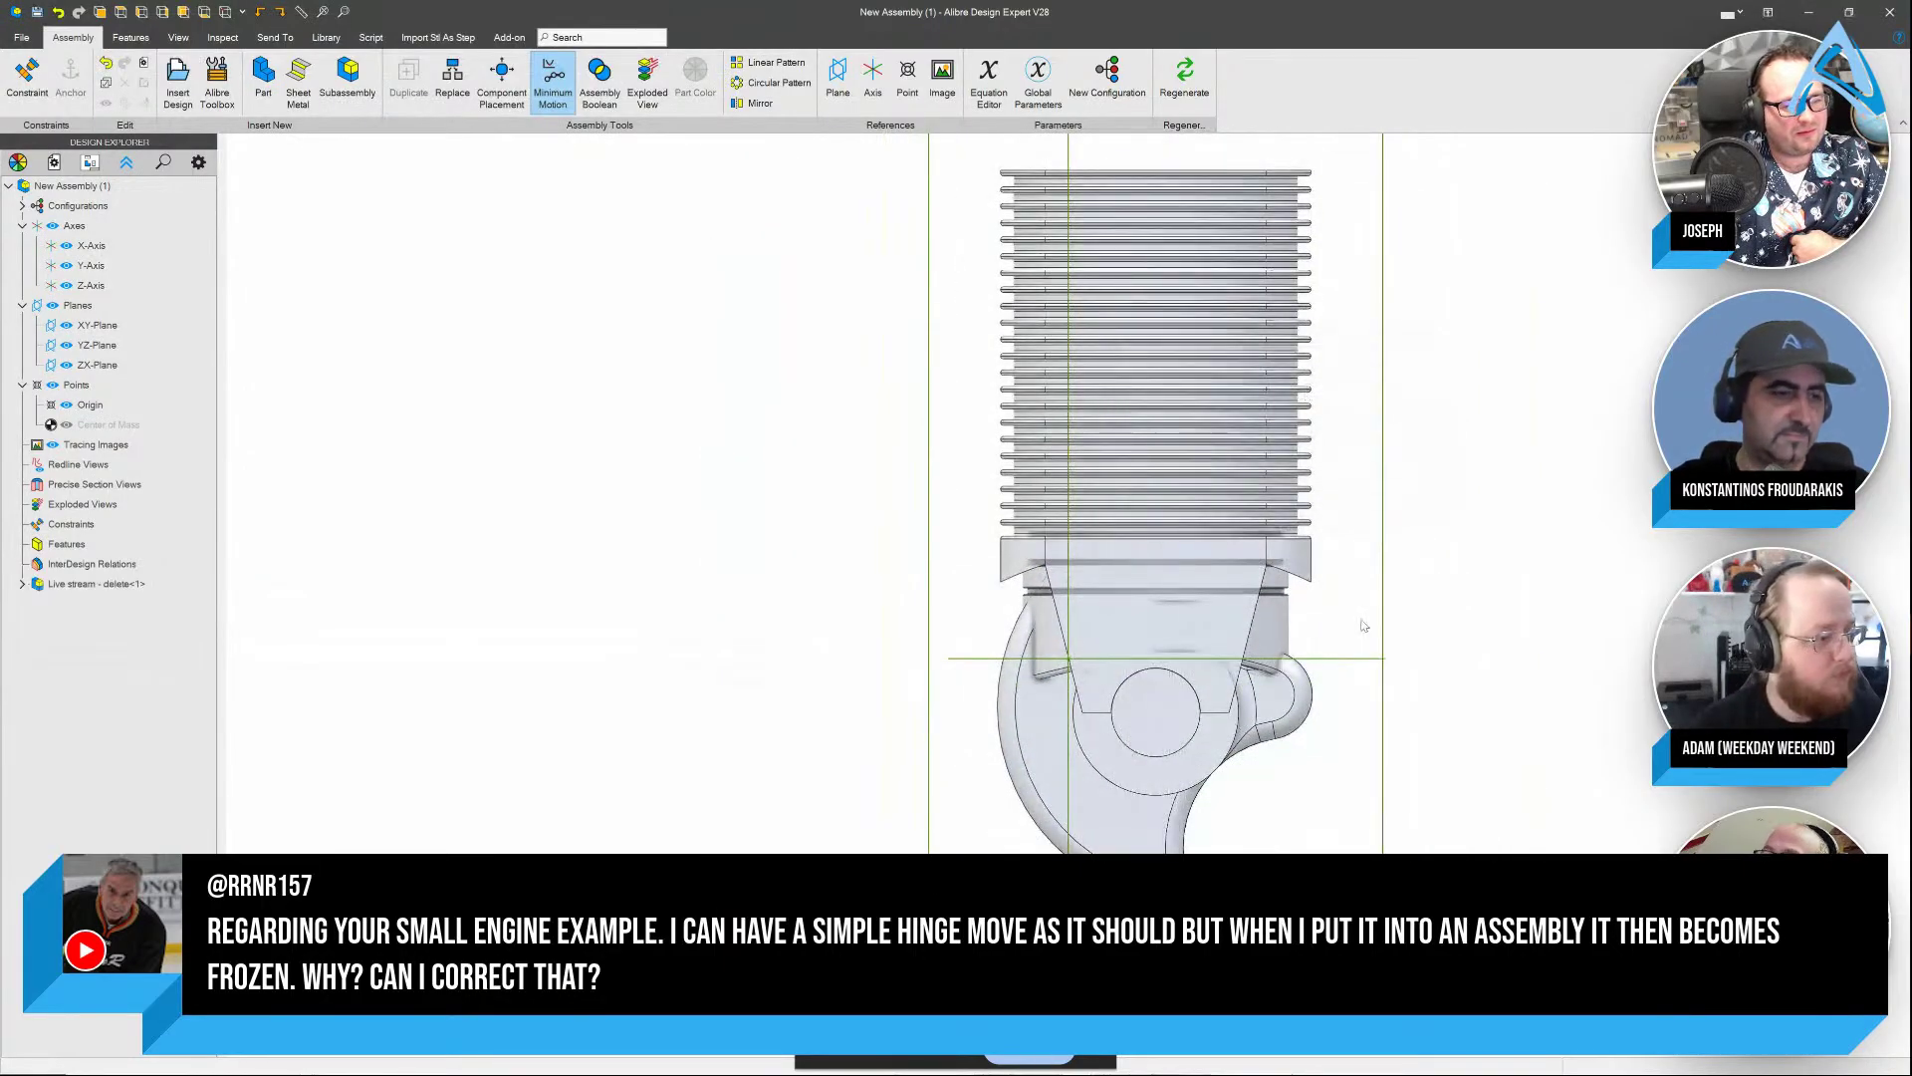
pyautogui.rightClick(1292, 580)
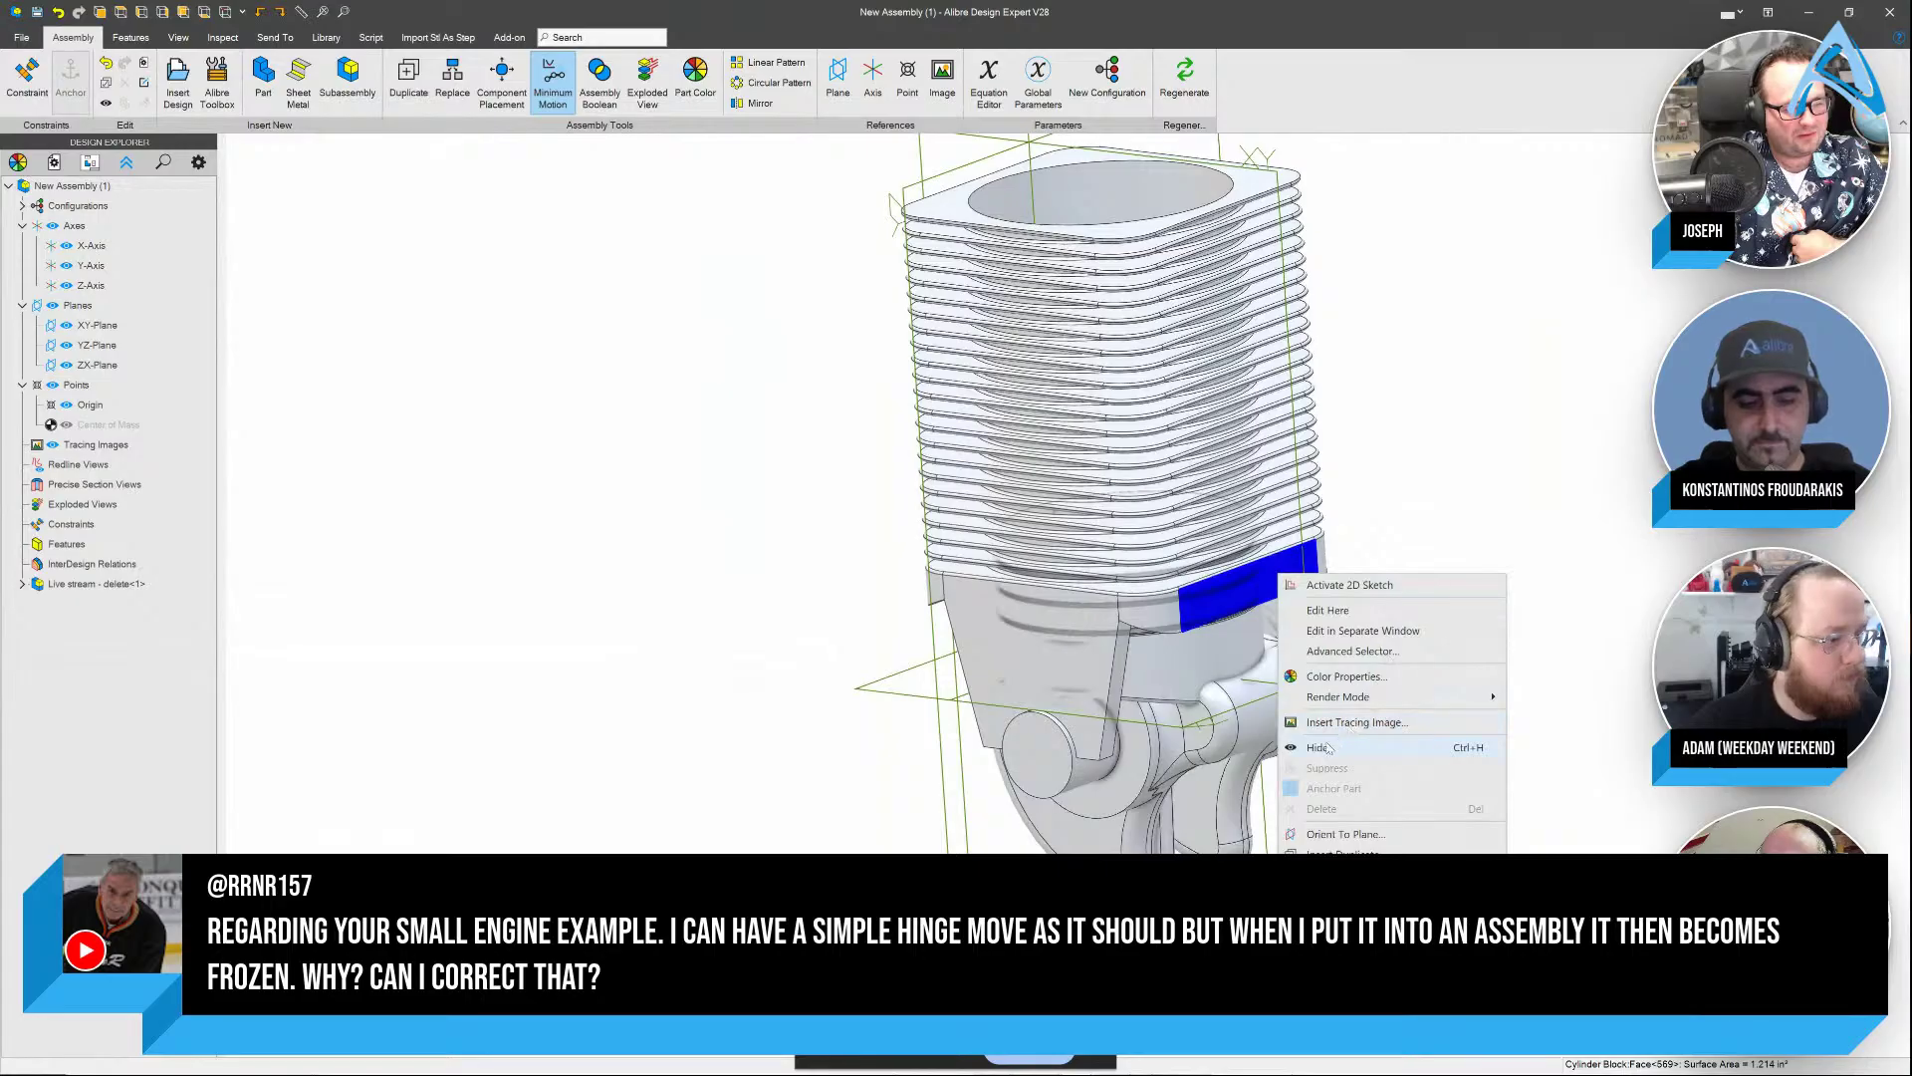
pyautogui.click(1565, 607)
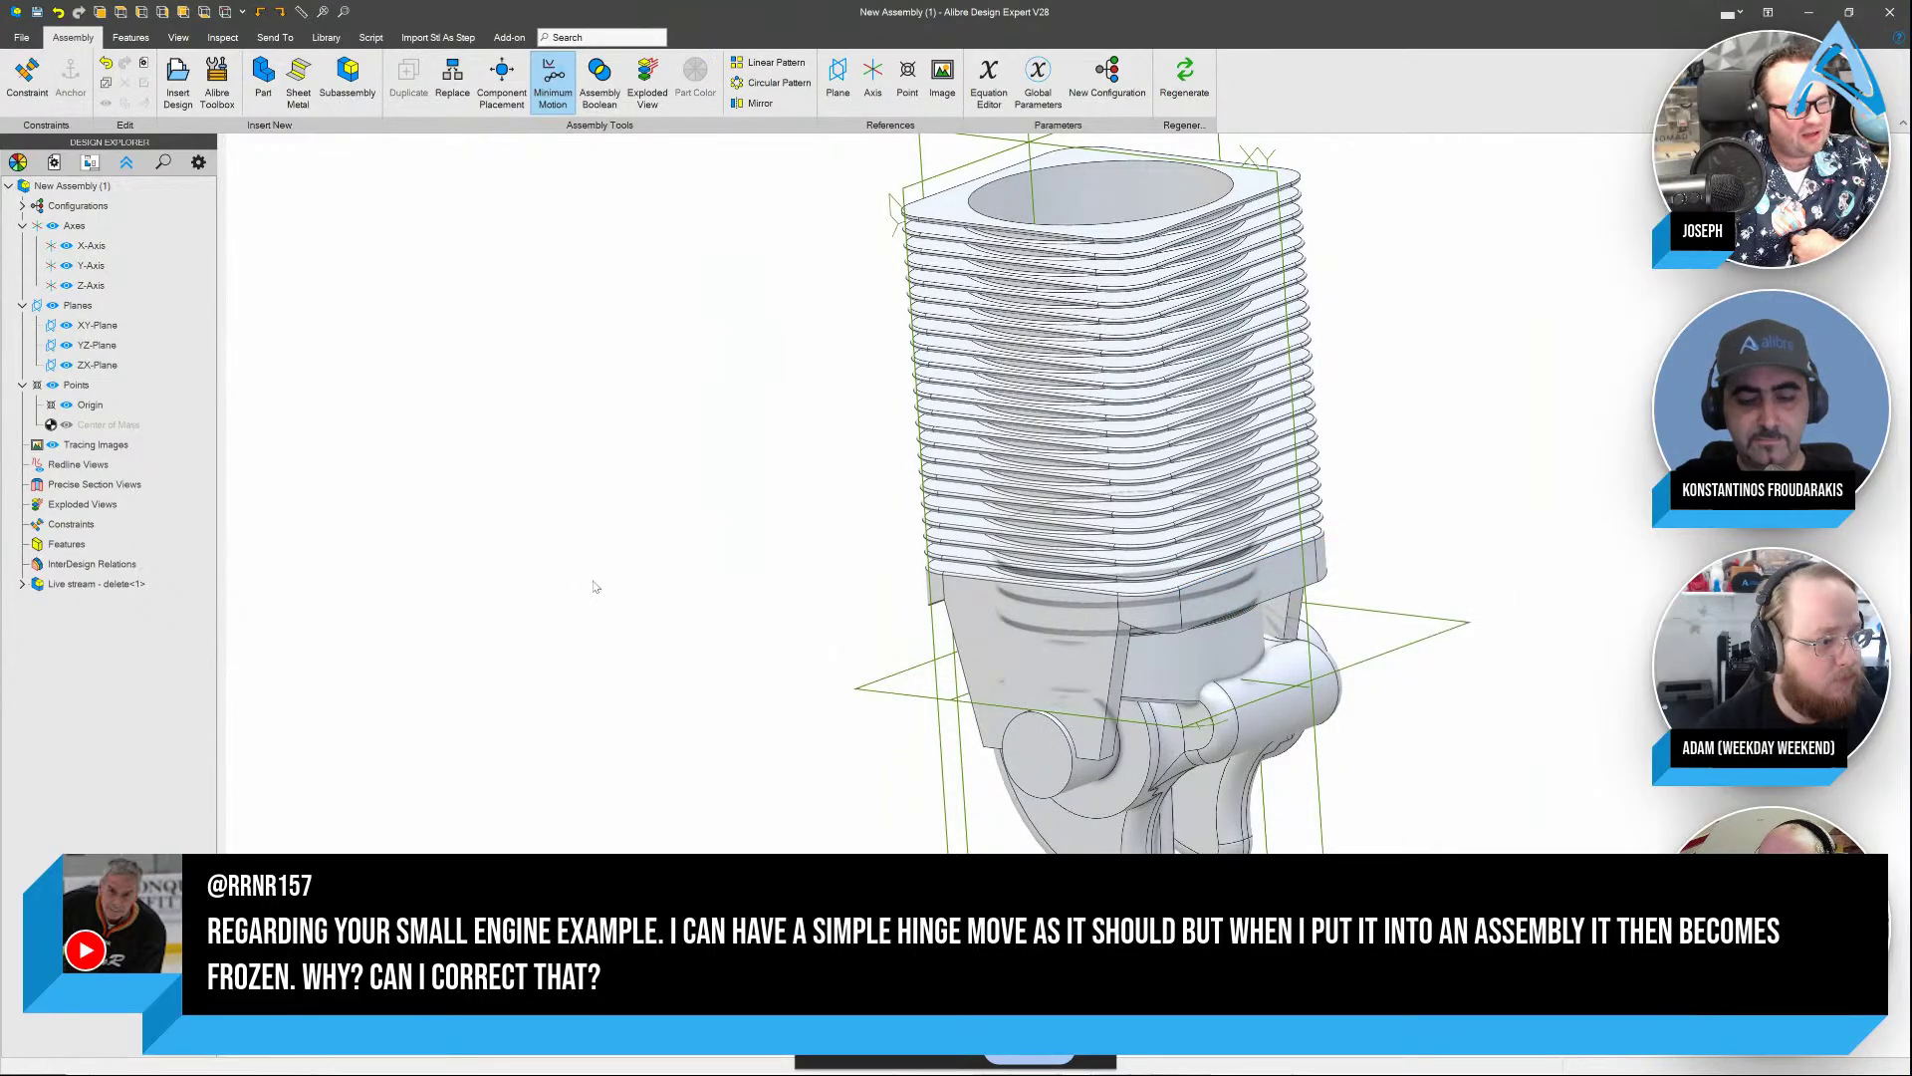
pyautogui.scroll(-2, 595, 584)
pyautogui.moveTo(1009, 721); pyautogui.dragTo(918, 699, button='middle')
pyautogui.rightClick(805, 640)
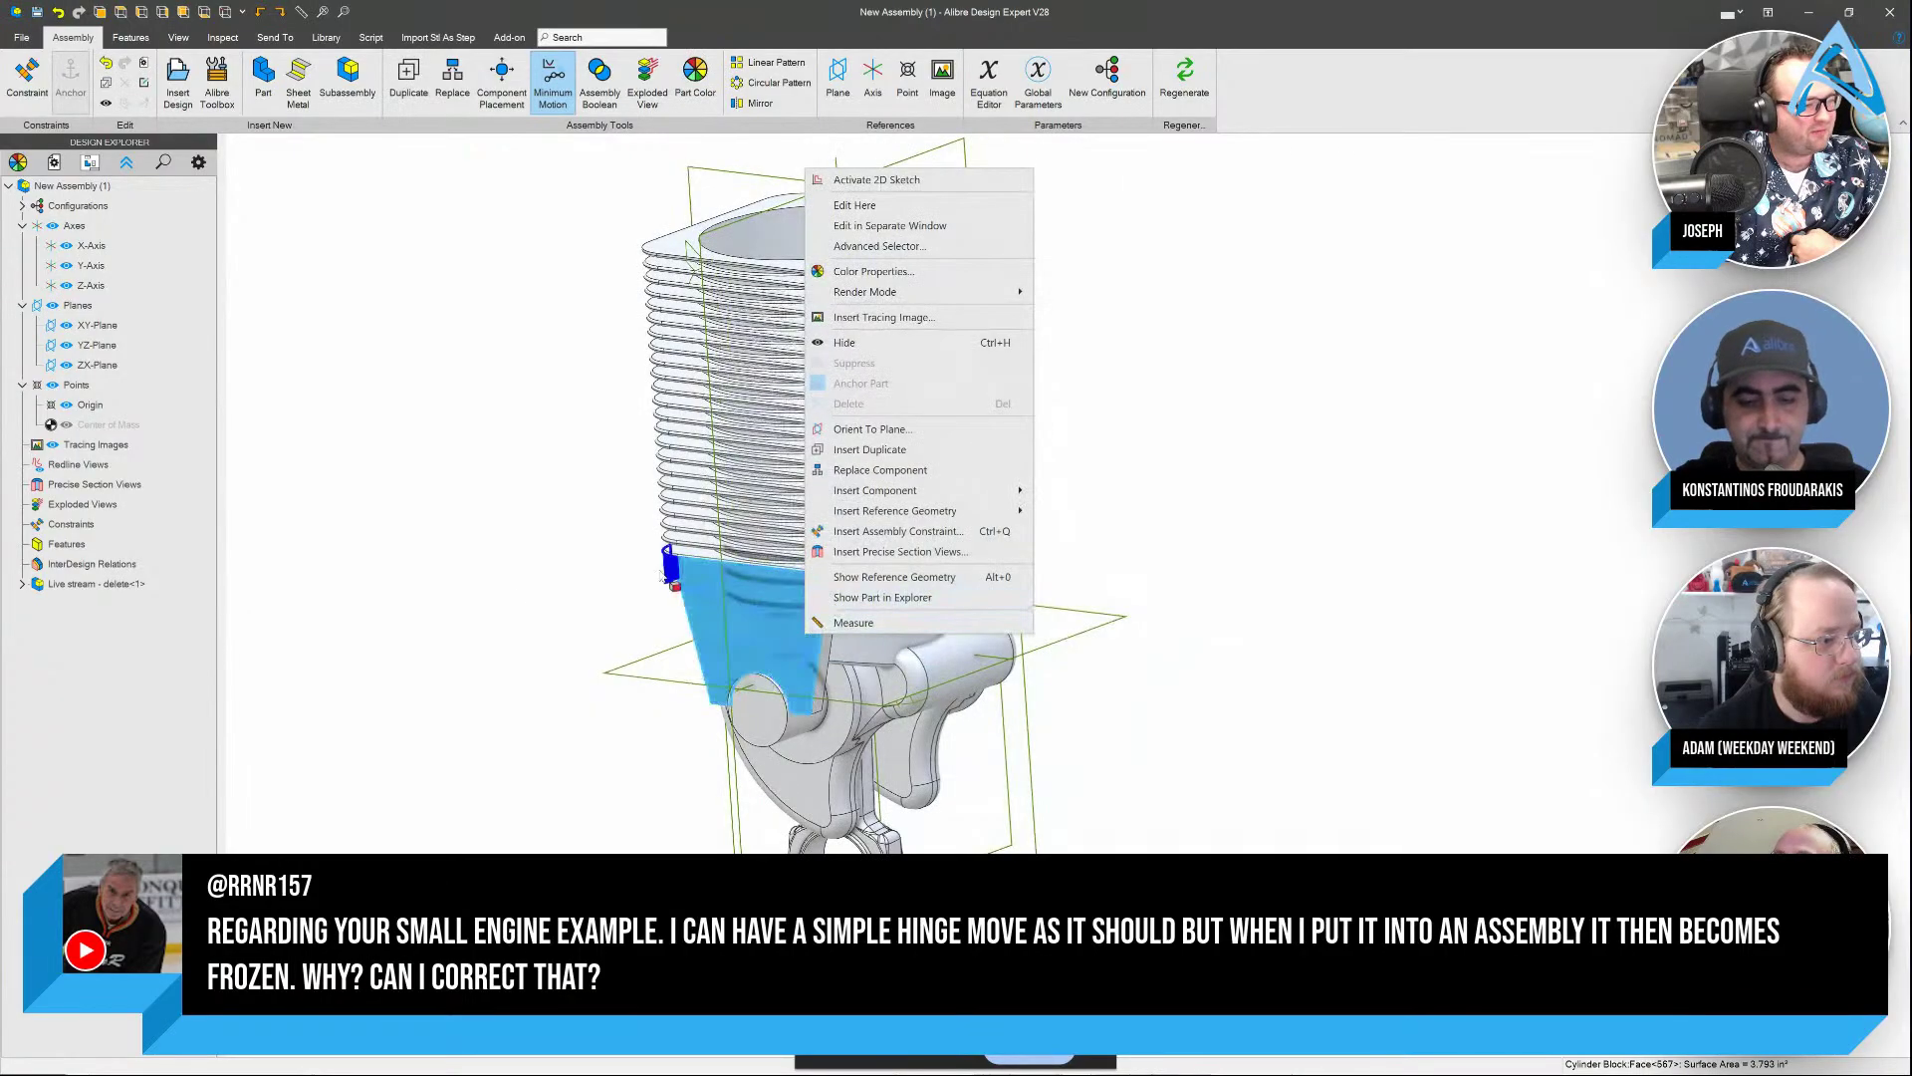
pyautogui.moveTo(670, 573); pyautogui.dragTo(671, 573, button='middle')
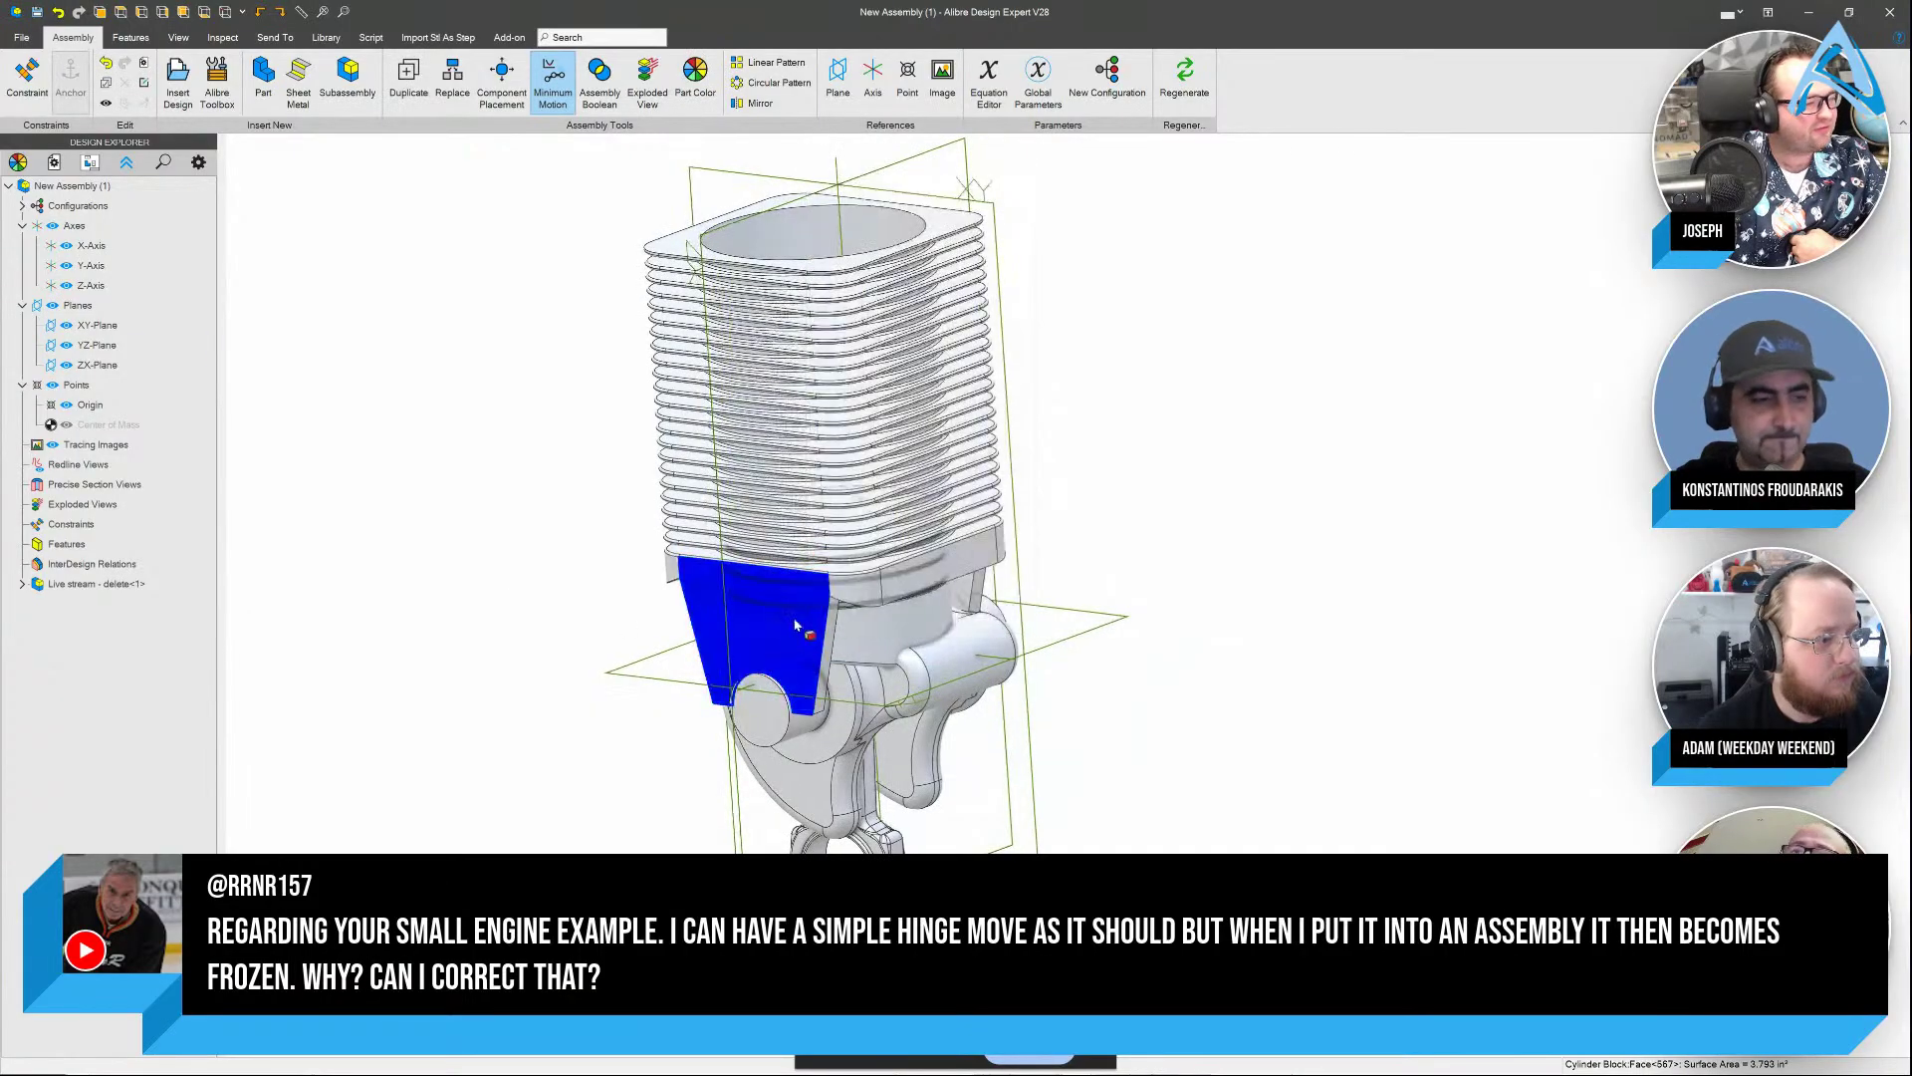
# Make the Live stream - delete subassembly flexible and move its crankshaft away from the cylinder block
pyautogui.rightClick(96, 585)
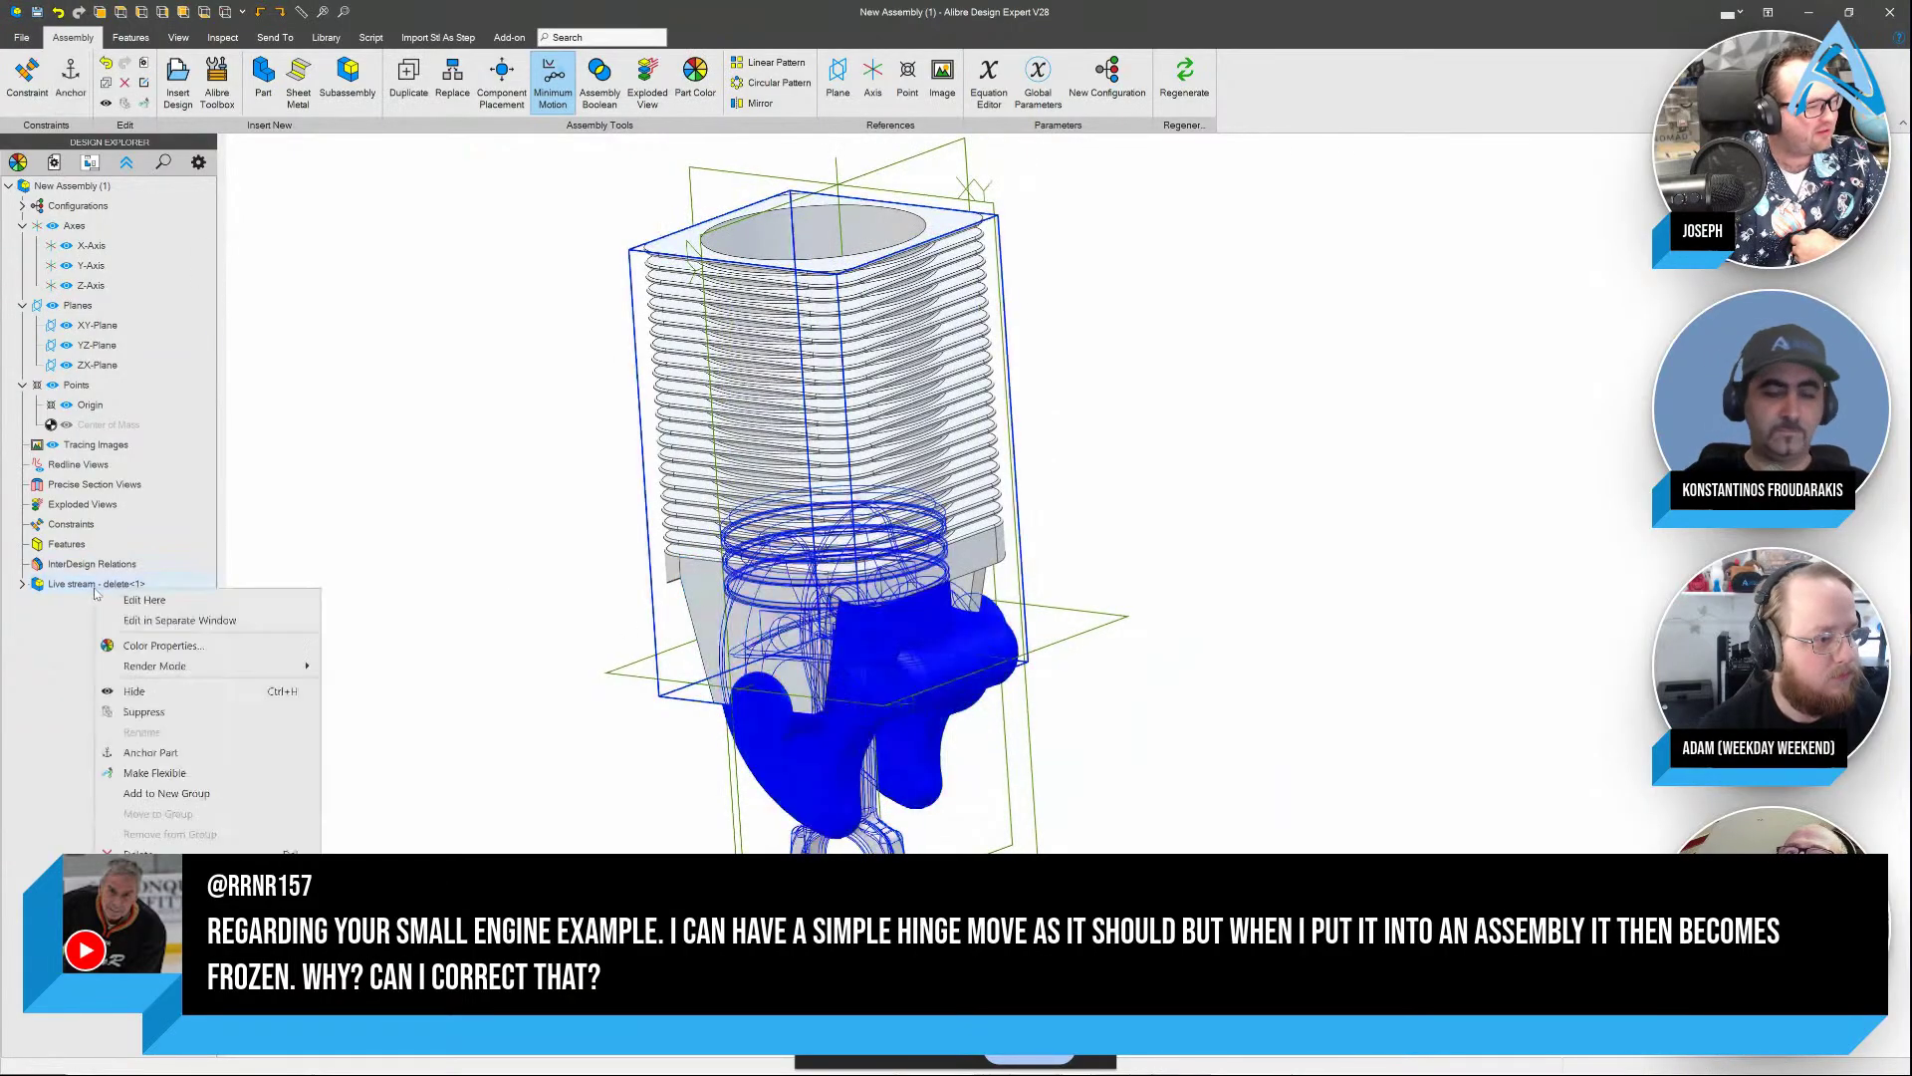
pyautogui.click(161, 782)
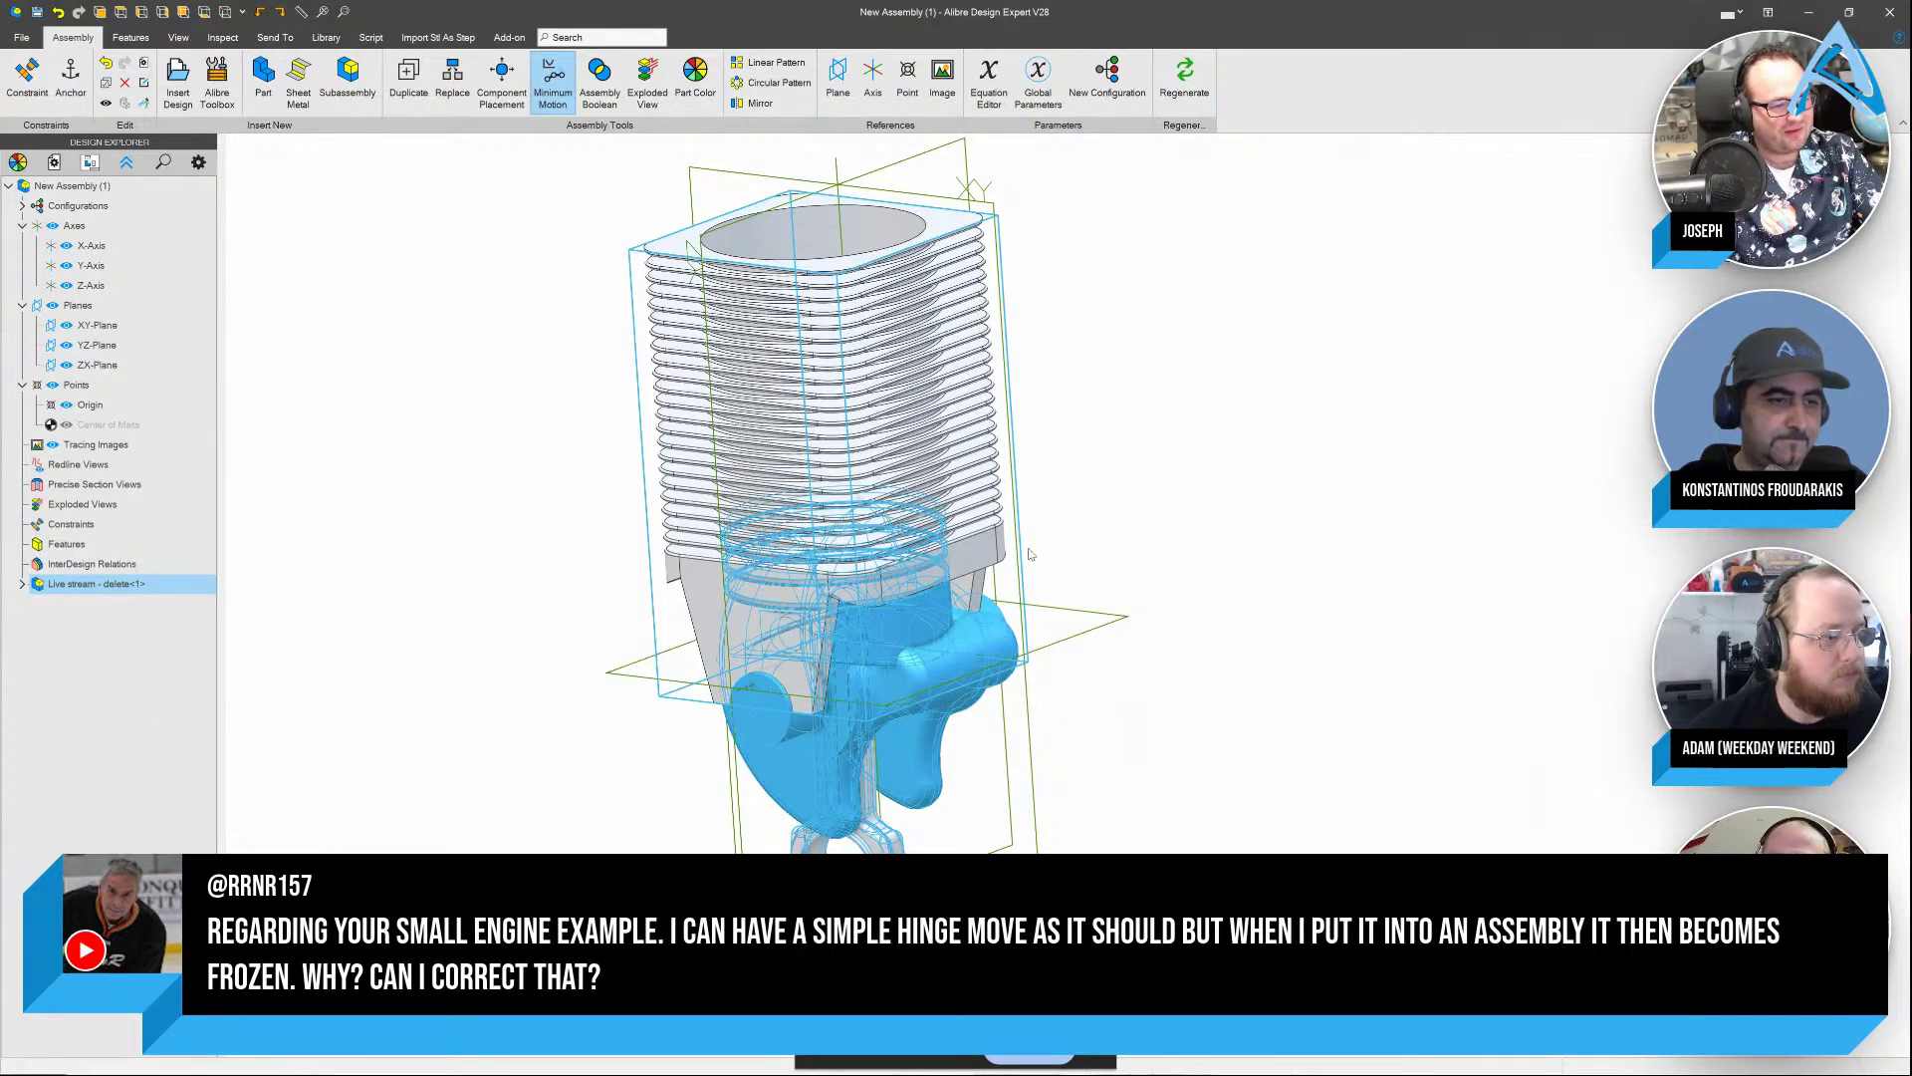
pyautogui.rightClick(971, 550)
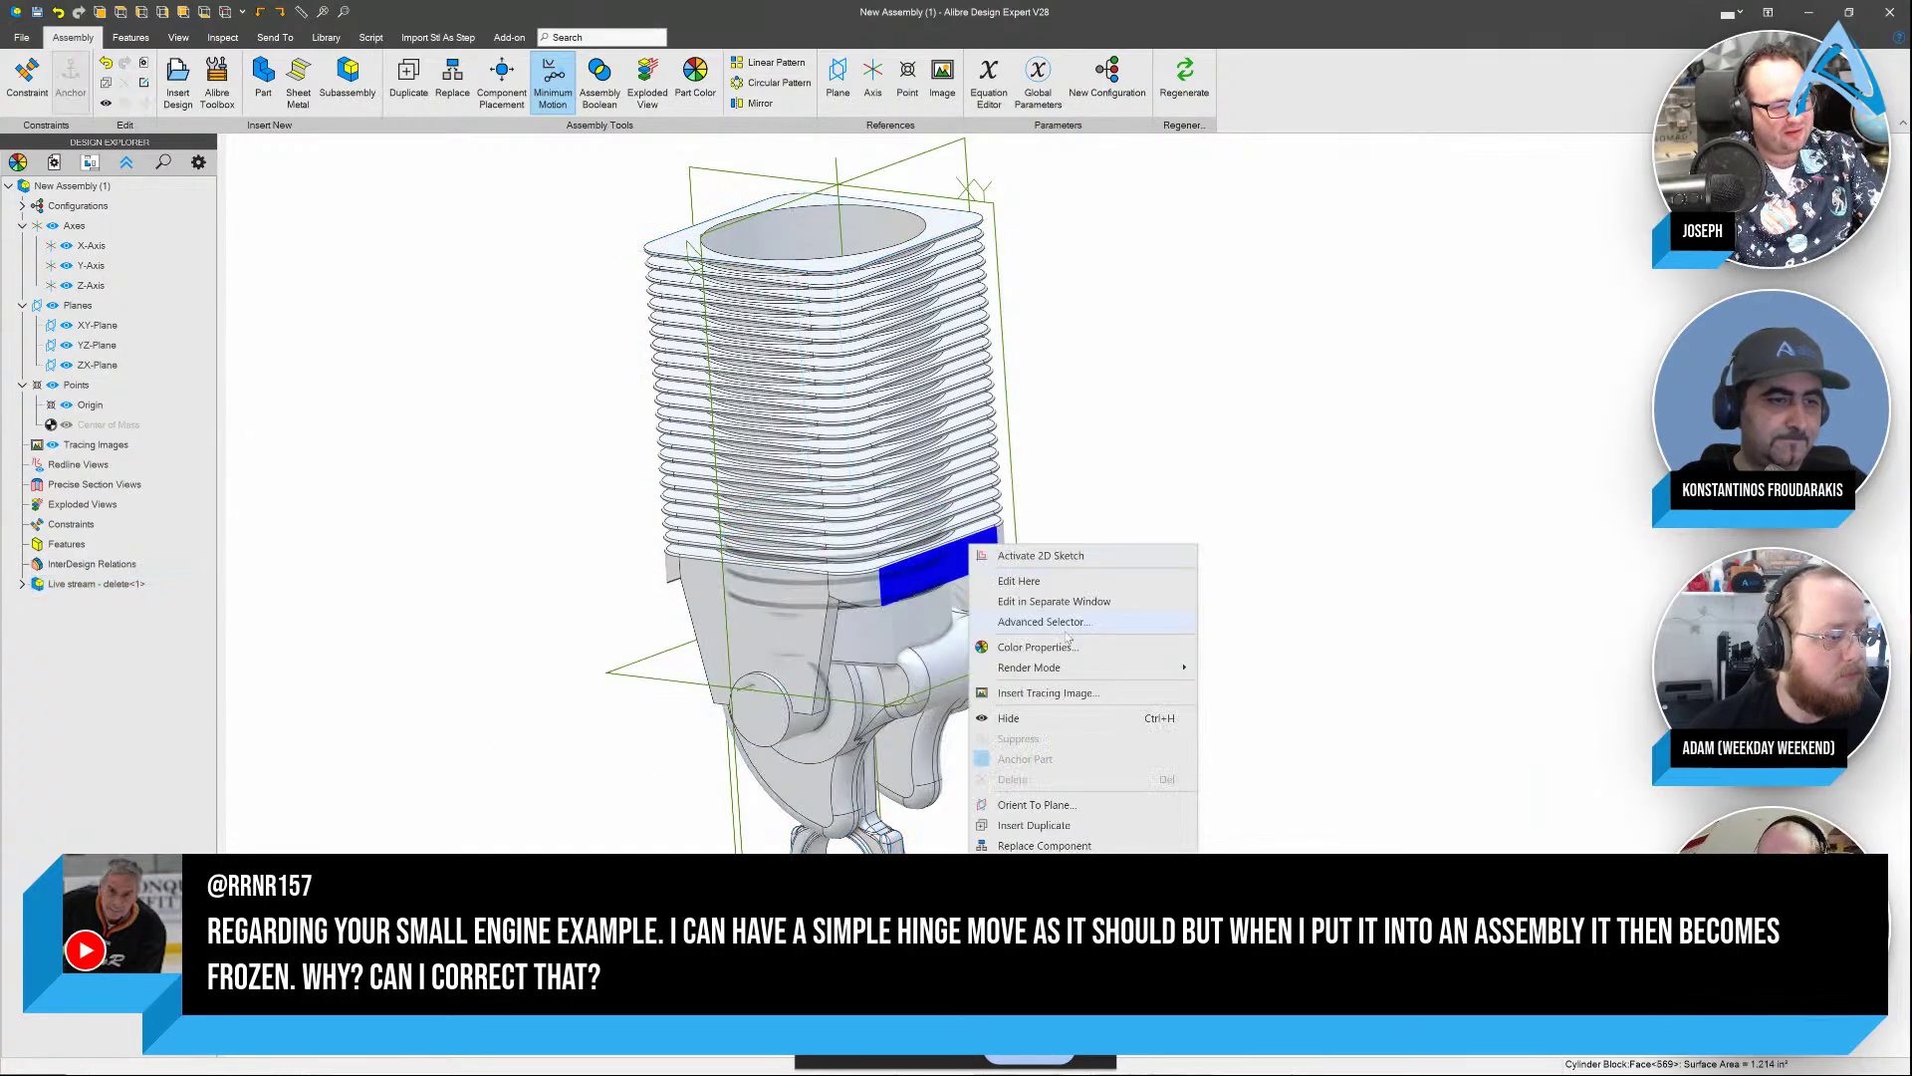
pyautogui.click(1293, 726)
pyautogui.moveTo(991, 675); pyautogui.dragTo(1231, 683)
pyautogui.moveTo(887, 640)
pyautogui.mouseDown()
pyautogui.moveTo(887, 697)
pyautogui.moveTo(886, 603)
pyautogui.moveTo(888, 641)
pyautogui.mouseUp()
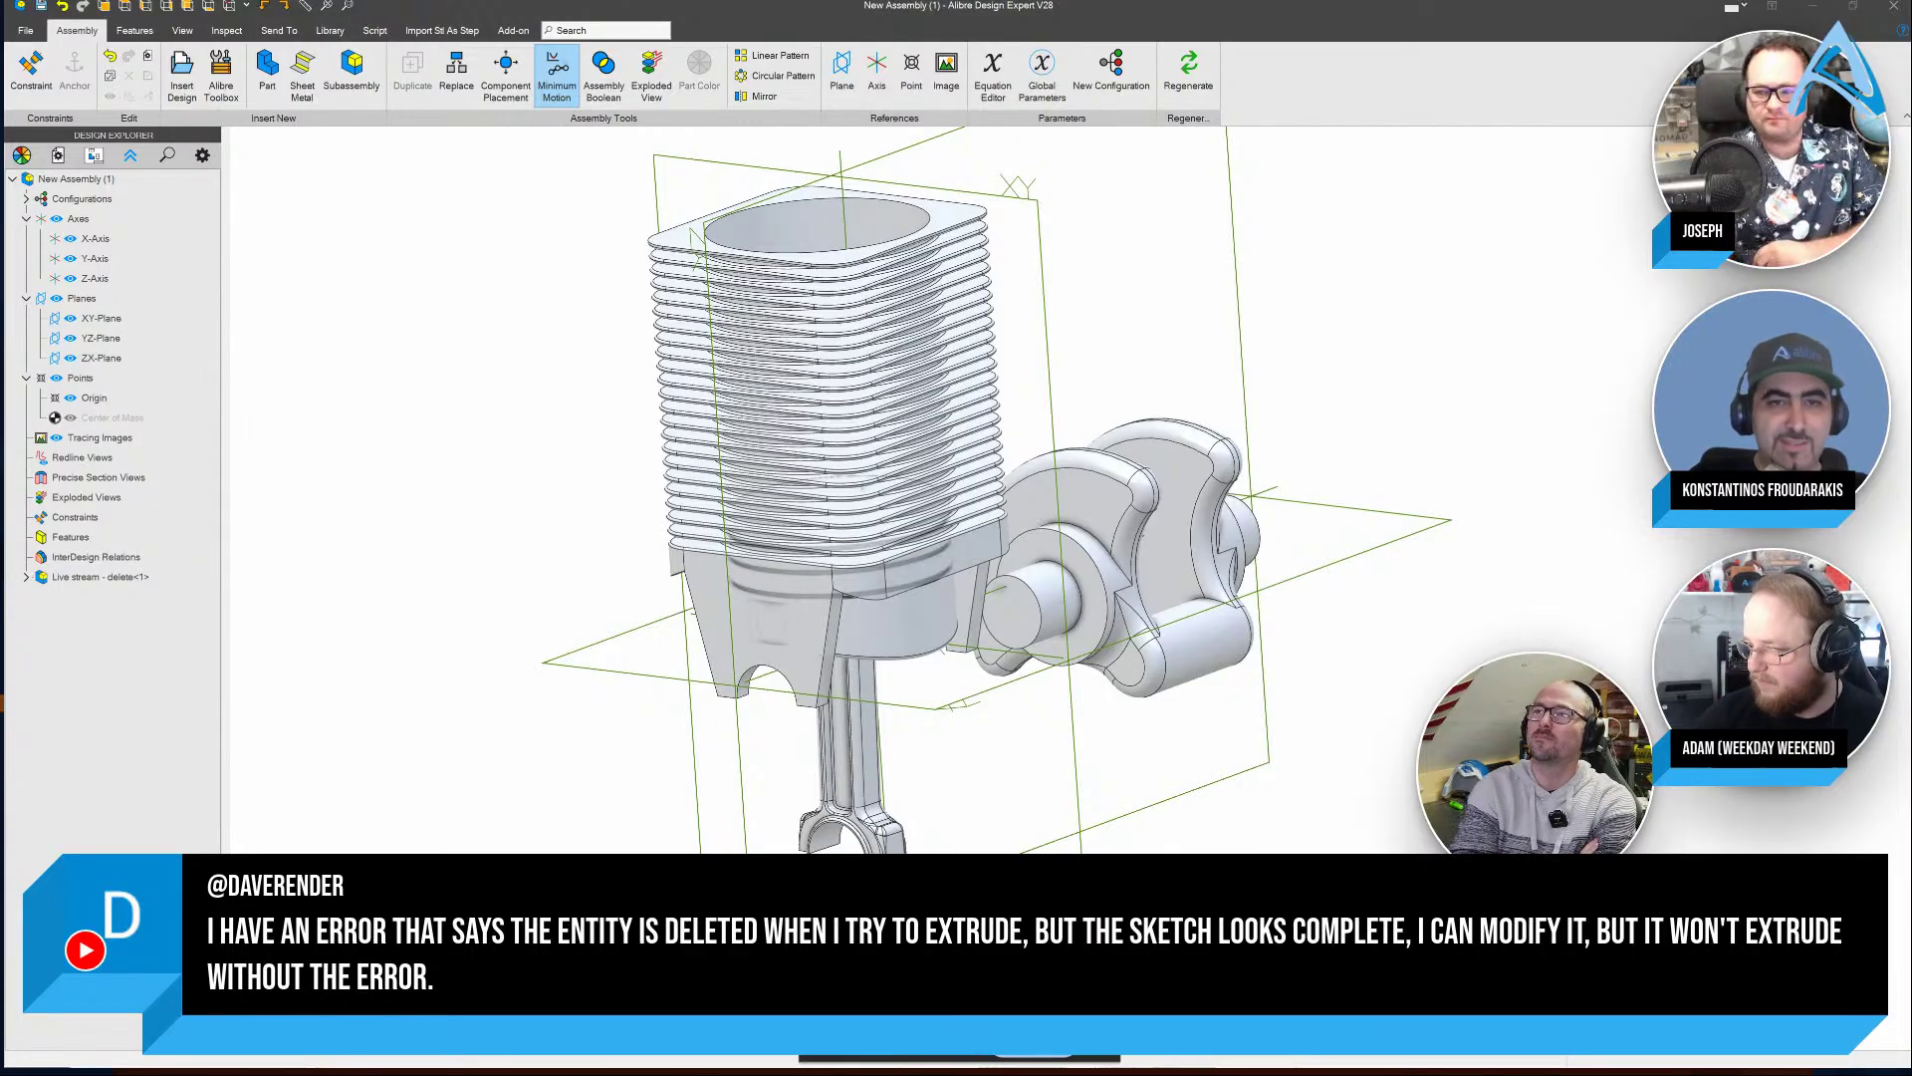
# Start a sketch on the XY-Plane of the new part and draw a straight slot running from the origin along the X direction
pyautogui.click(769, 388)
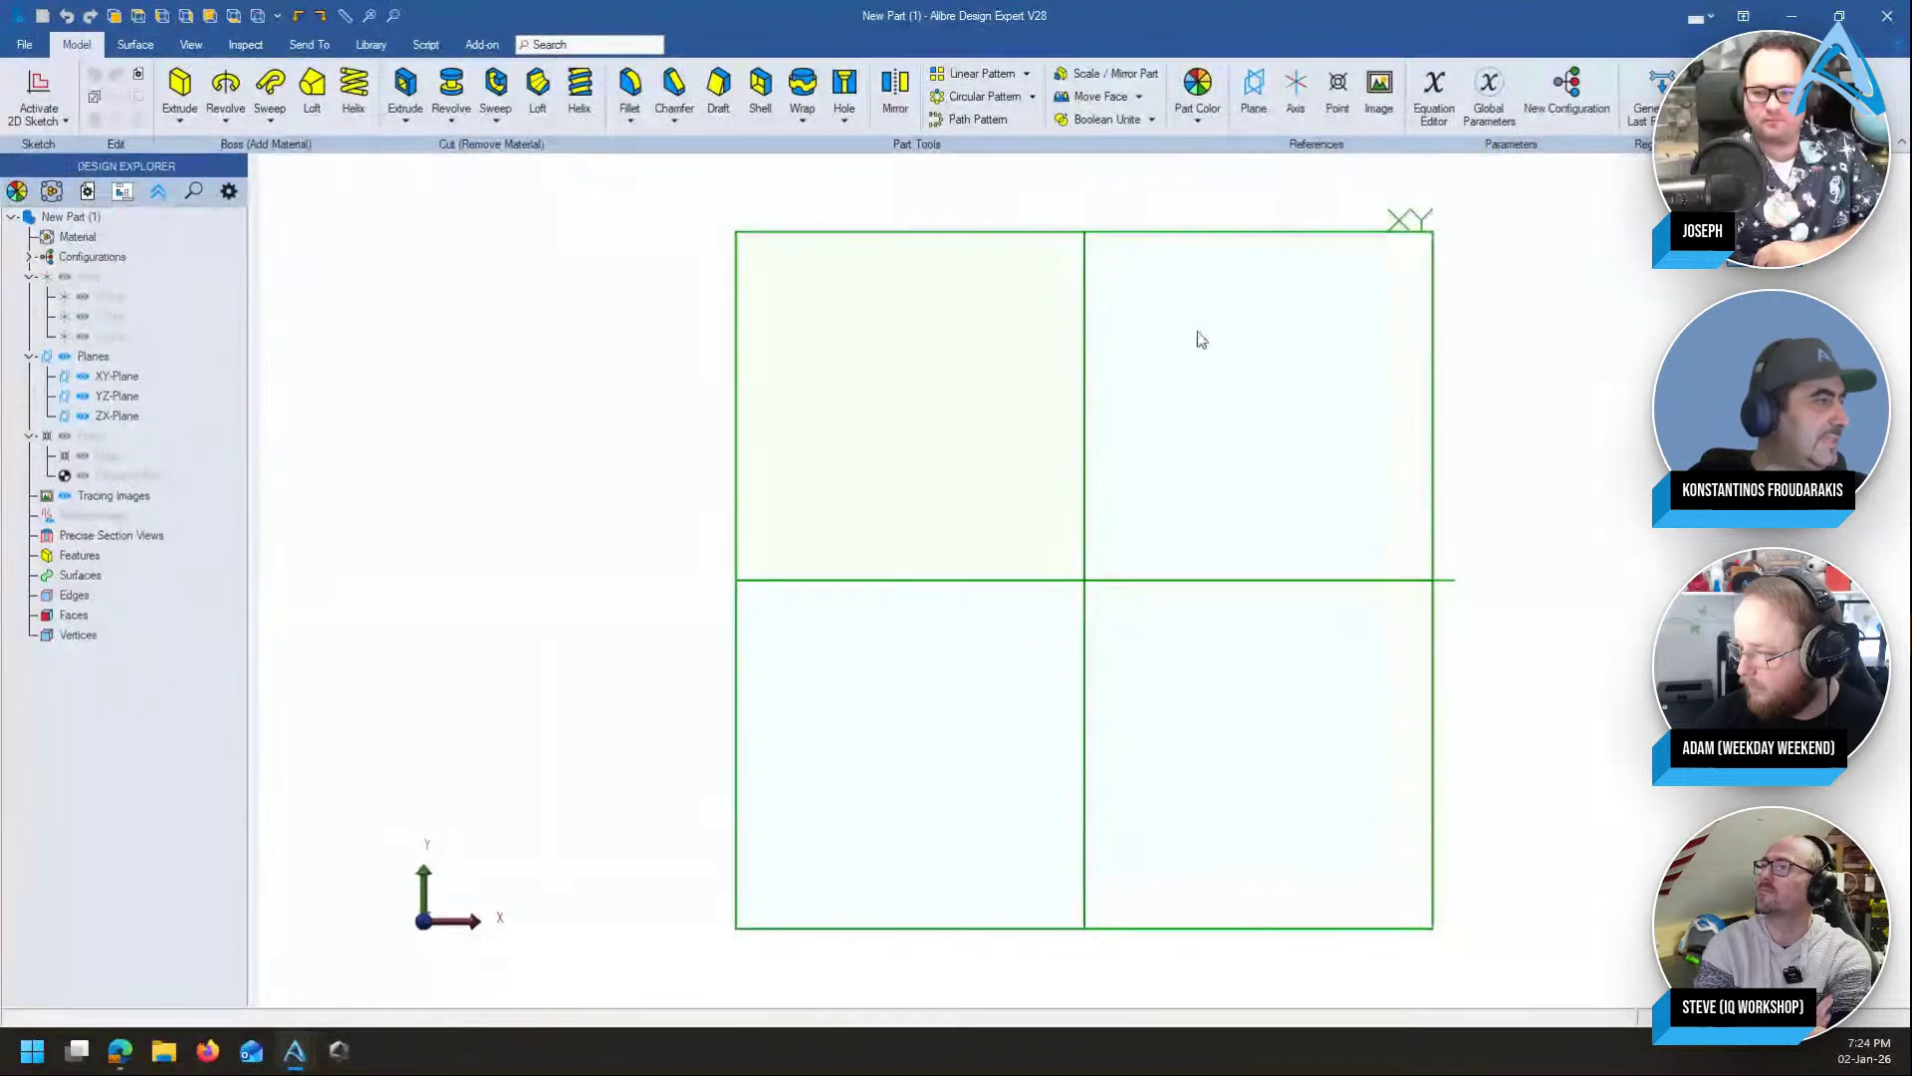
pyautogui.click(901, 233)
pyautogui.click(902, 229)
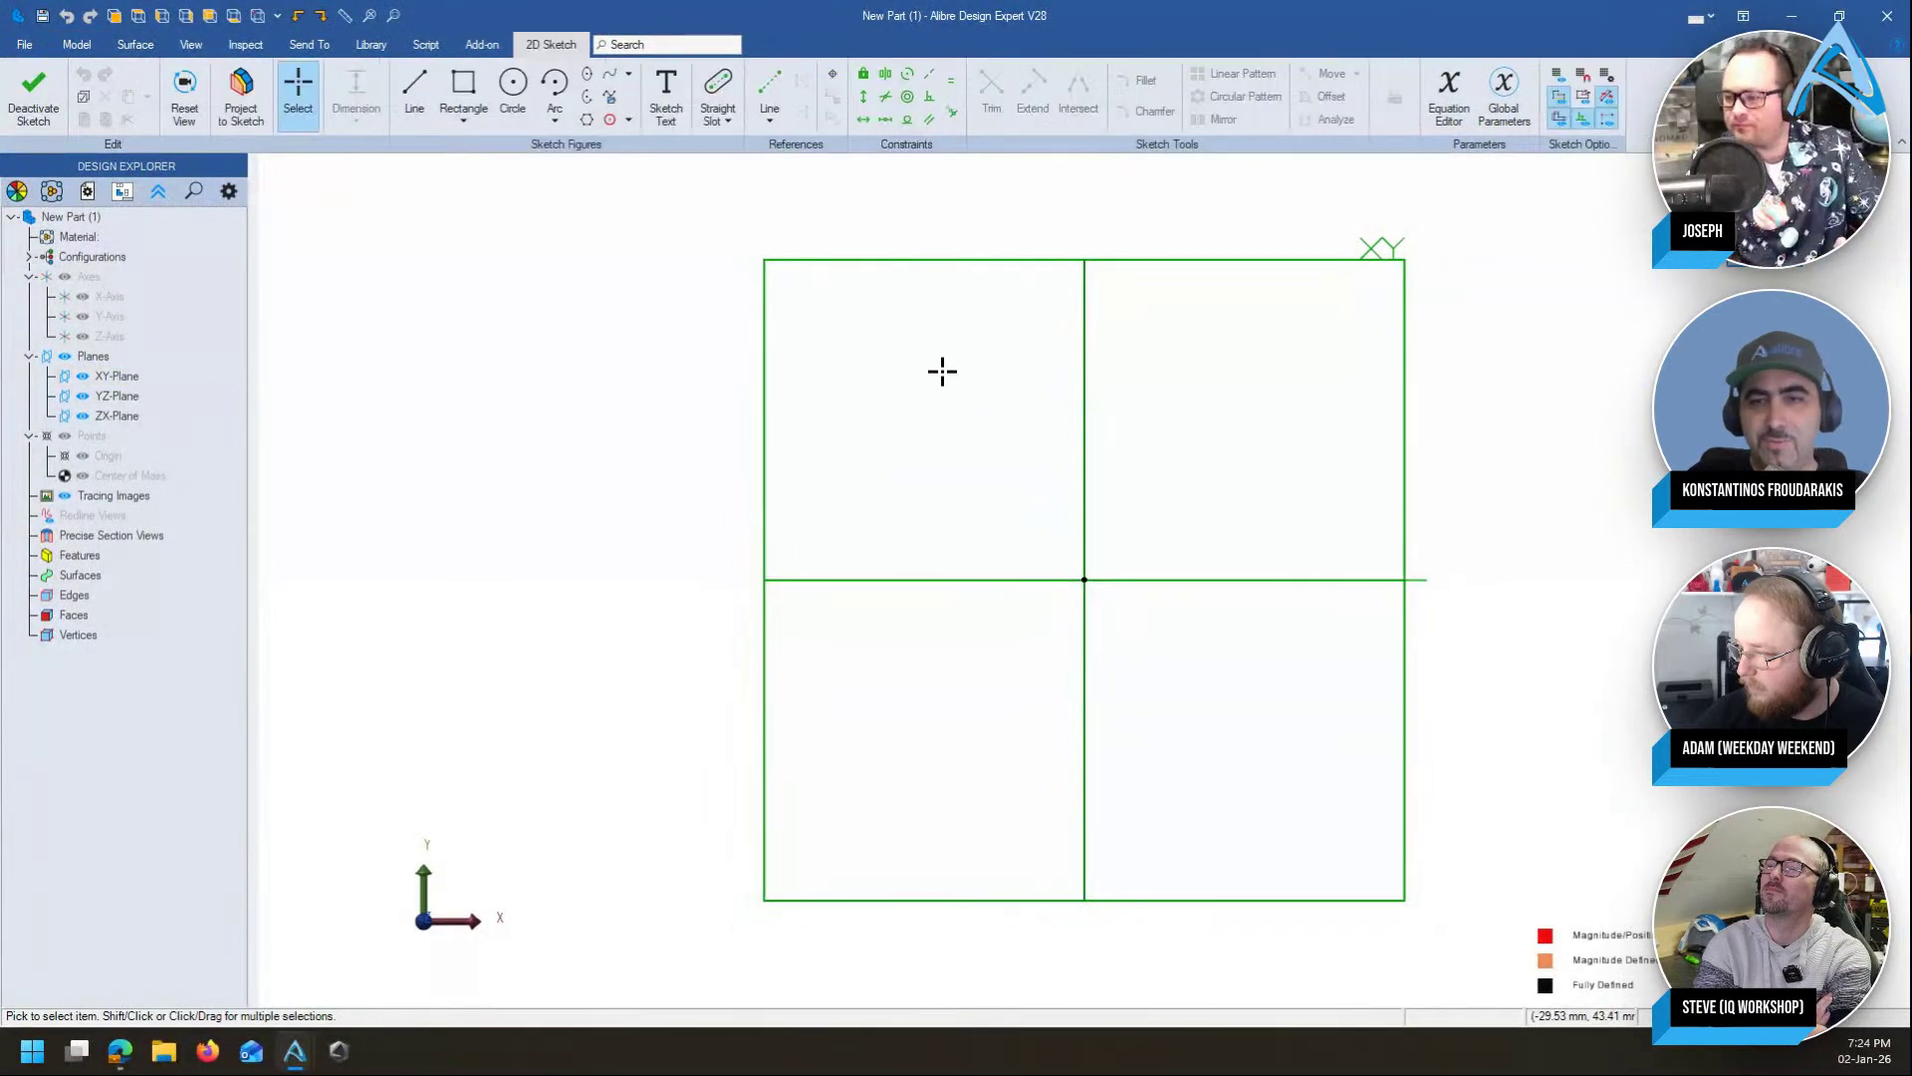
pyautogui.click(717, 92)
pyautogui.click(1085, 580)
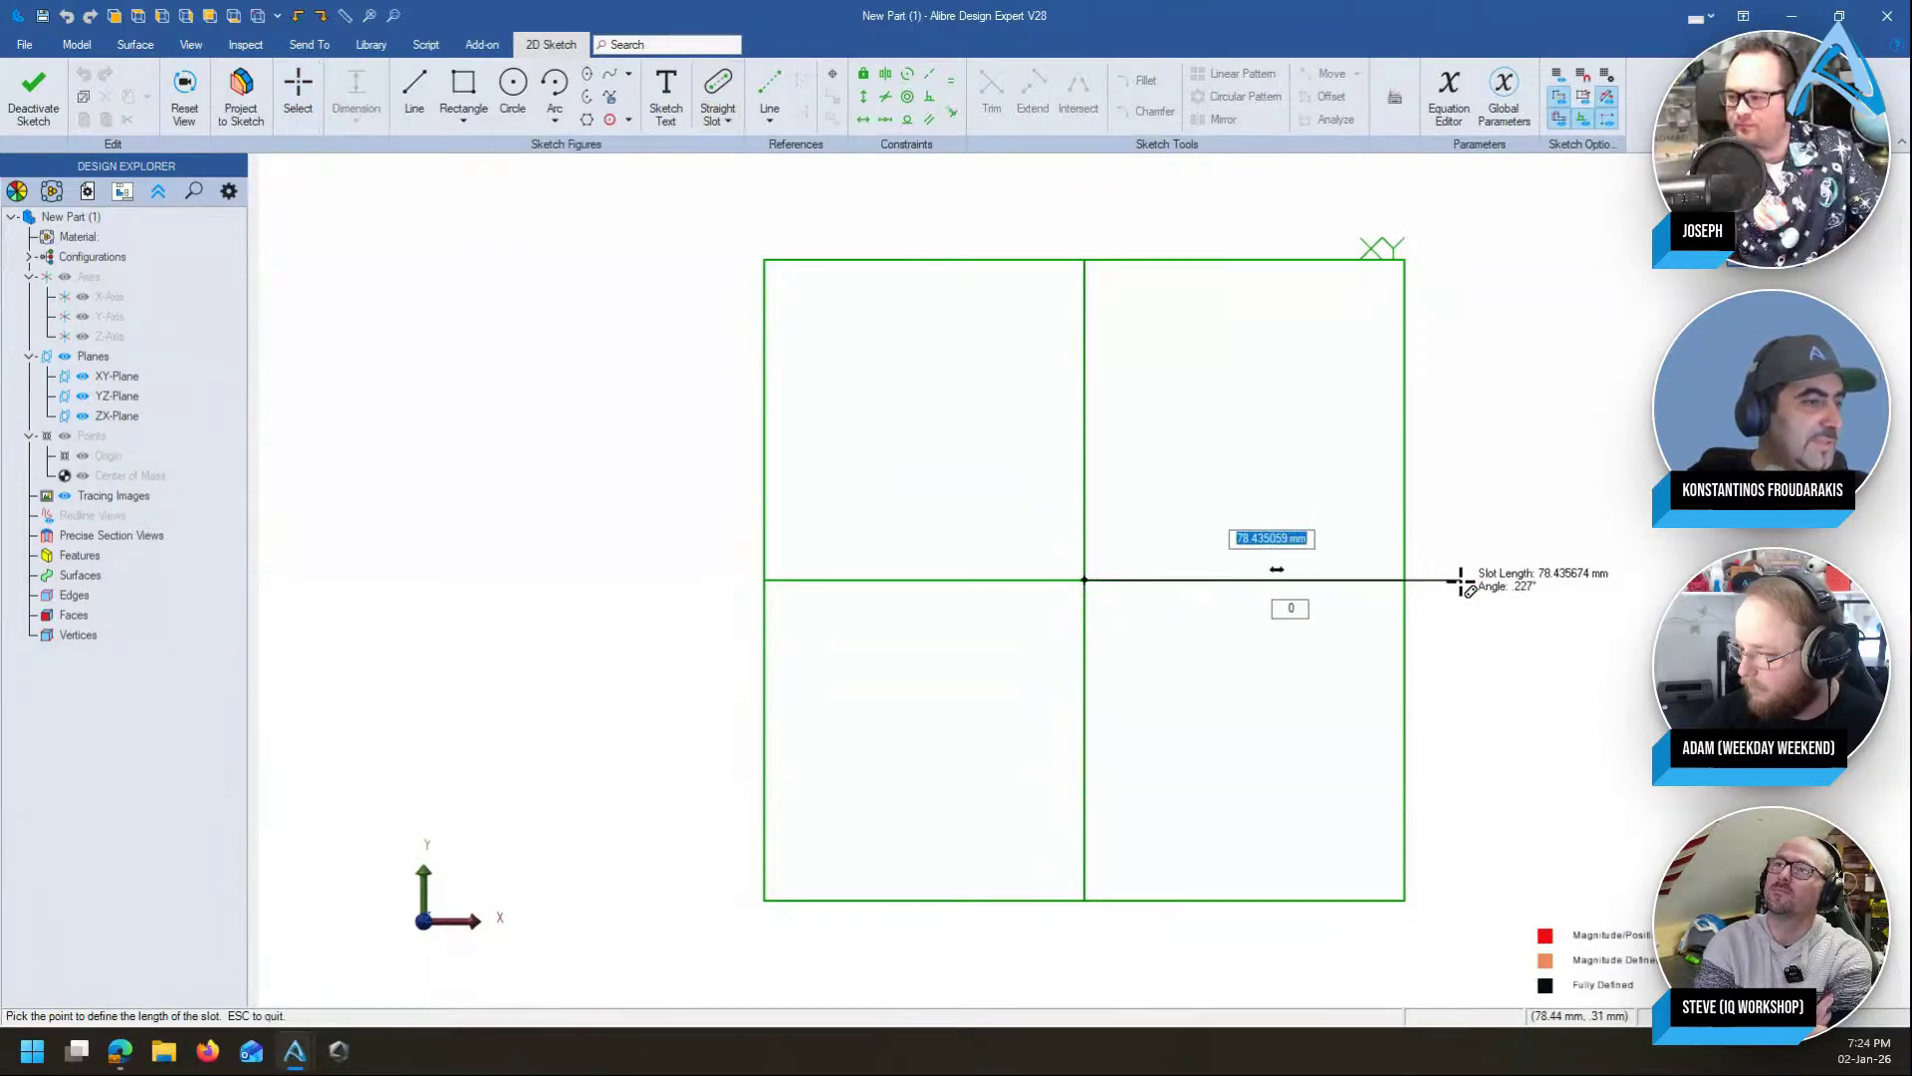
pyautogui.click(1557, 578)
pyautogui.click(1557, 469)
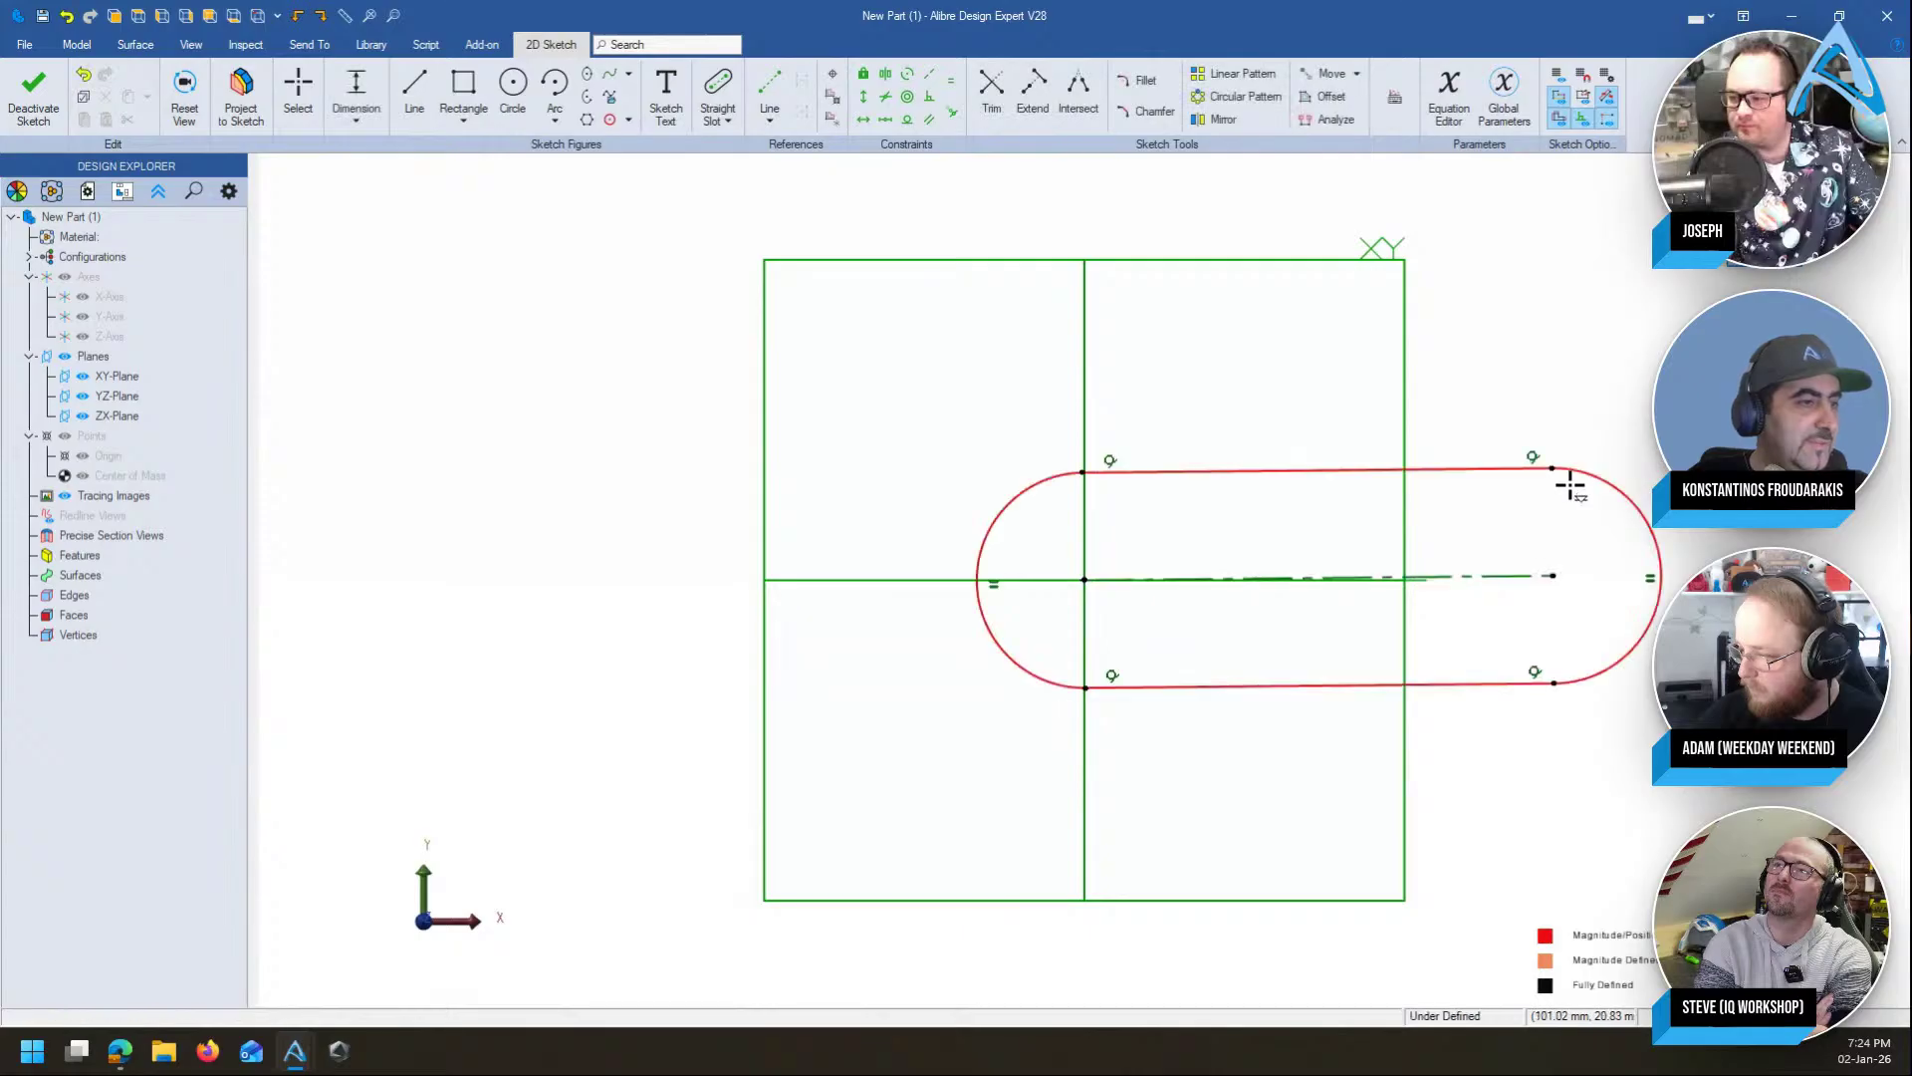
# Constrain the slot's centreline to be horizontal
pyautogui.press('Escape')
pyautogui.press('h')
pyautogui.click(1356, 575)
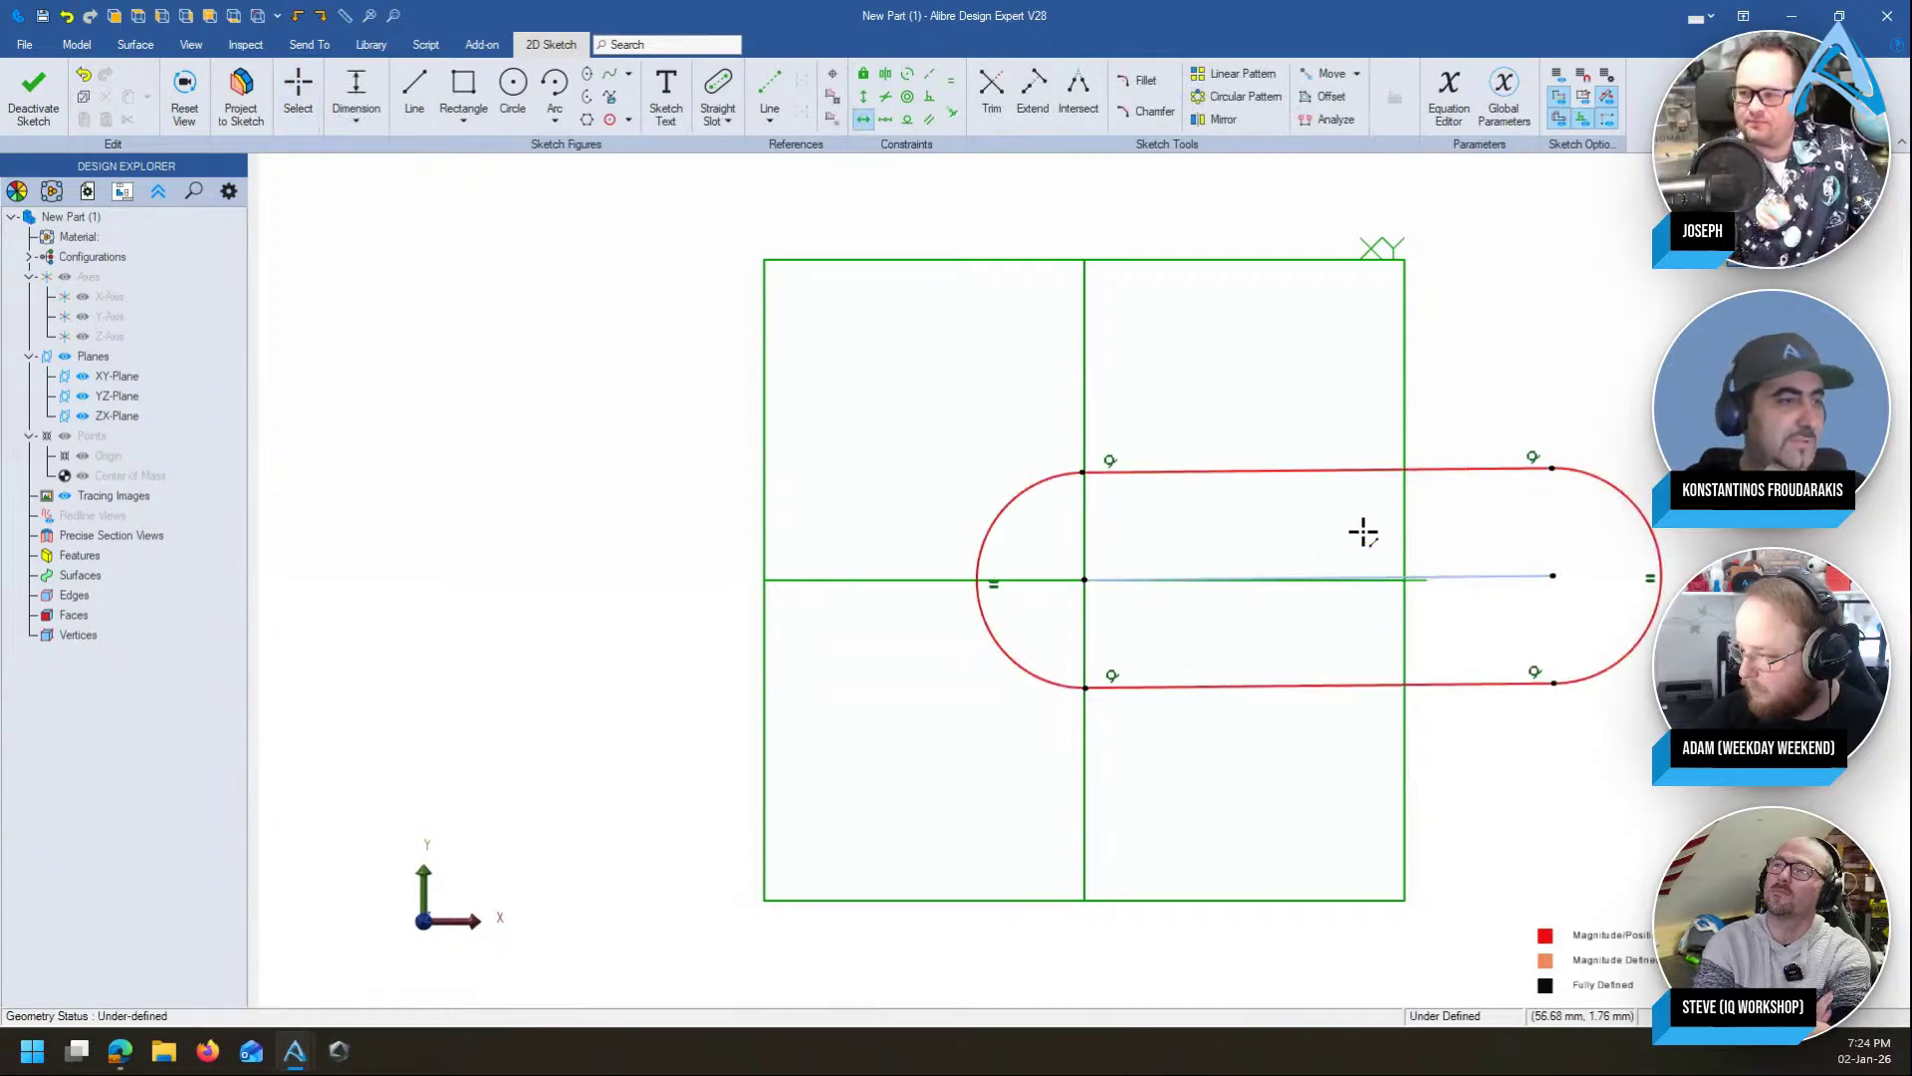
pyautogui.press('Escape')
pyautogui.press('e')
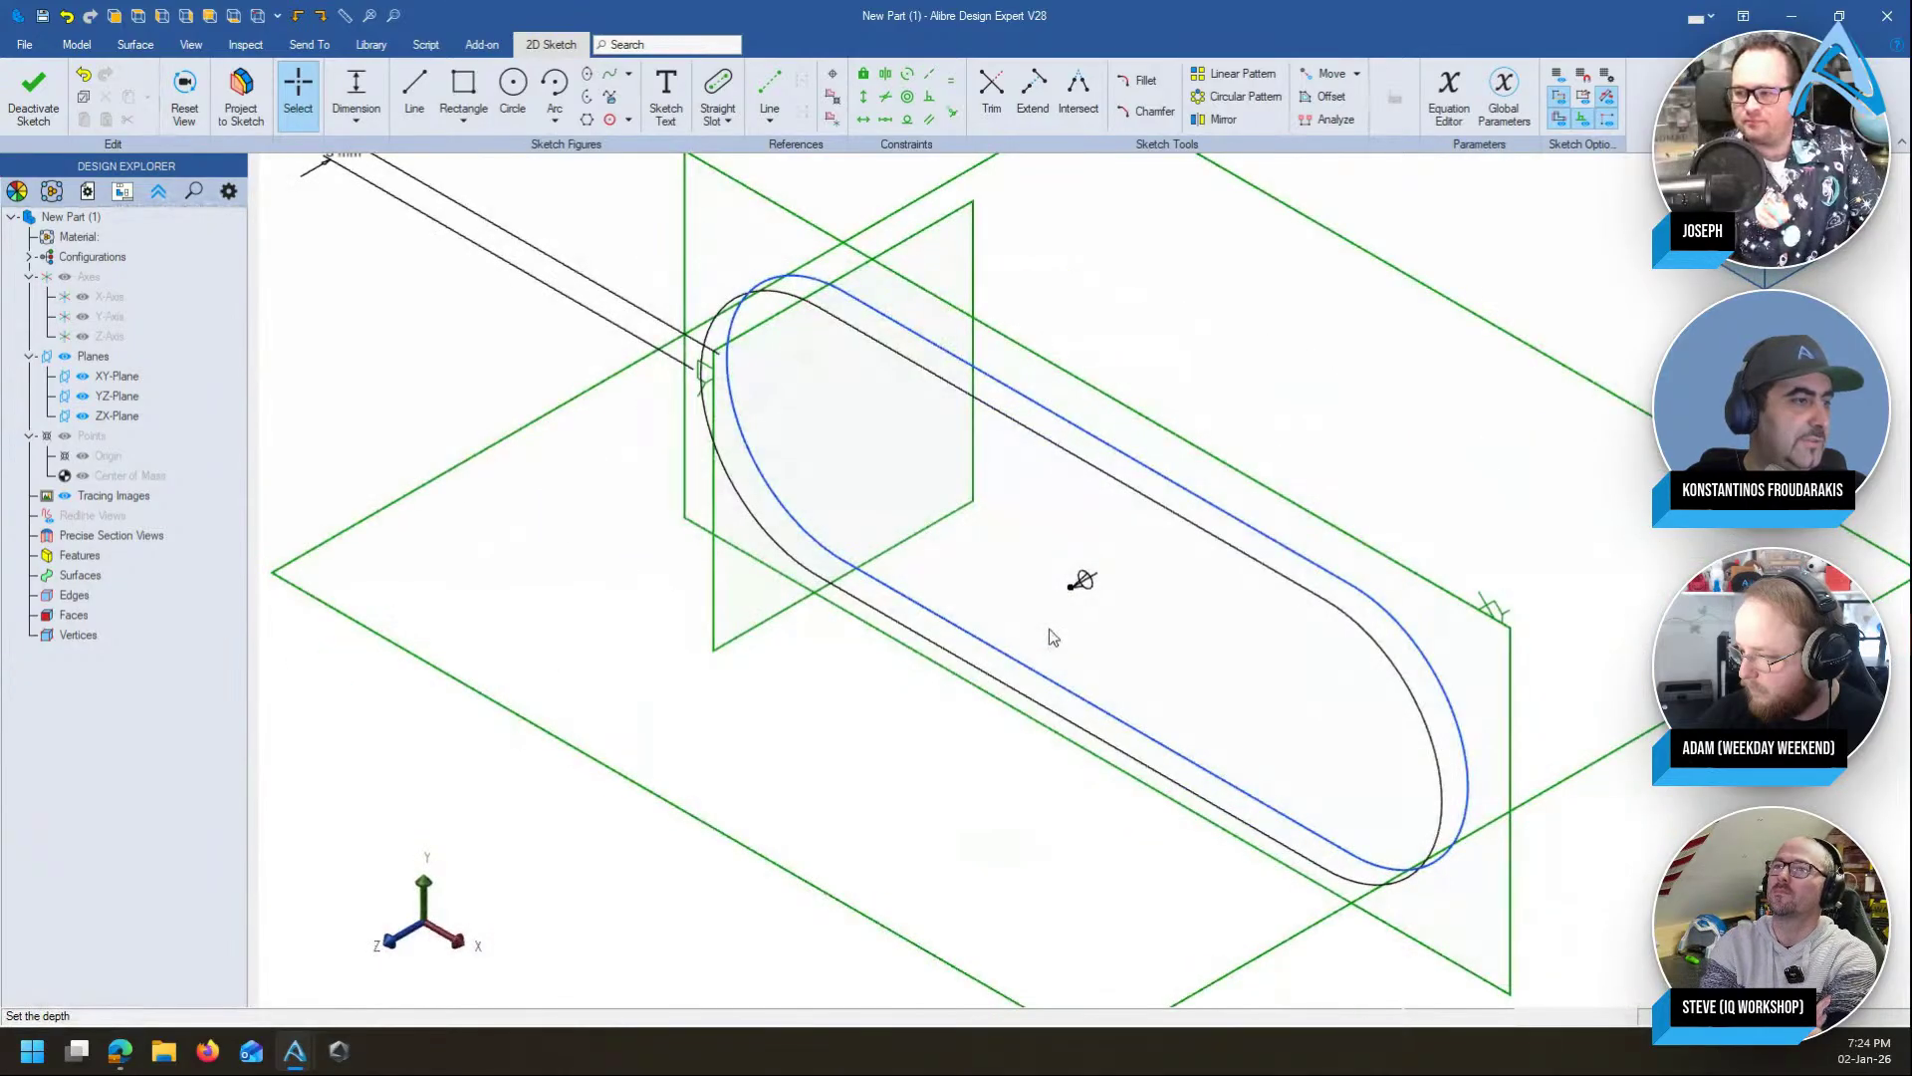
pyautogui.click(1048, 643)
pyautogui.moveTo(1064, 591); pyautogui.dragTo(866, 703)
pyautogui.press('Escape')
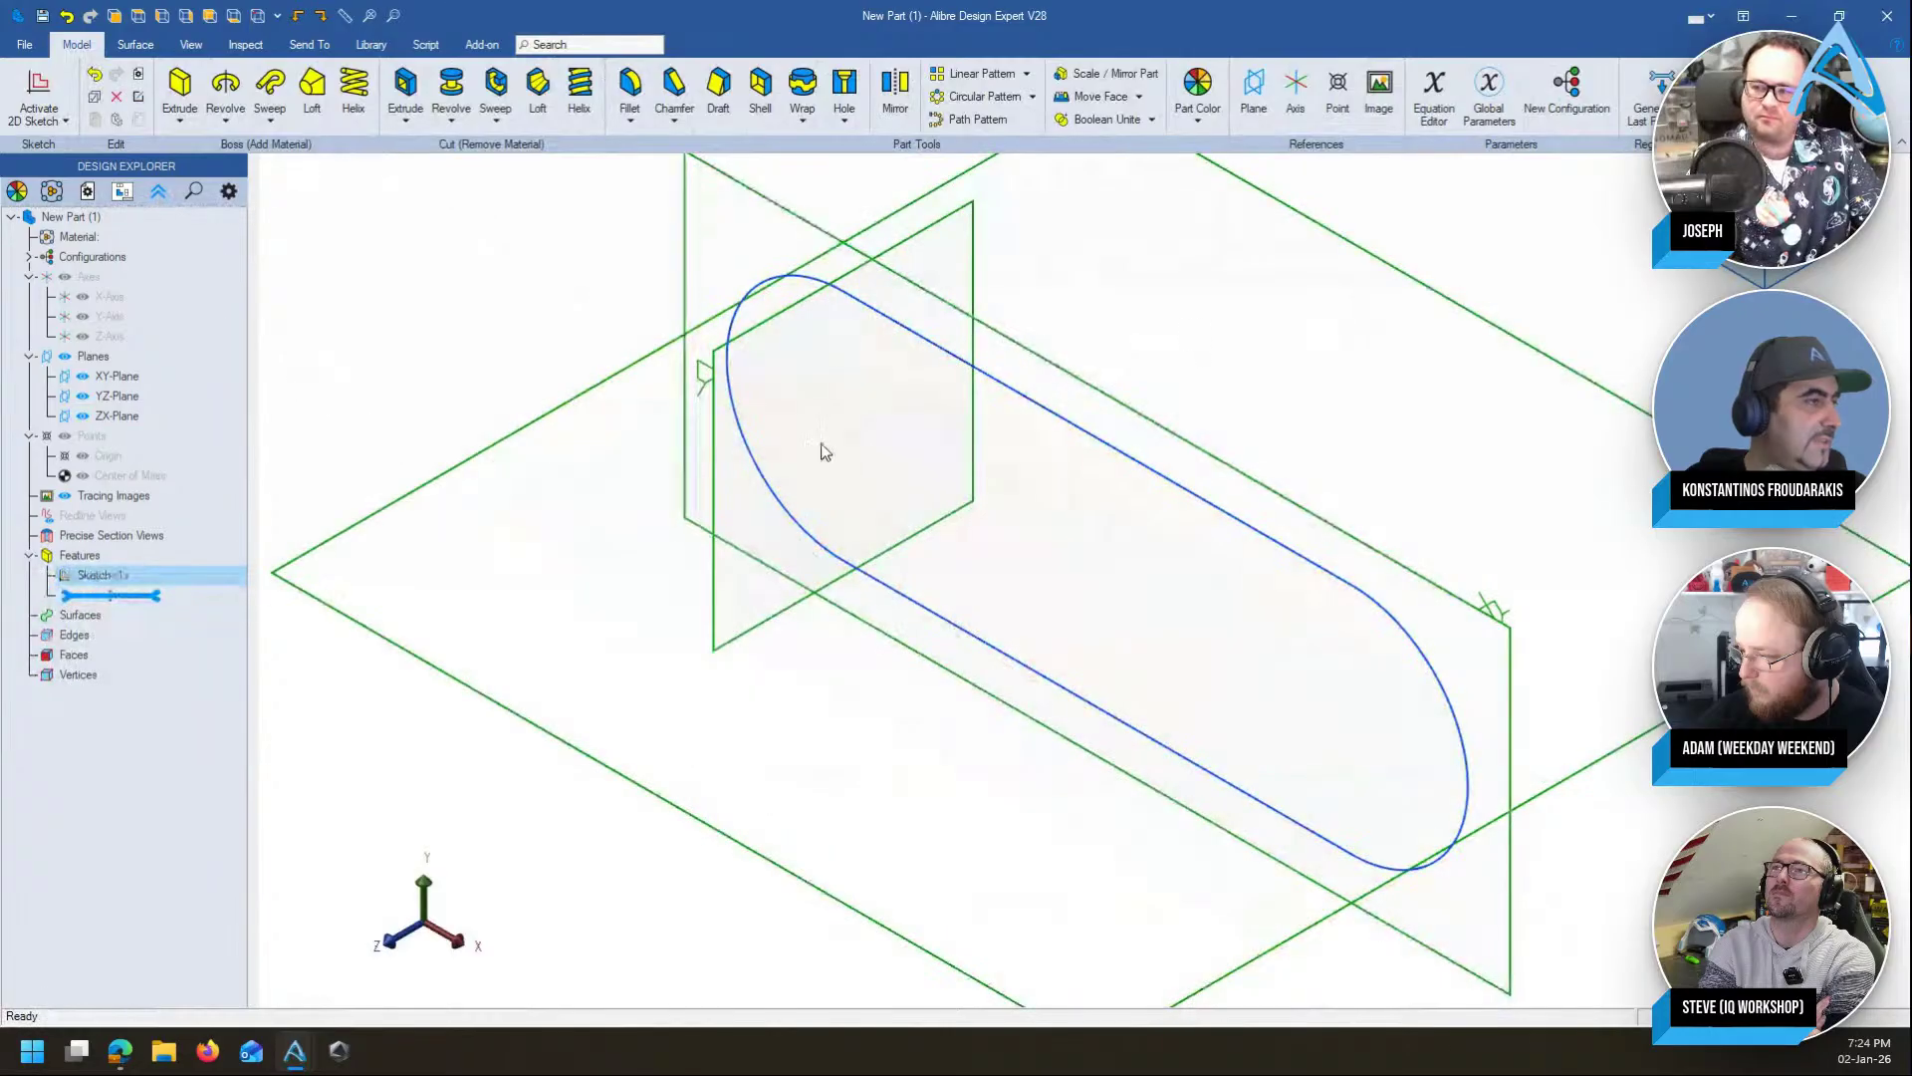
# Edit the slot sketch and draw a duplicate line over its upper straight edge, from one endpoint to the other
pyautogui.rightClick(145, 578)
pyautogui.click(184, 588)
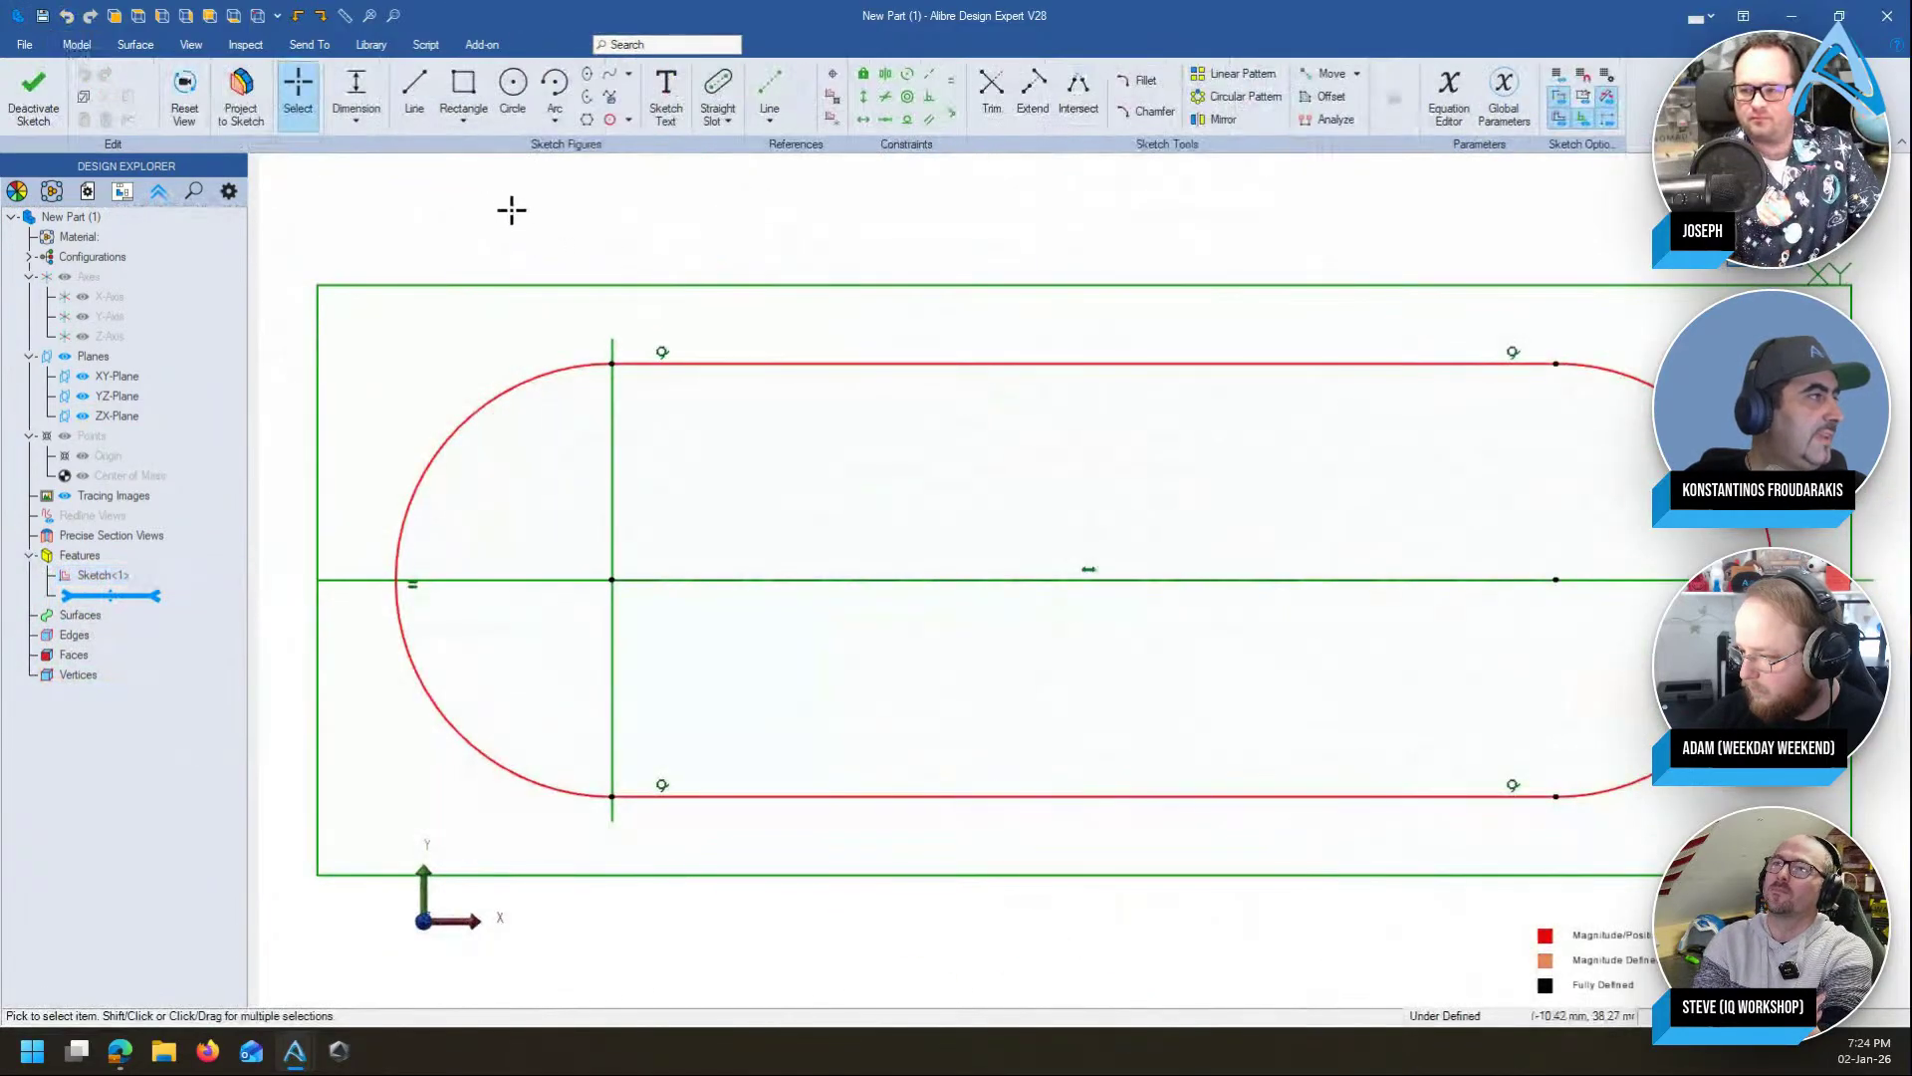
pyautogui.click(415, 95)
pyautogui.click(601, 359)
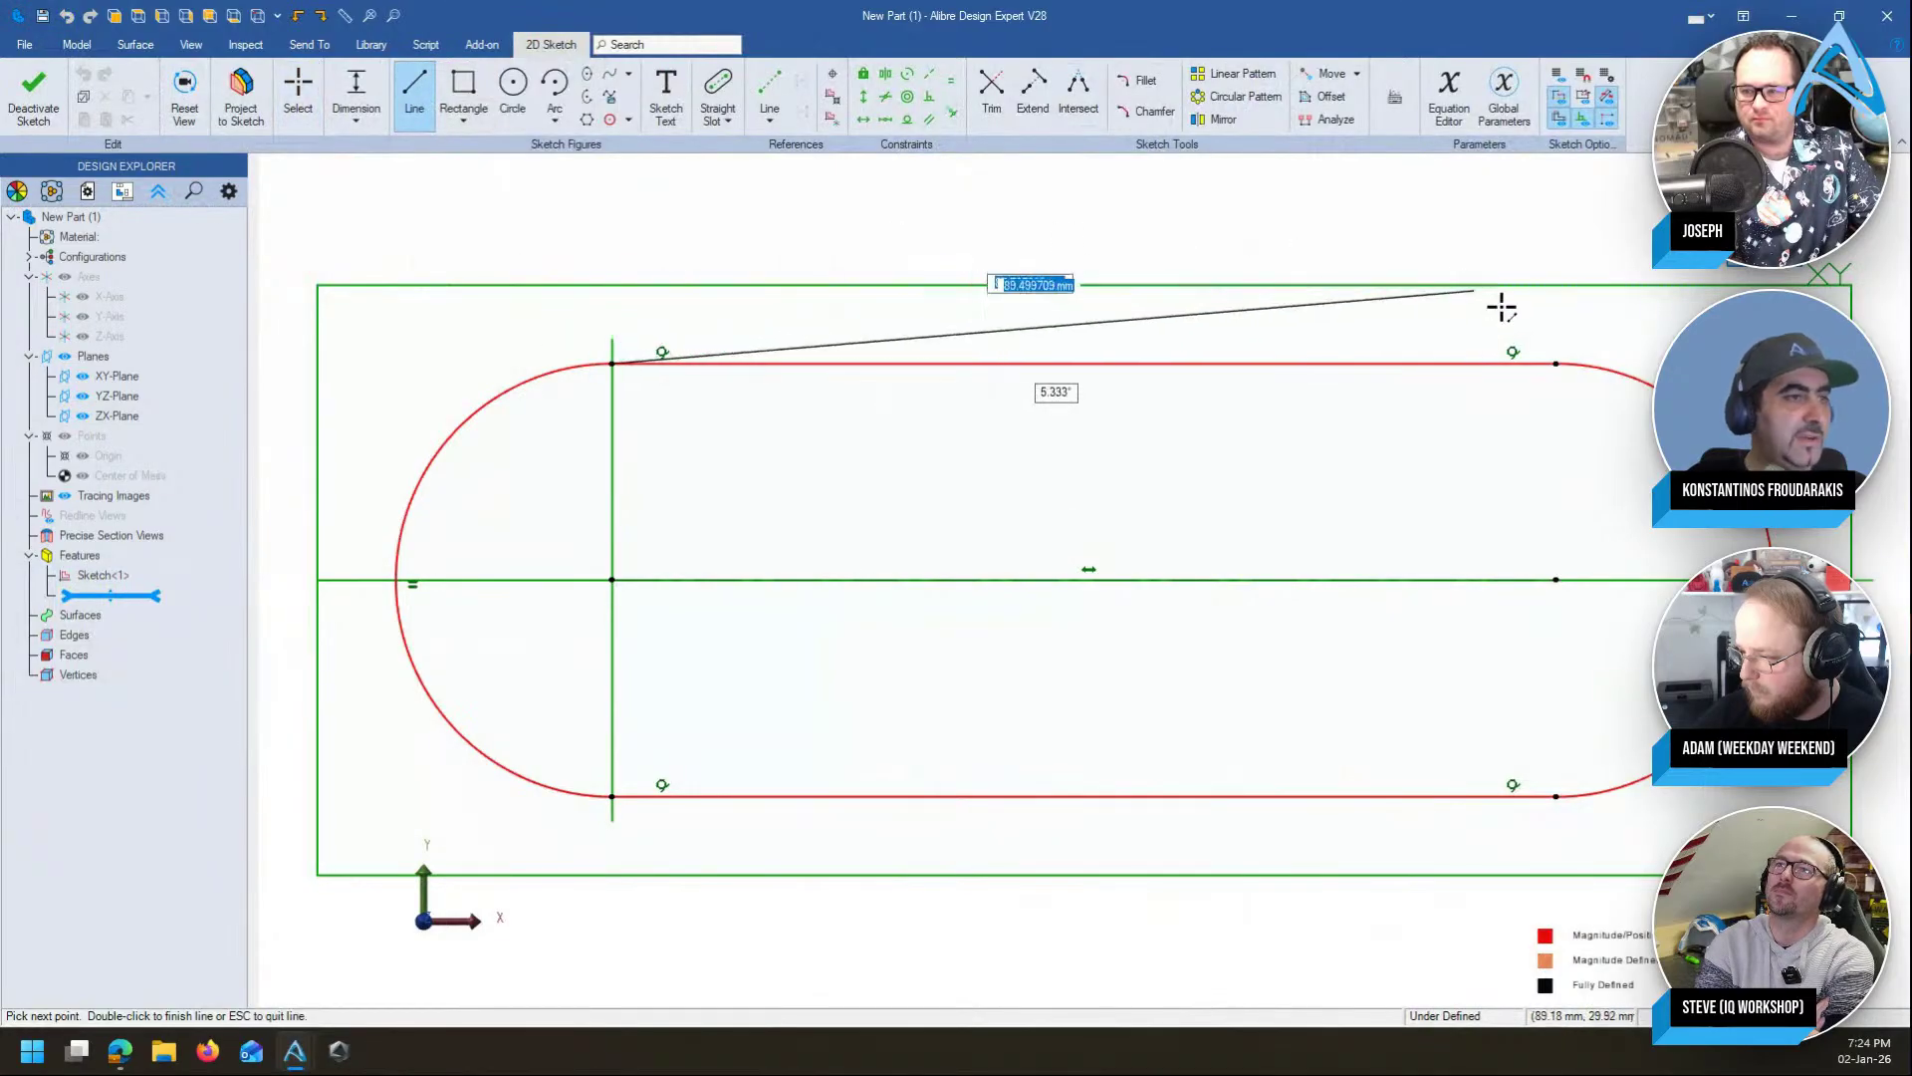
pyautogui.click(1557, 361)
pyautogui.press('Escape')
pyautogui.press('Escape')
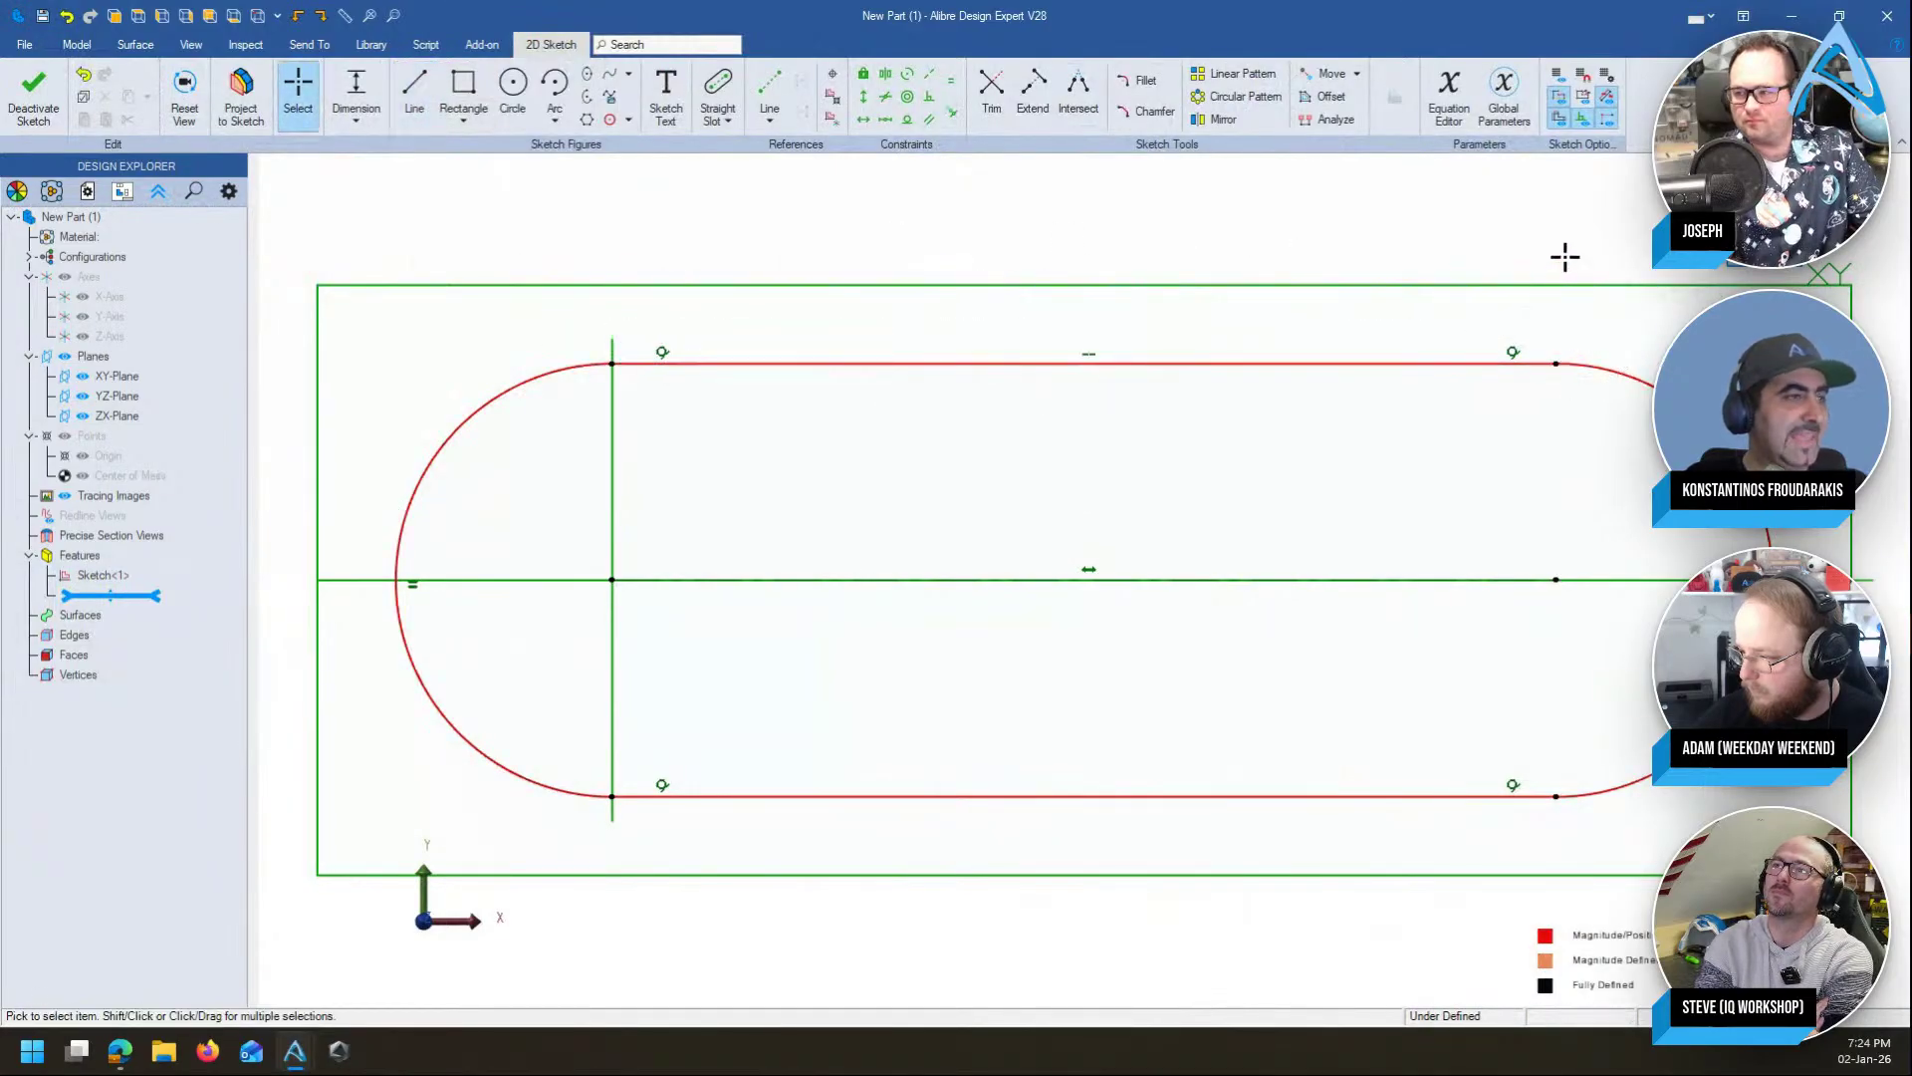
# Try to extrude the slot sketch with its overlapping line as a boss to a depth of 46.4 mm
pyautogui.scroll(-2, 1464, 422)
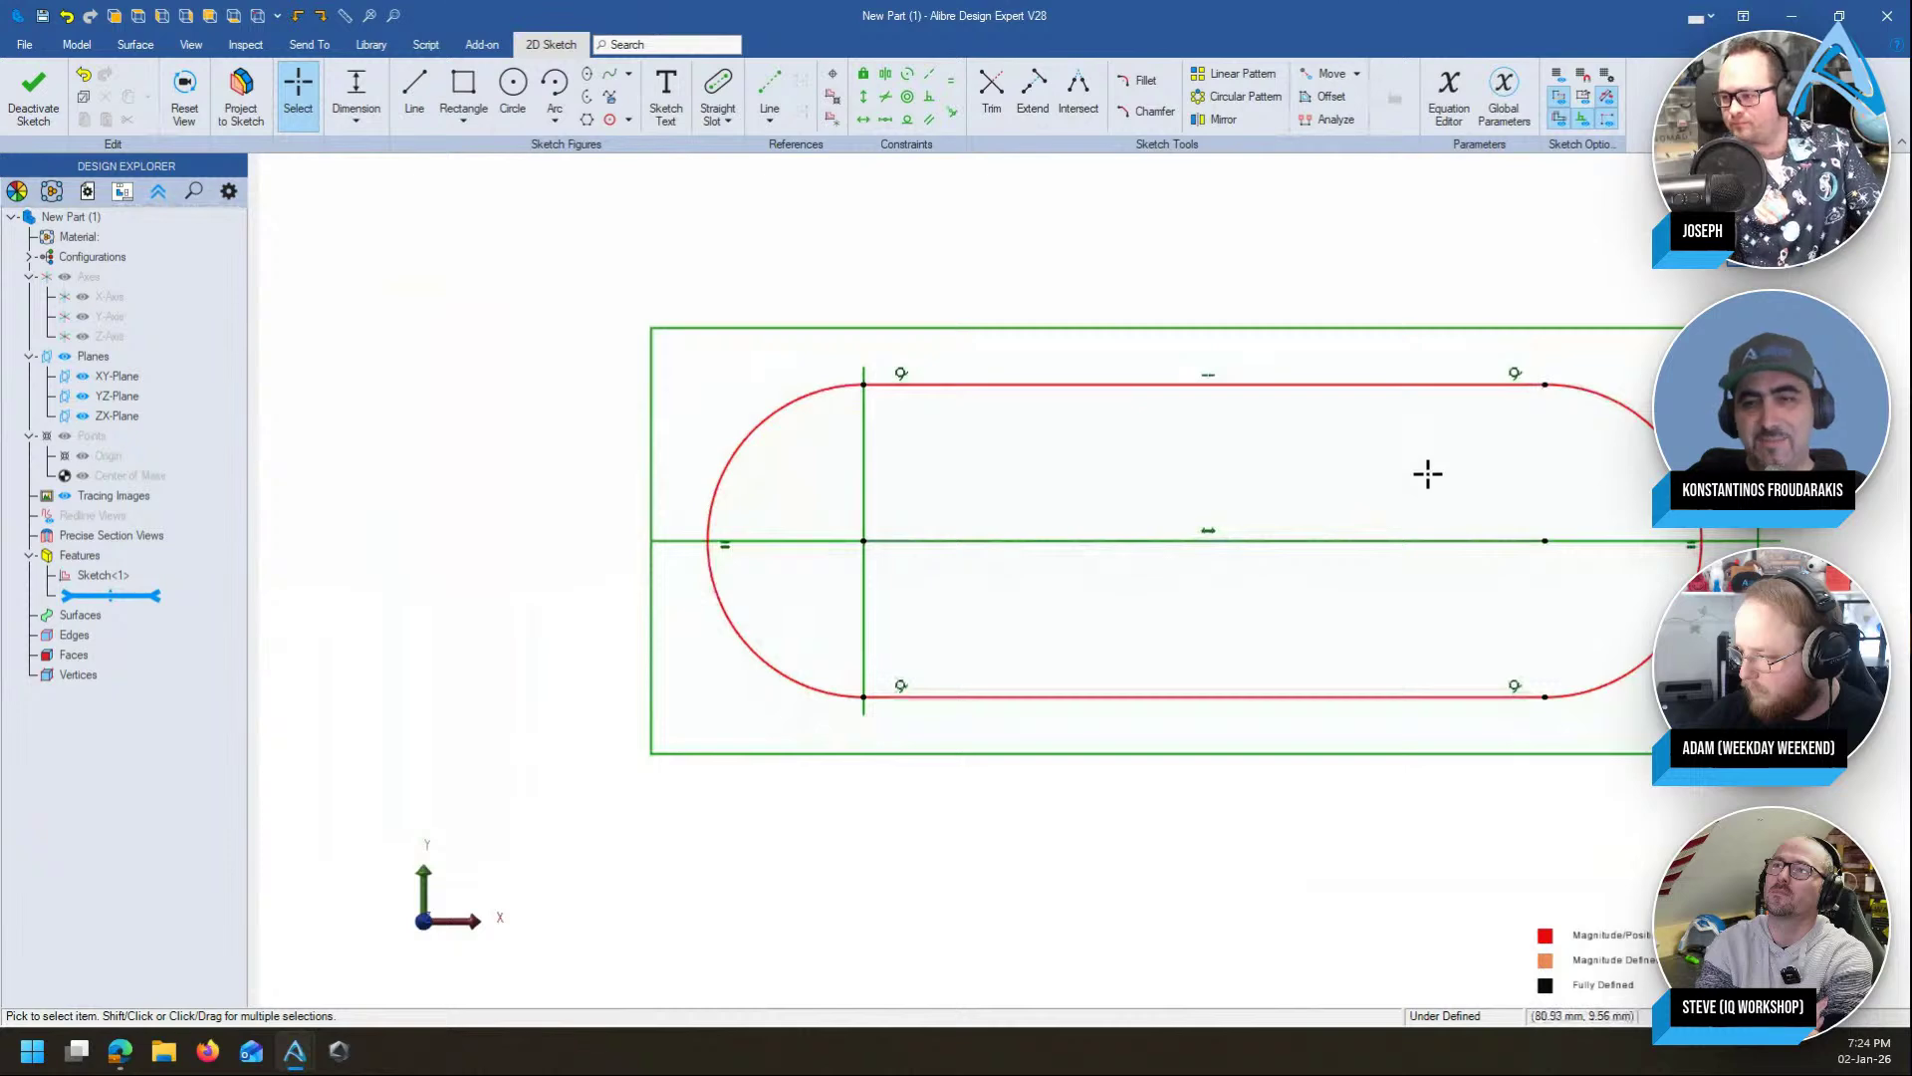
pyautogui.moveTo(1427, 476); pyautogui.dragTo(1285, 470, button='middle')
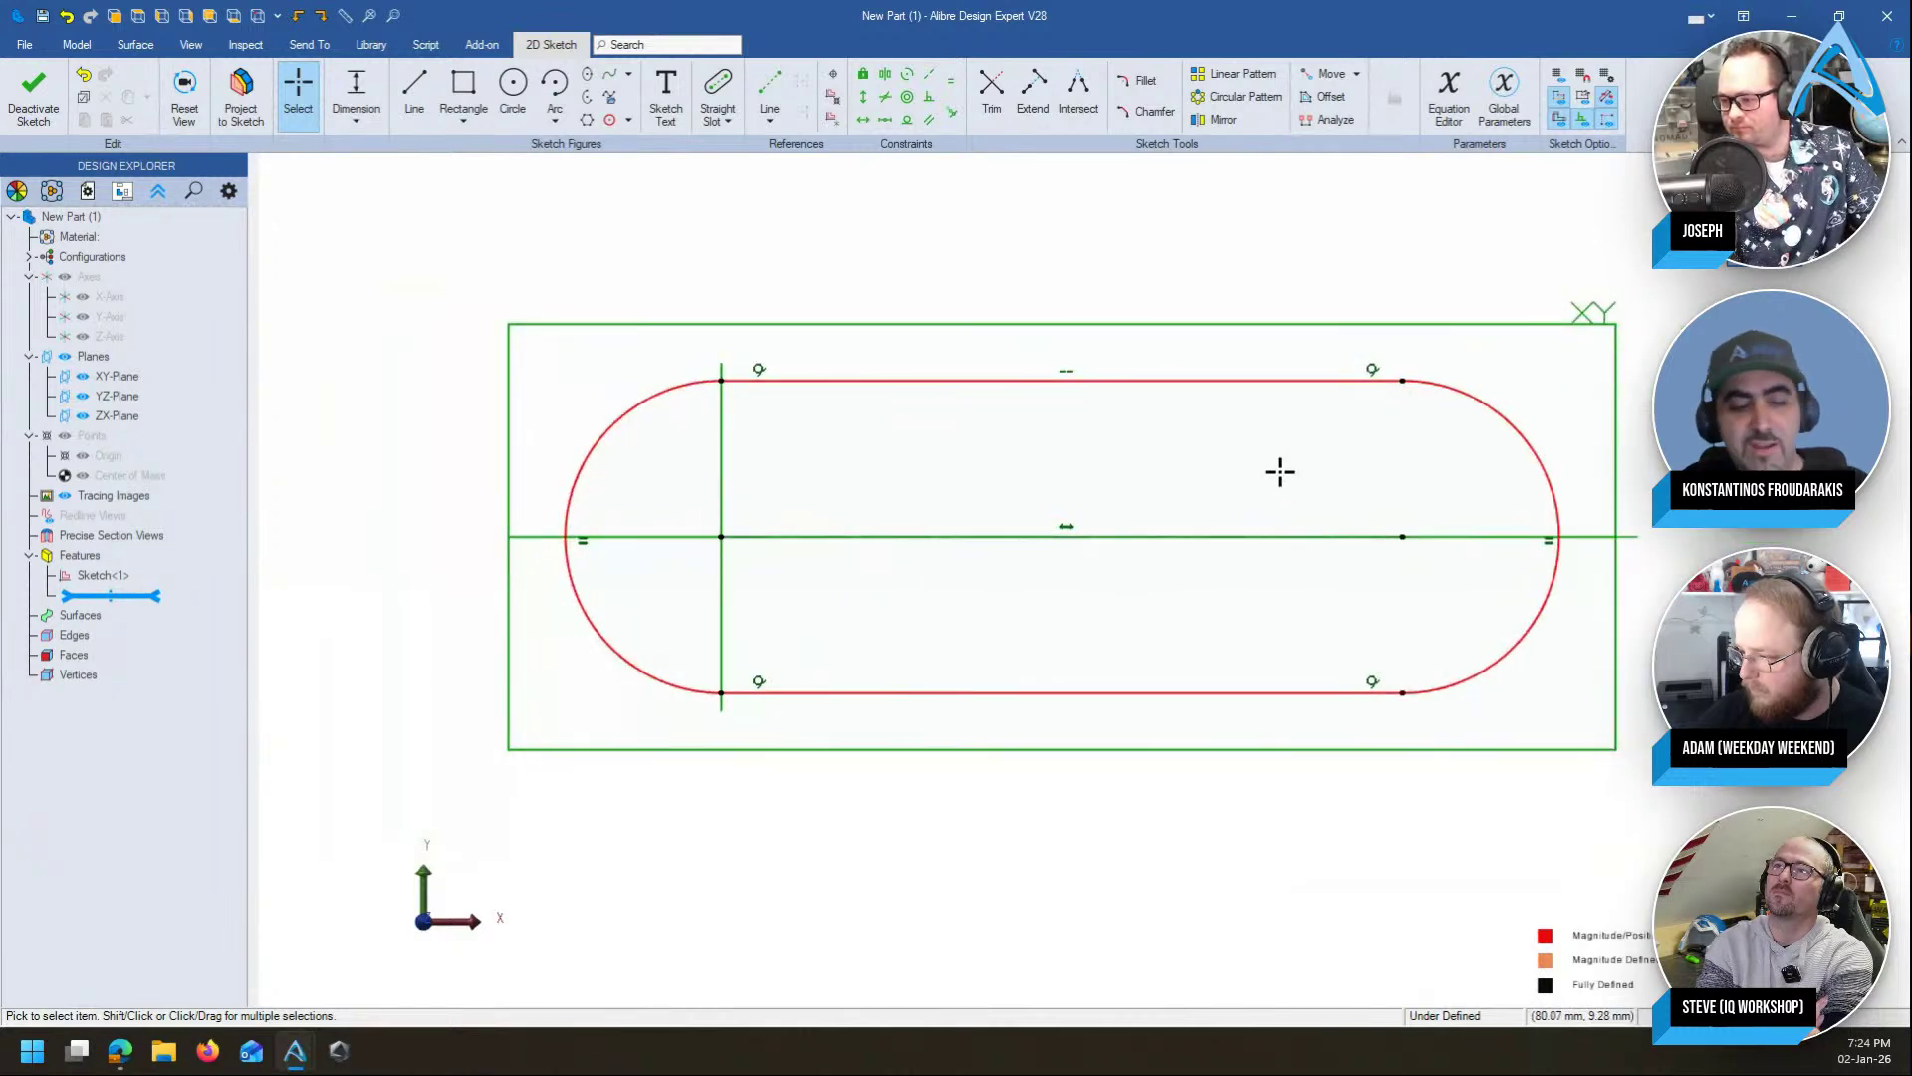
pyautogui.press('e')
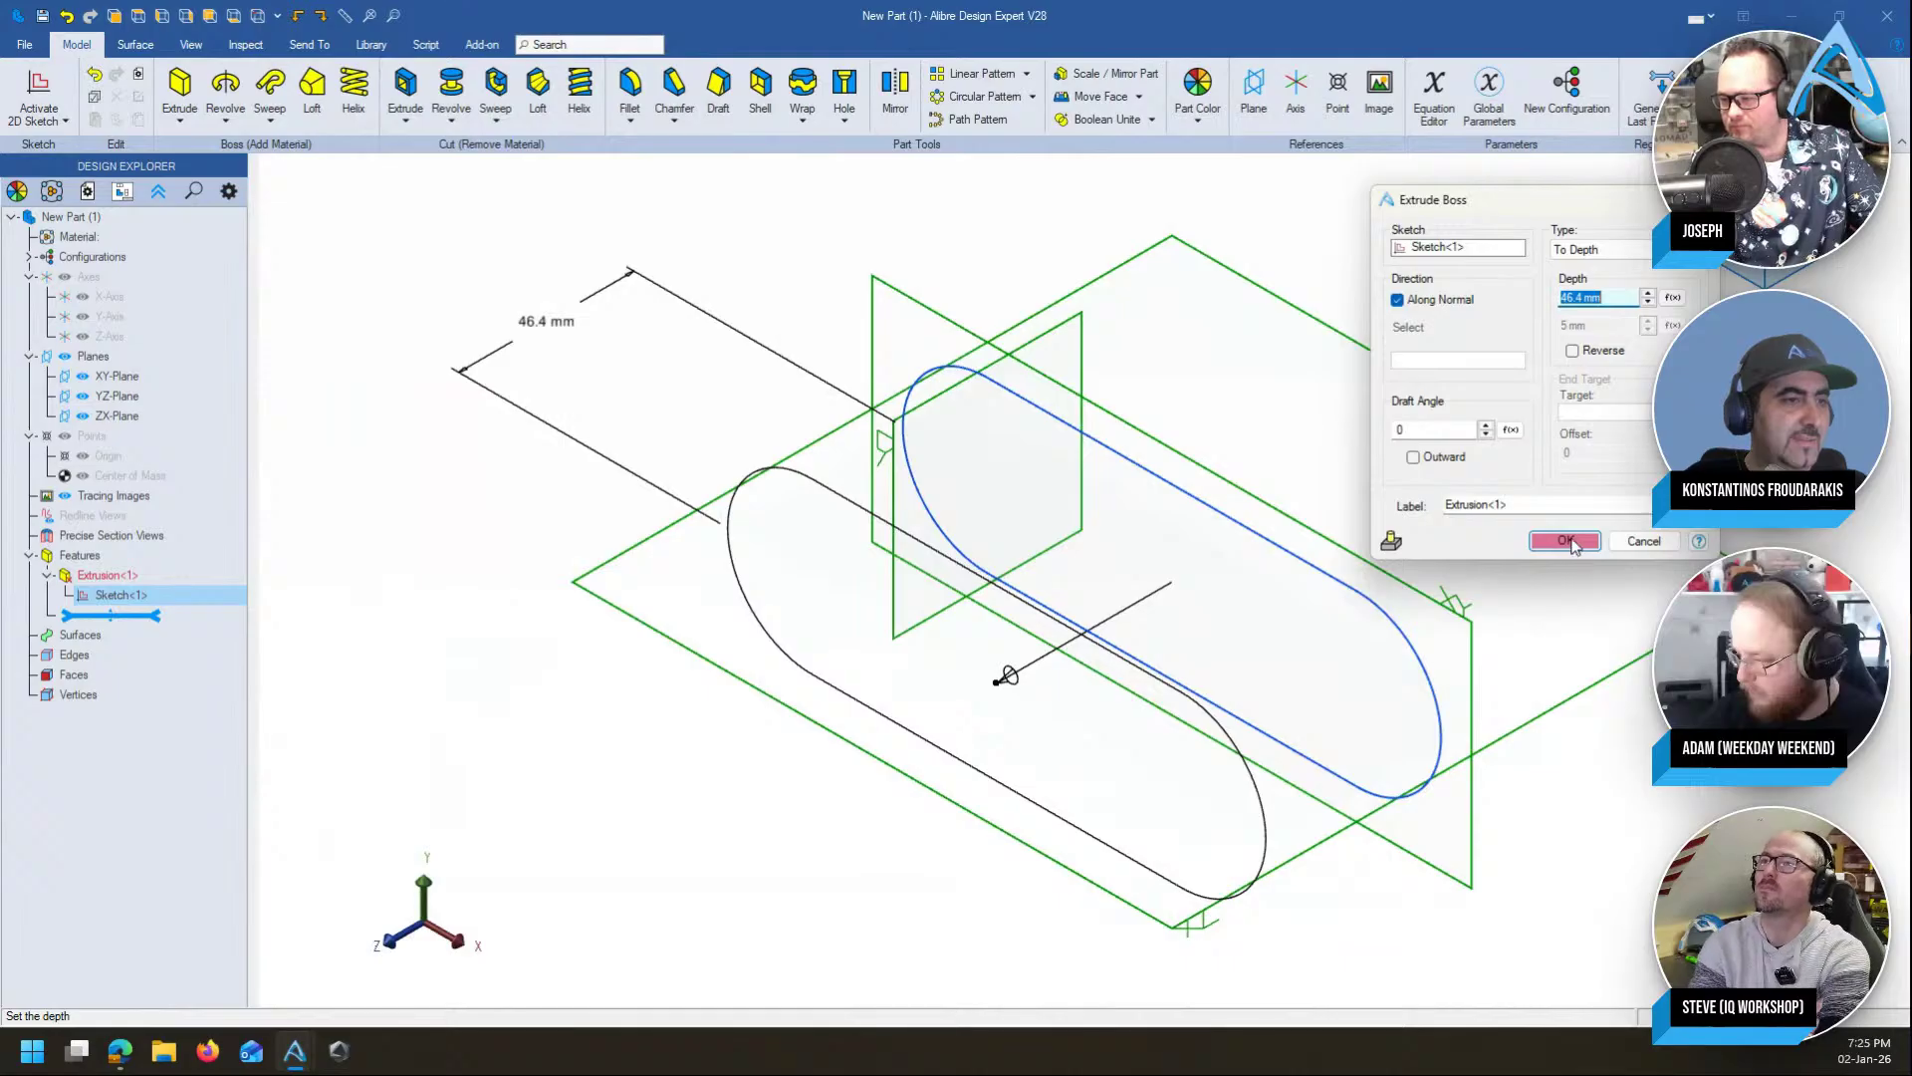
pyautogui.click(1566, 541)
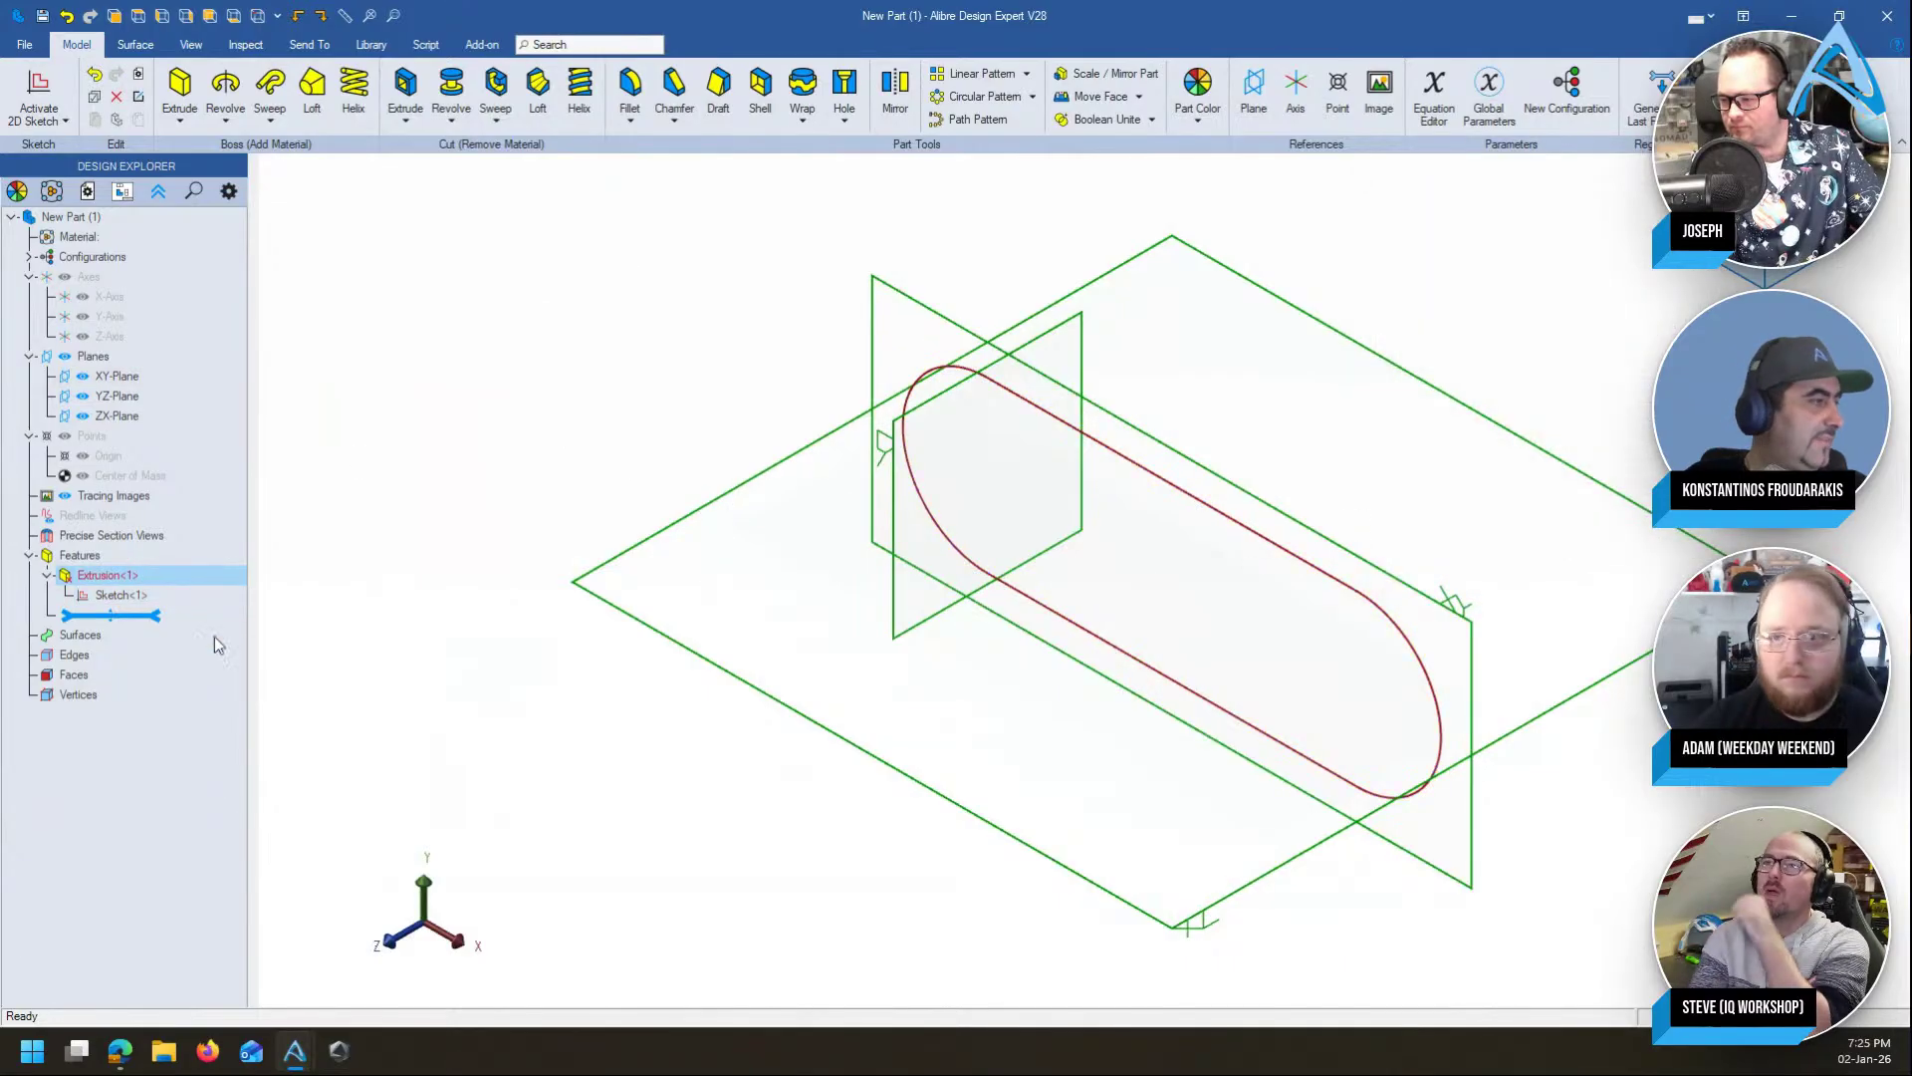
# Open the status report of the slot extrusion, read its error description and close it
pyautogui.rightClick(99, 580)
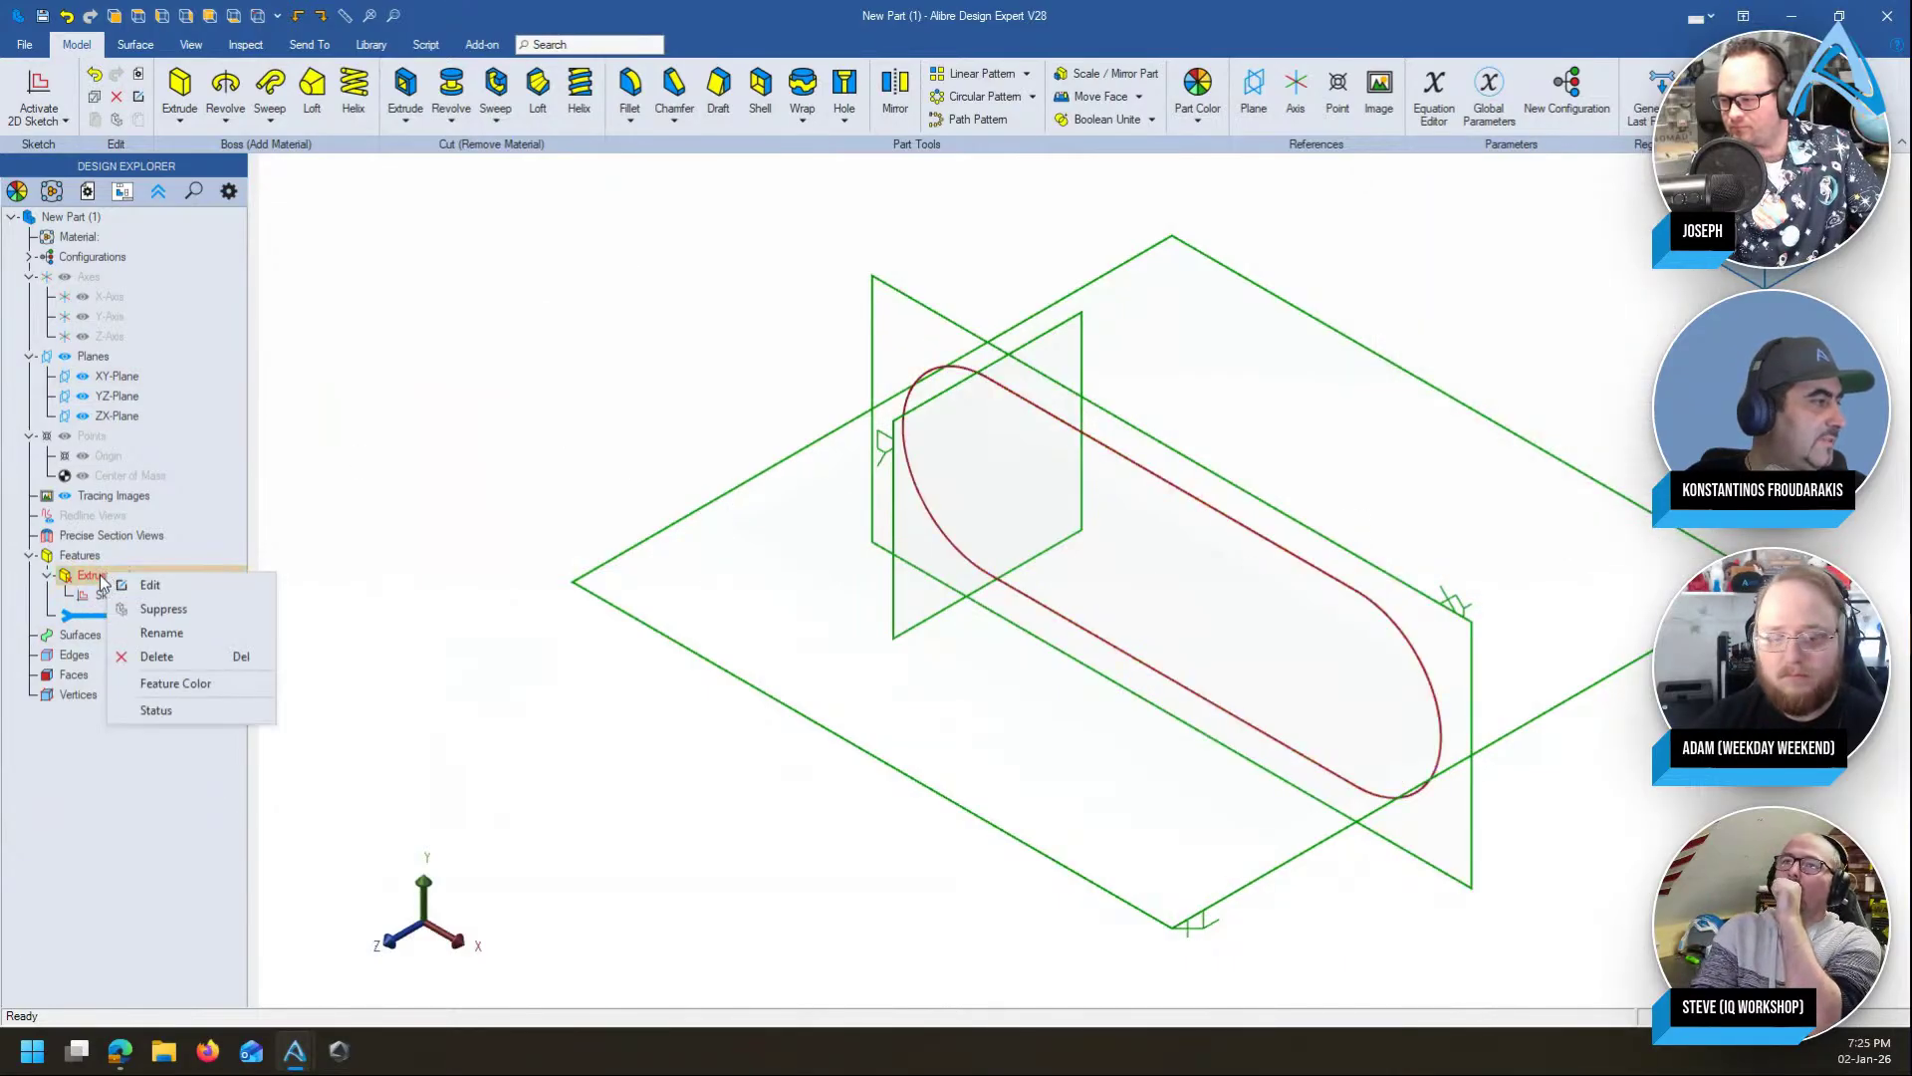
pyautogui.click(159, 709)
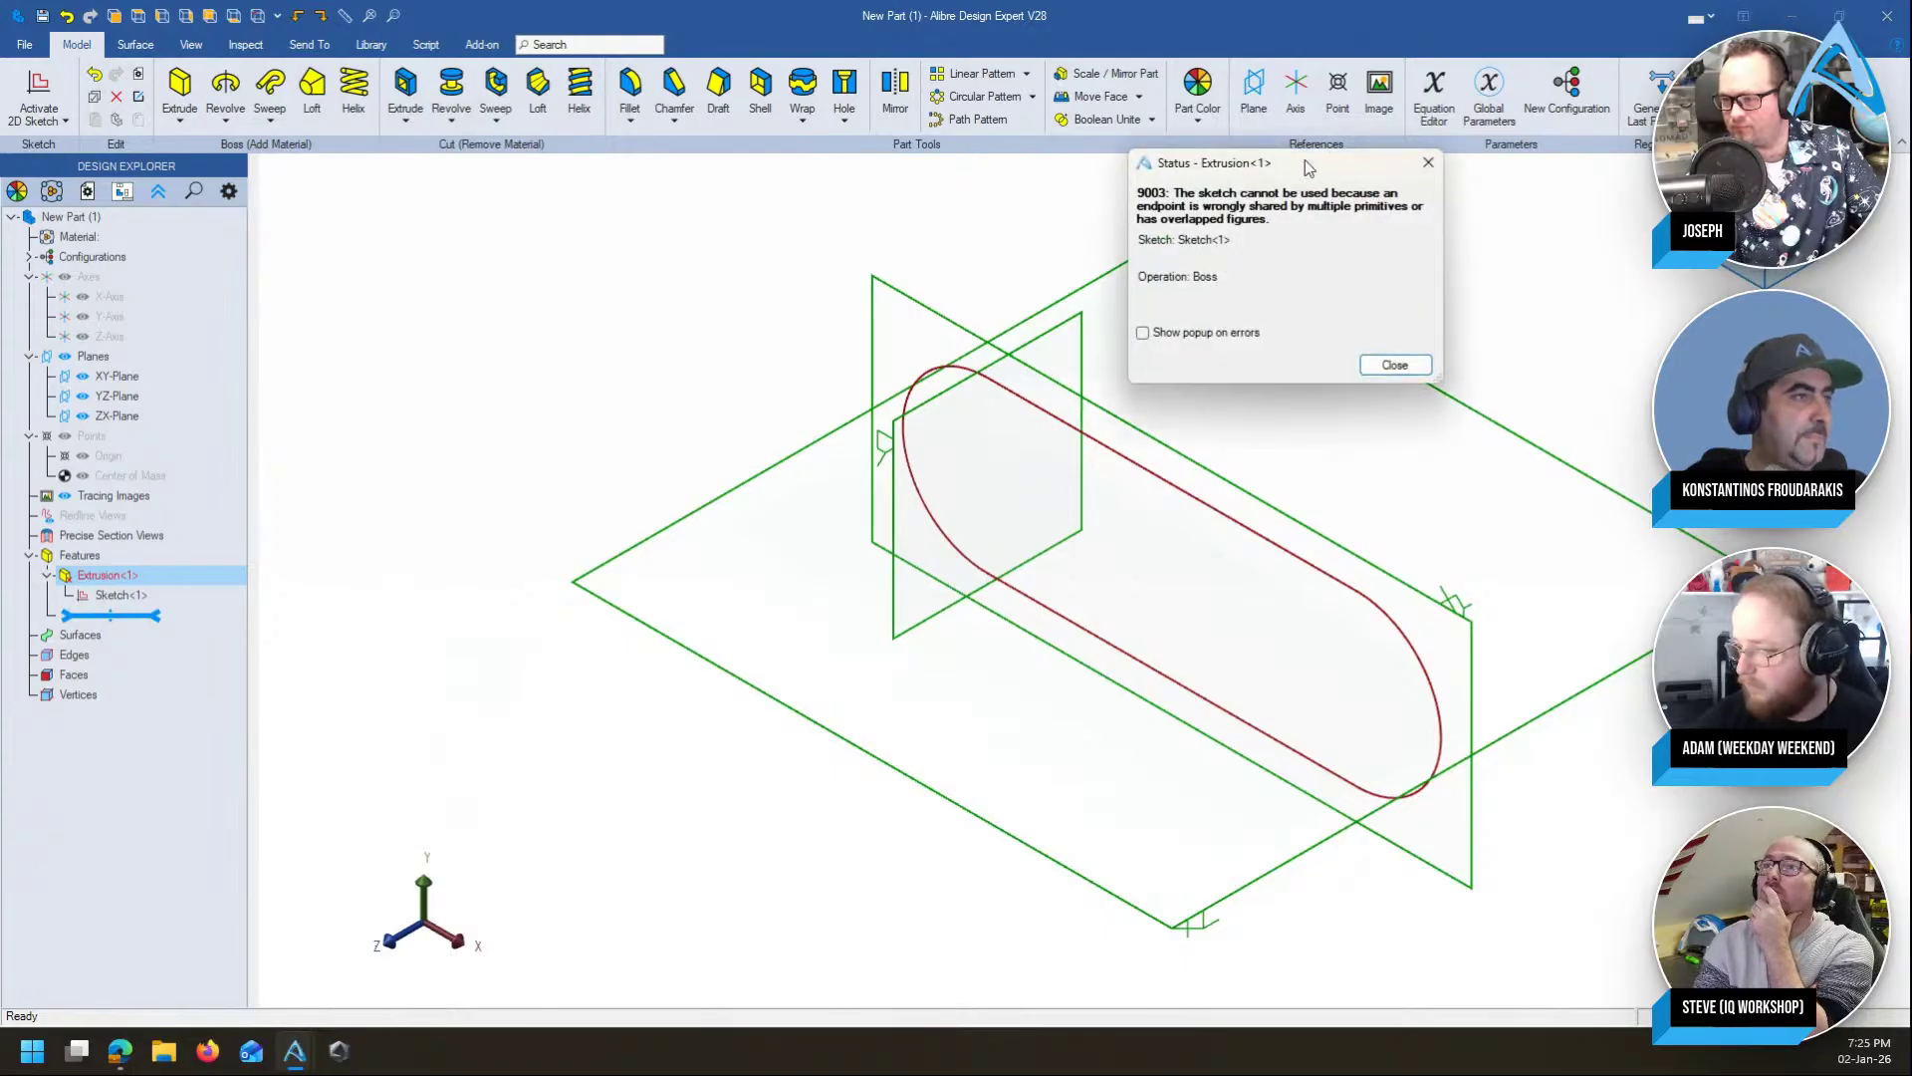
pyautogui.moveTo(1306, 165); pyautogui.dragTo(1454, 201)
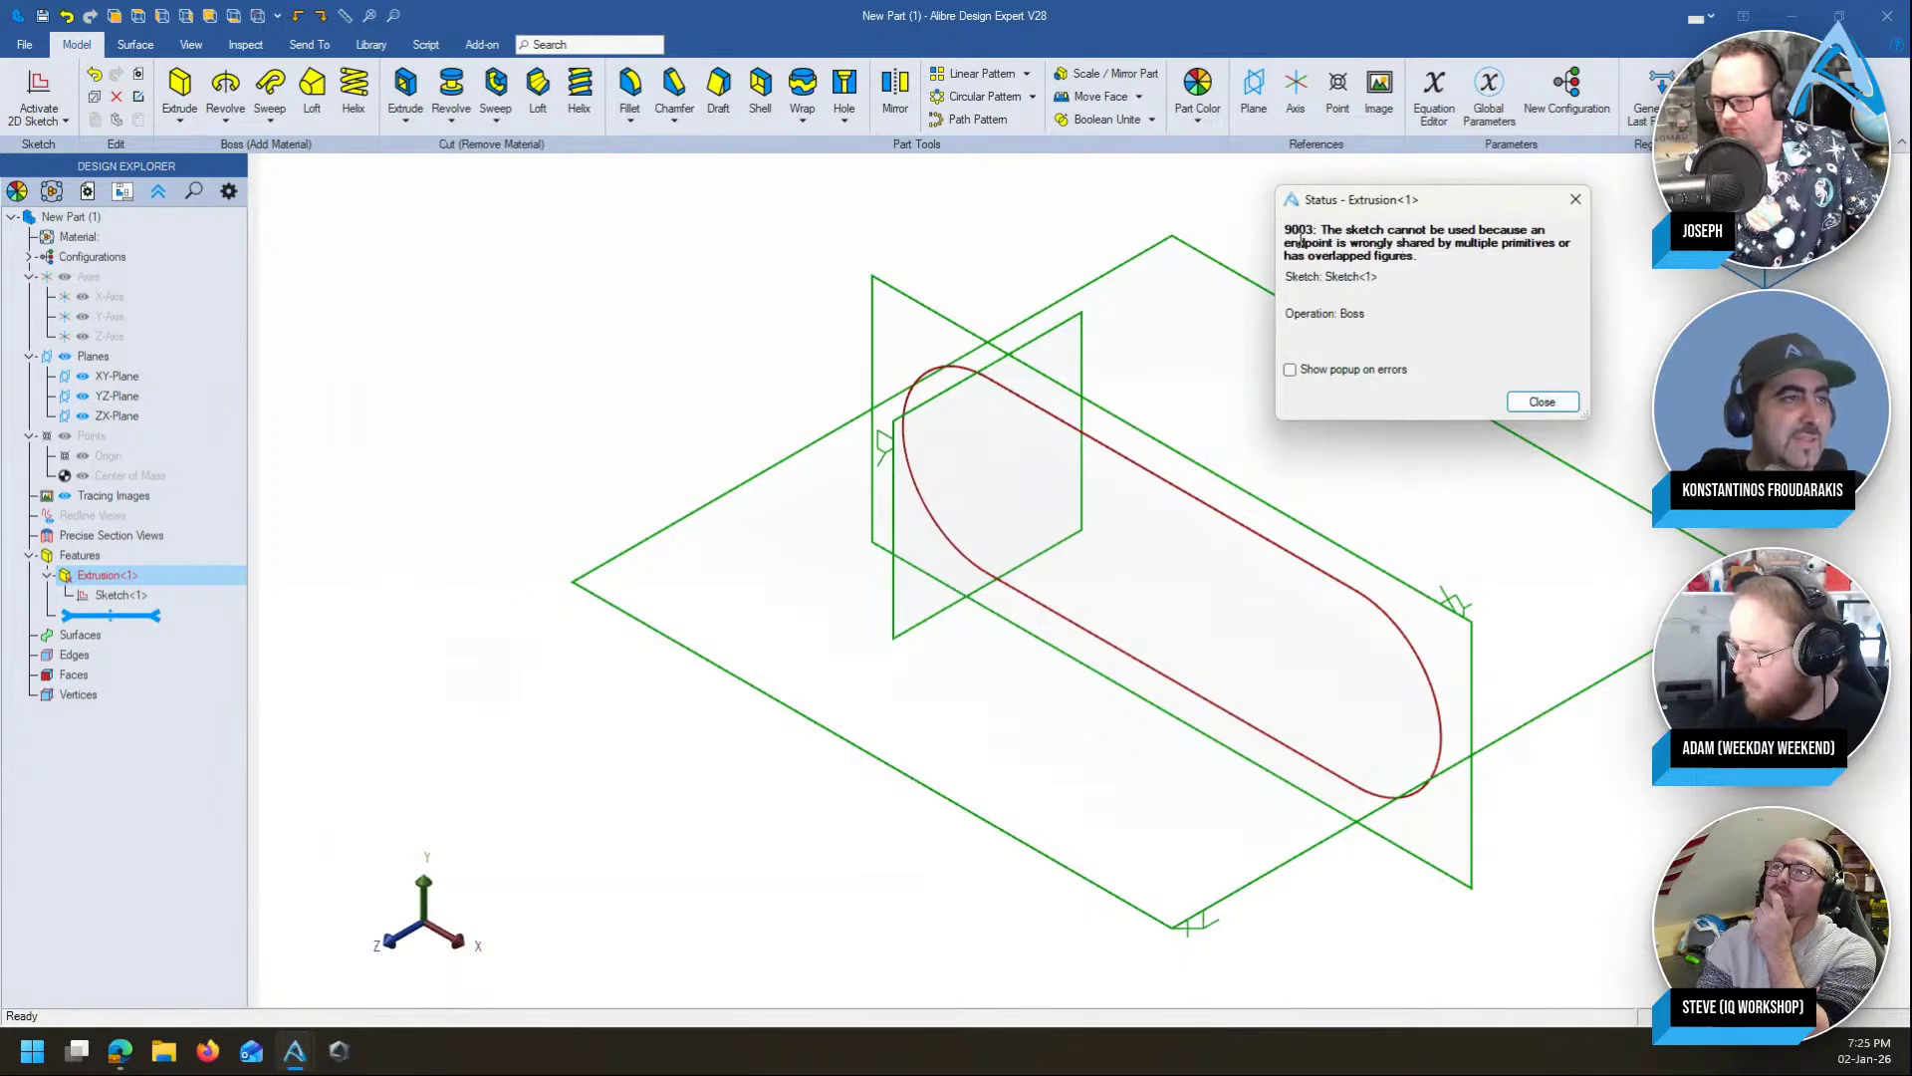
pyautogui.moveTo(1286, 240); pyautogui.dragTo(1543, 249)
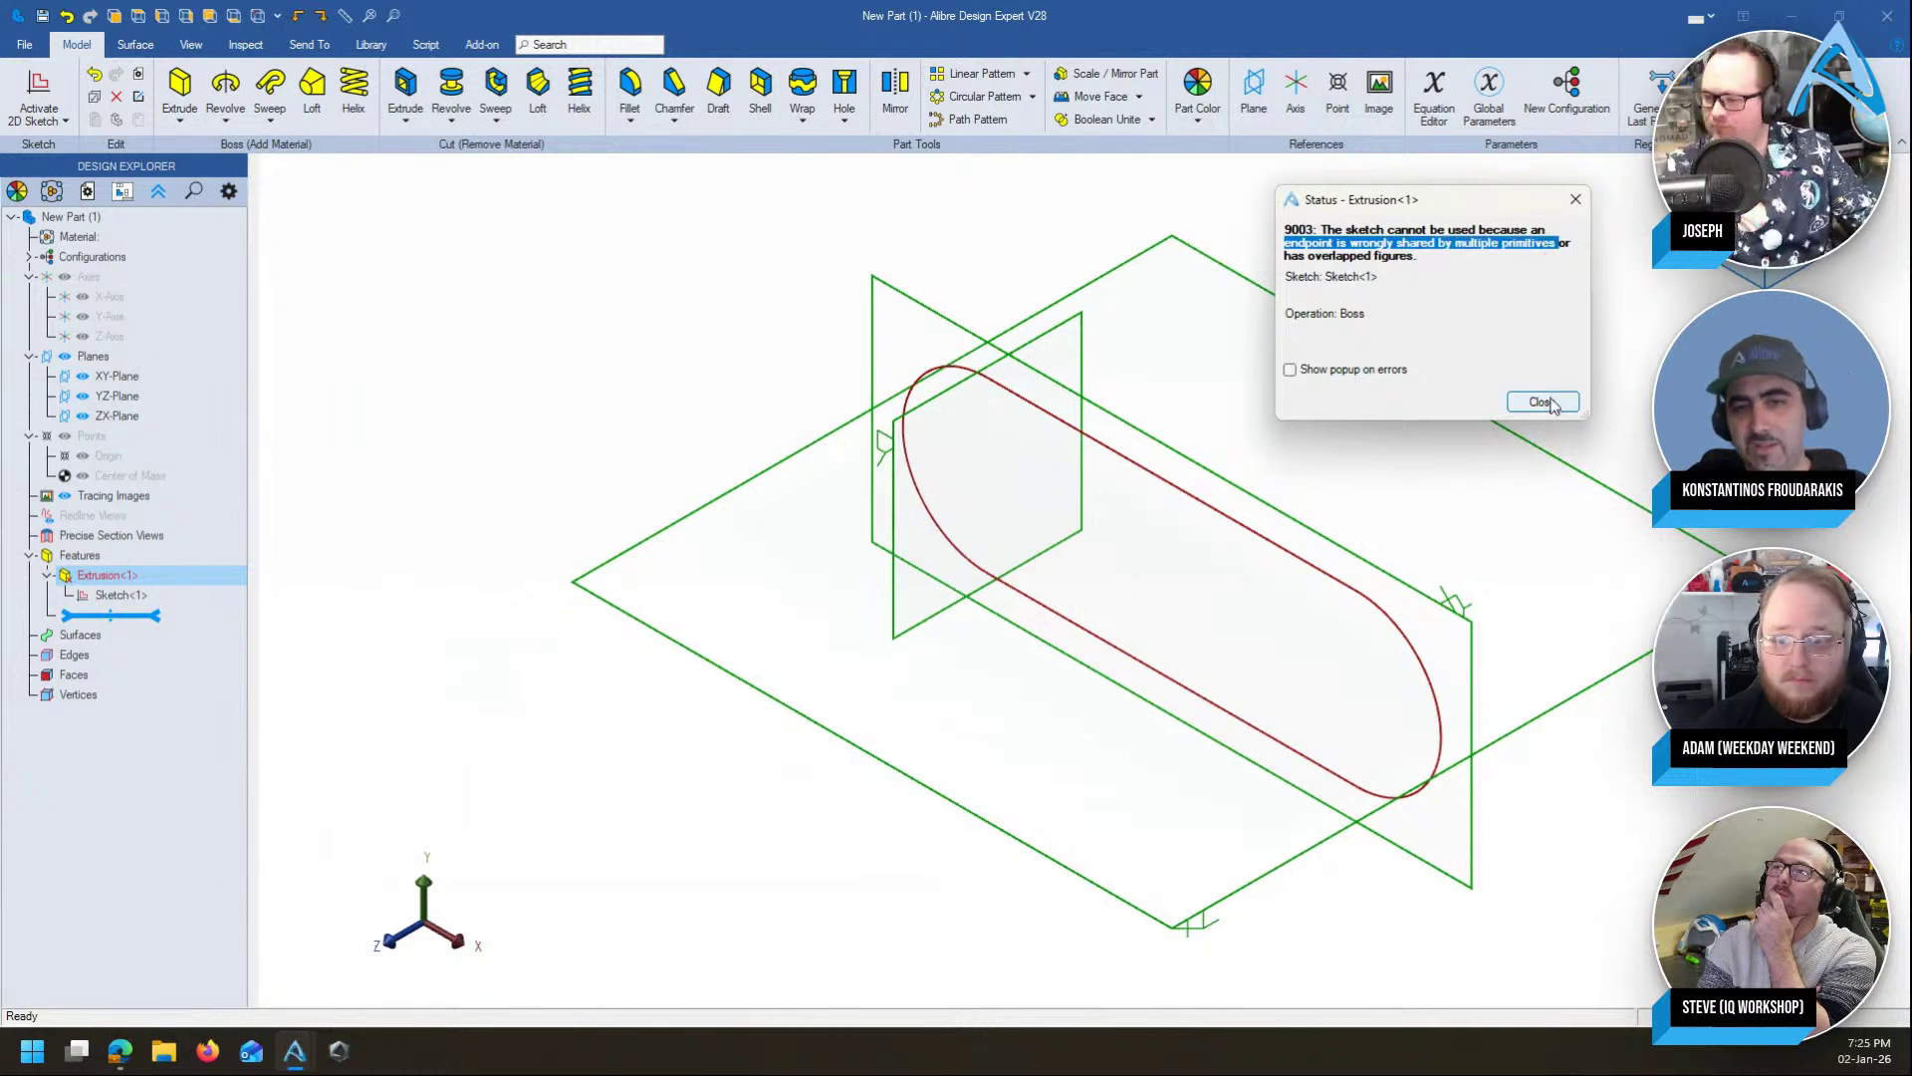
pyautogui.click(1541, 403)
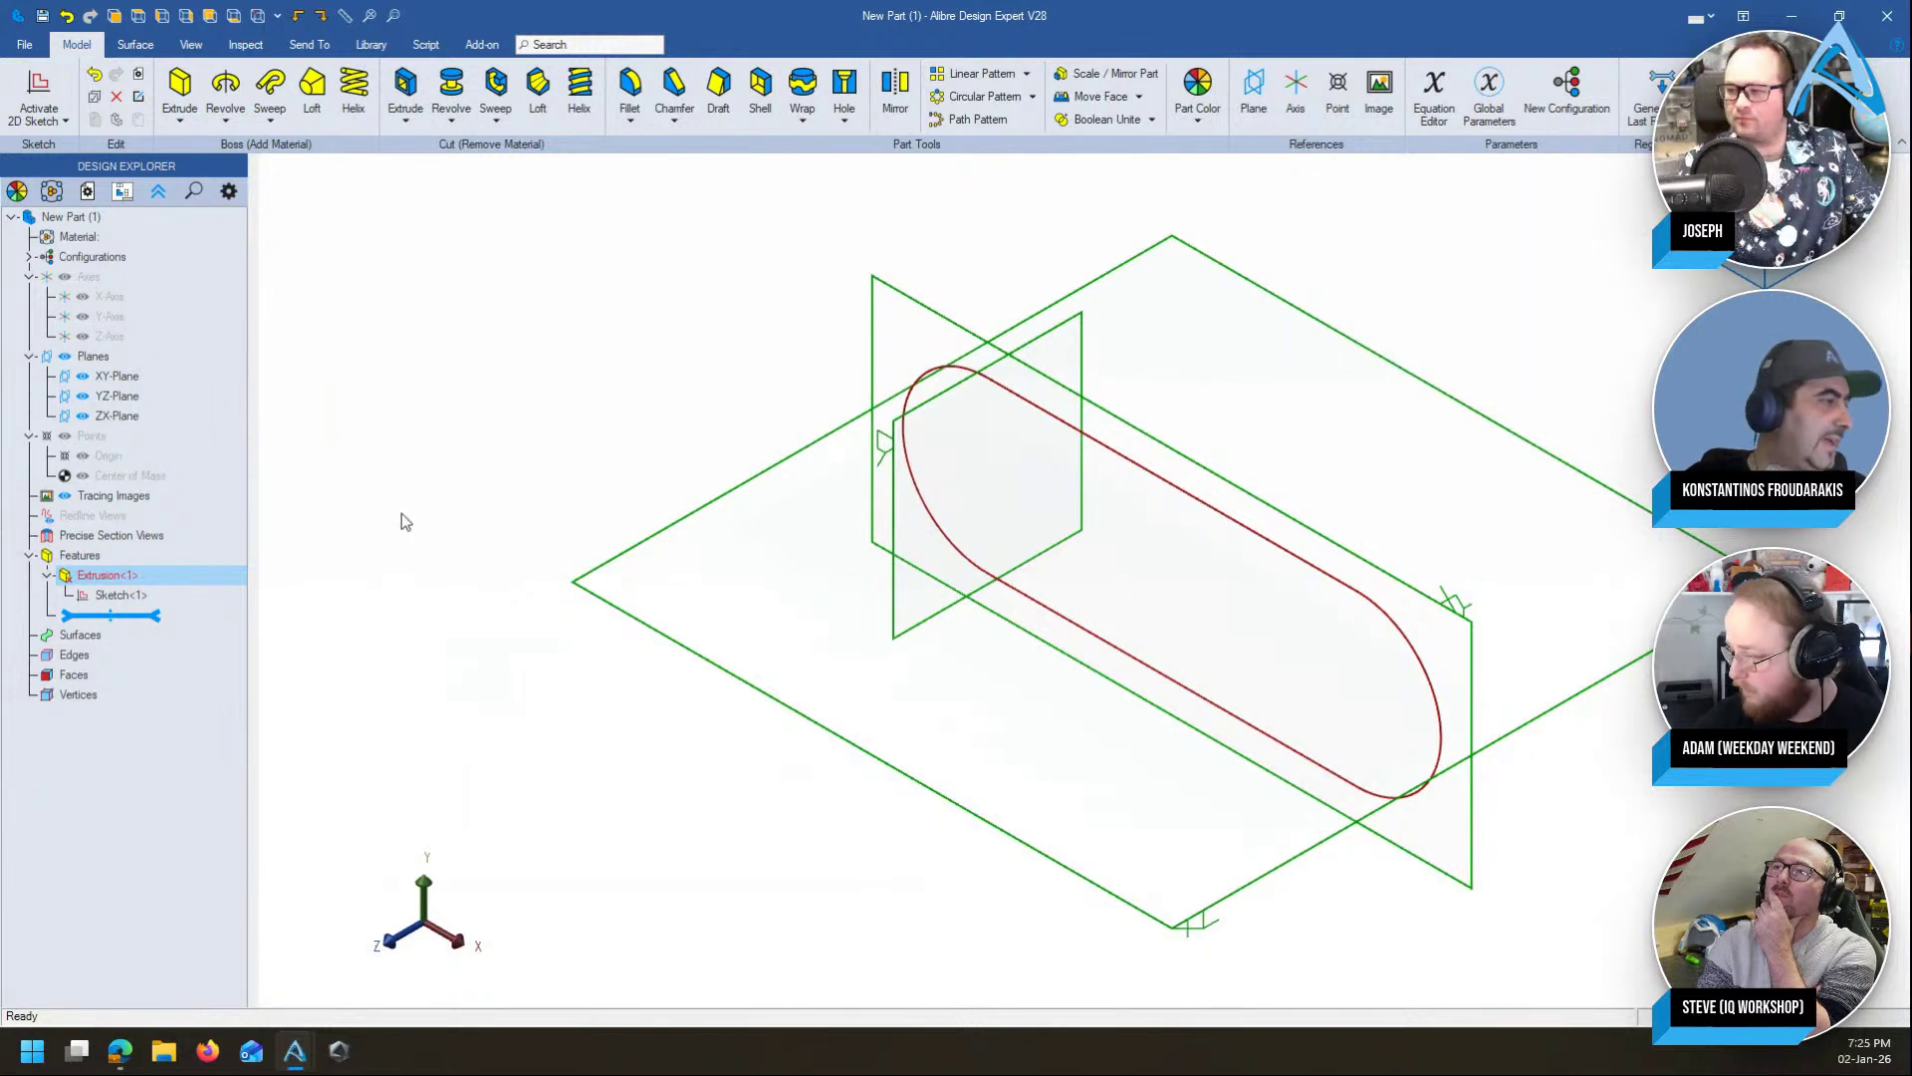
# Edit the extrusion's sketch and analyze it for open loops, overlaps, self-intersections and degenerate figures
pyautogui.rightClick(132, 595)
pyautogui.click(150, 603)
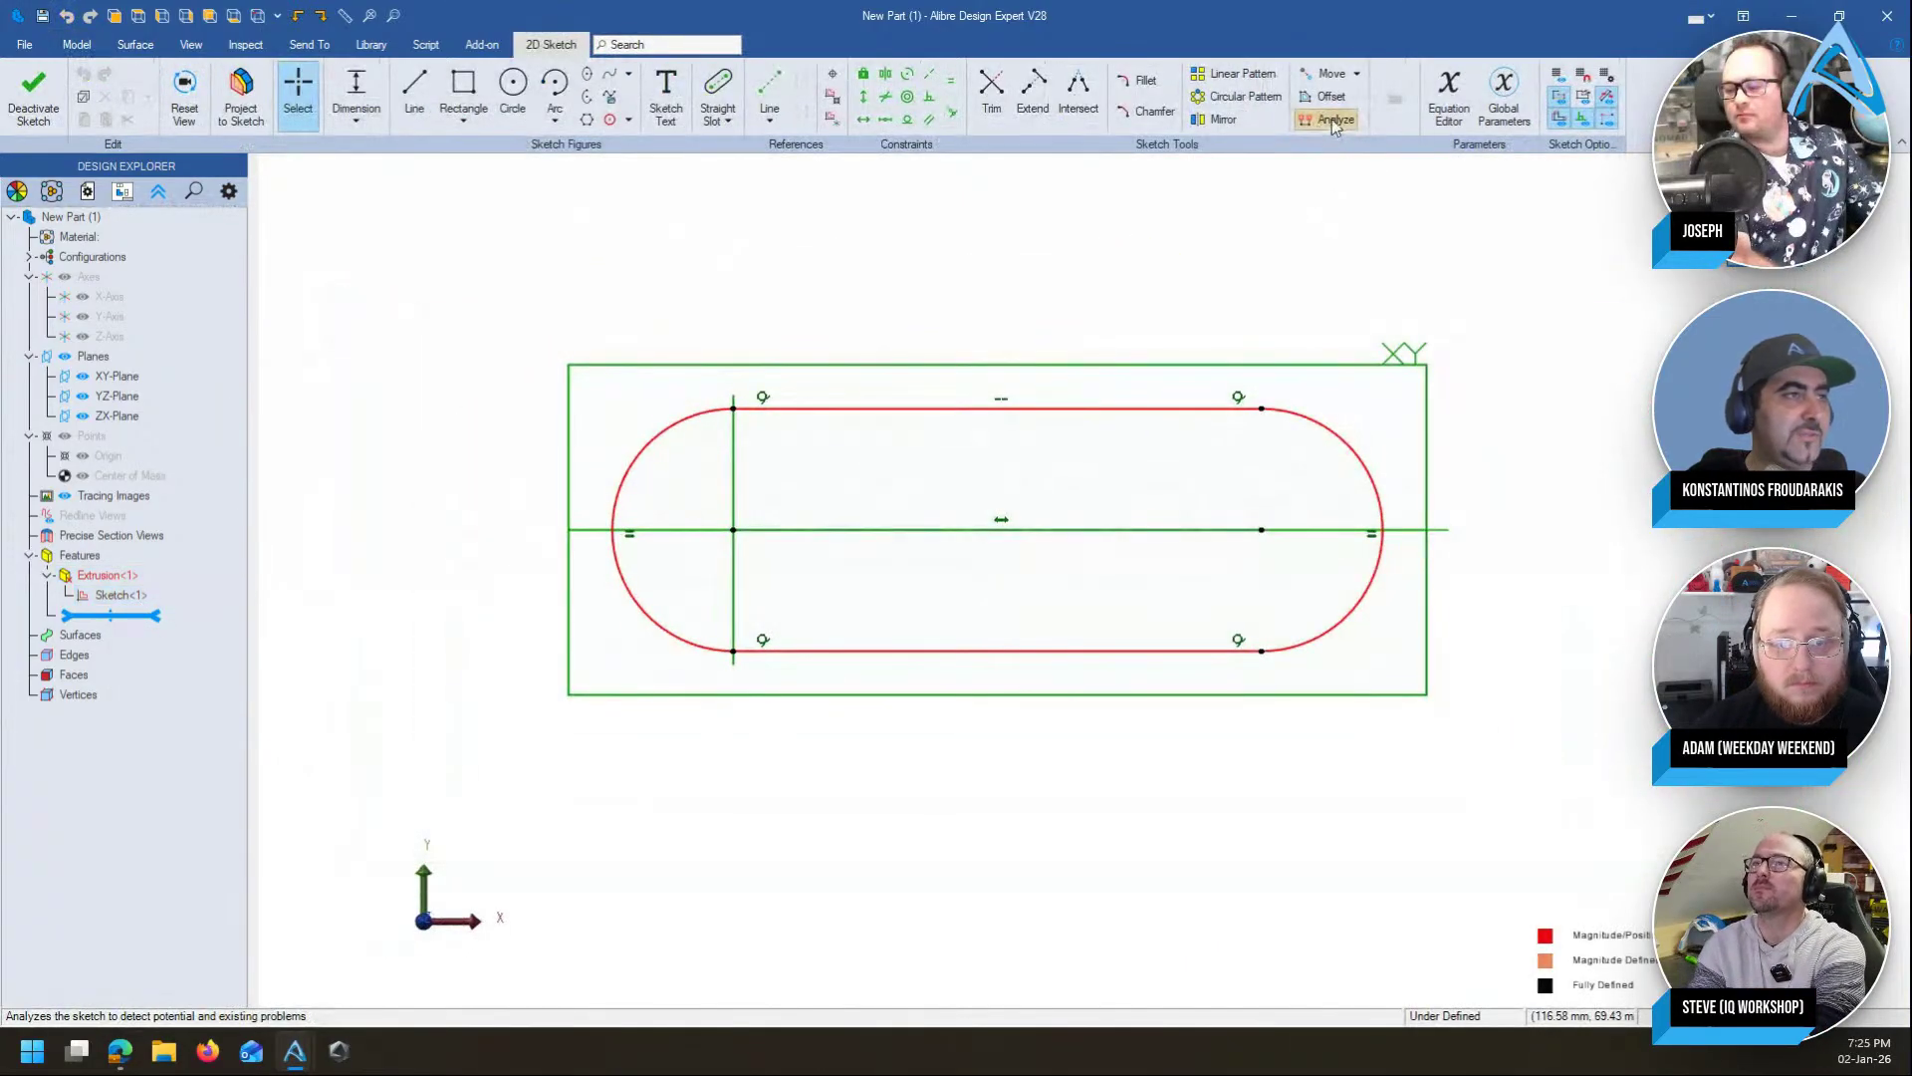
pyautogui.click(1330, 120)
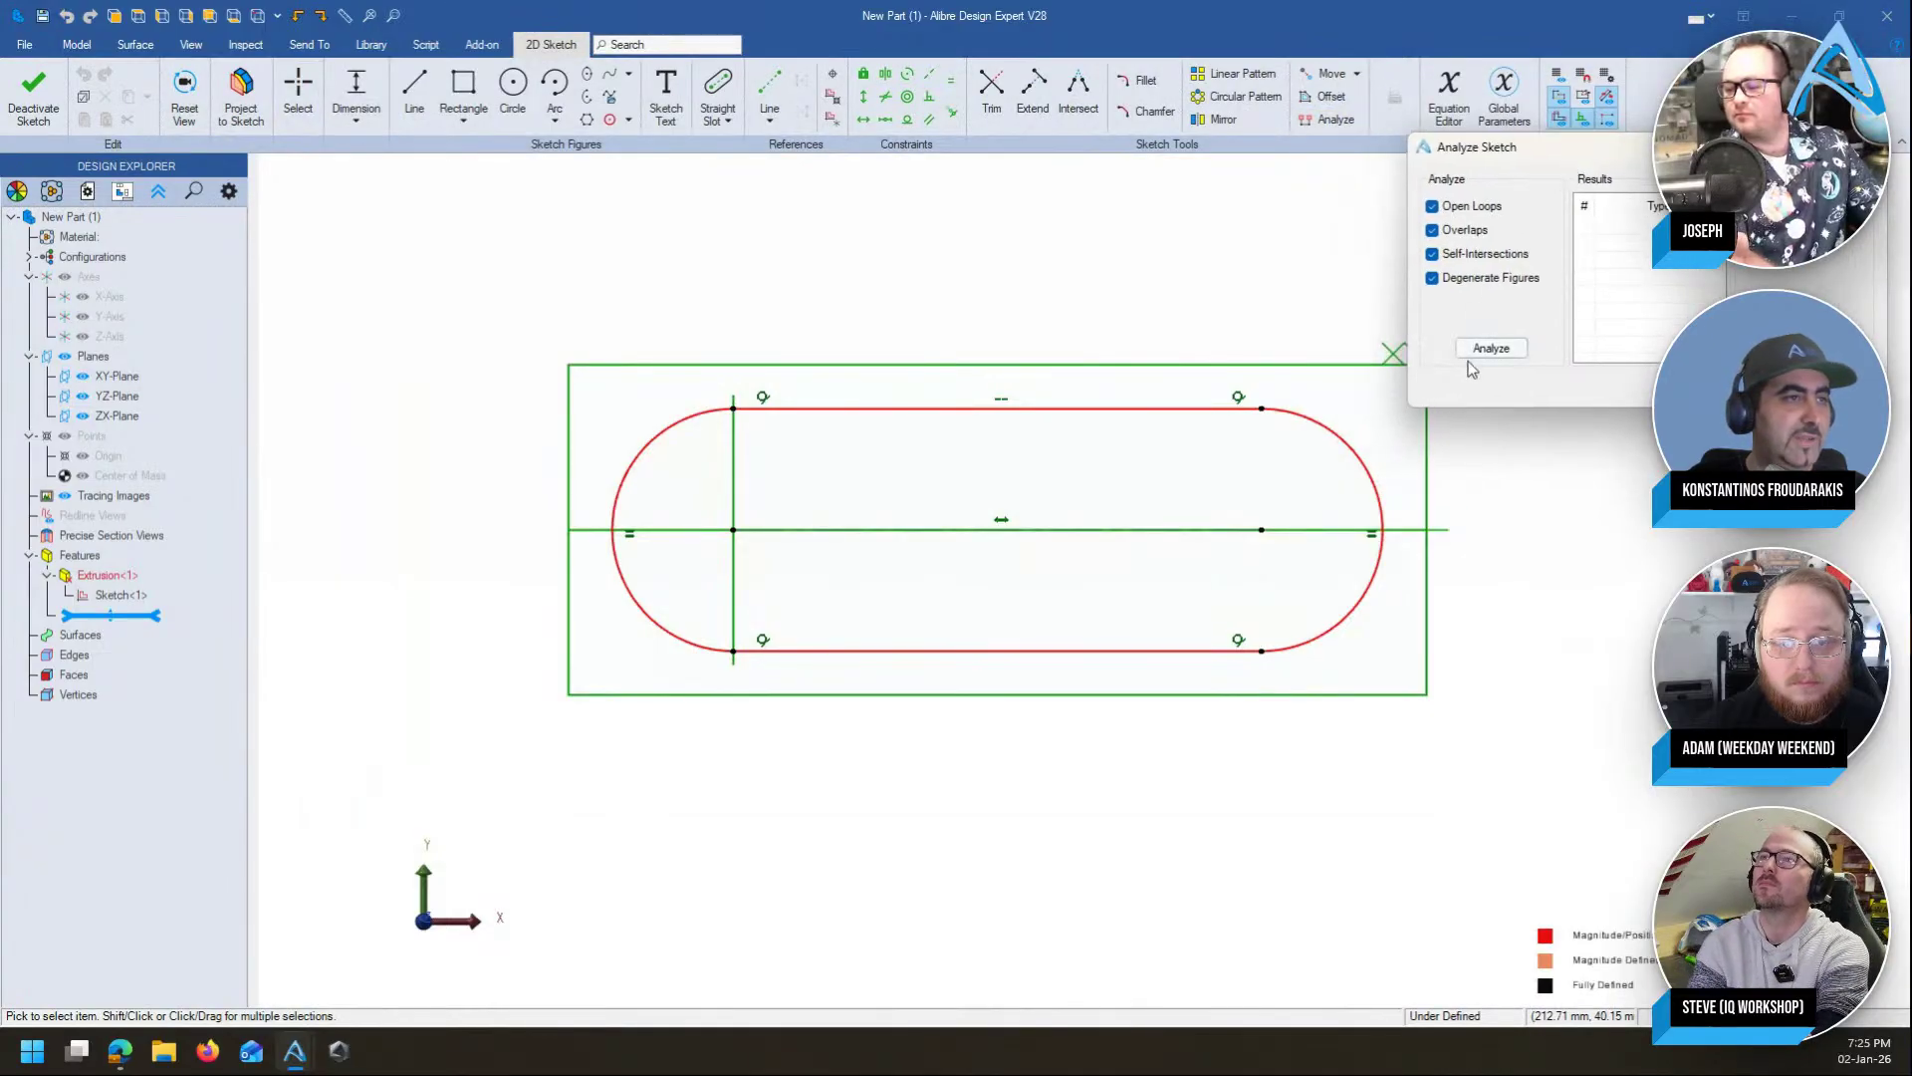
pyautogui.click(1488, 351)
pyautogui.moveTo(1225, 528); pyautogui.dragTo(1067, 576, button='middle')
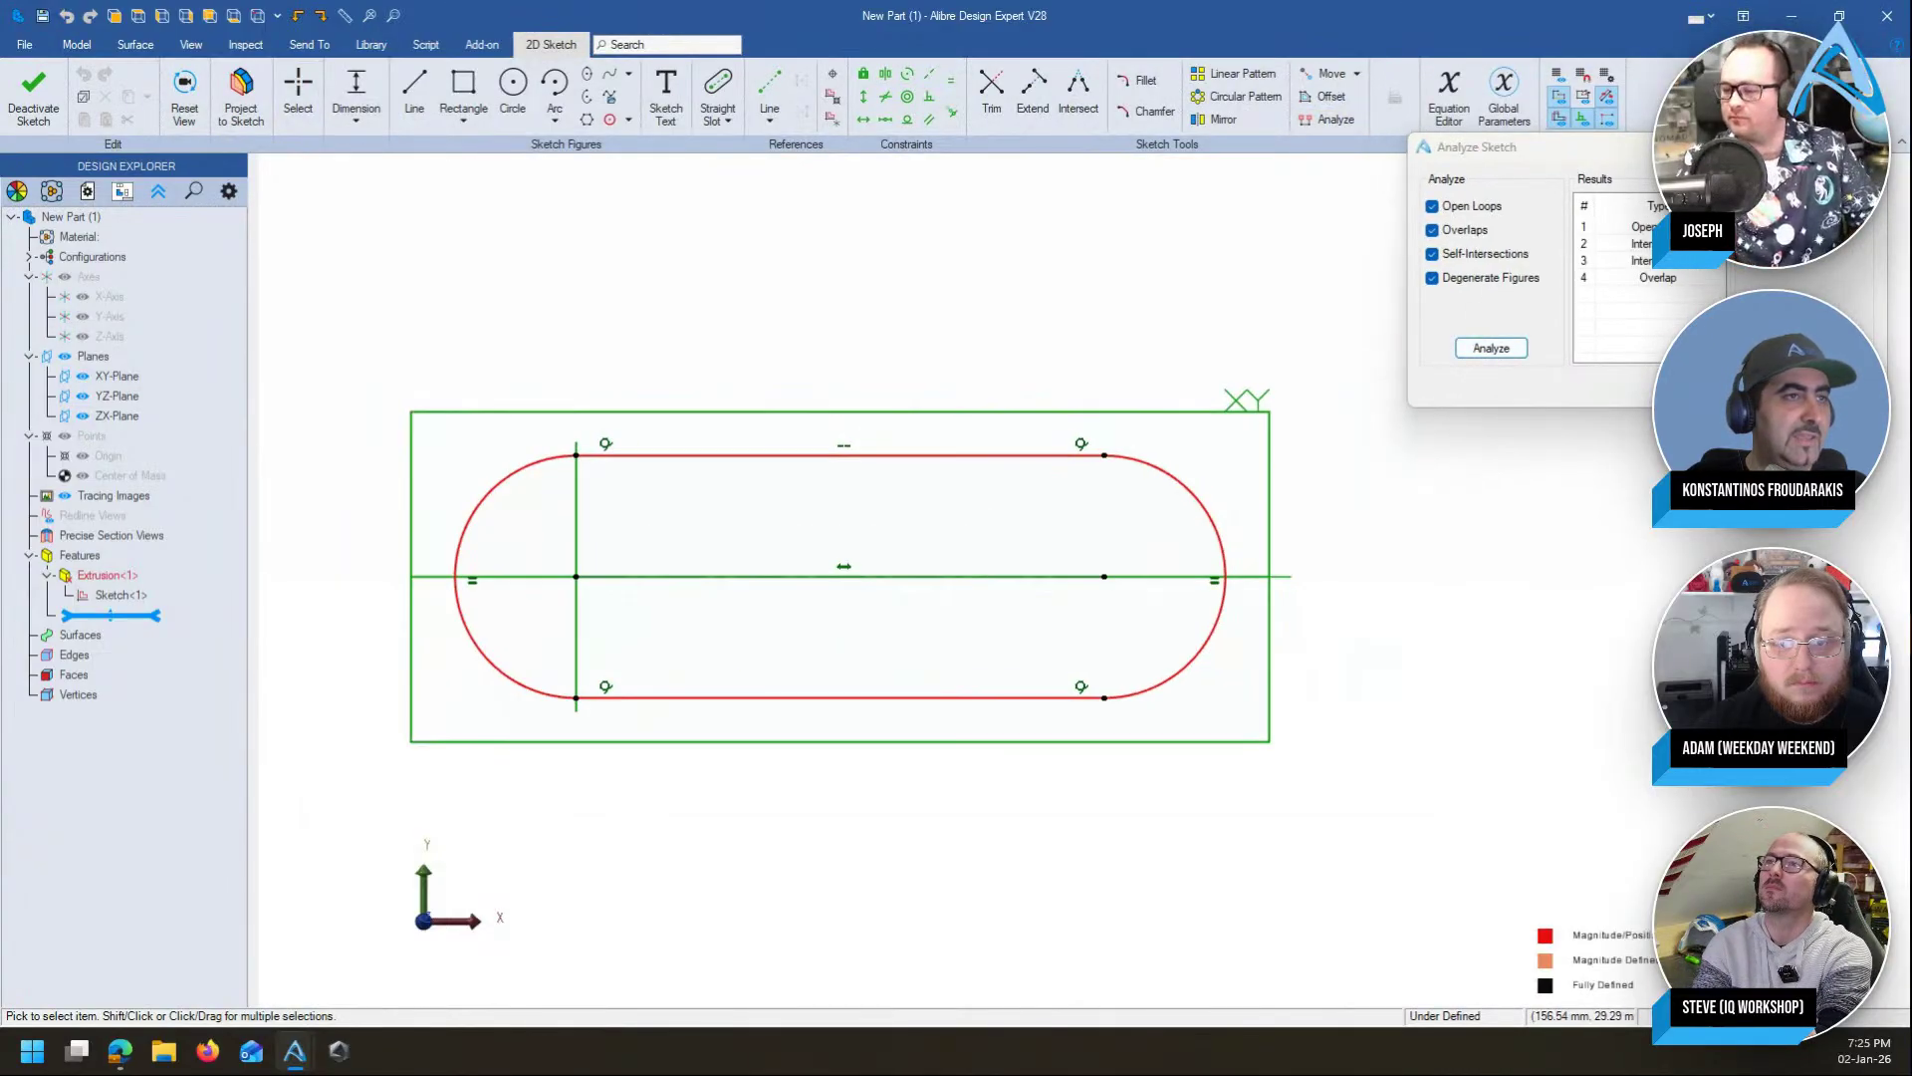
# Examine the open loop, intersection and overlap results of the sketch analysis on the slot, then close the analysis
pyautogui.click(1608, 227)
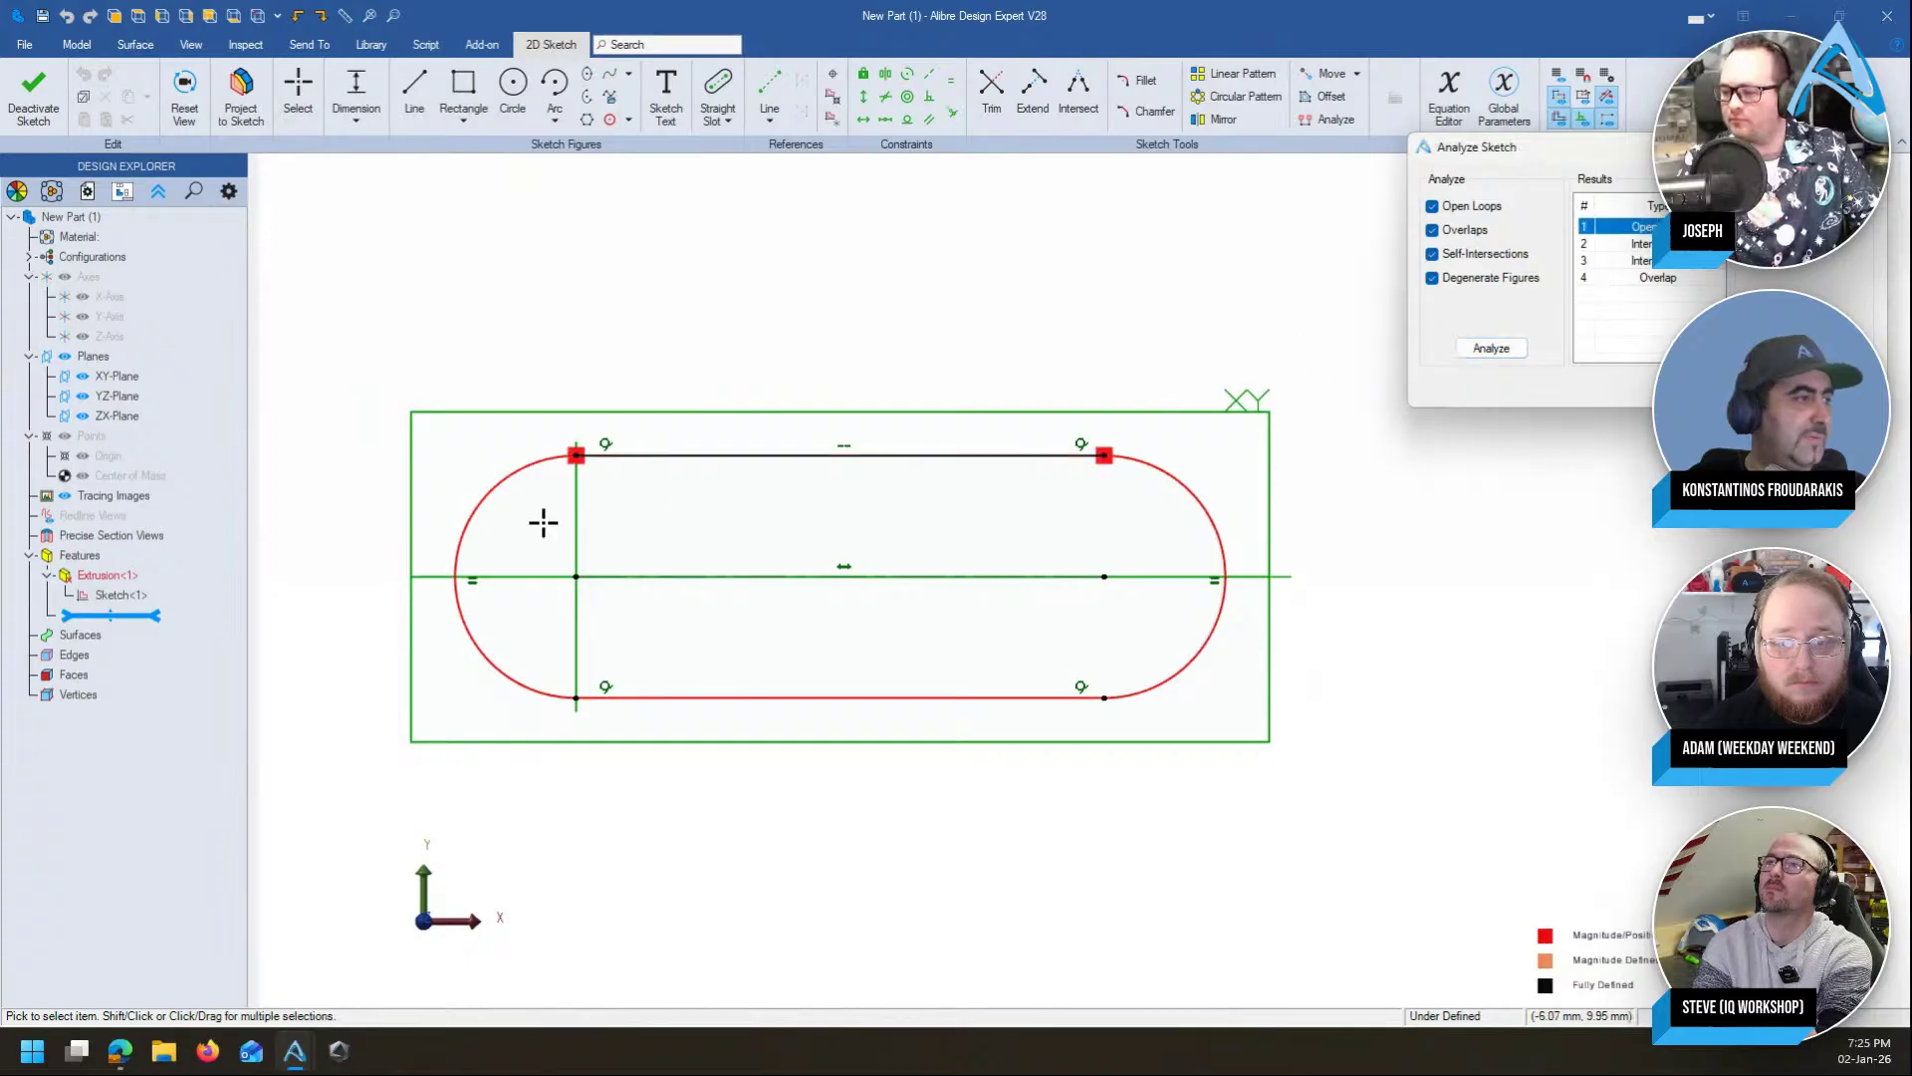
pyautogui.click(1584, 243)
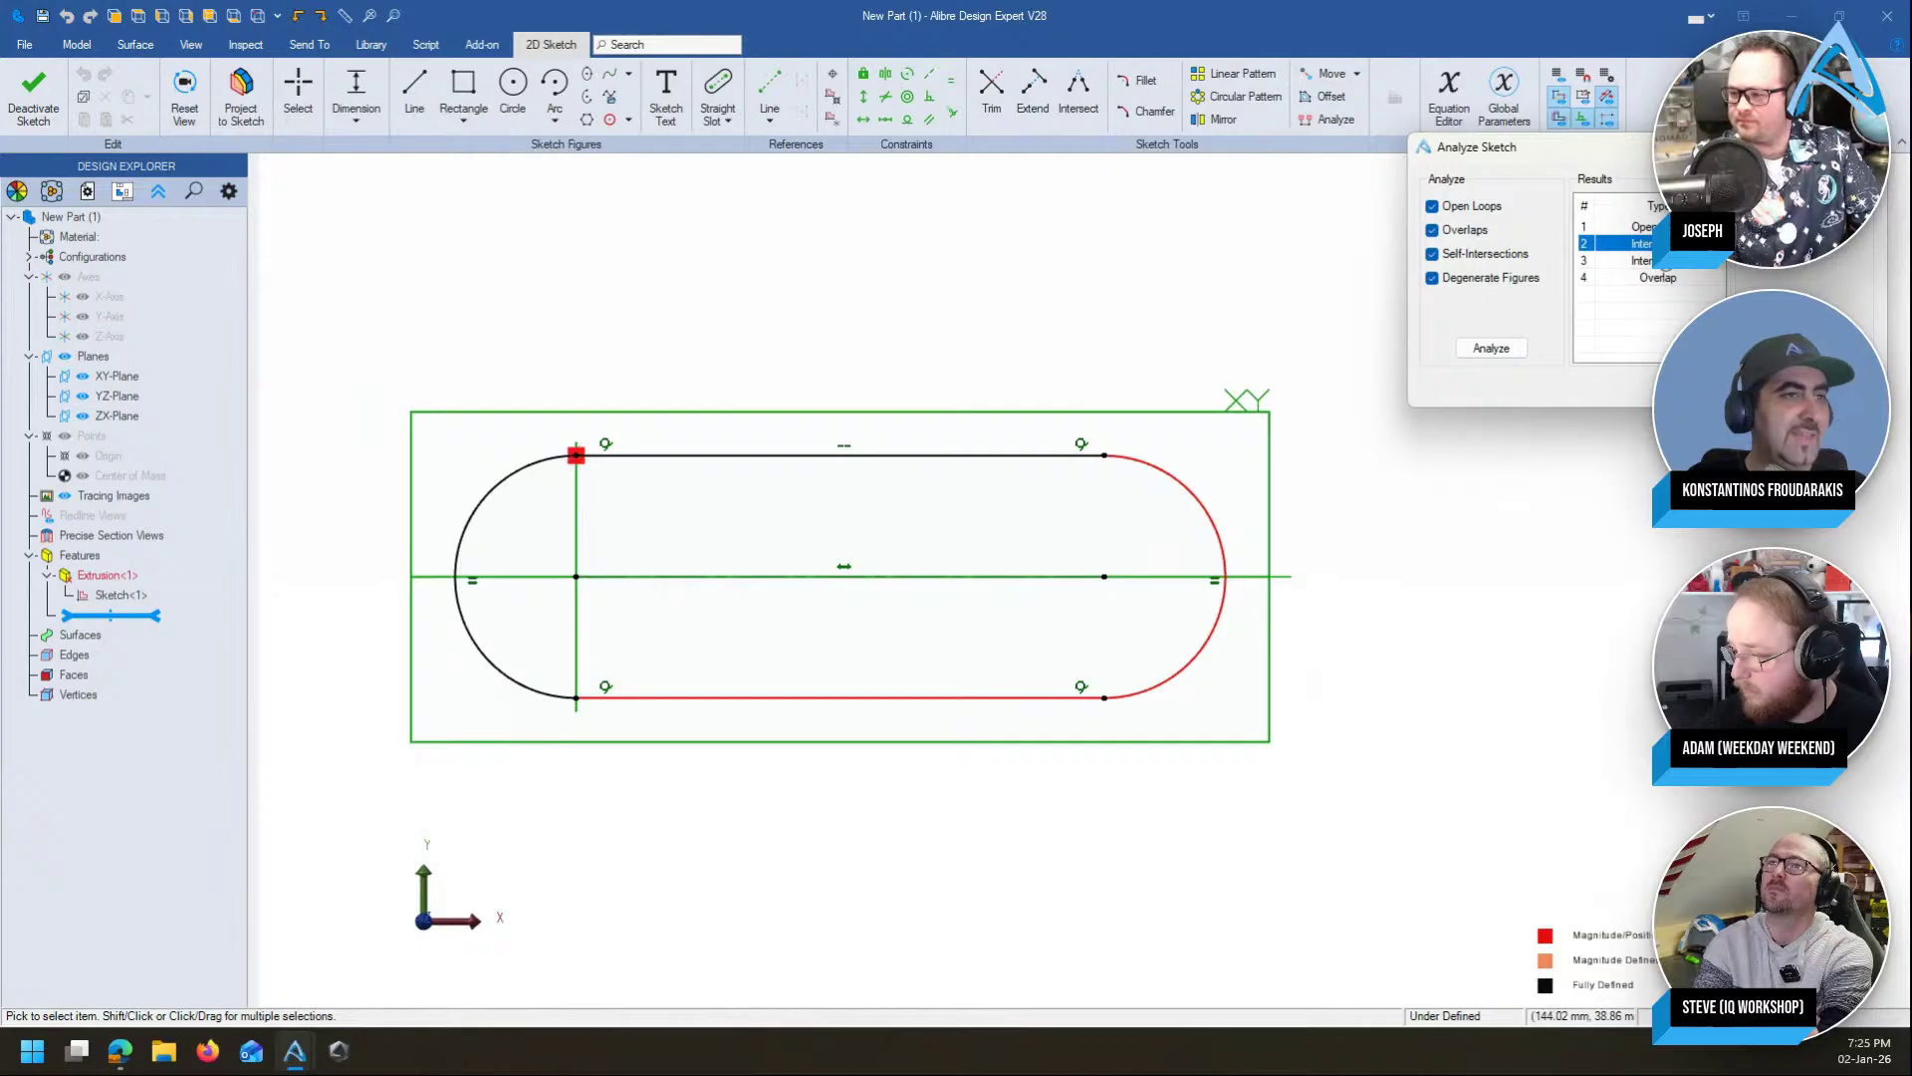
pyautogui.click(1693, 261)
pyautogui.click(1668, 279)
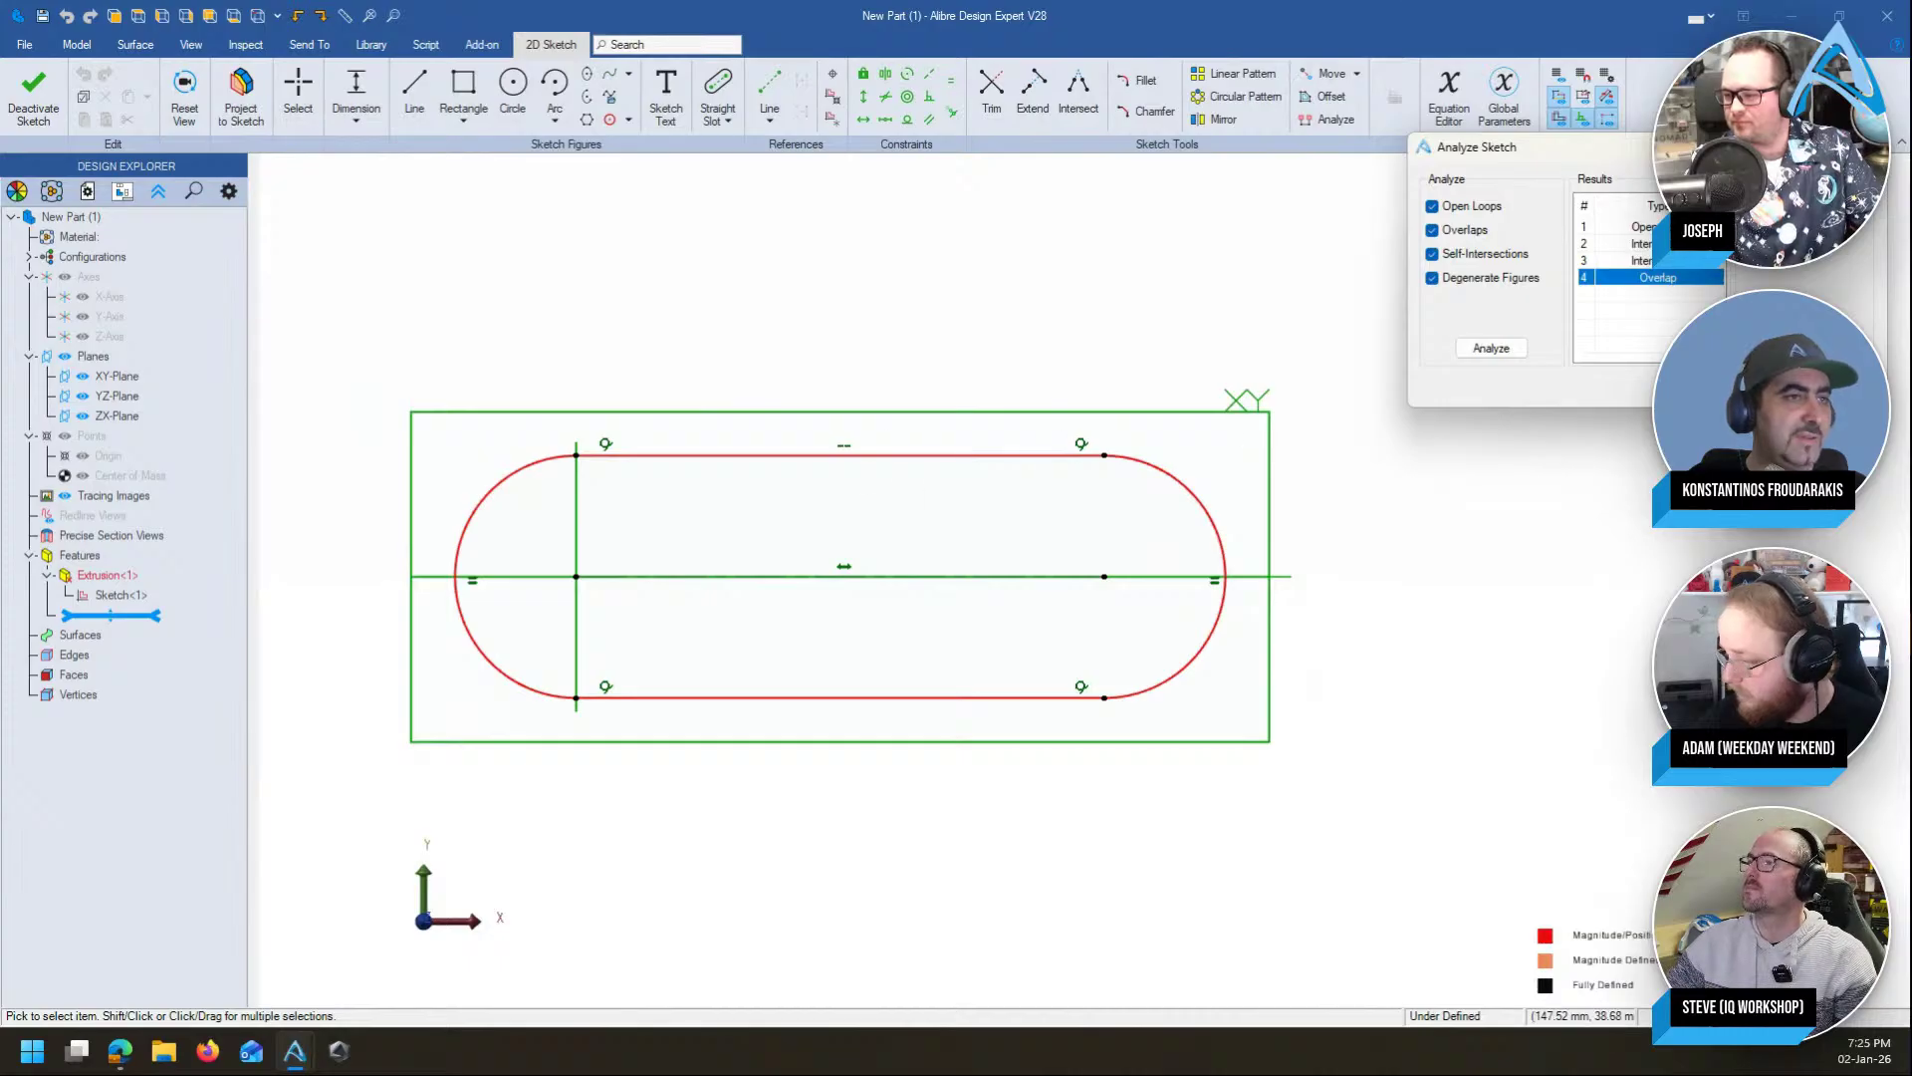
pyautogui.click(1654, 227)
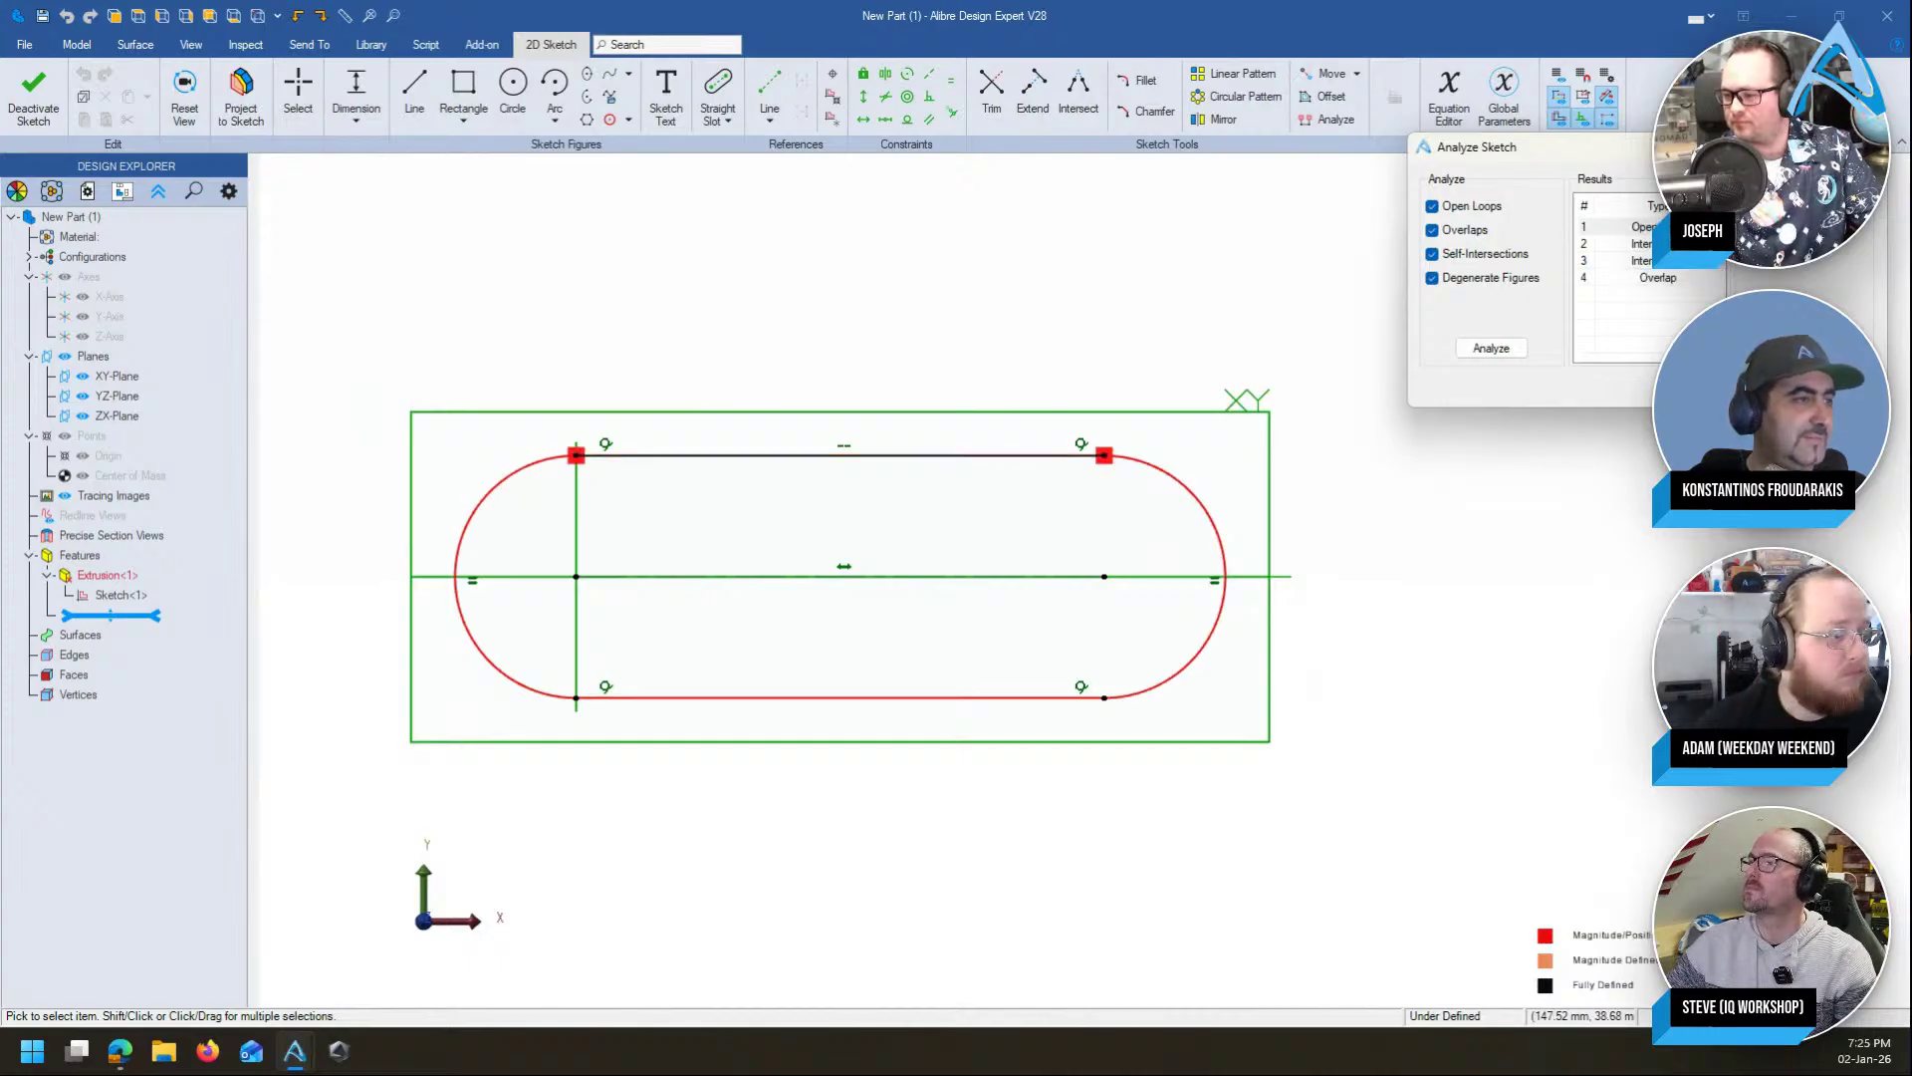
pyautogui.press('Escape')
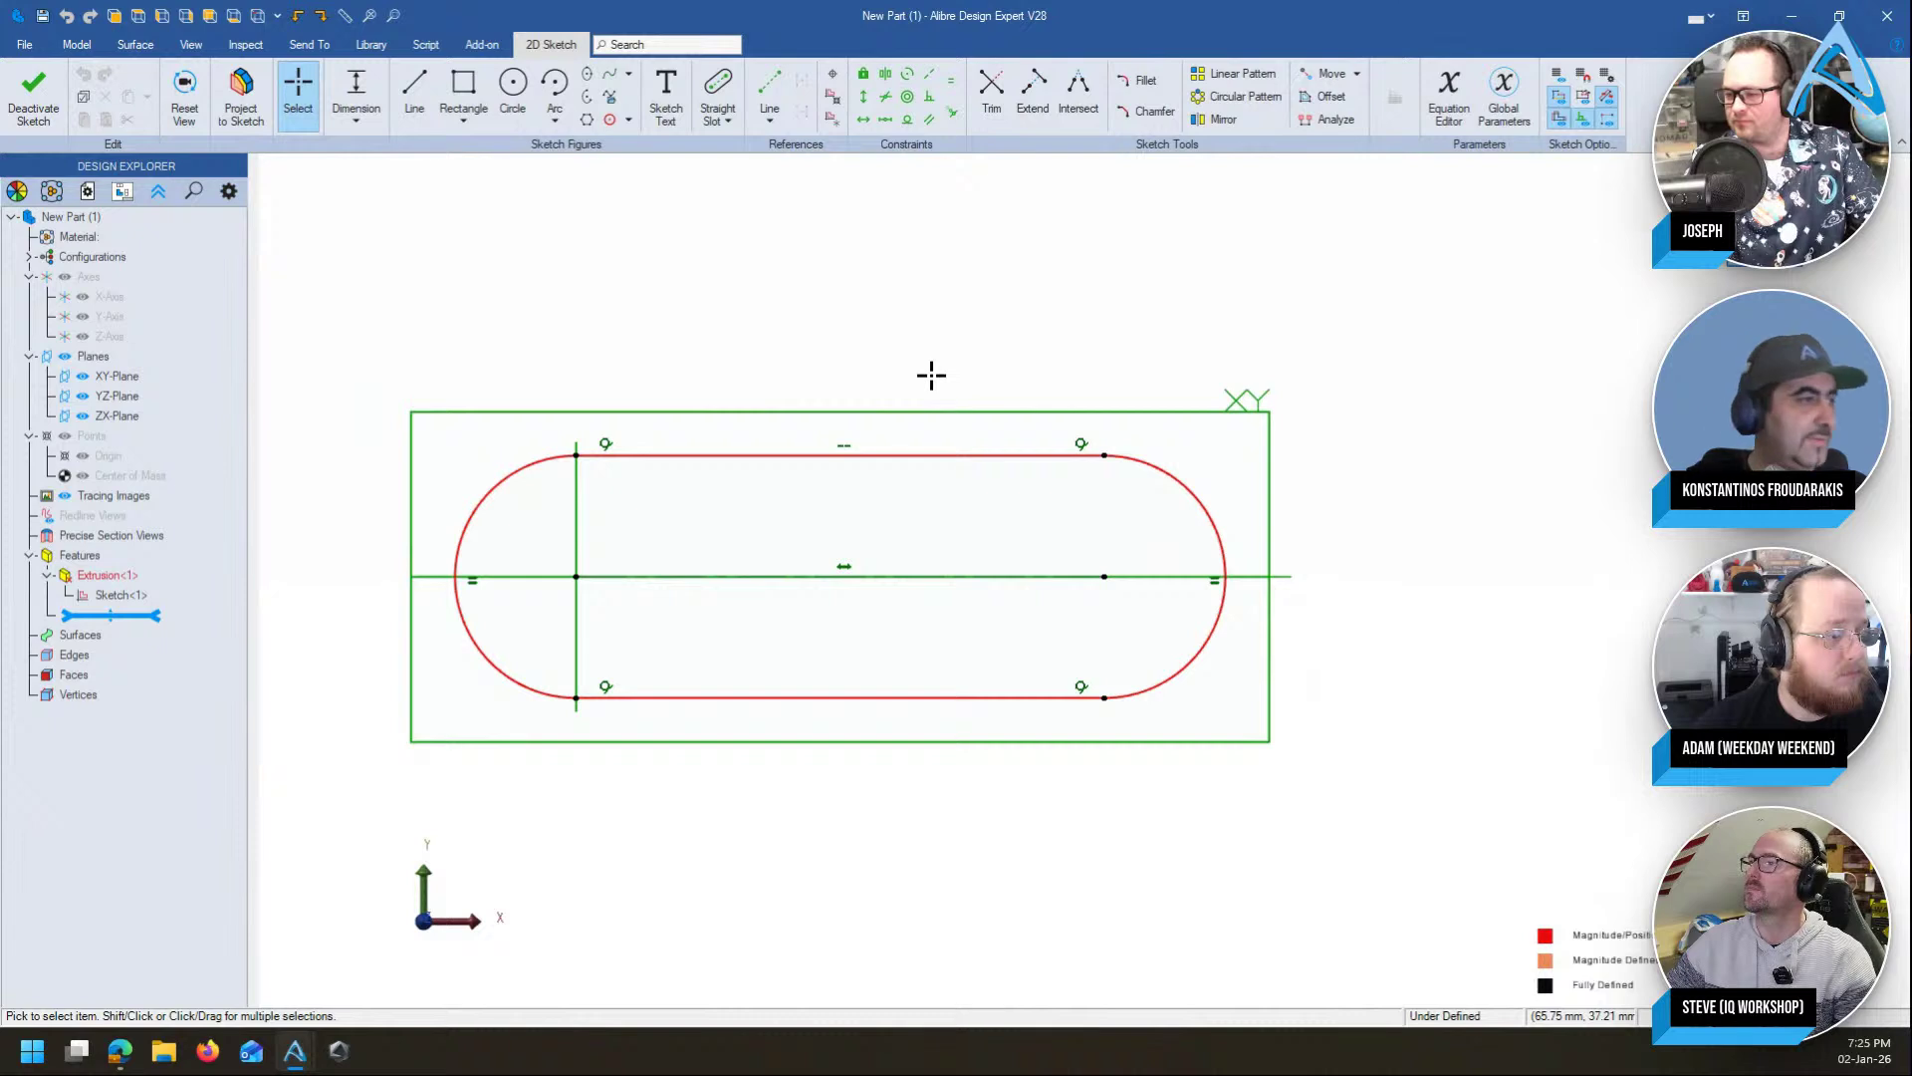
# Delete the duplicate line along the slot's upper edge, adjust the loose arc end and make the remaining line tangent to the right arc
pyautogui.click(934, 455)
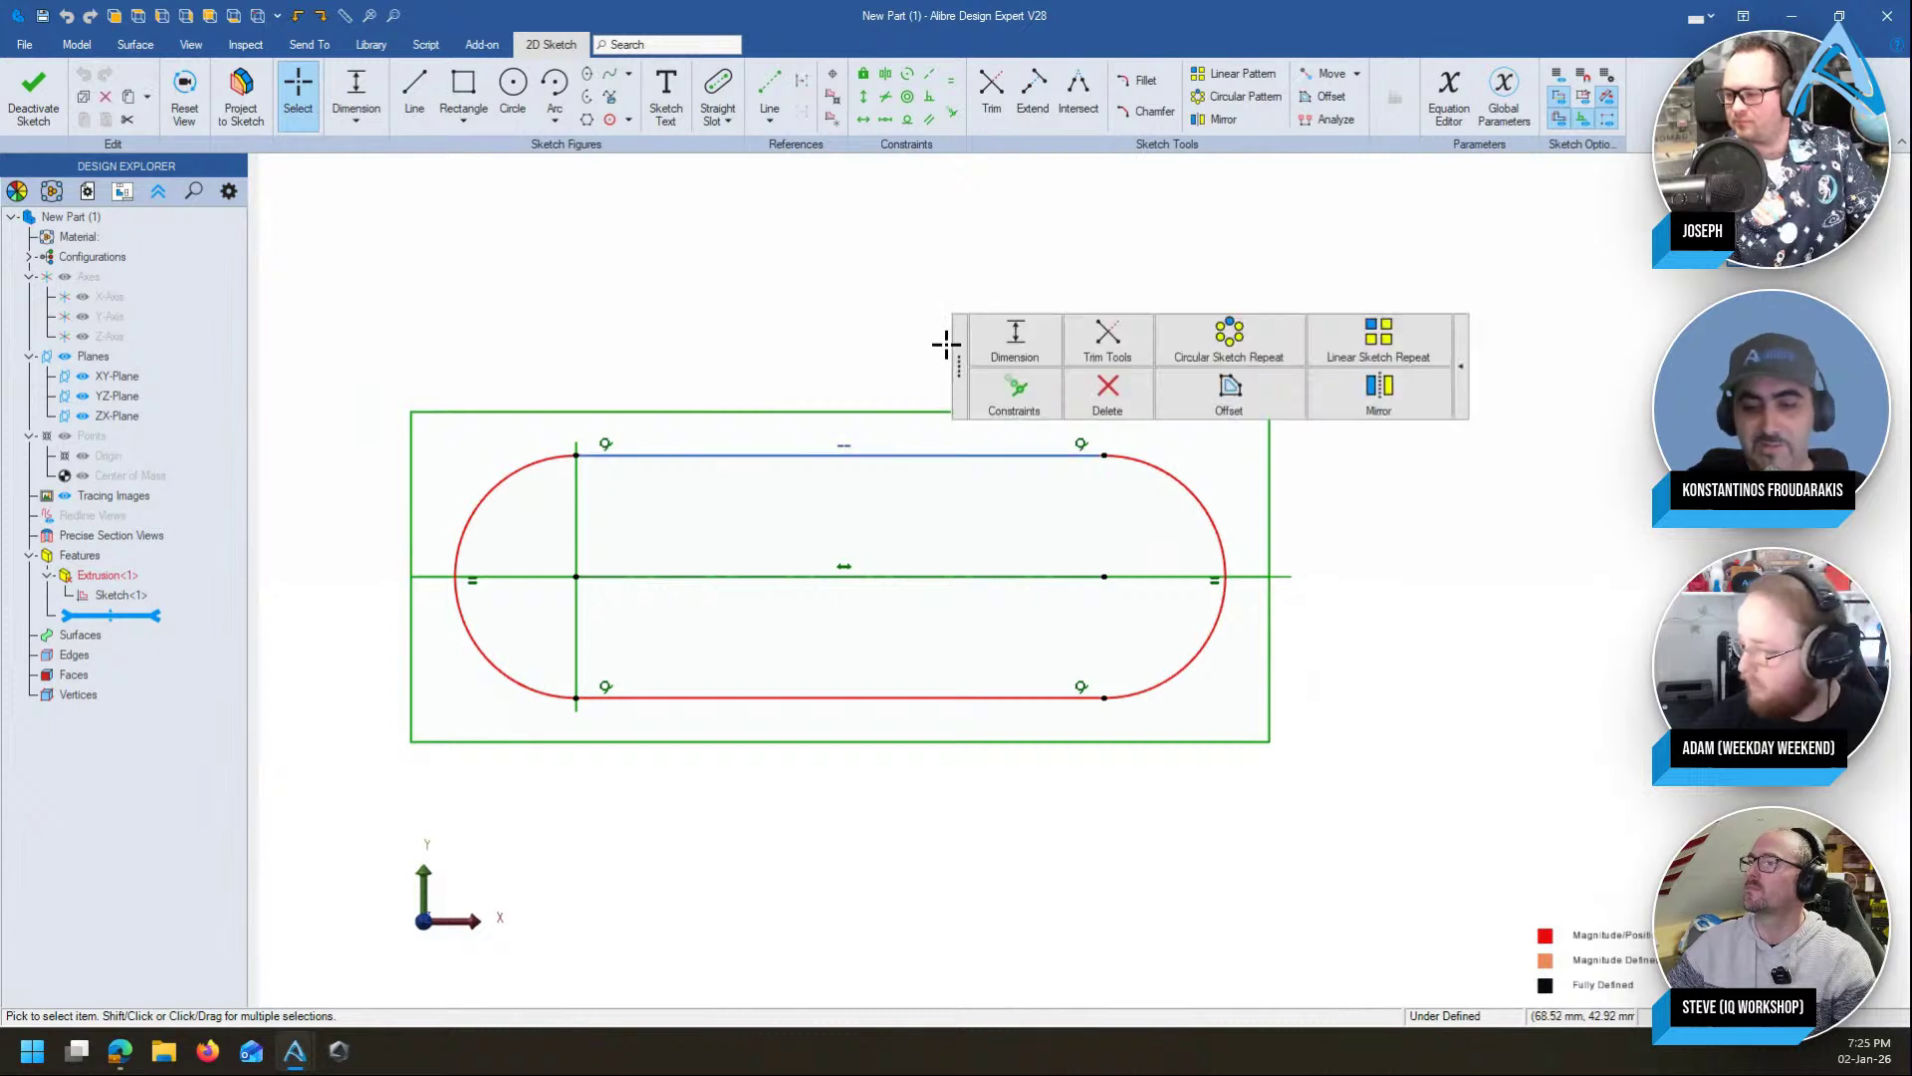
pyautogui.press('Delete')
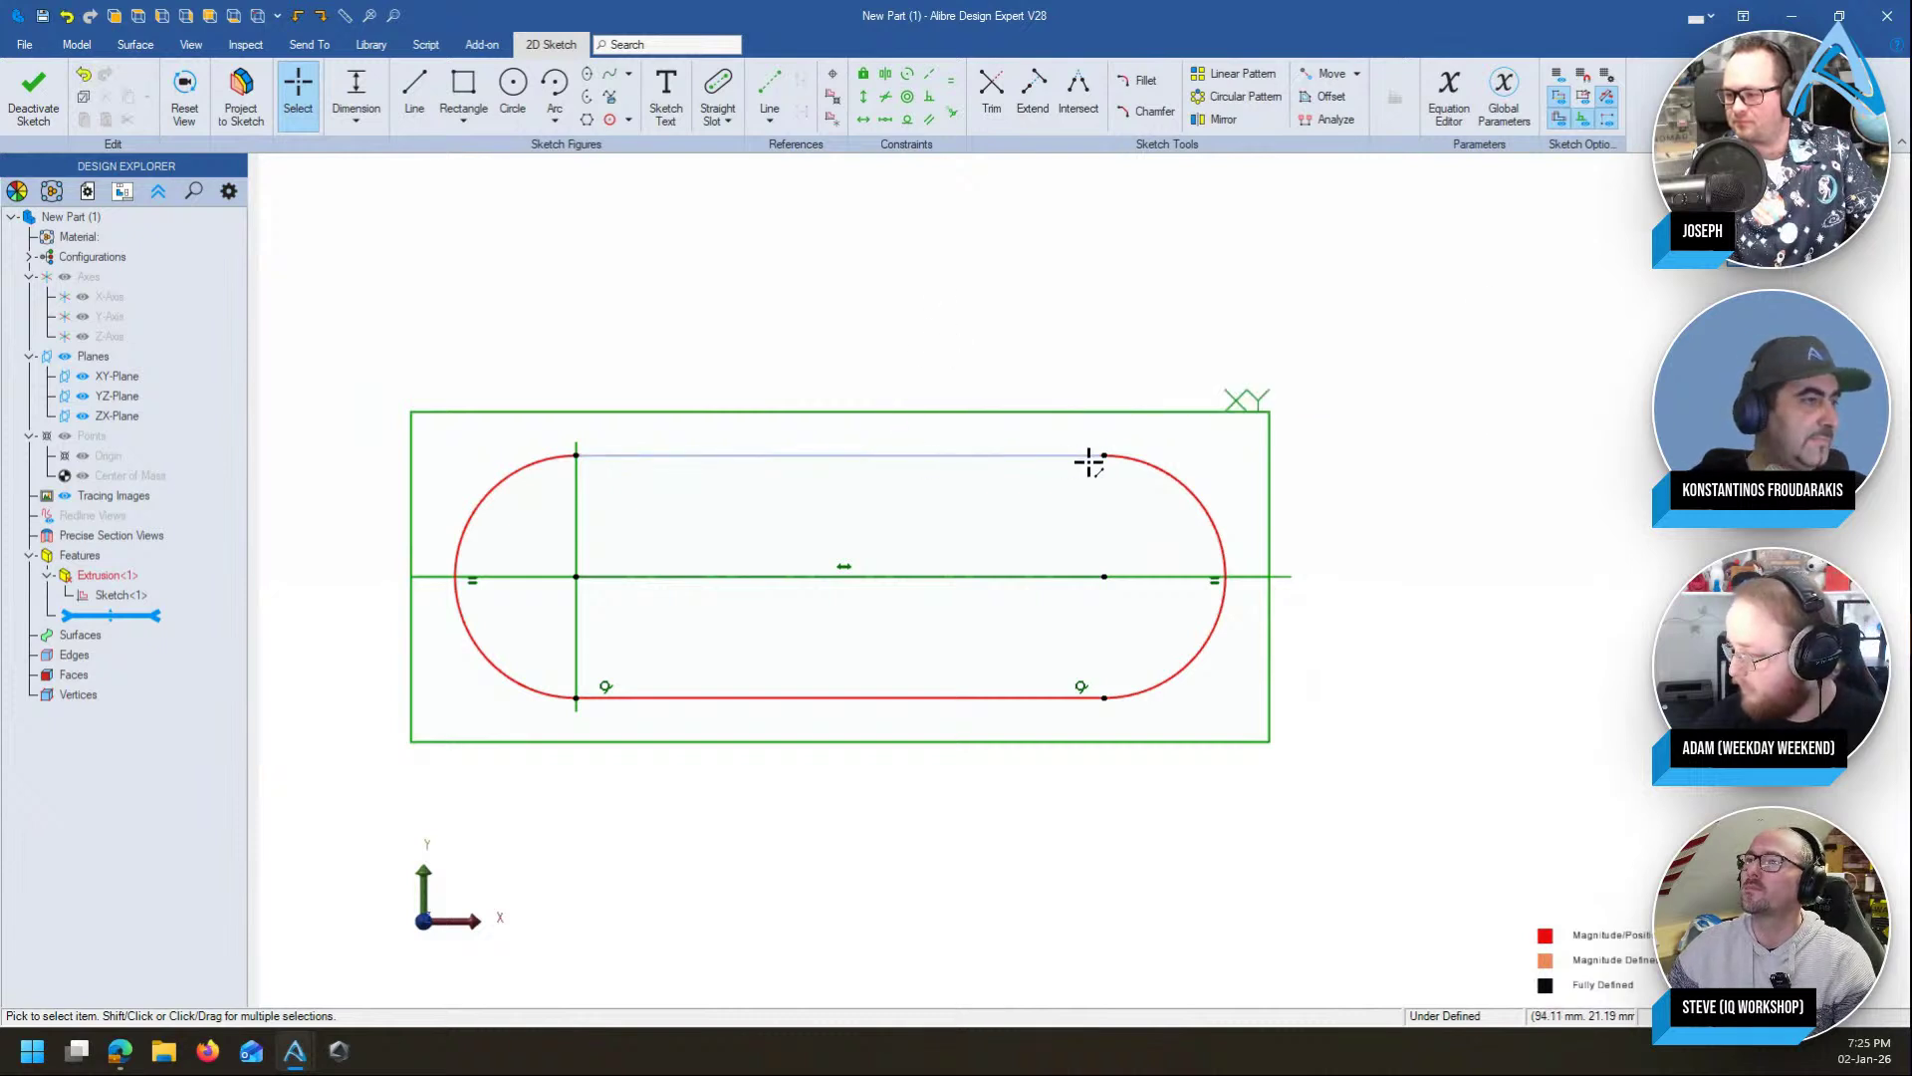
pyautogui.moveTo(1090, 461); pyautogui.dragTo(1207, 403)
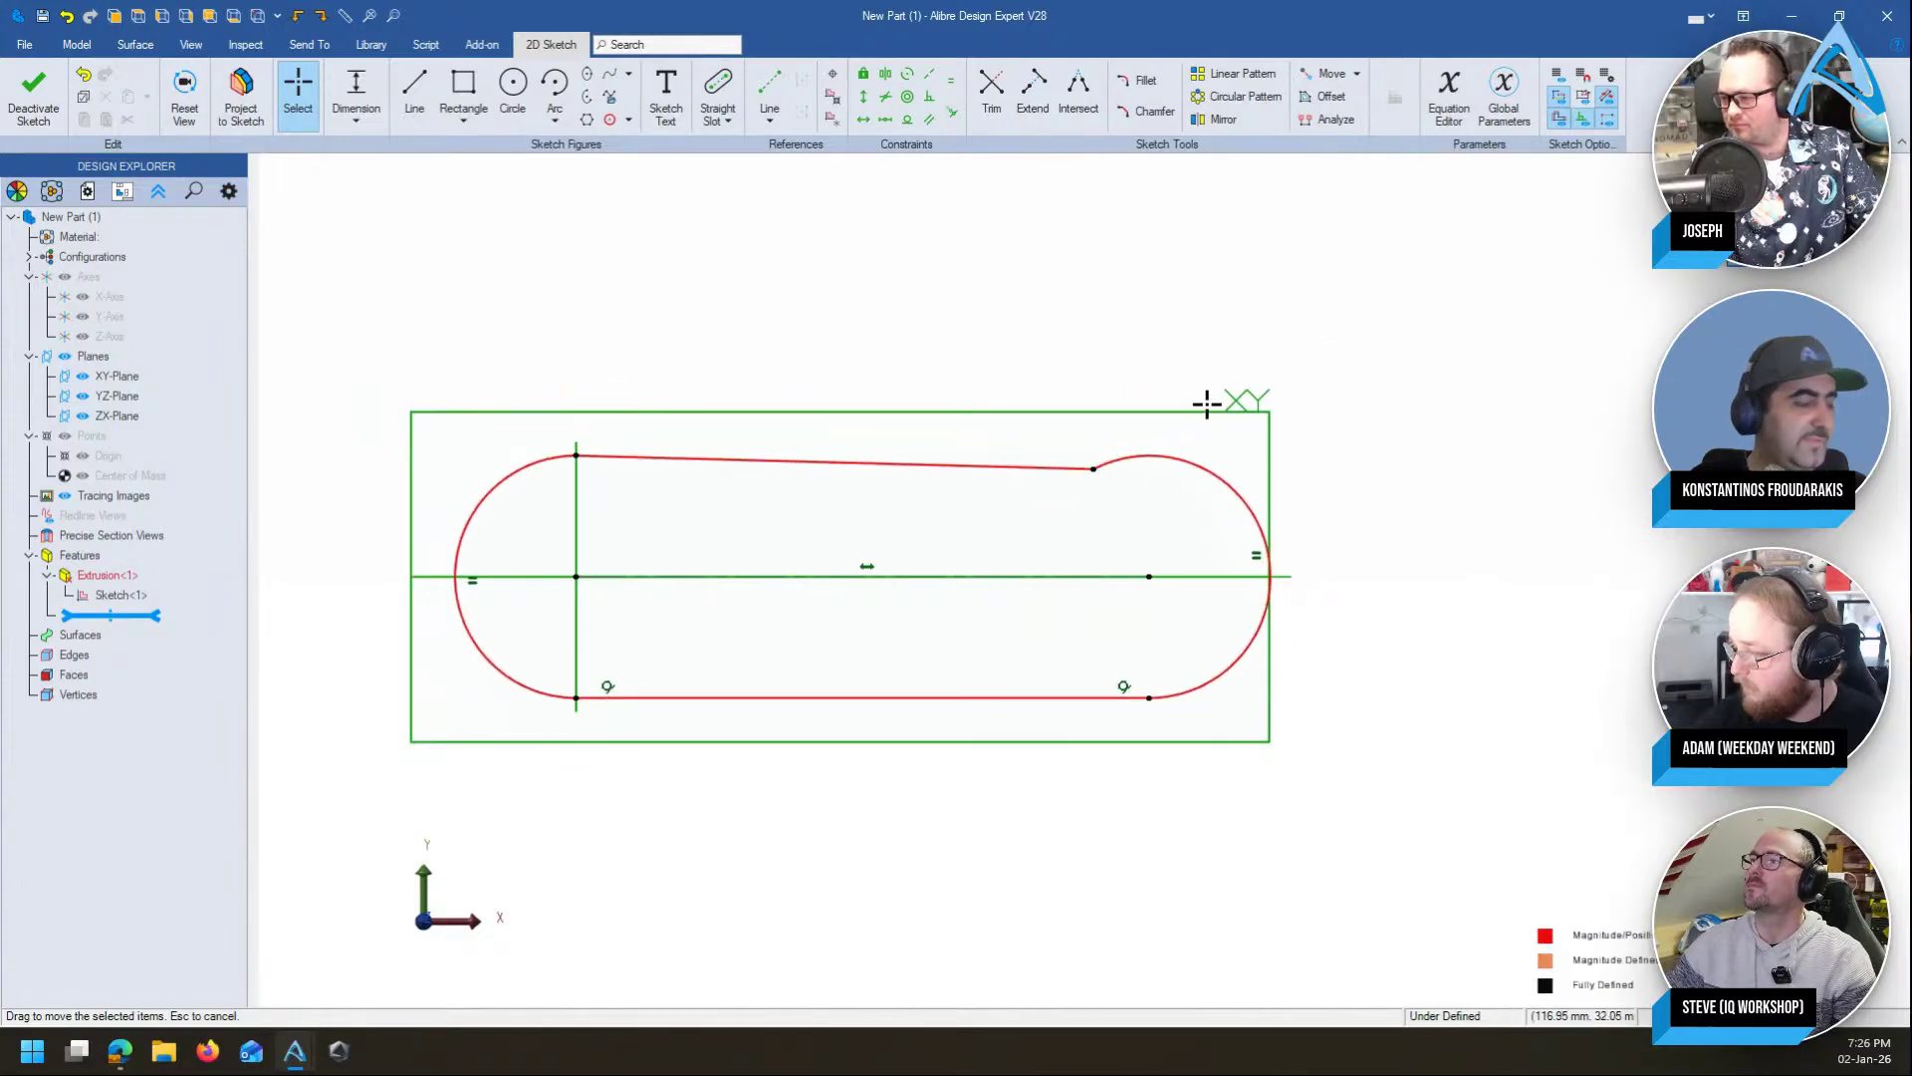
pyautogui.press('t')
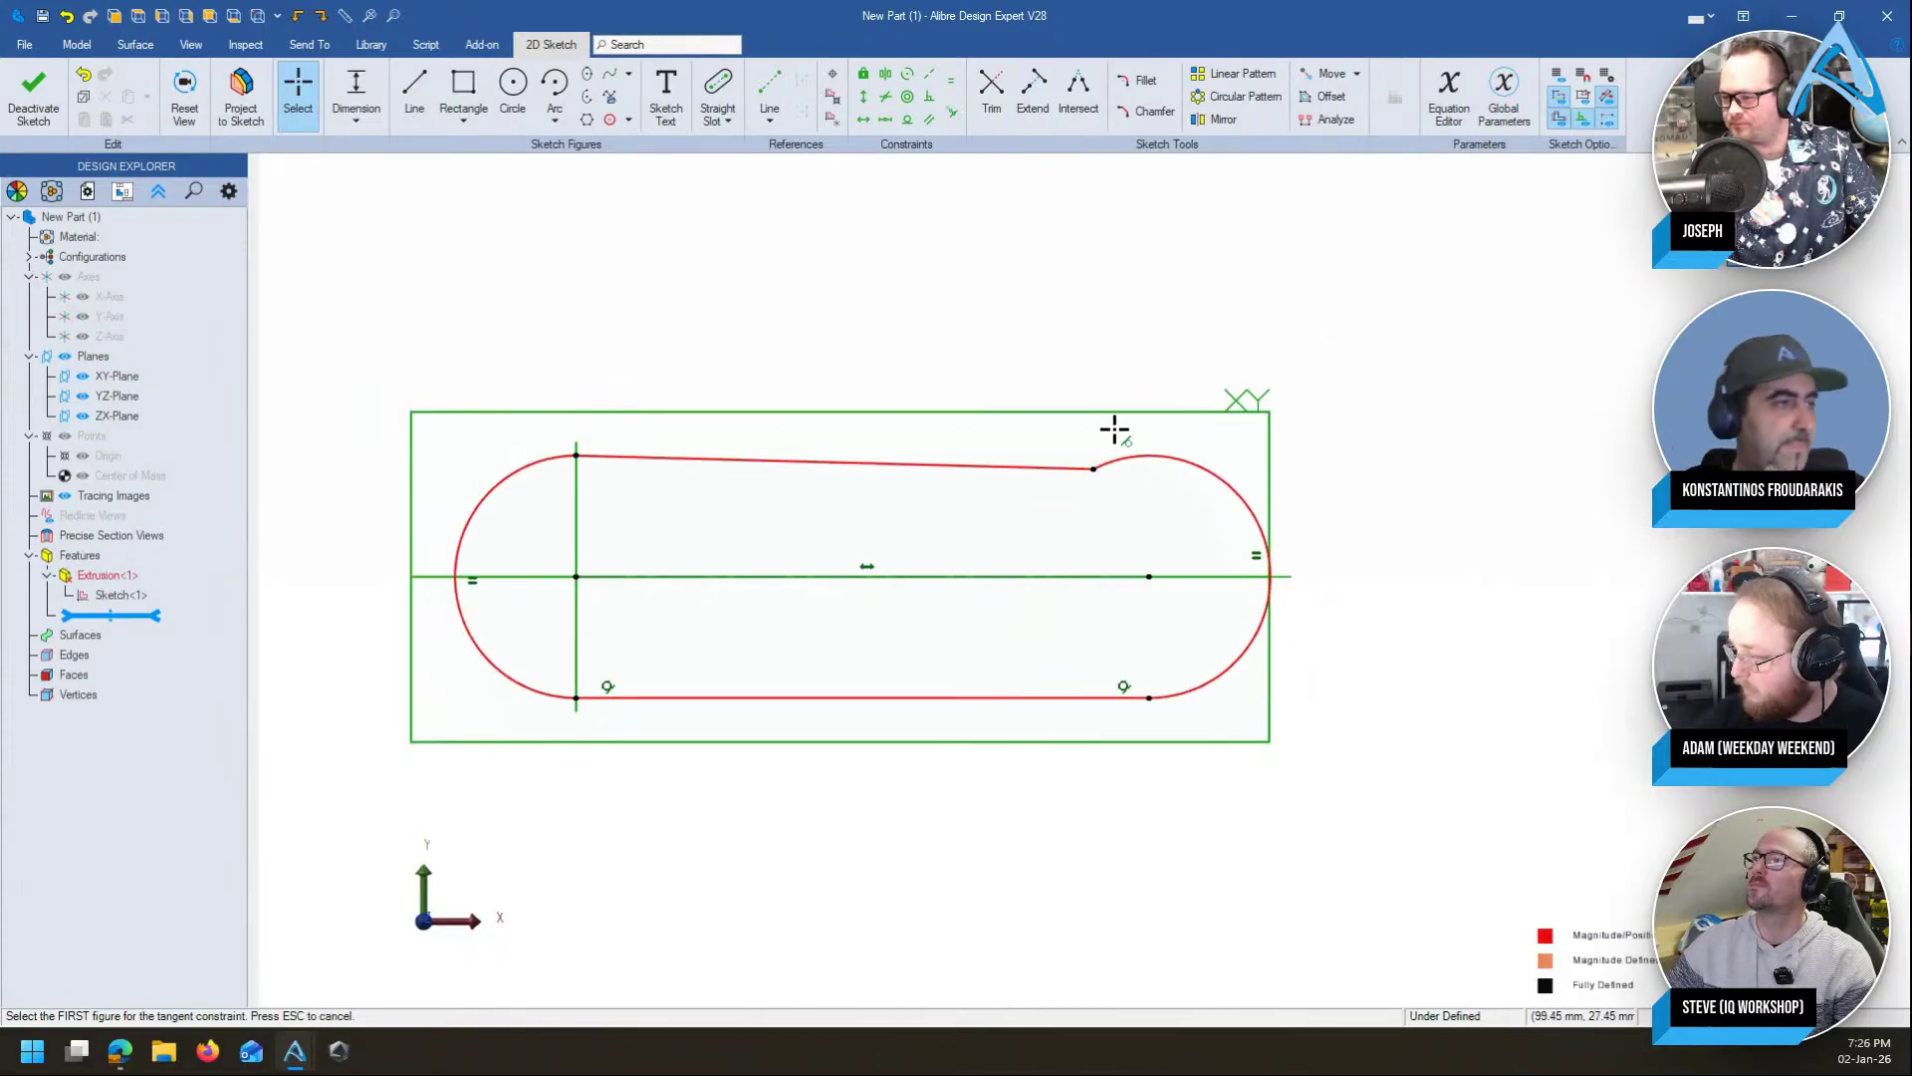
pyautogui.click(1126, 458)
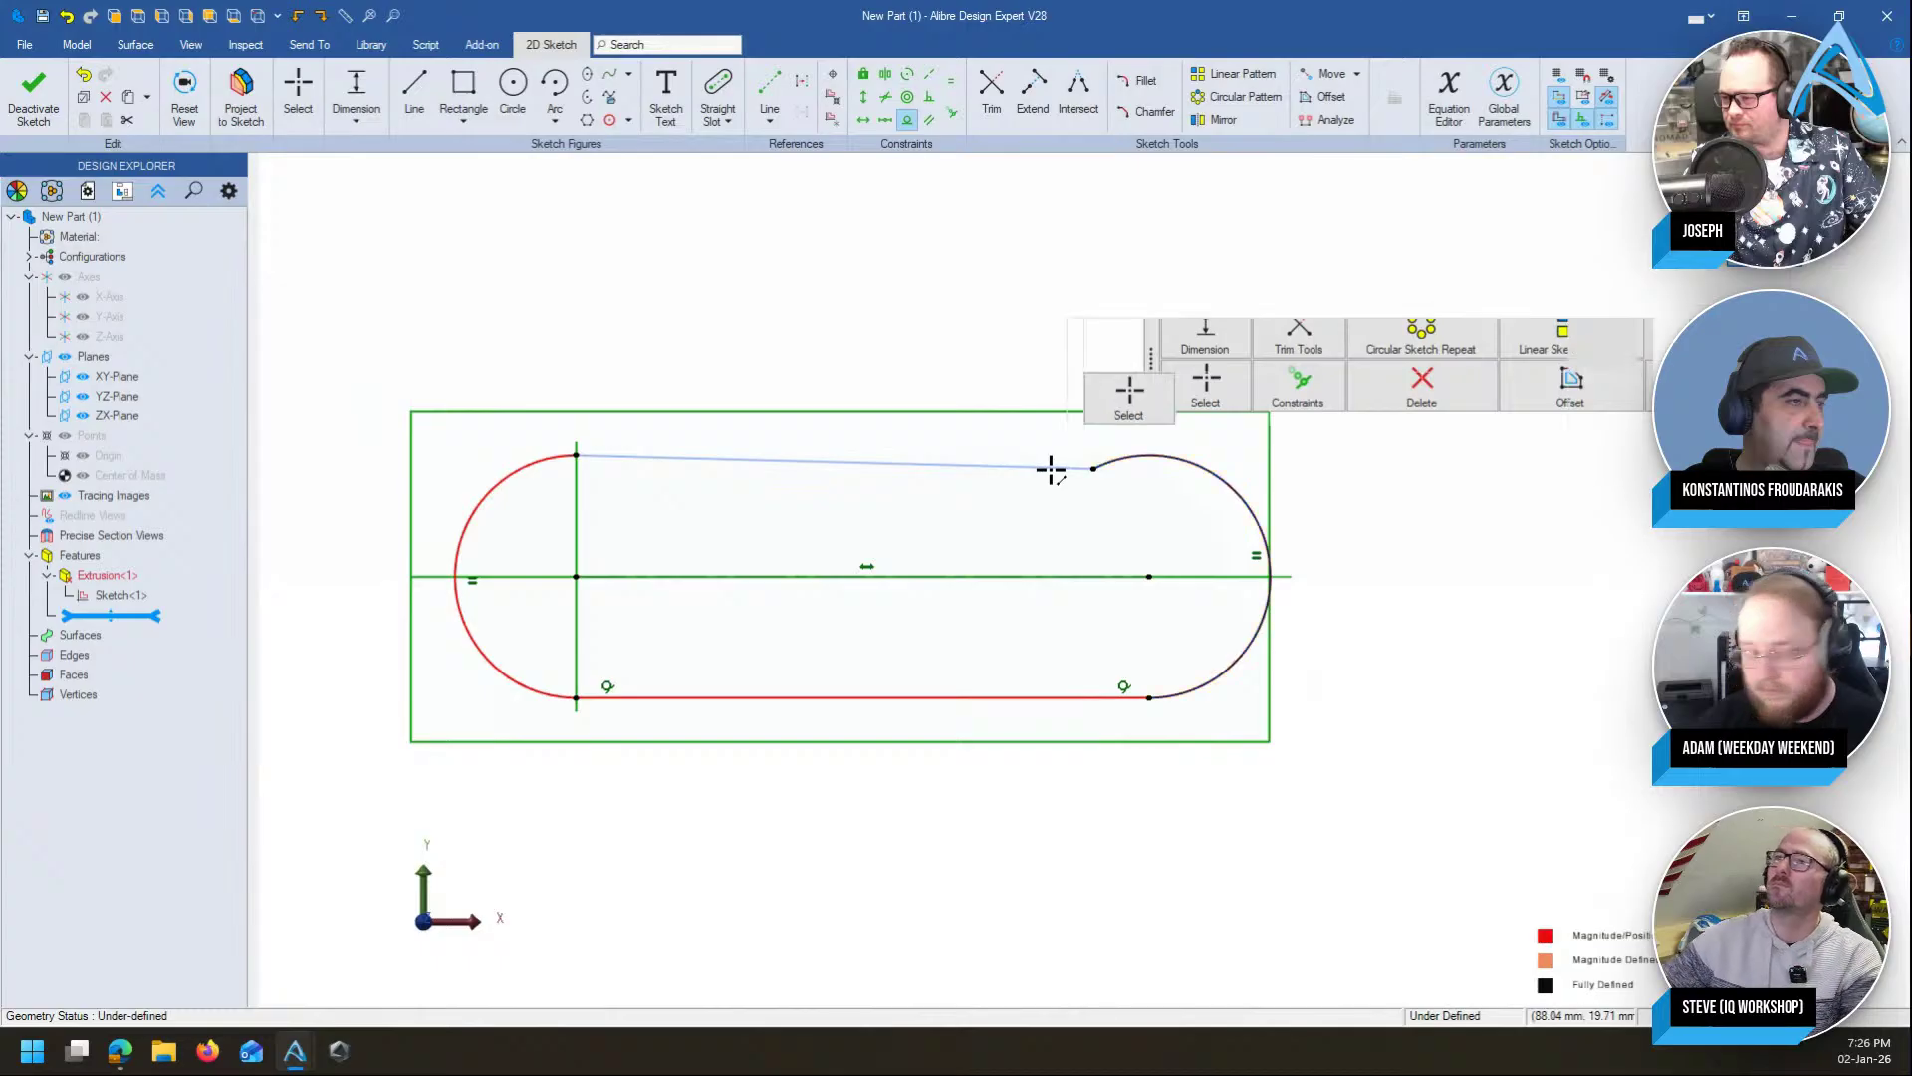
pyautogui.click(1051, 468)
pyautogui.press('Escape')
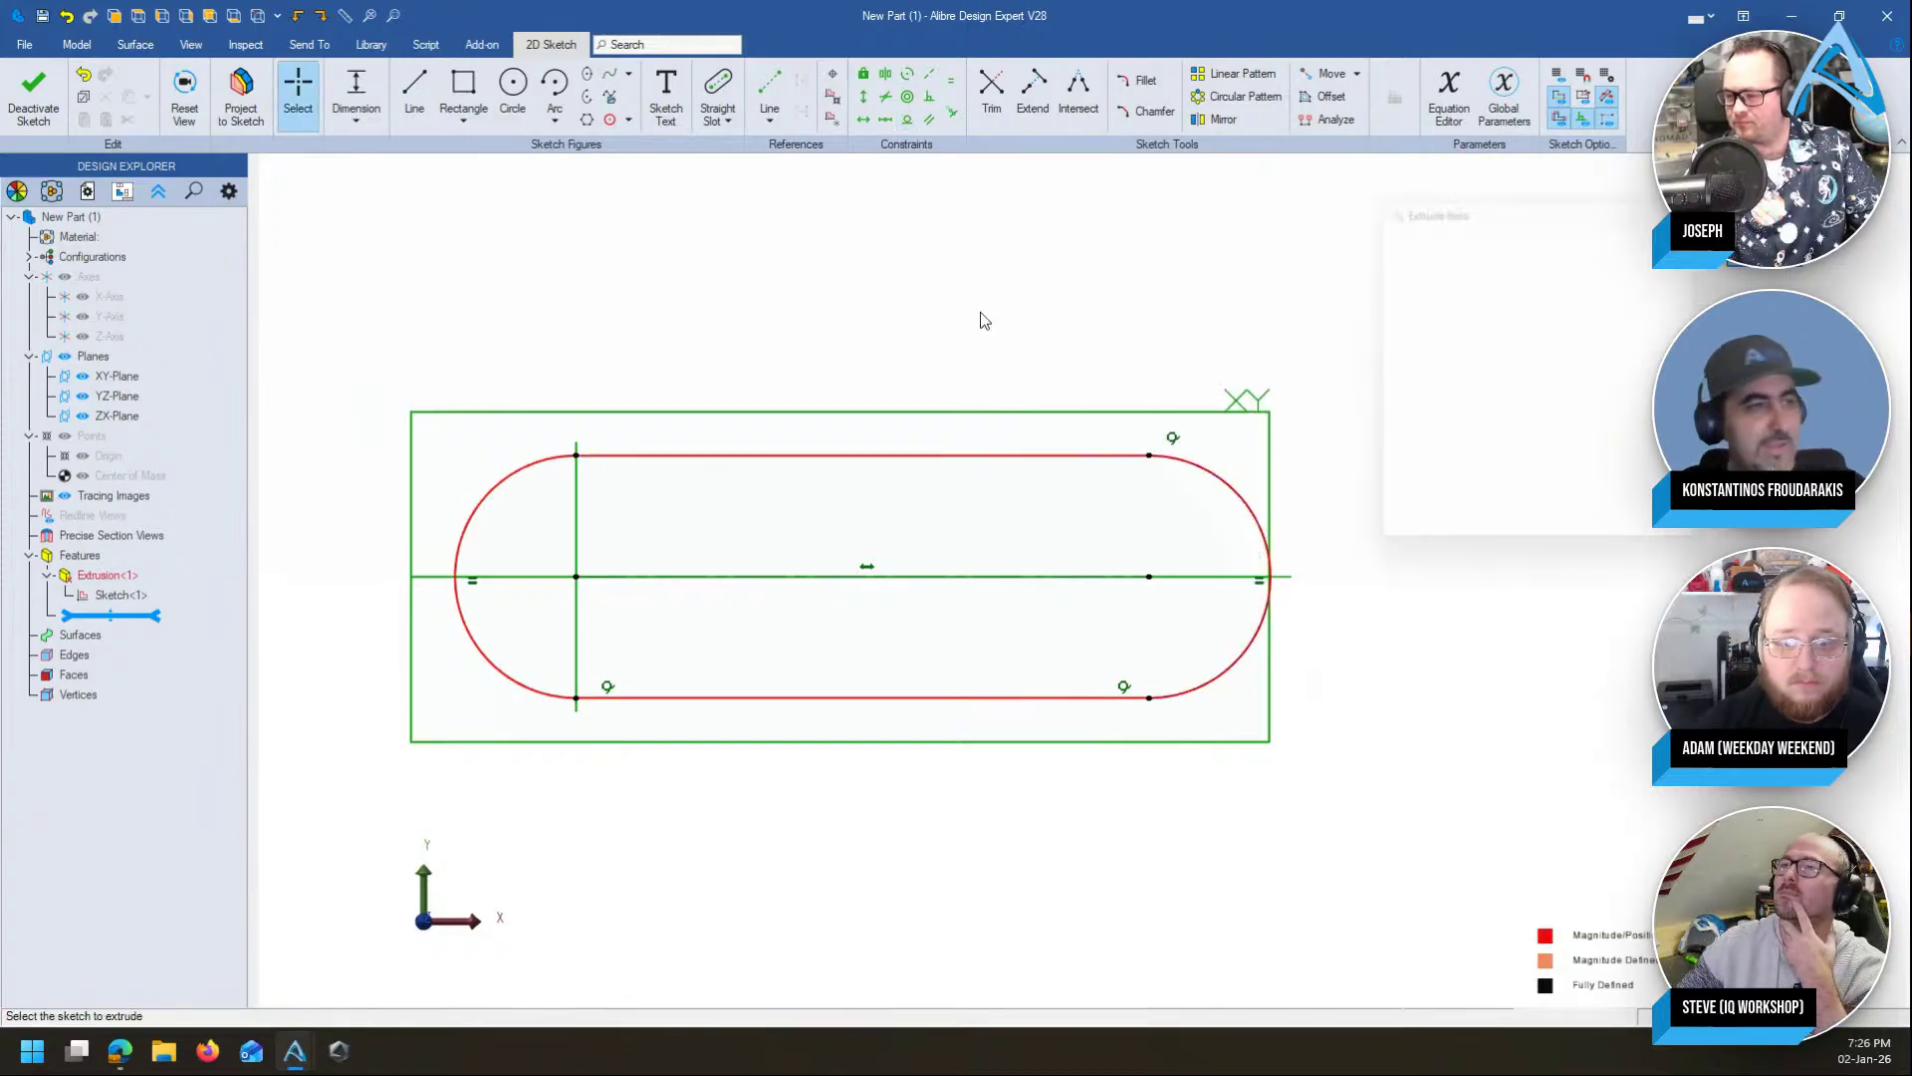
# Extrude the repaired slot sketch as a boss and view the resulting solid at an angle
pyautogui.click(1565, 539)
pyautogui.moveTo(1362, 436); pyautogui.dragTo(1374, 508, button='middle')
pyautogui.moveTo(1131, 385); pyautogui.dragTo(1146, 337, button='middle')
# Edit the extrusion's sketch to add a circle inside the slot, centred on the right arc's centre, and regenerate the solid
pyautogui.rightClick(119, 595)
pyautogui.click(164, 611)
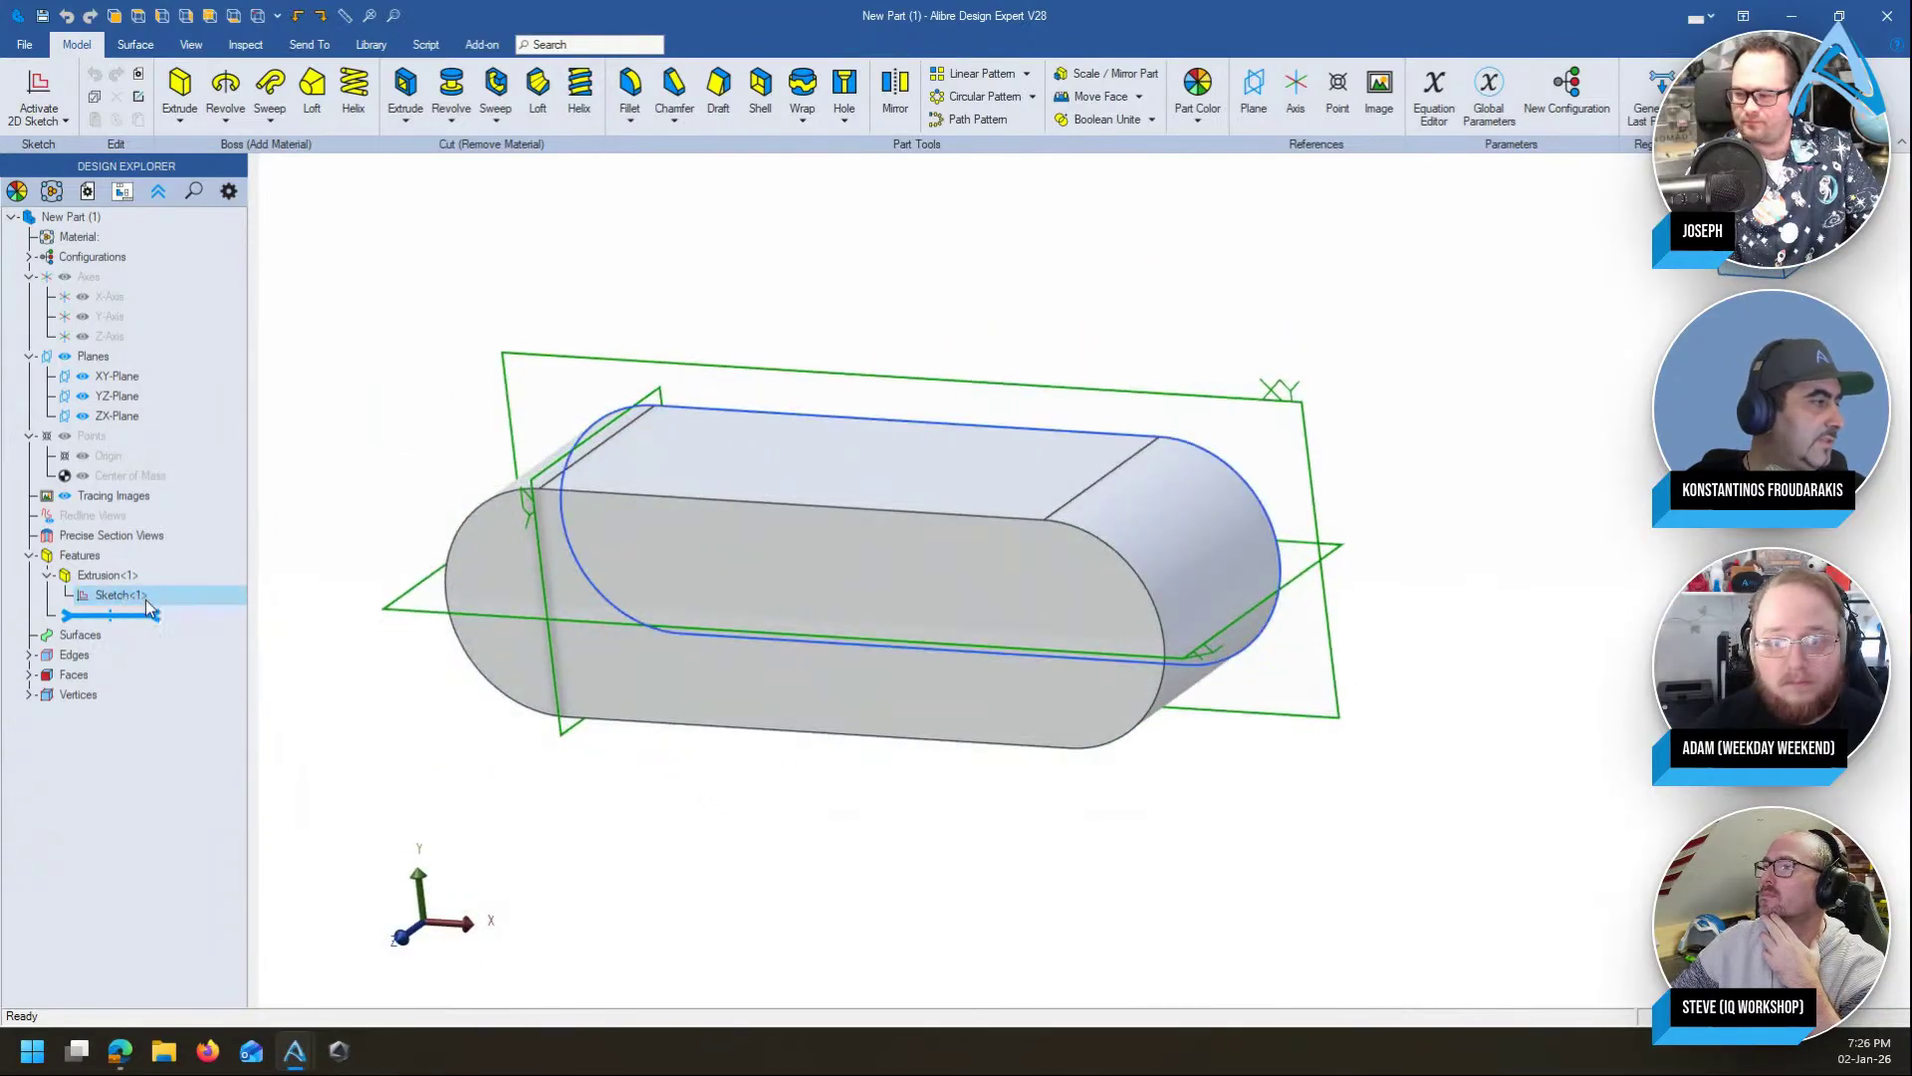
pyautogui.scroll(-5, 995, 569)
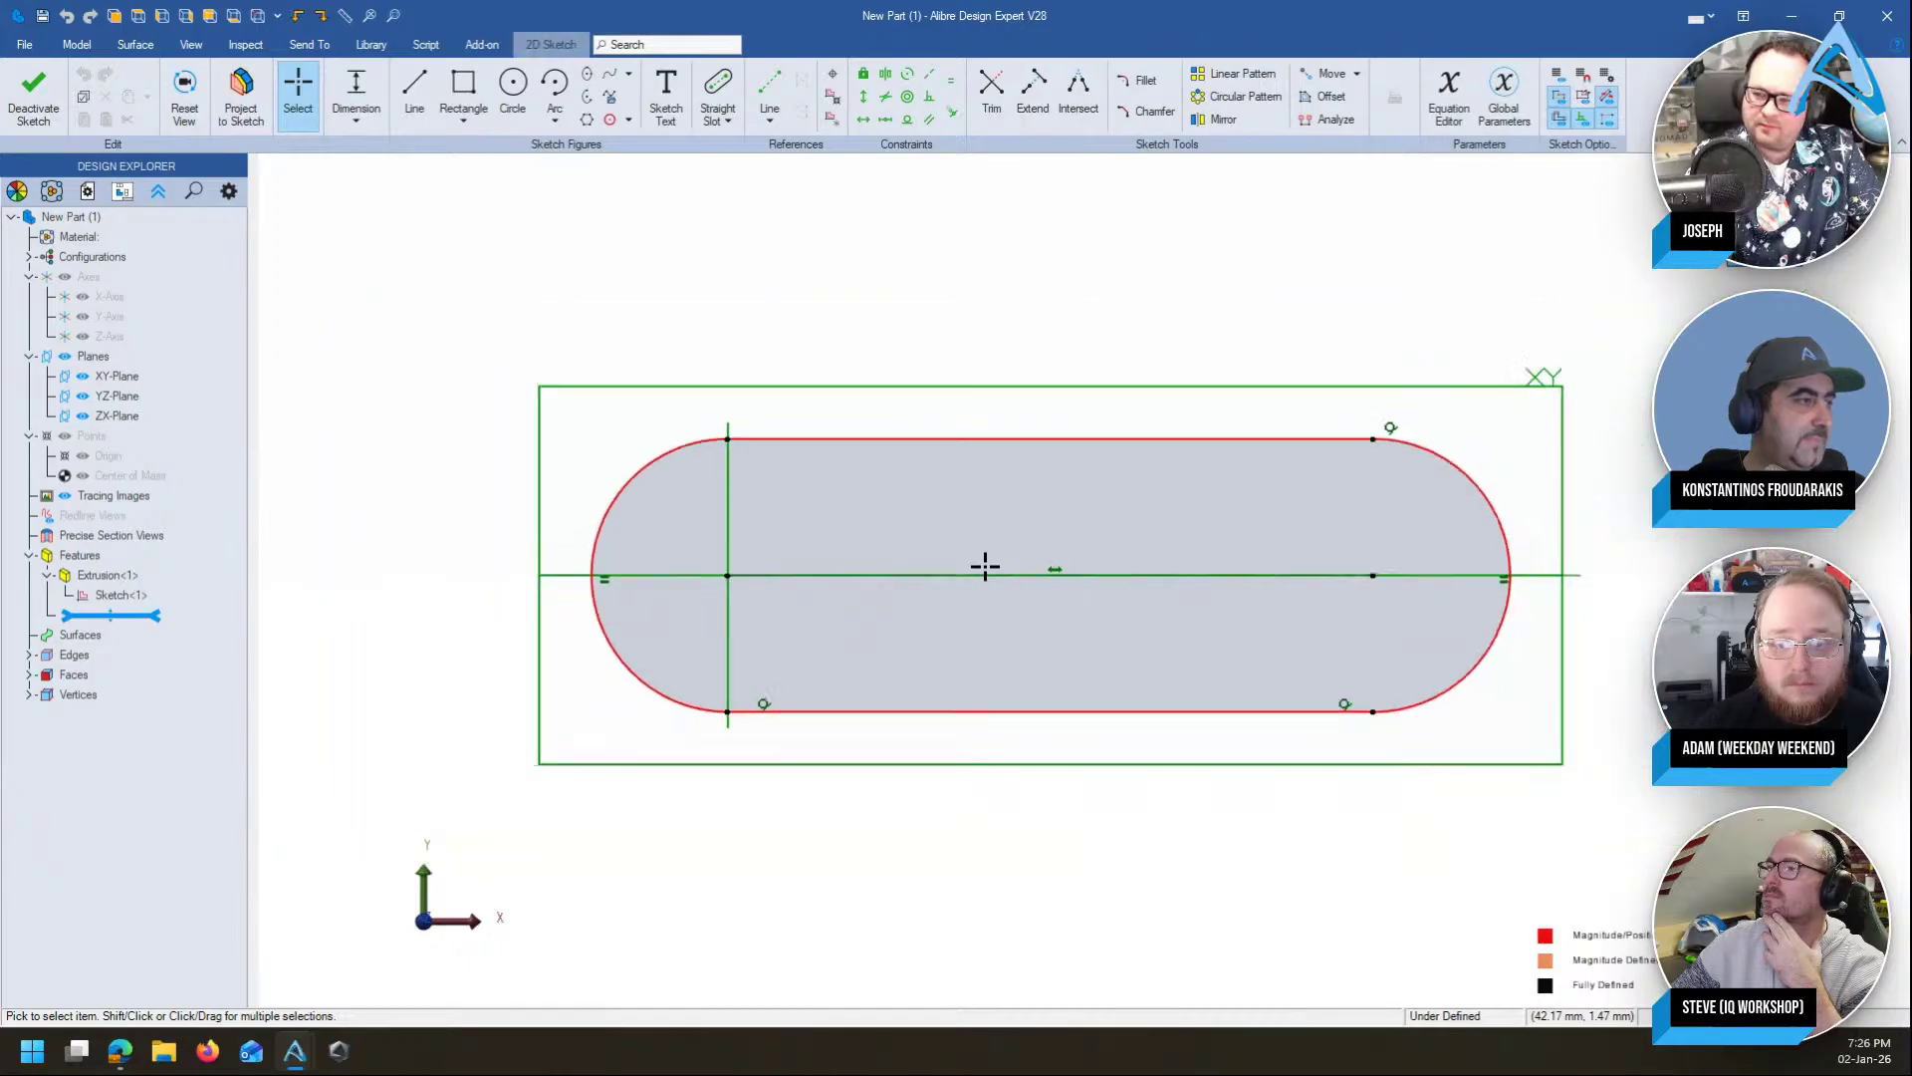
pyautogui.scroll(1, 1205, 596)
pyautogui.press('c')
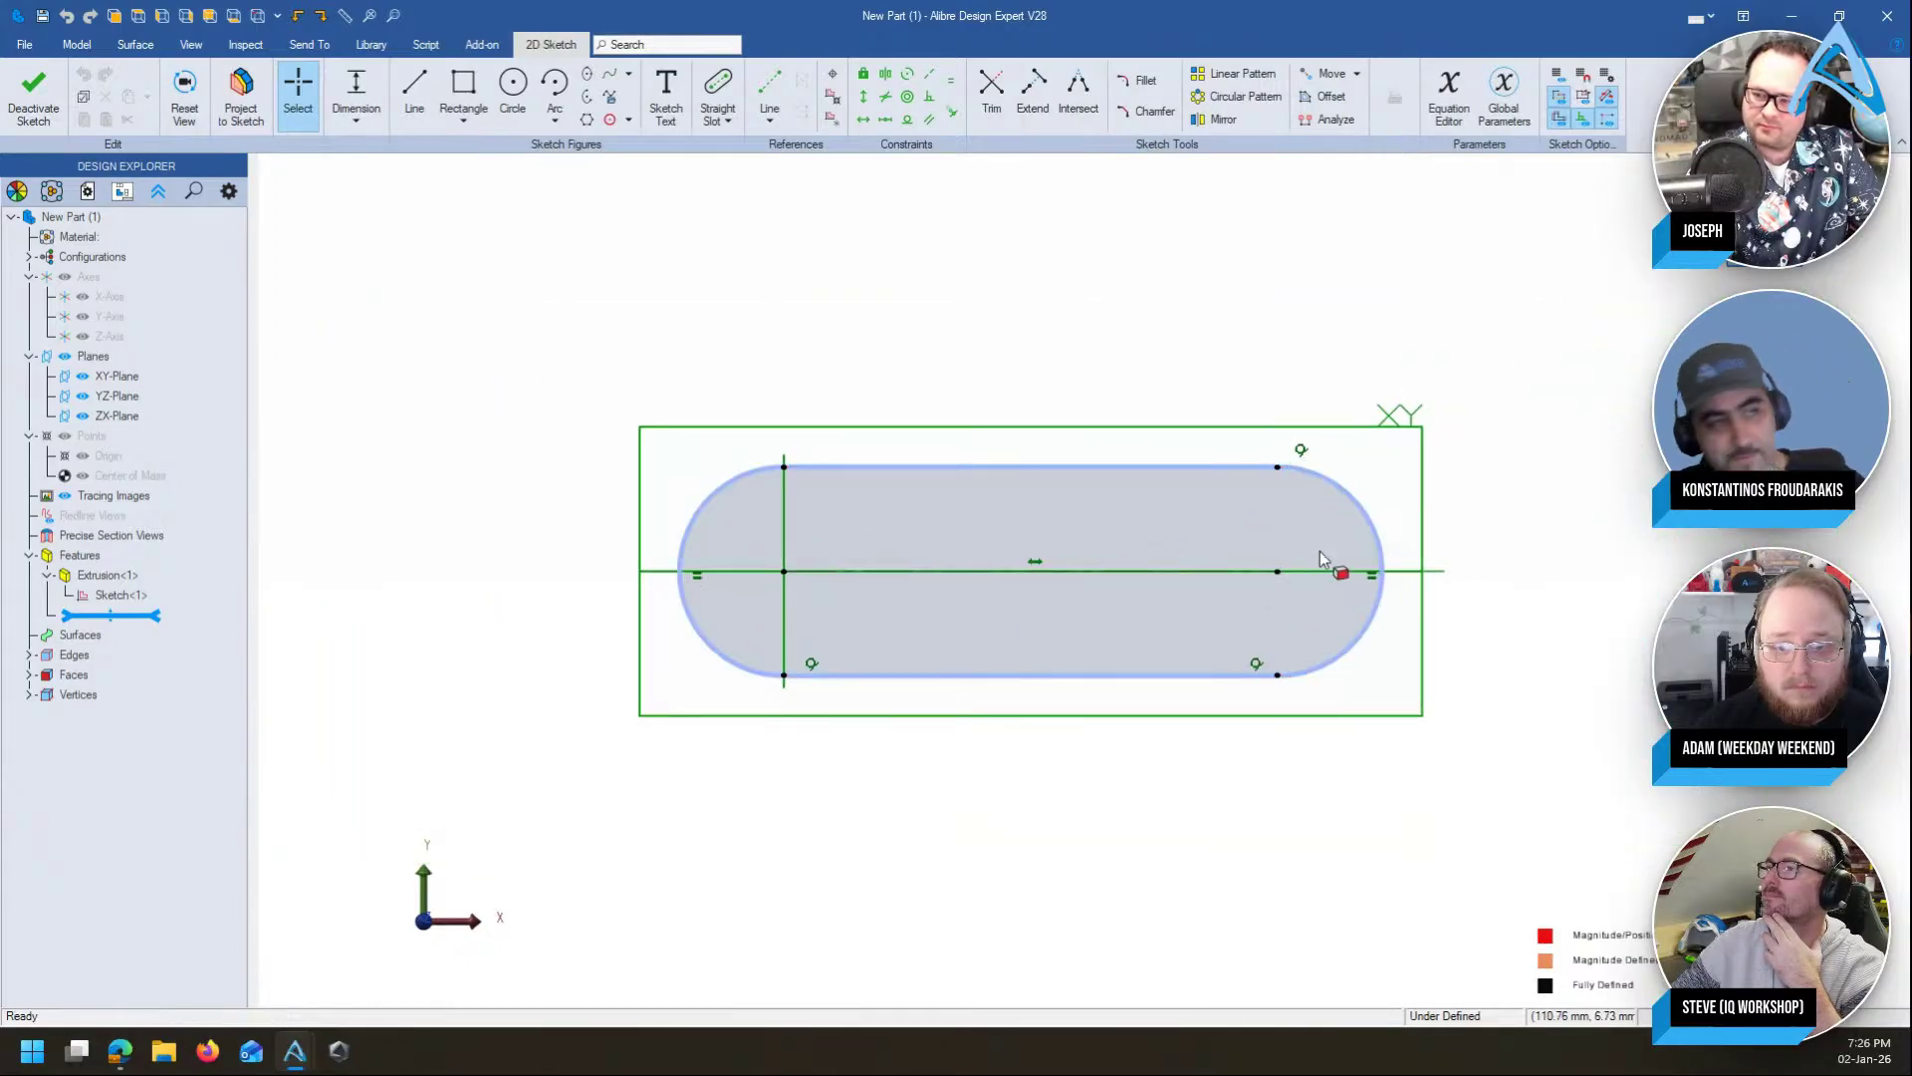
pyautogui.click(1277, 571)
pyautogui.click(1312, 628)
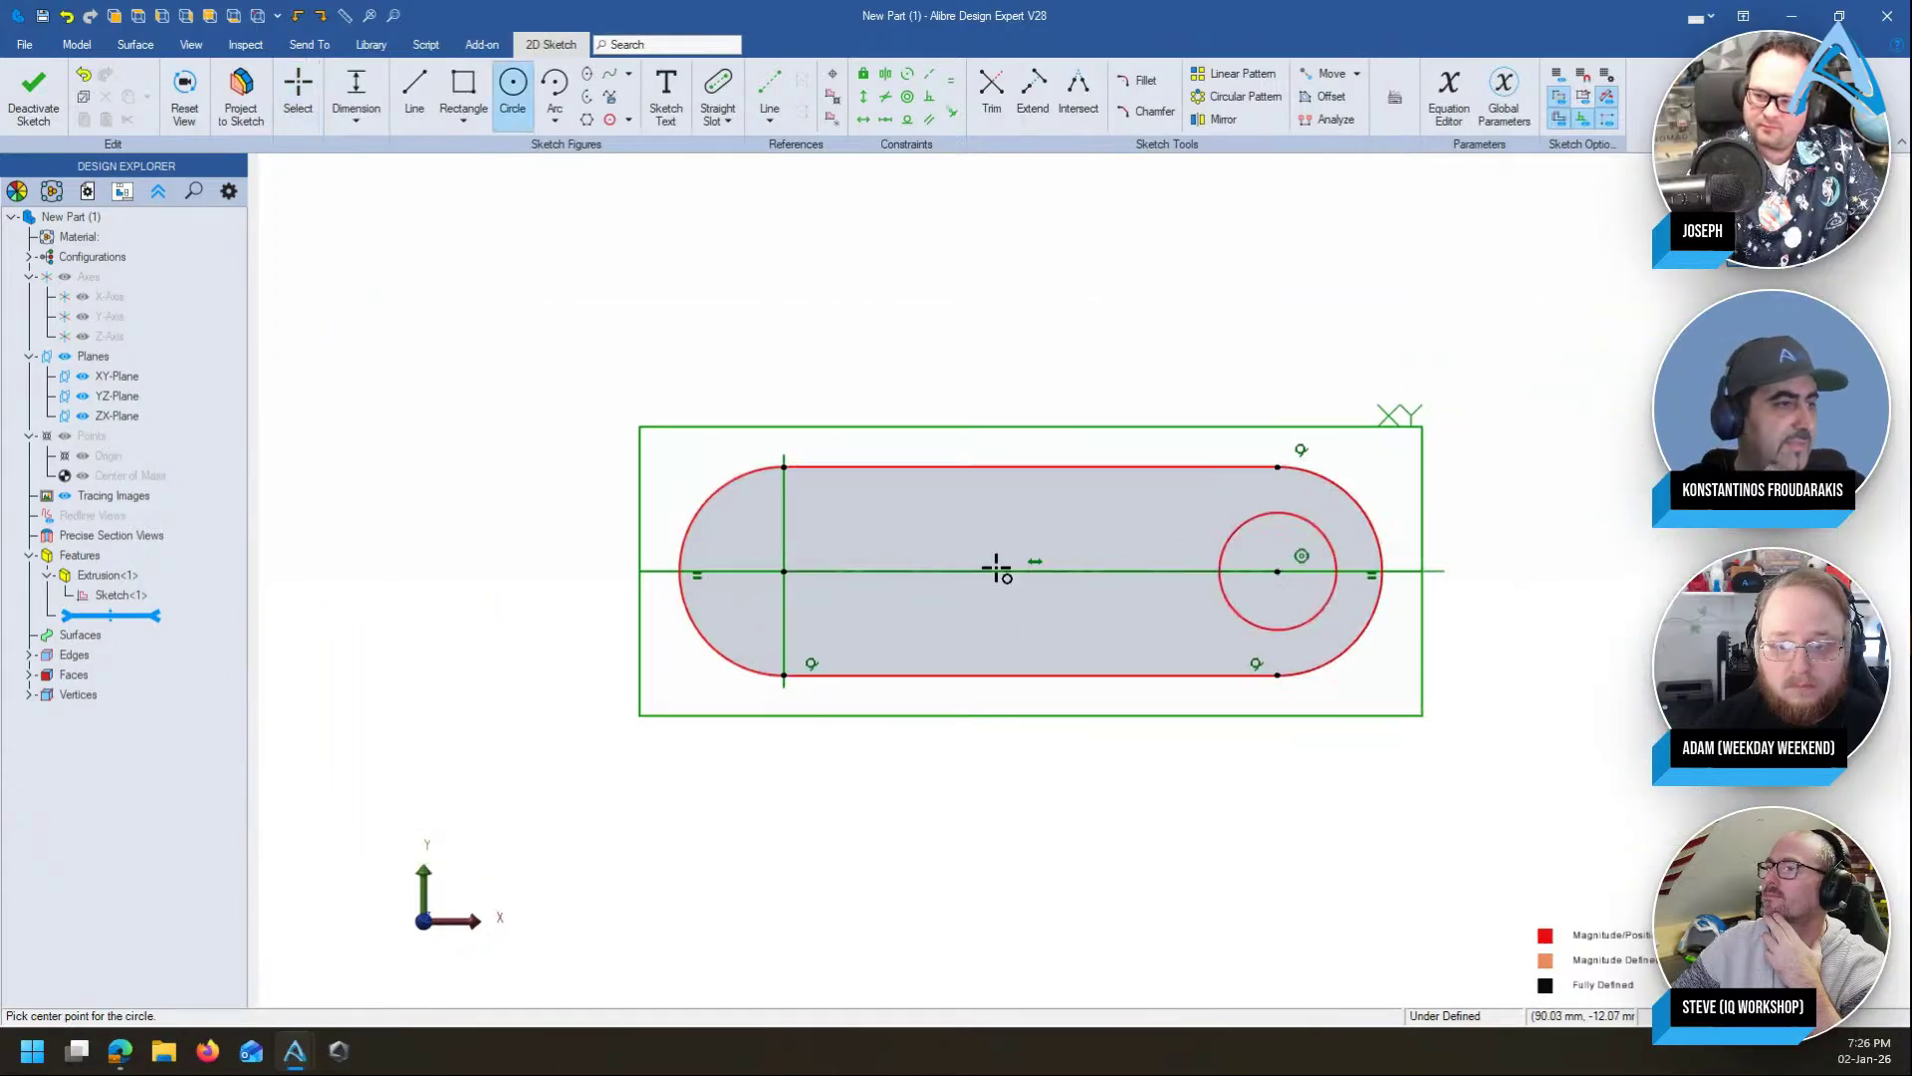
pyautogui.press('Escape')
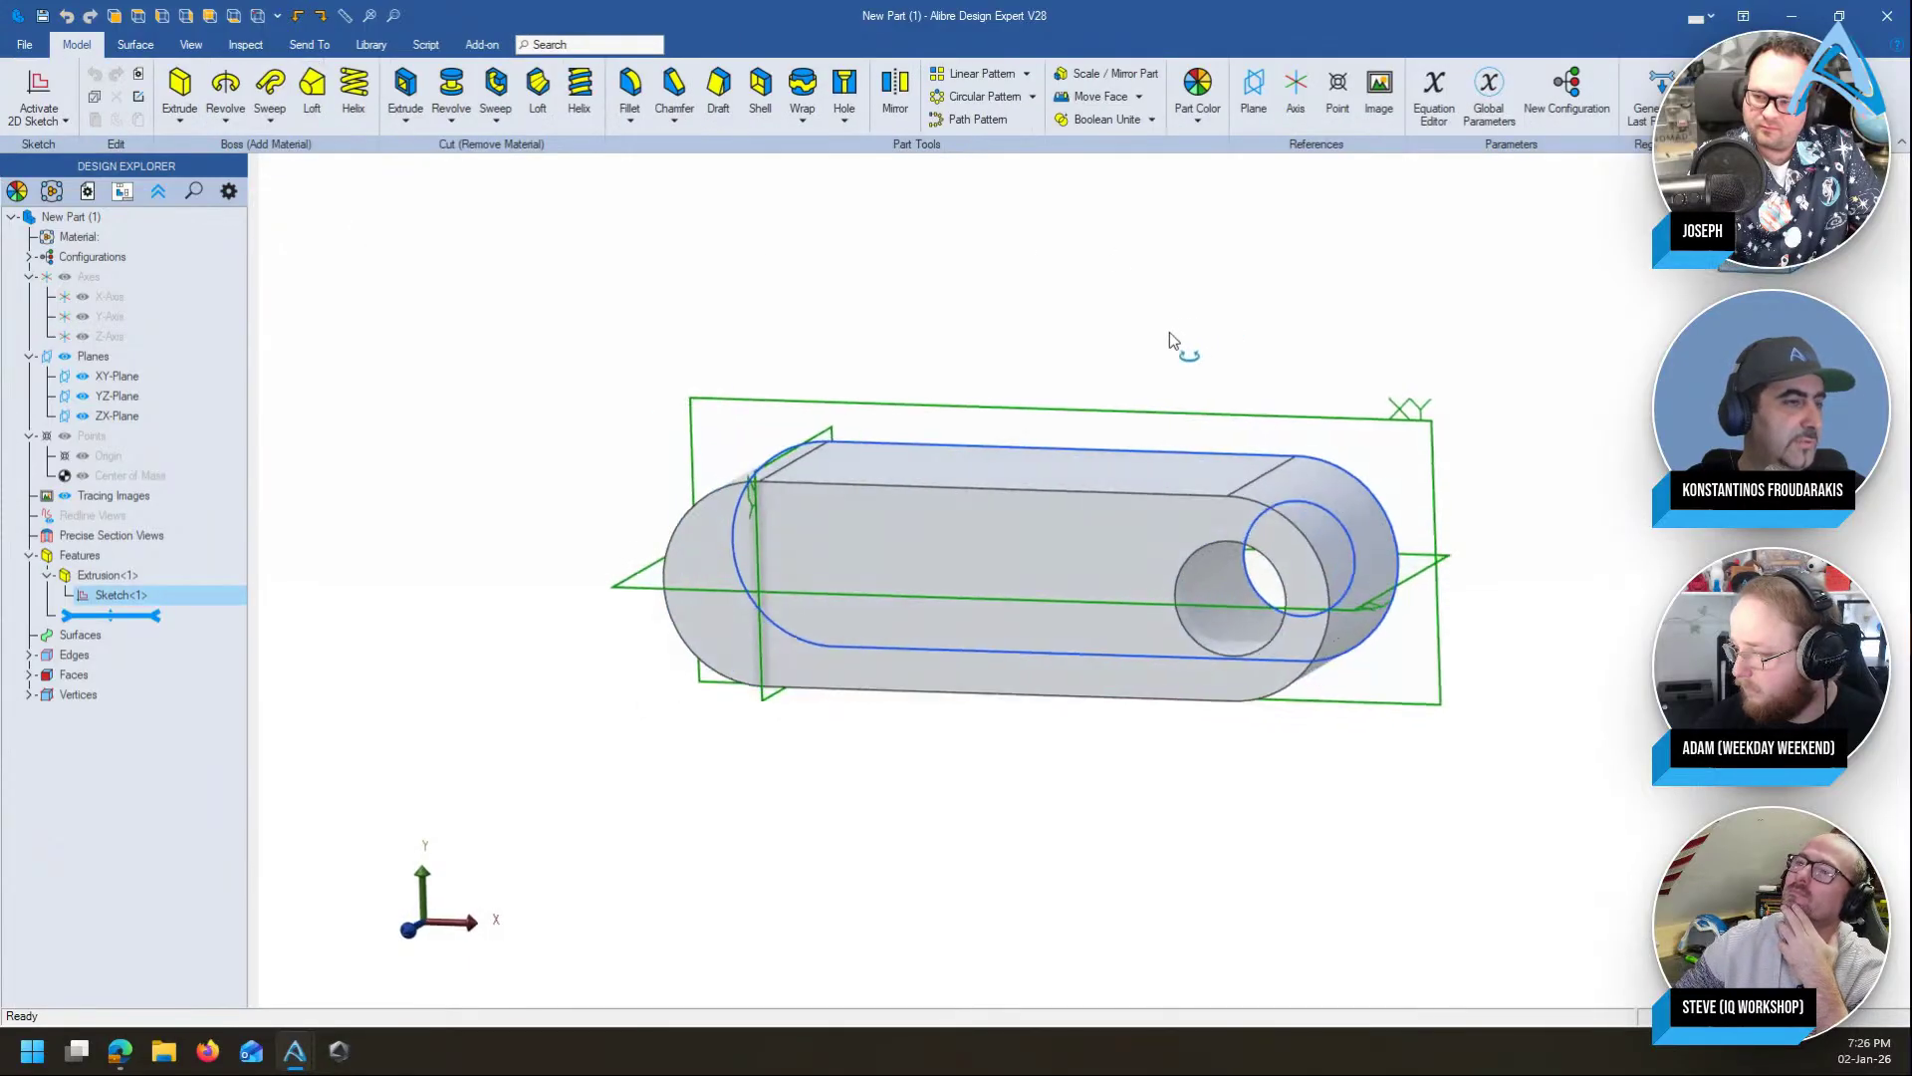
# Edit the sketch to enlarge the circle until it crosses the slot outline, and try regenerating the extrusion
pyautogui.rightClick(122, 595)
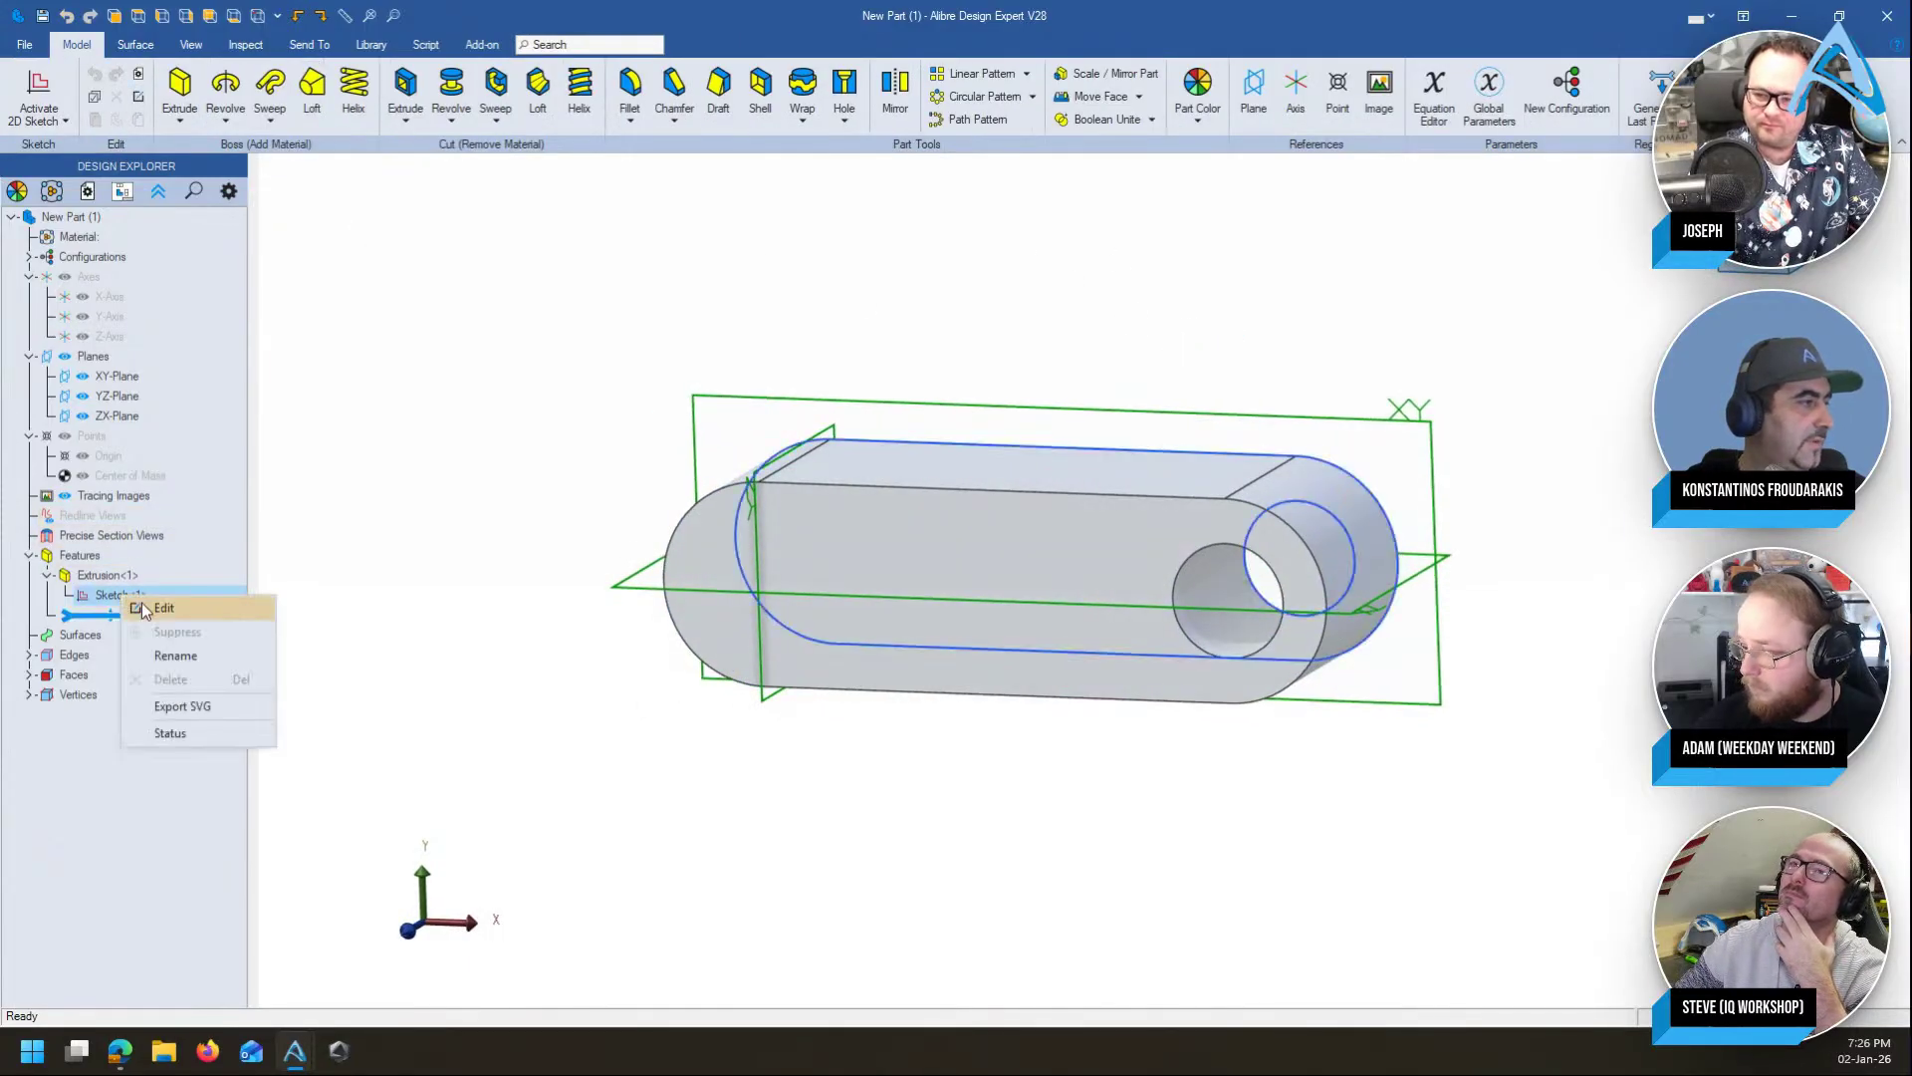
pyautogui.click(152, 607)
pyautogui.moveTo(1568, 465); pyautogui.dragTo(1574, 298)
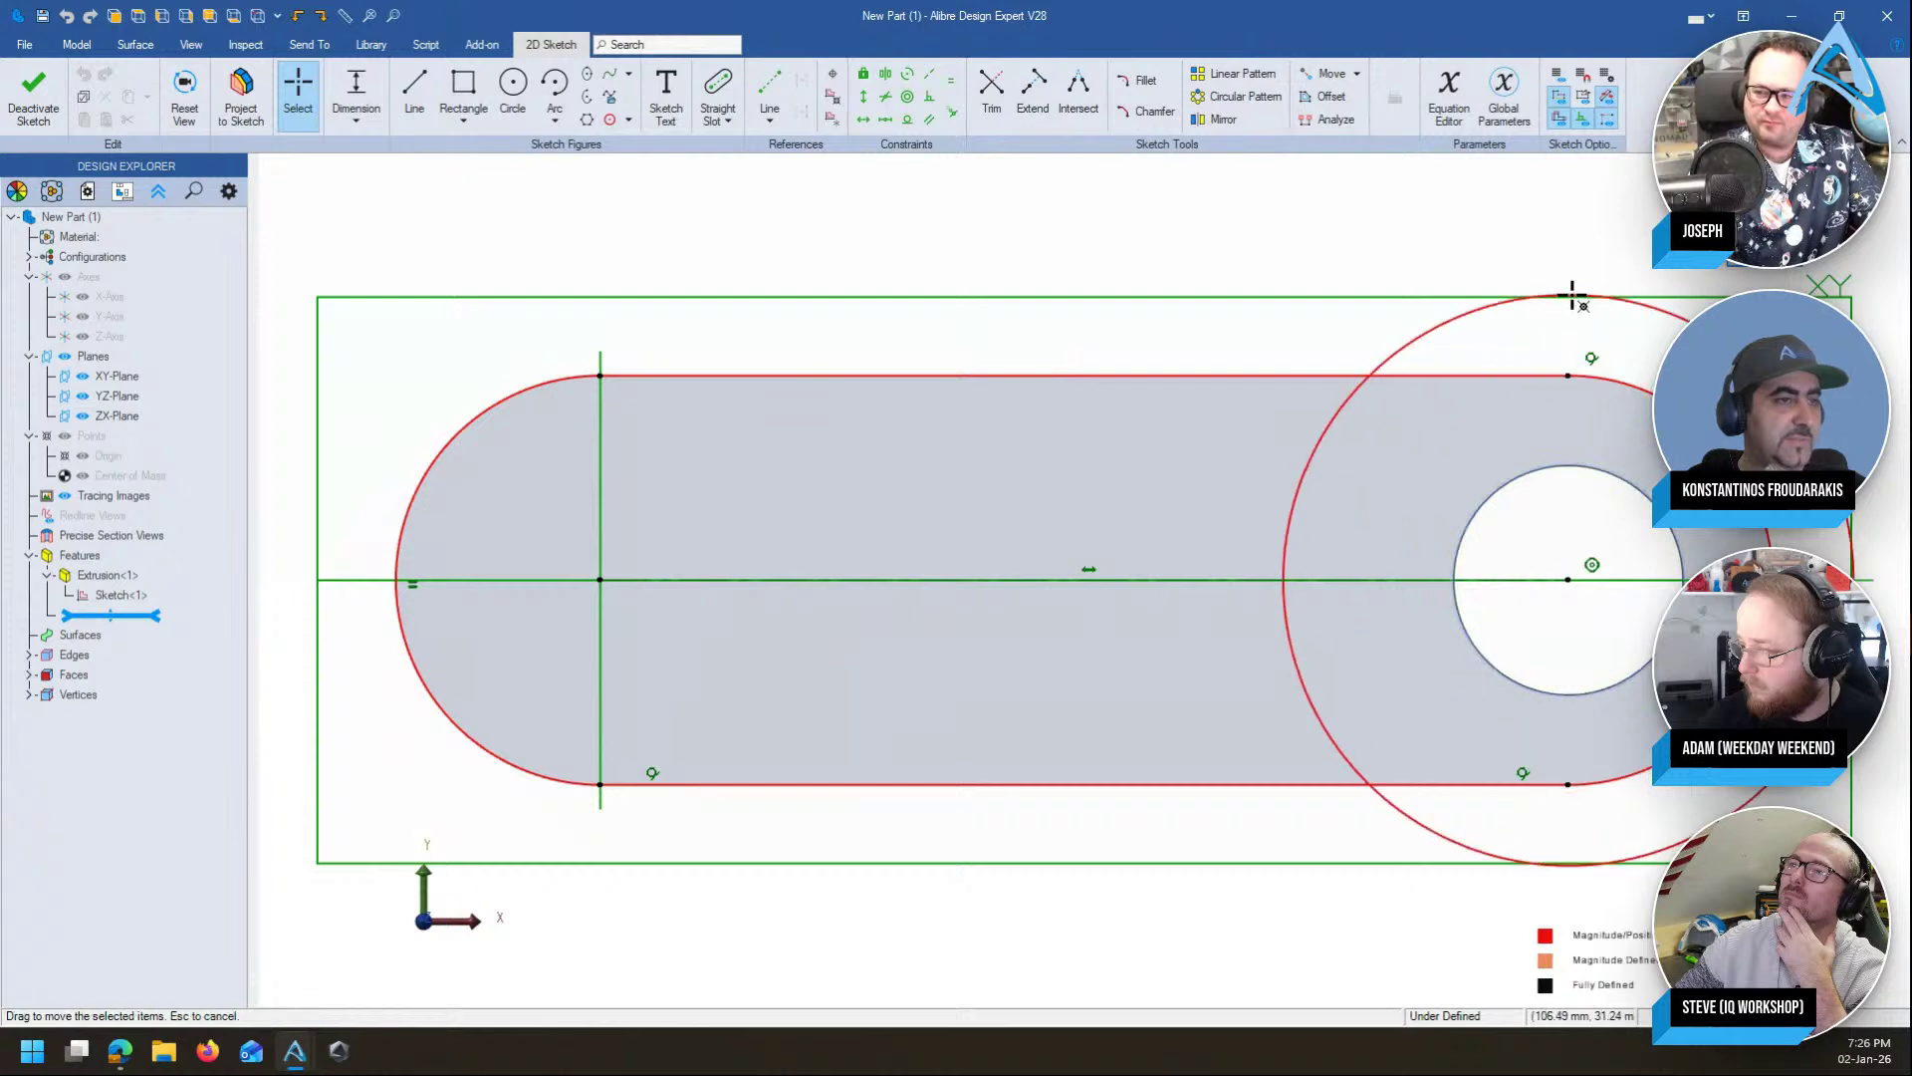
pyautogui.click(46, 116)
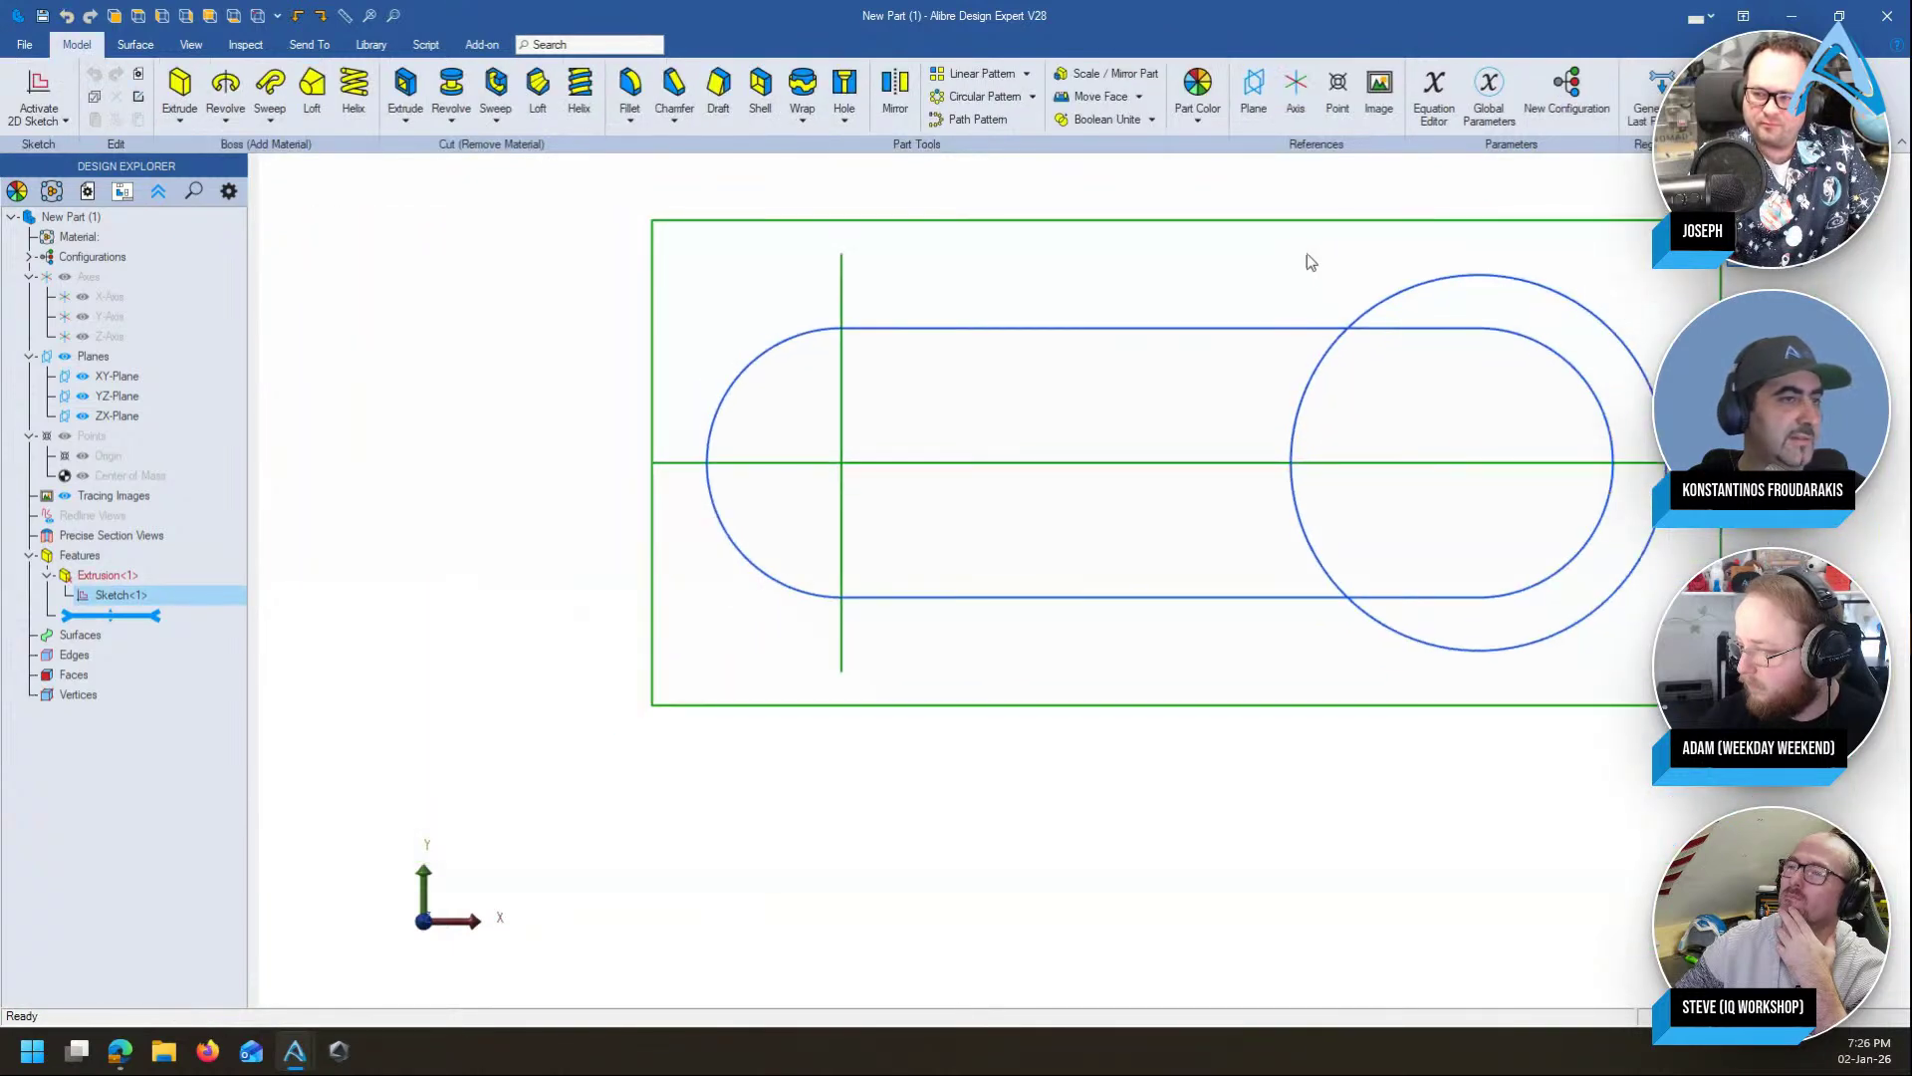
pyautogui.moveTo(1299, 281); pyautogui.dragTo(1157, 307, button='middle')
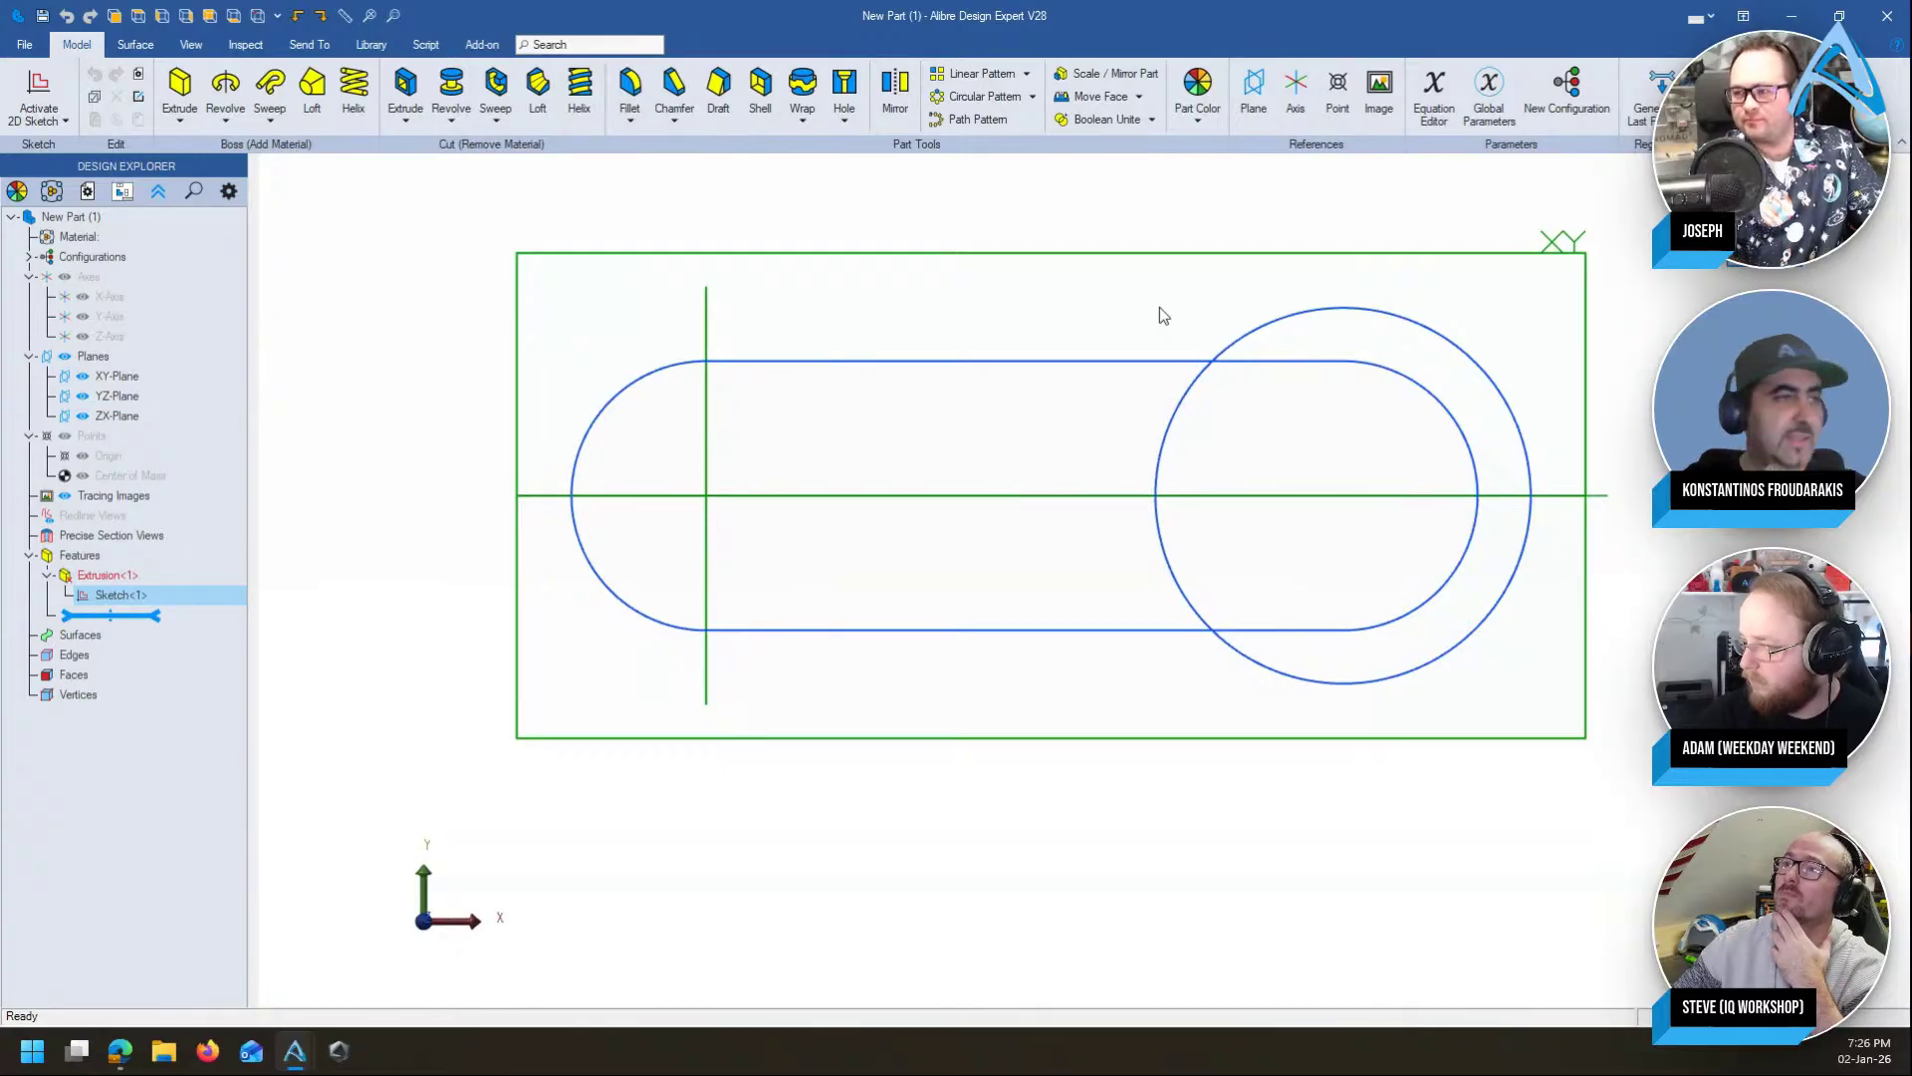
# Edit the sketch to shrink the circle so it lies fully inside the slot's right end, and regenerate the extrusion
pyautogui.rightClick(171, 595)
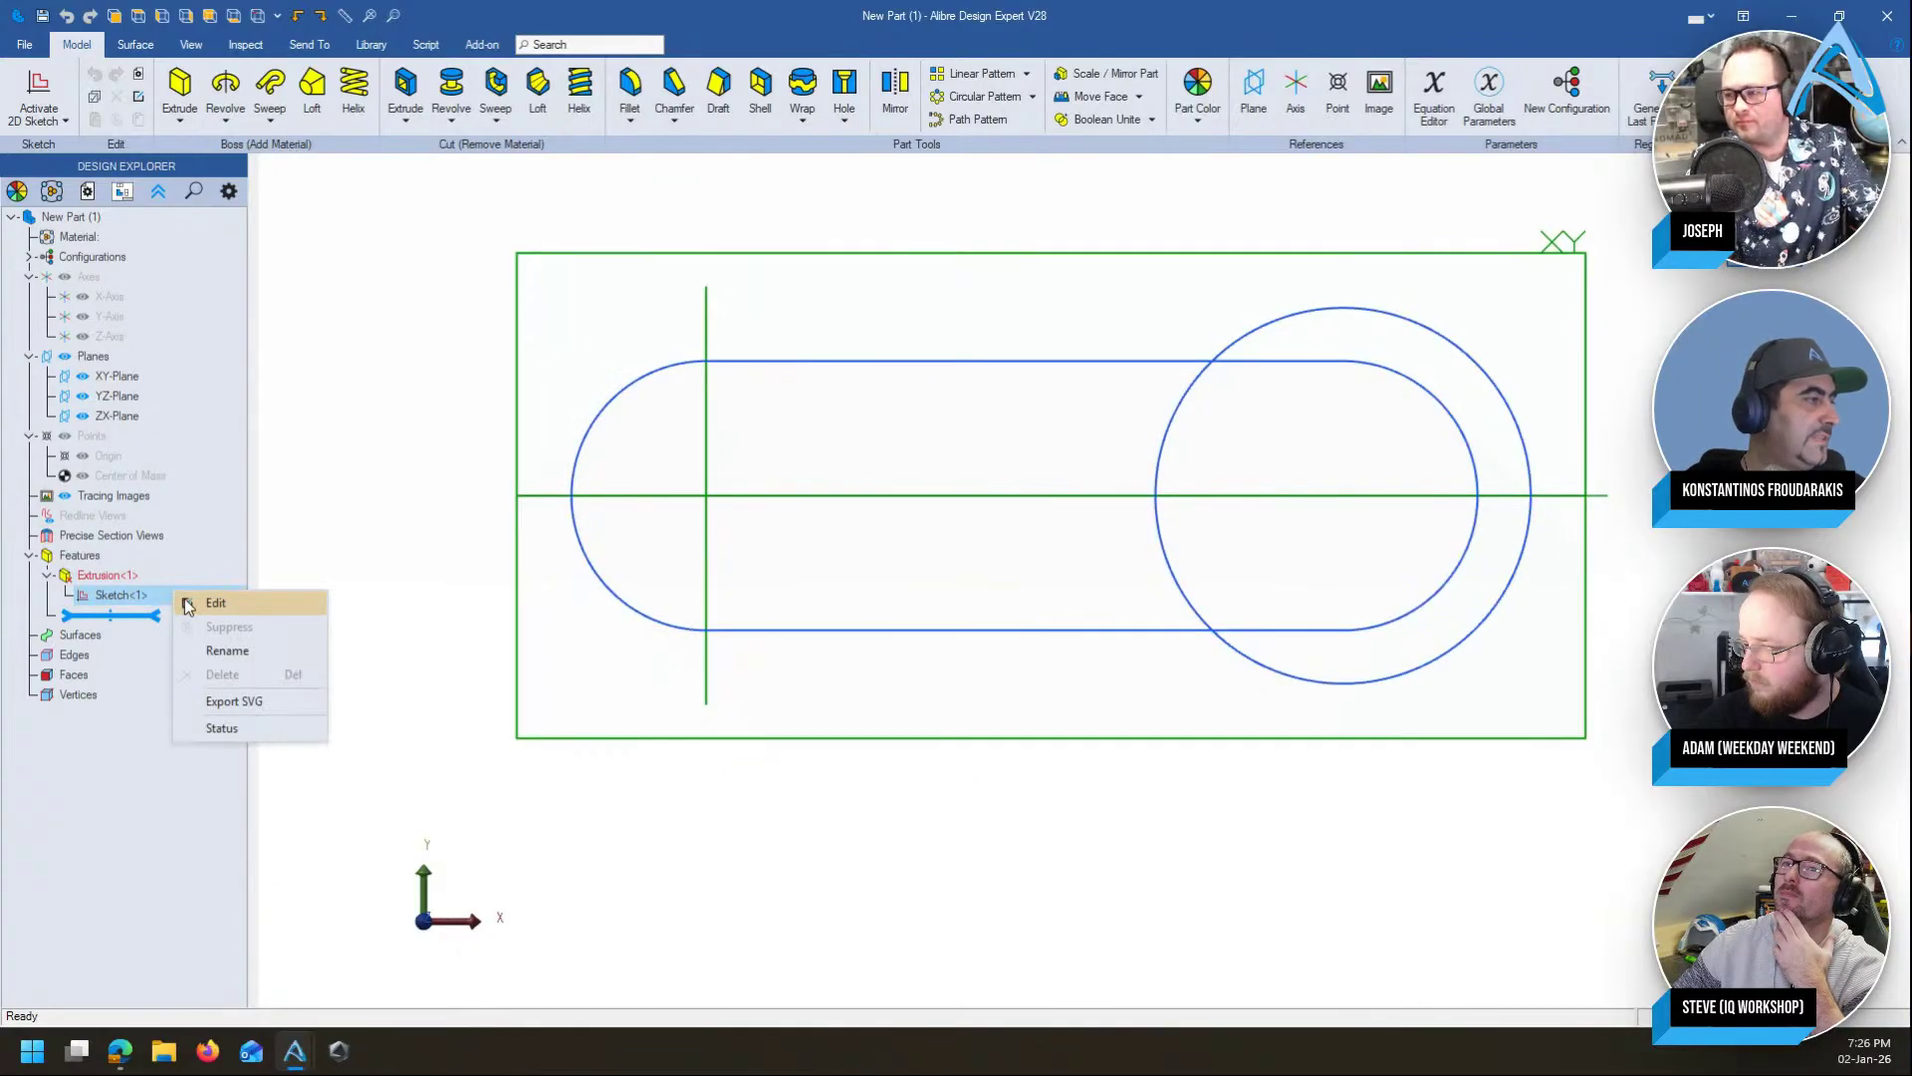
pyautogui.click(214, 603)
pyautogui.moveTo(1490, 319); pyautogui.dragTo(1413, 494)
pyautogui.click(35, 100)
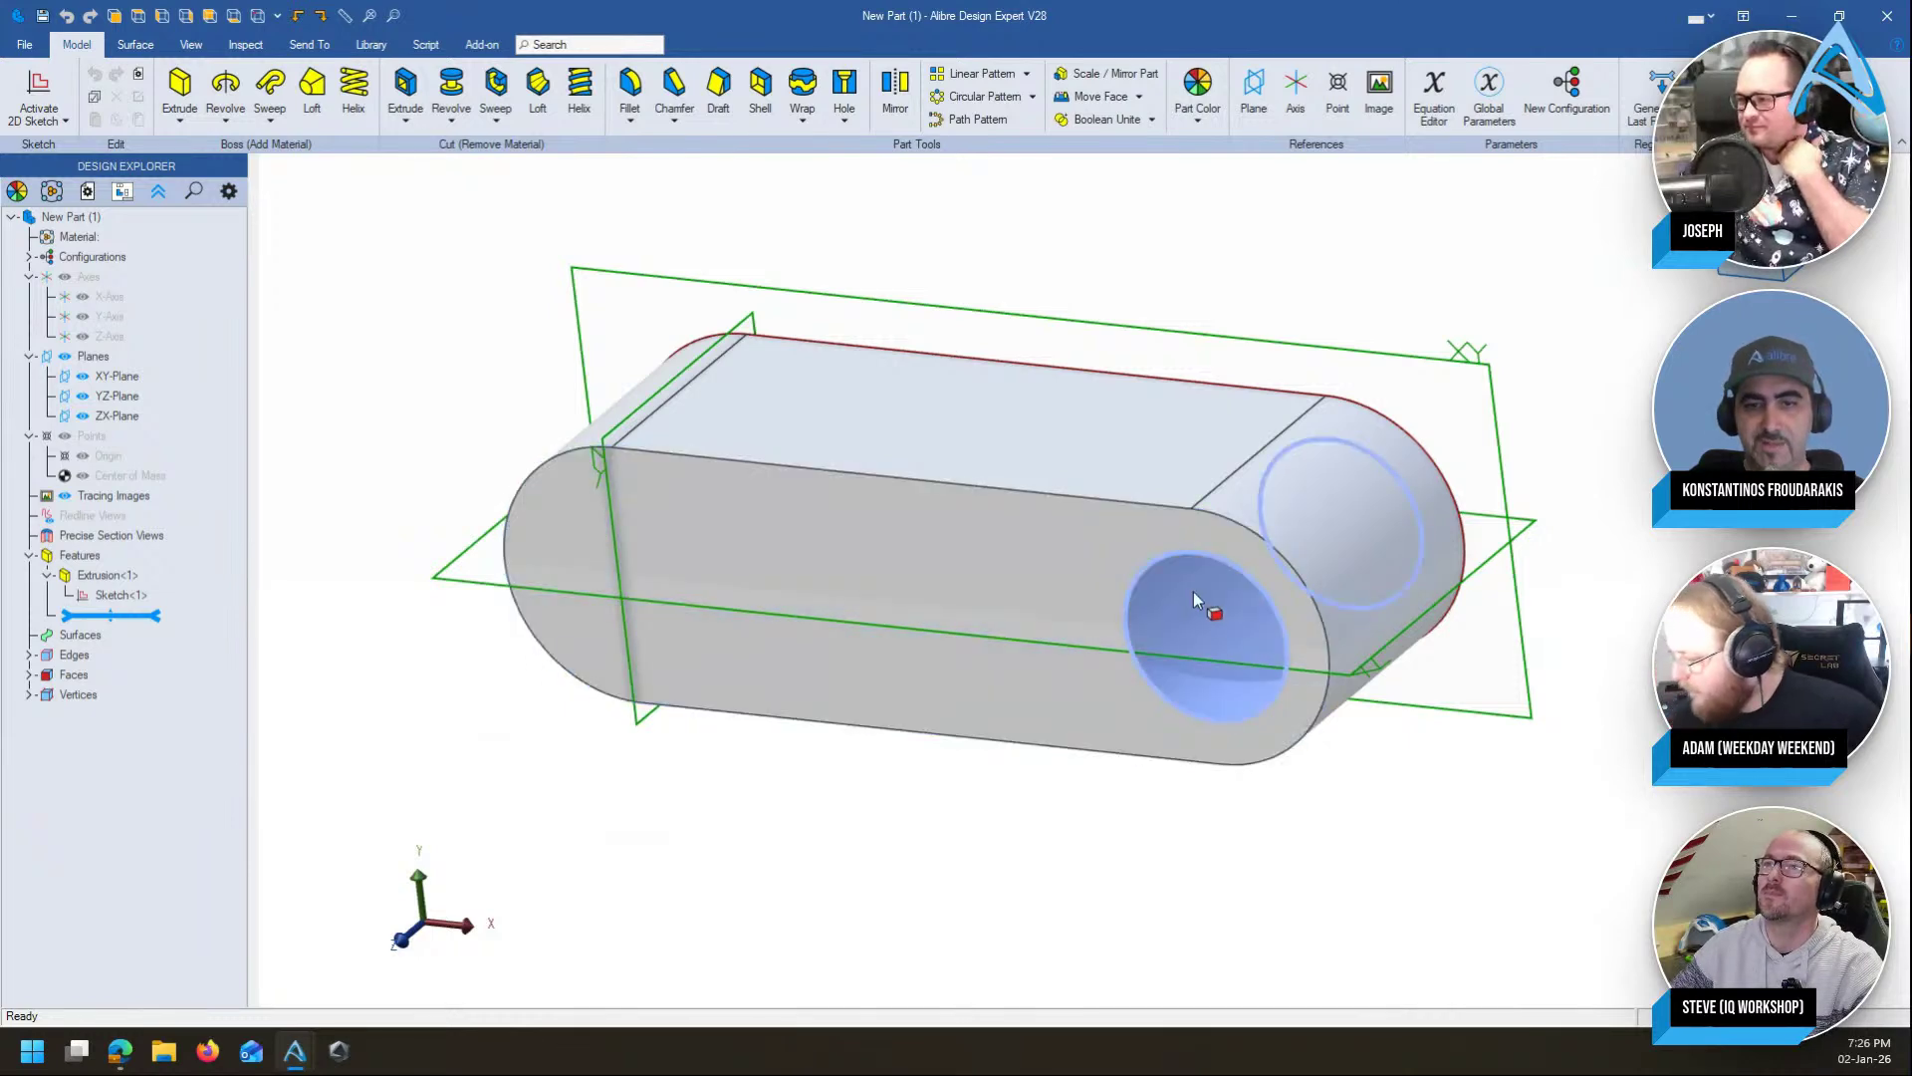
# Close the slot part without saving its changes
pyautogui.moveTo(1481, 312); pyautogui.dragTo(1550, 290, button='middle')
pyautogui.click(1887, 16)
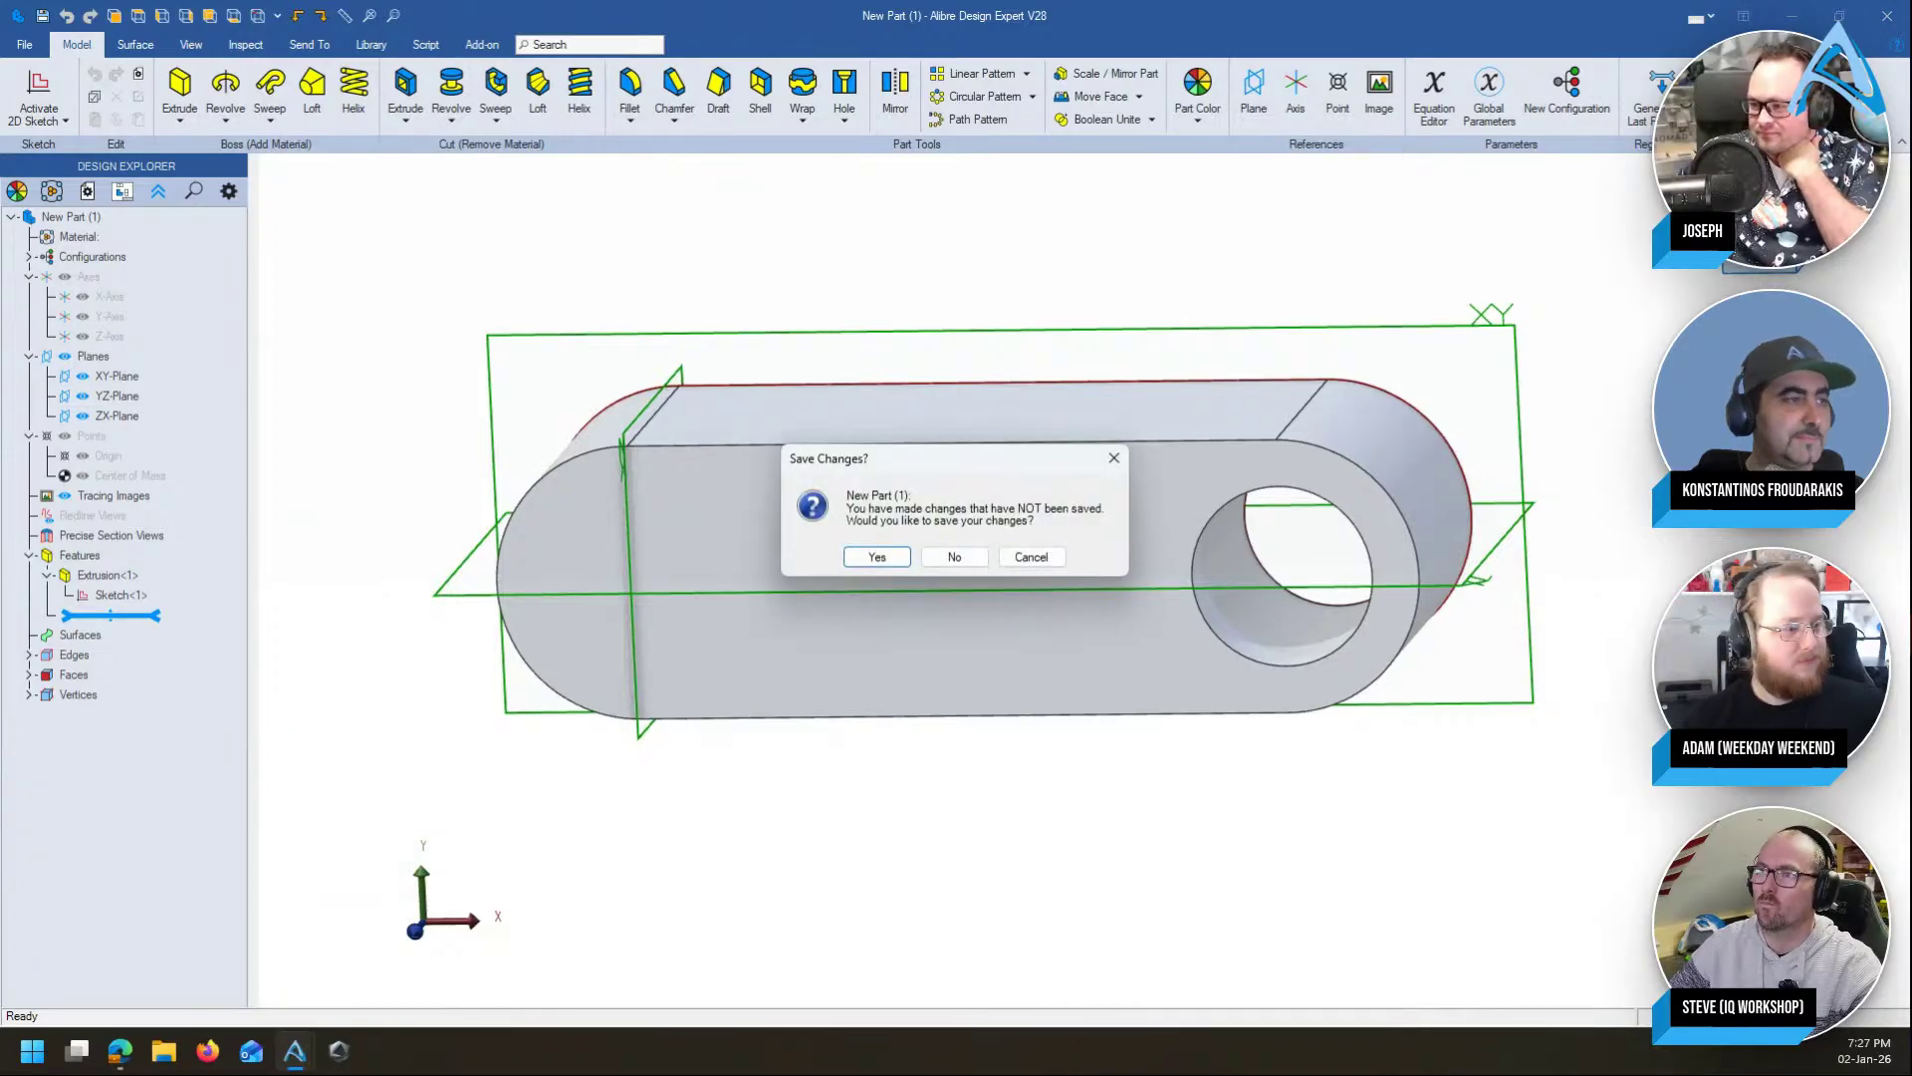
pyautogui.click(954, 558)
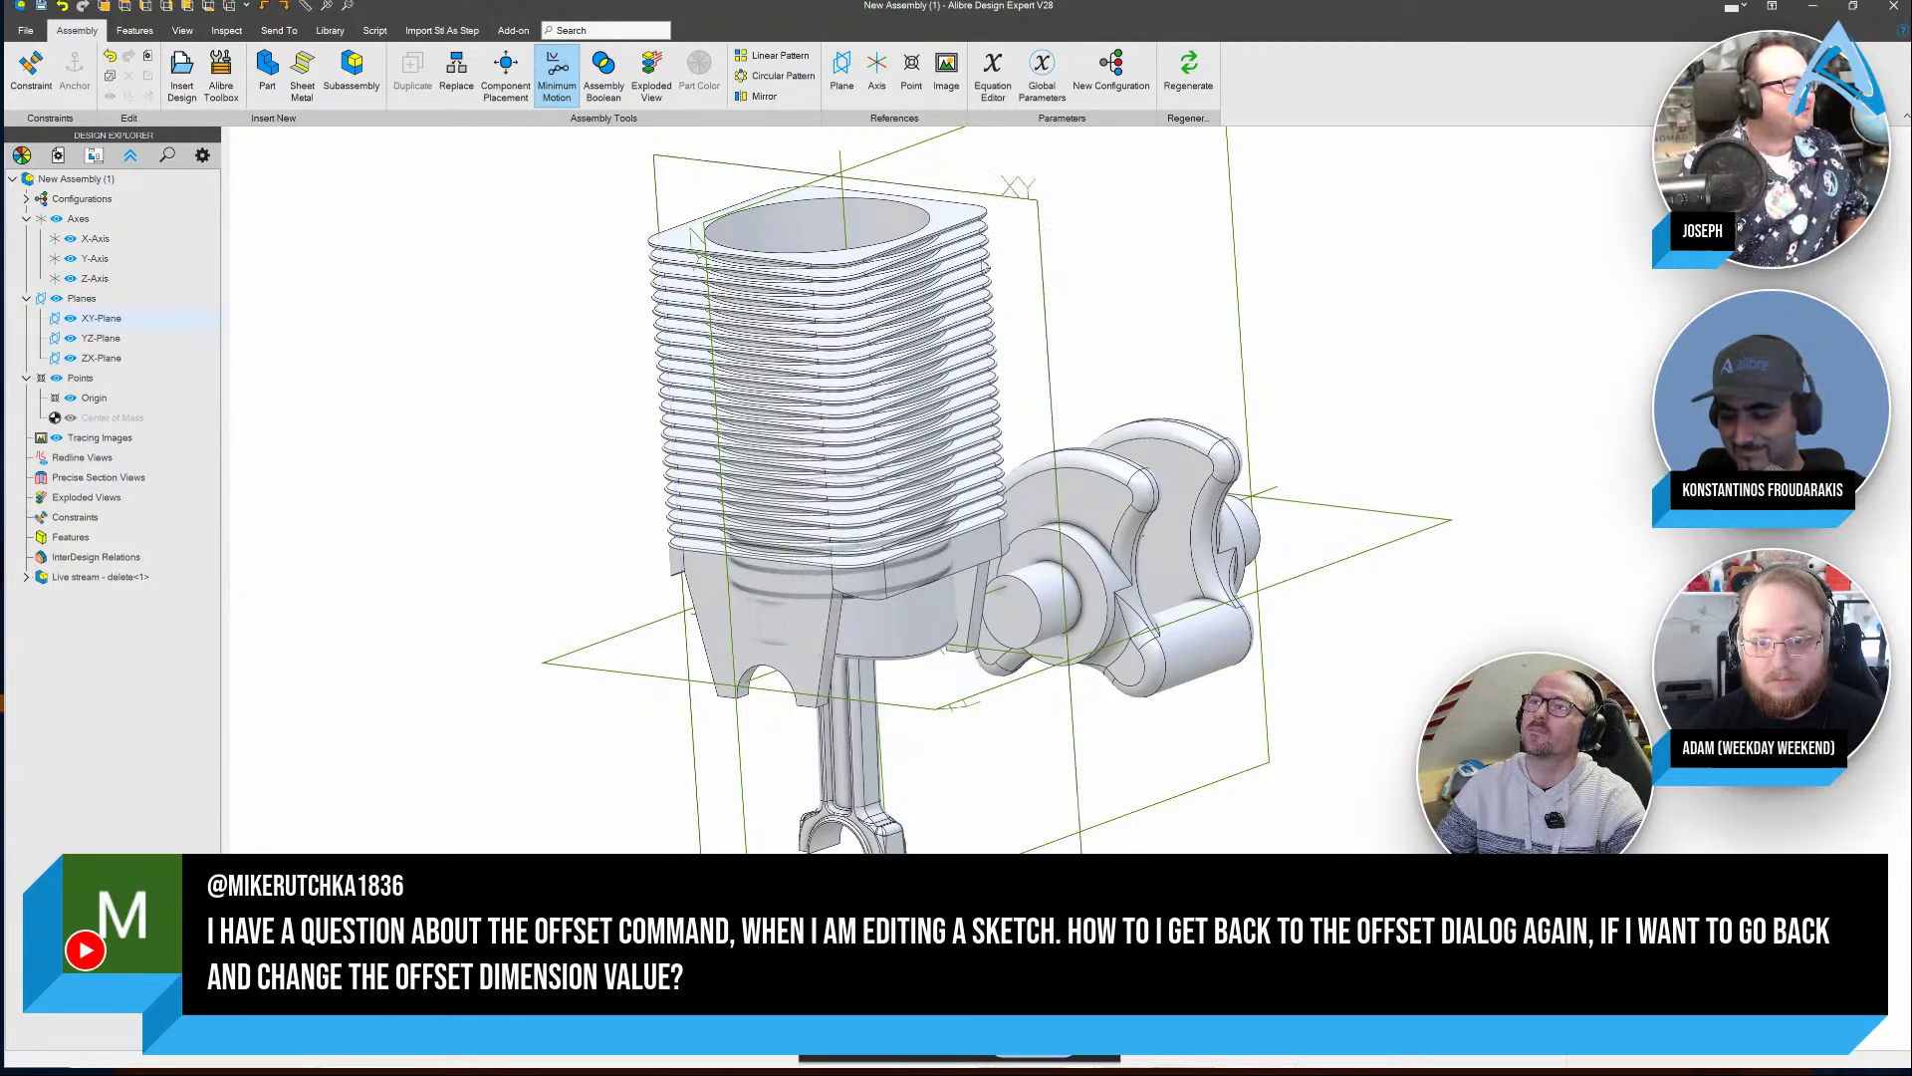
# Create a new part from the assembly window
pyautogui.scroll(-3, 735, 354)
pyautogui.click(27, 32)
pyautogui.click(76, 129)
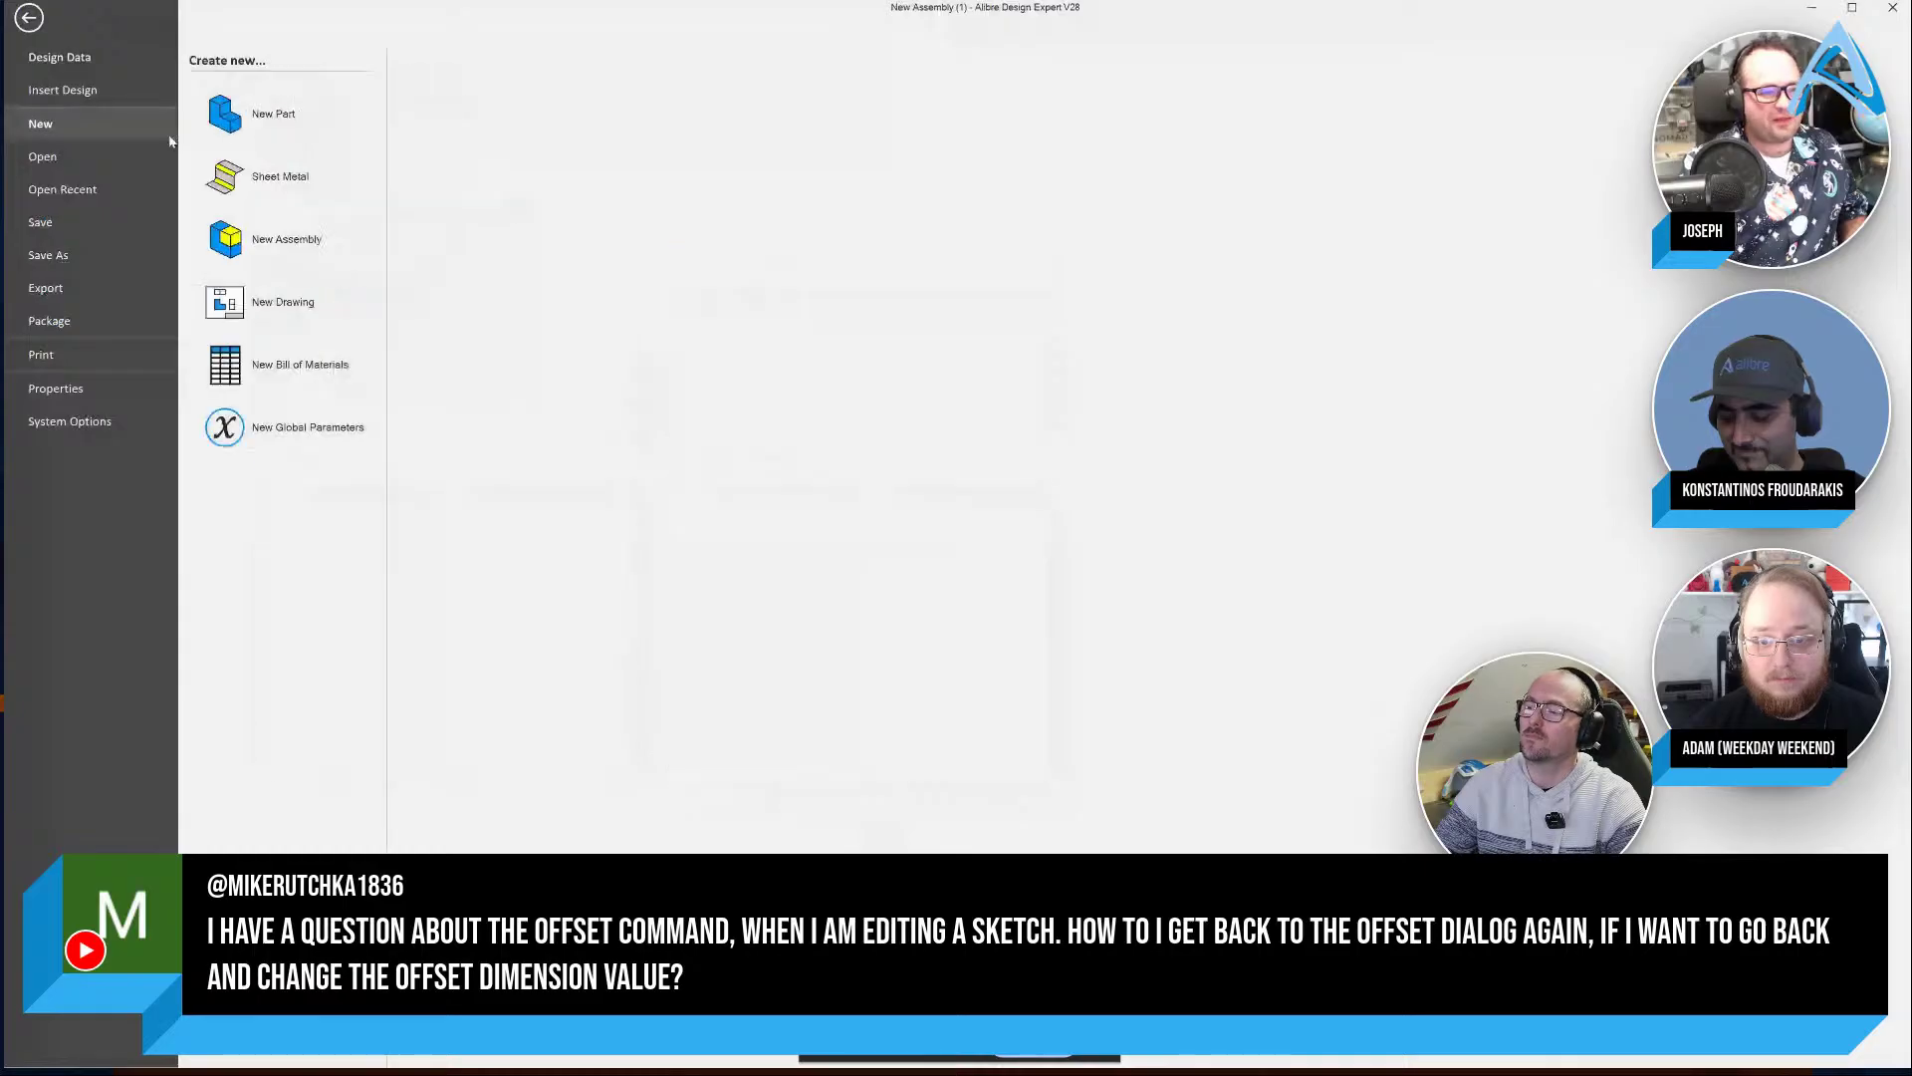
pyautogui.click(271, 113)
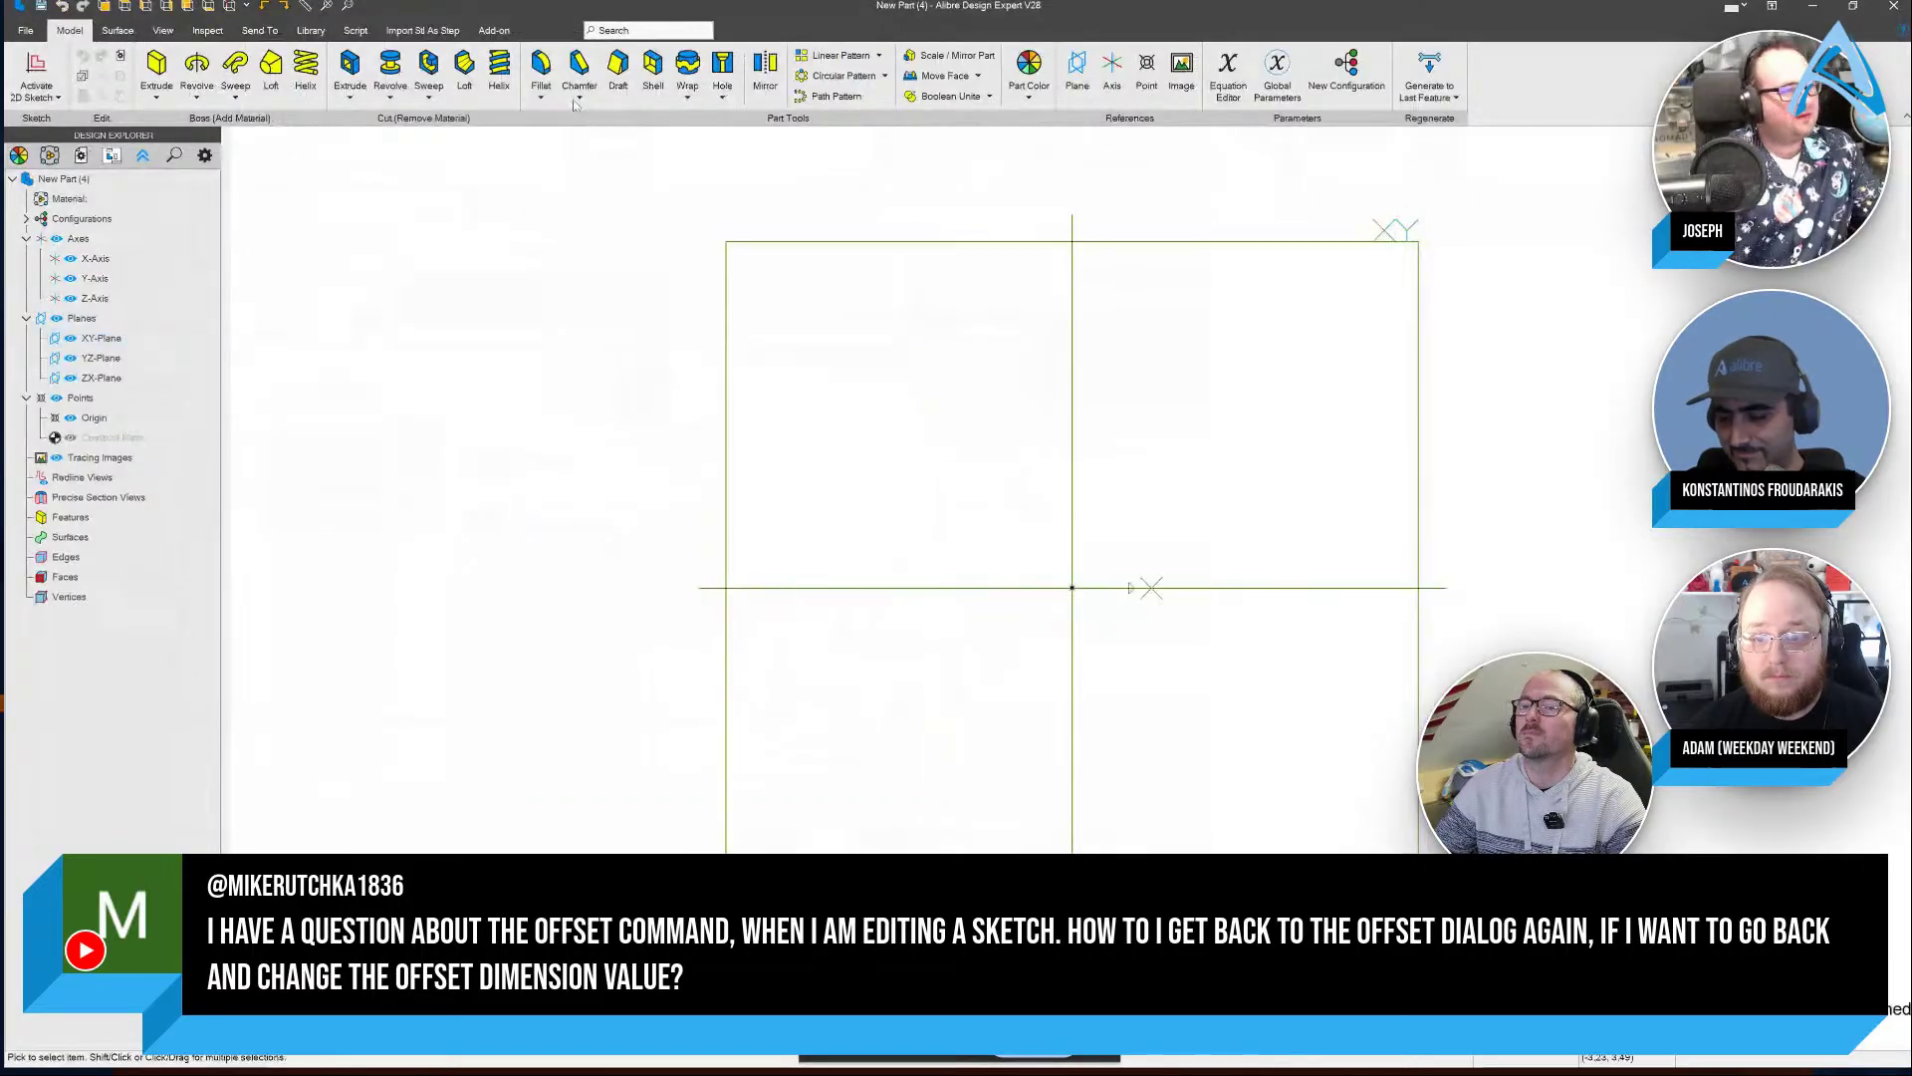
# Sketch a closed, irregular six-sided outline of connected lines around the origin on the XY plane
pyautogui.click(354, 70)
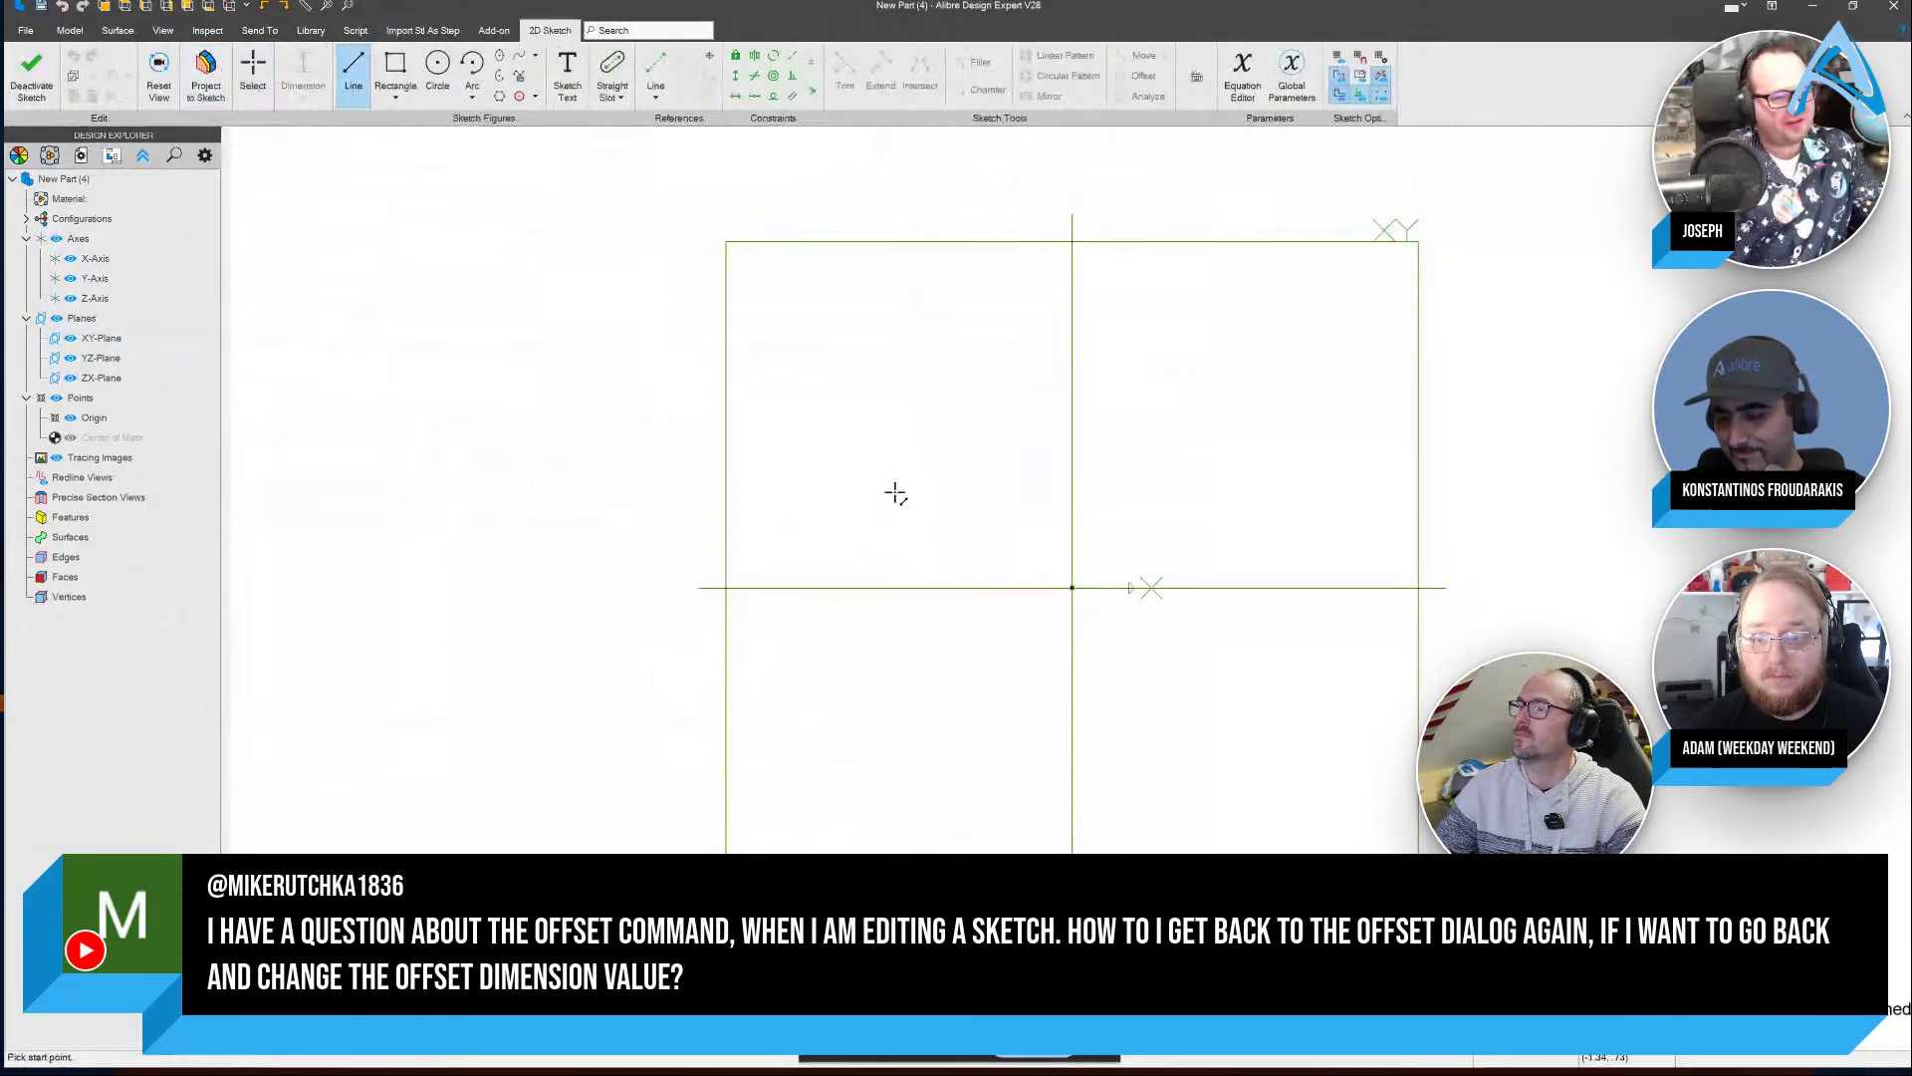
pyautogui.click(895, 492)
pyautogui.click(905, 688)
pyautogui.click(1183, 773)
pyautogui.click(1279, 692)
pyautogui.click(1250, 503)
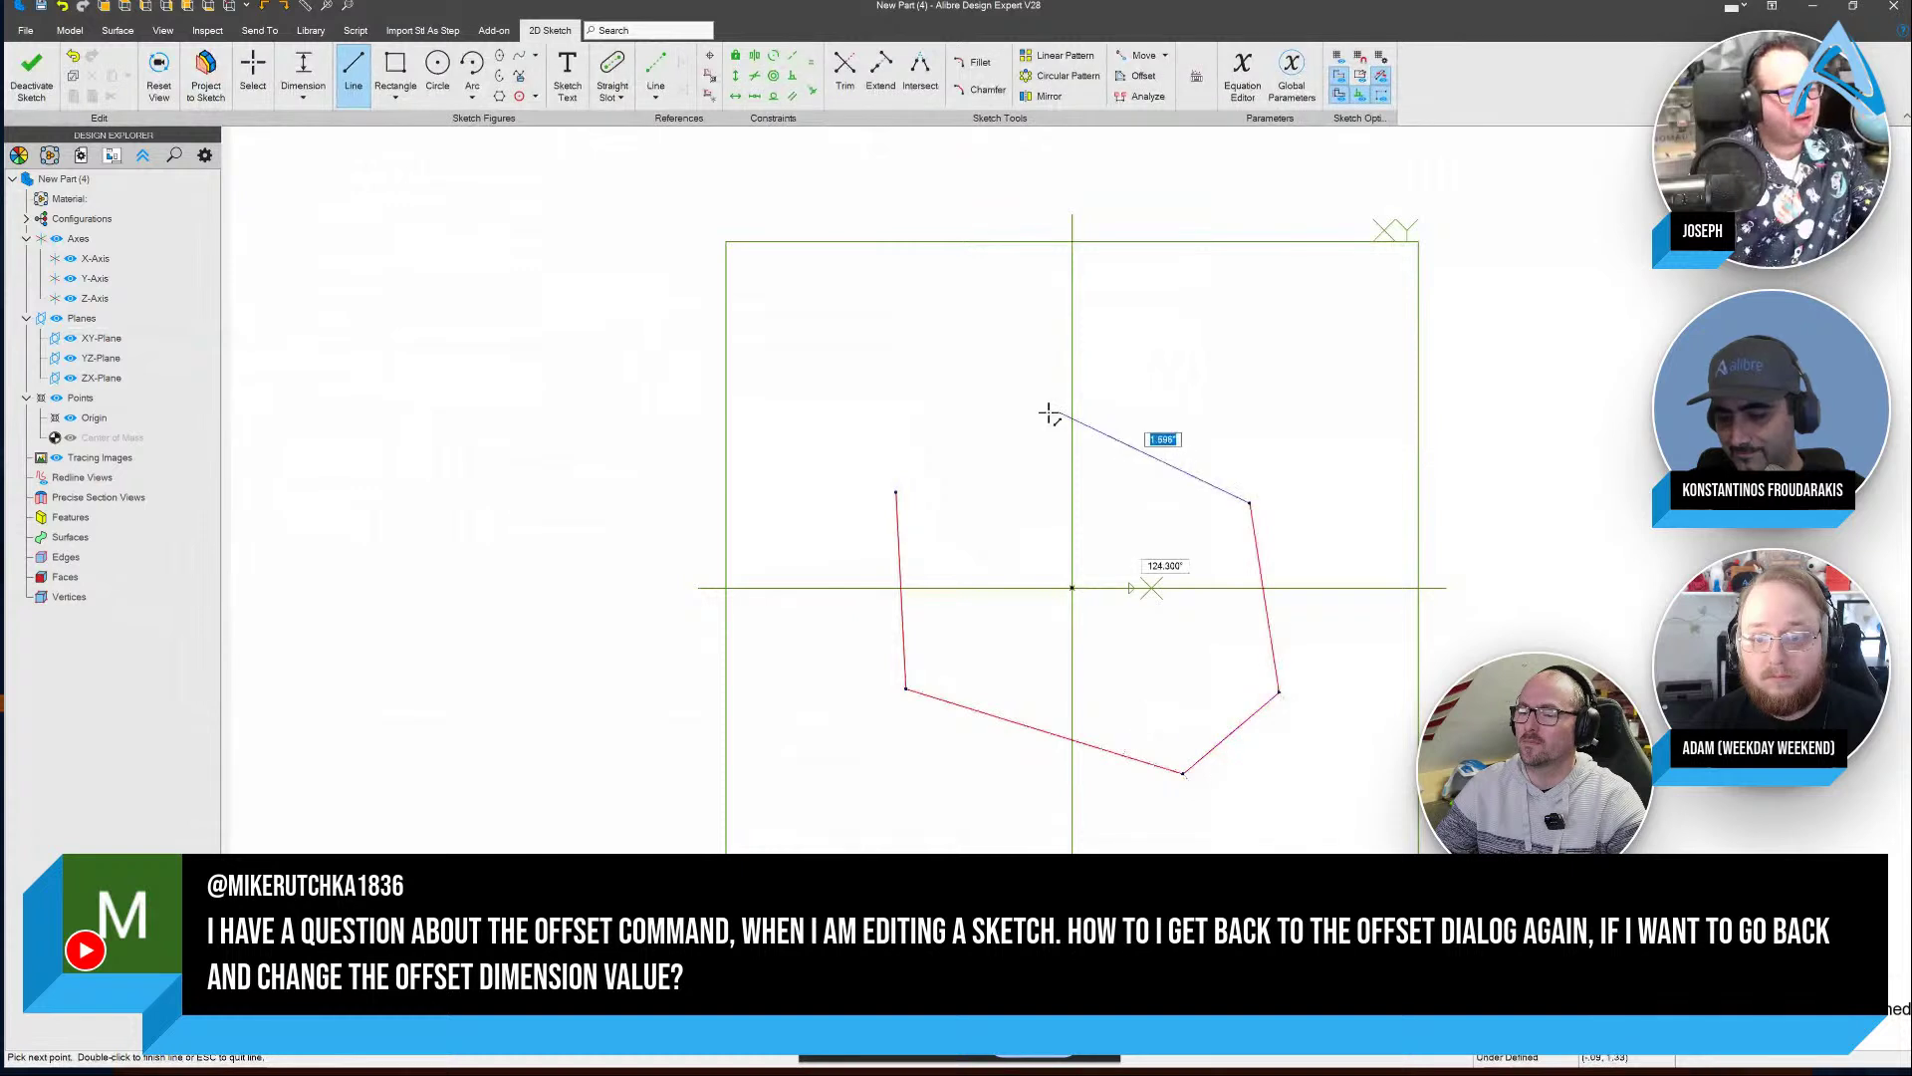
pyautogui.click(1058, 412)
pyautogui.click(895, 492)
pyautogui.press('Escape')
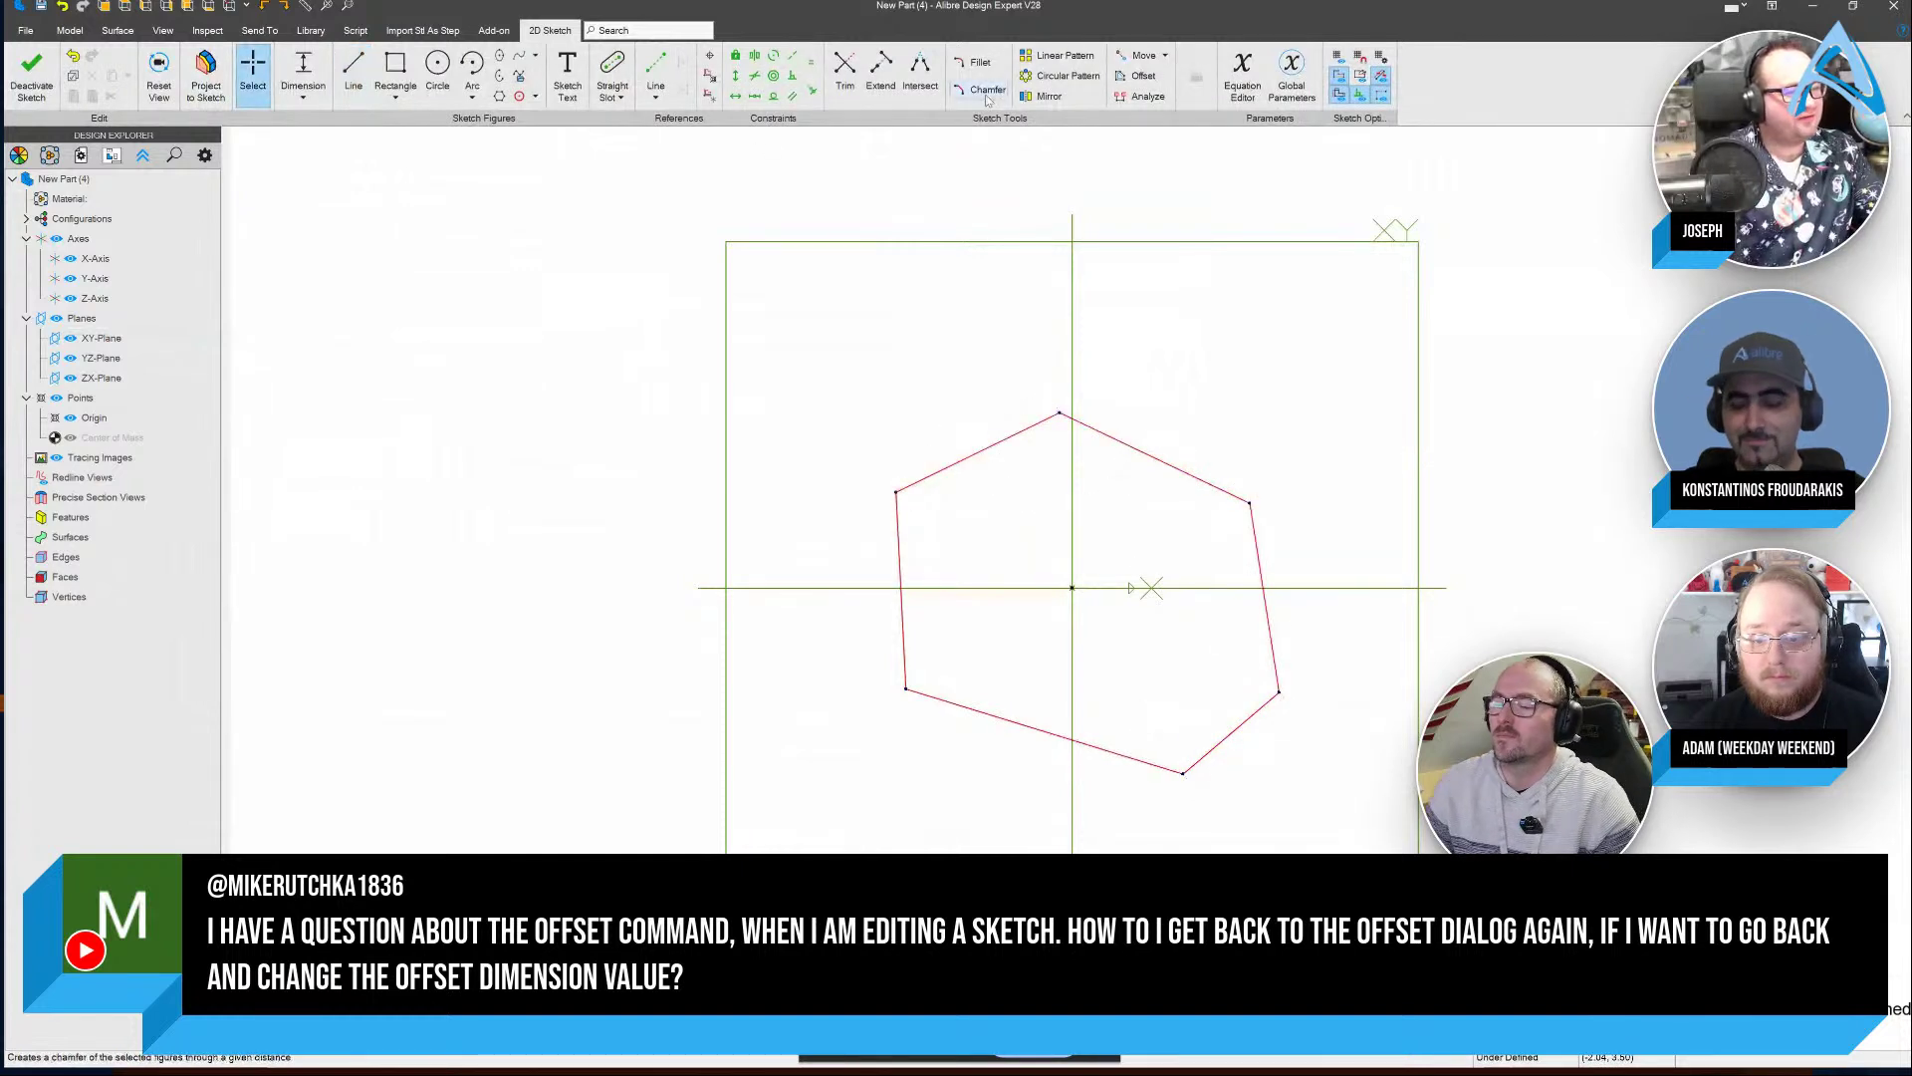
# Fillet the outline's top corner with a 0.500" radius
pyautogui.click(977, 63)
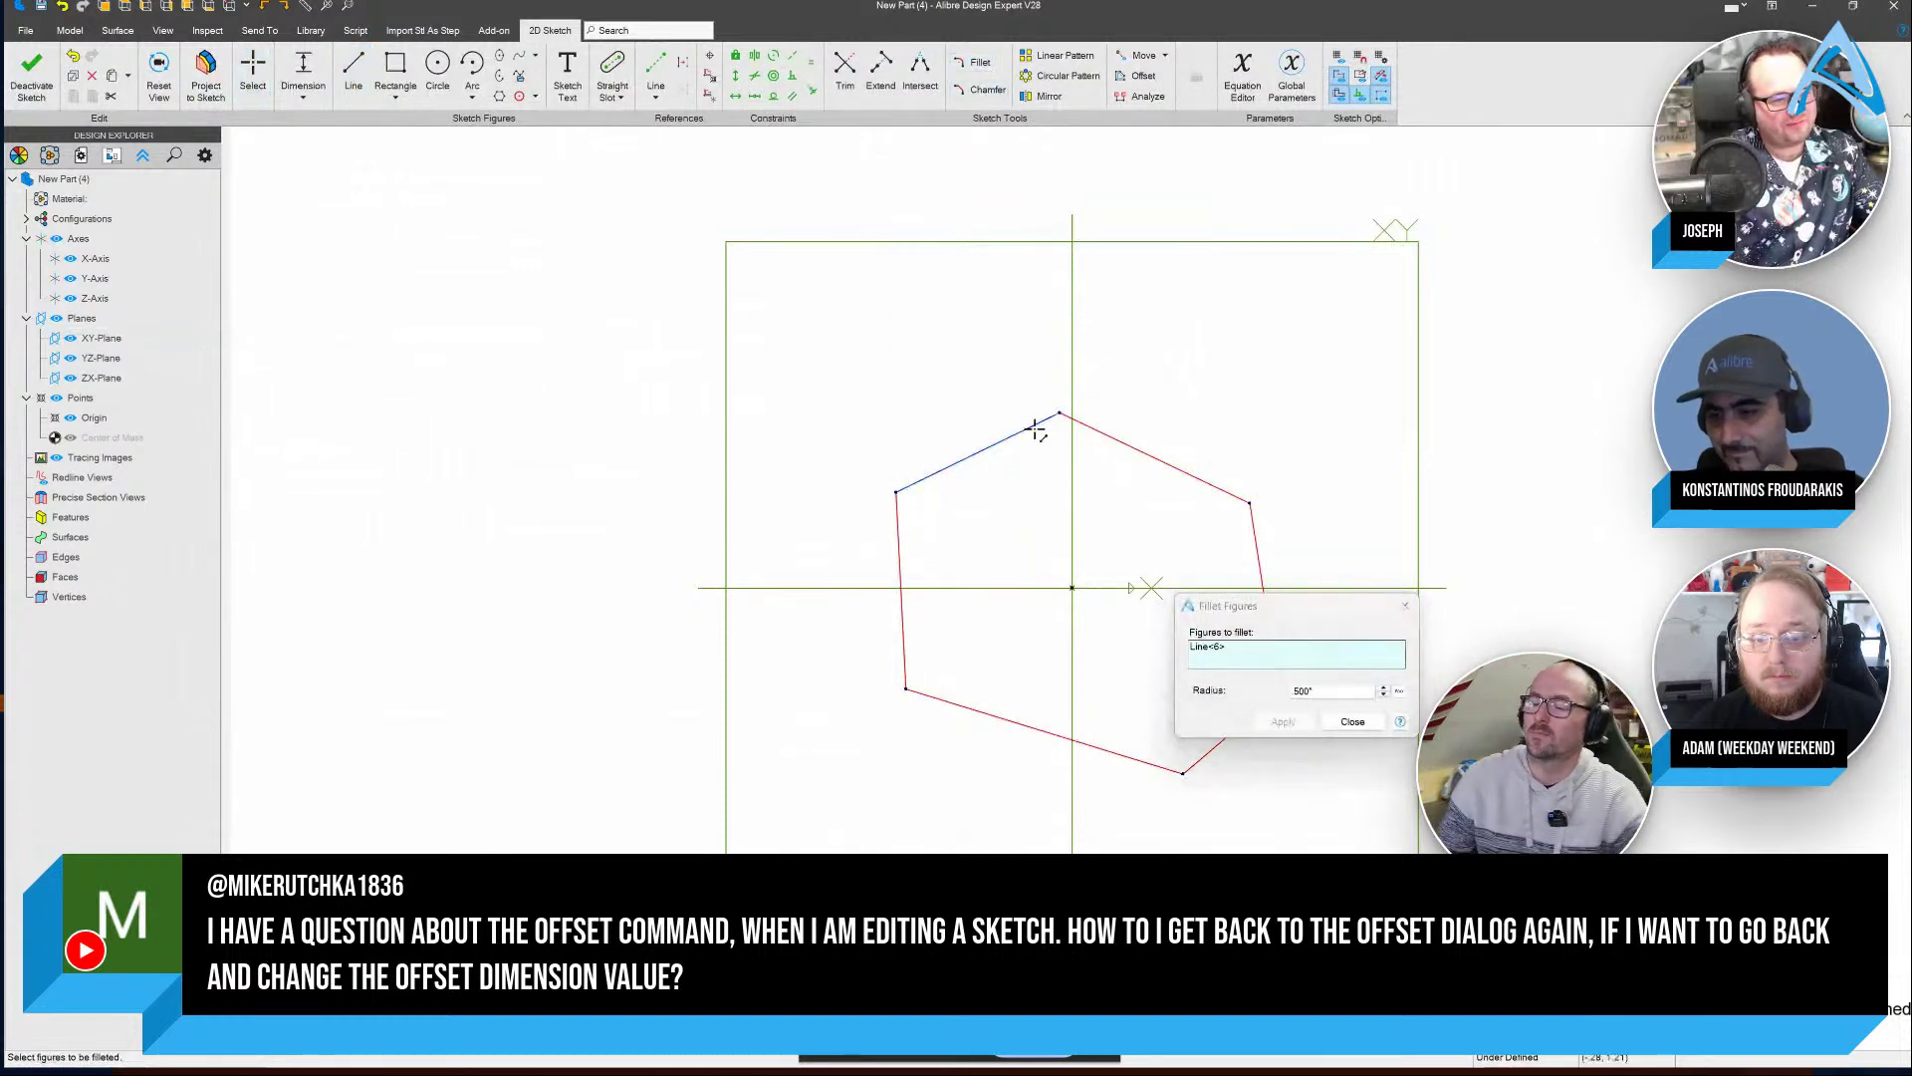
pyautogui.click(1098, 432)
pyautogui.click(1037, 425)
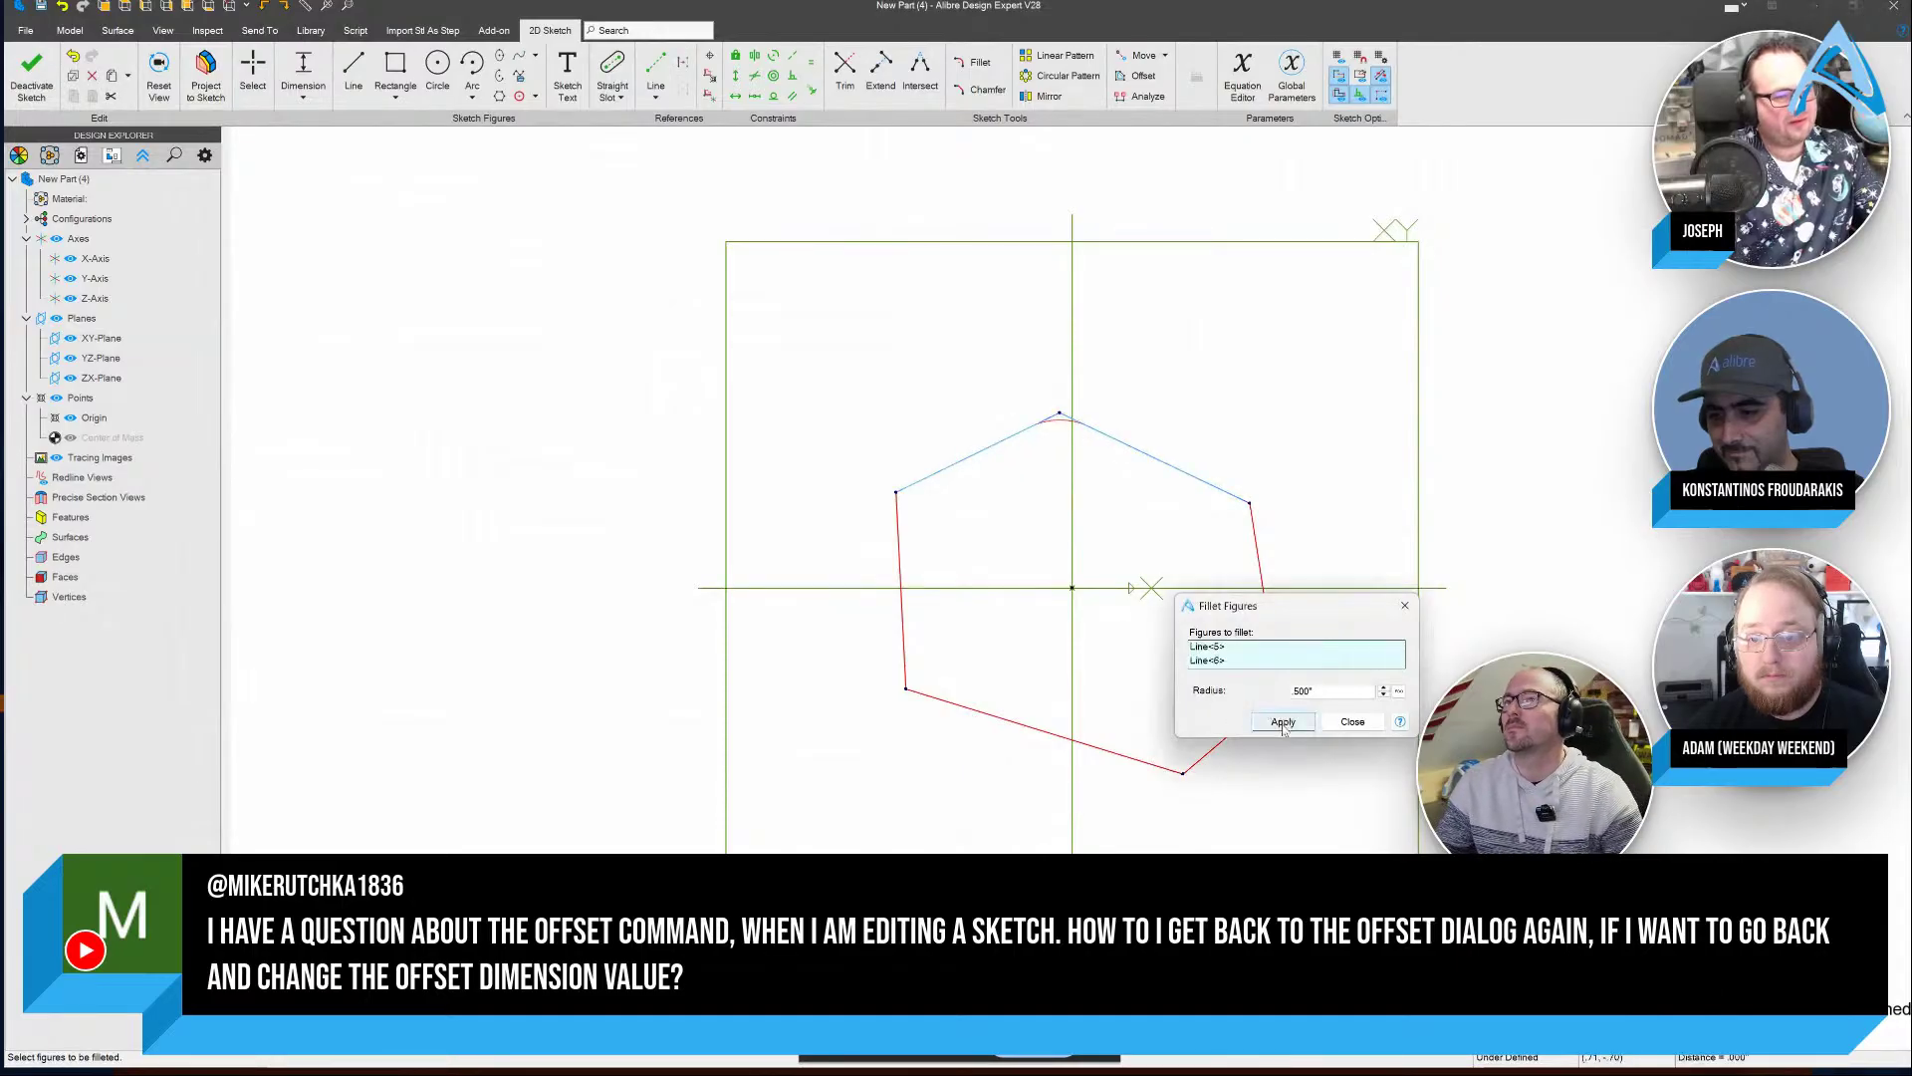
pyautogui.click(1405, 606)
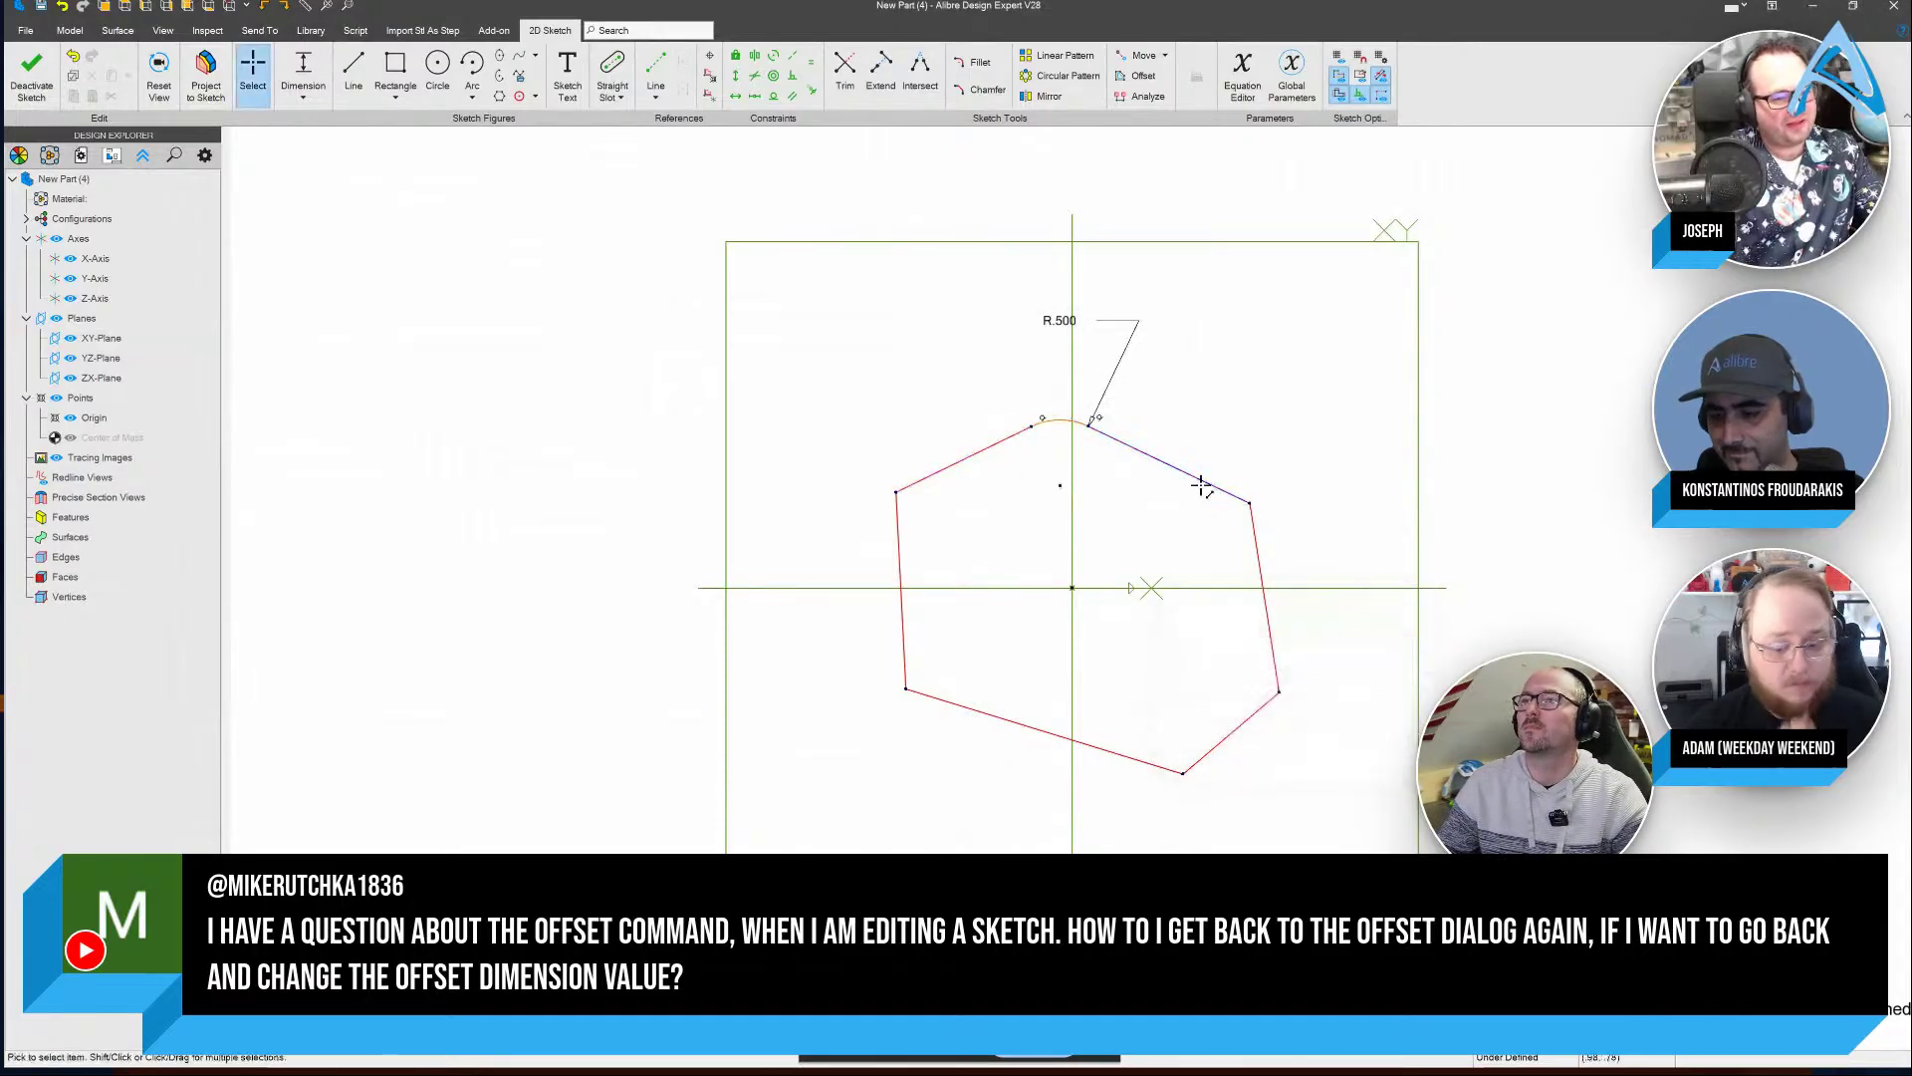
# Chain-select the filleted outline and offset it outward by 0.125"
pyautogui.rightClick(1214, 492)
pyautogui.click(1241, 537)
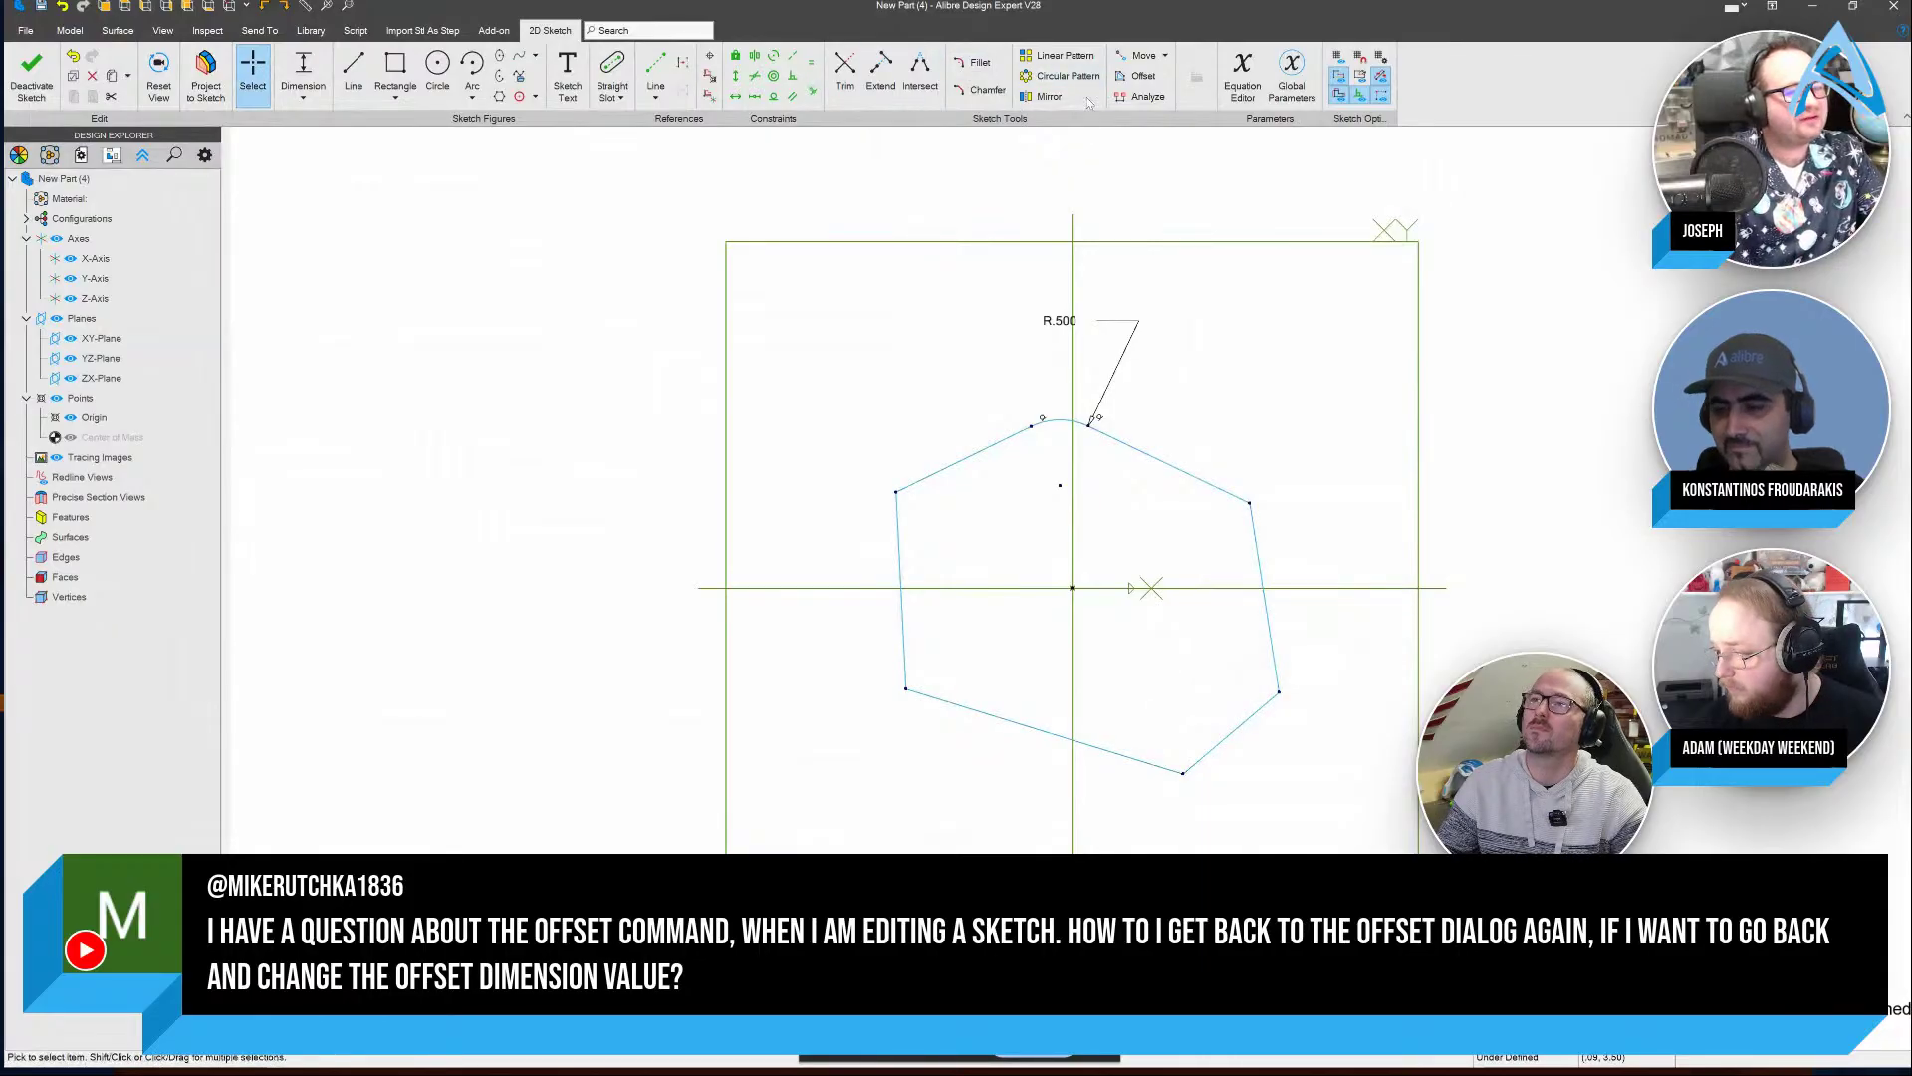
pyautogui.click(1137, 75)
pyautogui.doubleClick(1206, 345)
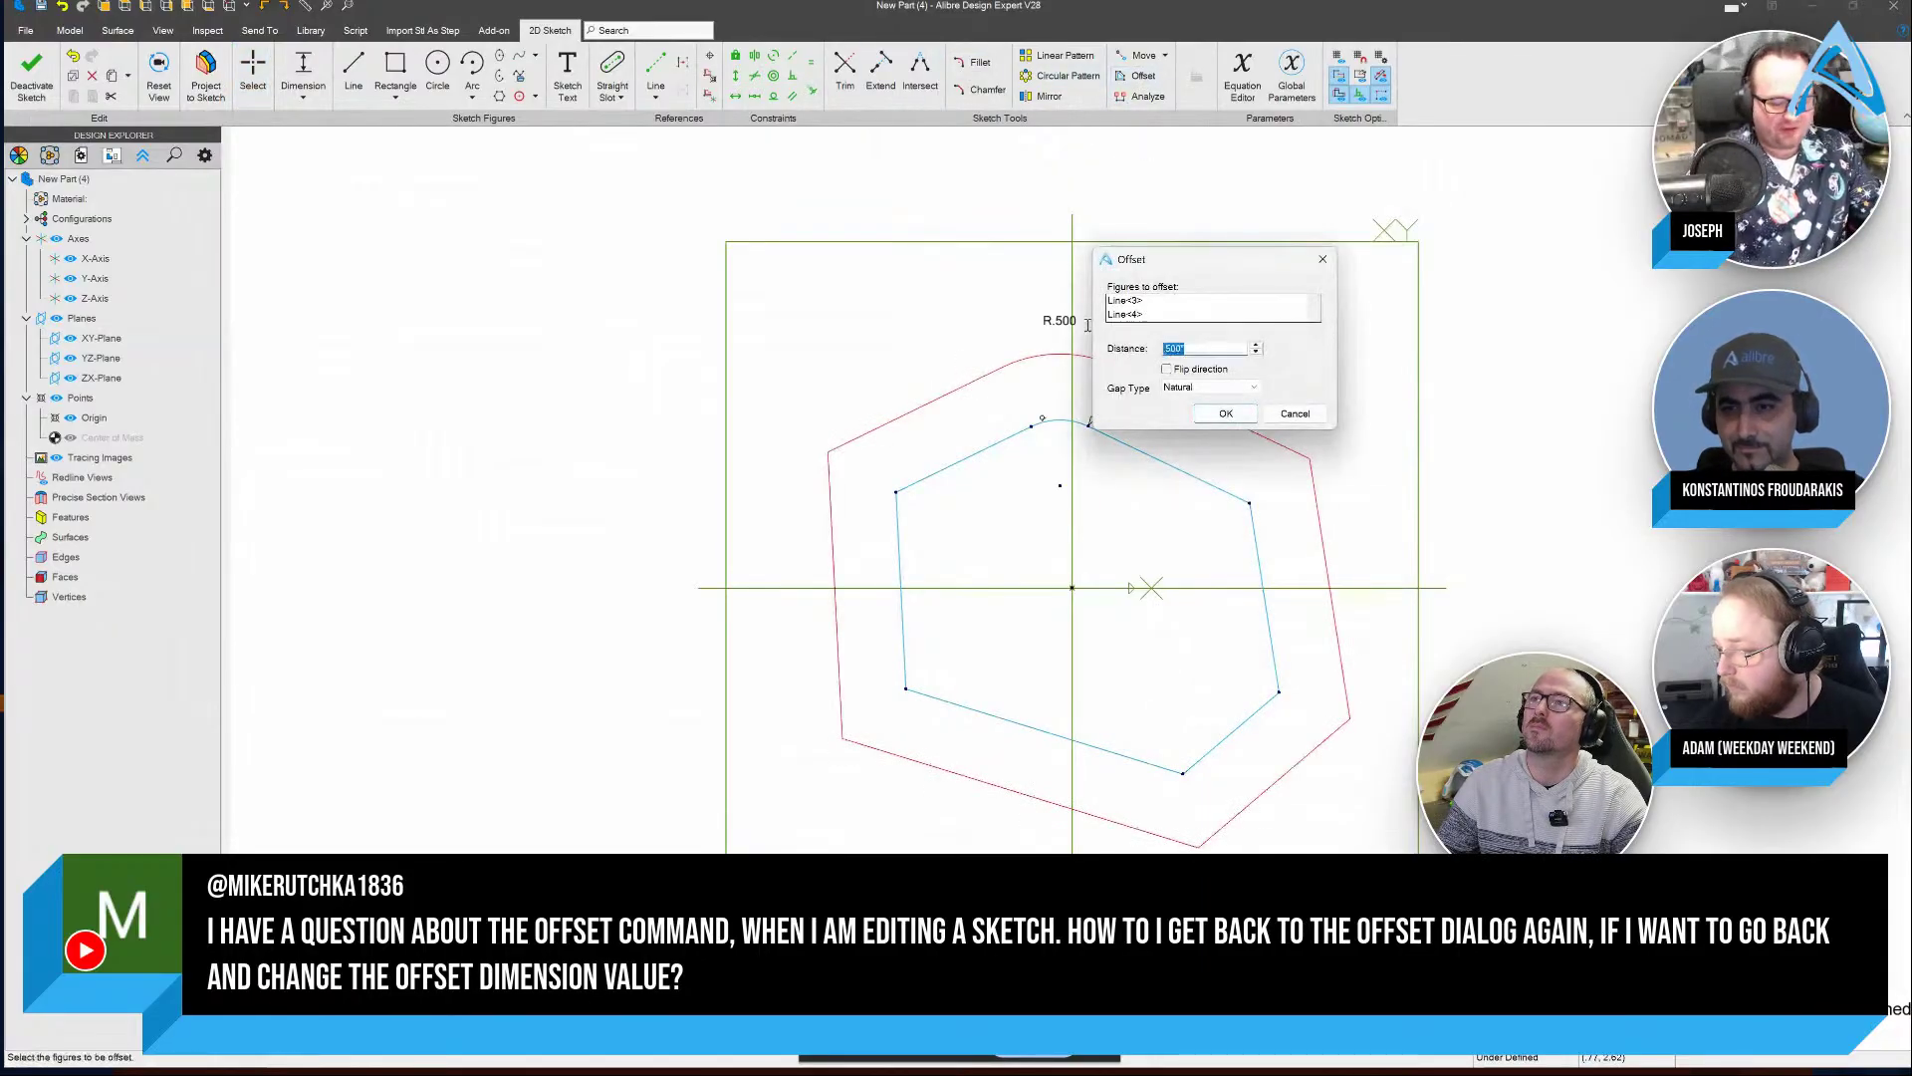
pyautogui.press('BackSpace')
pyautogui.write('.125')
pyautogui.press('Return')
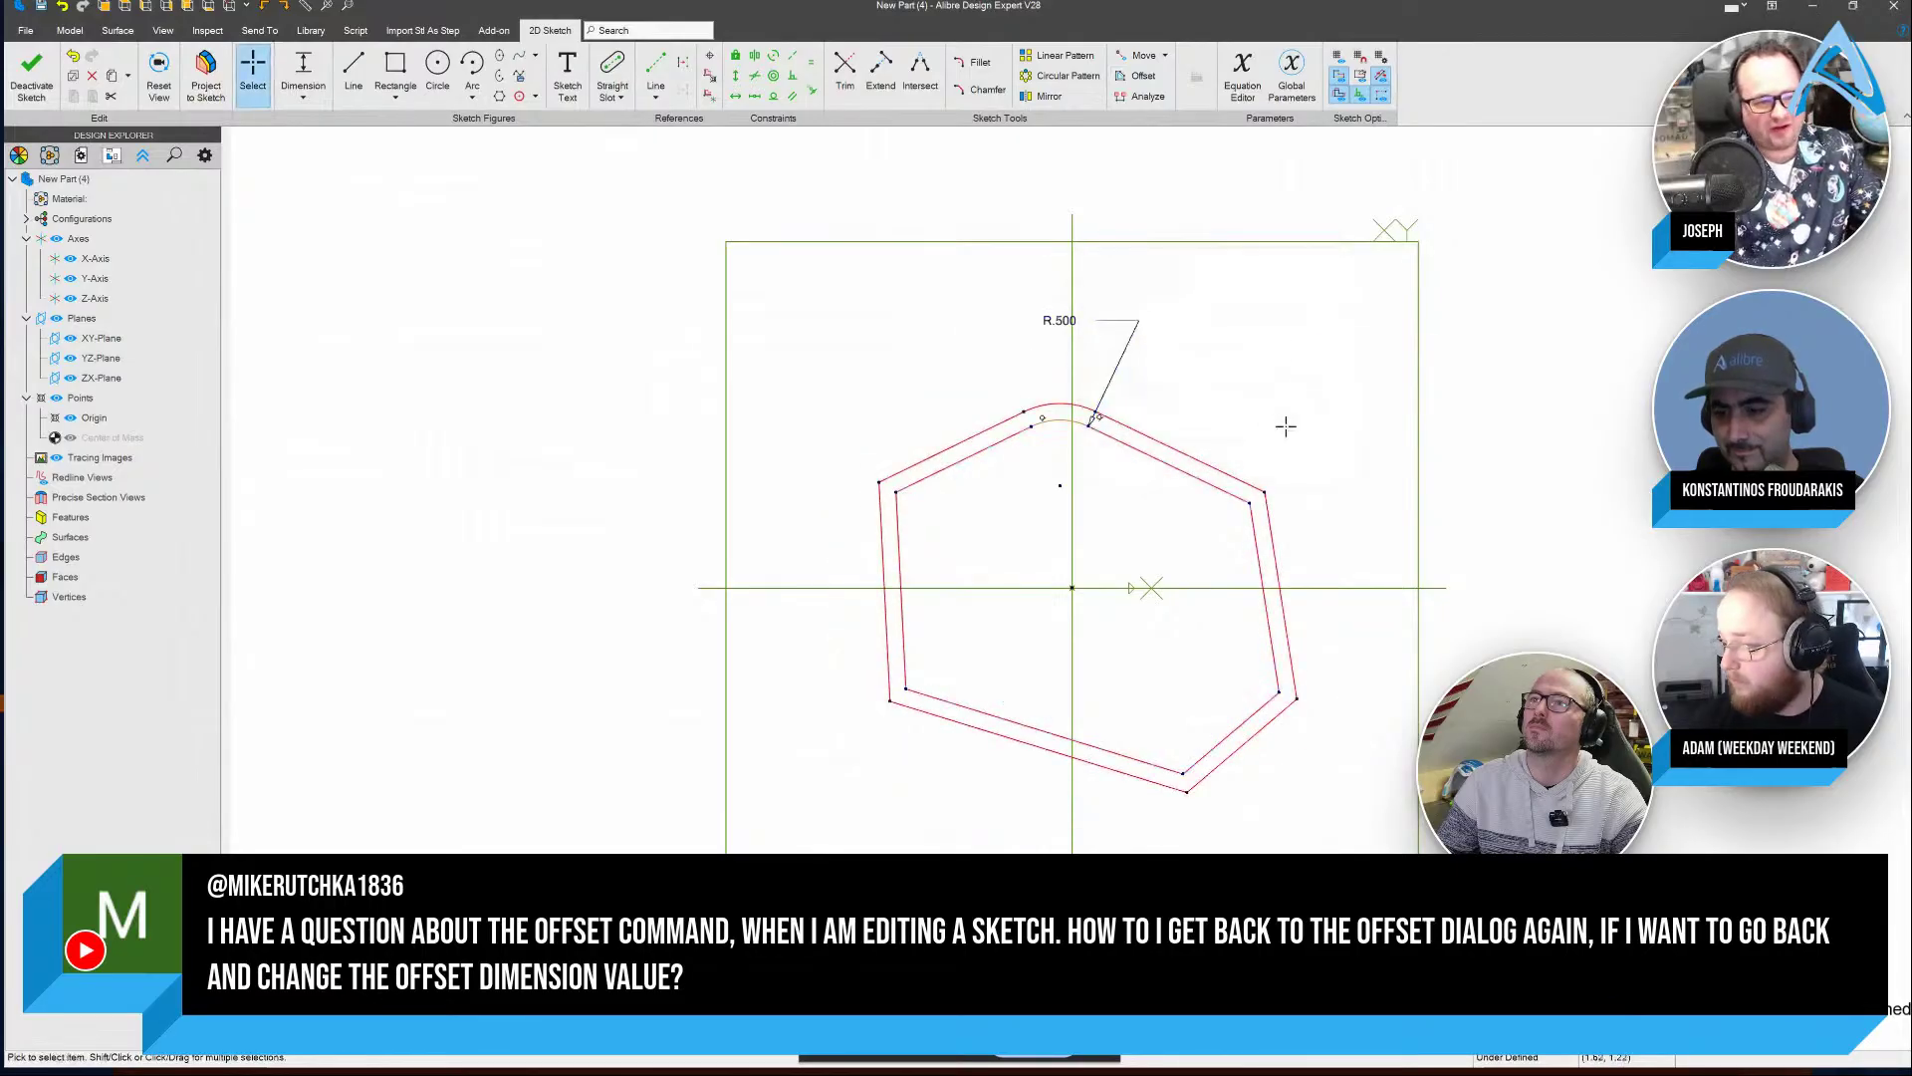
# Try moving the right corner of the offset outline slightly outward, and undo the move
pyautogui.scroll(1, 1013, 357)
pyautogui.scroll(2, 1013, 356)
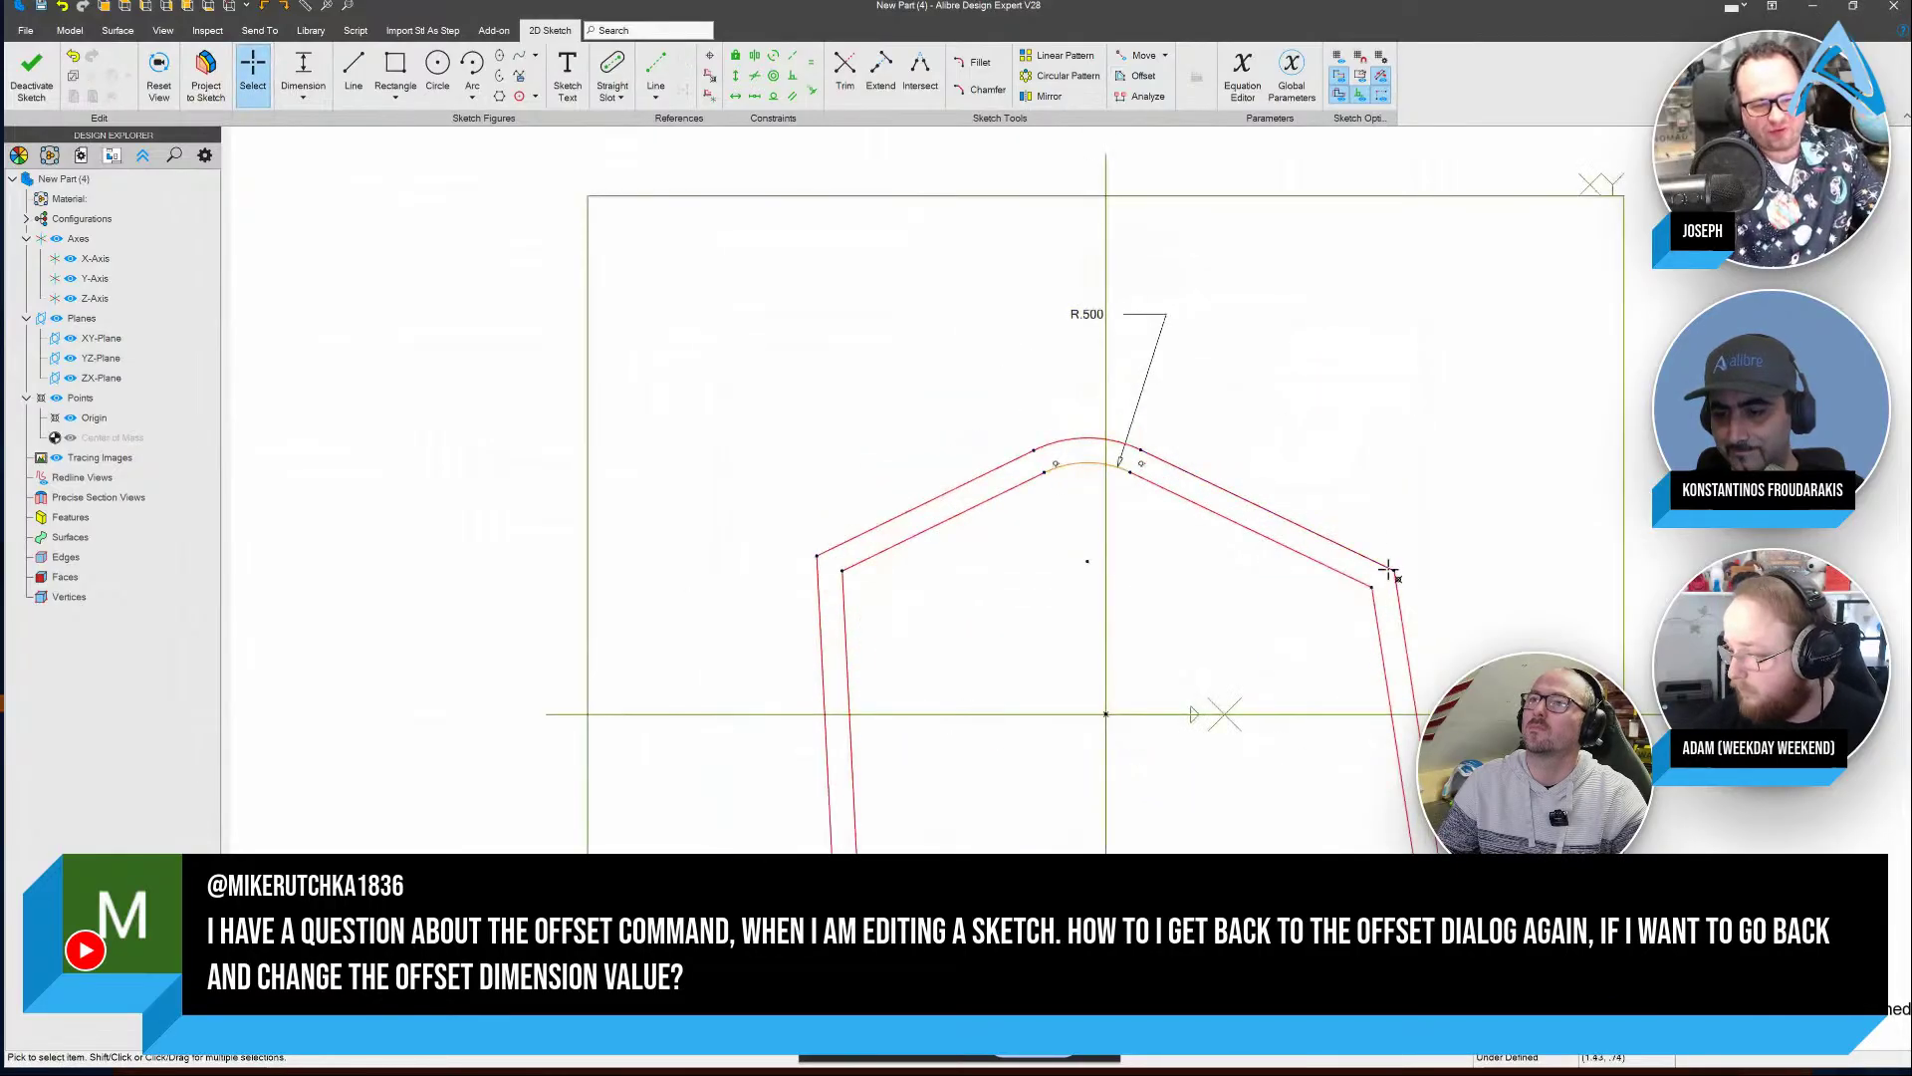
pyautogui.moveTo(1393, 570)
pyautogui.mouseDown()
pyautogui.moveTo(1407, 526)
pyautogui.moveTo(1402, 565)
pyautogui.mouseUp()
pyautogui.hotkey('ctrl', 'z')
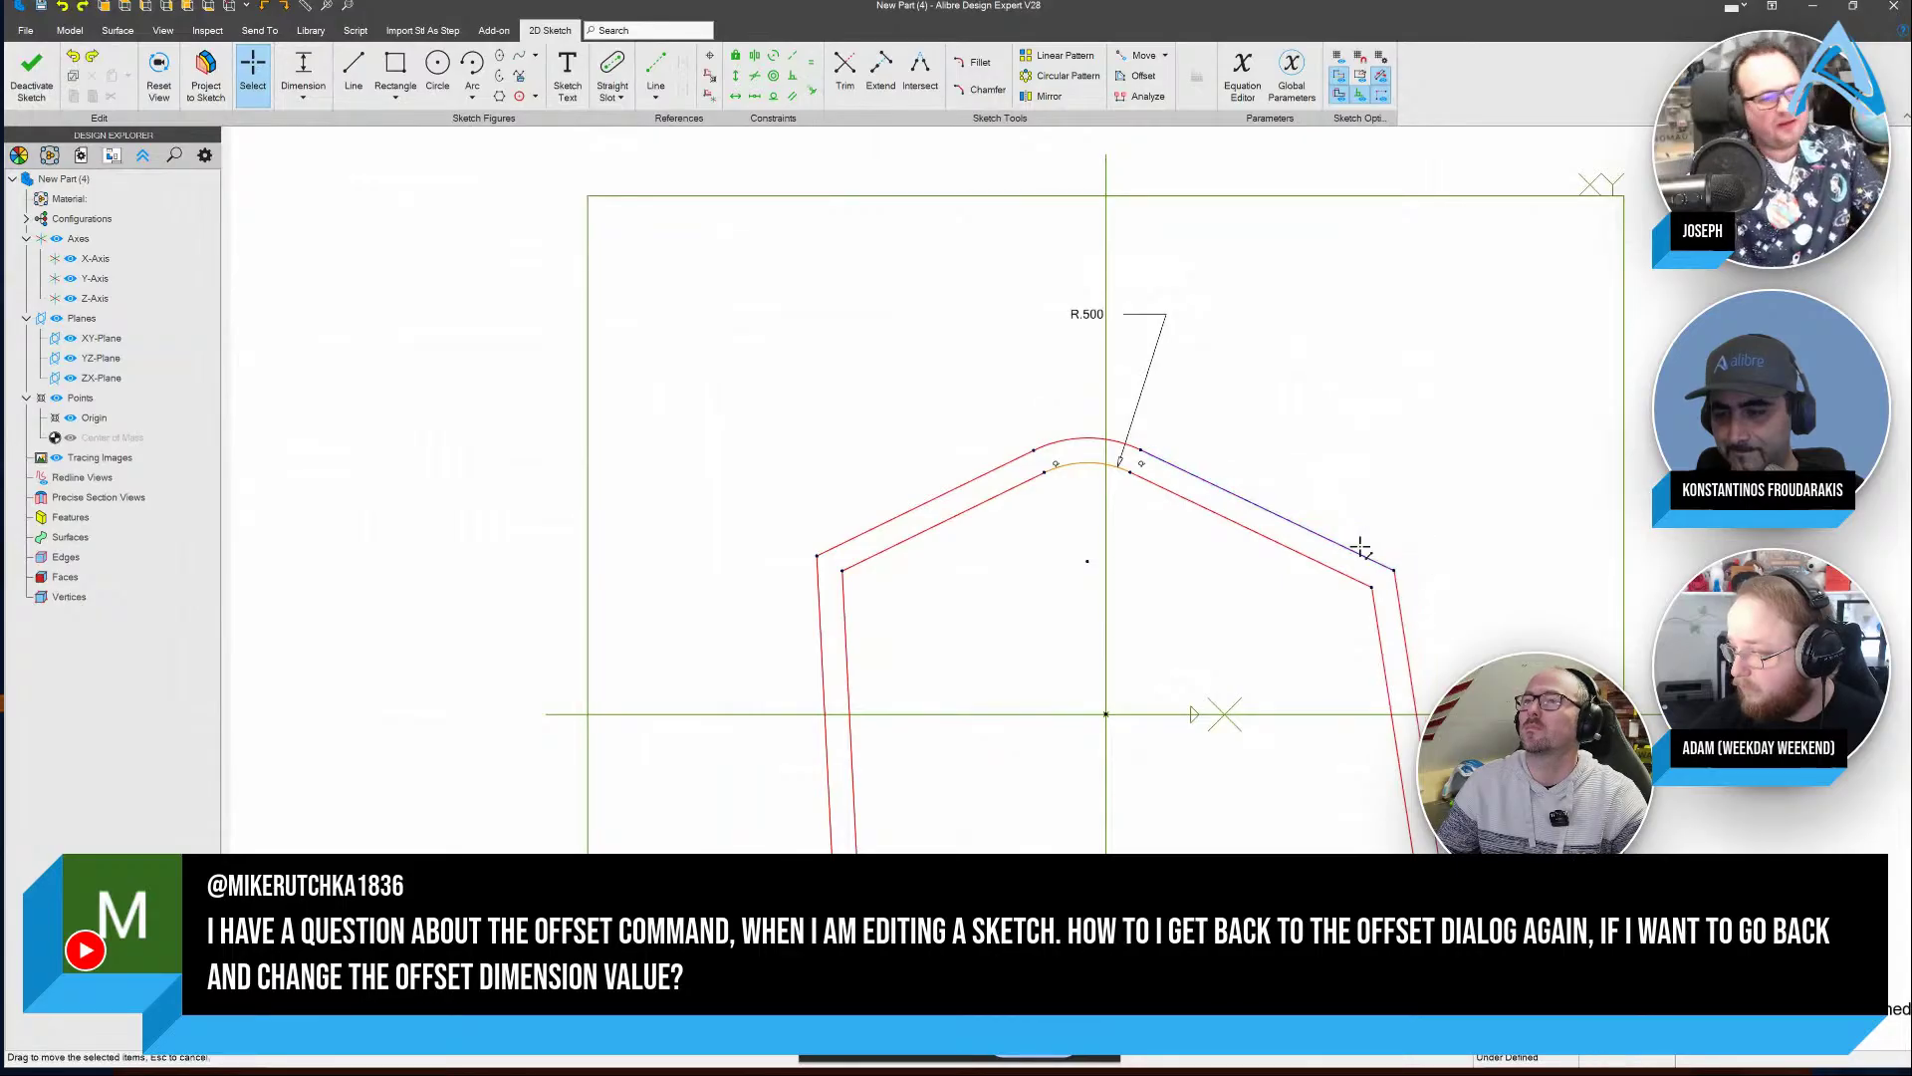
# Chain-select the outer offset outline and delete it
pyautogui.rightClick(1058, 438)
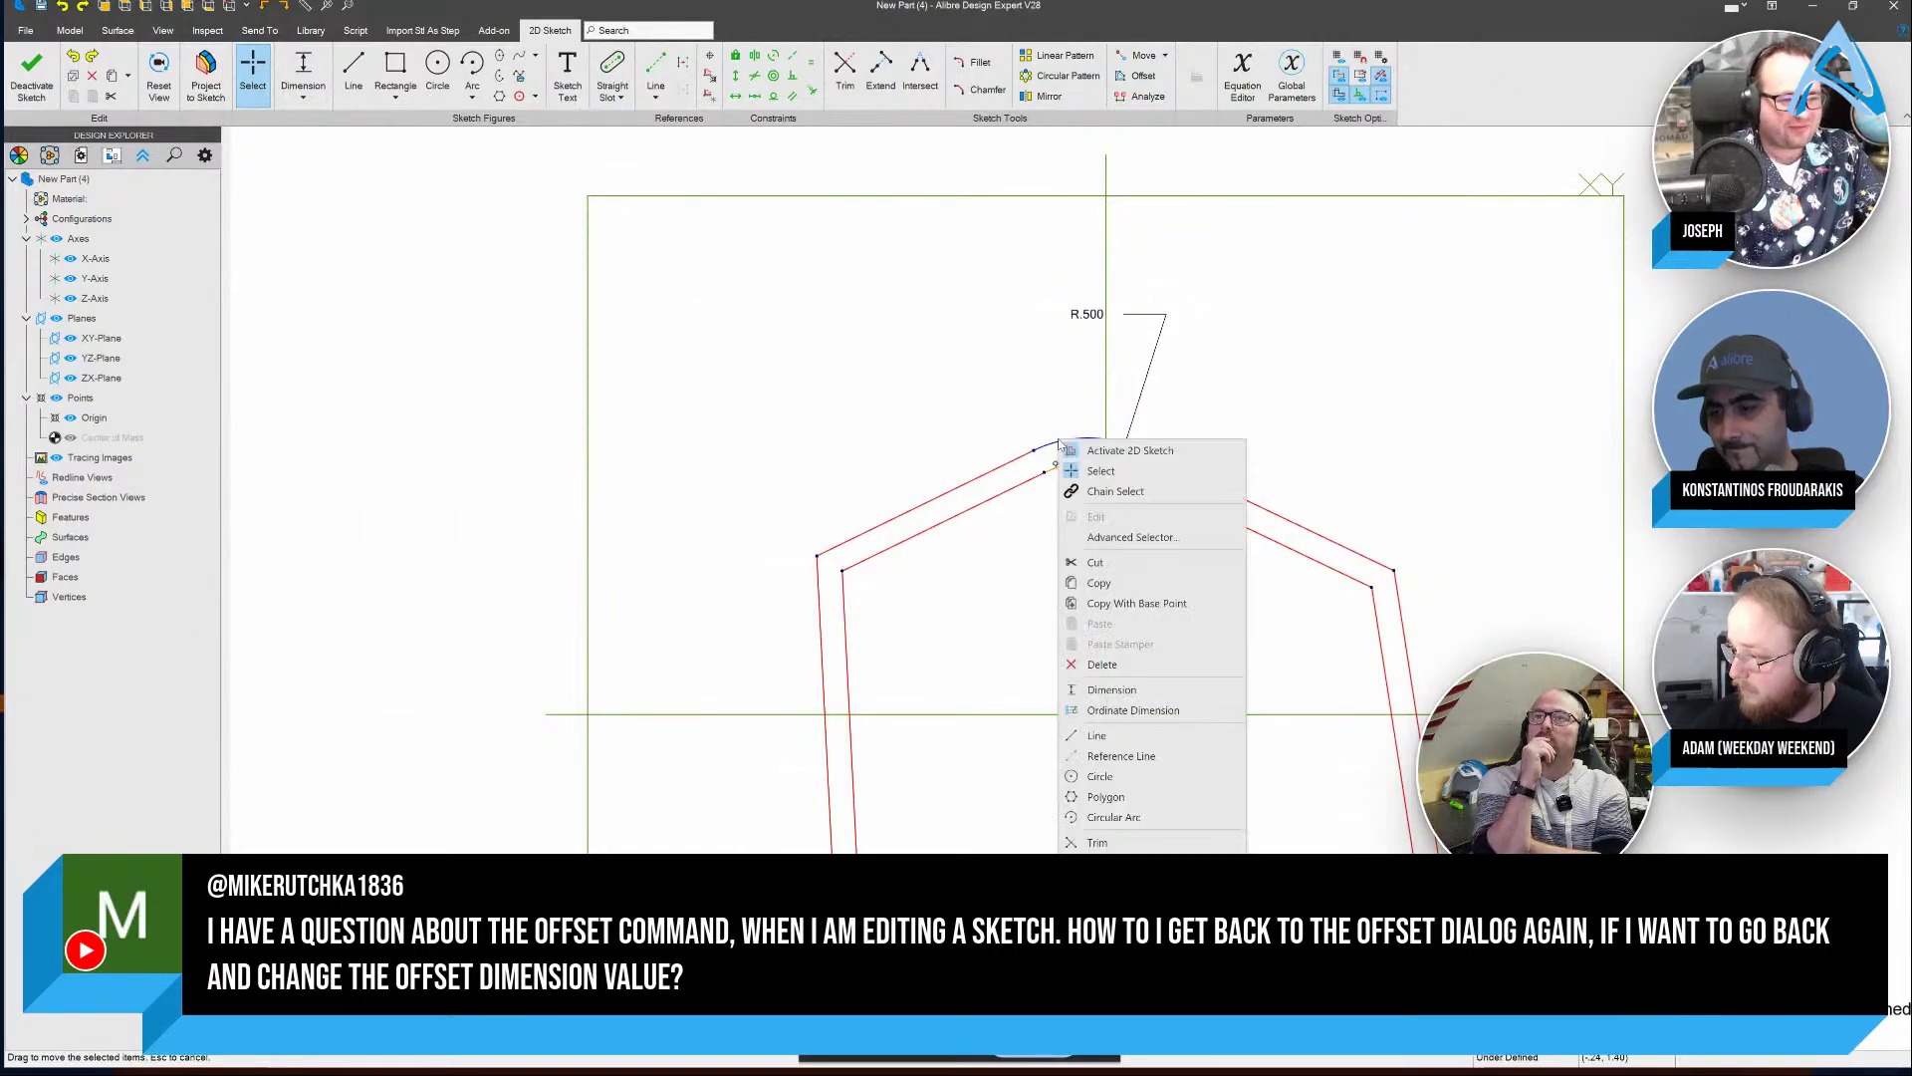
pyautogui.click(1115, 492)
pyautogui.press('Delete')
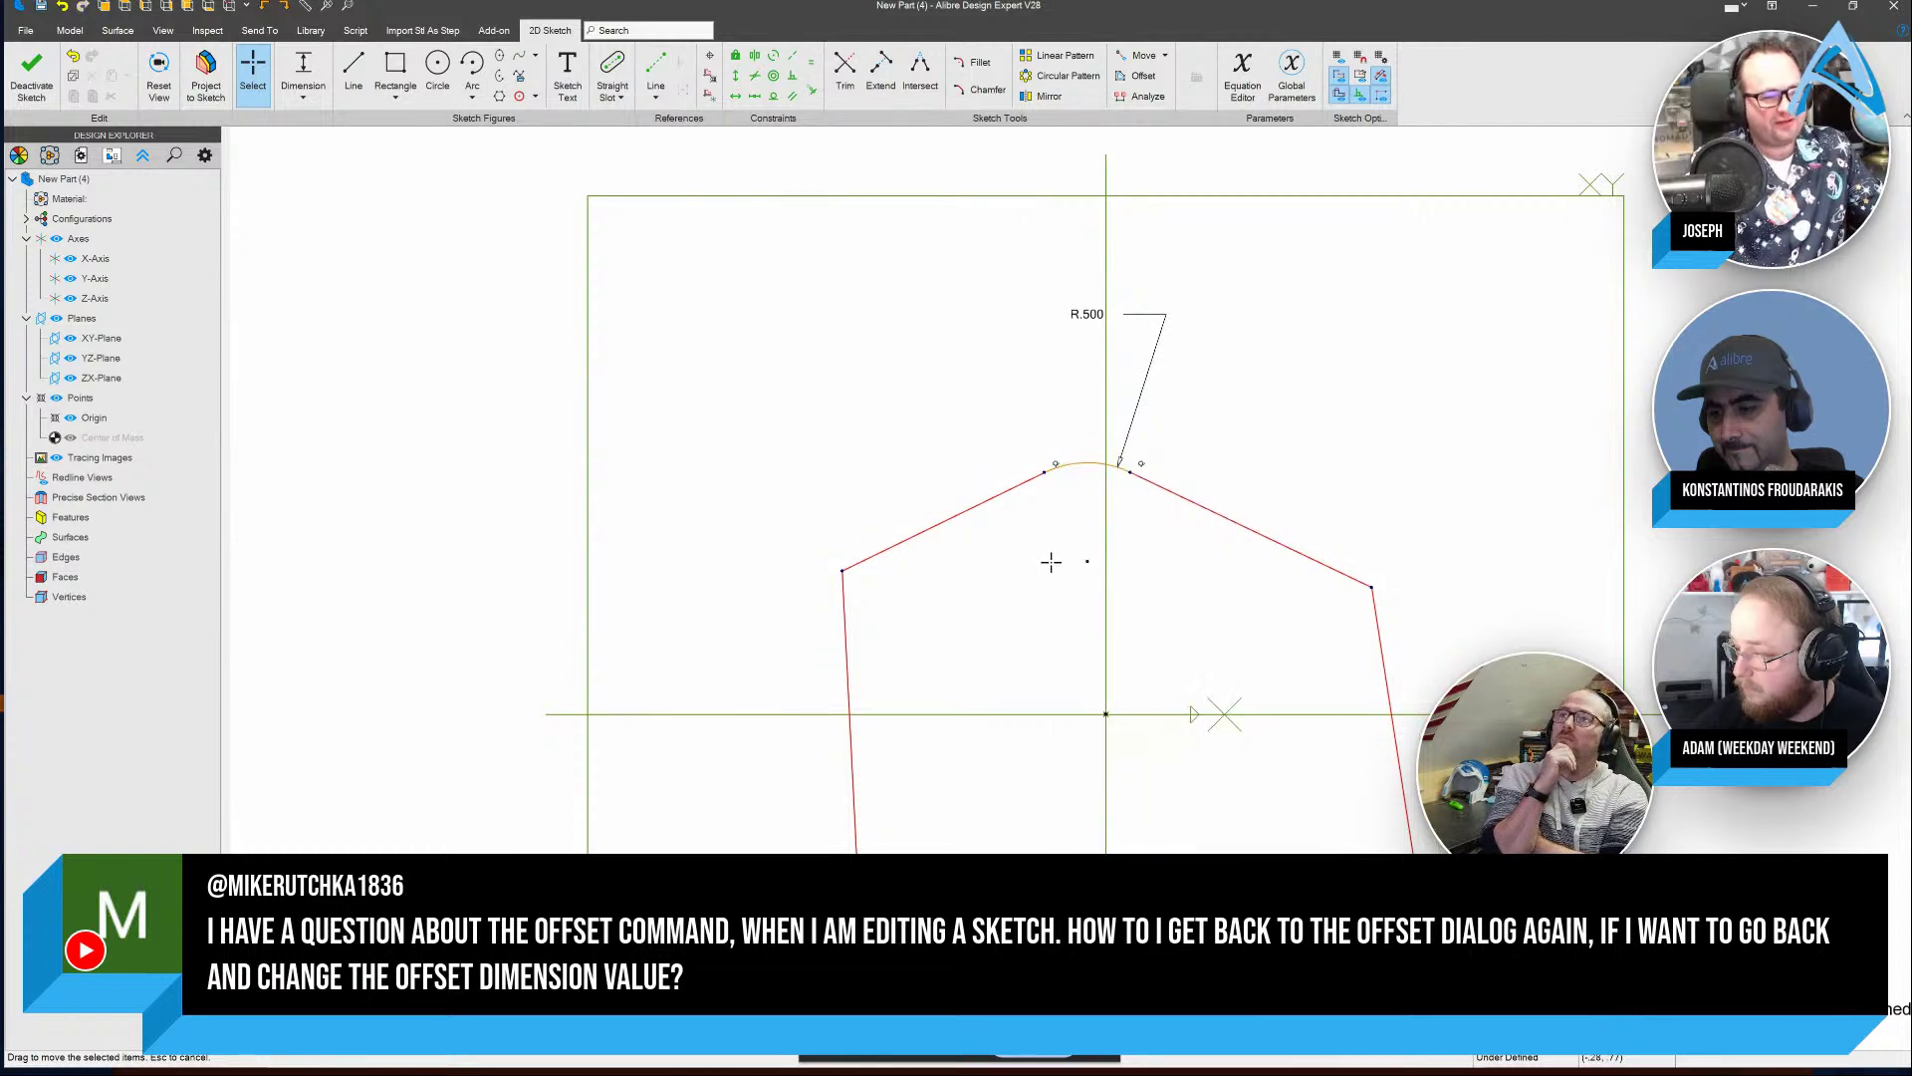
# Chain-select the filleted outline and offset it outward by 0.25"
pyautogui.rightClick(1069, 468)
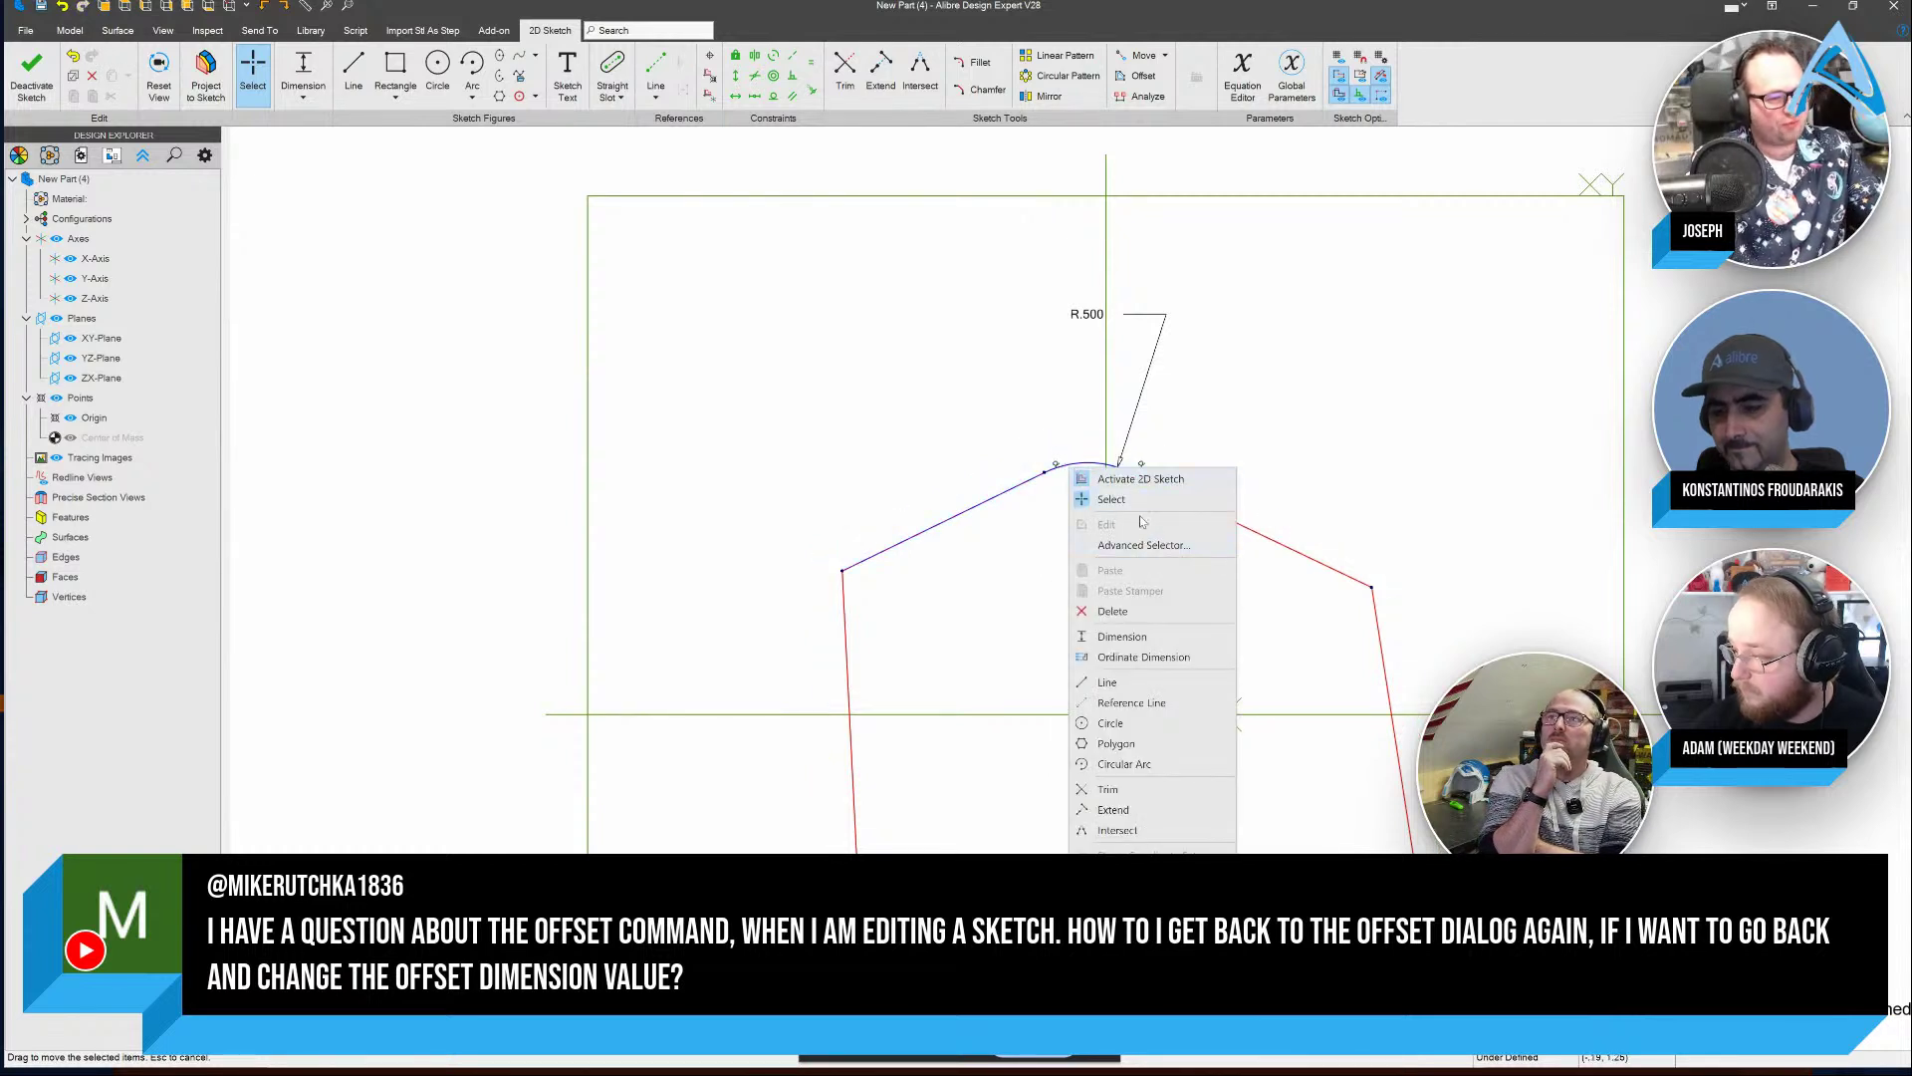
pyautogui.click(1034, 543)
pyautogui.rightClick(961, 516)
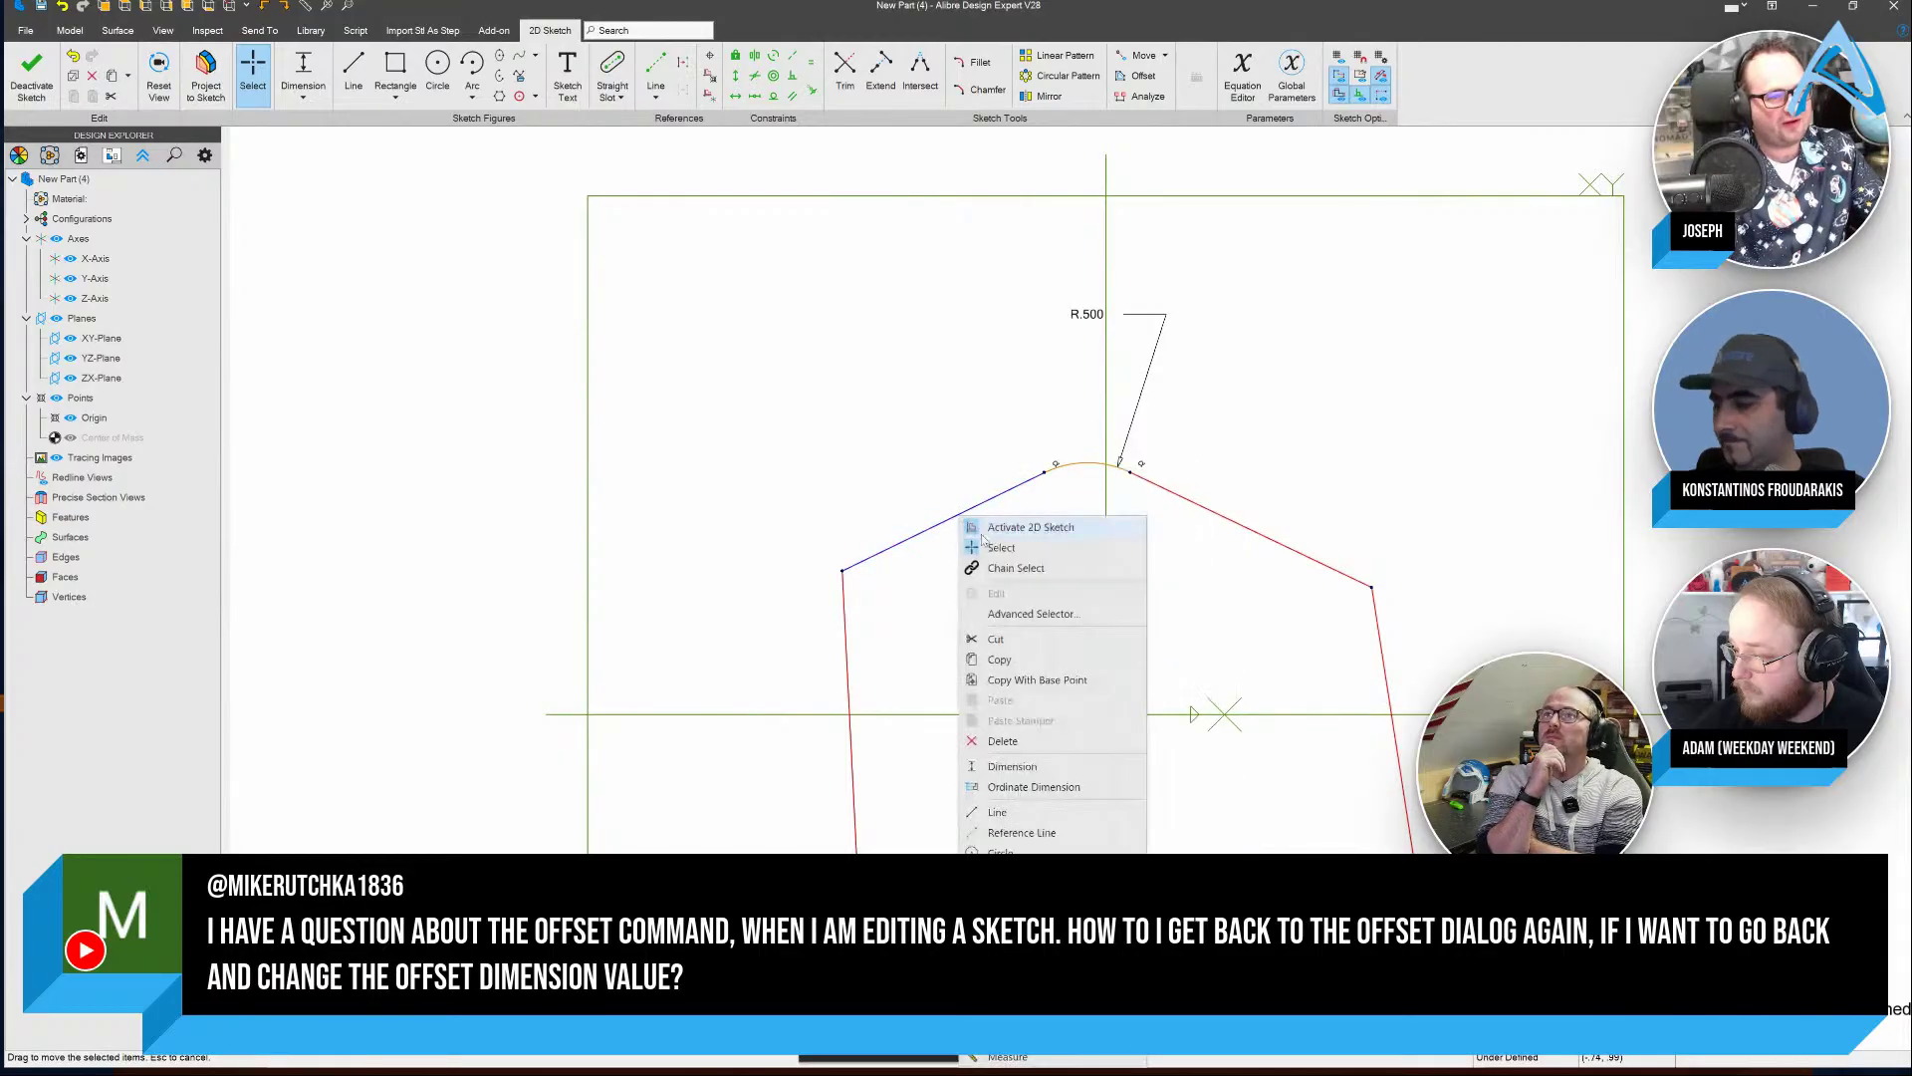
pyautogui.click(1002, 562)
pyautogui.click(1136, 76)
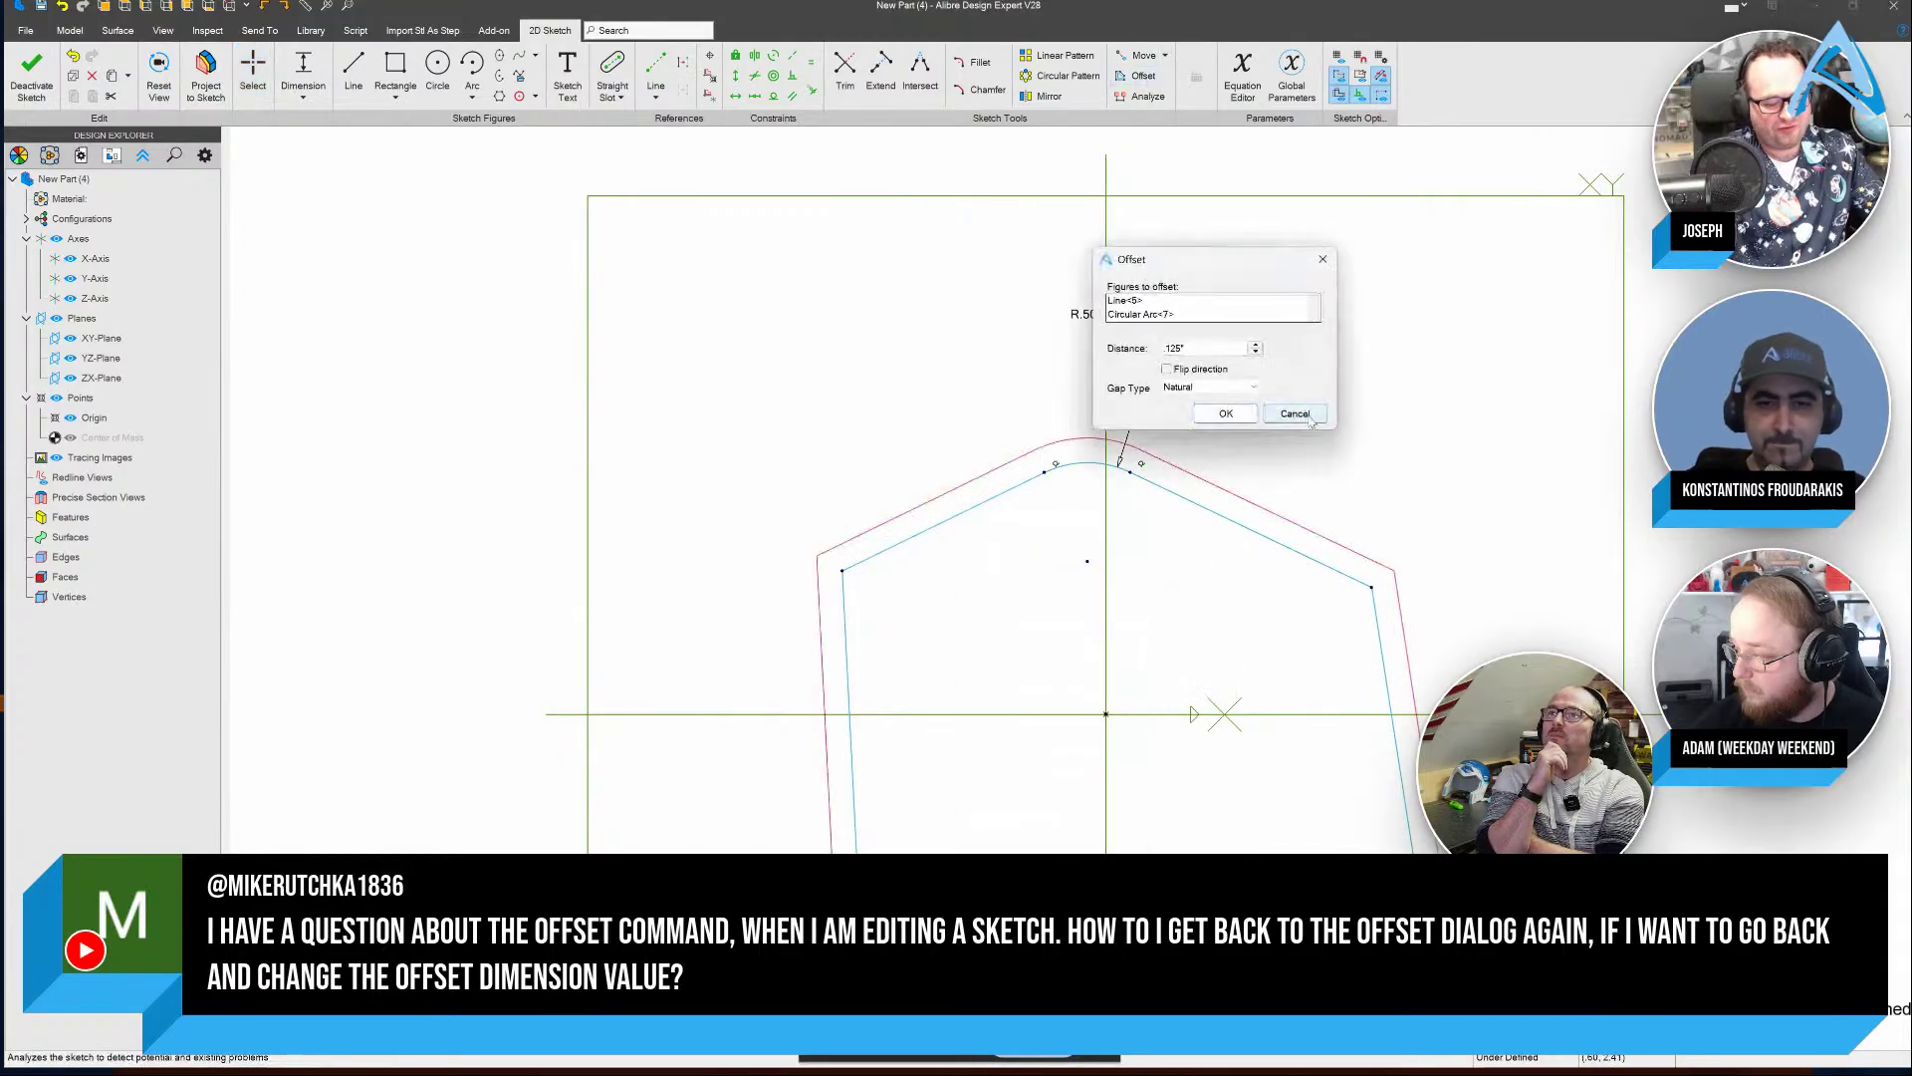
pyautogui.moveTo(1223, 349); pyautogui.dragTo(1066, 343)
pyautogui.write('.25')
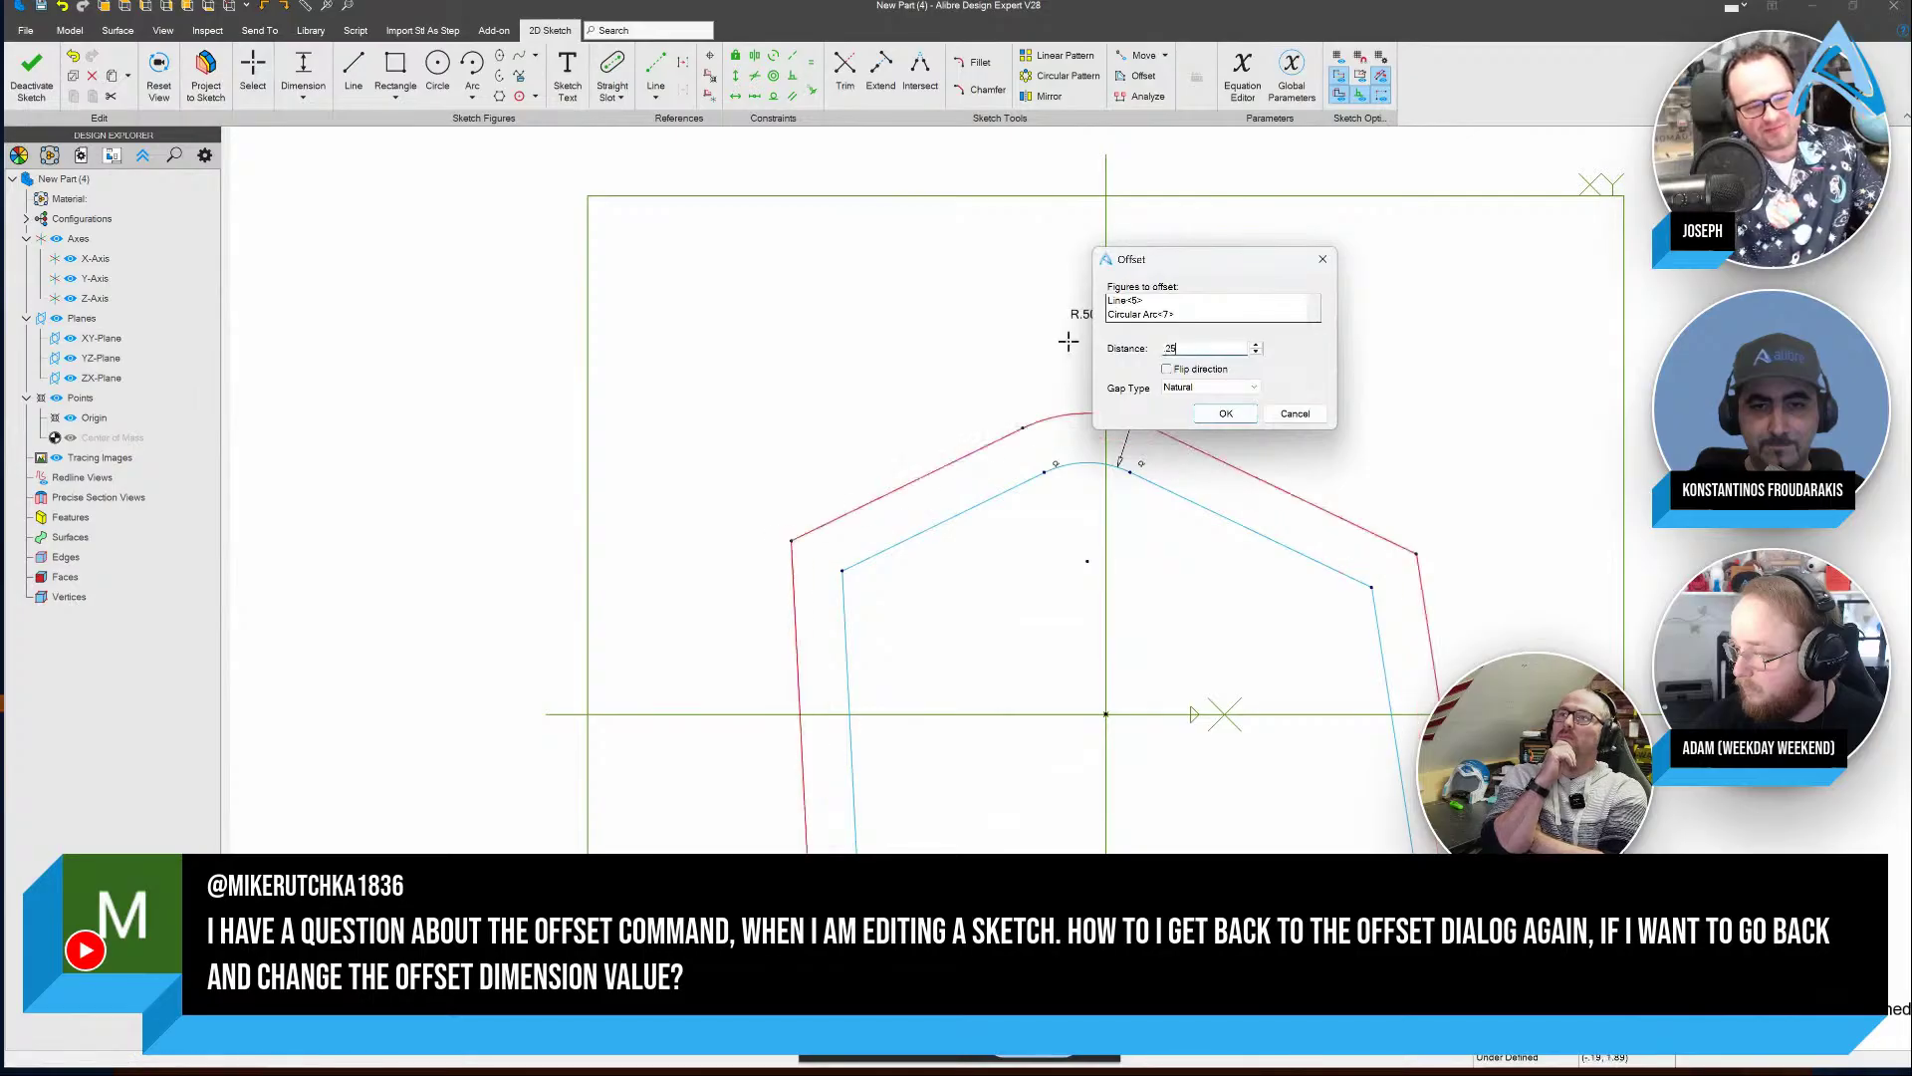
pyautogui.press('Return')
pyautogui.click(942, 427)
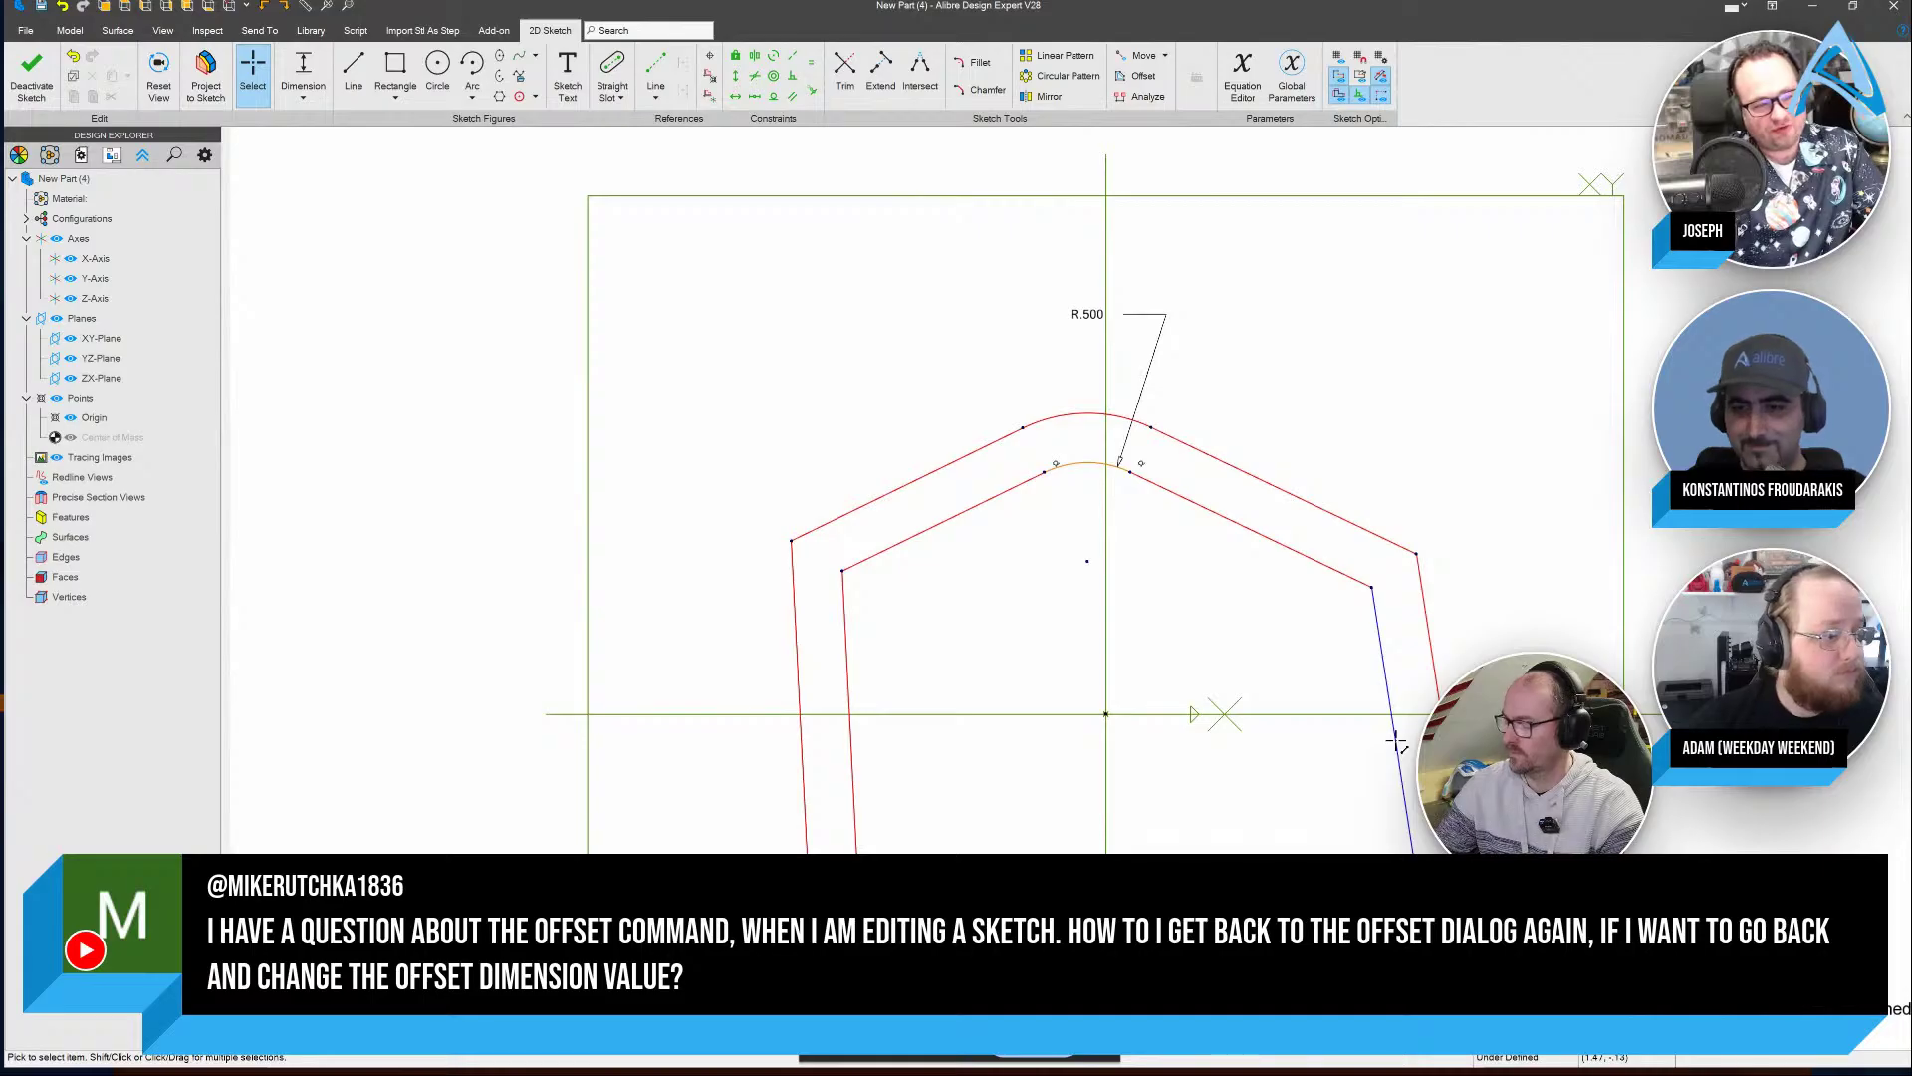
pyautogui.doubleClick(1087, 314)
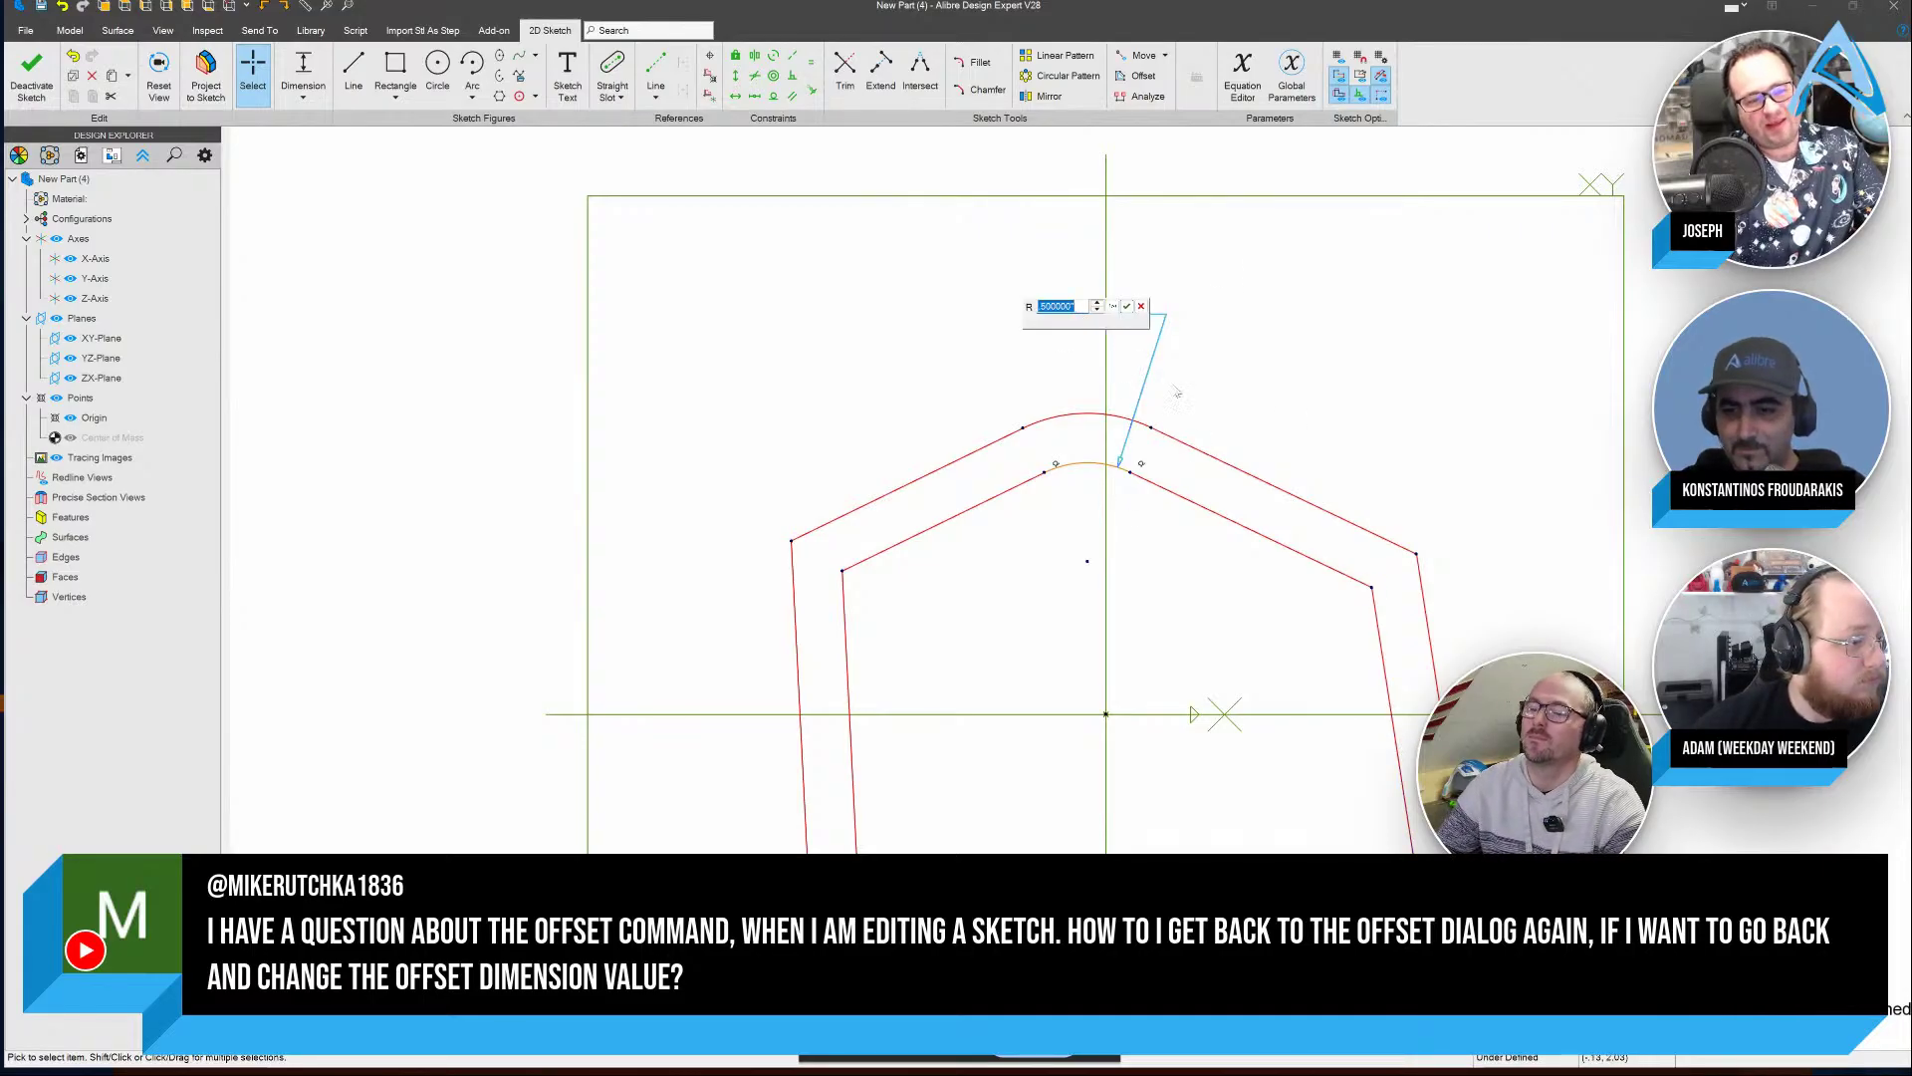
pyautogui.click(1141, 306)
pyautogui.click(1374, 357)
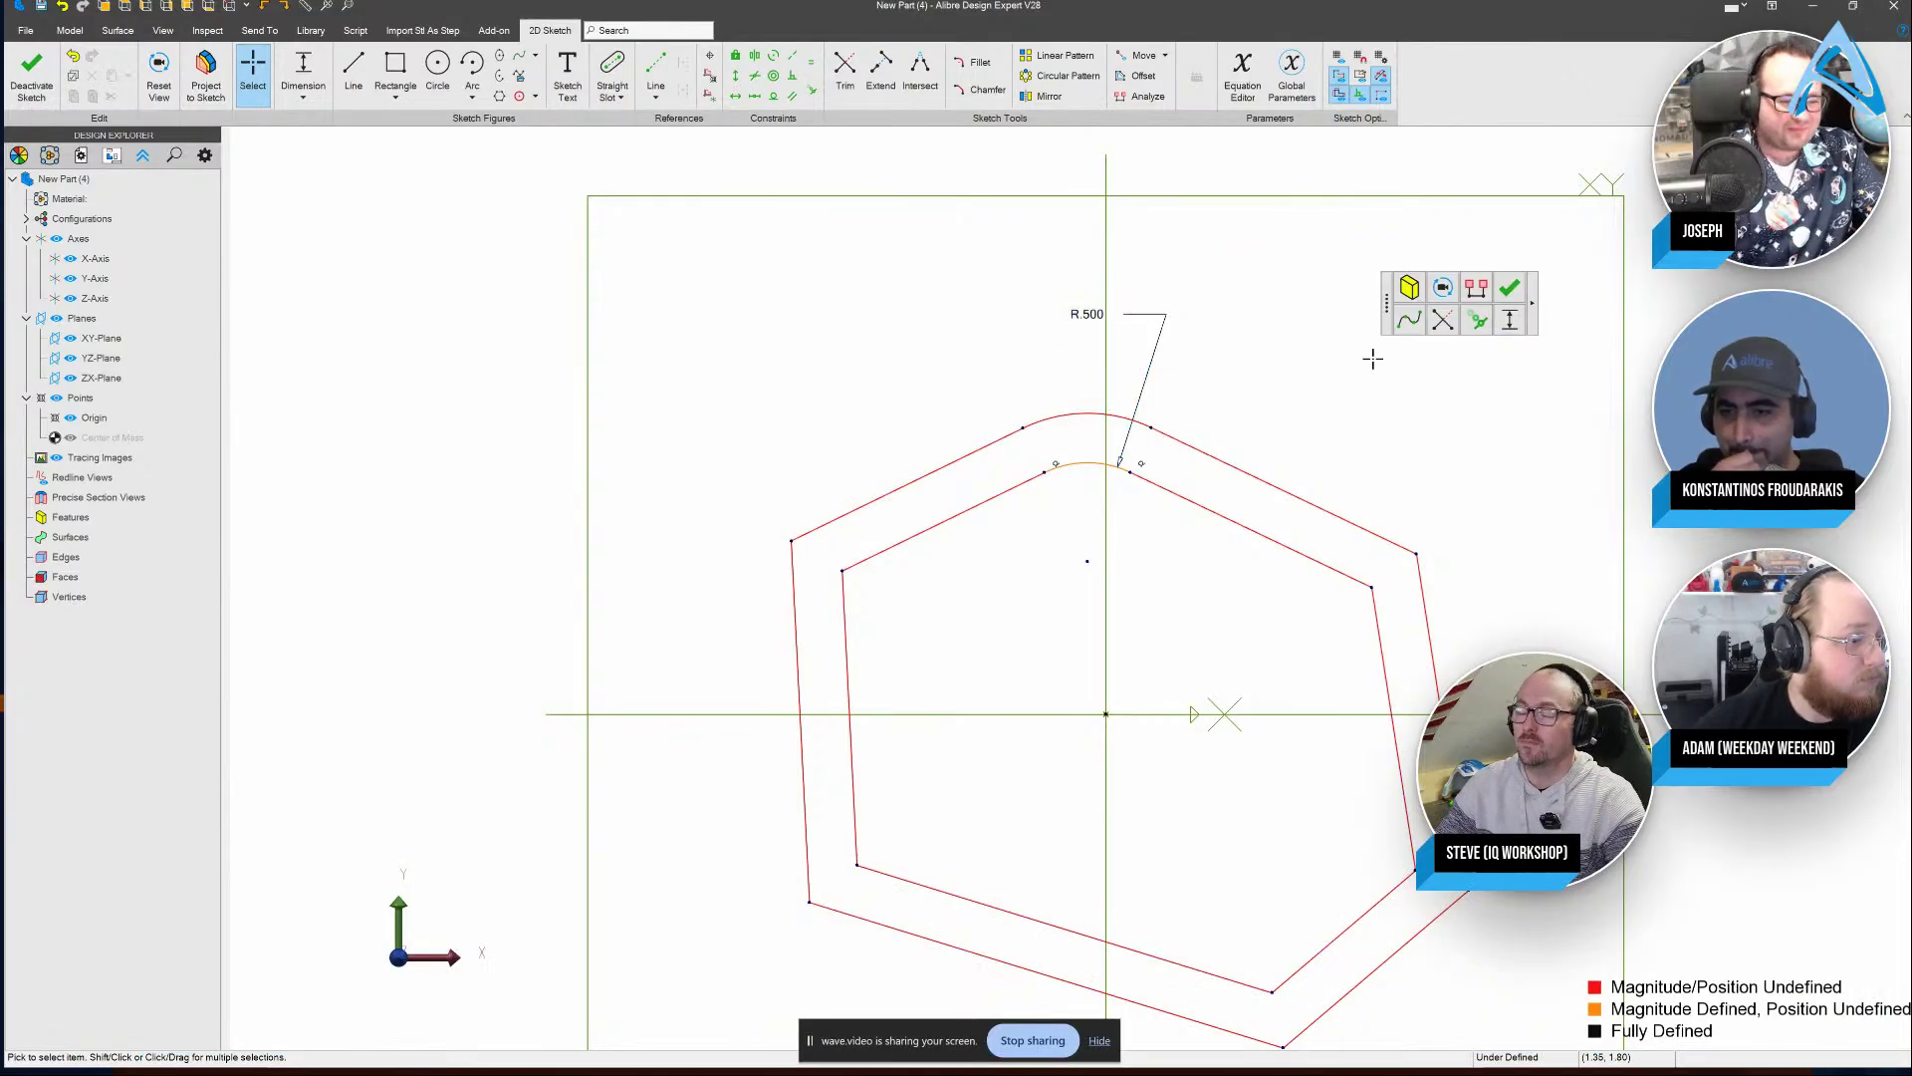
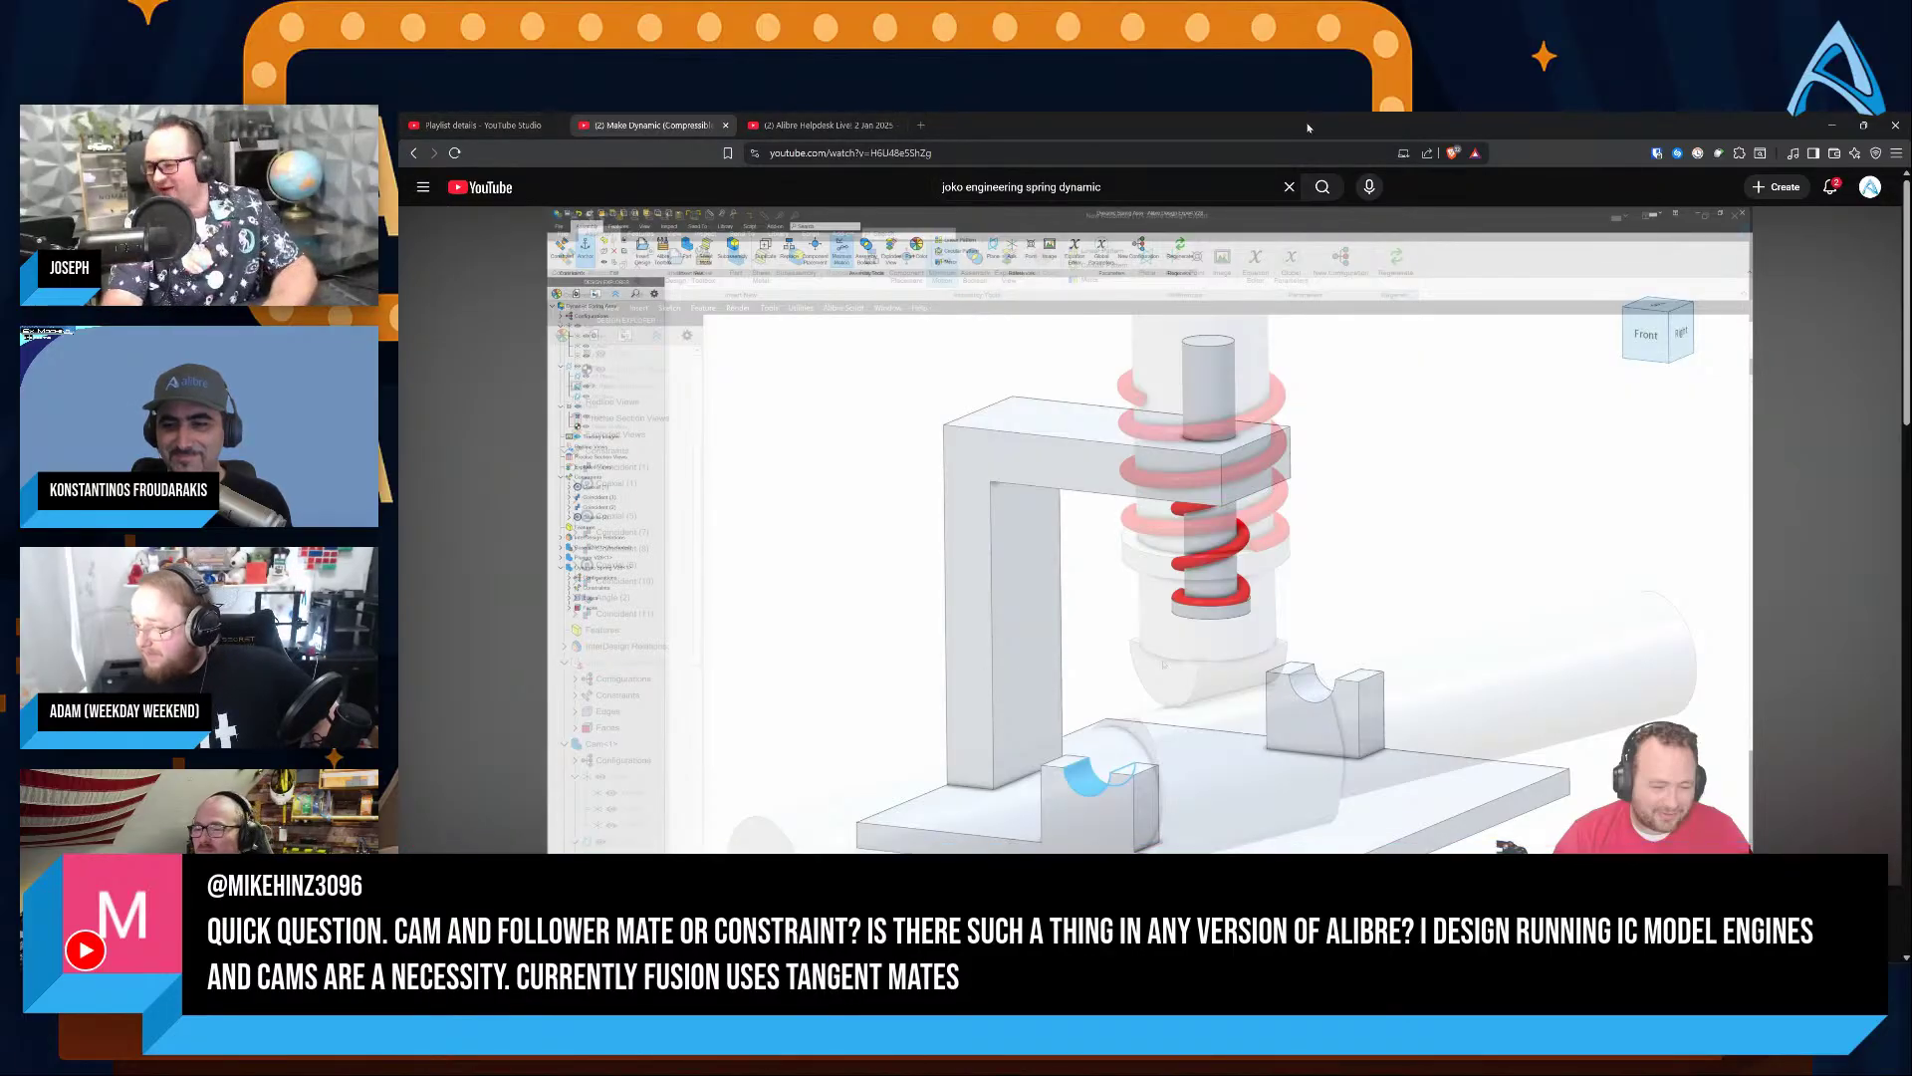
# Move the YouTube browser window out of the way and switch to the Straight Down Project Surfacing part
pyautogui.moveTo(1309, 128)
pyautogui.mouseDown()
pyautogui.moveTo(1822, 360)
pyautogui.moveTo(1911, 373)
pyautogui.mouseUp()
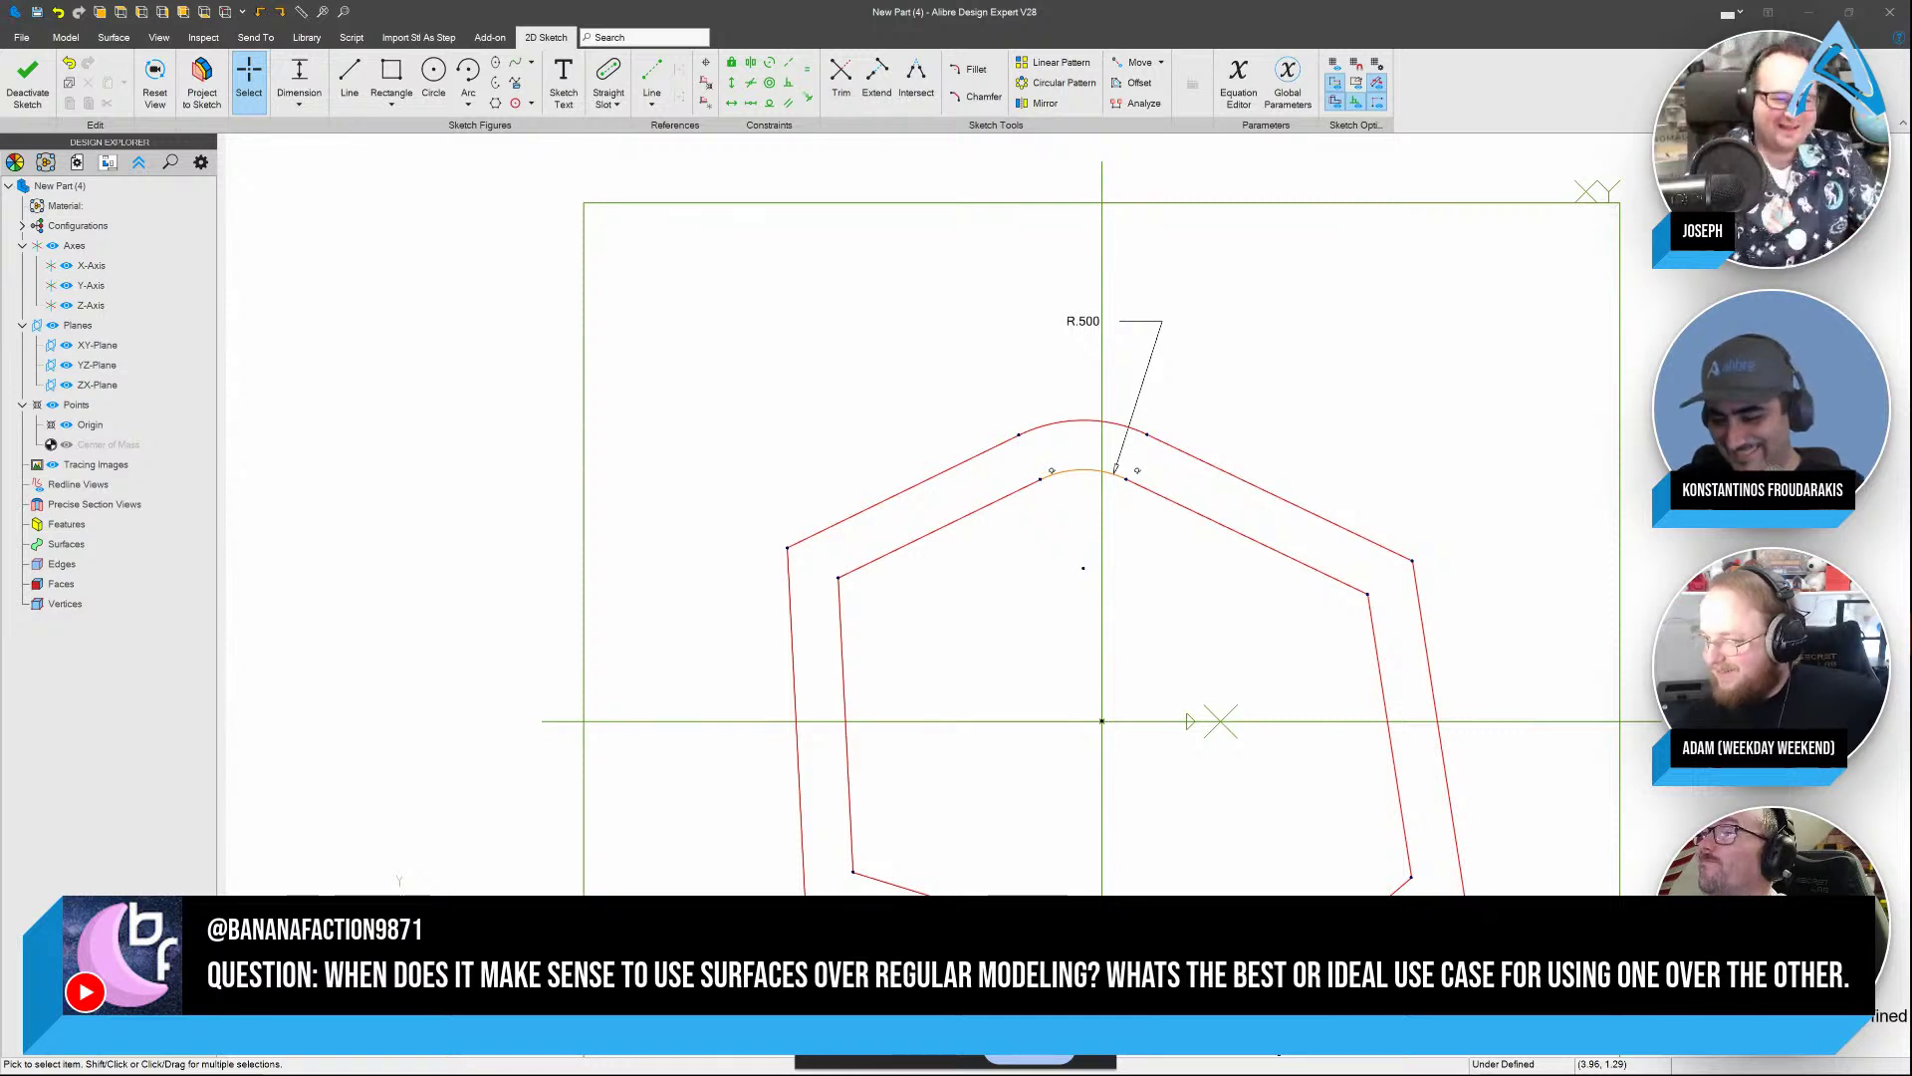
pyautogui.click(1280, 442)
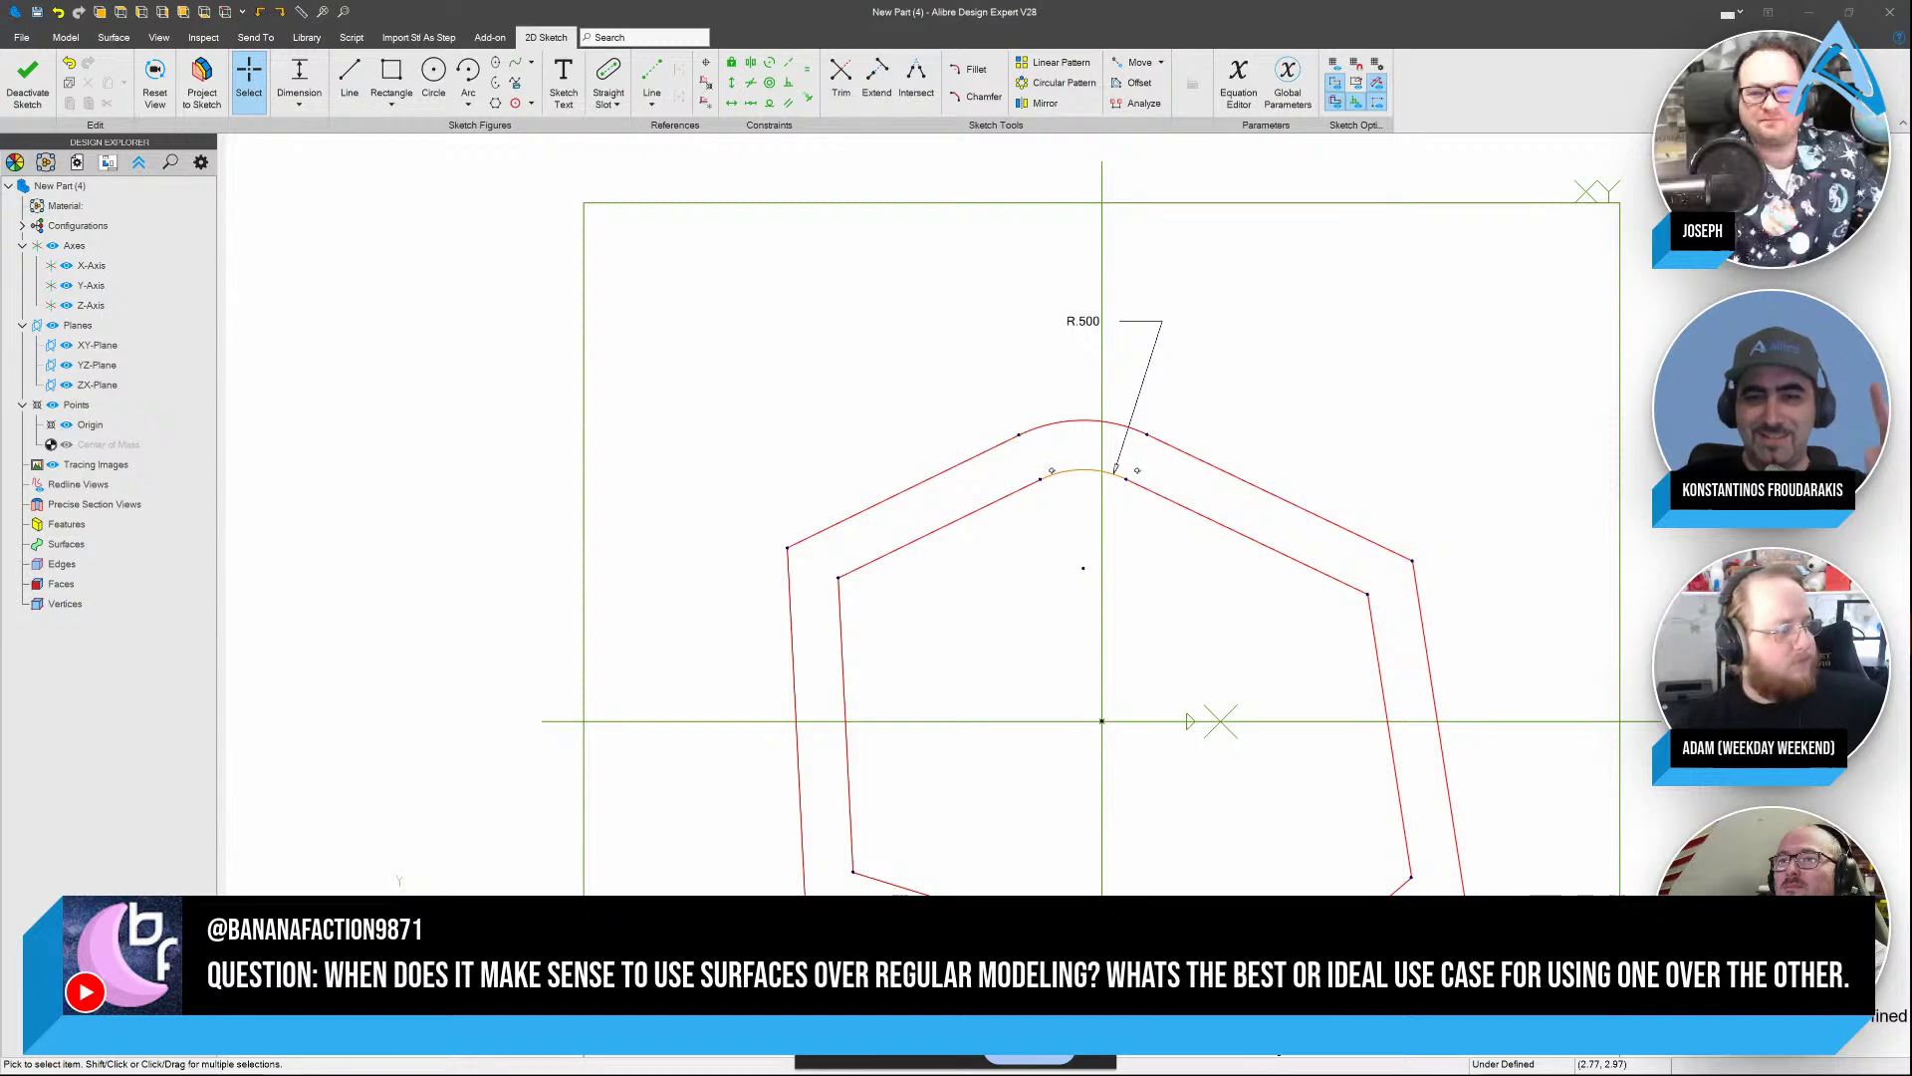
pyautogui.hotkey('alt', 'Tab')
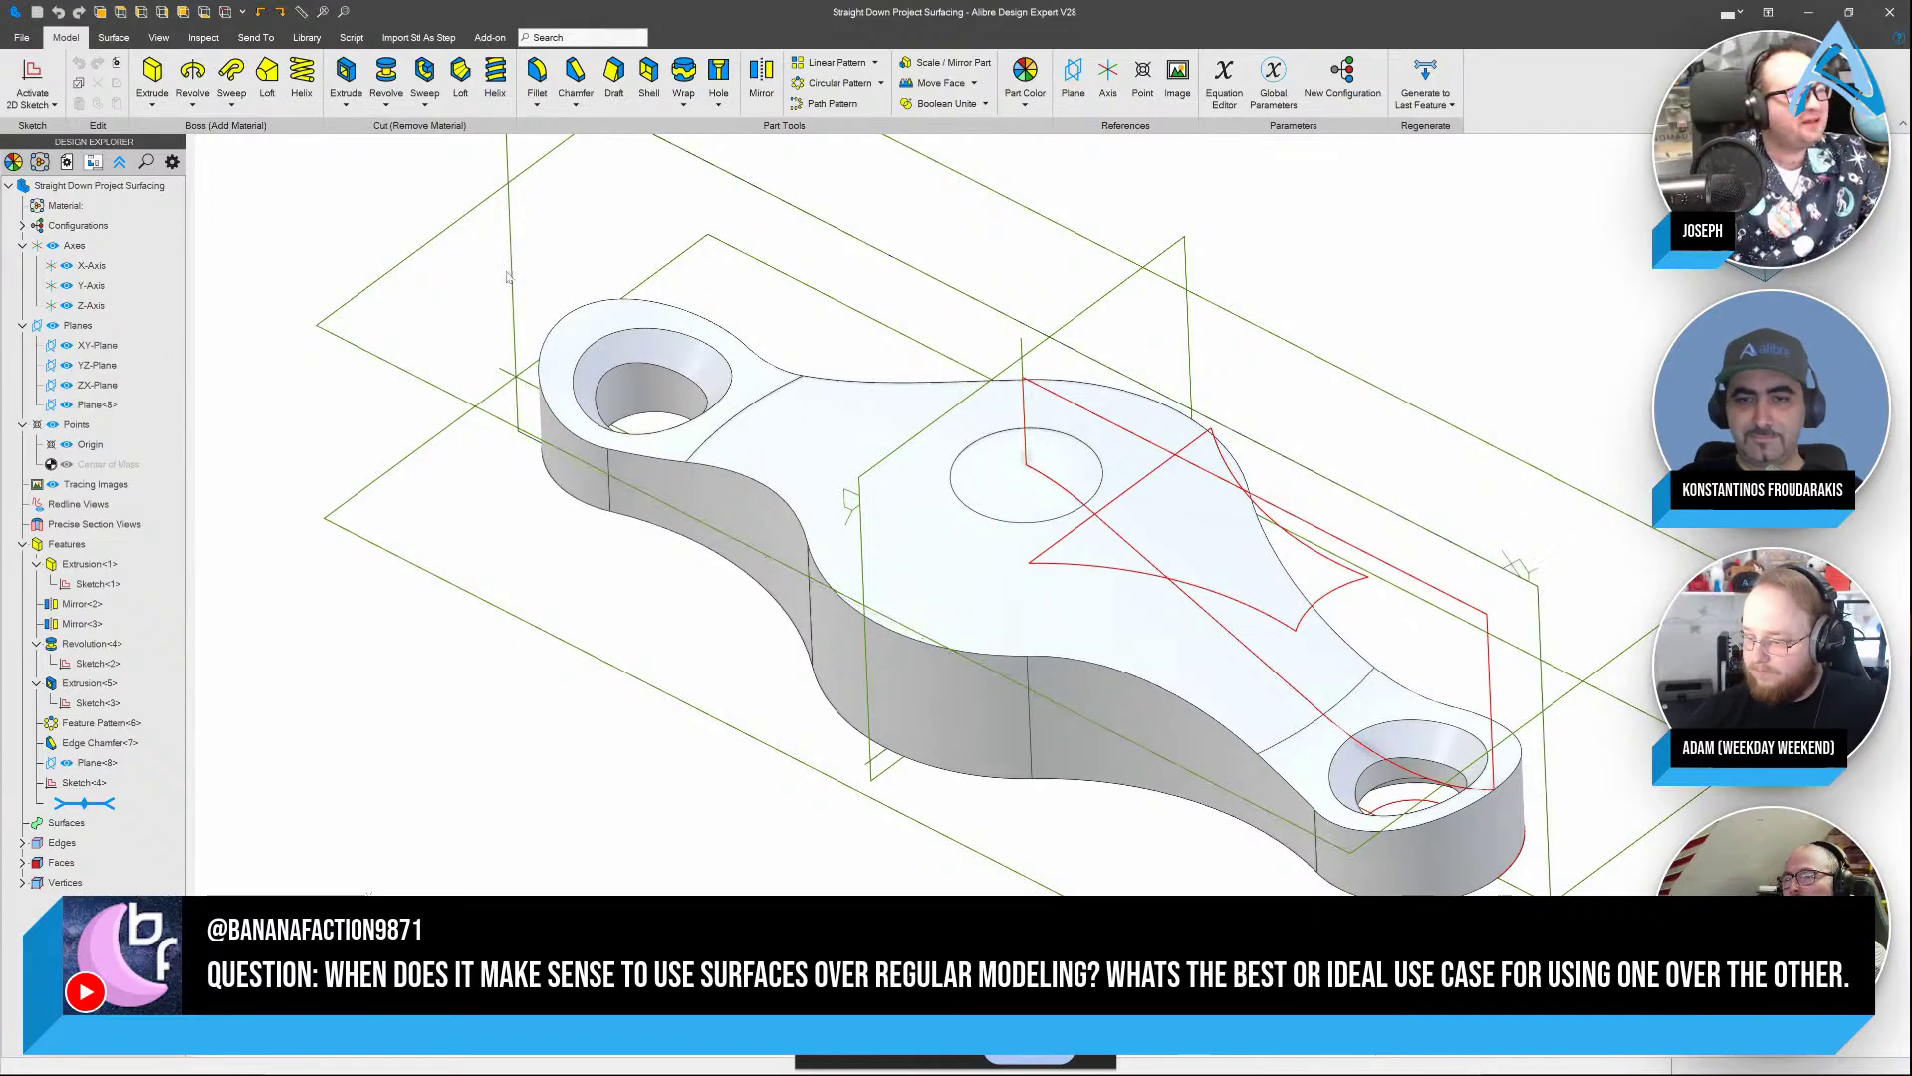
pyautogui.click(964, 174)
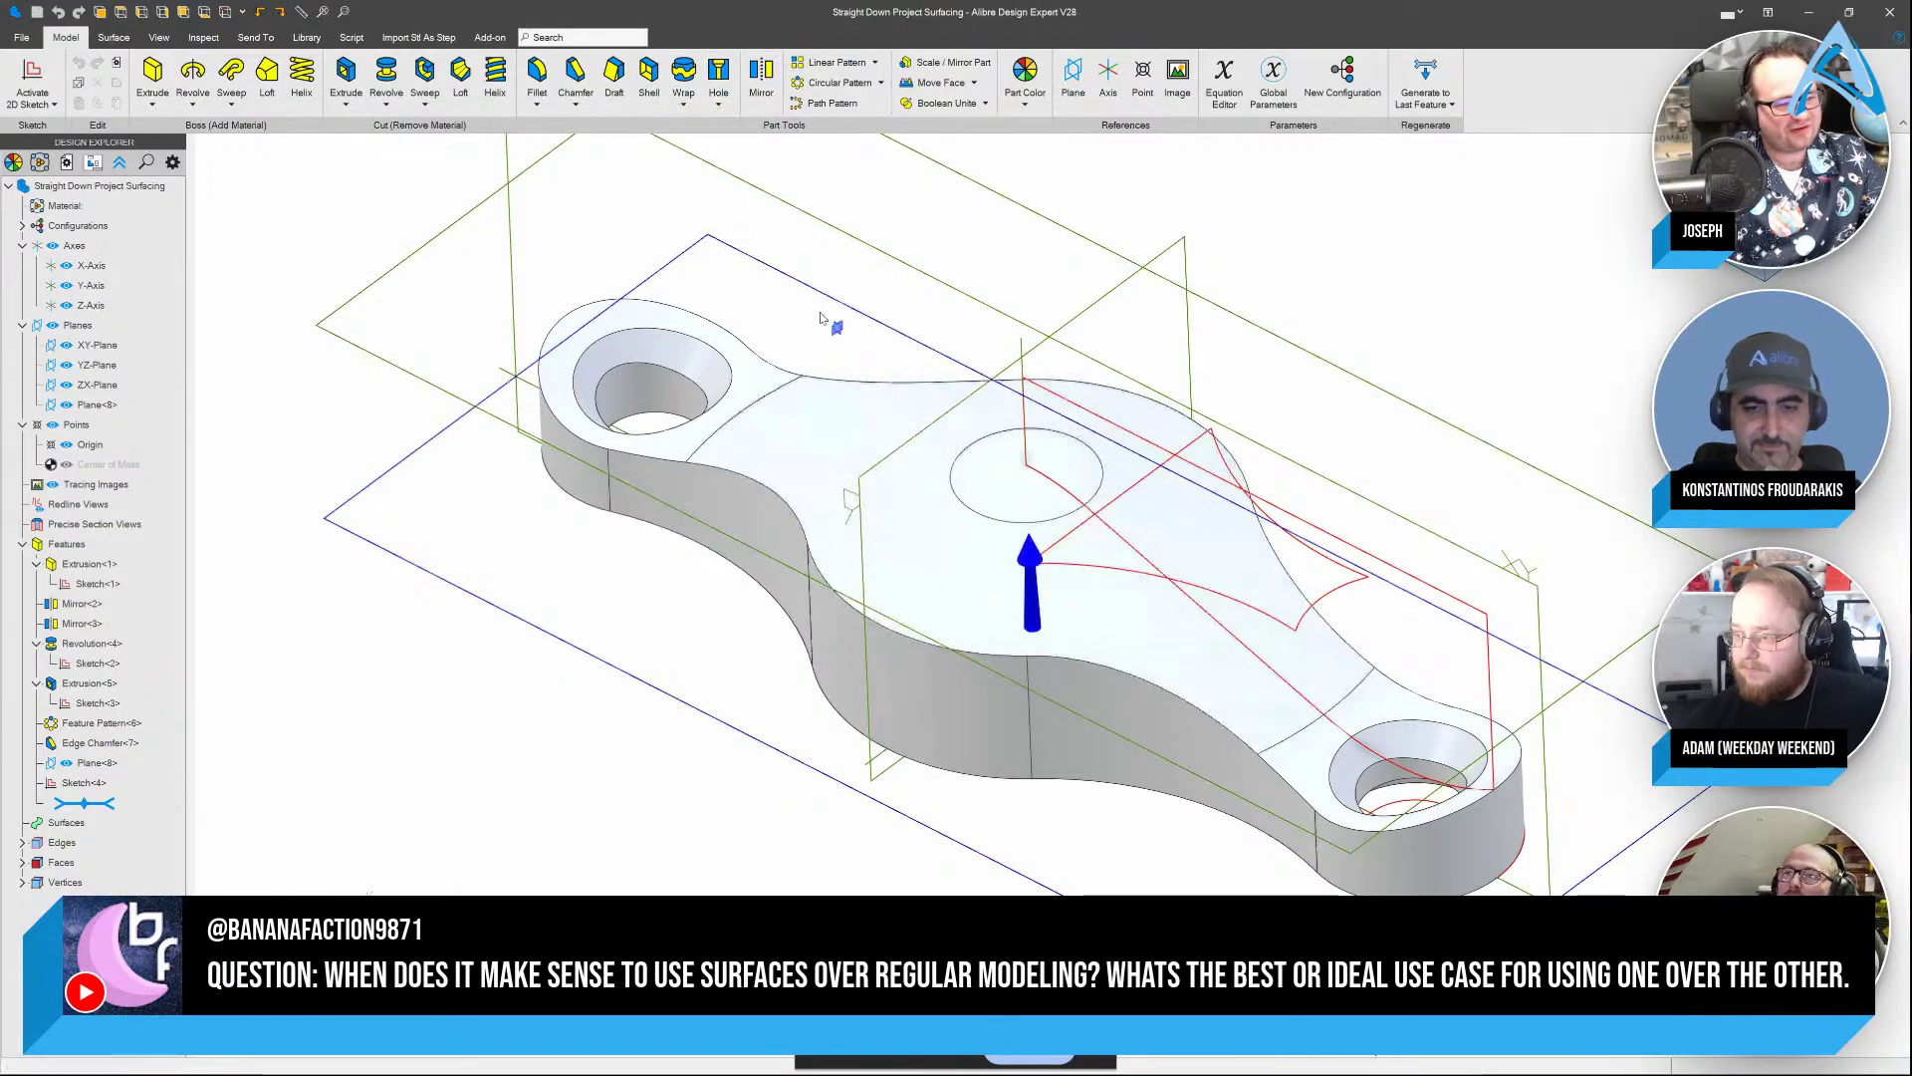
# Project the curved tapered sketch above the arm onto the part as a cut with a depth of 0.5"
pyautogui.click(683, 103)
pyautogui.click(715, 156)
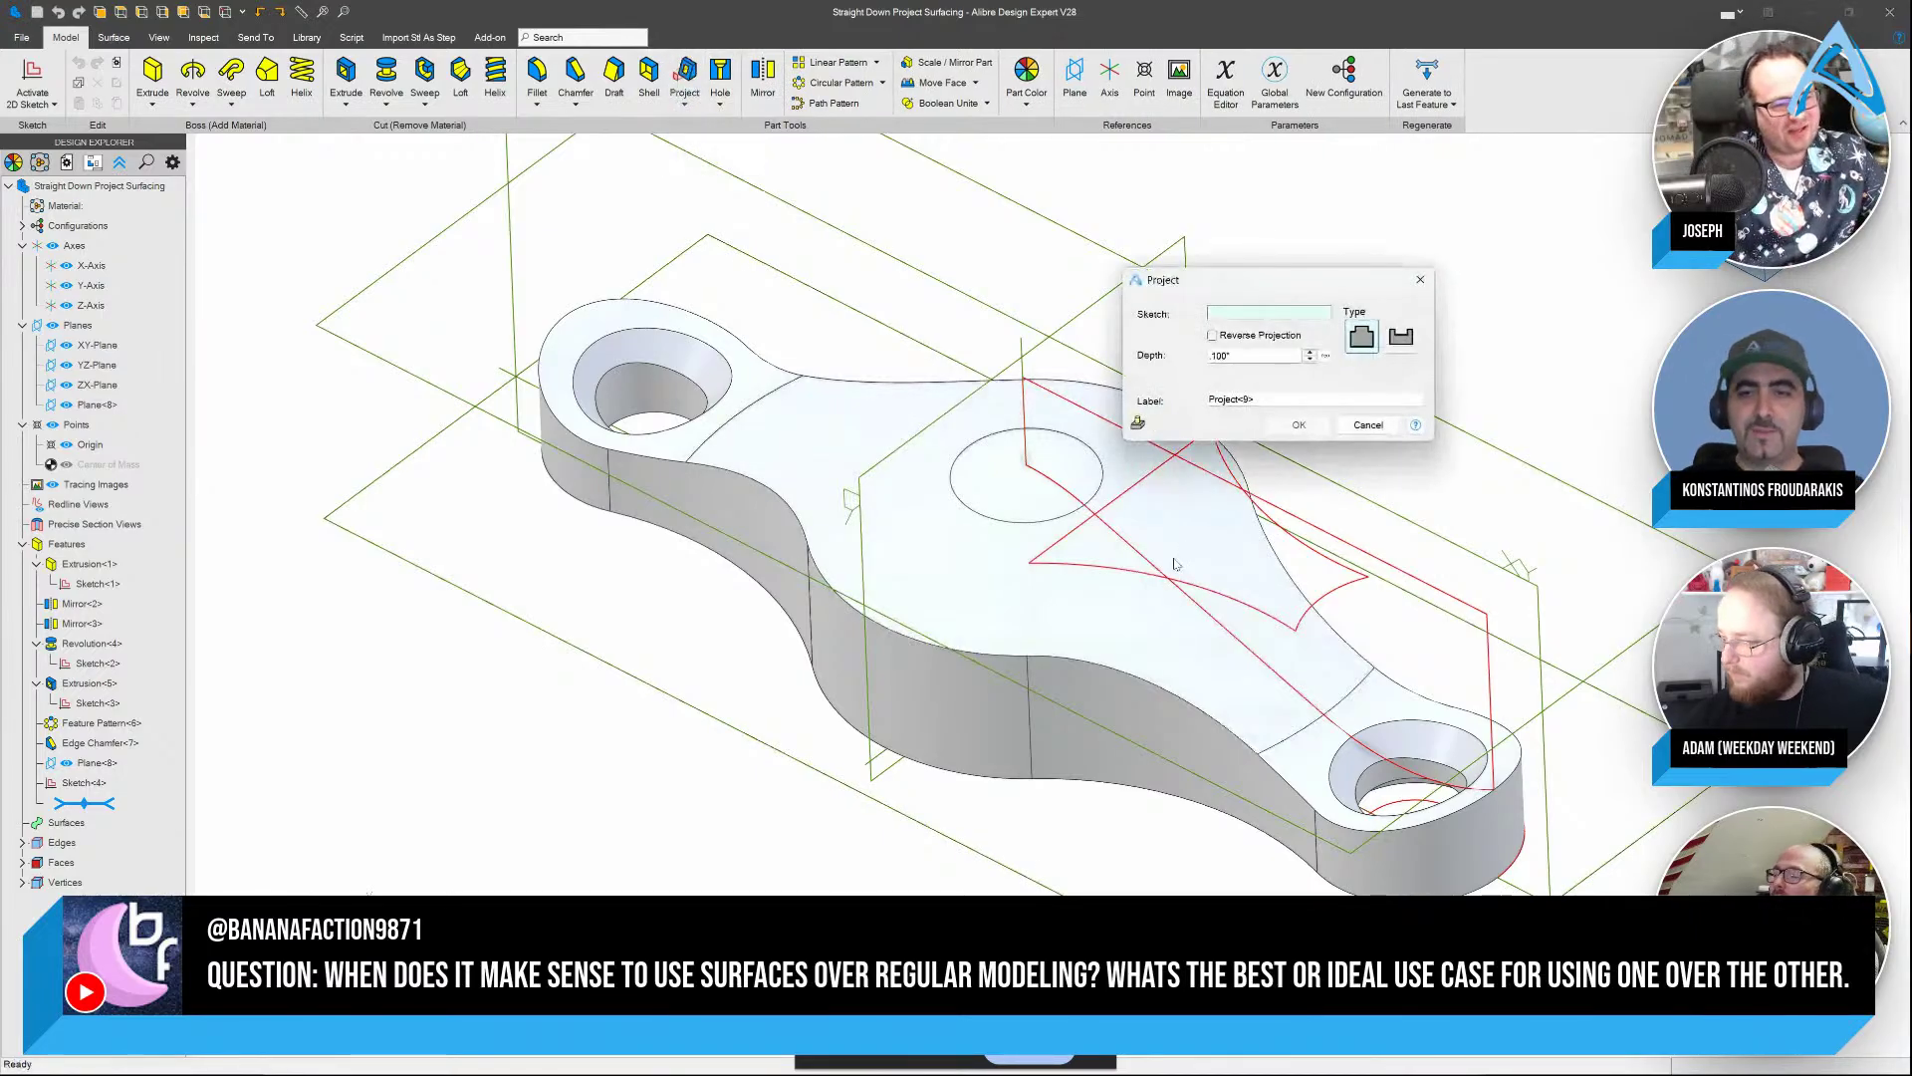
pyautogui.click(1160, 578)
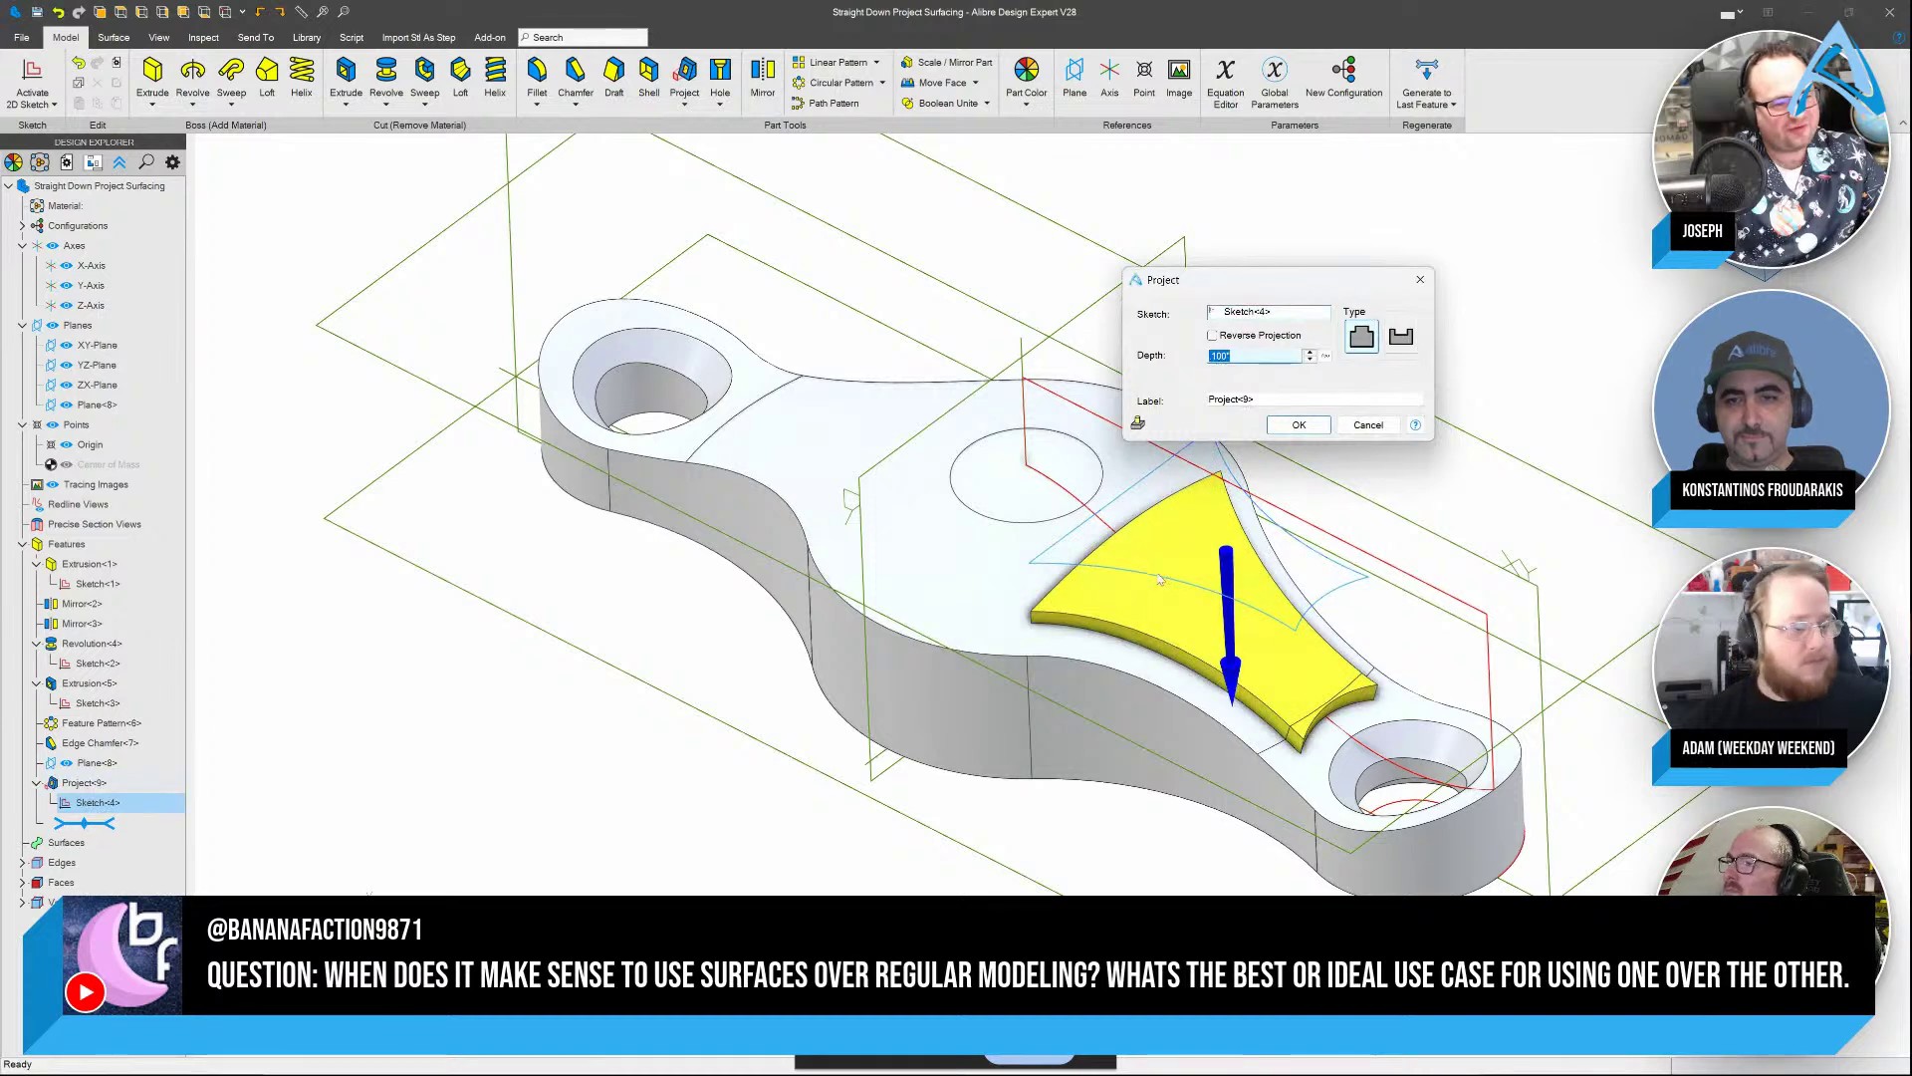
pyautogui.click(1400, 337)
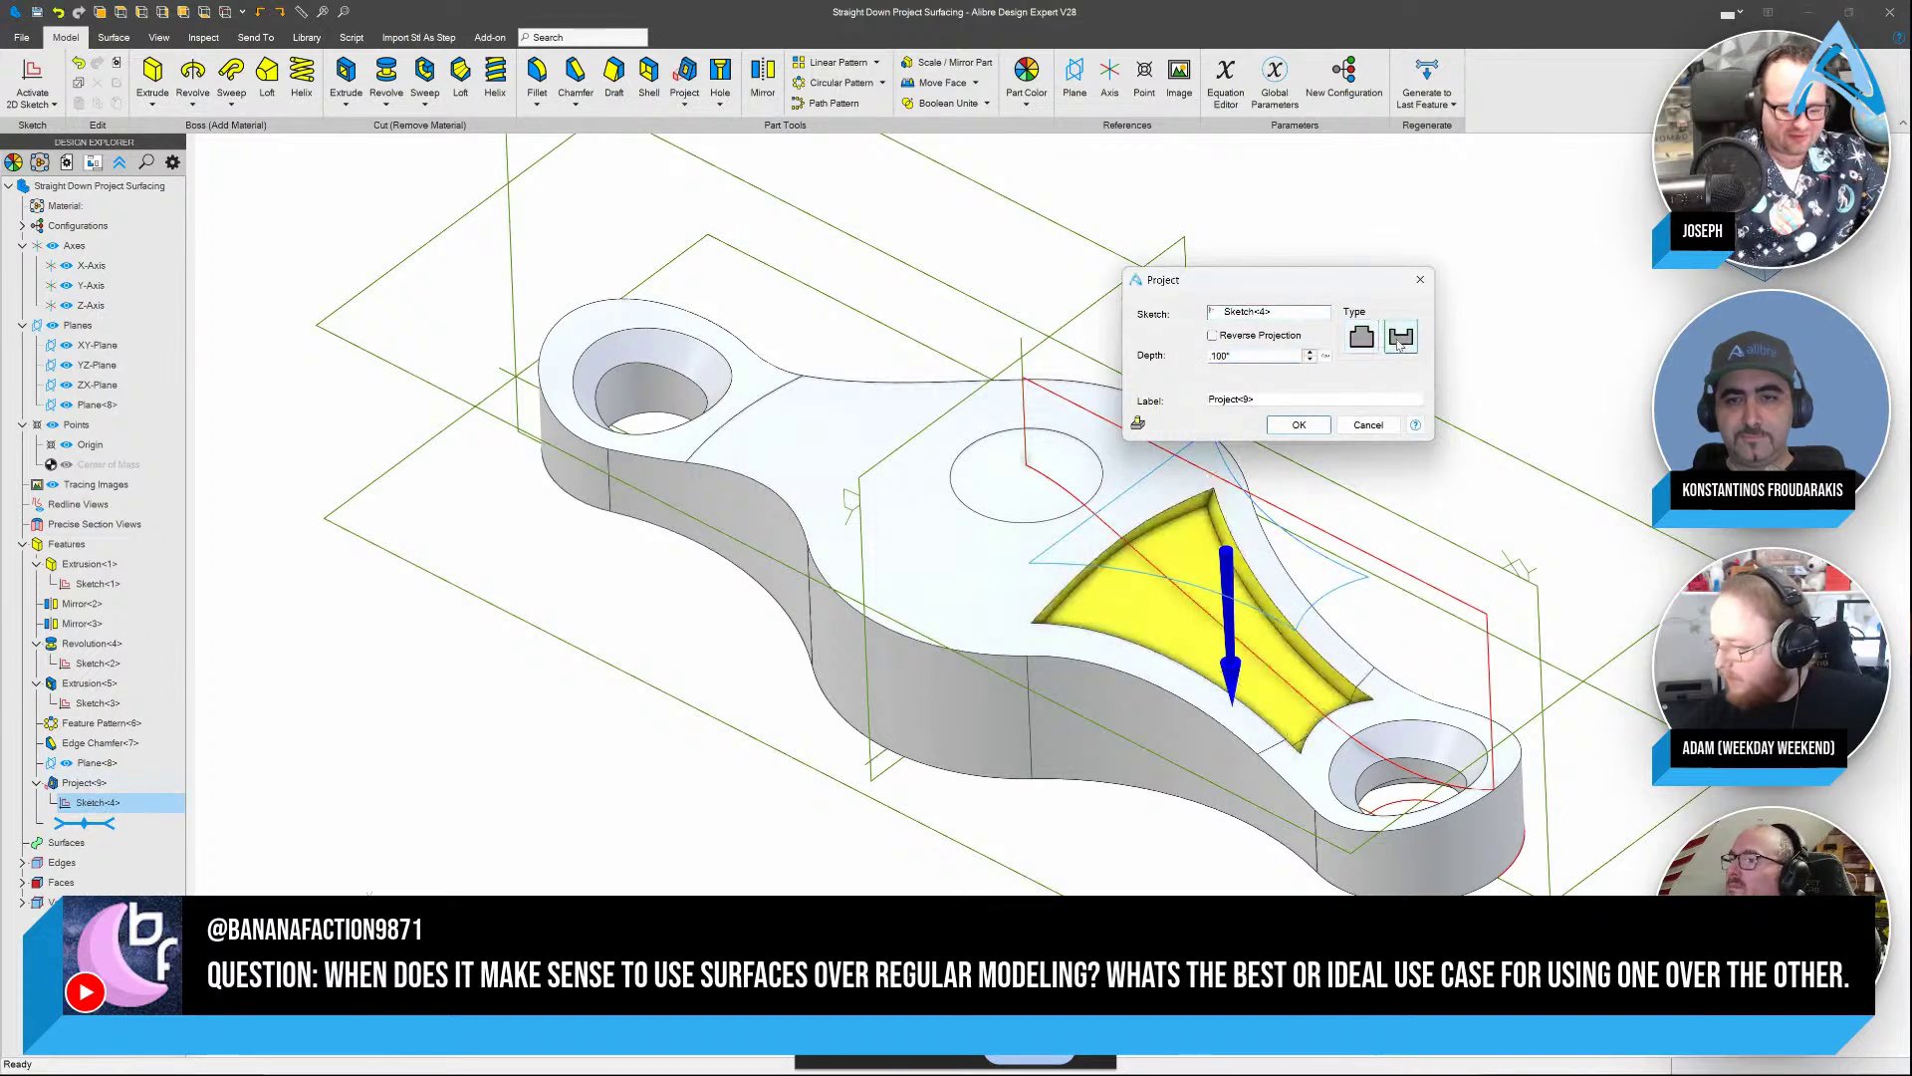
pyautogui.doubleClick(1262, 357)
pyautogui.press('BackSpace')
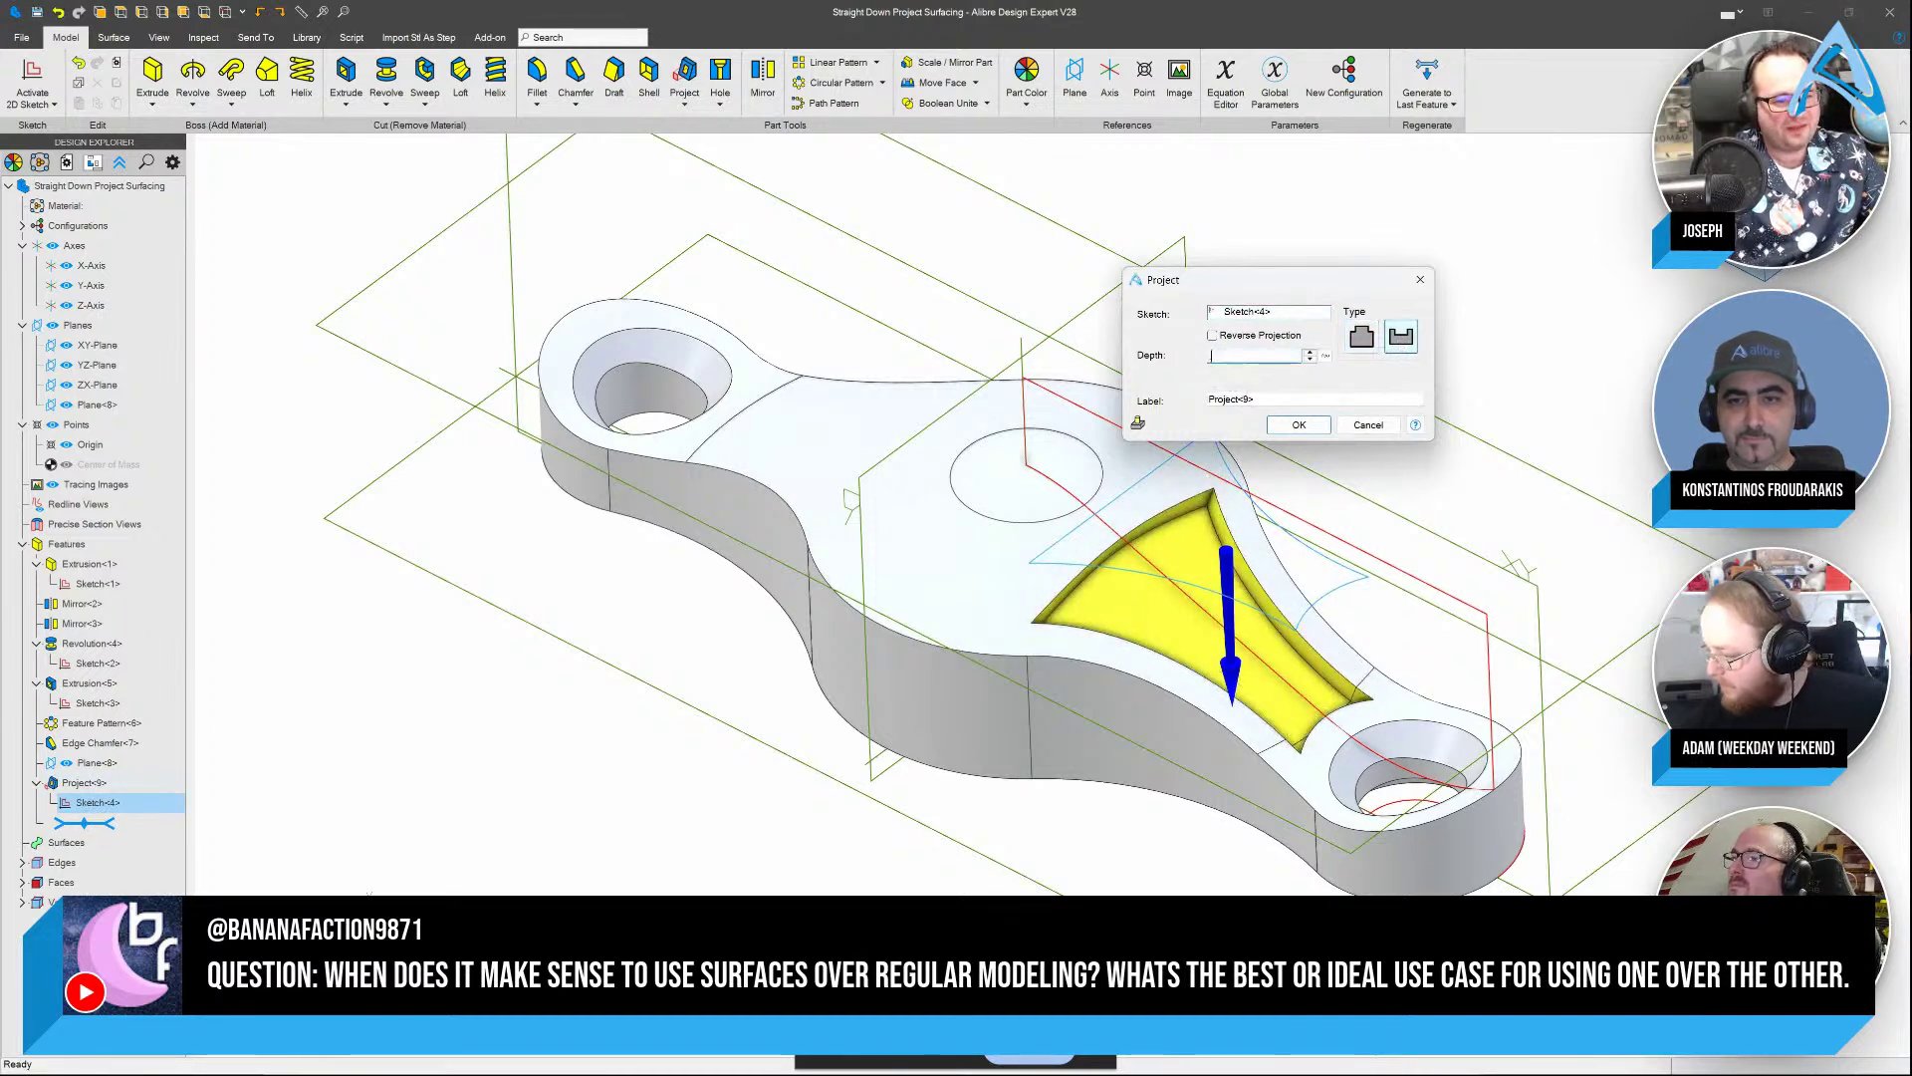
pyautogui.write('.5')
pyautogui.press('Return')
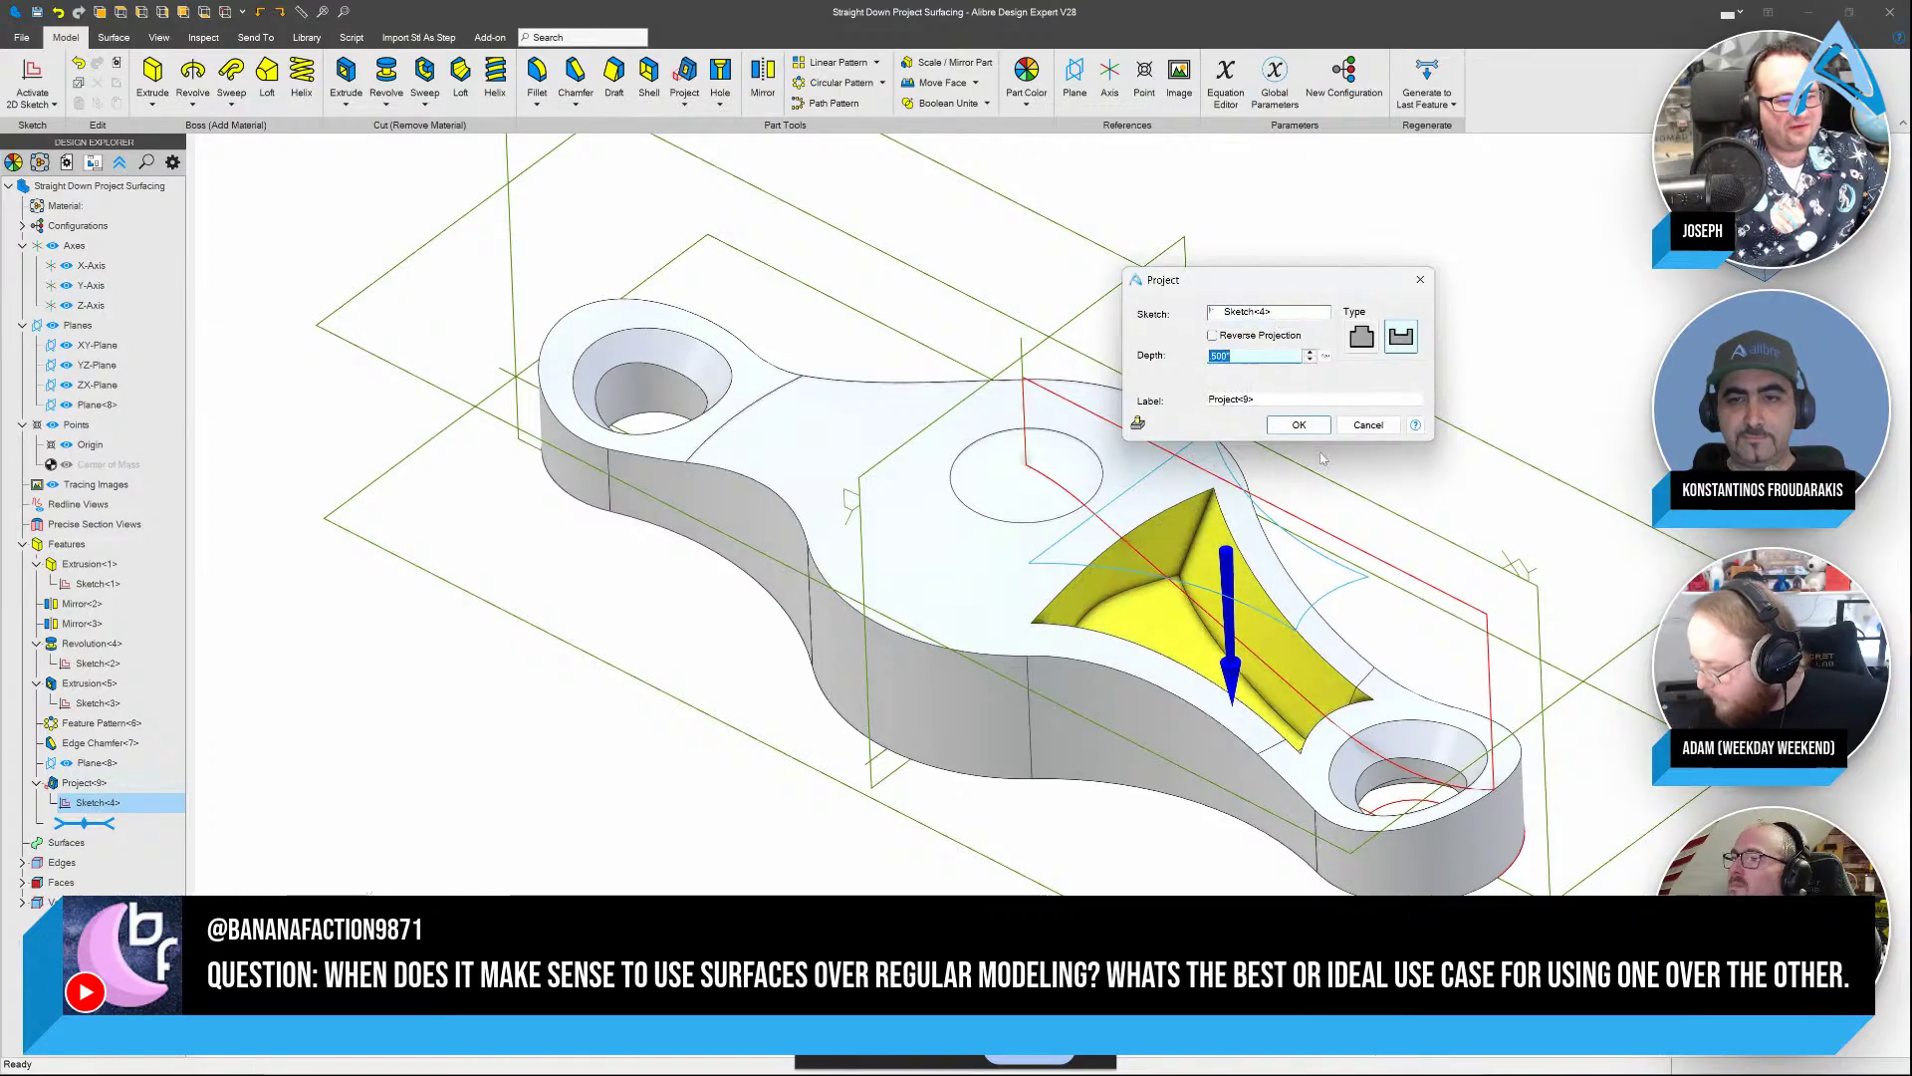
pyautogui.click(1299, 424)
# Examine the projected pocket's walls and floor in relation to the part's curved upper face
pyautogui.moveTo(1255, 557); pyautogui.dragTo(1404, 595, button='middle')
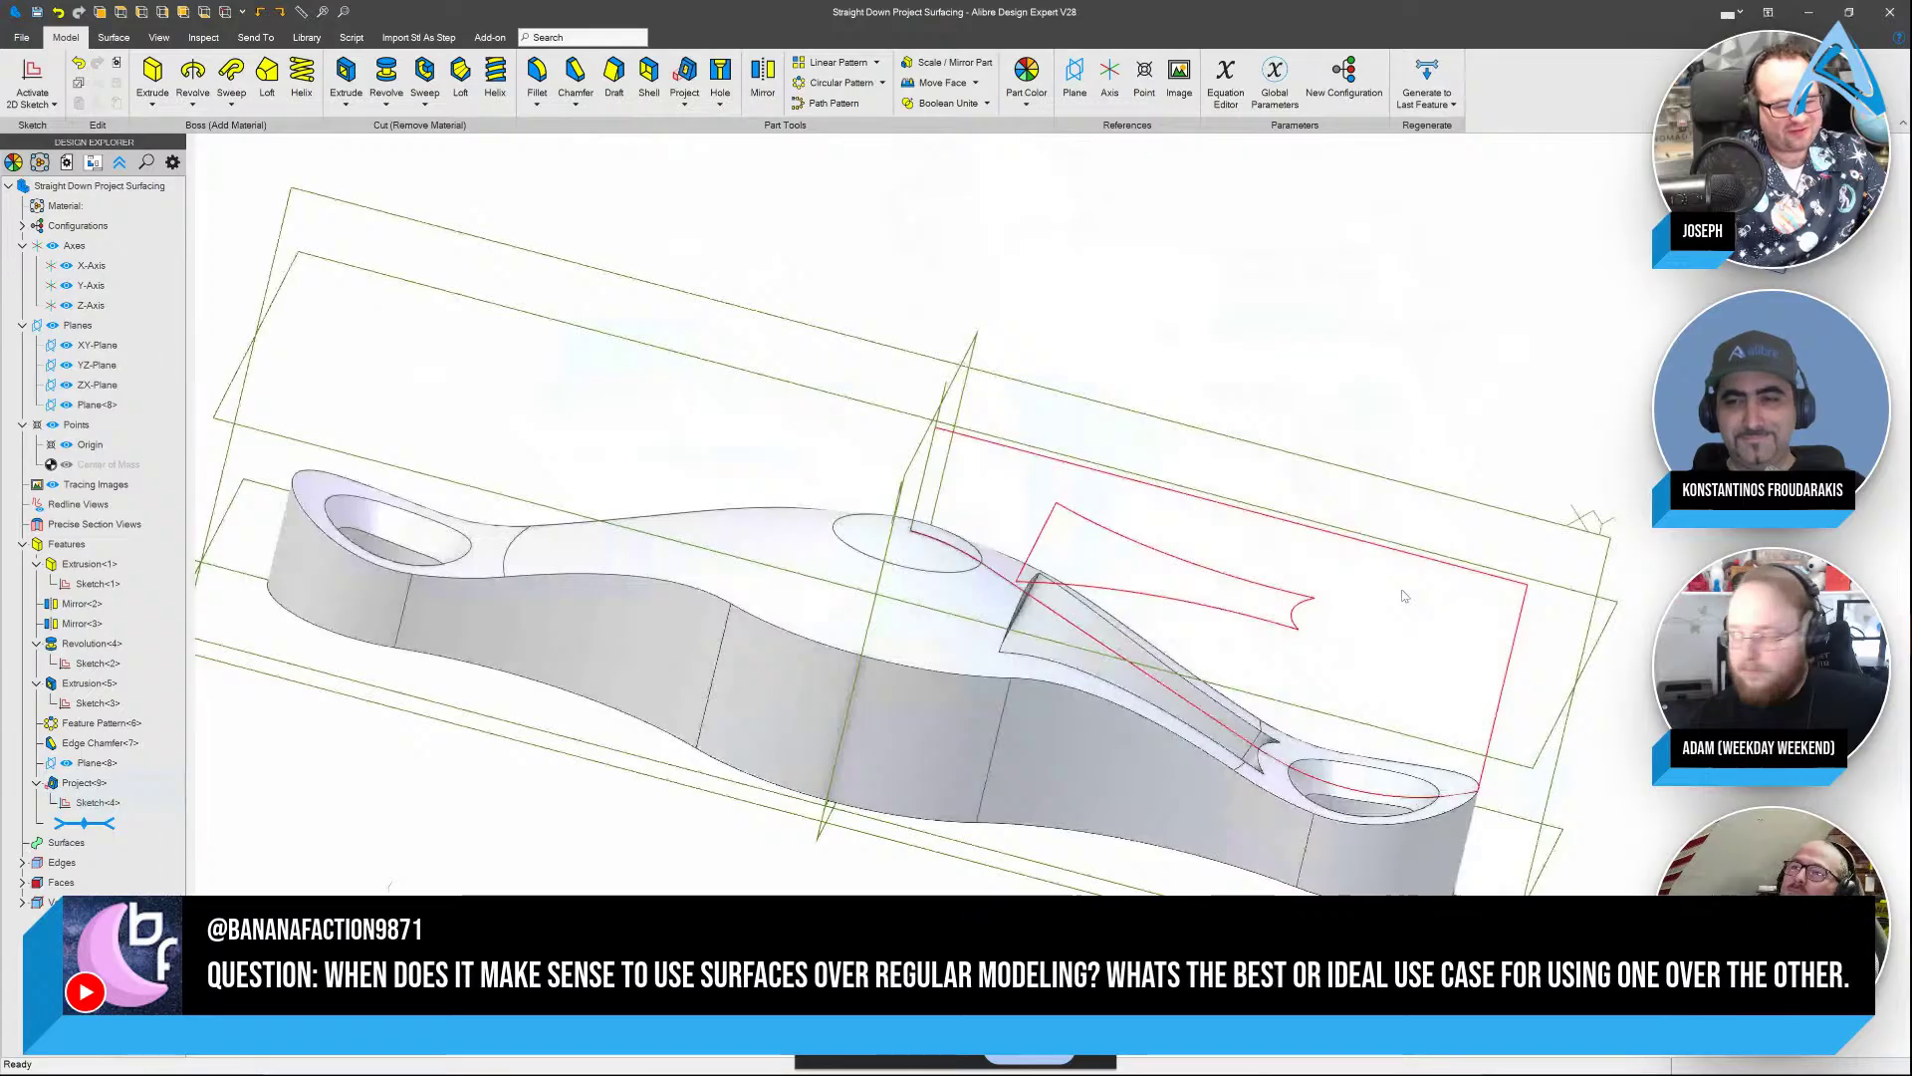
pyautogui.scroll(5, 1046, 649)
pyautogui.scroll(-3, 1140, 661)
pyautogui.moveTo(1140, 661)
pyautogui.mouseDown(button='middle')
pyautogui.moveTo(1165, 787)
pyautogui.moveTo(1315, 757)
pyautogui.moveTo(1245, 561)
pyautogui.moveTo(1276, 601)
pyautogui.mouseUp(button='middle')
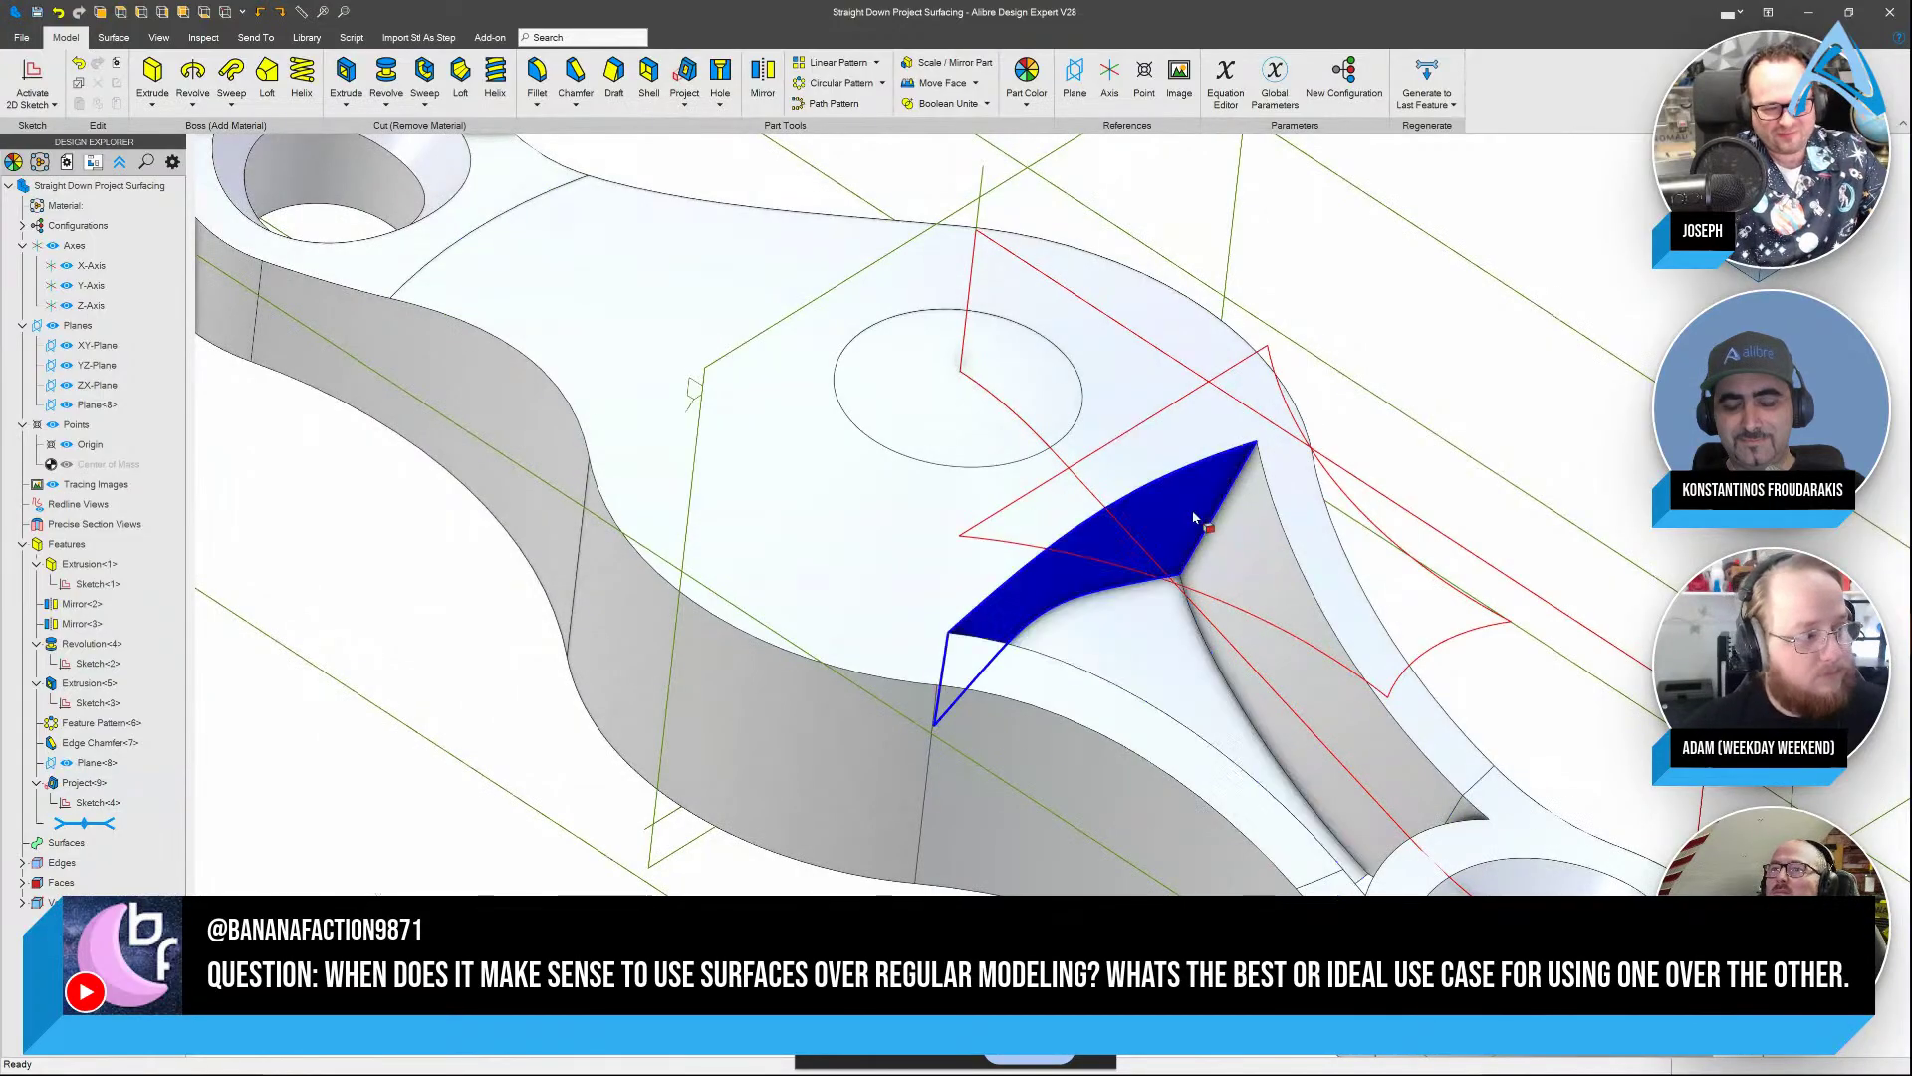
pyautogui.click(1142, 638)
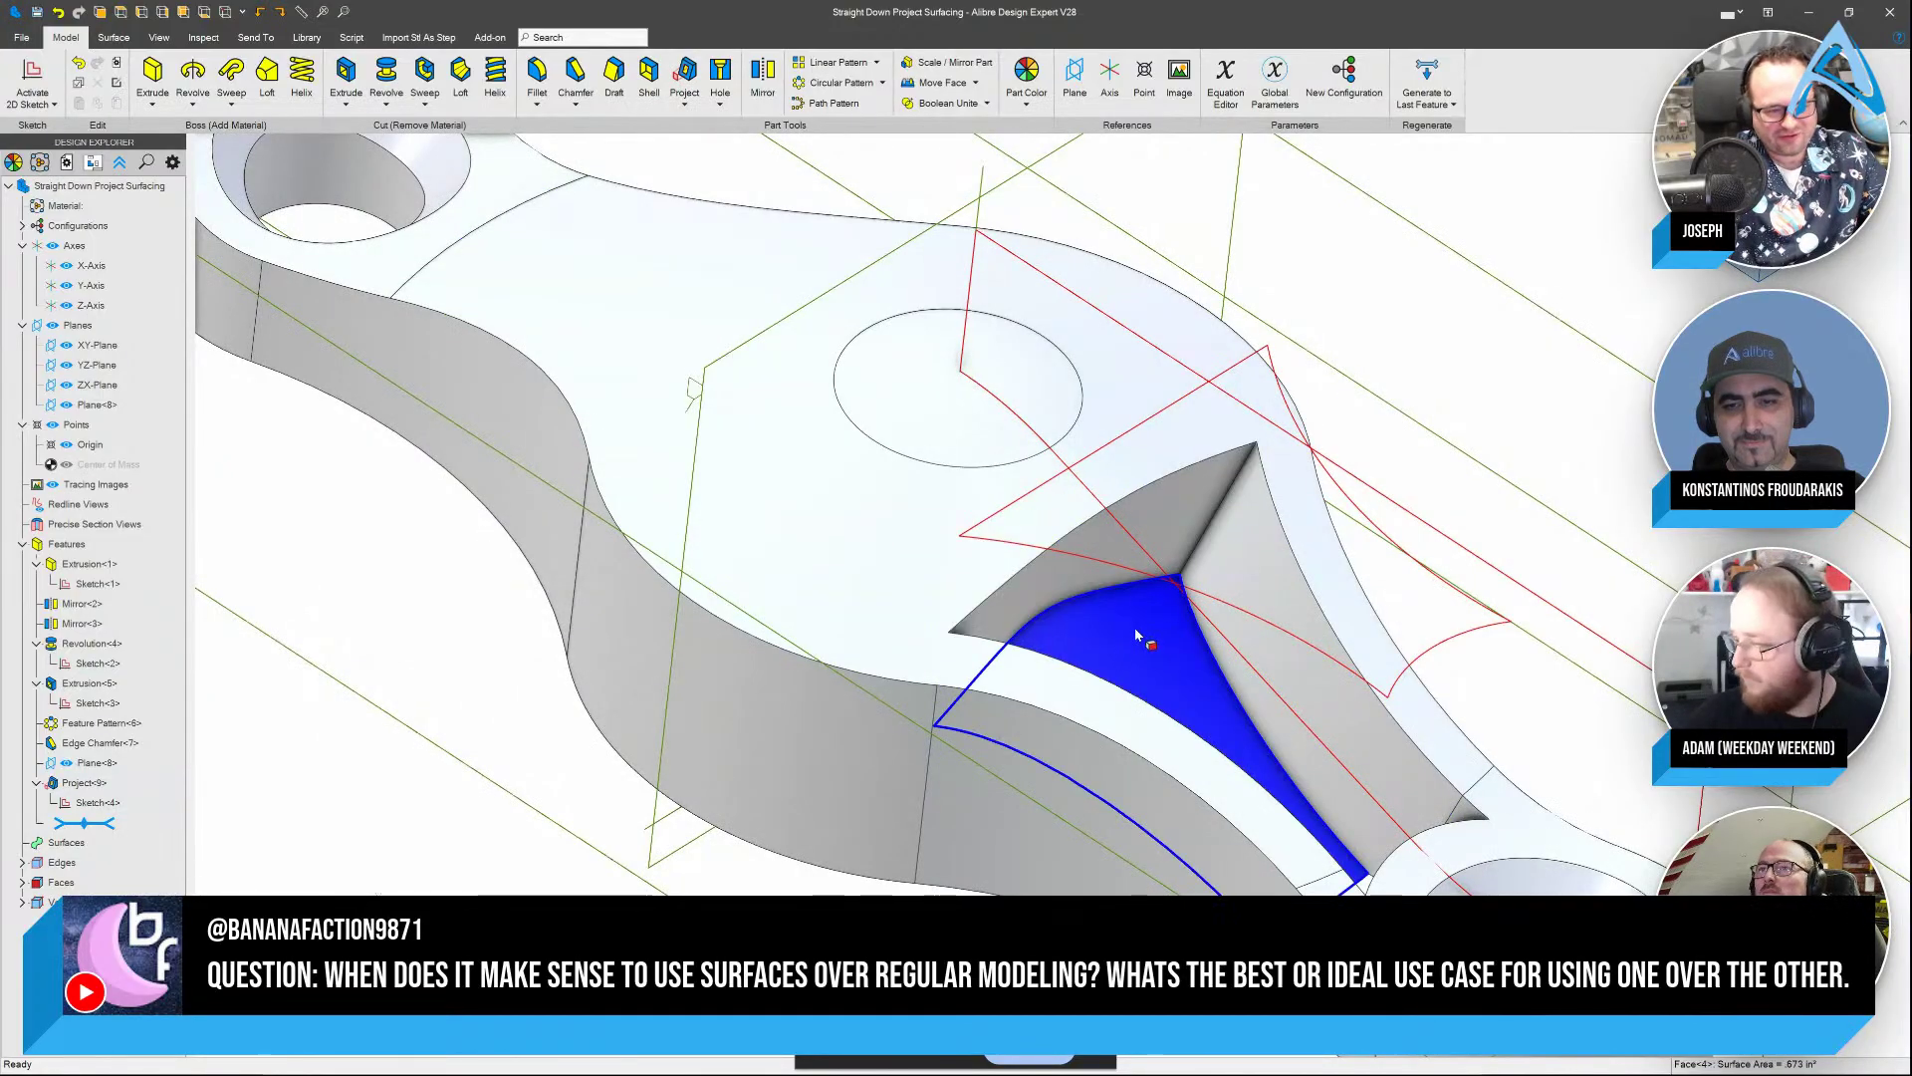
pyautogui.click(862, 496)
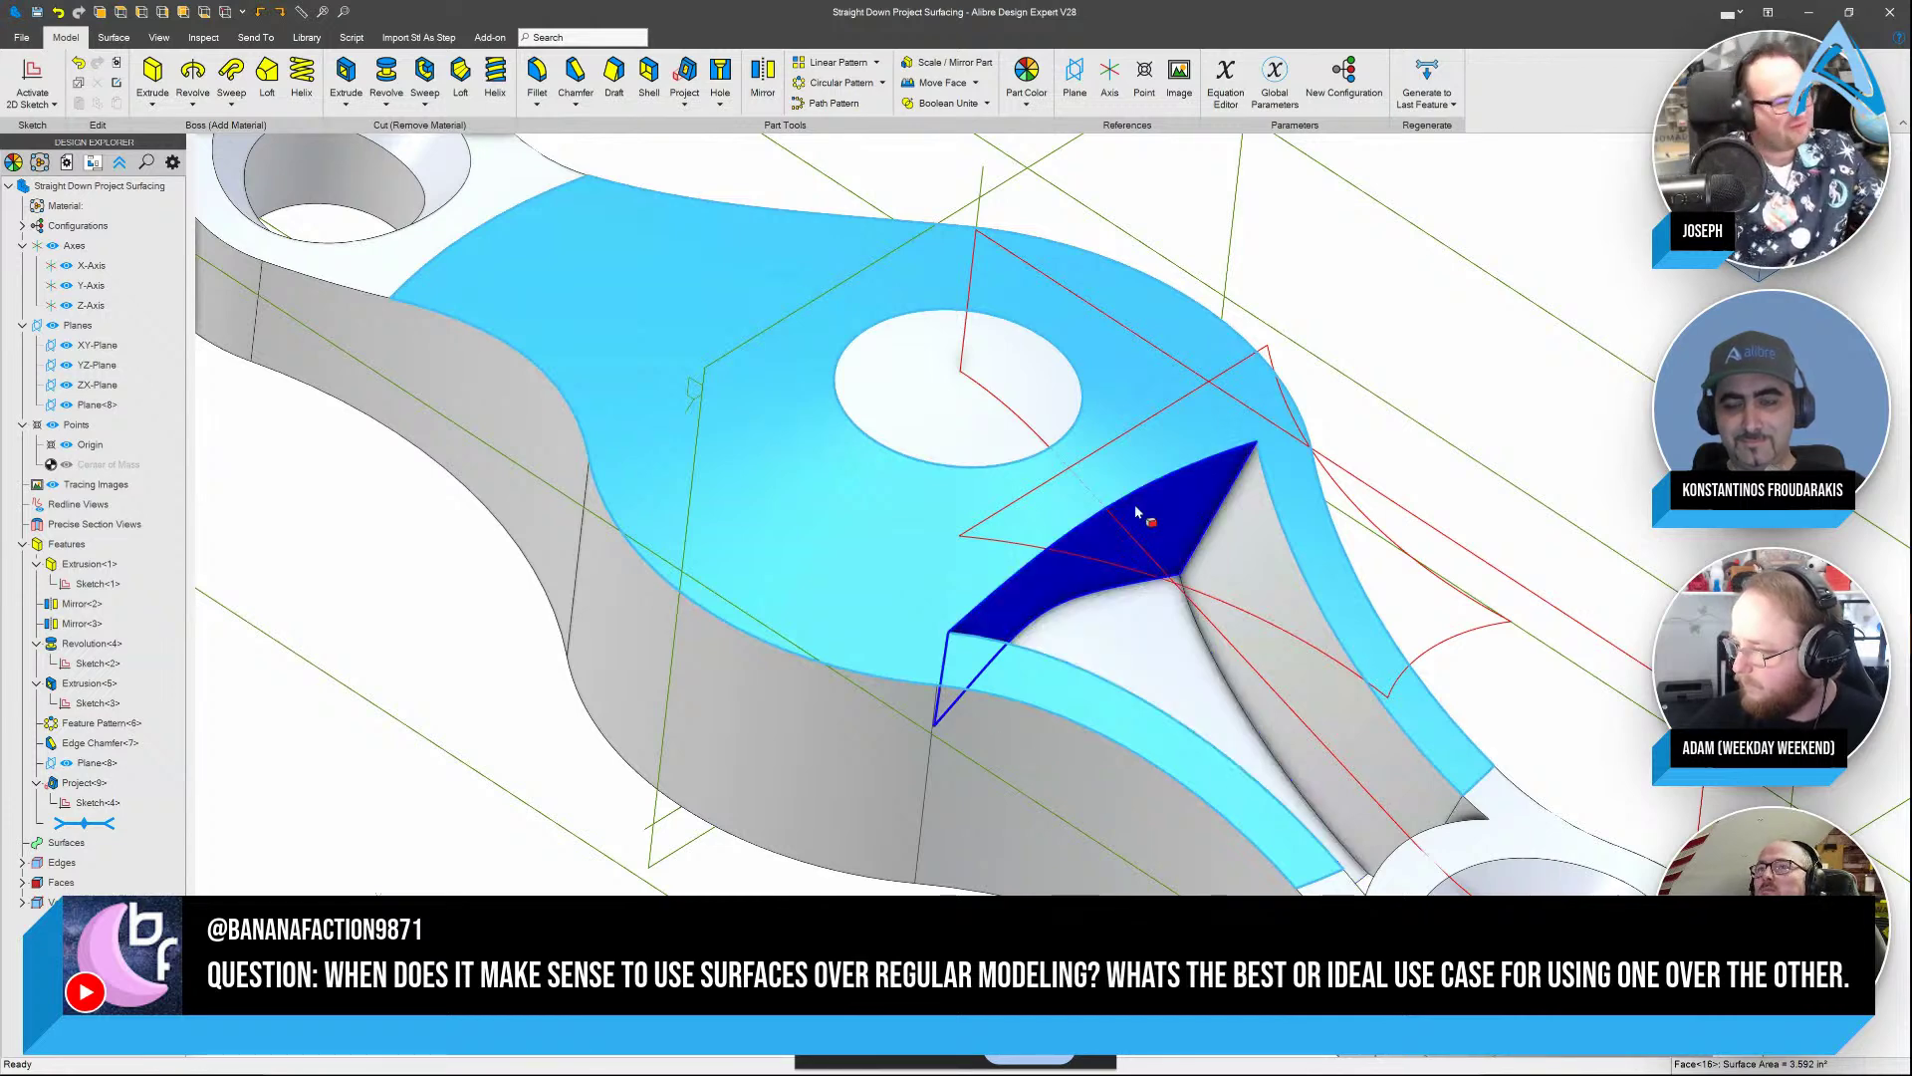
pyautogui.click(1161, 486)
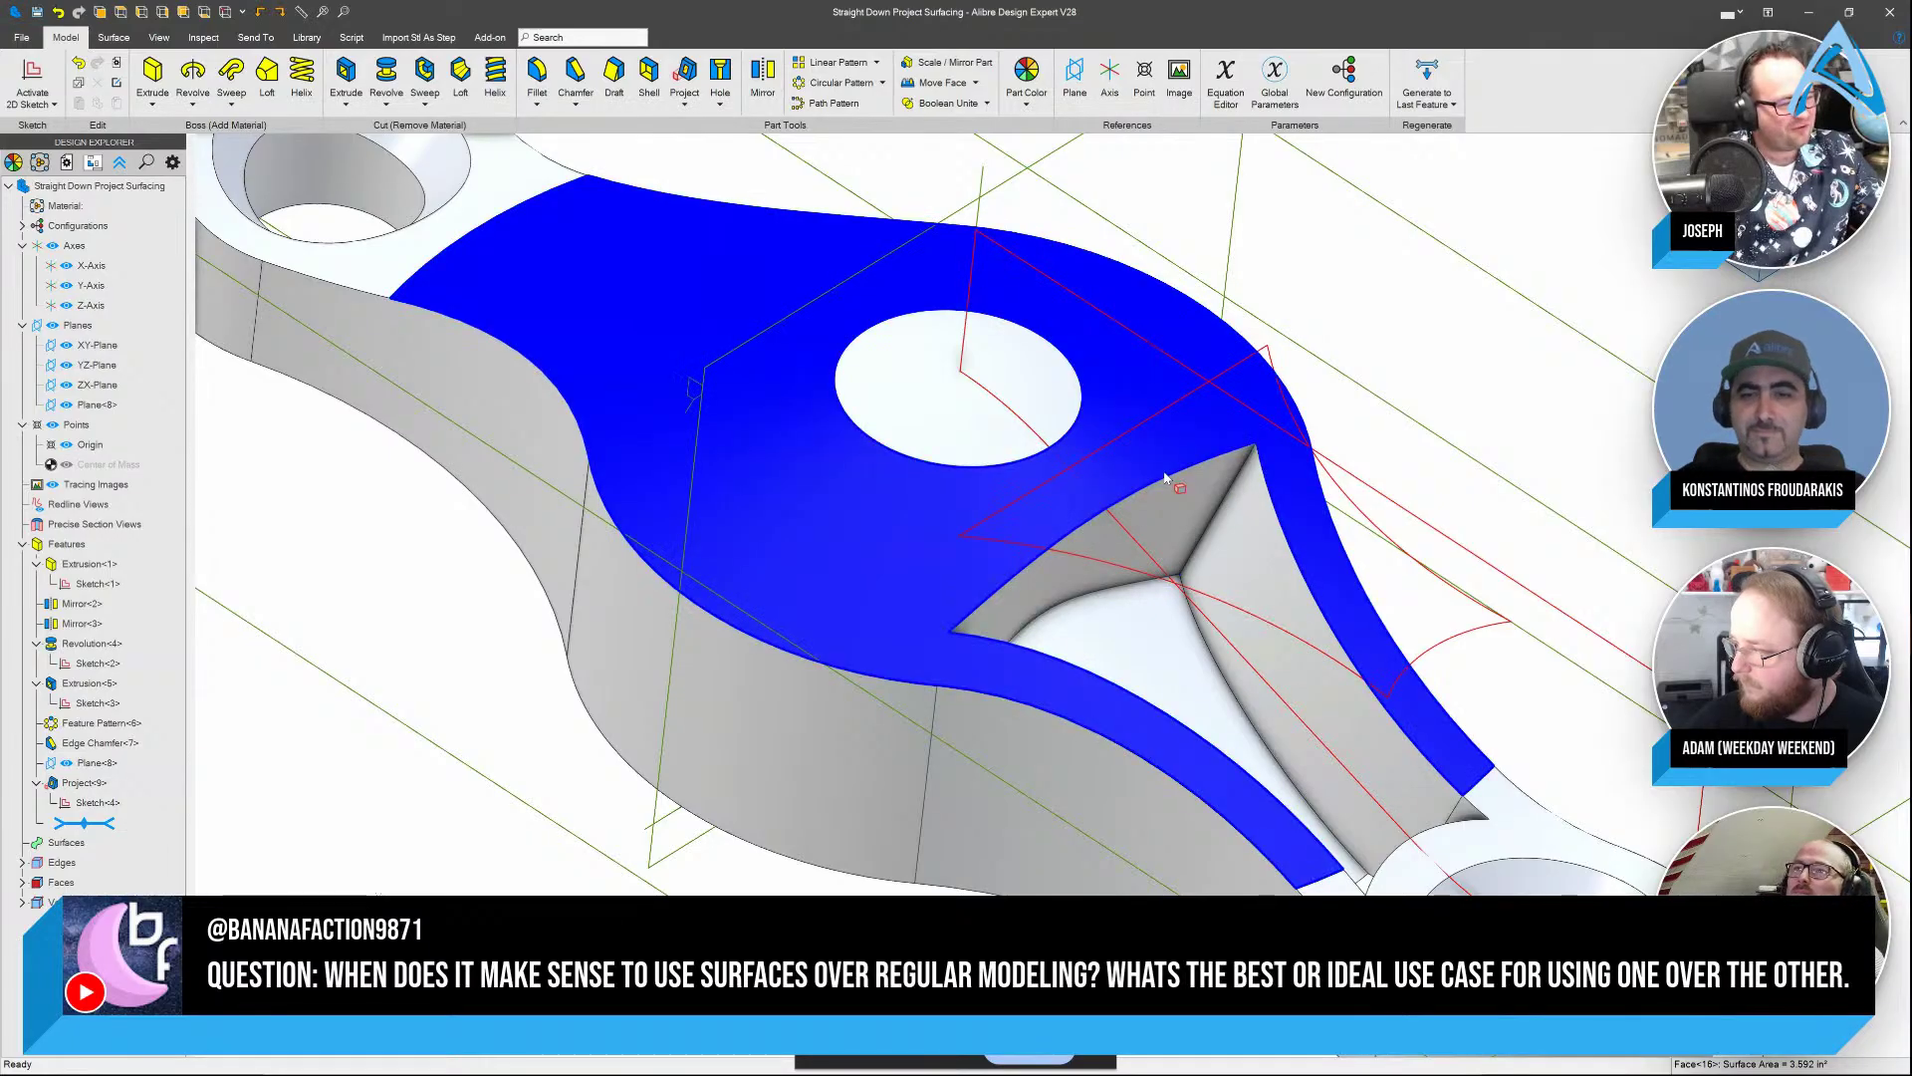
# Delete the projected pocket feature while keeping its sketch
pyautogui.click(96, 345)
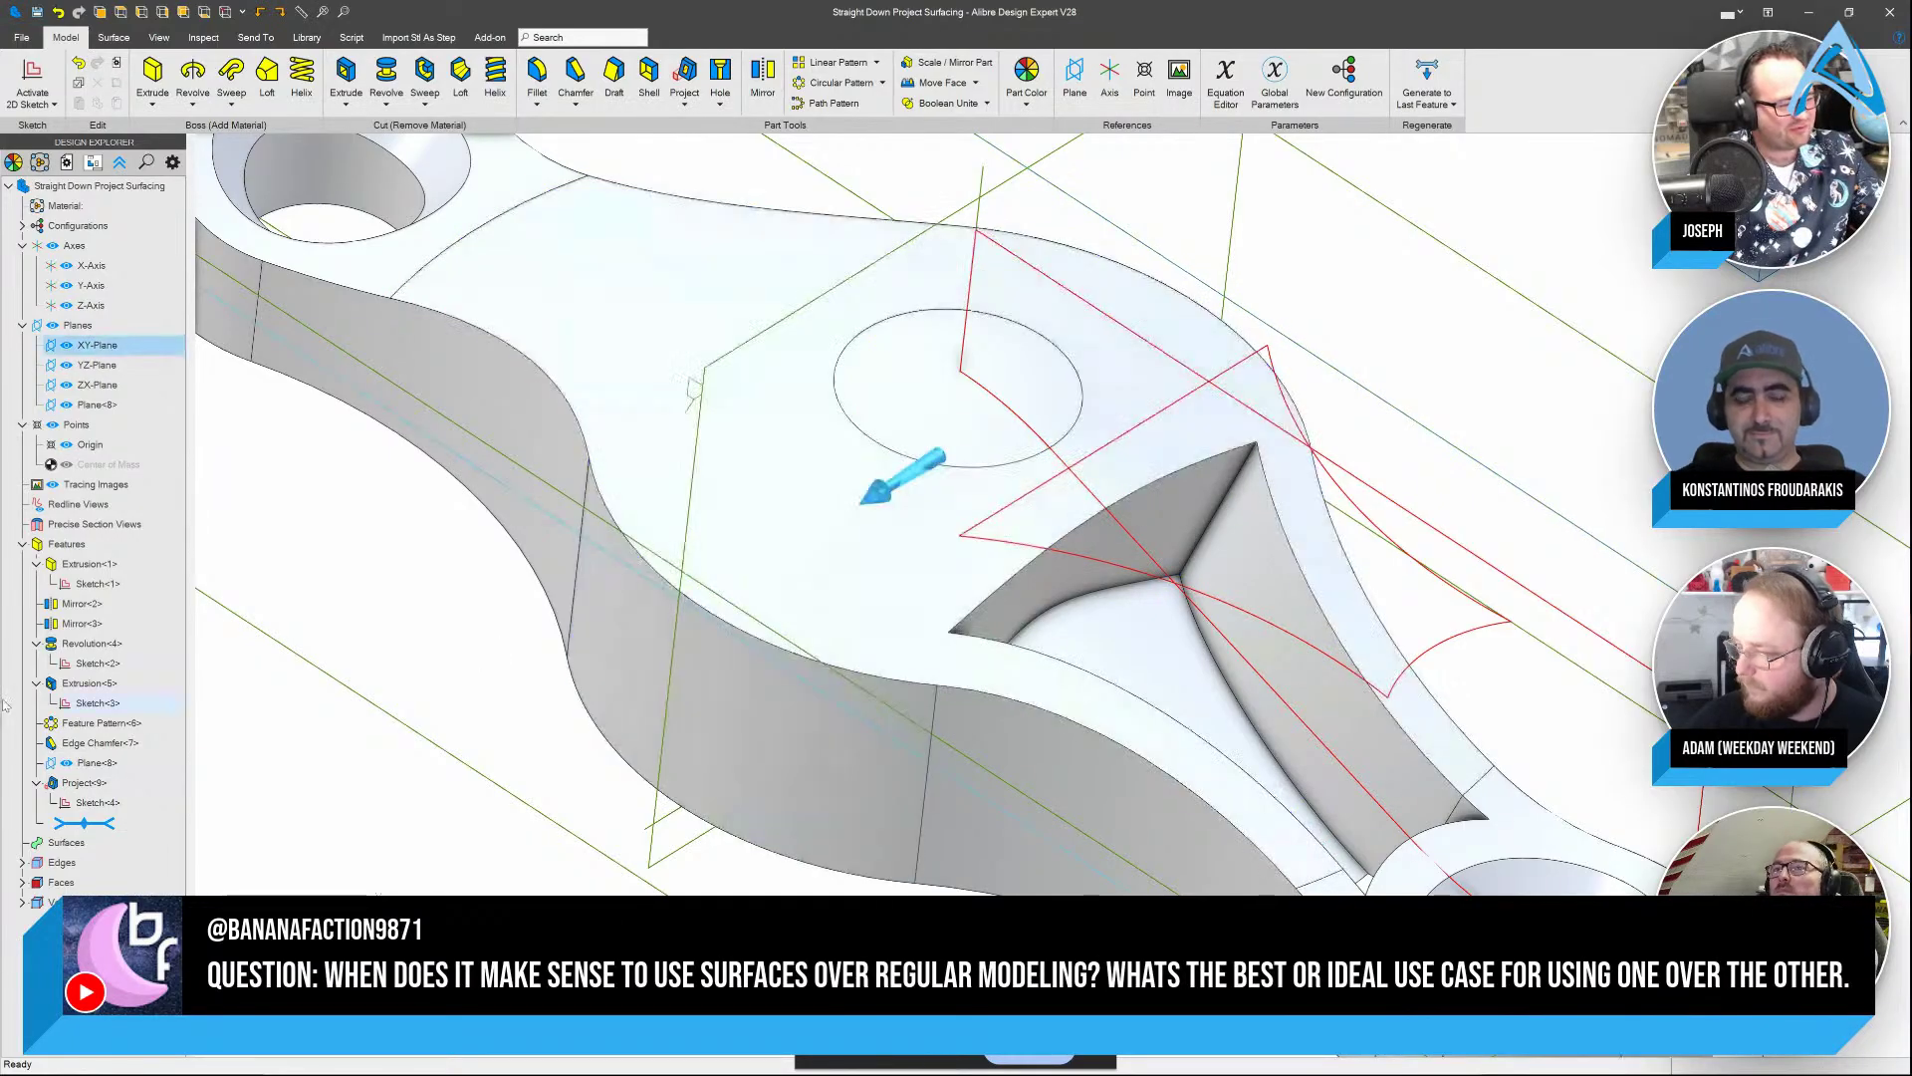
pyautogui.rightClick(93, 785)
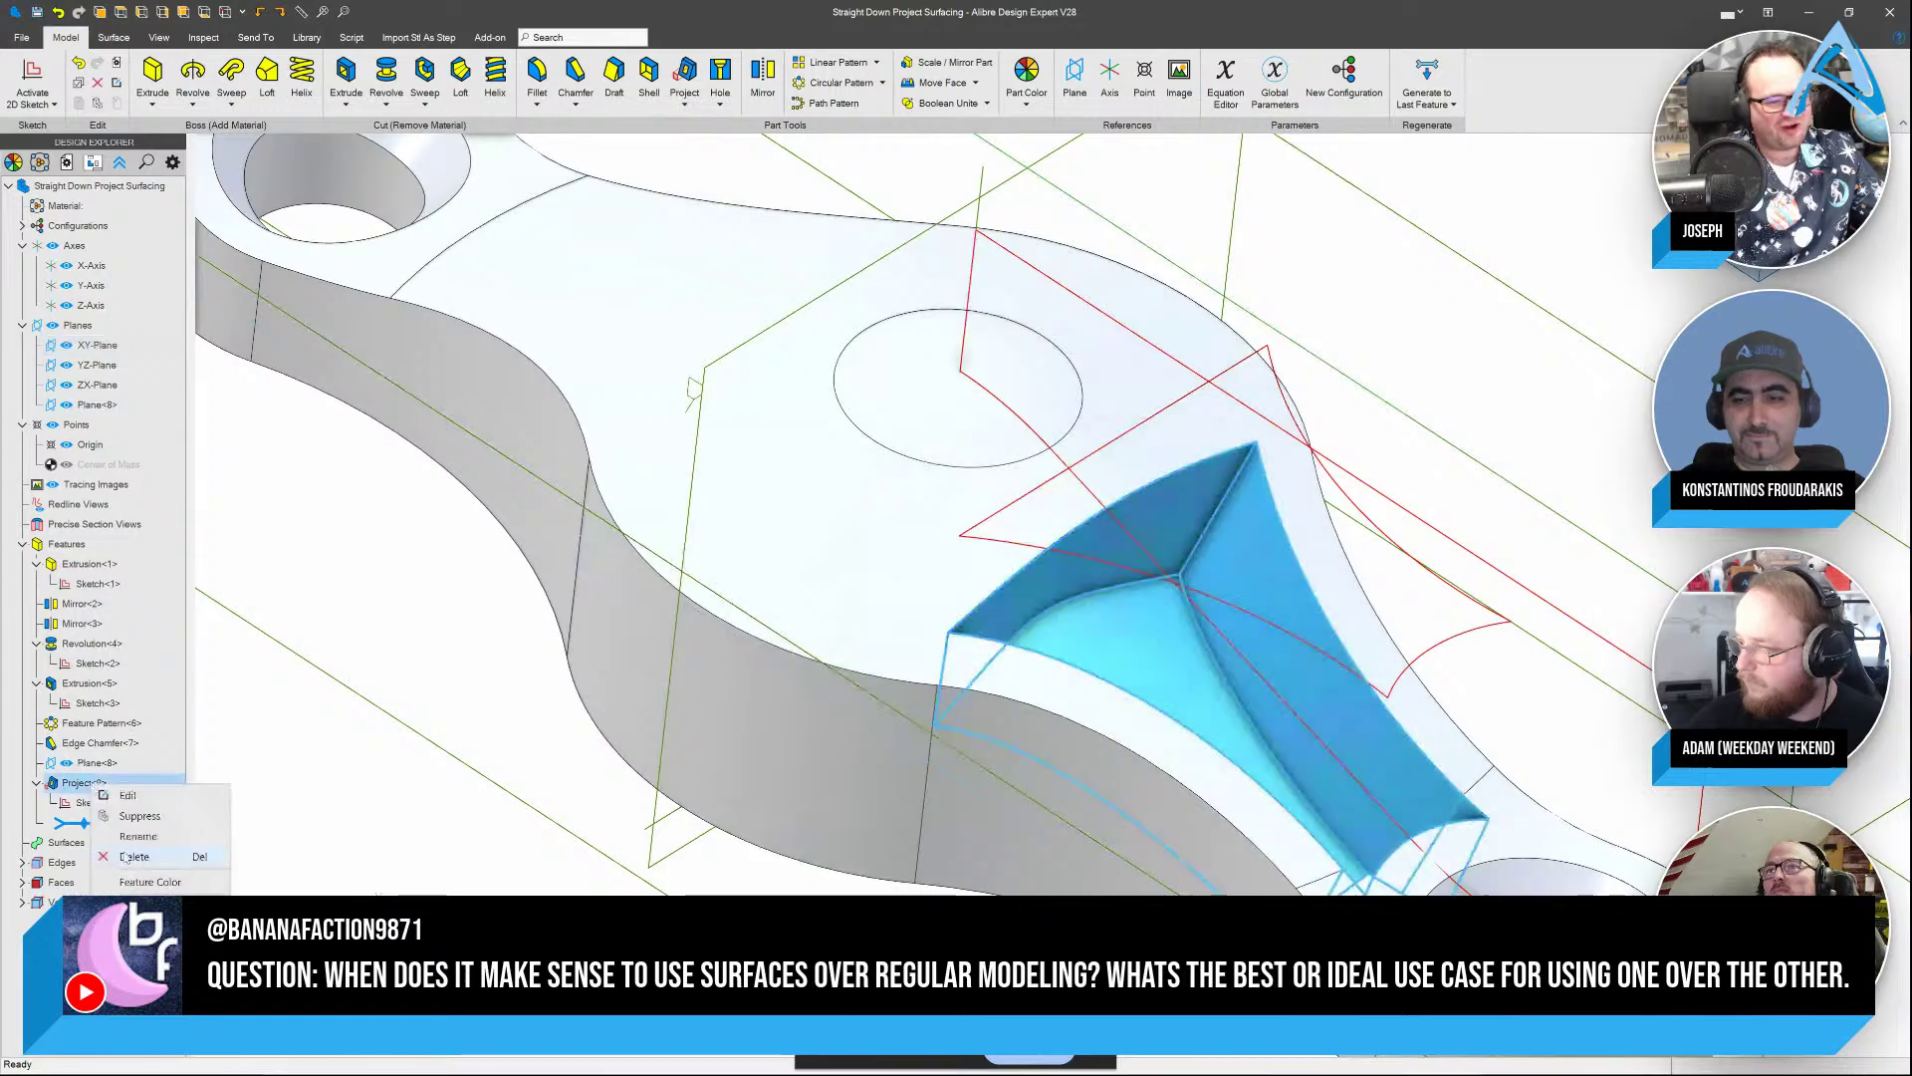
pyautogui.click(134, 857)
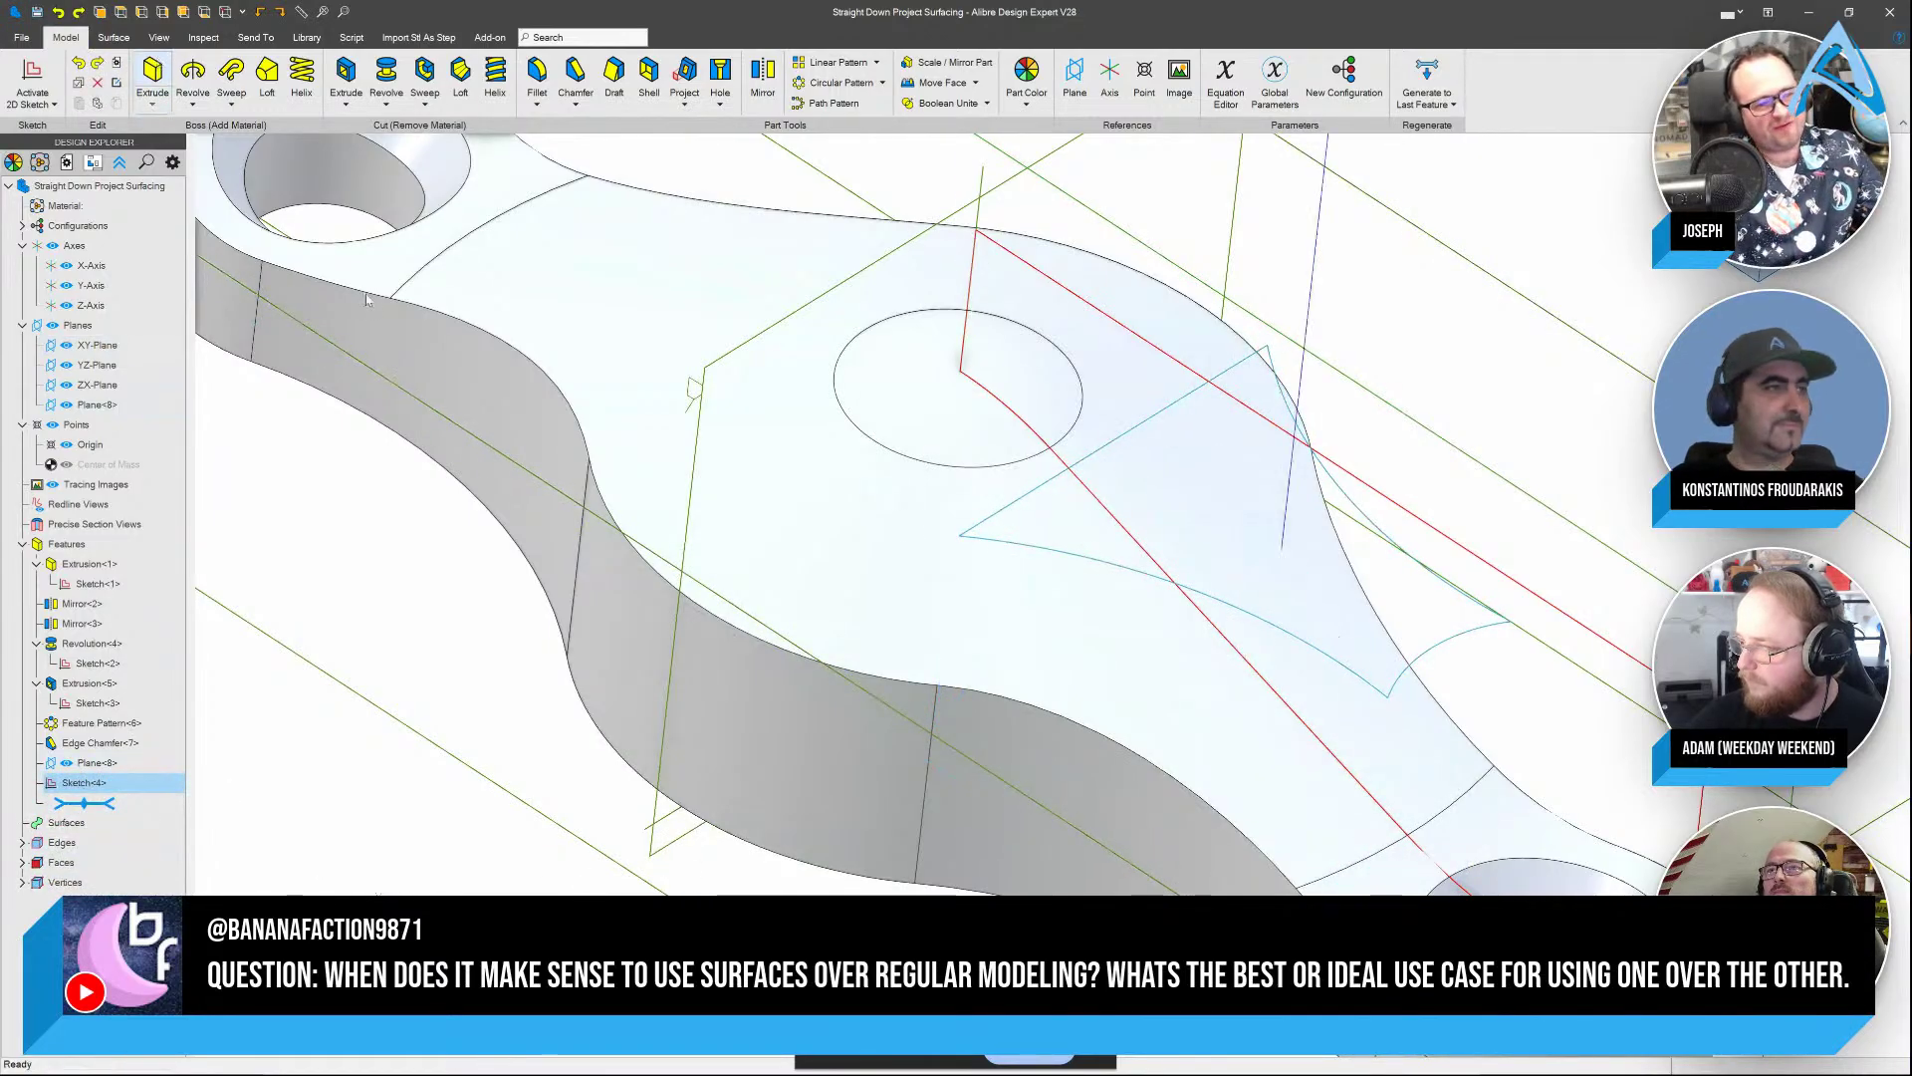
# Extrude the curved tapered sketch as a boss with a depth of 1"
pyautogui.click(153, 72)
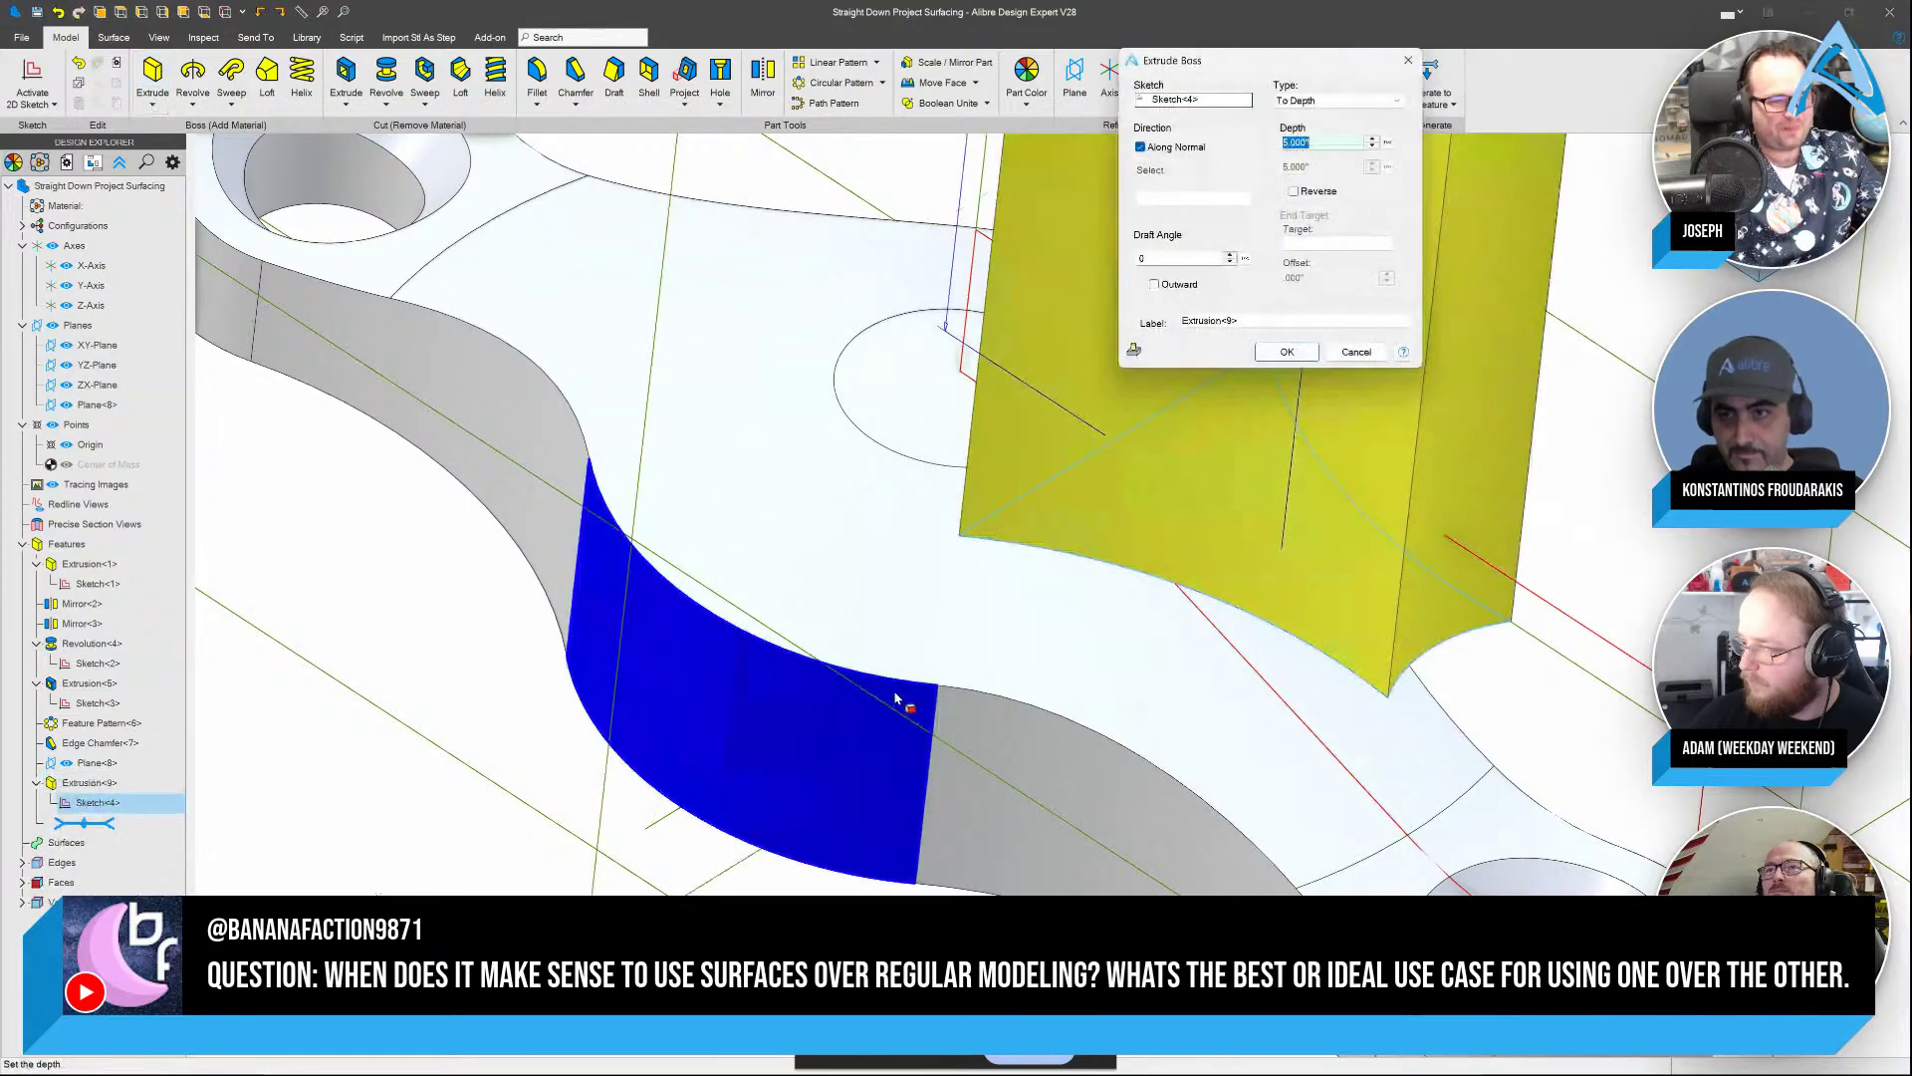
pyautogui.scroll(-5, 897, 697)
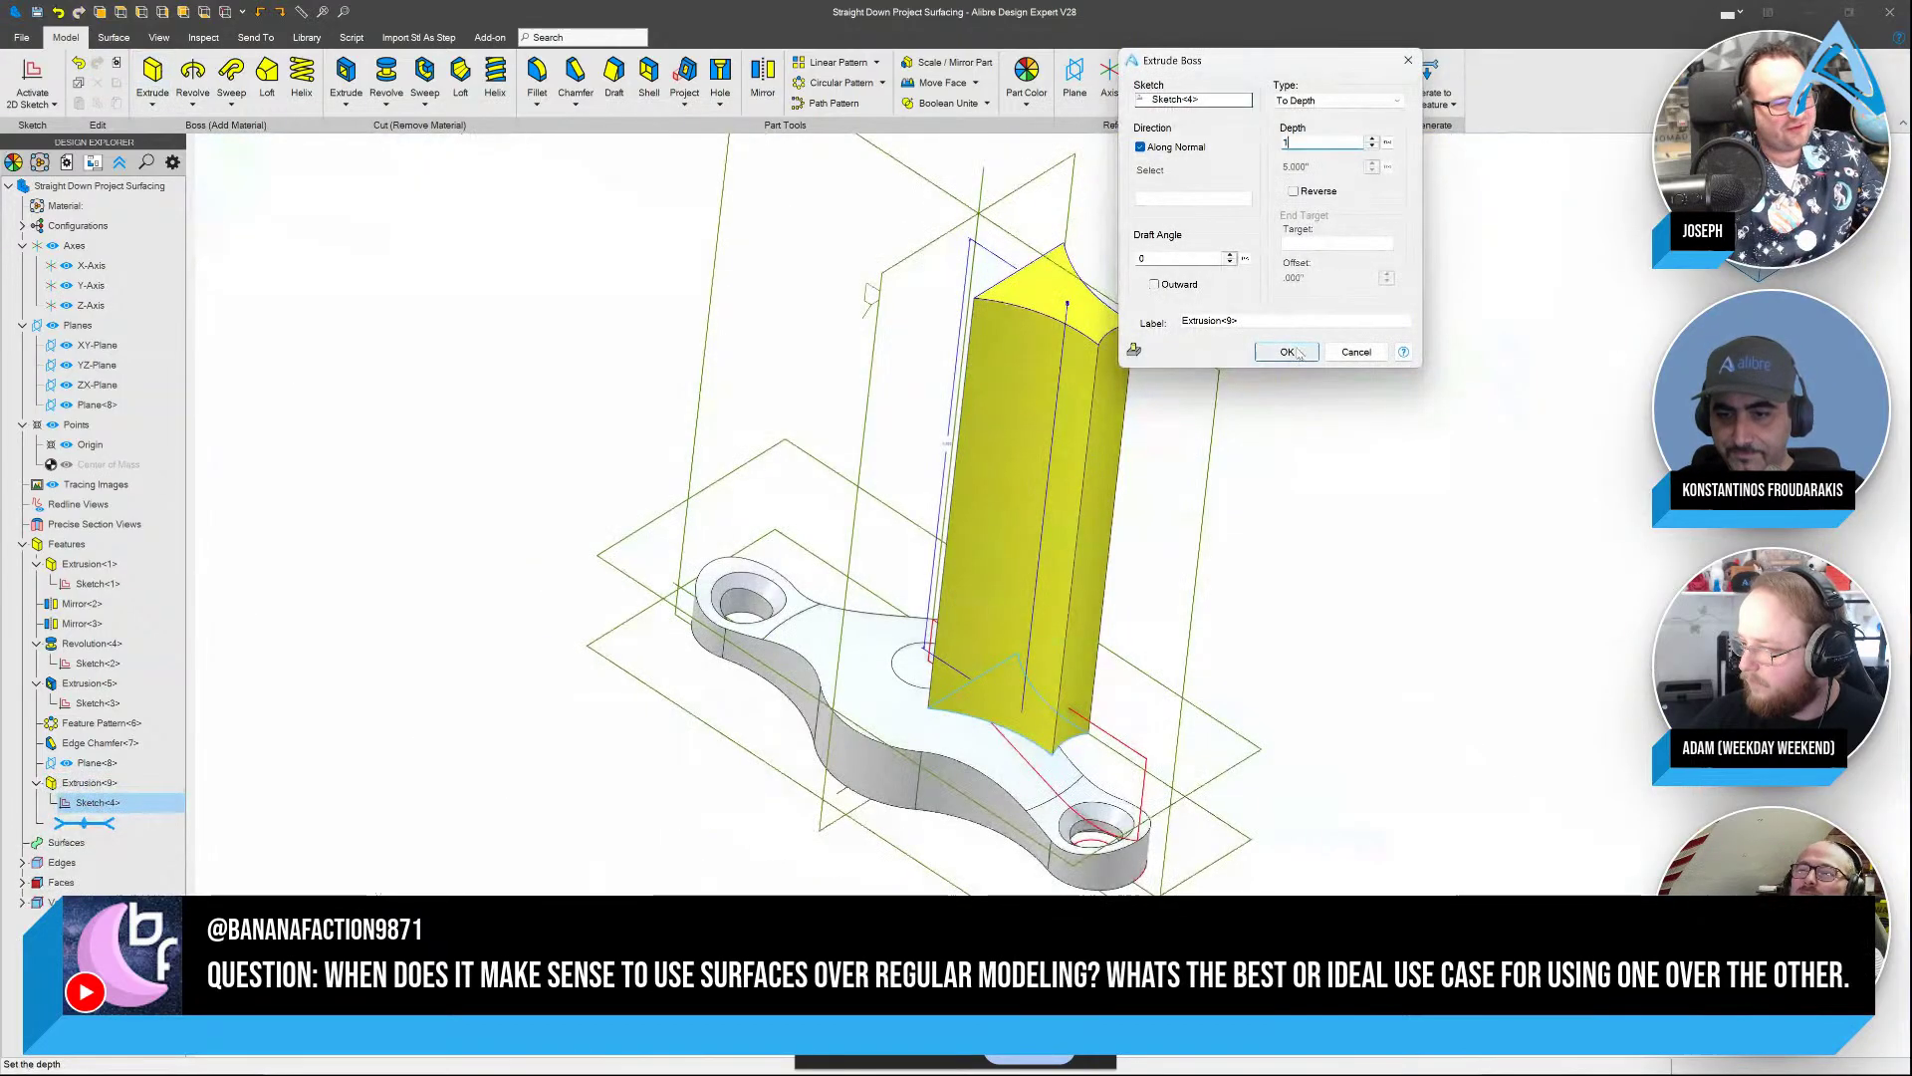
pyautogui.write('1')
pyautogui.press('Return')
pyautogui.scroll(3, 1056, 577)
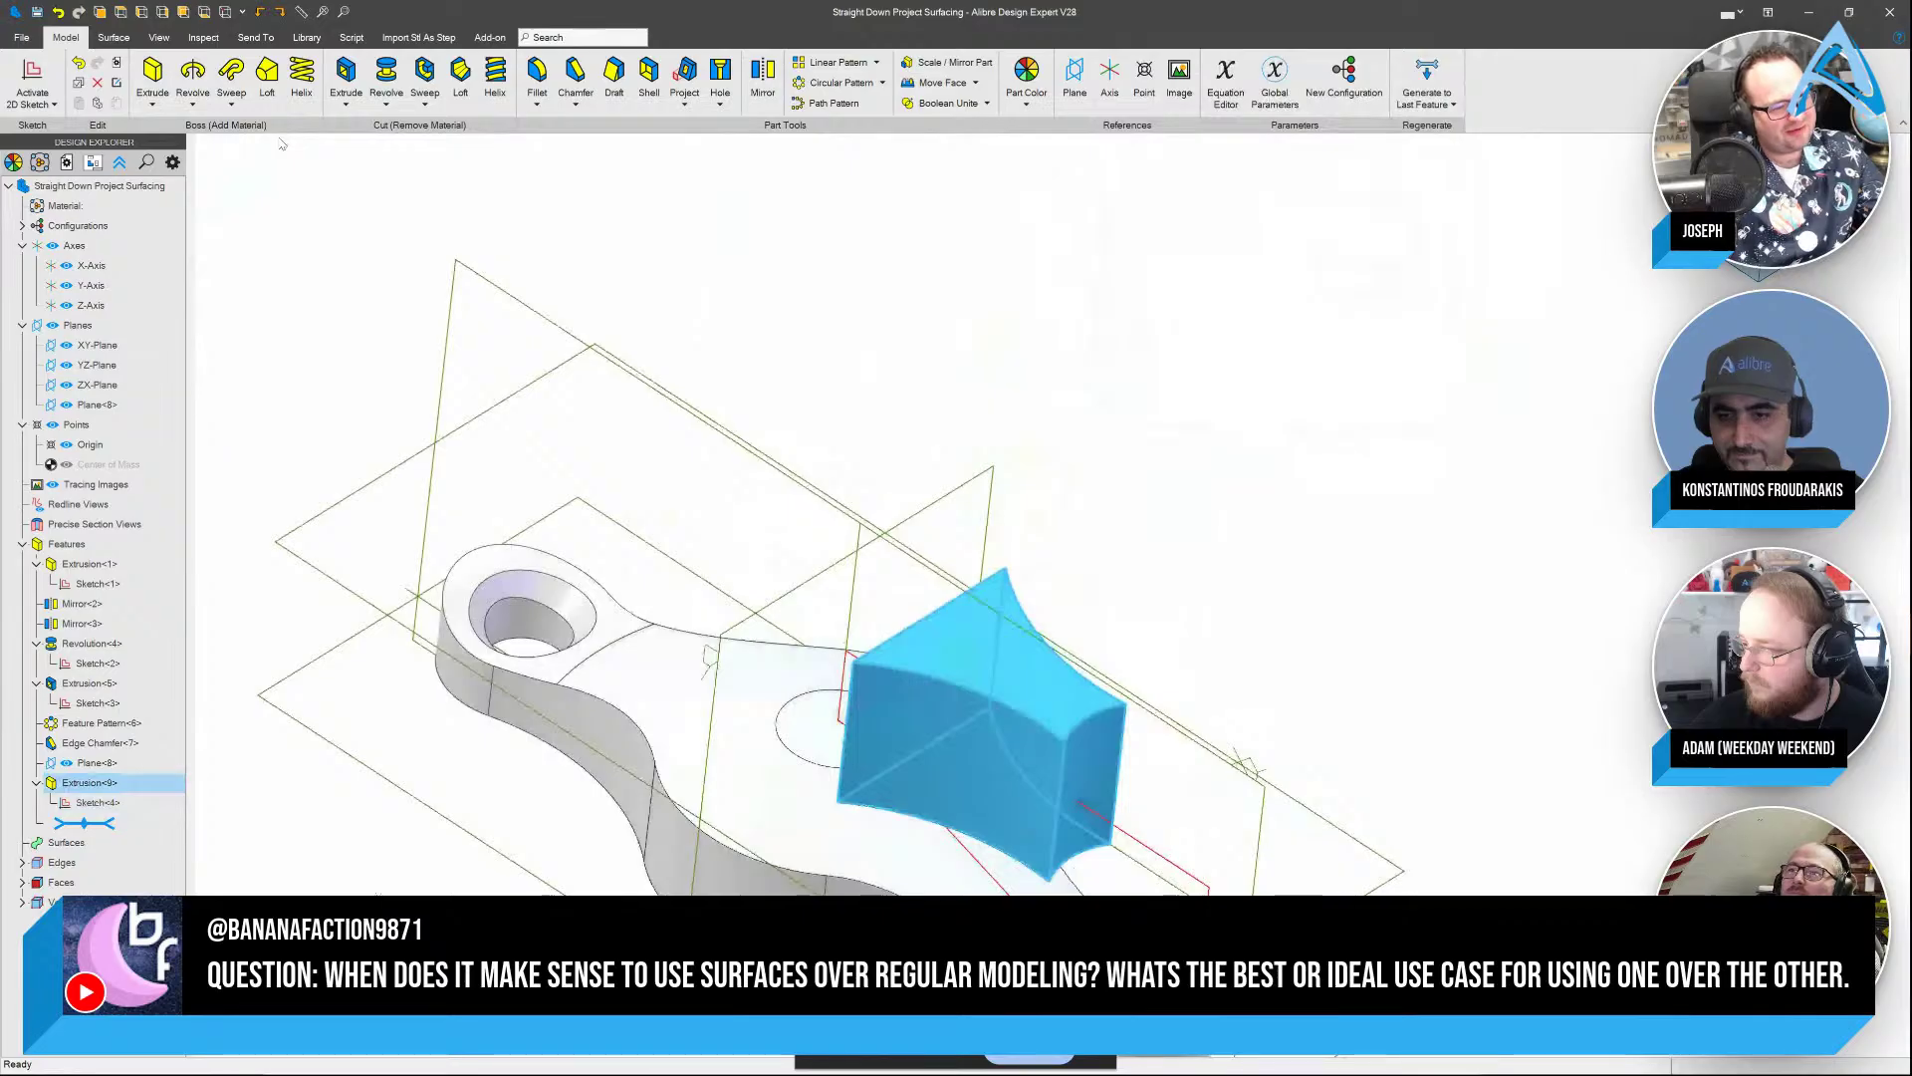
# Remove the upper face of the extruded block with Delete Face and inspect its open interior
pyautogui.click(203, 37)
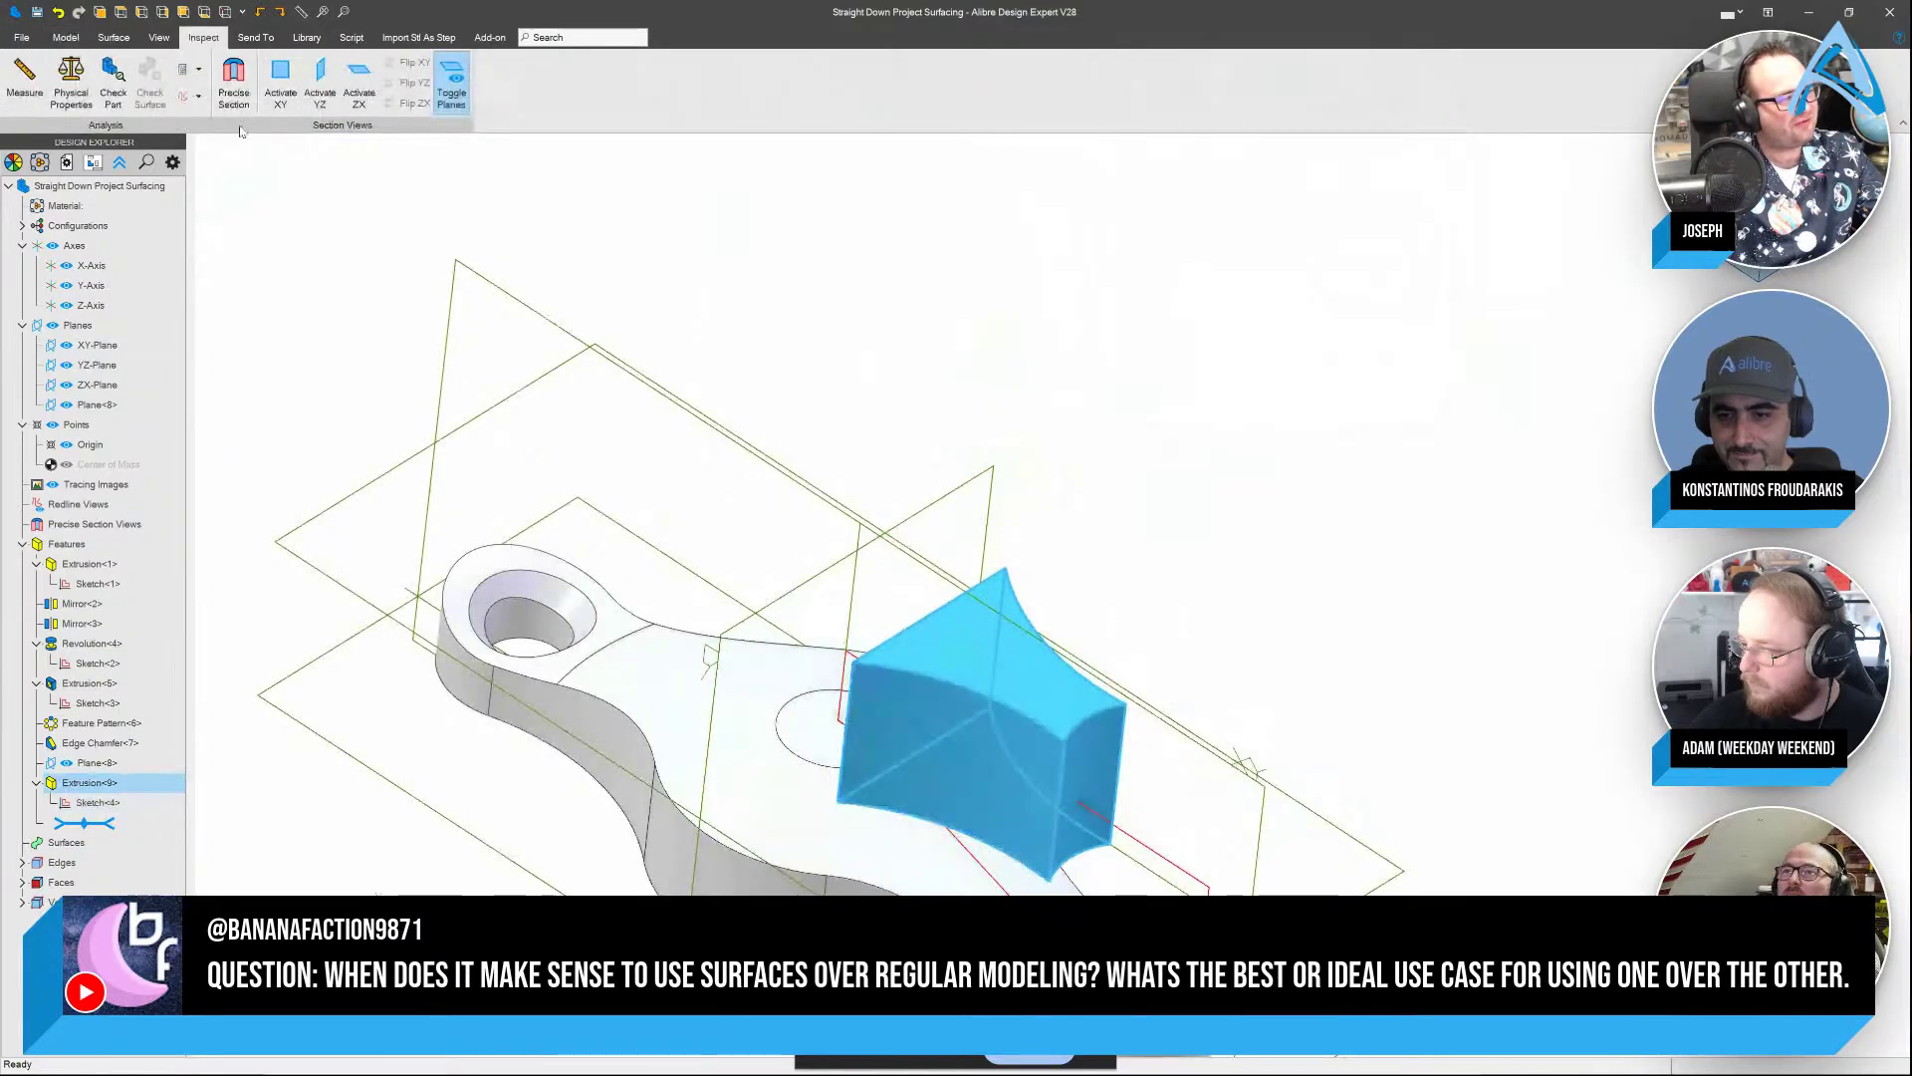
pyautogui.click(114, 37)
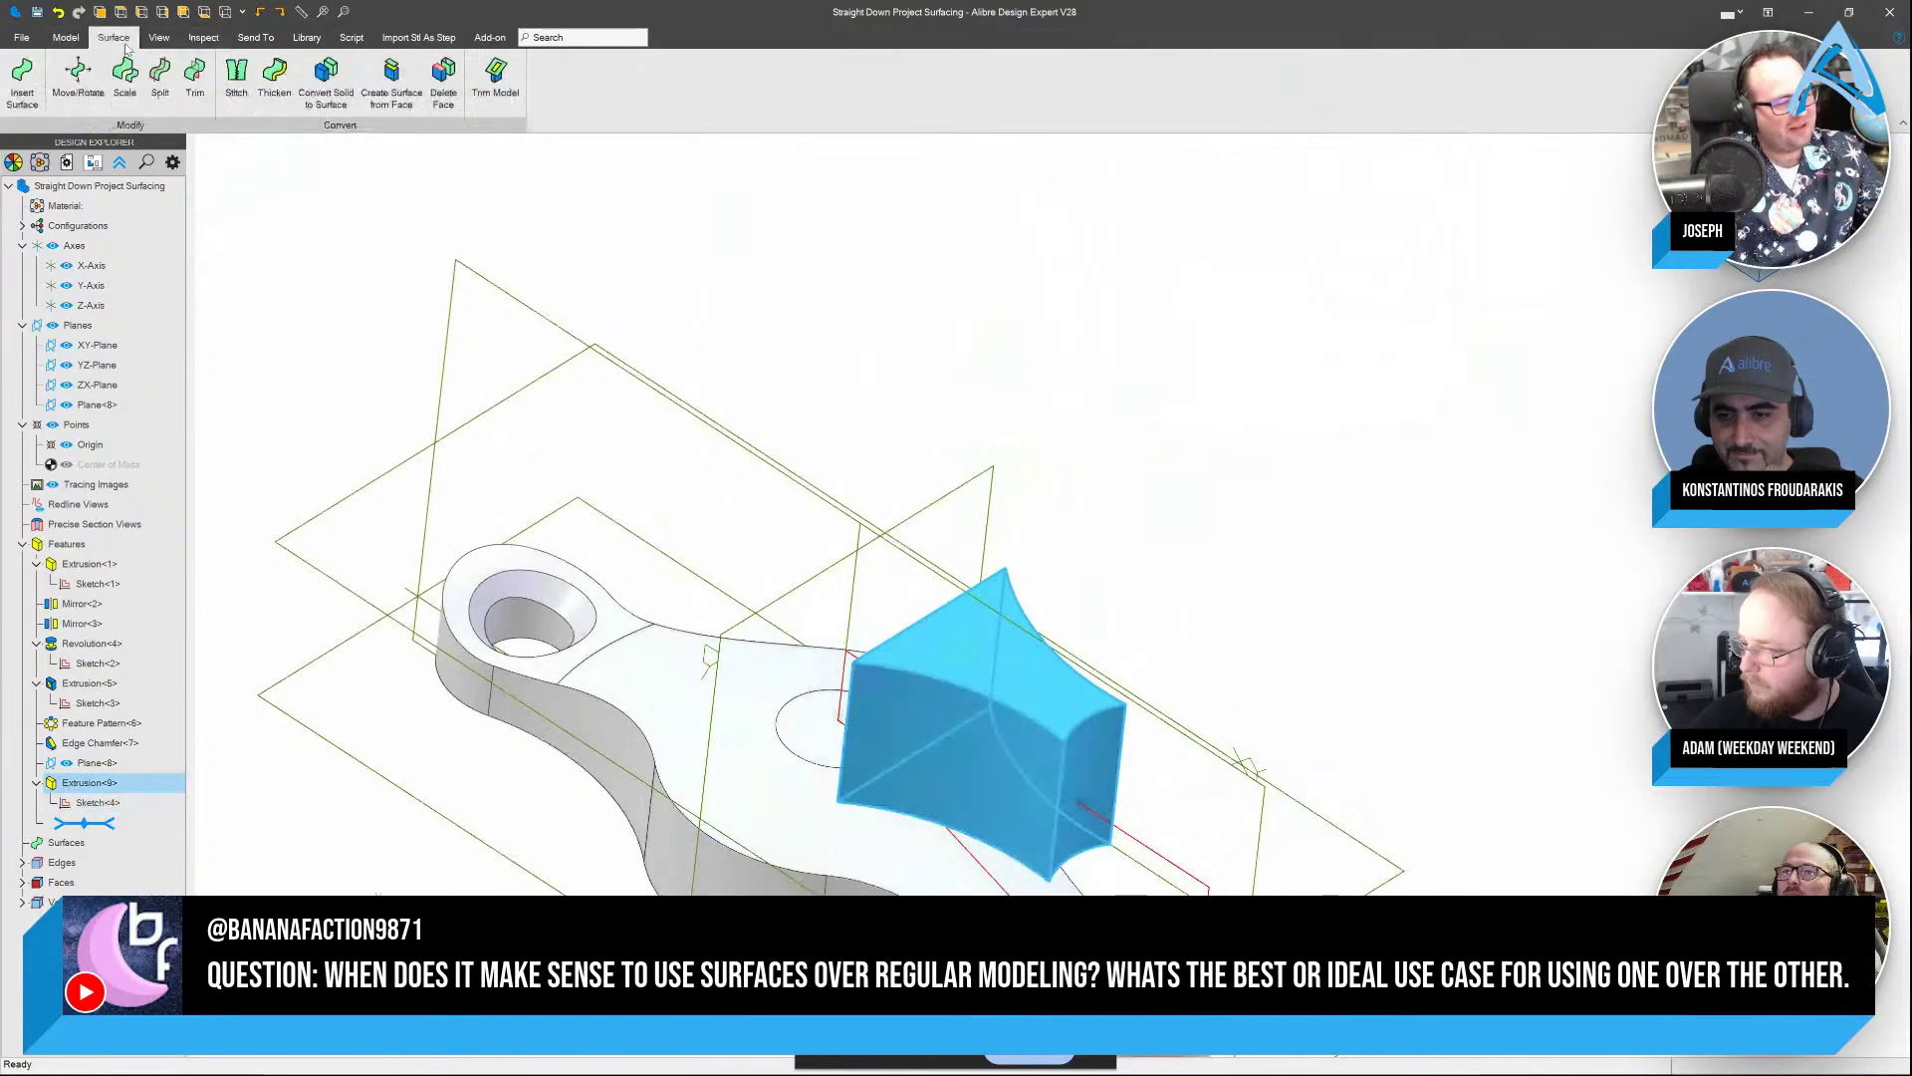
pyautogui.click(443, 78)
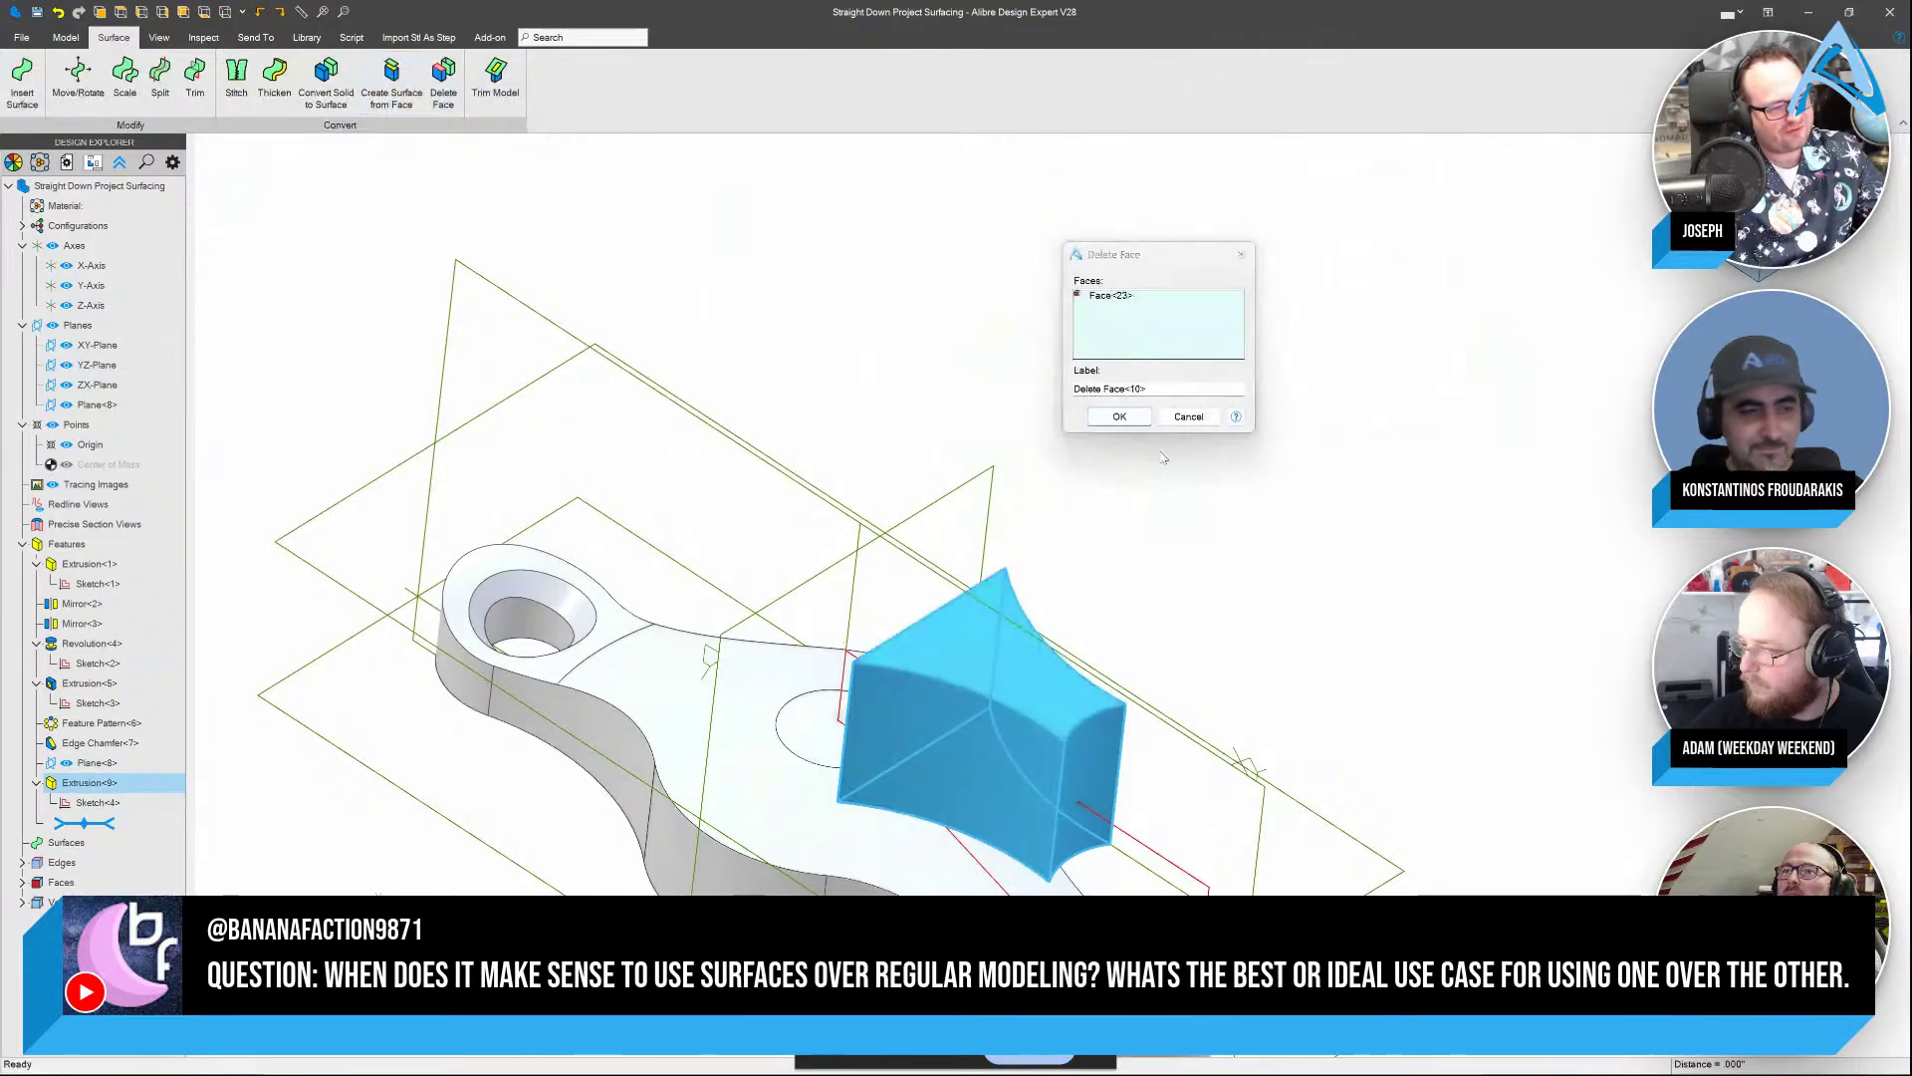
pyautogui.click(1118, 415)
pyautogui.scroll(3, 1294, 612)
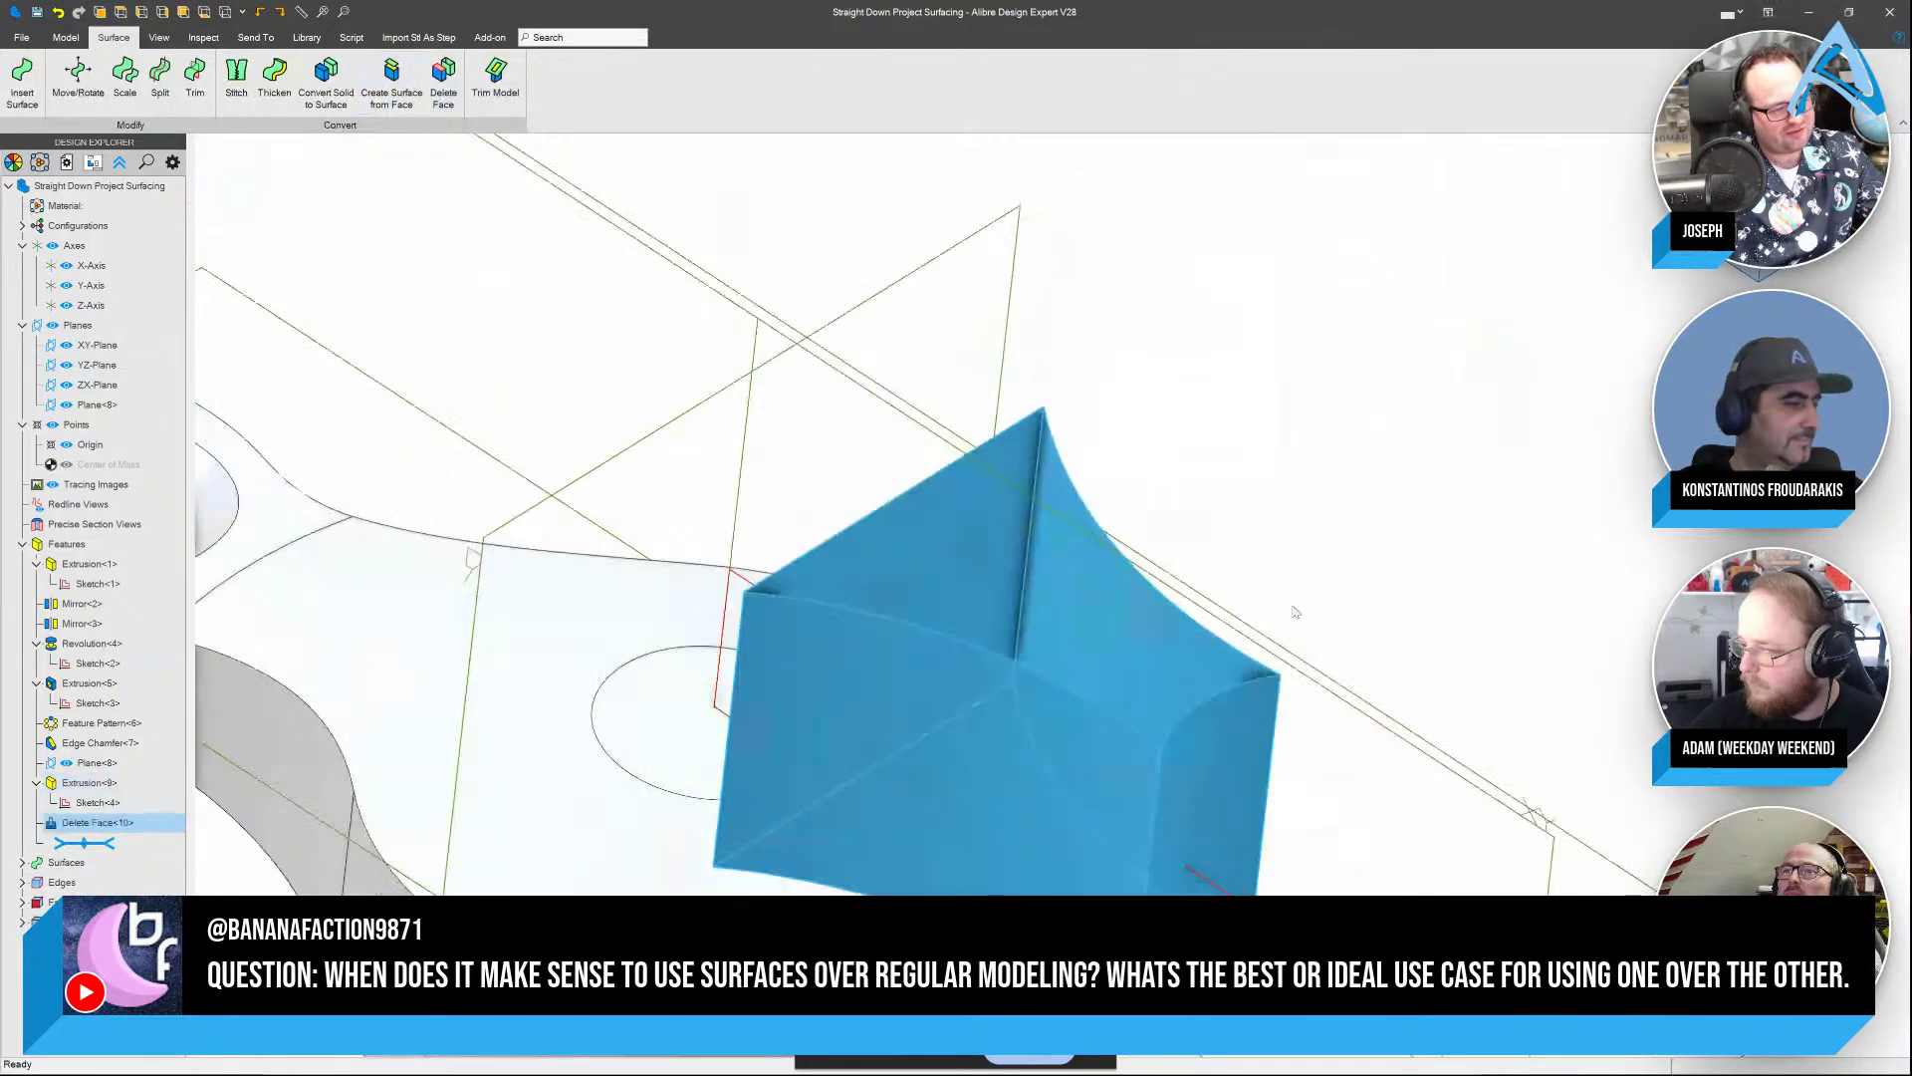
pyautogui.moveTo(1295, 611); pyautogui.dragTo(1063, 826, button='middle')
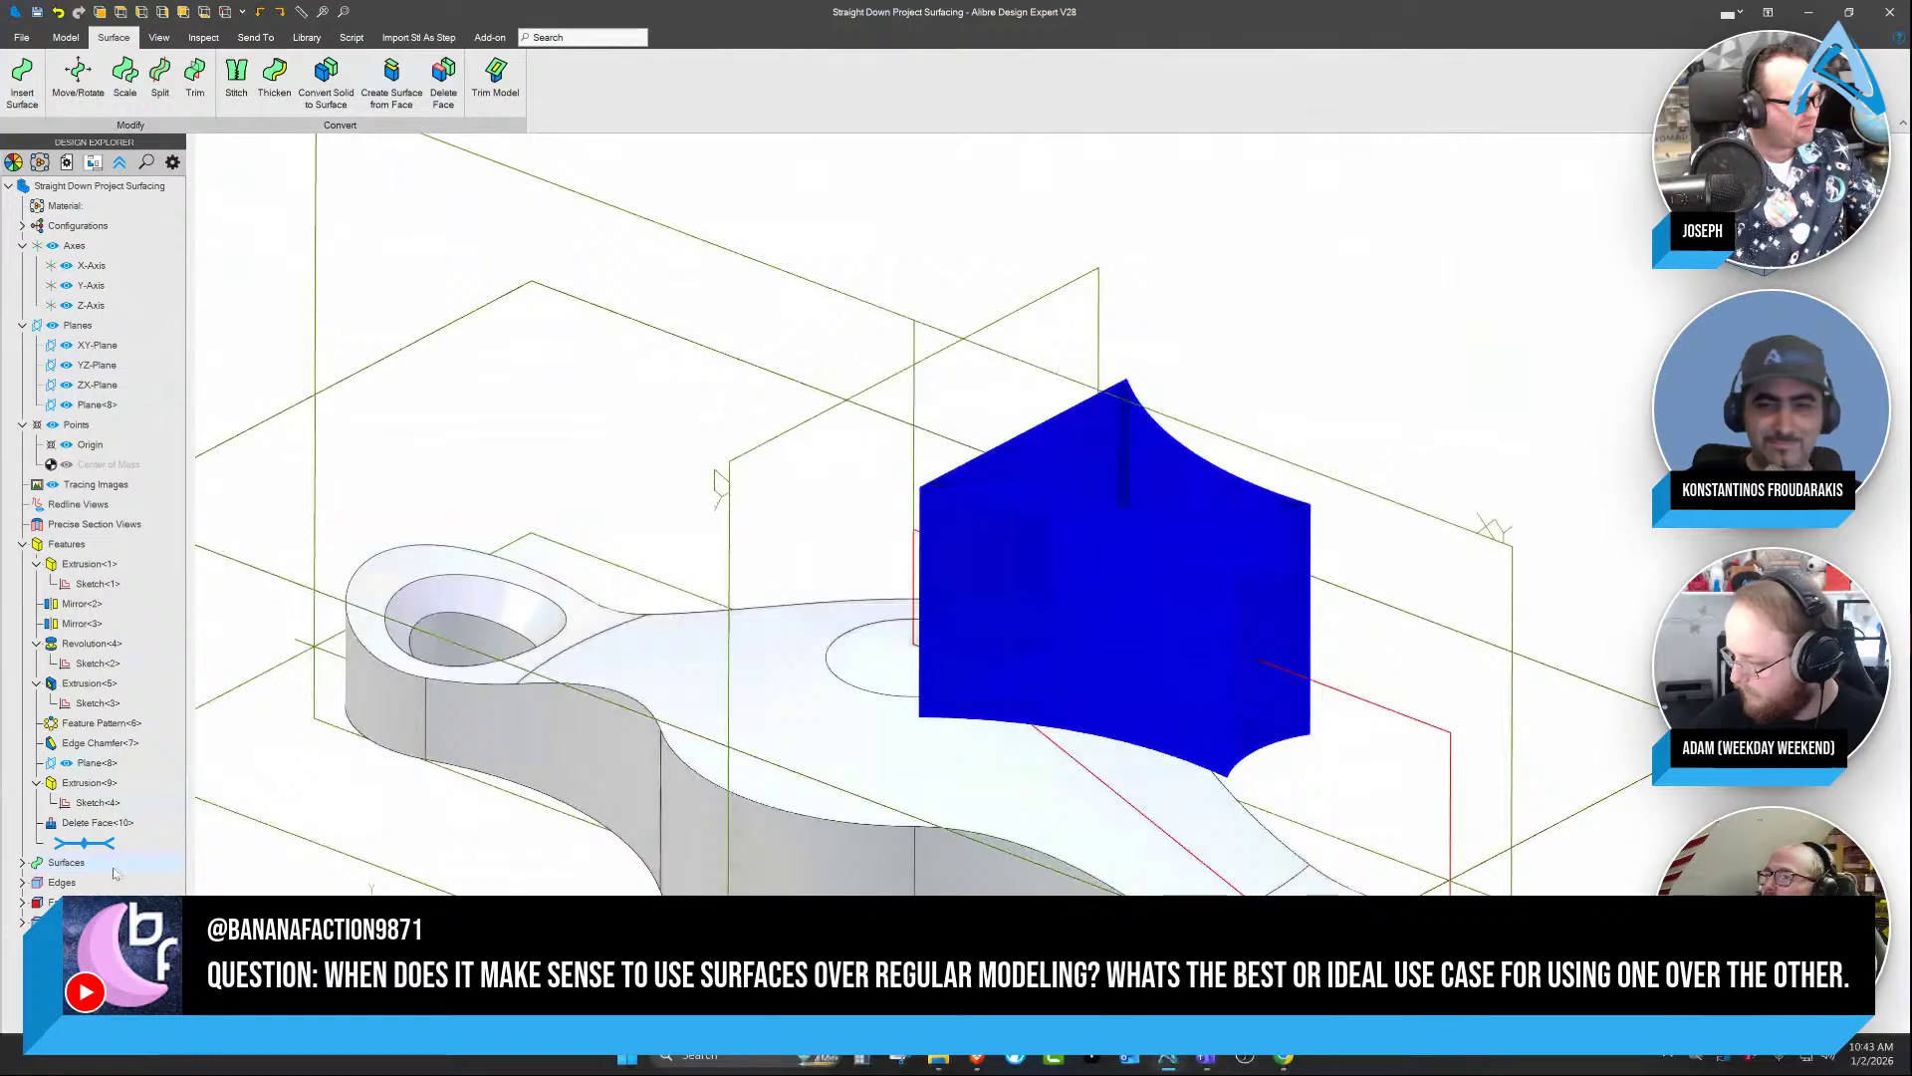
# Suppress the Delete Face feature and roll the feature history back to just before it
pyautogui.rightClick(110, 824)
pyautogui.click(149, 858)
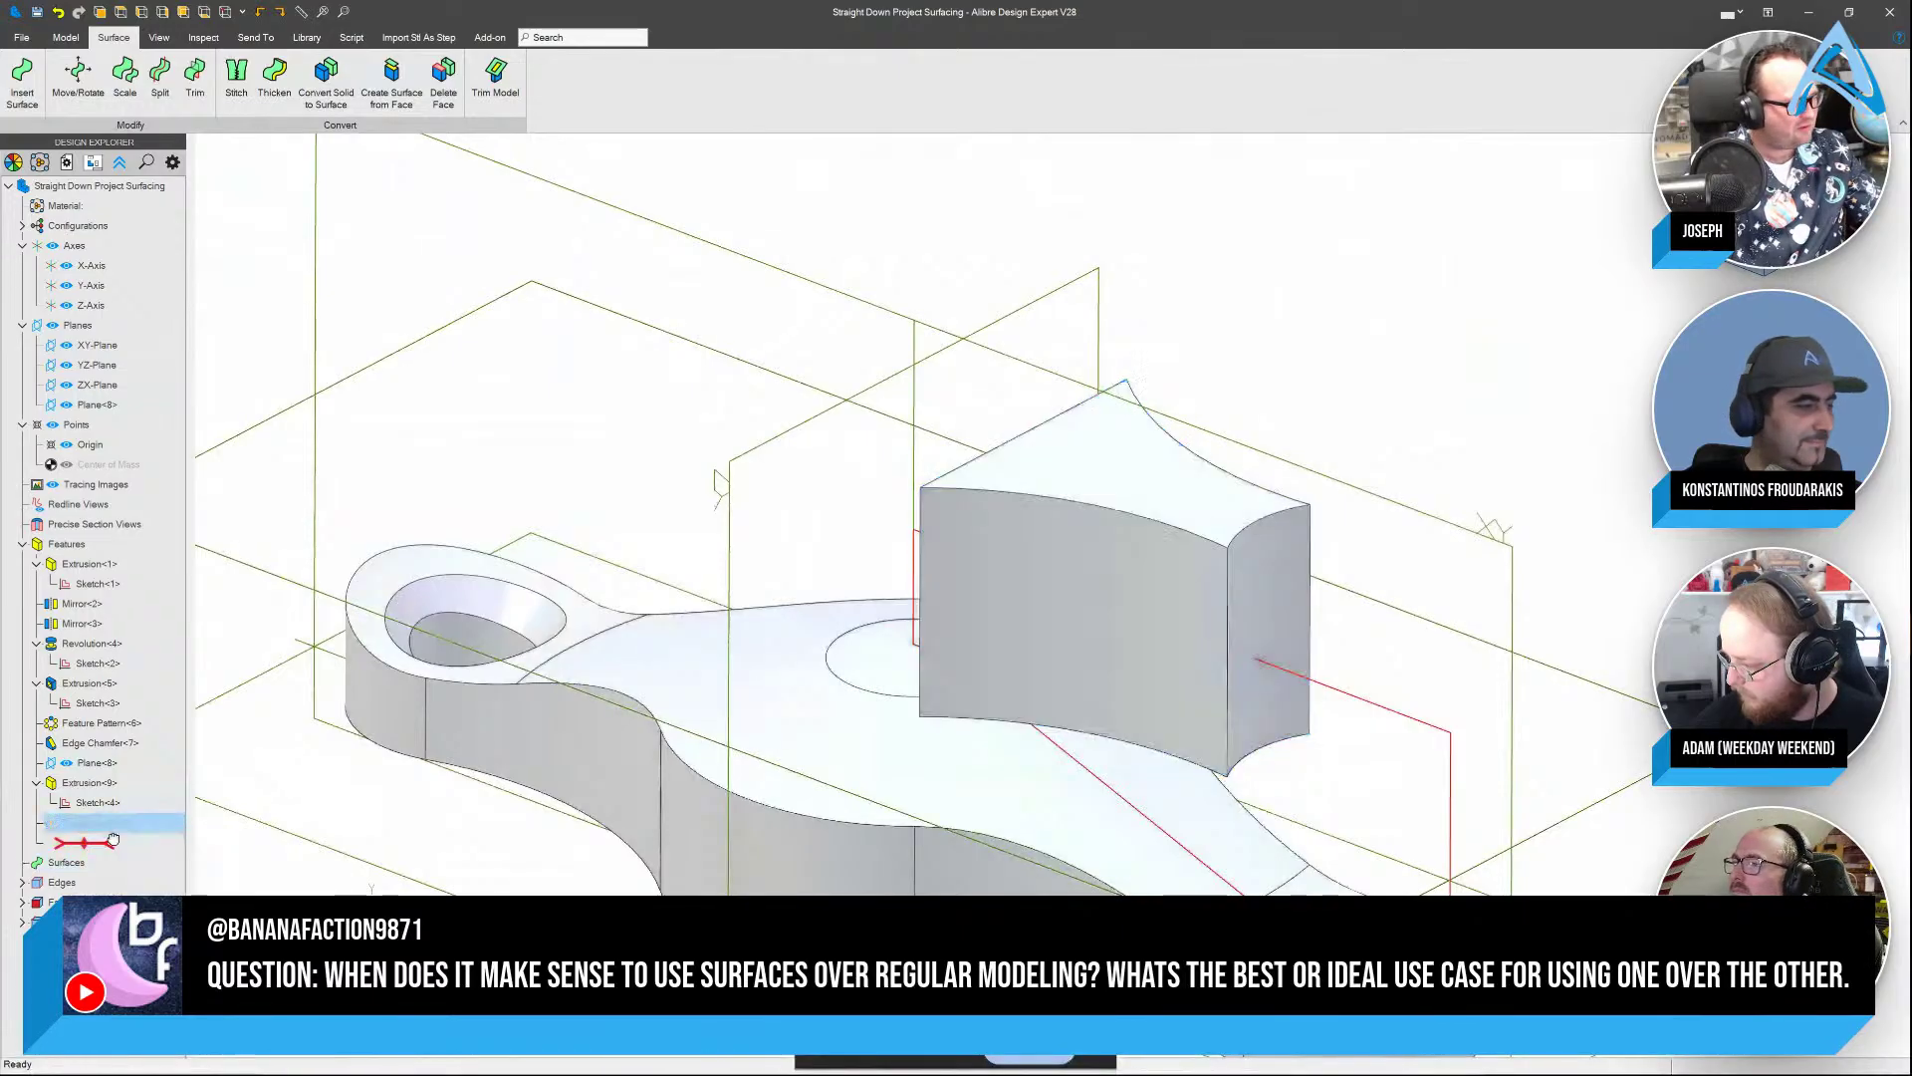
pyautogui.moveTo(113, 839); pyautogui.dragTo(112, 823)
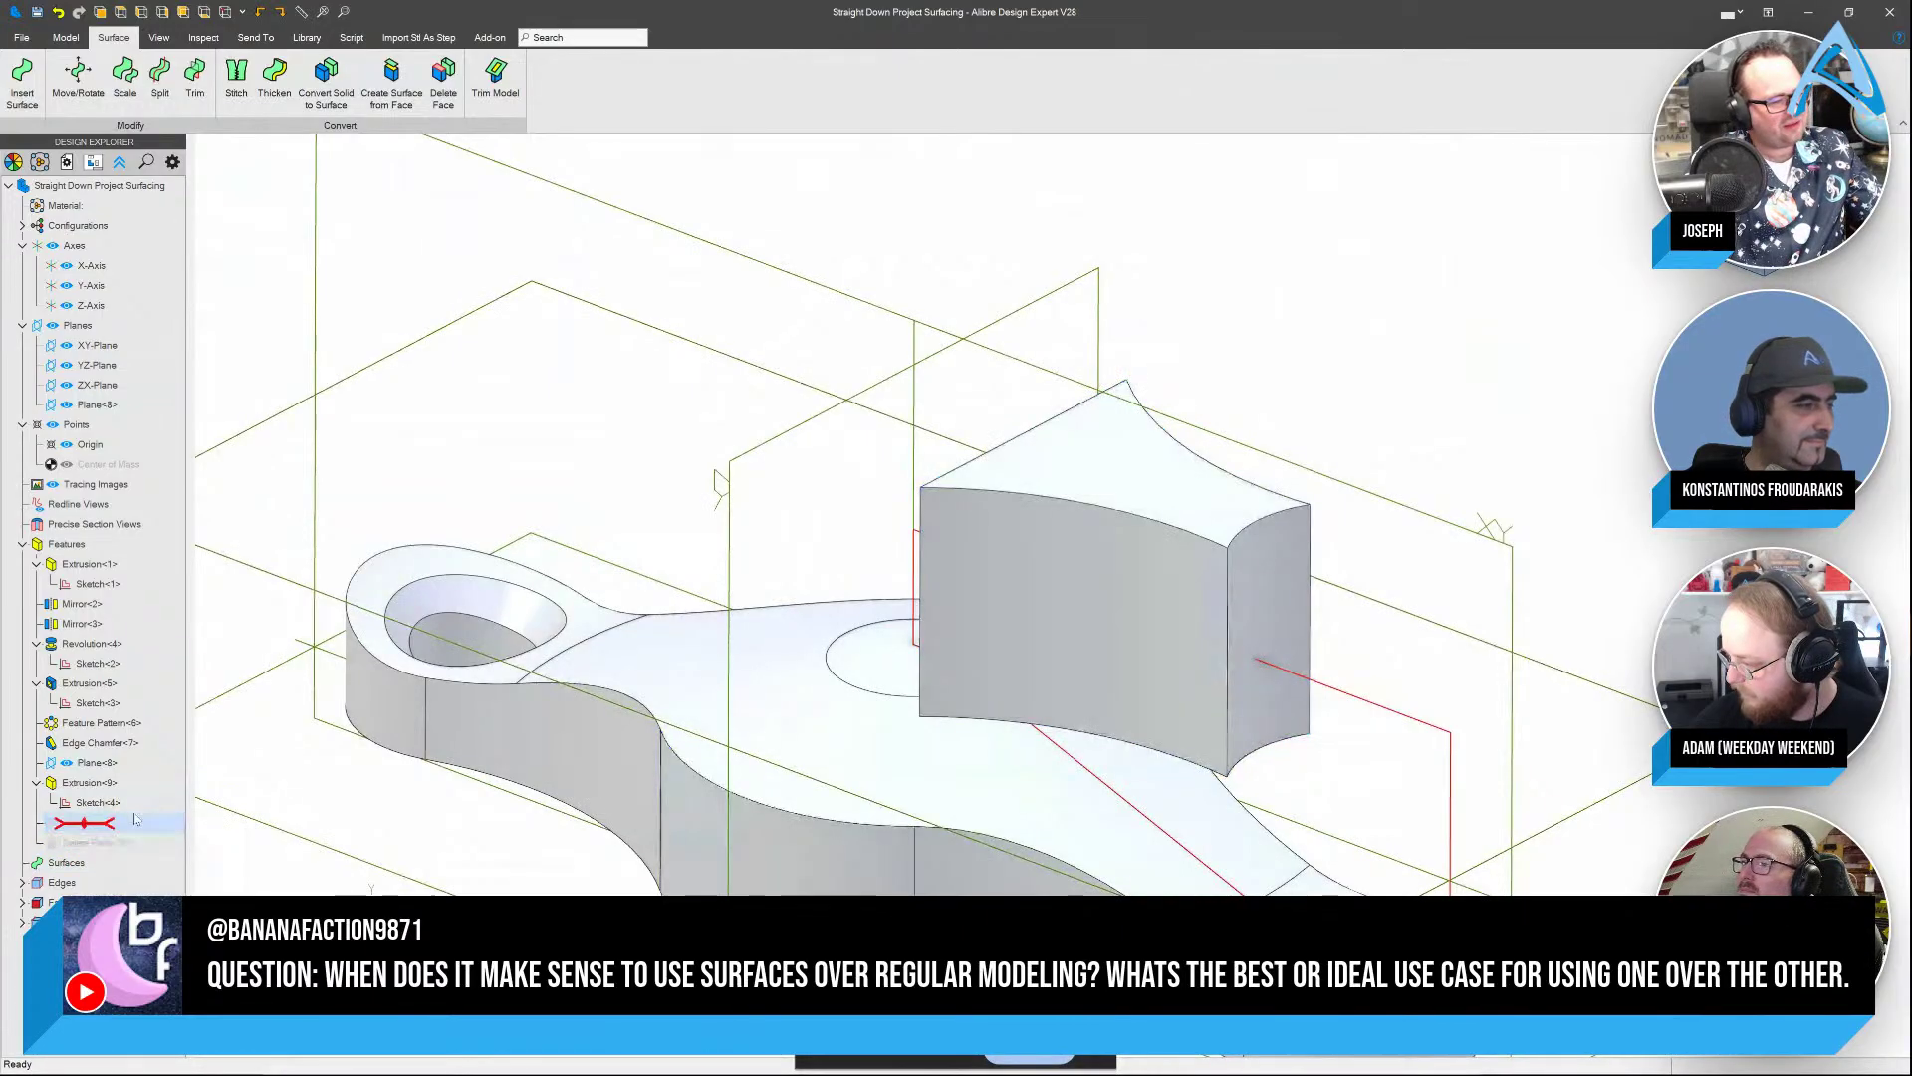
# Create a surface from the curved upper face of the base part
pyautogui.click(894, 771)
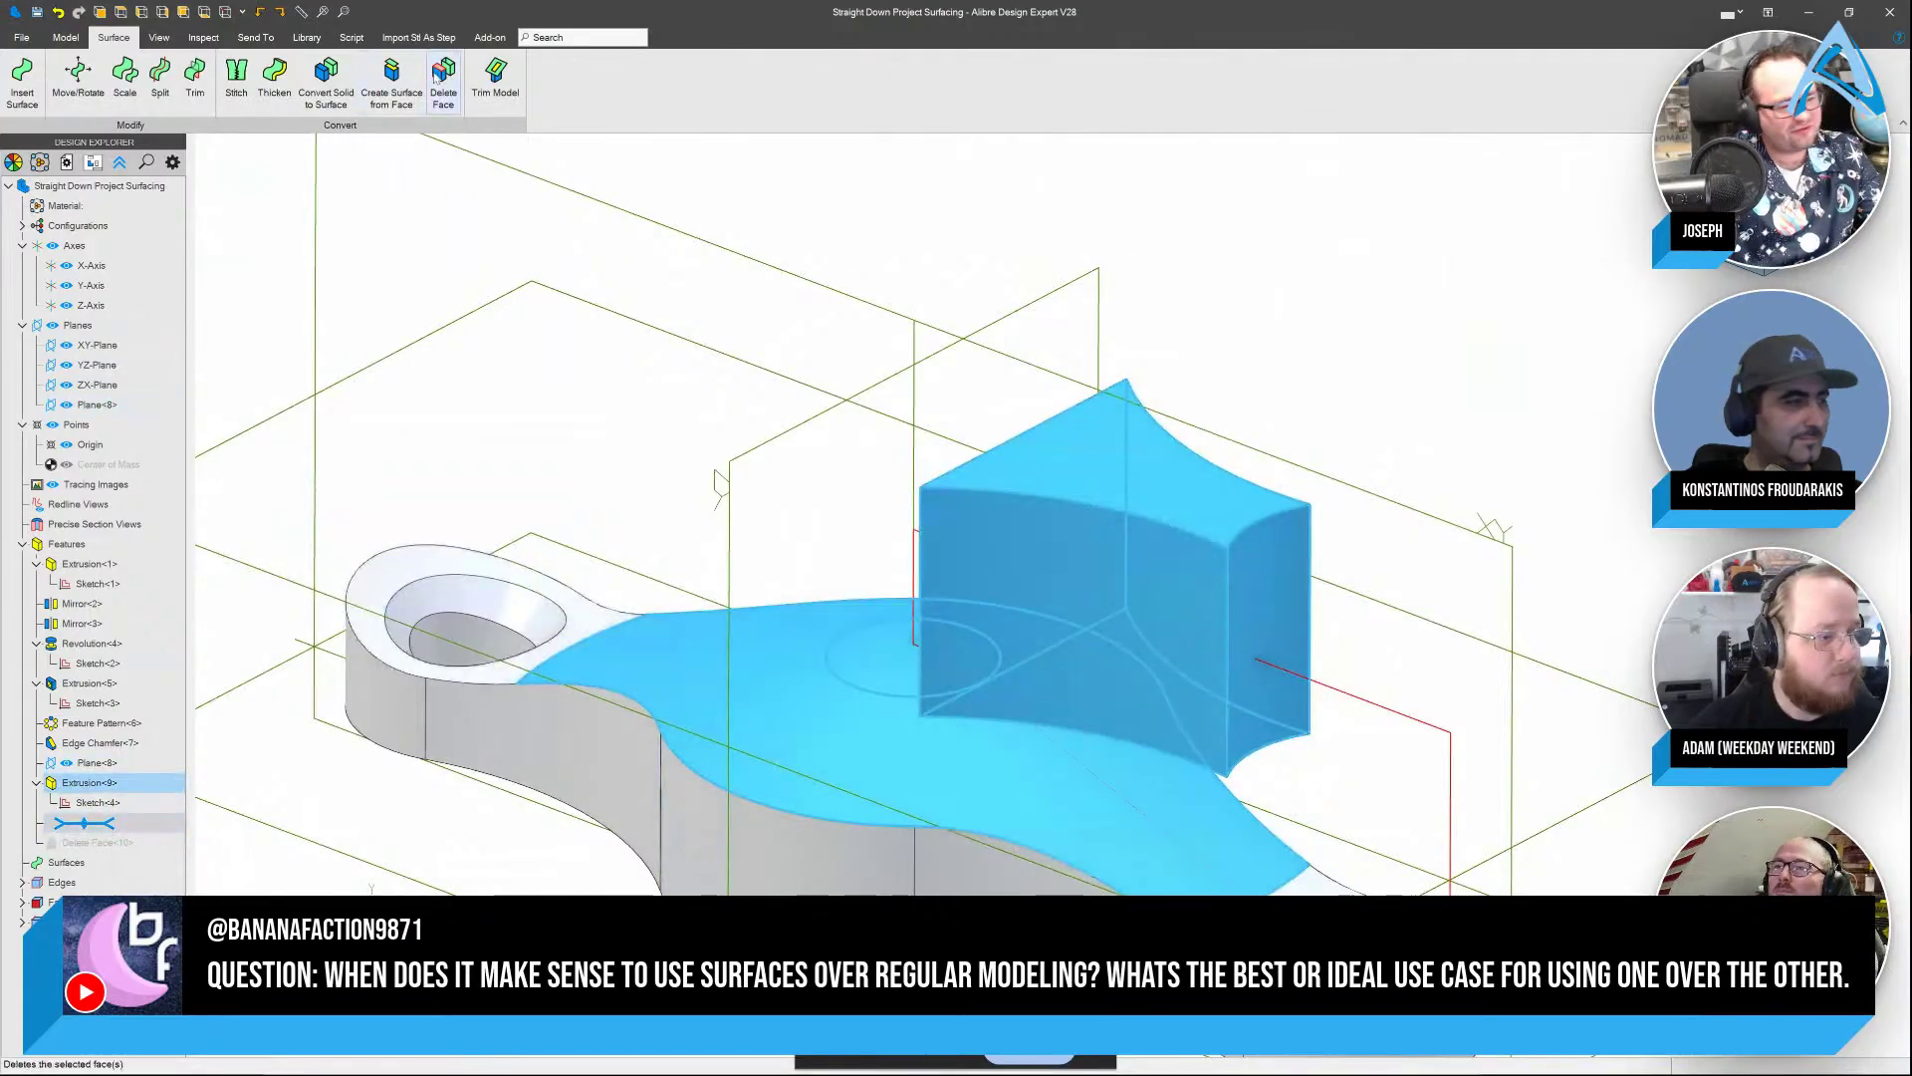
pyautogui.click(394, 74)
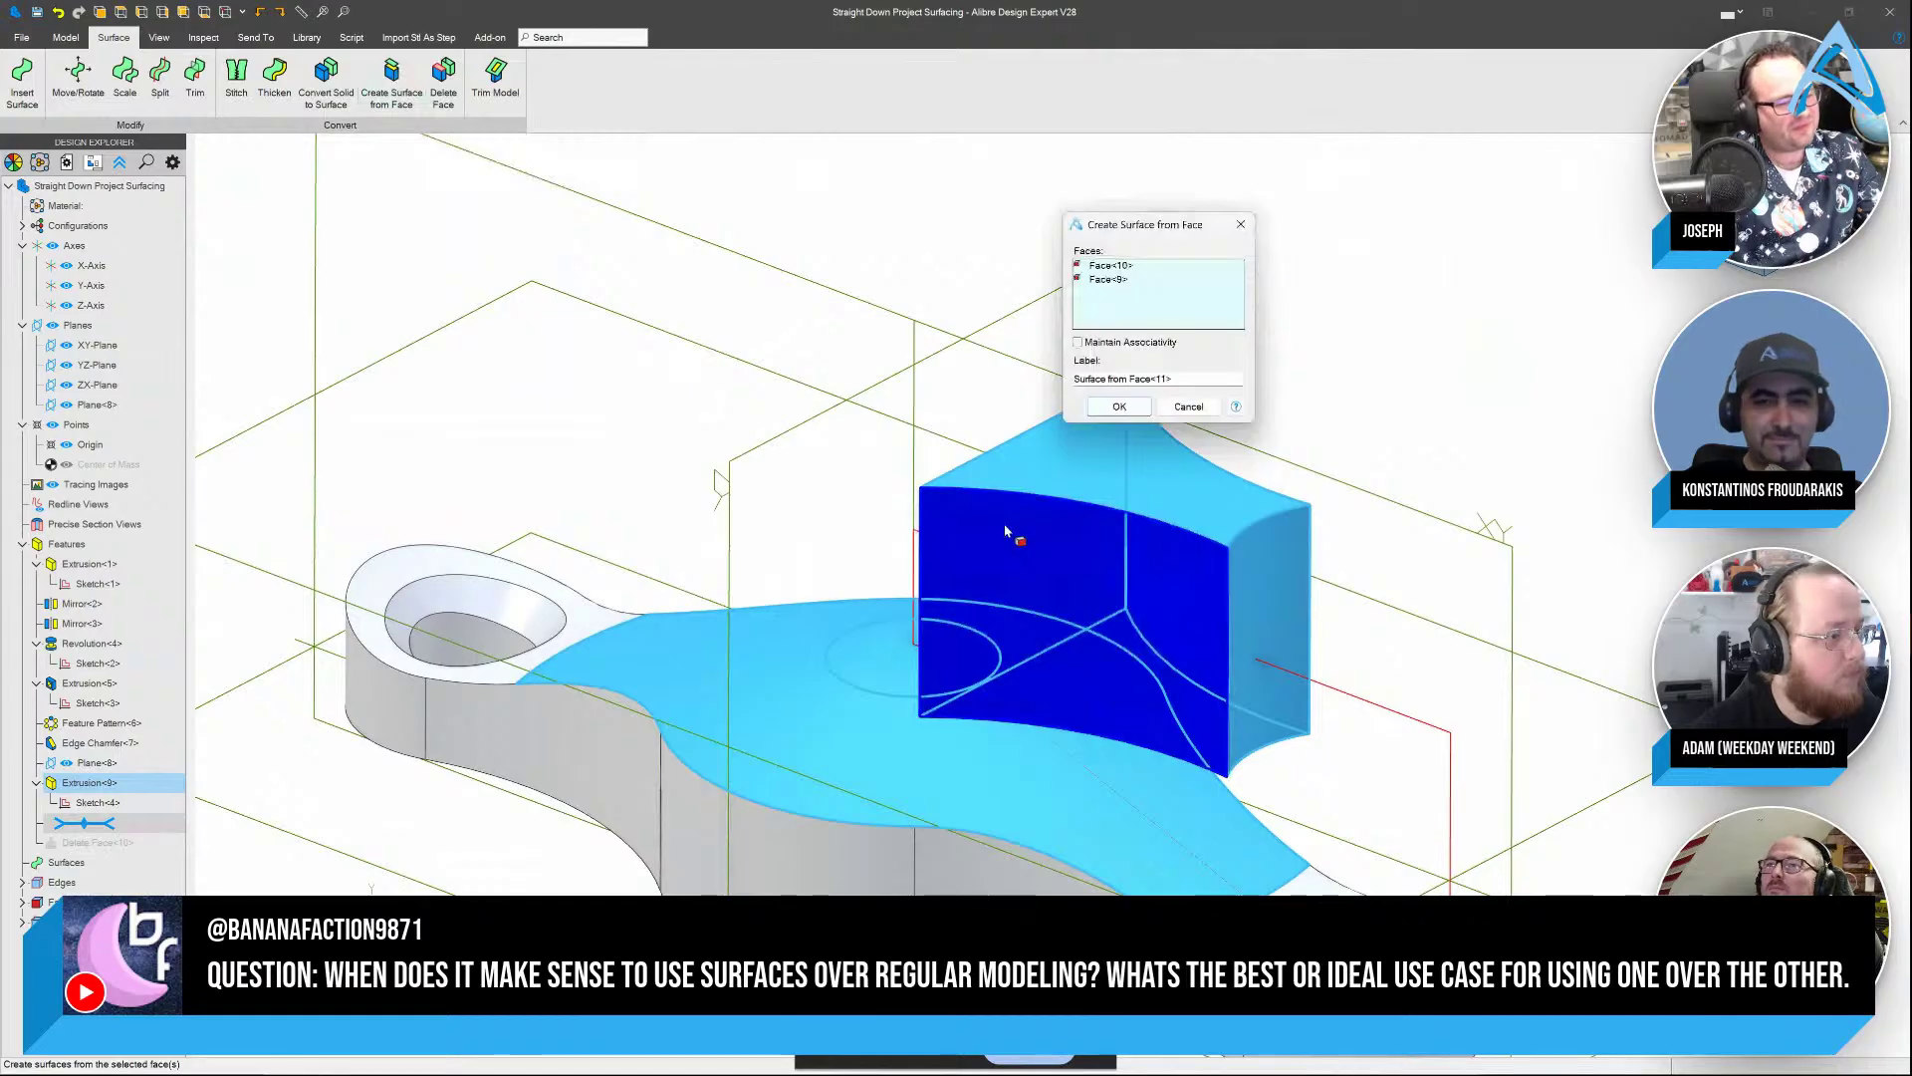
pyautogui.click(1118, 407)
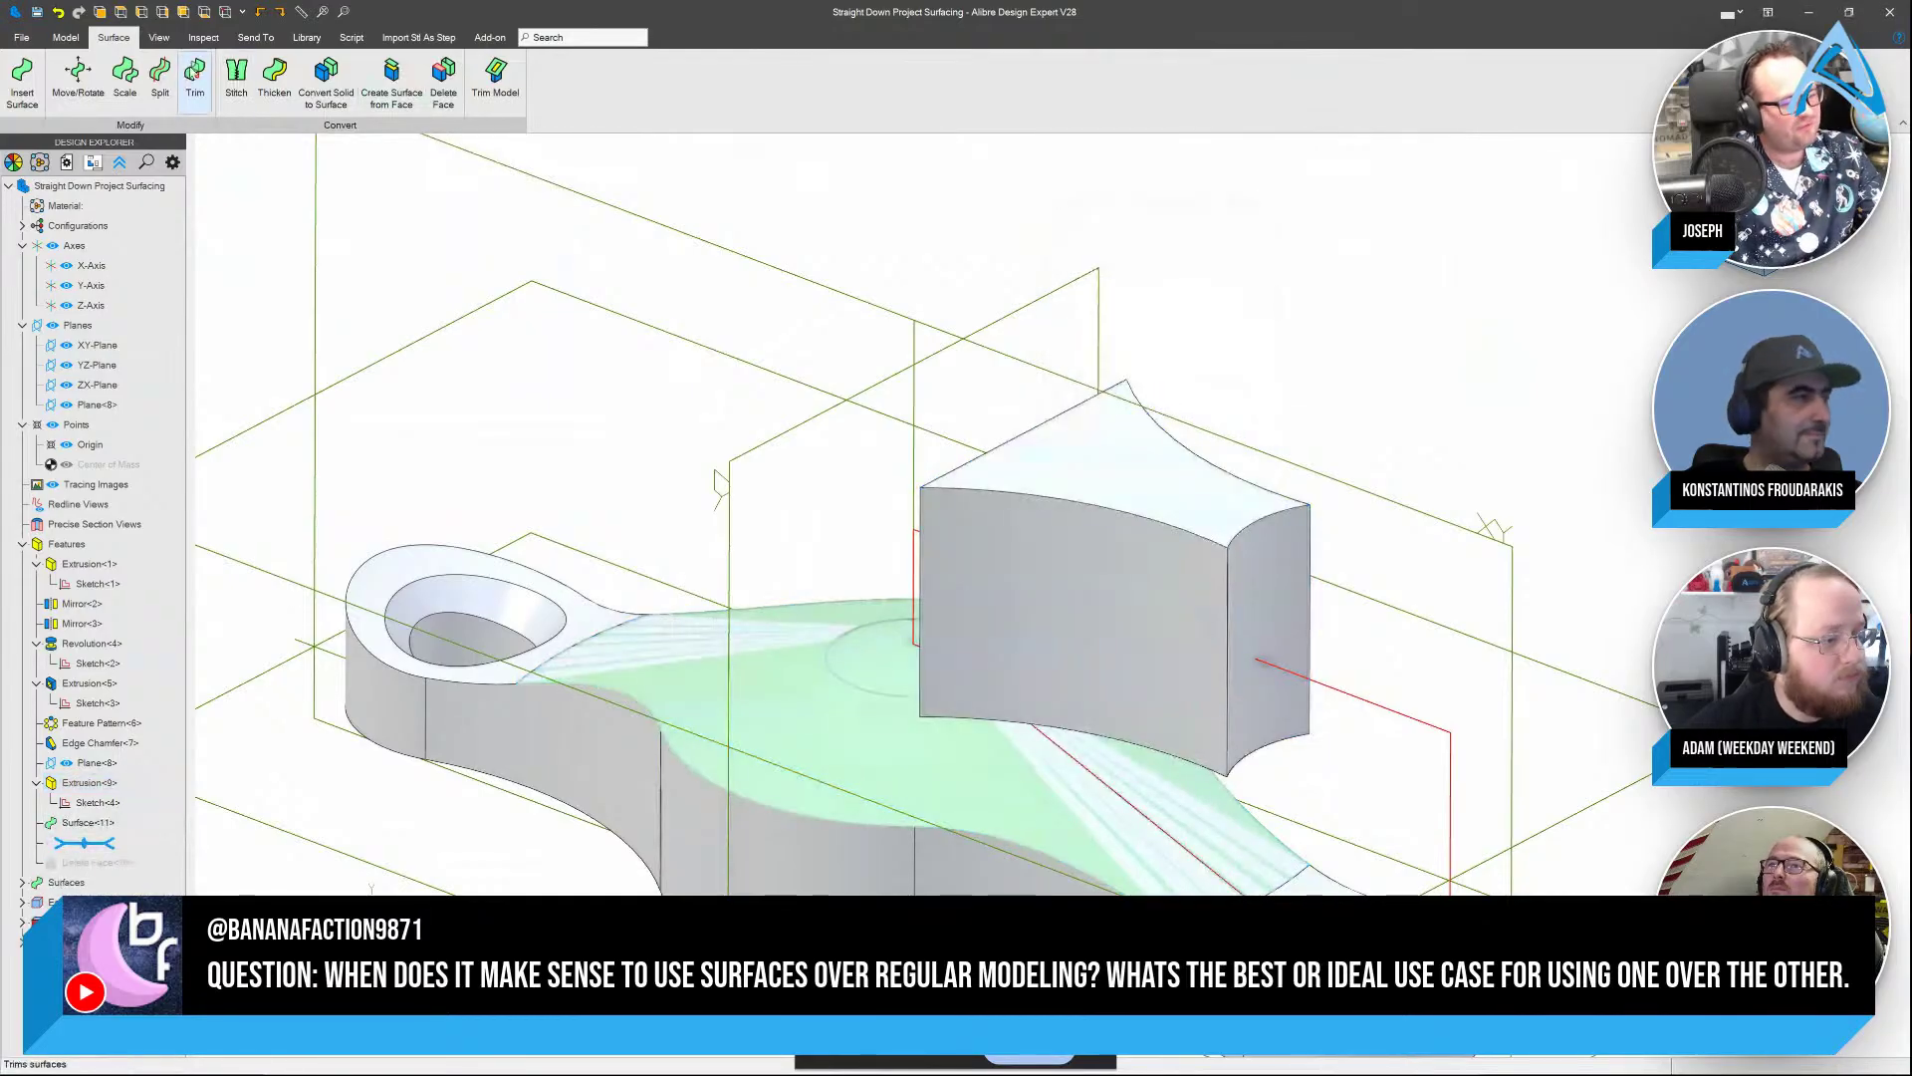
# Set up a Precise Move of the copied surface along the Y-Axis with an offset of 1"
pyautogui.click(79, 72)
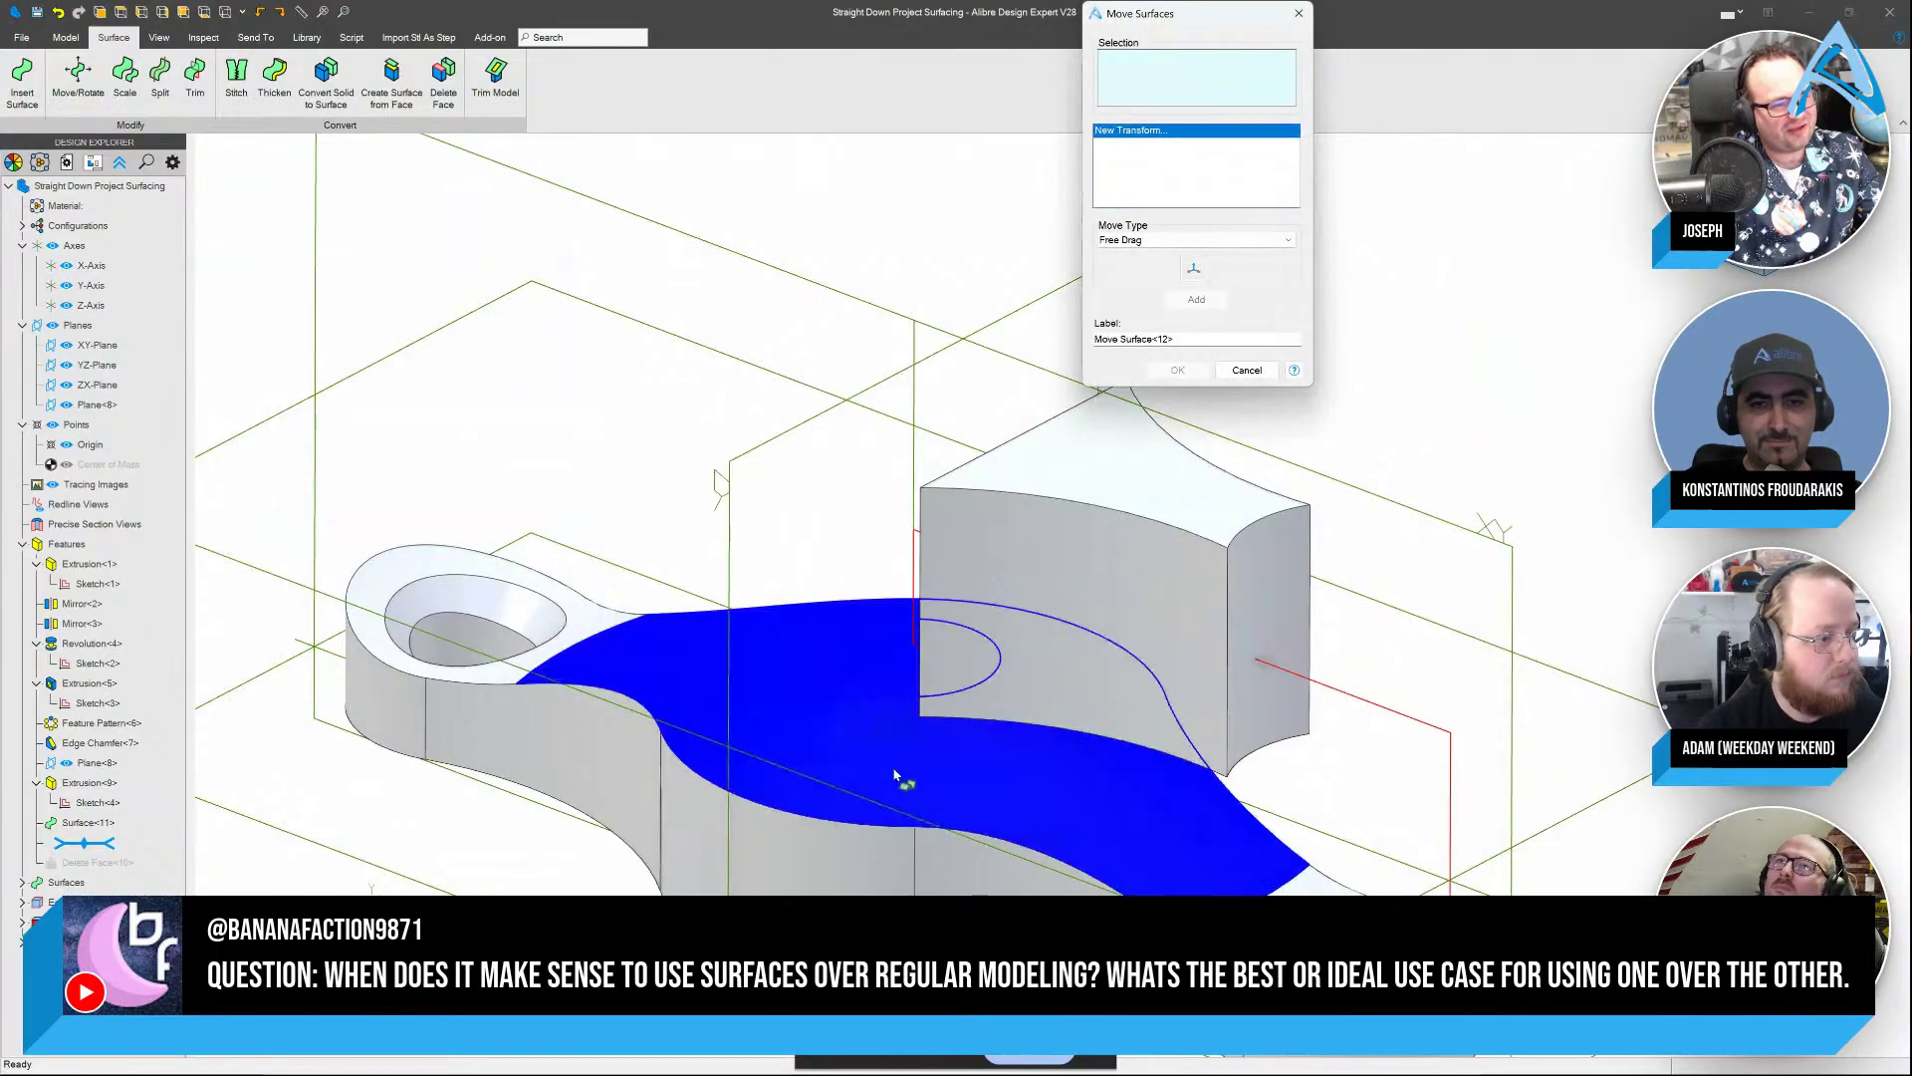
pyautogui.click(901, 781)
pyautogui.click(1170, 241)
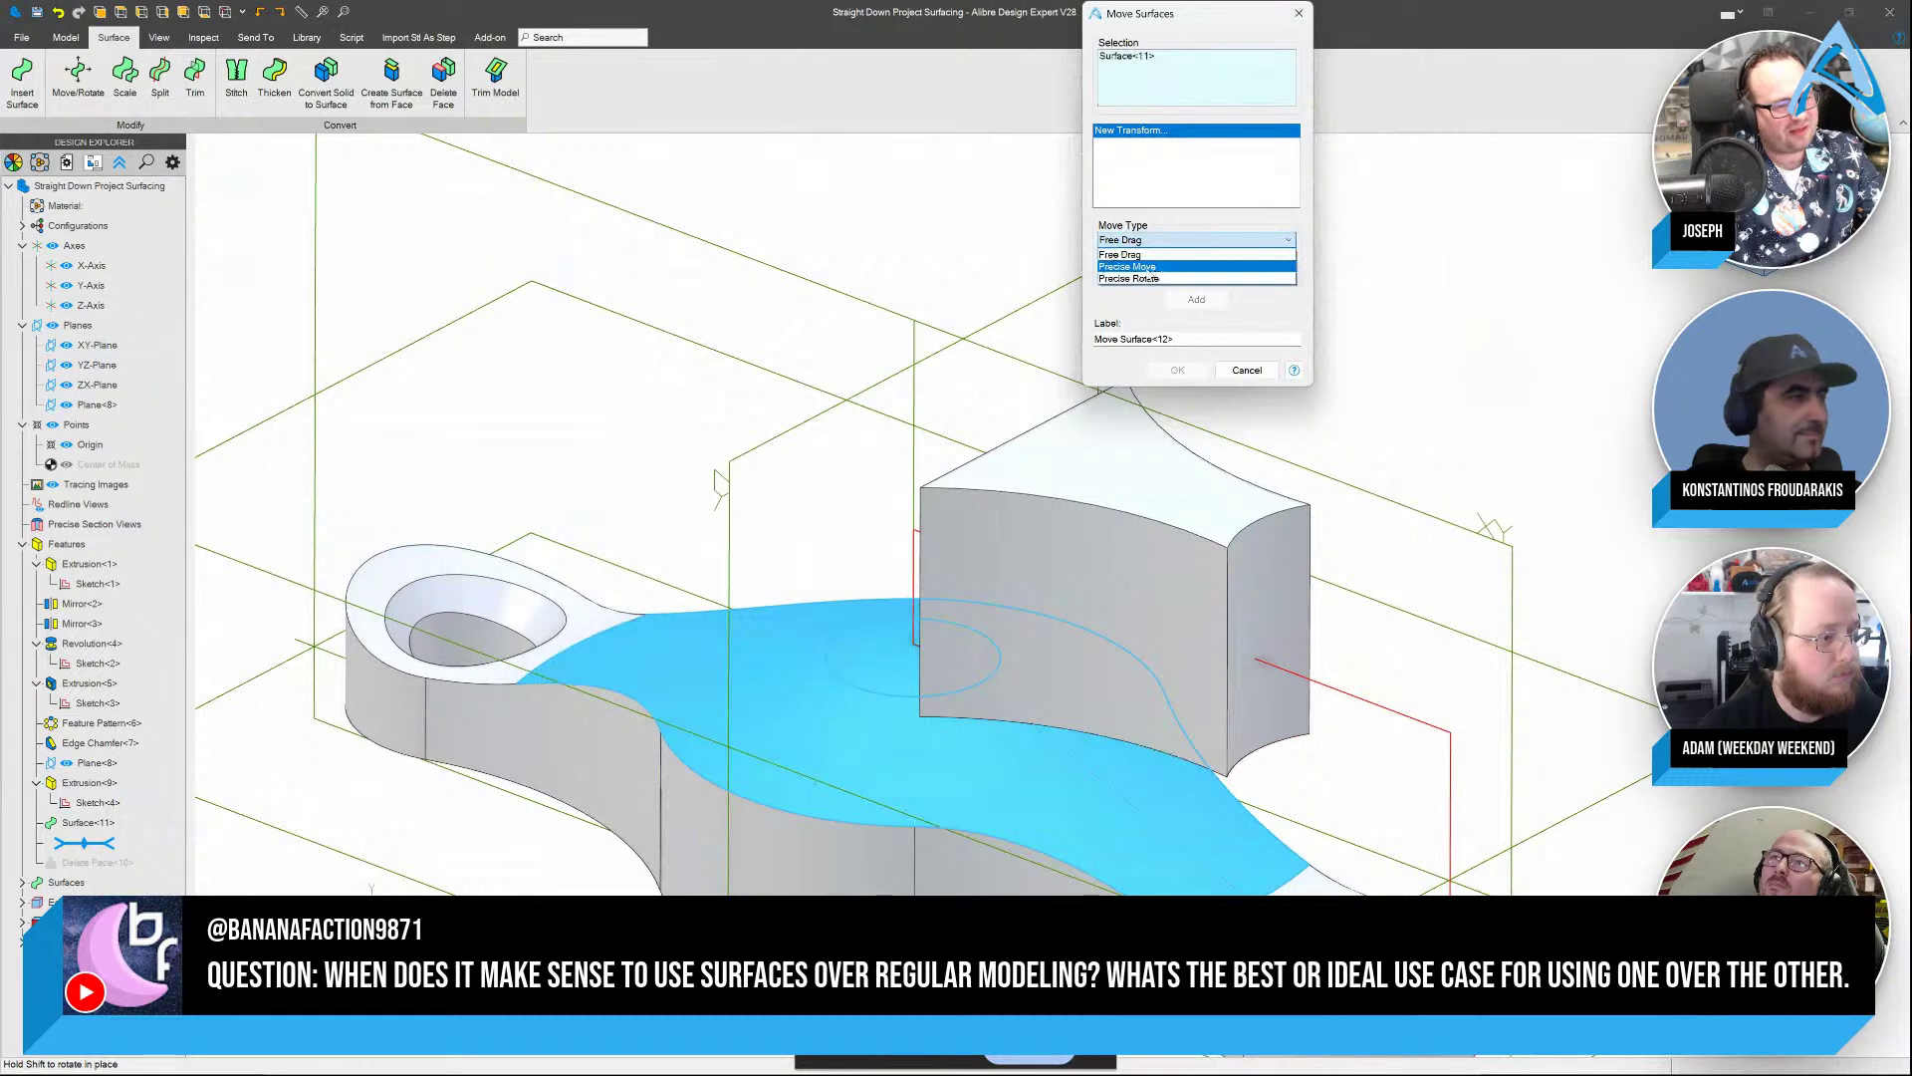
pyautogui.click(1146, 268)
pyautogui.click(916, 406)
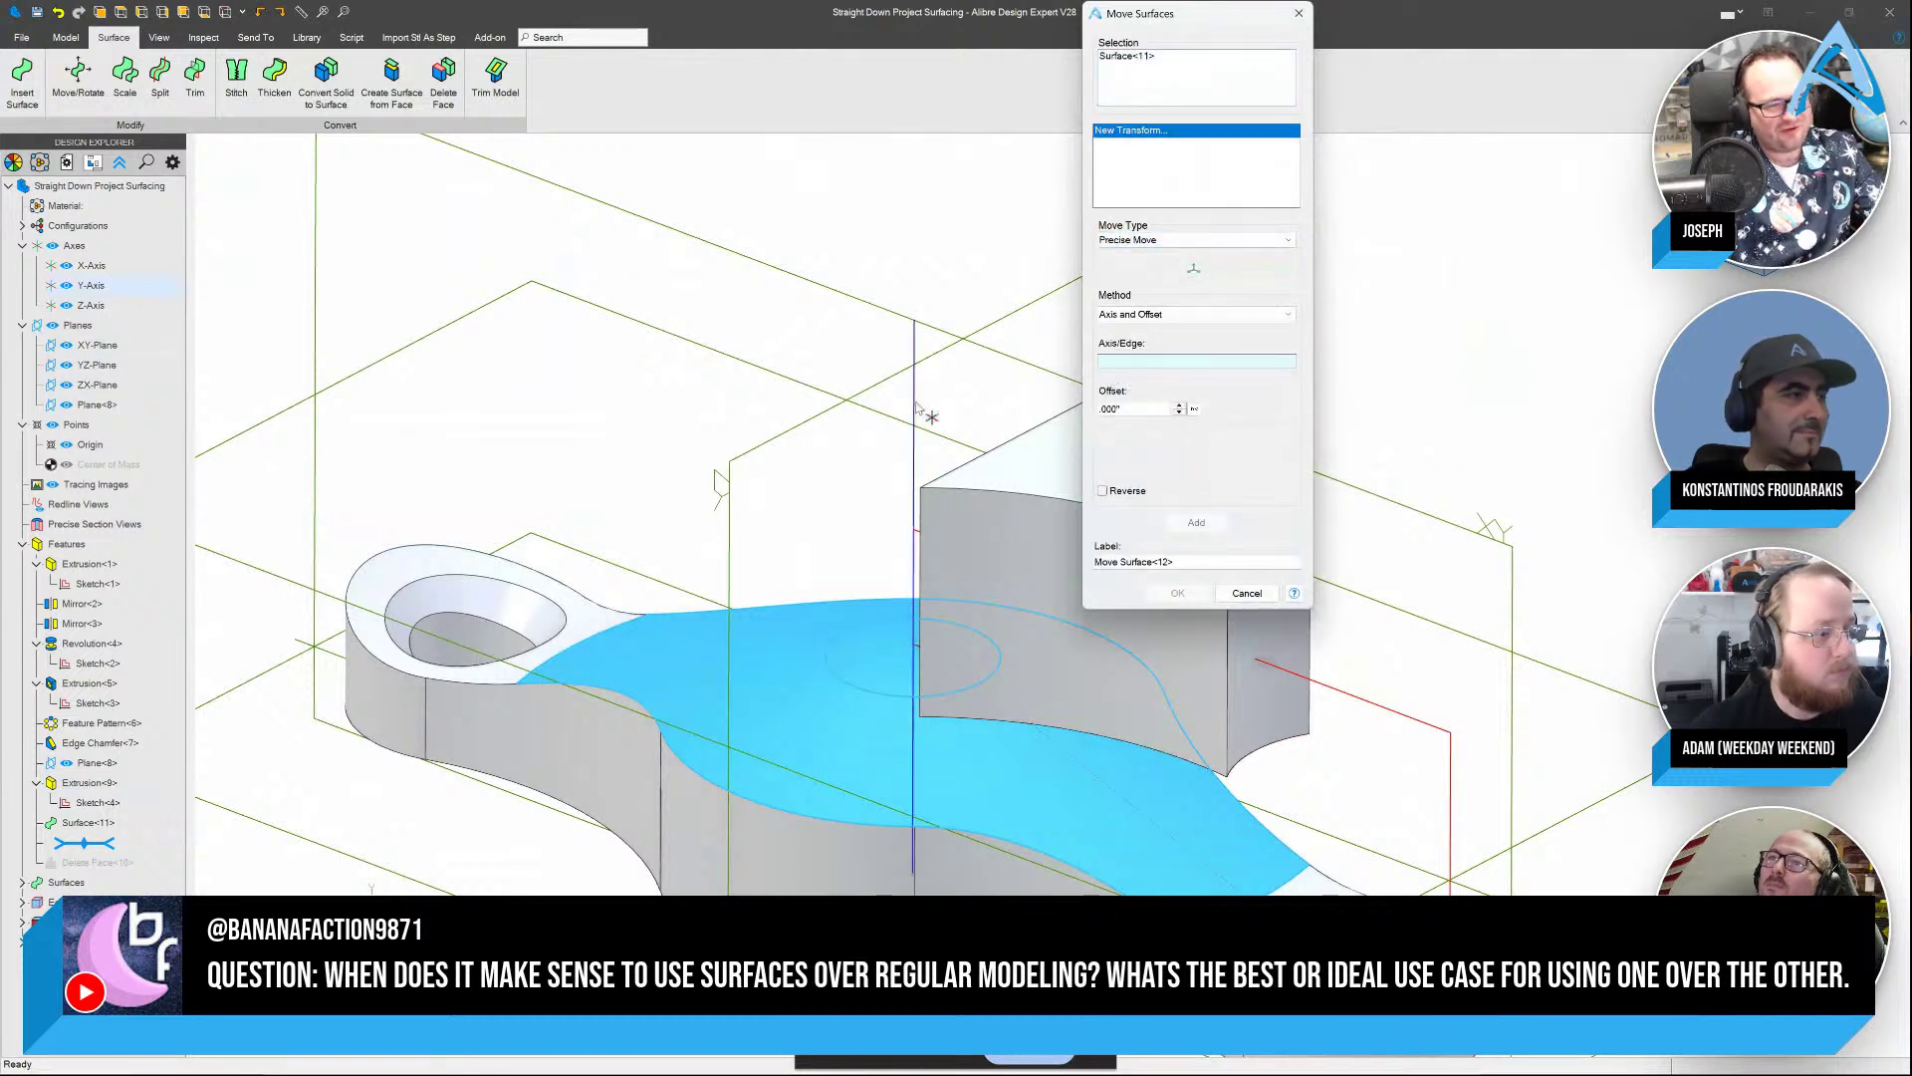
pyautogui.click(1165, 411)
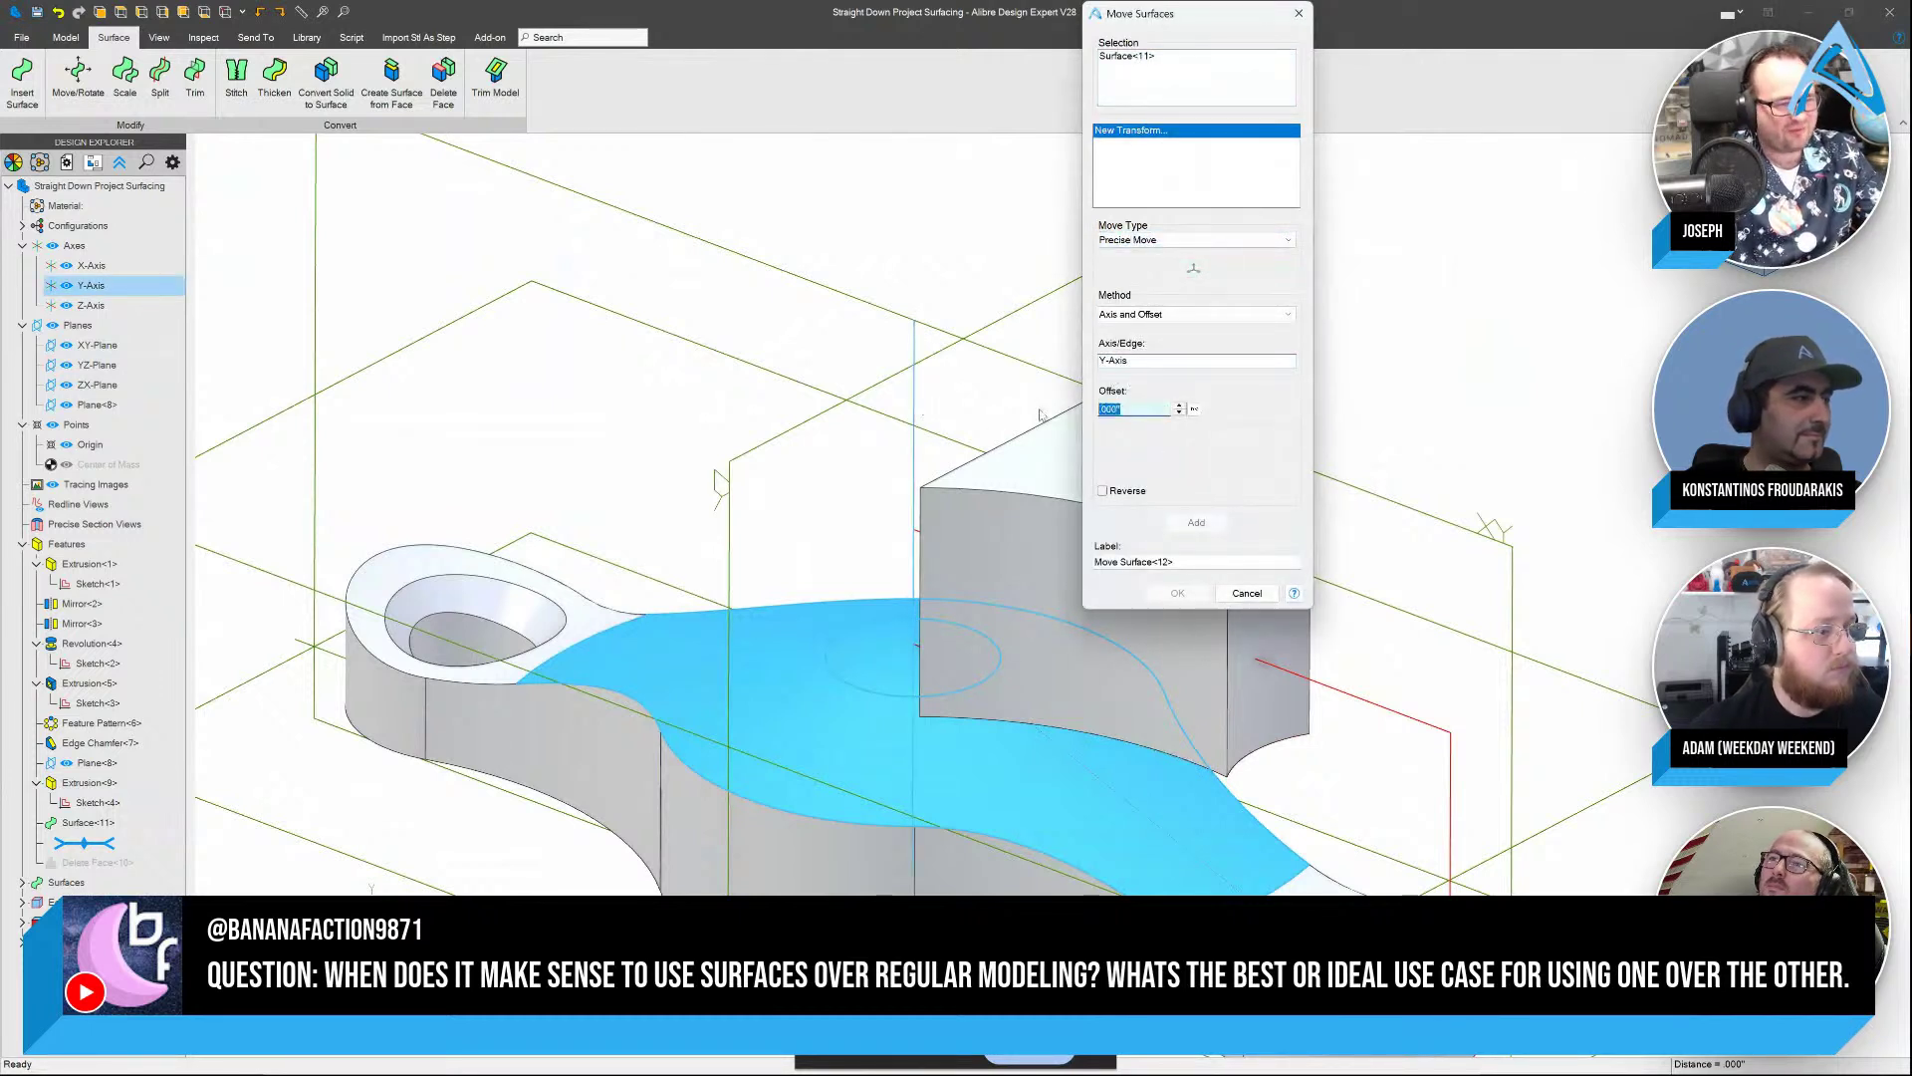
pyautogui.write('1')
pyautogui.click(1144, 97)
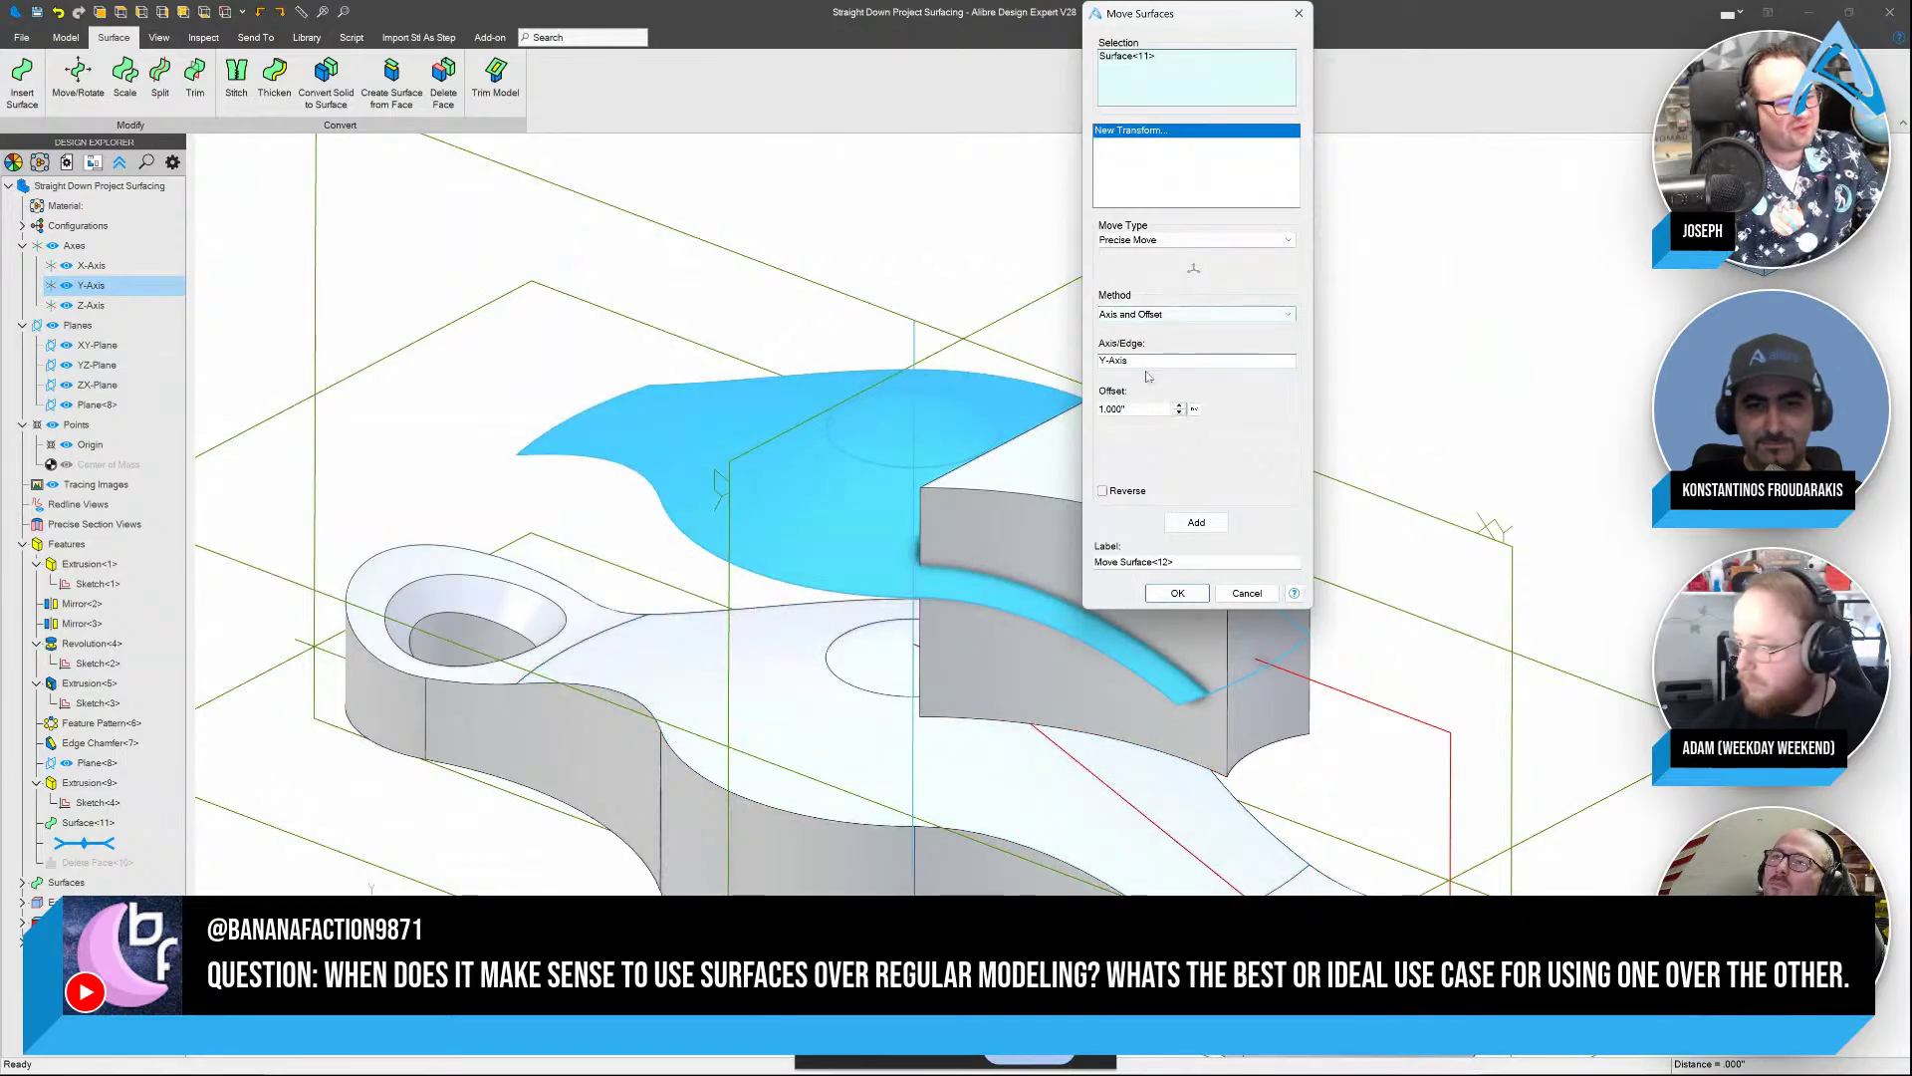
# Try a .5" offset for the surface move, set it to .75", and apply the move
pyautogui.click(1130, 409)
pyautogui.write('.5')
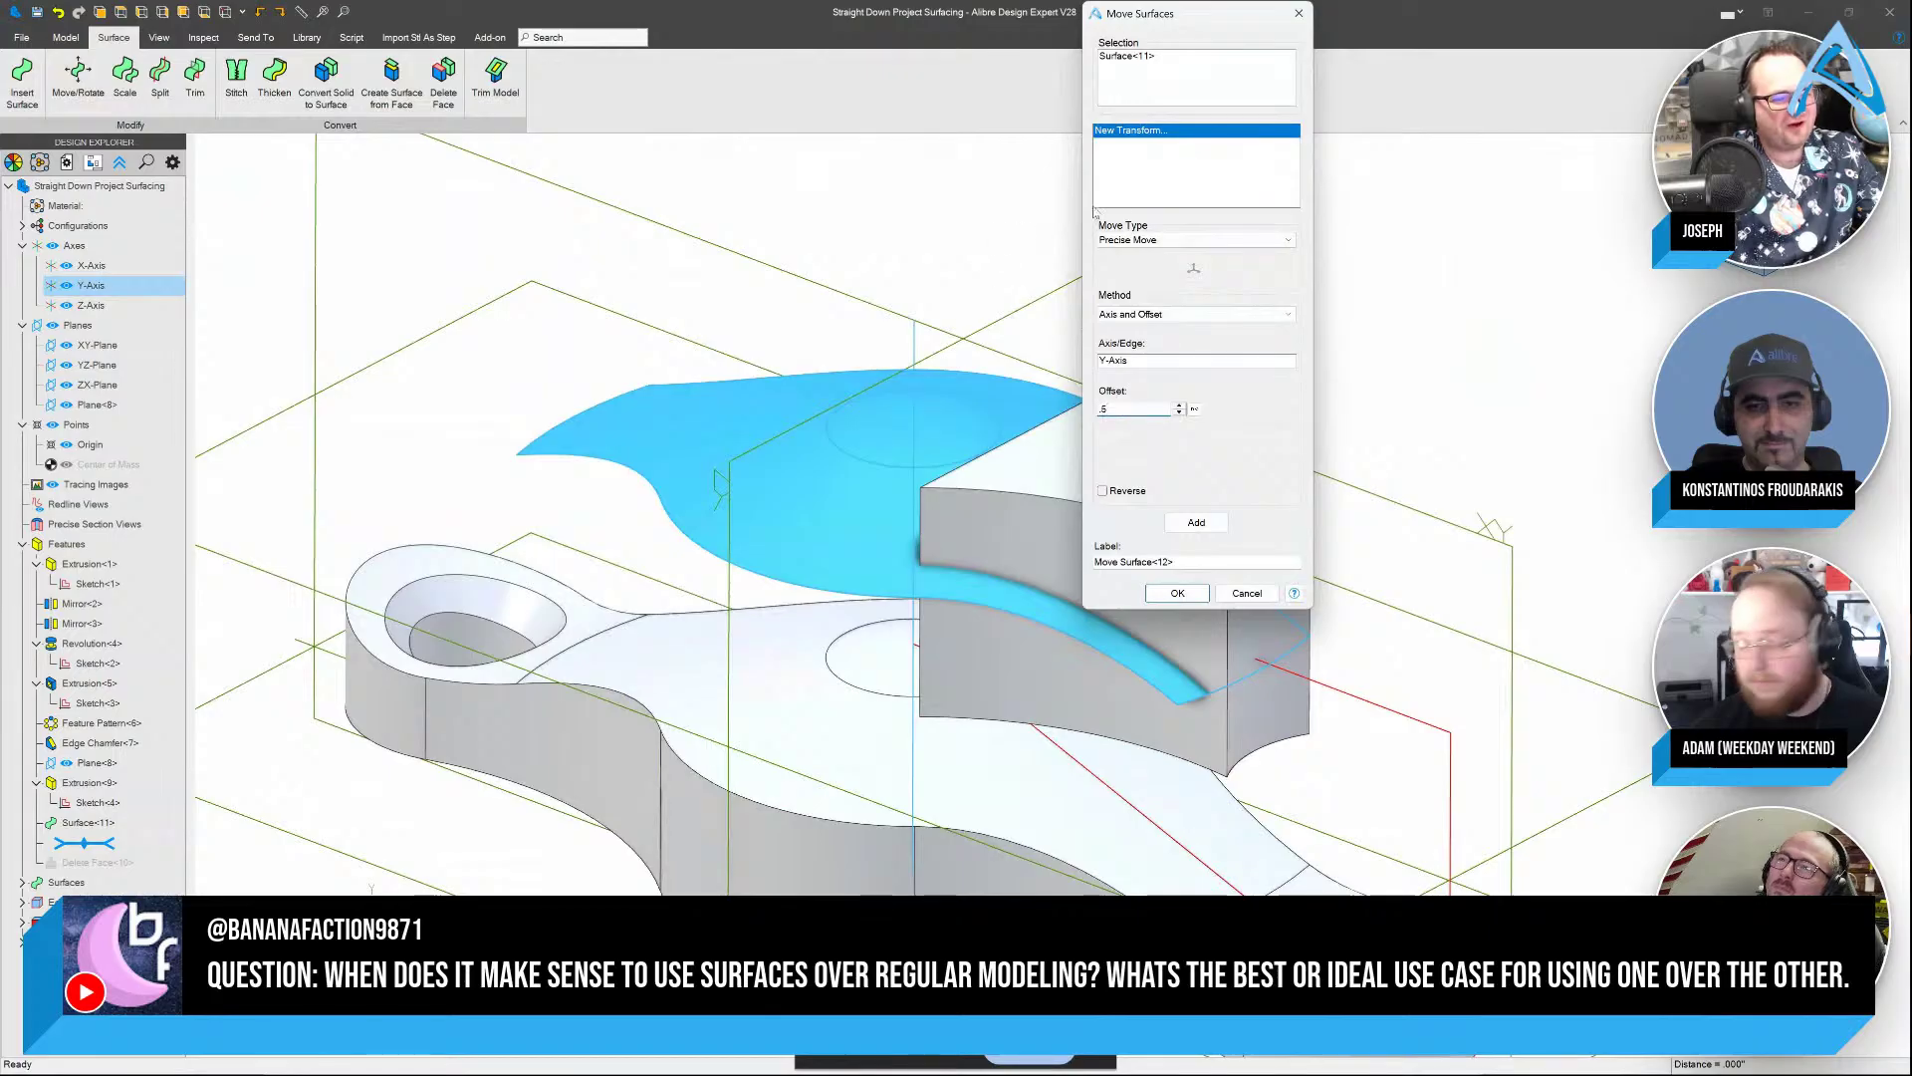
pyautogui.click(1158, 186)
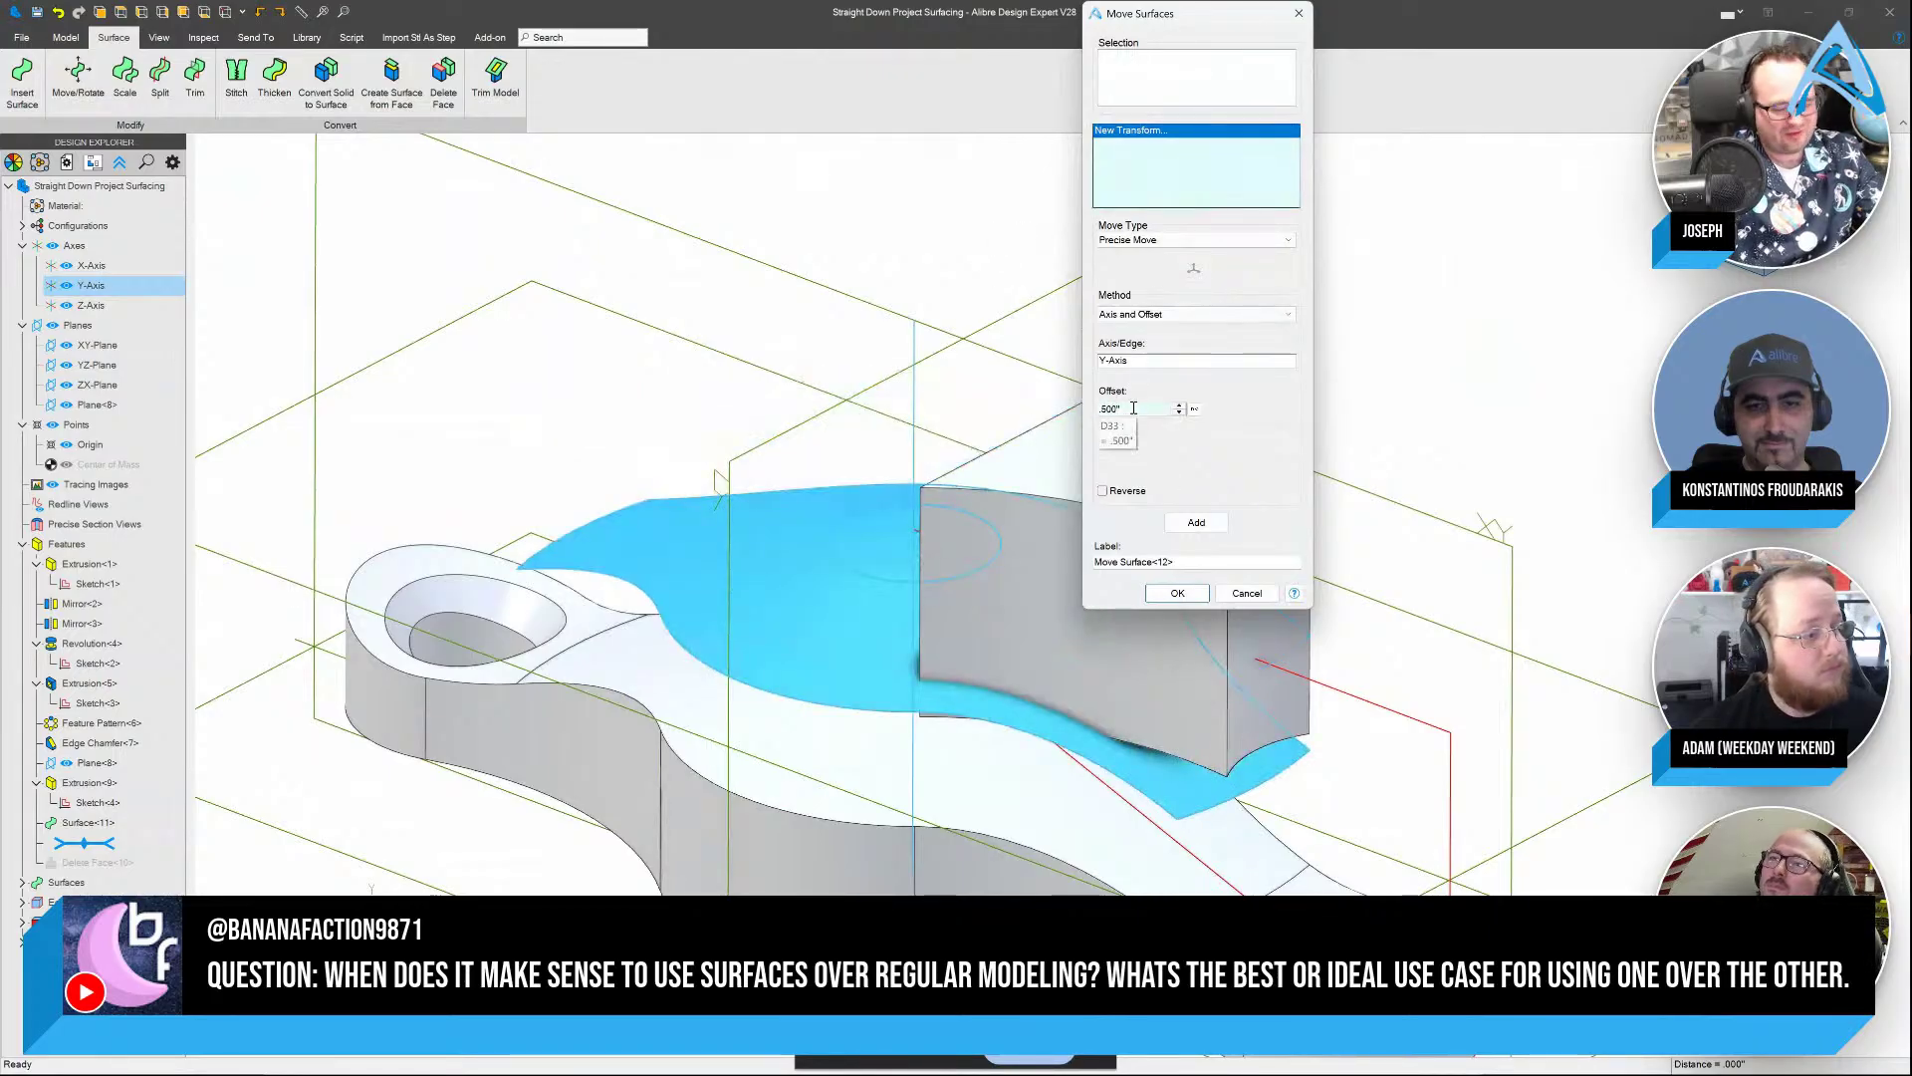
pyautogui.click(1146, 409)
pyautogui.write('.75')
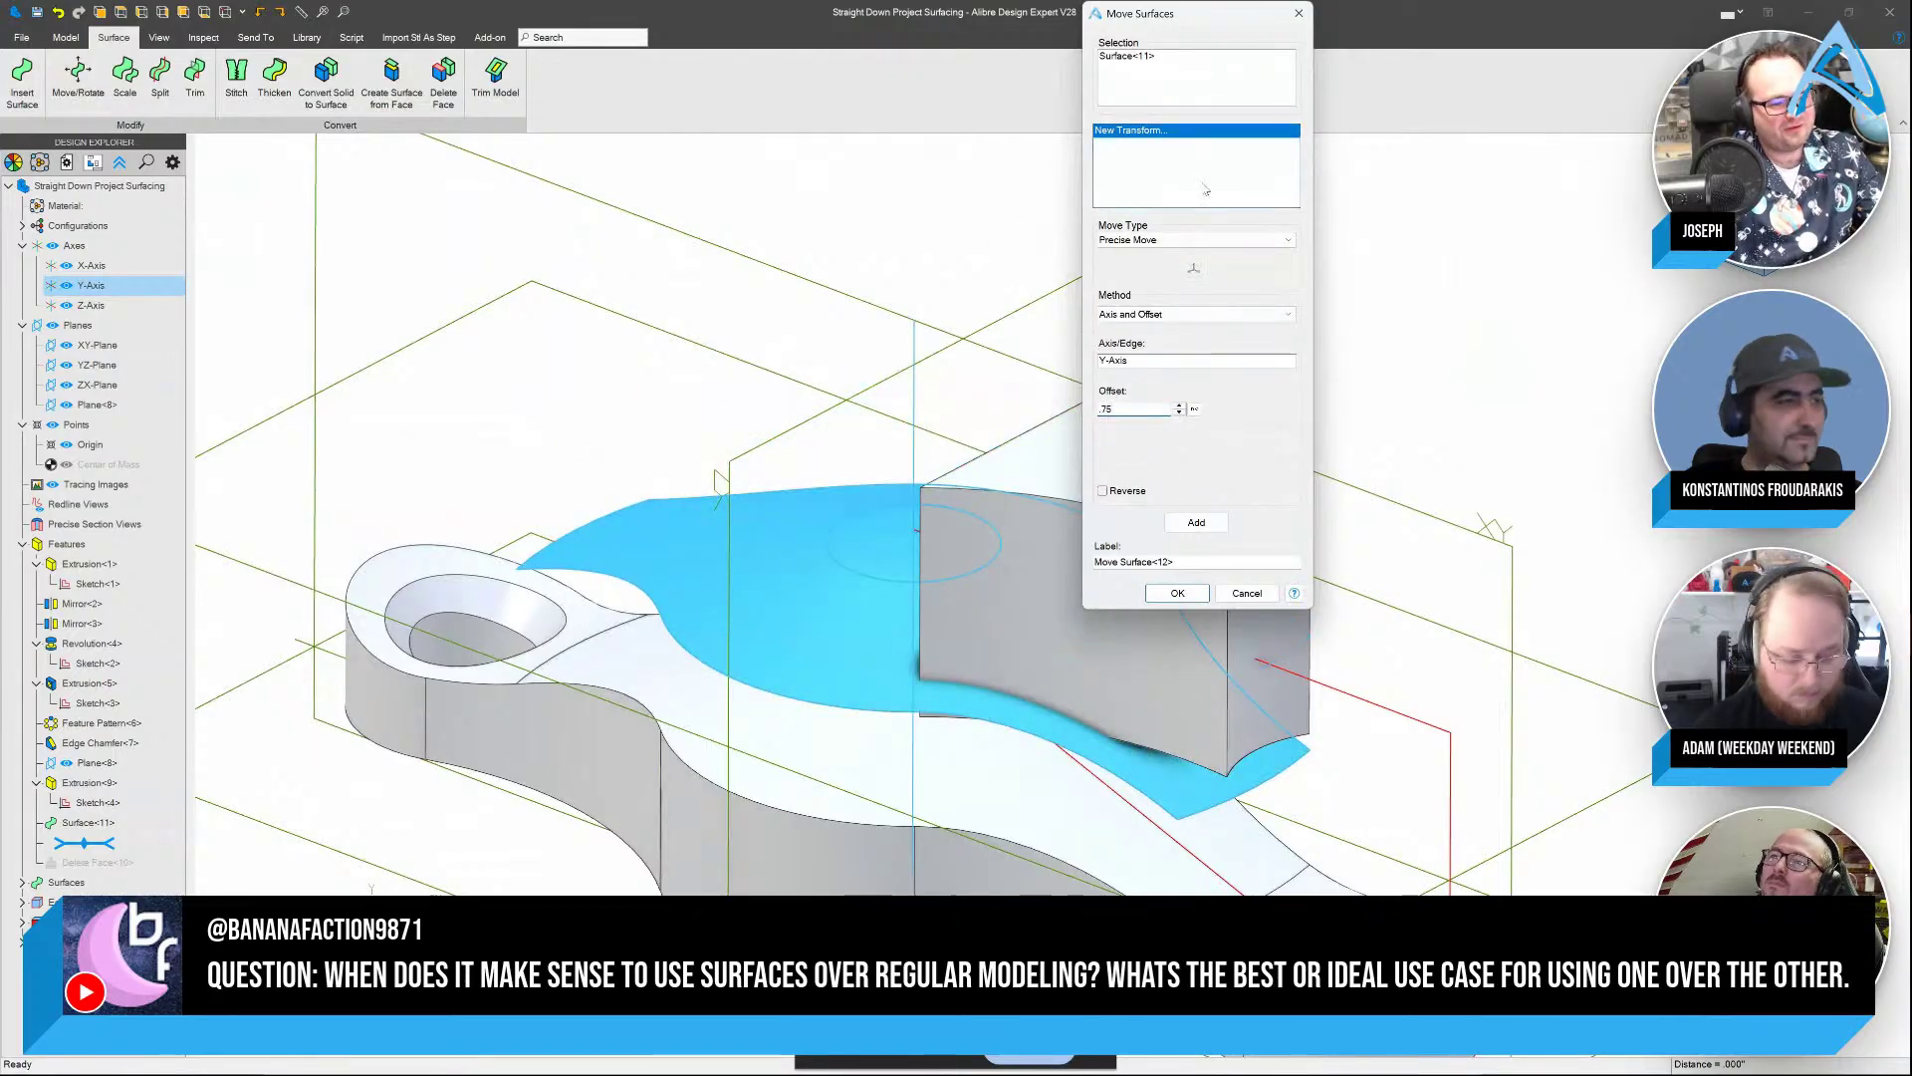
pyautogui.click(1205, 189)
pyautogui.moveTo(1263, 811)
pyautogui.mouseDown(button='middle')
pyautogui.moveTo(1306, 739)
pyautogui.moveTo(1261, 816)
pyautogui.mouseUp(button='middle')
pyautogui.click(1177, 593)
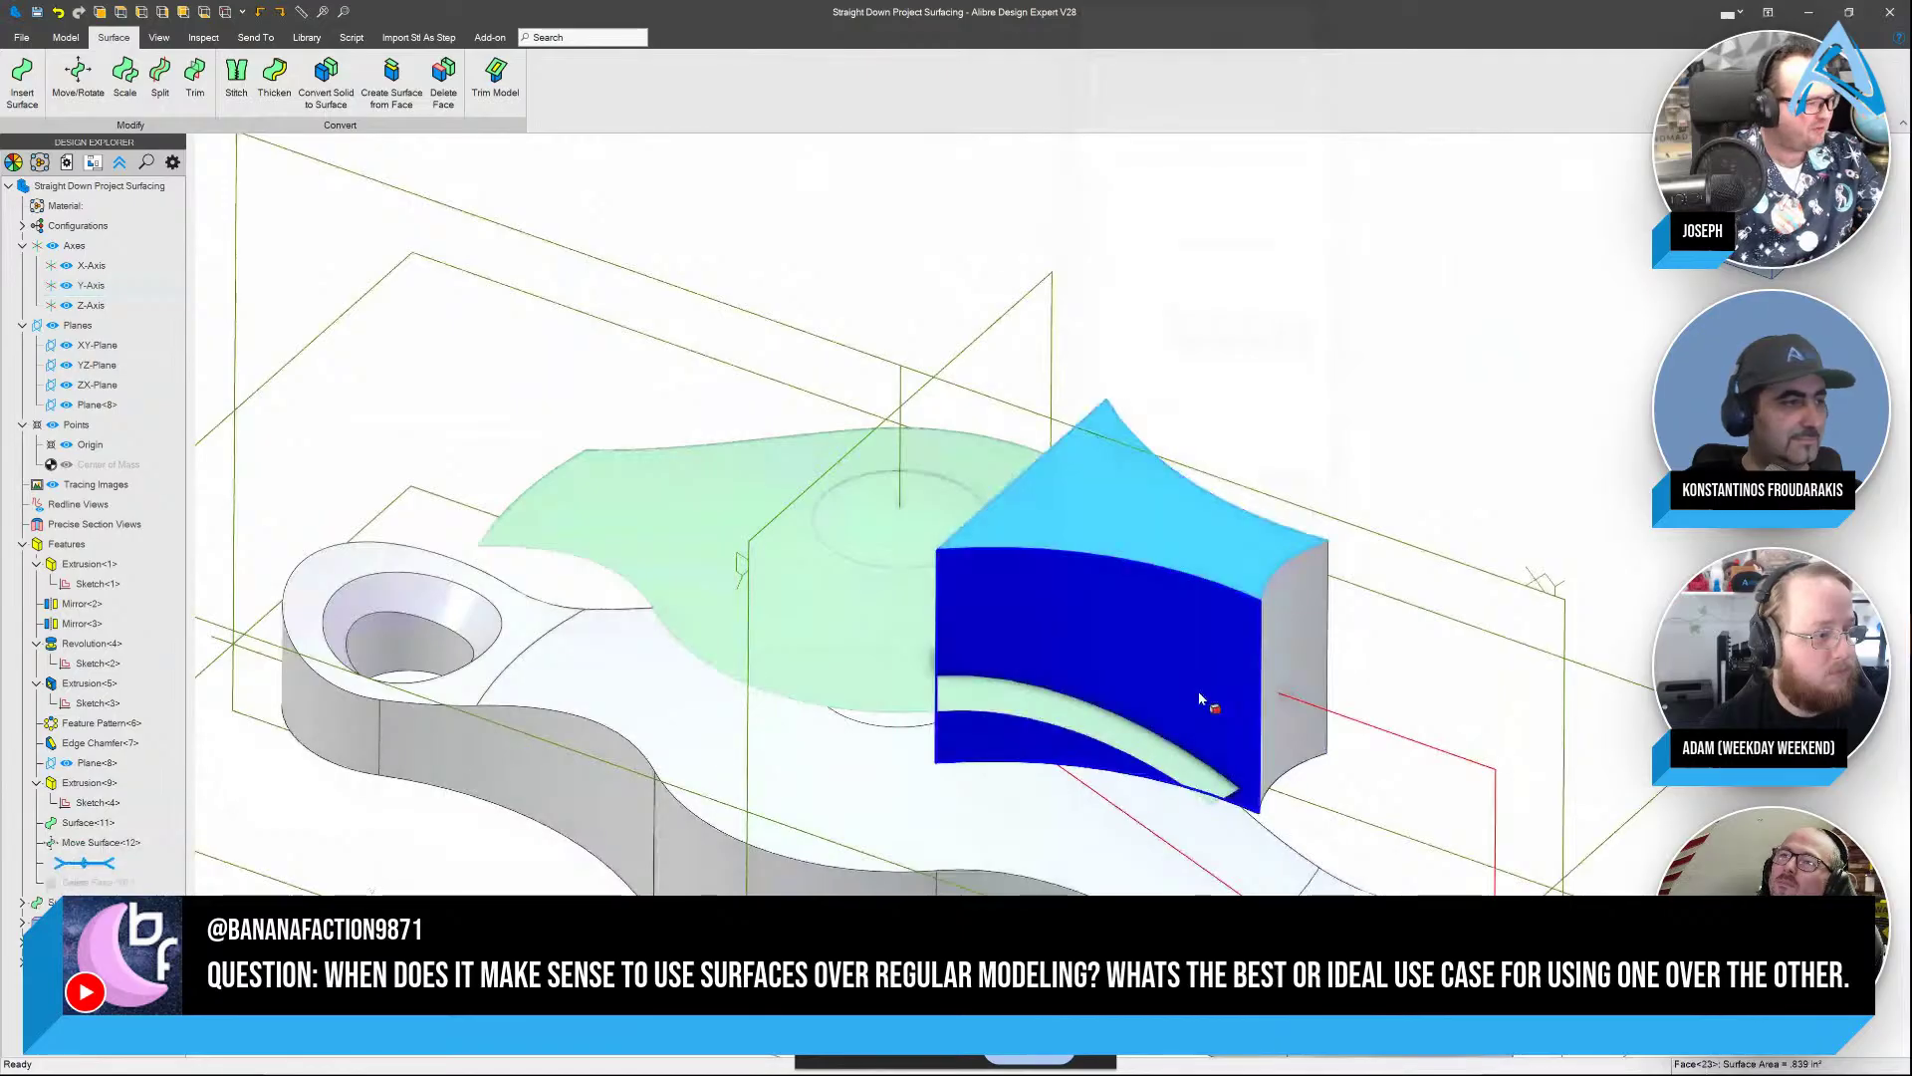
# In the extruded block's sketch, try a 1" radius on the end arc, undo it, and set the radius to .6"
pyautogui.click(95, 802)
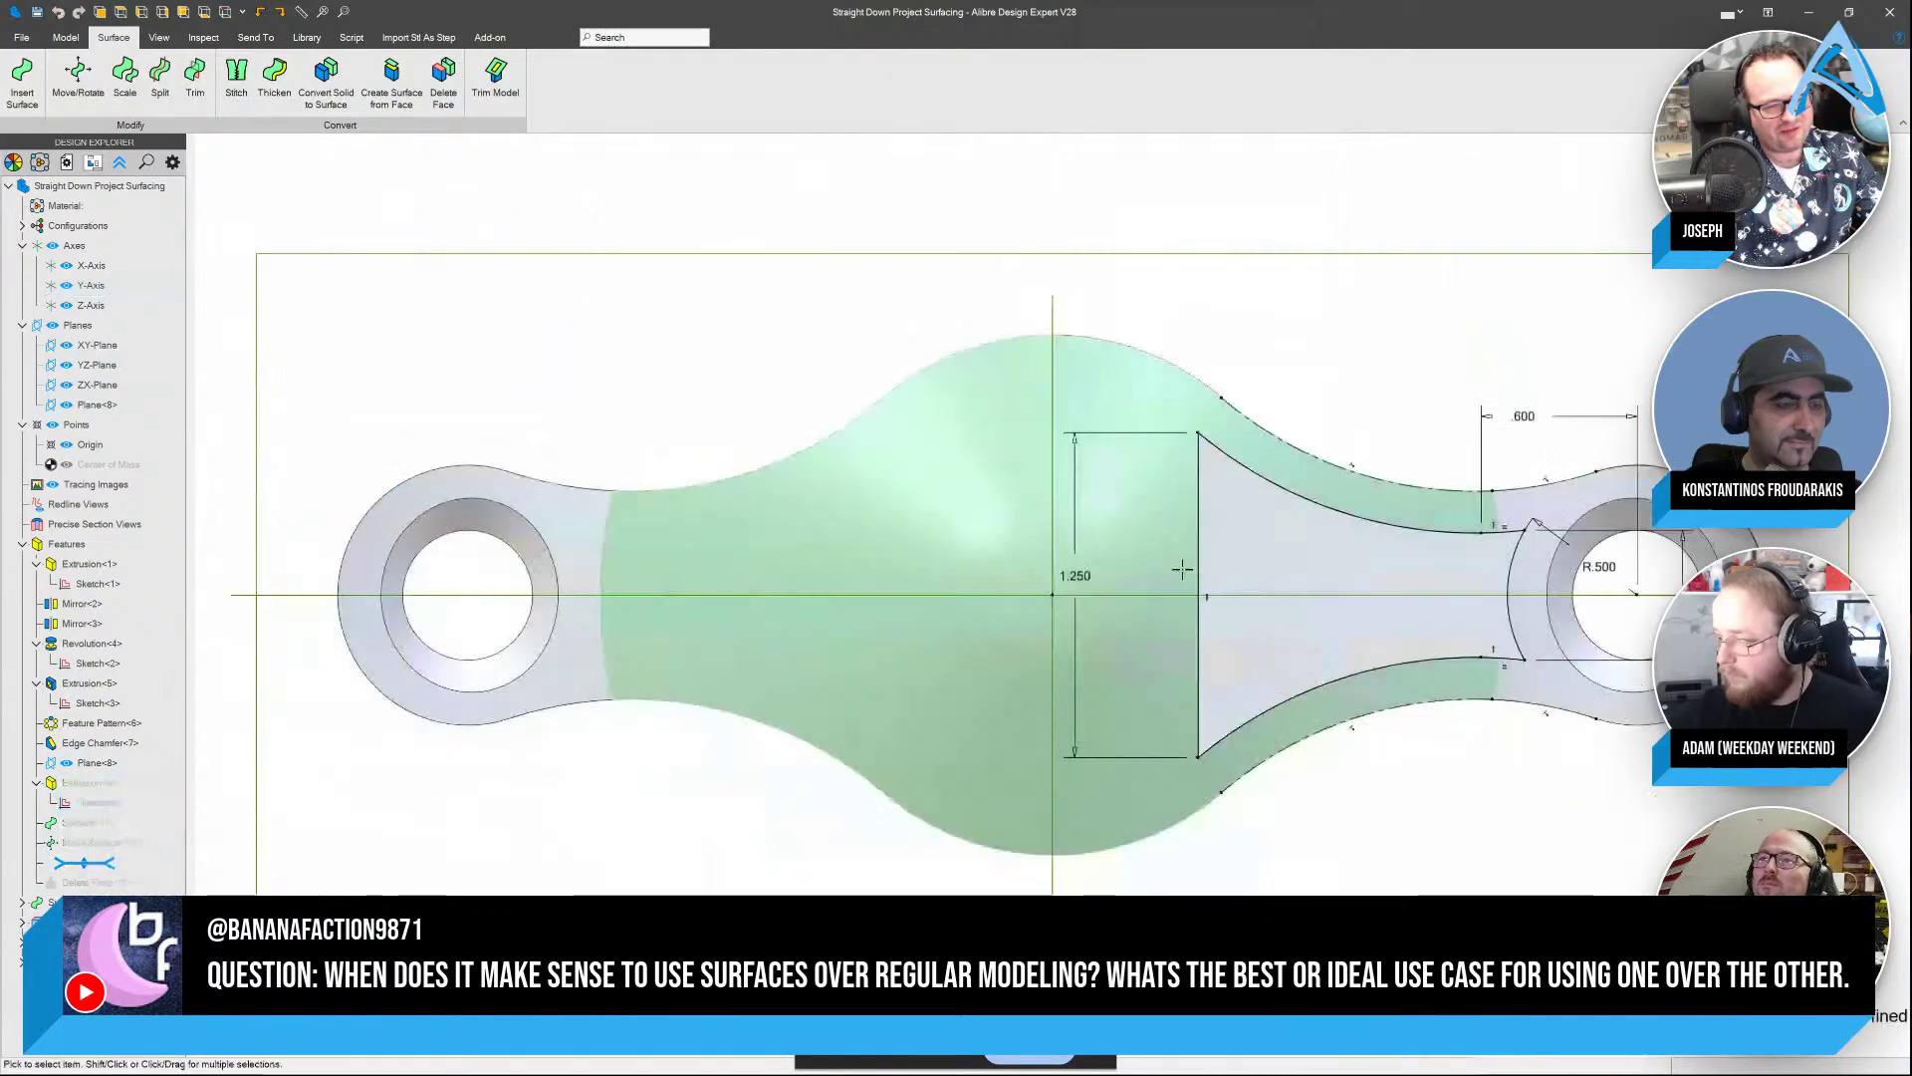
pyautogui.scroll(3, 1551, 559)
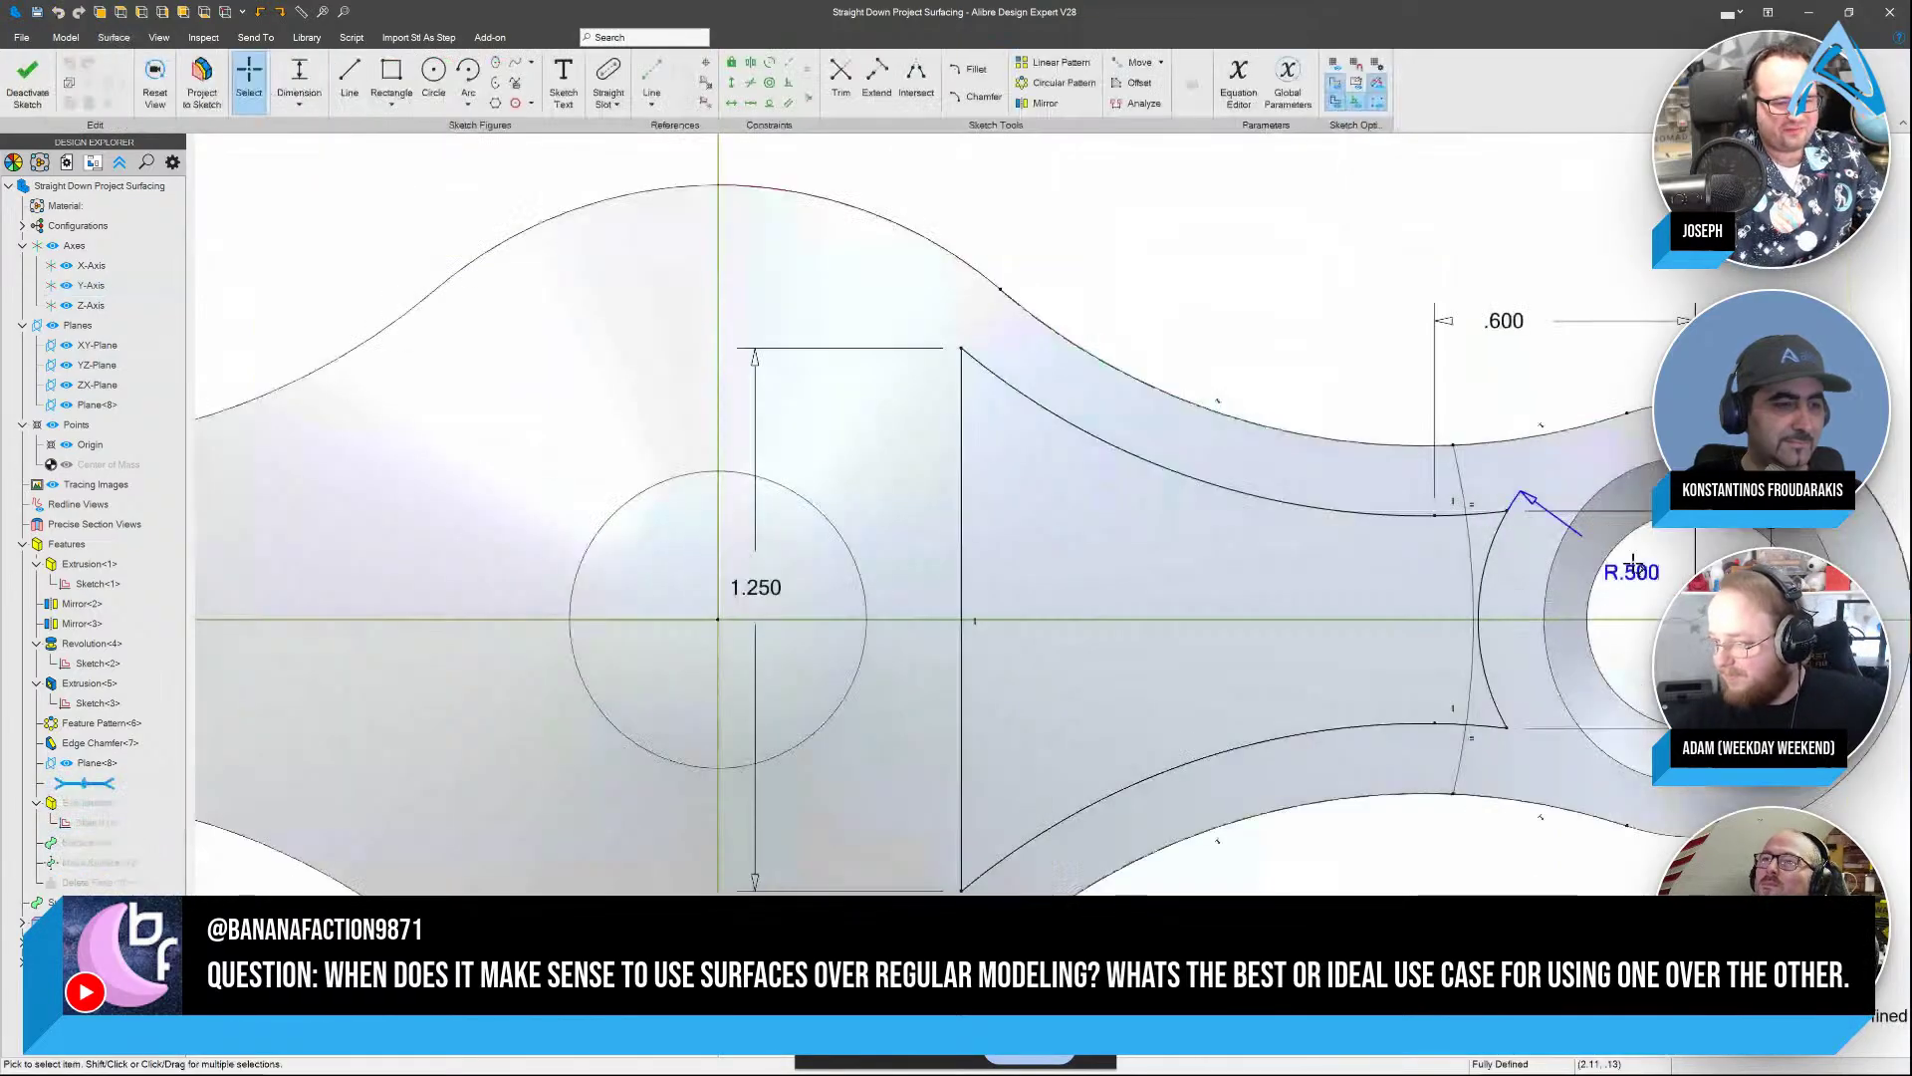
pyautogui.doubleClick(1634, 564)
pyautogui.write('1')
pyautogui.press('Return')
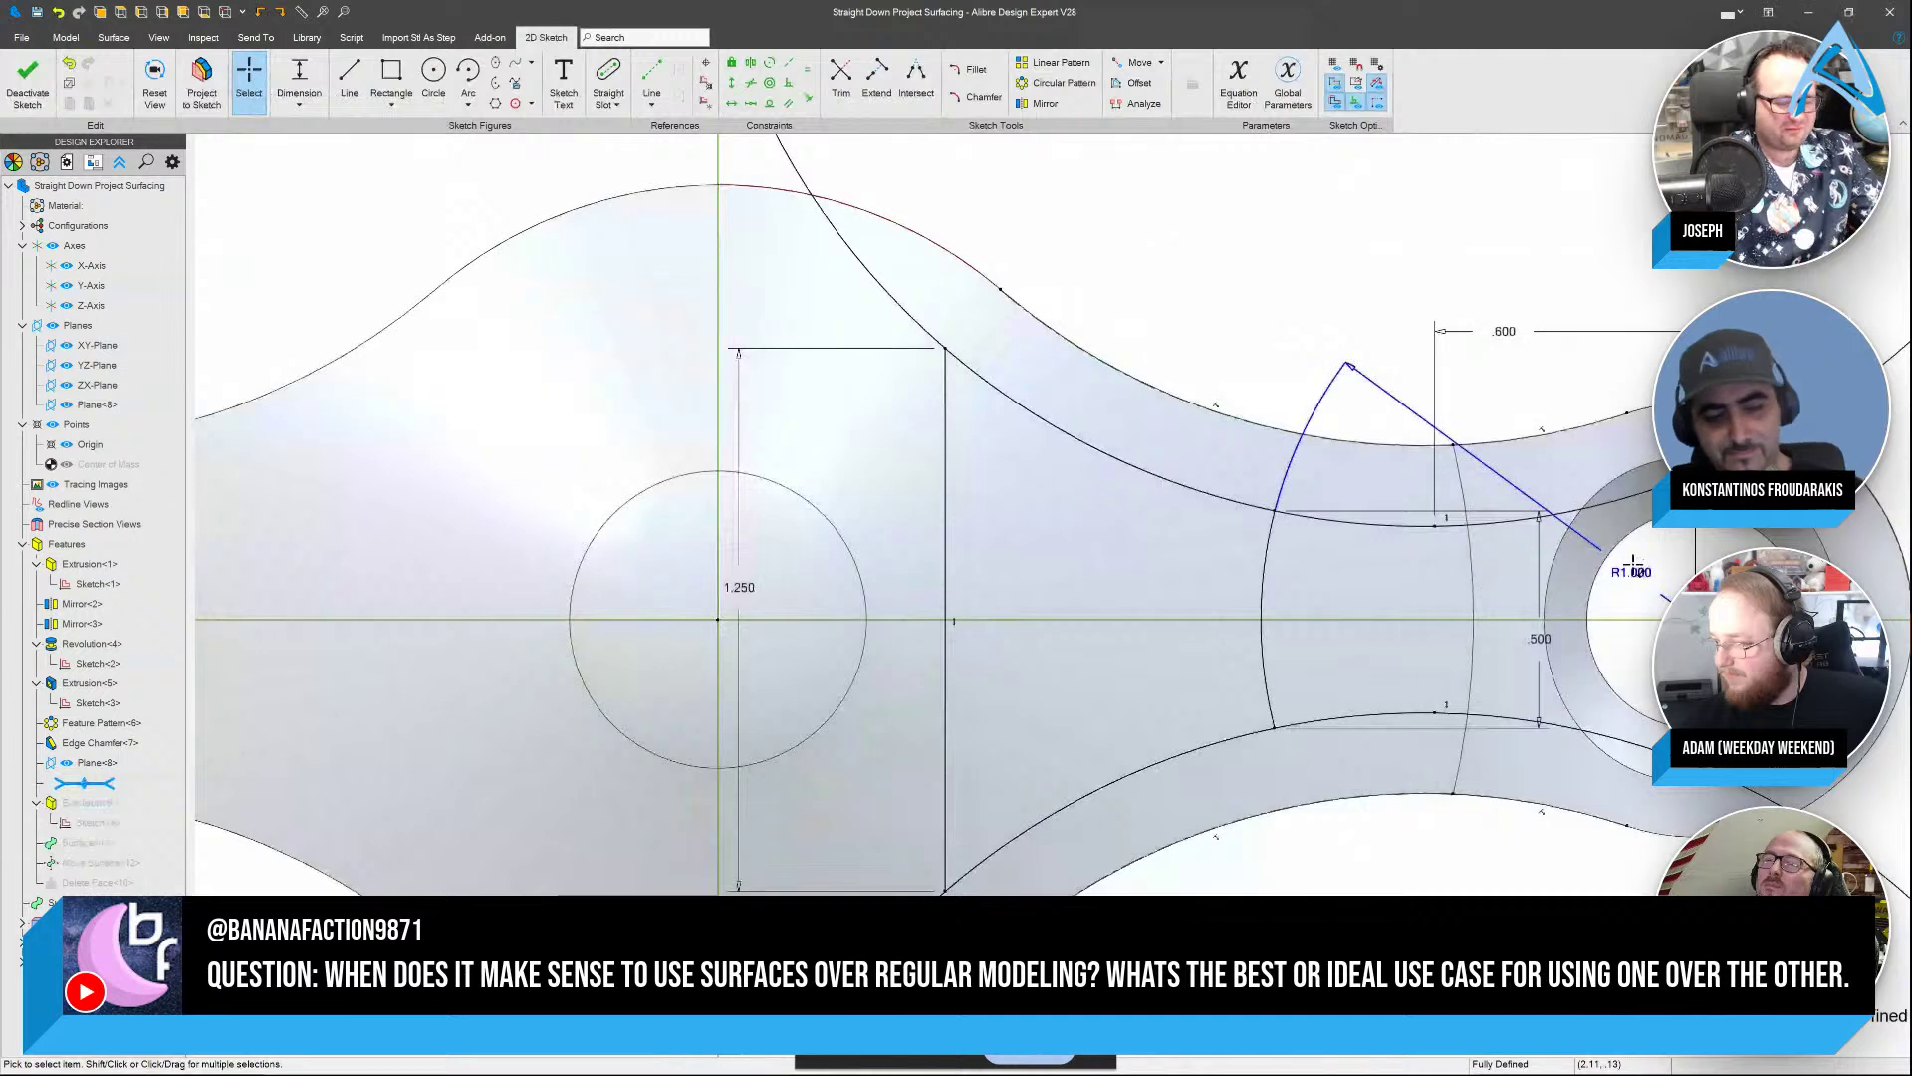
pyautogui.hotkey('ctrl', 'z')
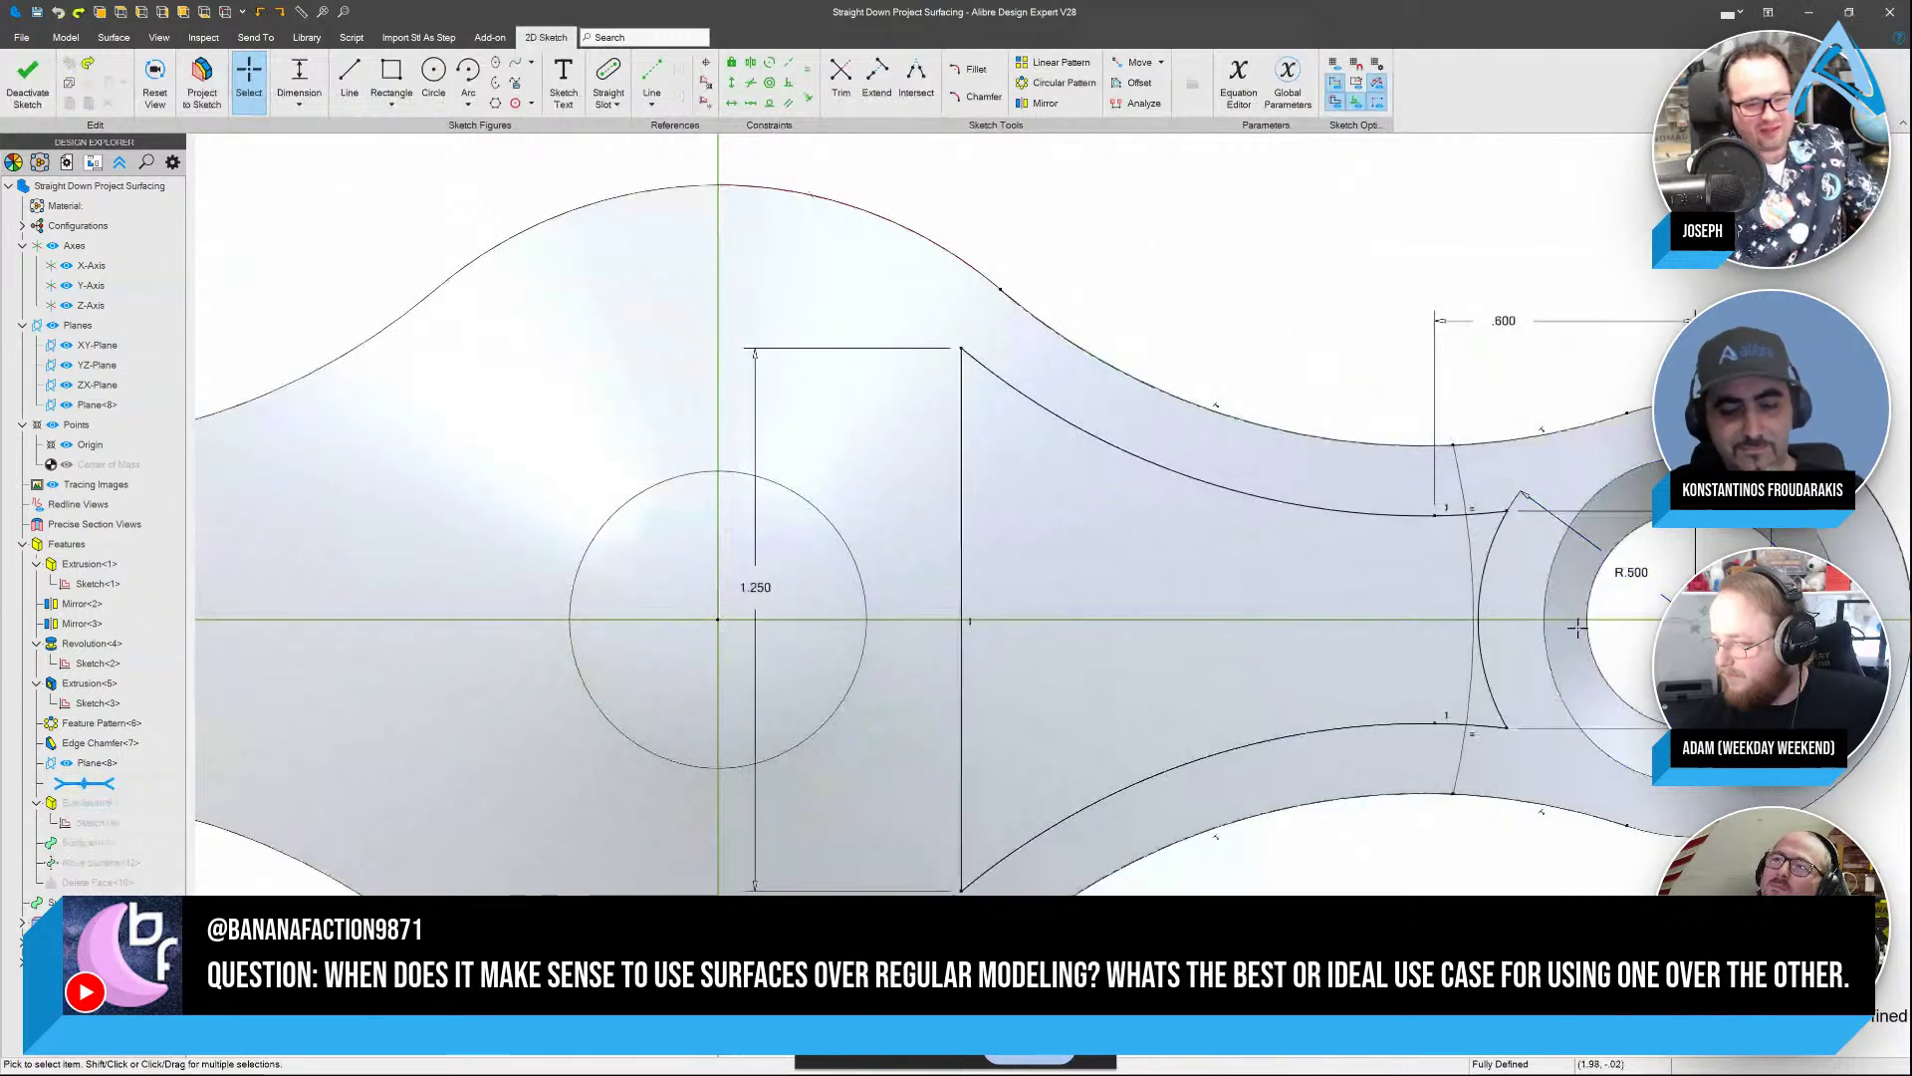
pyautogui.click(1639, 576)
pyautogui.hotkey('ctrl', 'y')
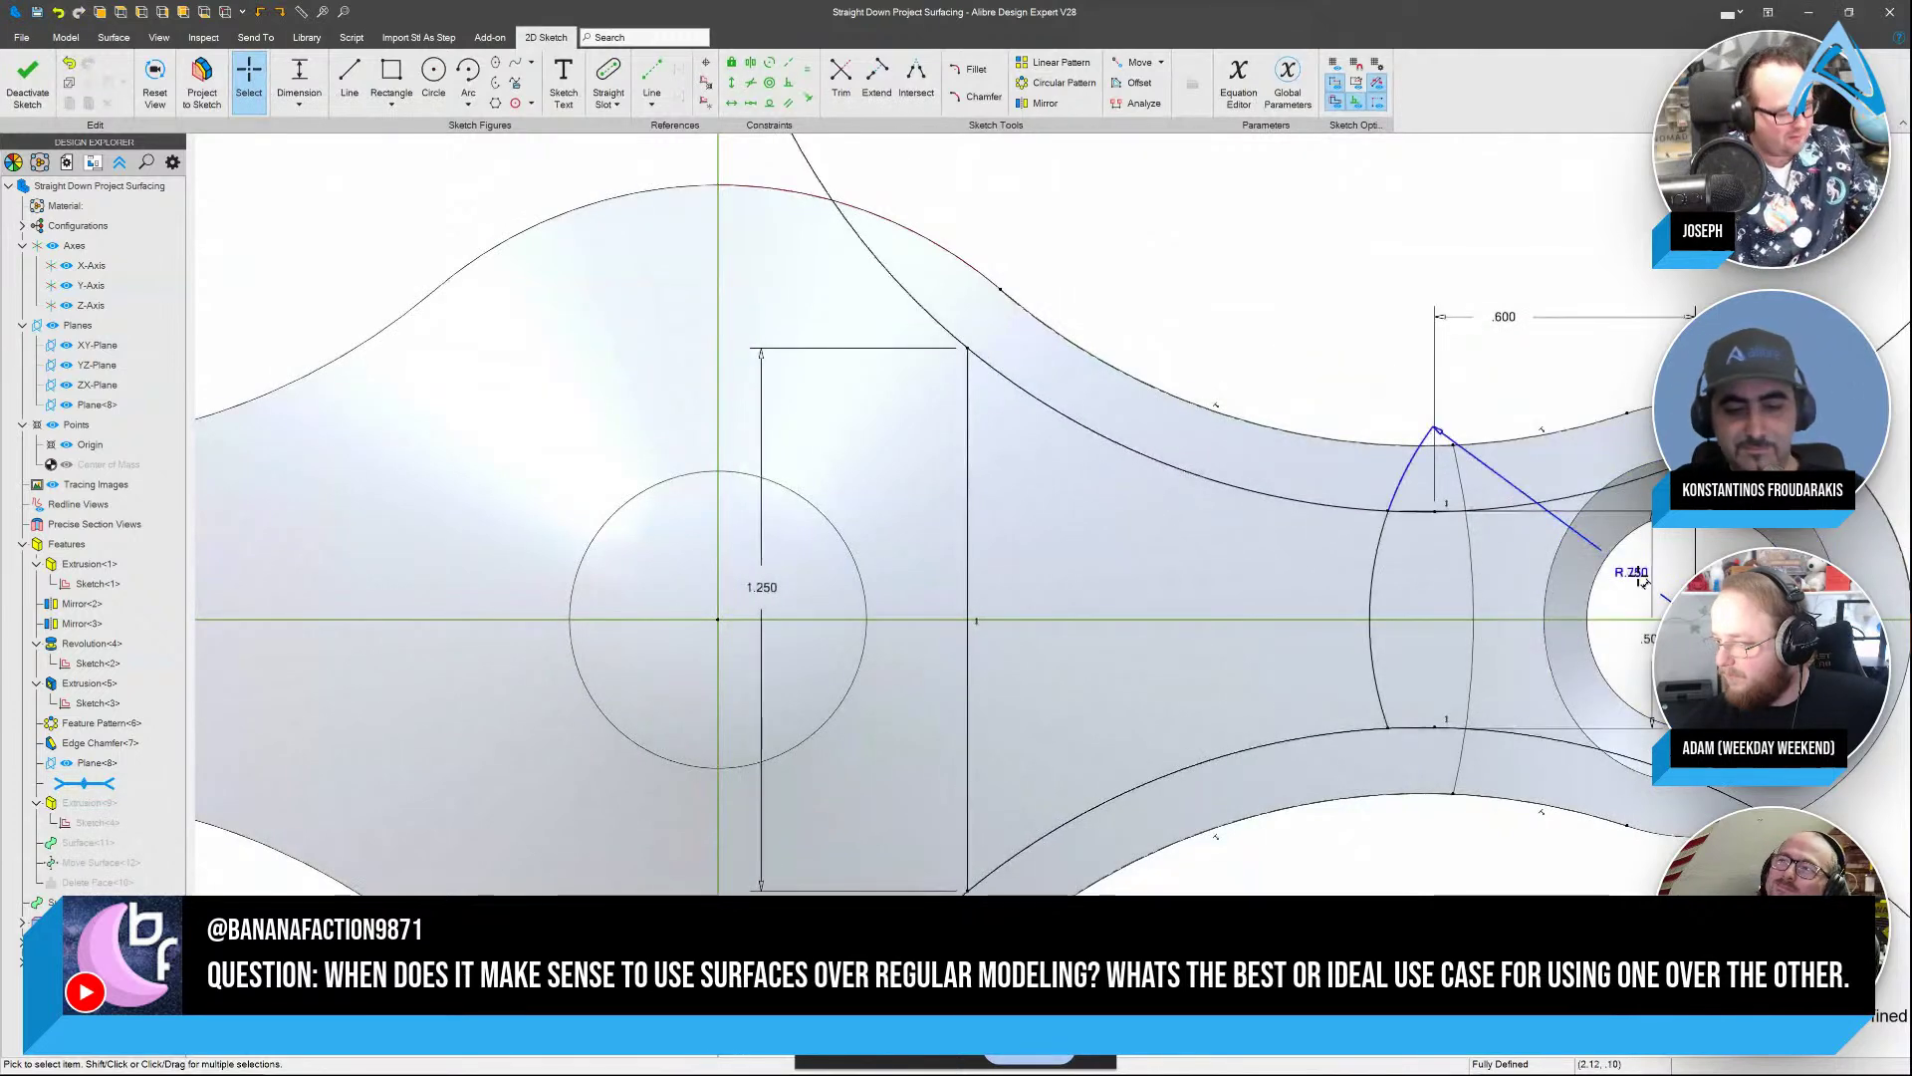
pyautogui.hotkey('ctrl', 'z')
pyautogui.doubleClick(1633, 586)
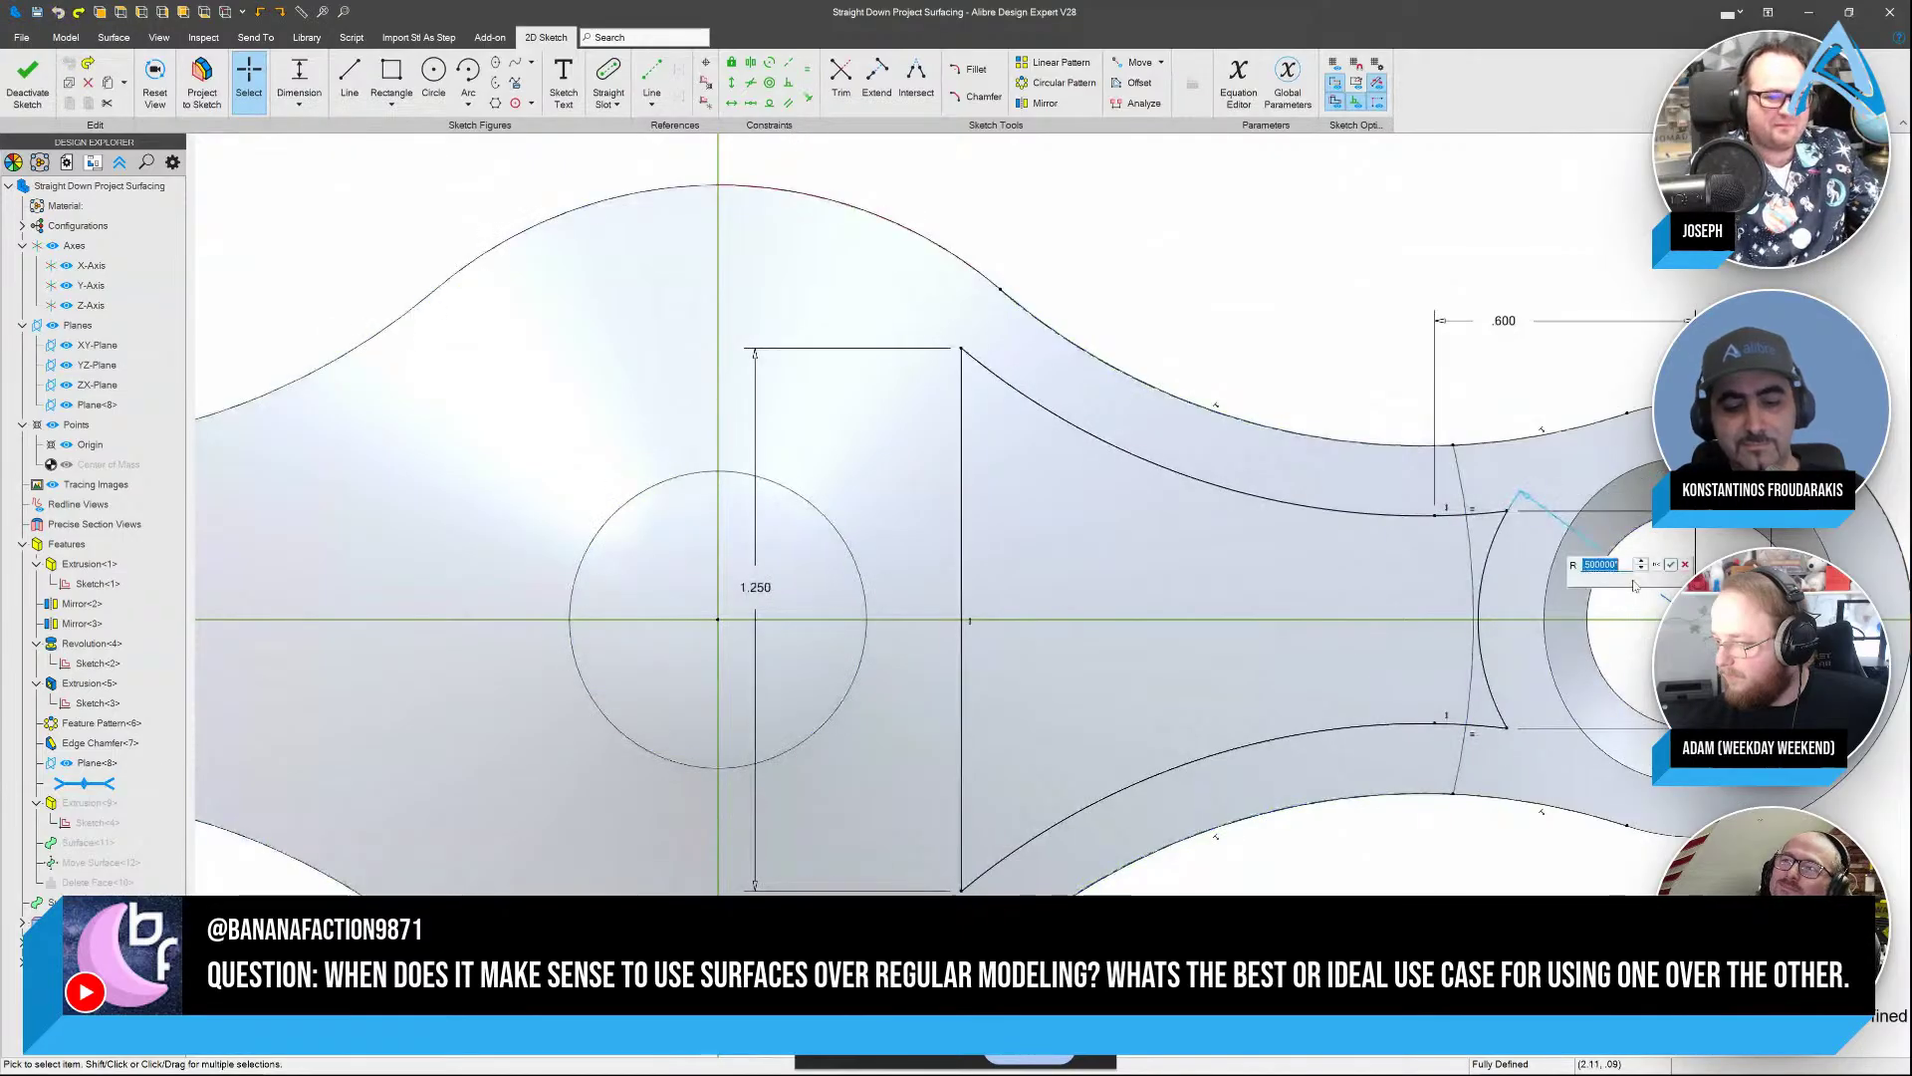
pyautogui.write('.8')
pyautogui.press('Return')
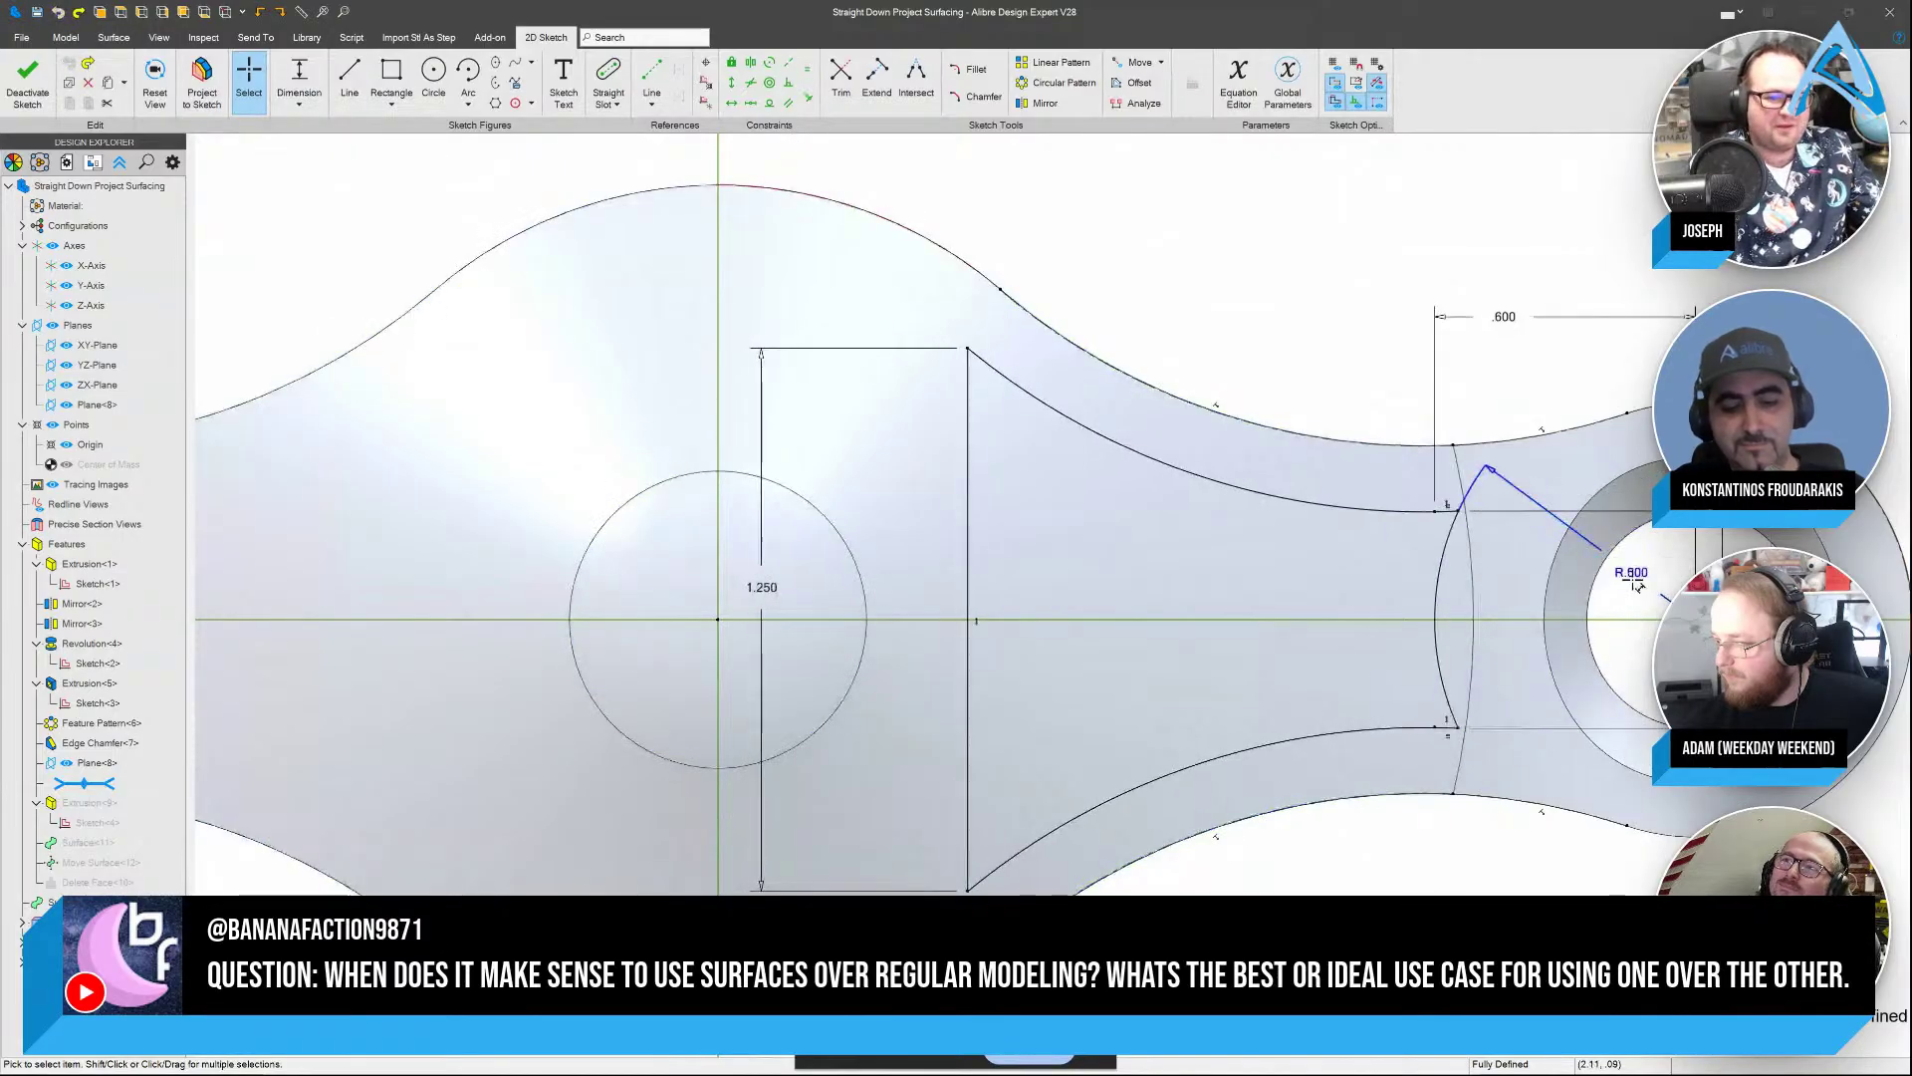
pyautogui.click(27, 82)
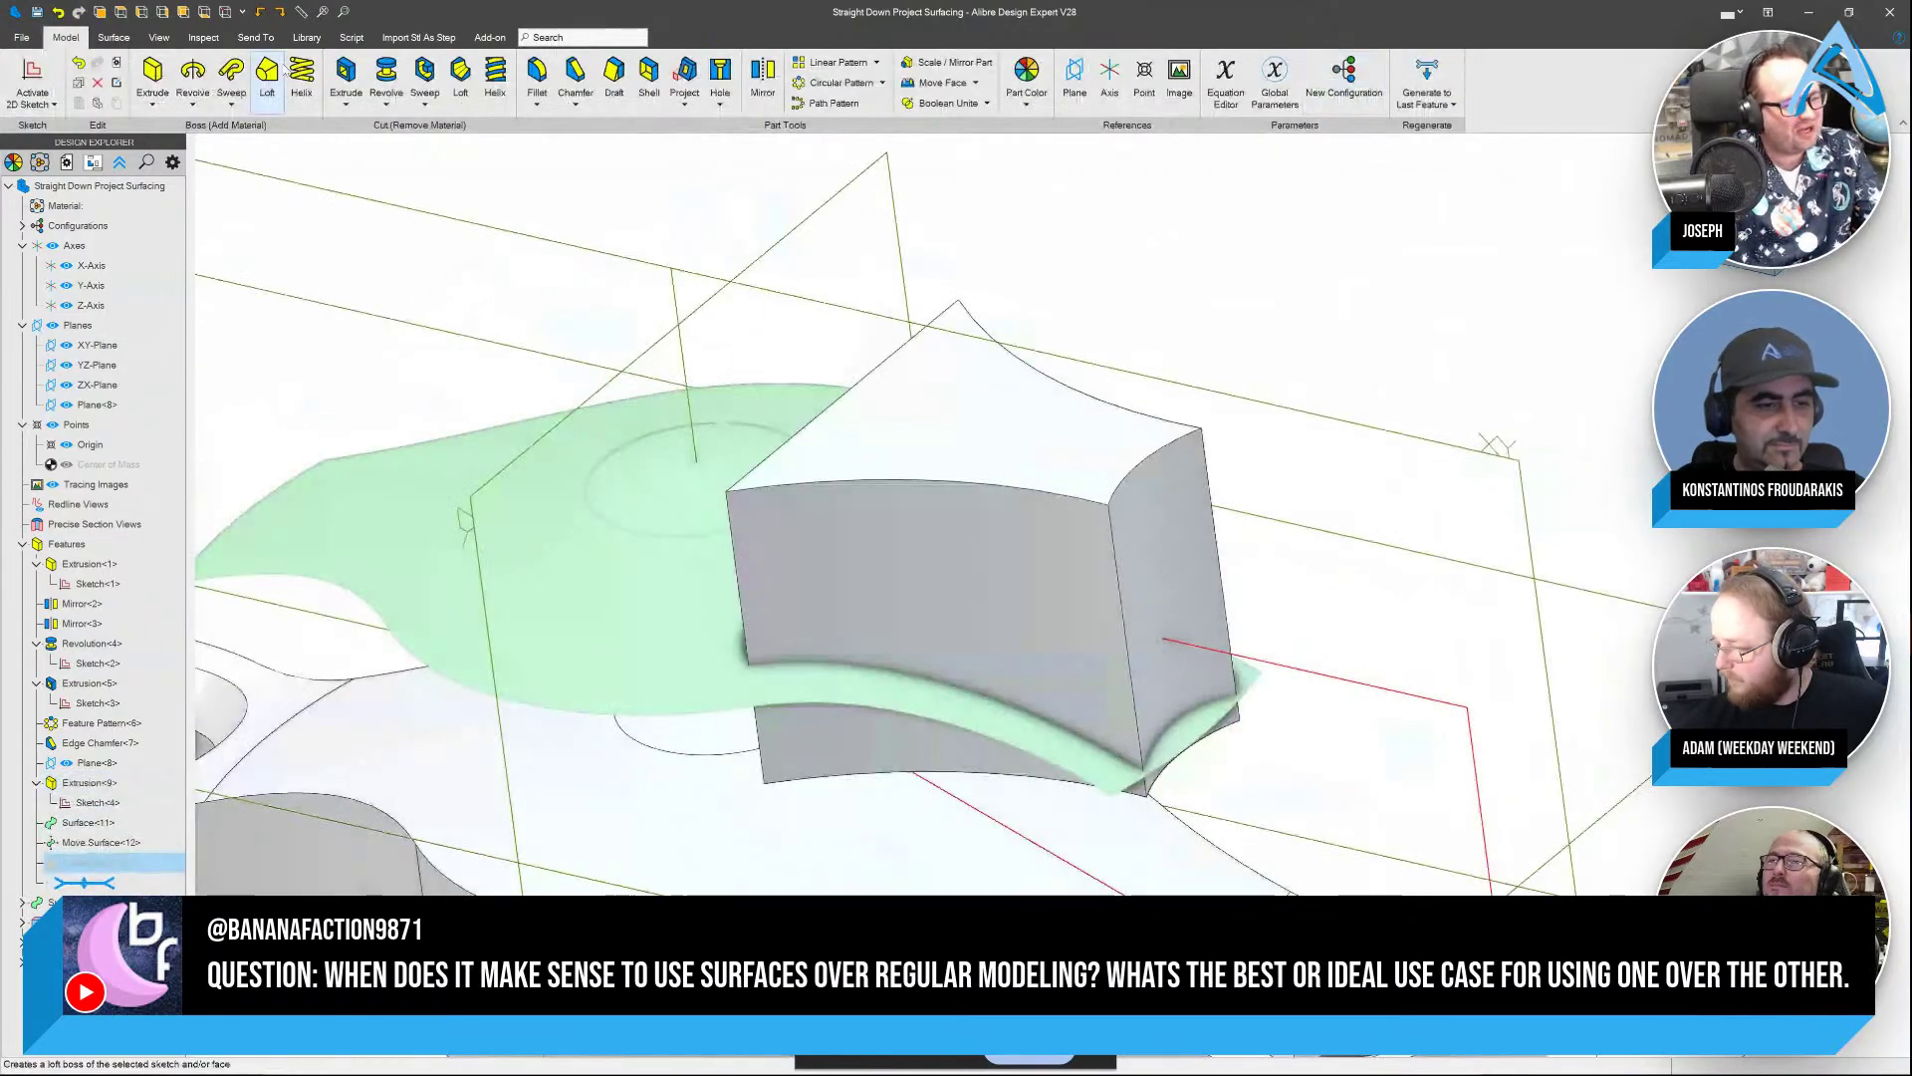
# Trim the lower part of the extruded block with Trim Model, using the moved surface as the cutting surface
pyautogui.click(631, 638)
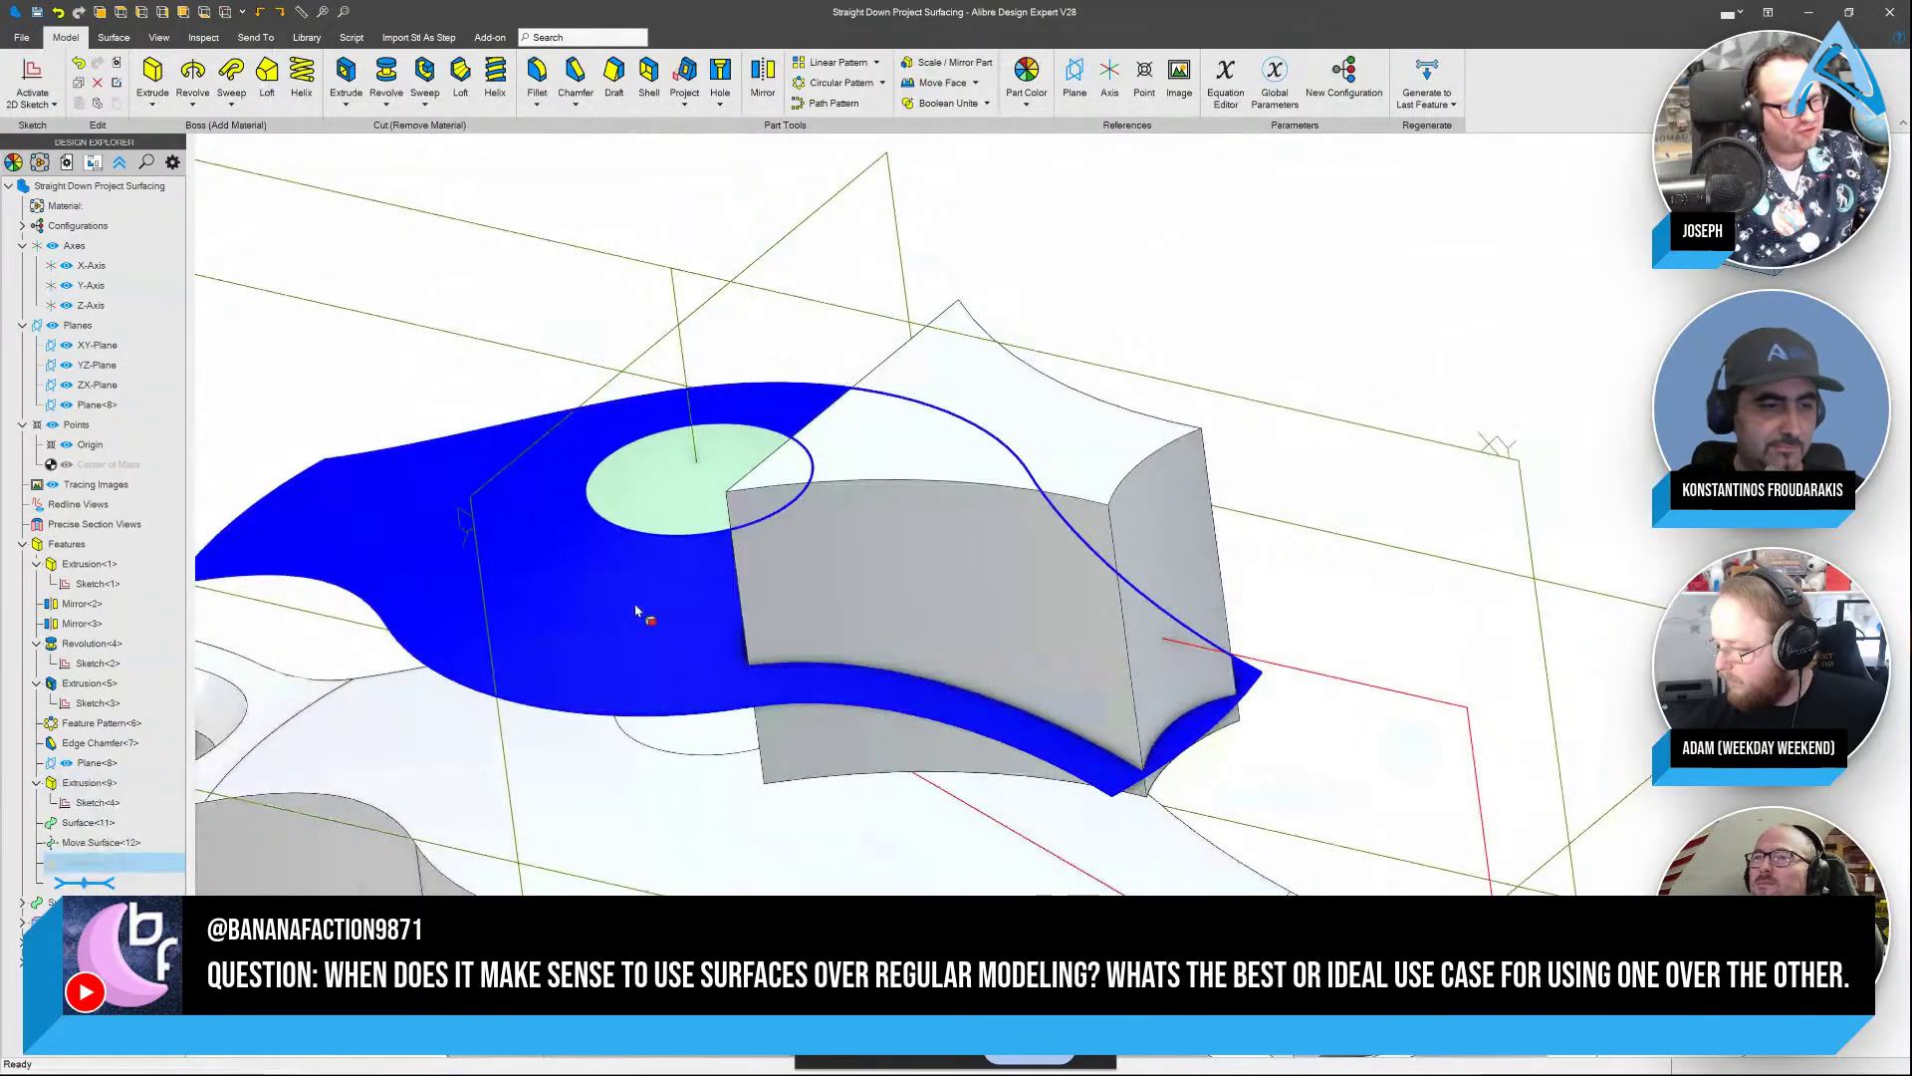
pyautogui.click(914, 640)
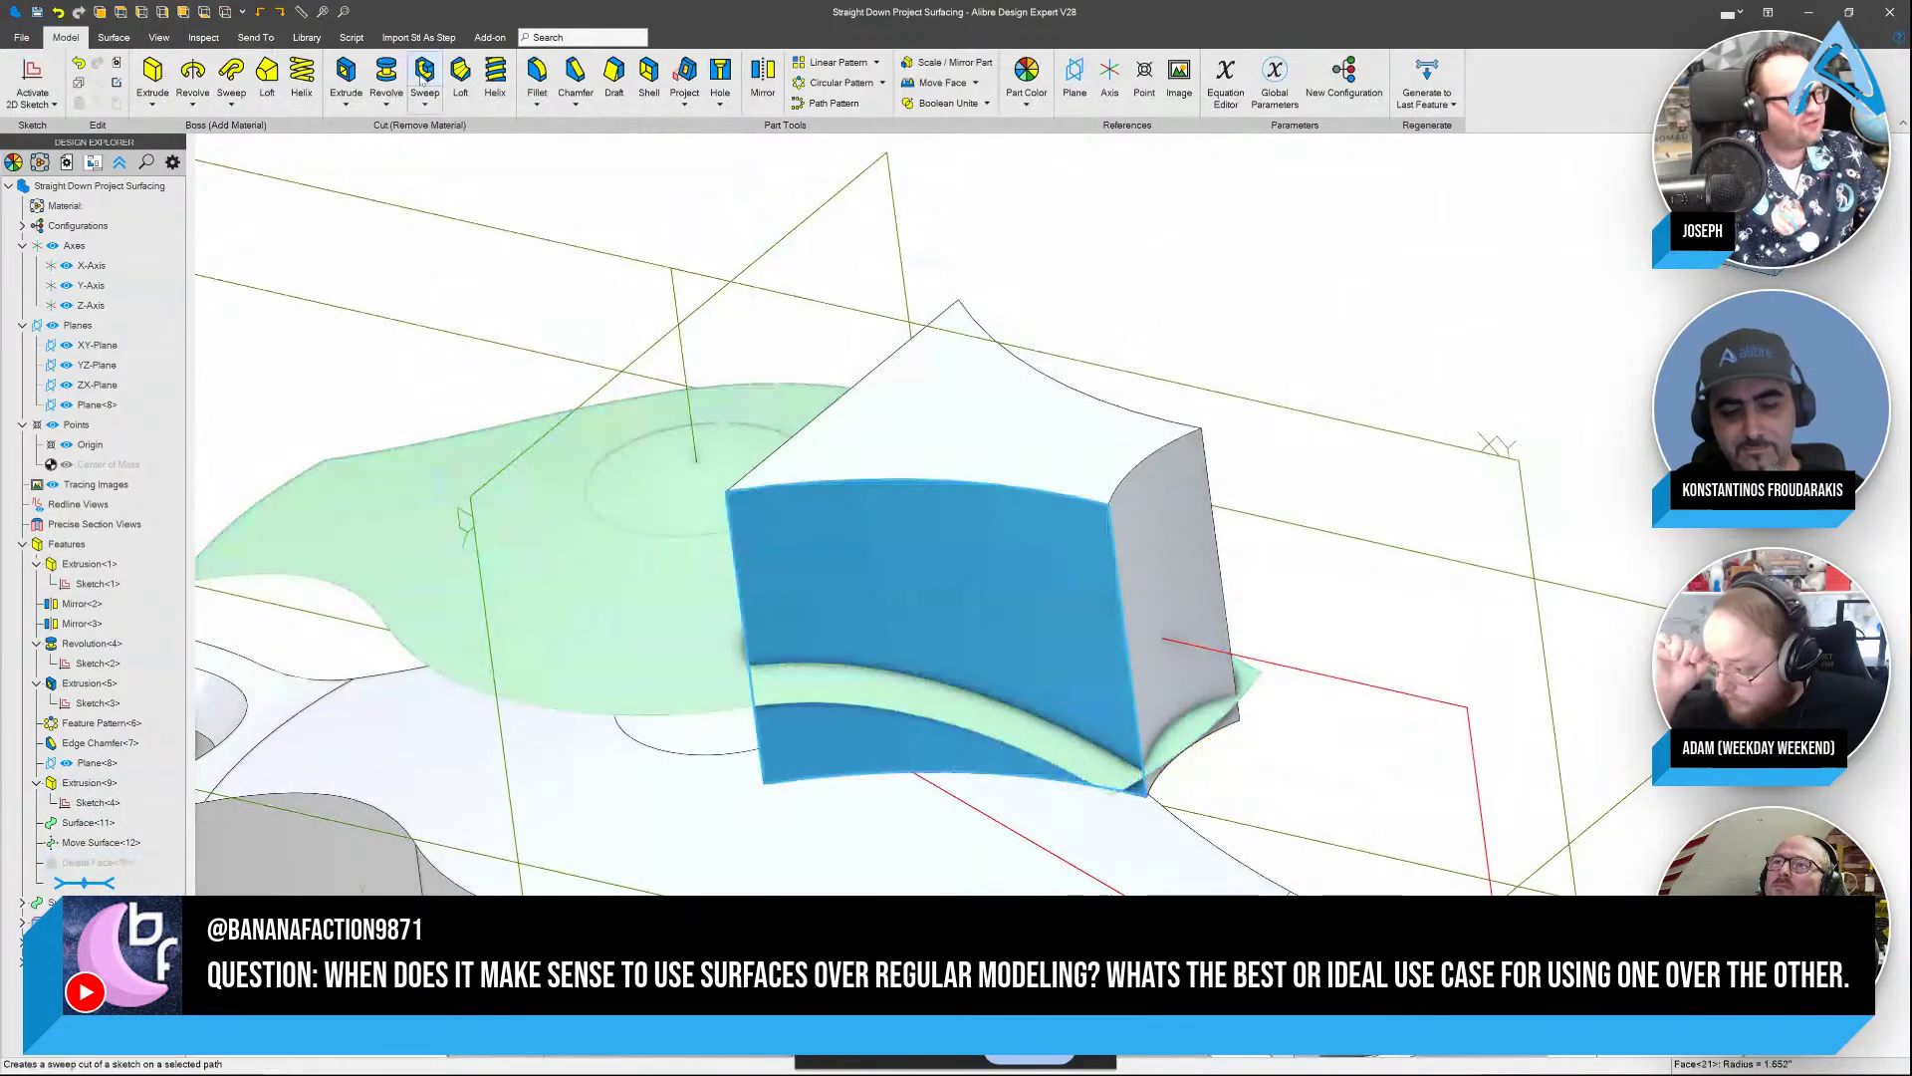
pyautogui.click(113, 37)
pyautogui.click(495, 80)
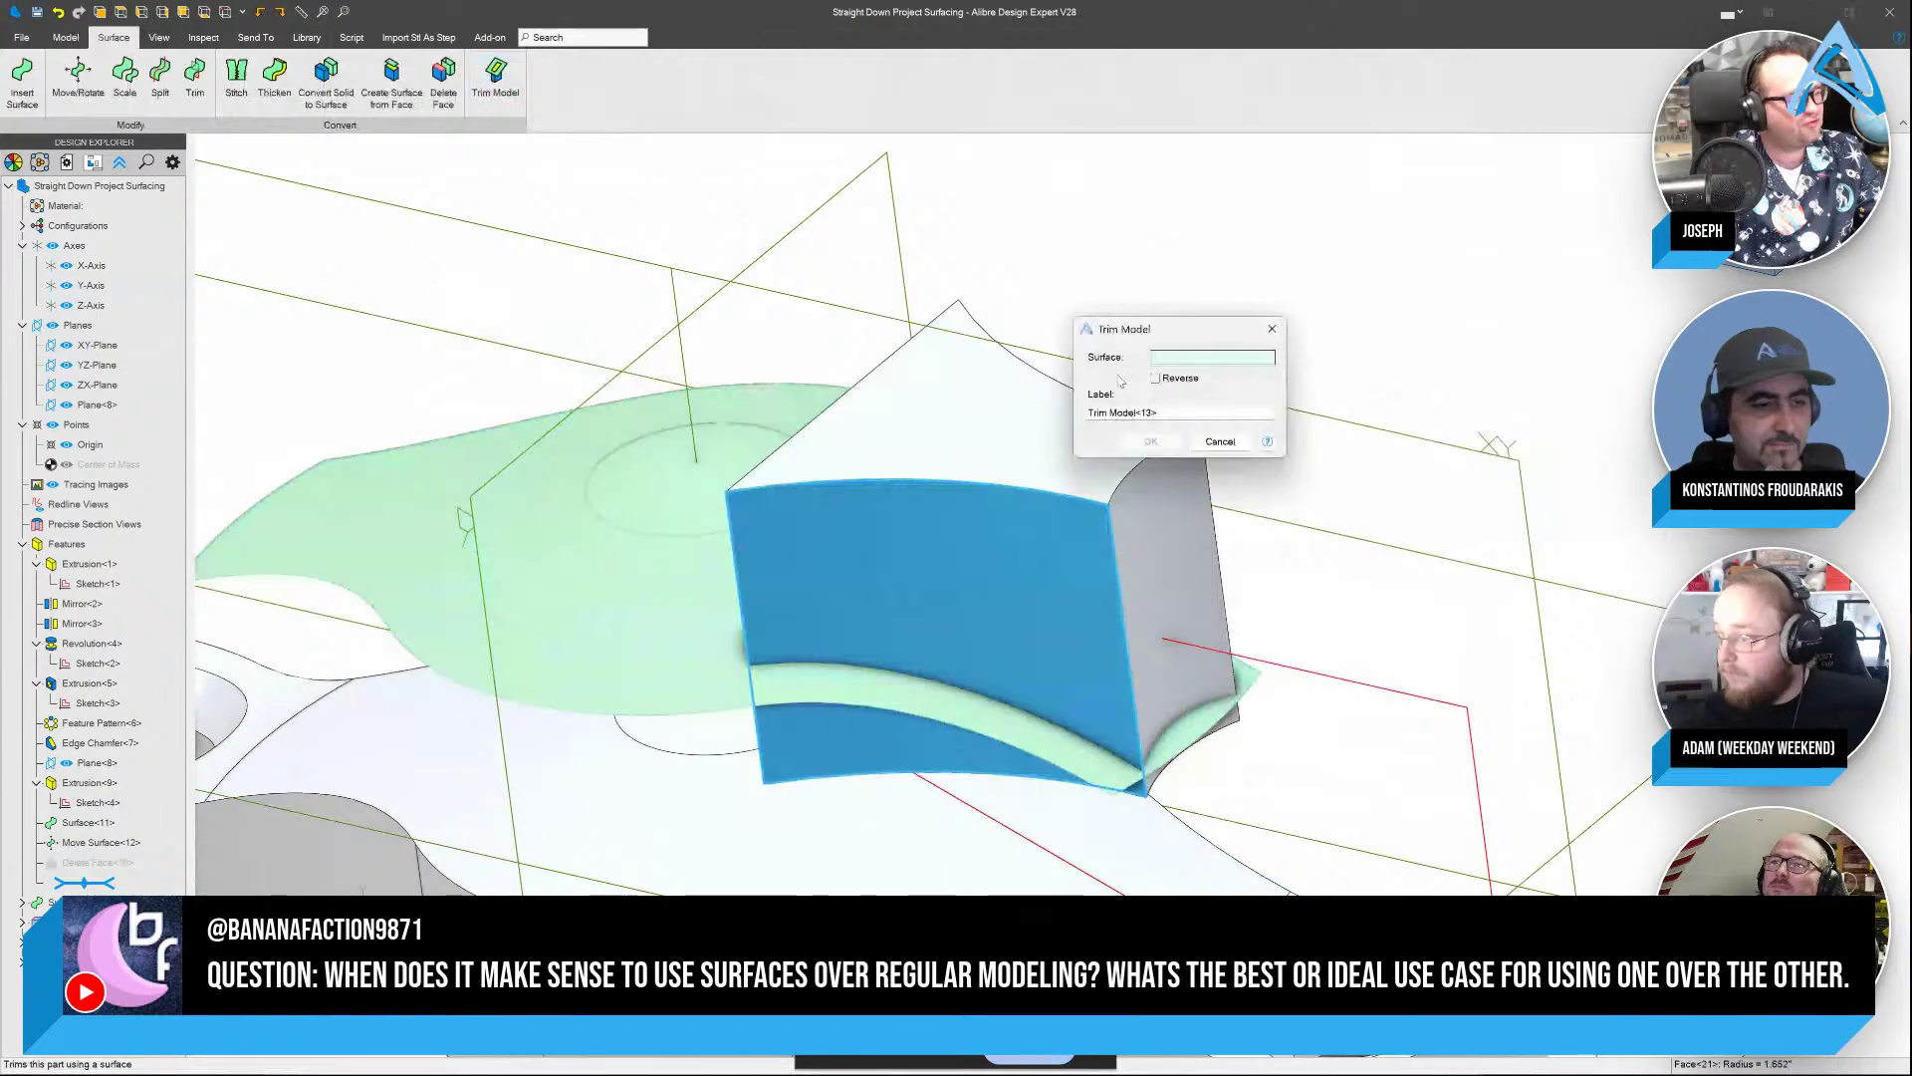
pyautogui.click(810, 505)
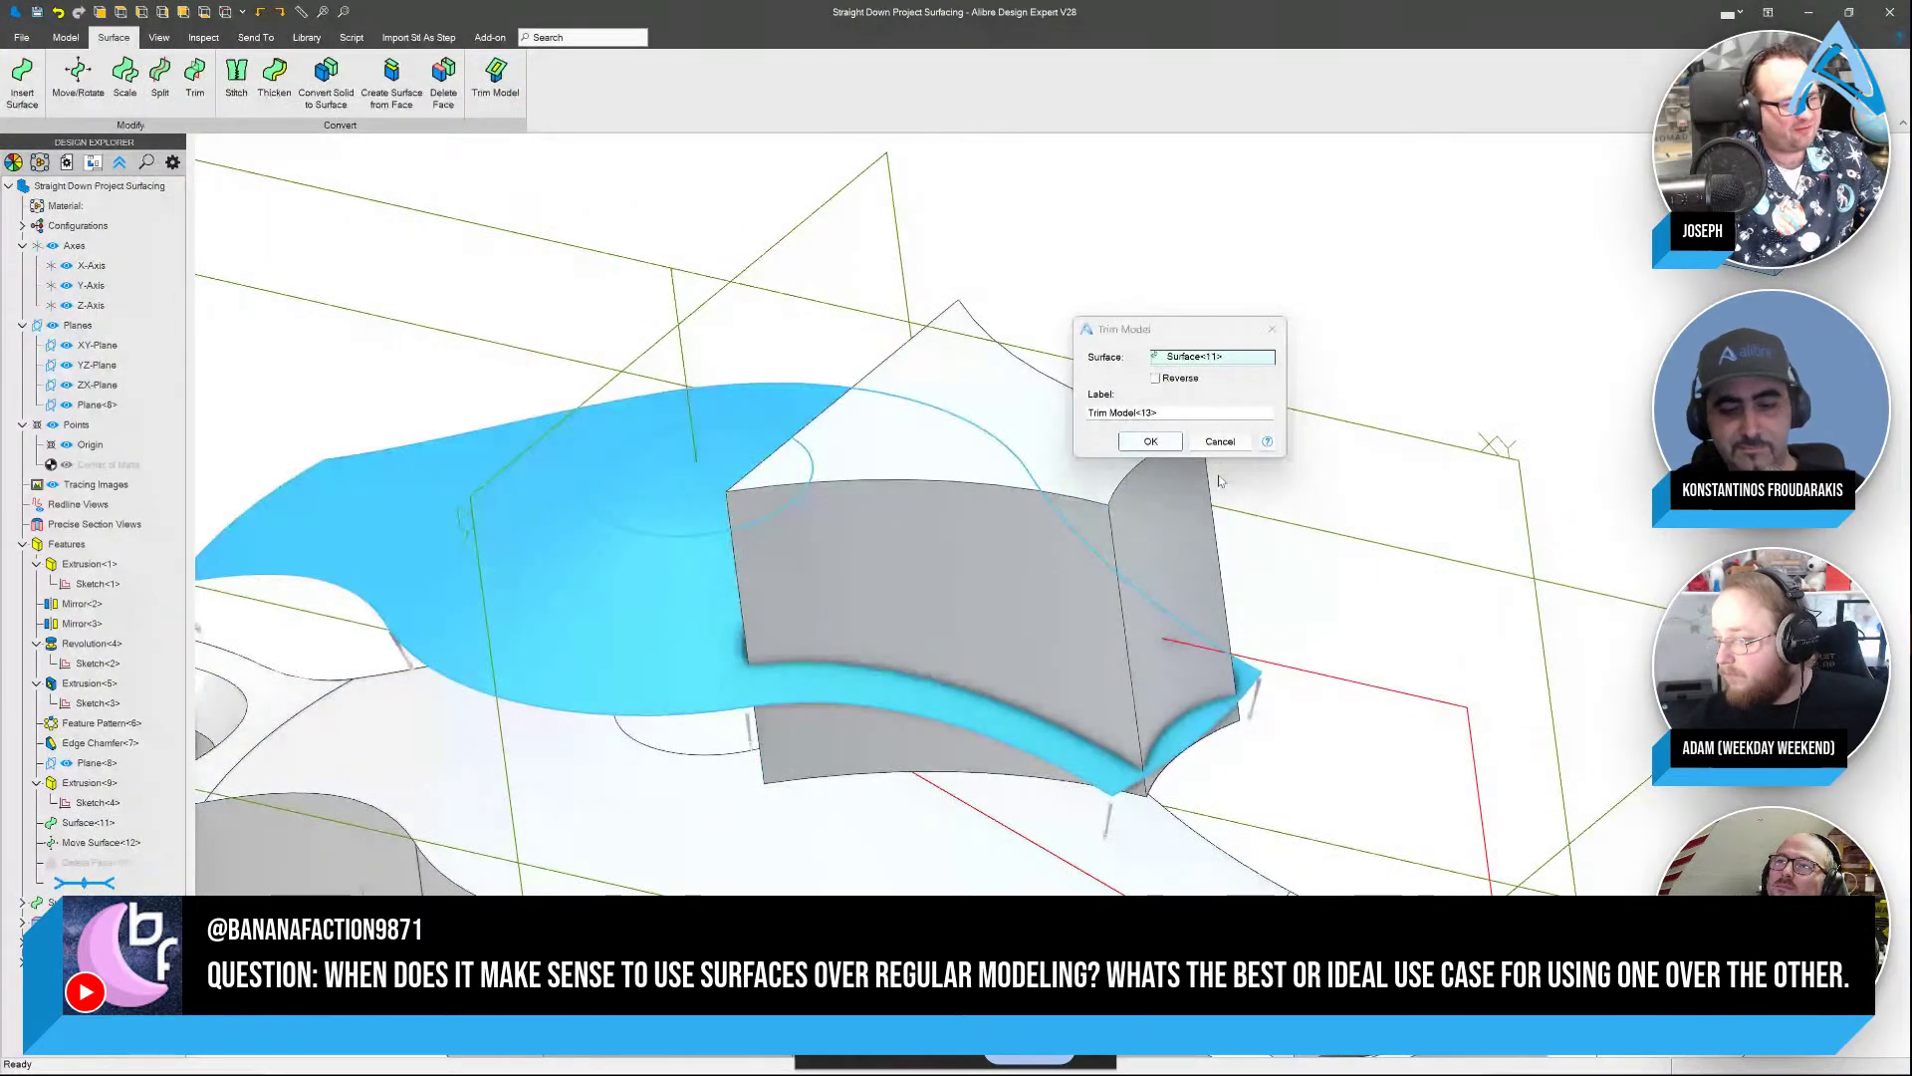
pyautogui.click(1151, 441)
# Remove the faces of the moved trimming surface with Delete Face, leaving only the trimmed block above the base
pyautogui.click(458, 82)
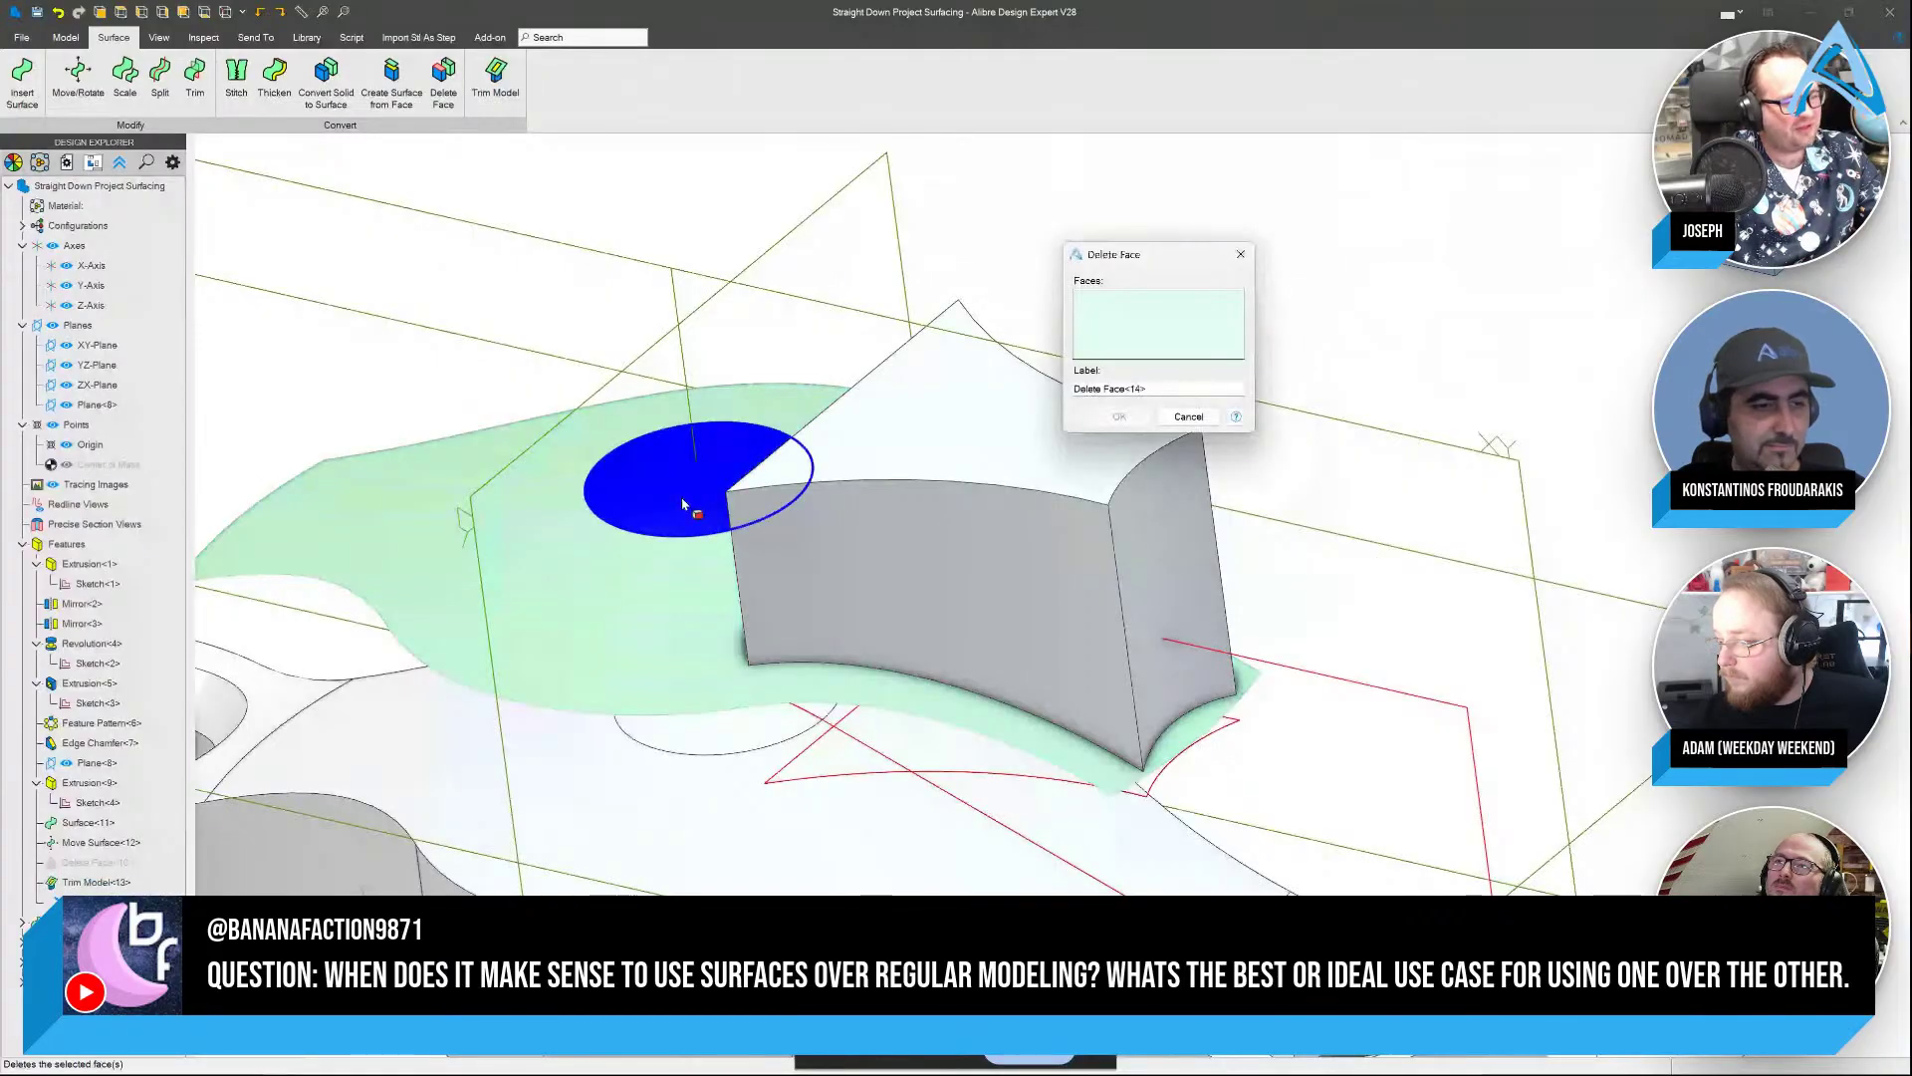
pyautogui.click(683, 505)
pyautogui.click(1120, 418)
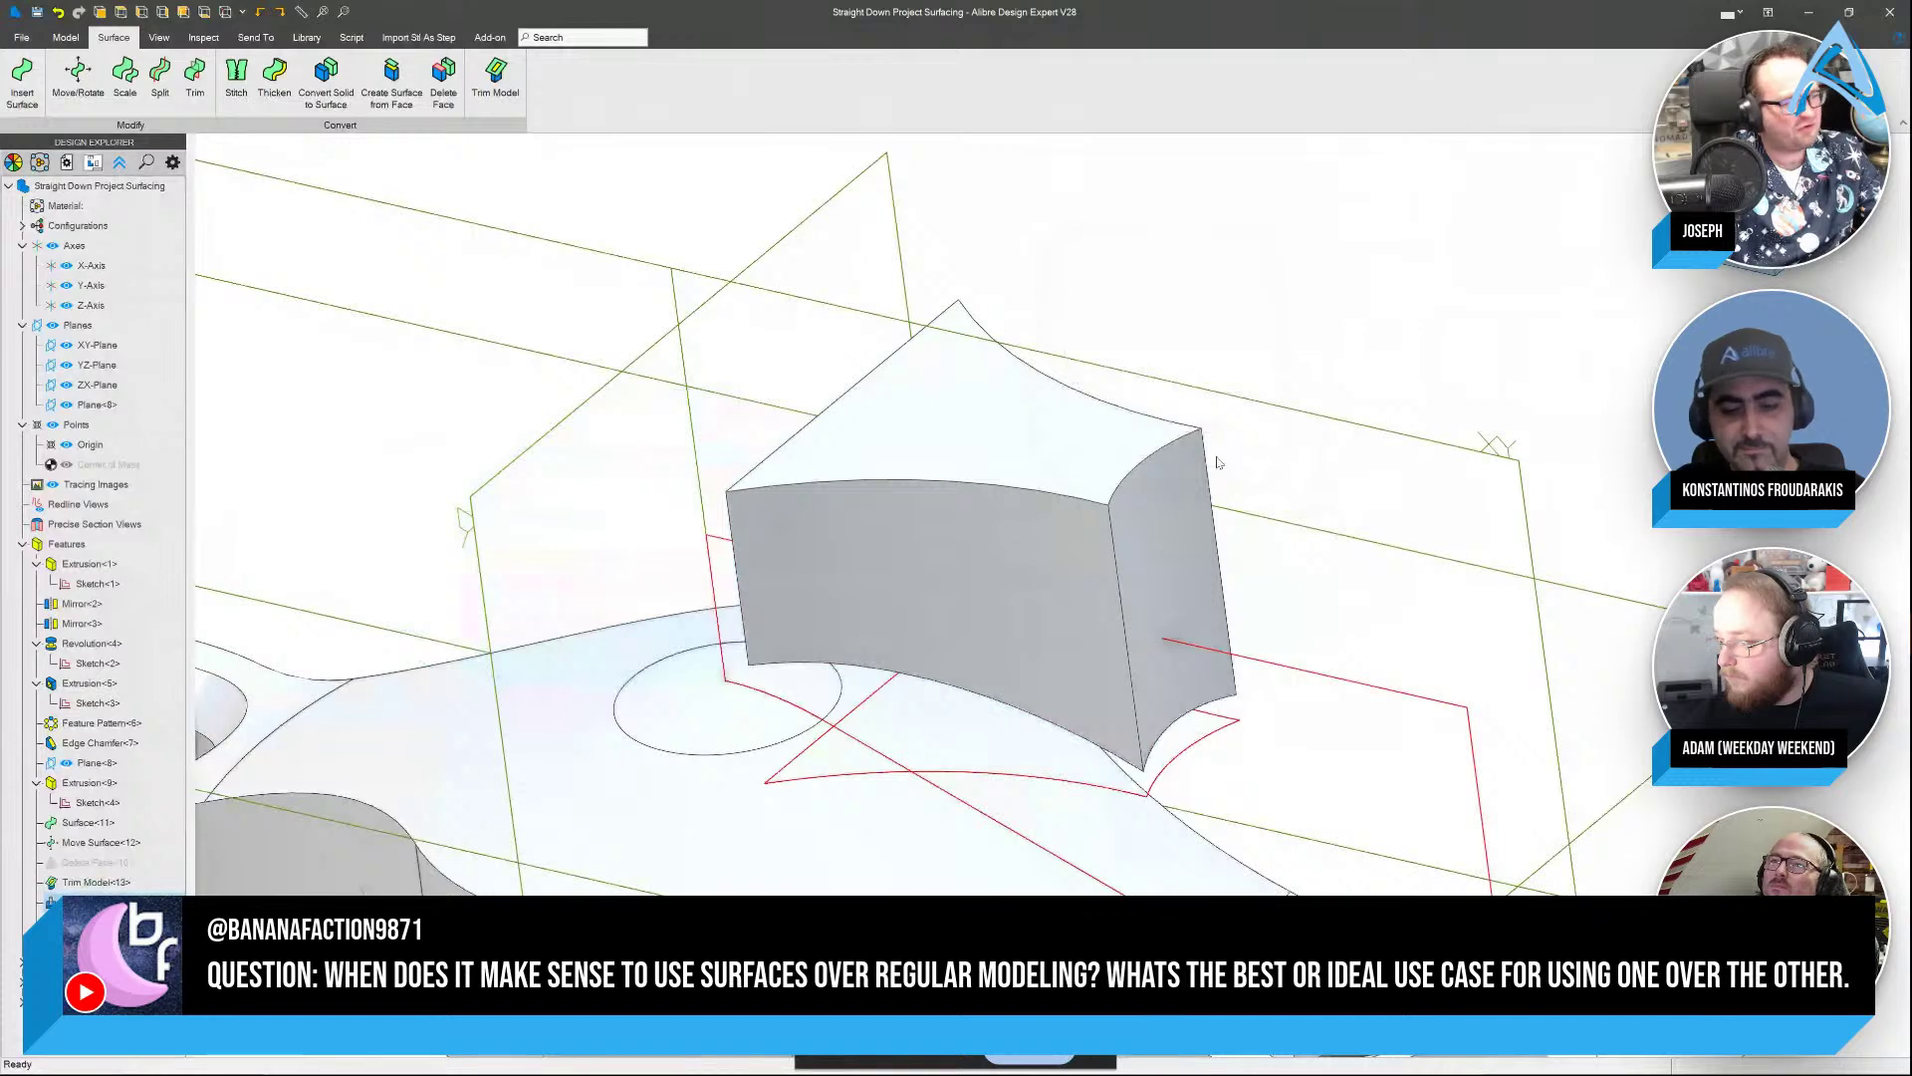
pyautogui.moveTo(1216, 462); pyautogui.dragTo(988, 619, button='middle')
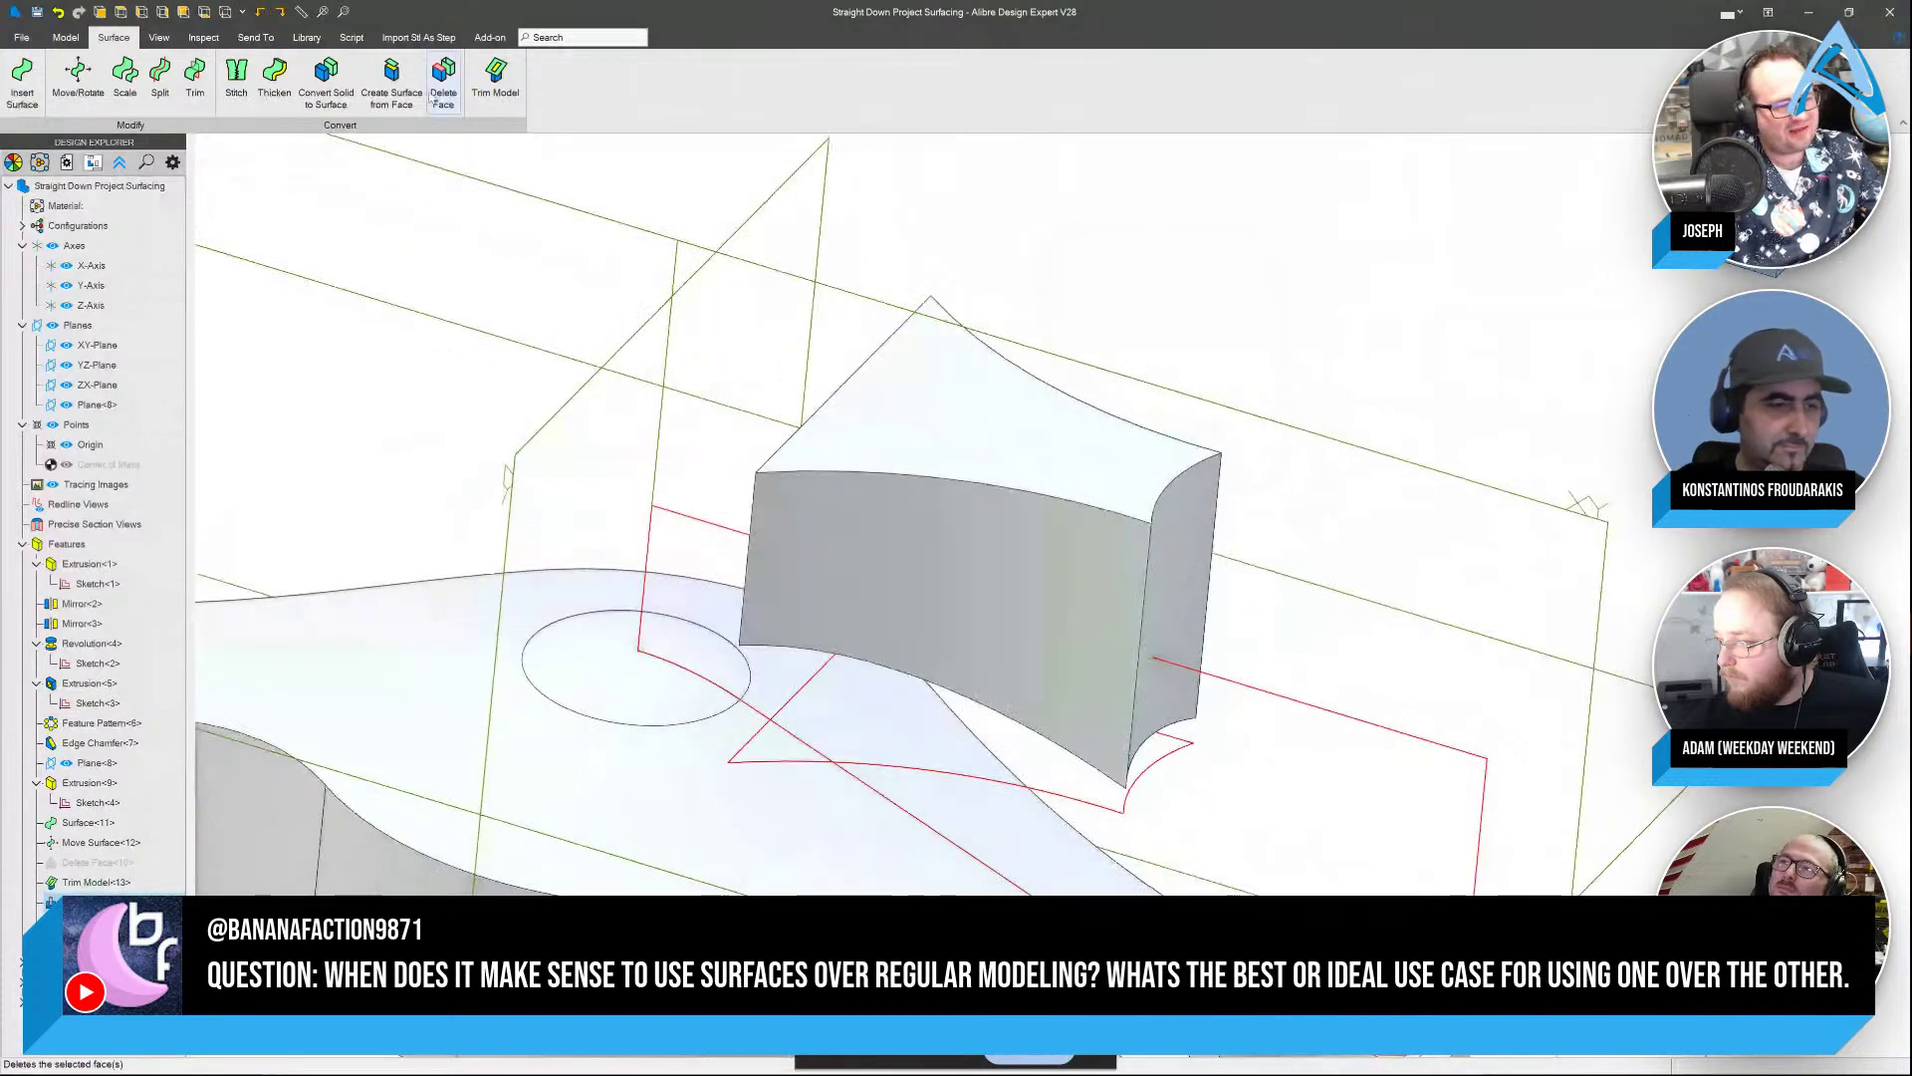
# Remove the upper face of the trimmed block with Delete Face and inspect its open interior
pyautogui.click(443, 84)
pyautogui.click(957, 419)
pyautogui.click(1120, 416)
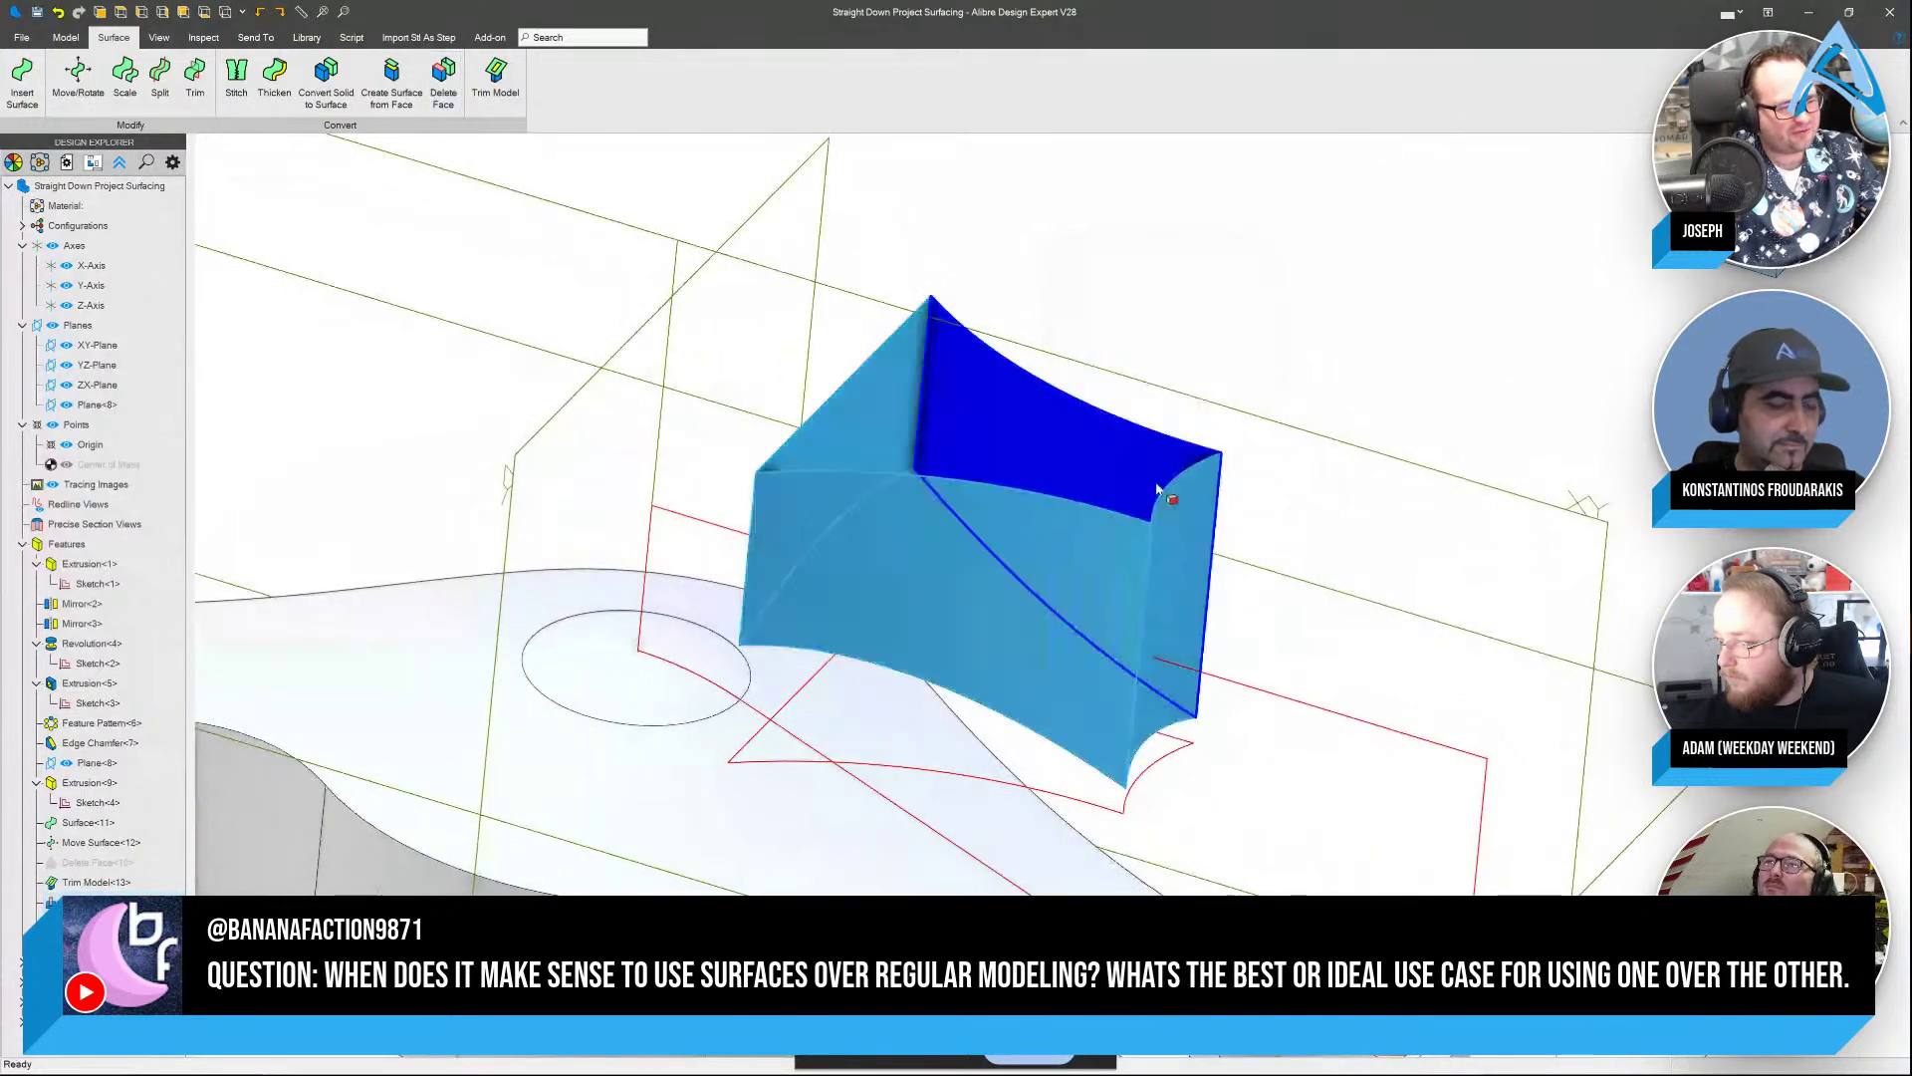
pyautogui.moveTo(1156, 488); pyautogui.dragTo(1422, 430, button='middle')
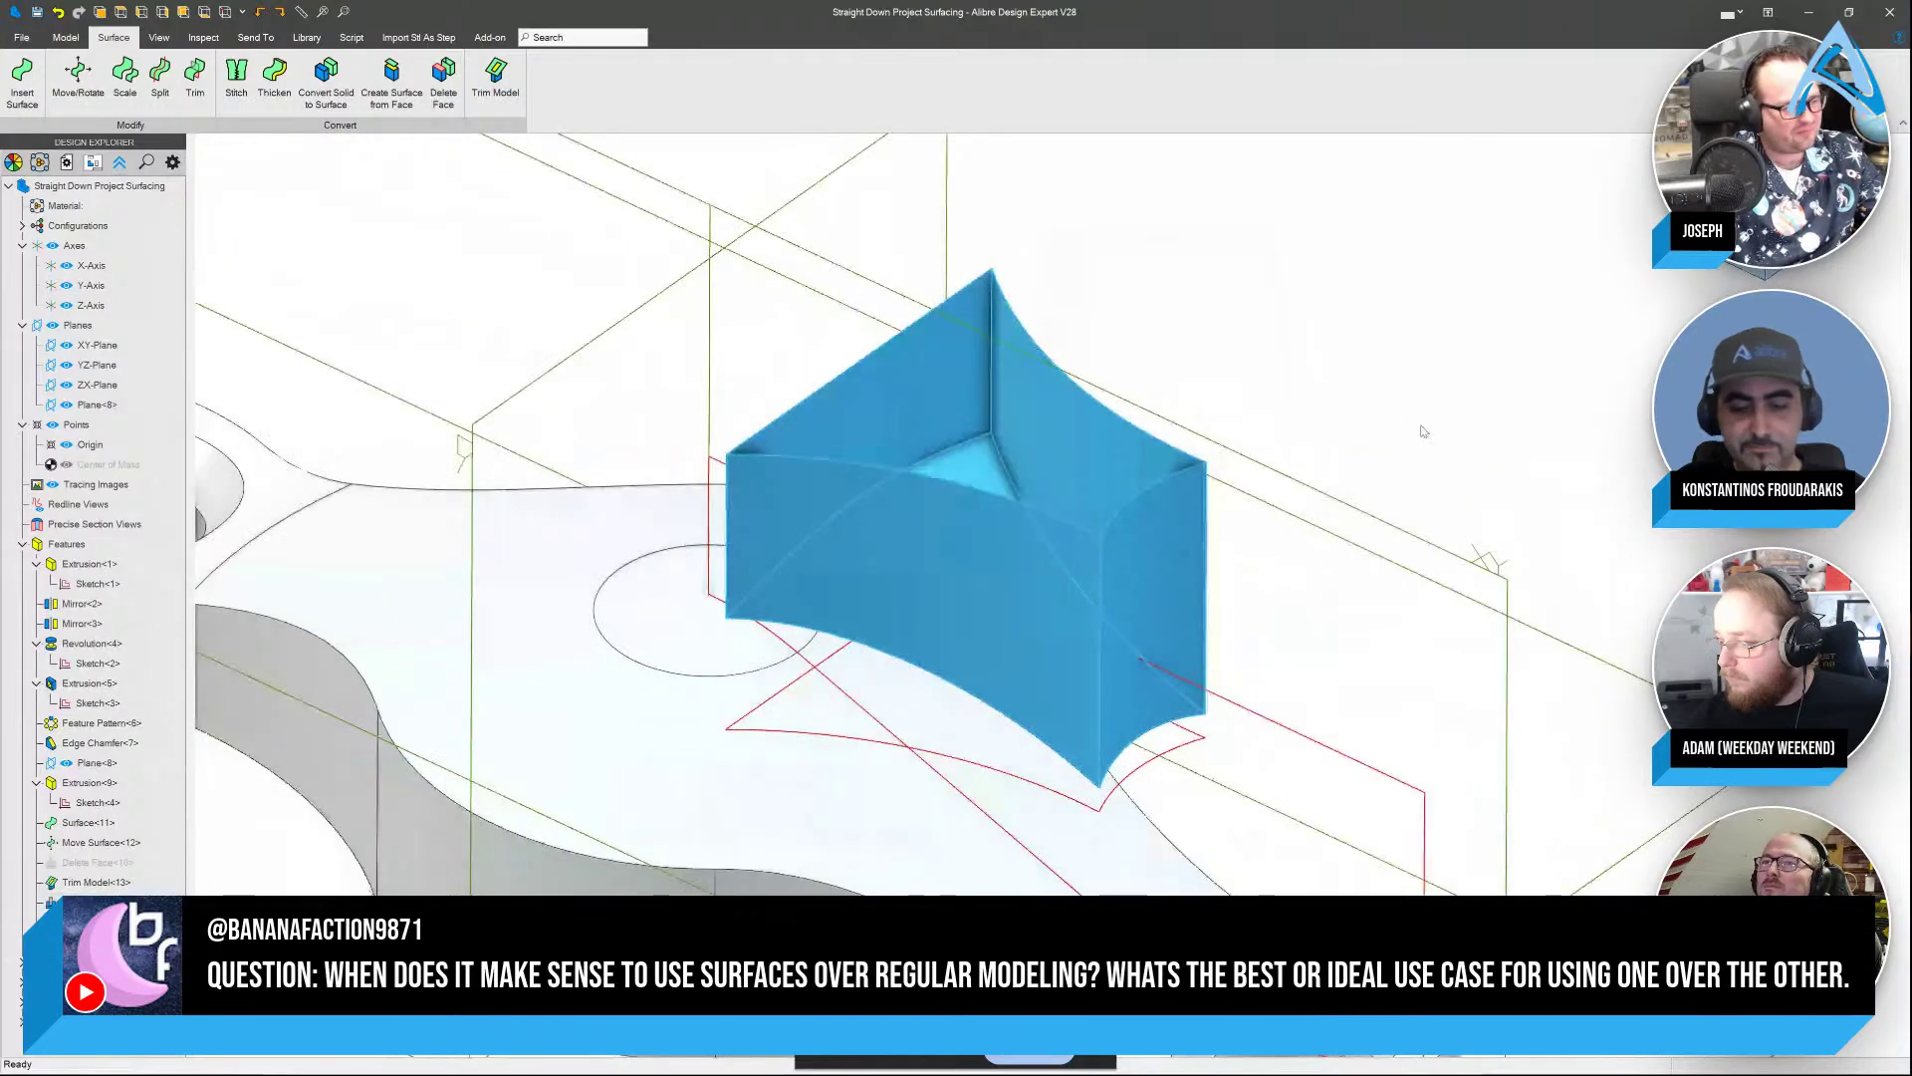
pyautogui.click(1424, 432)
pyautogui.scroll(-2, 1425, 432)
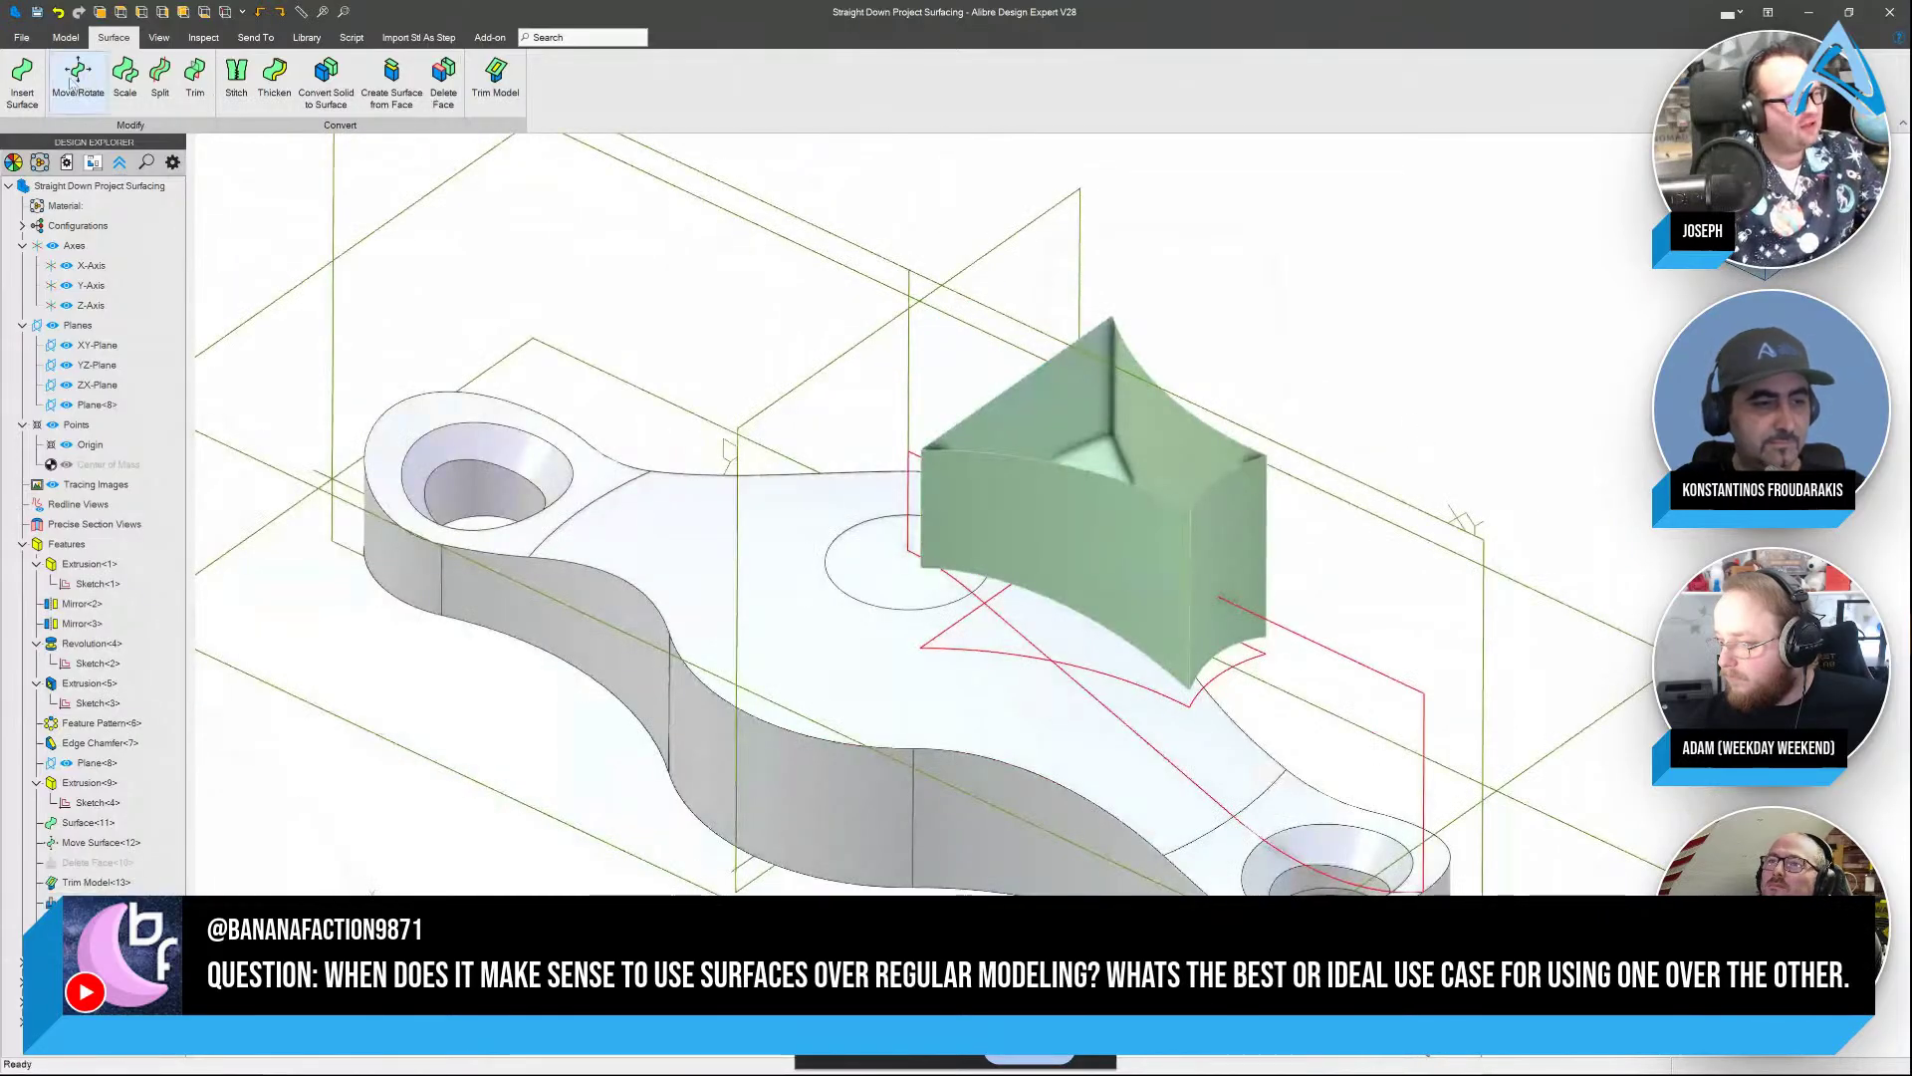
# Set up a precise move of the open block surface along the Y-Axis with an offset of .75"
pyautogui.click(79, 78)
pyautogui.click(1055, 504)
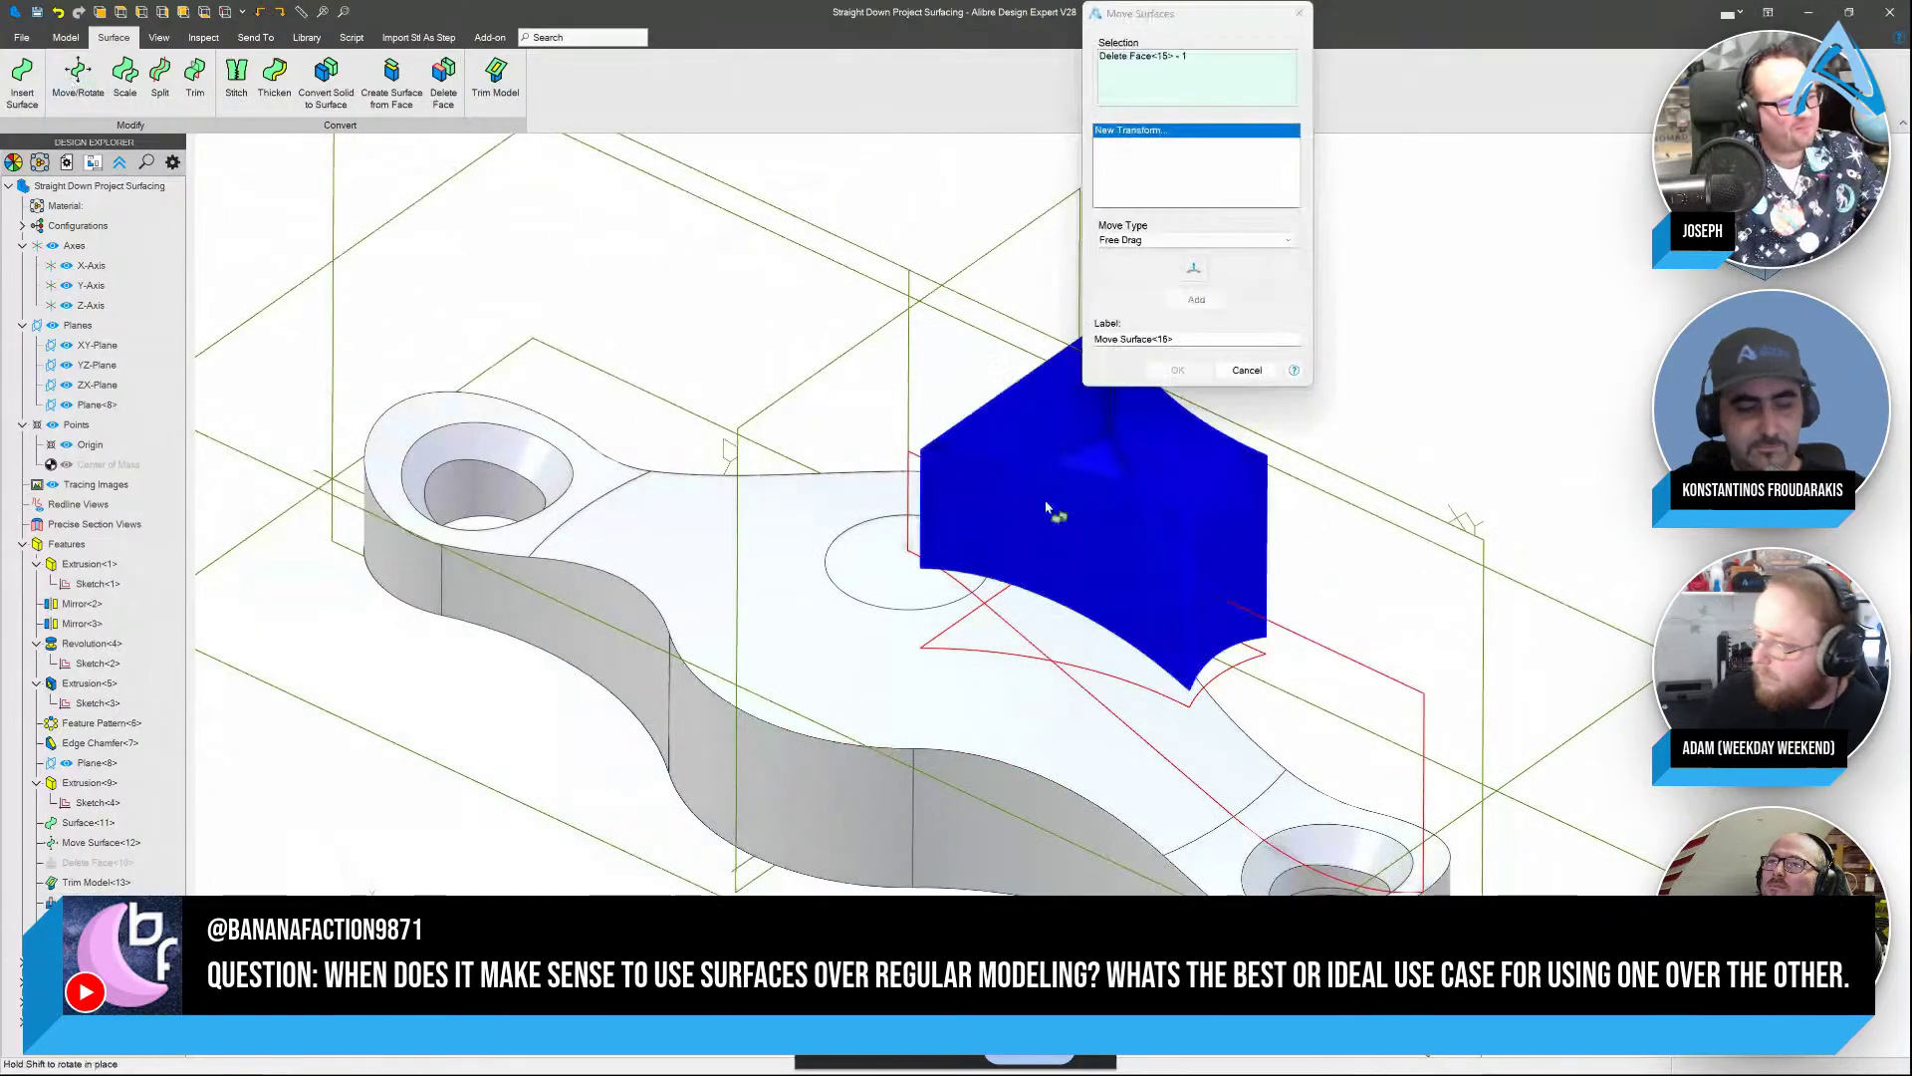
pyautogui.click(1190, 240)
pyautogui.click(1131, 262)
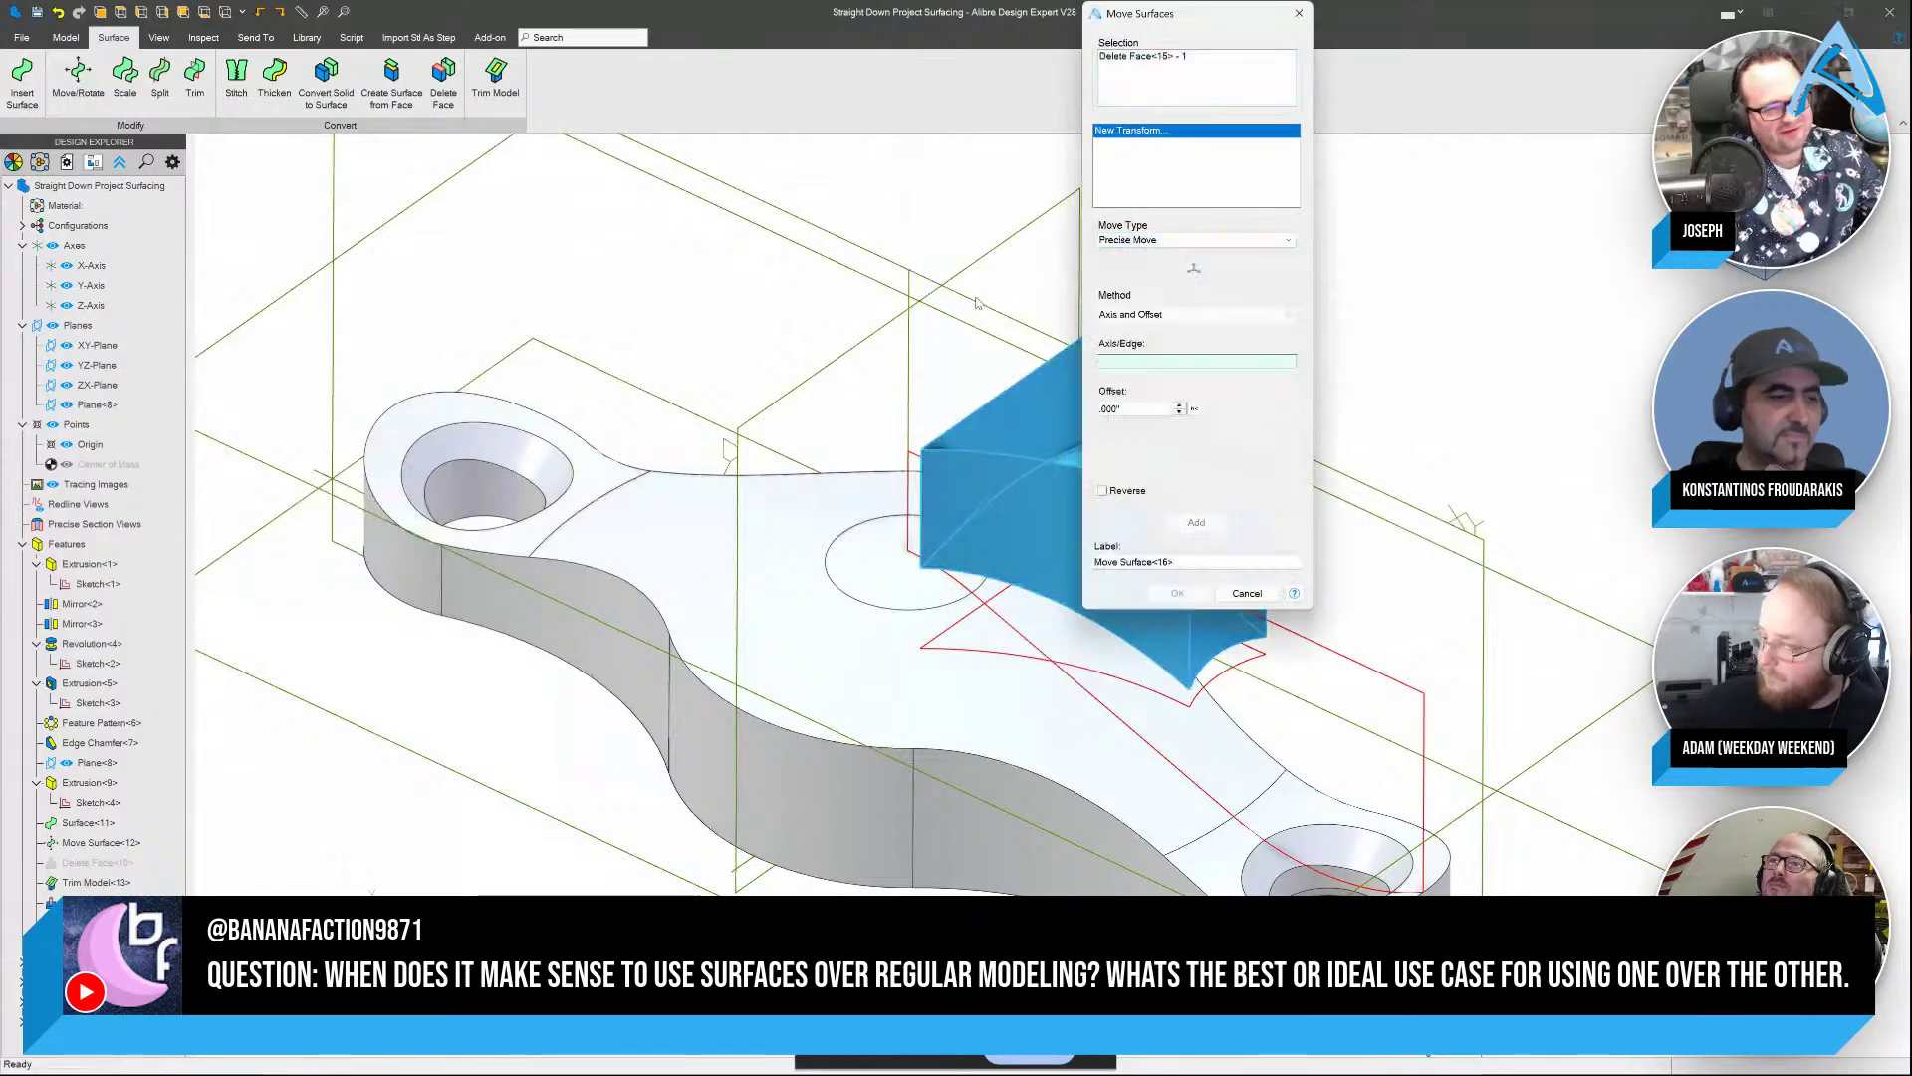
pyautogui.click(909, 379)
pyautogui.doubleClick(1135, 408)
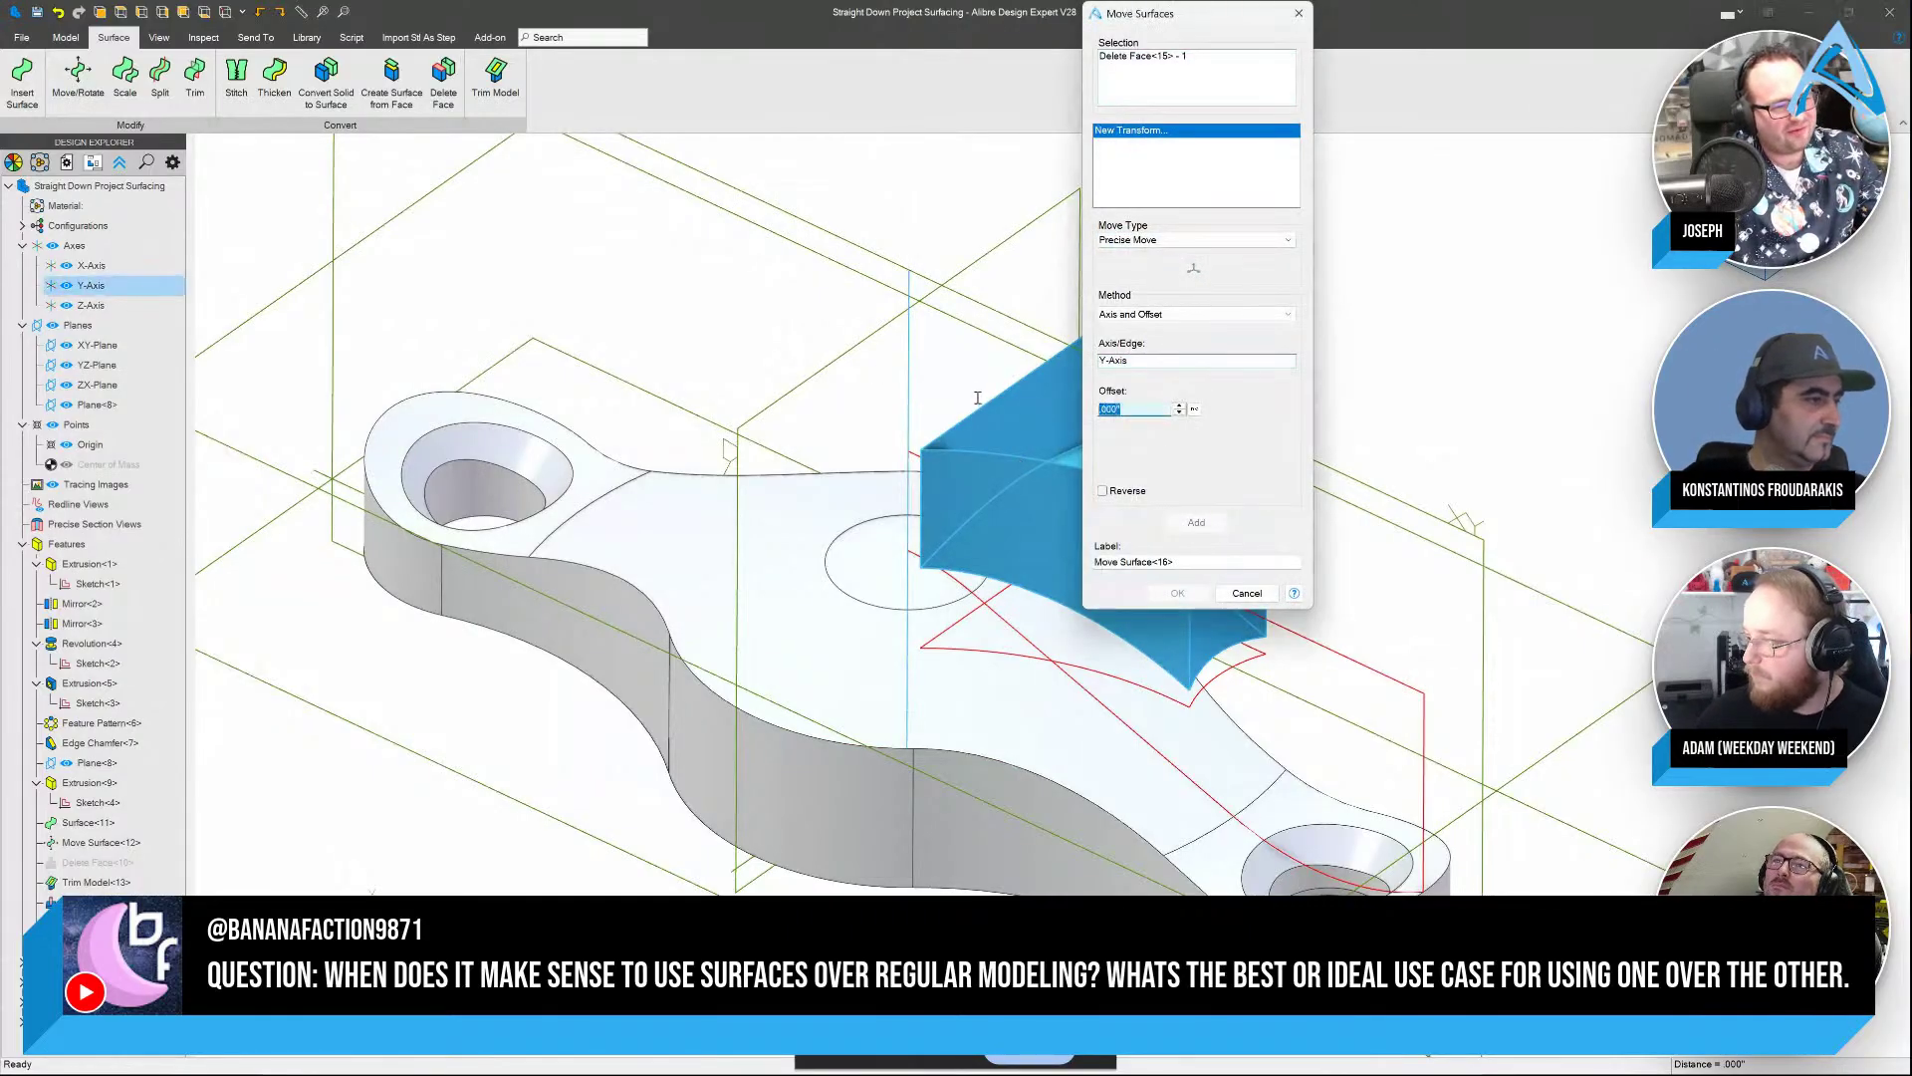
pyautogui.write('.75')
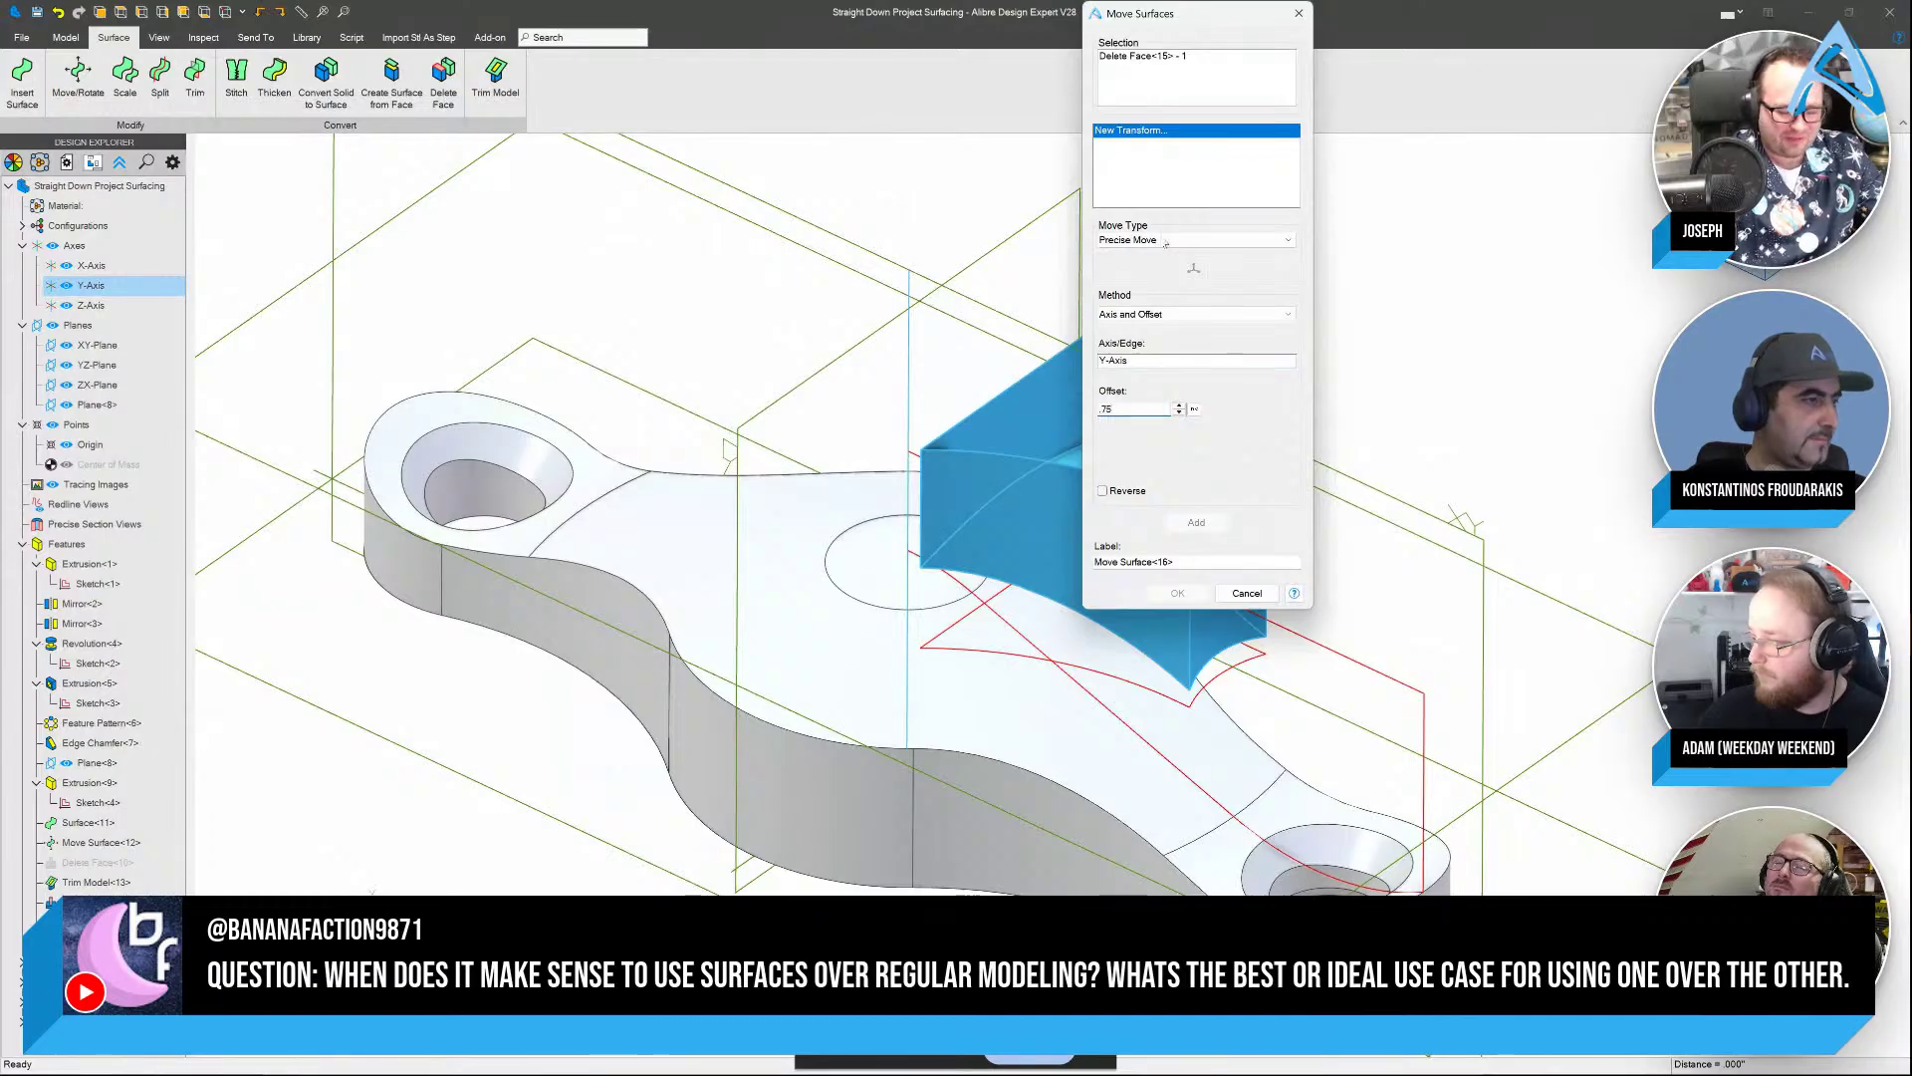
pyautogui.click(1185, 195)
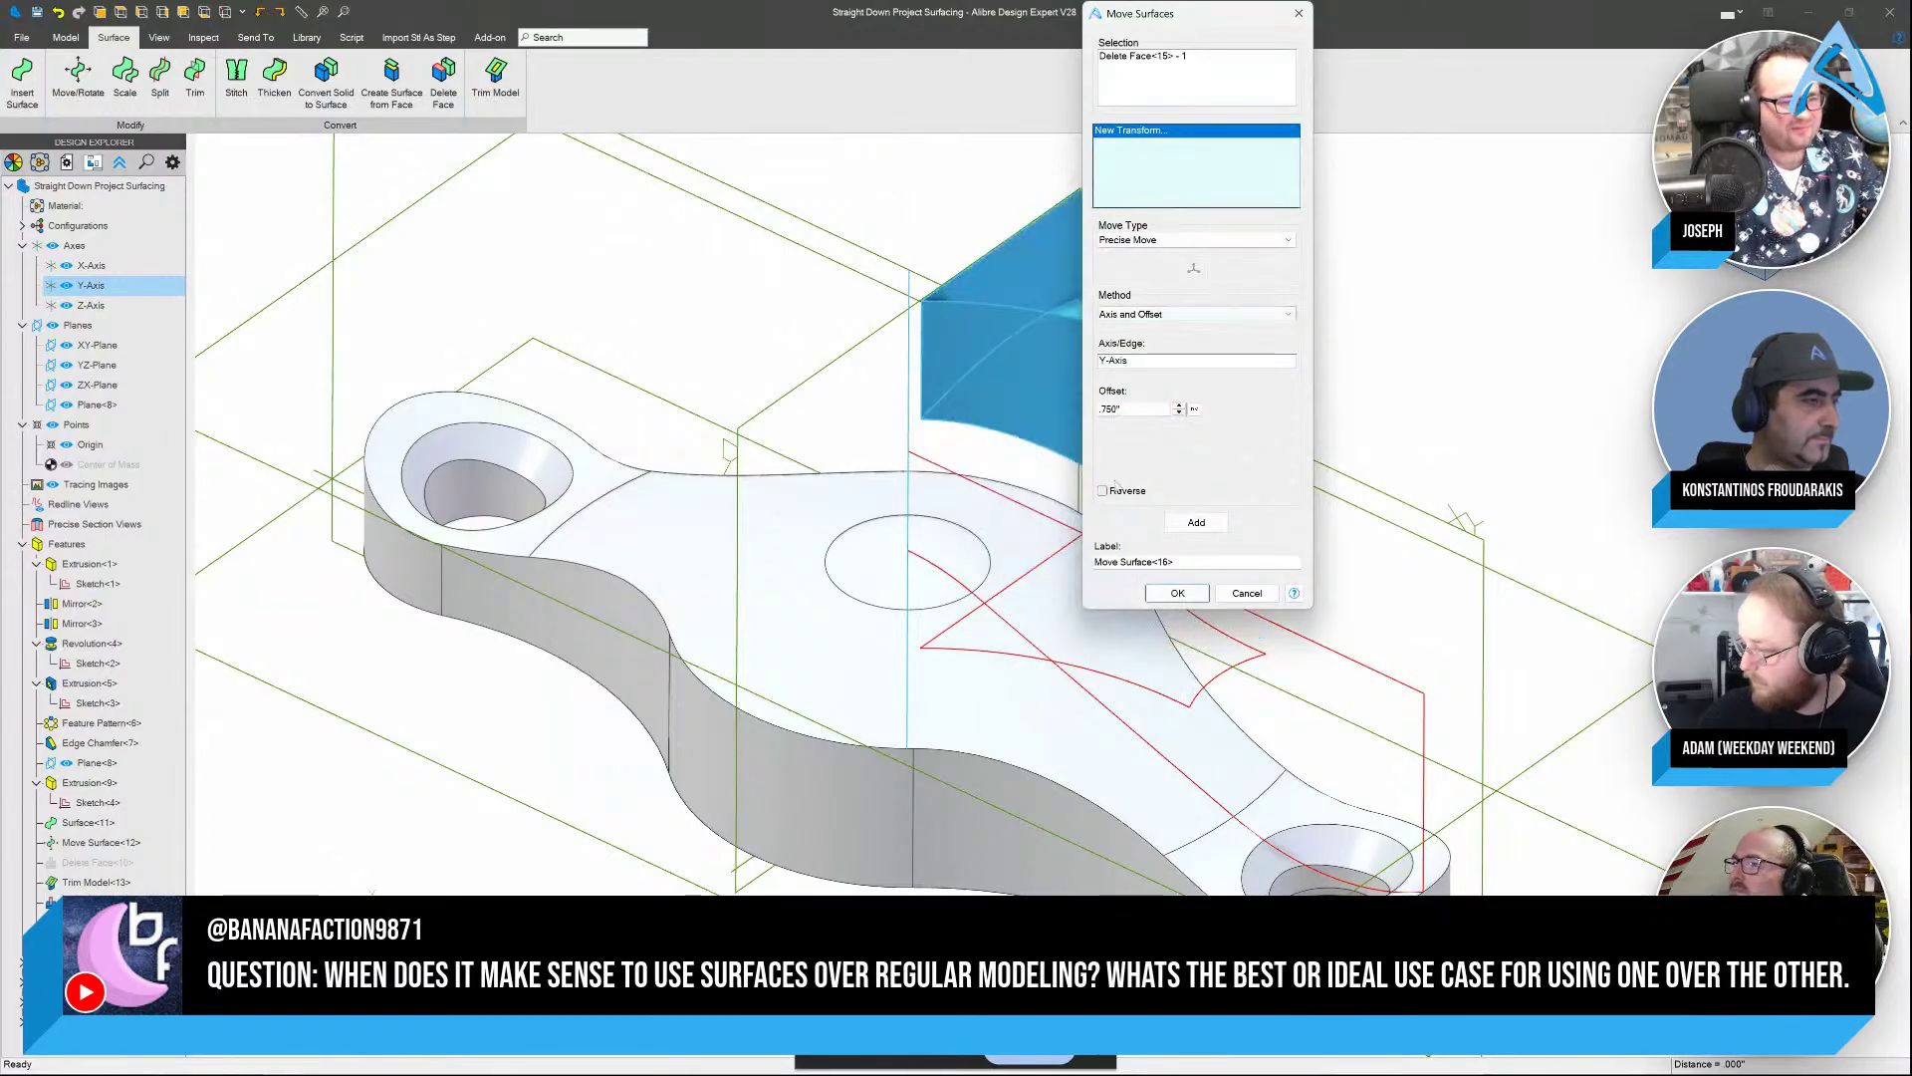
# Reverse the surface move so it goes down into the plate, set the offset to 1", and apply it
pyautogui.click(1103, 491)
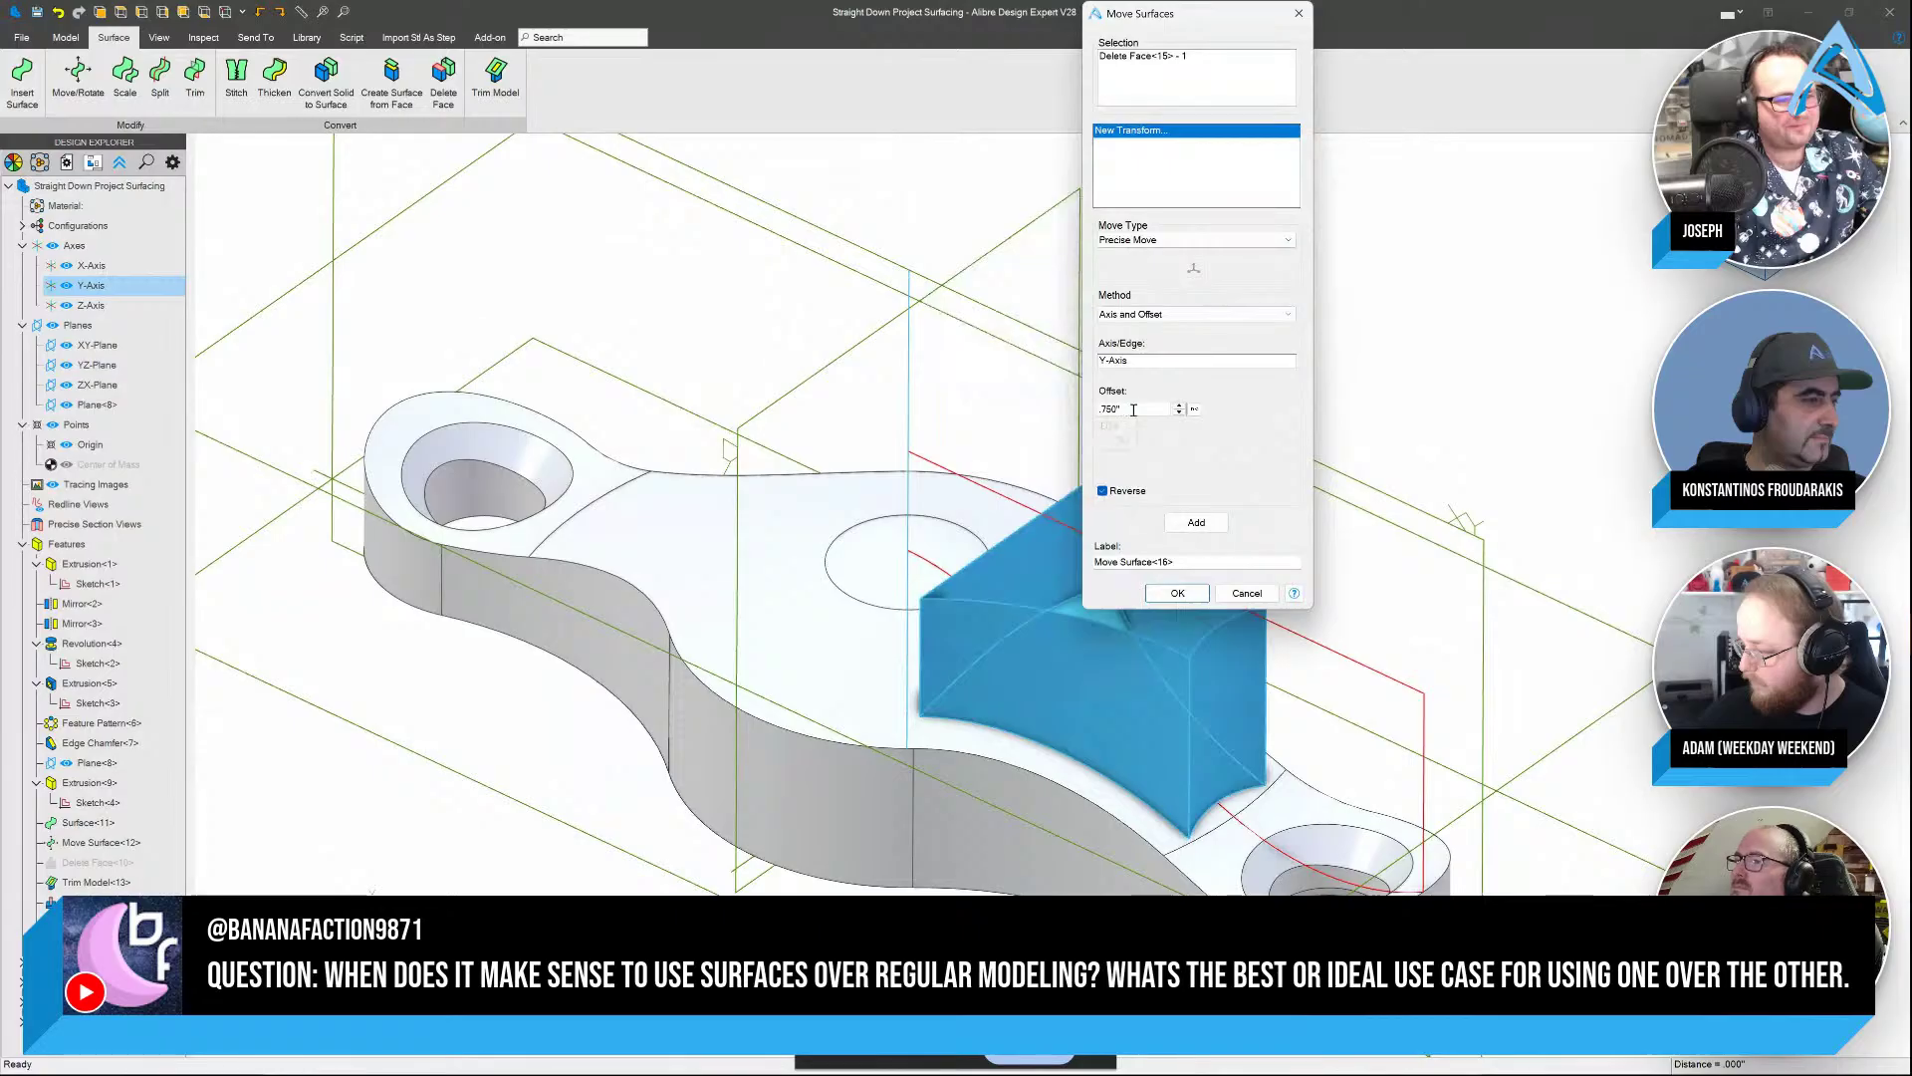
pyautogui.moveTo(1133, 409); pyautogui.dragTo(1054, 418)
pyautogui.write('1')
pyautogui.click(1169, 197)
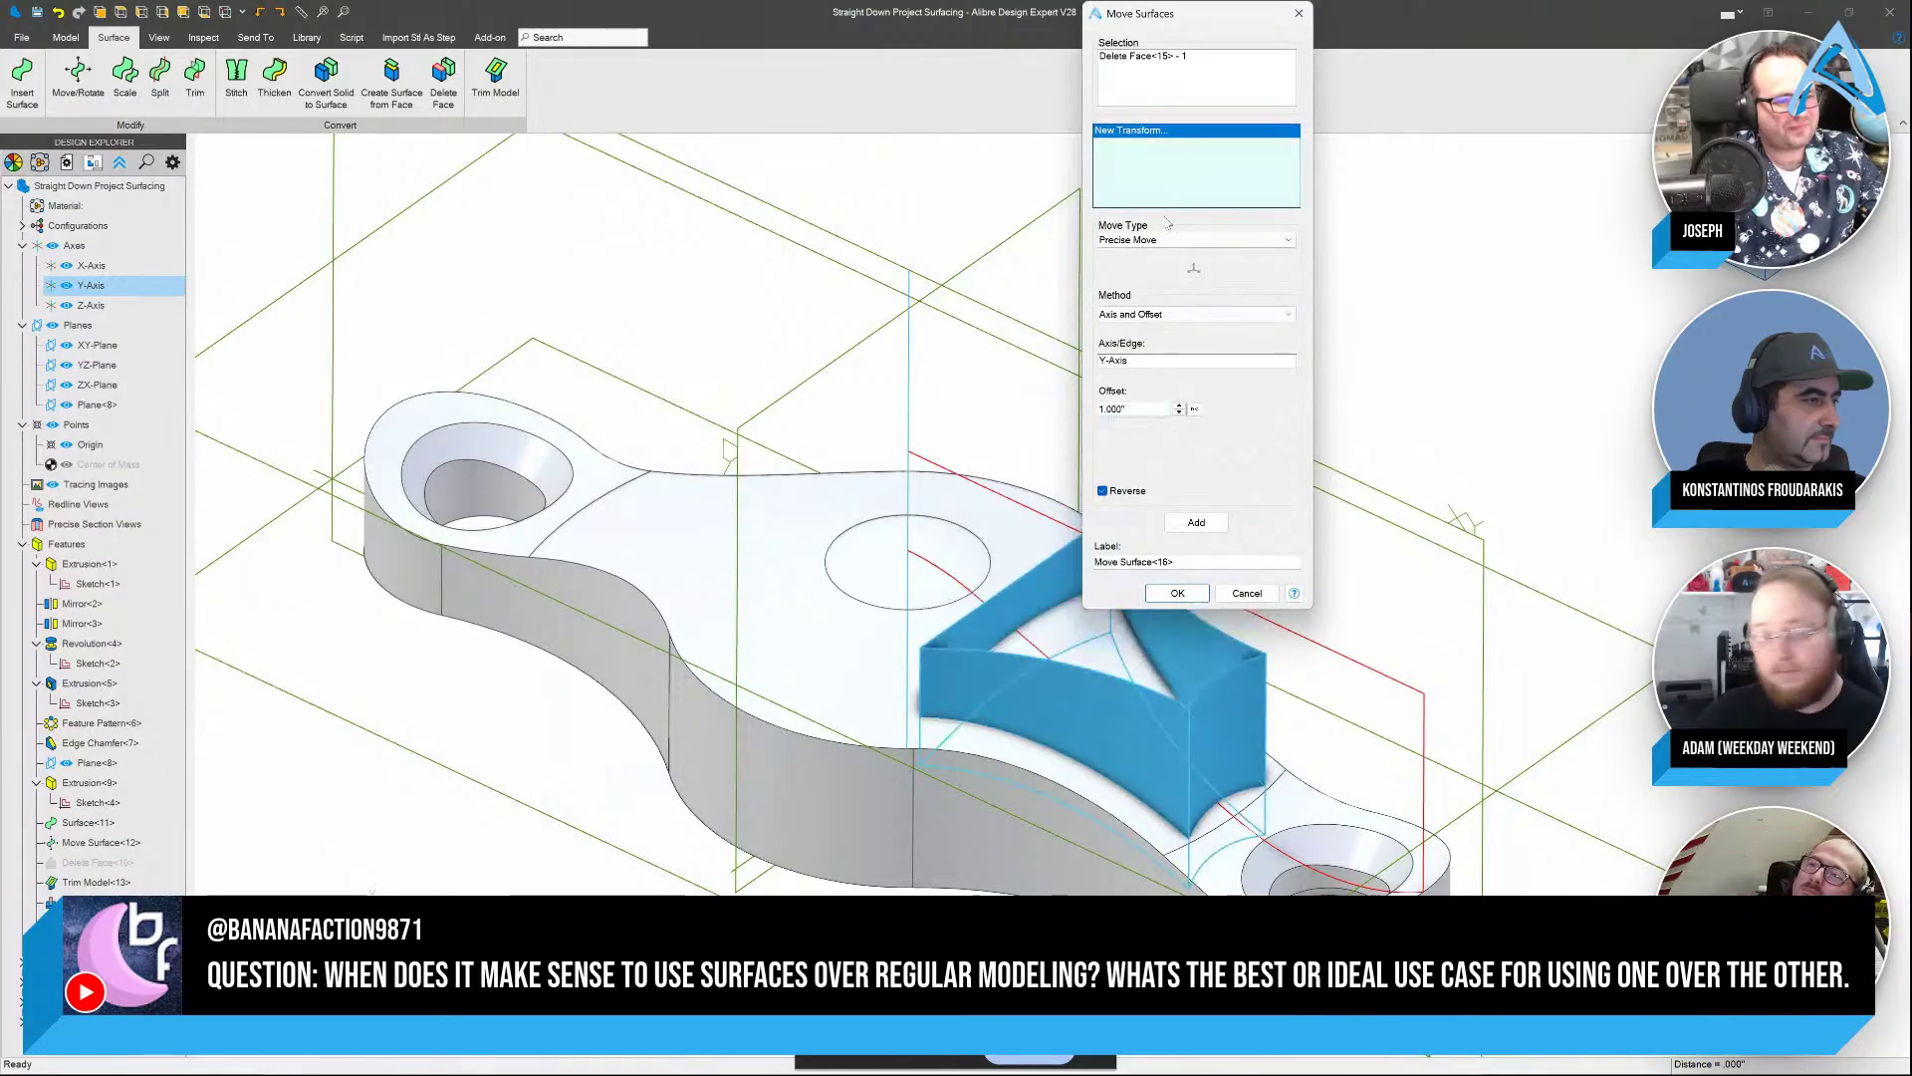
pyautogui.click(1177, 593)
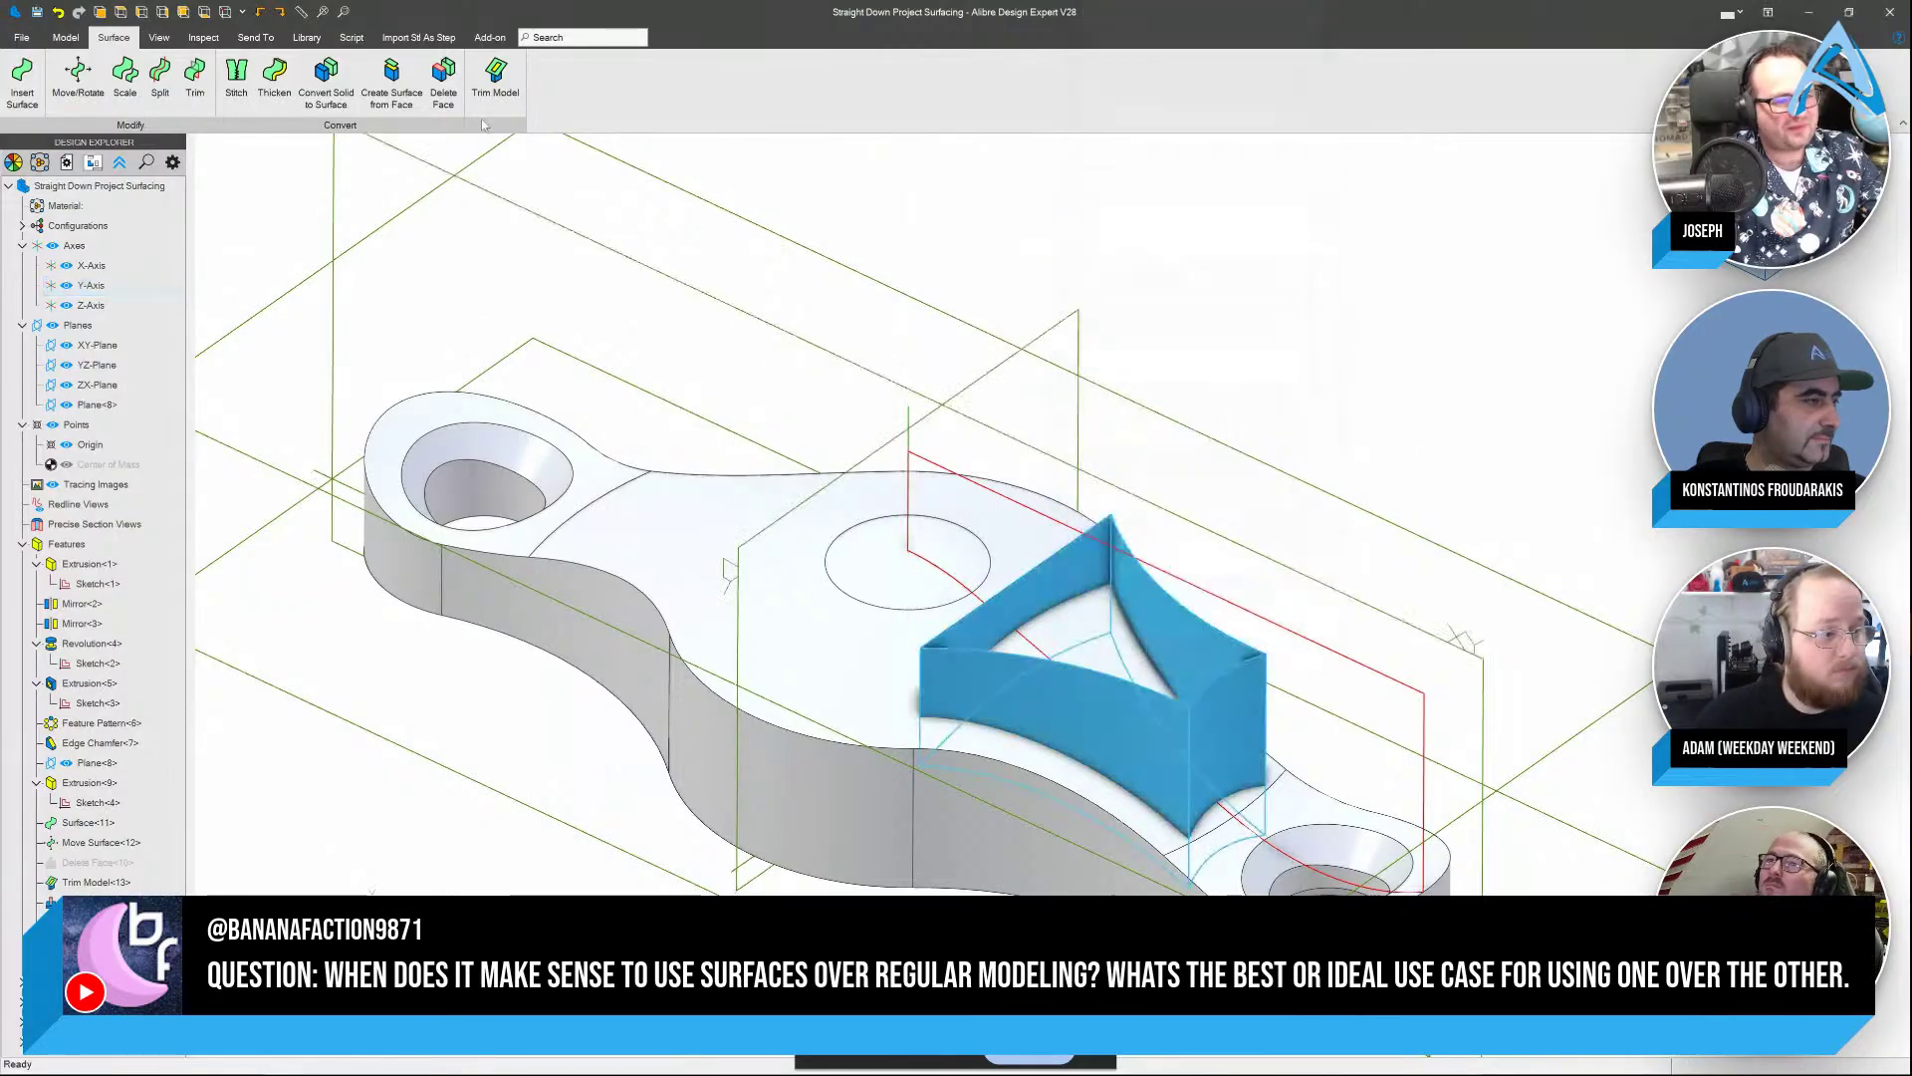
# Trim the plate with Trim Model using the moved open surface as the cutter, and suppress that surface
pyautogui.click(495, 74)
pyautogui.click(1191, 527)
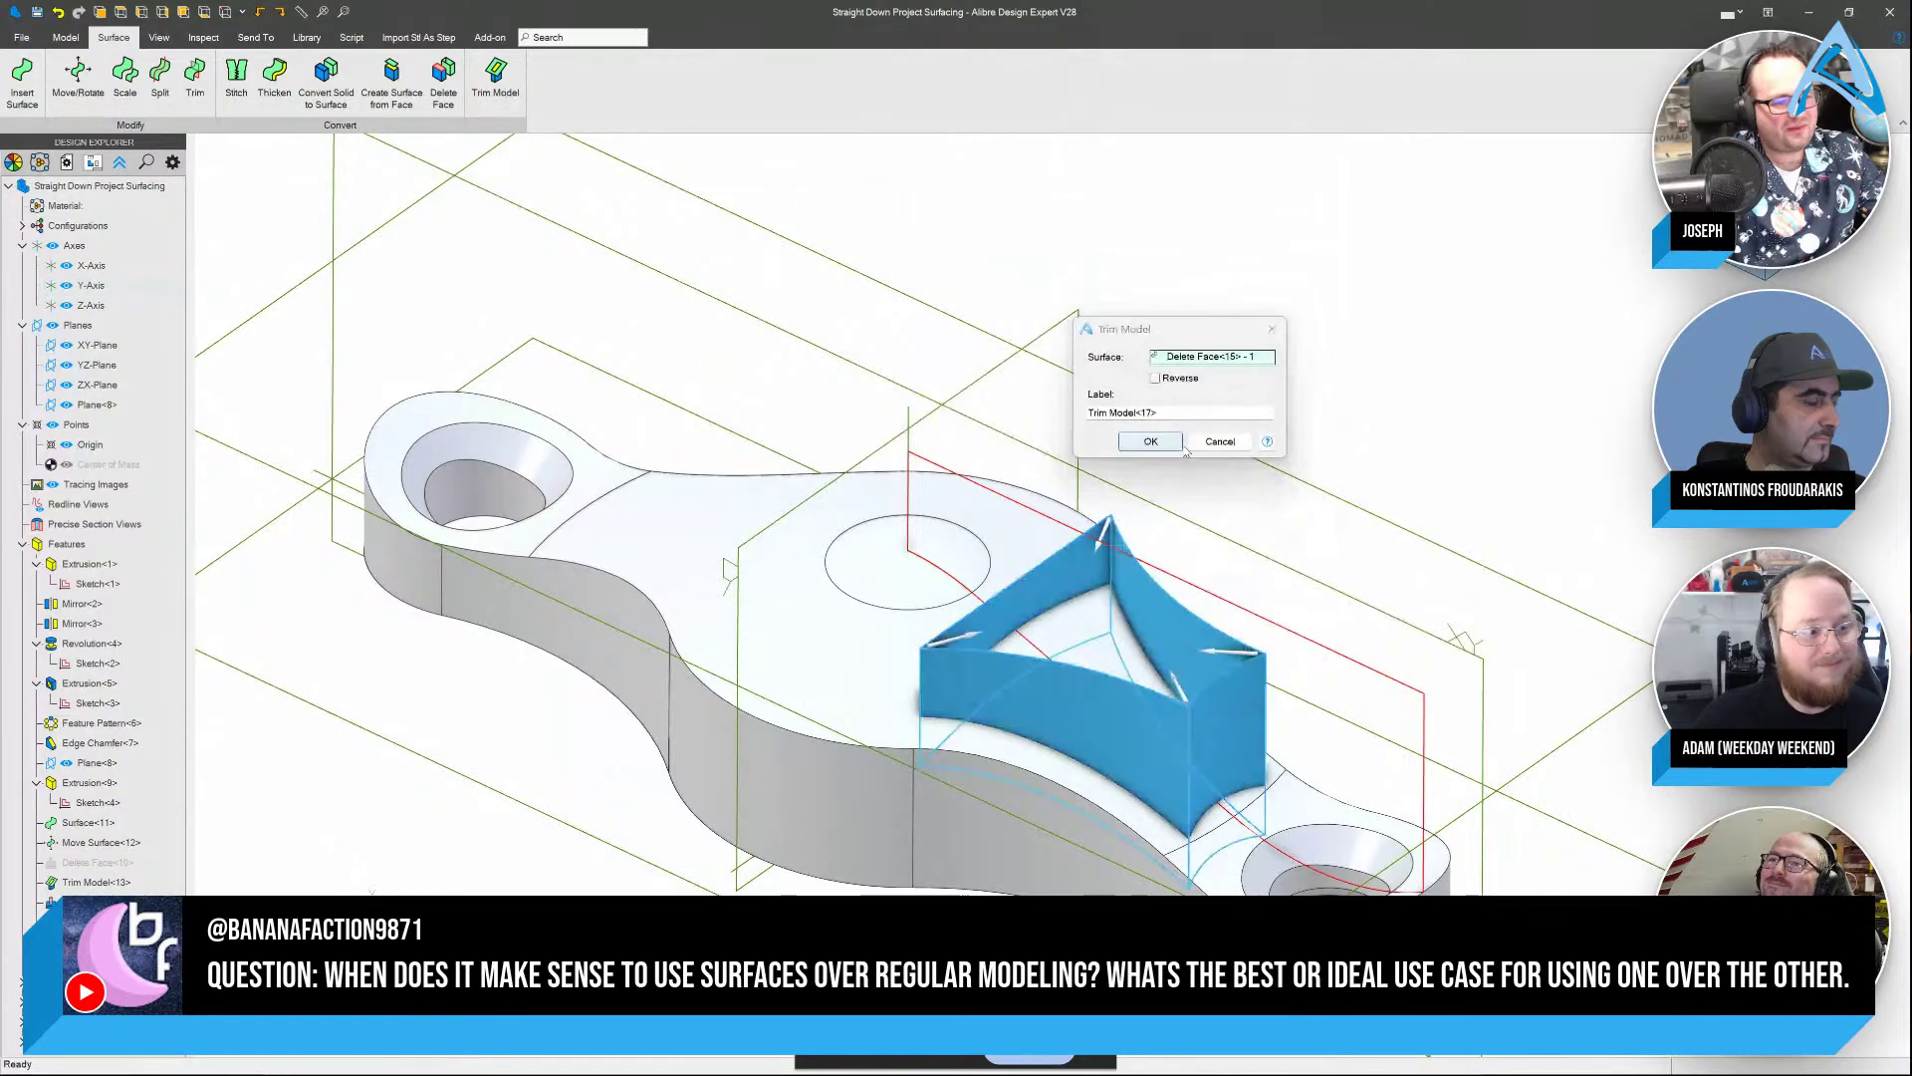
pyautogui.click(1151, 441)
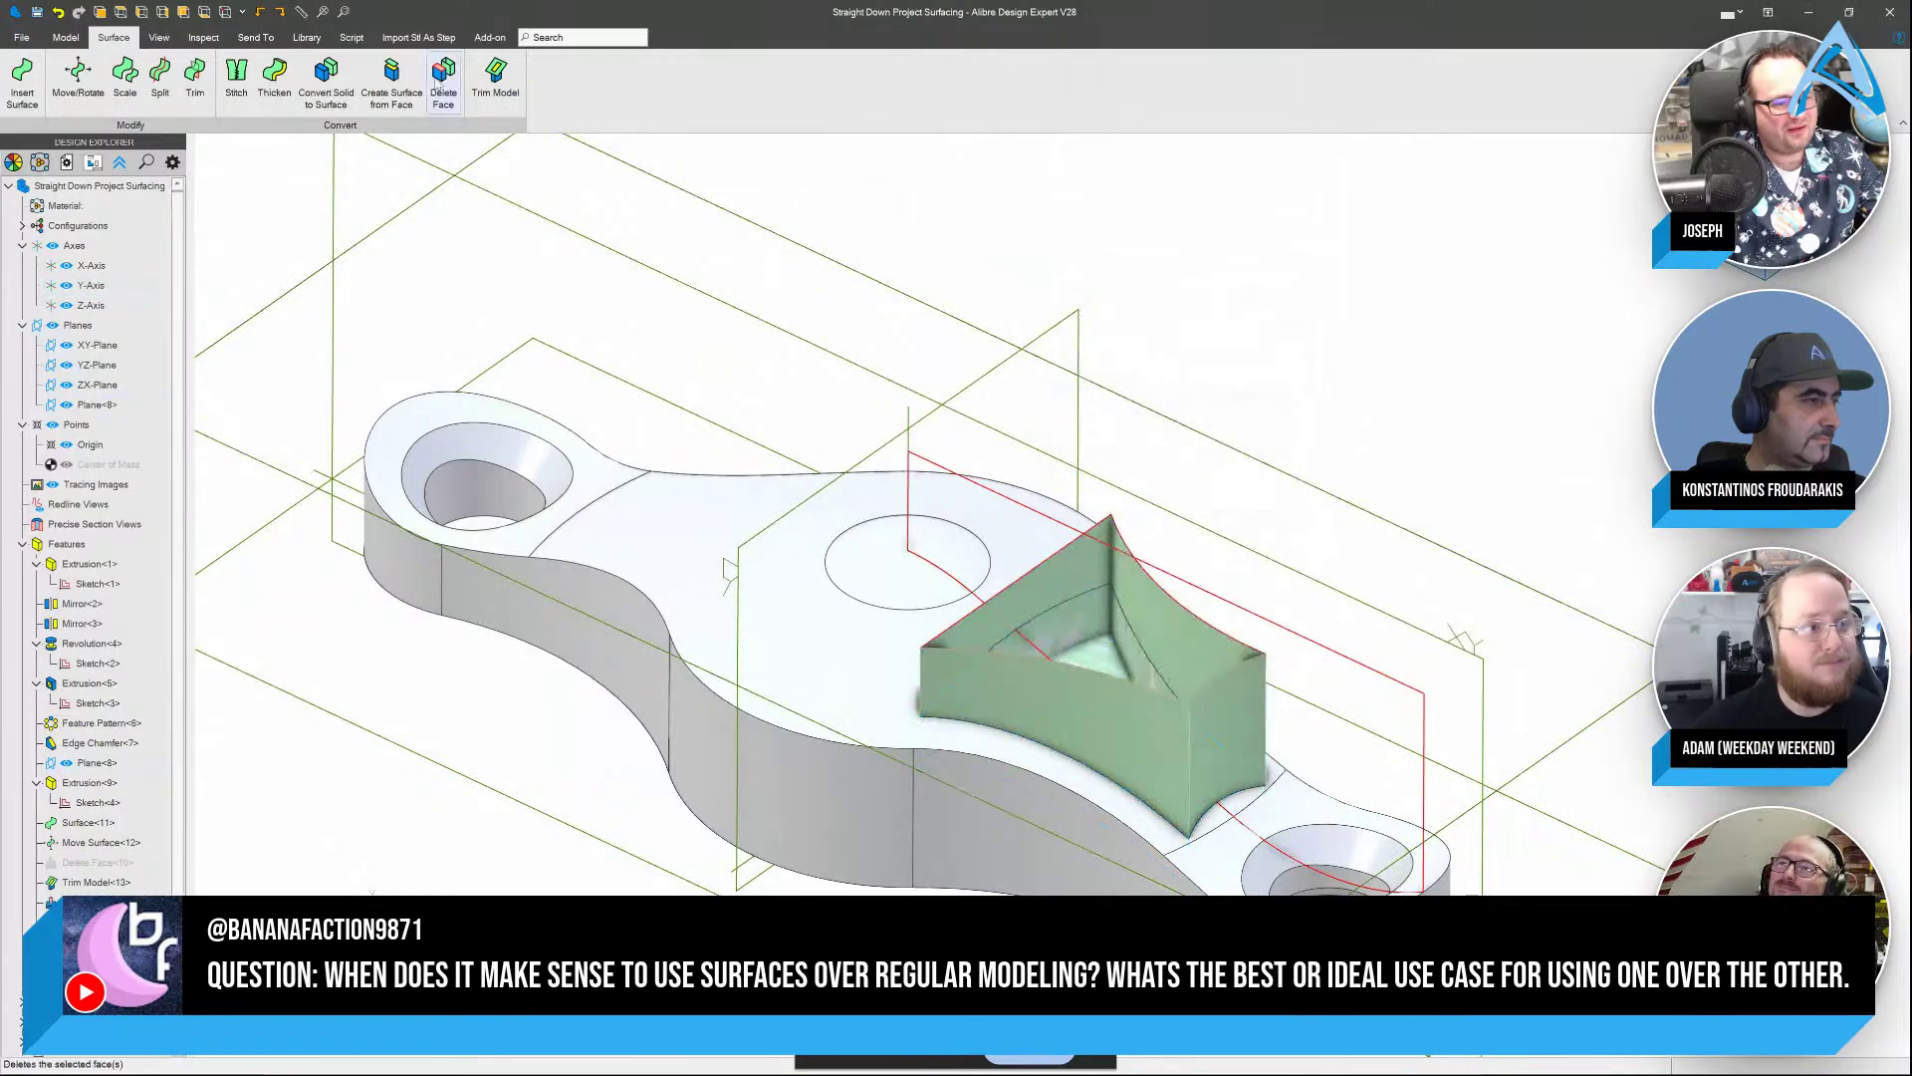
pyautogui.click(12, 1009)
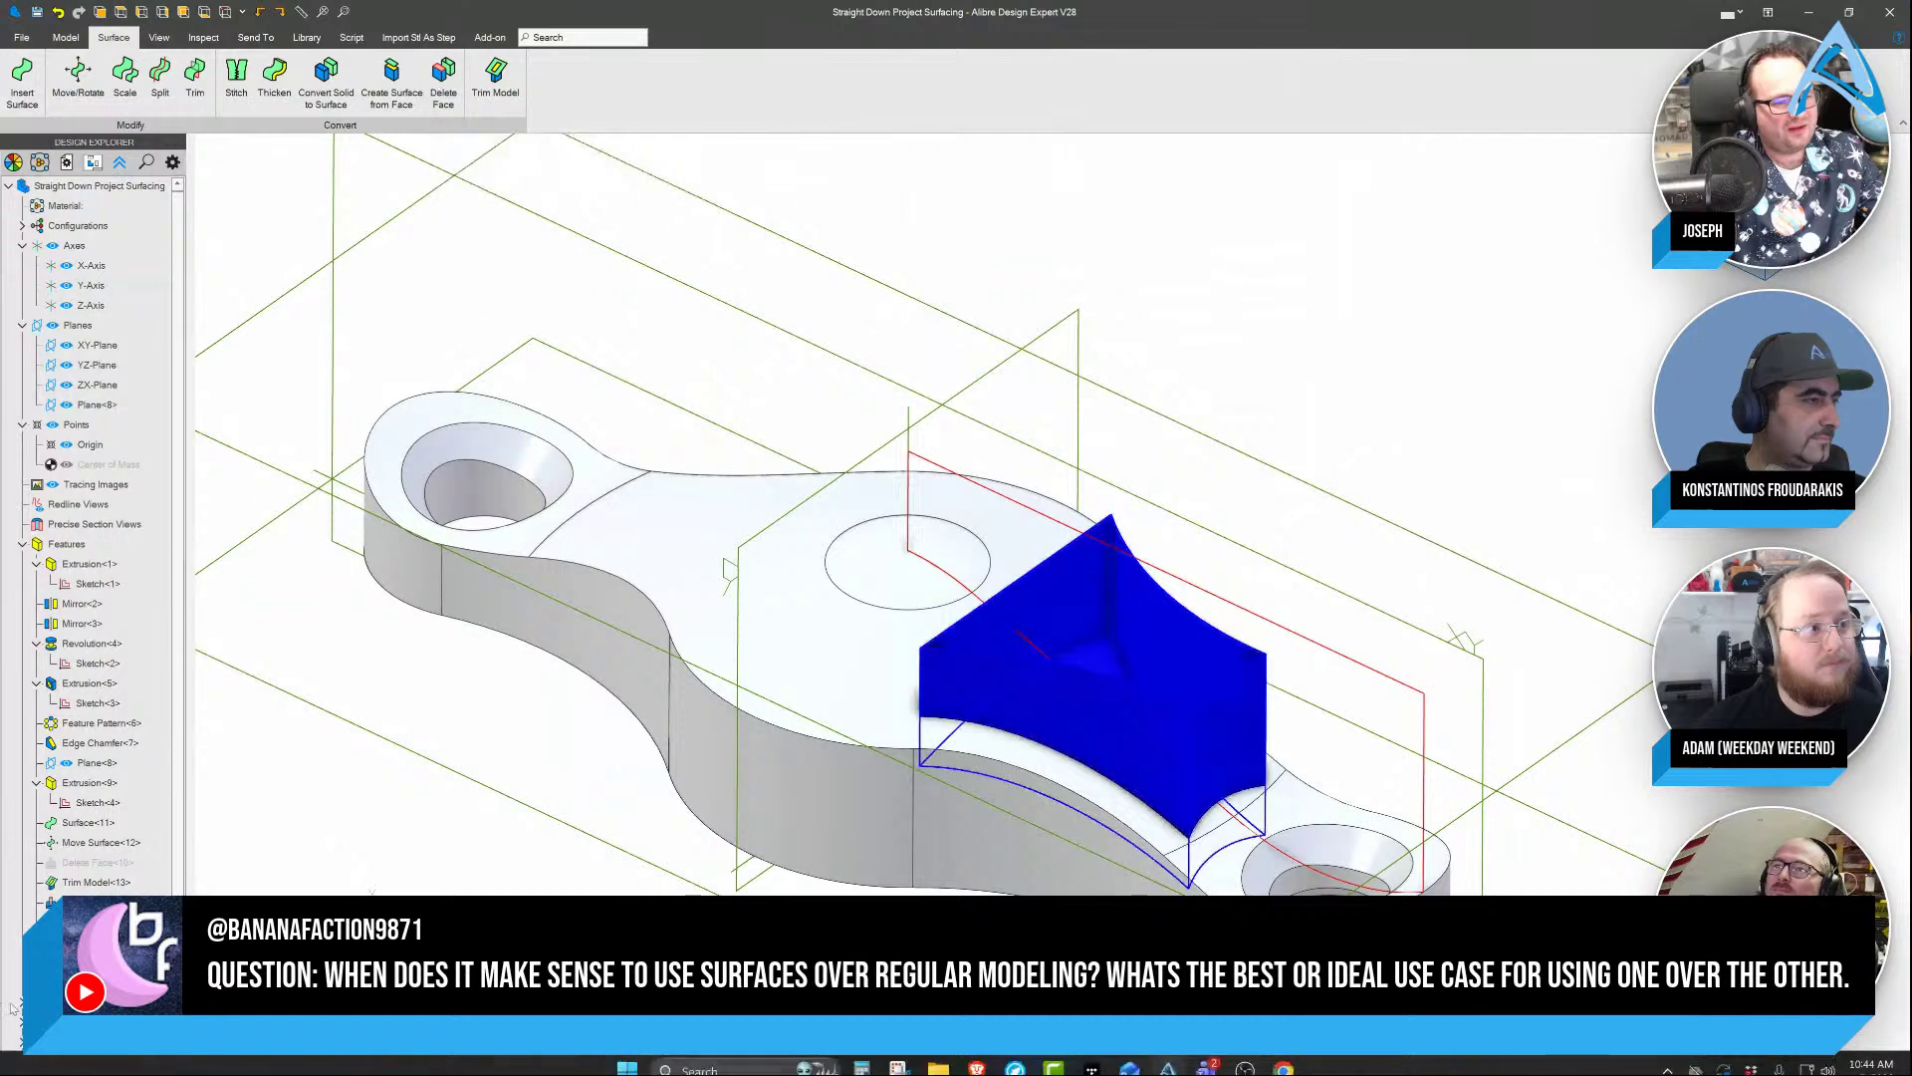
pyautogui.rightClick(72, 1021)
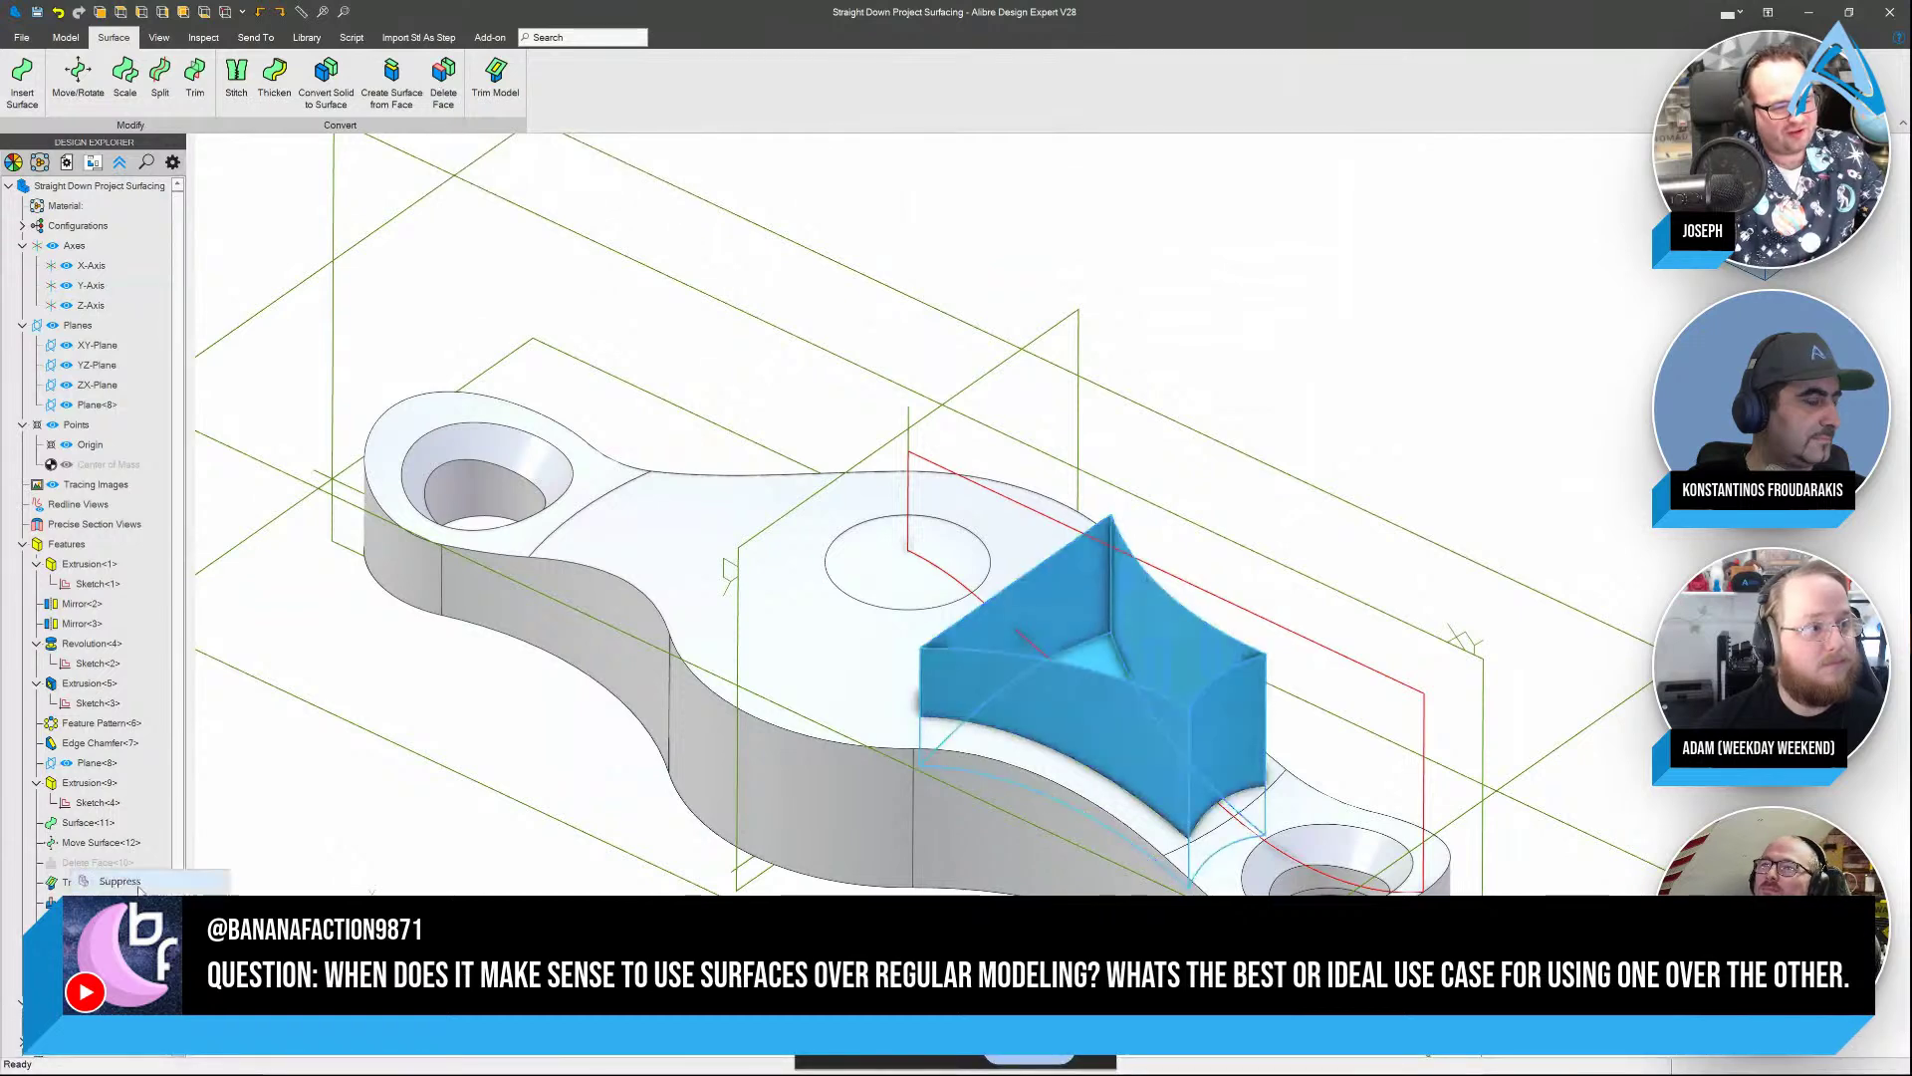
pyautogui.click(110, 899)
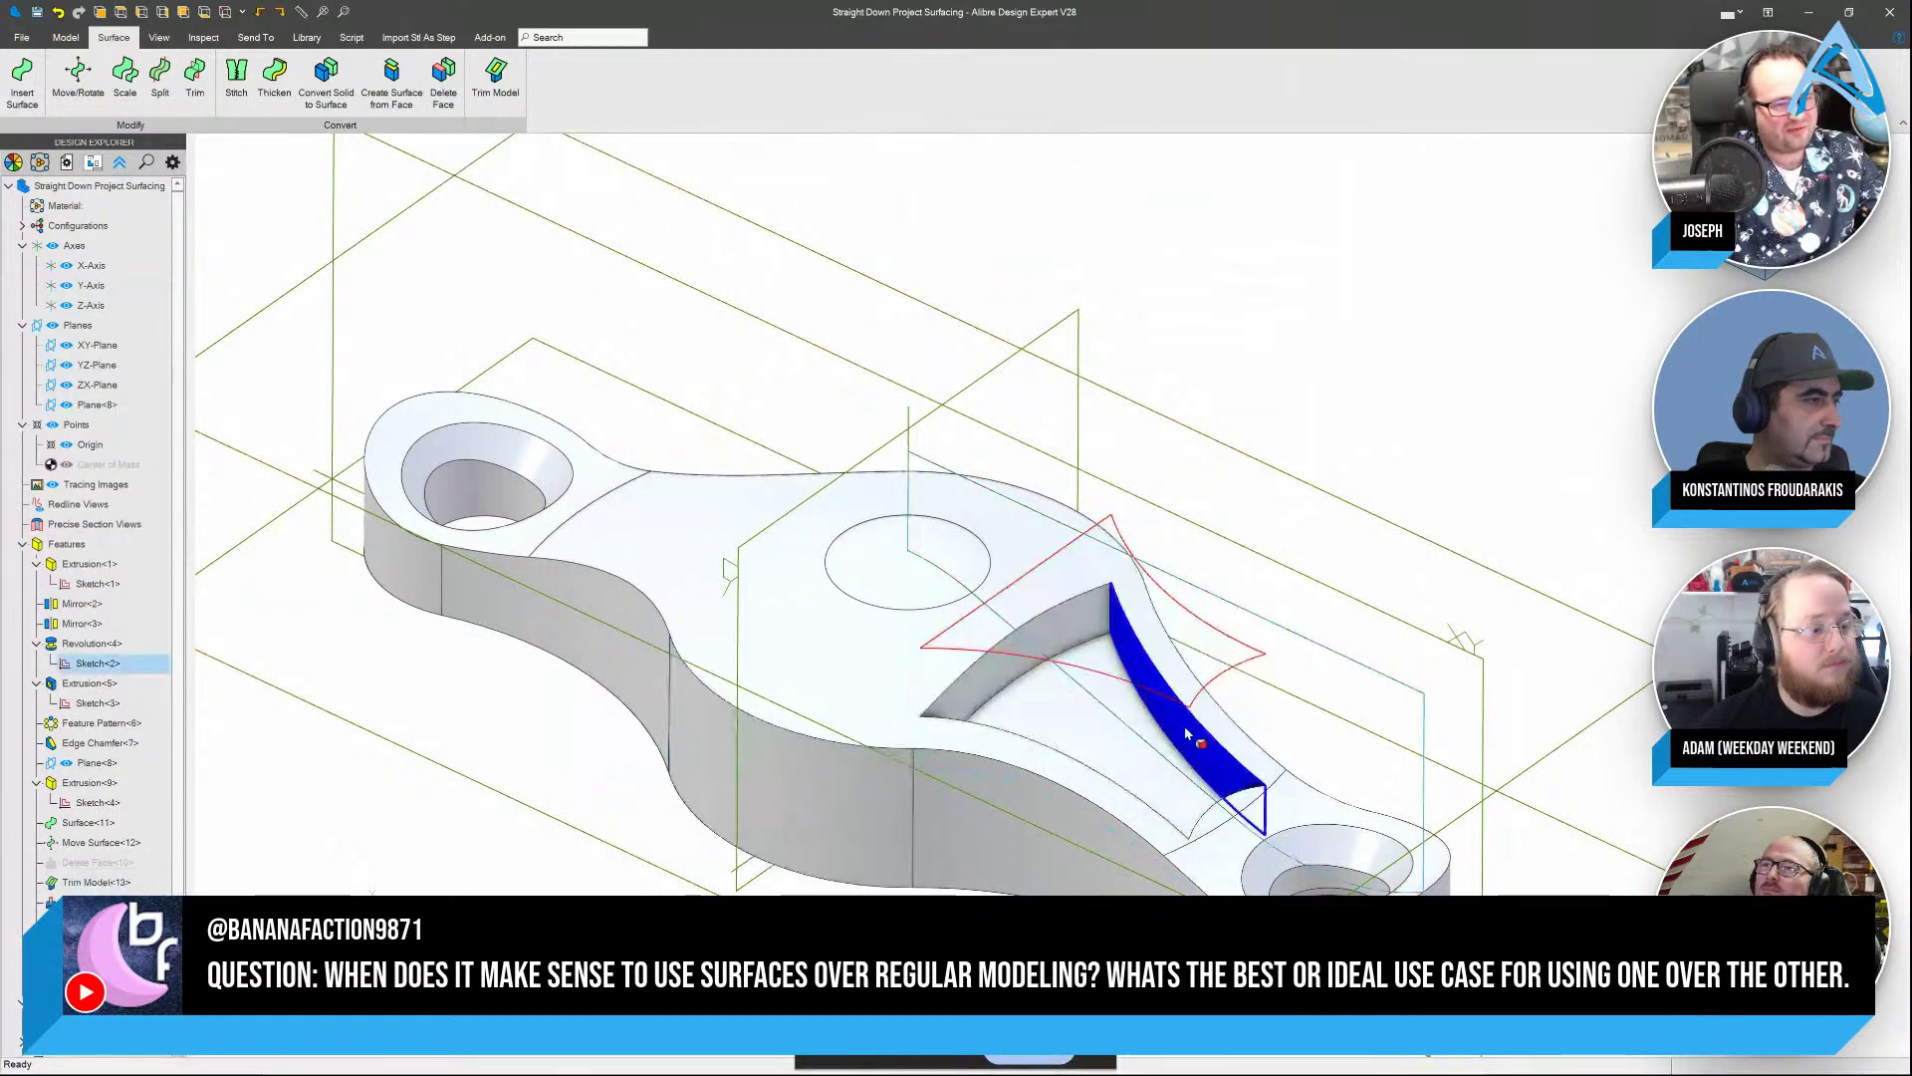
# Inspect the trimmed pocket's walls and select its rounded end face
pyautogui.moveTo(1185, 734); pyautogui.dragTo(1238, 811, button='middle')
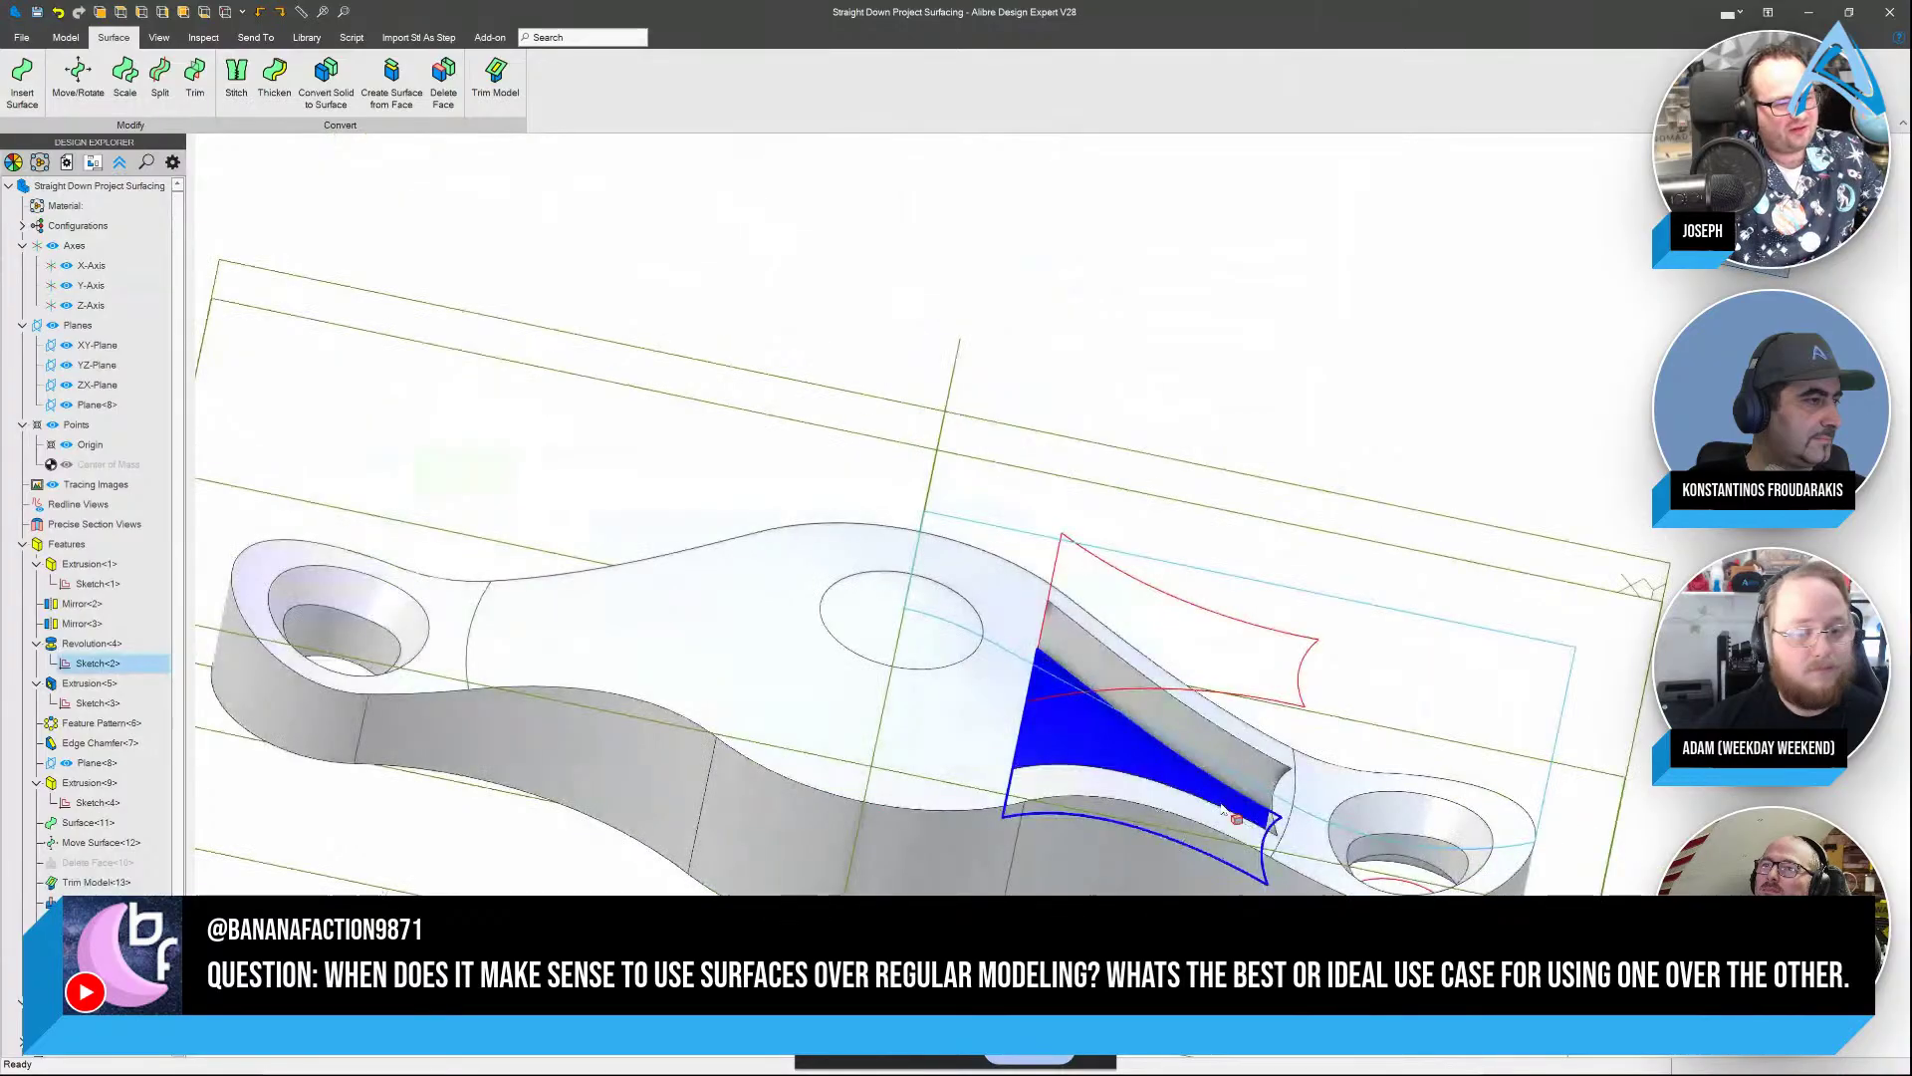
pyautogui.scroll(5, 1241, 811)
pyautogui.click(1419, 764)
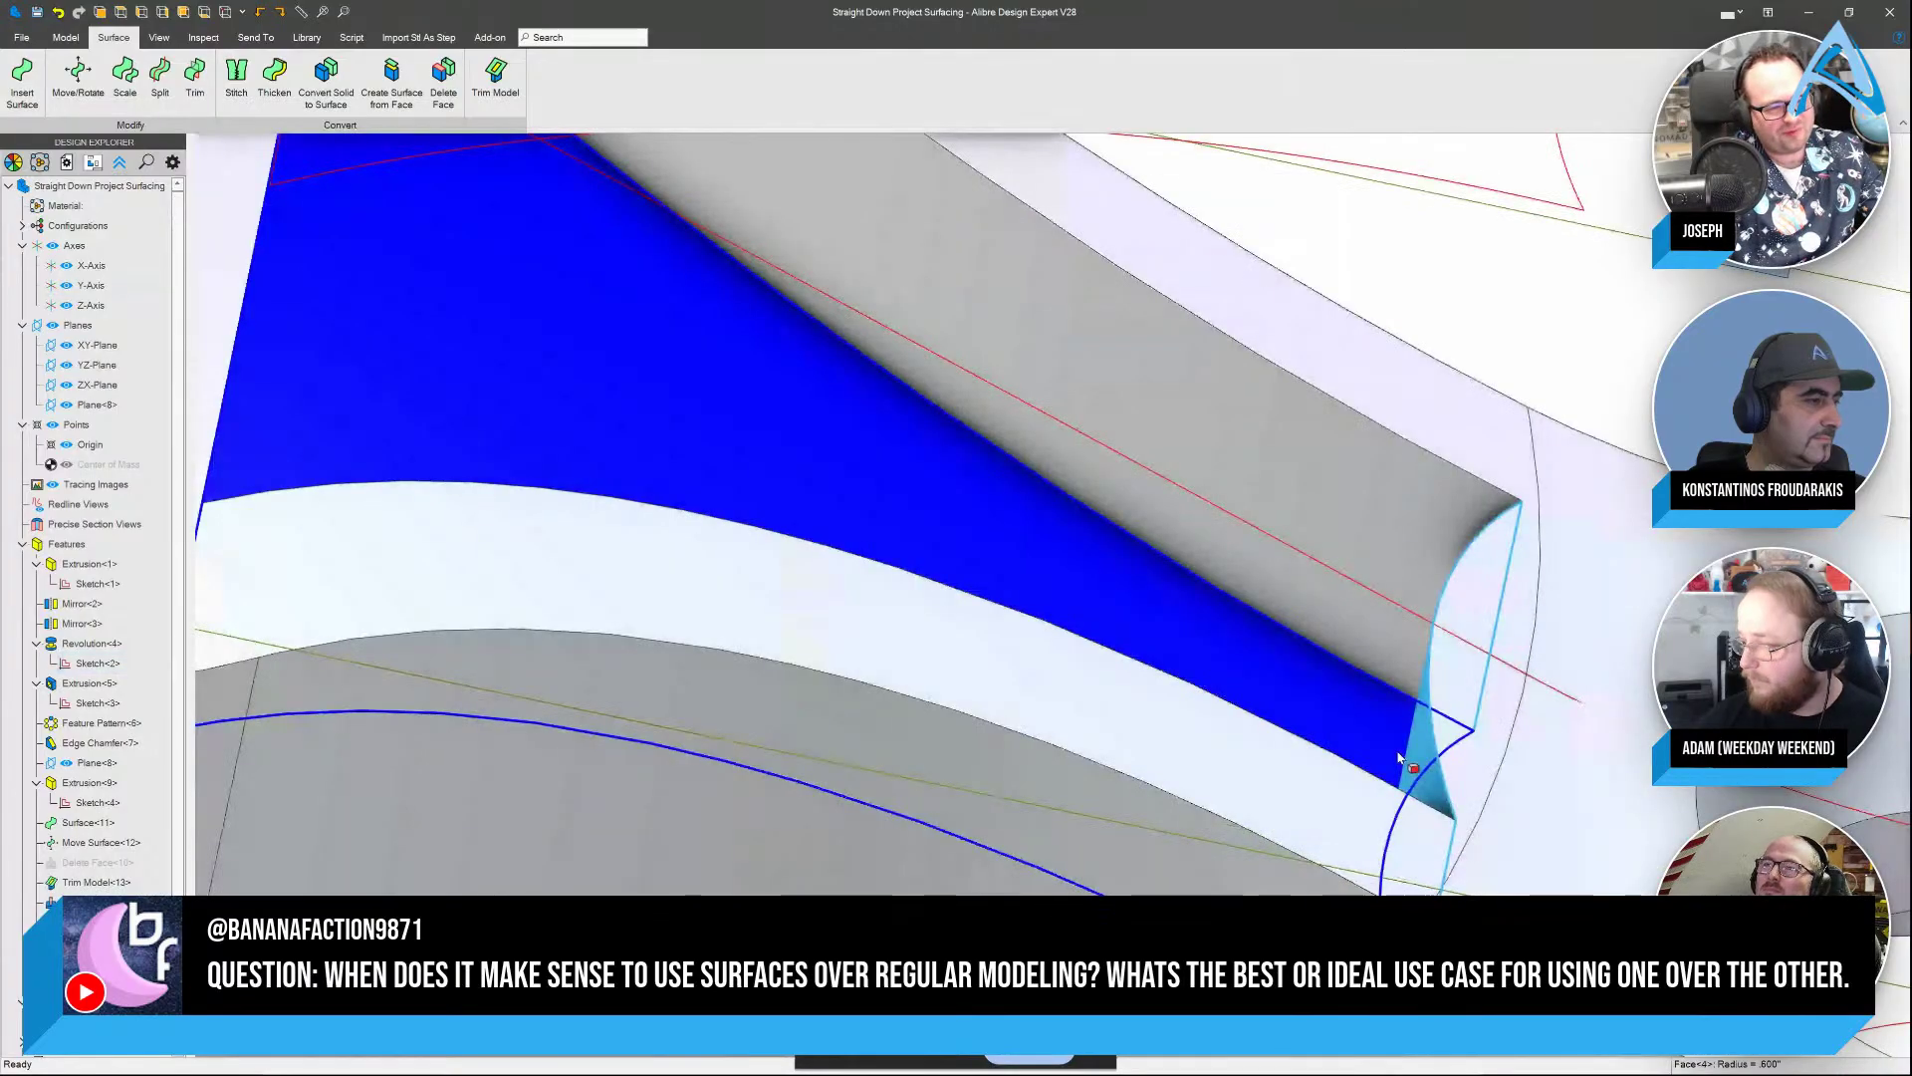
pyautogui.scroll(-5, 1399, 759)
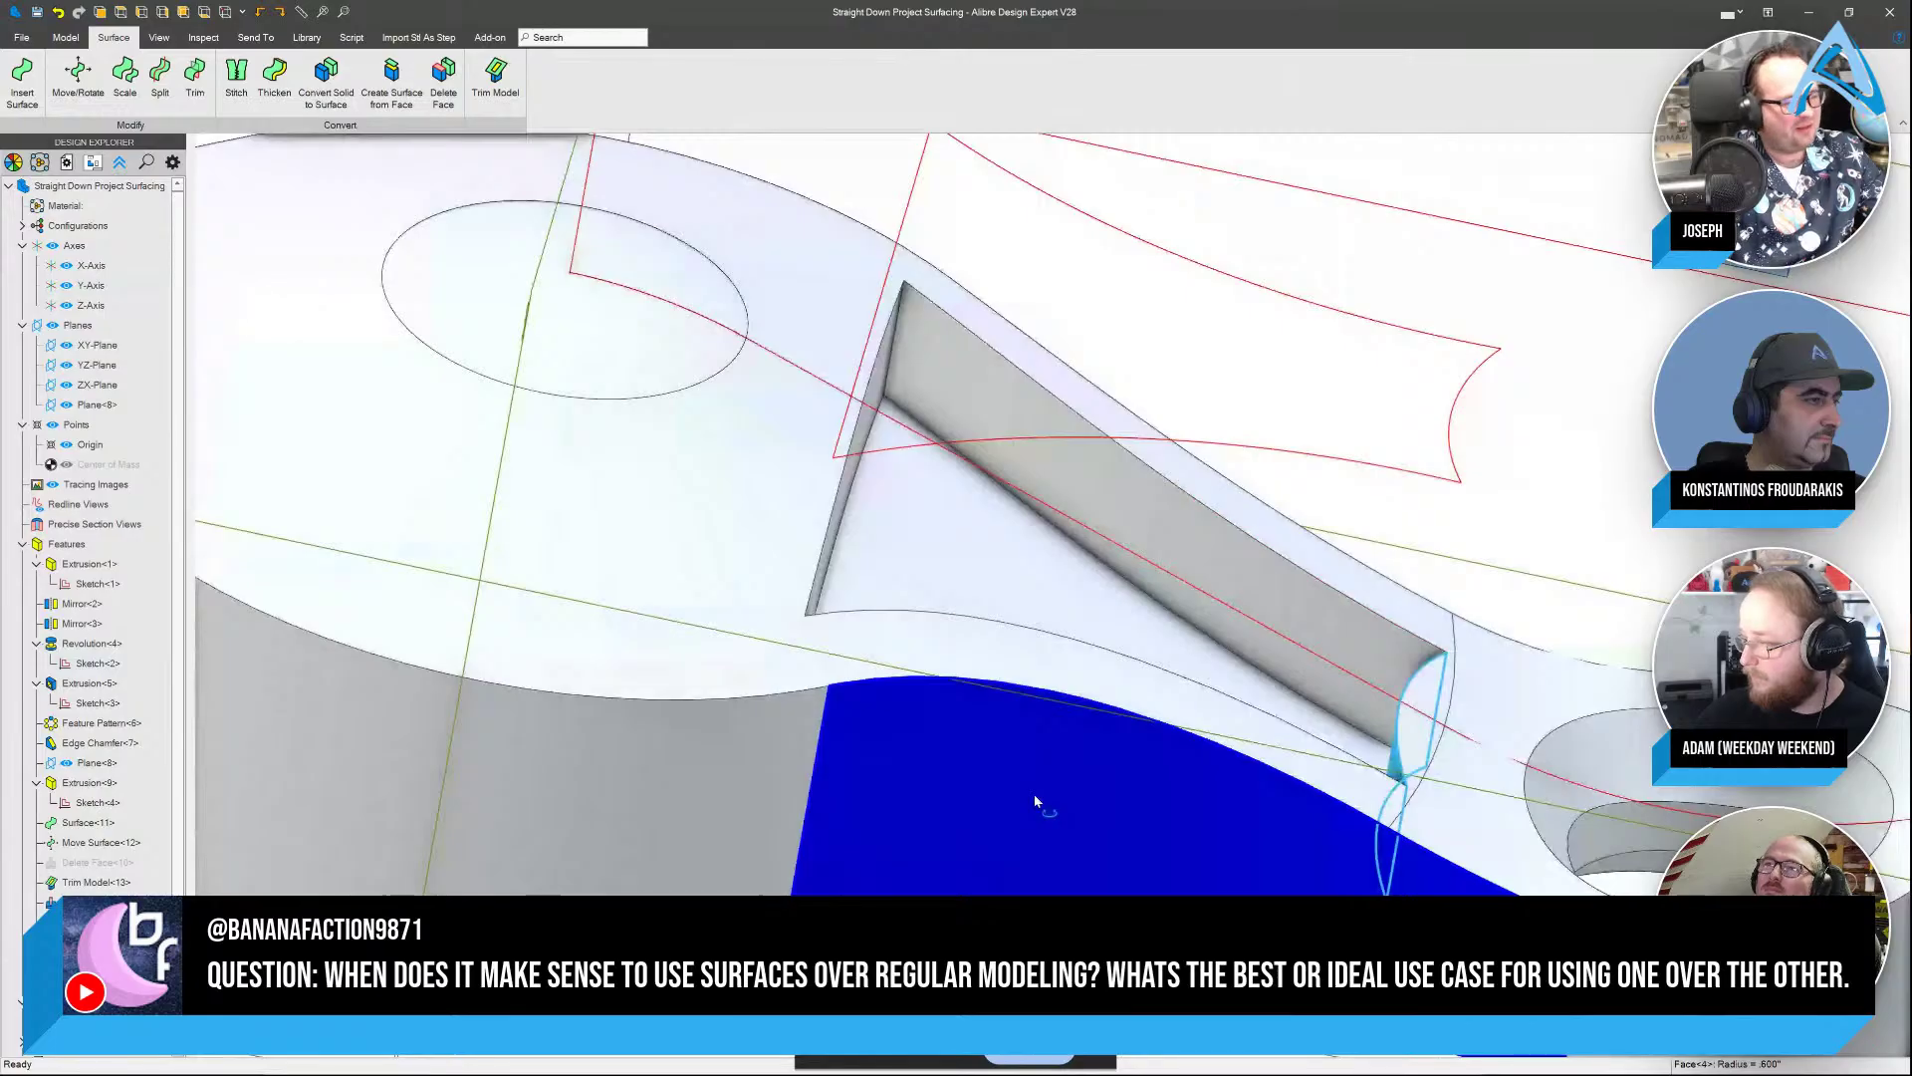
pyautogui.moveTo(1034, 793); pyautogui.dragTo(933, 792, button='middle')
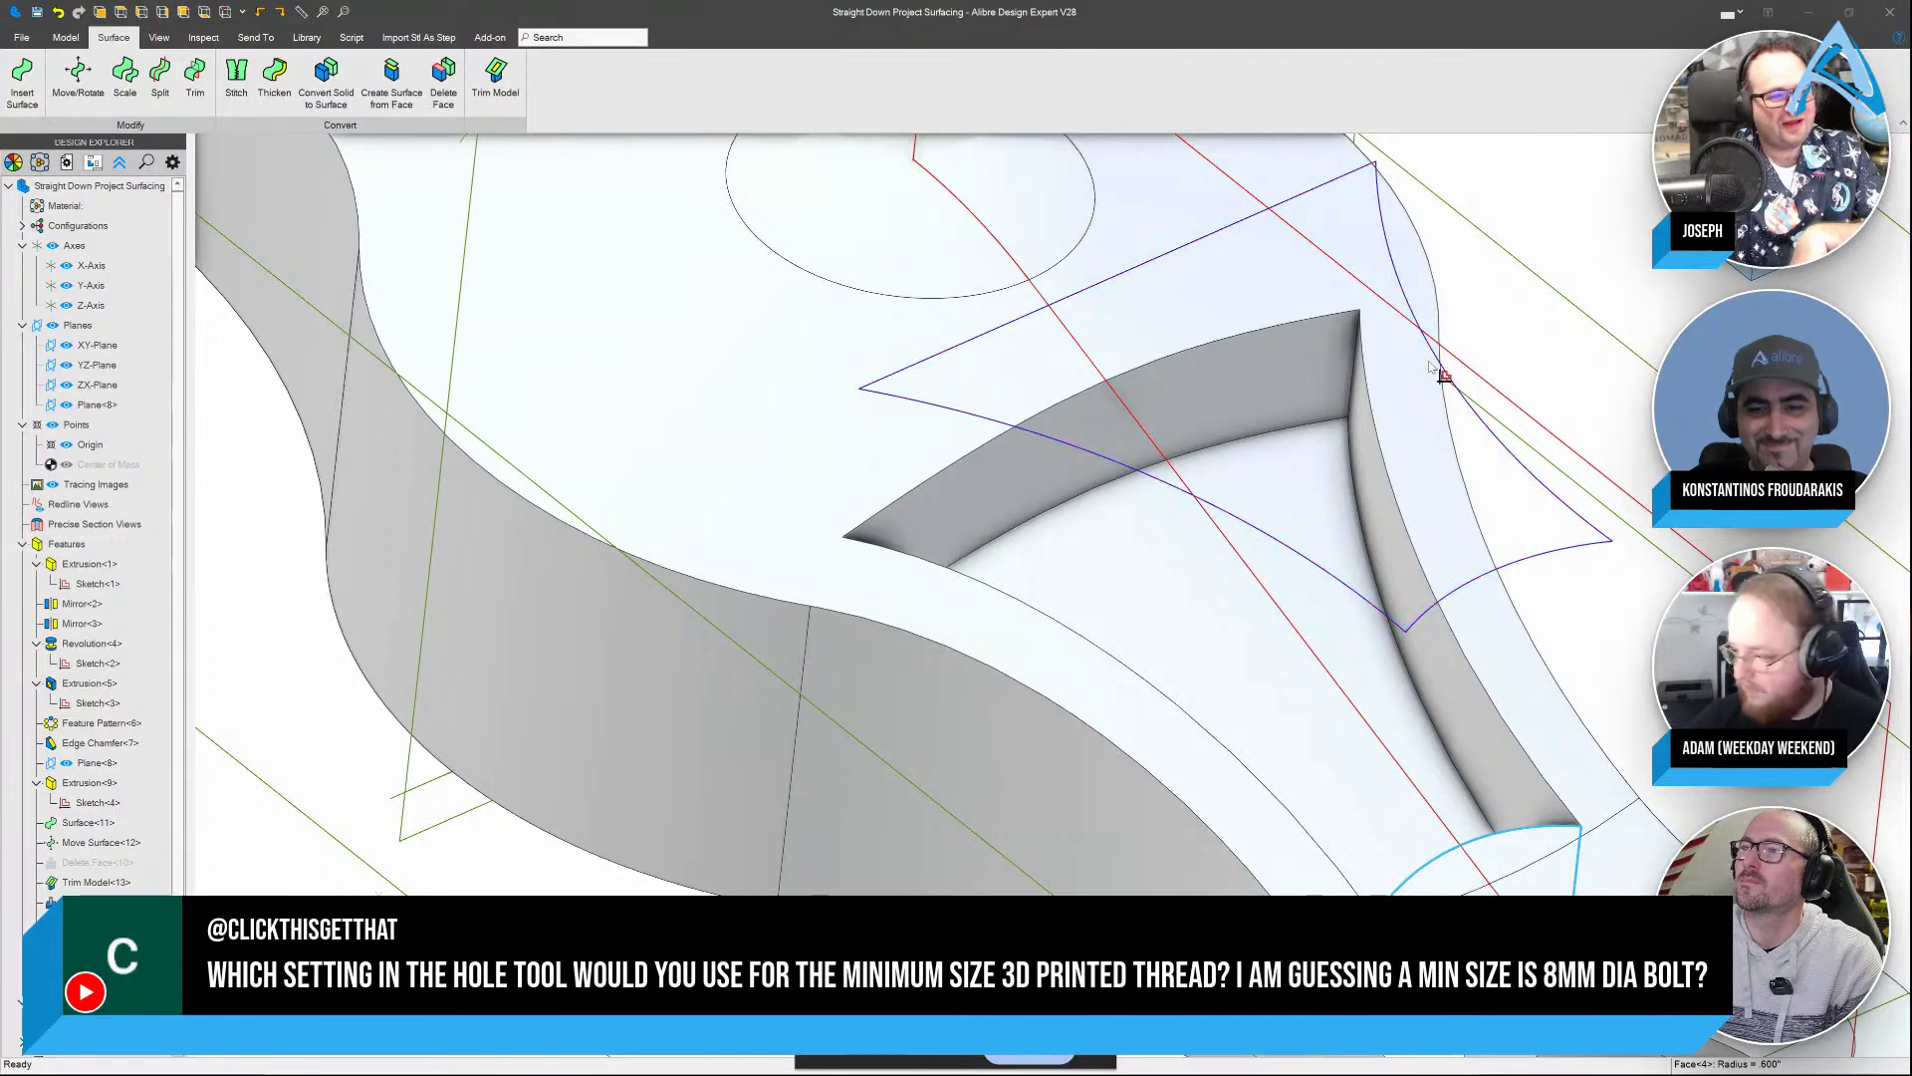
# Start a hole with the plate's flat underside as the start surface
pyautogui.scroll(-1, 1440, 416)
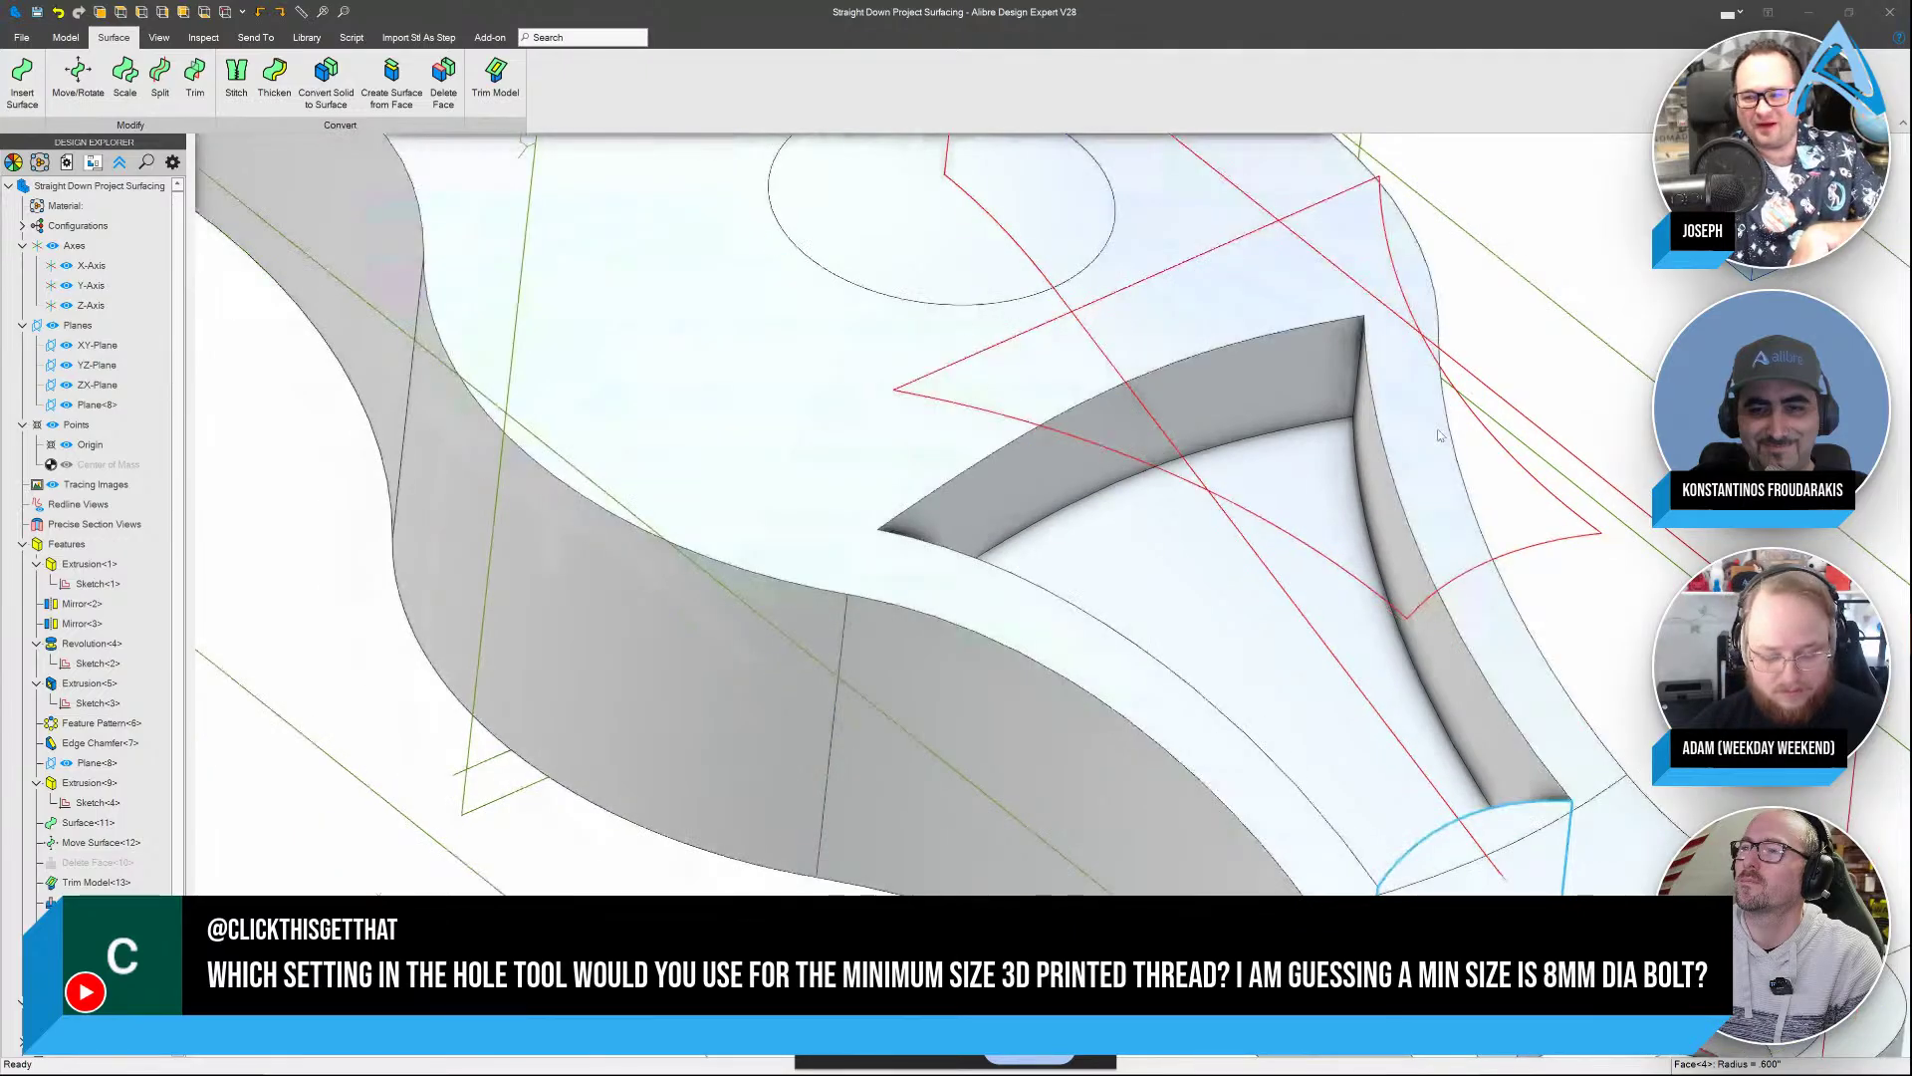
pyautogui.scroll(-5, 1439, 435)
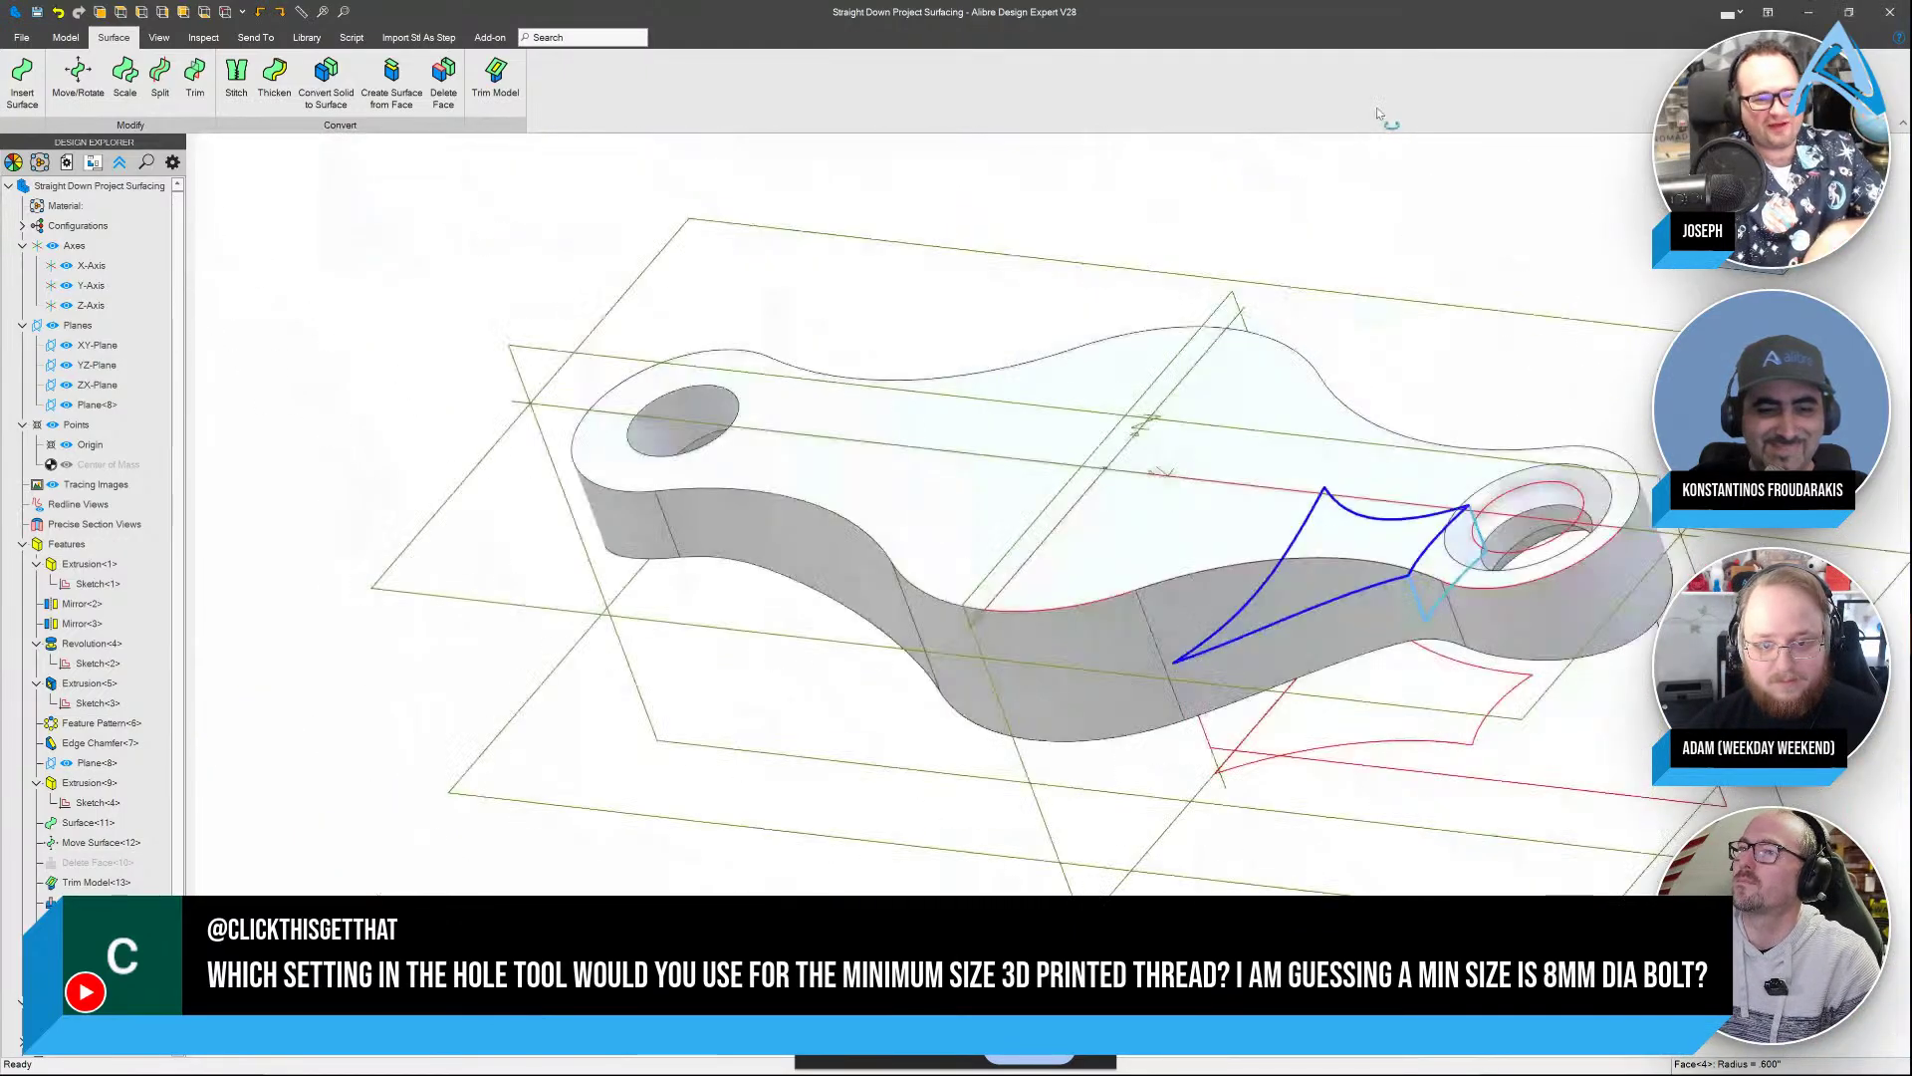
pyautogui.moveTo(1379, 114); pyautogui.dragTo(1207, 420, button='middle')
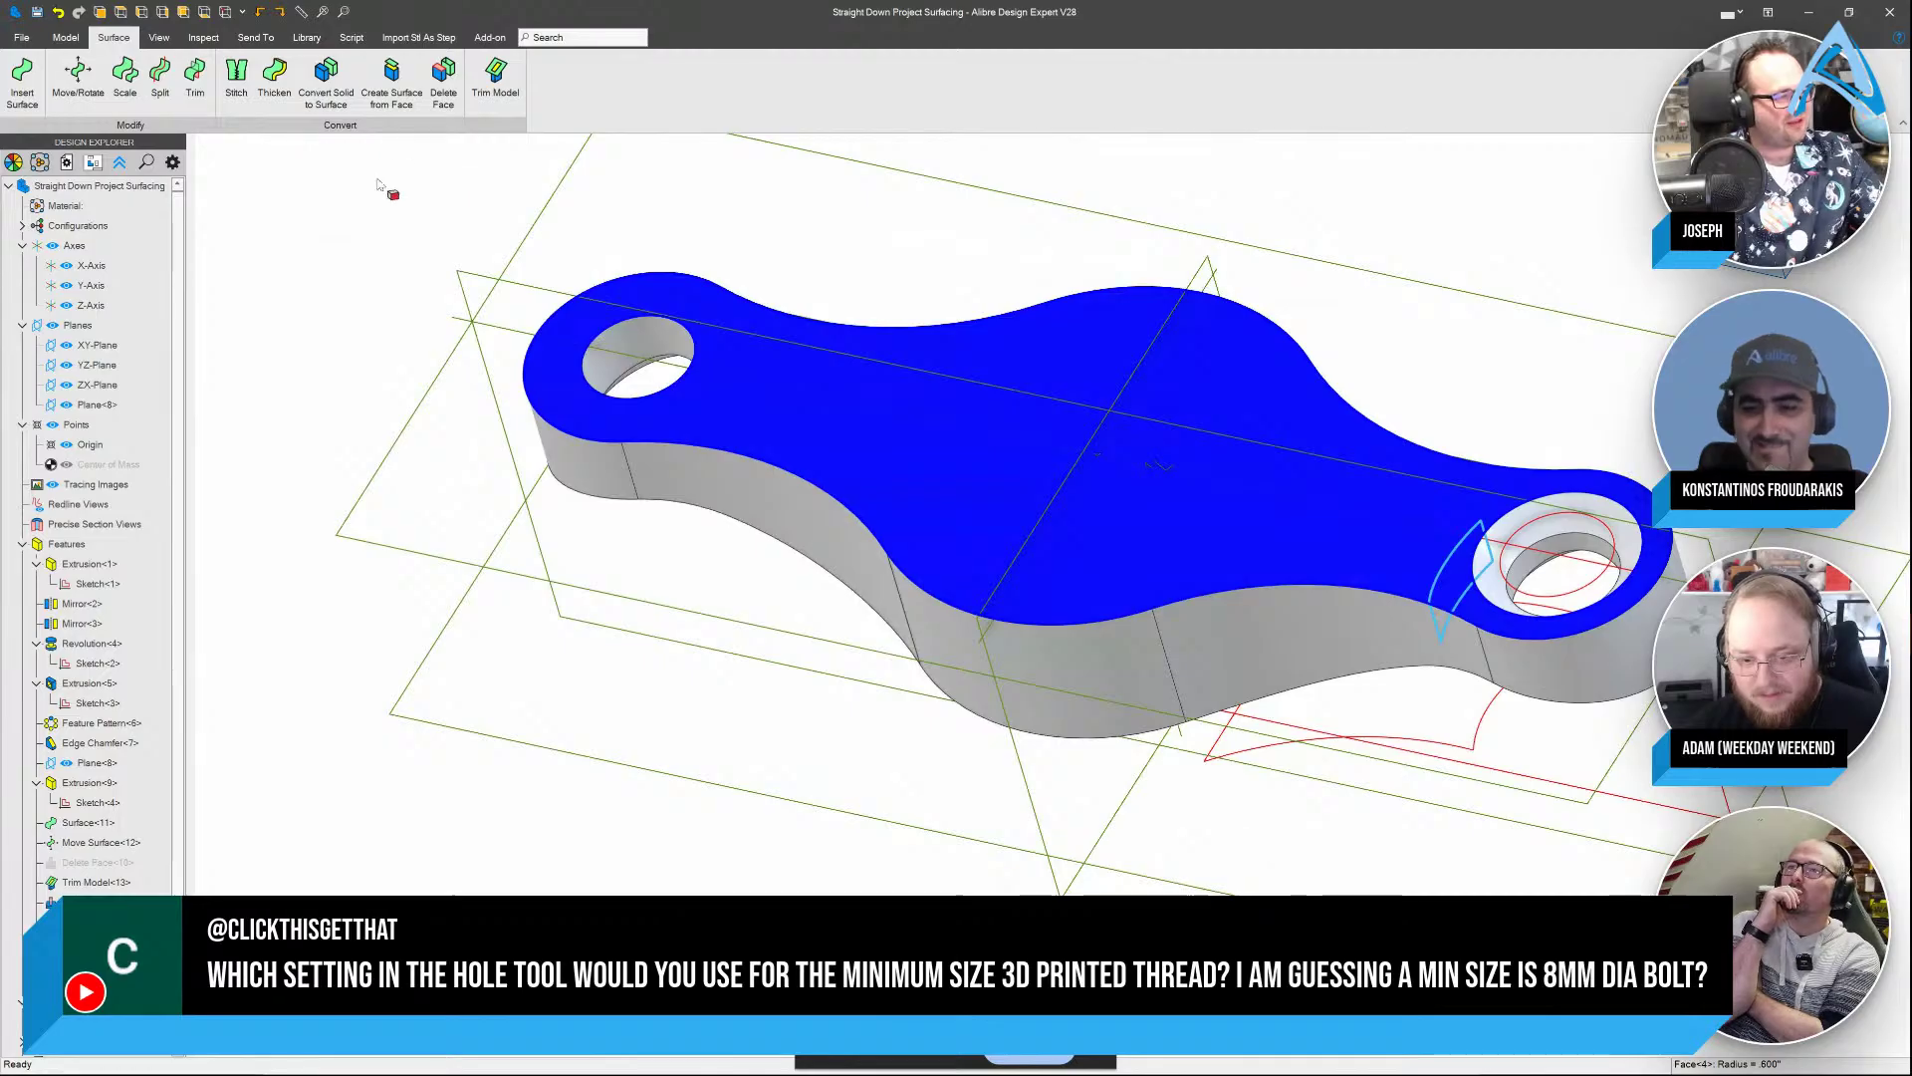
pyautogui.click(65, 37)
pyautogui.click(711, 82)
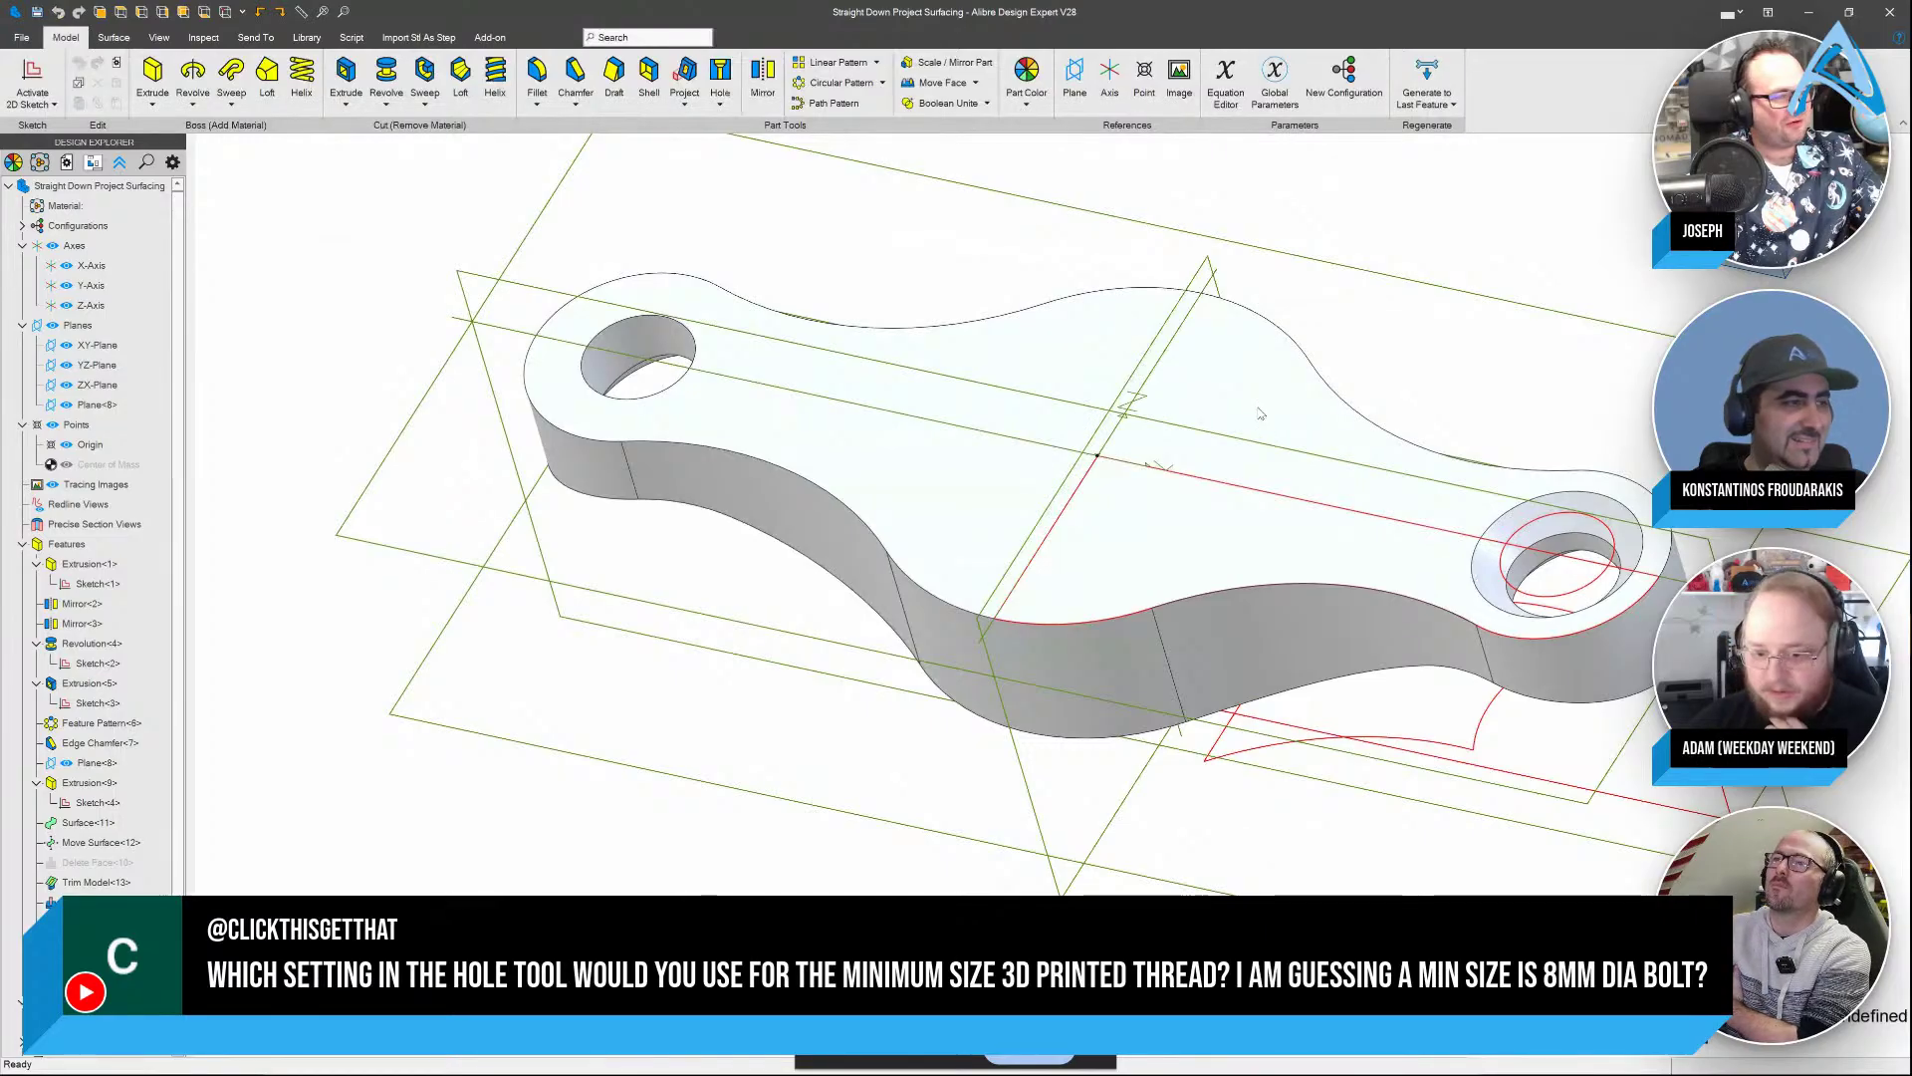
pyautogui.click(715, 80)
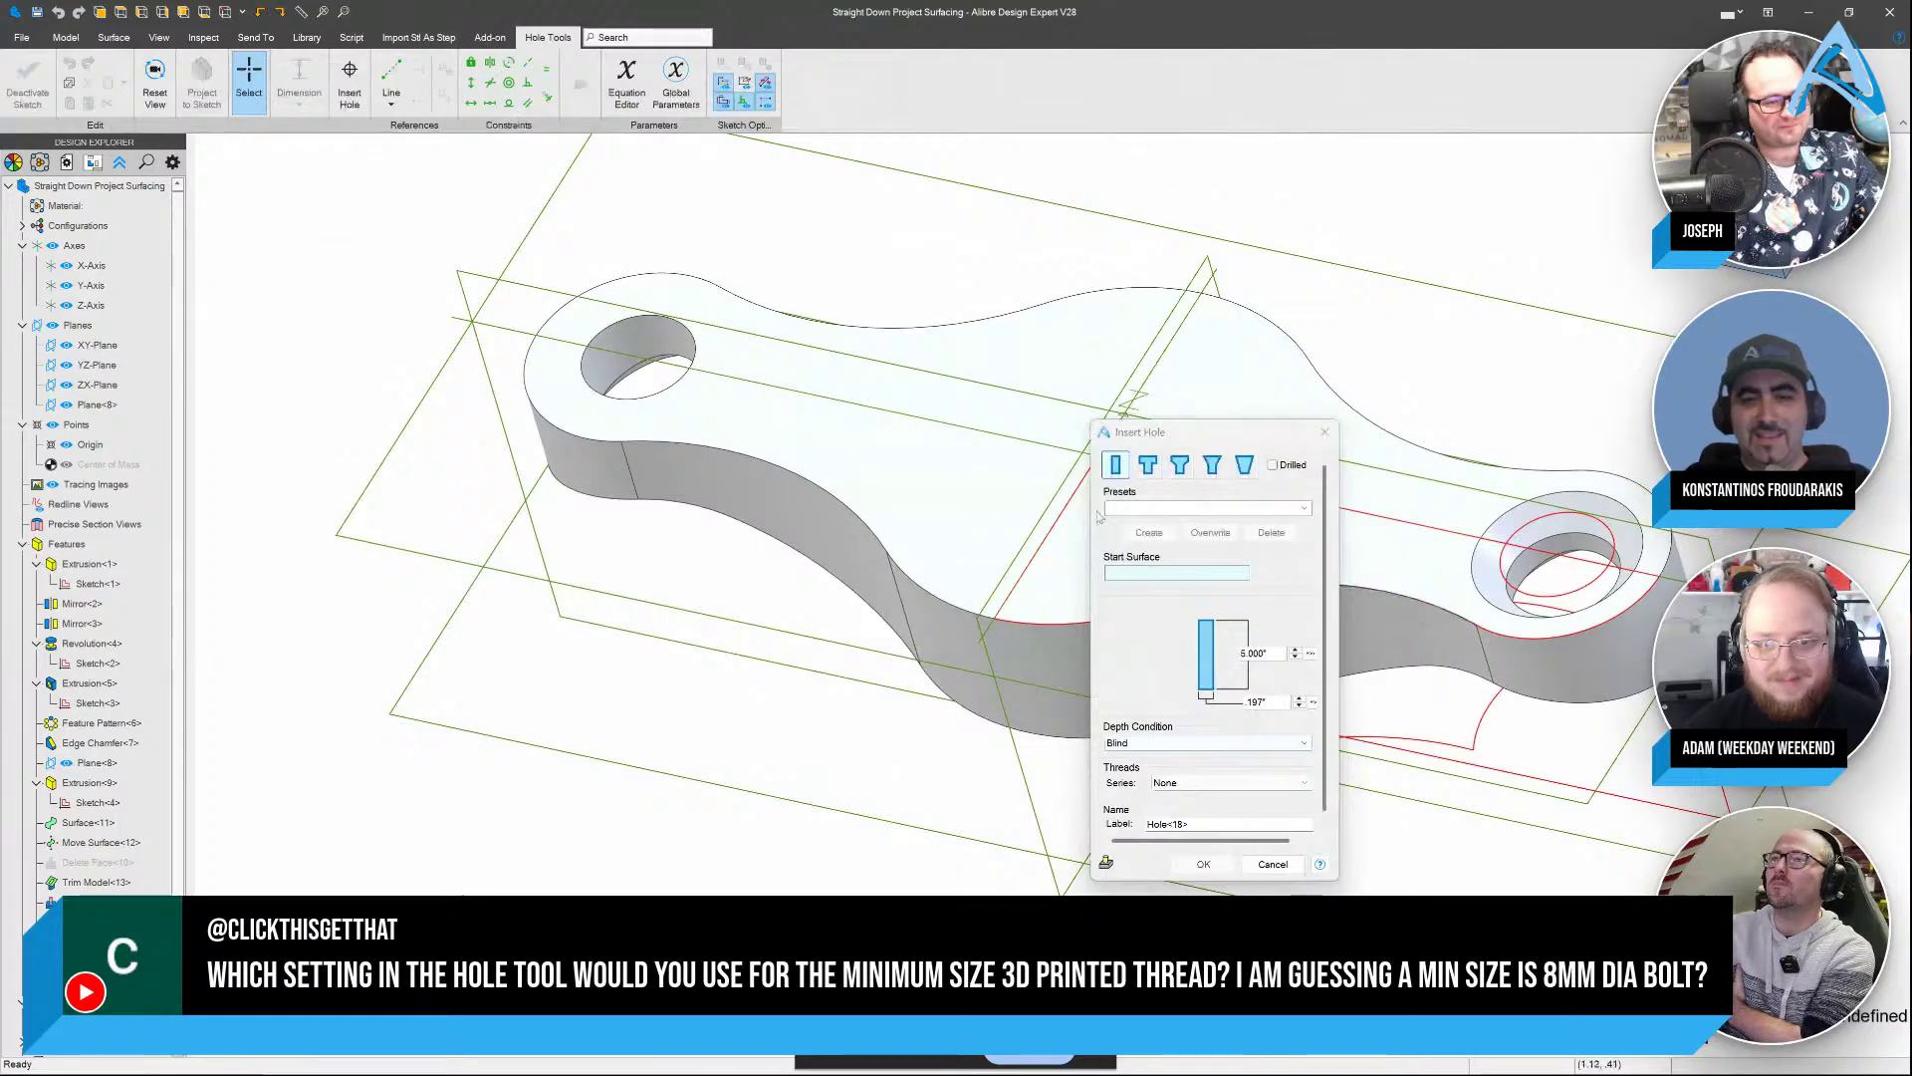
pyautogui.moveTo(1087, 403); pyautogui.dragTo(815, 570, button='middle')
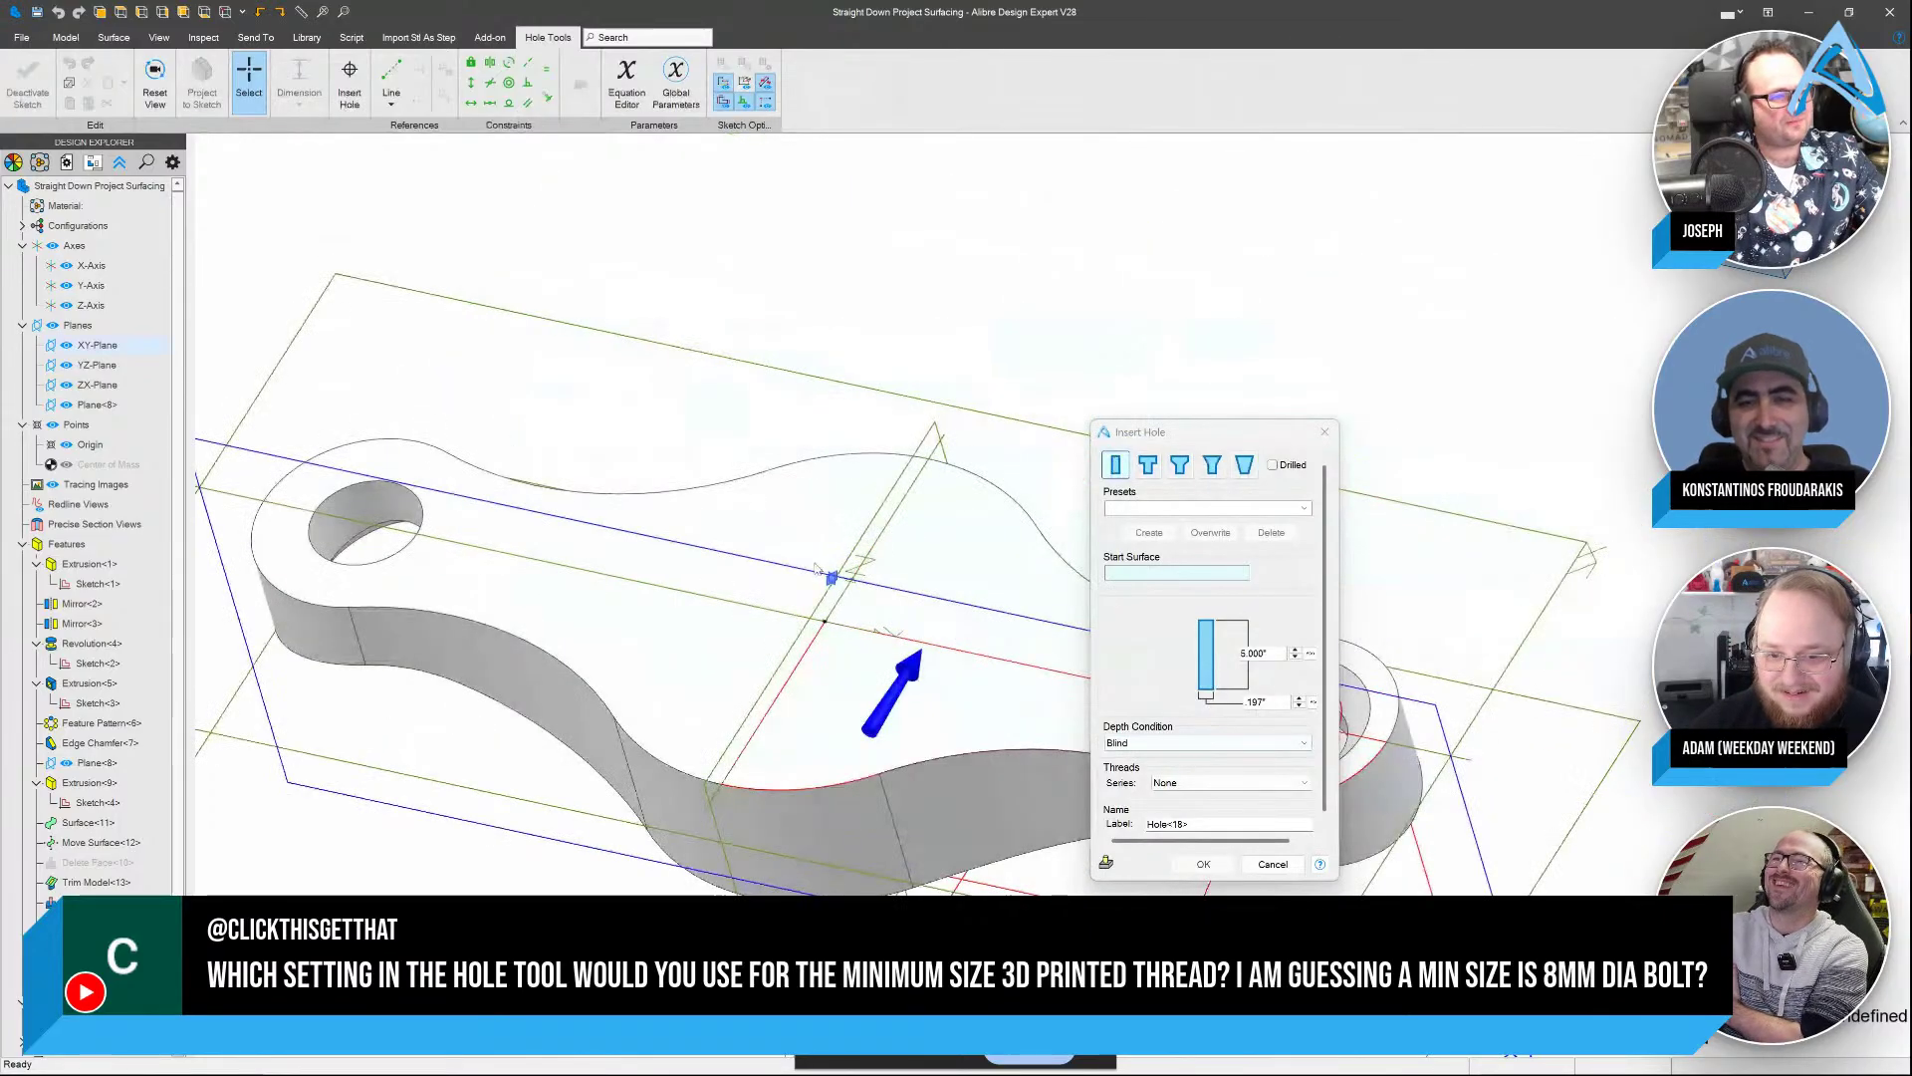
pyautogui.scroll(3, 964, 570)
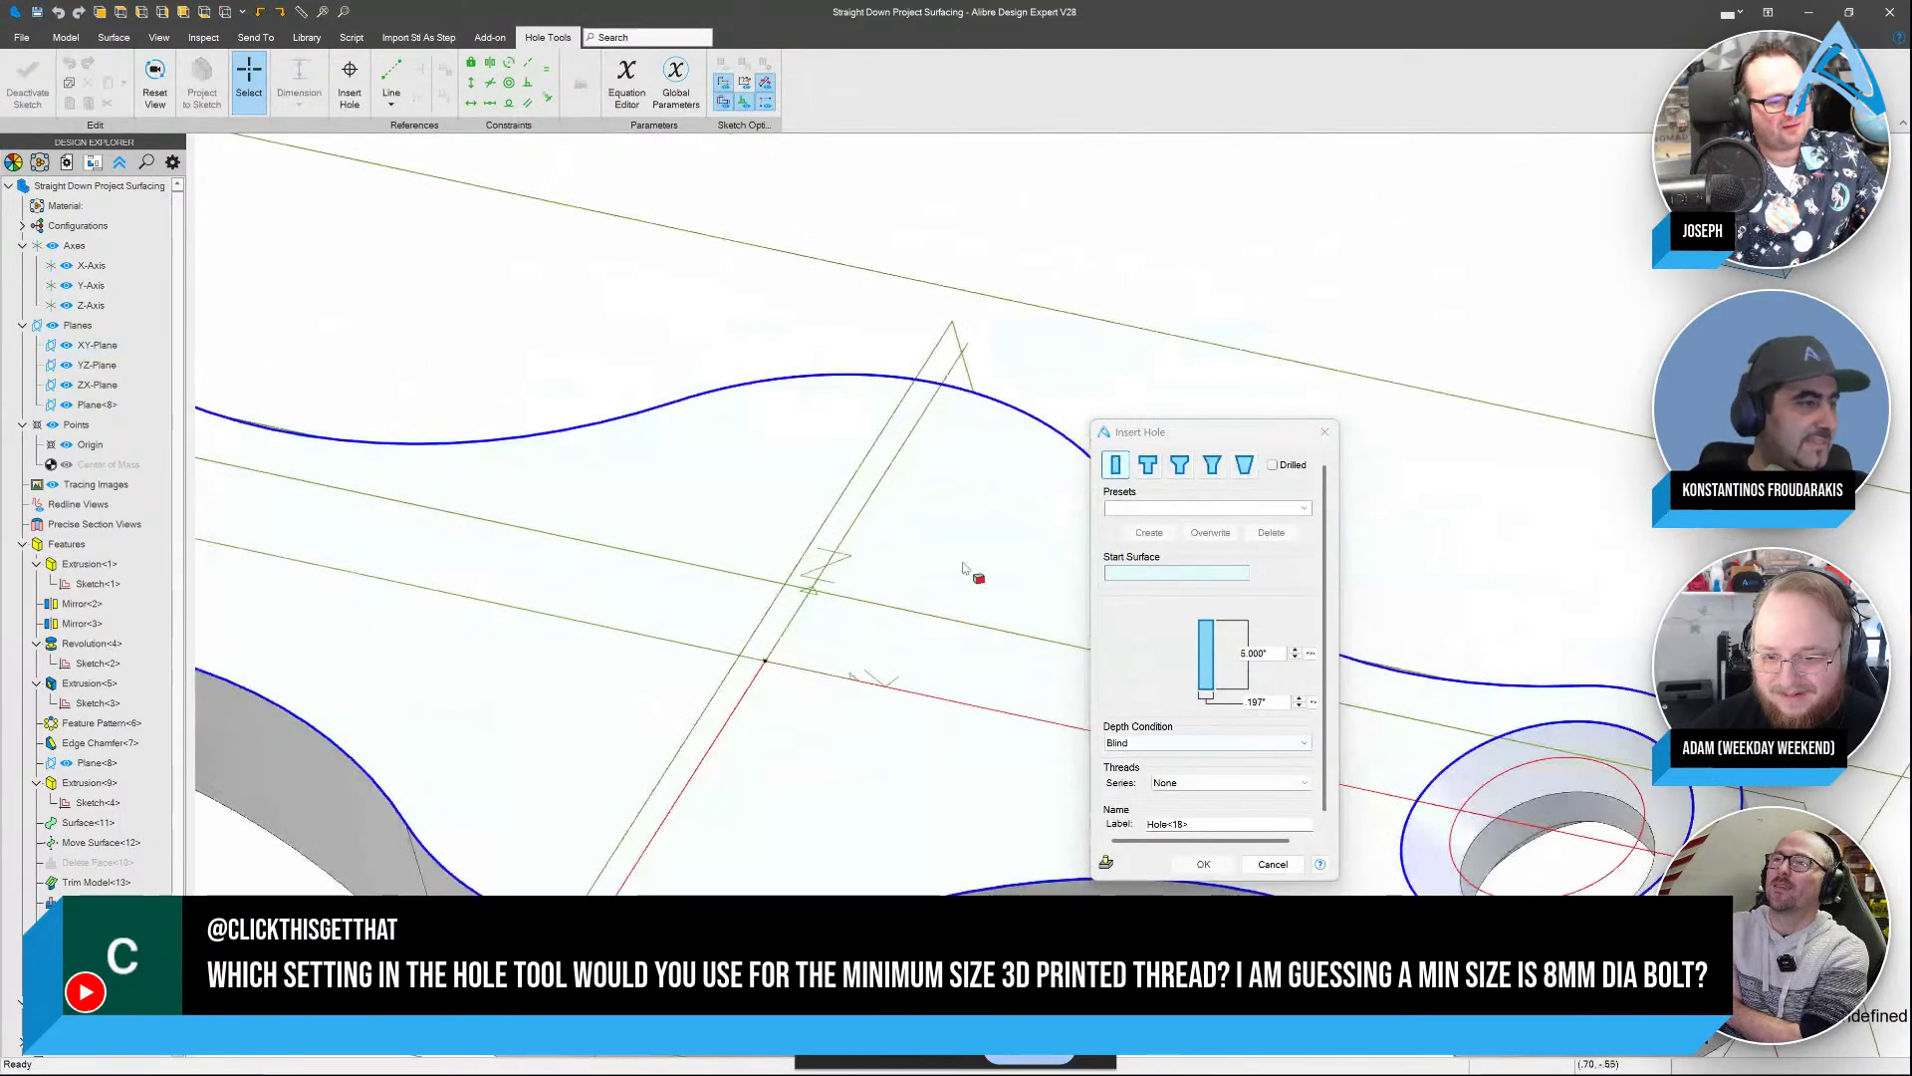
pyautogui.click(964, 570)
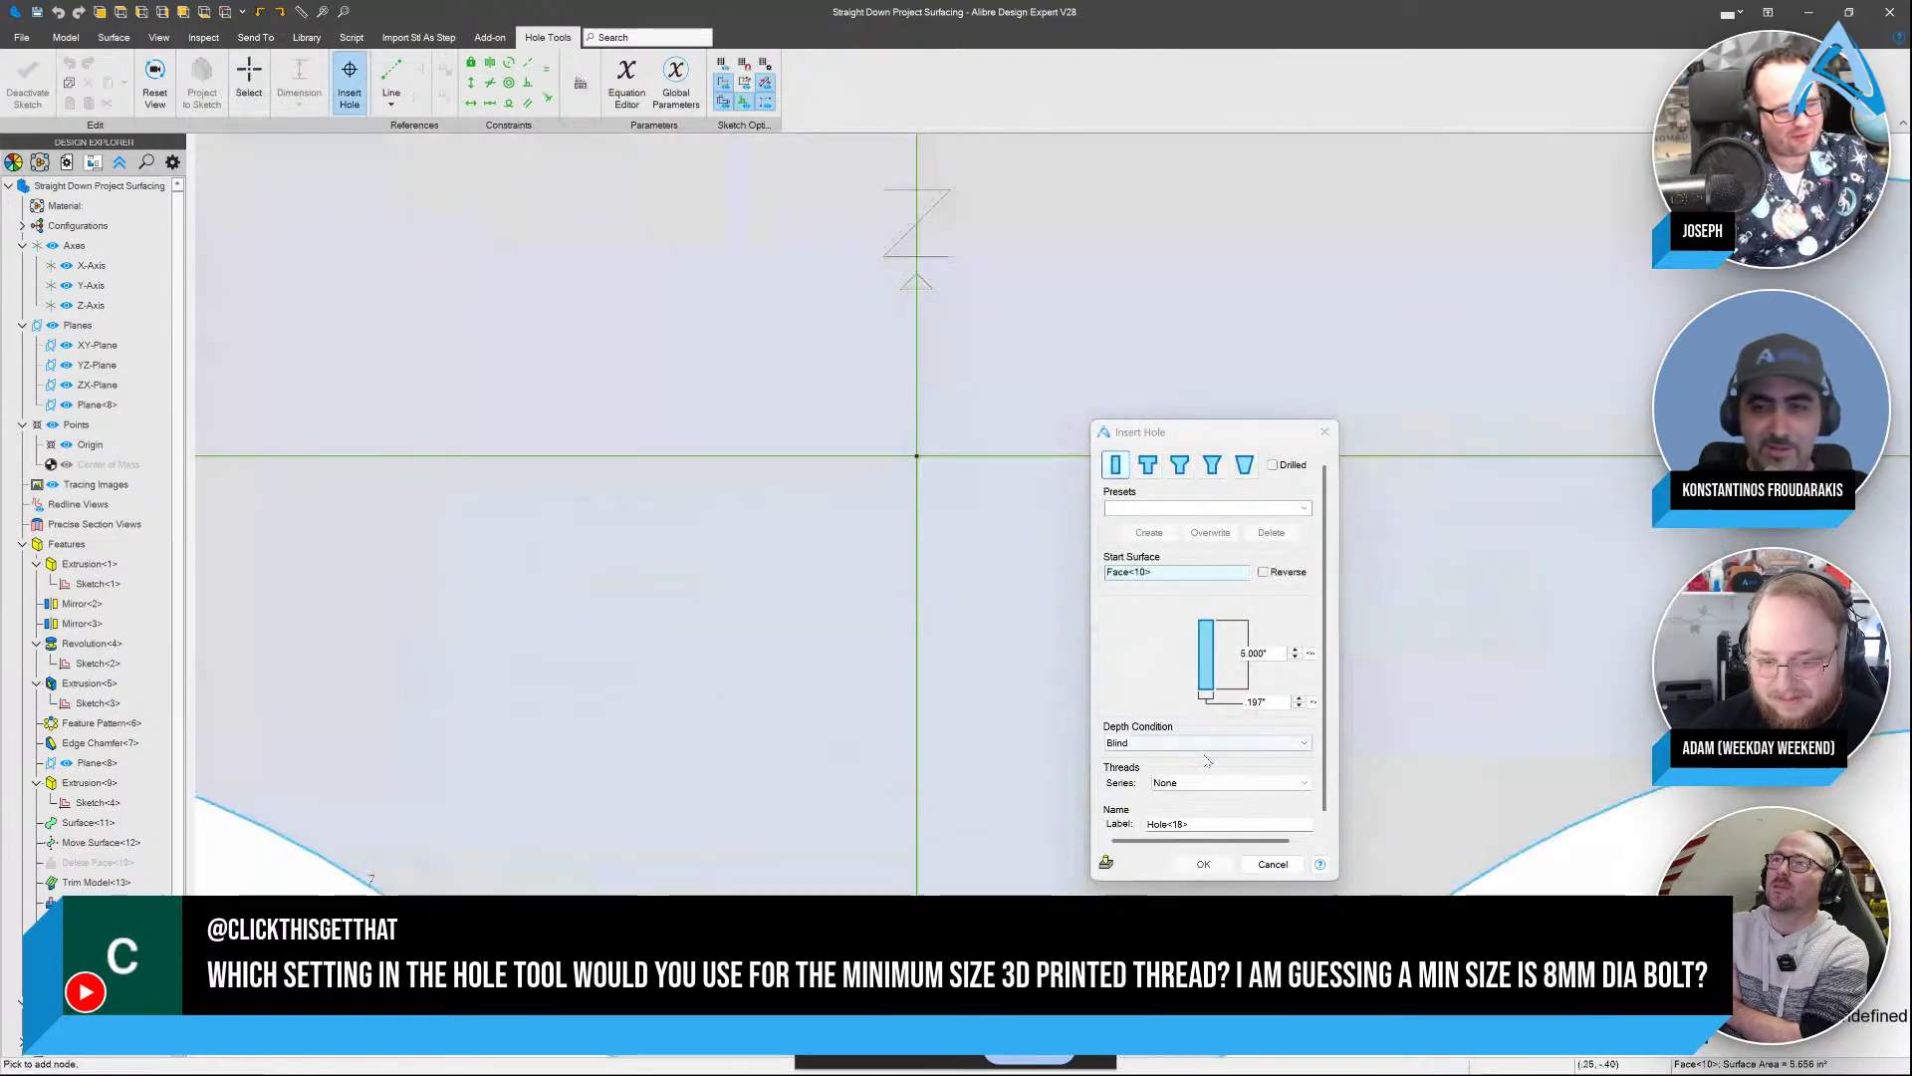
# Set the hole's thread series to ANSI Unified - Coarse with a size of 0.5
pyautogui.click(1227, 783)
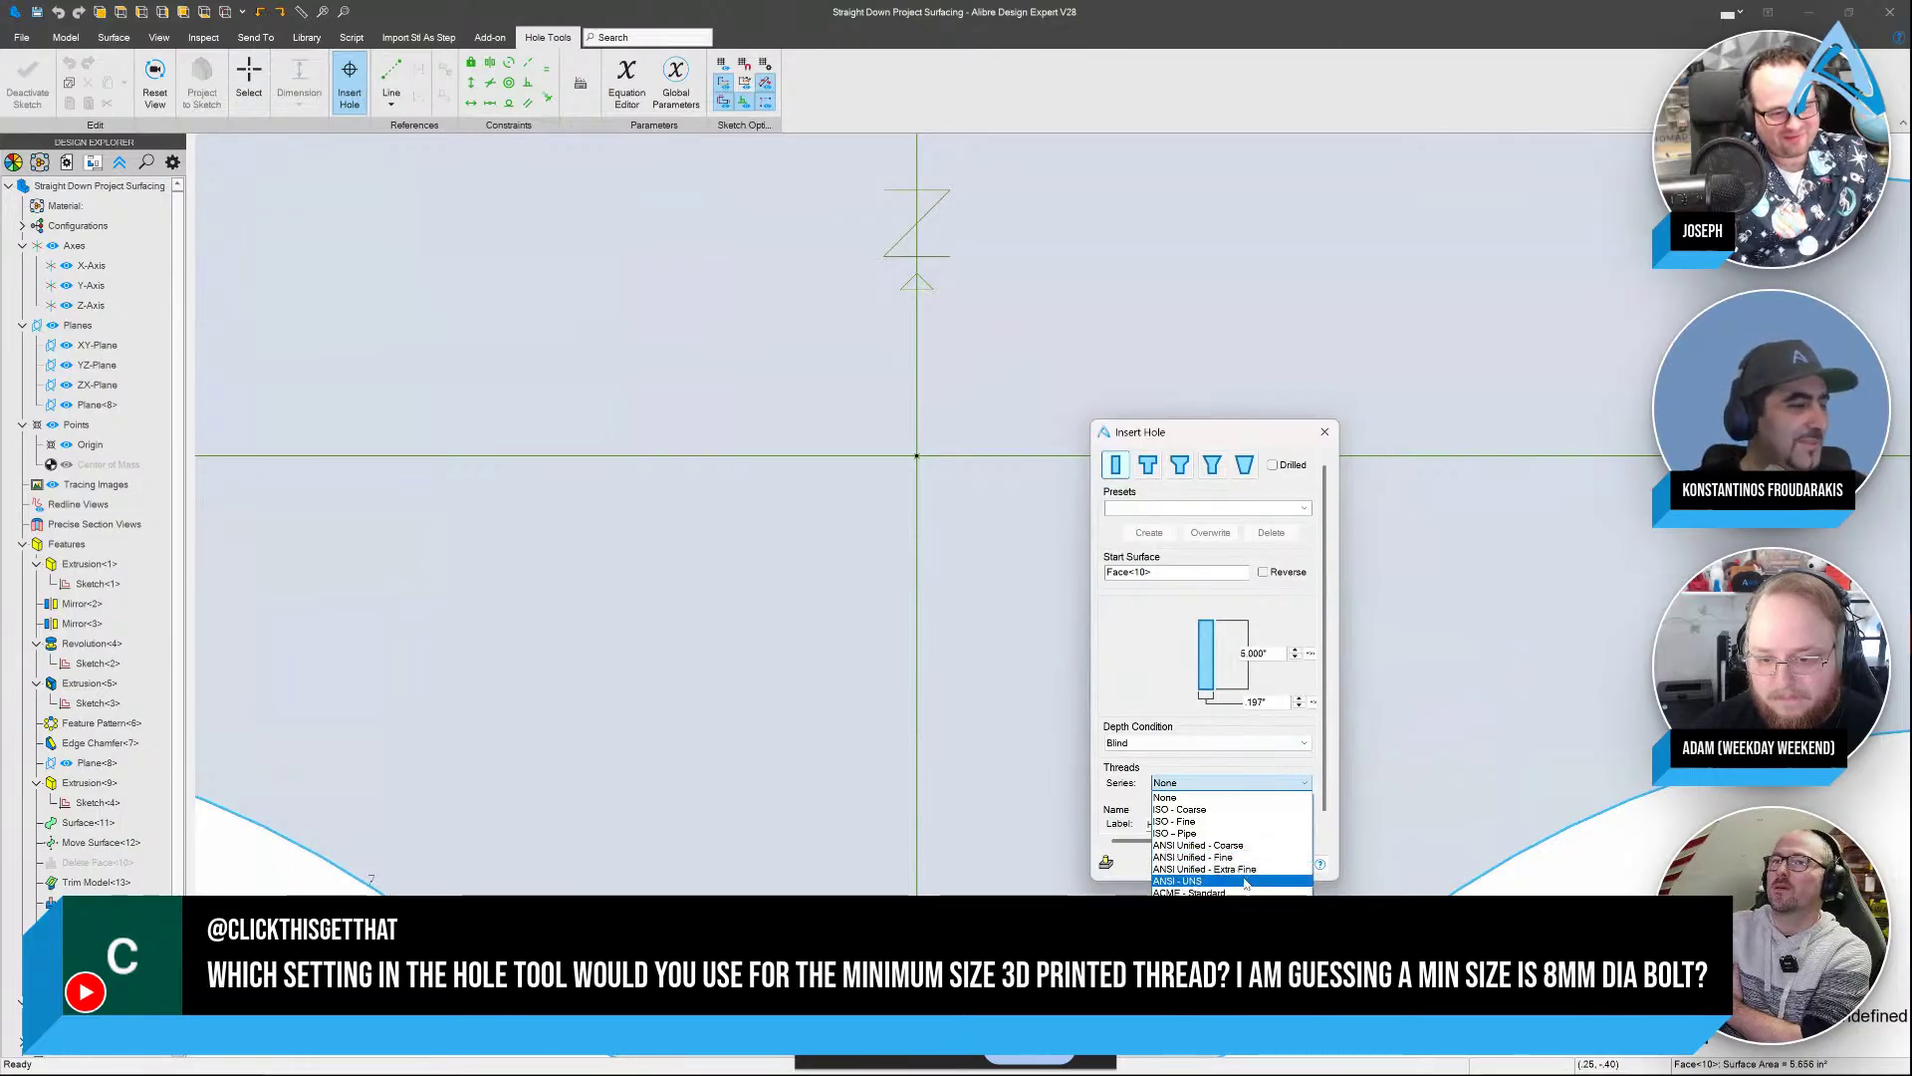
pyautogui.click(1253, 845)
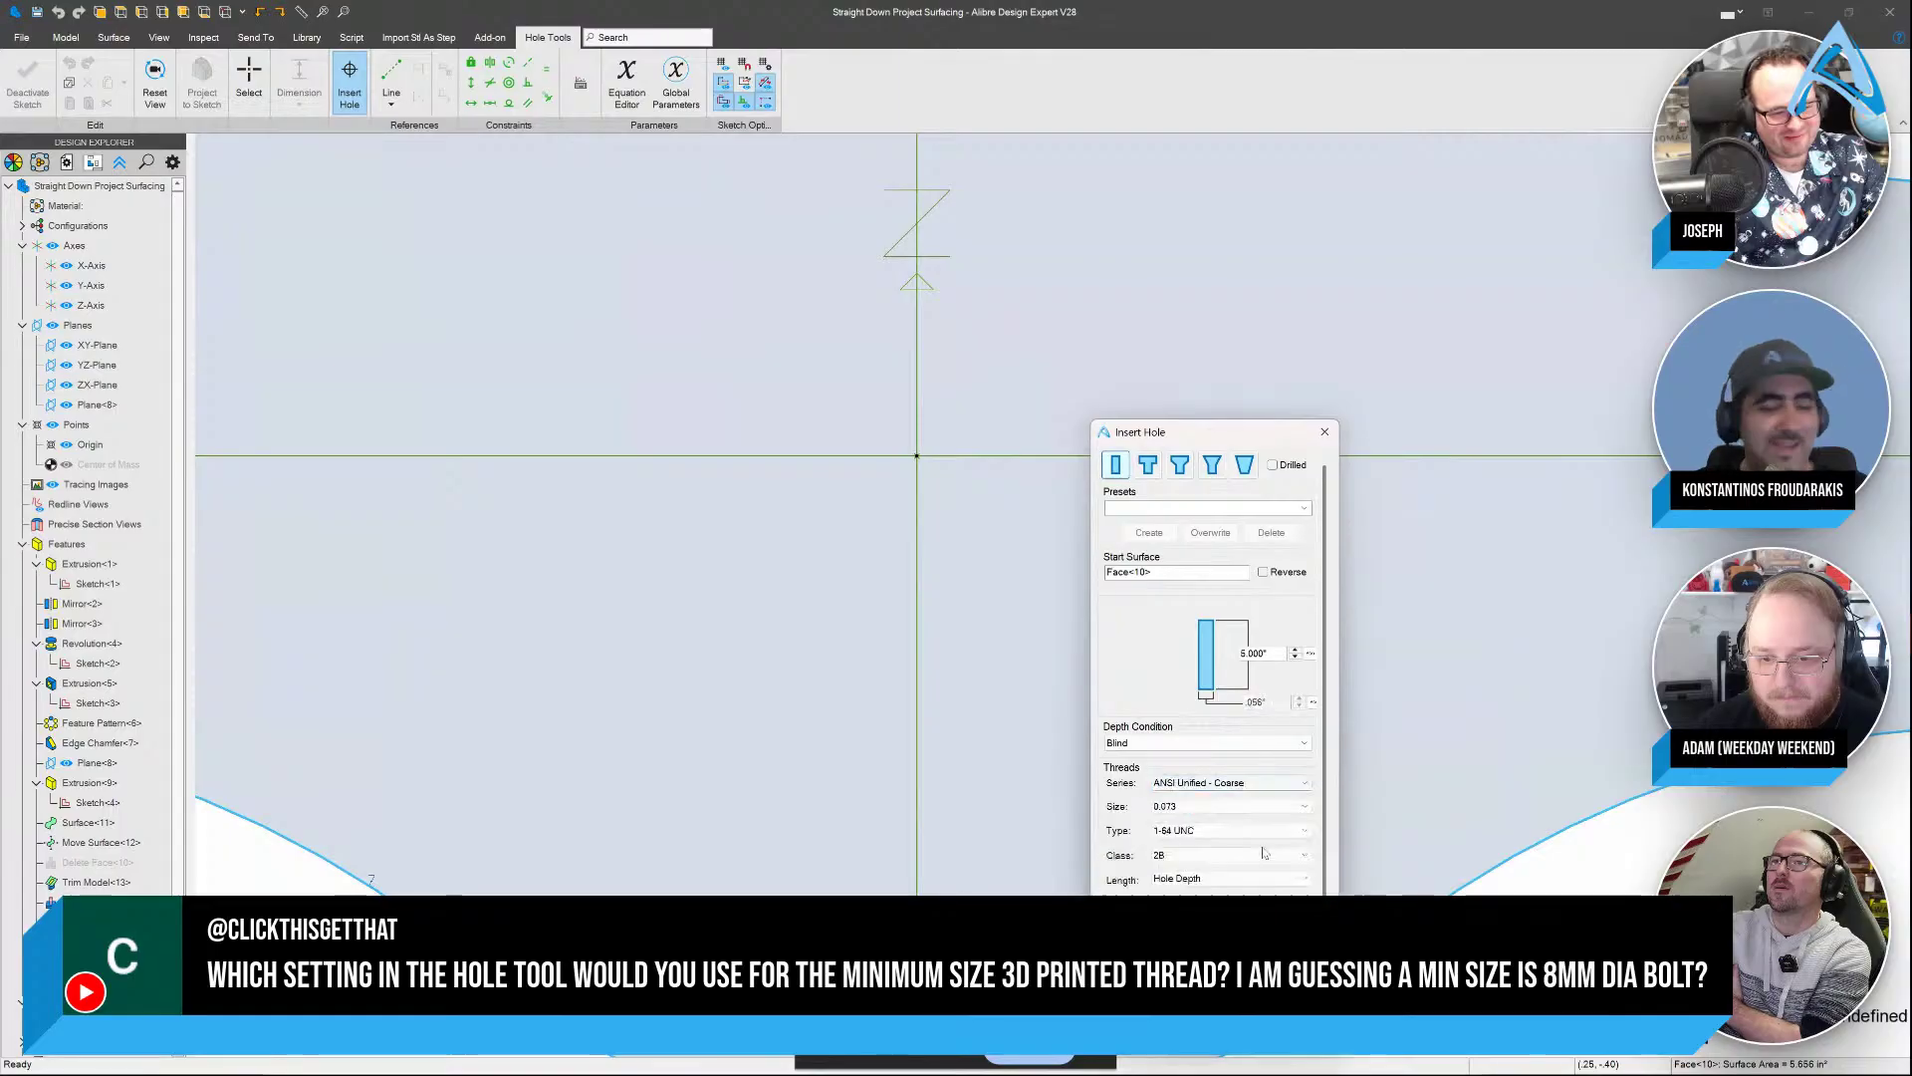
pyautogui.click(1198, 807)
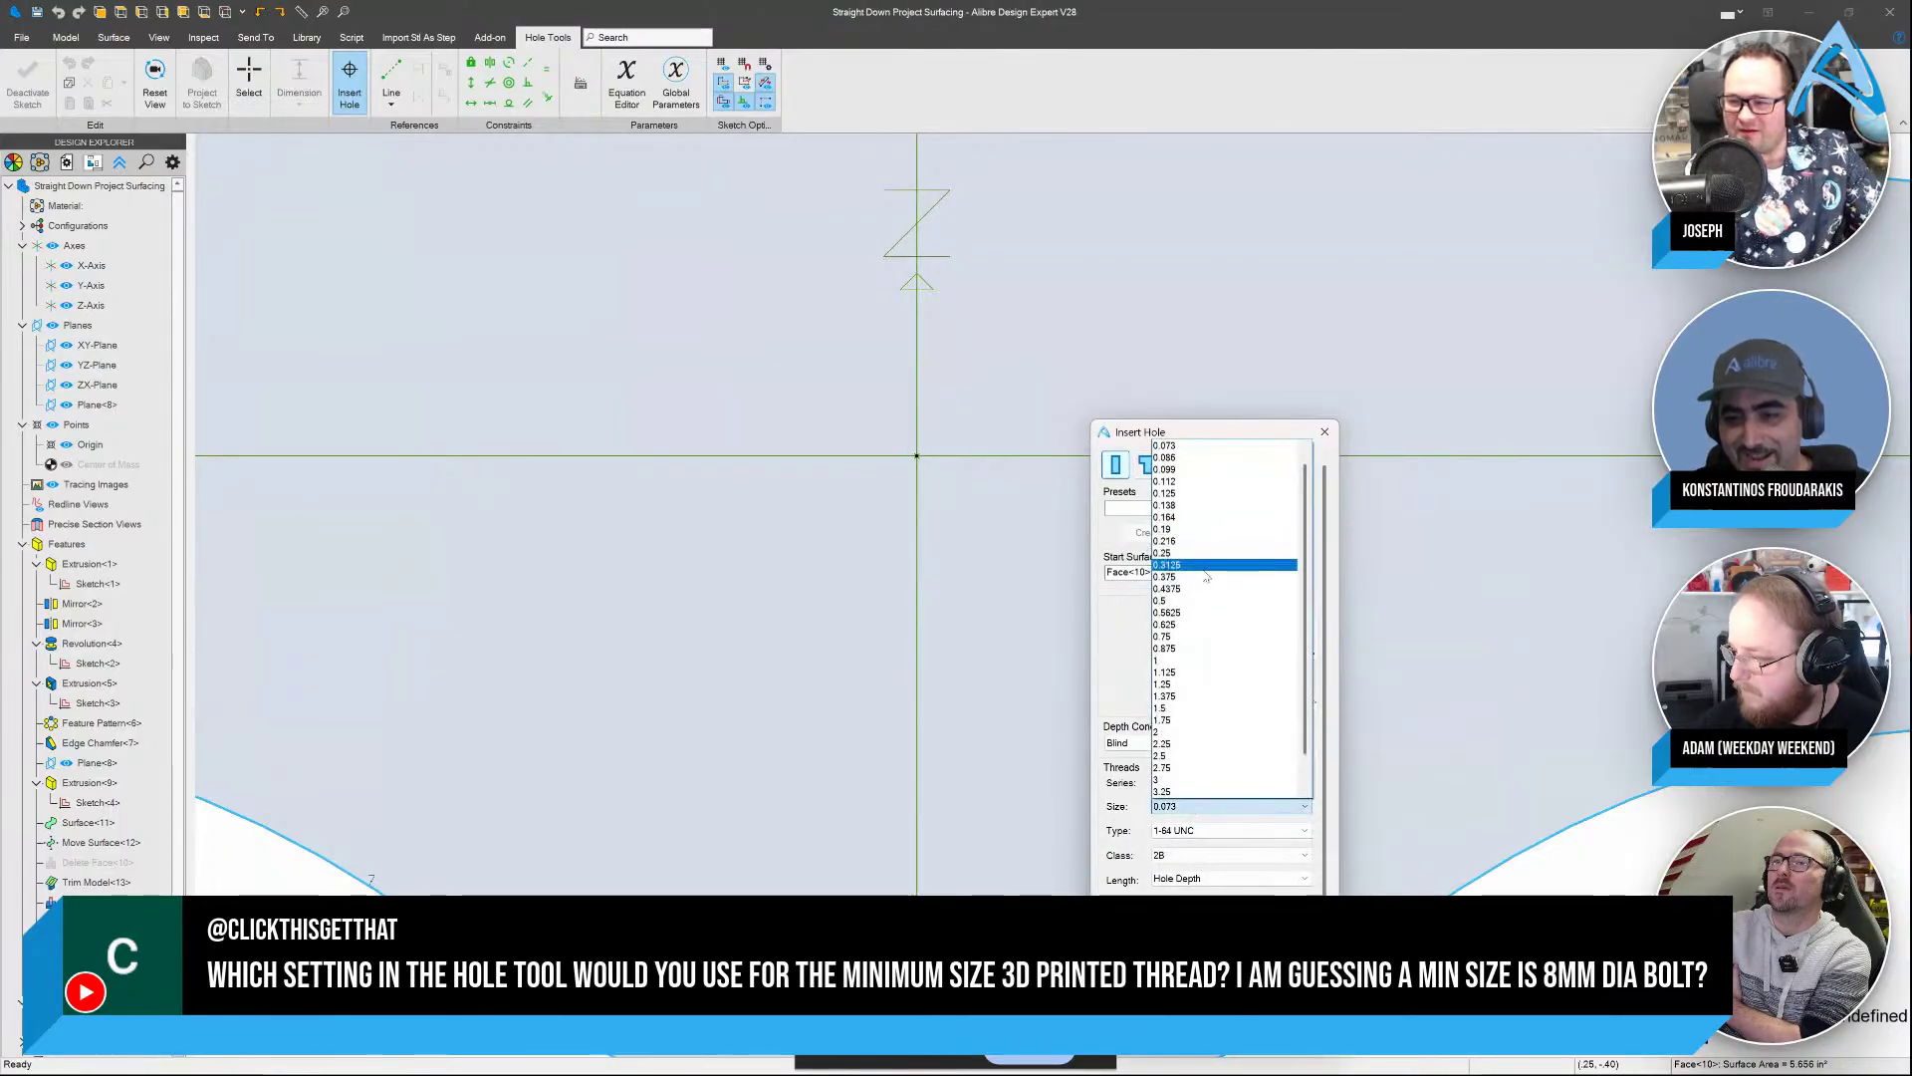
pyautogui.click(1208, 600)
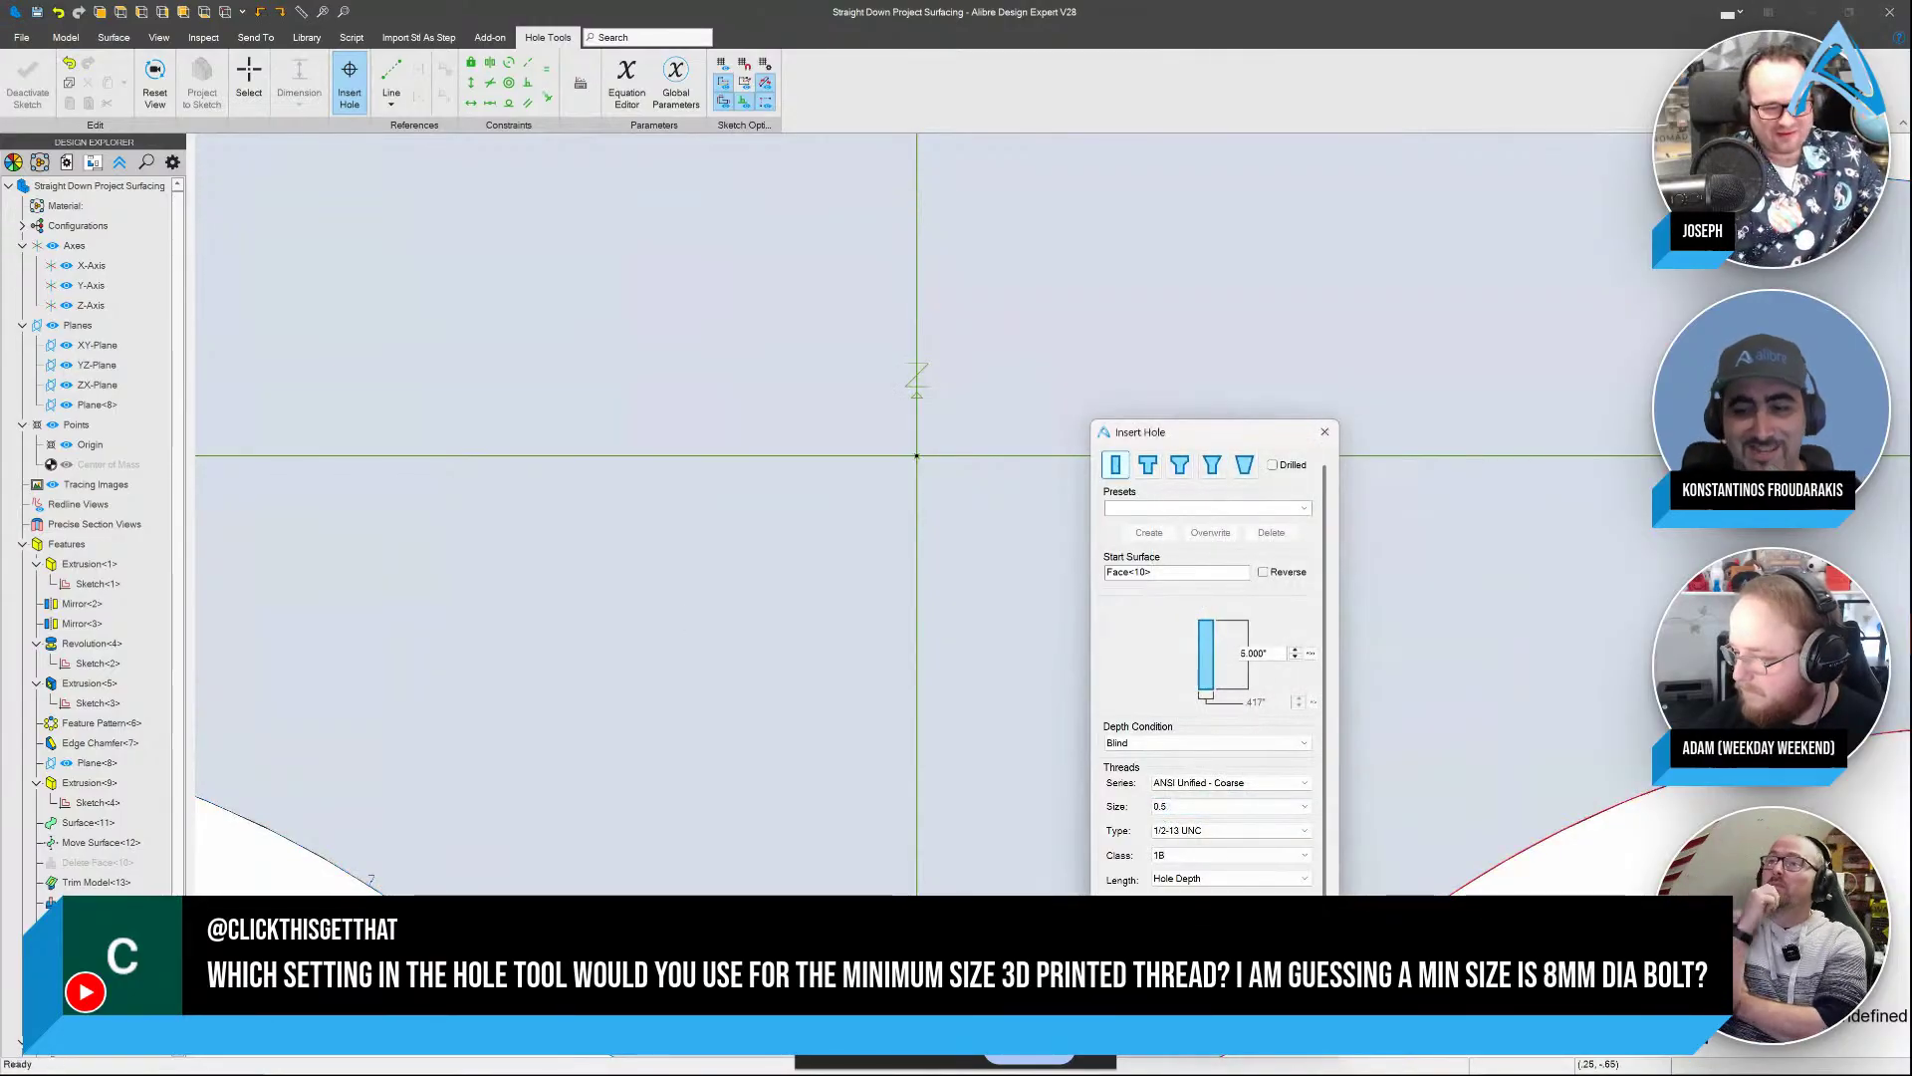
# Try to place the threaded hole on the underside's vertical centre axis and abandon the hole
pyautogui.scroll(-2, 869, 853)
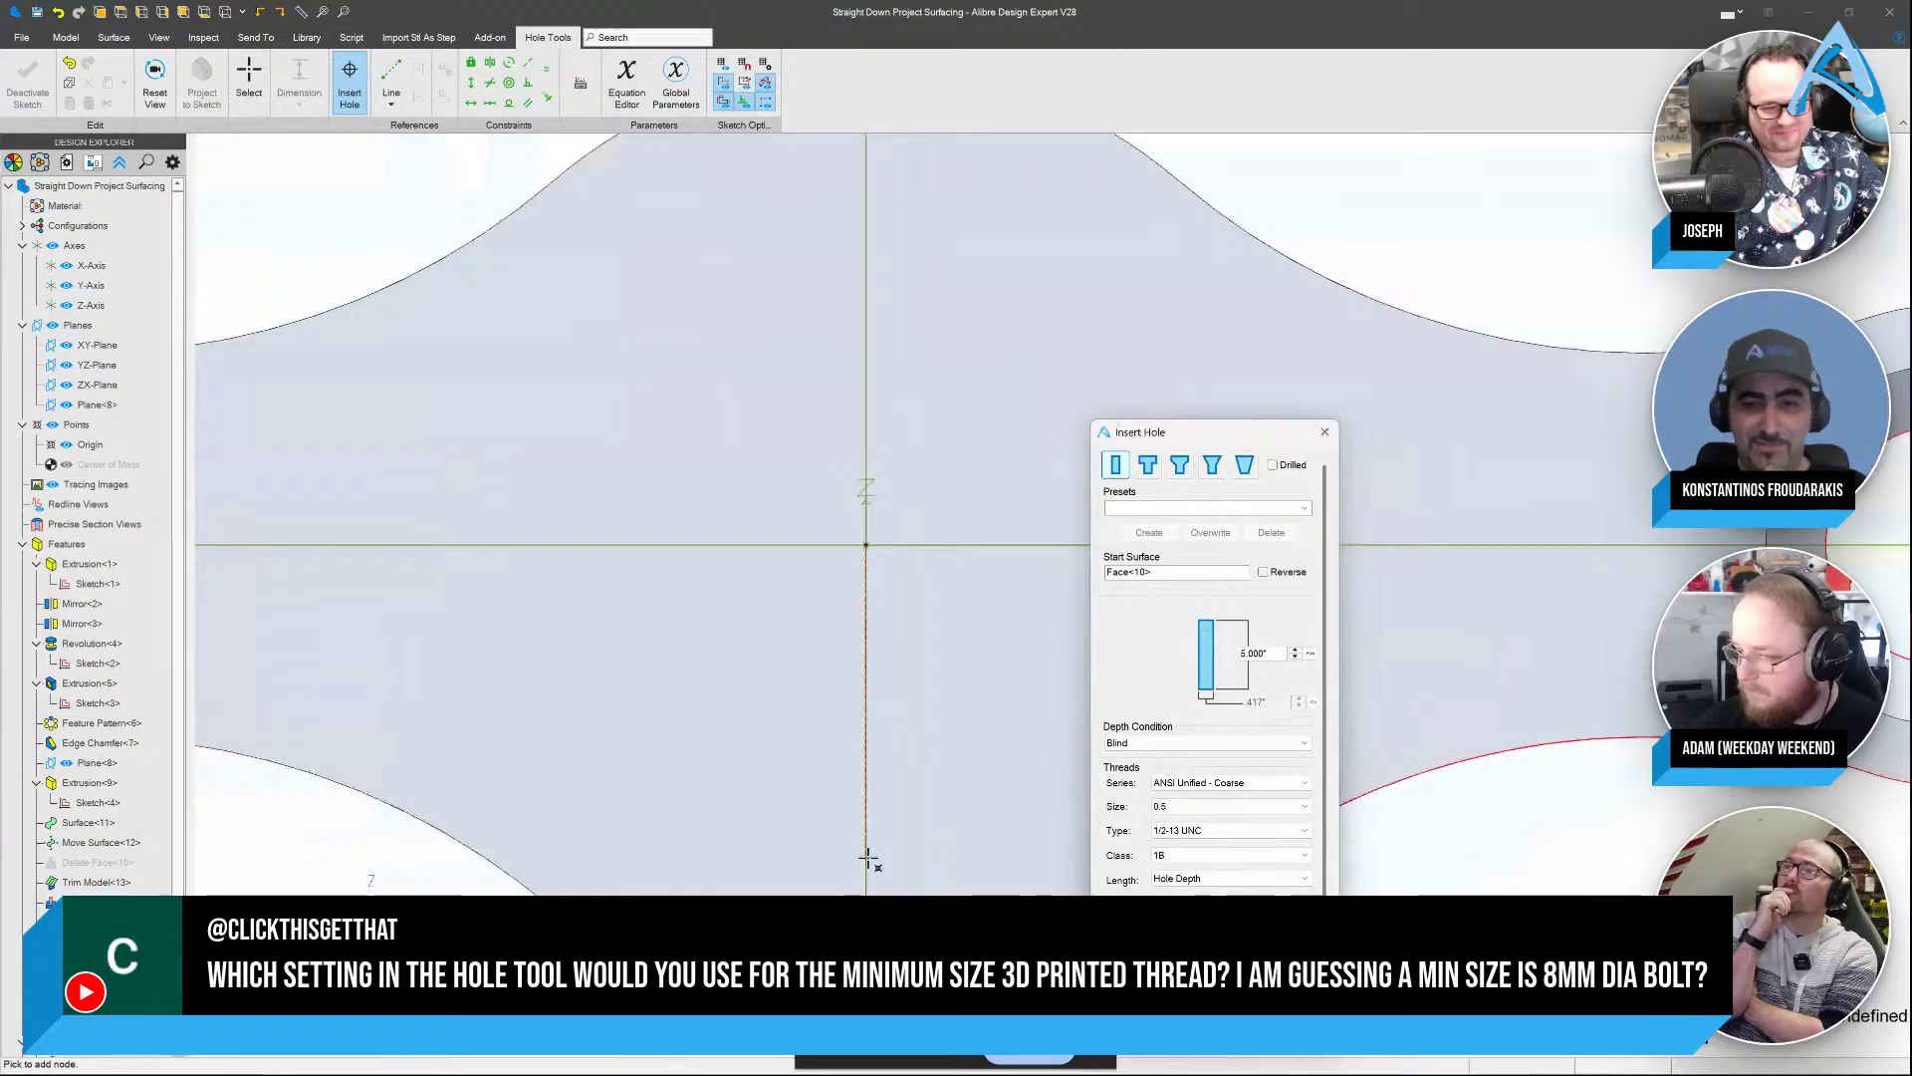
pyautogui.click(868, 857)
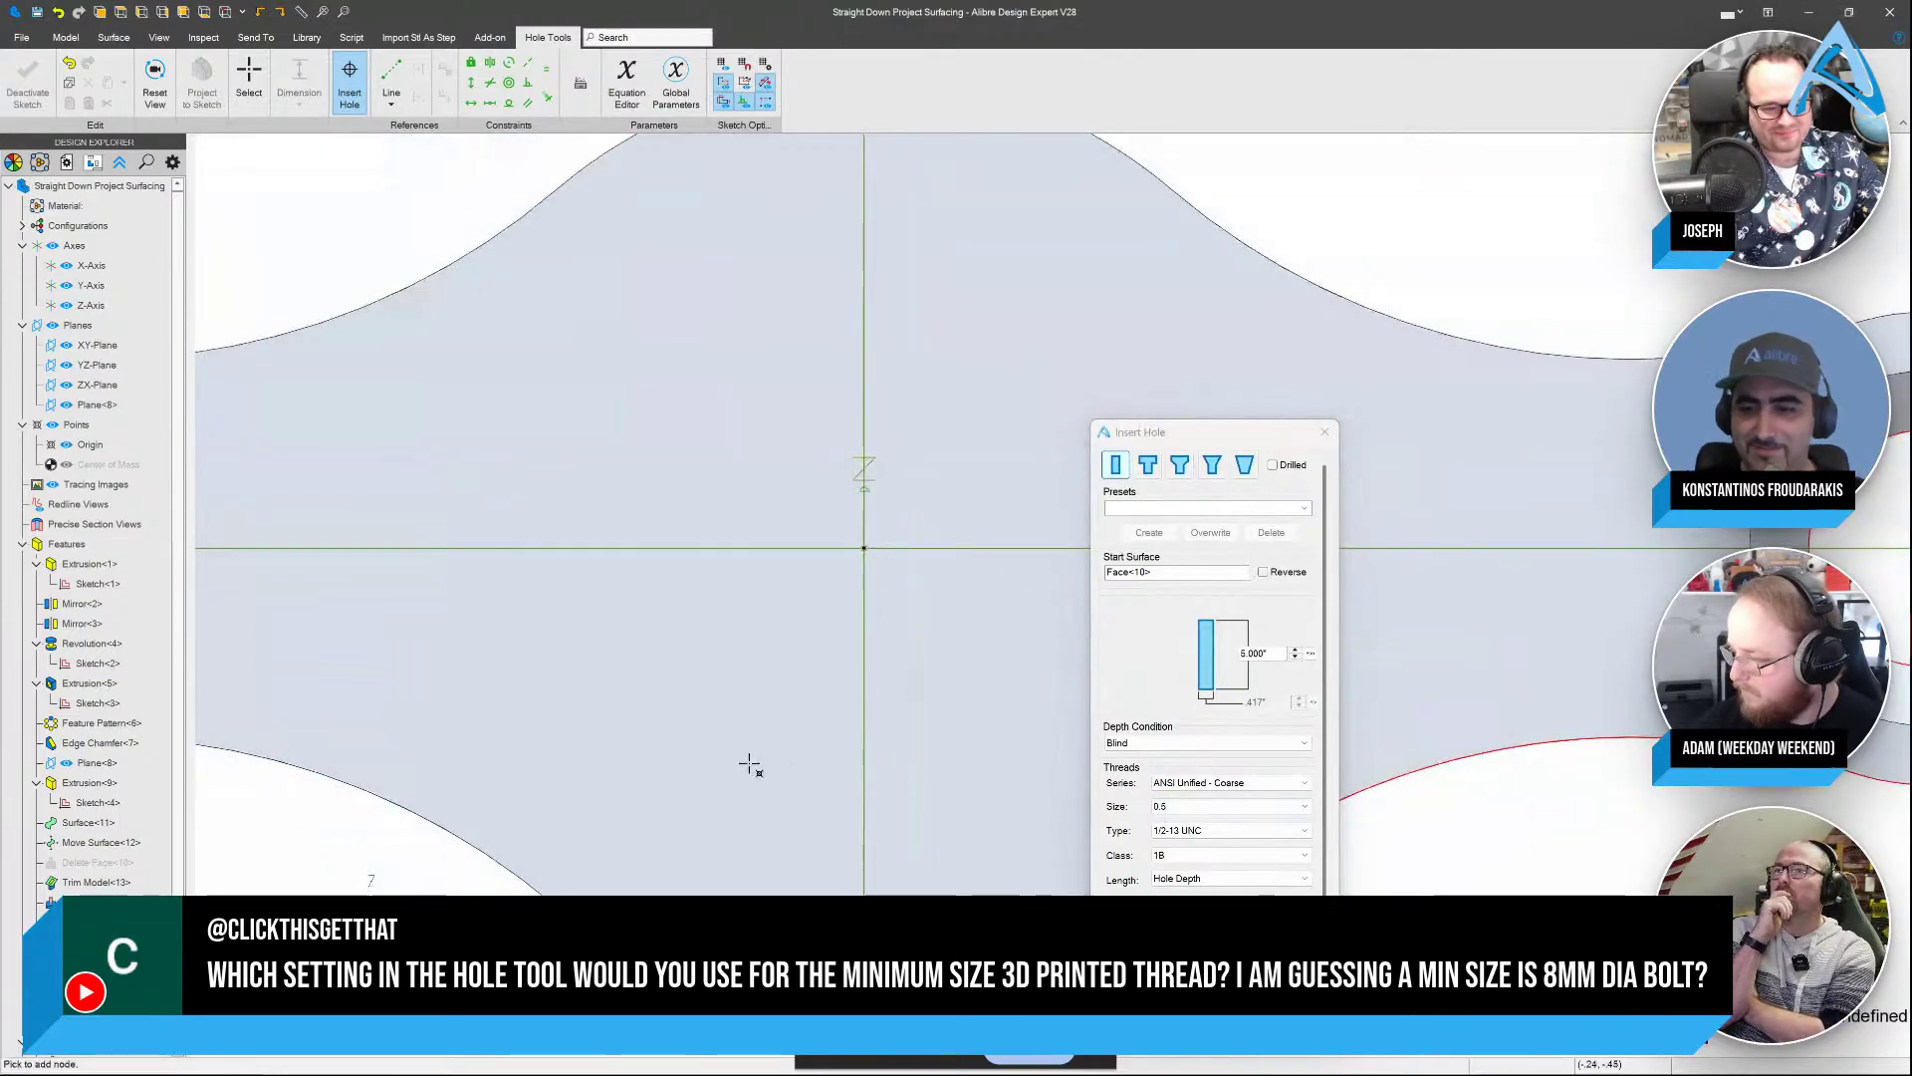
pyautogui.scroll(-2, 756, 755)
pyautogui.moveTo(769, 796)
pyautogui.mouseDown(button='middle')
pyautogui.moveTo(825, 732)
pyautogui.moveTo(760, 760)
pyautogui.mouseUp(button='middle')
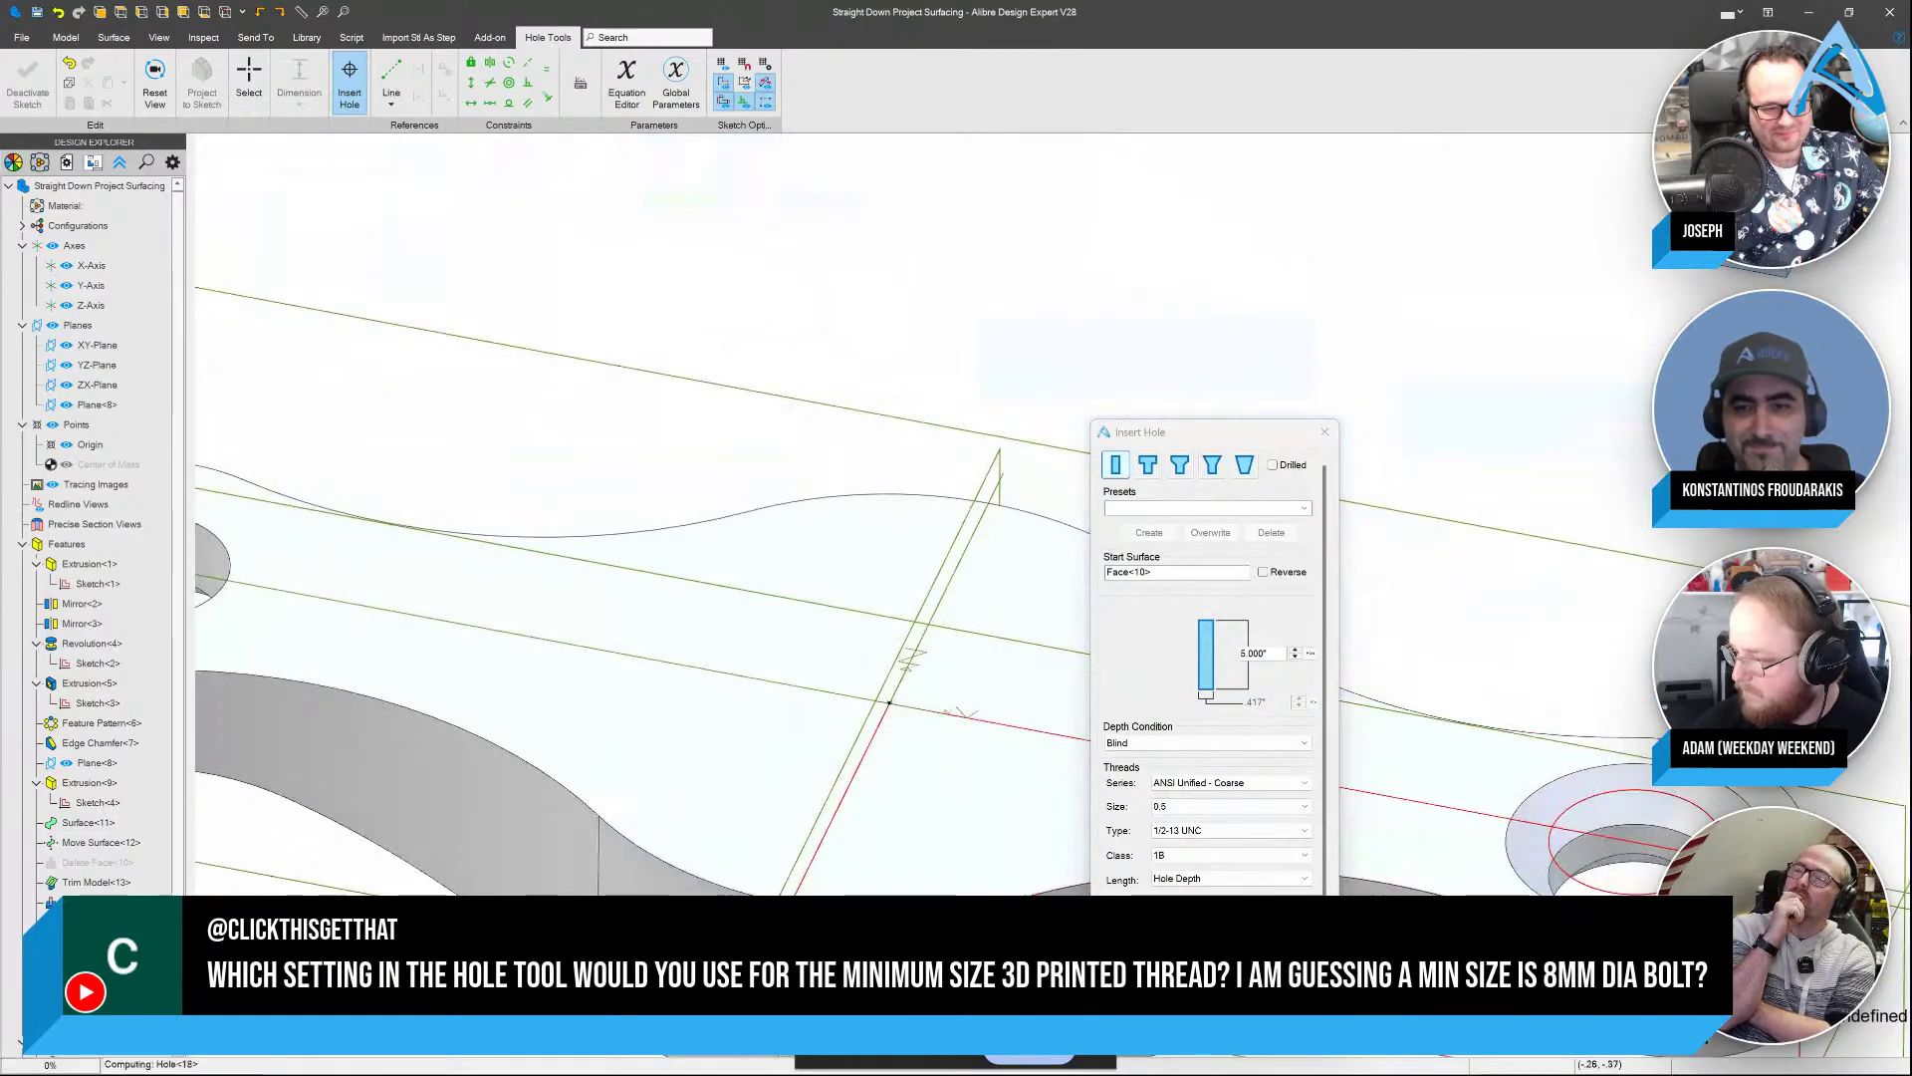
pyautogui.click(1324, 433)
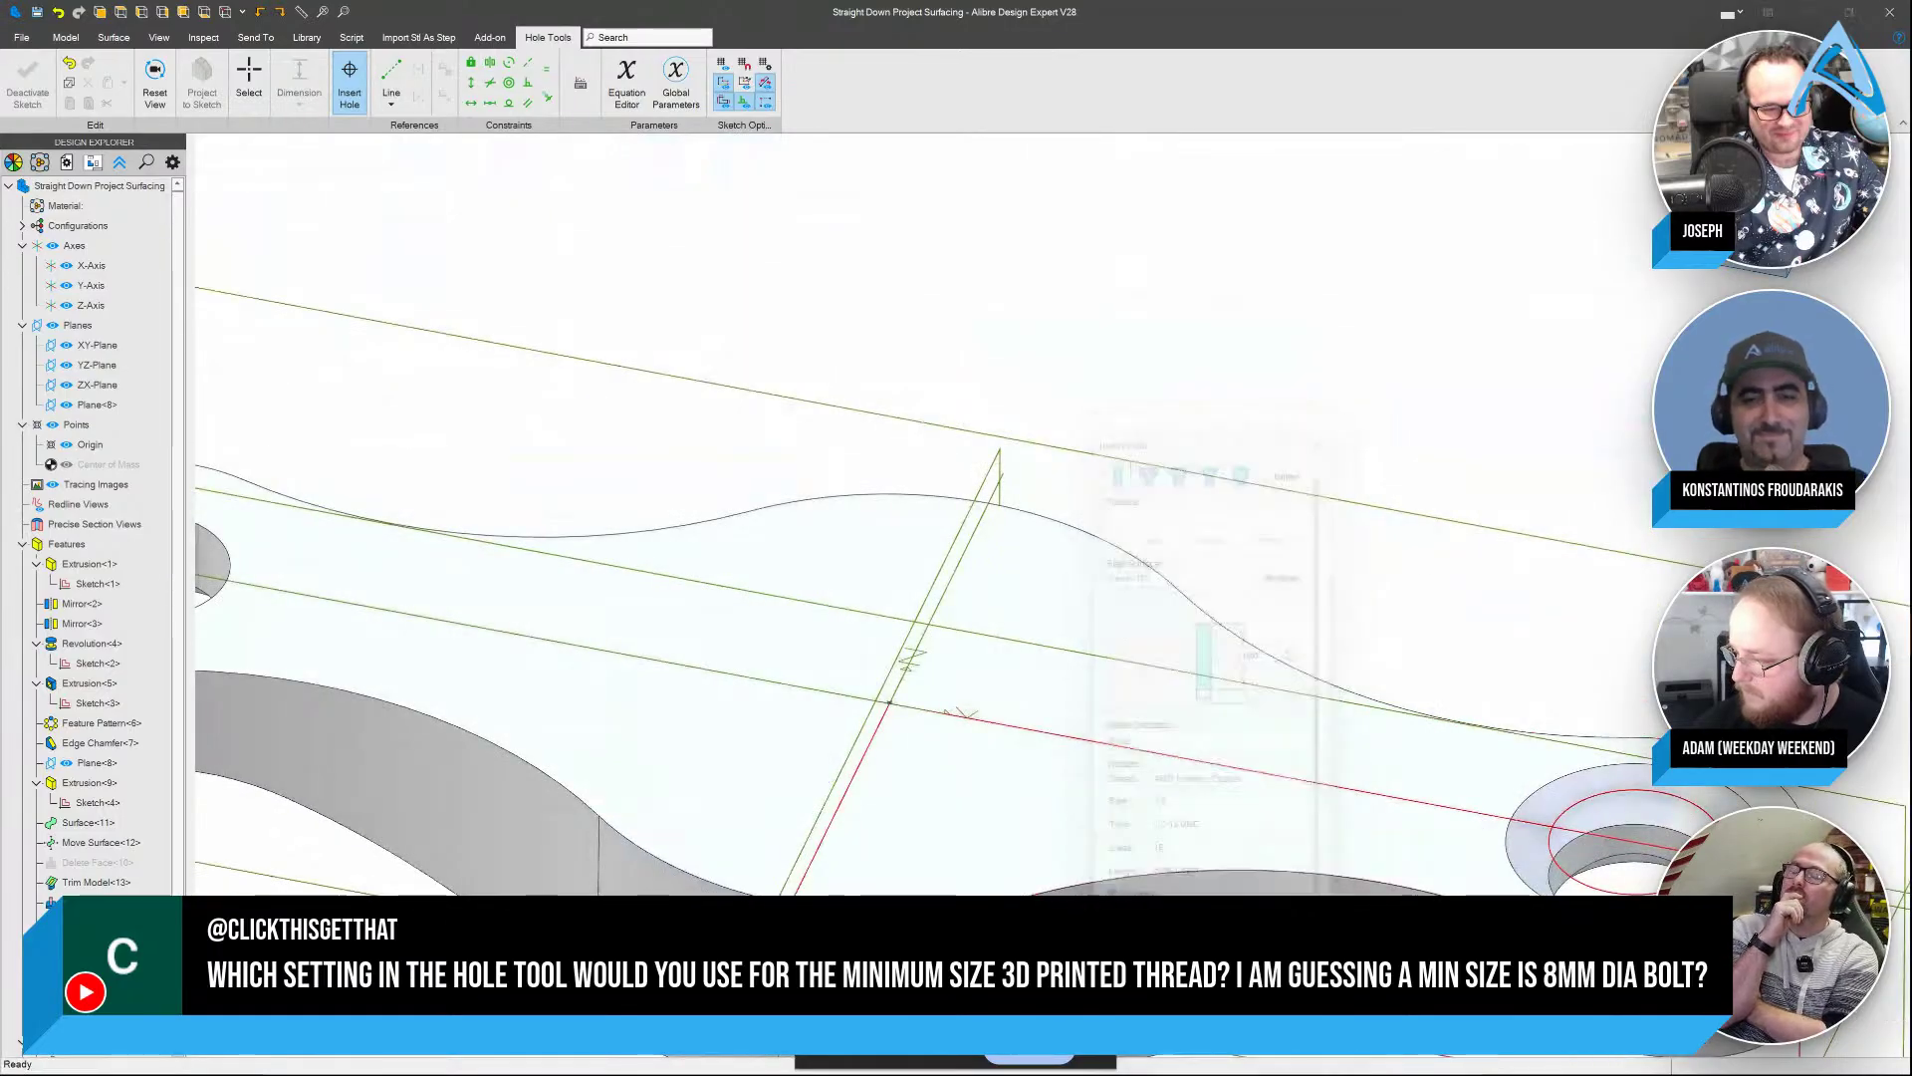
# Close the current part, switch to New Part (4), and delete the inner offset outline from its sketch
pyautogui.click(1890, 12)
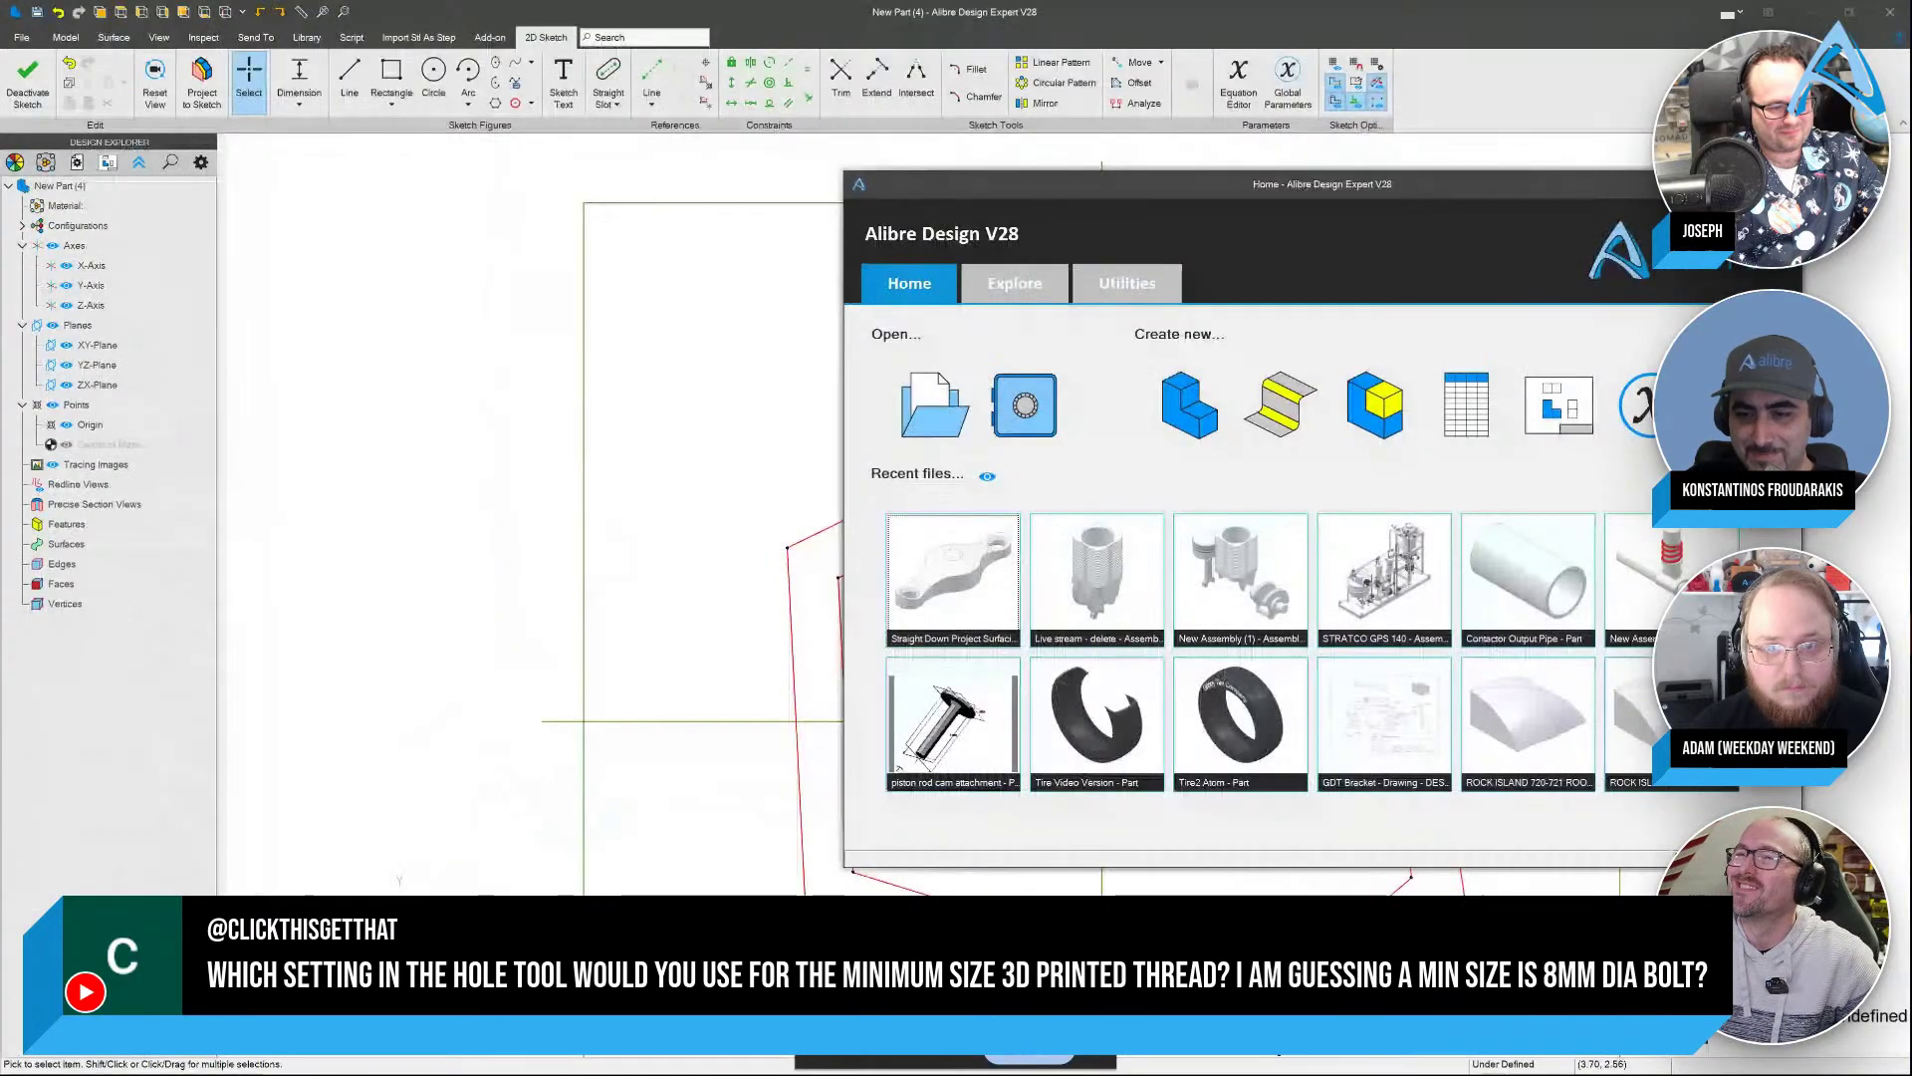
pyautogui.click(1652, 222)
pyautogui.doubleClick(1026, 486)
pyautogui.rightClick(984, 503)
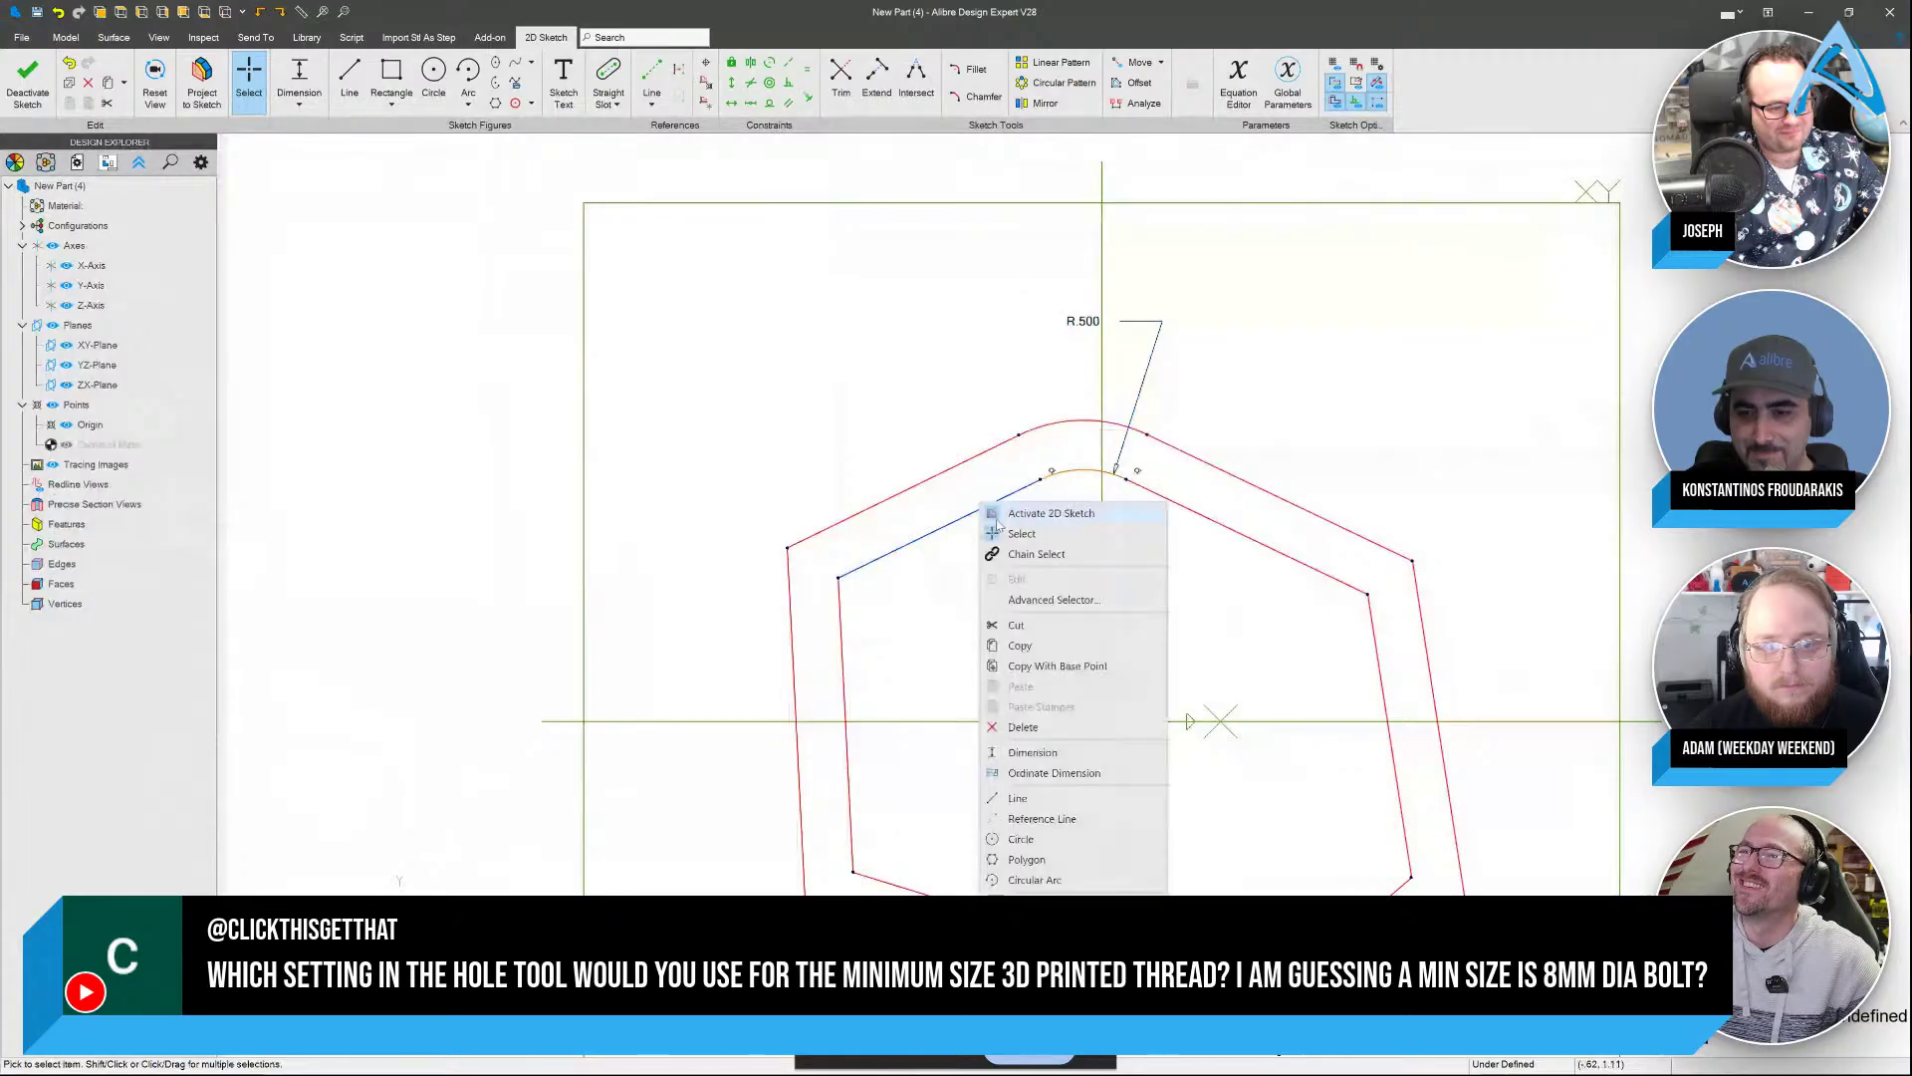
pyautogui.click(1022, 726)
# Extrude the remaining sketch outline to a depth of 5" along its normal and select the flat front face
pyautogui.click(18, 82)
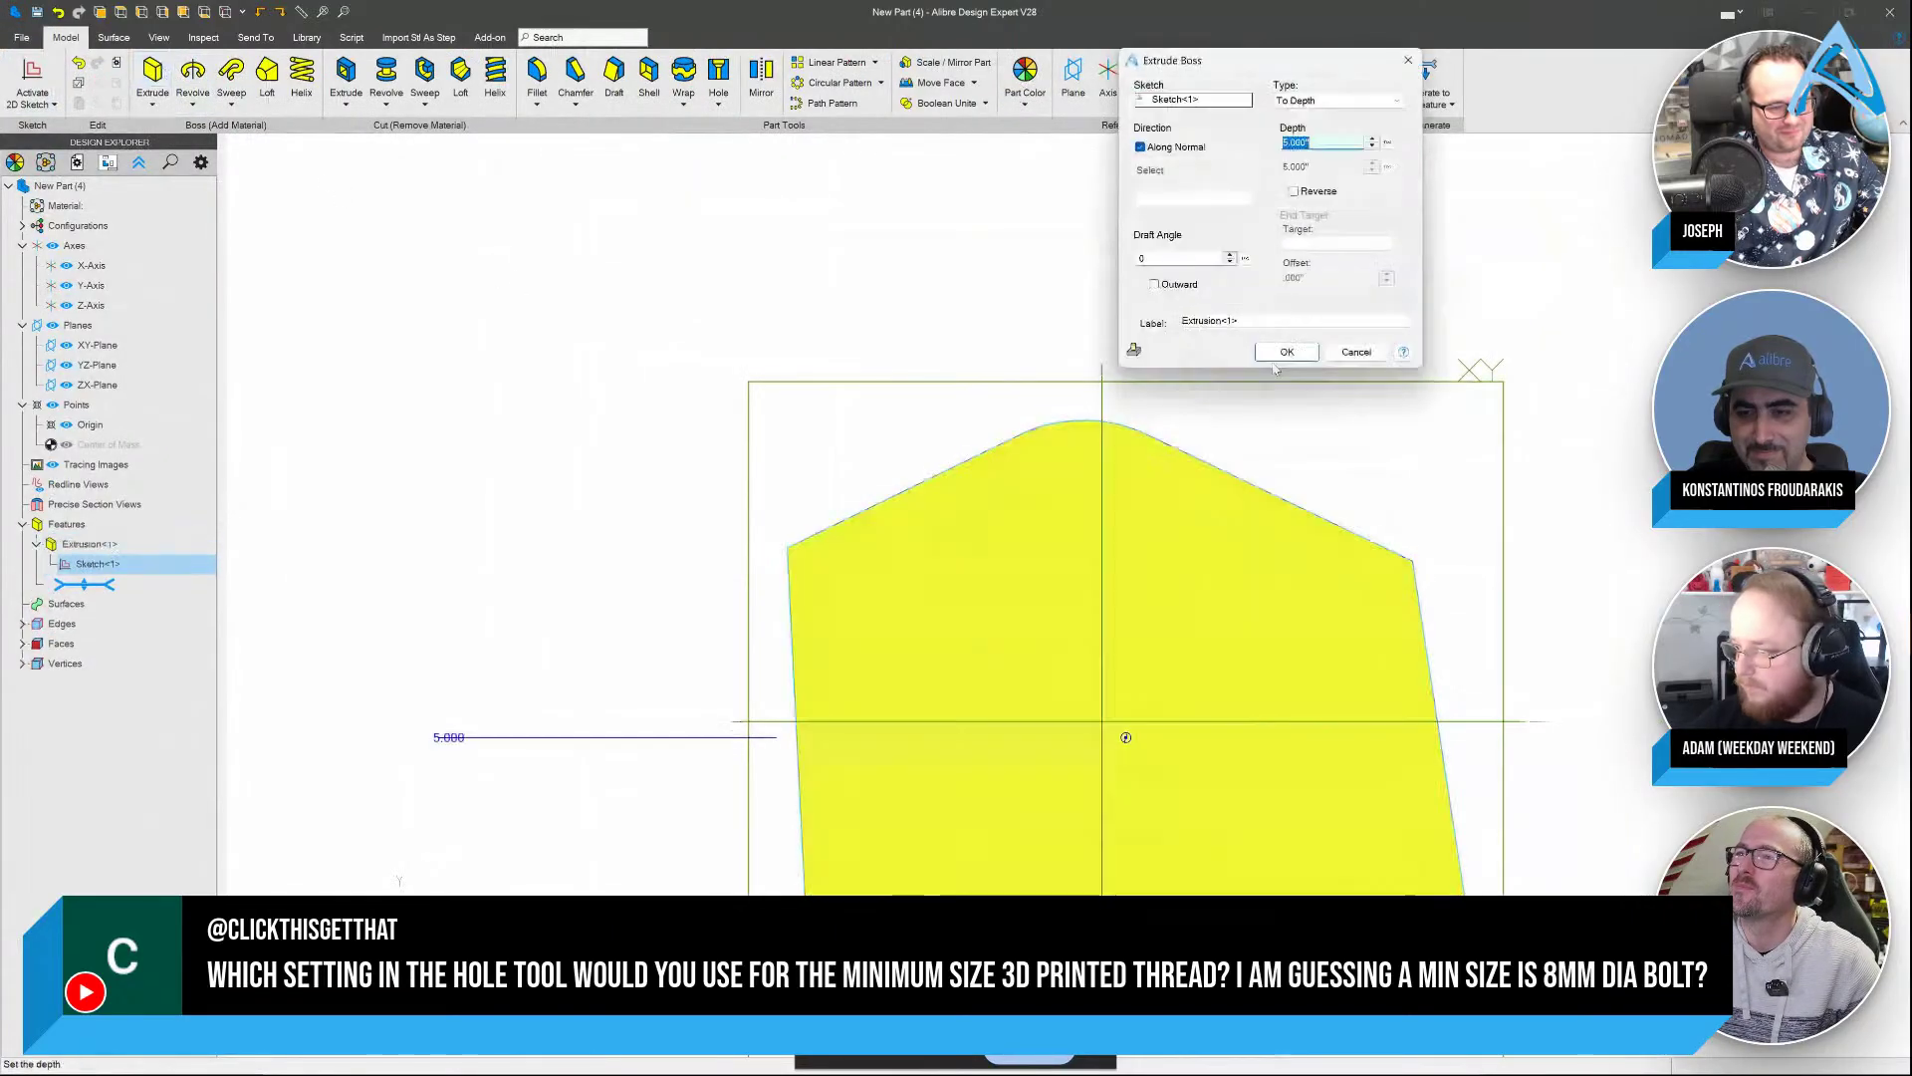
pyautogui.click(1289, 351)
pyautogui.click(1103, 479)
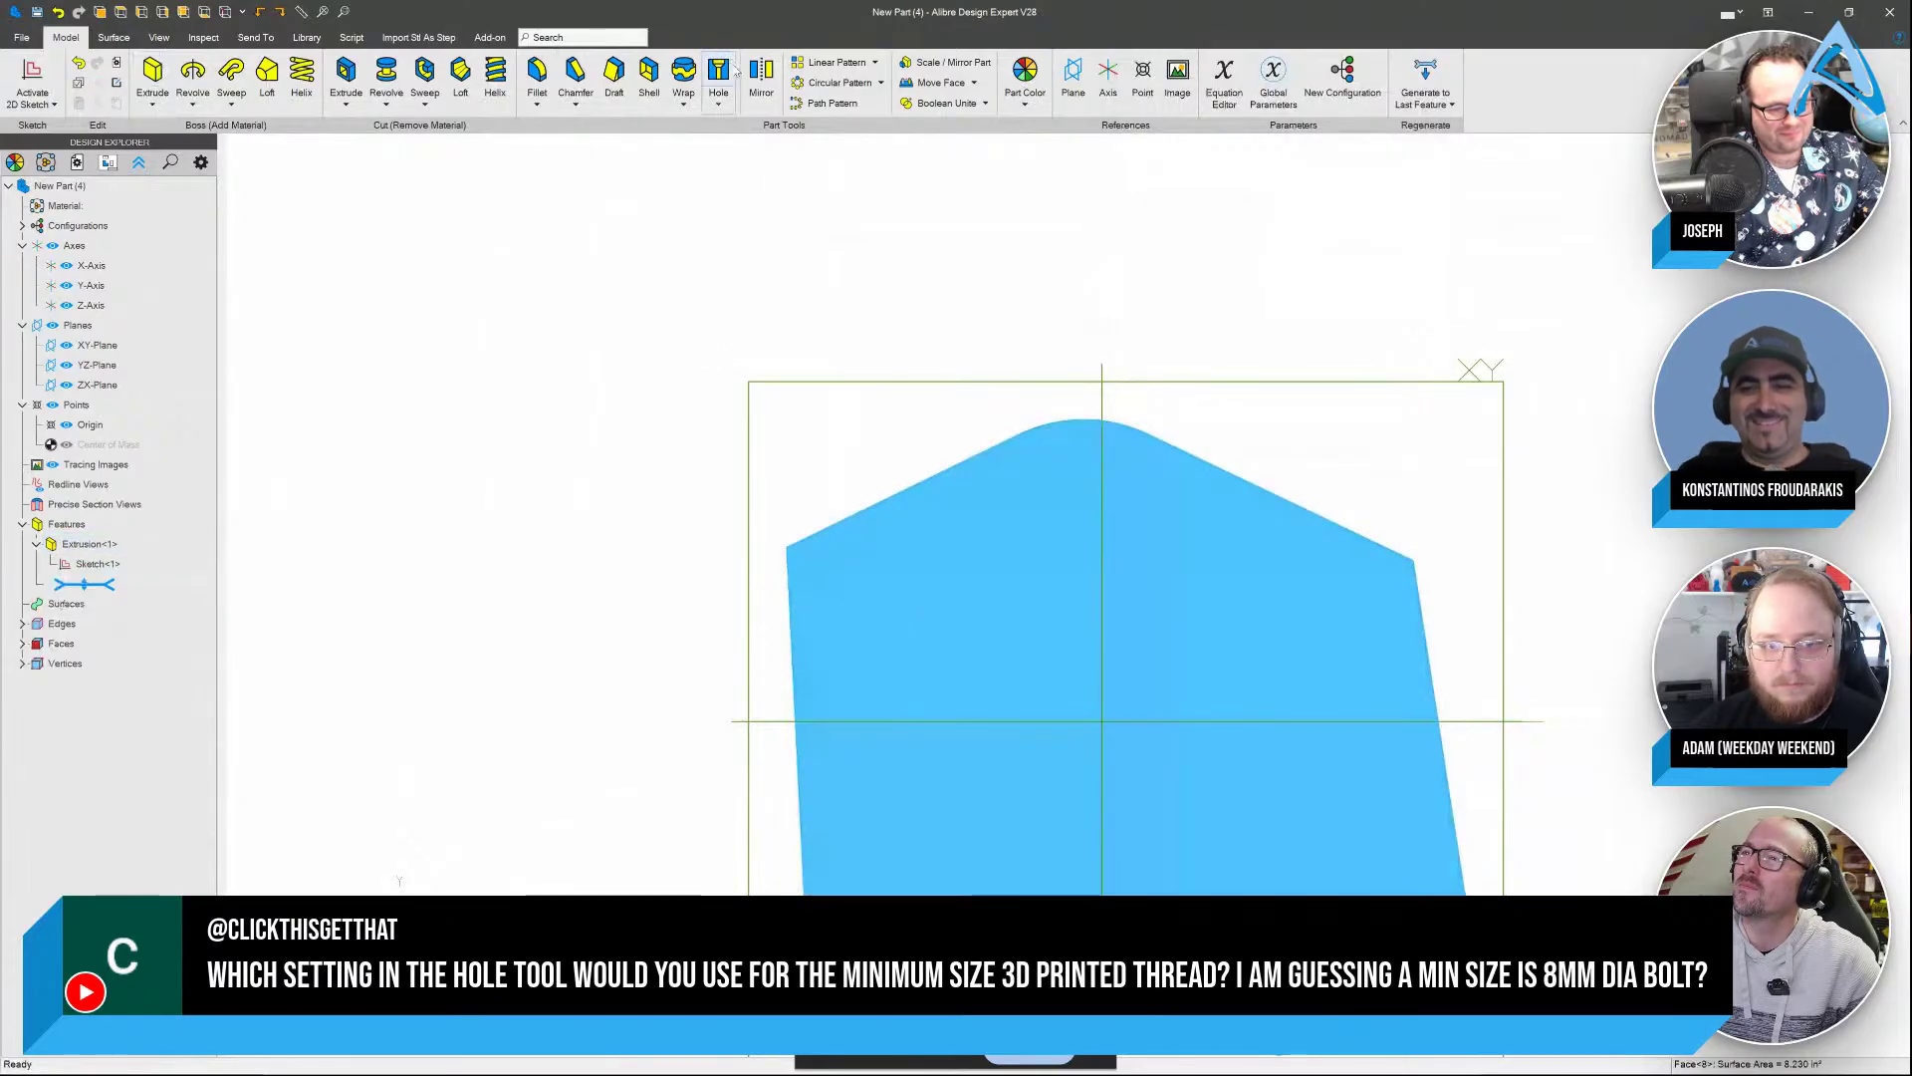
# Start a hole on the front face with ANSI Unified - Coarse threads and place it in the face's lower-left area
pyautogui.click(721, 72)
pyautogui.click(1235, 775)
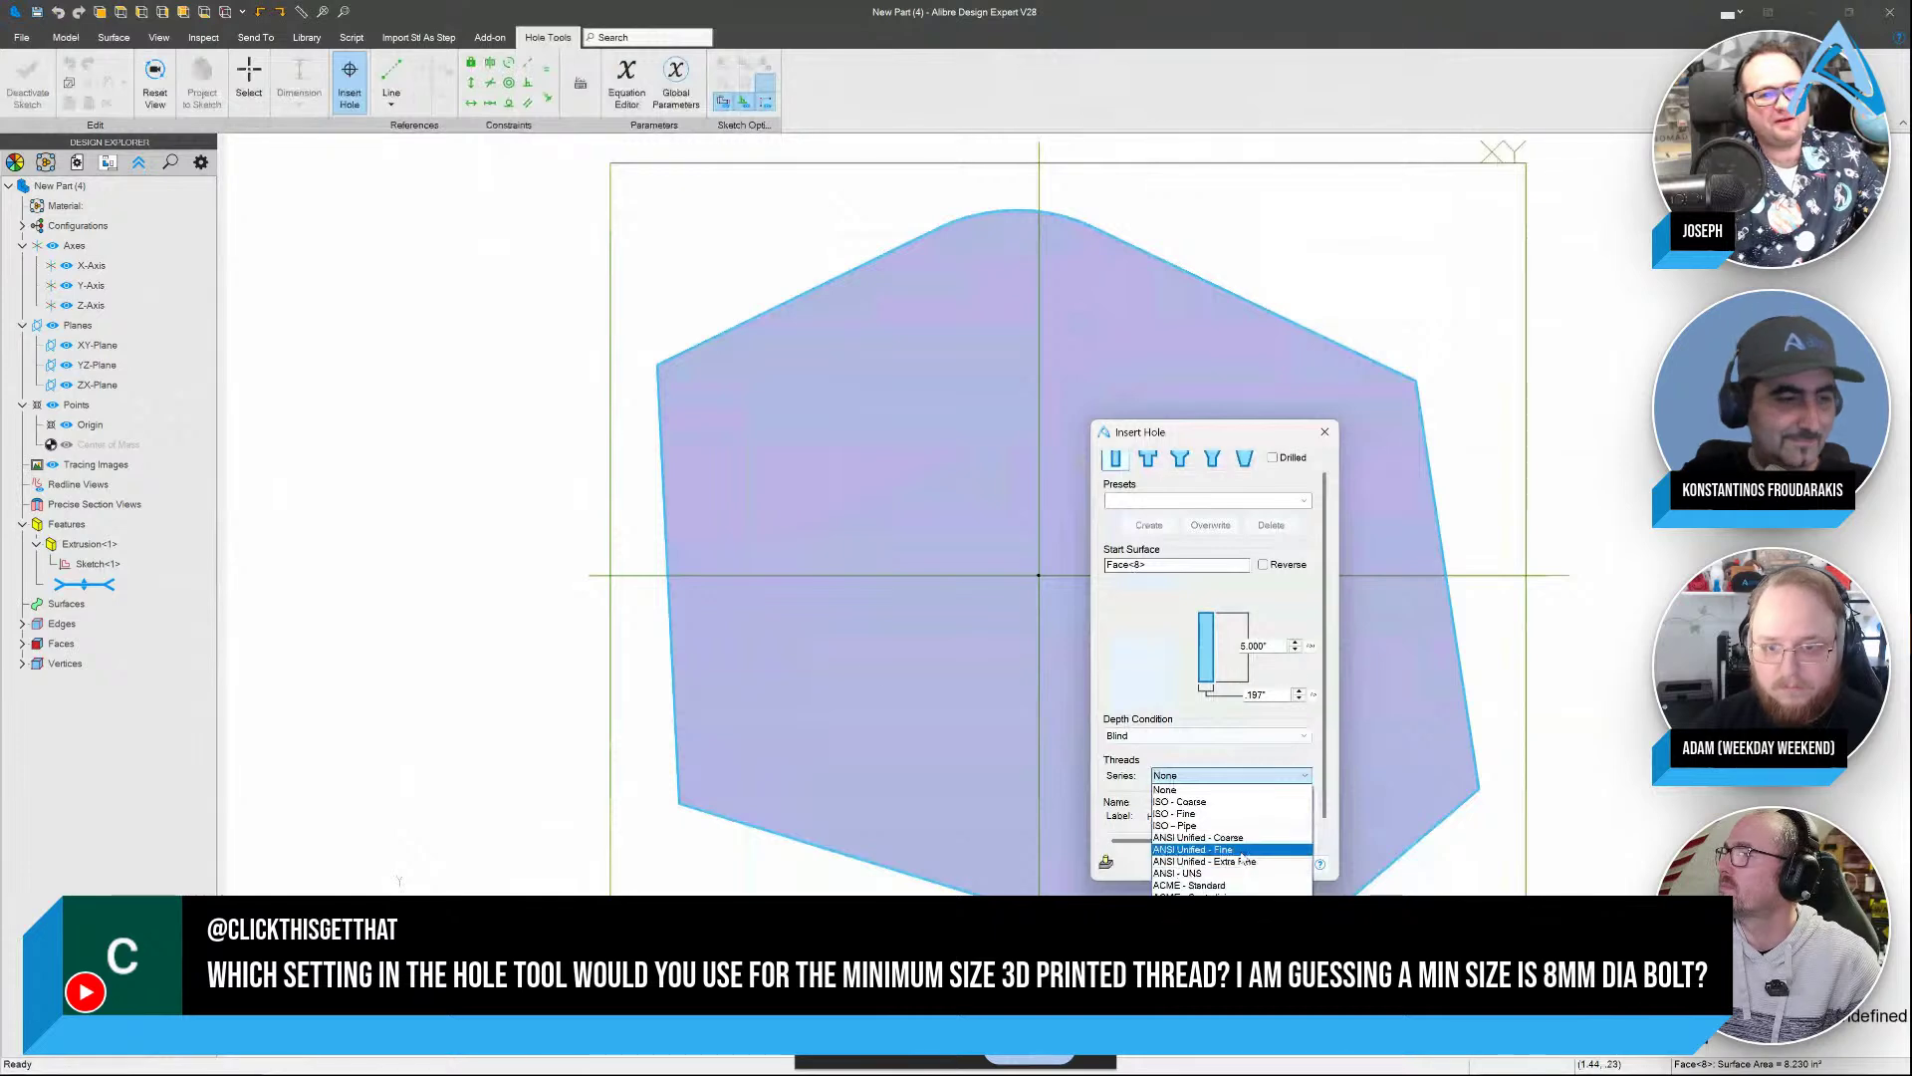
pyautogui.click(1201, 838)
pyautogui.click(864, 666)
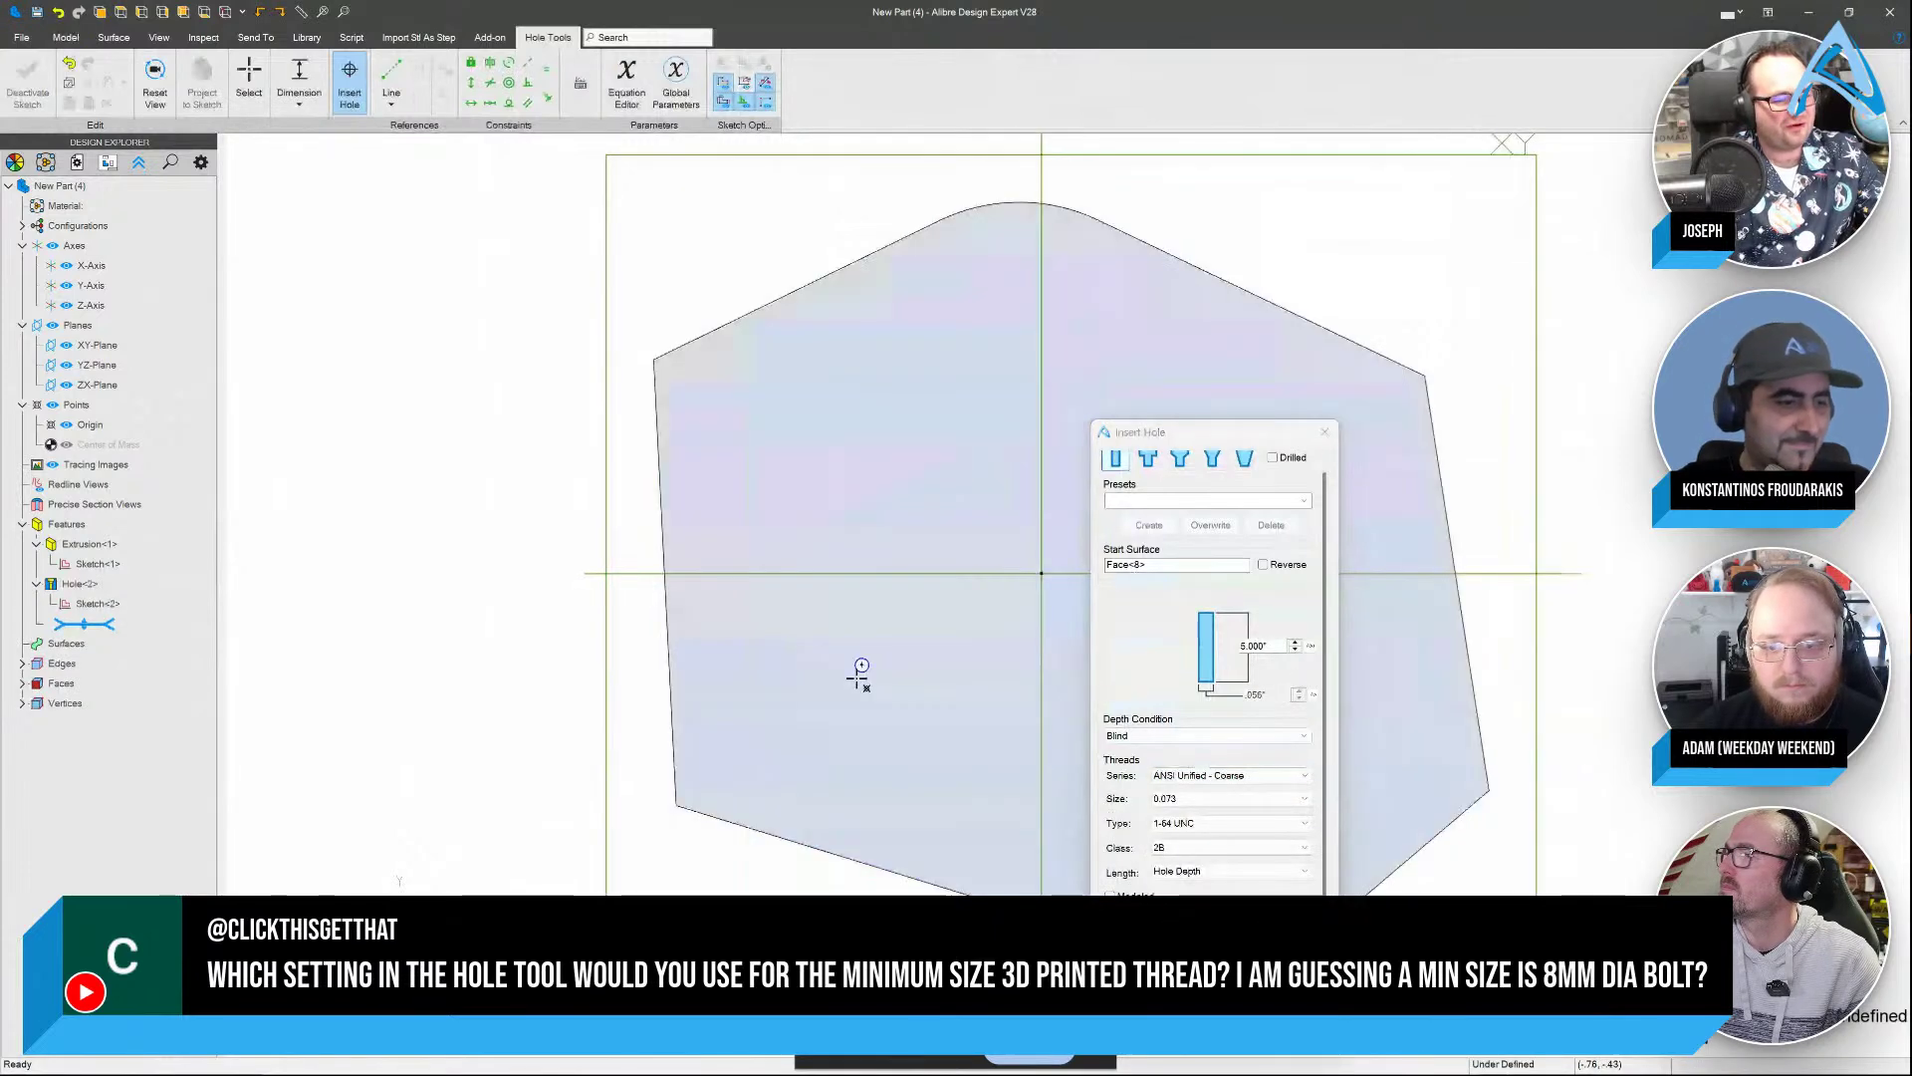
# Set the hole's thread size to 0.5 and turn on modeled threads
pyautogui.scroll(3, 866, 651)
pyautogui.click(1203, 799)
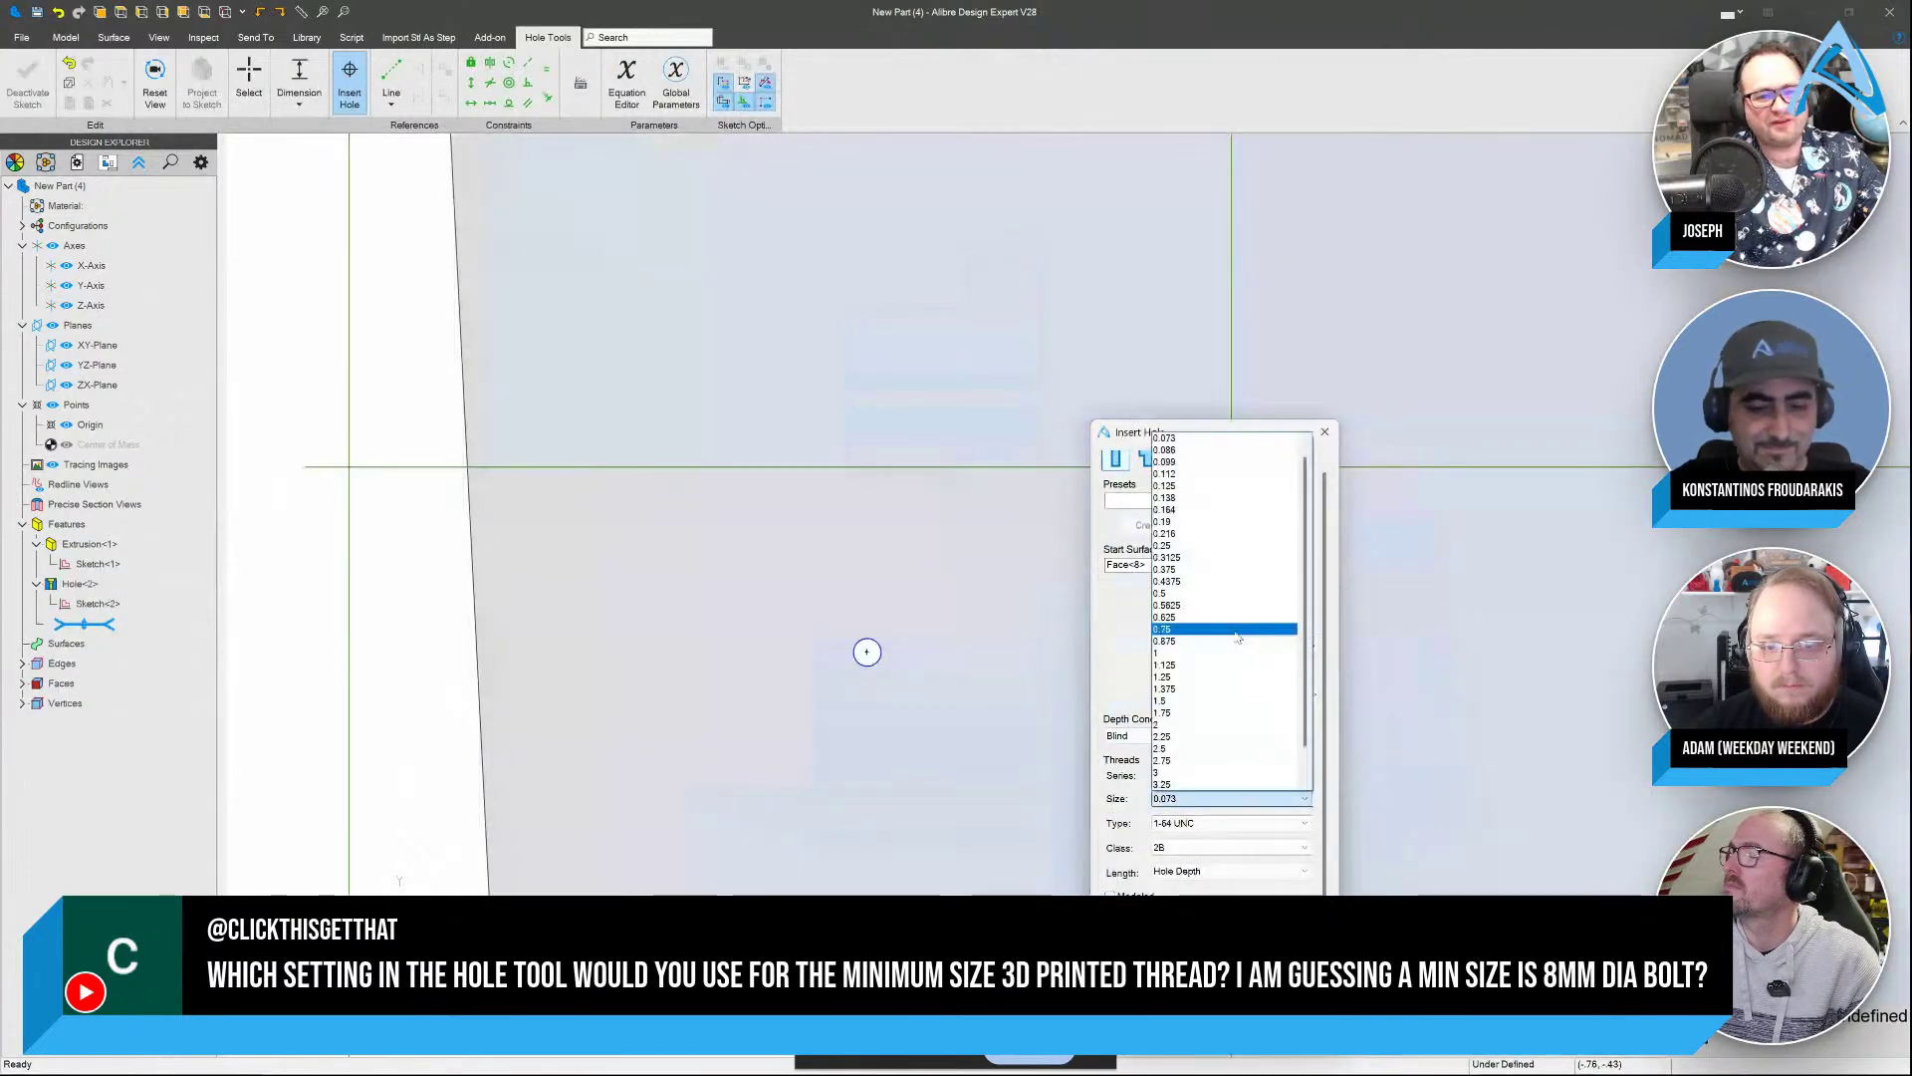
pyautogui.click(1210, 627)
pyautogui.scroll(-2, 901, 697)
pyautogui.moveTo(889, 745)
pyautogui.mouseDown(button='middle')
pyautogui.moveTo(913, 765)
pyautogui.moveTo(892, 737)
pyautogui.mouseUp(button='middle')
pyautogui.click(1111, 896)
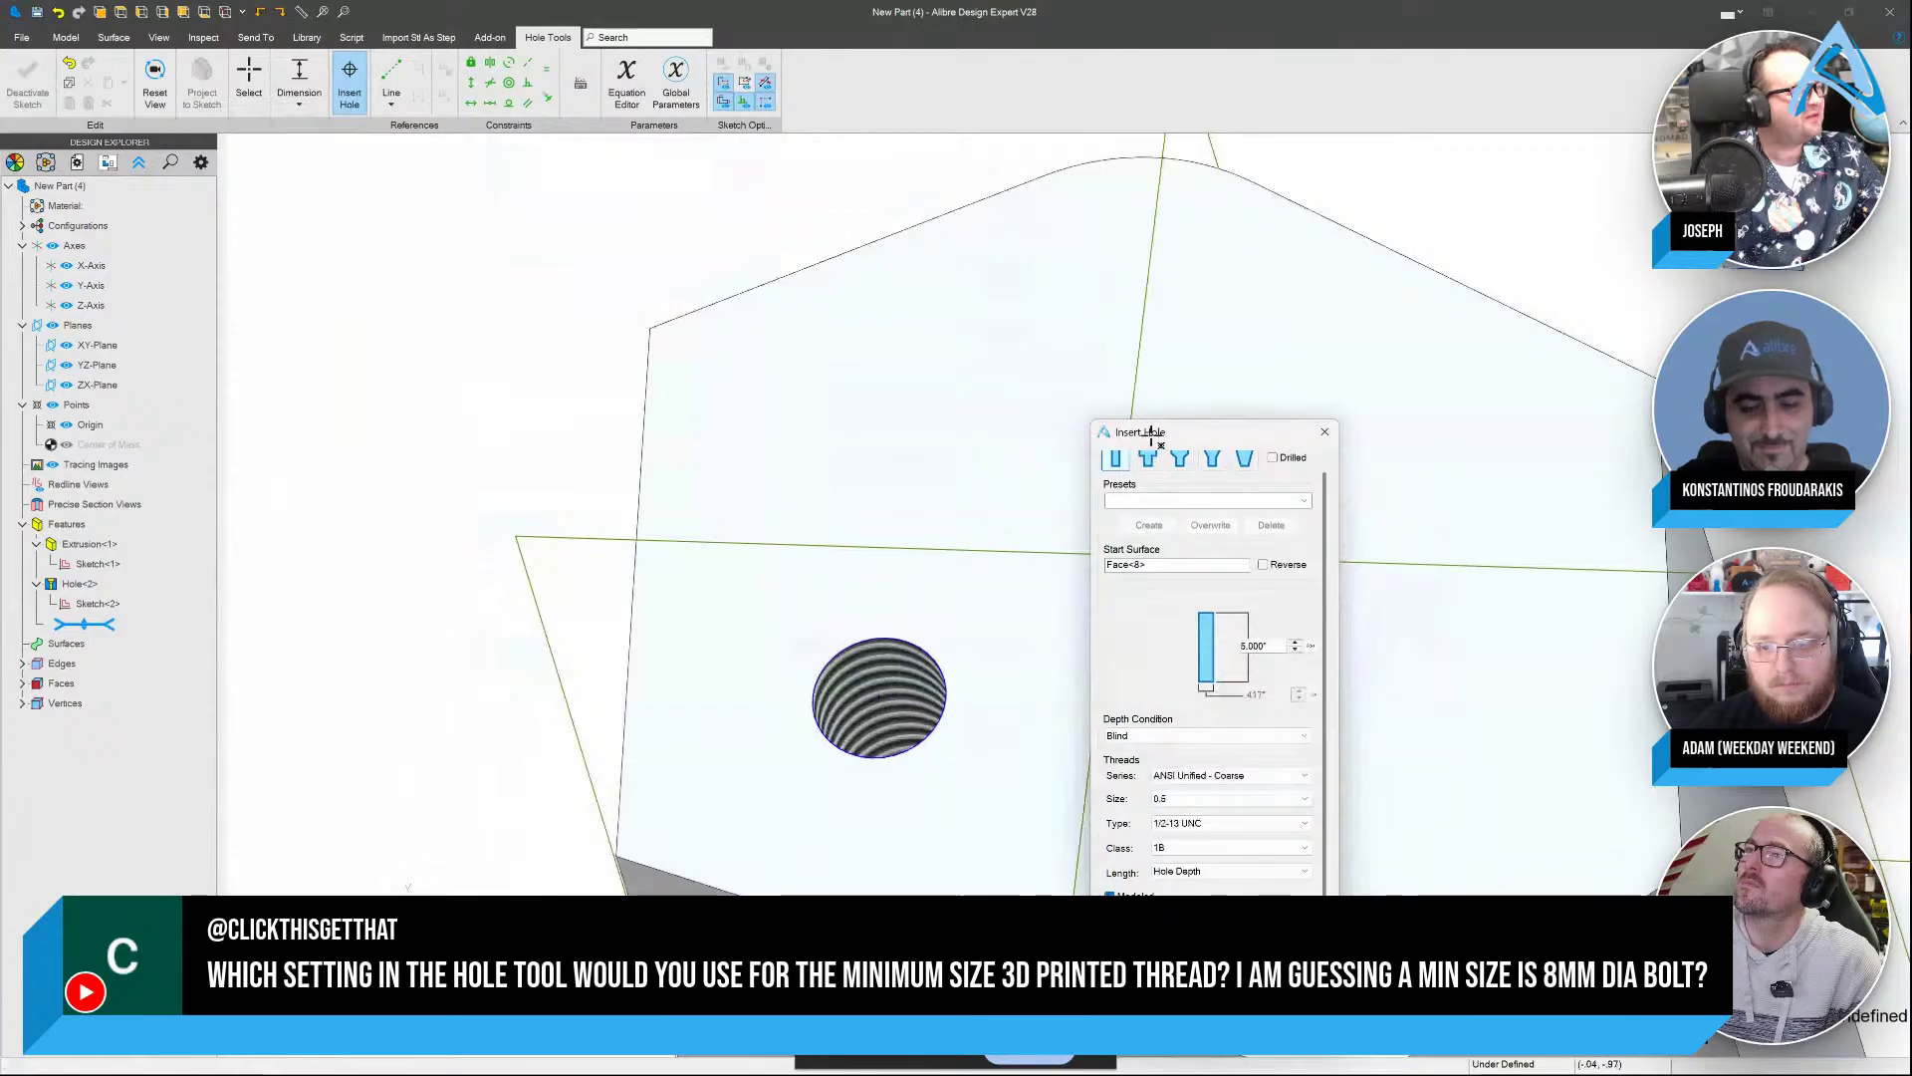
pyautogui.moveTo(1153, 435); pyautogui.dragTo(1138, 85)
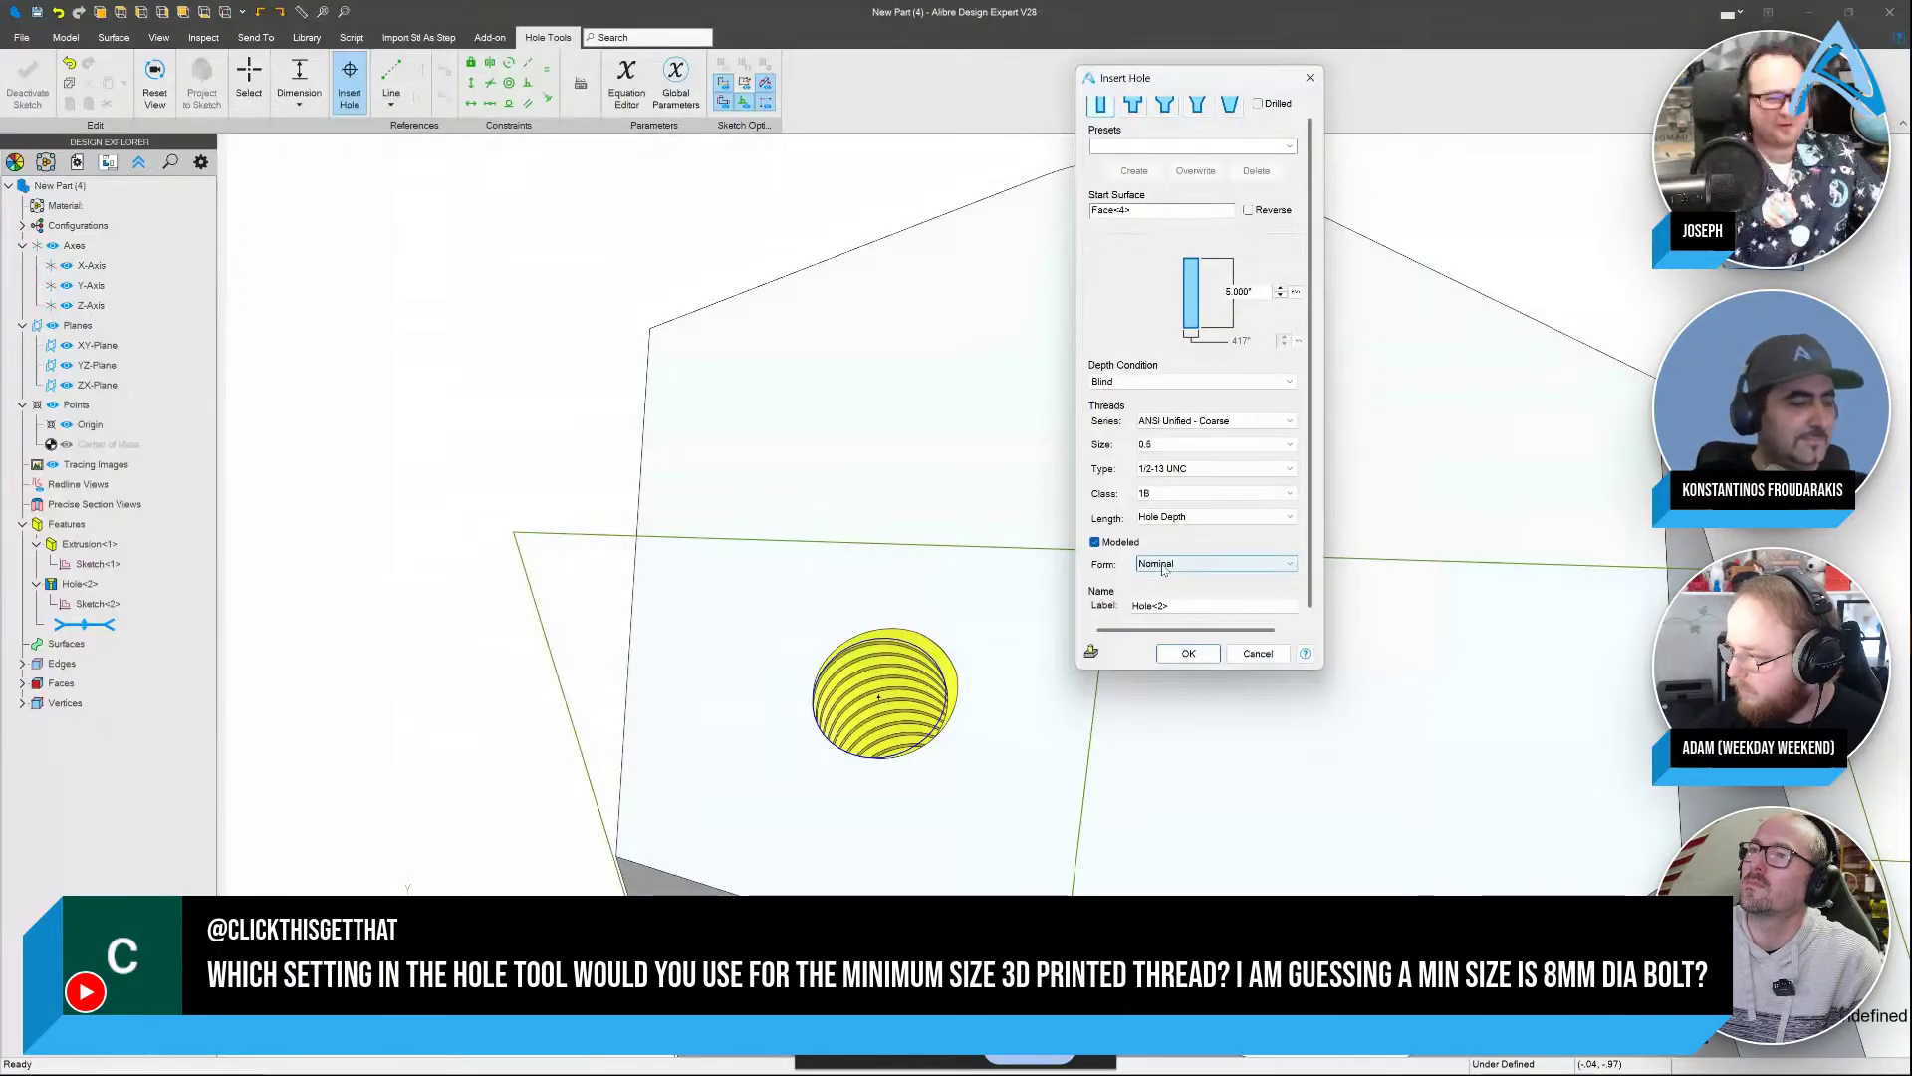
# Try the Average, Min Material (Loosest Tolerance) and Max Material (Tightest Tolerance) forms to compare the modeled thread in the preview
pyautogui.click(1243, 564)
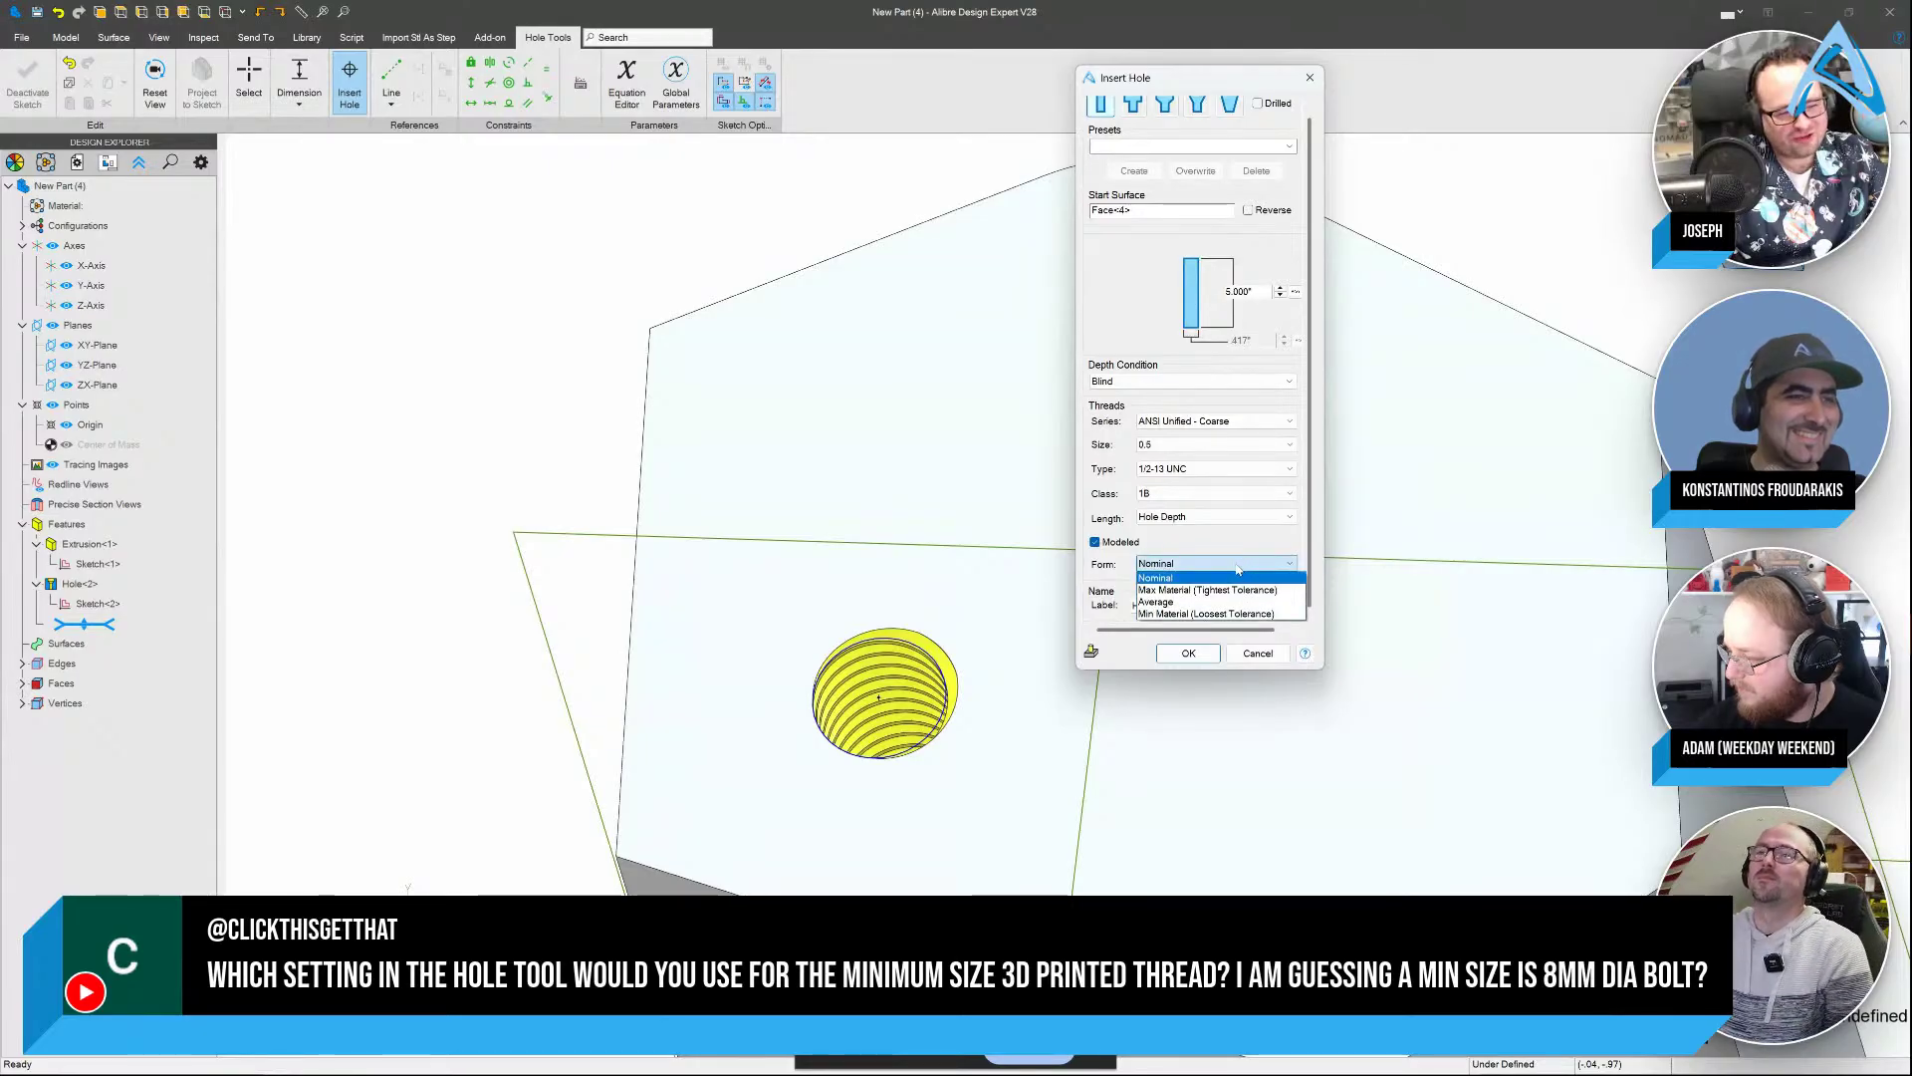
pyautogui.click(1161, 602)
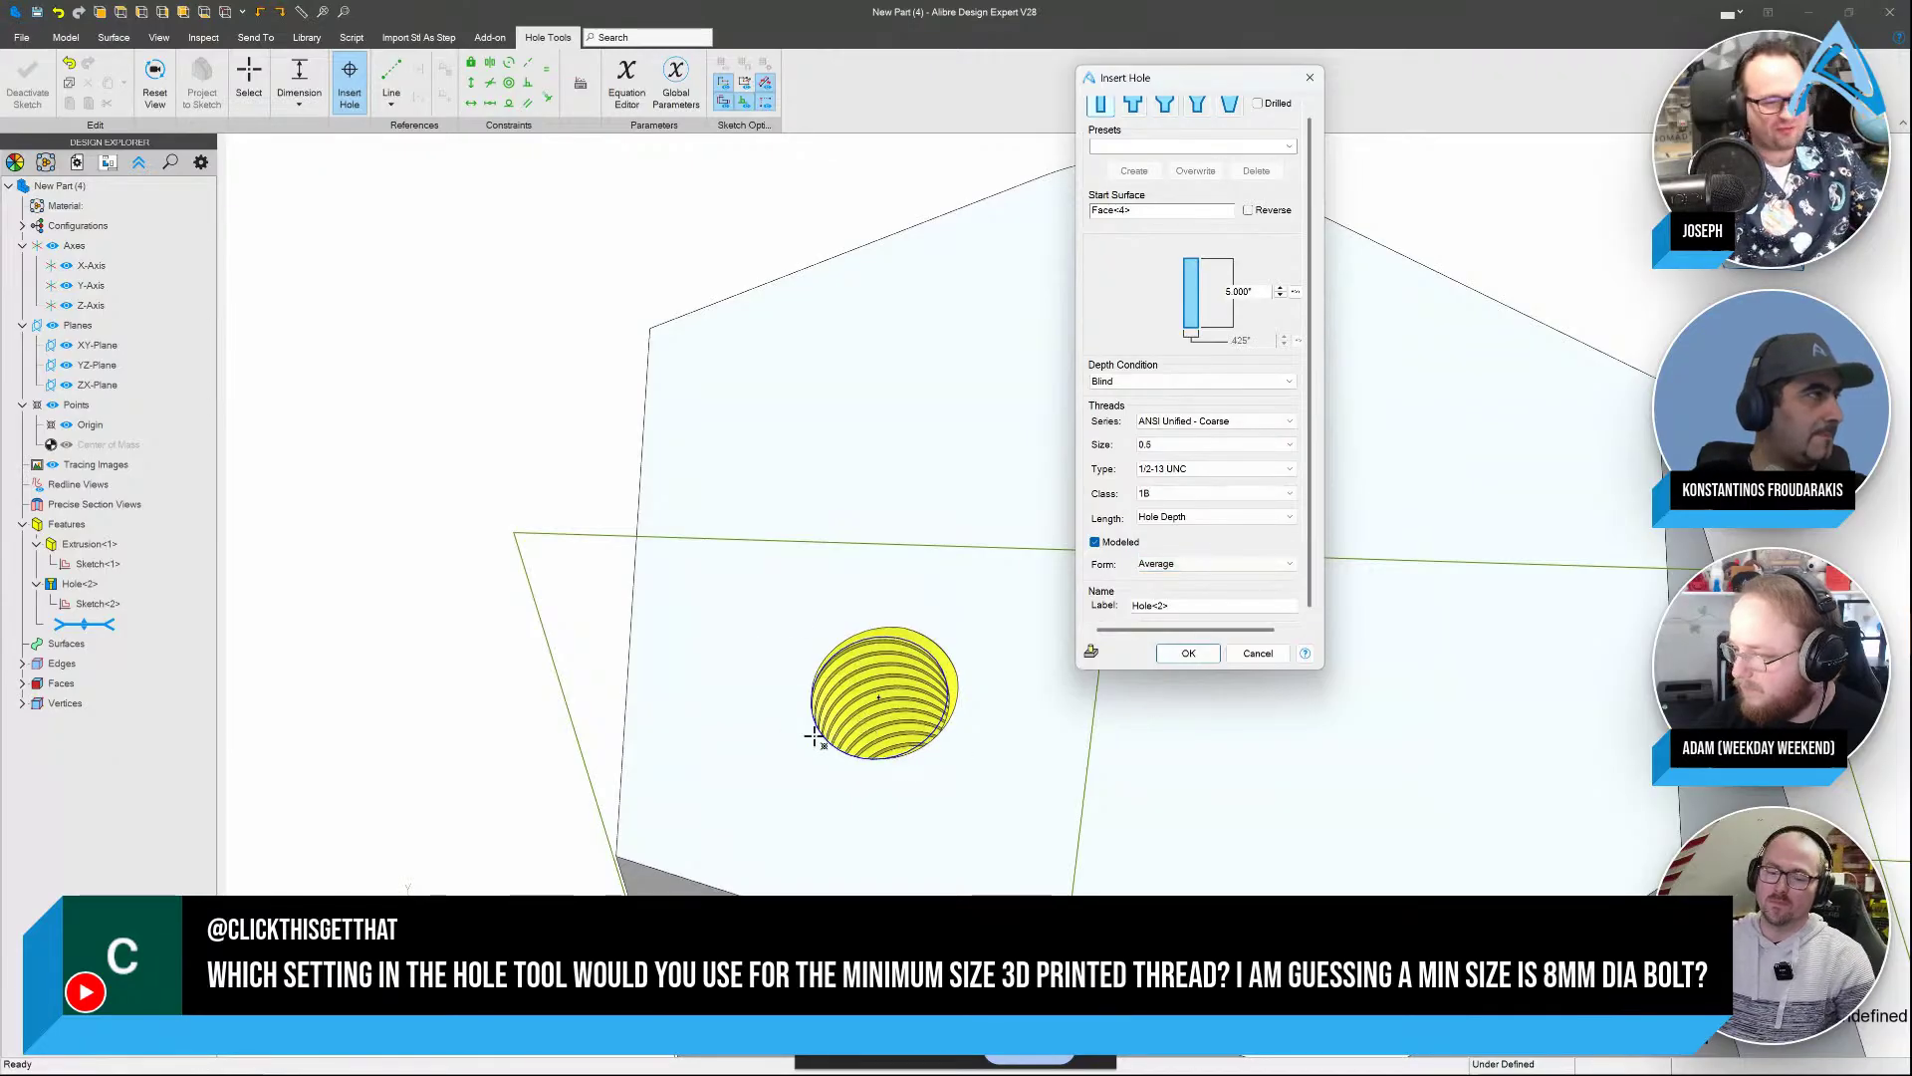
pyautogui.scroll(3, 815, 735)
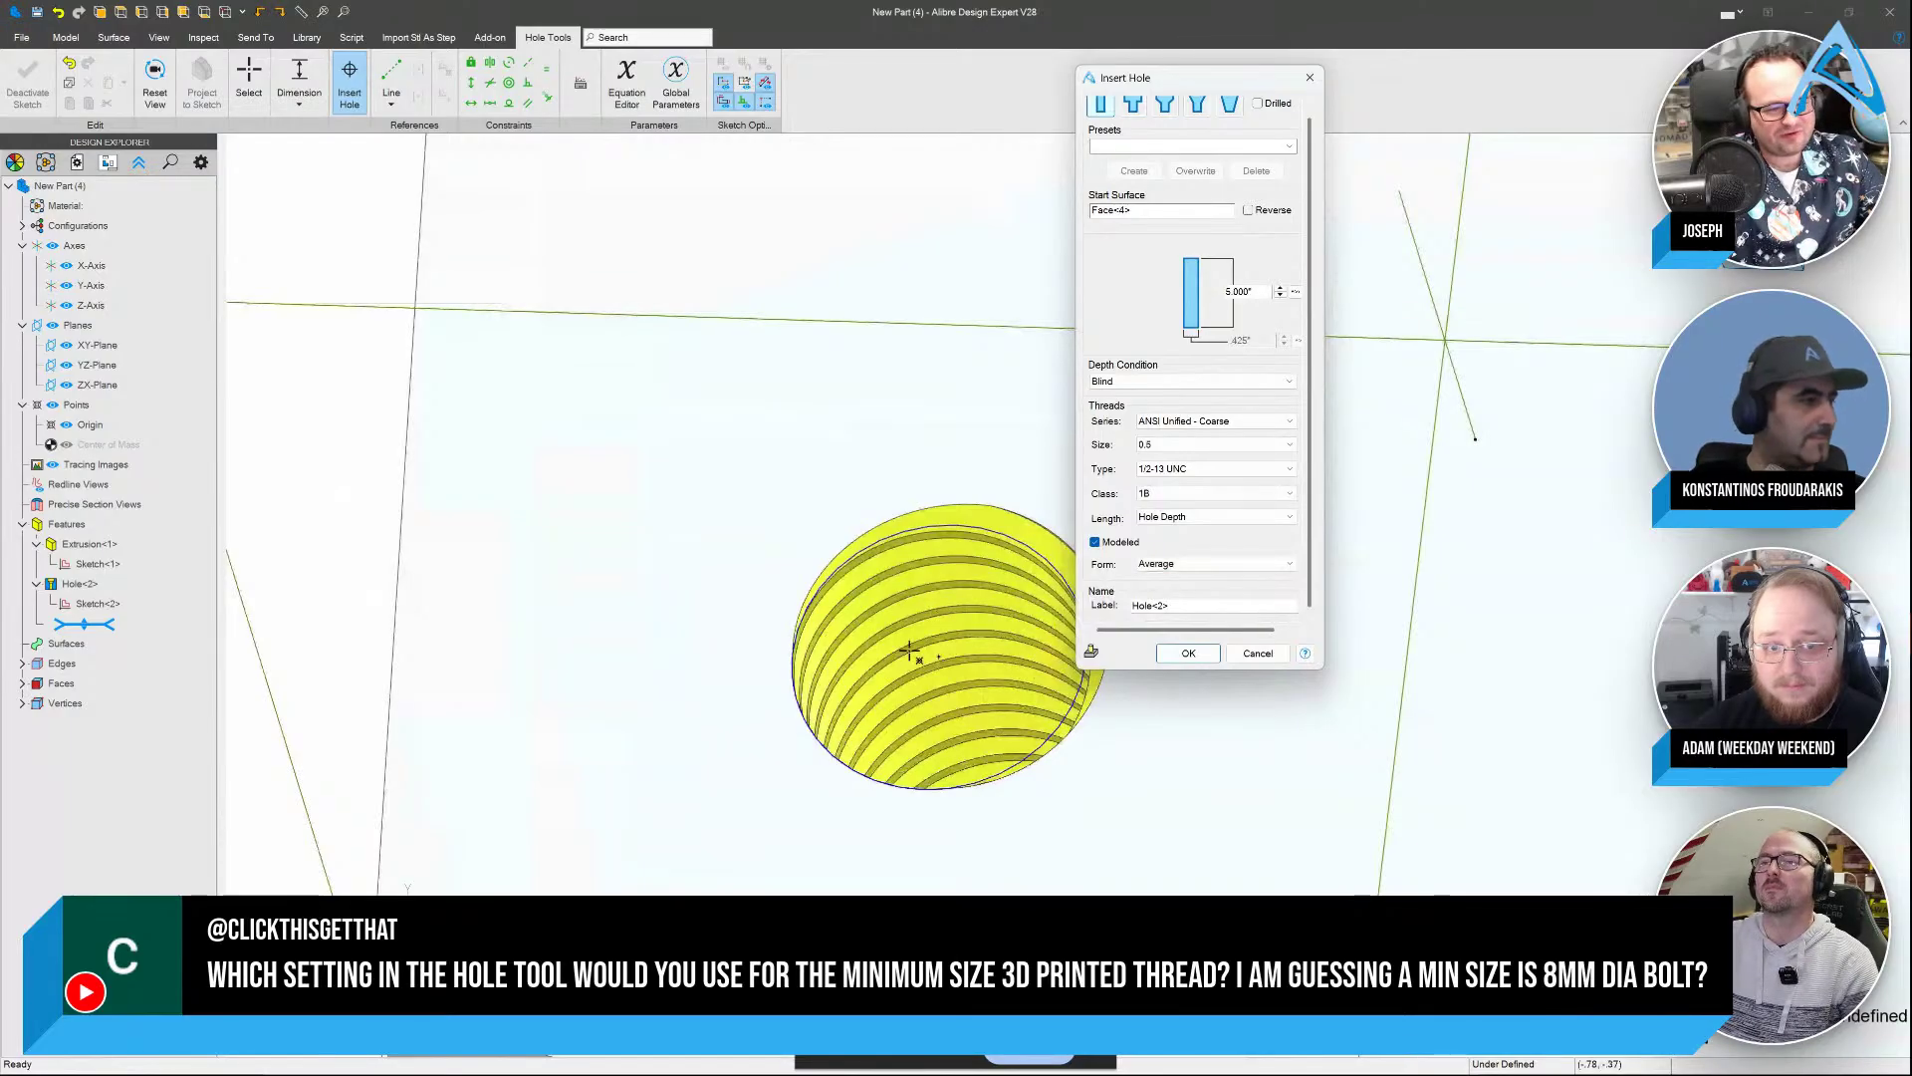
pyautogui.click(1265, 564)
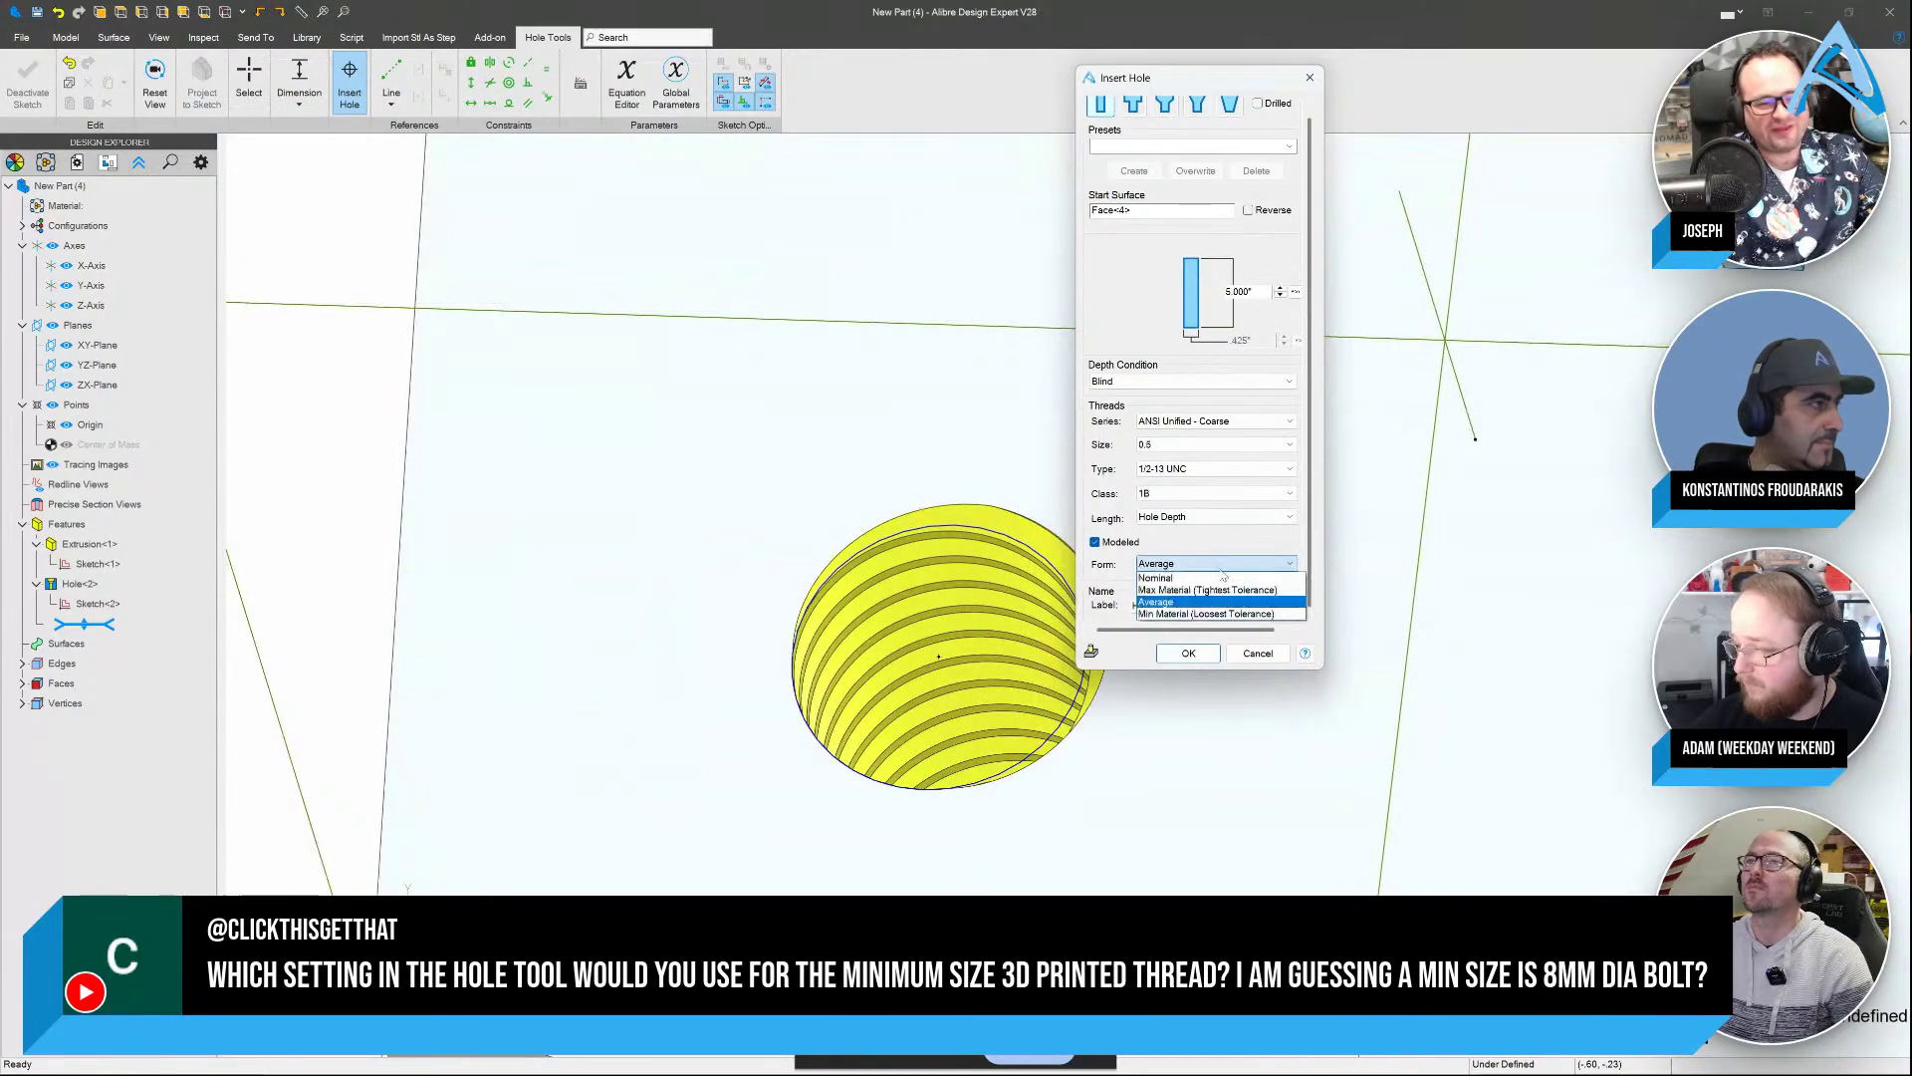
pyautogui.click(1210, 589)
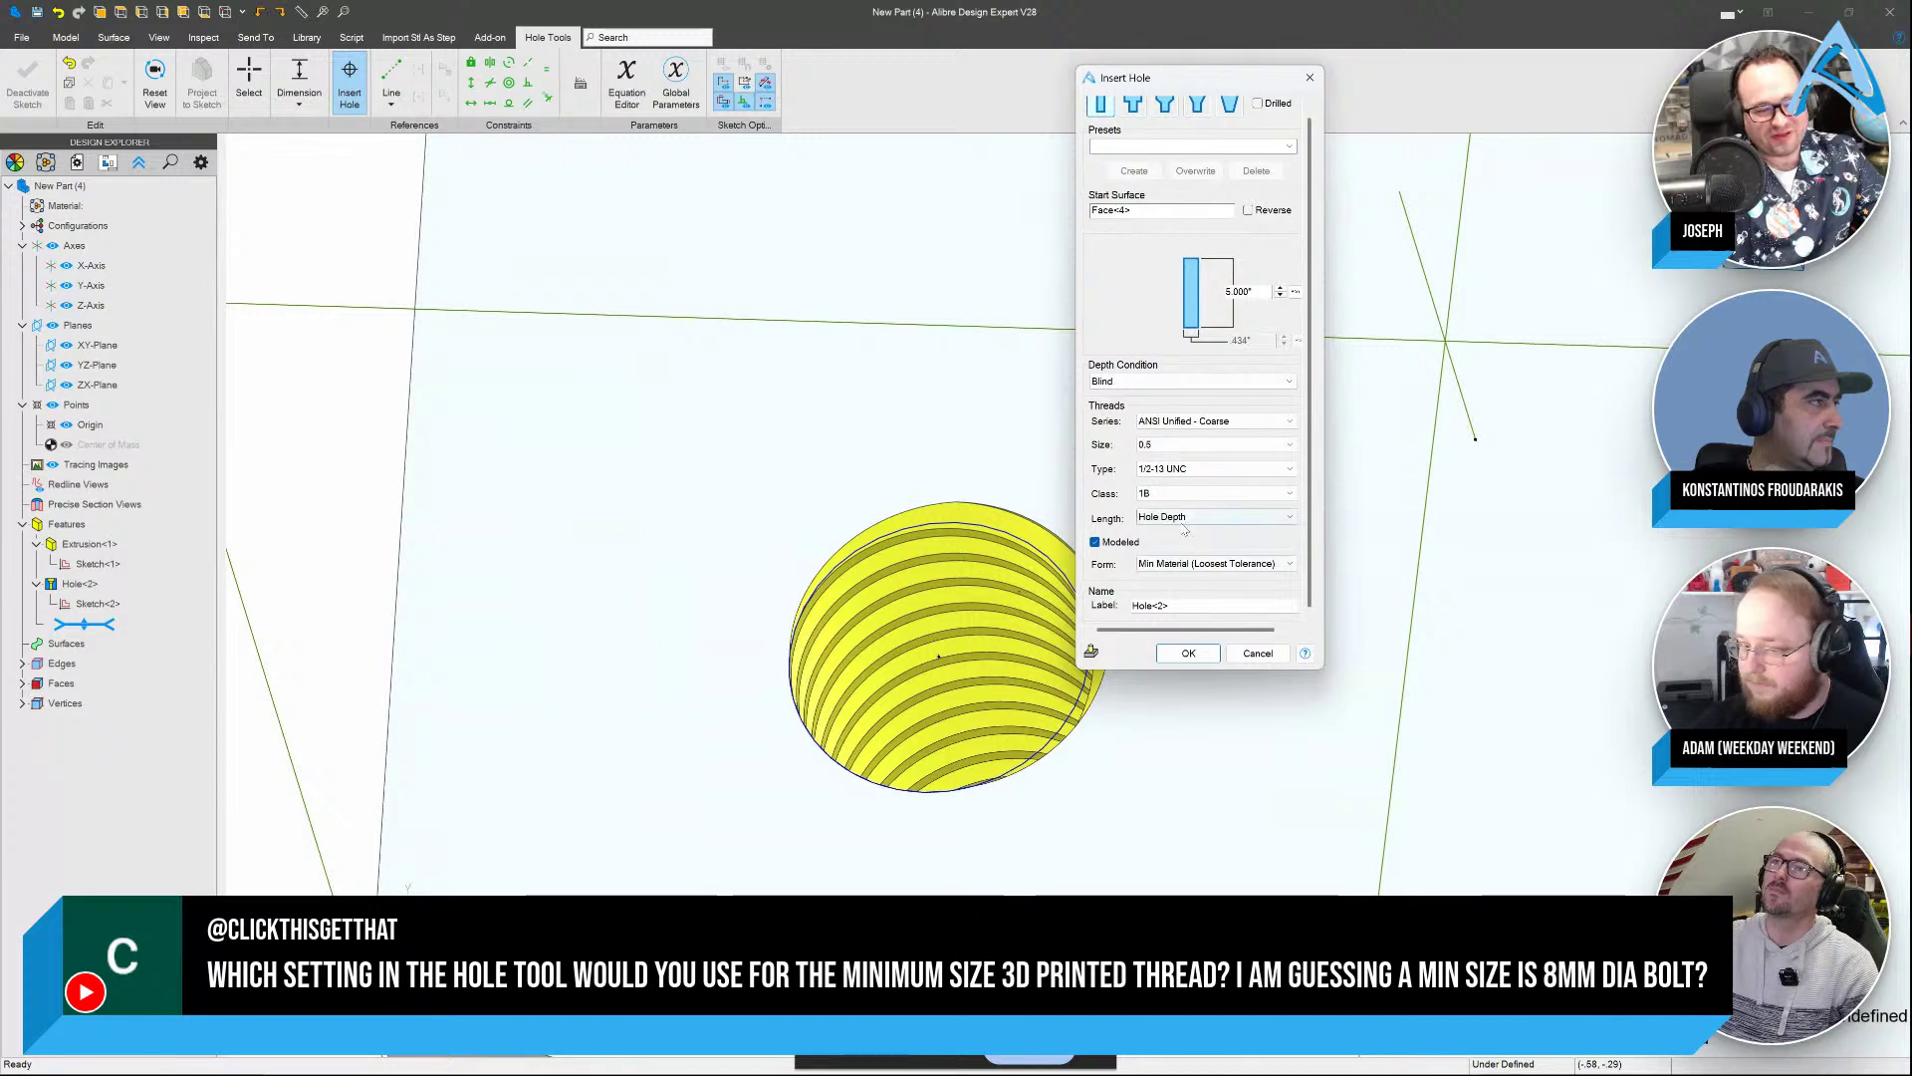
pyautogui.click(1183, 564)
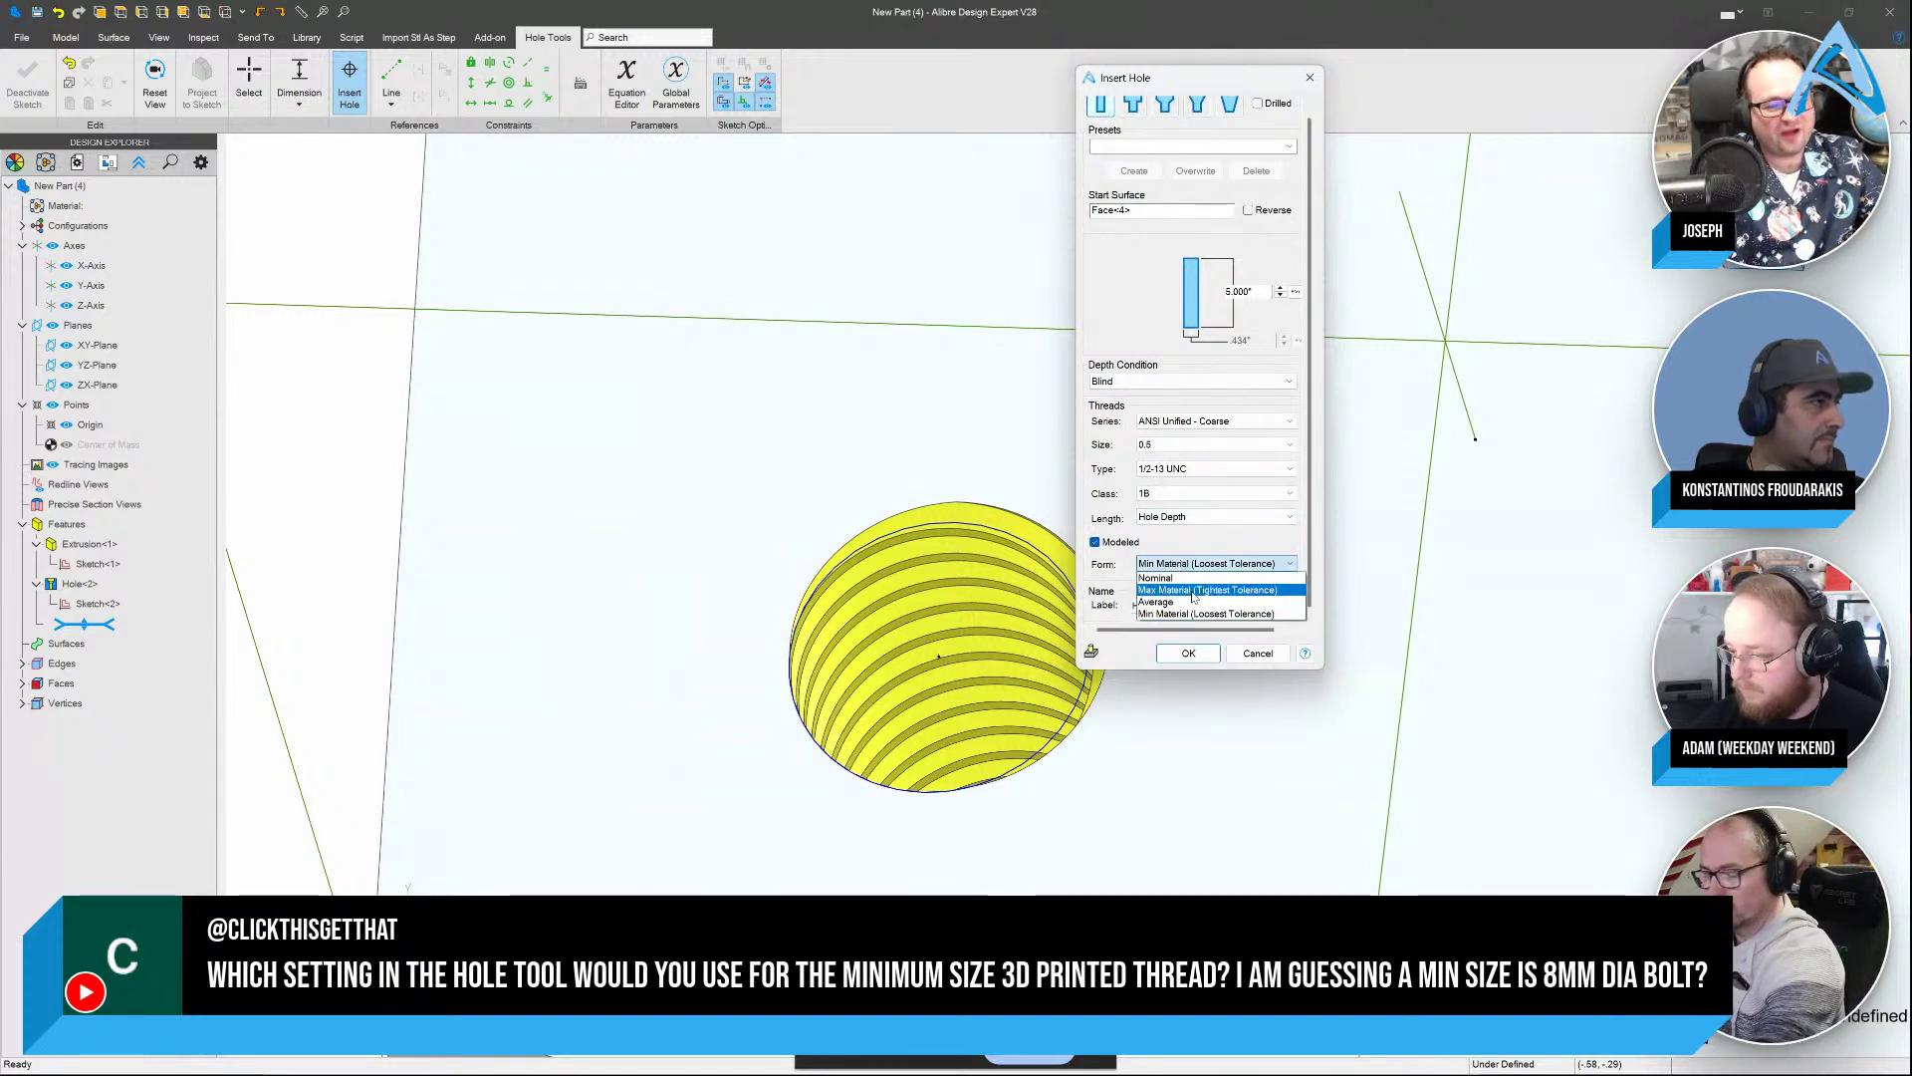
pyautogui.click(1195, 592)
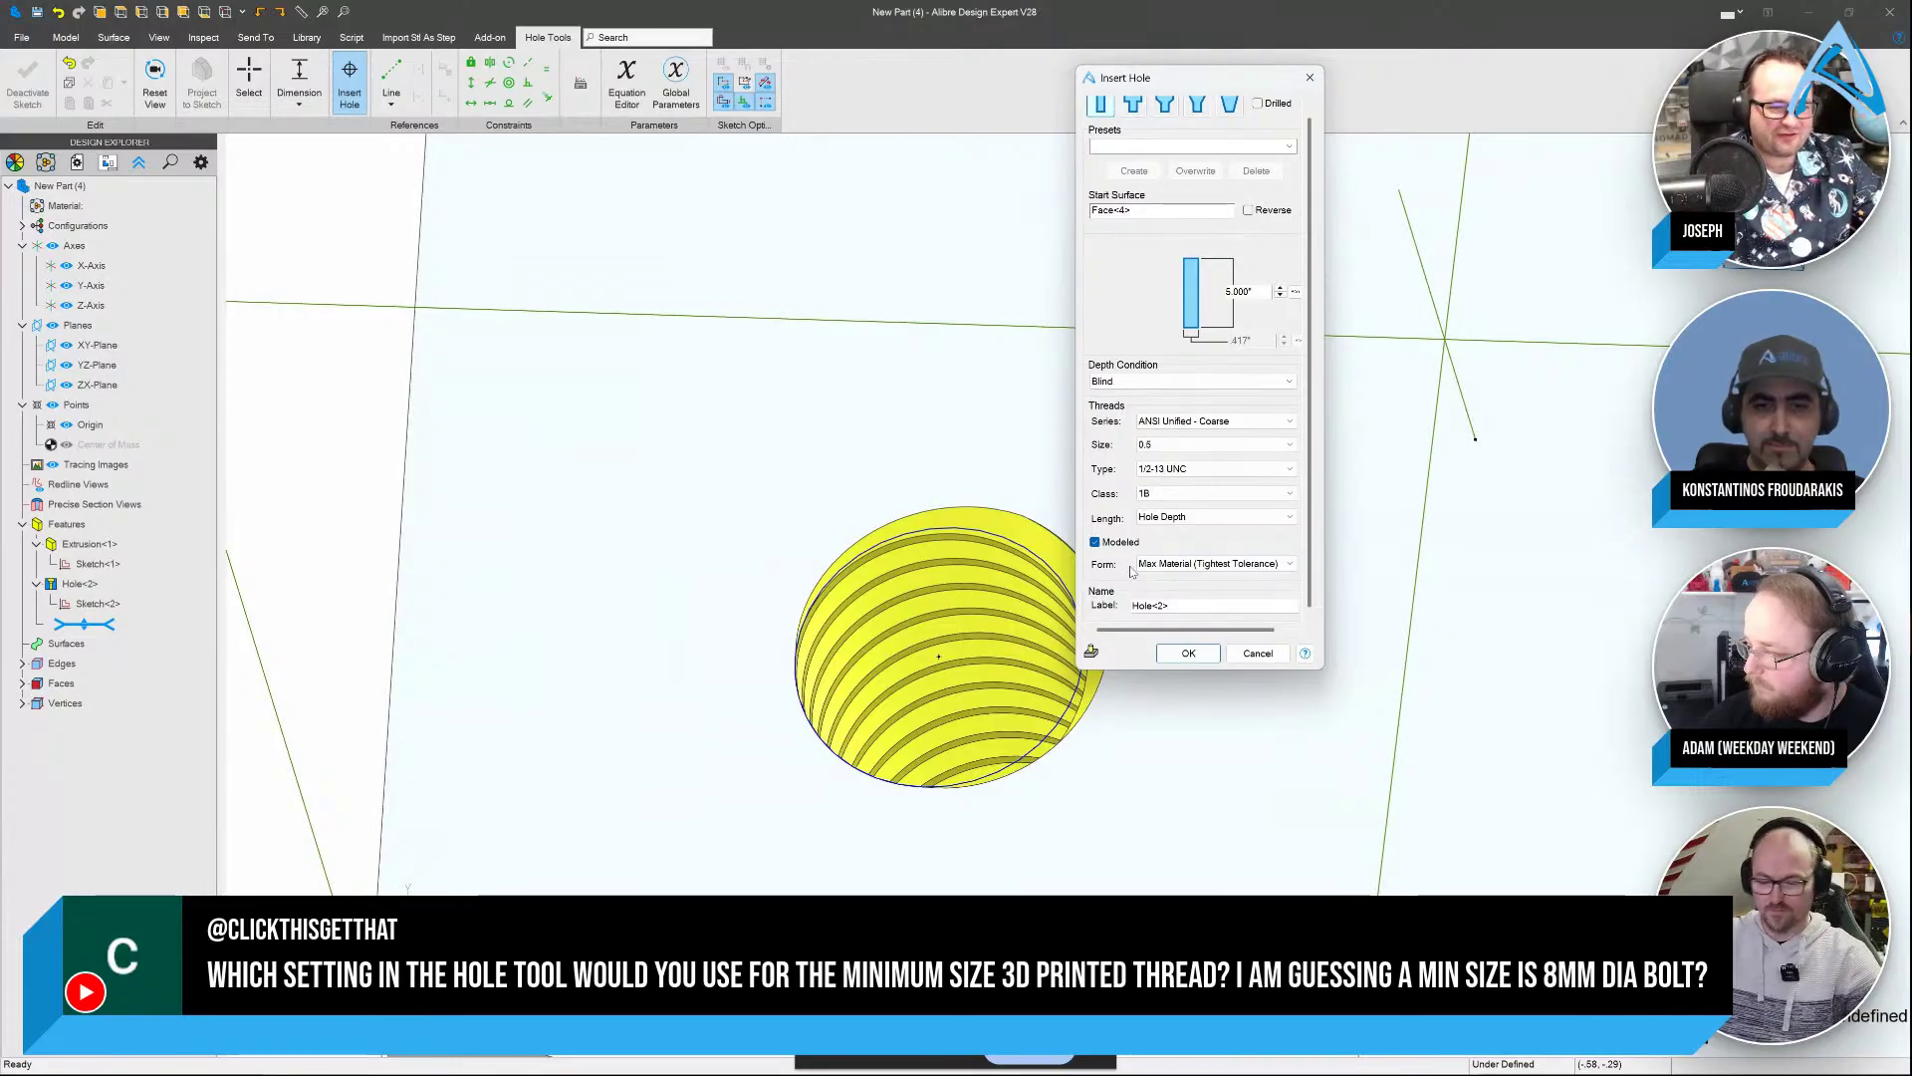
# Switch the thread form to Min Material (Loosest Tolerance) for comparison, and return it to Max Material (Tightest Tolerance)
pyautogui.click(1165, 566)
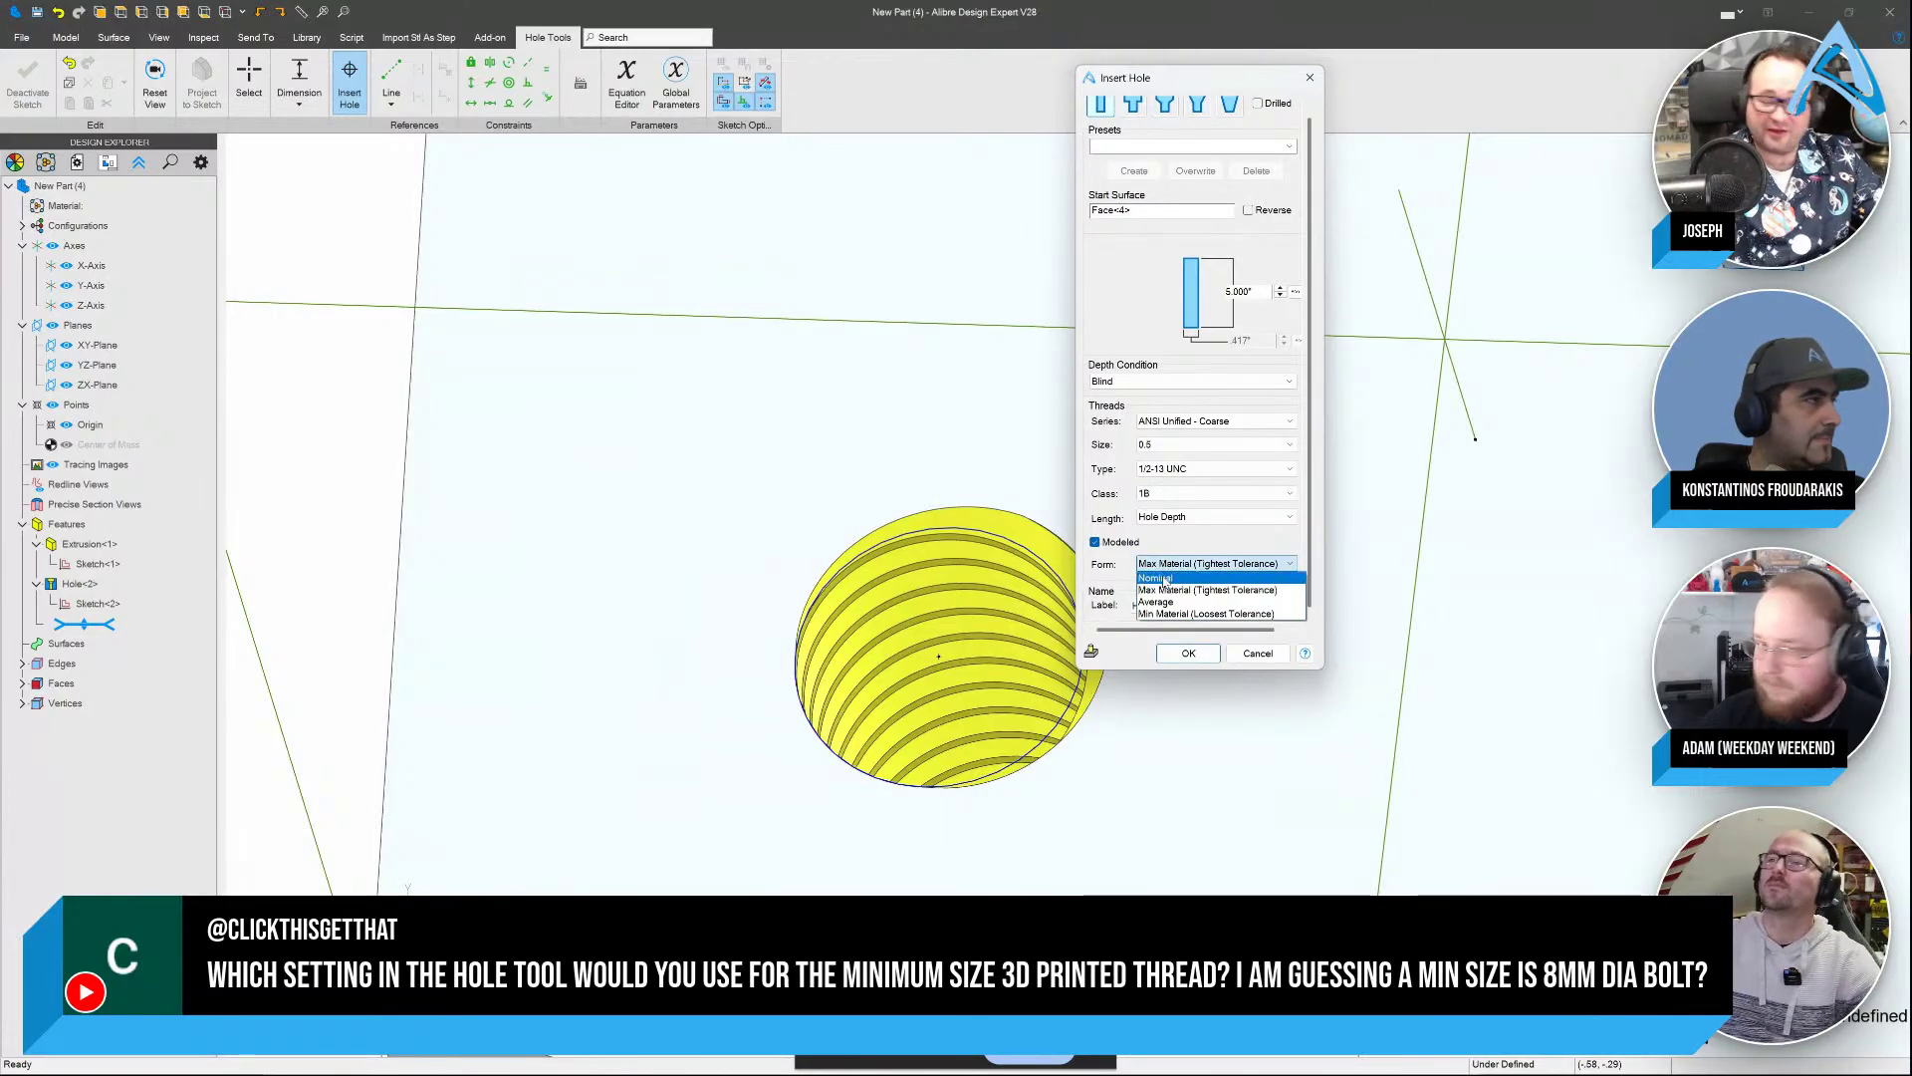
pyautogui.click(1175, 612)
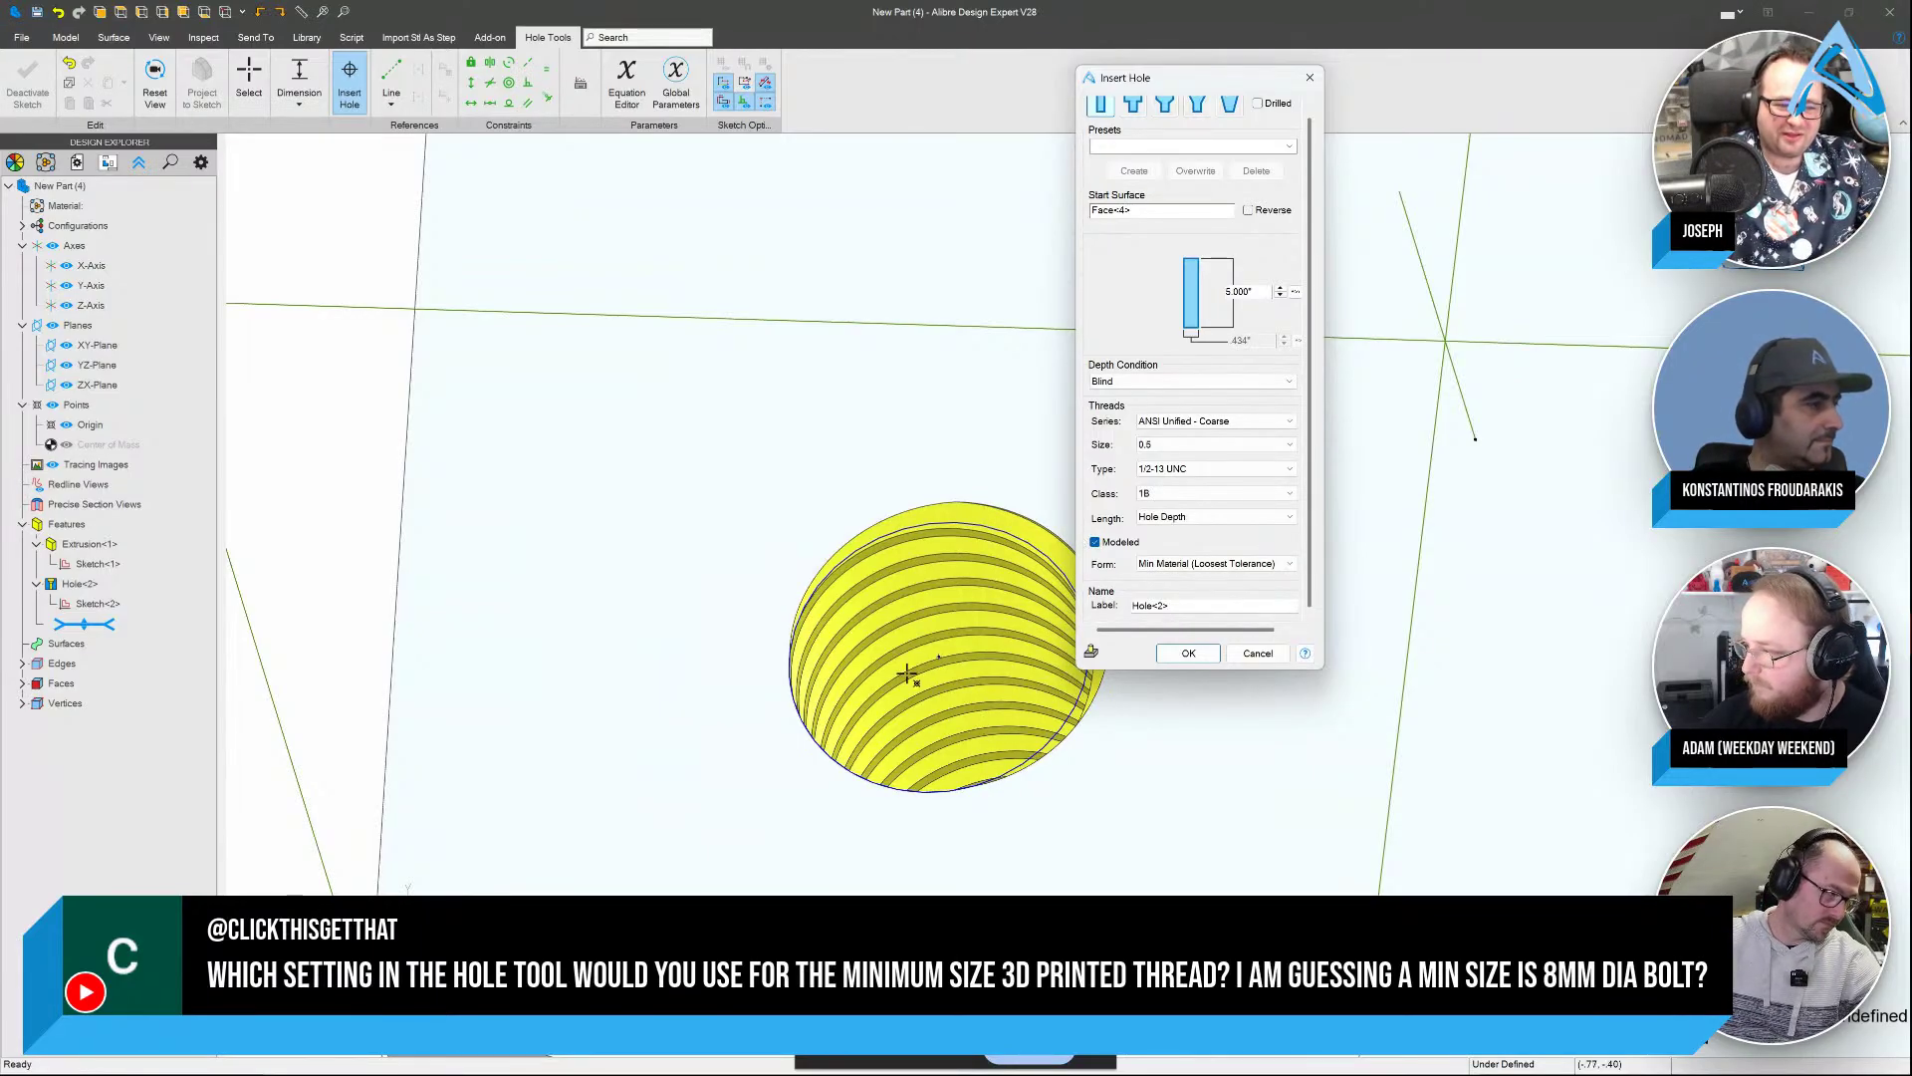
pyautogui.click(1192, 565)
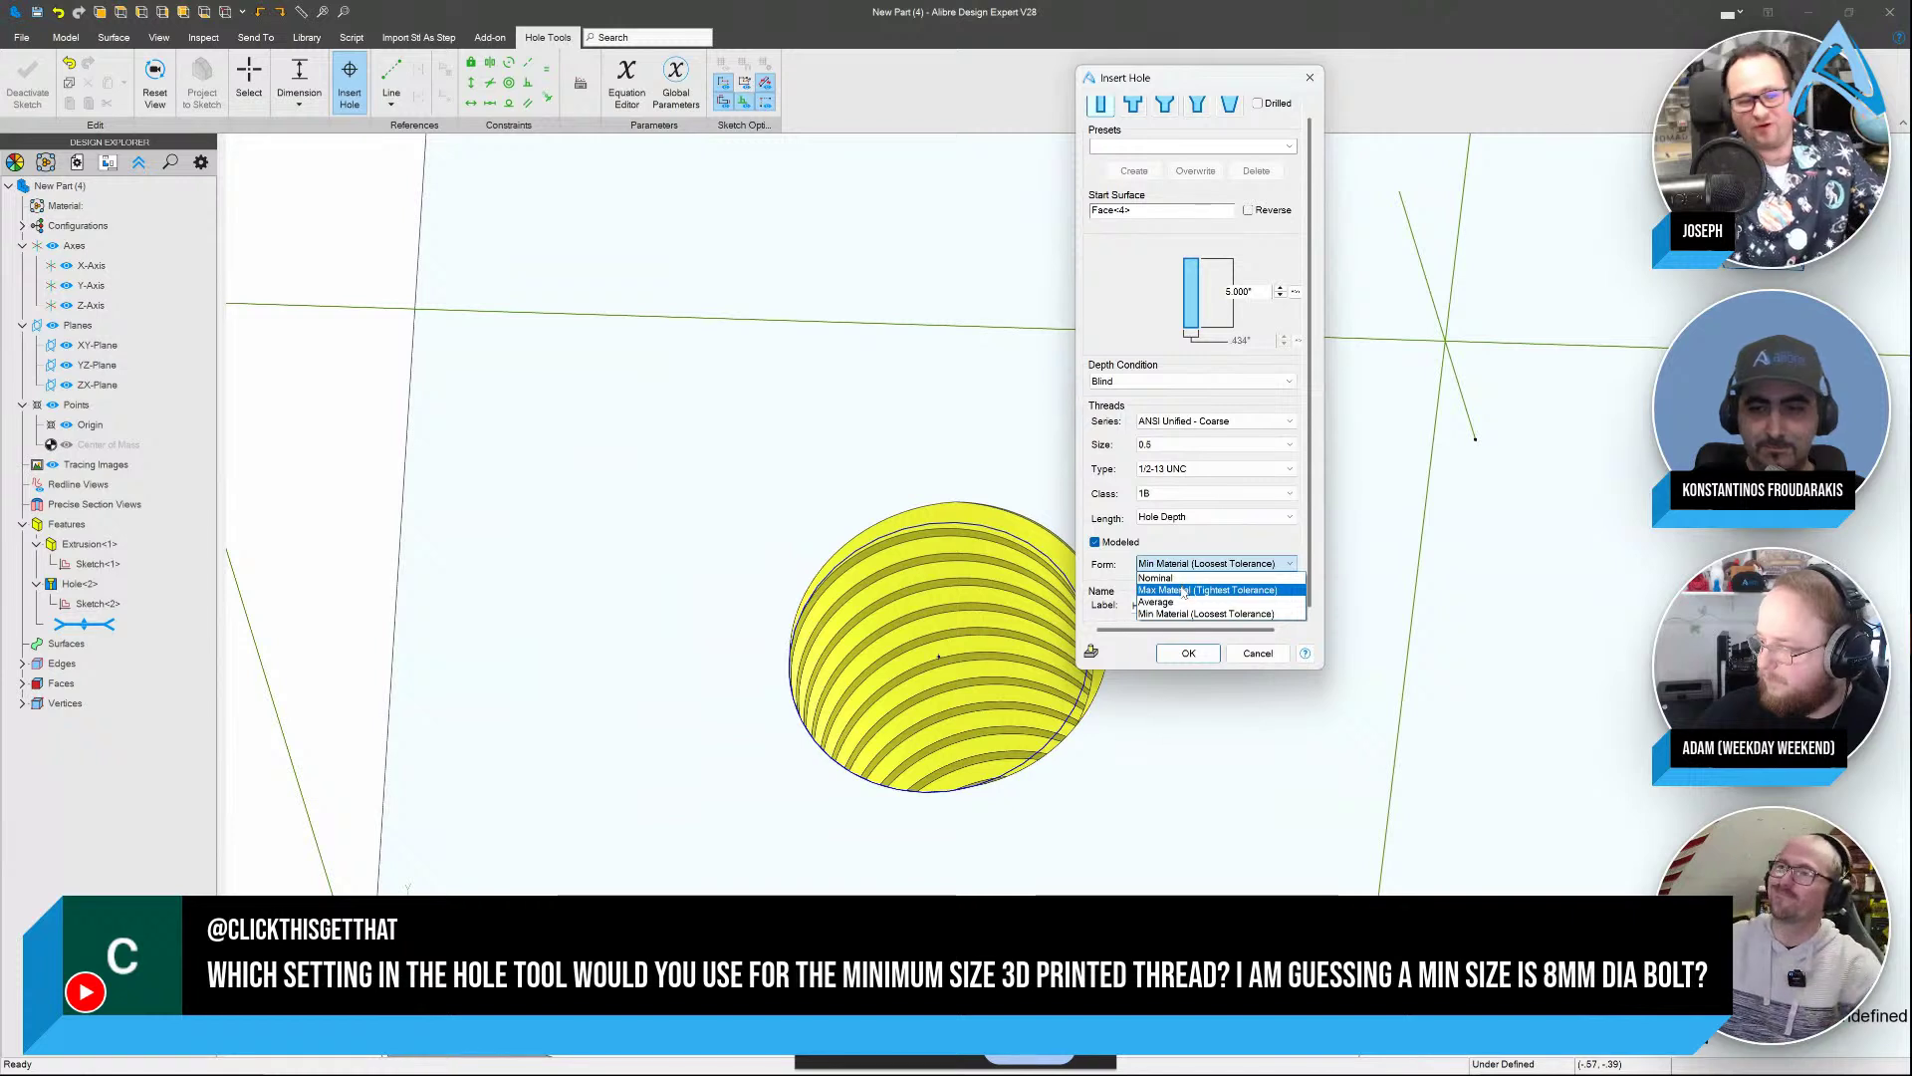
pyautogui.click(1182, 589)
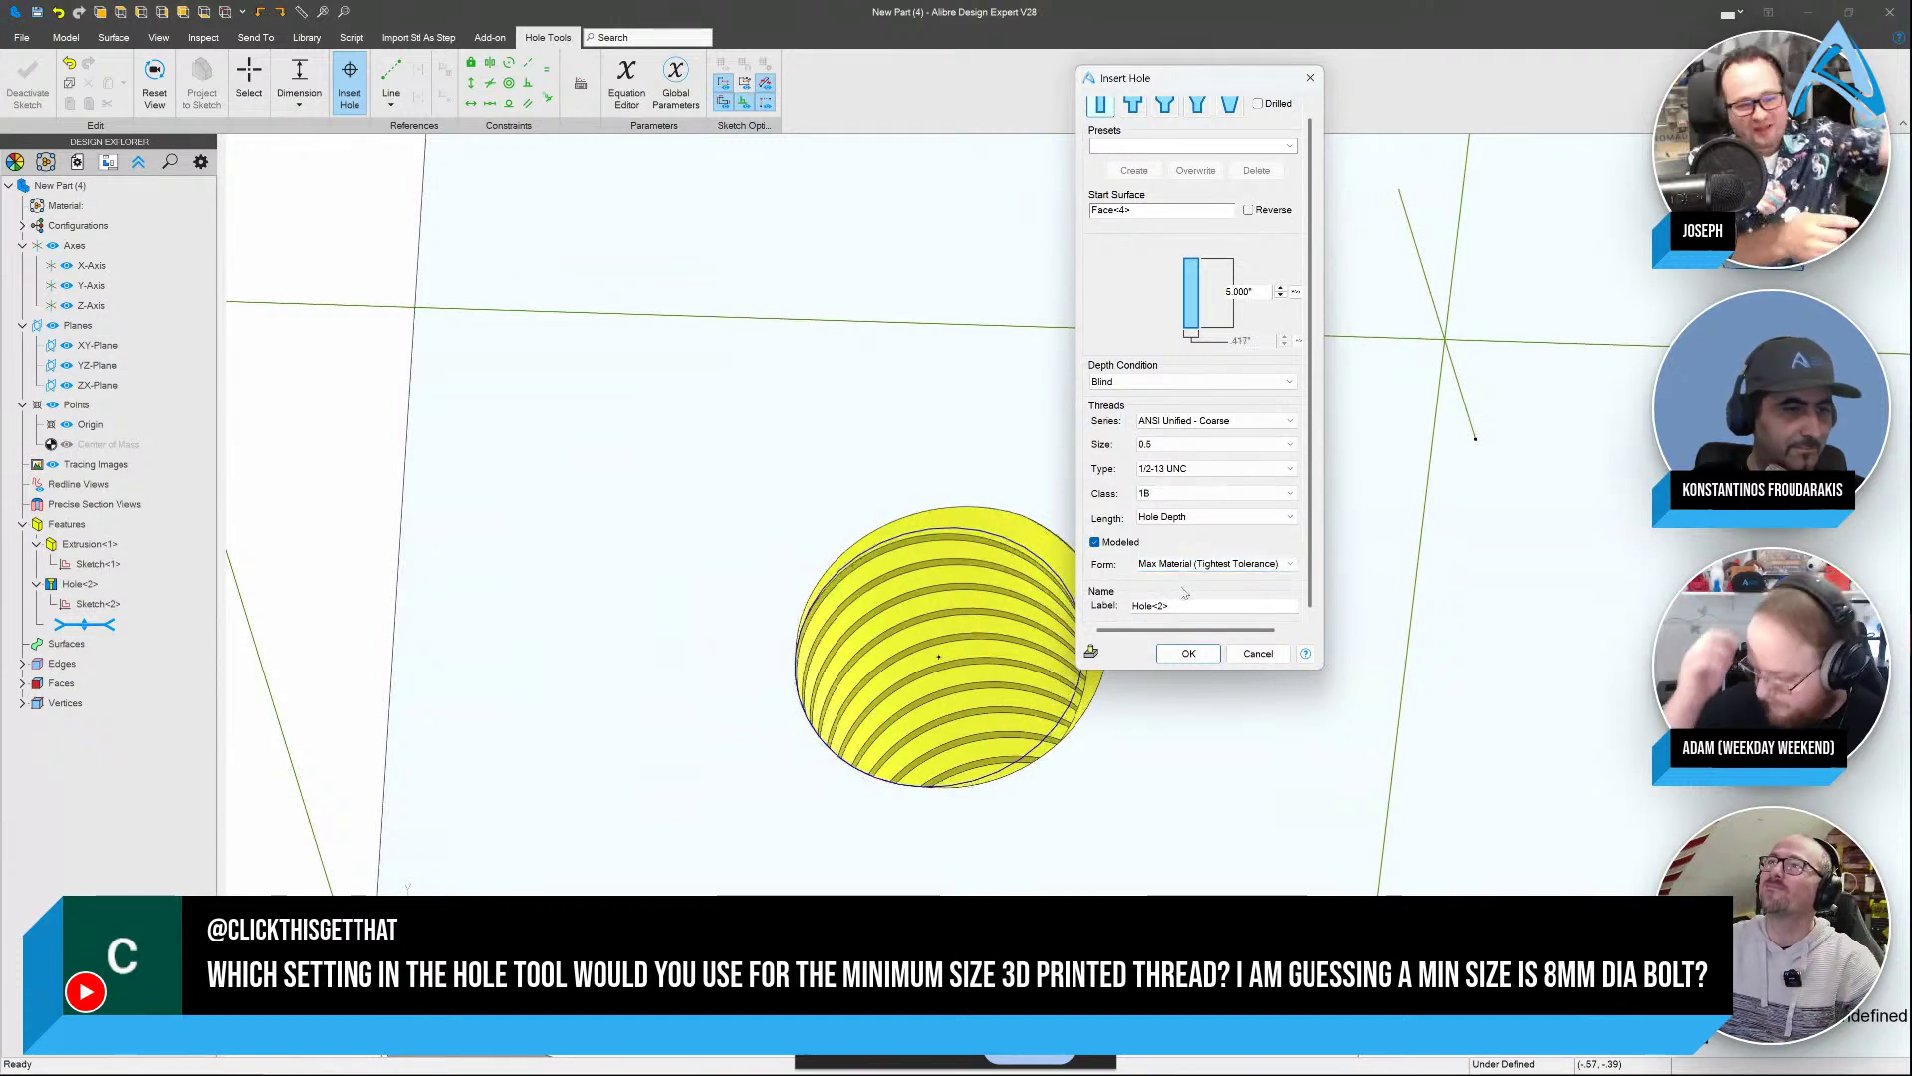
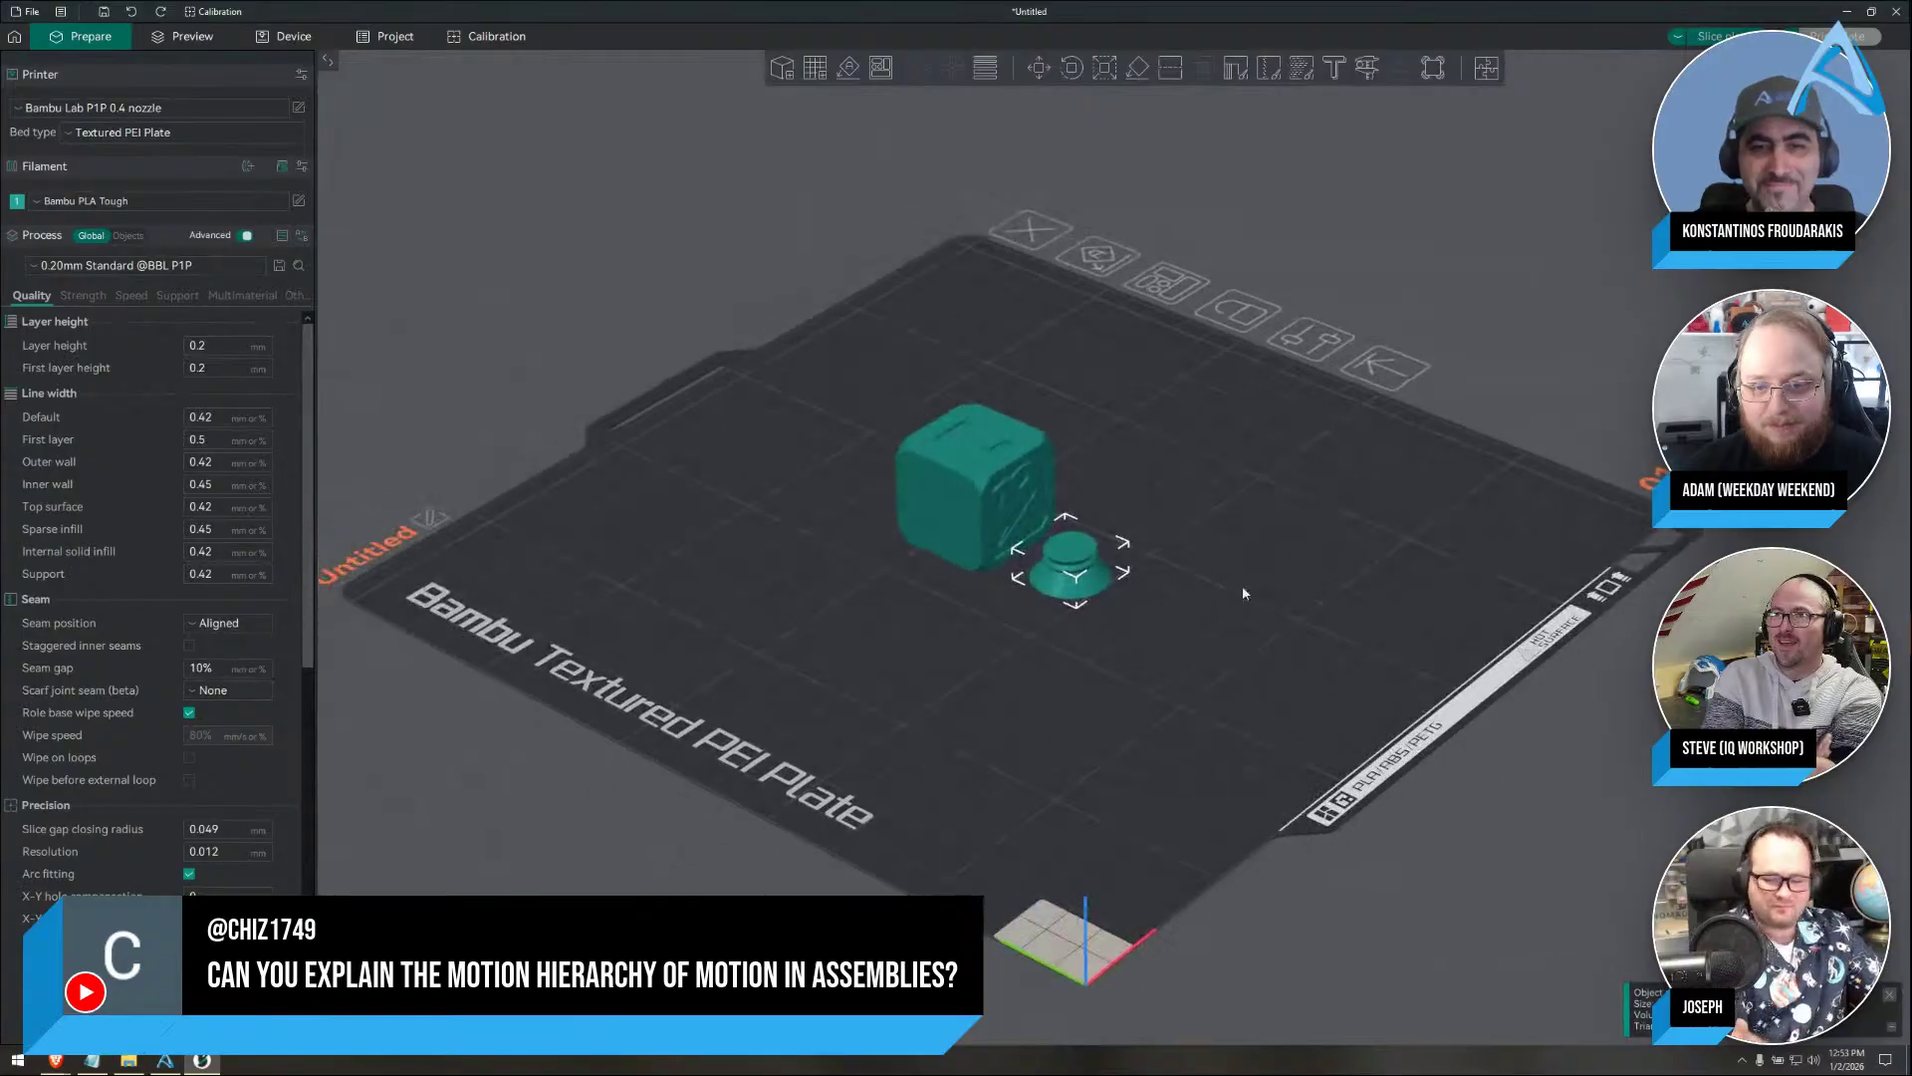
# Delete the cube and the small threaded cone part from the build plate
pyautogui.hotkey('ctrl', 'a')
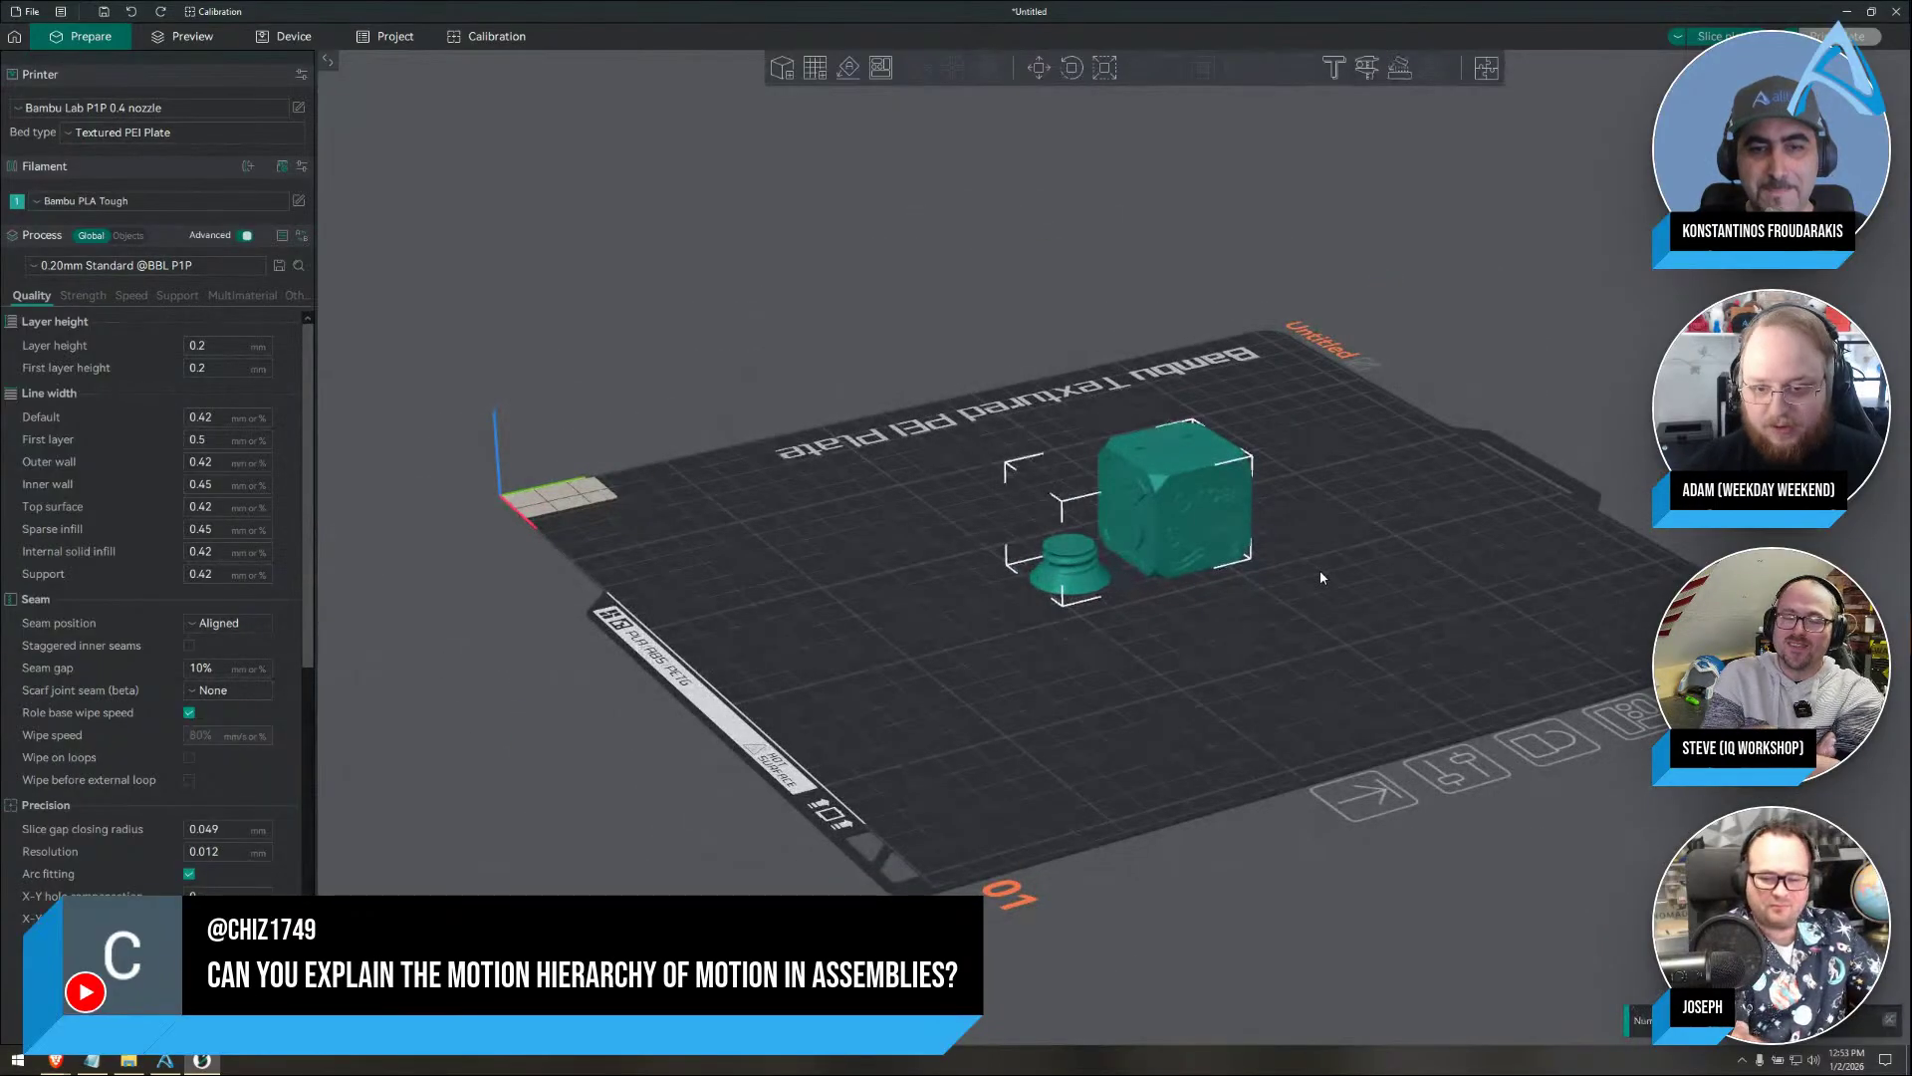
pyautogui.click(1304, 555)
pyautogui.click(1217, 518)
pyautogui.press('Delete')
pyautogui.click(1089, 566)
pyautogui.press('Delete')
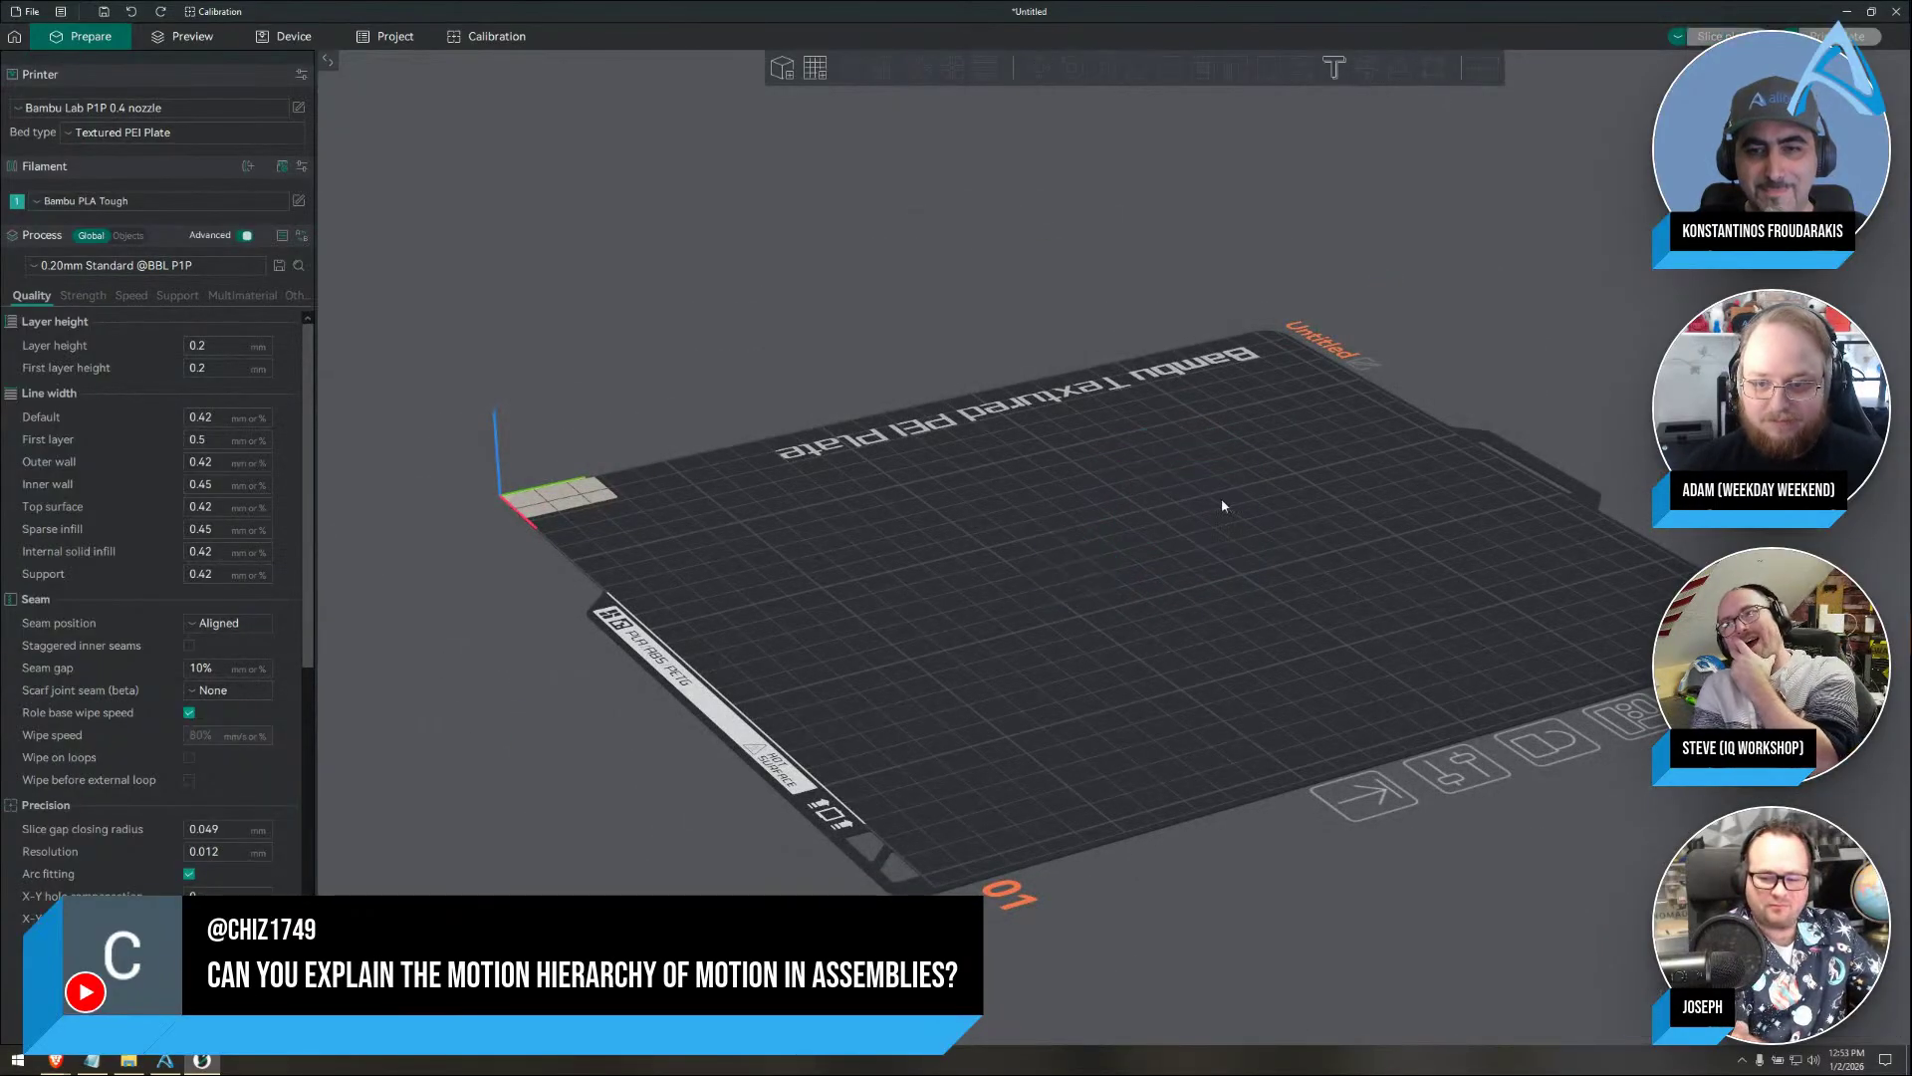
pyautogui.moveTo(1229, 498); pyautogui.dragTo(1161, 520, button='middle')
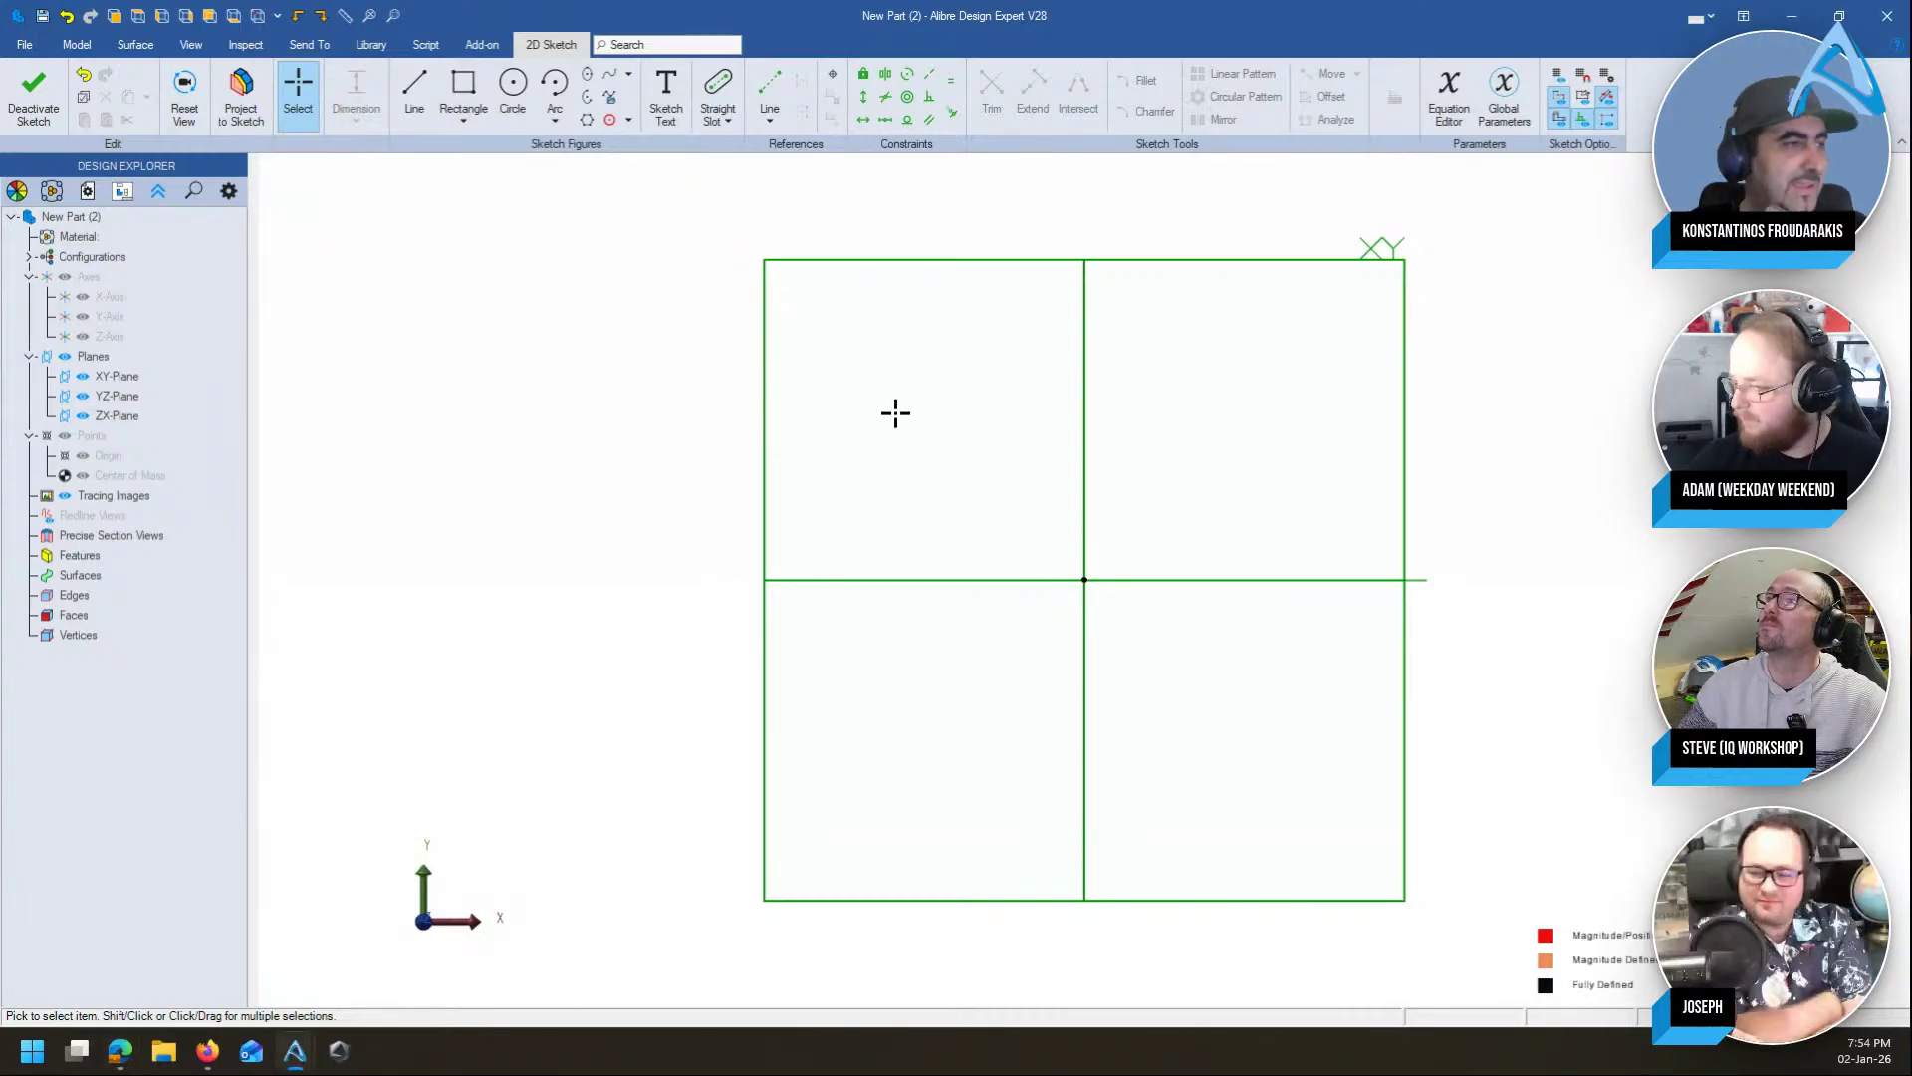
# Sketch a closed L-shaped profile on the XY plane, with a right side about 21 mm, bottom about 36 mm and inner step about 12 mm
pyautogui.click(414, 92)
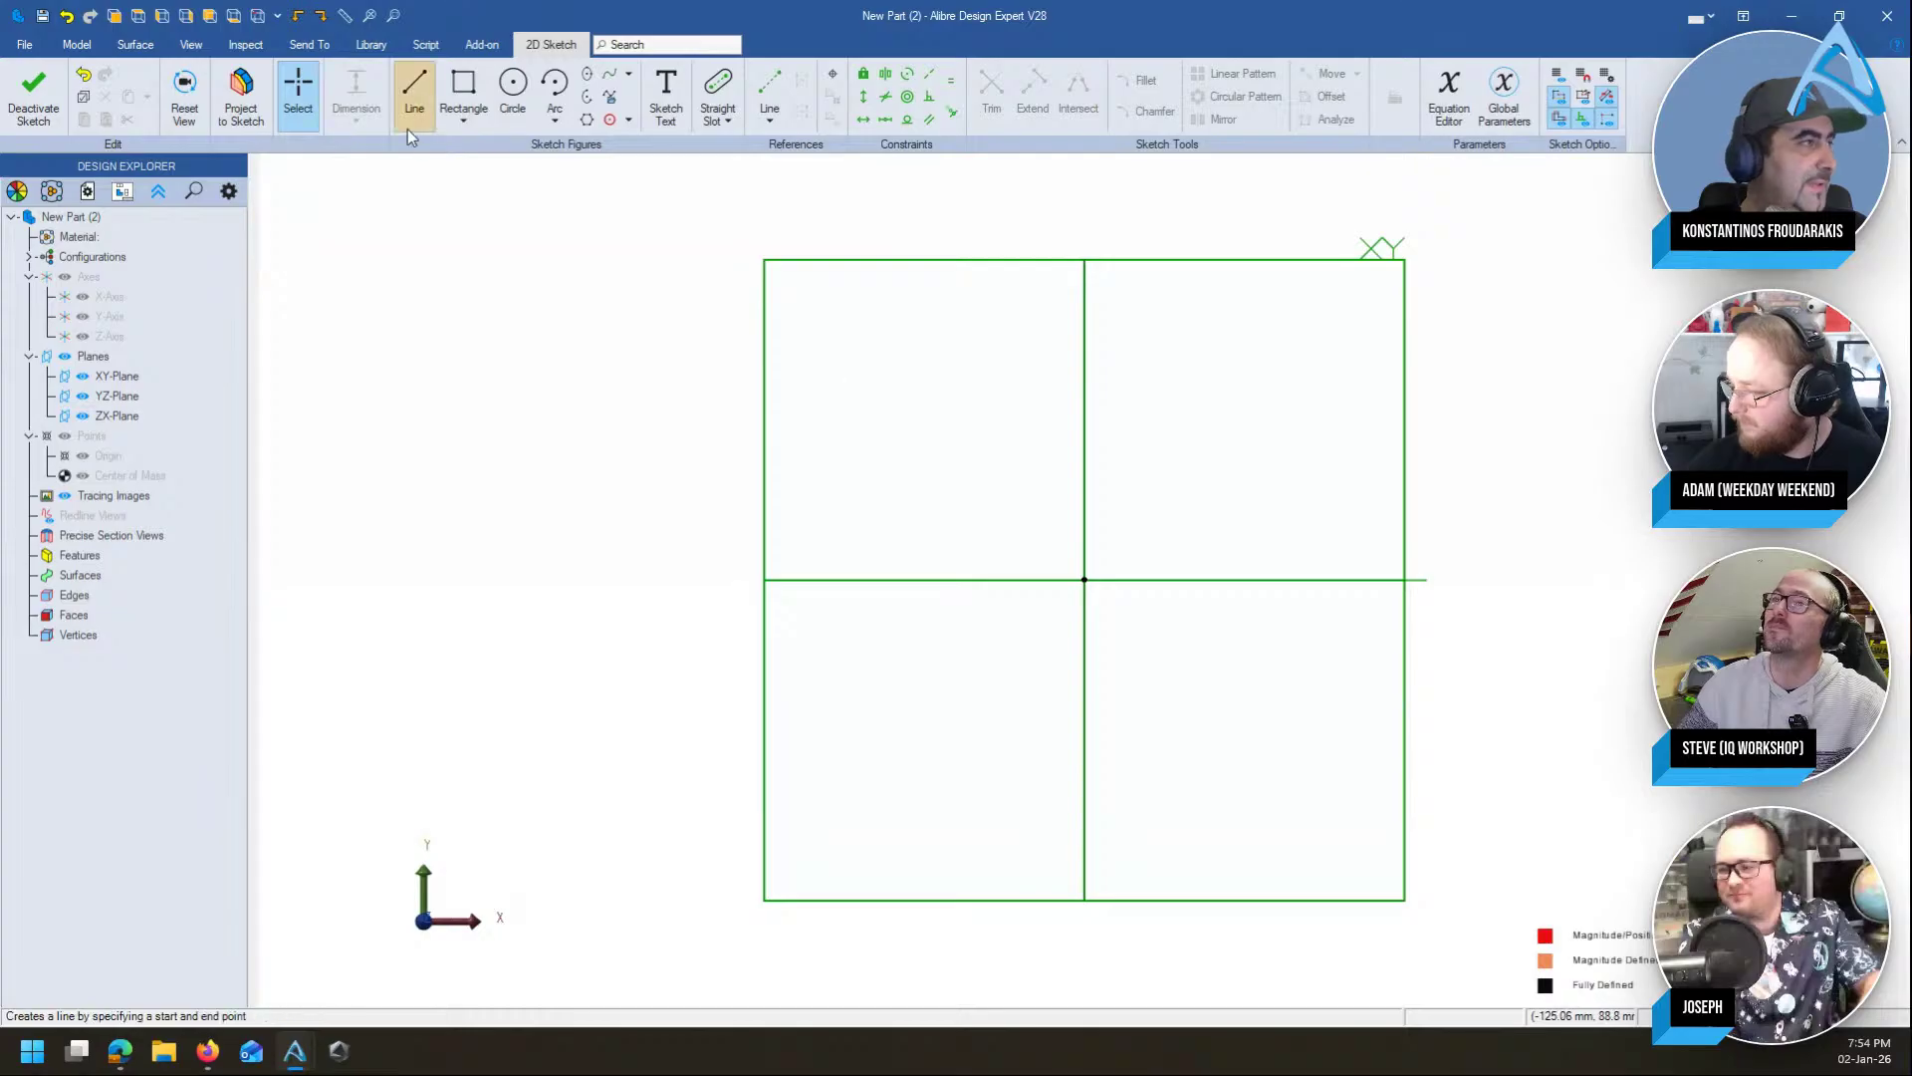
pyautogui.click(974, 479)
pyautogui.click(1310, 480)
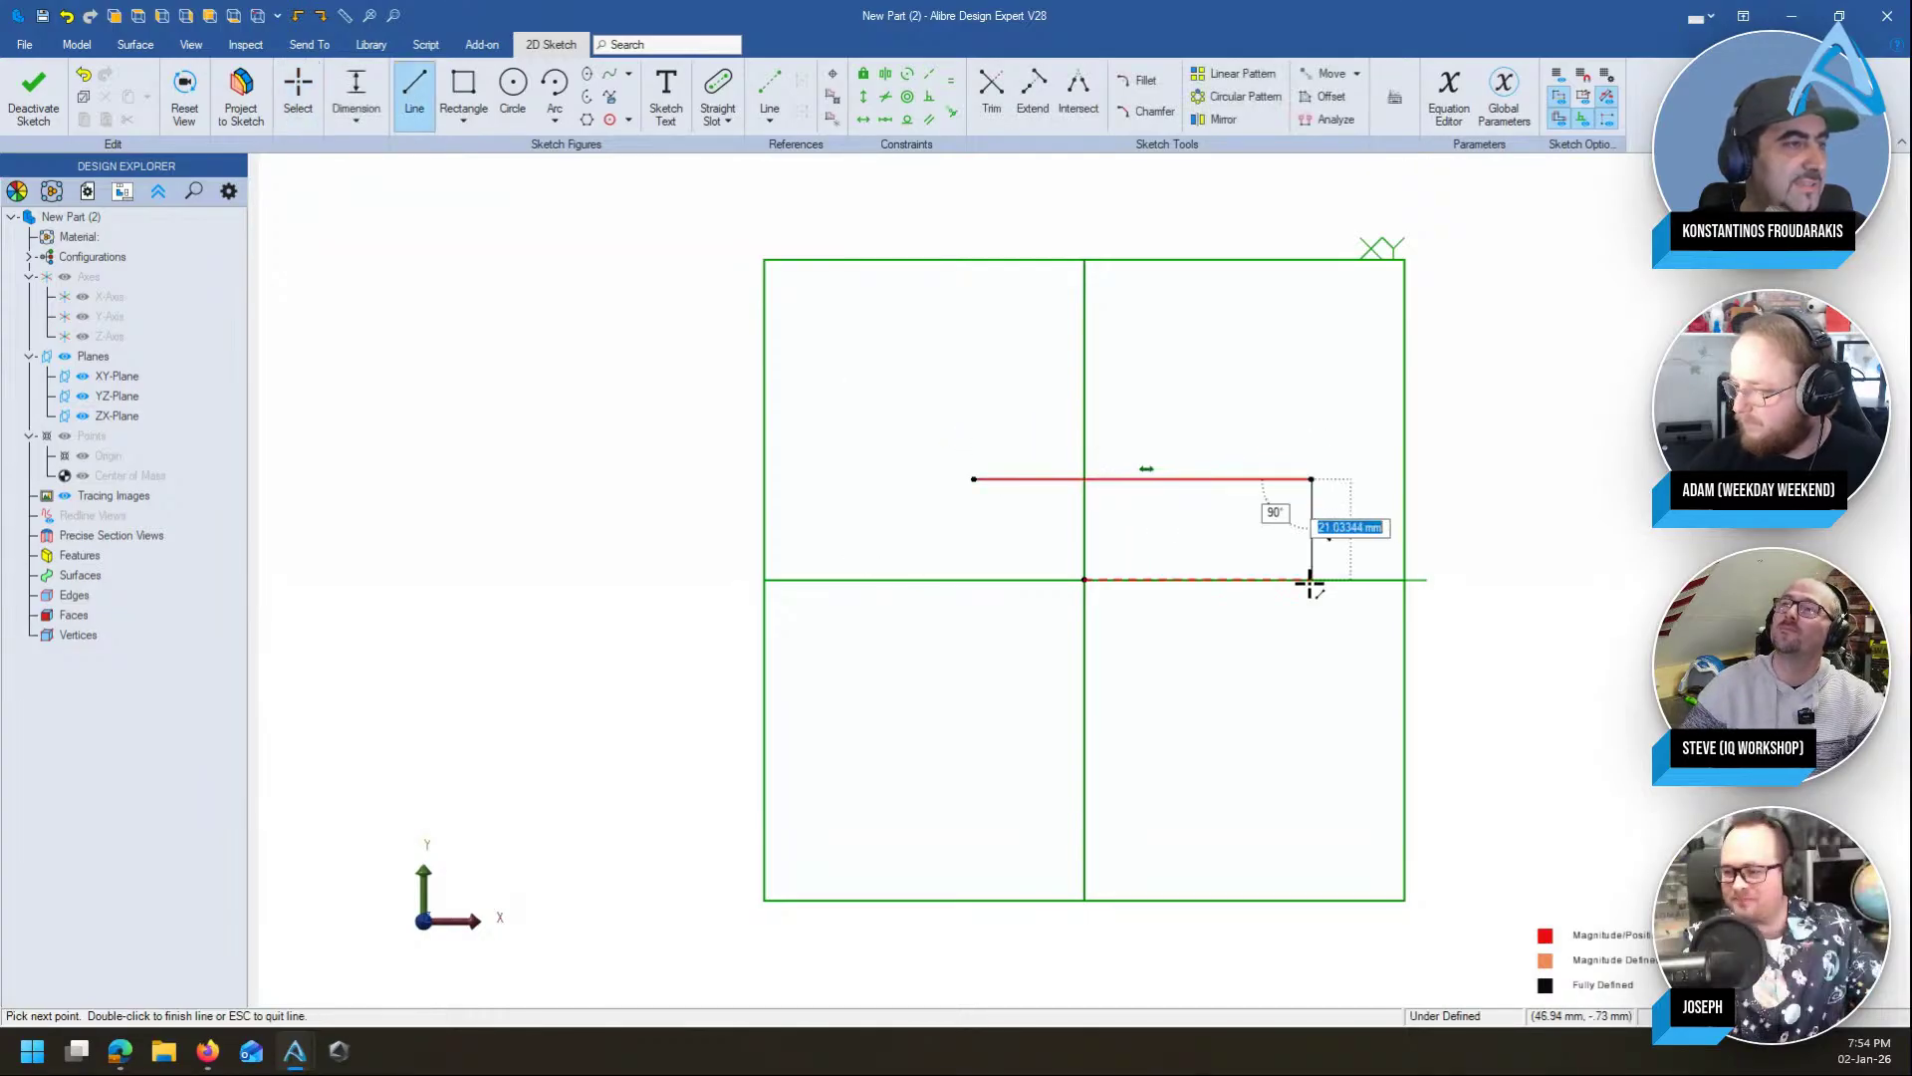
pyautogui.click(1311, 579)
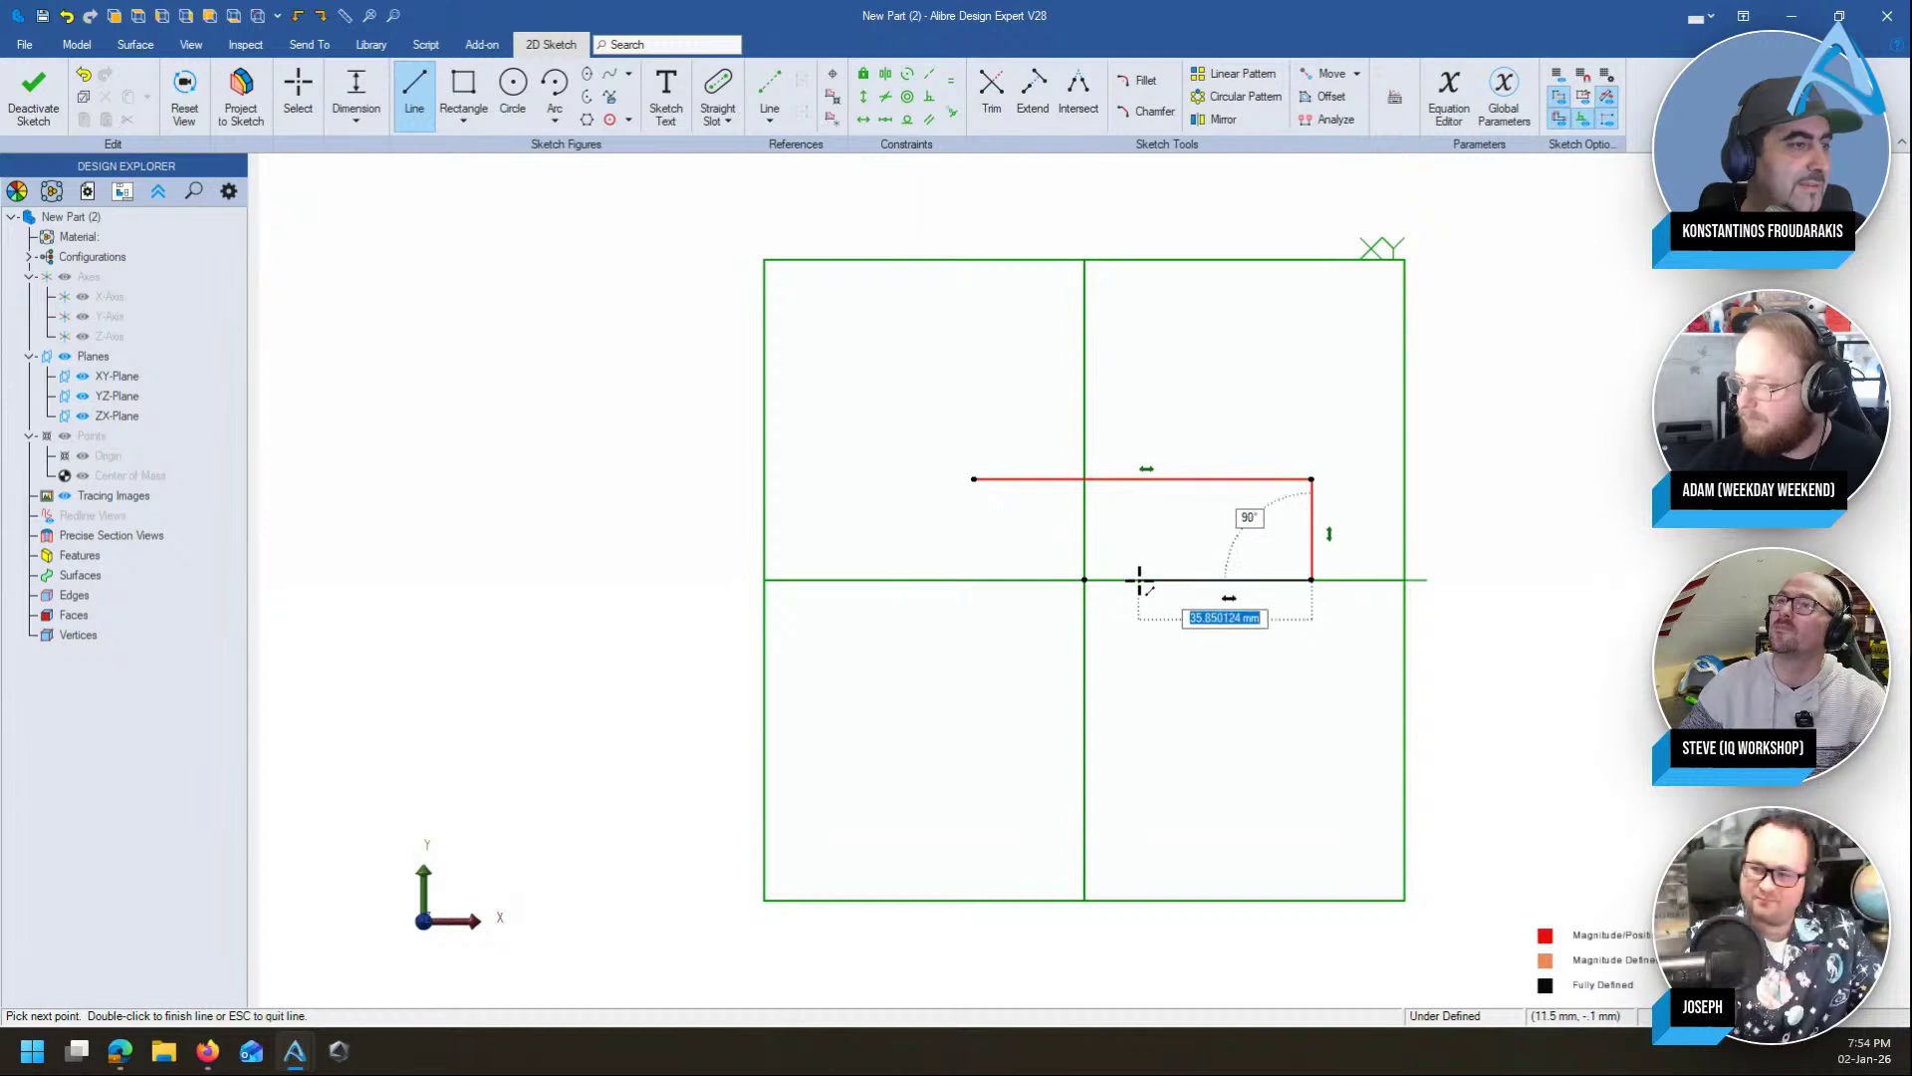
pyautogui.click(1139, 578)
pyautogui.click(1137, 523)
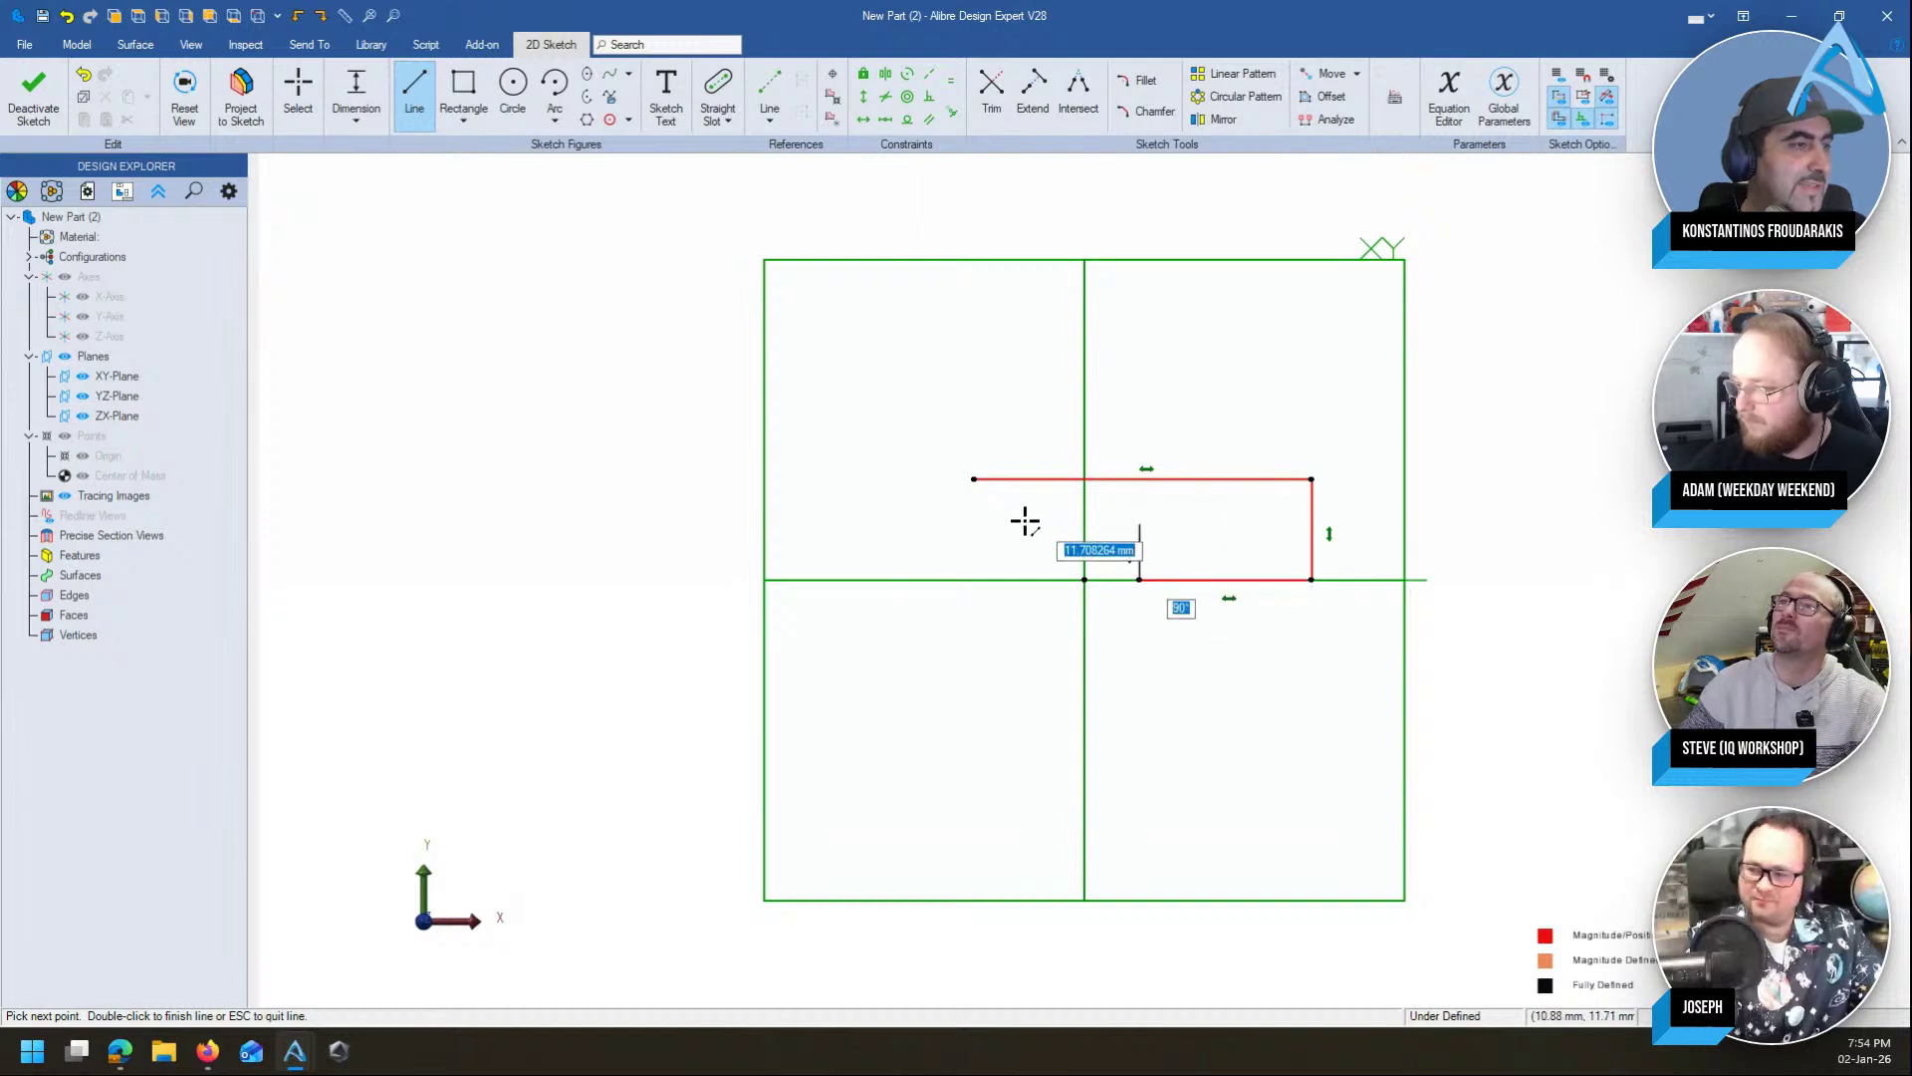
pyautogui.click(975, 524)
pyautogui.click(974, 480)
pyautogui.press('Escape')
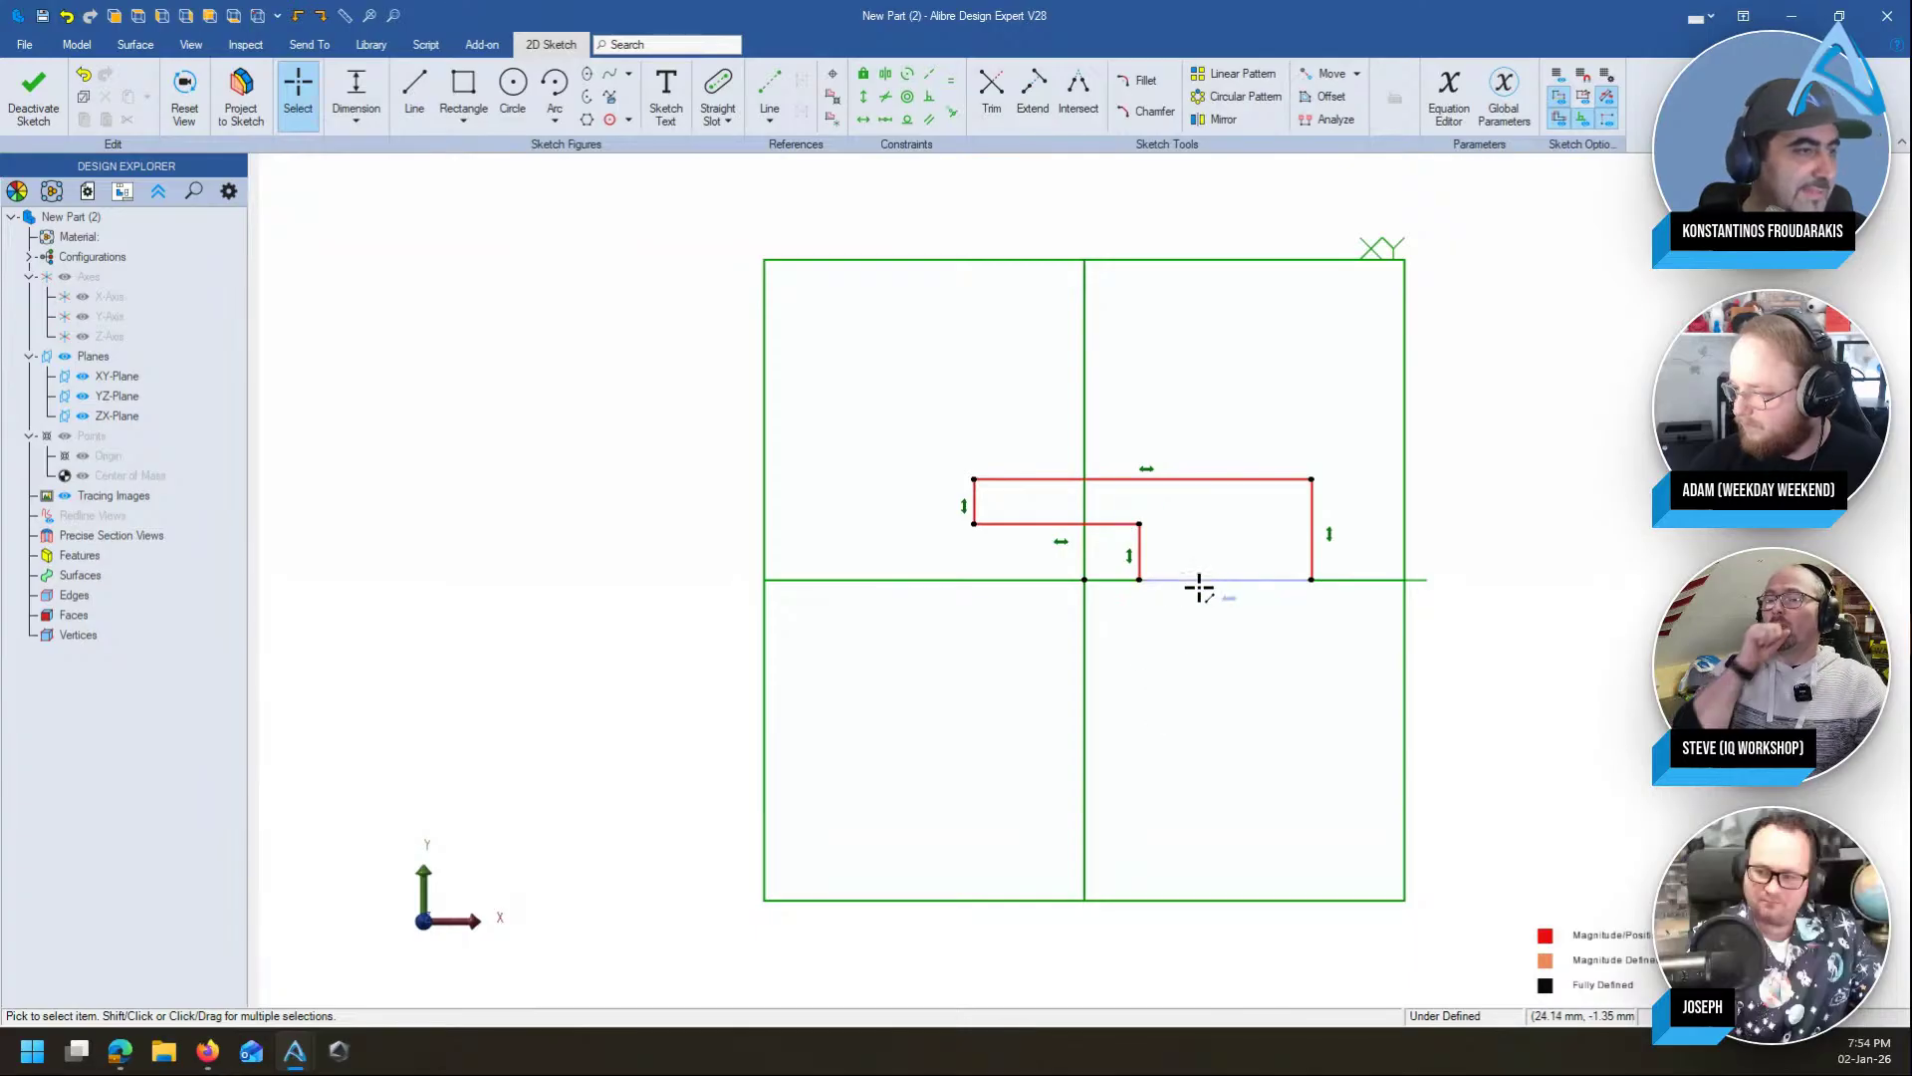
# Apply a horizontal constraint between the origin and the lower-left corner of the profile's bottom edge
pyautogui.press('h')
pyautogui.click(1086, 578)
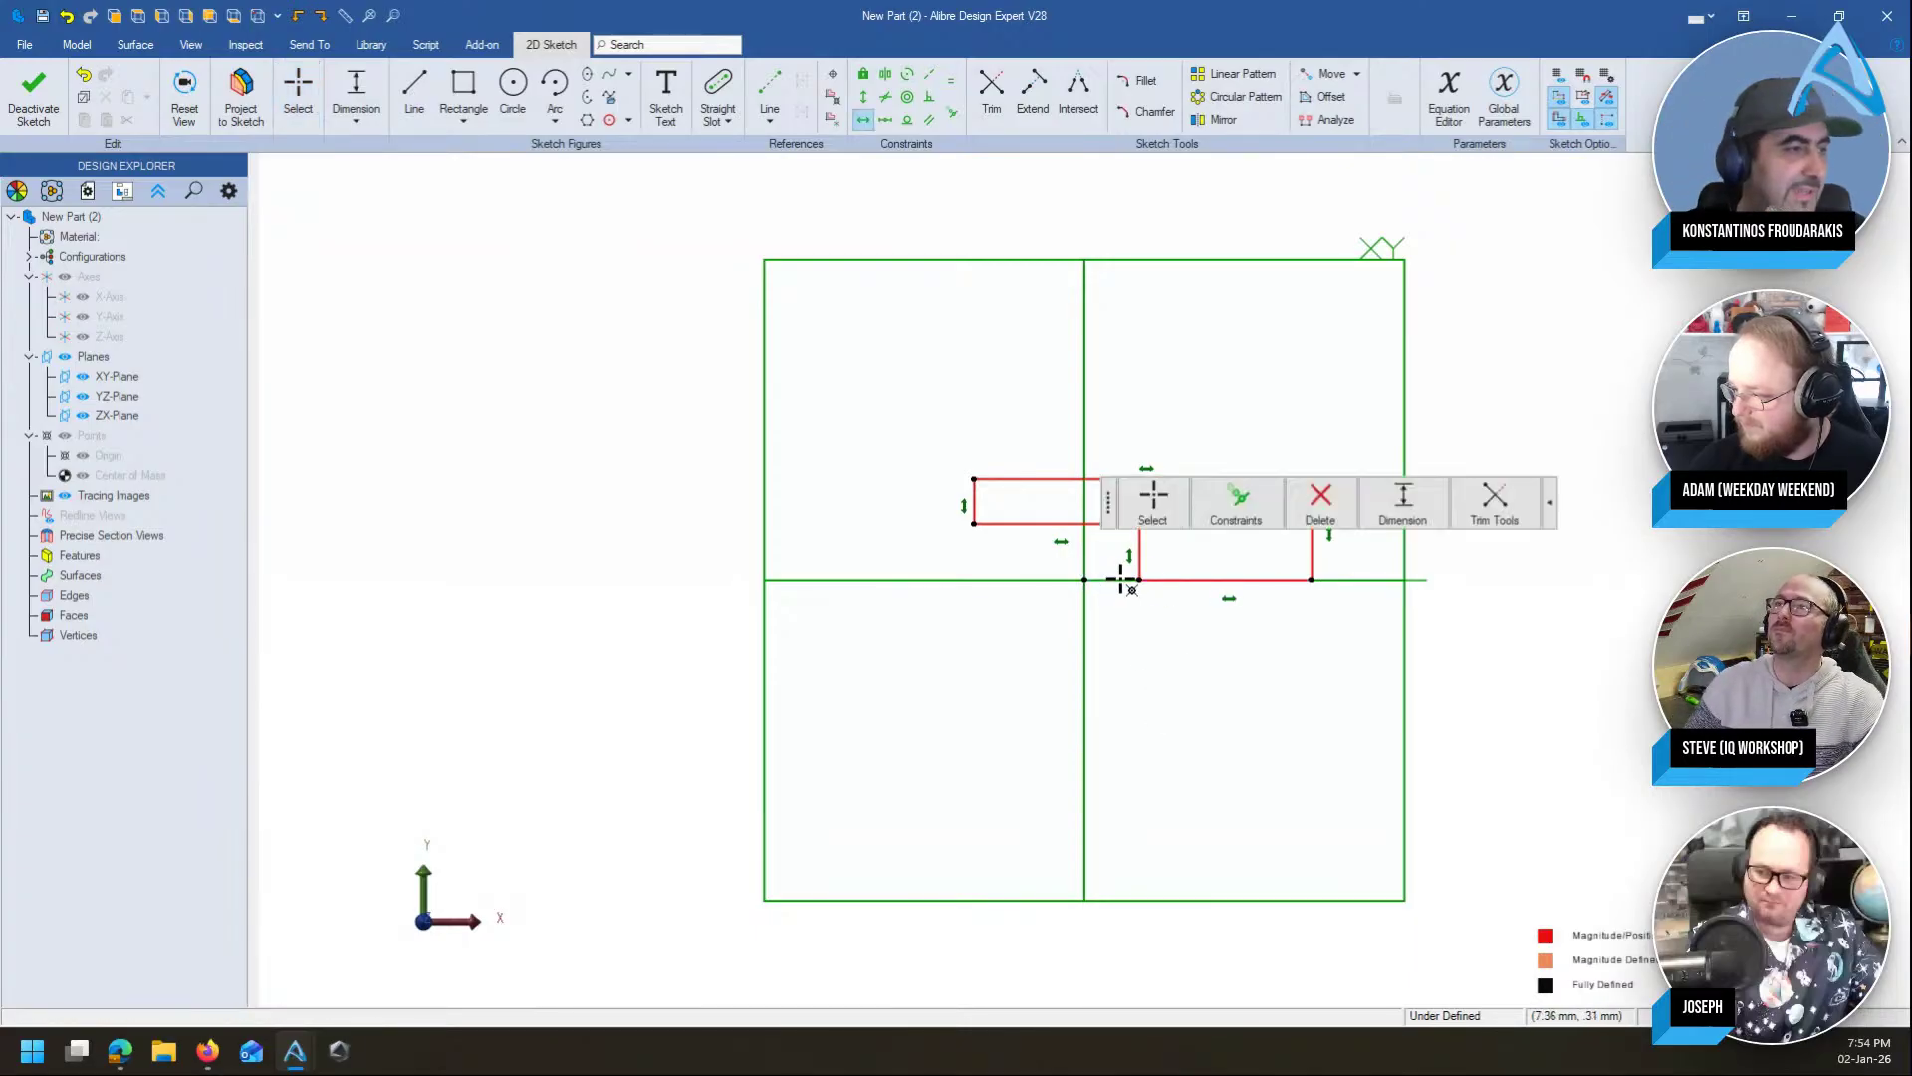
pyautogui.click(1138, 580)
pyautogui.press('Escape')
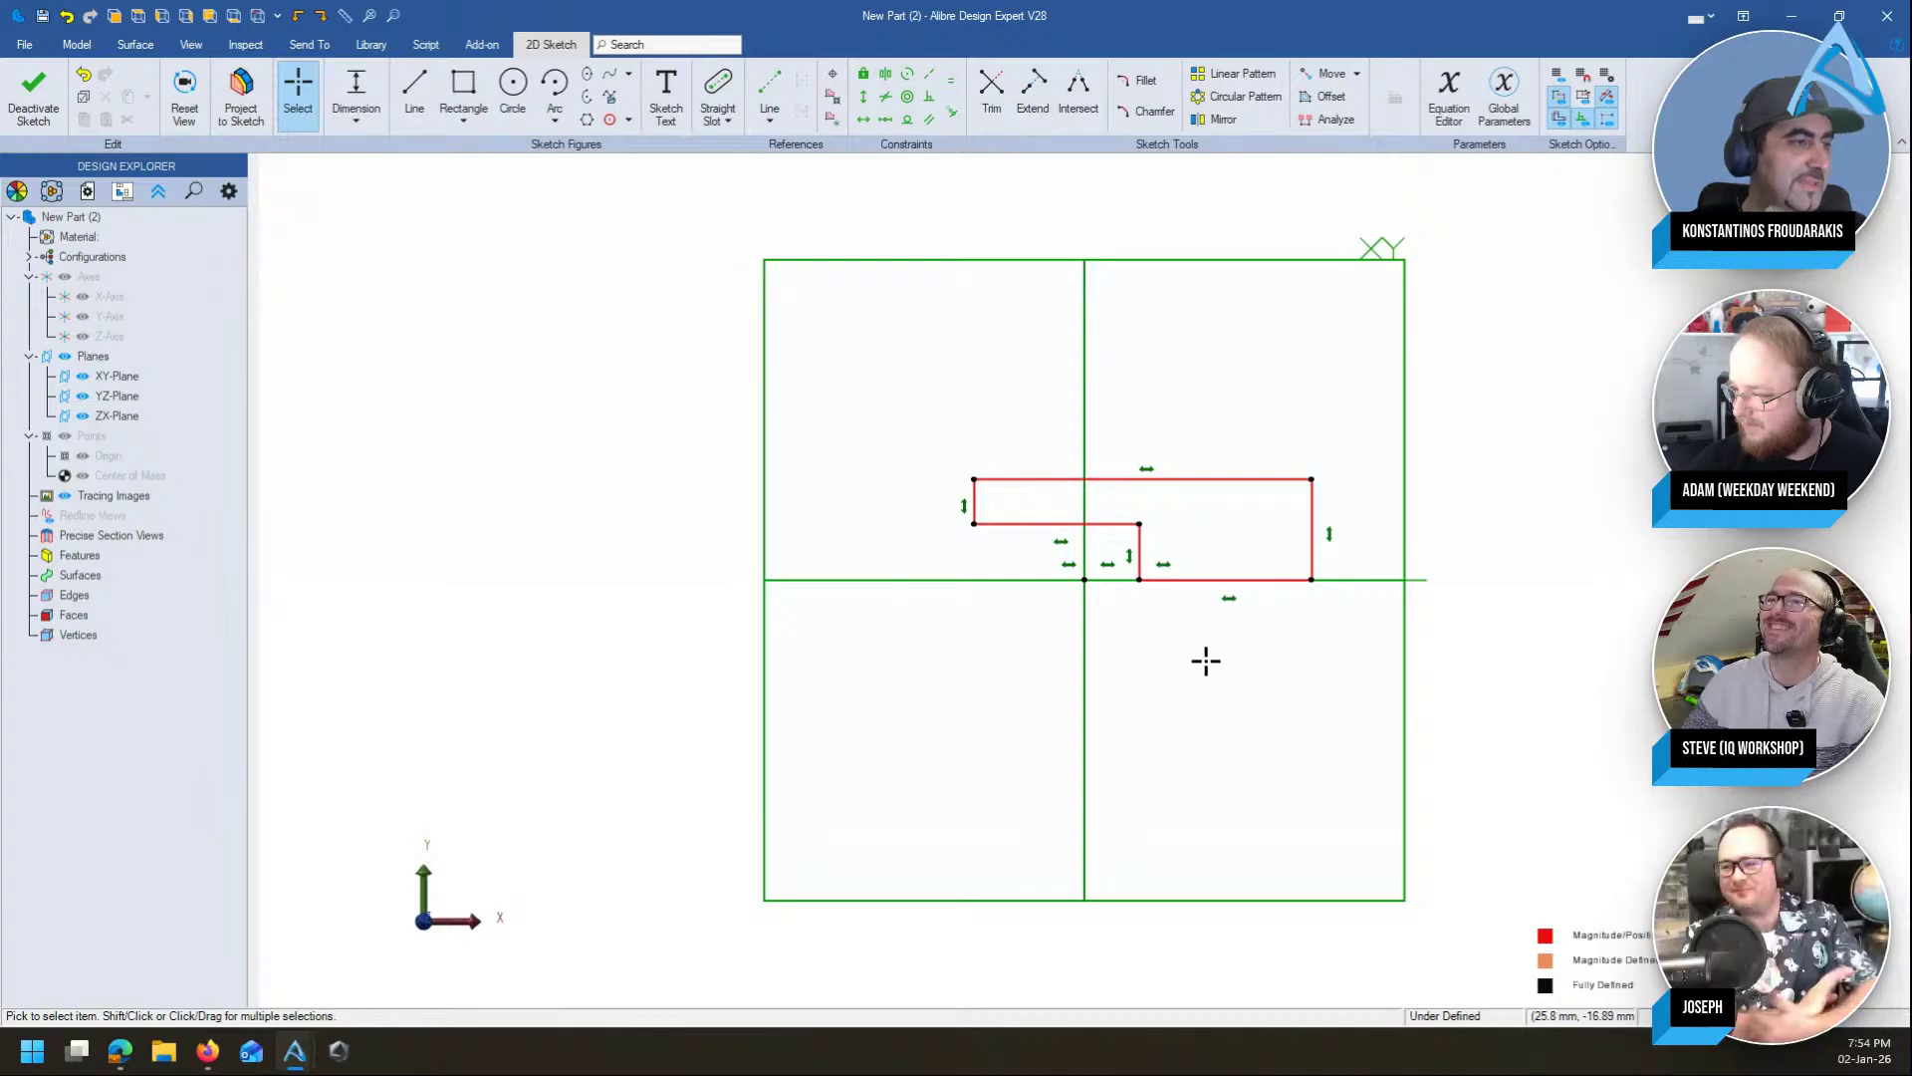
pyautogui.moveTo(1169, 643)
pyautogui.mouseDown(button='middle')
pyautogui.moveTo(1244, 665)
pyautogui.moveTo(1249, 691)
pyautogui.mouseUp(button='middle')
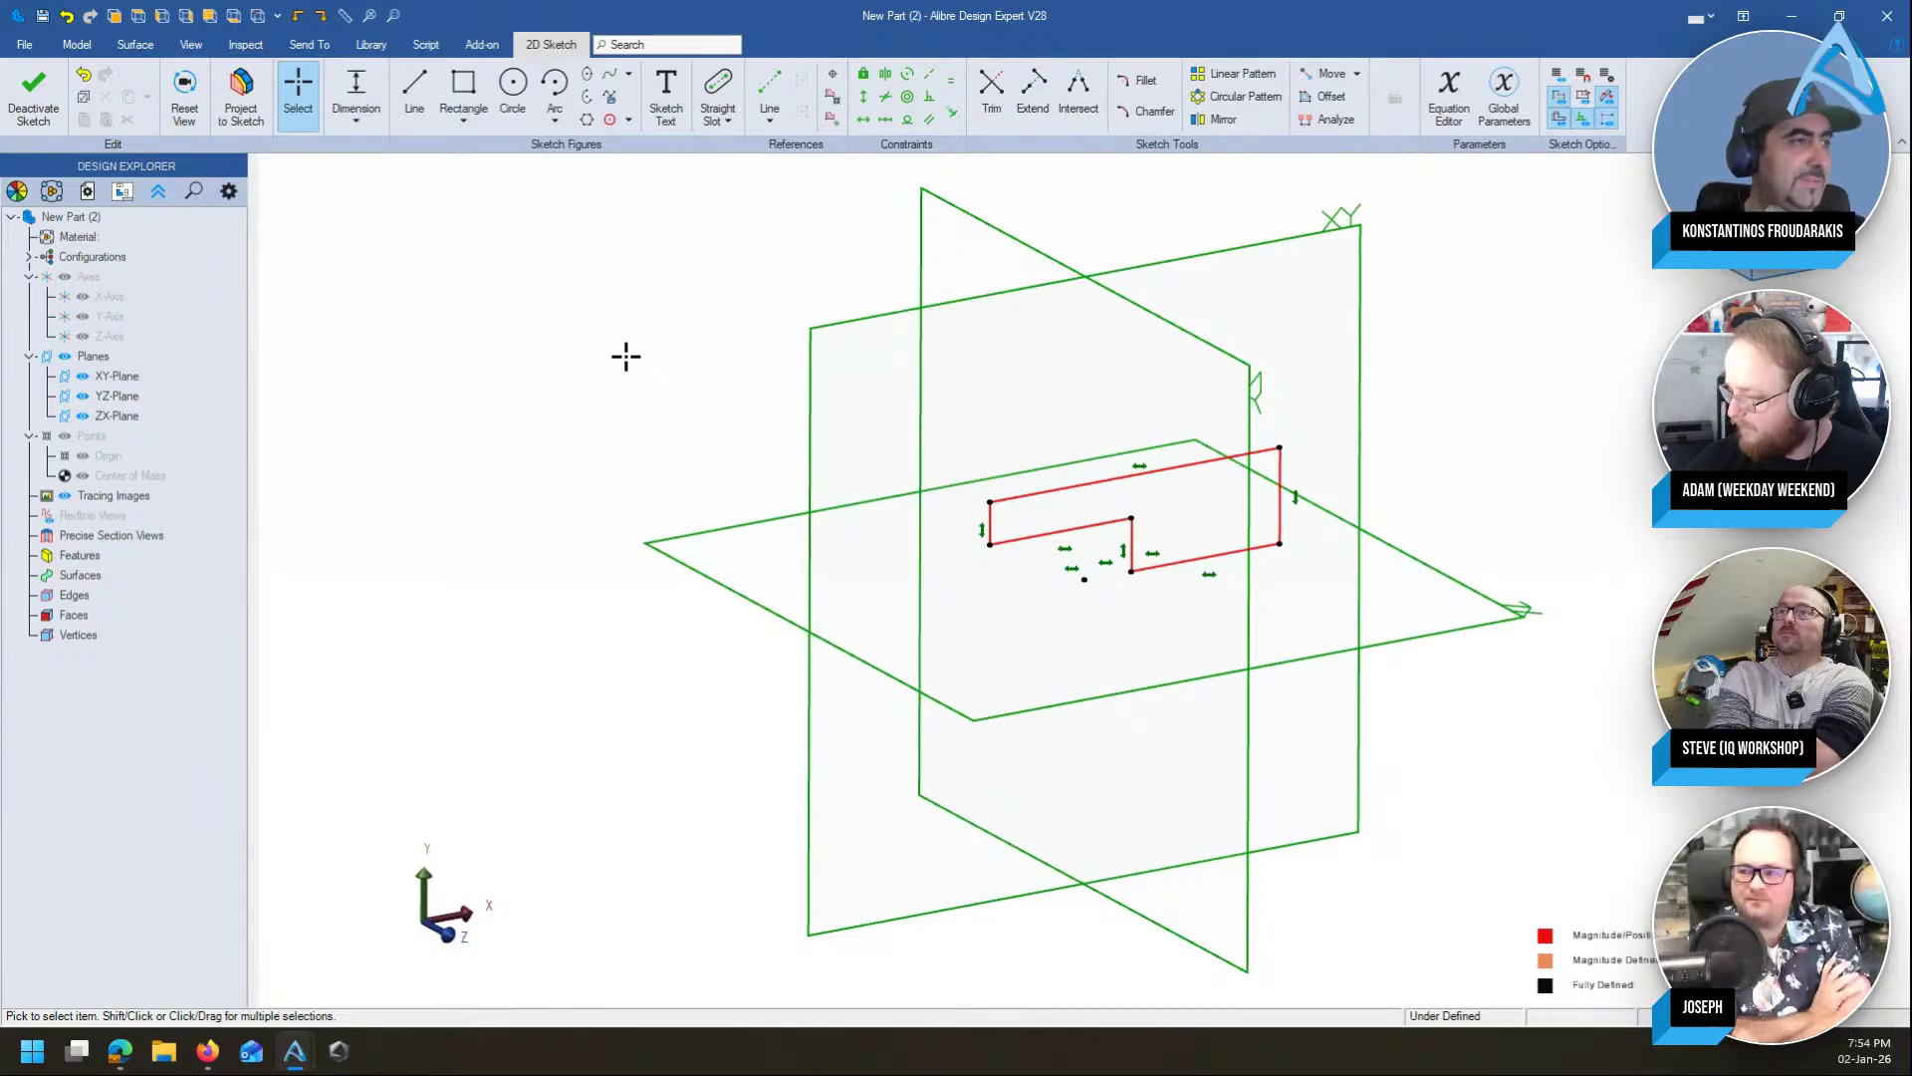
pyautogui.click(518, 239)
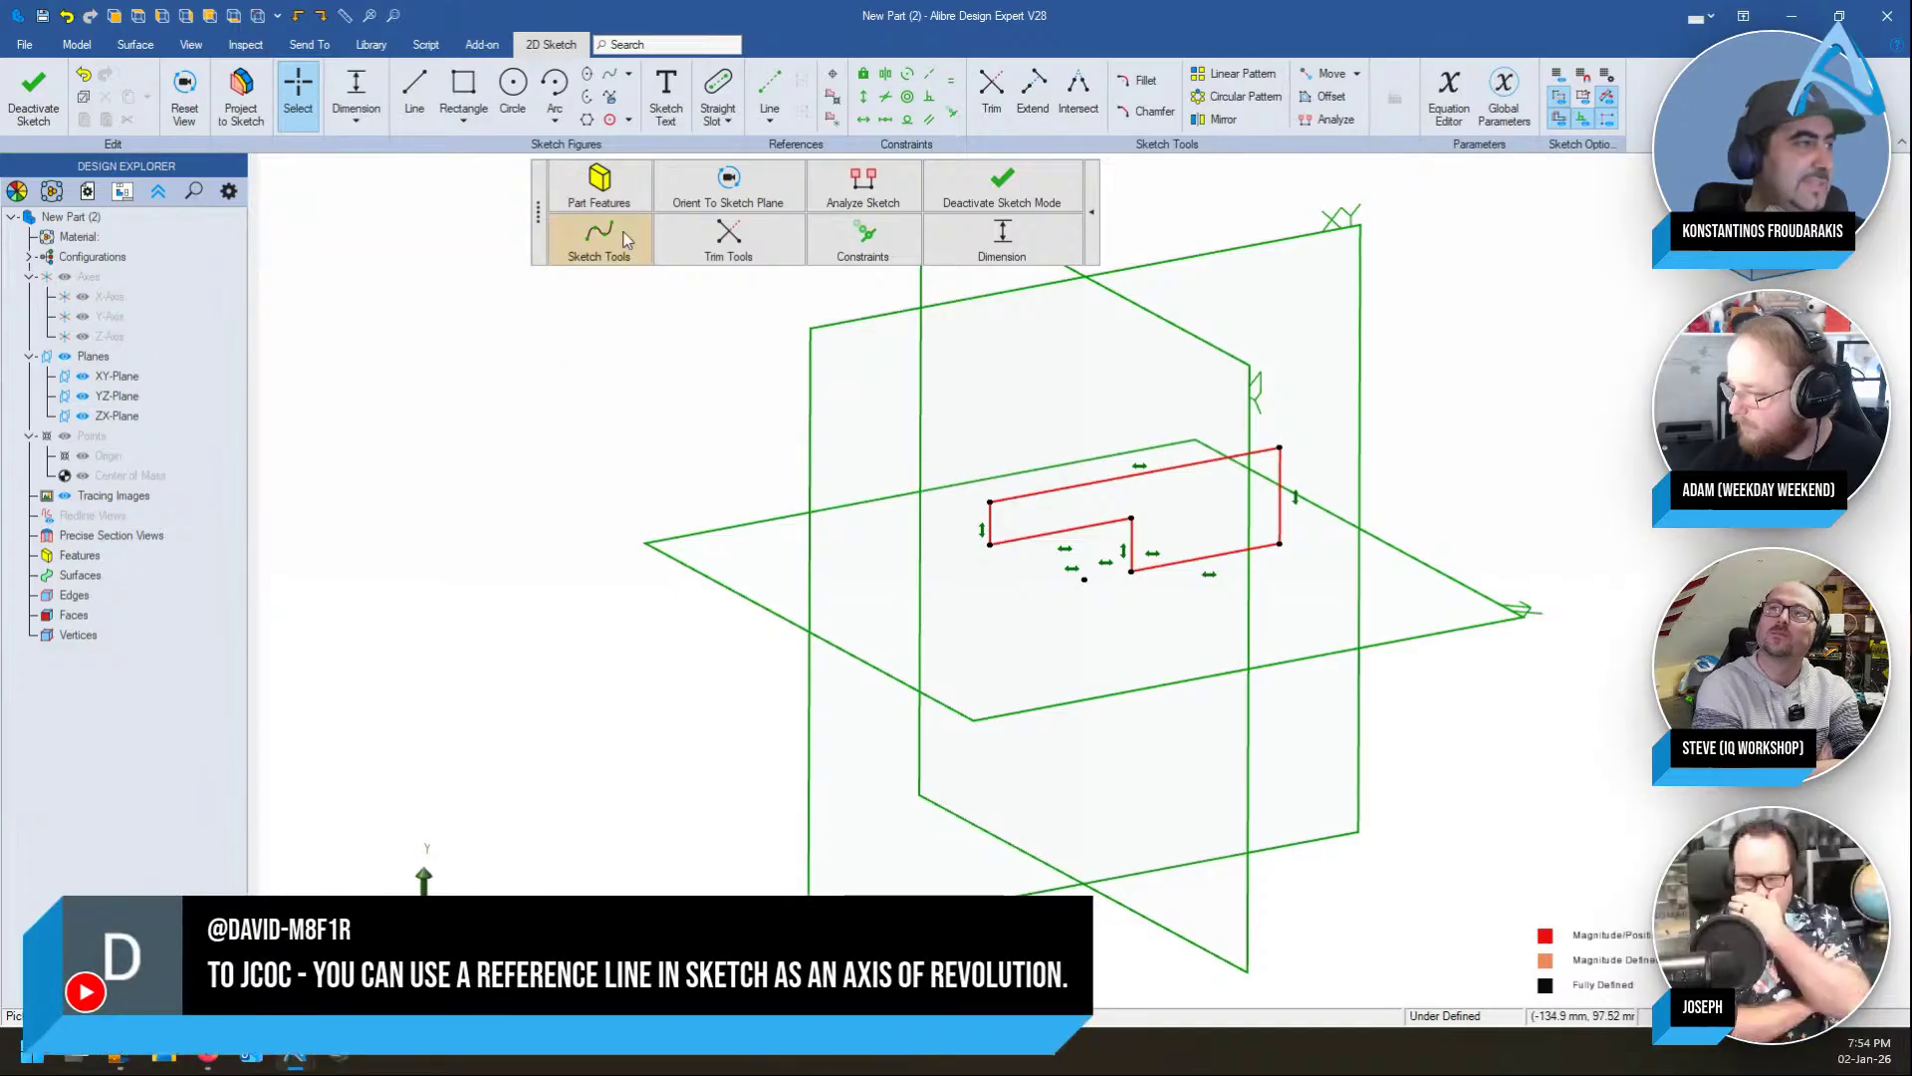
pyautogui.click(732, 472)
pyautogui.click(494, 253)
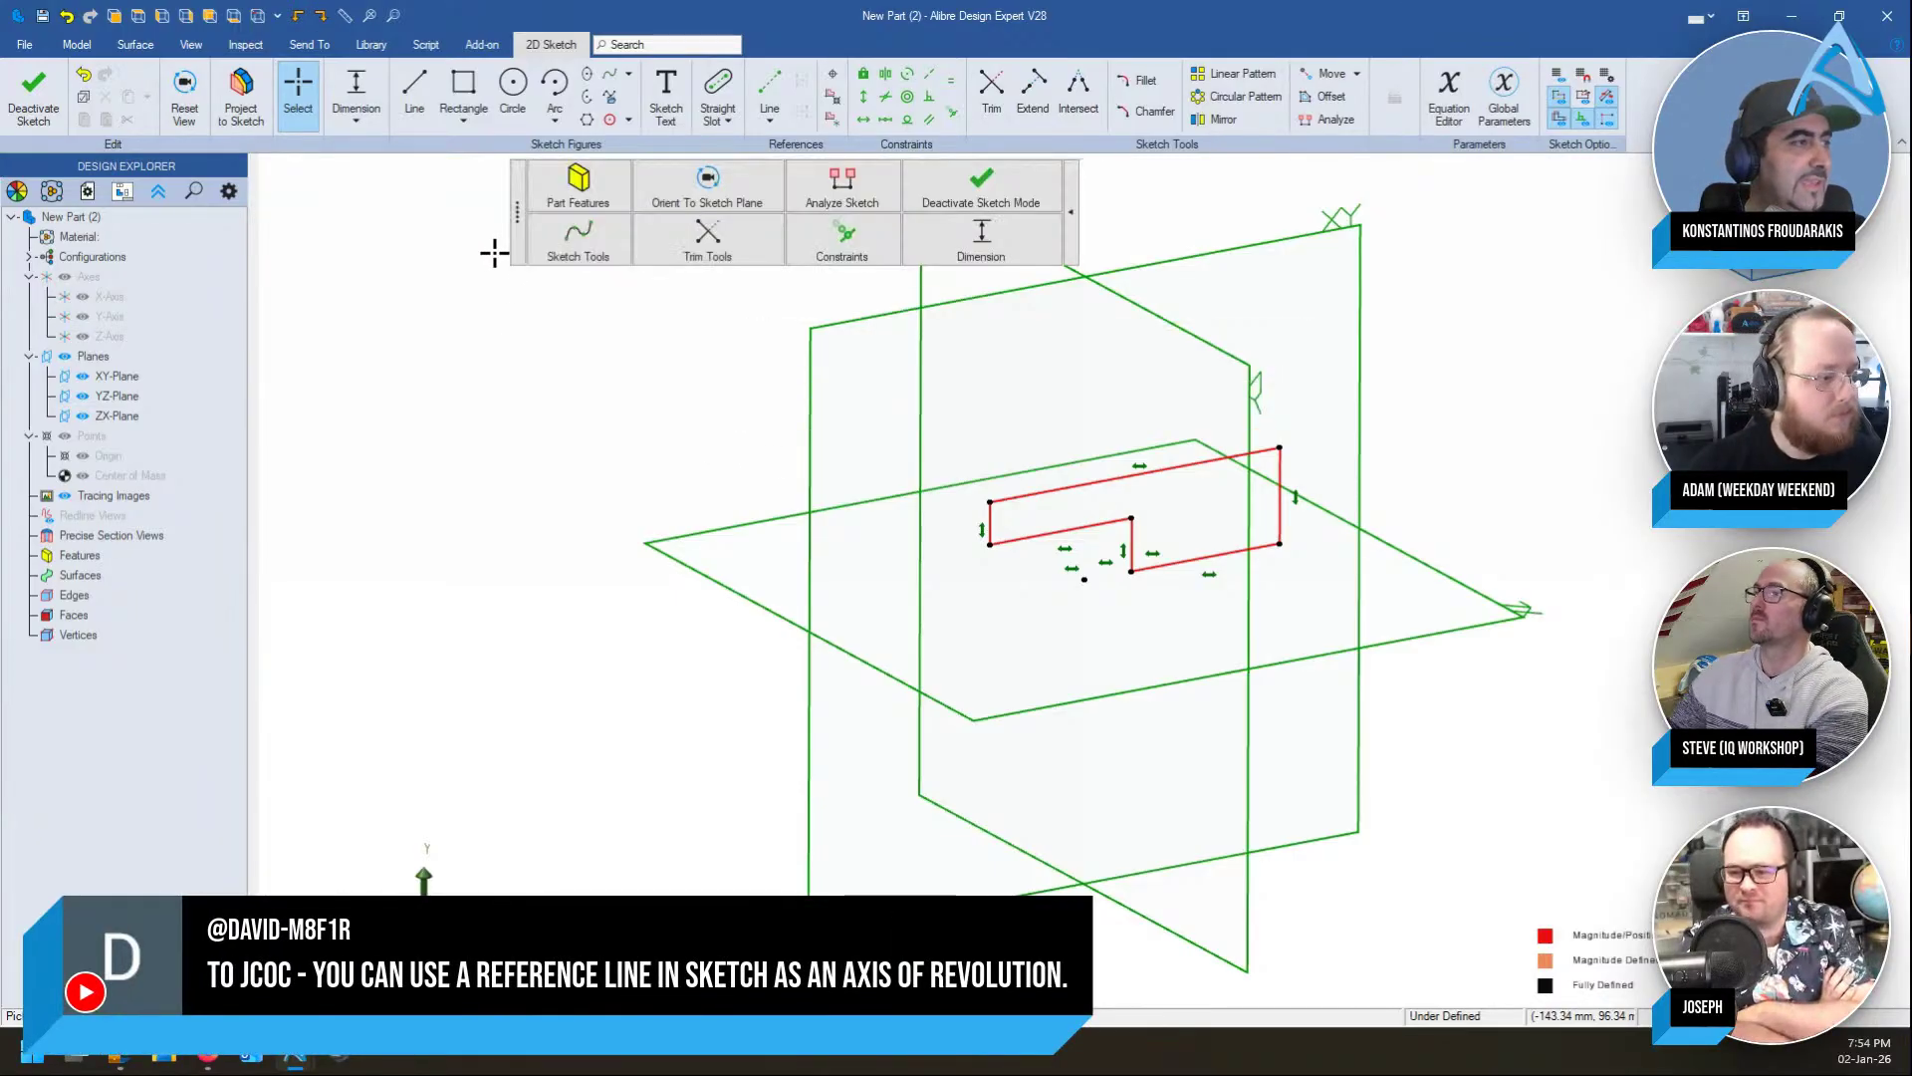
pyautogui.click(587, 197)
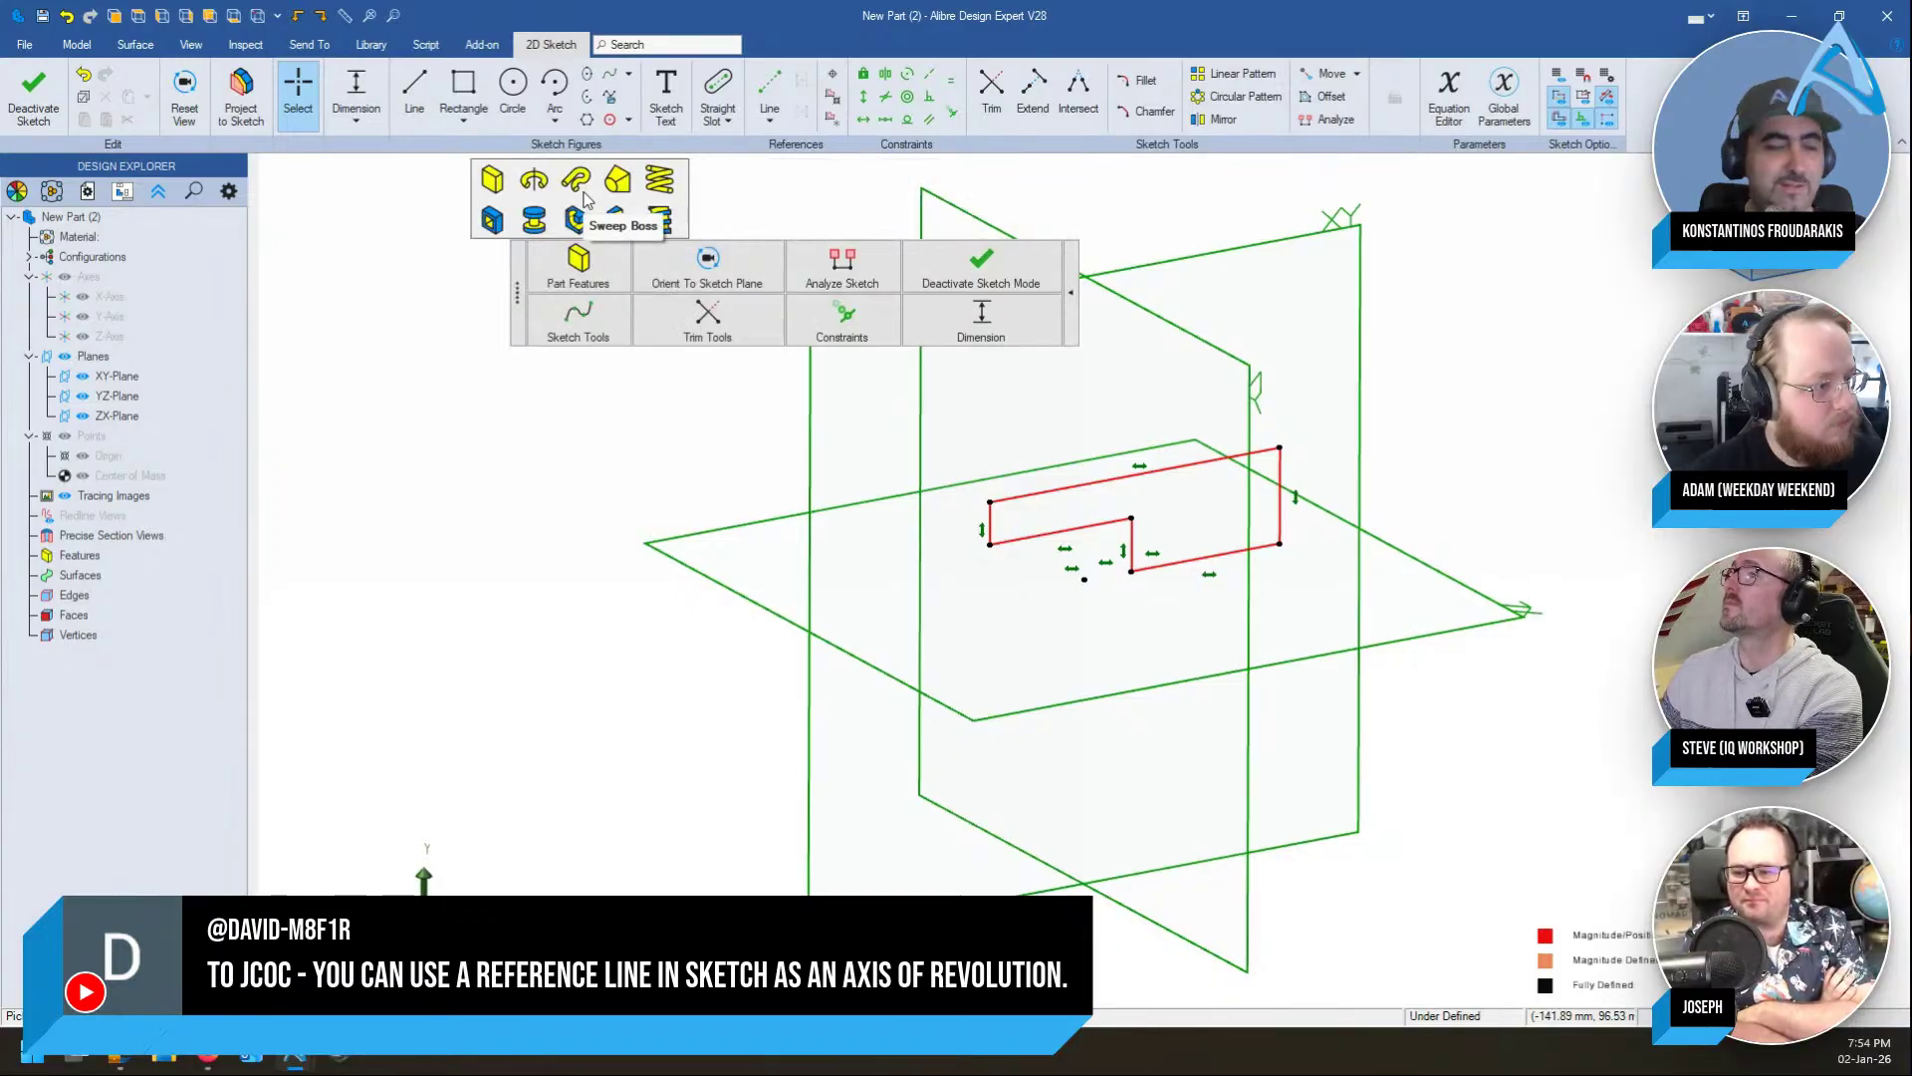
pyautogui.click(534, 181)
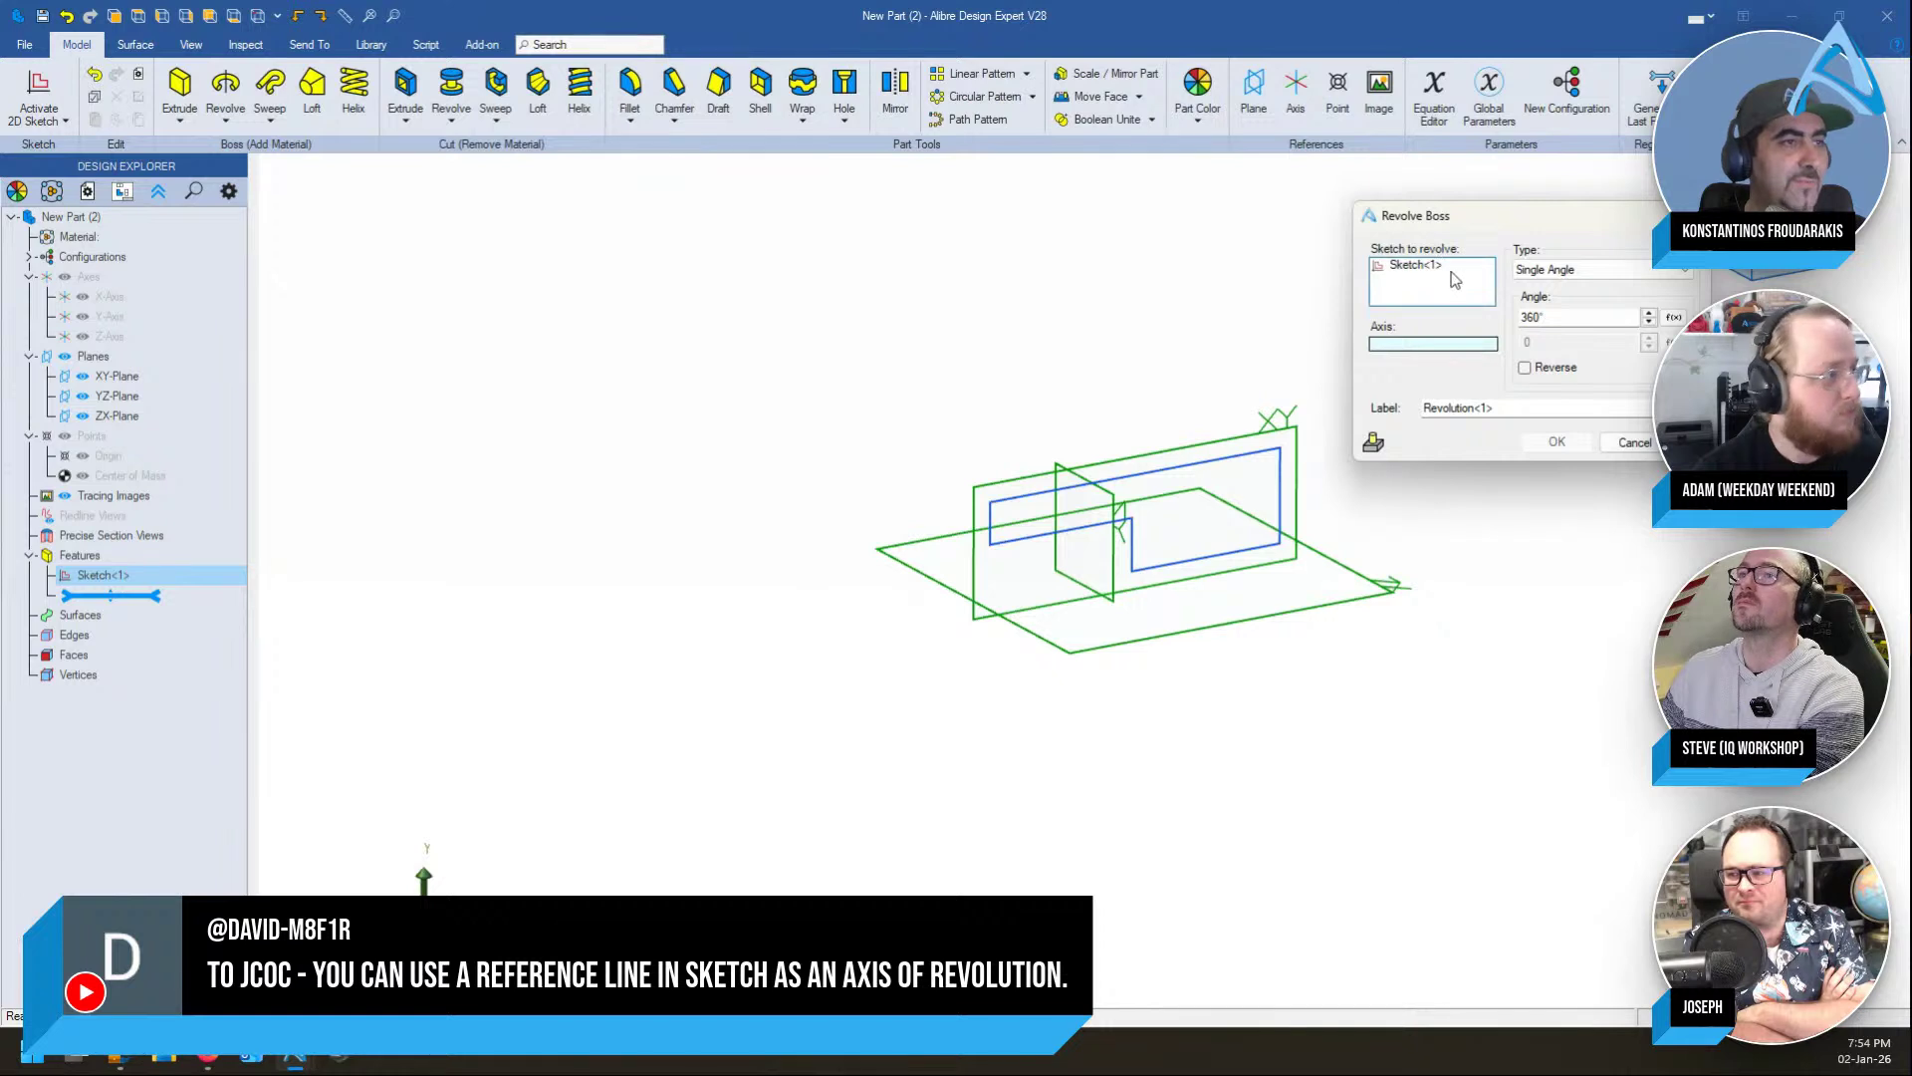
pyautogui.moveTo(1506, 216); pyautogui.dragTo(1649, 299)
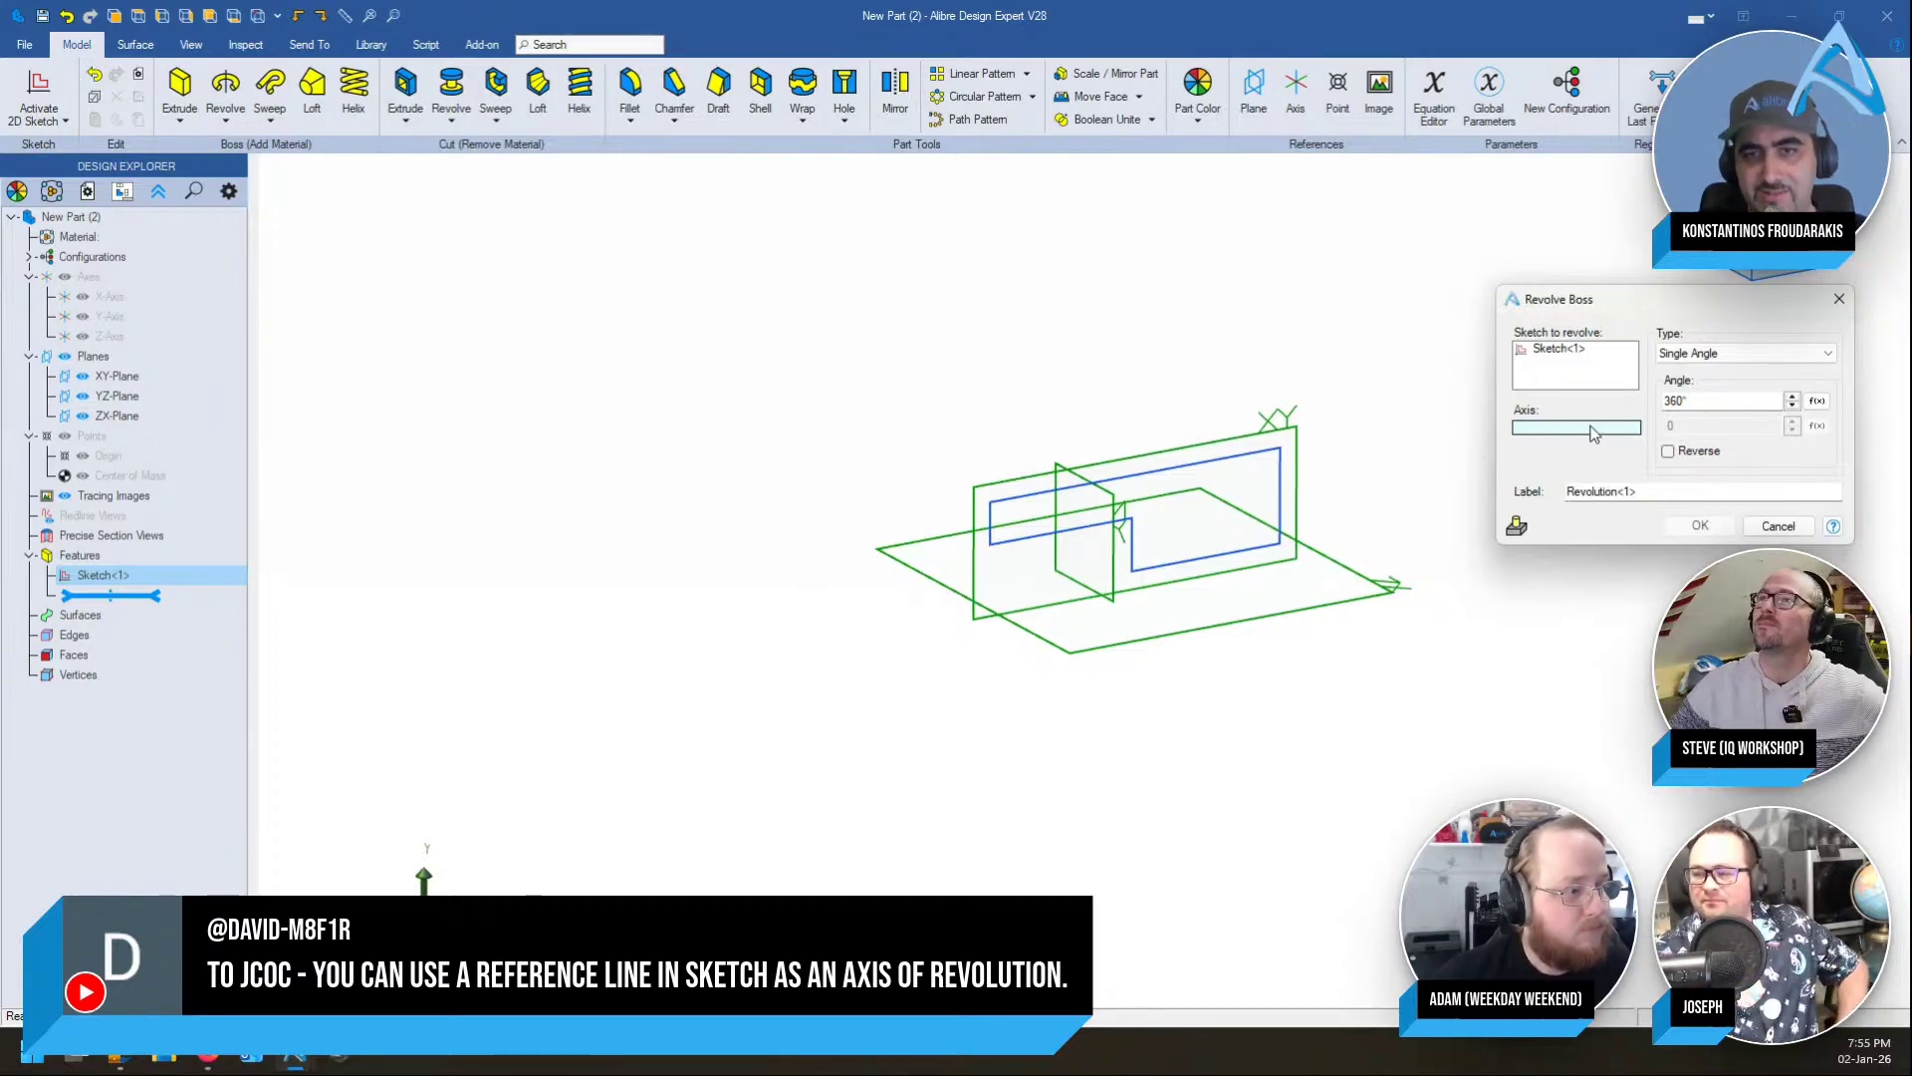
pyautogui.click(196, 51)
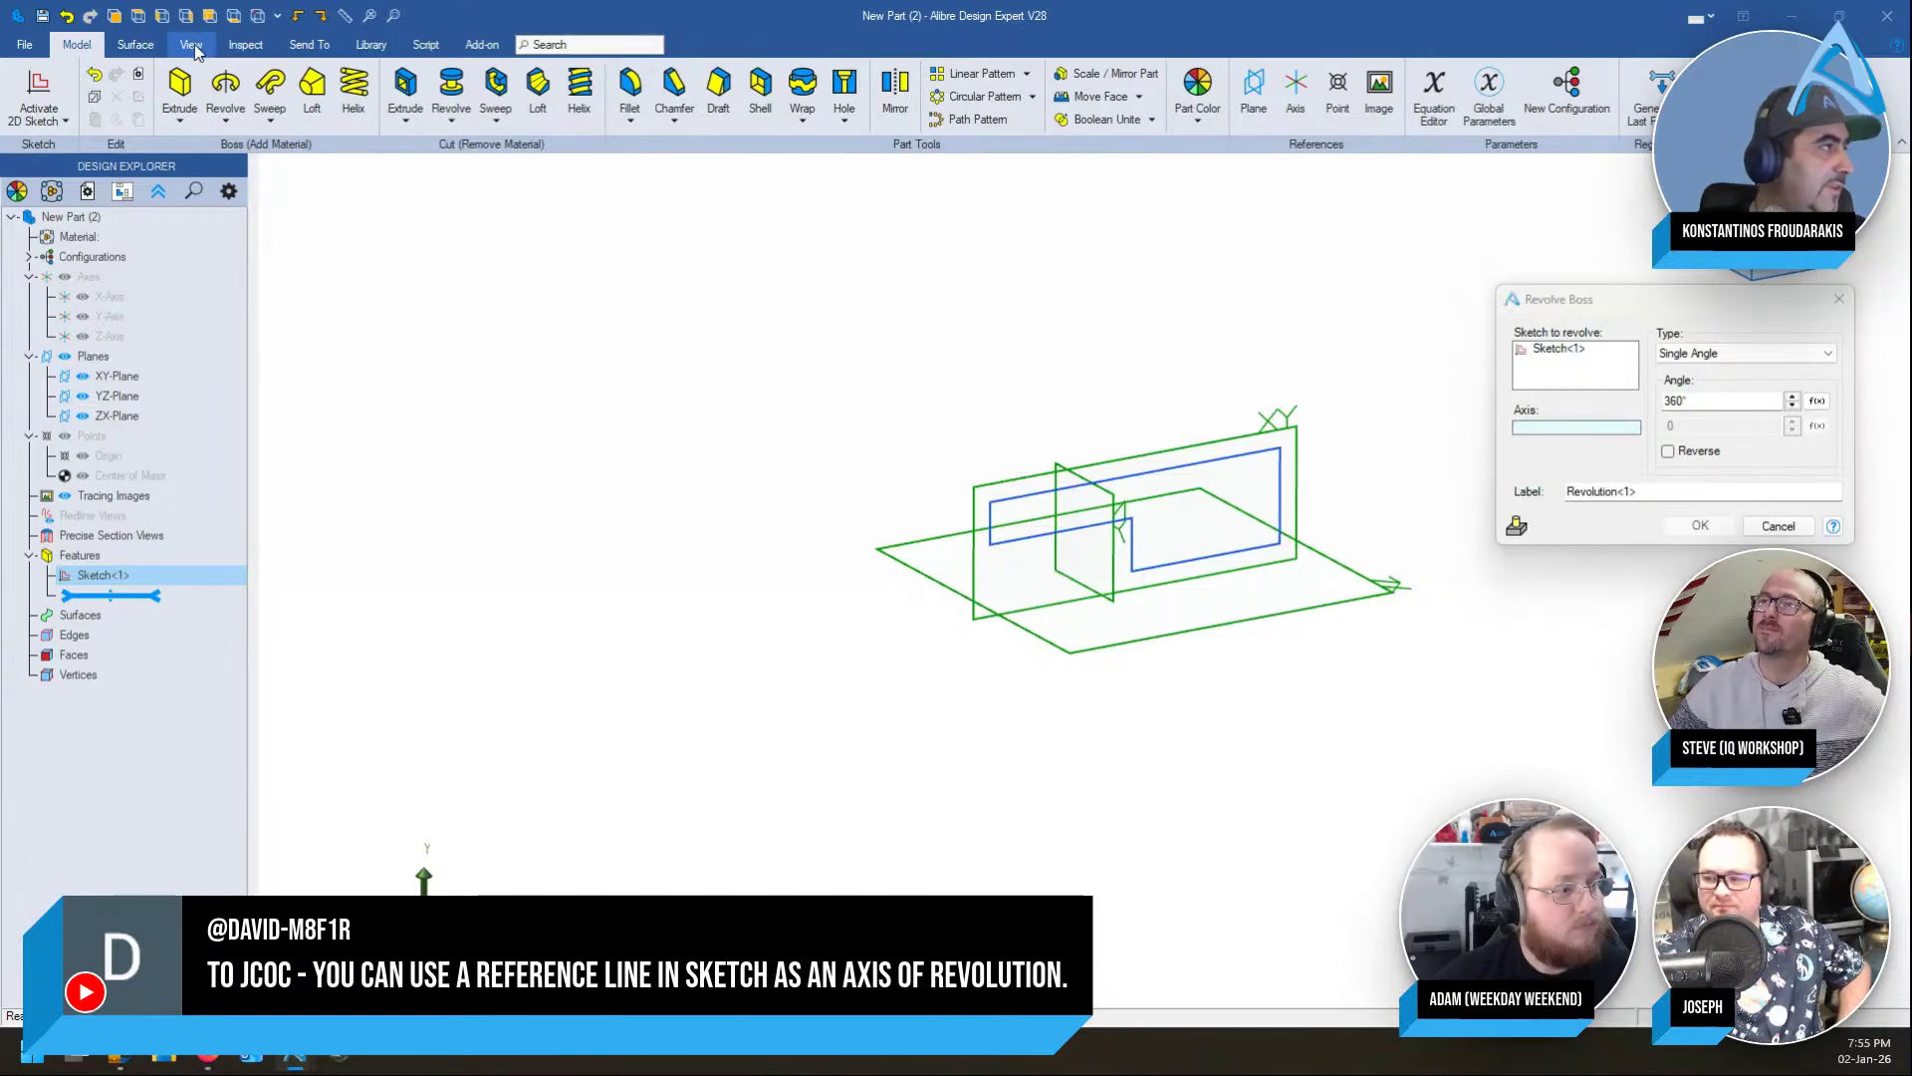
pyautogui.click(1778, 526)
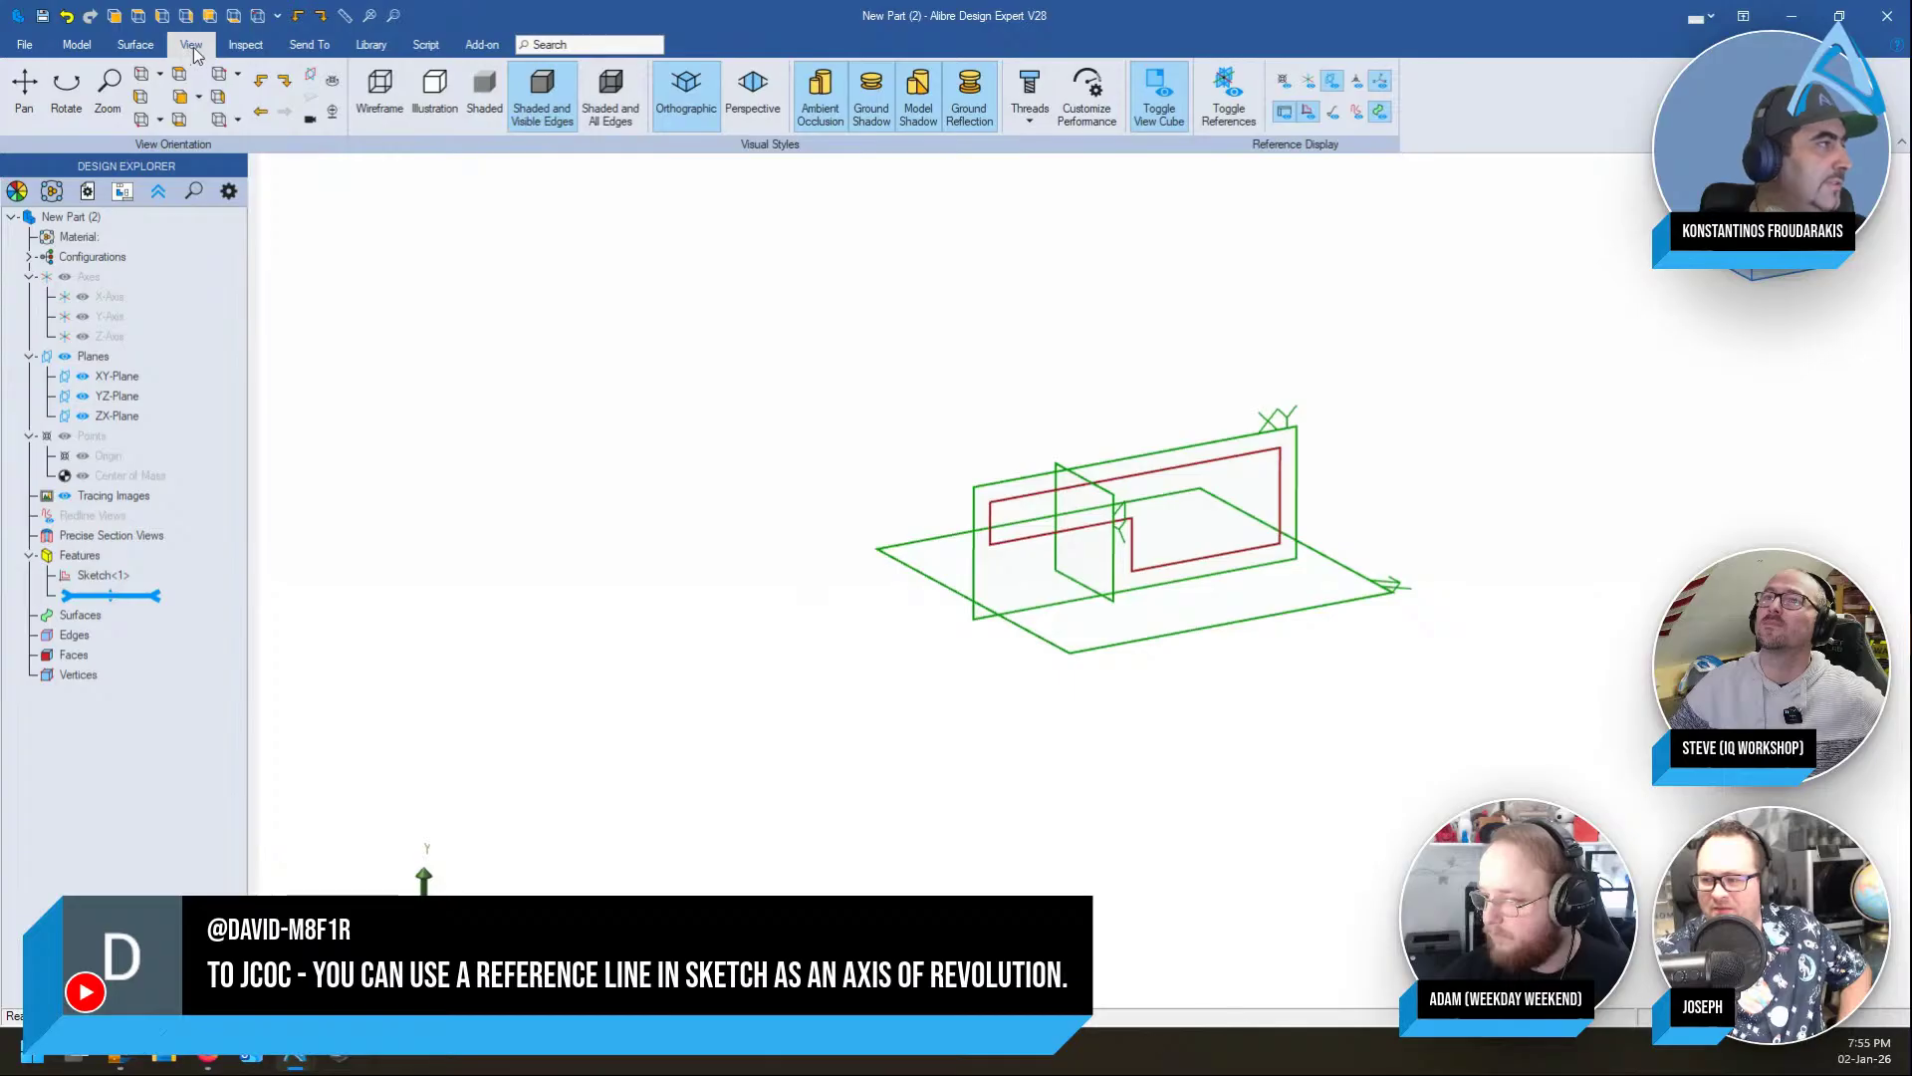
# Switch the display of sketches off and back on several times to demonstrate the profile's visibility
pyautogui.click(1310, 115)
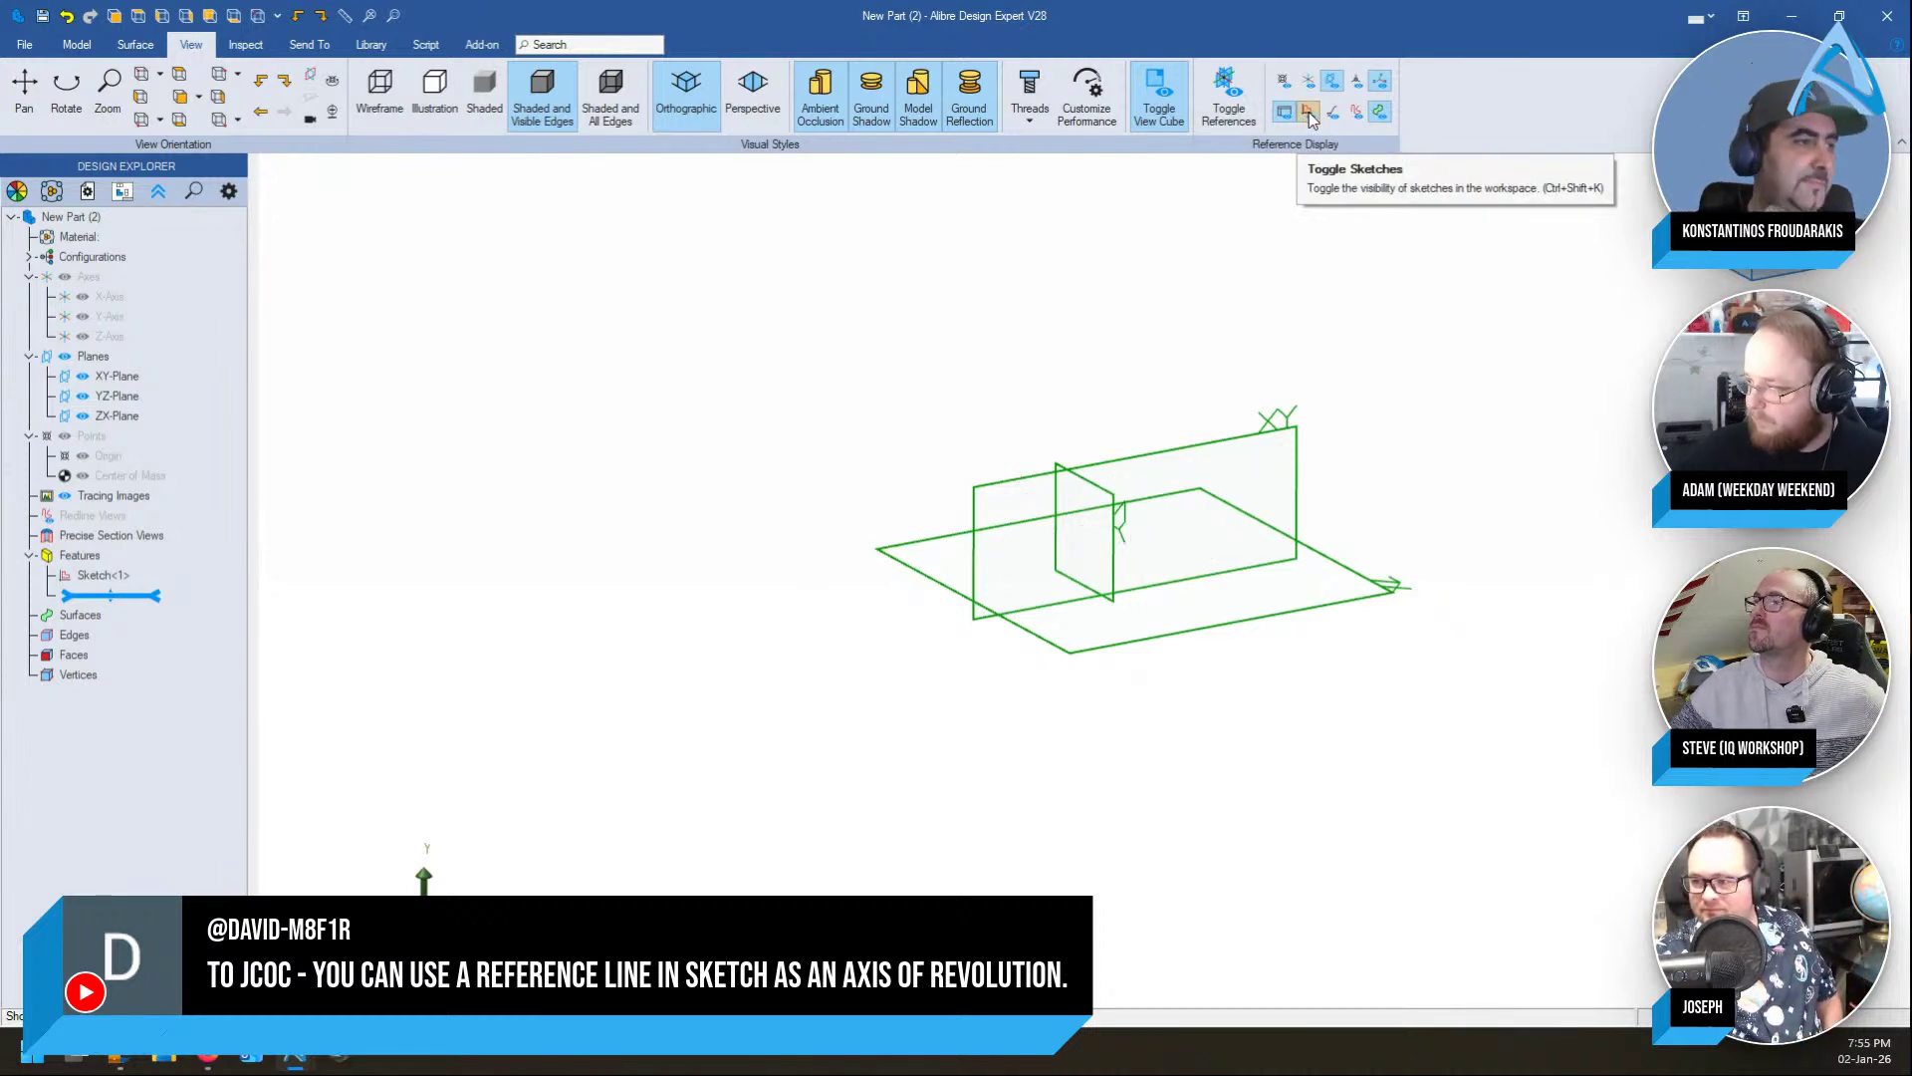
pyautogui.click(1309, 116)
pyautogui.click(1309, 116)
pyautogui.click(1309, 116)
pyautogui.click(1310, 115)
pyautogui.click(1310, 116)
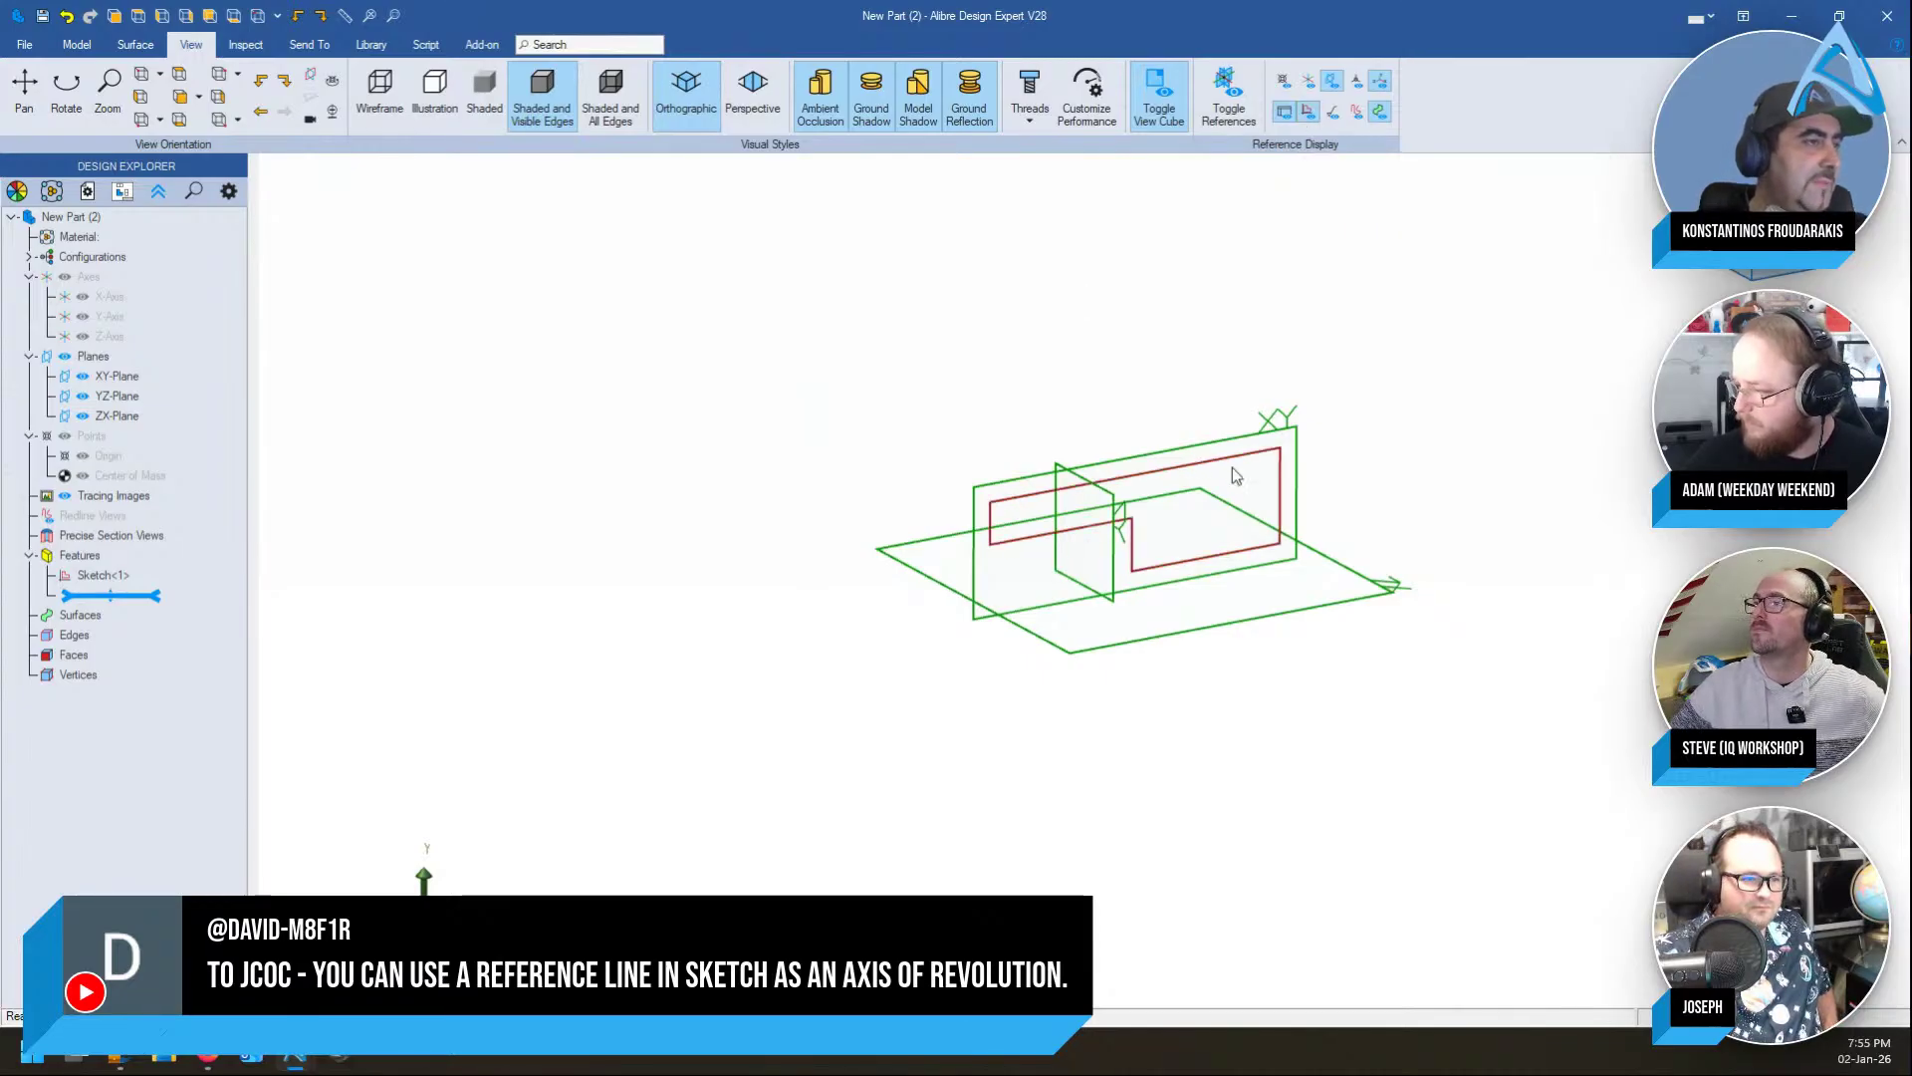
pyautogui.click(76, 46)
pyautogui.click(225, 85)
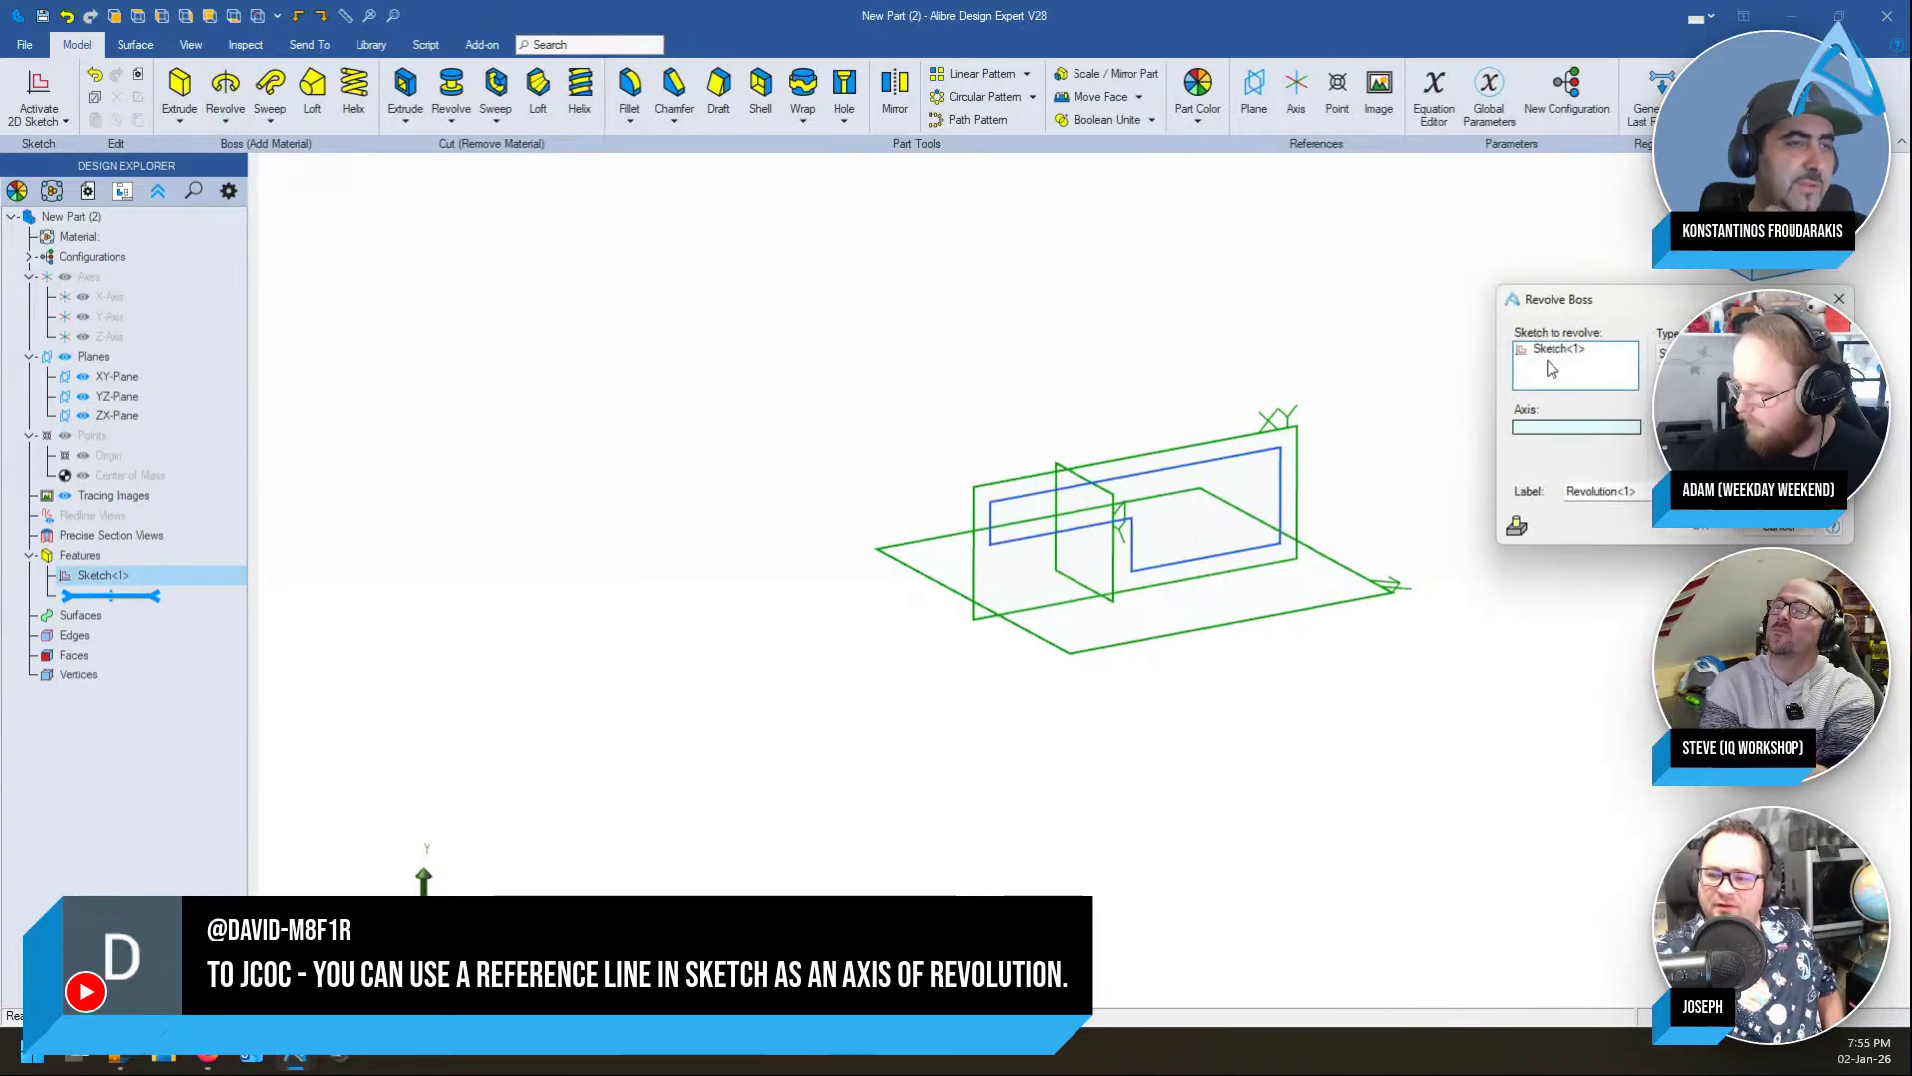
pyautogui.click(1207, 564)
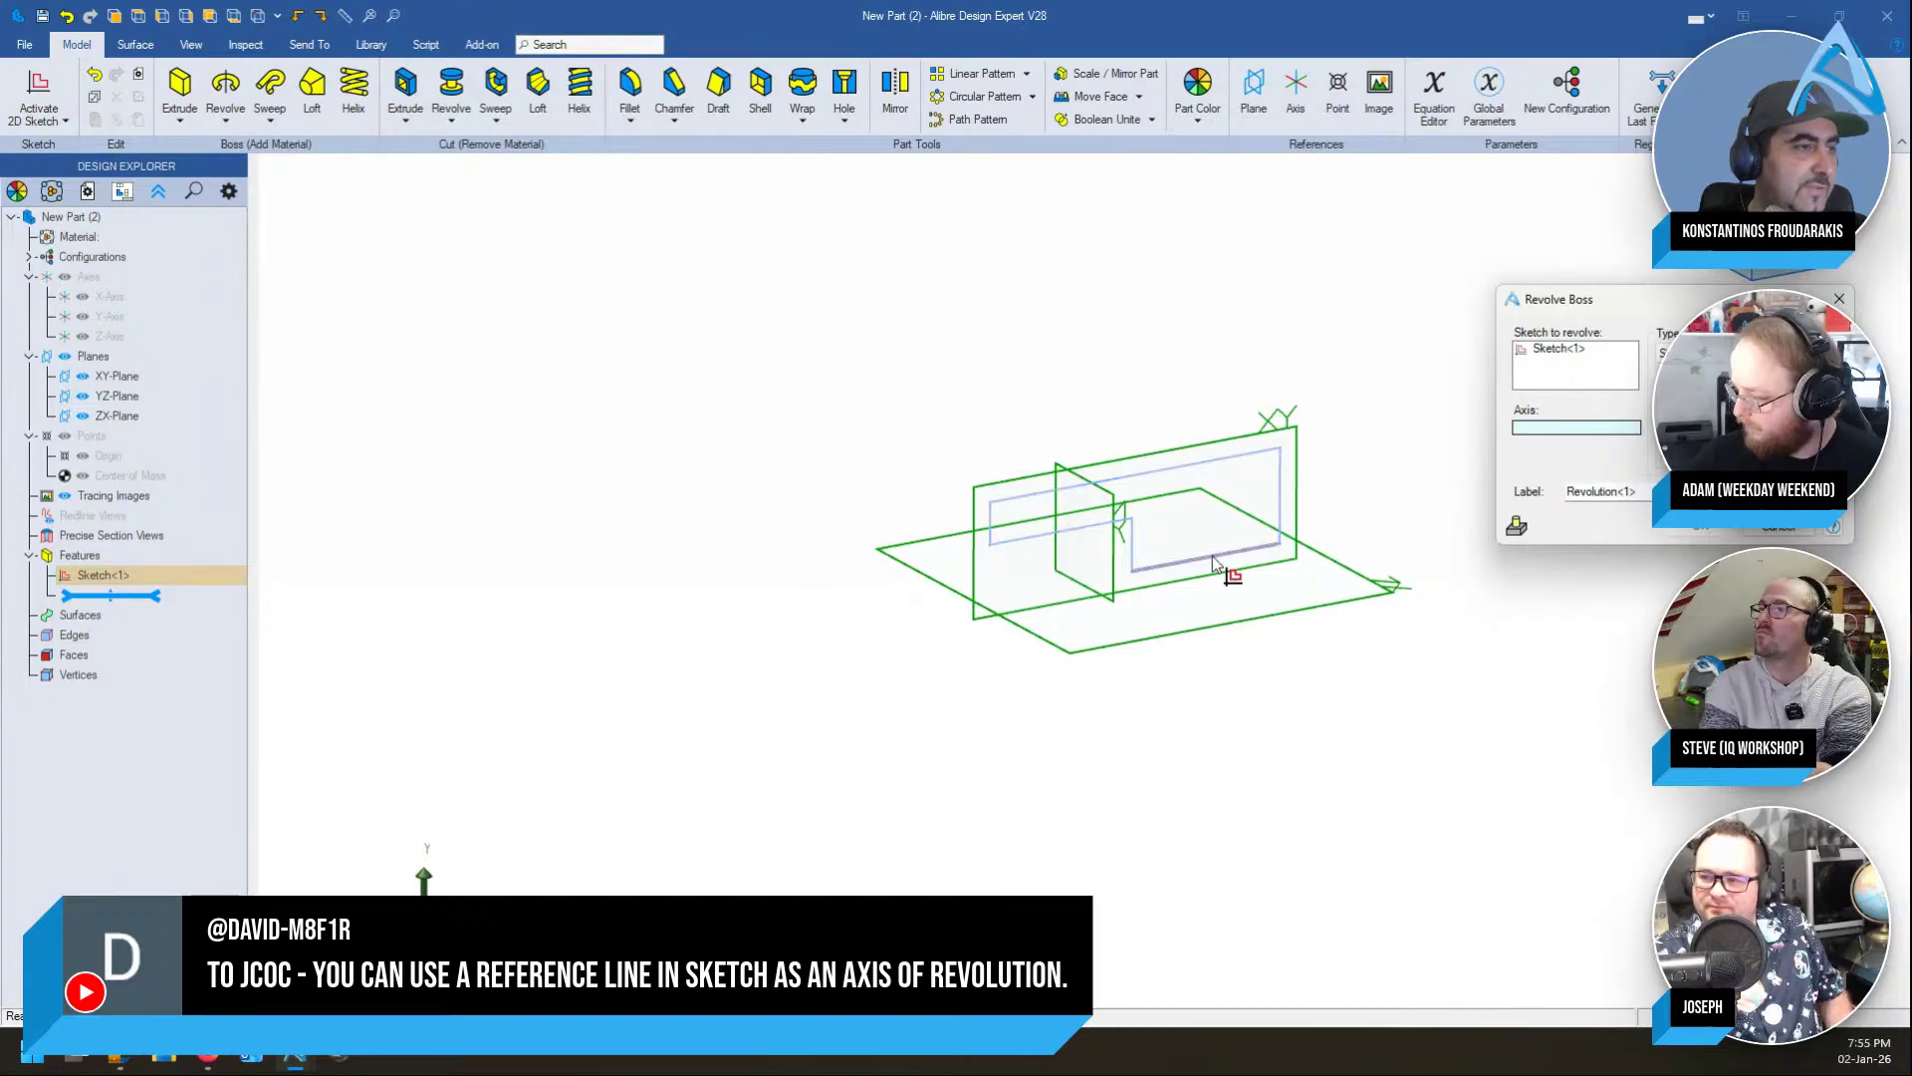
pyautogui.click(1203, 558)
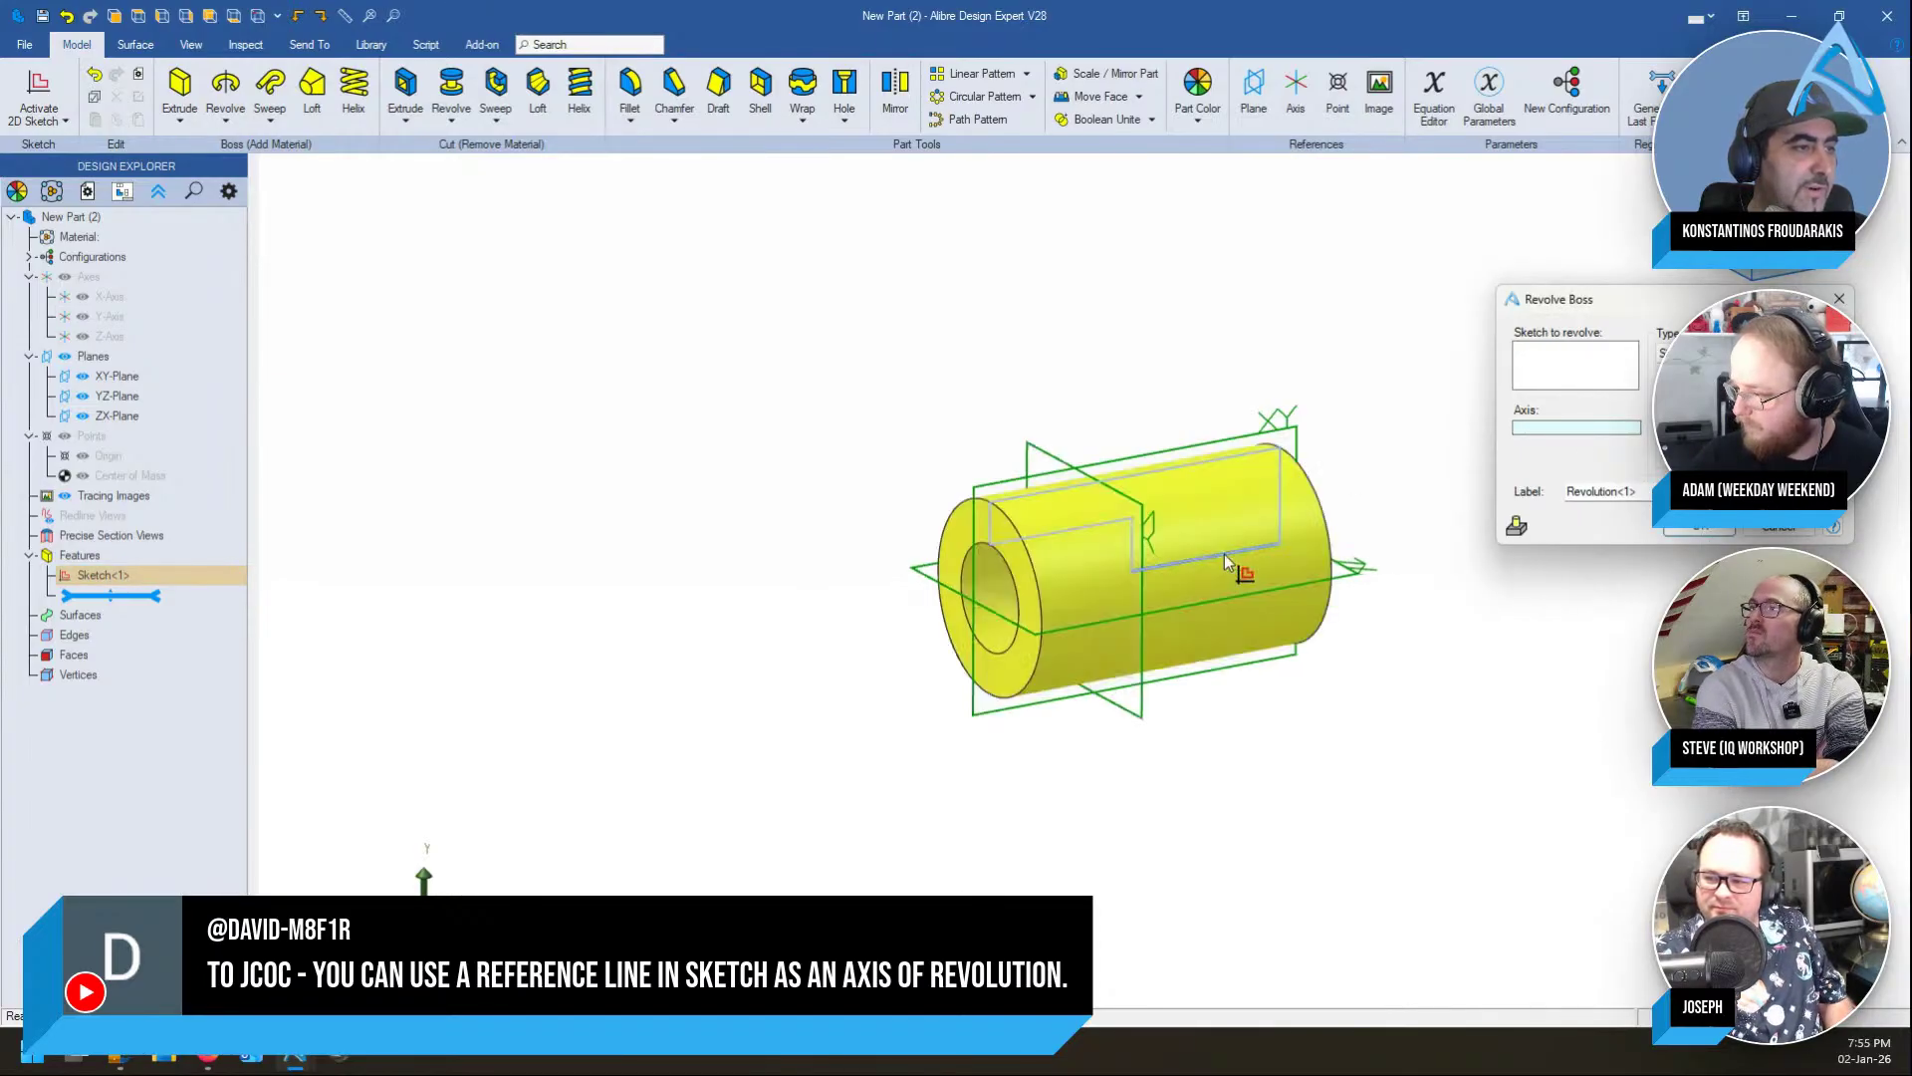
pyautogui.moveTo(1199, 553)
pyautogui.mouseDown(button='middle')
pyautogui.moveTo(1344, 546)
pyautogui.moveTo(1234, 546)
pyautogui.mouseUp(button='middle')
pyautogui.click(1578, 427)
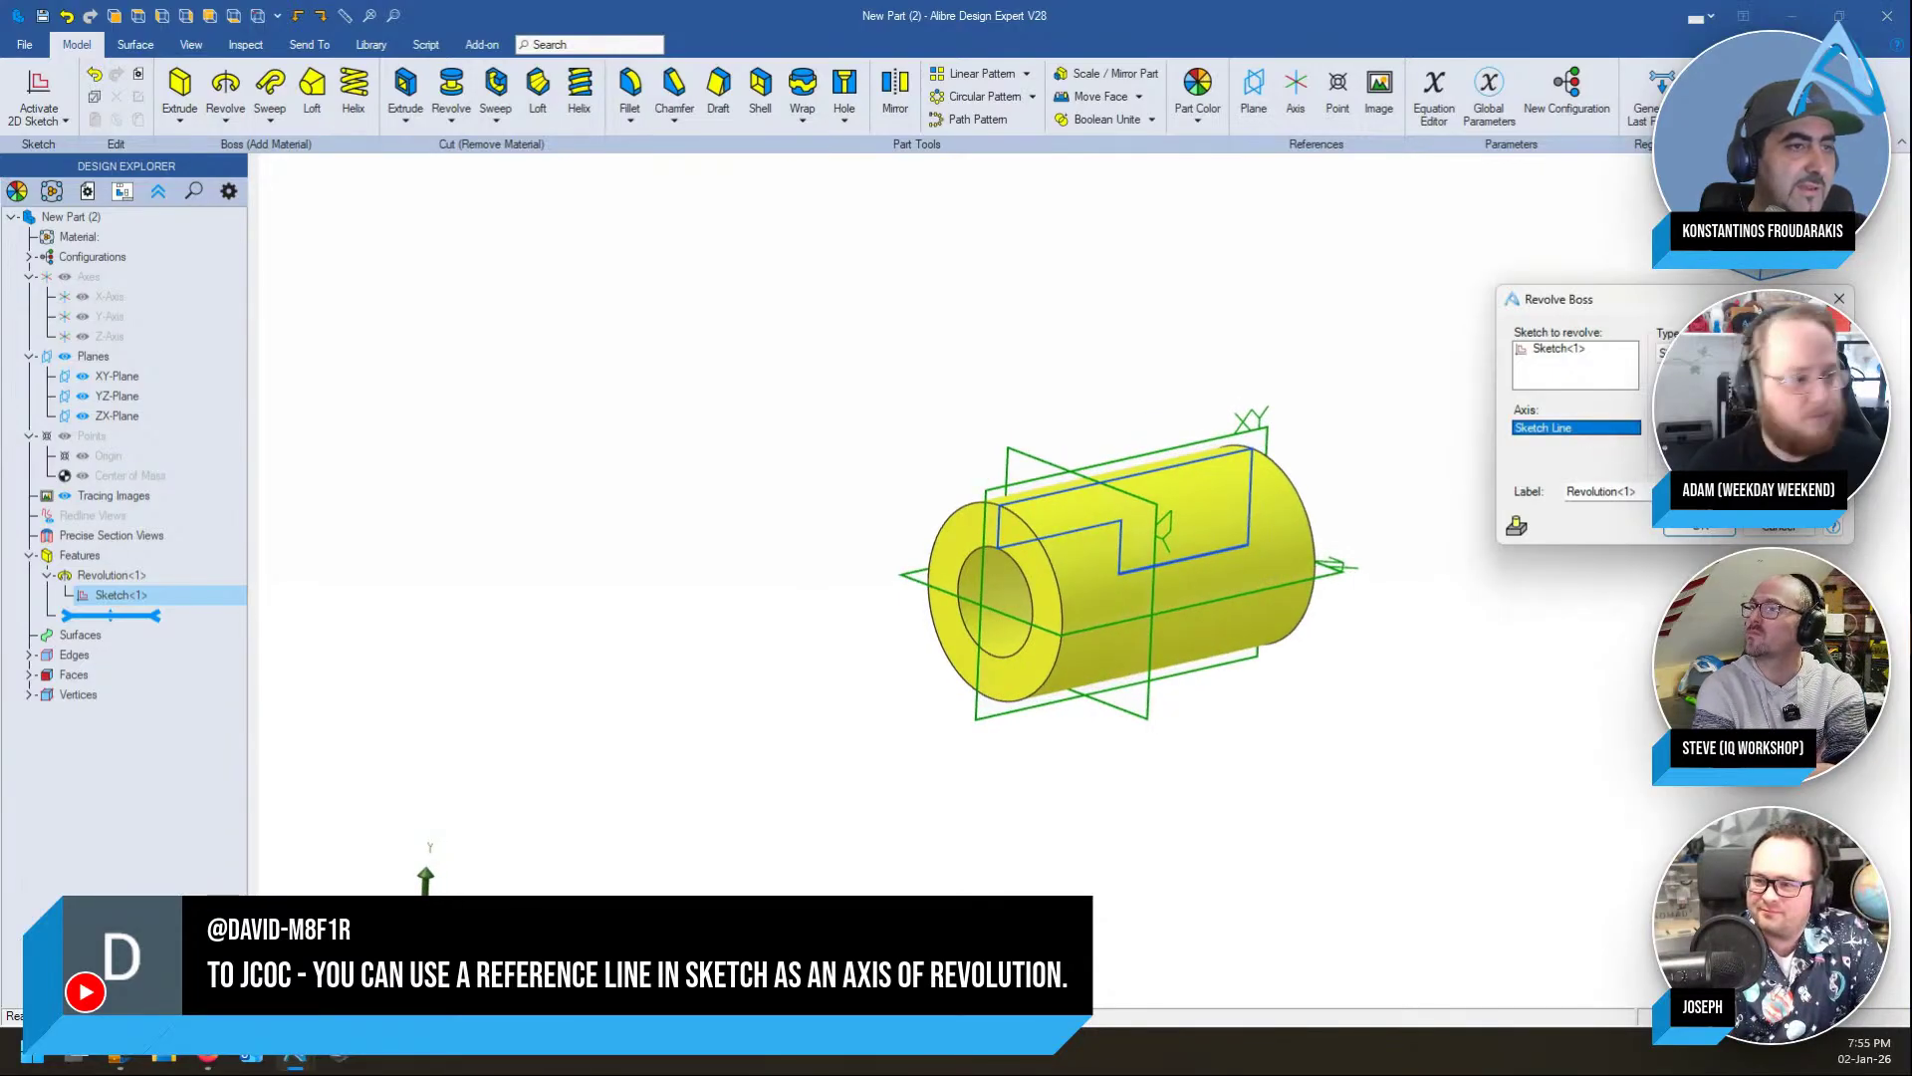
pyautogui.click(1779, 527)
# Revolve the L-shaped profile about its bottom edge, switch the axis to its short left side and create the boss
pyautogui.press('r')
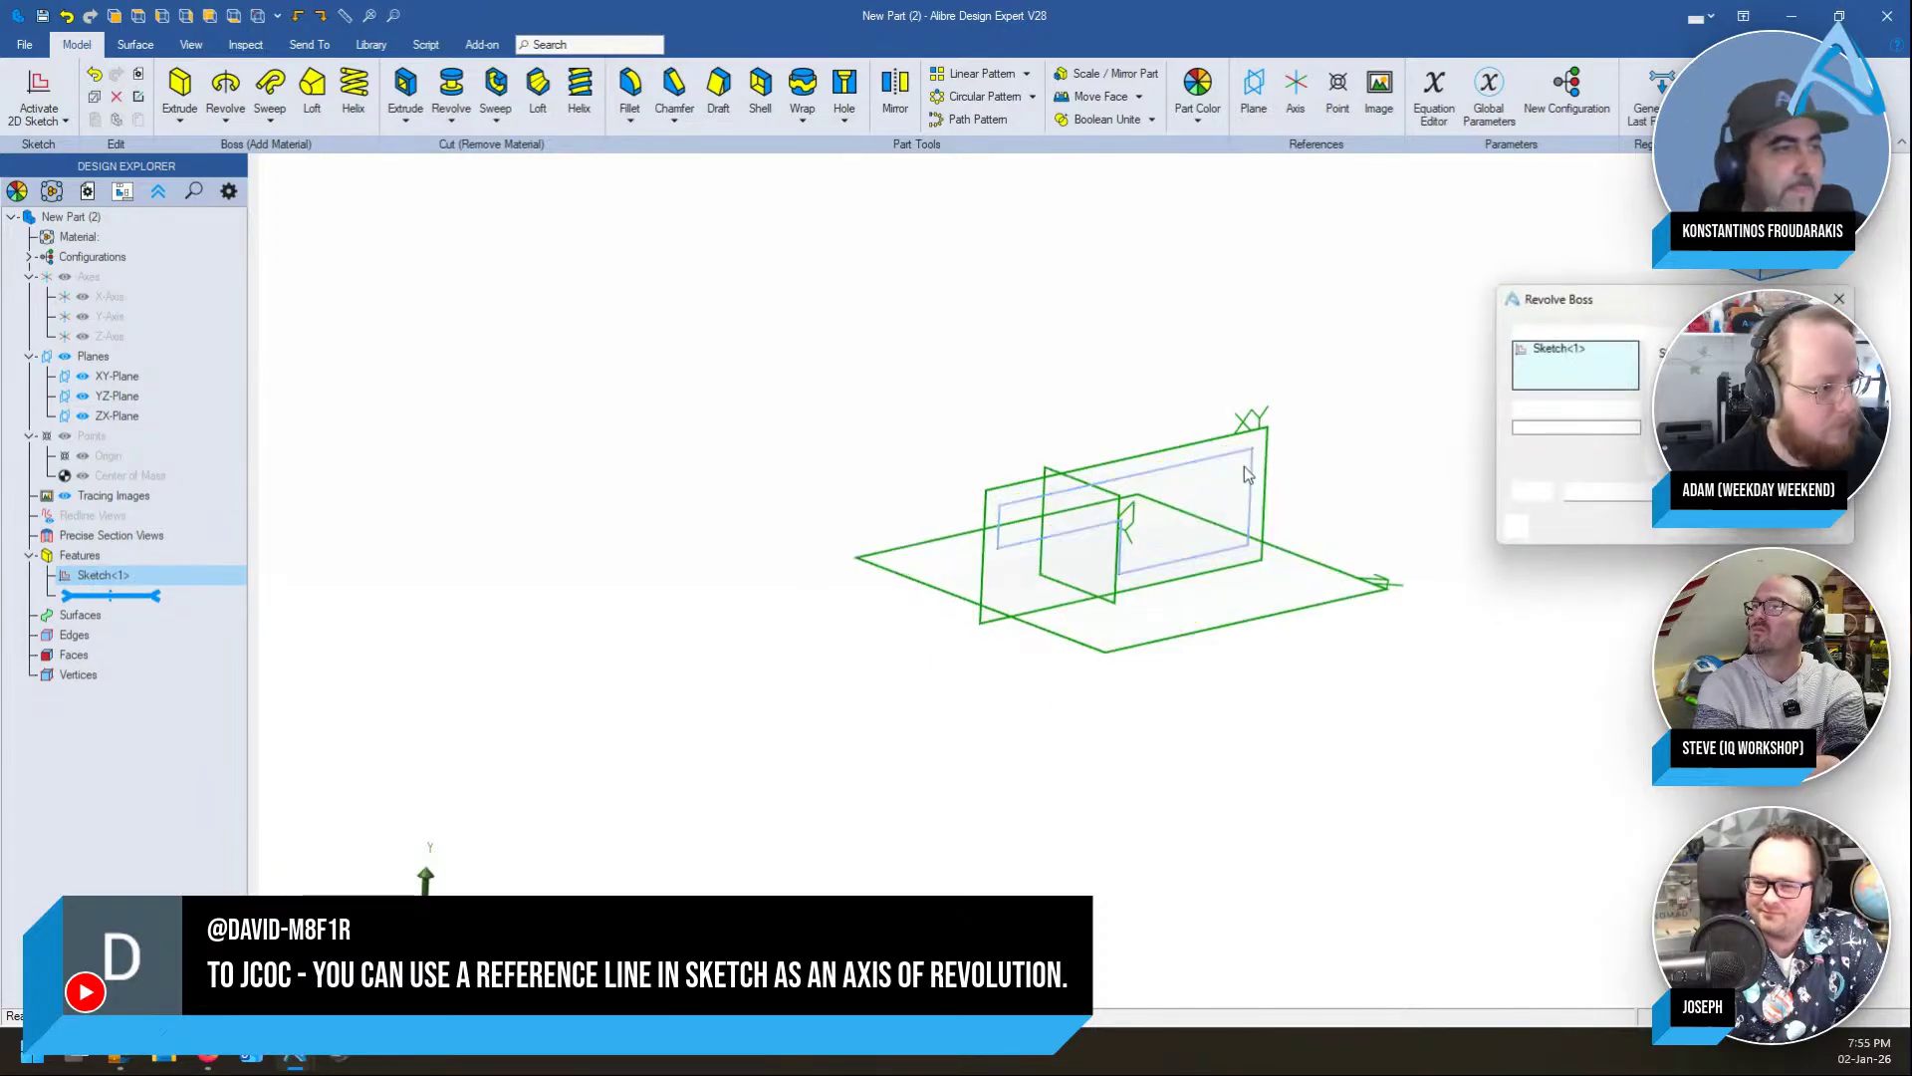
pyautogui.click(1565, 430)
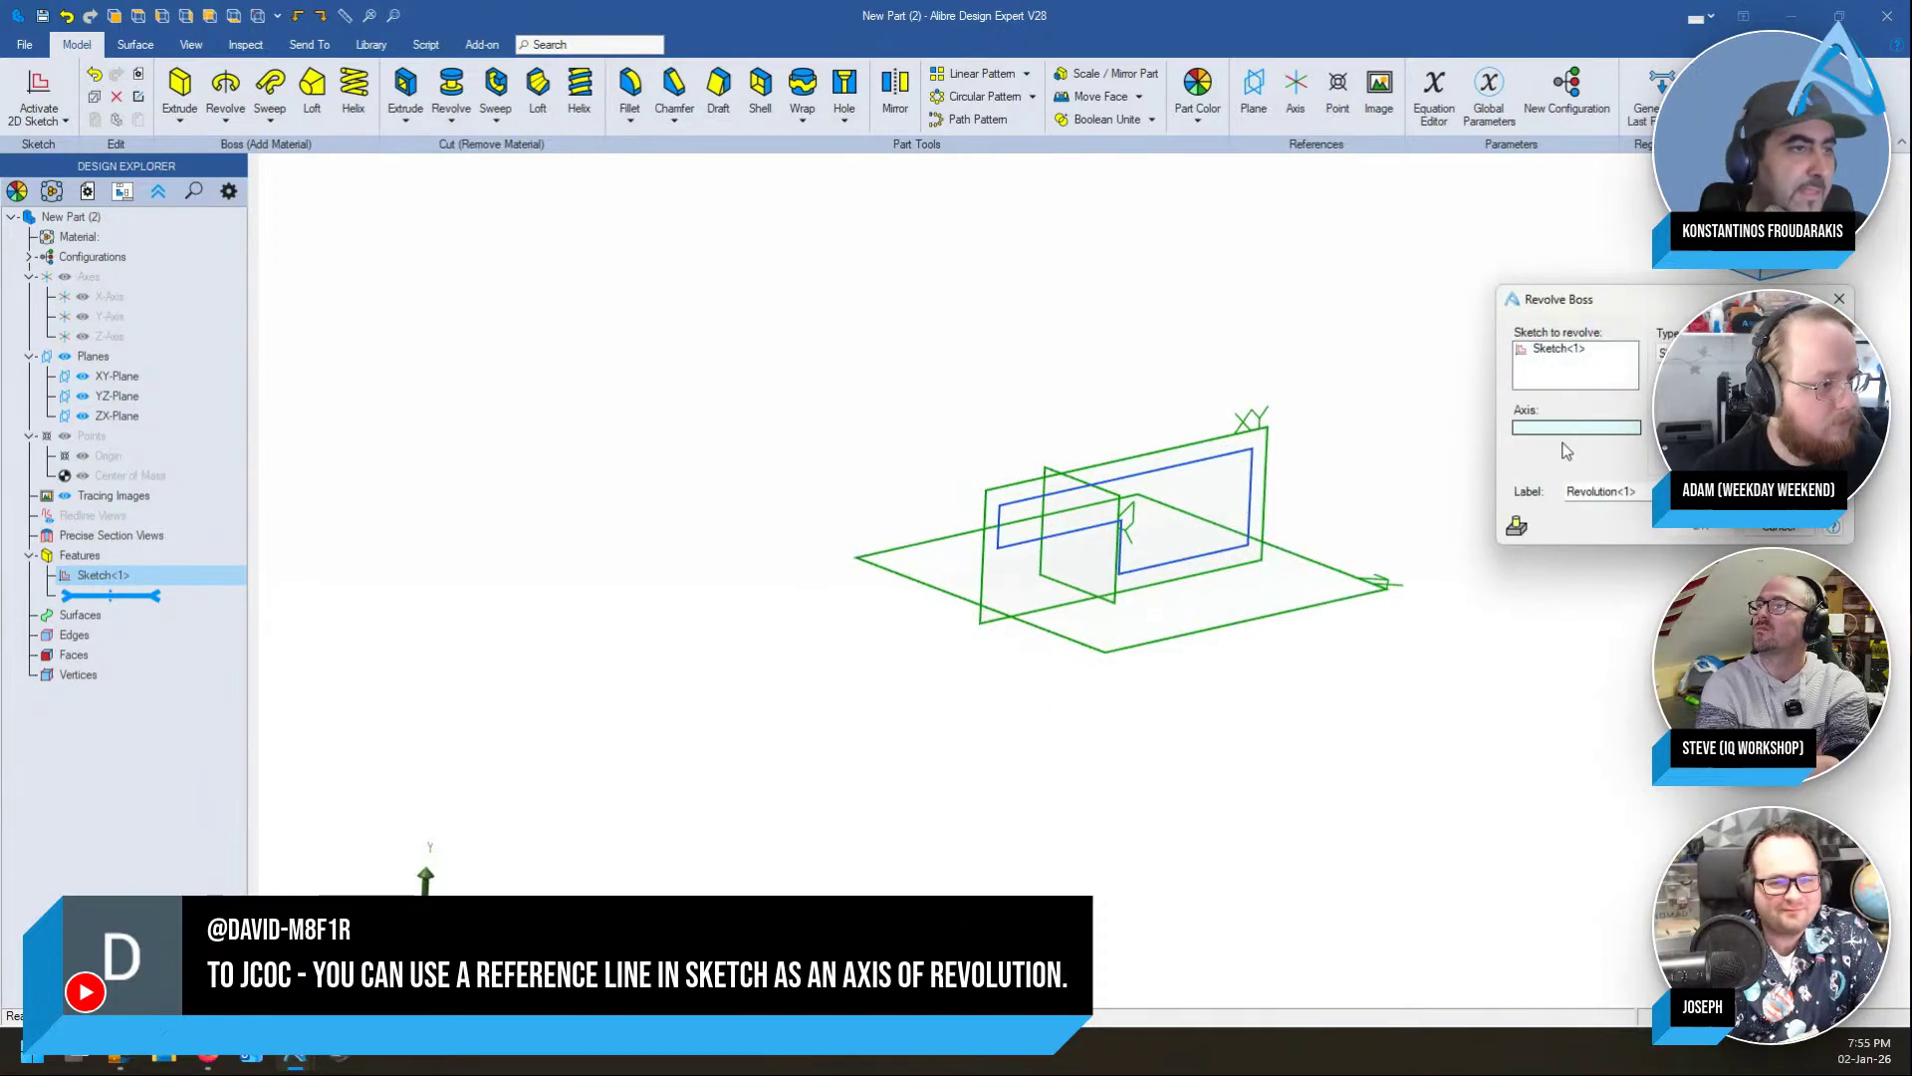
pyautogui.click(1205, 567)
pyautogui.moveTo(1205, 566)
pyautogui.mouseDown(button='middle')
pyautogui.moveTo(1242, 485)
pyautogui.moveTo(1051, 546)
pyautogui.moveTo(1065, 538)
pyautogui.mouseUp(button='middle')
pyautogui.click(1603, 432)
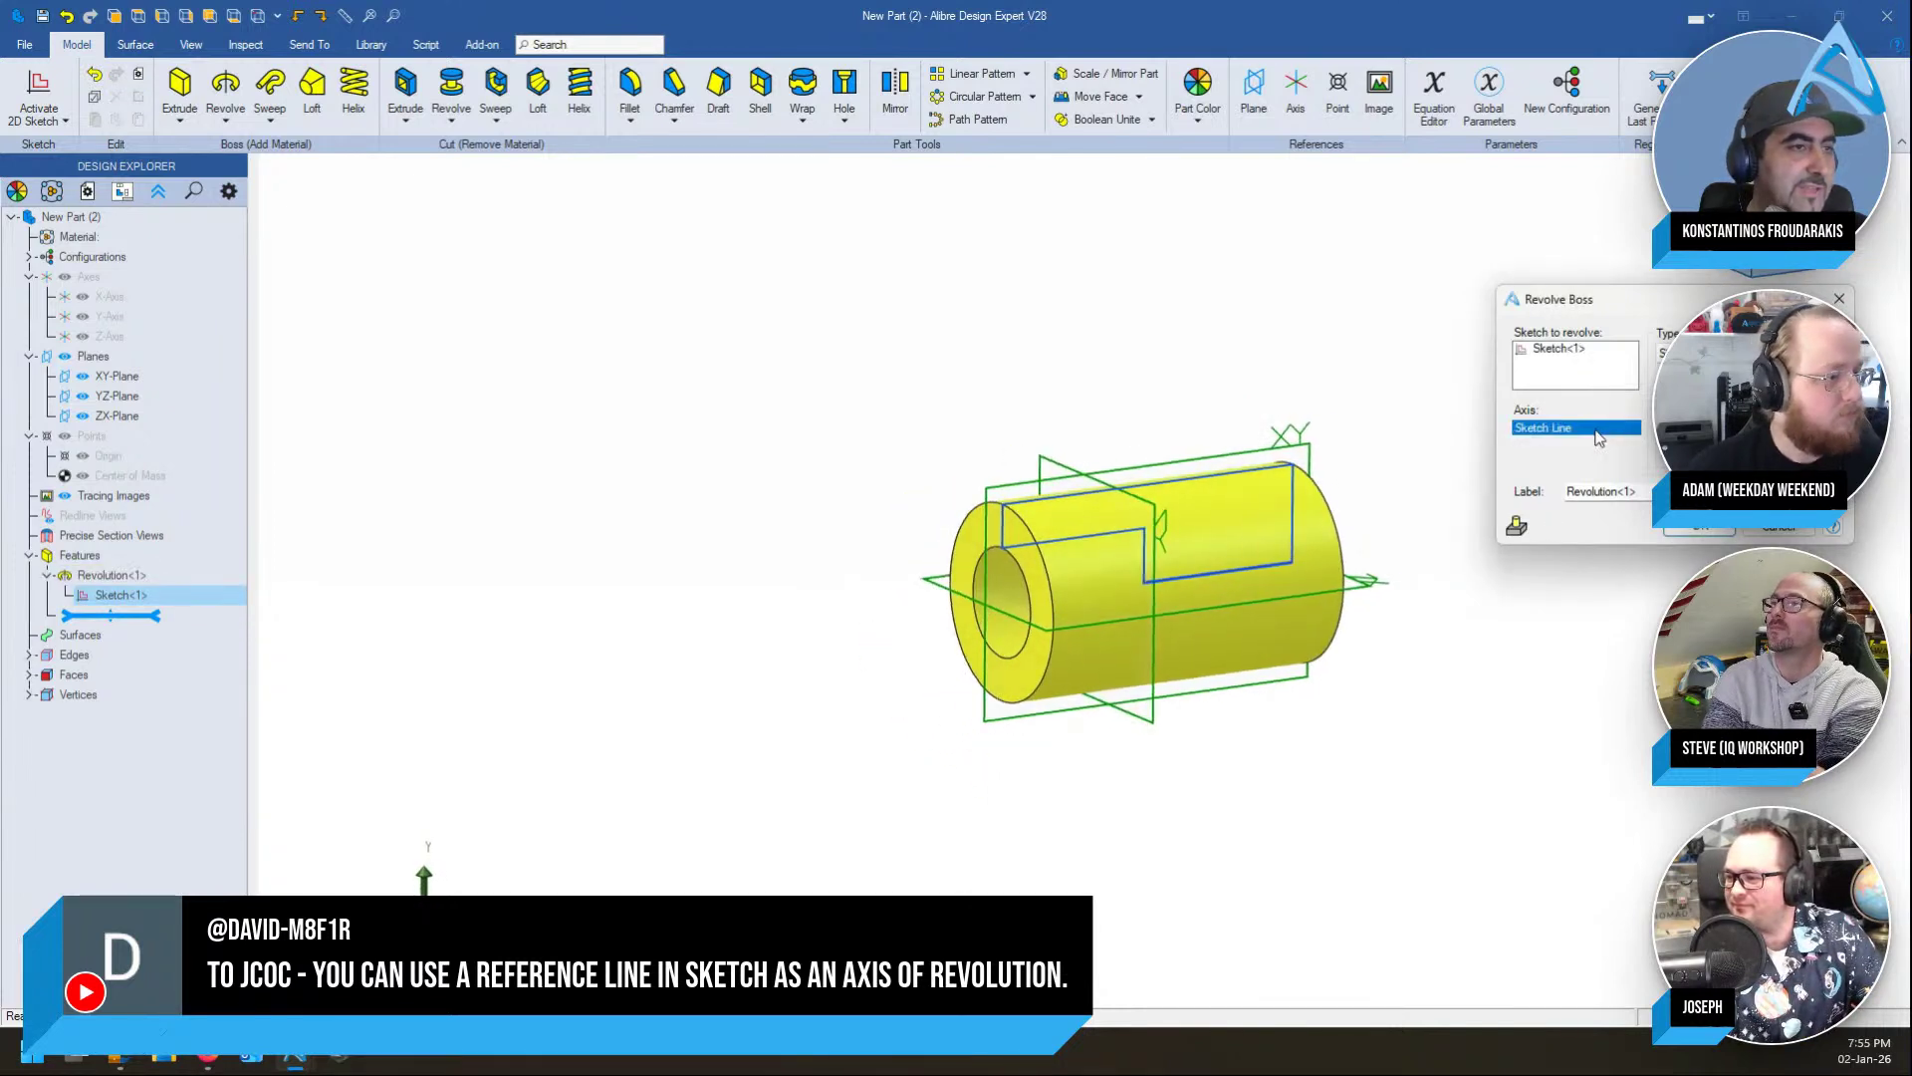
pyautogui.click(1002, 530)
pyautogui.moveTo(1358, 568)
pyautogui.mouseDown(button='middle')
pyautogui.moveTo(1315, 462)
pyautogui.moveTo(1341, 327)
pyautogui.moveTo(1330, 611)
pyautogui.mouseUp(button='middle')
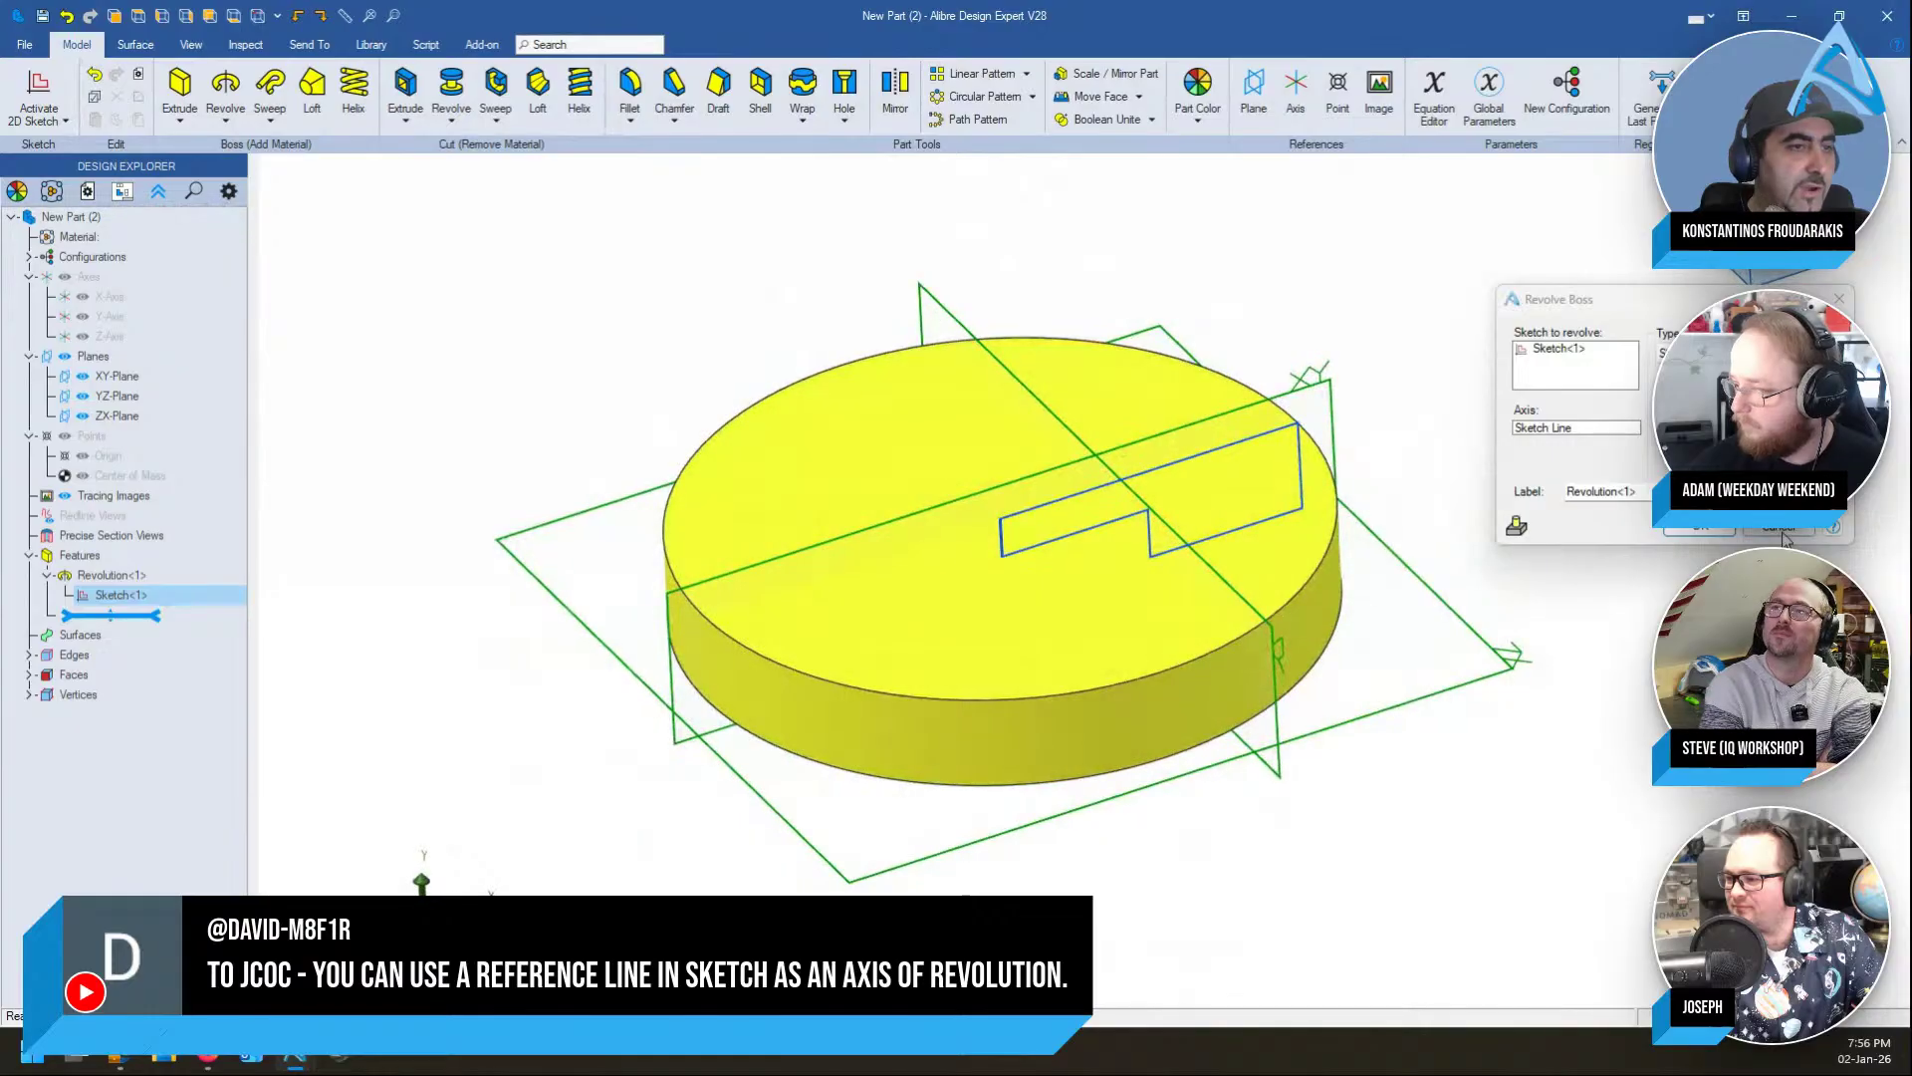
pyautogui.click(1712, 538)
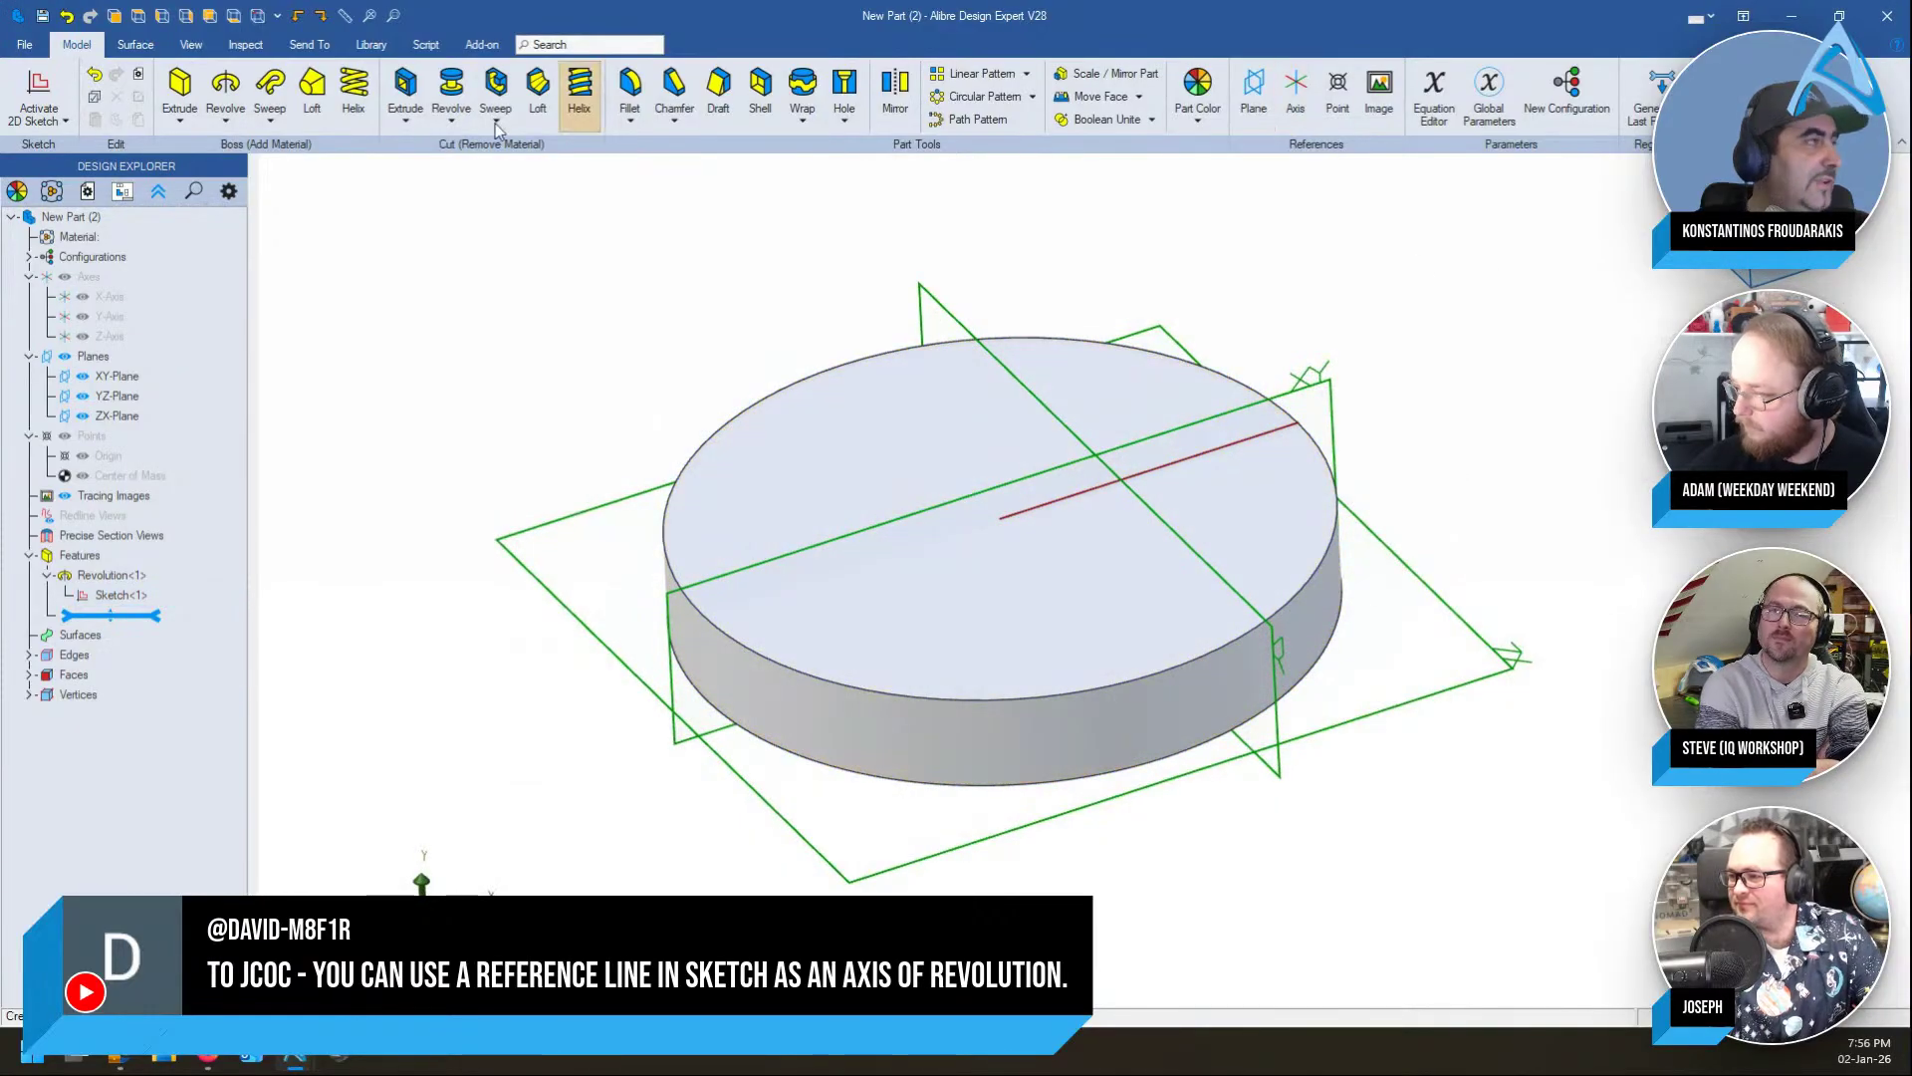
# Delete the revolve feature and reopen the L-shaped profile sketch for editing
pyautogui.click(190, 45)
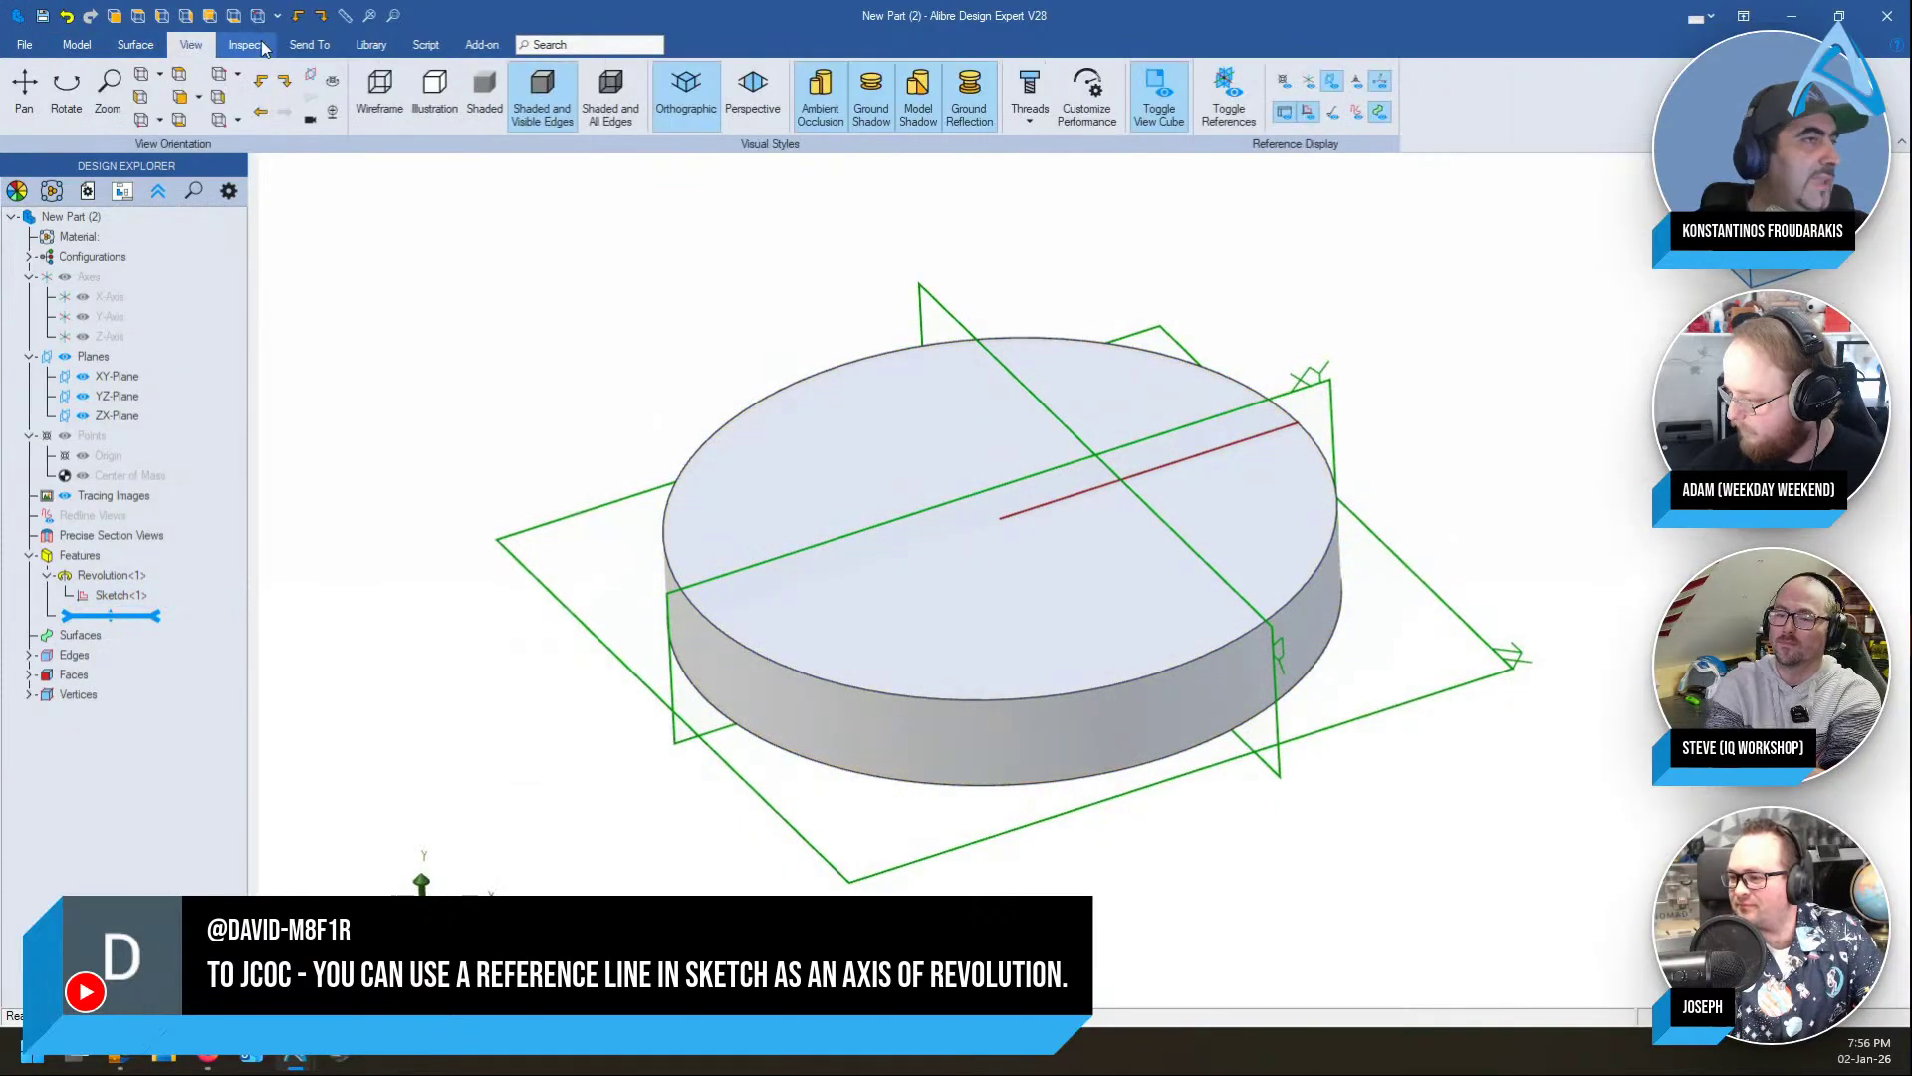
pyautogui.click(1308, 113)
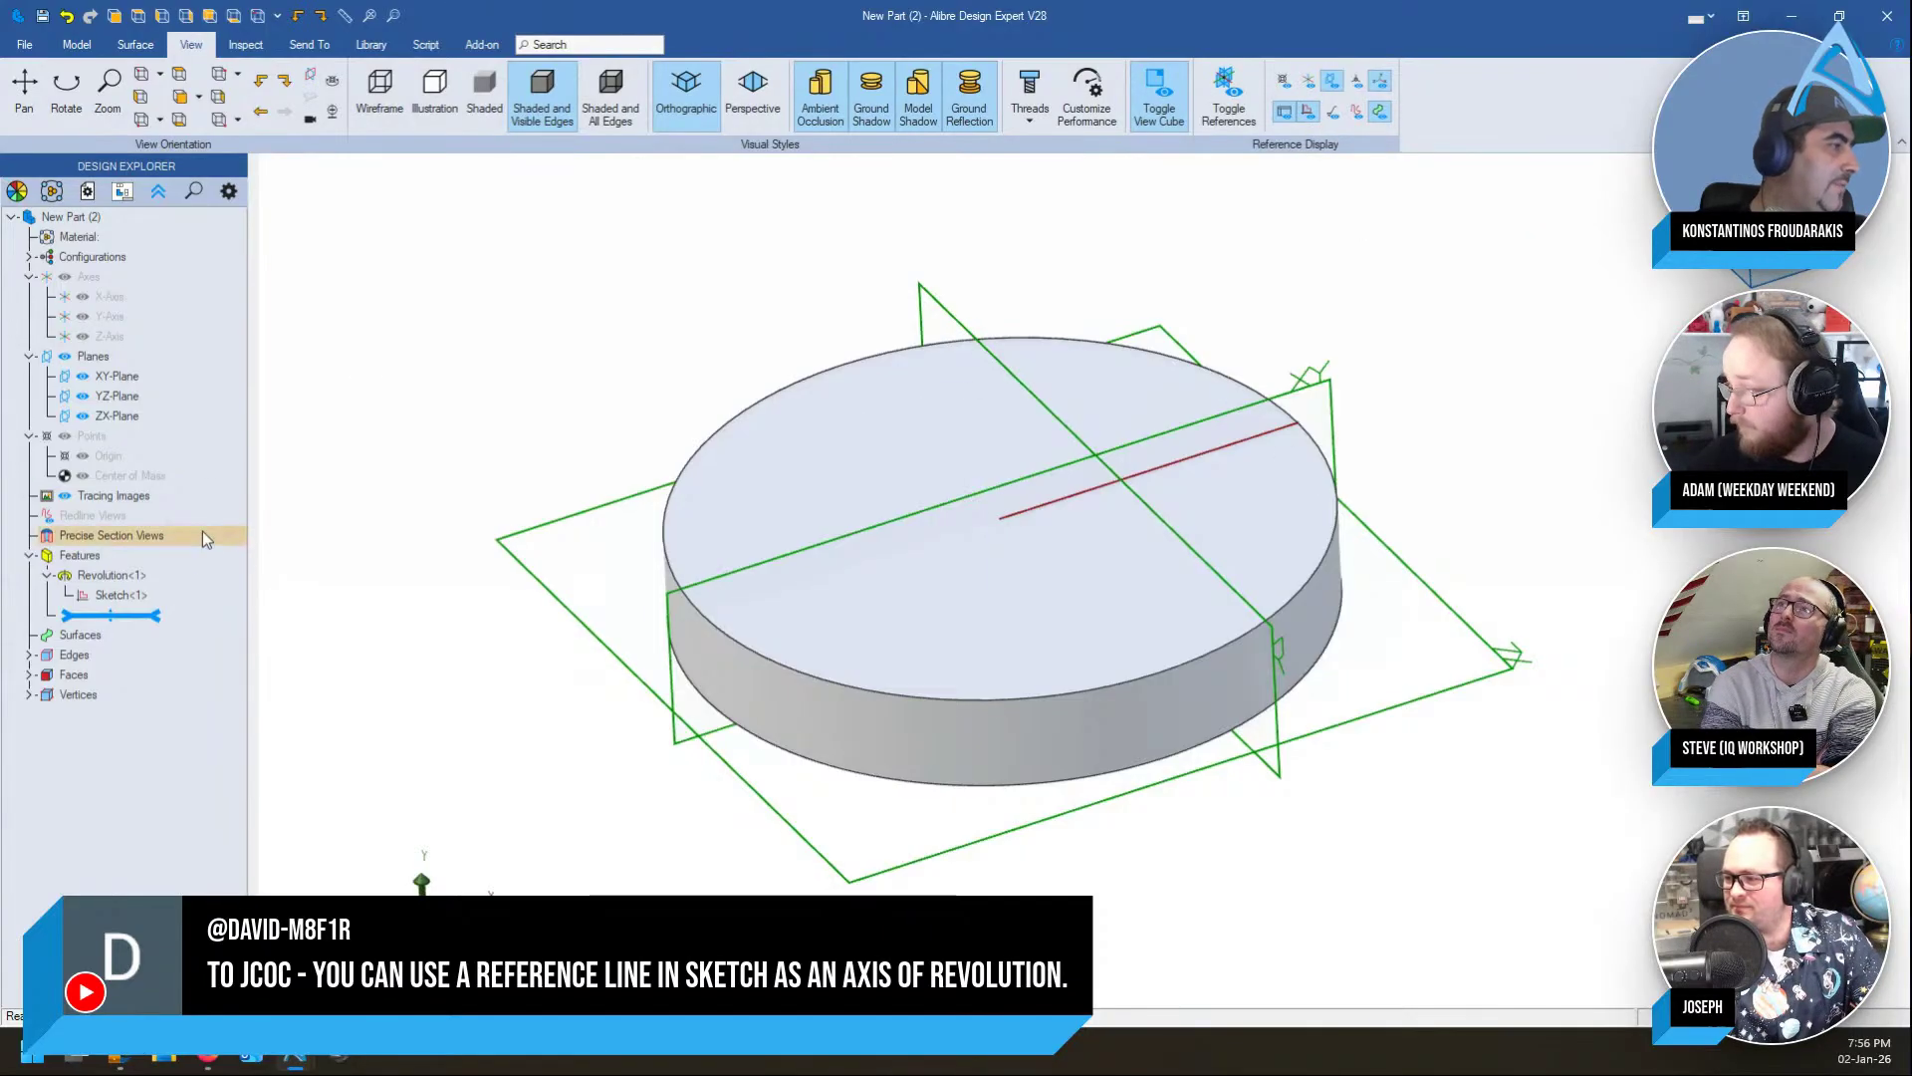
pyautogui.press('Delete')
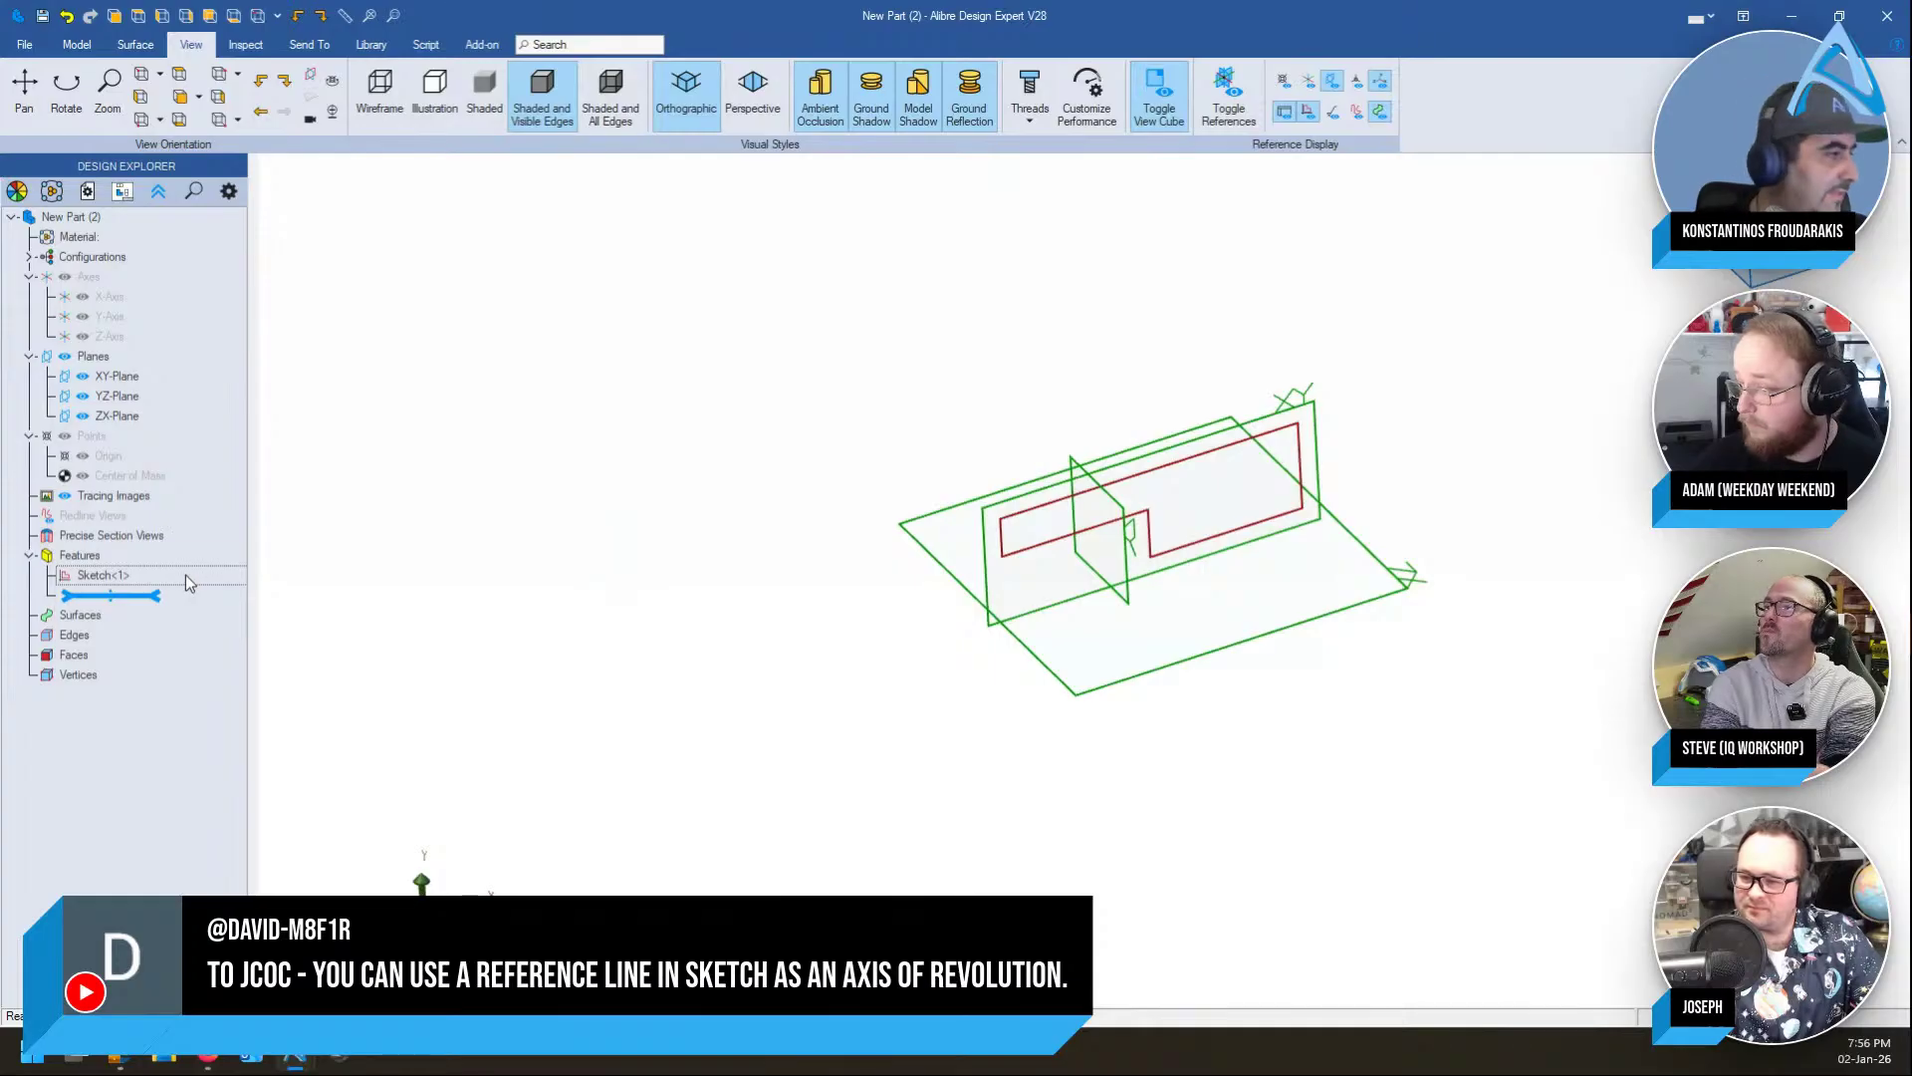
pyautogui.rightClick(199, 575)
pyautogui.click(227, 586)
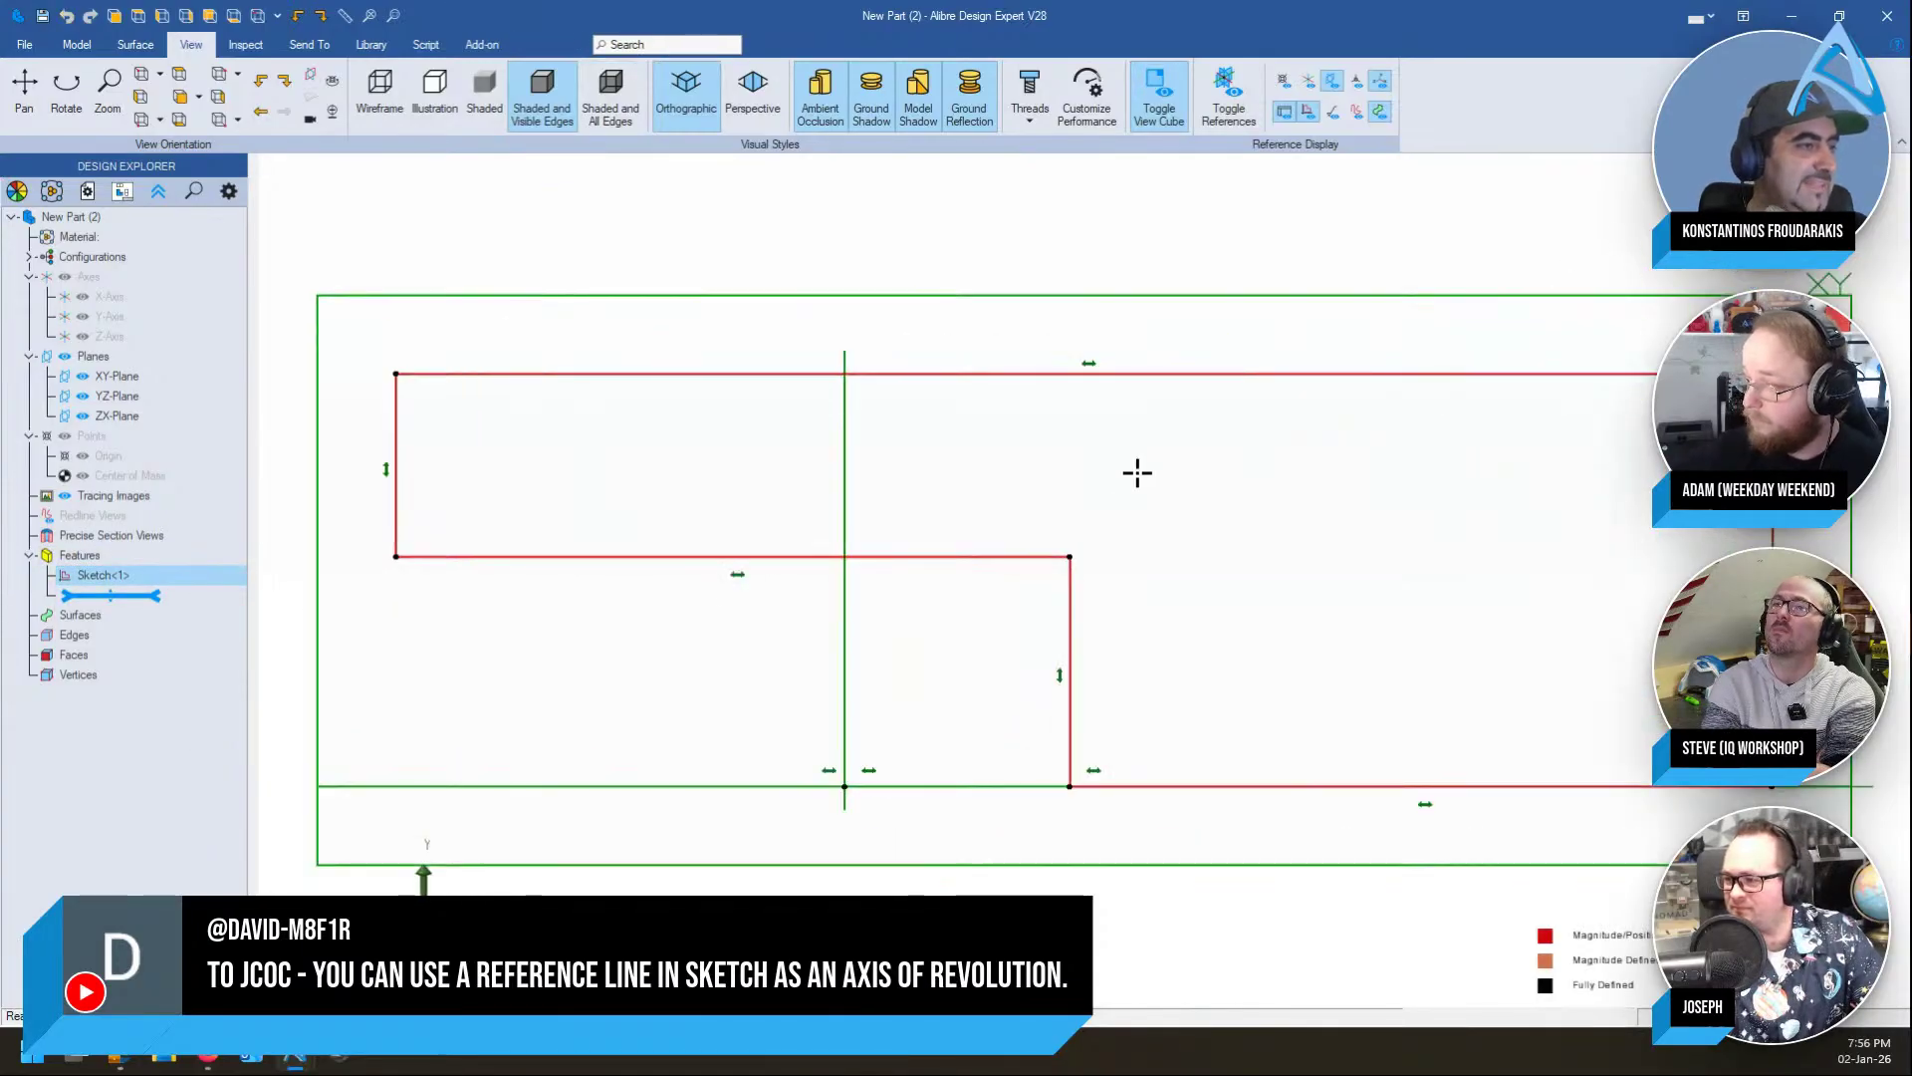
pyautogui.scroll(-2, 1138, 473)
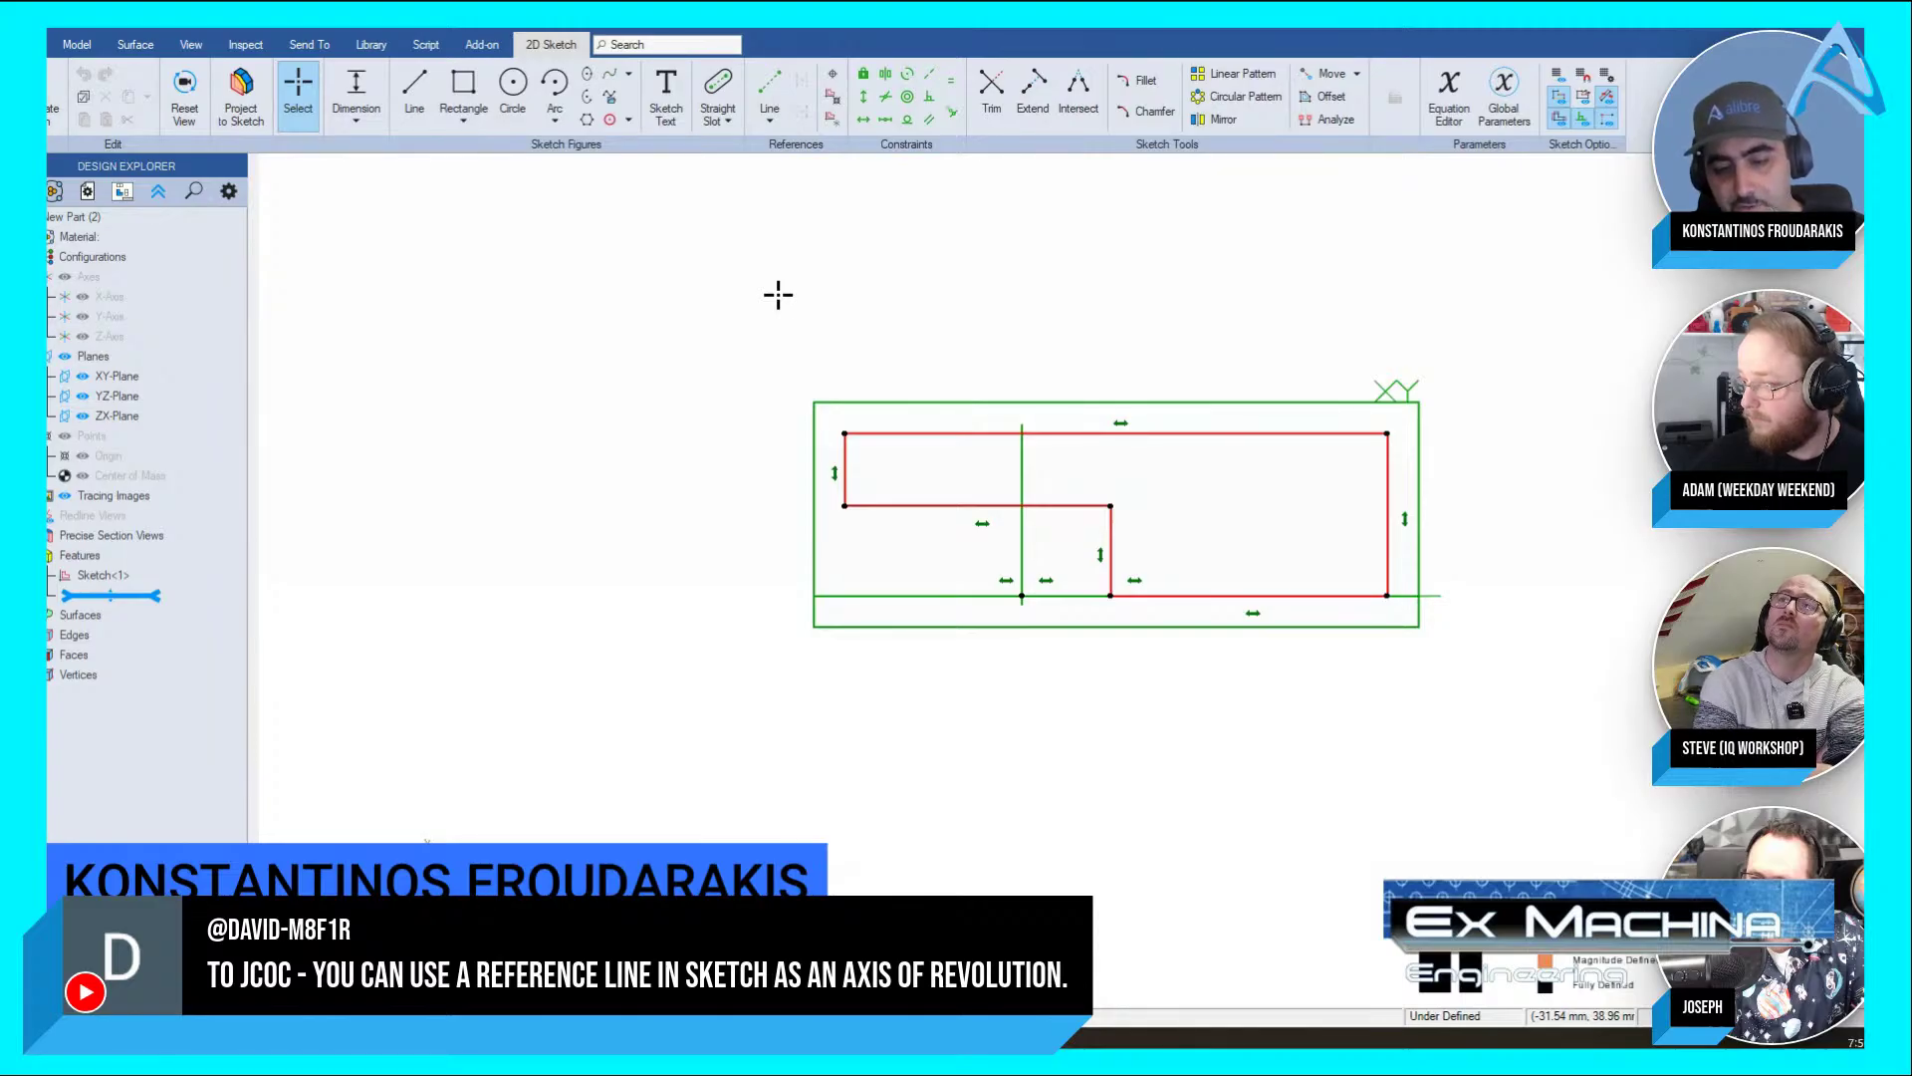
pyautogui.press('l')
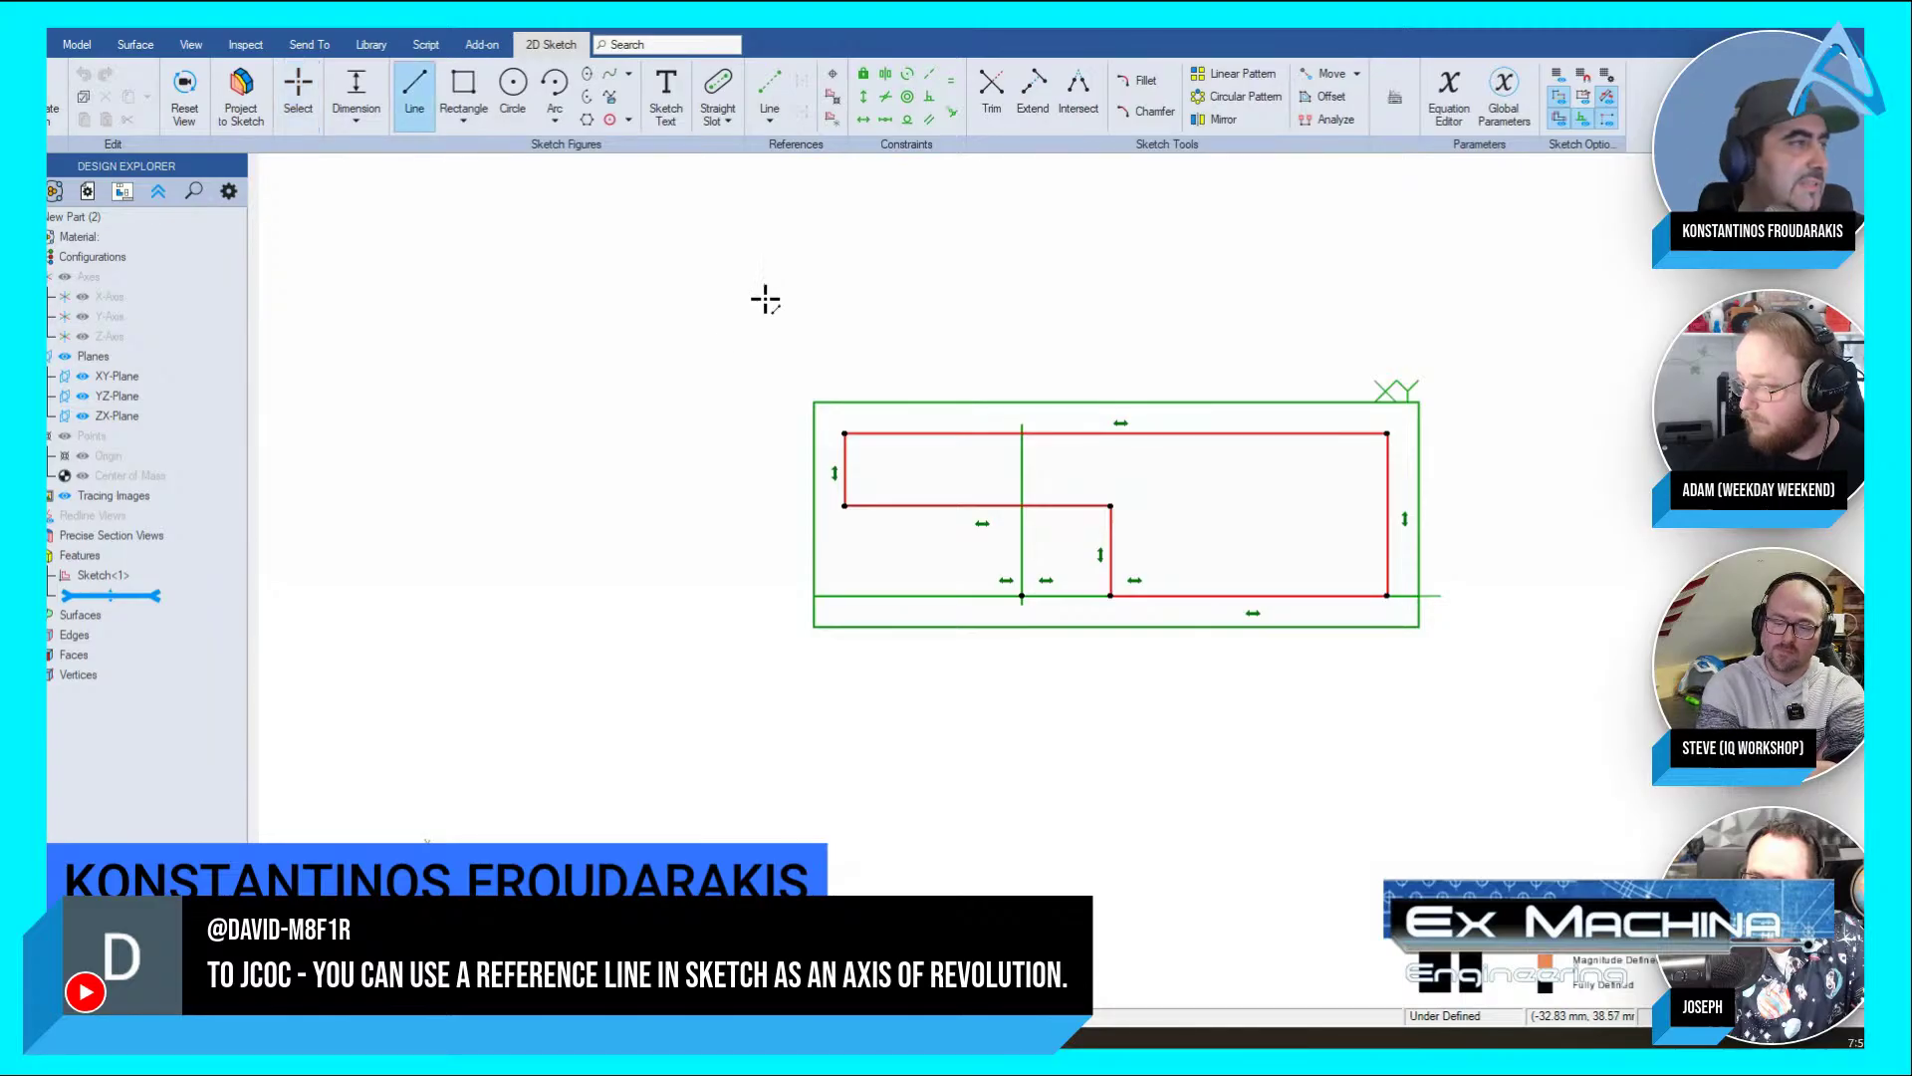
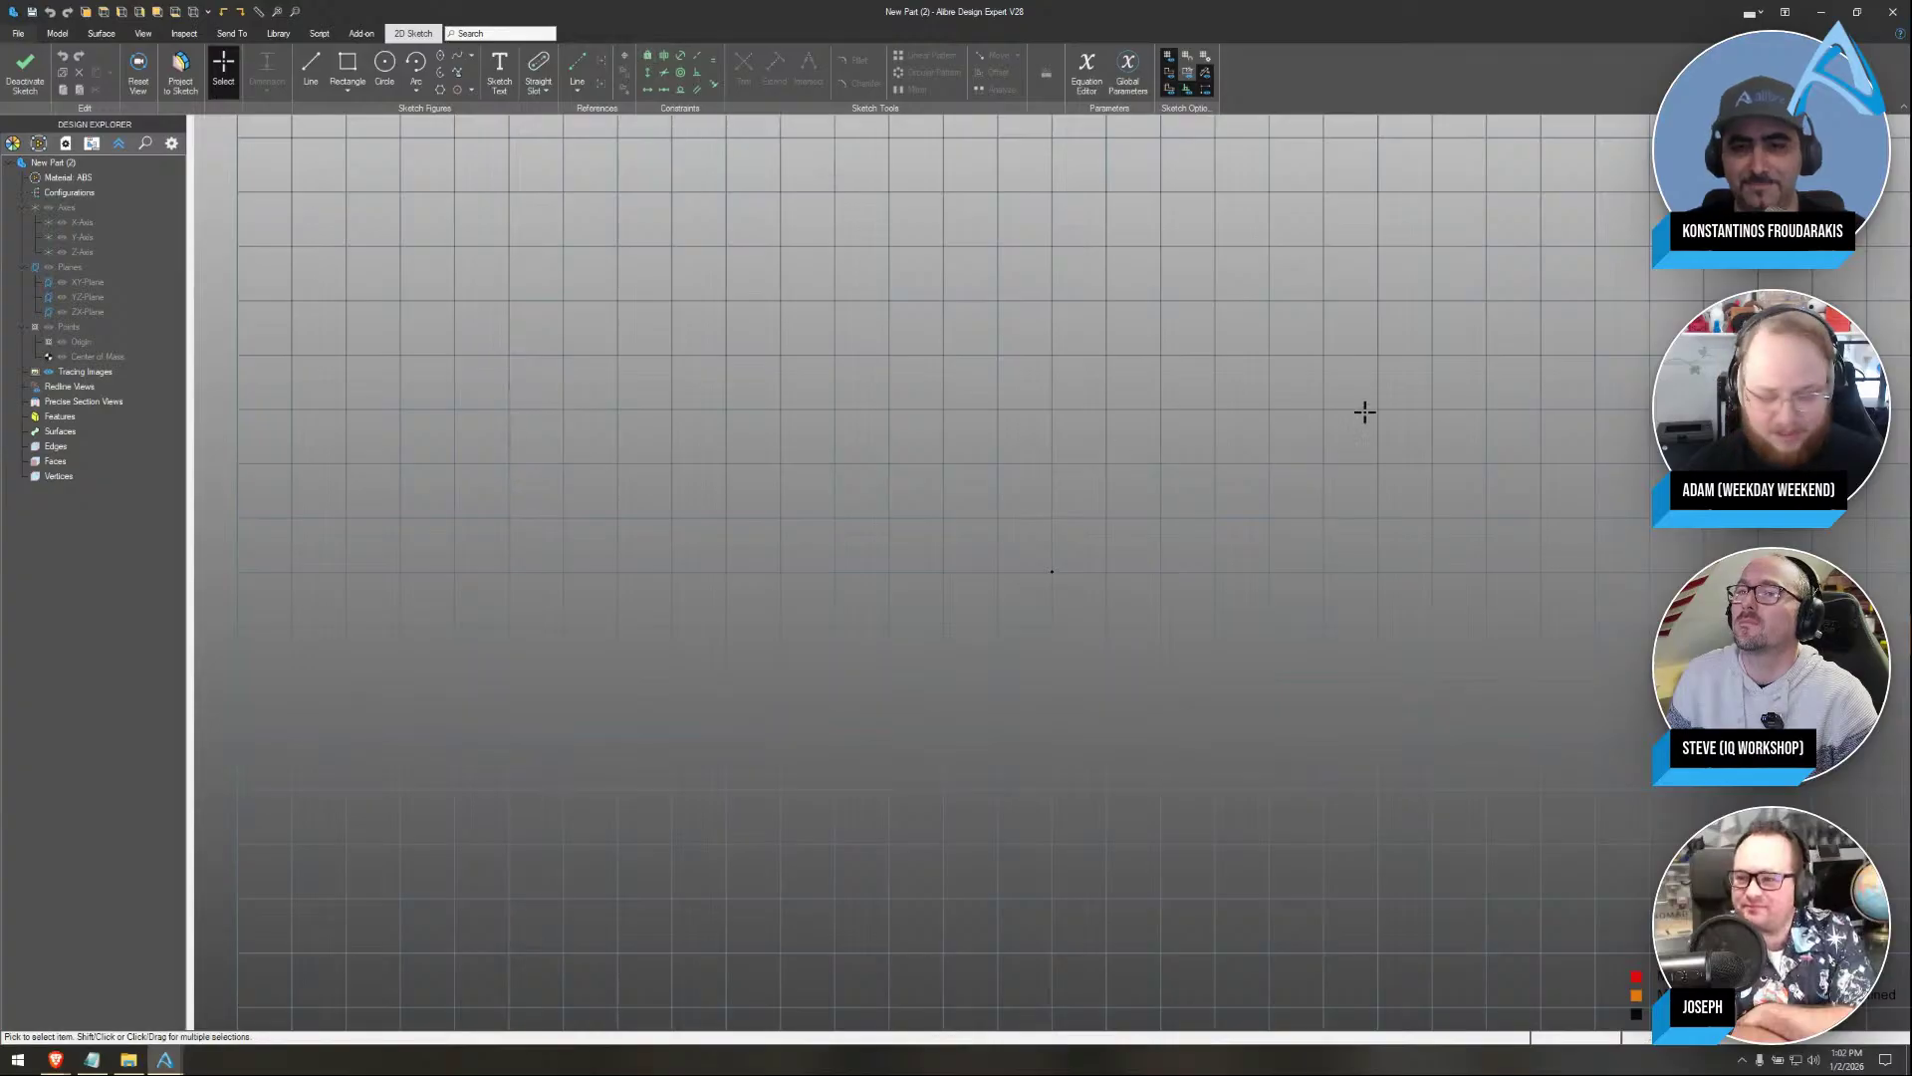
# Sketch three separate circles of different sizes in the empty sketch
pyautogui.press('c')
pyautogui.click(1017, 426)
pyautogui.click(1171, 445)
pyautogui.click(1258, 713)
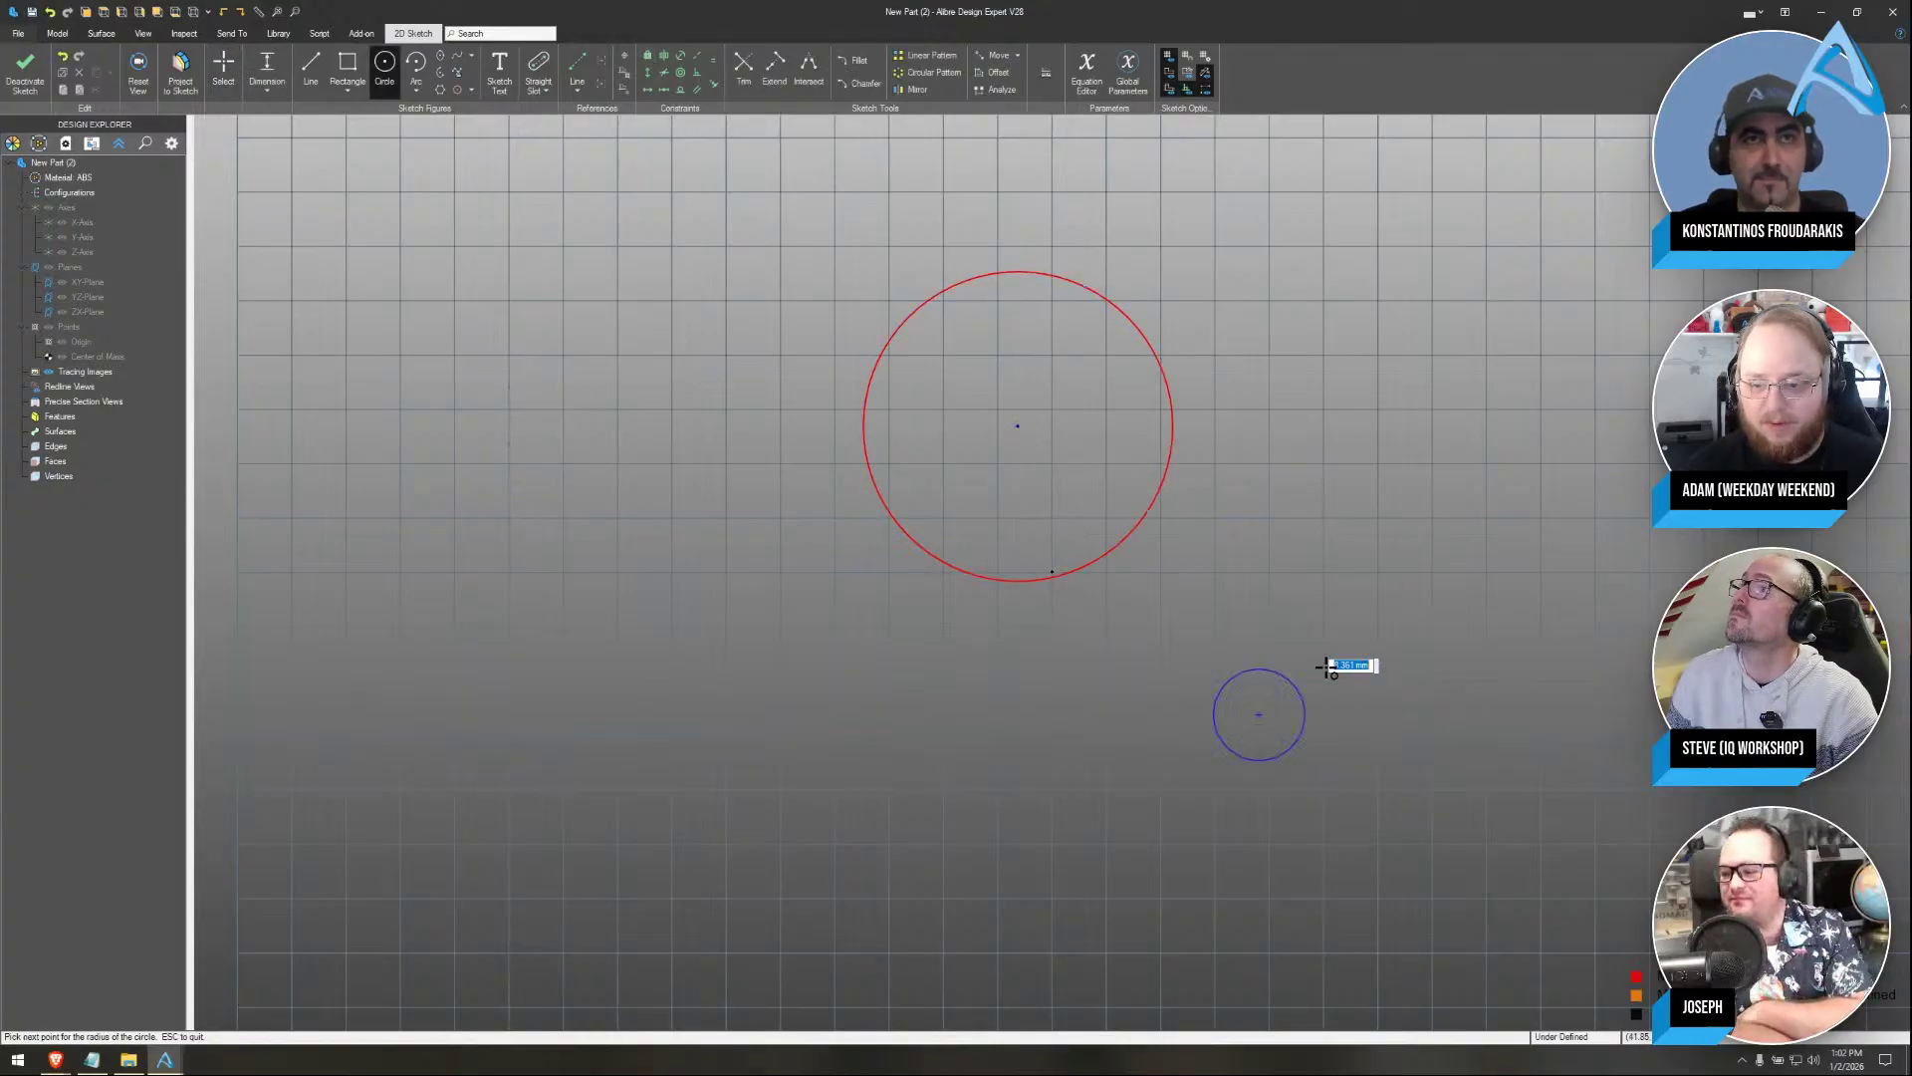
pyautogui.click(1420, 613)
pyautogui.click(604, 709)
pyautogui.click(713, 678)
# Try to apply the Fixed constraint to all three circles at once
pyautogui.hotkey('ctrl', 'a')
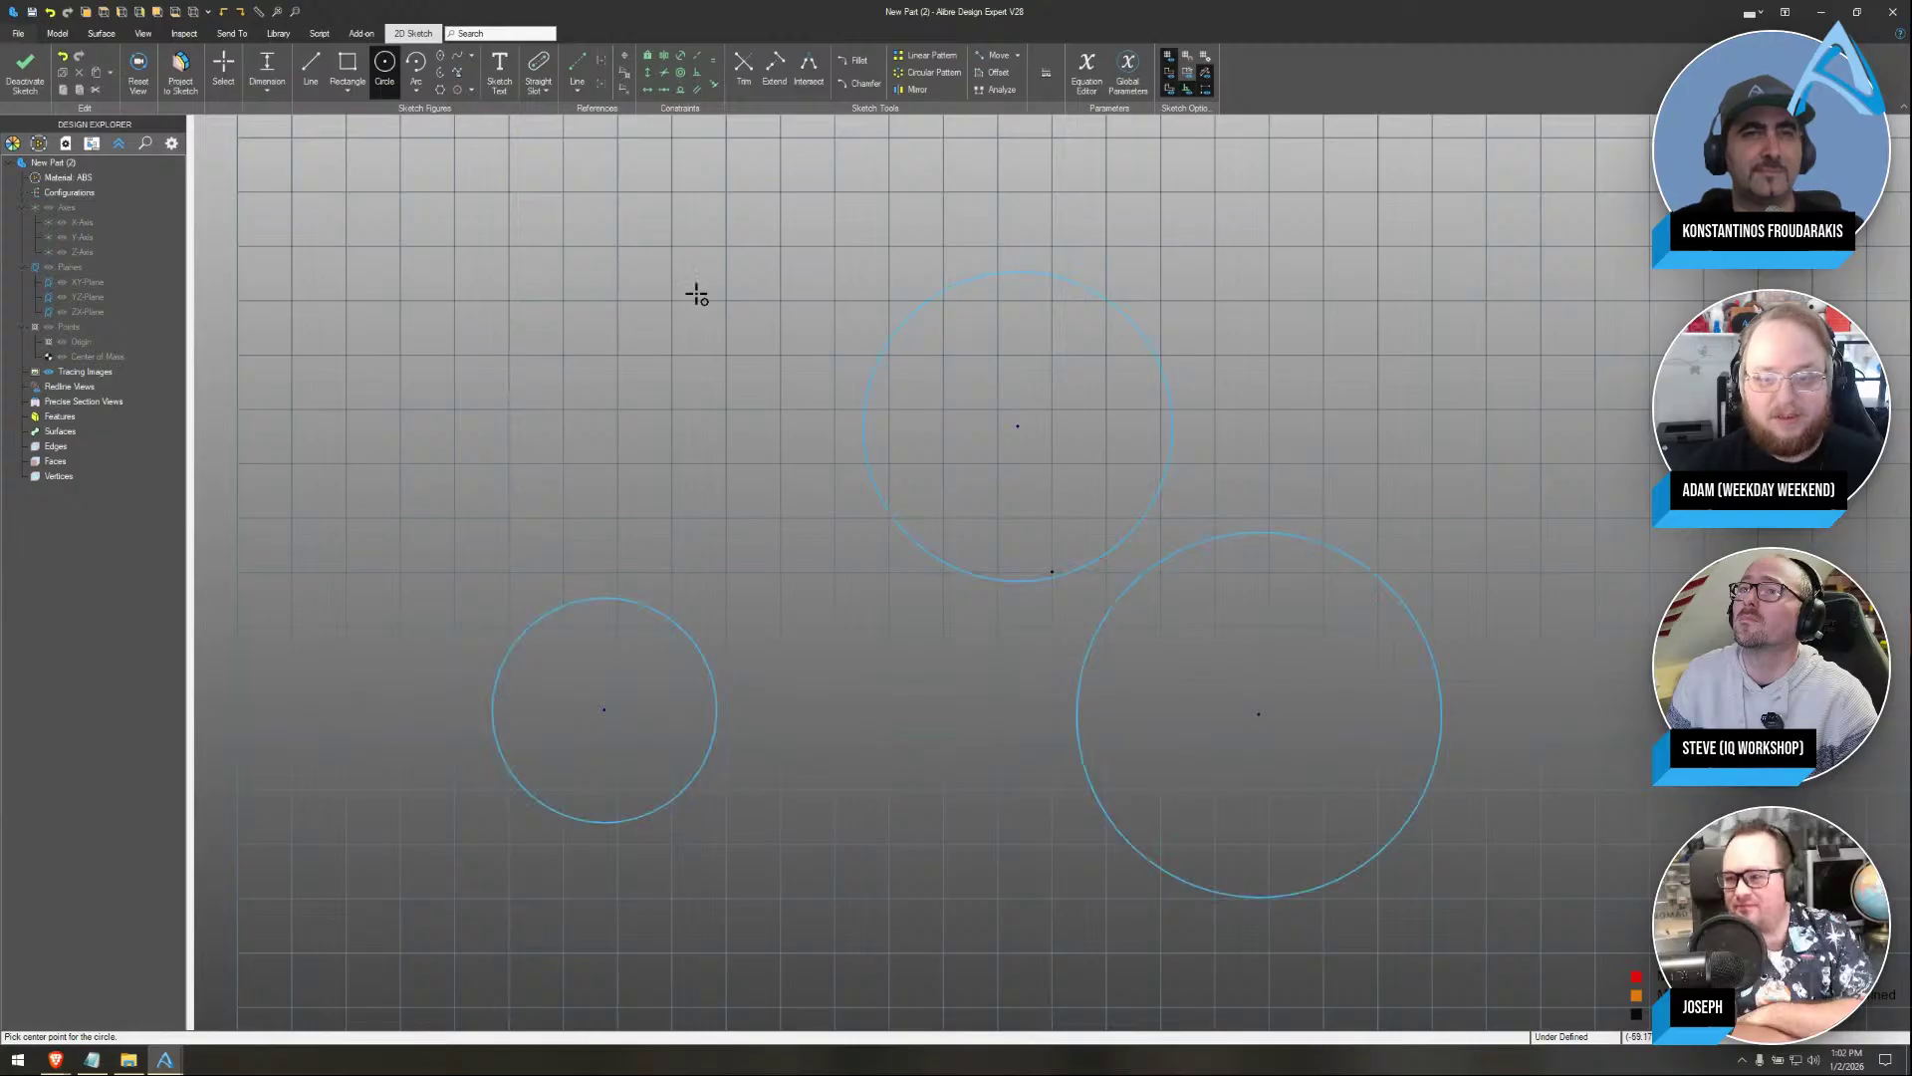
pyautogui.click(648, 56)
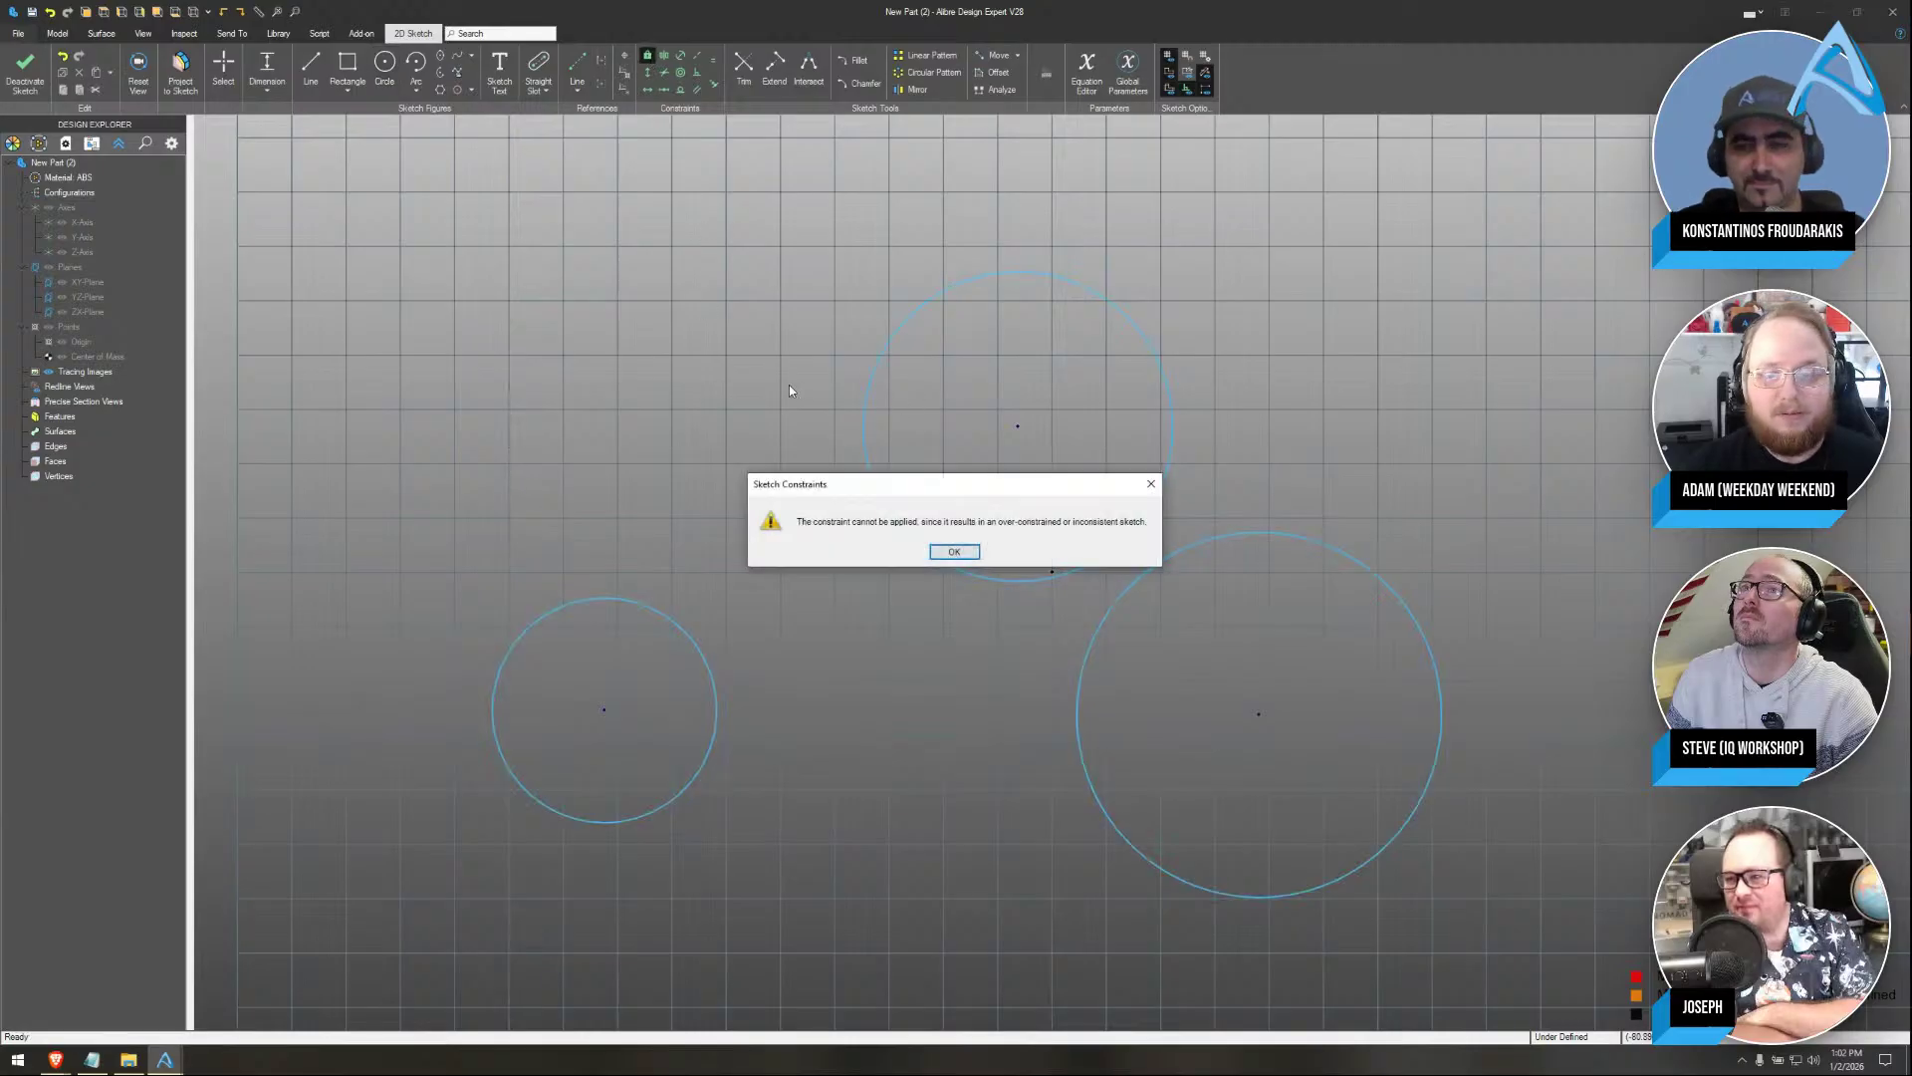
pyautogui.click(952, 554)
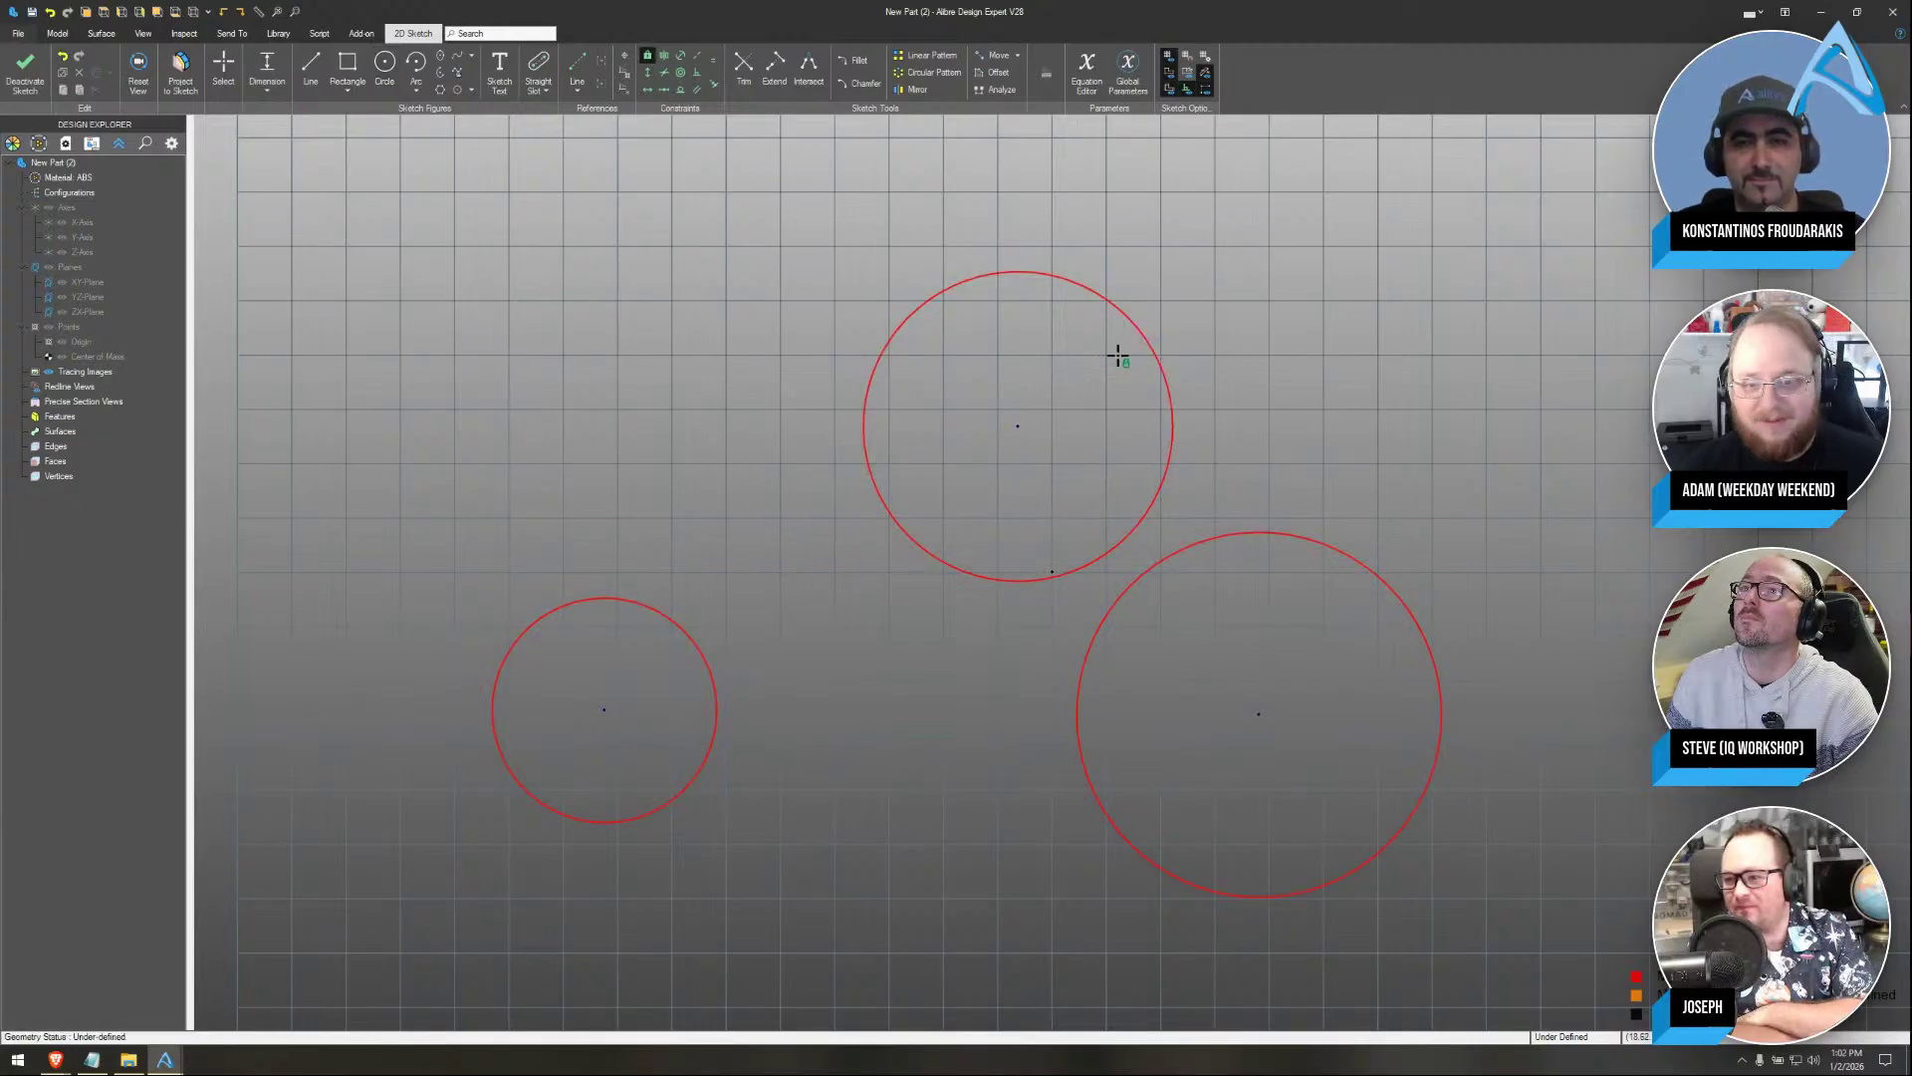
# Apply the Fixed constraint to each of the three circles individually
pyautogui.press('Escape')
pyautogui.click(647, 56)
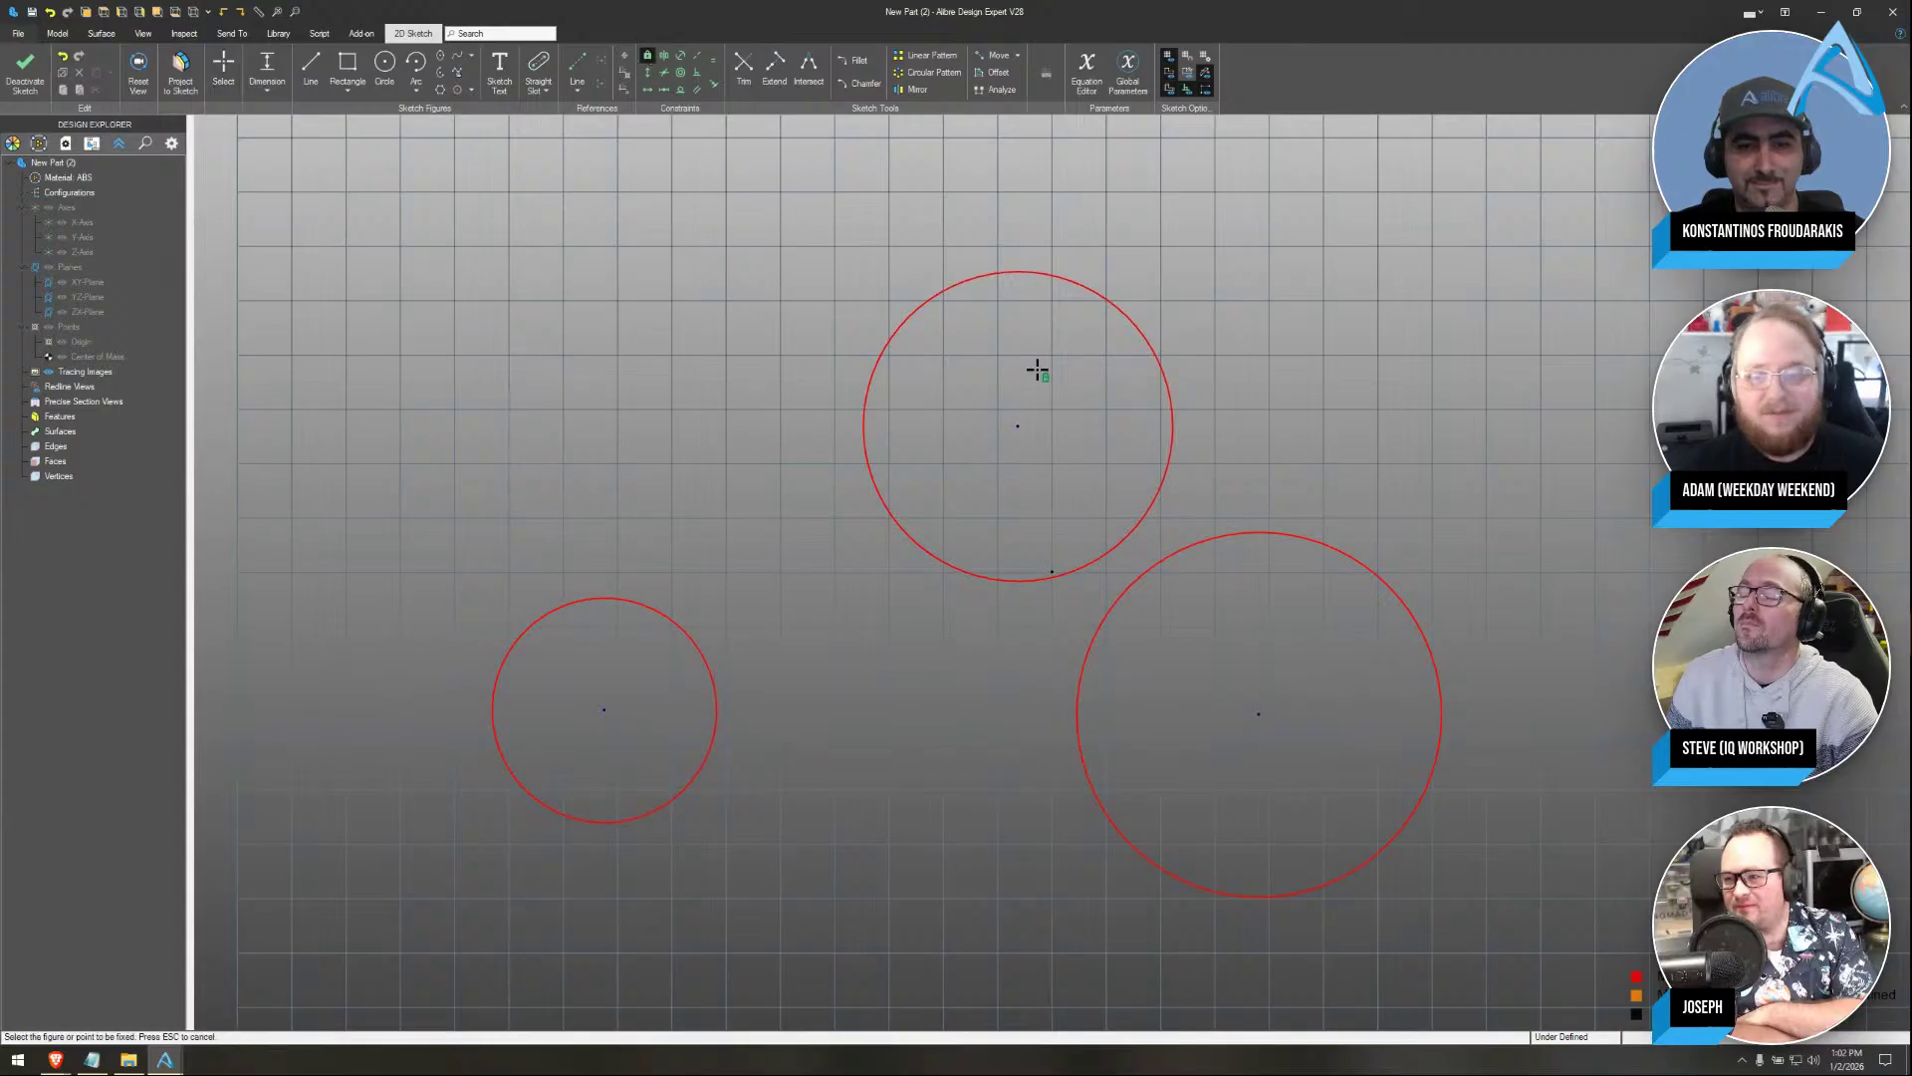
pyautogui.click(1009, 273)
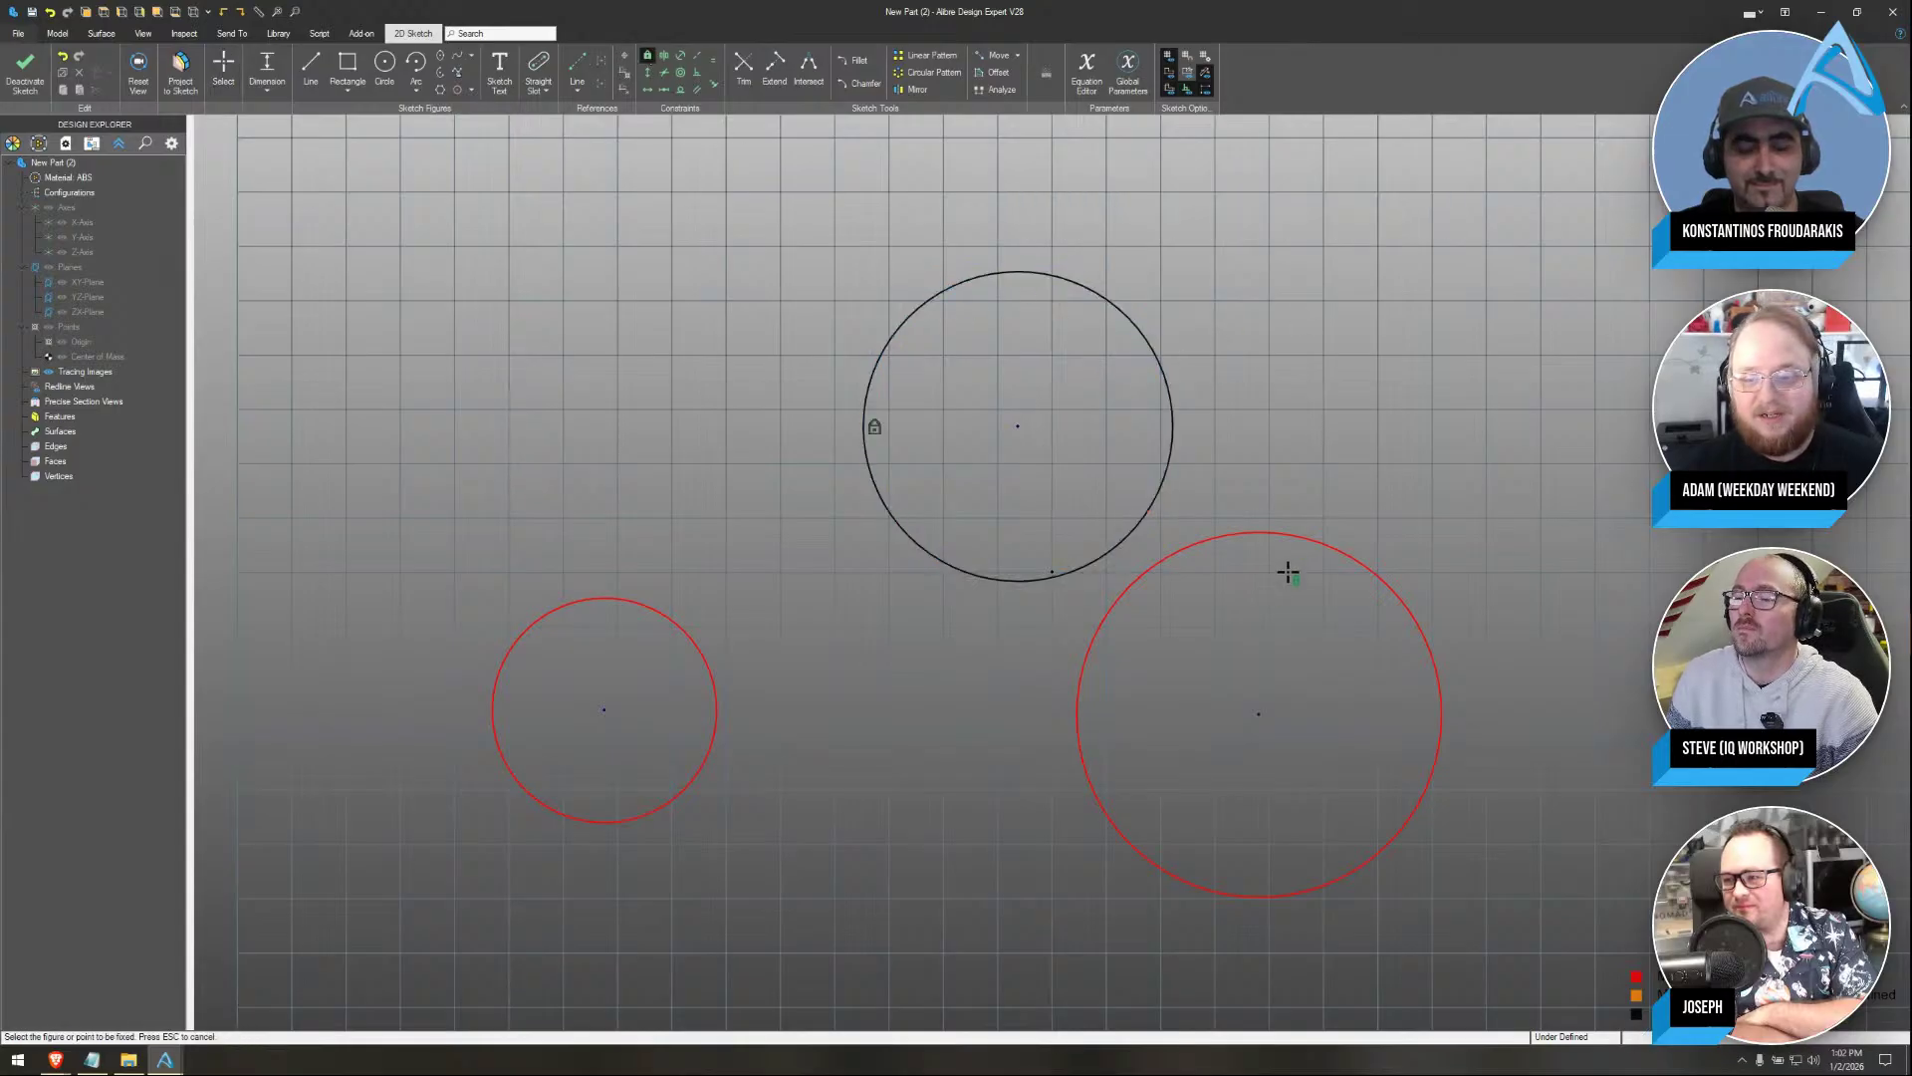
pyautogui.click(1305, 538)
pyautogui.click(630, 604)
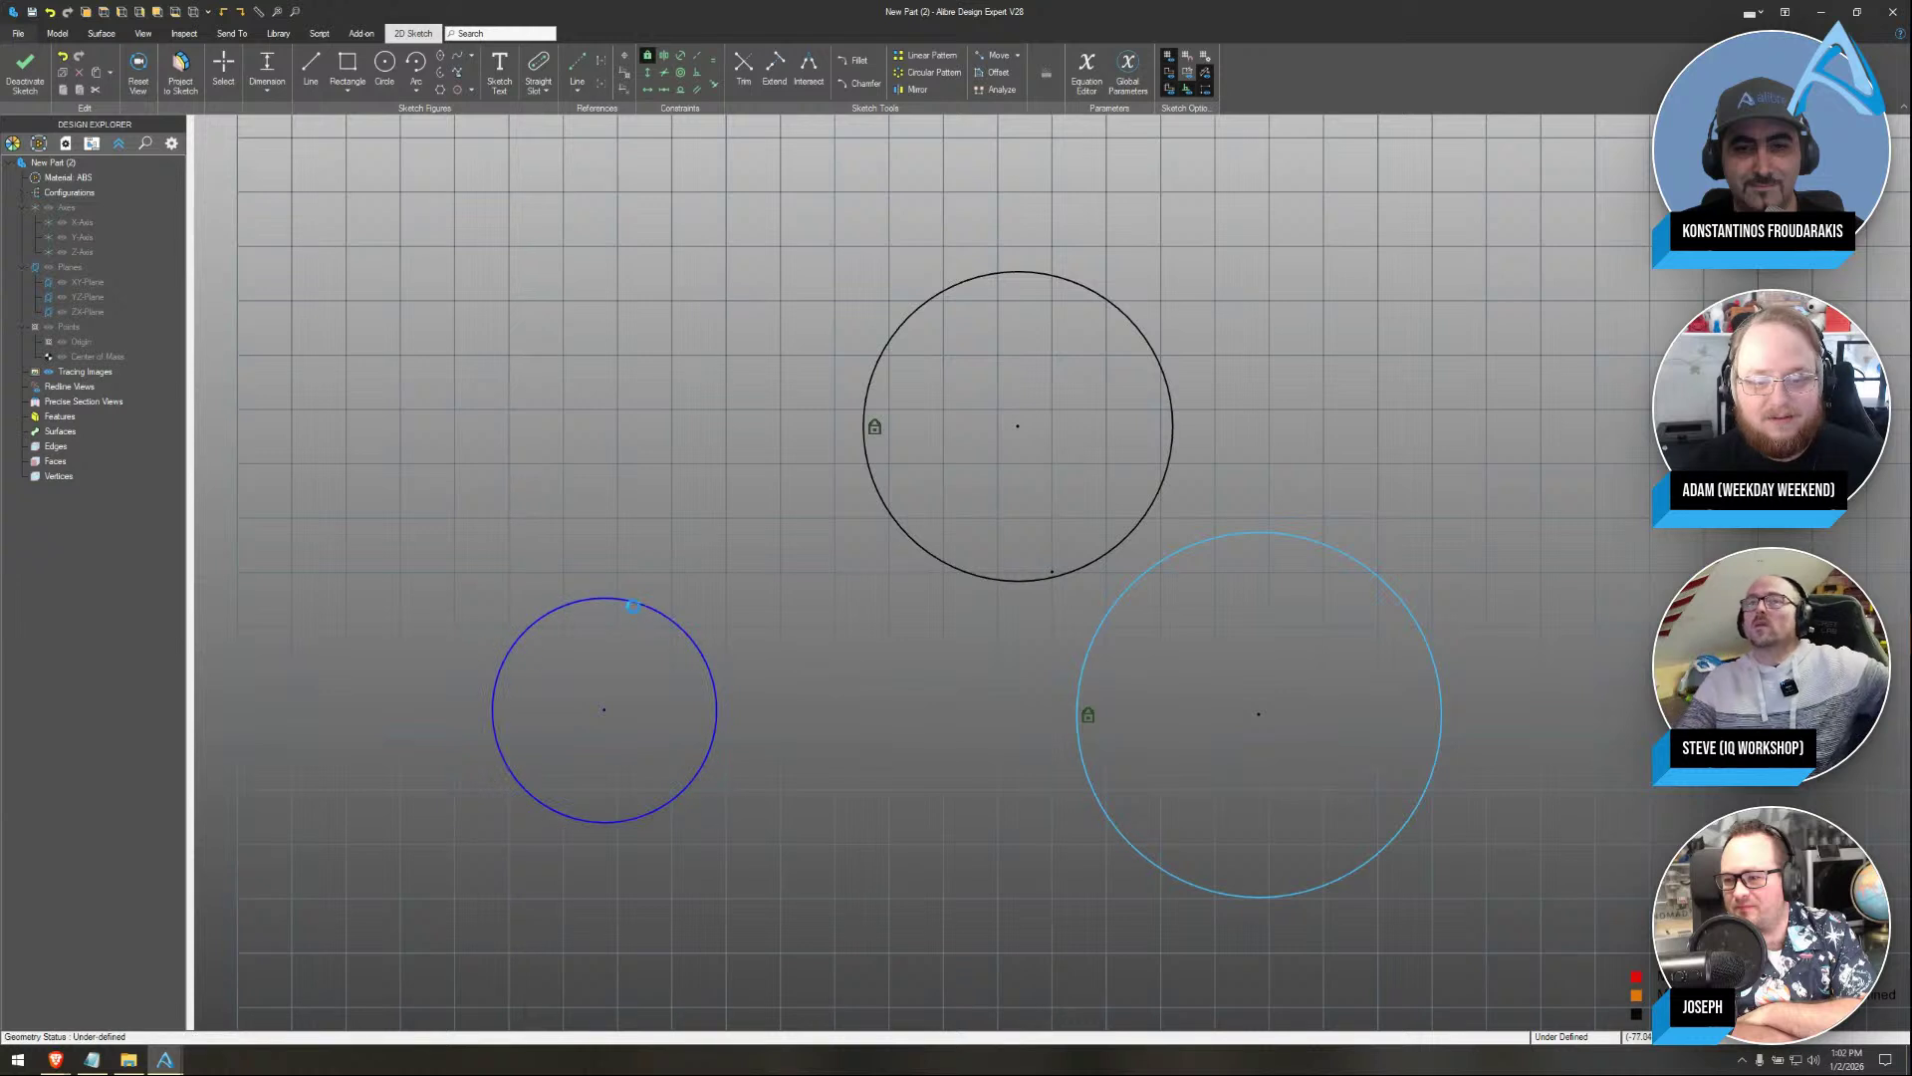
pyautogui.press('Escape')
pyautogui.click(709, 308)
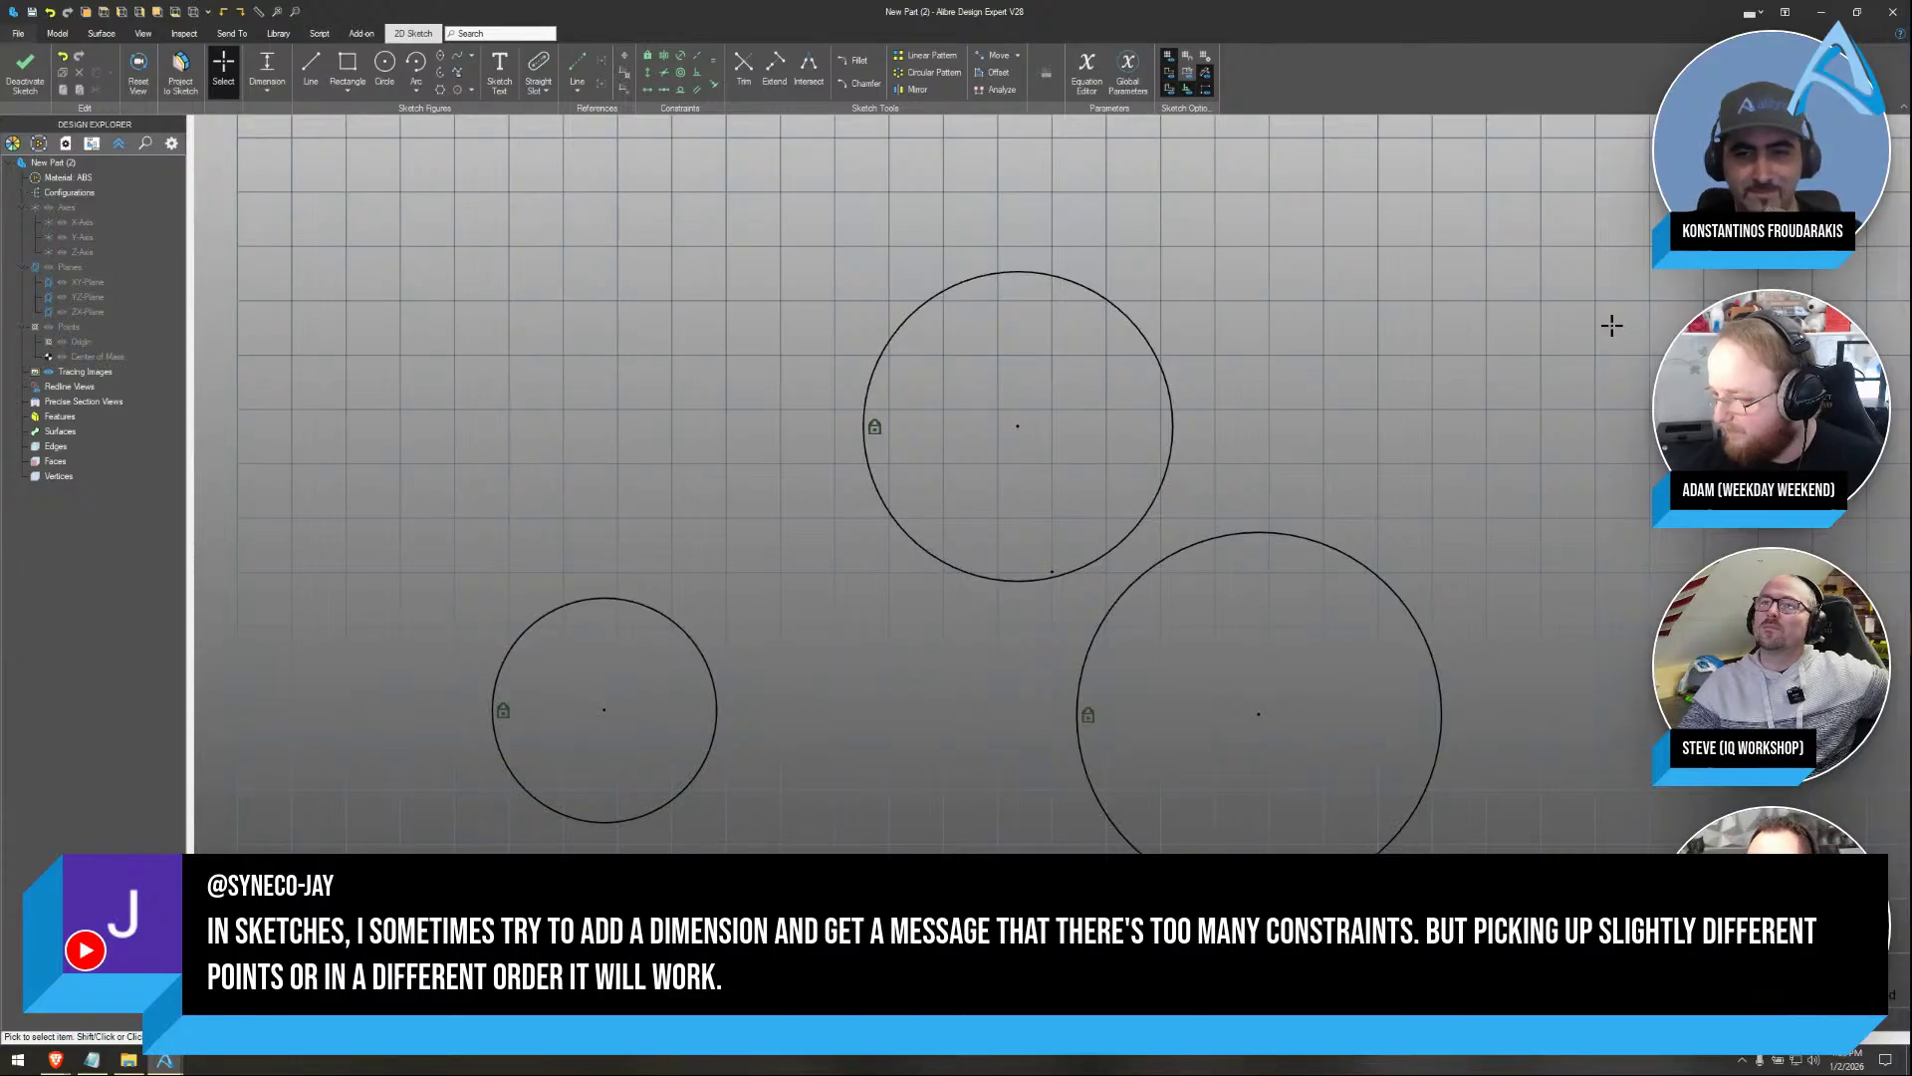
# Try to apply the Fixed constraint again to all three already fixed circles together
pyautogui.hotkey('ctrl', 'a')
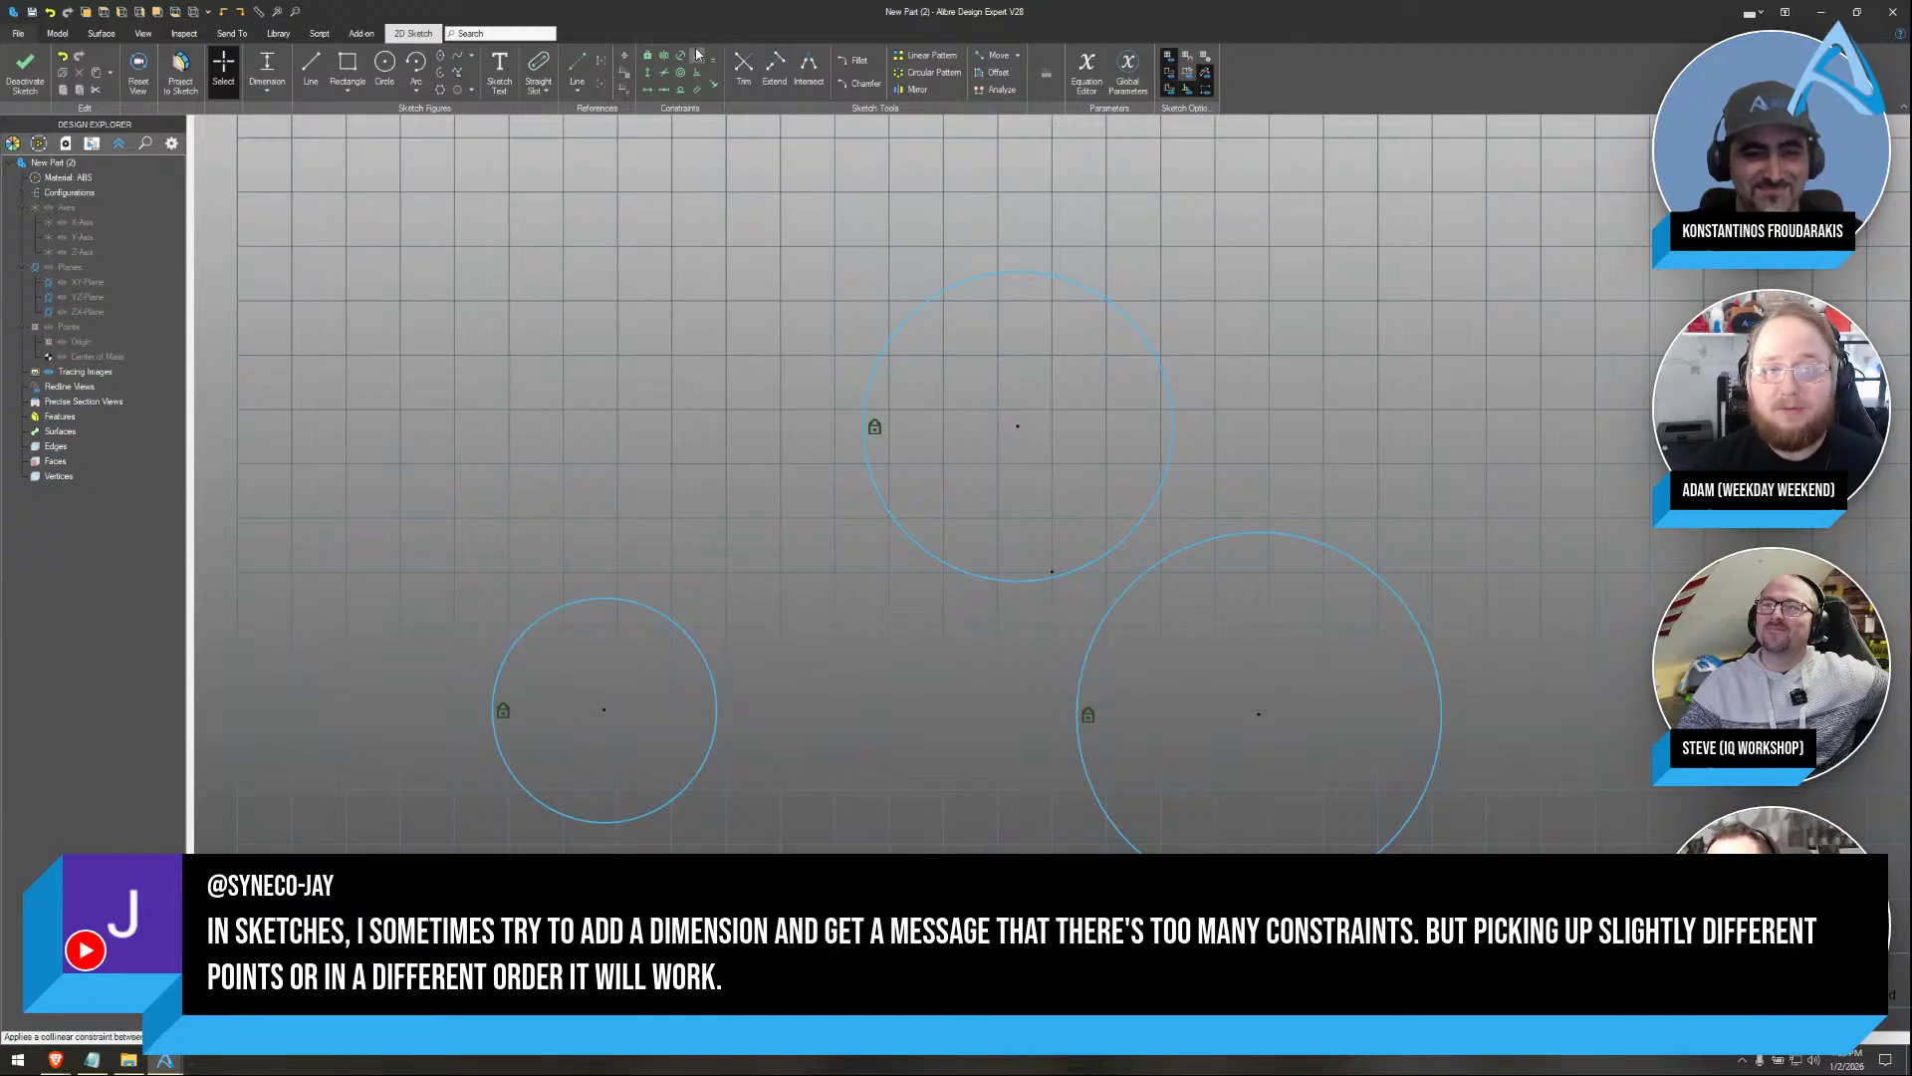
pyautogui.click(648, 63)
pyautogui.click(954, 553)
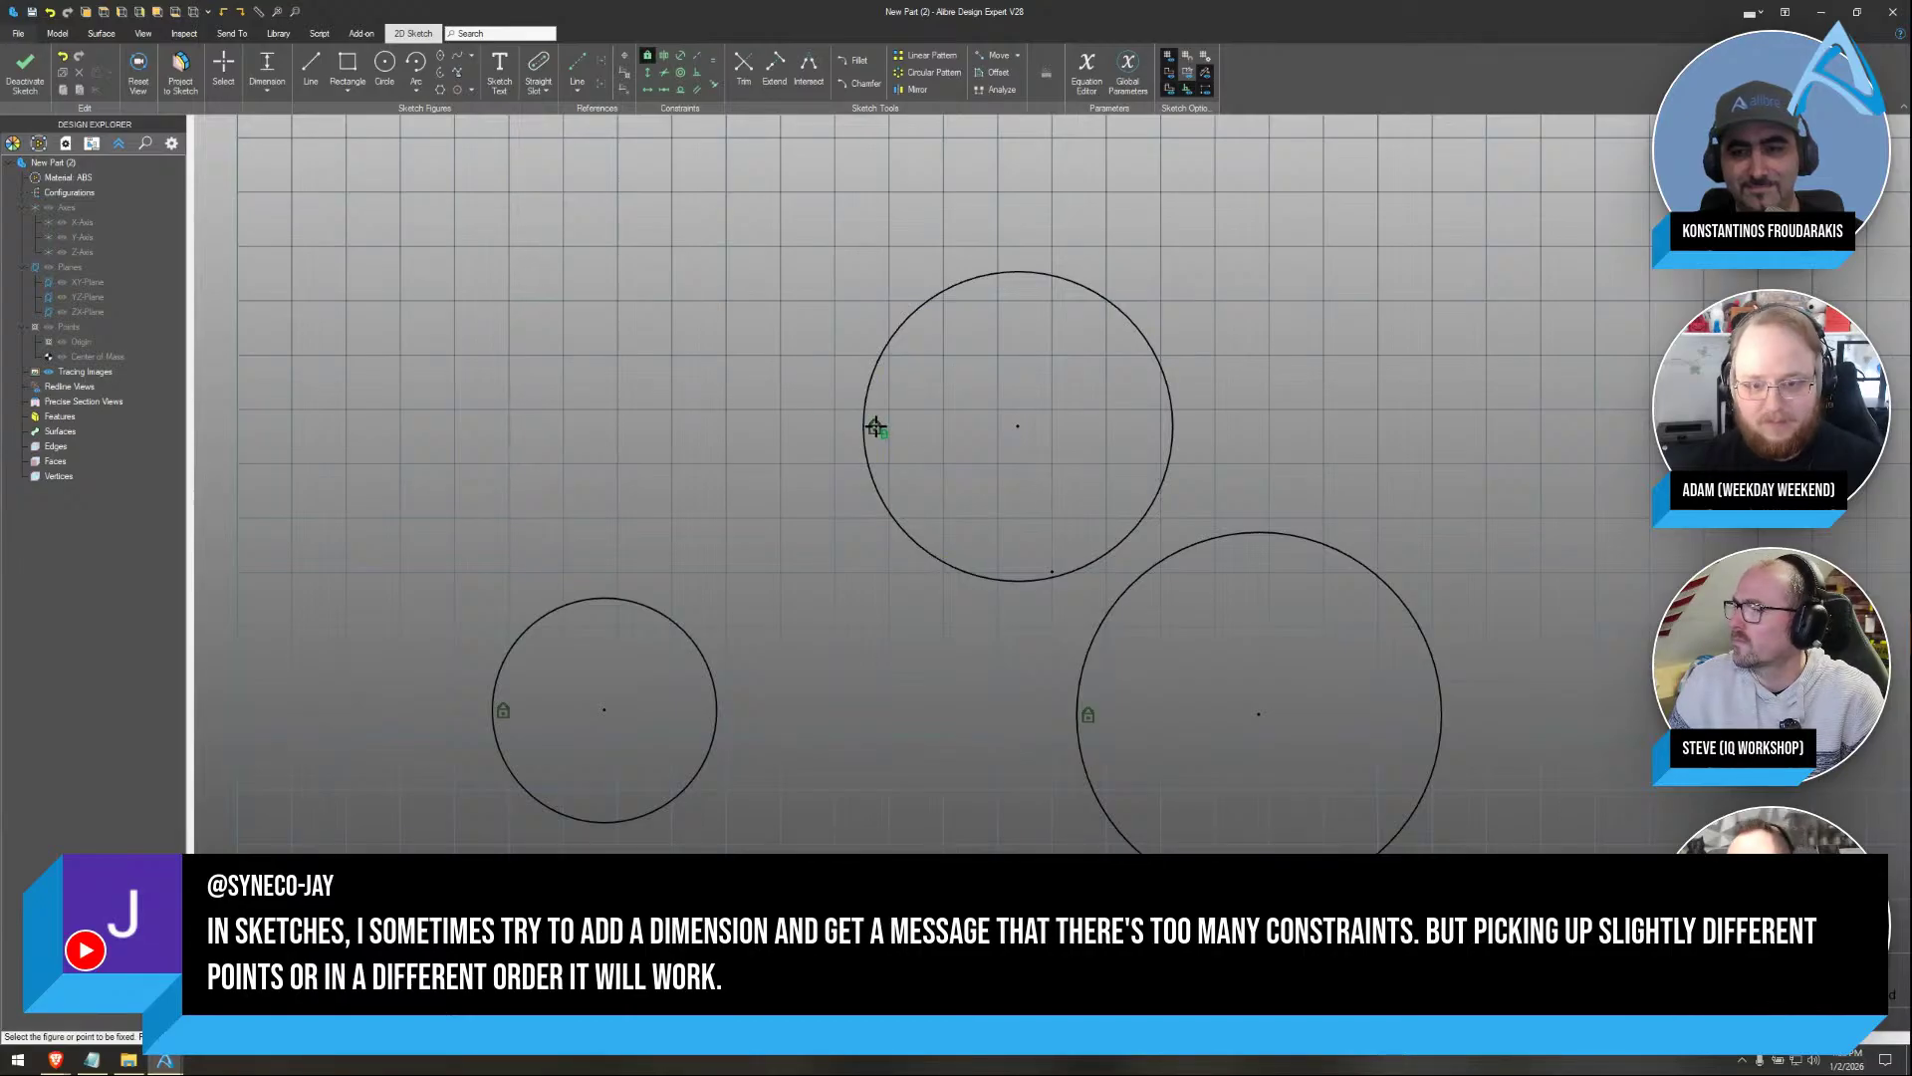
pyautogui.click(875, 426)
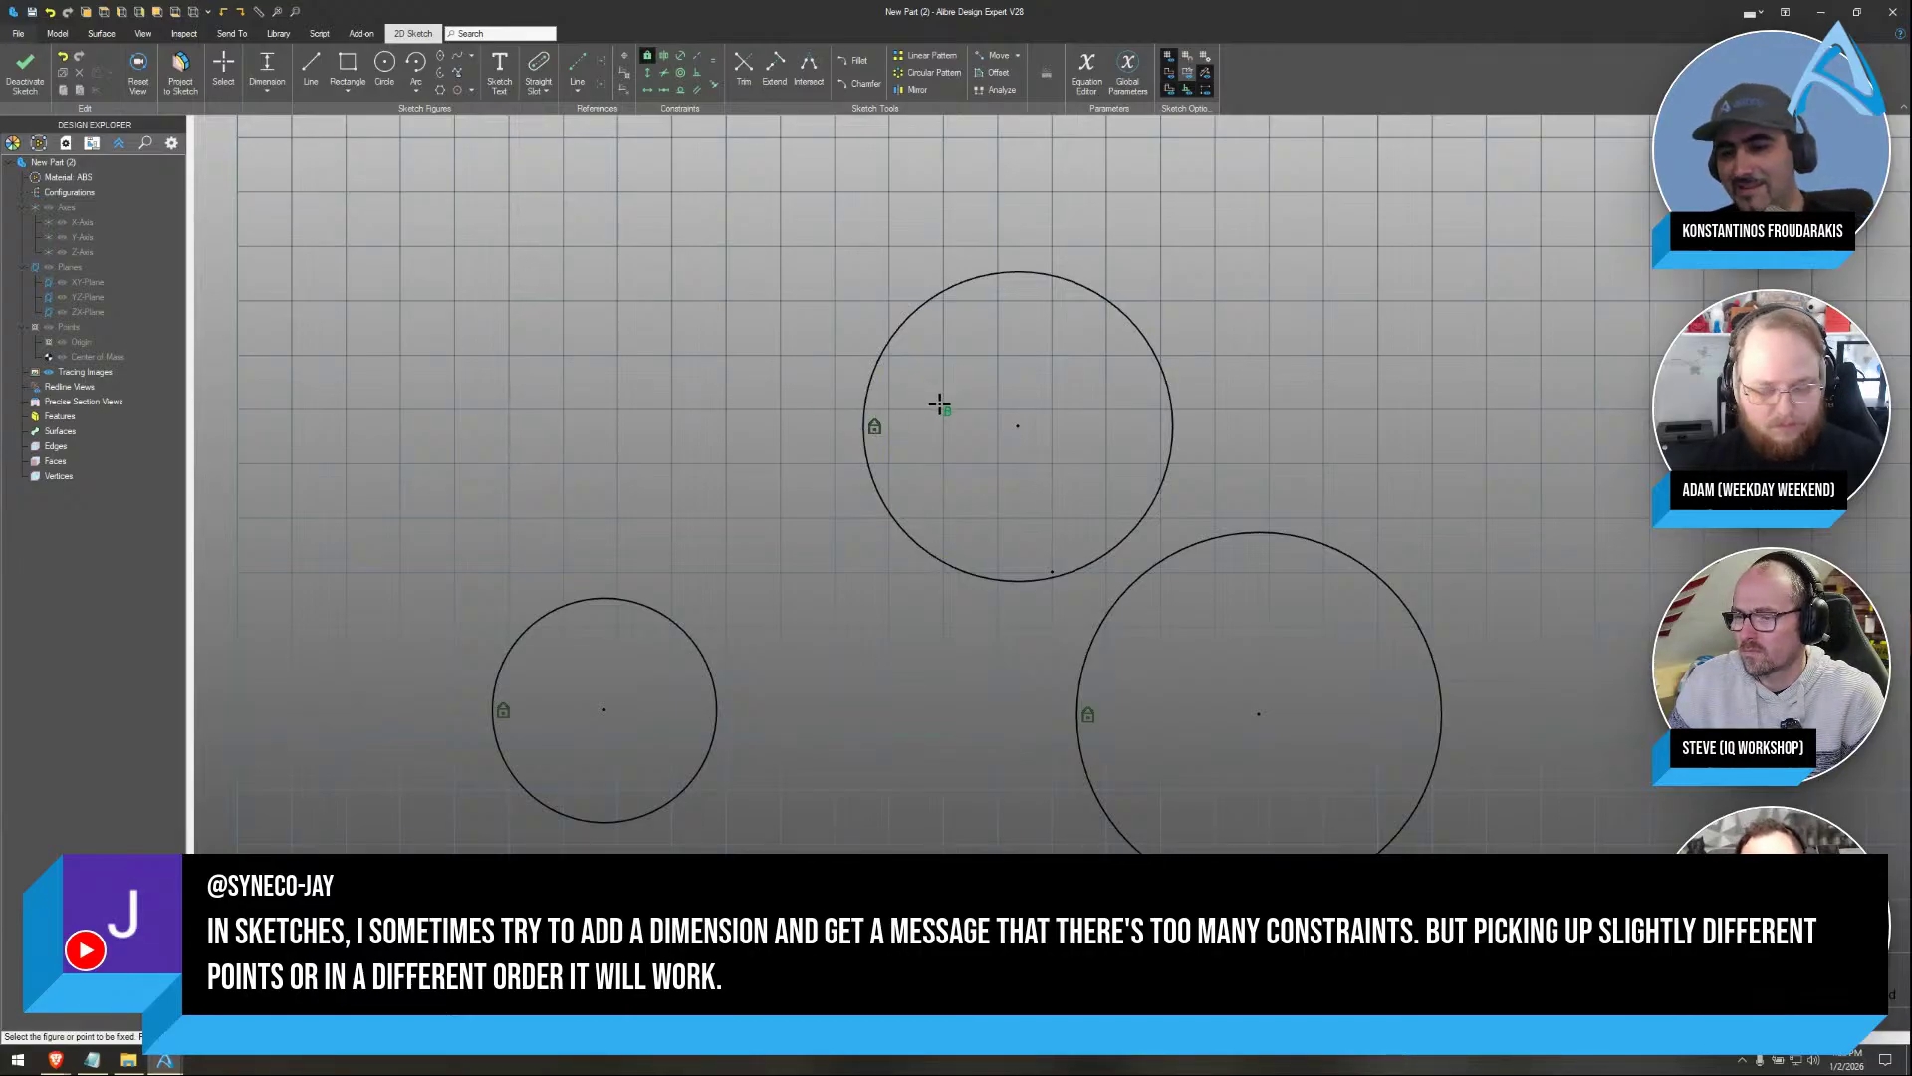
pyautogui.press('Escape')
# Remove the Fixed constraints from the three circles and delete the circles
pyautogui.click(876, 426)
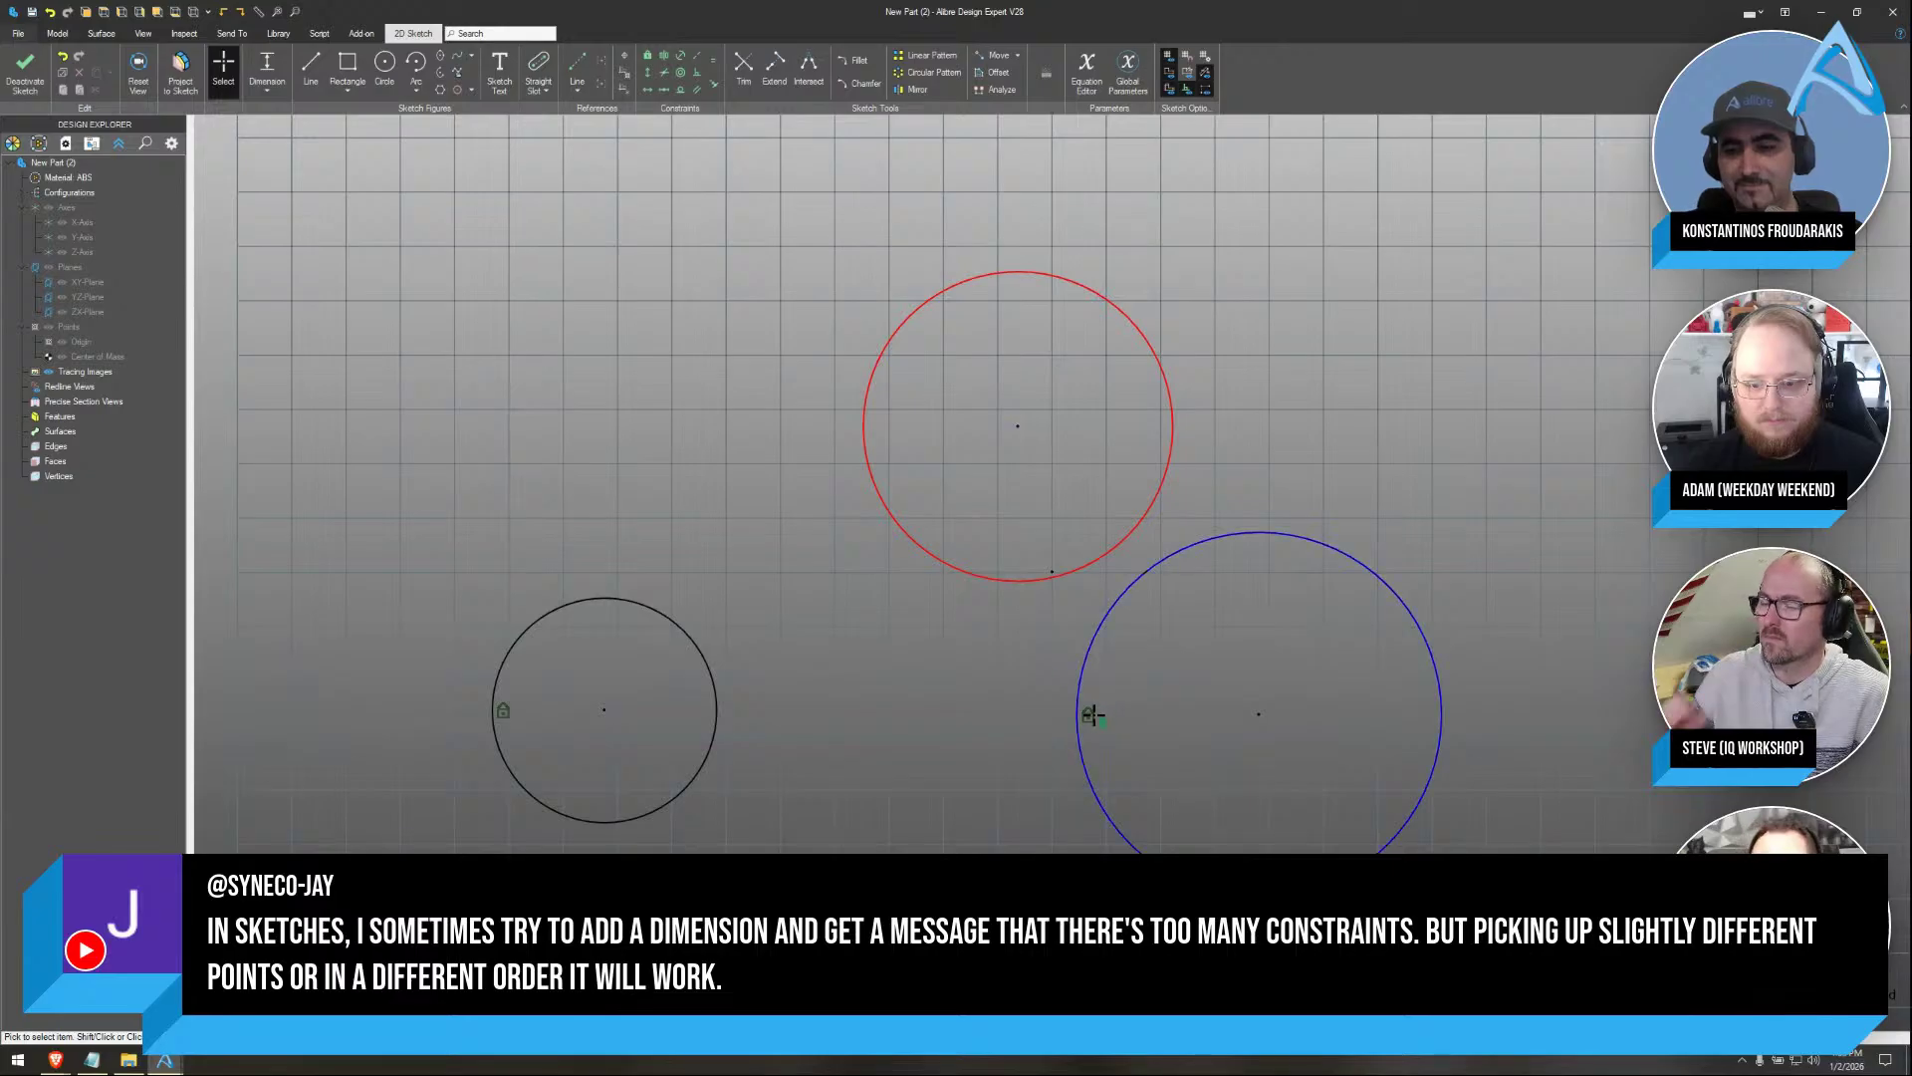
pyautogui.keyDown('shift'); pyautogui.click(1093, 715); pyautogui.keyUp('shift')
pyautogui.keyDown('shift'); pyautogui.click(503, 708); pyautogui.keyUp('shift')
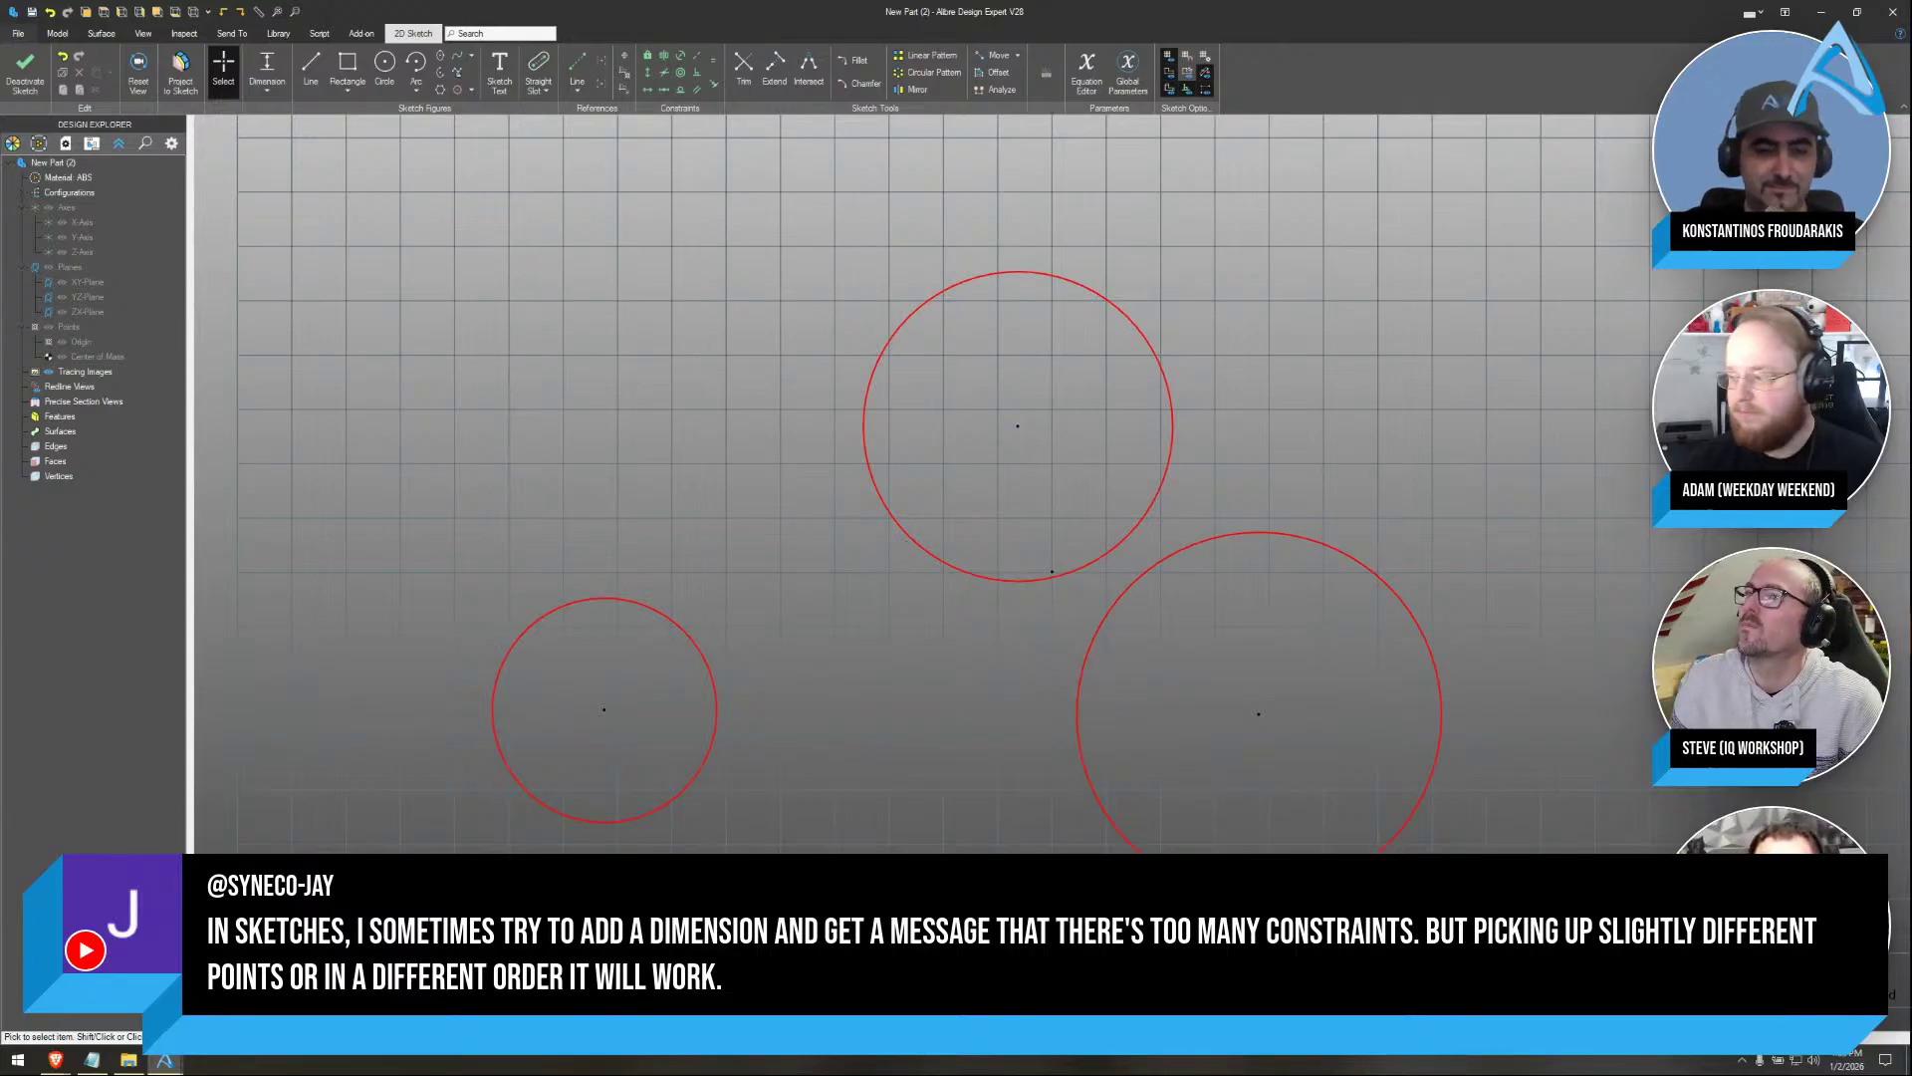
pyautogui.press('Delete')
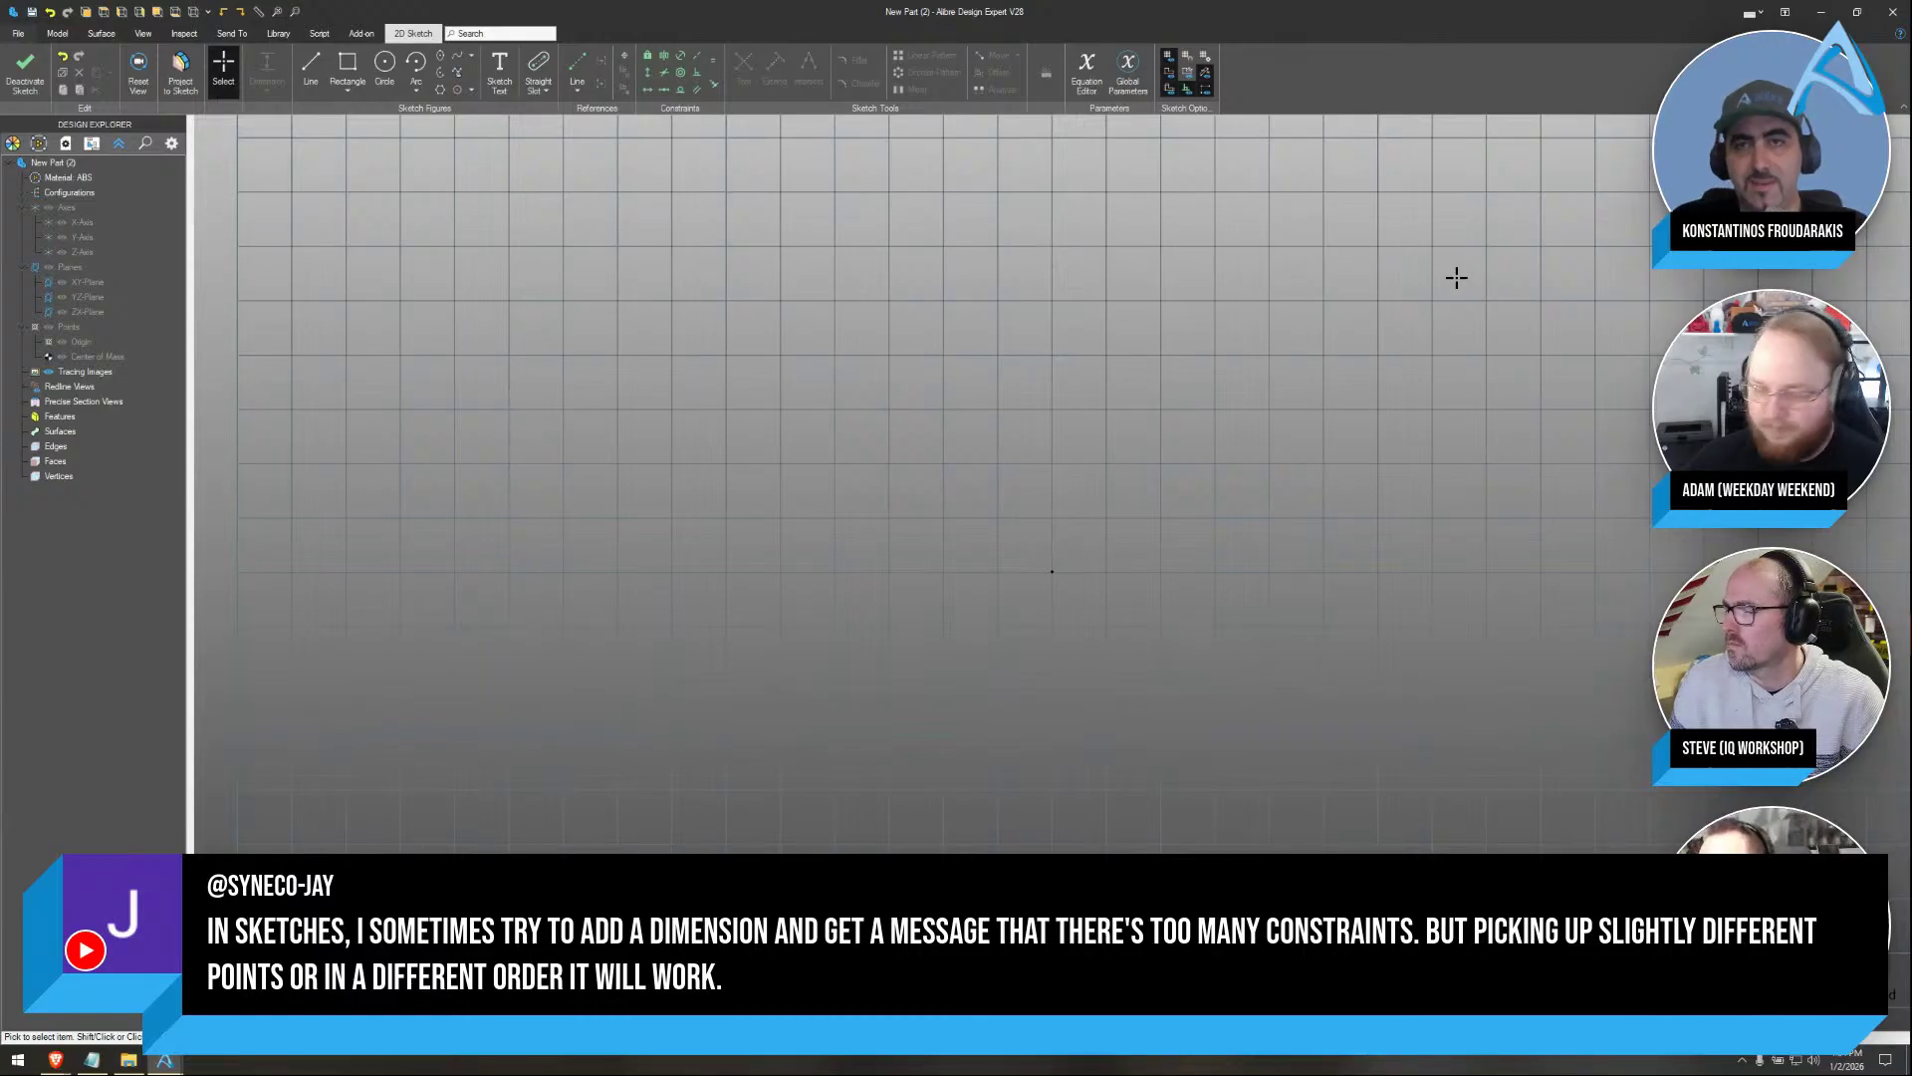
# Show the reference planes and axes and exit the empty sketch
pyautogui.moveTo(1379, 369); pyautogui.dragTo(1350, 385, button='middle')
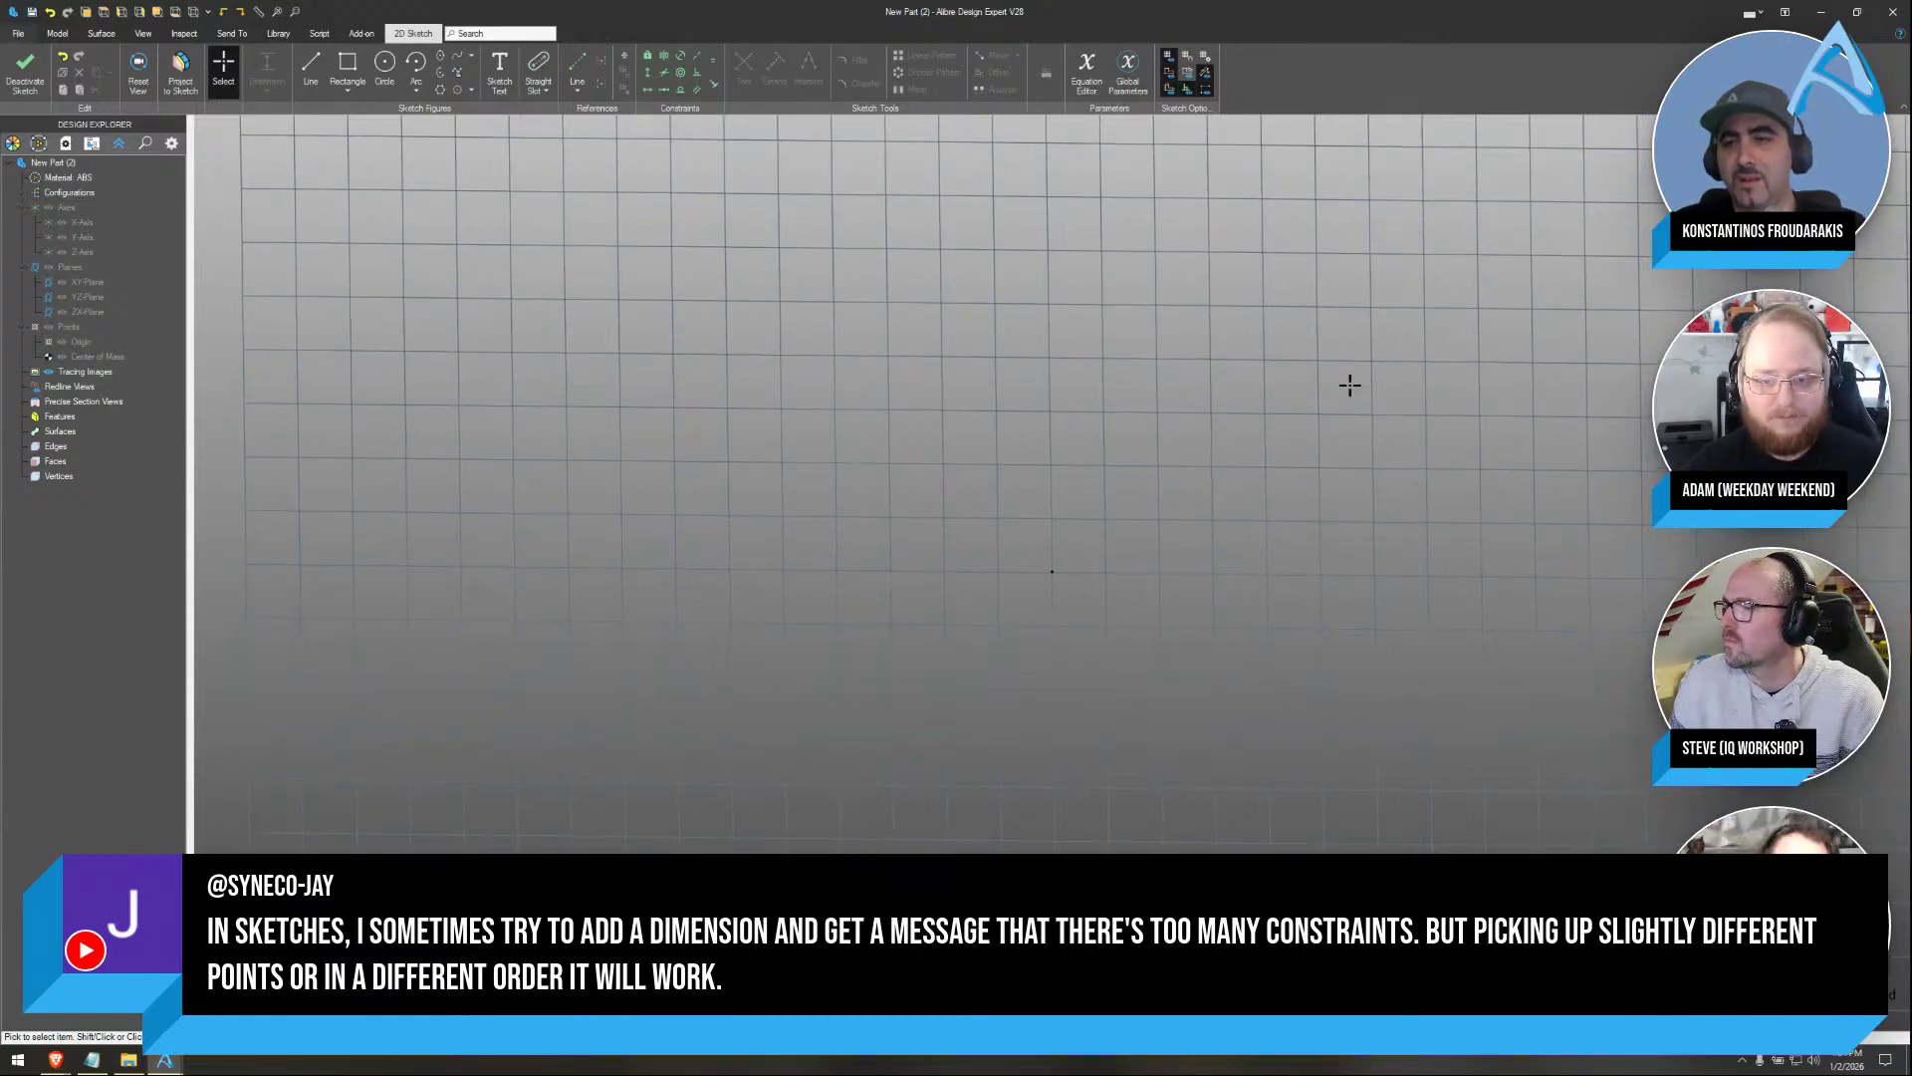
pyautogui.hotkey('ctrl', 'shift', 'r')
pyautogui.click(30, 71)
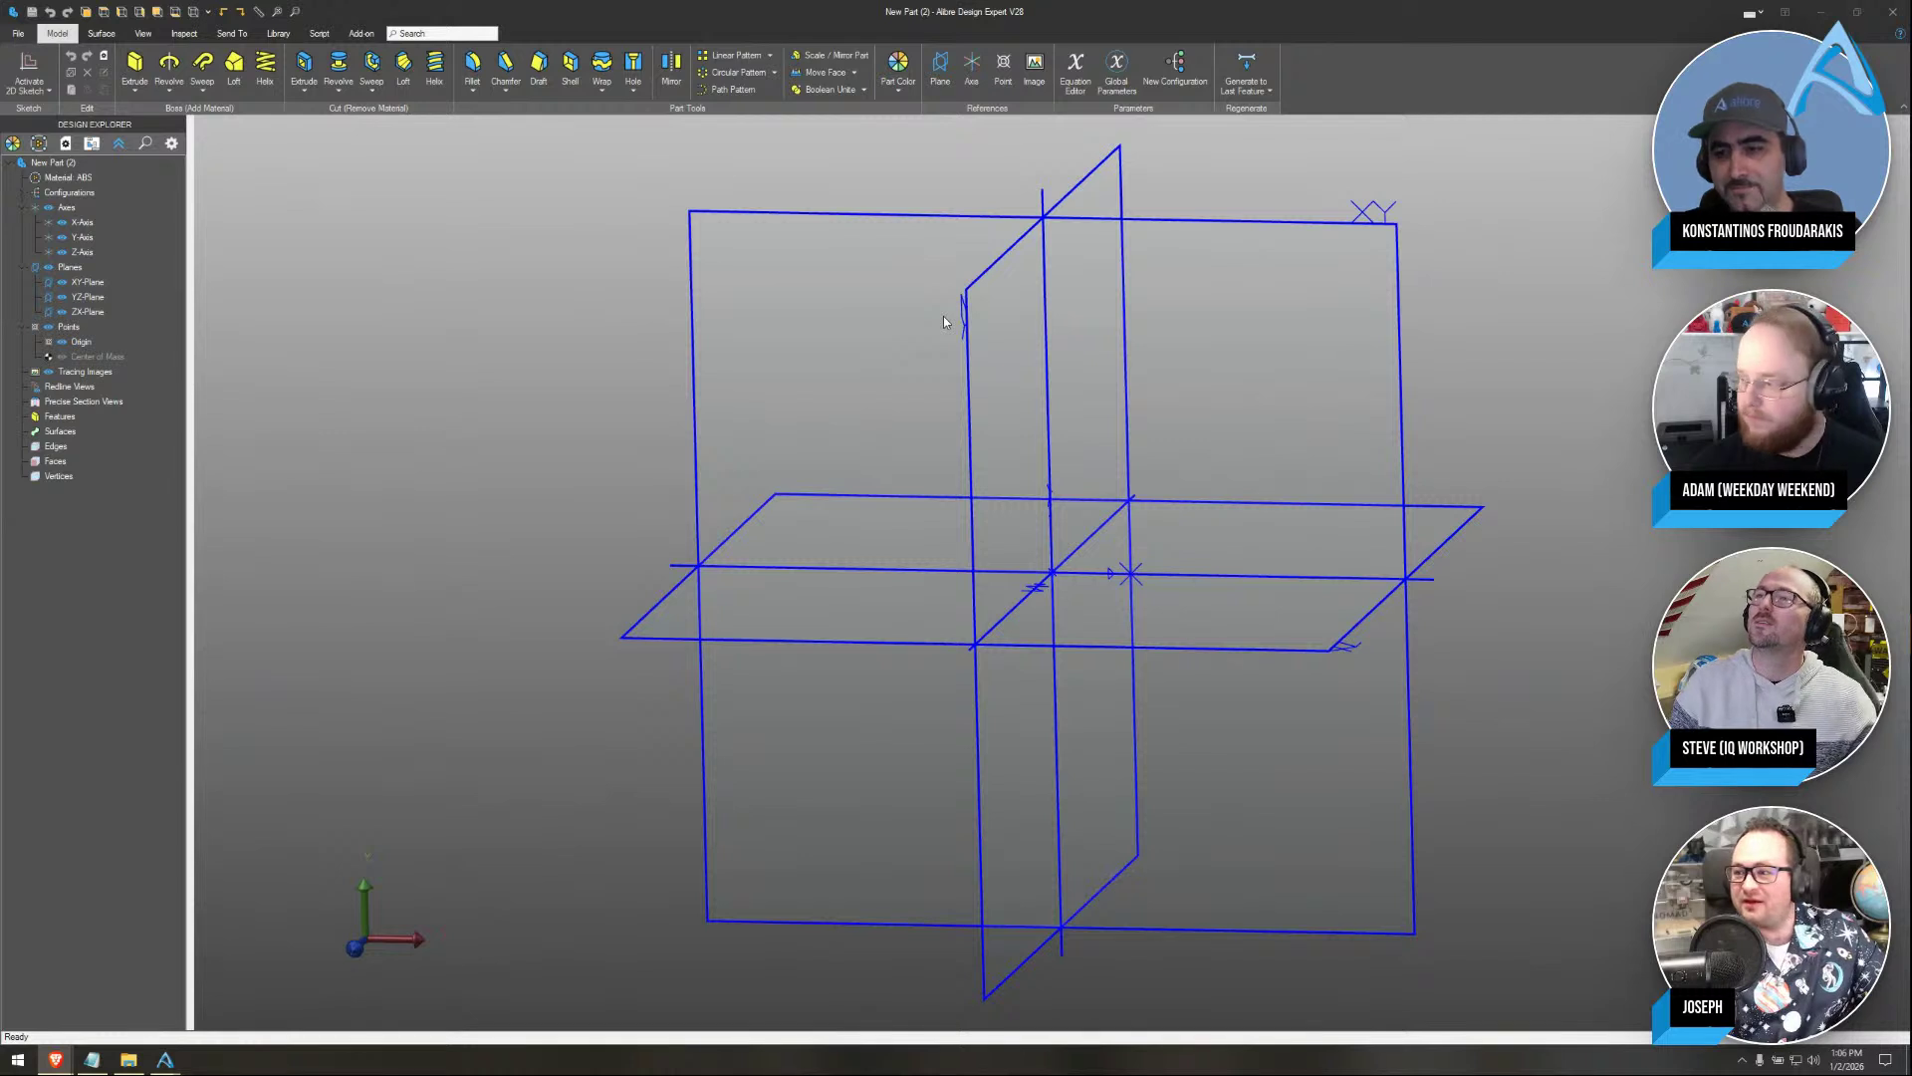
pyautogui.moveTo(949, 330); pyautogui.dragTo(1023, 336, button='middle')
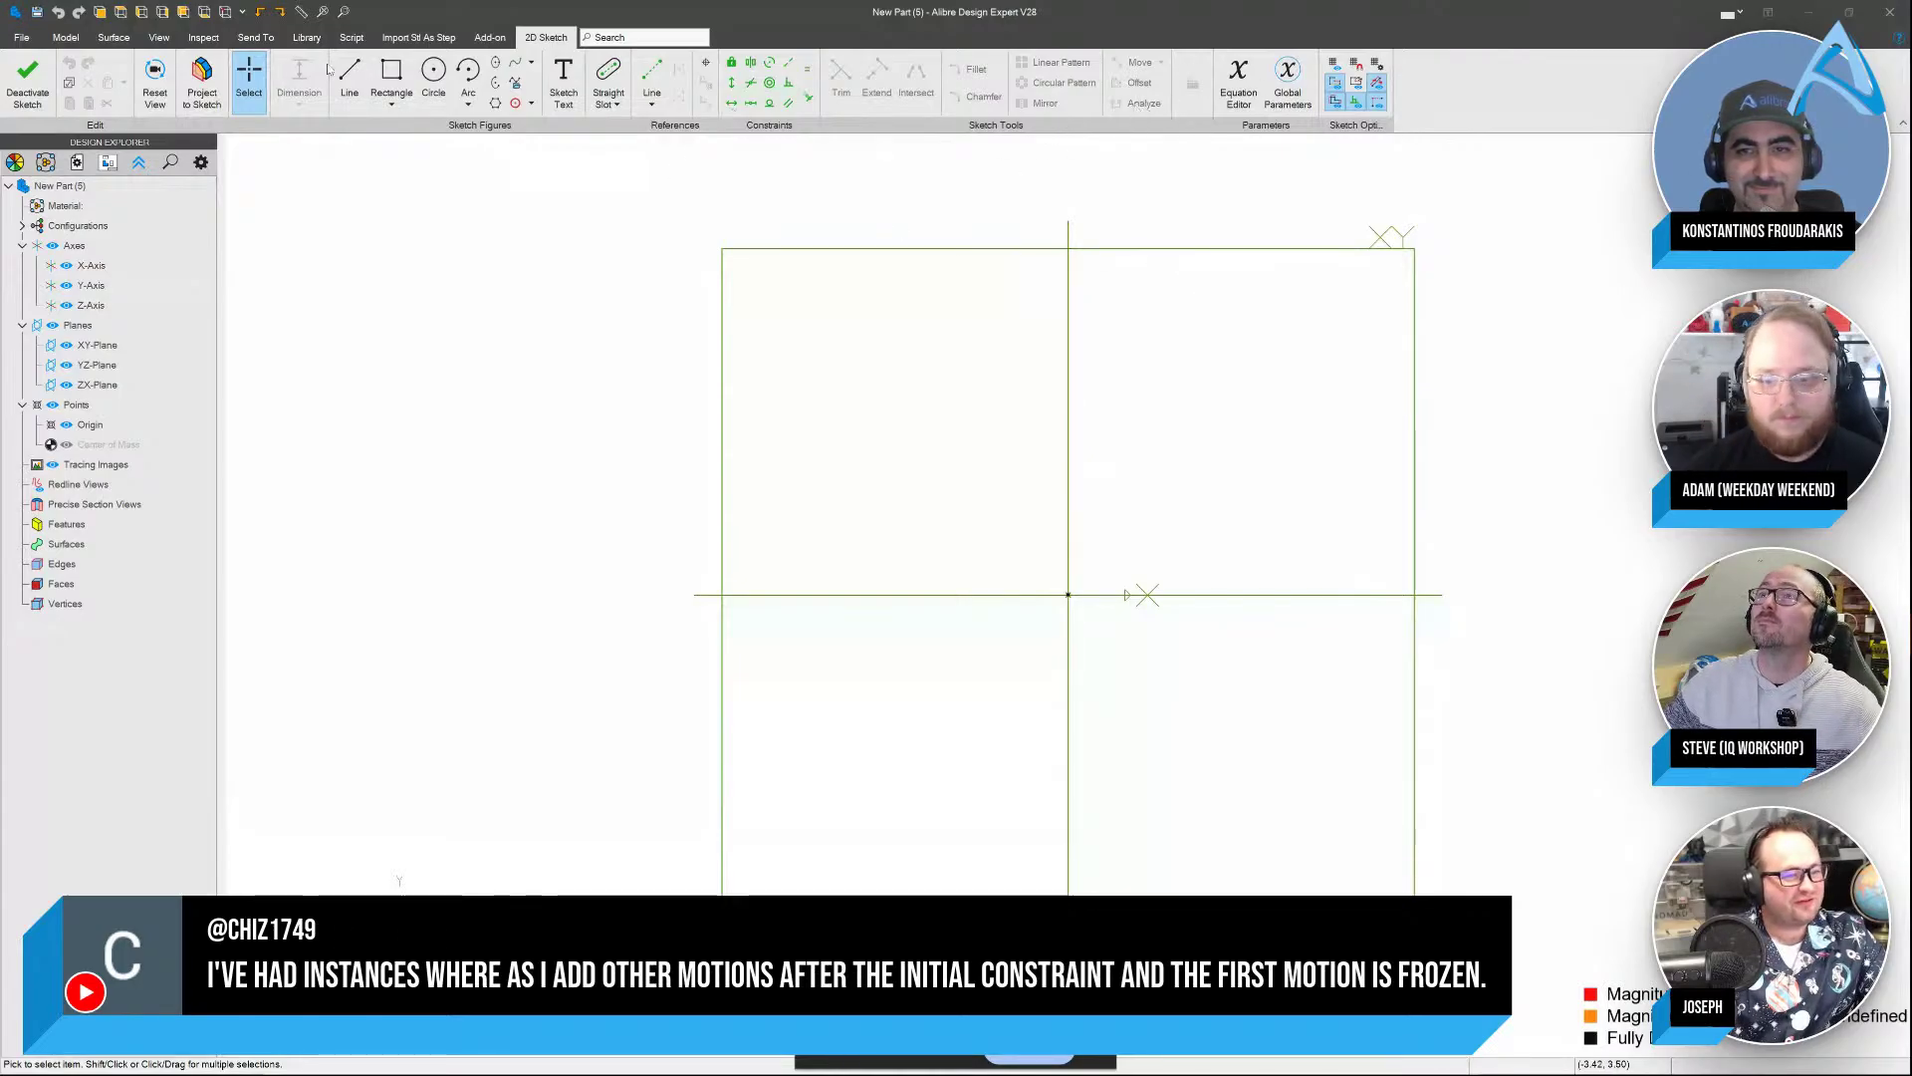
# Sketch a small, nearly square rectangle above and to the left of the origin on the XY plane
pyautogui.click(407, 96)
pyautogui.click(859, 386)
pyautogui.click(993, 503)
pyautogui.press('Escape')
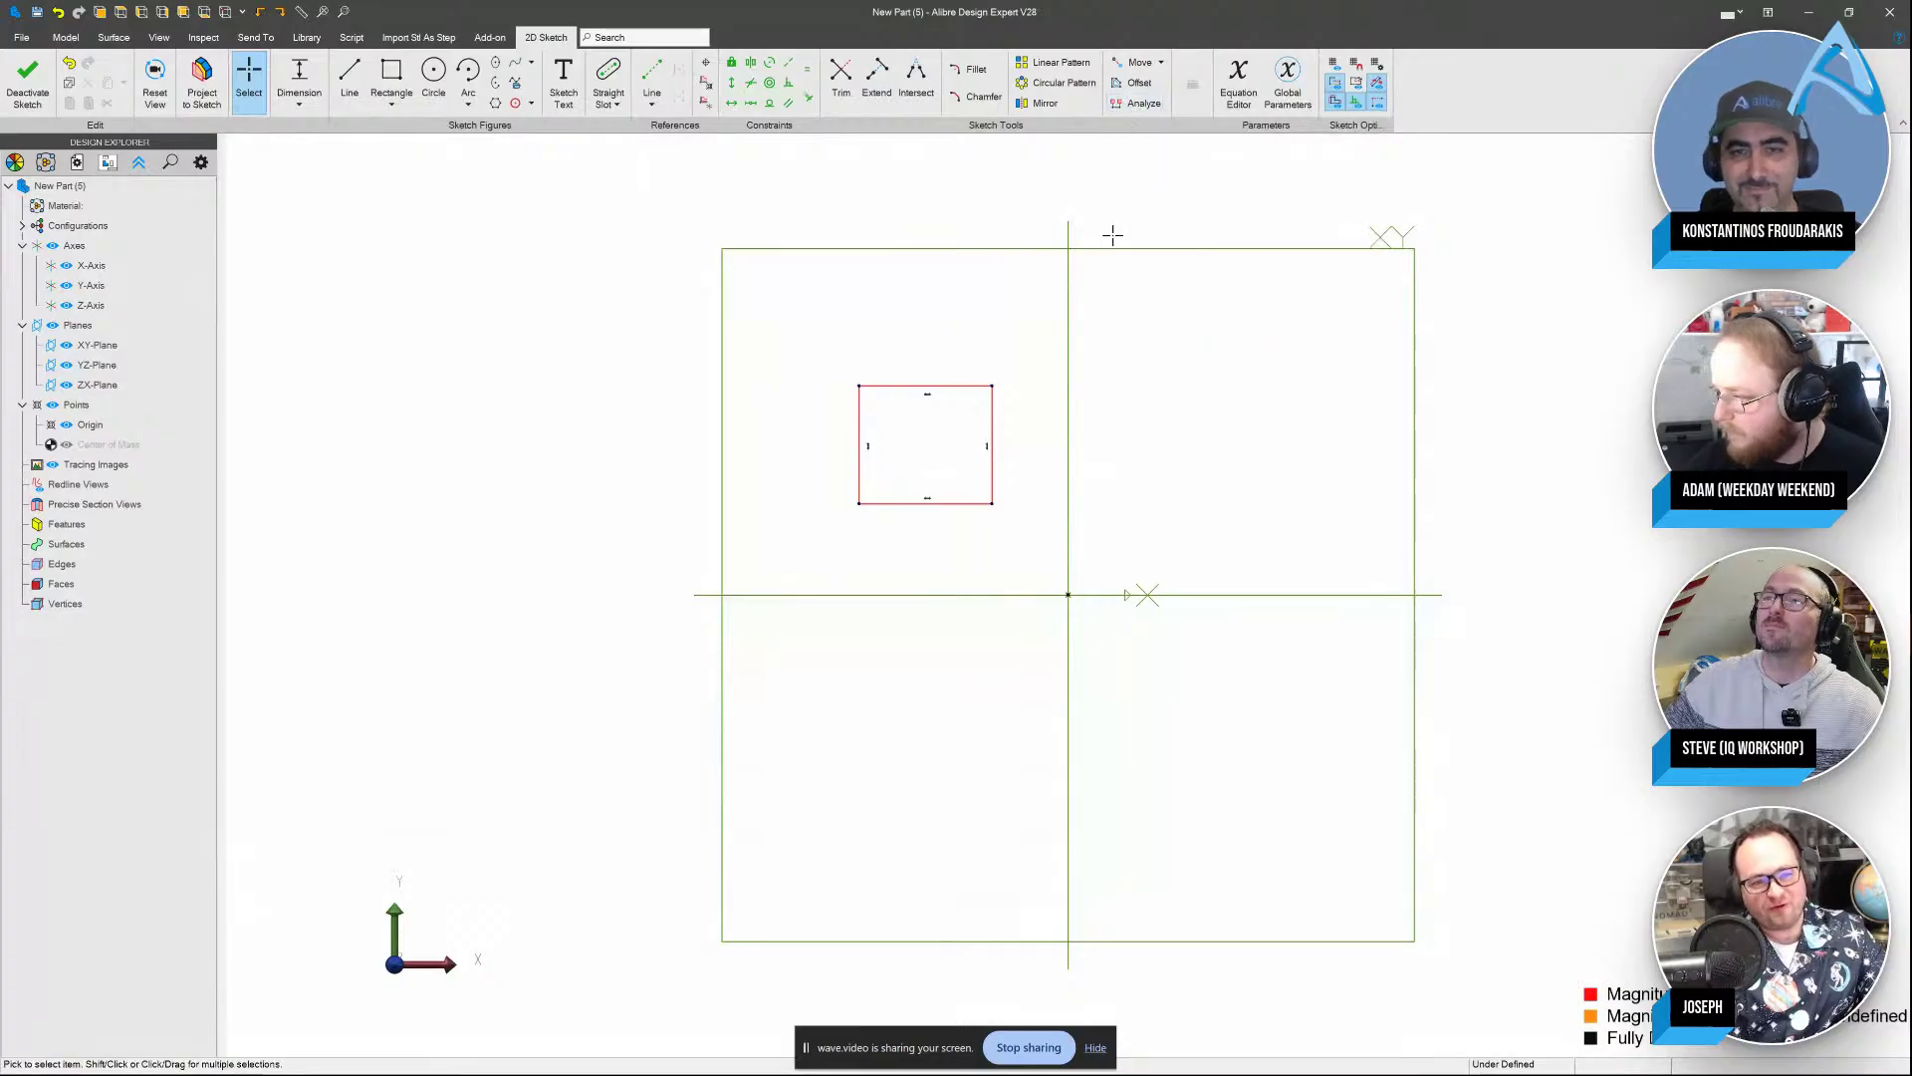
# Open the sketch analysis tool, close it without running a check, and exit the sketch
pyautogui.click(1136, 102)
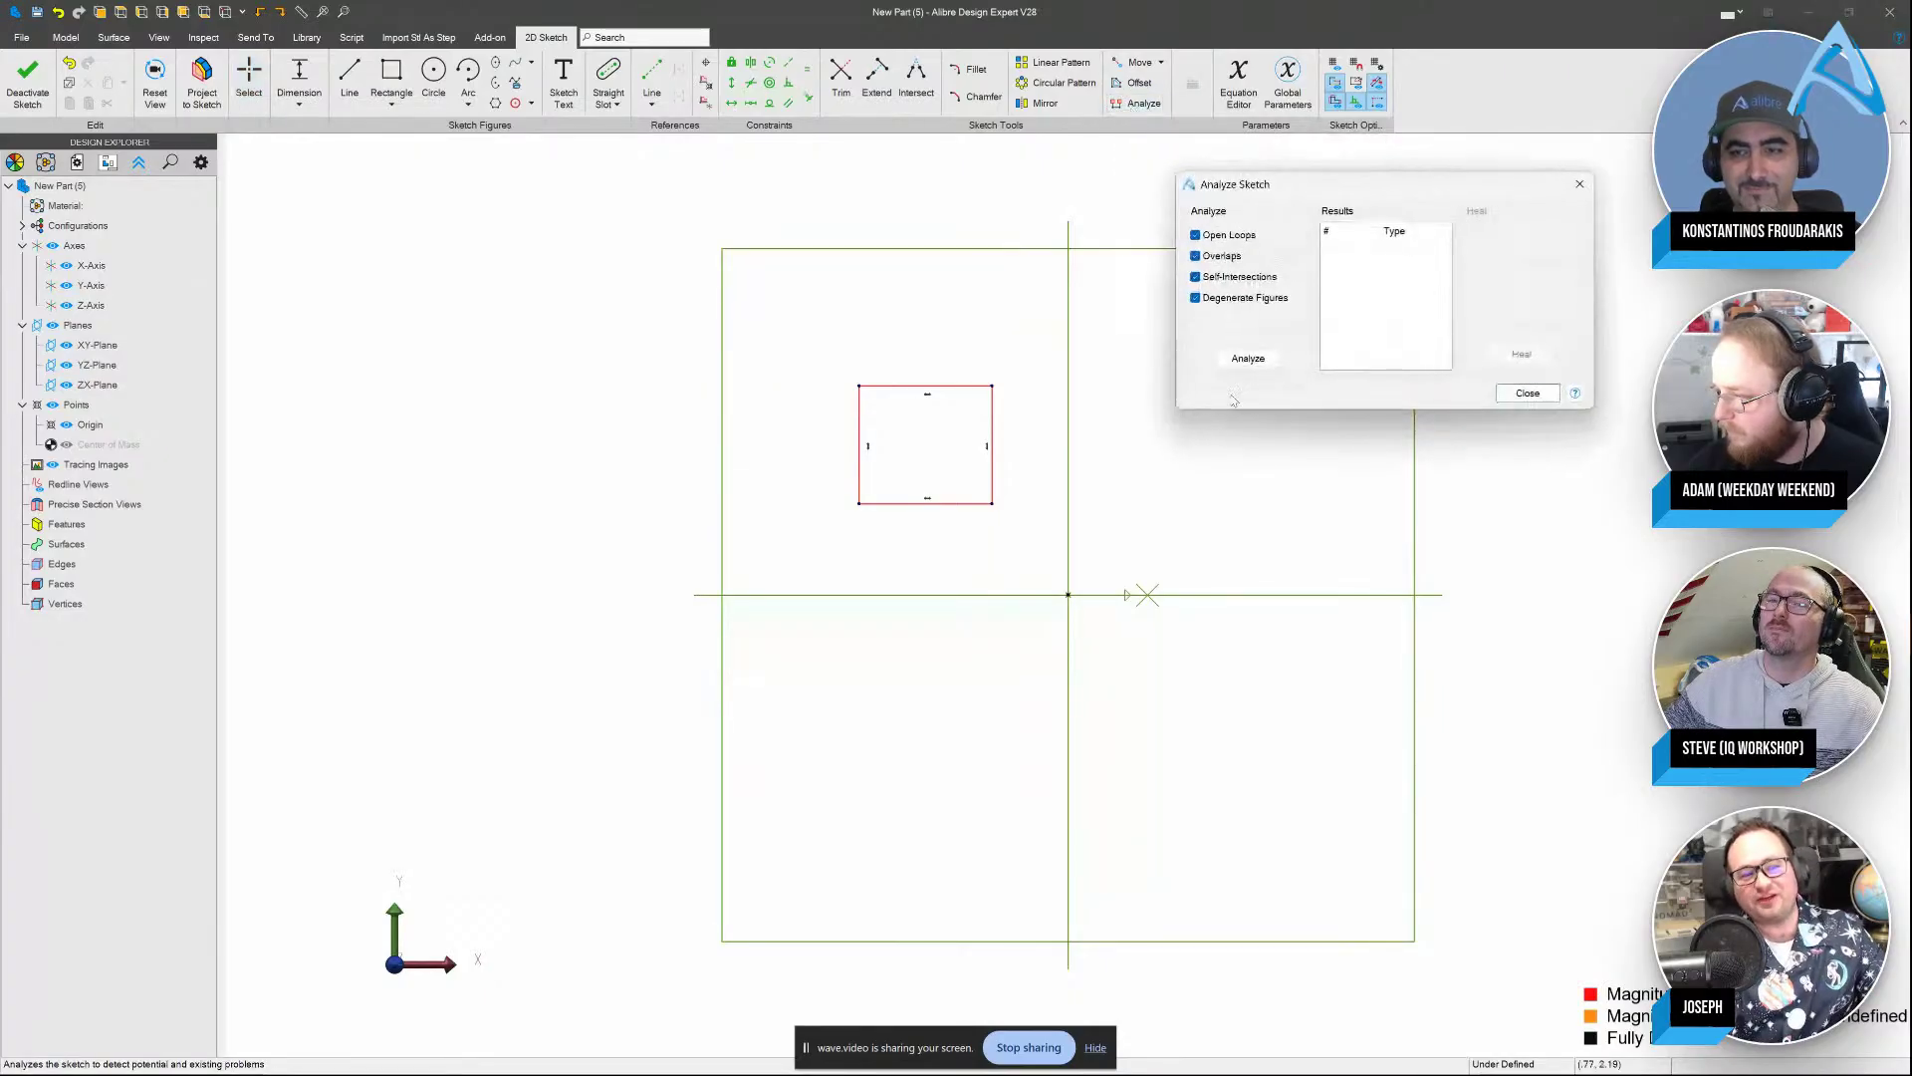
pyautogui.click(1579, 183)
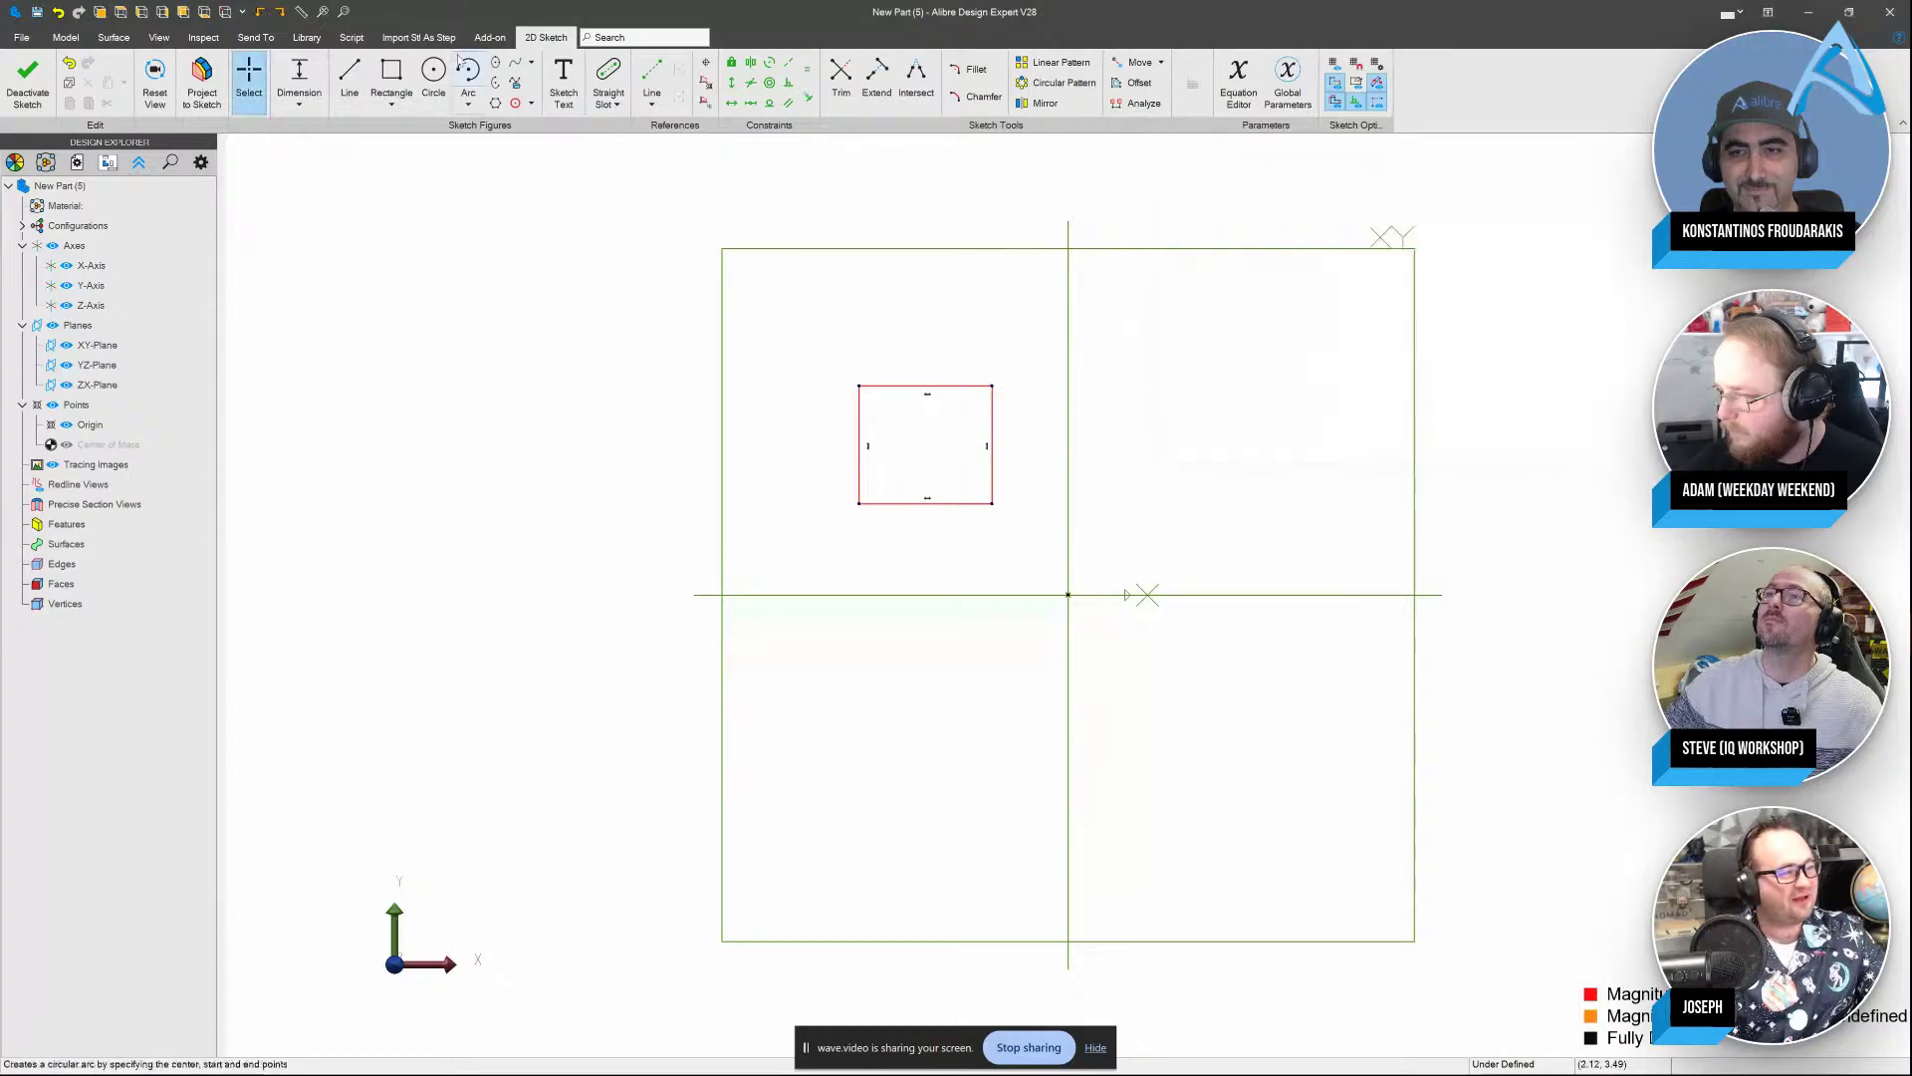
pyautogui.click(348, 75)
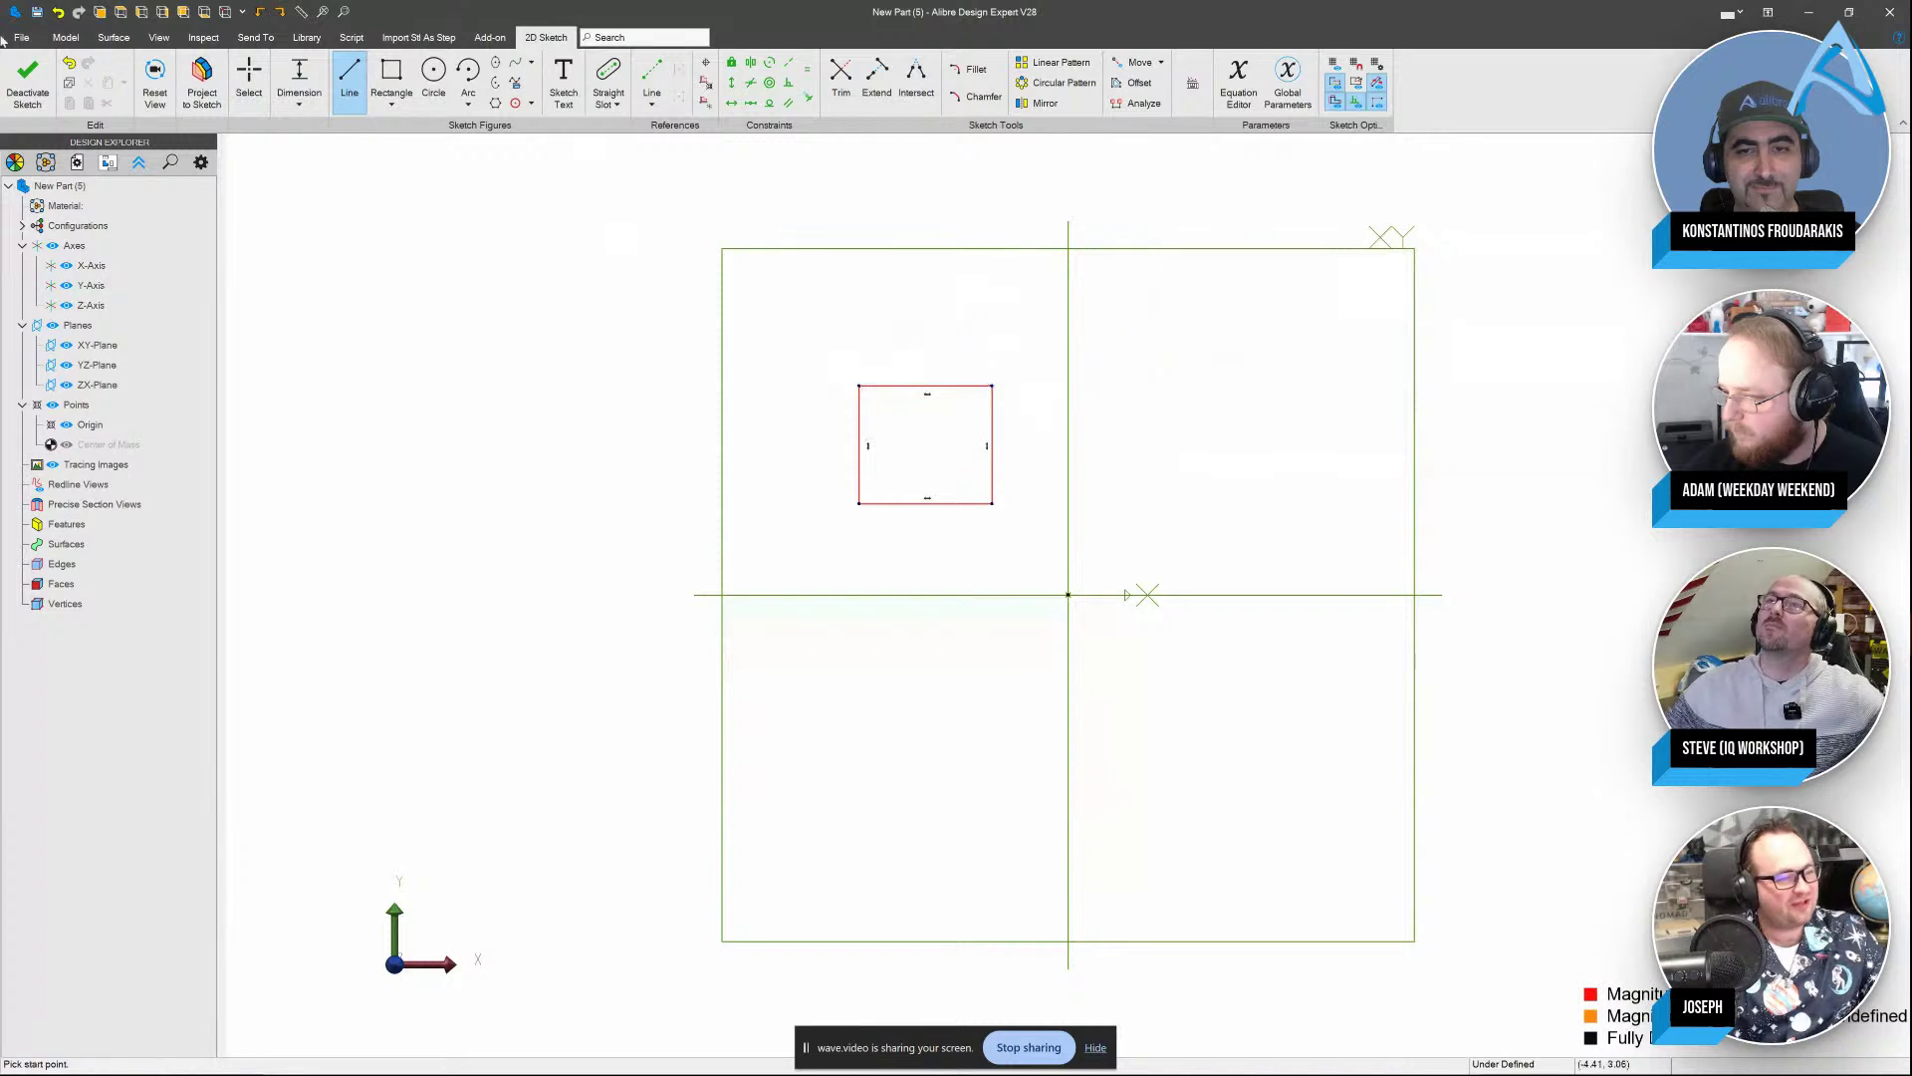
pyautogui.click(28, 75)
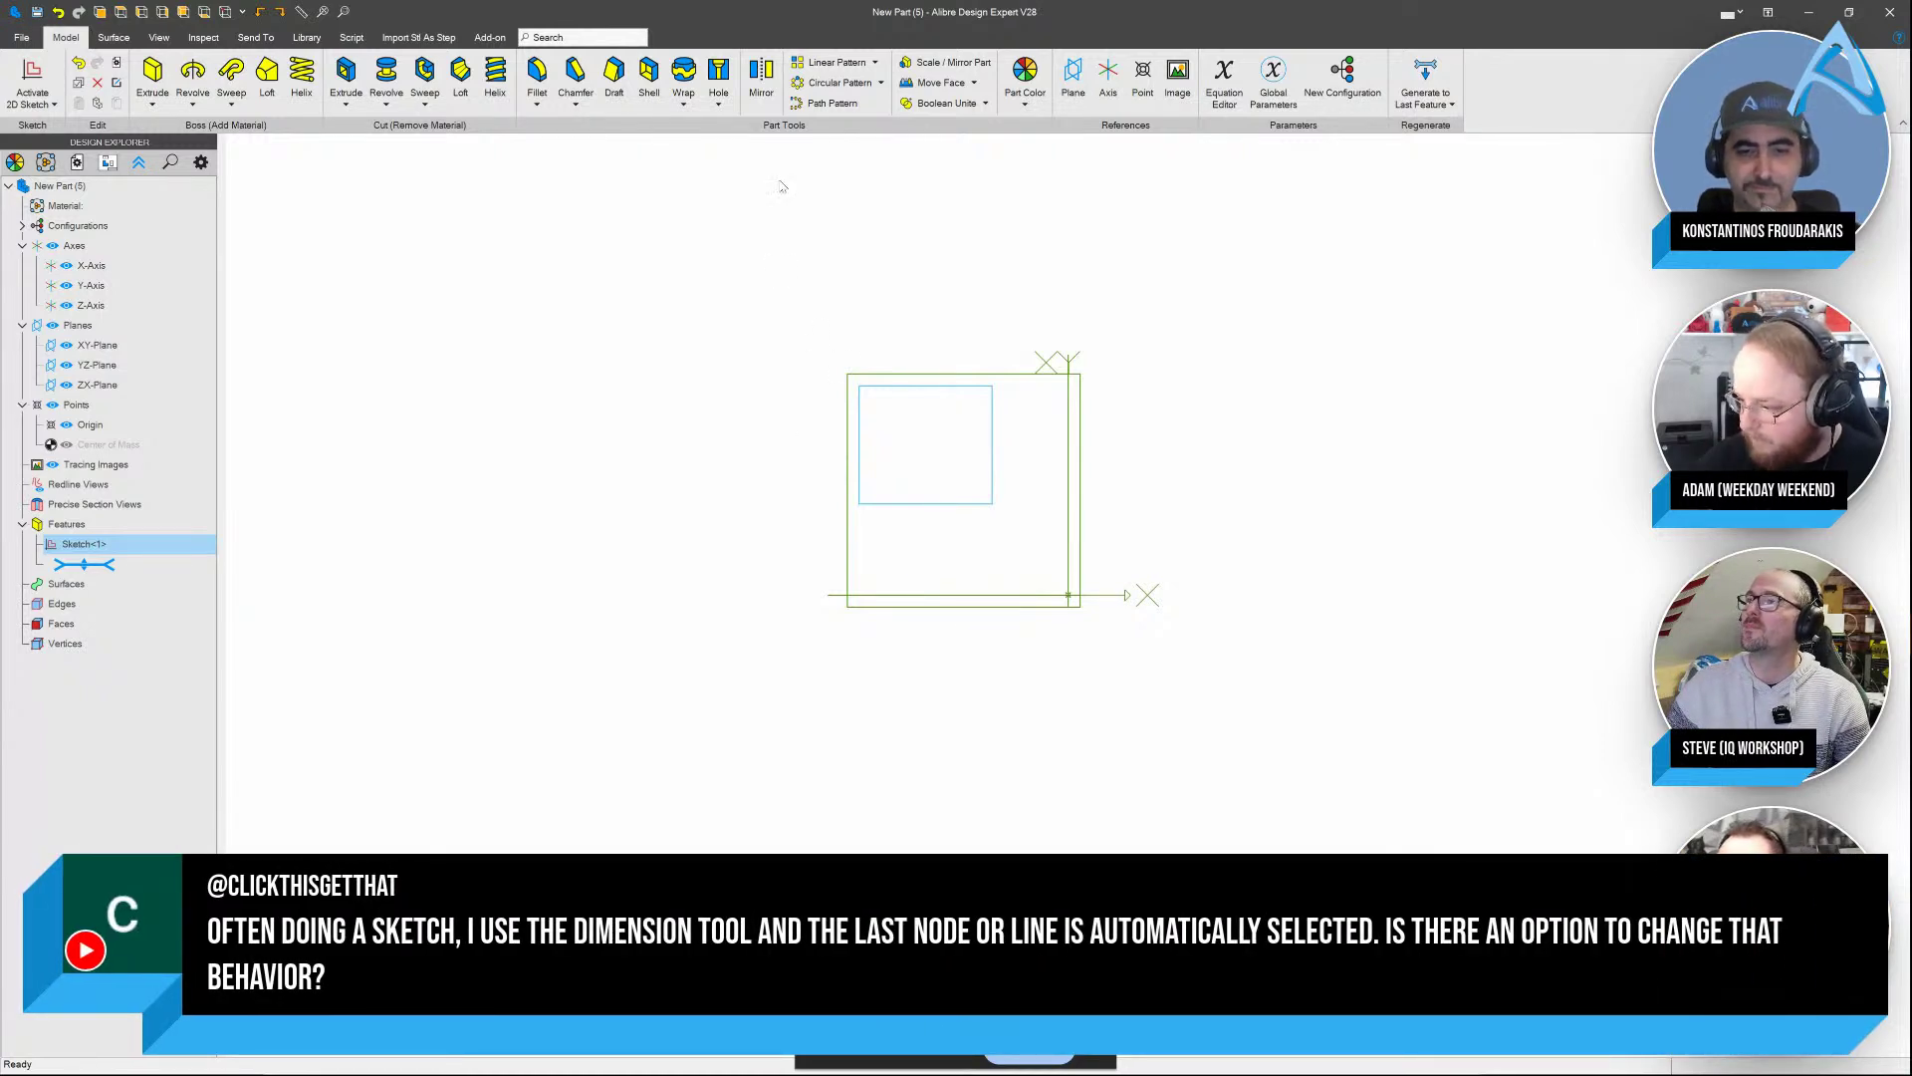
# Reopen the rectangle's sketch for editing
pyautogui.click(798, 607)
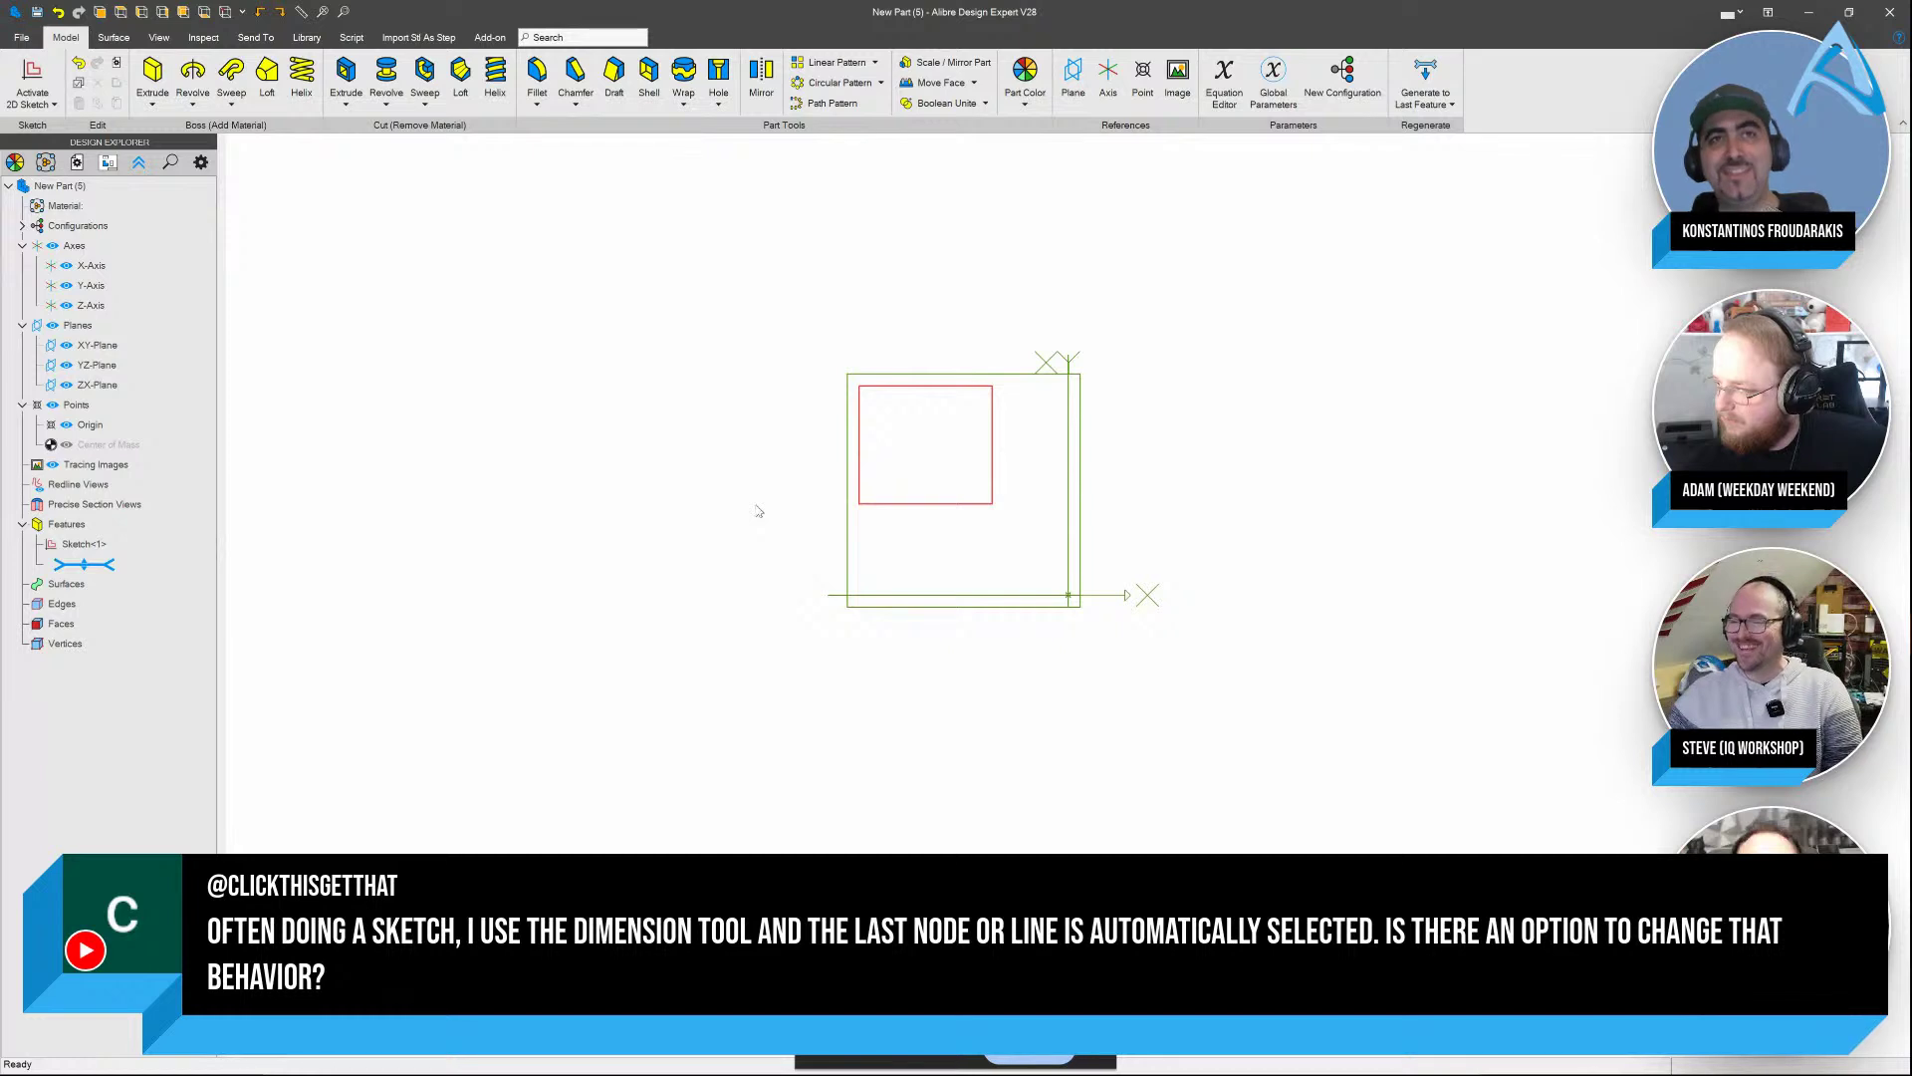
pyautogui.rightClick(910, 502)
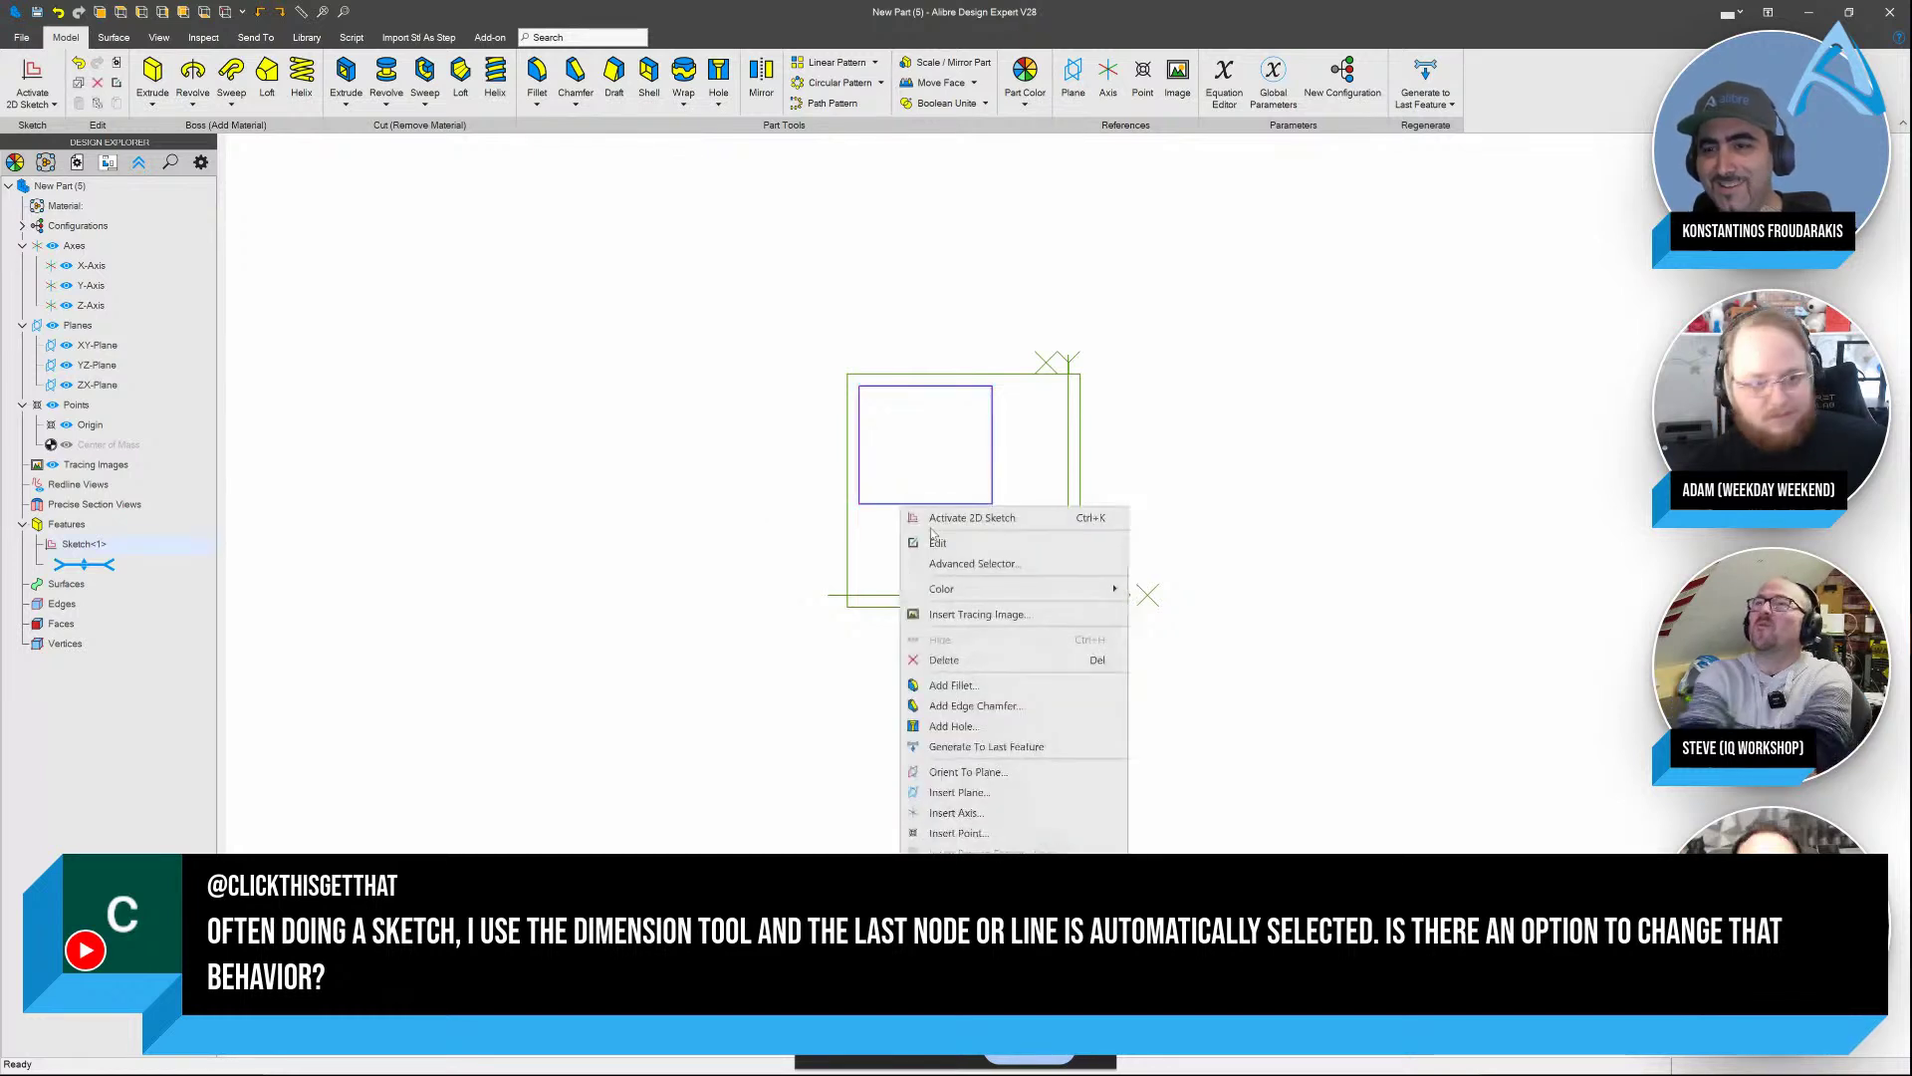
pyautogui.click(935, 539)
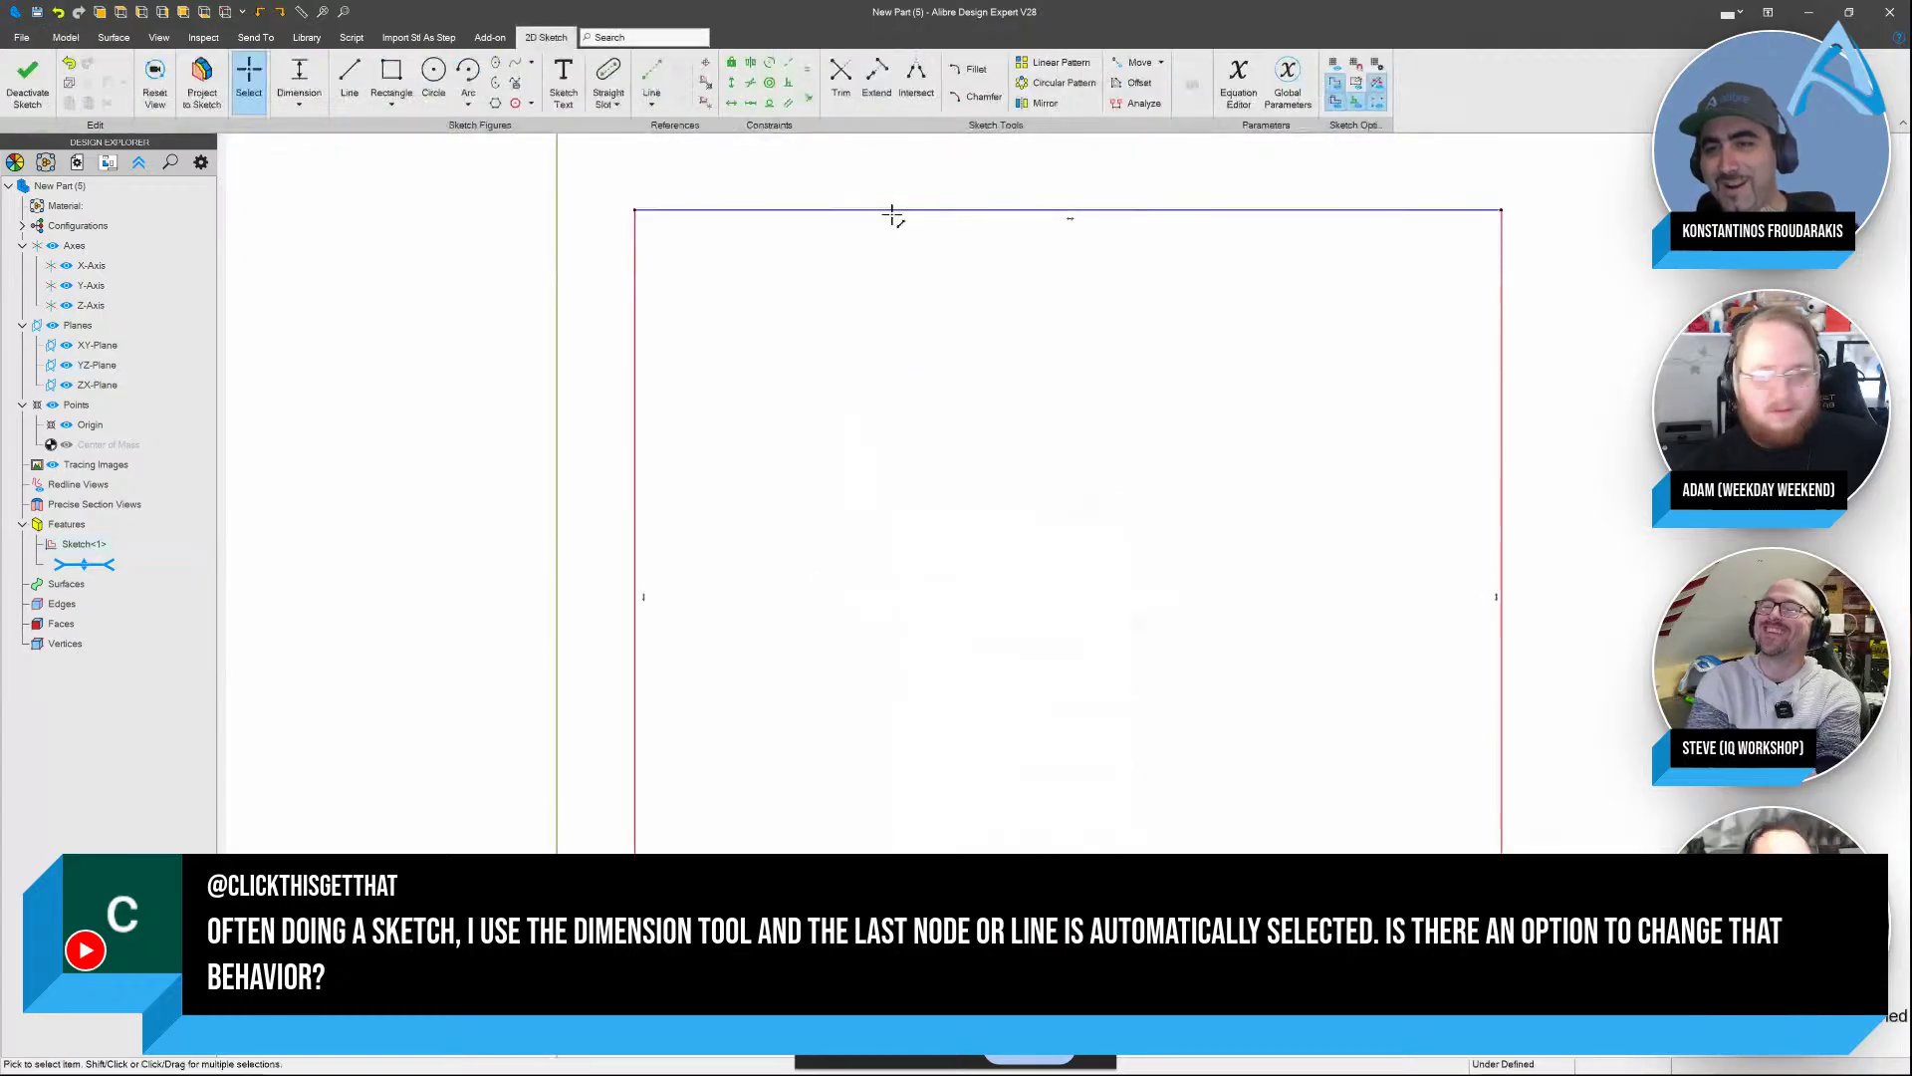
# Delete the rectangle's left edge and redraw it as a line between the two open corners
pyautogui.click(646, 379)
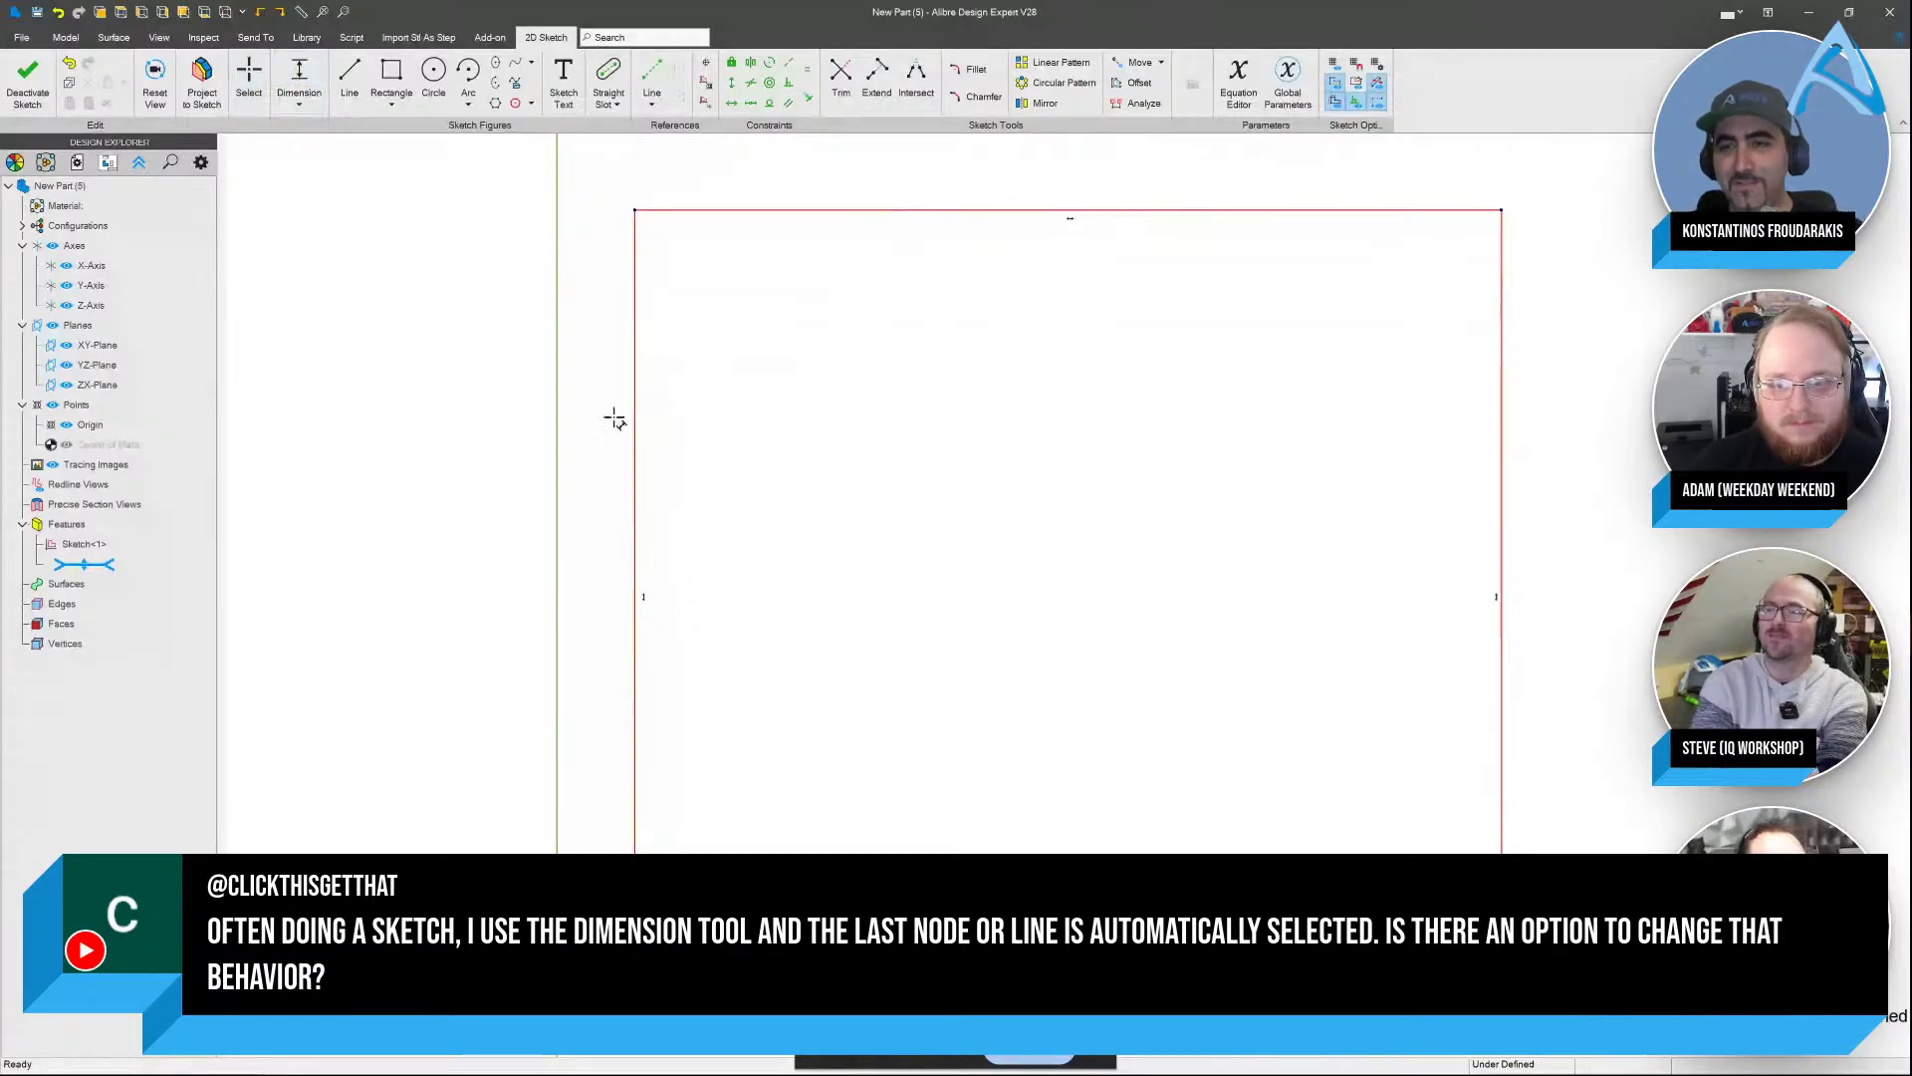
pyautogui.click(636, 333)
pyautogui.press('Delete')
pyautogui.click(350, 75)
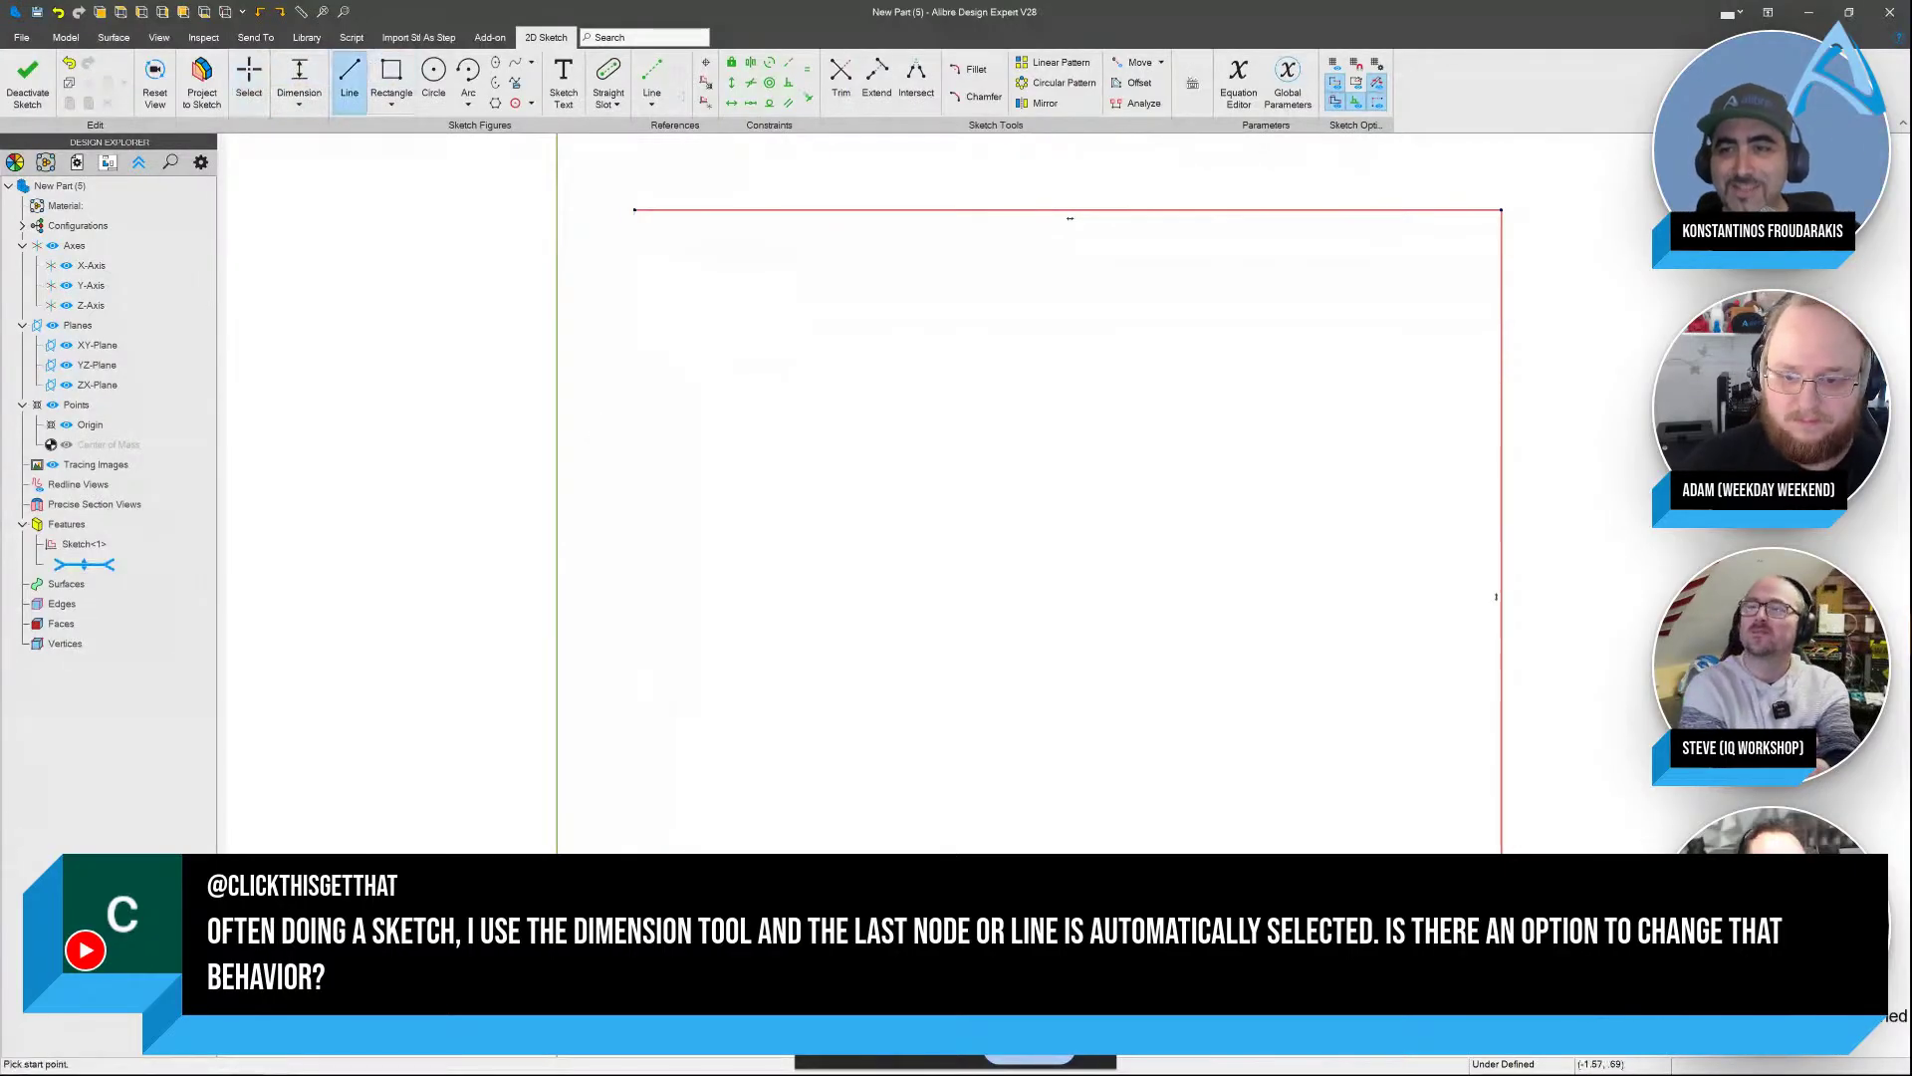
pyautogui.click(634, 990)
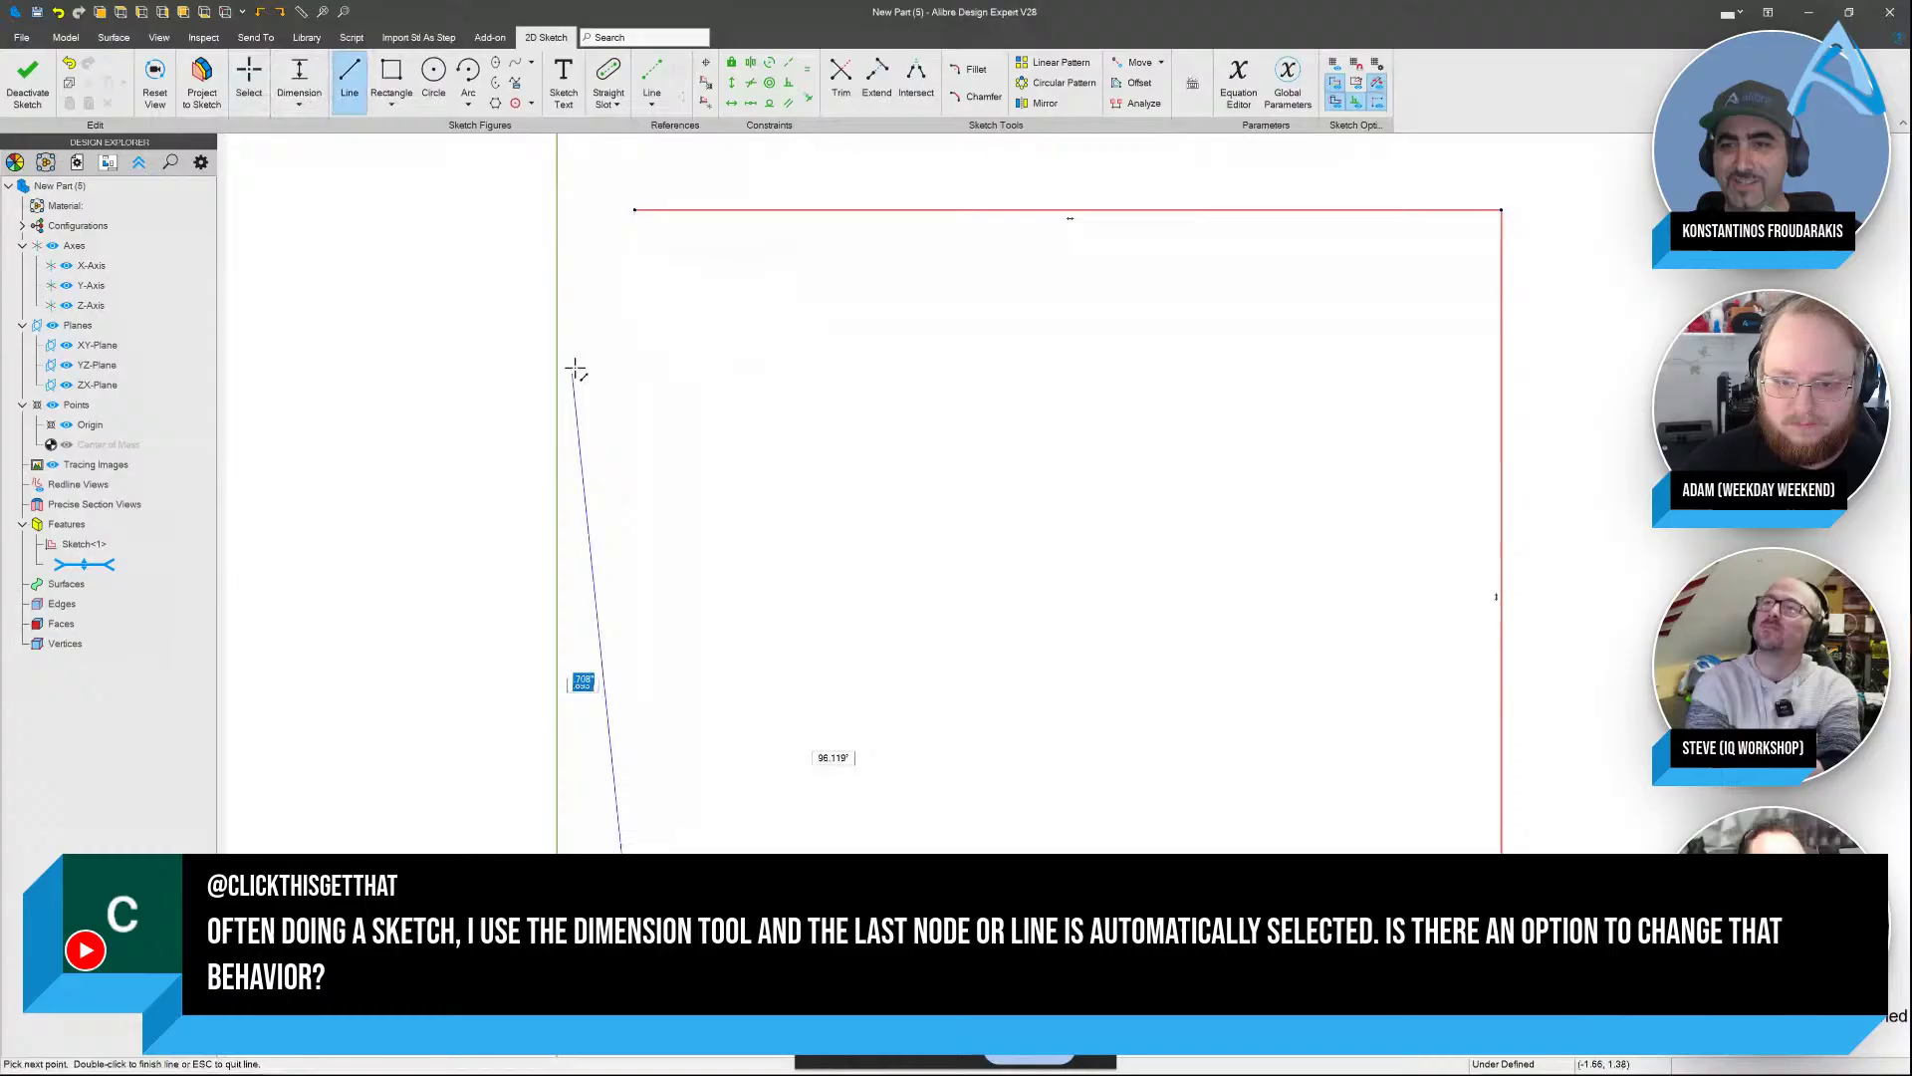
pyautogui.doubleClick(633, 210)
pyautogui.press('Escape')
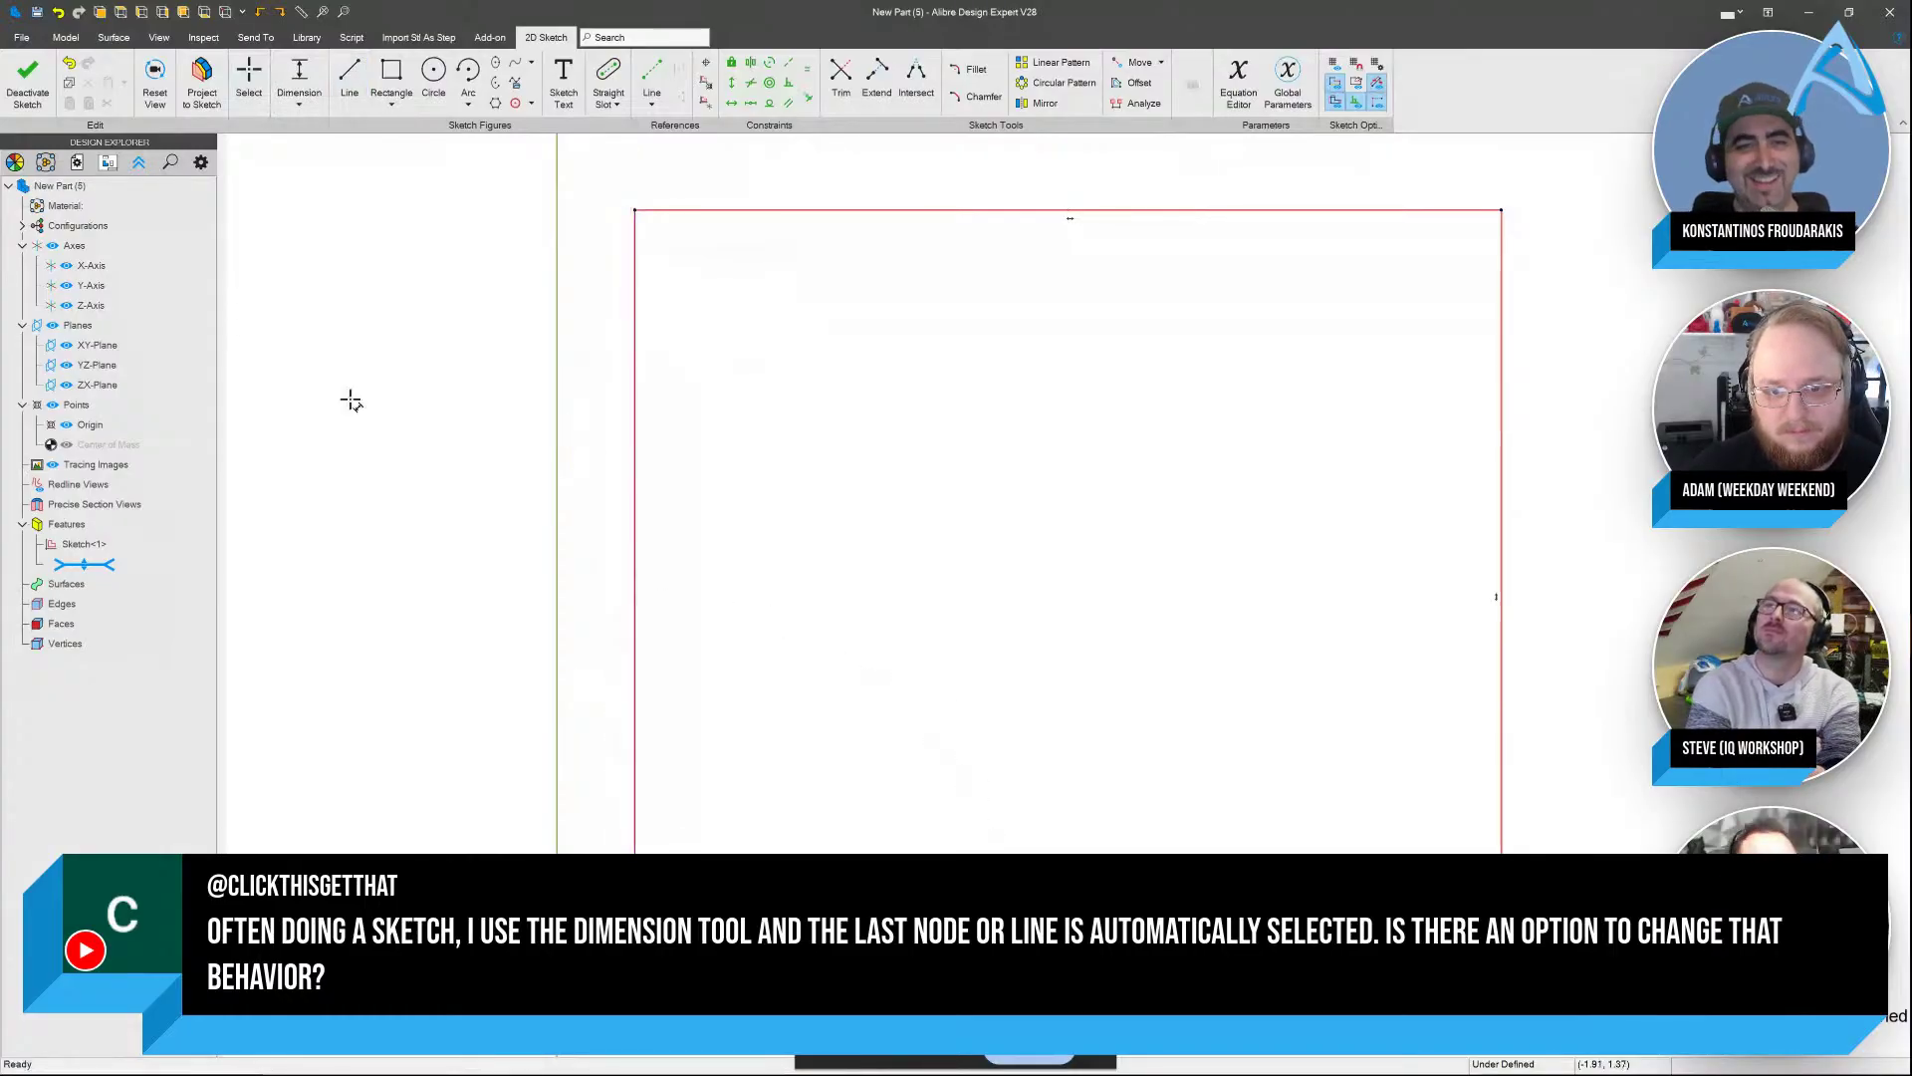
# Try to apply the Equal constraint to the rectangle's top and bottom edges
pyautogui.scroll(-2, 476, 492)
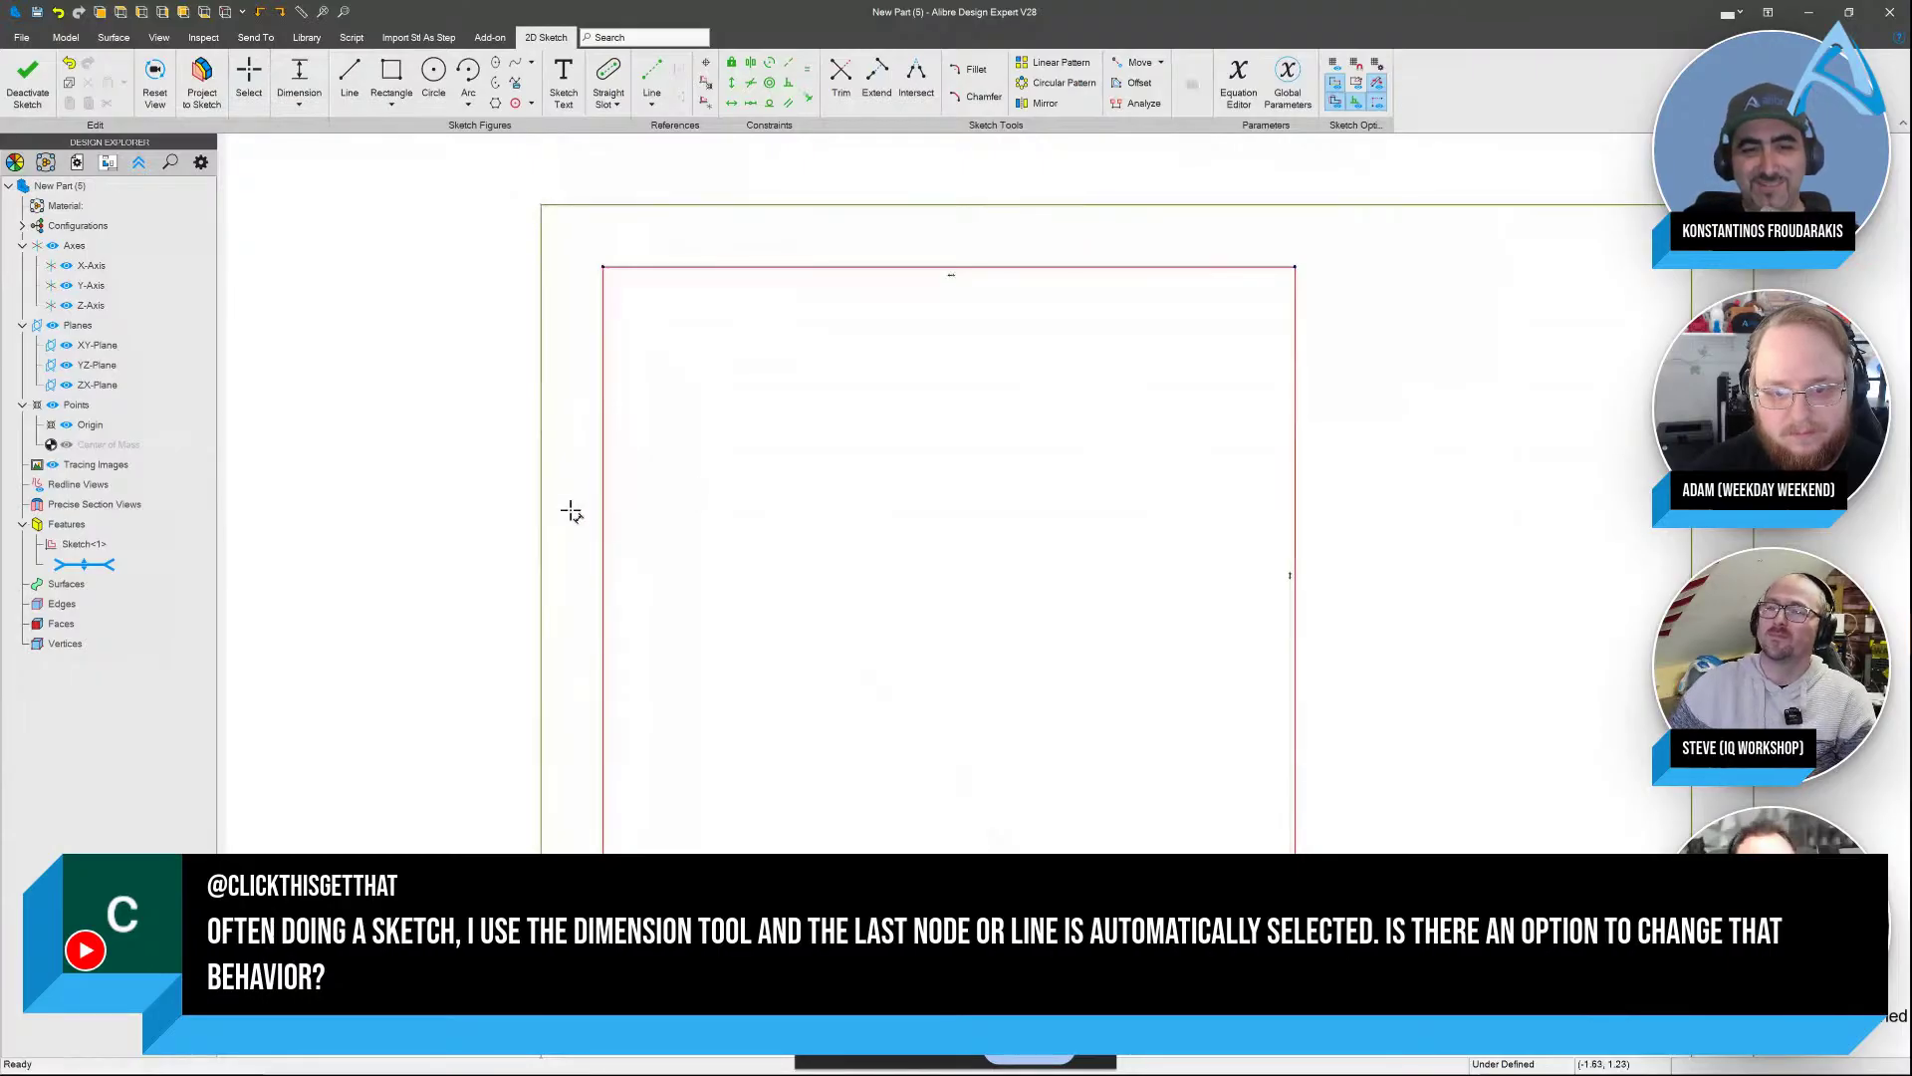
pyautogui.press('Escape')
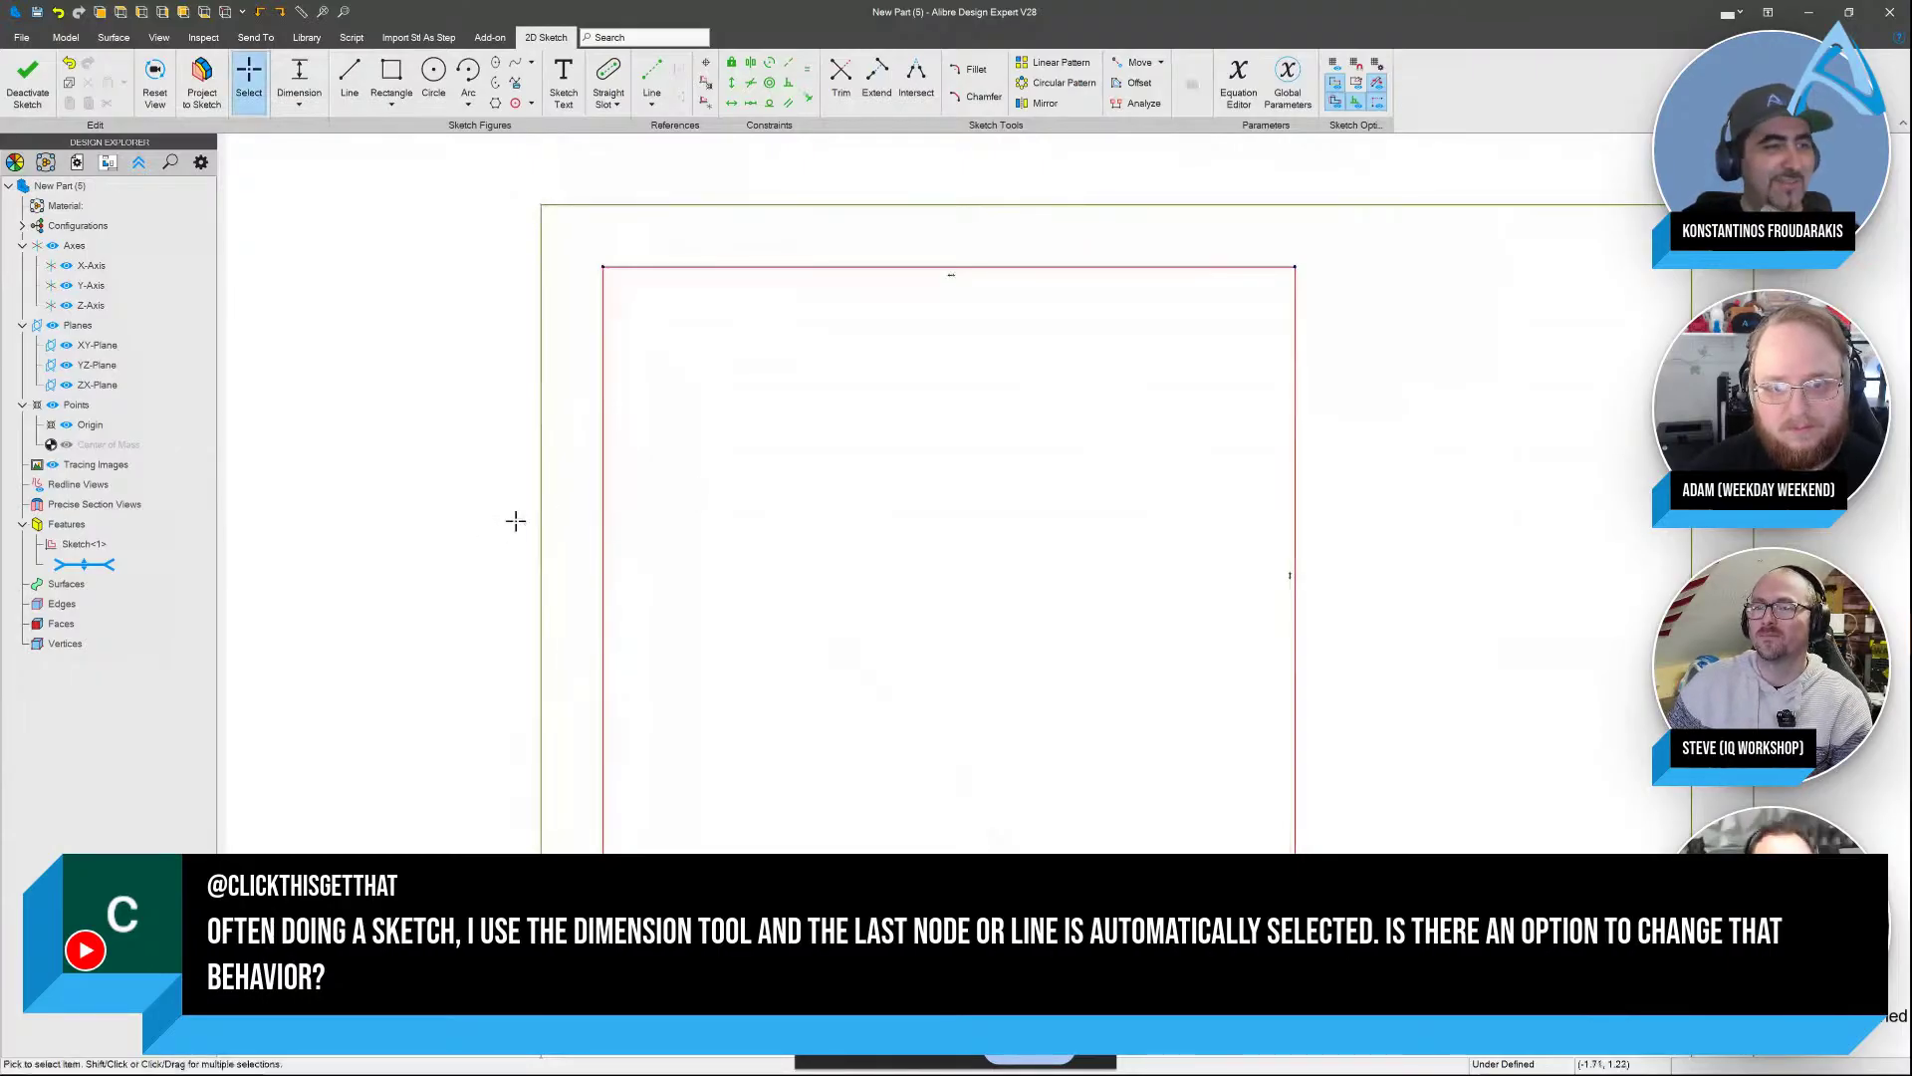
pyautogui.rightClick(516, 521)
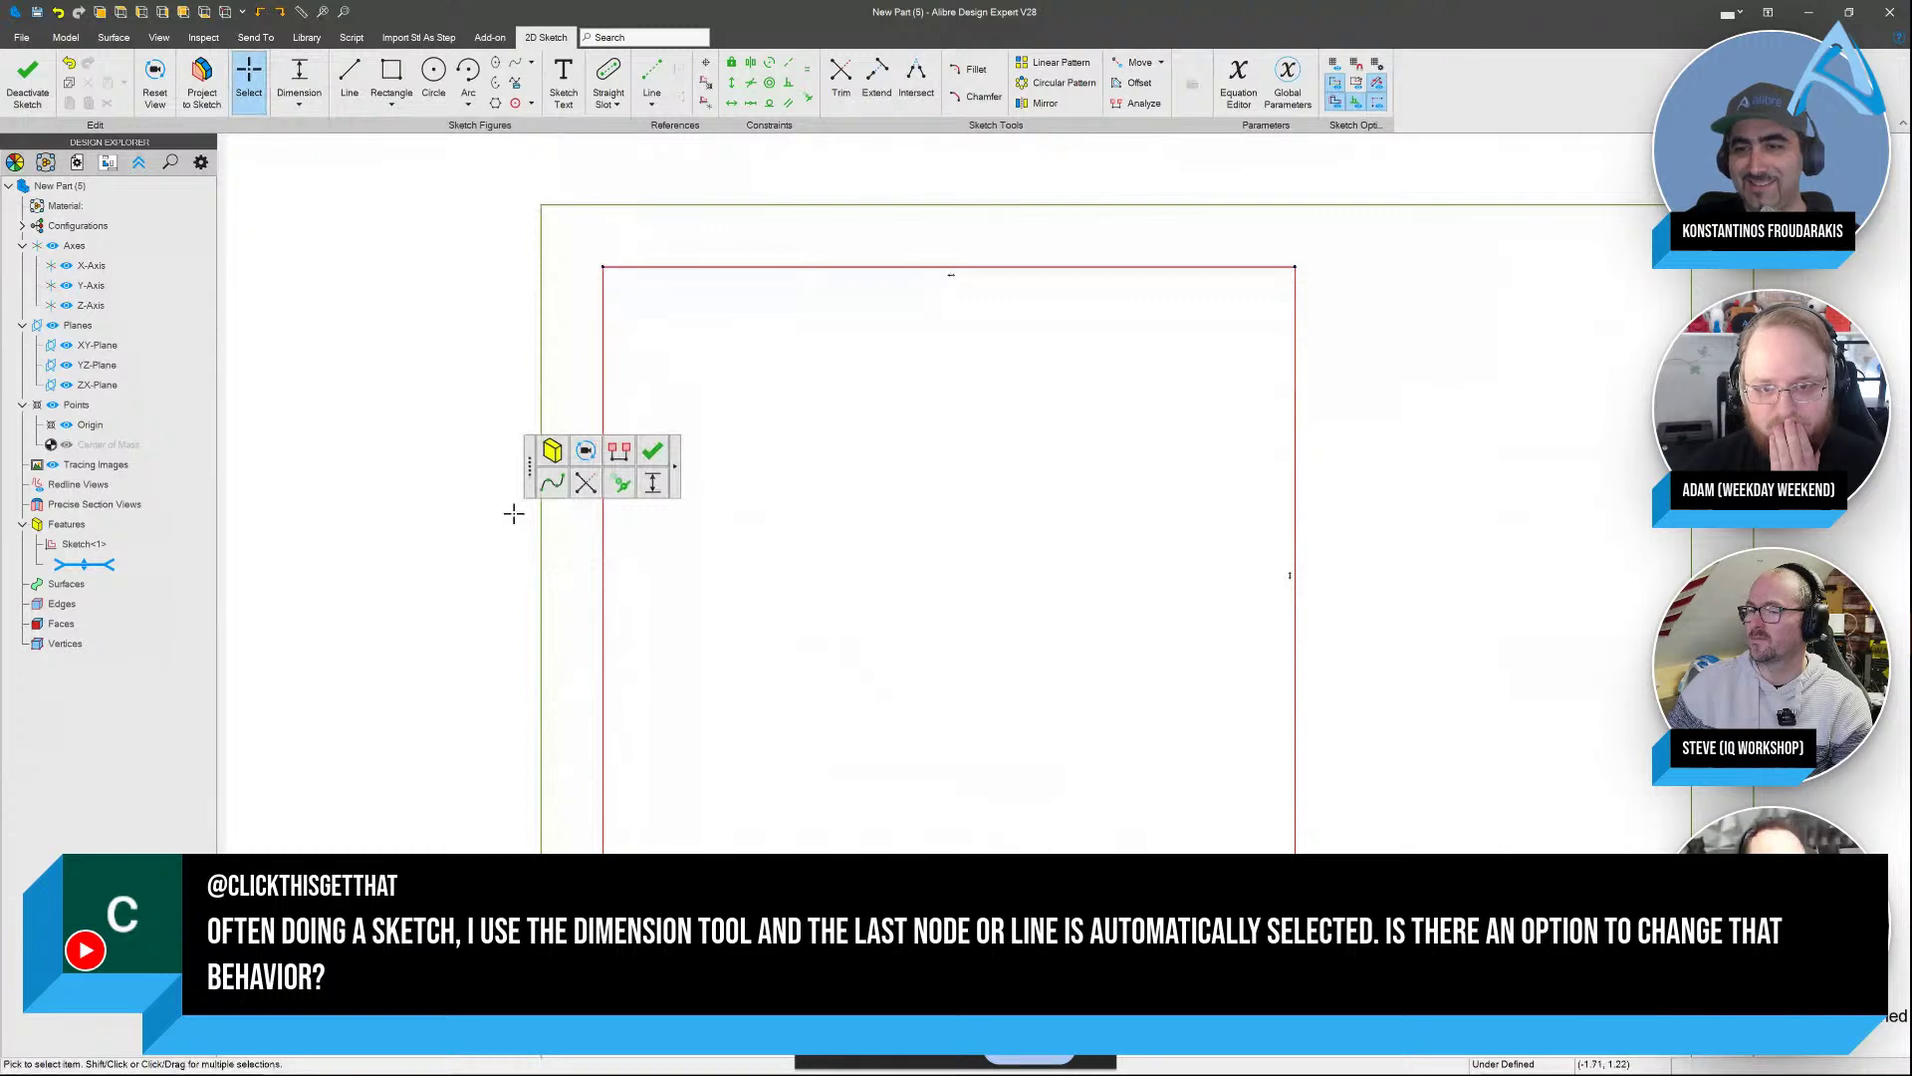
pyautogui.click(807, 69)
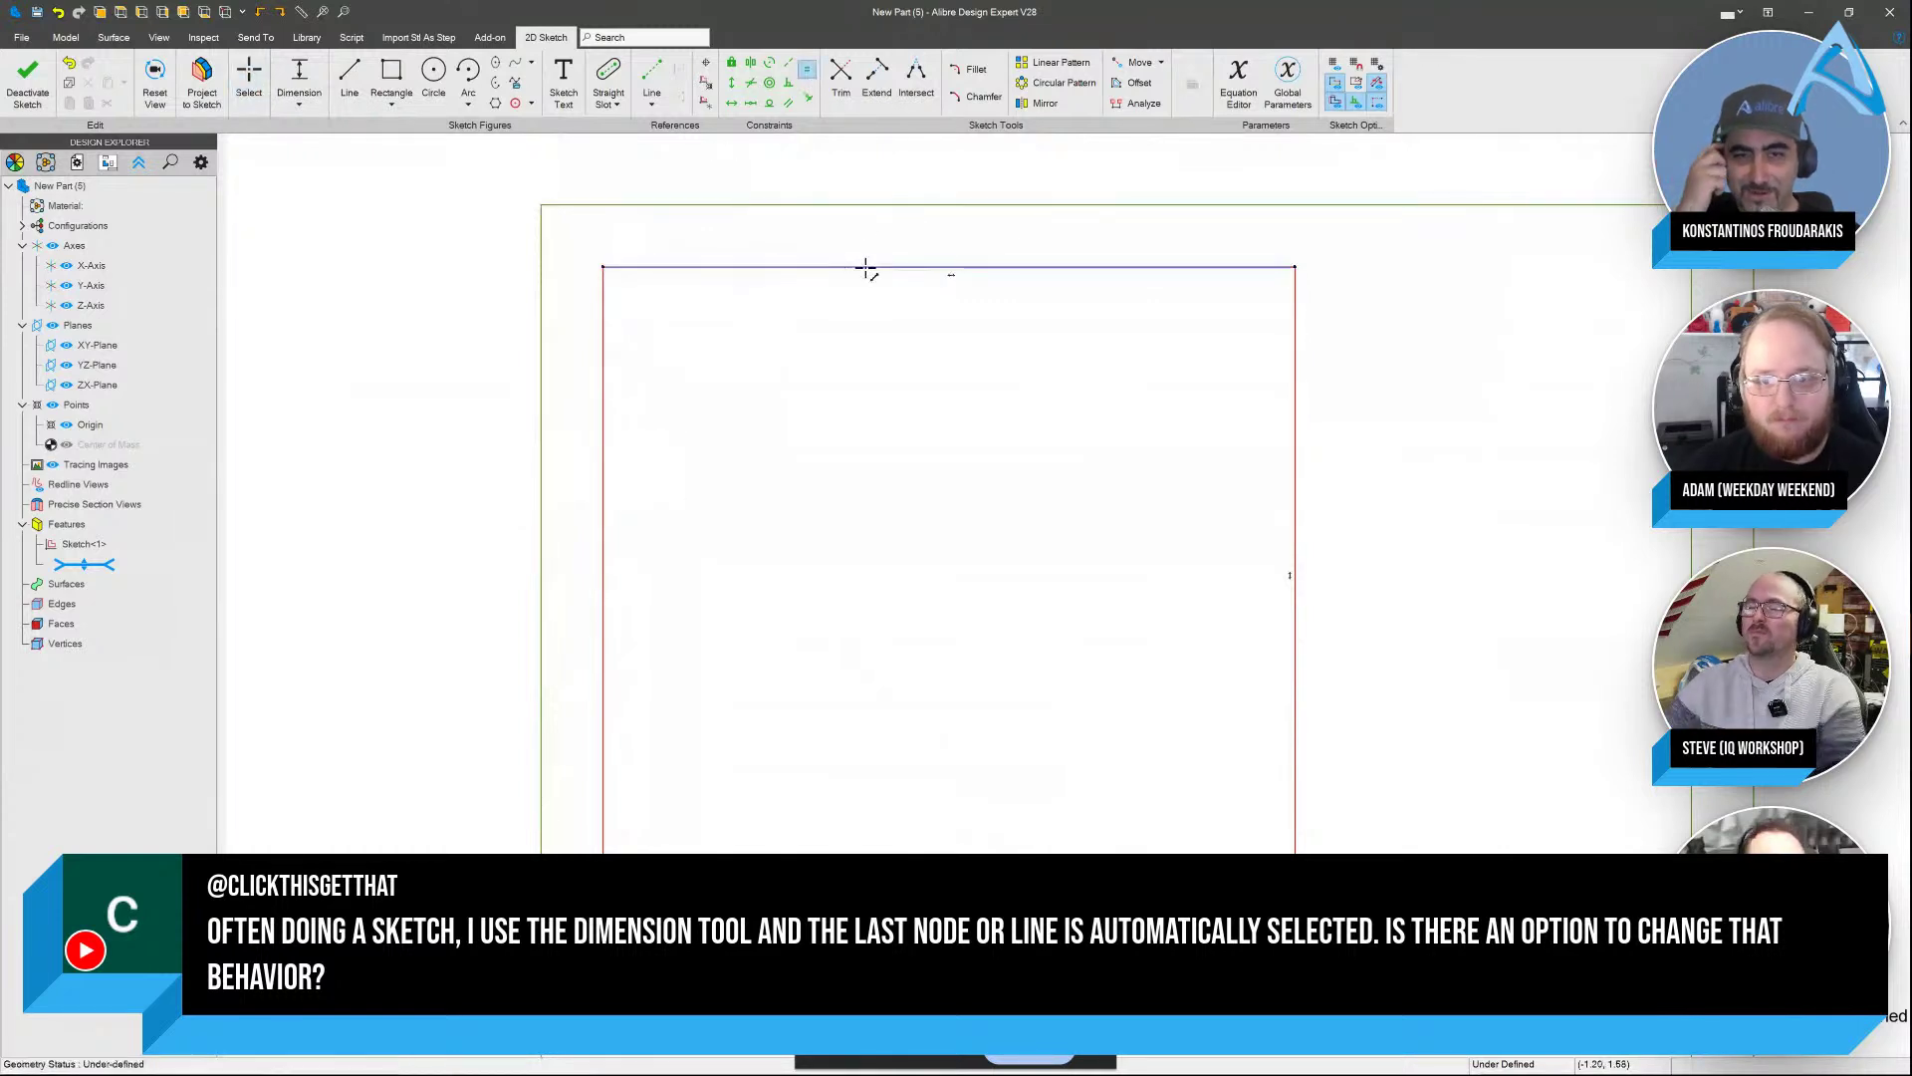
pyautogui.click(866, 266)
pyautogui.click(889, 884)
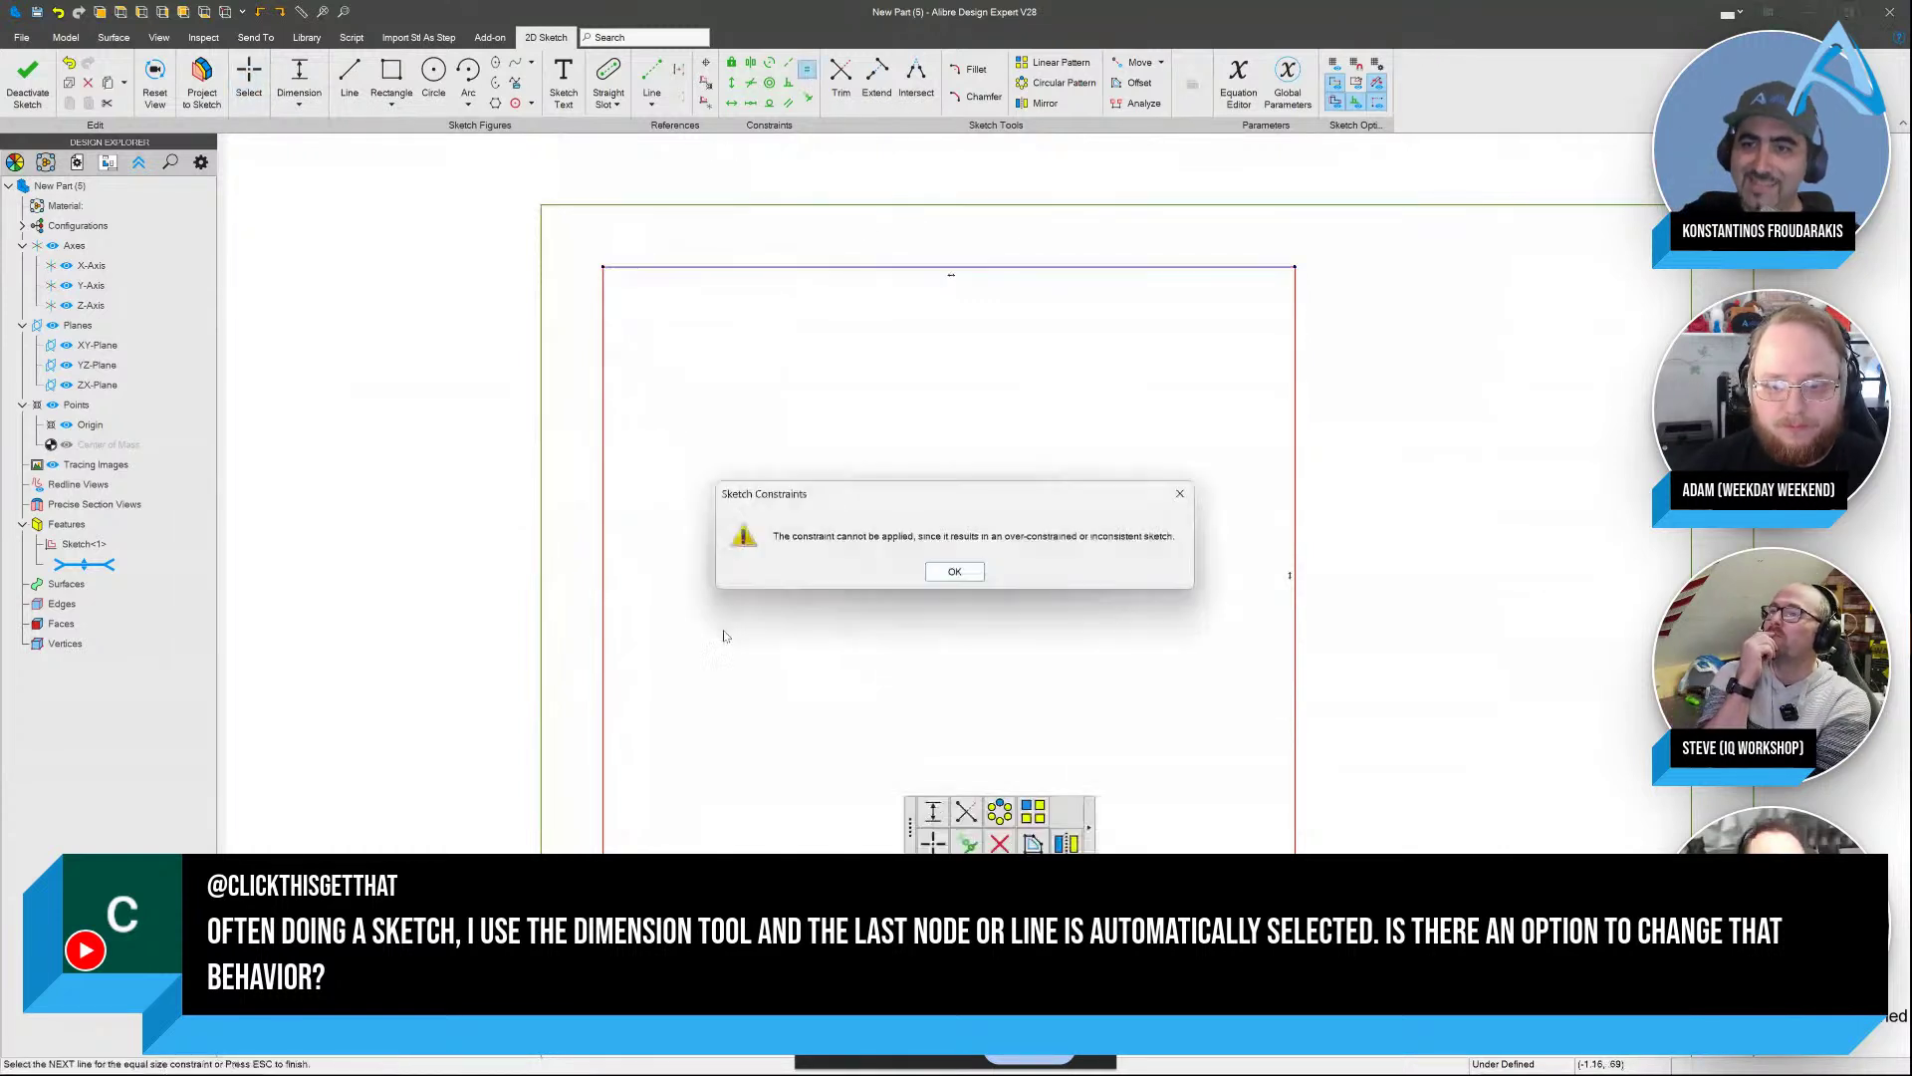
pyautogui.click(954, 572)
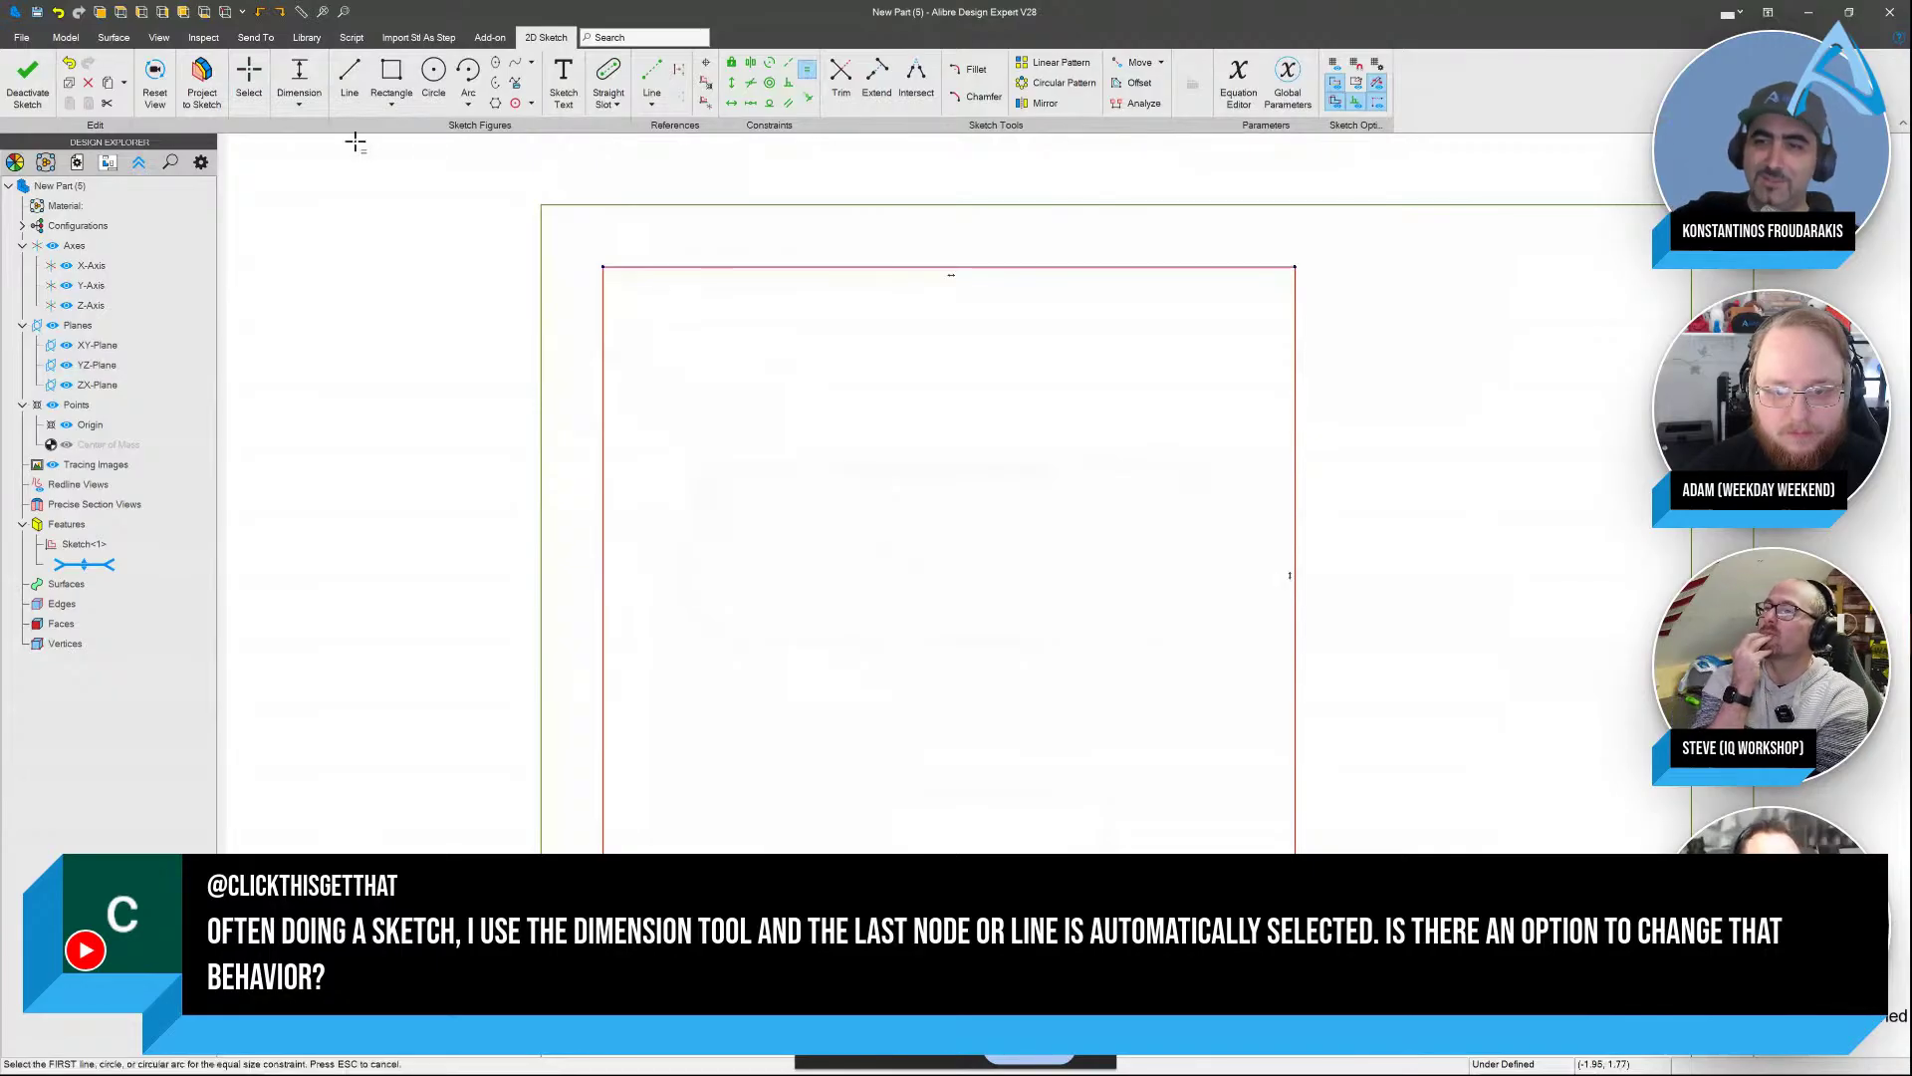
pyautogui.press('Escape')
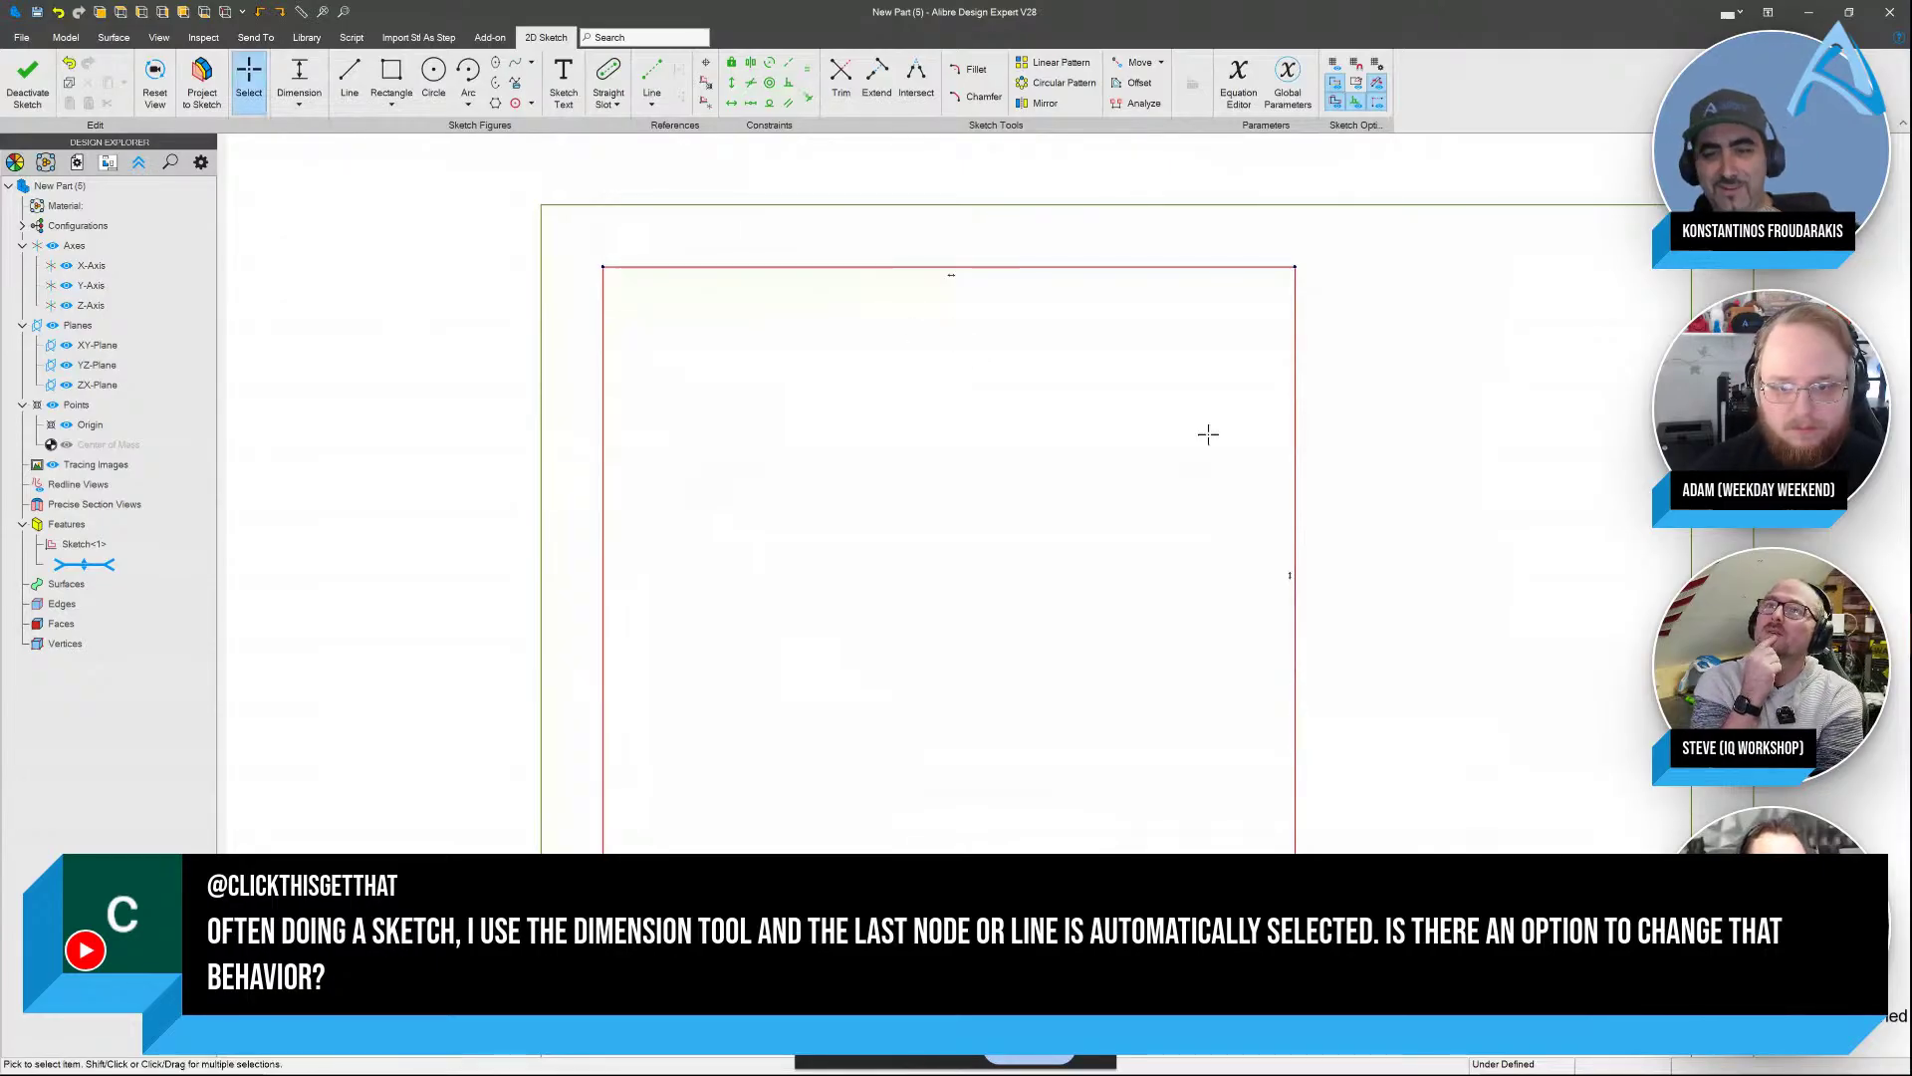
# Stretch the rectangle by moving its right edge outward and its lower-right corner outward and up
pyautogui.moveTo(1295, 439); pyautogui.dragTo(1425, 438)
pyautogui.moveTo(1425, 878); pyautogui.dragTo(1555, 790)
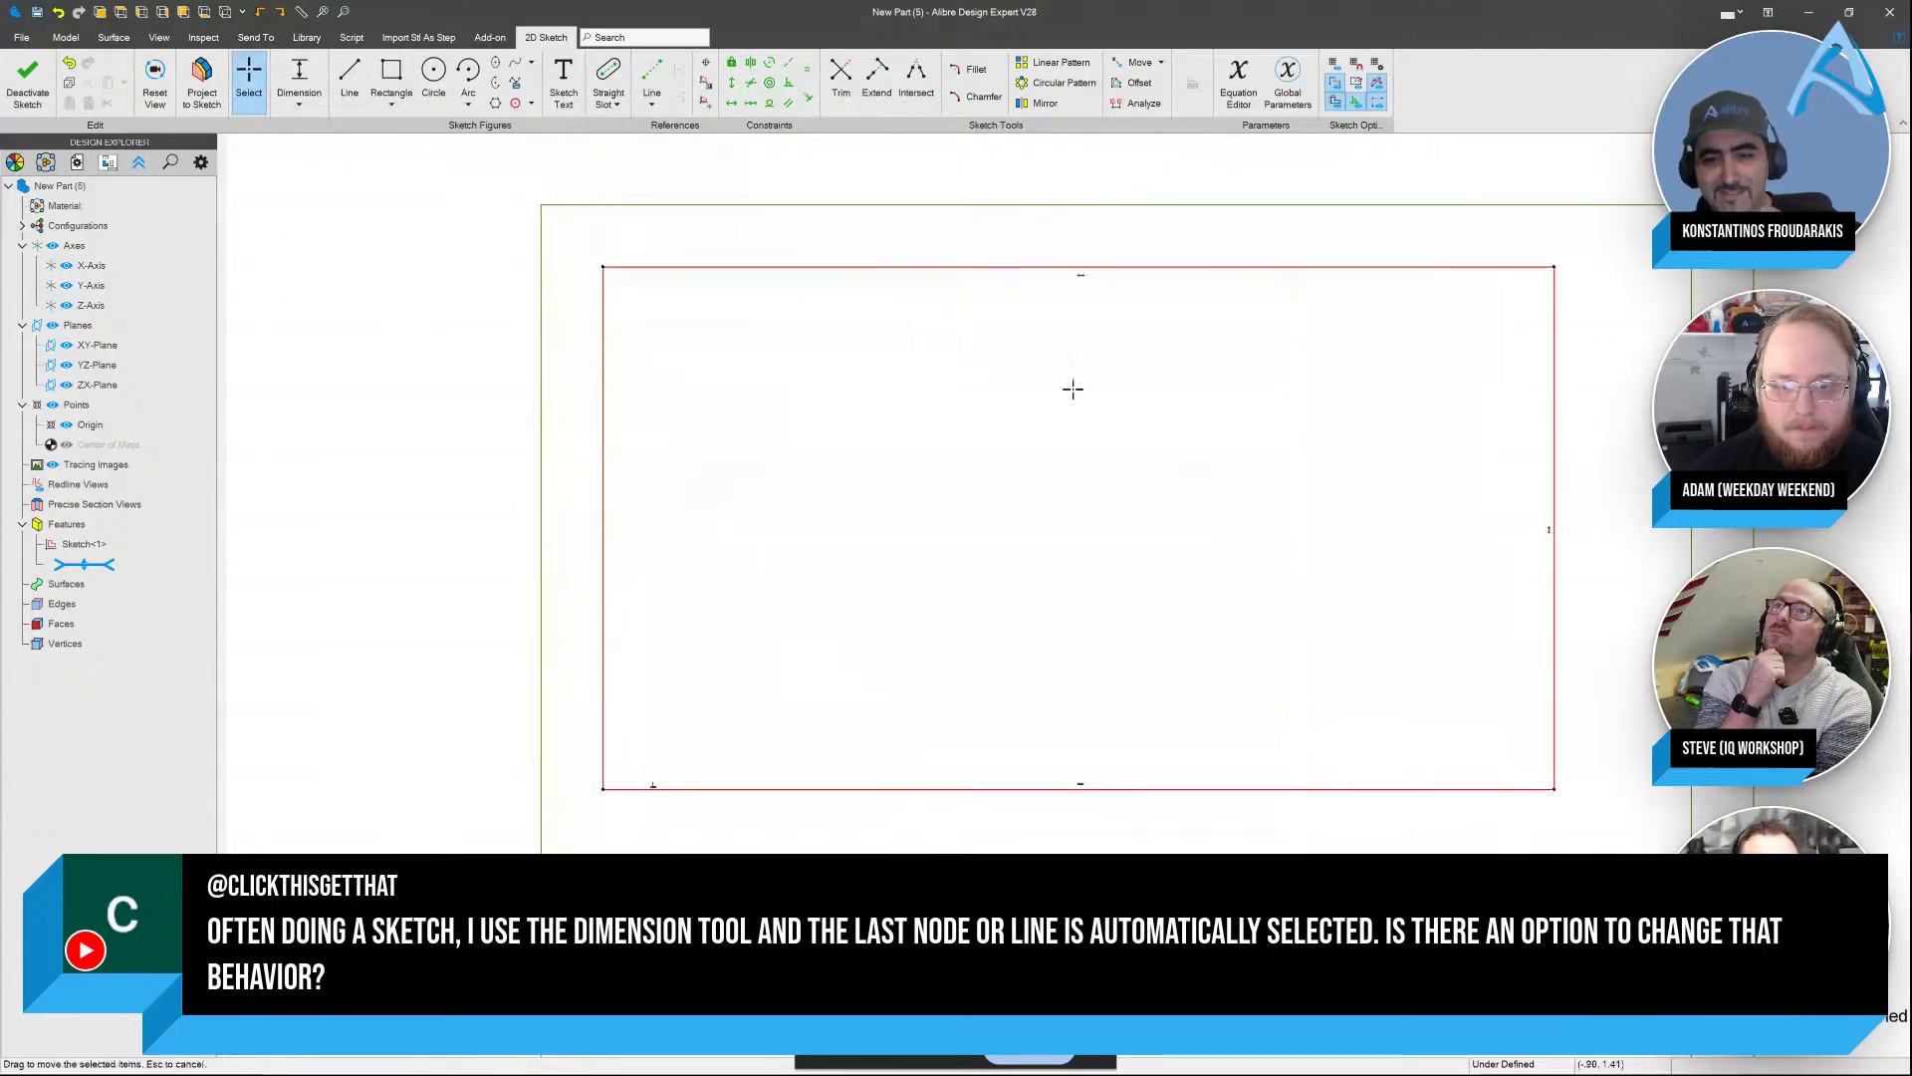
# Remove the vertical constraint from the rectangle's right edge and pull the upper-right corner outward to slant that edge
pyautogui.click(1085, 268)
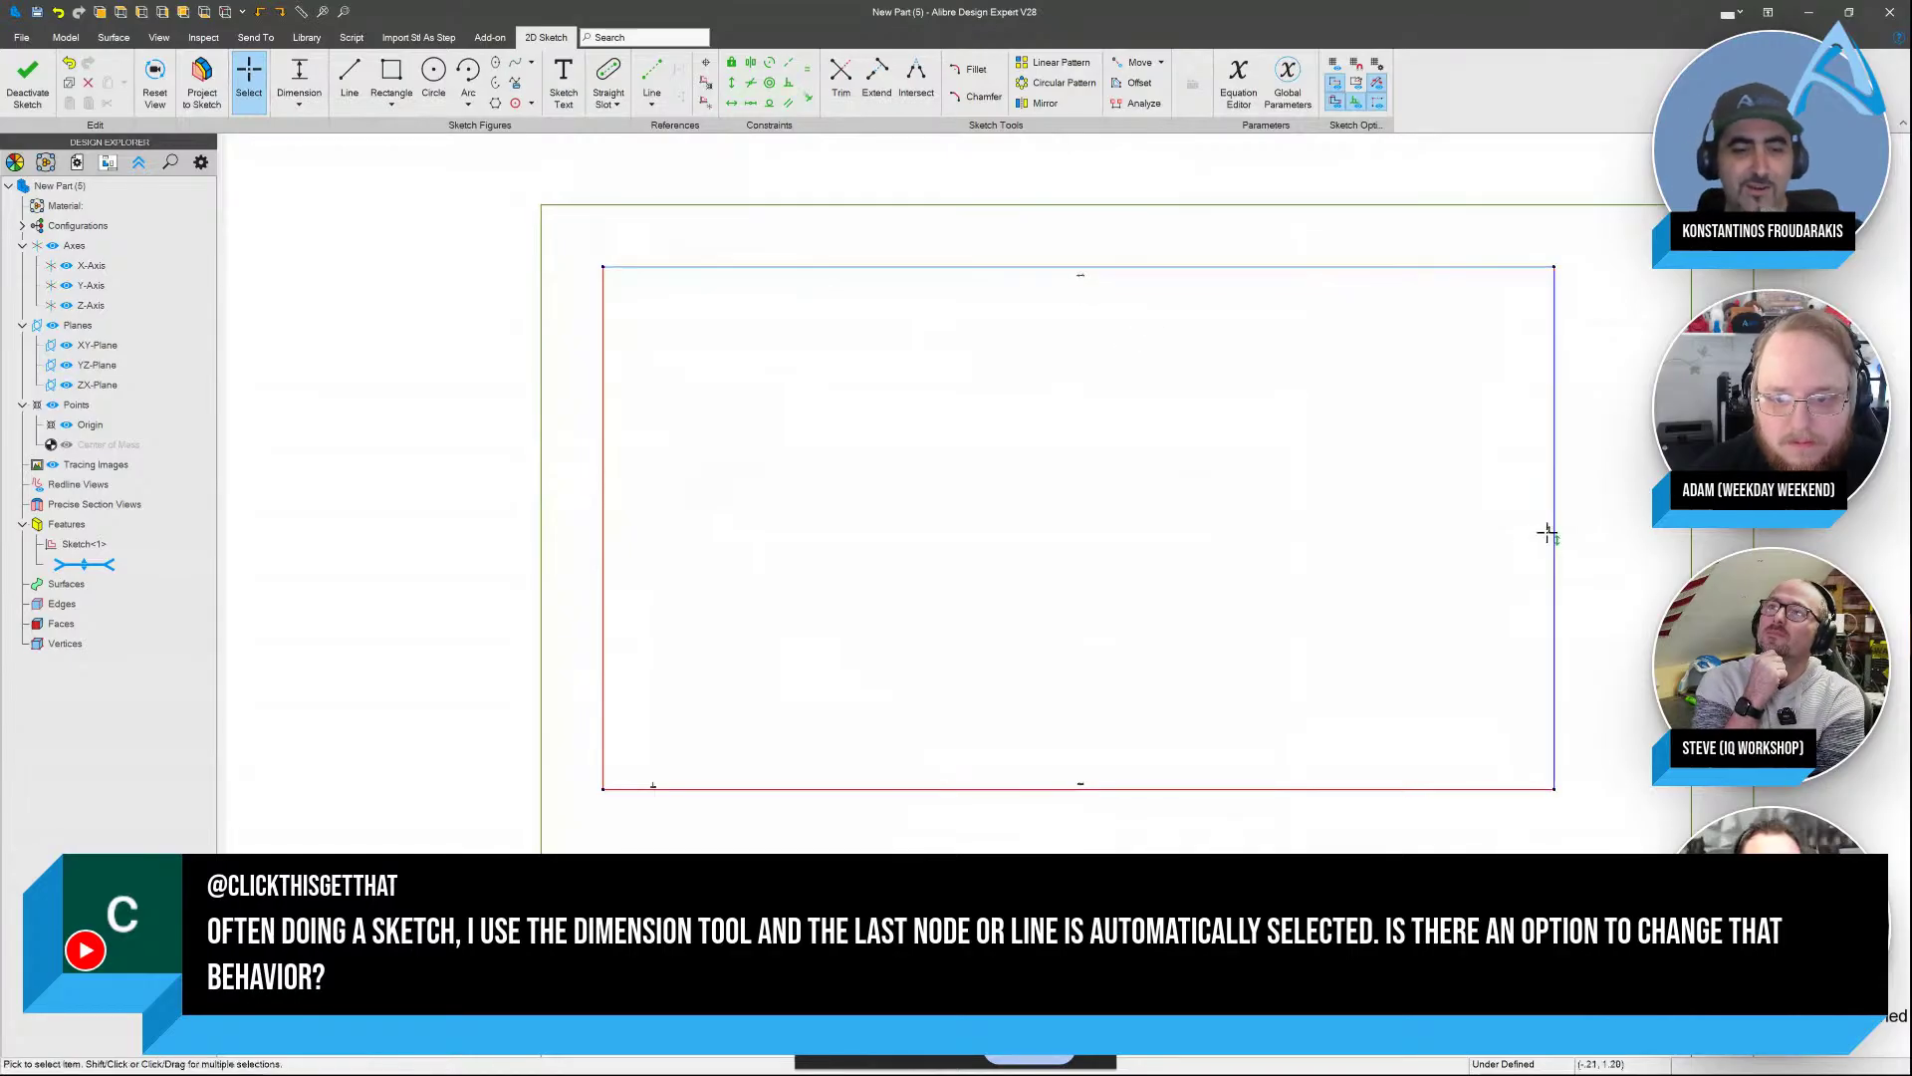
pyautogui.click(1549, 532)
pyautogui.press('Delete')
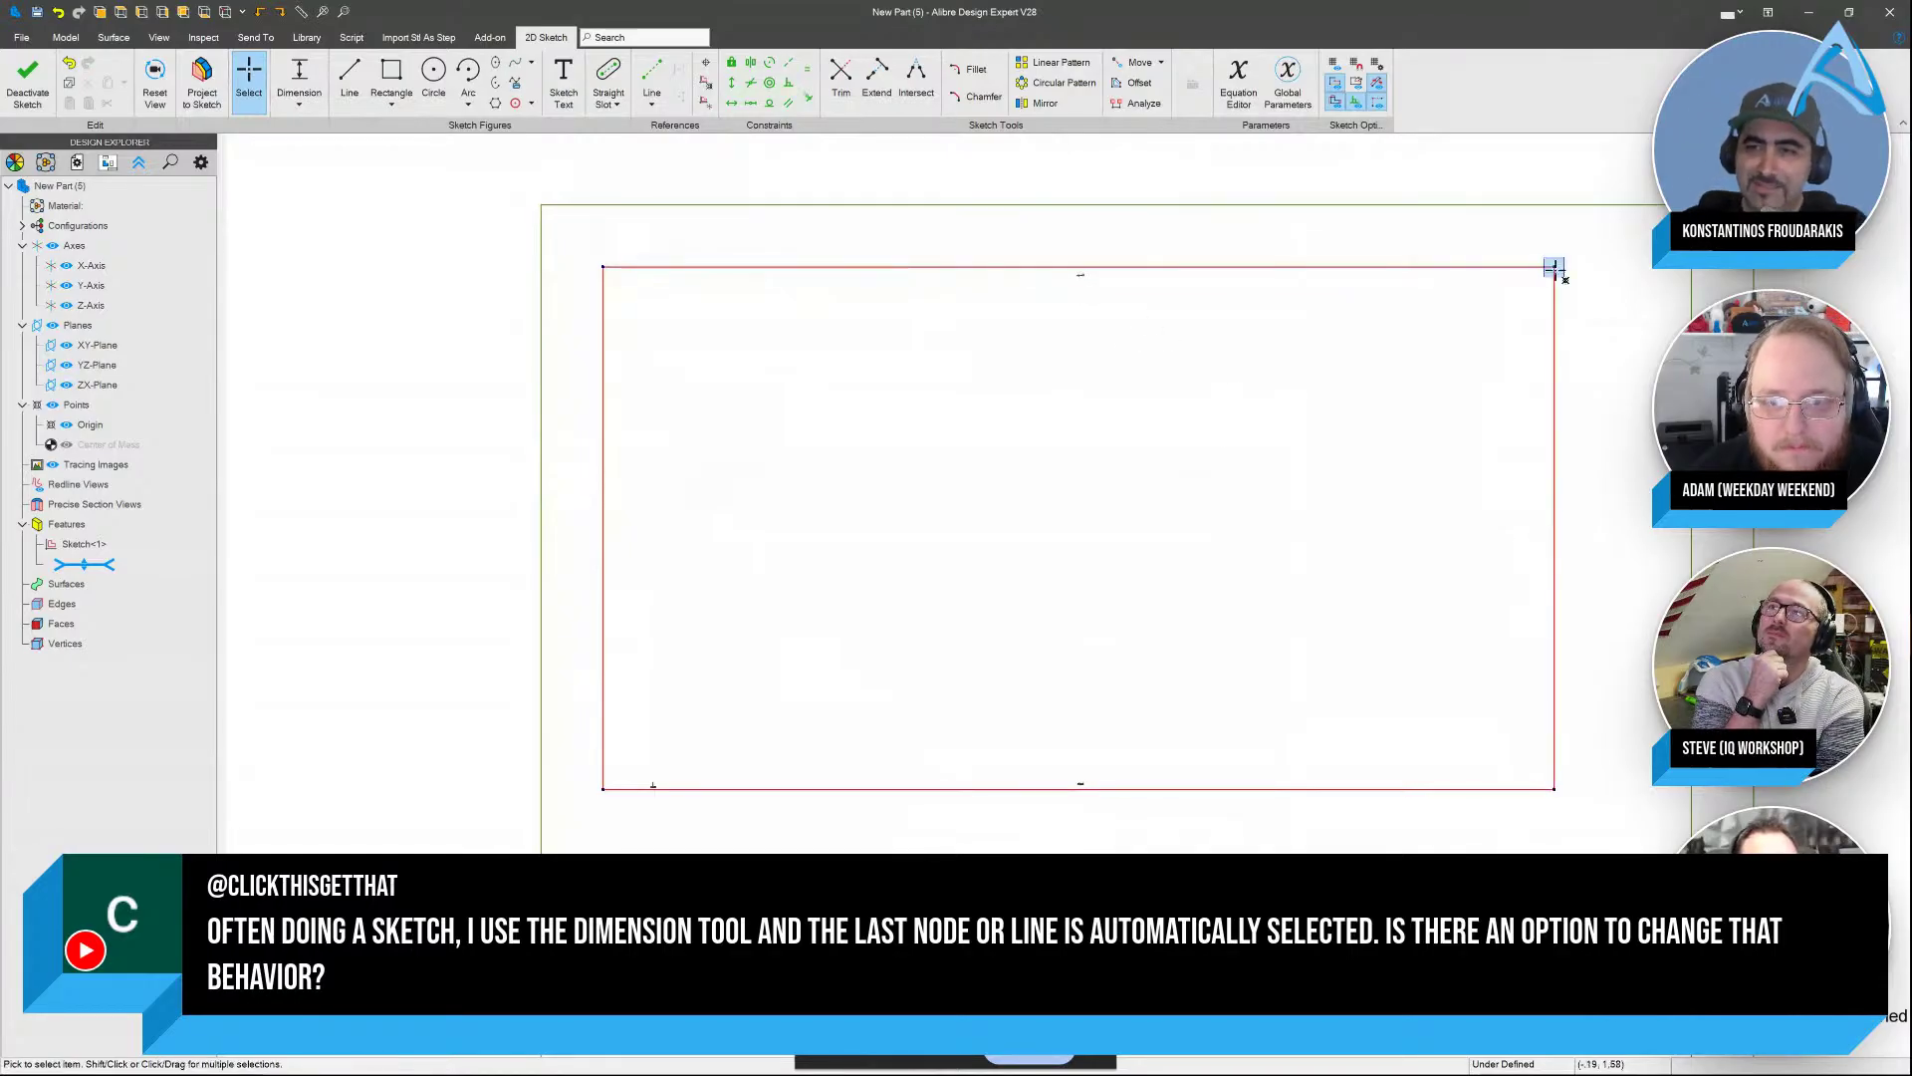
pyautogui.moveTo(1554, 269); pyautogui.dragTo(1596, 247)
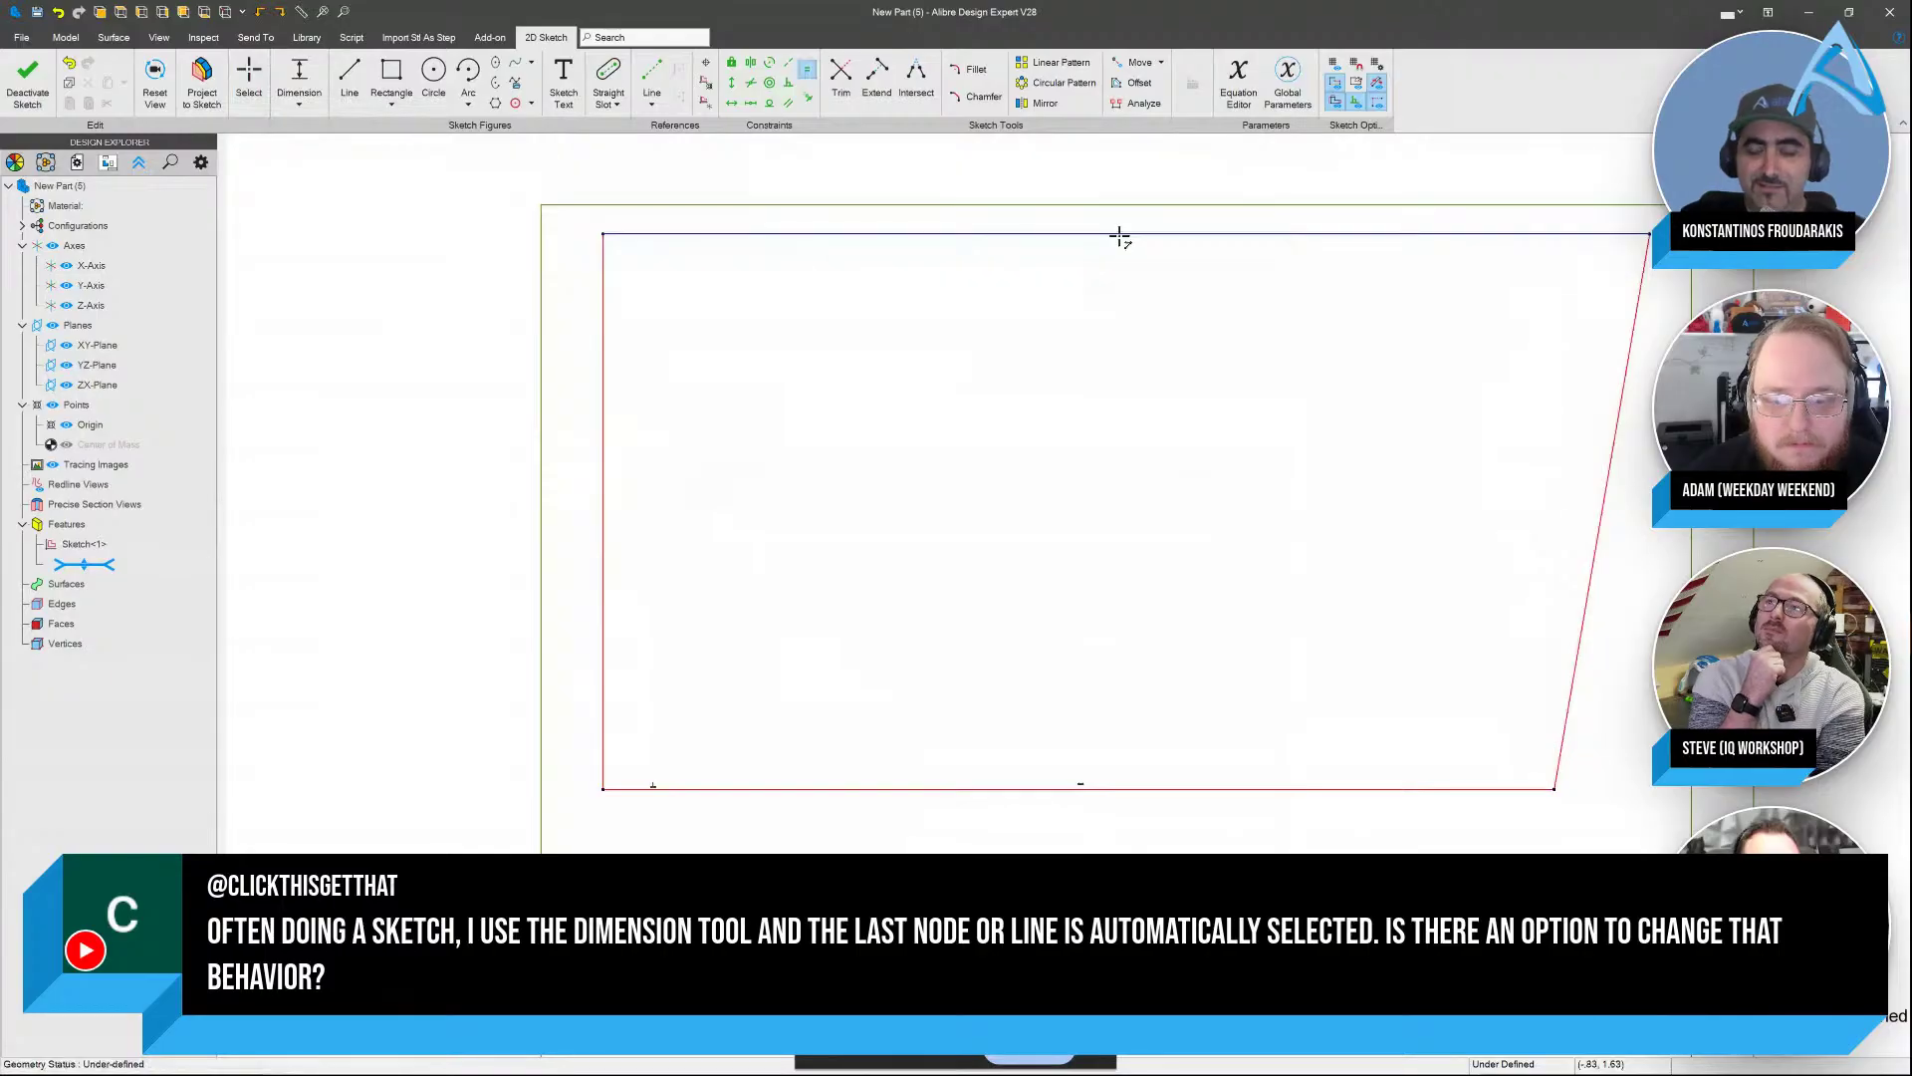
# Apply the Equal constraint to the top and bottom edges of the slanted four-sided profile
pyautogui.click(1038, 789)
pyautogui.press('e')
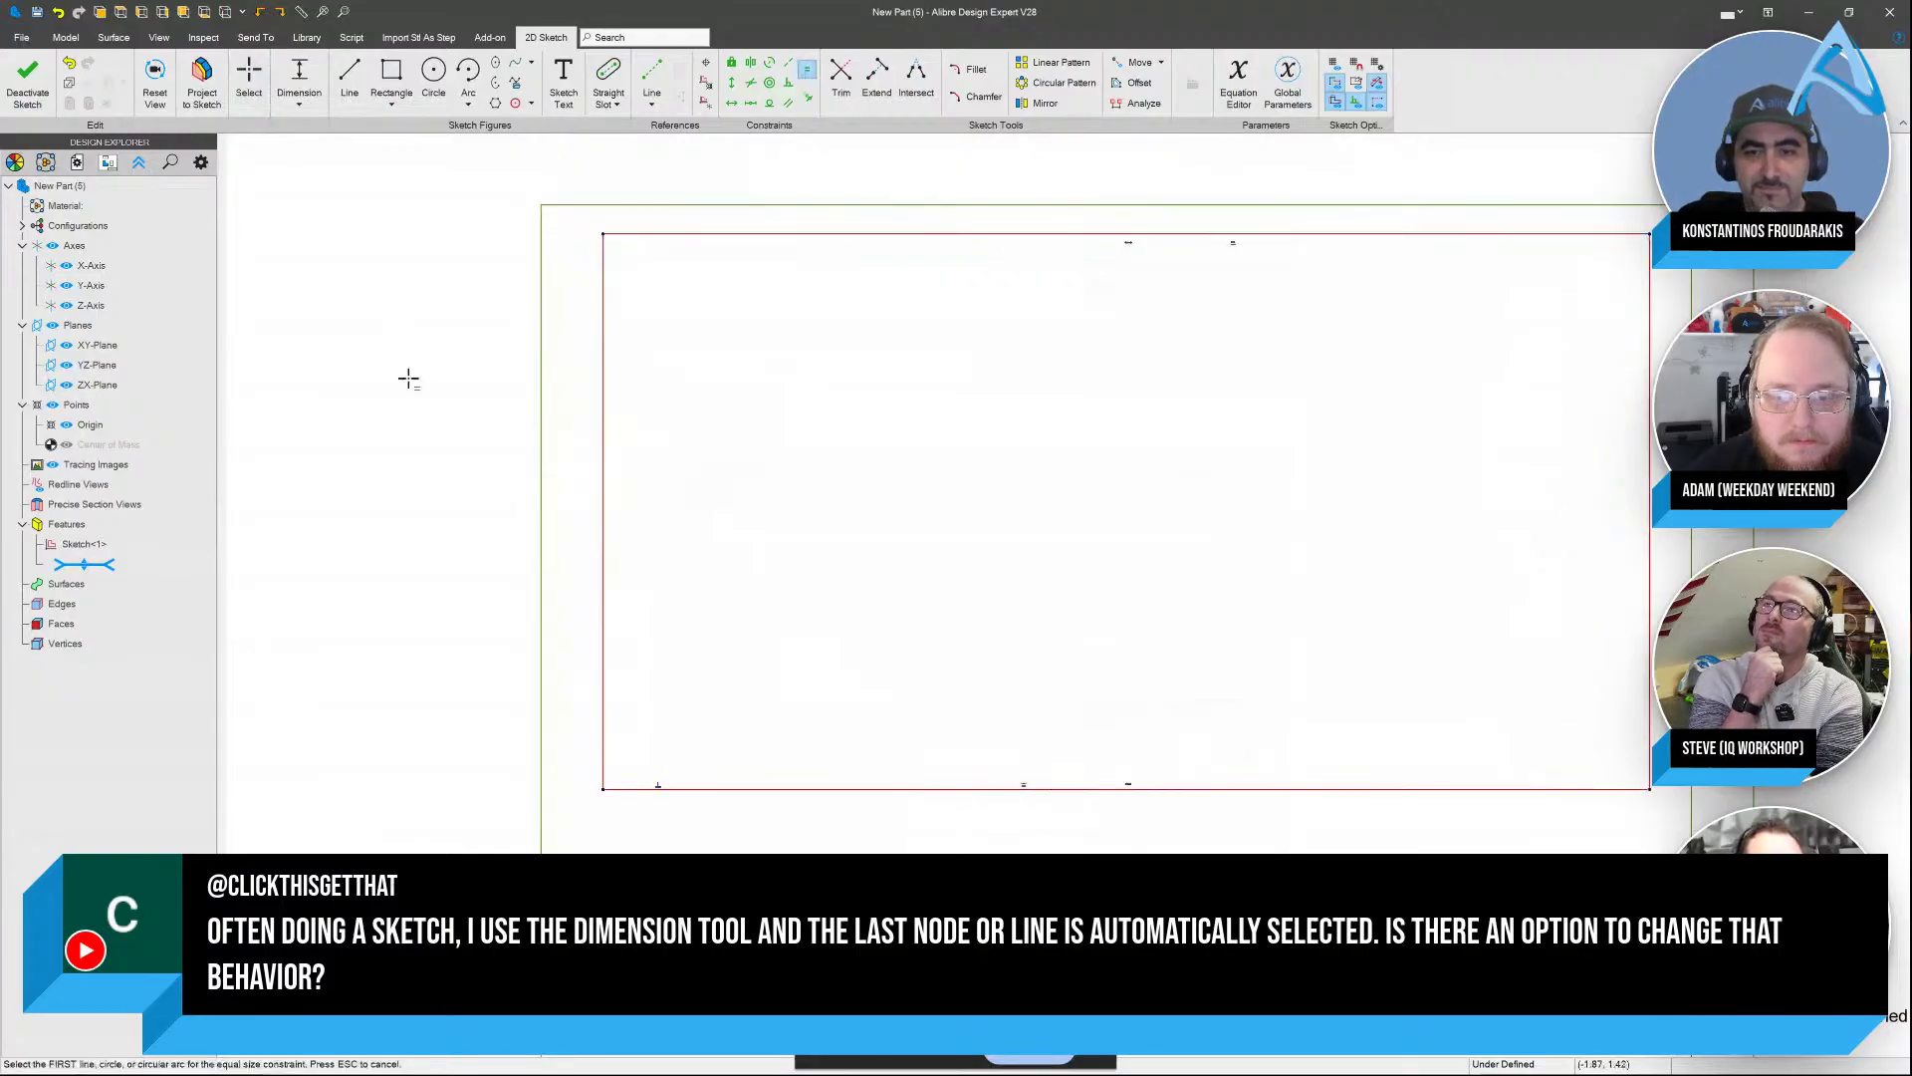
pyautogui.press('Escape')
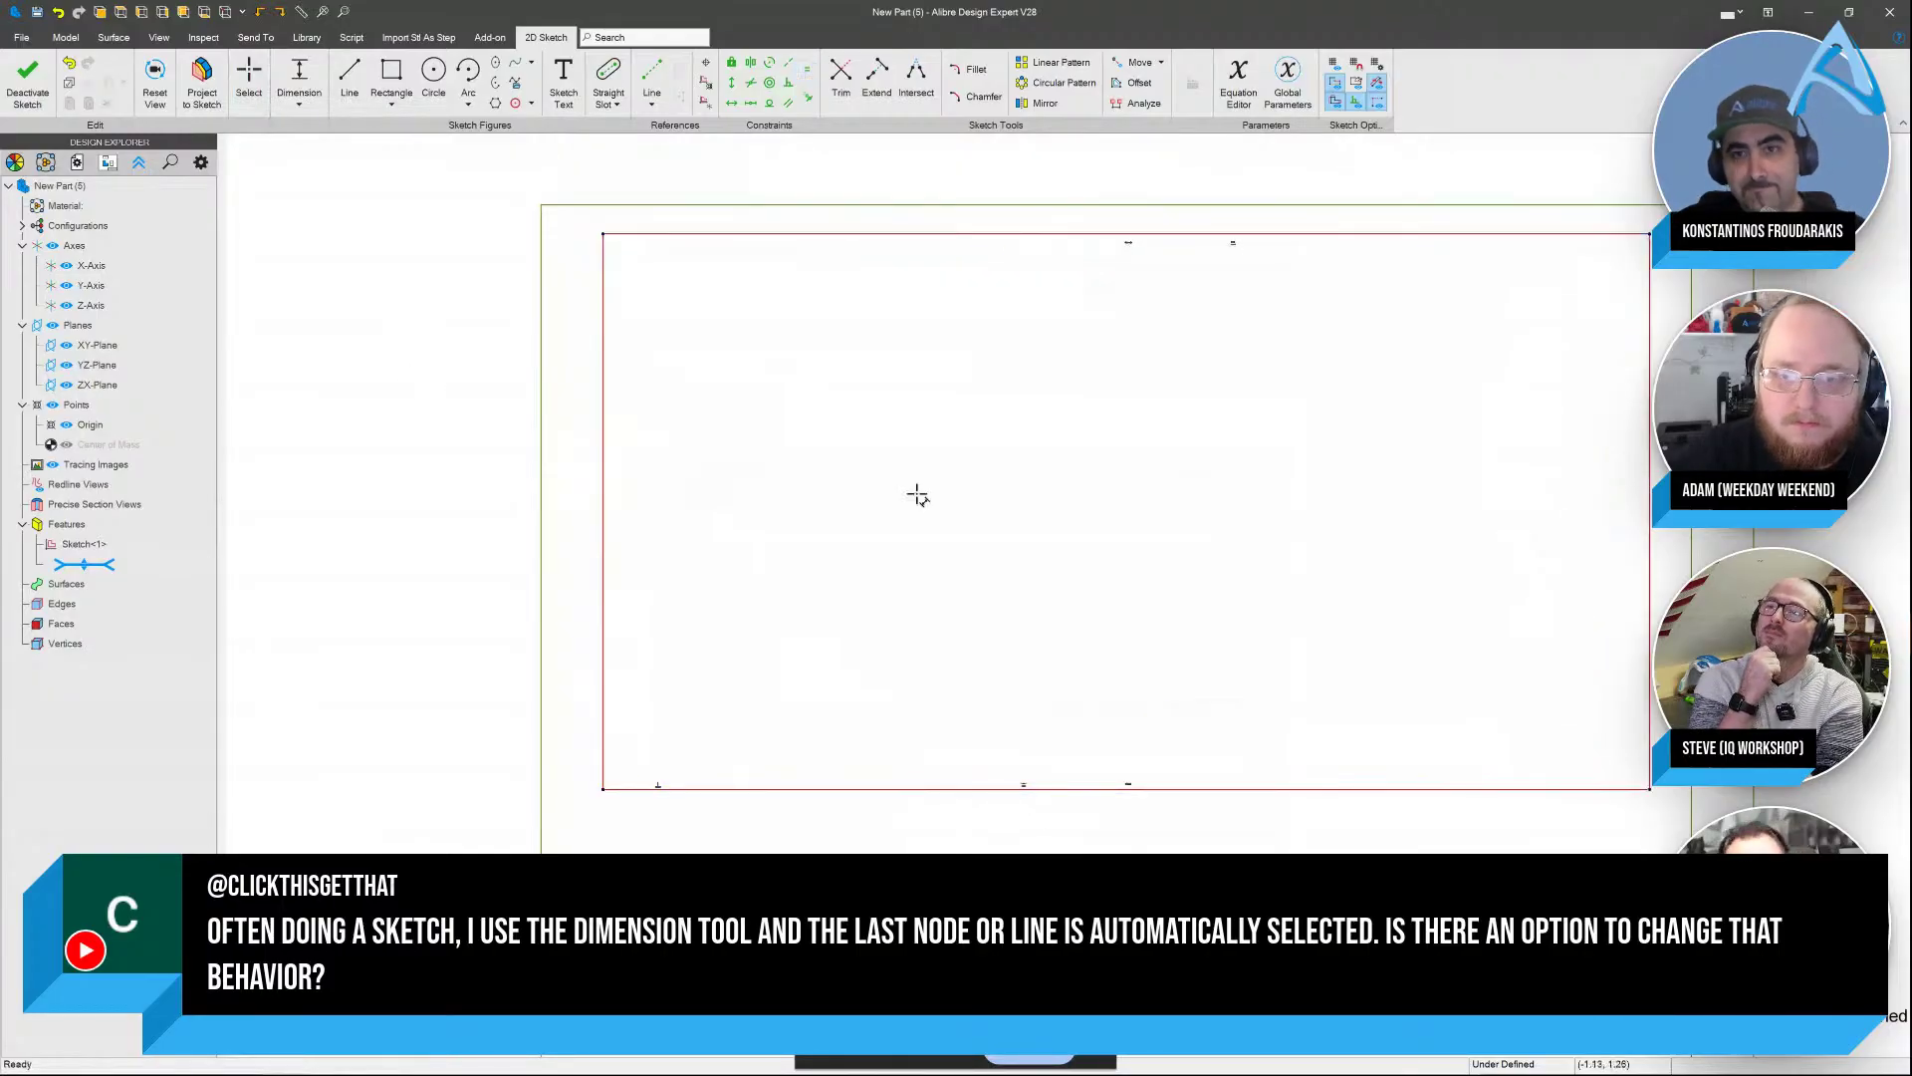
# Delete the Equal constraint between the top and bottom edges and pull the upper-right corner slightly outward
pyautogui.click(1235, 243)
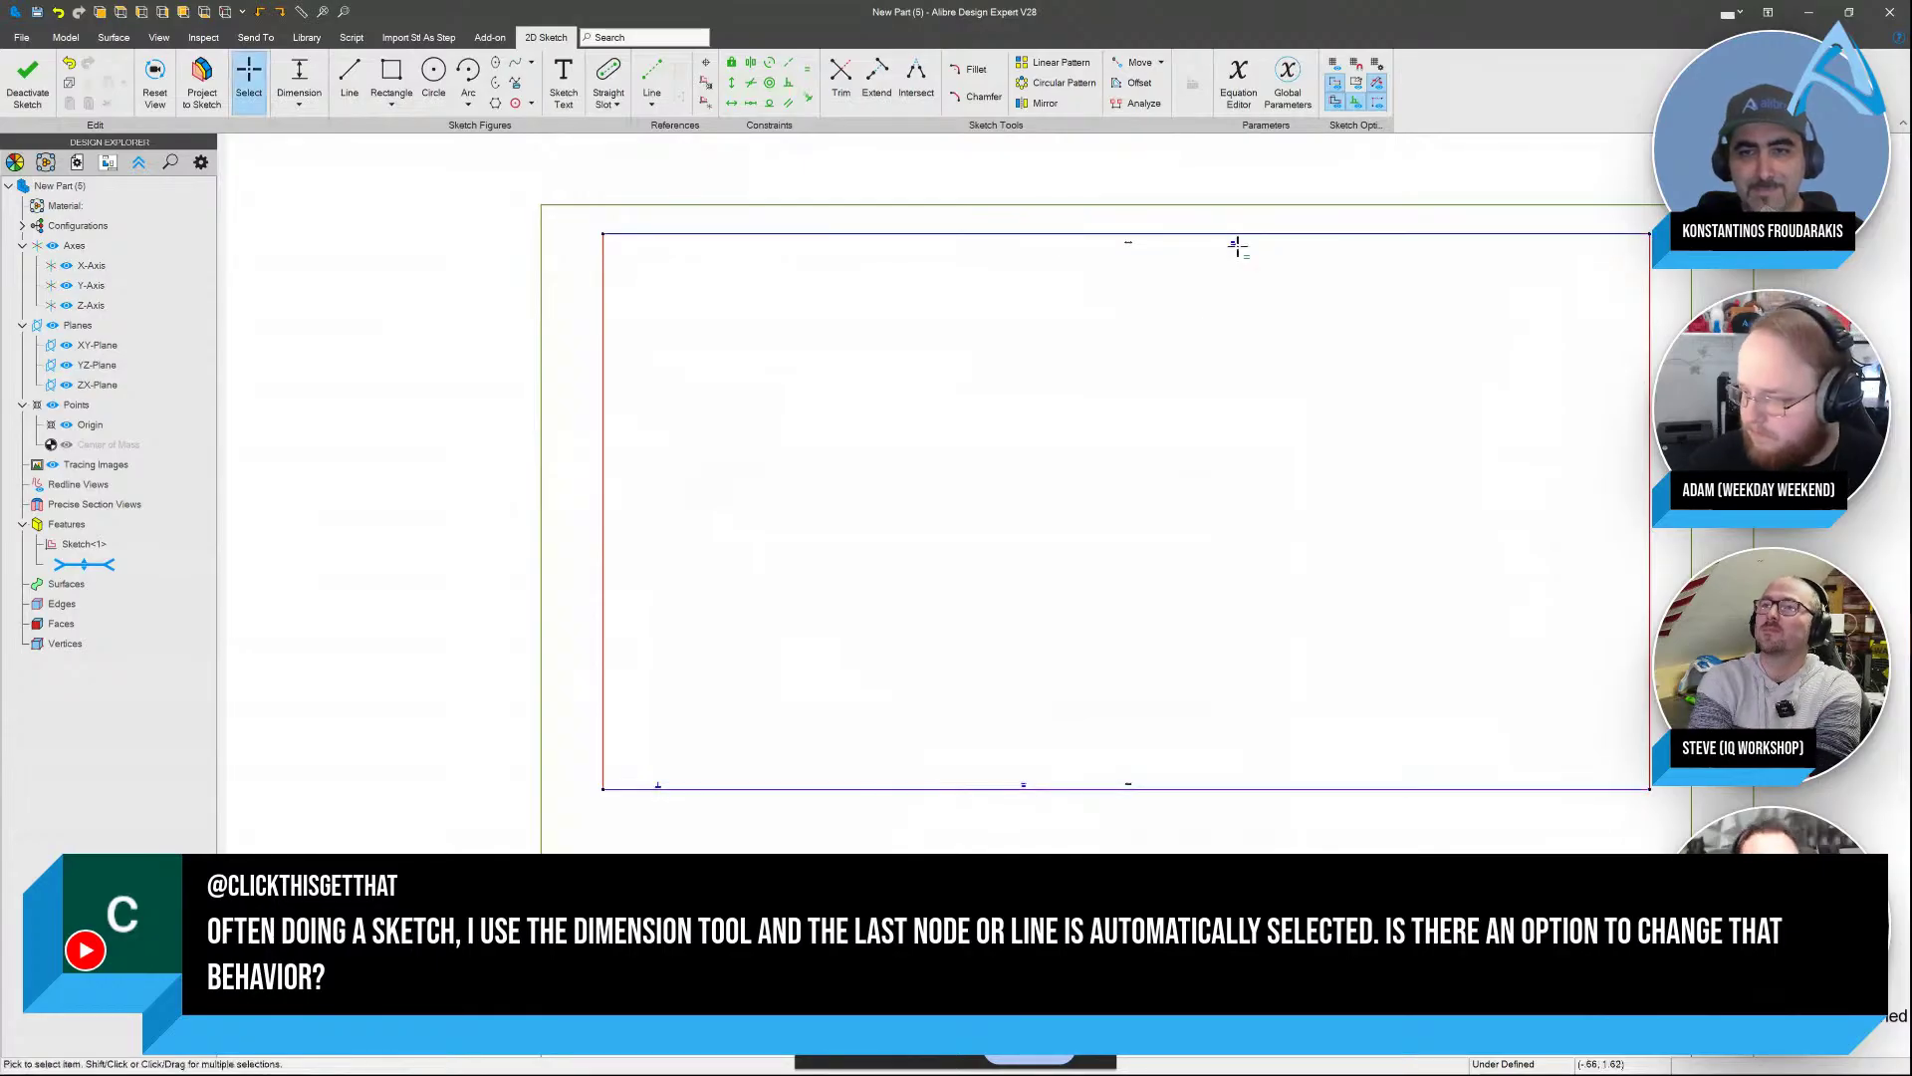
pyautogui.press('Delete')
pyautogui.moveTo(1651, 234); pyautogui.dragTo(1694, 232)
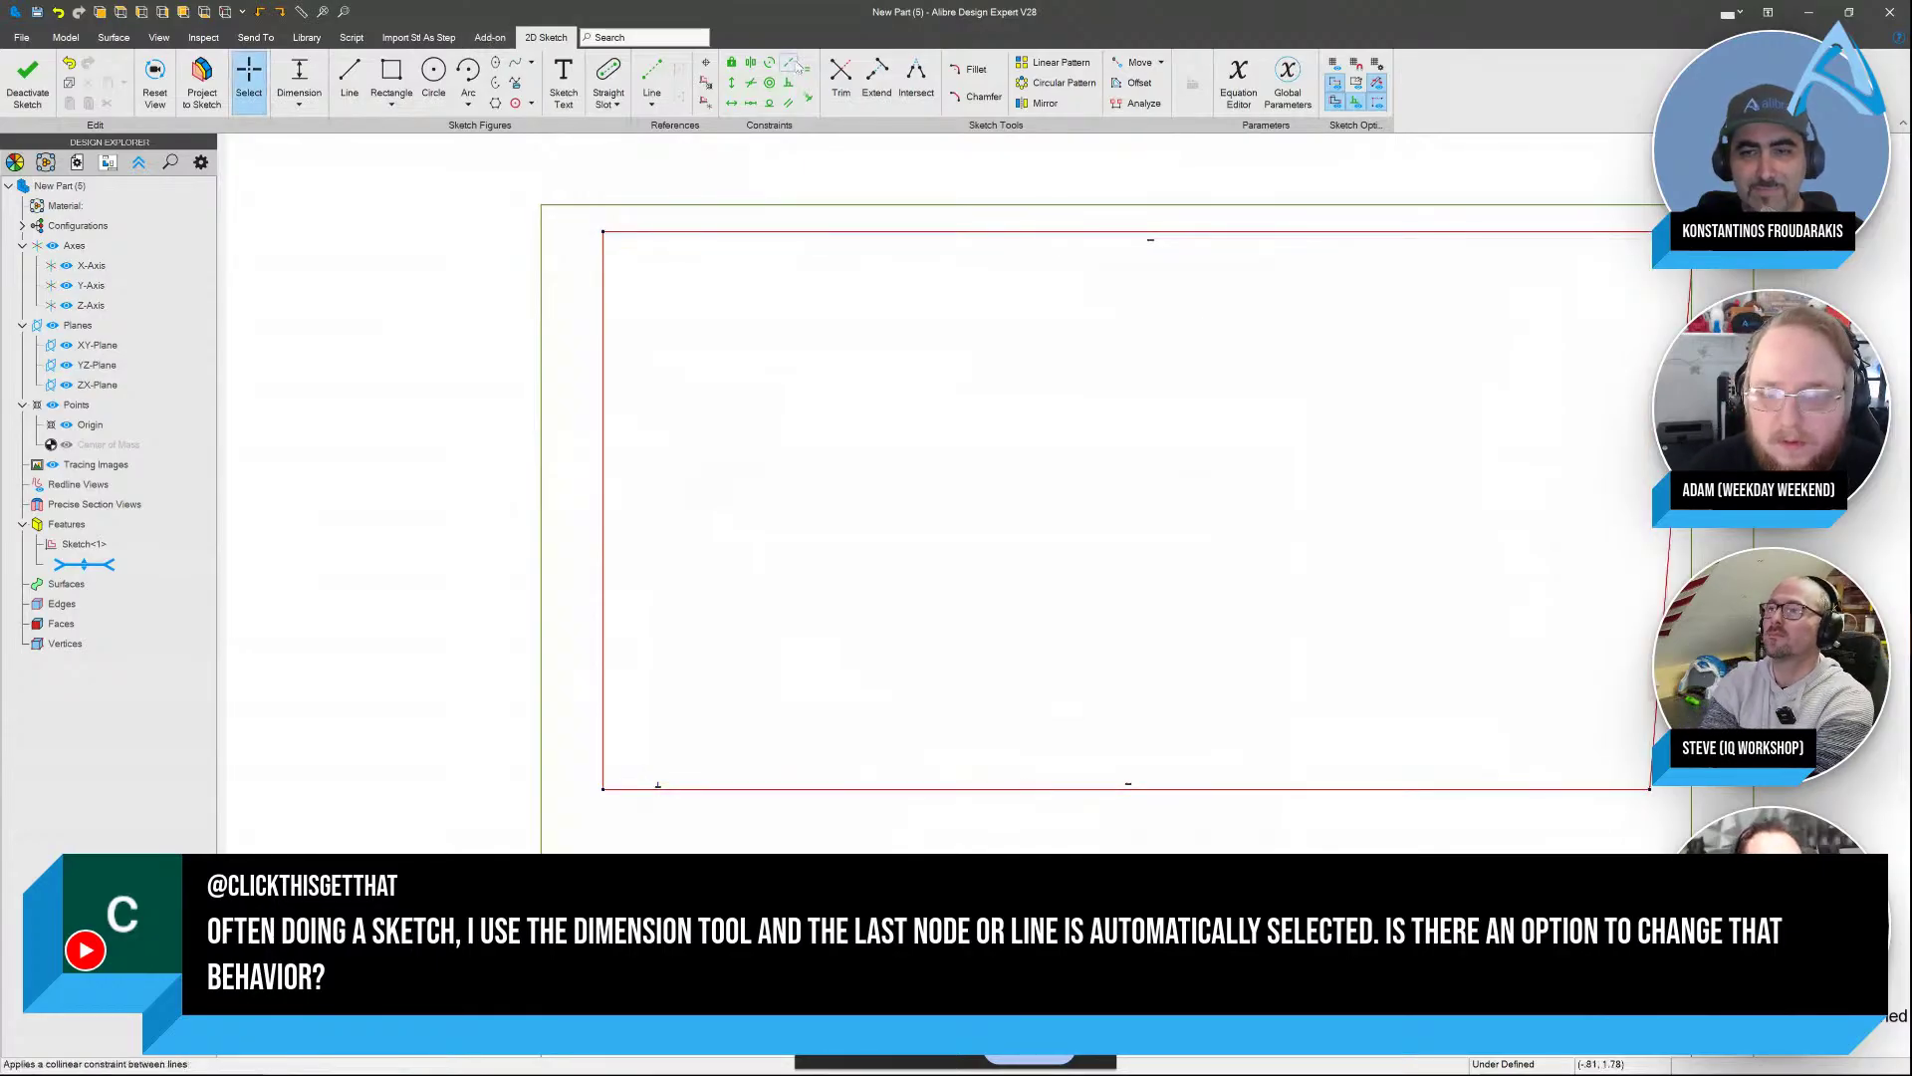
# Reapply the Equal constraint to the profile's top and bottom edges
pyautogui.press('e')
pyautogui.click(882, 232)
pyautogui.click(936, 789)
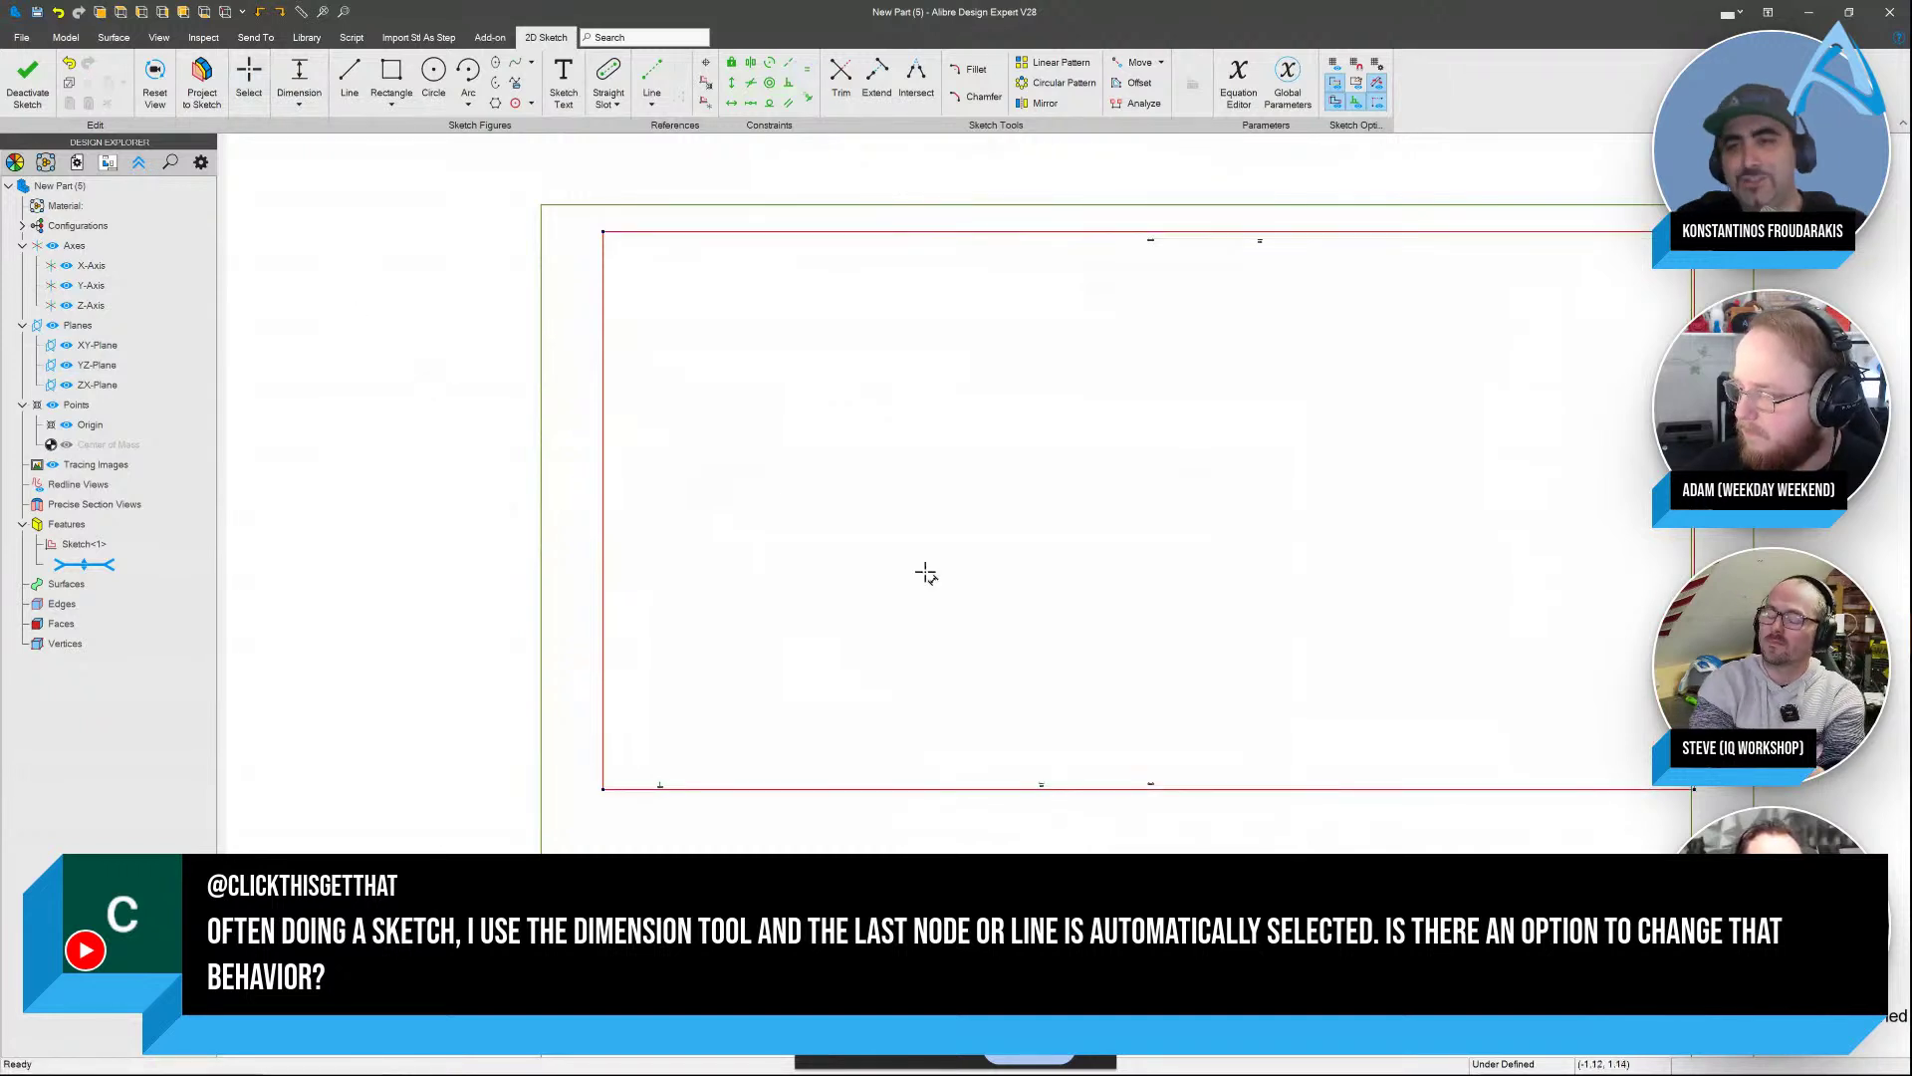
# Add a length dimension to the profile's left edge, accept it as measured, and delete that dimension
pyautogui.click(603, 471)
pyautogui.click(365, 476)
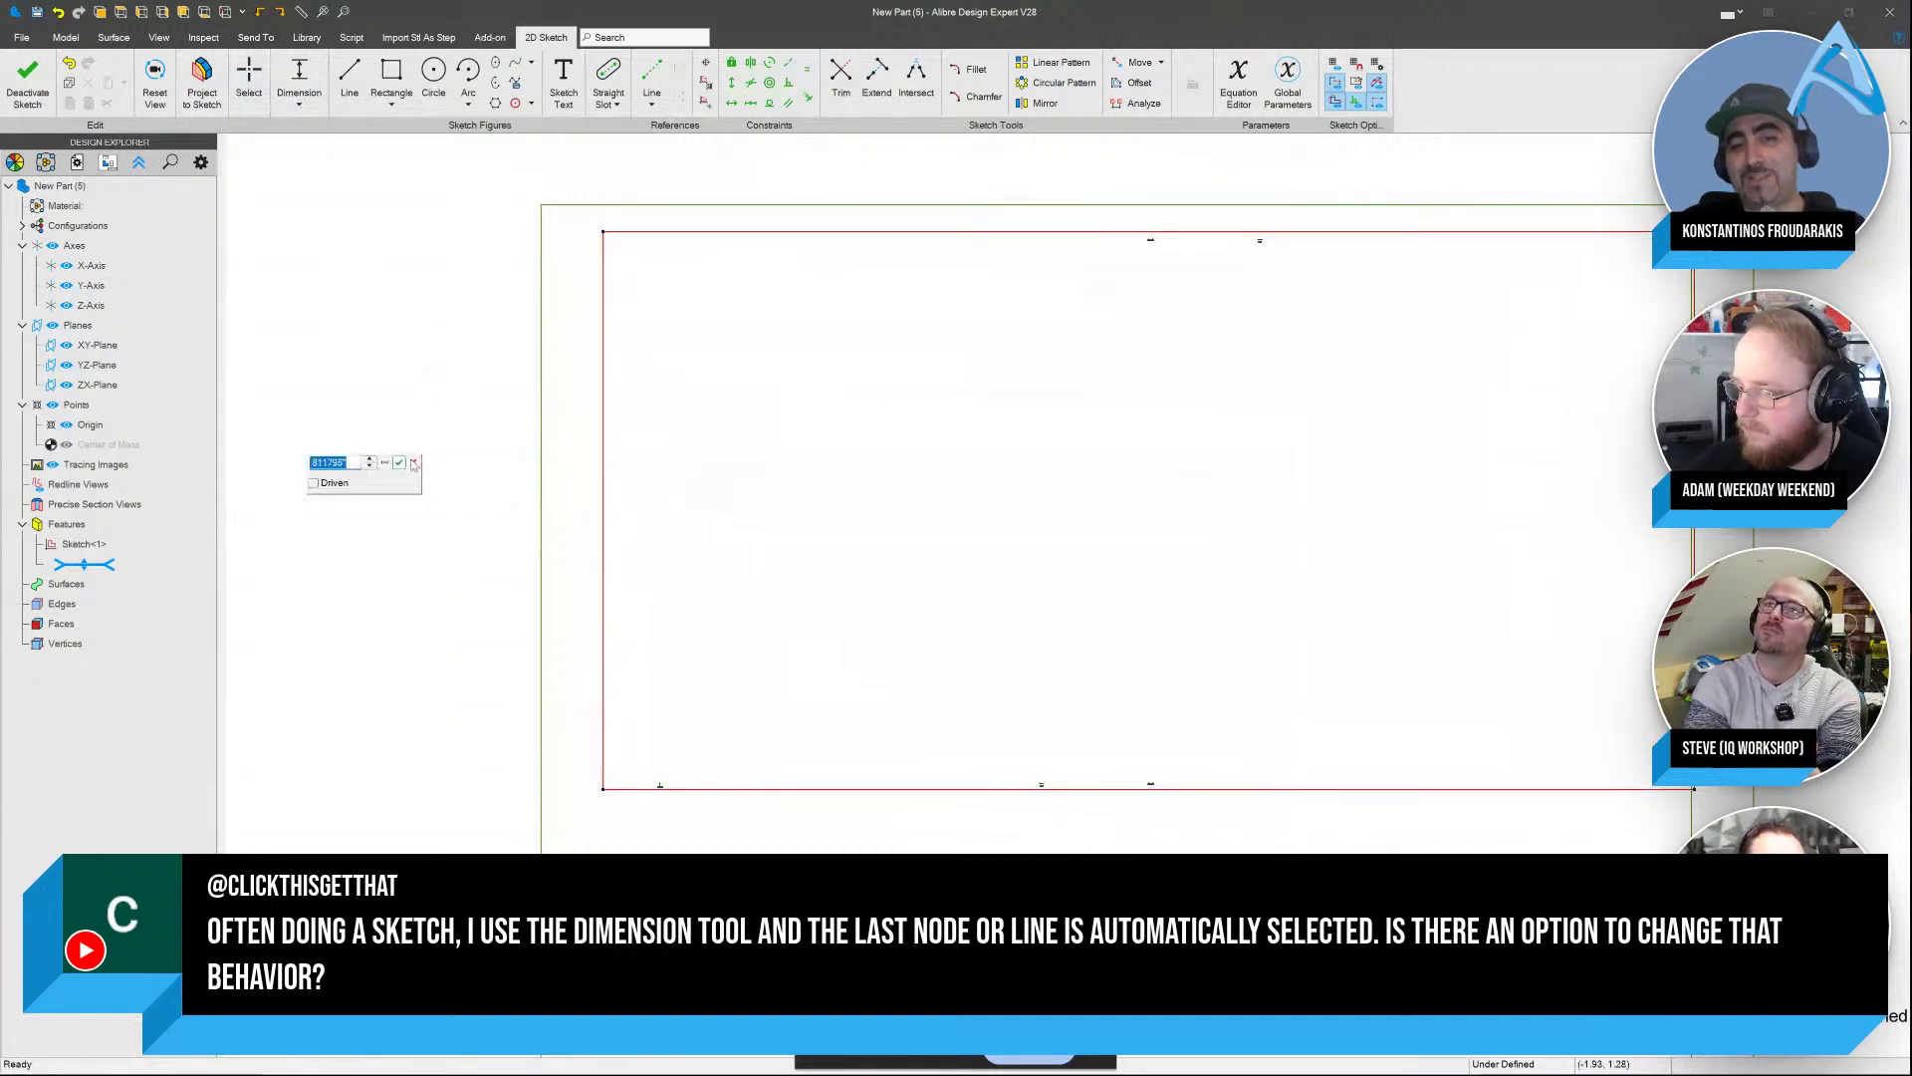
pyautogui.click(401, 463)
pyautogui.press('Escape')
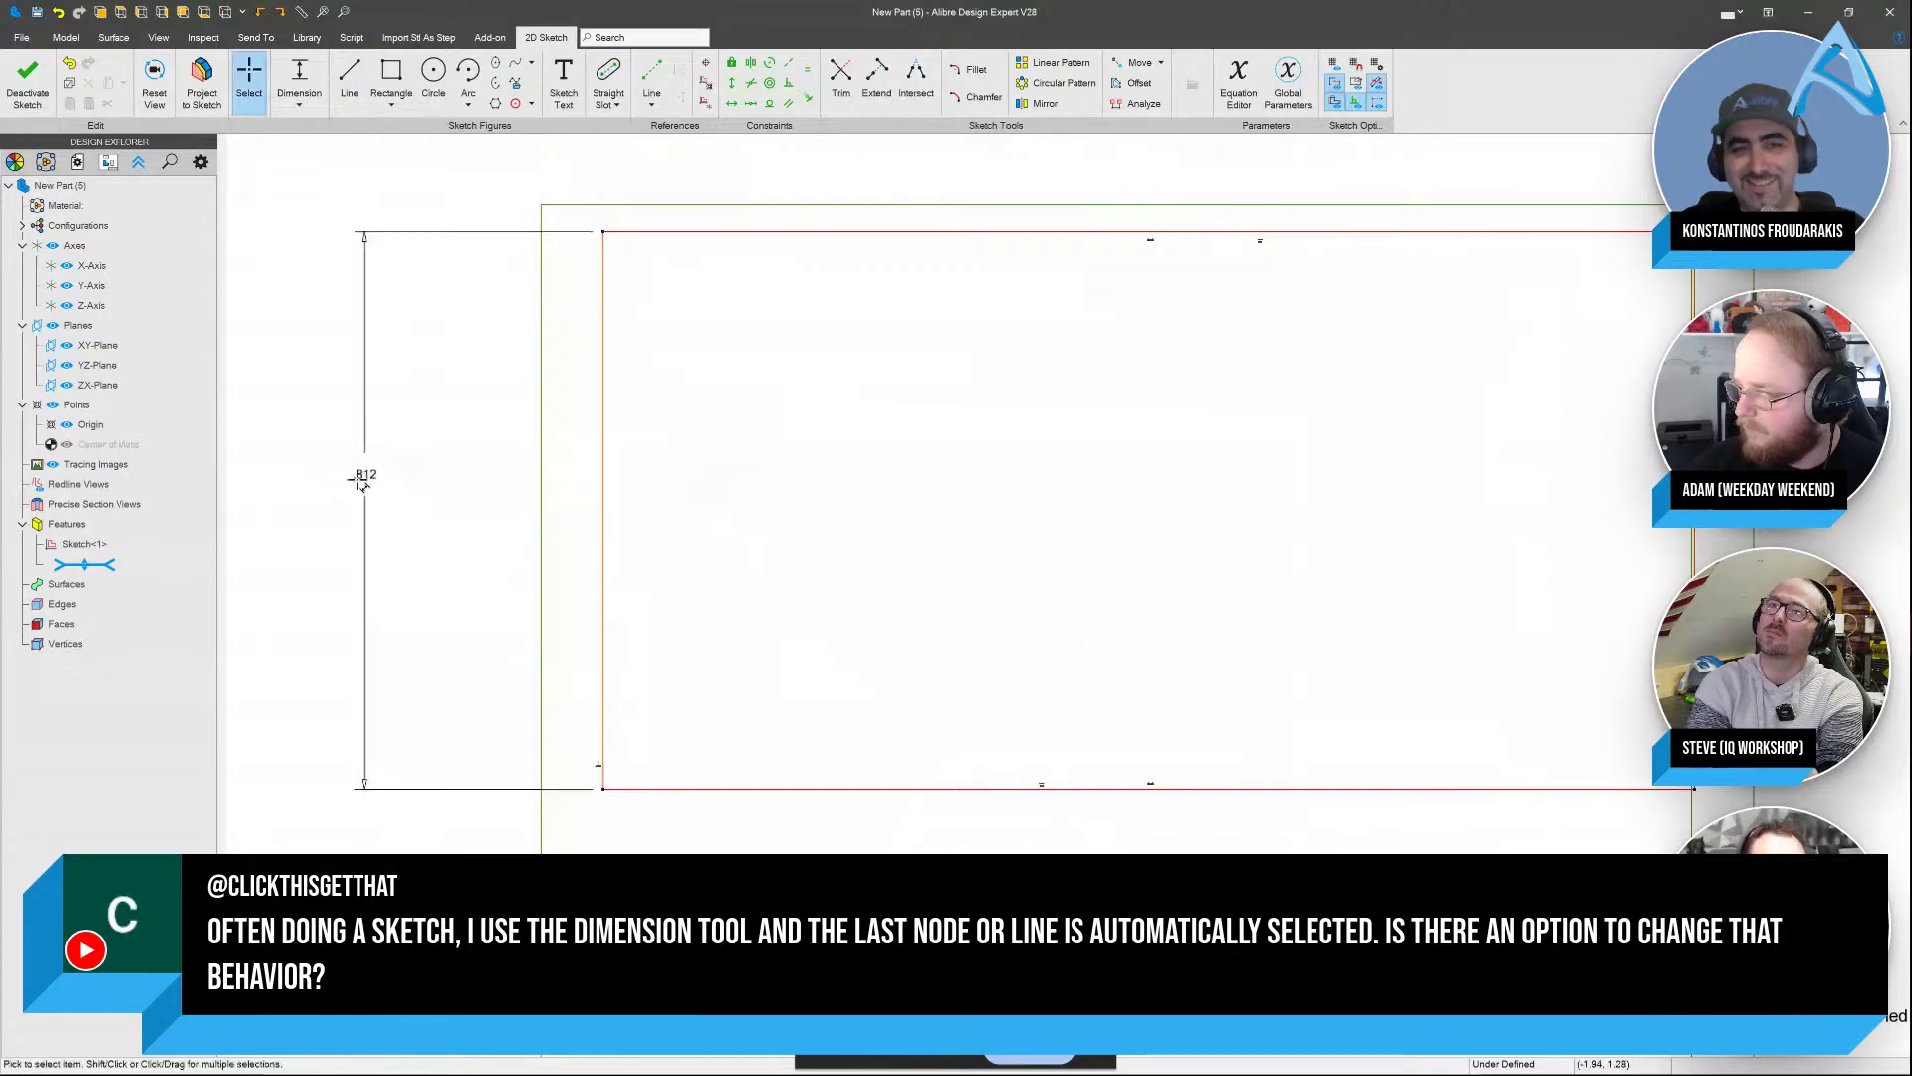
pyautogui.click(361, 479)
pyautogui.press('Delete')
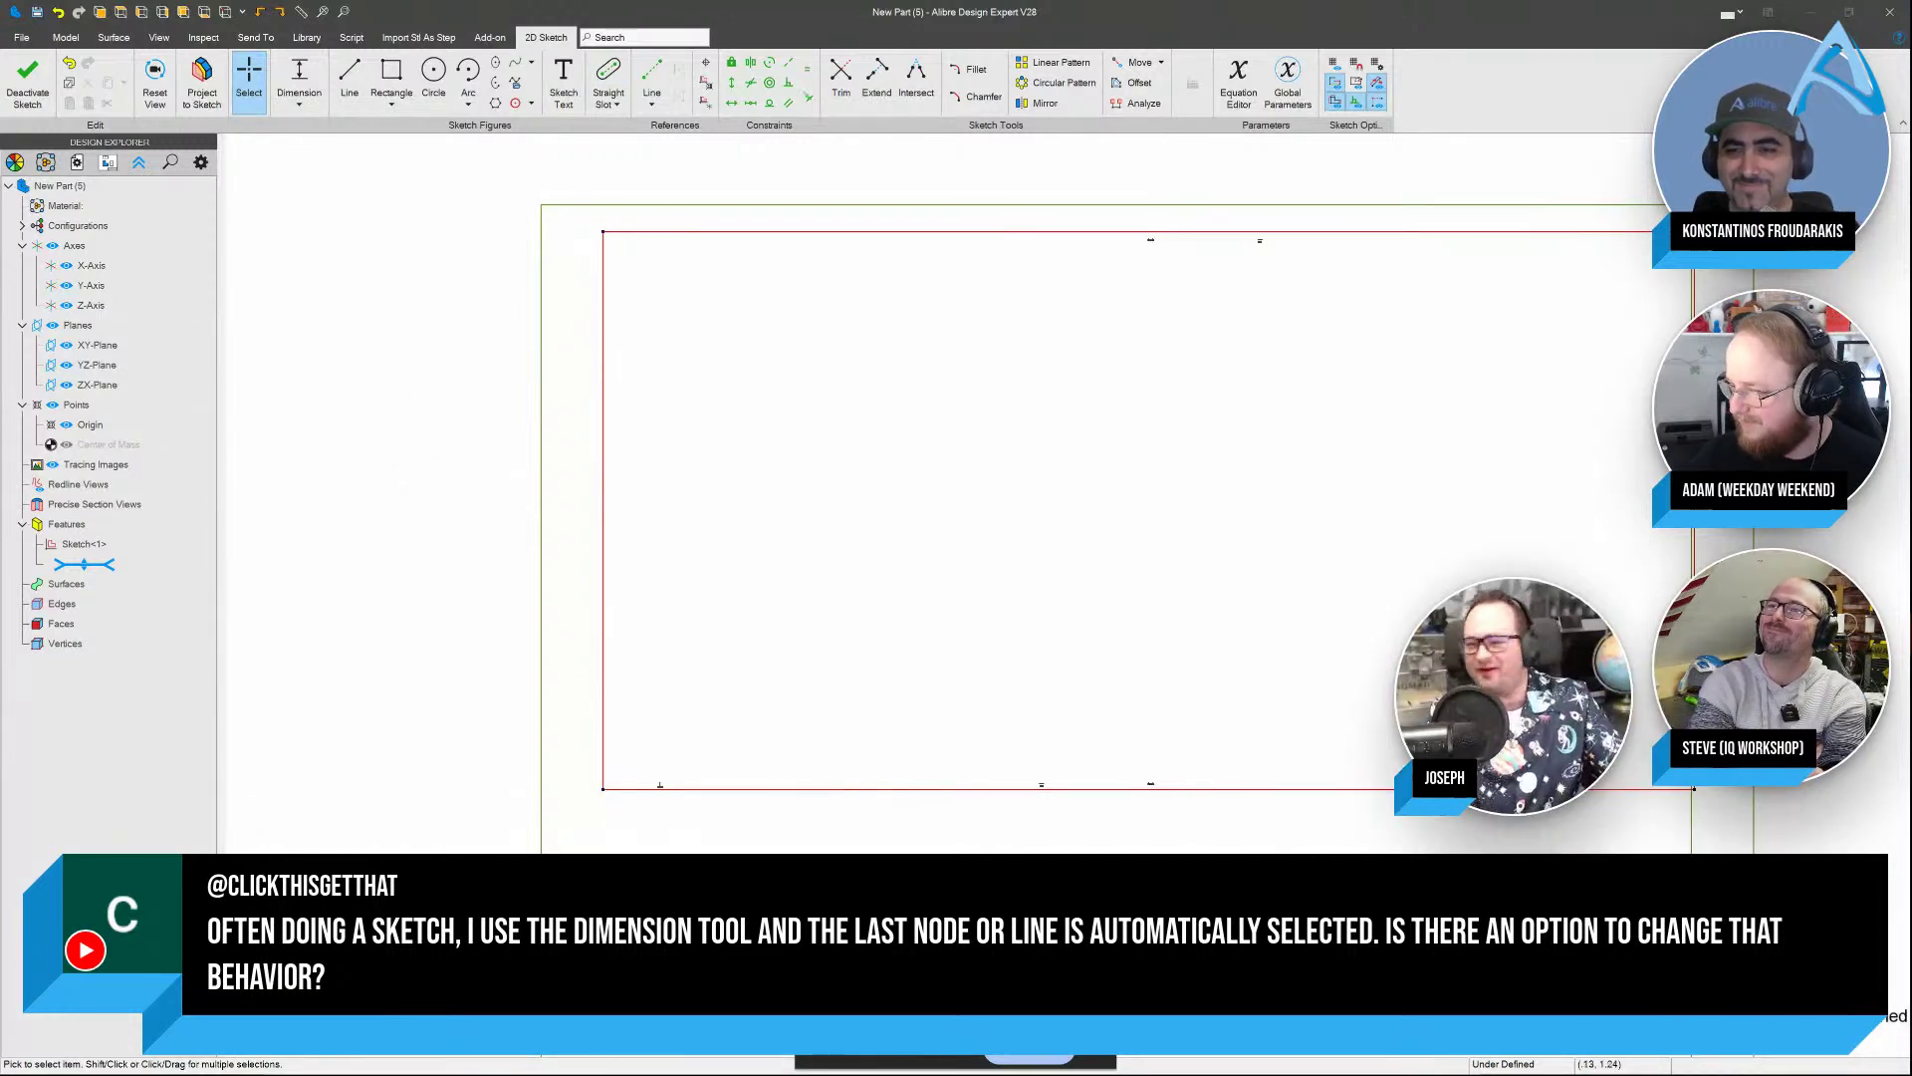
pyautogui.click(1374, 561)
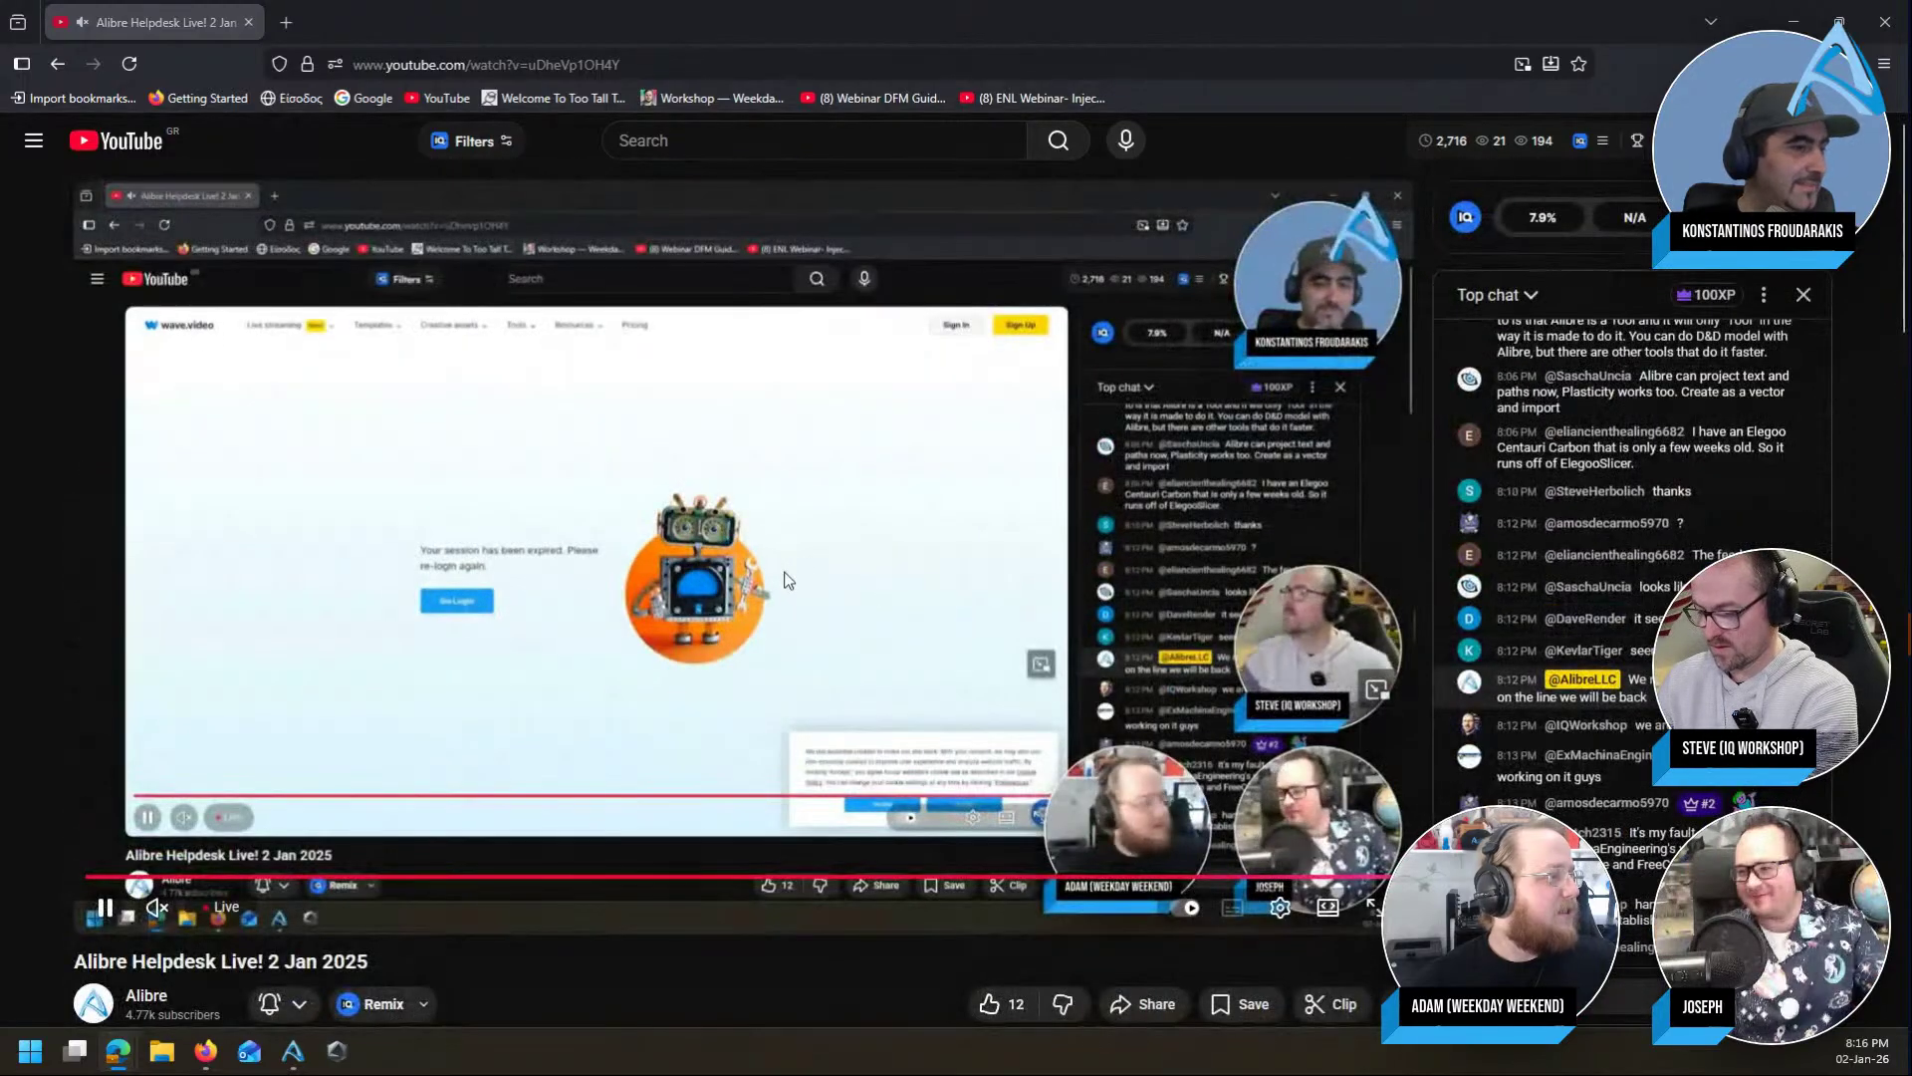
pyautogui.click(725, 967)
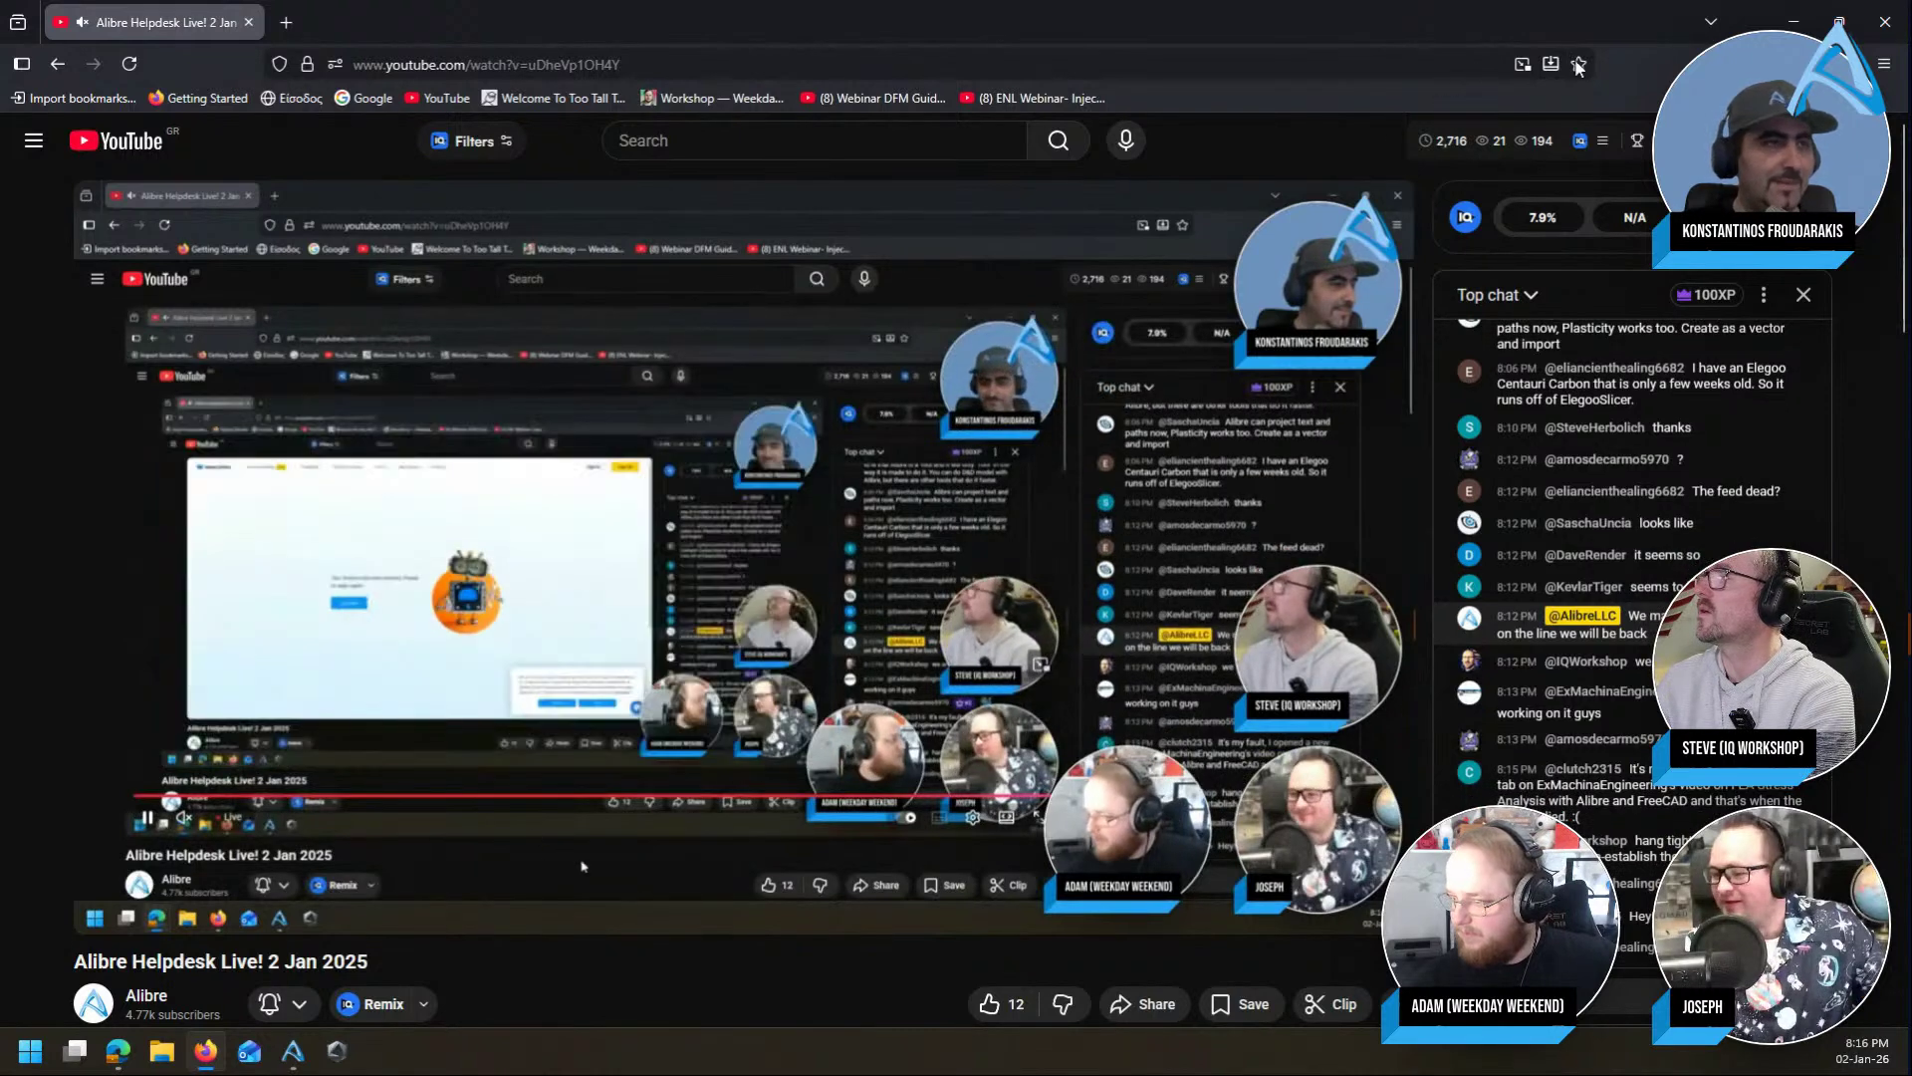
# Minimize the YouTube browser window to return to the Alibre Design home window
pyautogui.click(1794, 22)
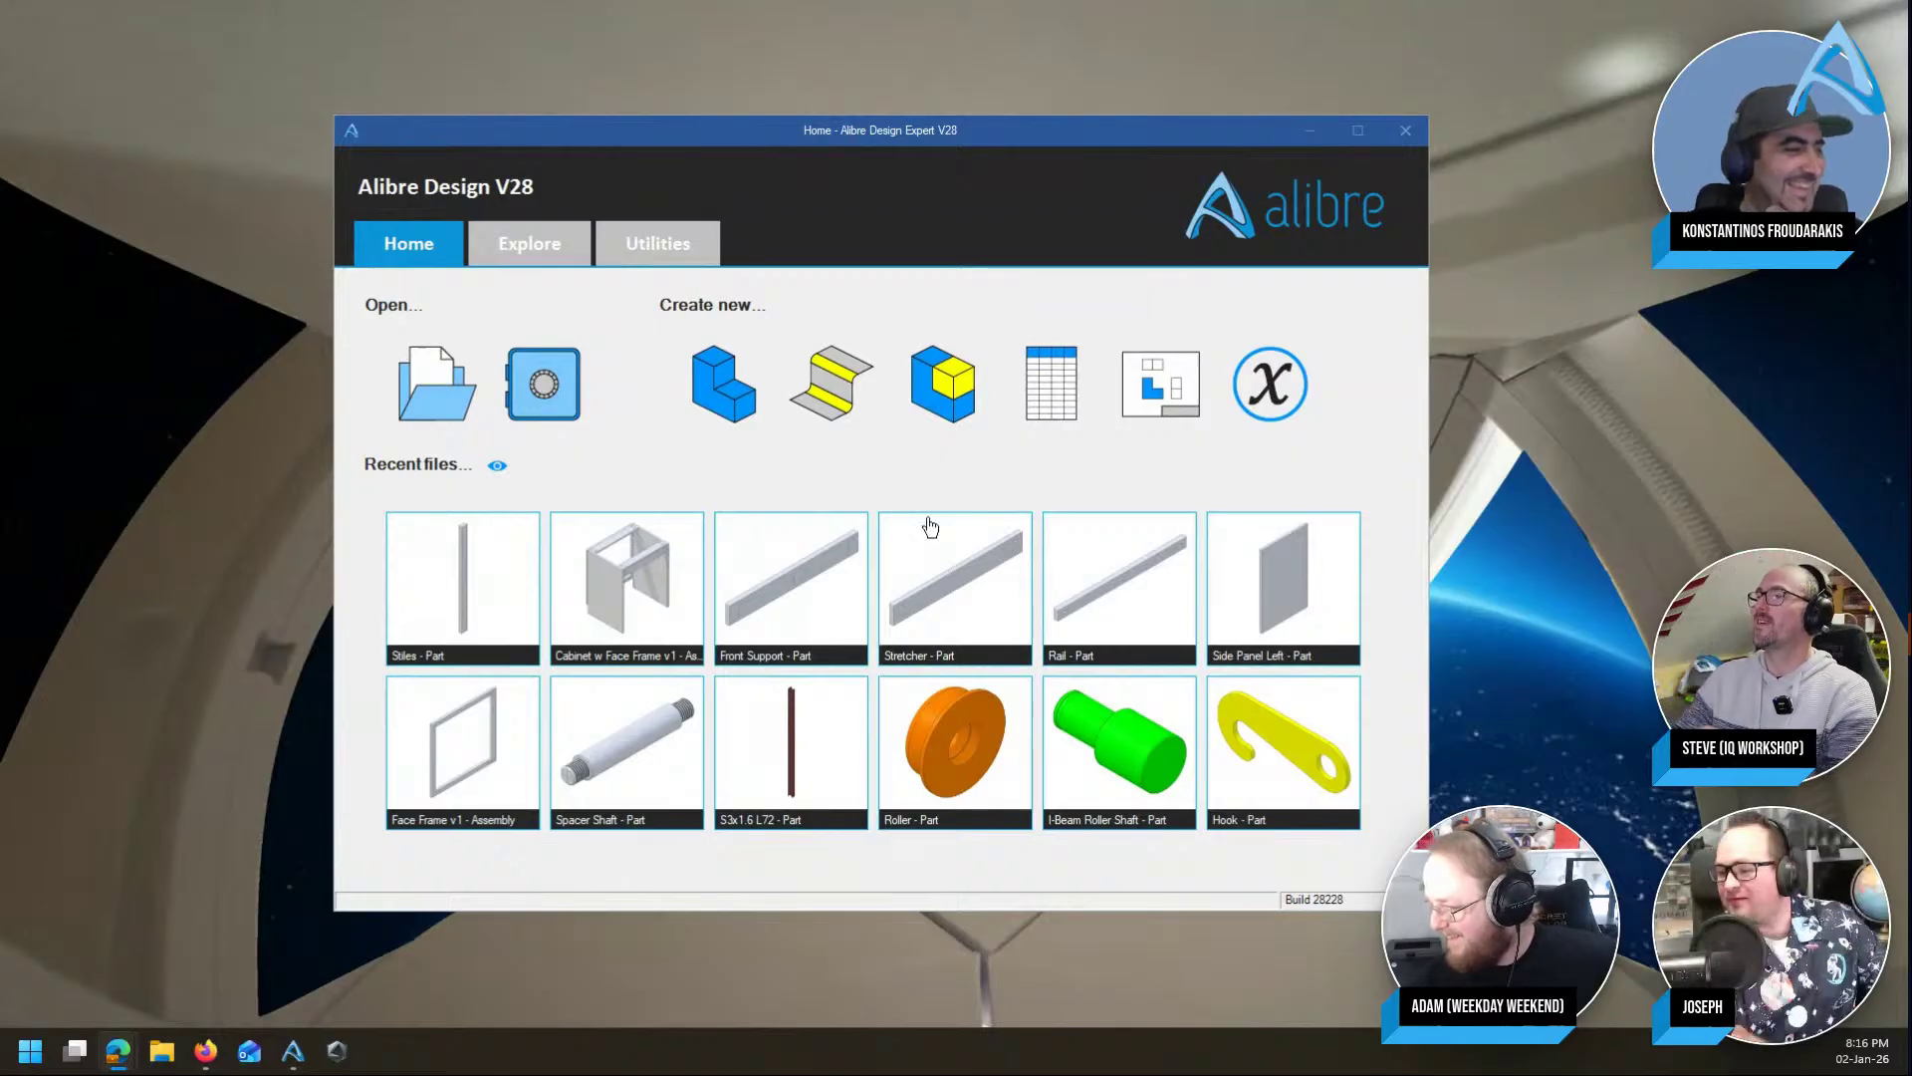
pyautogui.click(721, 386)
pyautogui.click(930, 545)
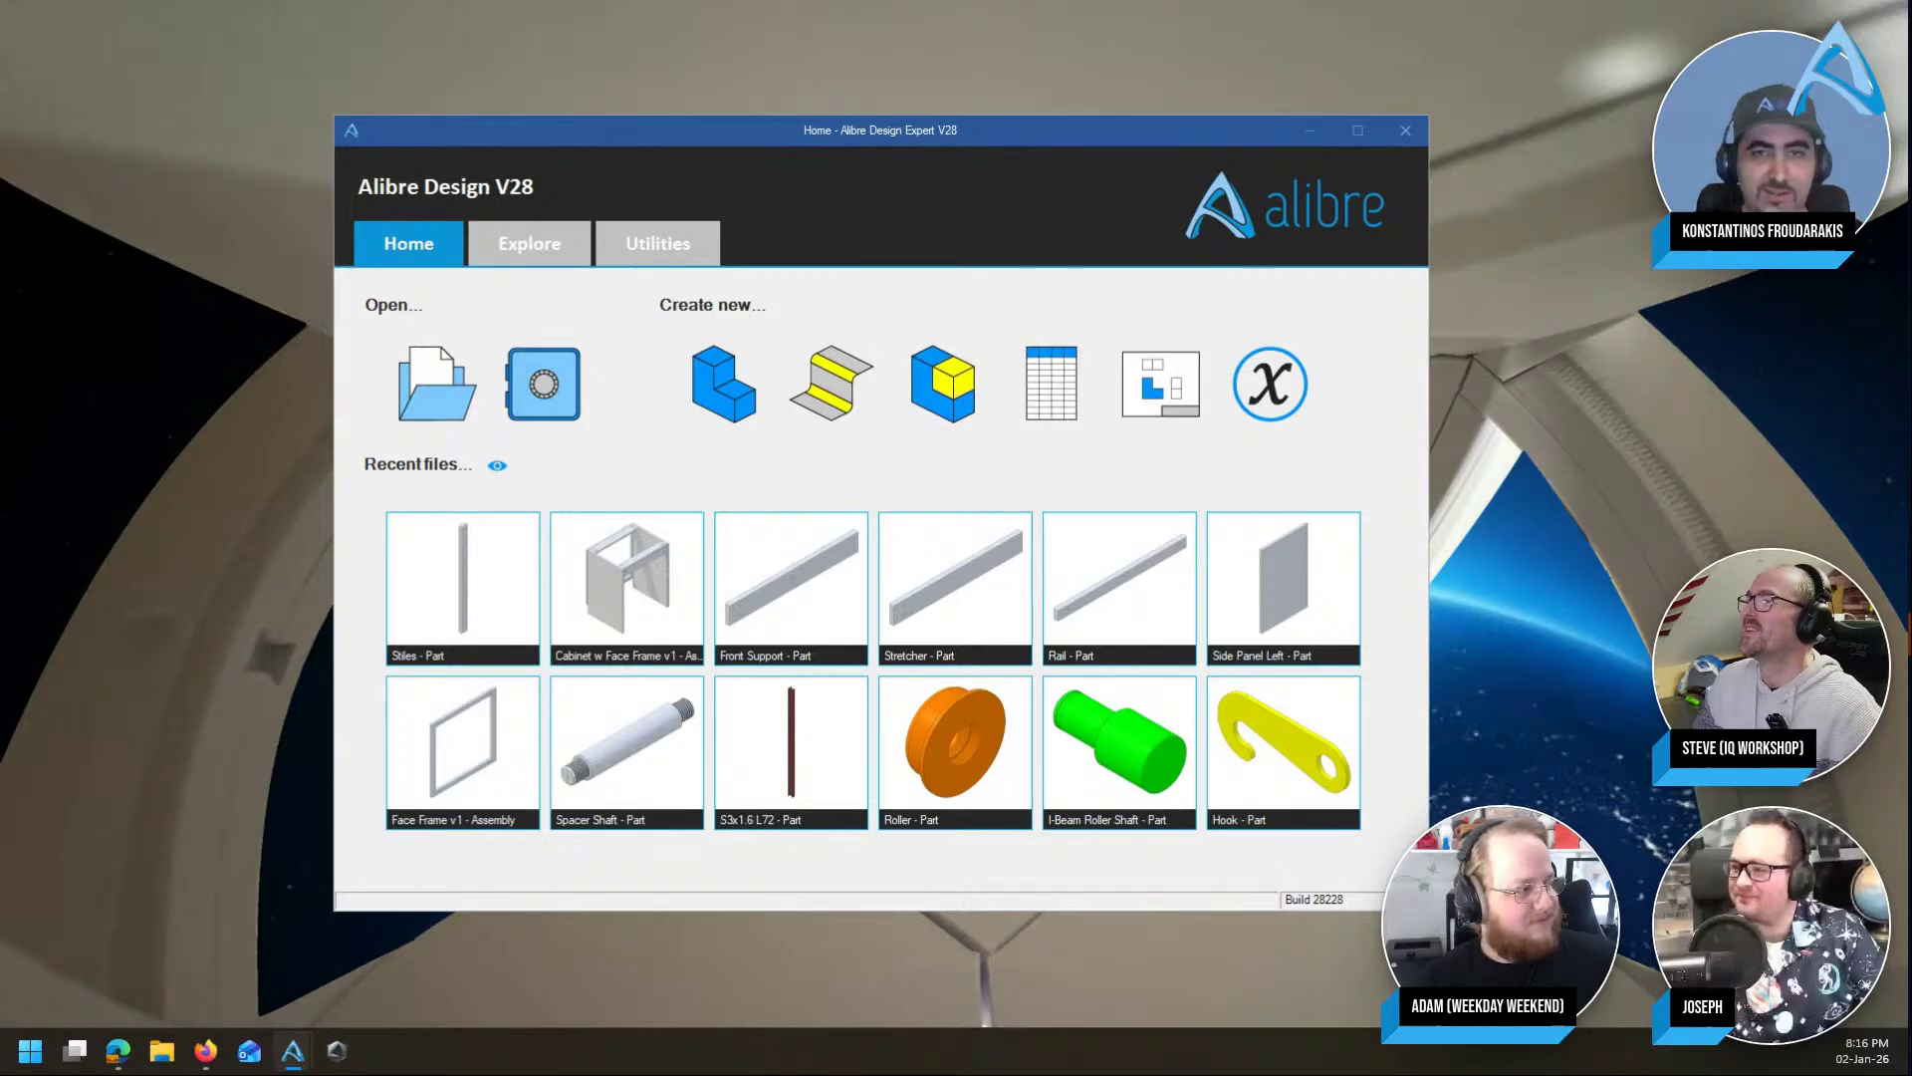
# Start a sketch on the XY plane of the new part and draw a tall rectangle beside the Y axis, crossing the X axis
pyautogui.moveTo(1440, 2); pyautogui.dragTo(1365, 9)
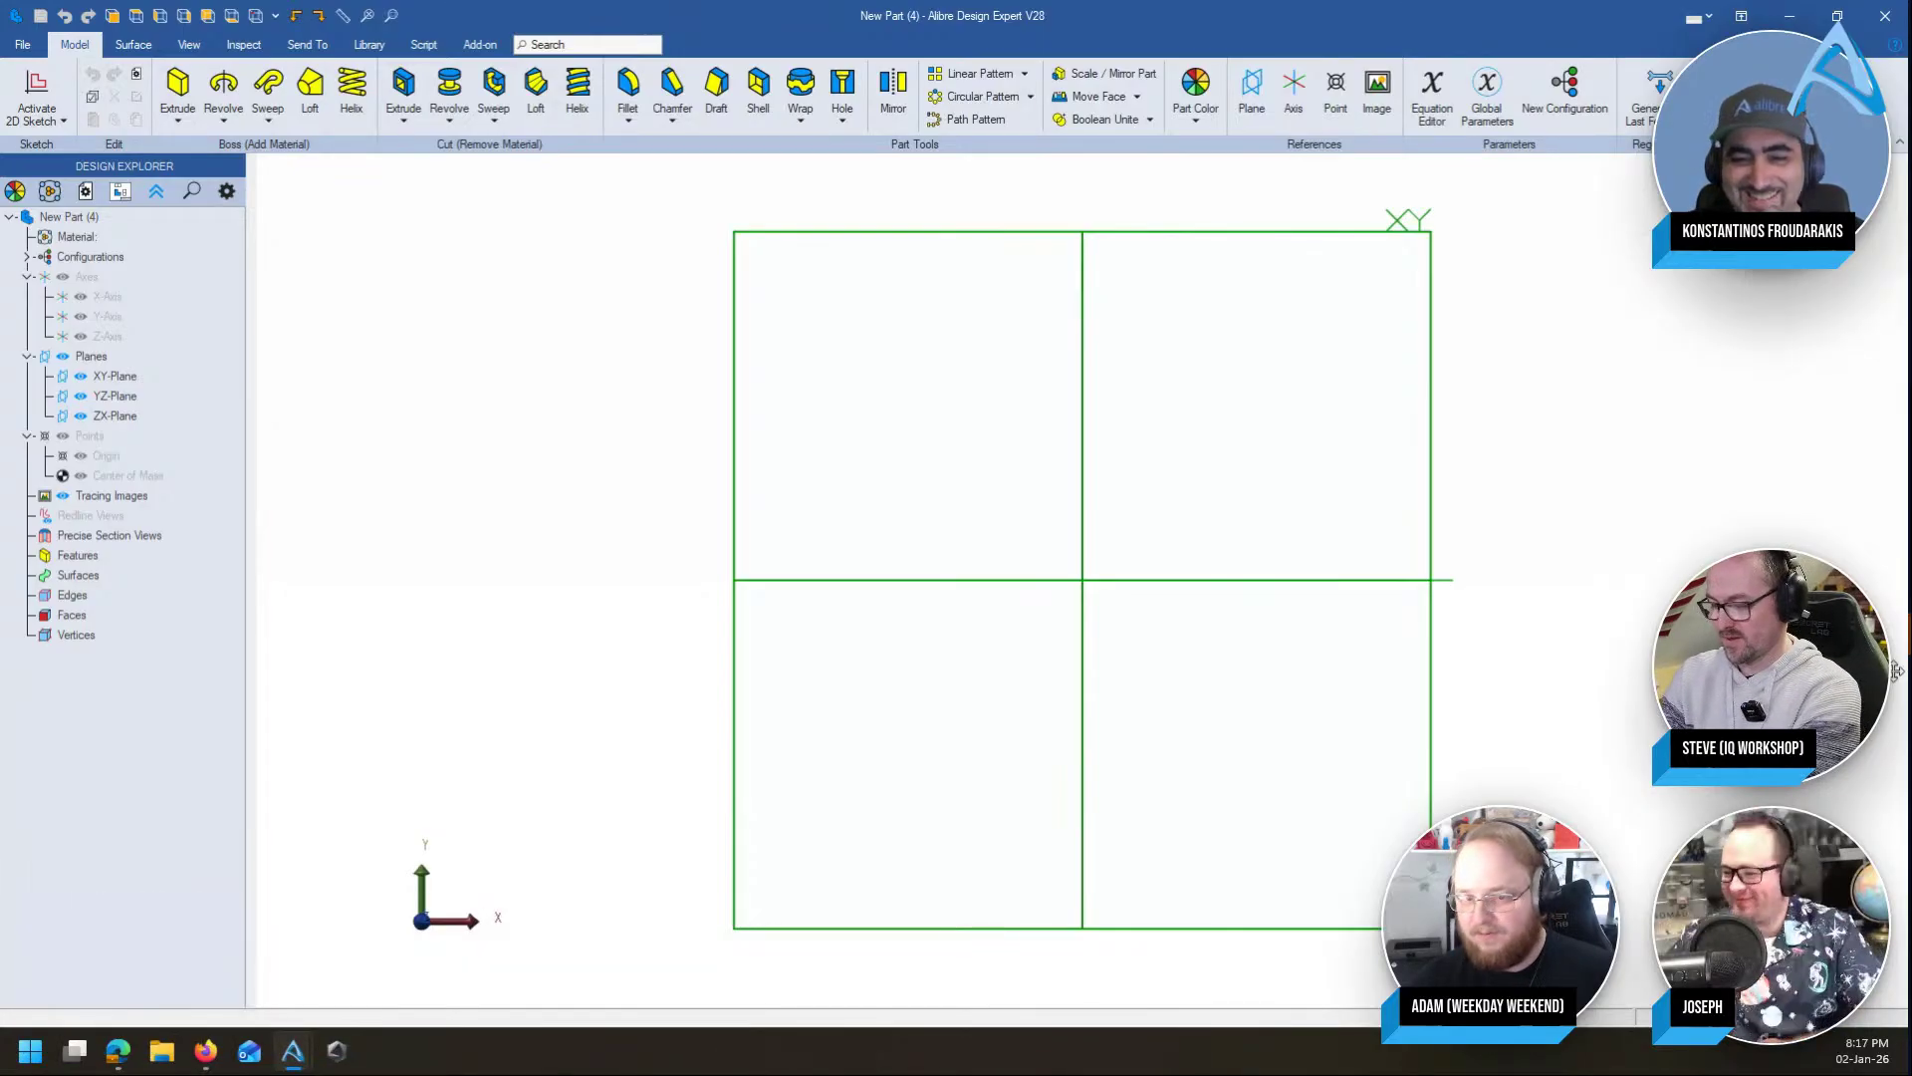
pyautogui.click(1061, 246)
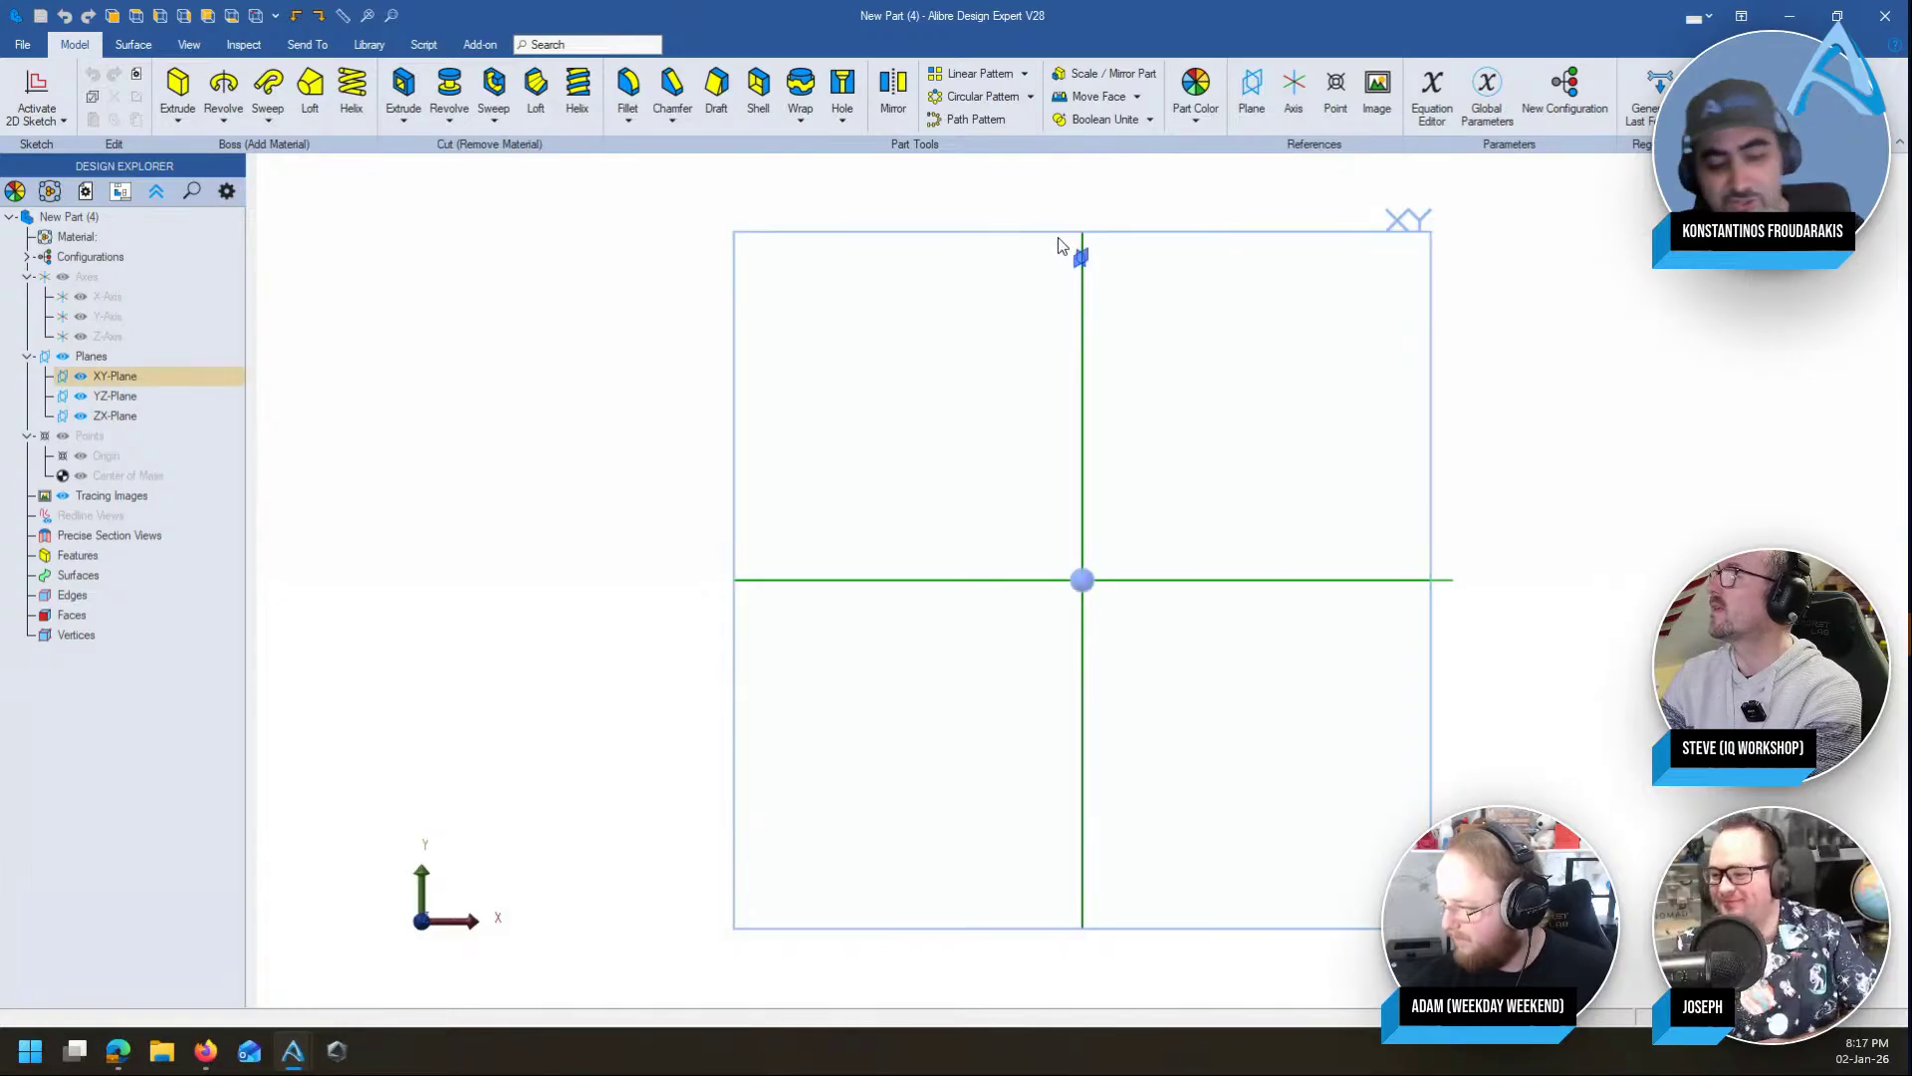
pyautogui.press('s')
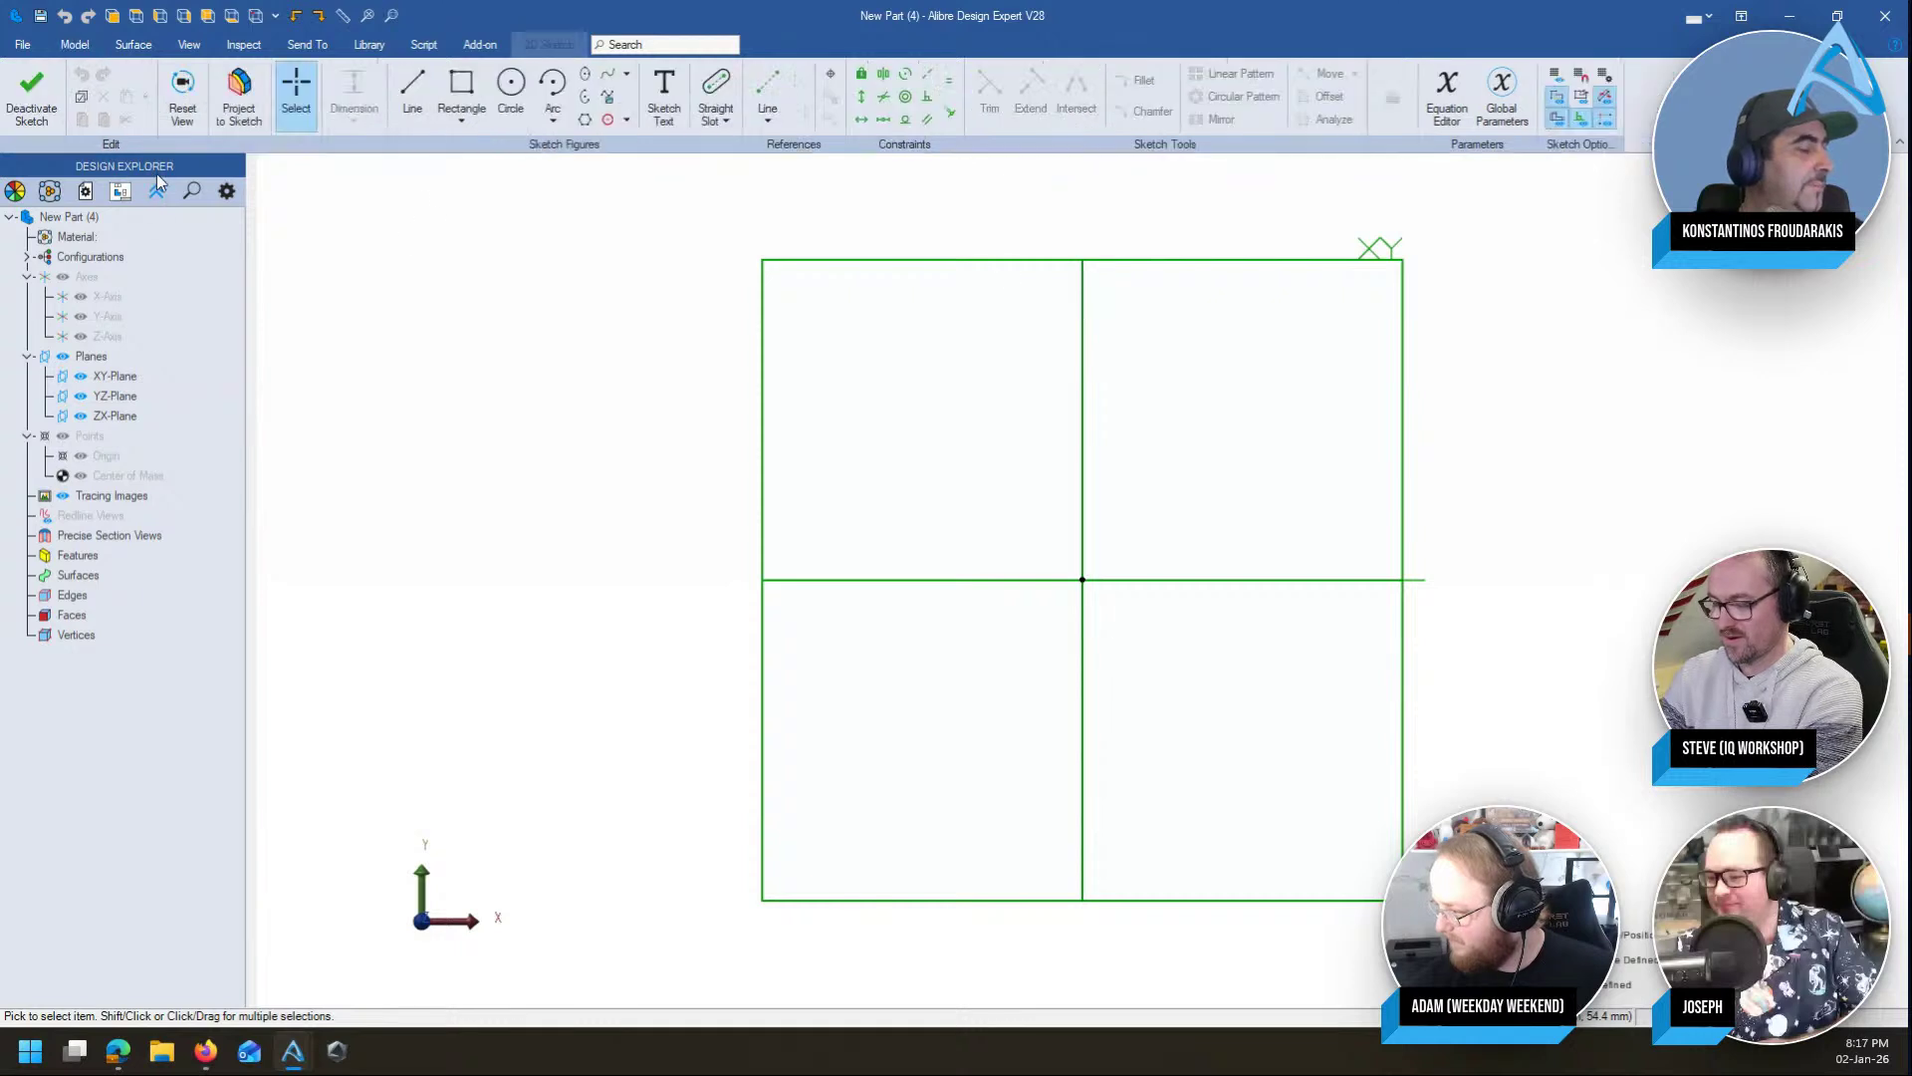
pyautogui.click(455, 97)
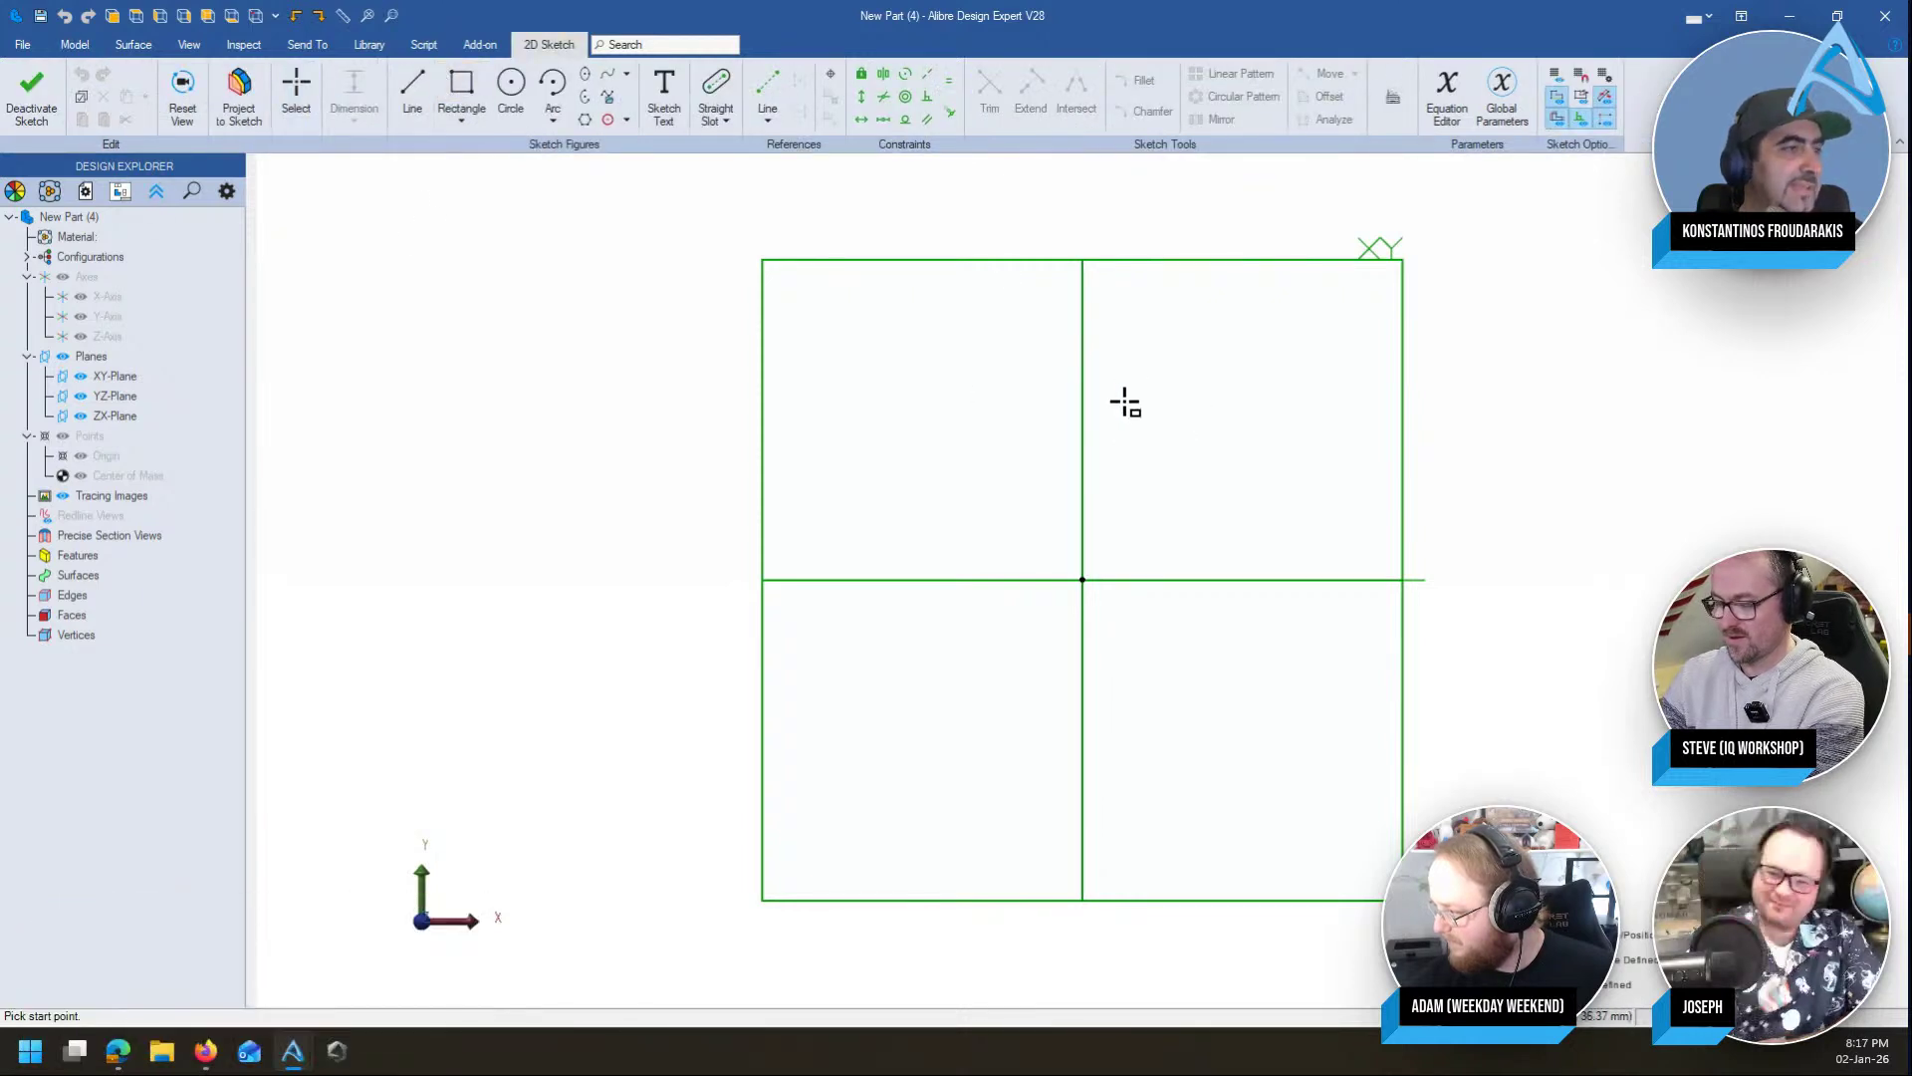
pyautogui.click(1216, 338)
pyautogui.click(1400, 703)
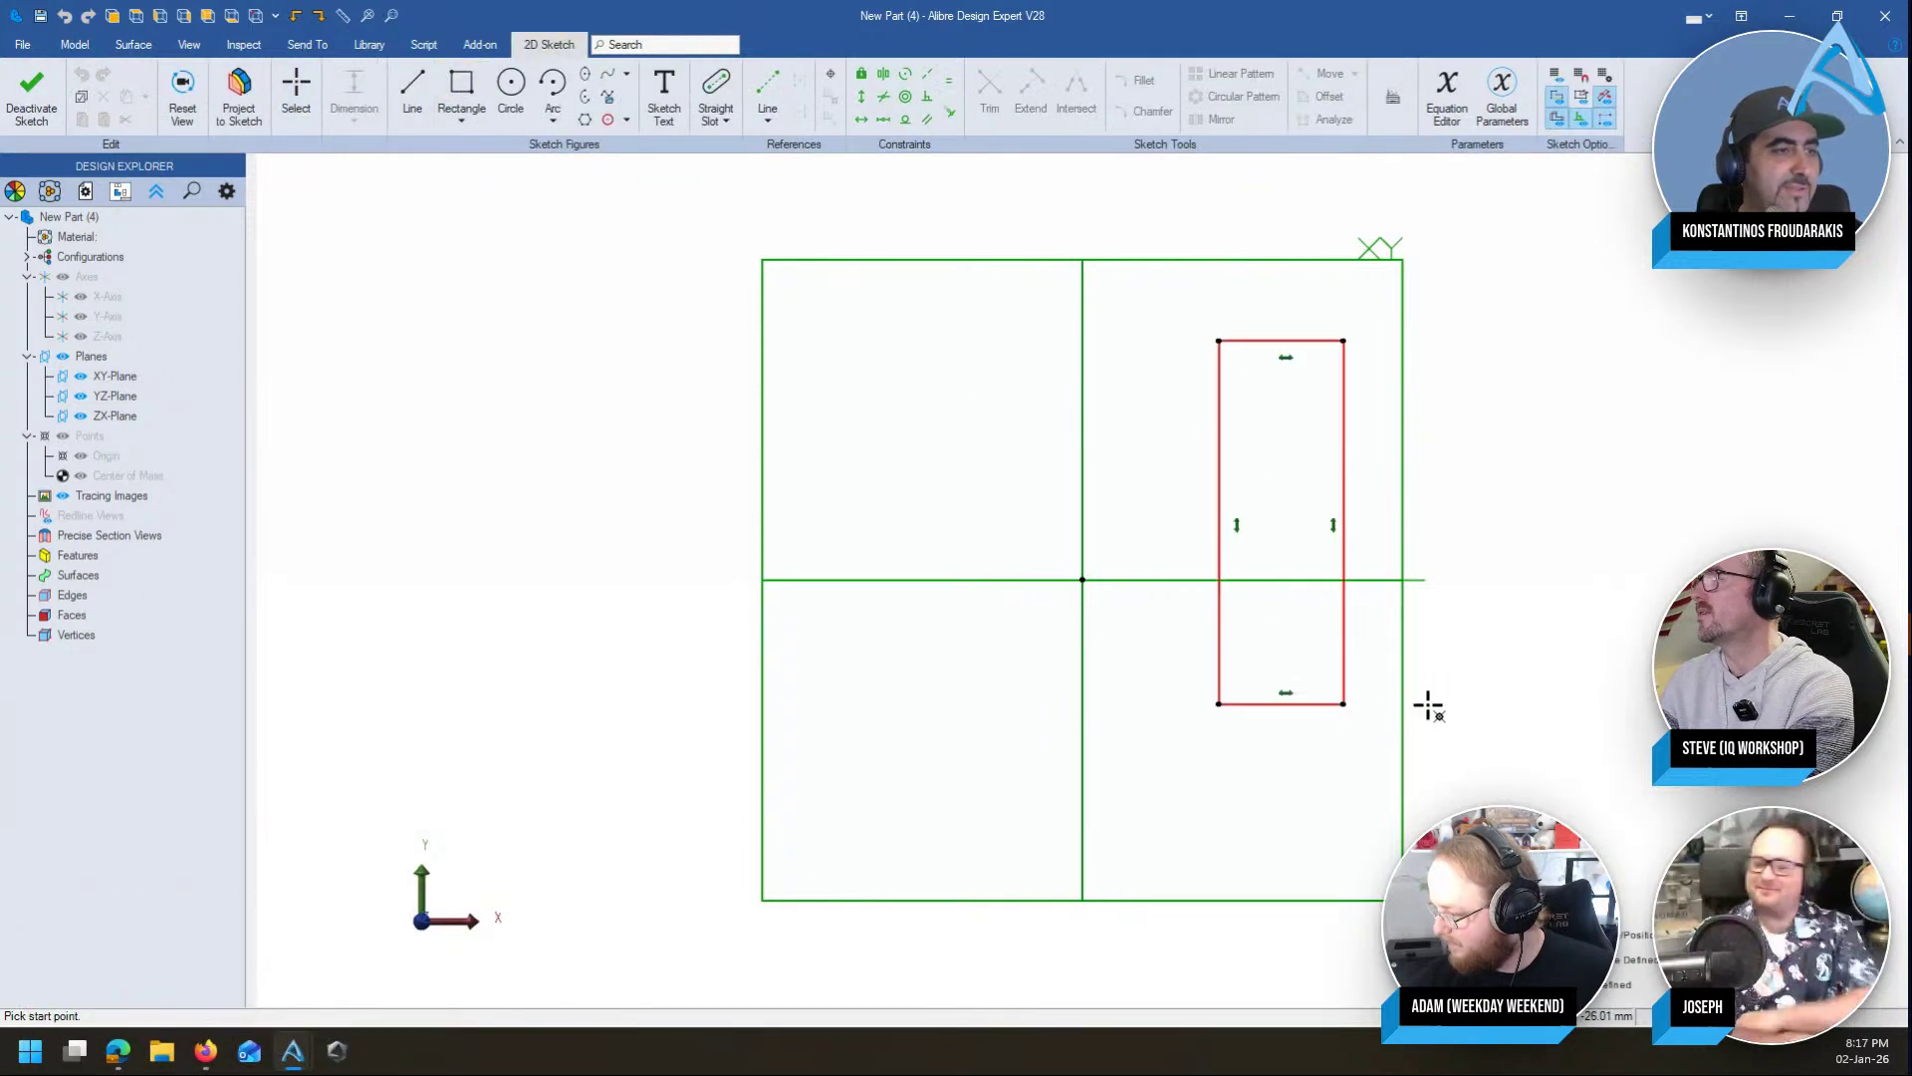
# Draw a vertical reference line on the opposite side of the Y axis from the rectangle, above the X axis
pyautogui.click(768, 95)
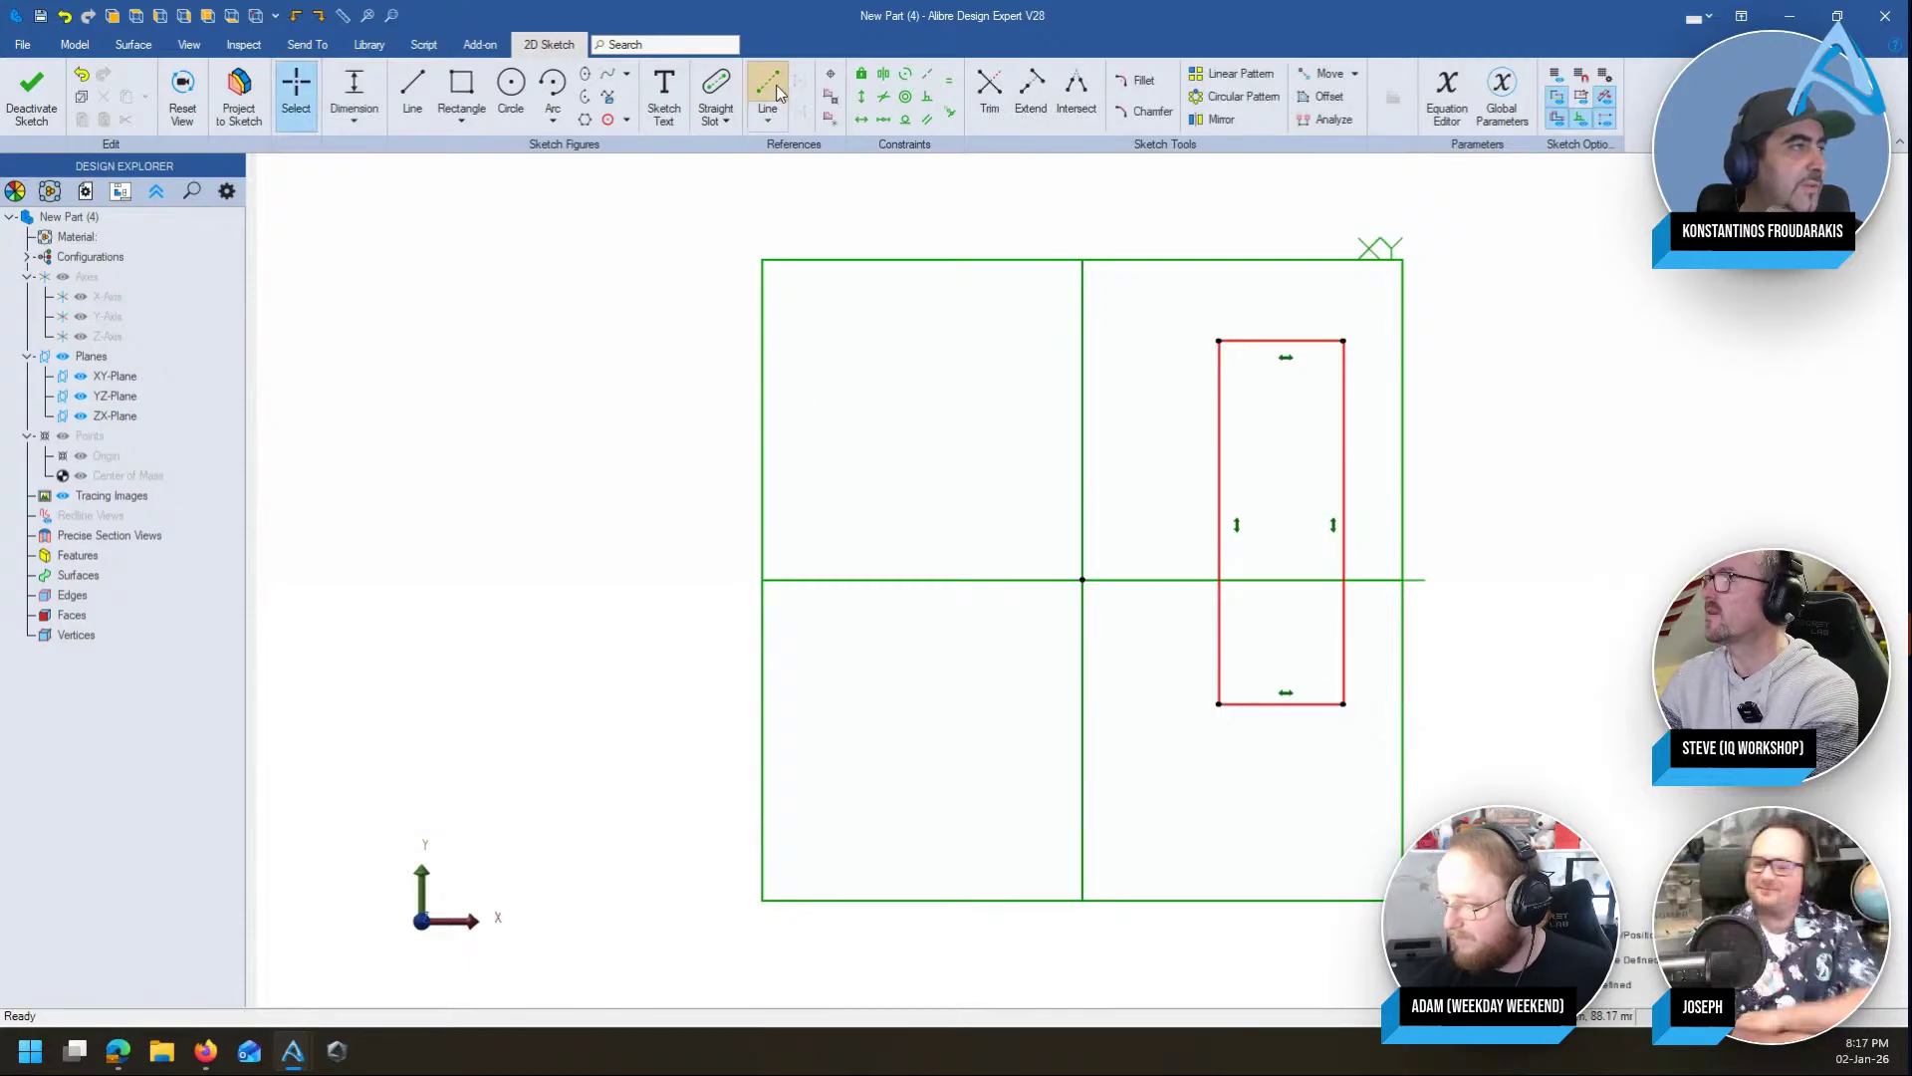
pyautogui.click(966, 523)
pyautogui.doubleClick(966, 339)
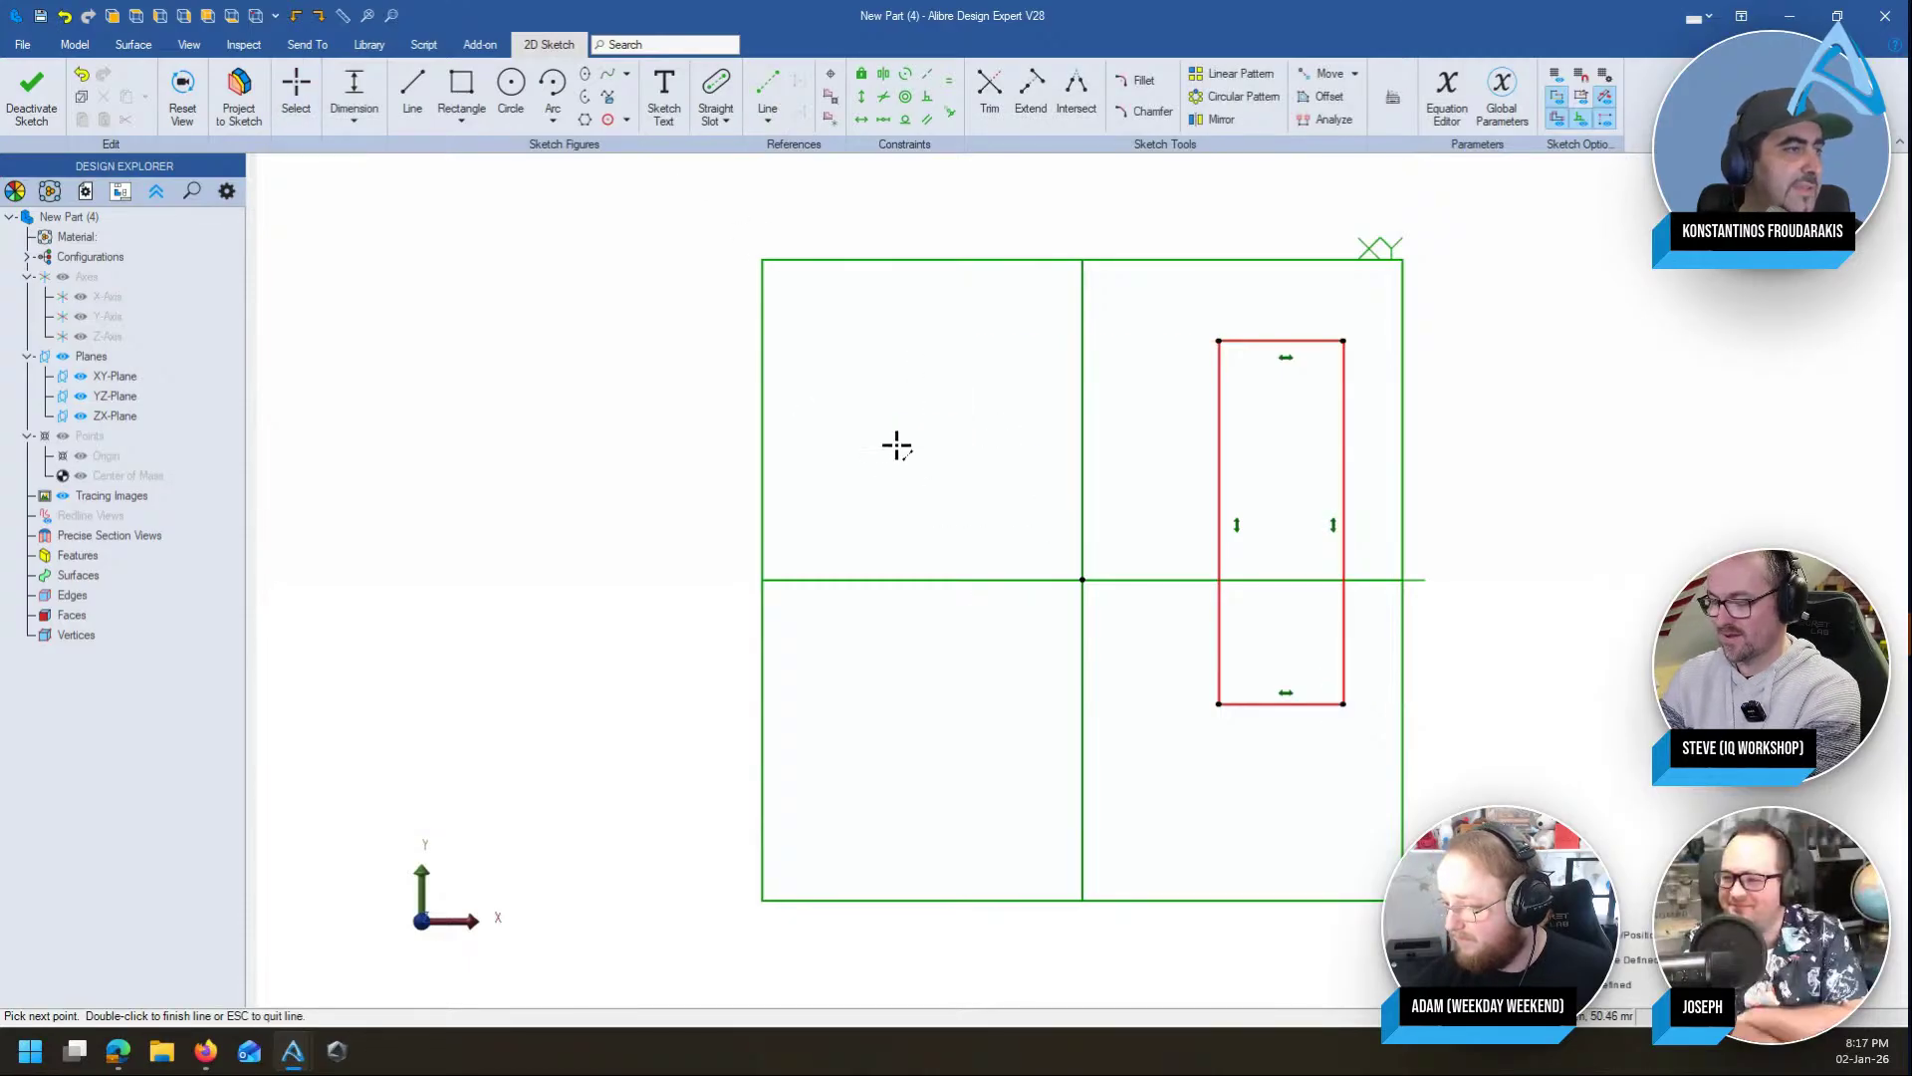
# Insert an axis from the vertical reference line and finish the sketch
pyautogui.click(832, 120)
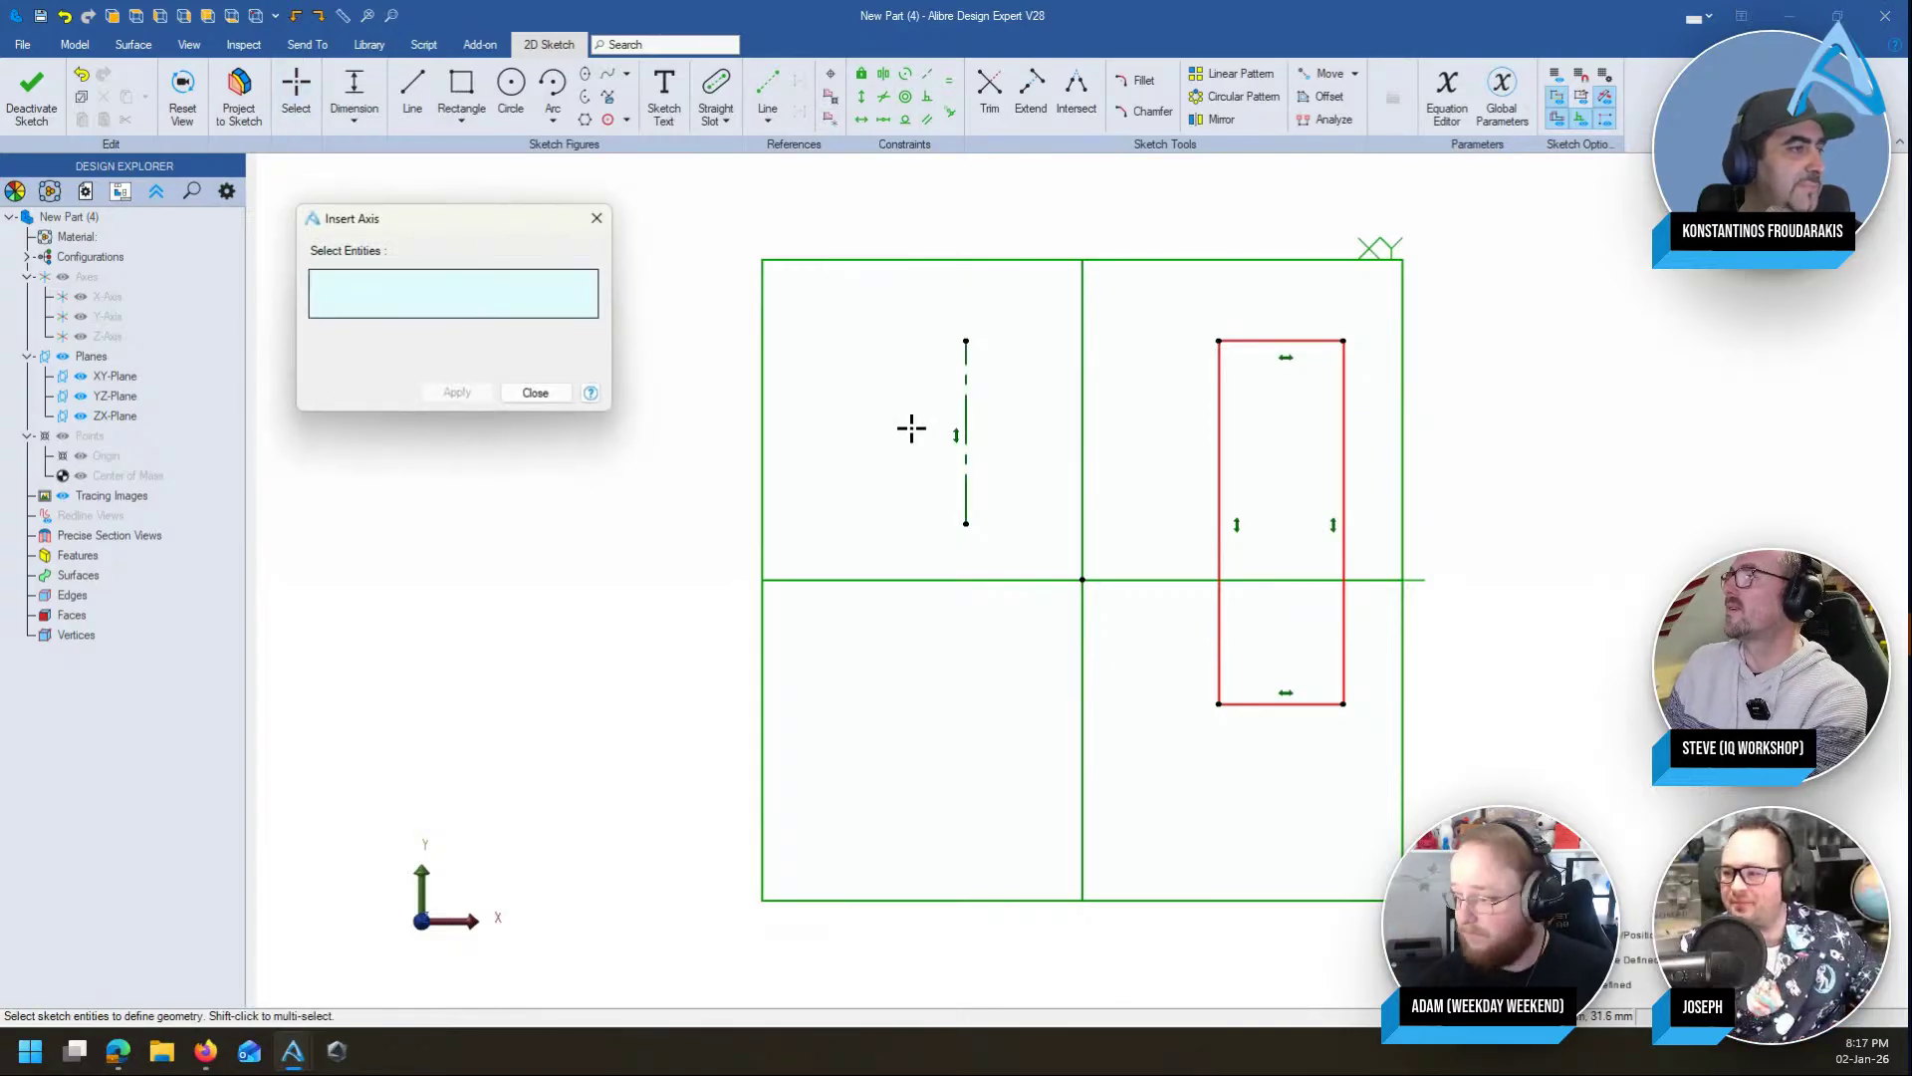
pyautogui.click(964, 401)
pyautogui.click(457, 392)
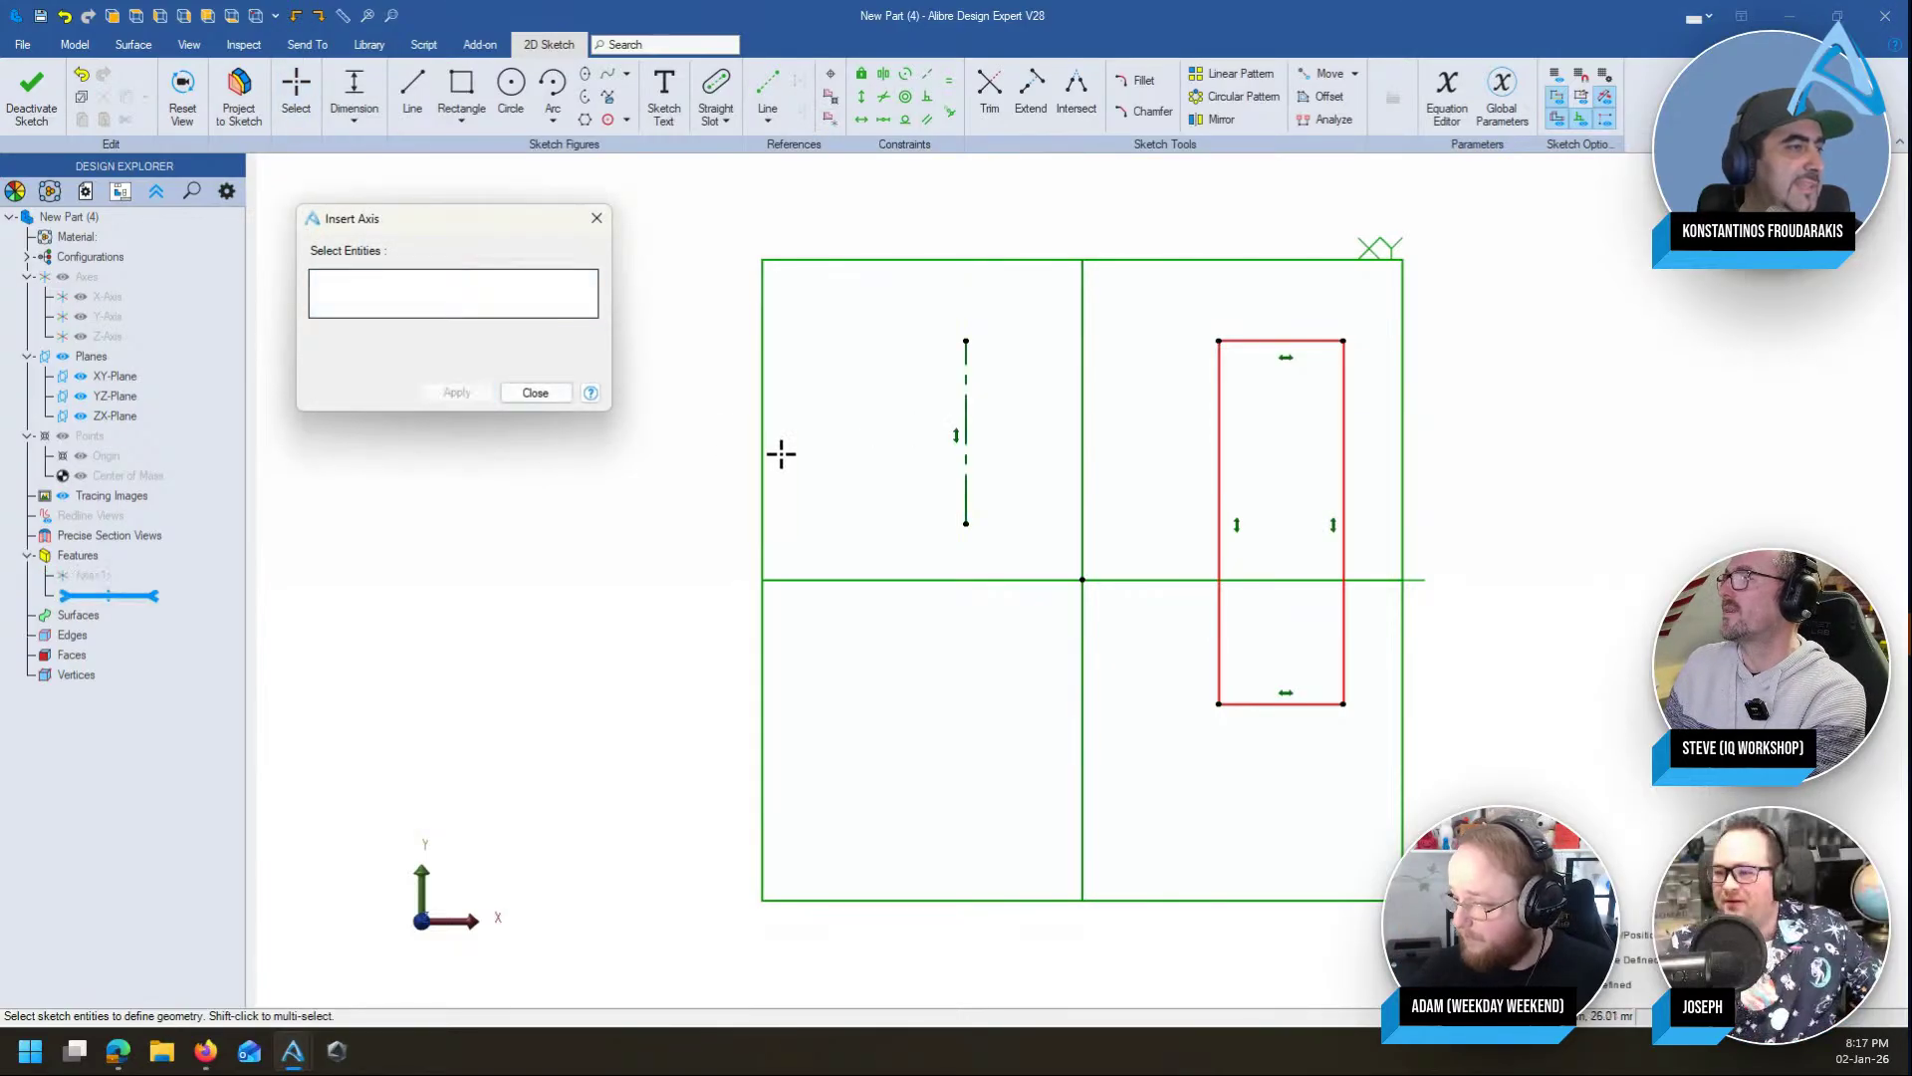
pyautogui.click(513, 393)
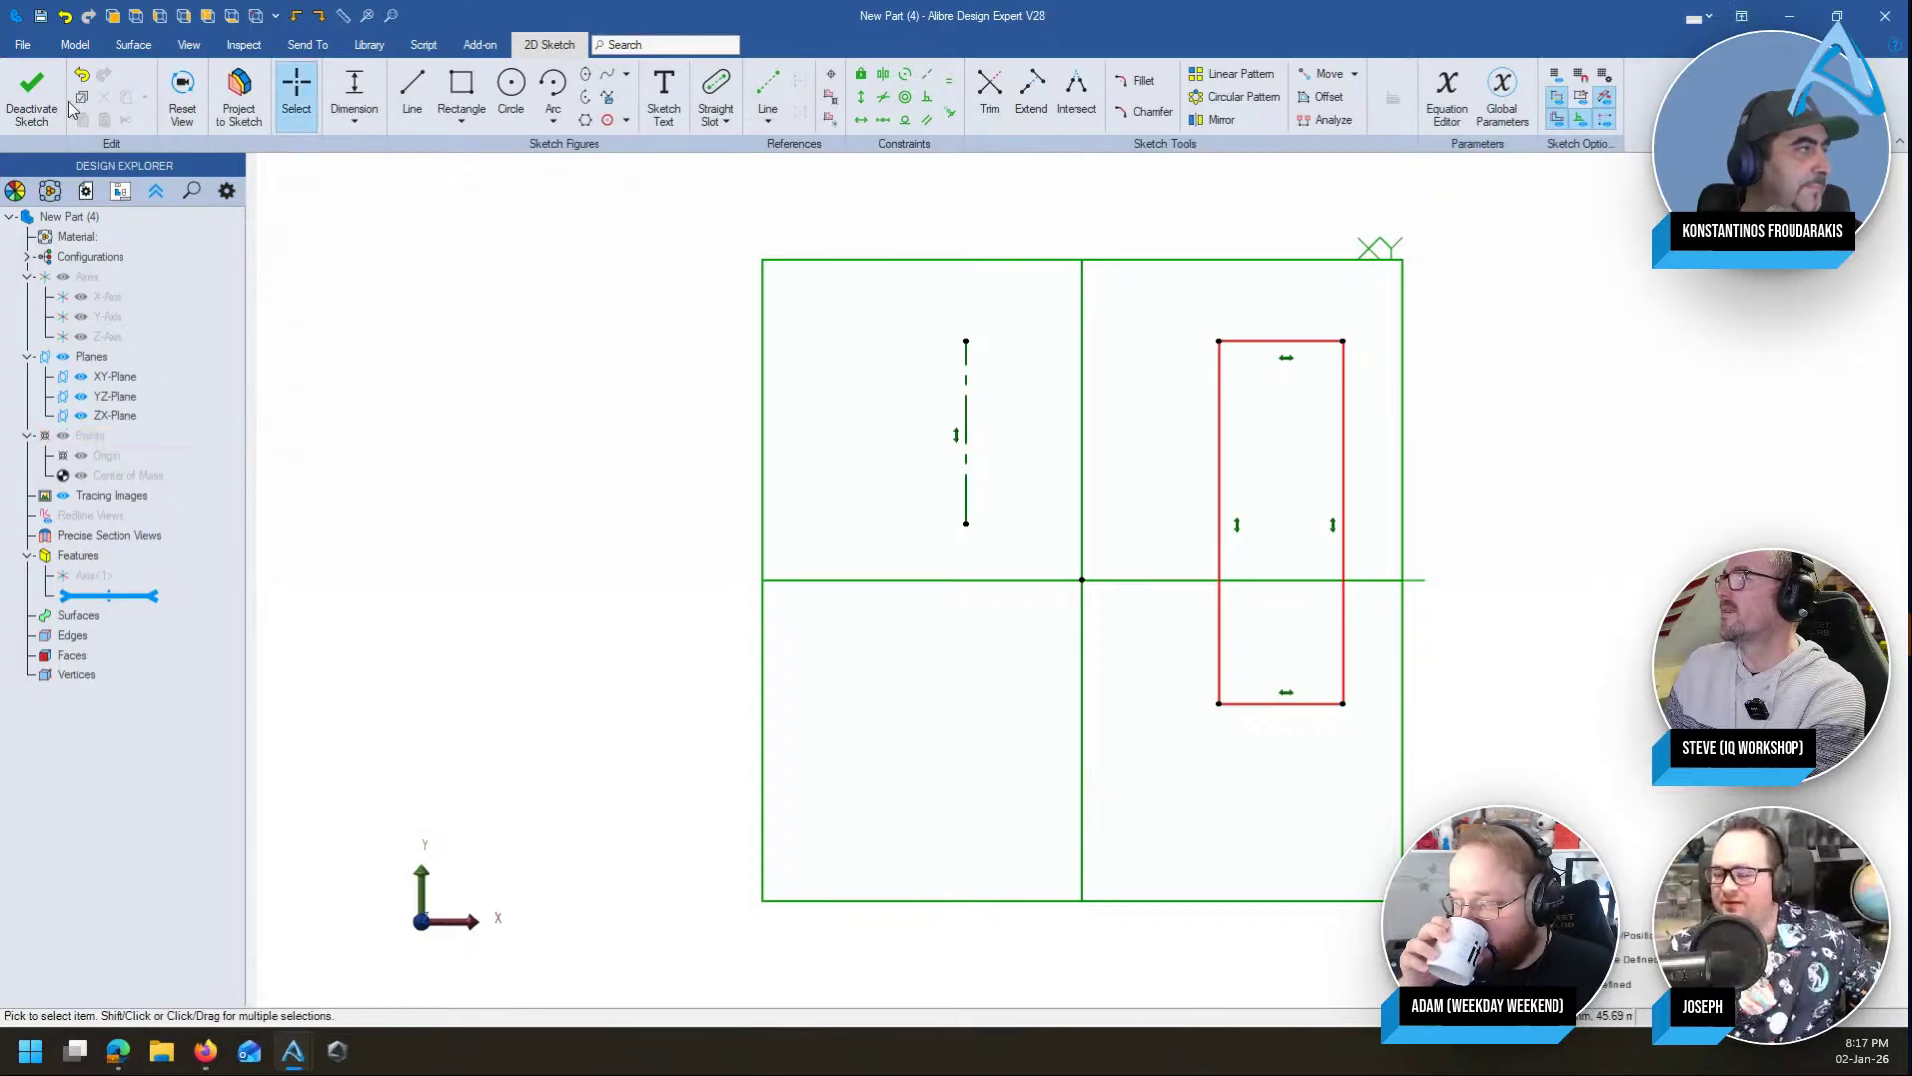
pyautogui.hotkey('ctrl', 'k')
pyautogui.moveTo(687, 423)
pyautogui.mouseDown(button='middle')
pyautogui.moveTo(779, 484)
pyautogui.moveTo(753, 482)
pyautogui.mouseUp(button='middle')
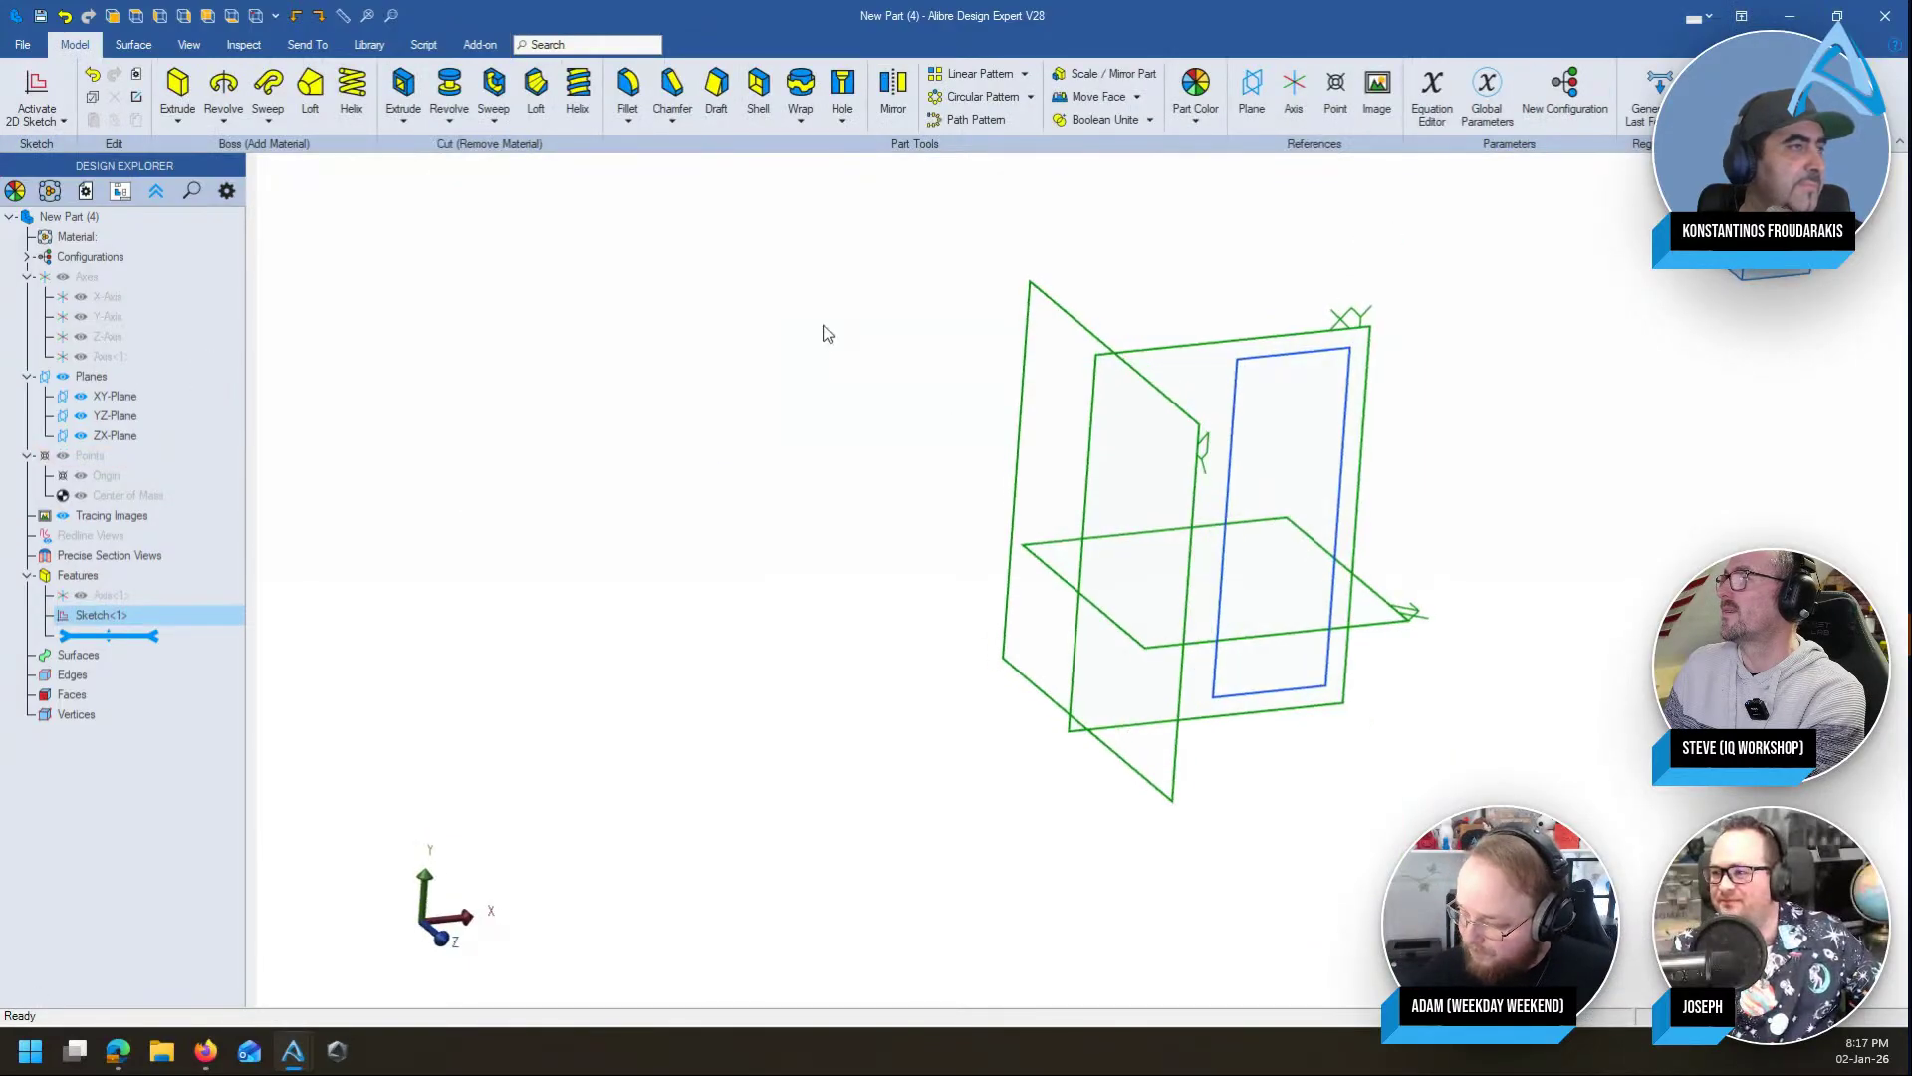
# Preview a 360° boss revolve of the rectangle about the axis made from the reference line, and cancel it
pyautogui.click(223, 84)
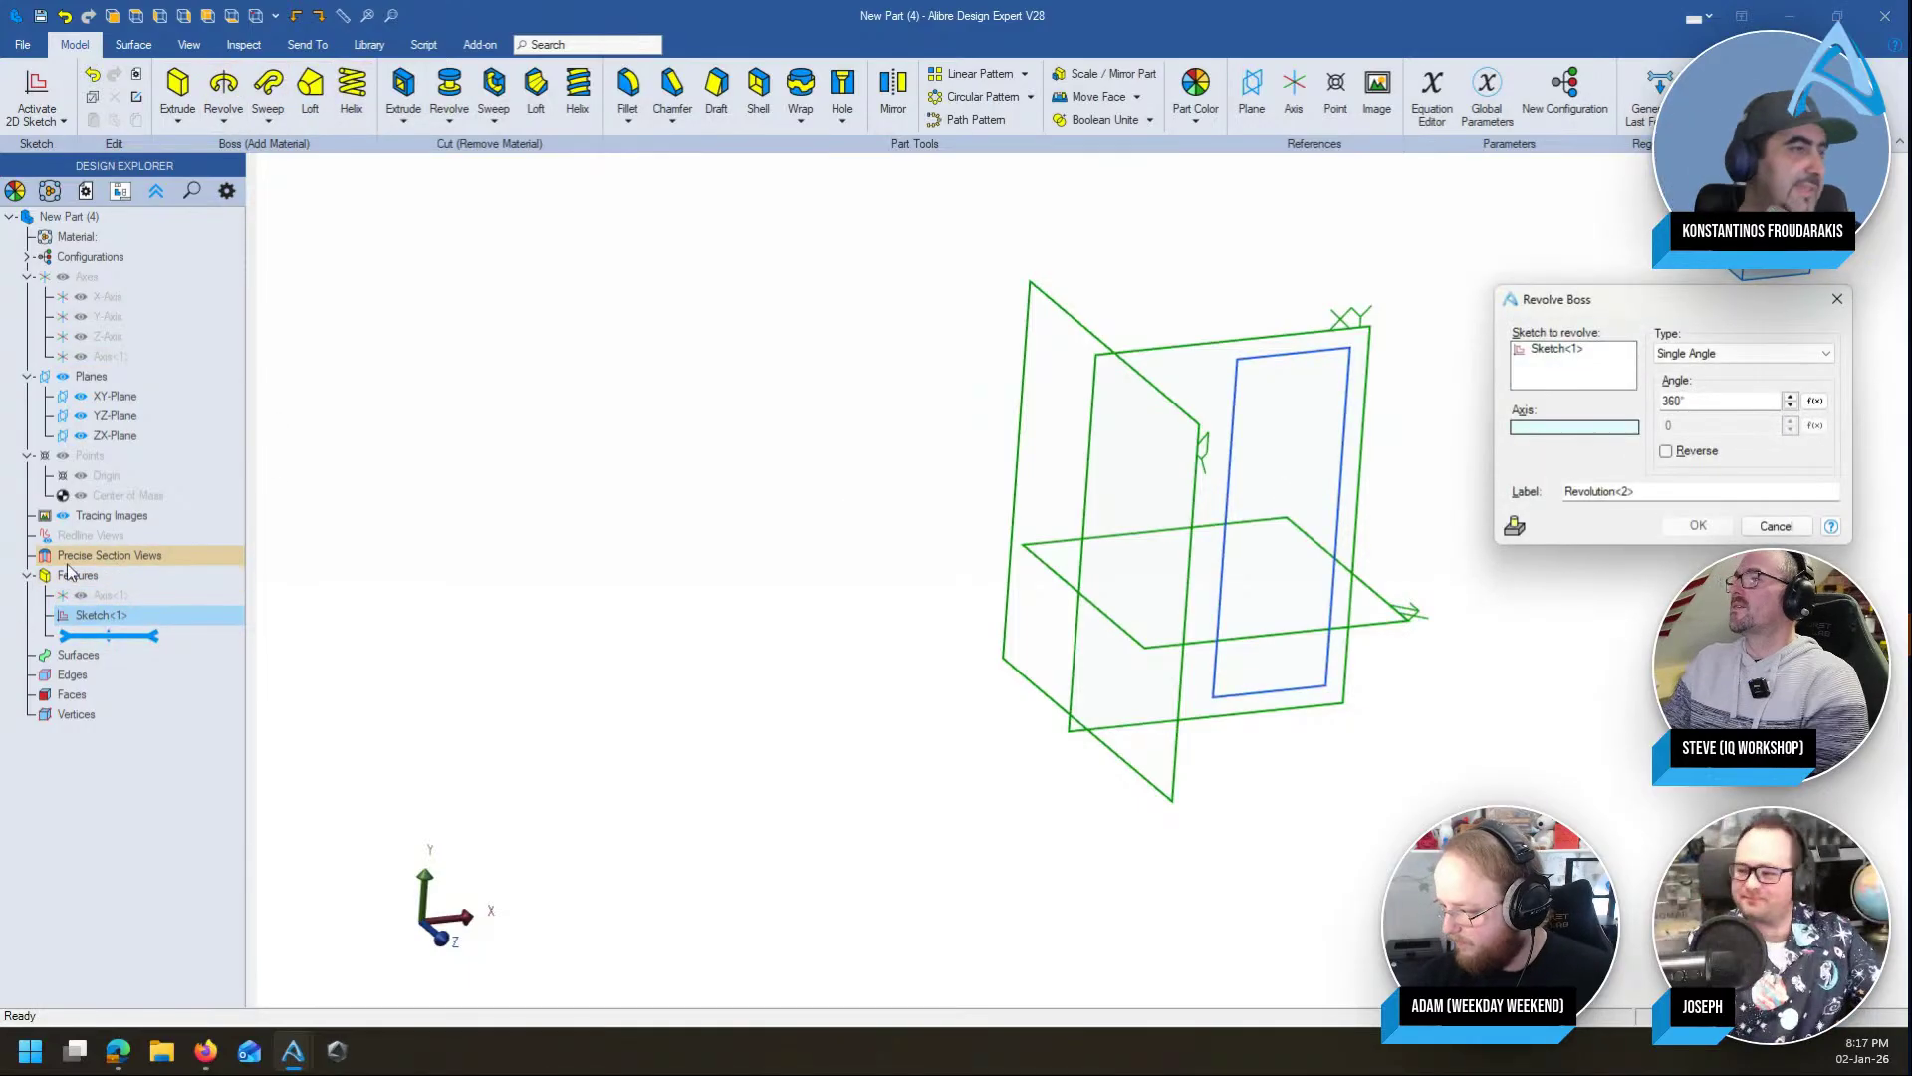
pyautogui.hotkey('alt', 'Tab')
pyautogui.hotkey('alt', 'a')
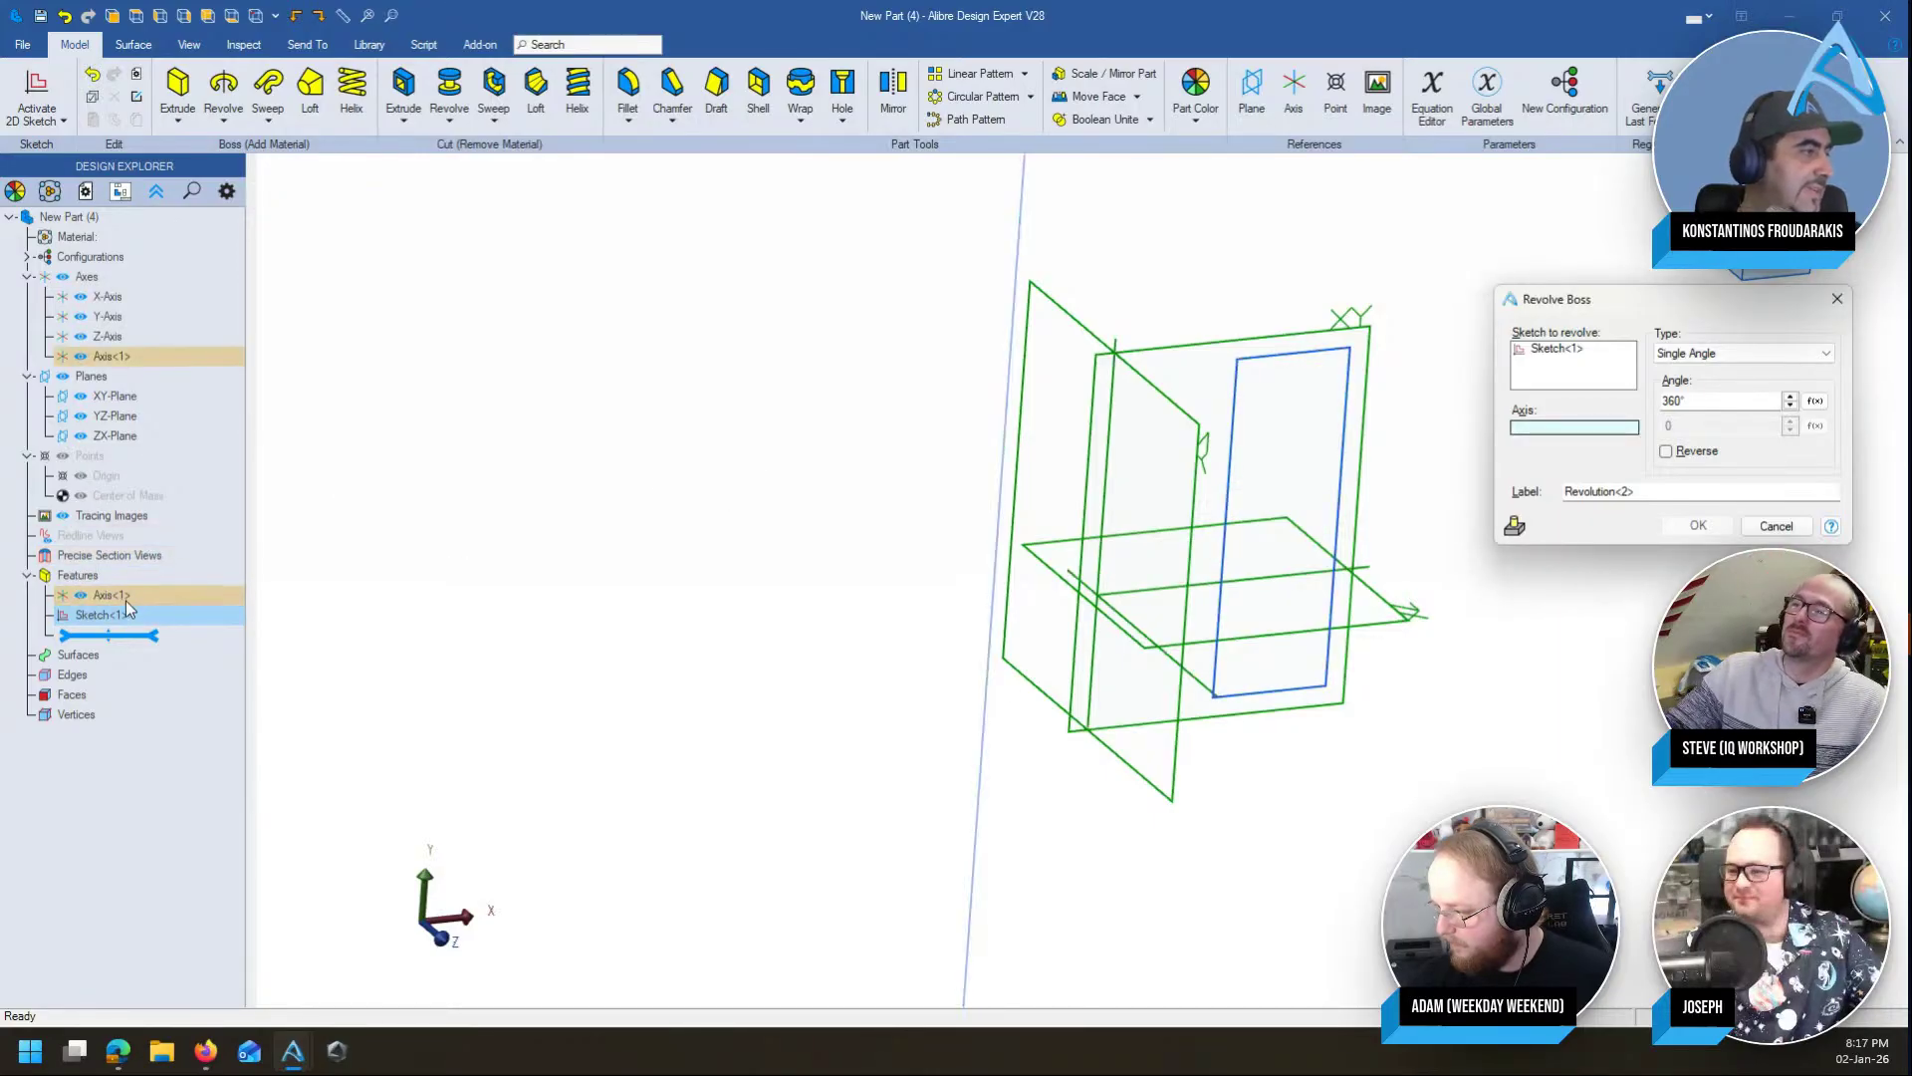
pyautogui.click(1018, 189)
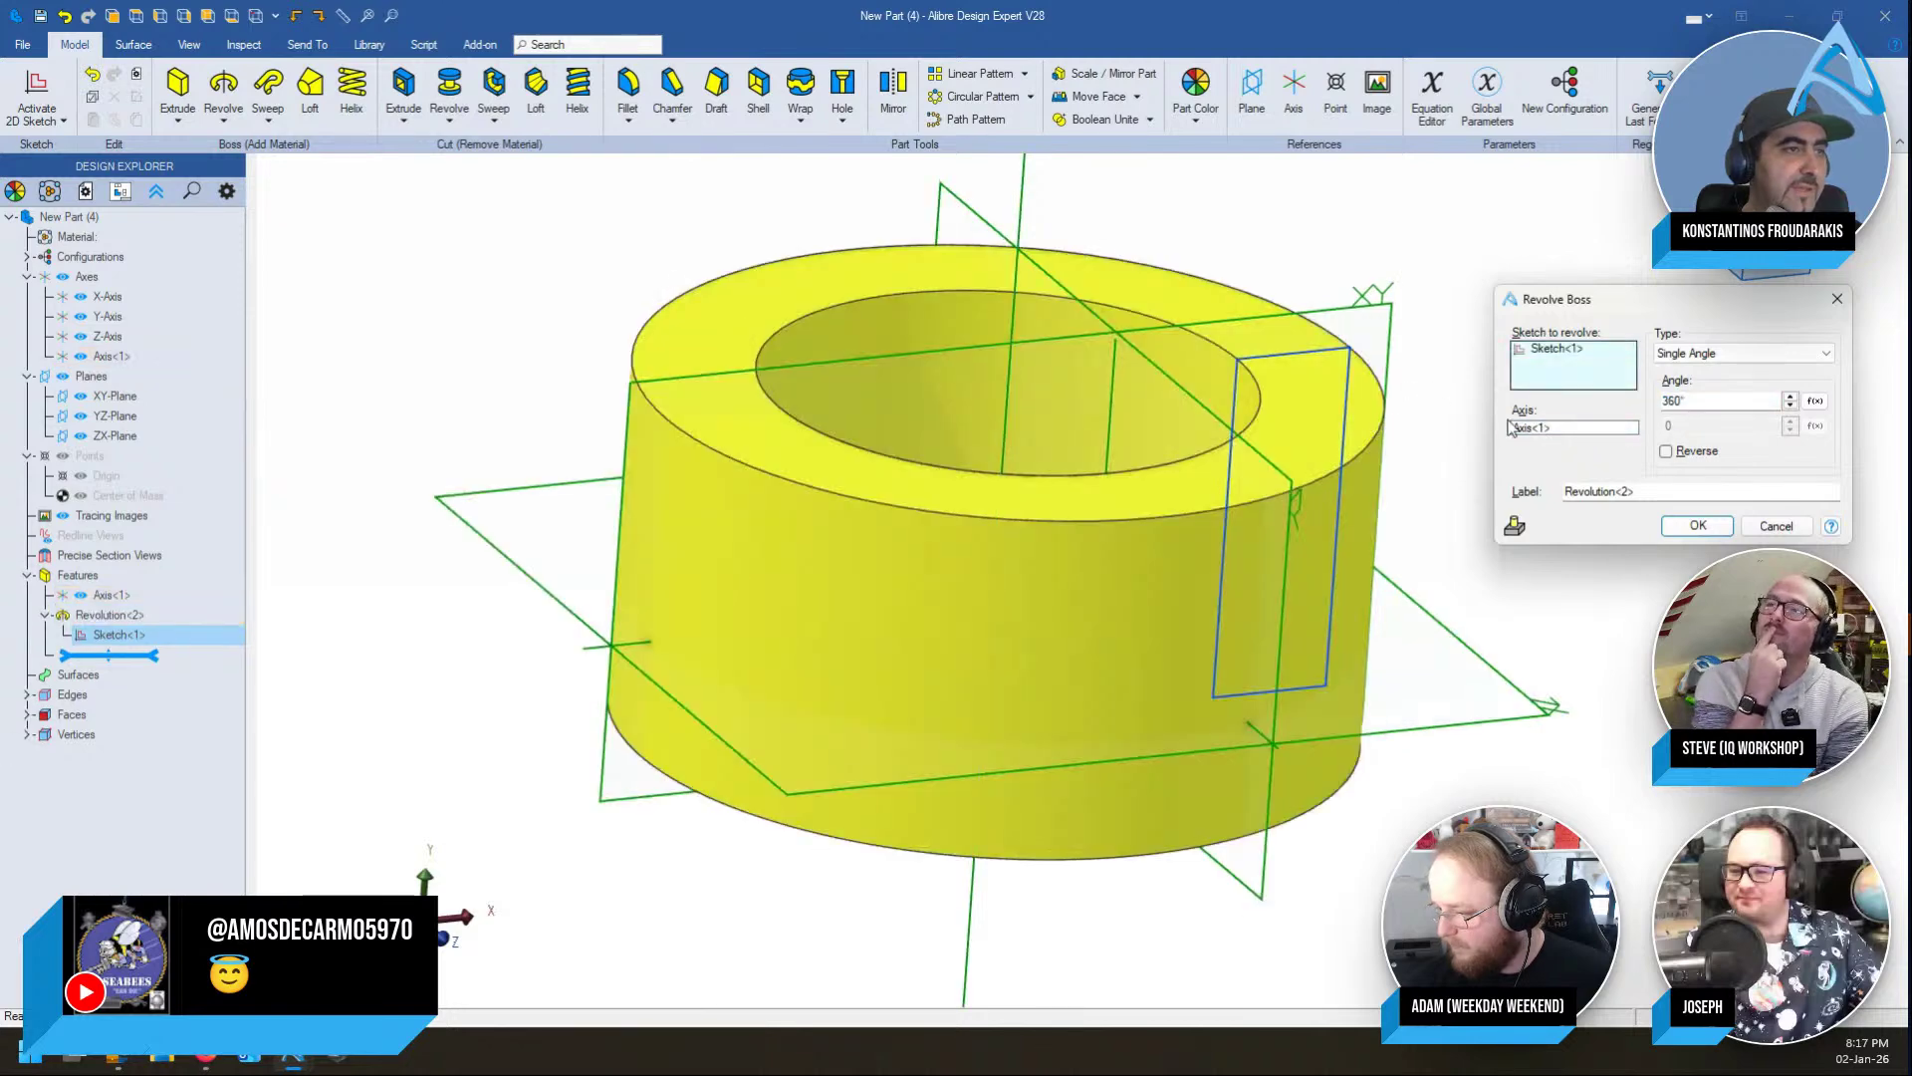
pyautogui.click(1776, 526)
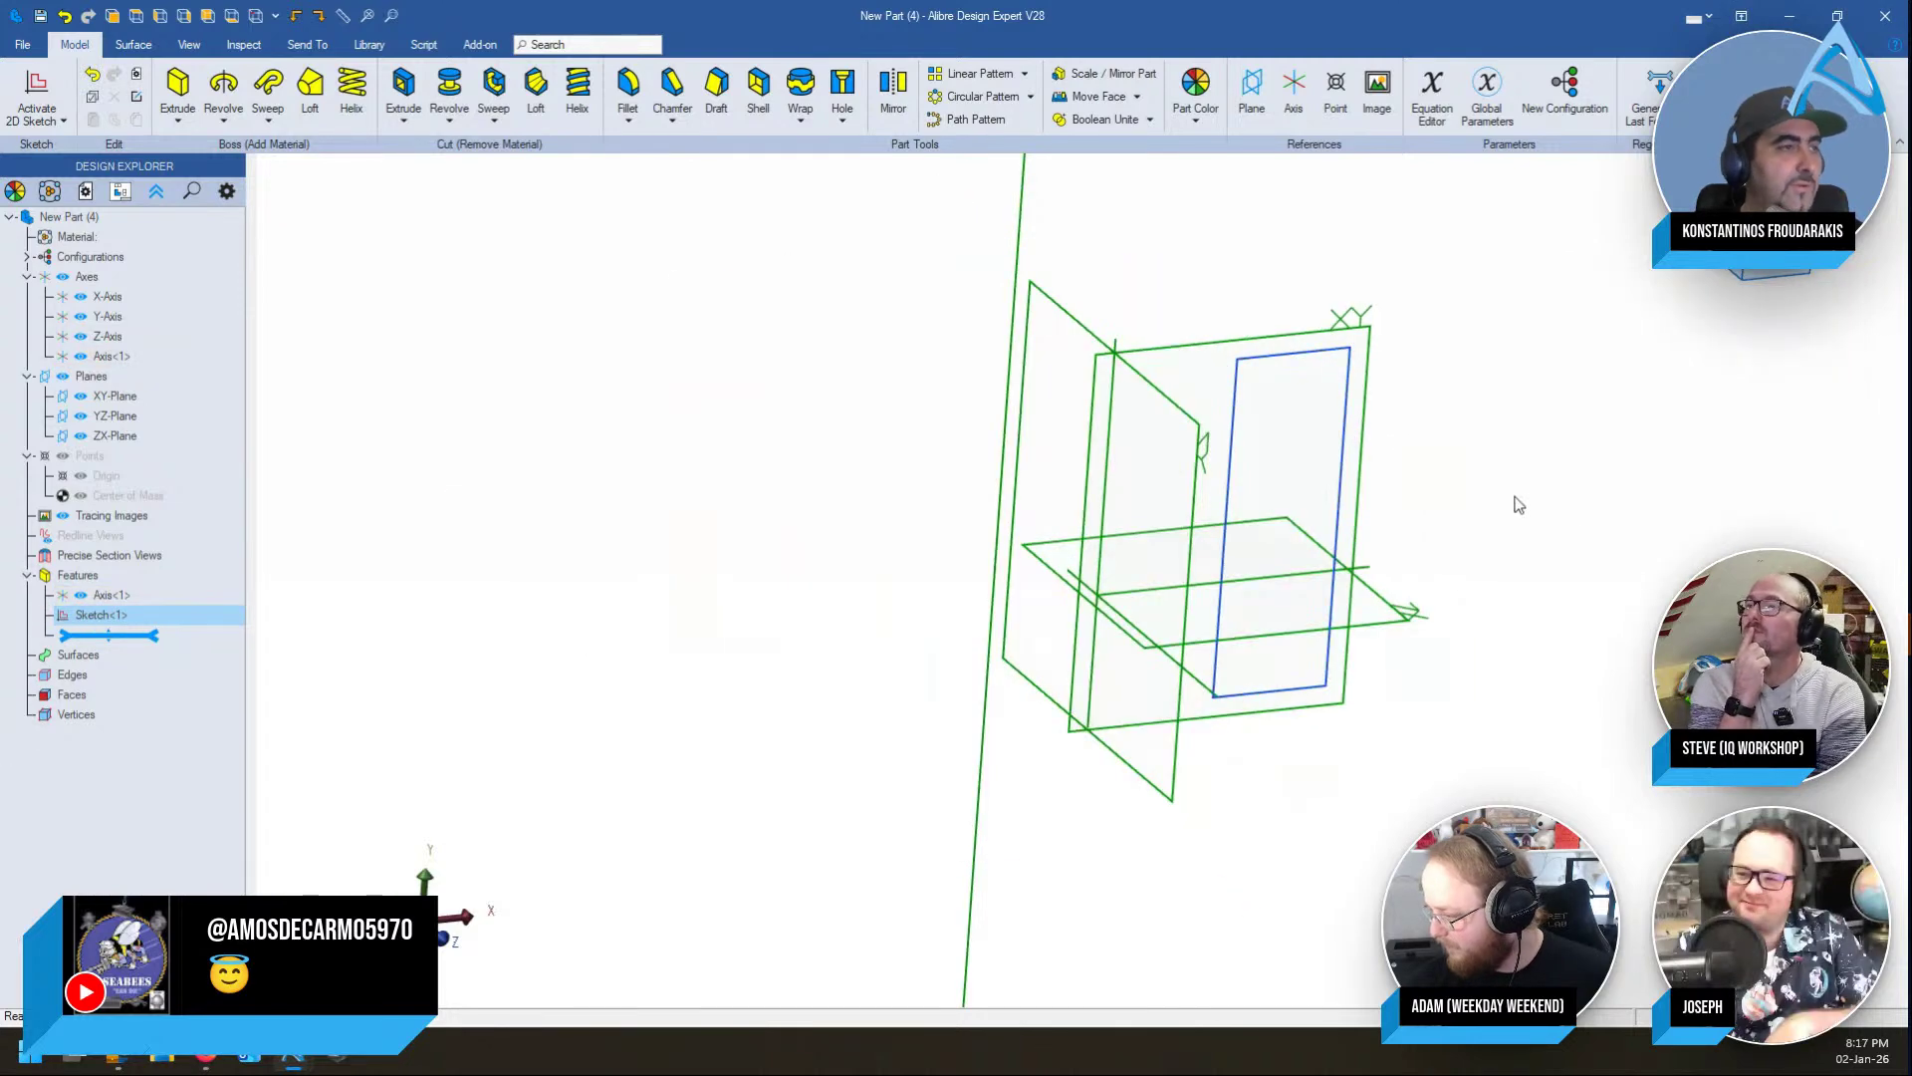
# Edit the rectangle's sketch, convert the vertical reference line to a regular figure, and close the sketch
pyautogui.rightClick(130, 616)
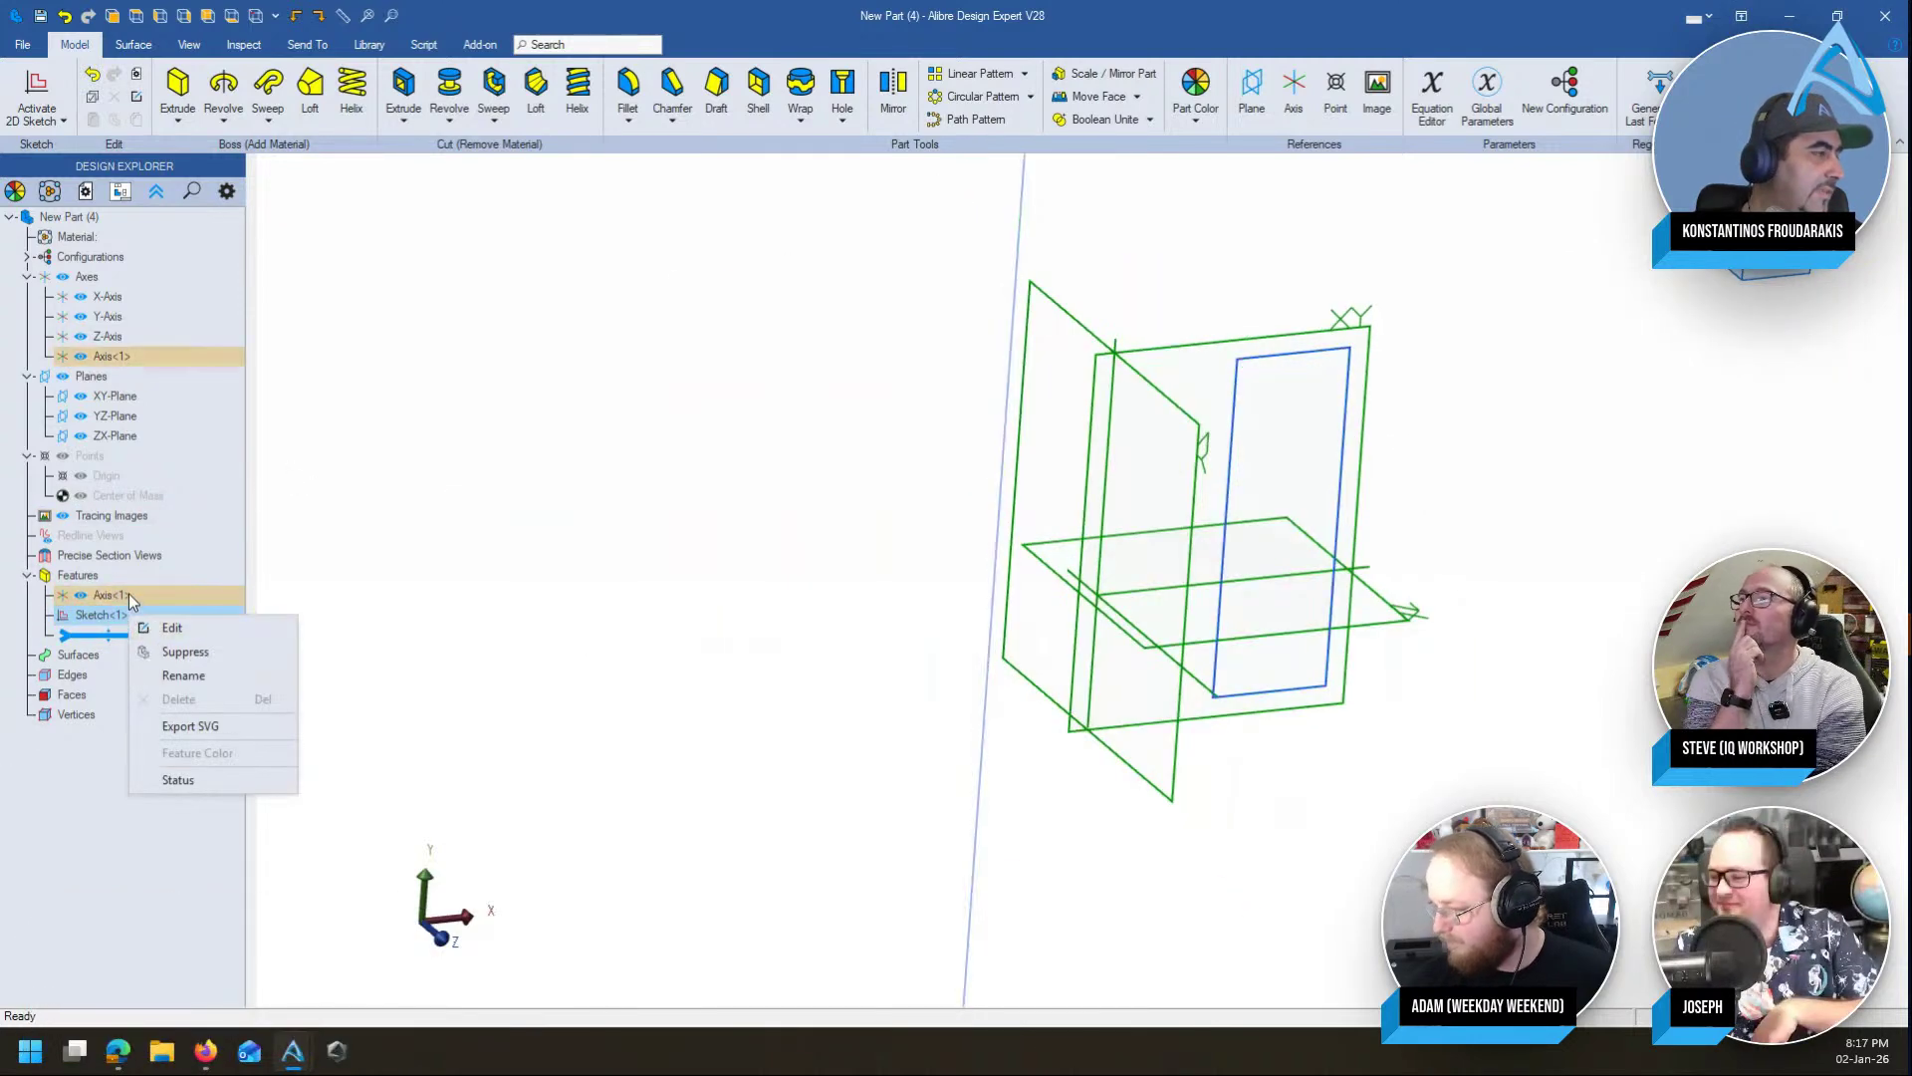
pyautogui.click(155, 628)
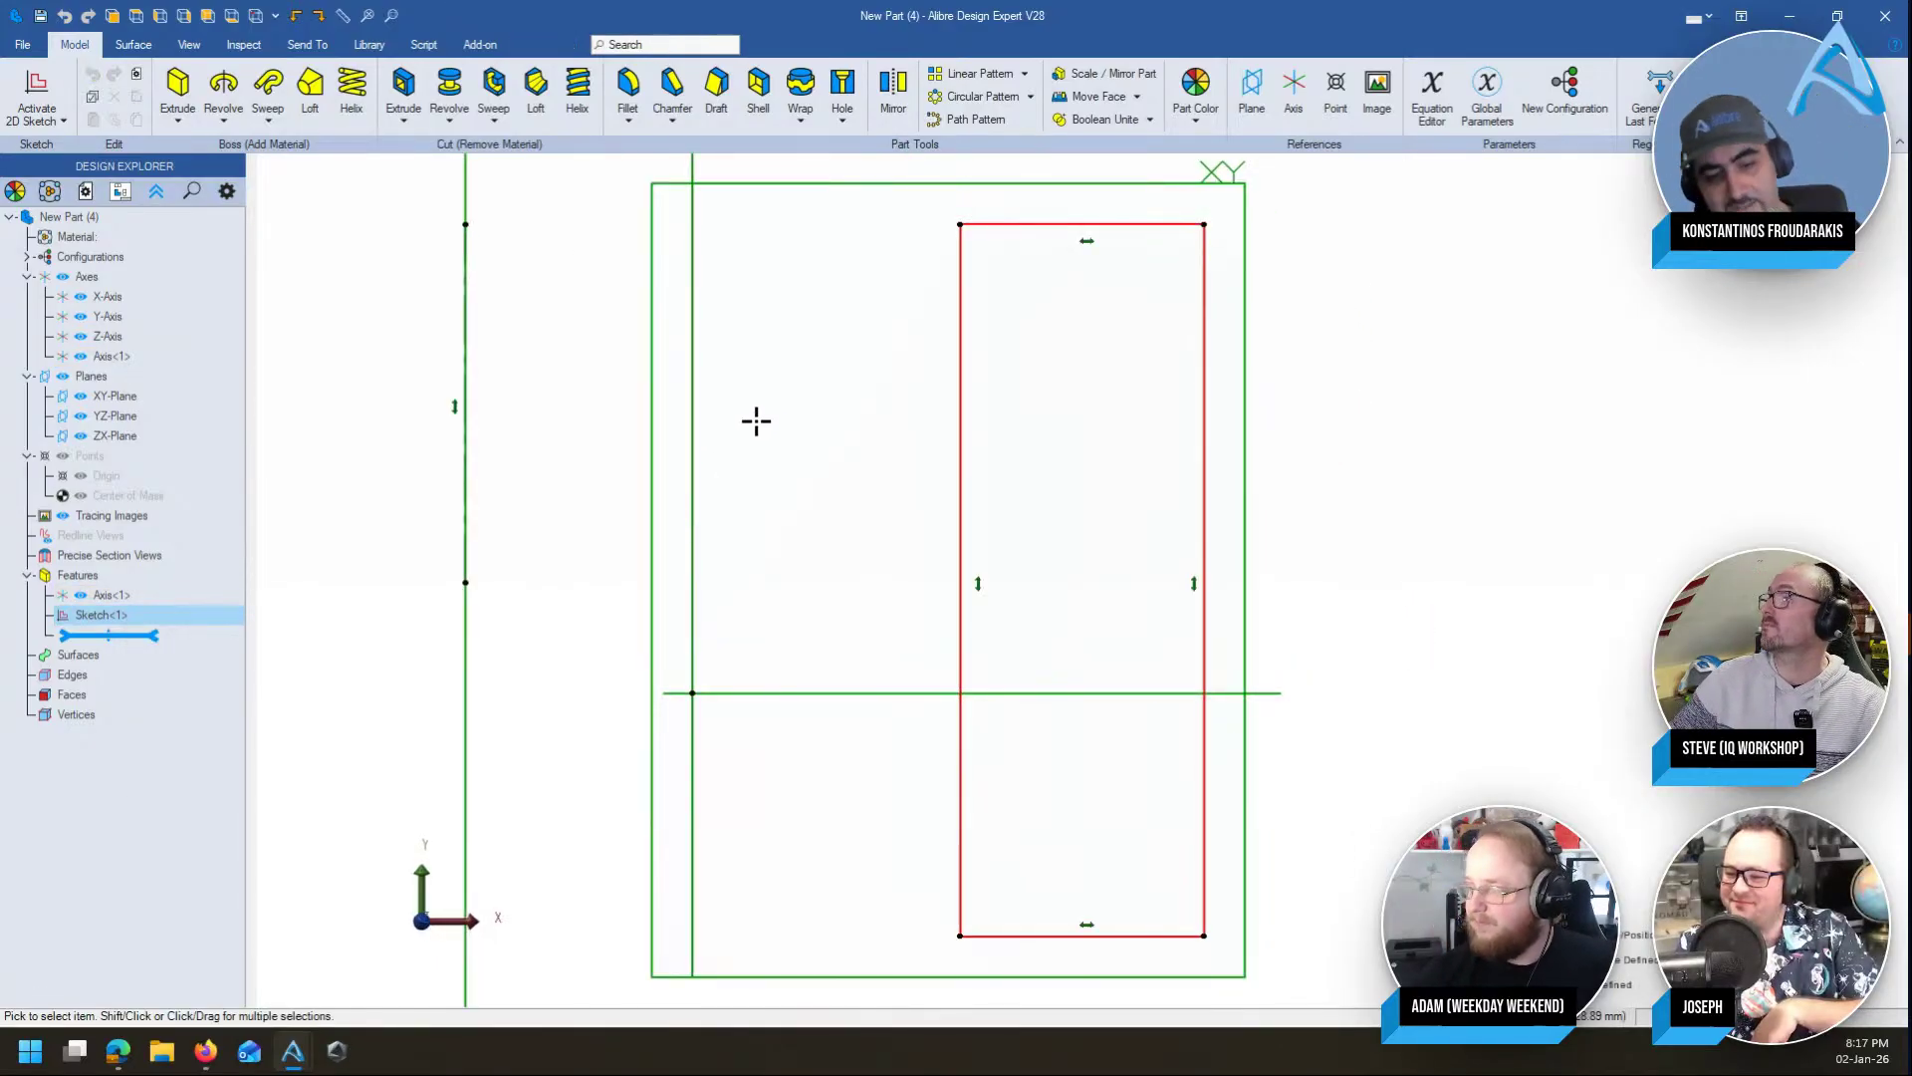
pyautogui.click(467, 308)
pyautogui.rightClick(469, 309)
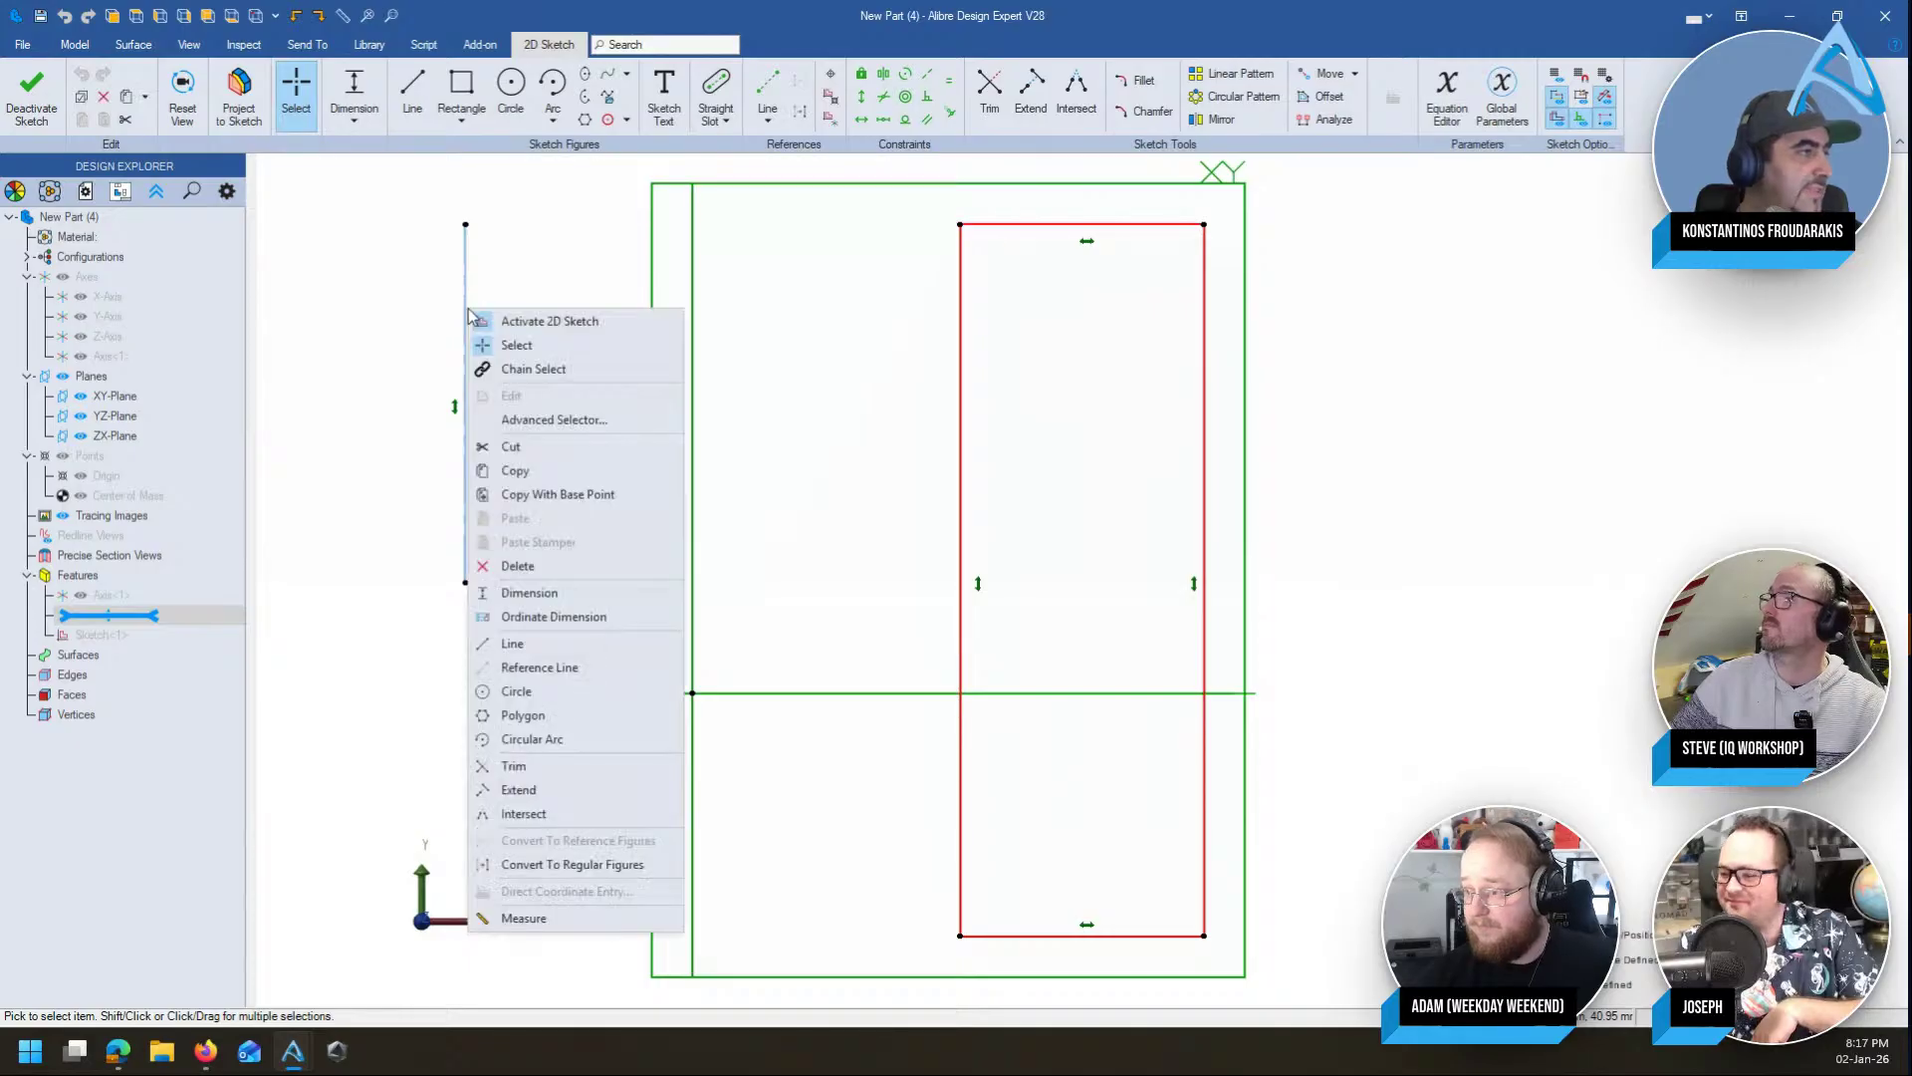
pyautogui.click(600, 867)
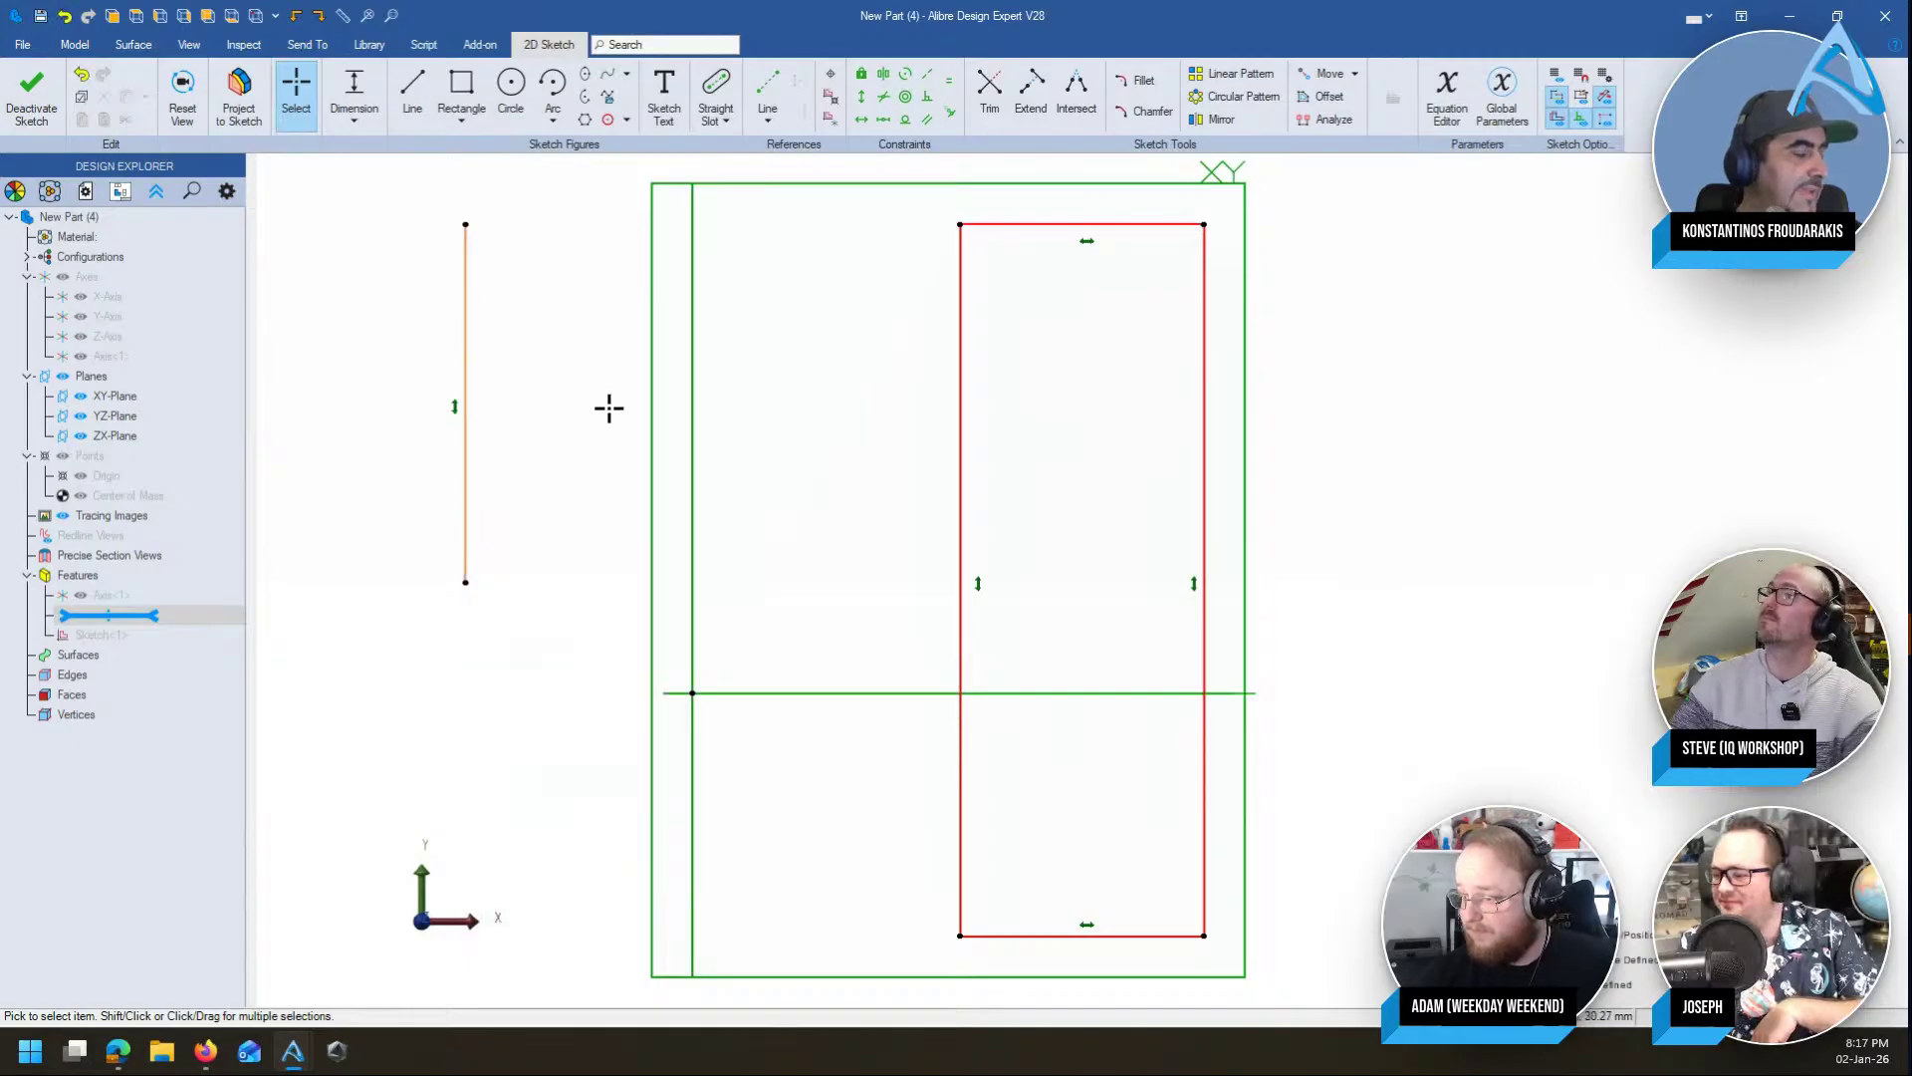
pyautogui.moveTo(998, 422)
pyautogui.mouseDown(button='middle')
pyautogui.moveTo(1029, 431)
pyautogui.moveTo(866, 404)
pyautogui.mouseUp(button='middle')
pyautogui.scroll(-4, 856, 413)
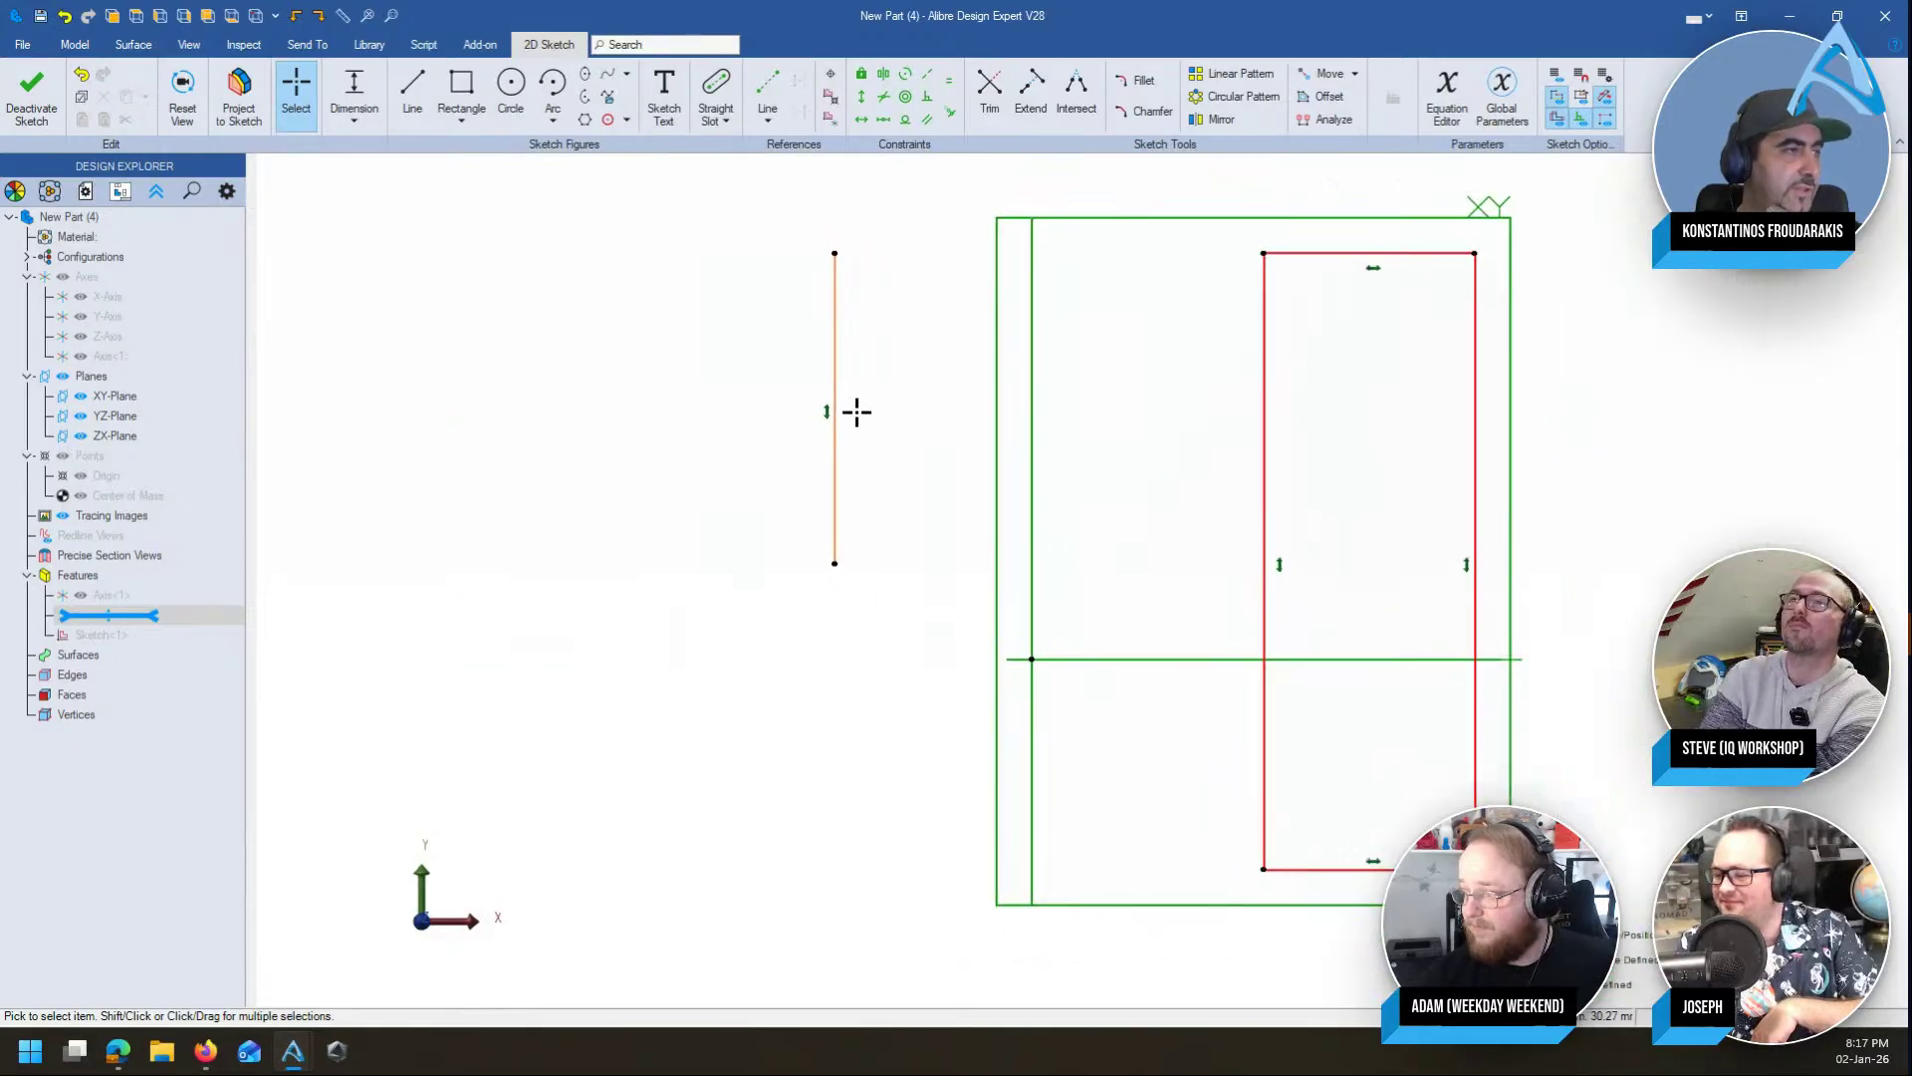
pyautogui.moveTo(645, 405); pyautogui.dragTo(809, 522, button='right')
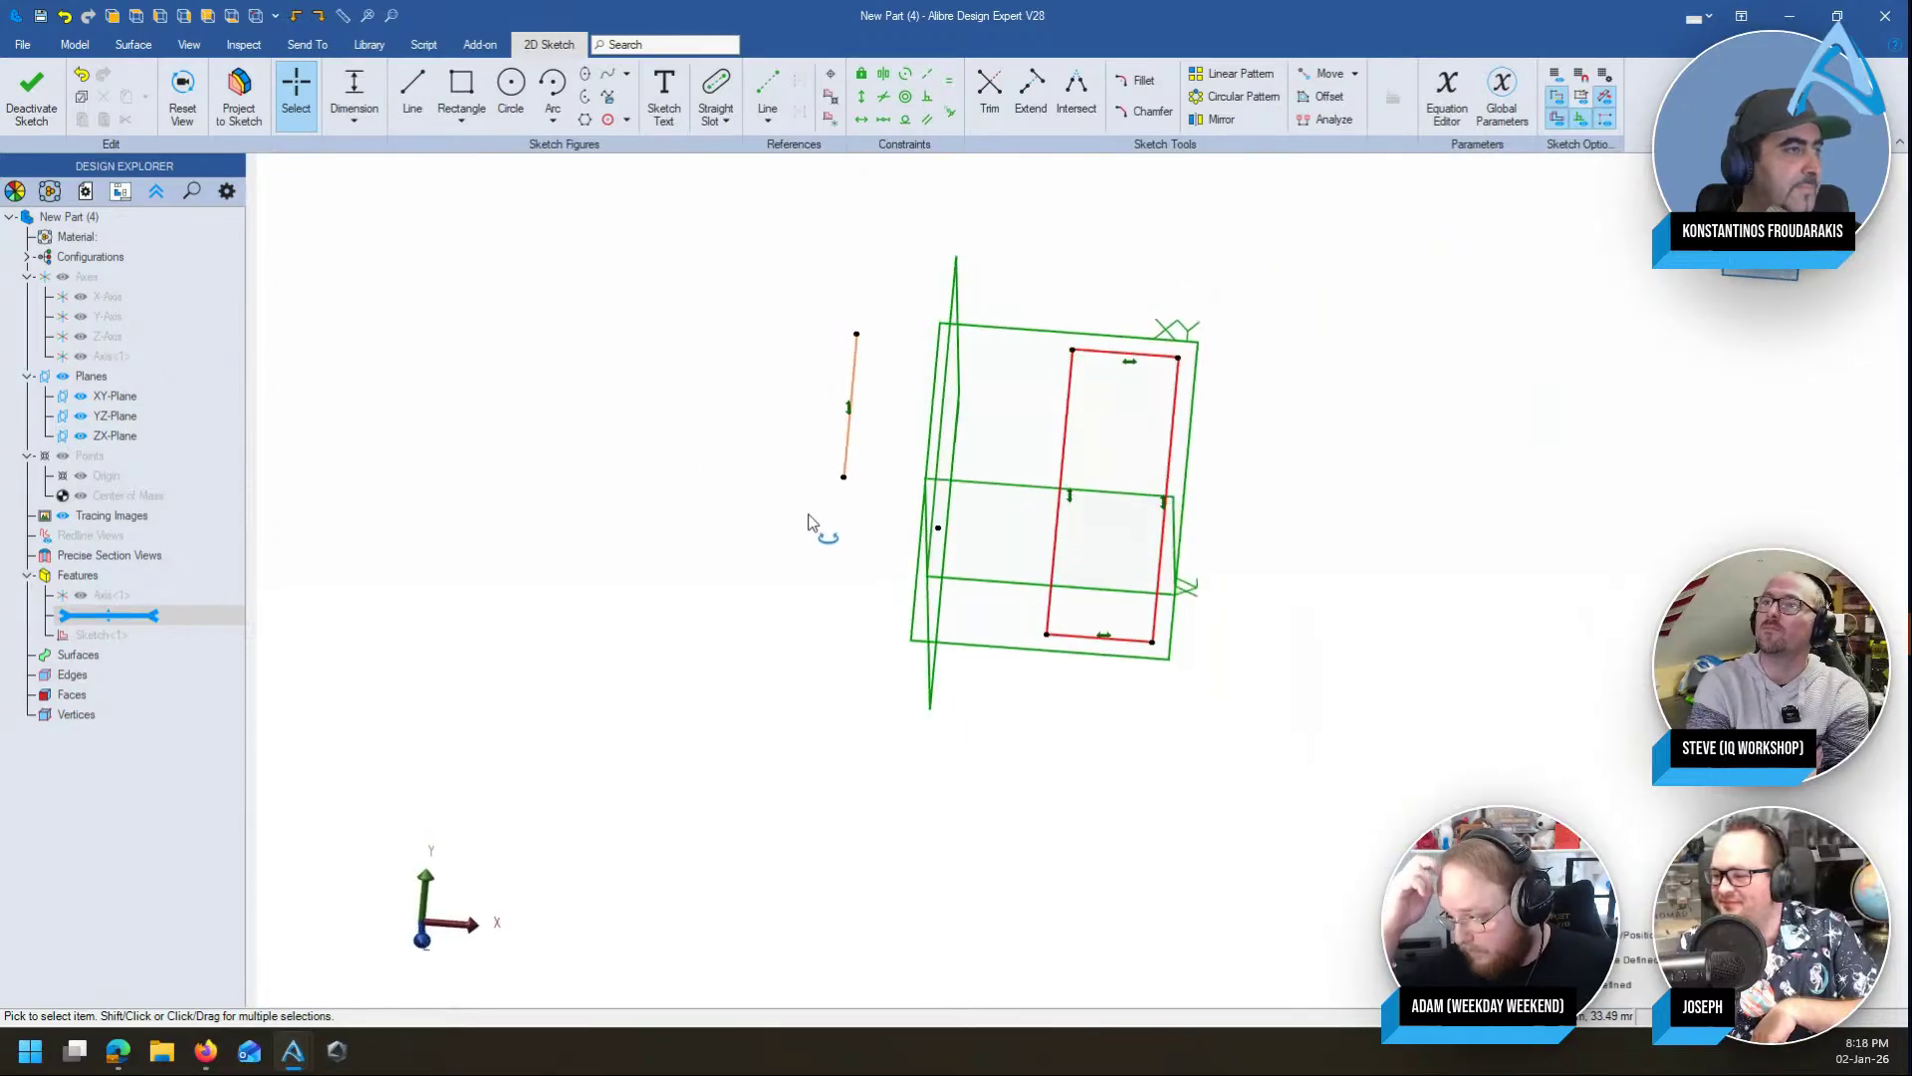
pyautogui.moveTo(834, 609); pyautogui.dragTo(777, 525, button='right')
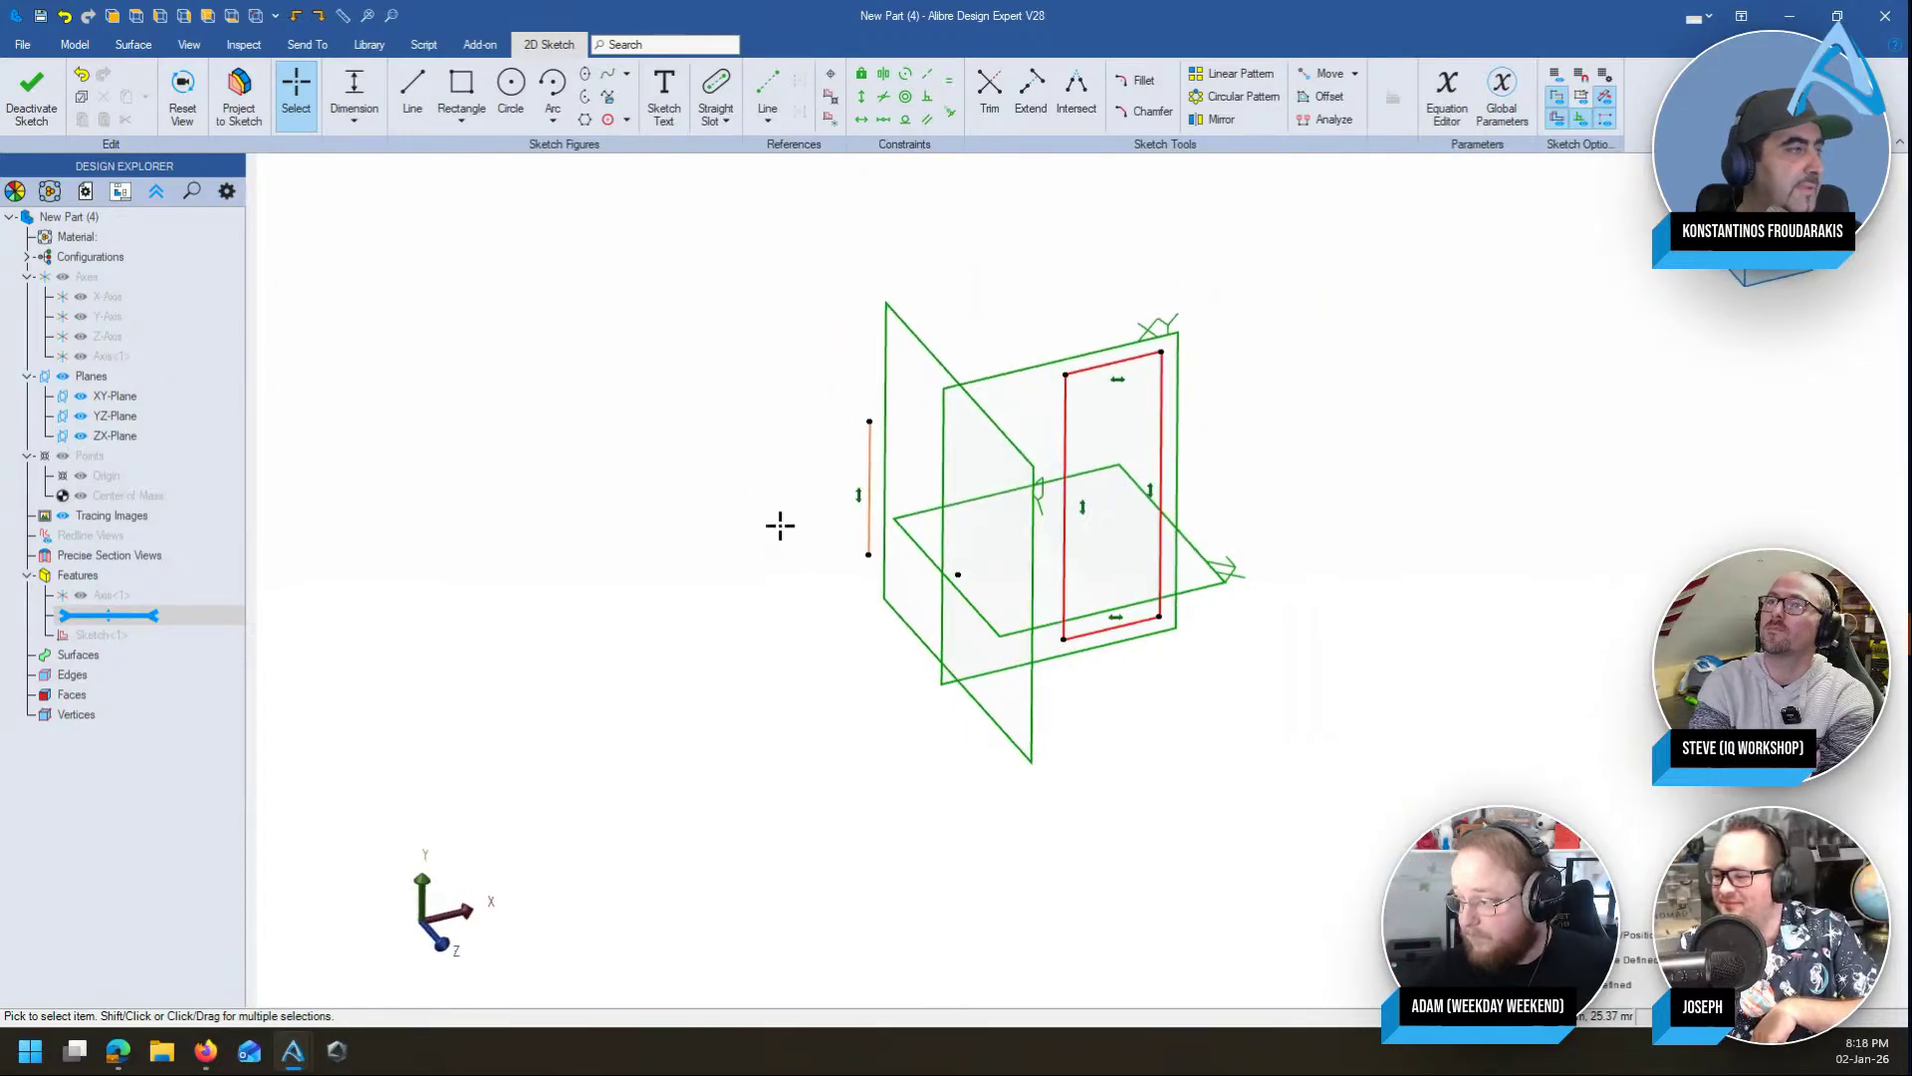
pyautogui.click(32, 98)
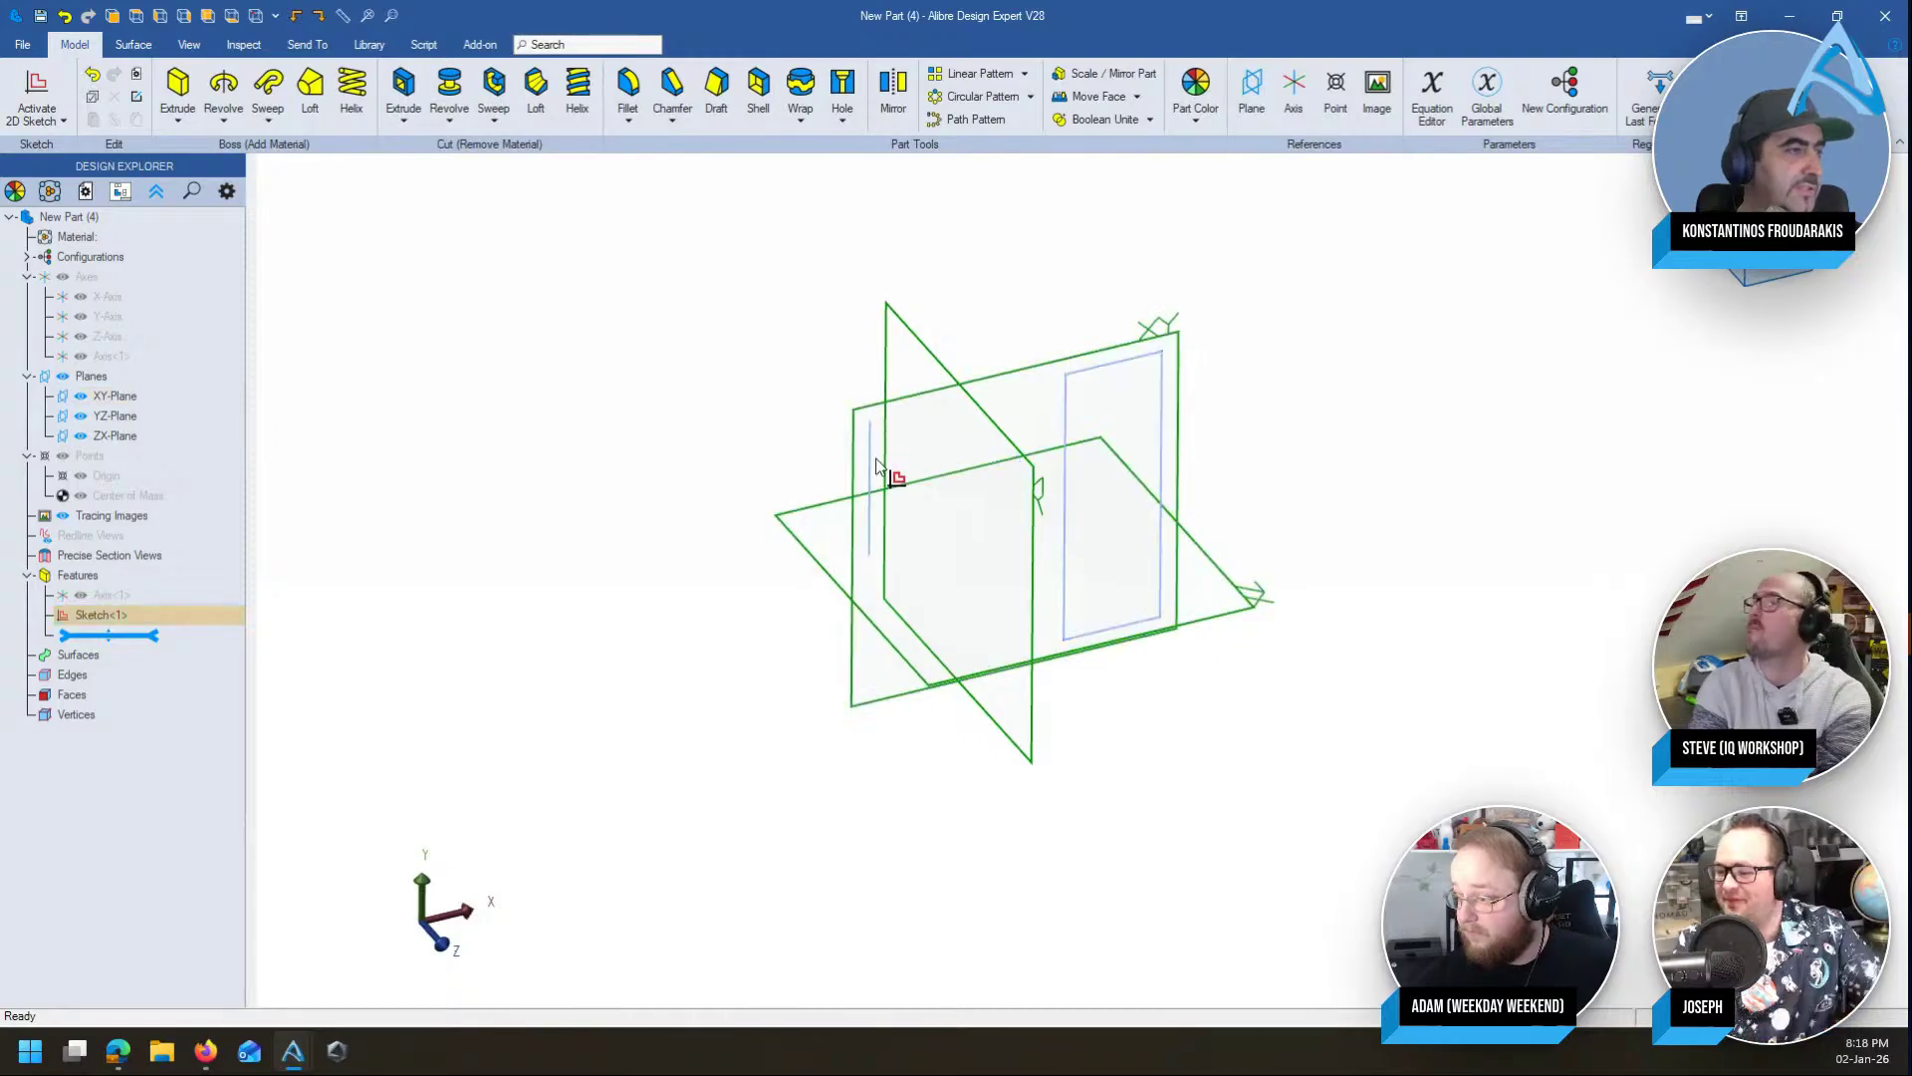
# Try to revolve the sketch as a 360° boss about the separate vertical sketch line
pyautogui.click(223, 88)
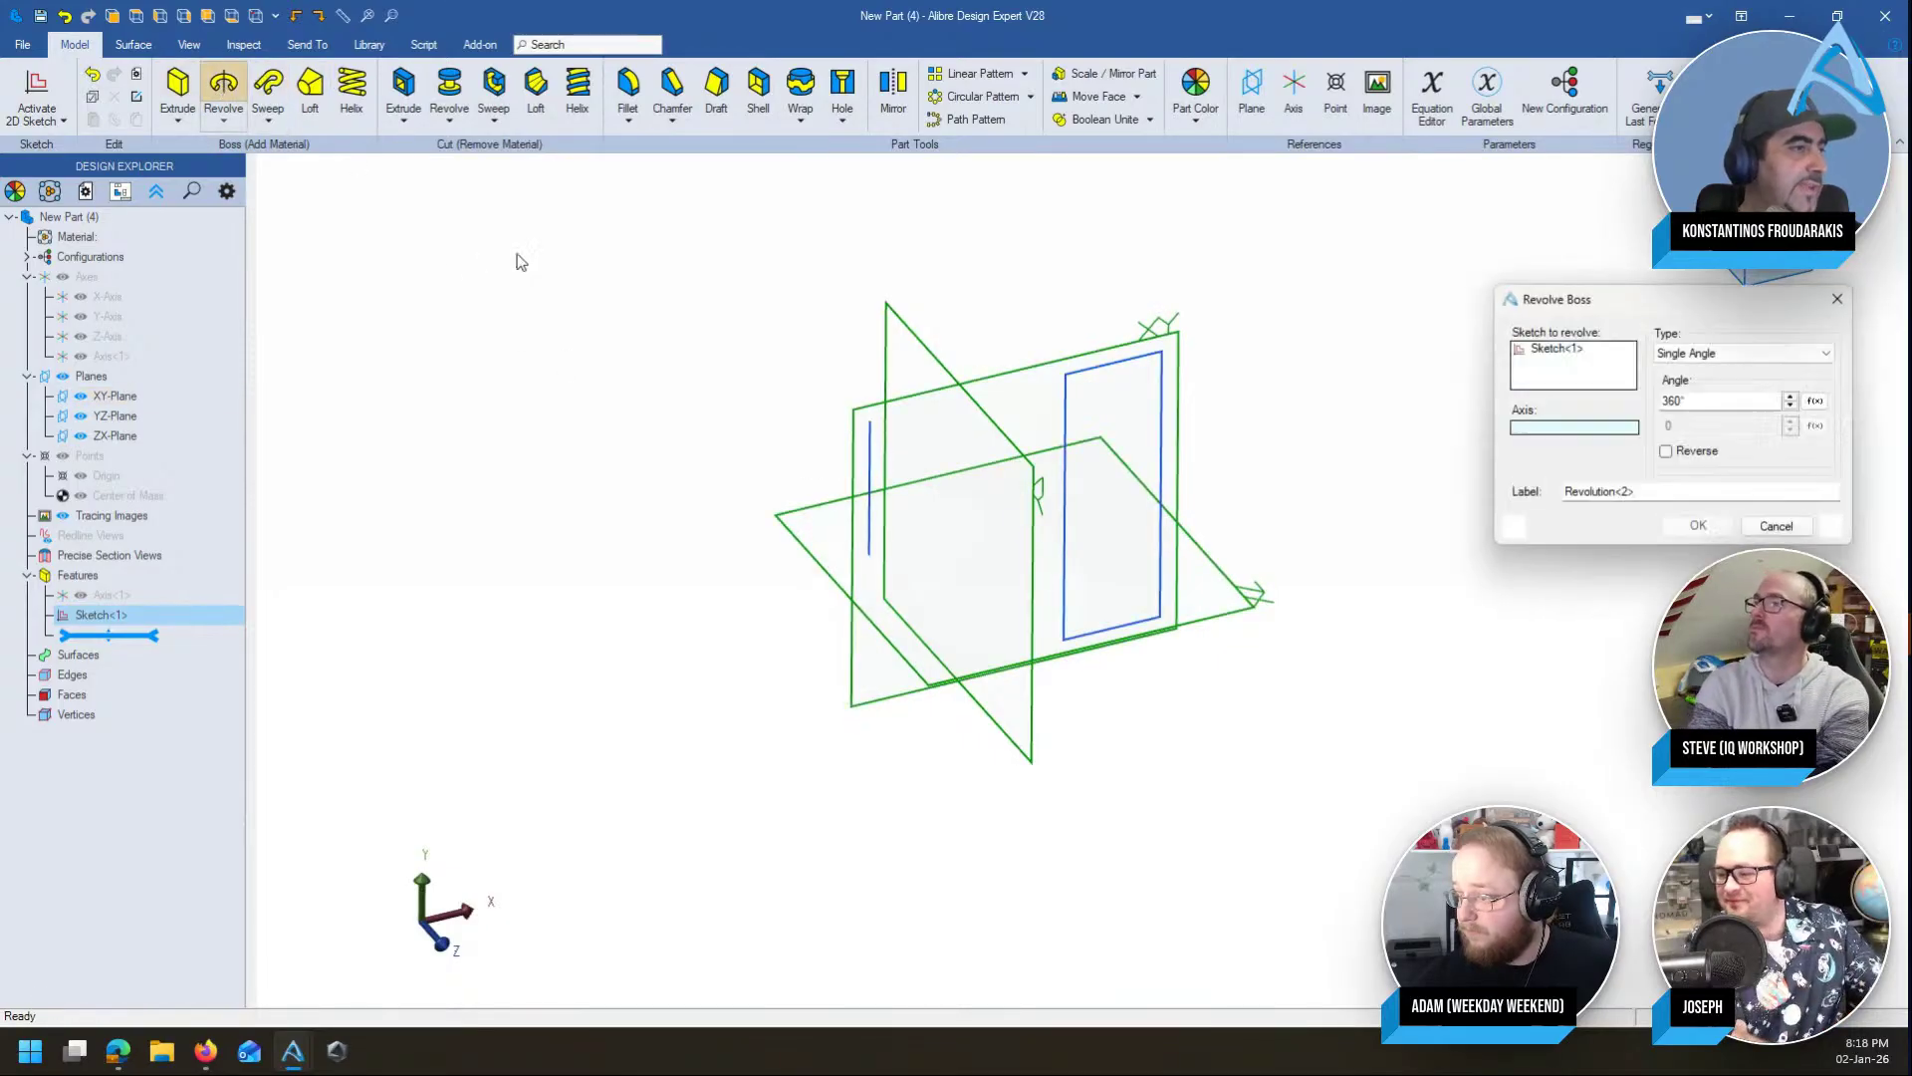
pyautogui.click(873, 469)
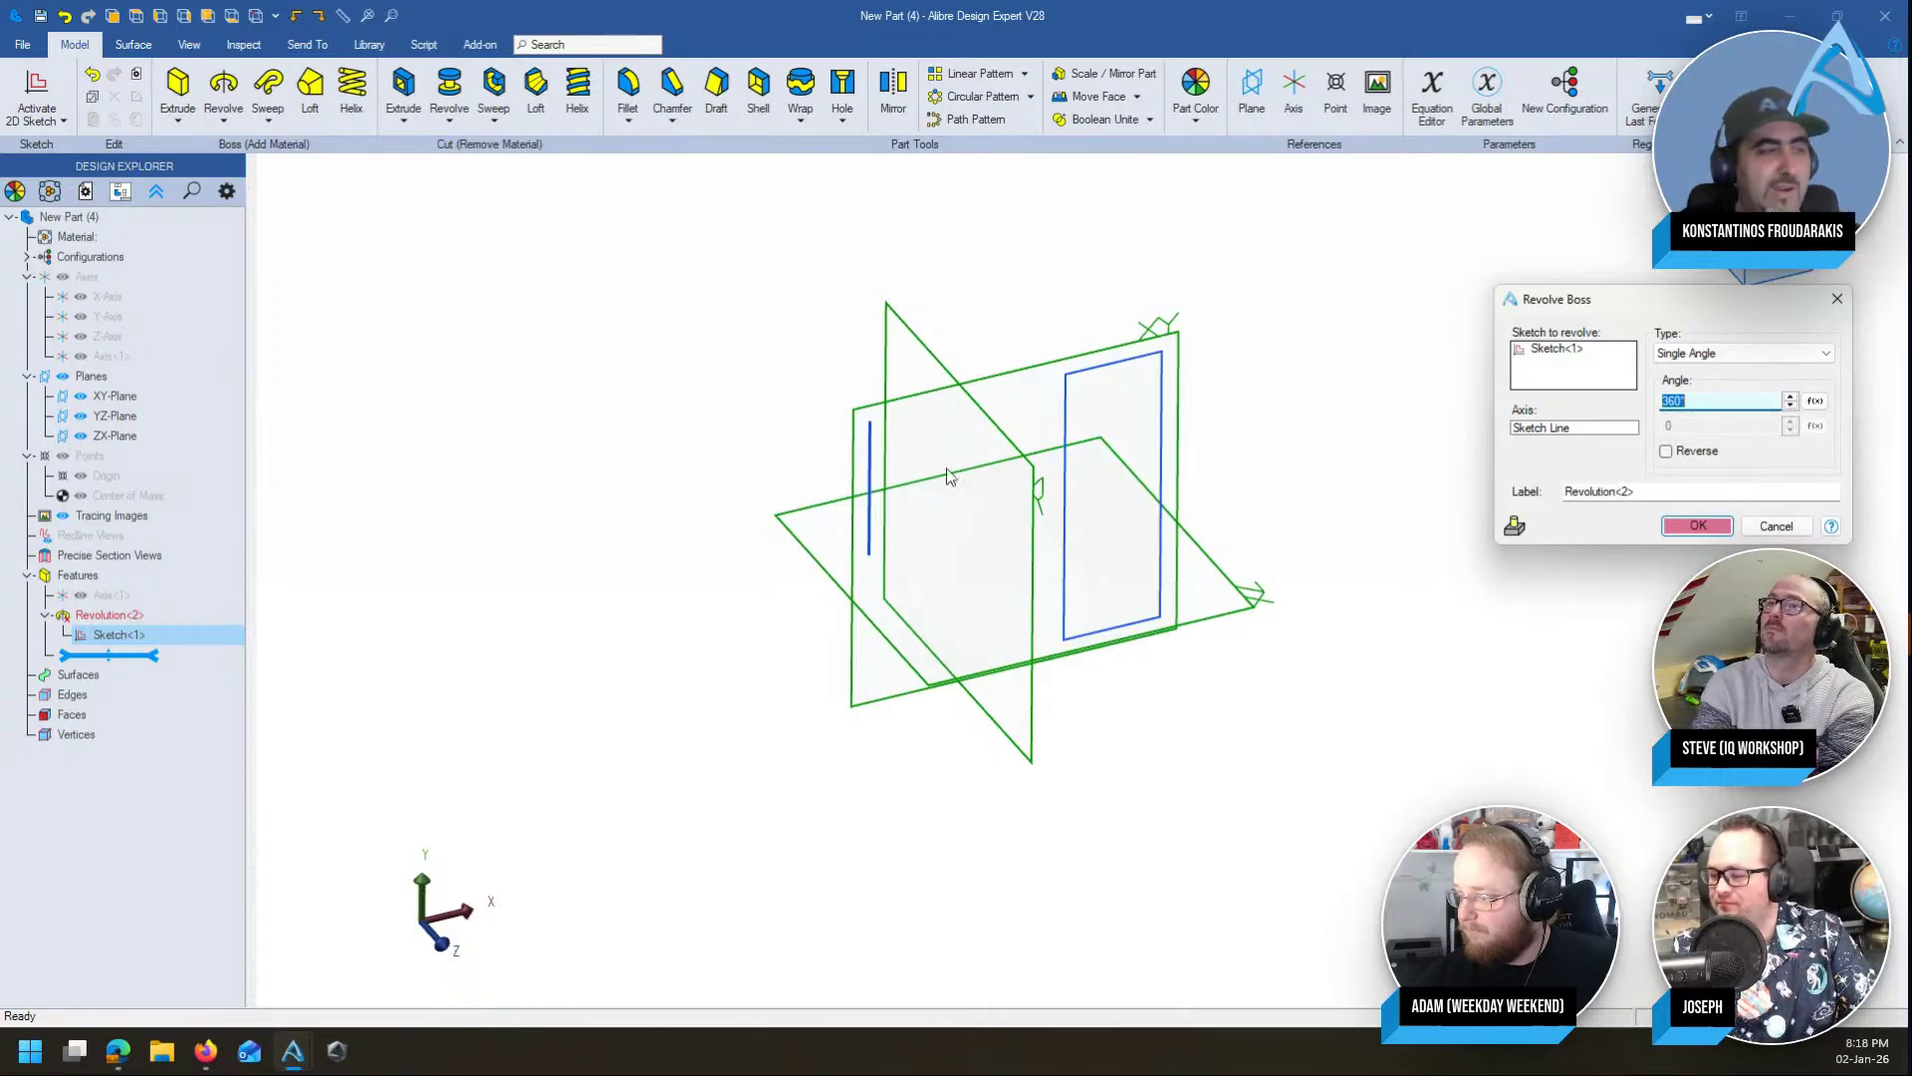
pyautogui.click(869, 461)
pyautogui.click(1576, 428)
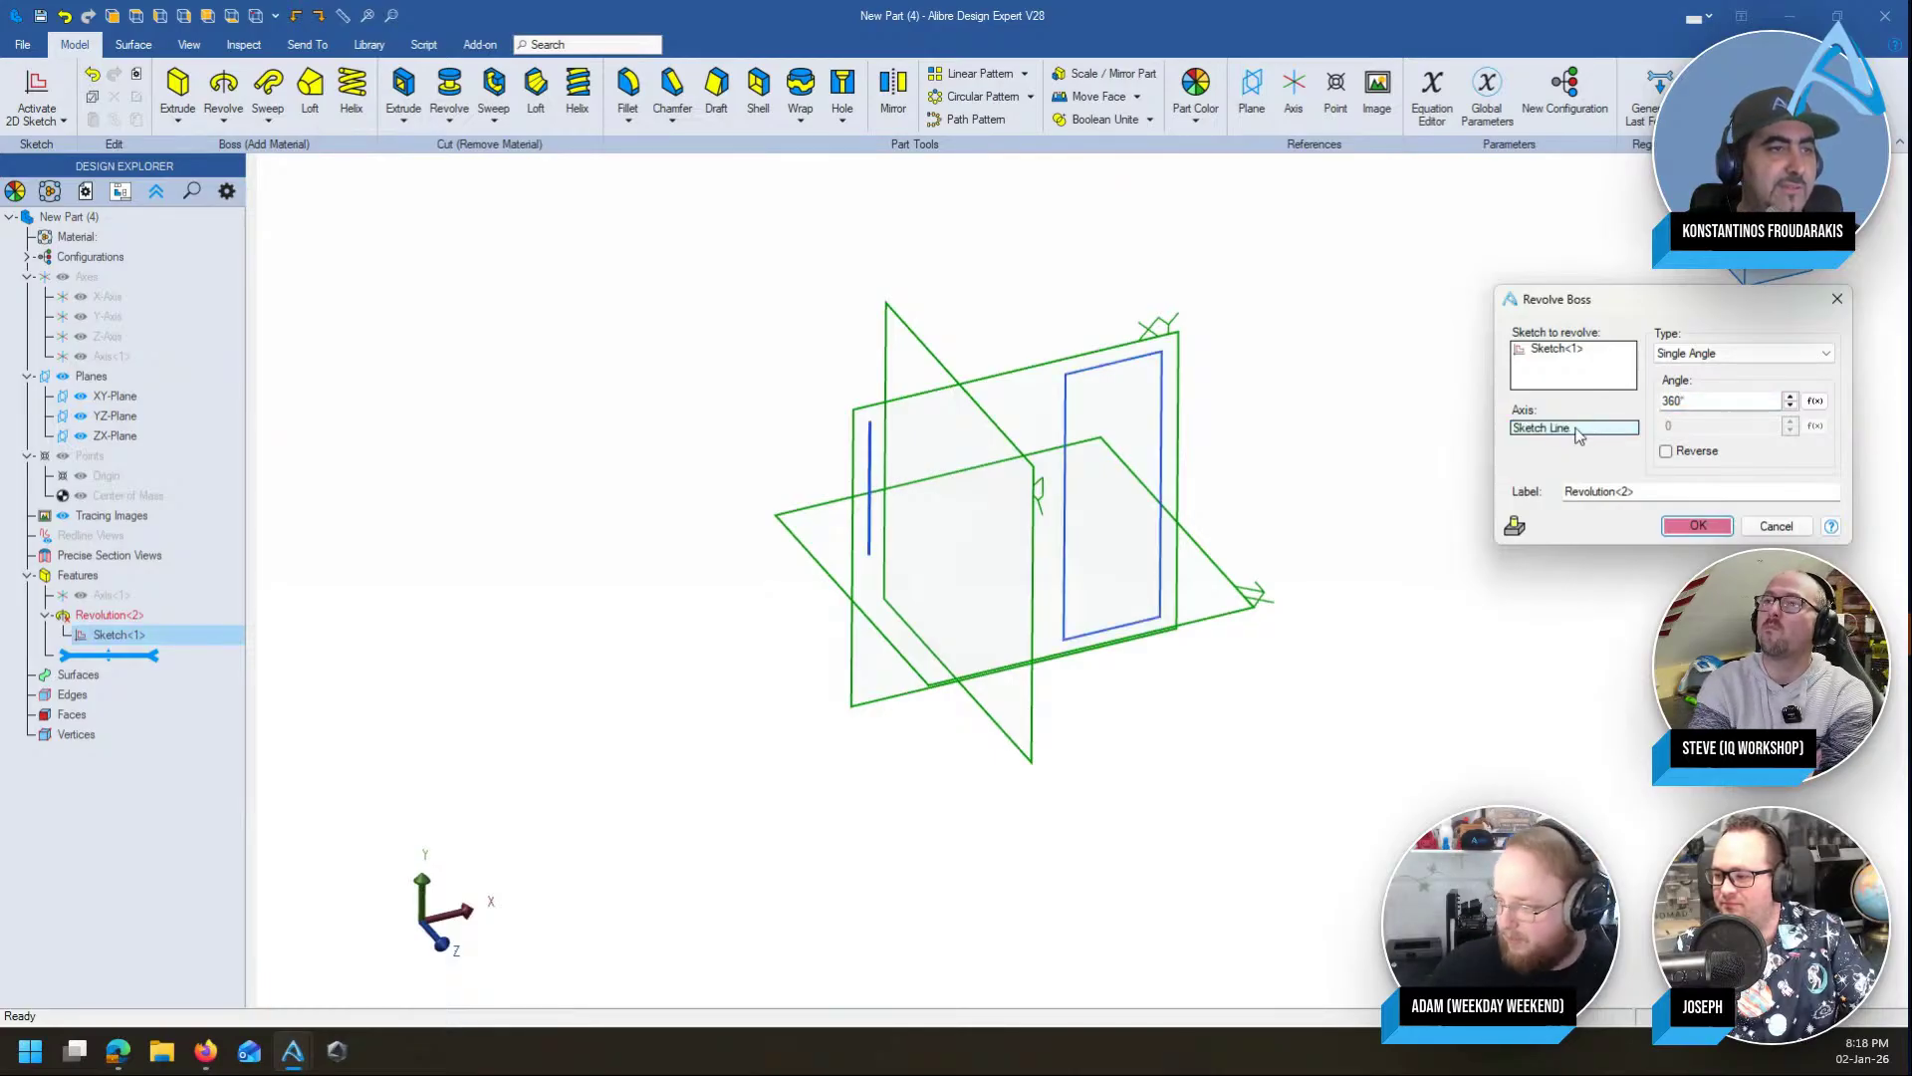
# Try a 360° boss revolve about the rectangle's outer vertical edge and cancel the operation
pyautogui.click(1164, 415)
pyautogui.click(1776, 526)
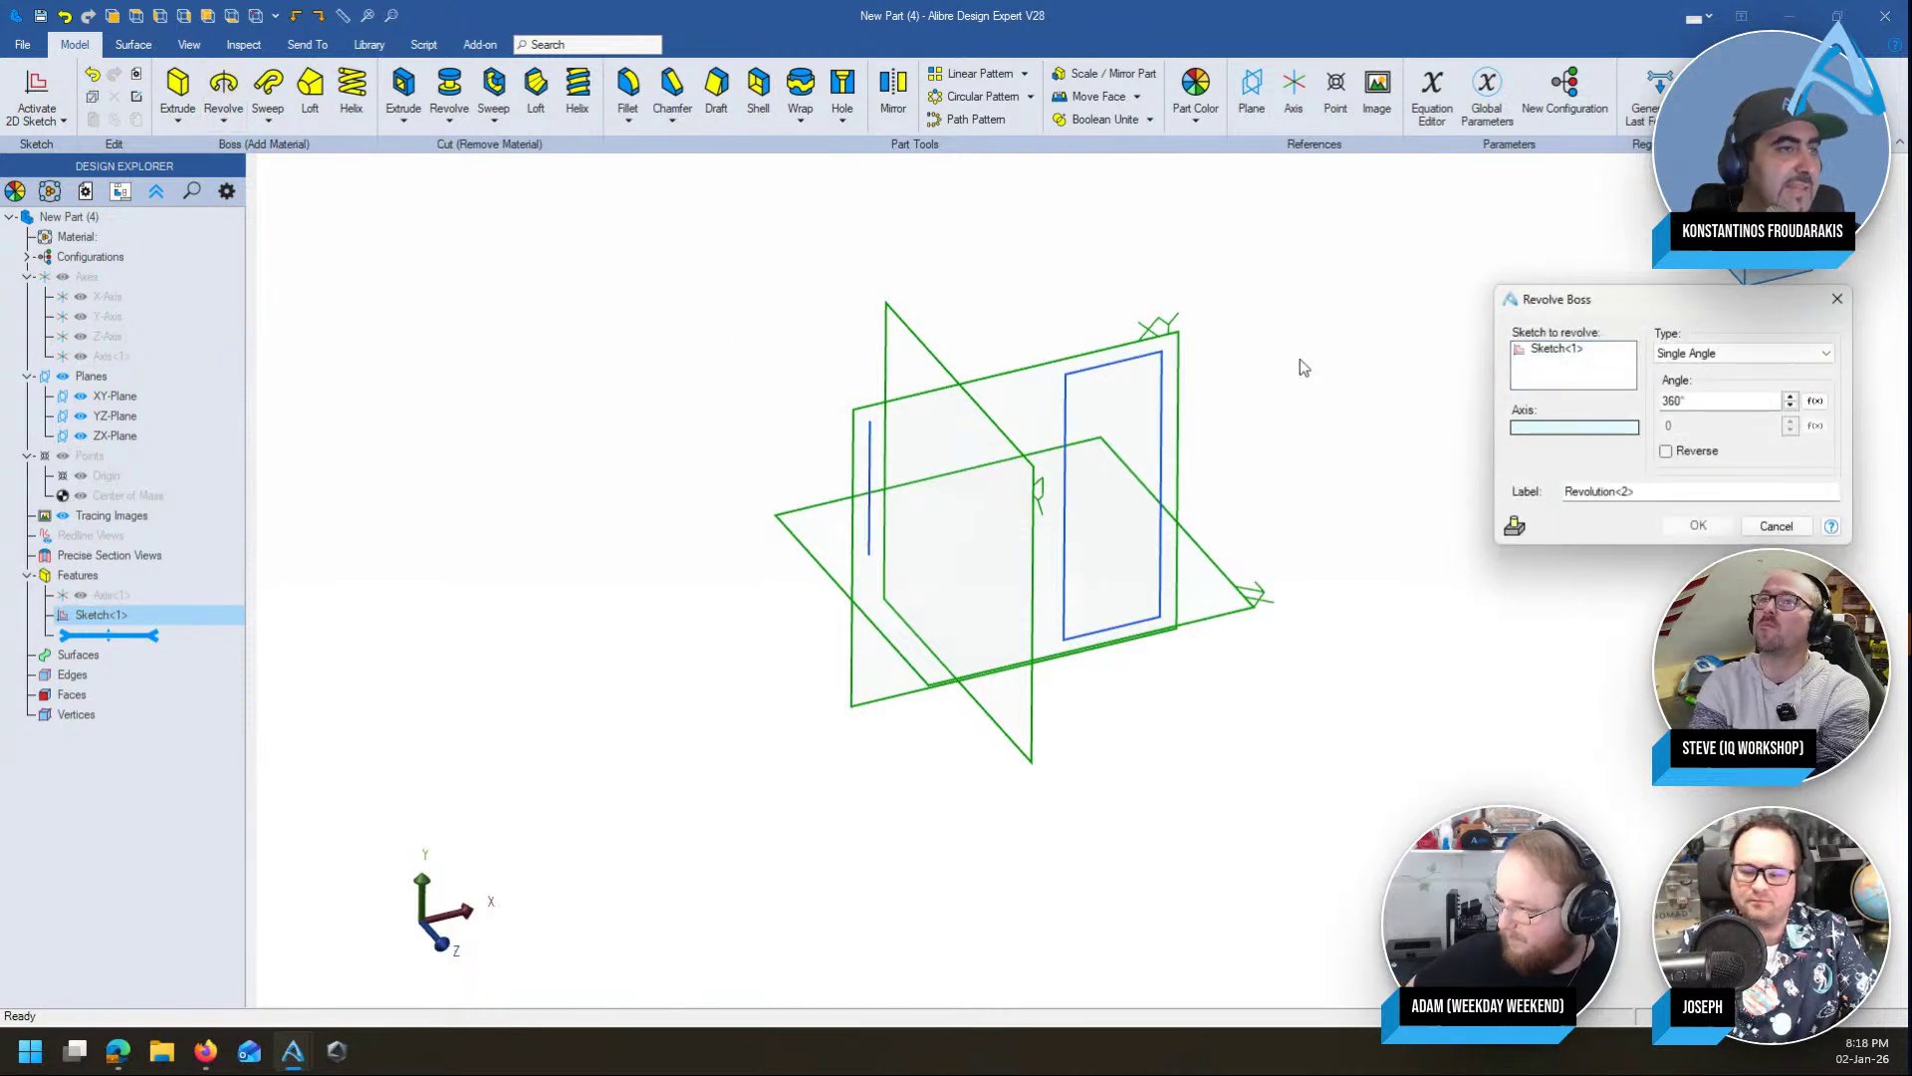
pyautogui.click(1163, 426)
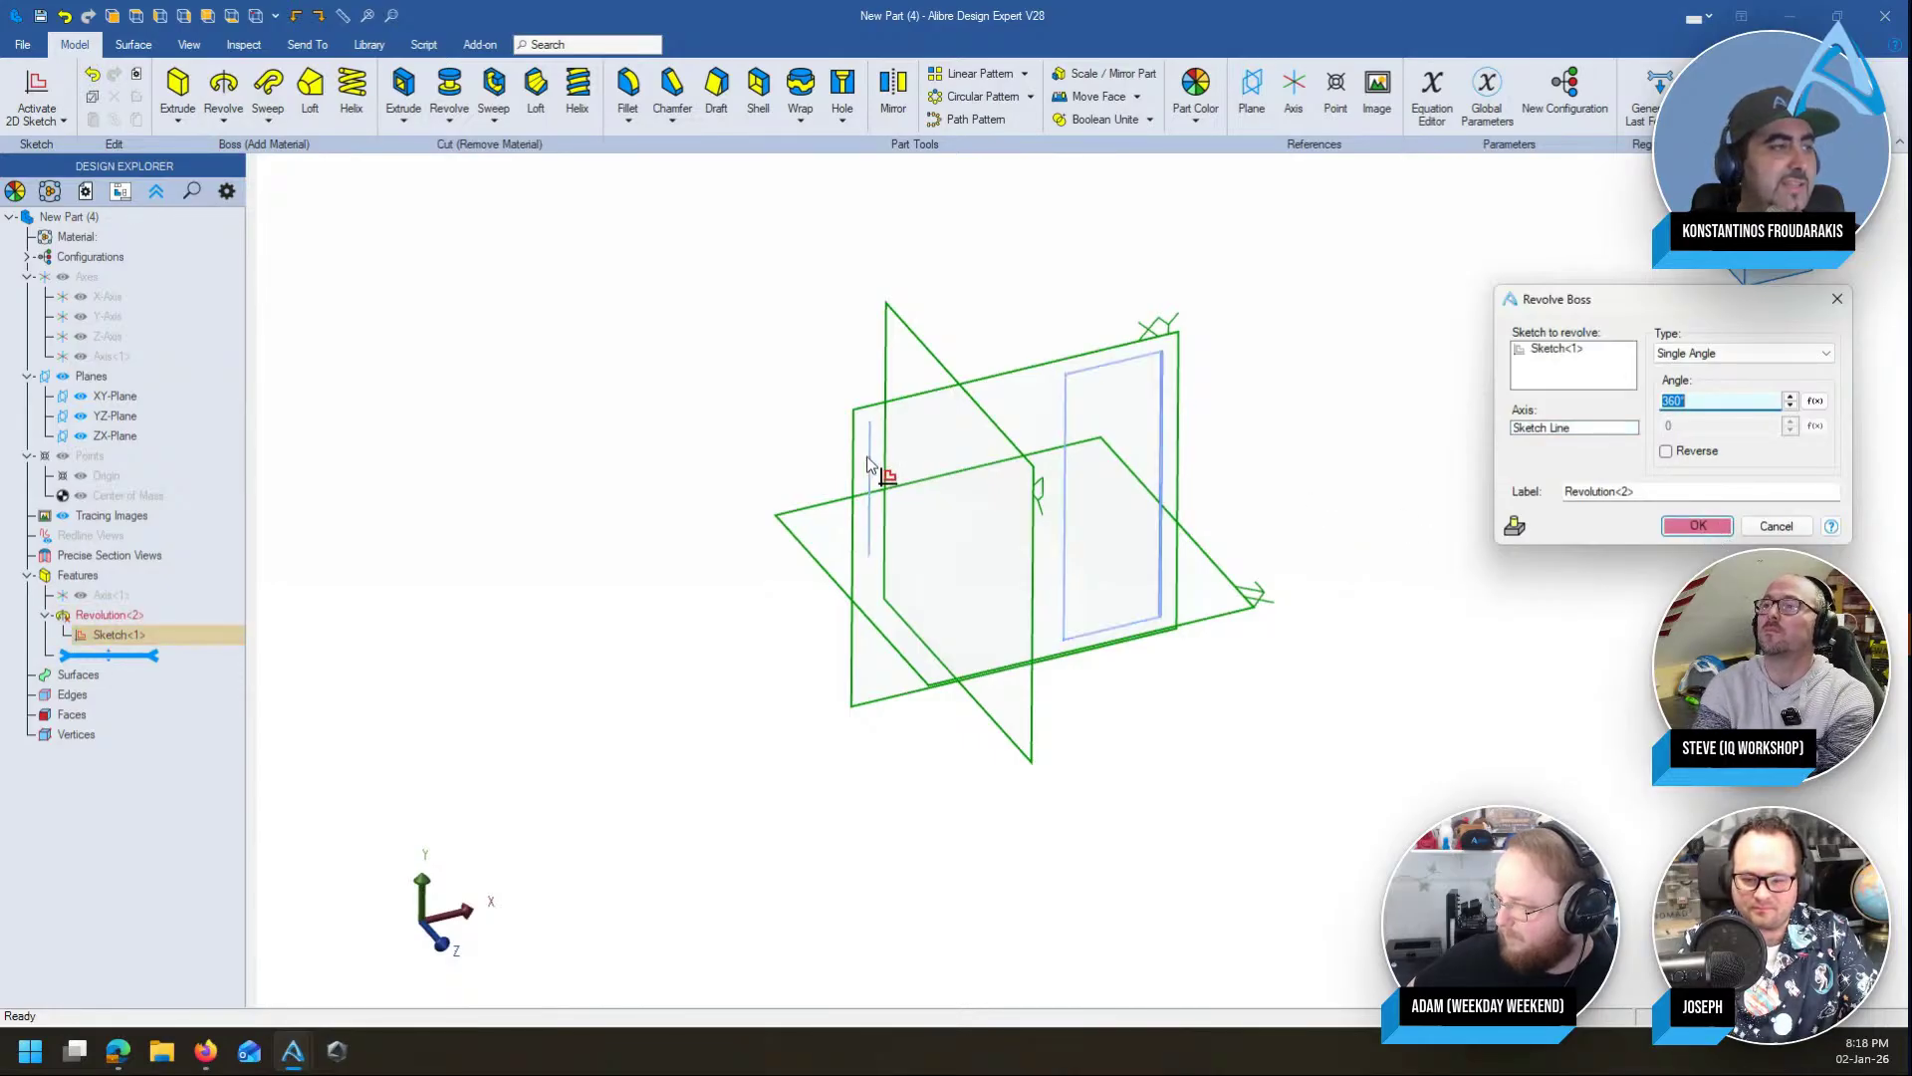
pyautogui.press('Escape')
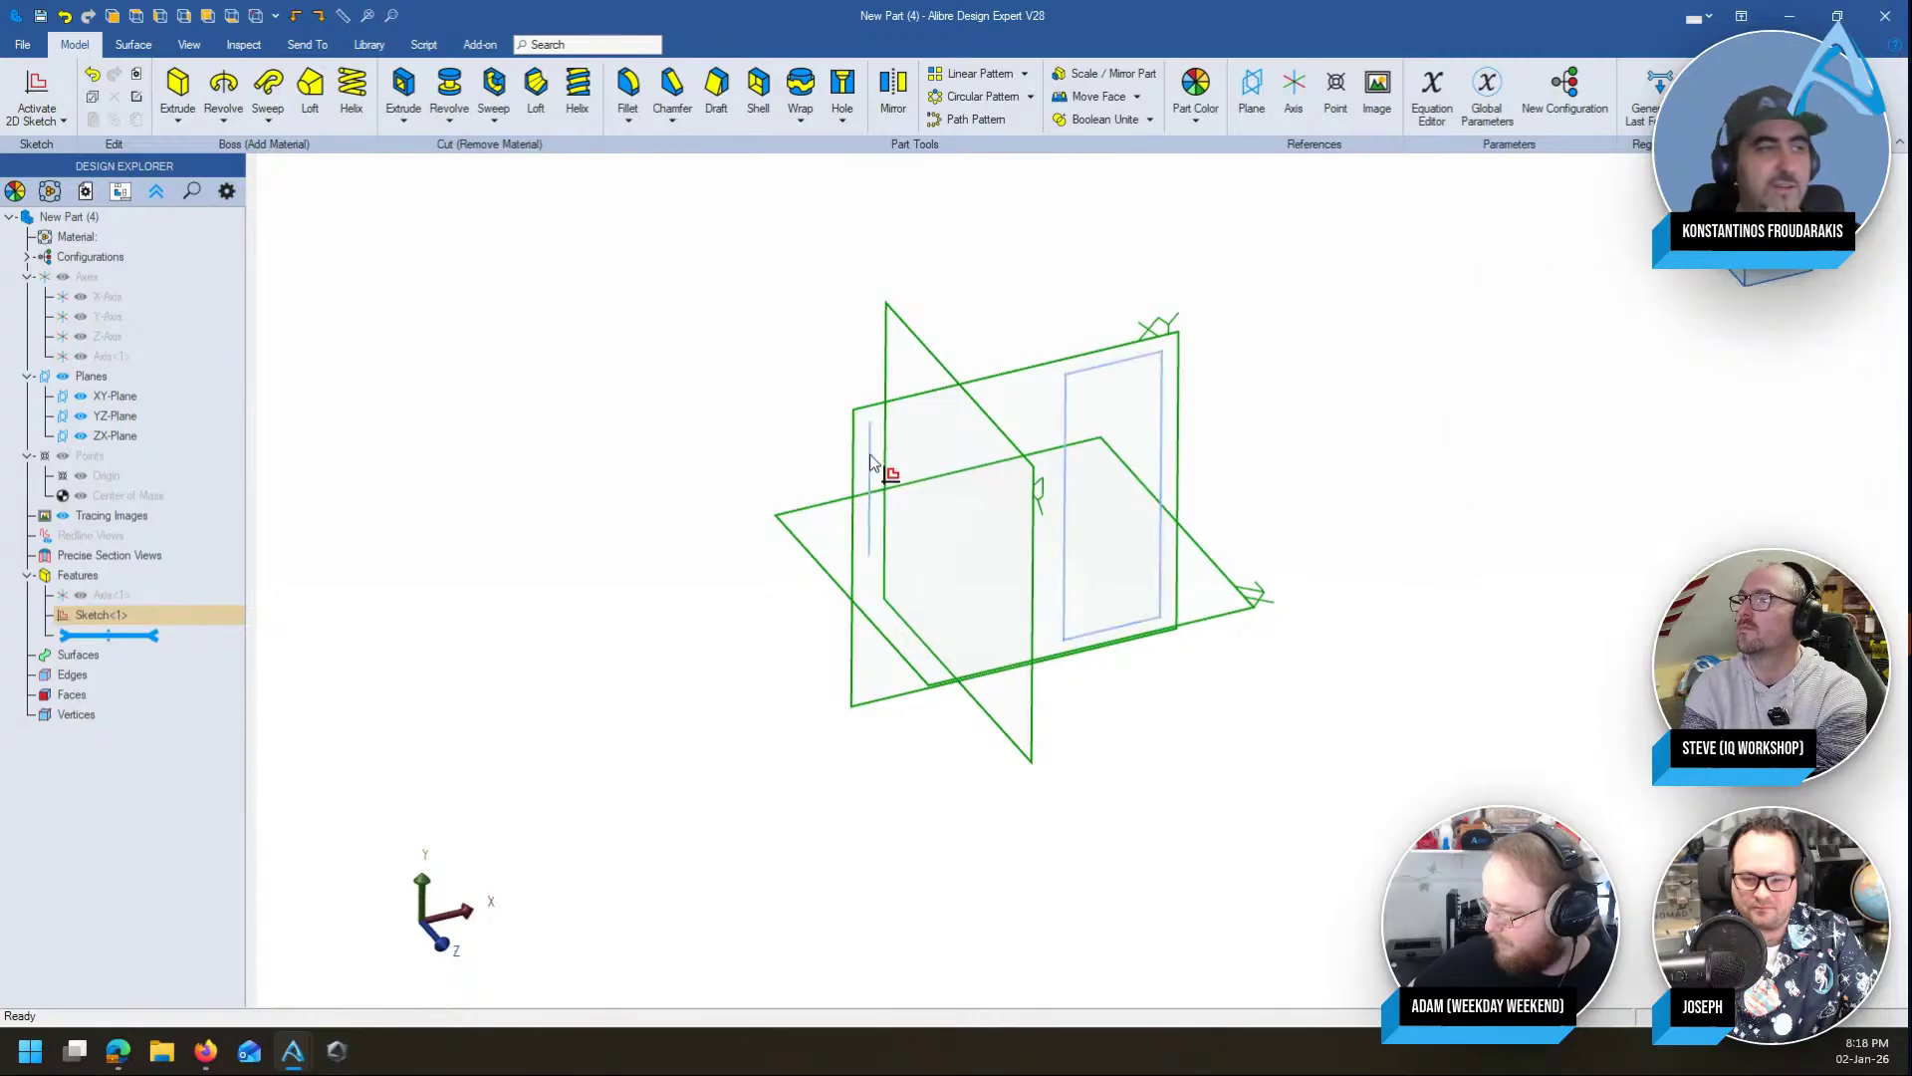
# Reopen the sketch, convert the separate vertical line back to a reference line, and finish the sketch
pyautogui.rightClick(168, 617)
pyautogui.click(195, 628)
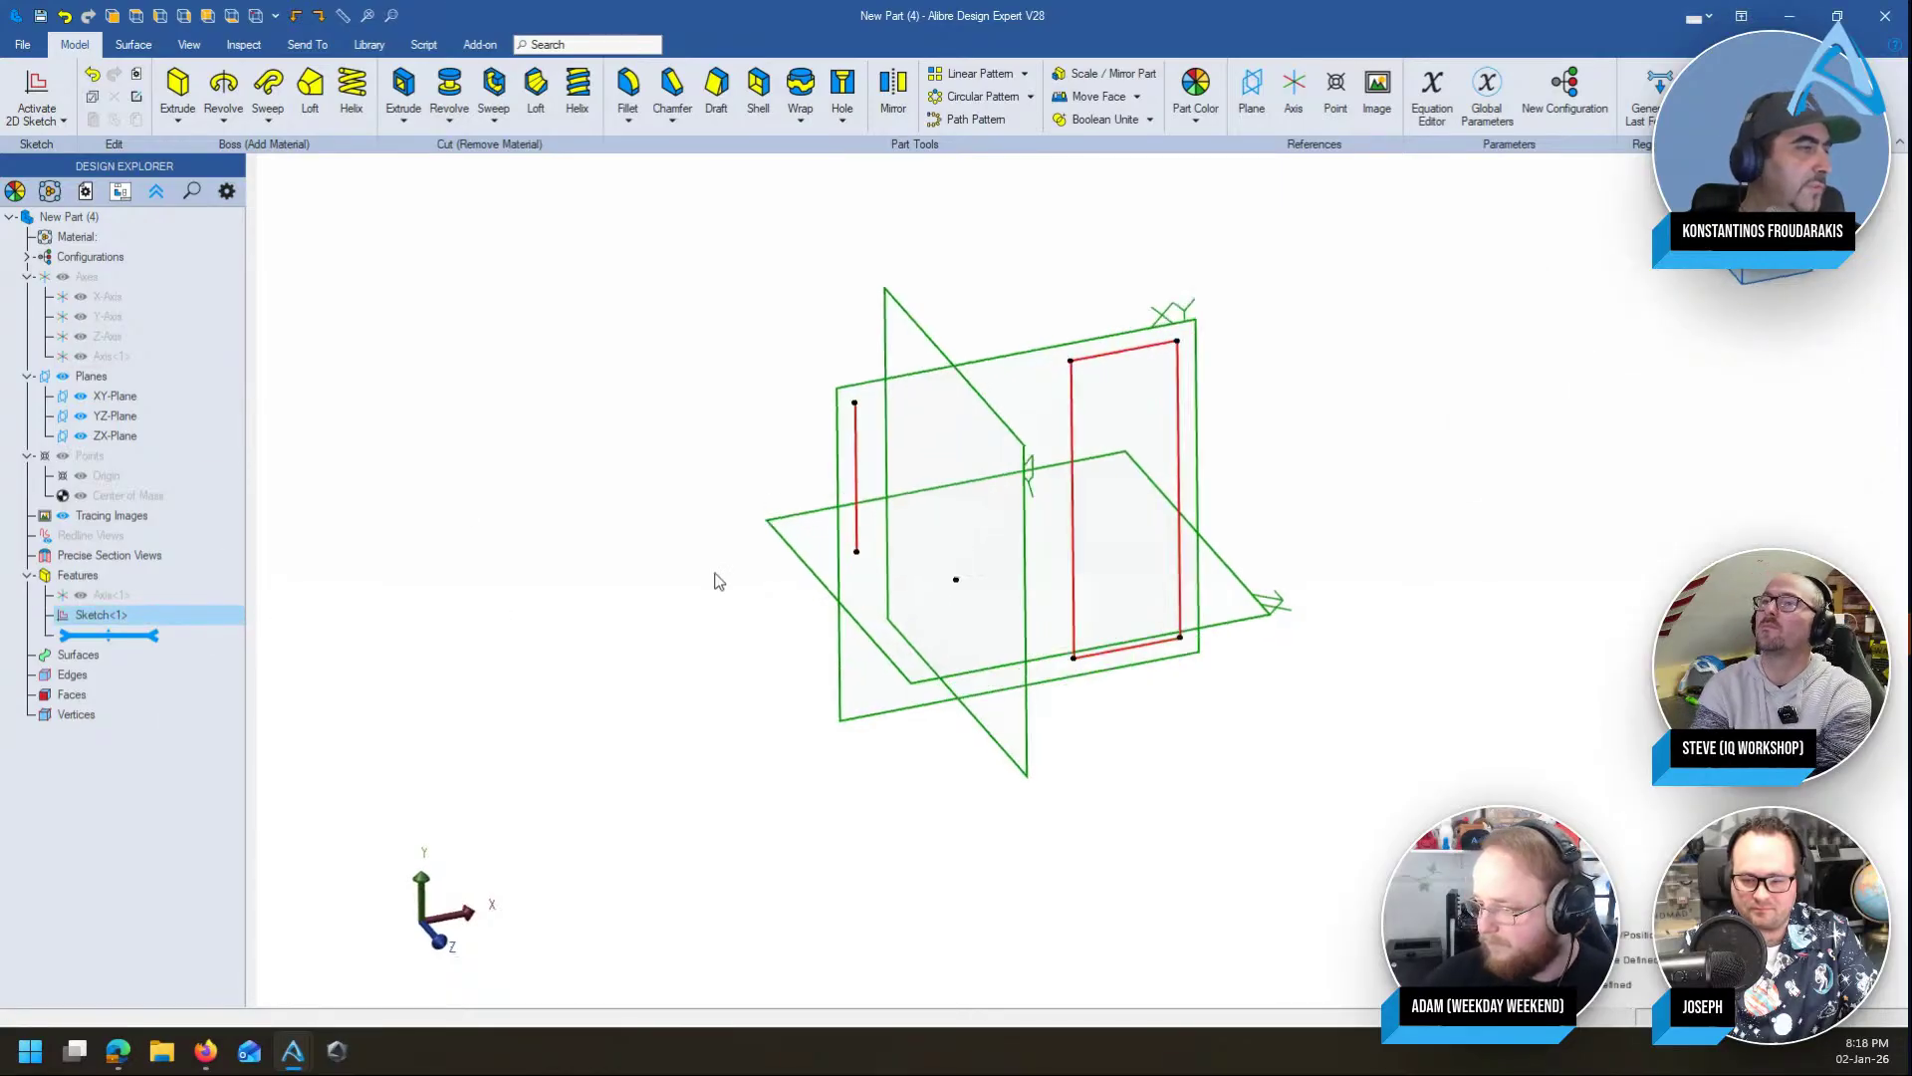
pyautogui.scroll(-5, 617, 496)
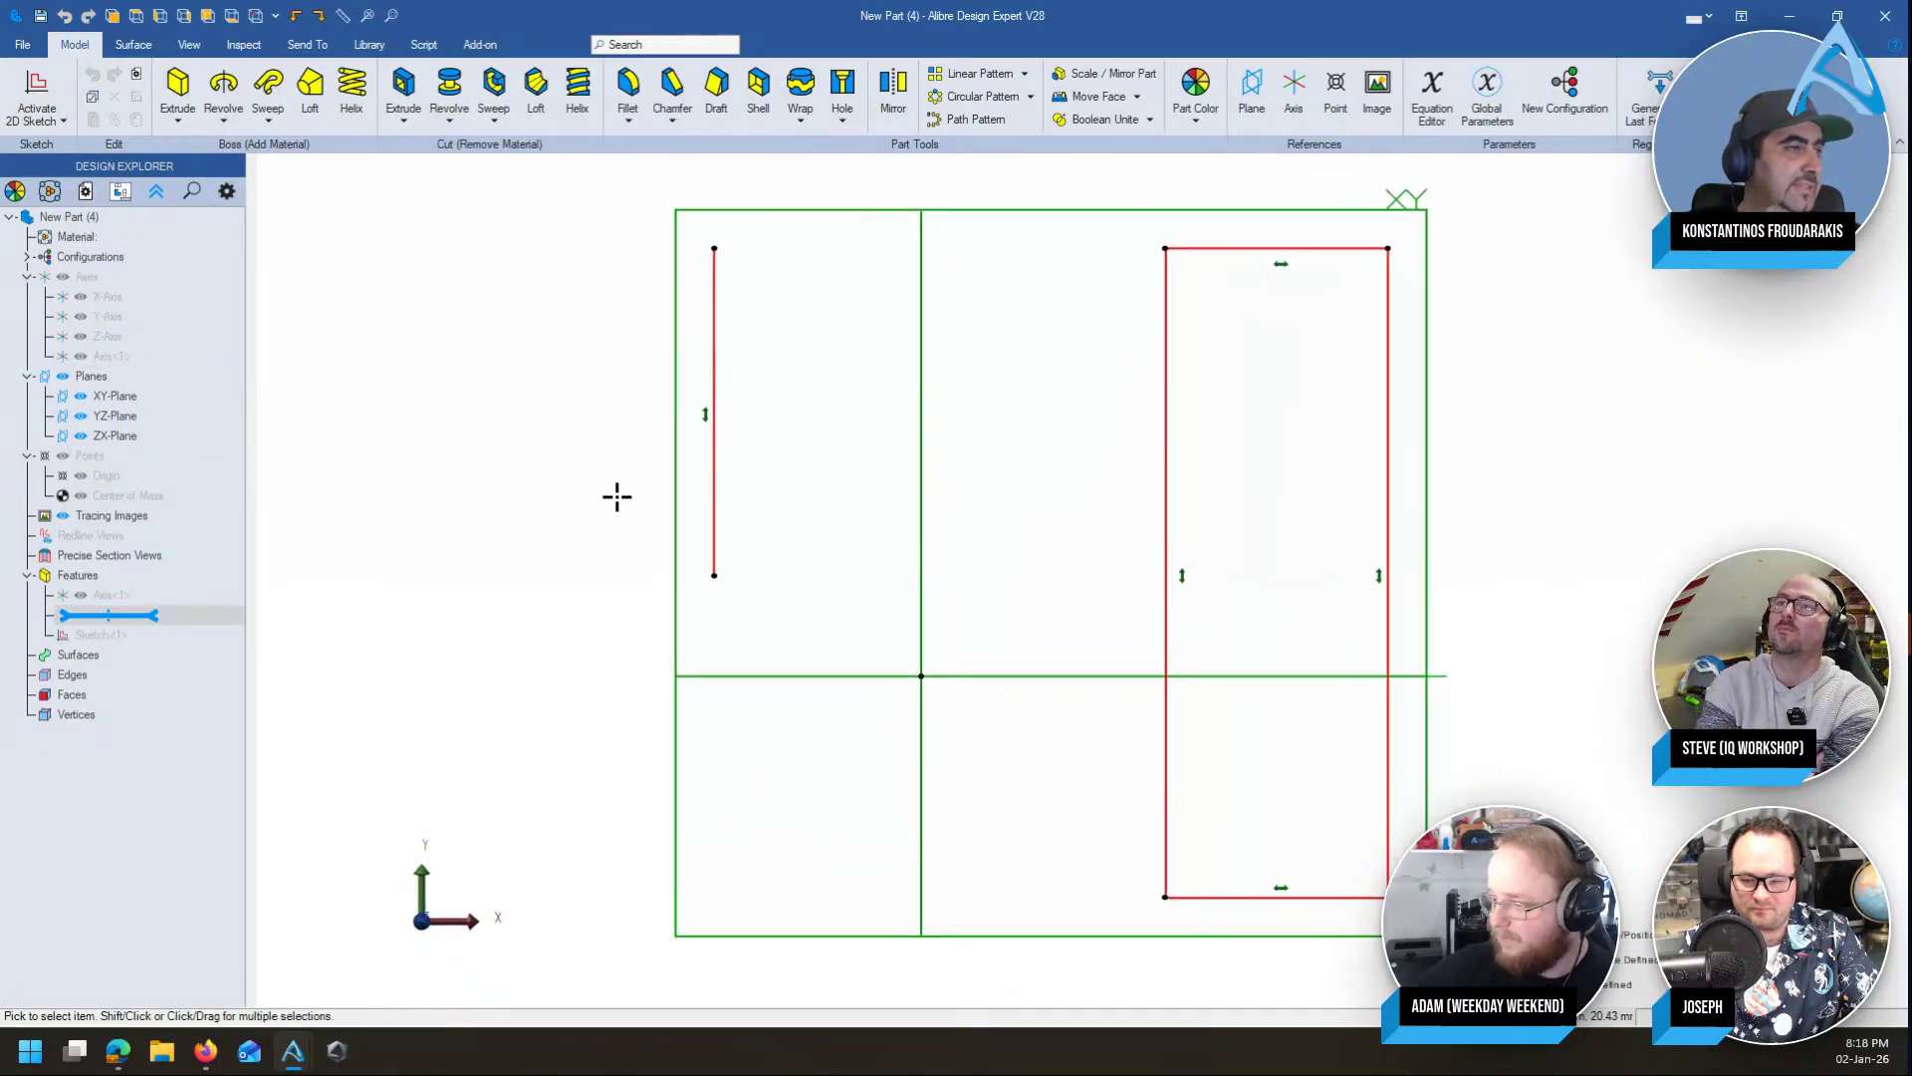
pyautogui.click(718, 393)
pyautogui.click(718, 395)
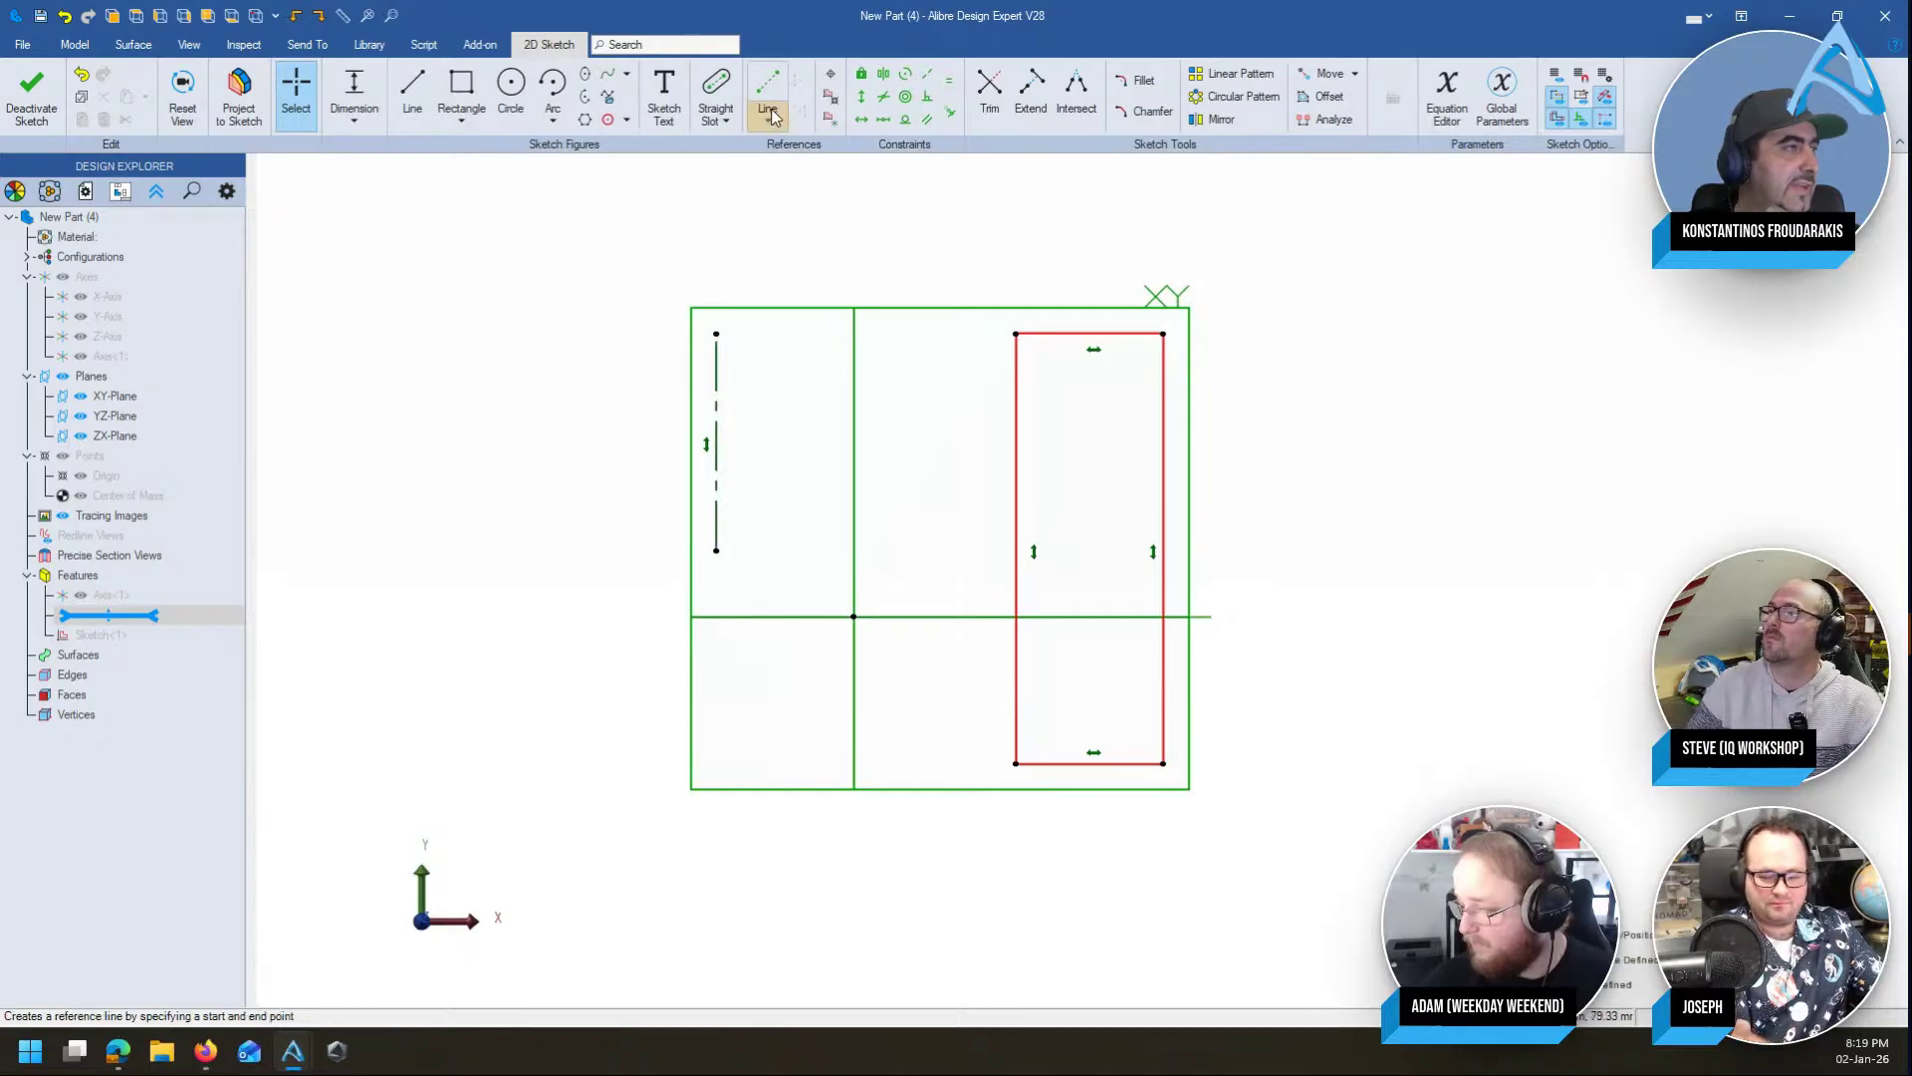
pyautogui.click(833, 120)
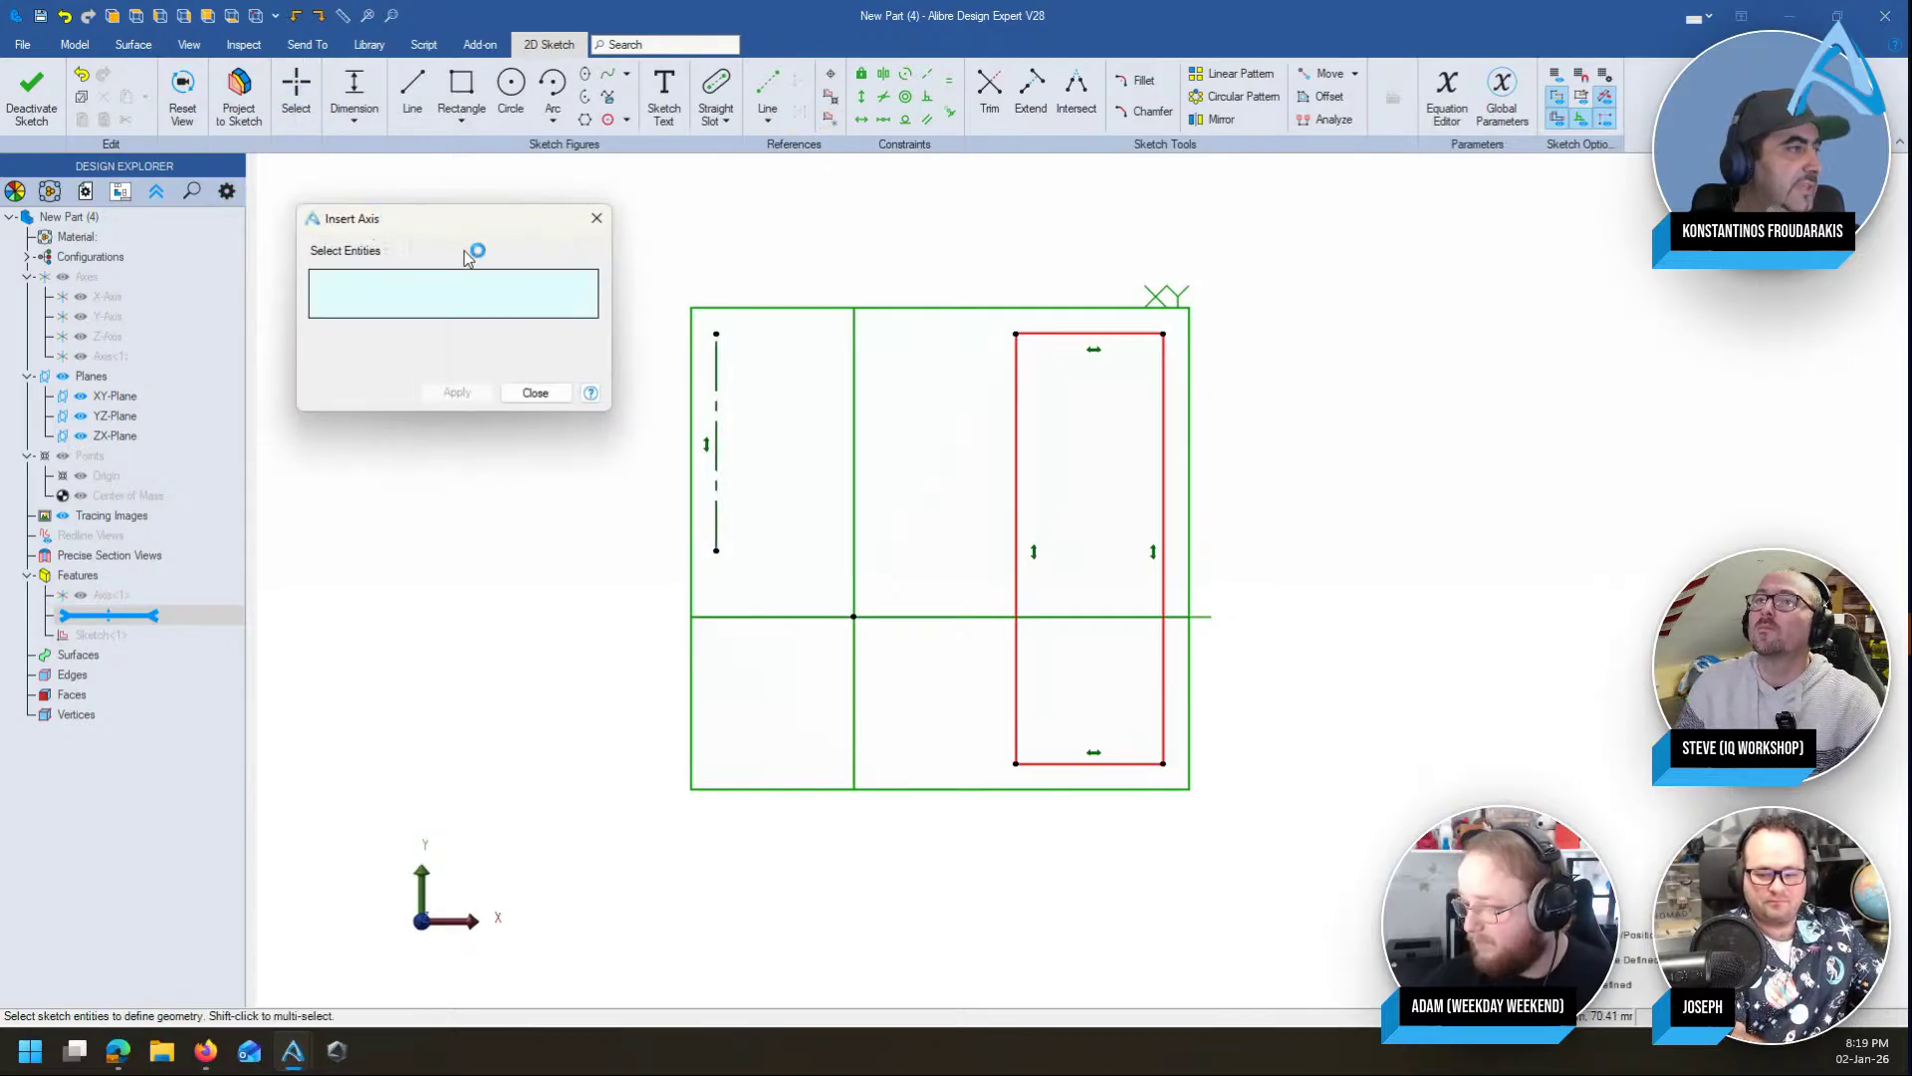
pyautogui.click(535, 392)
pyautogui.click(31, 95)
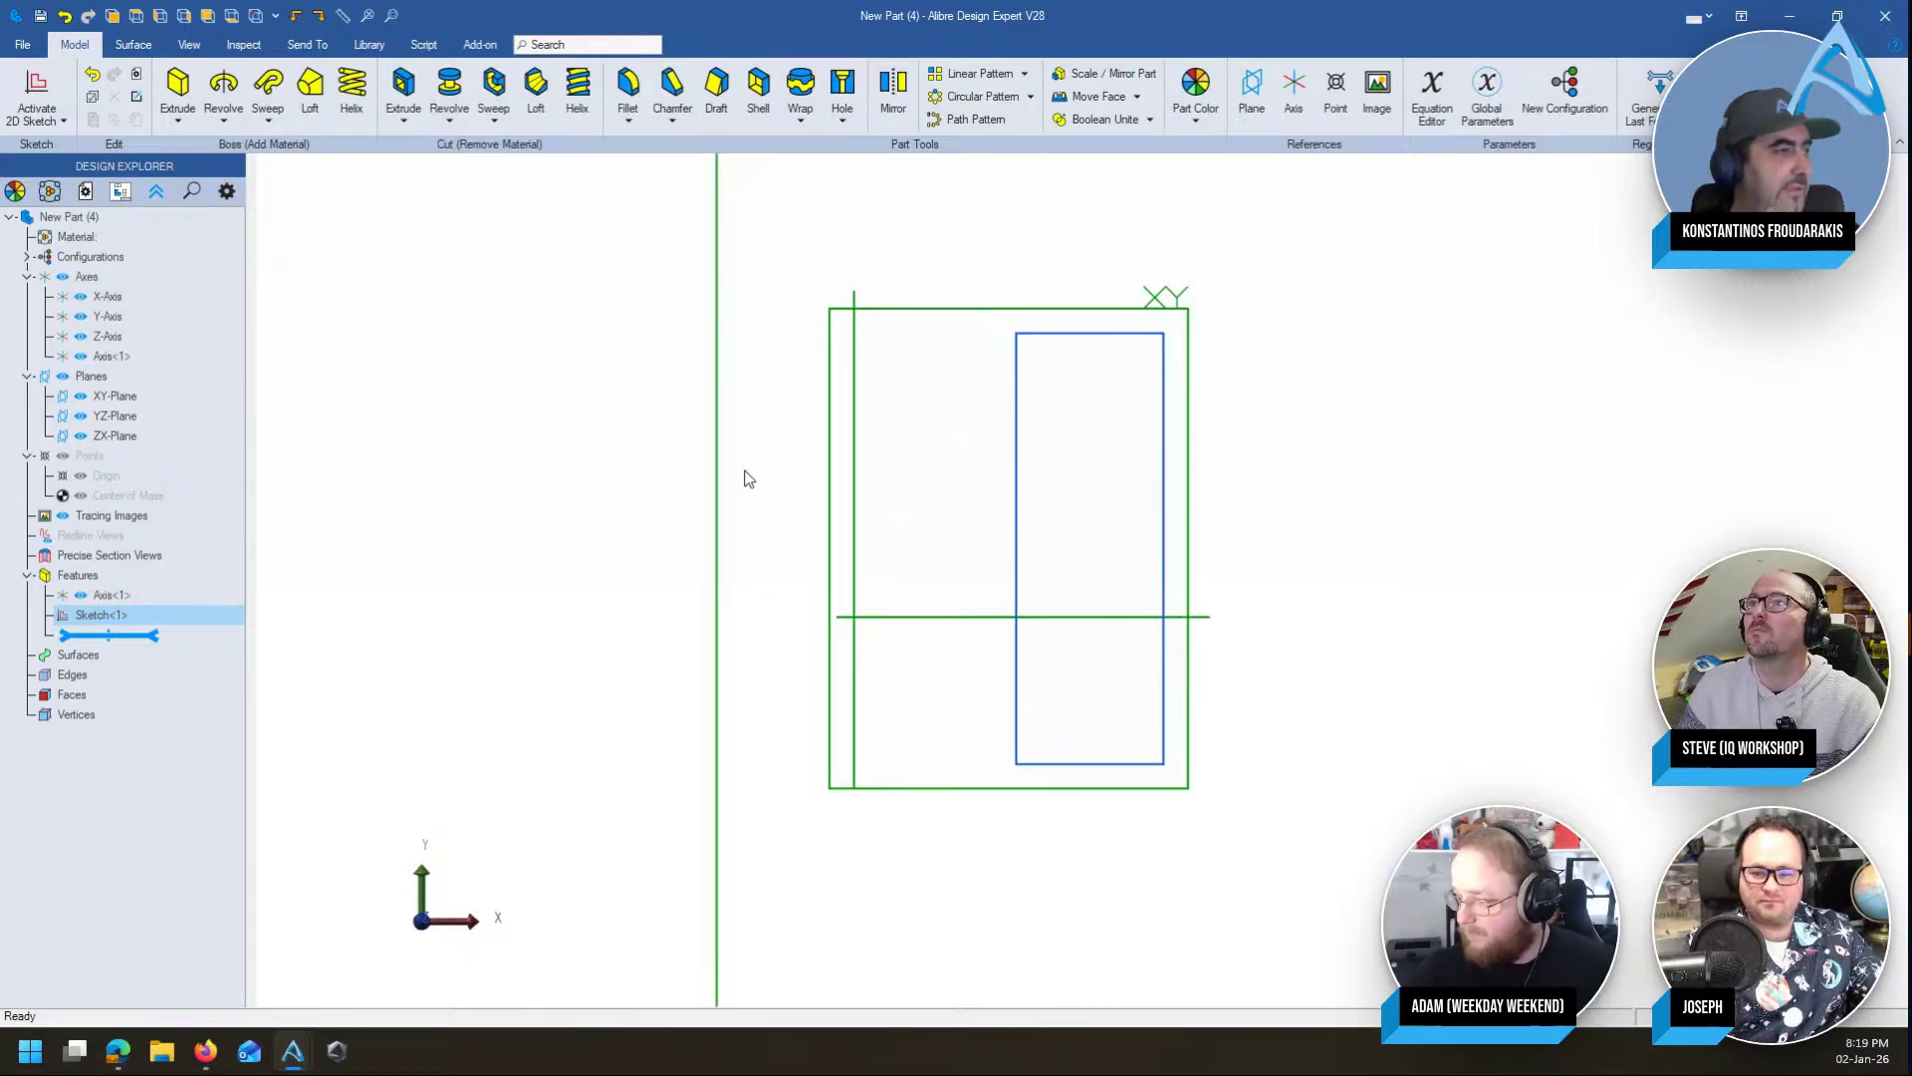
pyautogui.moveTo(820, 450)
pyautogui.mouseDown(button='middle')
pyautogui.moveTo(995, 463)
pyautogui.moveTo(1006, 445)
pyautogui.moveTo(1008, 480)
pyautogui.mouseUp(button='middle')
pyautogui.scroll(-3, 684, 434)
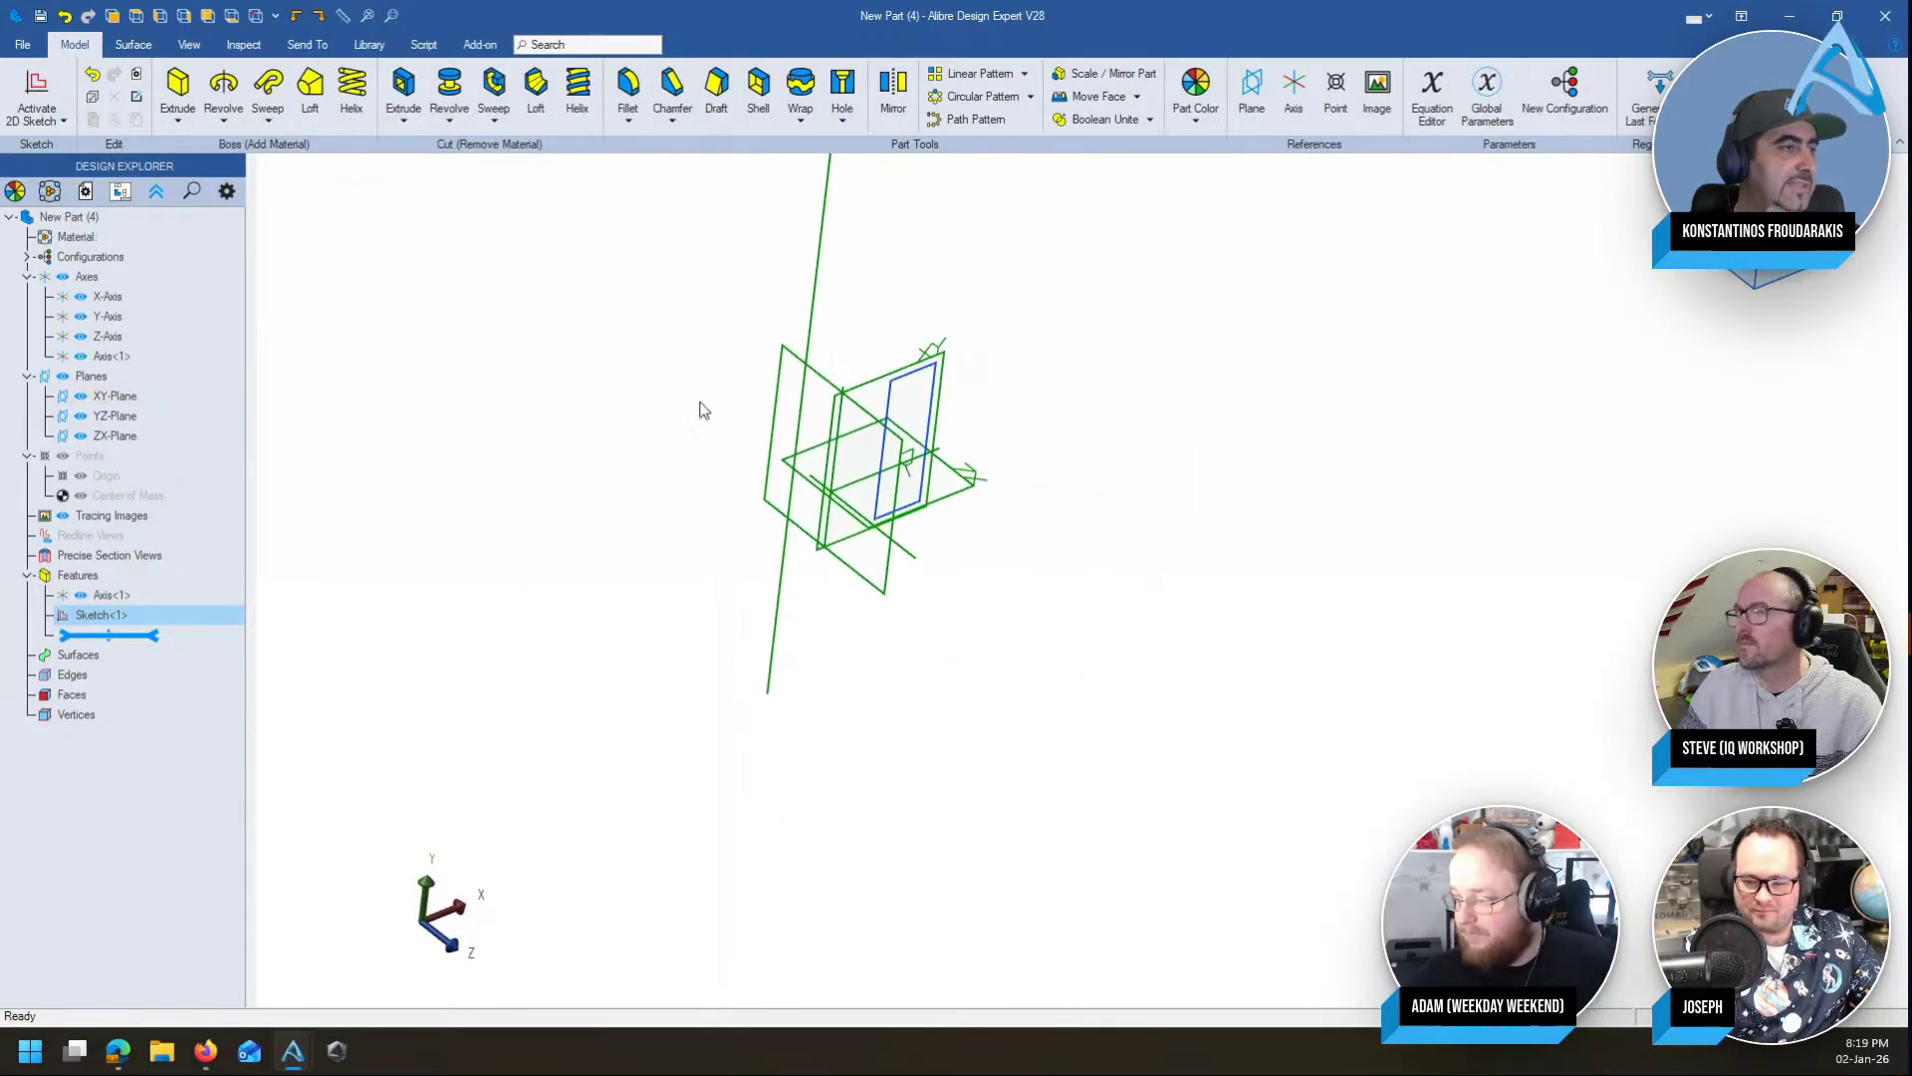
# Close the part without saving its changes and minimize the home window
pyautogui.moveTo(643, 257)
pyautogui.mouseDown(button='middle')
pyautogui.moveTo(778, 409)
pyautogui.moveTo(777, 367)
pyautogui.mouseUp(button='middle')
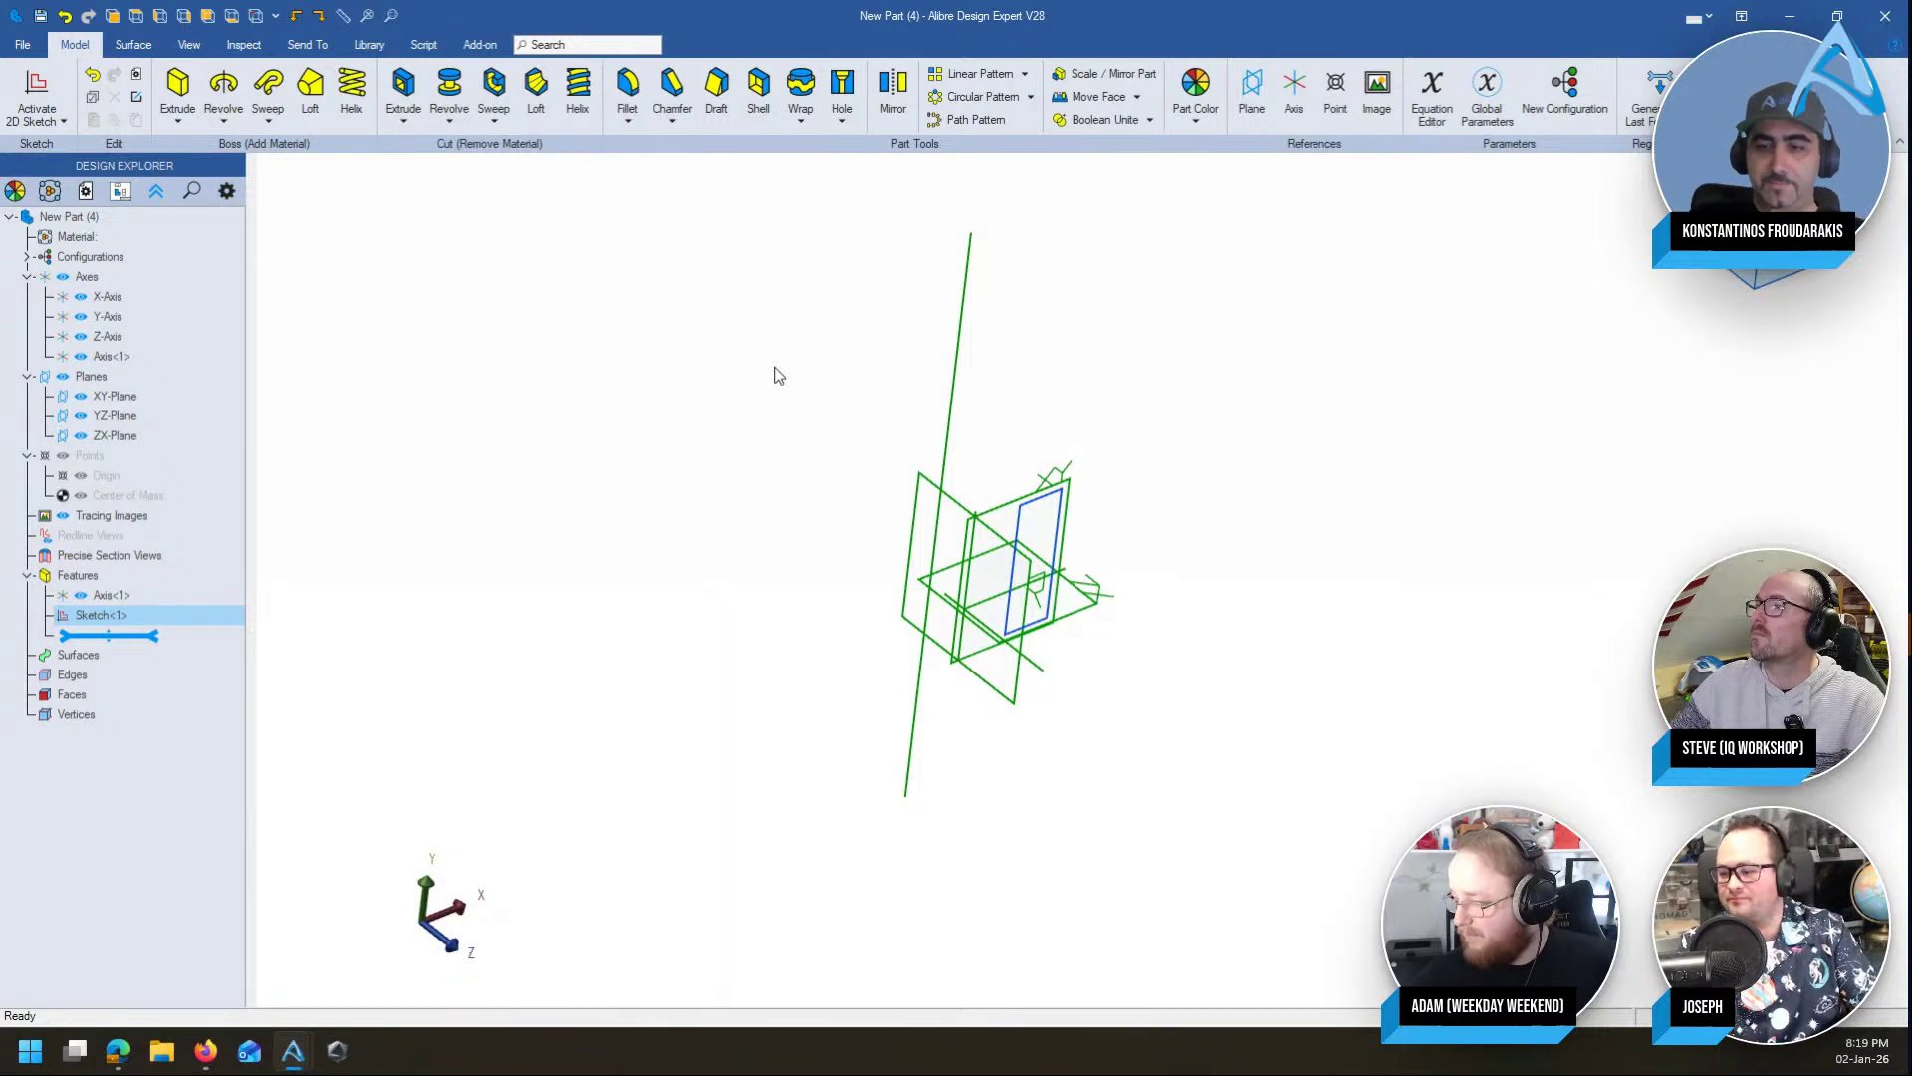
pyautogui.click(794, 411)
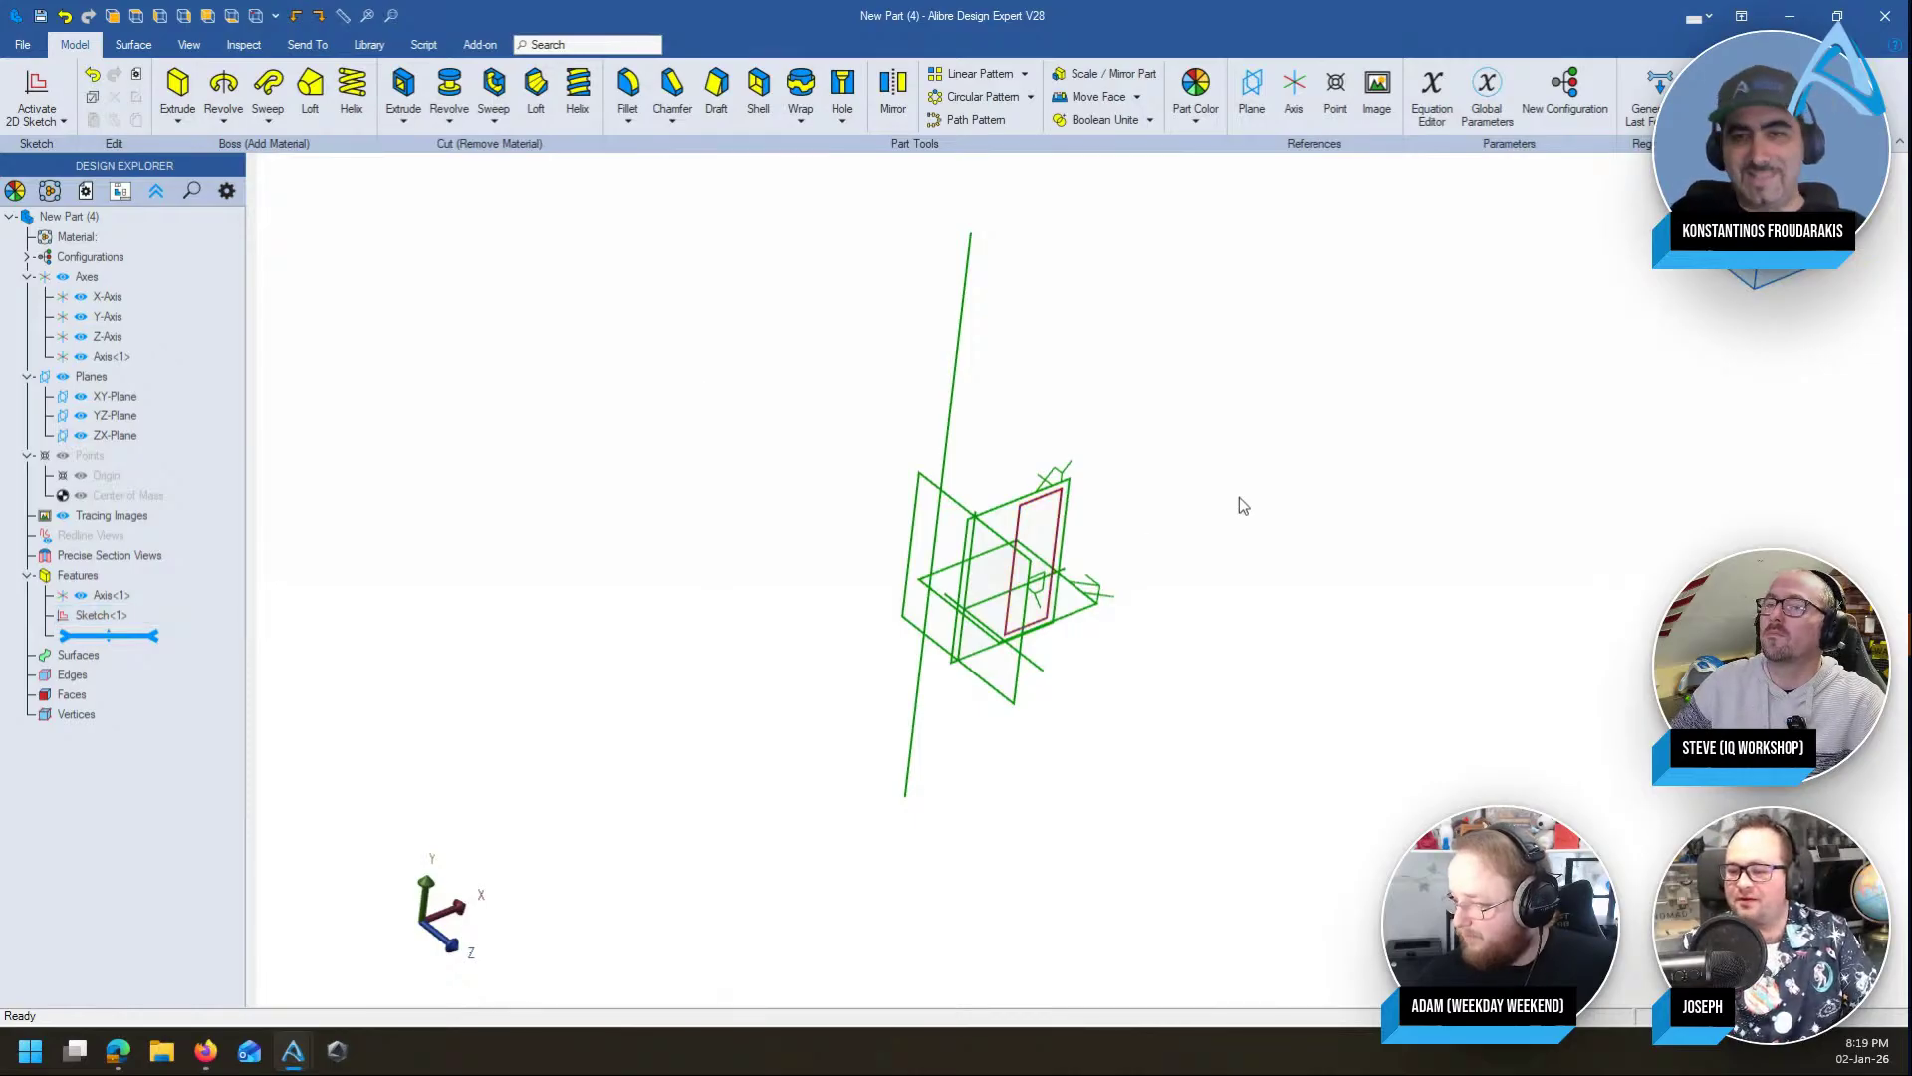
pyautogui.click(1885, 18)
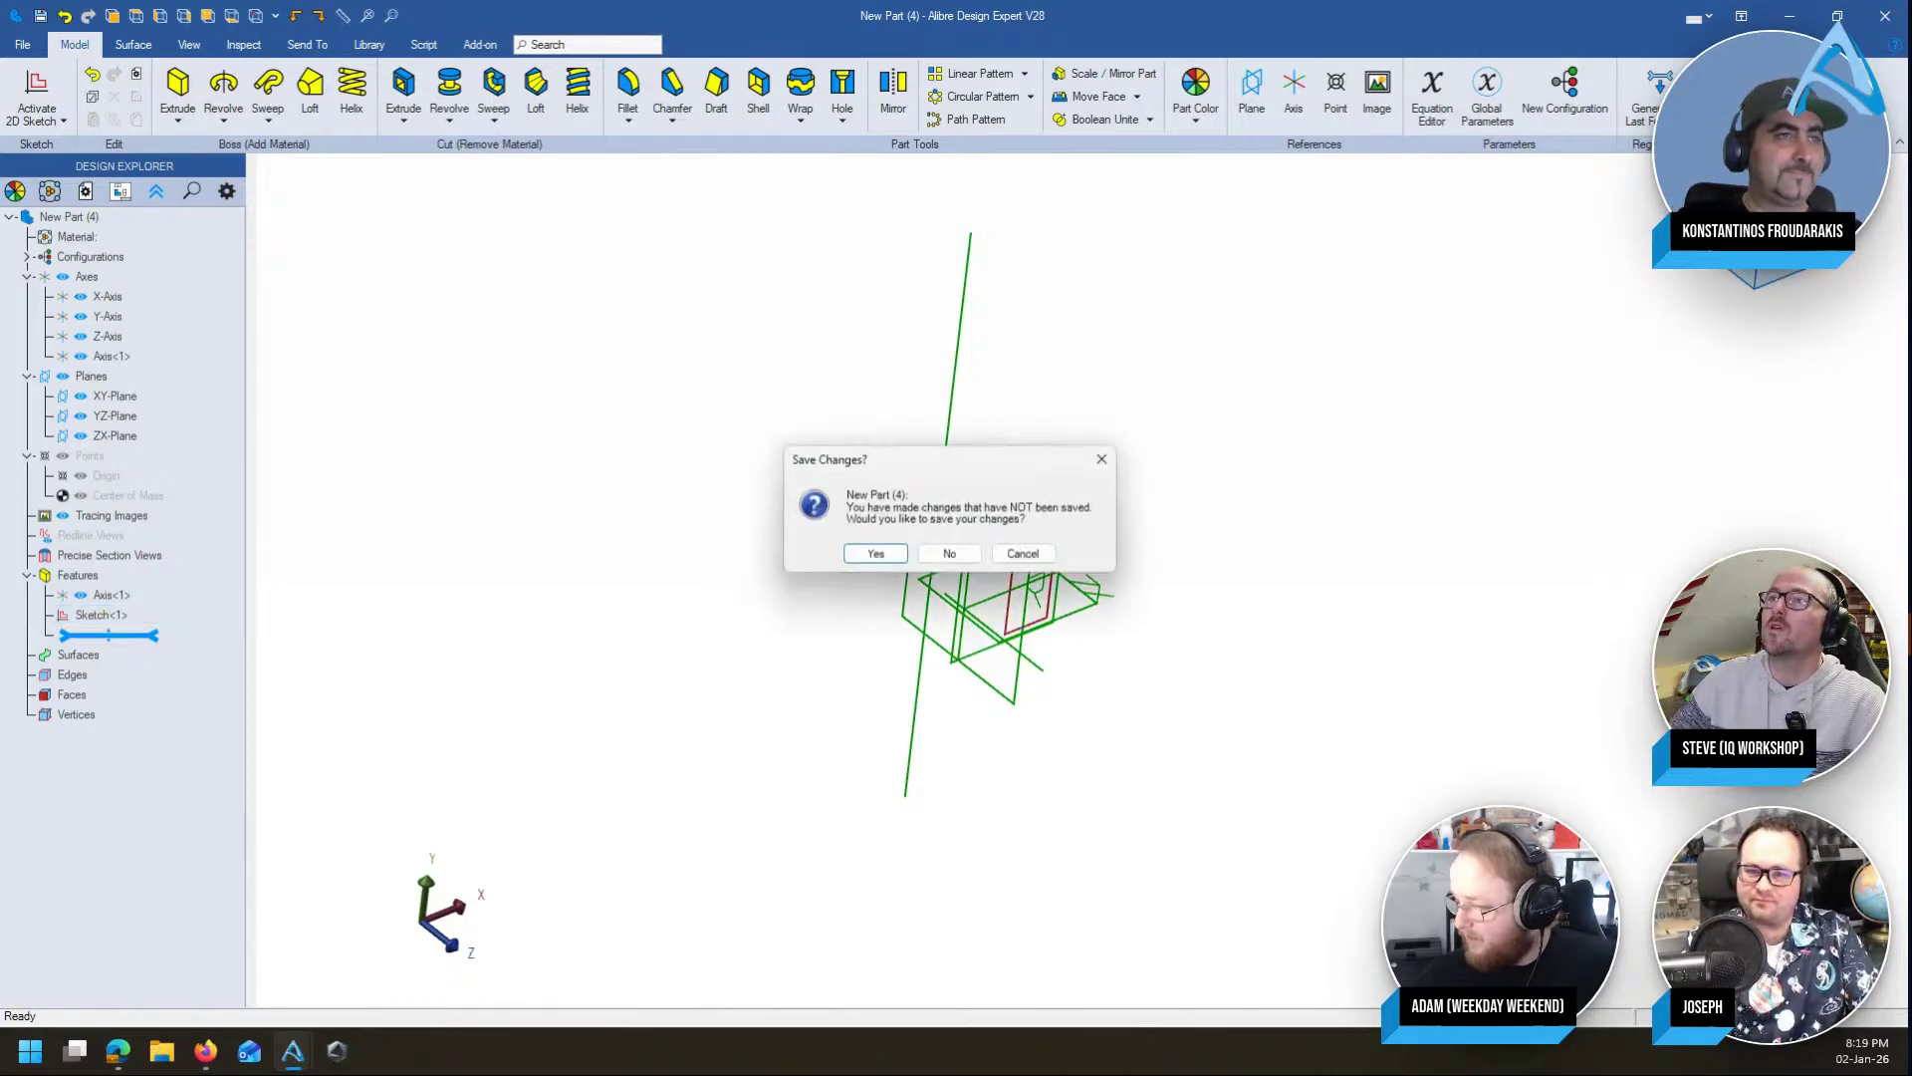
pyautogui.click(944, 554)
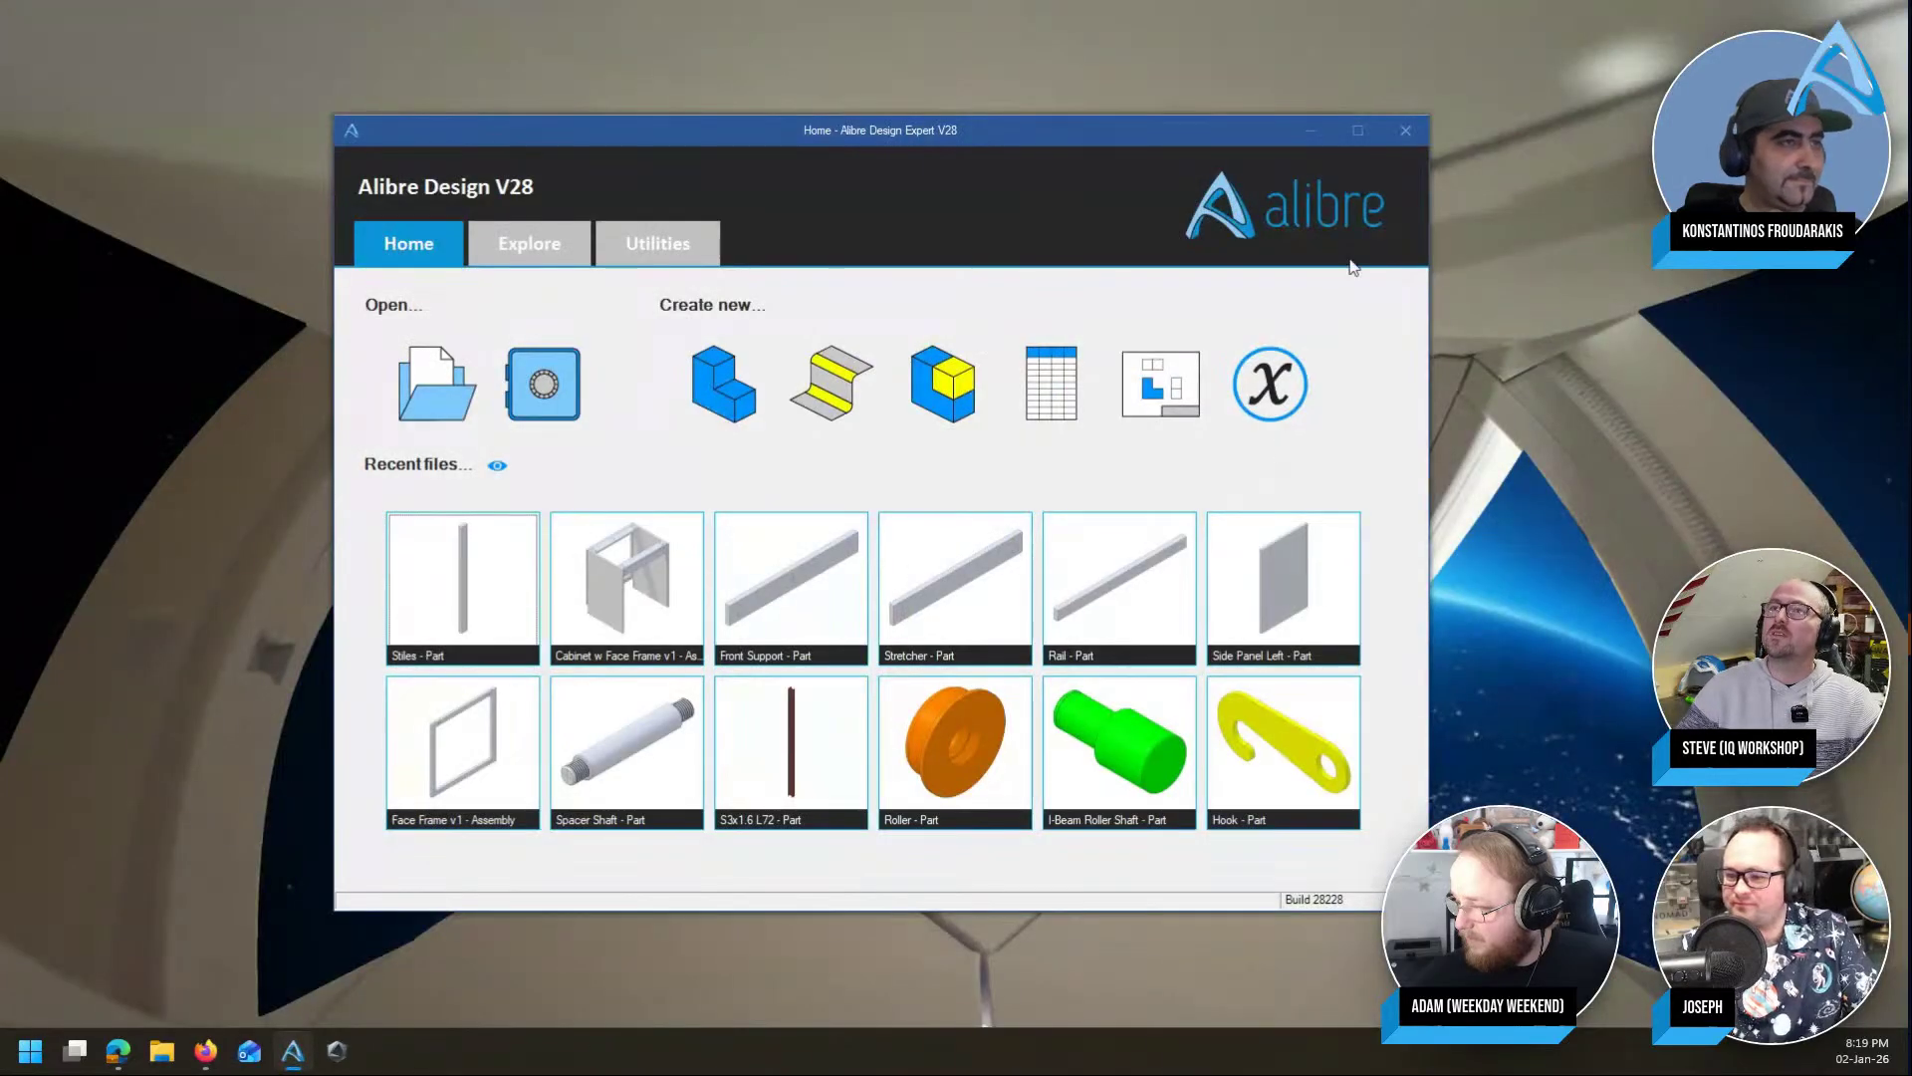
pyautogui.click(1309, 127)
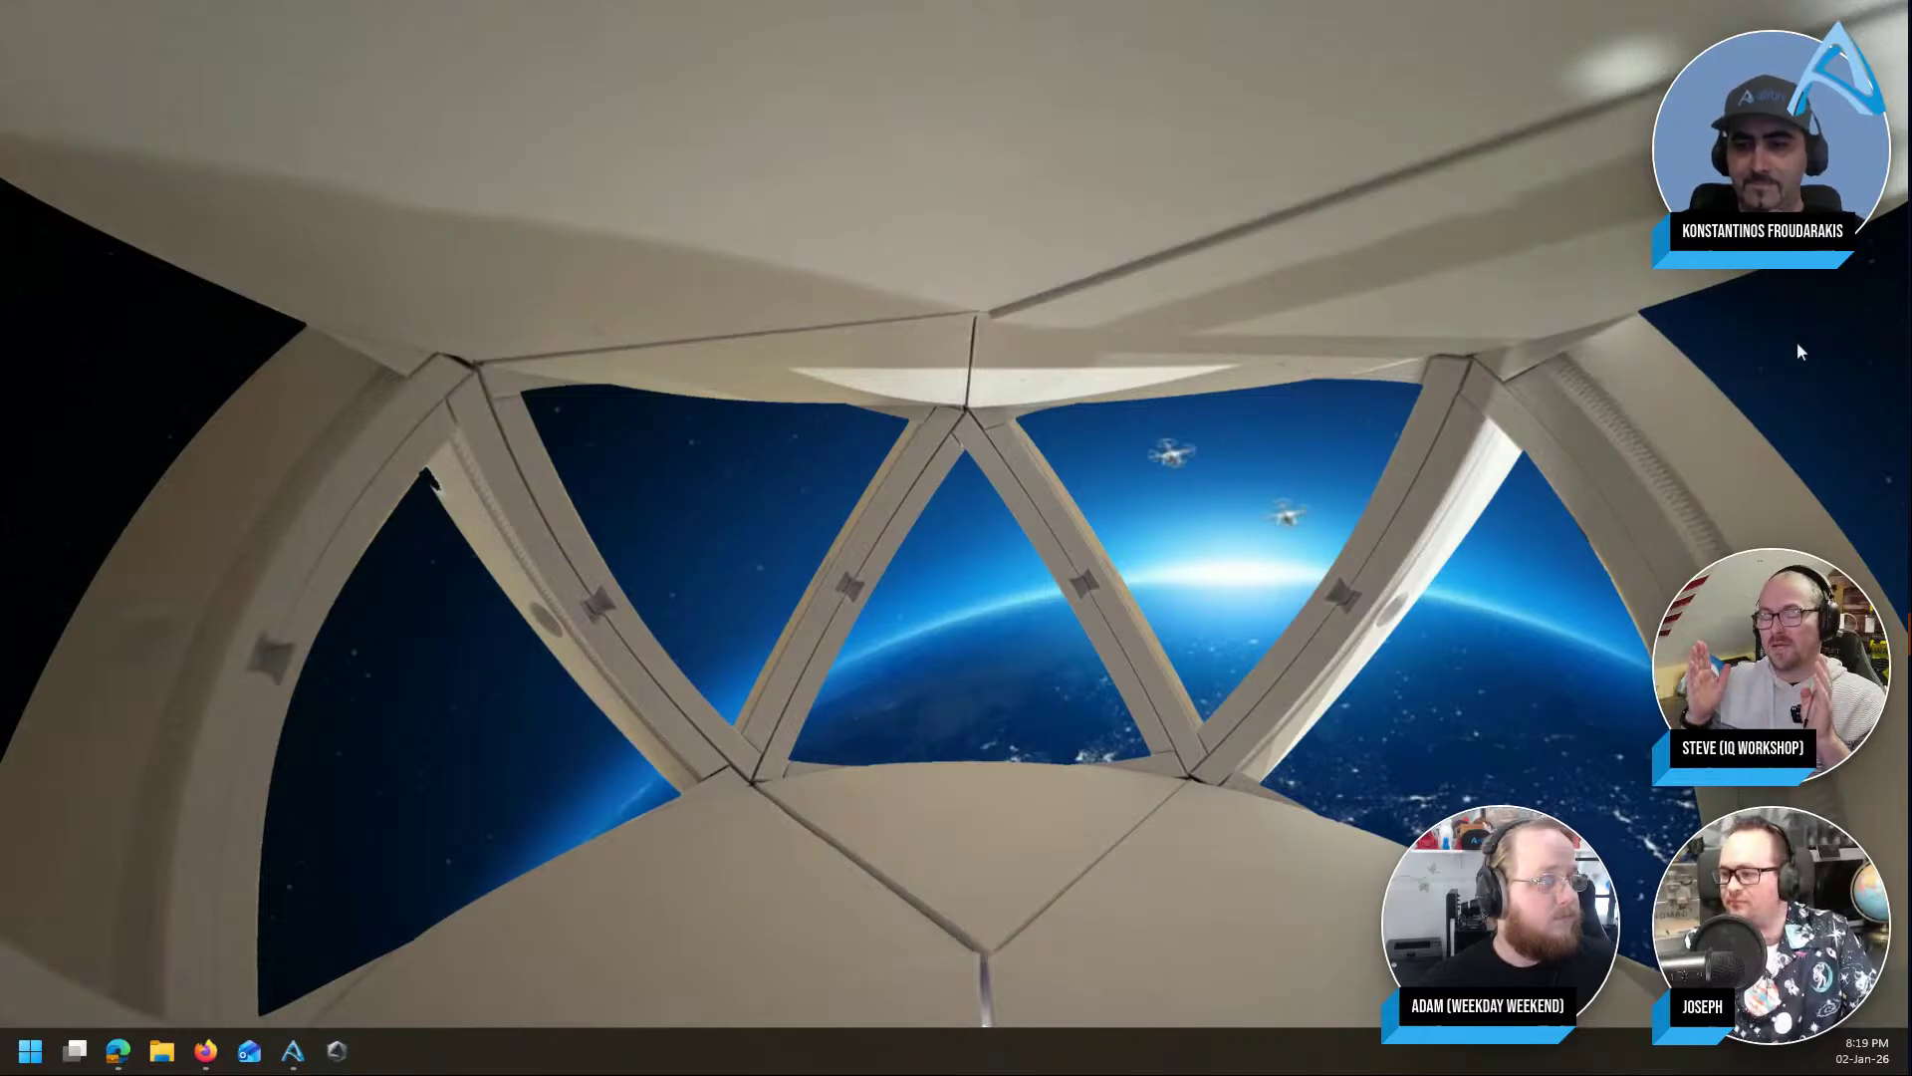
# Switch to the browser to check the livestream chat, and minimize it again
pyautogui.click(205, 1050)
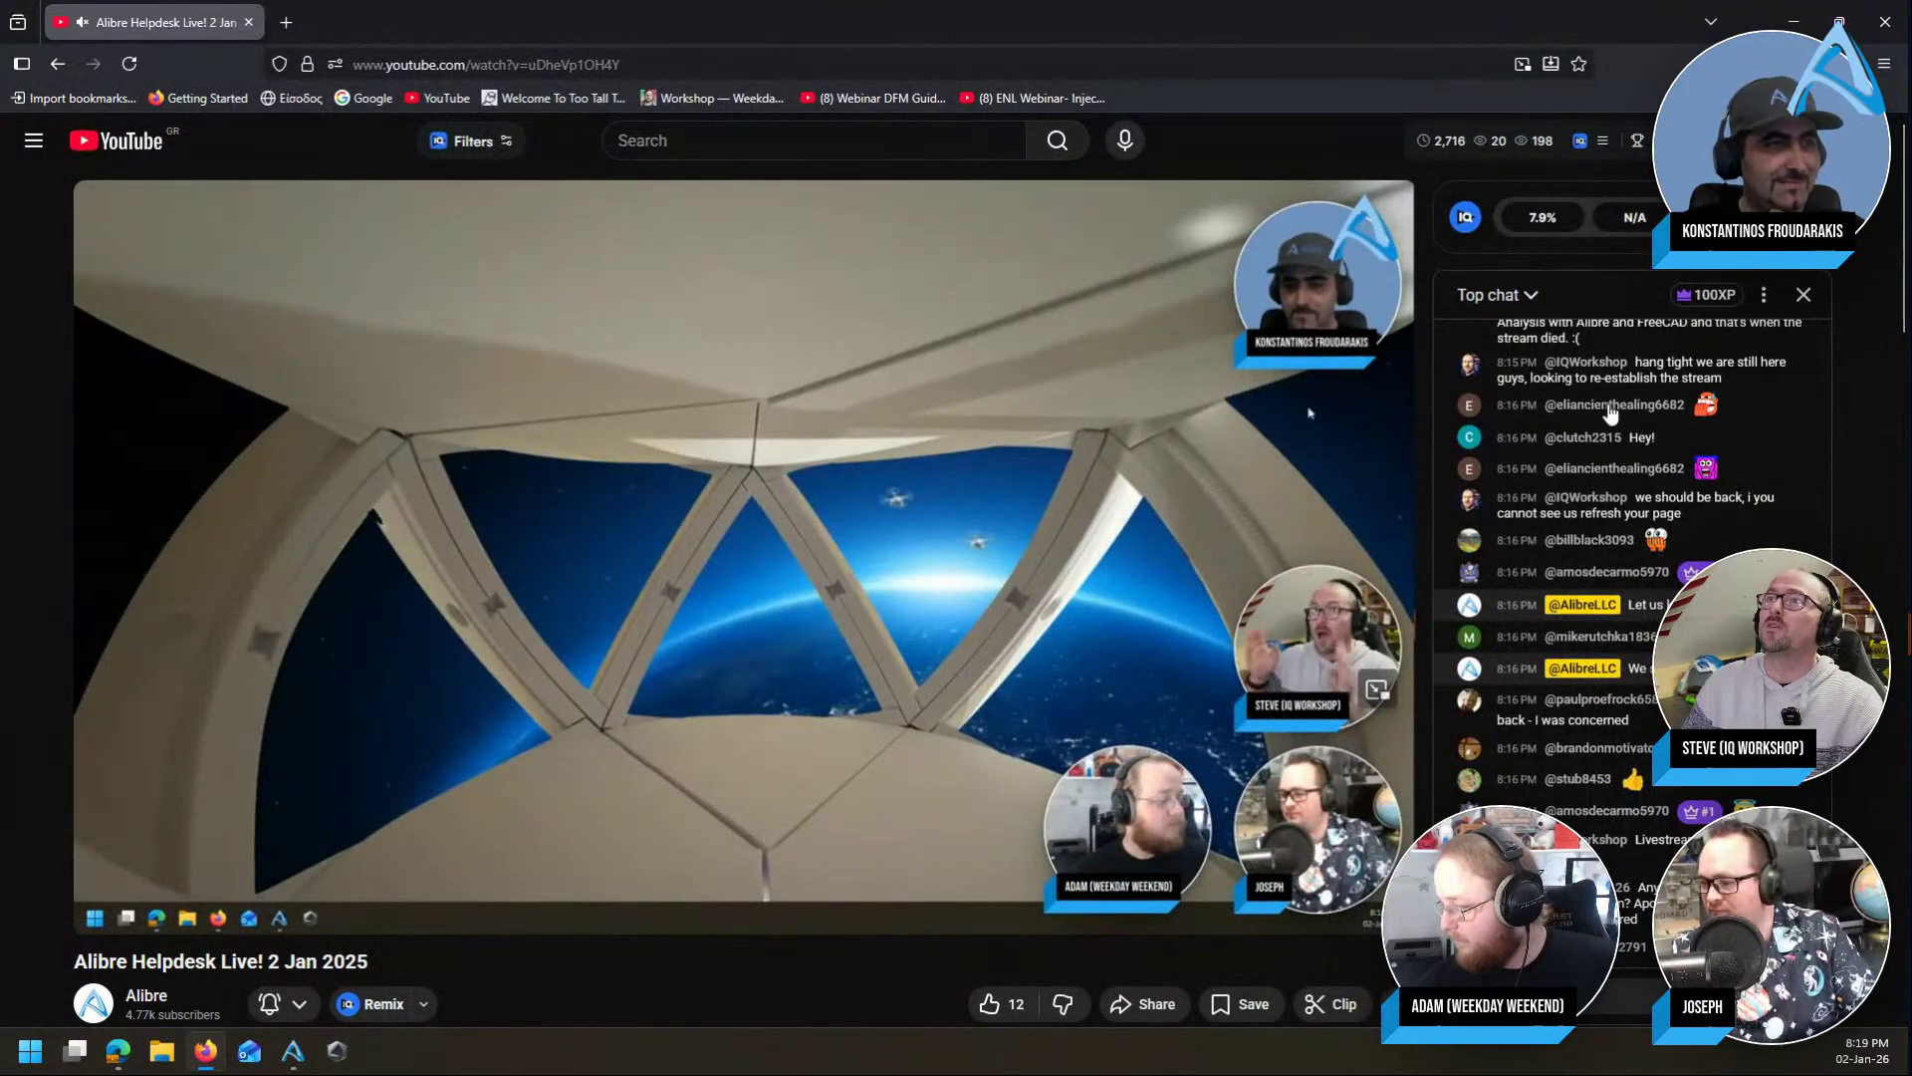
pyautogui.click(1794, 22)
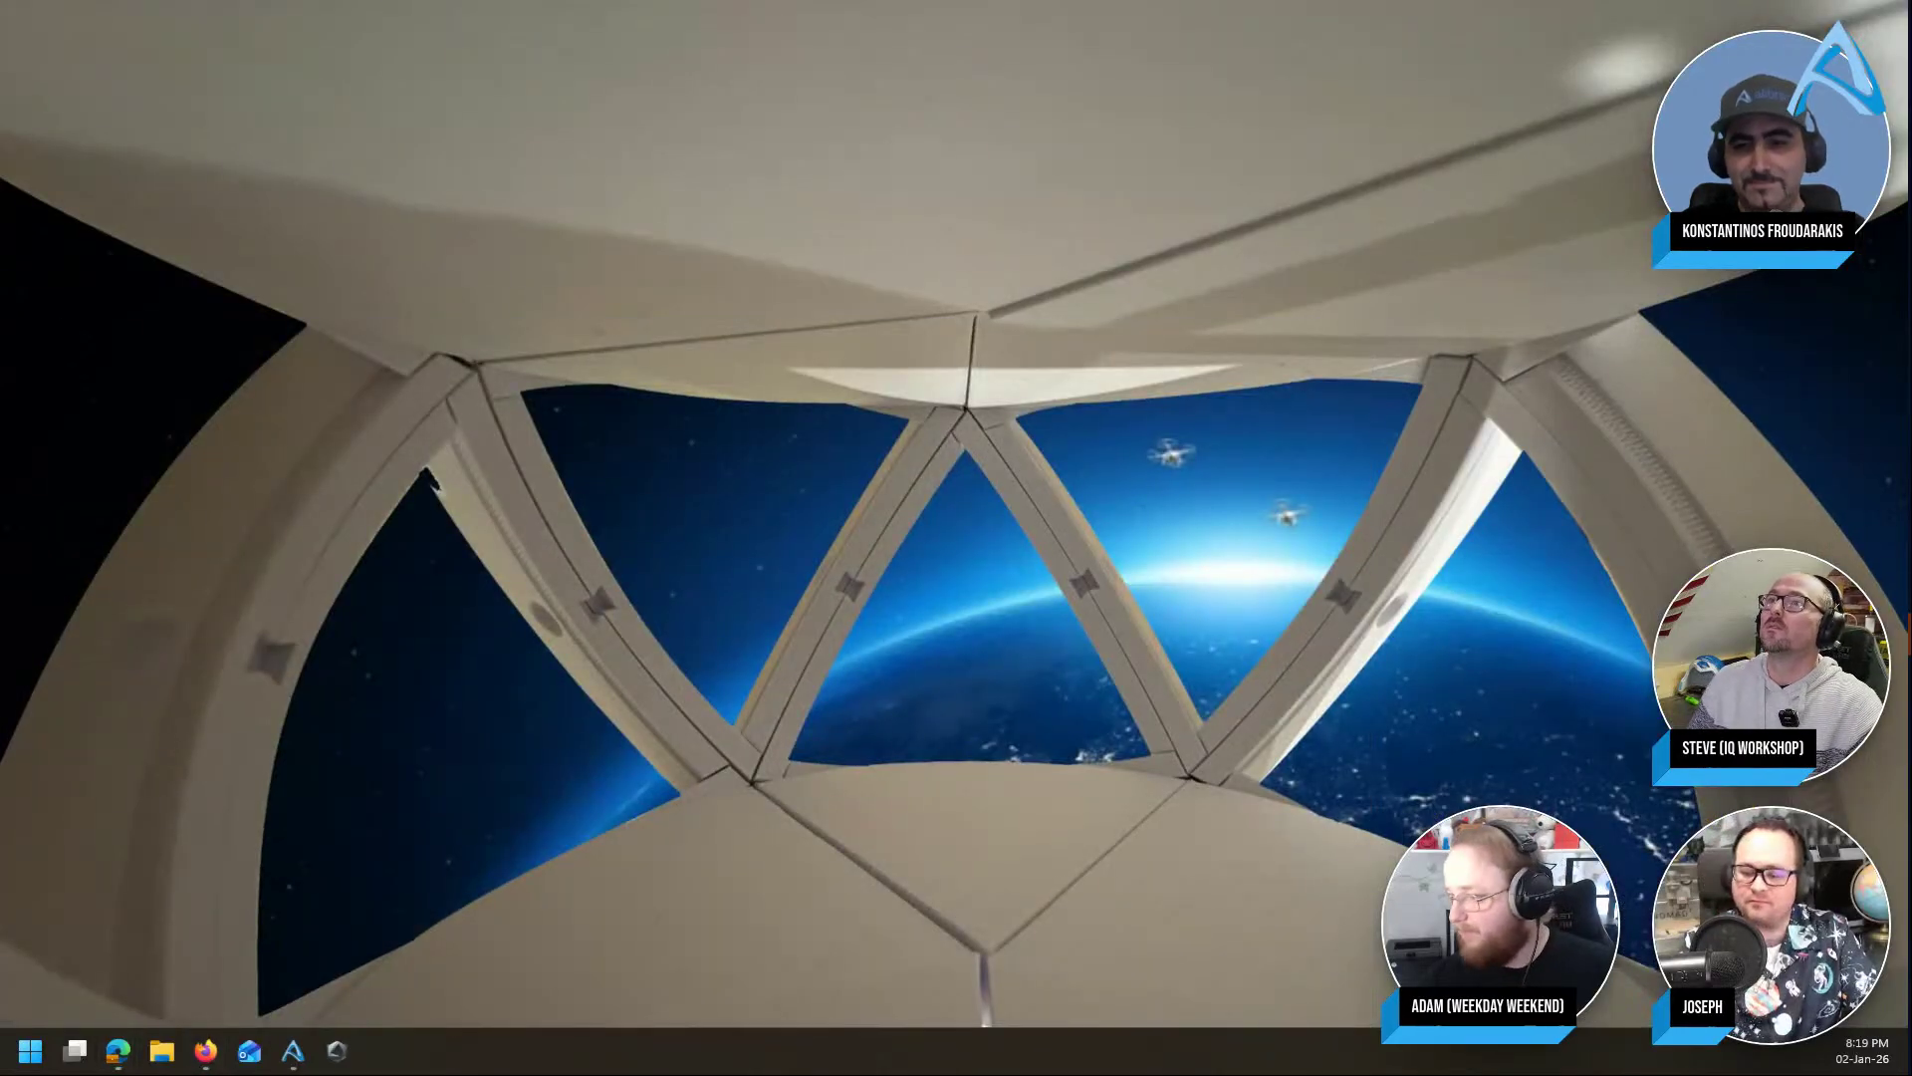
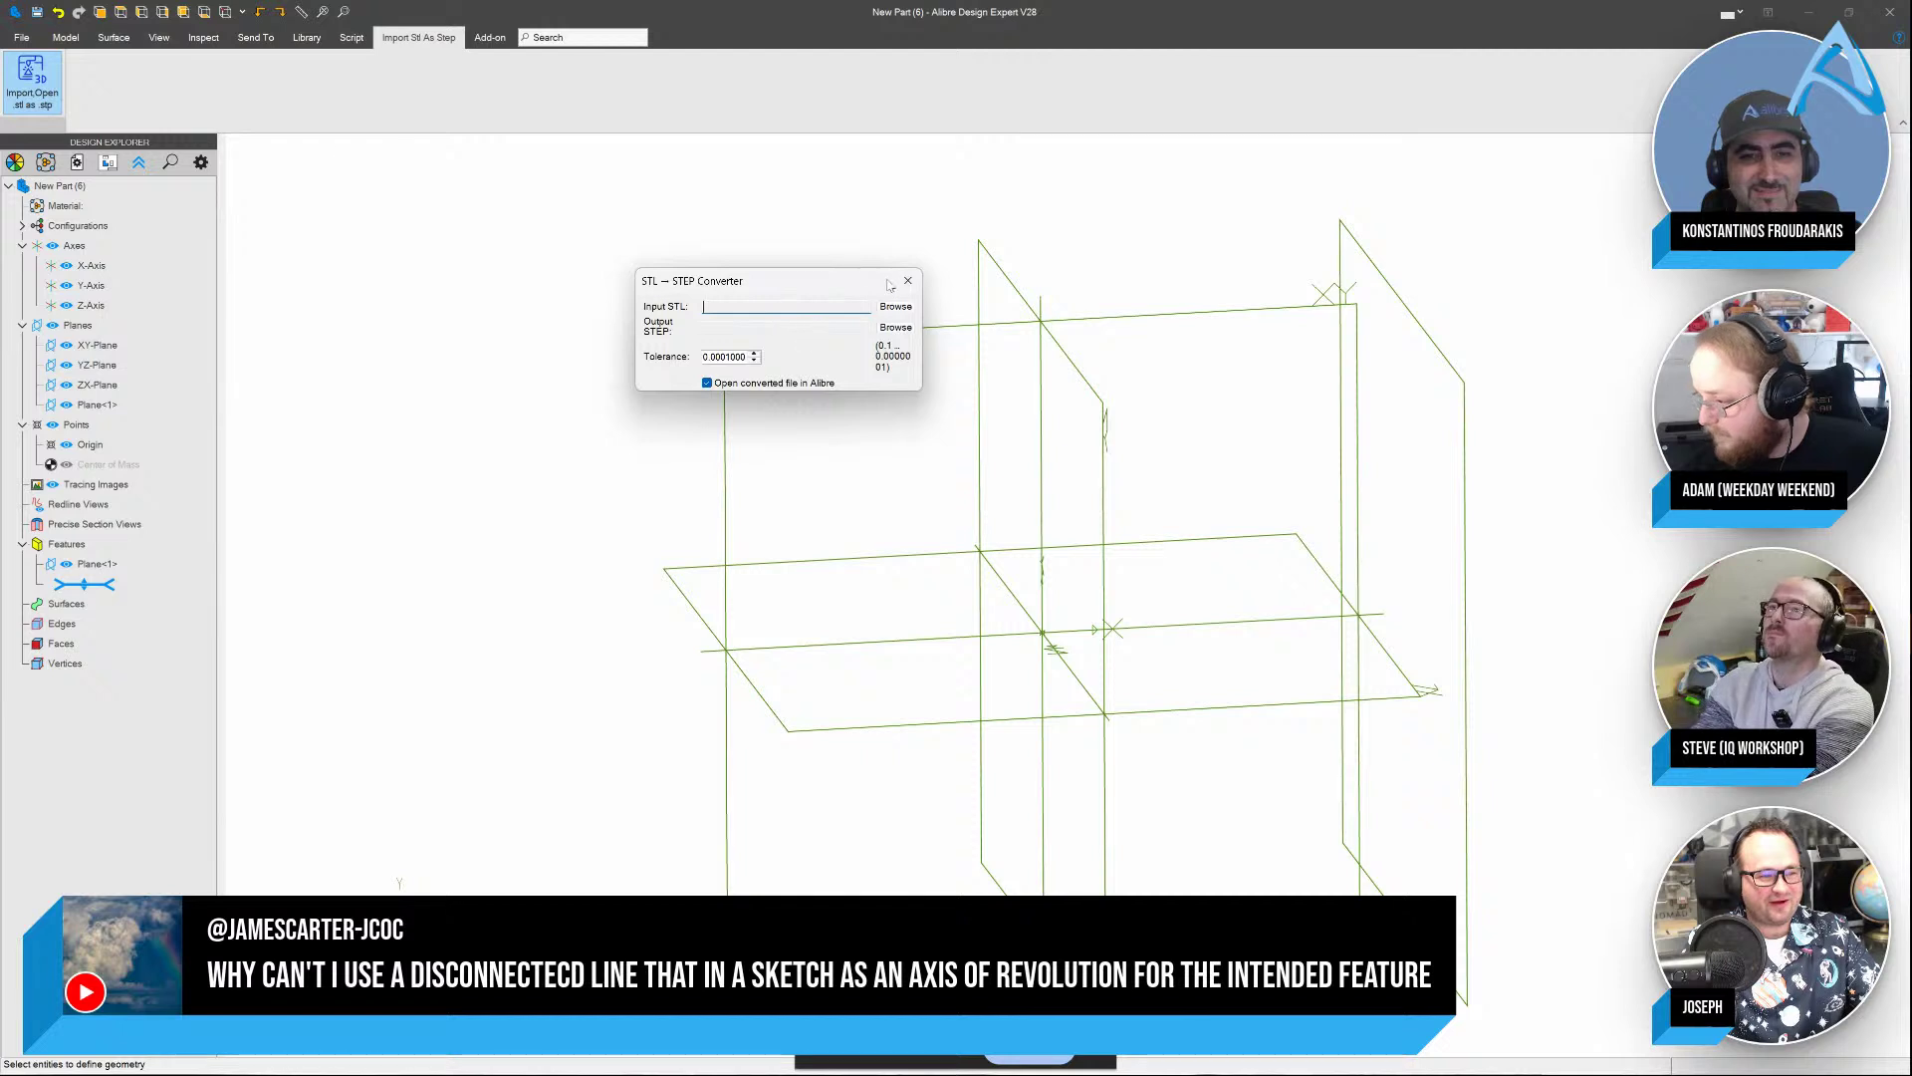
# Close the STL to STEP converter and return to the part modeling tools
pyautogui.click(908, 281)
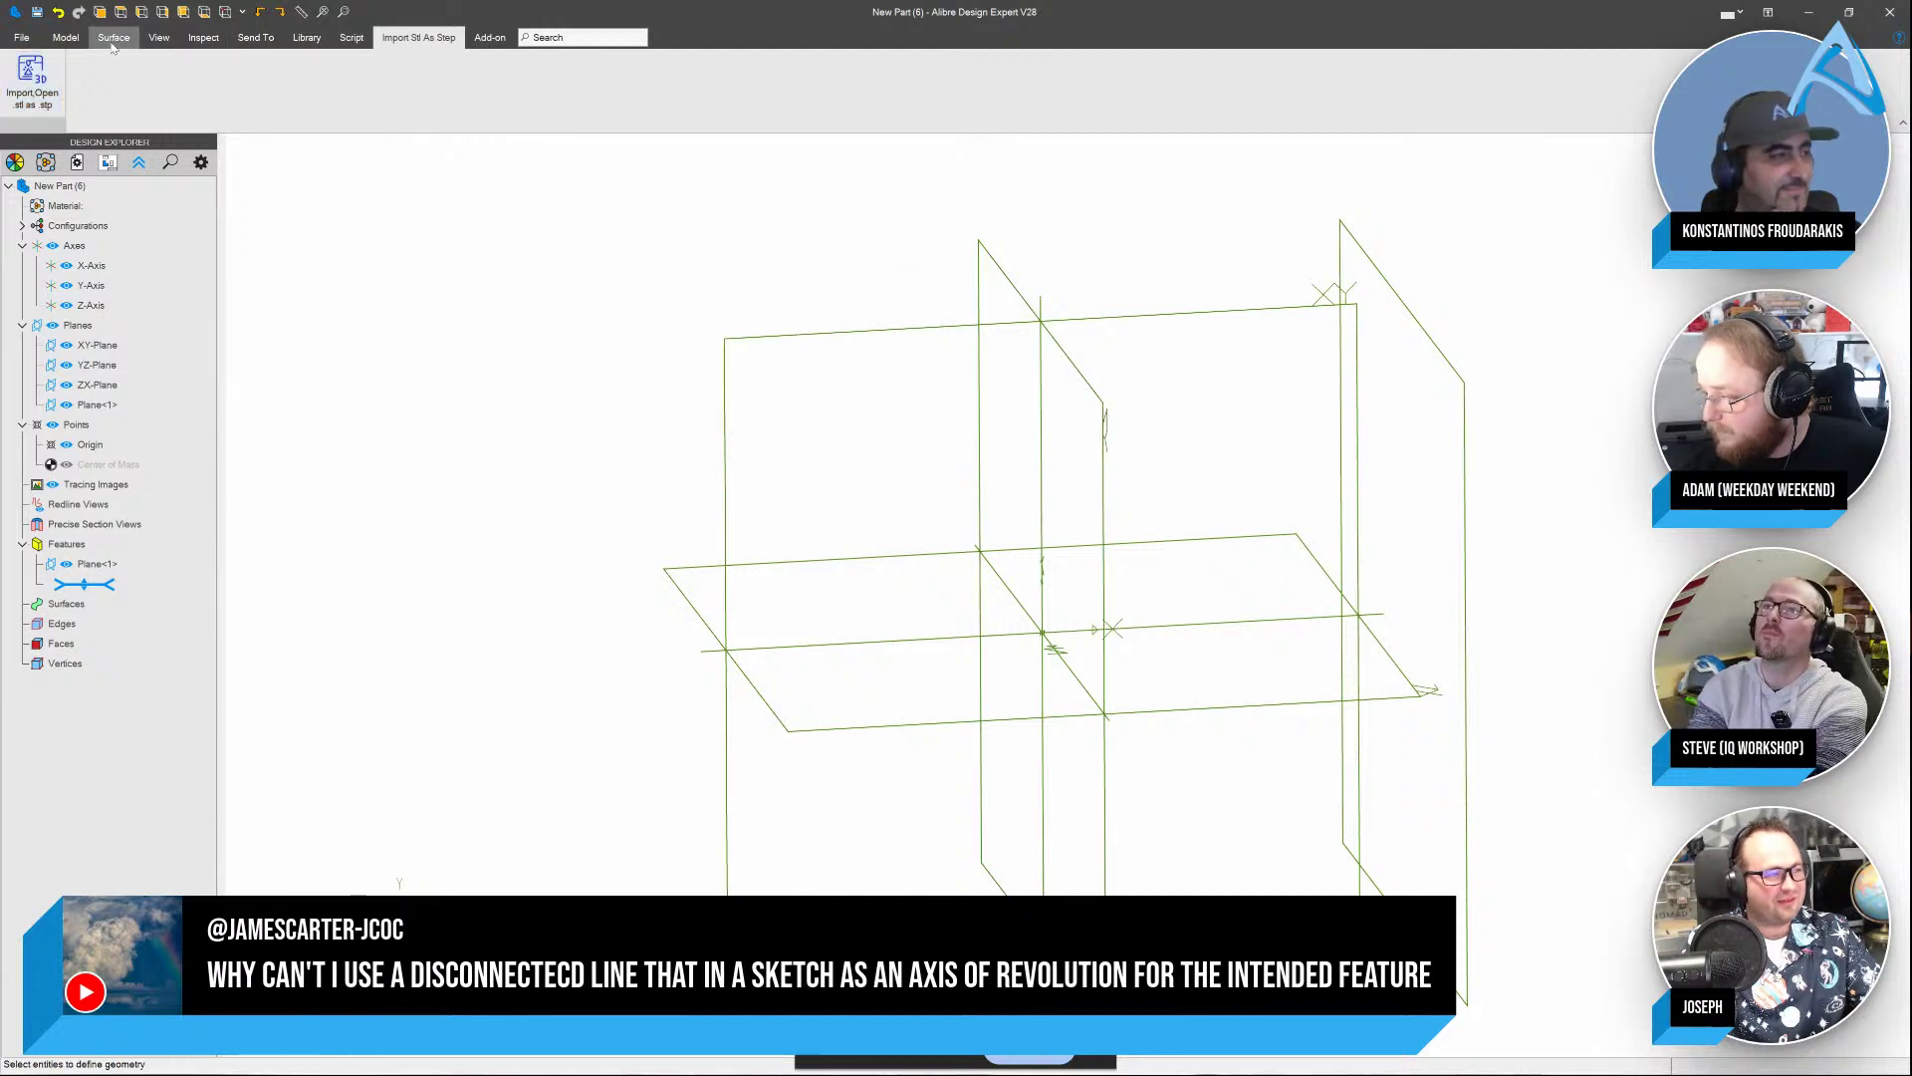
pyautogui.click(65, 37)
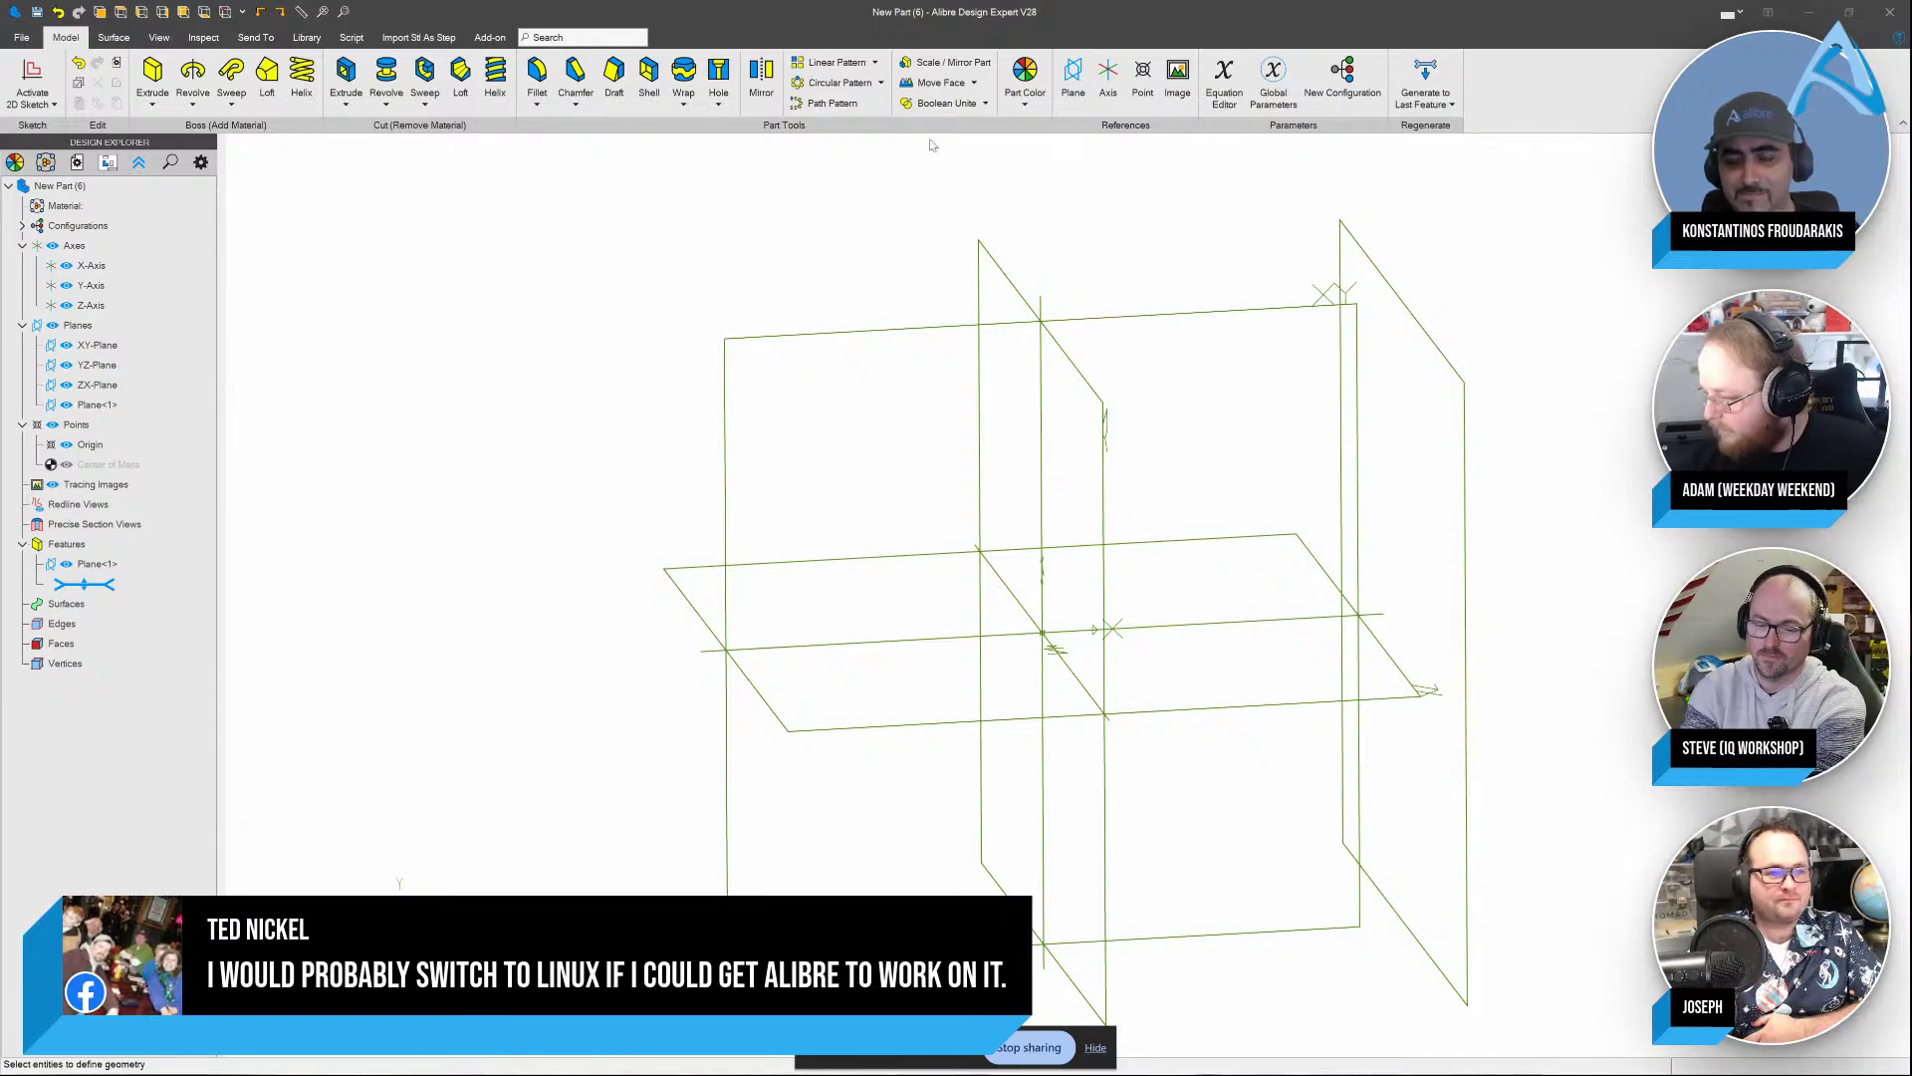
# Insert a reference axis at the intersection of the XY-Plane and Plane<1>, and delete that axis again
pyautogui.click(1106, 75)
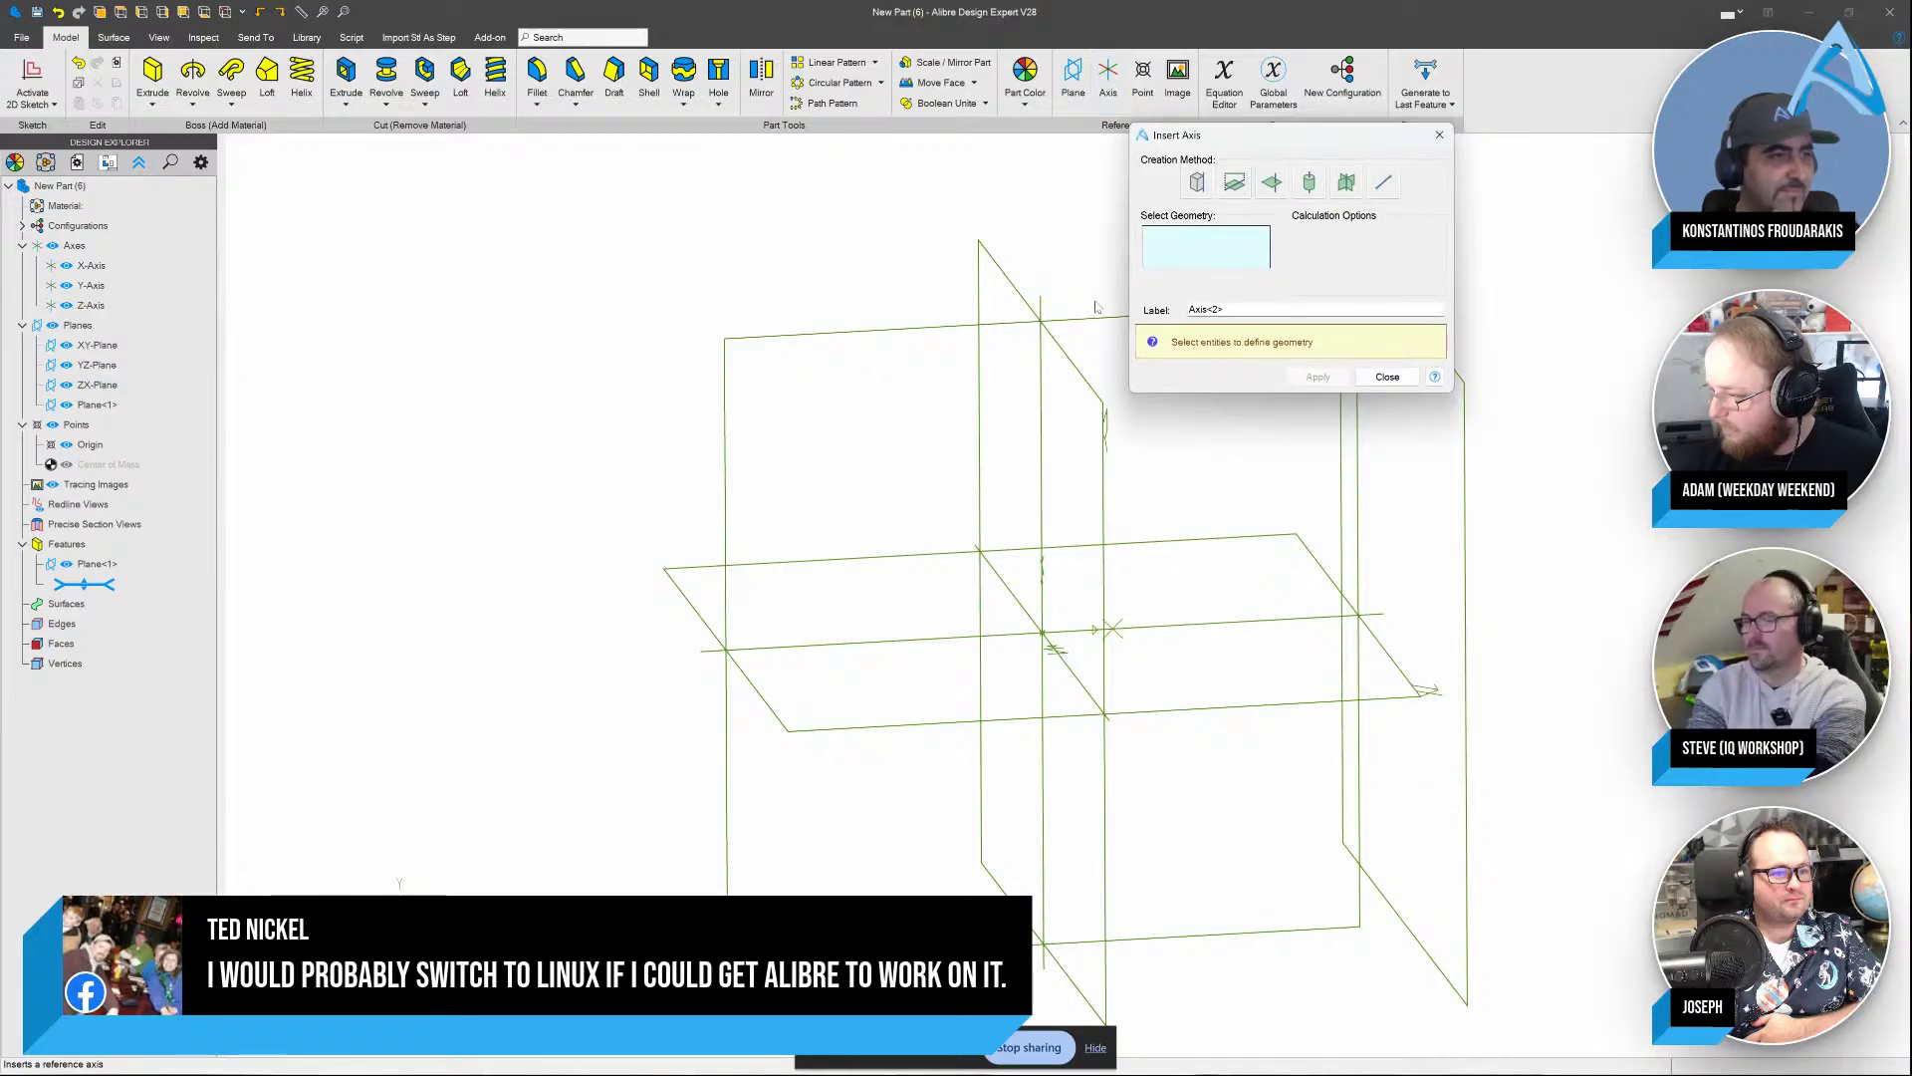
pyautogui.click(1330, 468)
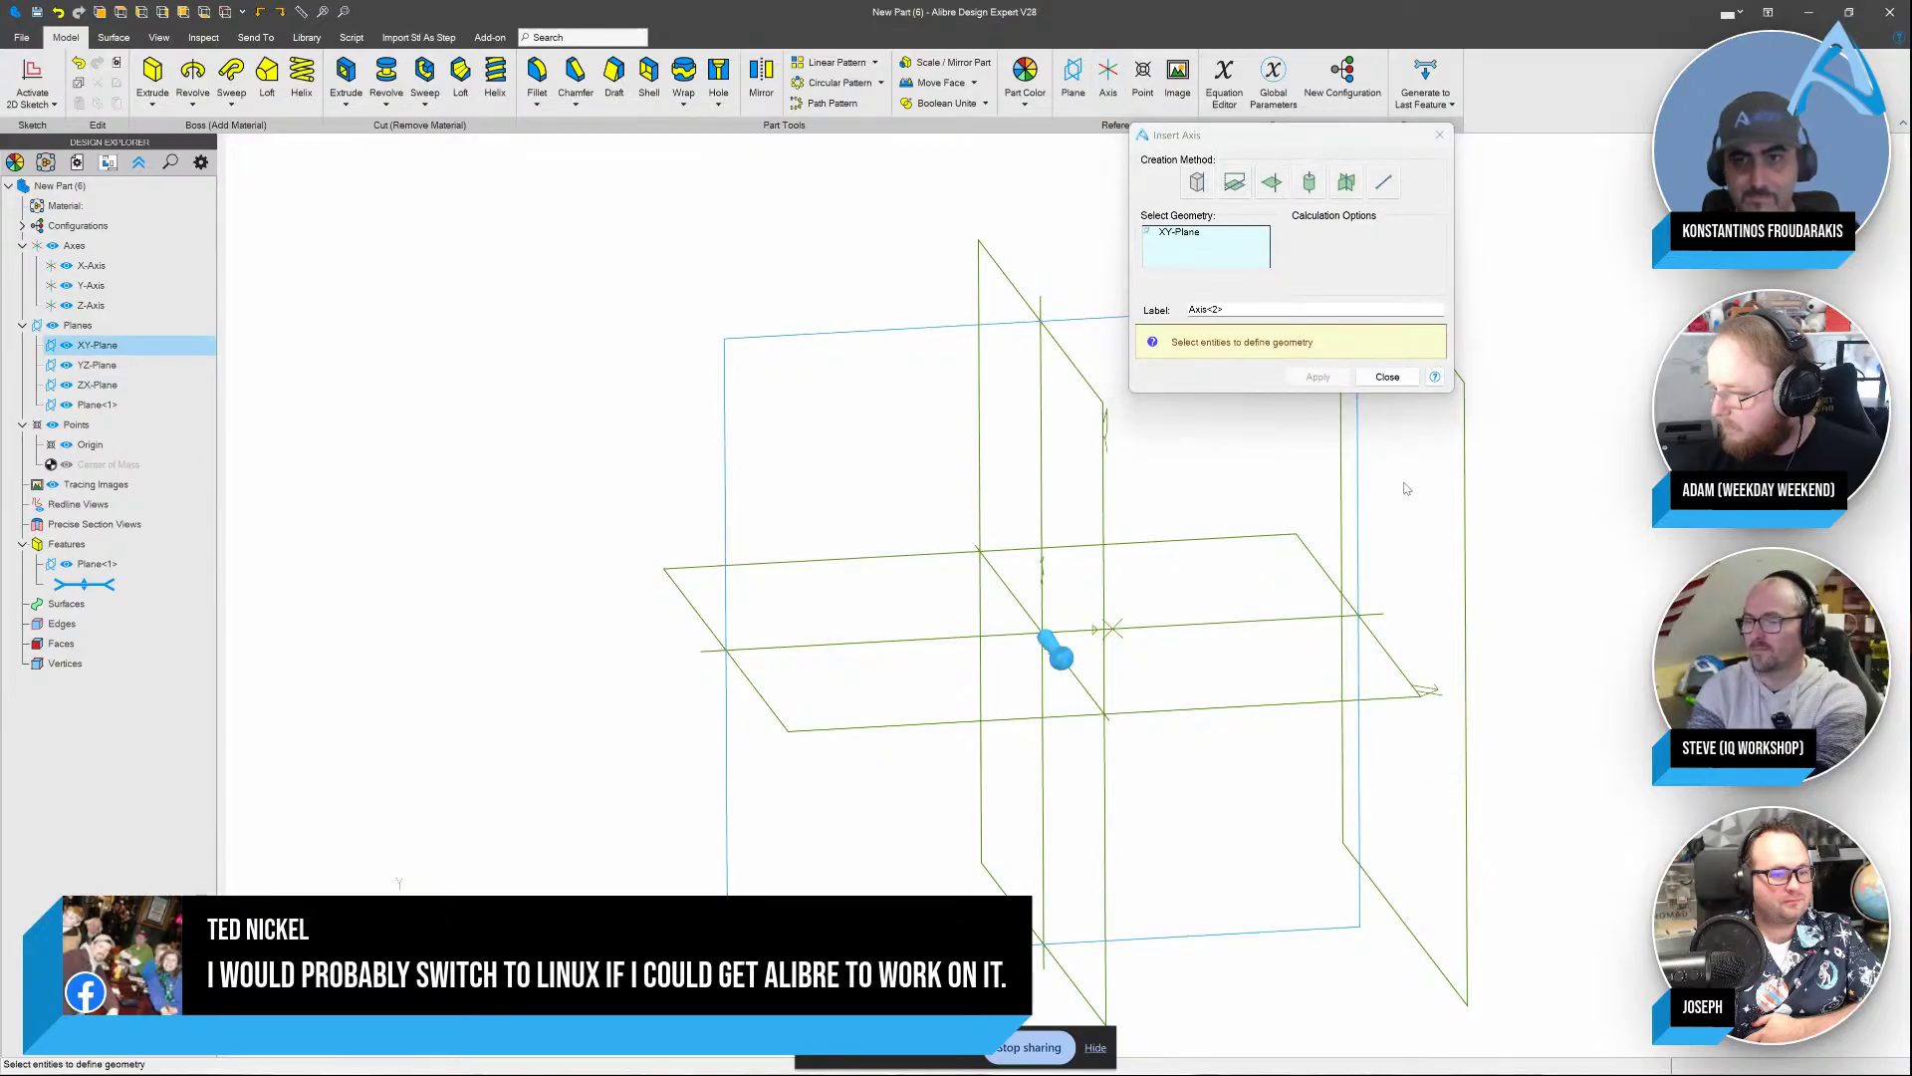
pyautogui.click(1466, 490)
pyautogui.click(1317, 383)
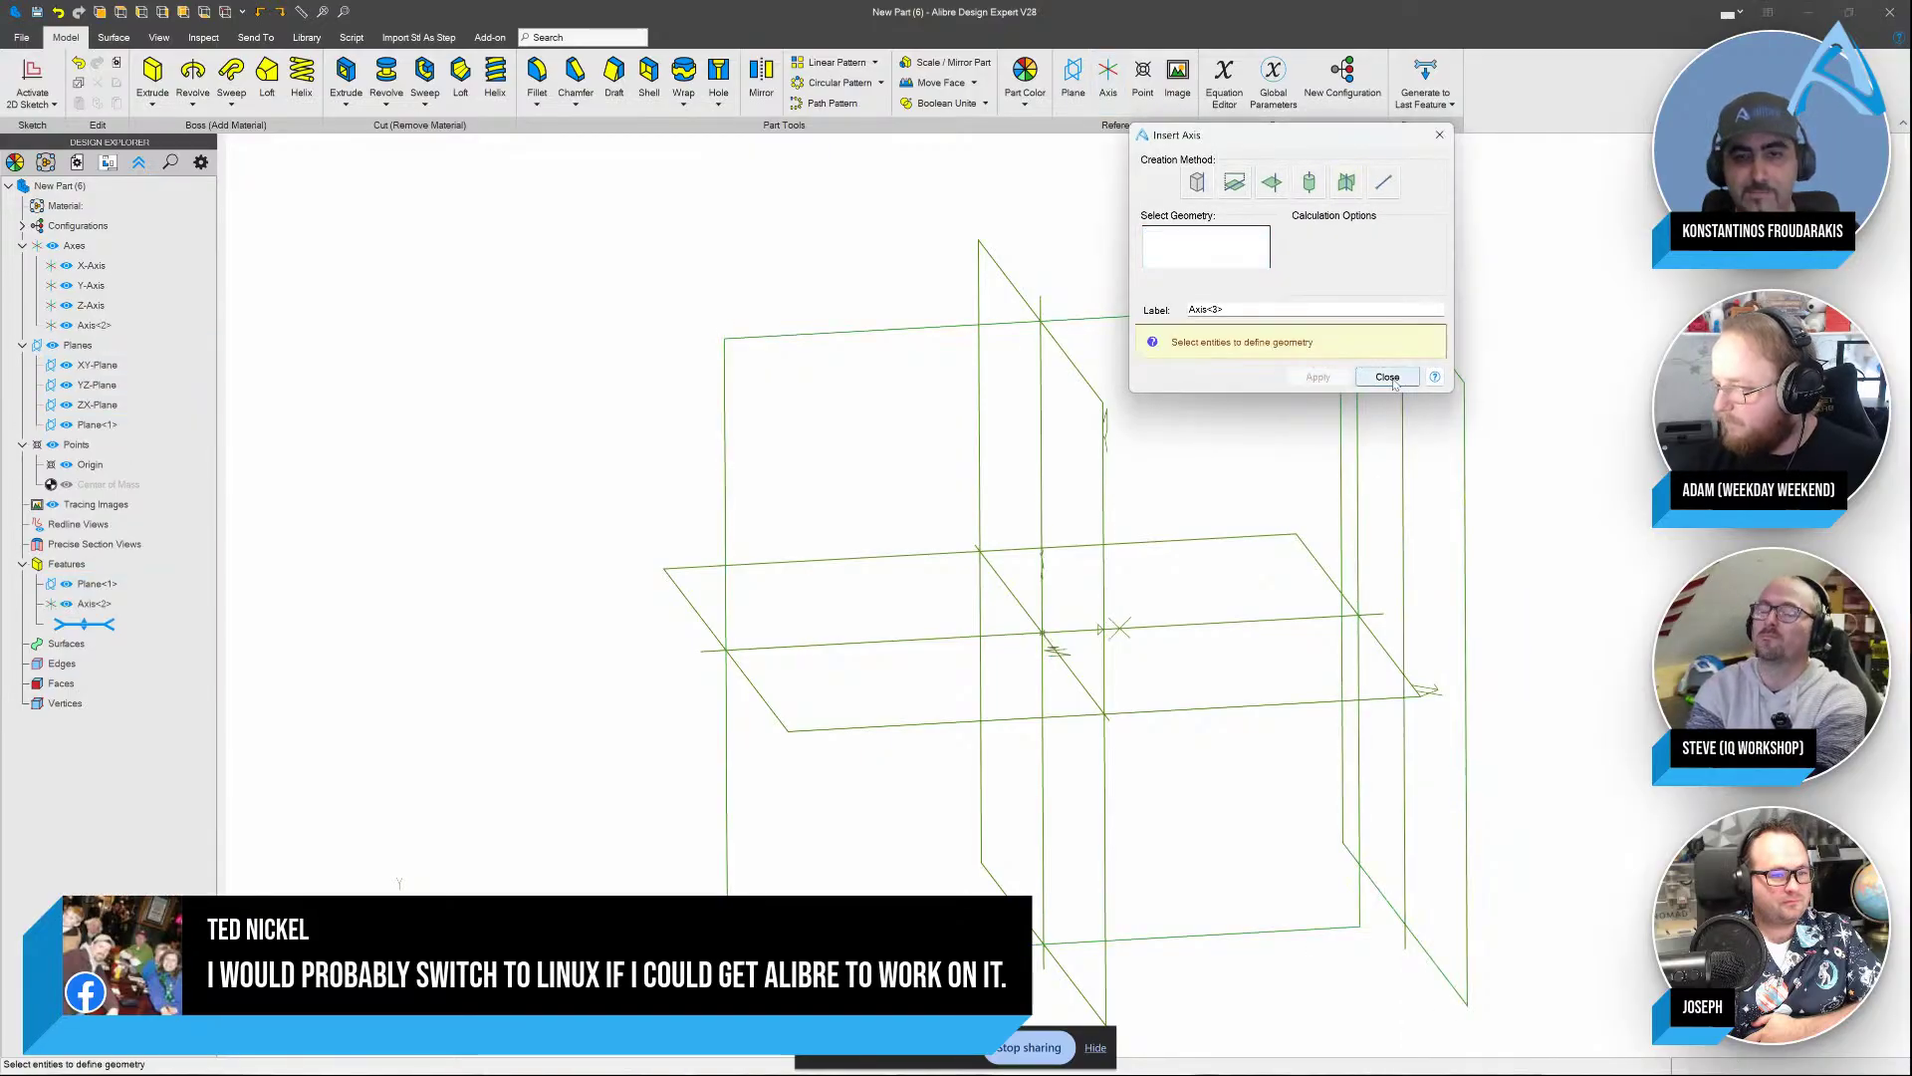
pyautogui.click(1413, 385)
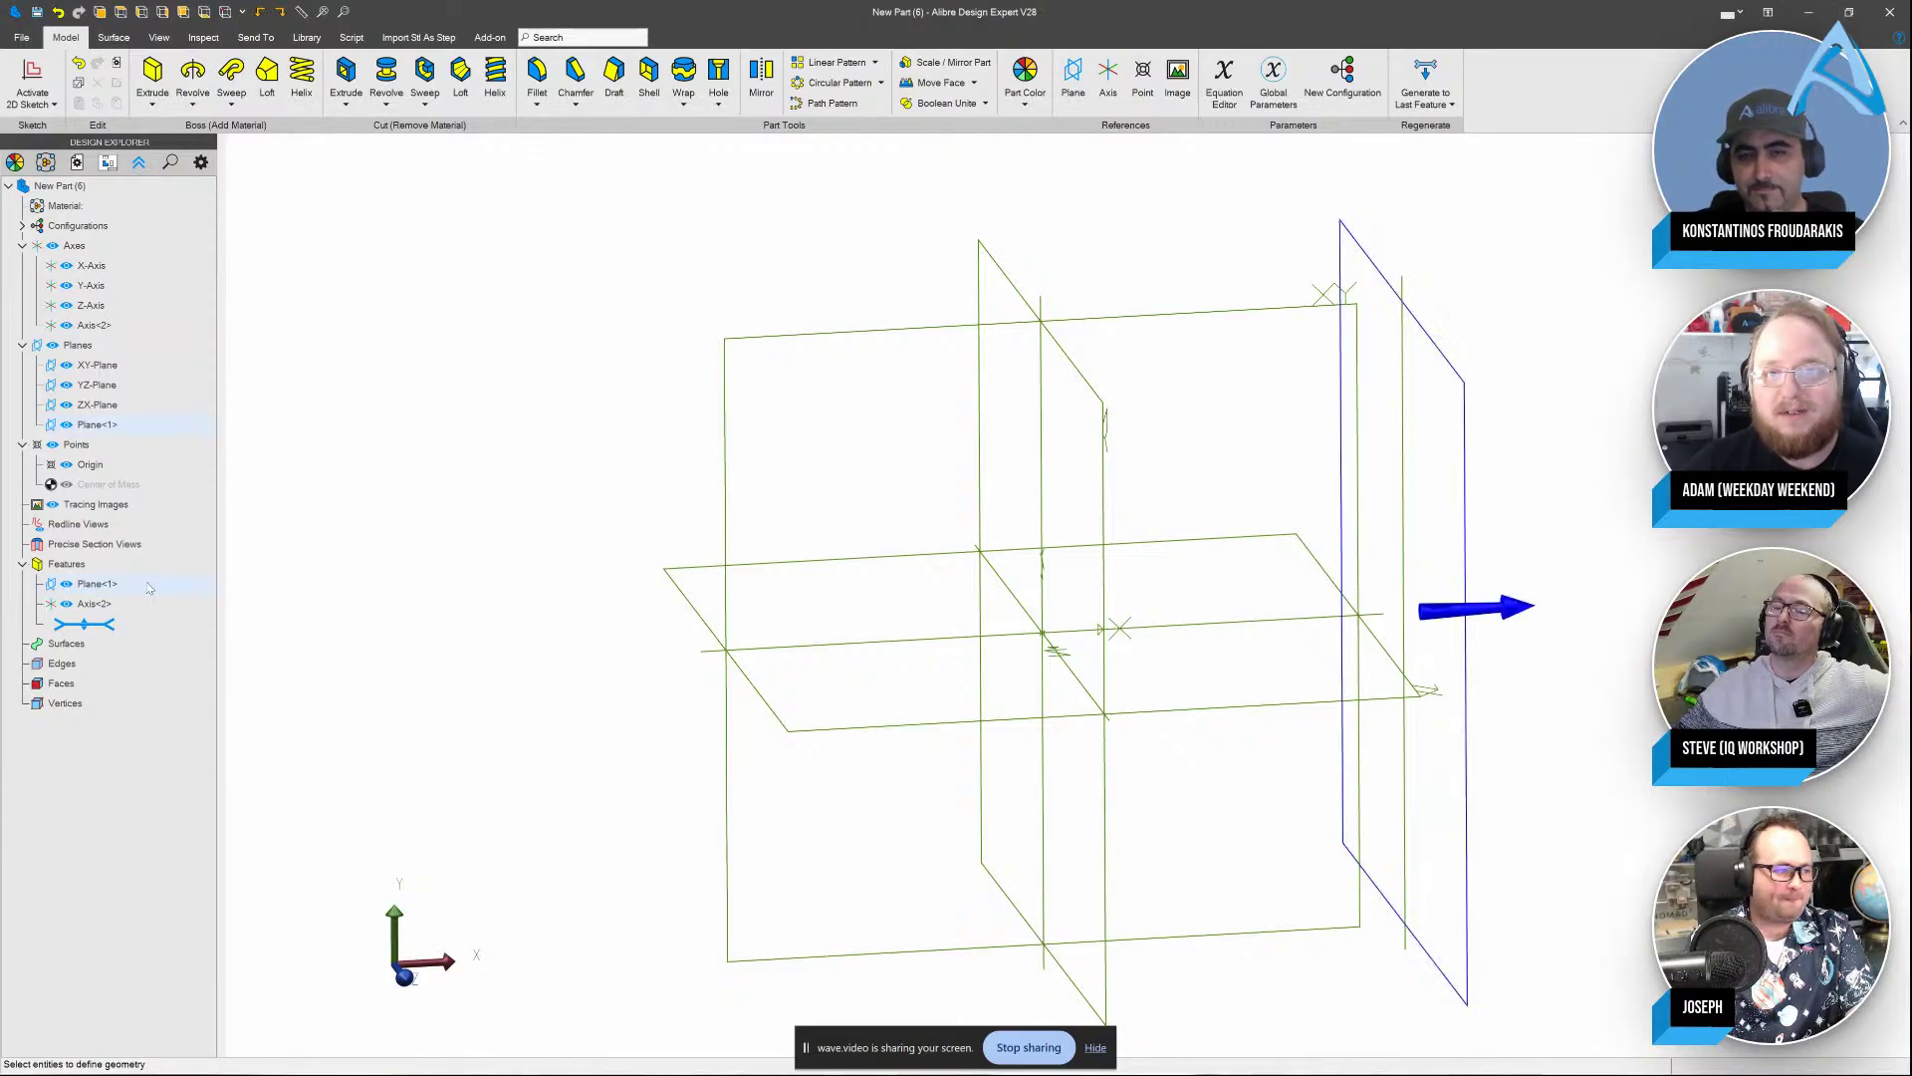
pyautogui.click(96, 607)
pyautogui.press('Delete')
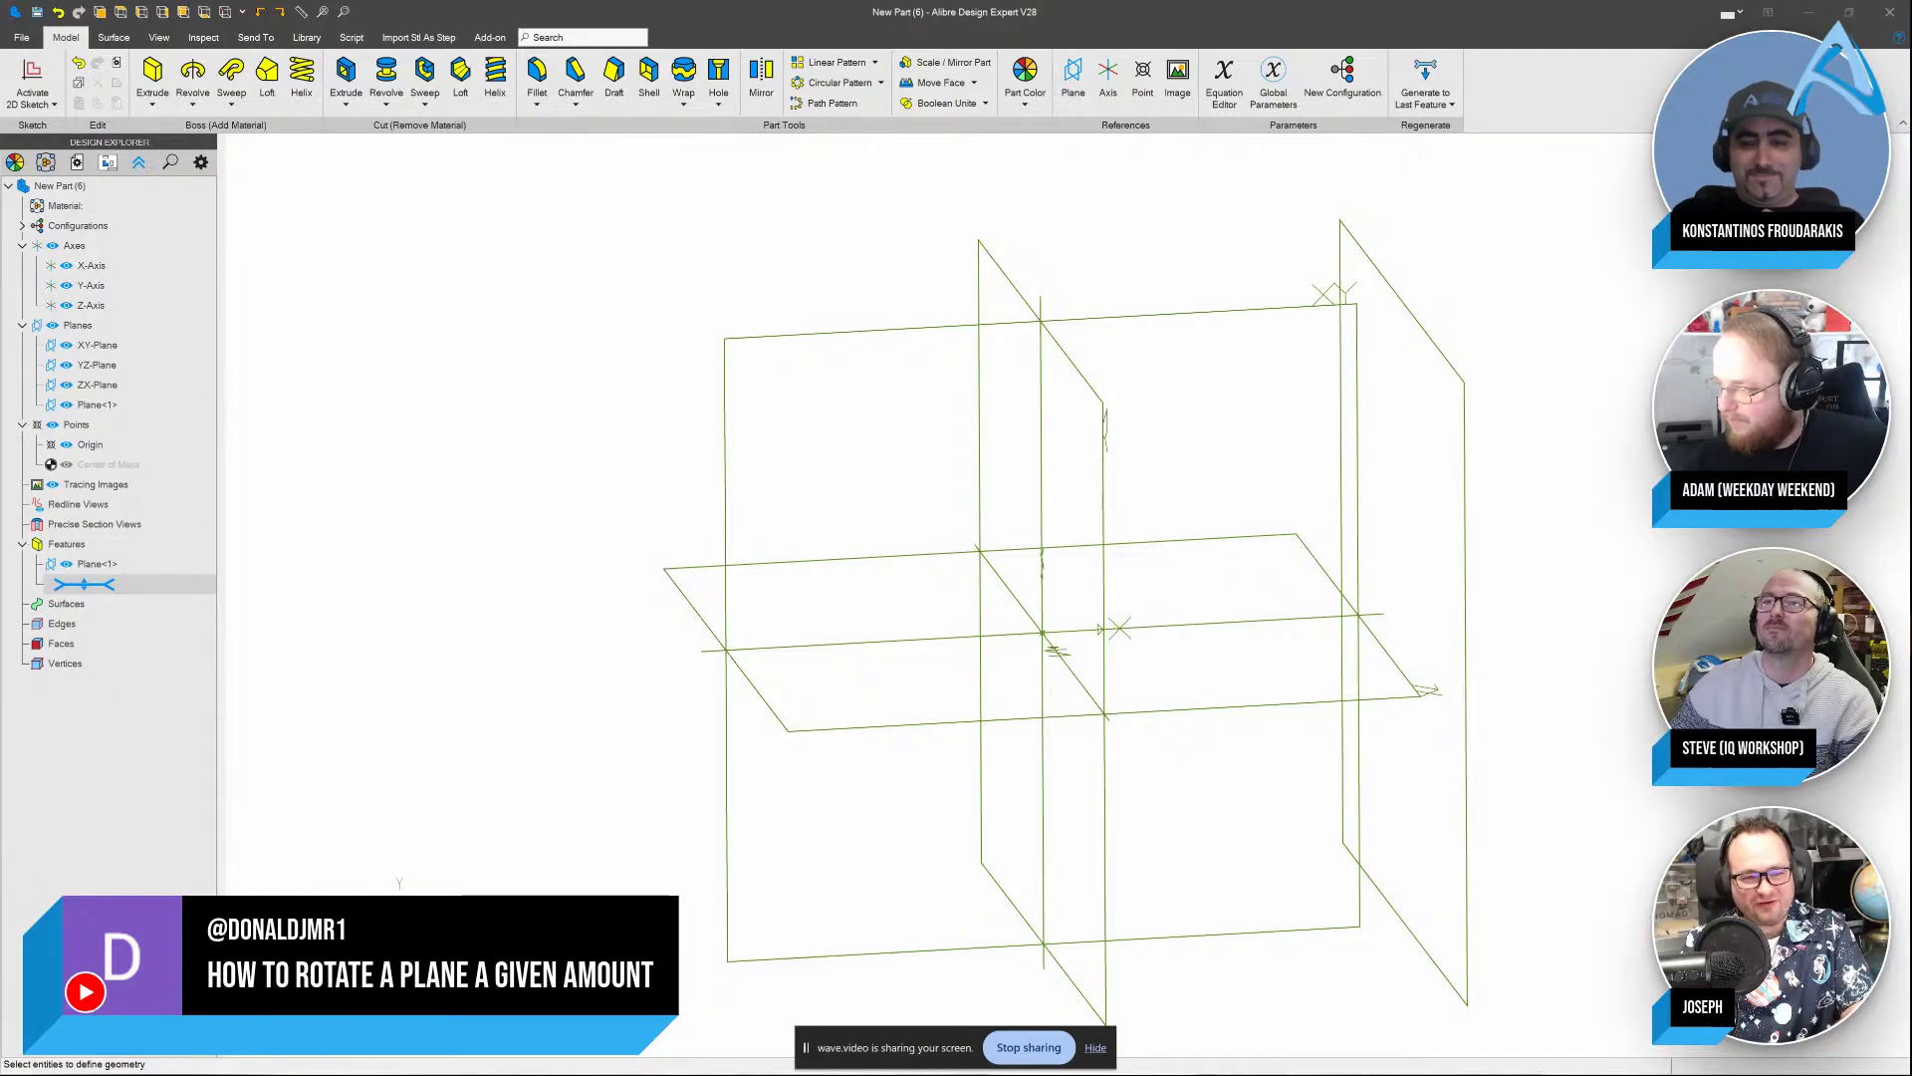
# Insert a reference axis where Plane<1> intersects the XY-Plane
pyautogui.click(1107, 78)
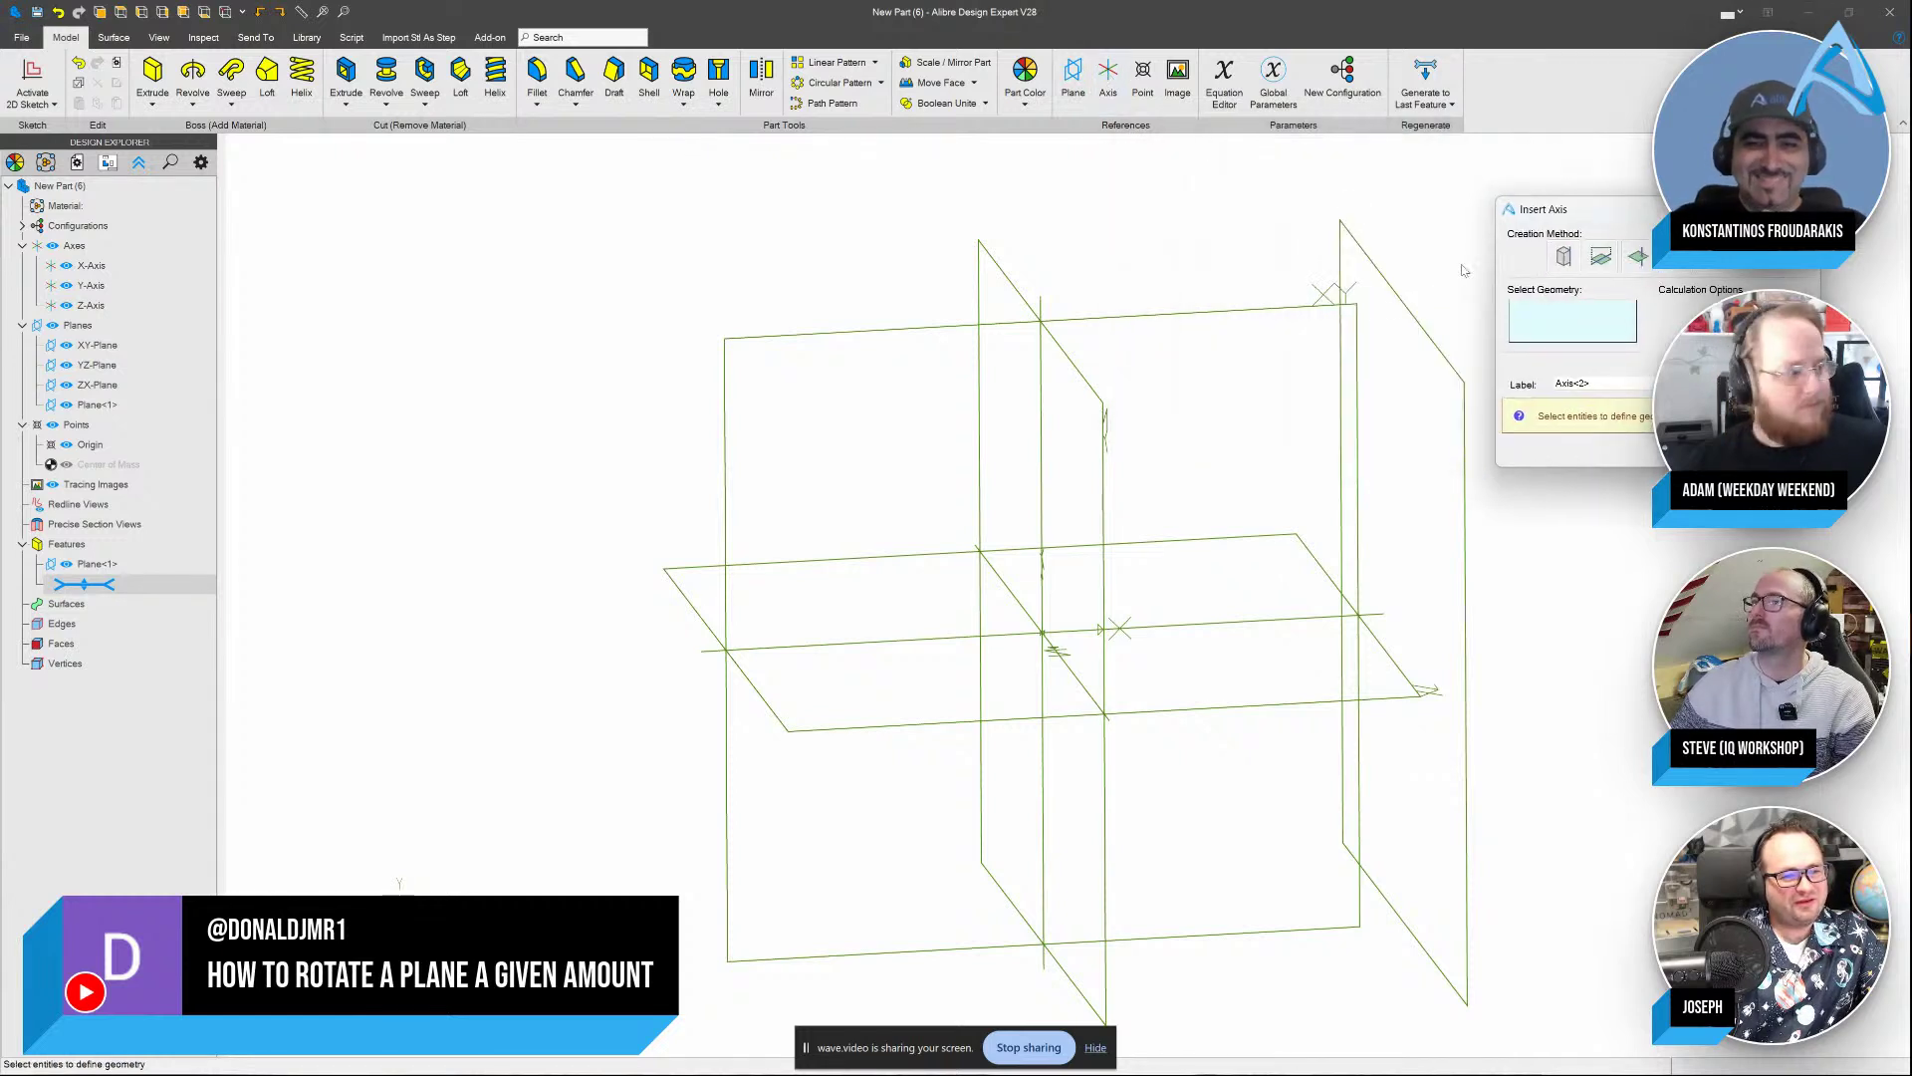
pyautogui.click(1396, 308)
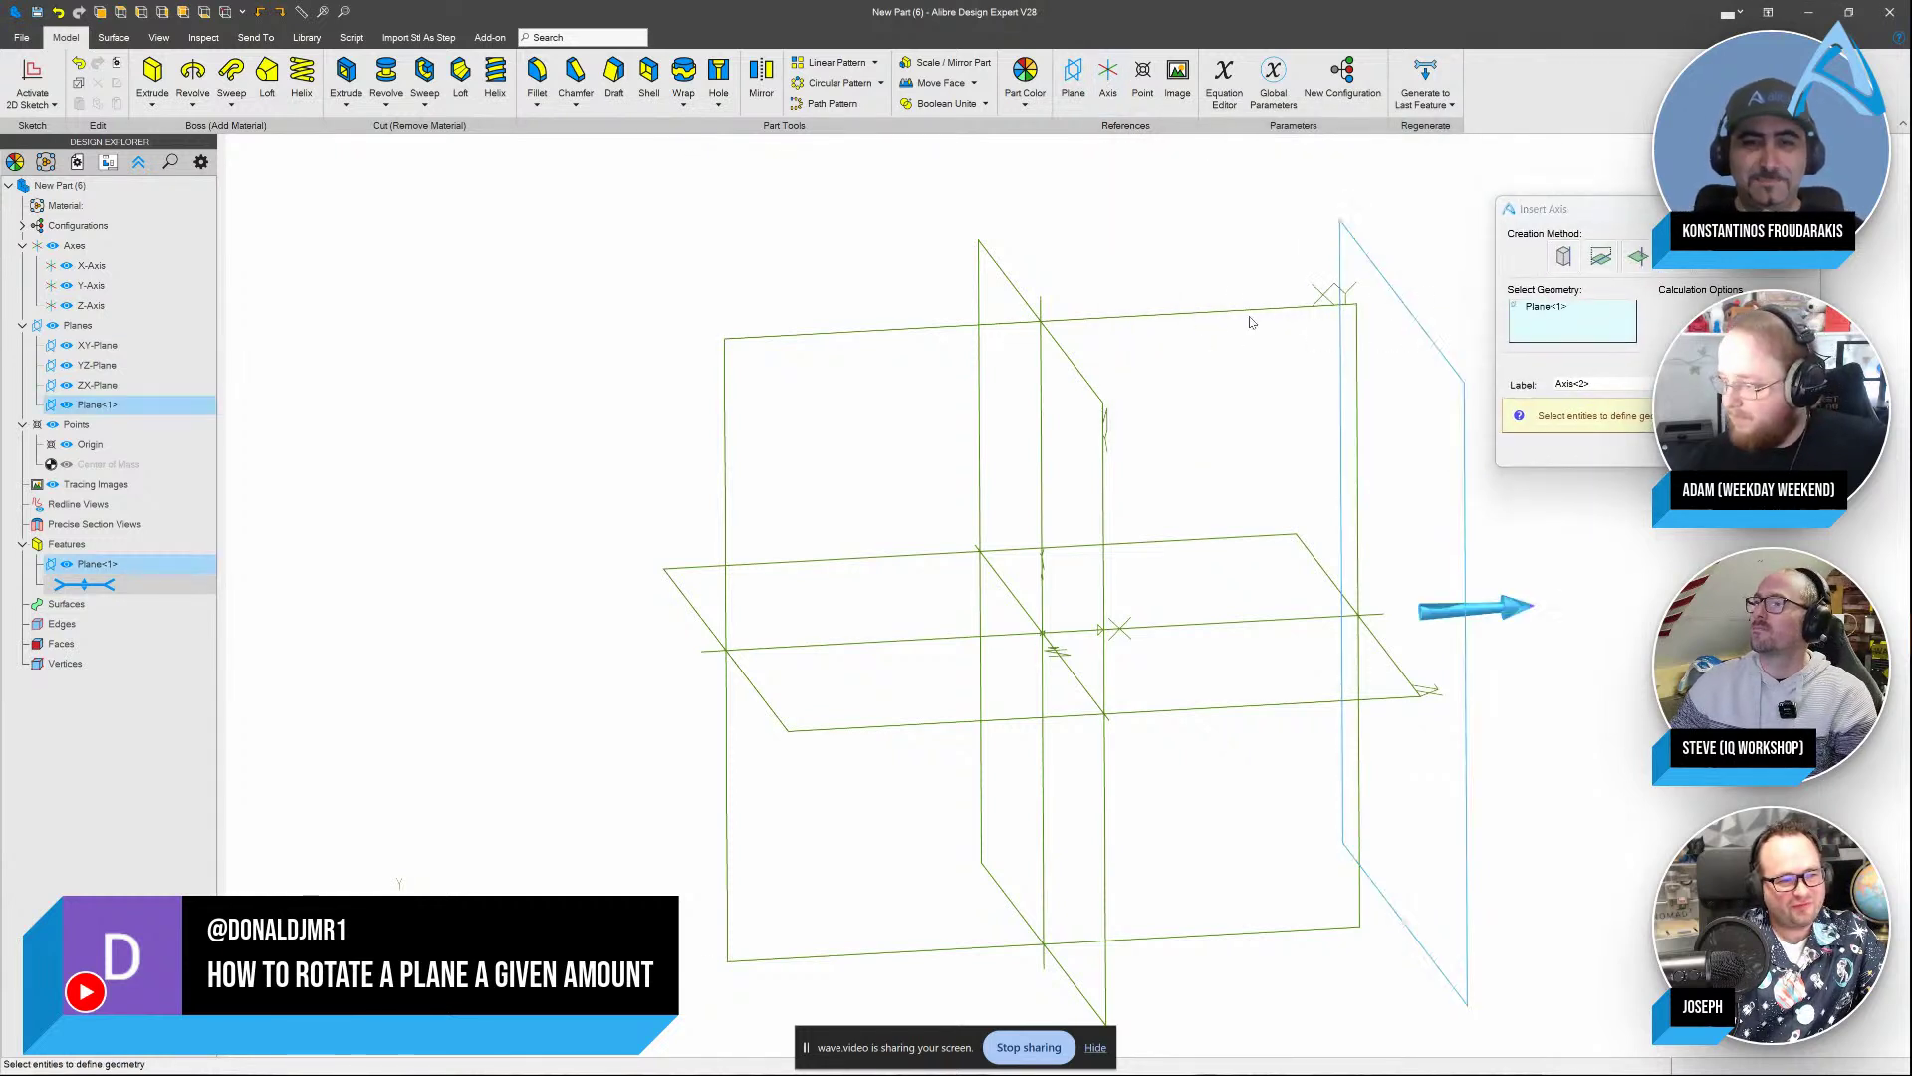
pyautogui.click(1244, 318)
pyautogui.click(1694, 451)
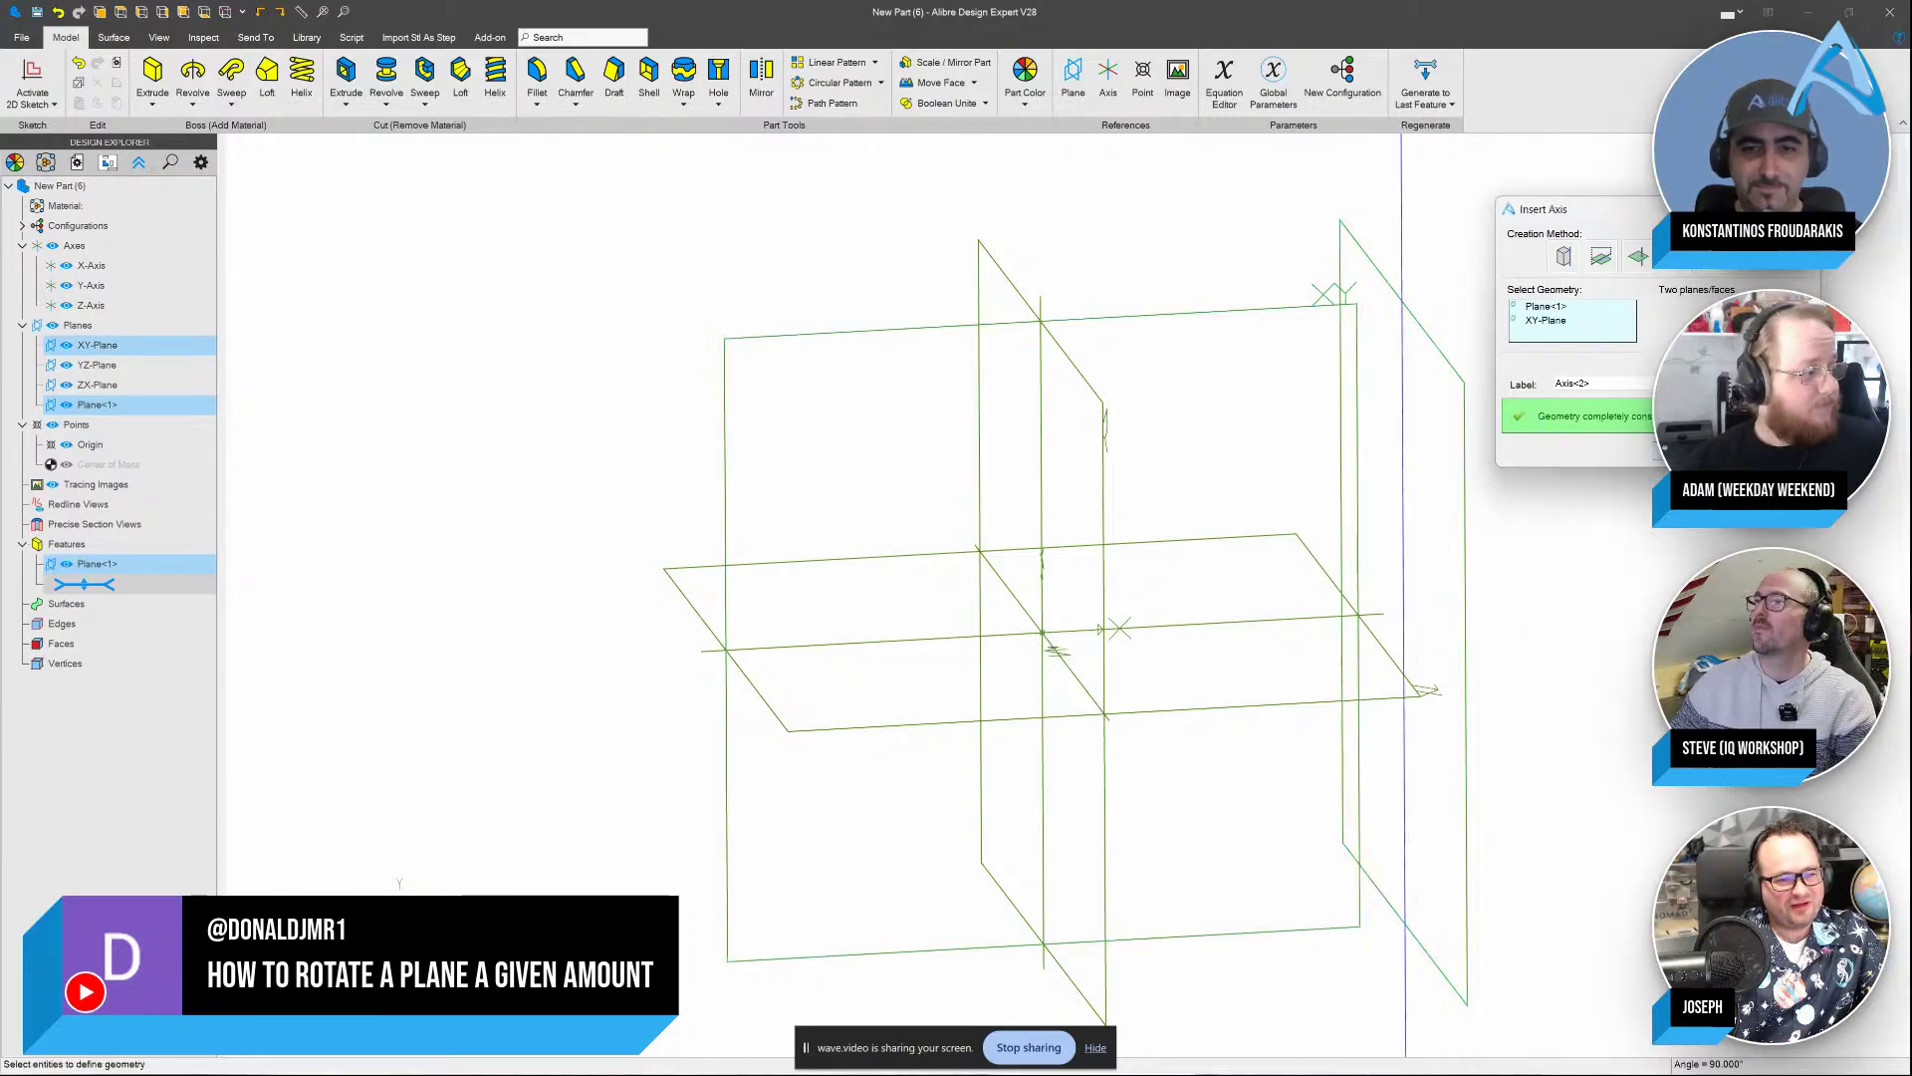
pyautogui.scroll(-2, 1056, 491)
pyautogui.scroll(2, 1397, 440)
pyautogui.click(1777, 452)
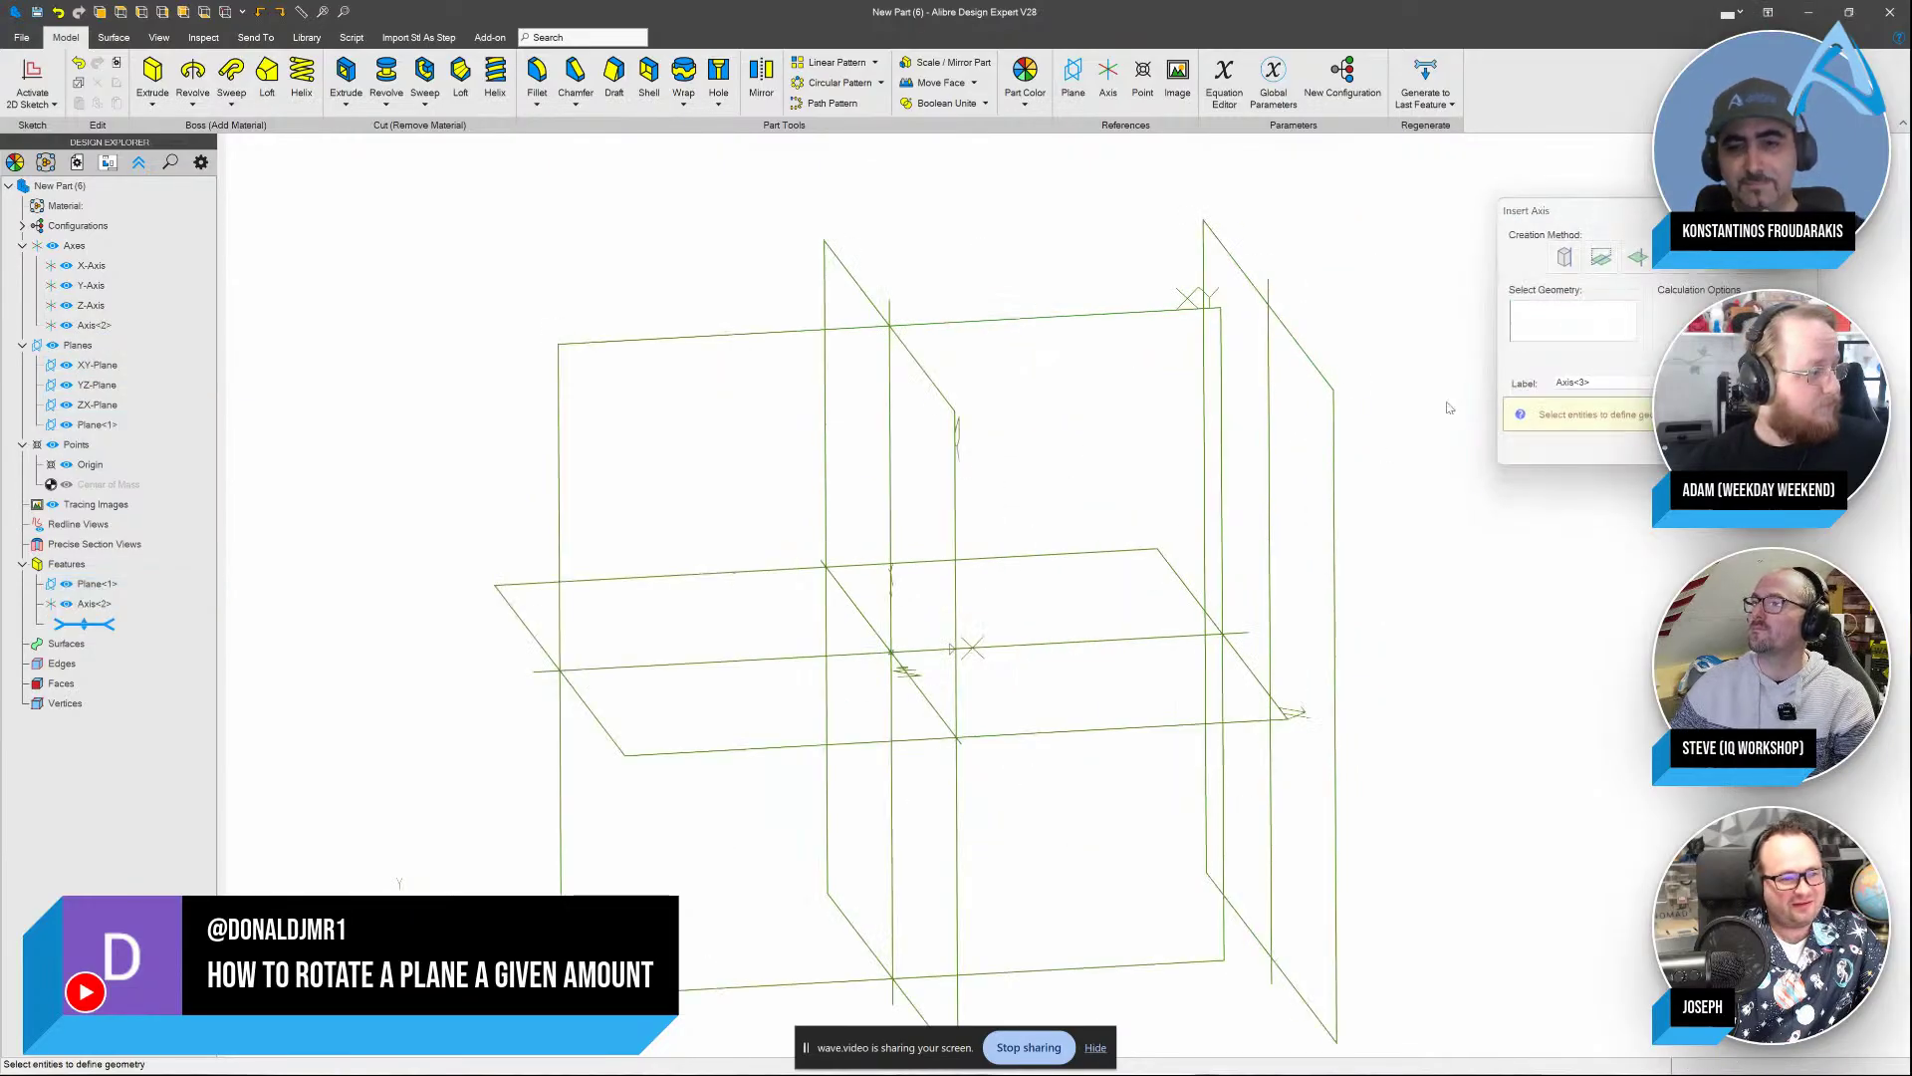
# Try a reference plane through the new axis at 30° to the XY-Plane, and close the plane definition without applying it
pyautogui.click(1270, 351)
pyautogui.click(1072, 79)
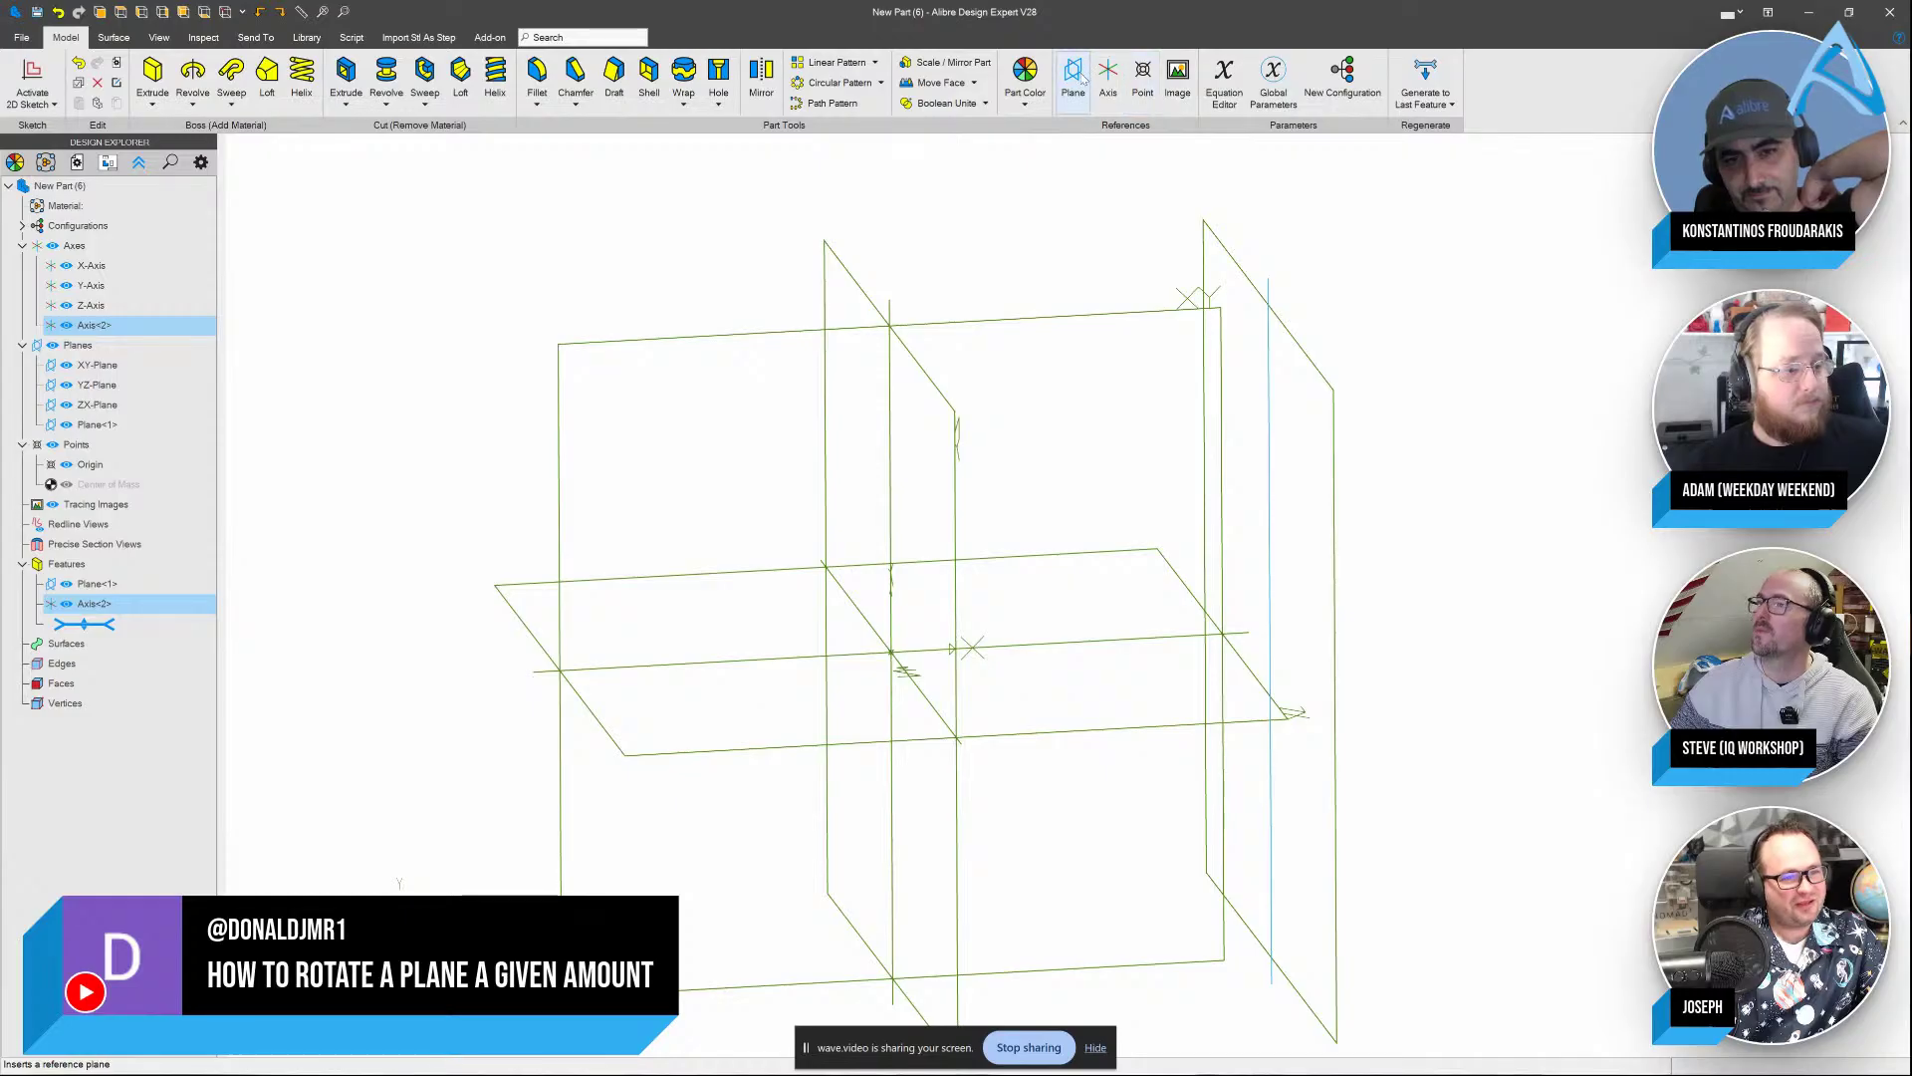
pyautogui.click(1086, 319)
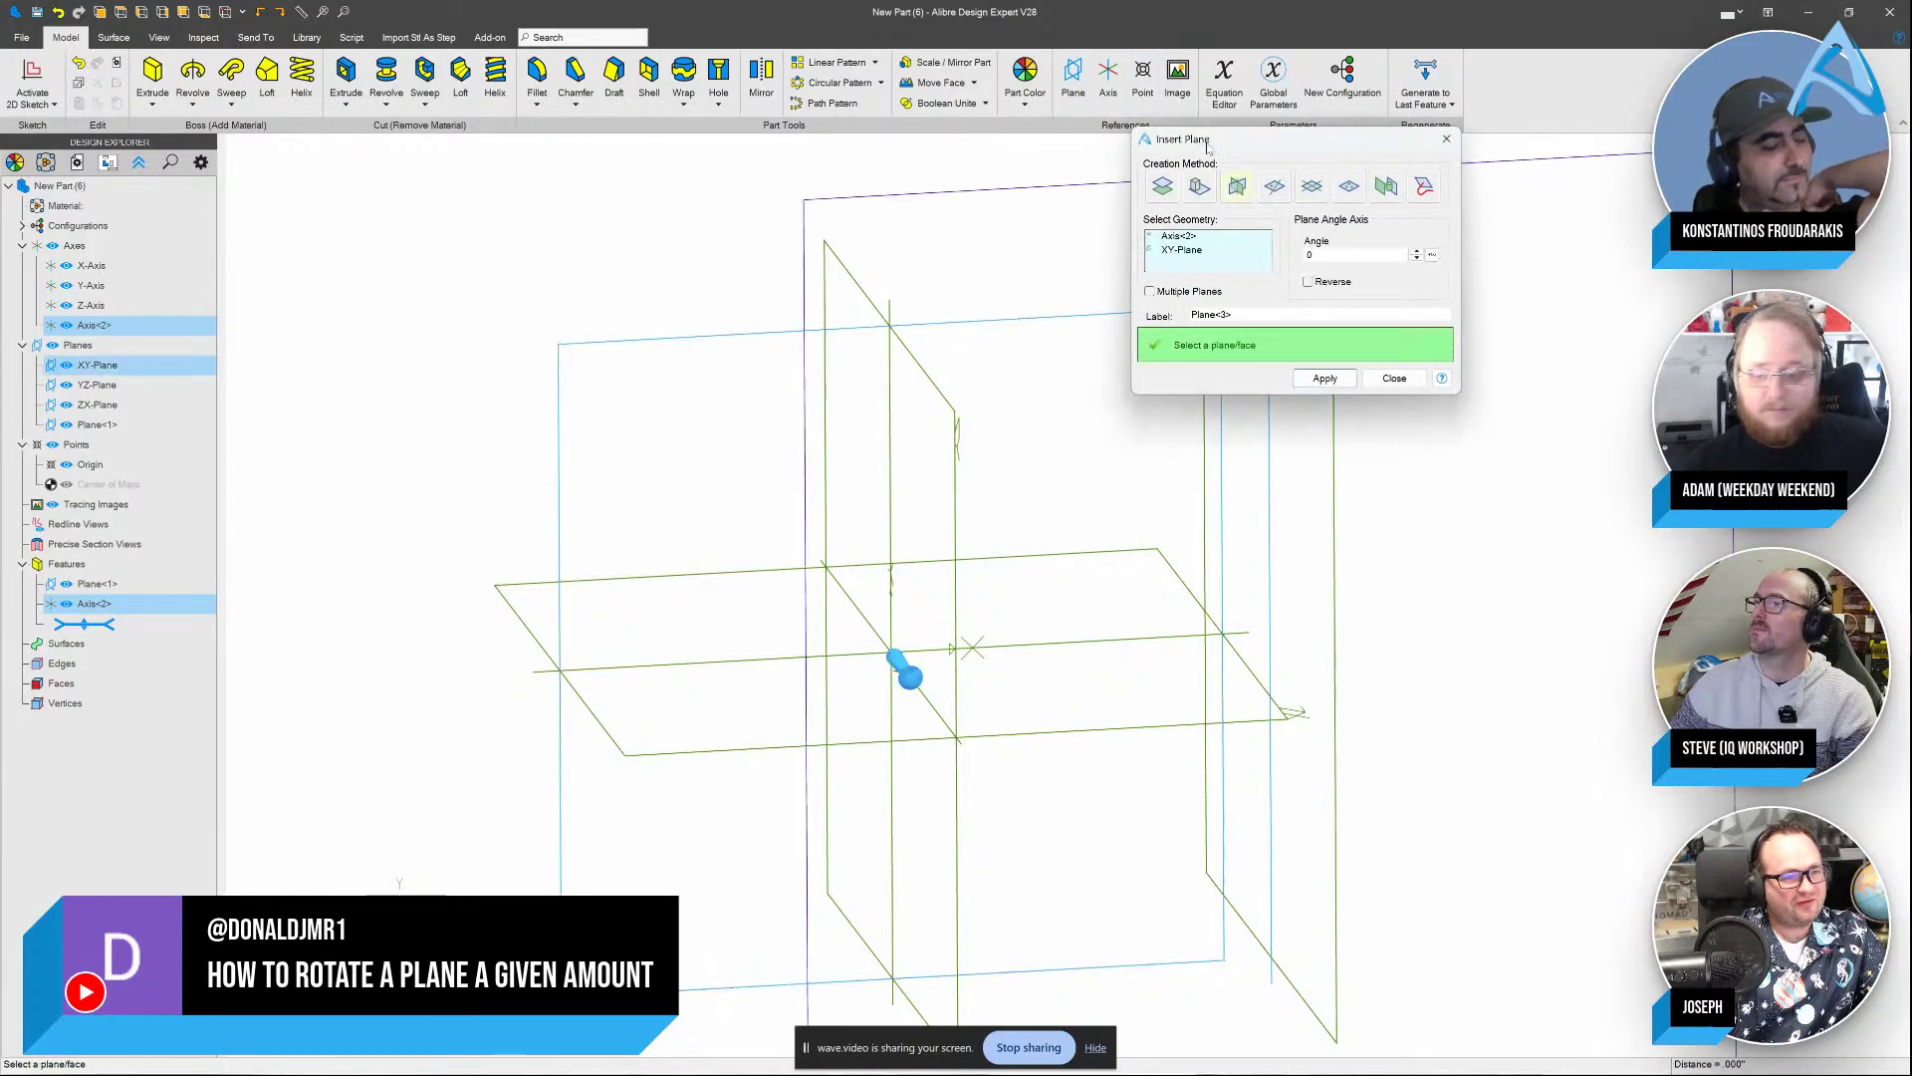
pyautogui.moveTo(1199, 143); pyautogui.dragTo(533, 196)
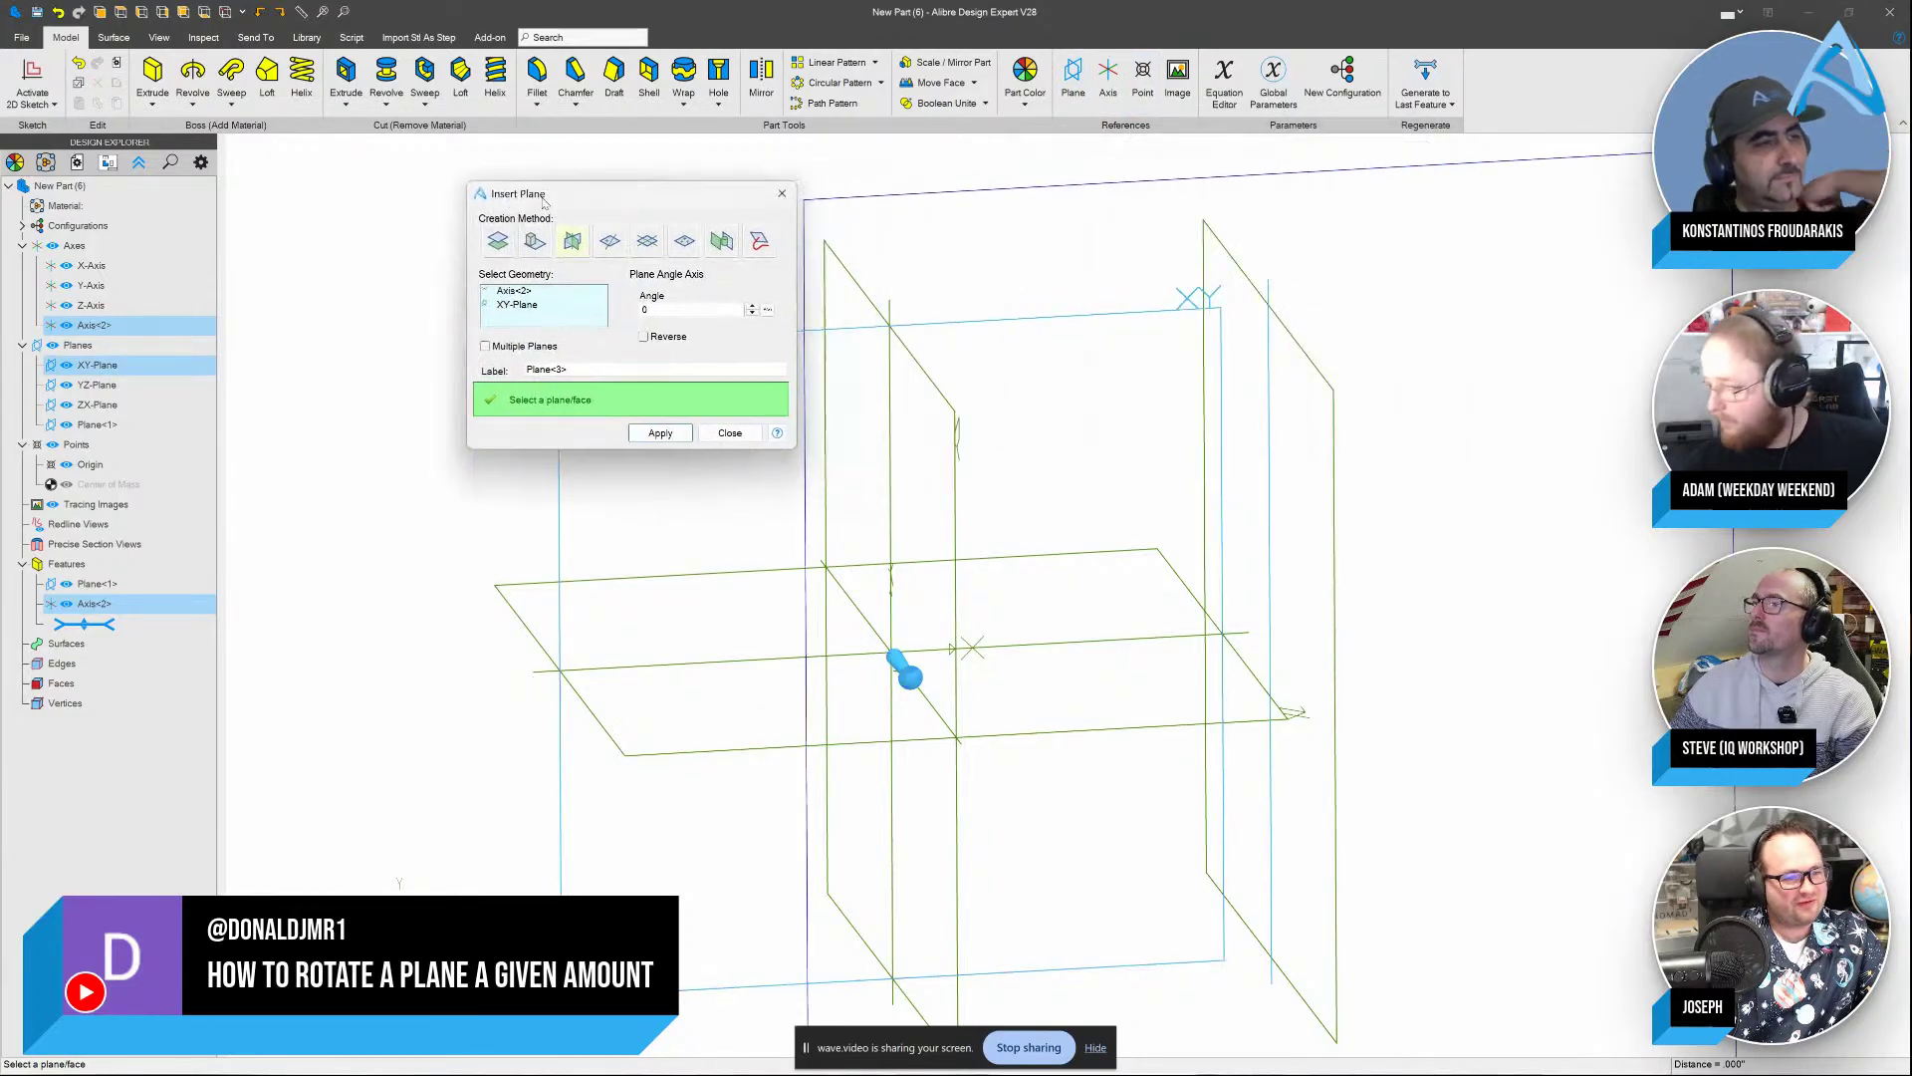
pyautogui.click(687, 308)
pyautogui.write('30')
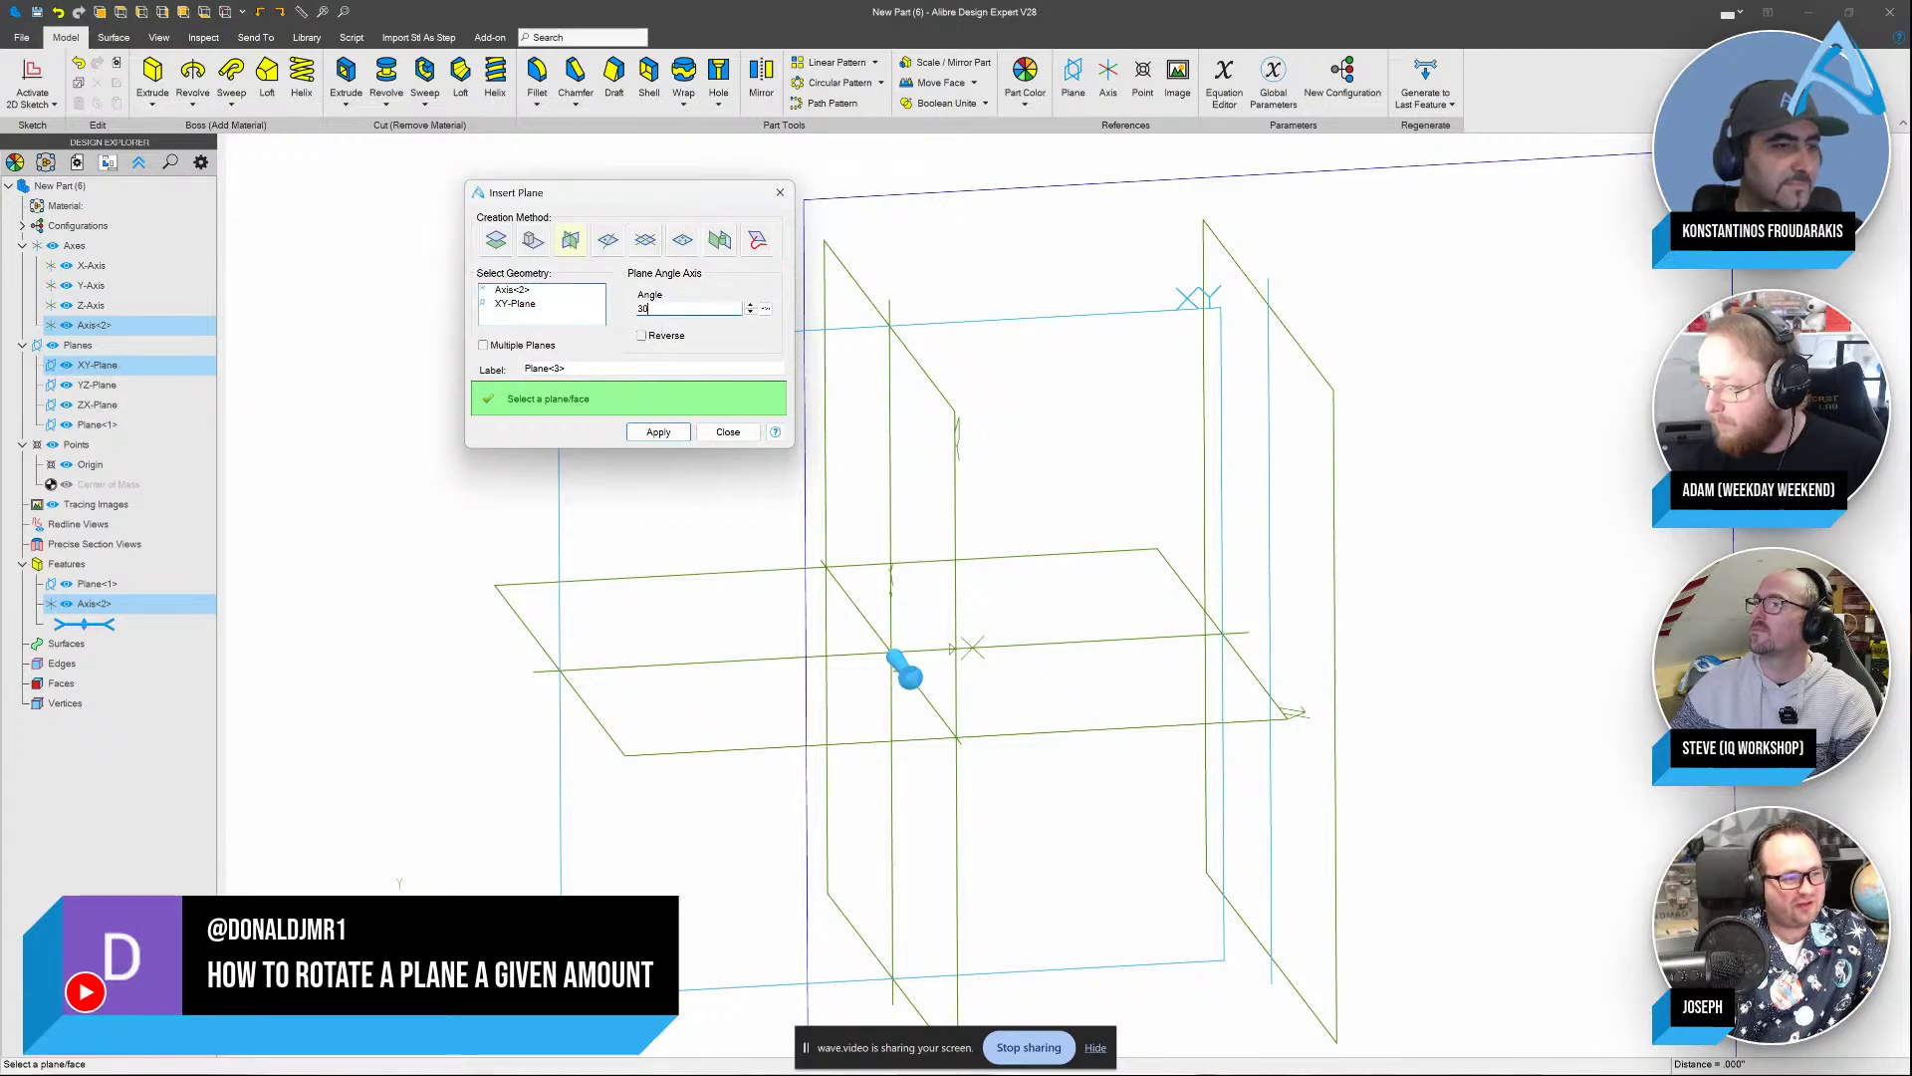
pyautogui.click(515, 304)
pyautogui.moveTo(1414, 442); pyautogui.dragTo(1369, 623, button='middle')
pyautogui.click(781, 195)
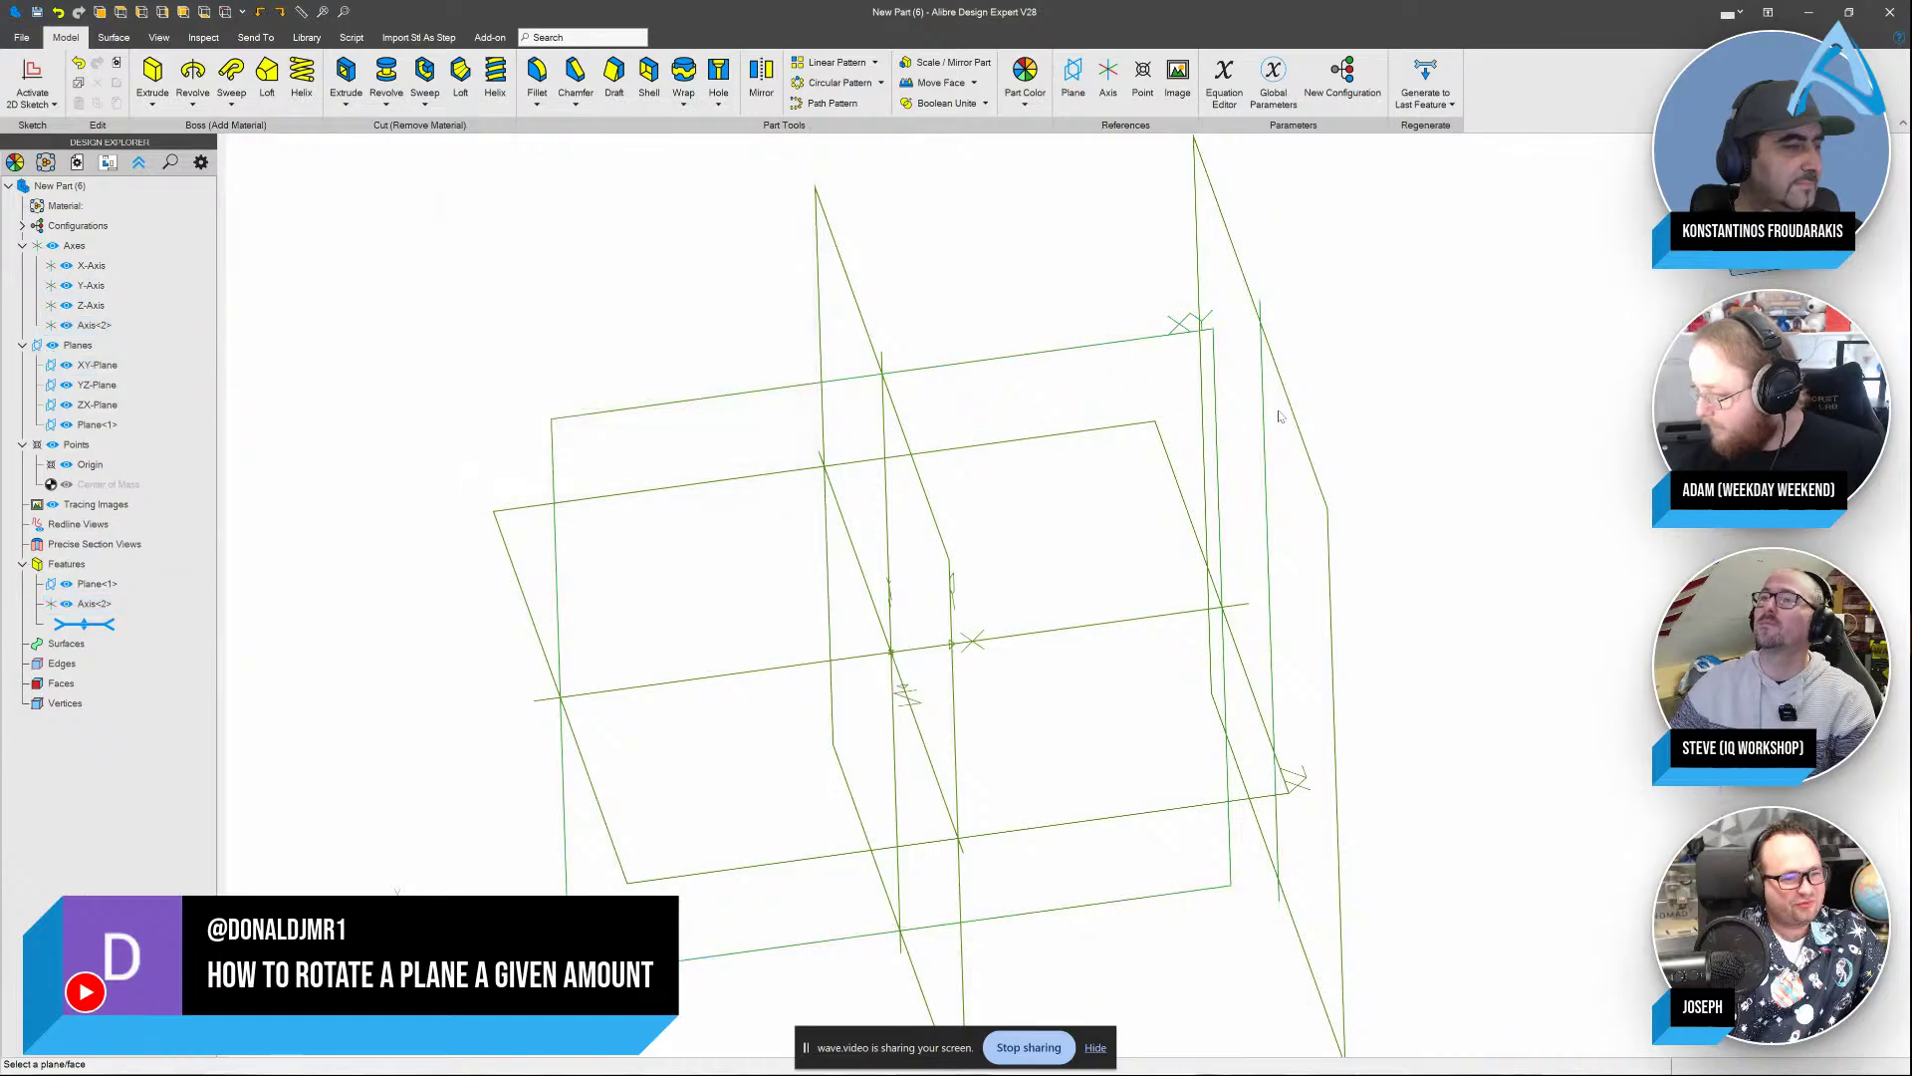
# Sketch a circle centred on the origin on Plane<1>, and finish the sketch
pyautogui.click(1279, 417)
pyautogui.click(55, 86)
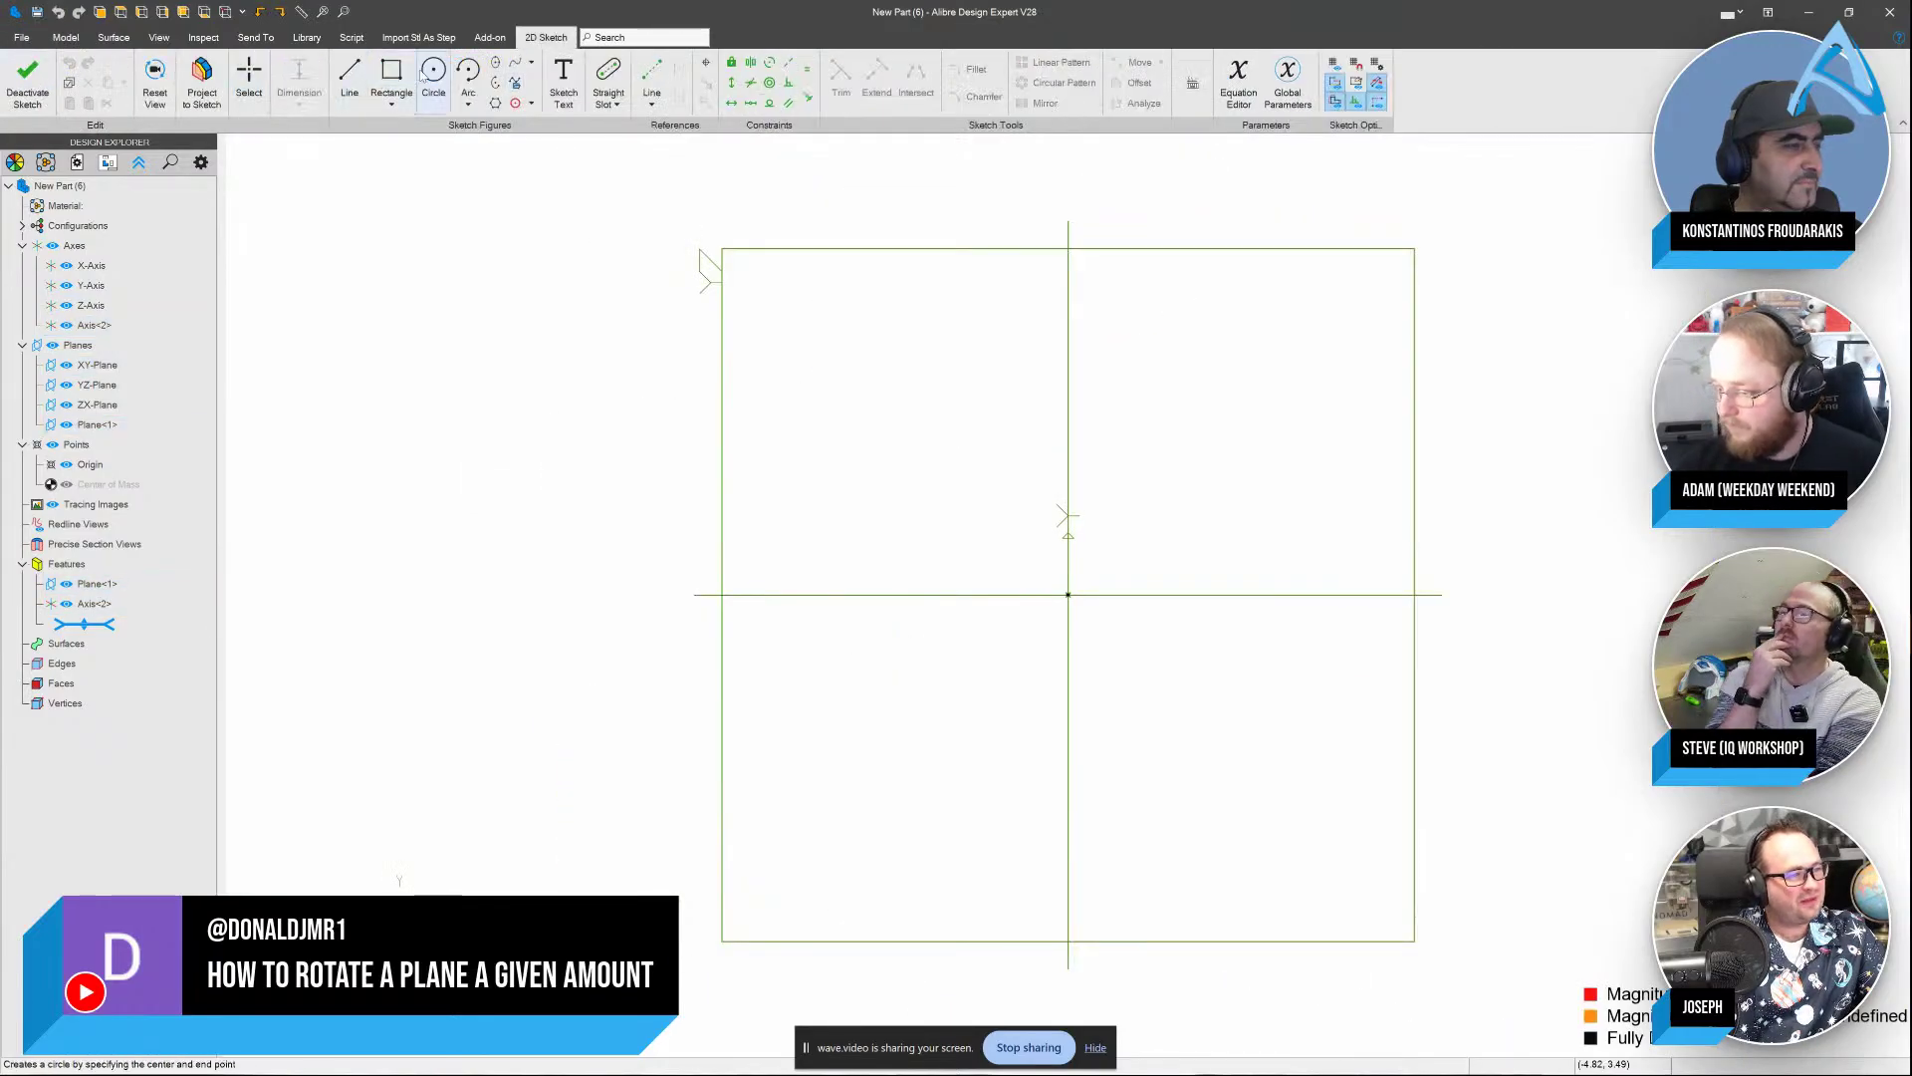
pyautogui.click(433, 75)
pyautogui.click(1068, 595)
pyautogui.click(1210, 518)
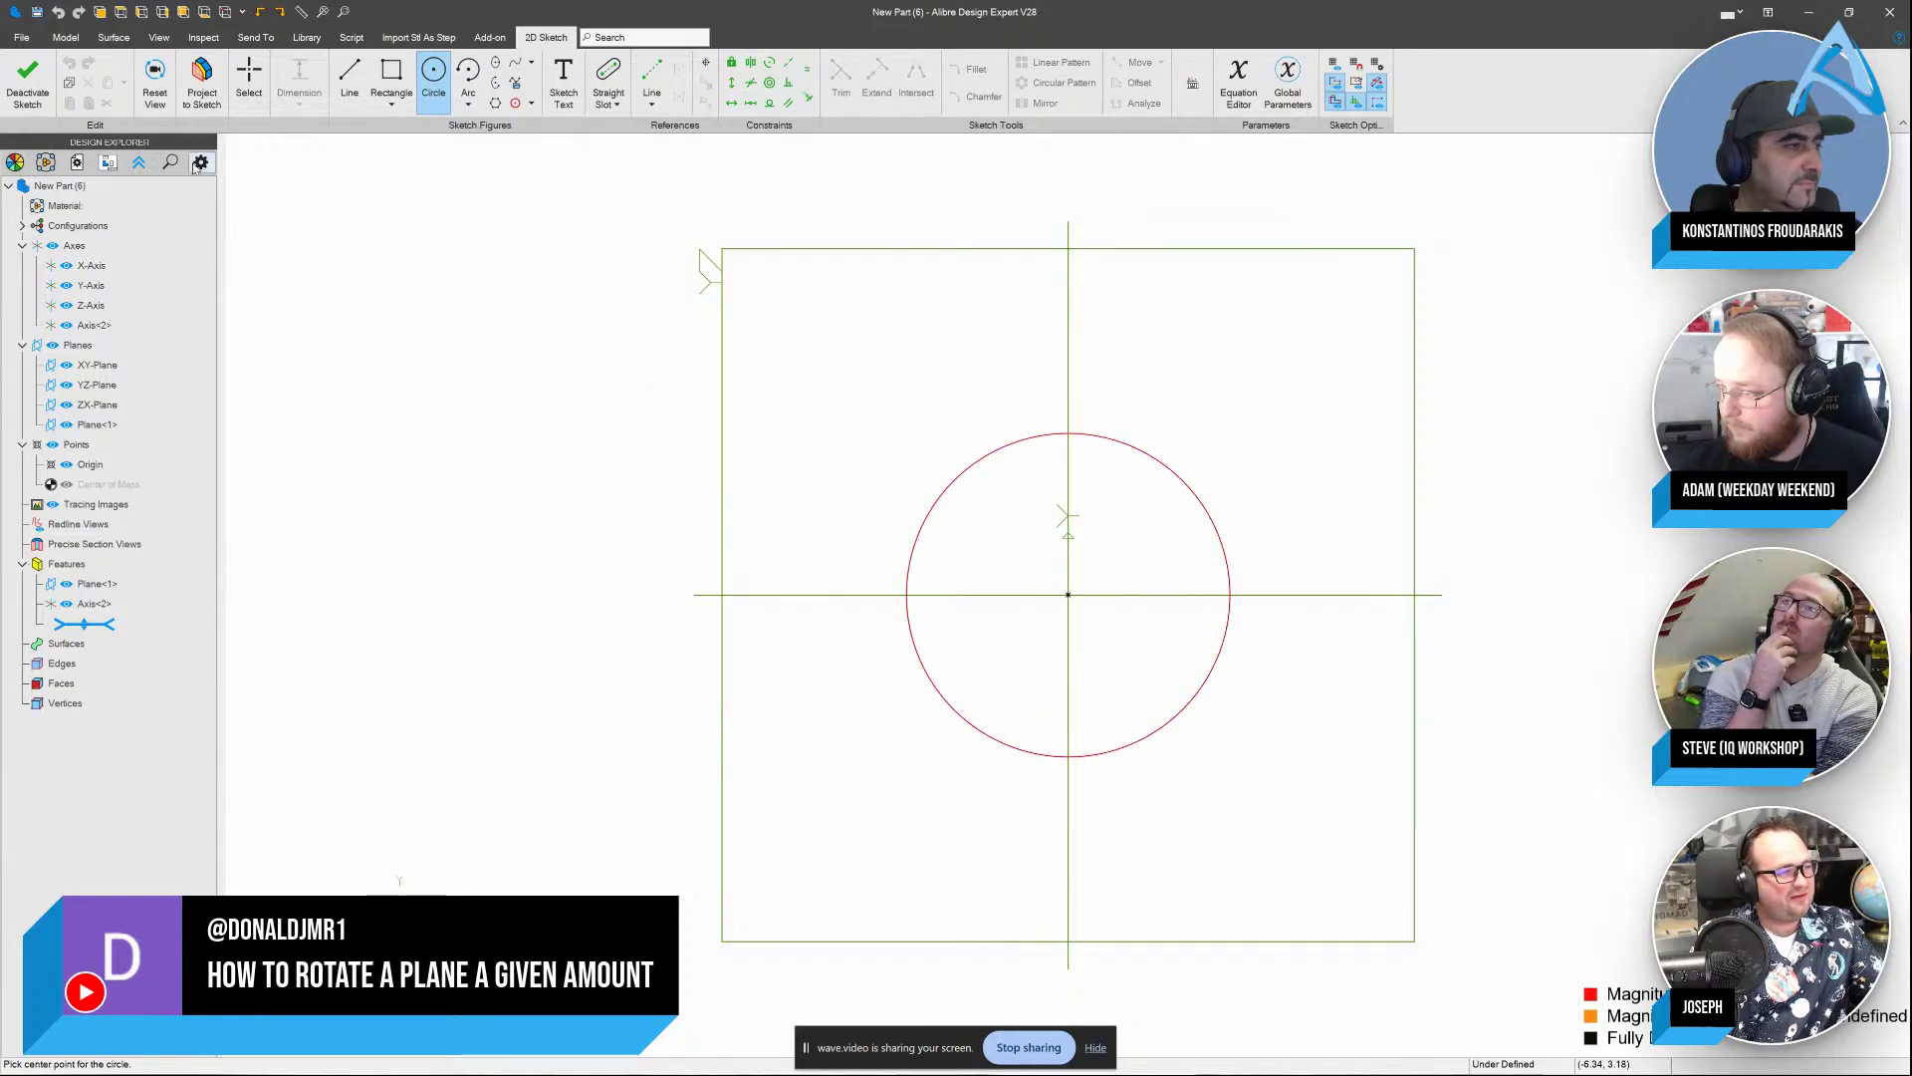
pyautogui.press('Escape')
pyautogui.press('Escape')
# Delete the vertical reference axis that runs through Plane<1>
pyautogui.moveTo(1277, 629)
pyautogui.mouseDown(button='middle')
pyautogui.moveTo(1139, 674)
pyautogui.moveTo(1175, 698)
pyautogui.moveTo(1484, 630)
pyautogui.moveTo(1487, 724)
pyautogui.moveTo(1478, 647)
pyautogui.mouseUp(button='middle')
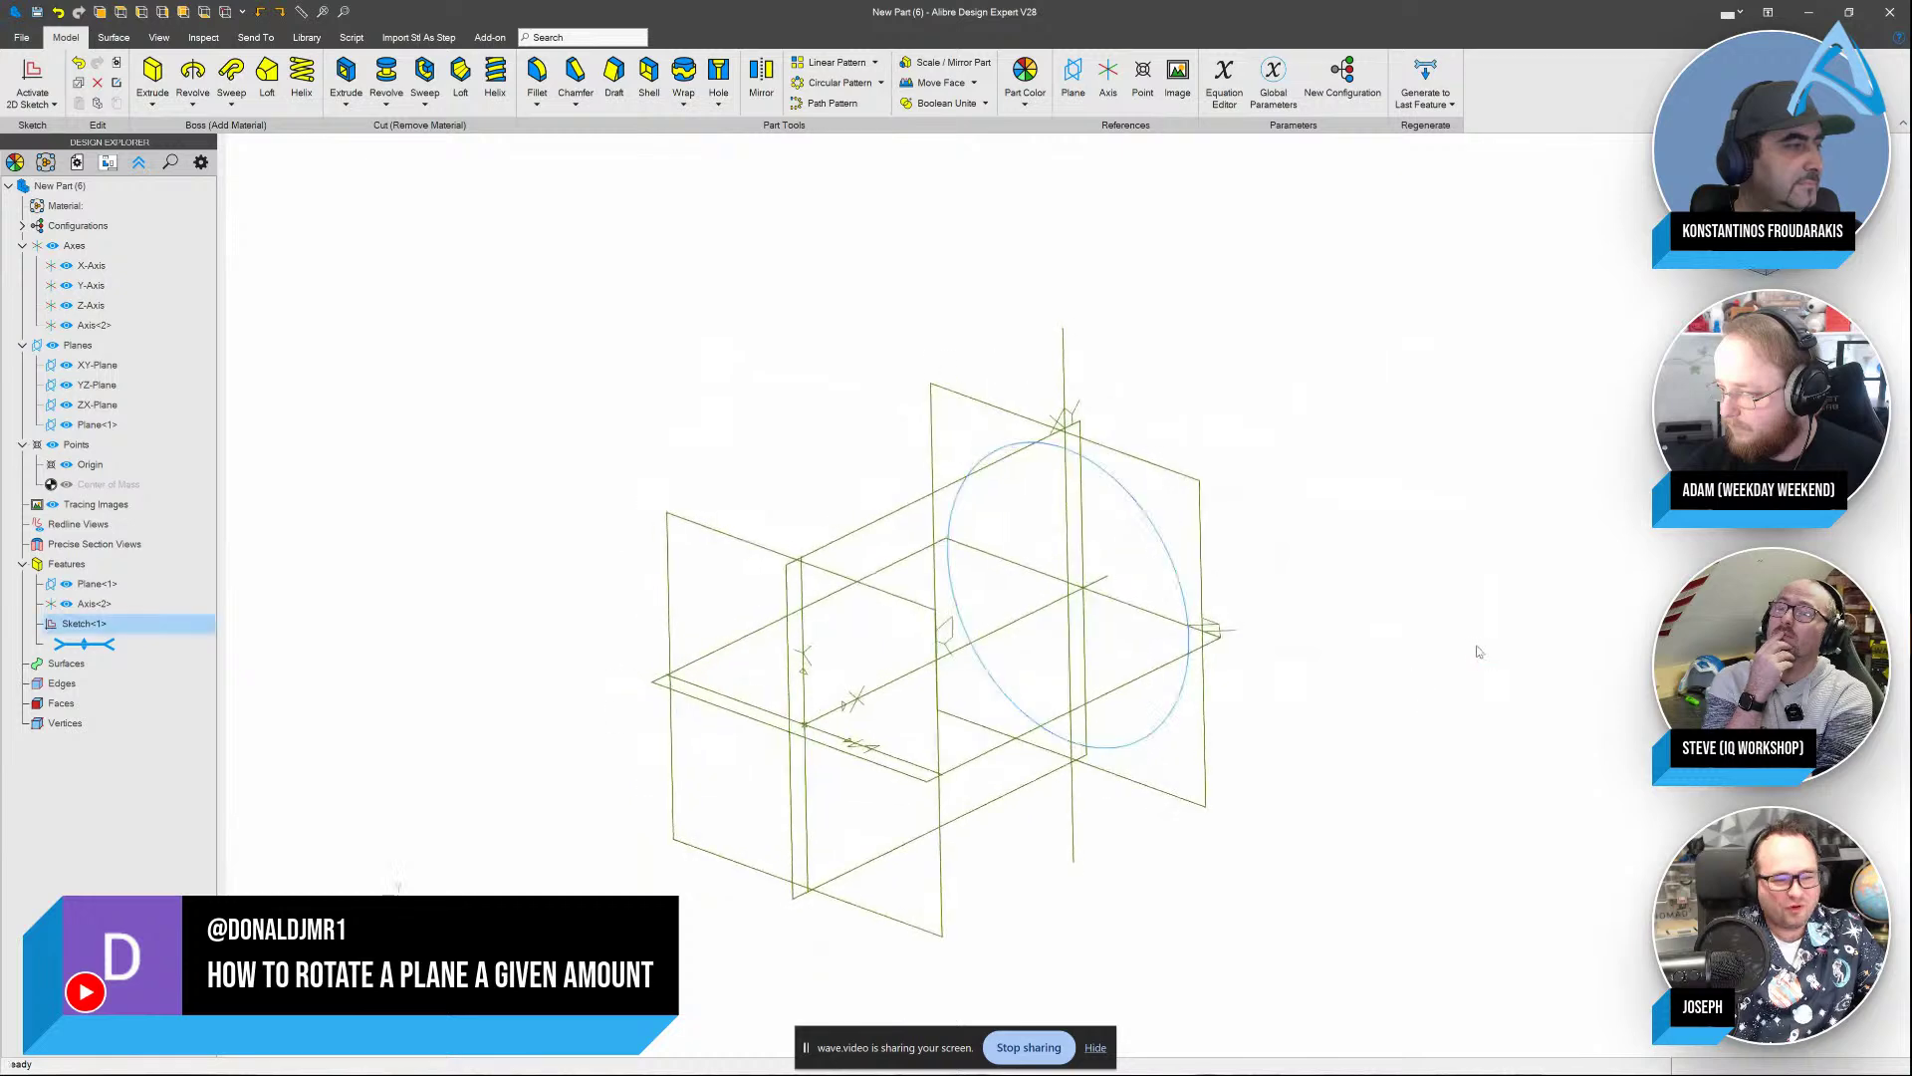
pyautogui.scroll(-3, 1122, 517)
pyautogui.scroll(4, 1160, 518)
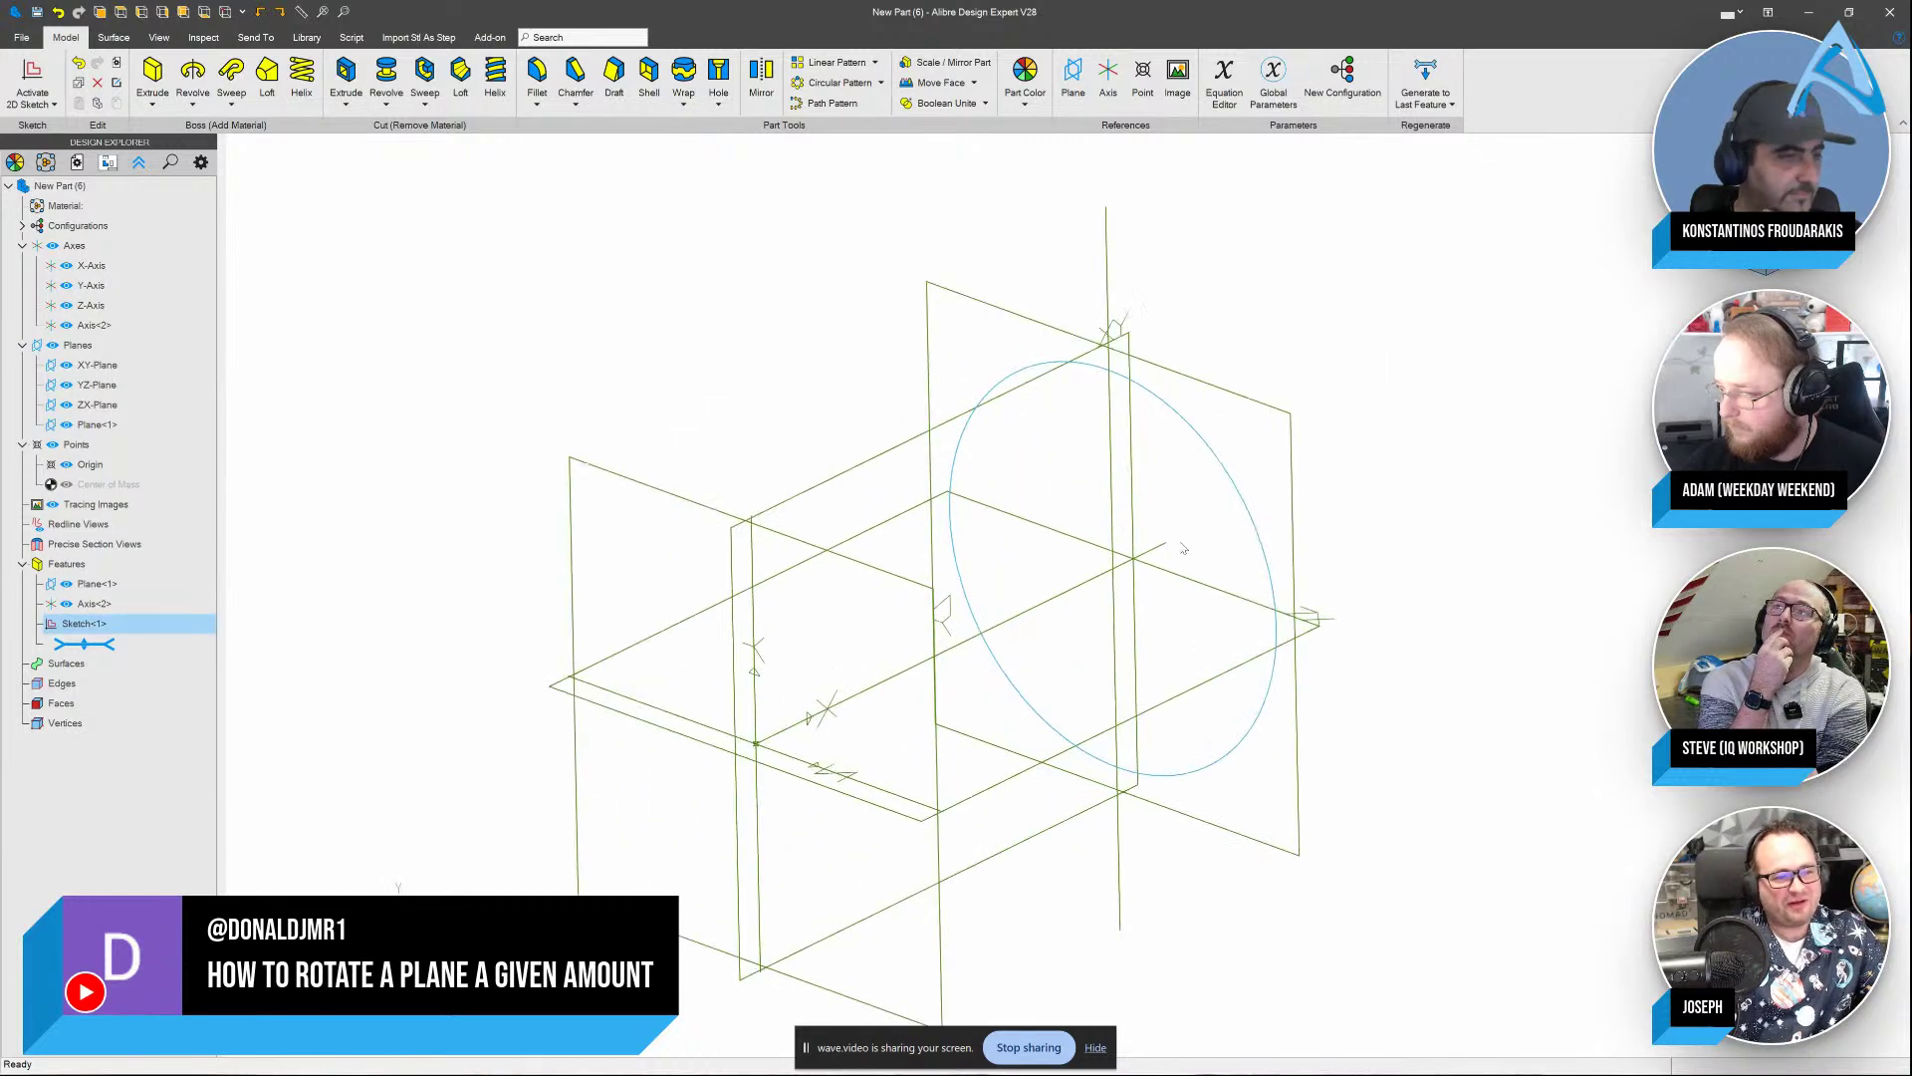
pyautogui.click(1415, 456)
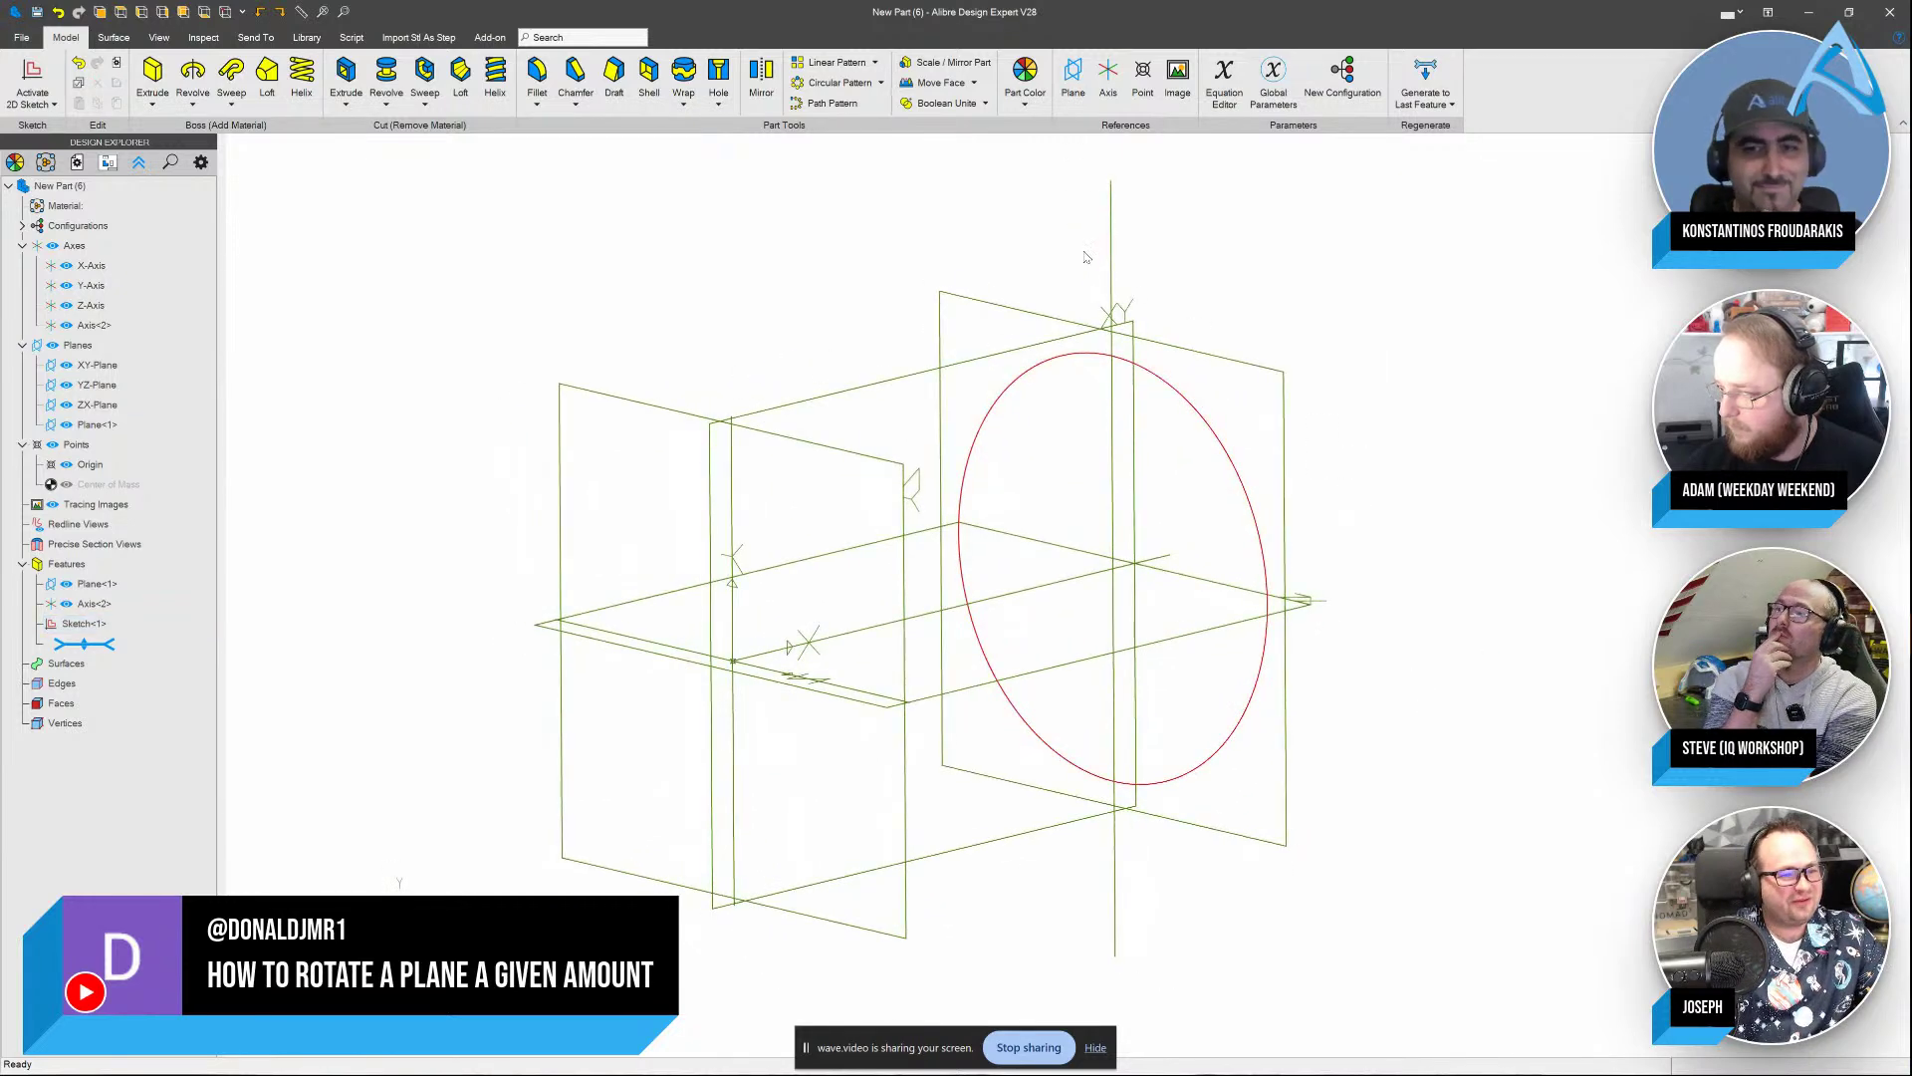
pyautogui.moveTo(1246, 333); pyautogui.dragTo(1195, 344, button='middle')
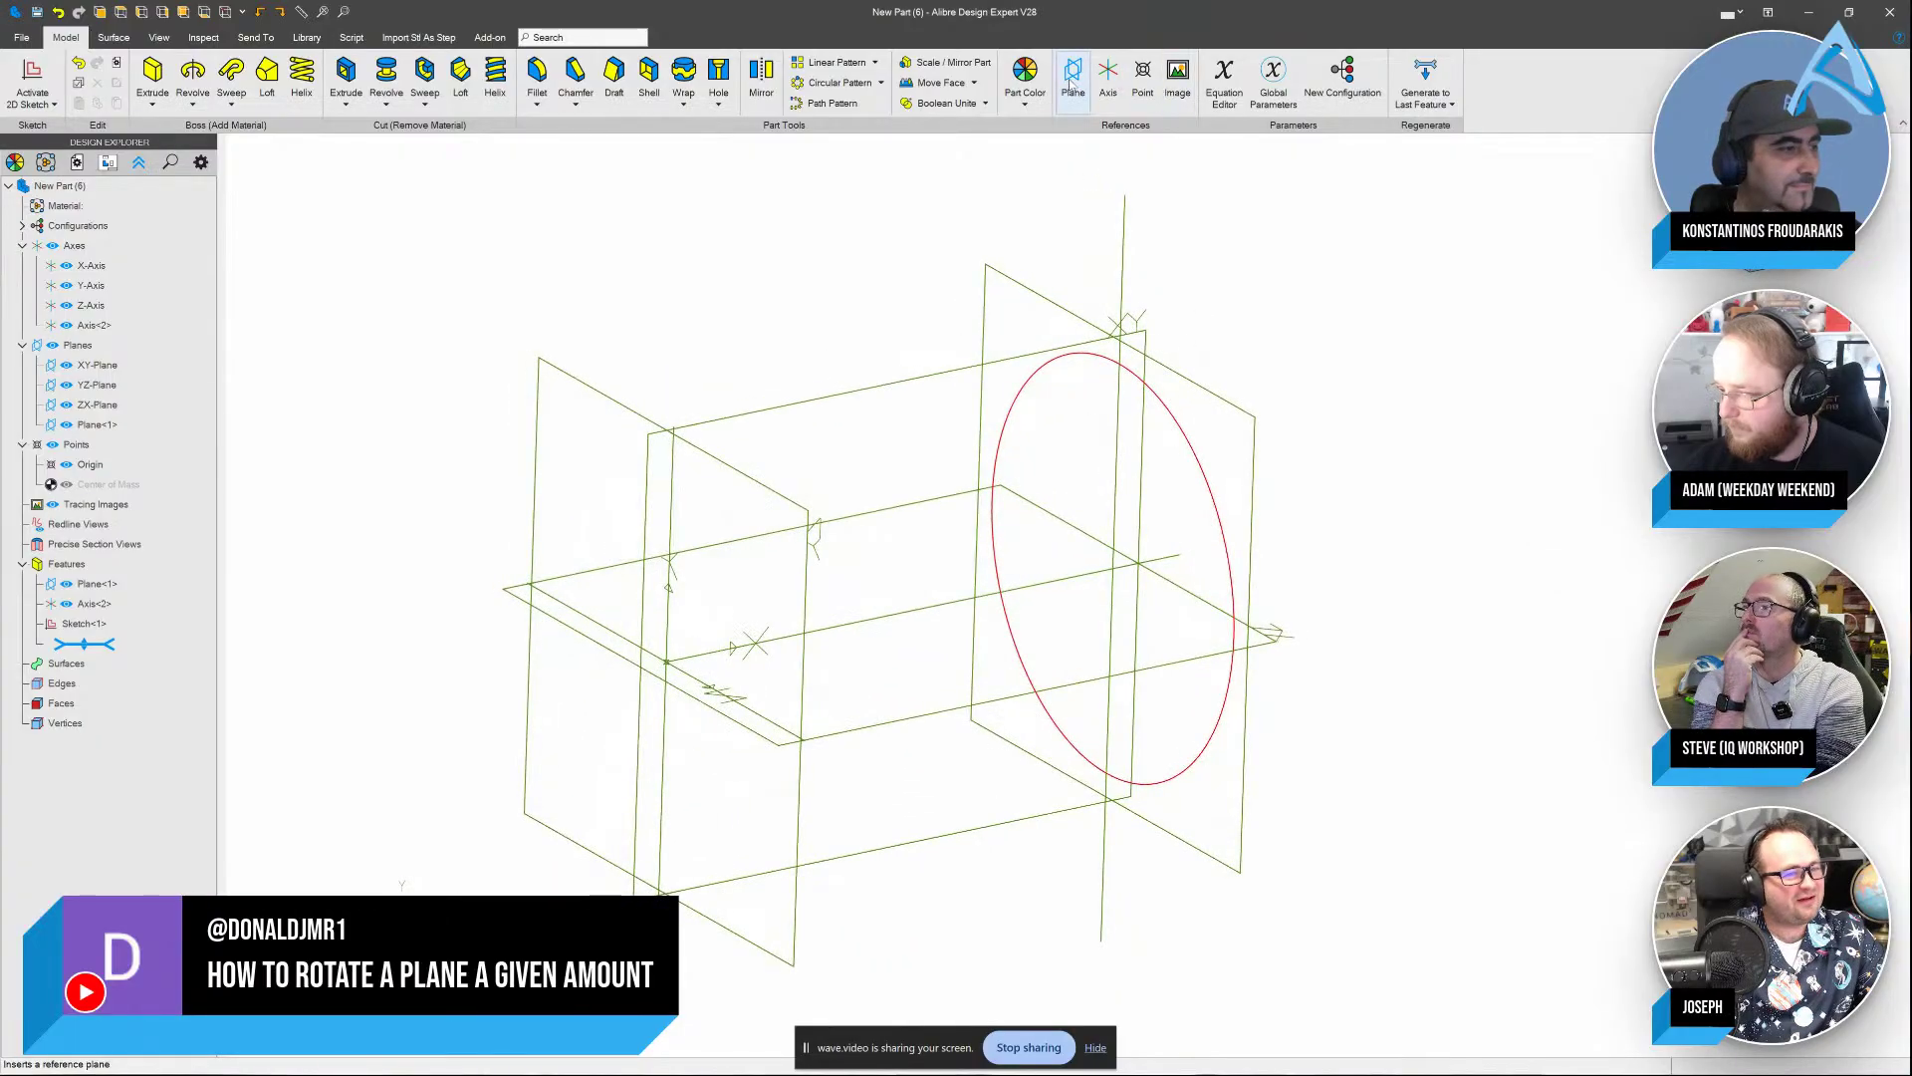
pyautogui.click(1123, 224)
pyautogui.press('Delete')
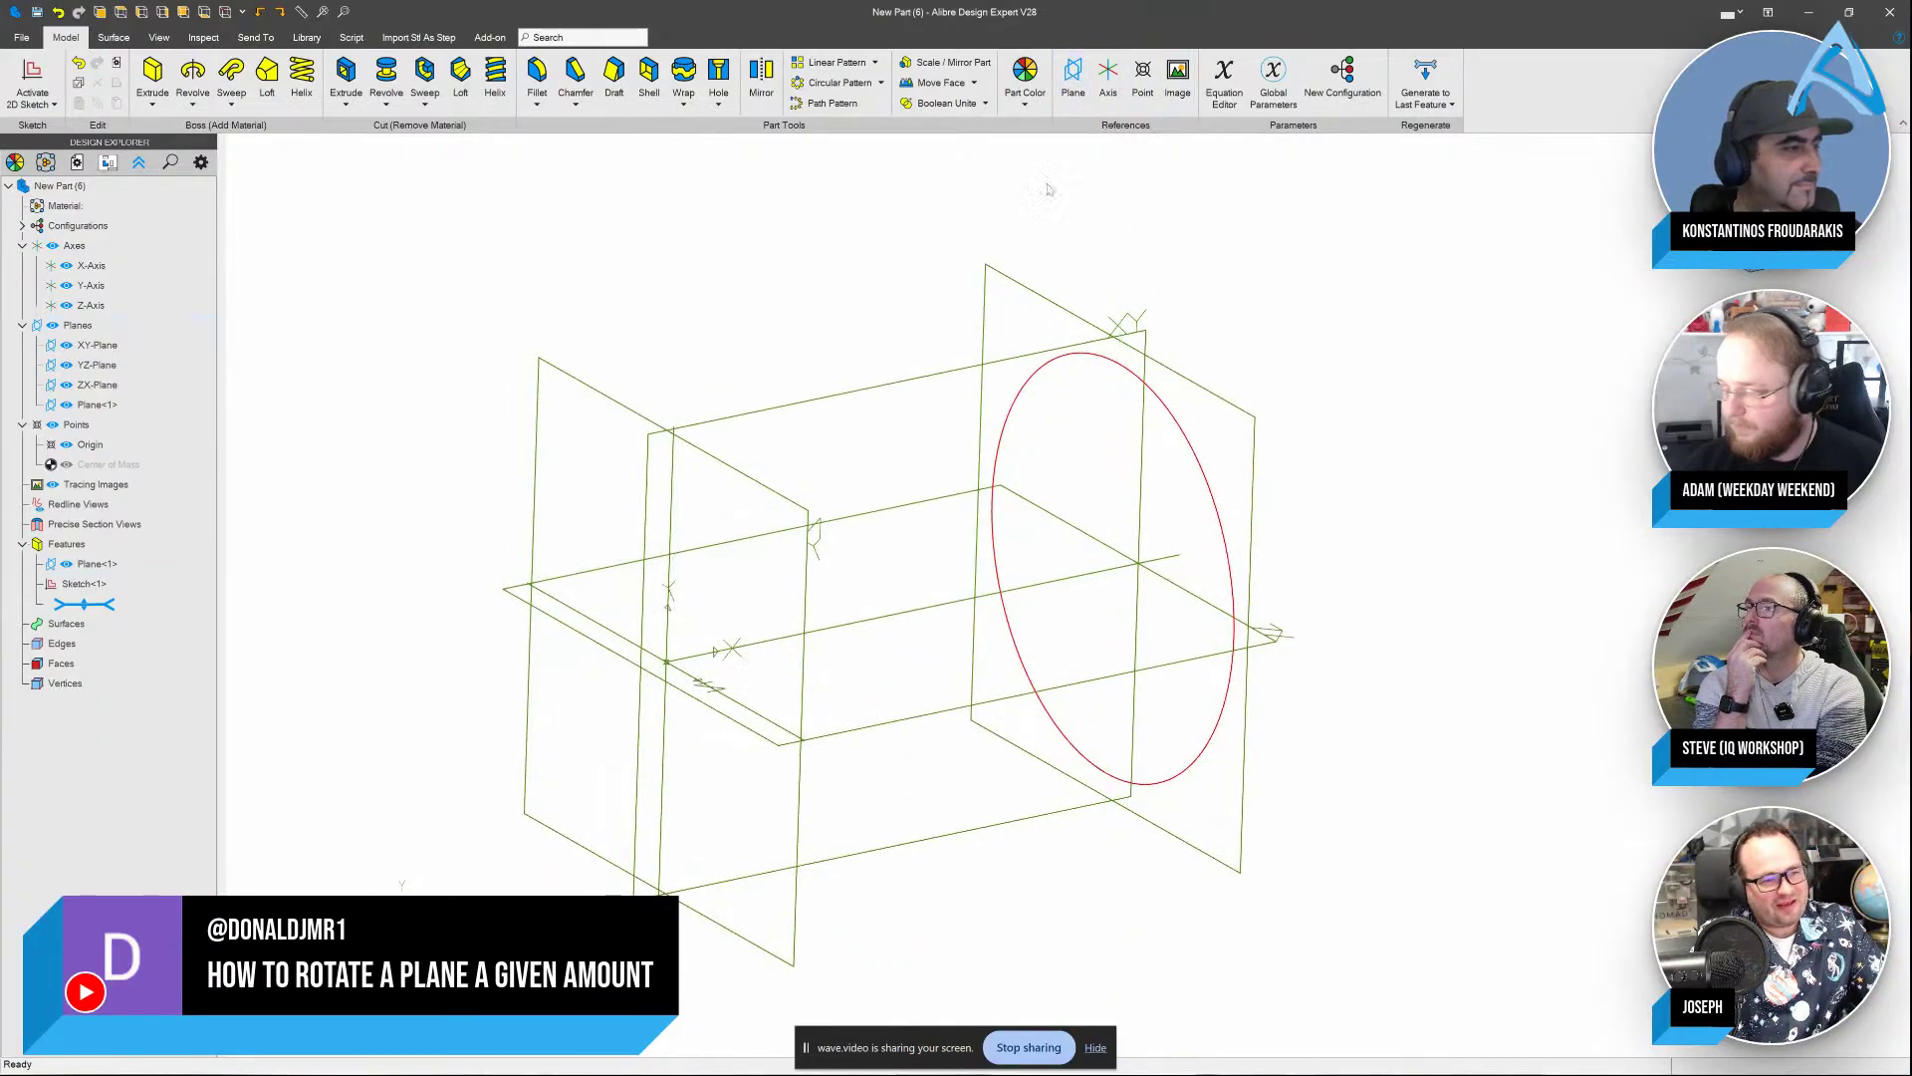
# Insert a reference plane offset 3 inches from the YZ-Plane, coincident with Plane<1>
pyautogui.click(1108, 74)
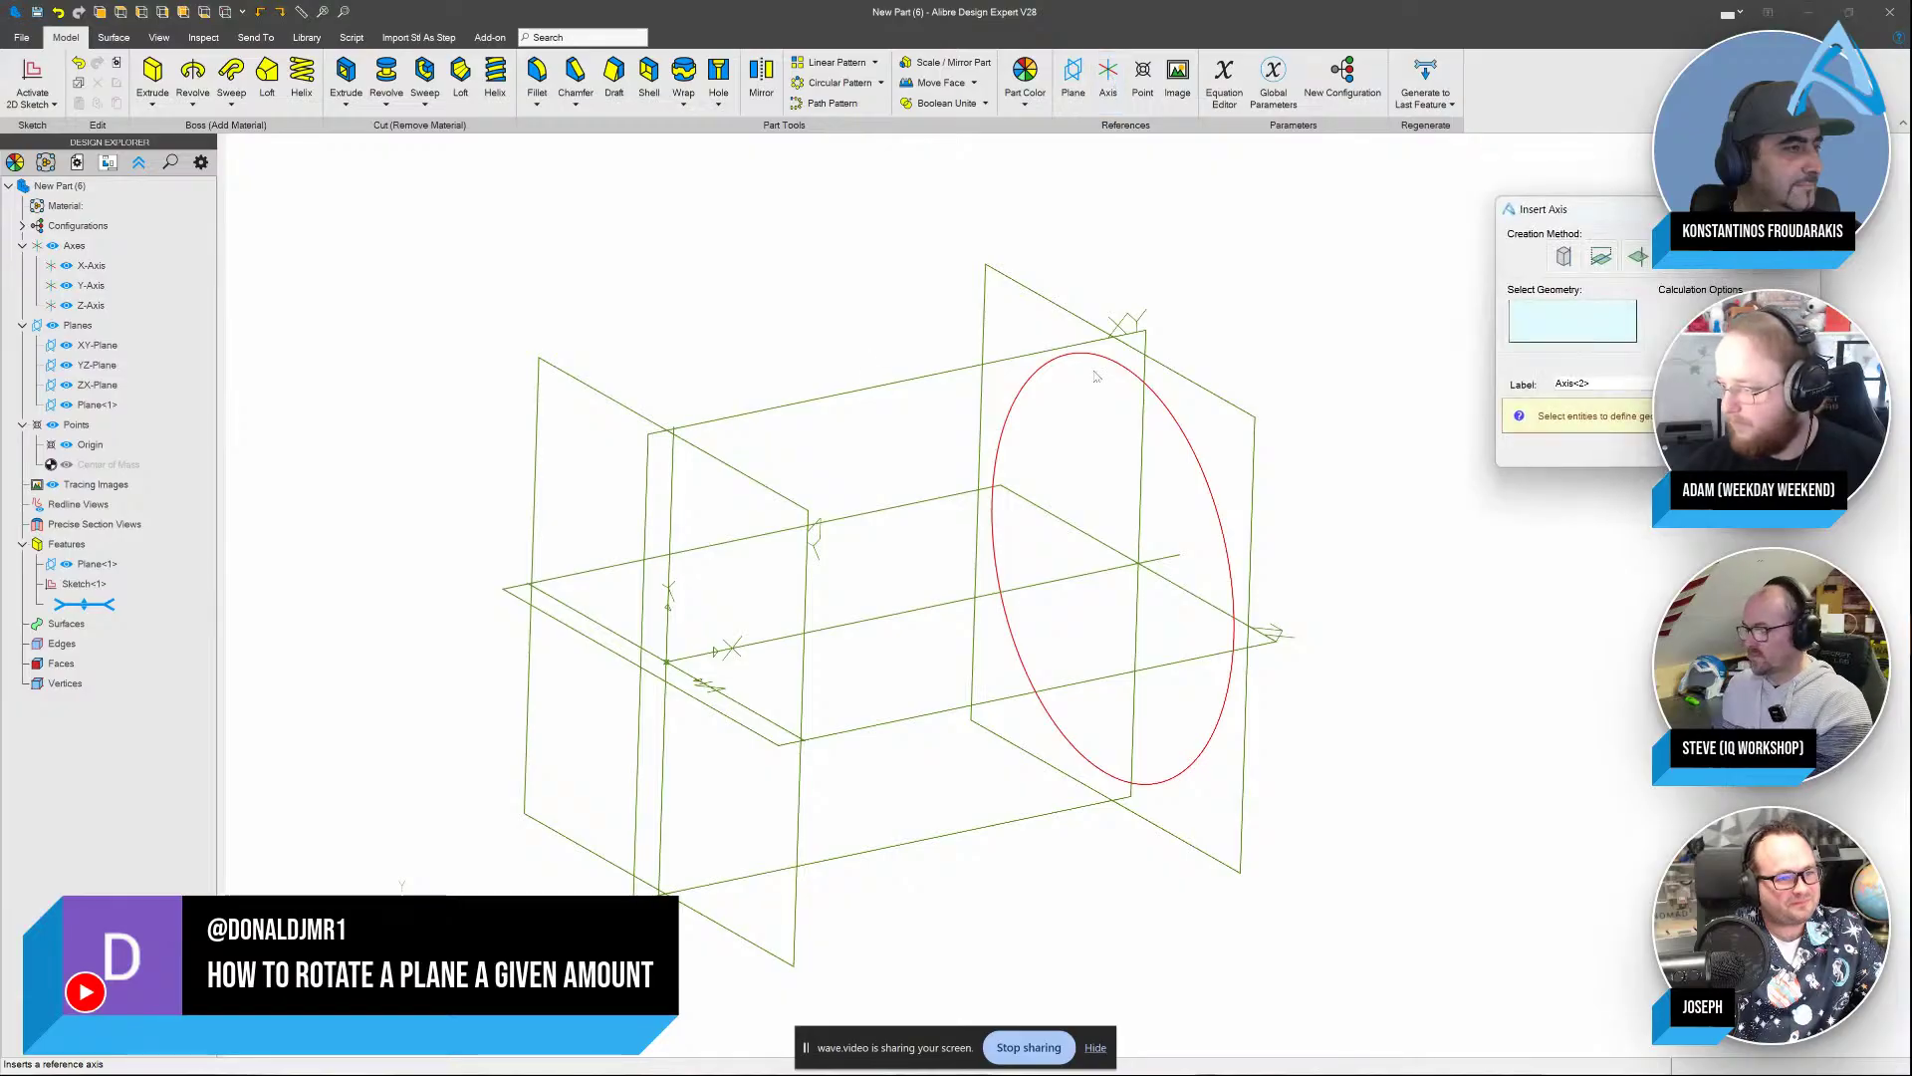
pyautogui.press('Escape')
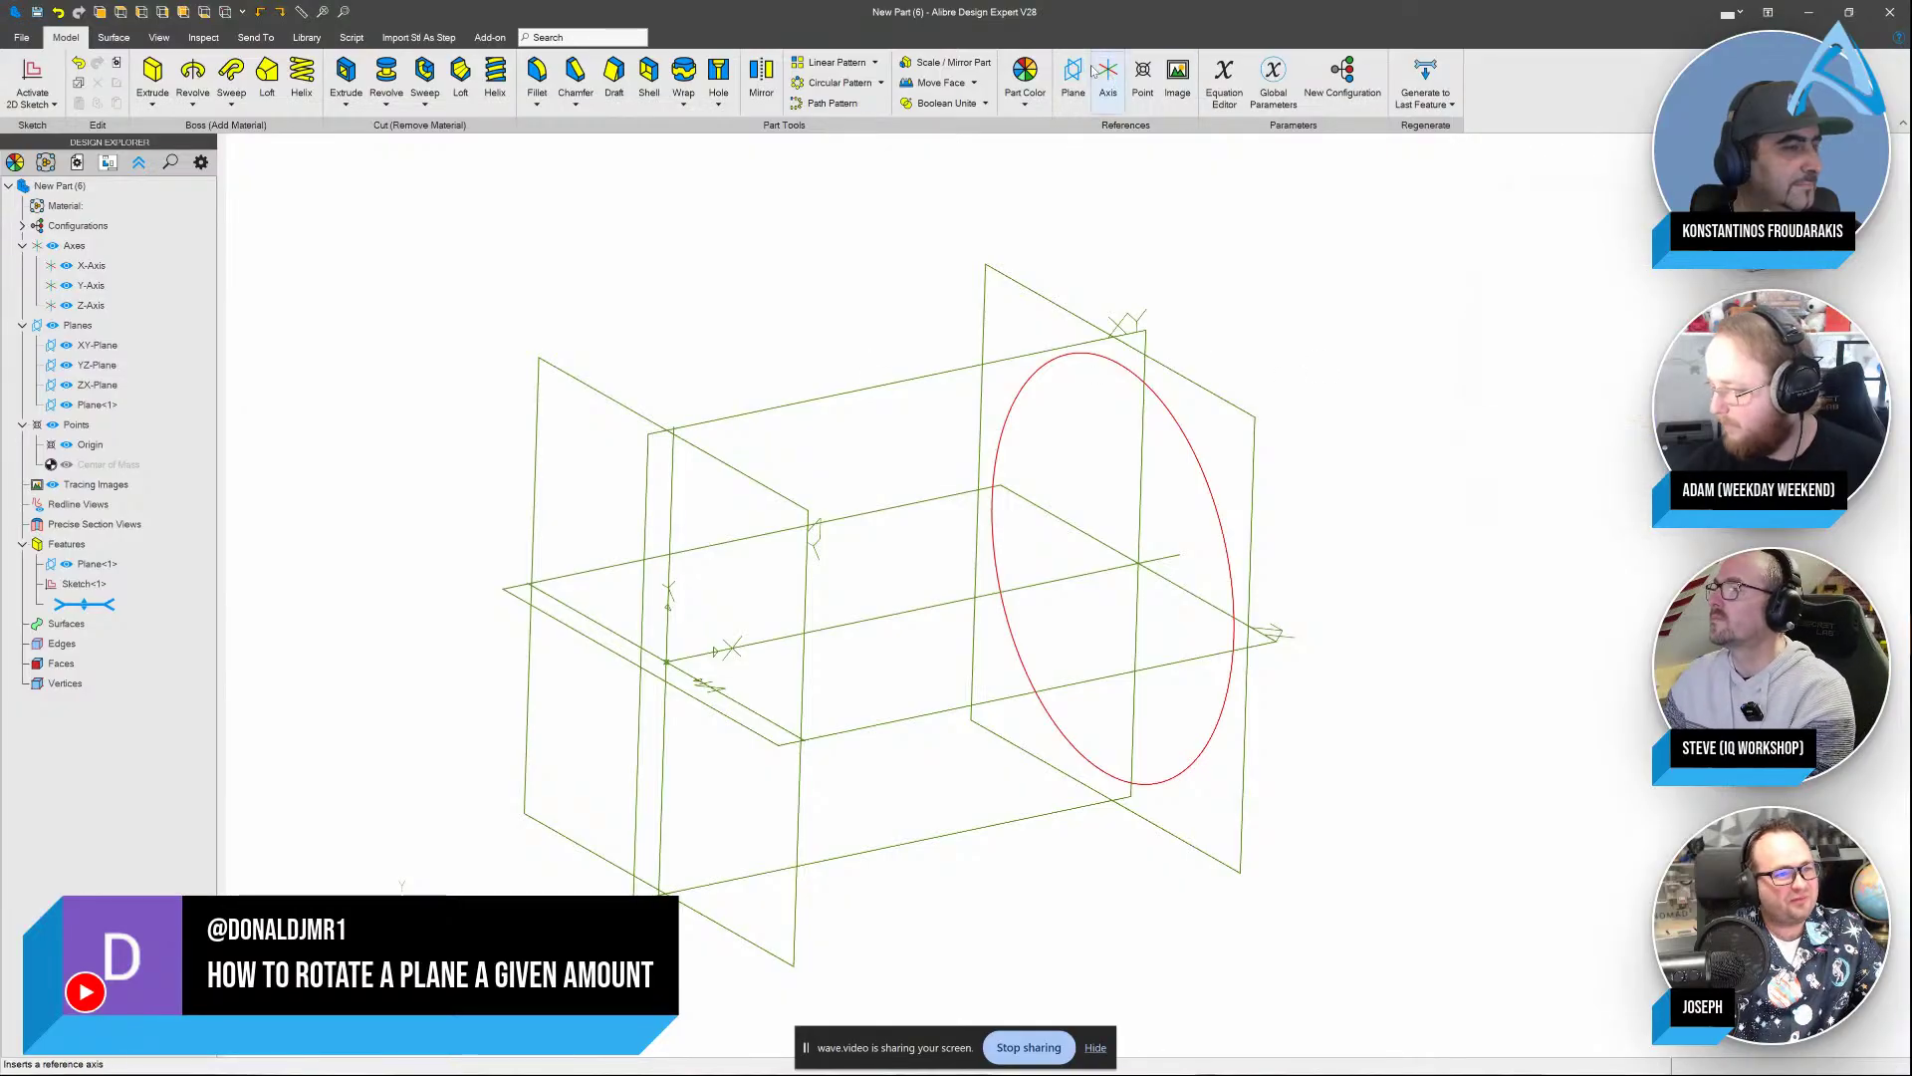
pyautogui.click(1073, 75)
pyautogui.click(775, 495)
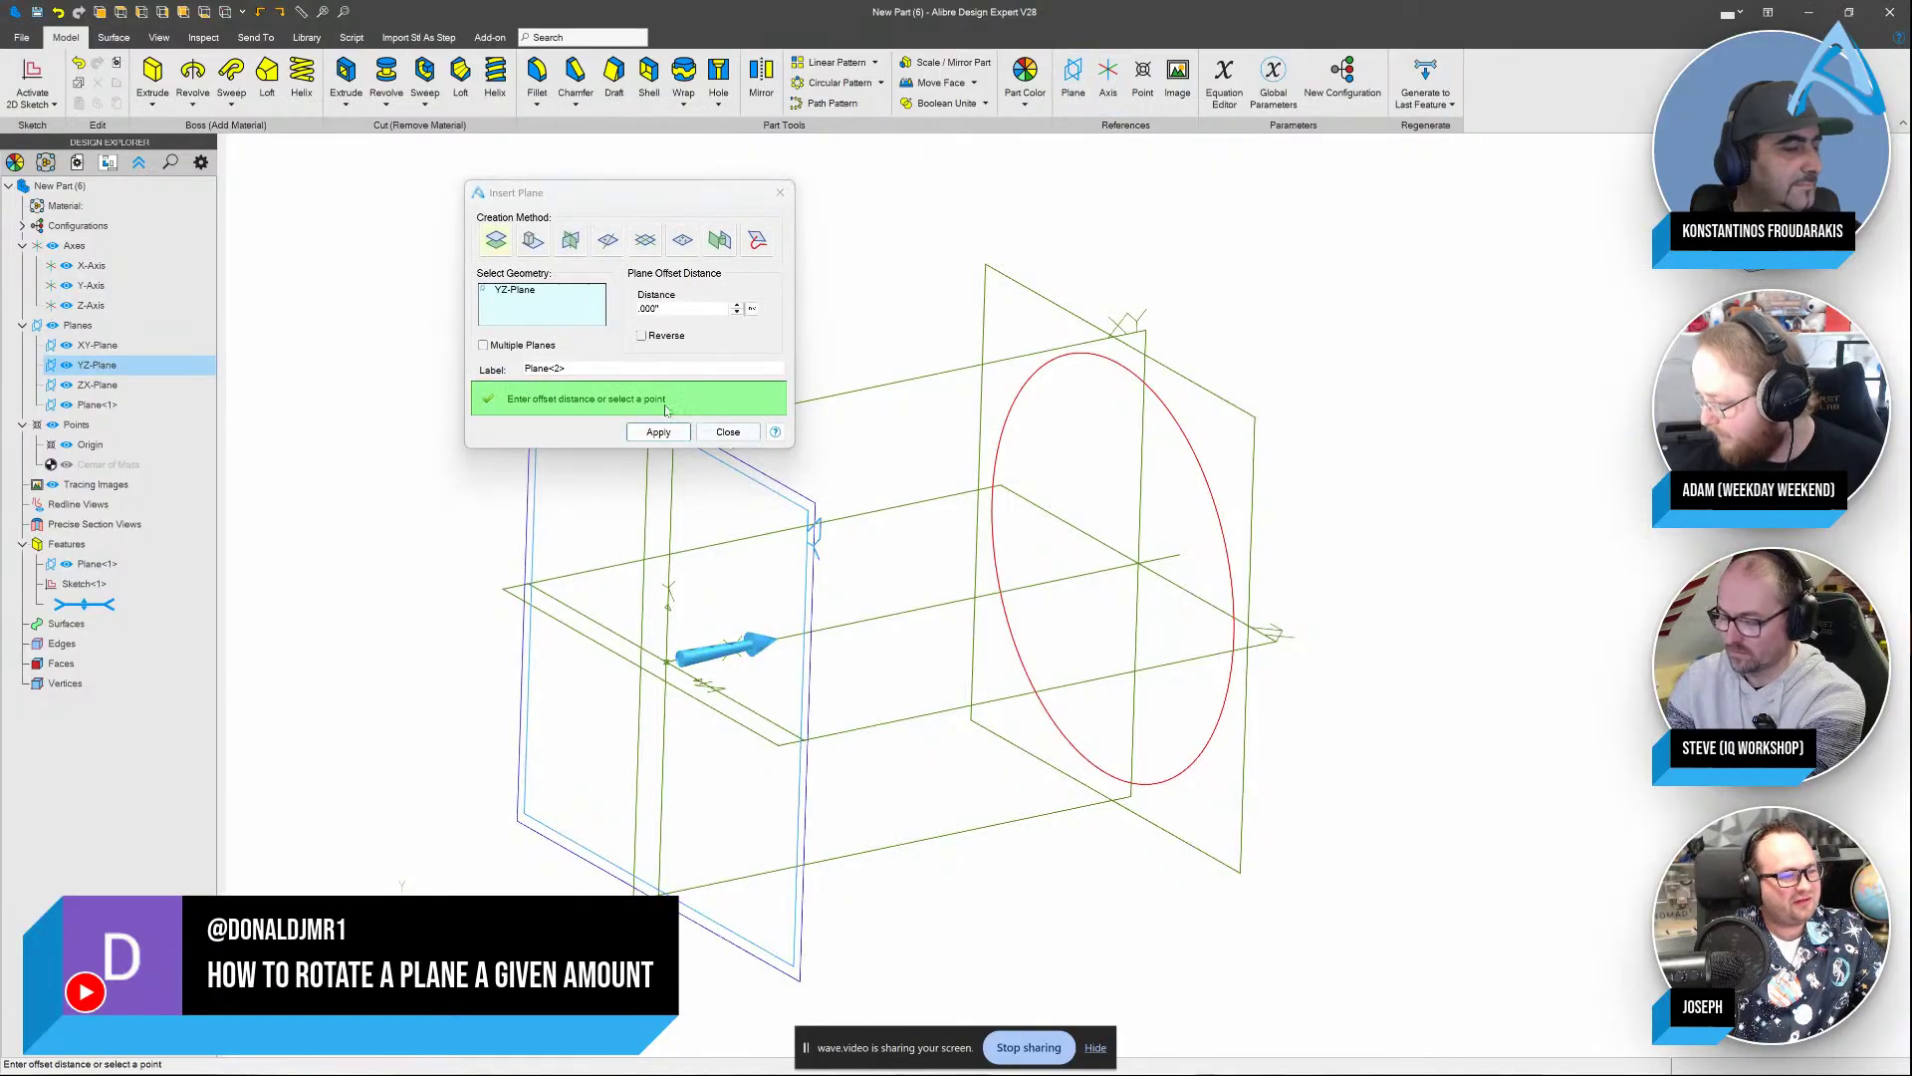
pyautogui.write('2')
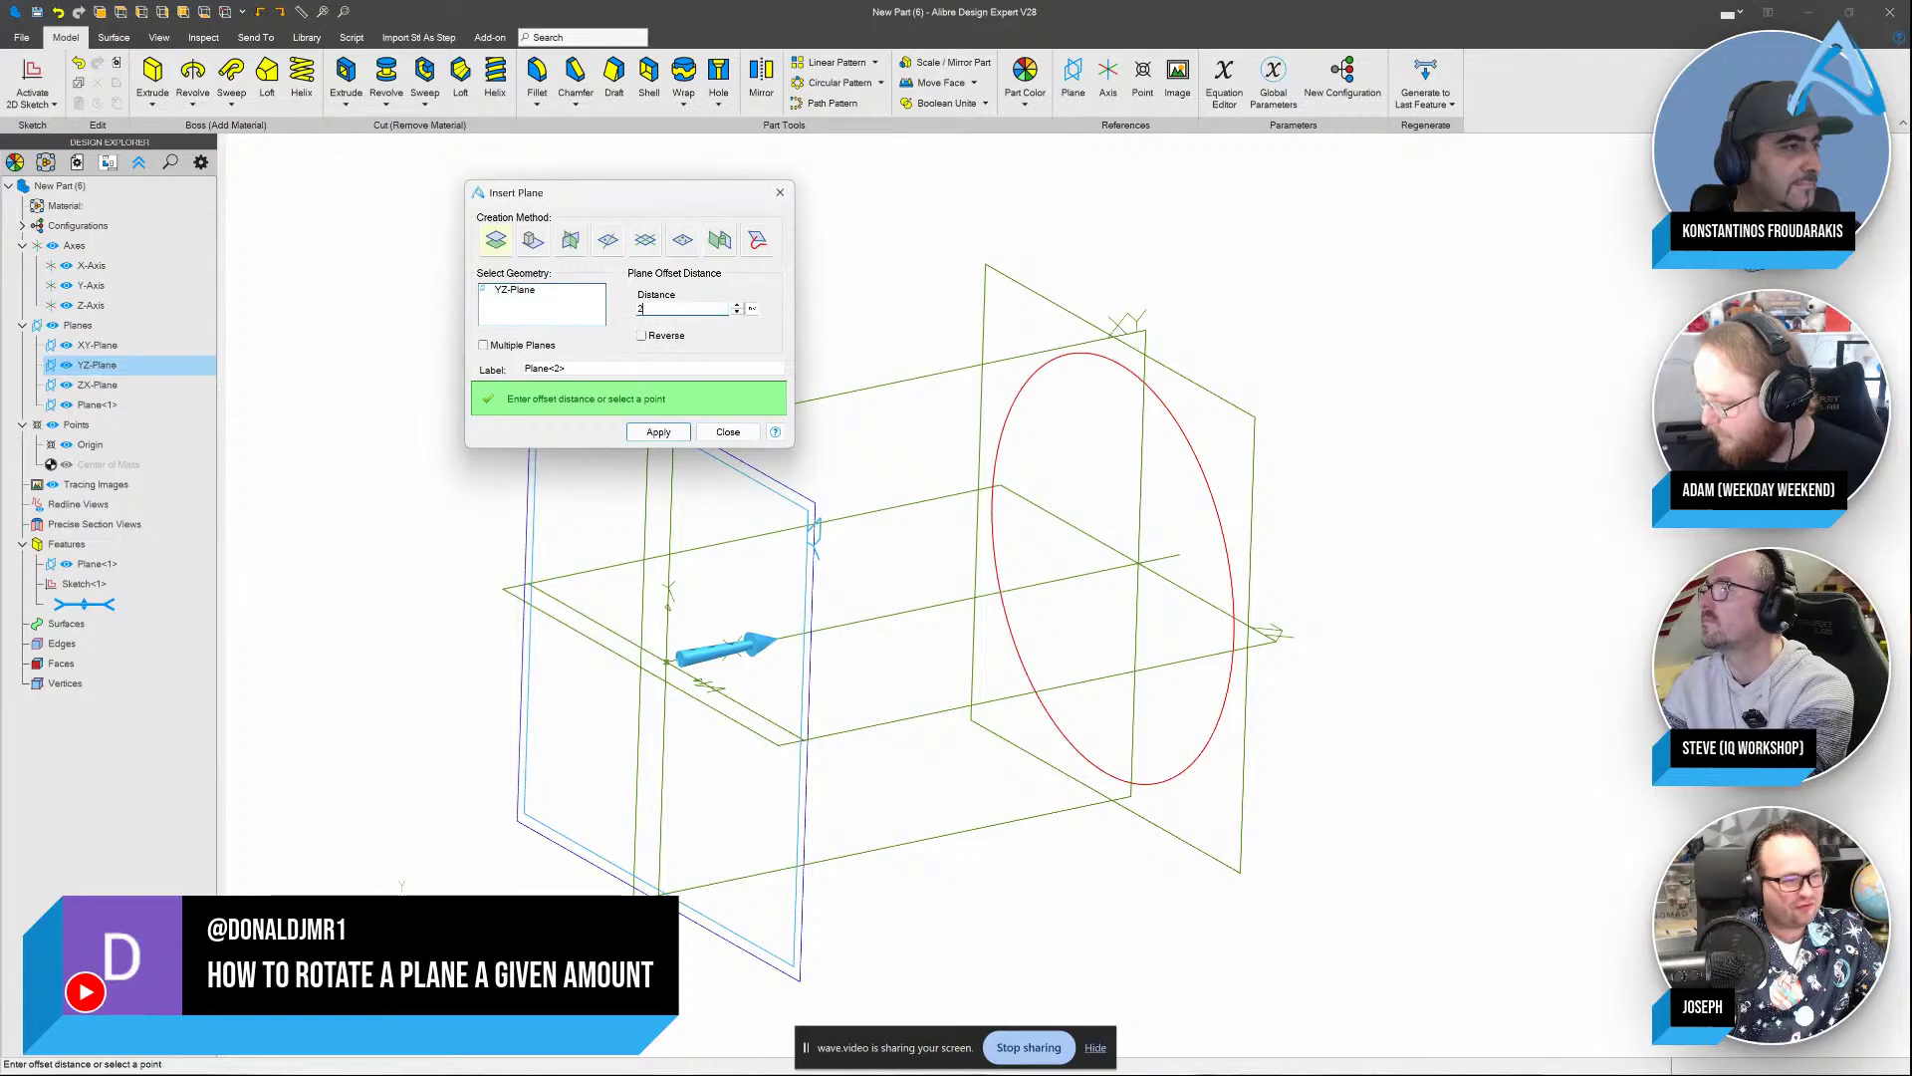
pyautogui.doubleClick(669, 309)
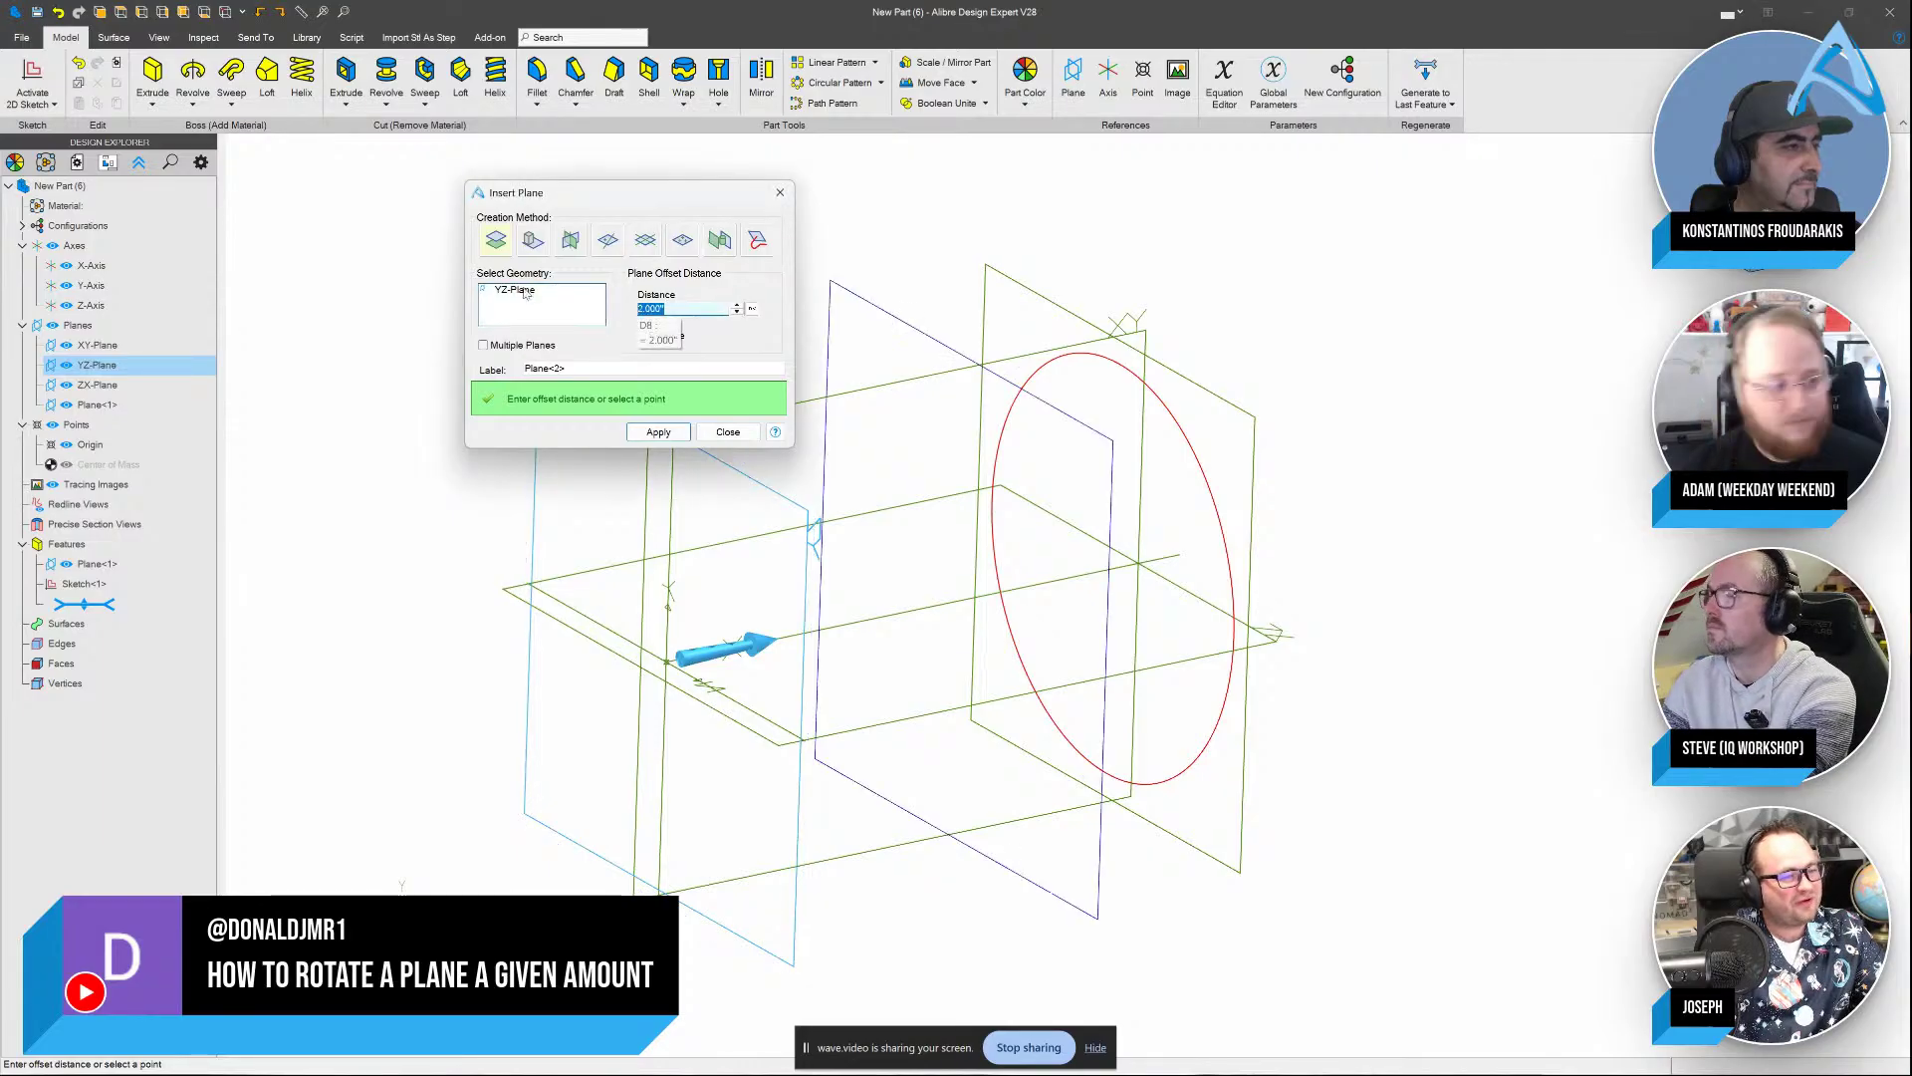
pyautogui.write('2.5')
pyautogui.click(525, 310)
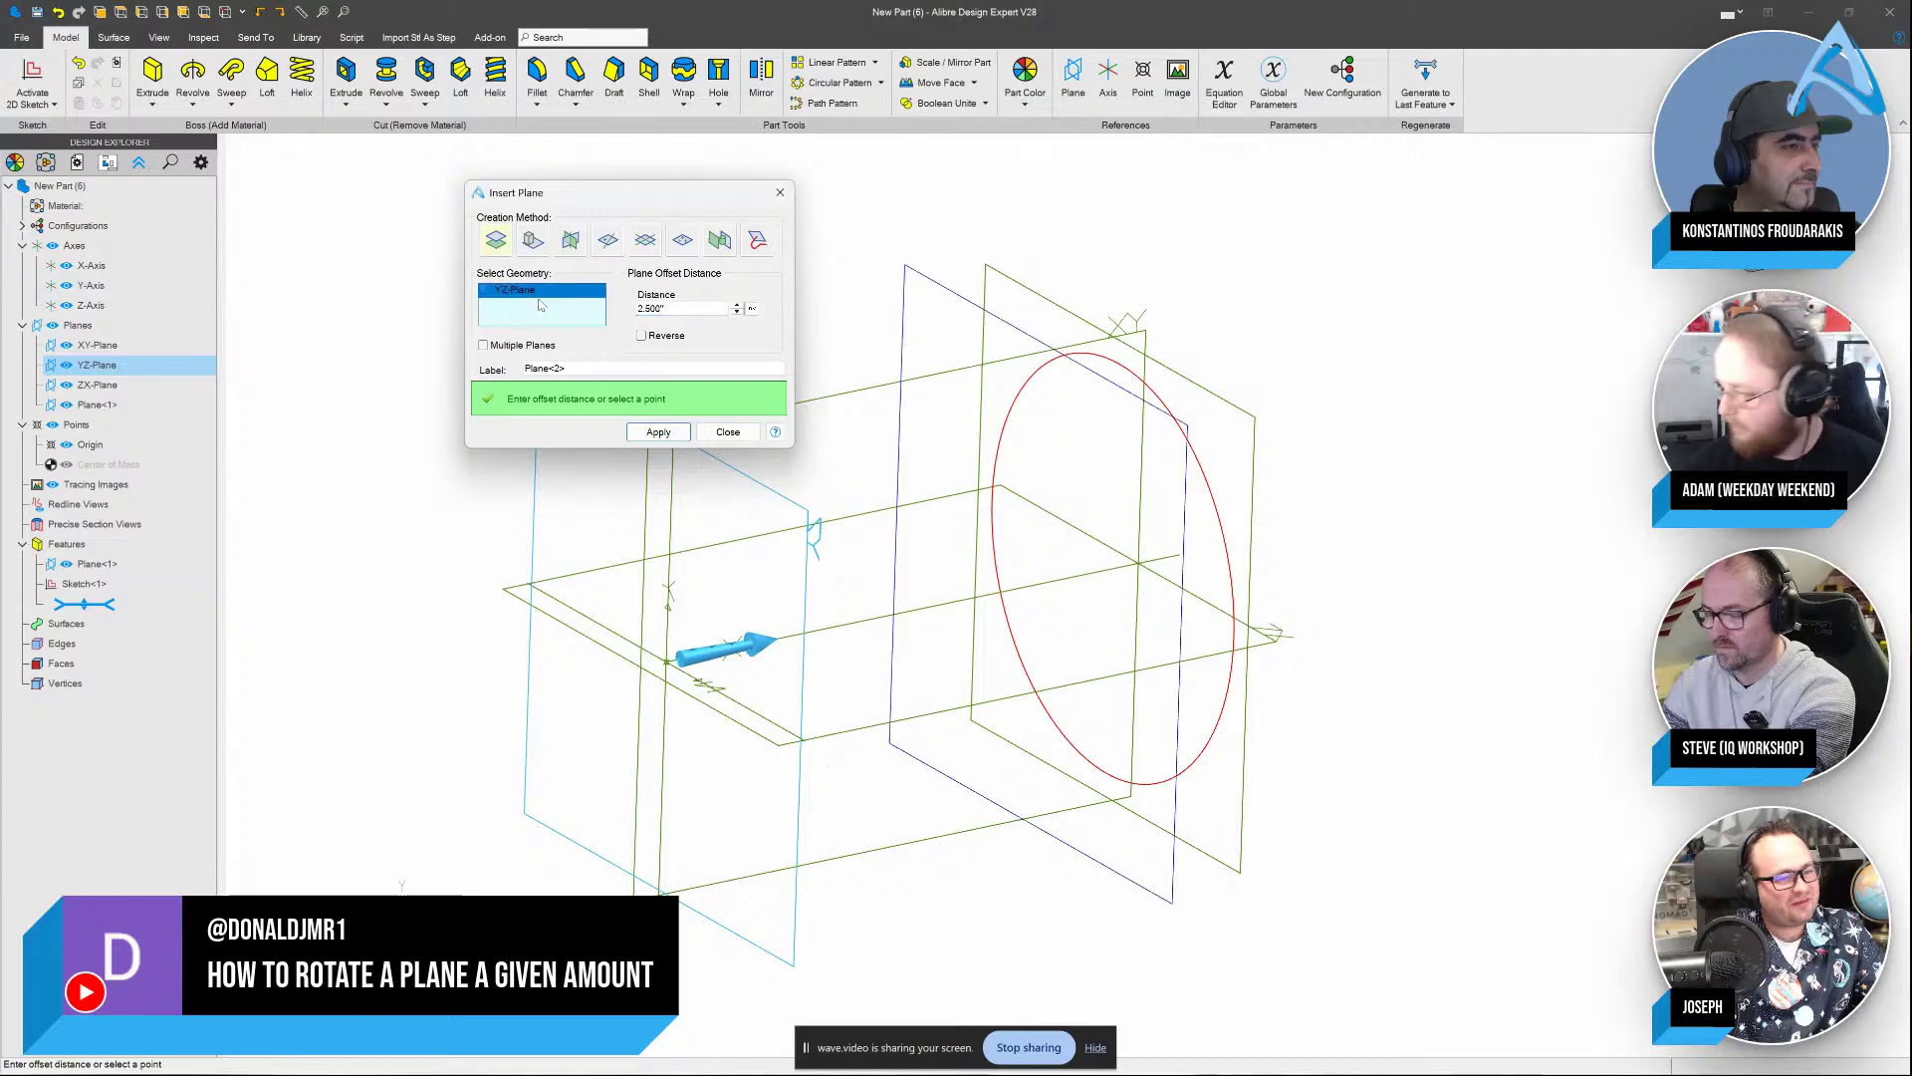
pyautogui.click(682, 309)
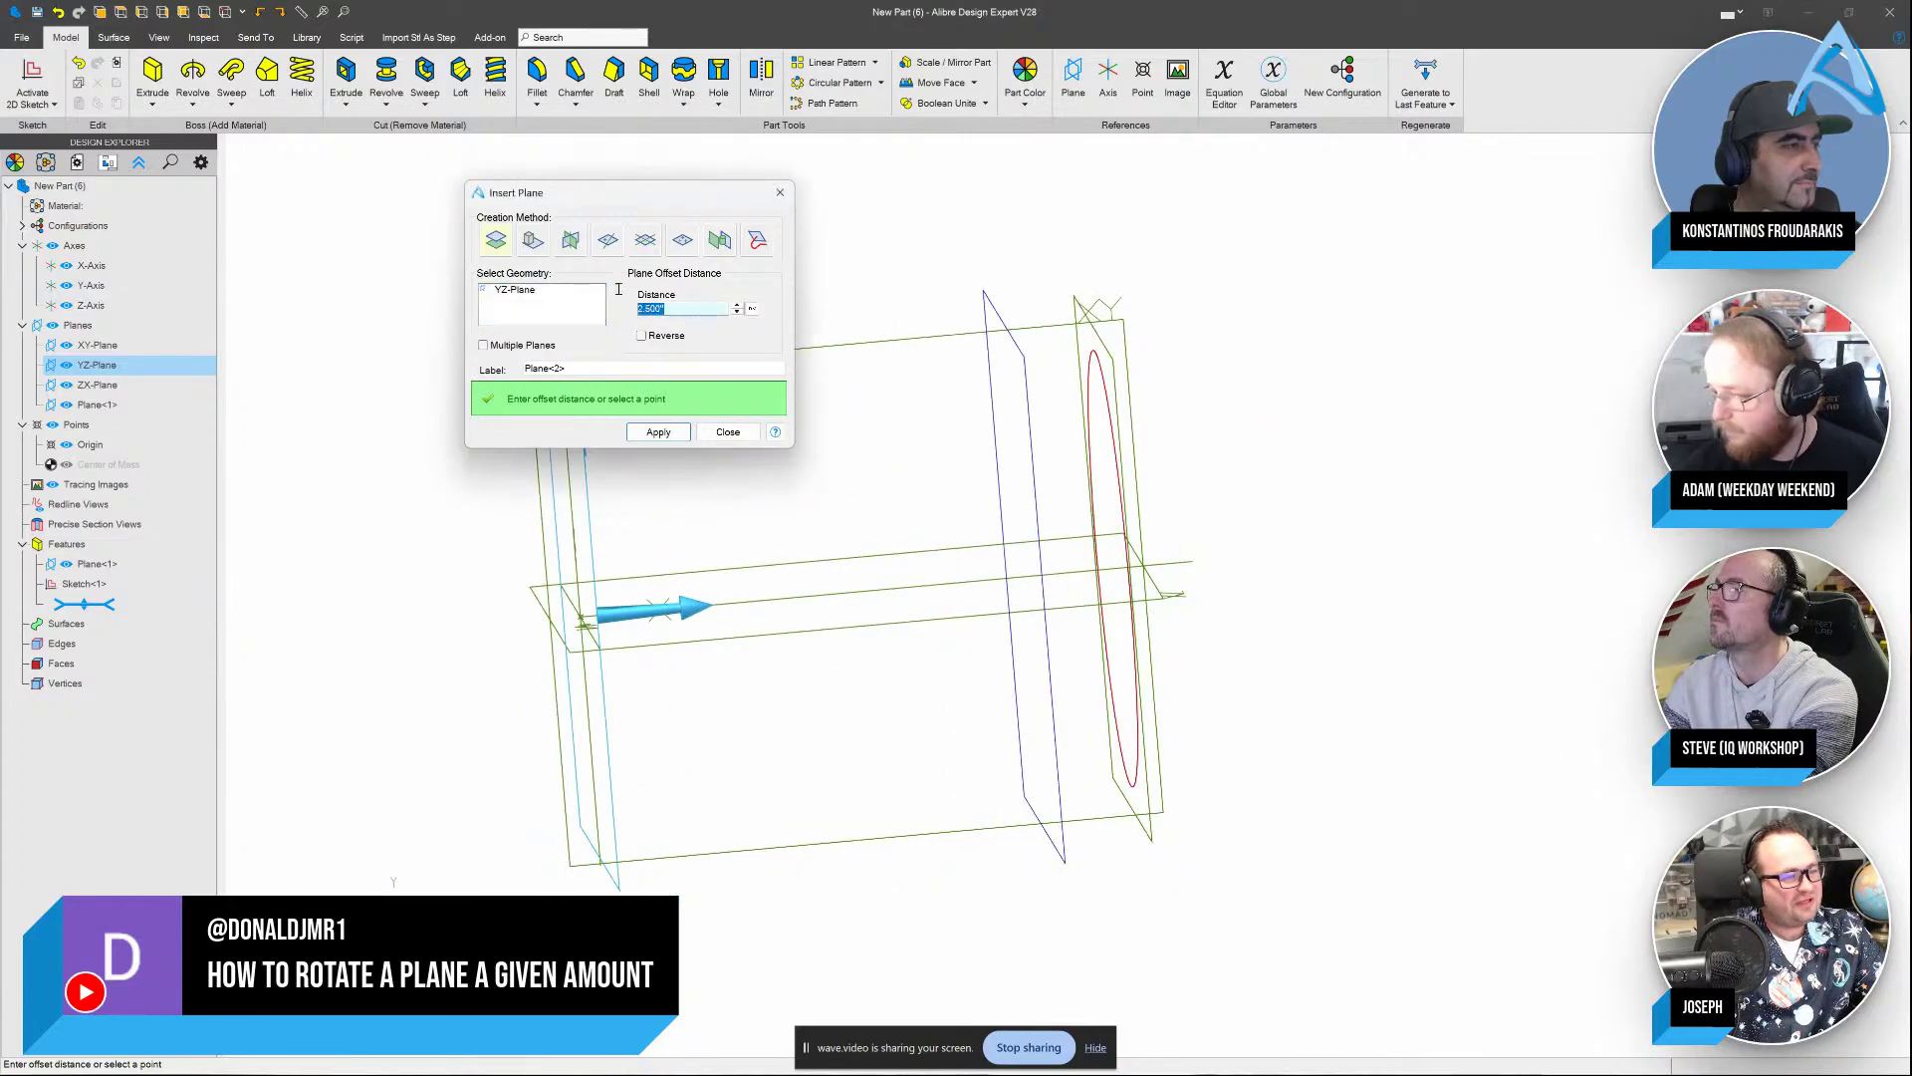
pyautogui.write('3')
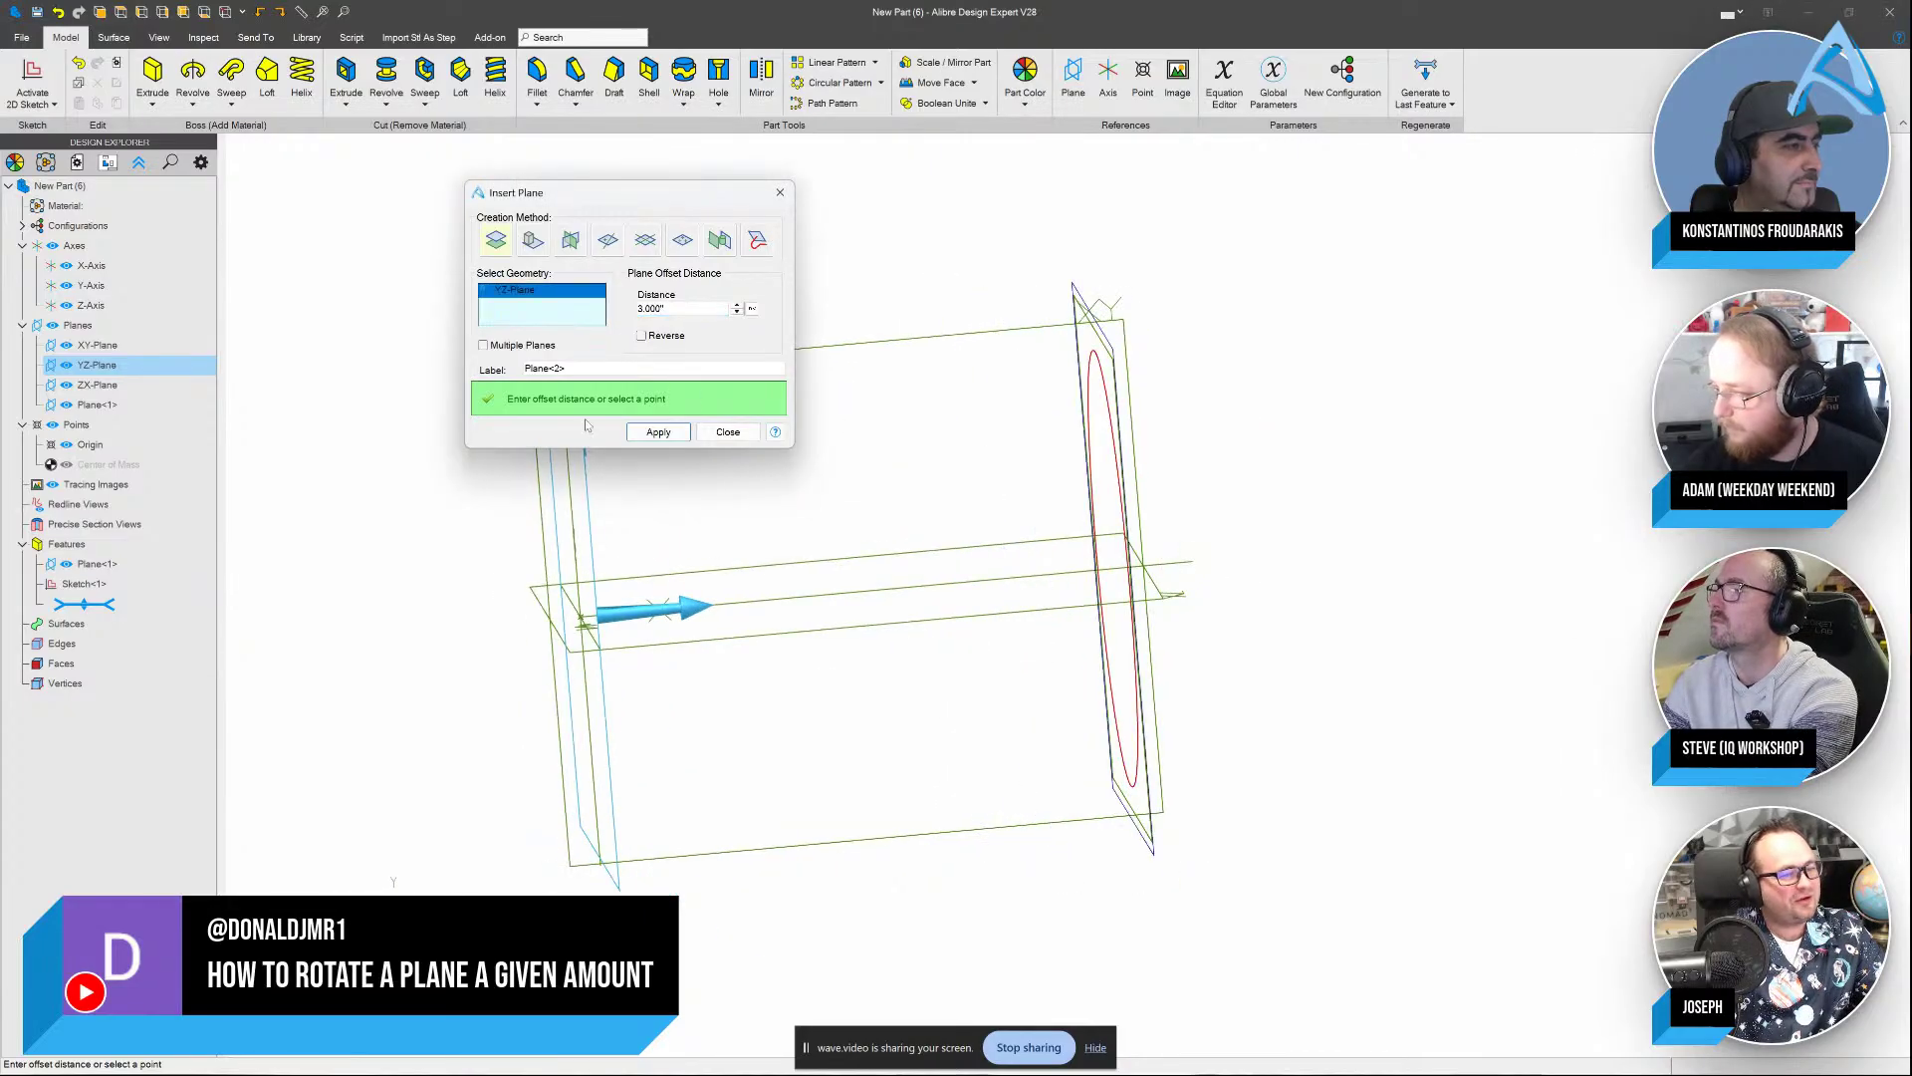
pyautogui.press('Return')
pyautogui.moveTo(862, 496); pyautogui.dragTo(876, 504, button='middle')
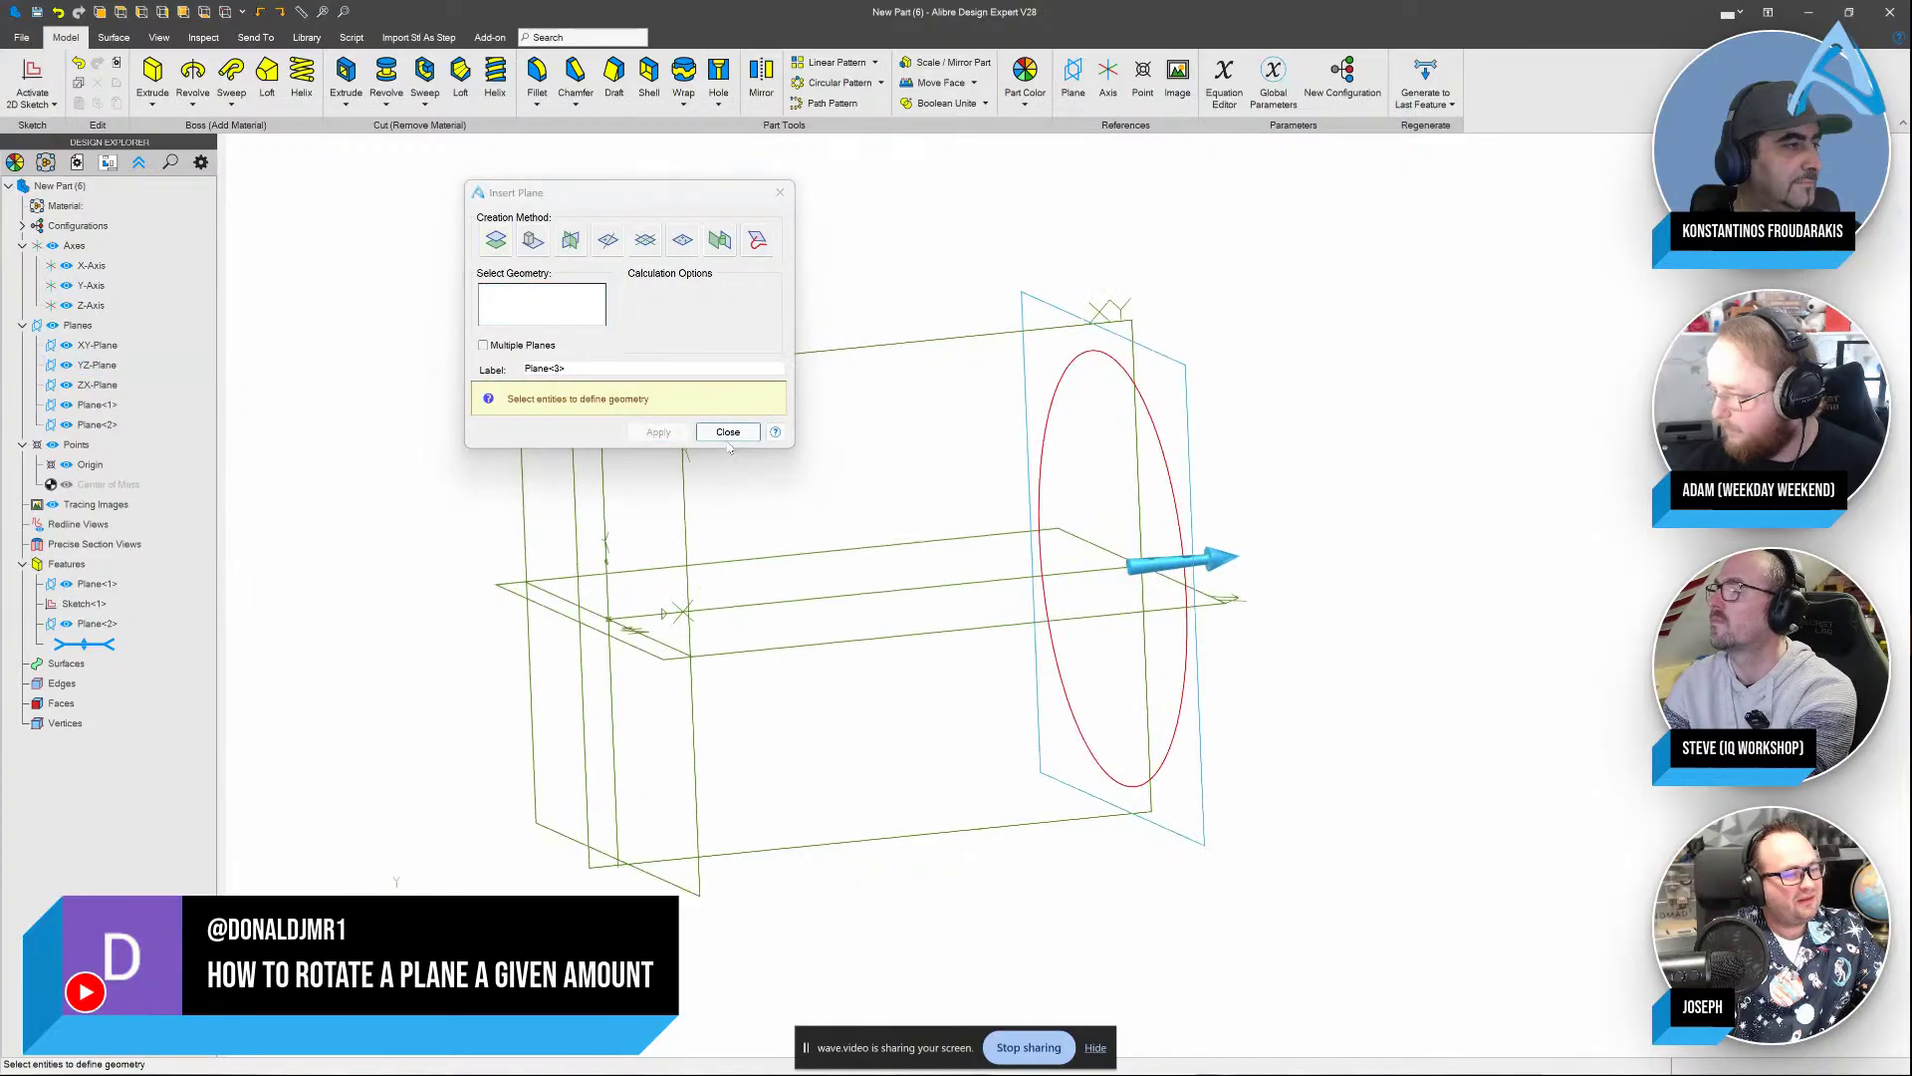
pyautogui.click(728, 431)
# Insert a reference axis where Plane<2> intersects the XY-Plane
pyautogui.click(190, 623)
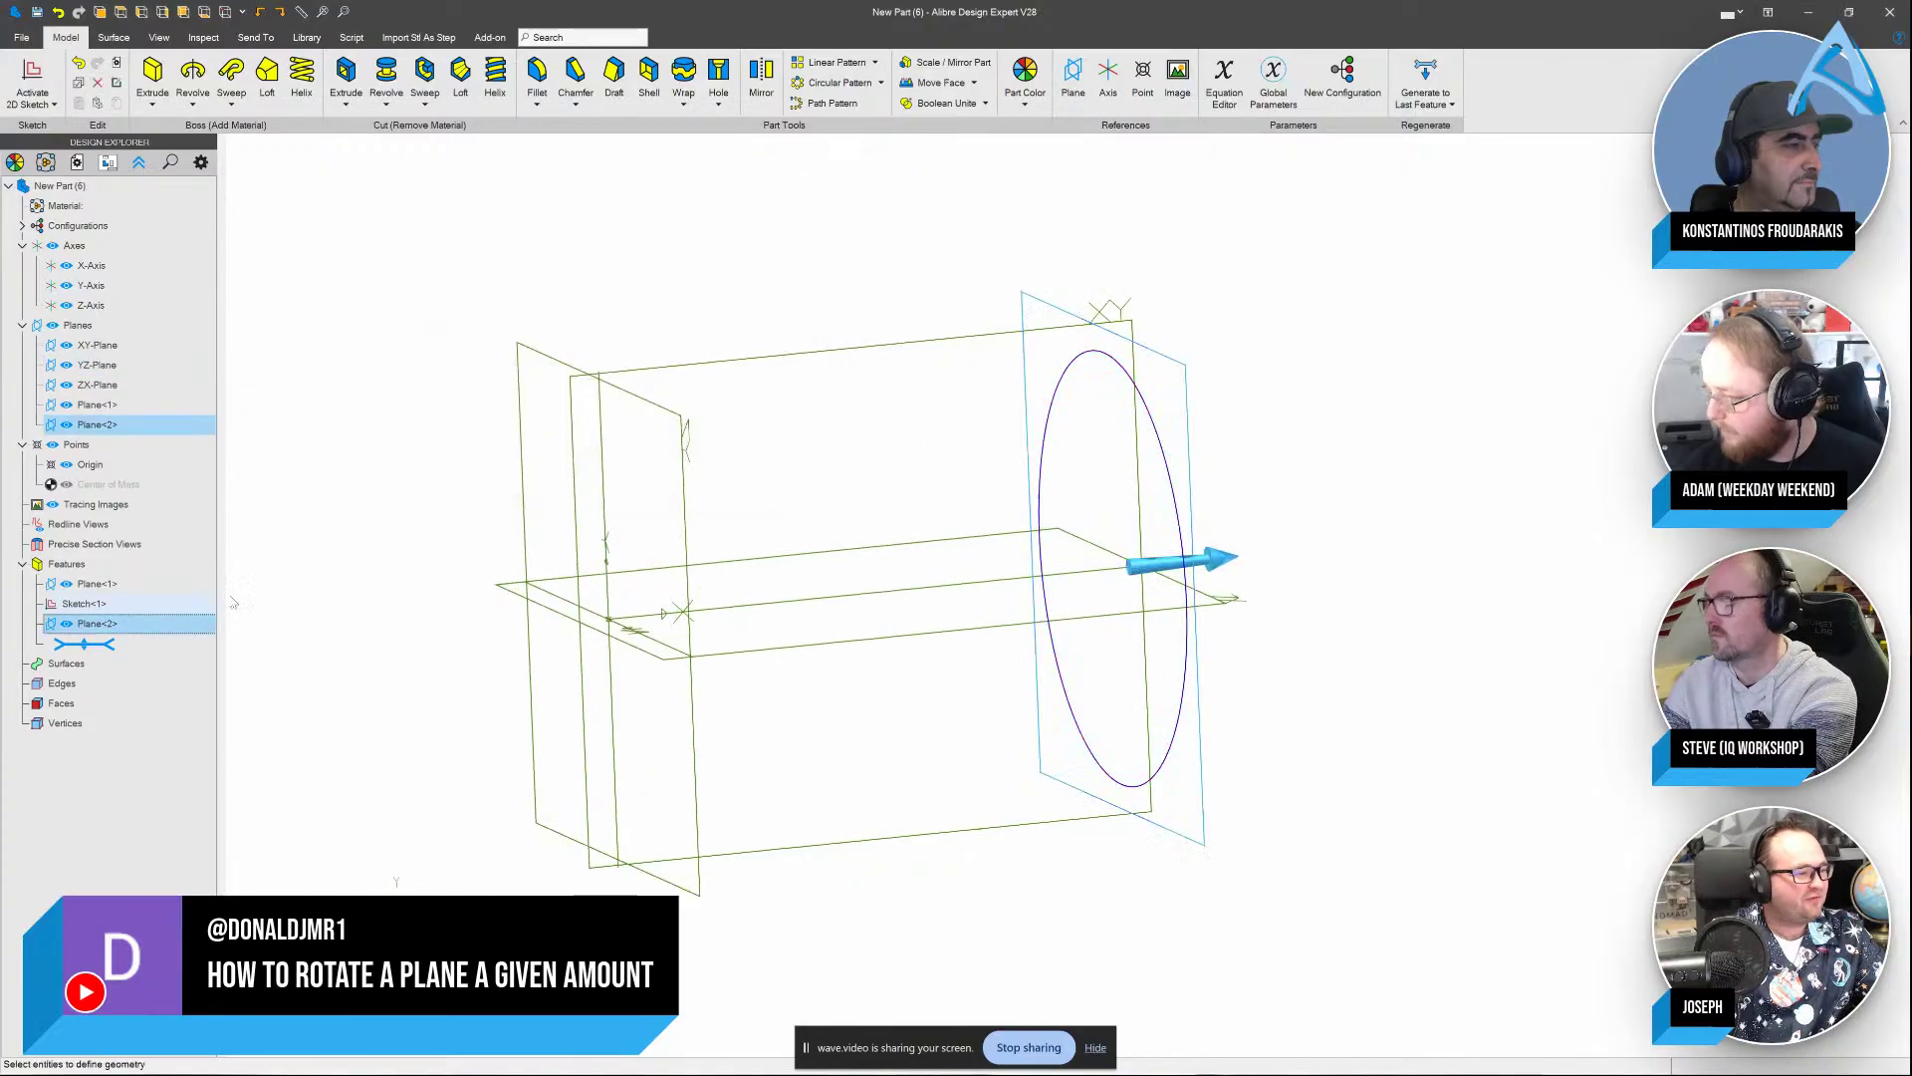
pyautogui.click(1107, 74)
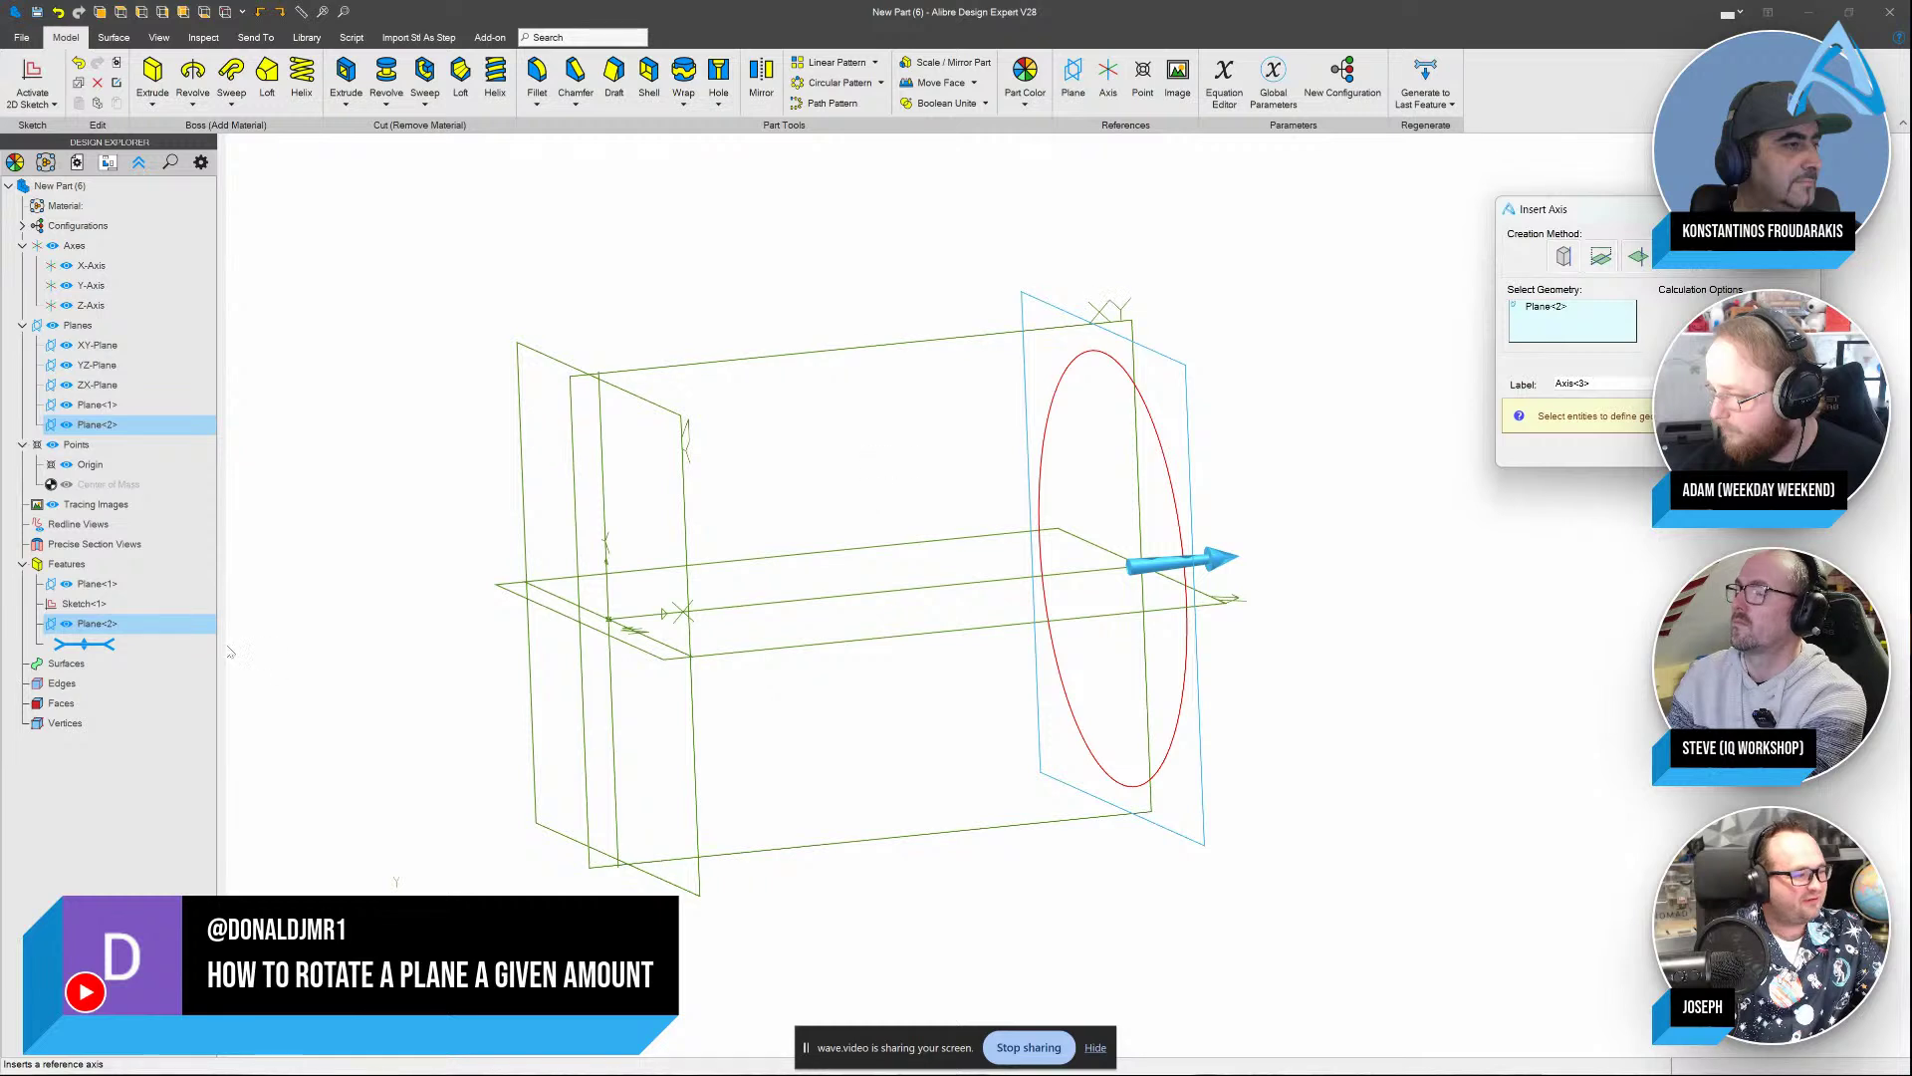
pyautogui.click(545, 469)
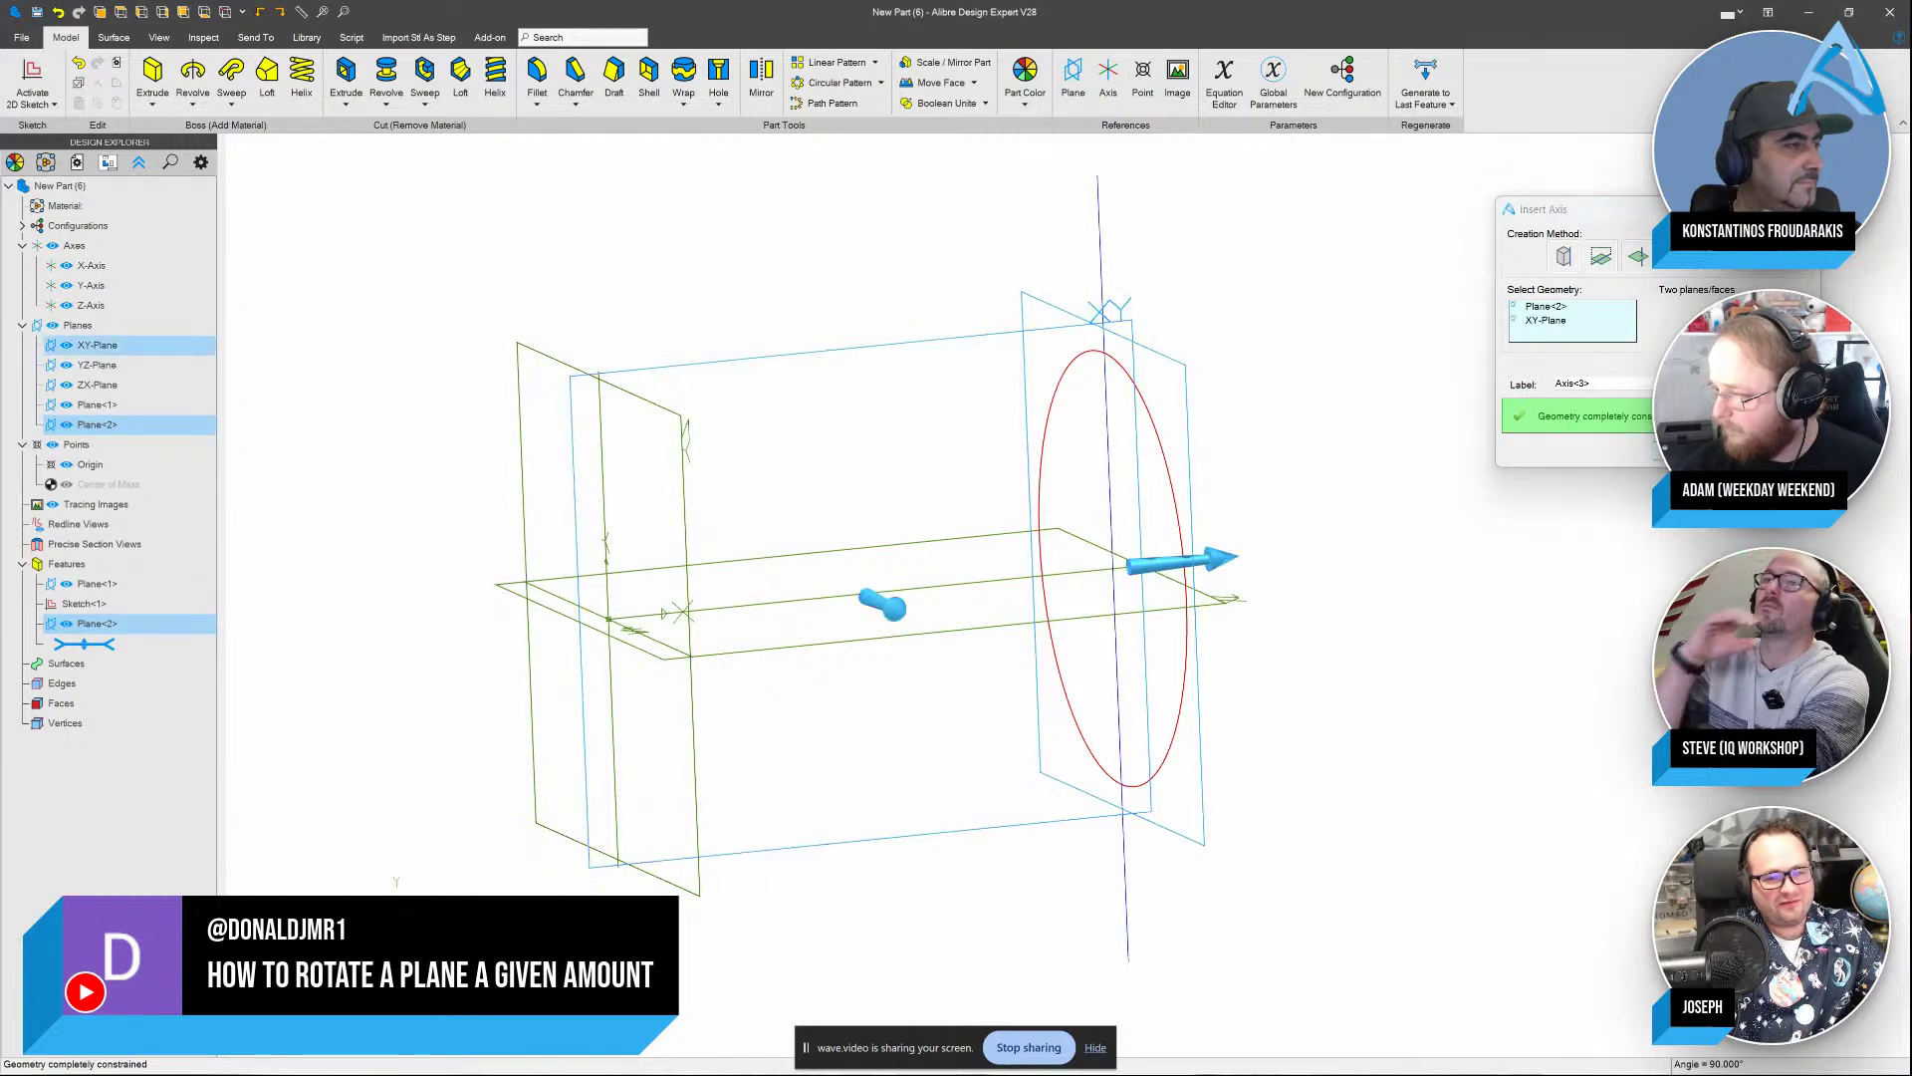
pyautogui.click(1690, 452)
pyautogui.click(1773, 451)
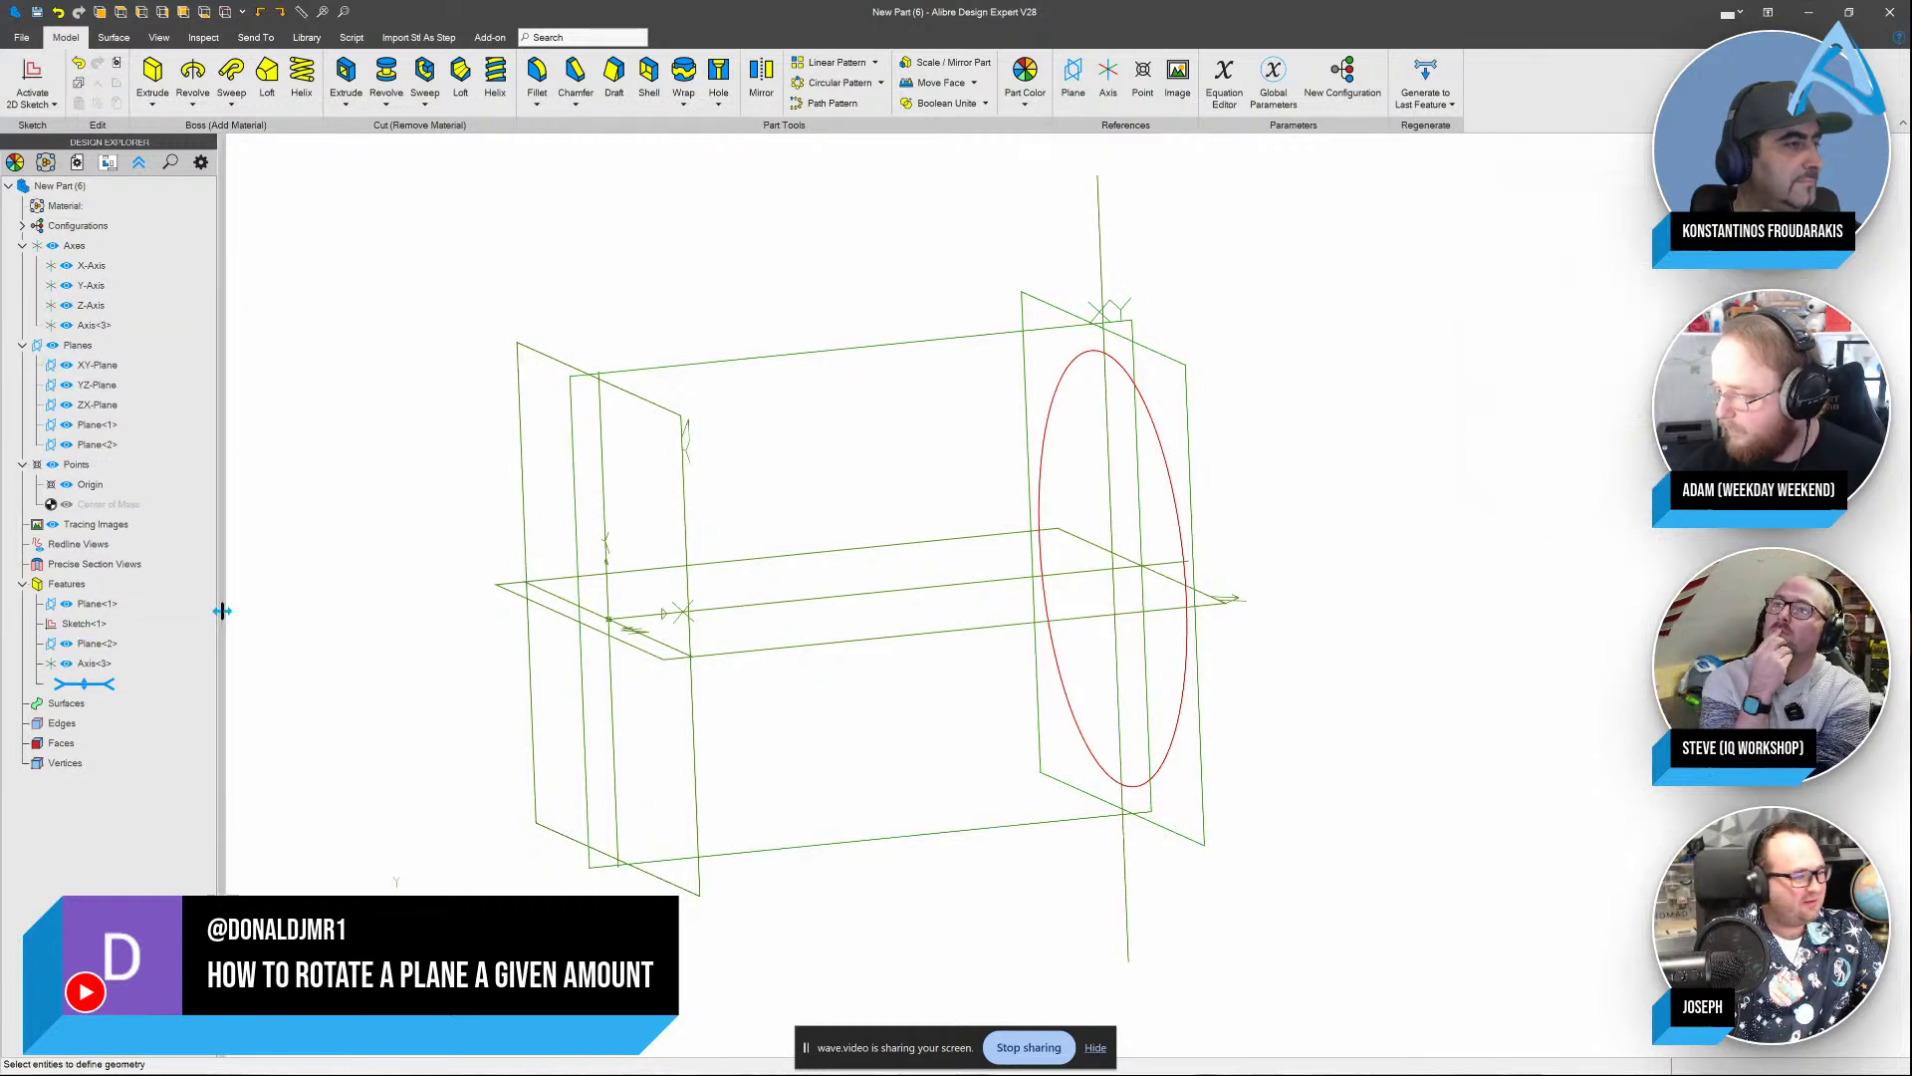
# Reorder the feature history so that Plane<1> comes after Axis<3>
pyautogui.click(90, 646)
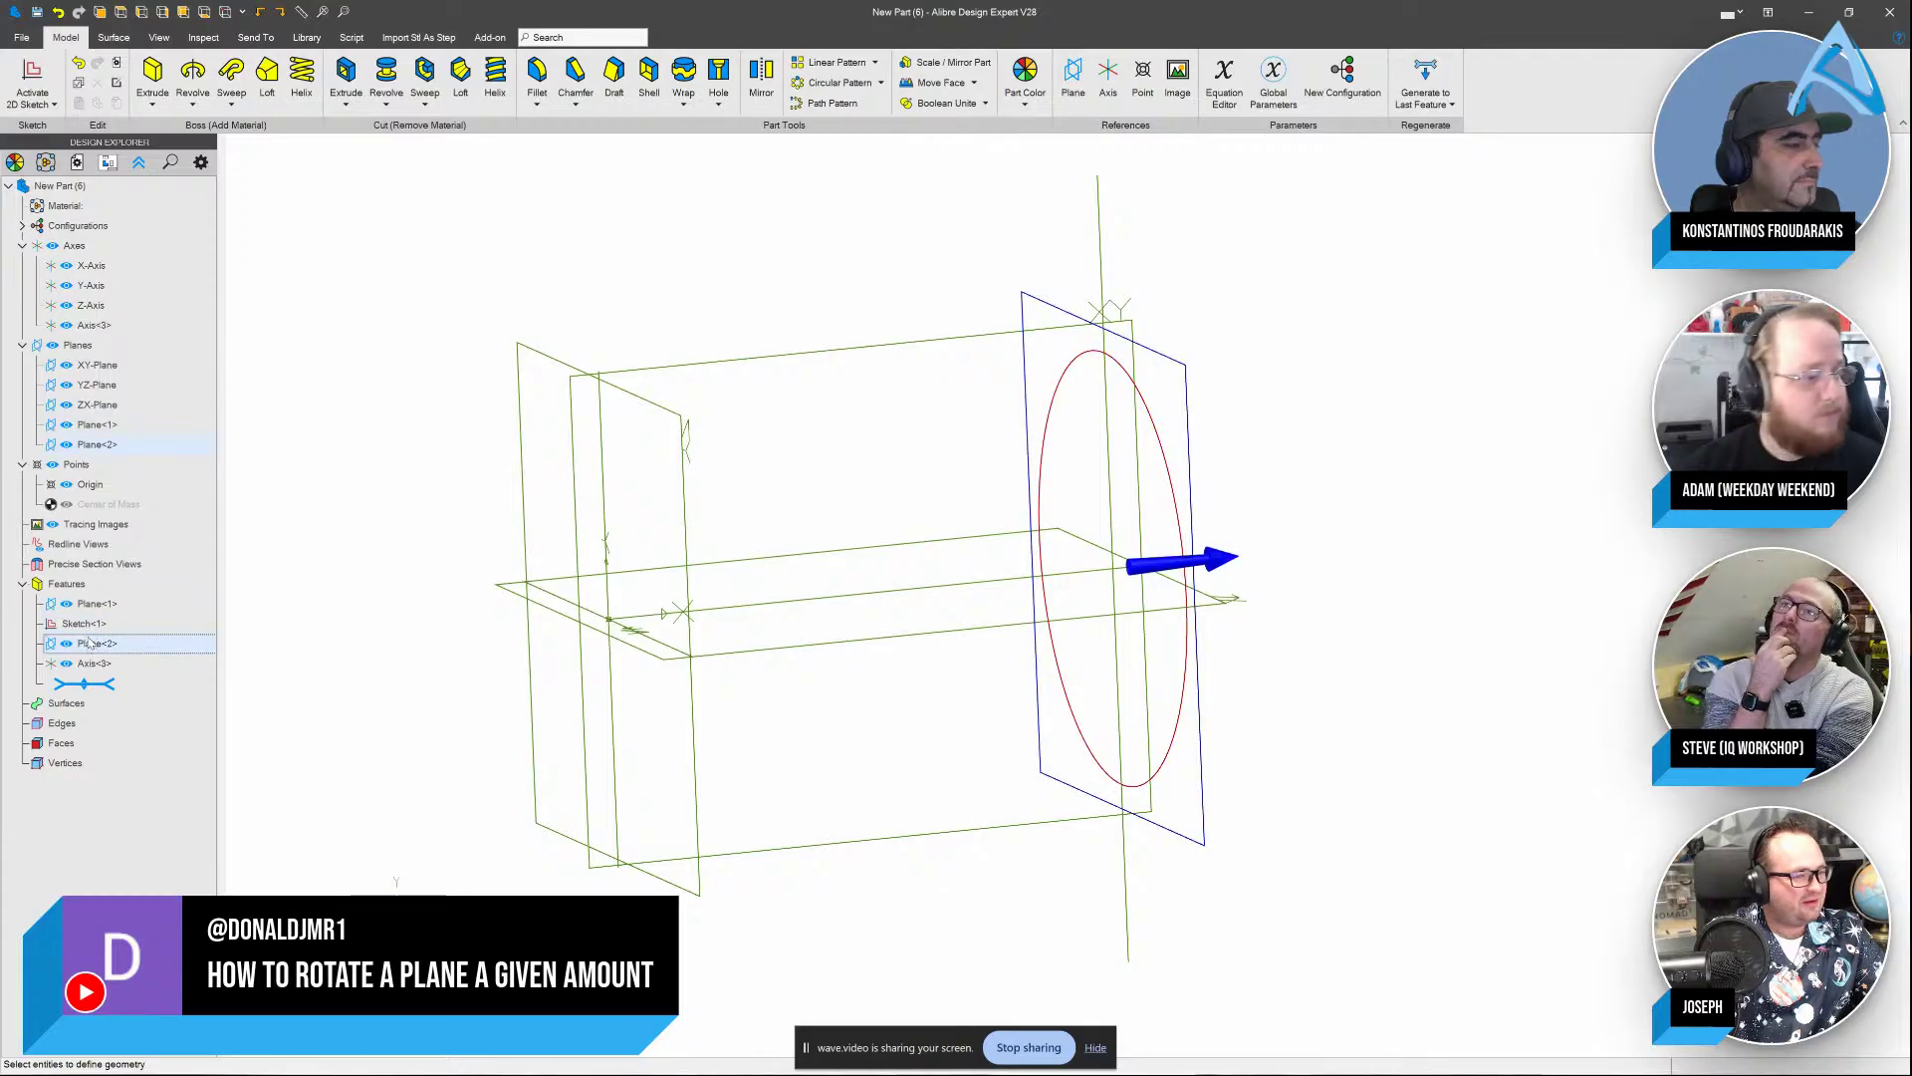
pyautogui.click(93, 607)
pyautogui.moveTo(93, 606); pyautogui.dragTo(93, 670)
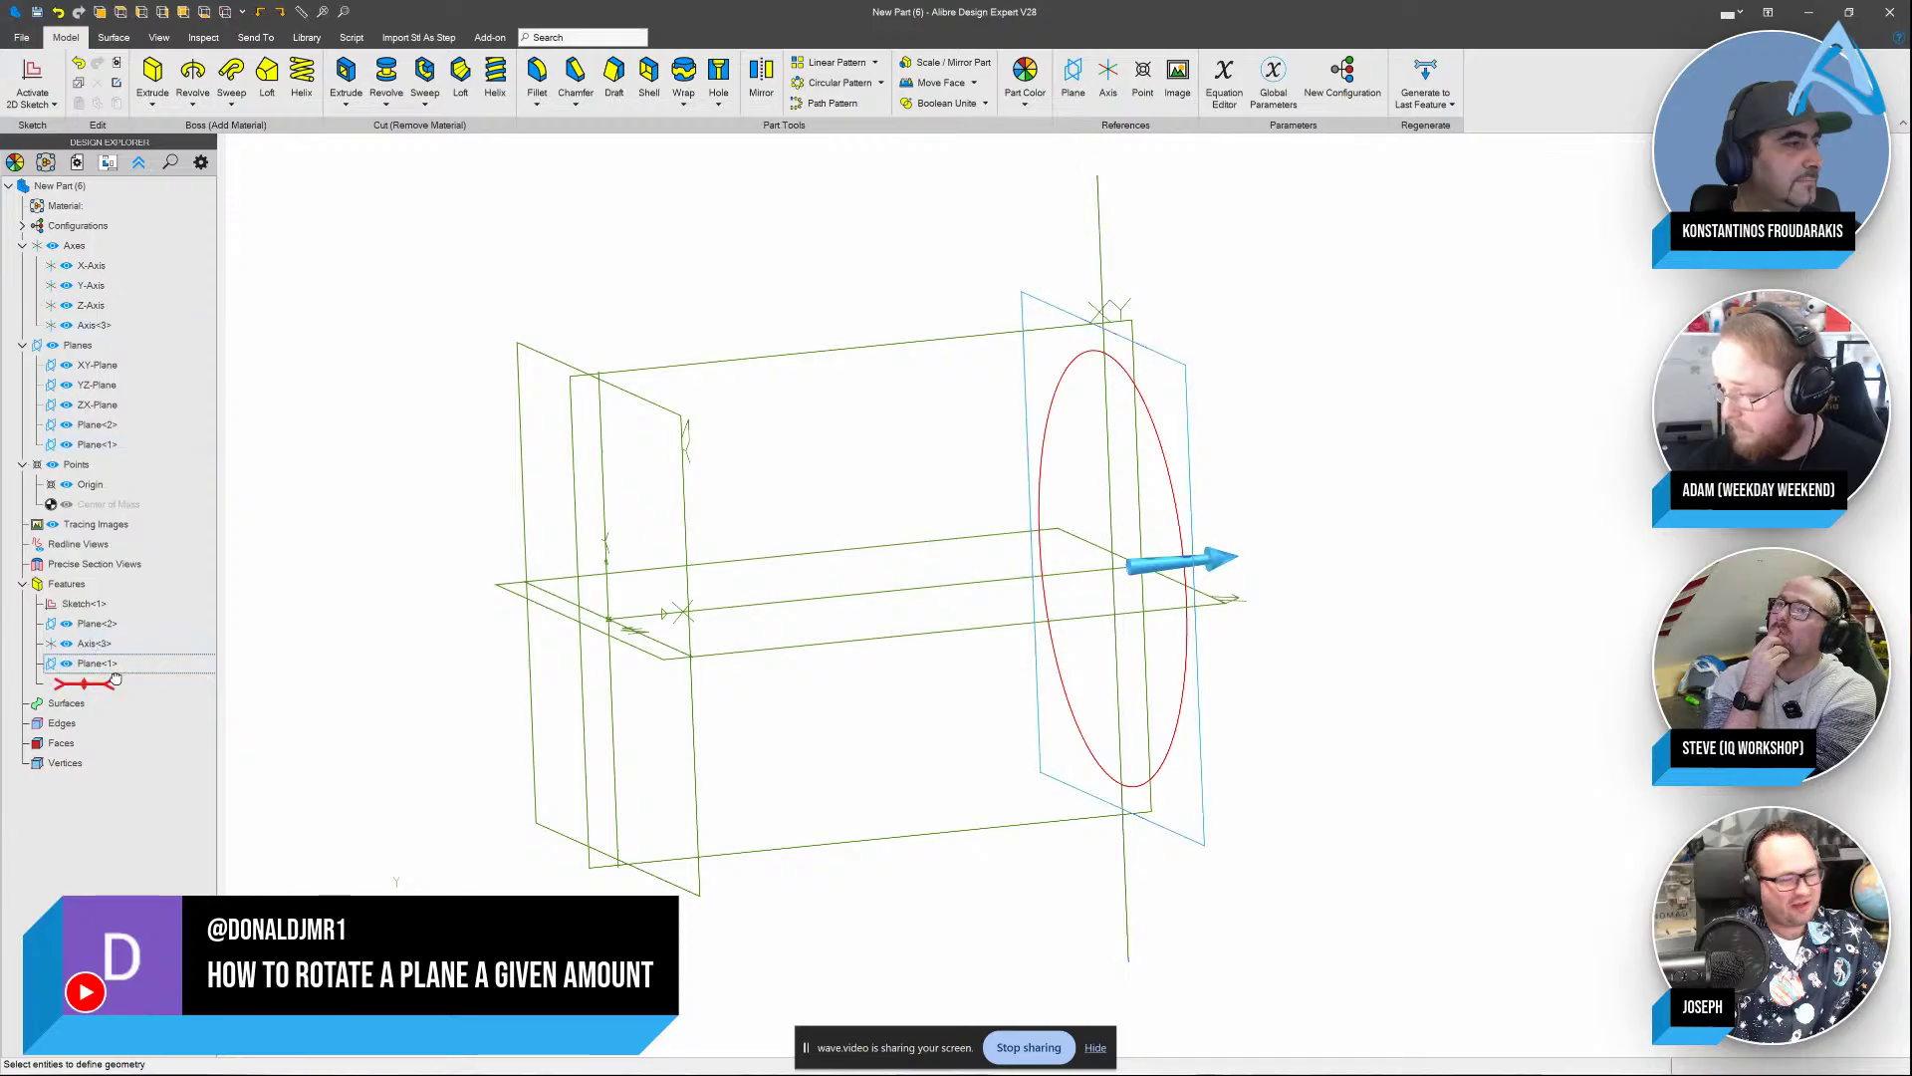
pyautogui.rightClick(97, 667)
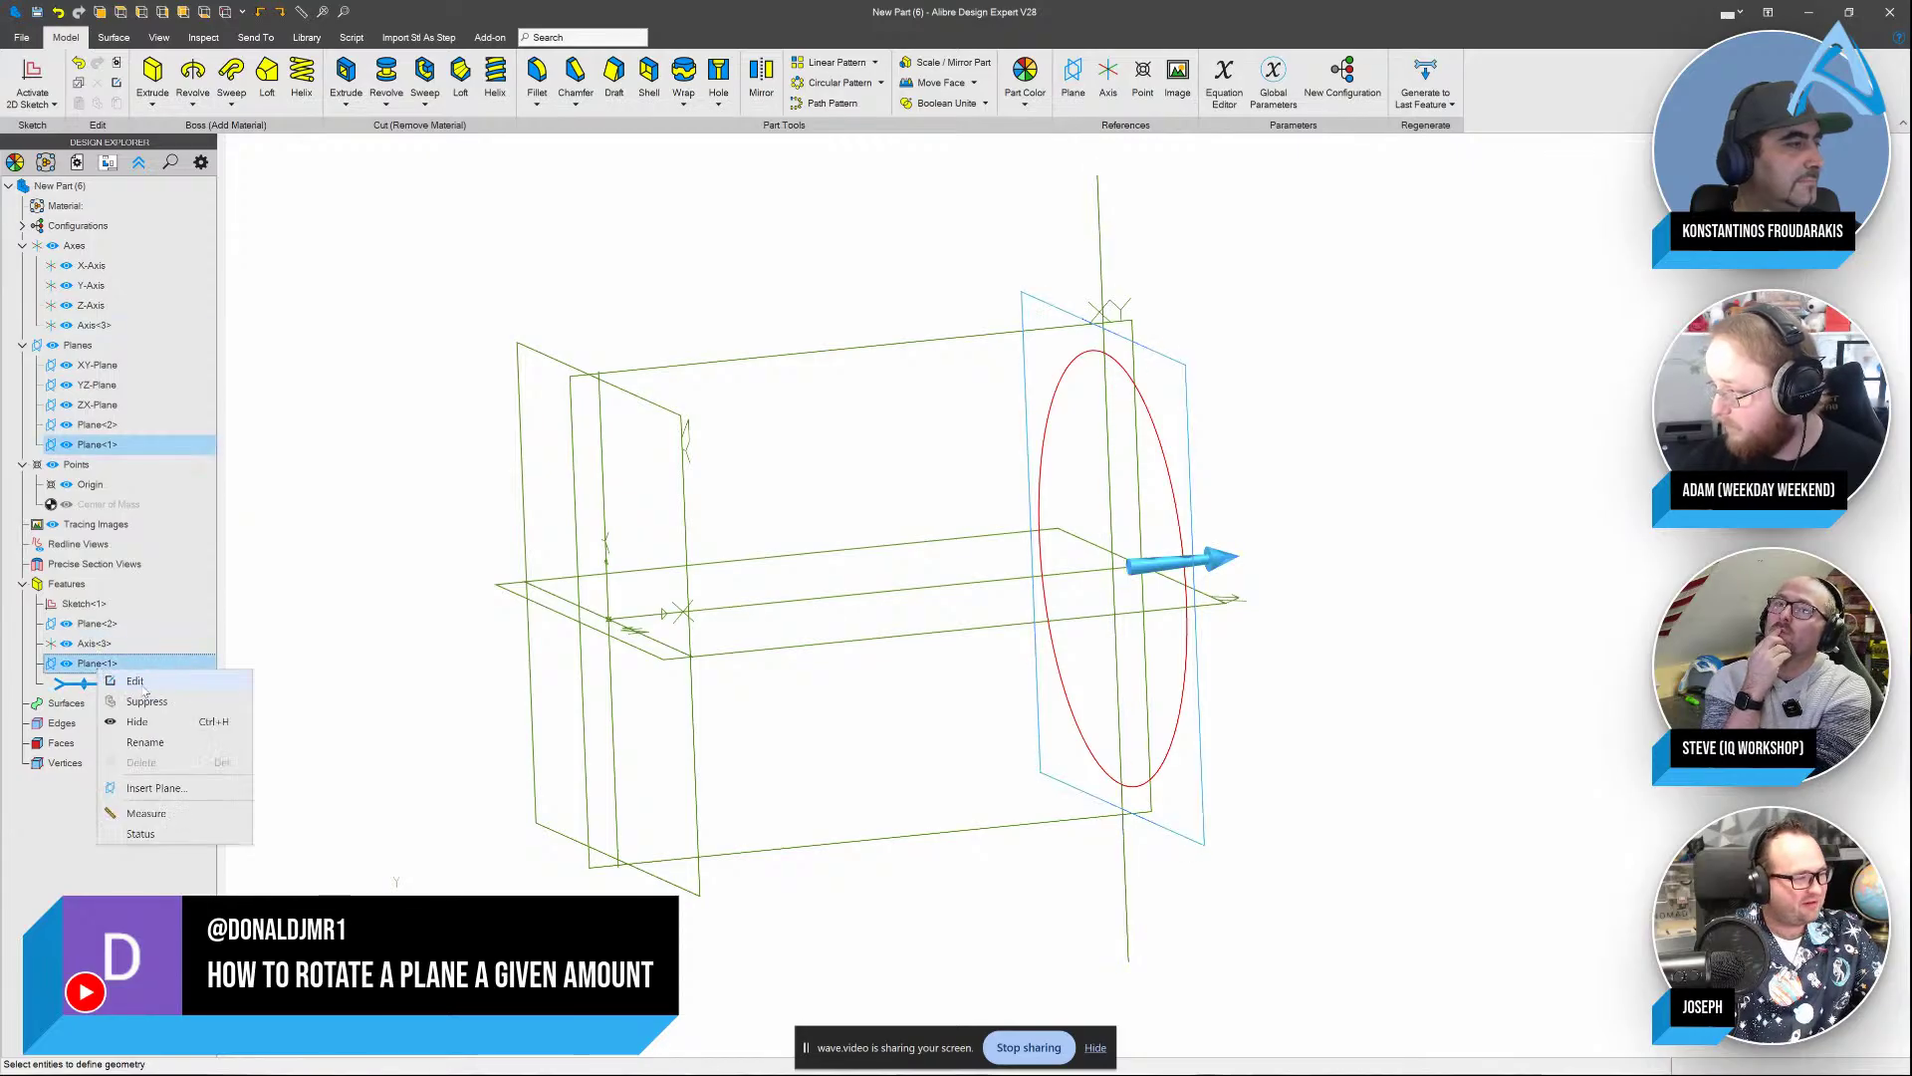
pyautogui.click(129, 683)
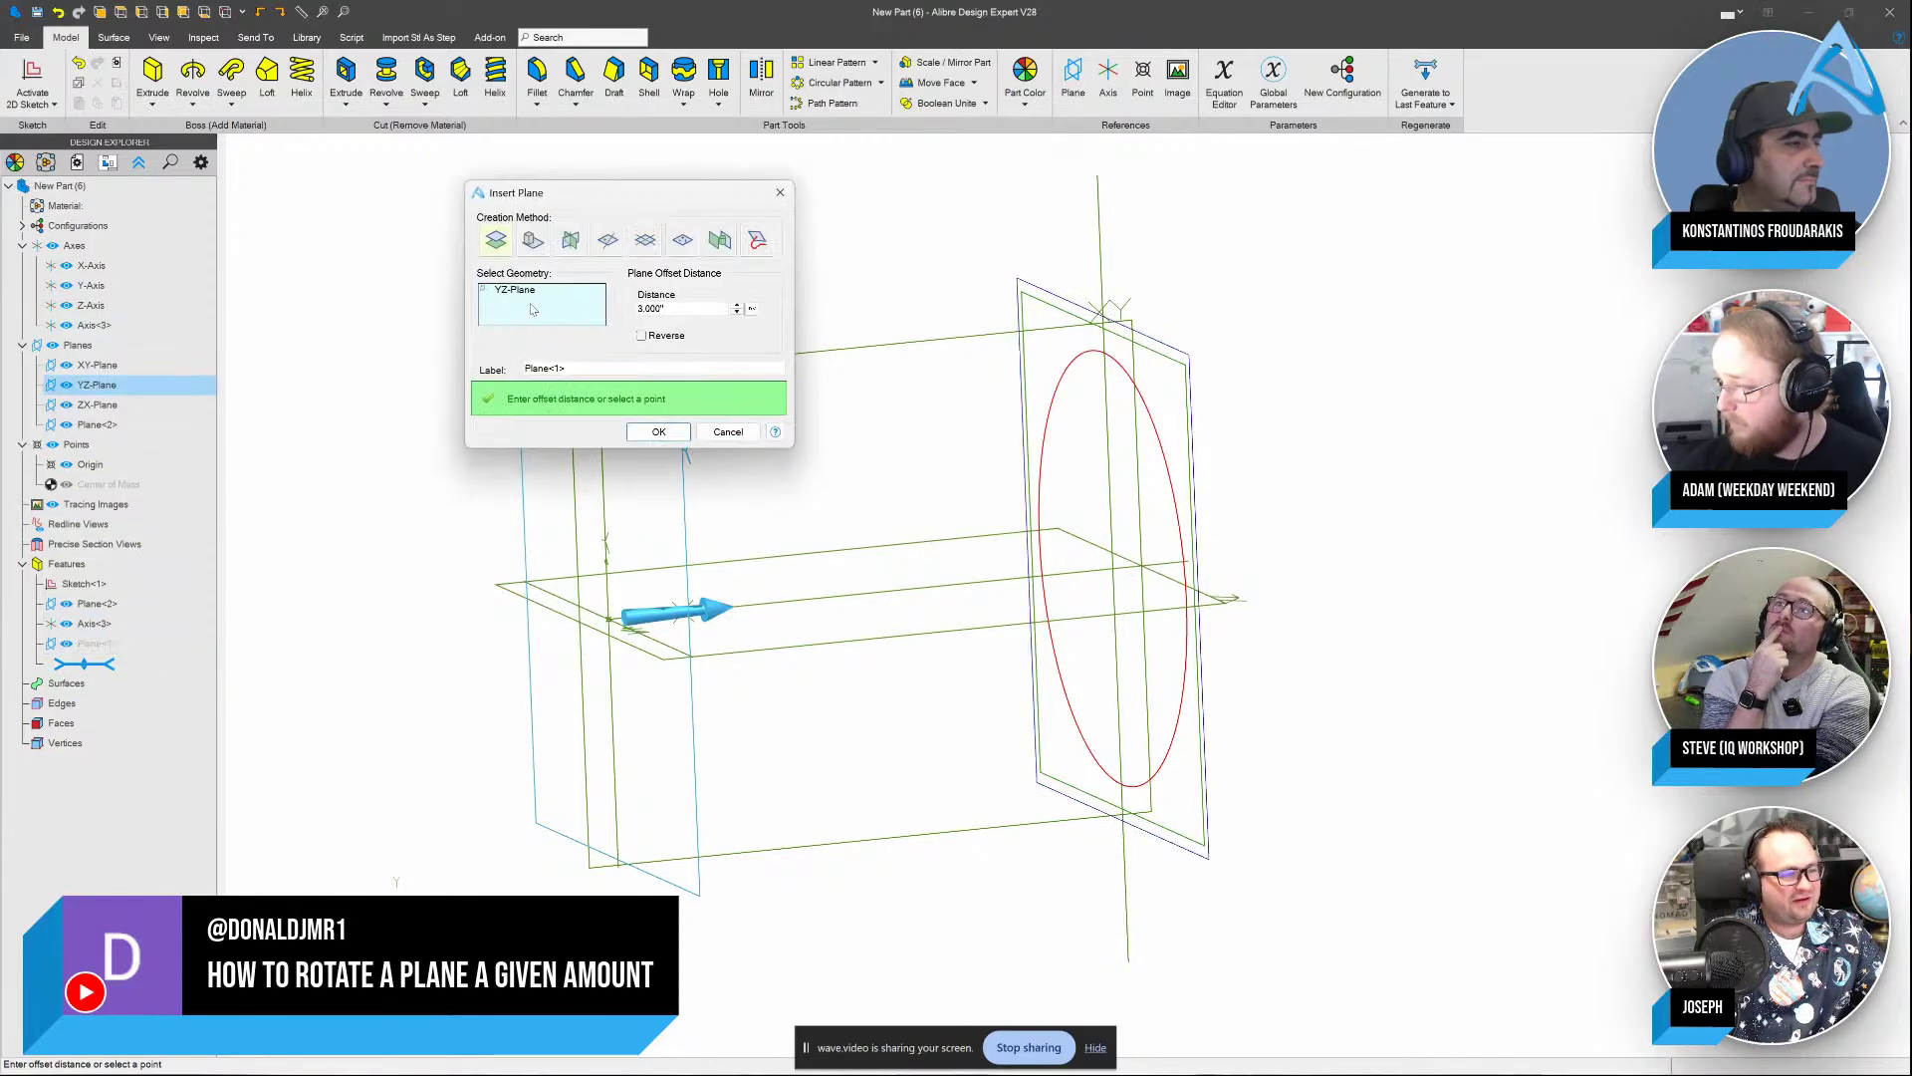
pyautogui.click(1103, 298)
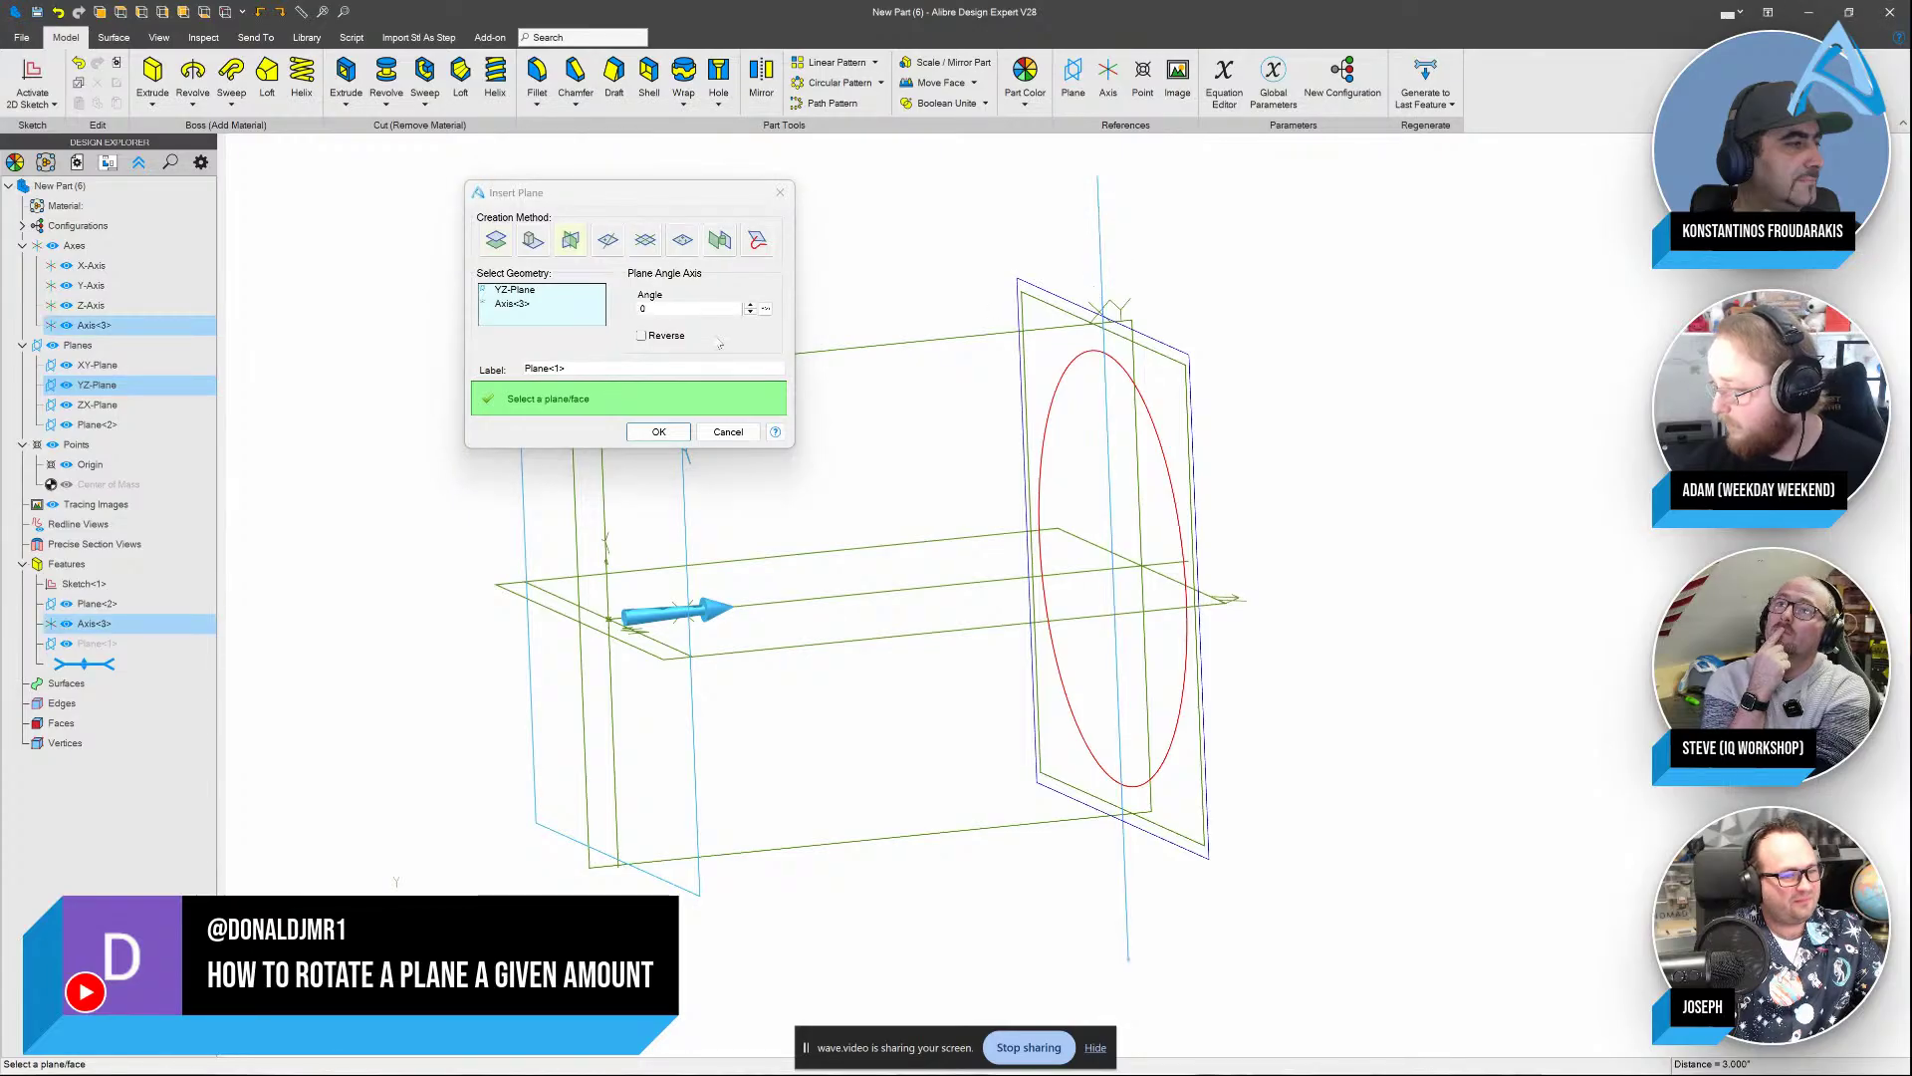
pyautogui.rightClick(568, 292)
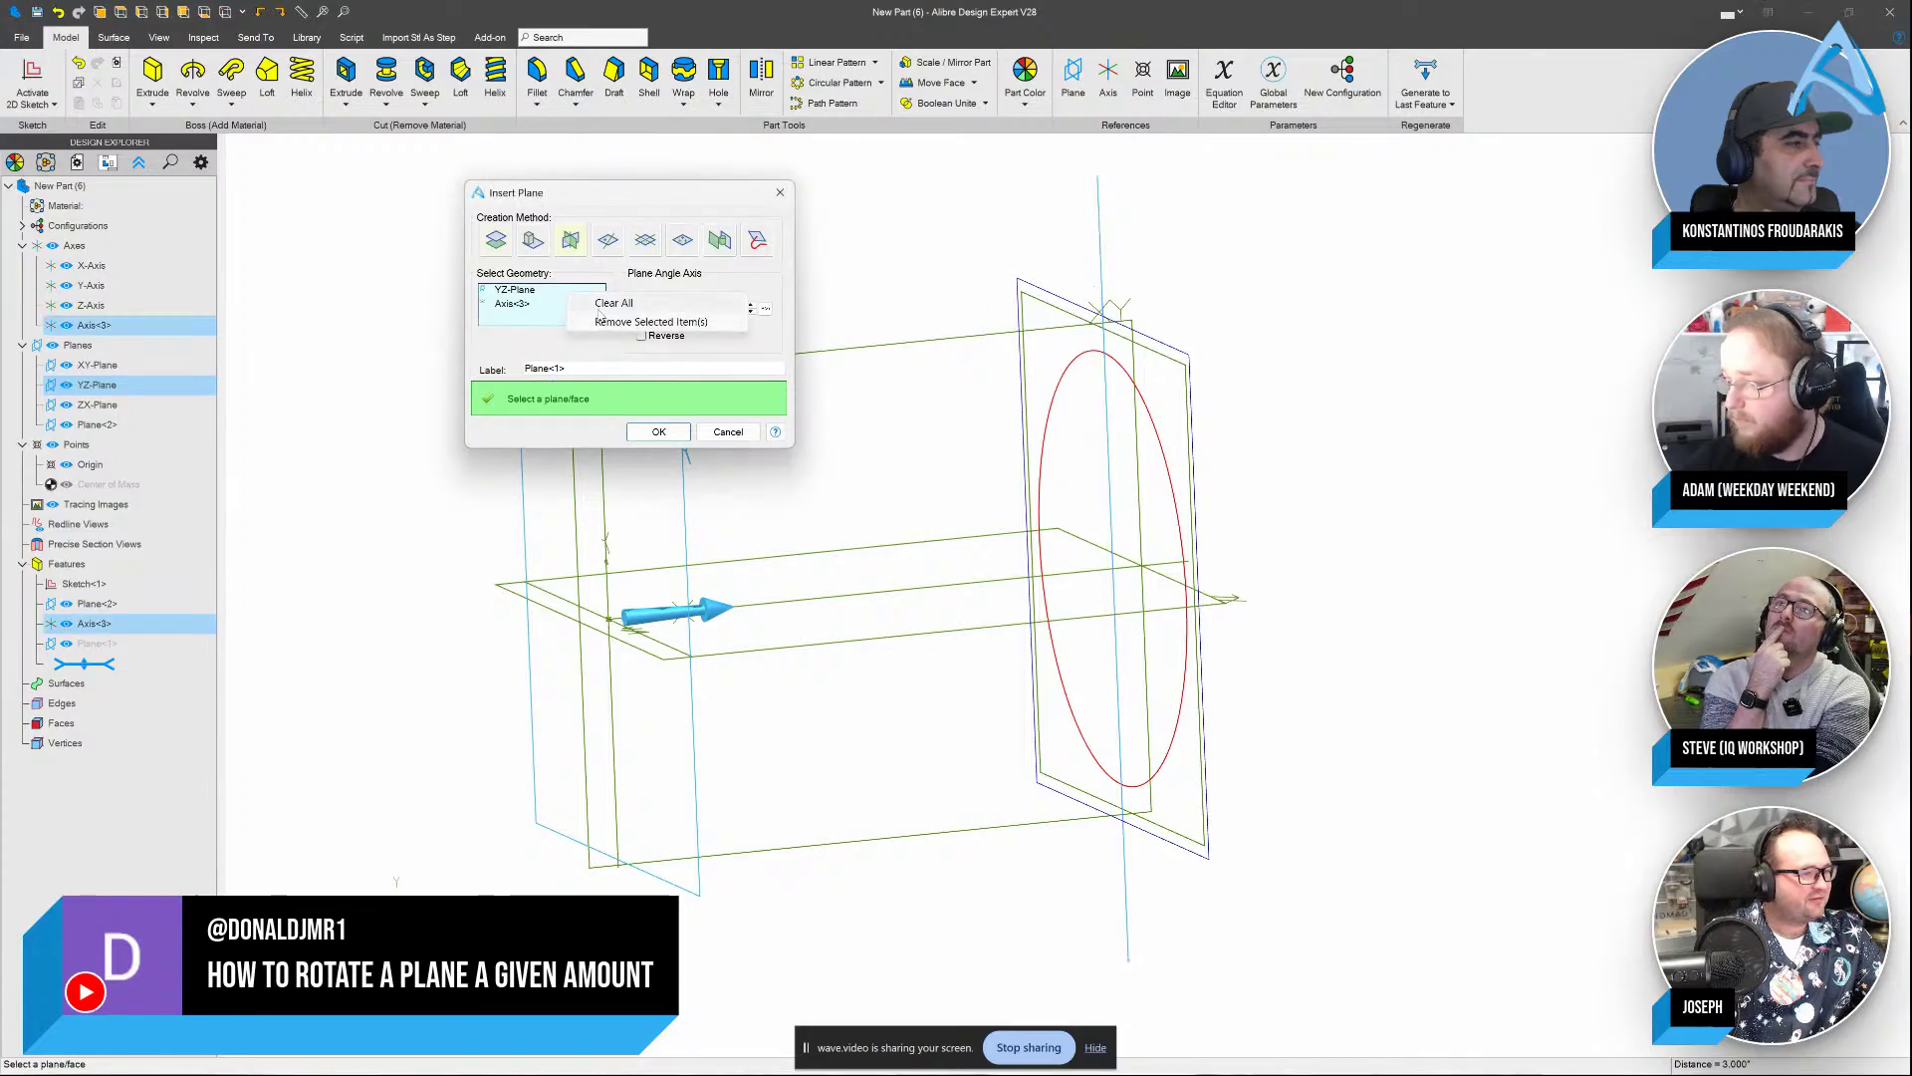
pyautogui.click(606, 304)
pyautogui.click(100, 604)
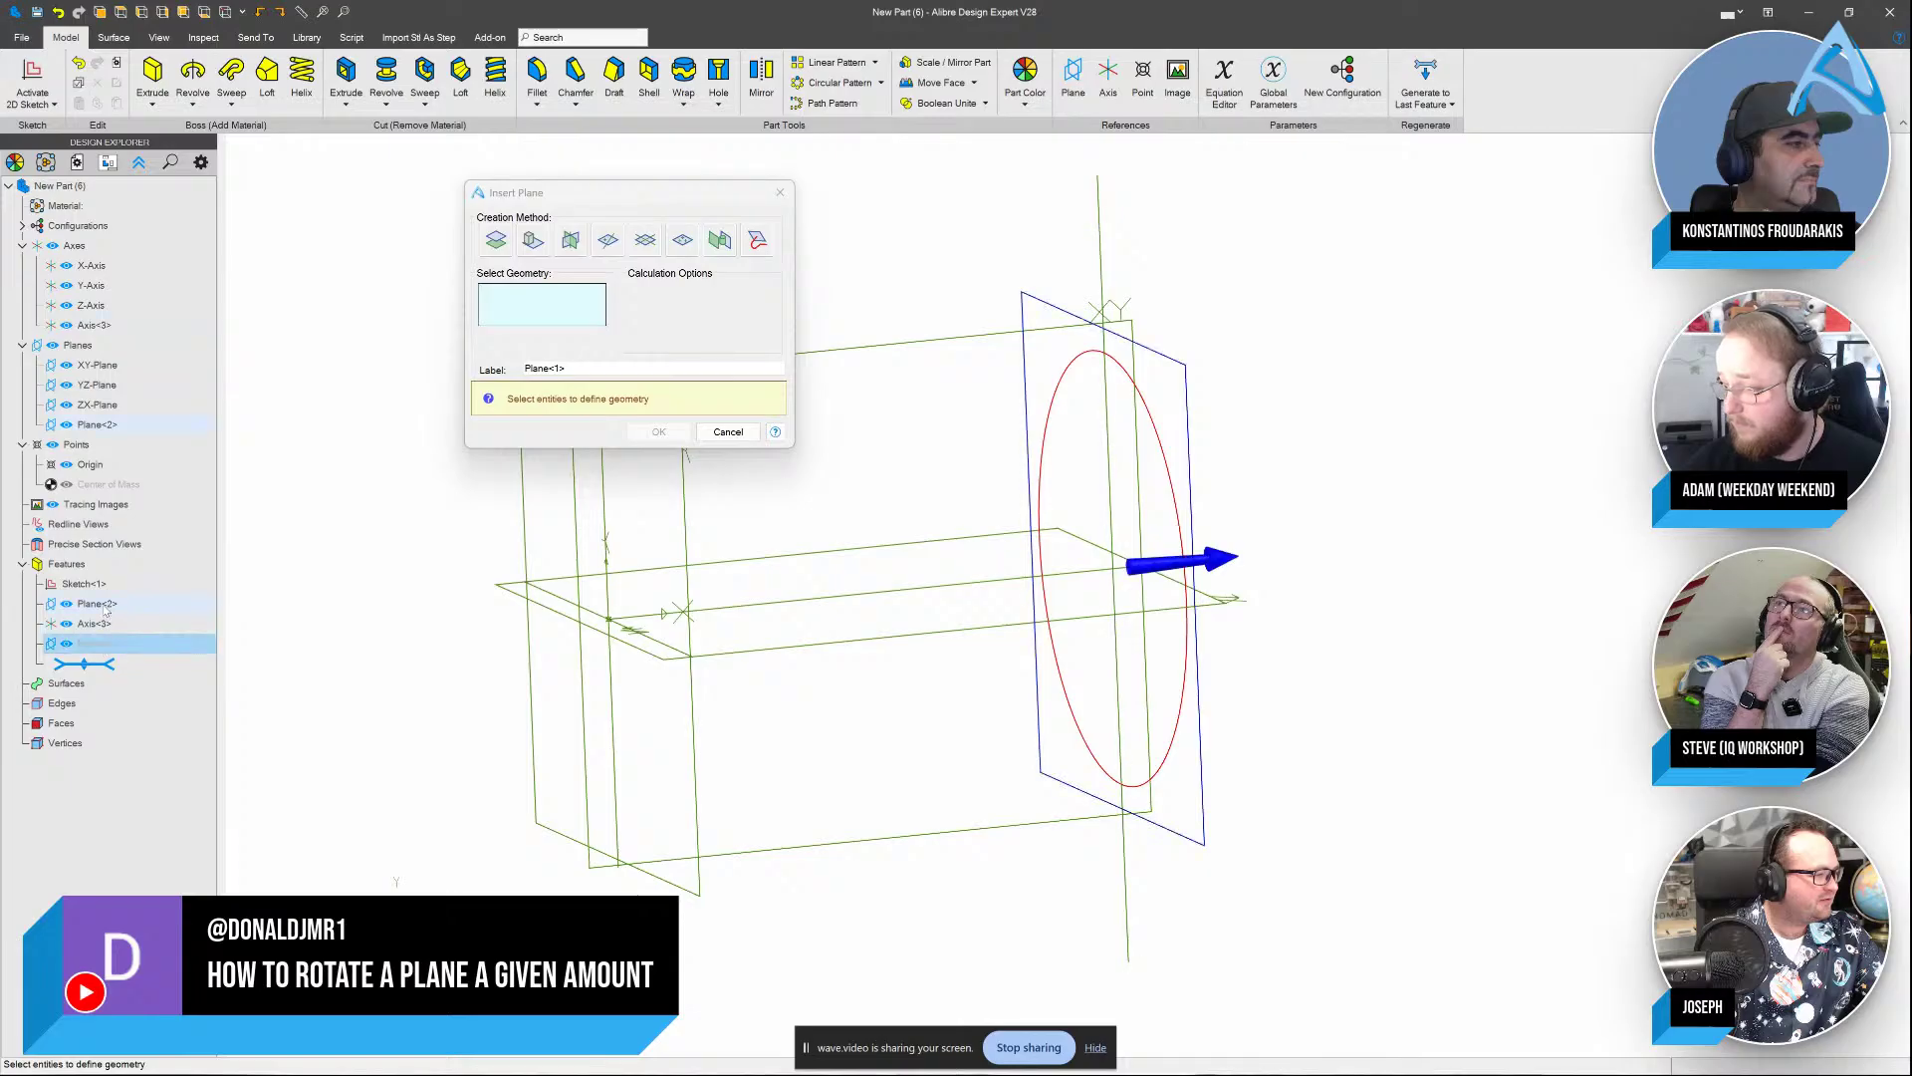
pyautogui.click(781, 193)
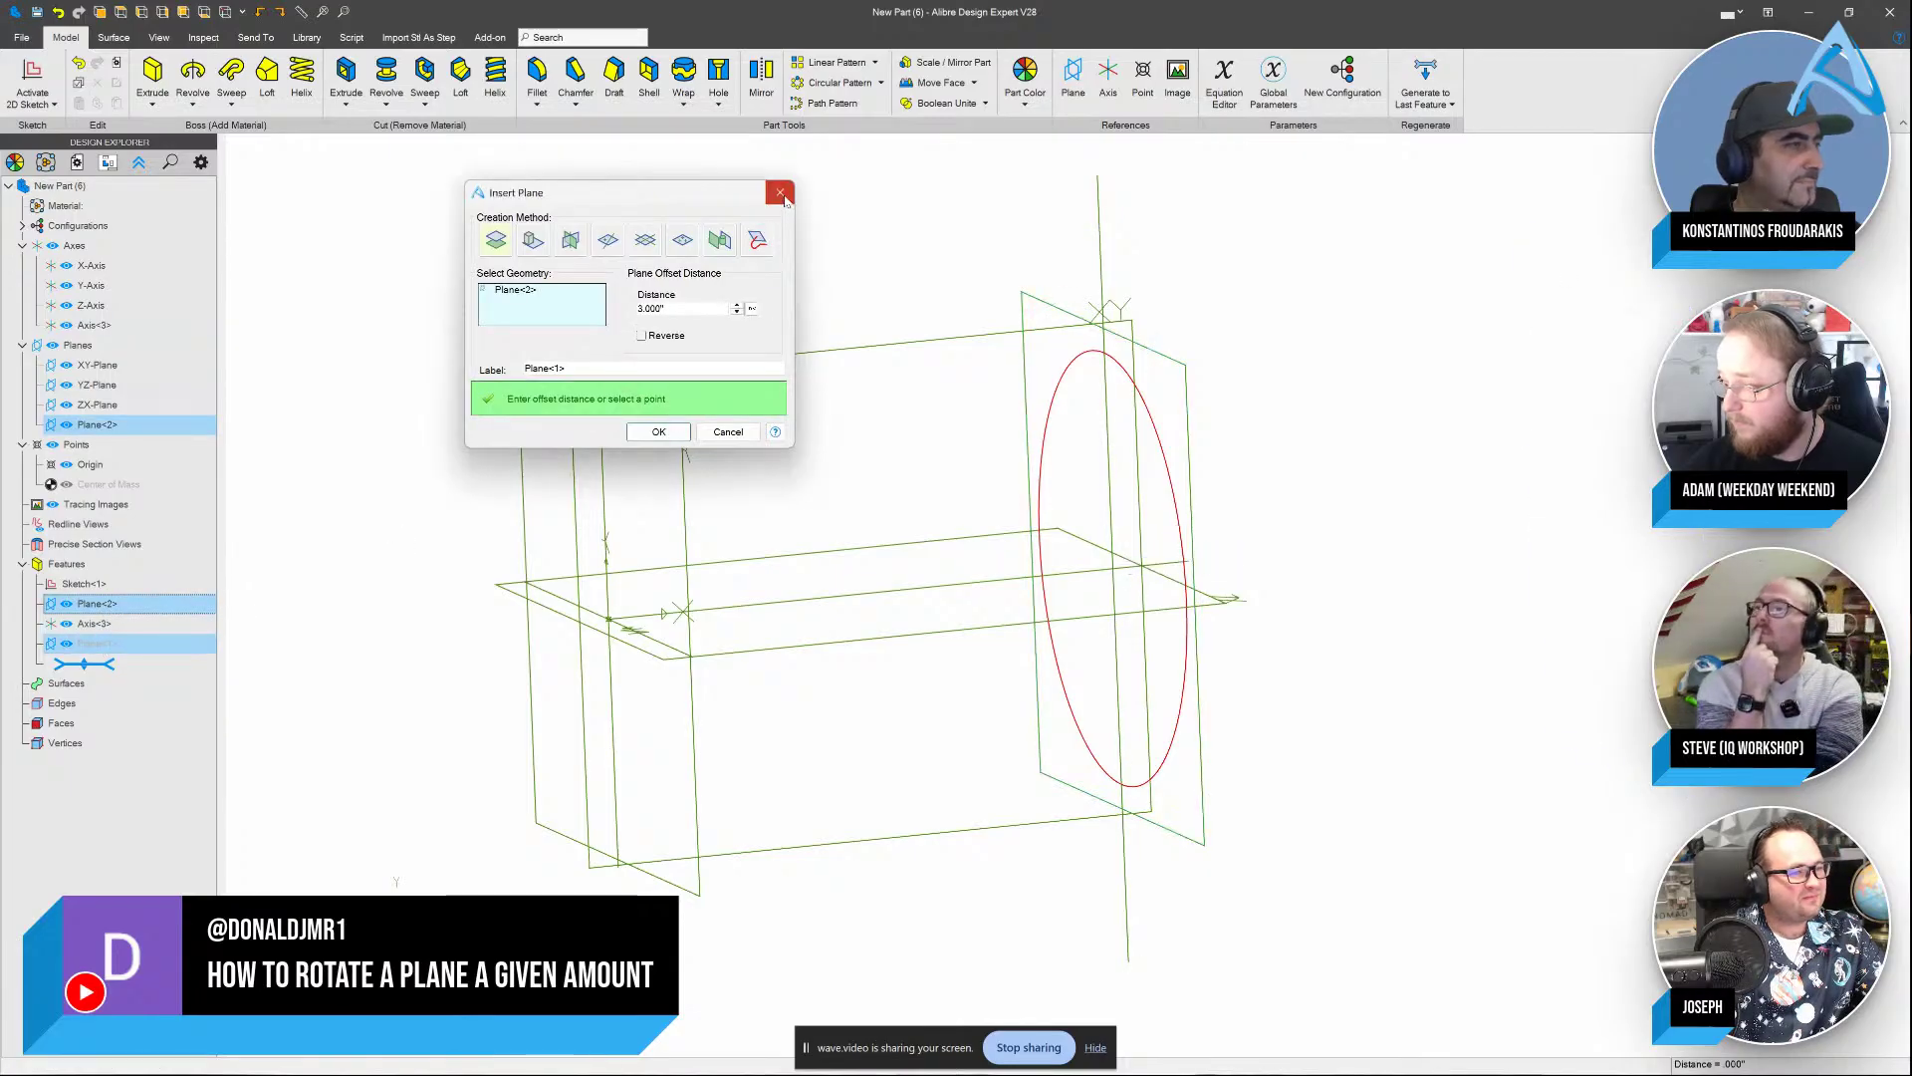
# Redefine Plane<1> as a plane through Axis<3> at 30° to the YZ-Plane
pyautogui.rightClick(95, 664)
pyautogui.click(115, 675)
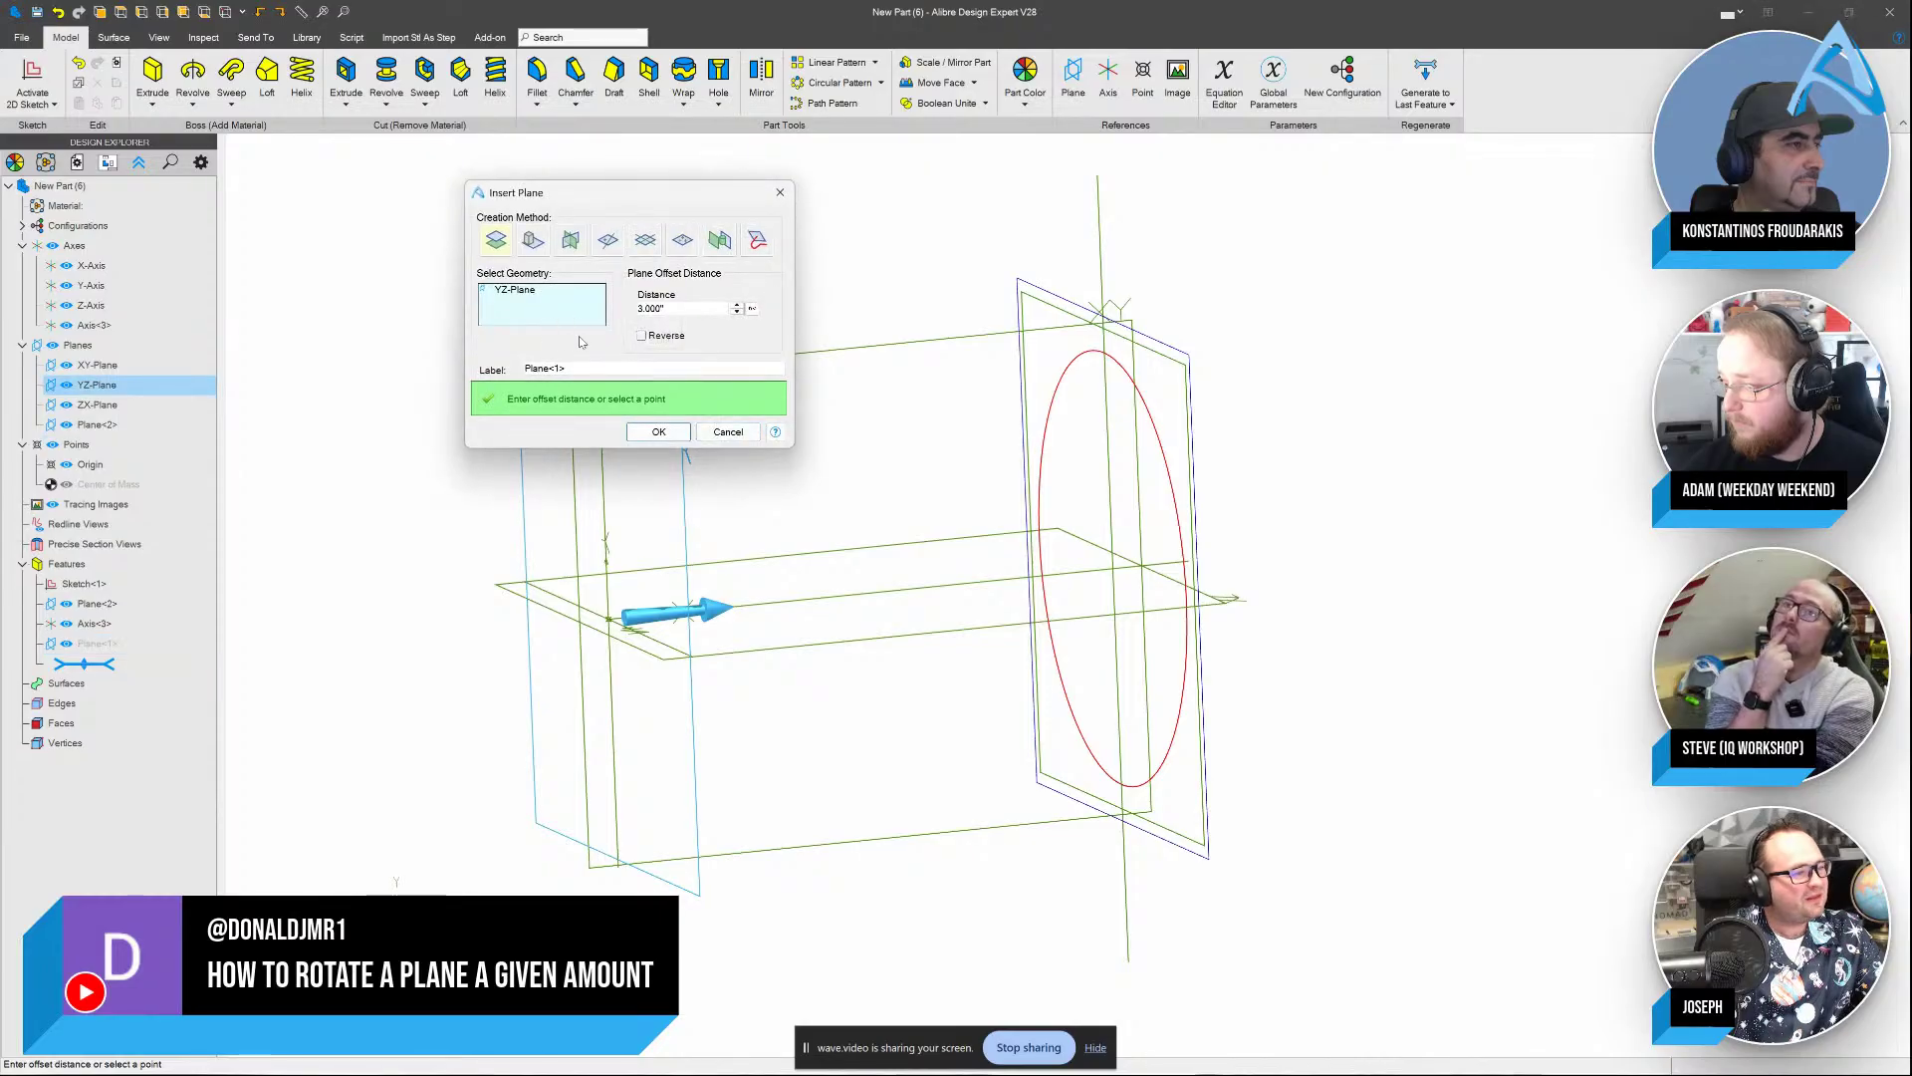
pyautogui.click(1108, 283)
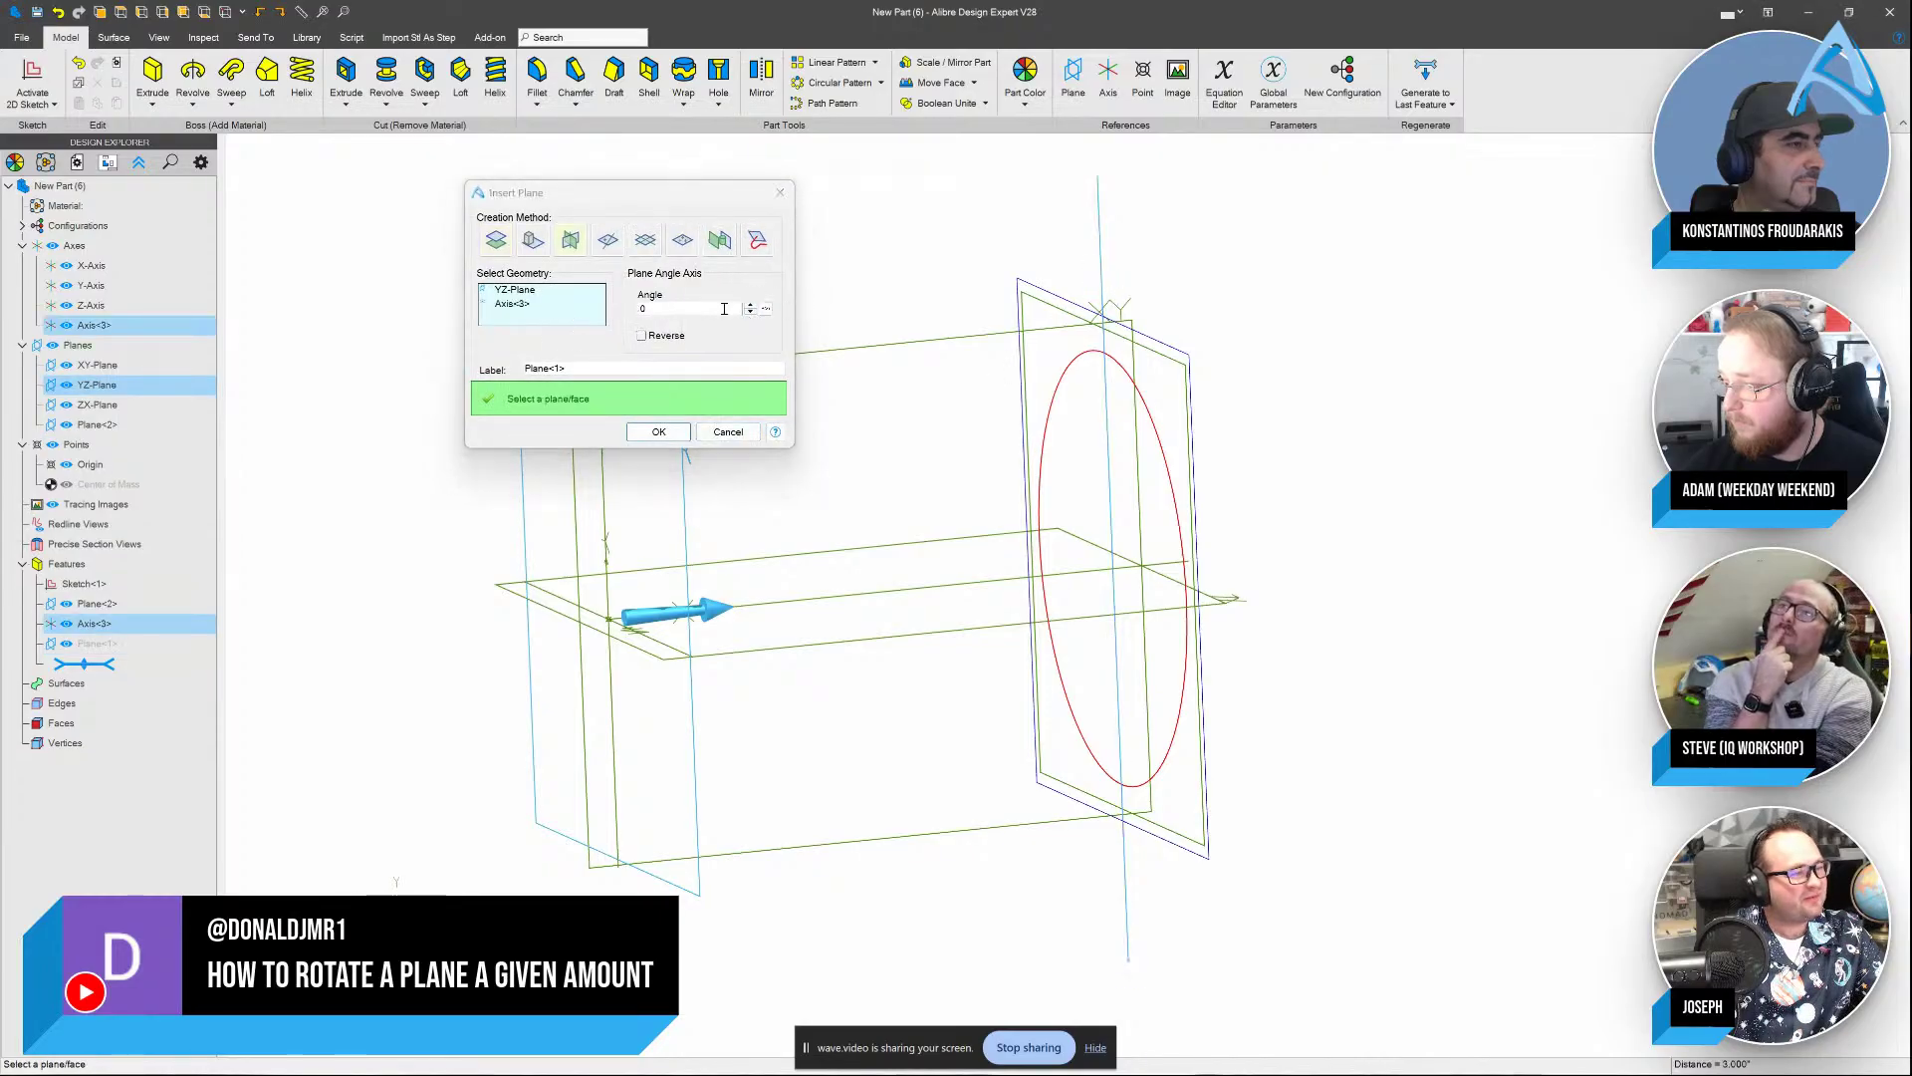
pyautogui.write('30')
pyautogui.press('Return')
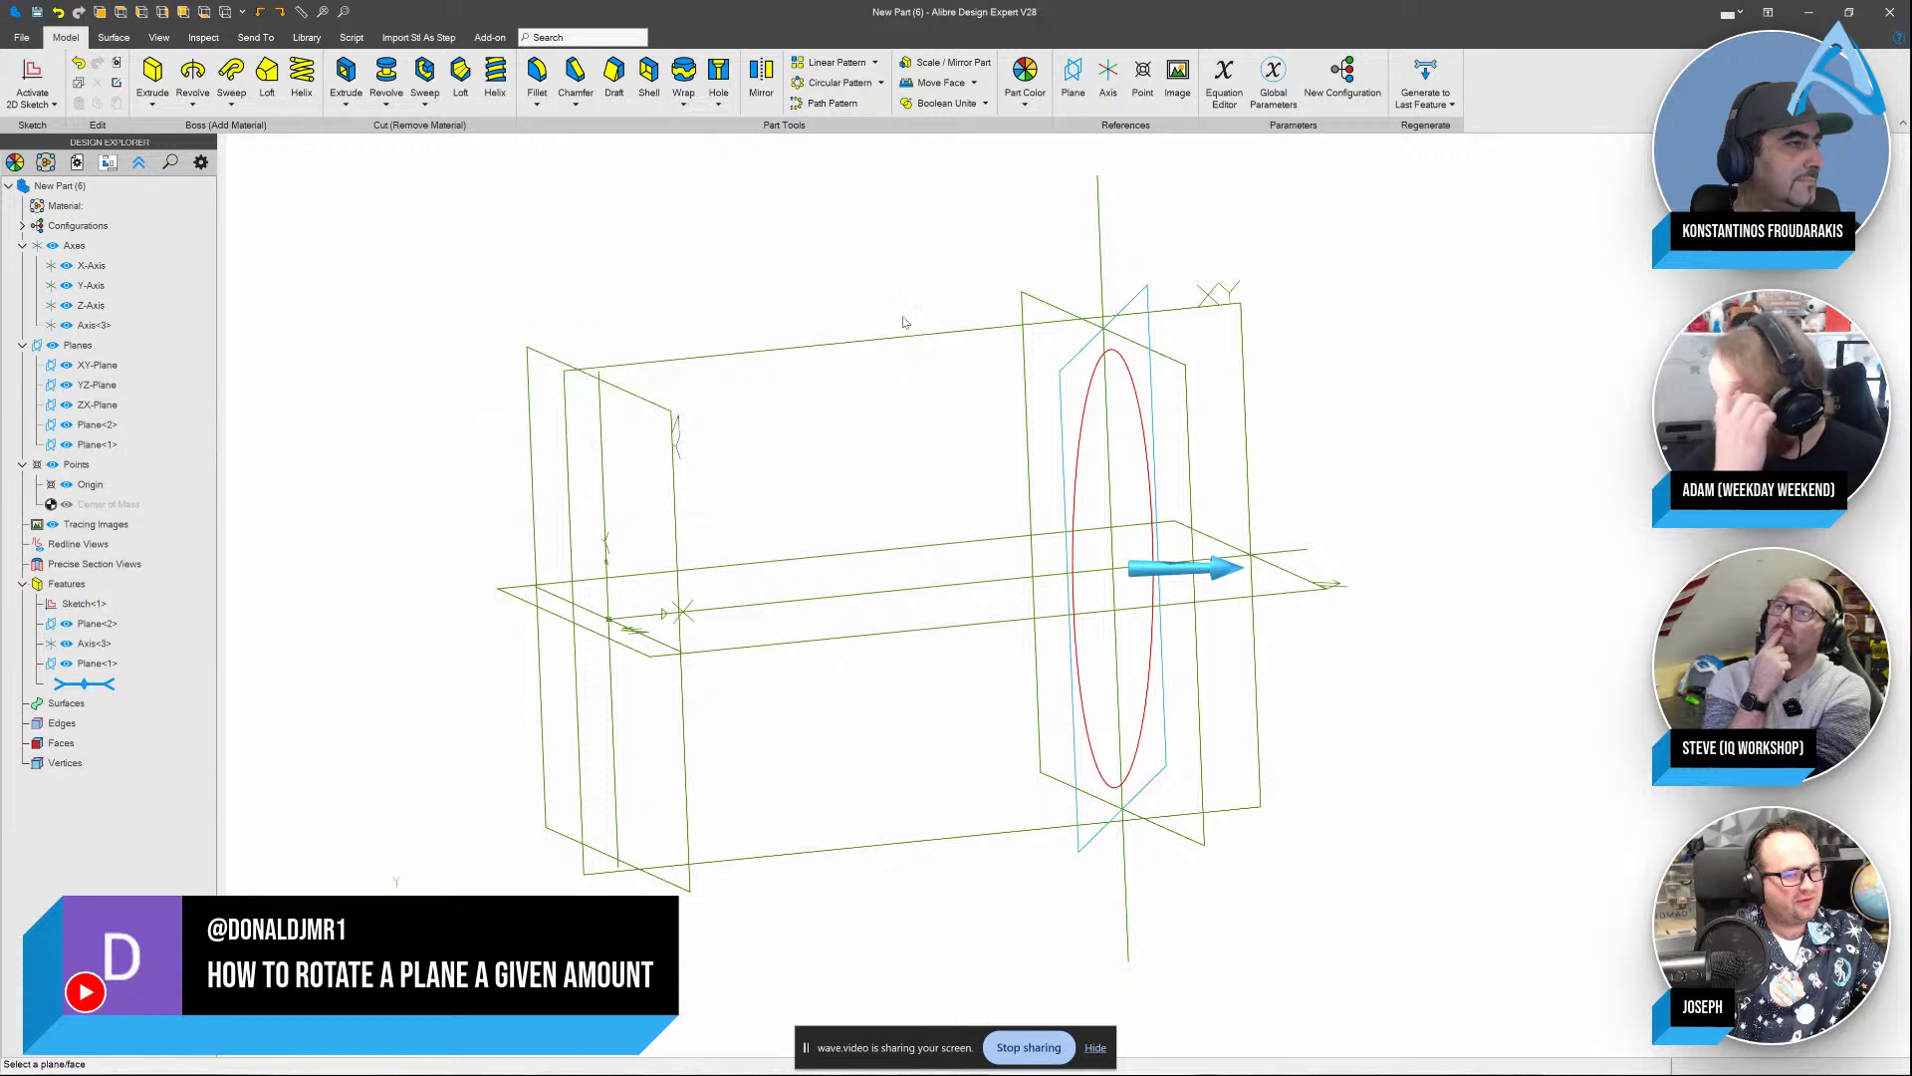
pyautogui.moveTo(904, 316); pyautogui.dragTo(969, 391, button='middle')
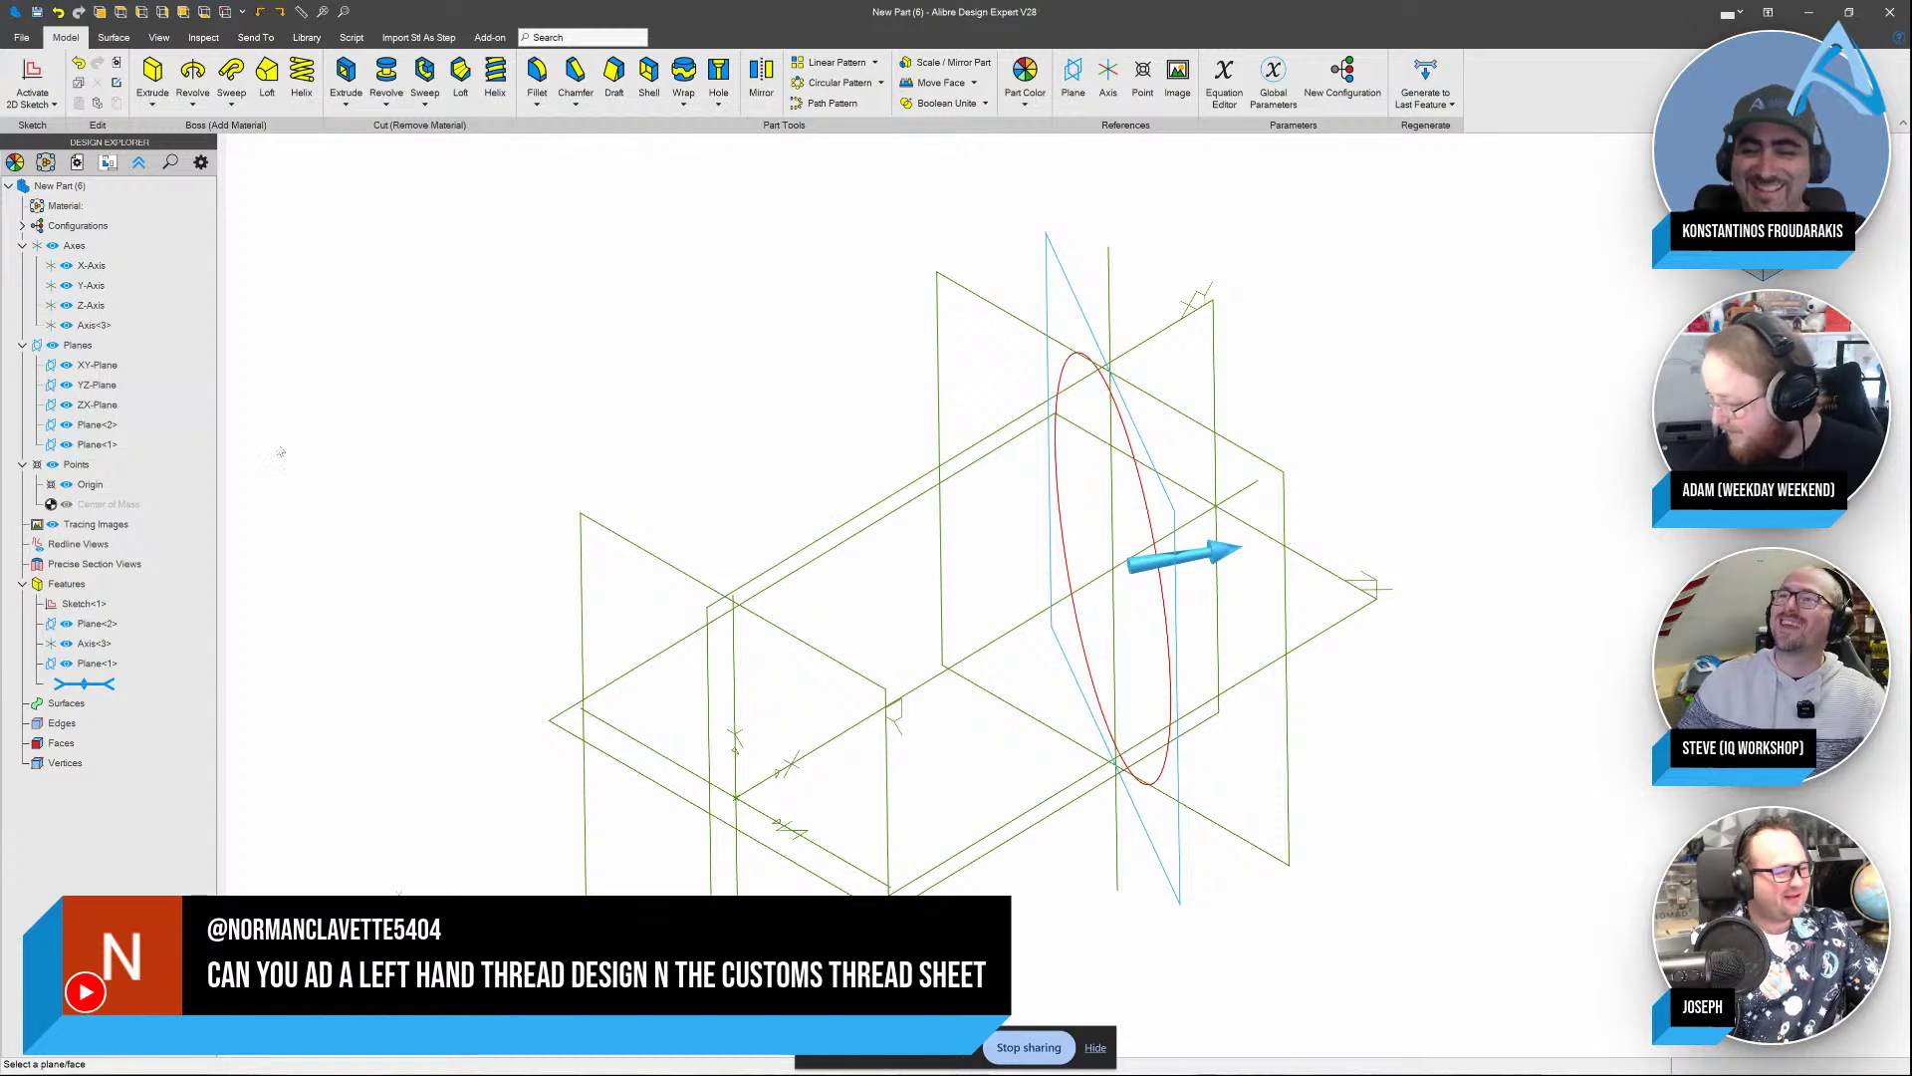
# Sketch a circle about 5 inches in diameter on the ZX-Plane and extrude it as a boss to a depth of 5 inches
pyautogui.click(837, 868)
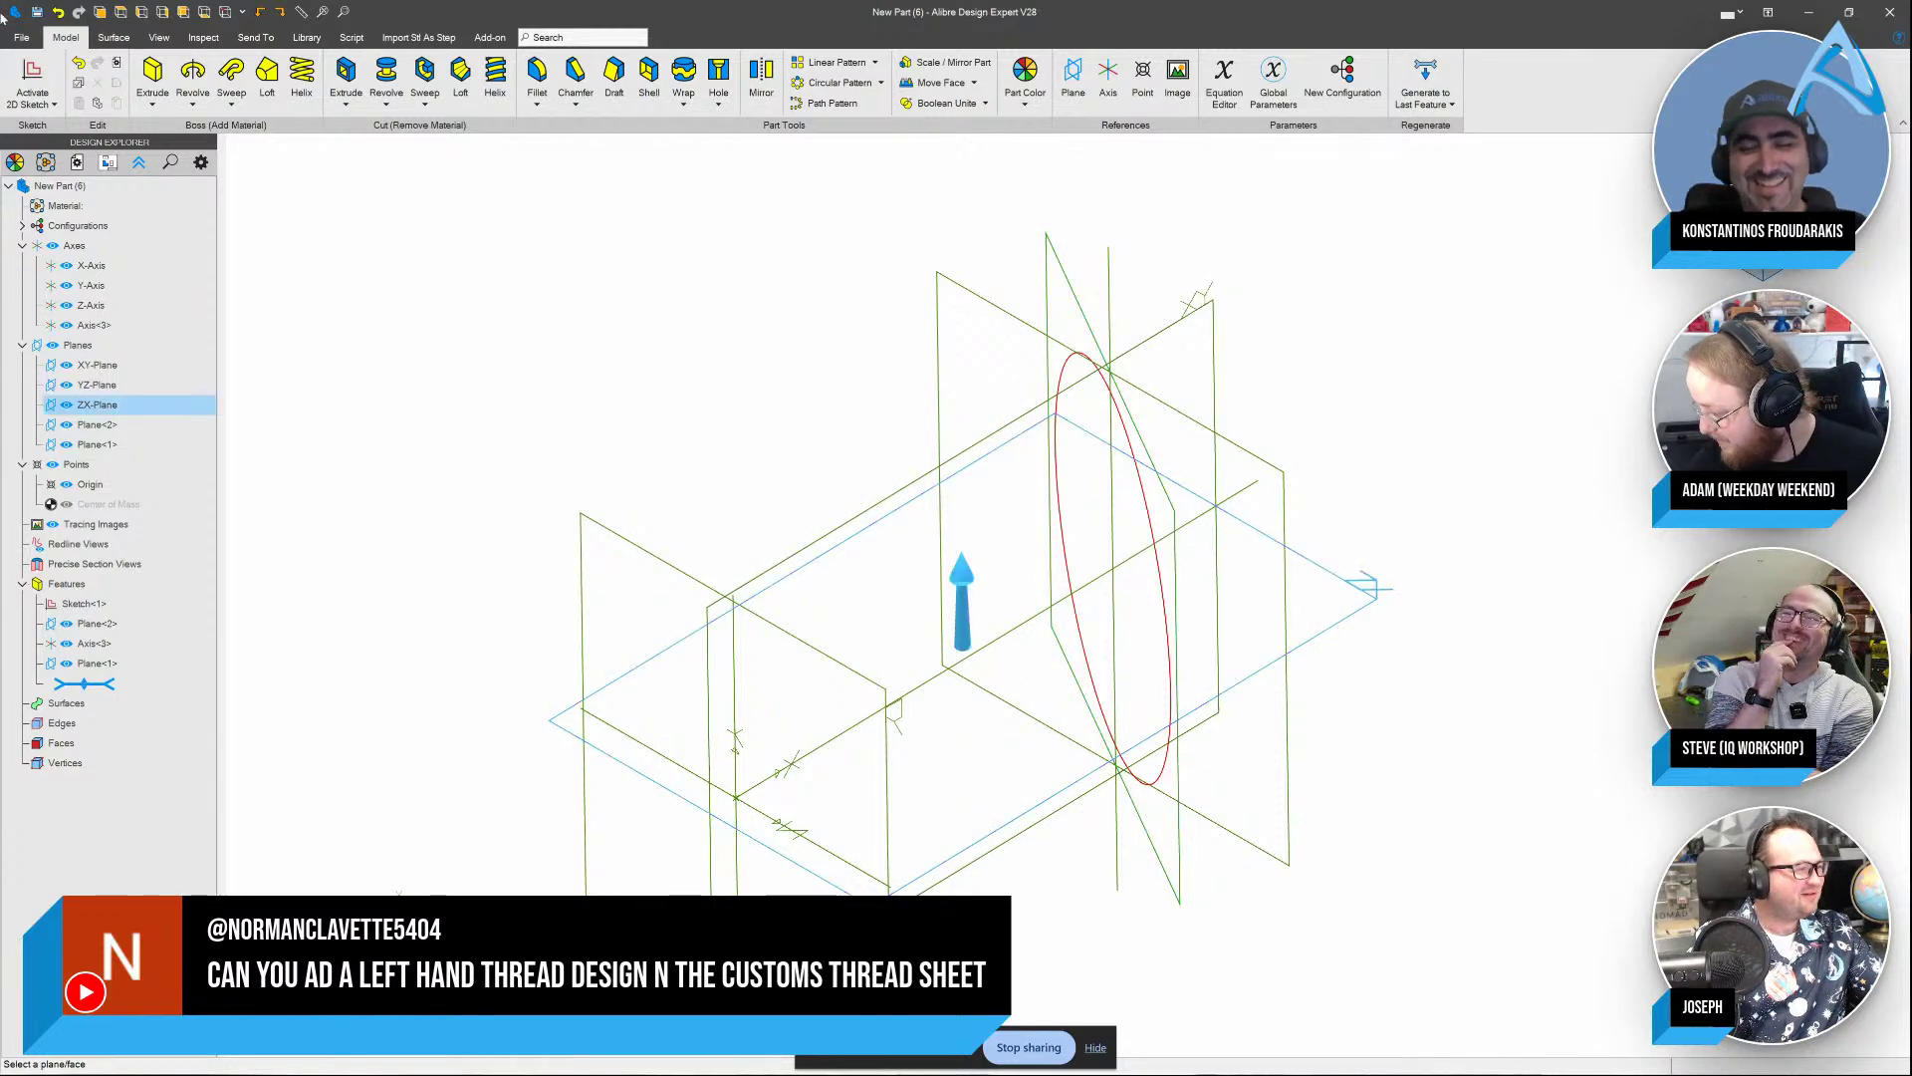
pyautogui.click(433, 77)
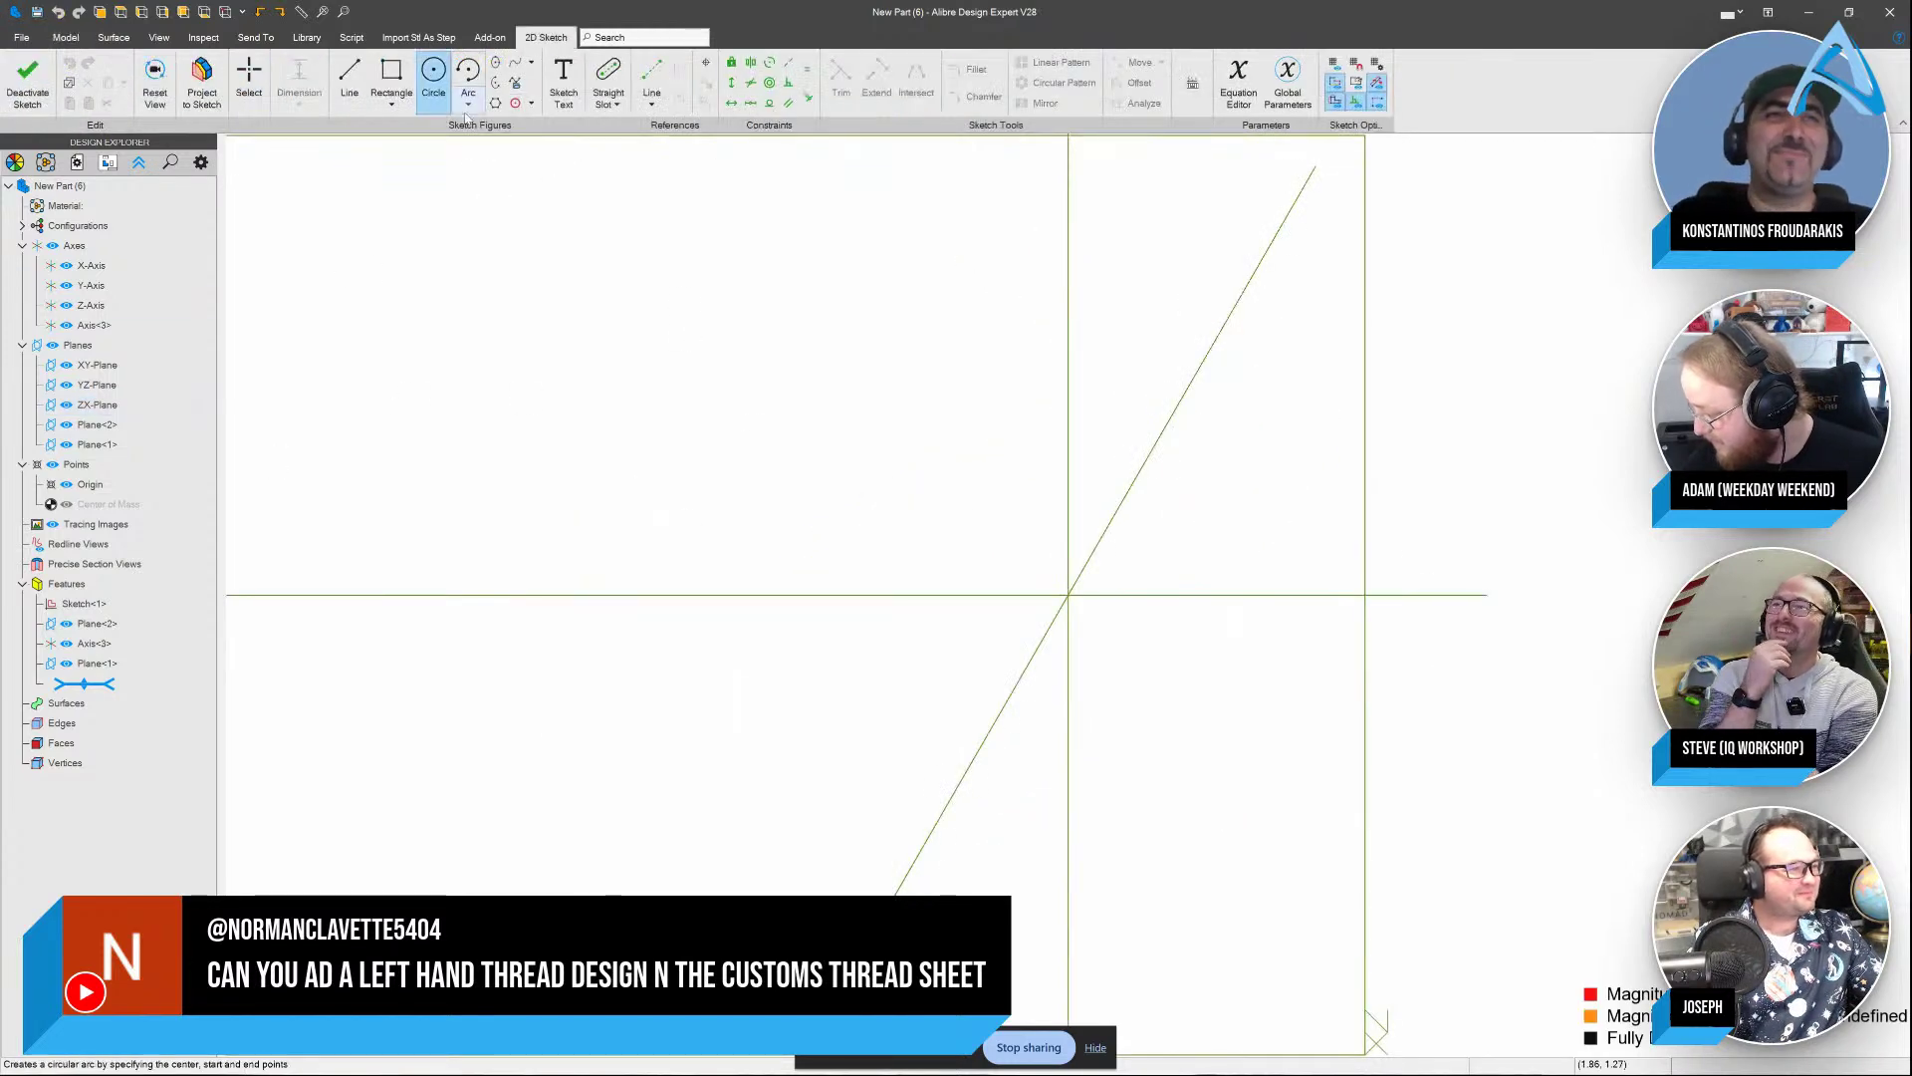
pyautogui.click(423, 248)
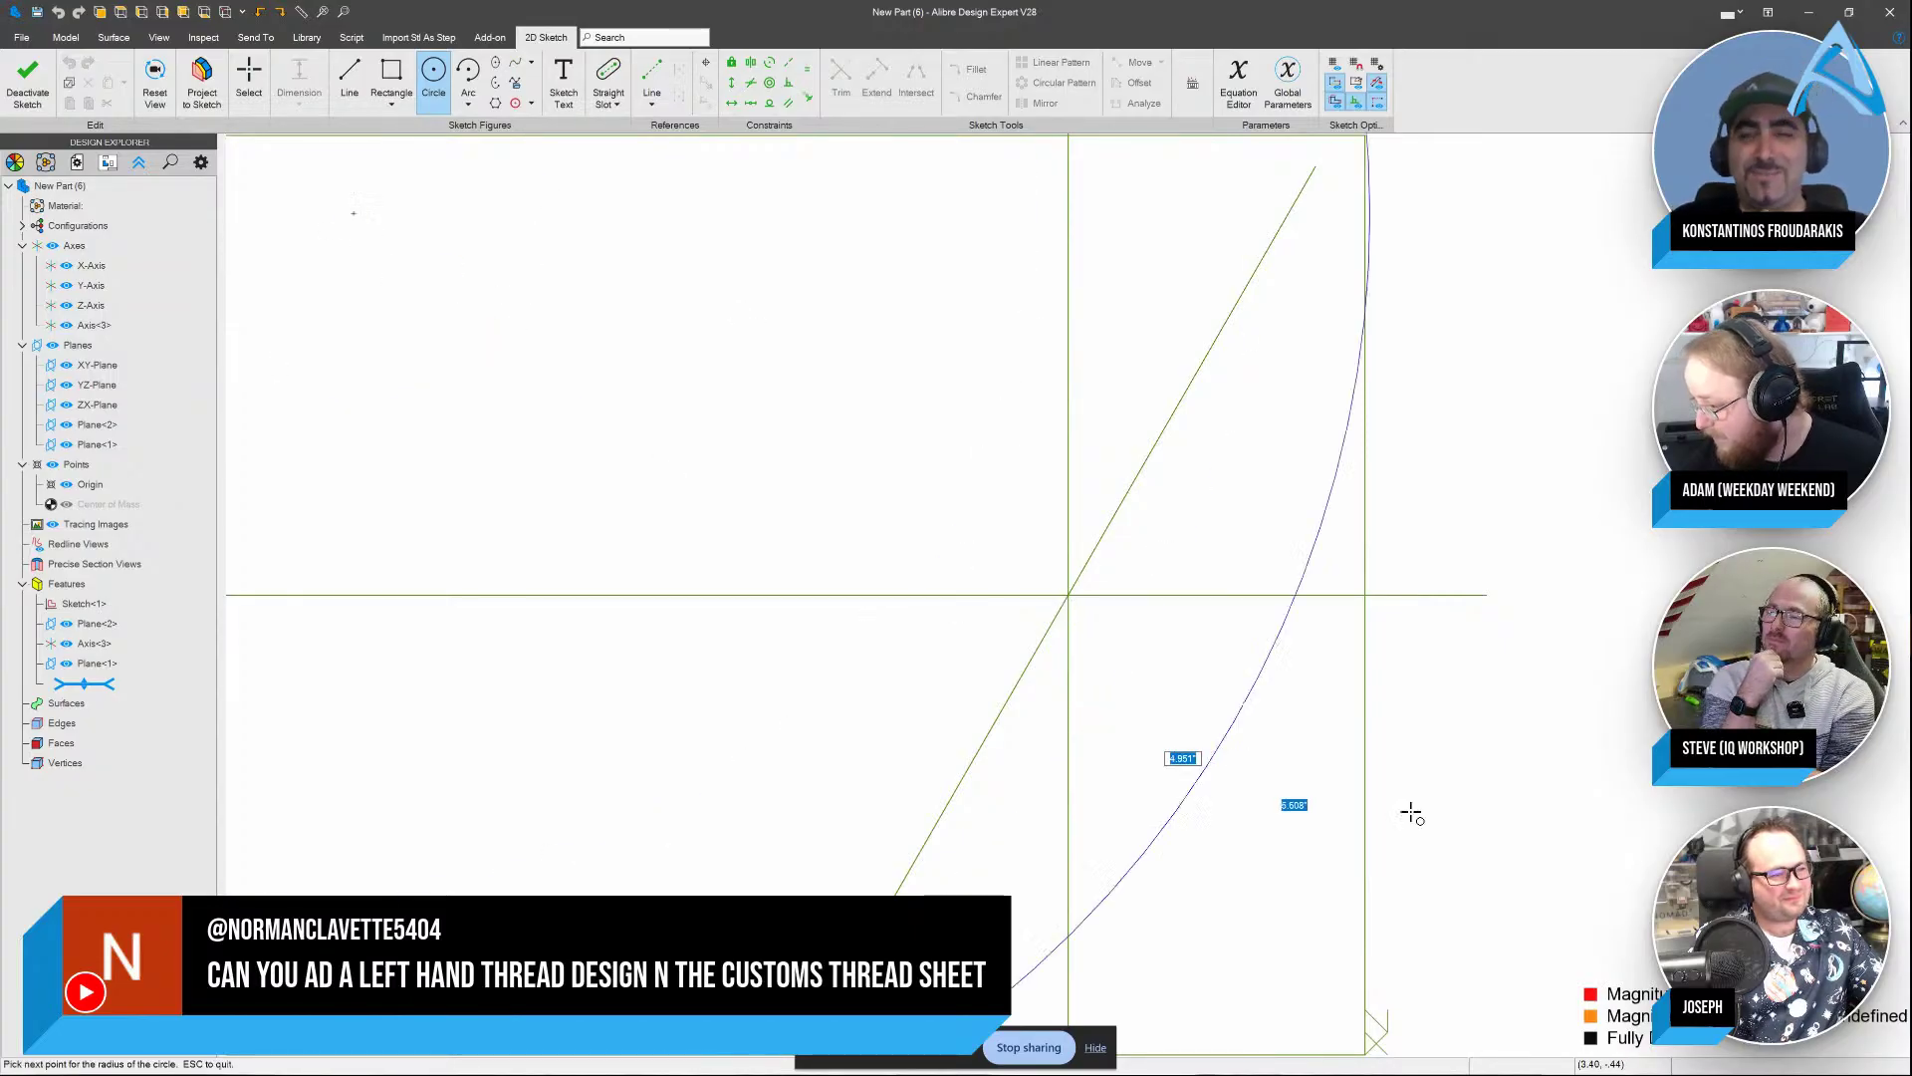
pyautogui.scroll(-5, 1246, 602)
pyautogui.click(1250, 610)
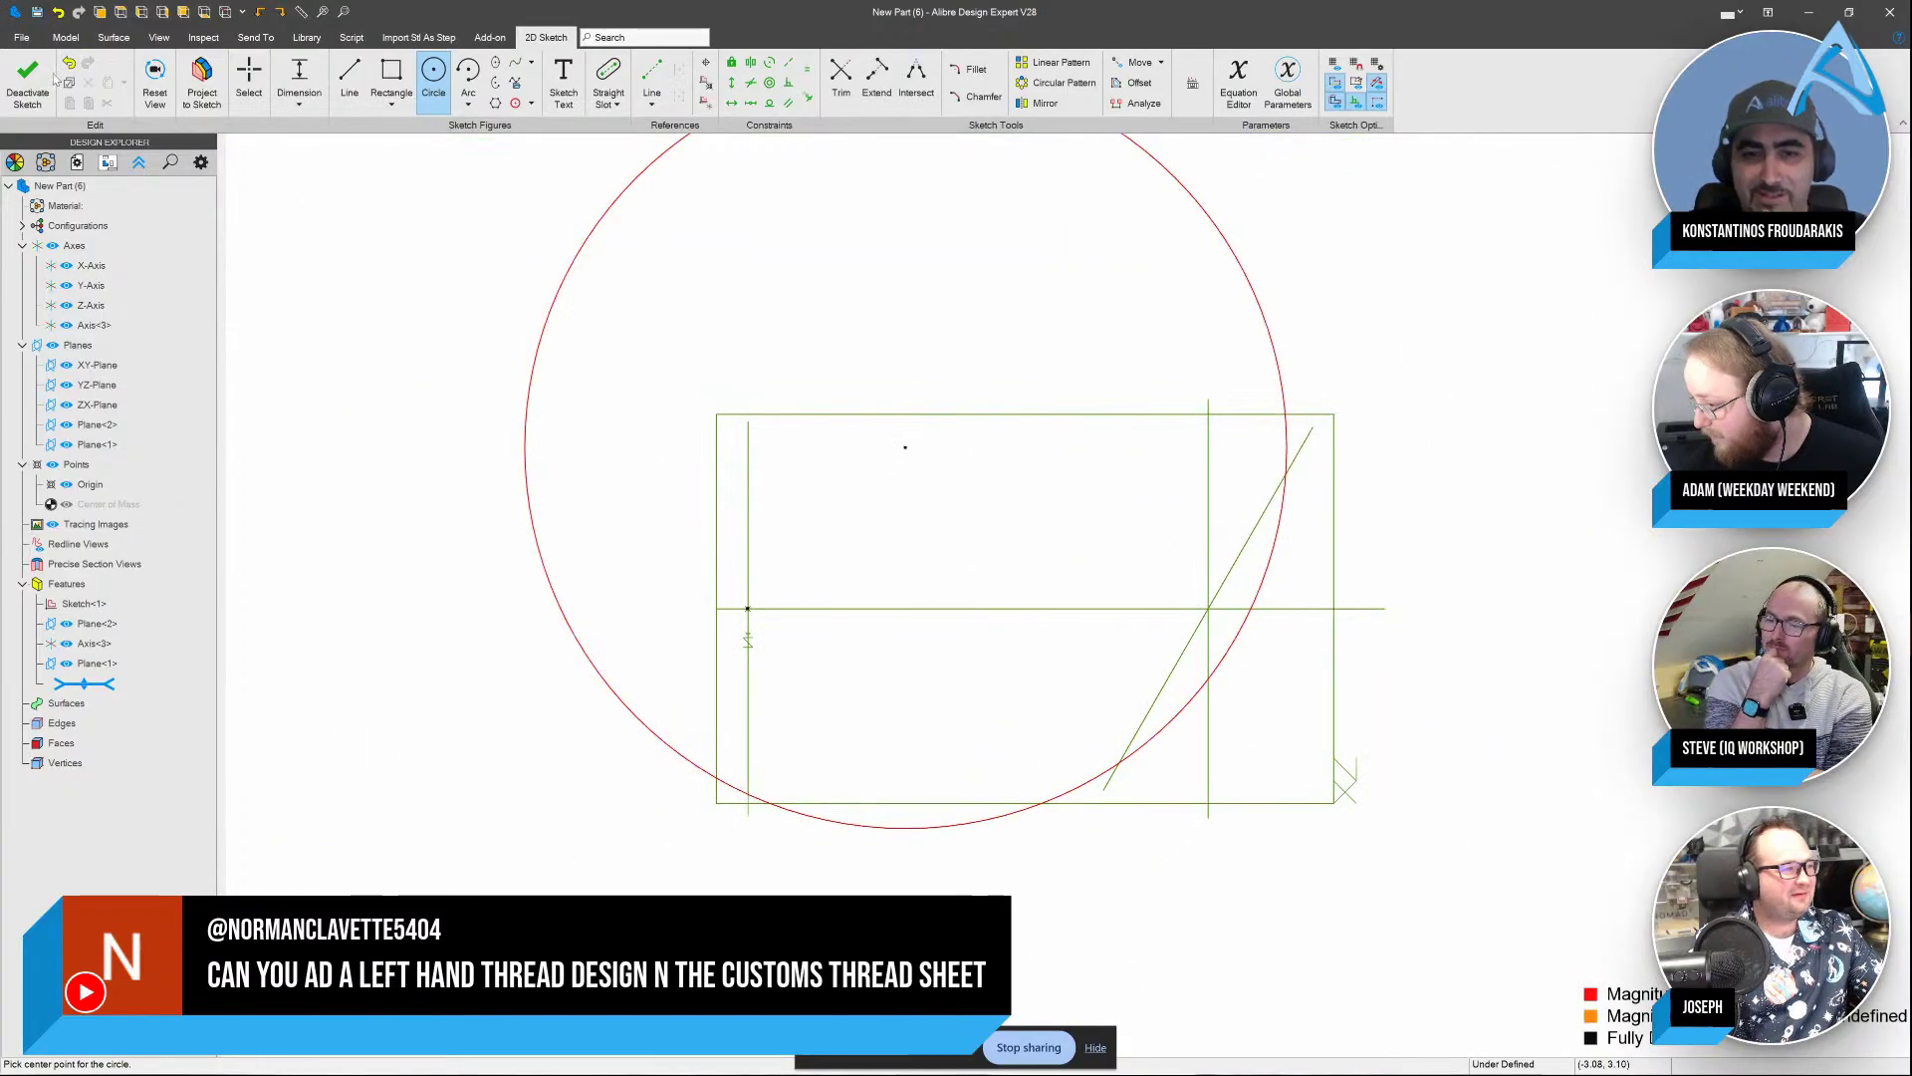
pyautogui.click(152, 77)
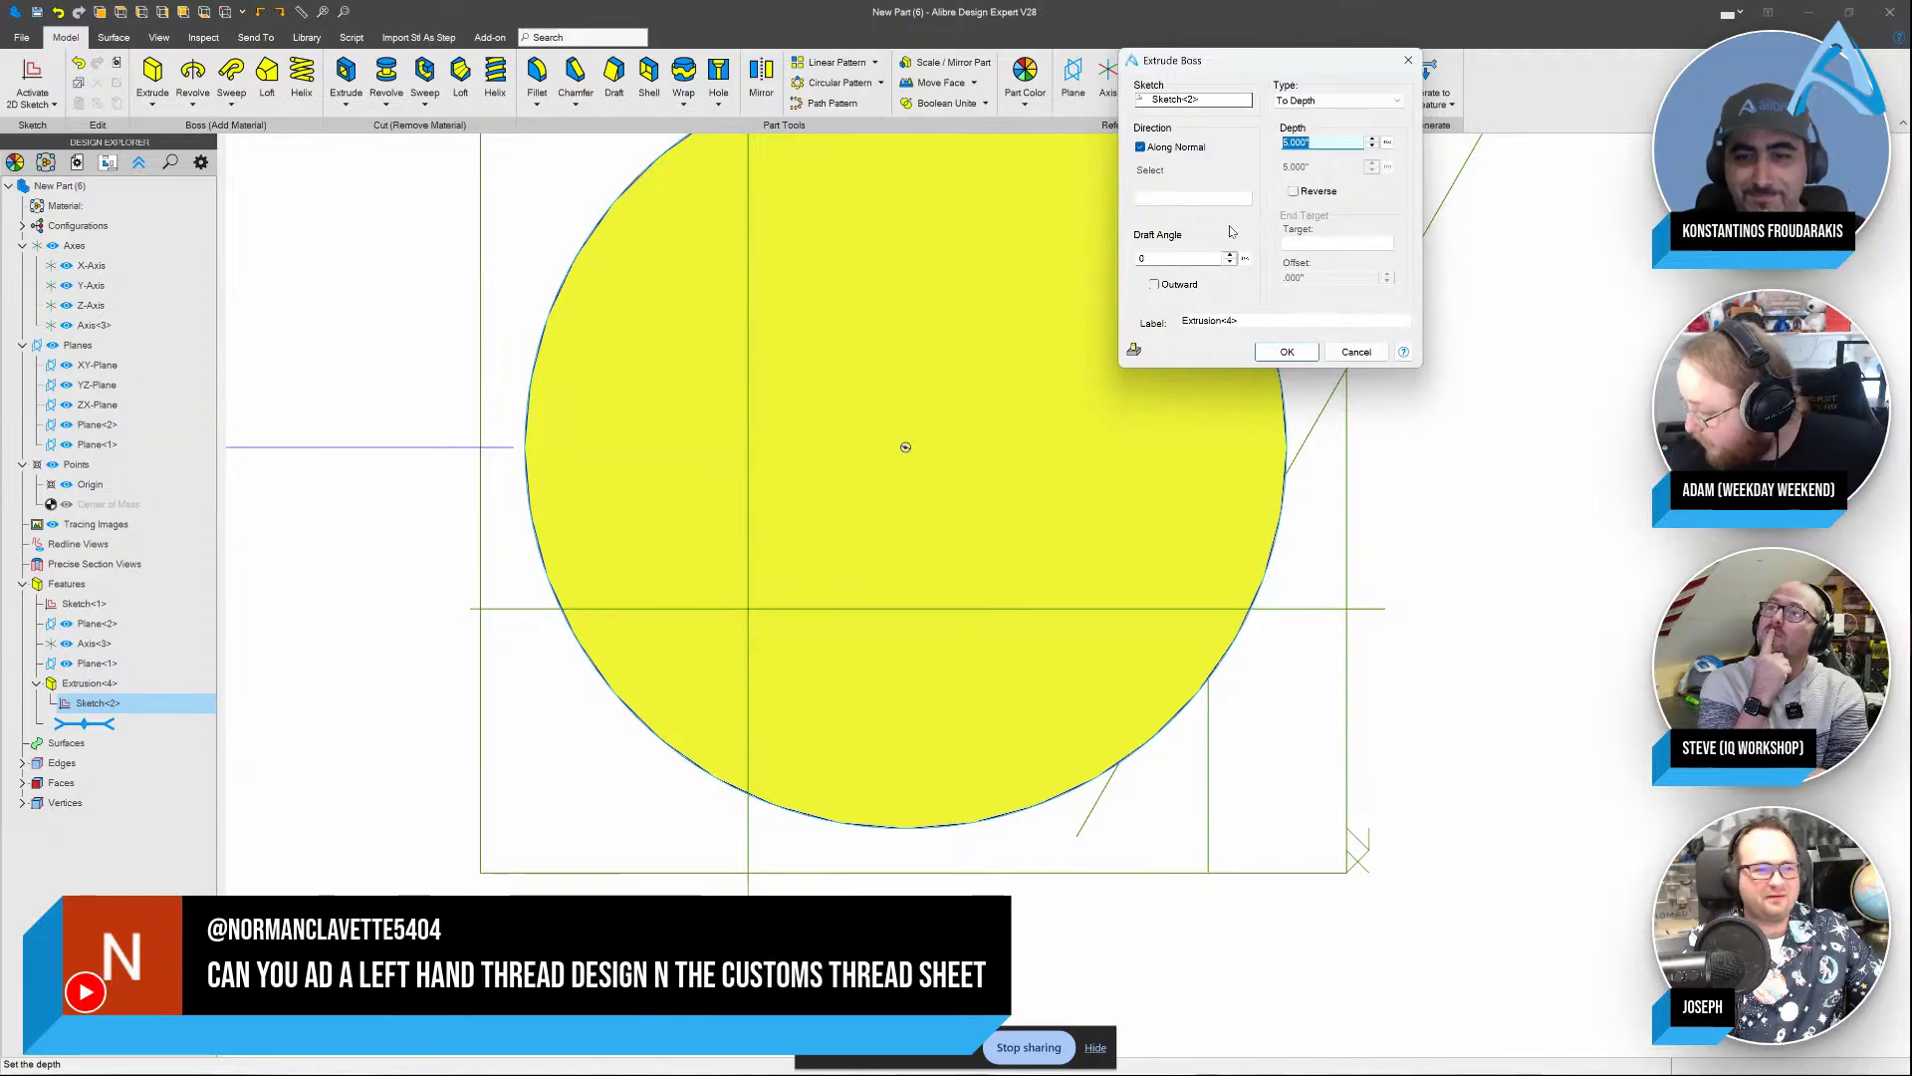
pyautogui.click(1287, 352)
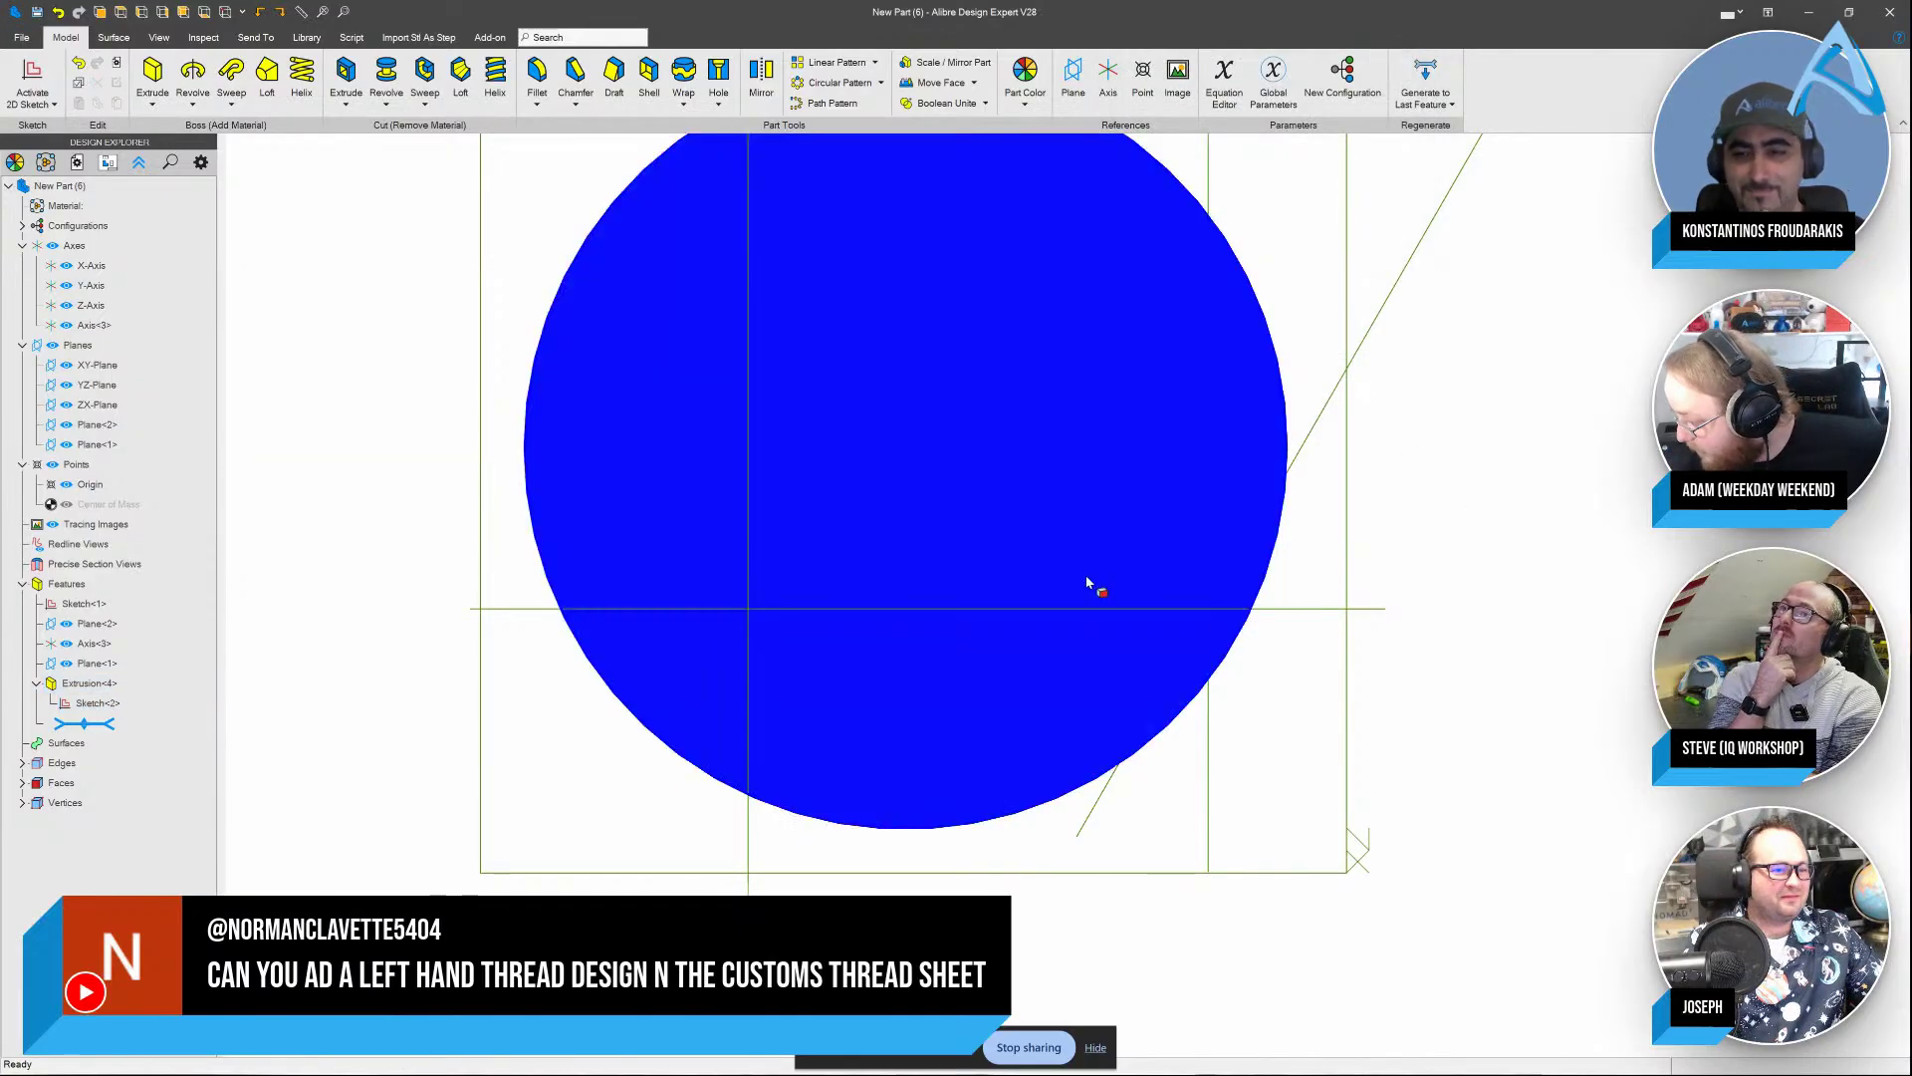
# Insert a blind hole on the cylinder's top face with a modeled ANSI Unified - Coarse thread, size 0.75
pyautogui.moveTo(1093, 584); pyautogui.dragTo(1057, 473, button='middle')
pyautogui.click(971, 365)
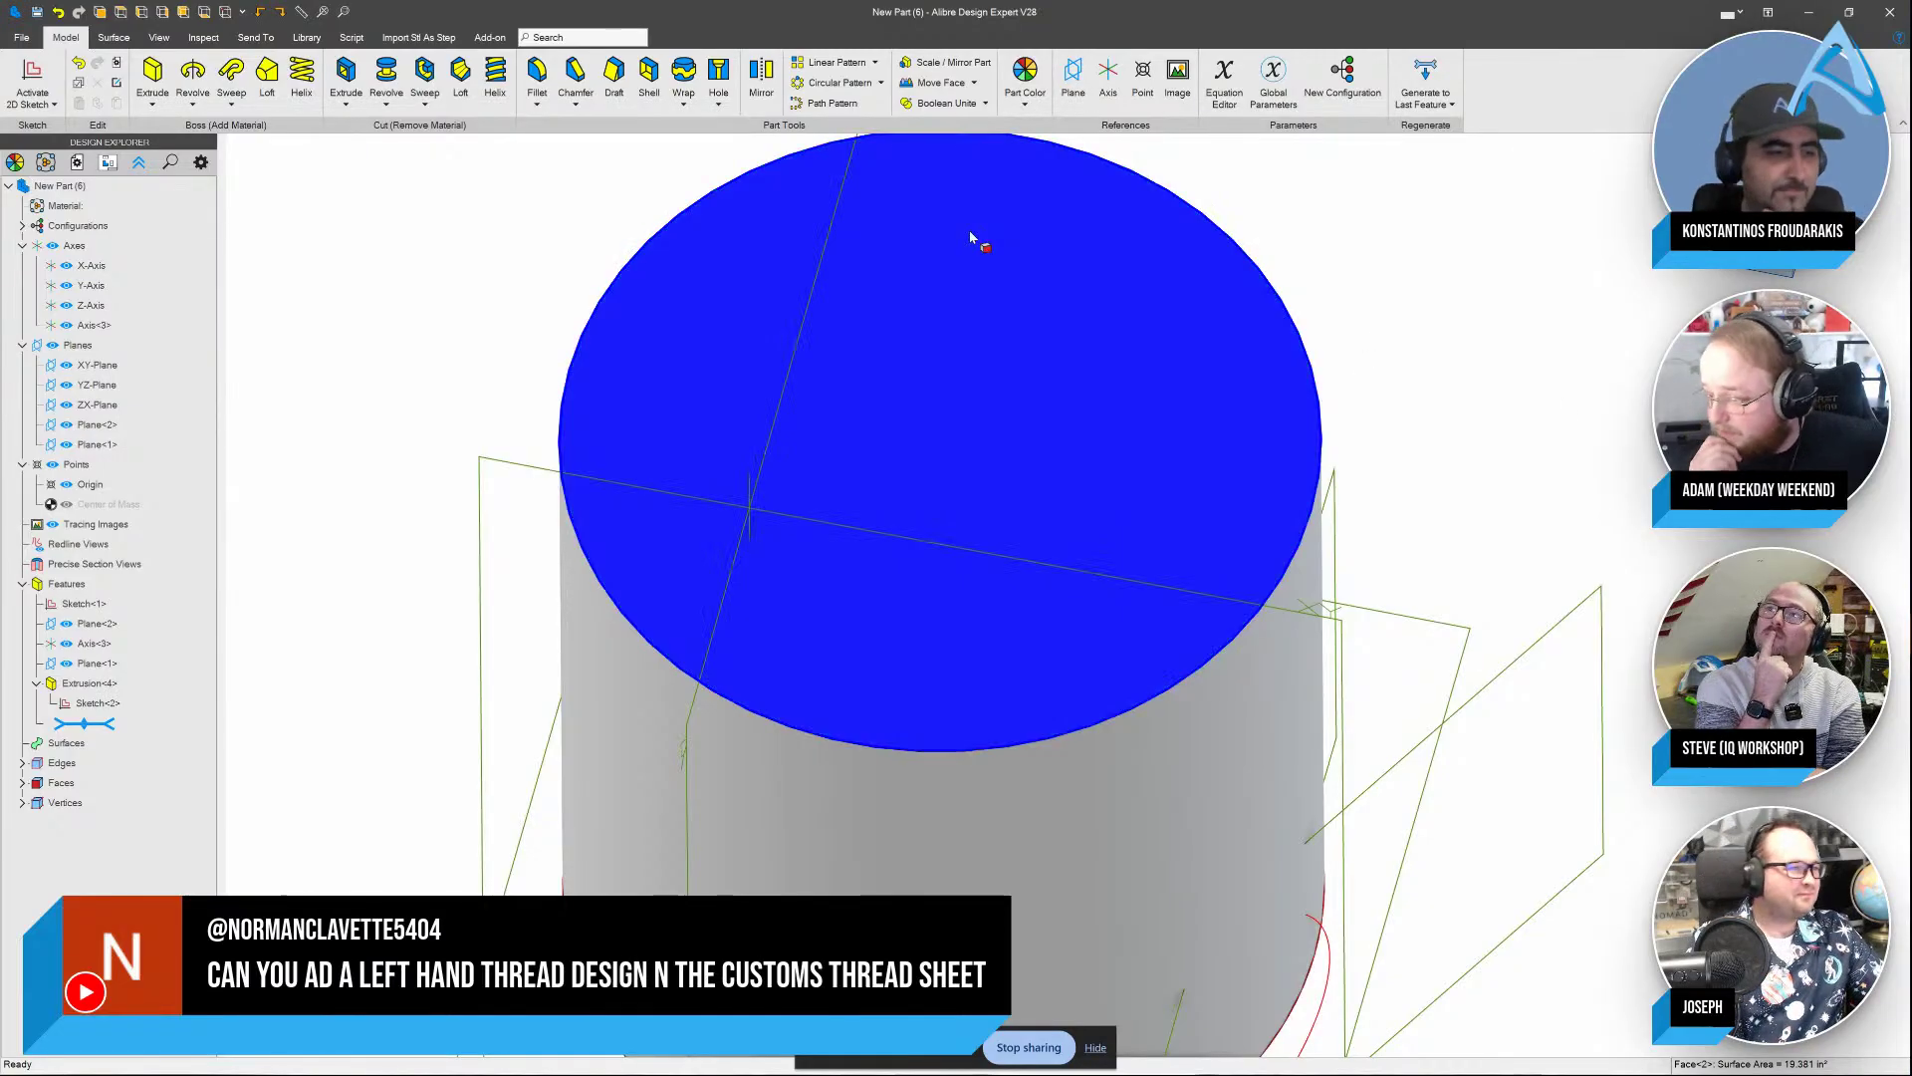
pyautogui.click(719, 80)
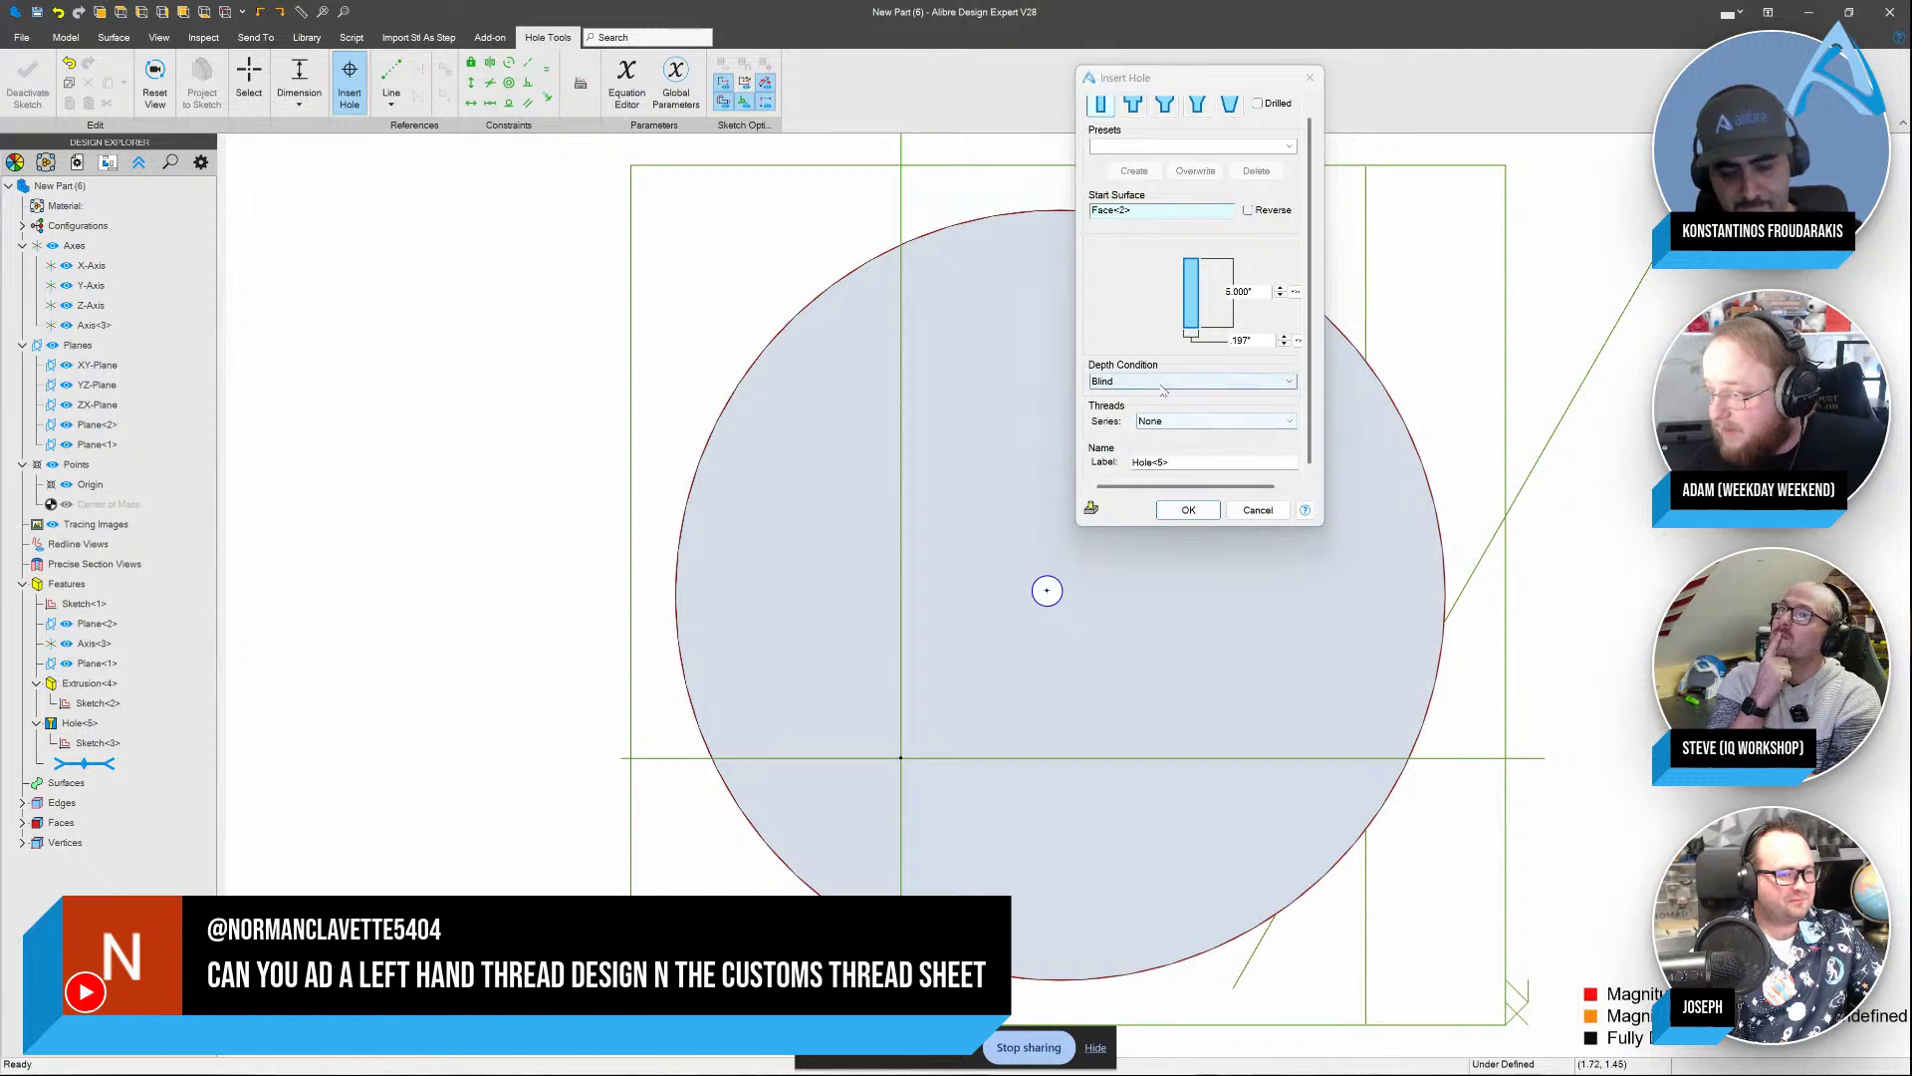
pyautogui.click(1184, 422)
pyautogui.click(1195, 483)
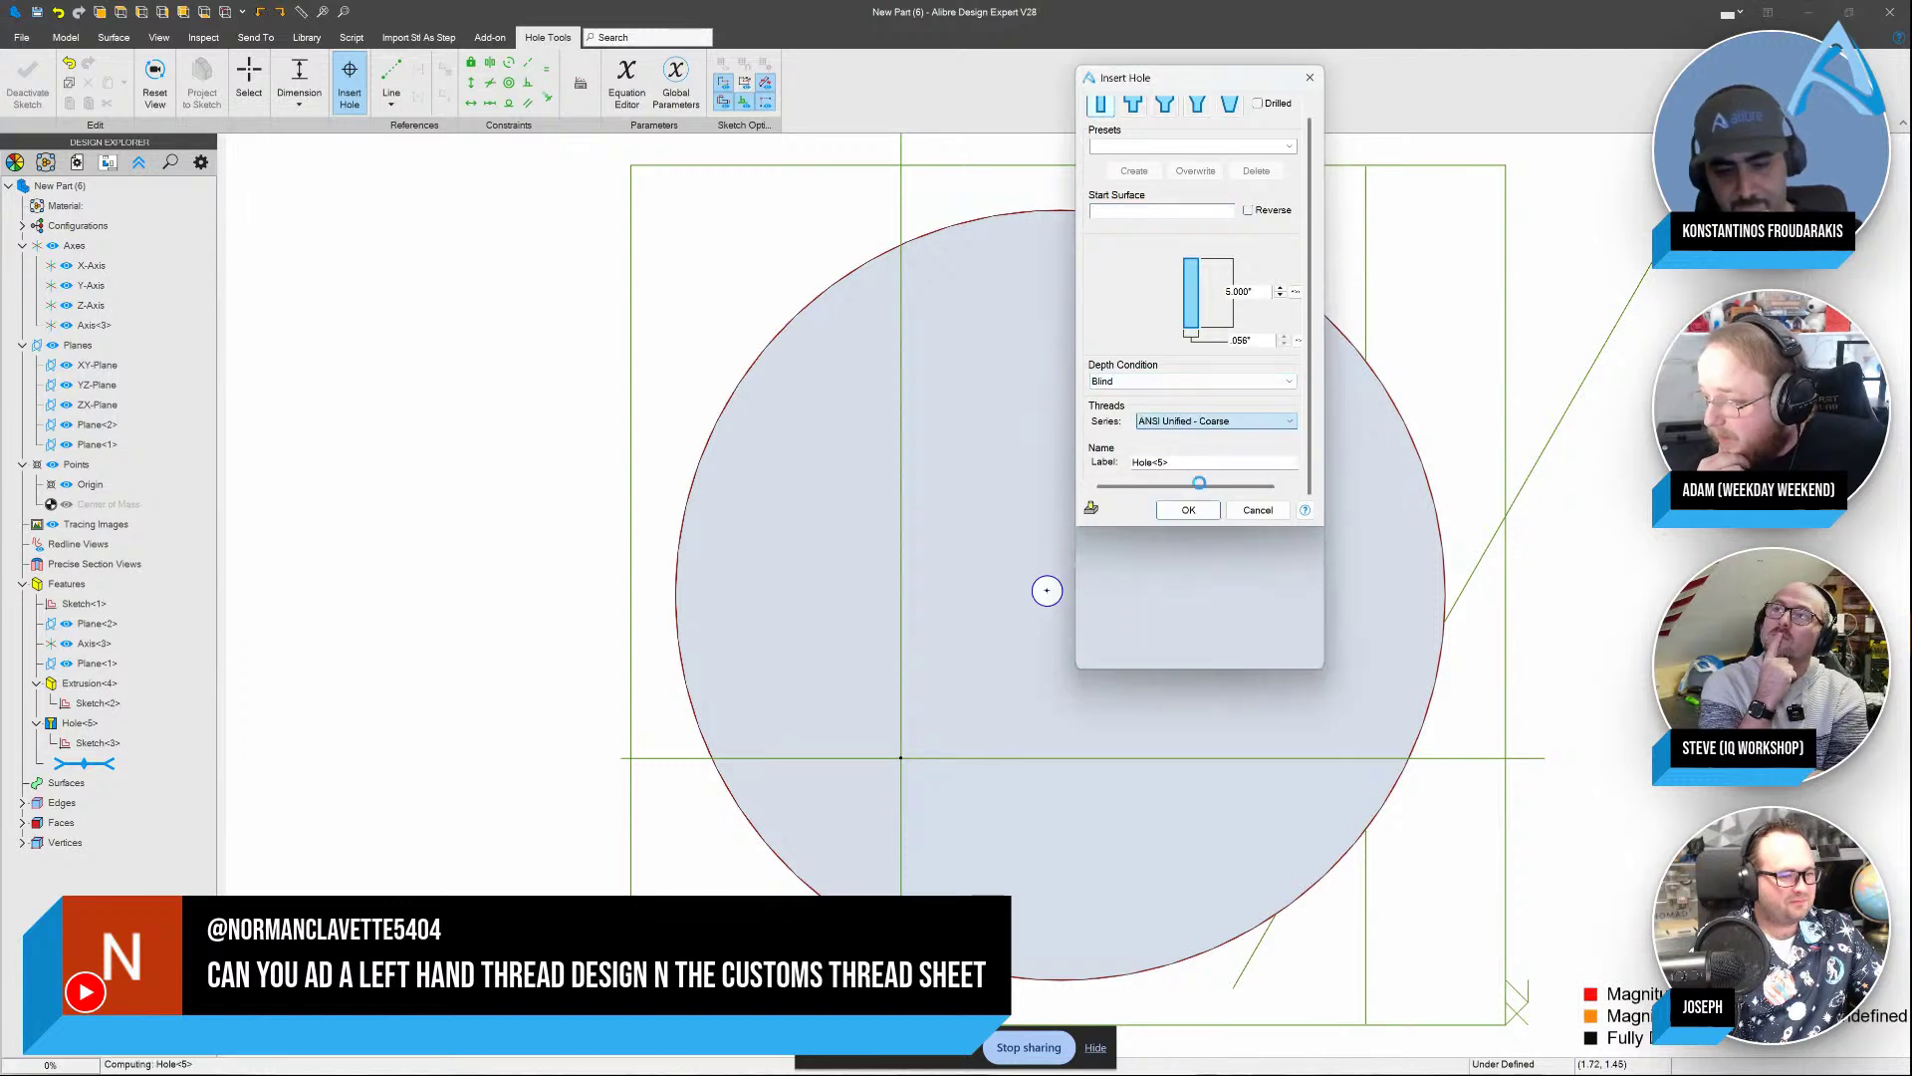
pyautogui.click(1186, 444)
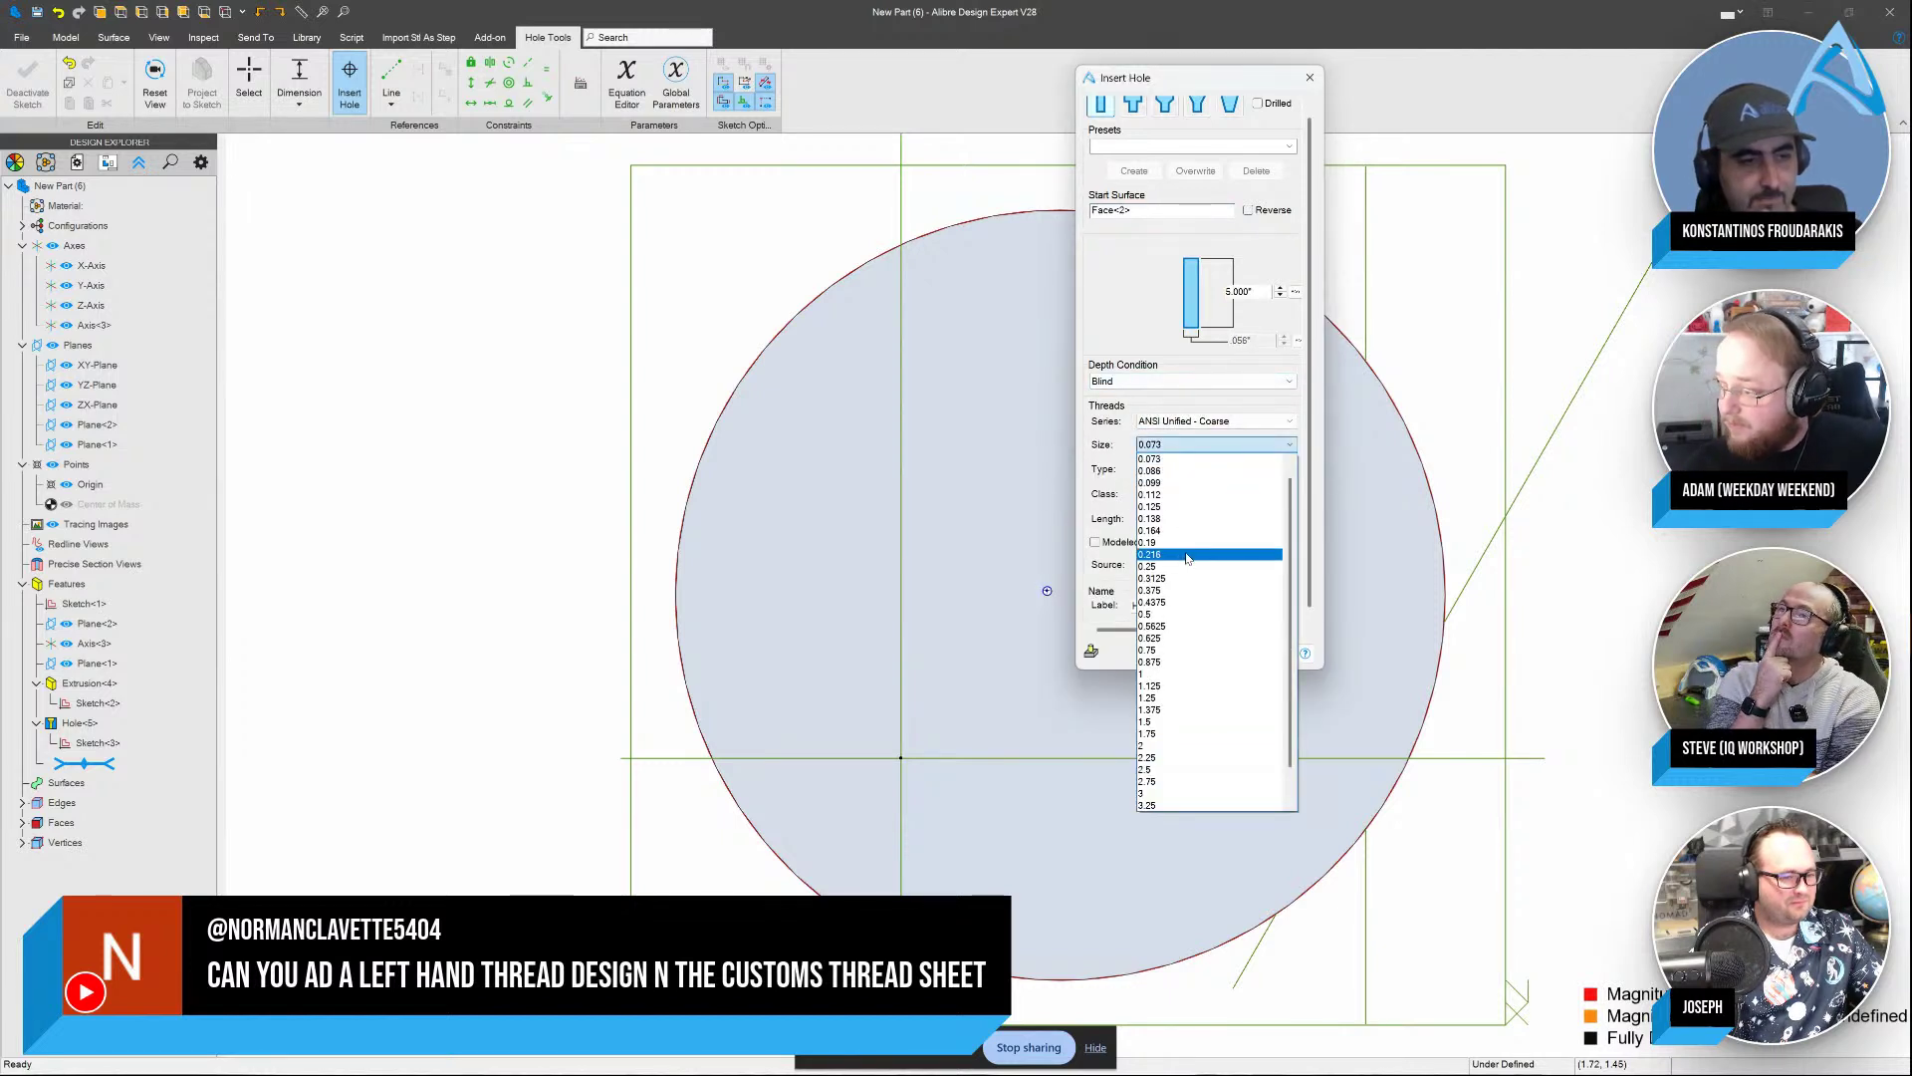
pyautogui.click(1179, 649)
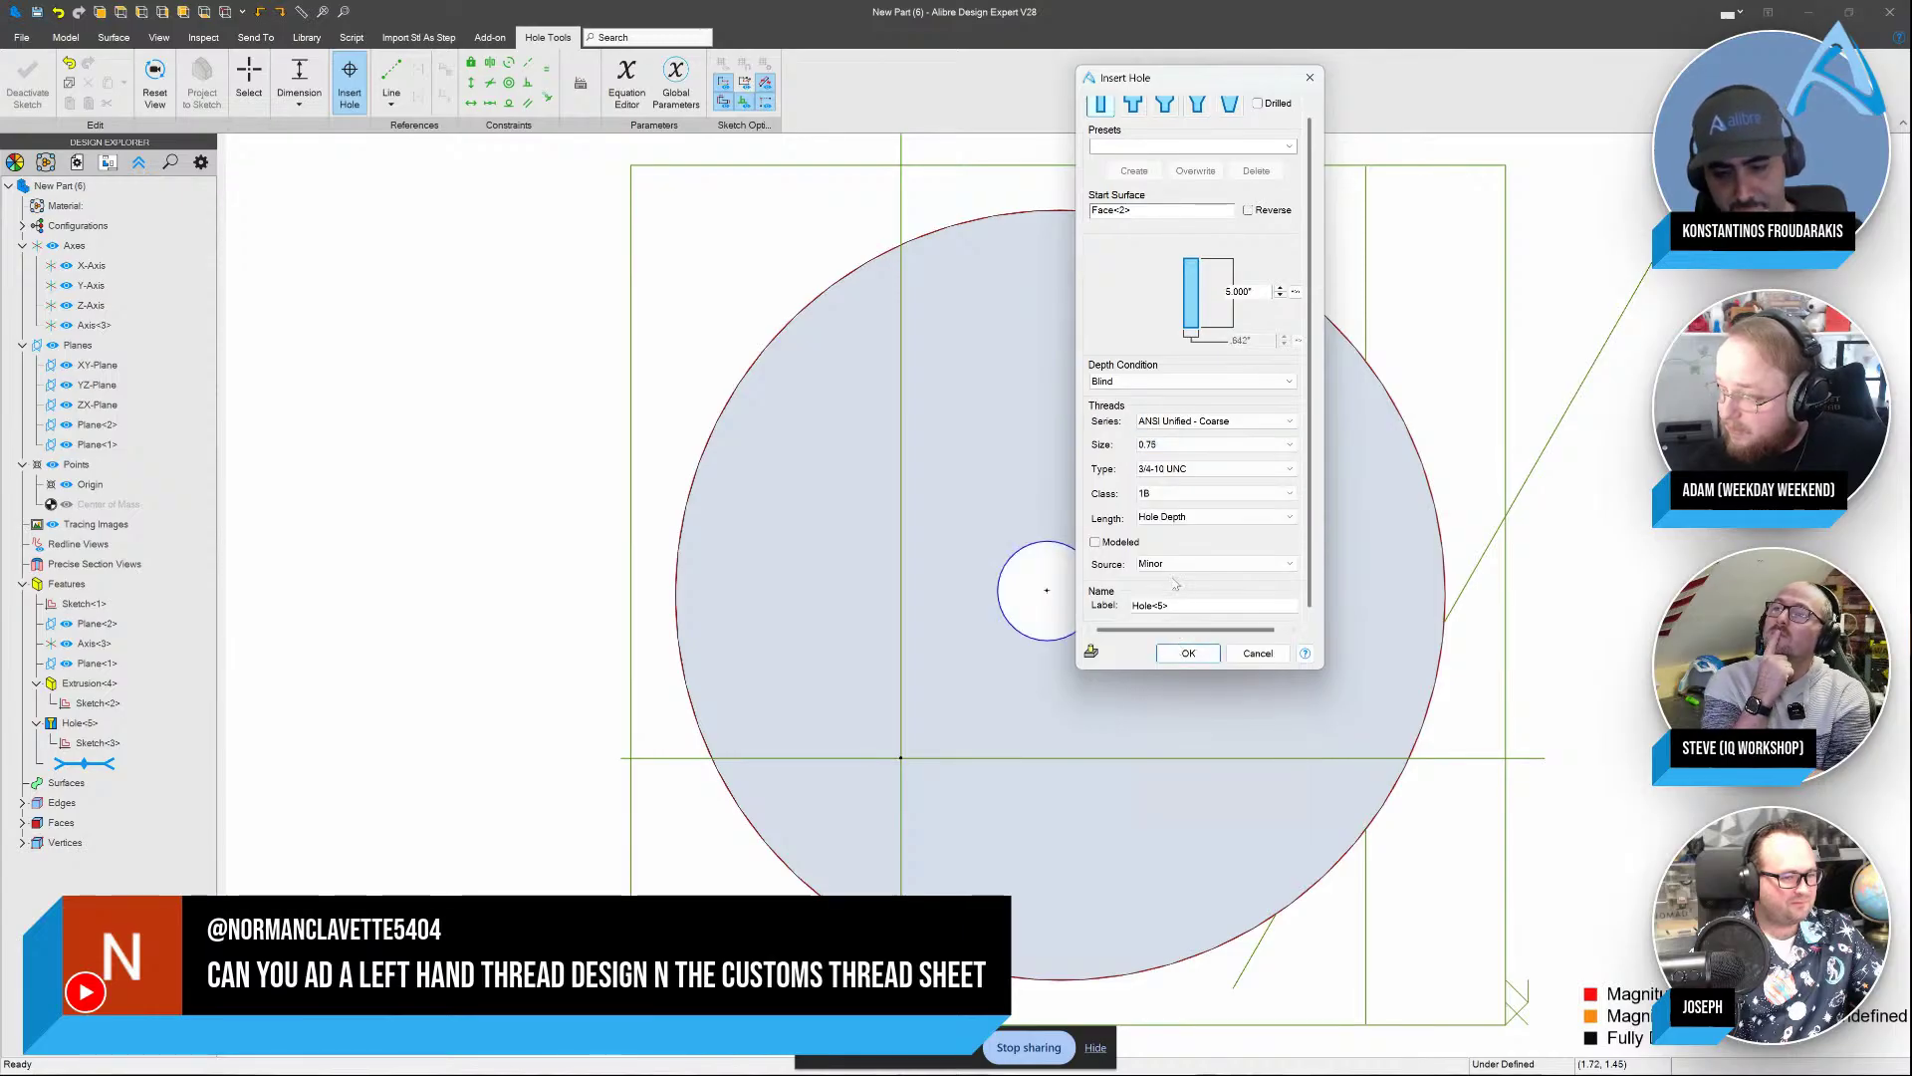
pyautogui.click(1095, 543)
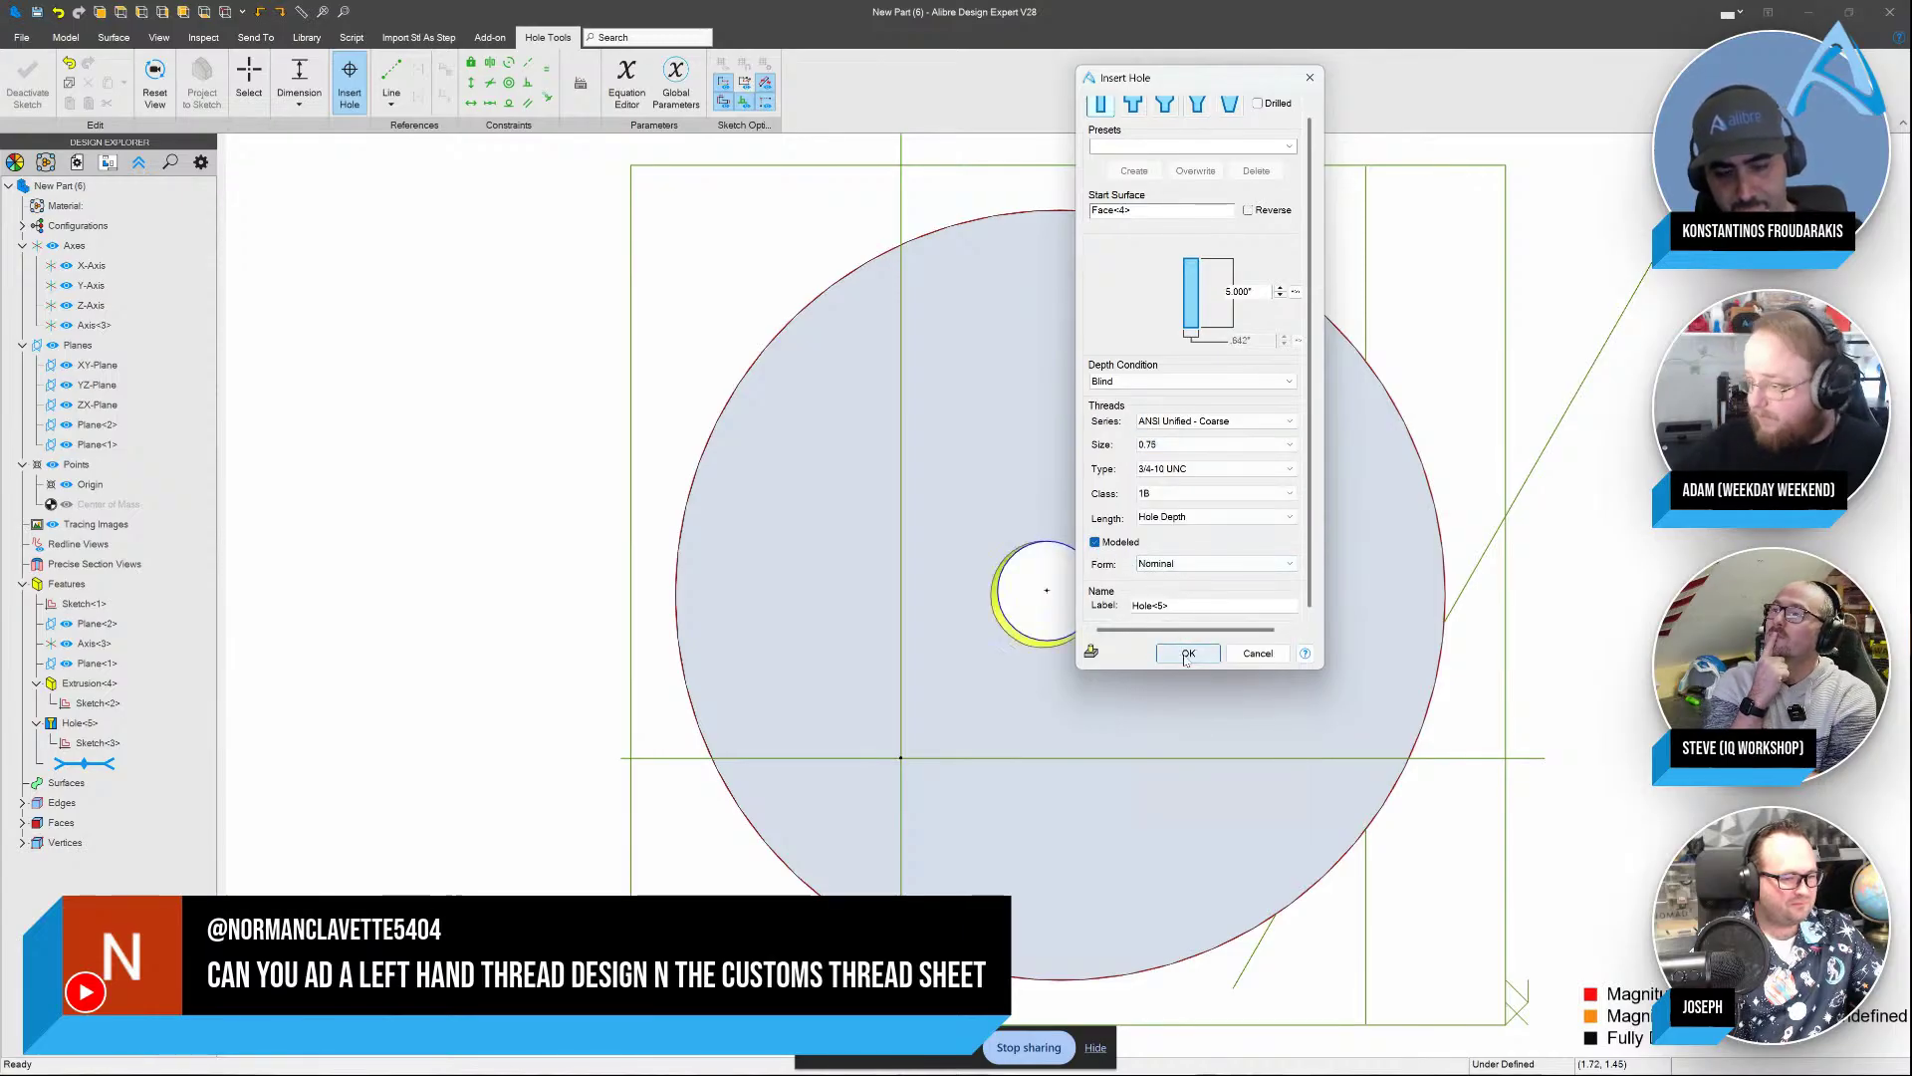
pyautogui.click(1187, 653)
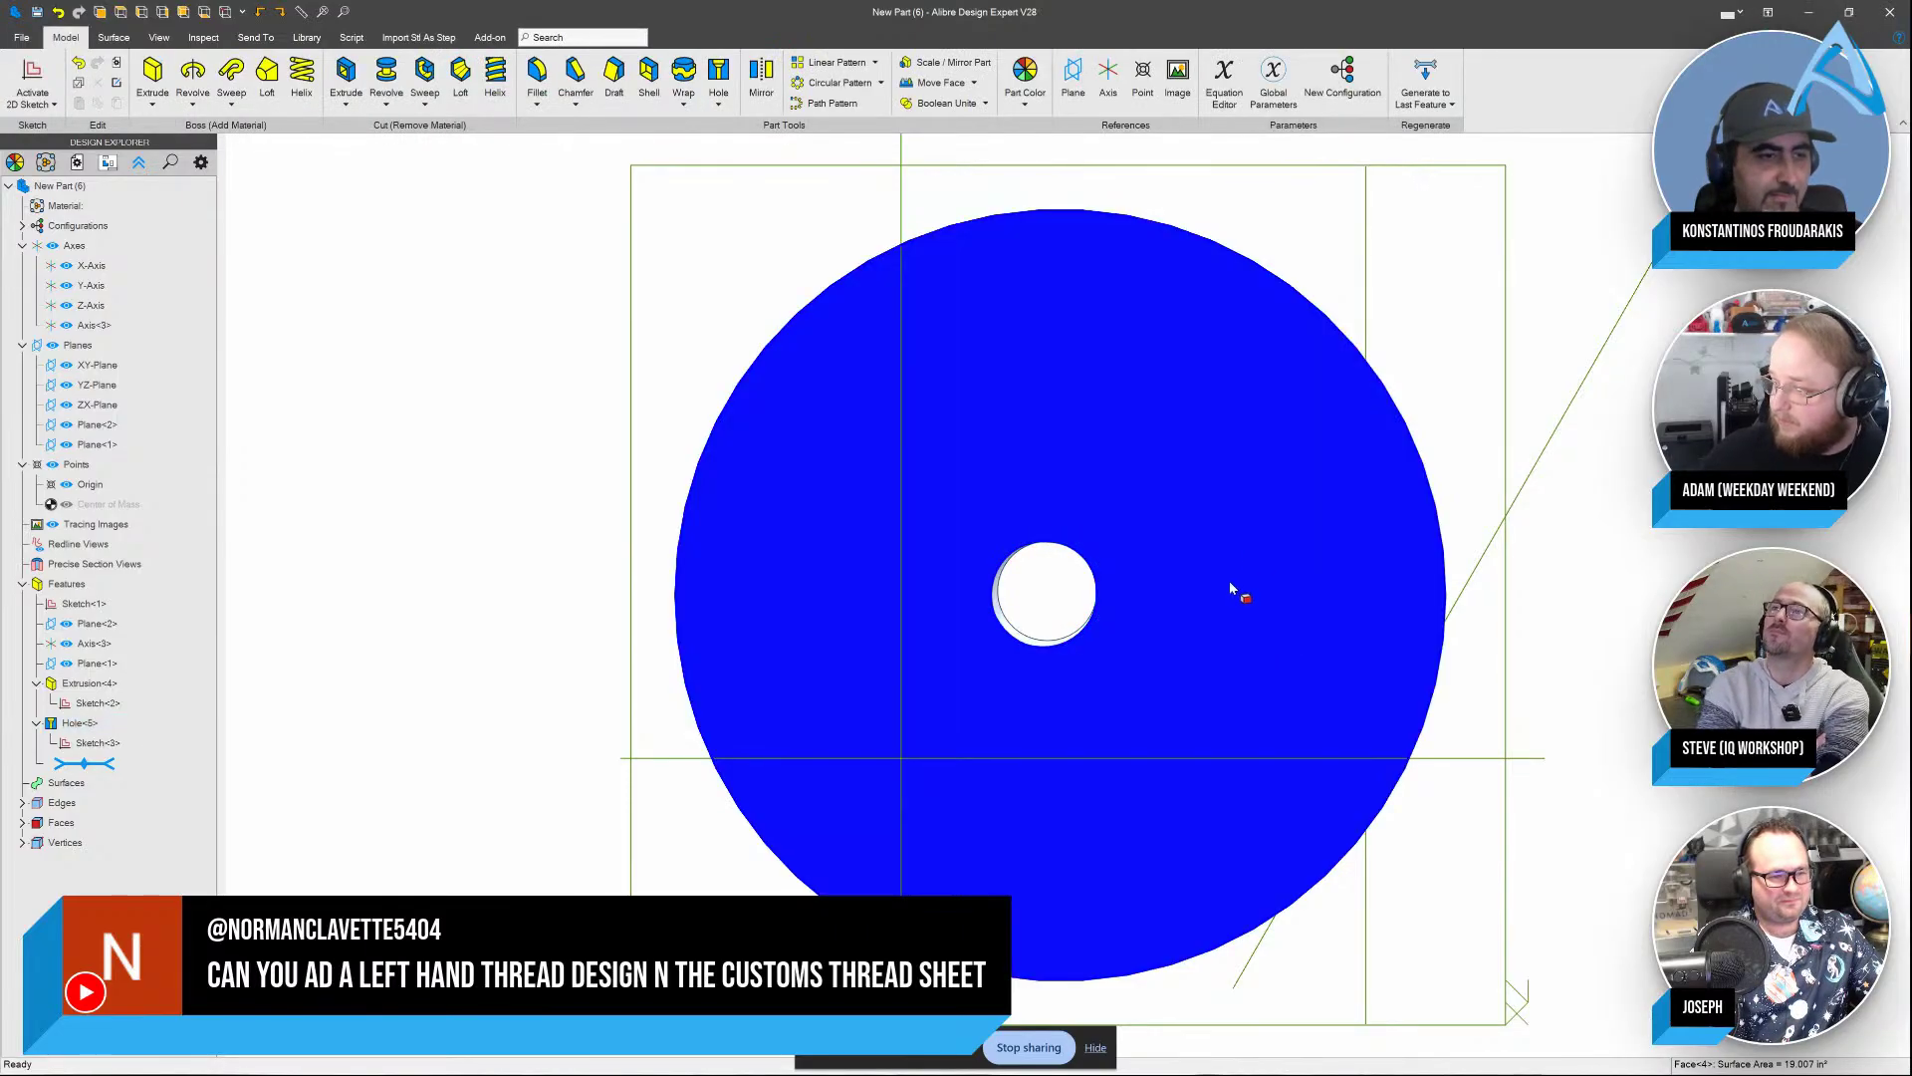
# Edit the hole's sketch and constrain its center point coincident with the Z-Axis
pyautogui.moveTo(1205, 632); pyautogui.dragTo(1208, 547, button='middle')
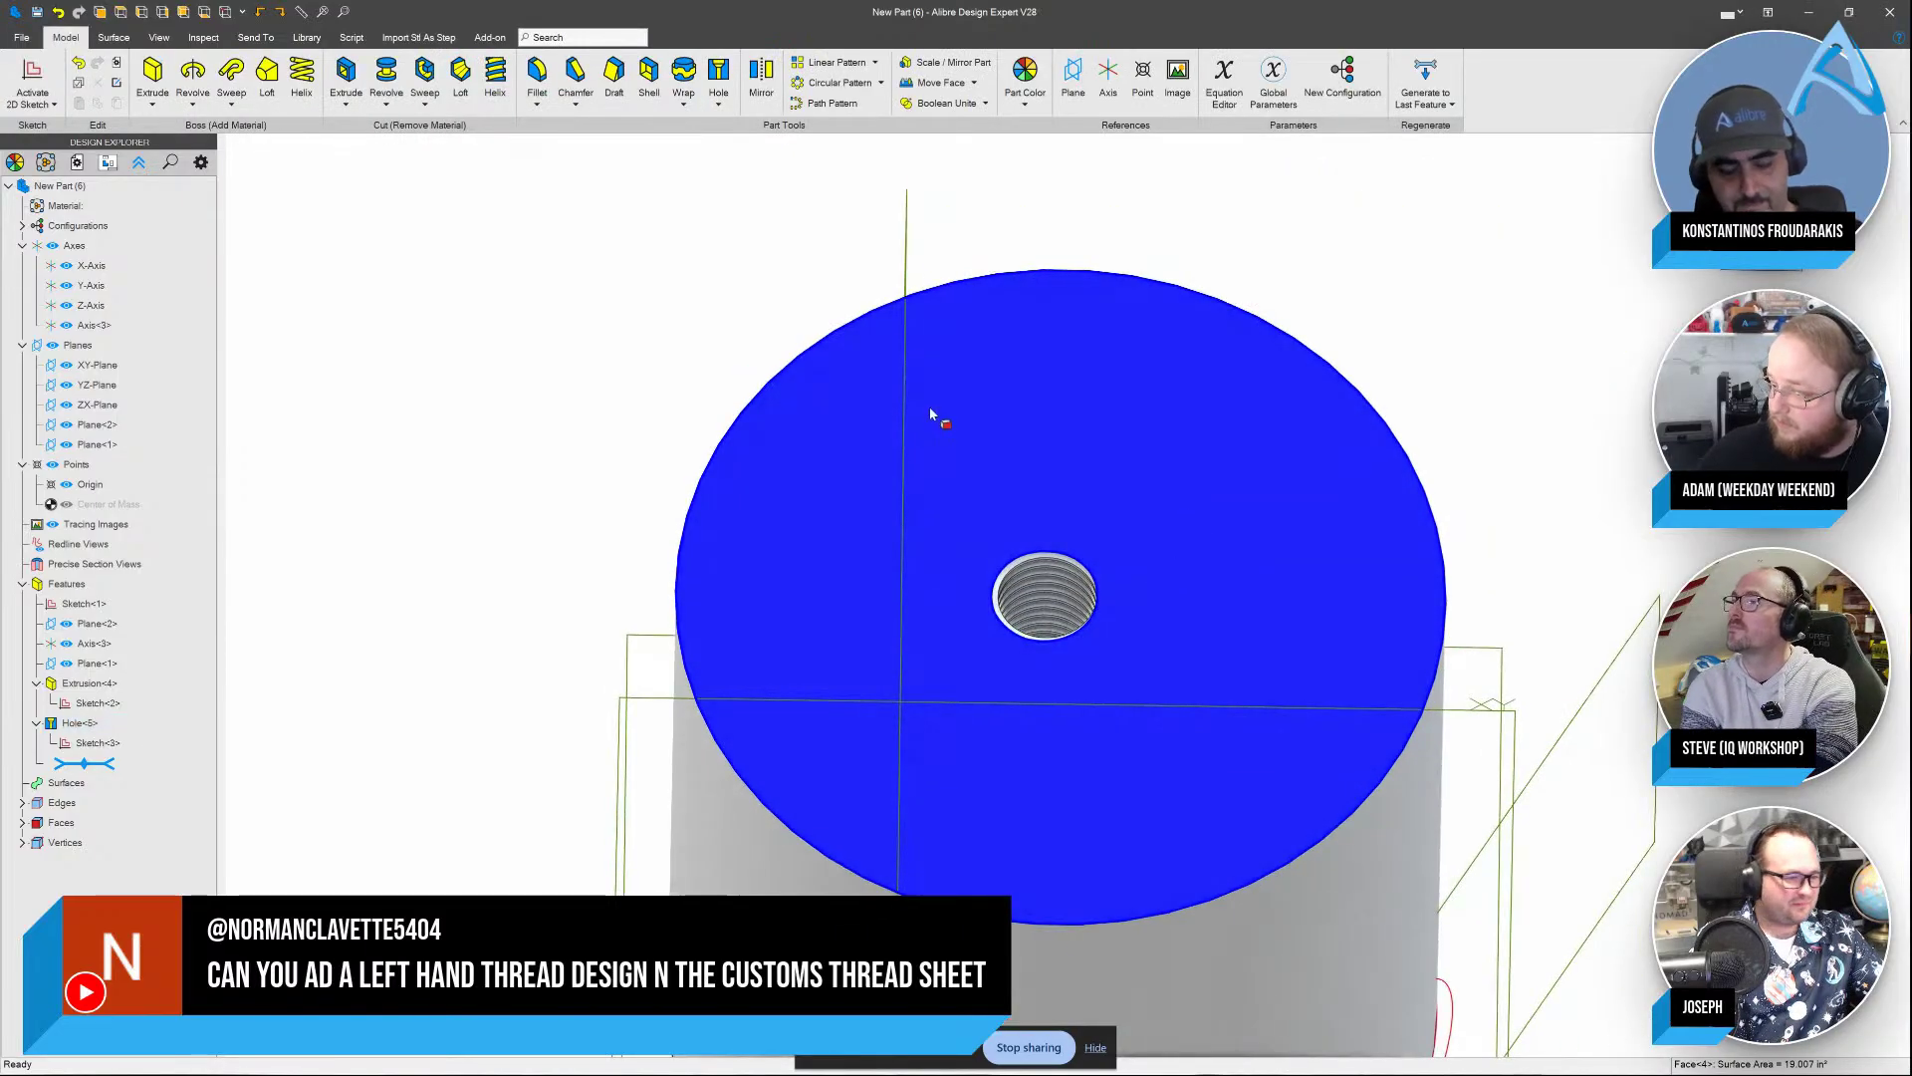
pyautogui.scroll(-3, 933, 411)
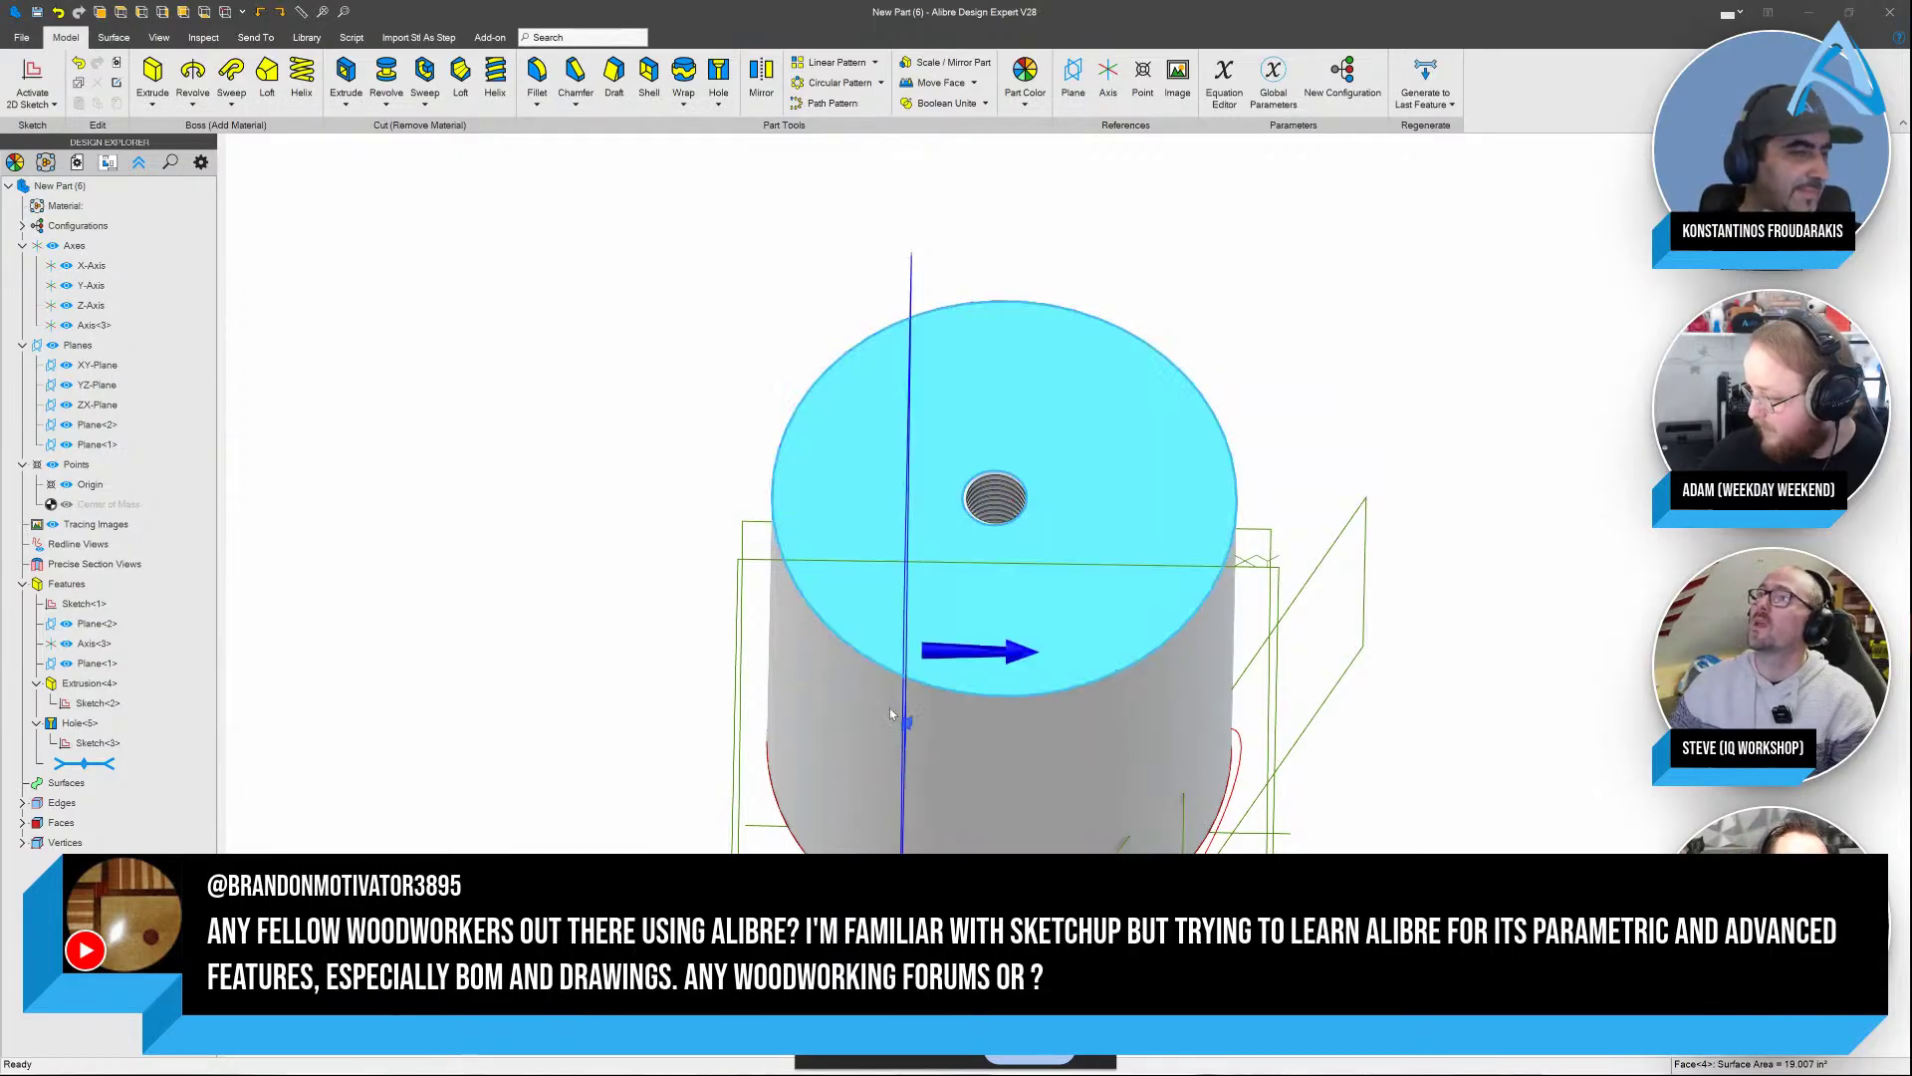
pyautogui.rightClick(110, 741)
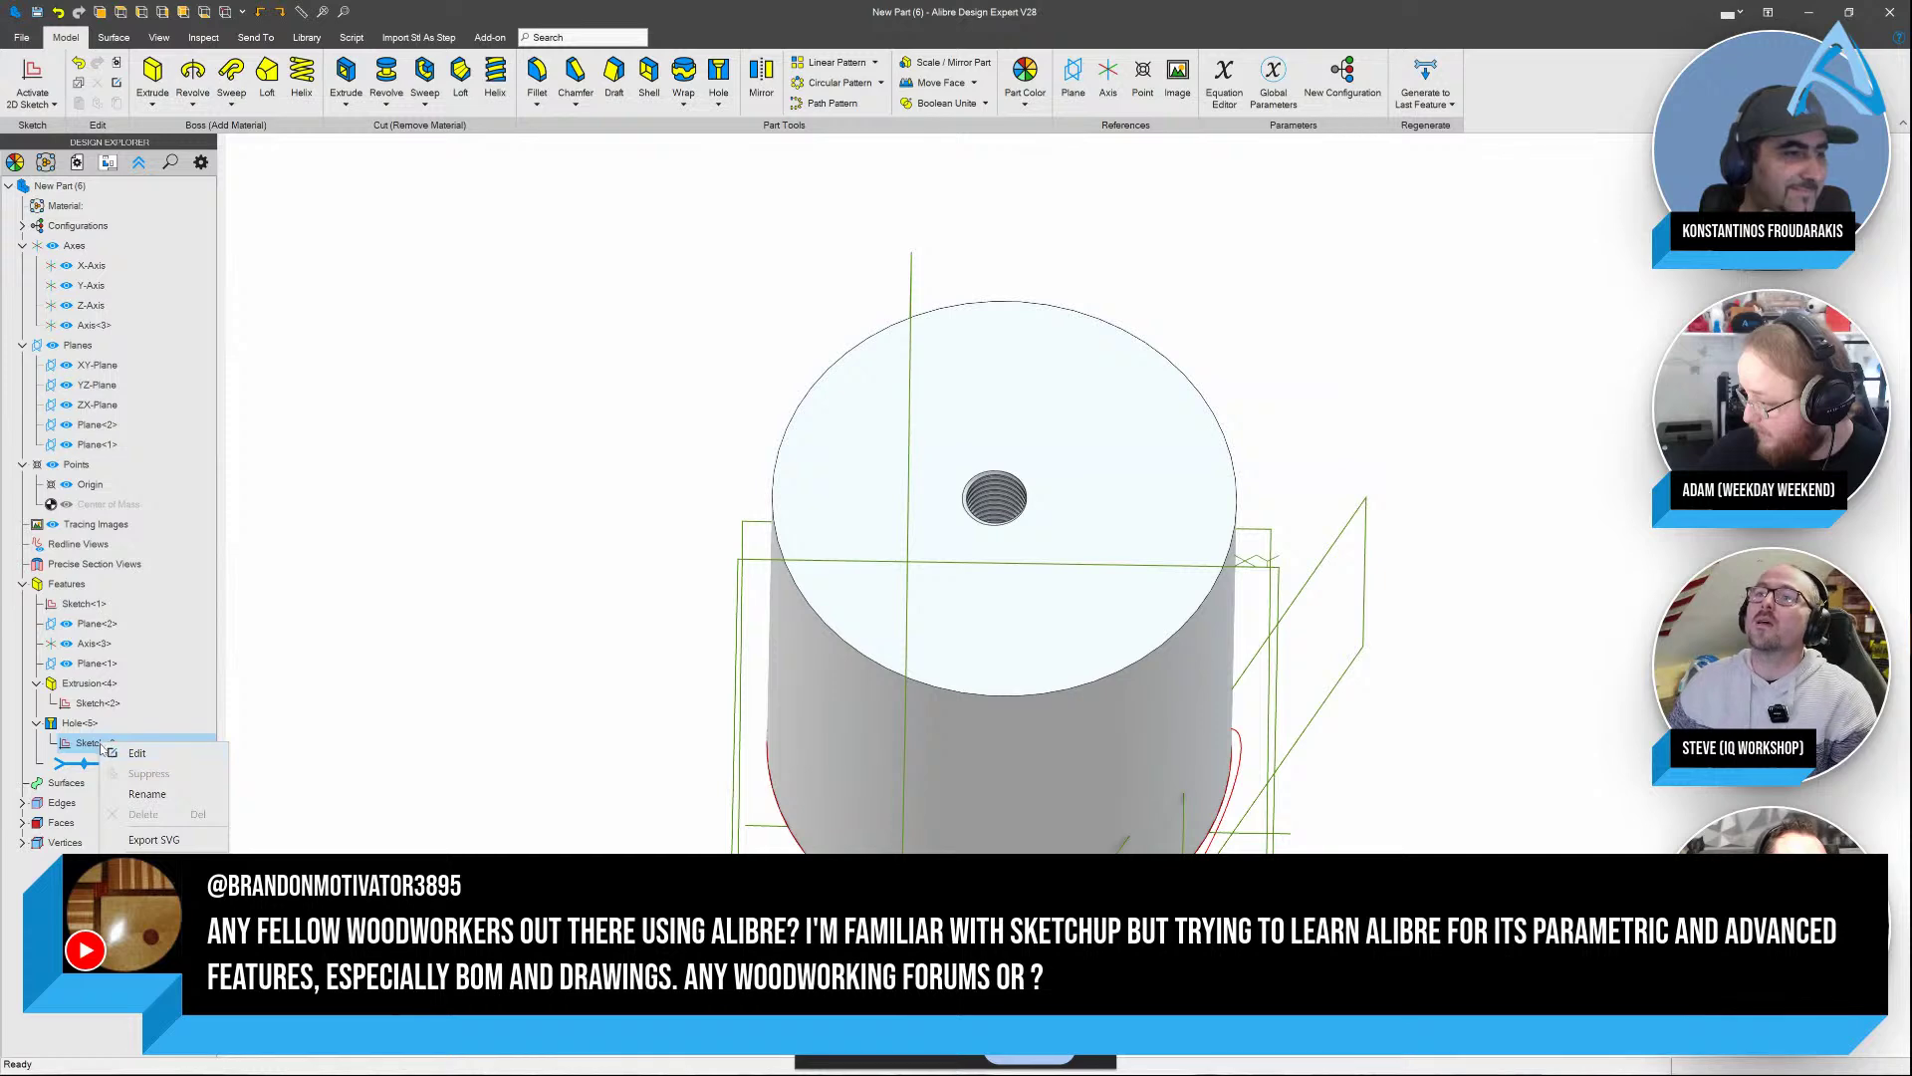
pyautogui.click(135, 754)
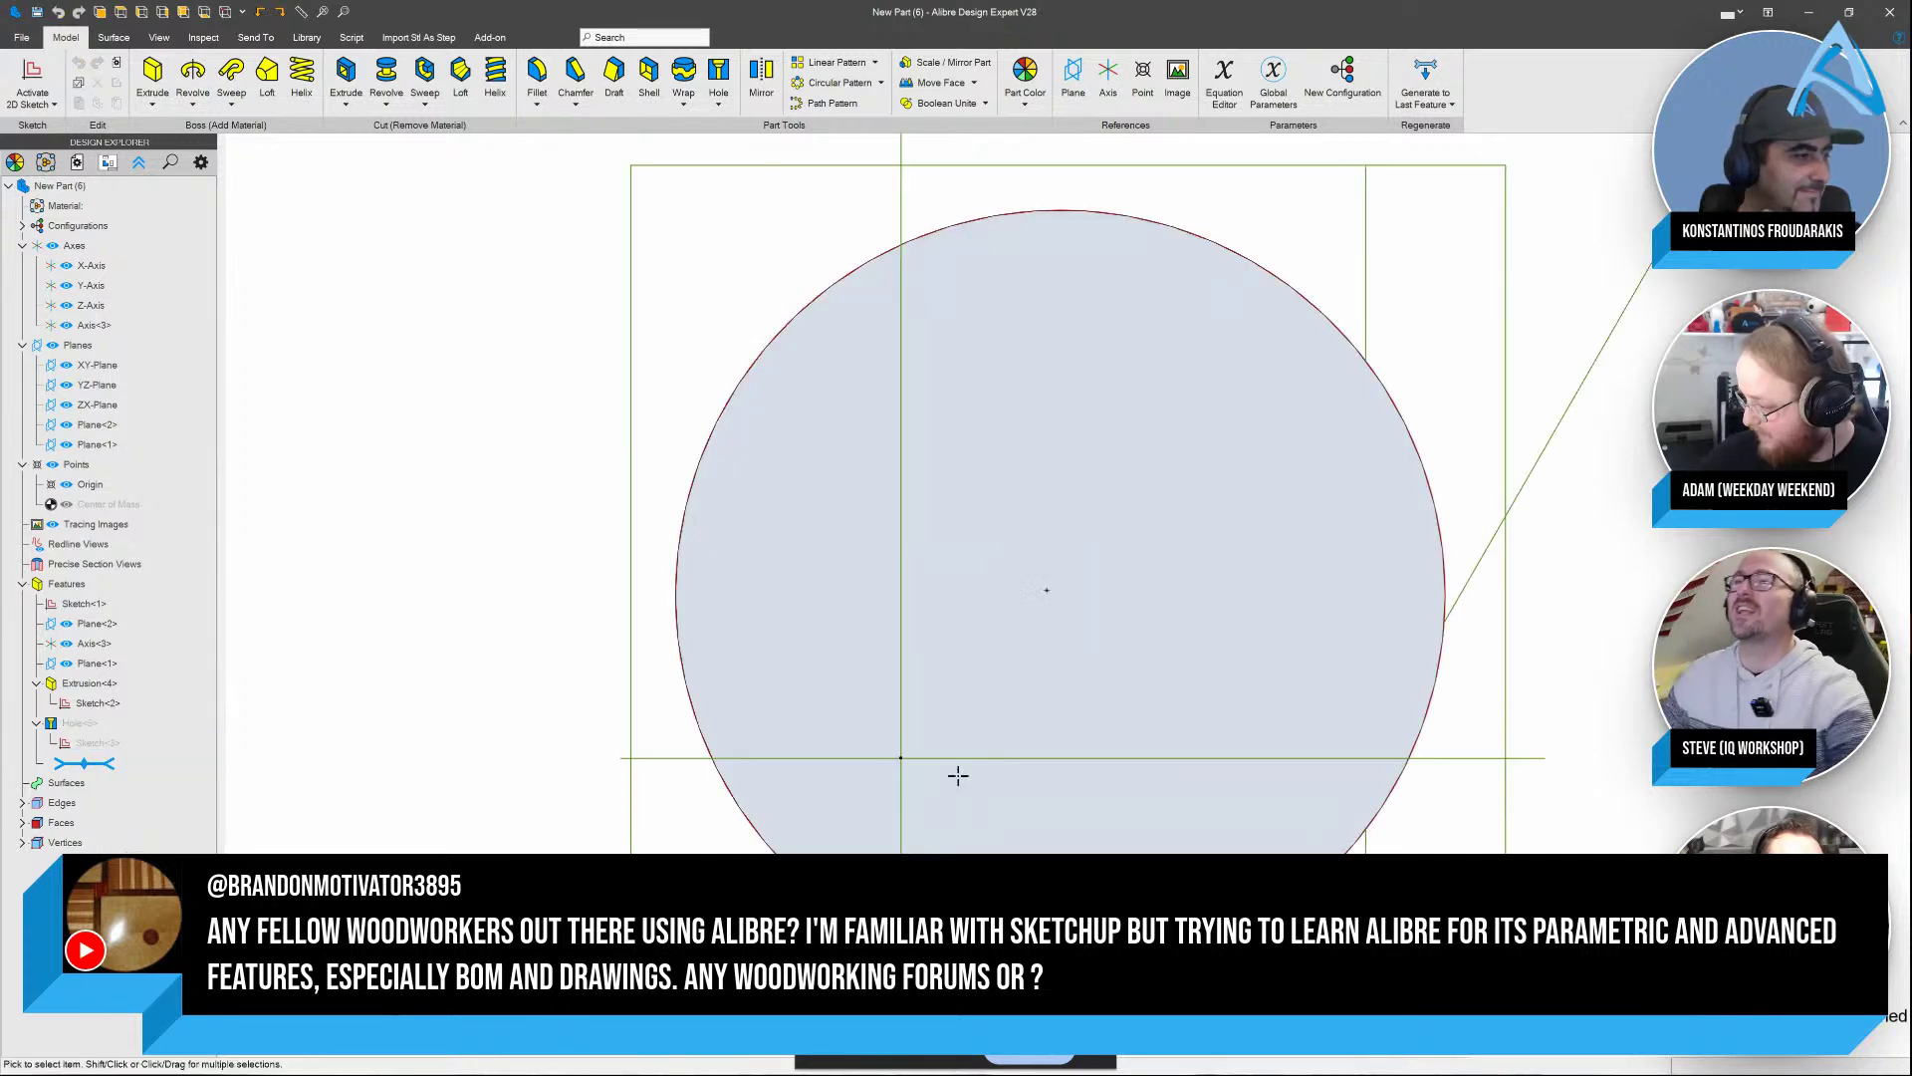
pyautogui.click(1048, 591)
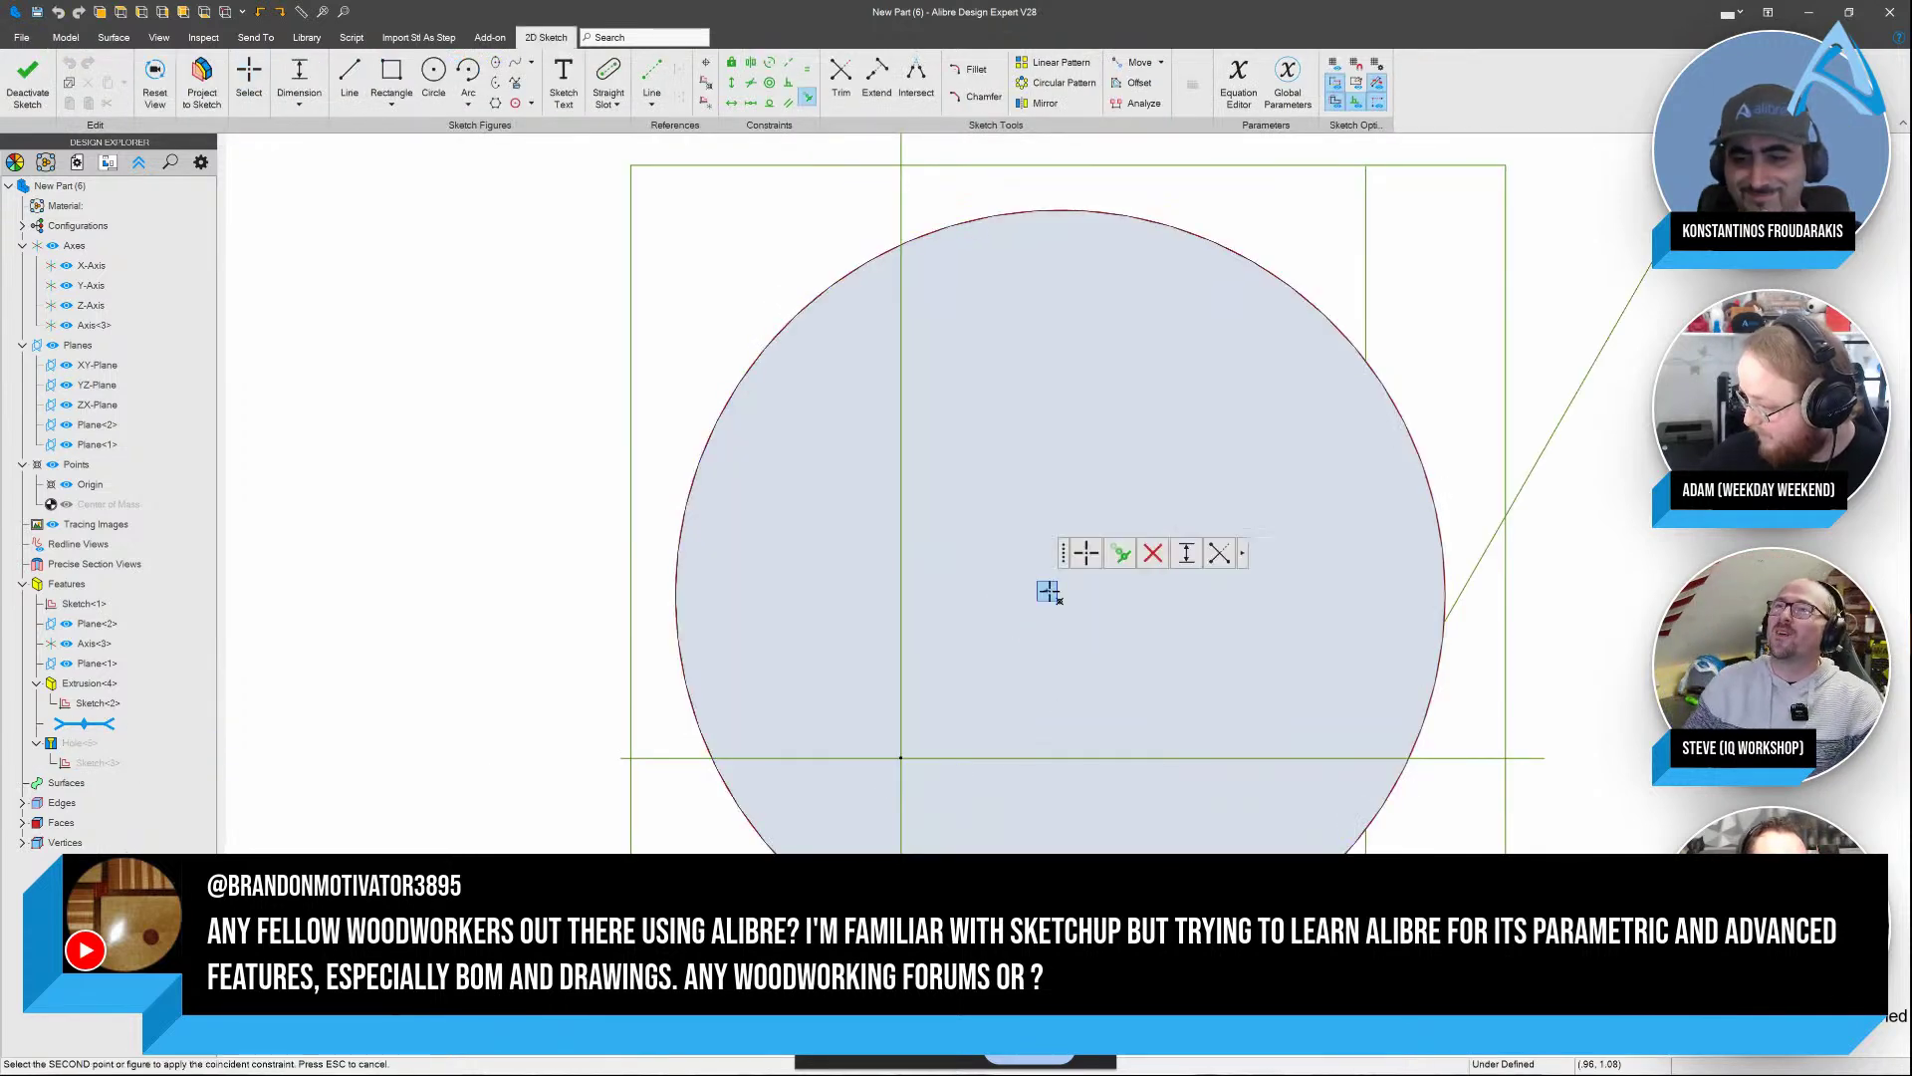
pyautogui.click(904, 225)
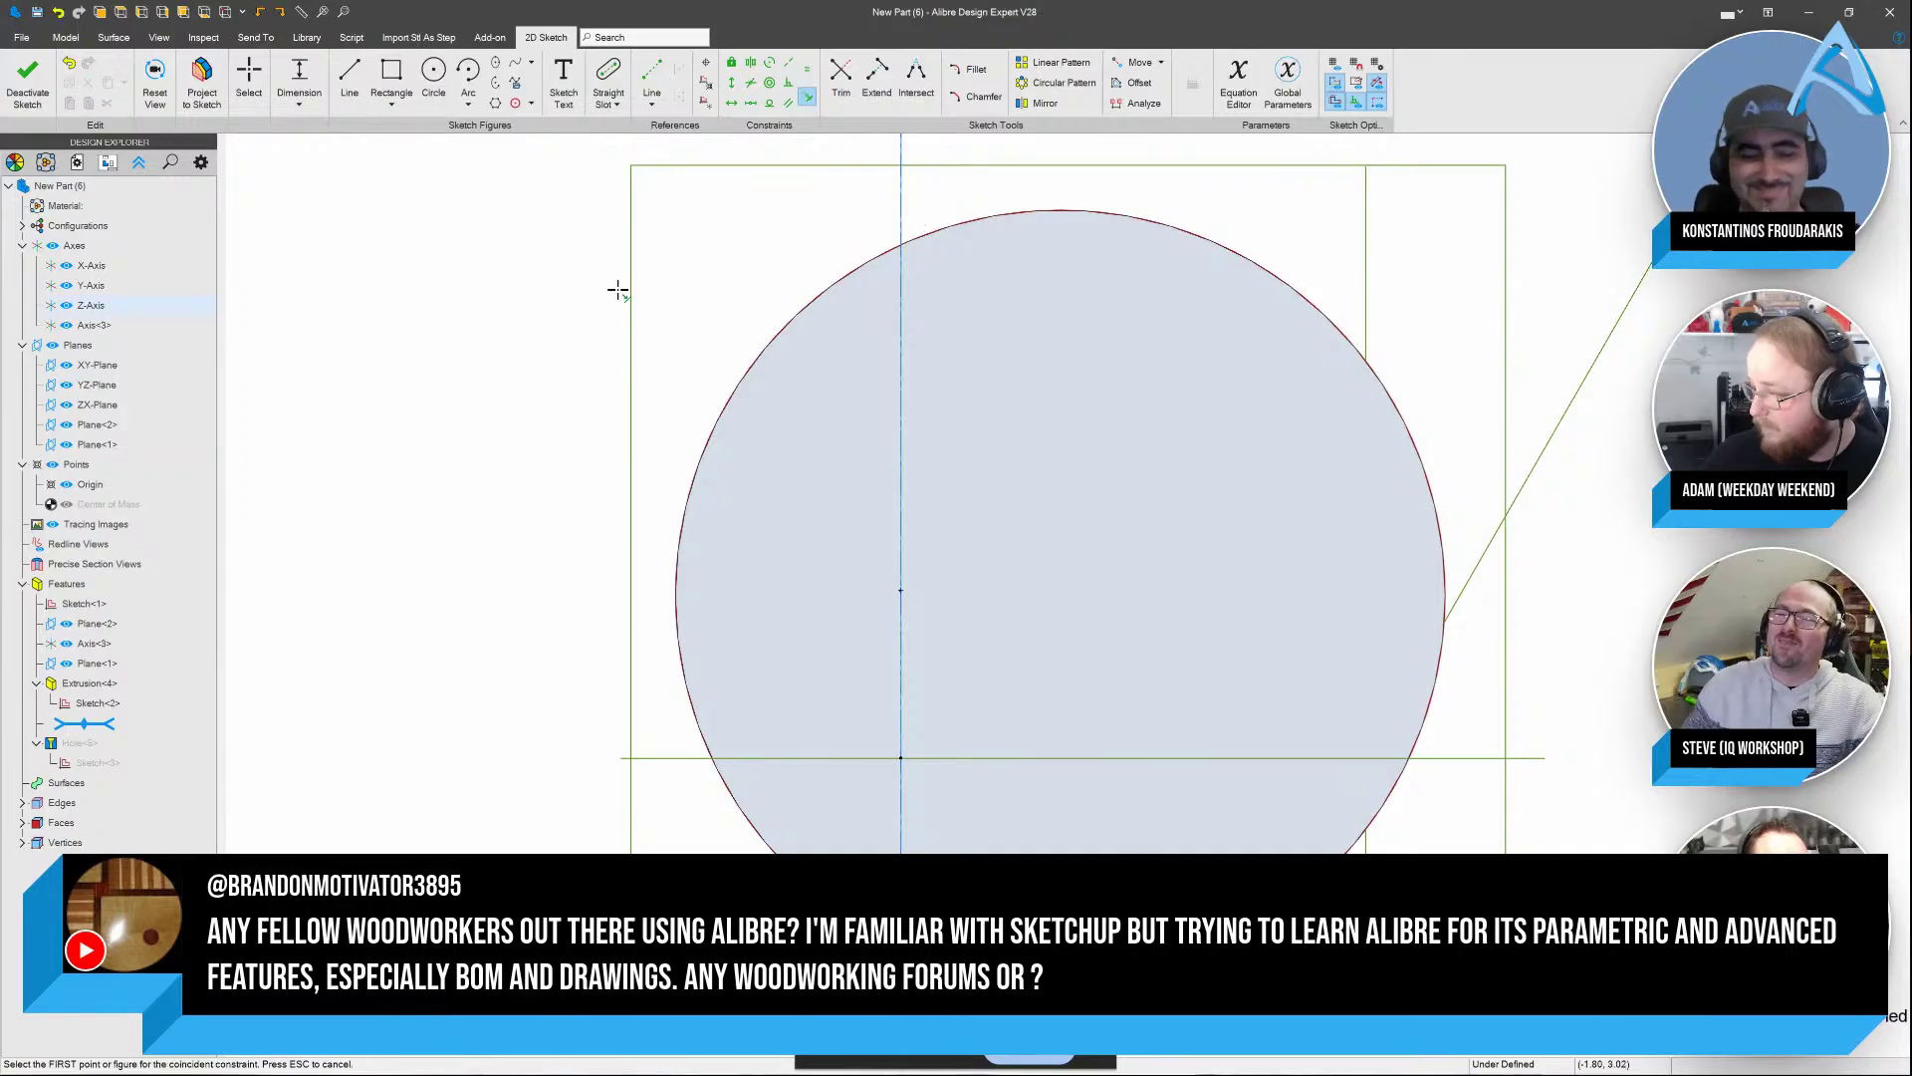
pyautogui.press('Escape')
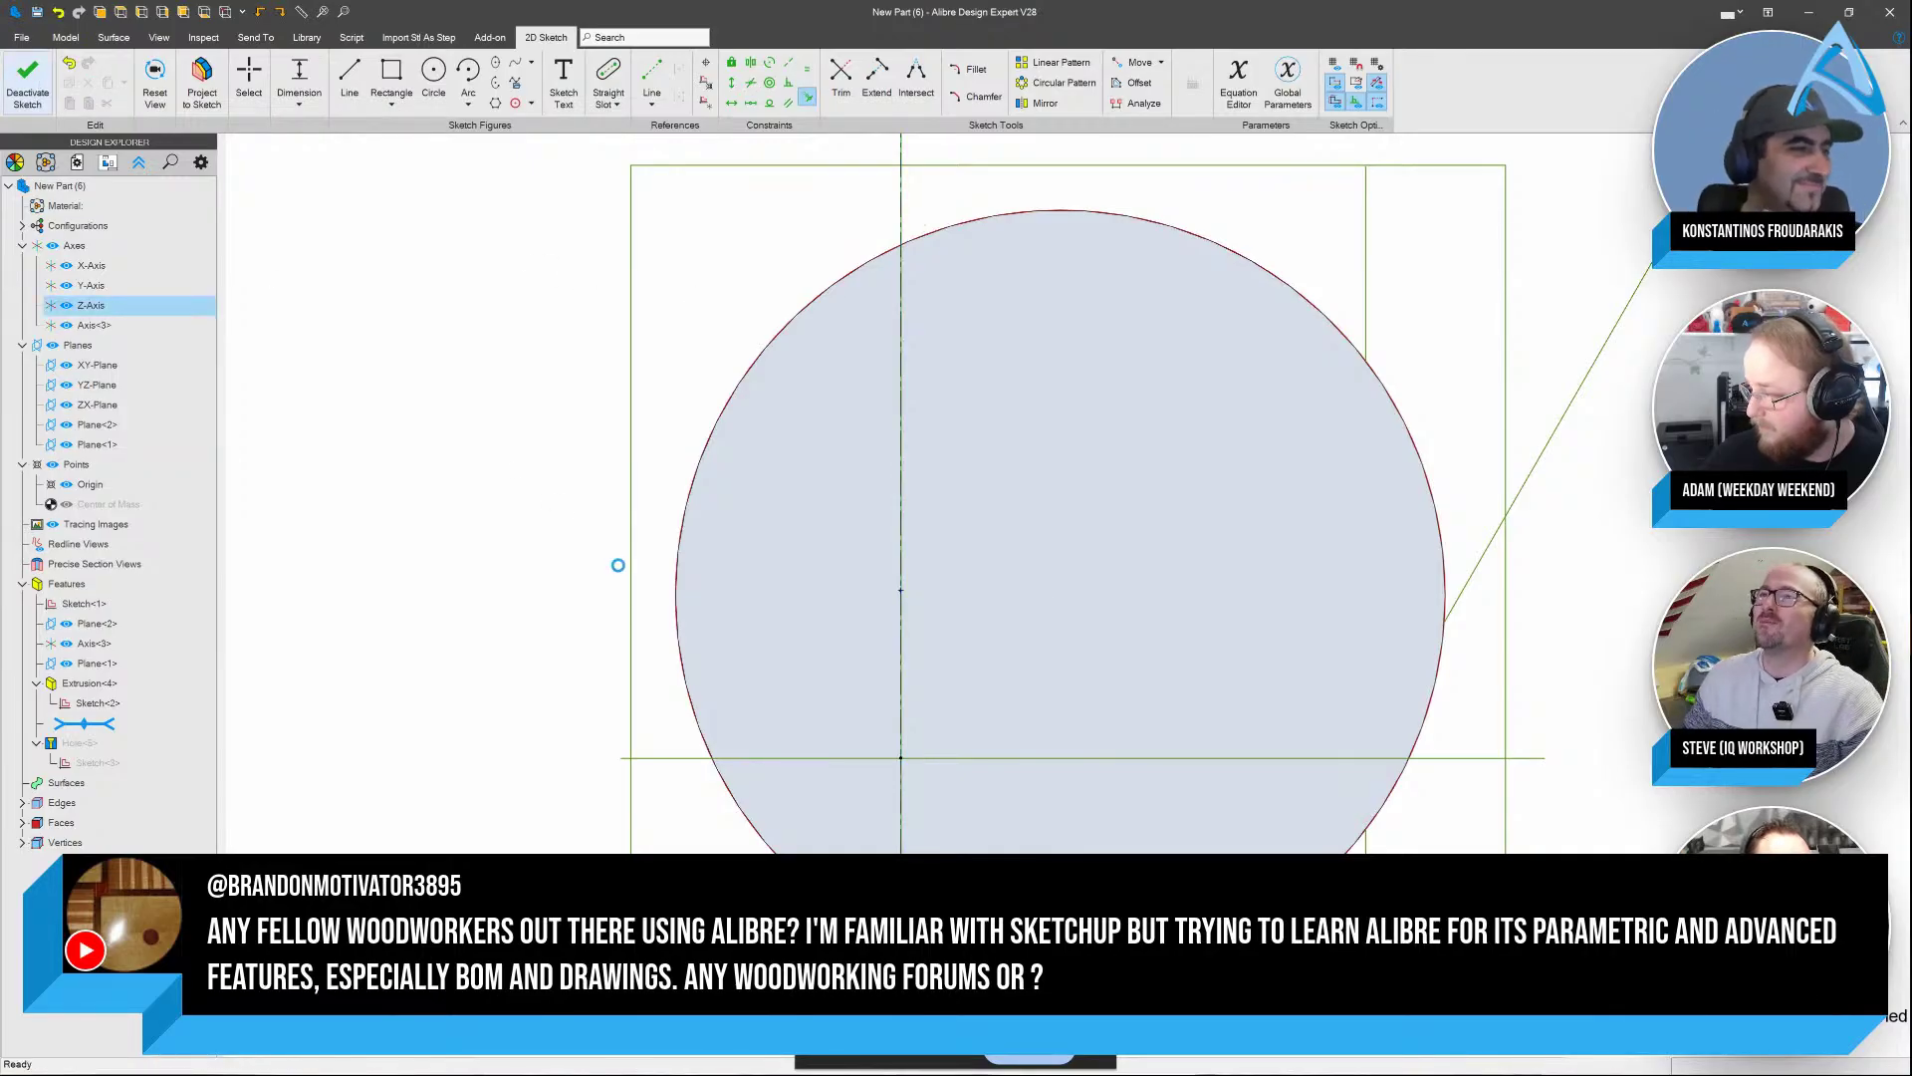
pyautogui.press('Escape')
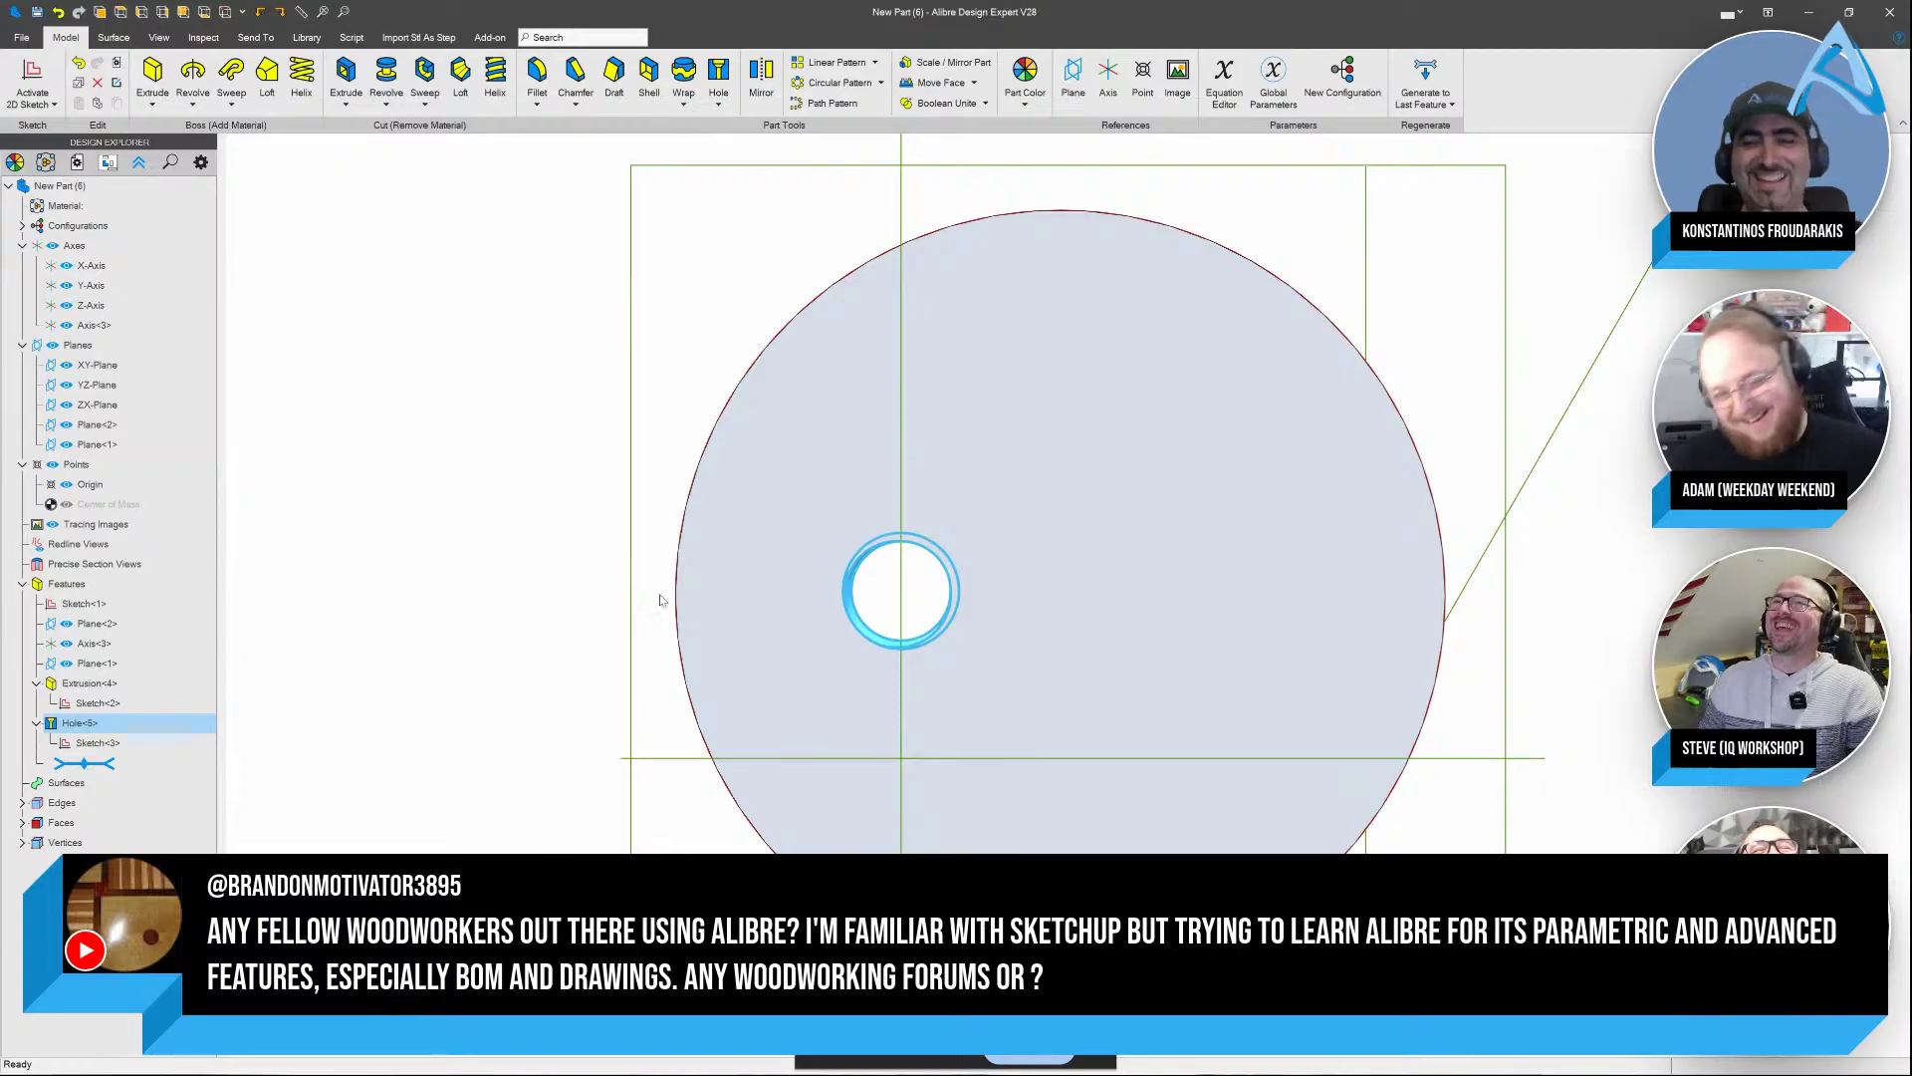
pyautogui.click(535, 586)
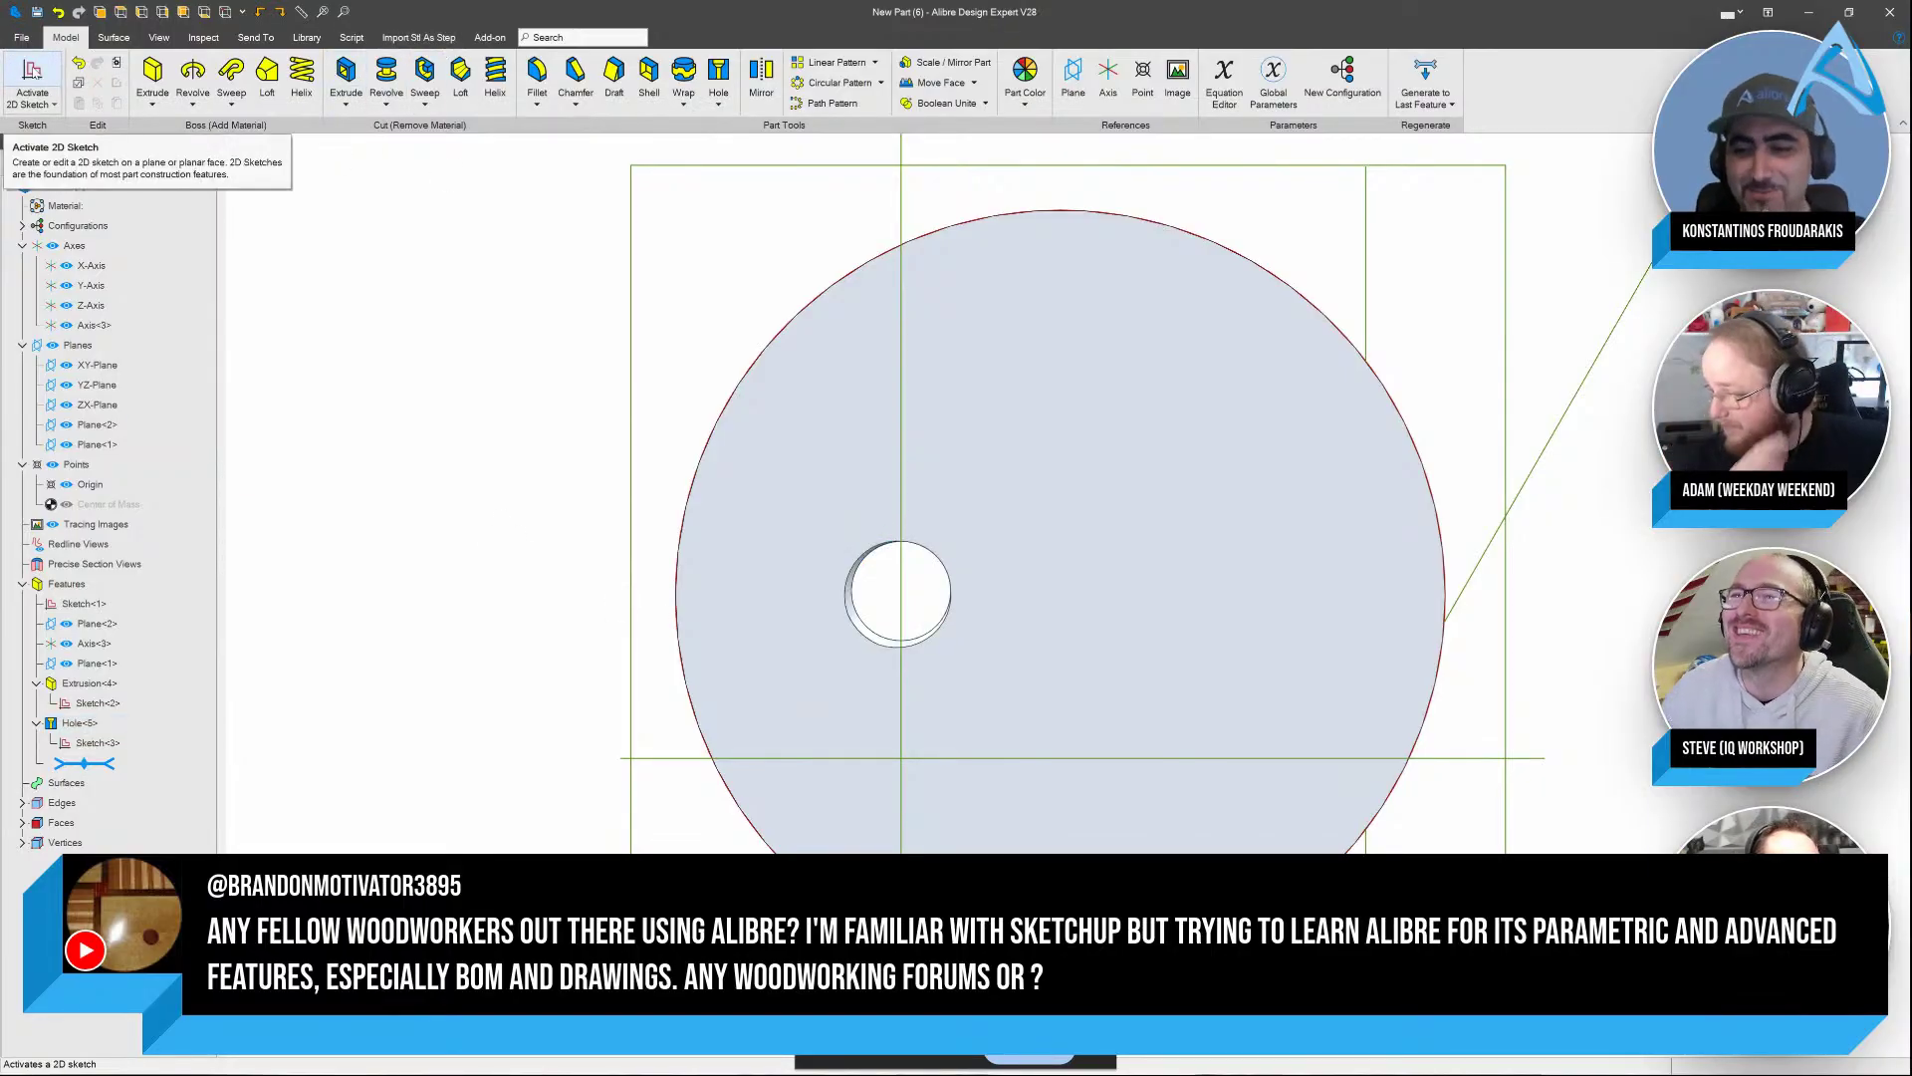
# Sketch two concentric circles around the threaded hole on the cylinder's top face
pyautogui.click(32, 74)
pyautogui.click(939, 427)
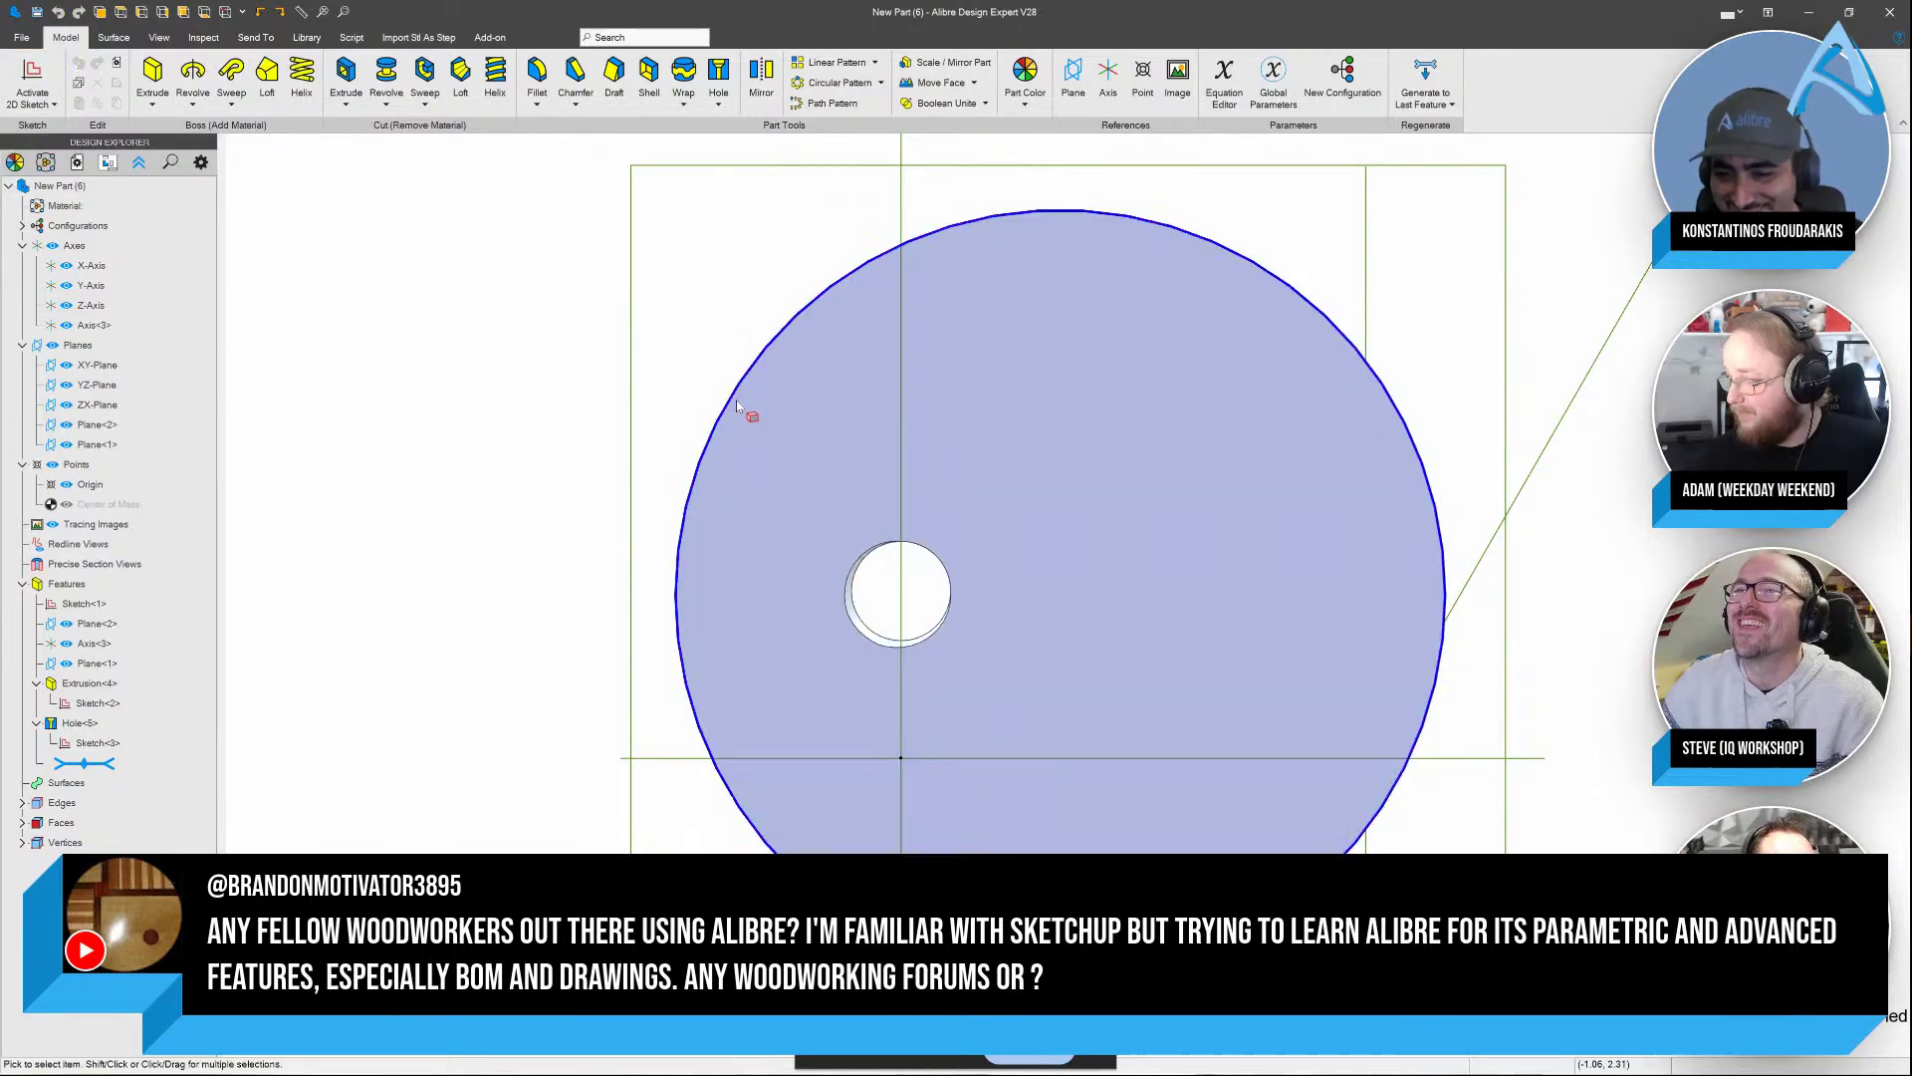
pyautogui.click(434, 75)
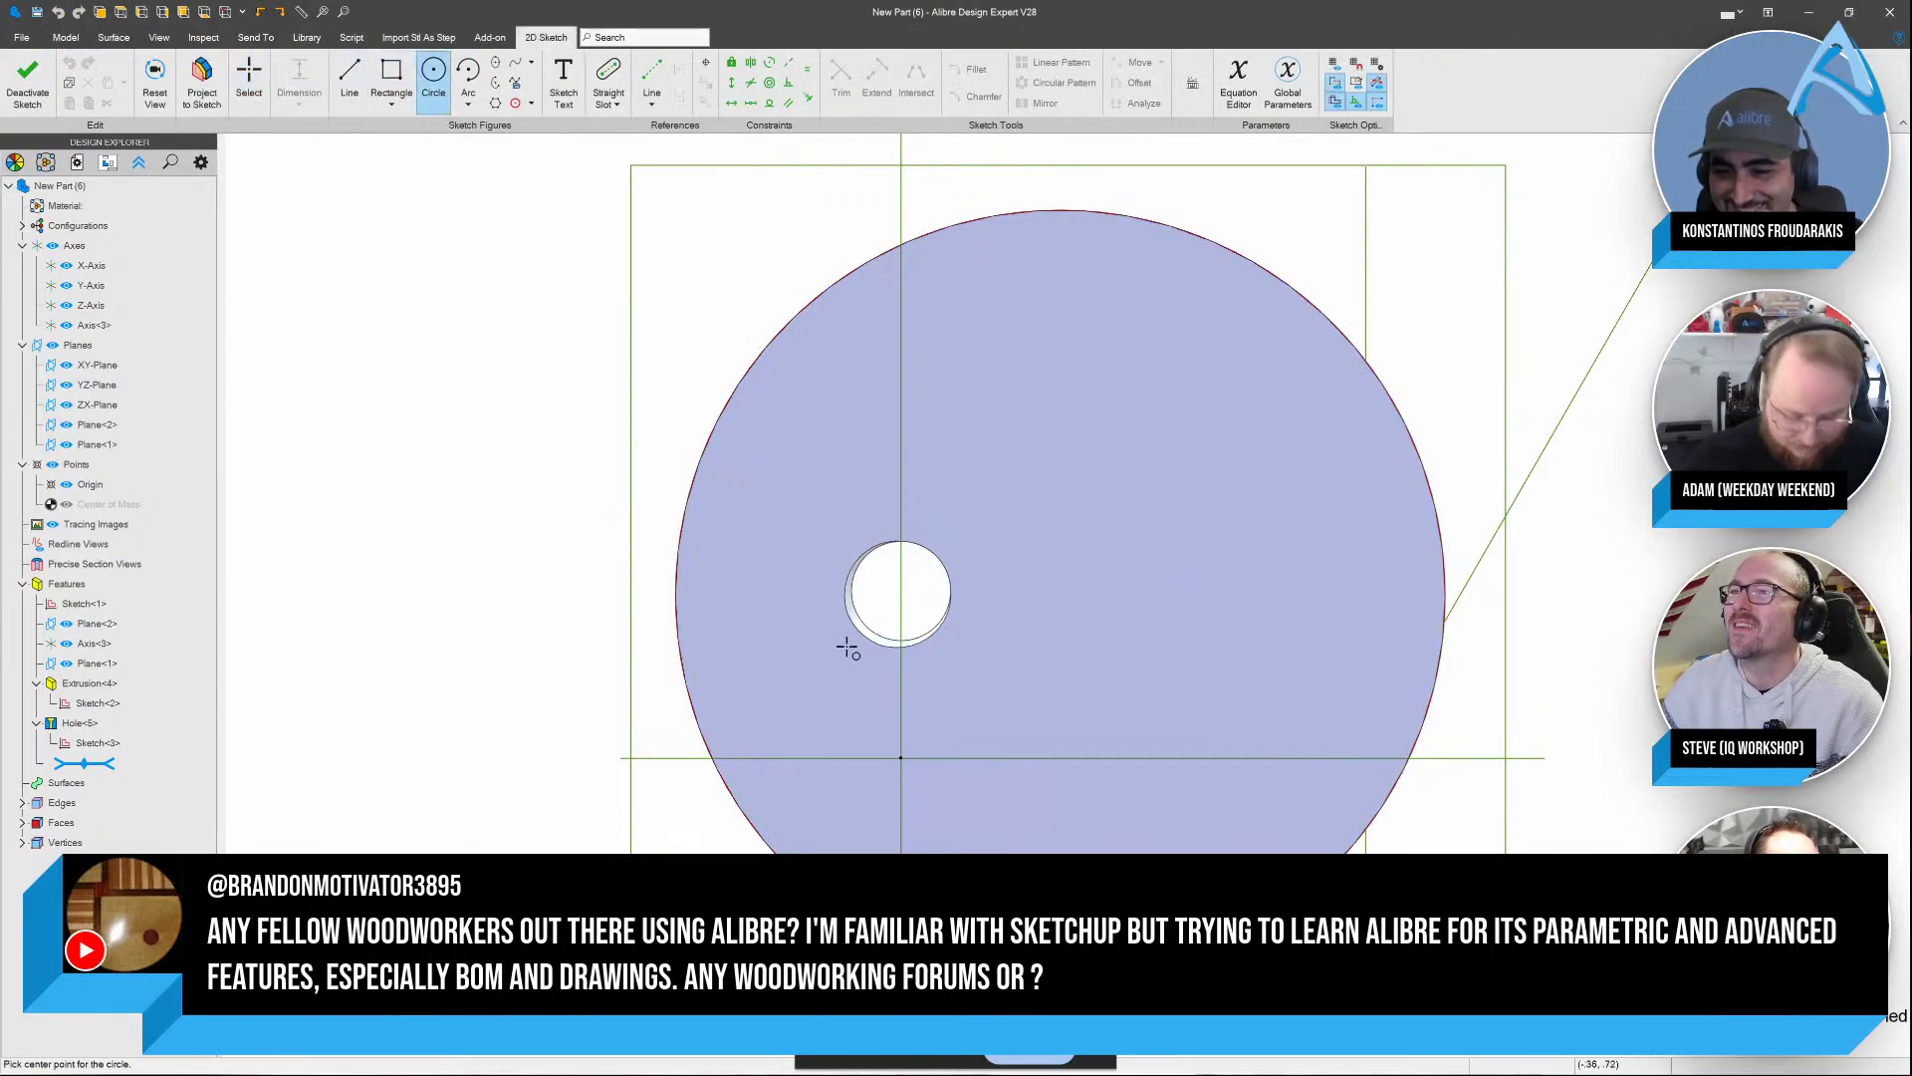
pyautogui.click(900, 593)
pyautogui.click(1006, 563)
pyautogui.click(900, 596)
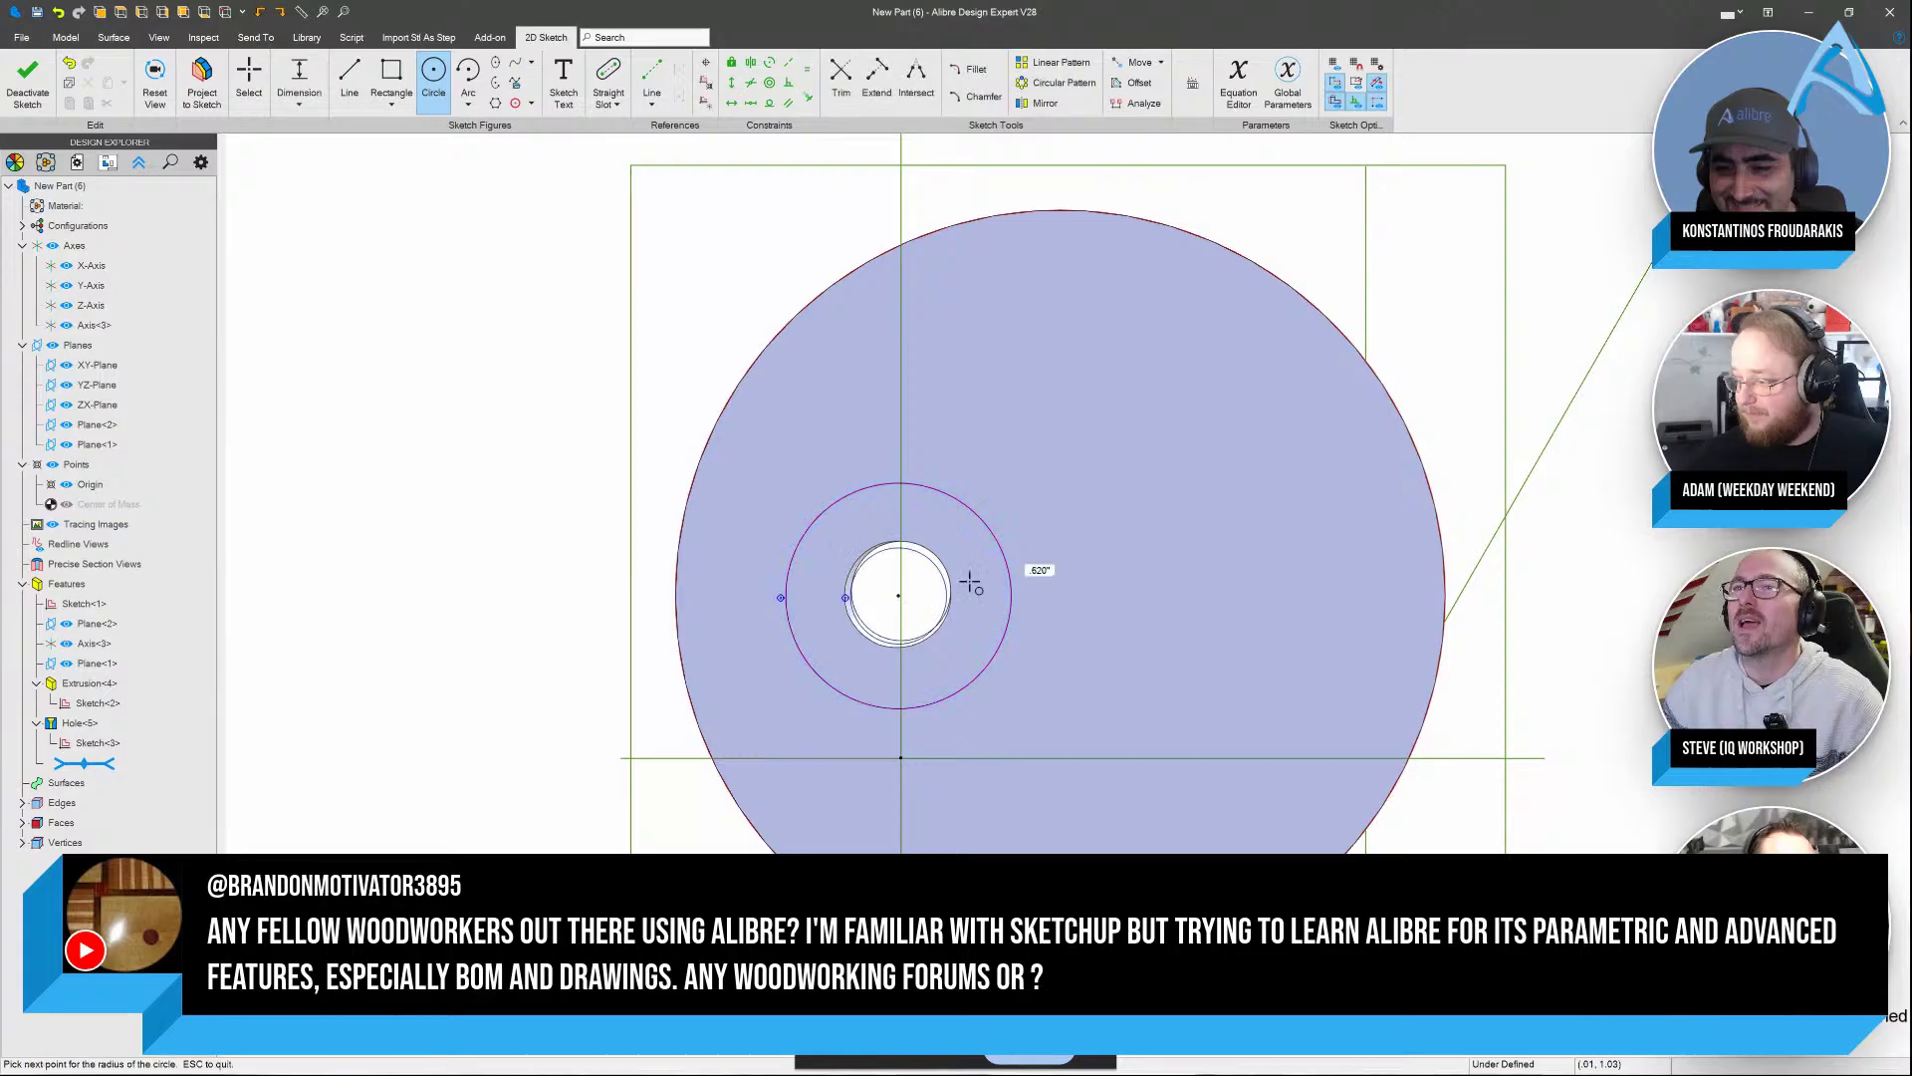
pyautogui.click(979, 574)
# Constrain the concentric circles' center coincident with the Z-Axis and close the sketch
pyautogui.press('Escape')
pyautogui.press('c')
pyautogui.click(900, 596)
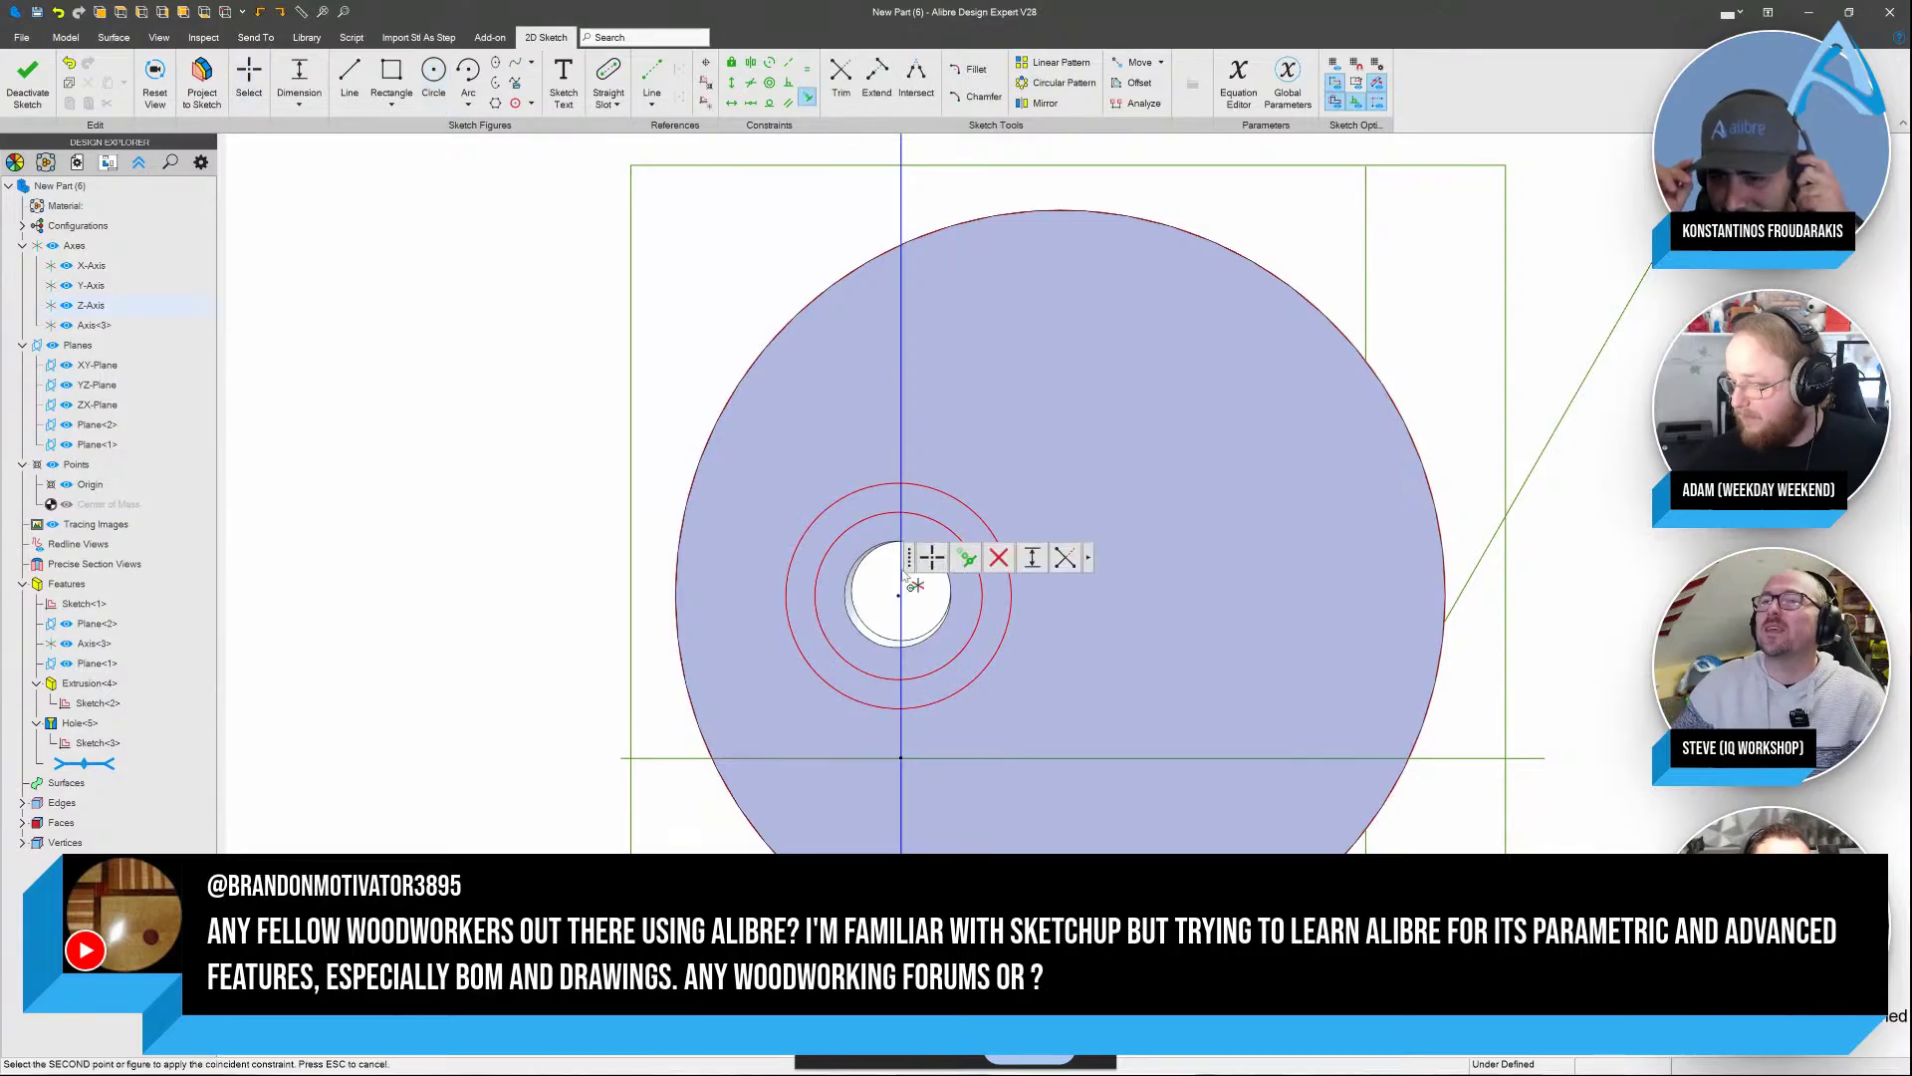
pyautogui.click(901, 582)
pyautogui.press('Escape')
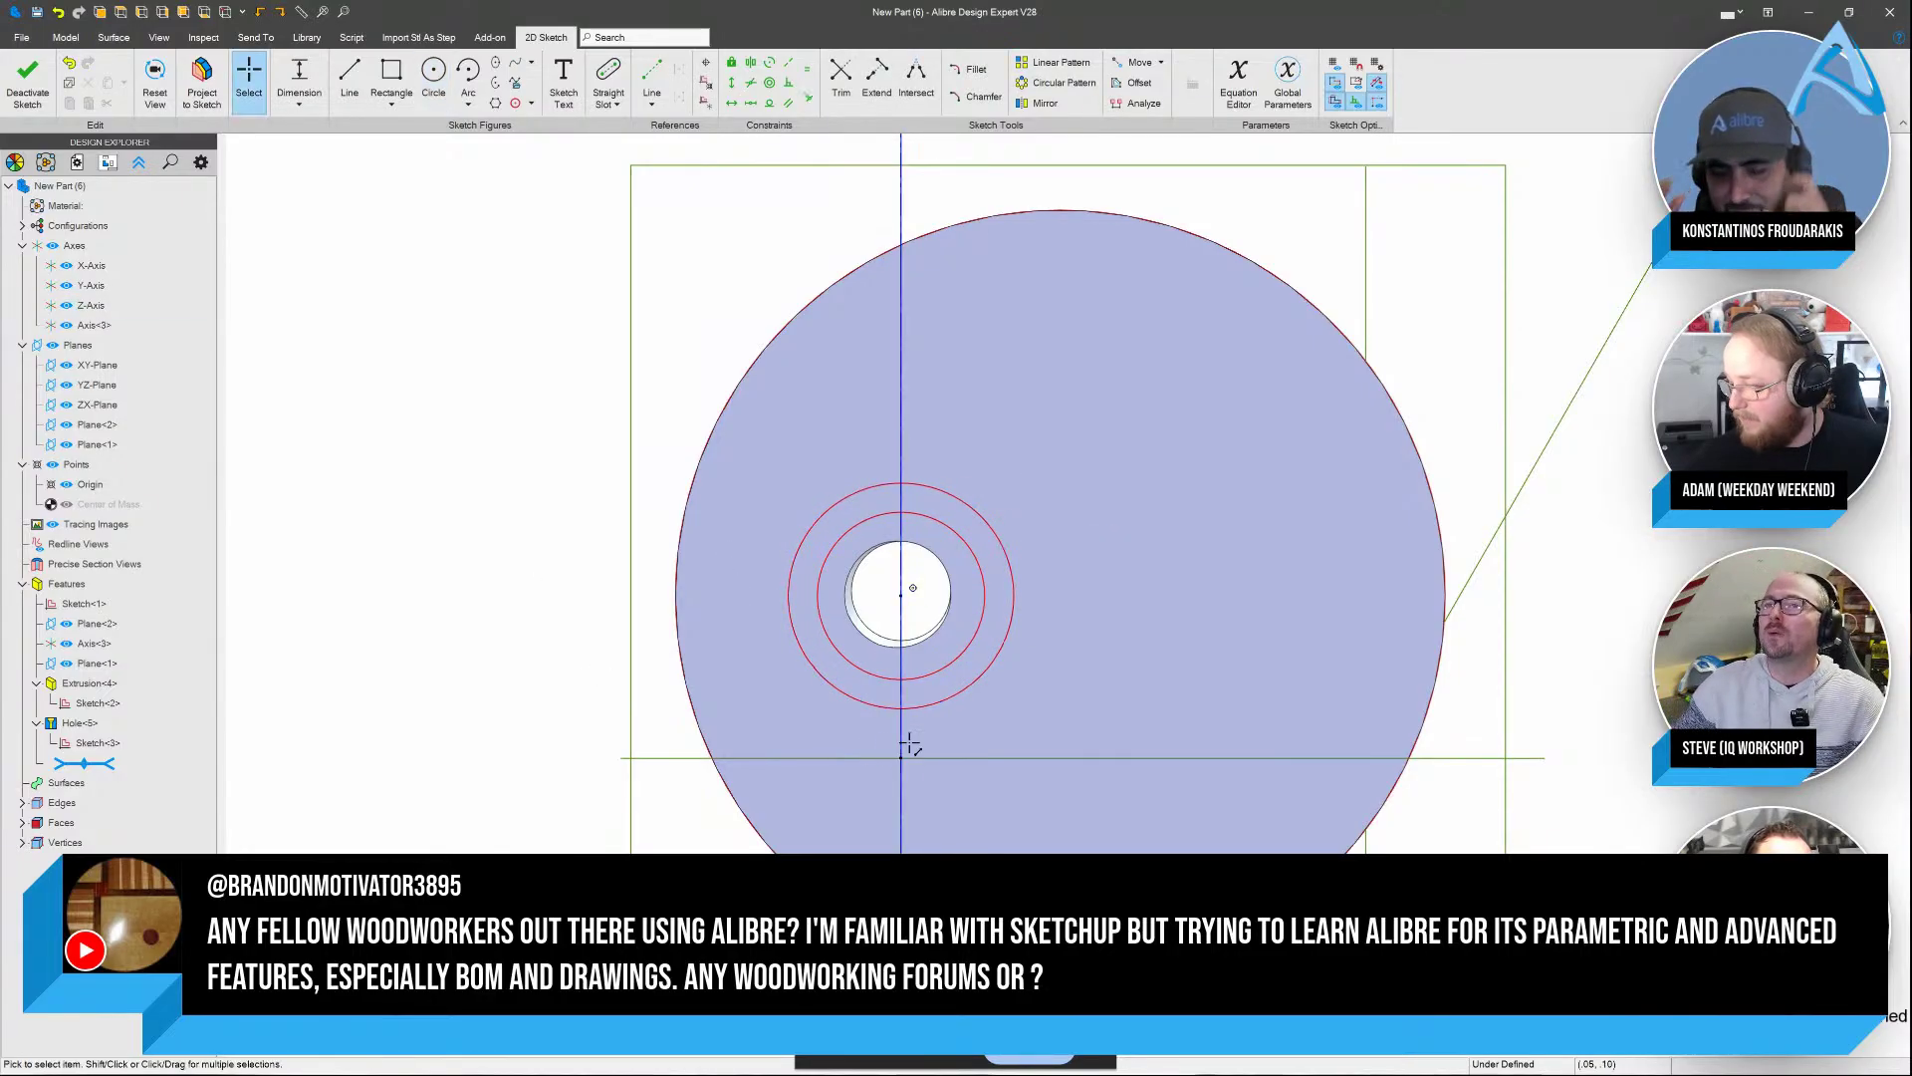
pyautogui.moveTo(909, 738)
pyautogui.mouseDown(button='middle')
pyautogui.moveTo(917, 713)
pyautogui.moveTo(918, 758)
pyautogui.moveTo(903, 753)
pyautogui.mouseUp(button='middle')
pyautogui.click(28, 82)
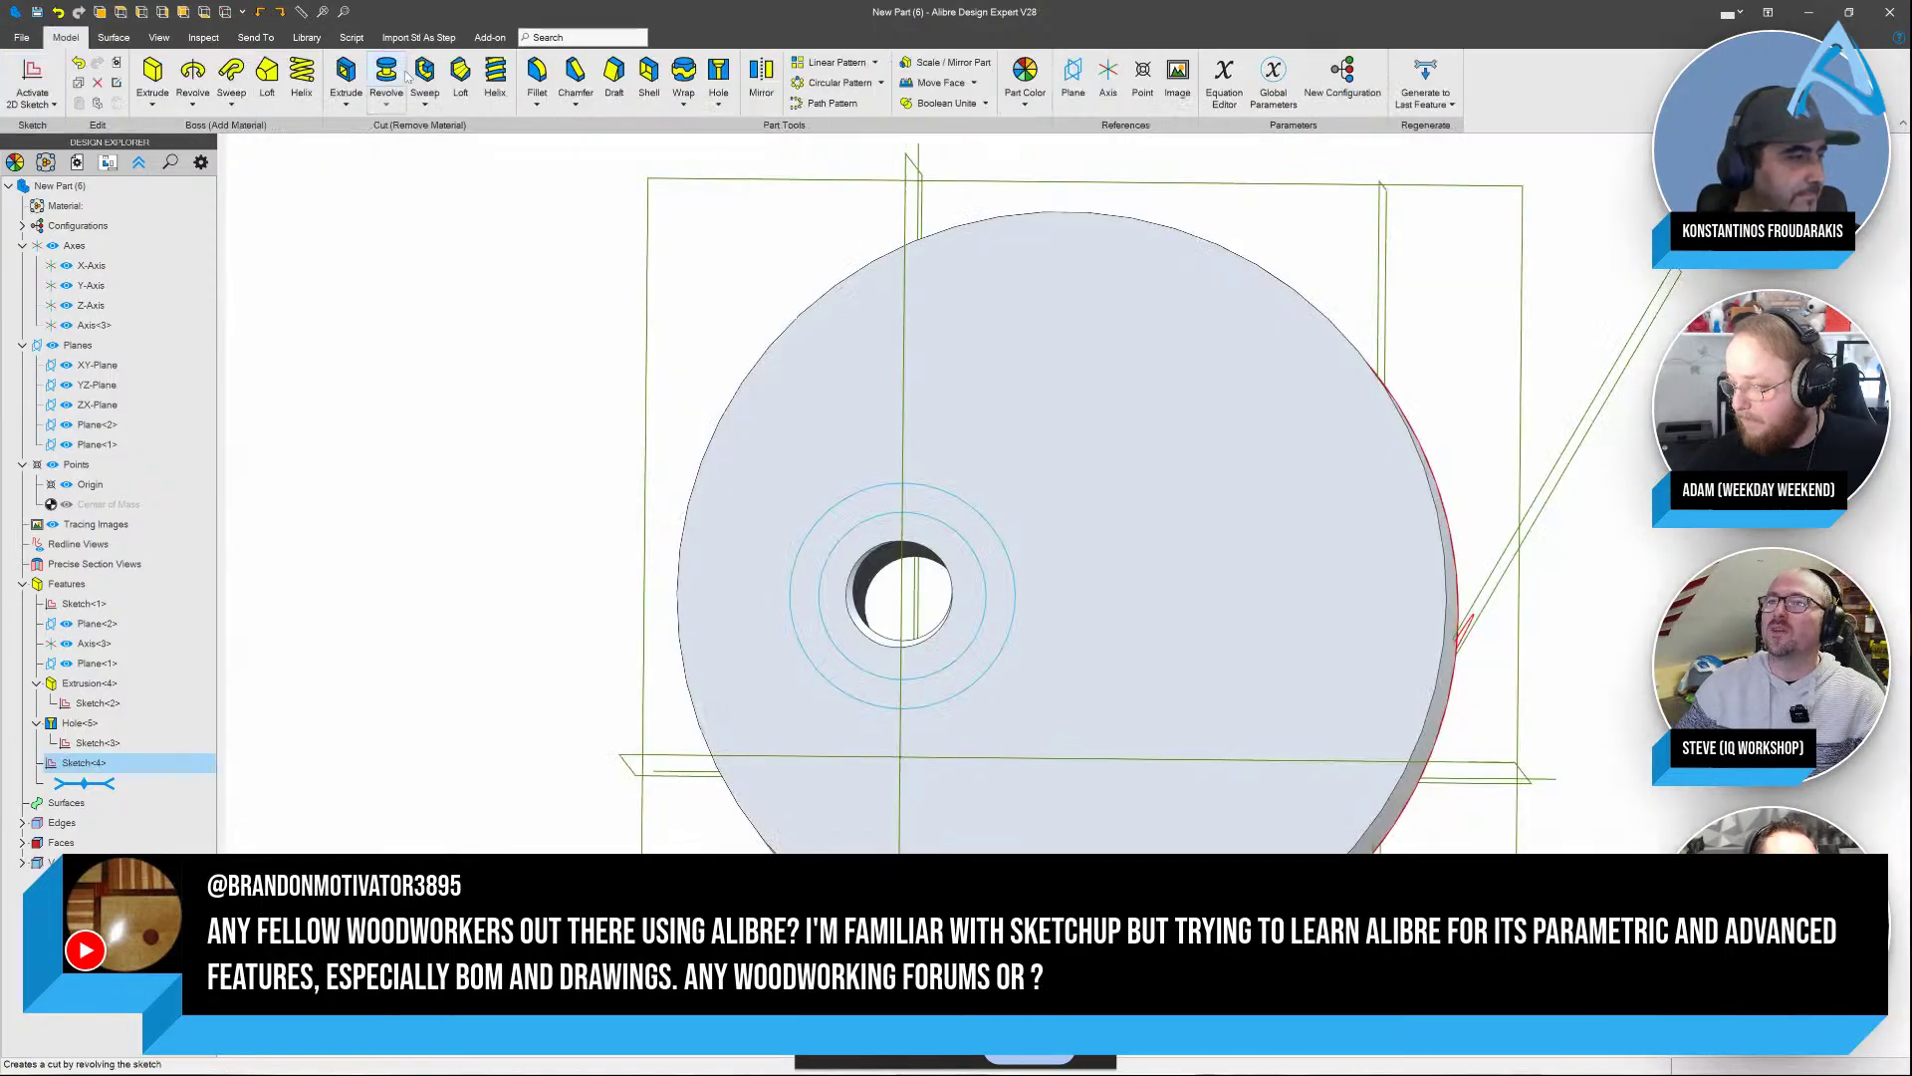
# Cut the ring between the two circles Through ALL to separate a sleeve around the threaded hole
pyautogui.click(346, 75)
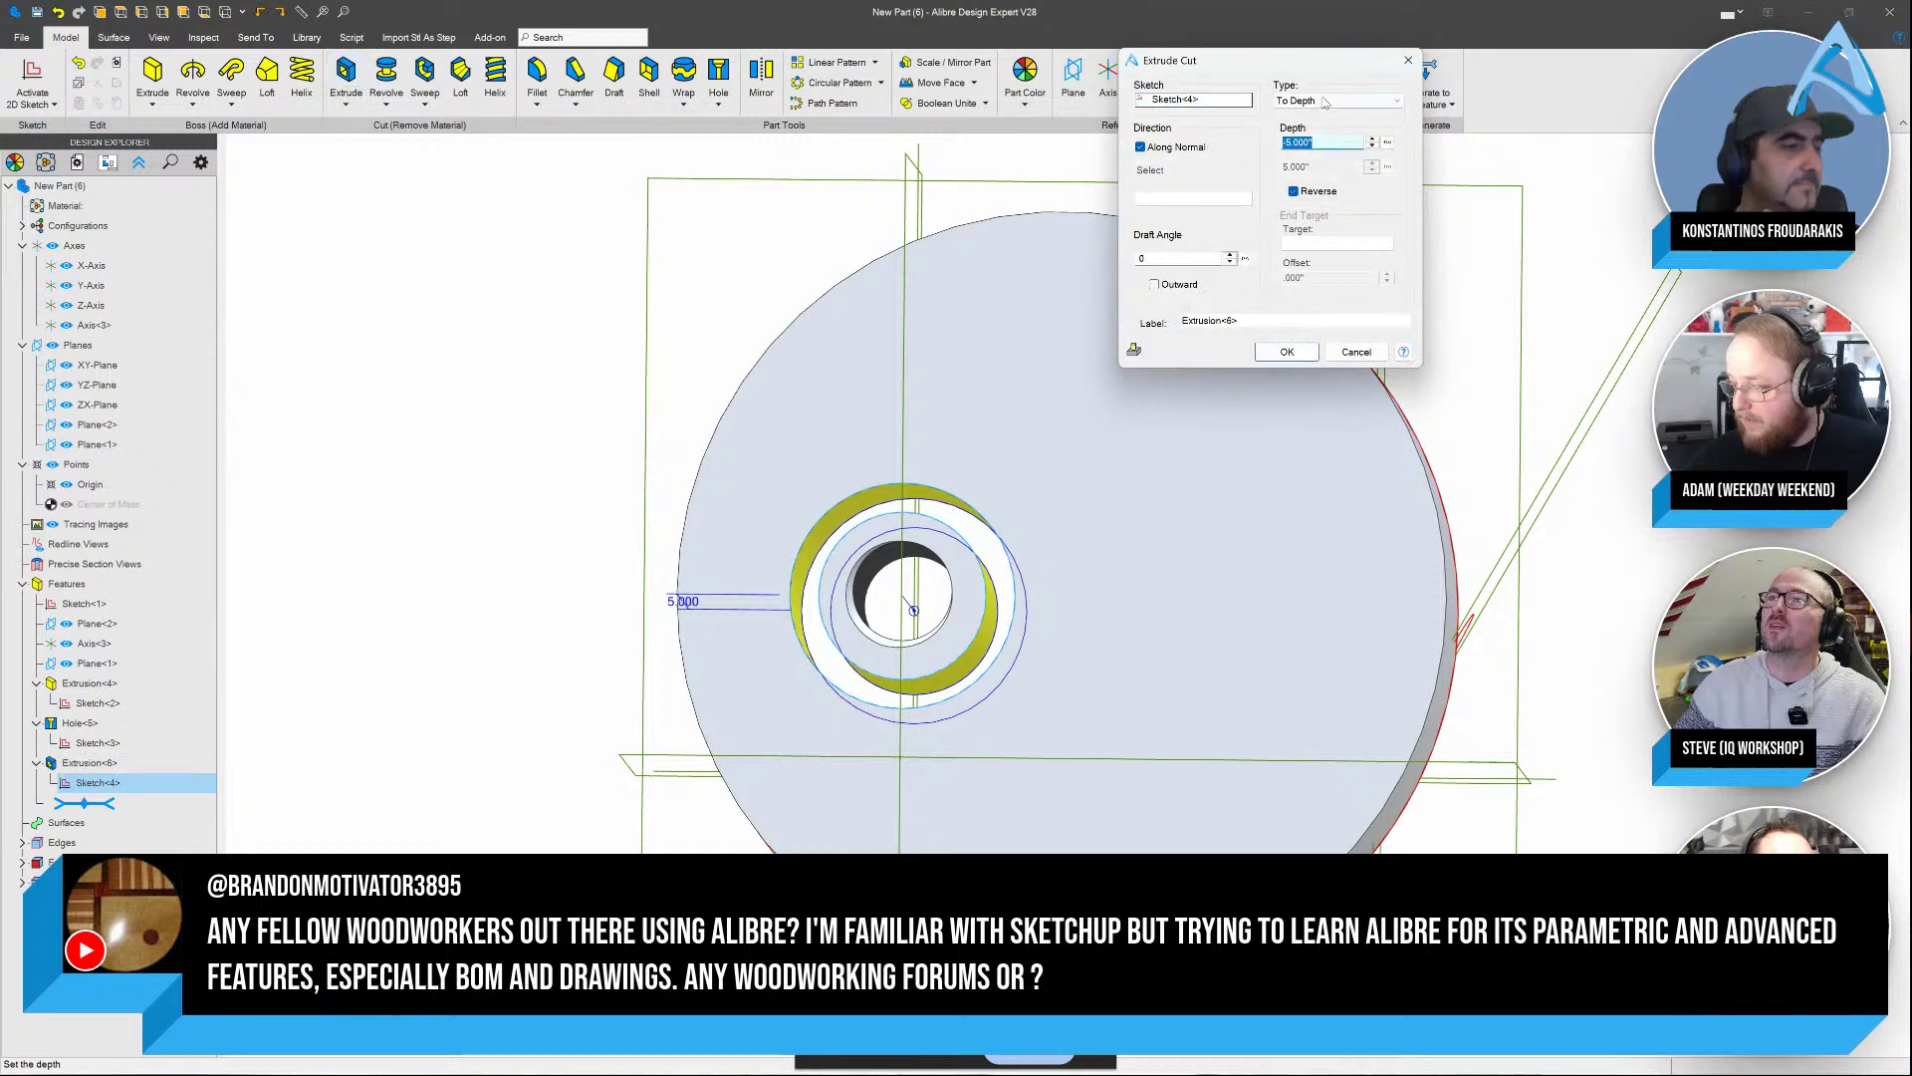
pyautogui.click(1326, 100)
pyautogui.click(1311, 126)
pyautogui.click(1295, 317)
pyautogui.click(1287, 351)
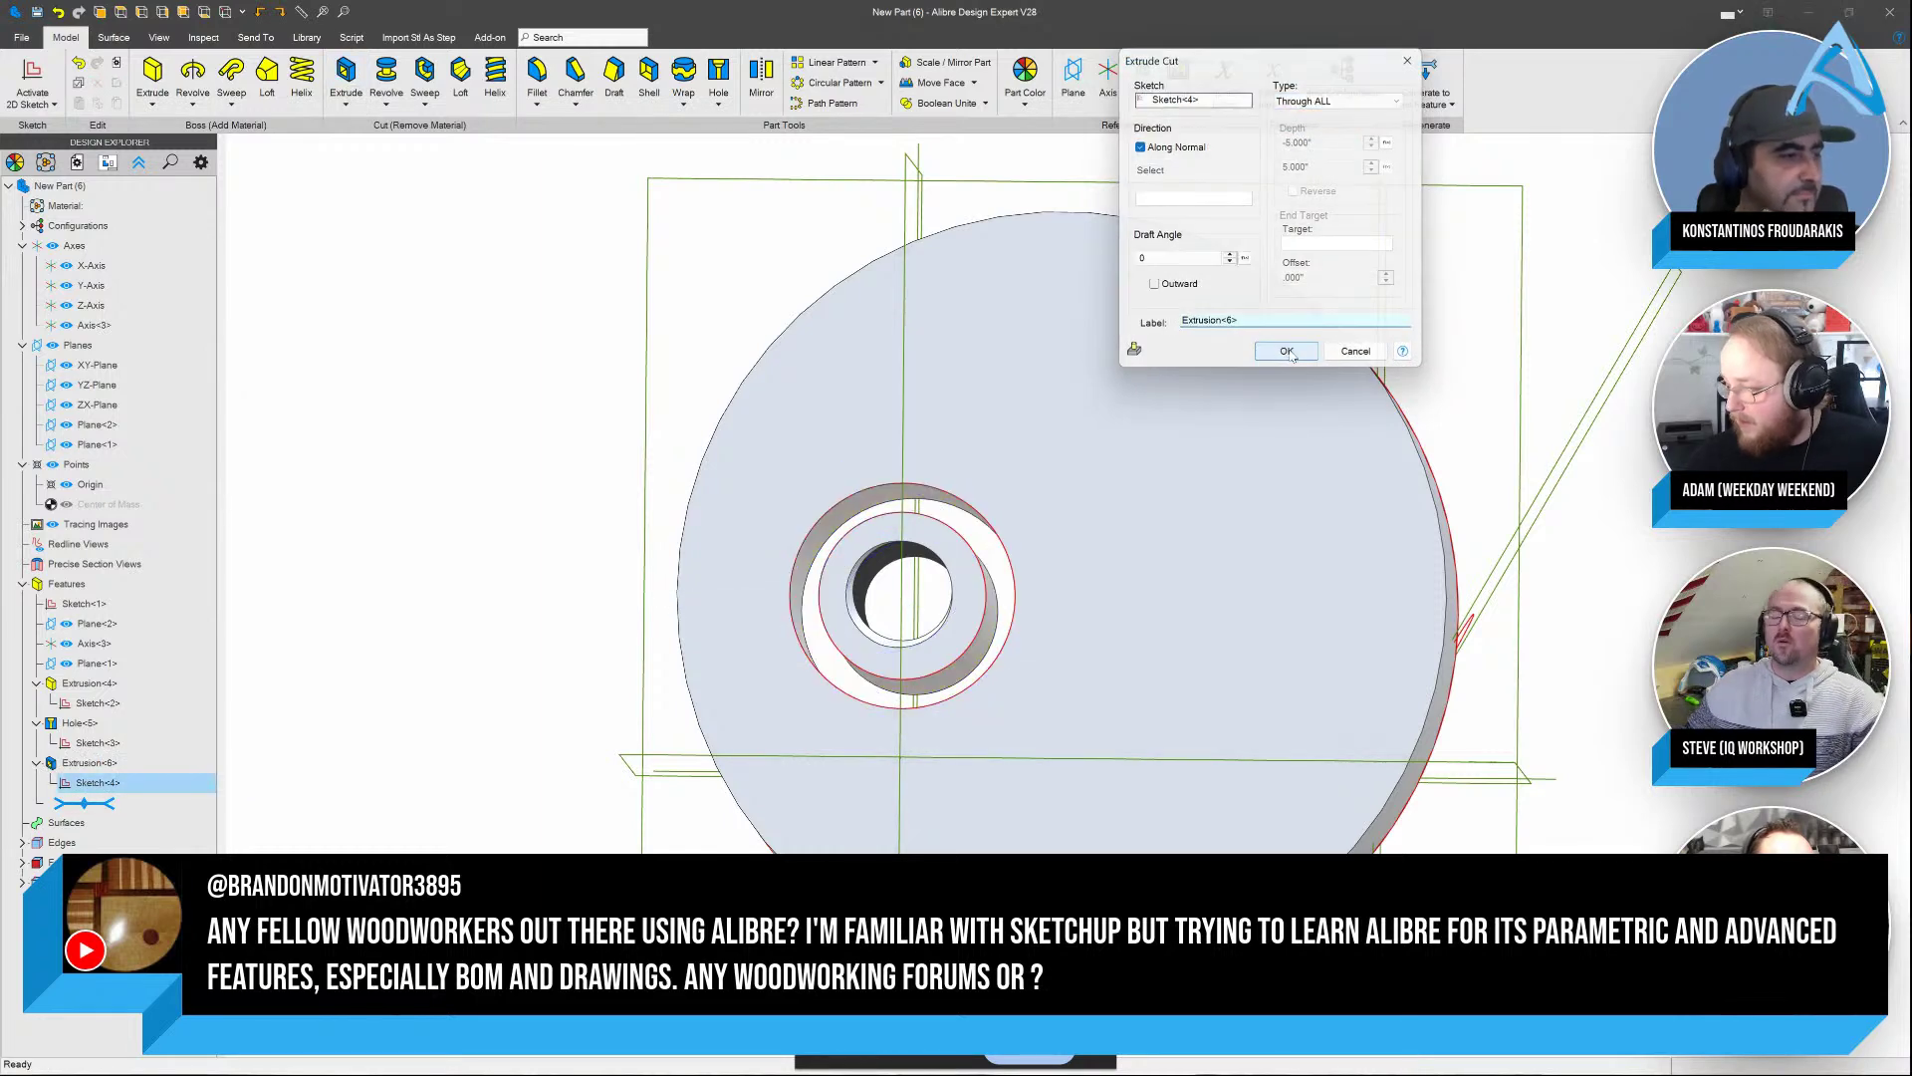
# Convert the solid to surfaces and split off the sleeve's ring-shaped top face
pyautogui.scroll(3, 757, 634)
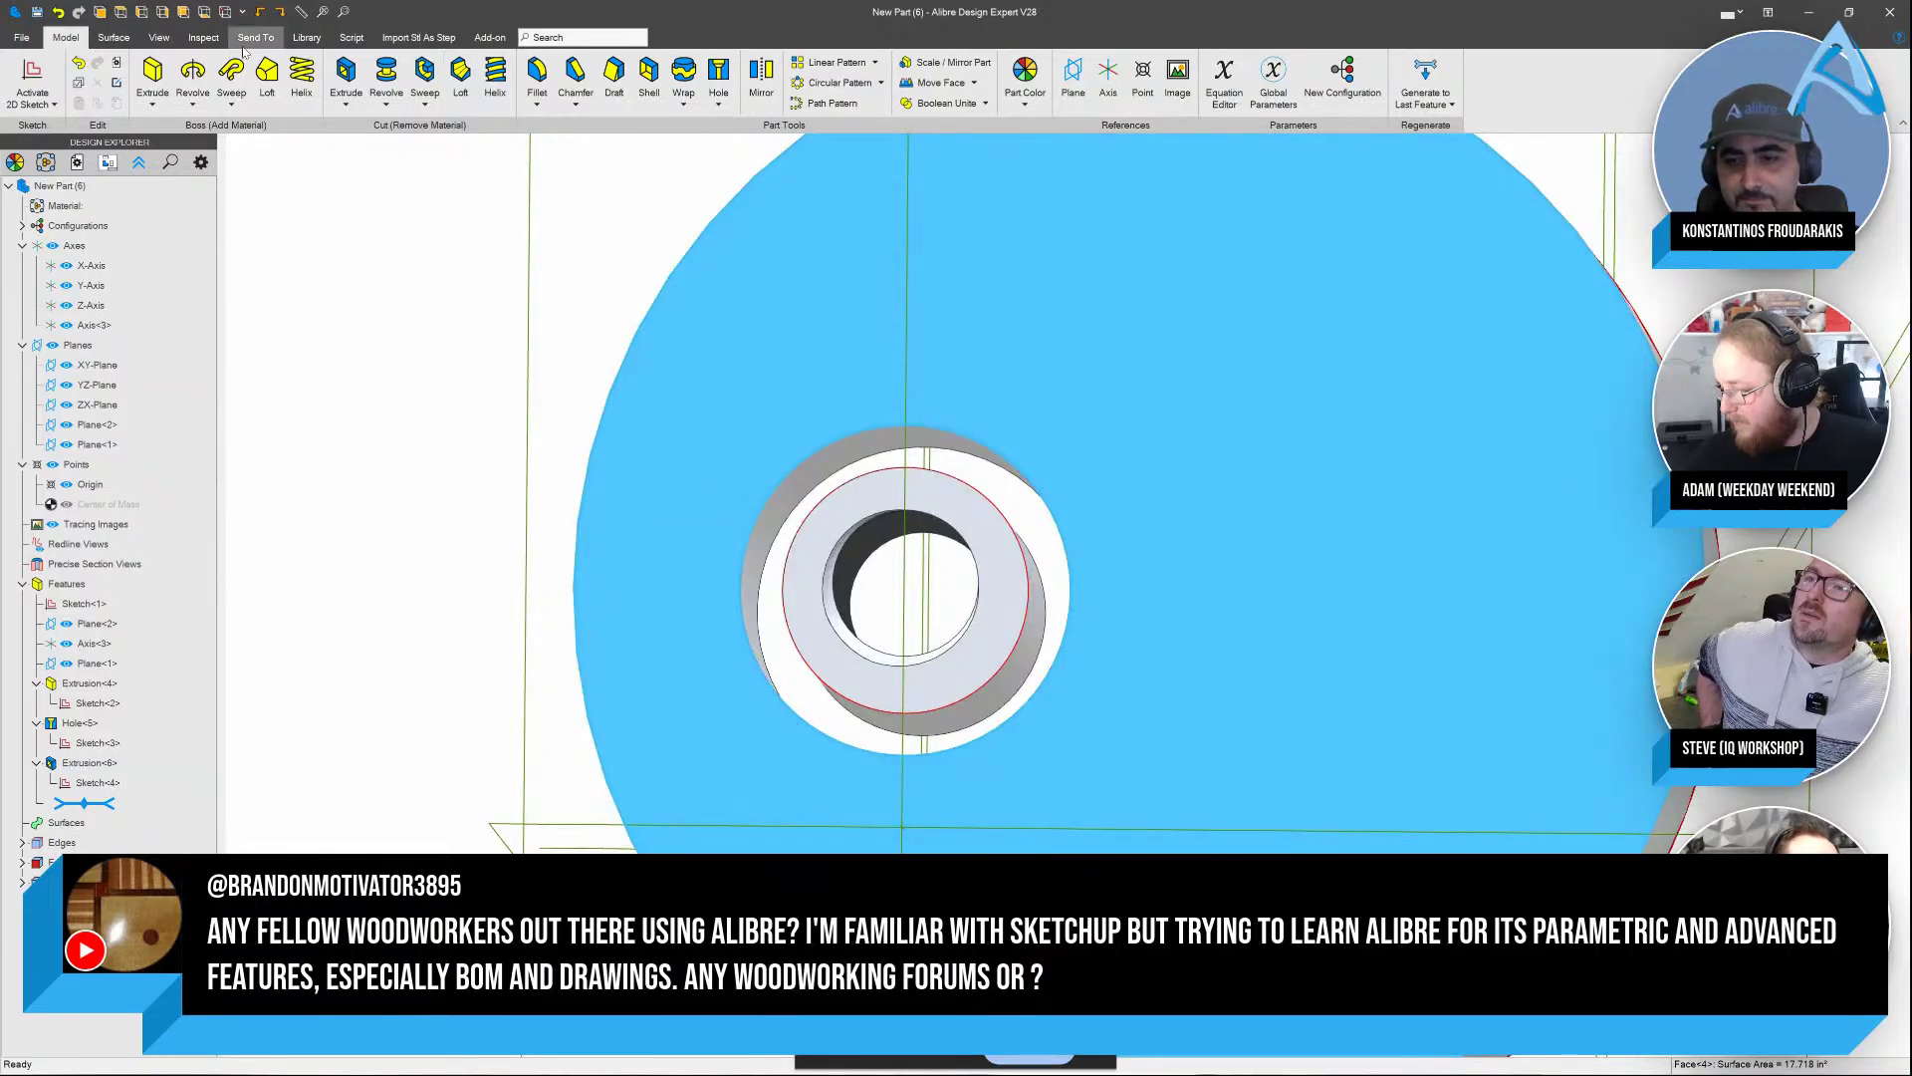
pyautogui.click(202, 38)
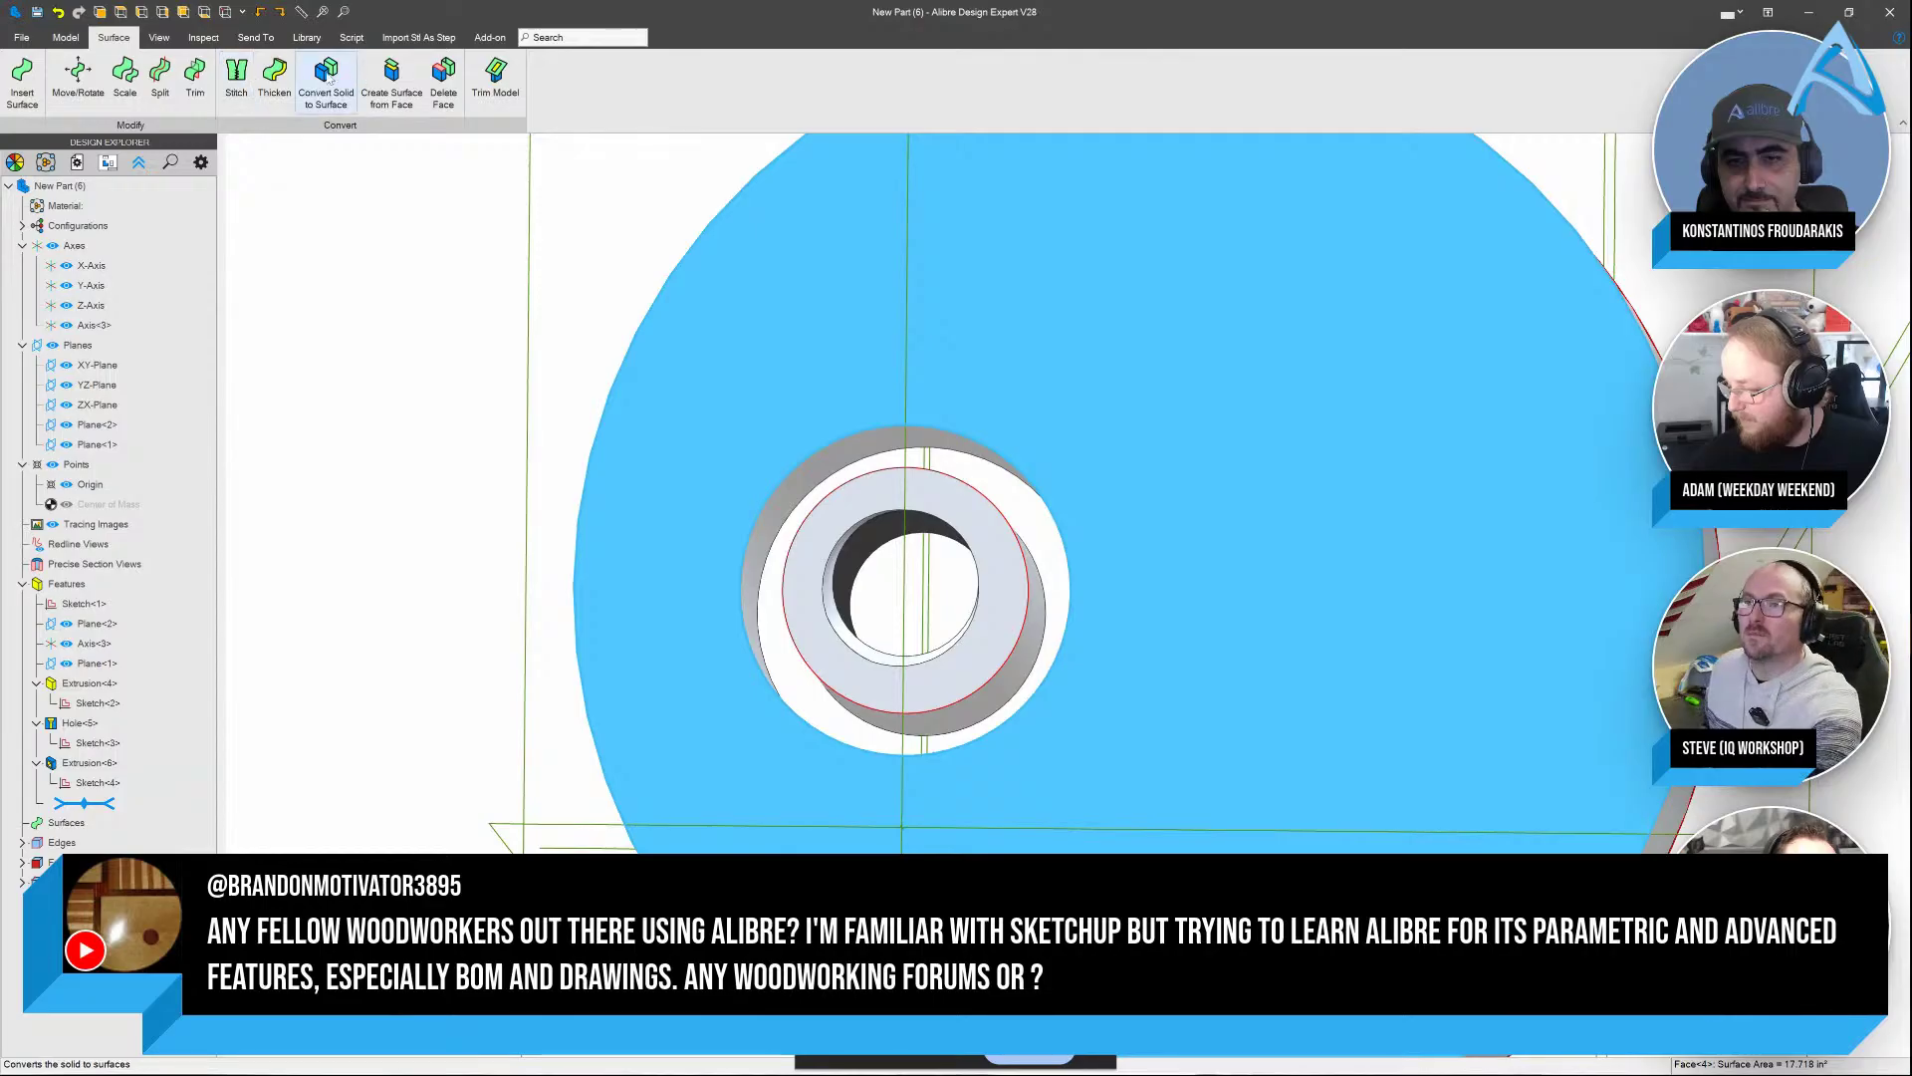
pyautogui.click(325, 75)
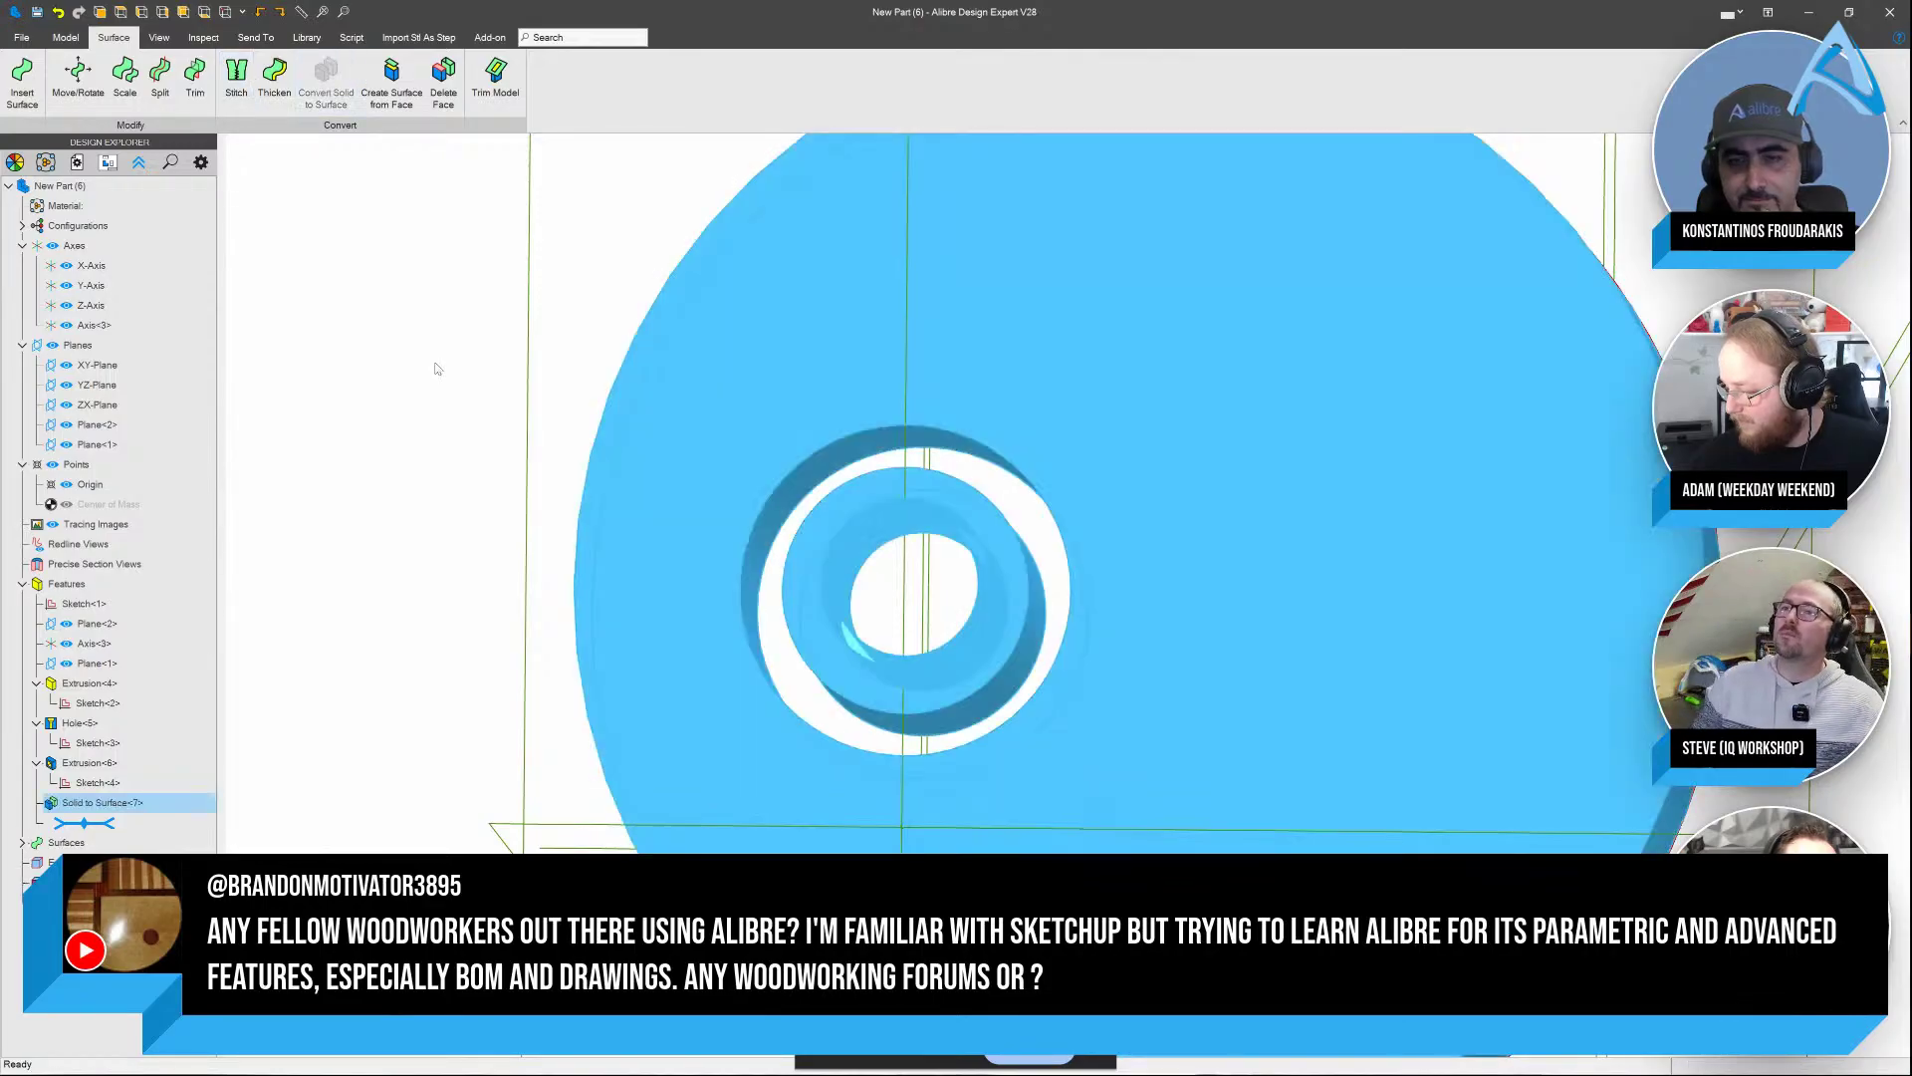
pyautogui.click(438, 368)
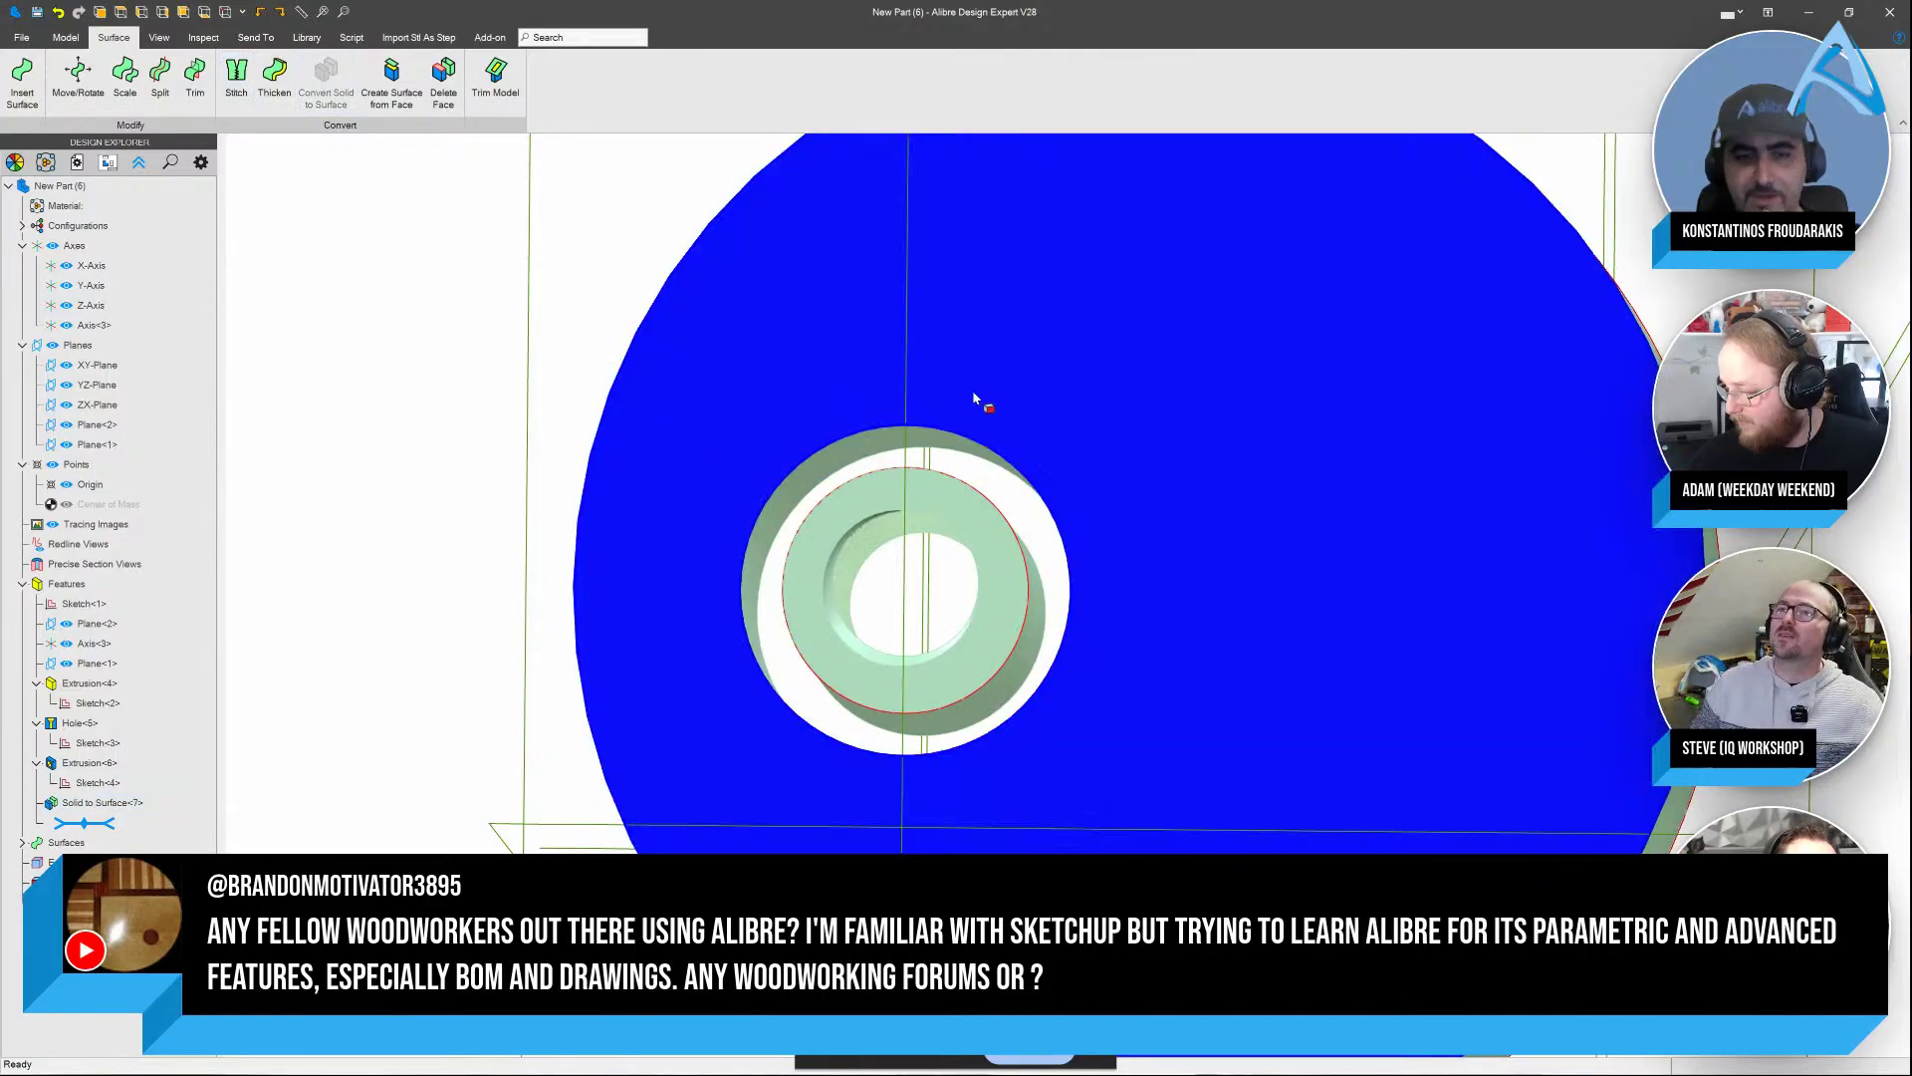
pyautogui.click(982, 520)
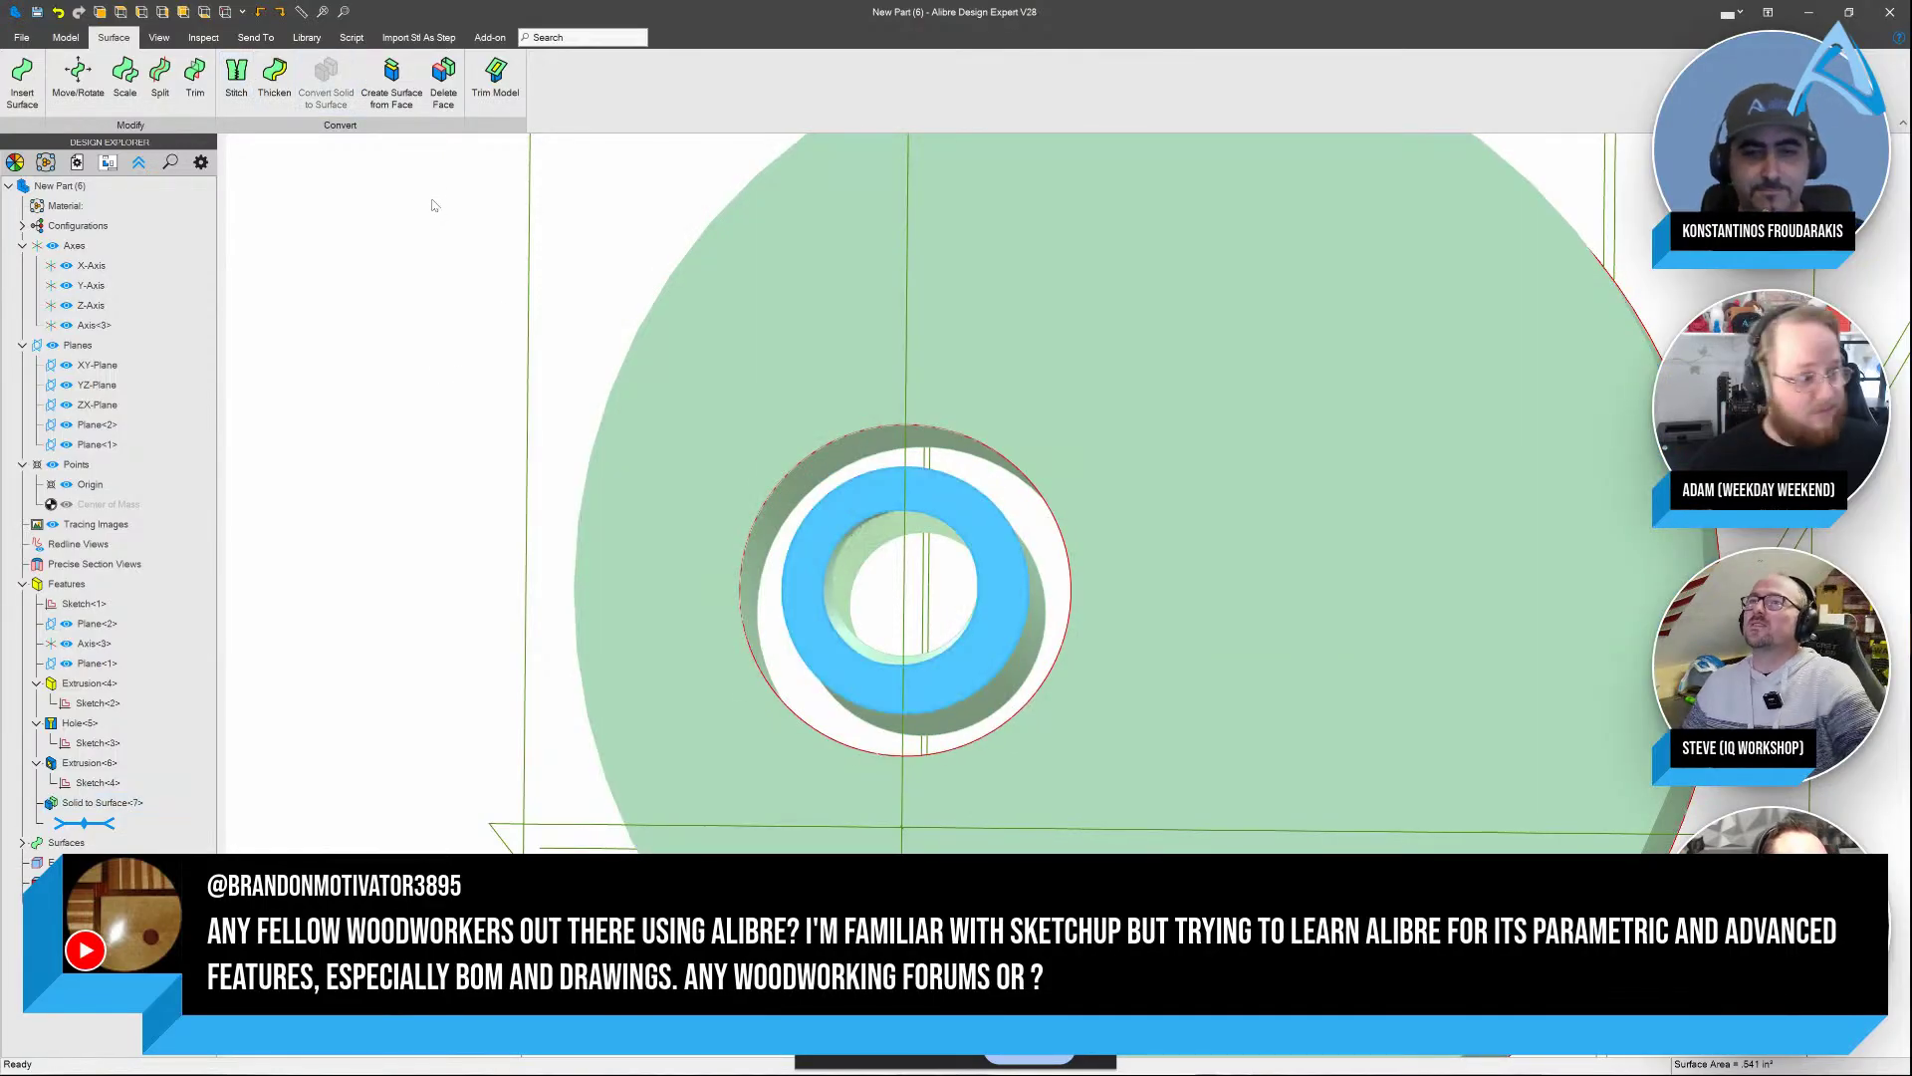
pyautogui.click(164, 78)
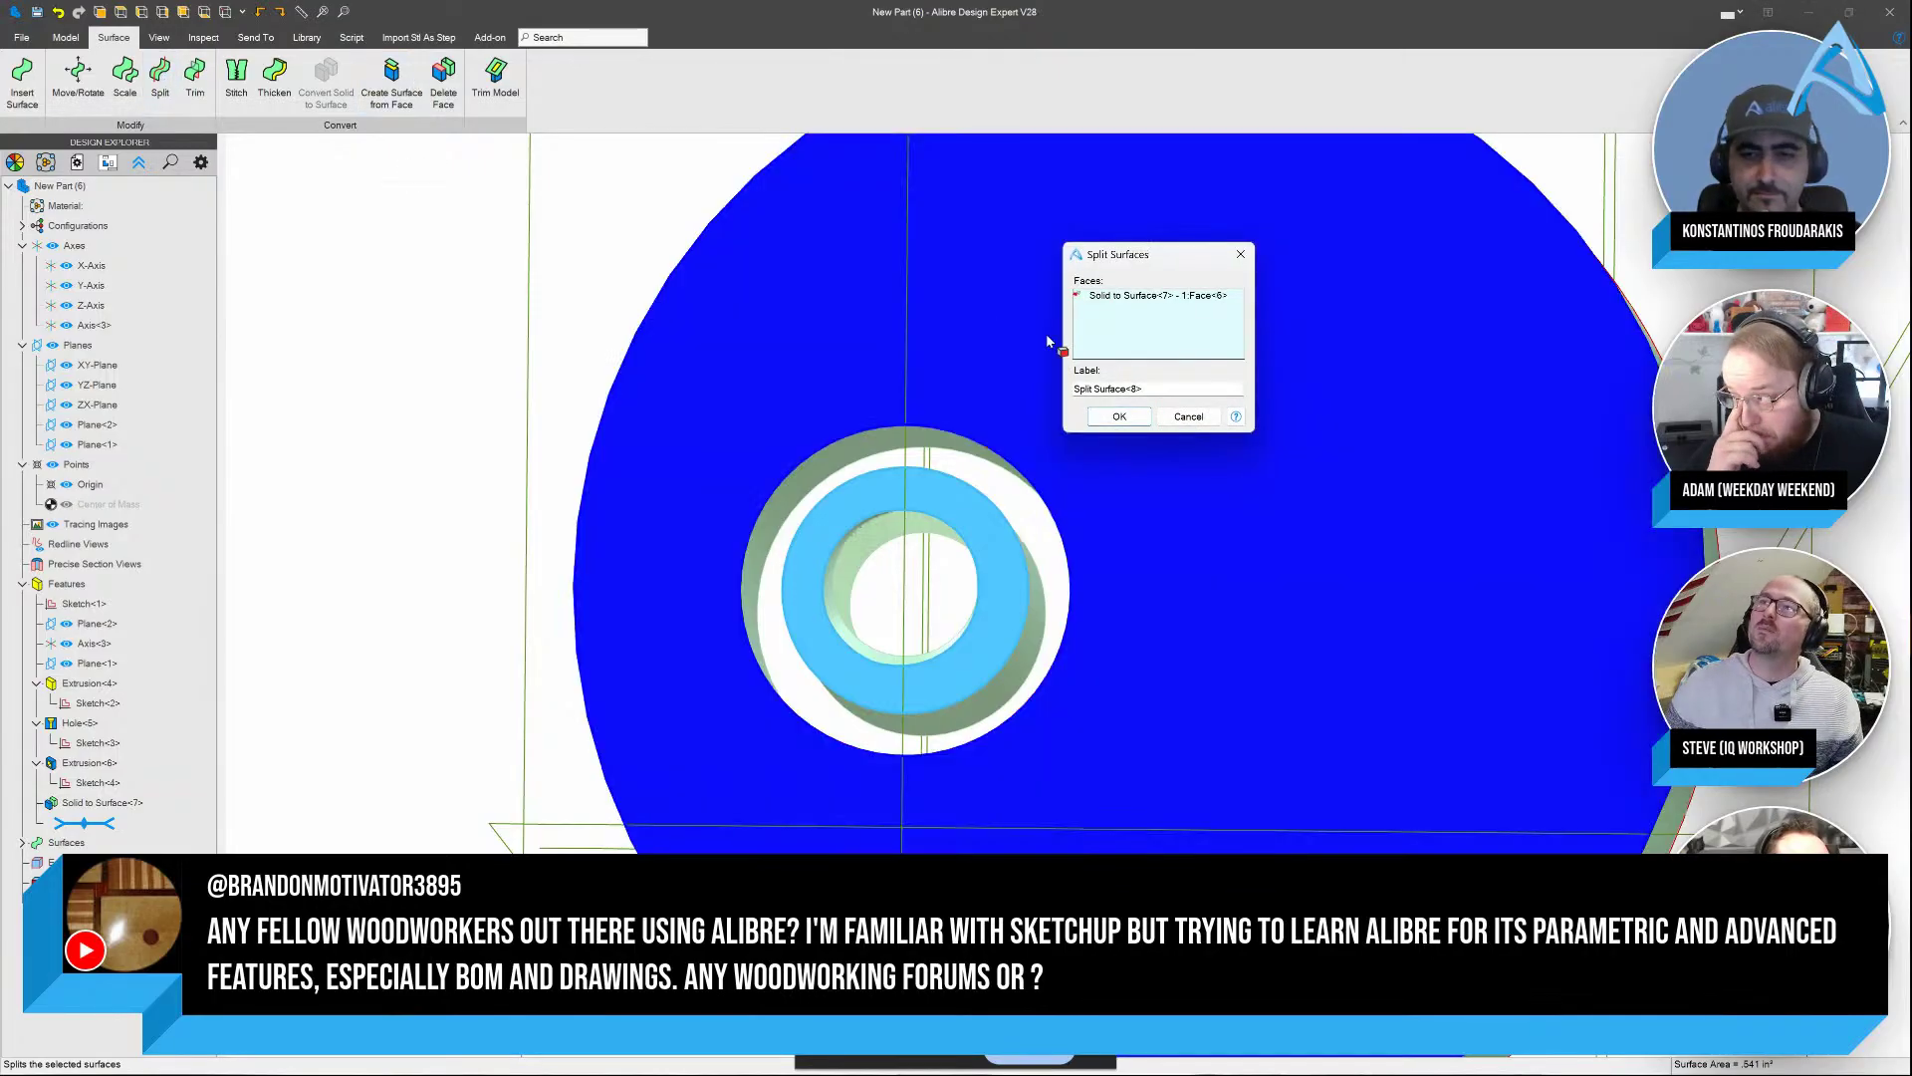
pyautogui.click(1120, 404)
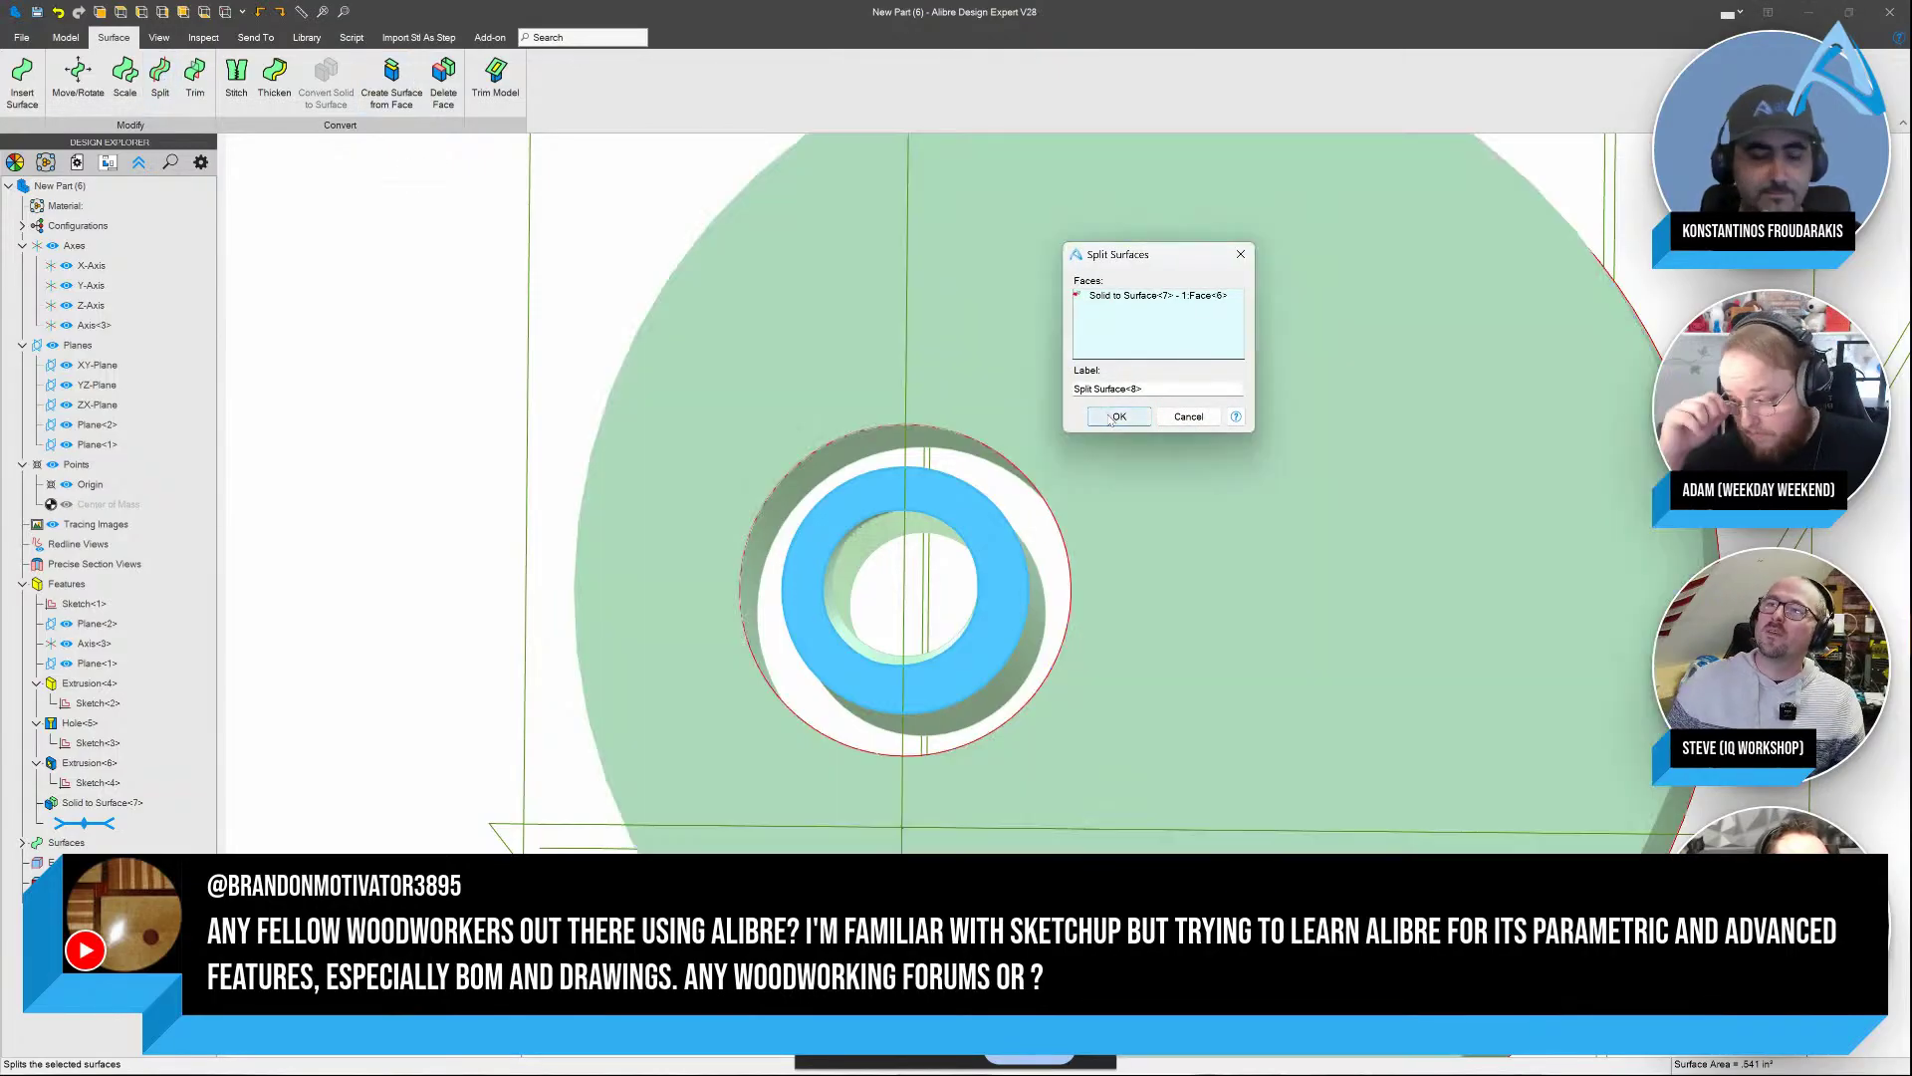
# Stitch the split ring face and the remaining sleeve surface into a solid
pyautogui.click(236, 78)
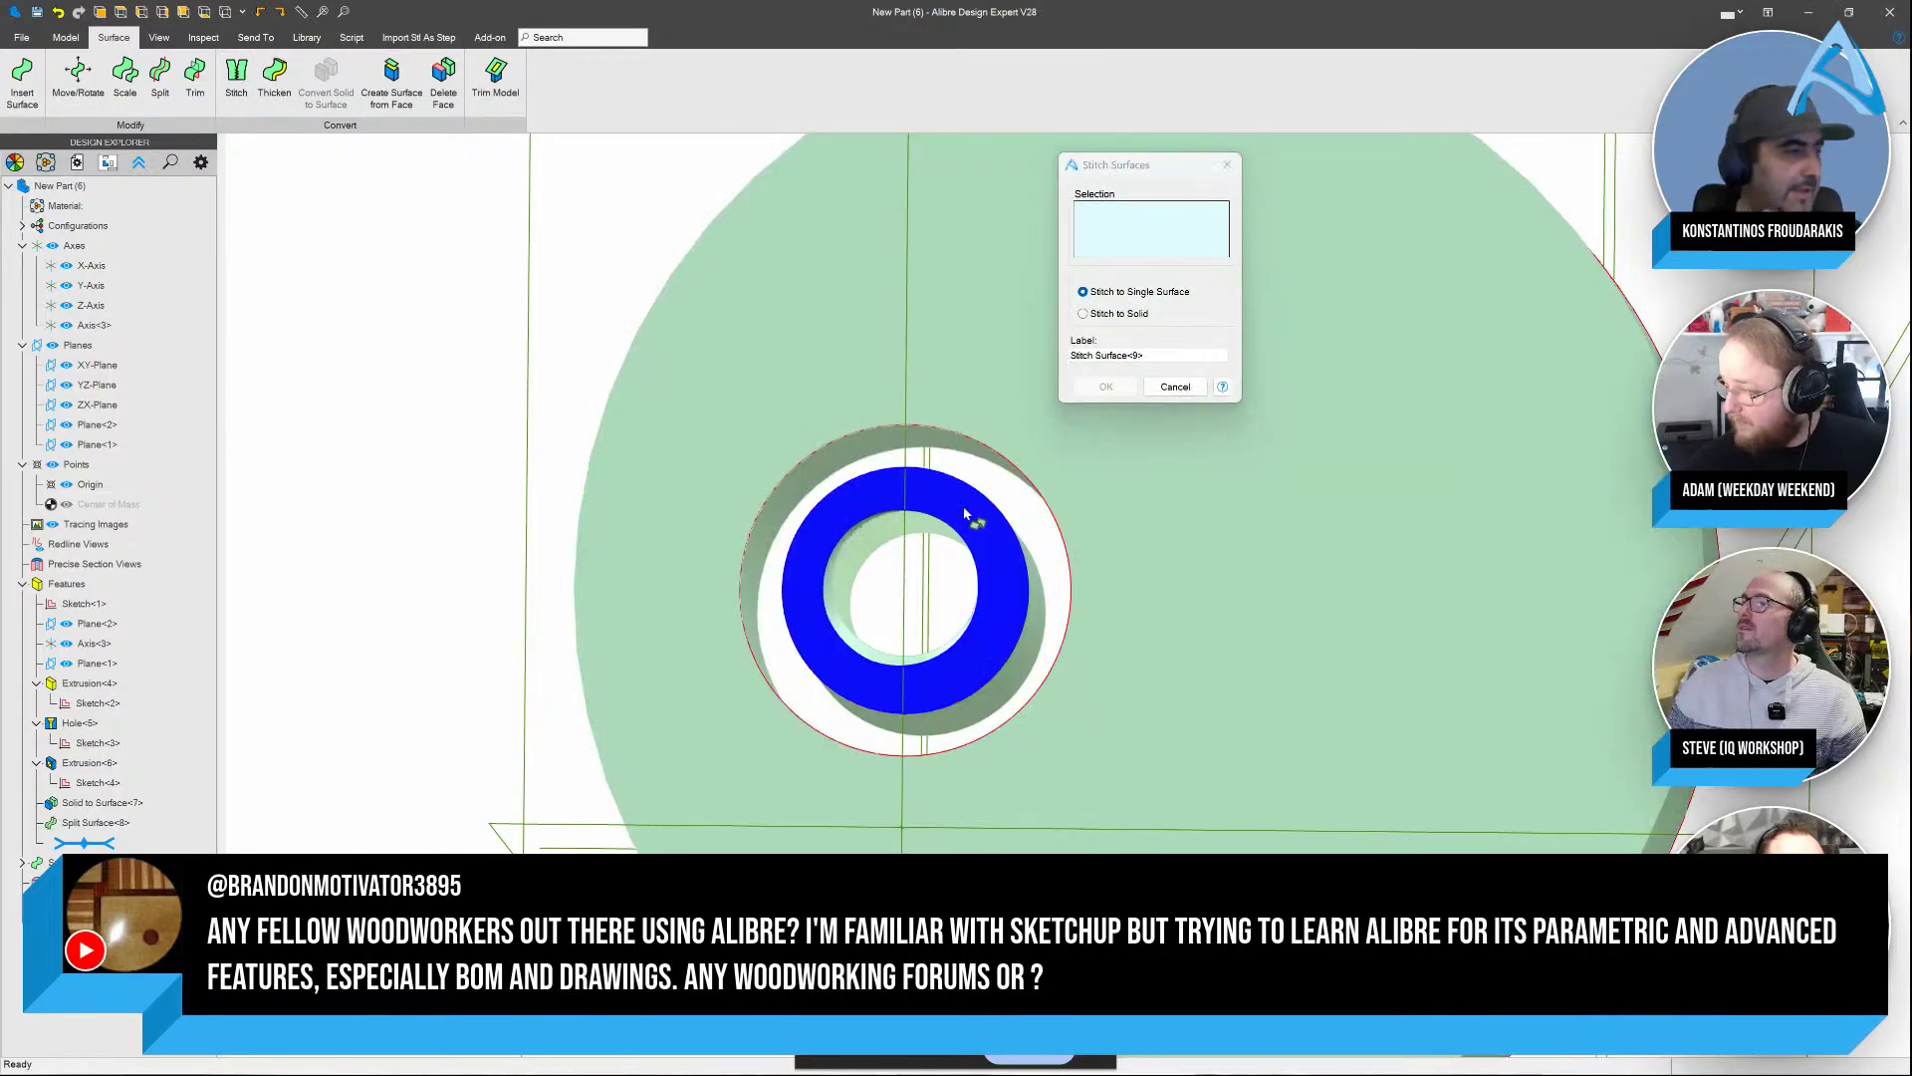
pyautogui.click(962, 511)
pyautogui.click(883, 529)
pyautogui.click(1083, 313)
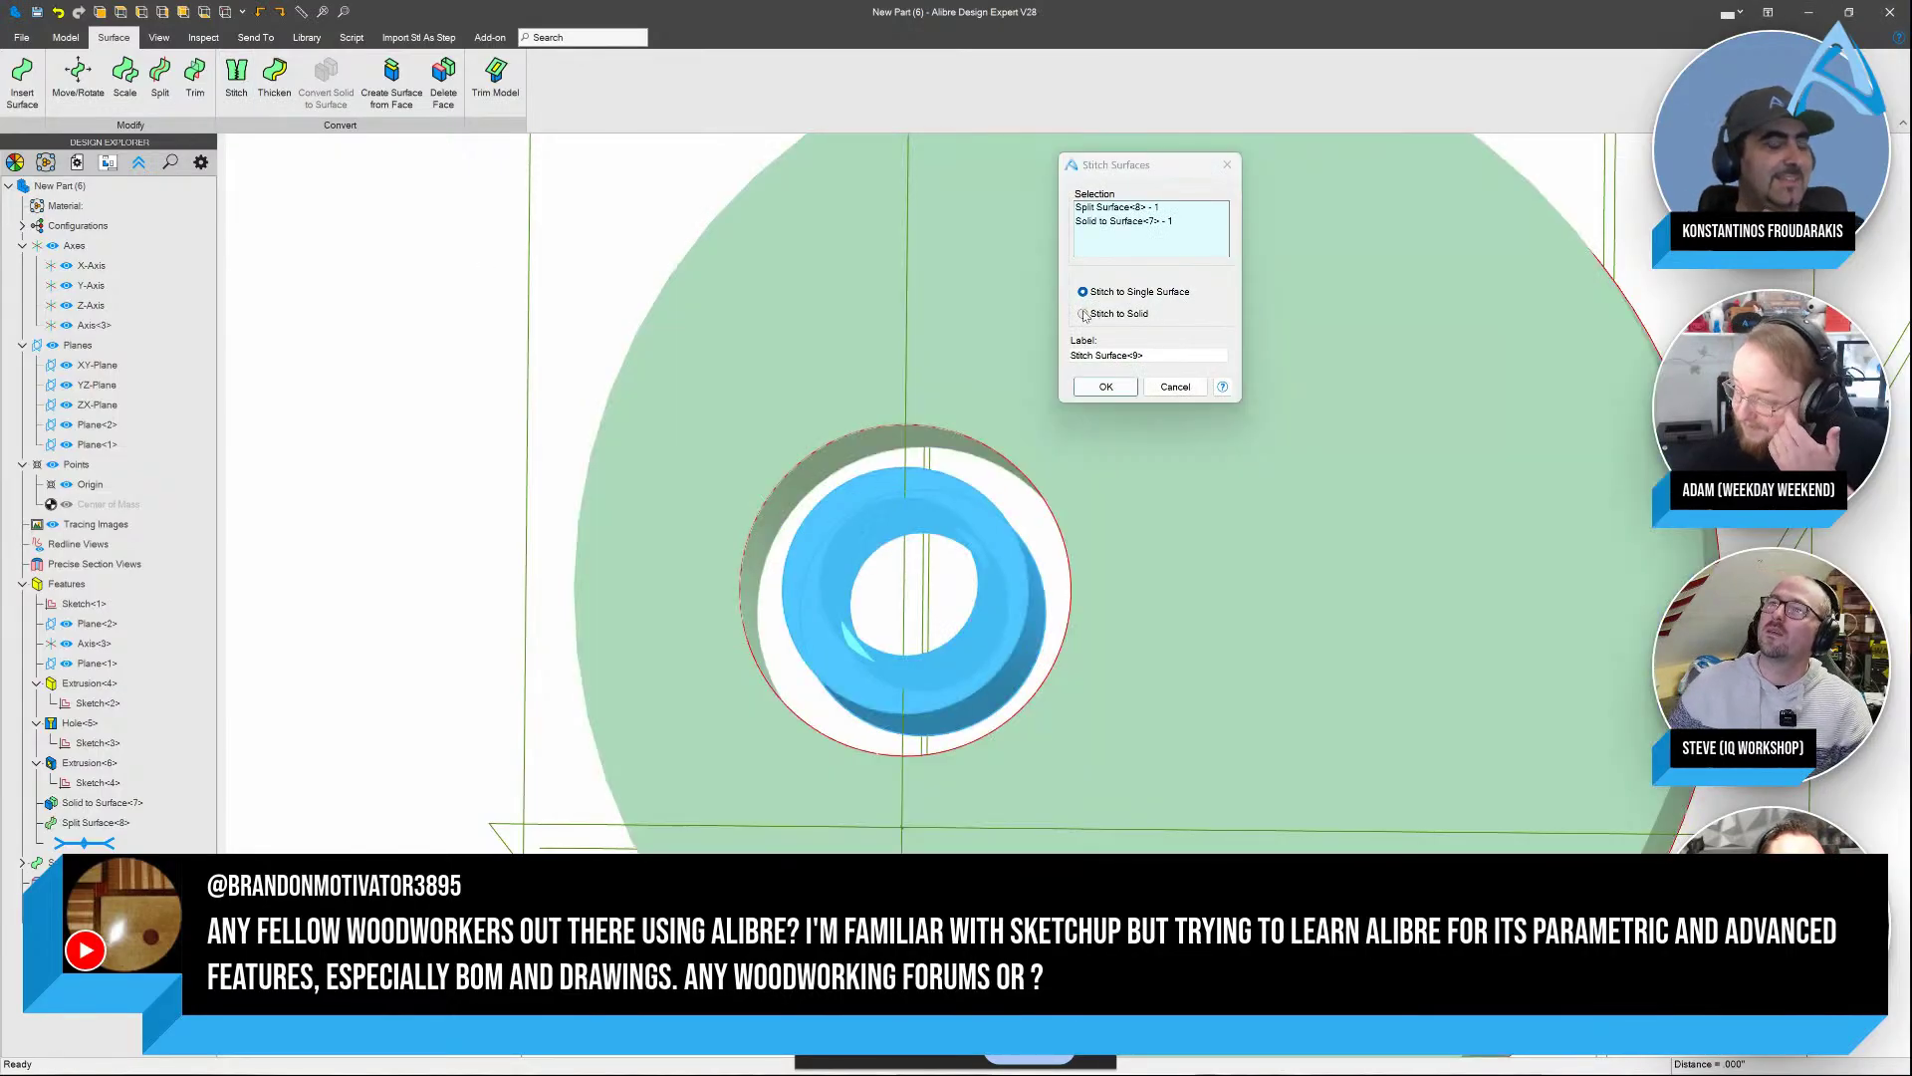
pyautogui.click(1108, 386)
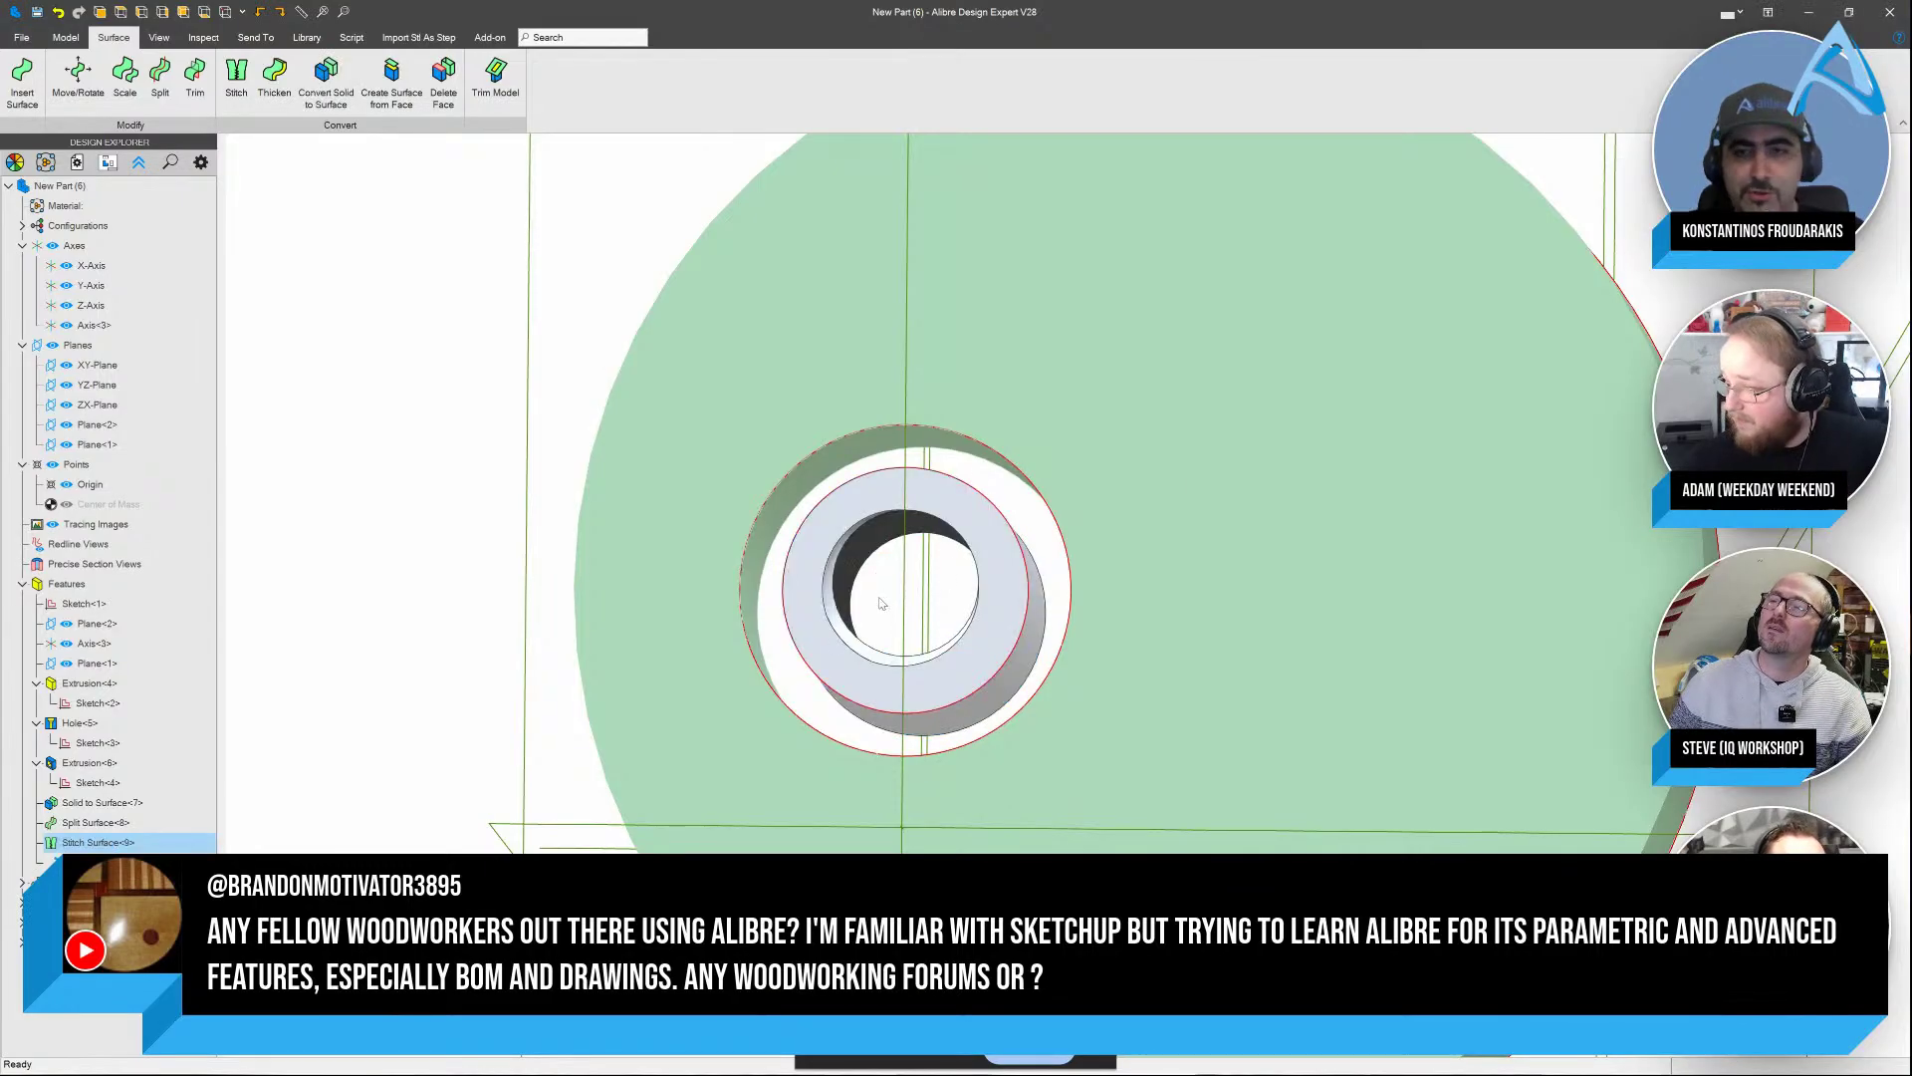
pyautogui.moveTo(882, 603); pyautogui.dragTo(872, 563, button='middle')
pyautogui.scroll(-2, 857, 553)
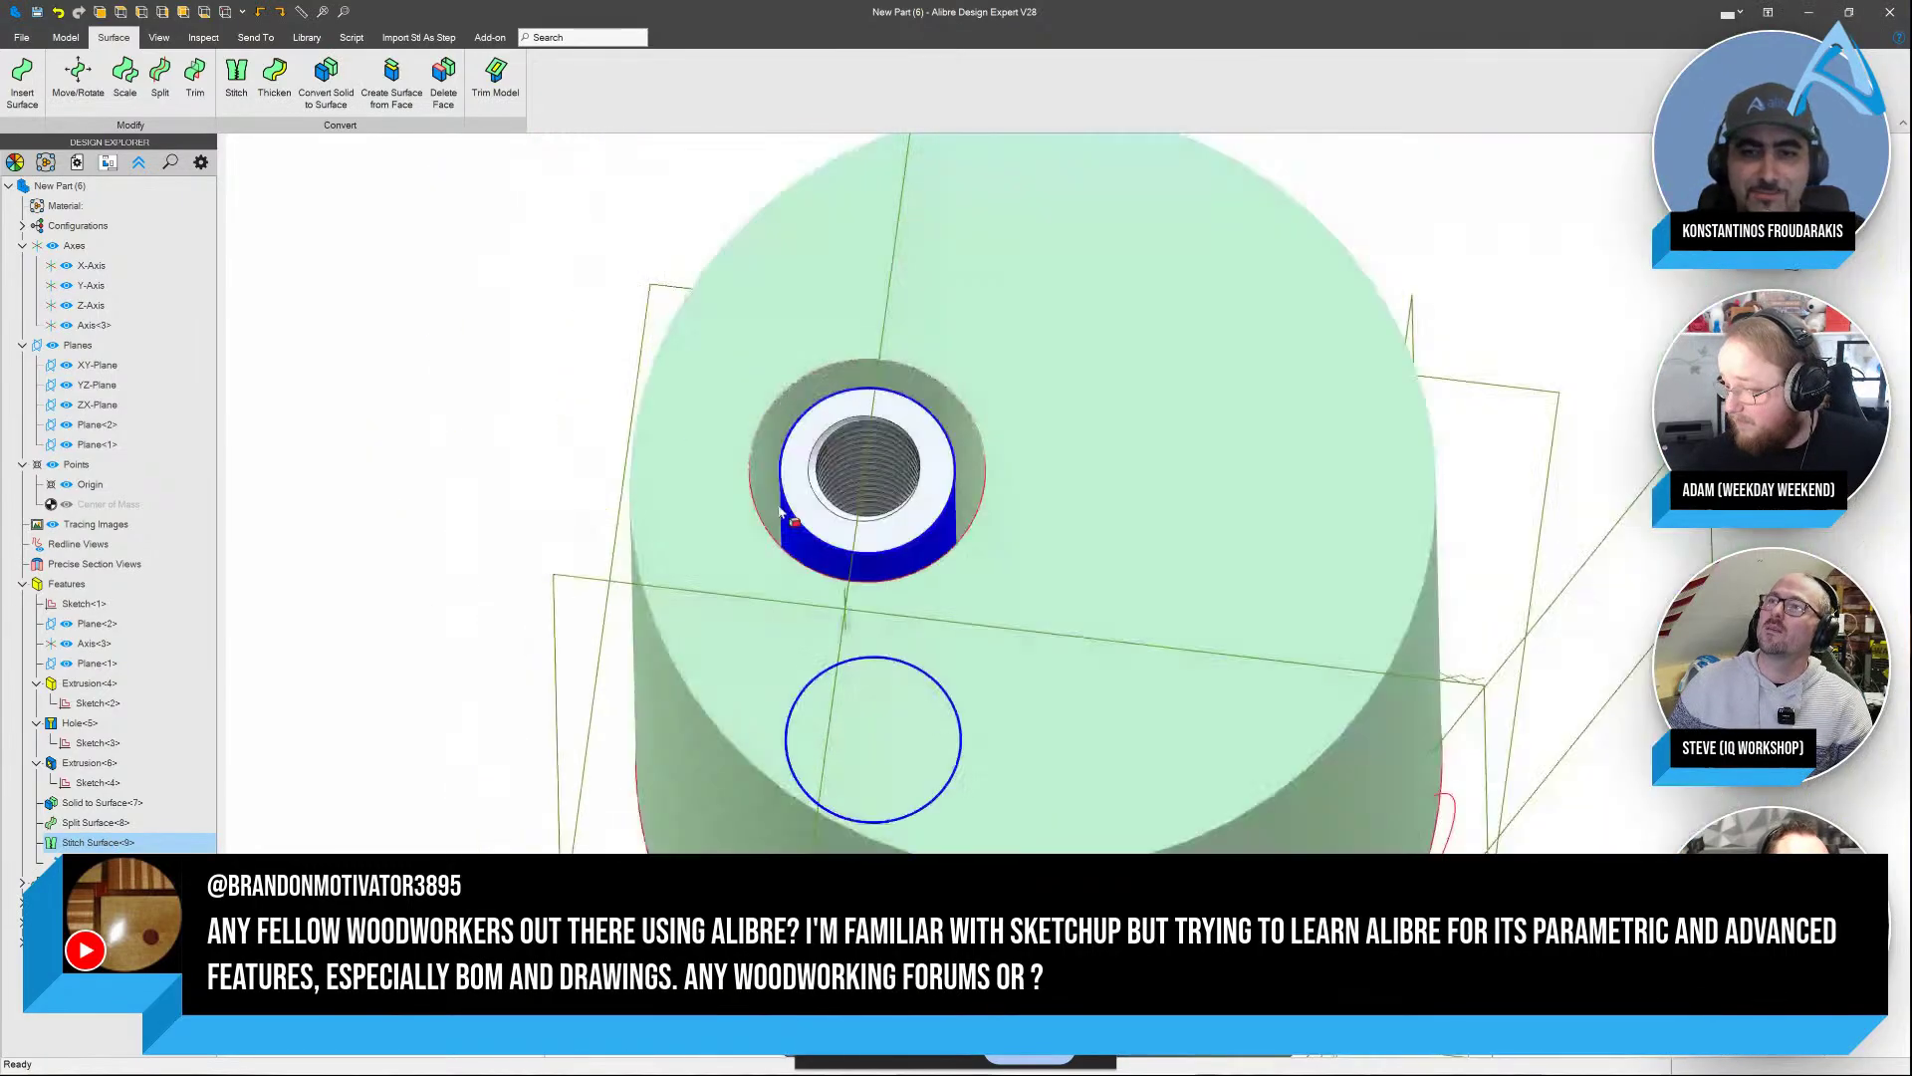
pyautogui.scroll(5, 888, 419)
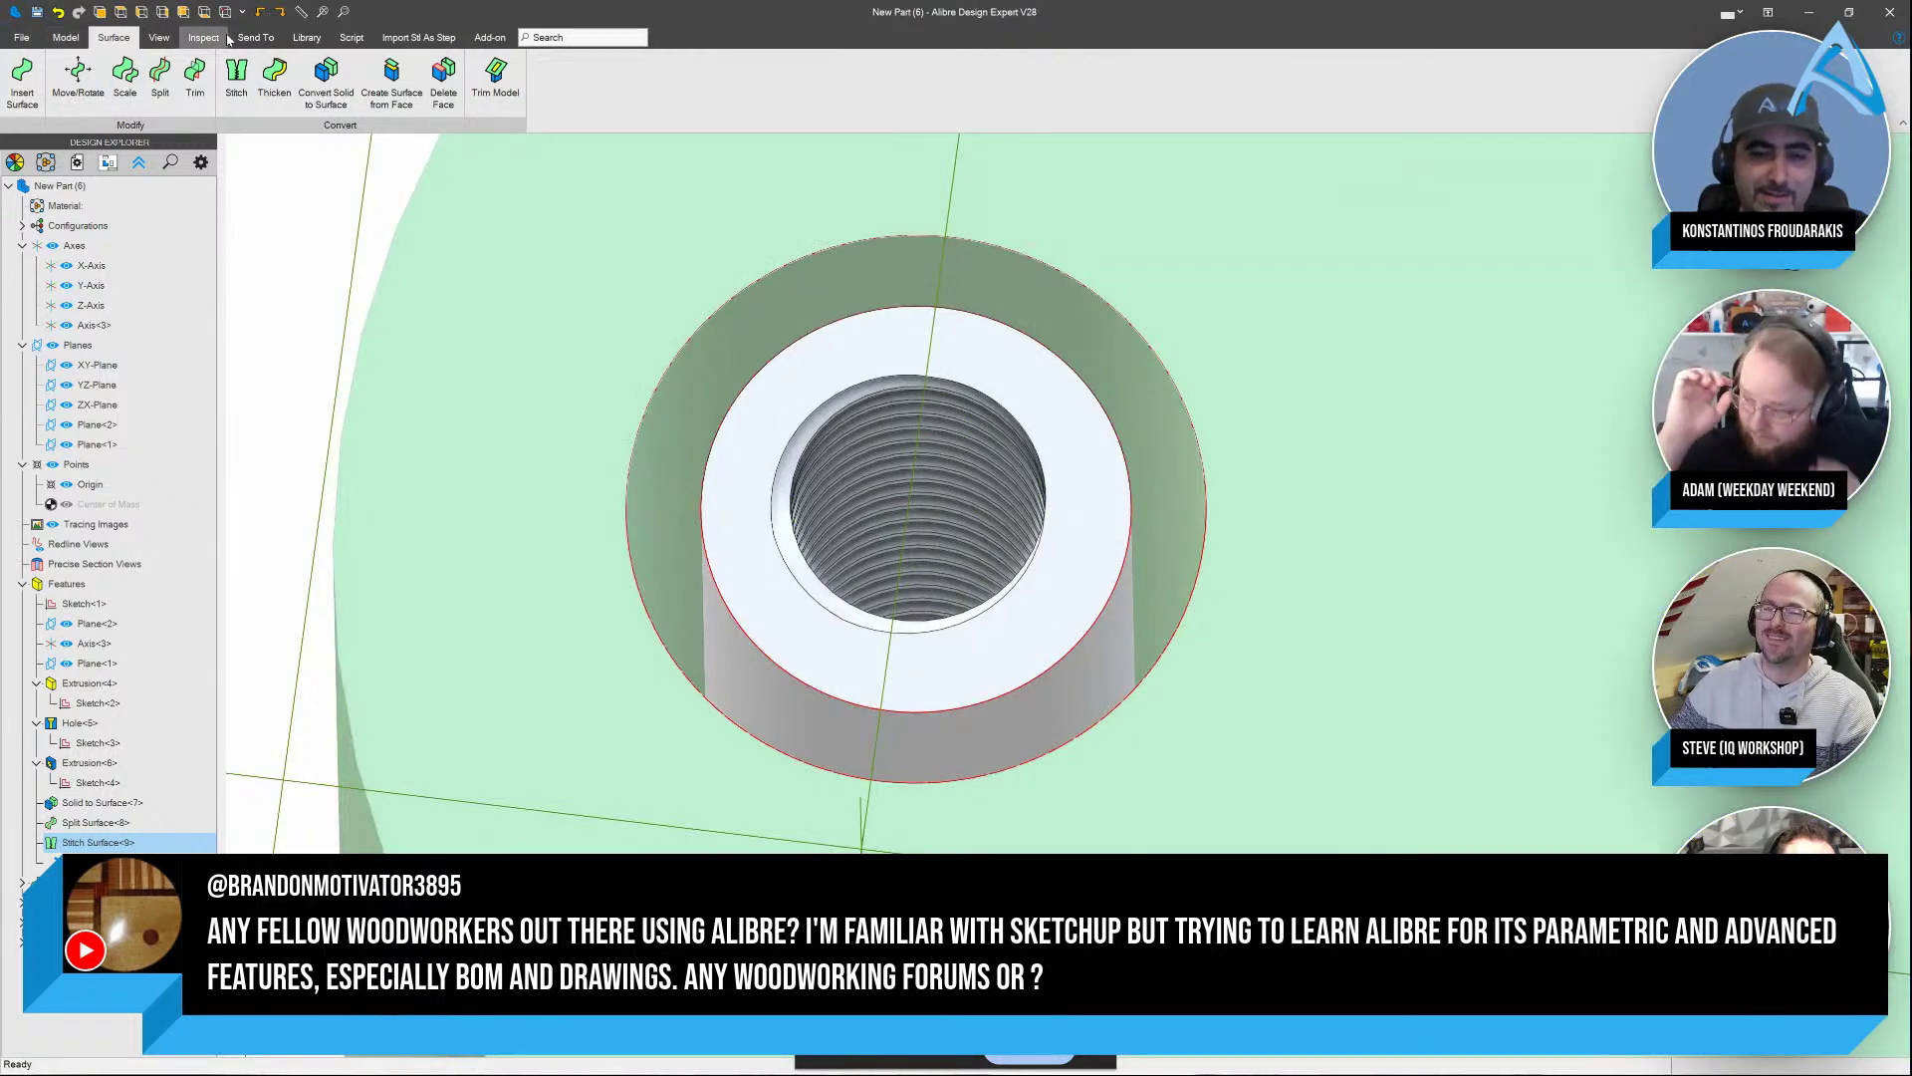
pyautogui.click(66, 40)
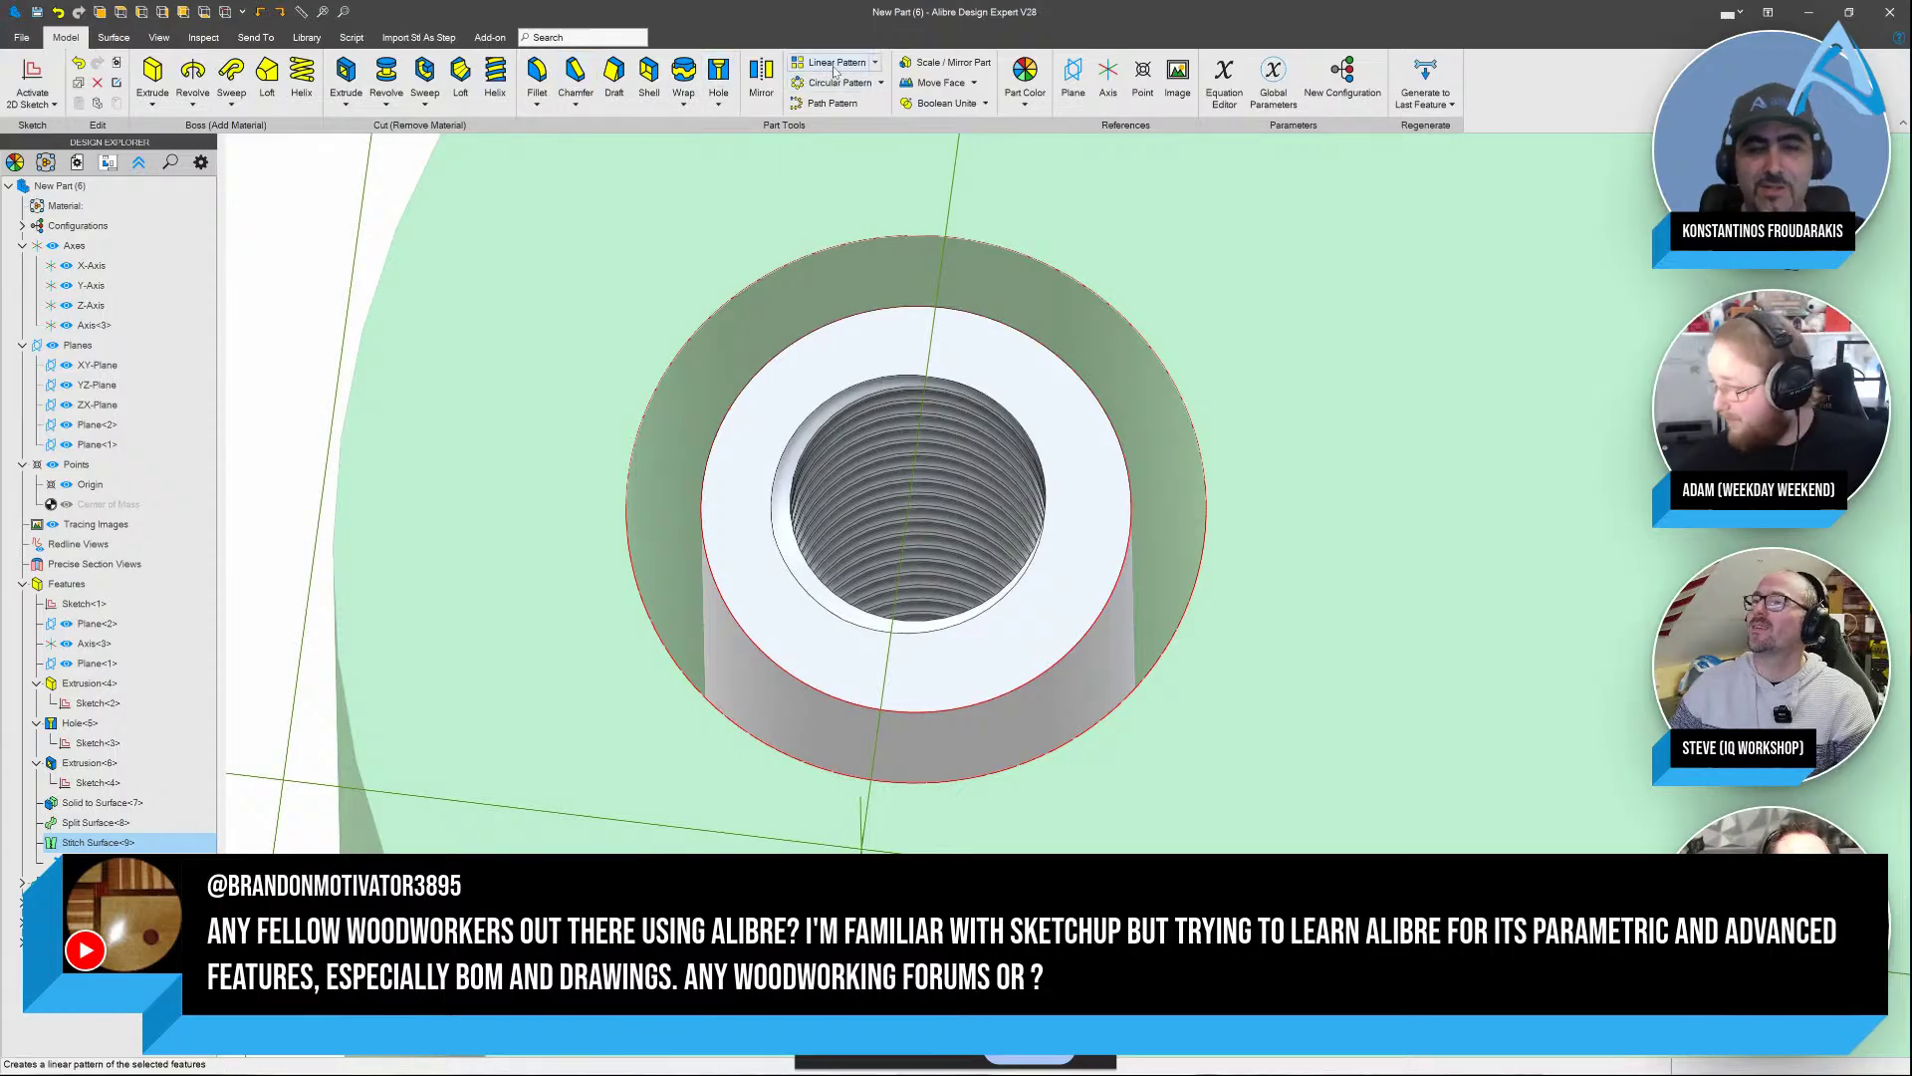
pyautogui.click(962, 69)
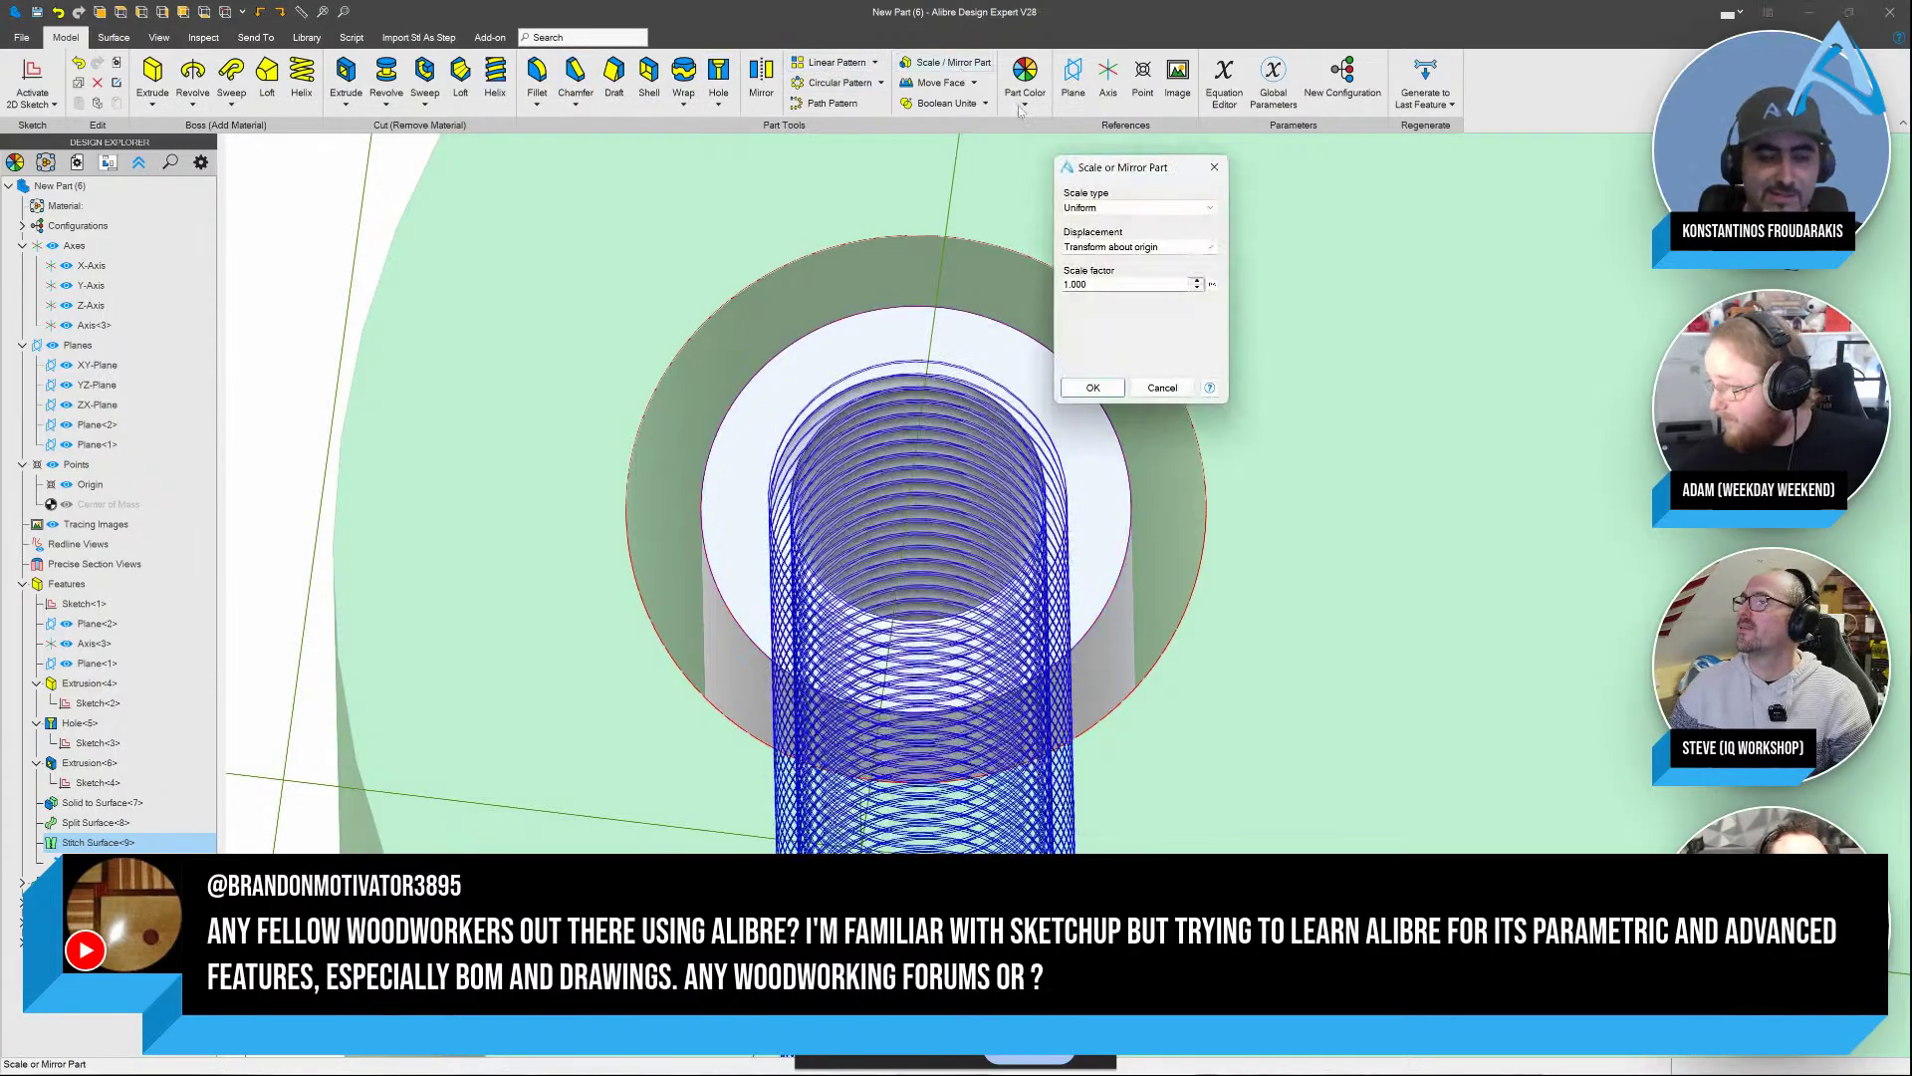
pyautogui.click(1212, 169)
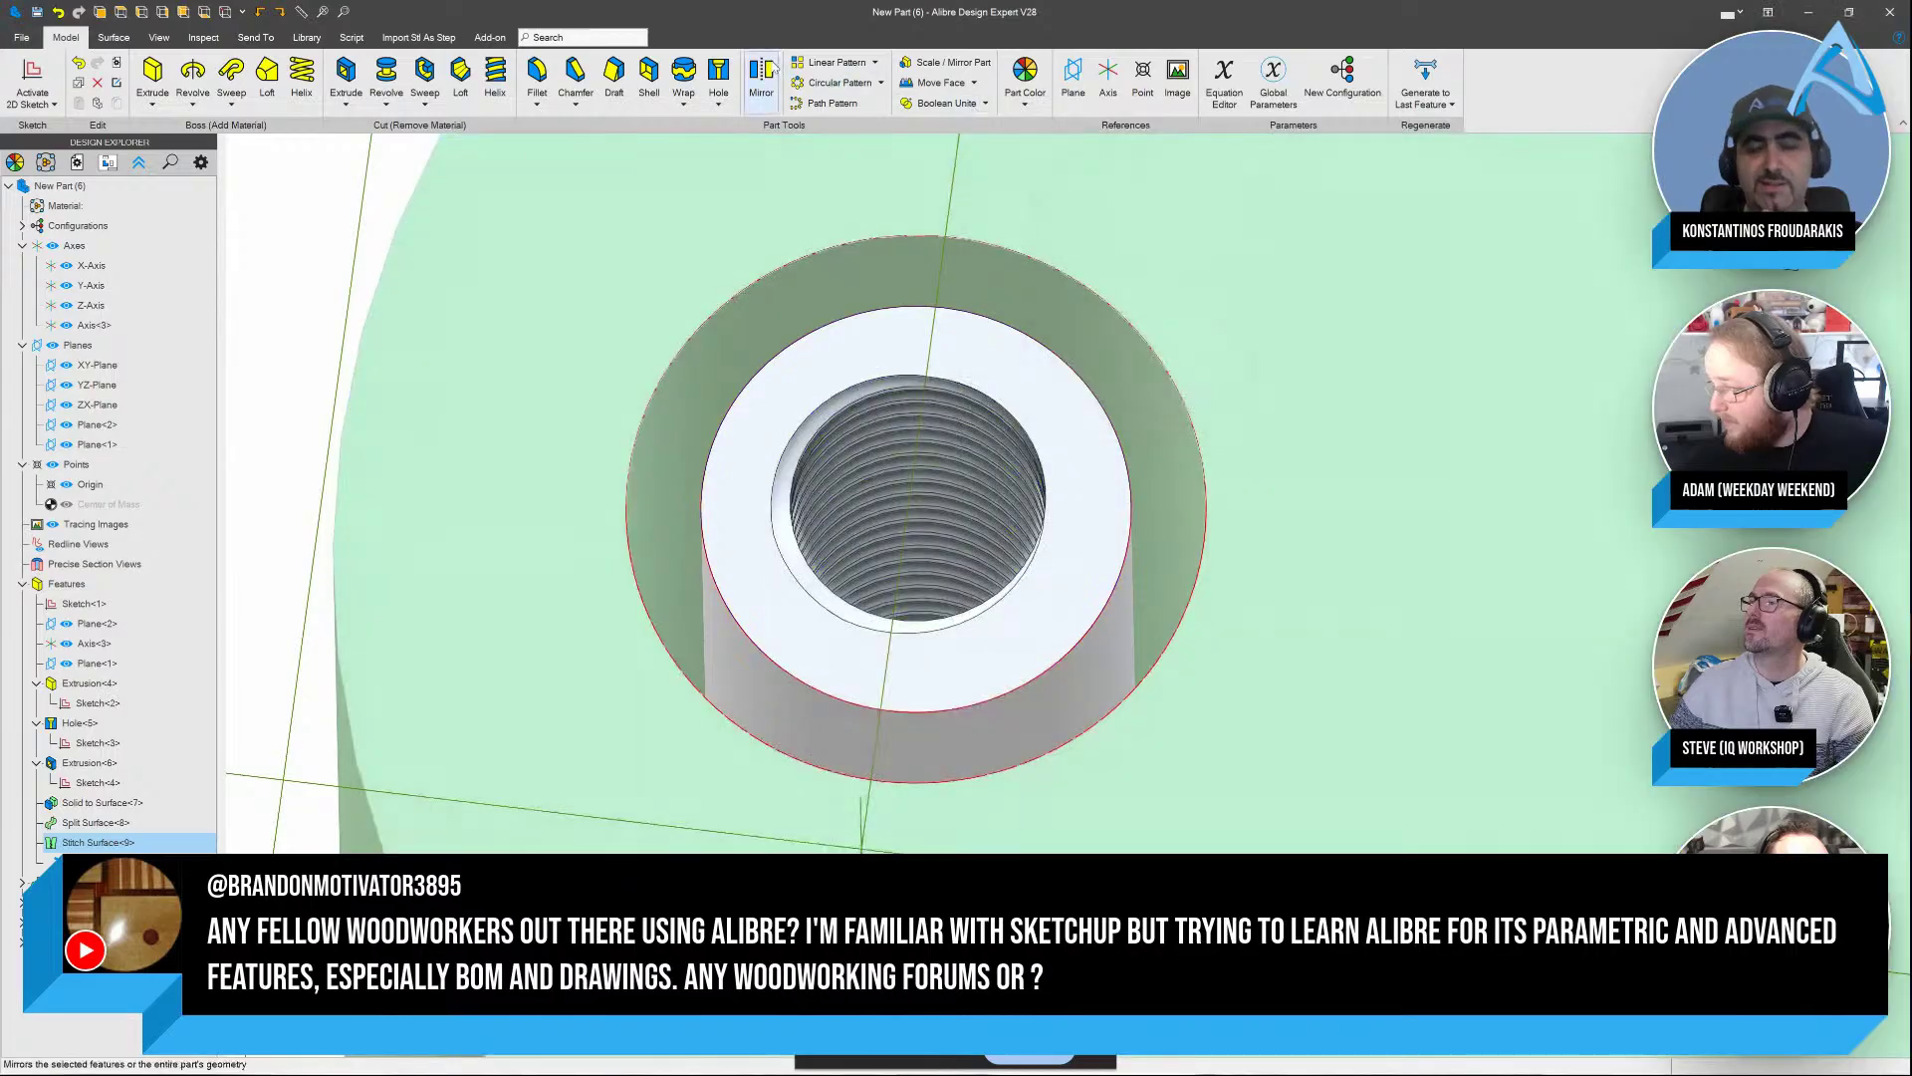
# Try to mirror the entire part about the YZ-Plane
pyautogui.click(761, 74)
pyautogui.click(1295, 220)
pyautogui.click(1273, 247)
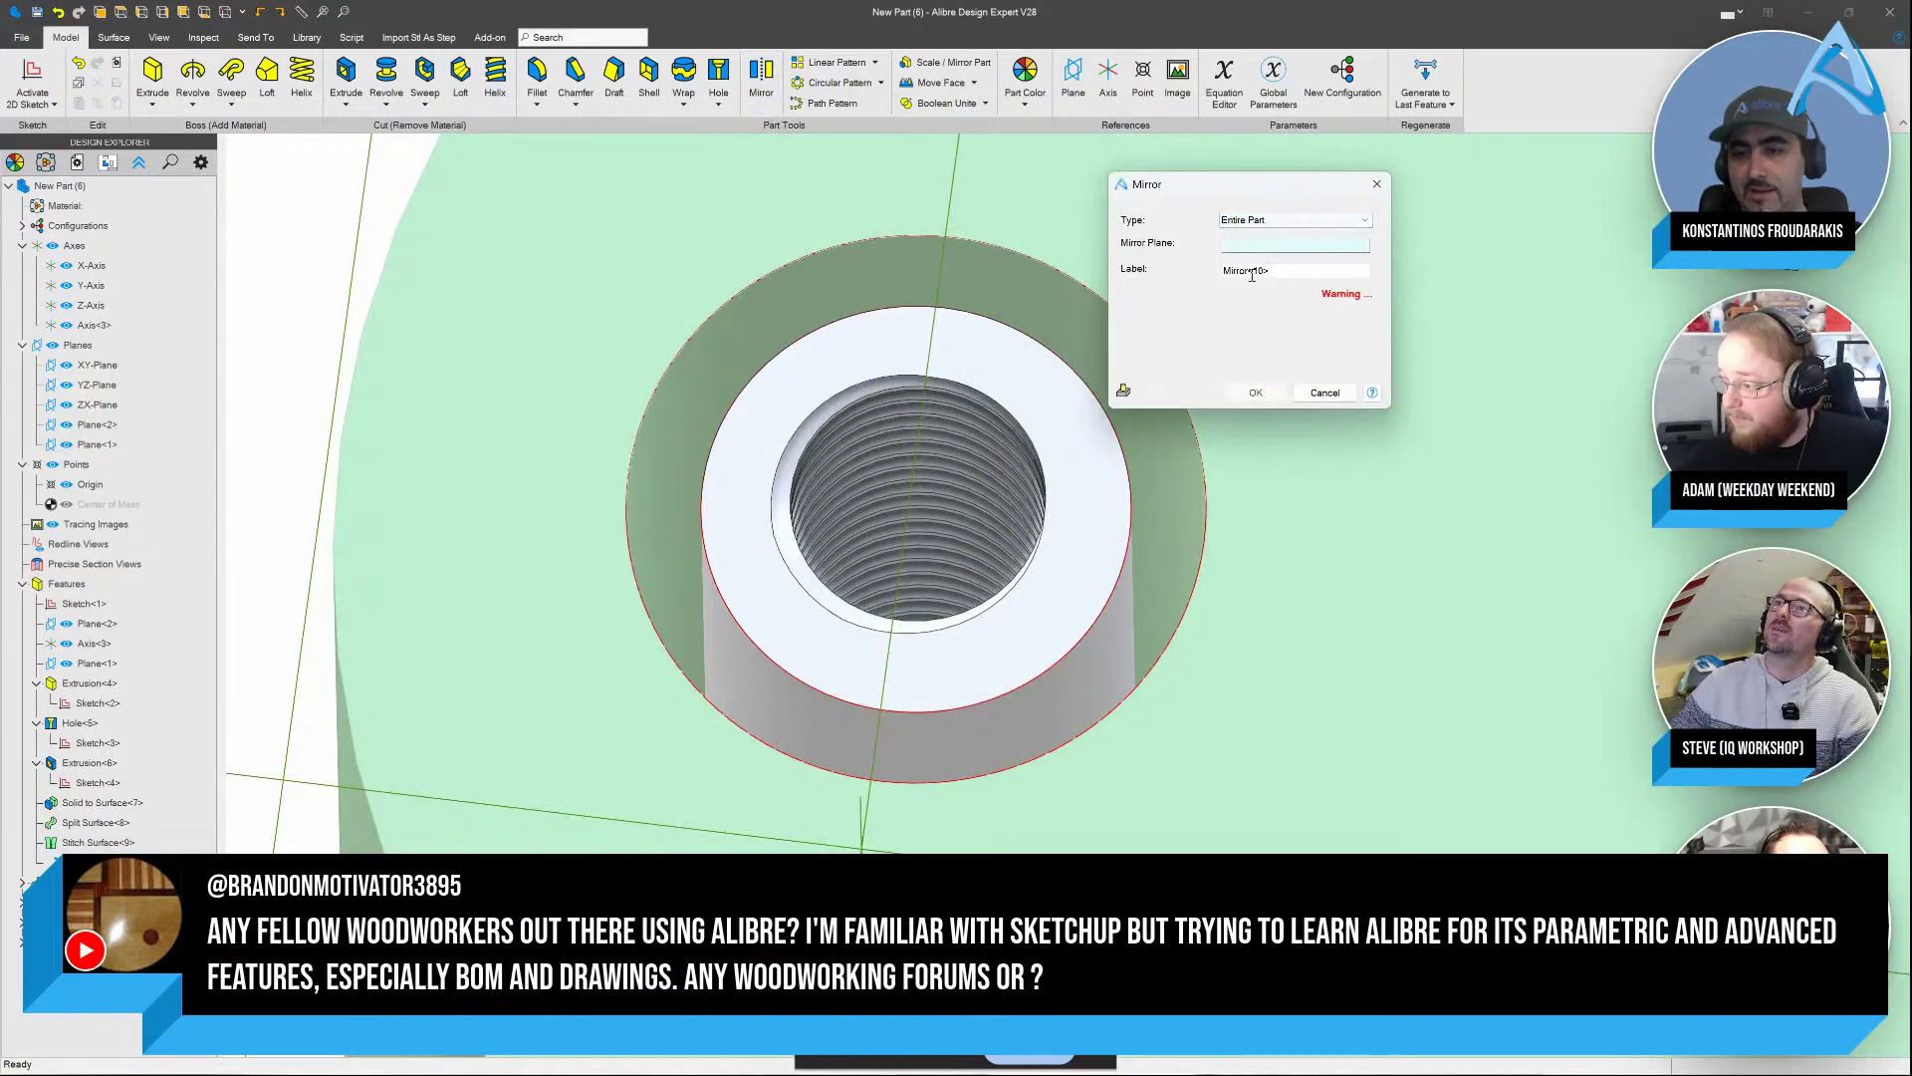
pyautogui.click(936, 297)
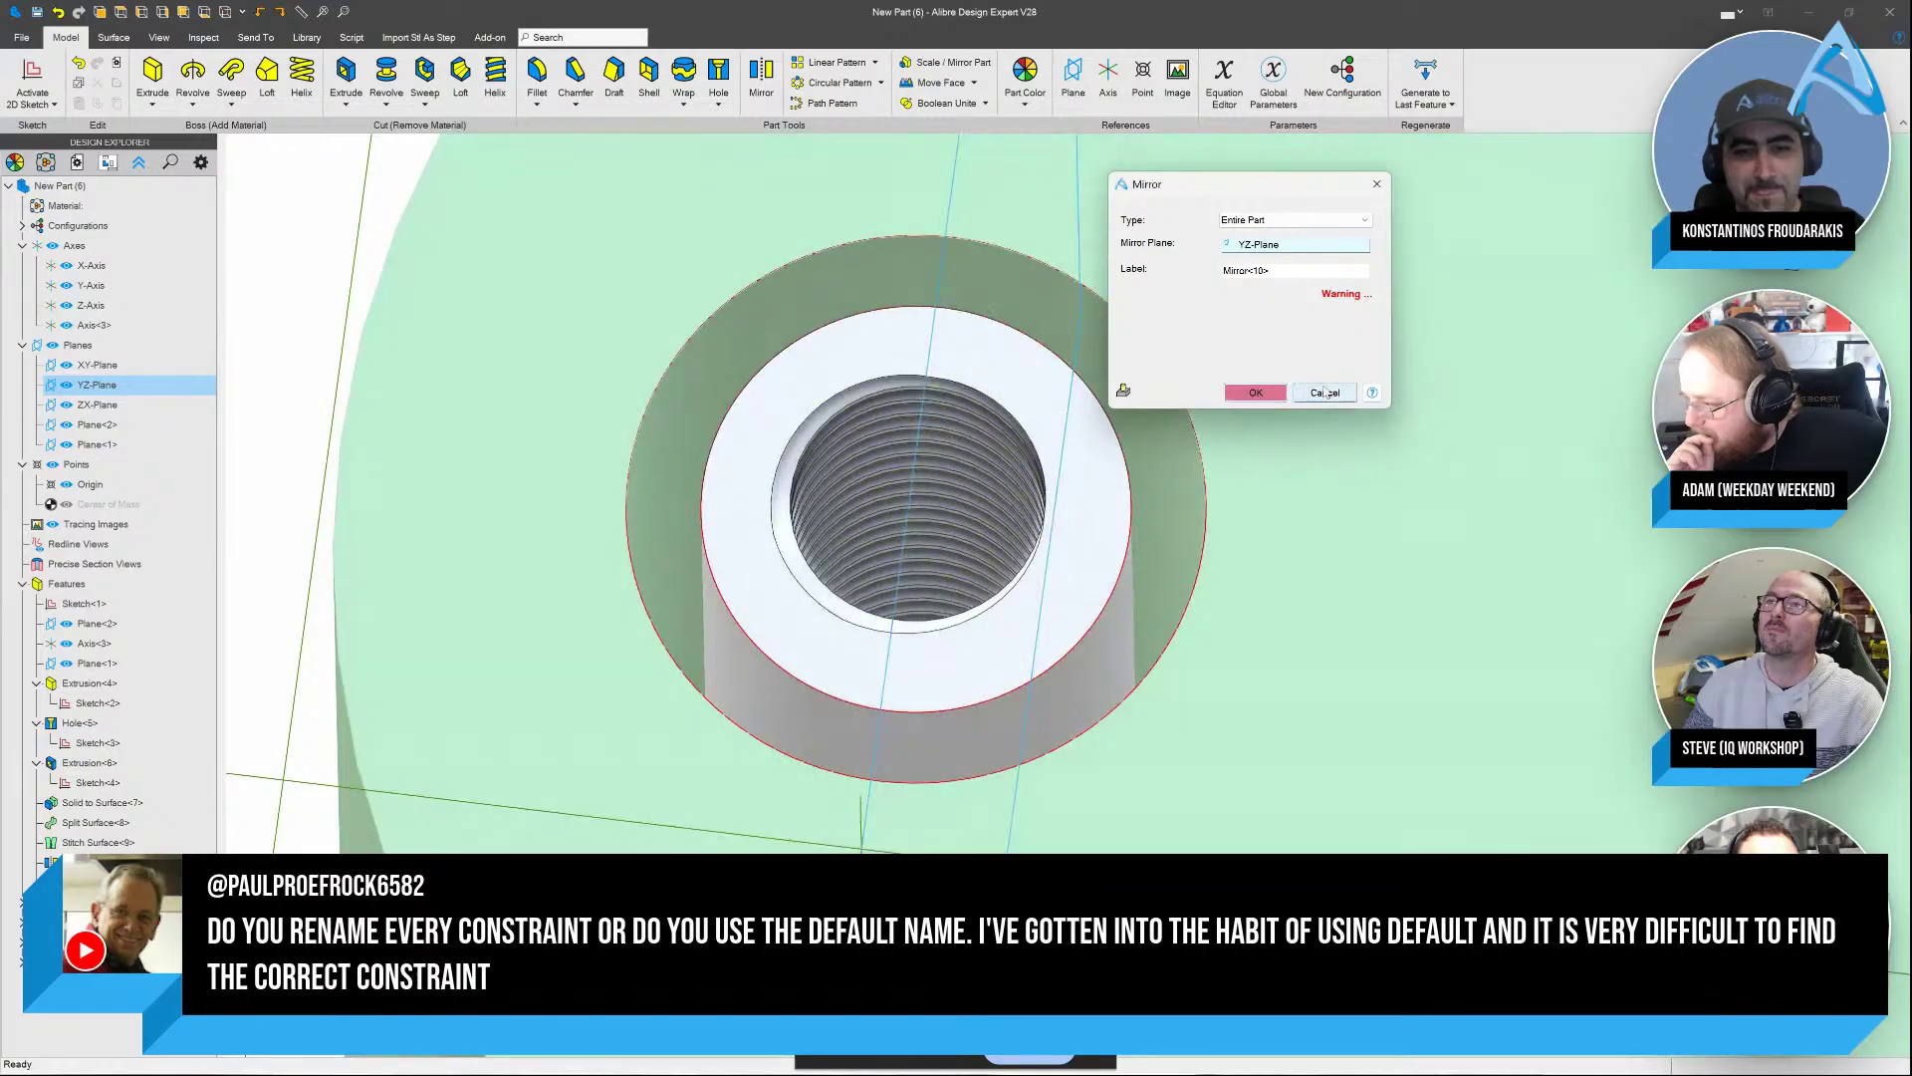
pyautogui.click(1325, 393)
pyautogui.click(937, 517)
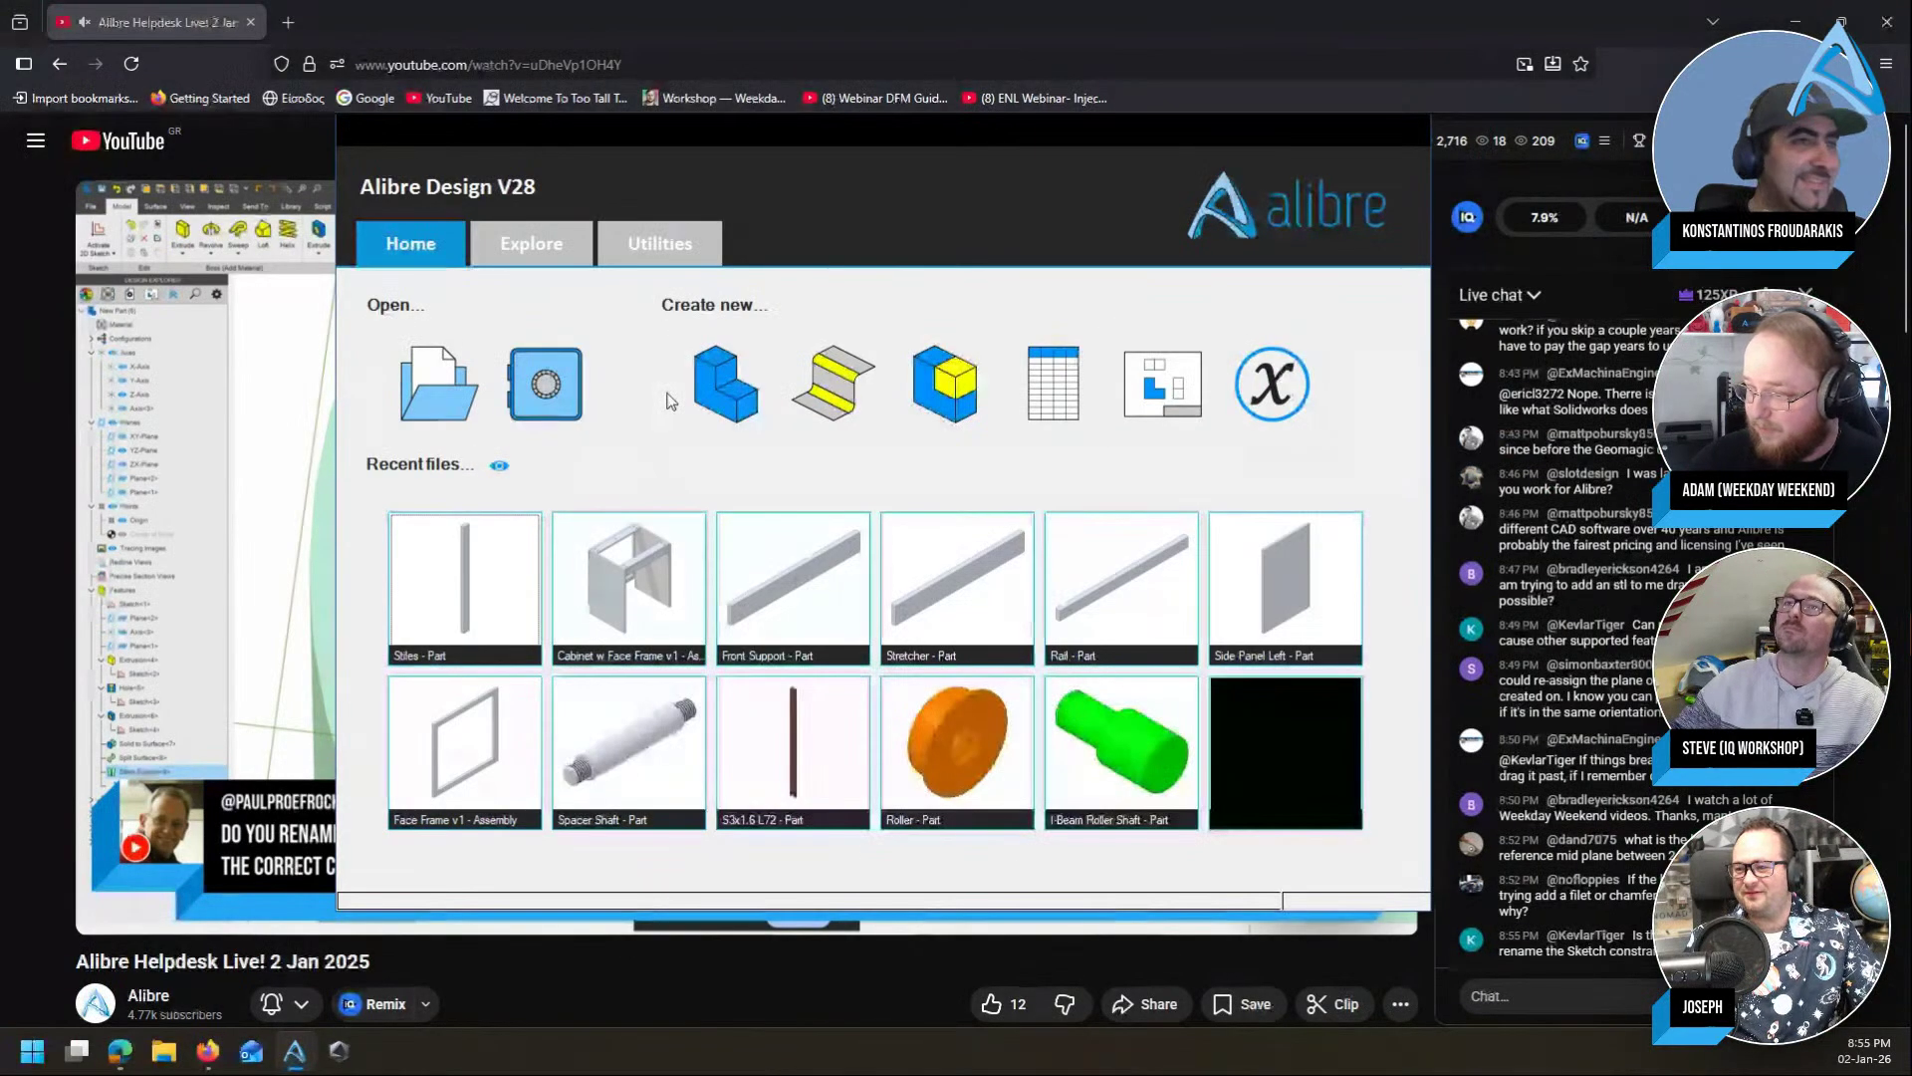
# Create a new part with the name New Part (5)
pyautogui.click(724, 391)
pyautogui.click(1794, 22)
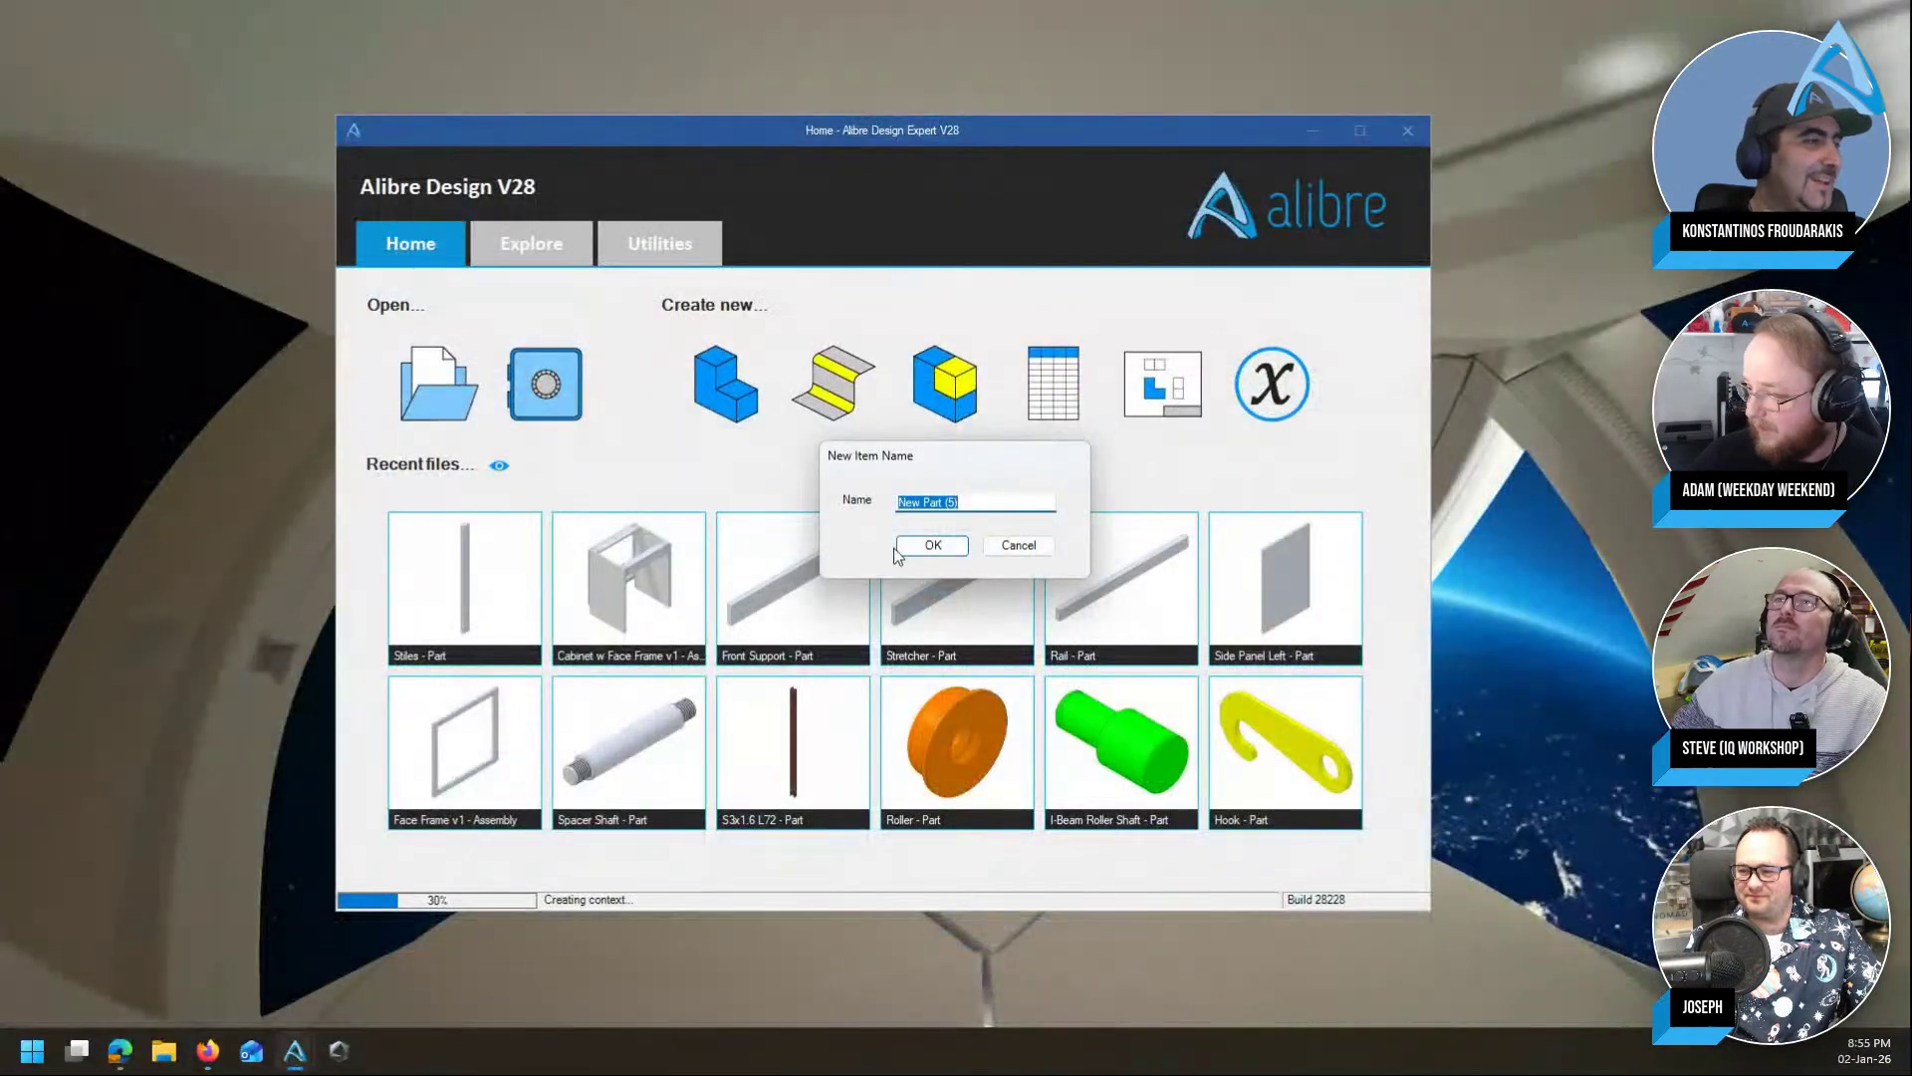
pyautogui.click(945, 541)
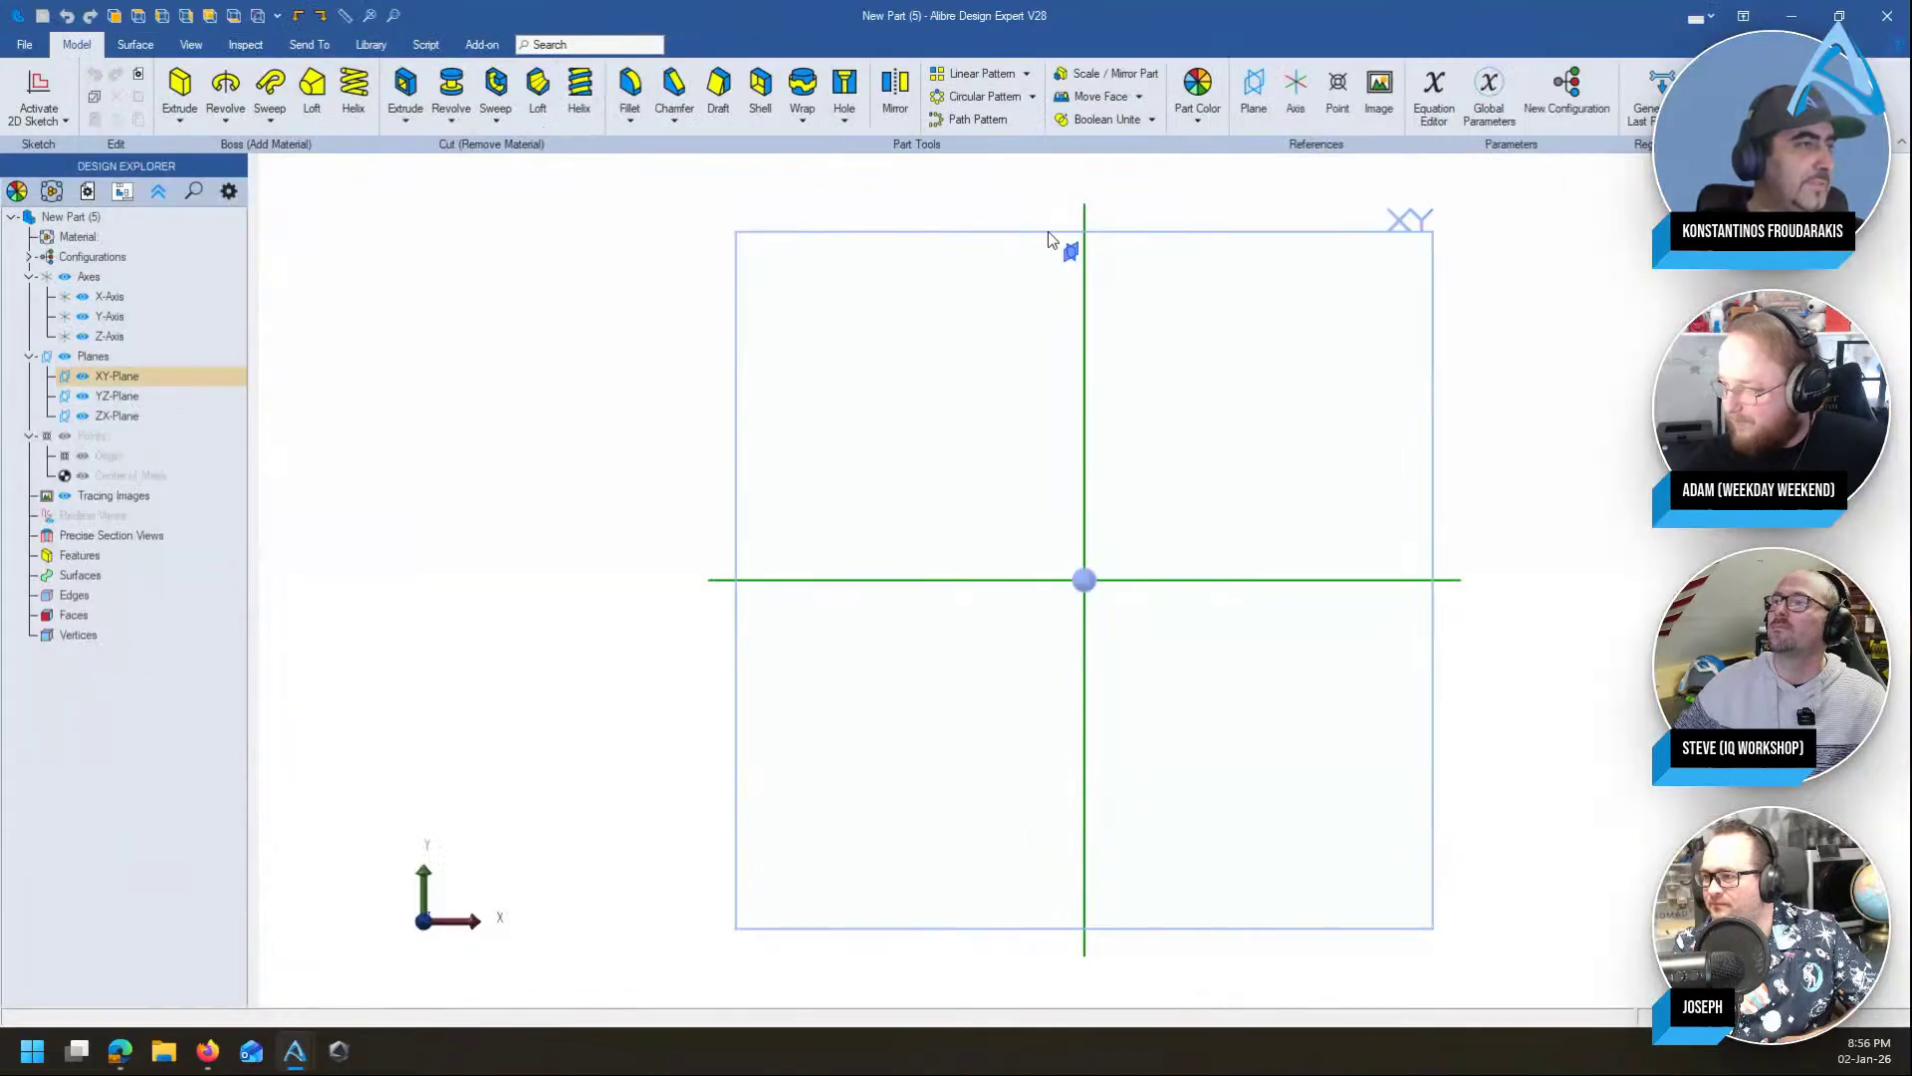
# Sketch a 100 mm by 50 mm rectangle on the XY-Plane, centered on the origin
pyautogui.click(1083, 580)
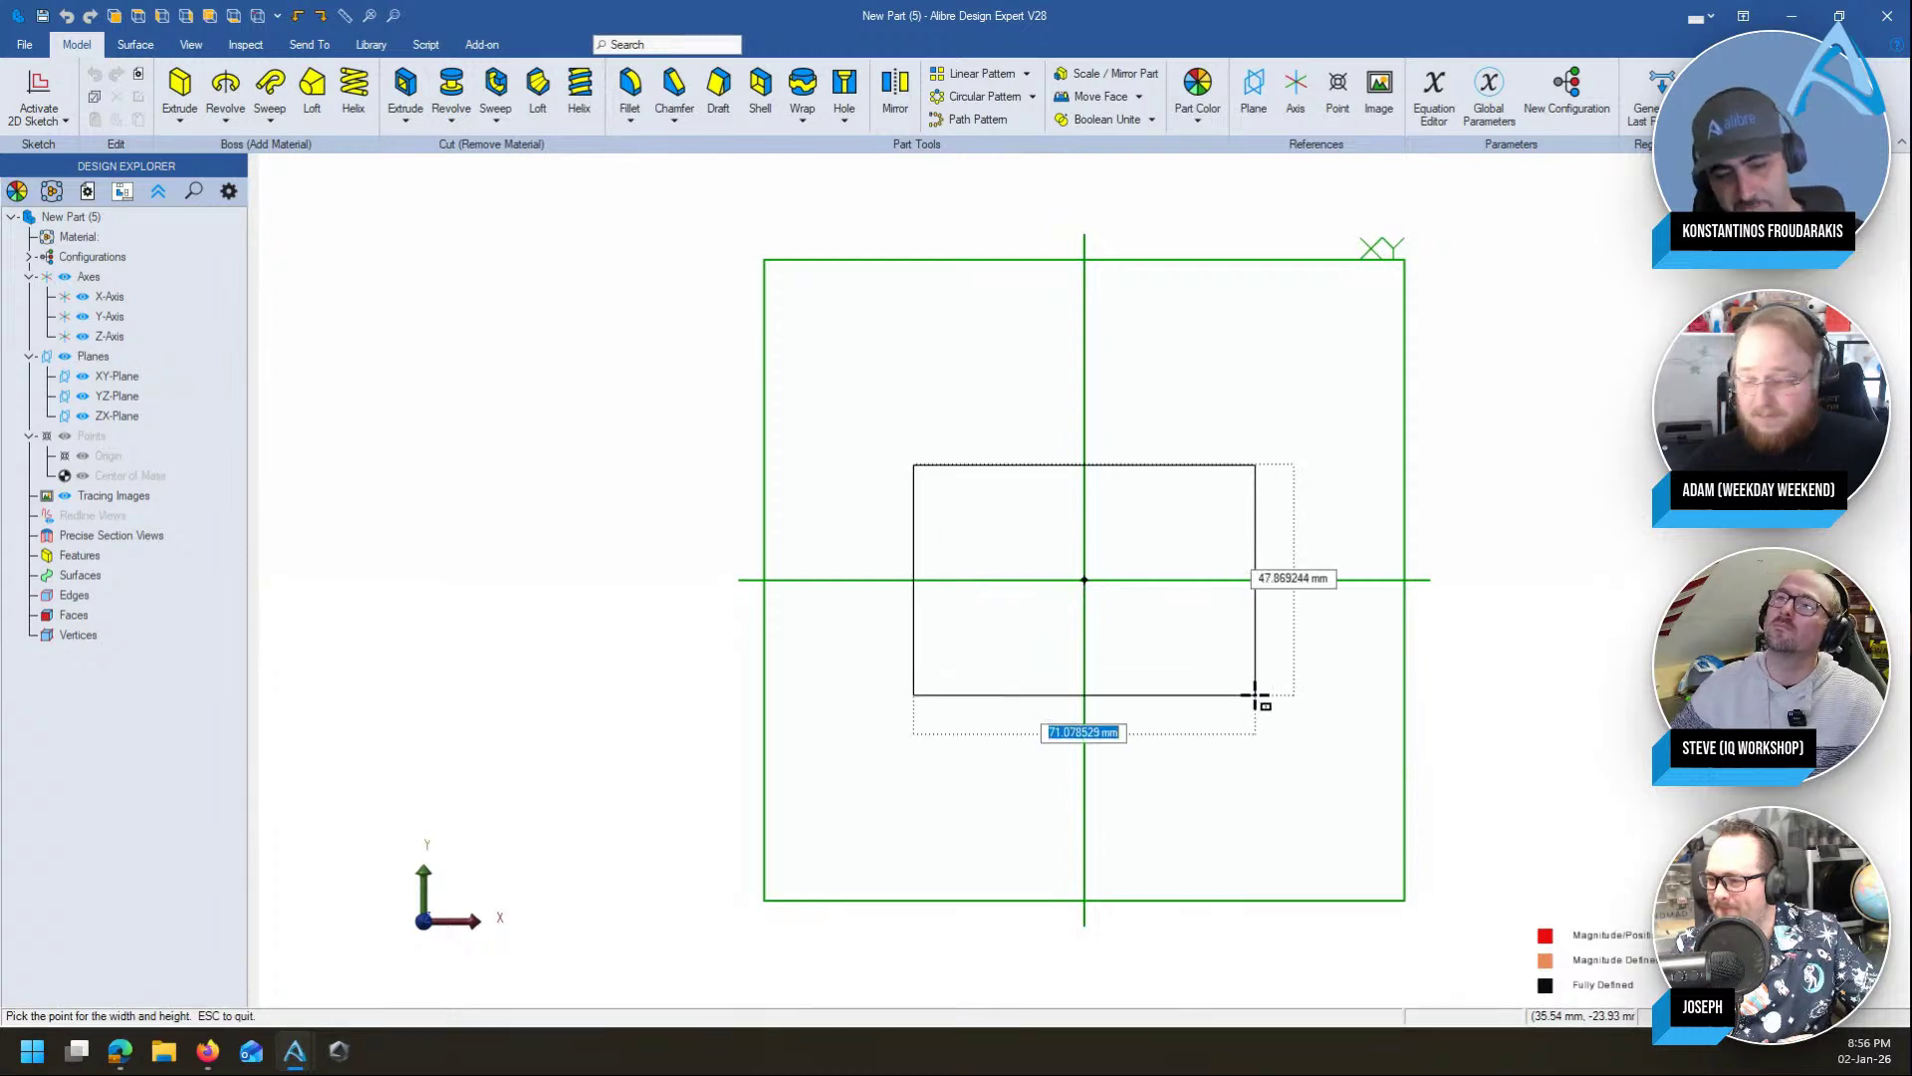
pyautogui.write('100')
pyautogui.press('Tab')
pyautogui.write('50')
pyautogui.press('Tab')
pyautogui.press('Return')
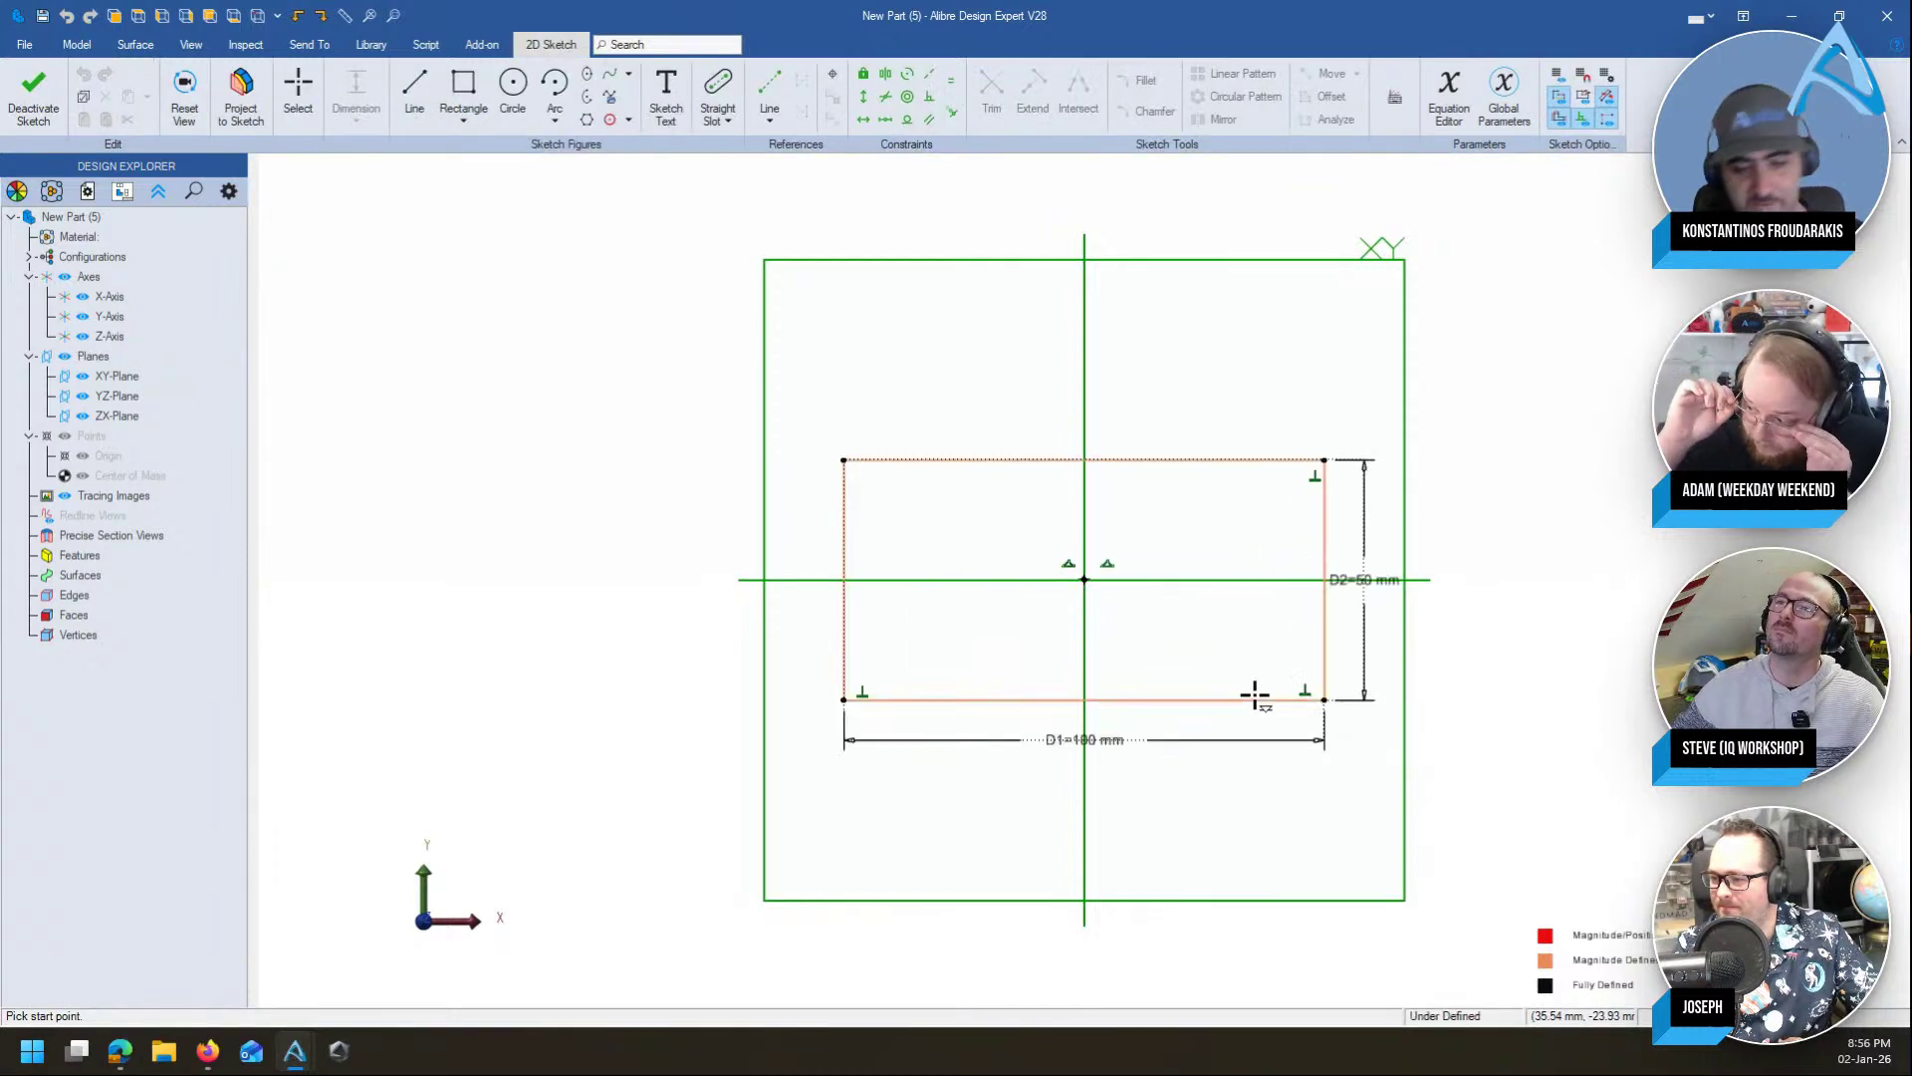
pyautogui.press('Escape')
# Extrude the 100 mm by 50 mm rectangle 10 mm into a plate
pyautogui.click(846, 518)
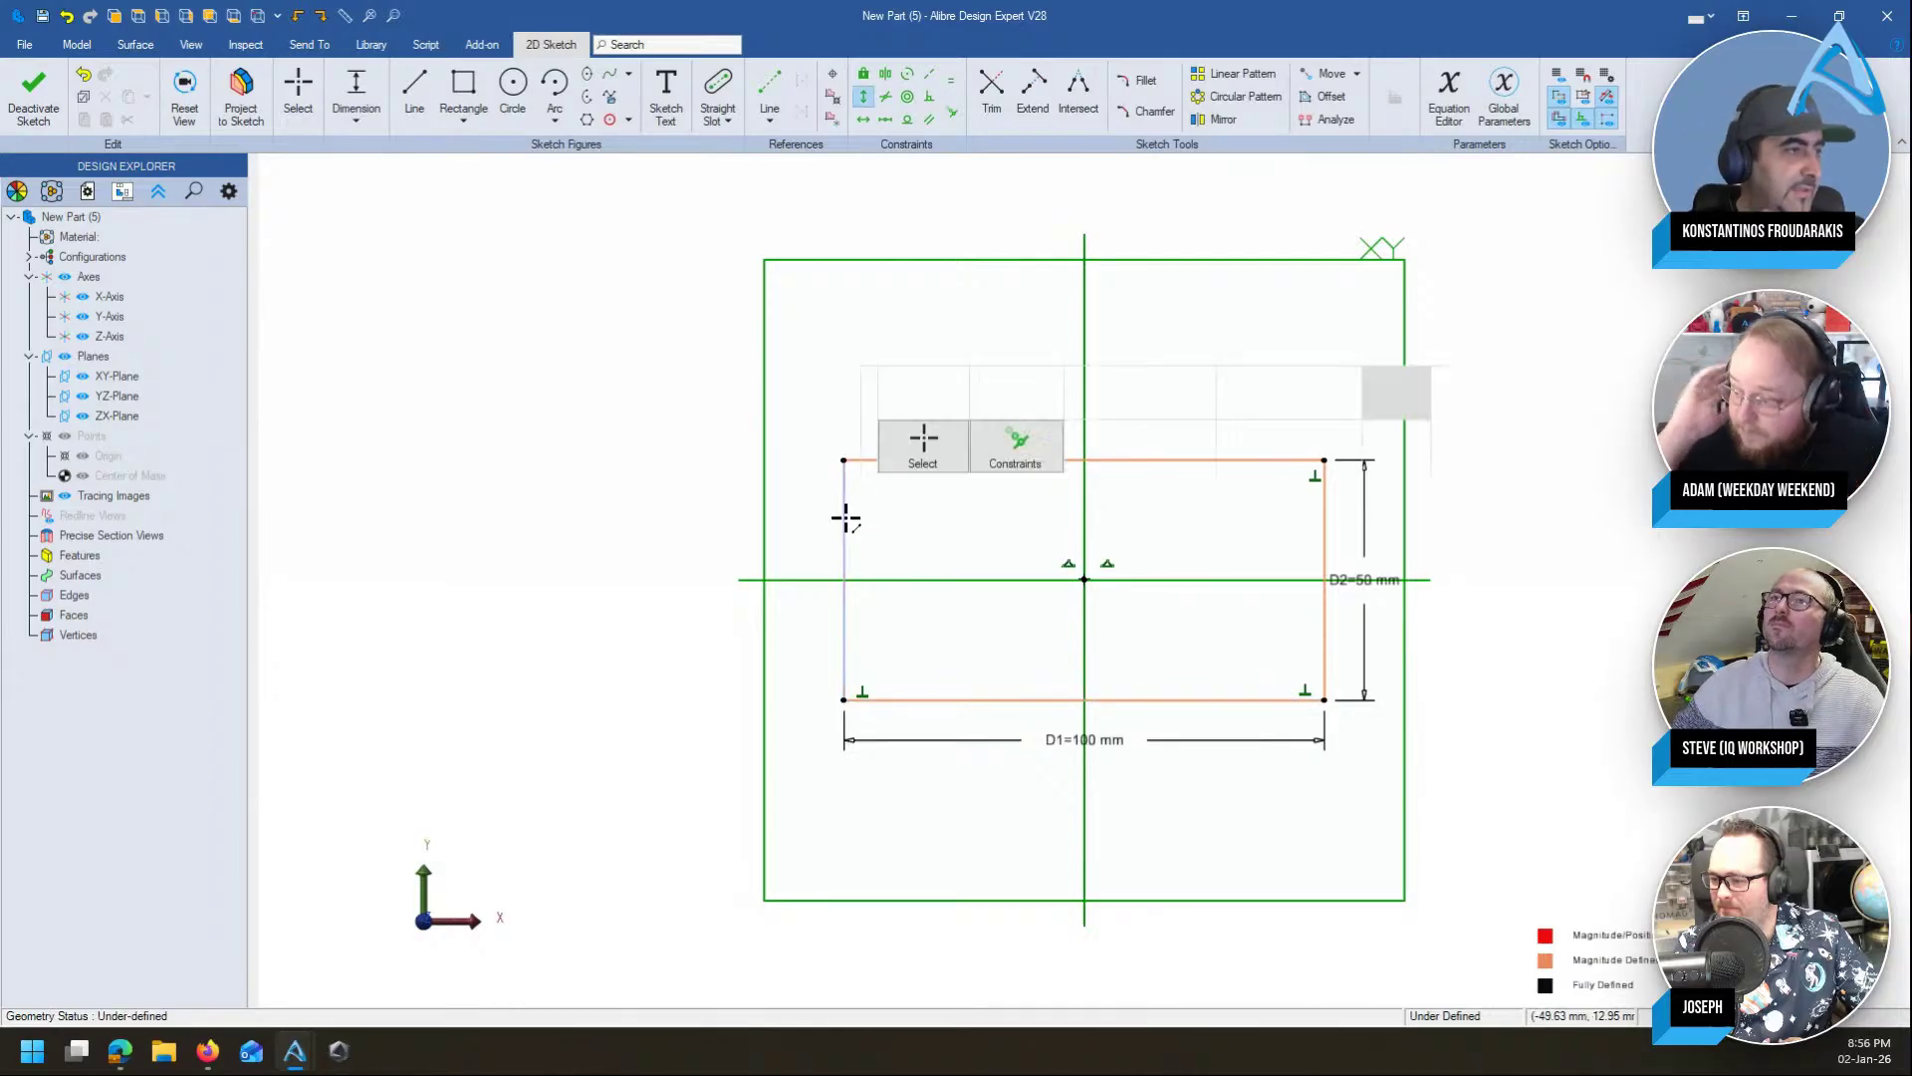
pyautogui.press('e')
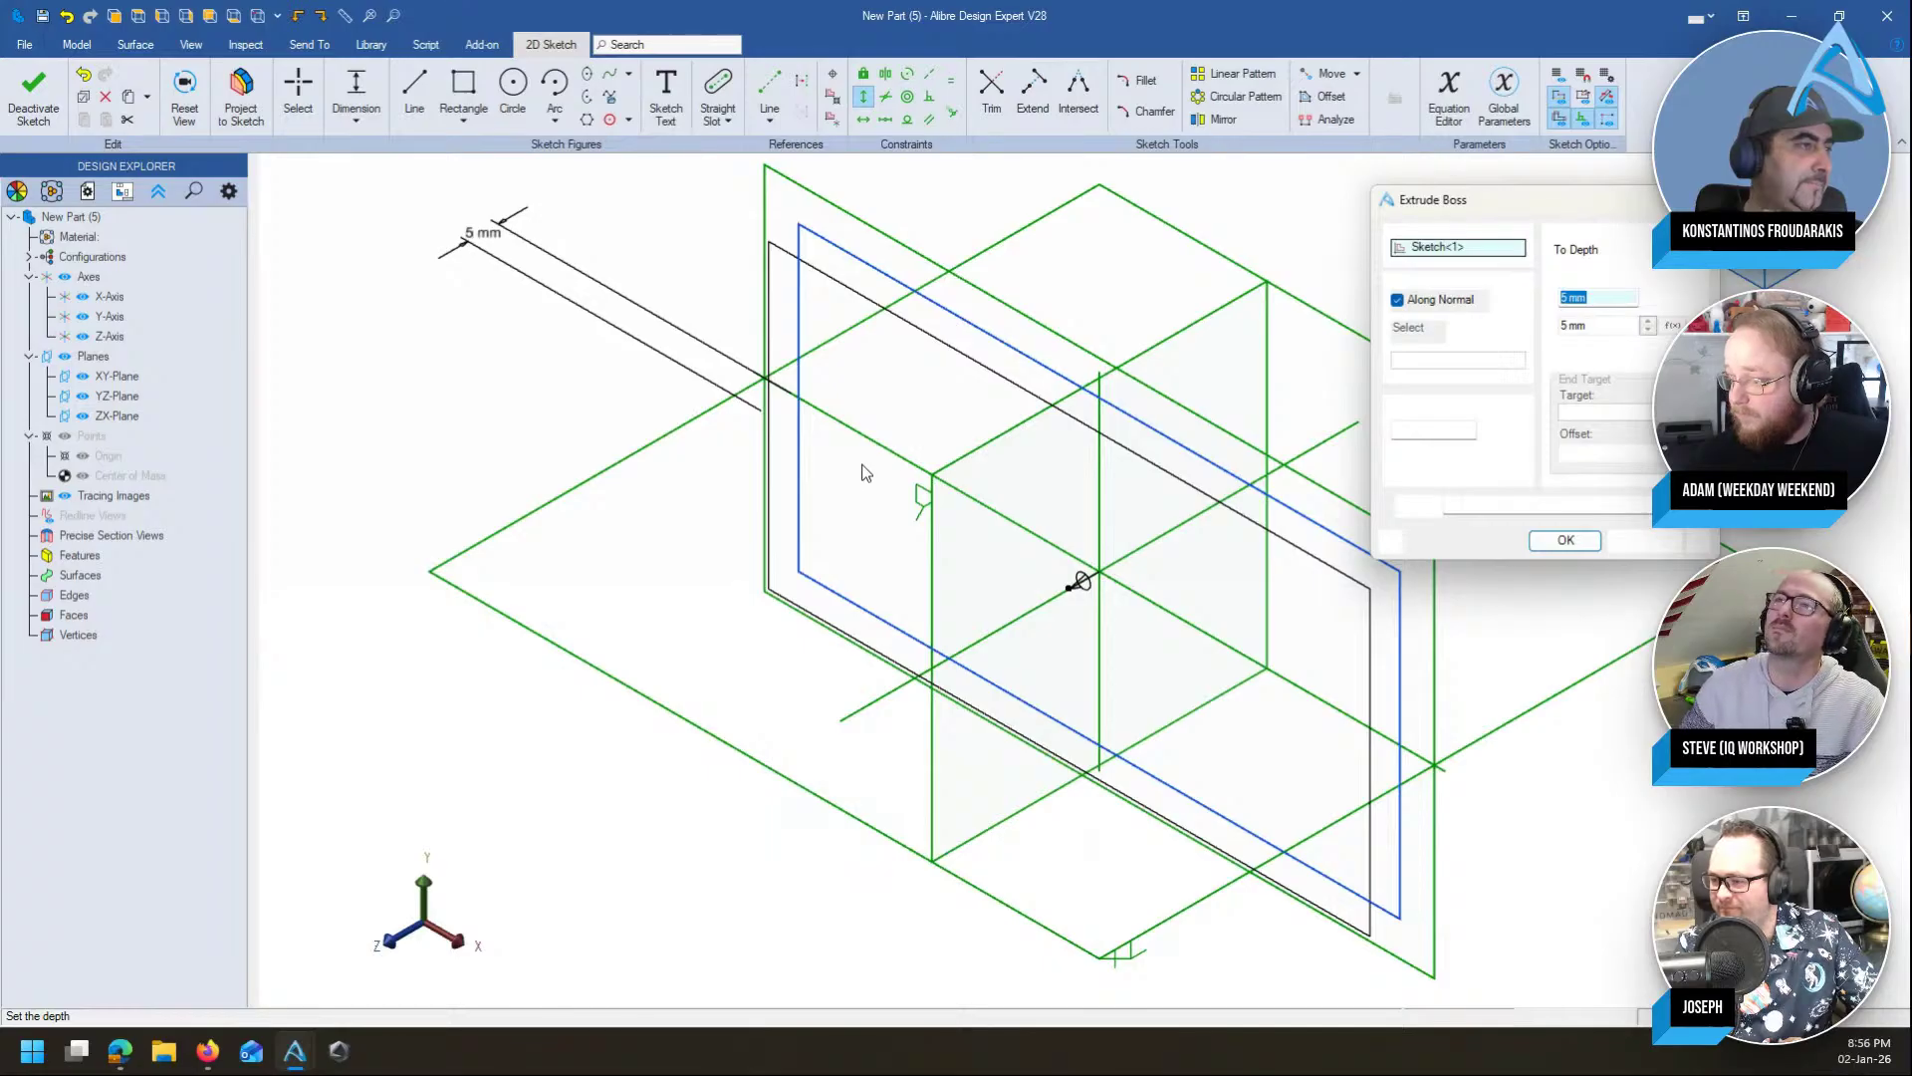
pyautogui.press('Return')
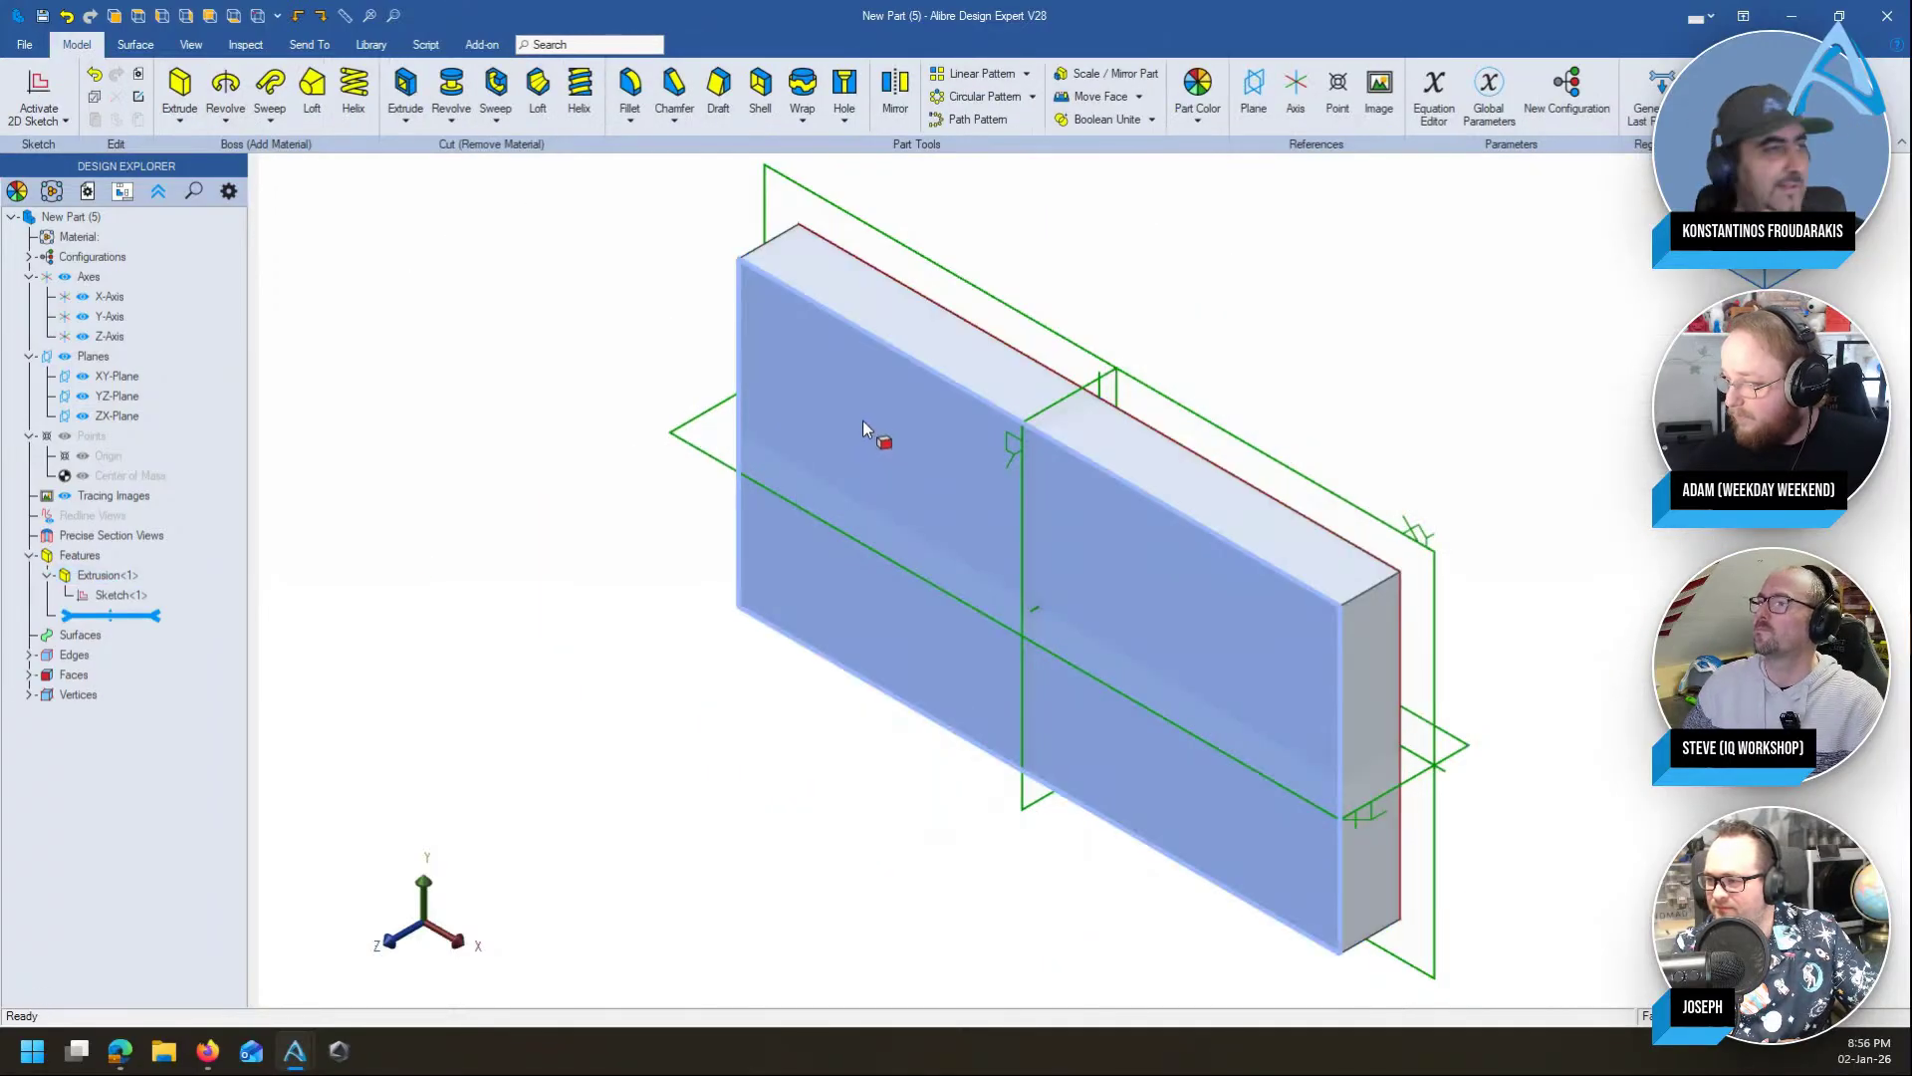
# Sketch a 20 mm wide rectangle on the plate's front face from its upper-left corner, with the lower corner attached to the bottom edge
pyautogui.press('s')
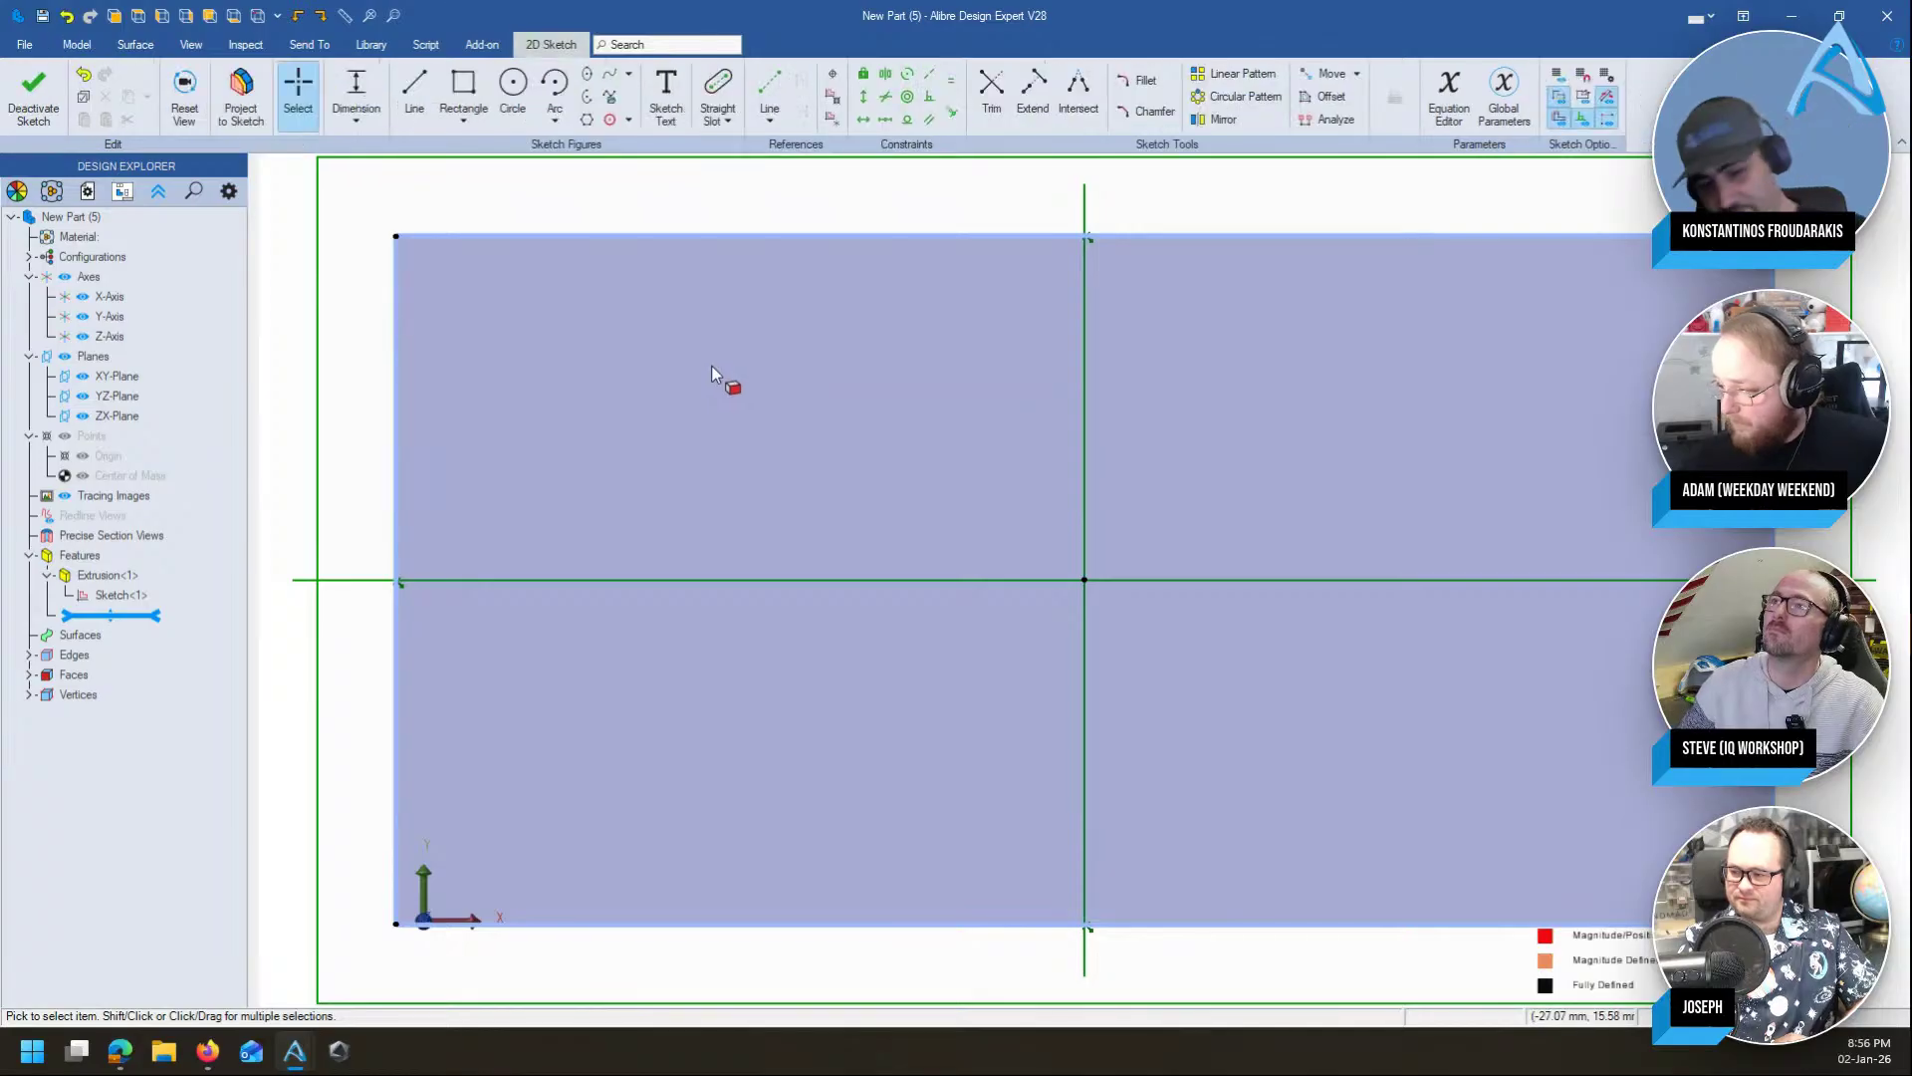
pyautogui.press('r')
pyautogui.click(395, 236)
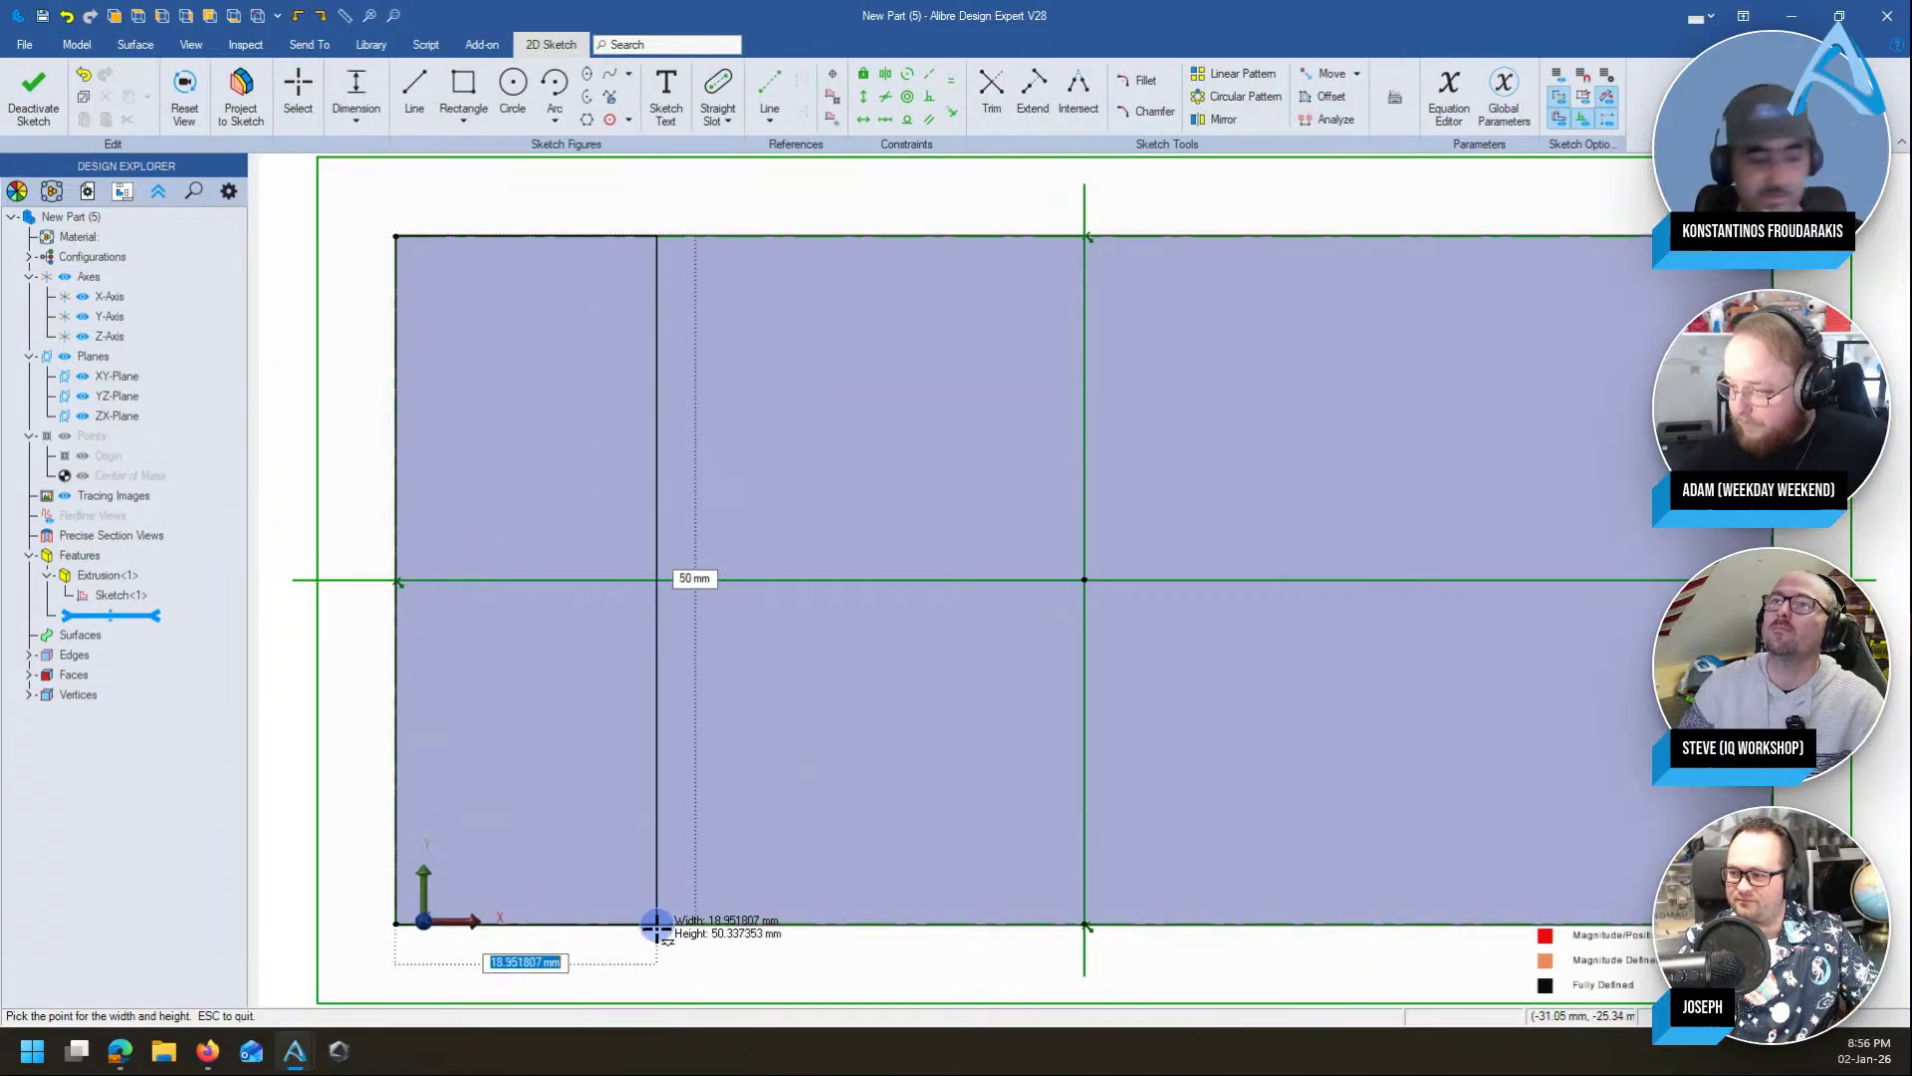
pyautogui.write('20')
pyautogui.press('Tab')
pyautogui.press('Return')
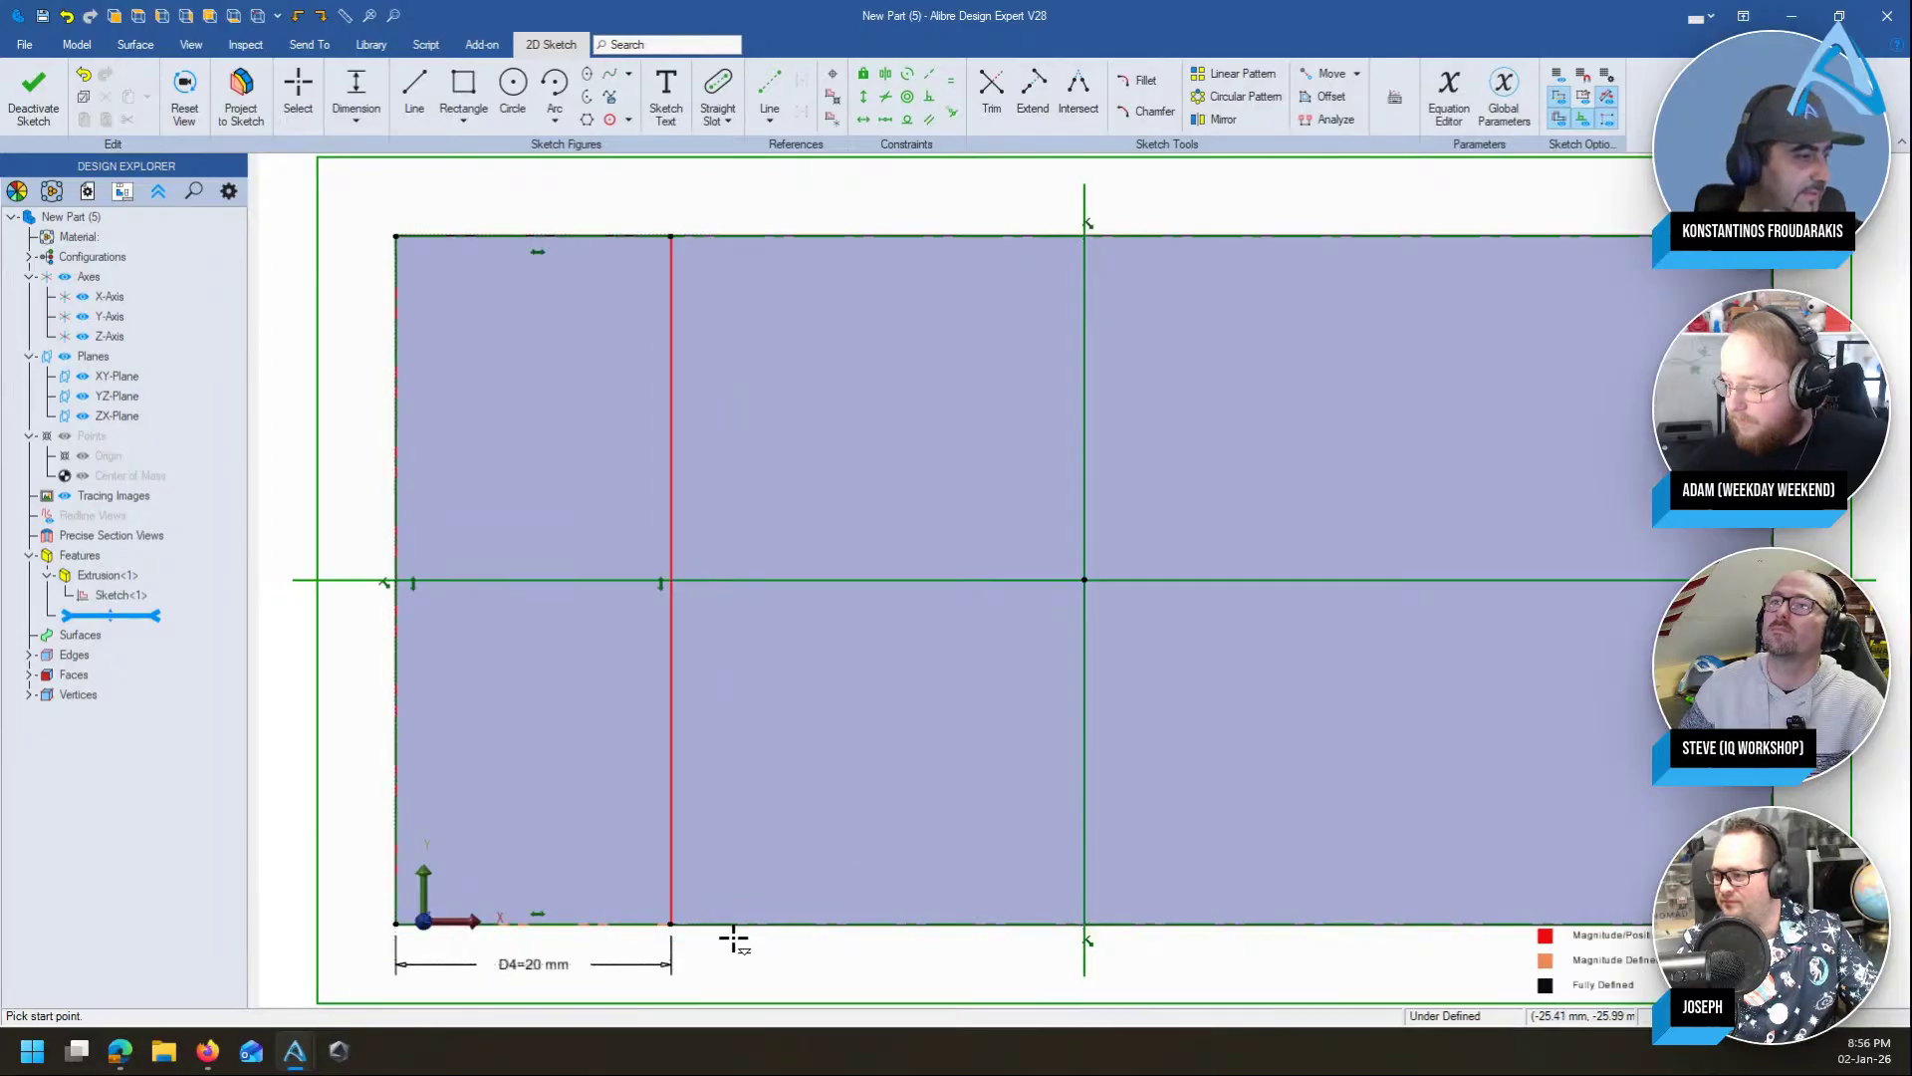
pyautogui.press('Escape')
pyautogui.moveTo(672, 924); pyautogui.dragTo(715, 924)
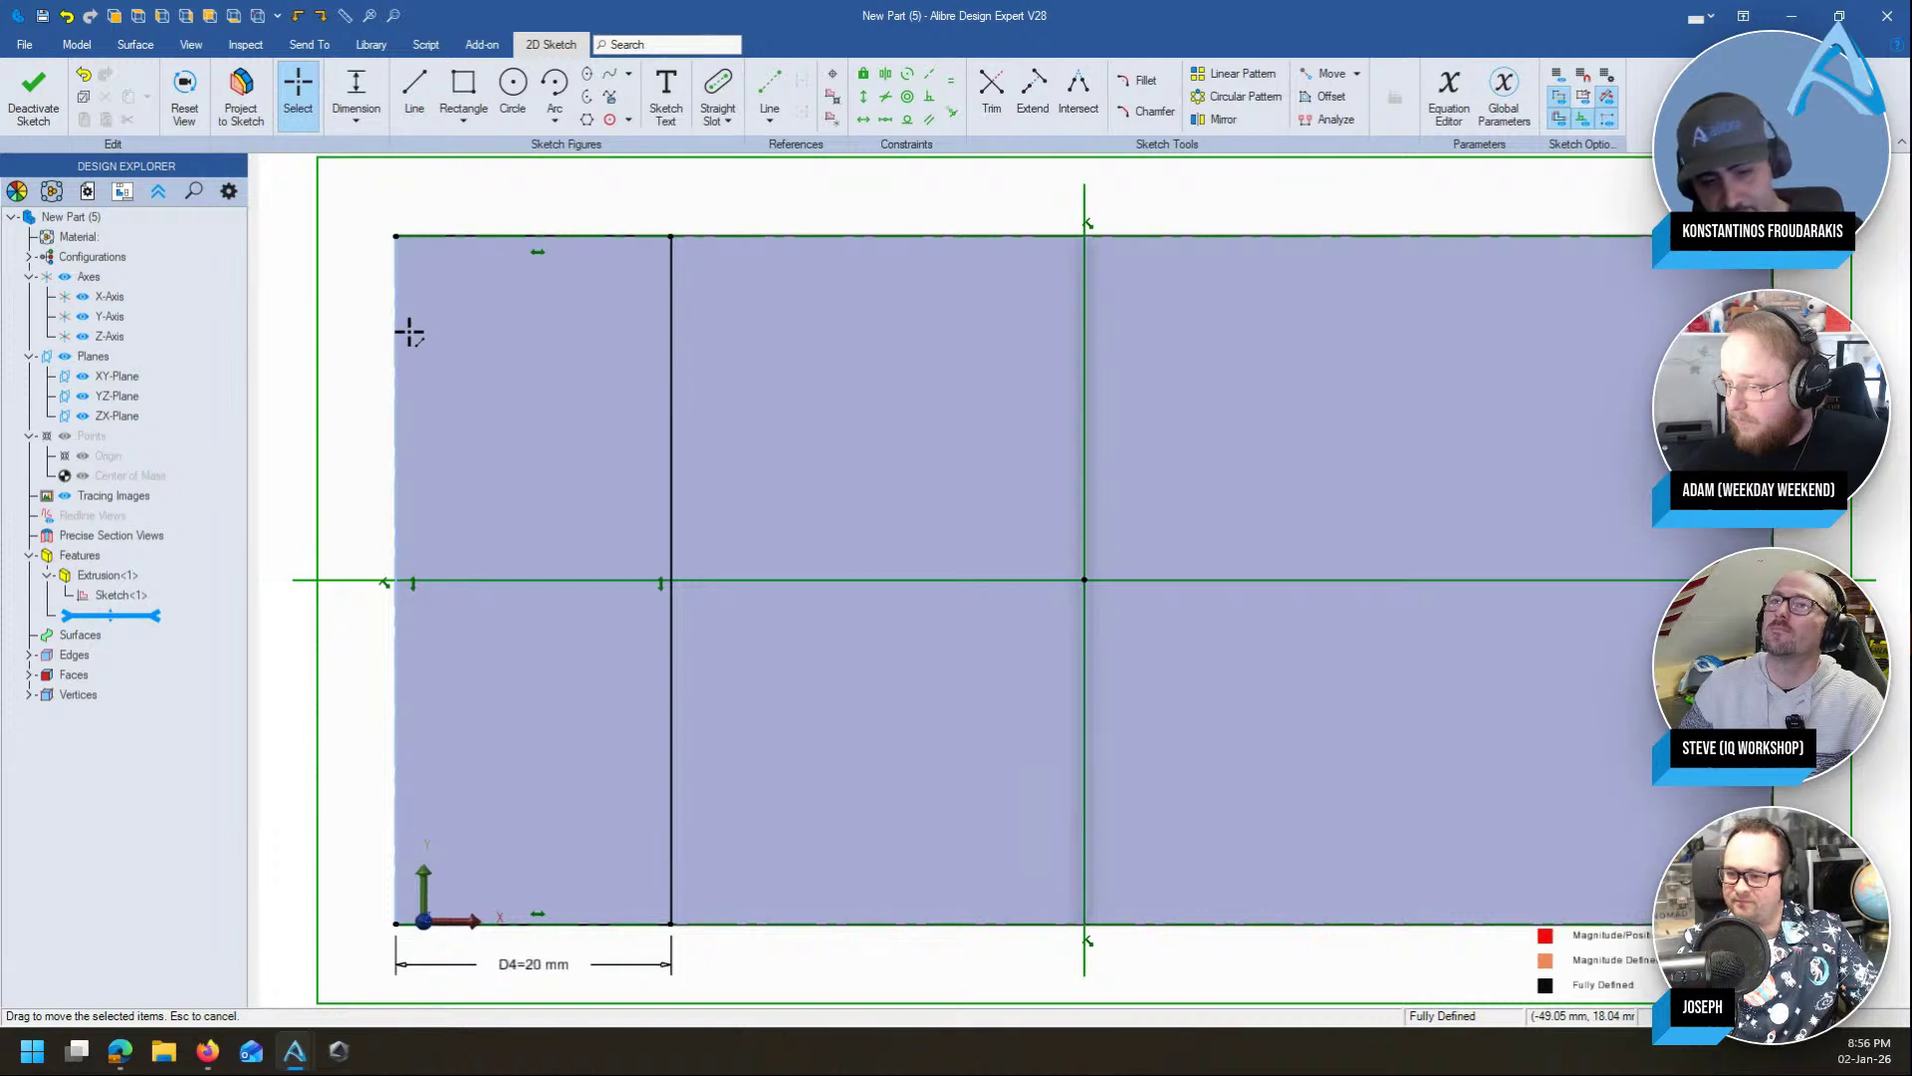
# Extrude the 20 mm wide rectangle 50 mm to form an upright at one end of the plate
pyautogui.press('e')
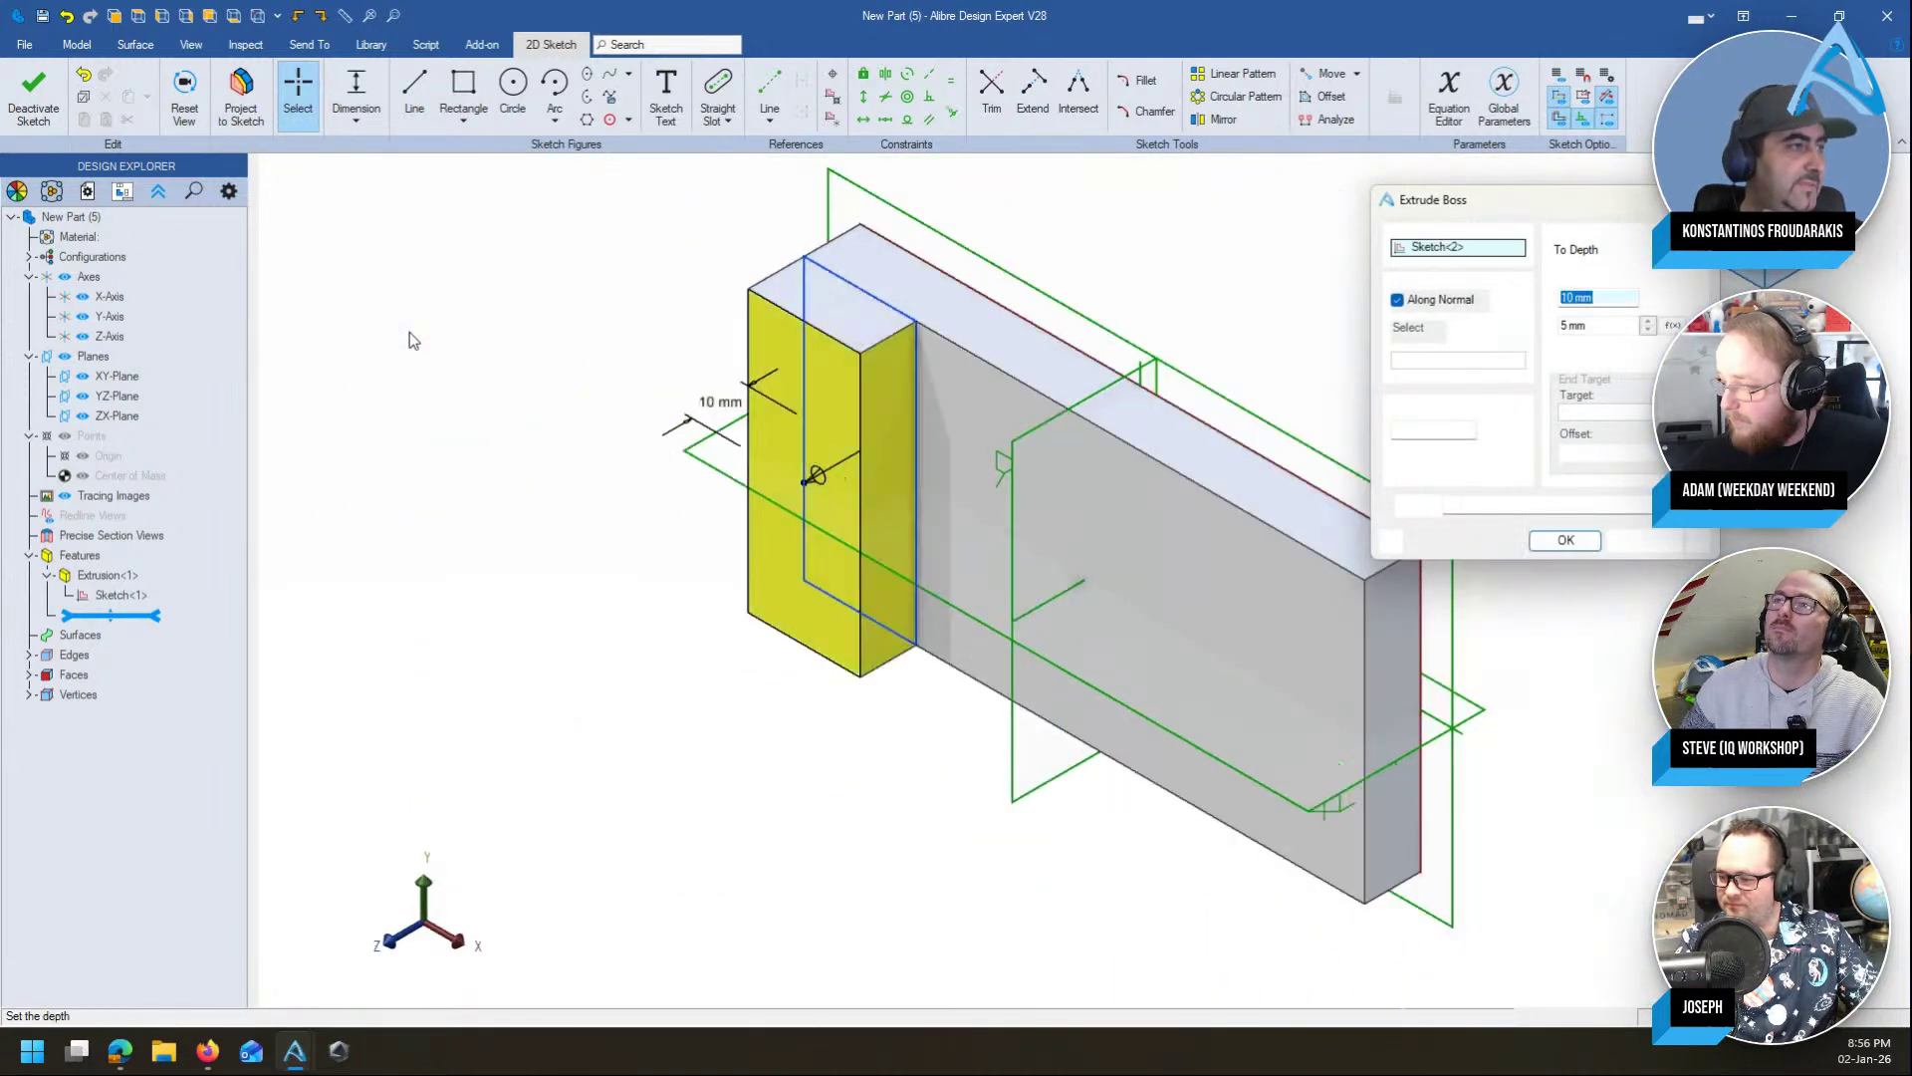
pyautogui.write('50')
pyautogui.press('Return')
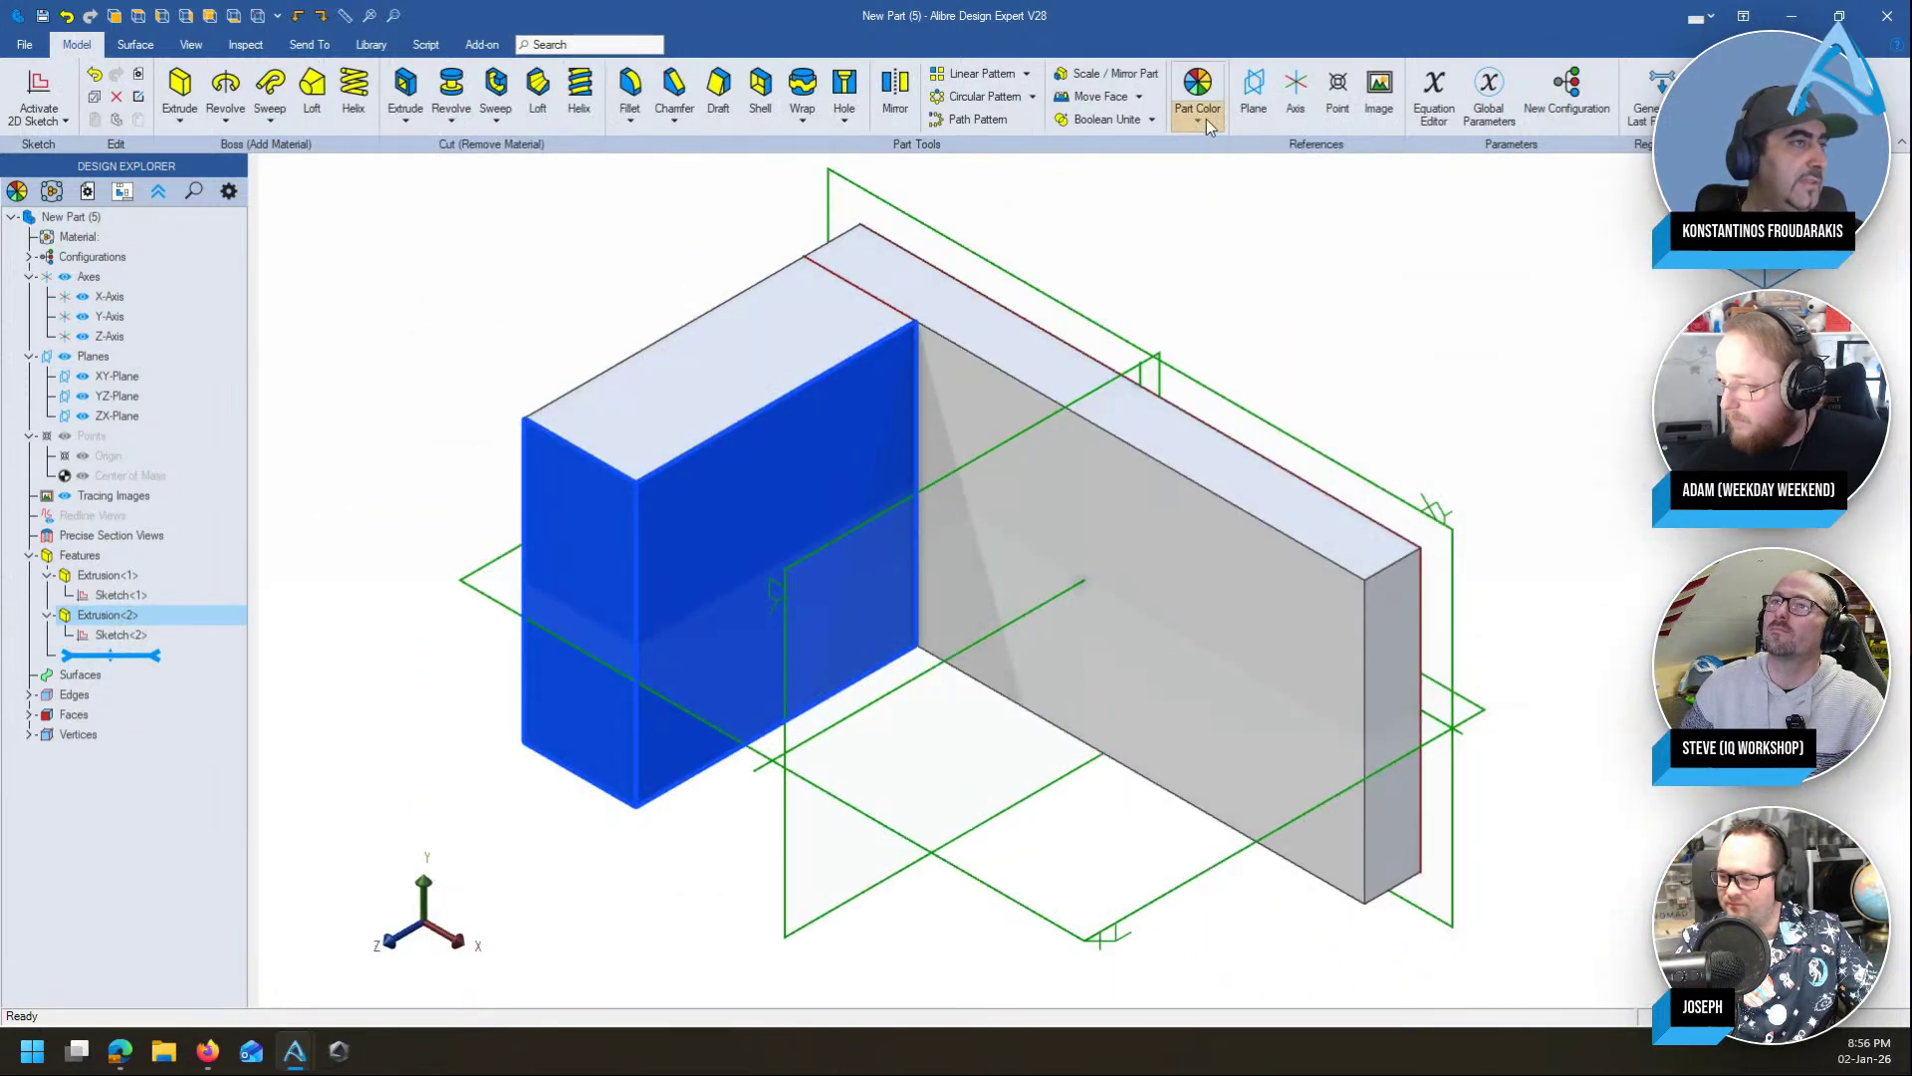
# Mirror the upright extrusion about the YZ-Plane to form a matching upright at the other end
pyautogui.click(895, 90)
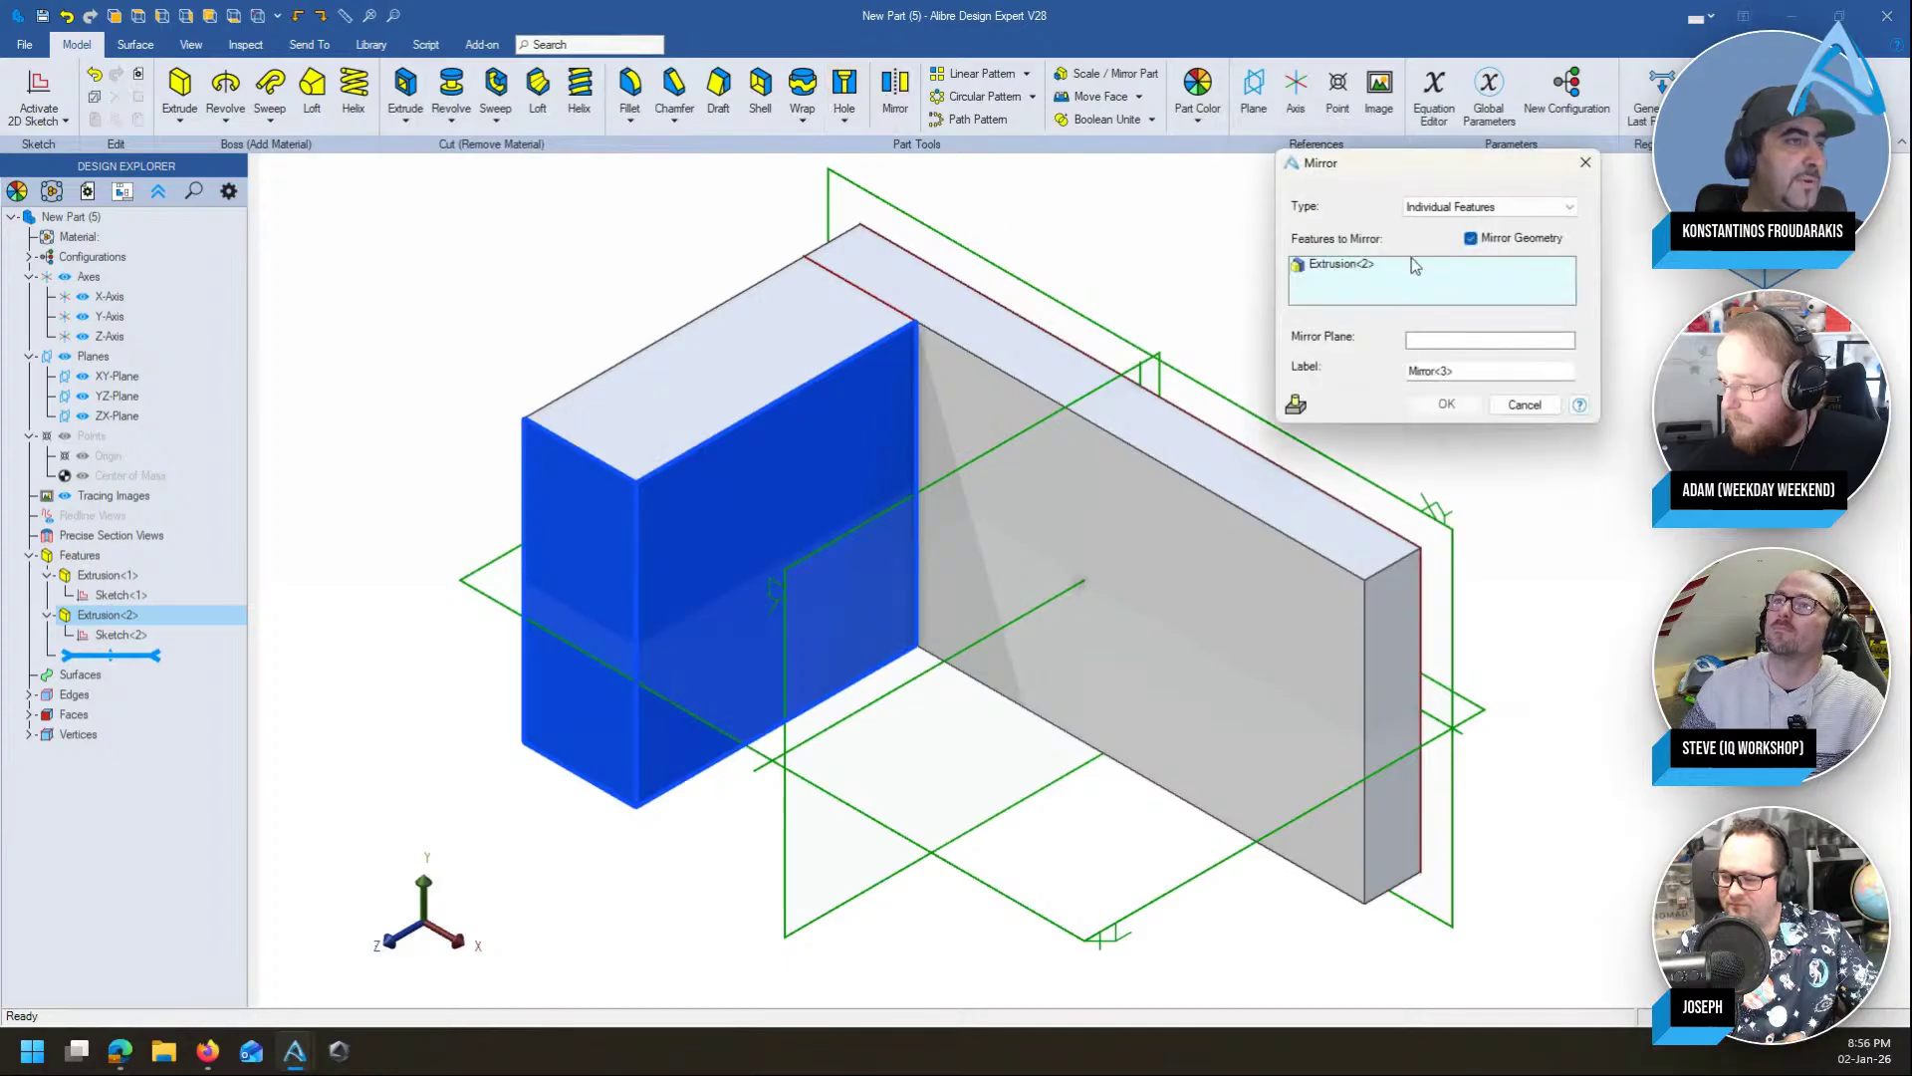
pyautogui.click(1424, 341)
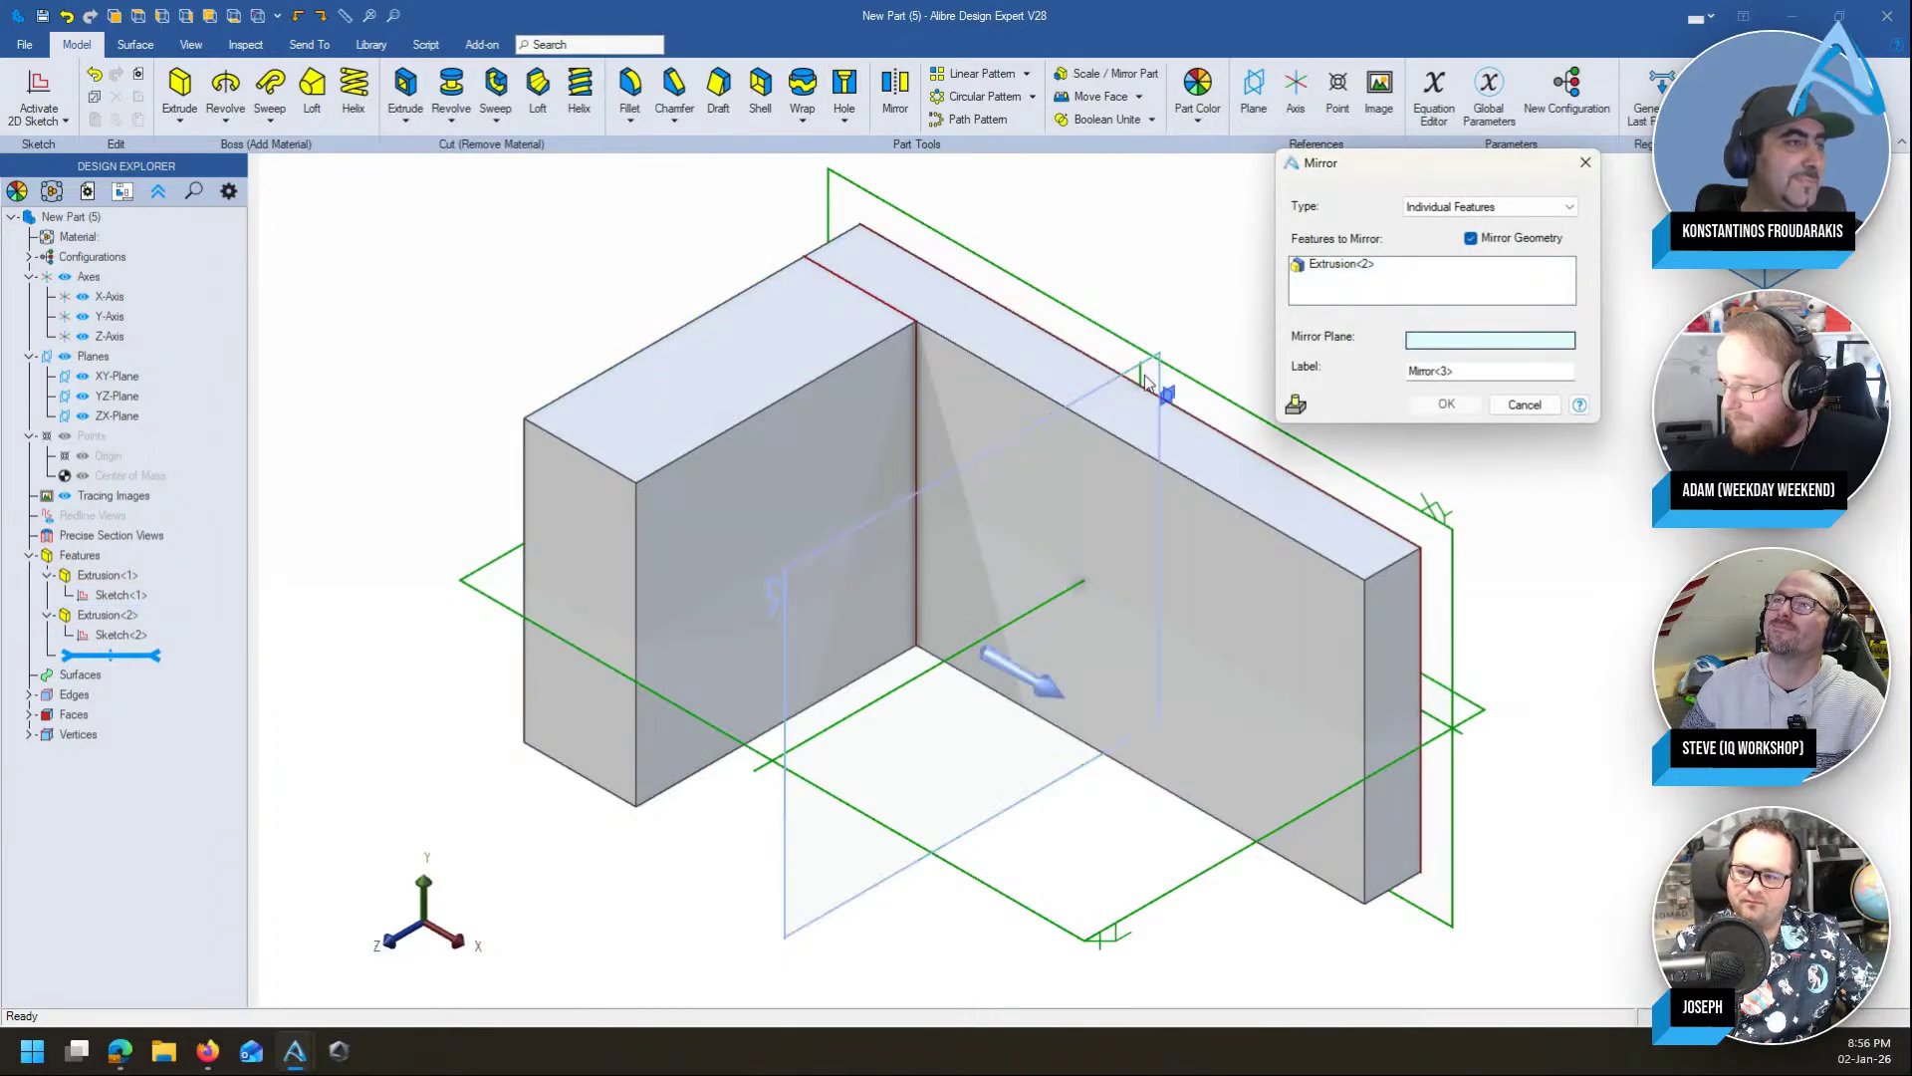
pyautogui.click(1145, 382)
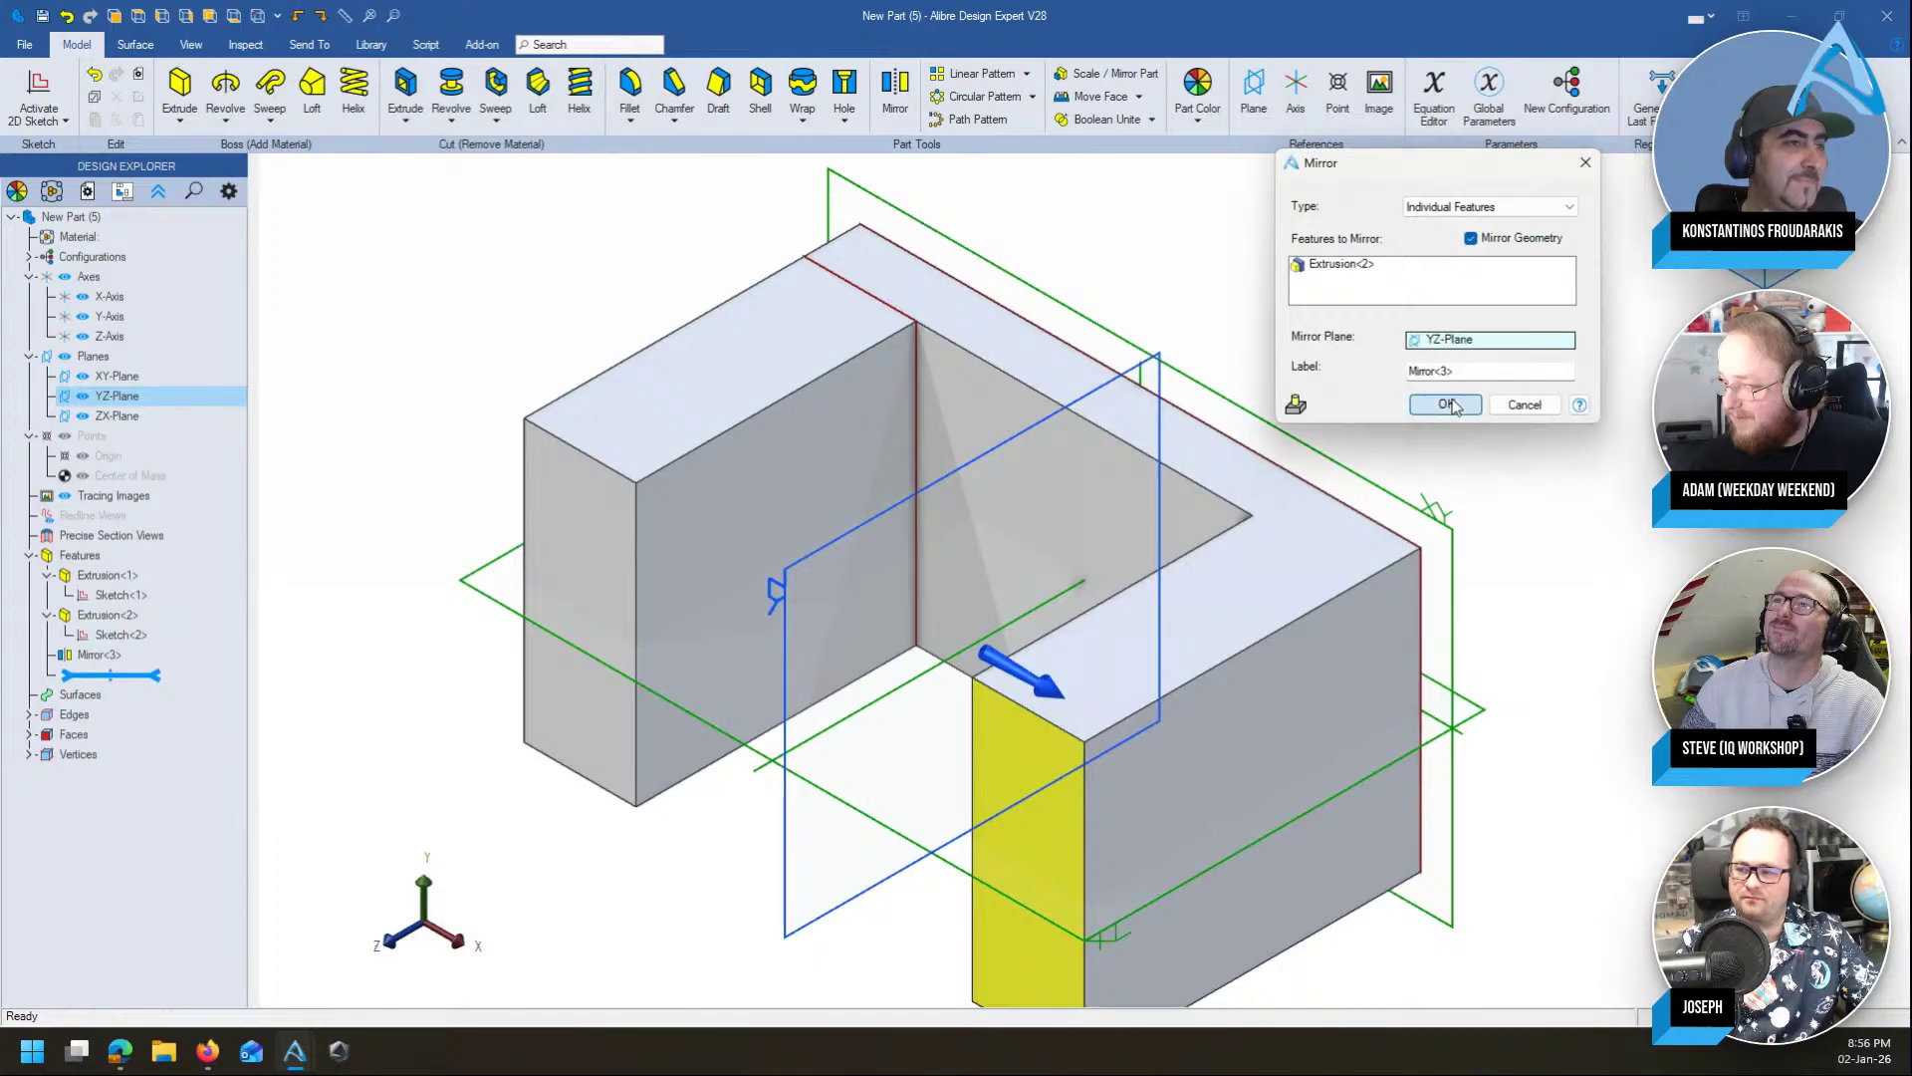
pyautogui.click(1446, 405)
# Insert a reference point on the left upright's short upper front edge at a ratio of .500 along the edge
pyautogui.moveTo(1410, 341); pyautogui.dragTo(1153, 512, button='middle')
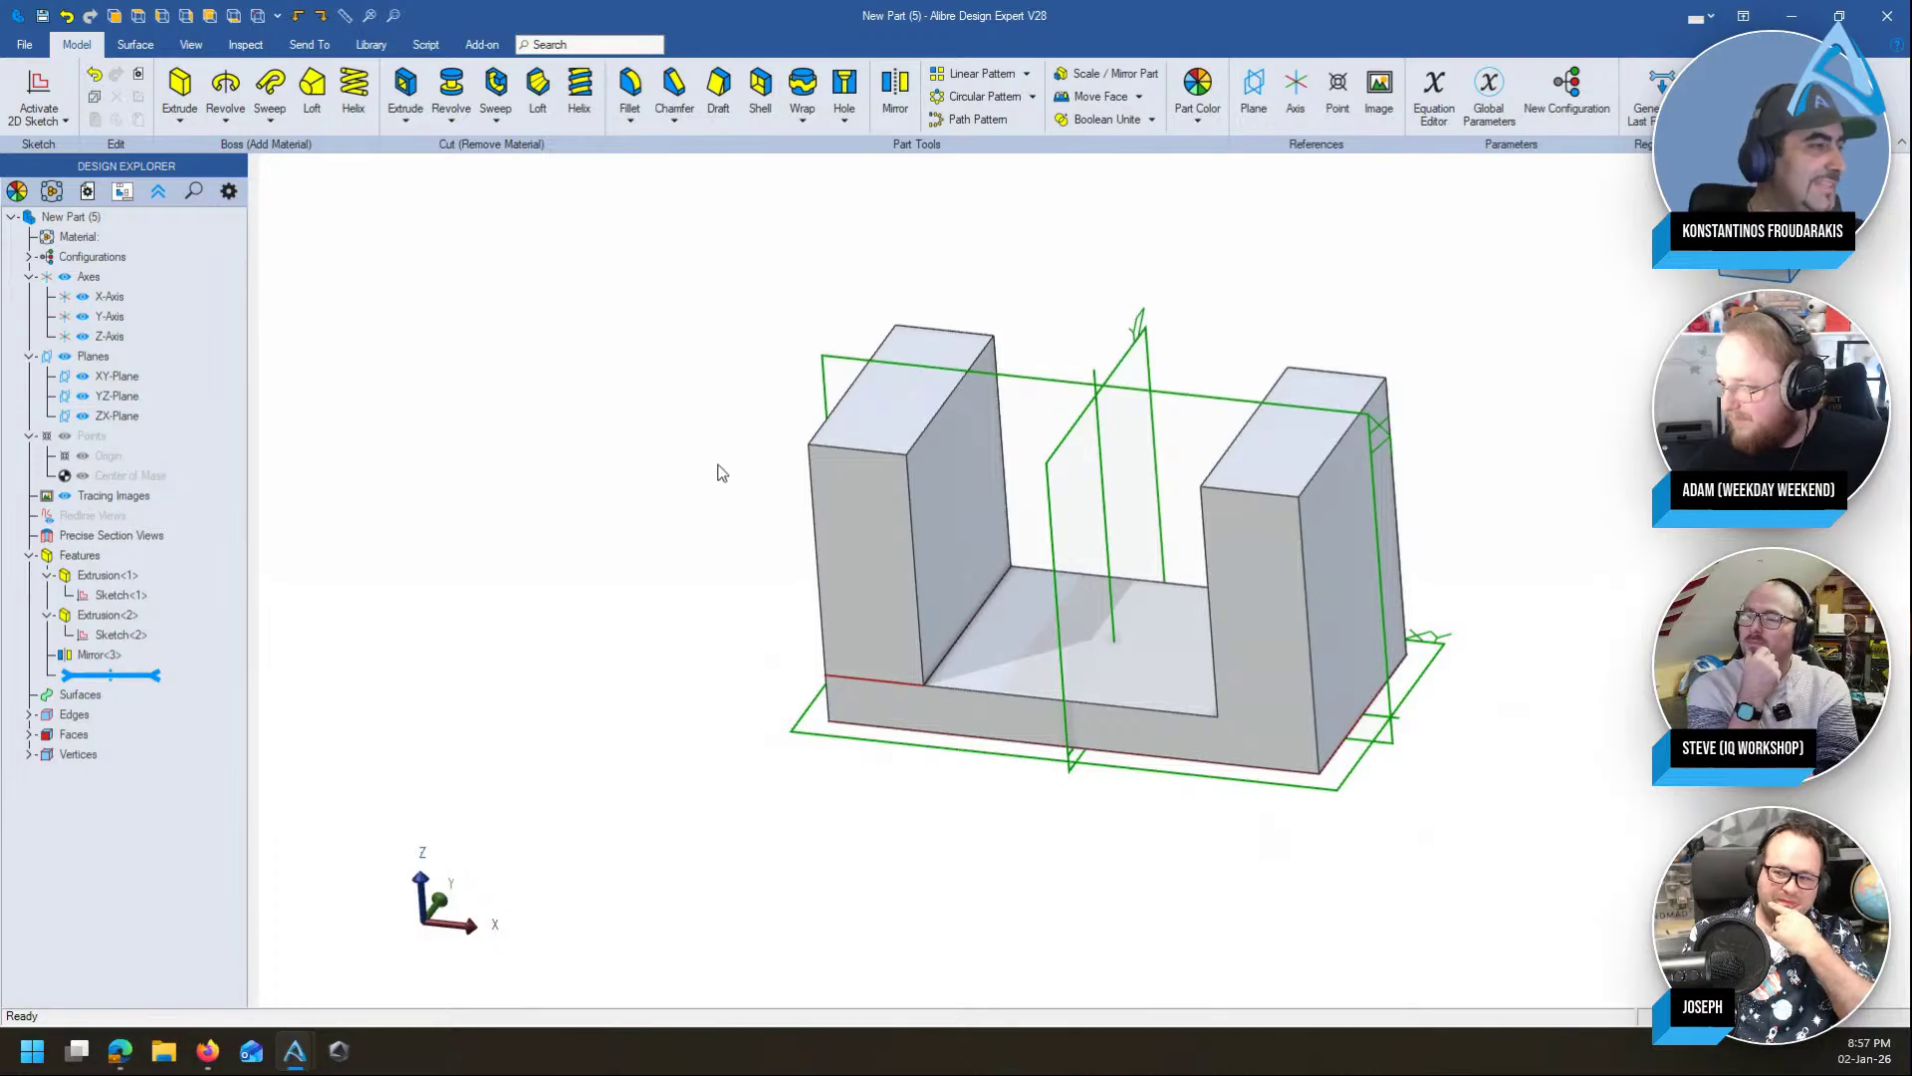
pyautogui.moveTo(751, 462)
pyautogui.mouseDown(button='middle')
pyautogui.moveTo(728, 444)
pyautogui.moveTo(715, 463)
pyautogui.moveTo(730, 441)
pyautogui.mouseUp(button='middle')
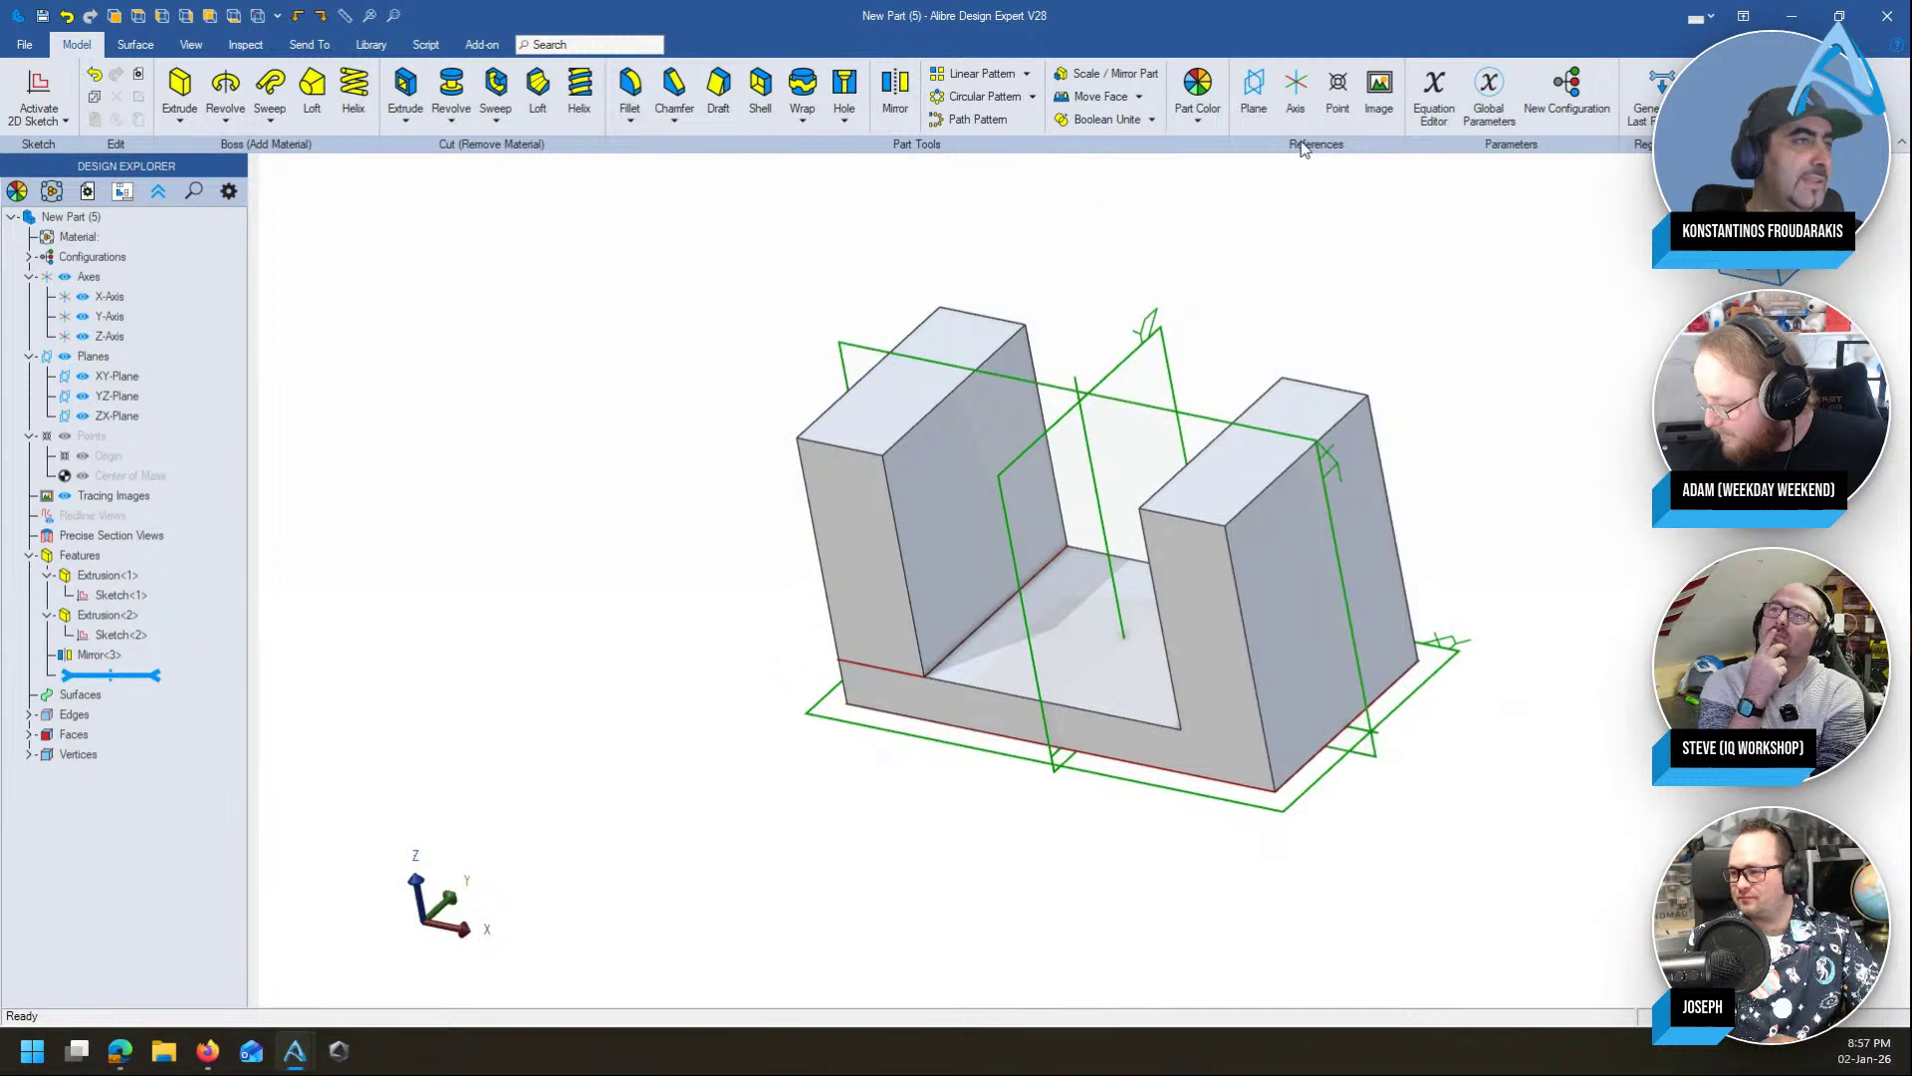
pyautogui.click(1348, 105)
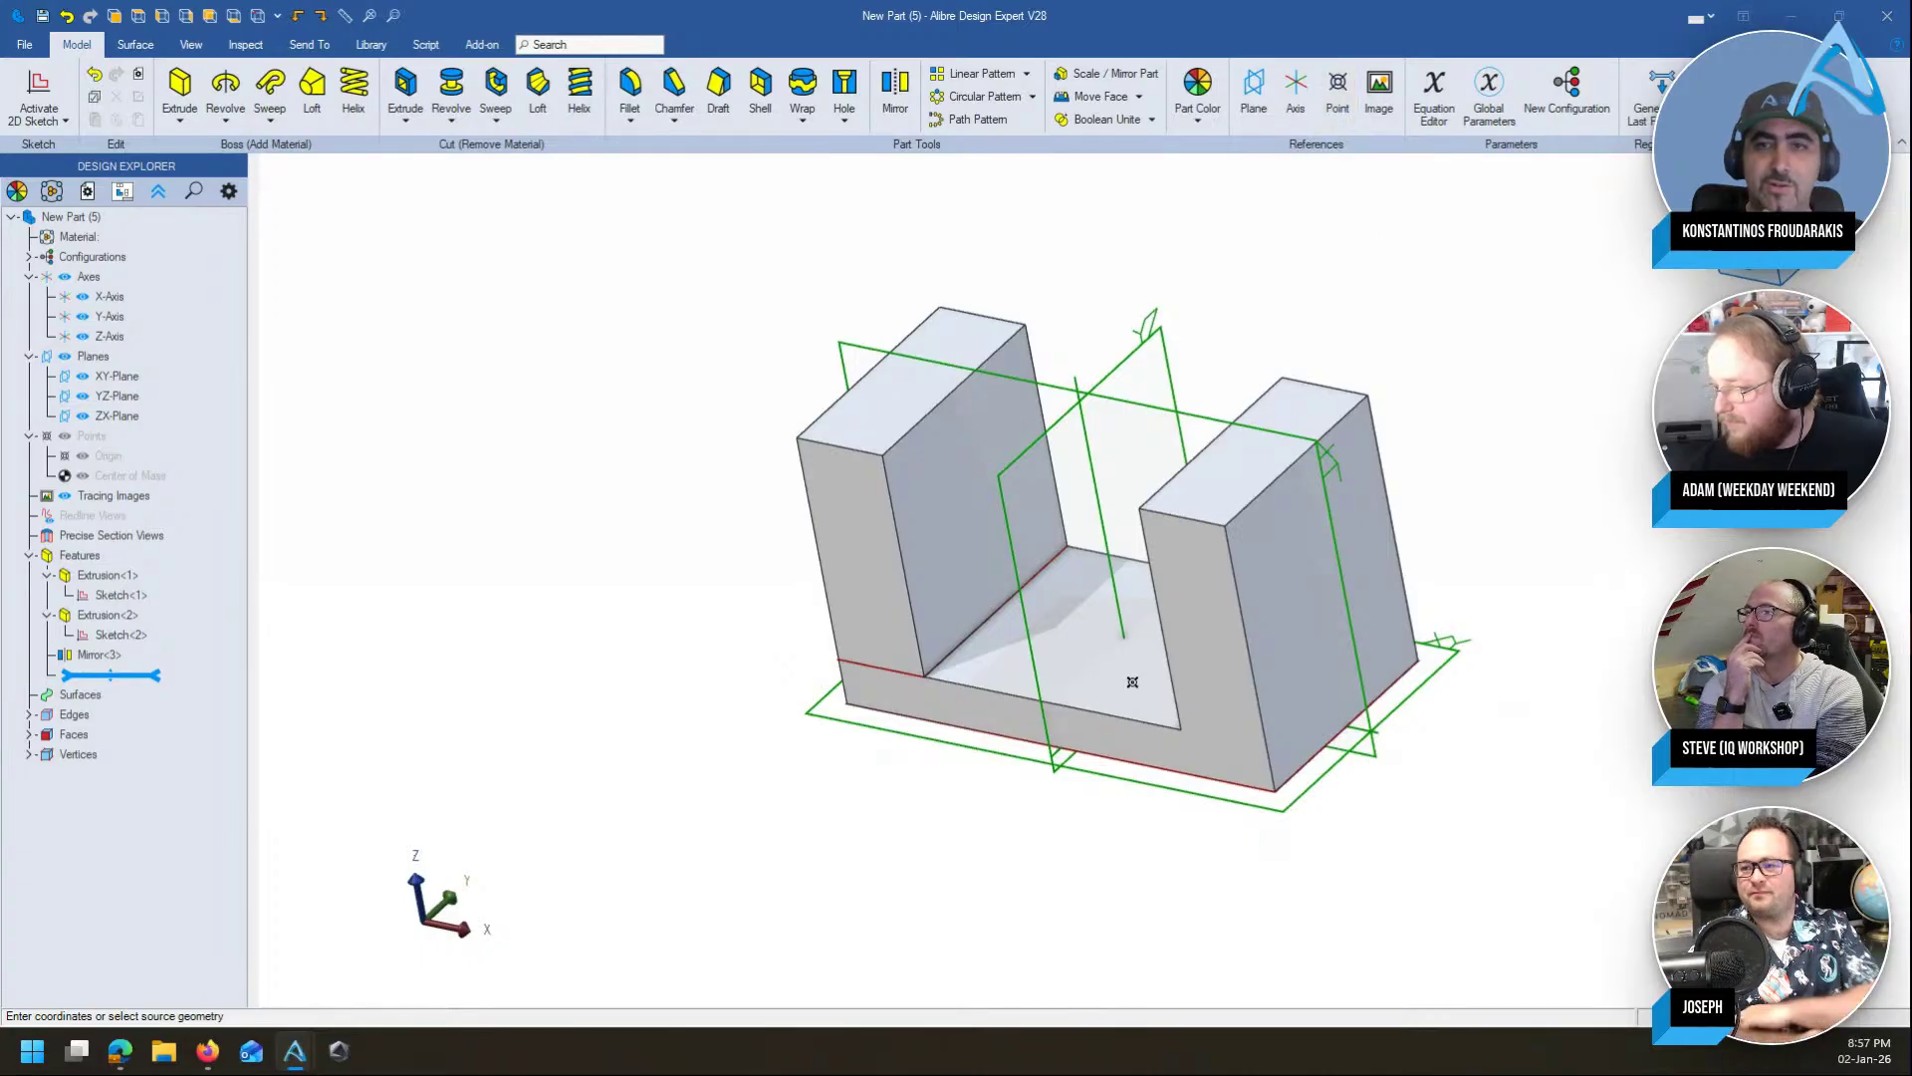
pyautogui.click(840, 445)
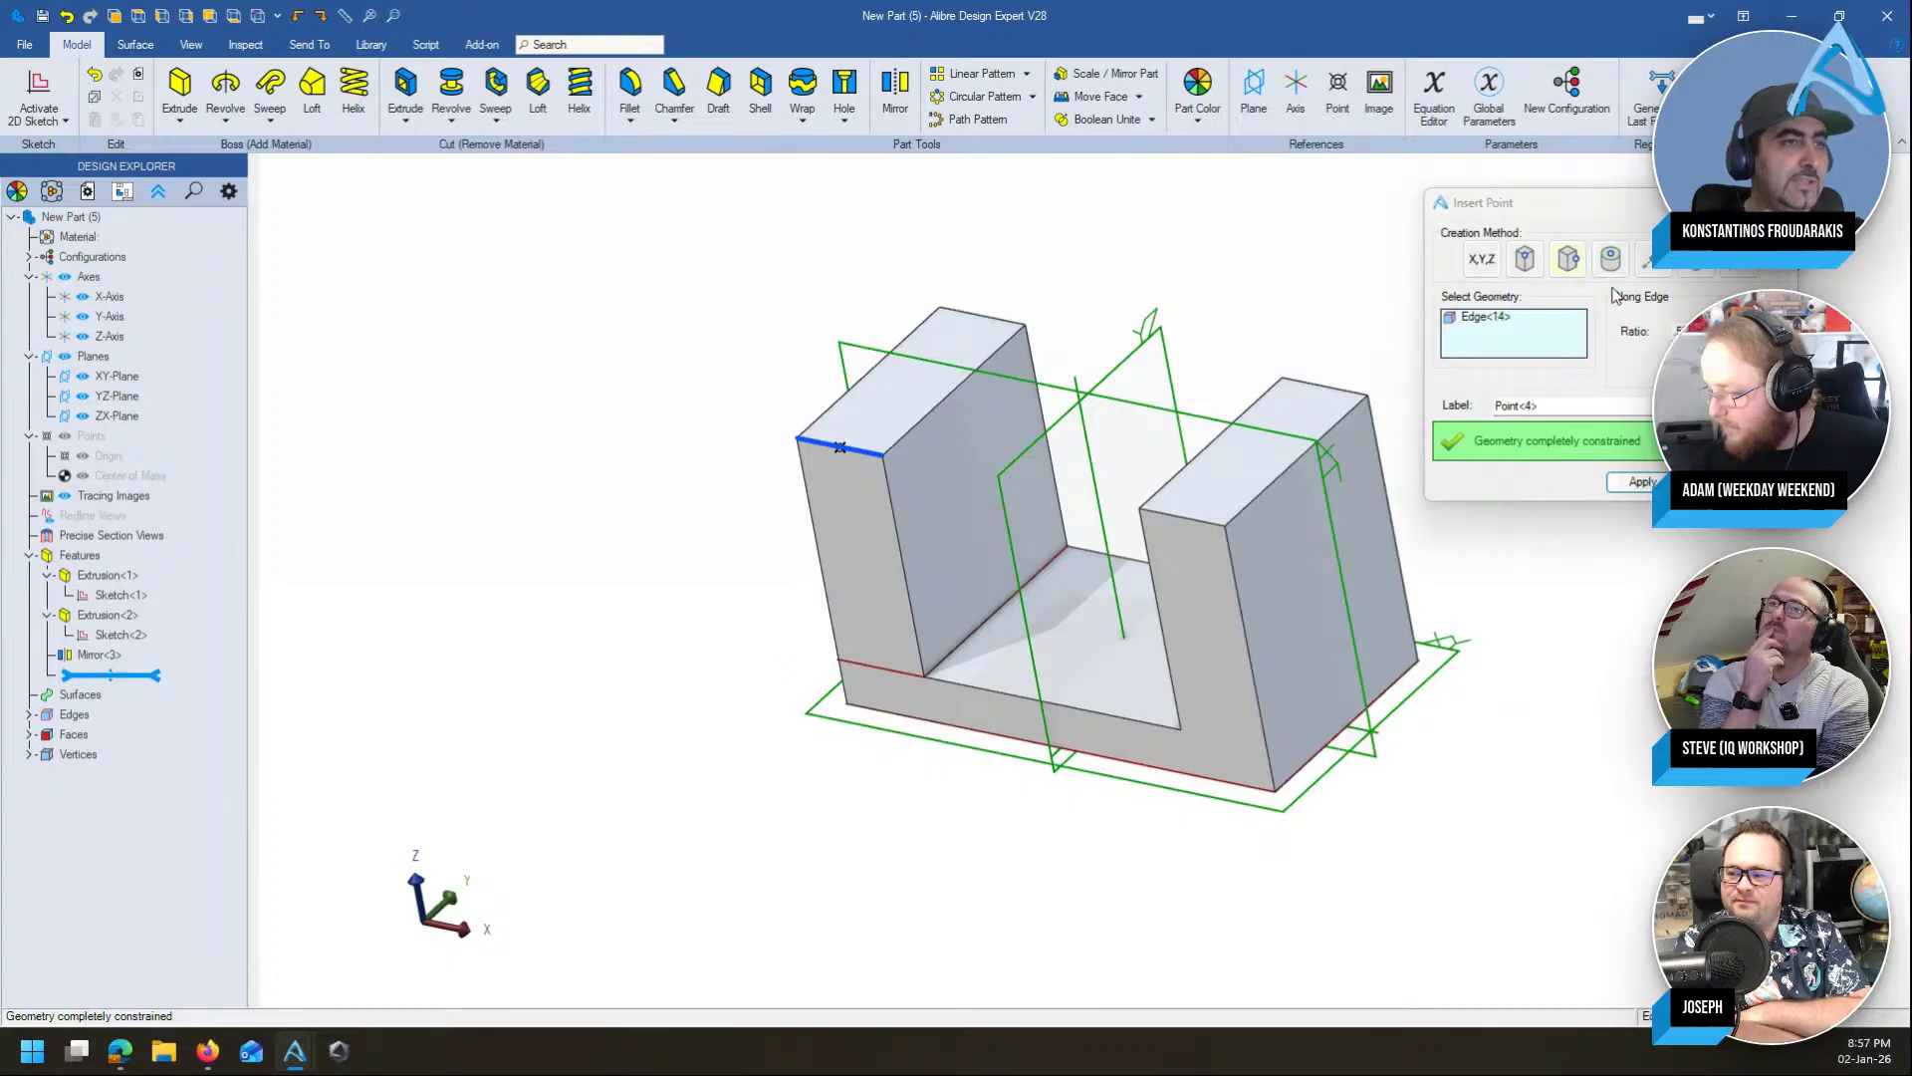
pyautogui.moveTo(1537, 217); pyautogui.dragTo(1540, 199)
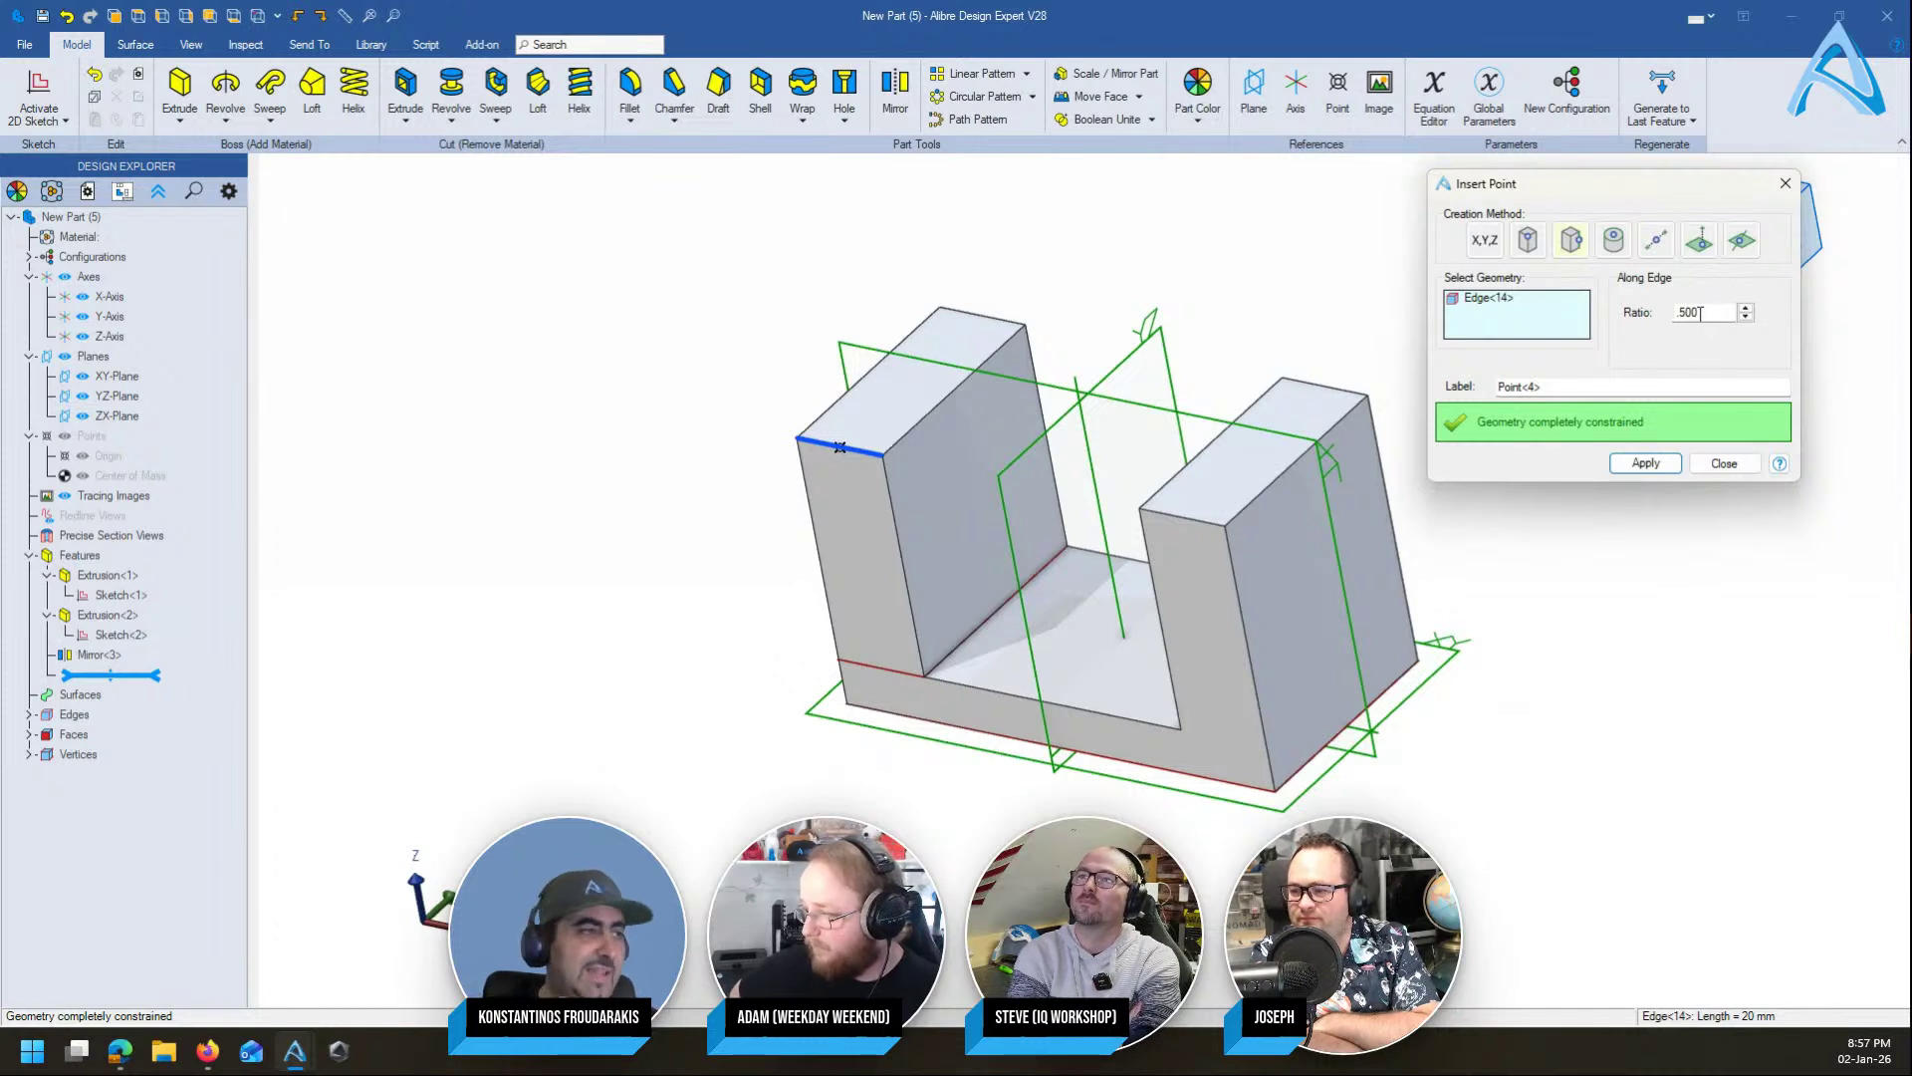
pyautogui.click(1638, 463)
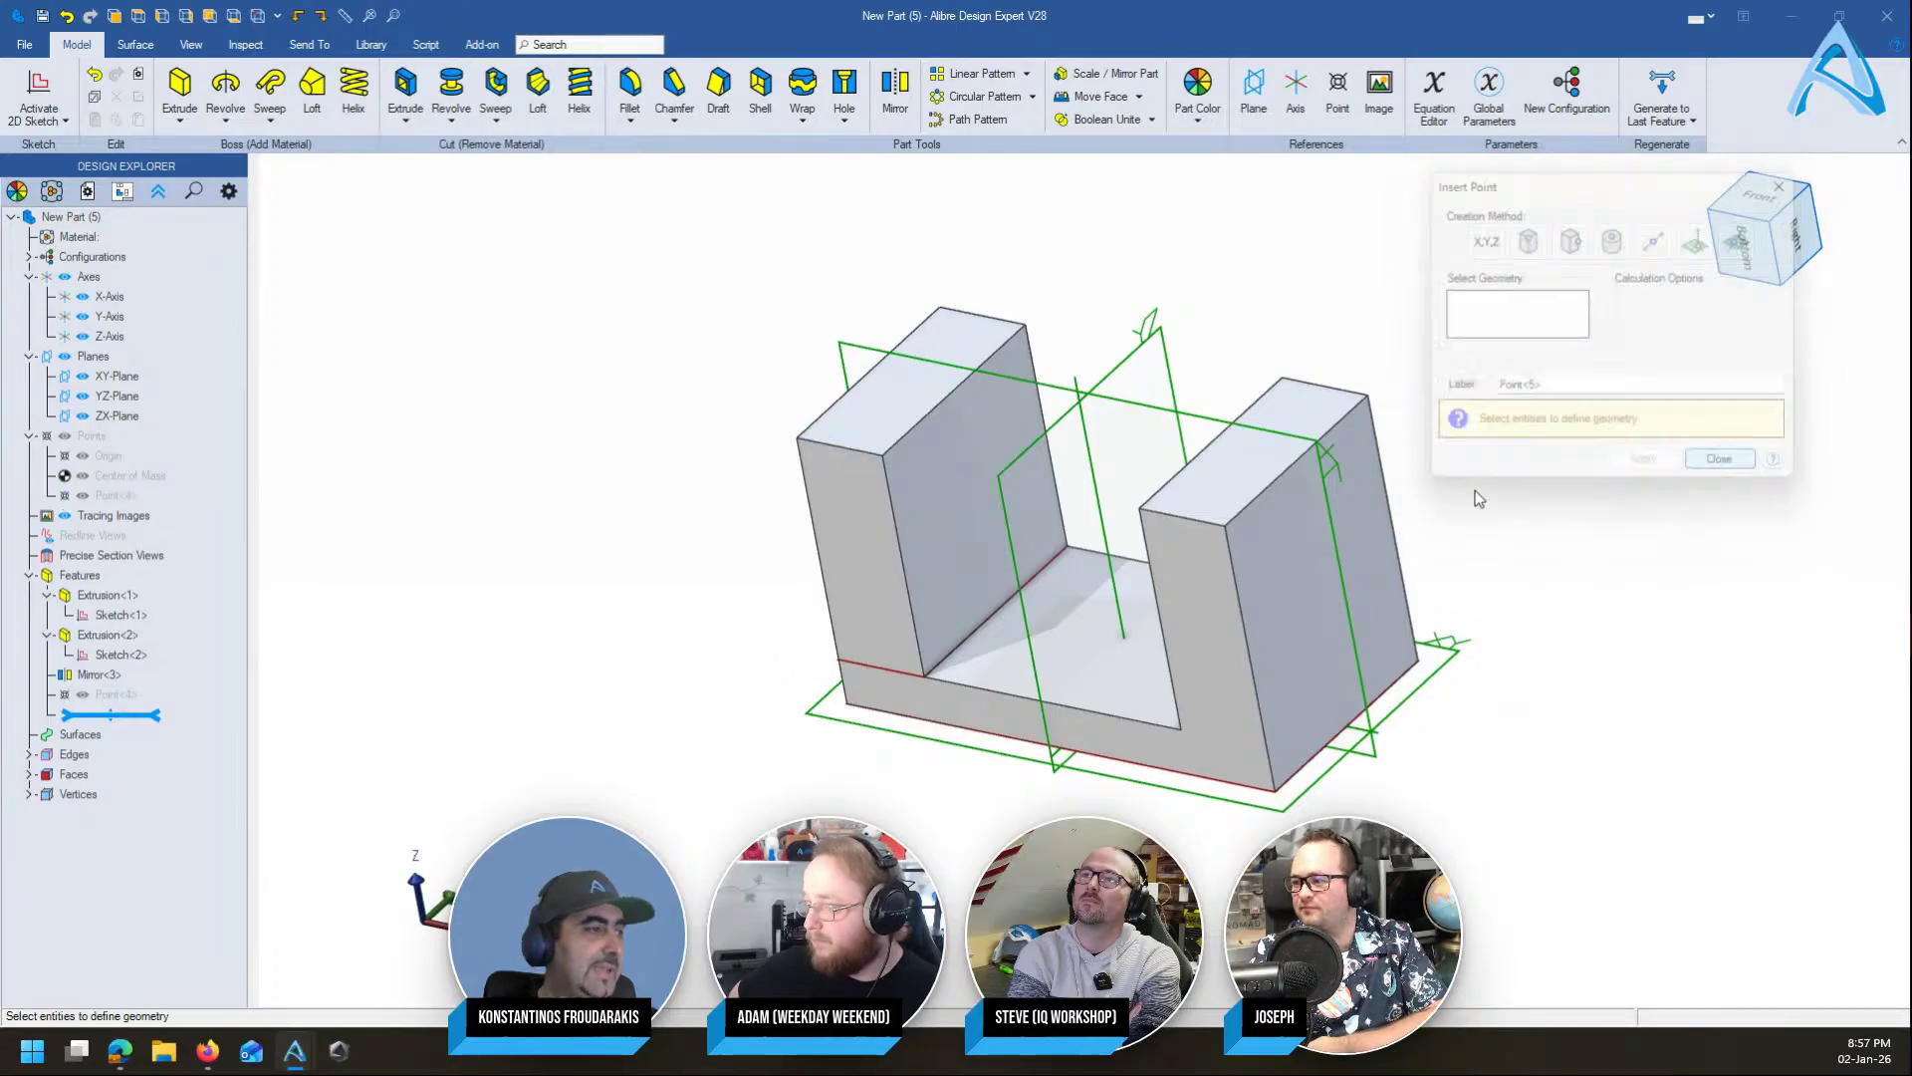
pyautogui.press('Escape')
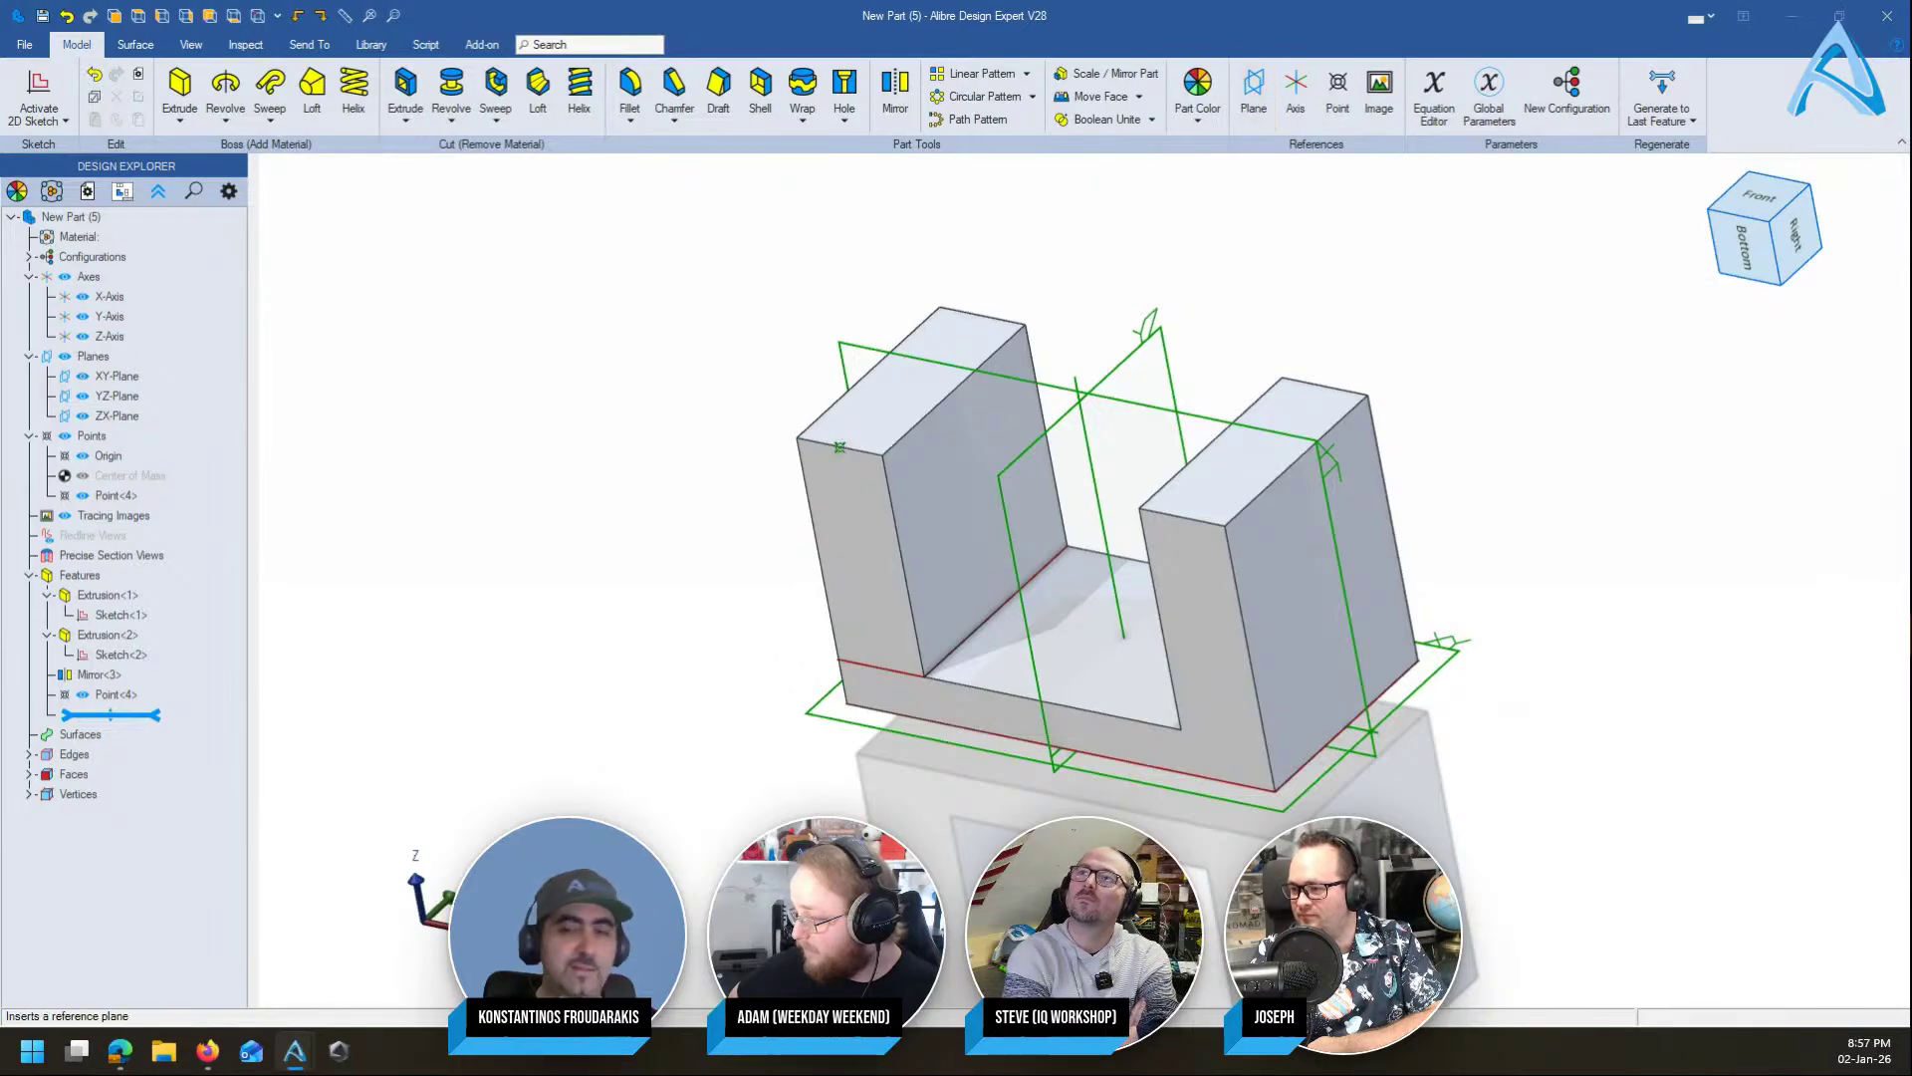
# Insert a reference plane through the new midpoint, normal to the left upright's short upper front edge
pyautogui.moveTo(1911, 105); pyautogui.dragTo(1628, 193)
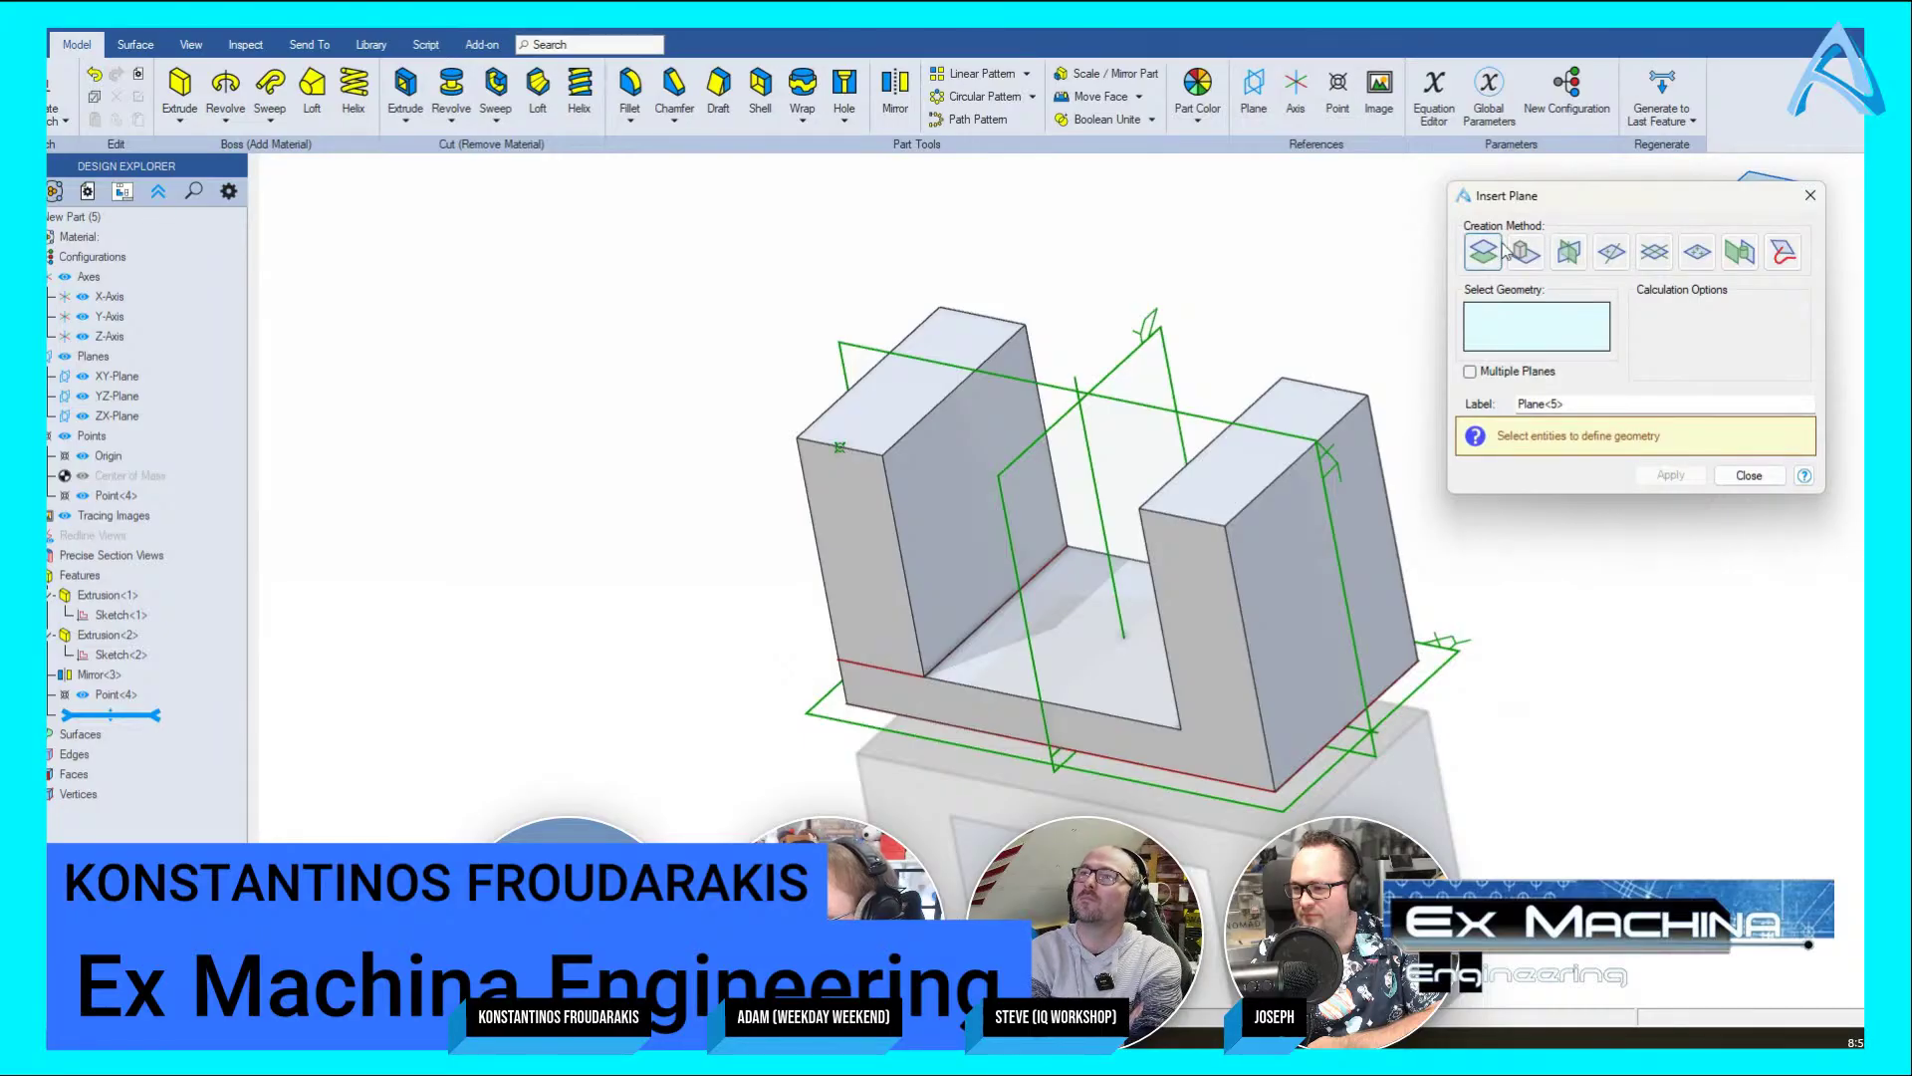
pyautogui.click(841, 447)
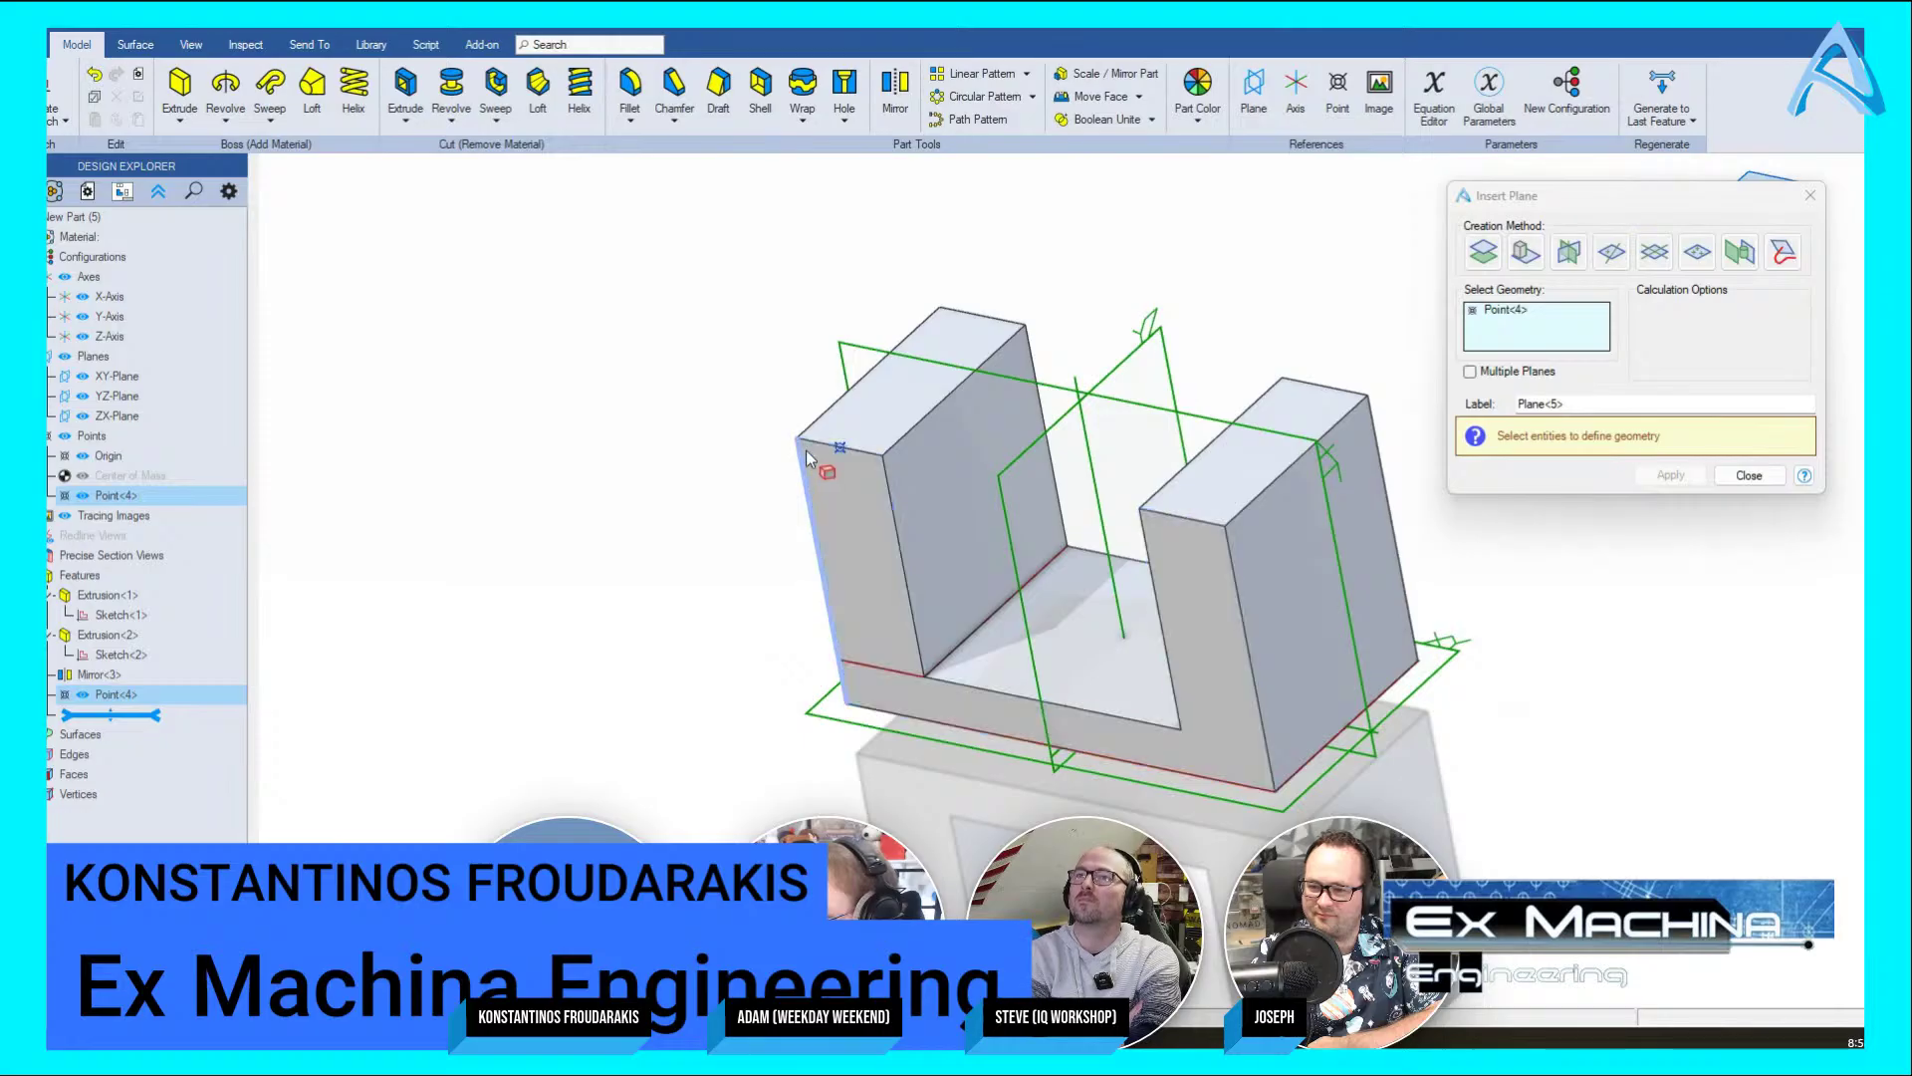
pyautogui.click(811, 448)
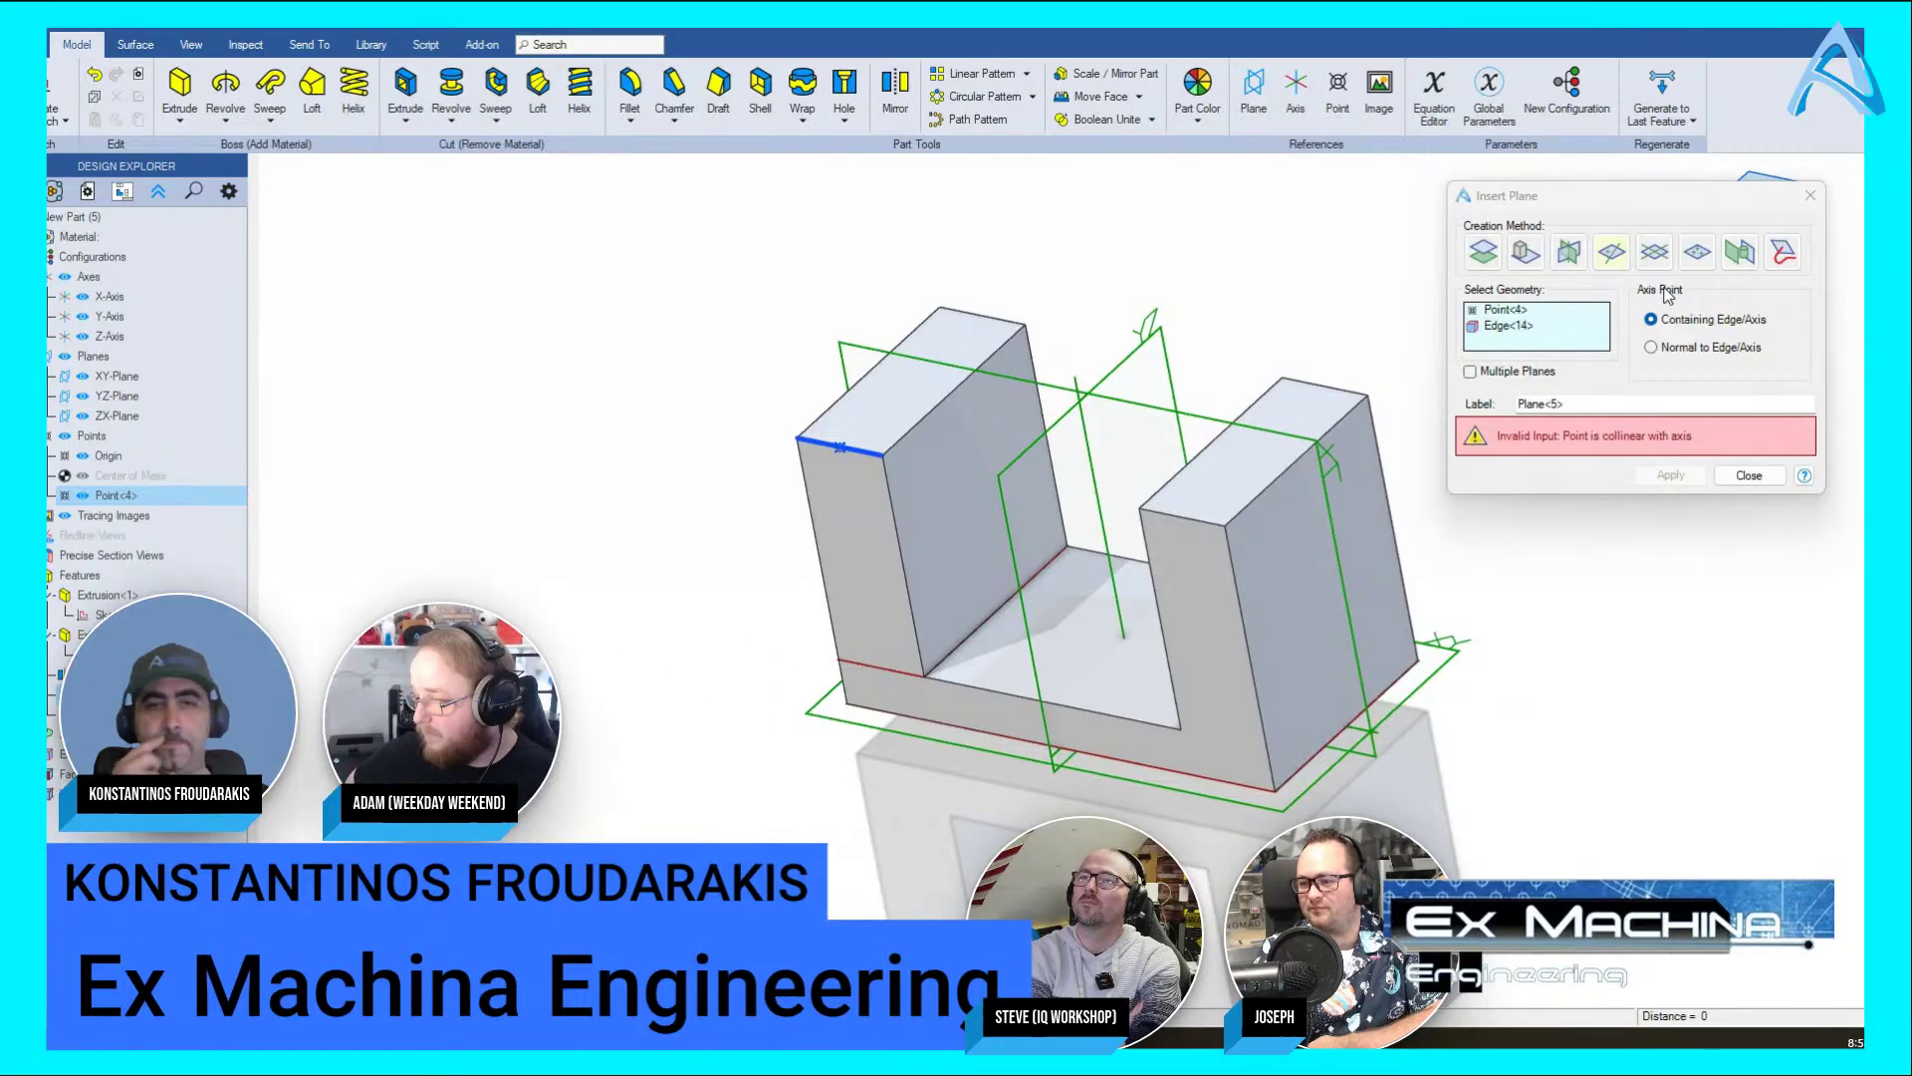
pyautogui.click(1652, 346)
pyautogui.click(1670, 476)
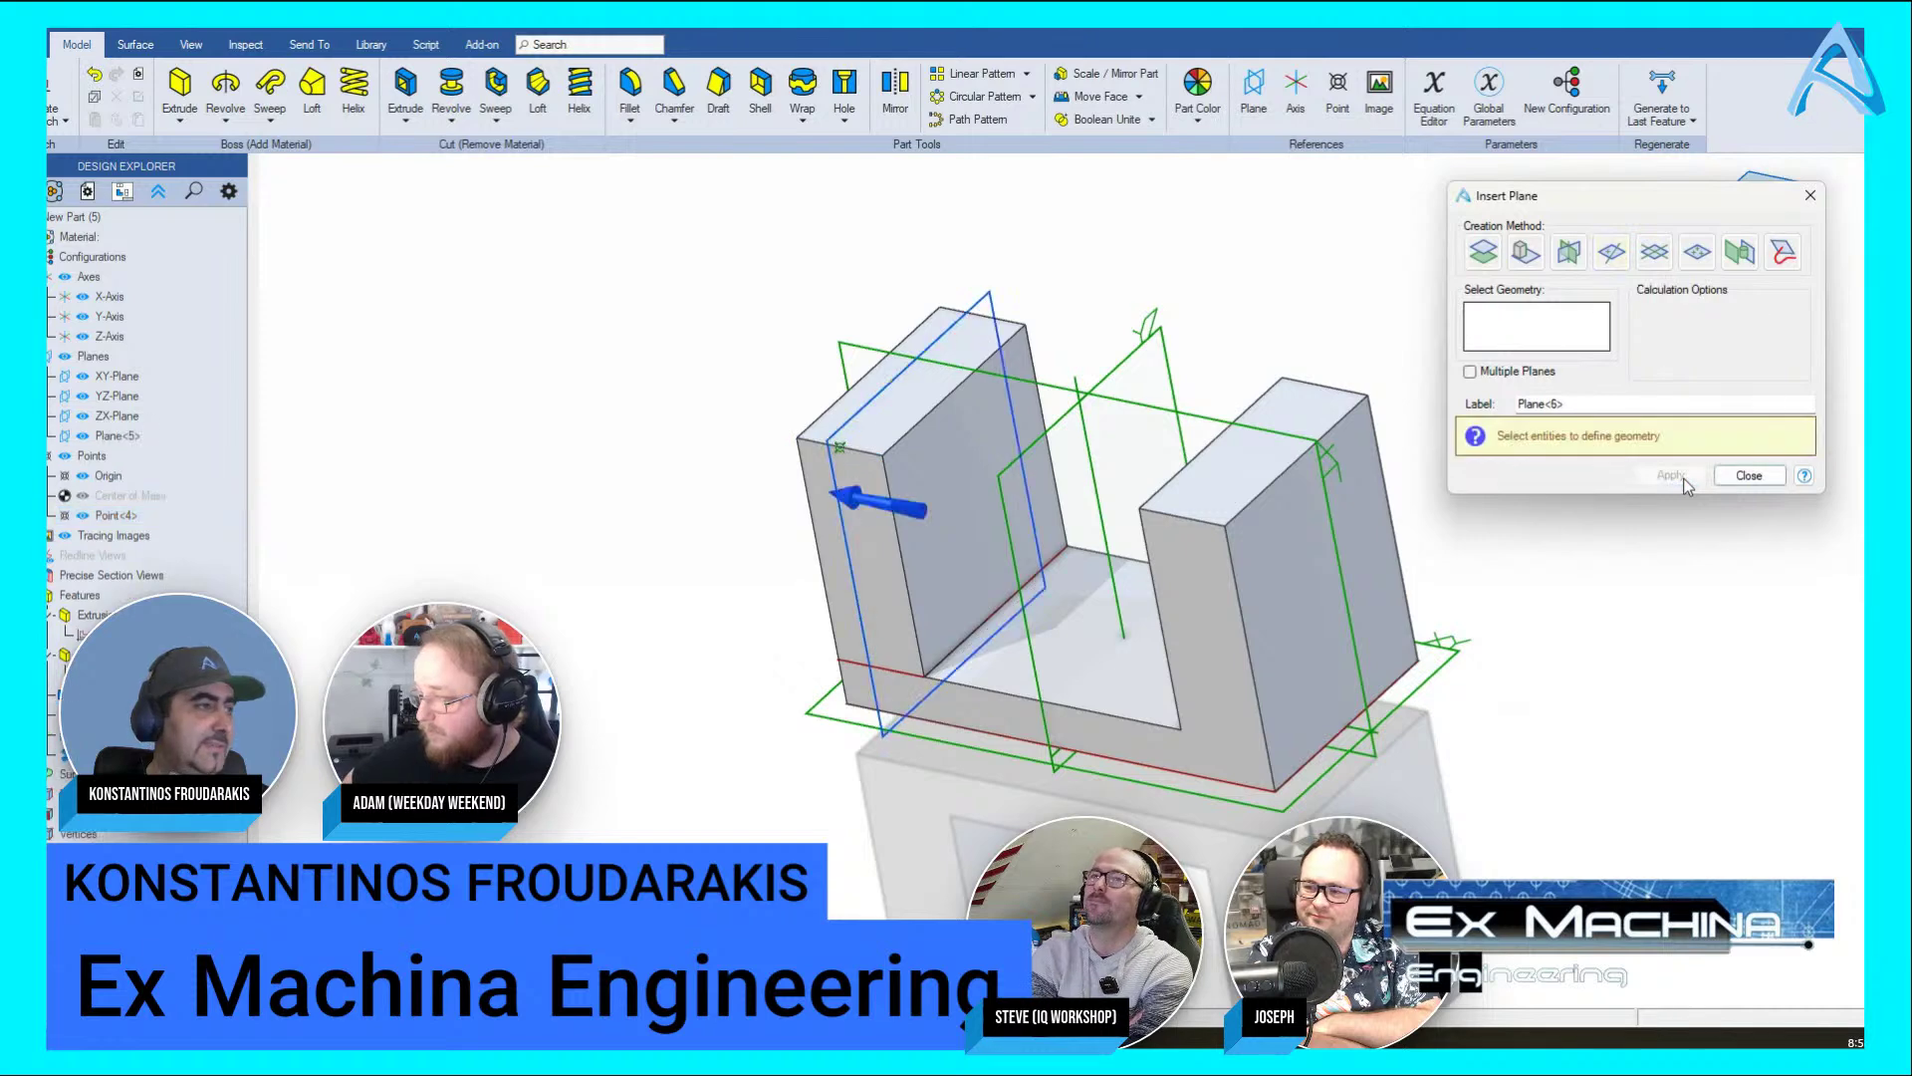
pyautogui.click(1753, 475)
pyautogui.moveTo(1283, 231); pyautogui.dragTo(1408, 286, button='middle')
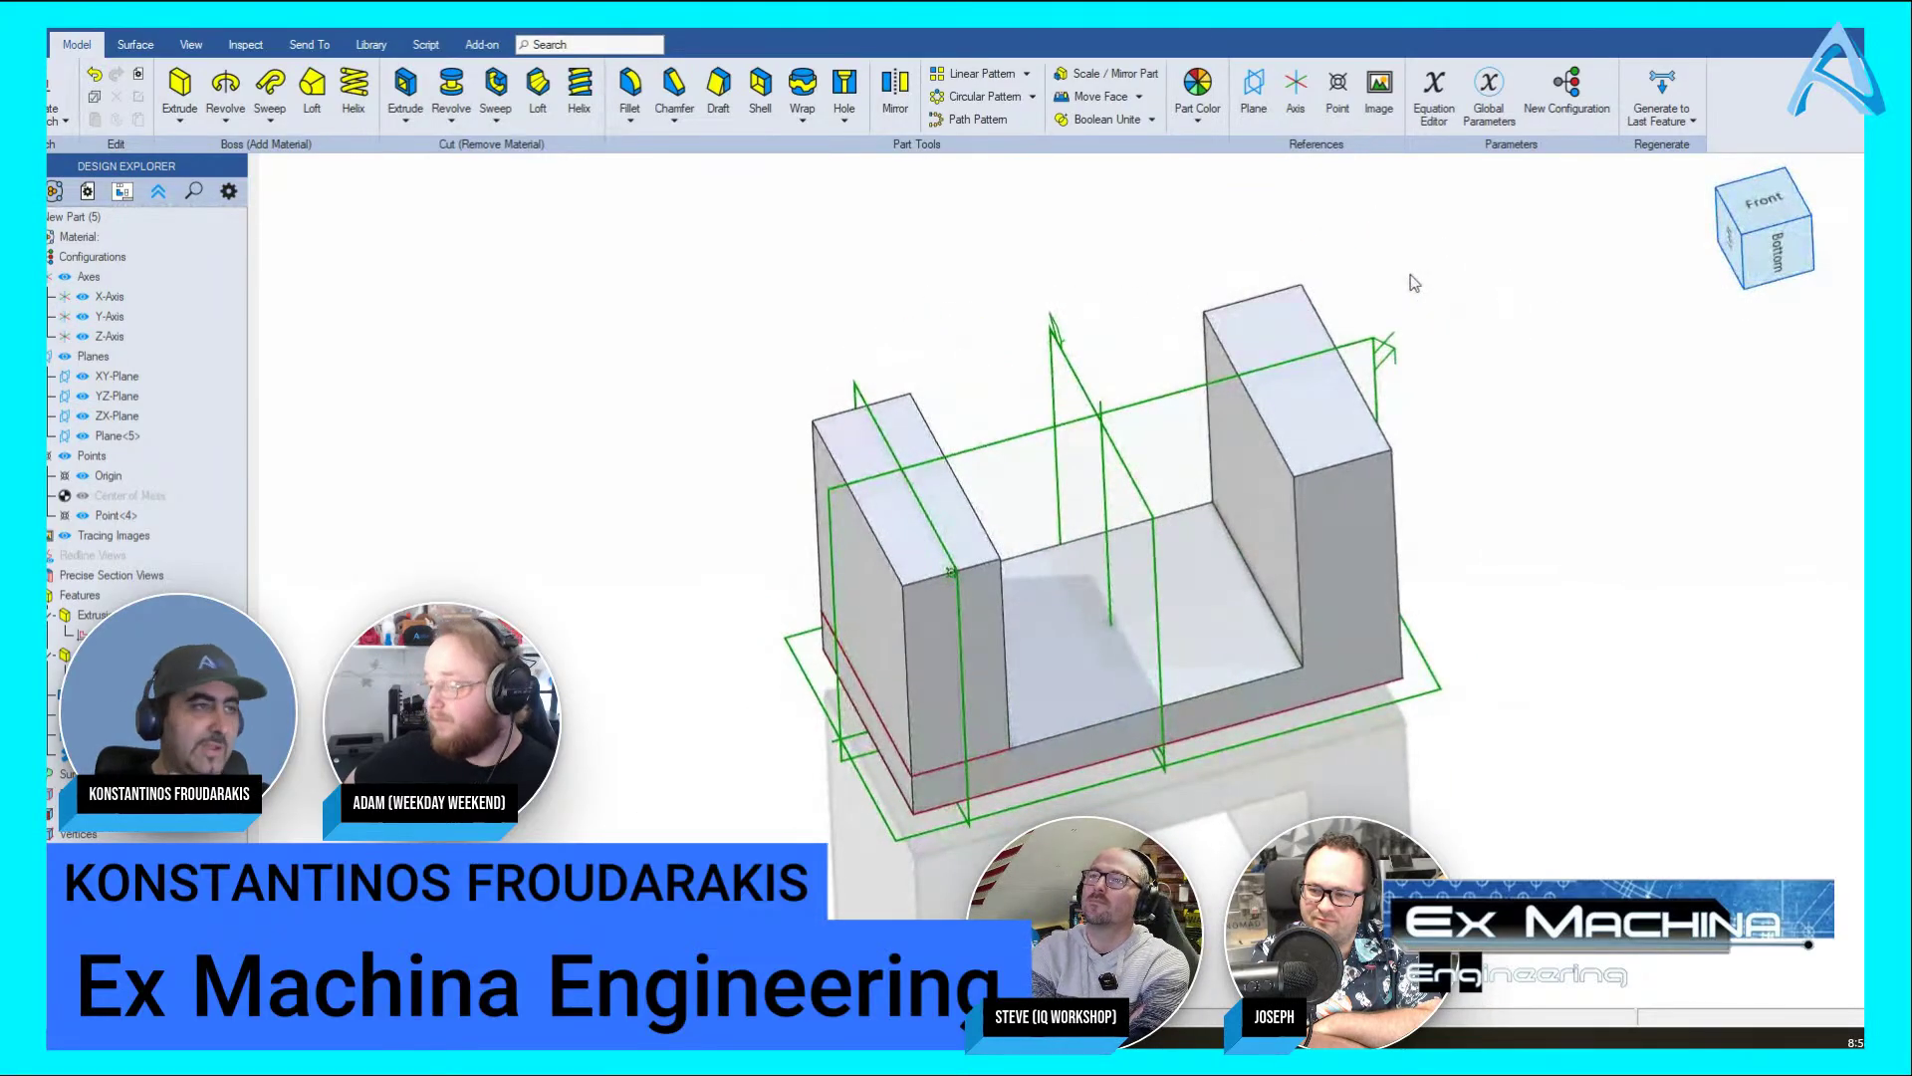
# Insert reference points on the left upright's inner upper back corner and the right upright's inner upper front corner
pyautogui.click(1333, 127)
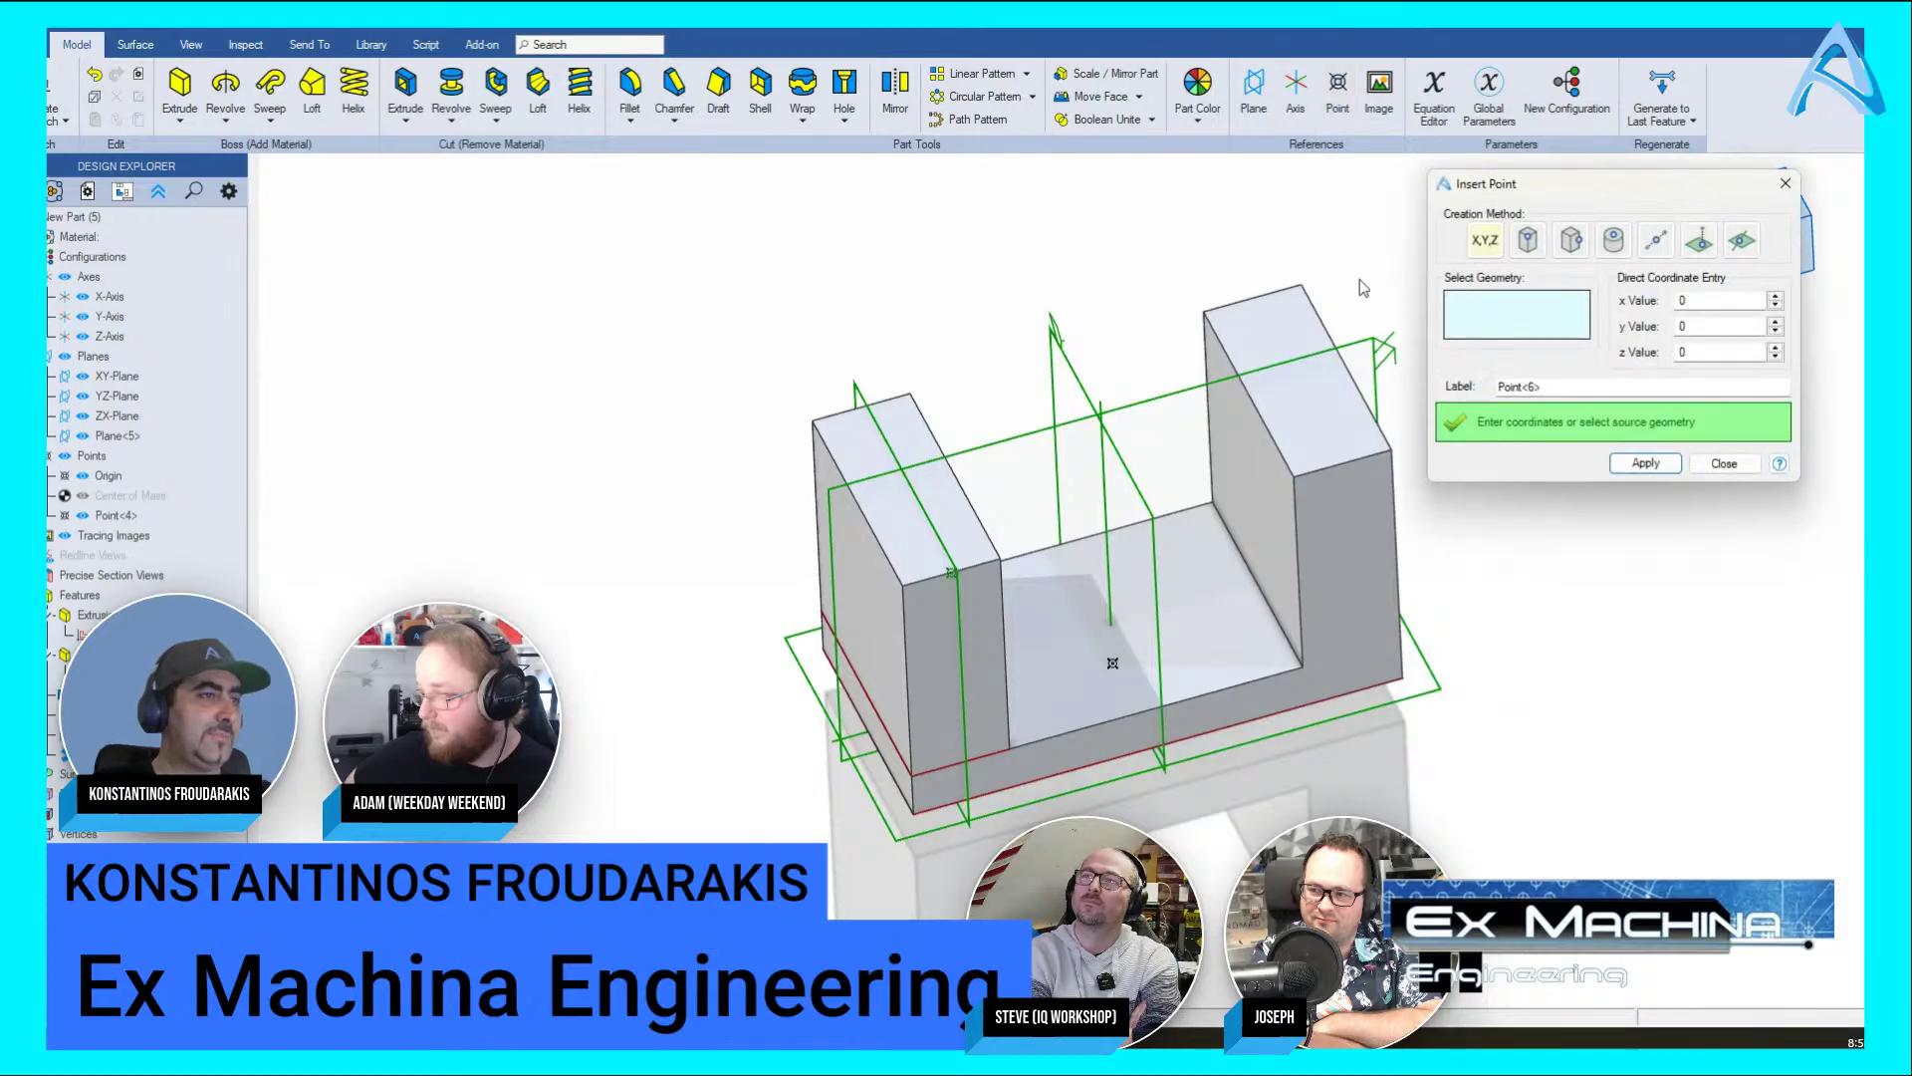
pyautogui.click(909, 394)
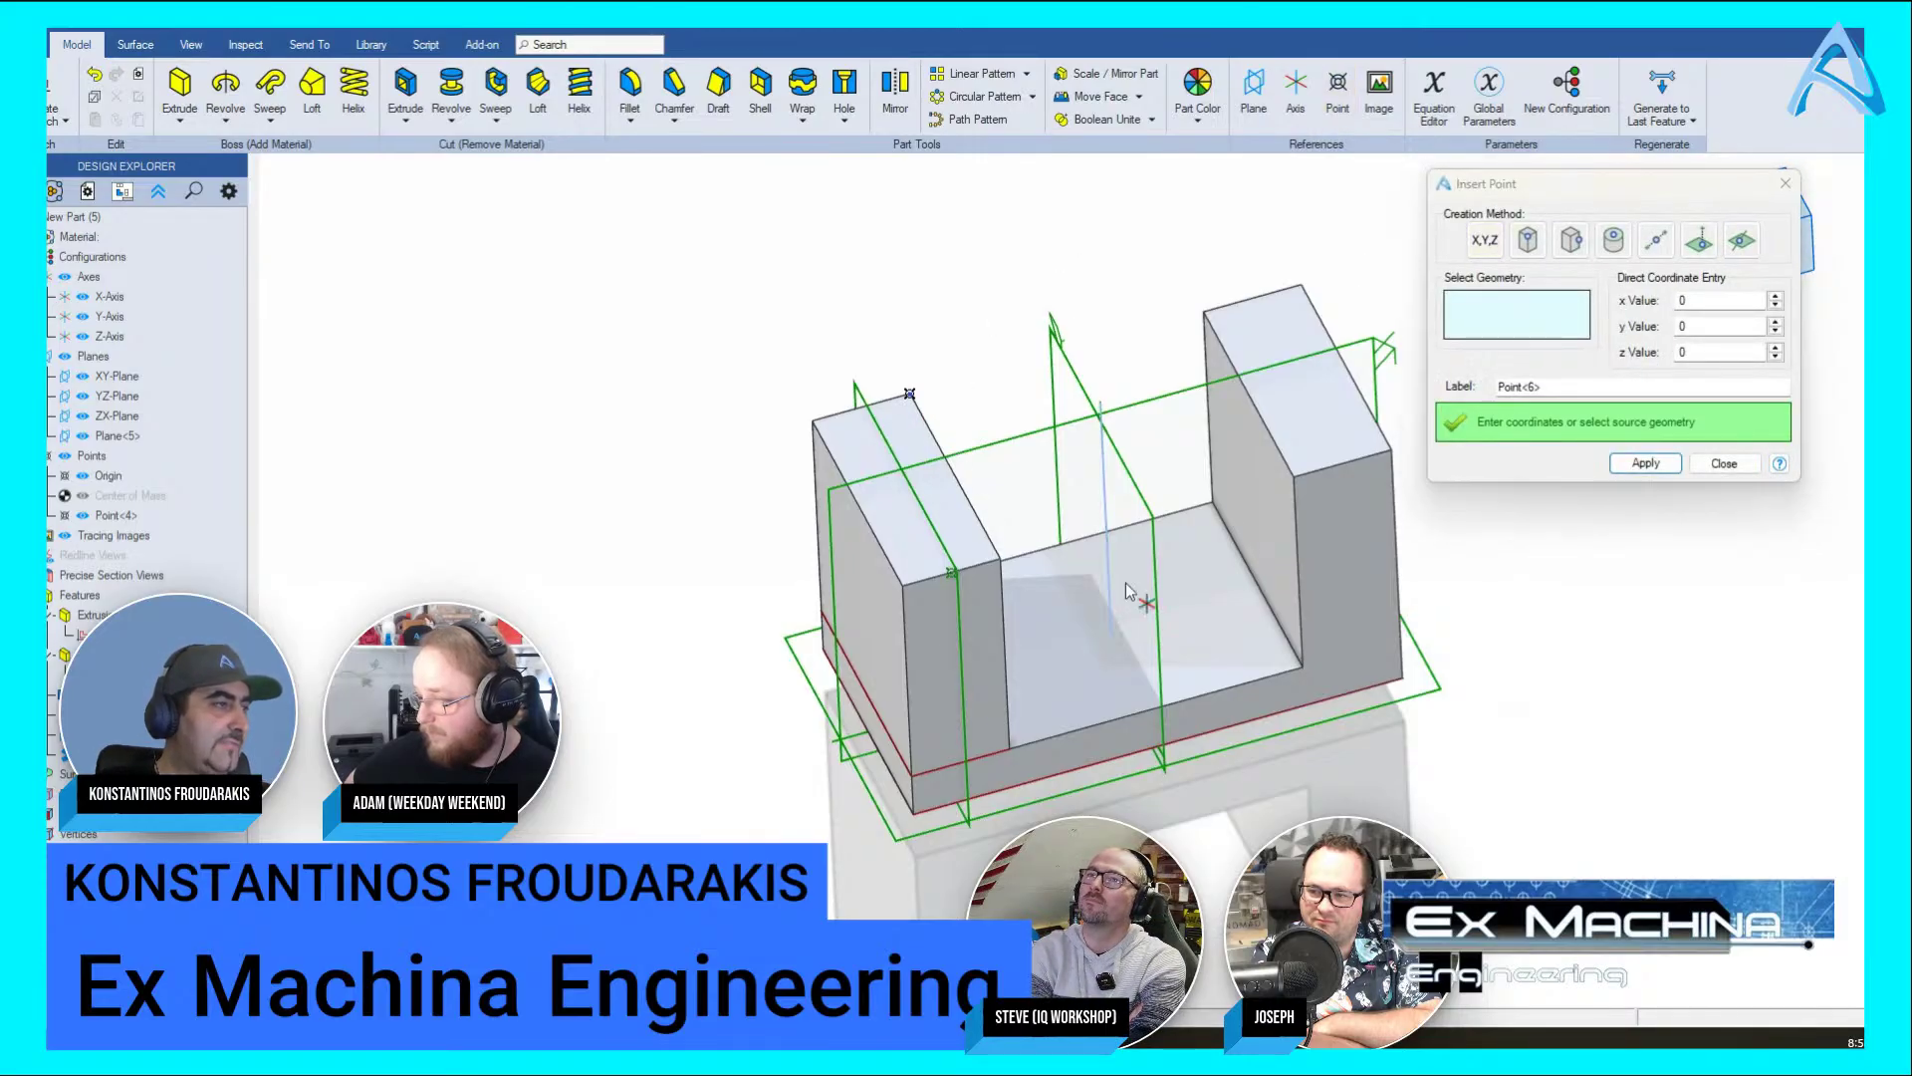
pyautogui.click(1645, 463)
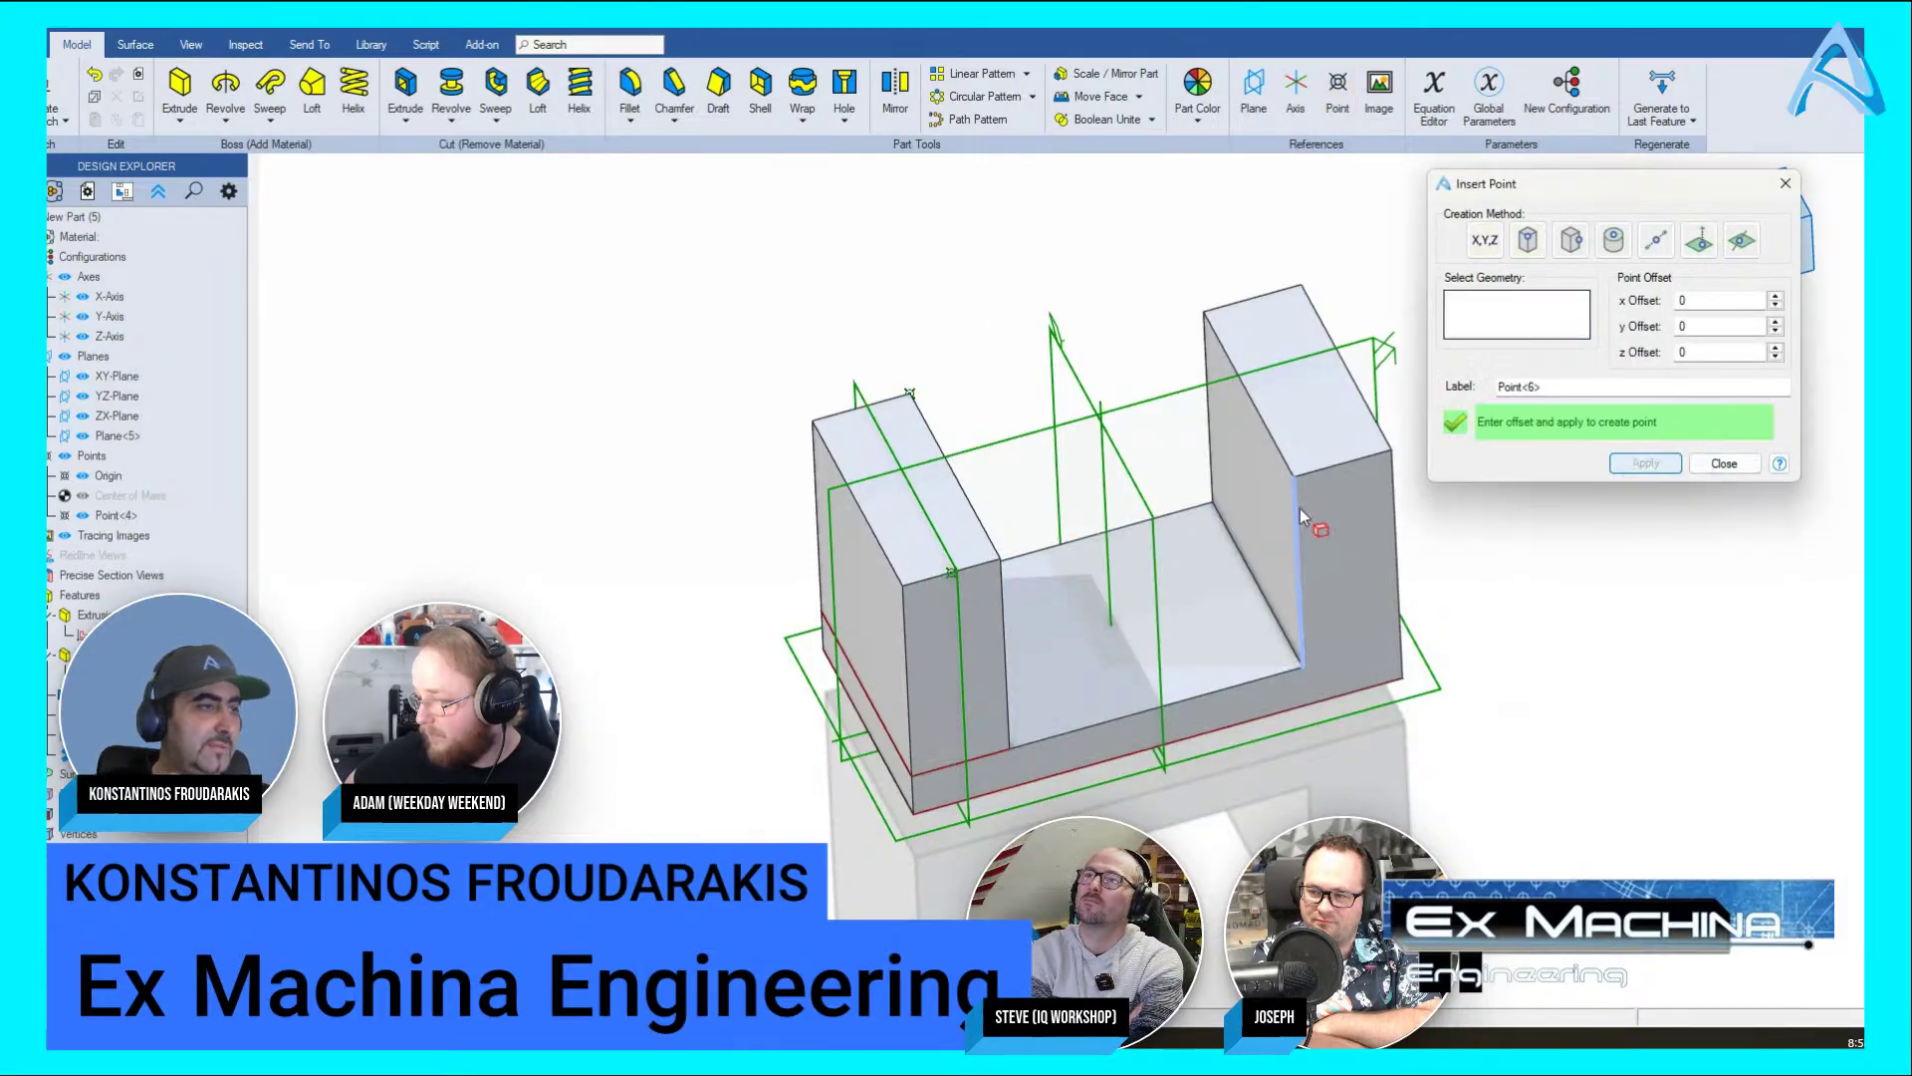
pyautogui.click(1293, 477)
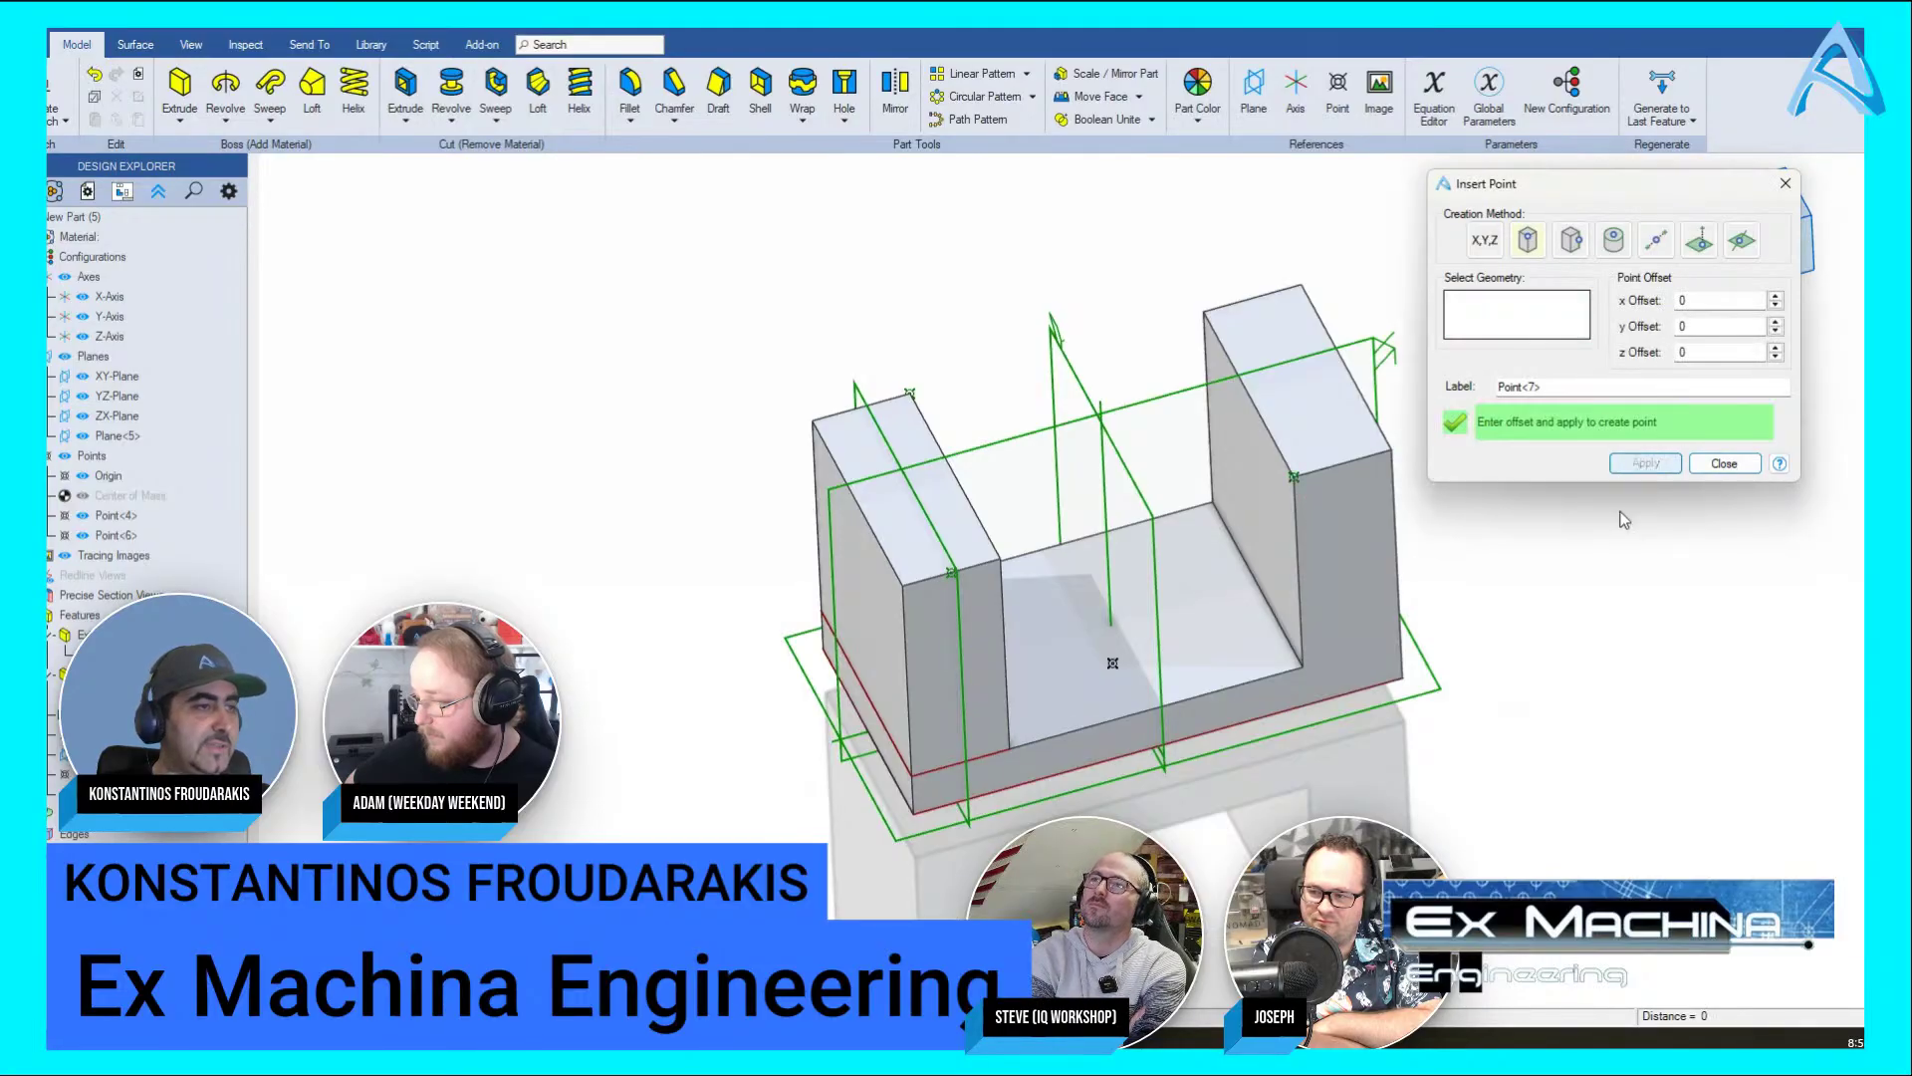
pyautogui.click(1646, 463)
pyautogui.click(1709, 466)
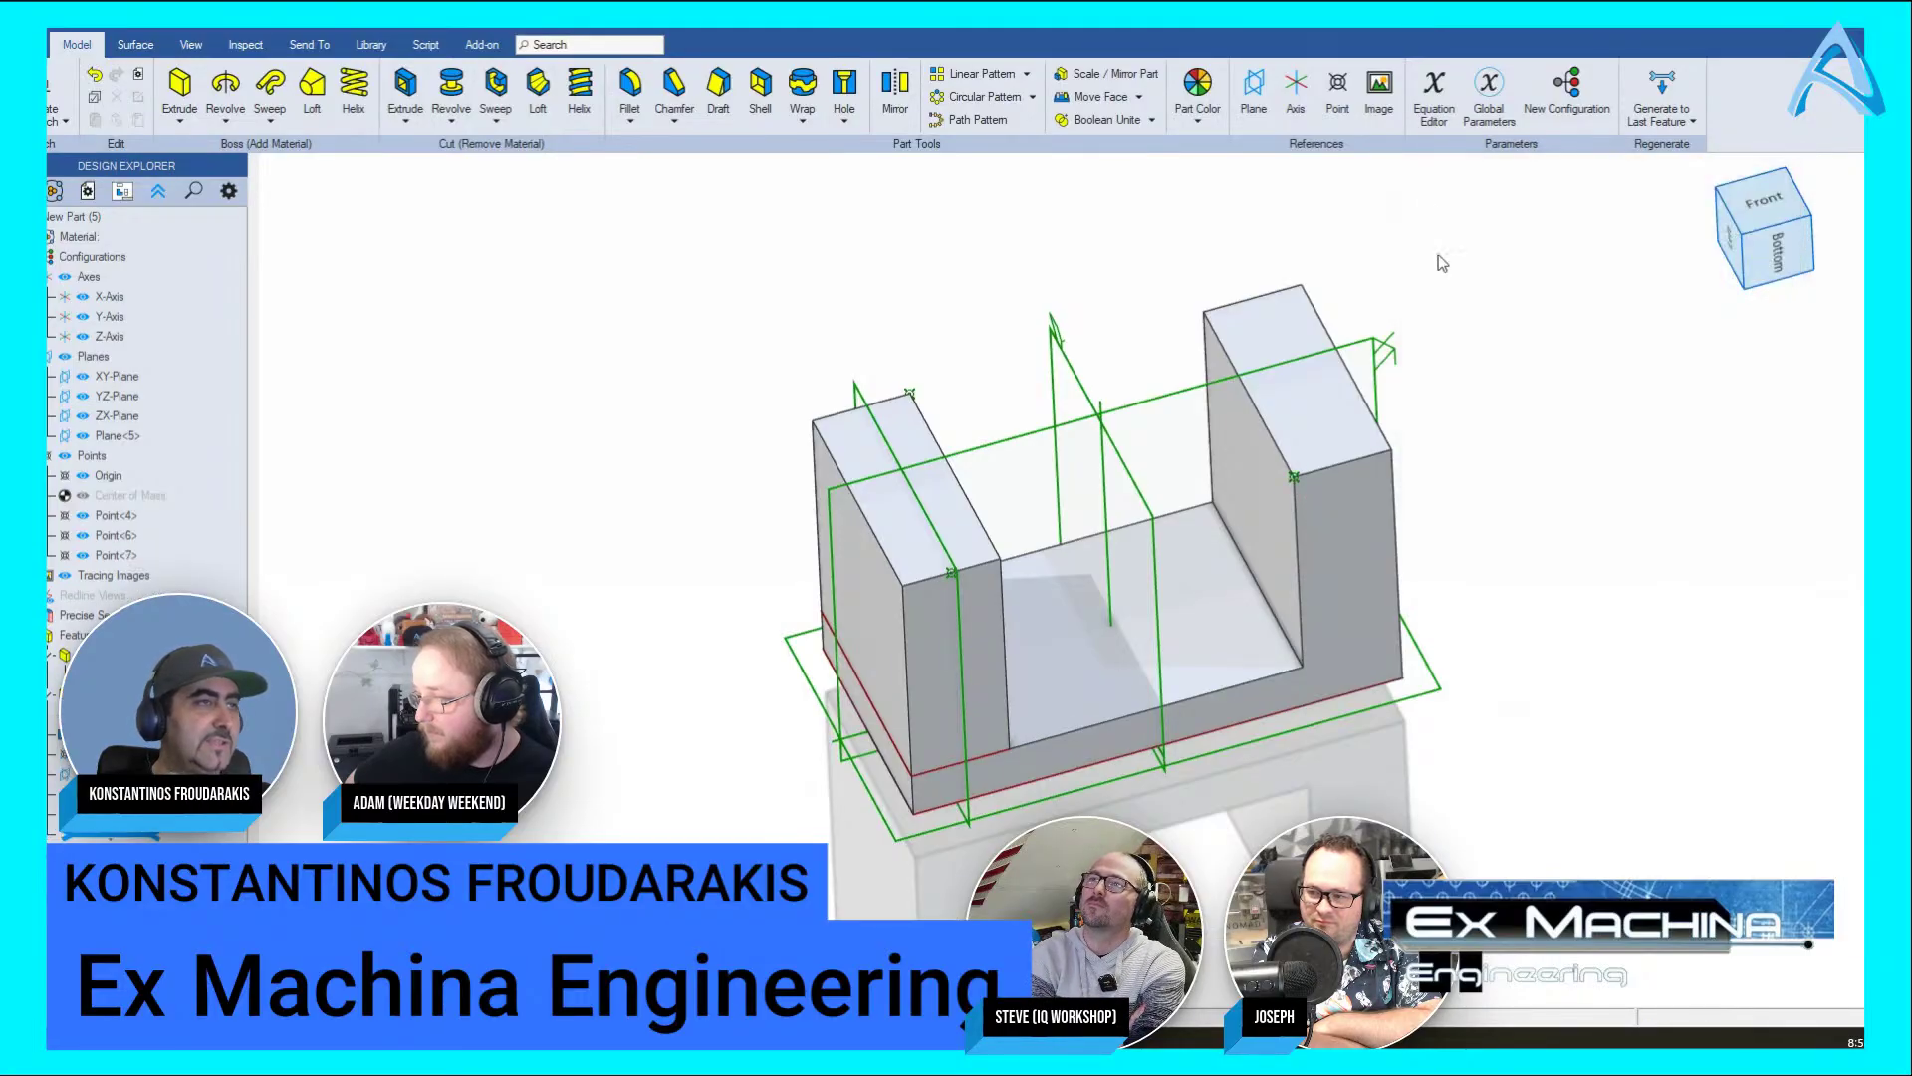
# Set up an interpolated reference point between the two uprights' diagonally opposite inner upper corners with a ratio of .75
pyautogui.click(1337, 92)
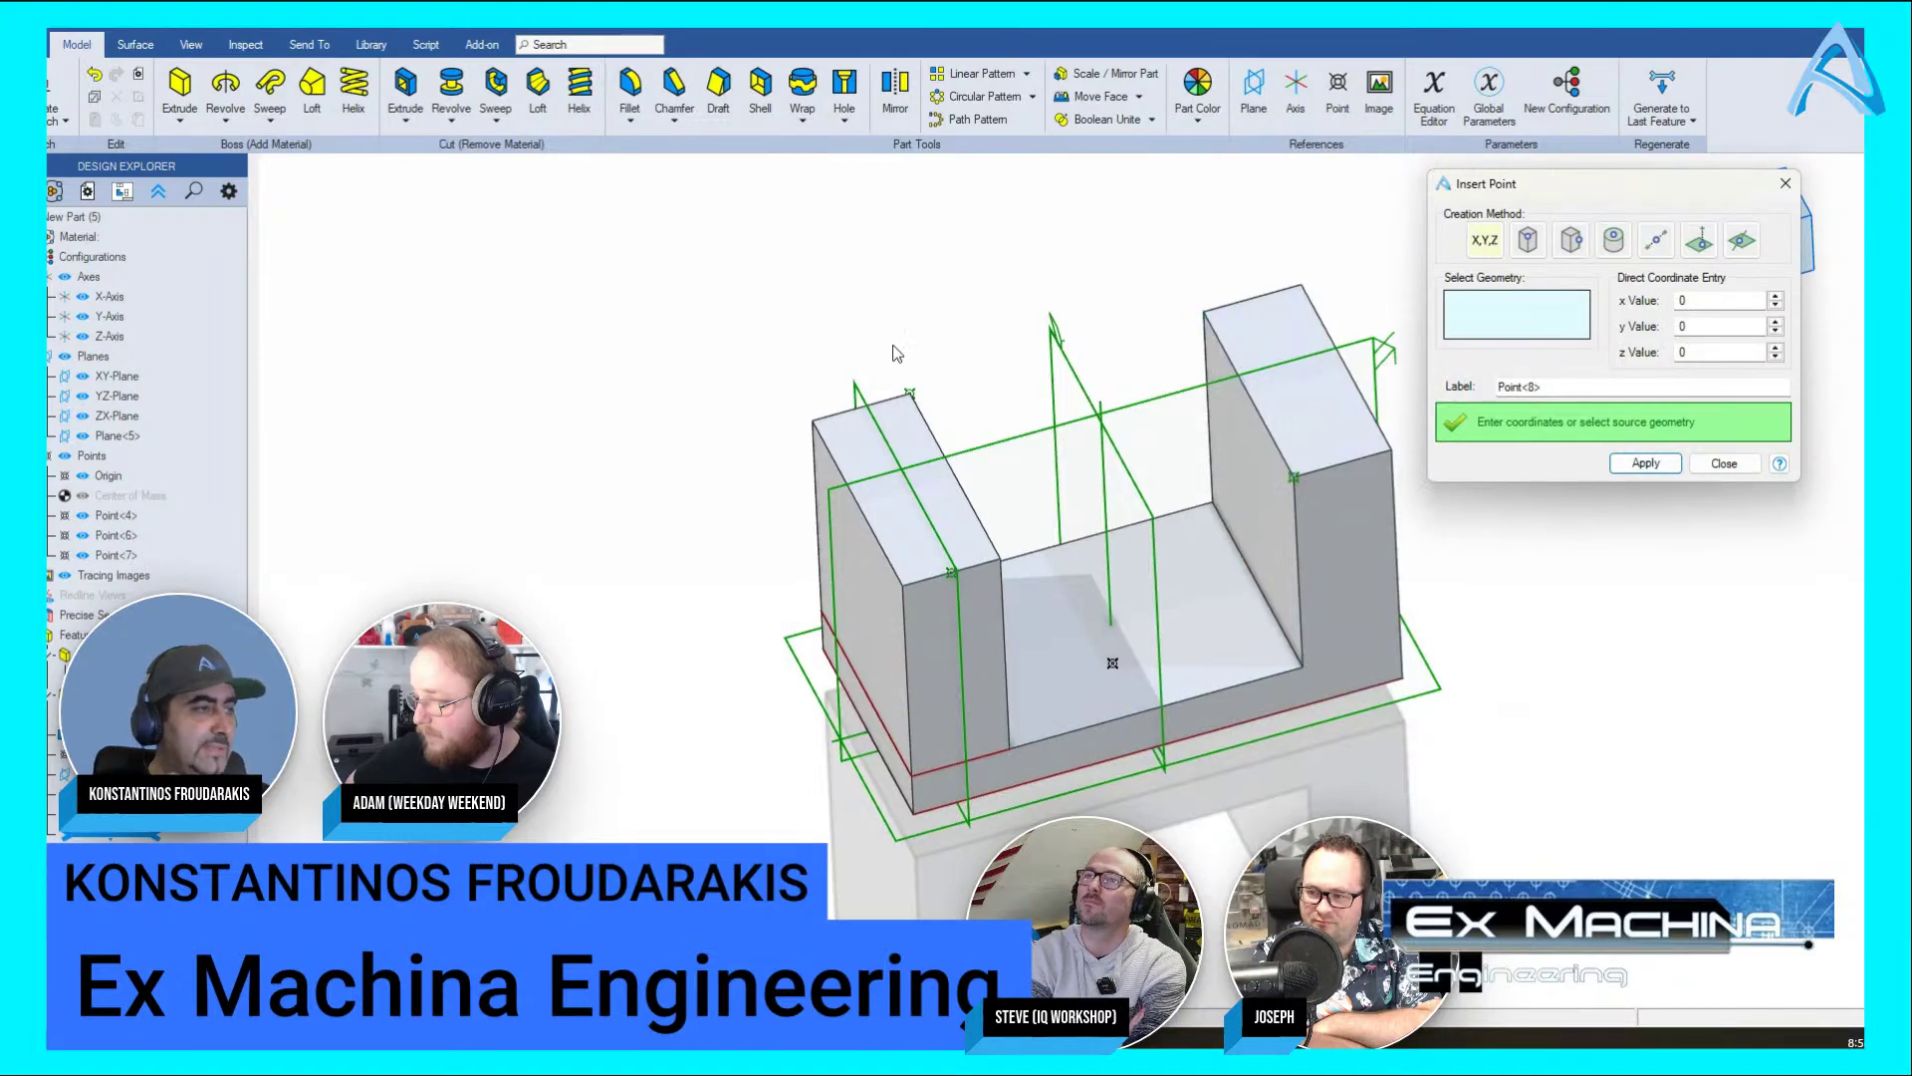
pyautogui.click(1292, 479)
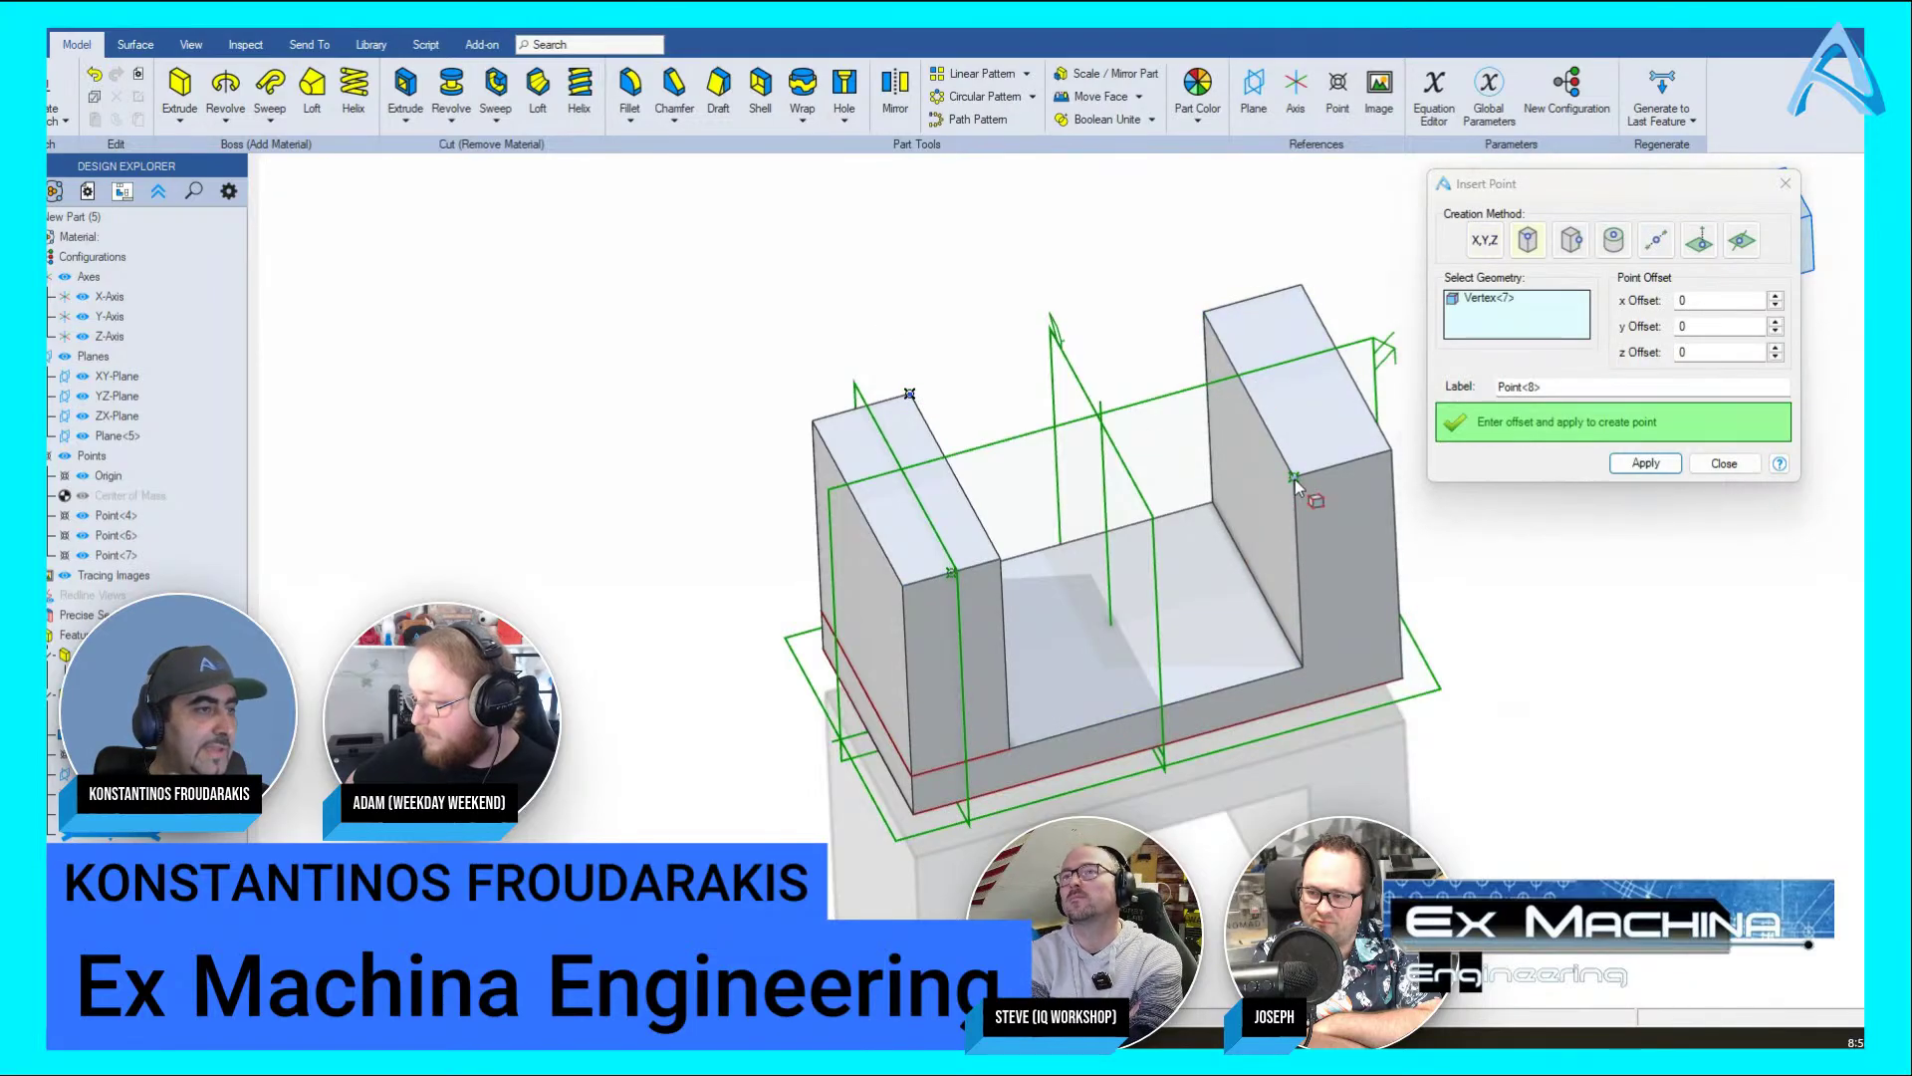
pyautogui.click(910, 393)
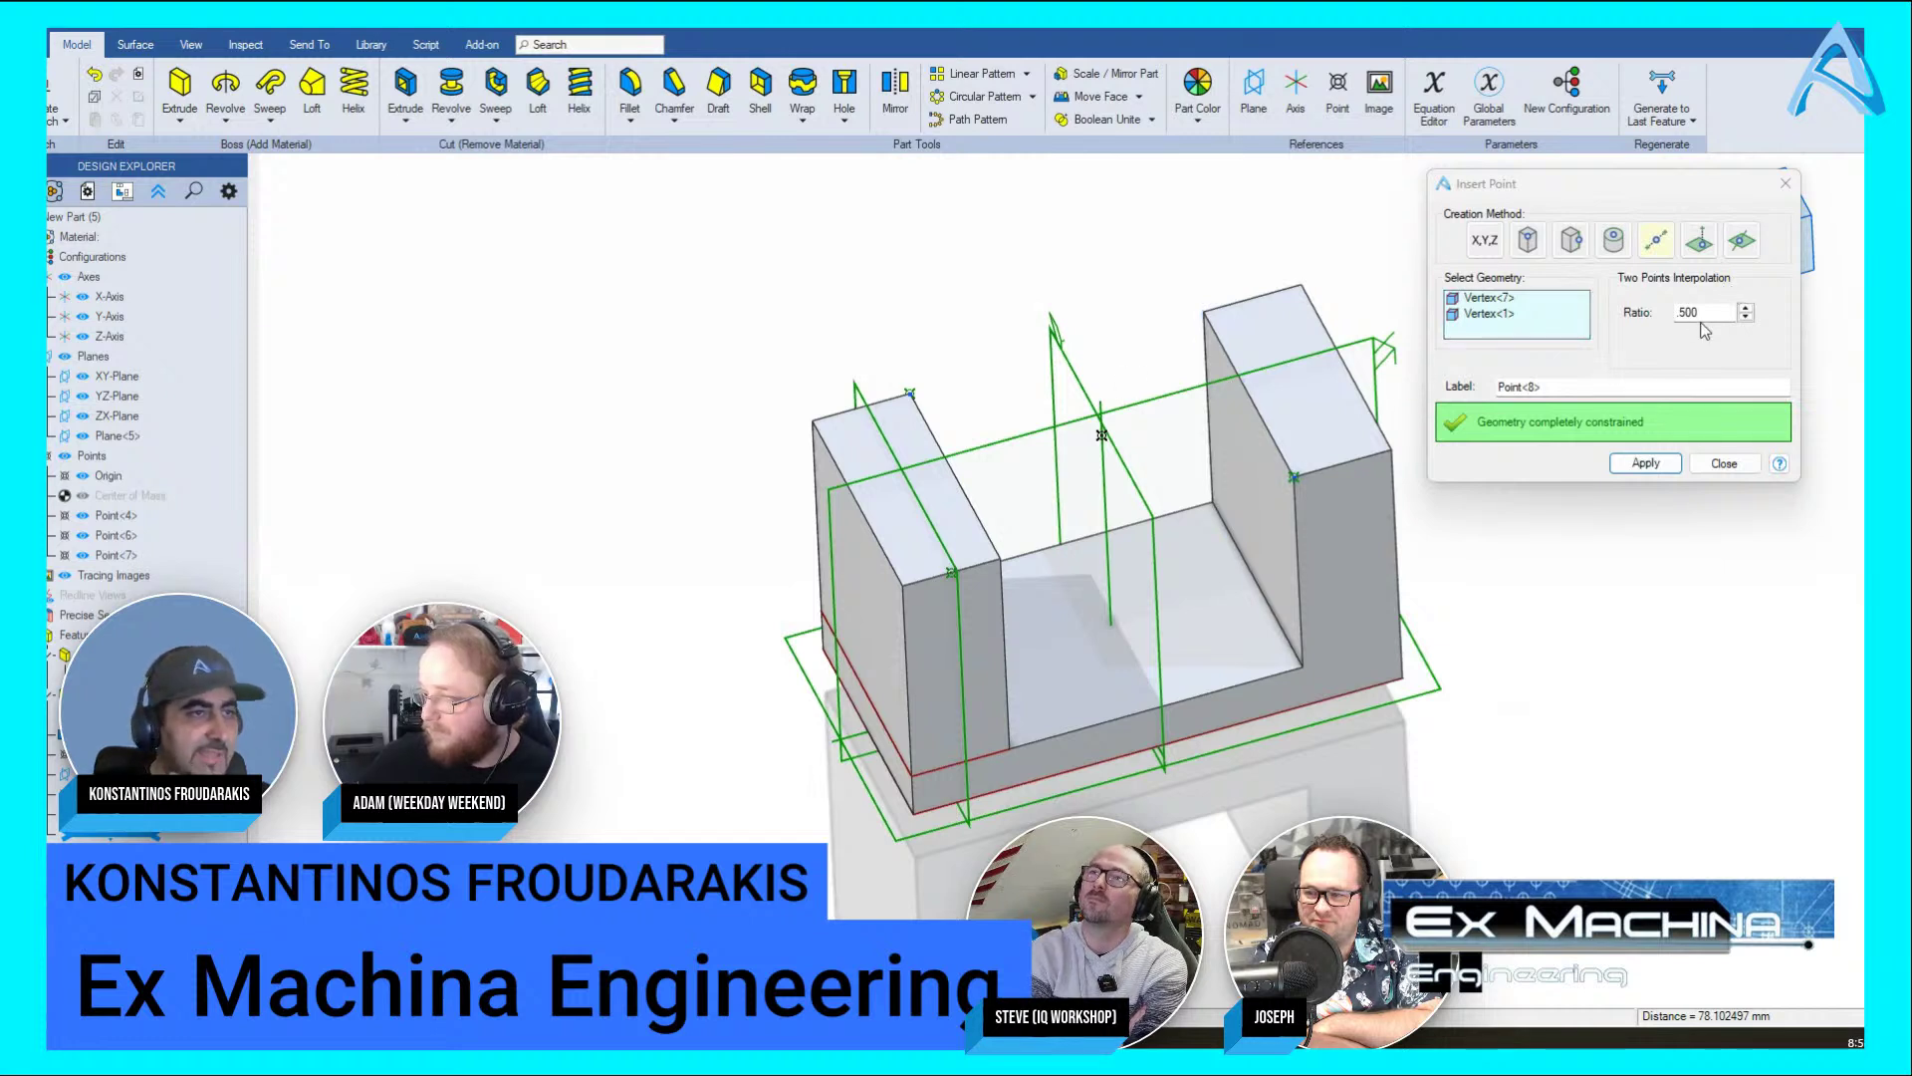
pyautogui.moveTo(1706, 314); pyautogui.dragTo(1648, 314)
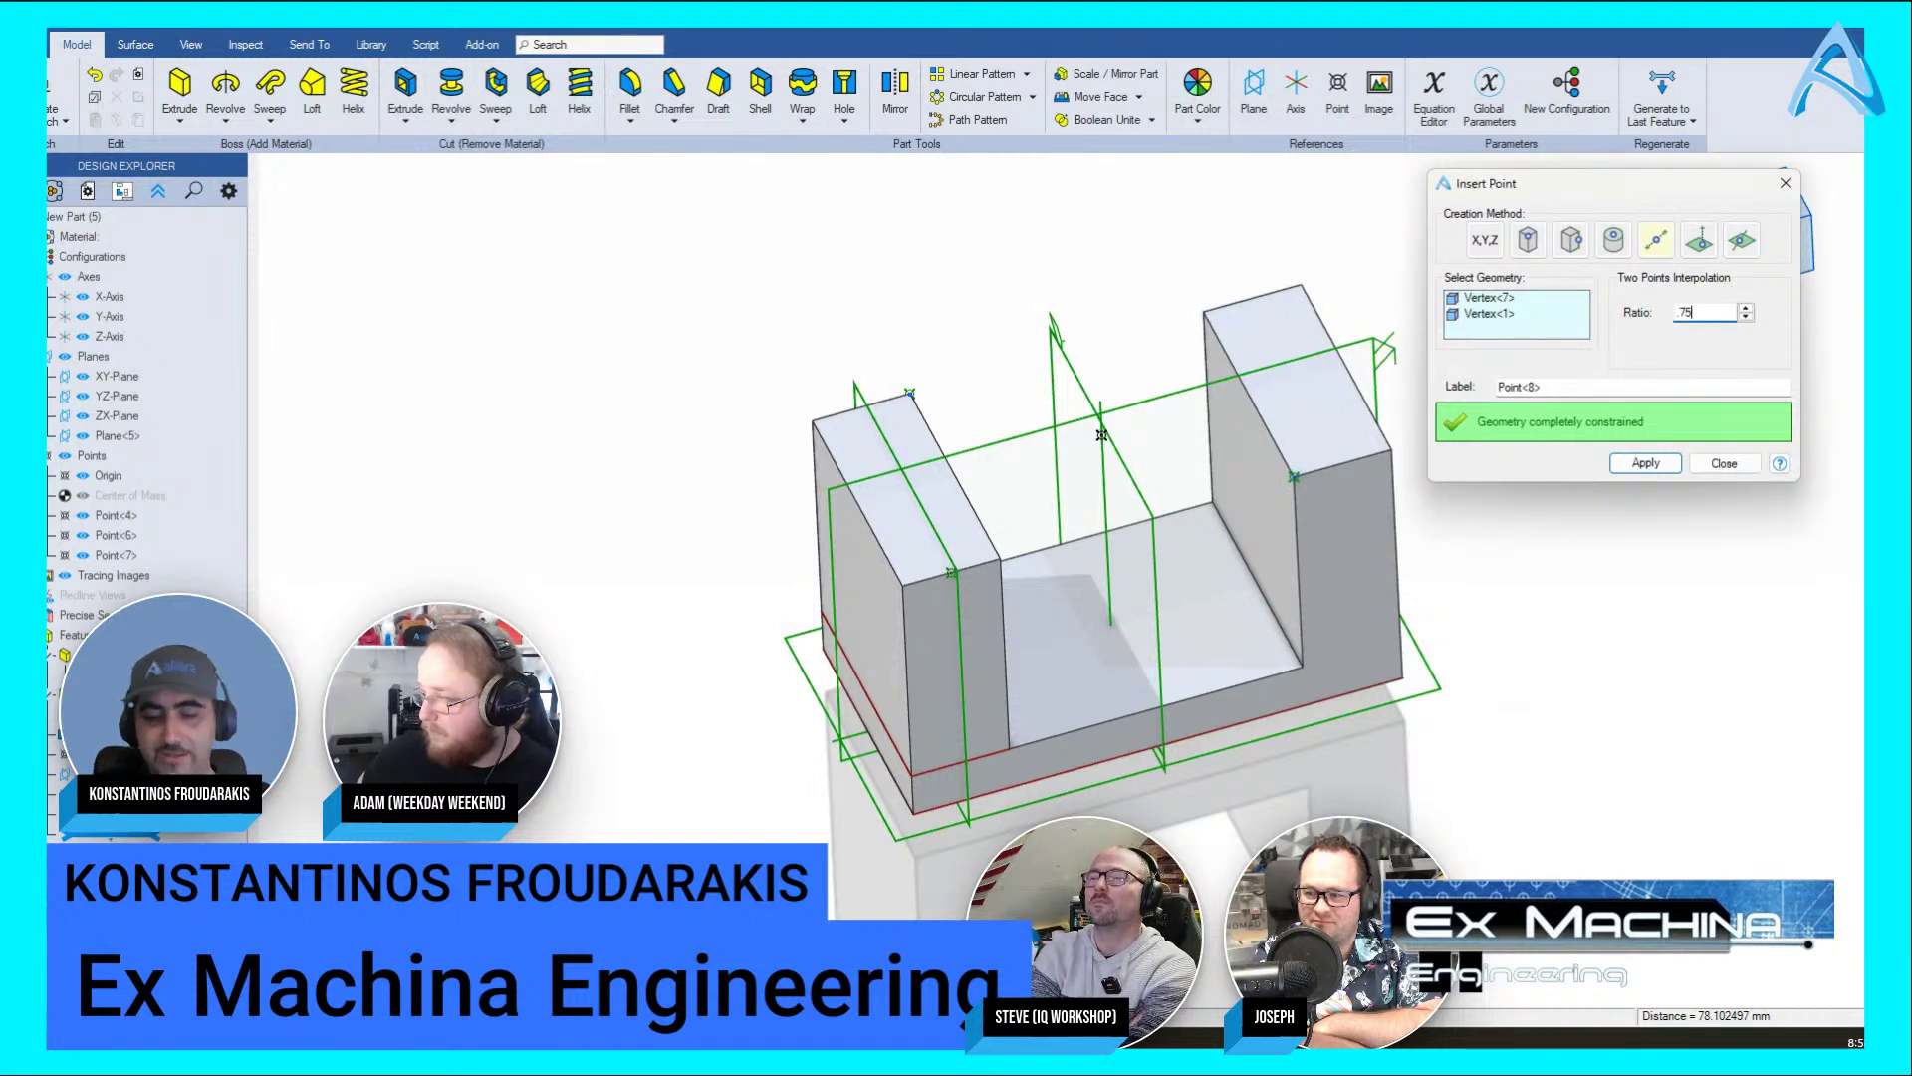
pyautogui.click(1668, 387)
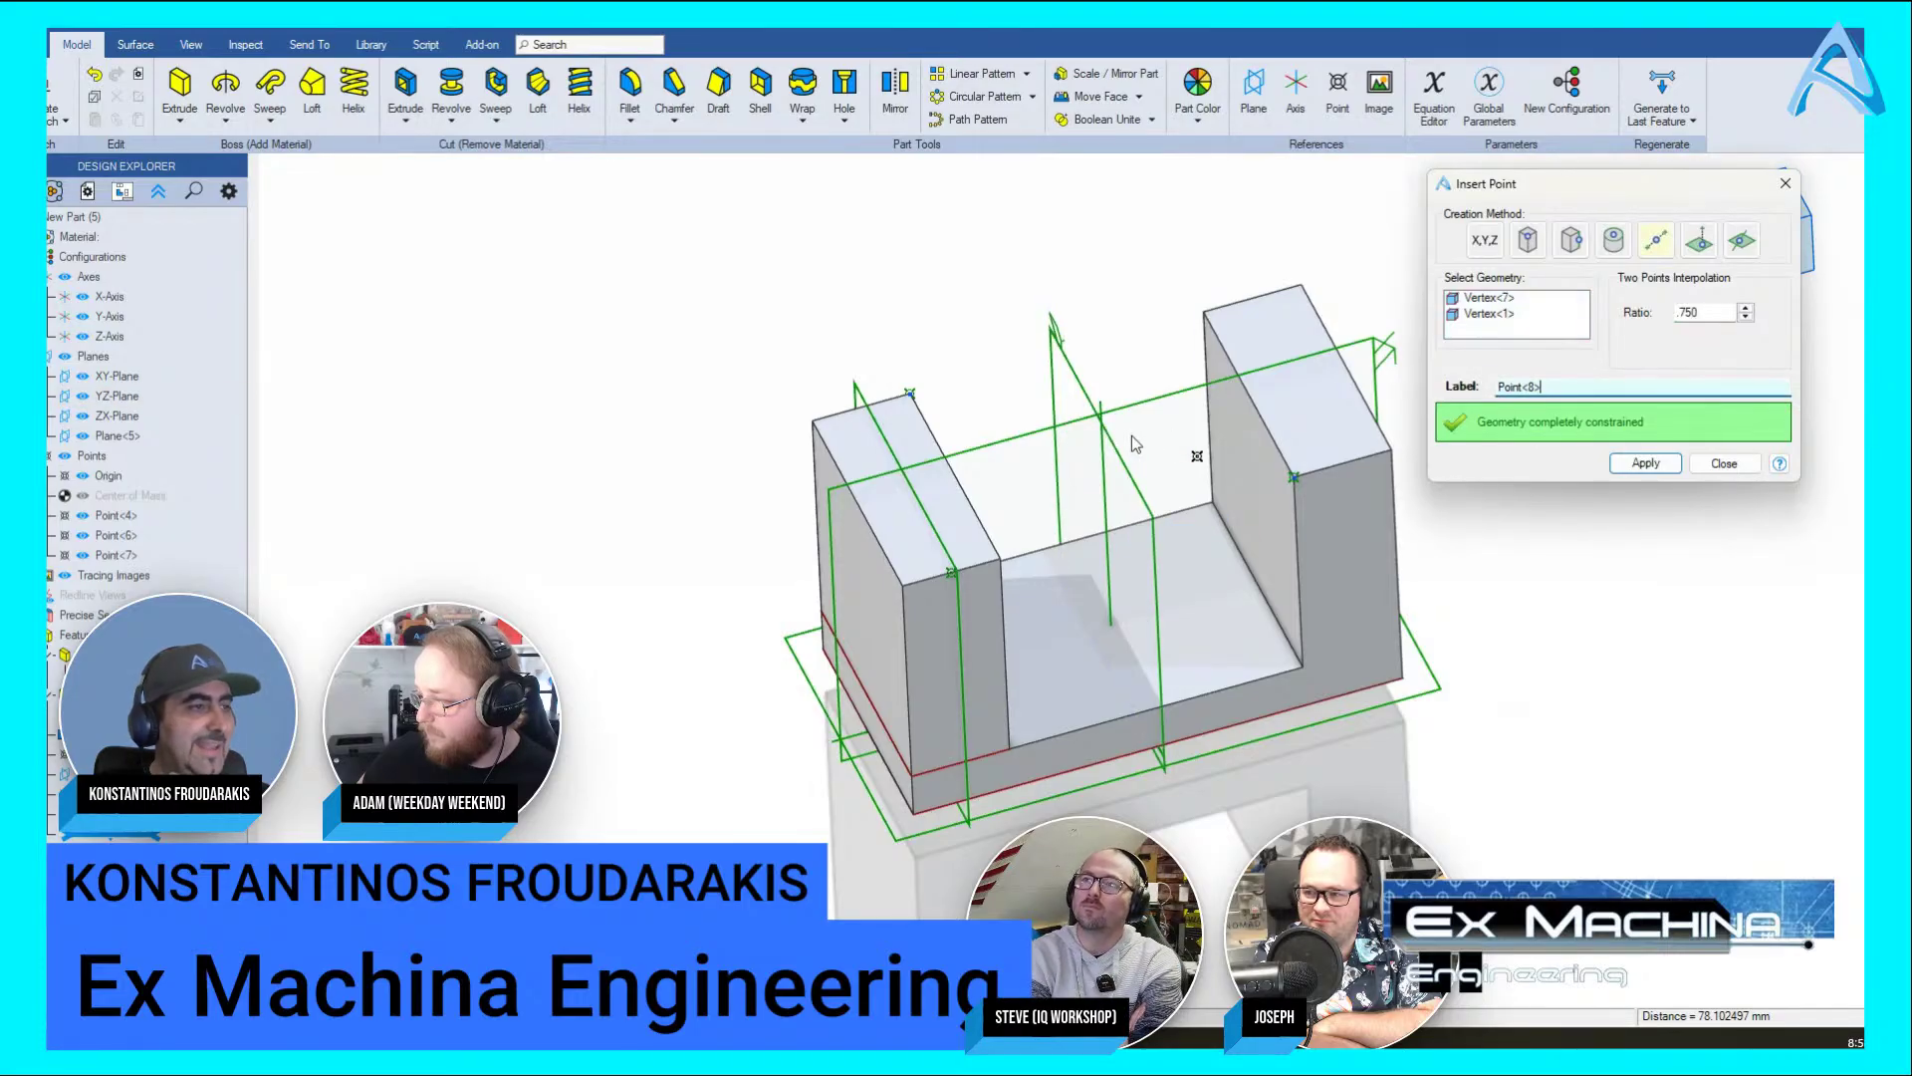
pyautogui.moveTo(1133, 443); pyautogui.dragTo(910, 364, button='middle')
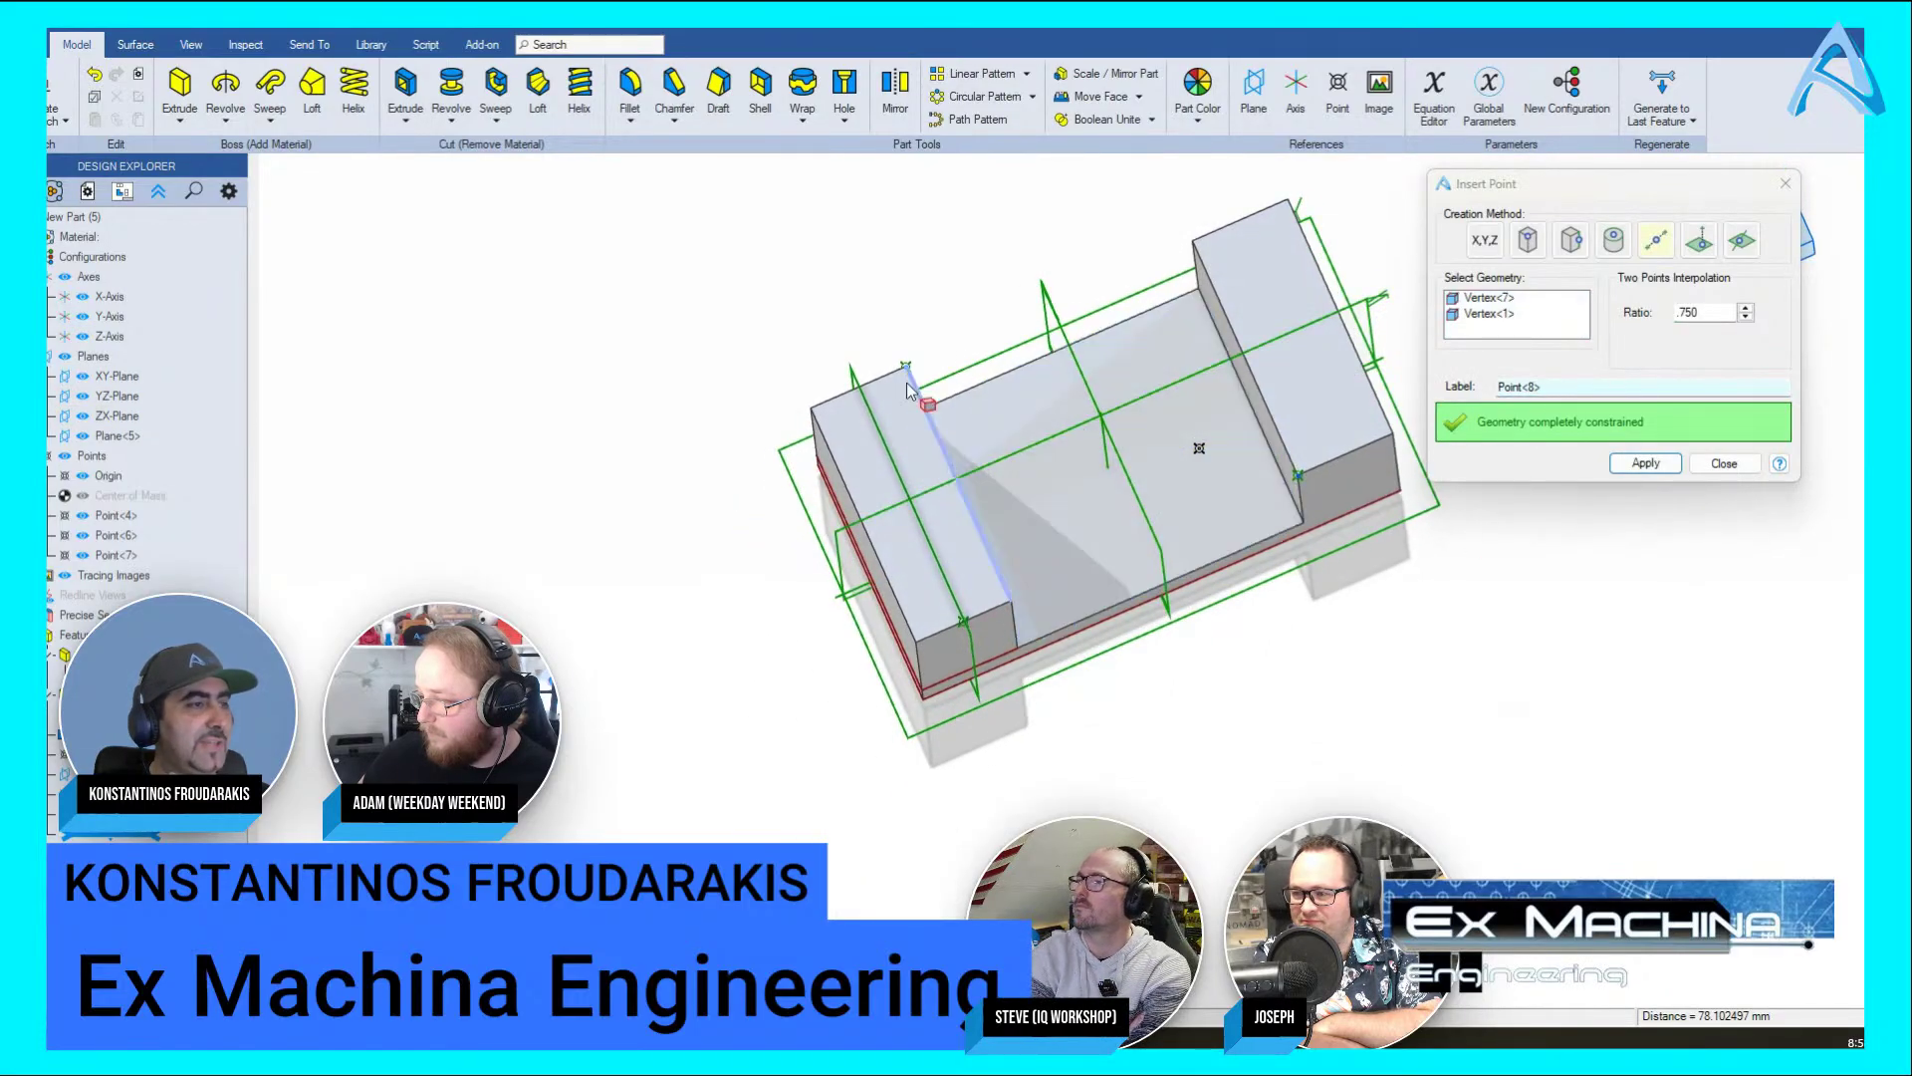
pyautogui.click(1477, 326)
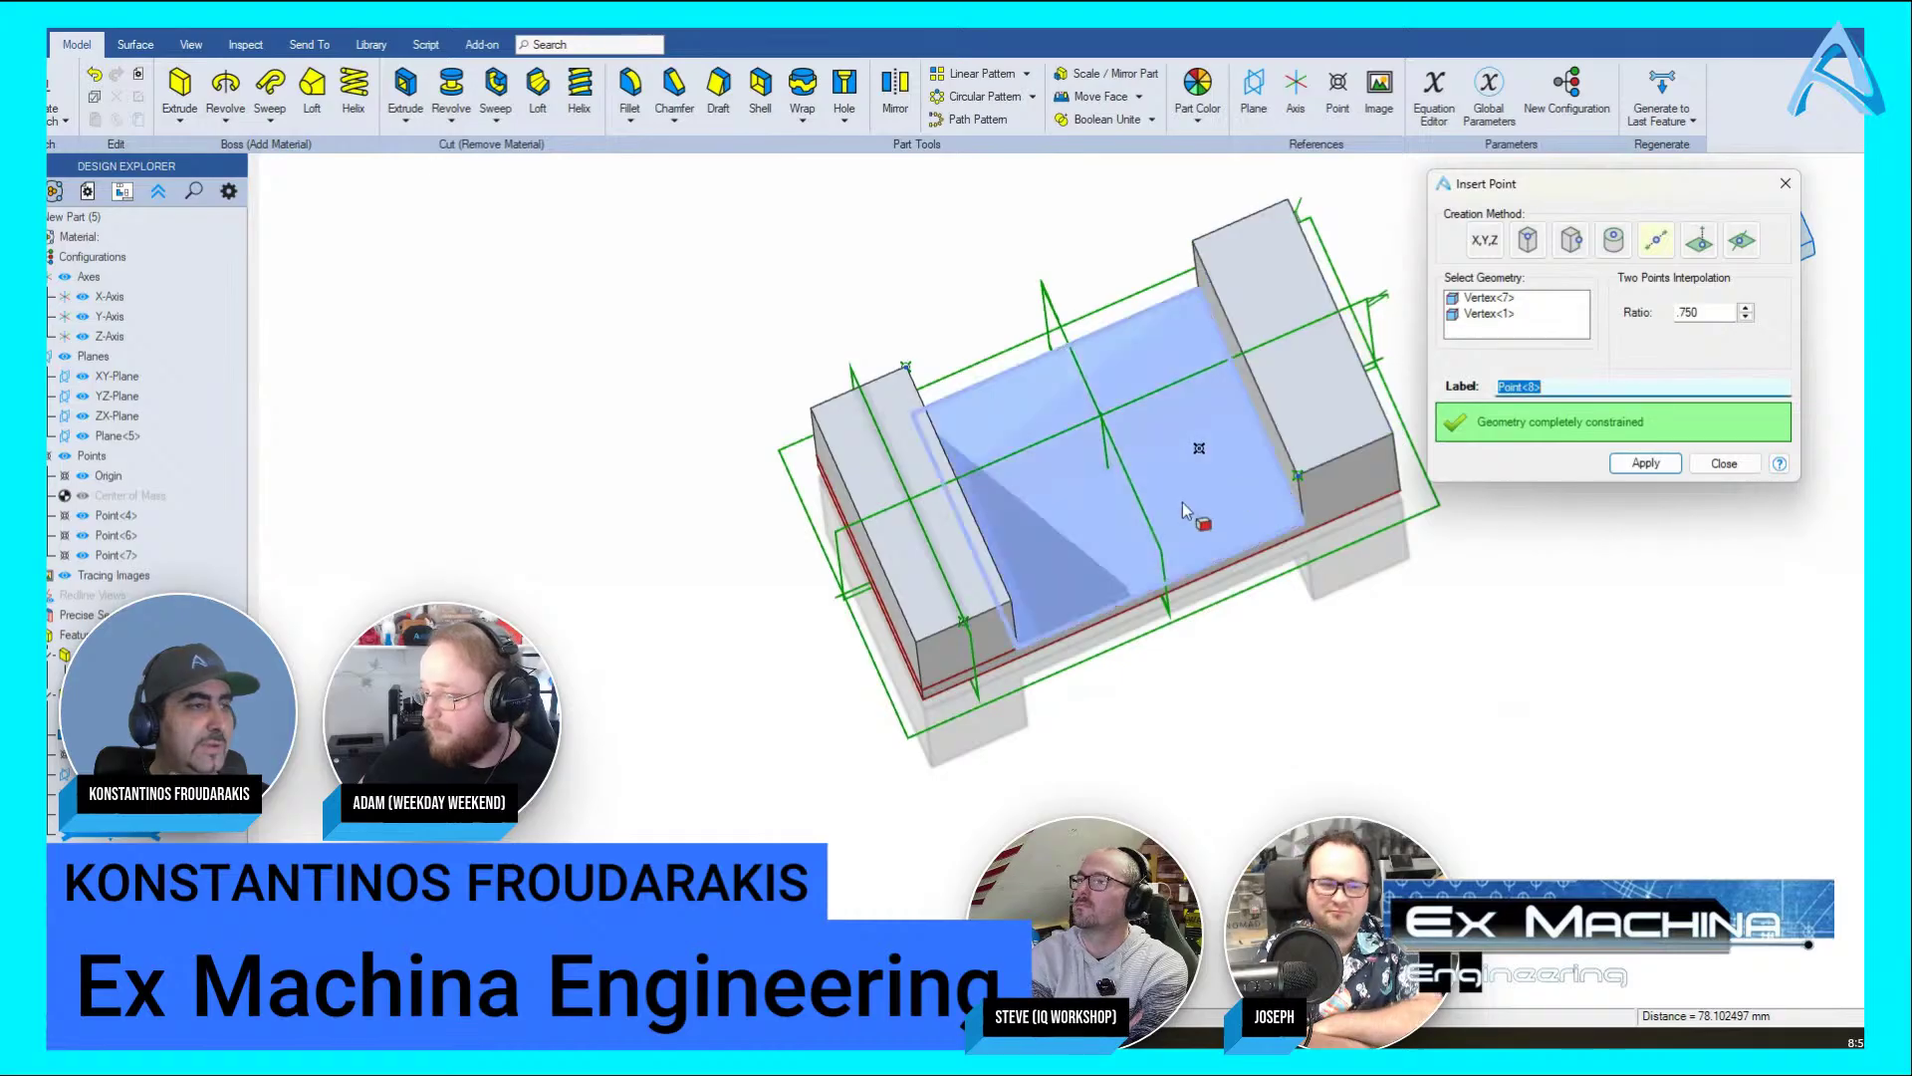
pyautogui.moveTo(1185, 510); pyautogui.dragTo(1195, 401, button='middle')
# Set the interpolation ratio to .5 and create the reference point midway between the two uprights
pyautogui.click(1699, 313)
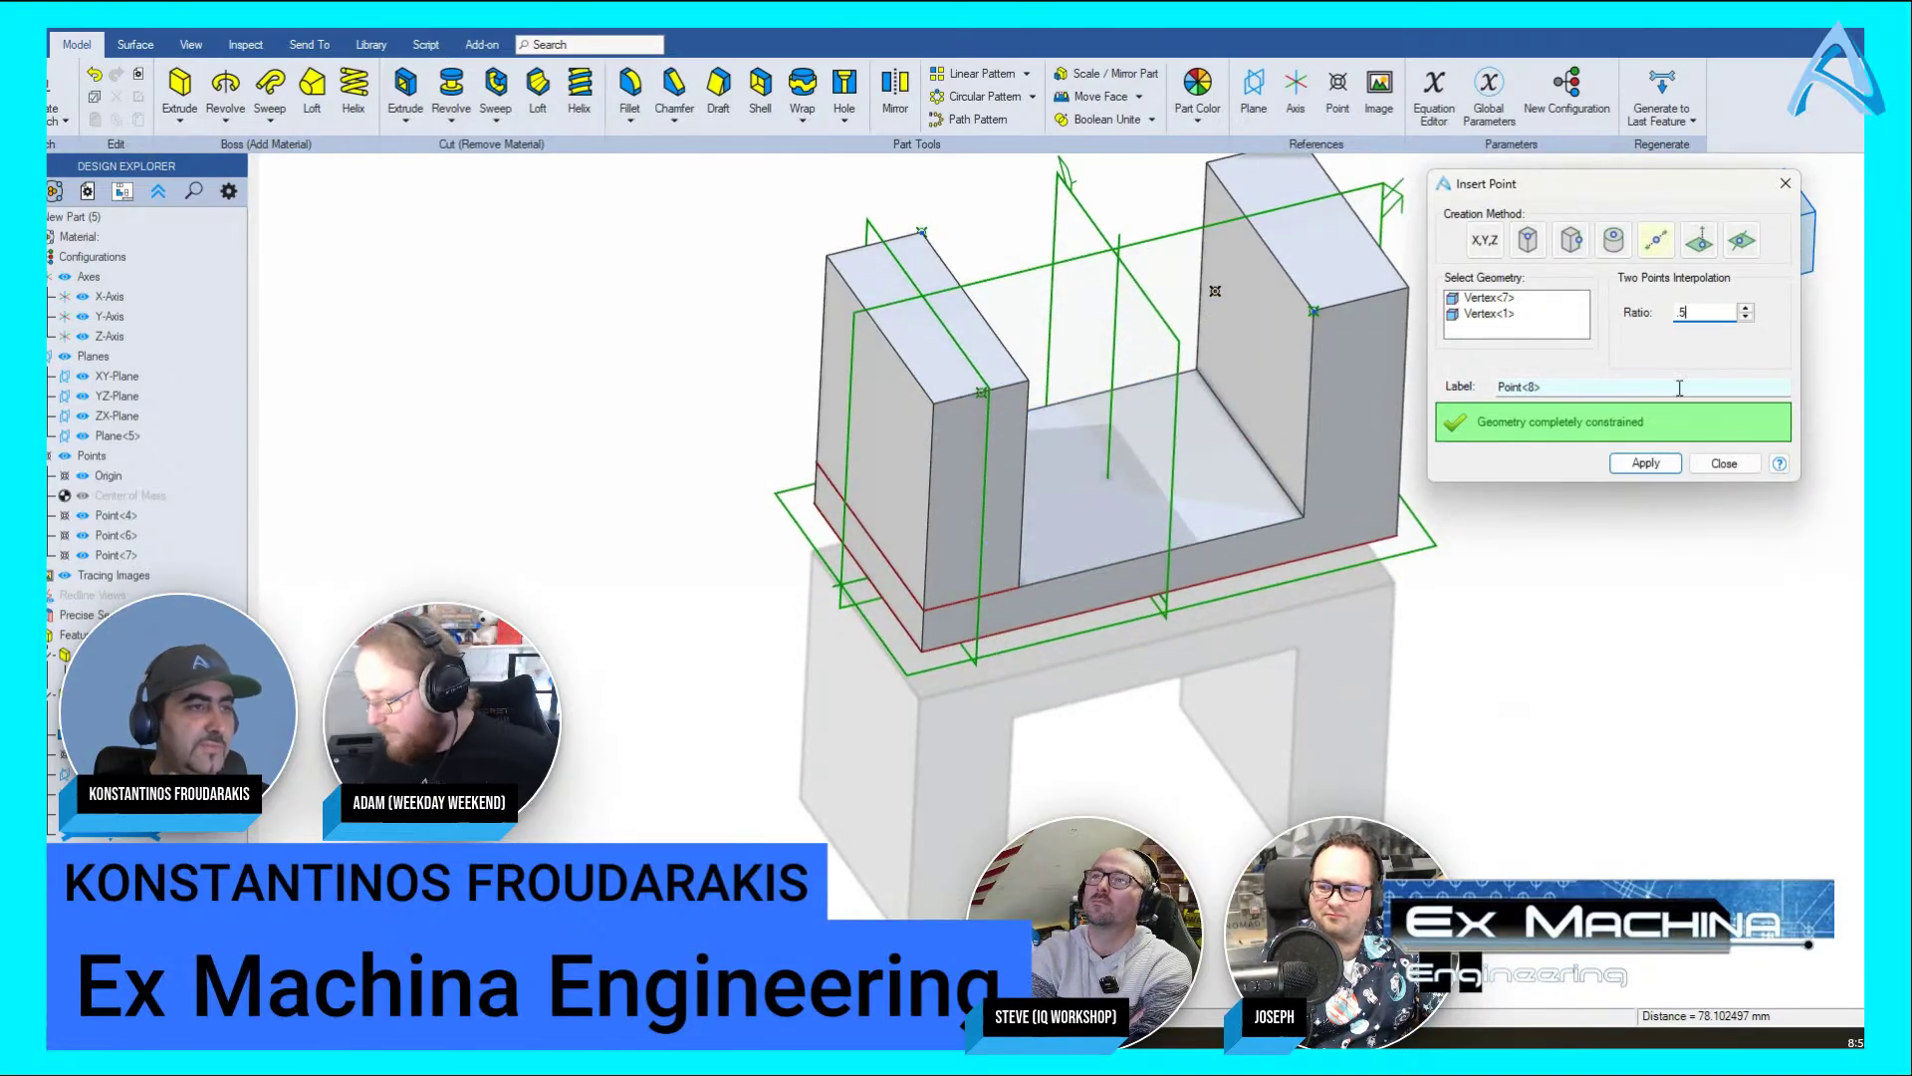
pyautogui.click(1645, 463)
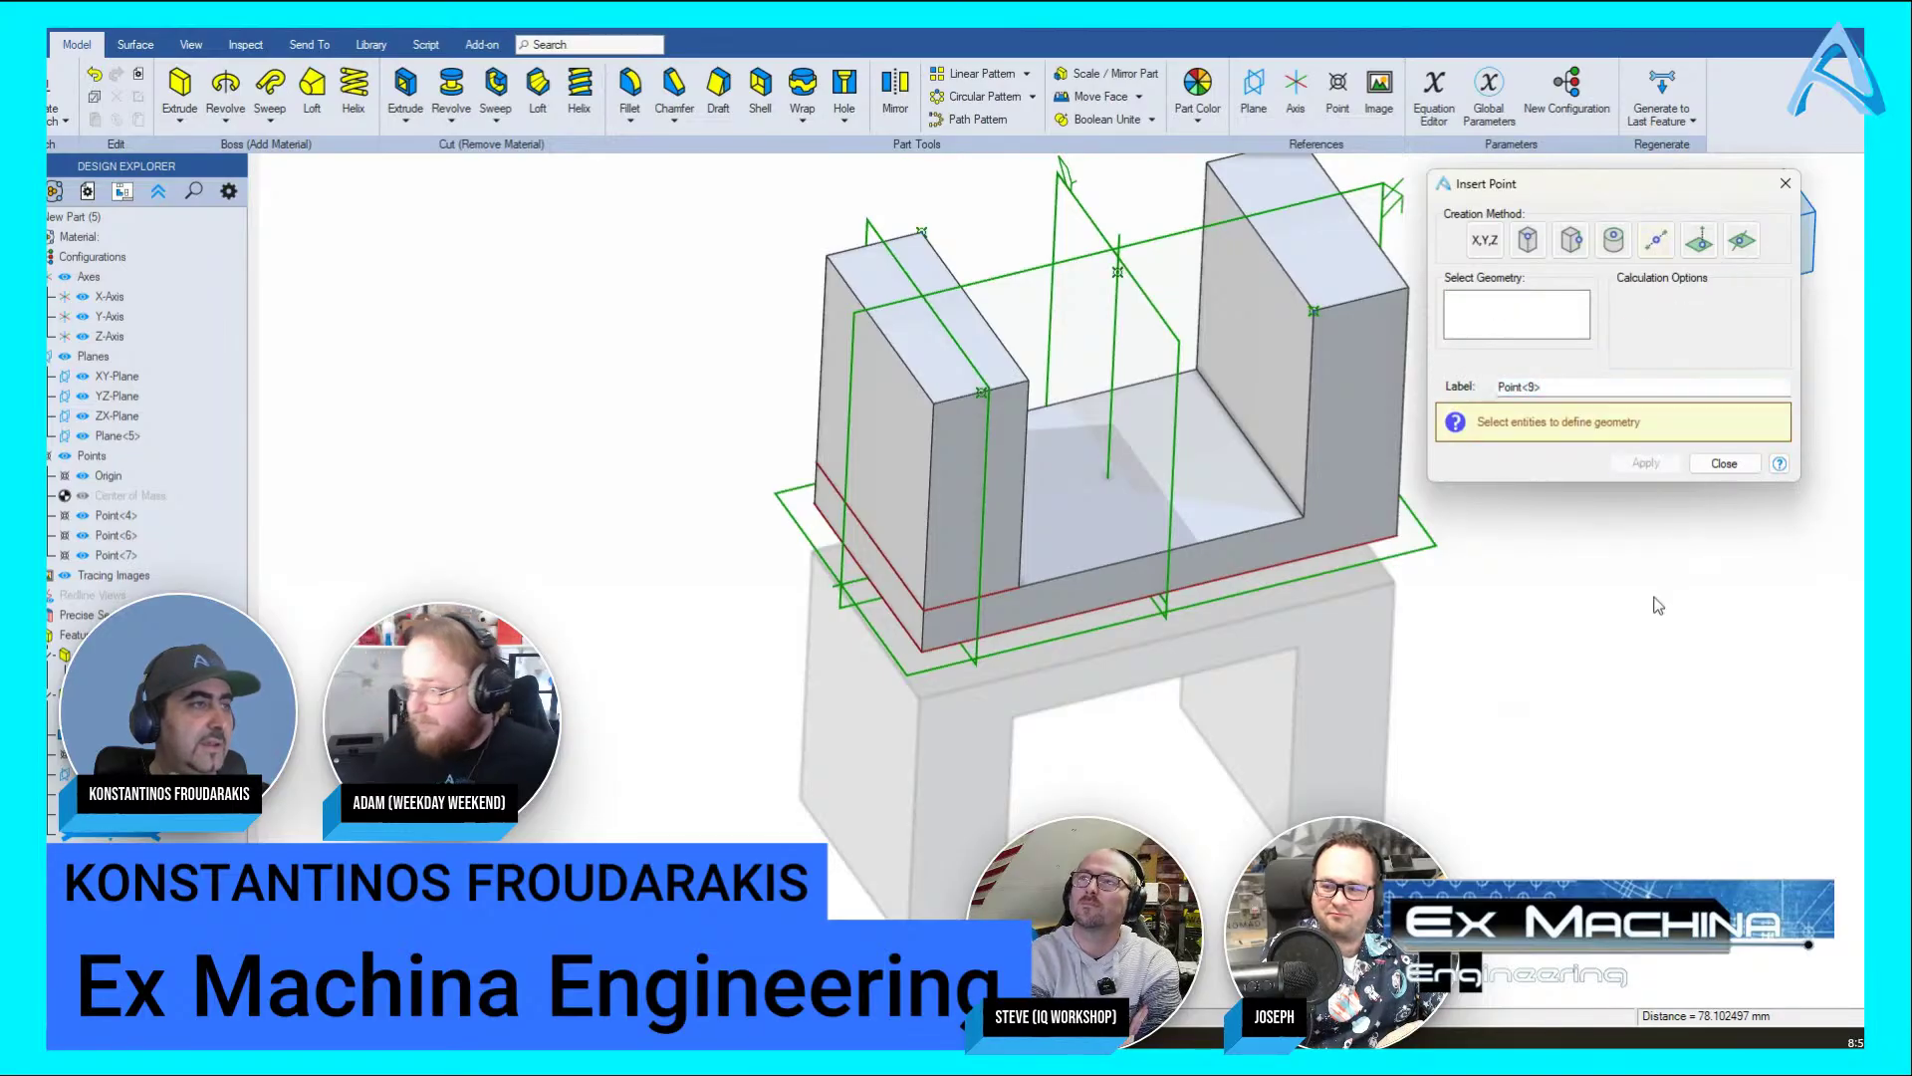
pyautogui.scroll(-3, 1571, 648)
pyautogui.moveTo(1570, 648); pyautogui.dragTo(1120, 337, button='middle')
pyautogui.scroll(3, 1114, 341)
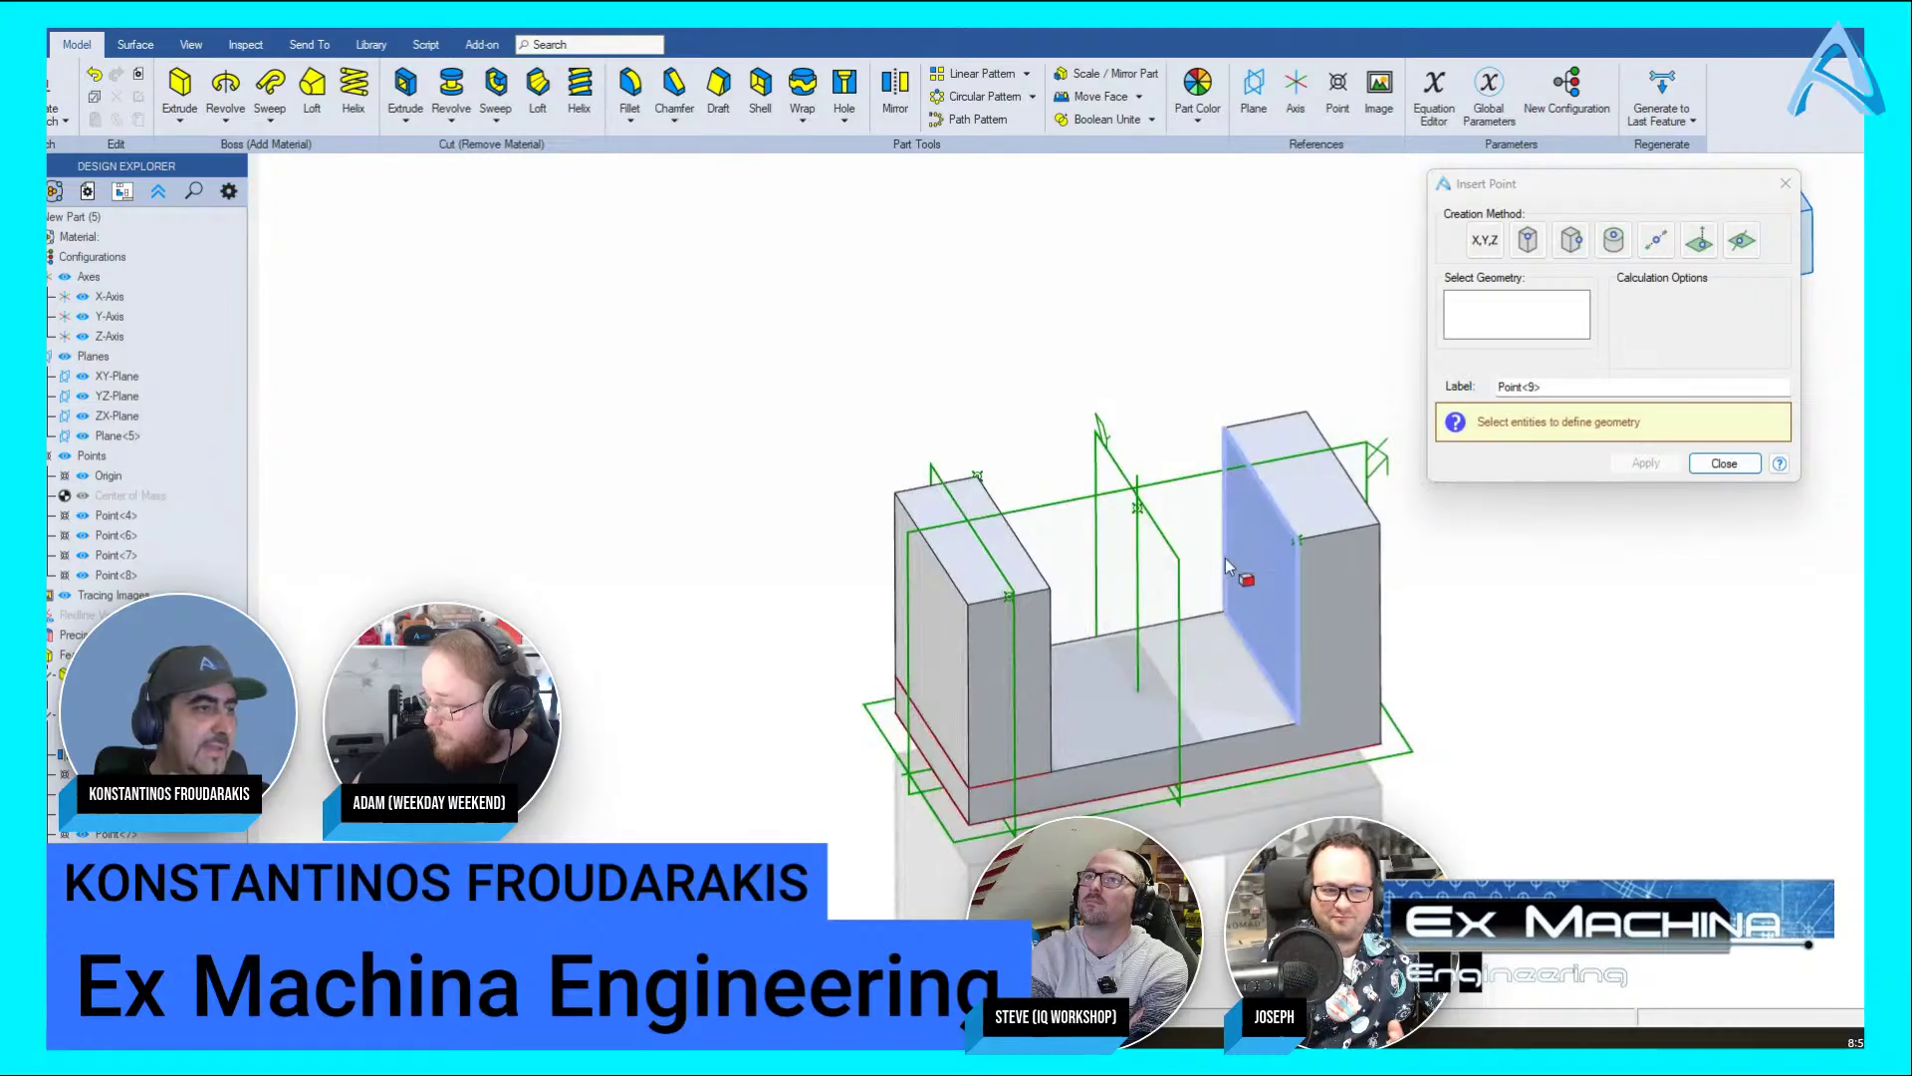
pyautogui.click(1711, 472)
pyautogui.click(1254, 97)
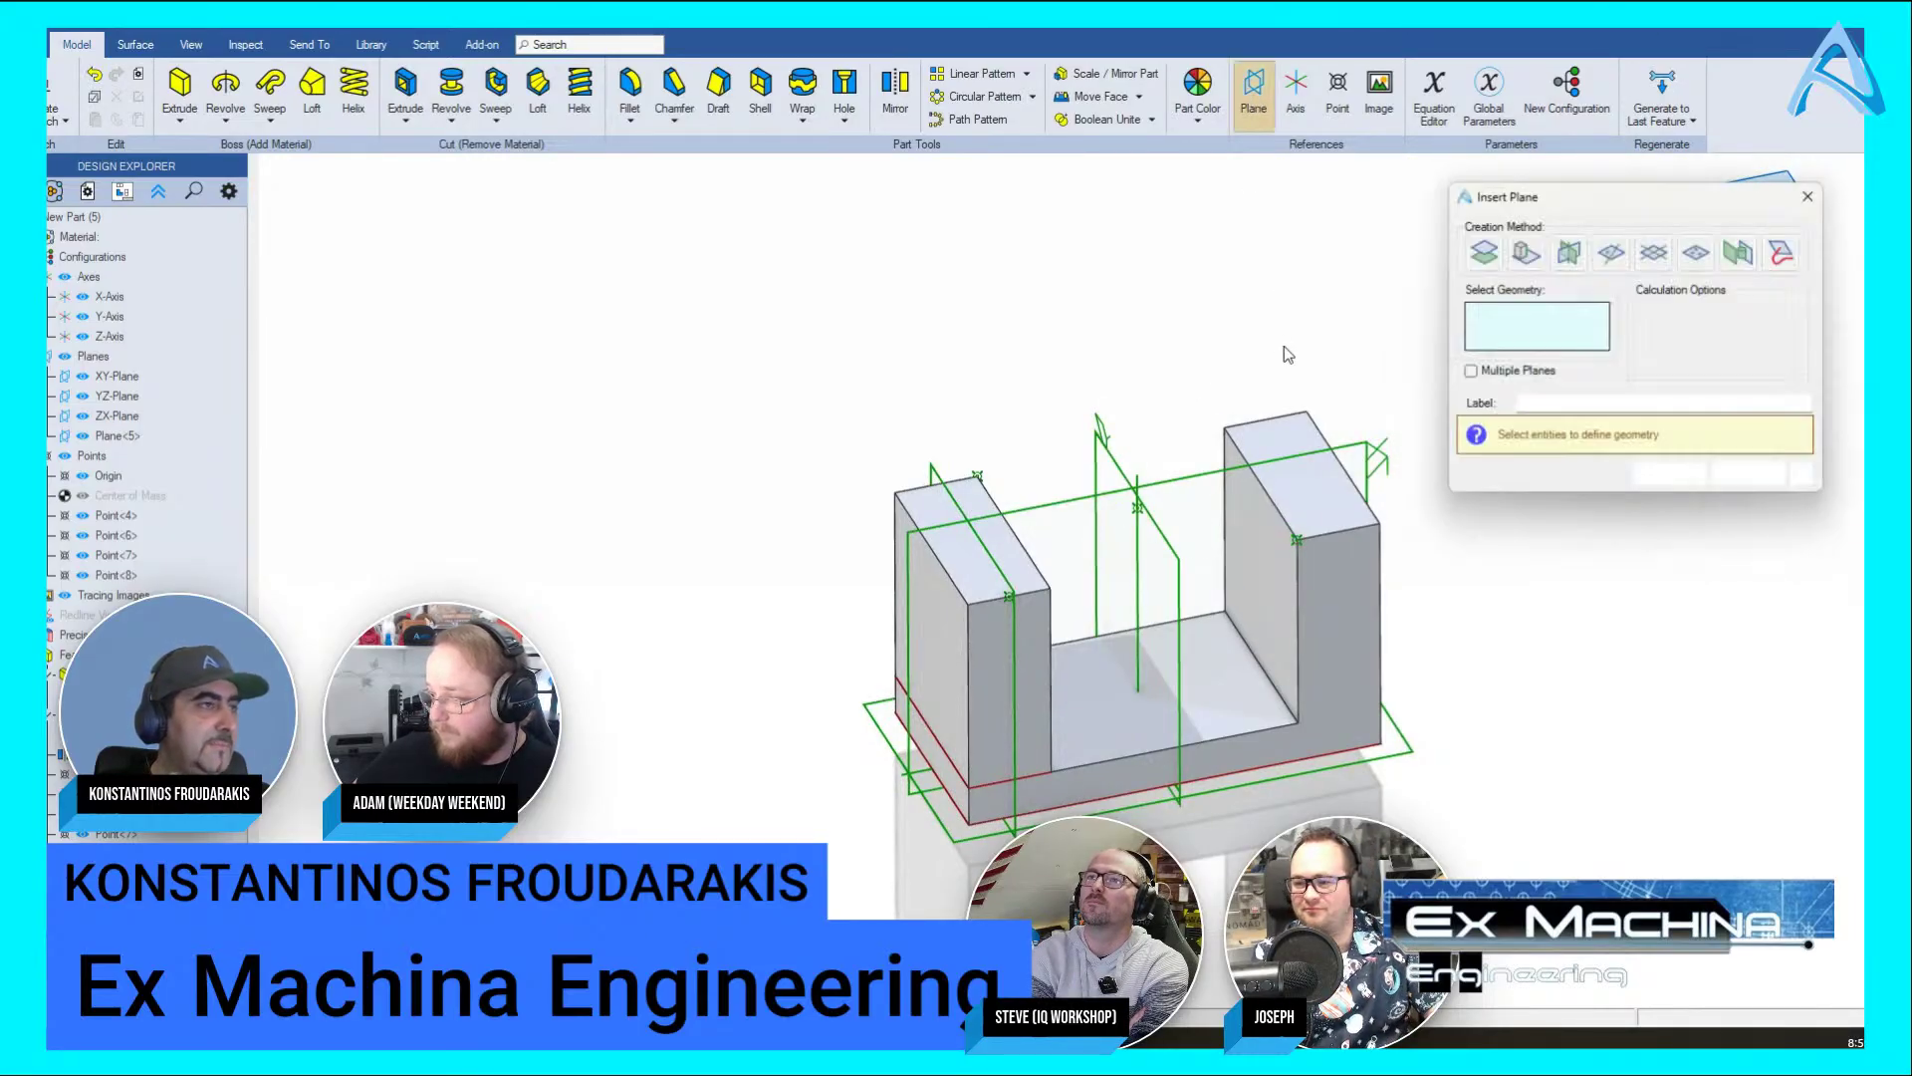
pyautogui.click(1137, 508)
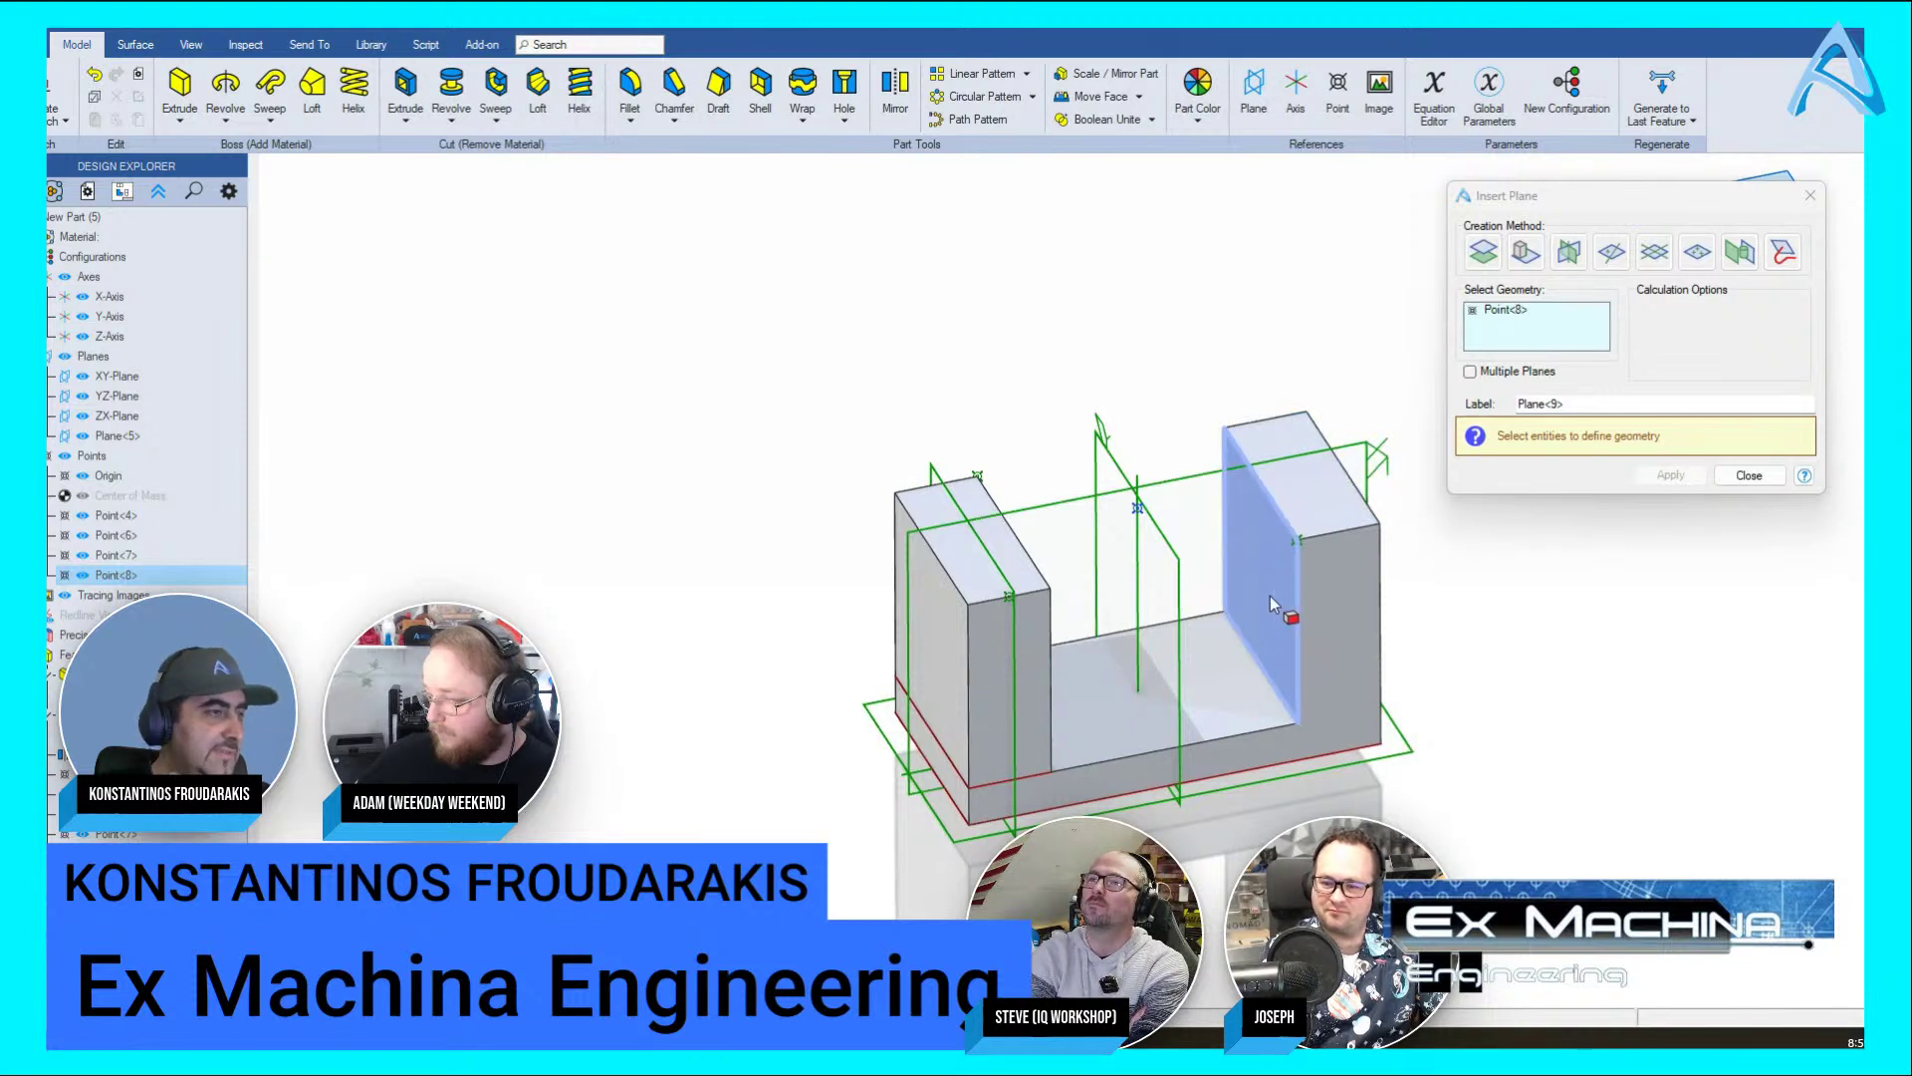
pyautogui.click(1142, 565)
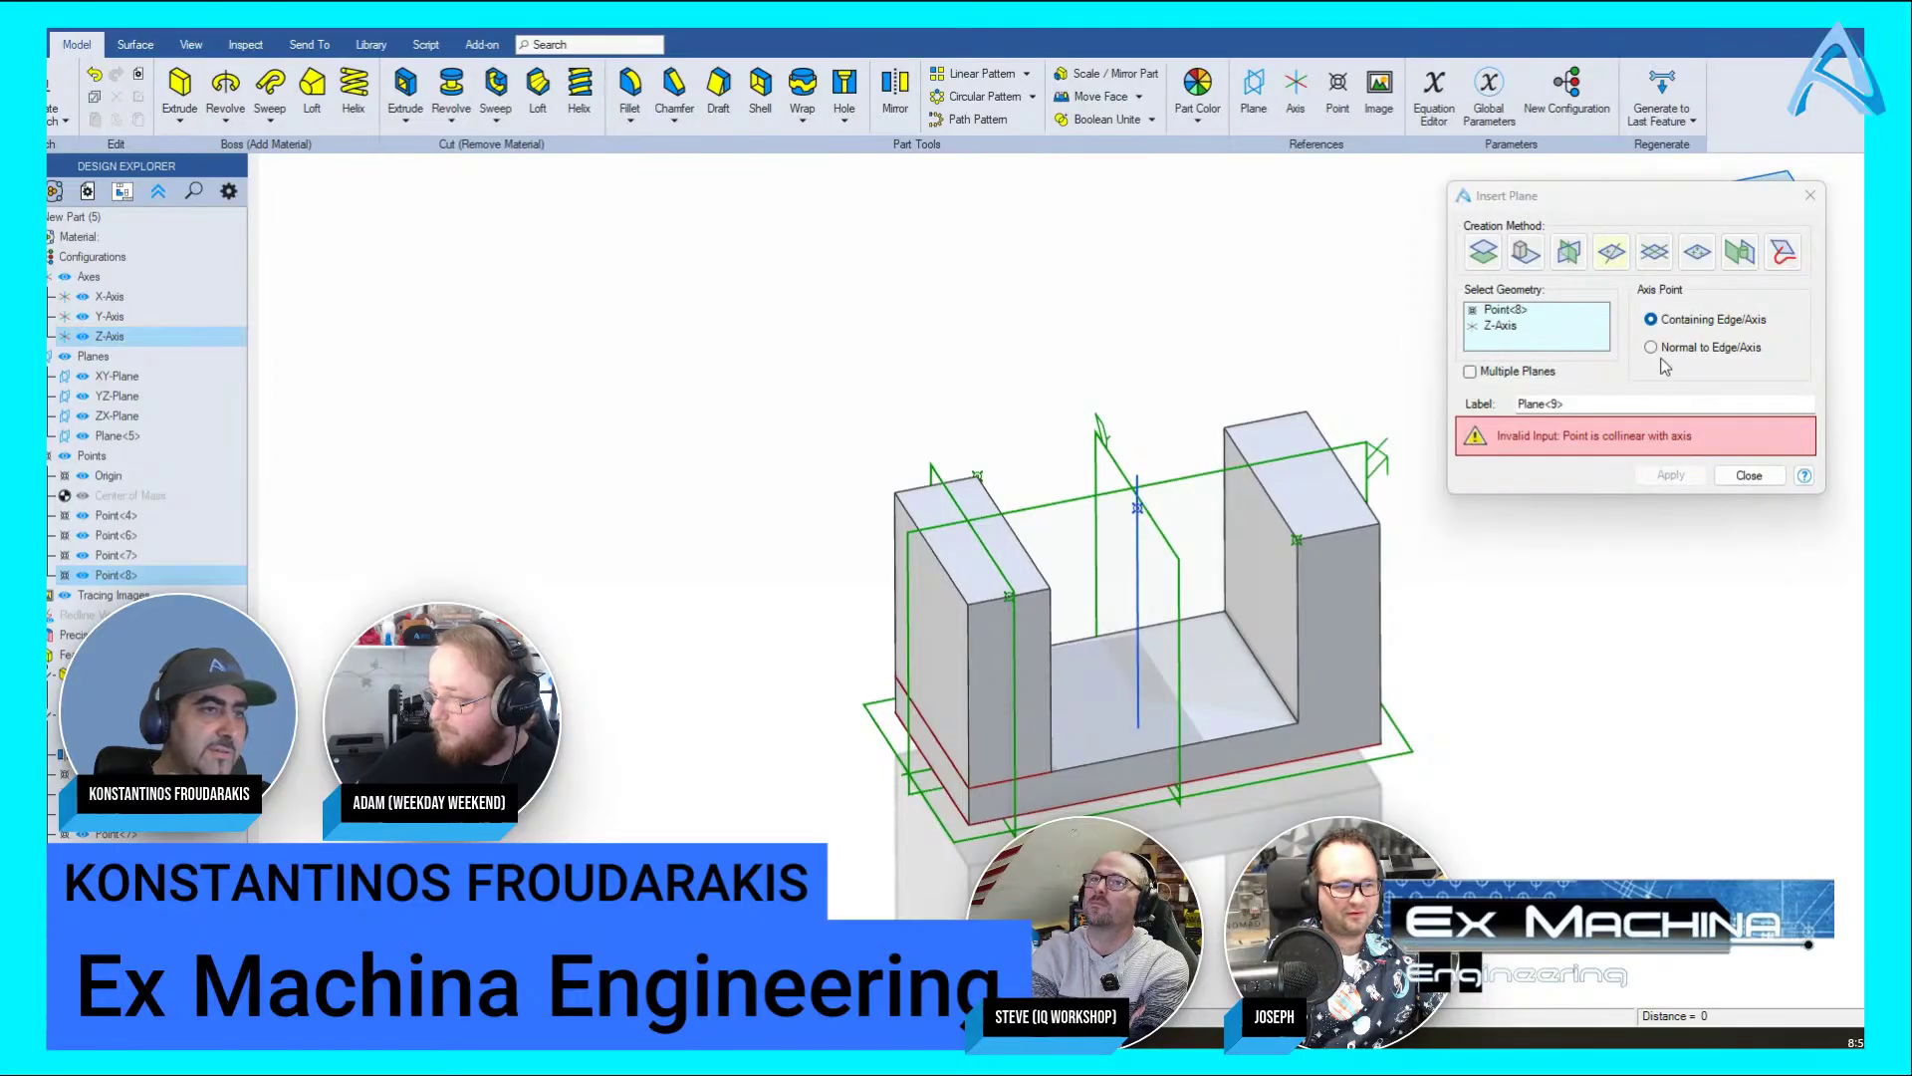
pyautogui.rightClick(1487, 320)
pyautogui.click(1514, 333)
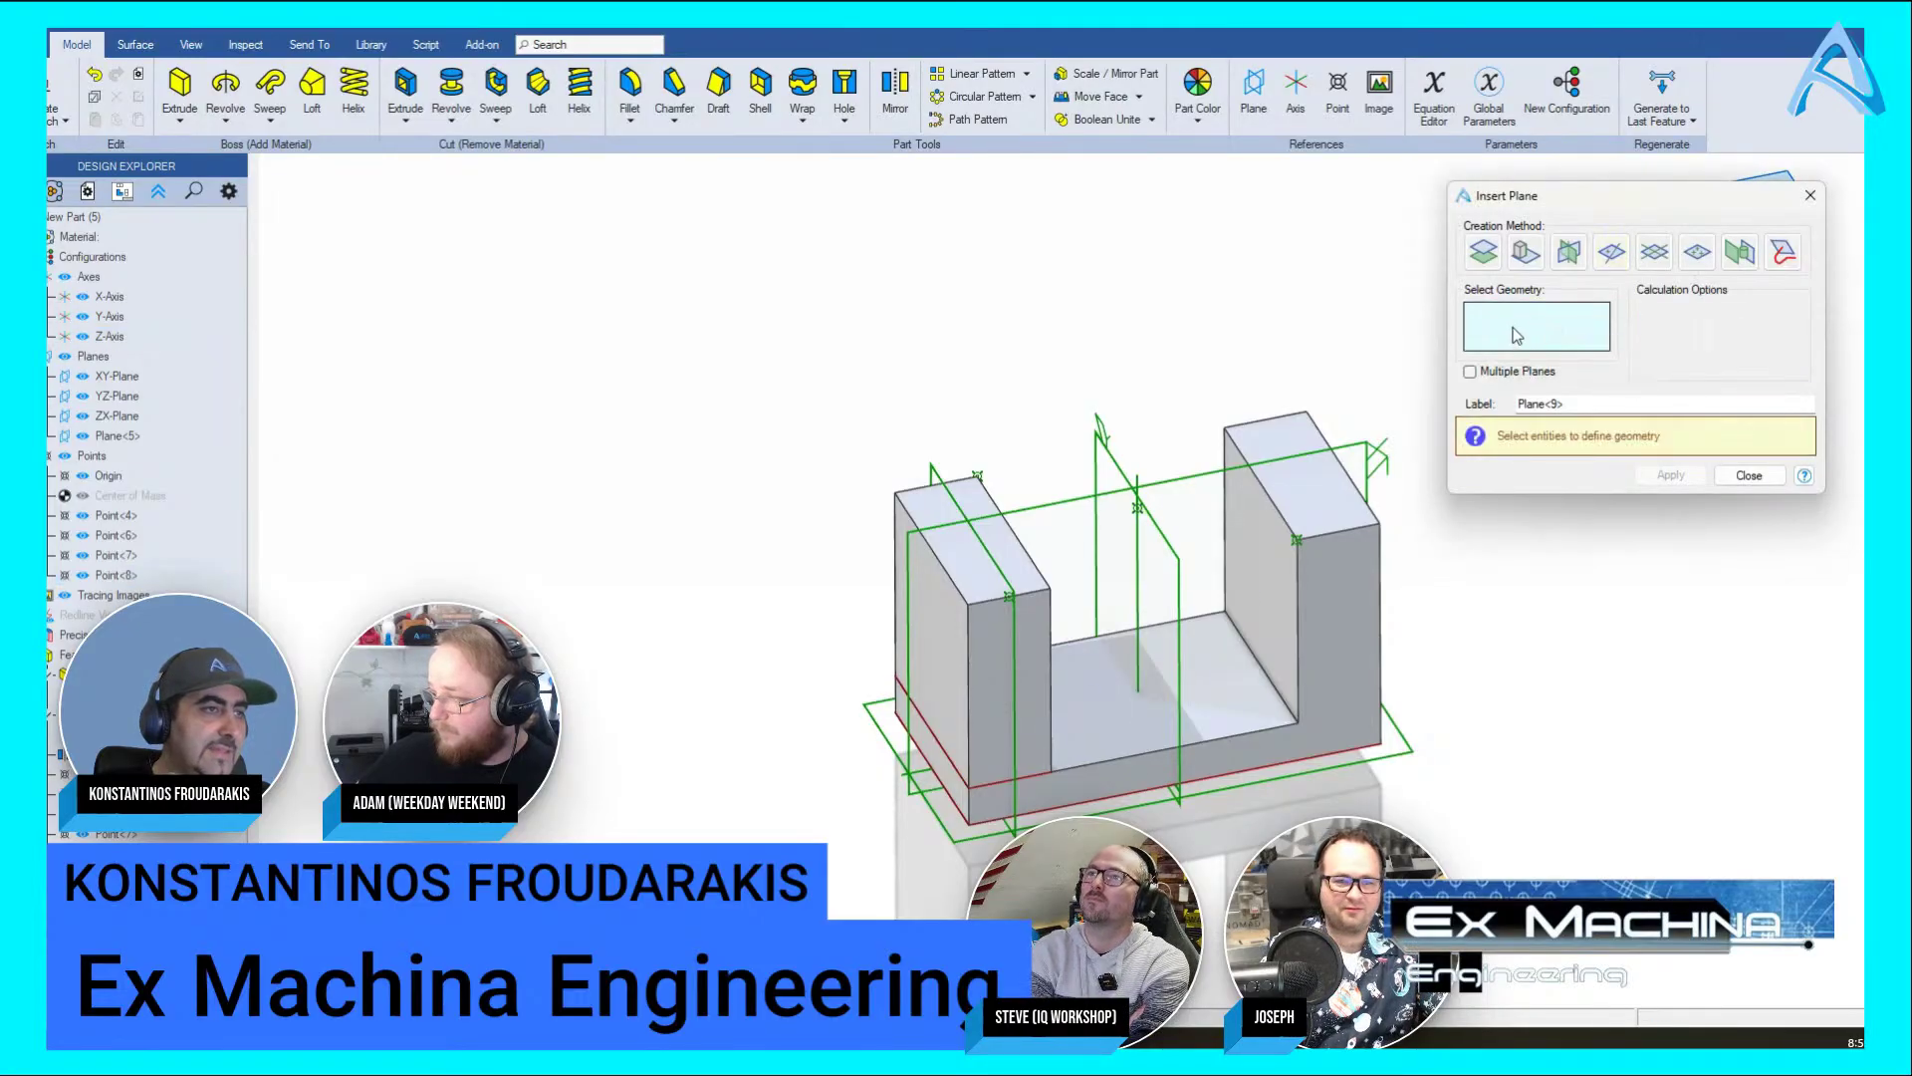
pyautogui.press('Escape')
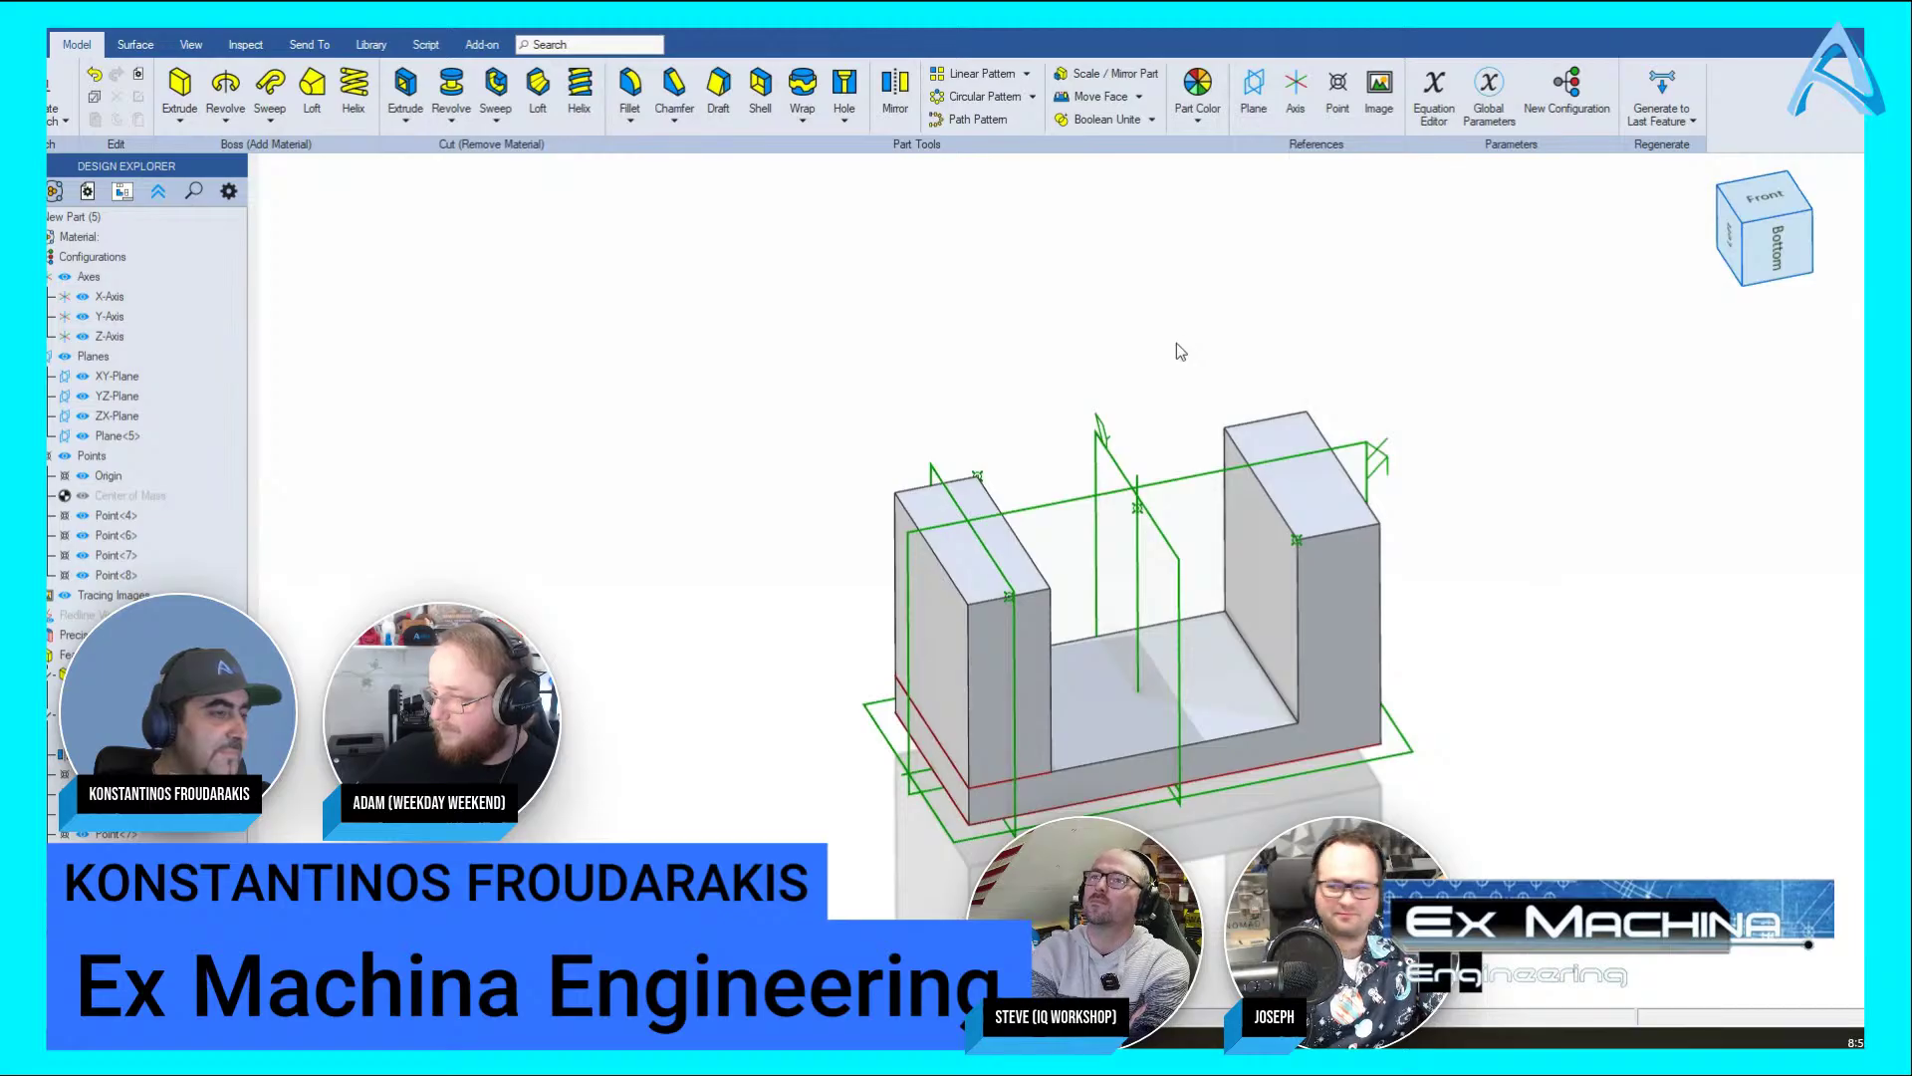
# Insert a reference plane through the new midpoint, parallel to the right upright's inner face
pyautogui.moveTo(1175, 343); pyautogui.dragTo(1217, 395, button='right')
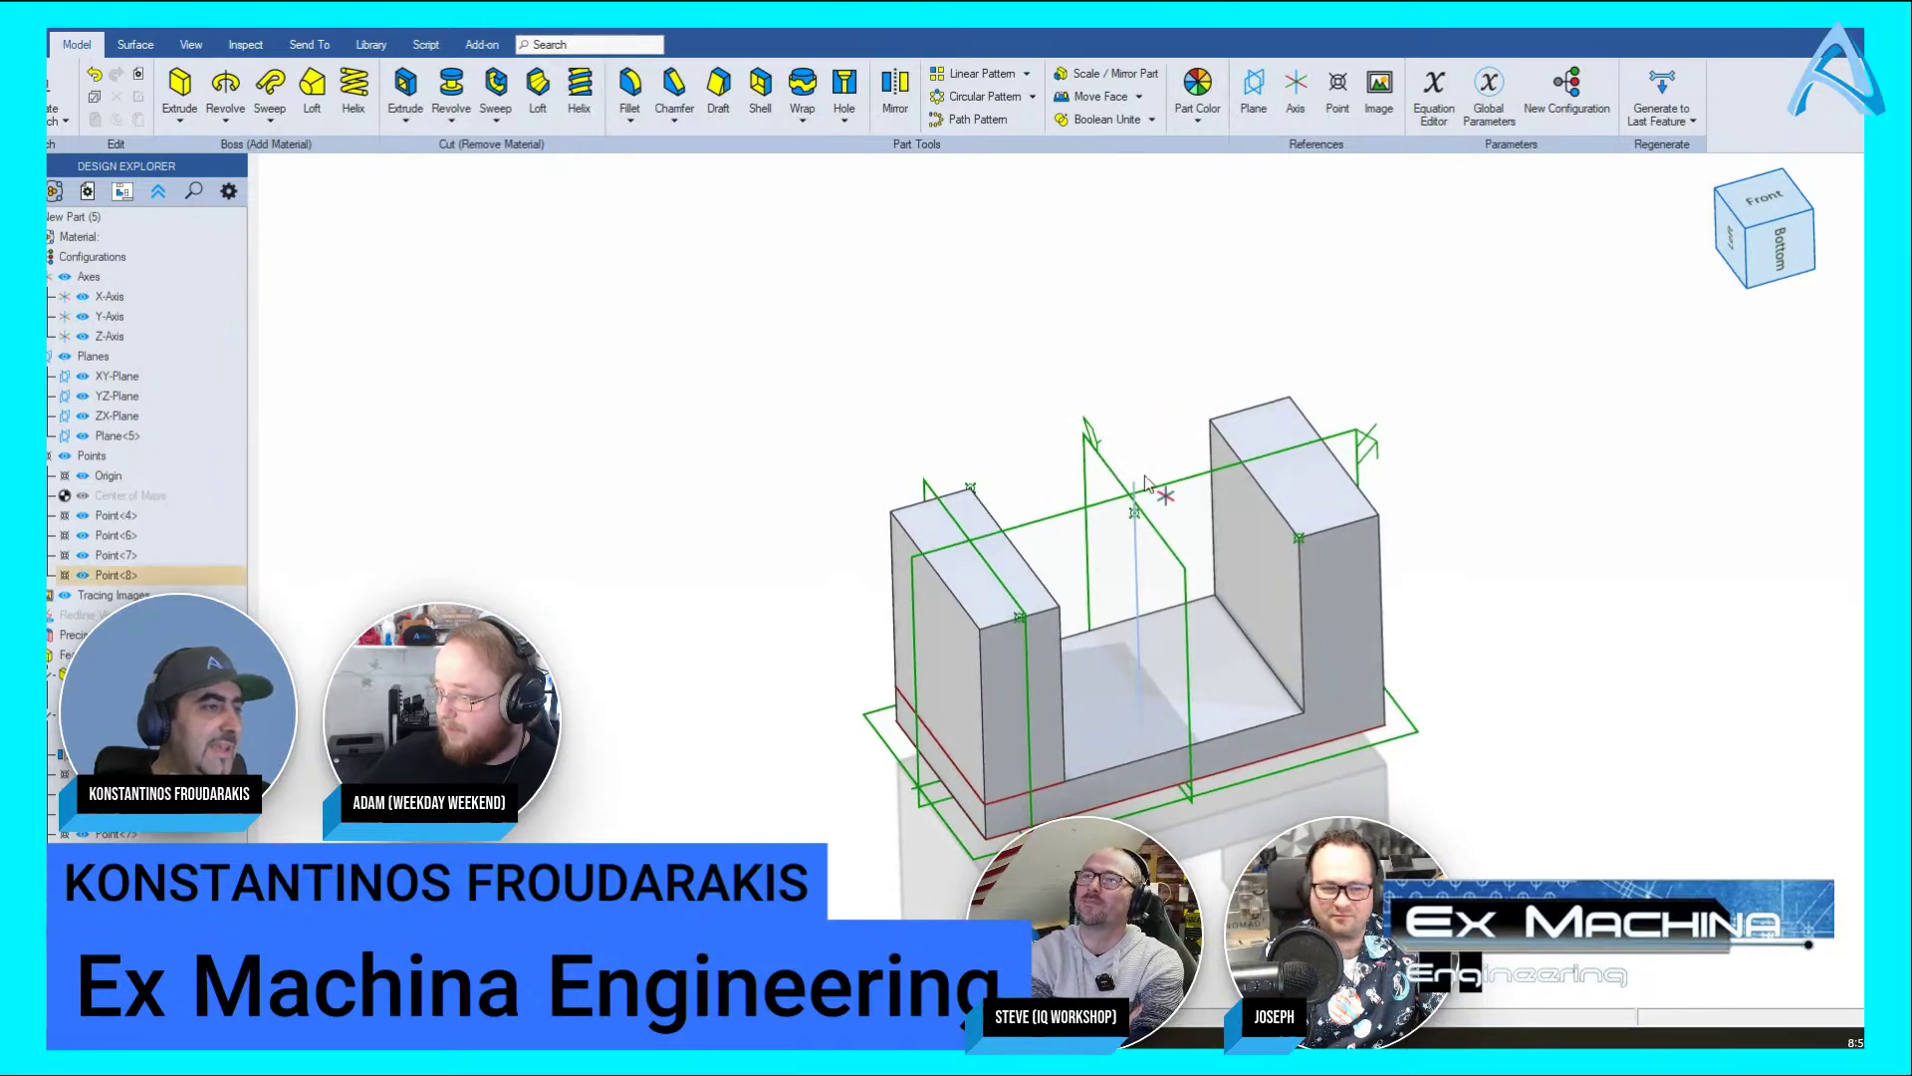
pyautogui.click(1253, 87)
pyautogui.click(1139, 525)
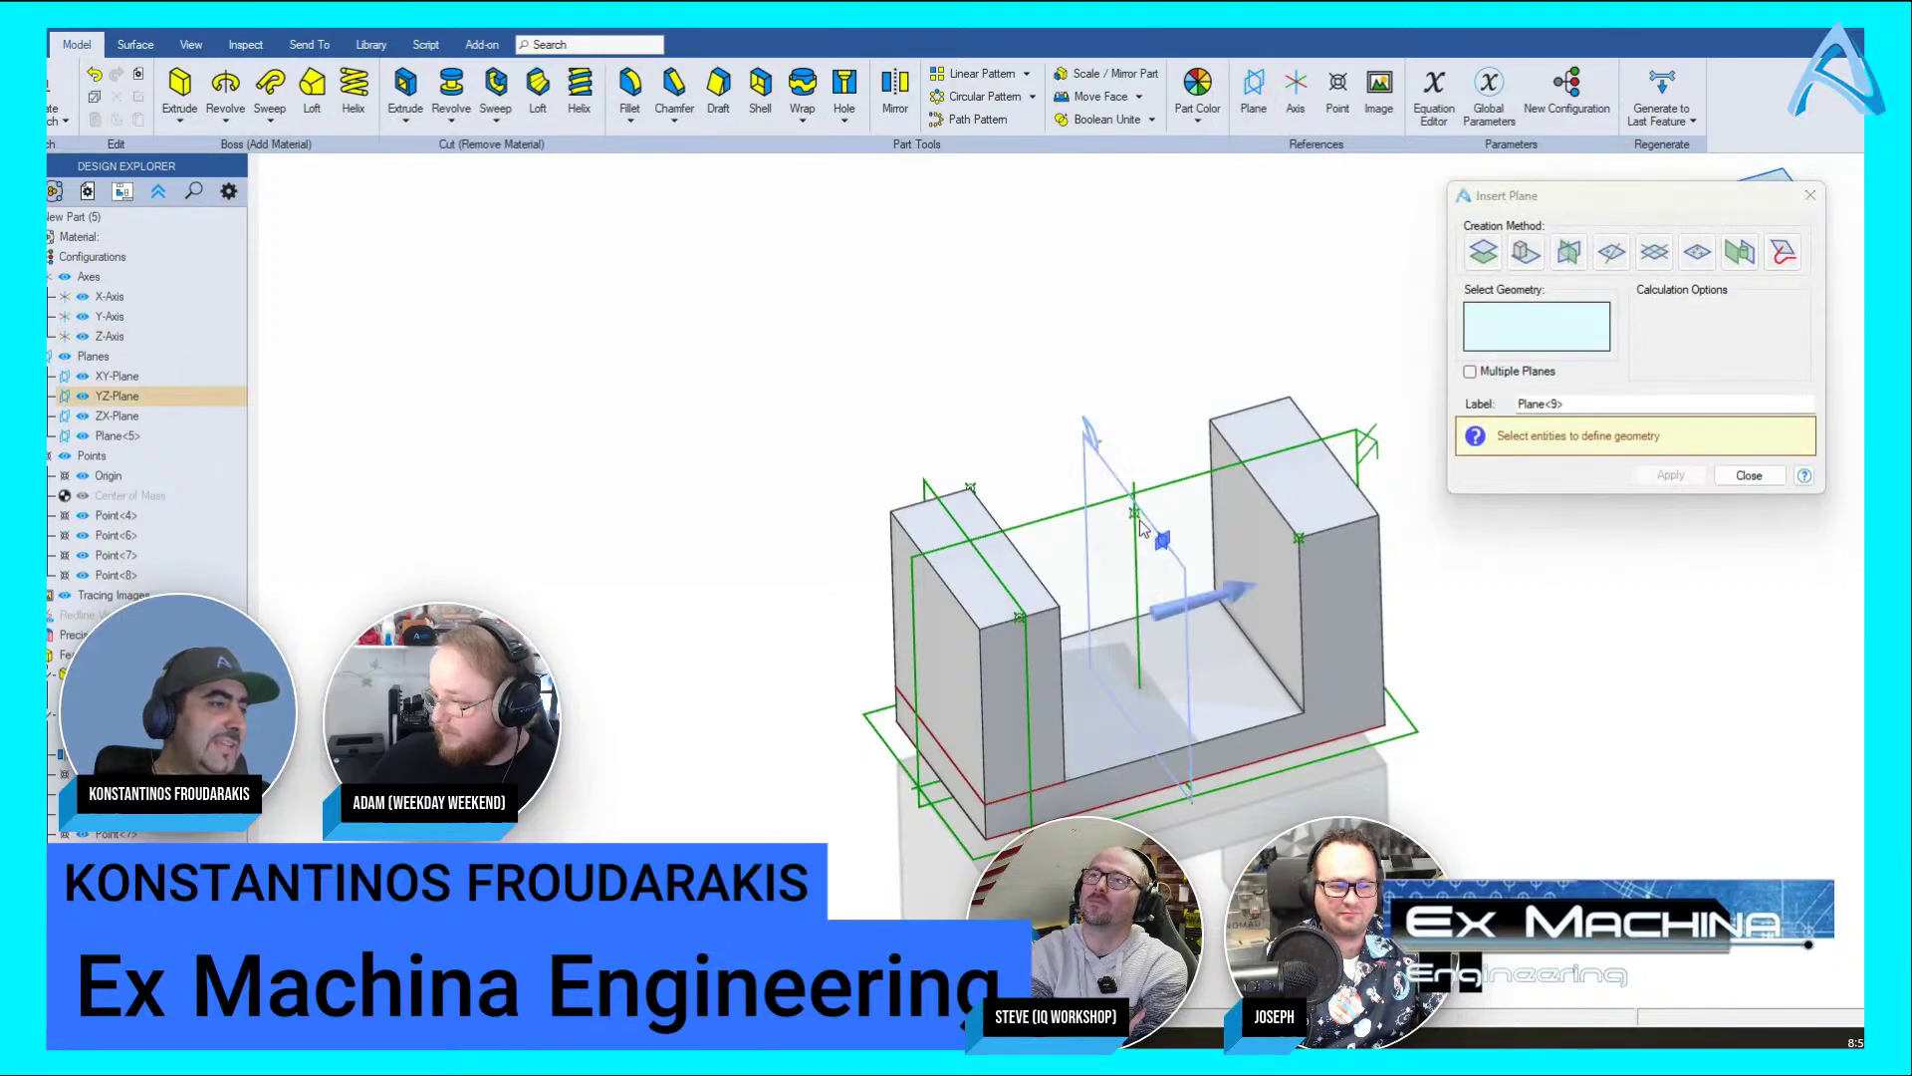
pyautogui.rightClick(1565, 321)
pyautogui.click(1612, 336)
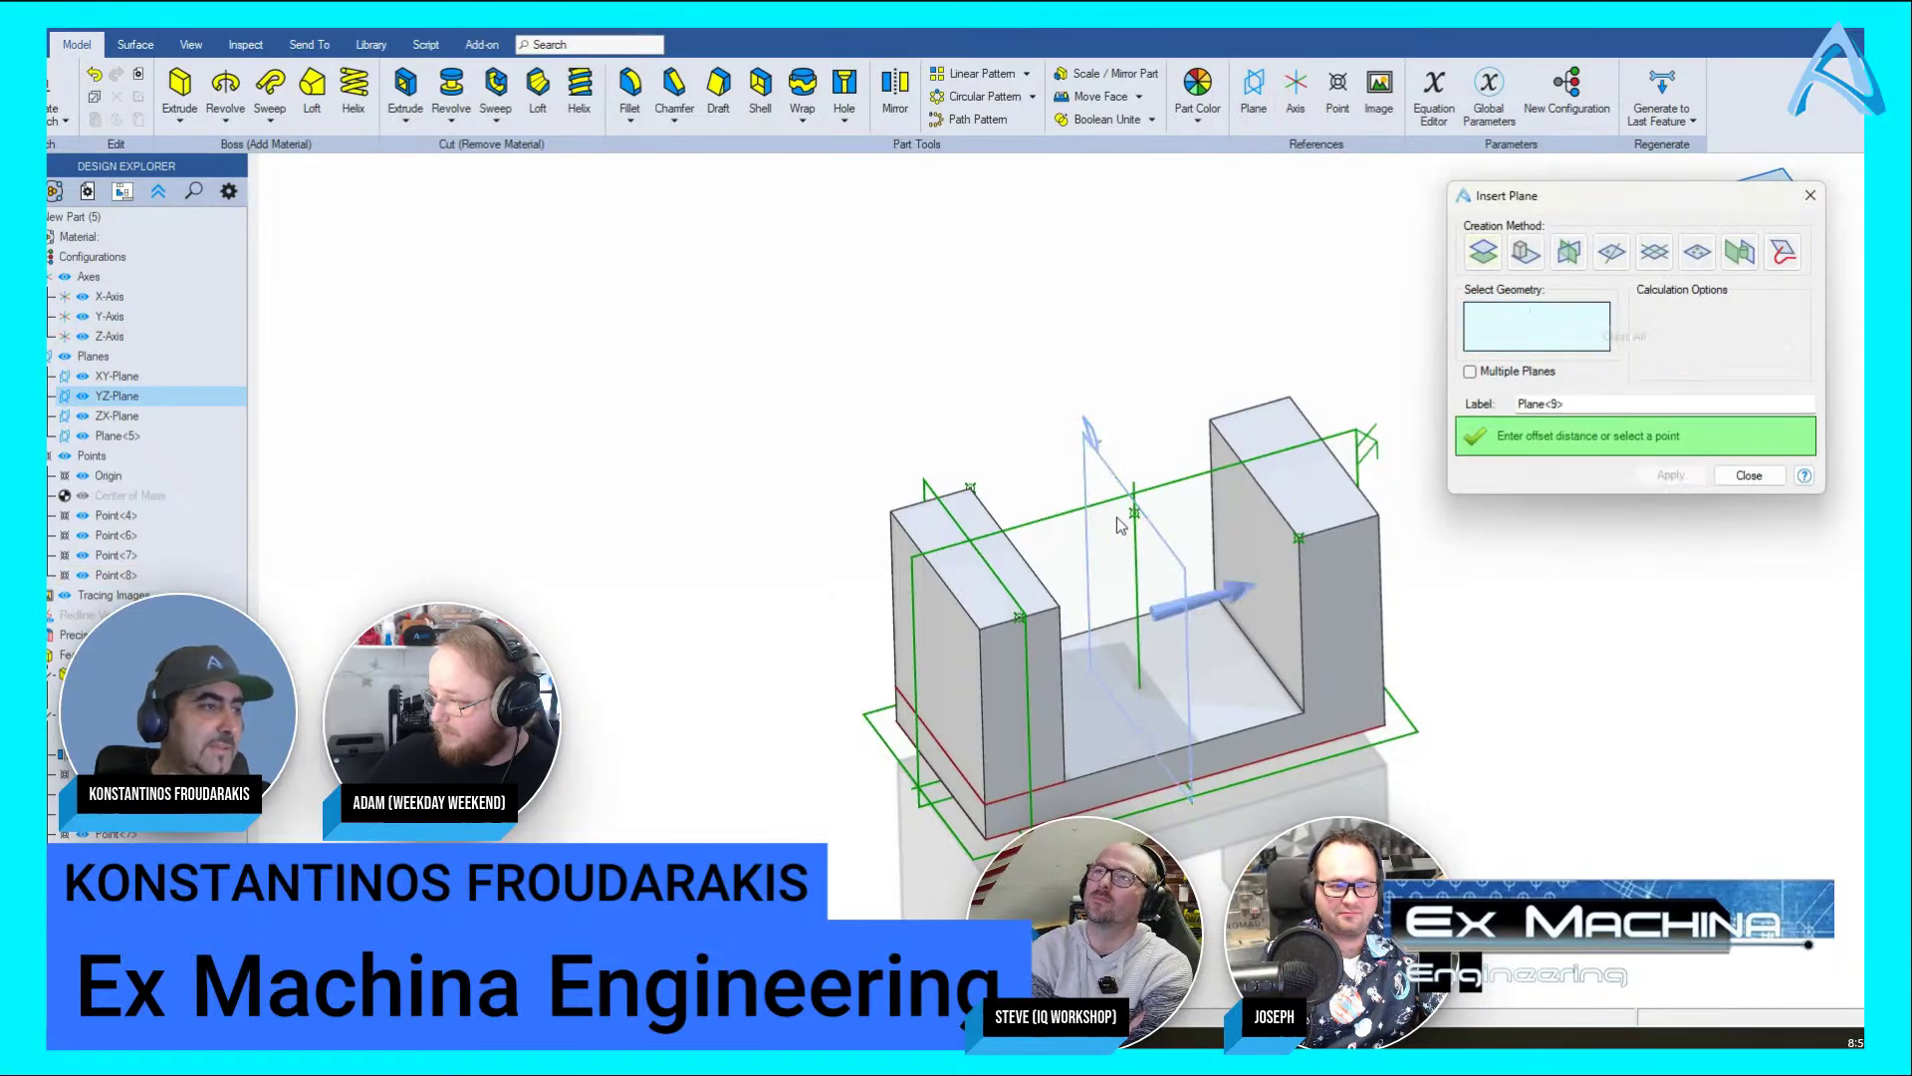
pyautogui.click(1134, 514)
pyautogui.click(1251, 559)
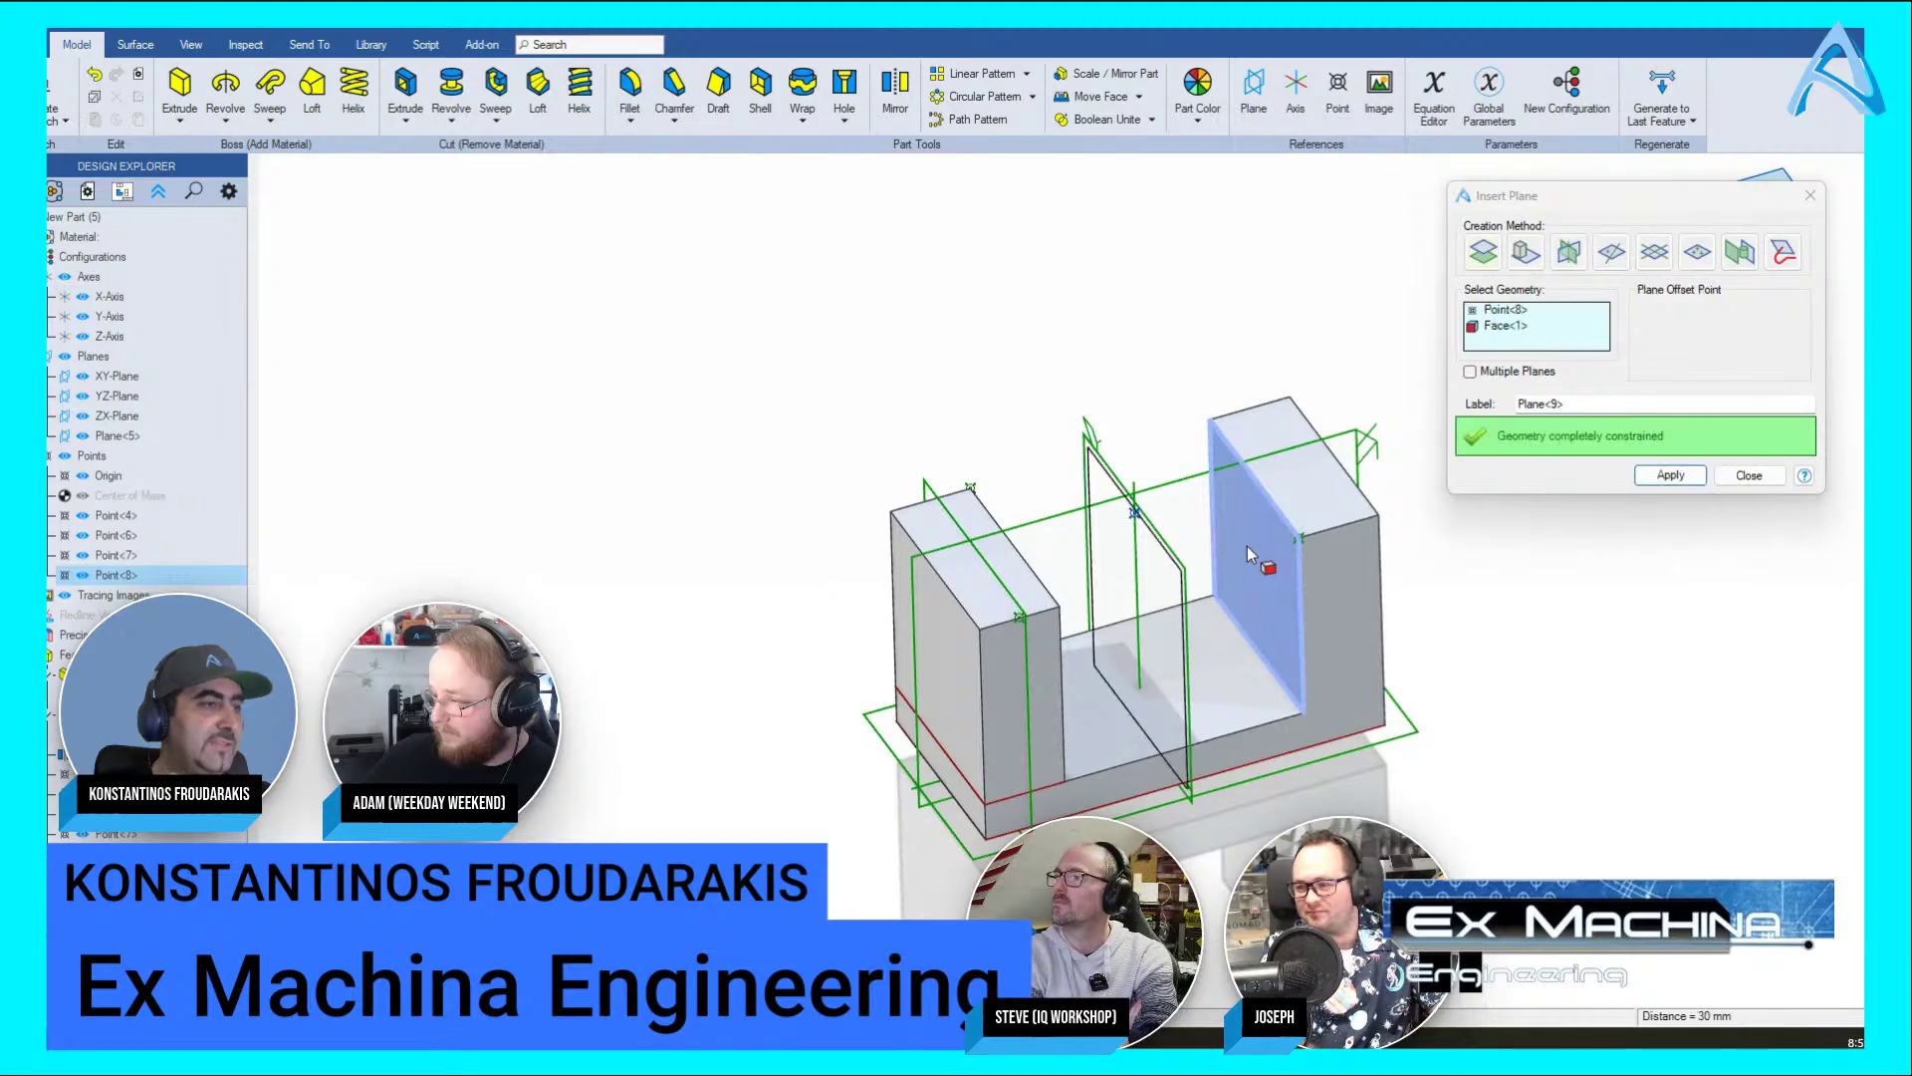
pyautogui.moveTo(1293, 606); pyautogui.dragTo(1230, 516, button='middle')
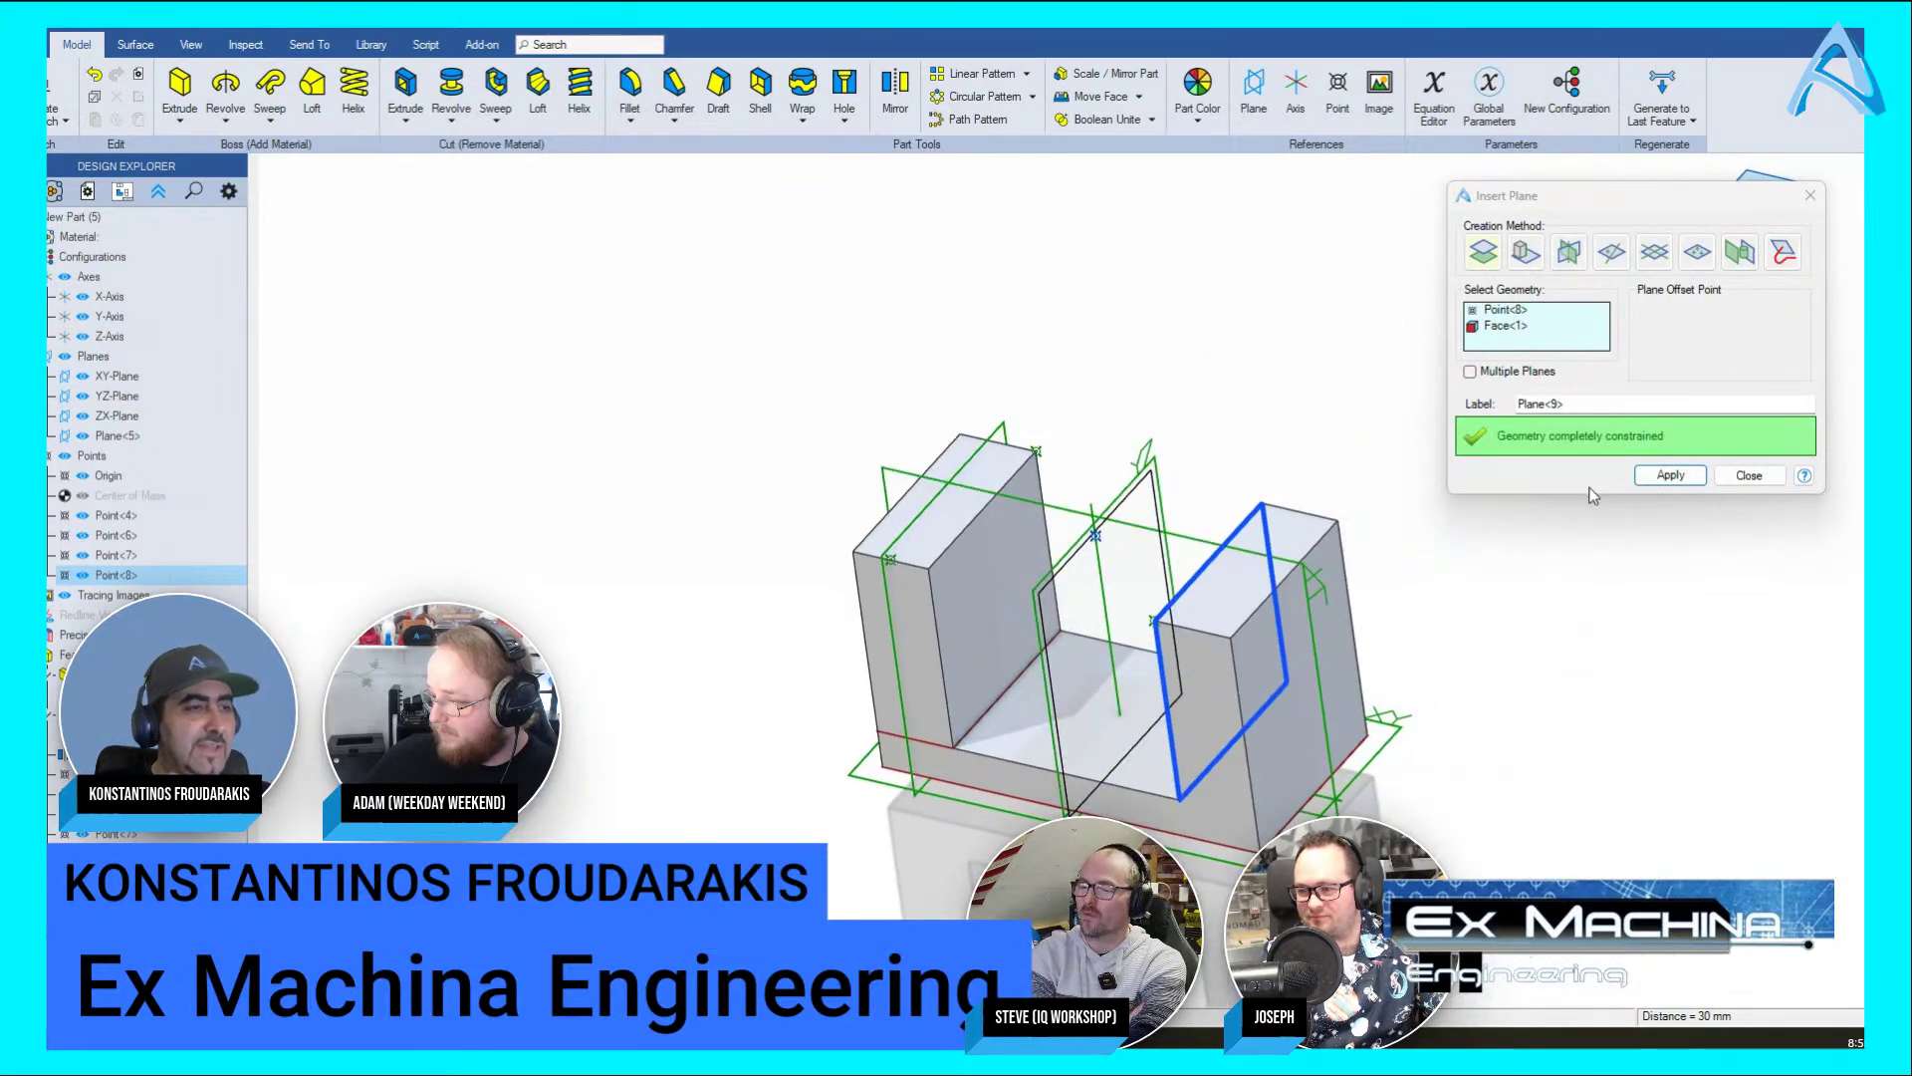
pyautogui.click(1670, 475)
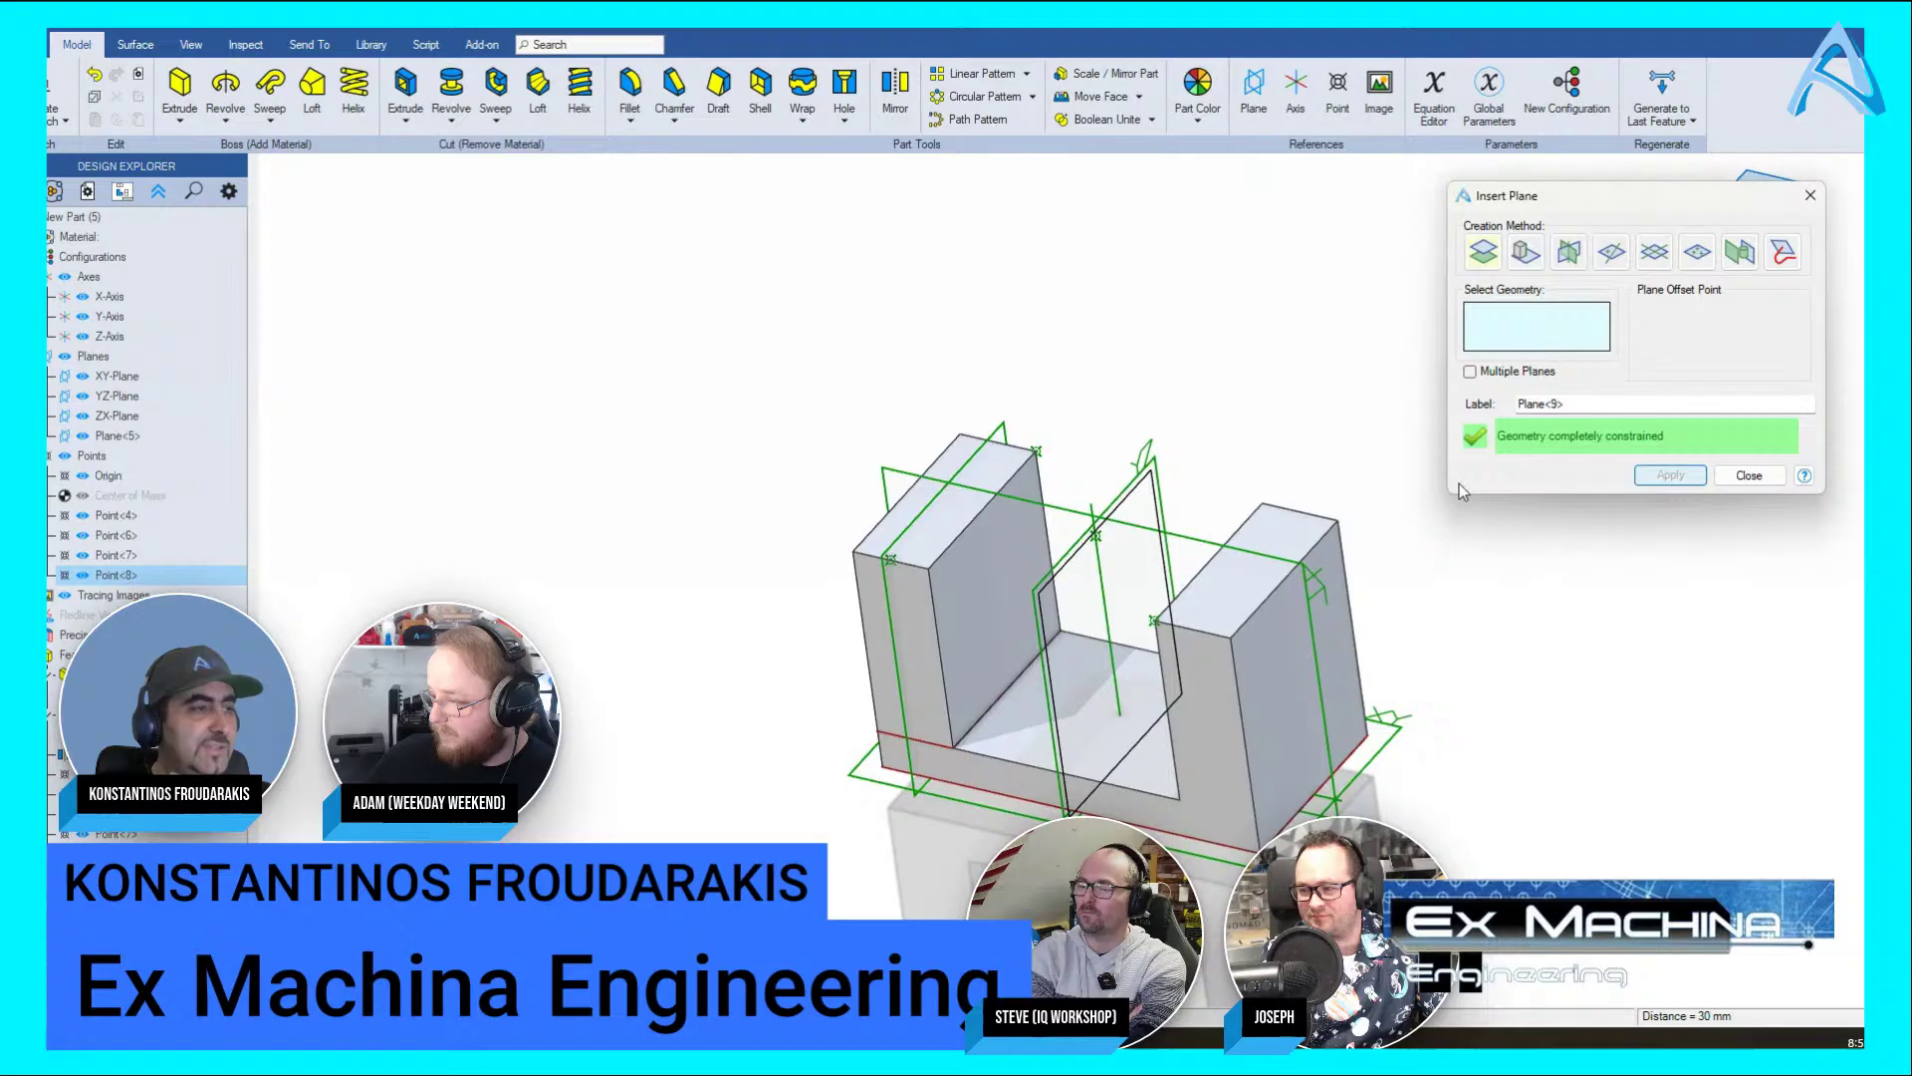
pyautogui.click(1750, 475)
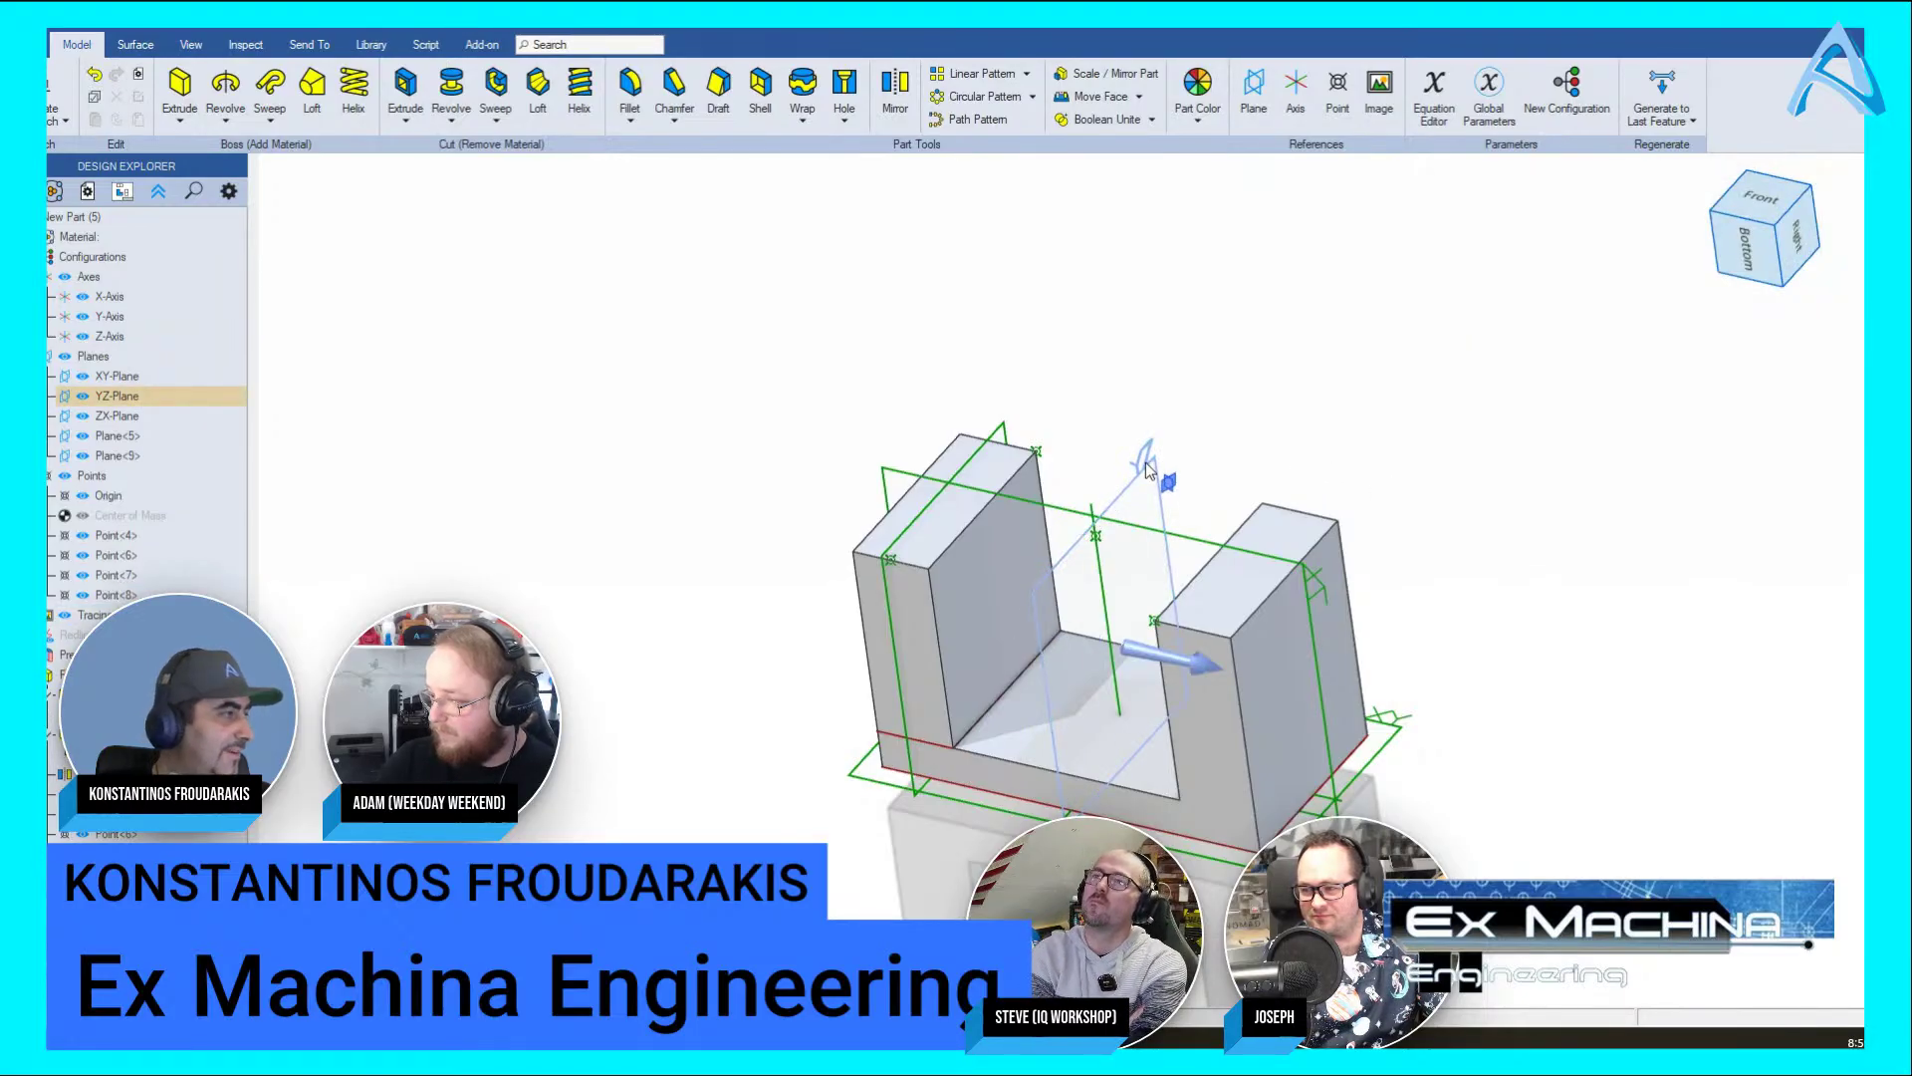
pyautogui.moveTo(1251, 439)
pyautogui.mouseDown(button='middle')
pyautogui.moveTo(1251, 403)
pyautogui.moveTo(1251, 422)
pyautogui.mouseUp(button='middle')
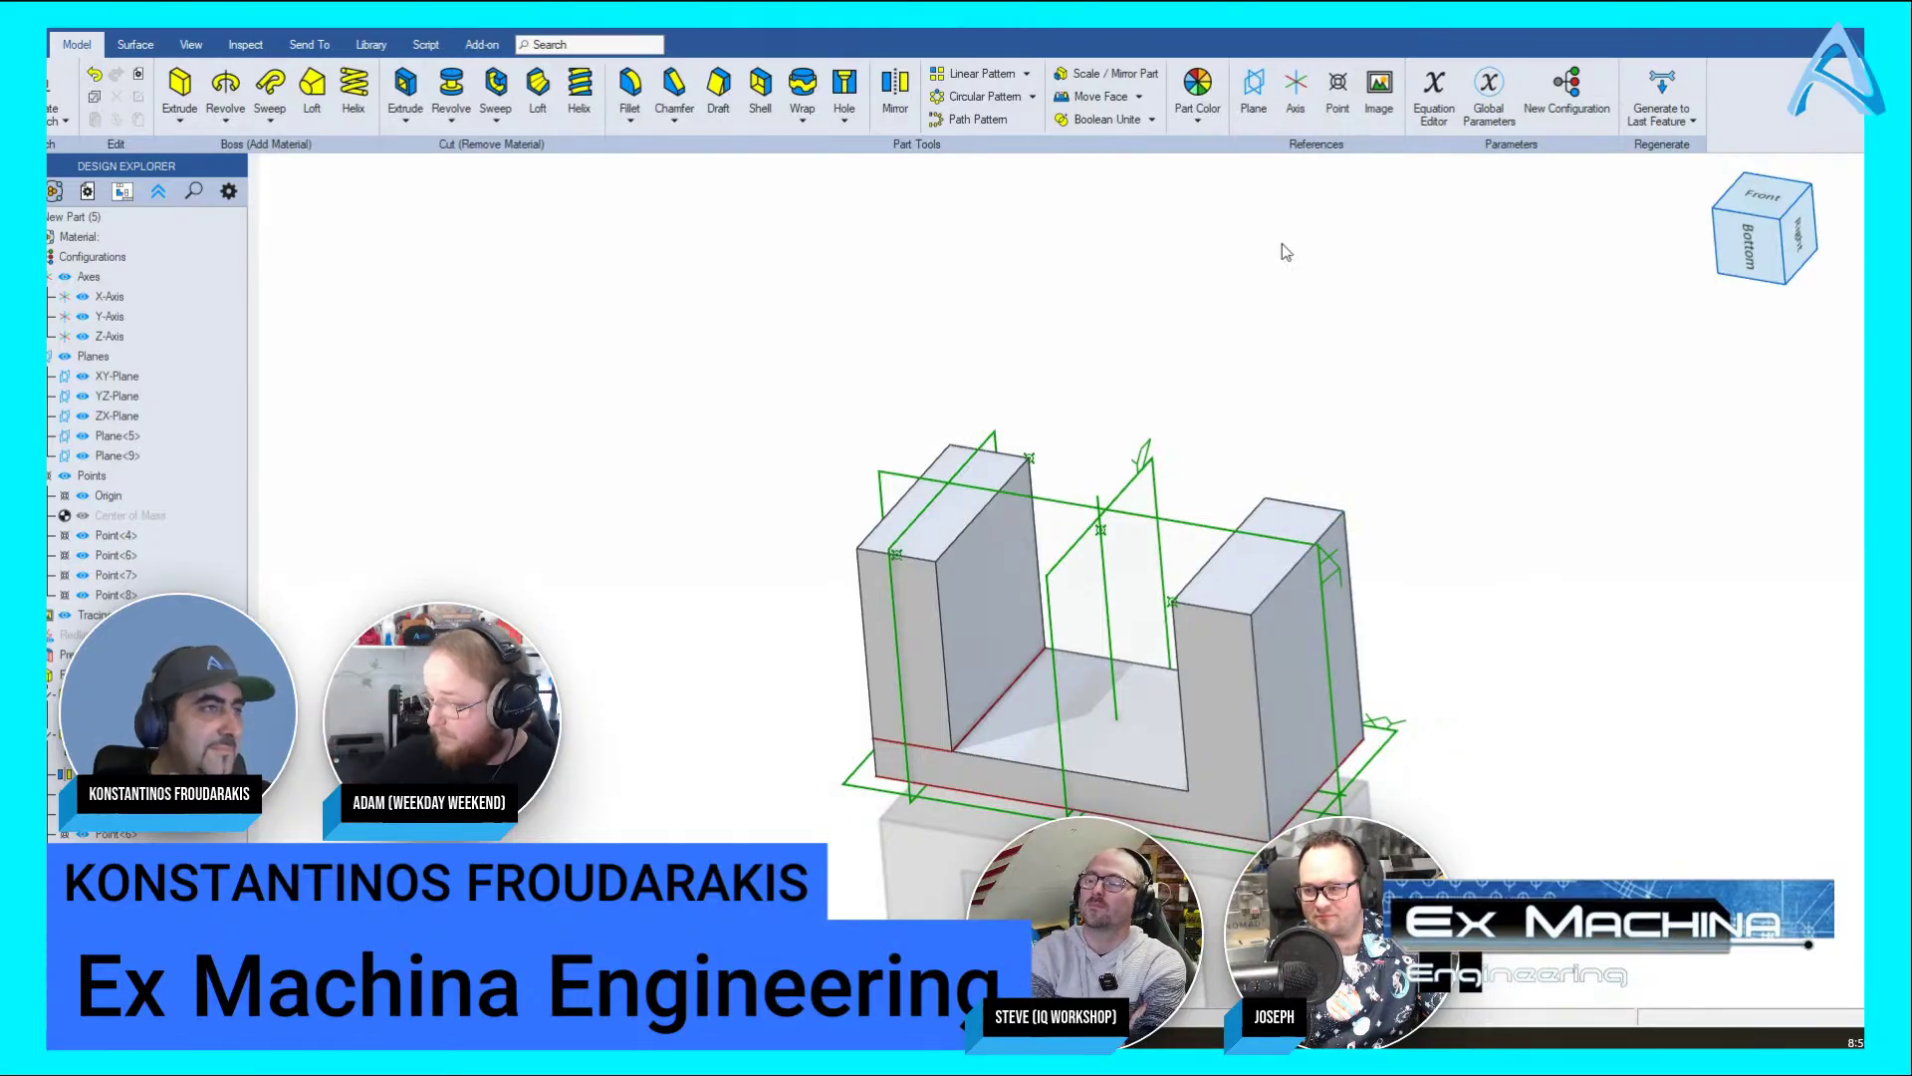
# Mirror the whole part about the right upright's outer end face
pyautogui.click(911, 93)
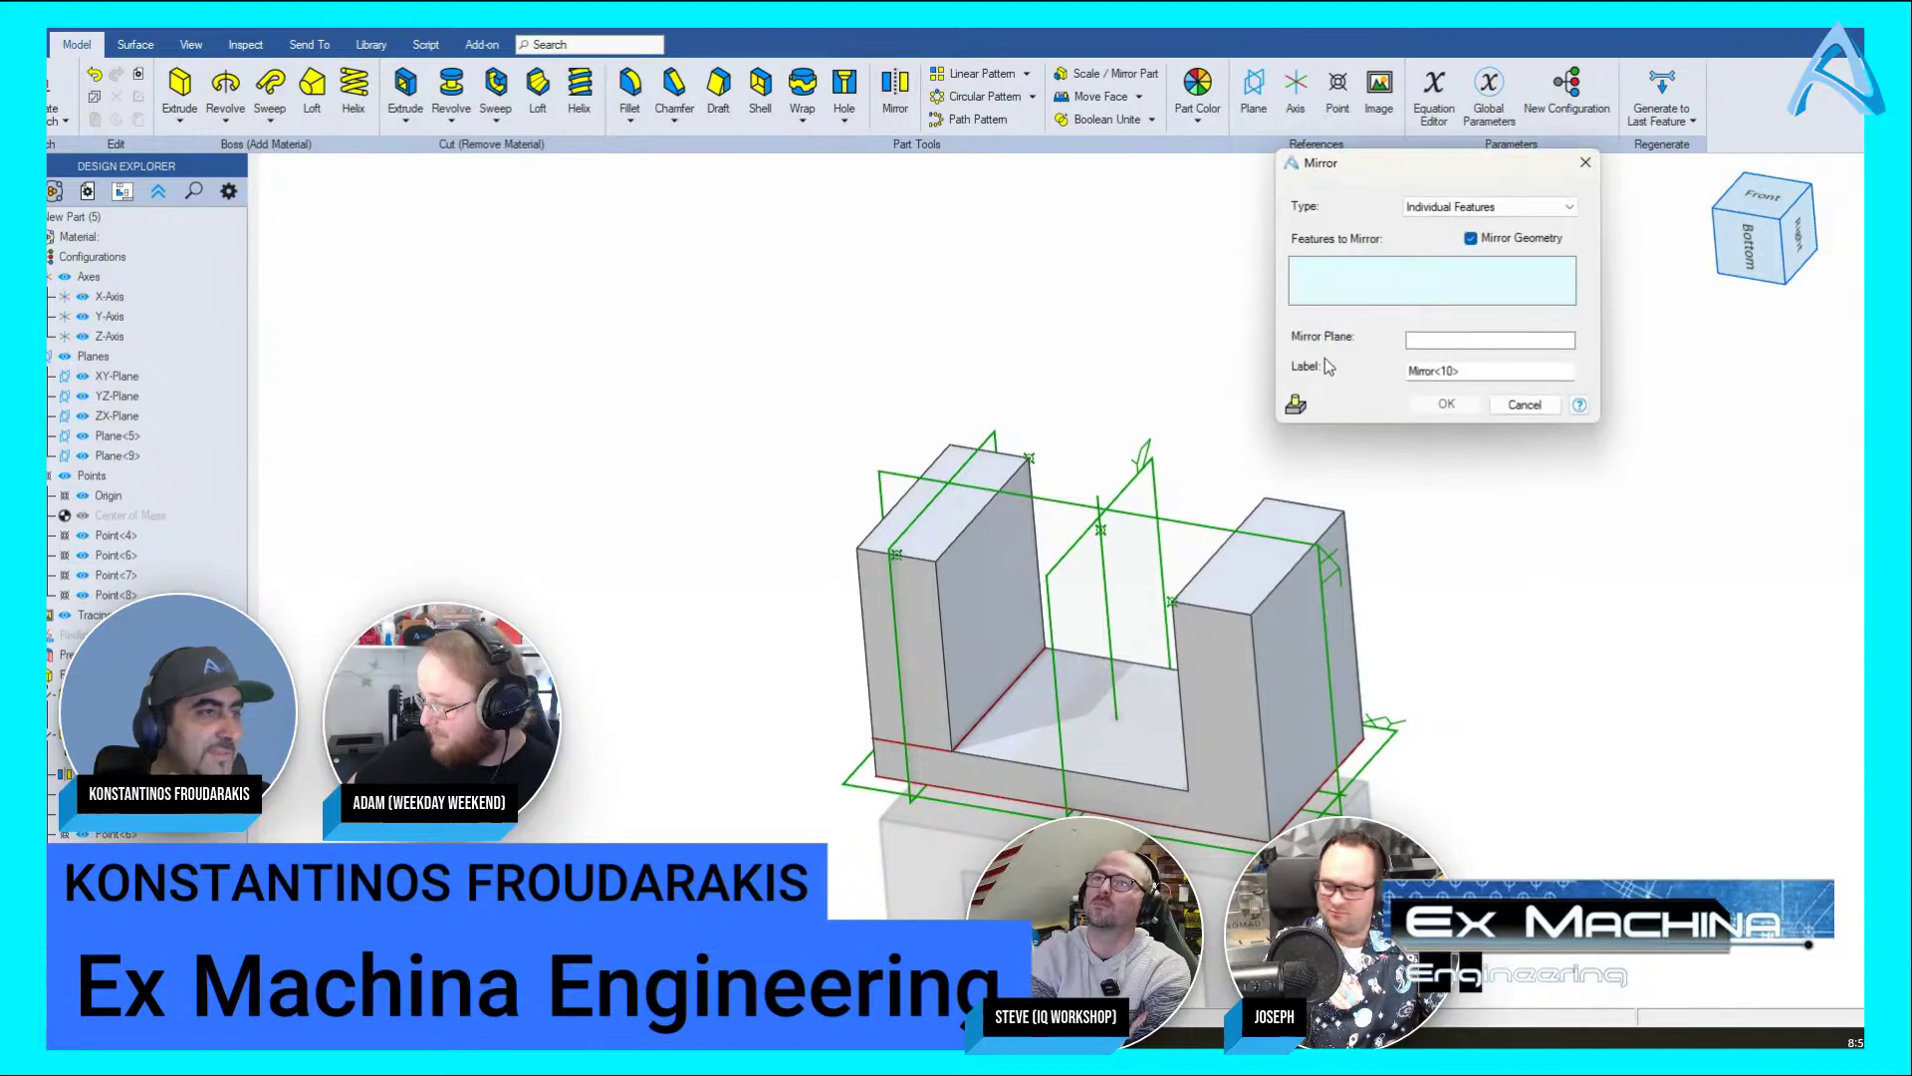
pyautogui.click(1456, 207)
pyautogui.click(1451, 229)
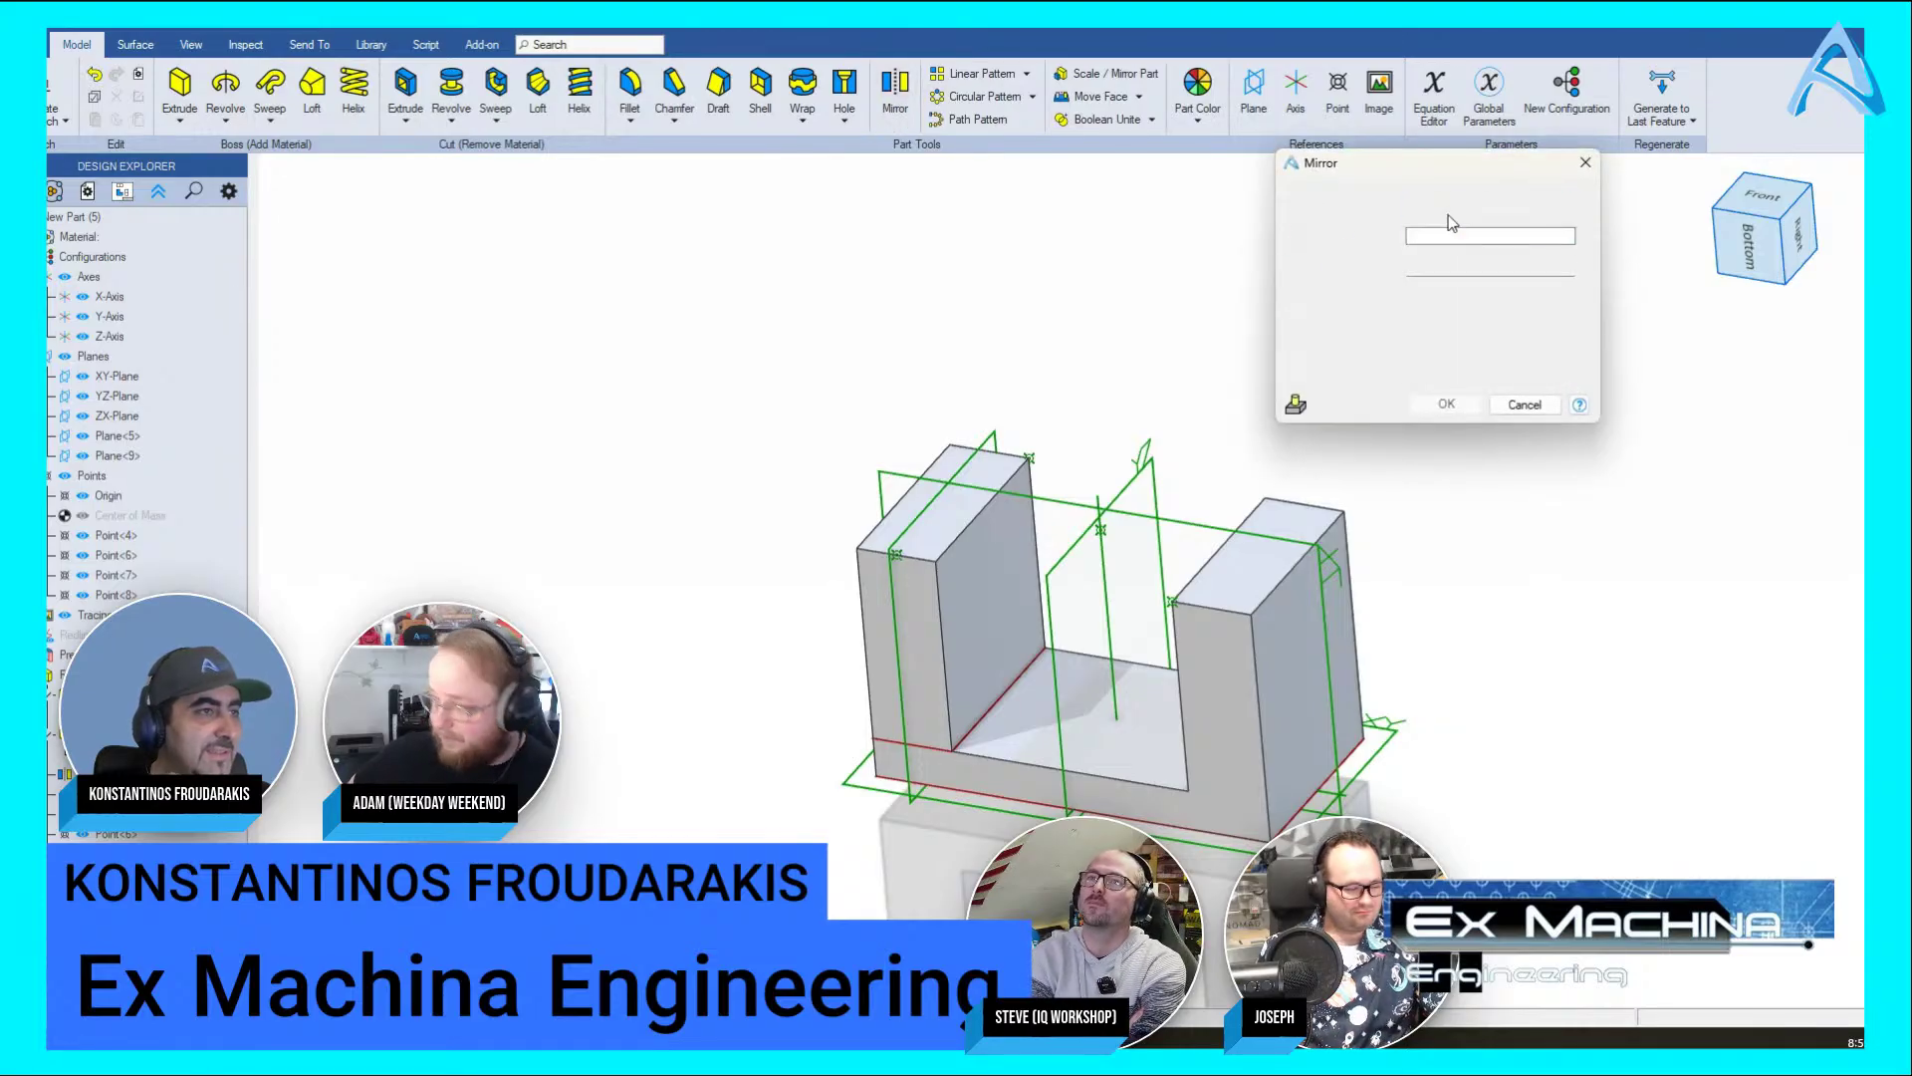
pyautogui.click(1289, 683)
pyautogui.click(1443, 404)
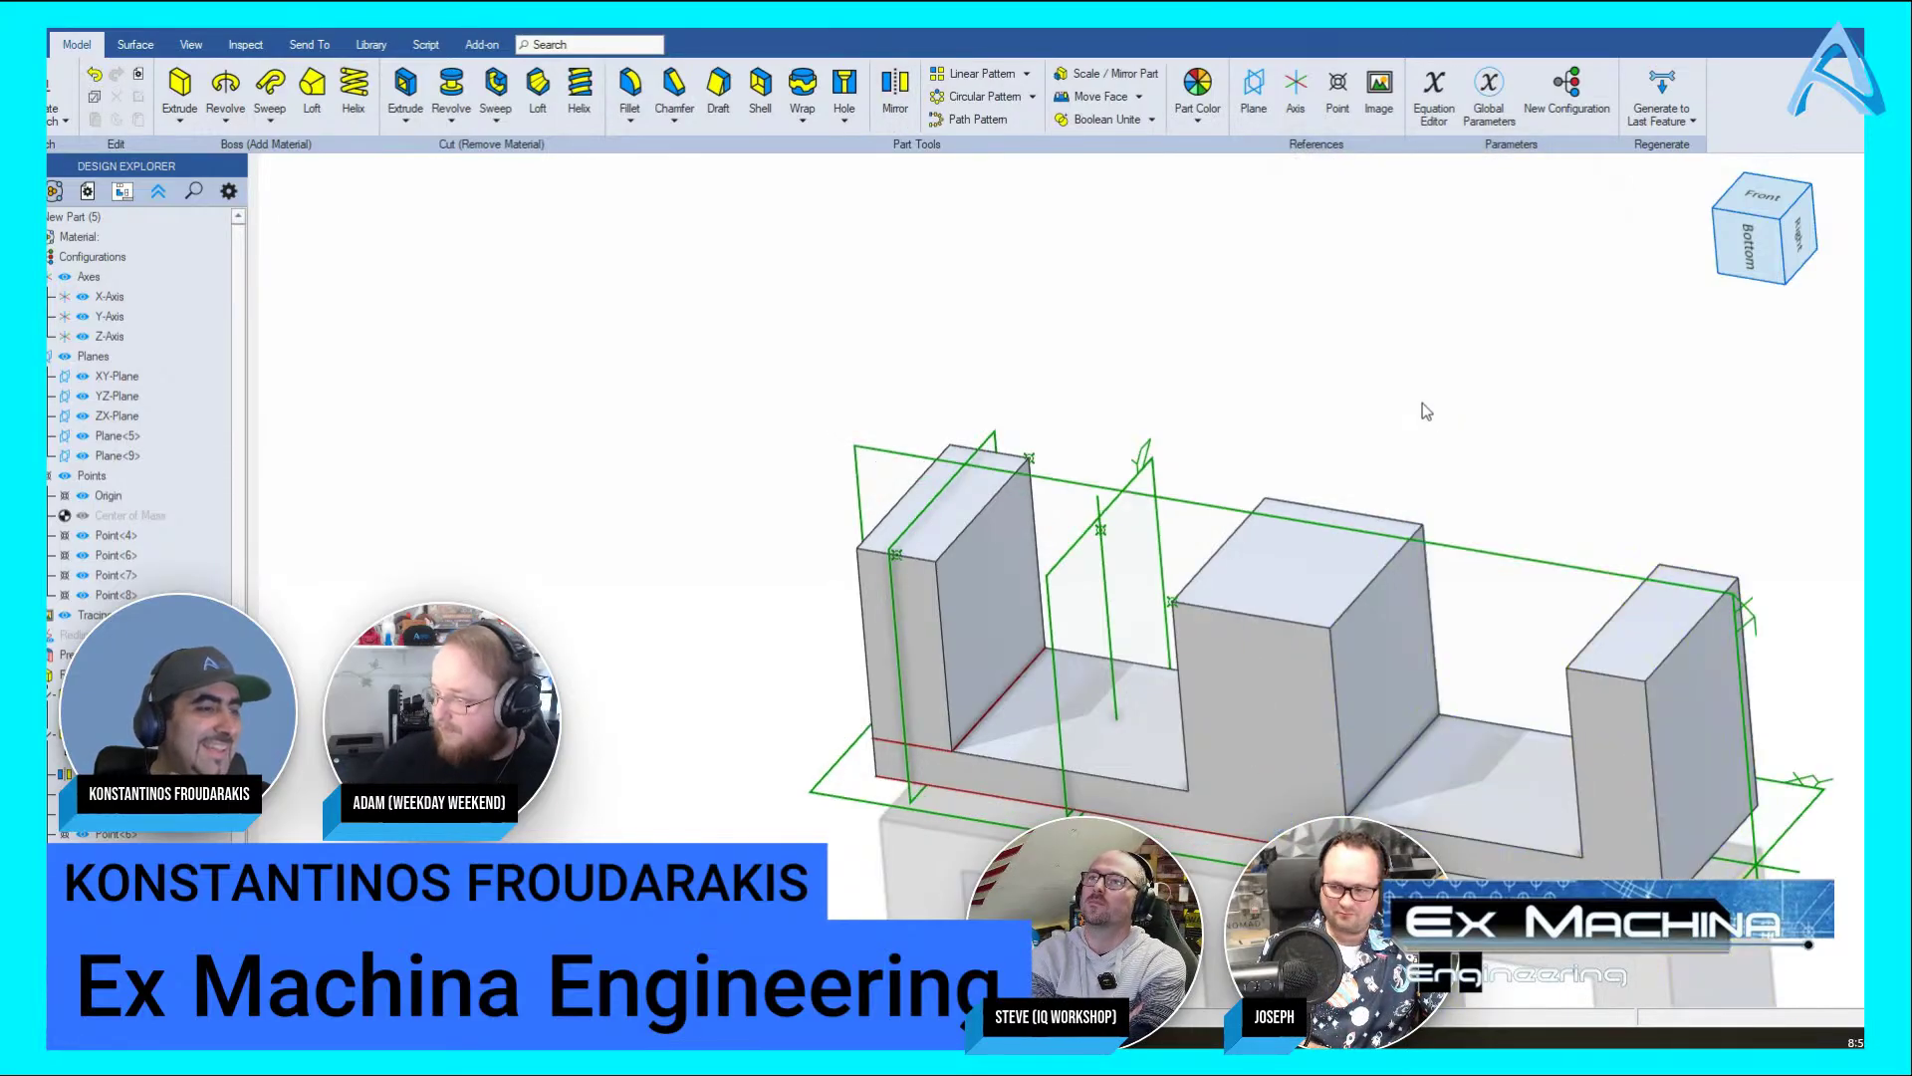
# Insert a reference point at ratio .500 between the facing upper front corners of the centre block and the far right upright
pyautogui.click(1337, 87)
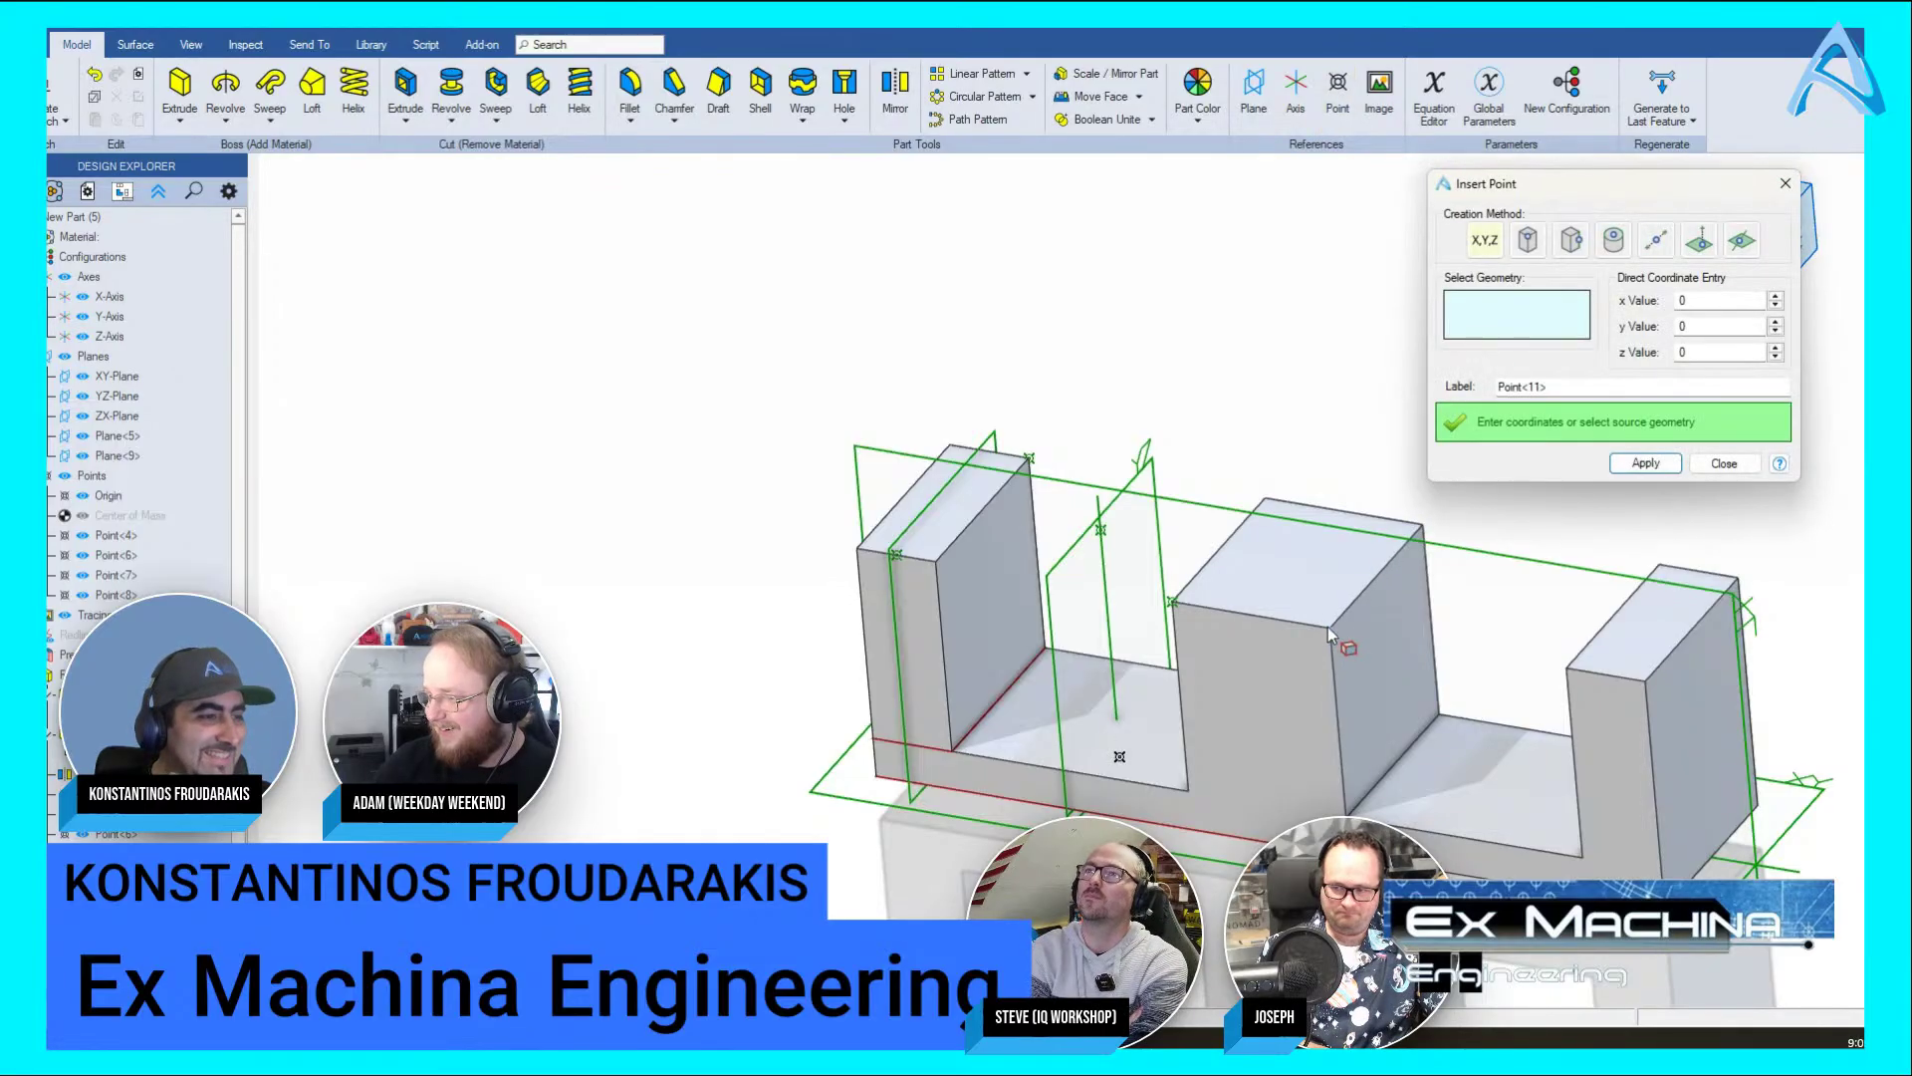
pyautogui.click(1331, 630)
pyautogui.click(1566, 666)
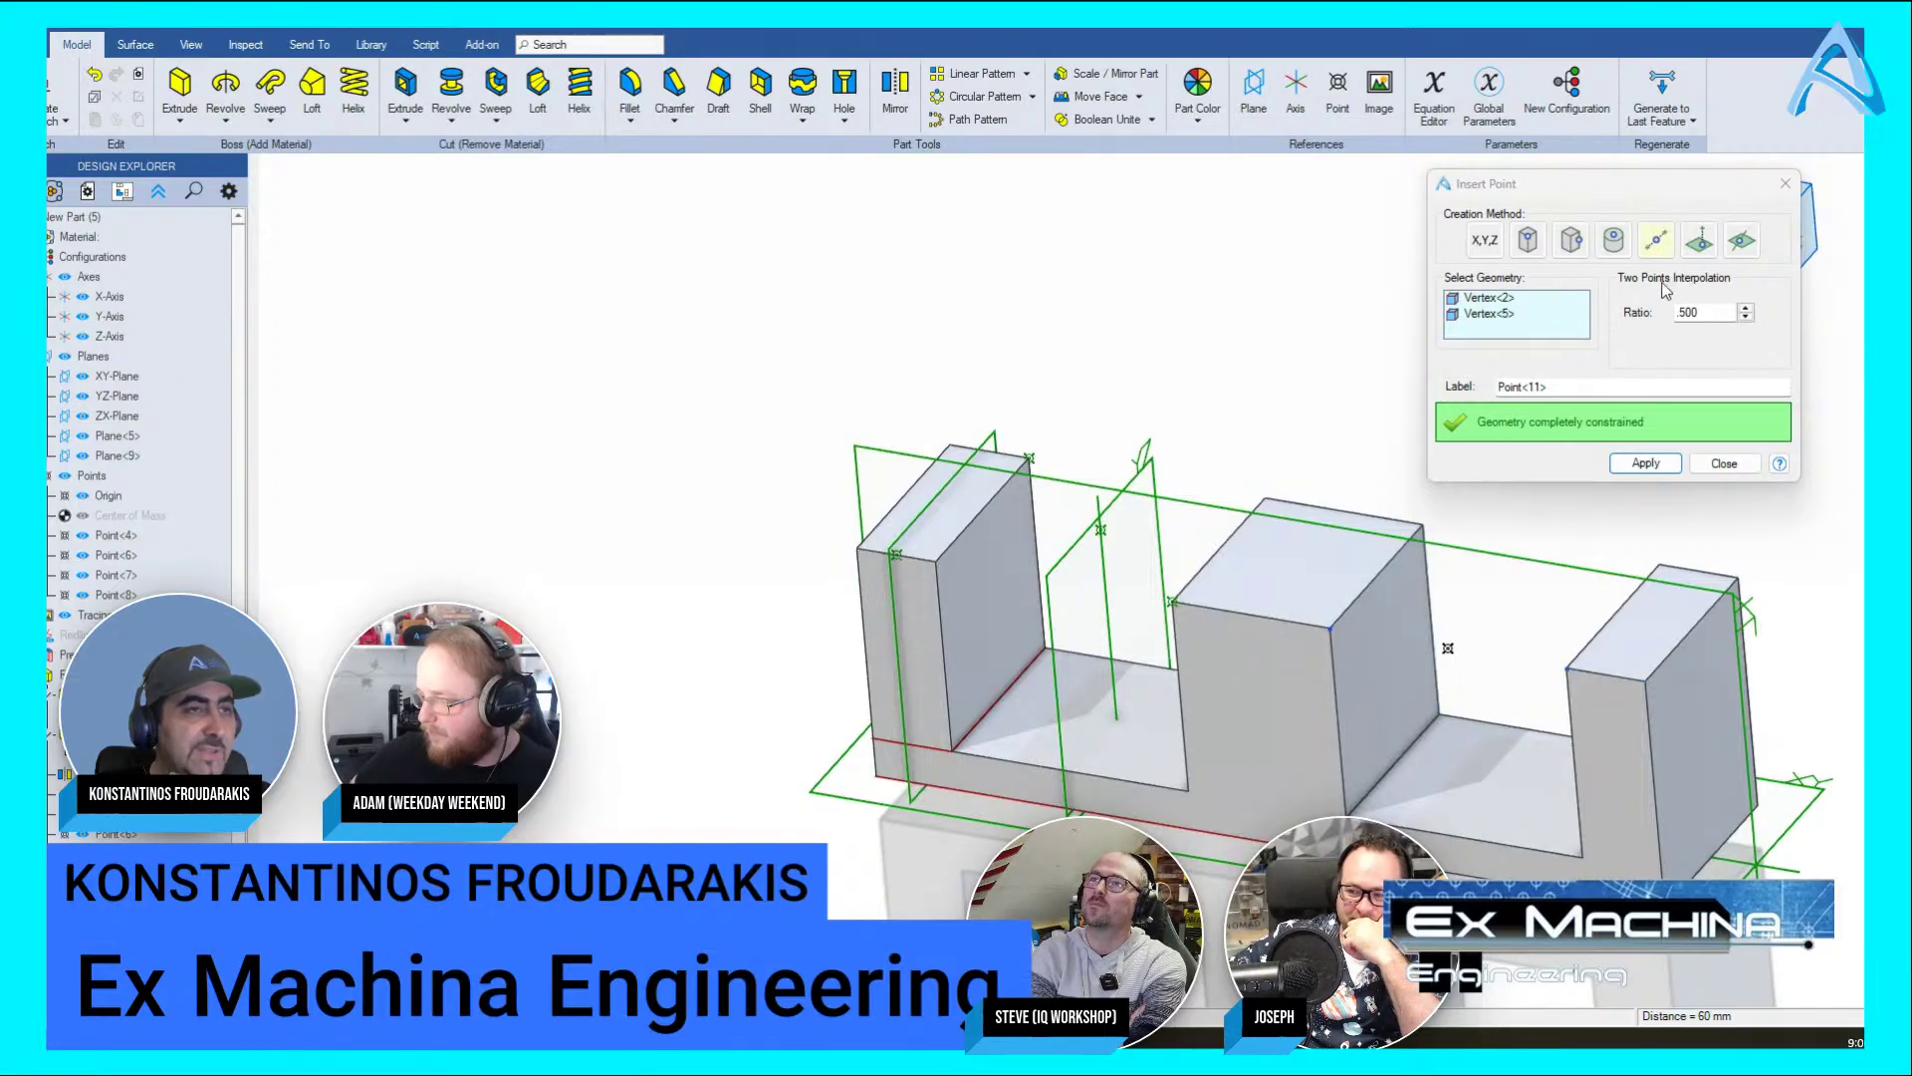
pyautogui.click(1646, 463)
pyautogui.click(1724, 464)
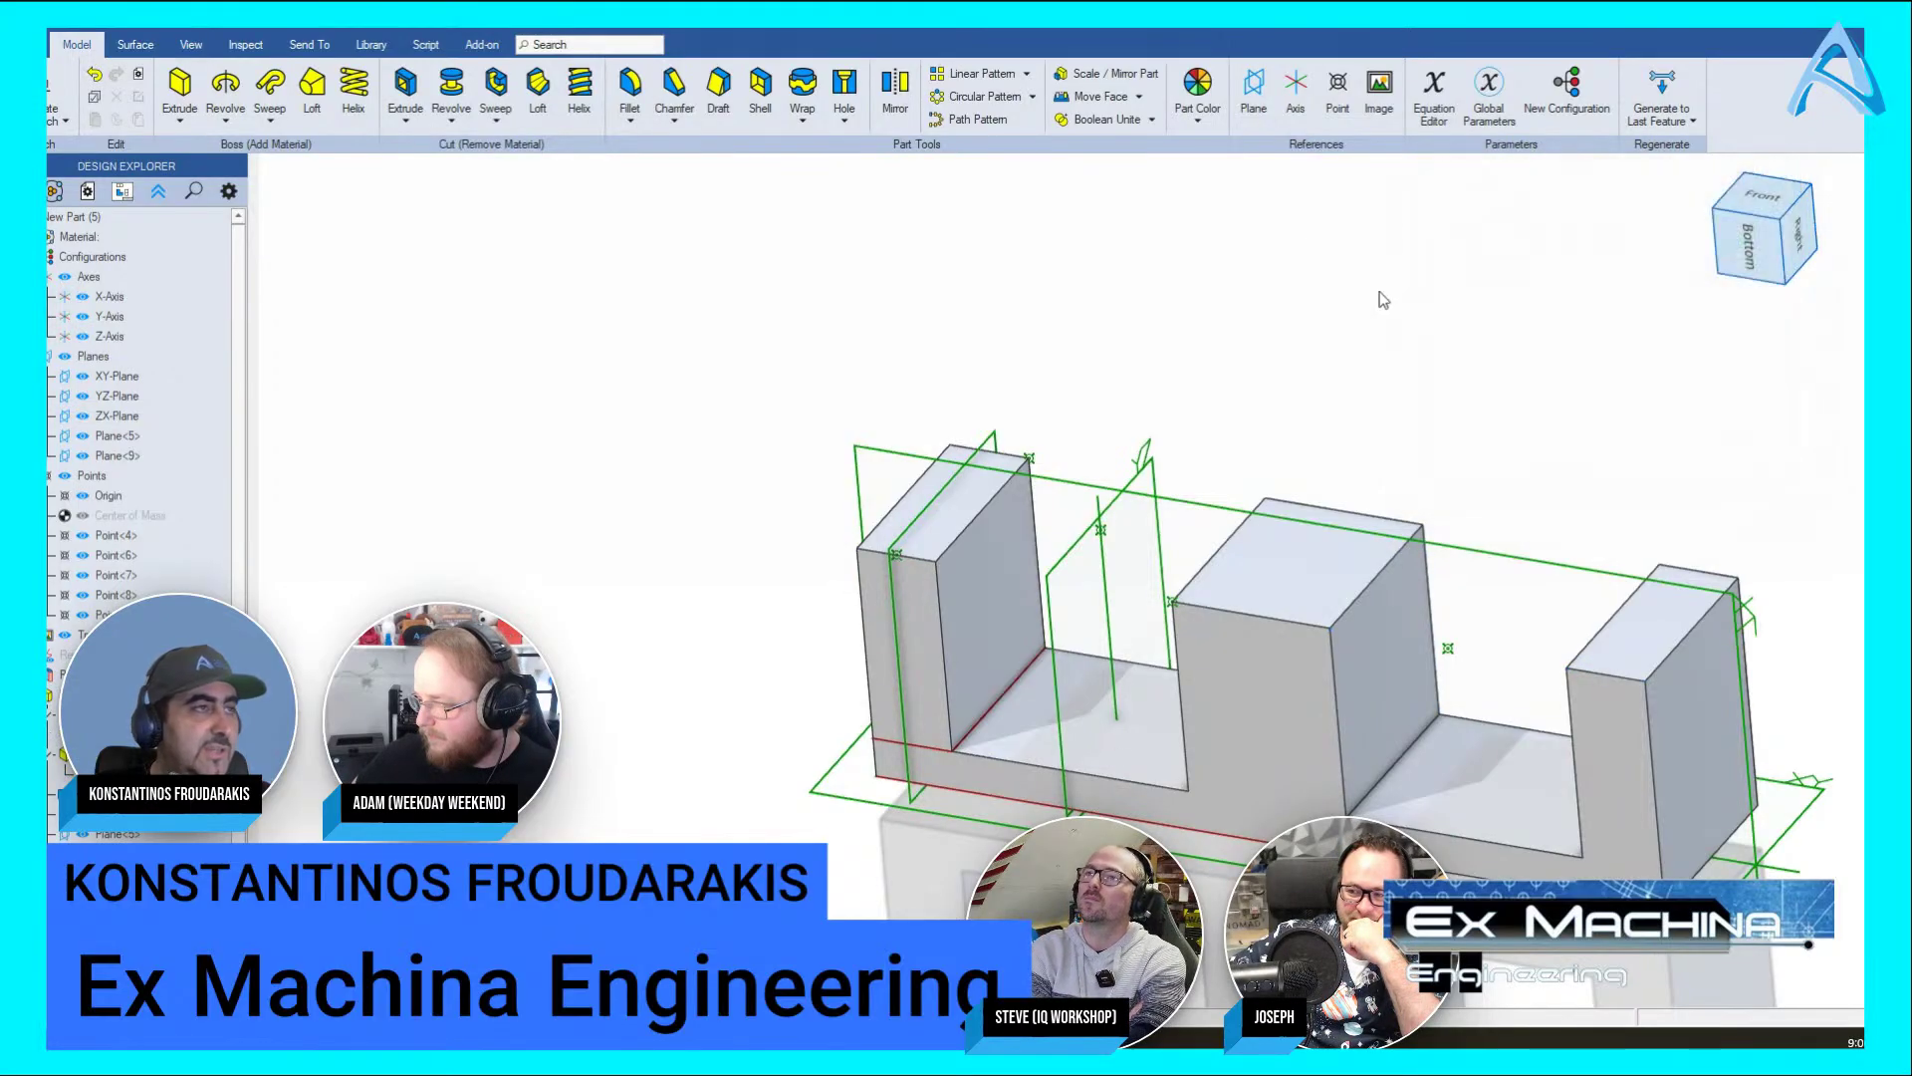
# Insert a reference plane through the new midpoint, parallel to the centre block's side face that faces the far right upright
pyautogui.click(1256, 89)
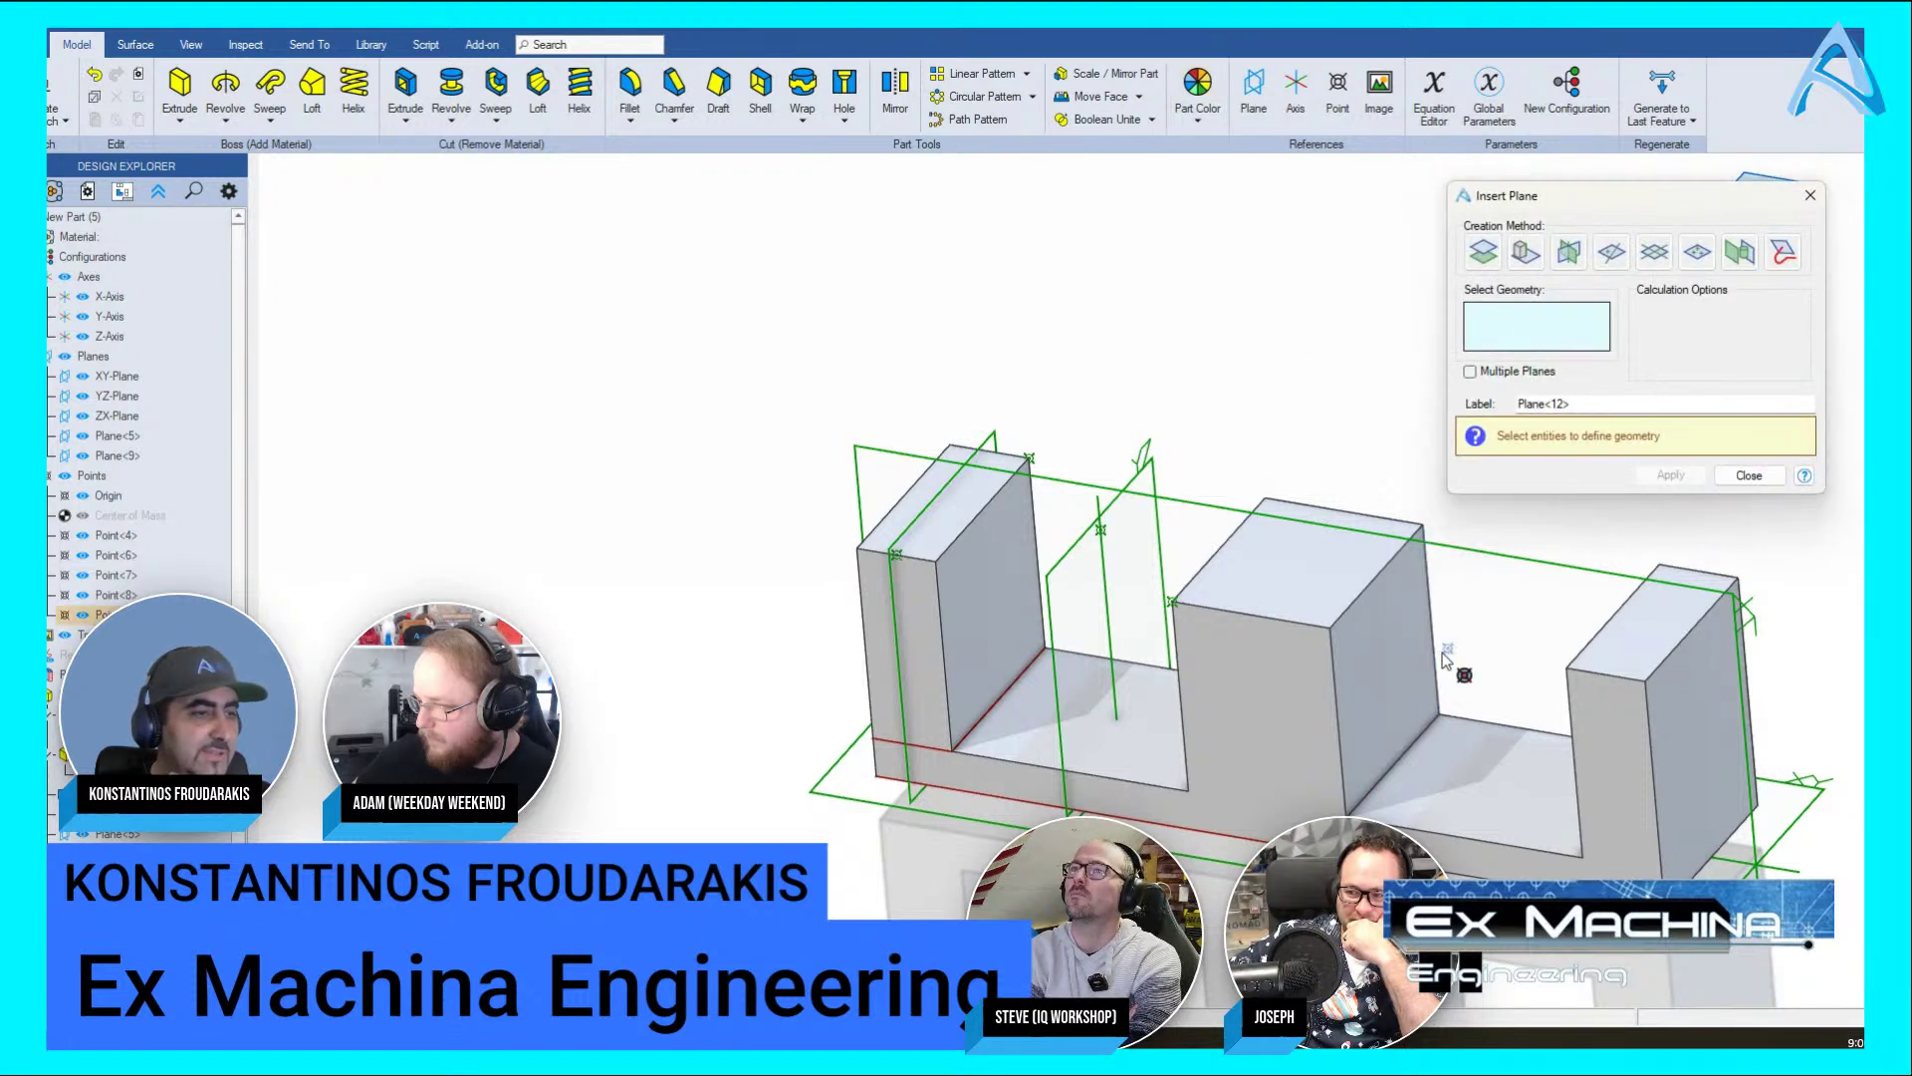
pyautogui.click(1394, 637)
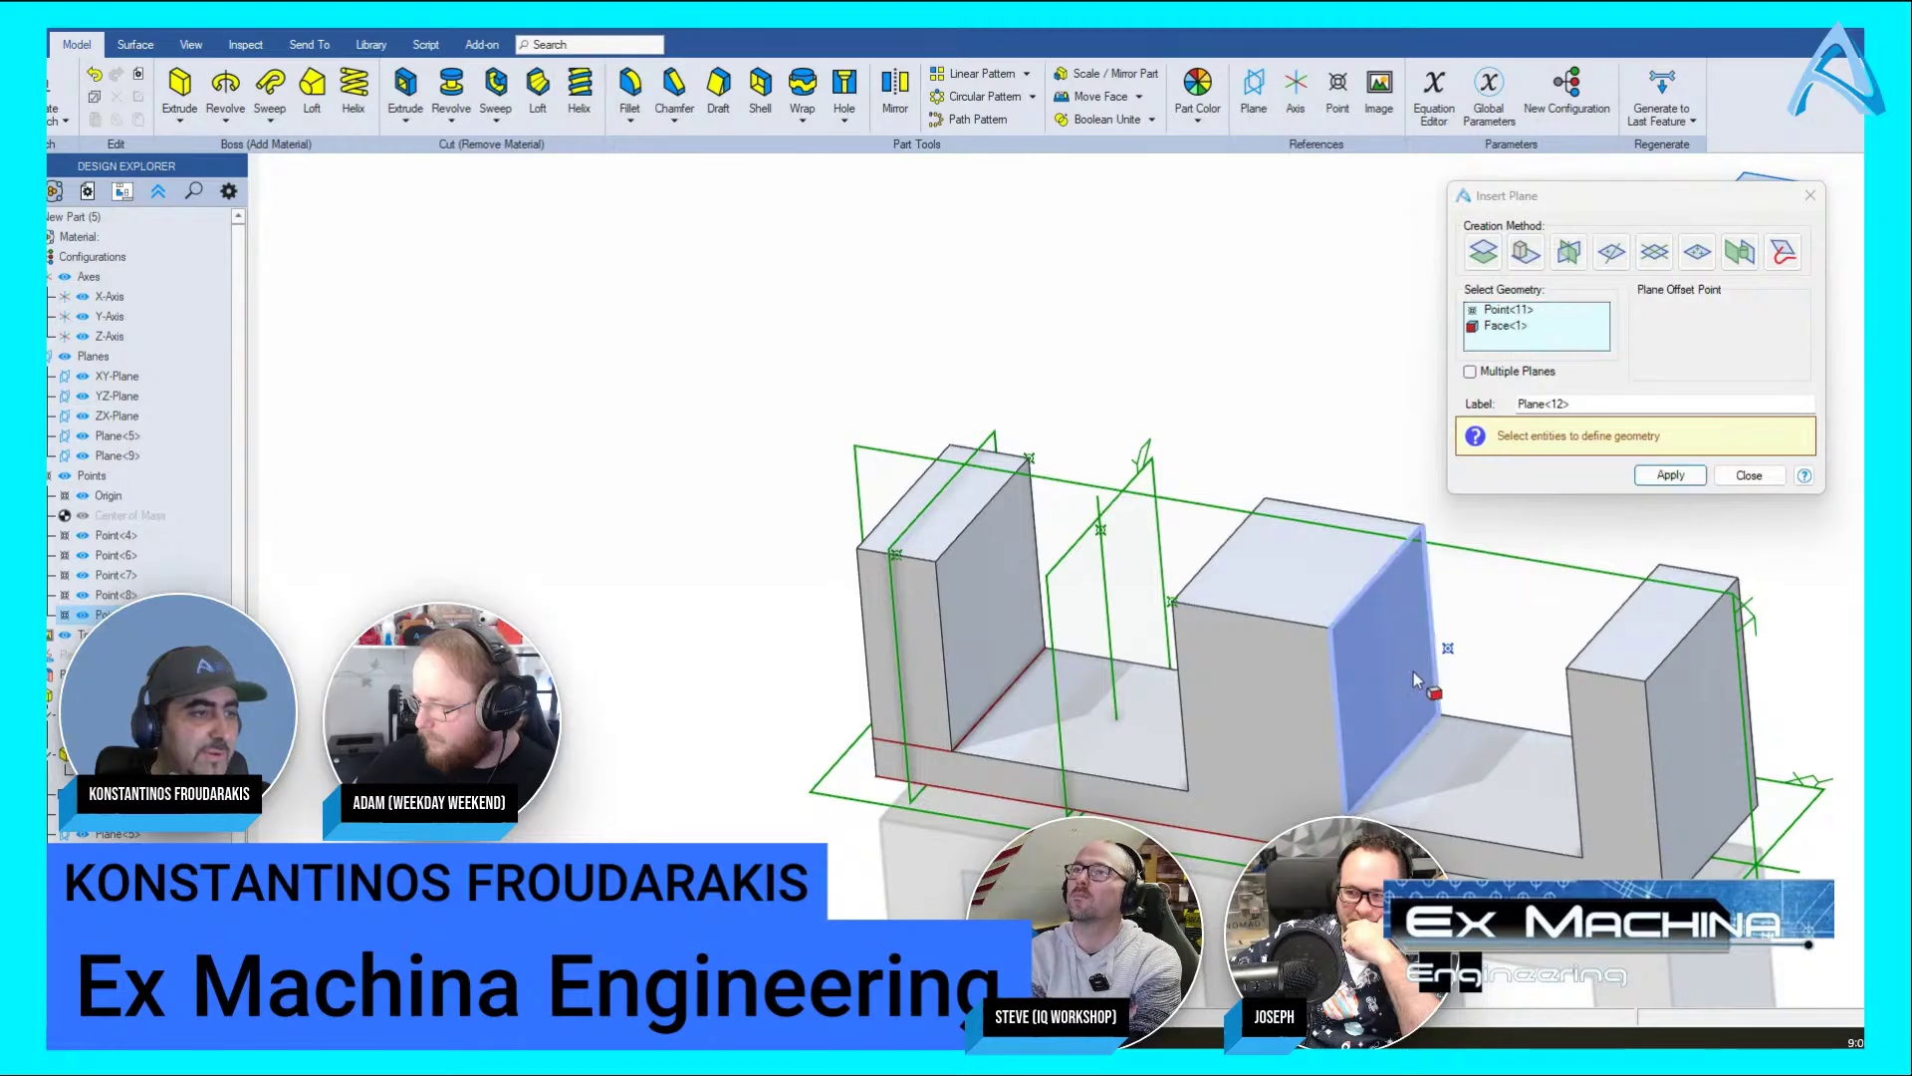
pyautogui.click(1671, 475)
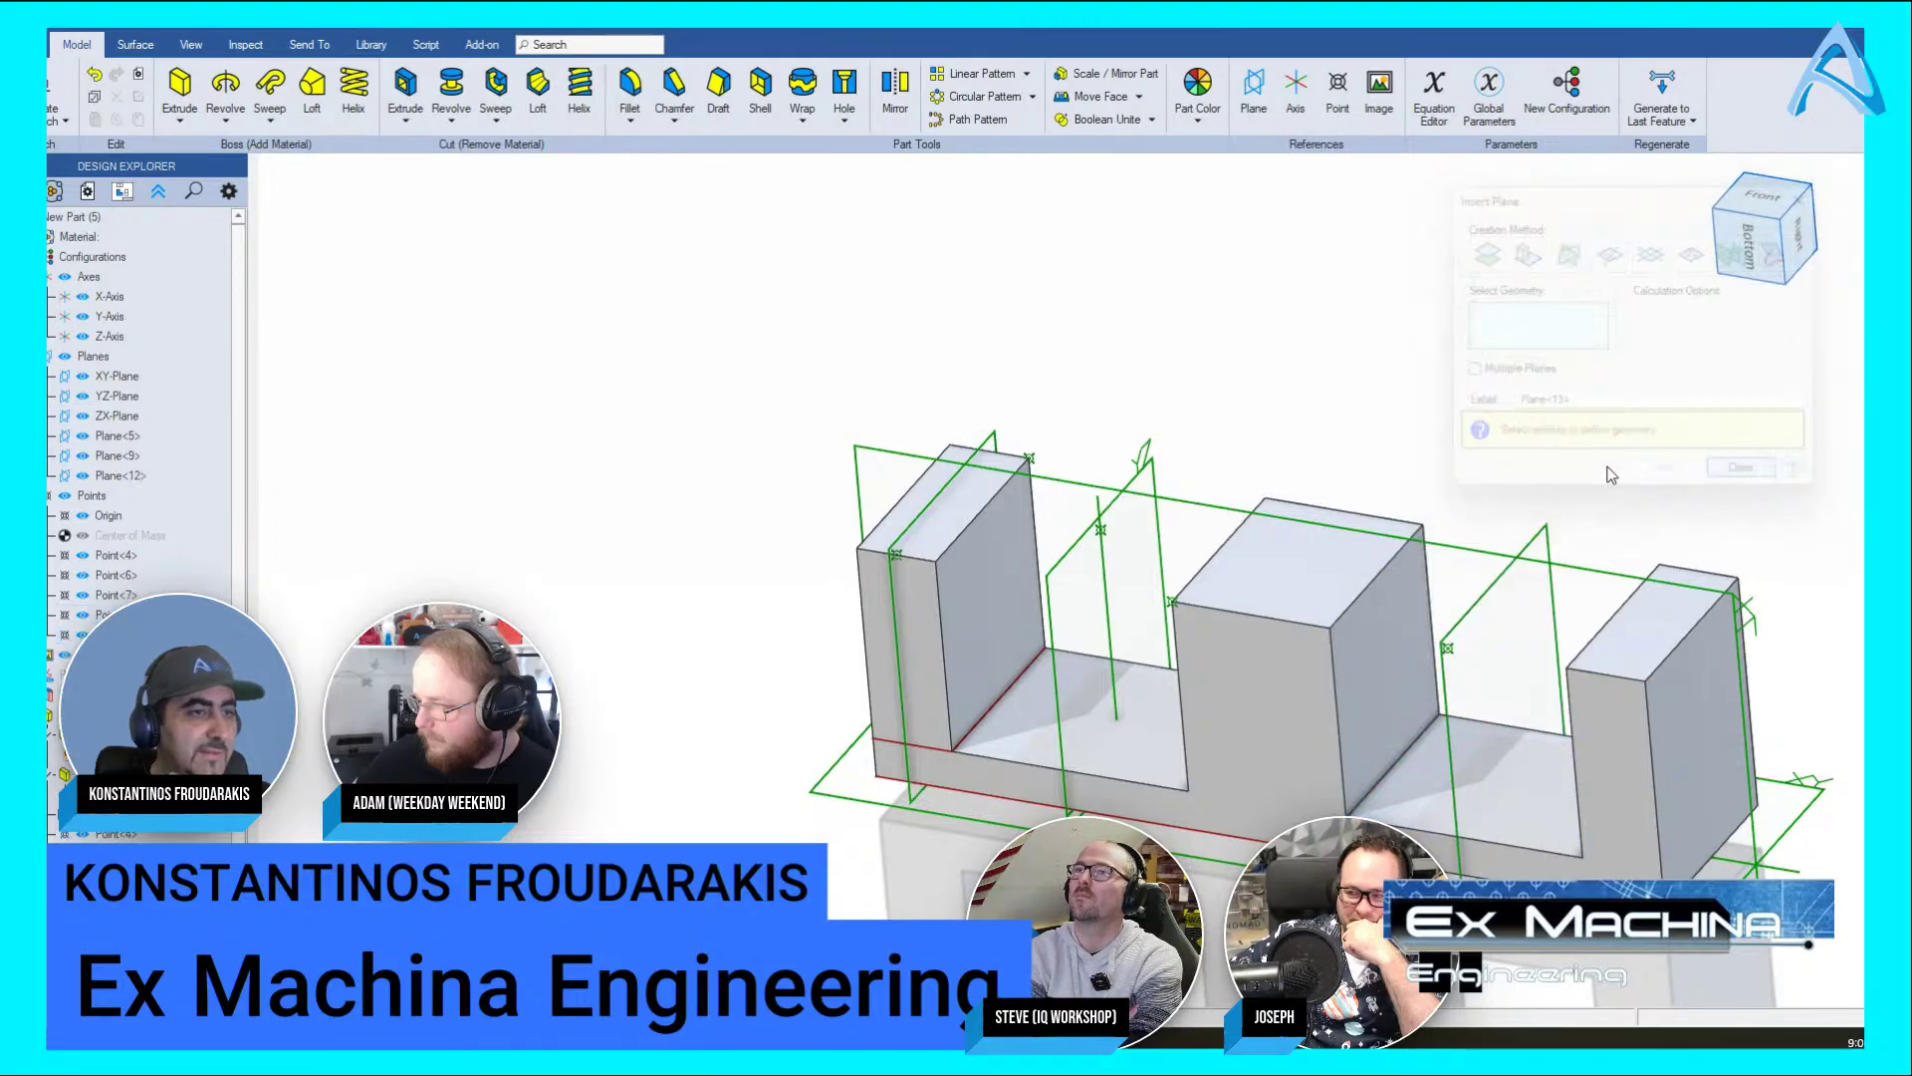
pyautogui.moveTo(1653, 468); pyautogui.dragTo(1440, 355, button='middle')
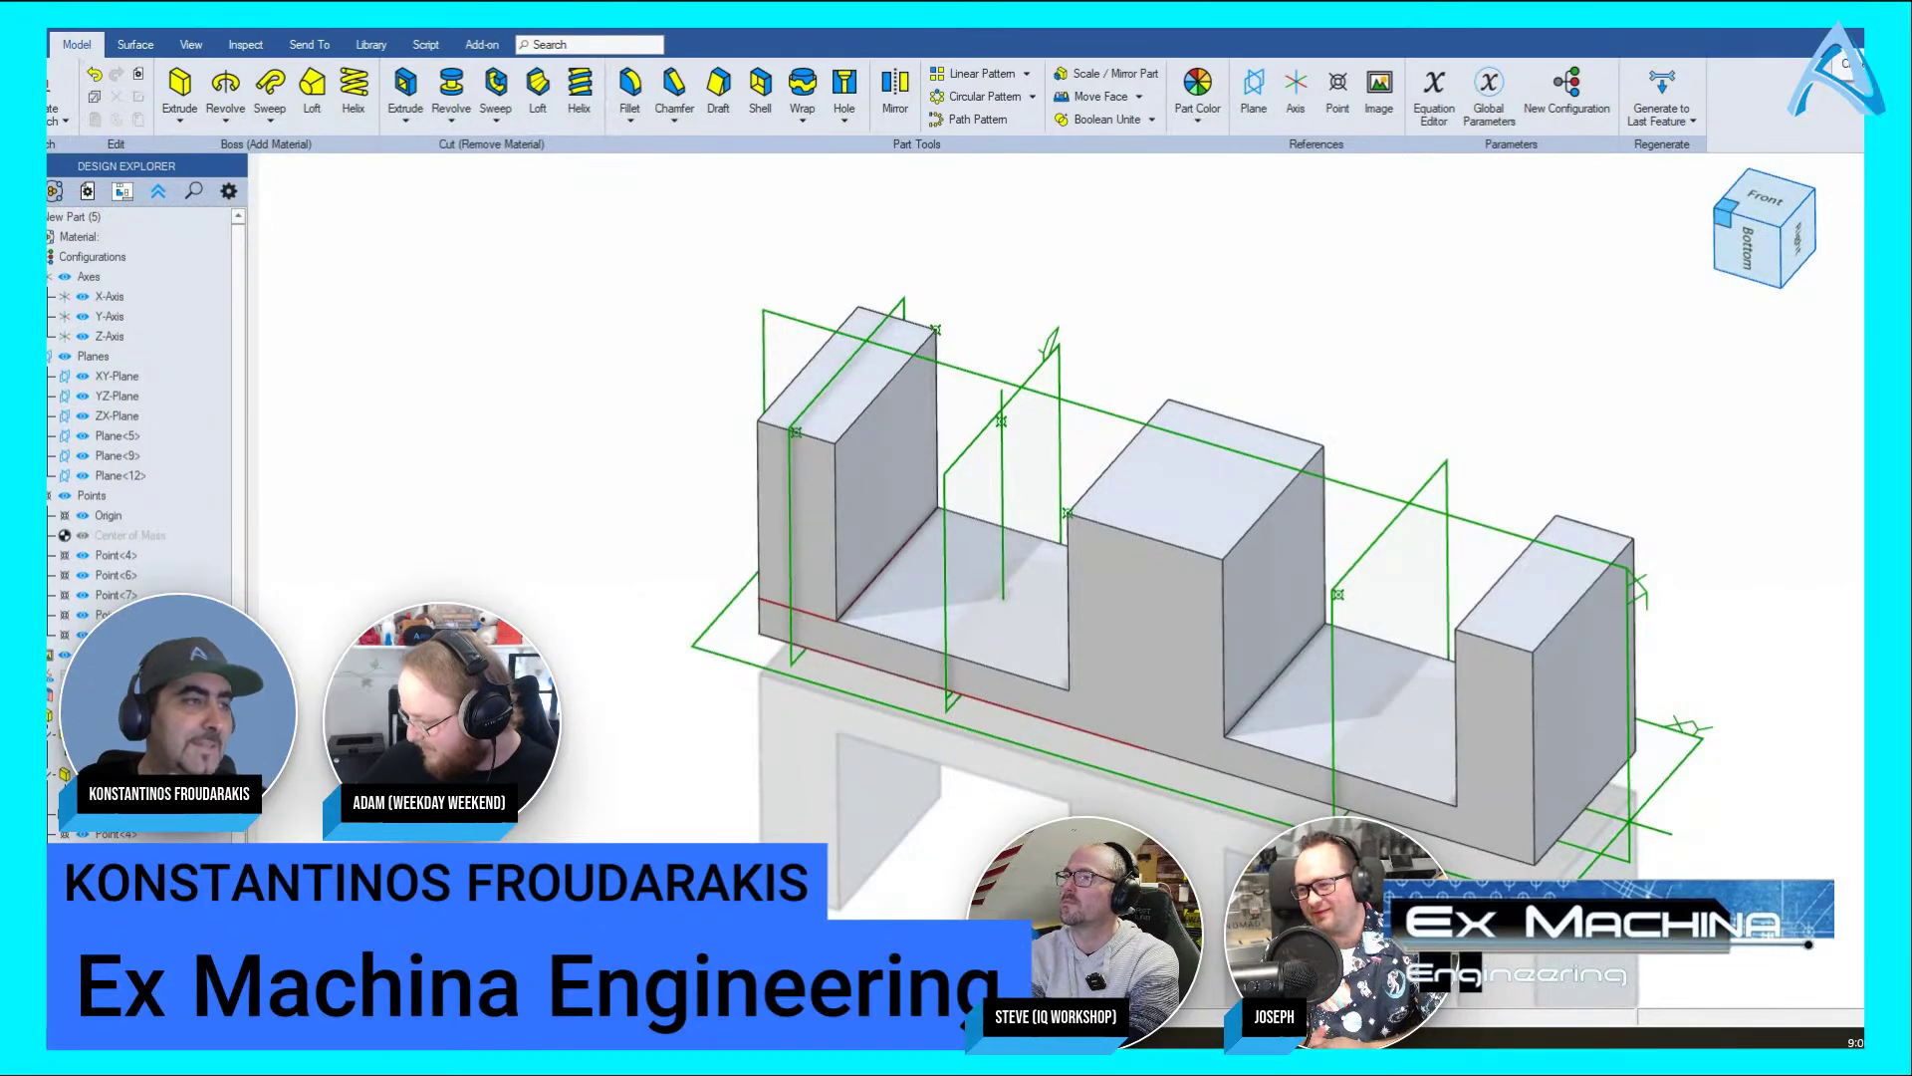
pyautogui.click(1850, 42)
pyautogui.click(961, 563)
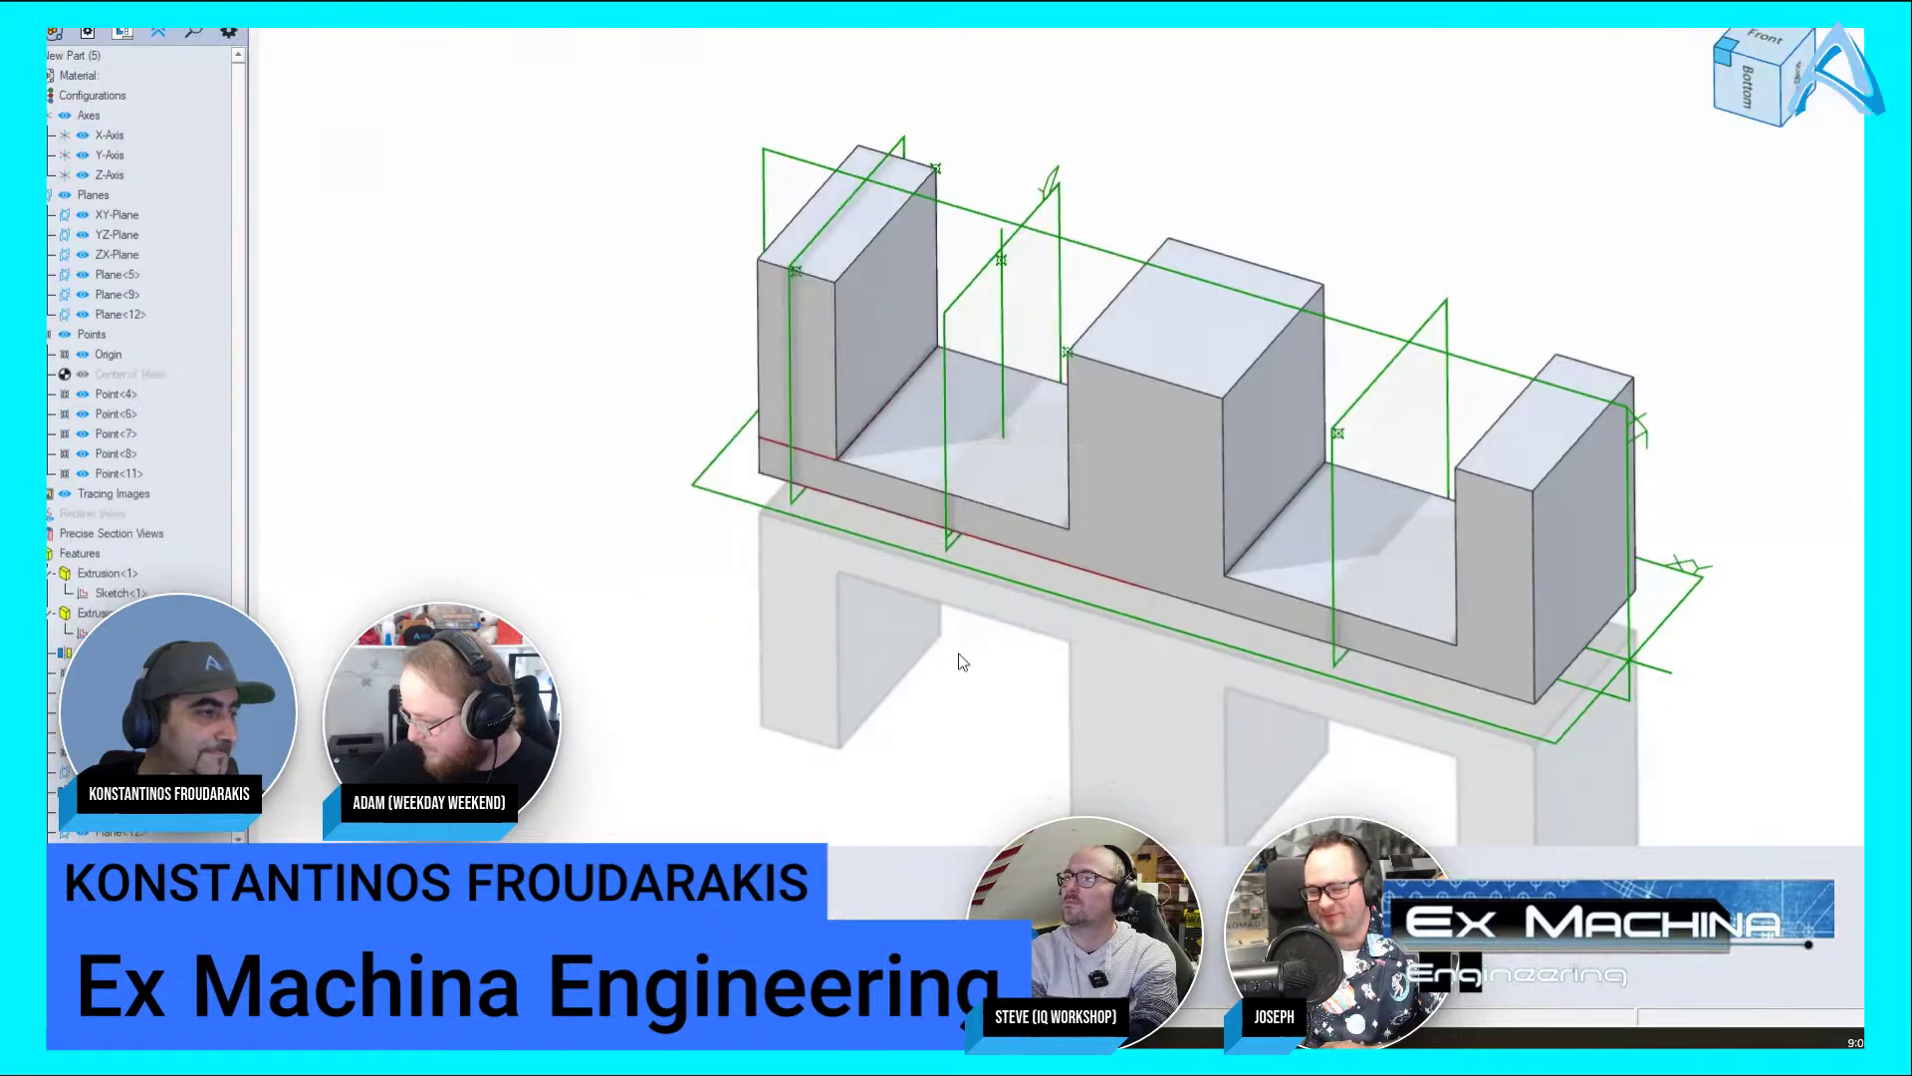
pyautogui.click(1354, 172)
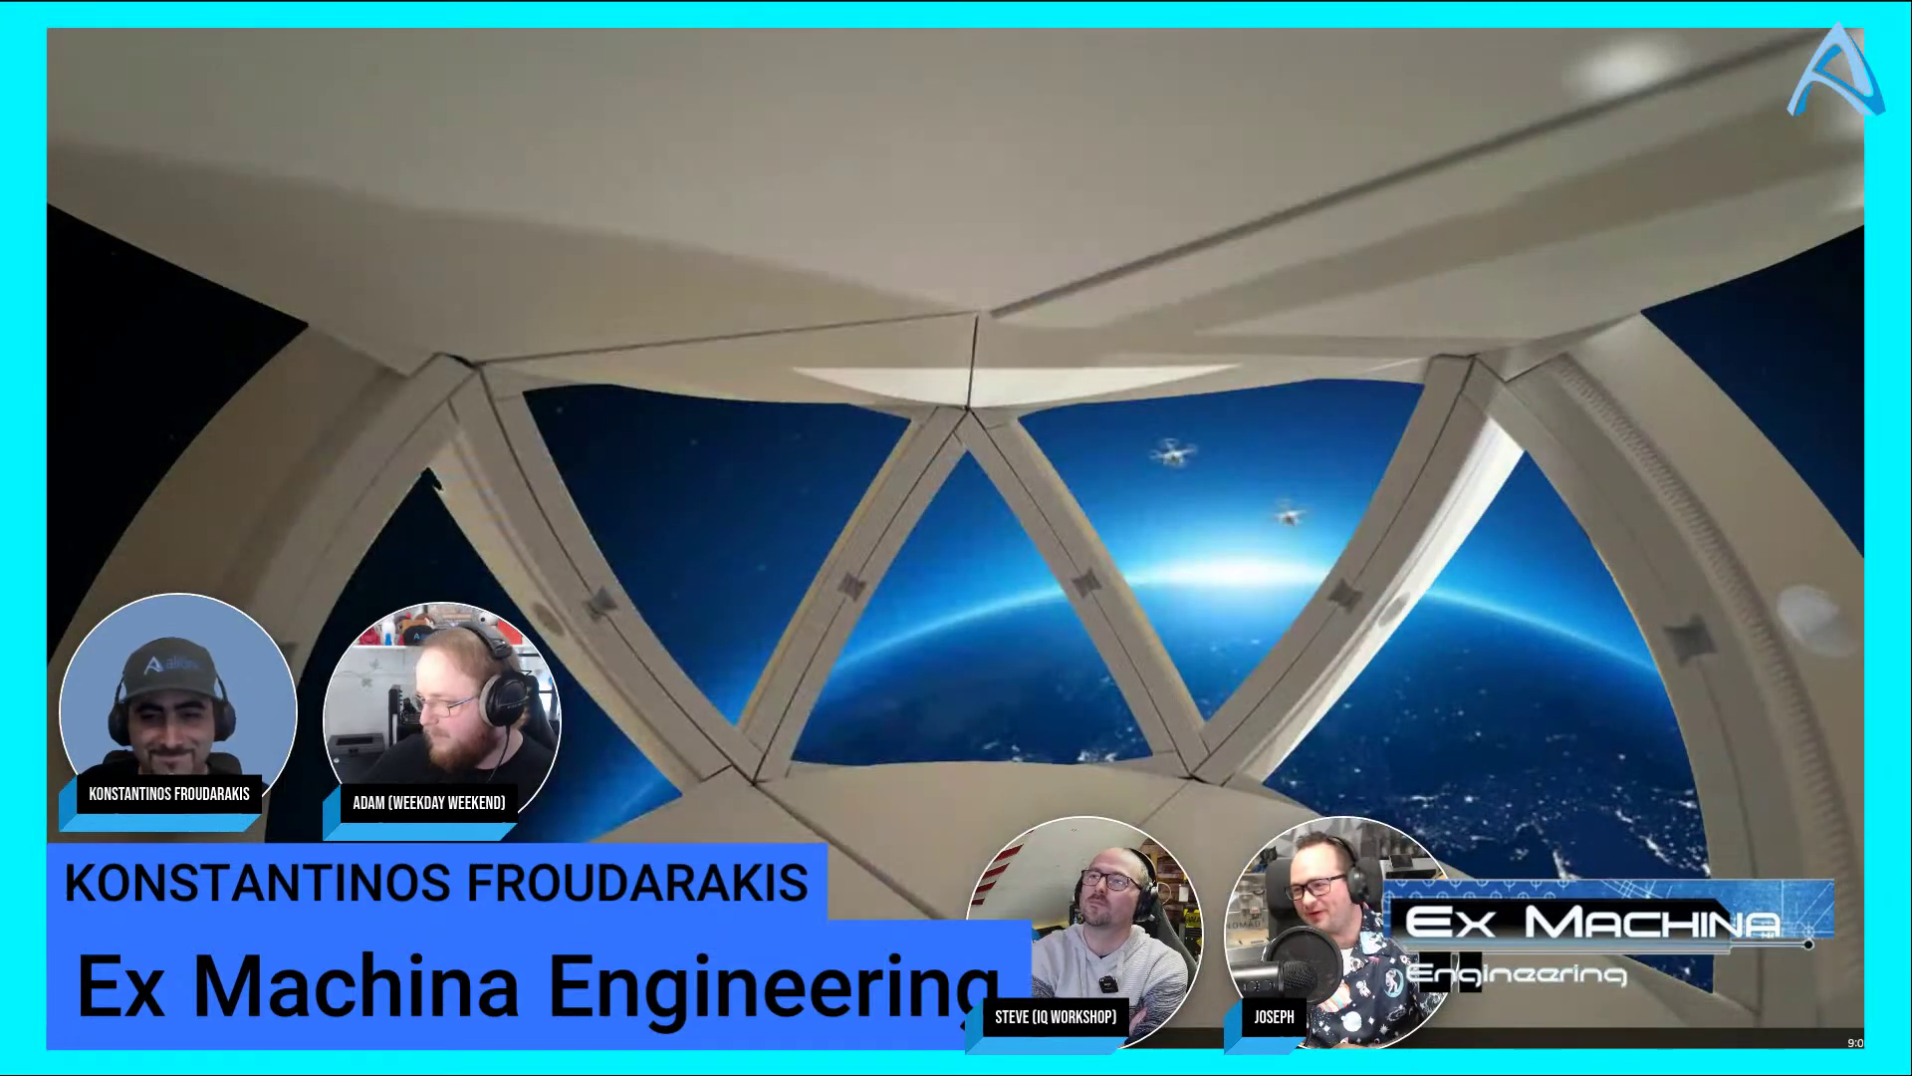
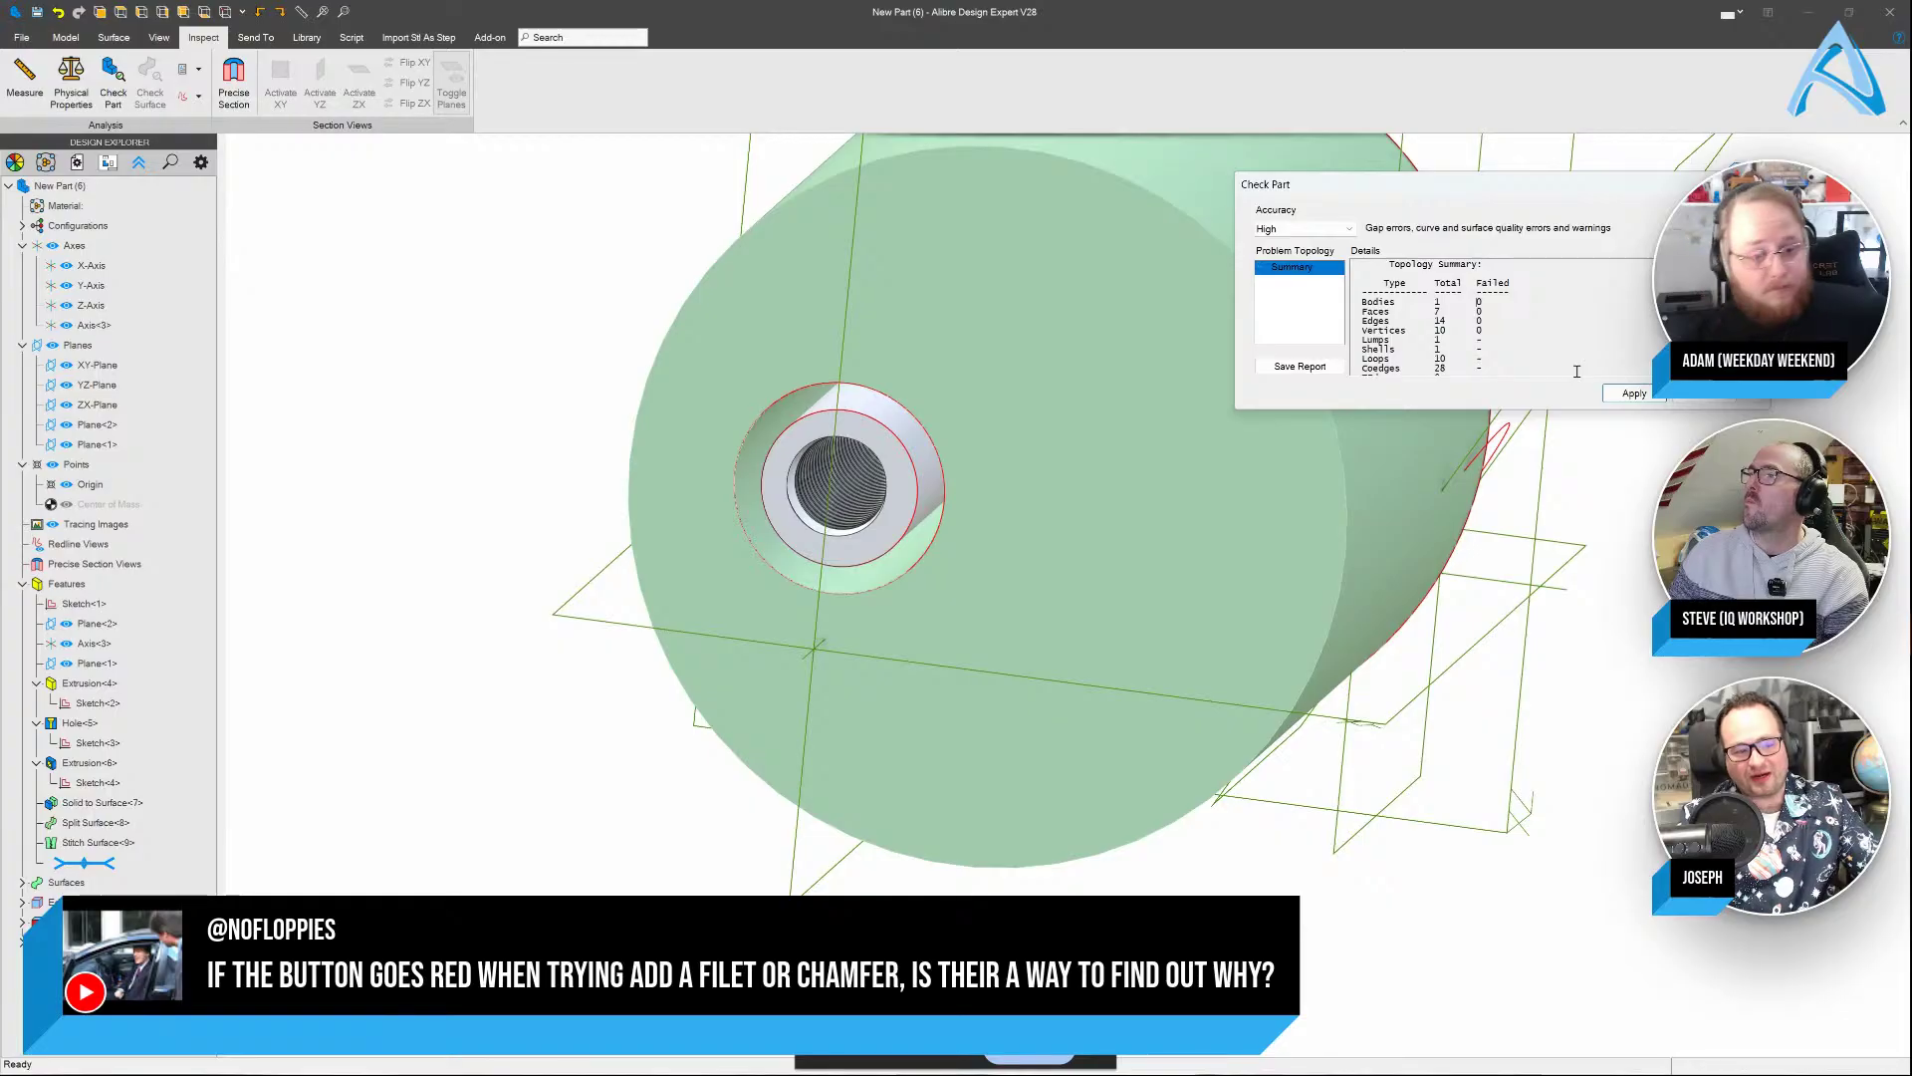
pyautogui.click(1713, 399)
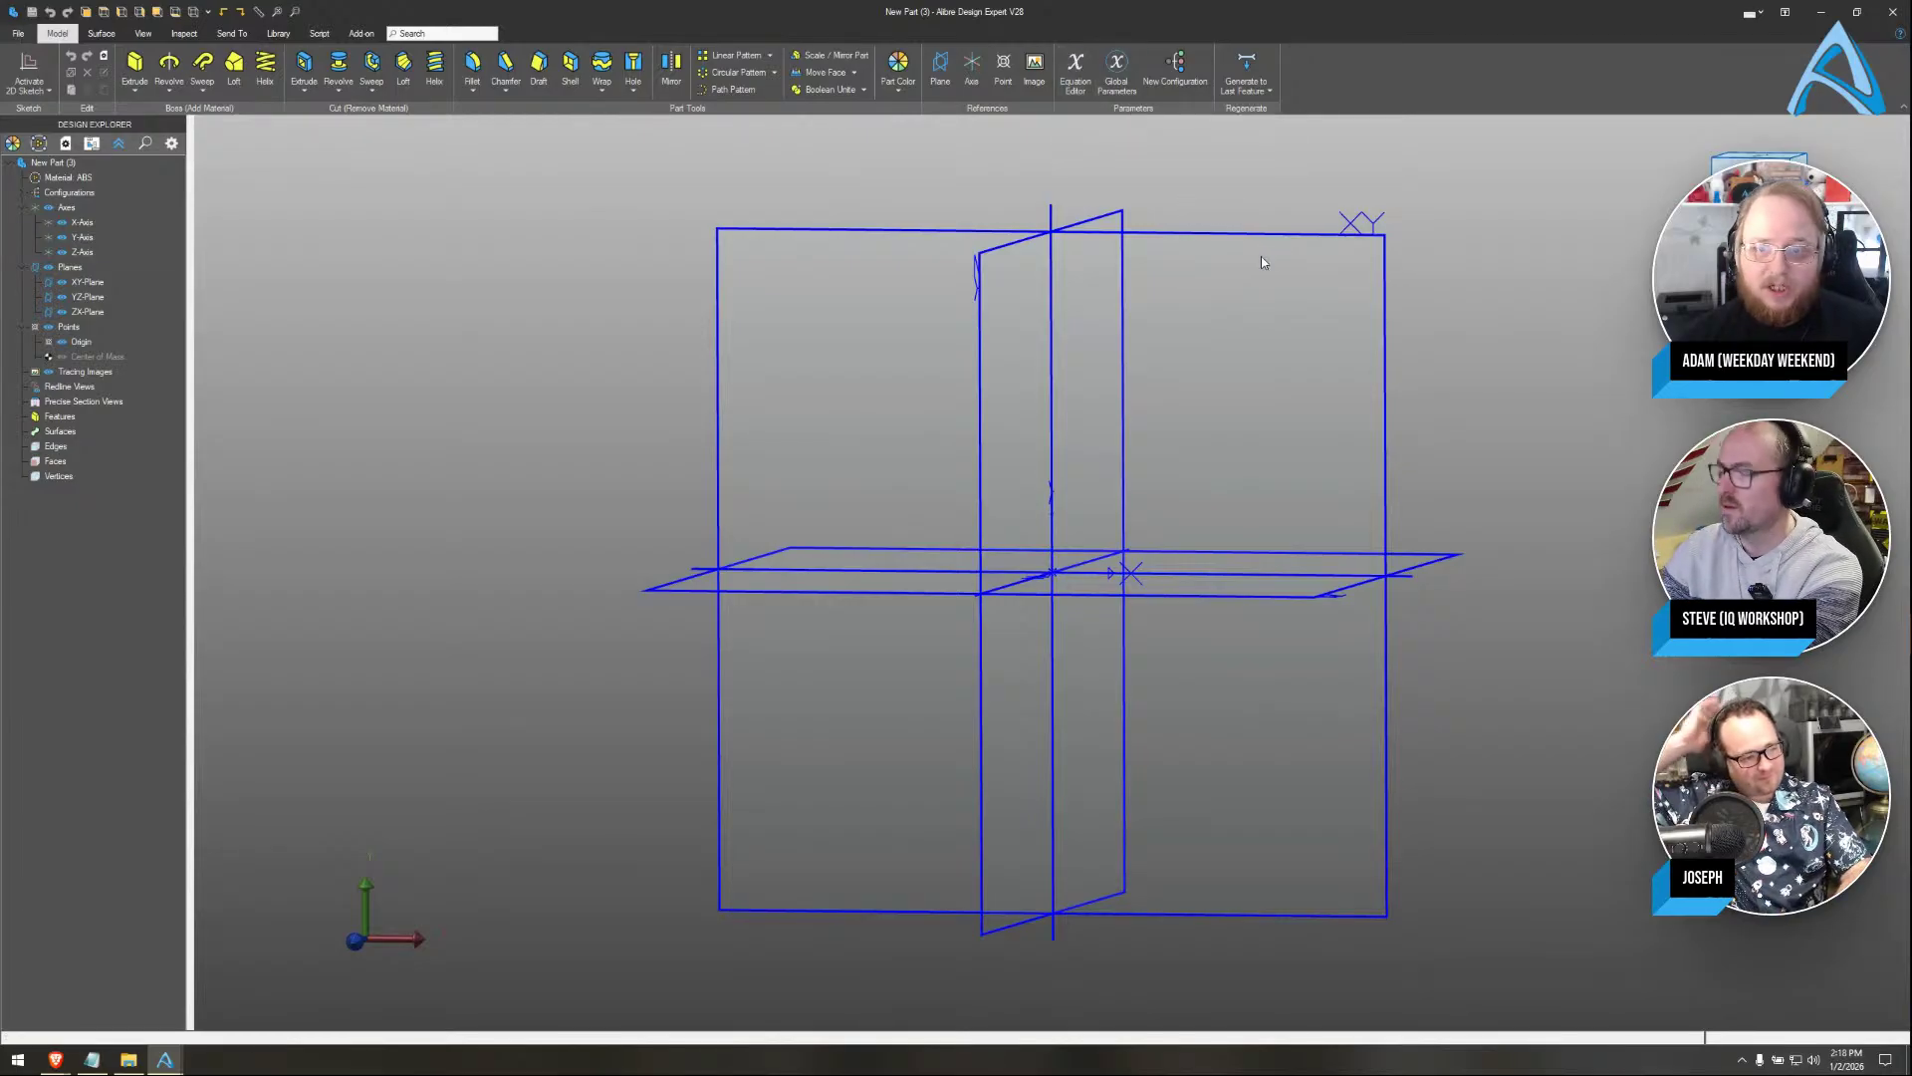
# Sketch a 100 by 50 mm rectangle centred on the origin of the XY plane
pyautogui.moveTo(1212, 282); pyautogui.dragTo(1205, 330, button='middle')
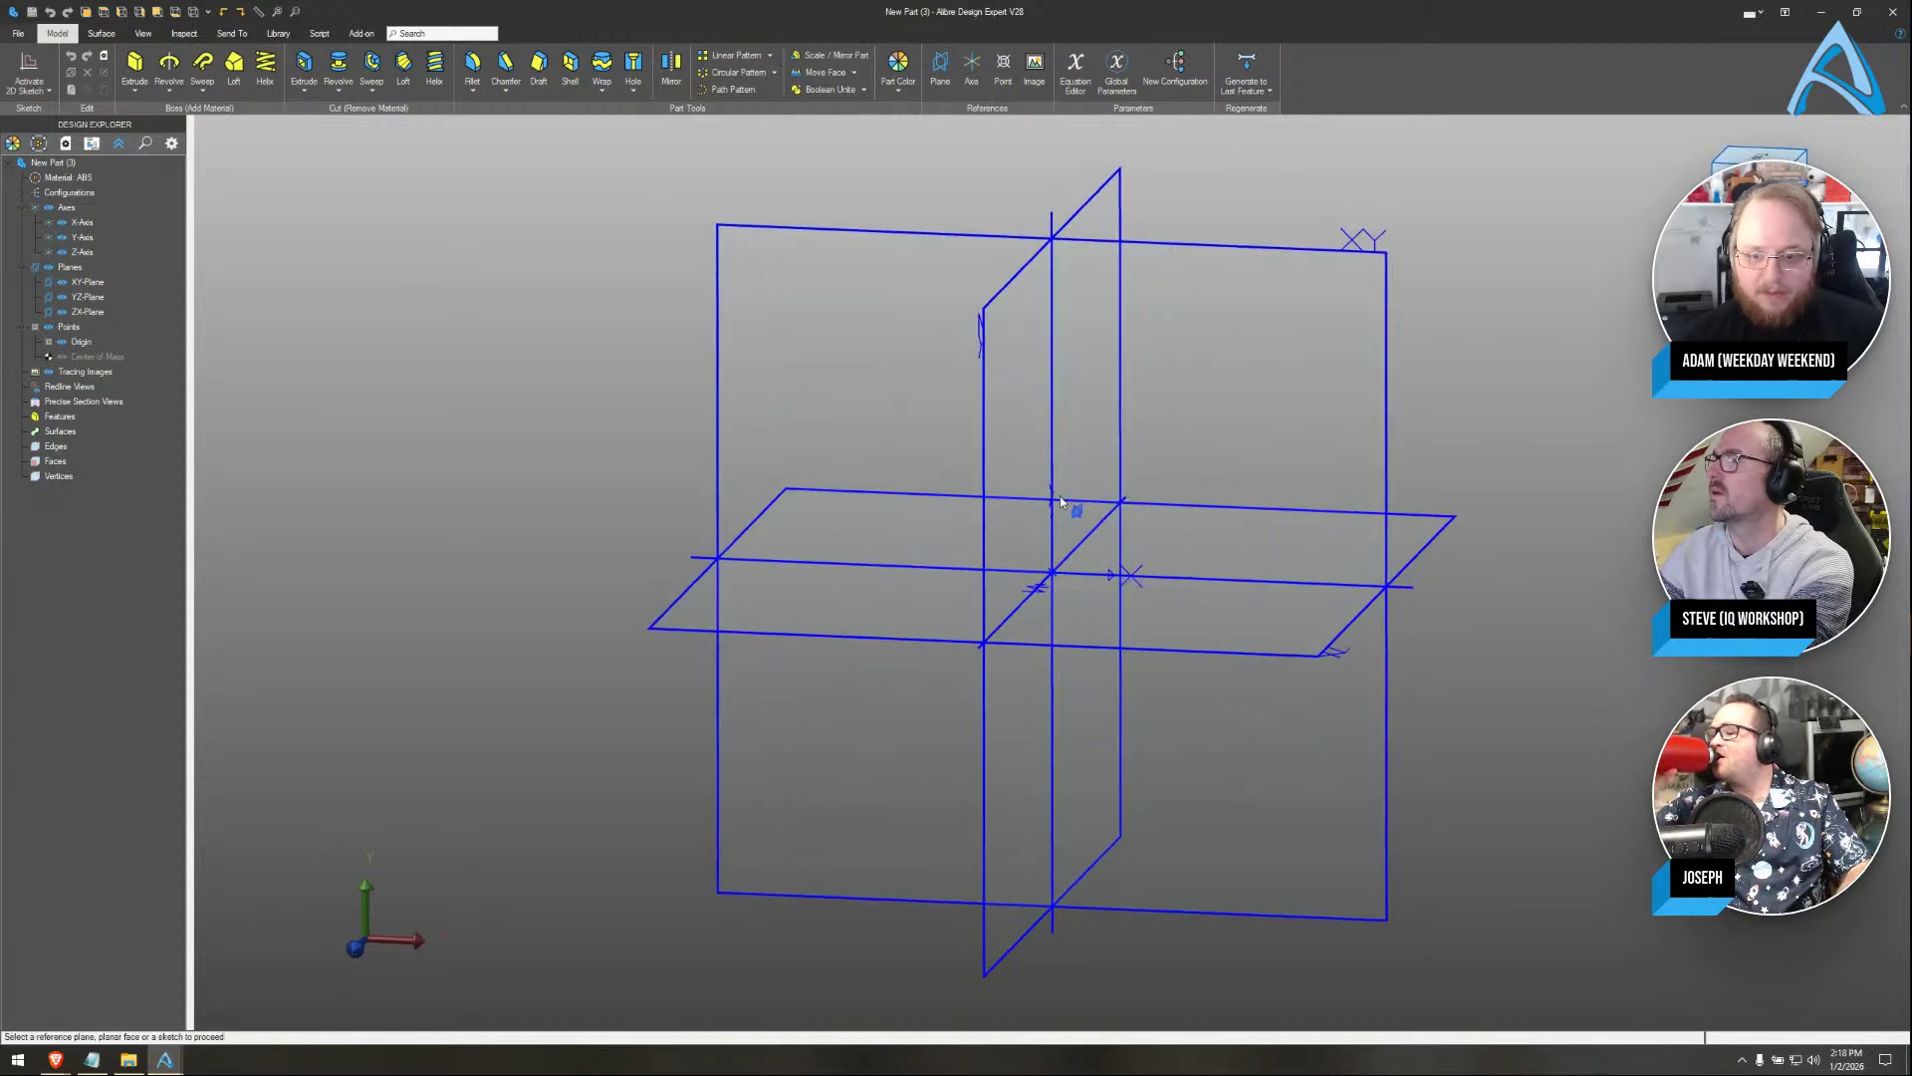
pyautogui.click(1192, 246)
pyautogui.press('r')
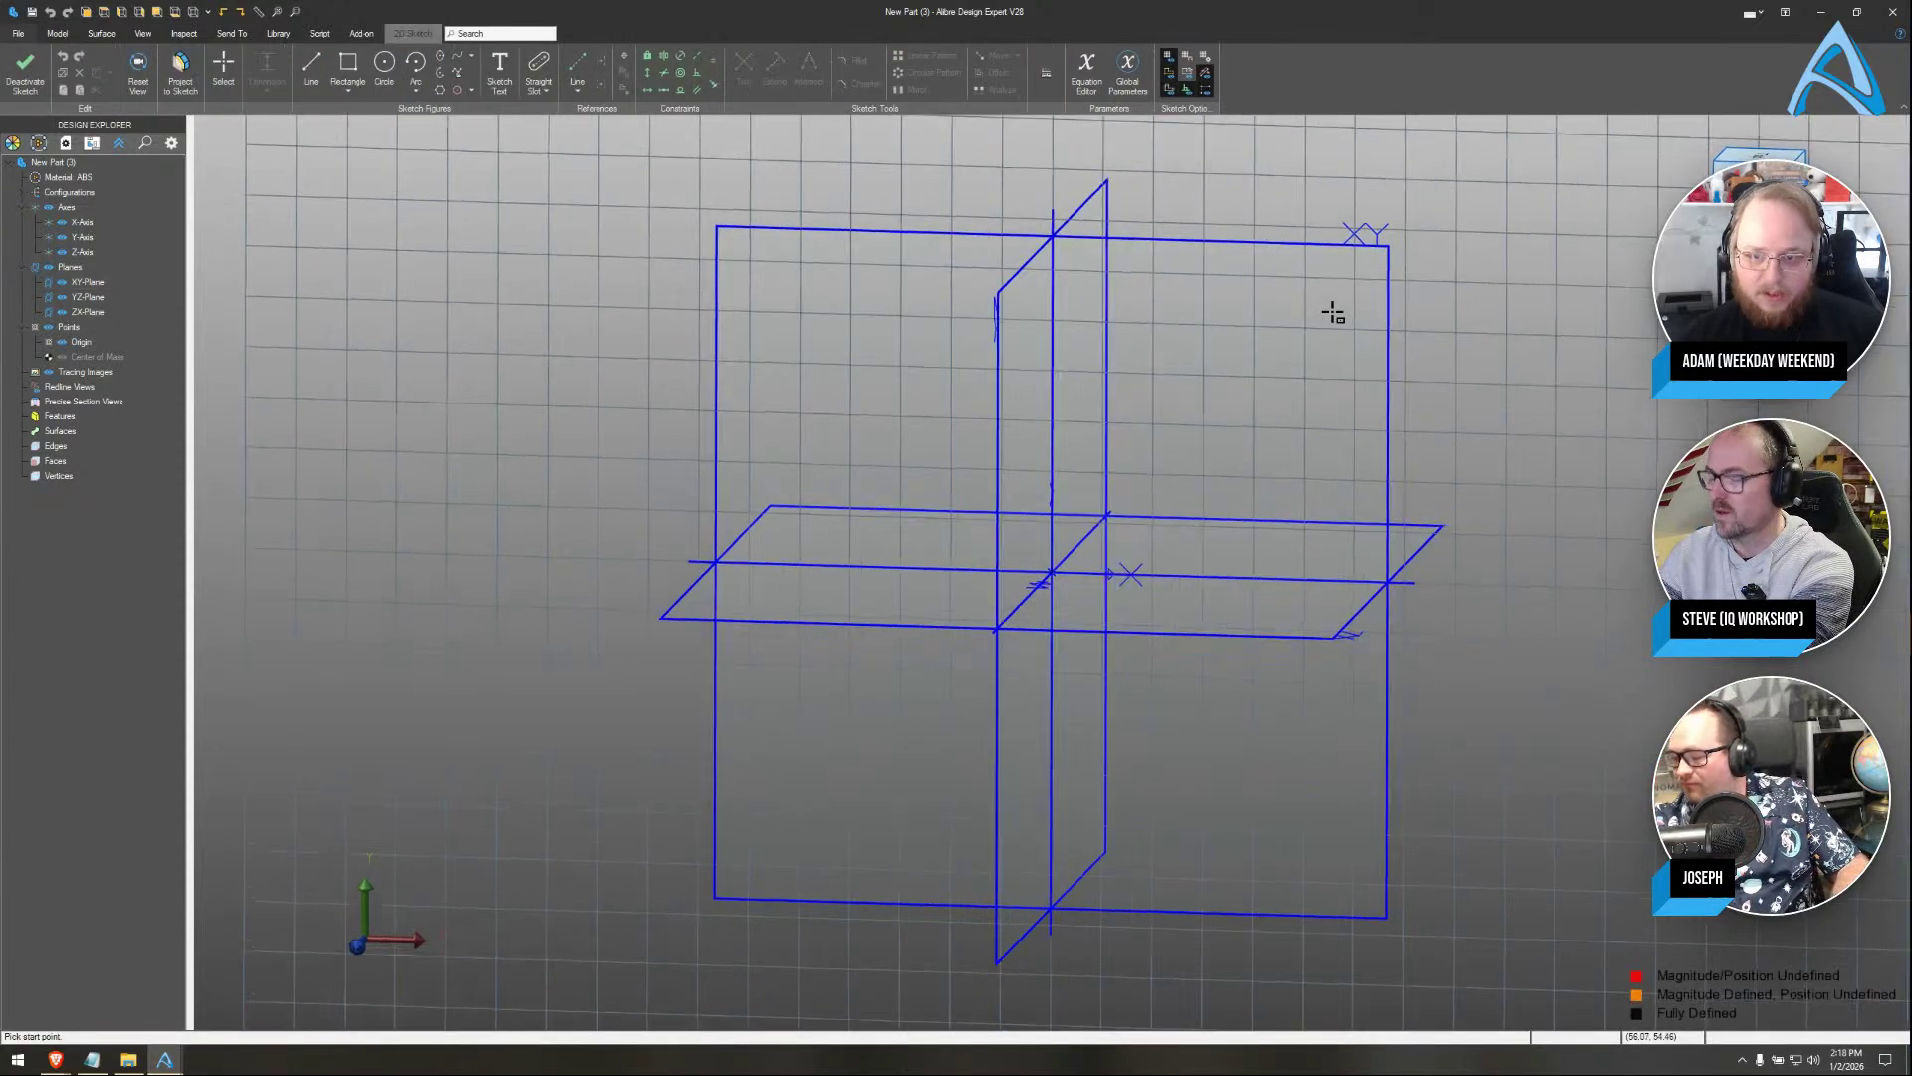
pyautogui.click(1052, 572)
pyautogui.write('100')
pyautogui.press('Tab')
pyautogui.write('50')
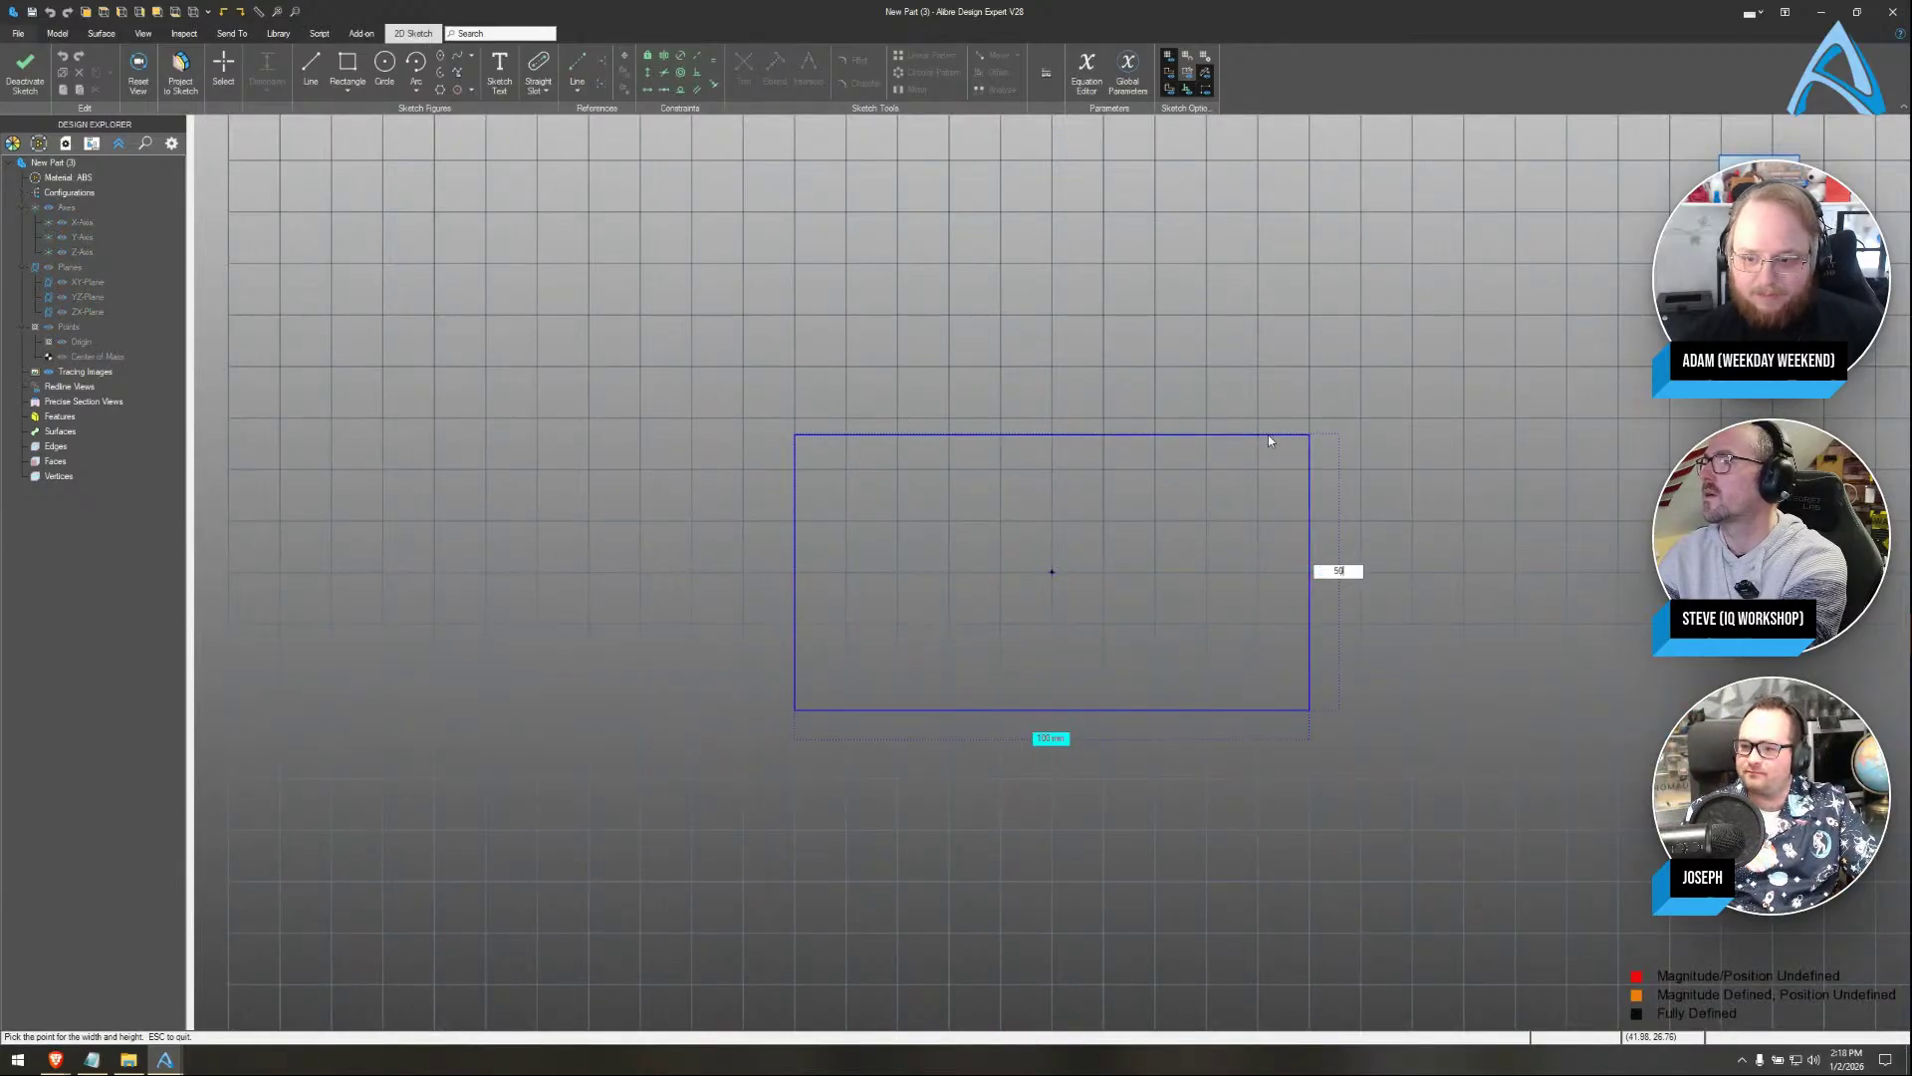
pyautogui.press('Return')
# Apply a horizontal constraint to the rectangle's upper edge
pyautogui.press('h')
pyautogui.click(1155, 443)
pyautogui.press('Escape')
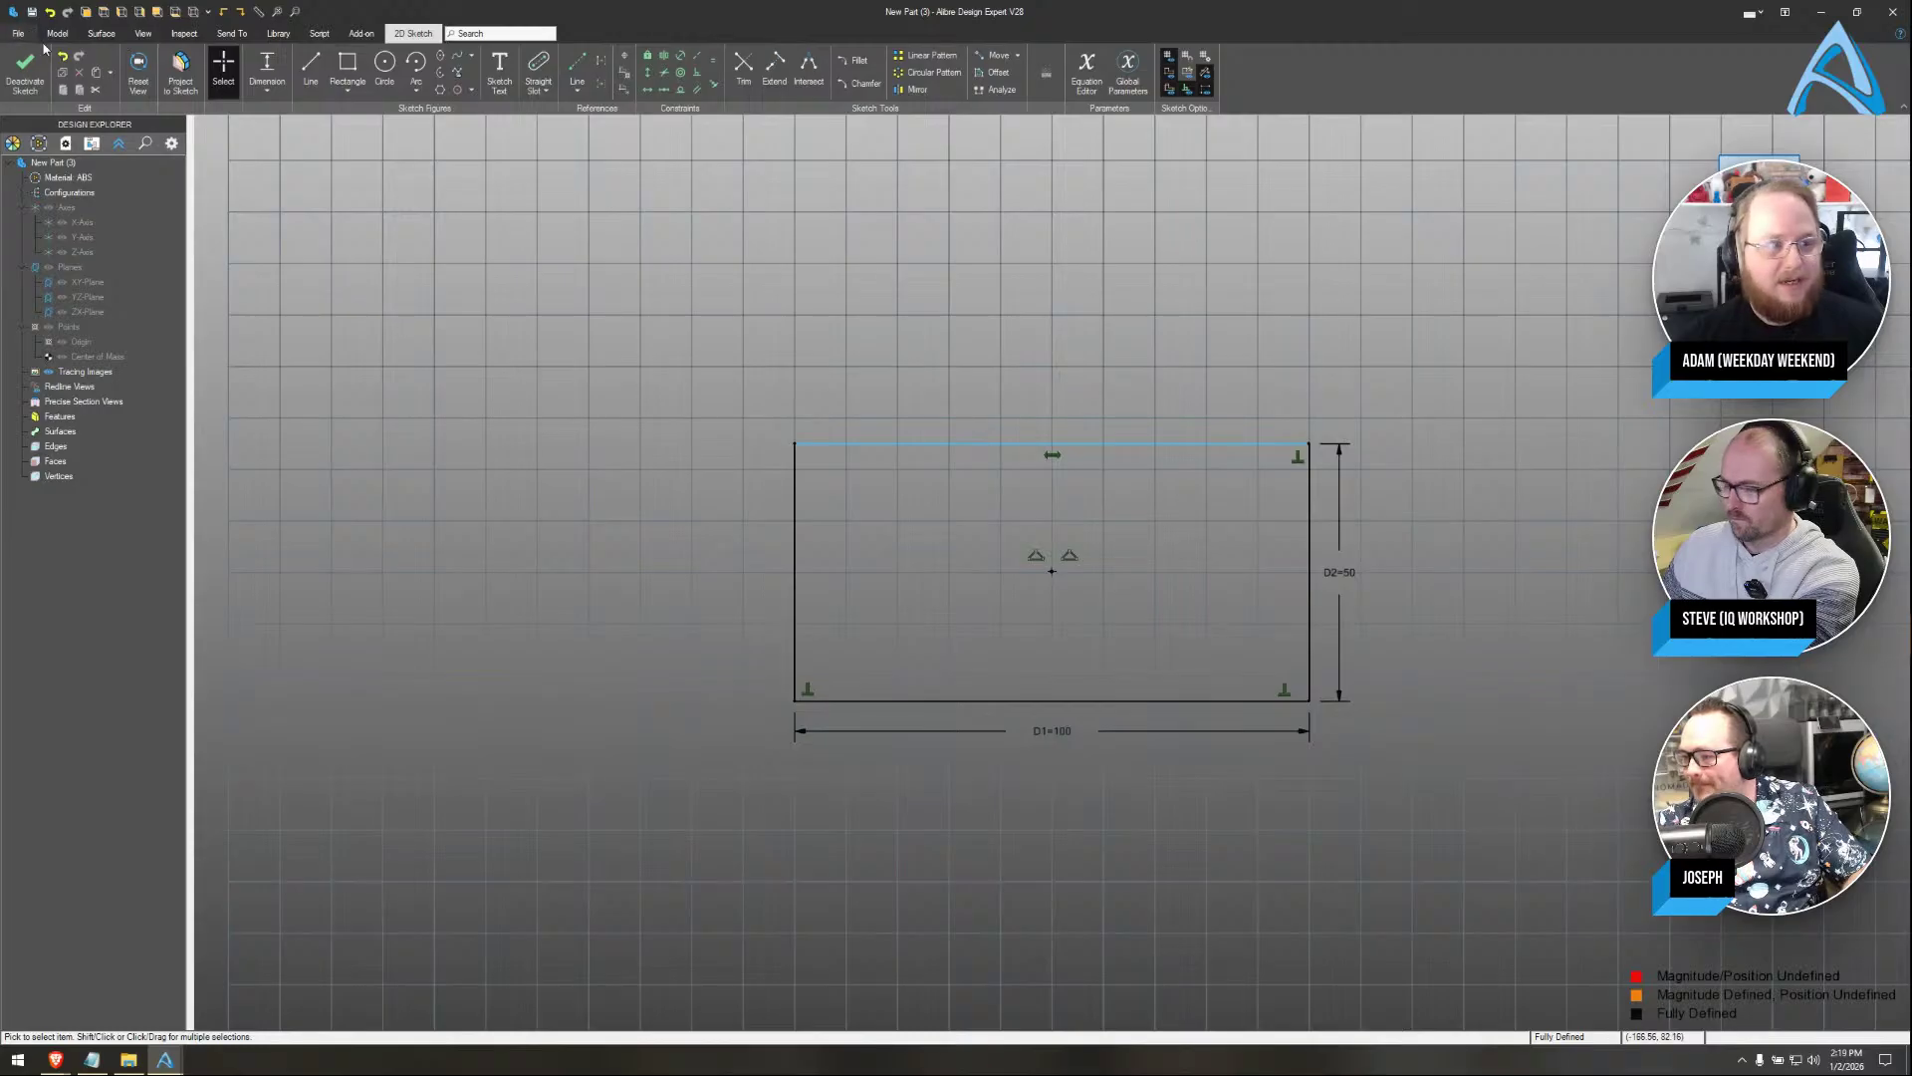
pyautogui.moveTo(683, 474); pyautogui.dragTo(669, 497, button='middle')
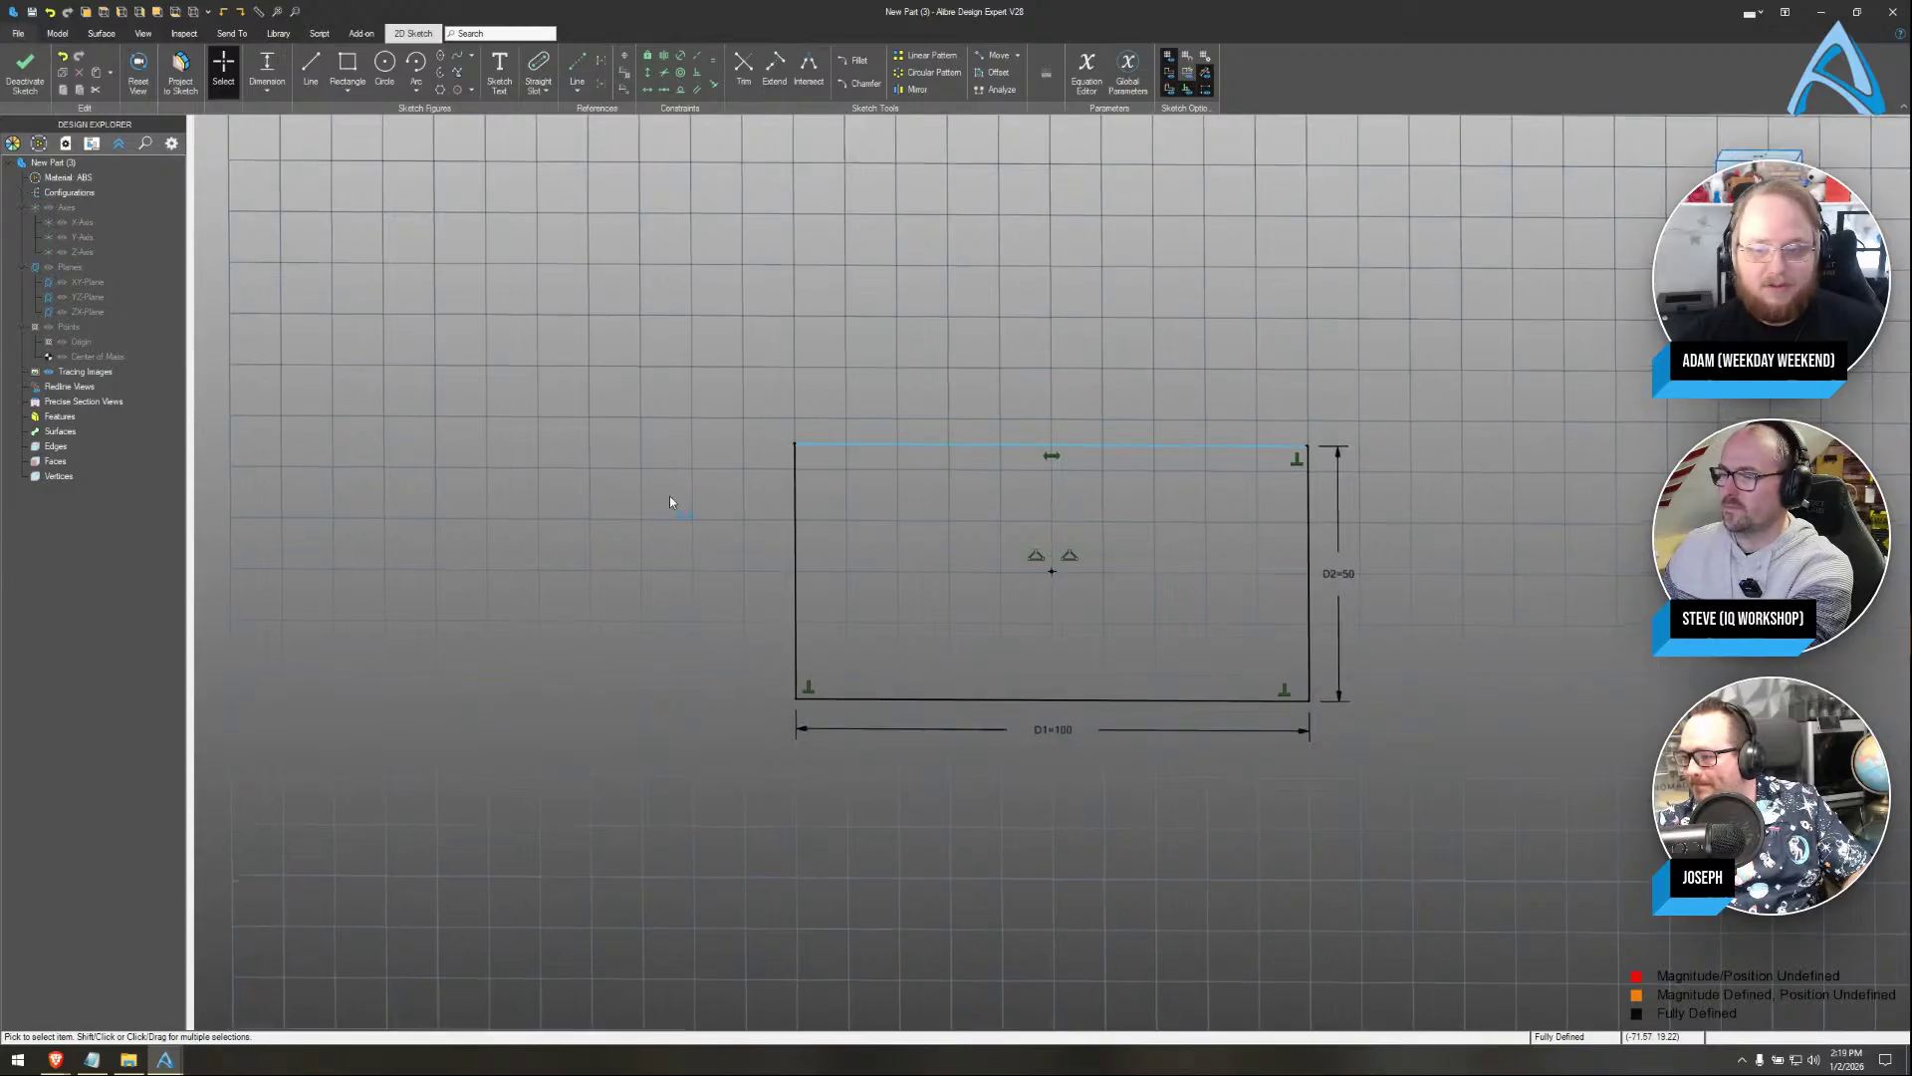
# Look through the part's file properties, checking the units, dimension, display and material settings
pyautogui.click(19, 34)
pyautogui.click(100, 323)
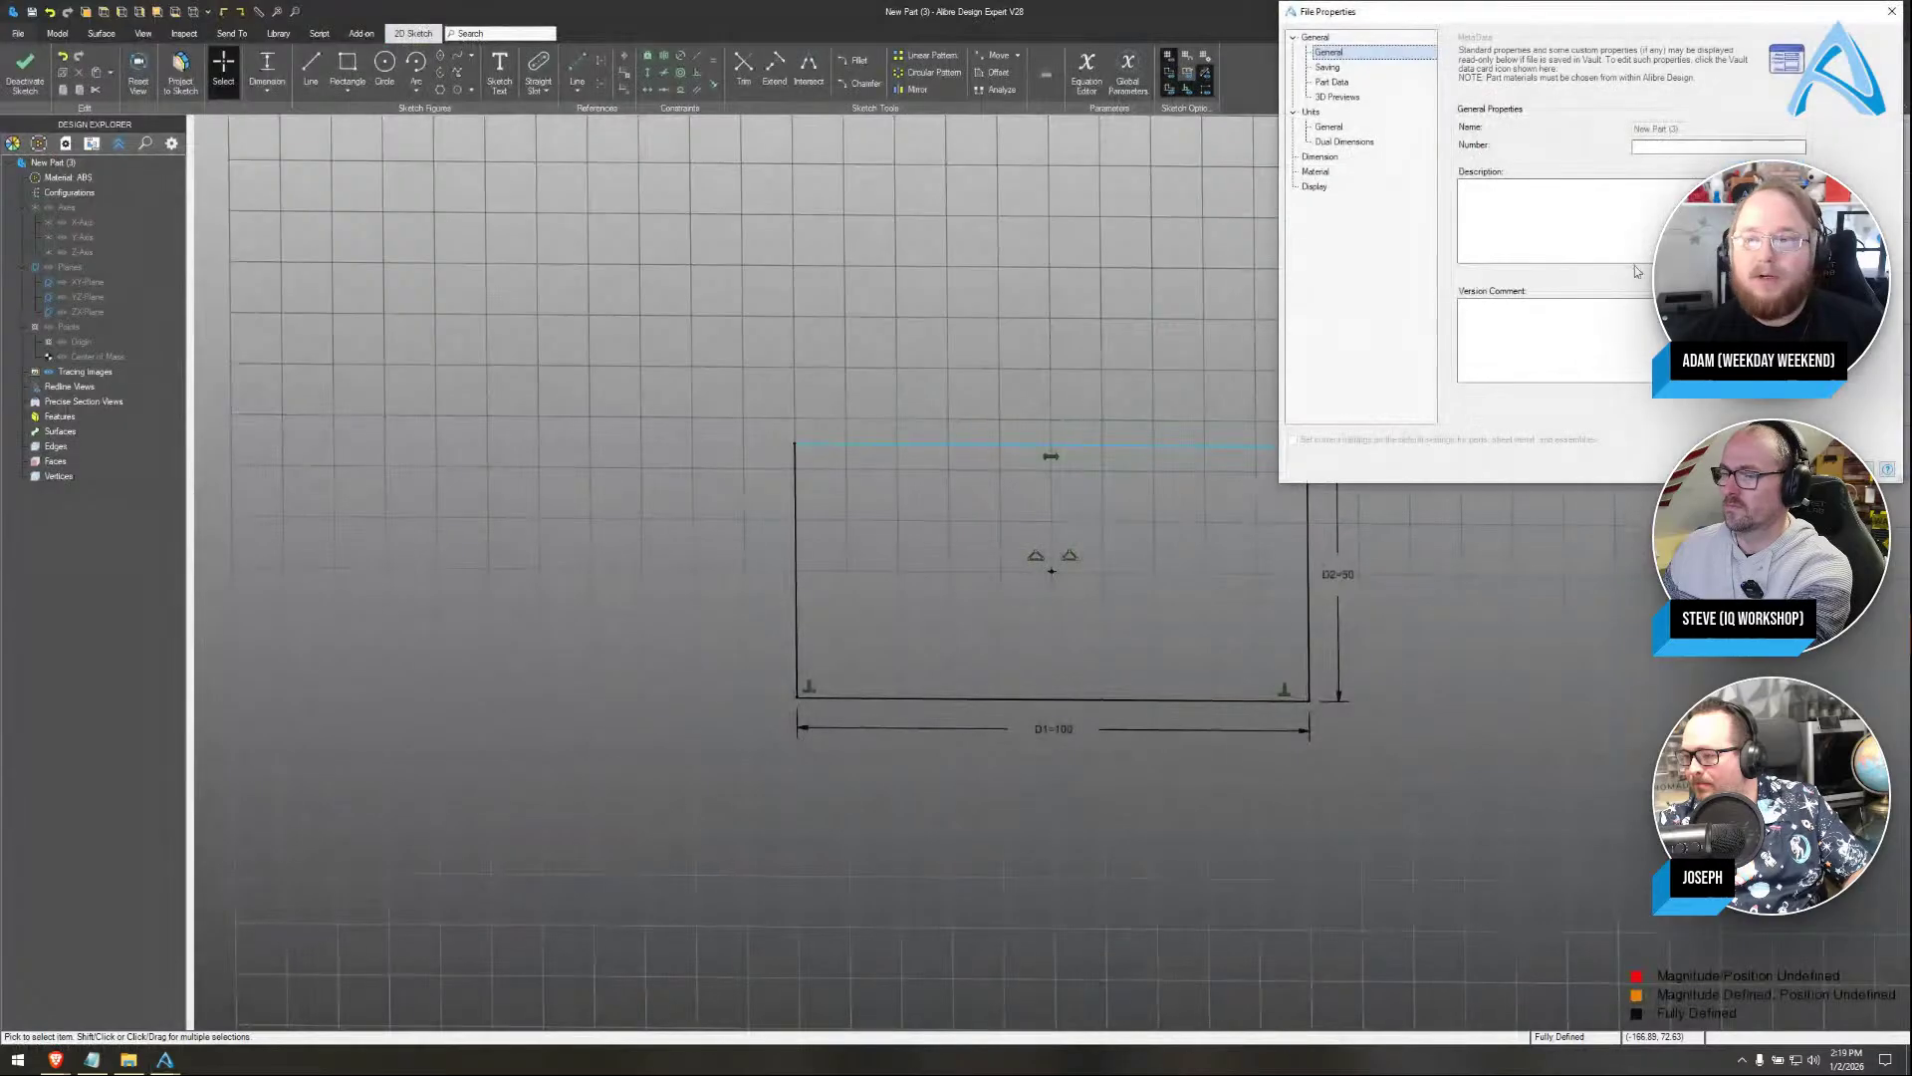
pyautogui.click(1343, 130)
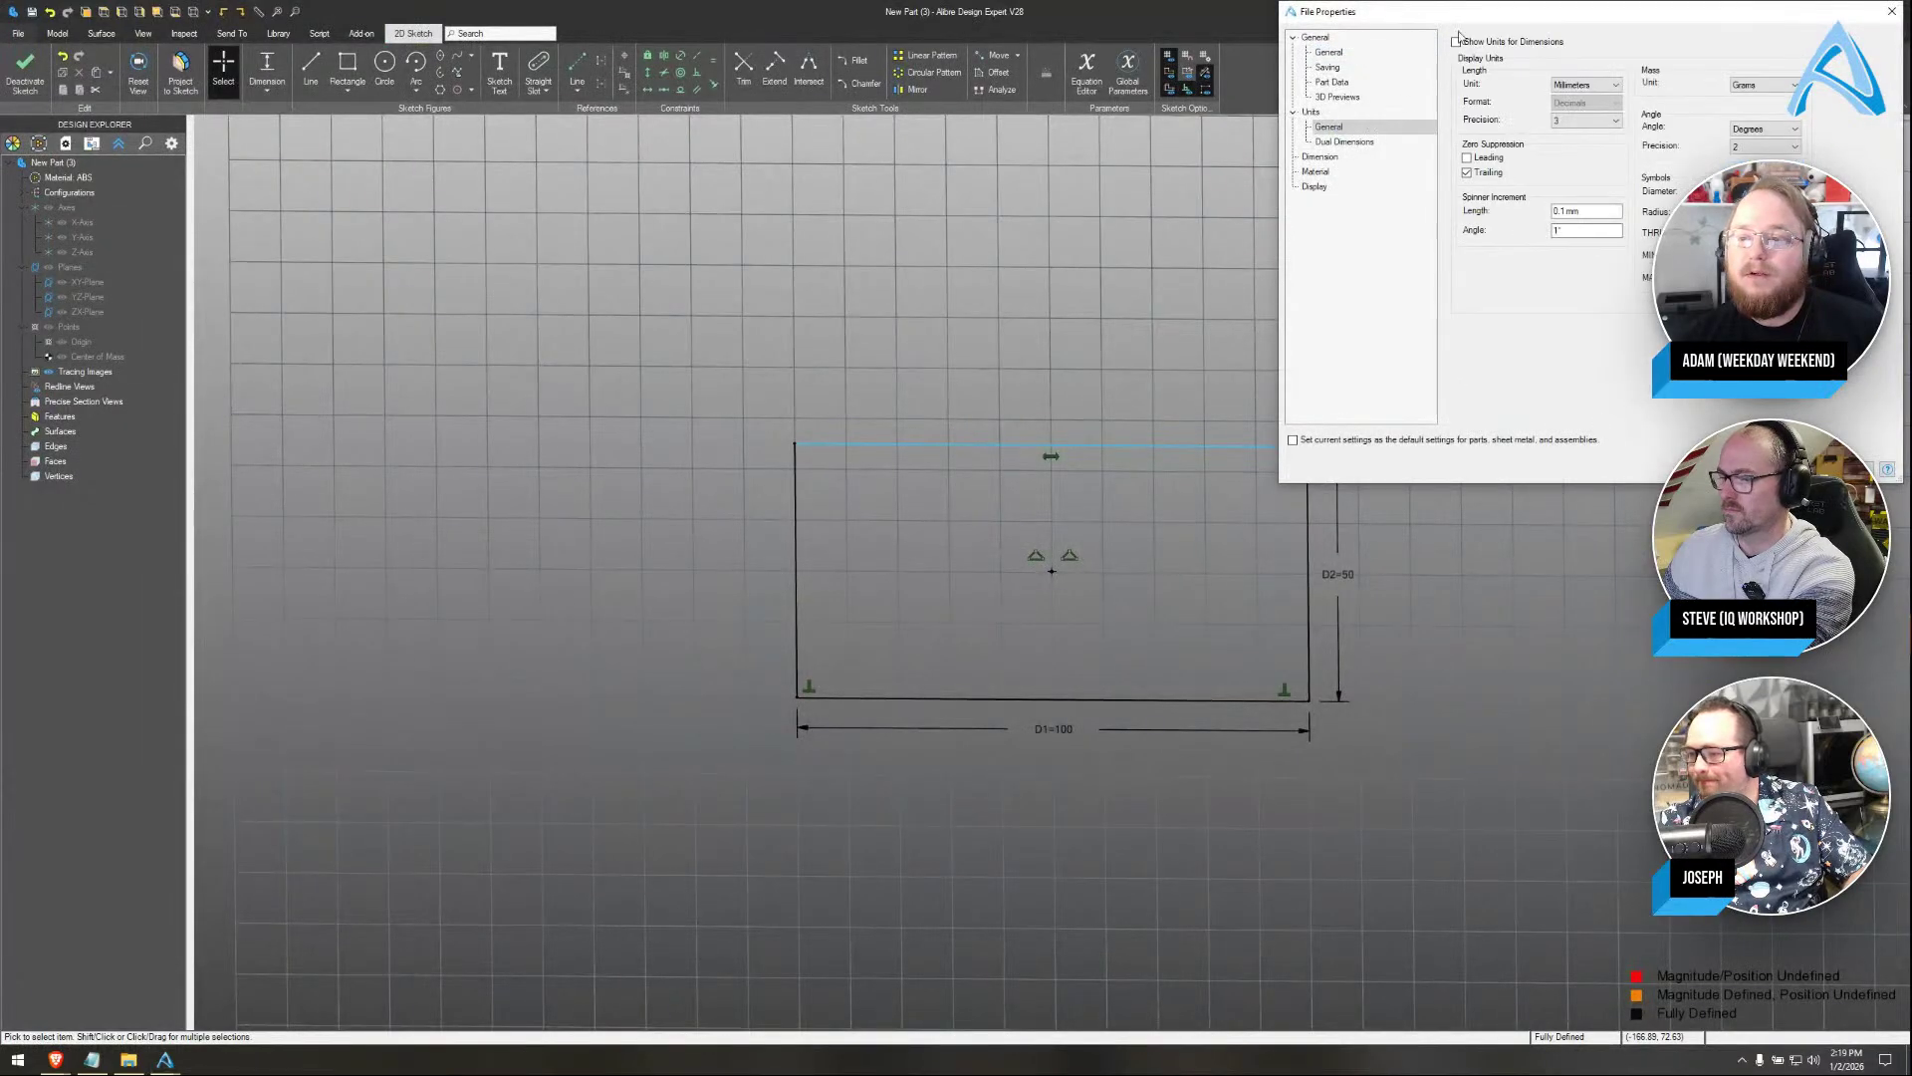
pyautogui.moveTo(1463, 12); pyautogui.dragTo(1414, 79)
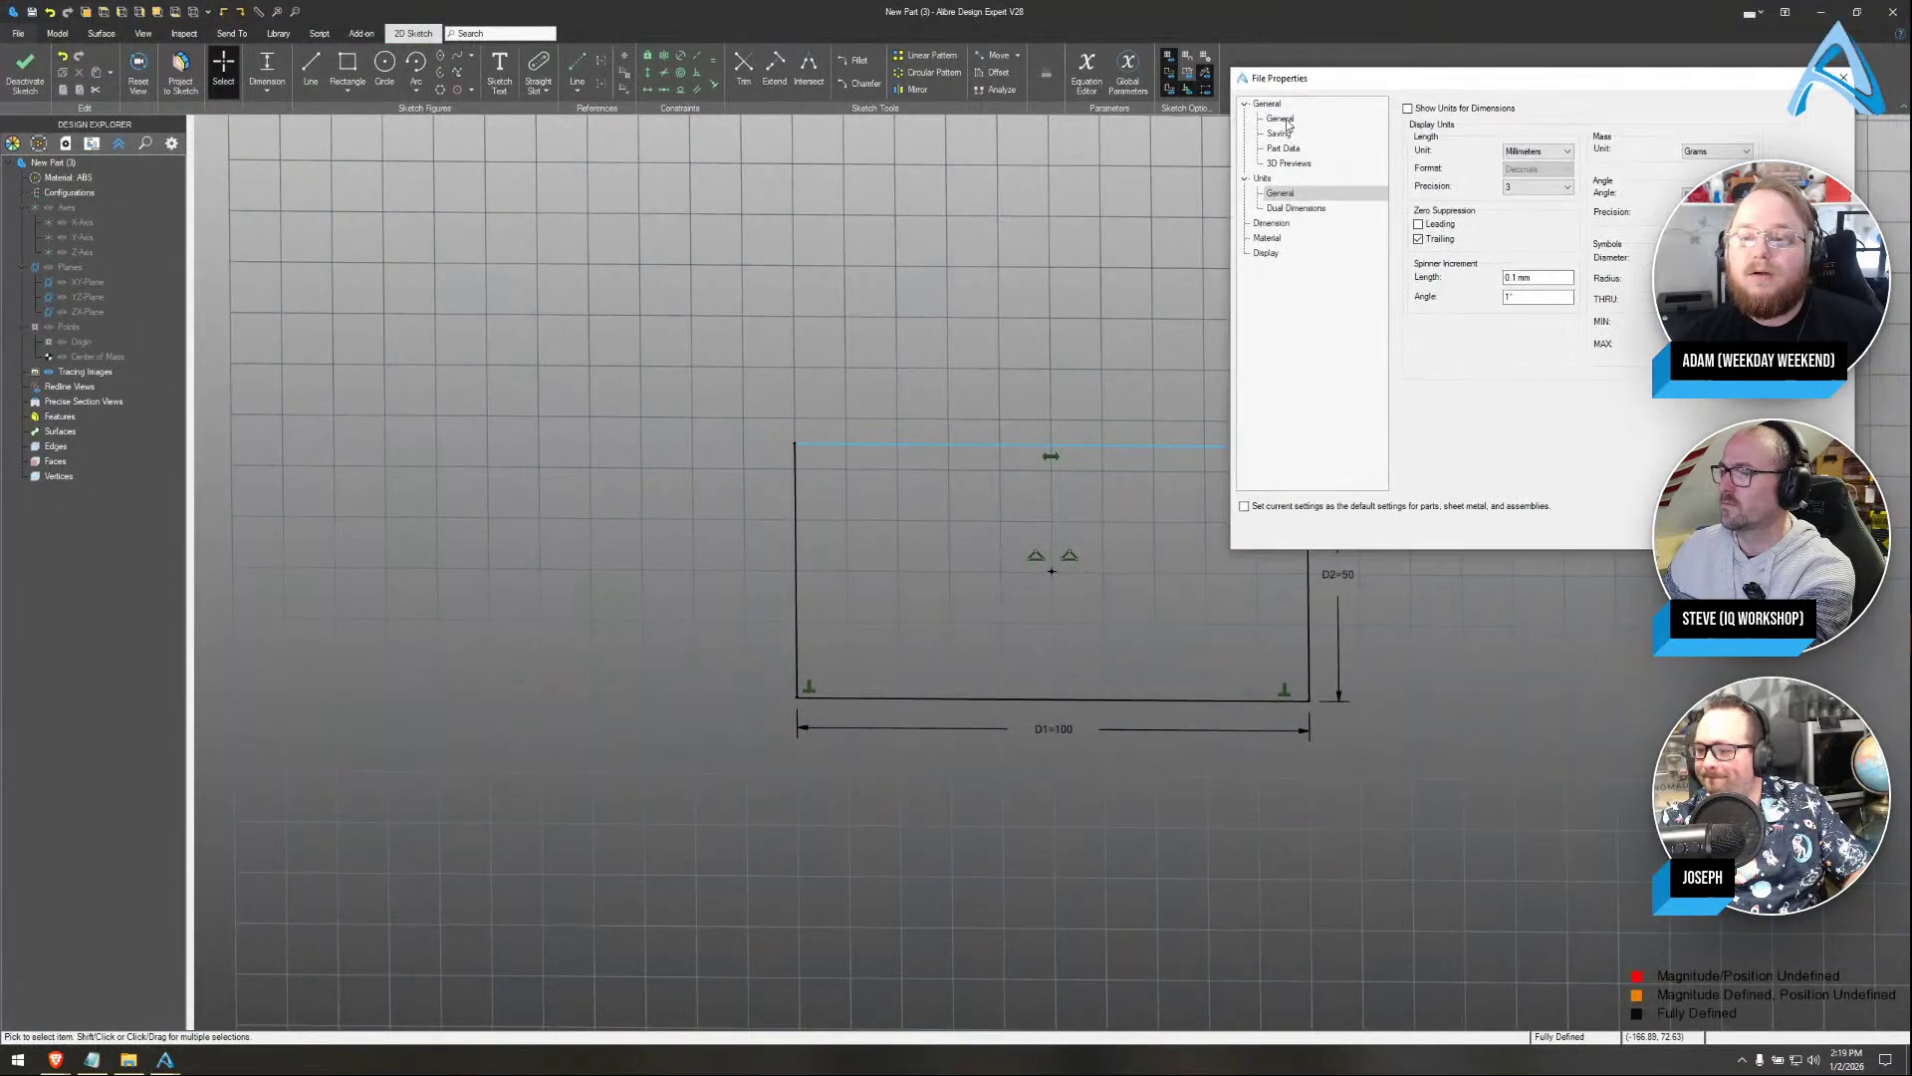
pyautogui.click(1285, 121)
pyautogui.click(1280, 225)
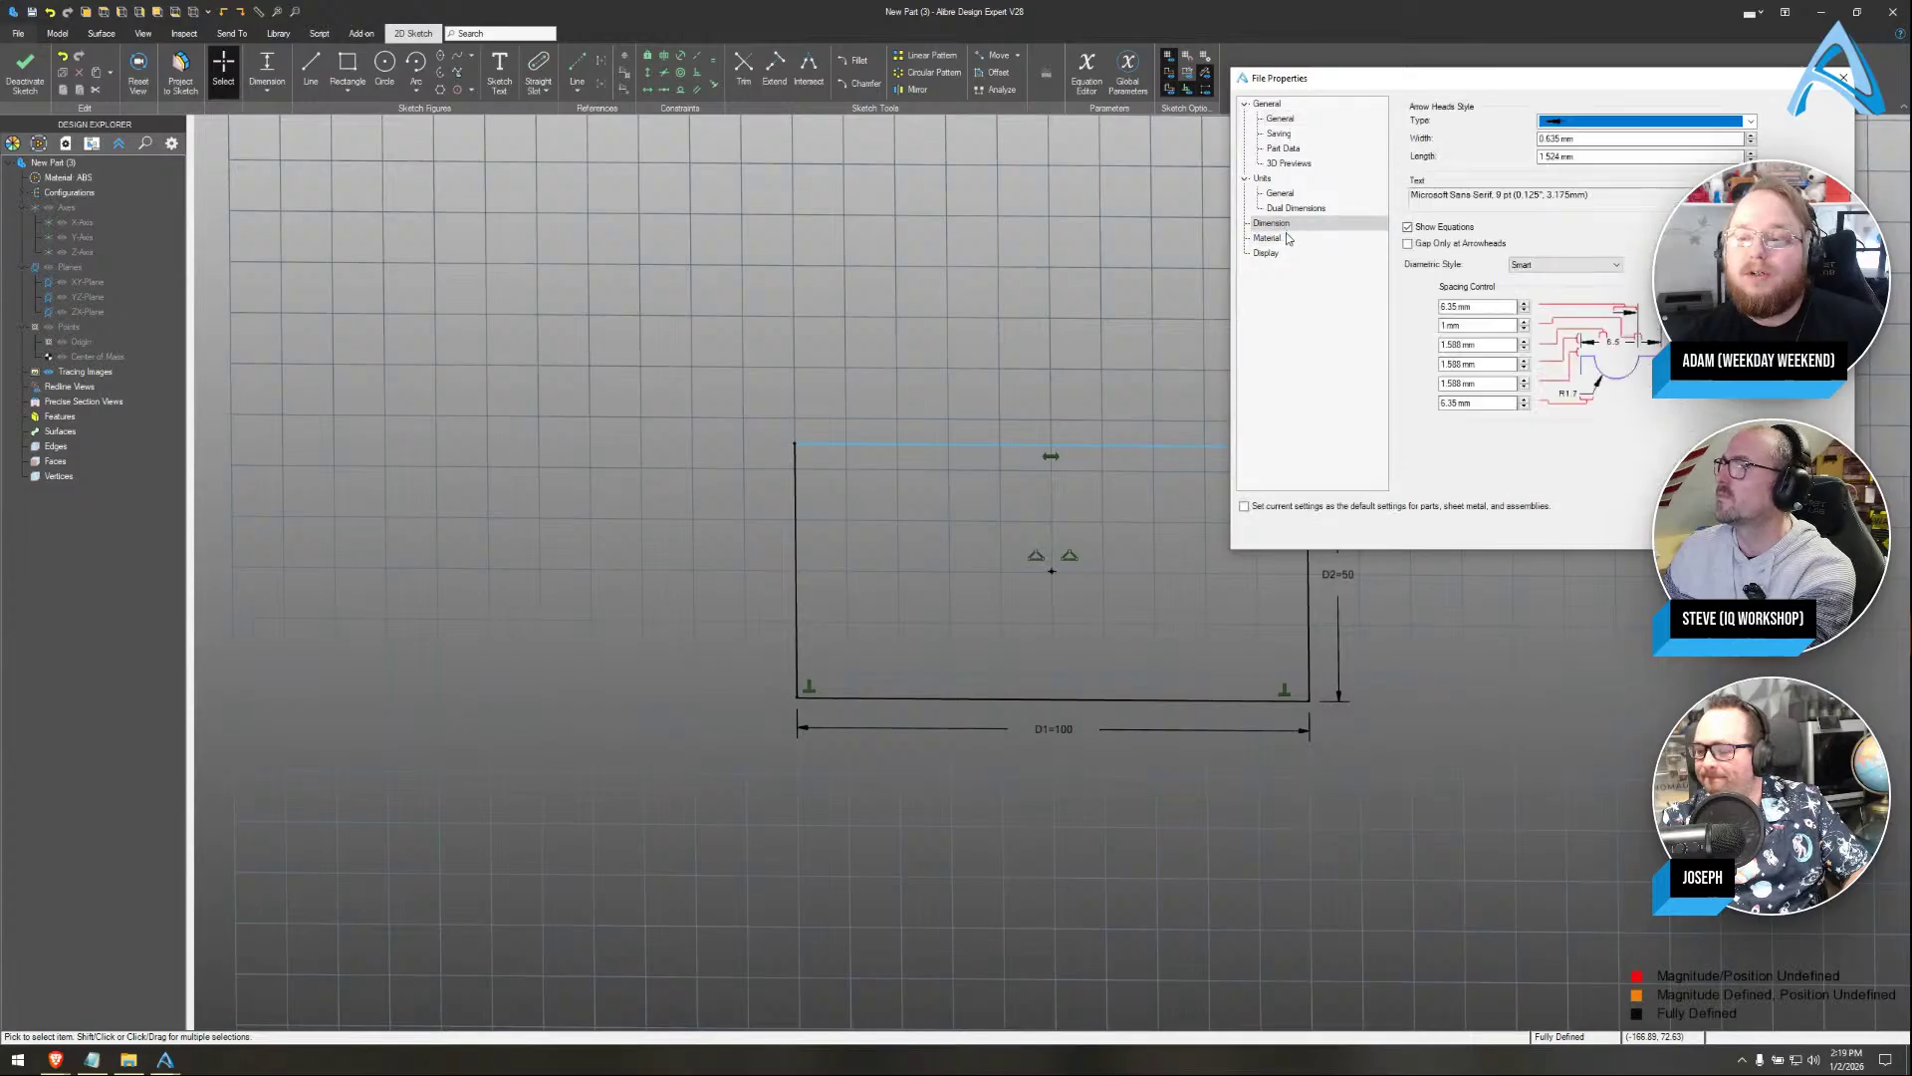
pyautogui.click(1281, 257)
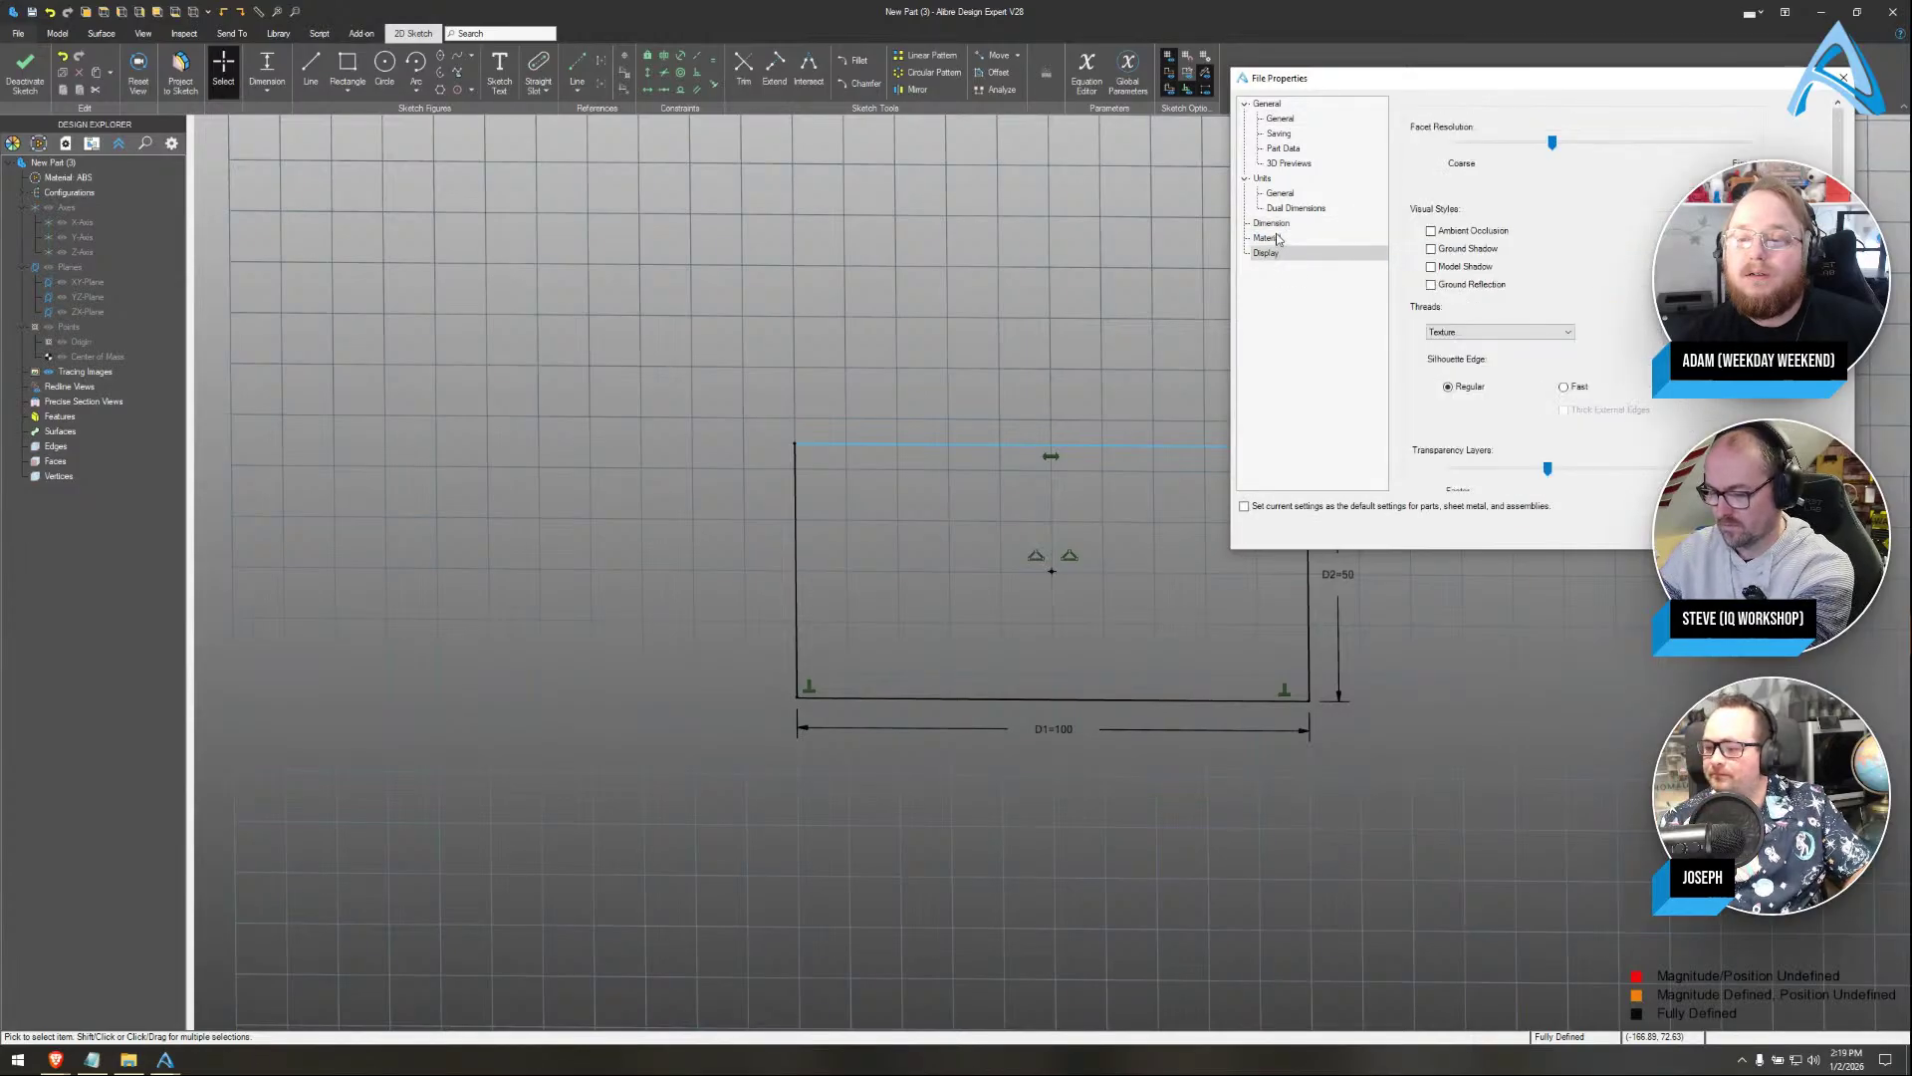
pyautogui.click(1280, 238)
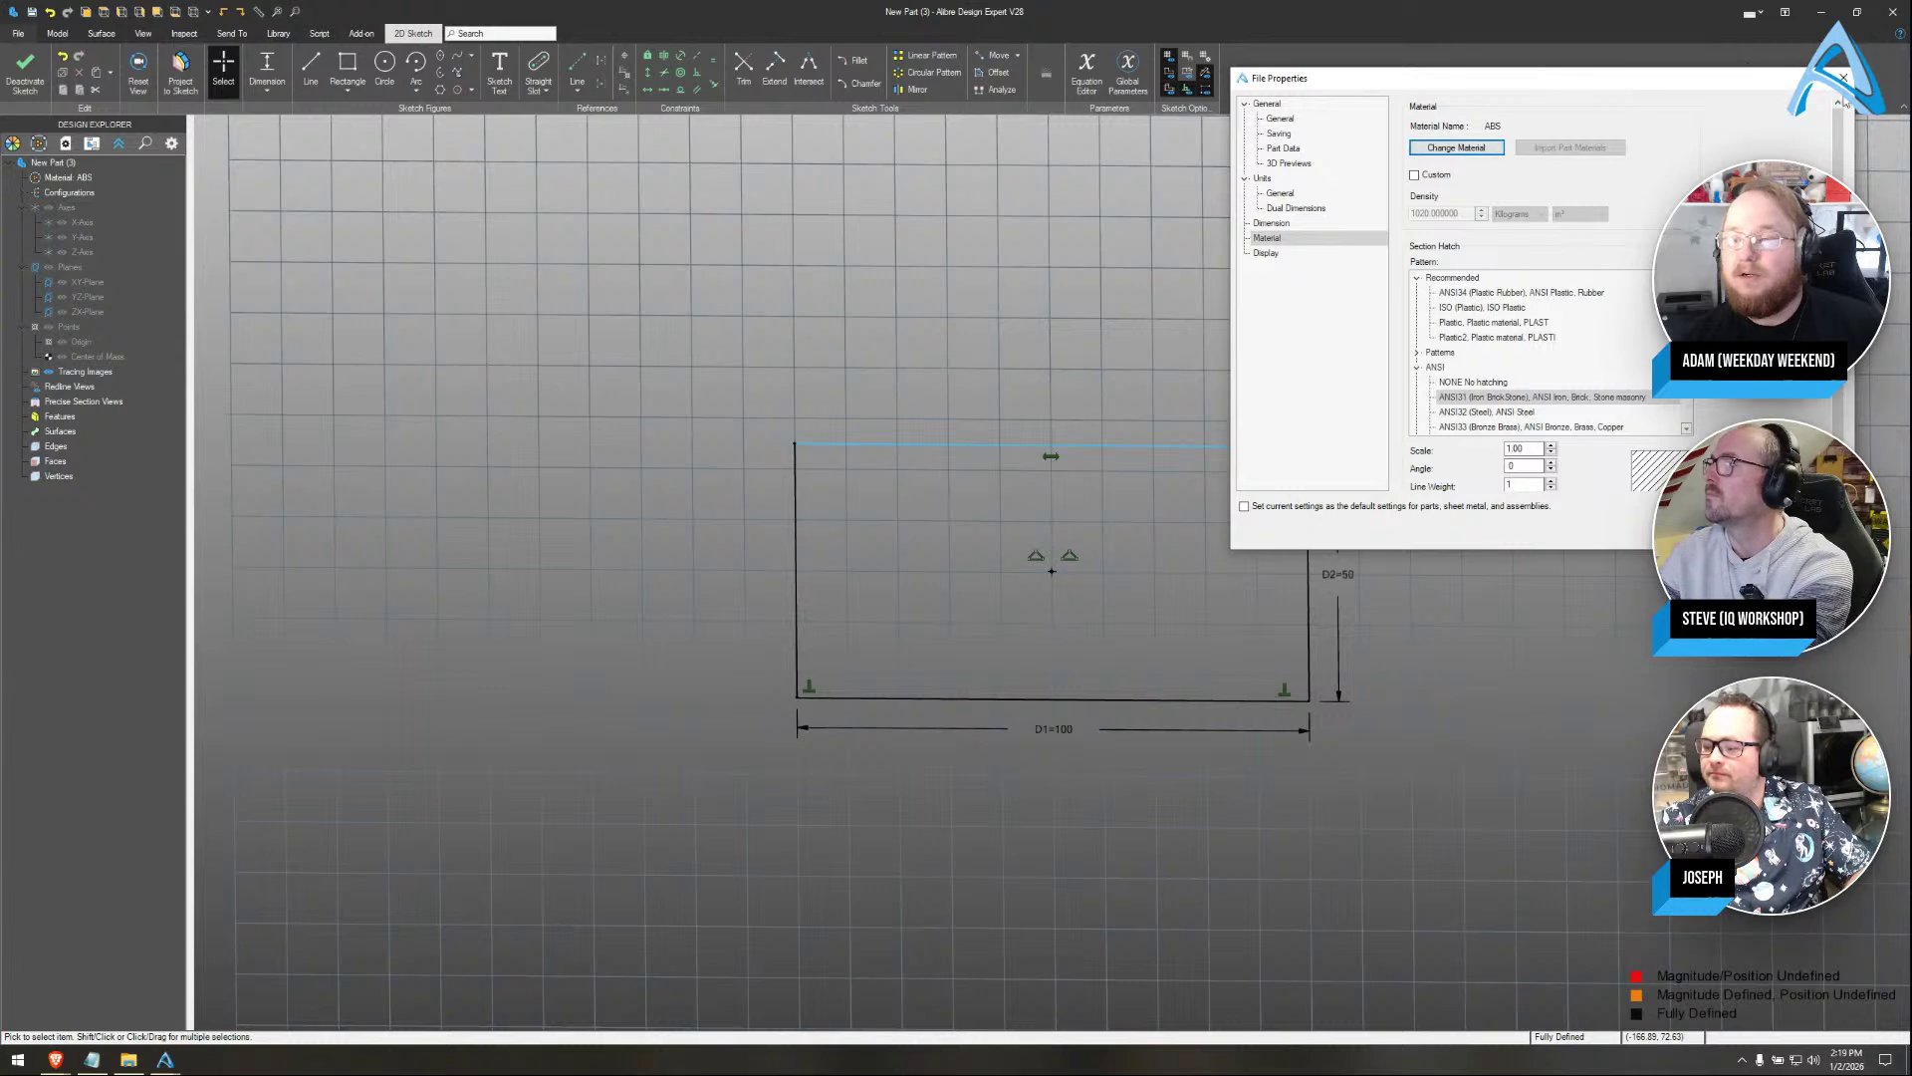
pyautogui.click(1842, 78)
# Review the system options for drawings, interoperability and general display, leaving them without changes
pyautogui.click(17, 33)
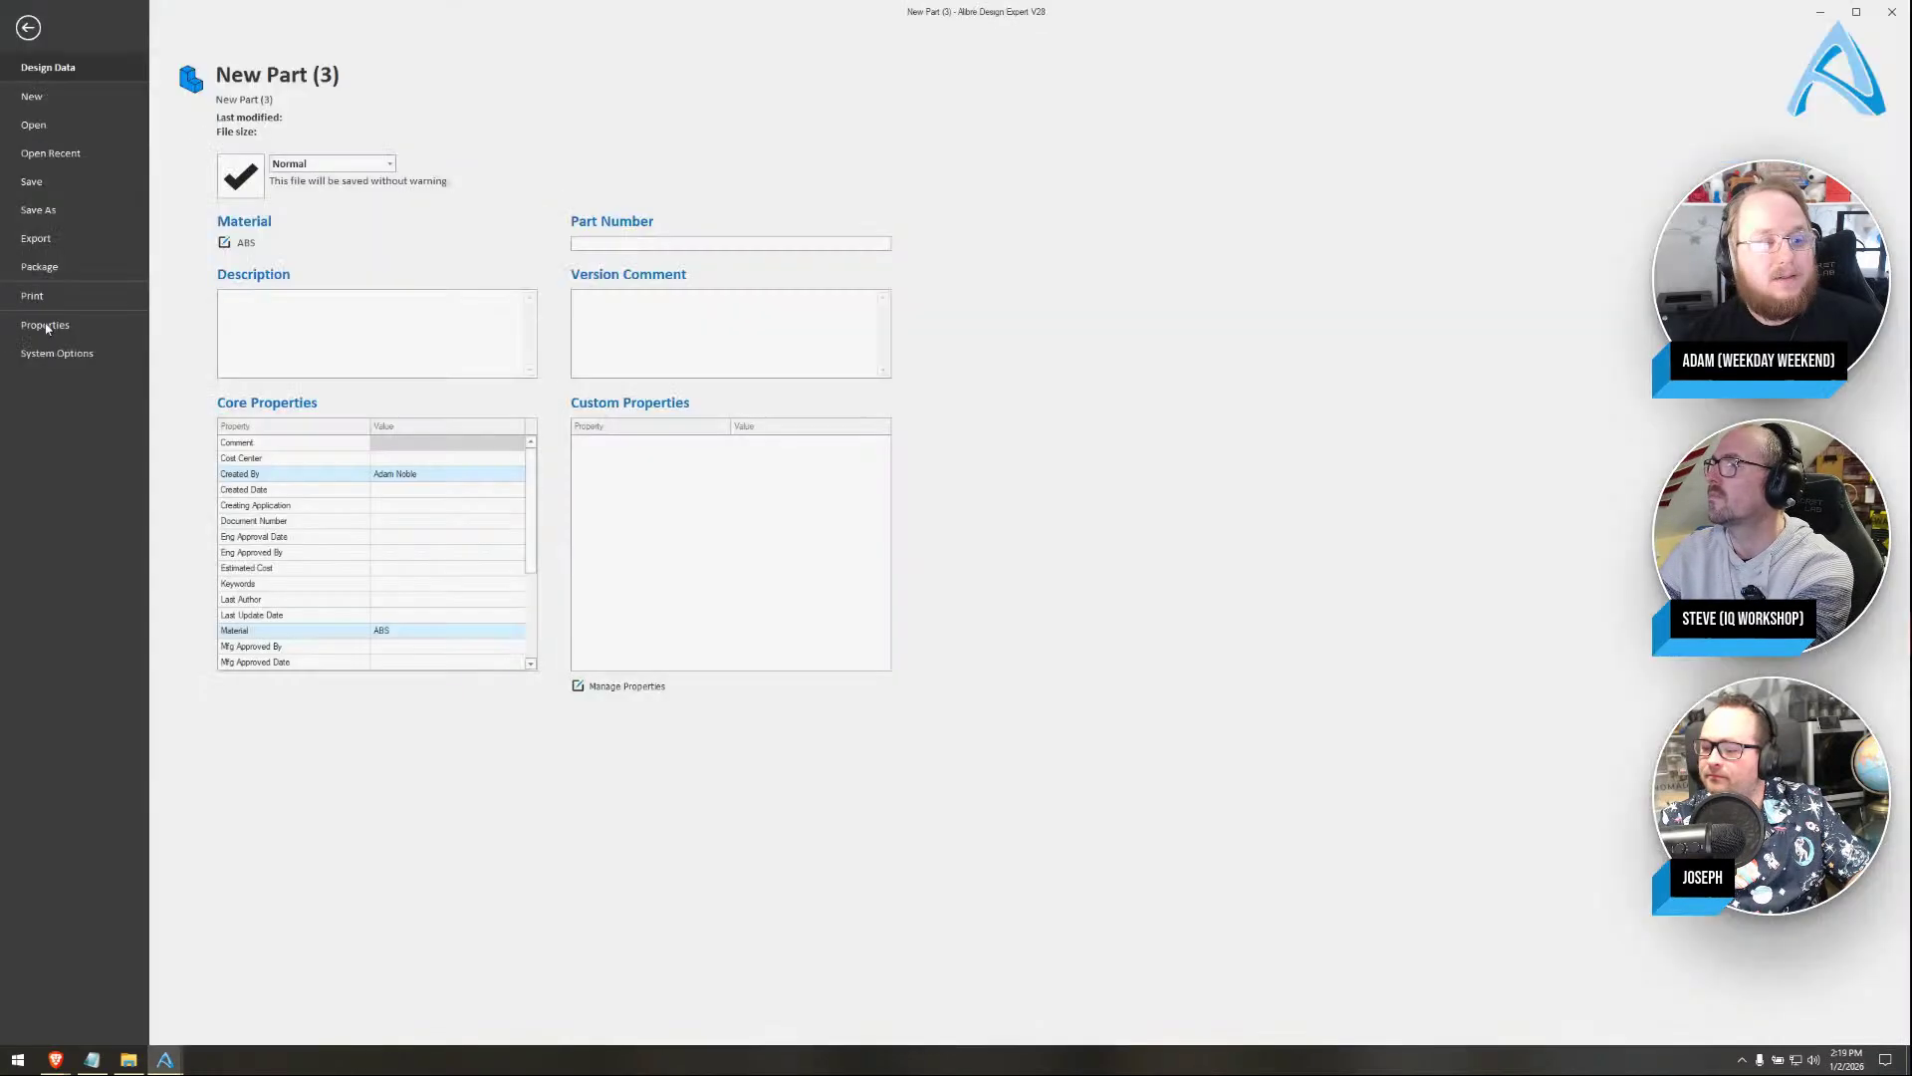
pyautogui.click(56, 354)
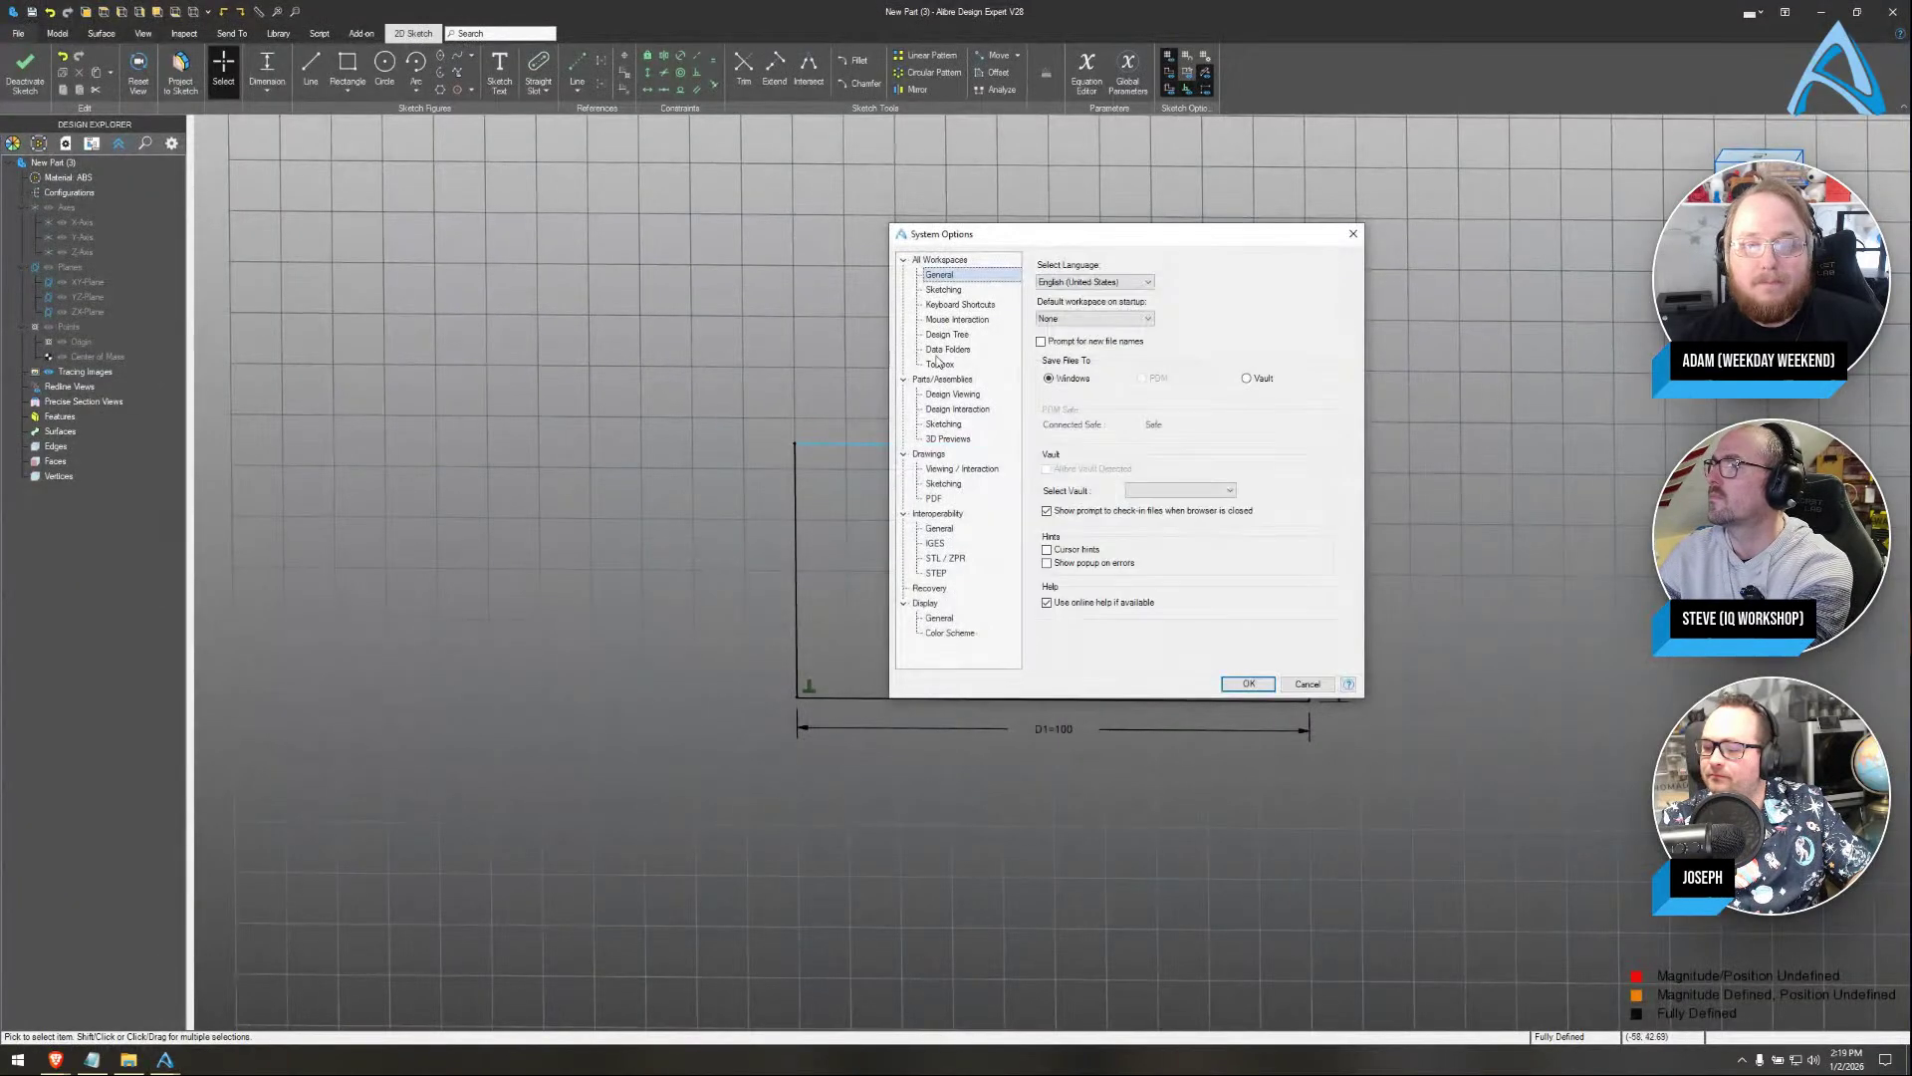
pyautogui.click(962, 470)
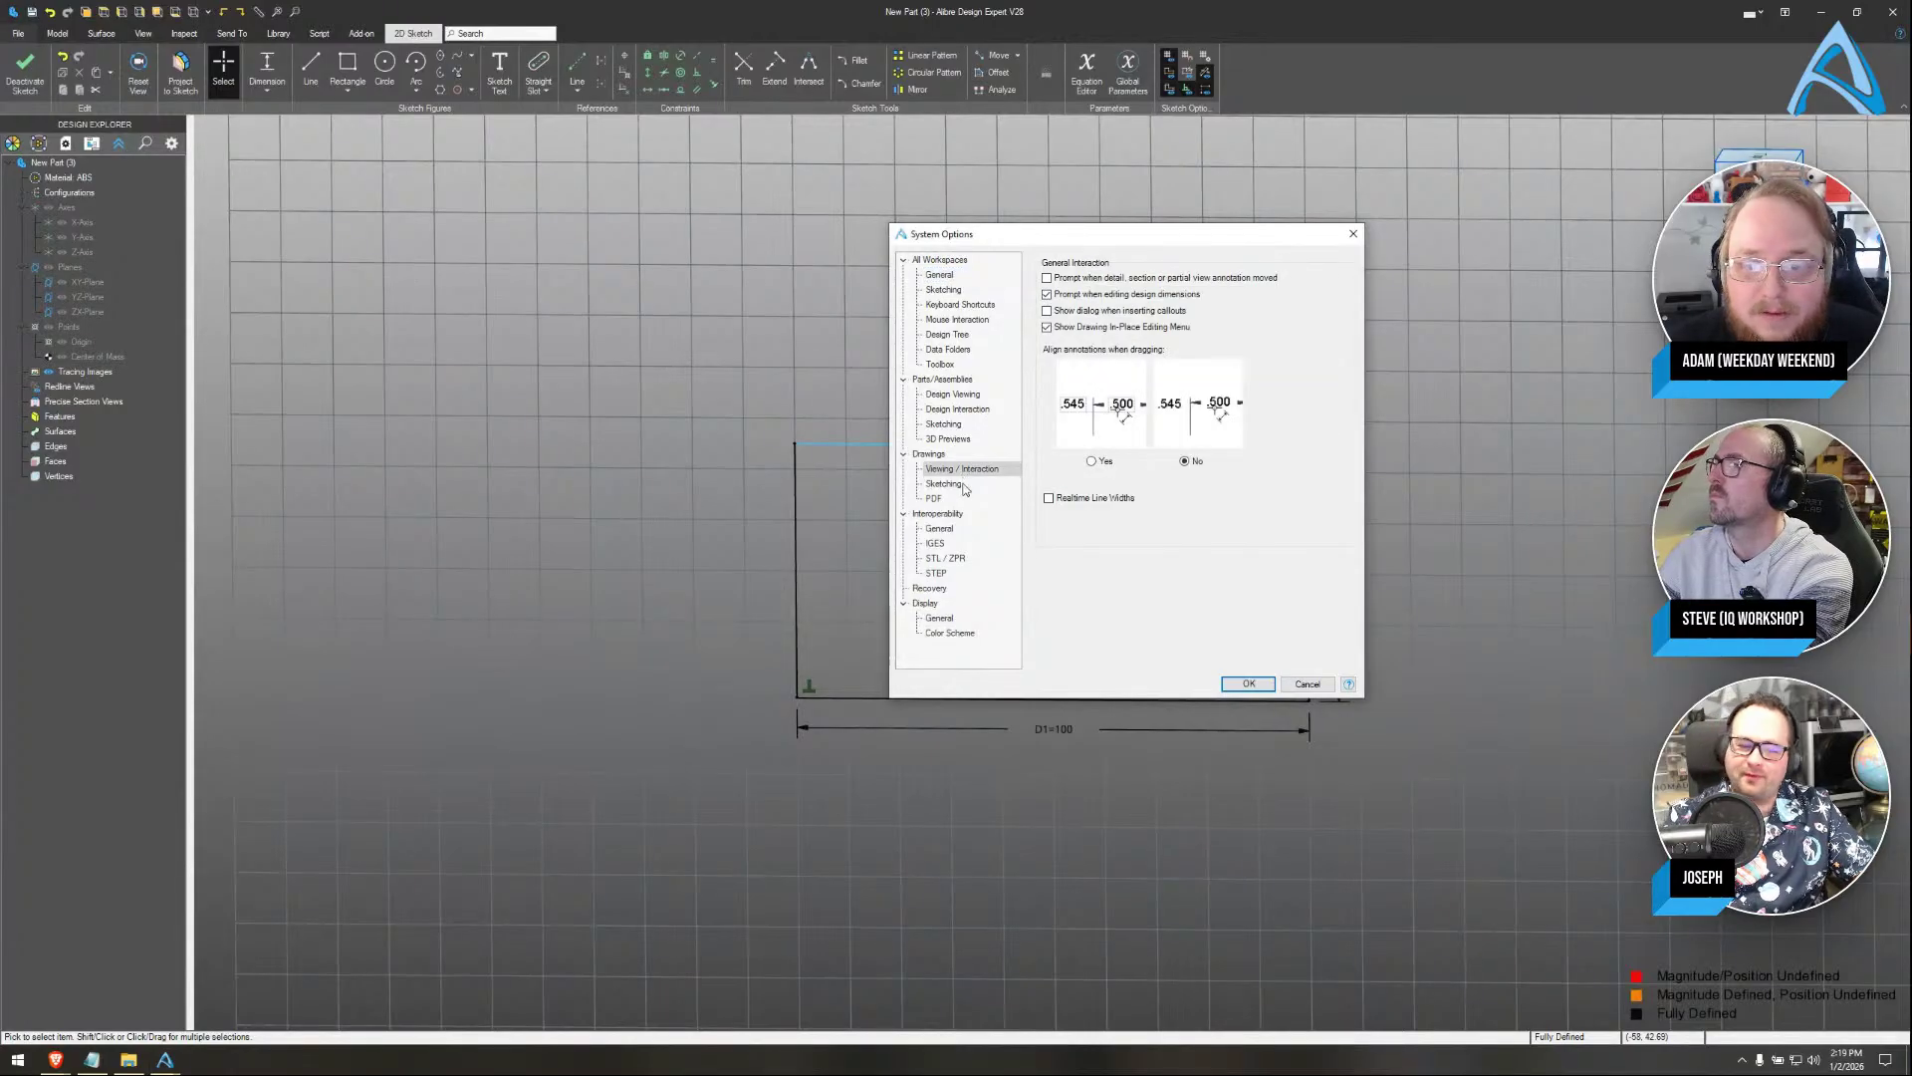
pyautogui.click(964, 486)
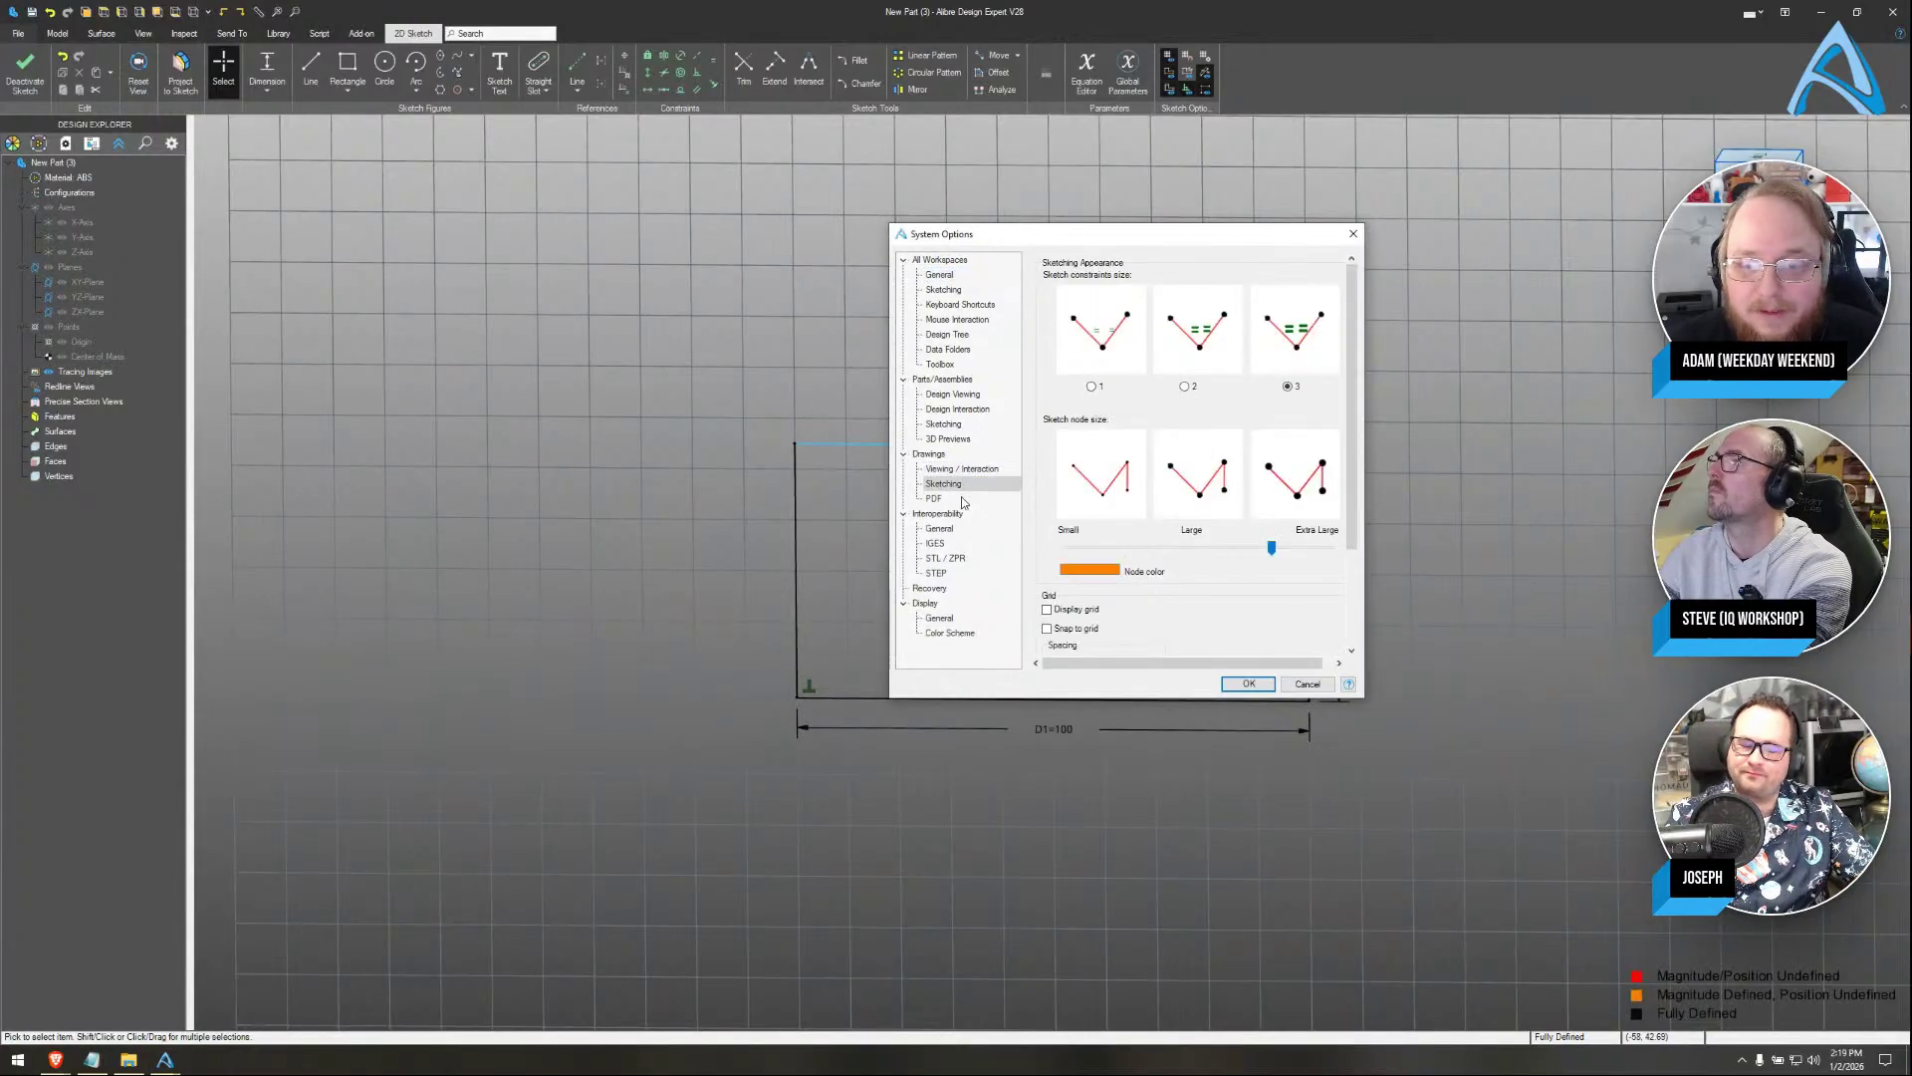
pyautogui.click(963, 499)
pyautogui.click(949, 530)
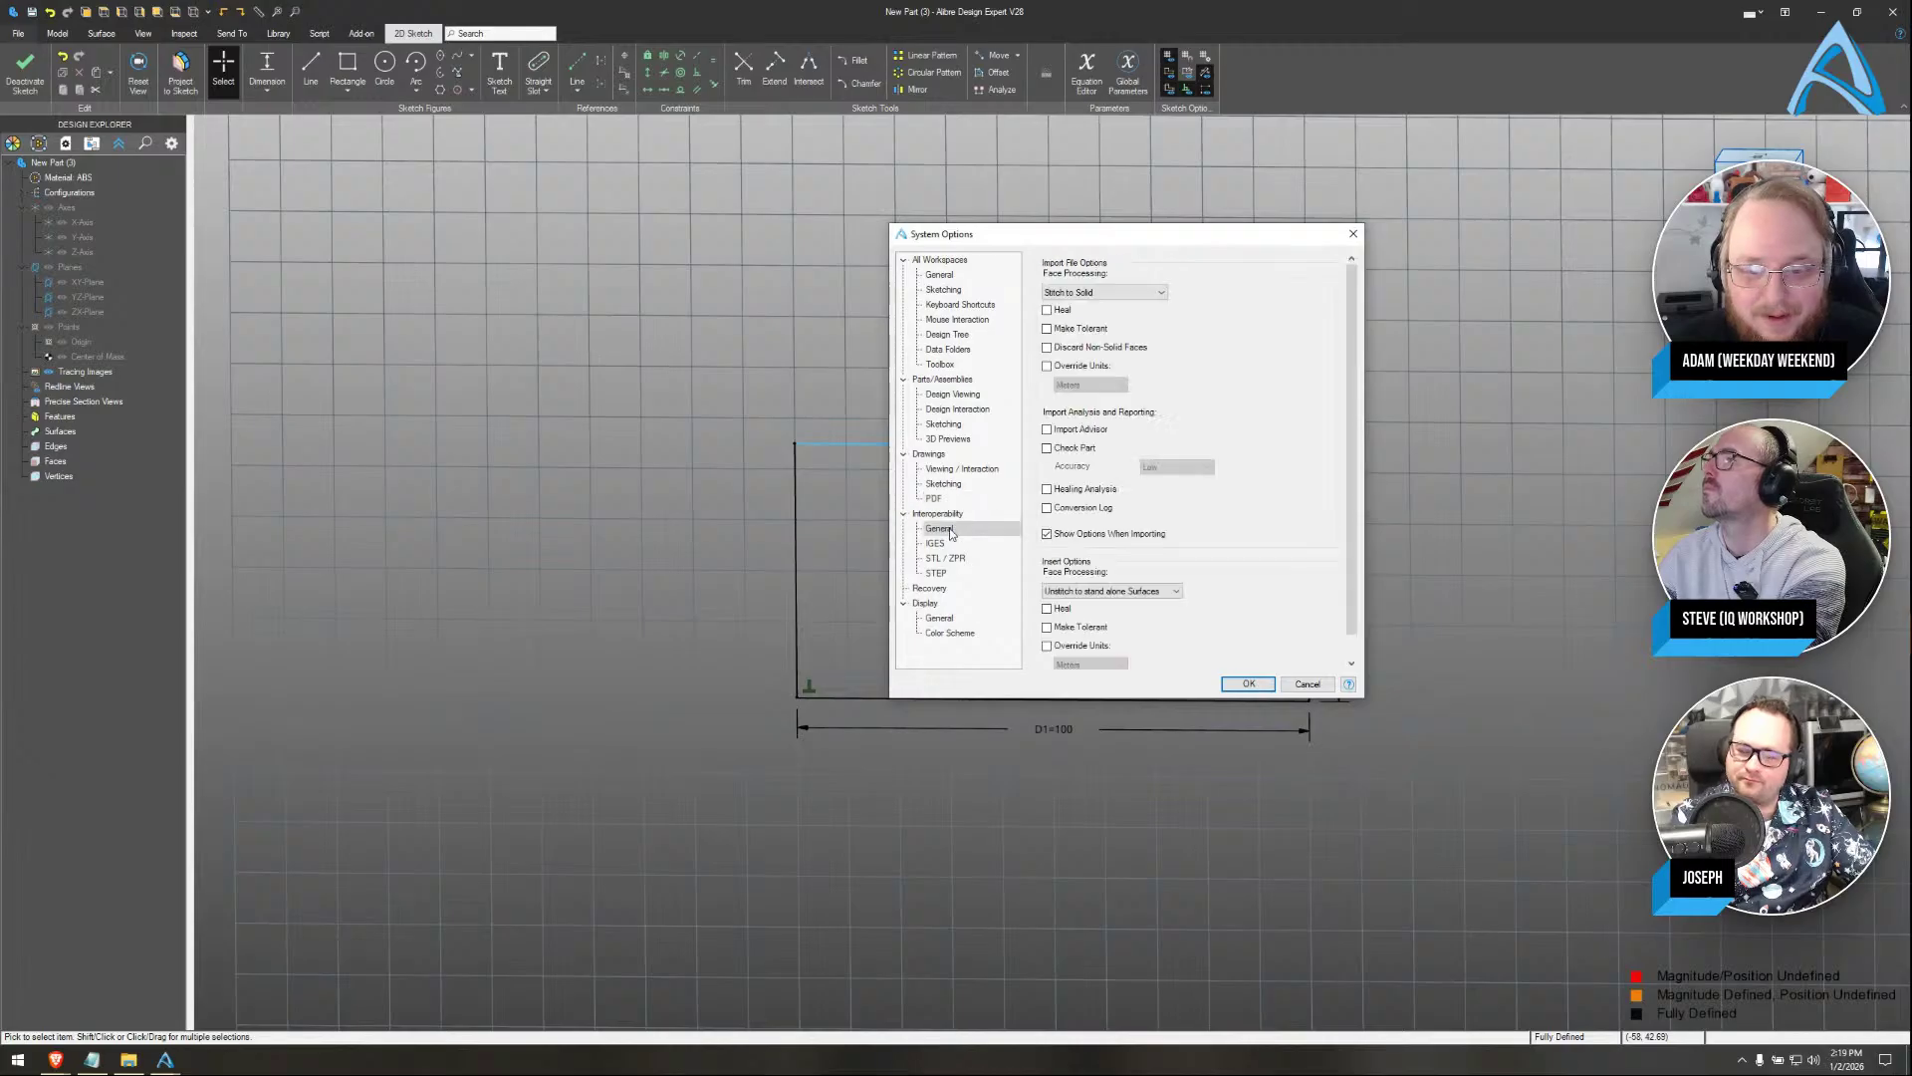
pyautogui.click(943, 620)
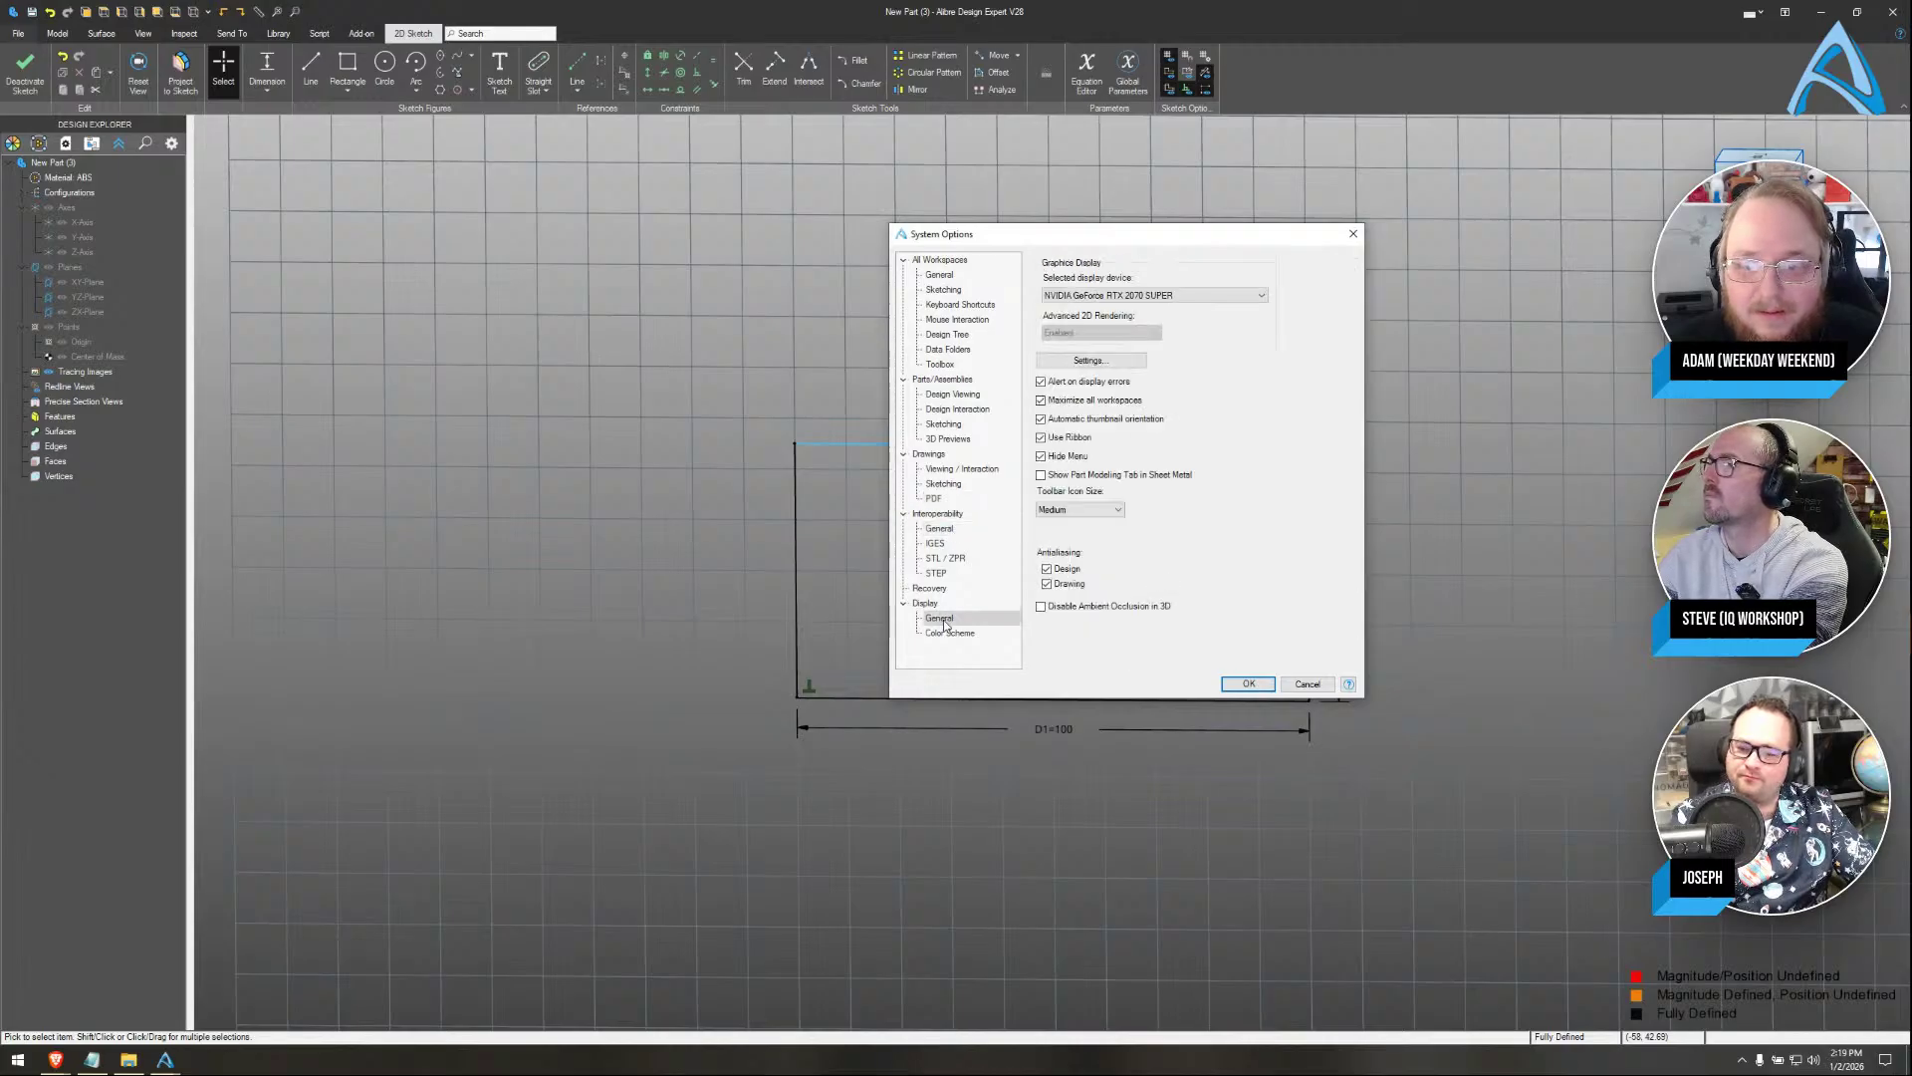
pyautogui.click(1302, 682)
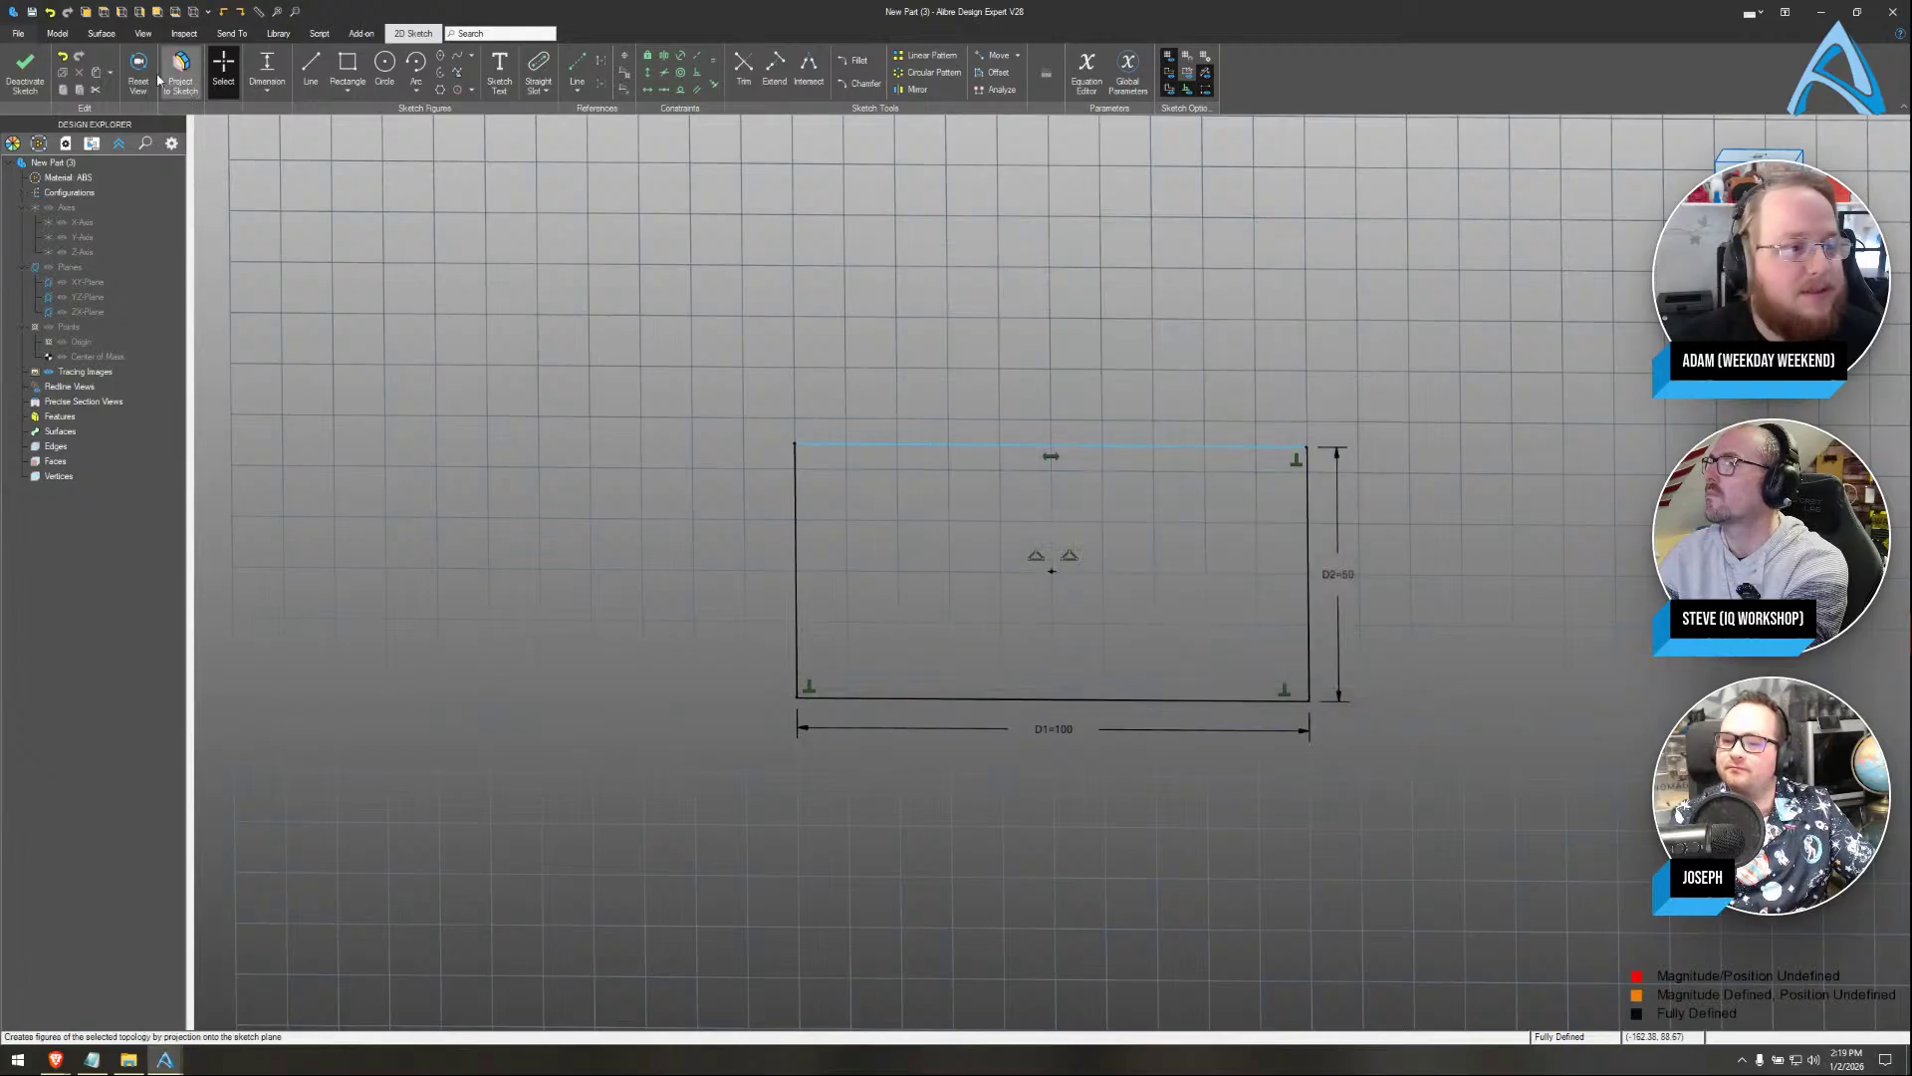
# Recheck the file properties for material, display and units, and examine the Show Equations option in the dimension settings
pyautogui.click(18, 33)
pyautogui.click(40, 320)
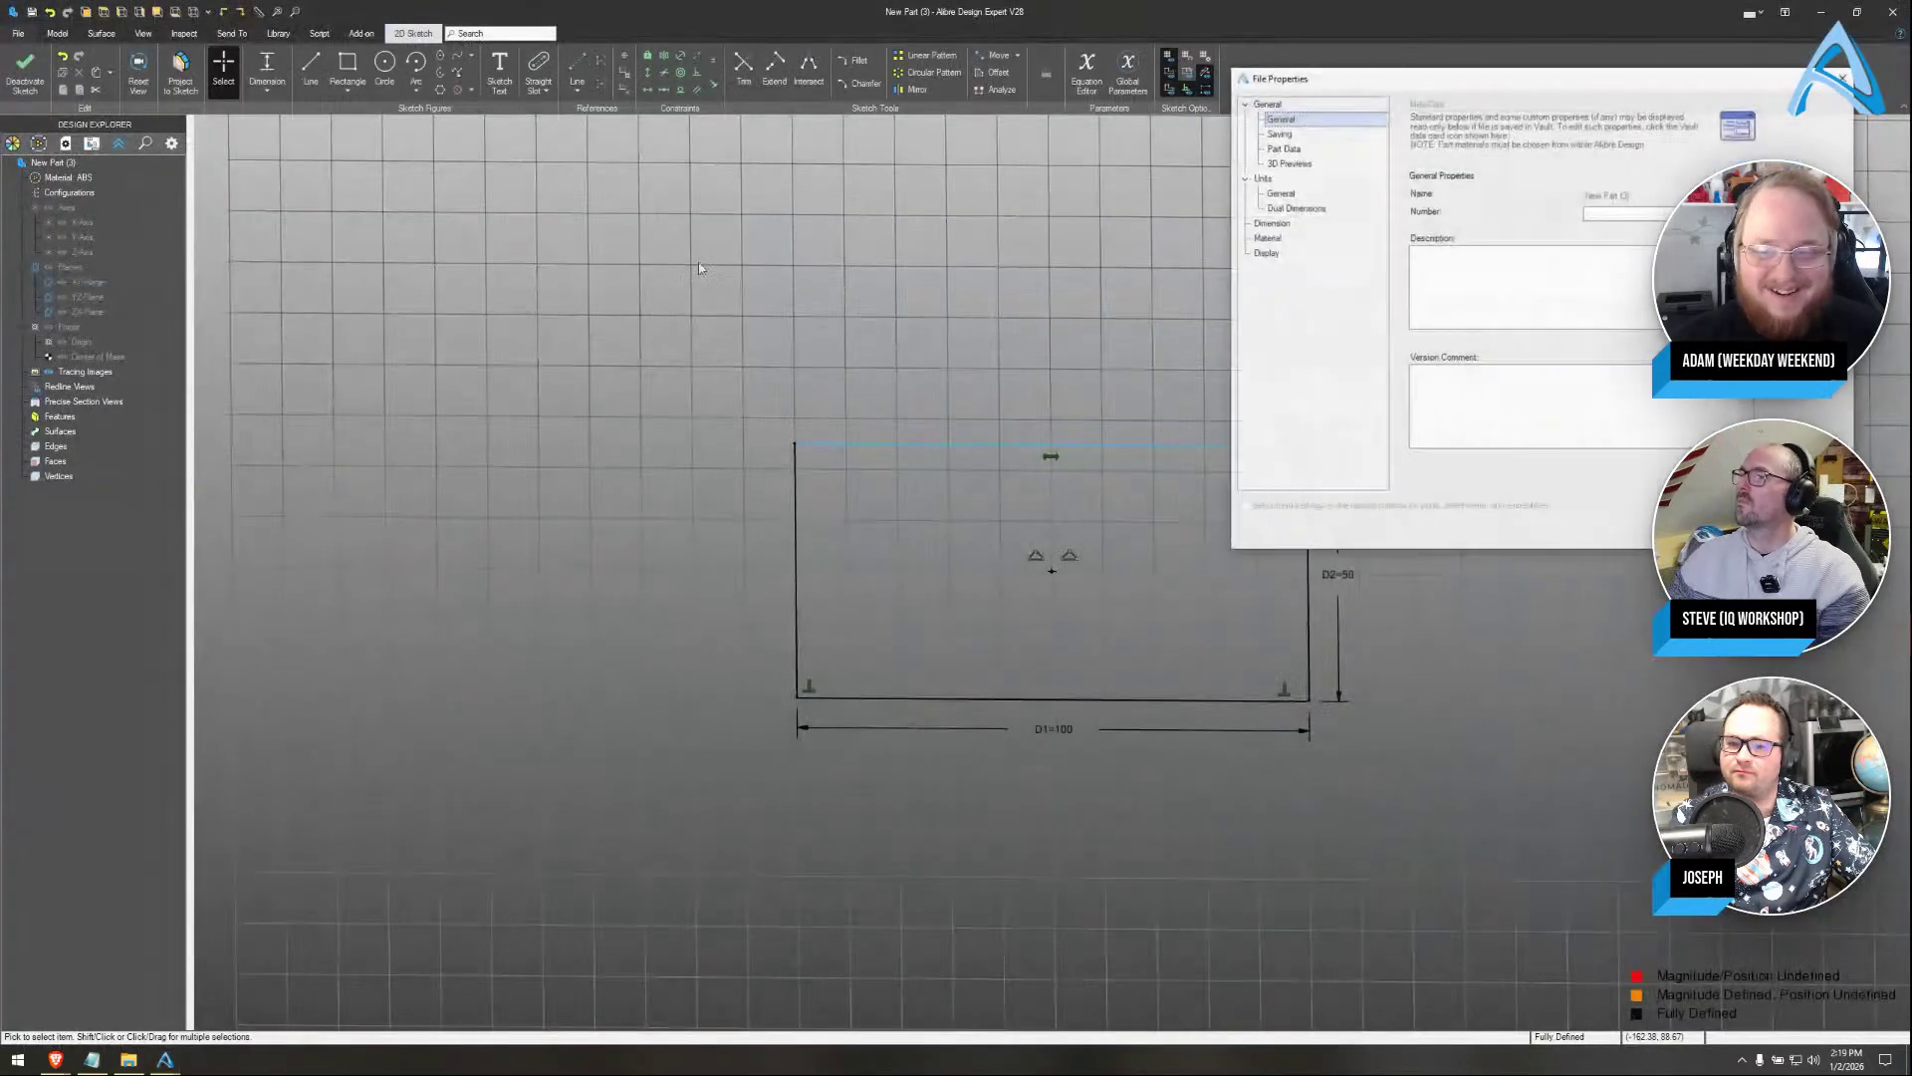
pyautogui.click(1271, 239)
pyautogui.click(1274, 255)
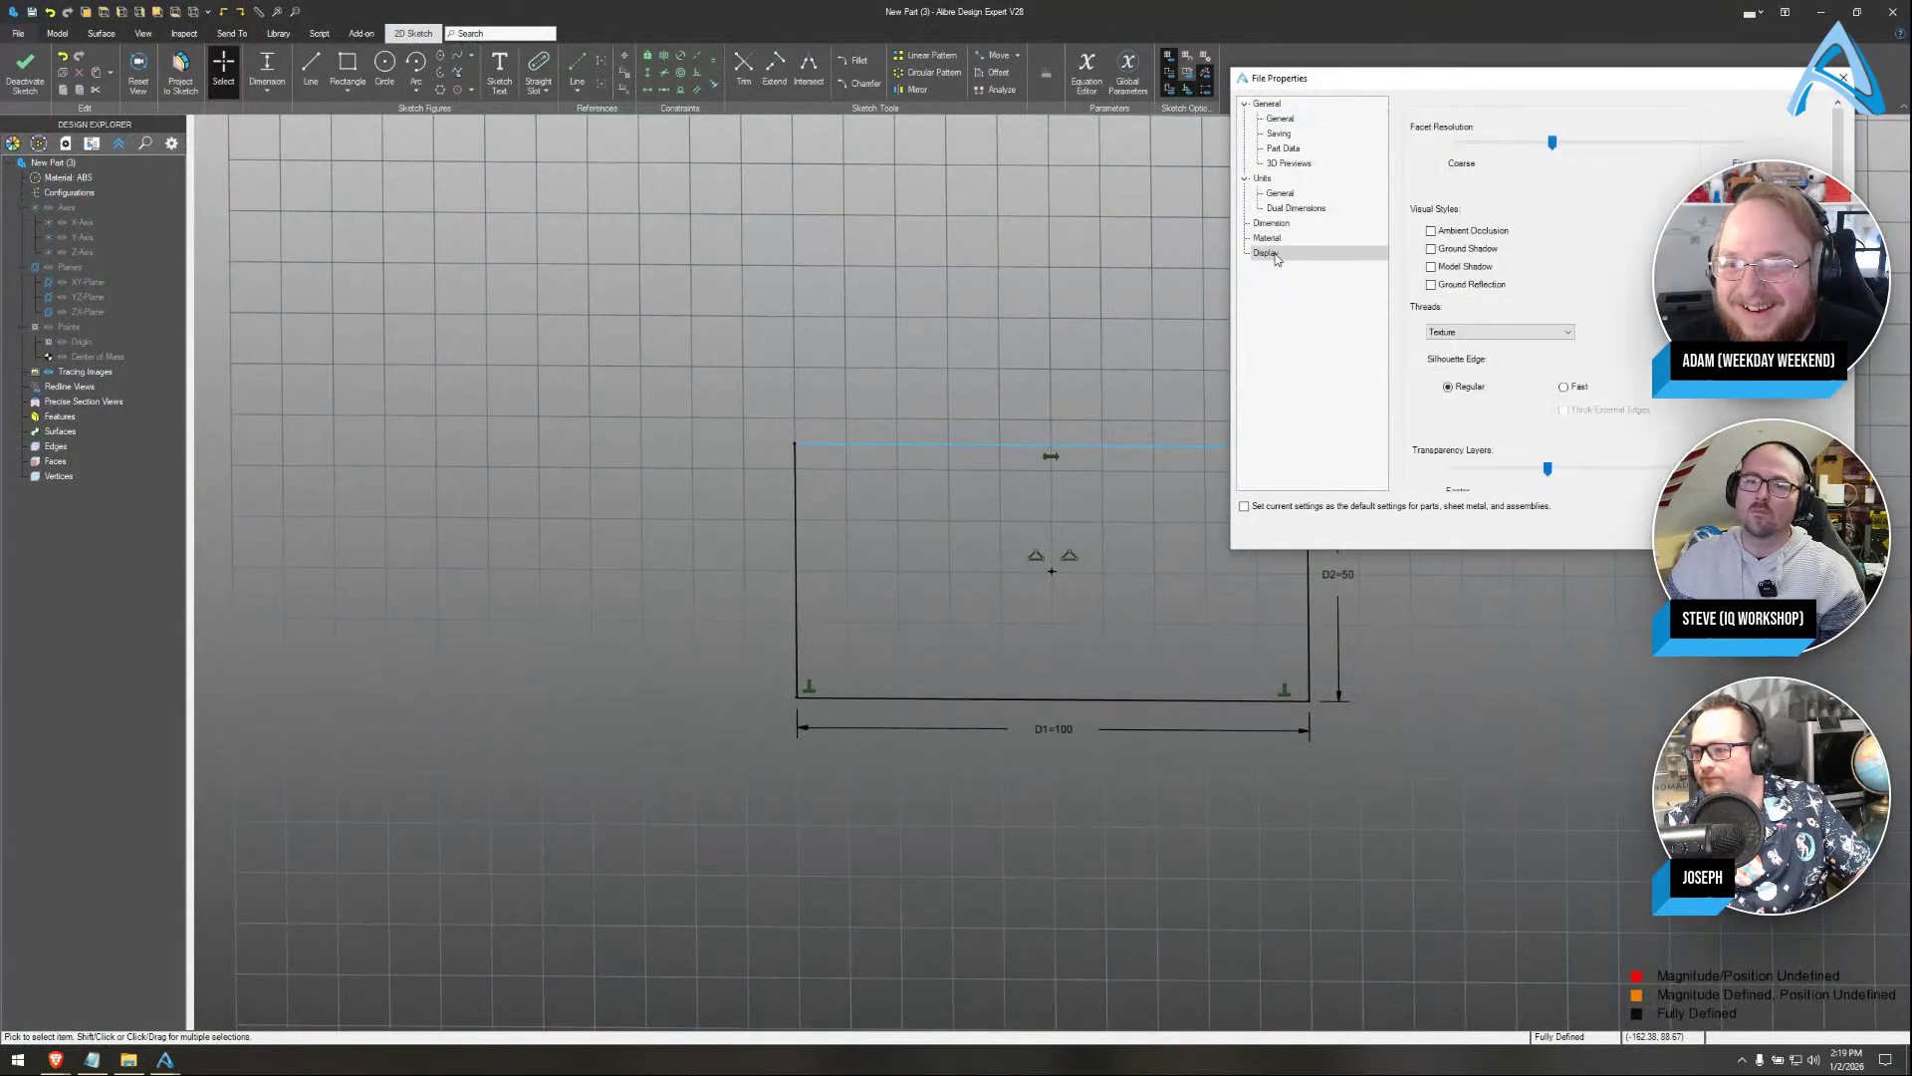
pyautogui.click(1278, 242)
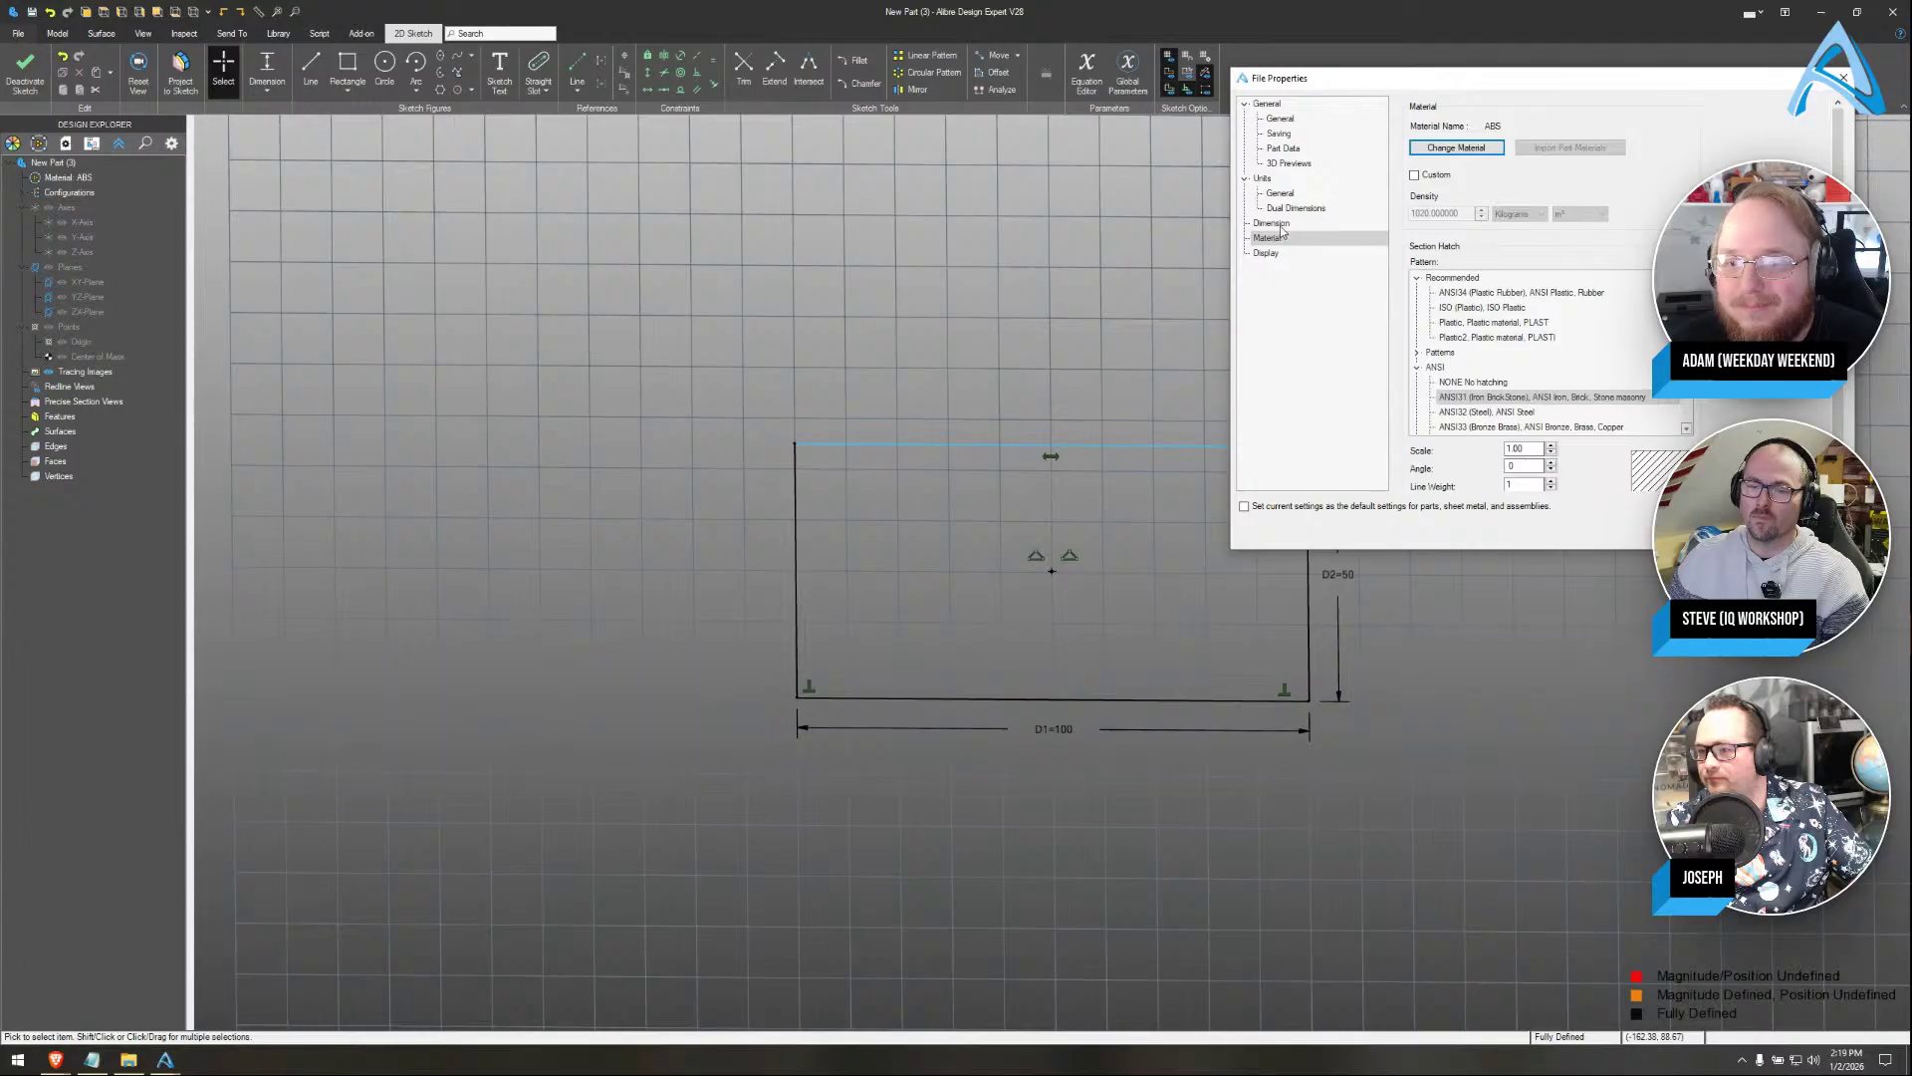
pyautogui.click(1280, 224)
pyautogui.click(1283, 119)
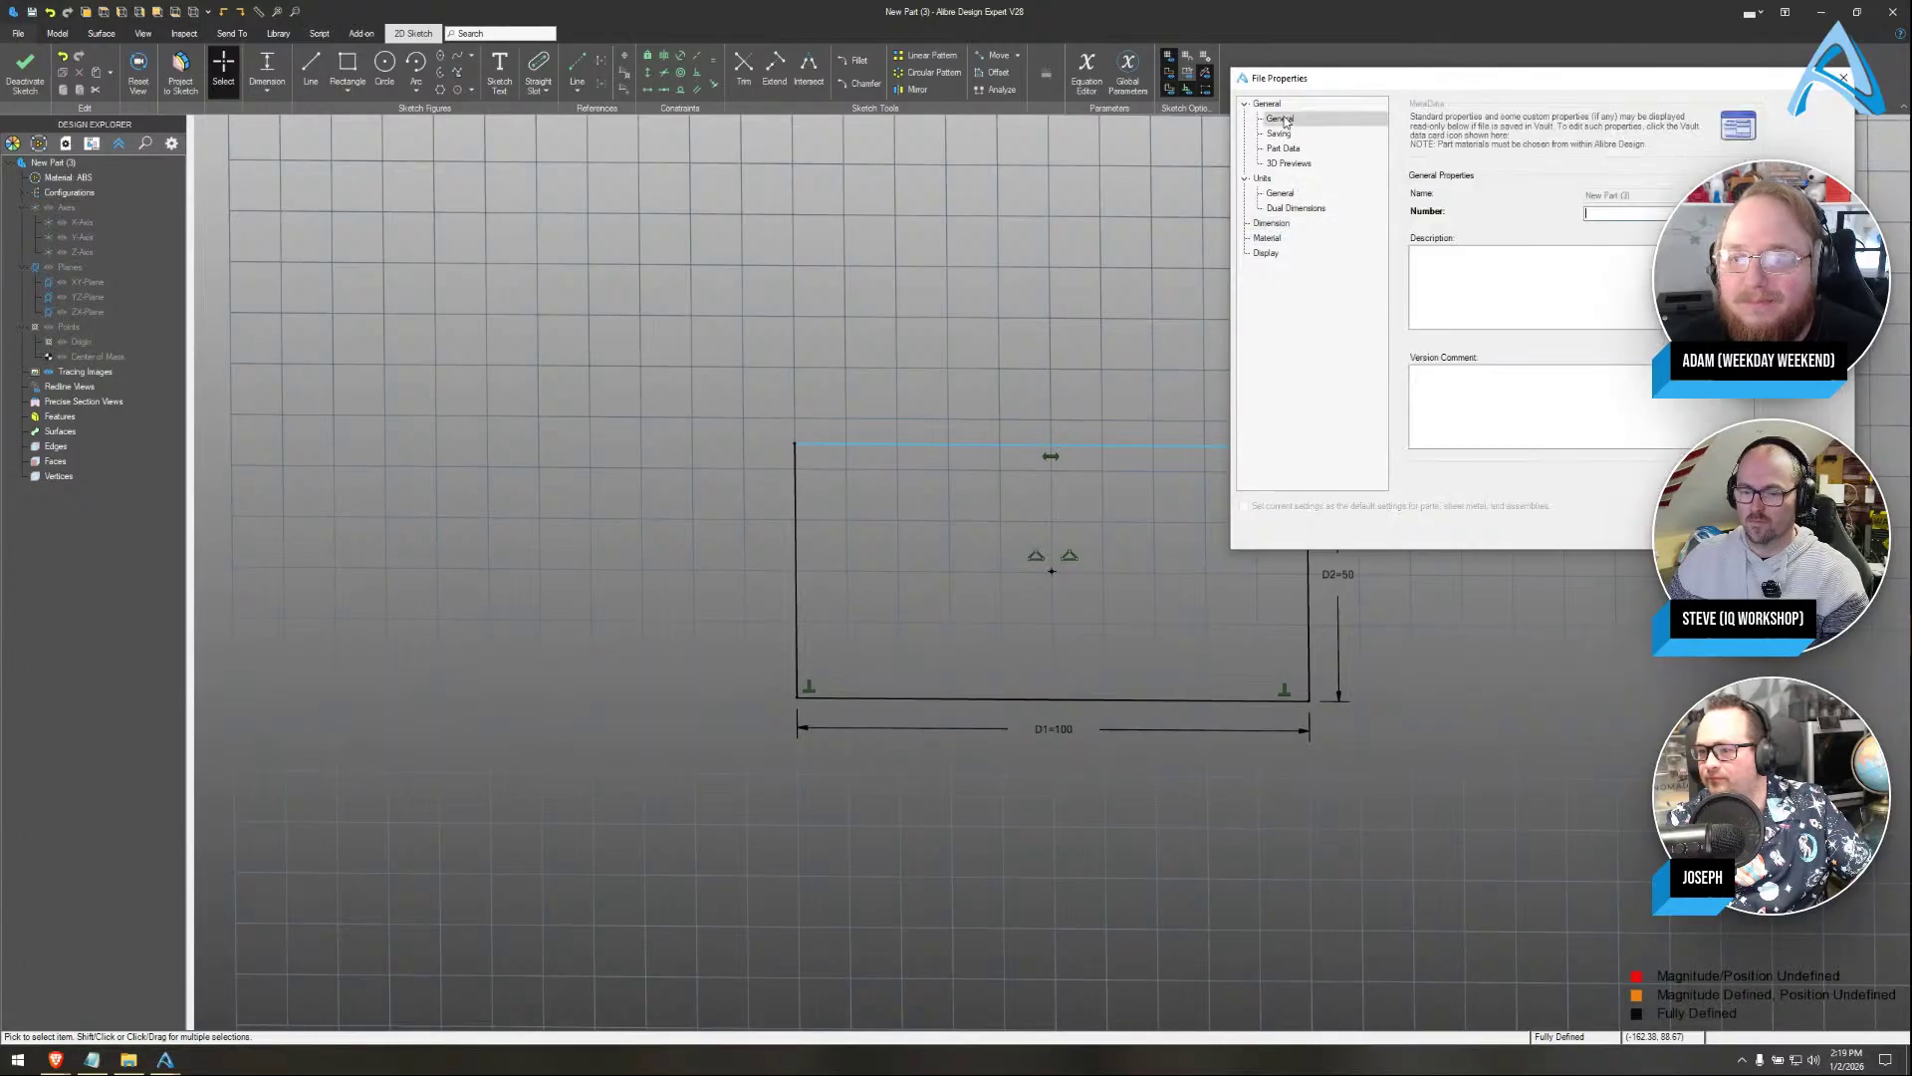
pyautogui.click(1284, 195)
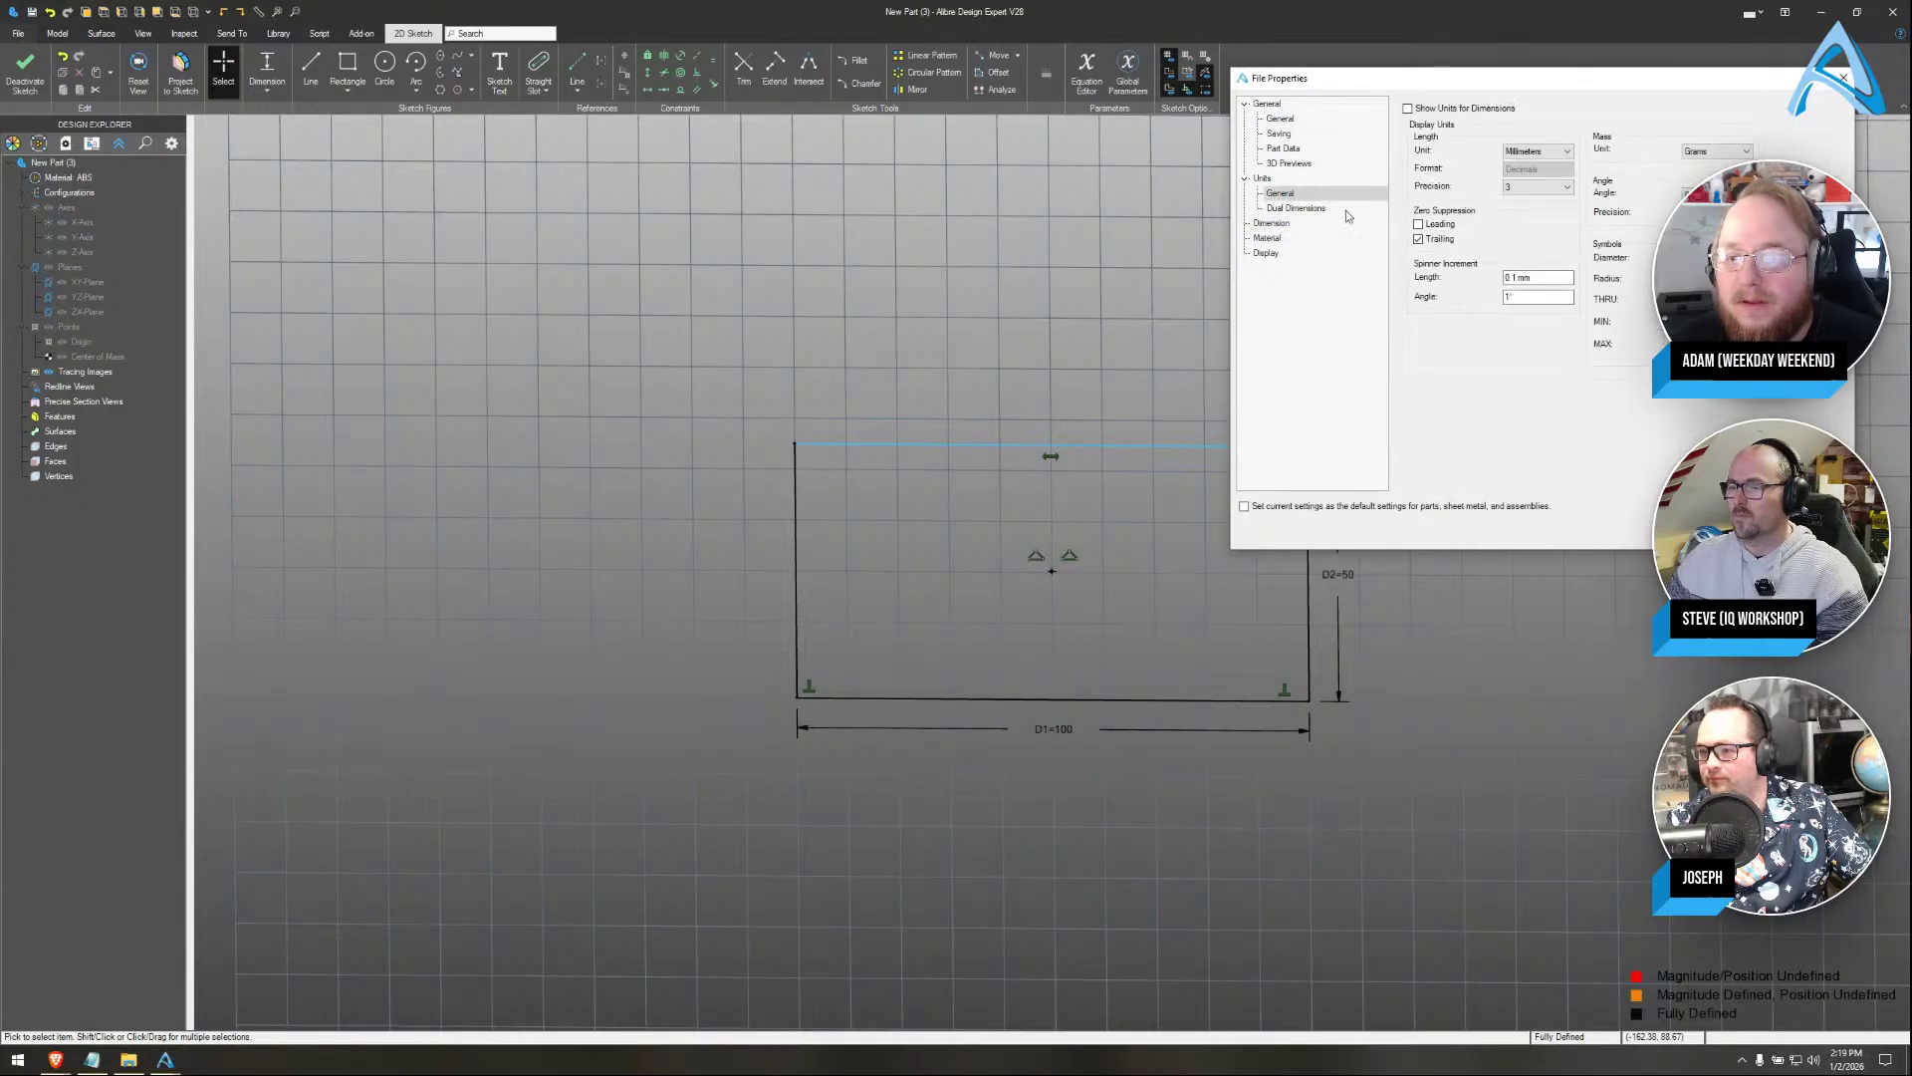
pyautogui.moveTo(1553, 88); pyautogui.dragTo(1028, 258)
pyautogui.click(781, 375)
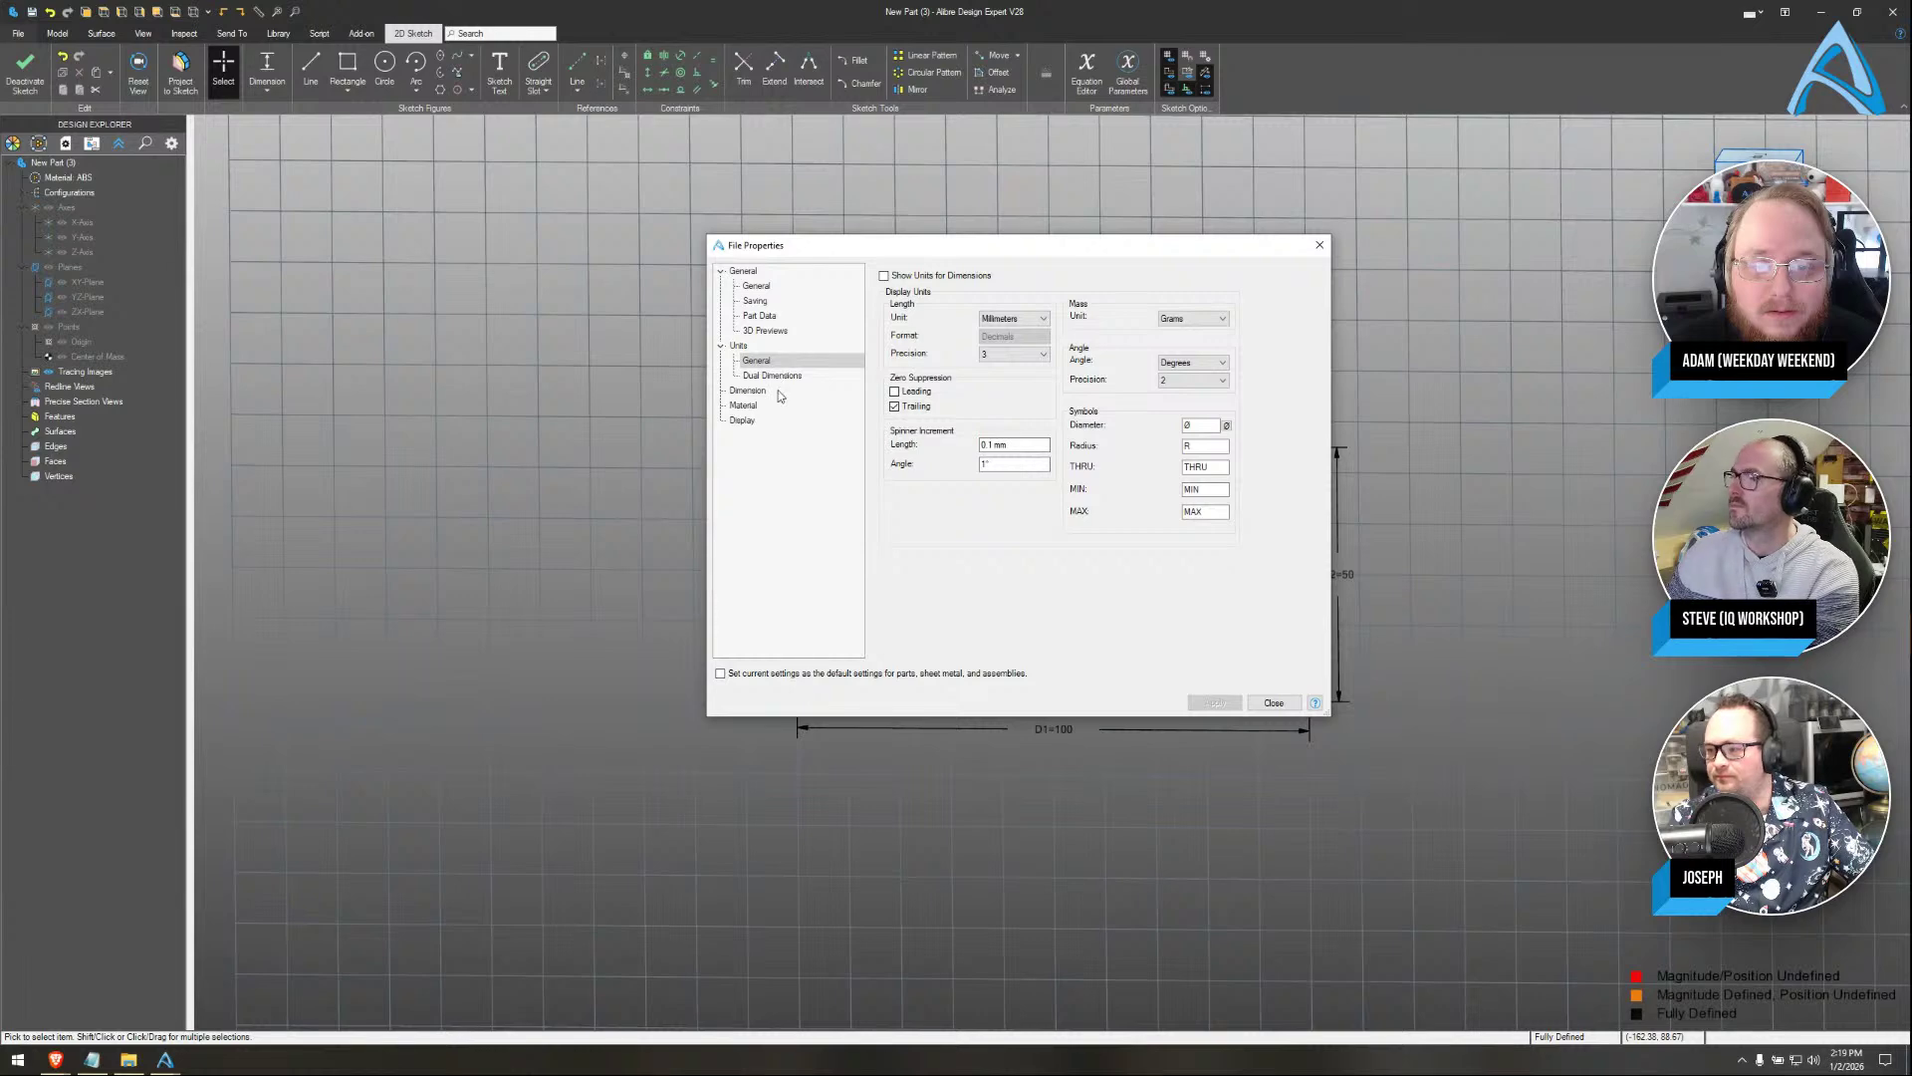
pyautogui.click(778, 392)
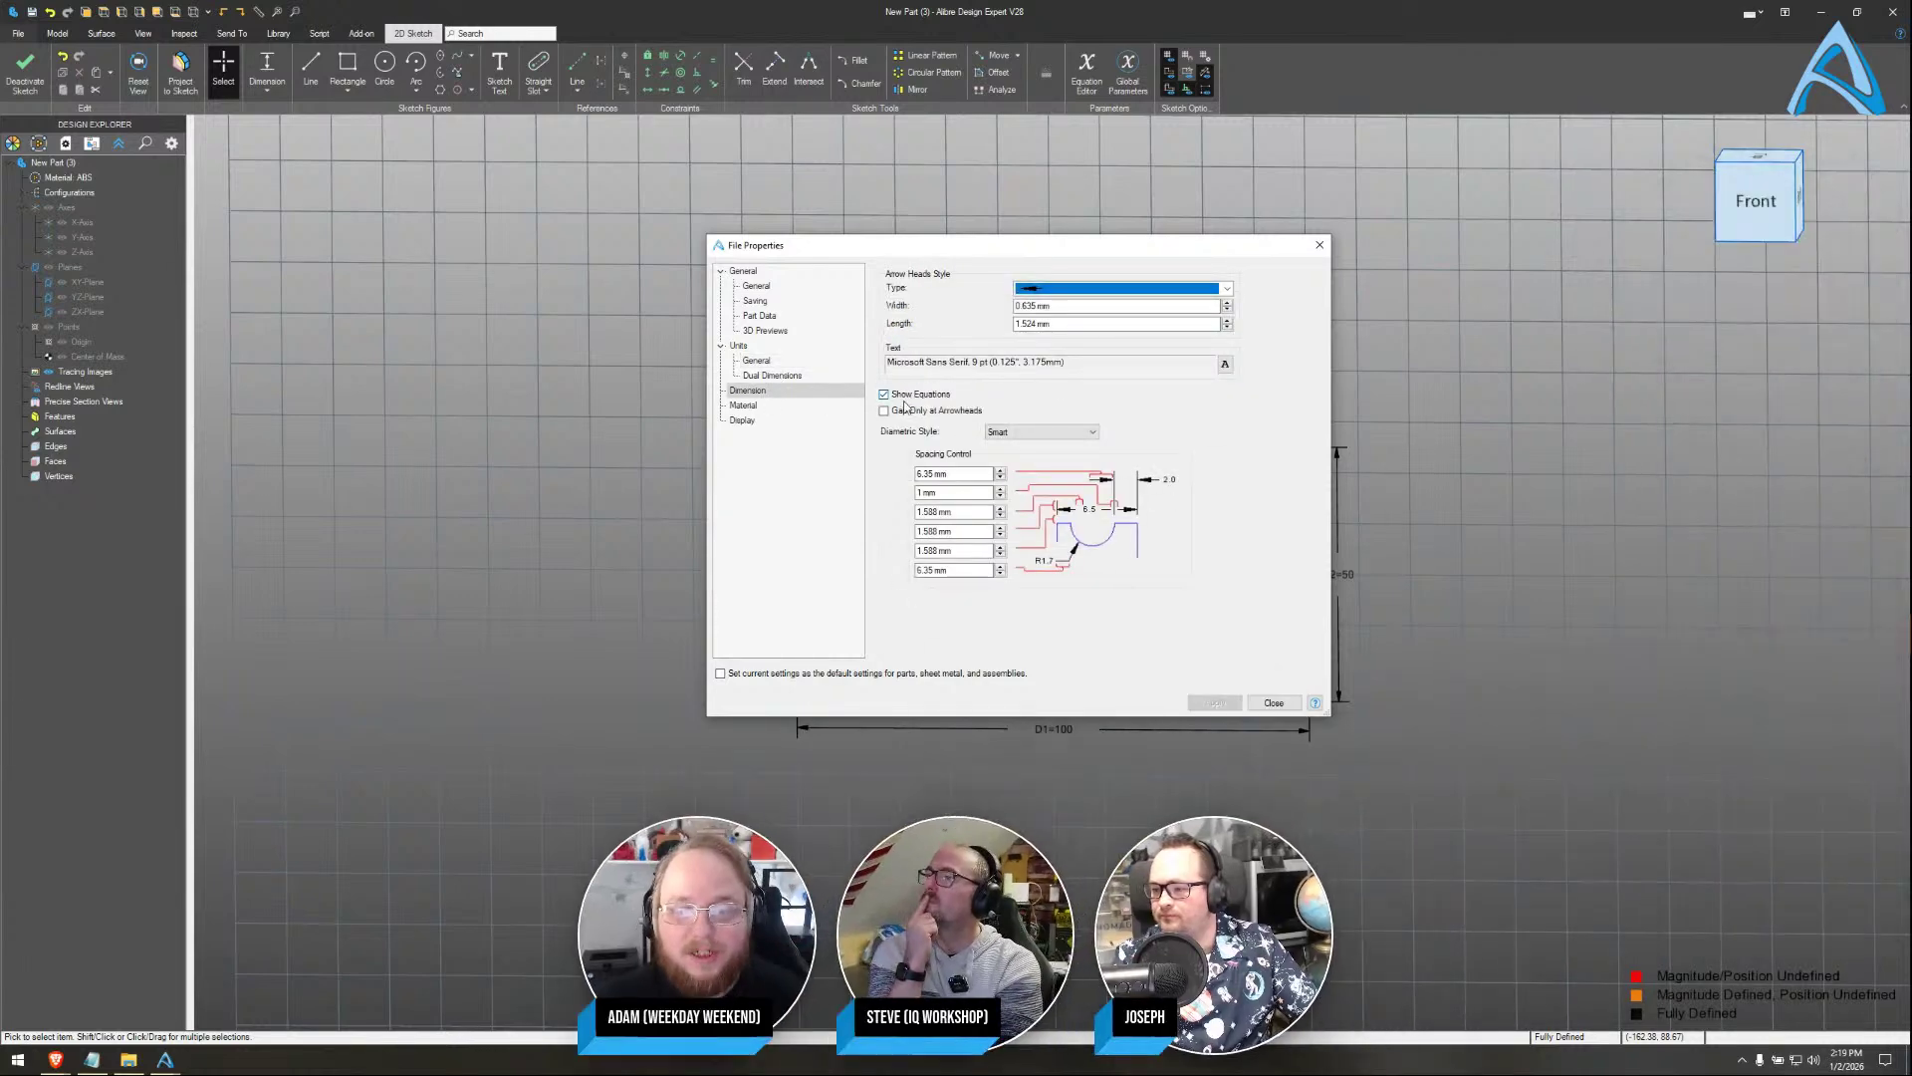
pyautogui.click(1272, 702)
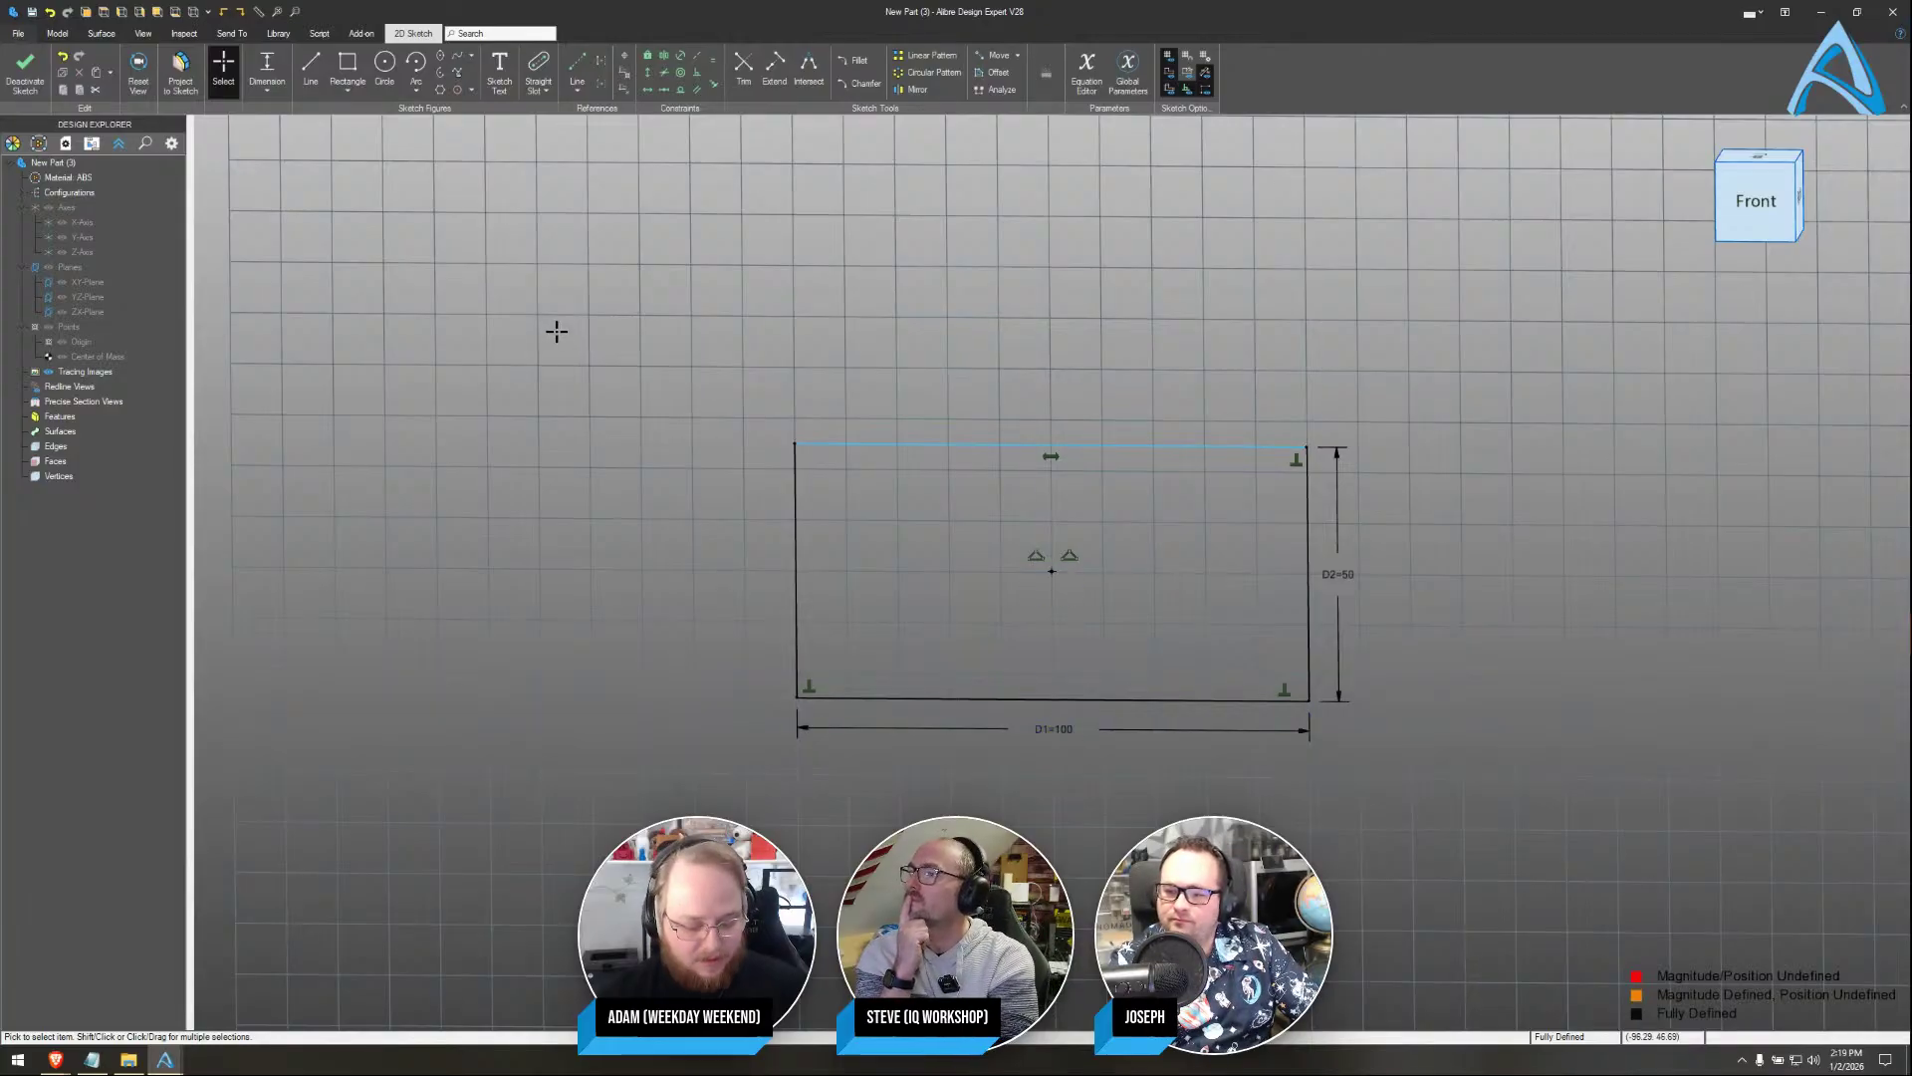
# Extrude the rectangle sketch into a solid plate using the default extrusion settings
pyautogui.press('e')
pyautogui.press('Return')
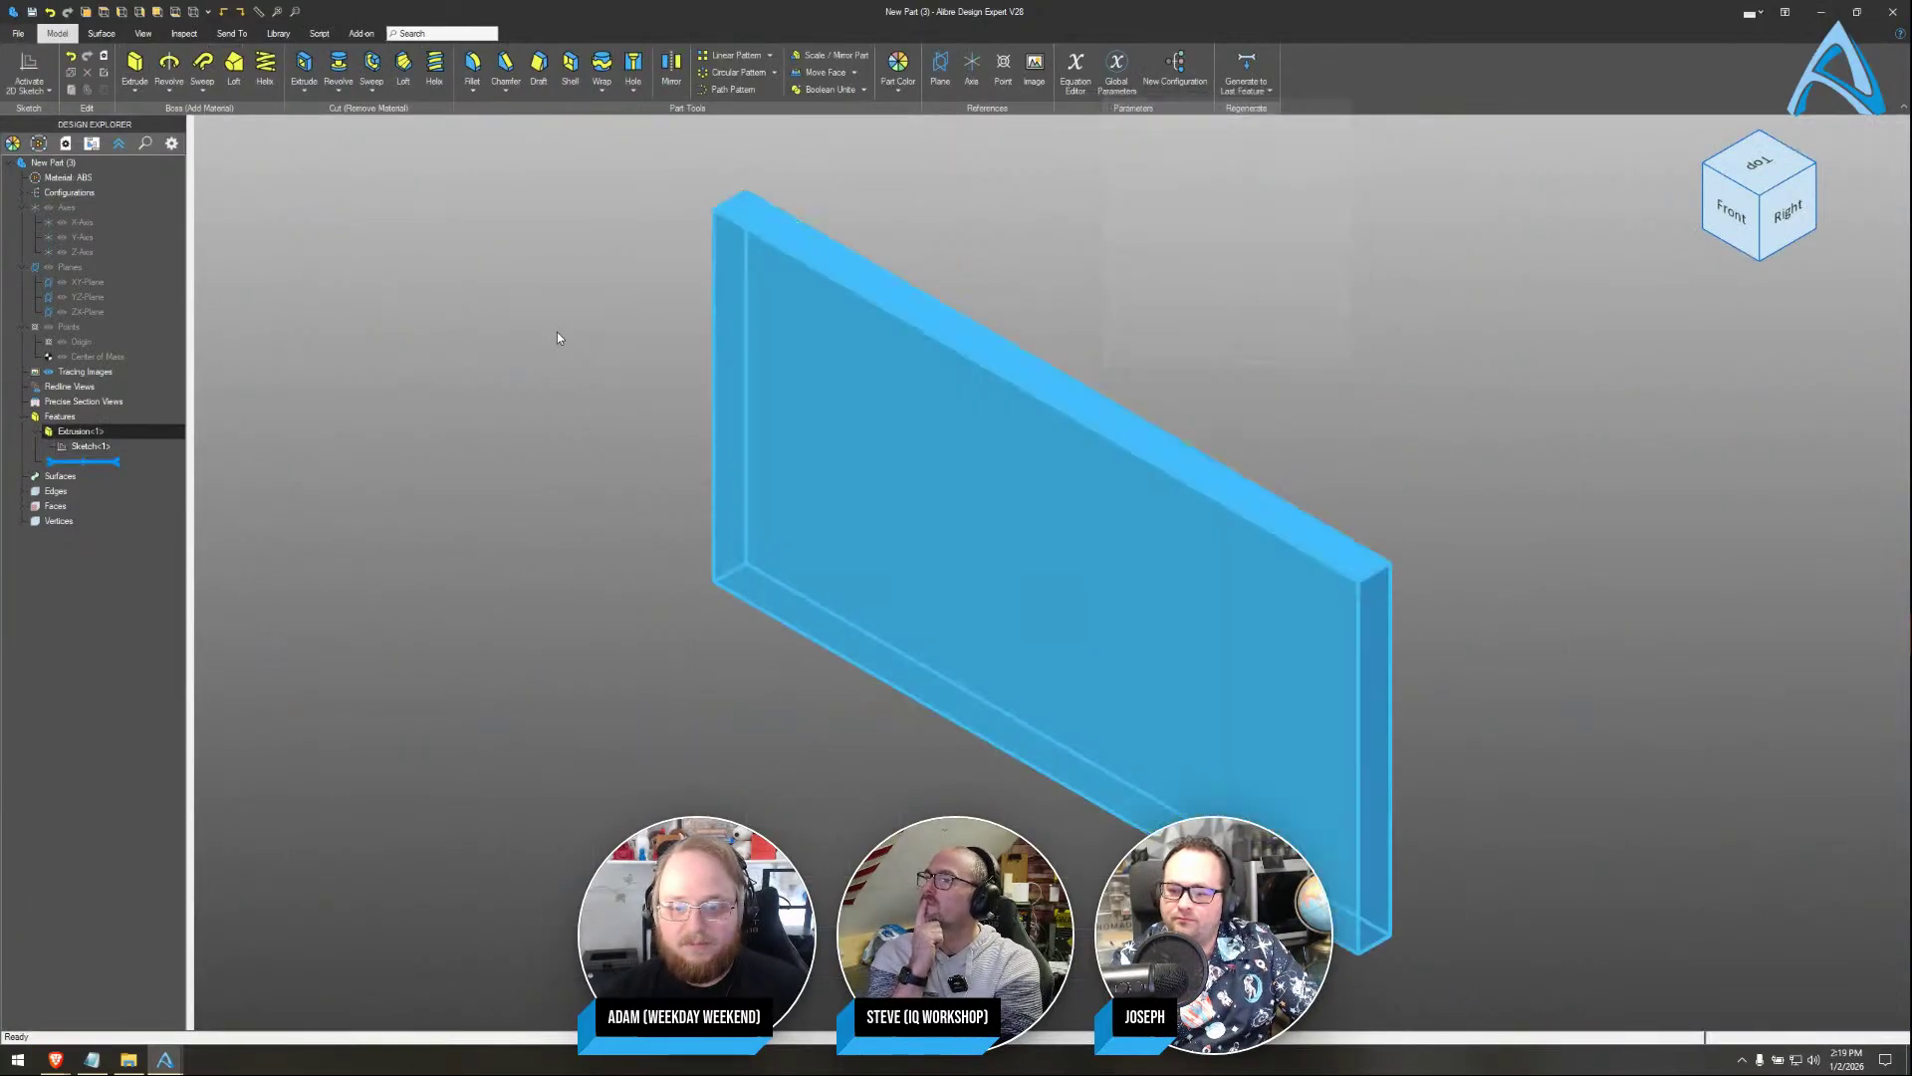
# Try a 20 mm constant-radius fillet on the plate's two upper corner edges
pyautogui.click(1191, 310)
pyautogui.press('f')
pyautogui.click(730, 203)
pyautogui.click(1374, 571)
pyautogui.click(1113, 65)
pyautogui.write('20')
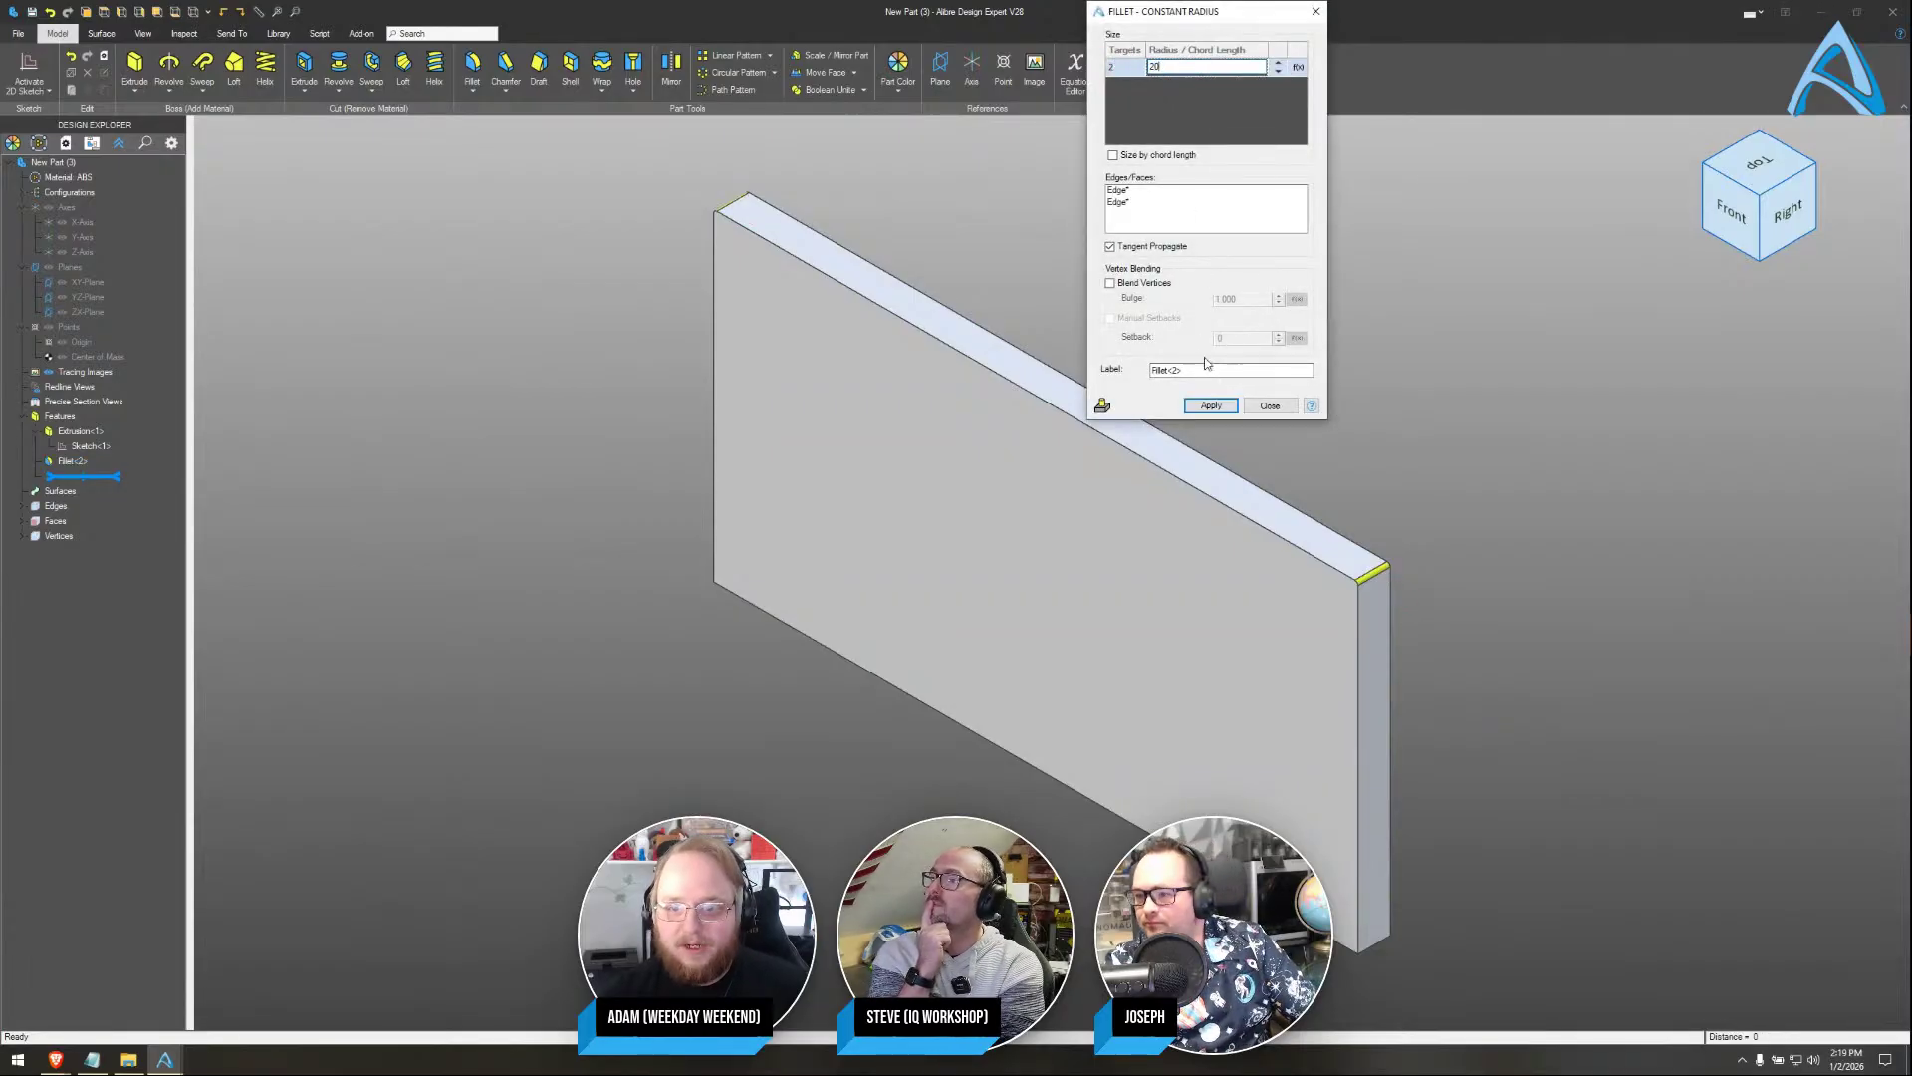
pyautogui.press('Return')
pyautogui.click(1284, 98)
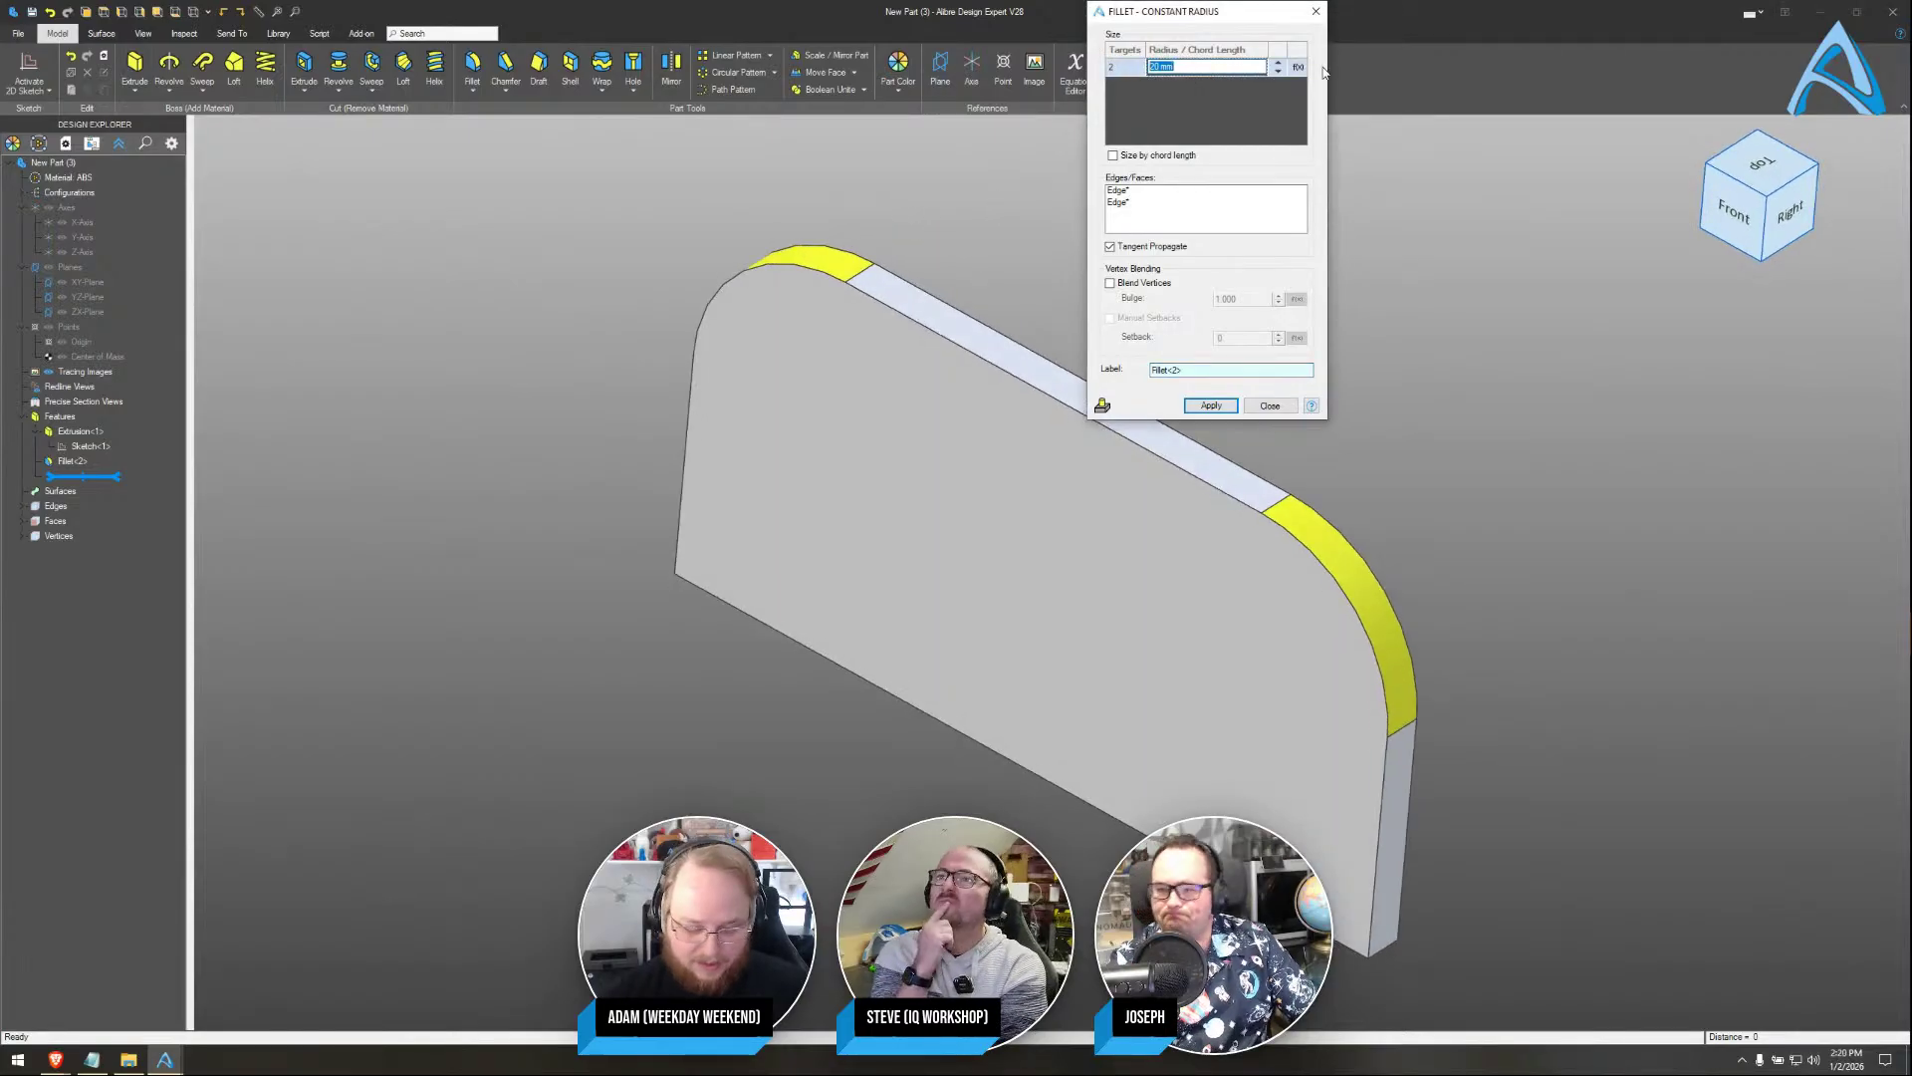
# Try driving the corner fillet radius with the formula d1/6
pyautogui.write('d1/')
pyautogui.click(1199, 370)
pyautogui.moveTo(1012, 245); pyautogui.dragTo(872, 274, button='middle')
pyautogui.click(1200, 66)
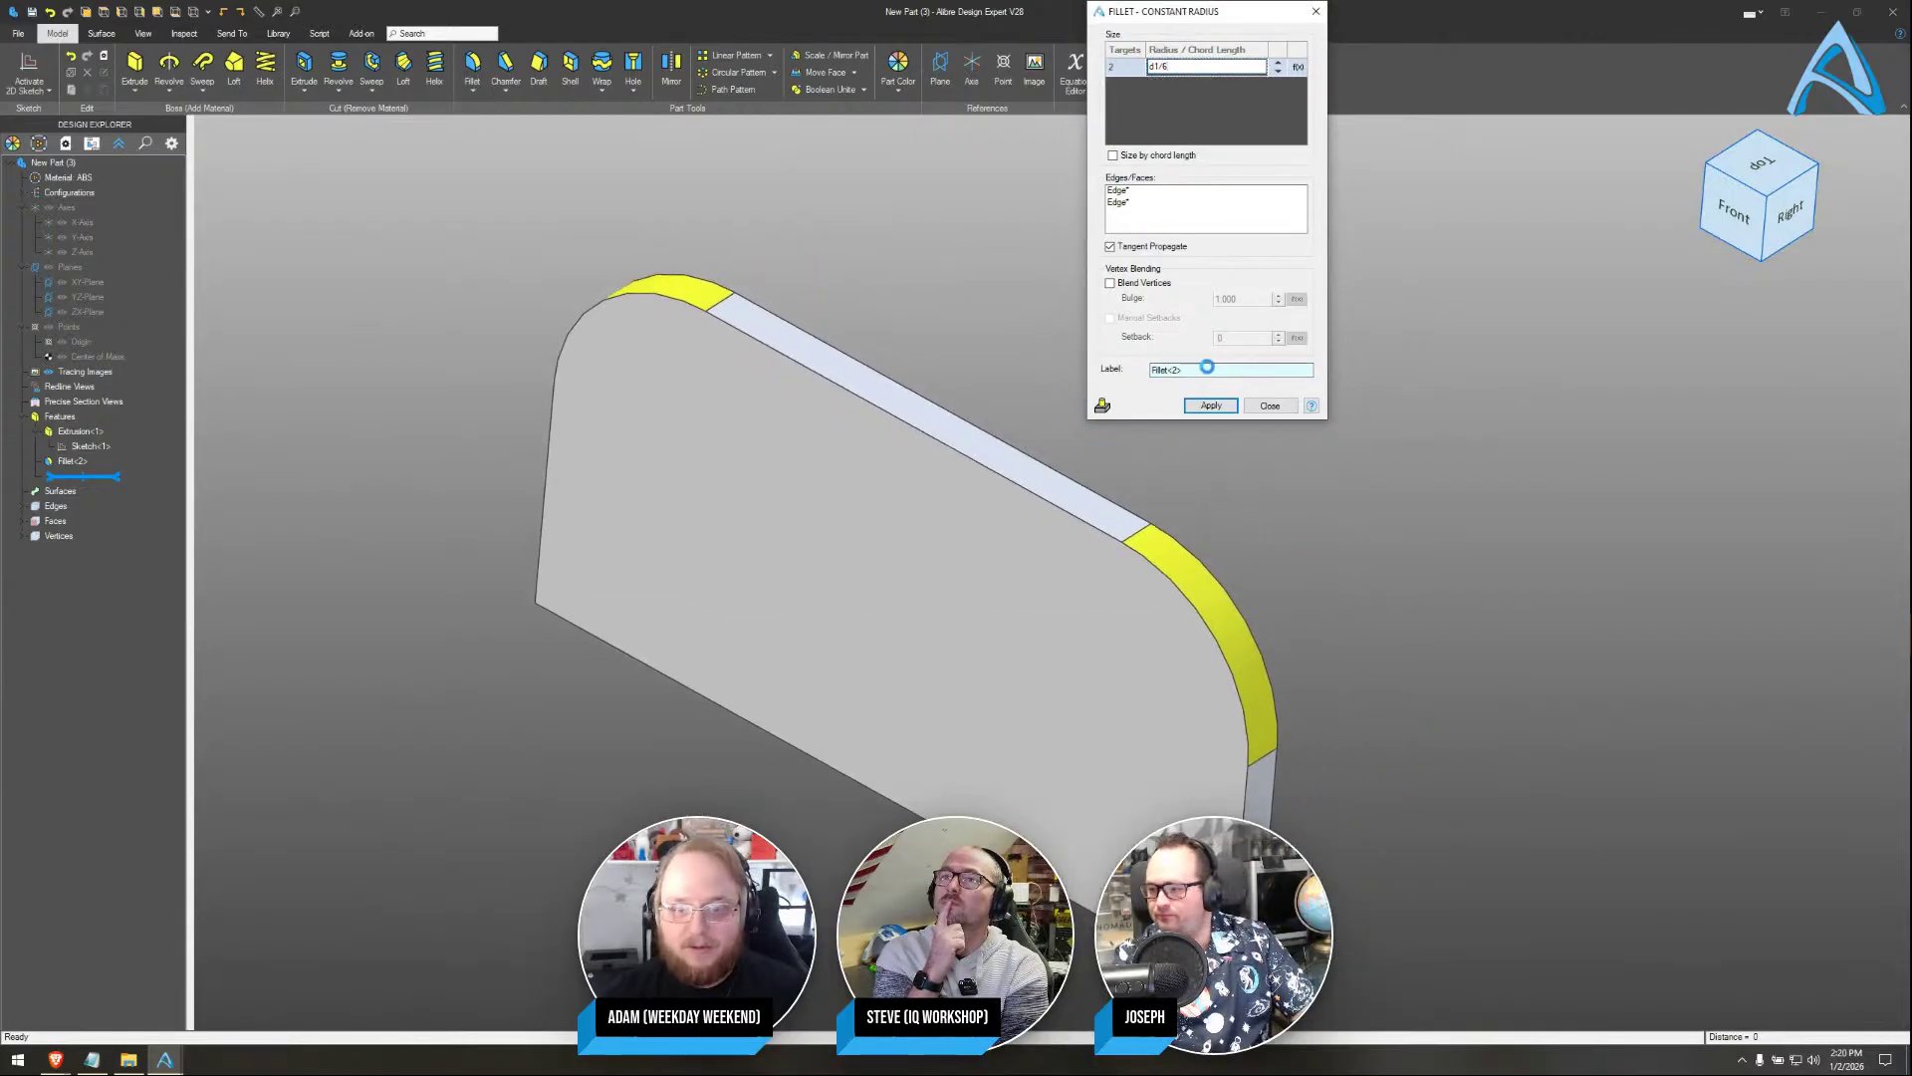
pyautogui.click(1206, 370)
# Try the formula d1/10 as the radius of the two corner fillets
pyautogui.click(1220, 66)
pyautogui.press('BackSpace')
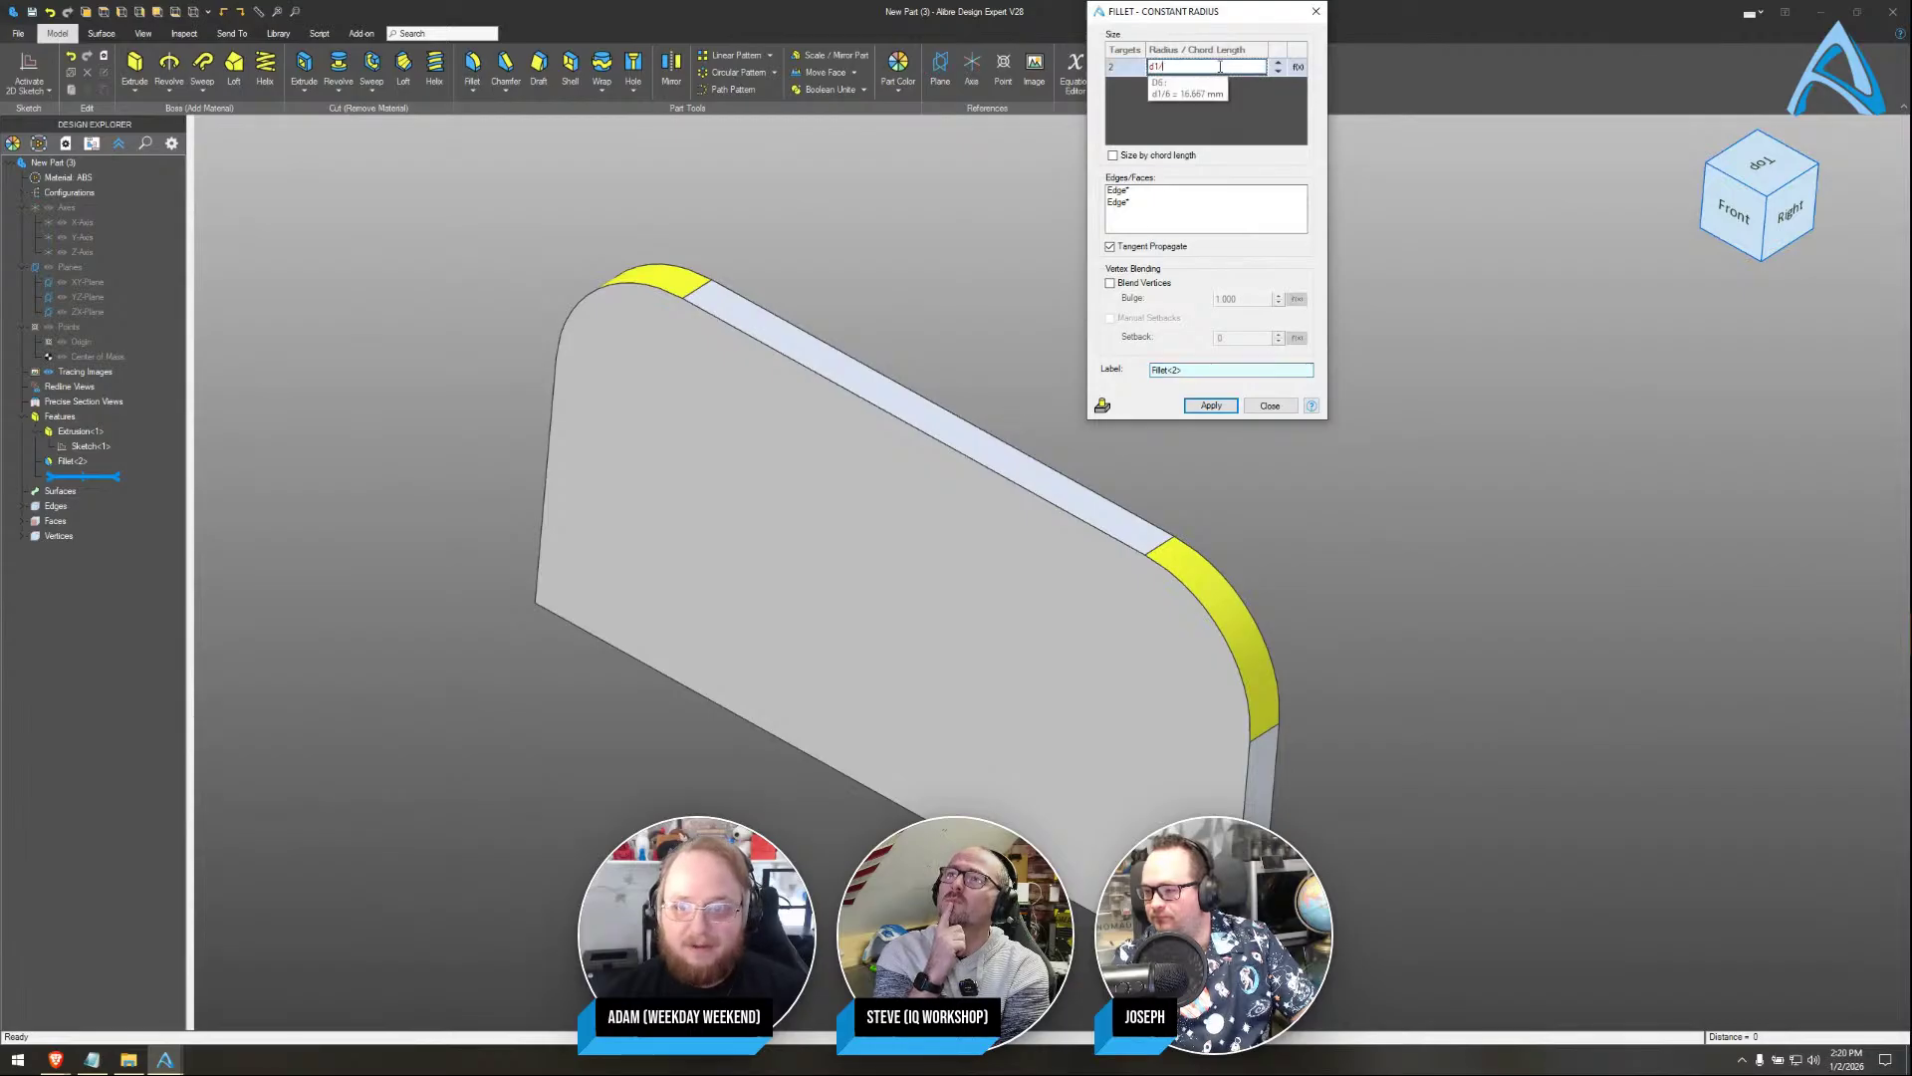
pyautogui.write('10')
pyautogui.click(1201, 369)
pyautogui.moveTo(856, 269); pyautogui.dragTo(1068, 514, button='middle')
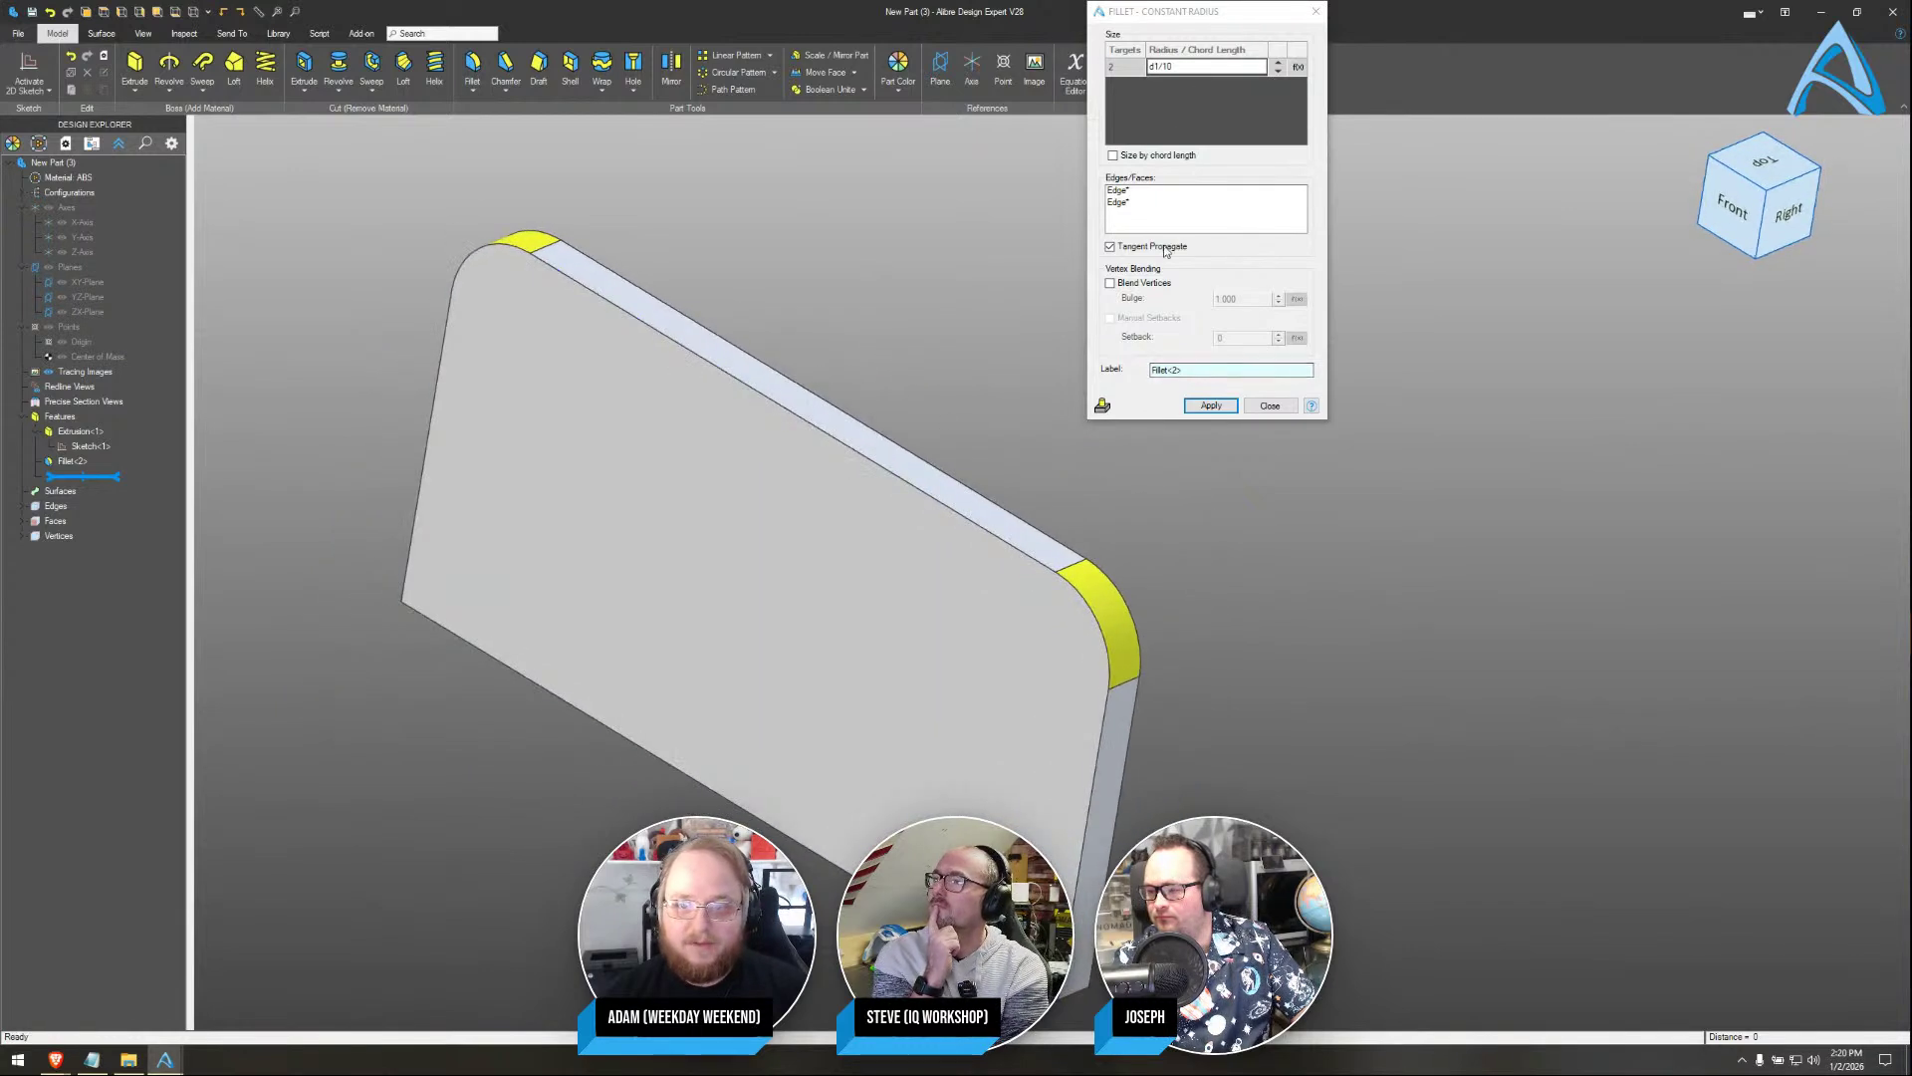
# Try the formula d1/20 for the corner fillet radius, inspect the preview and close the fillet without applying it
pyautogui.click(1188, 67)
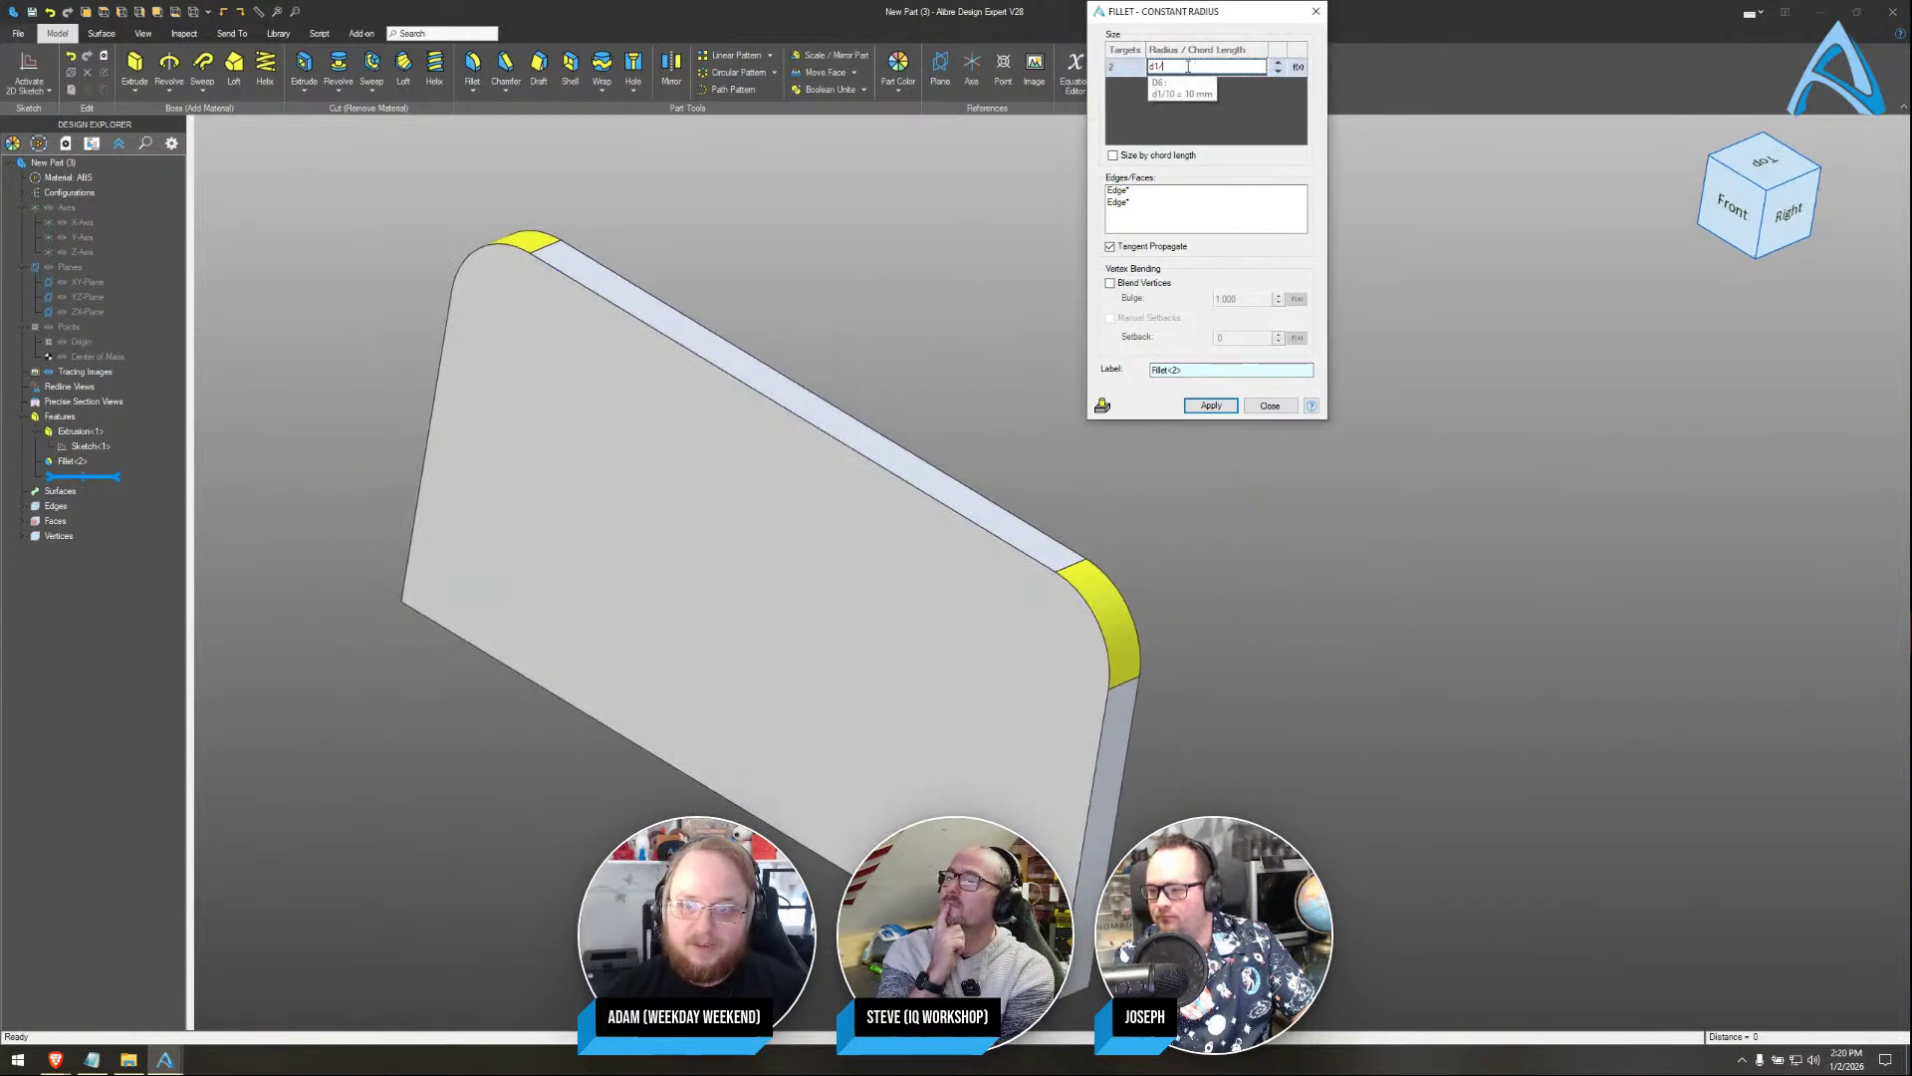
pyautogui.write('20')
pyautogui.moveTo(964, 366); pyautogui.dragTo(768, 355, button='middle')
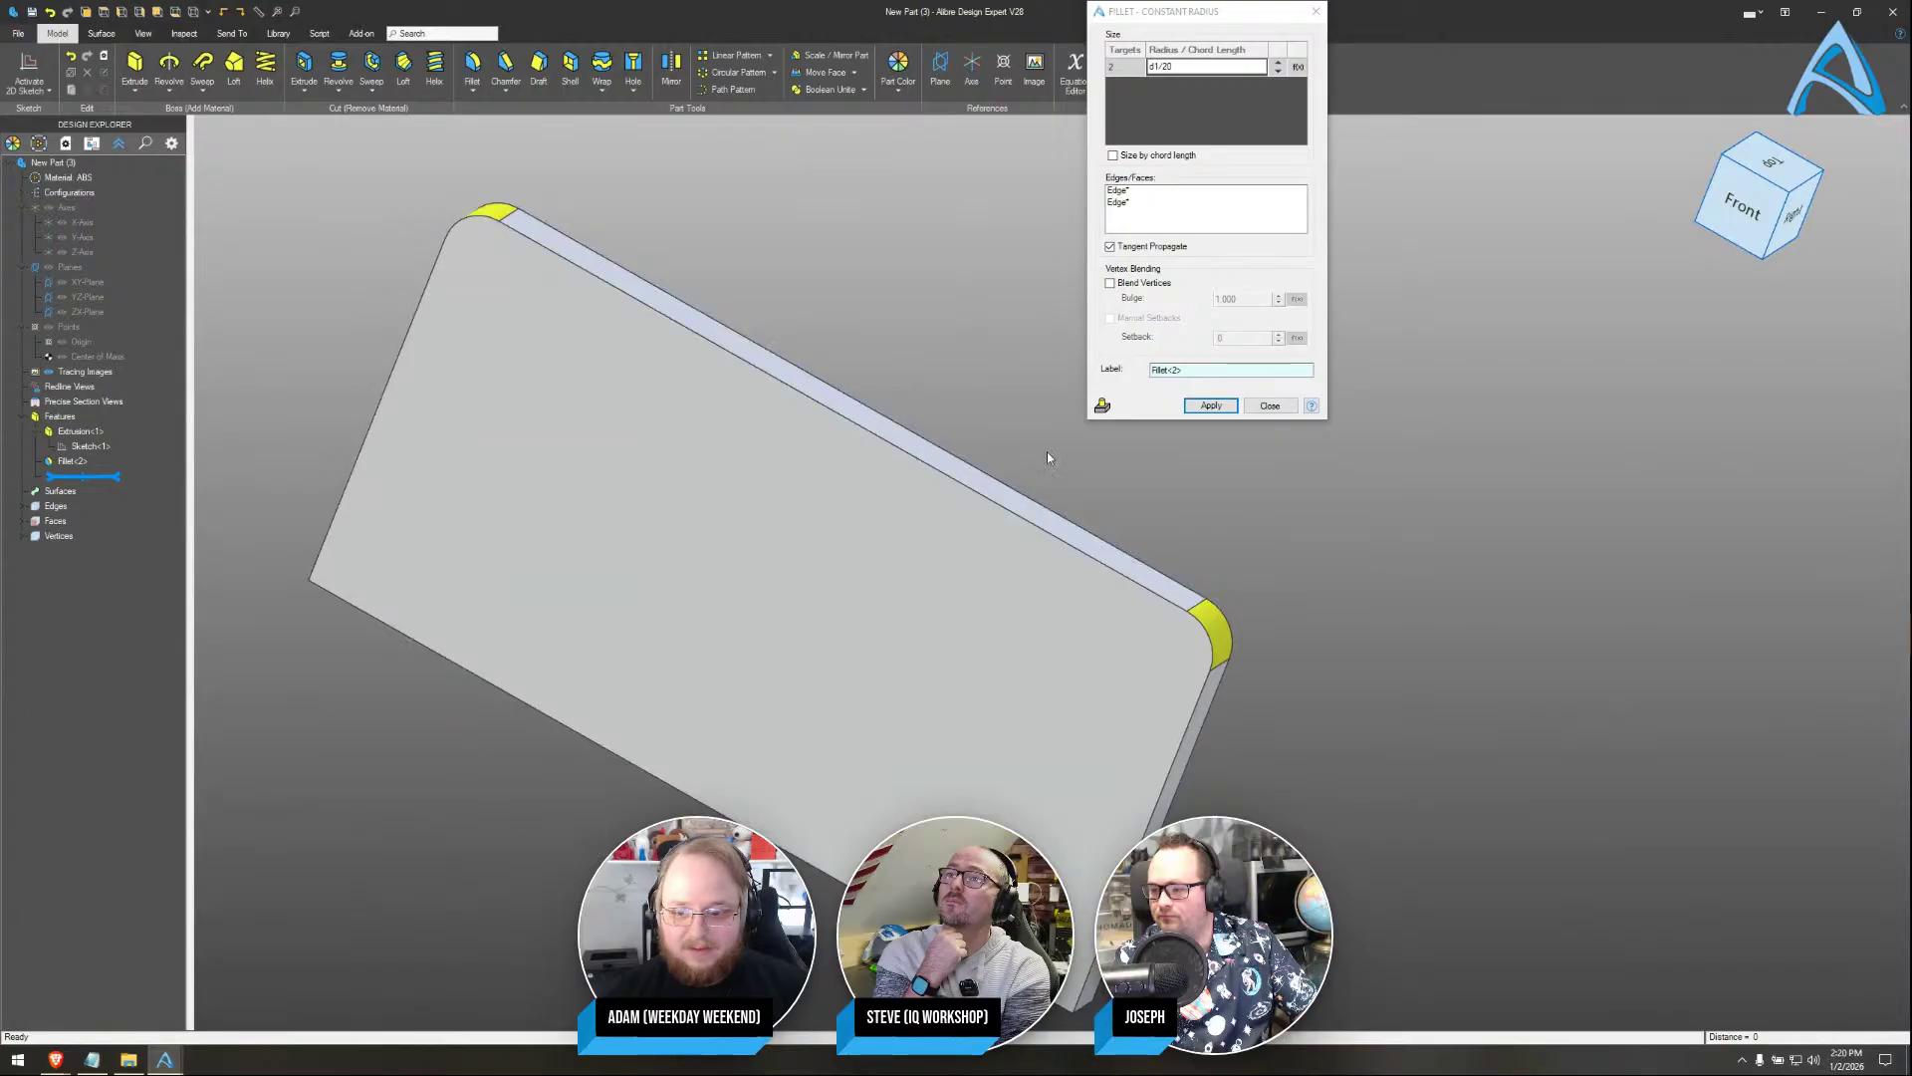
pyautogui.moveTo(1014, 423); pyautogui.dragTo(1139, 542, button='middle')
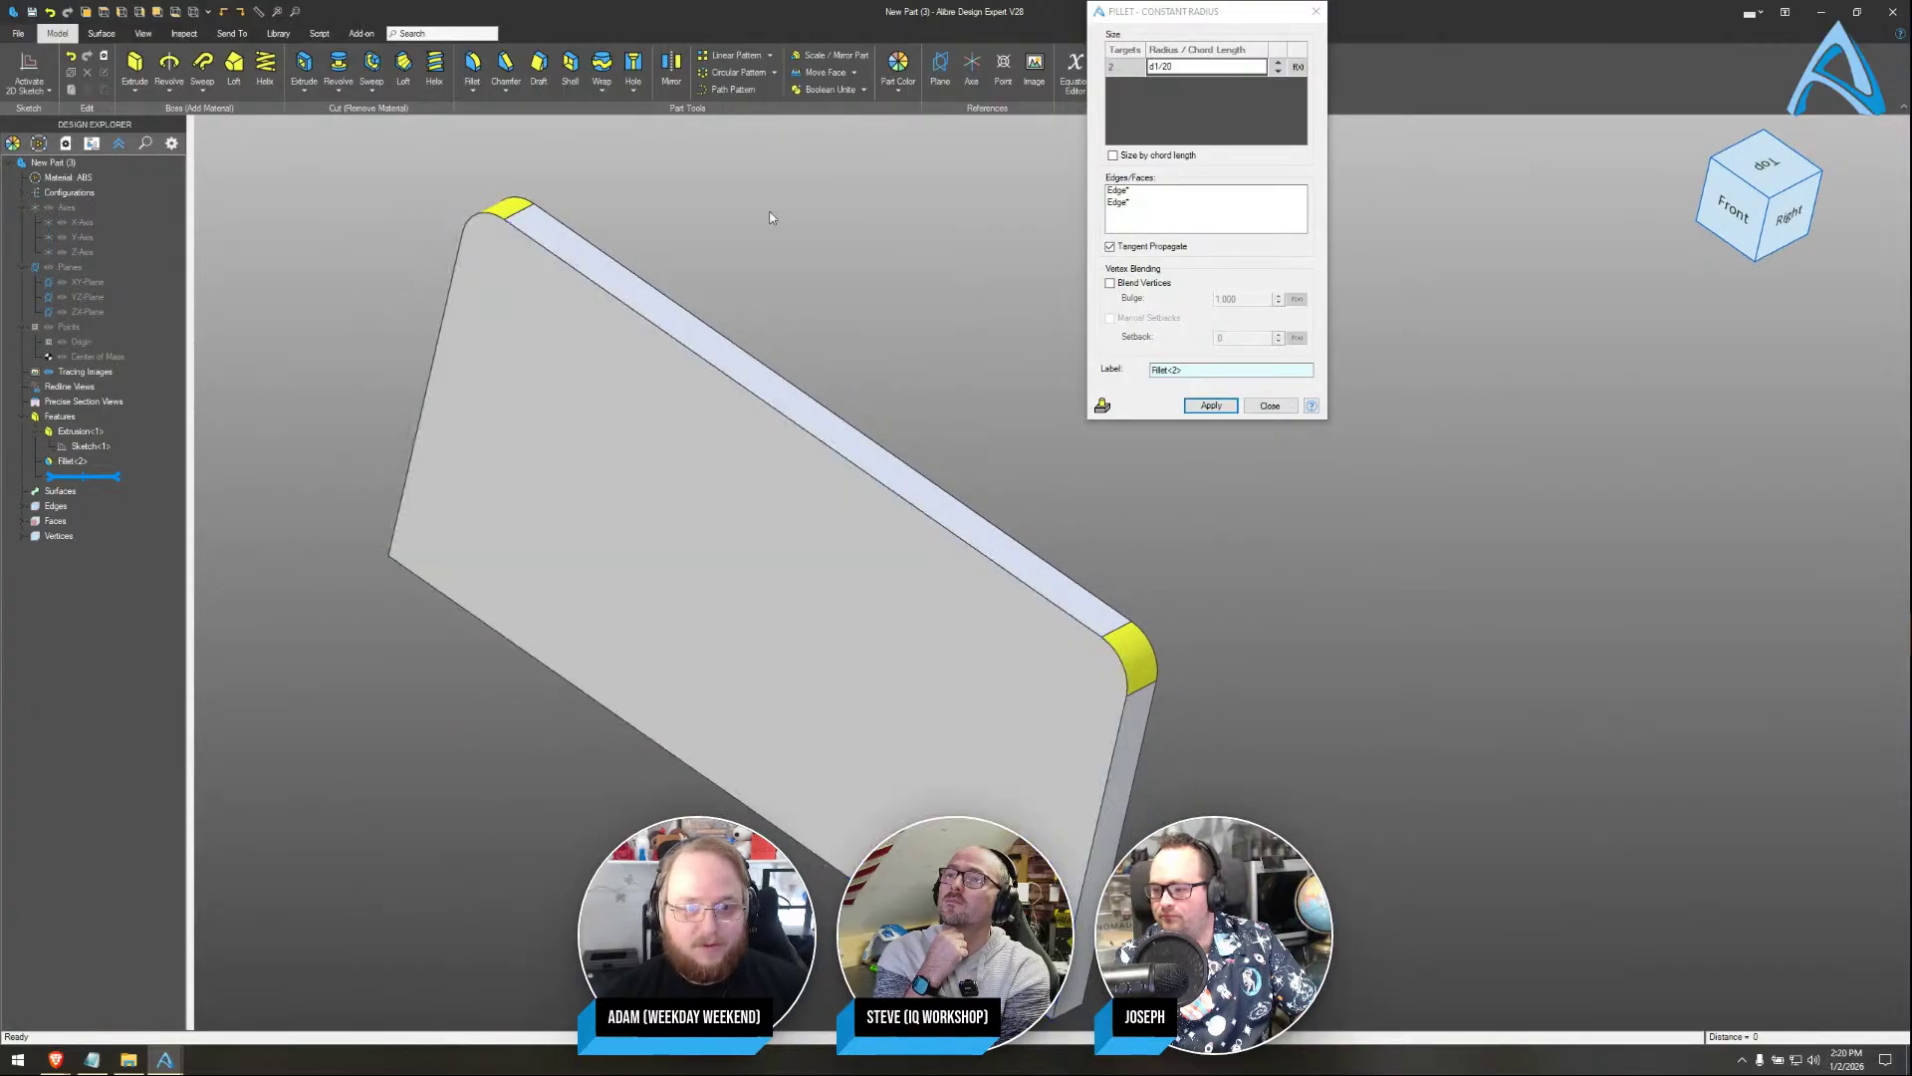
pyautogui.moveTo(770, 217); pyautogui.dragTo(842, 224, button='middle')
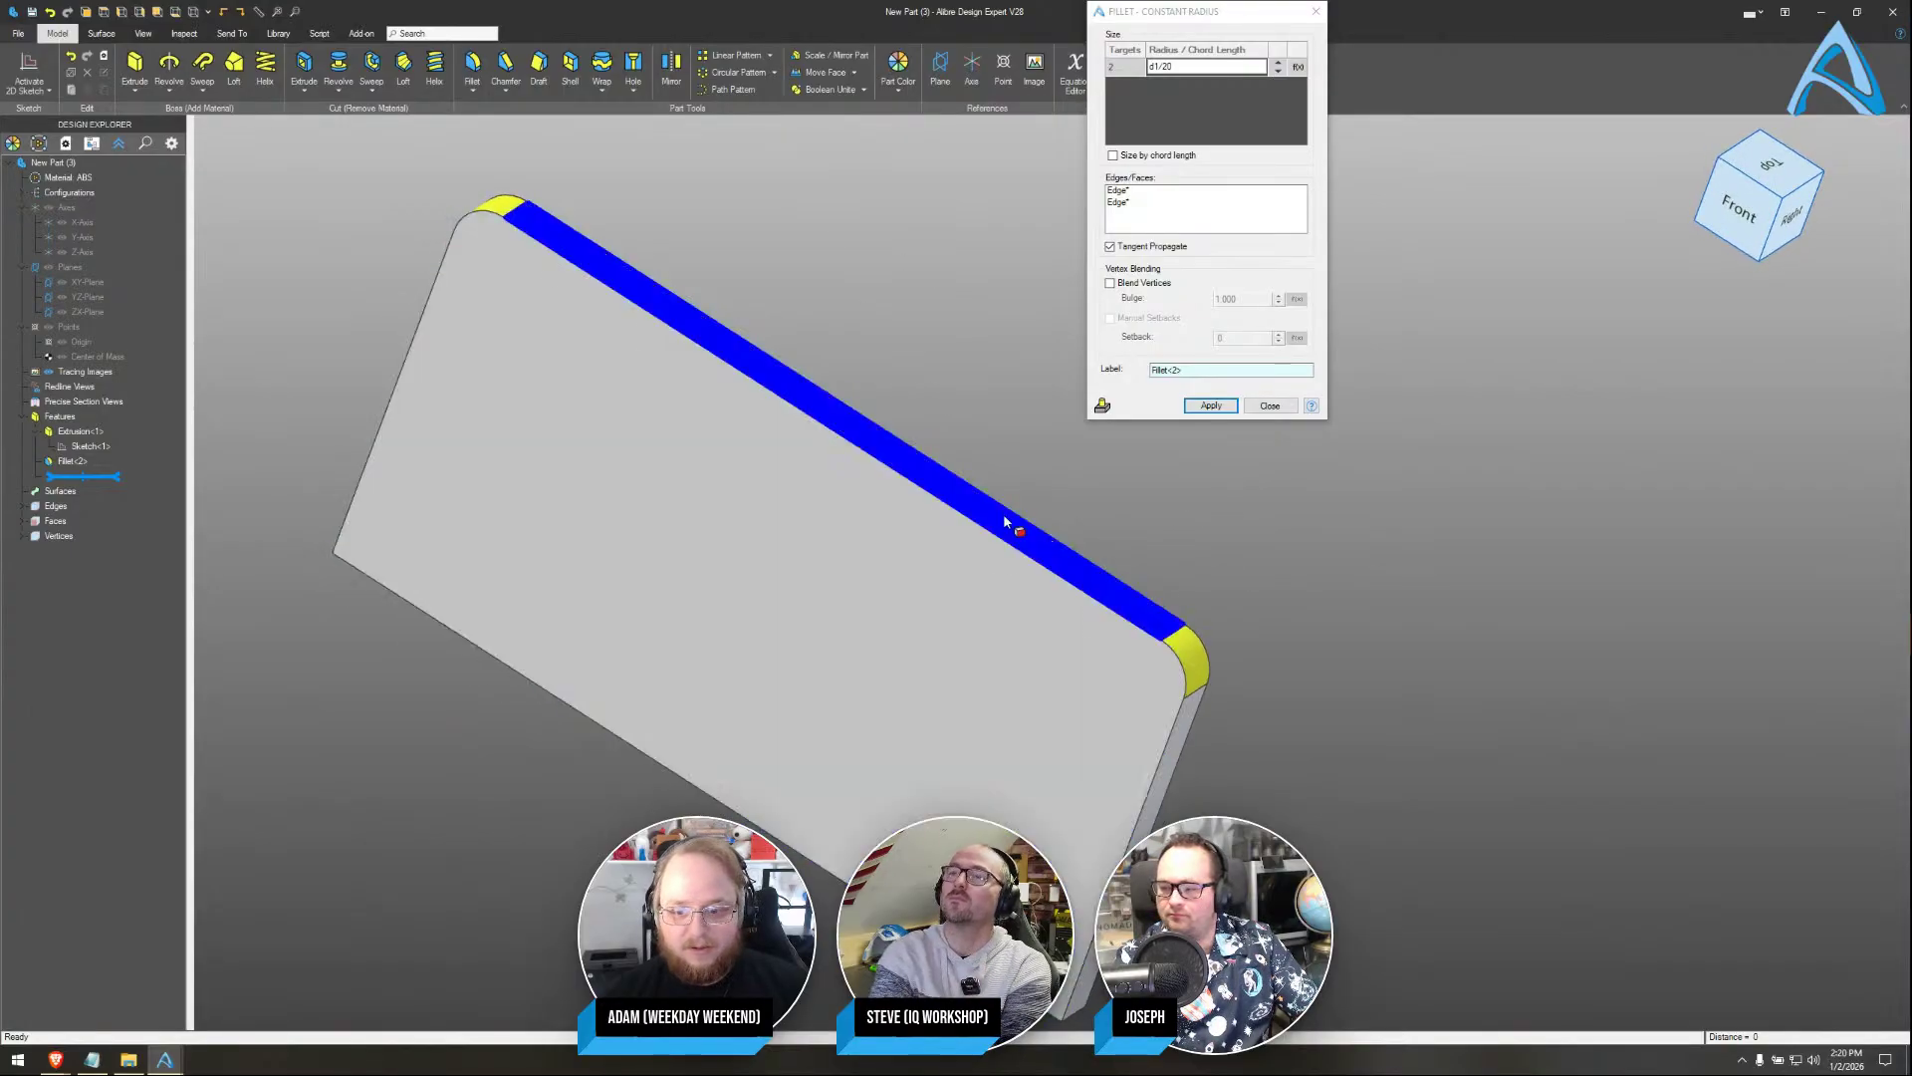
pyautogui.click(1270, 407)
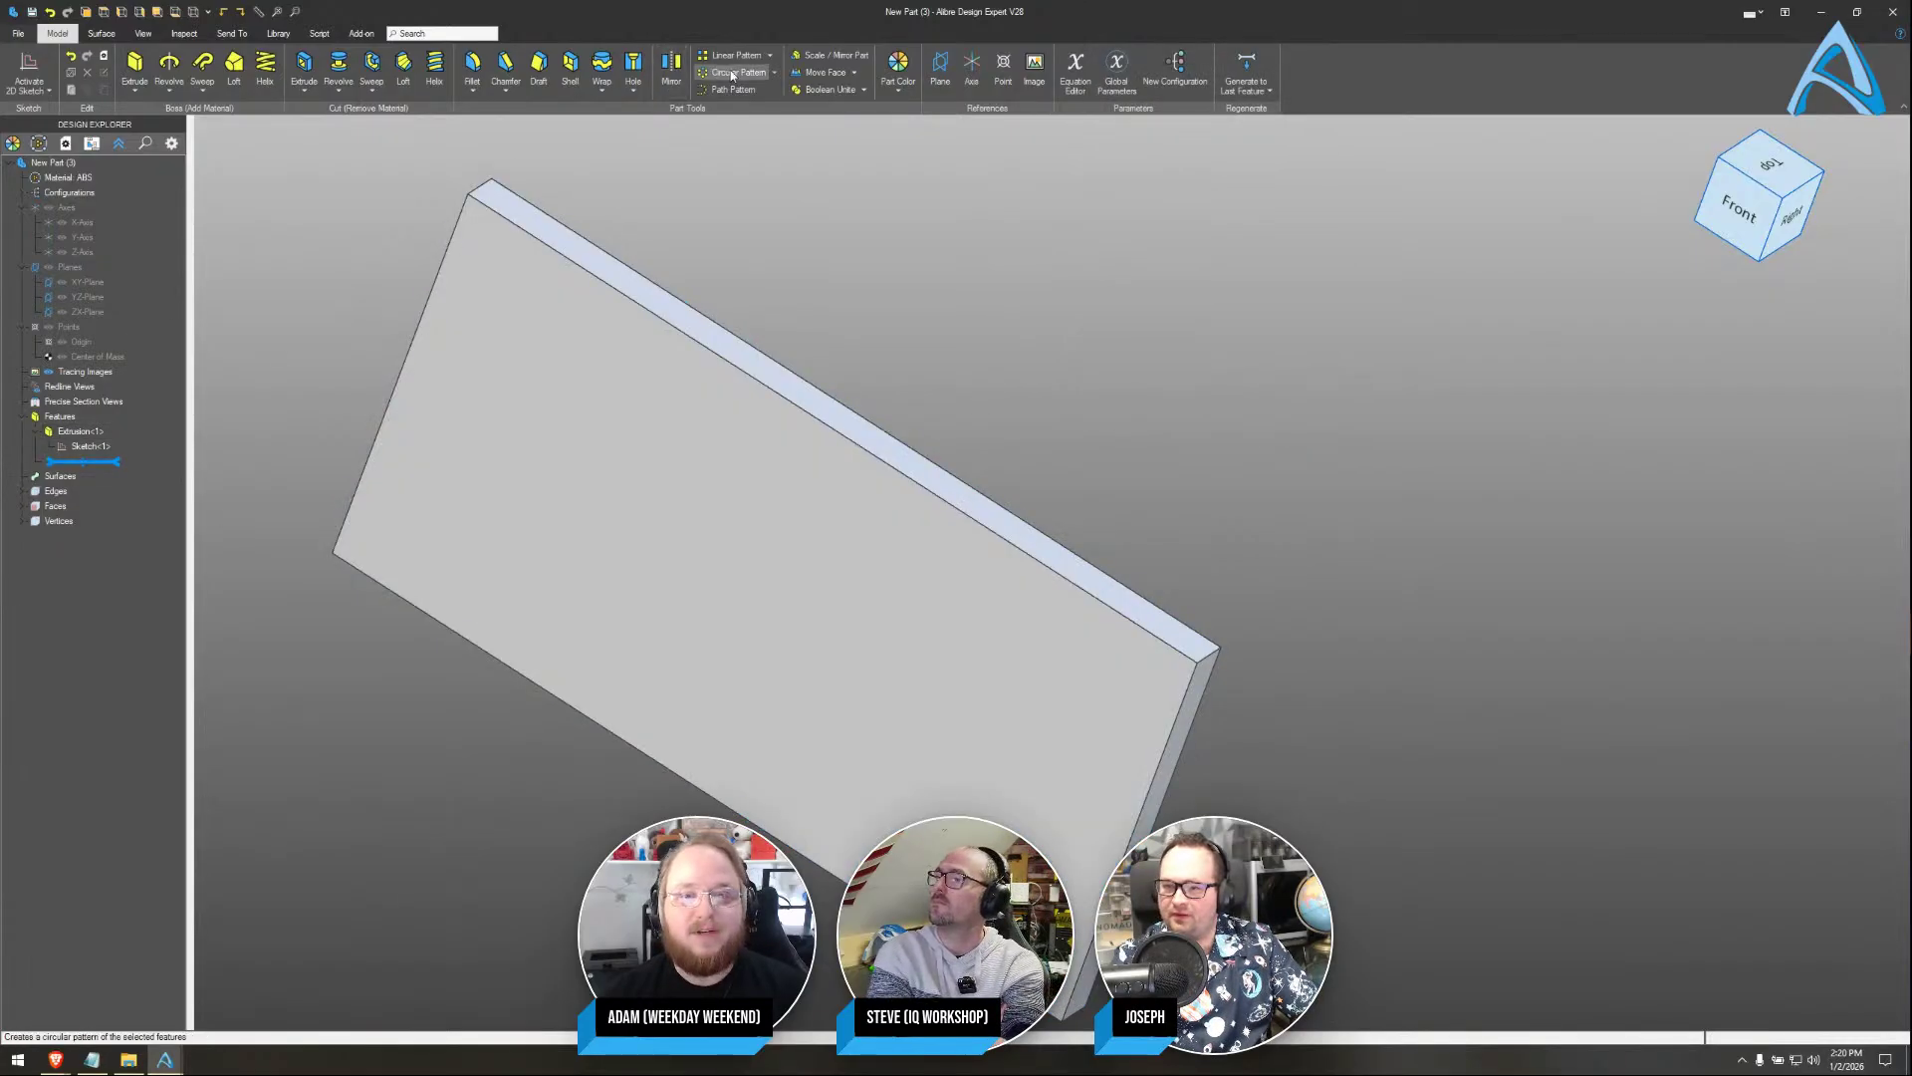
# Fillet the plate's two upper corner edges with the radius formula d1/10
pyautogui.click(472, 67)
pyautogui.click(487, 187)
pyautogui.click(1123, 687)
pyautogui.click(1198, 67)
pyautogui.doubleClick(1199, 66)
pyautogui.write('d1/10')
pyautogui.click(1211, 406)
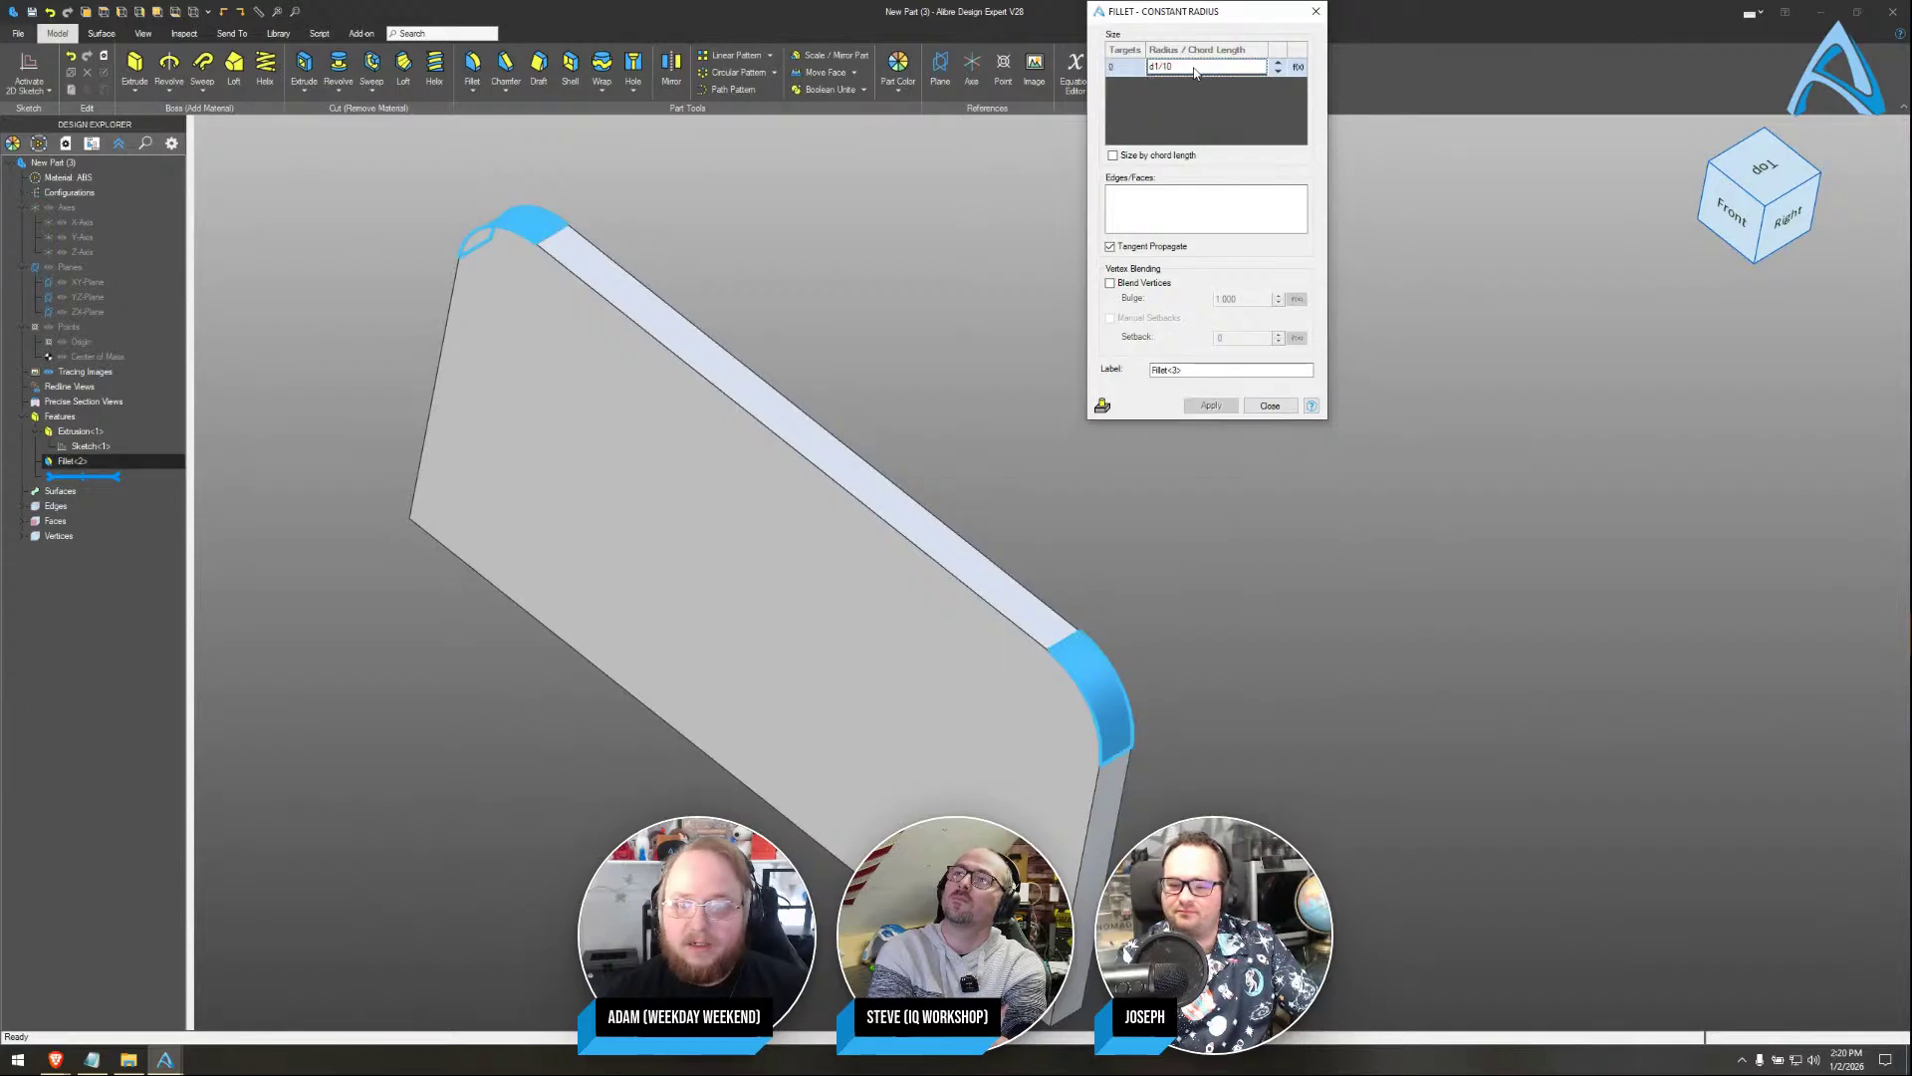
pyautogui.click(1270, 406)
# Edit the plate's rectangle sketch, set its long side to 125 mm and return to the filleted solid
pyautogui.rightClick(105, 446)
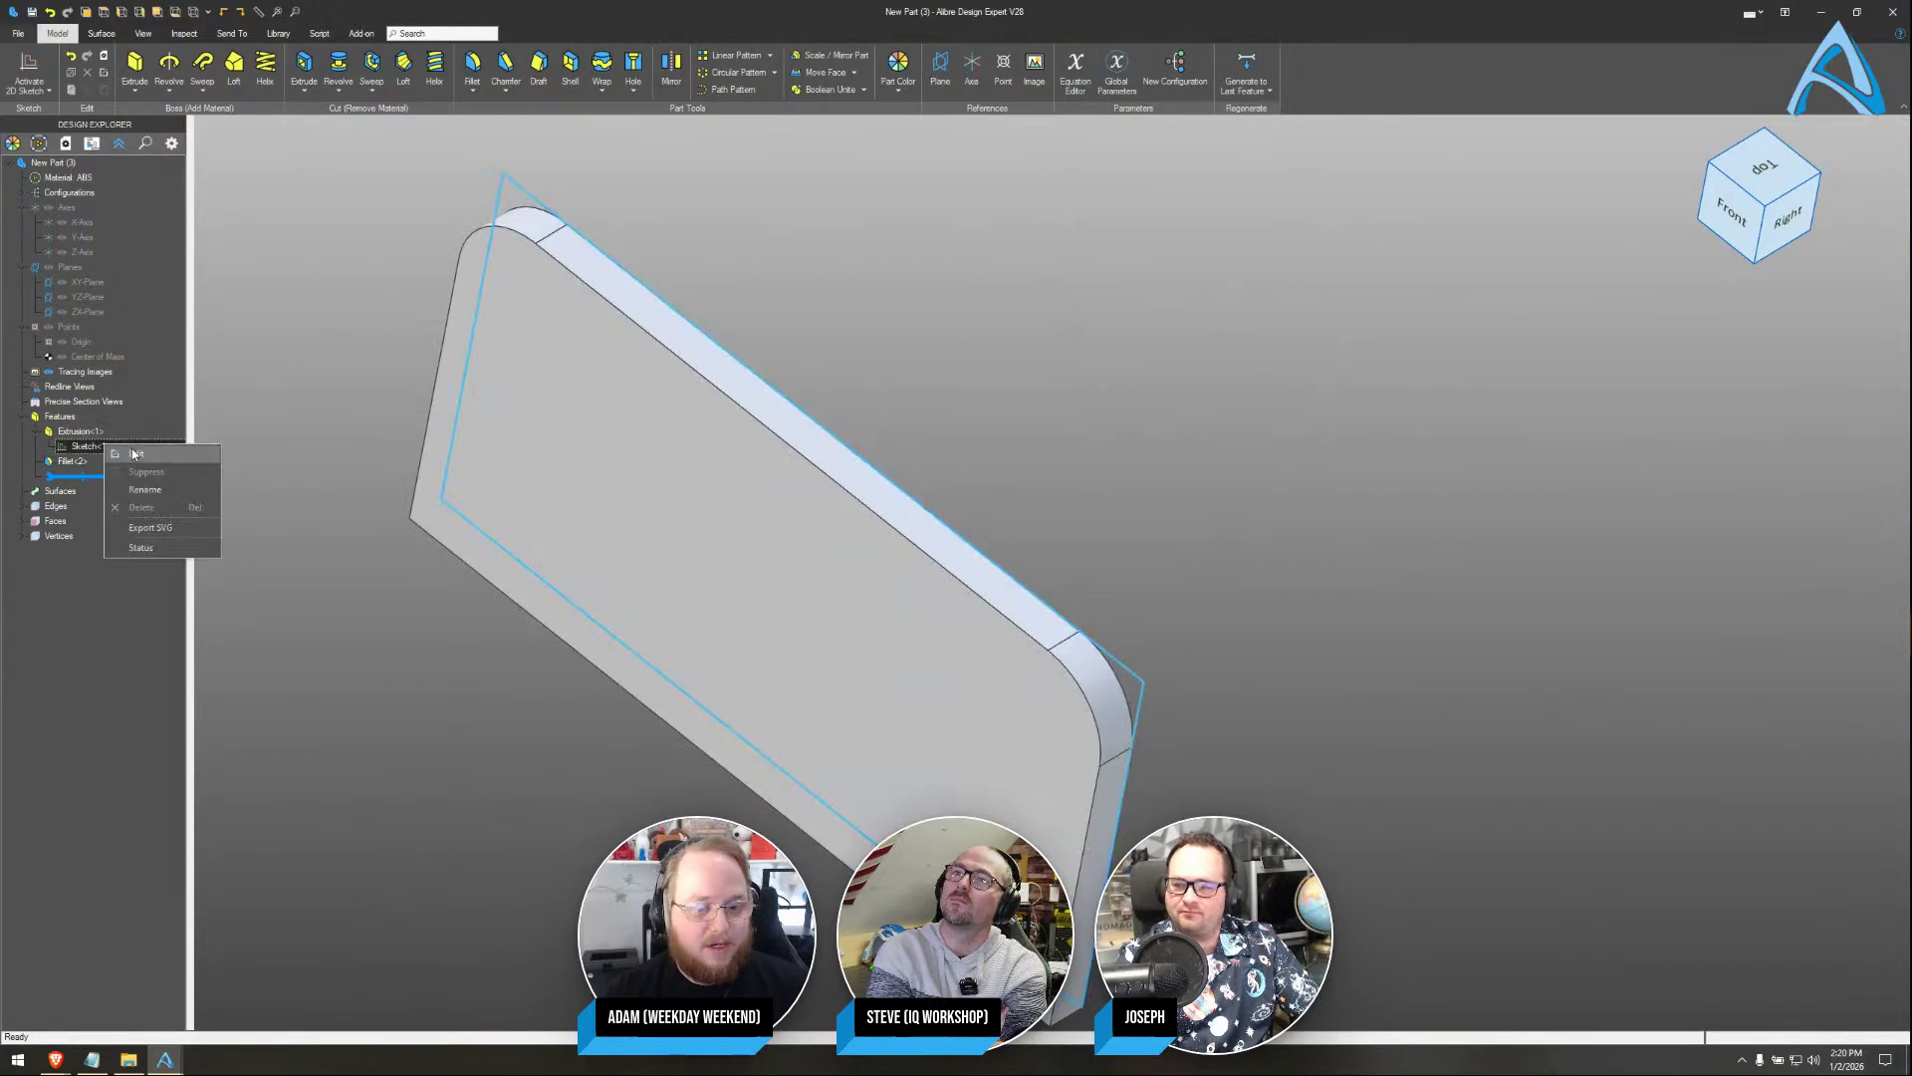
pyautogui.click(135, 454)
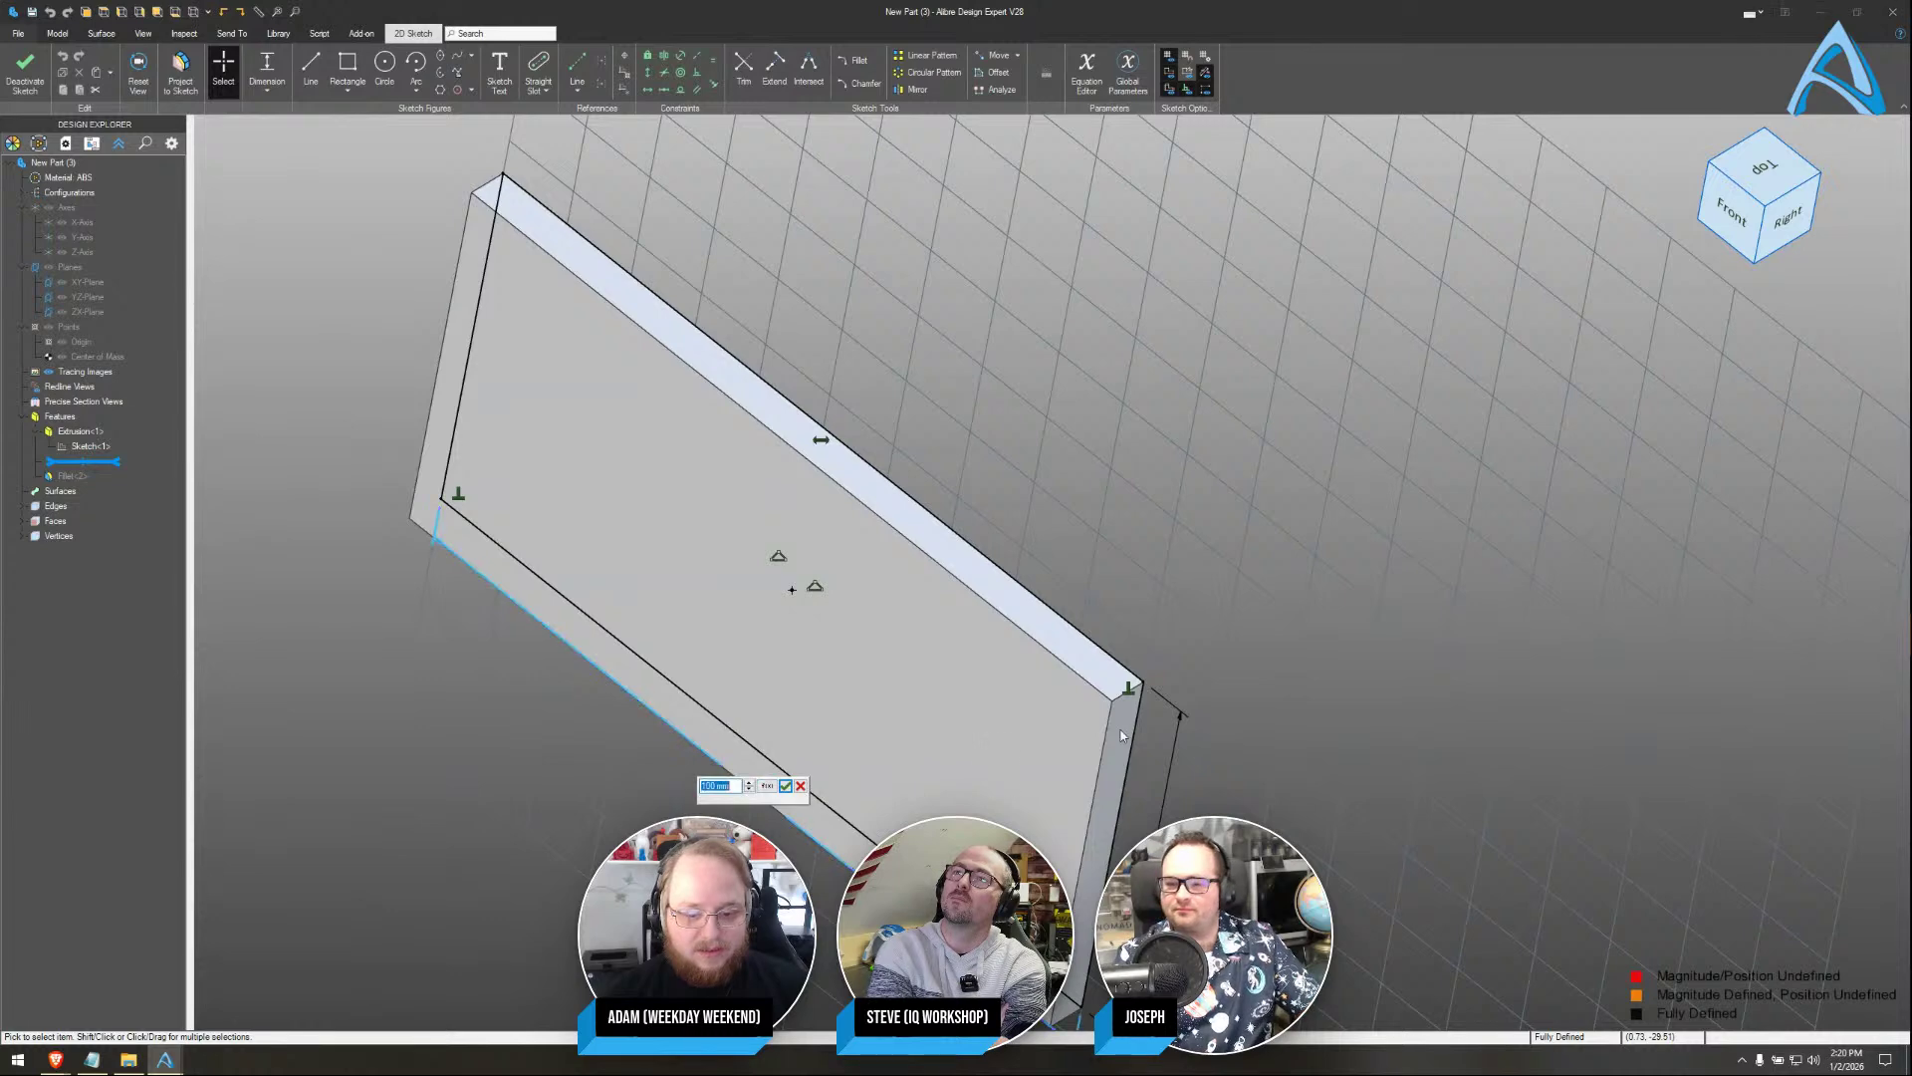
pyautogui.write('125')
pyautogui.press('Return')
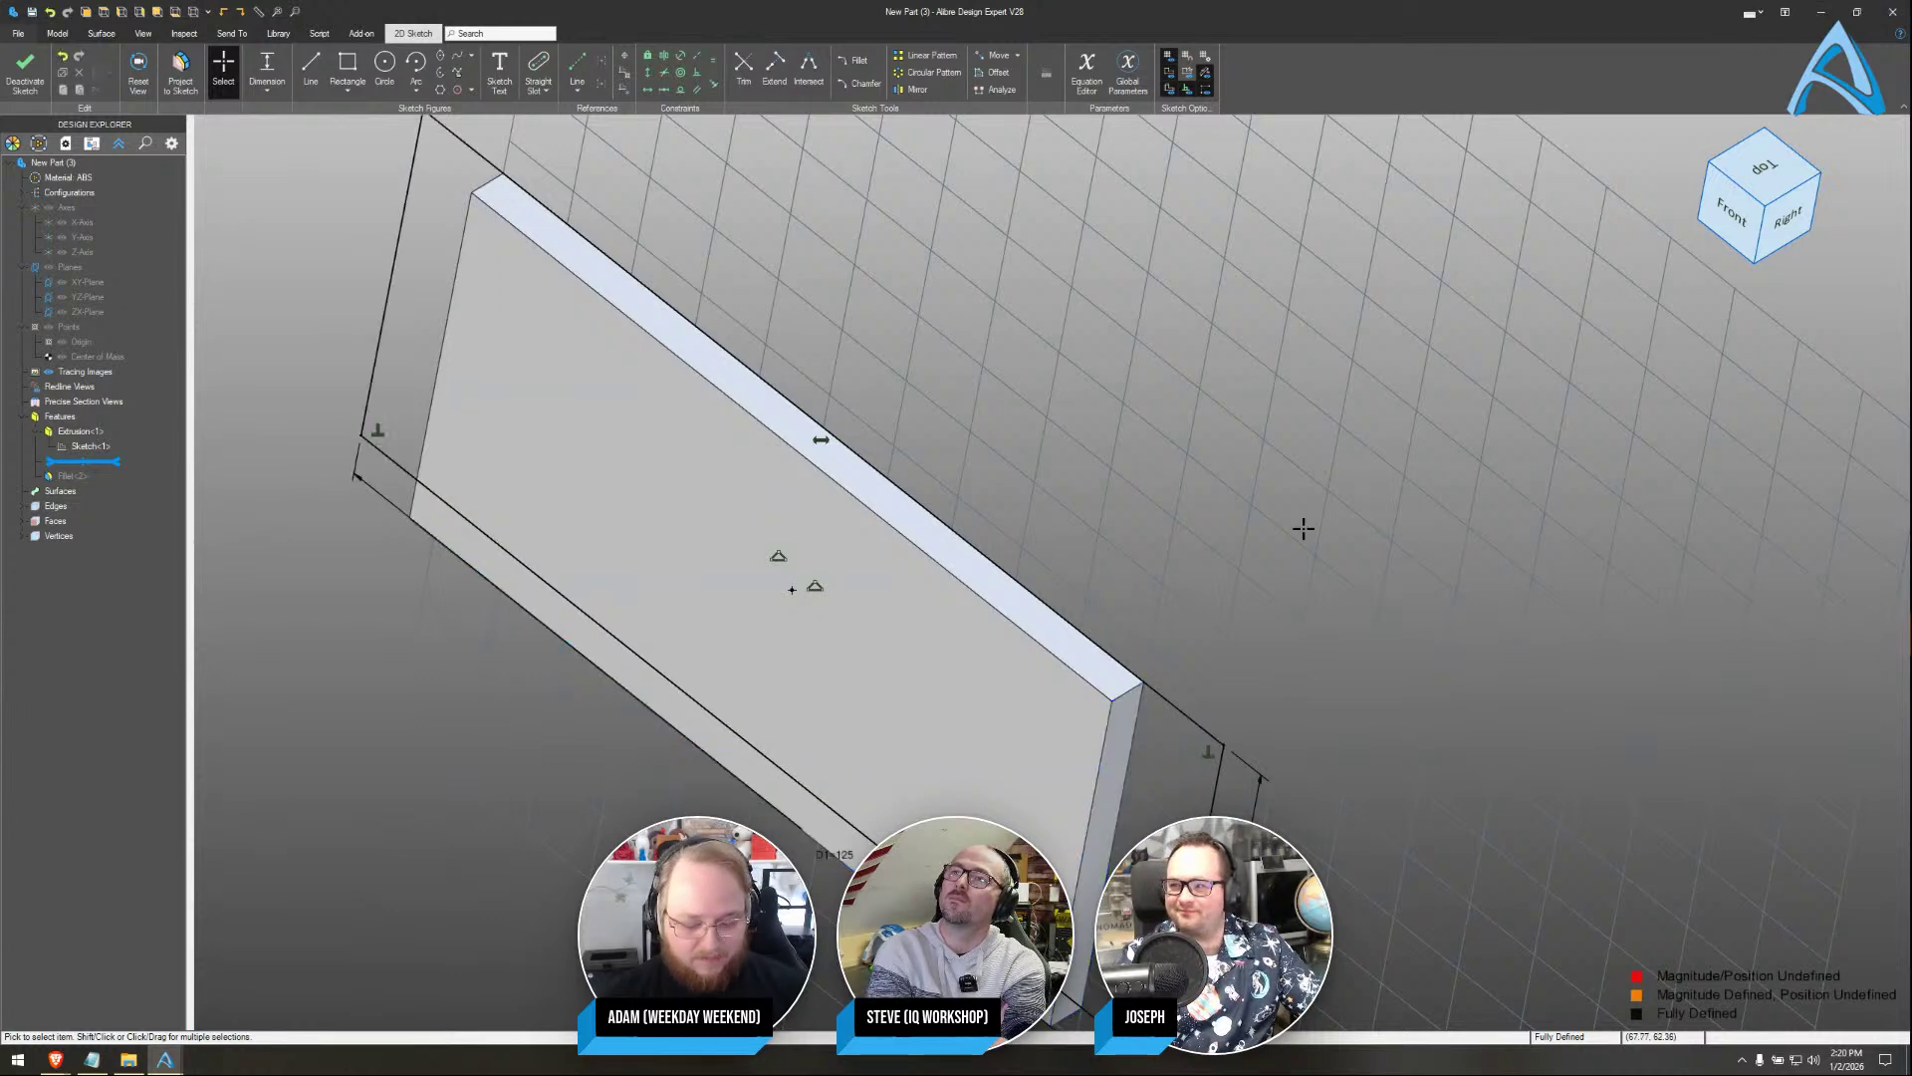
pyautogui.press('Escape')
pyautogui.click(1298, 486)
pyautogui.moveTo(1299, 486); pyautogui.dragTo(1311, 408, button='middle')
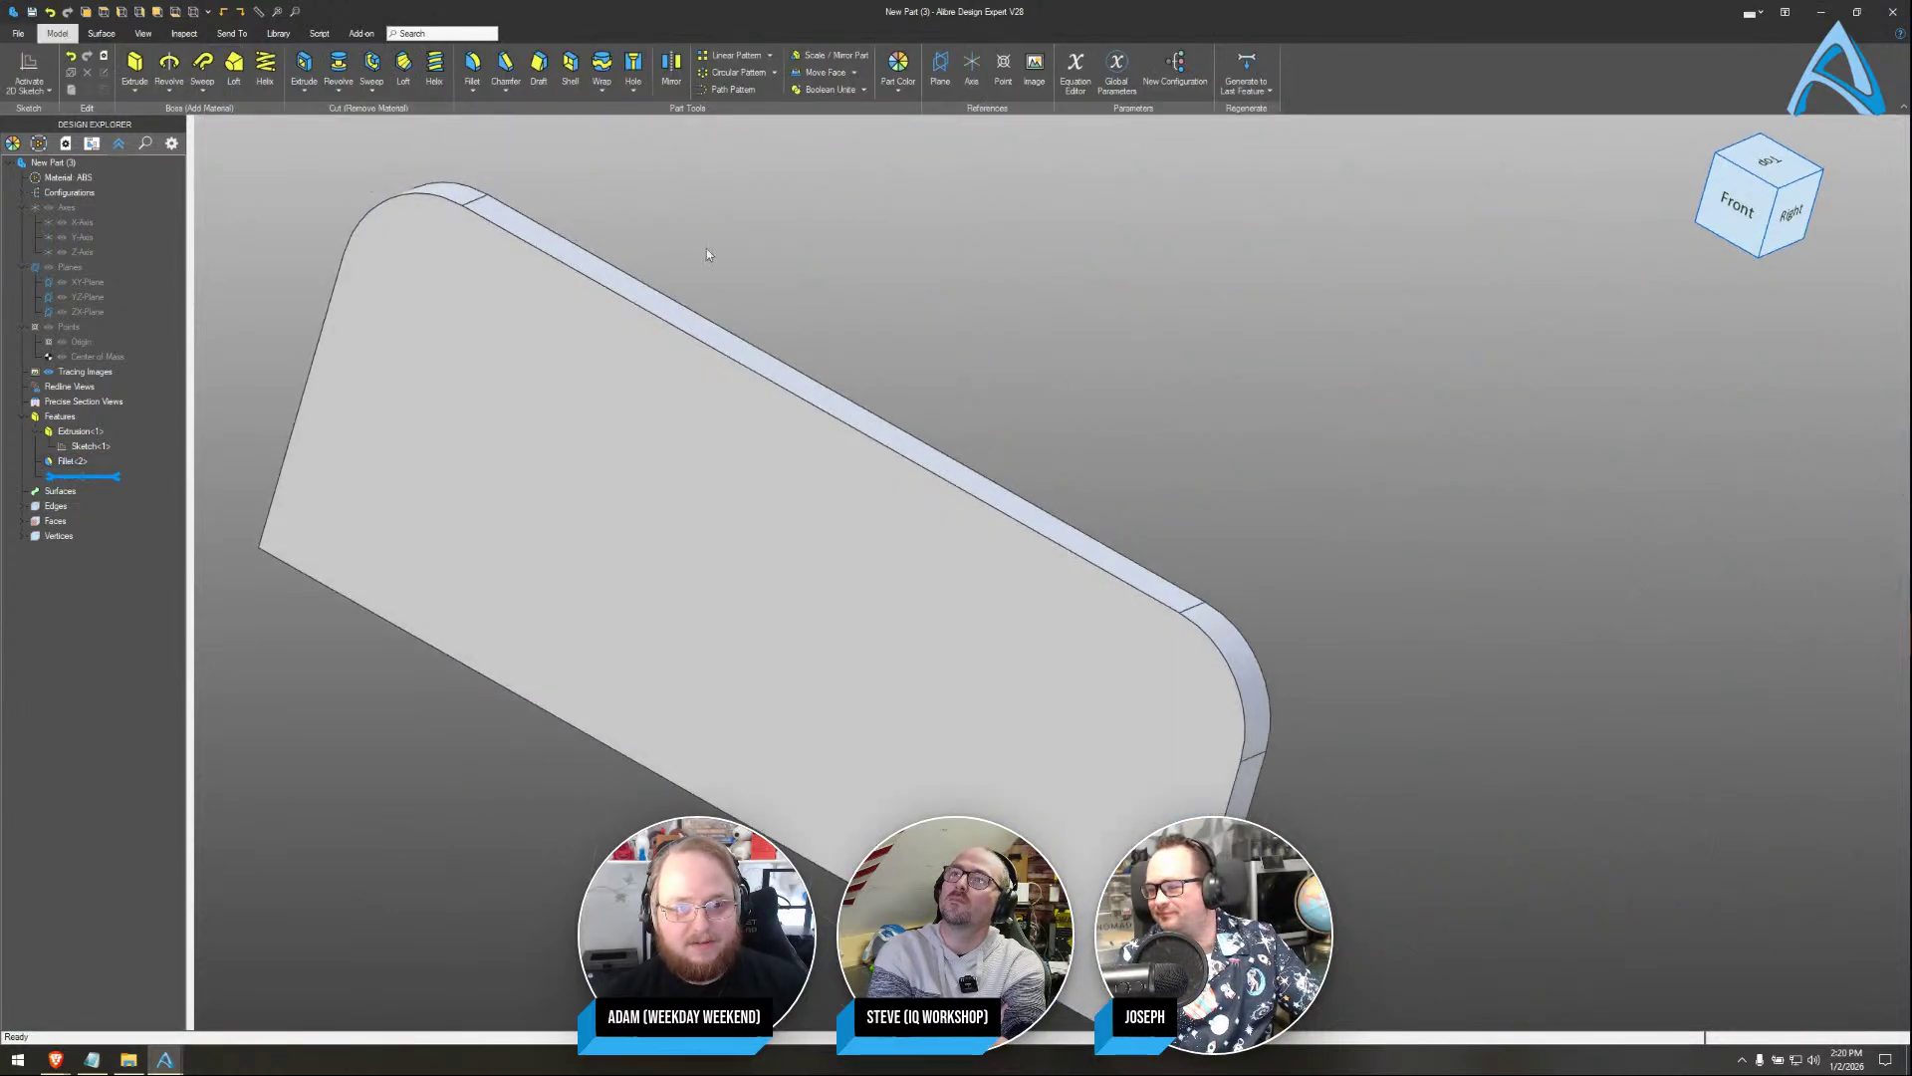
pyautogui.moveTo(858, 305); pyautogui.dragTo(835, 307, button='middle')
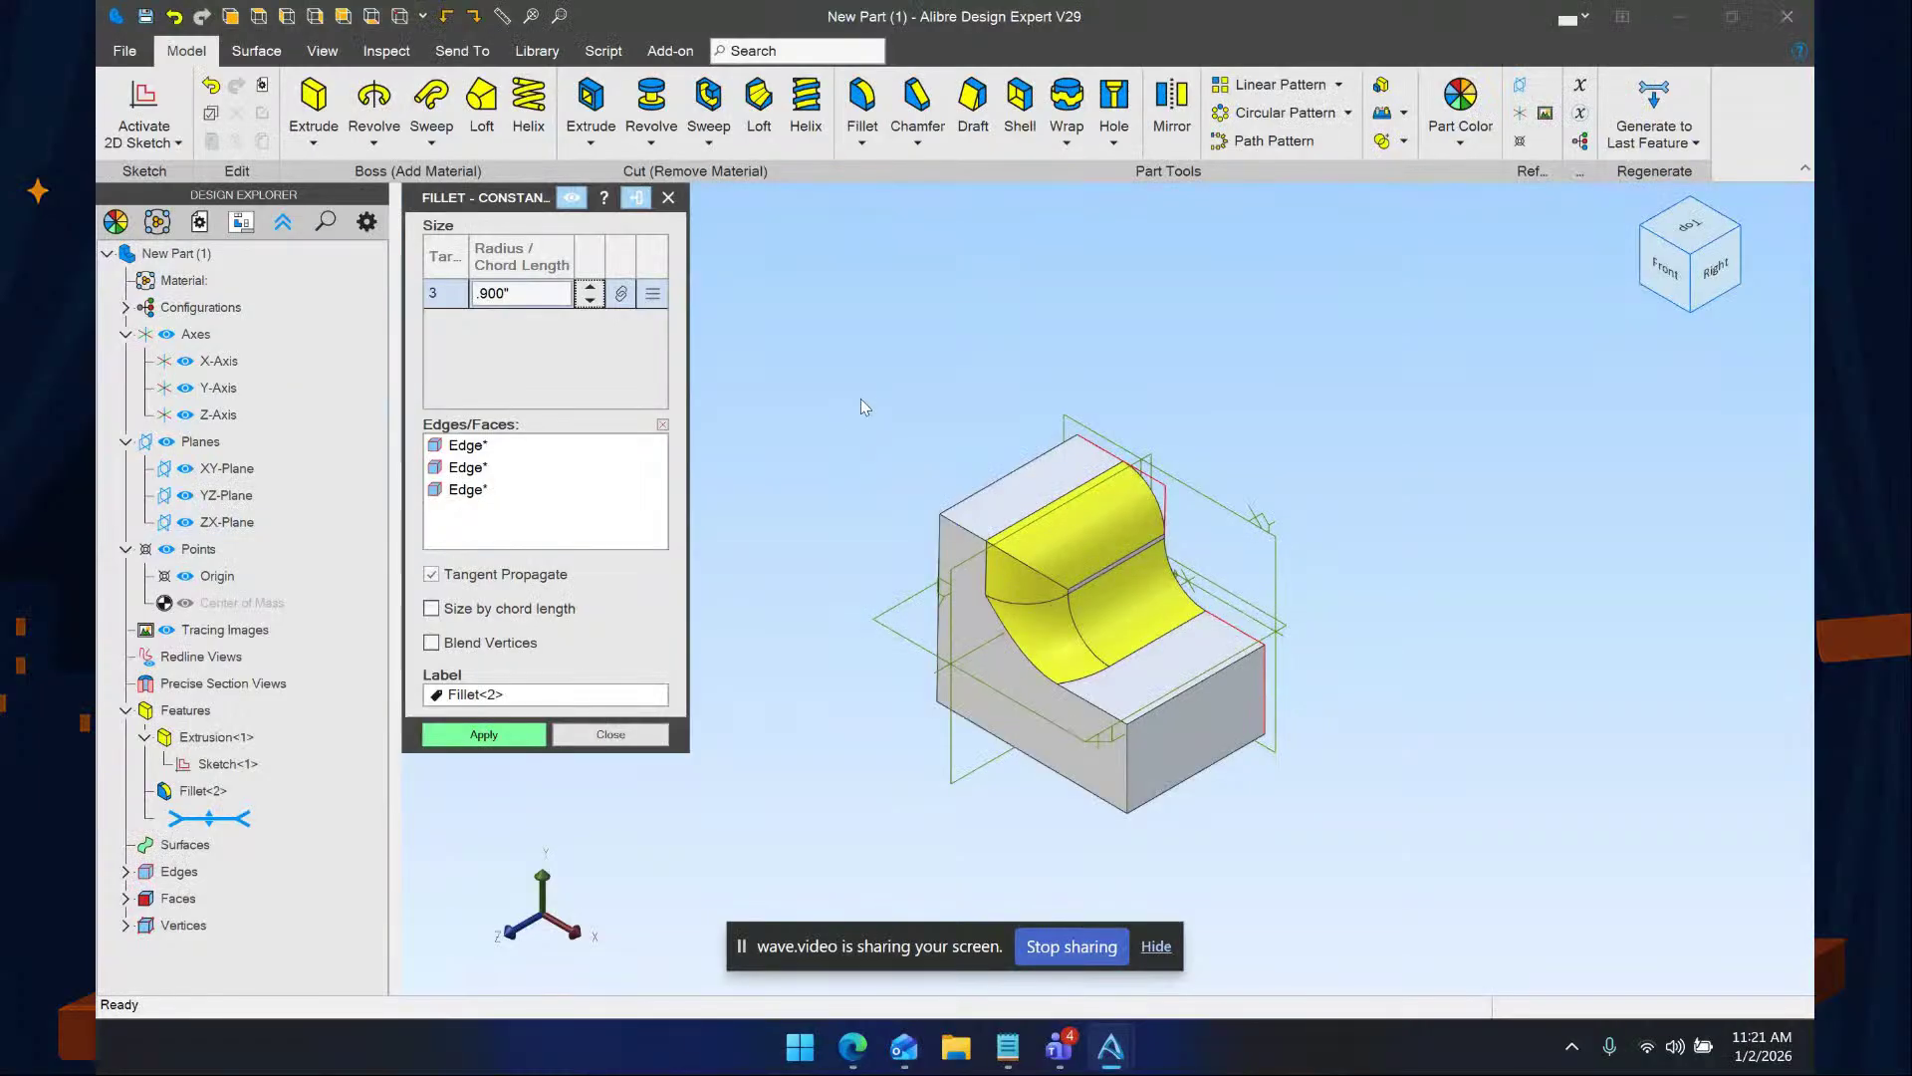
# Try moving the Fillet dialog of the stepped block away from its docked place and back
pyautogui.moveTo(863, 402)
pyautogui.mouseDown(button='middle')
pyautogui.moveTo(928, 379)
pyautogui.moveTo(876, 385)
pyautogui.moveTo(876, 350)
pyautogui.moveTo(917, 389)
pyautogui.moveTo(826, 381)
pyautogui.moveTo(900, 412)
pyautogui.moveTo(859, 396)
pyautogui.mouseUp(button='middle')
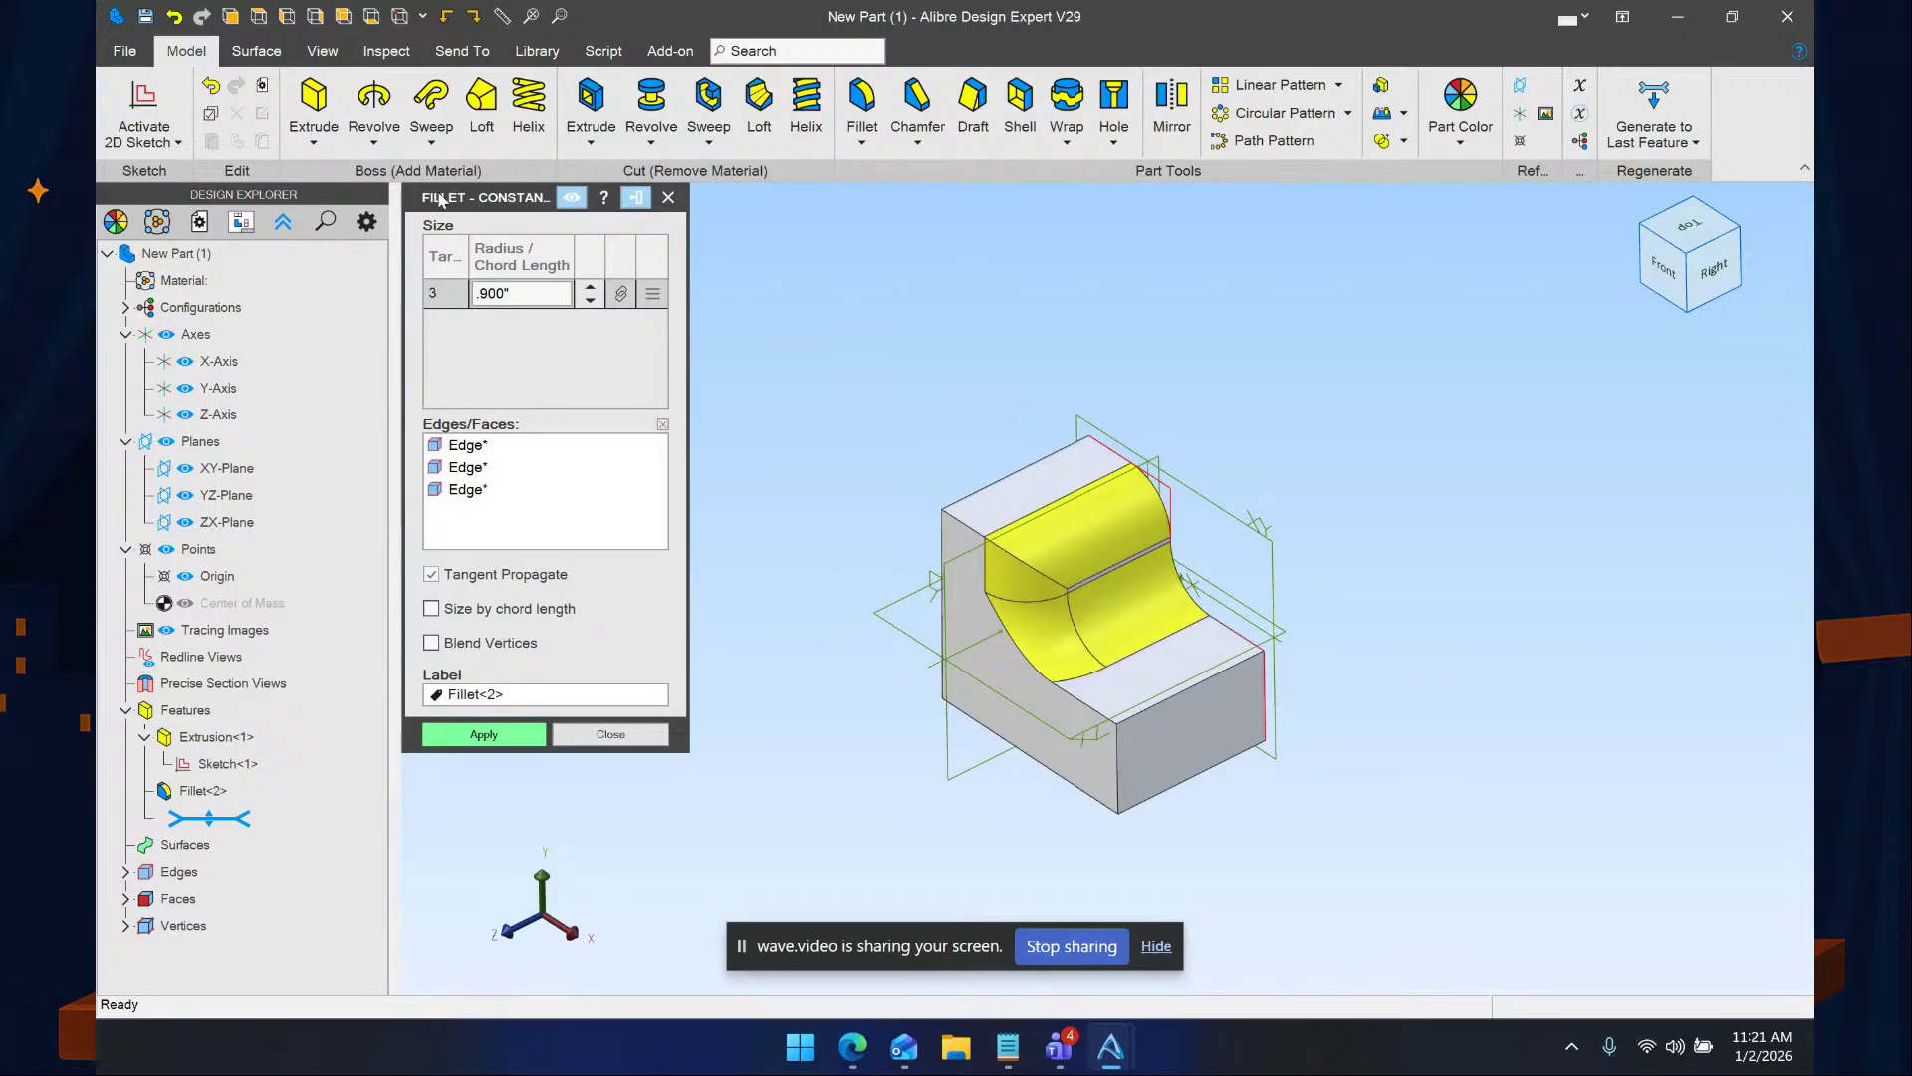
pyautogui.click(470, 197)
pyautogui.moveTo(470, 197); pyautogui.dragTo(873, 279)
pyautogui.click(1036, 278)
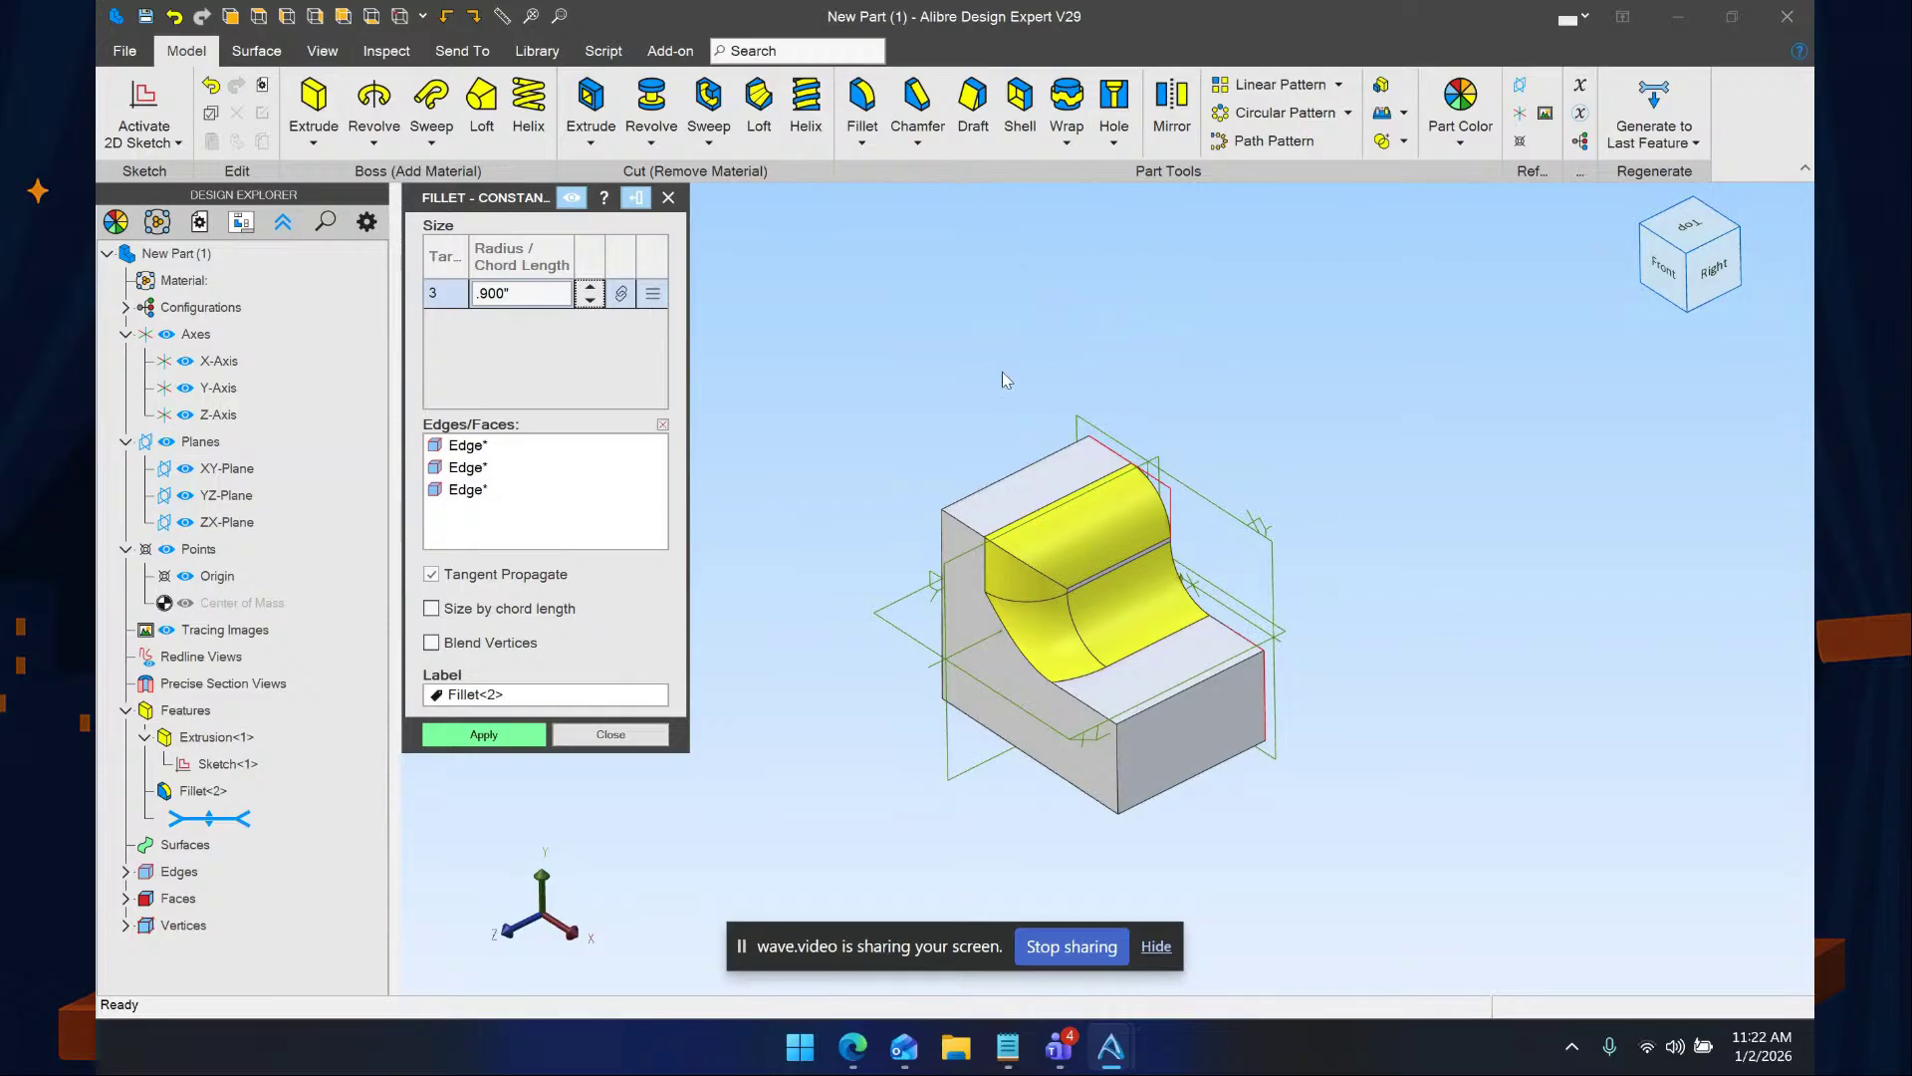
# Try radii of 0.8, 0.9 and 1 inch for the stepped block's three-edge fillet
pyautogui.click(589, 301)
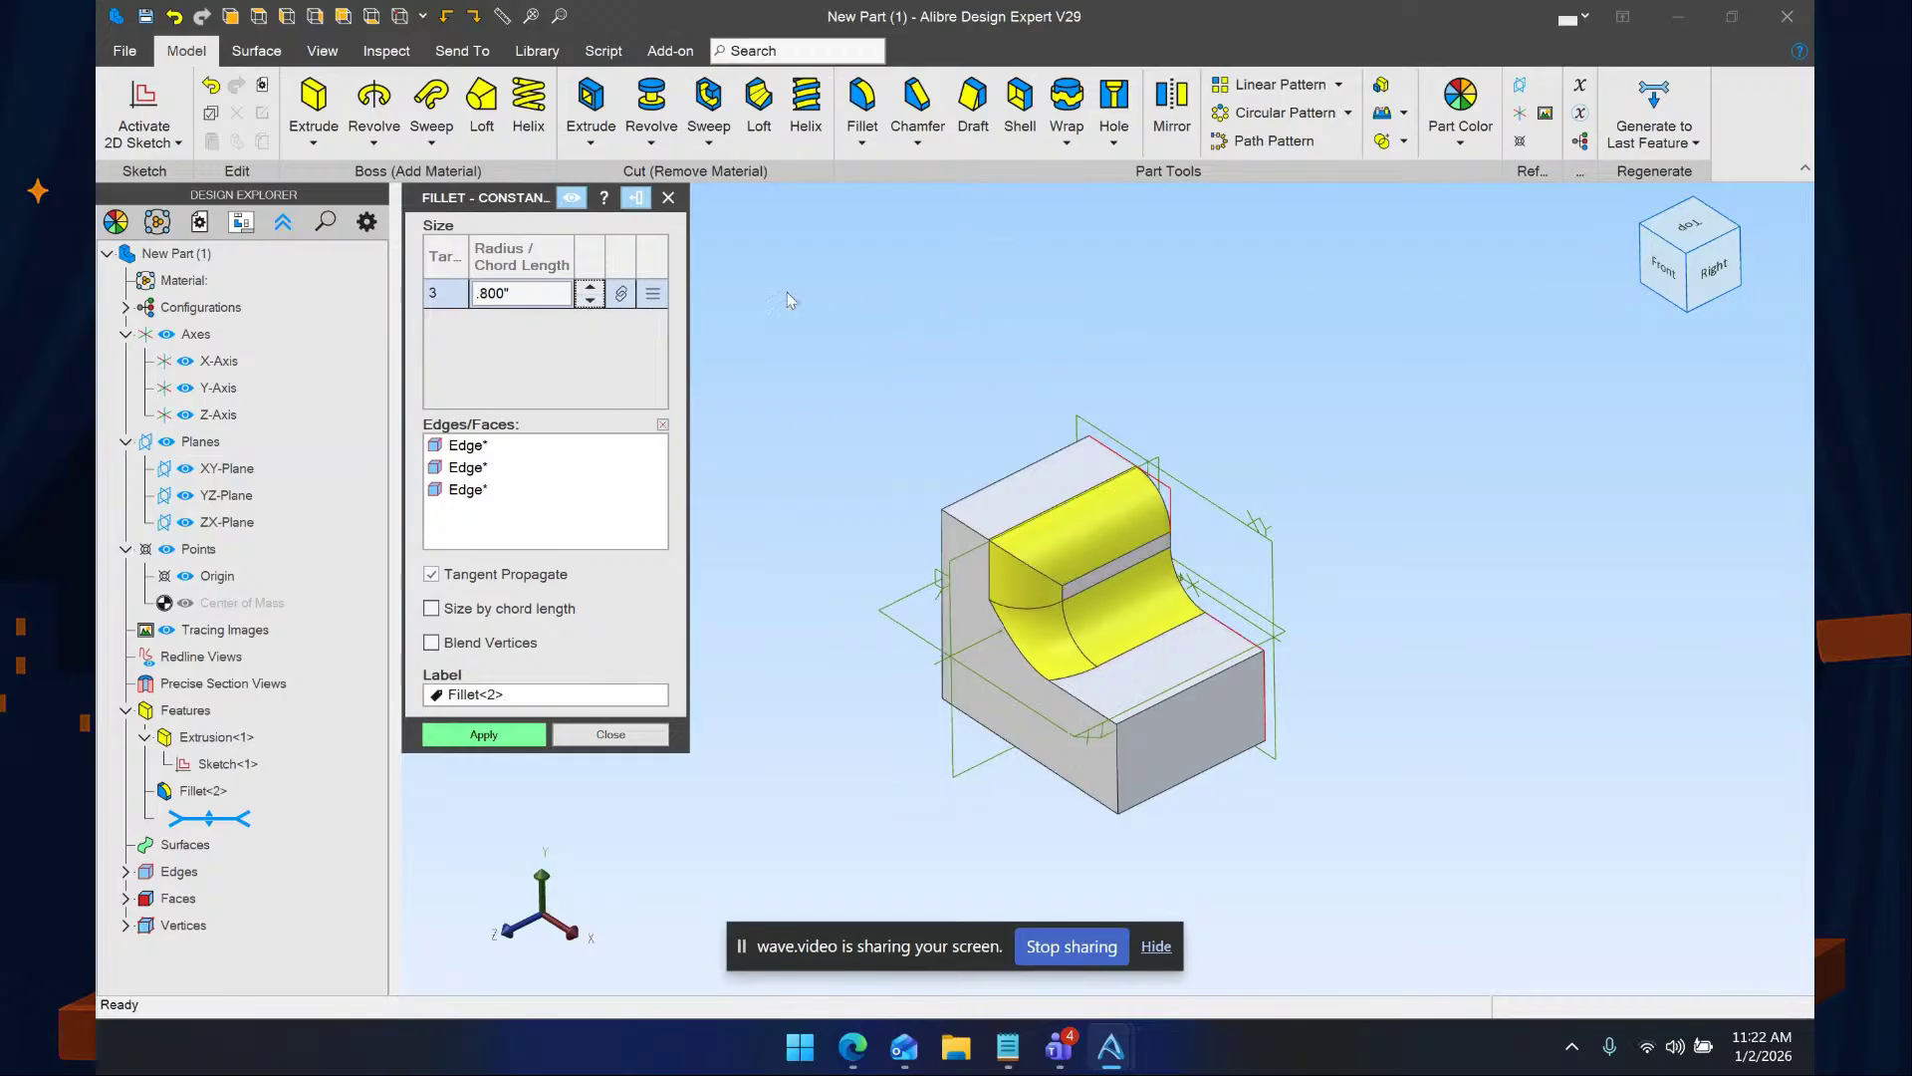
pyautogui.click(591, 289)
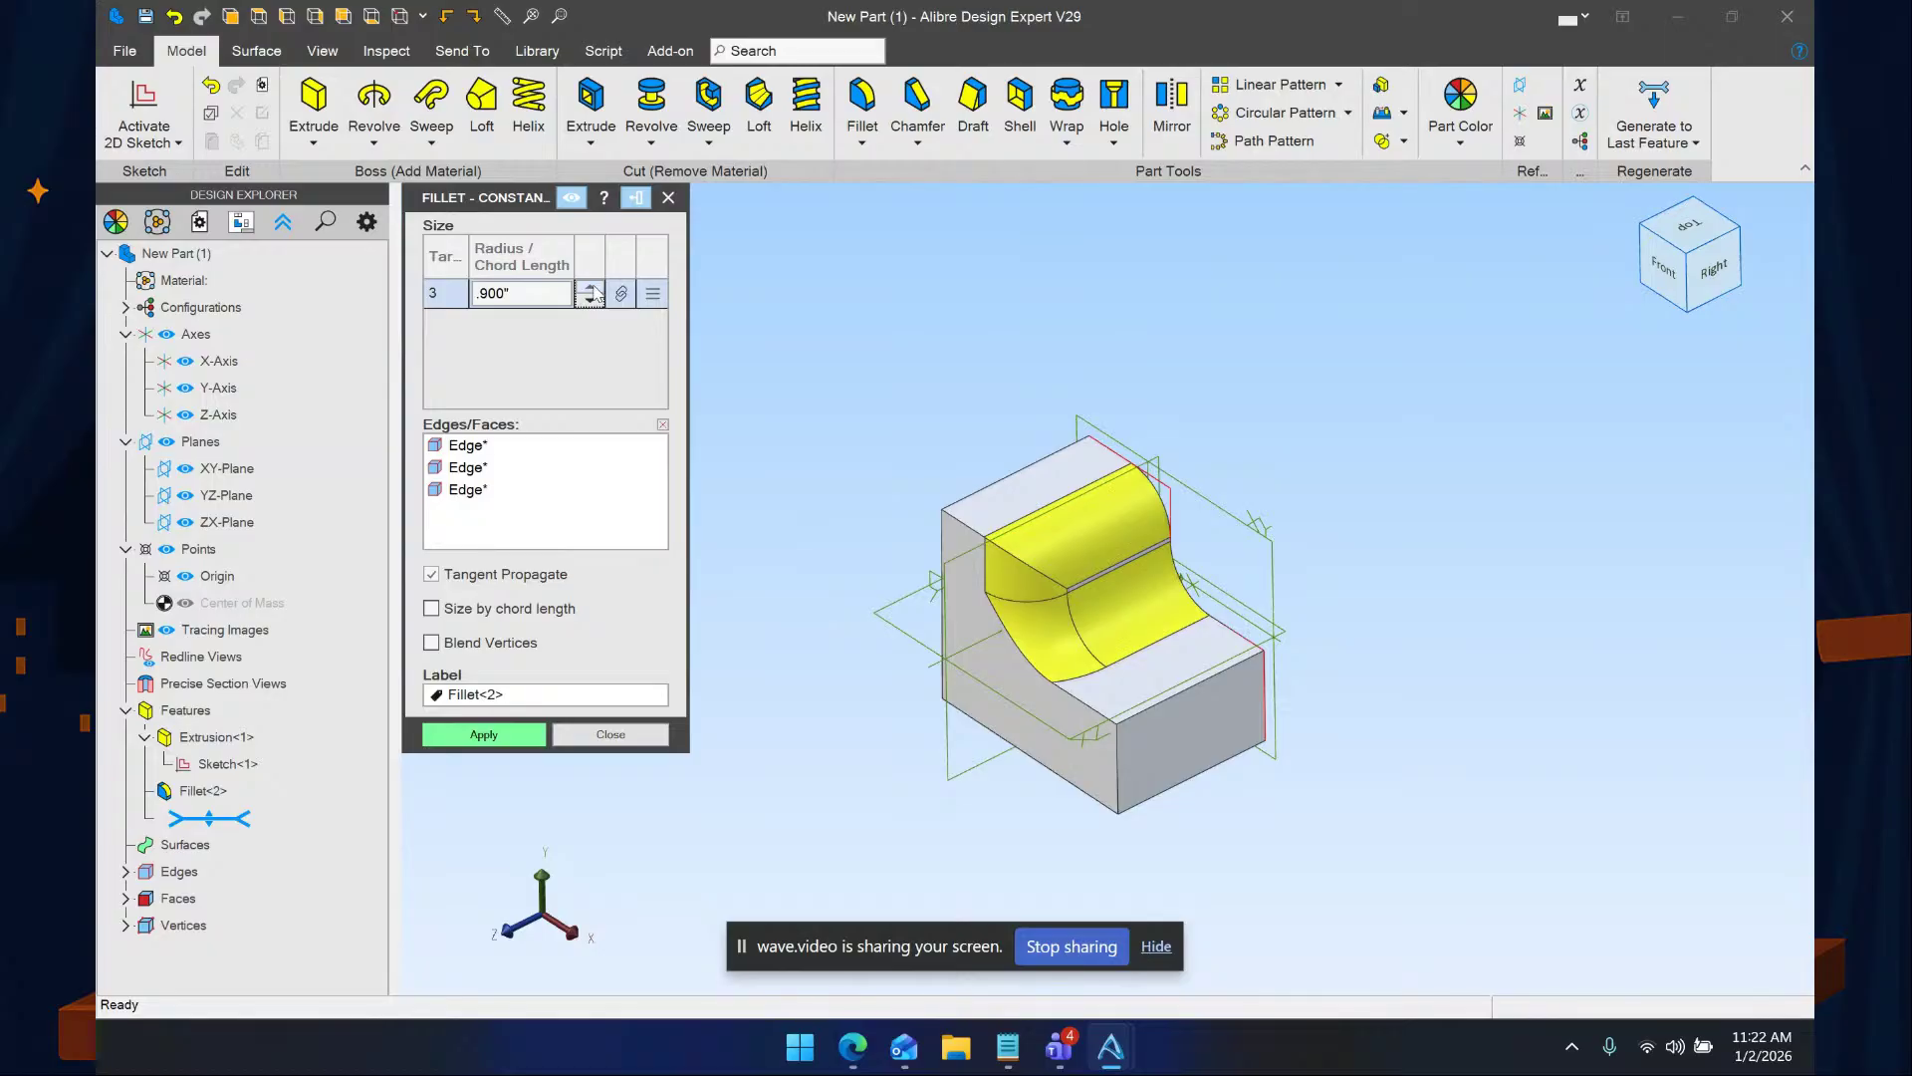
pyautogui.click(591, 287)
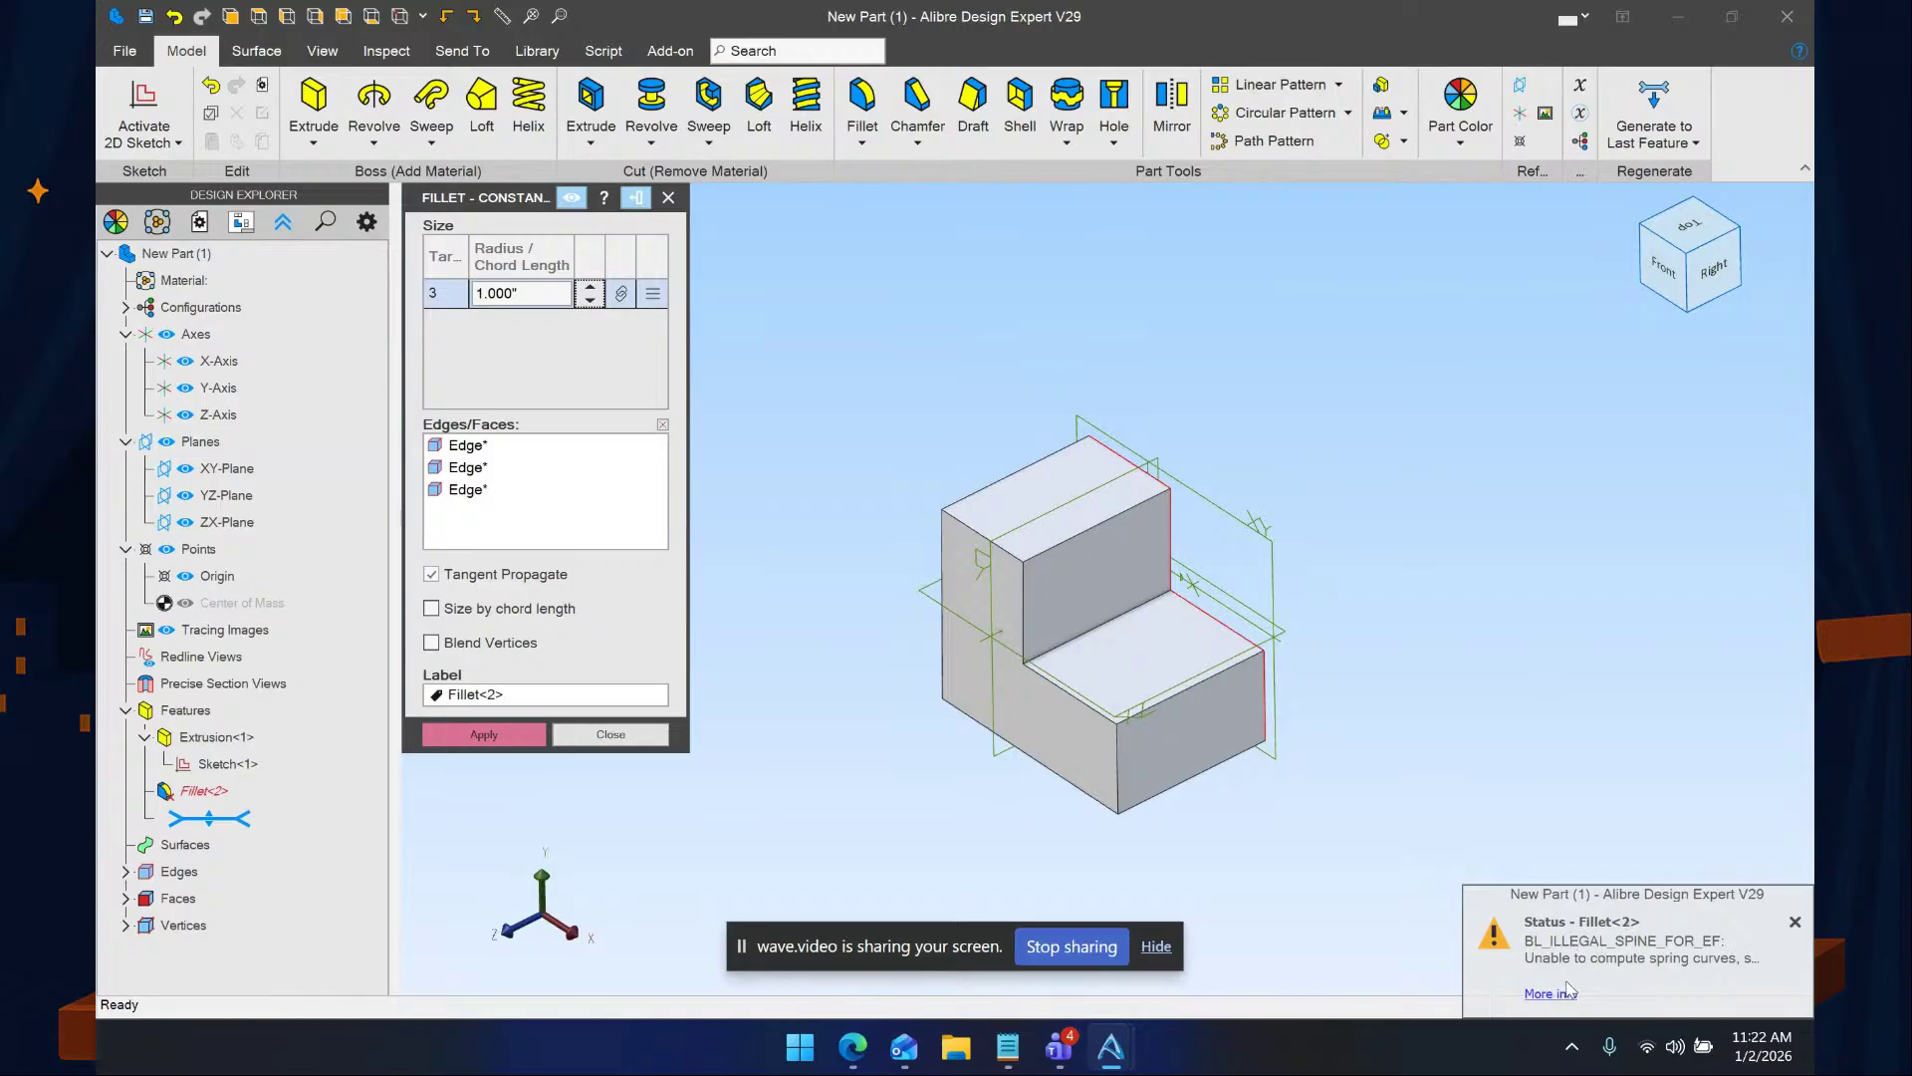
pyautogui.click(590, 300)
pyautogui.click(590, 287)
# Expand the fillet's status details and reduce its radius to 0.8 inch
pyautogui.click(1539, 993)
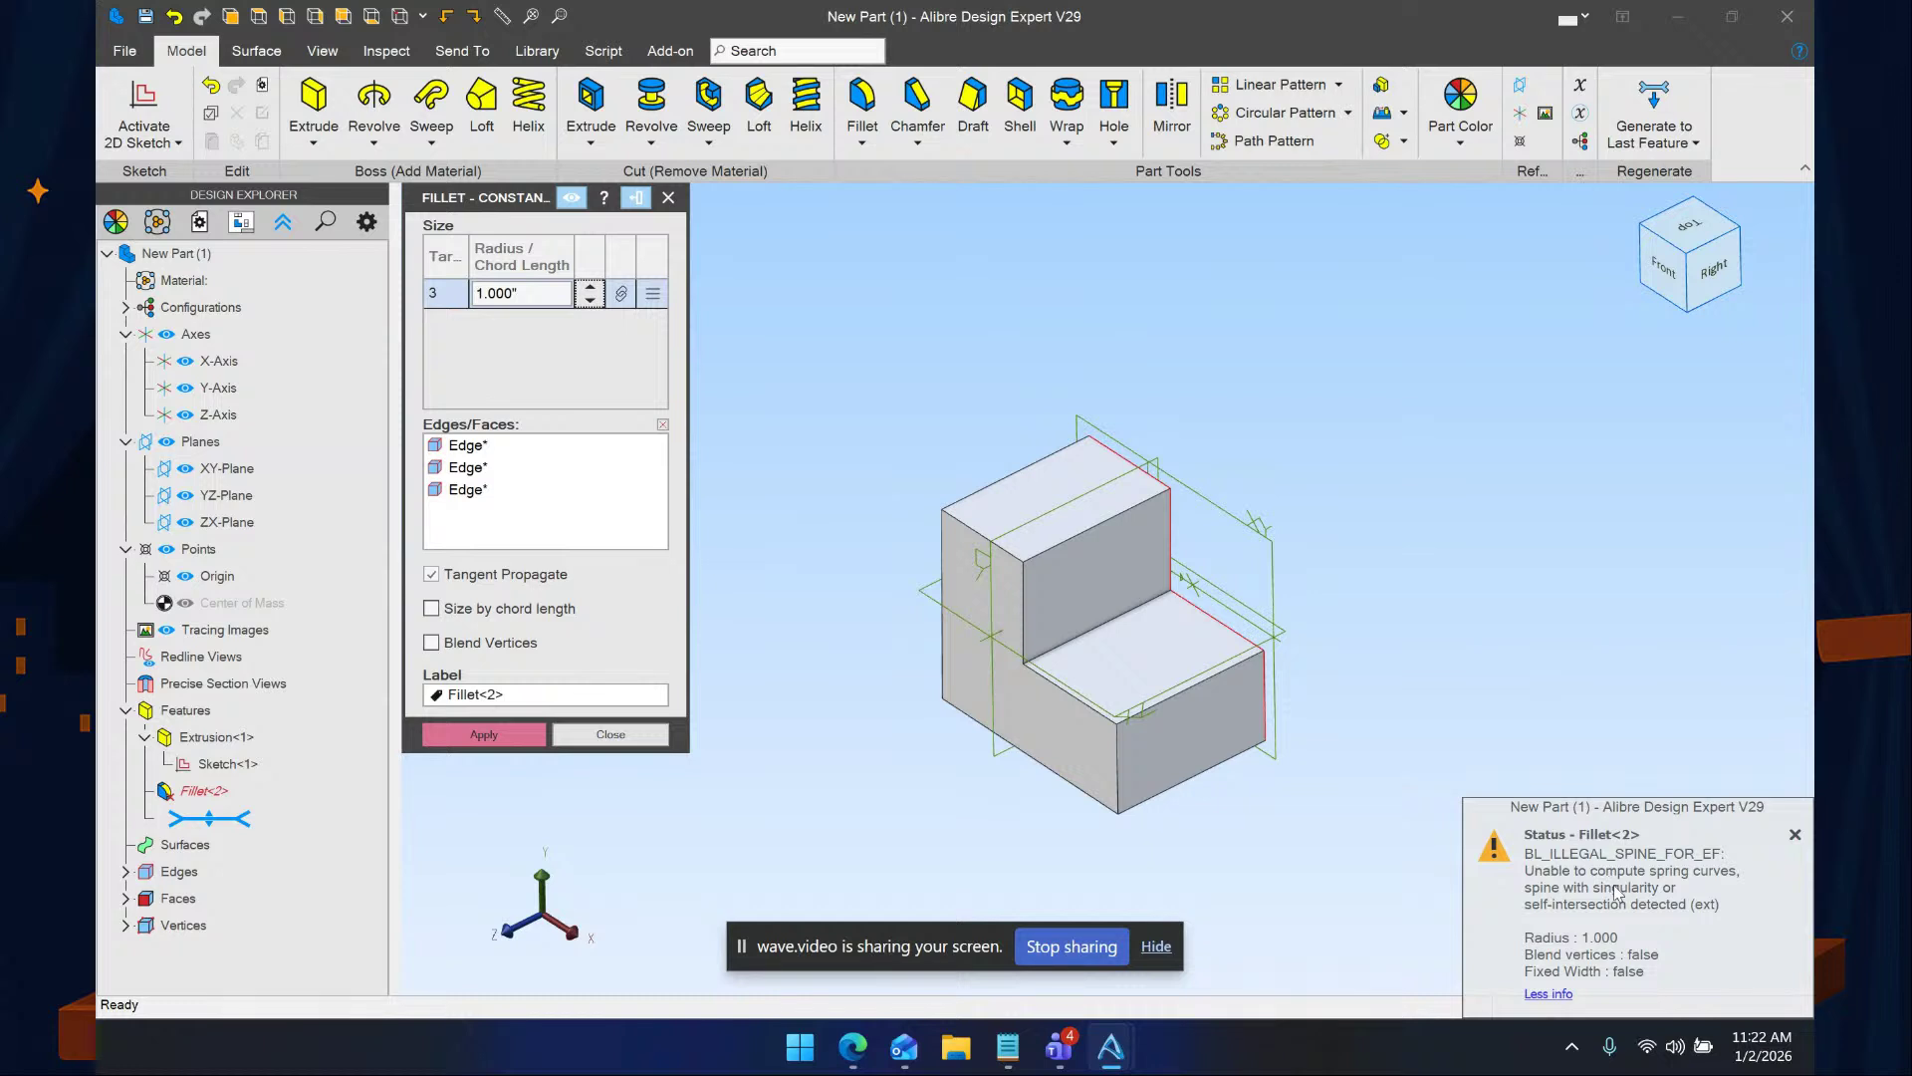
pyautogui.click(591, 301)
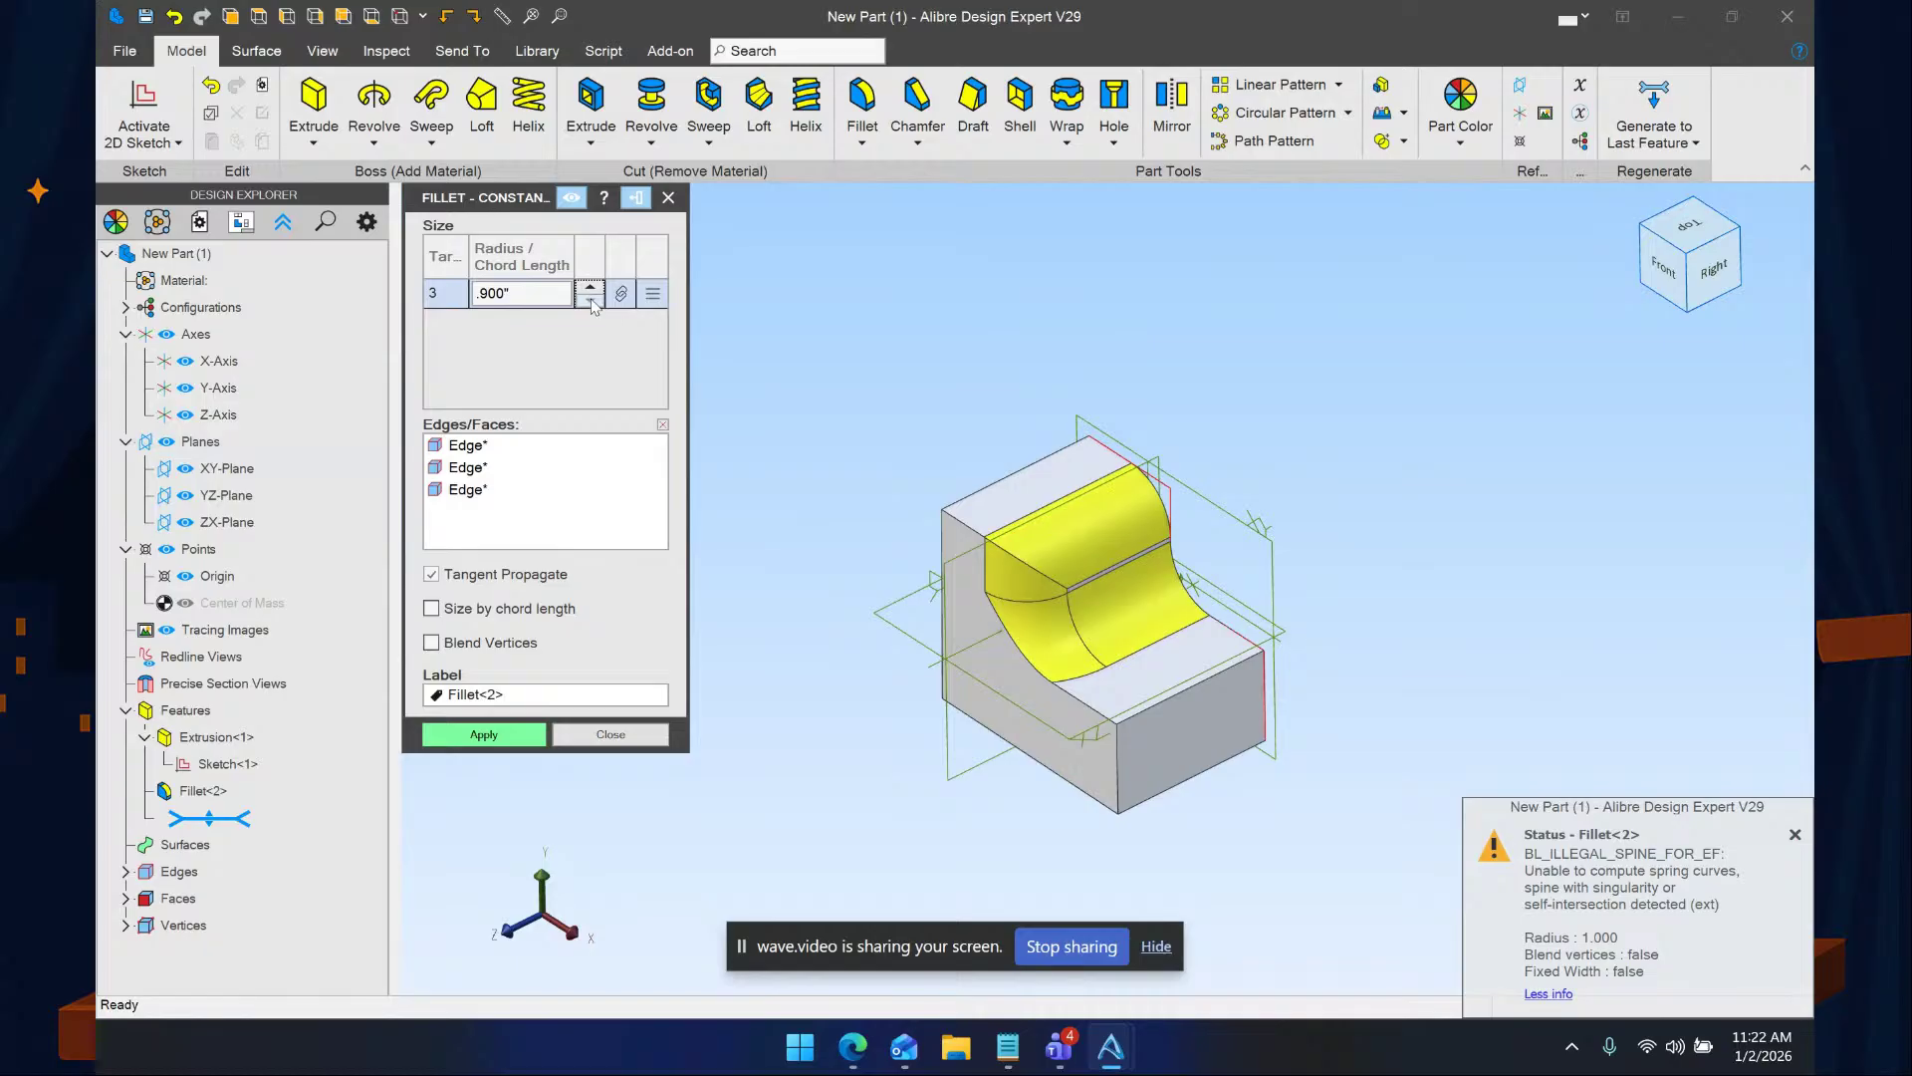
pyautogui.click(592, 301)
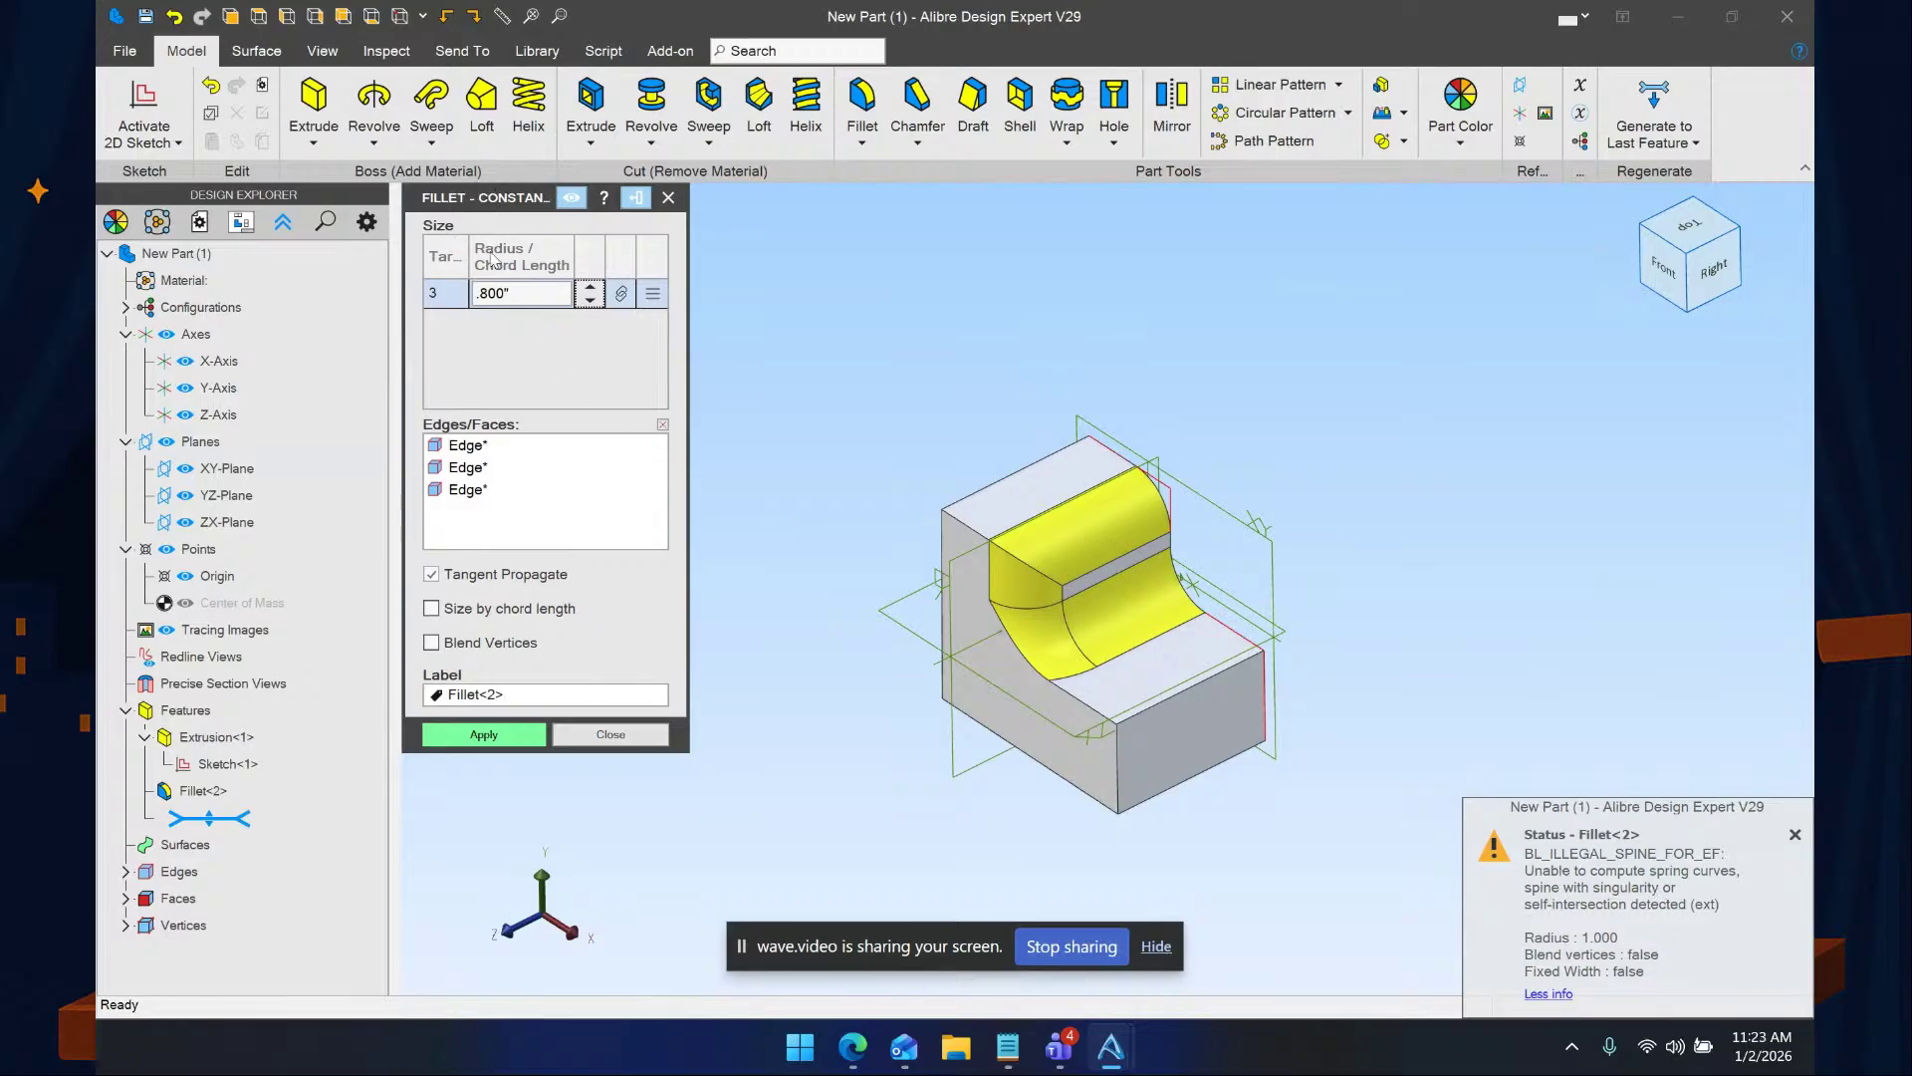
# Start a boss extrusion and try its Draft and Along Direction options, leaving both off
pyautogui.click(314, 104)
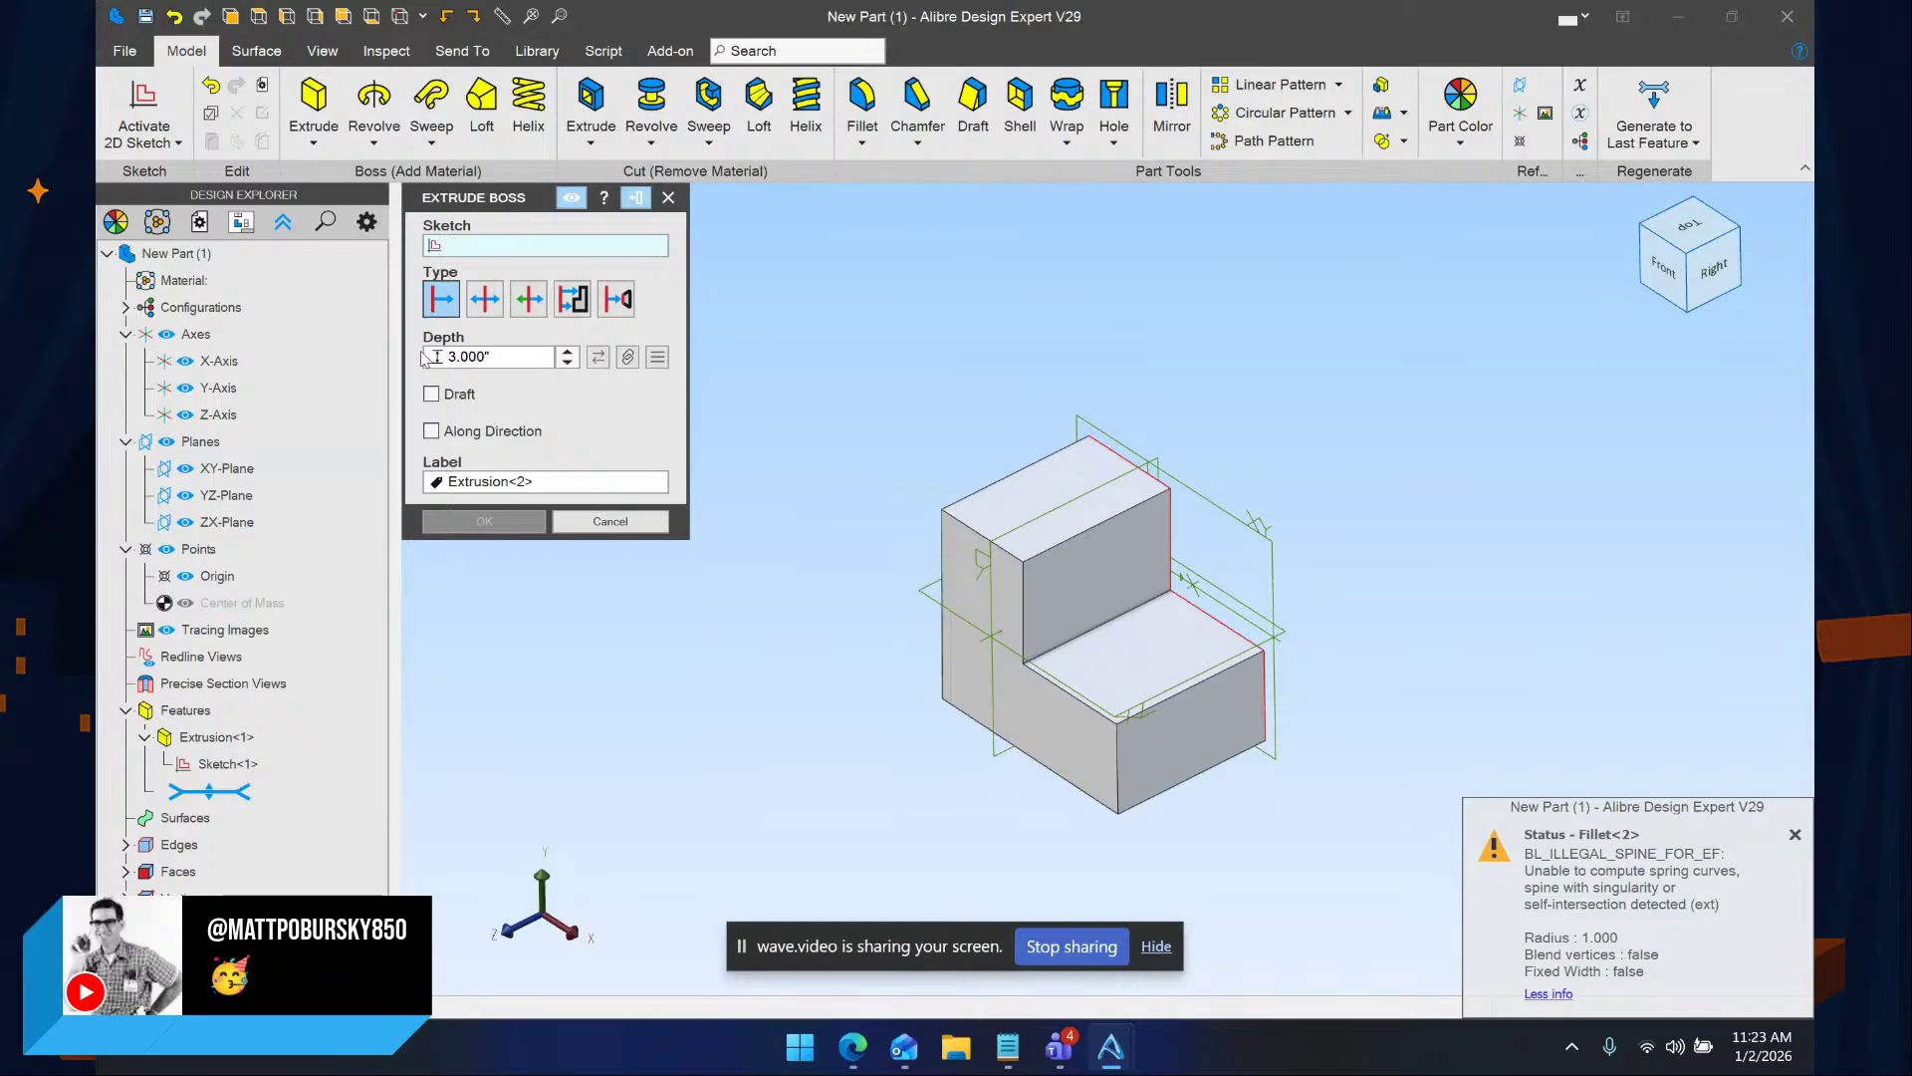
pyautogui.click(444, 397)
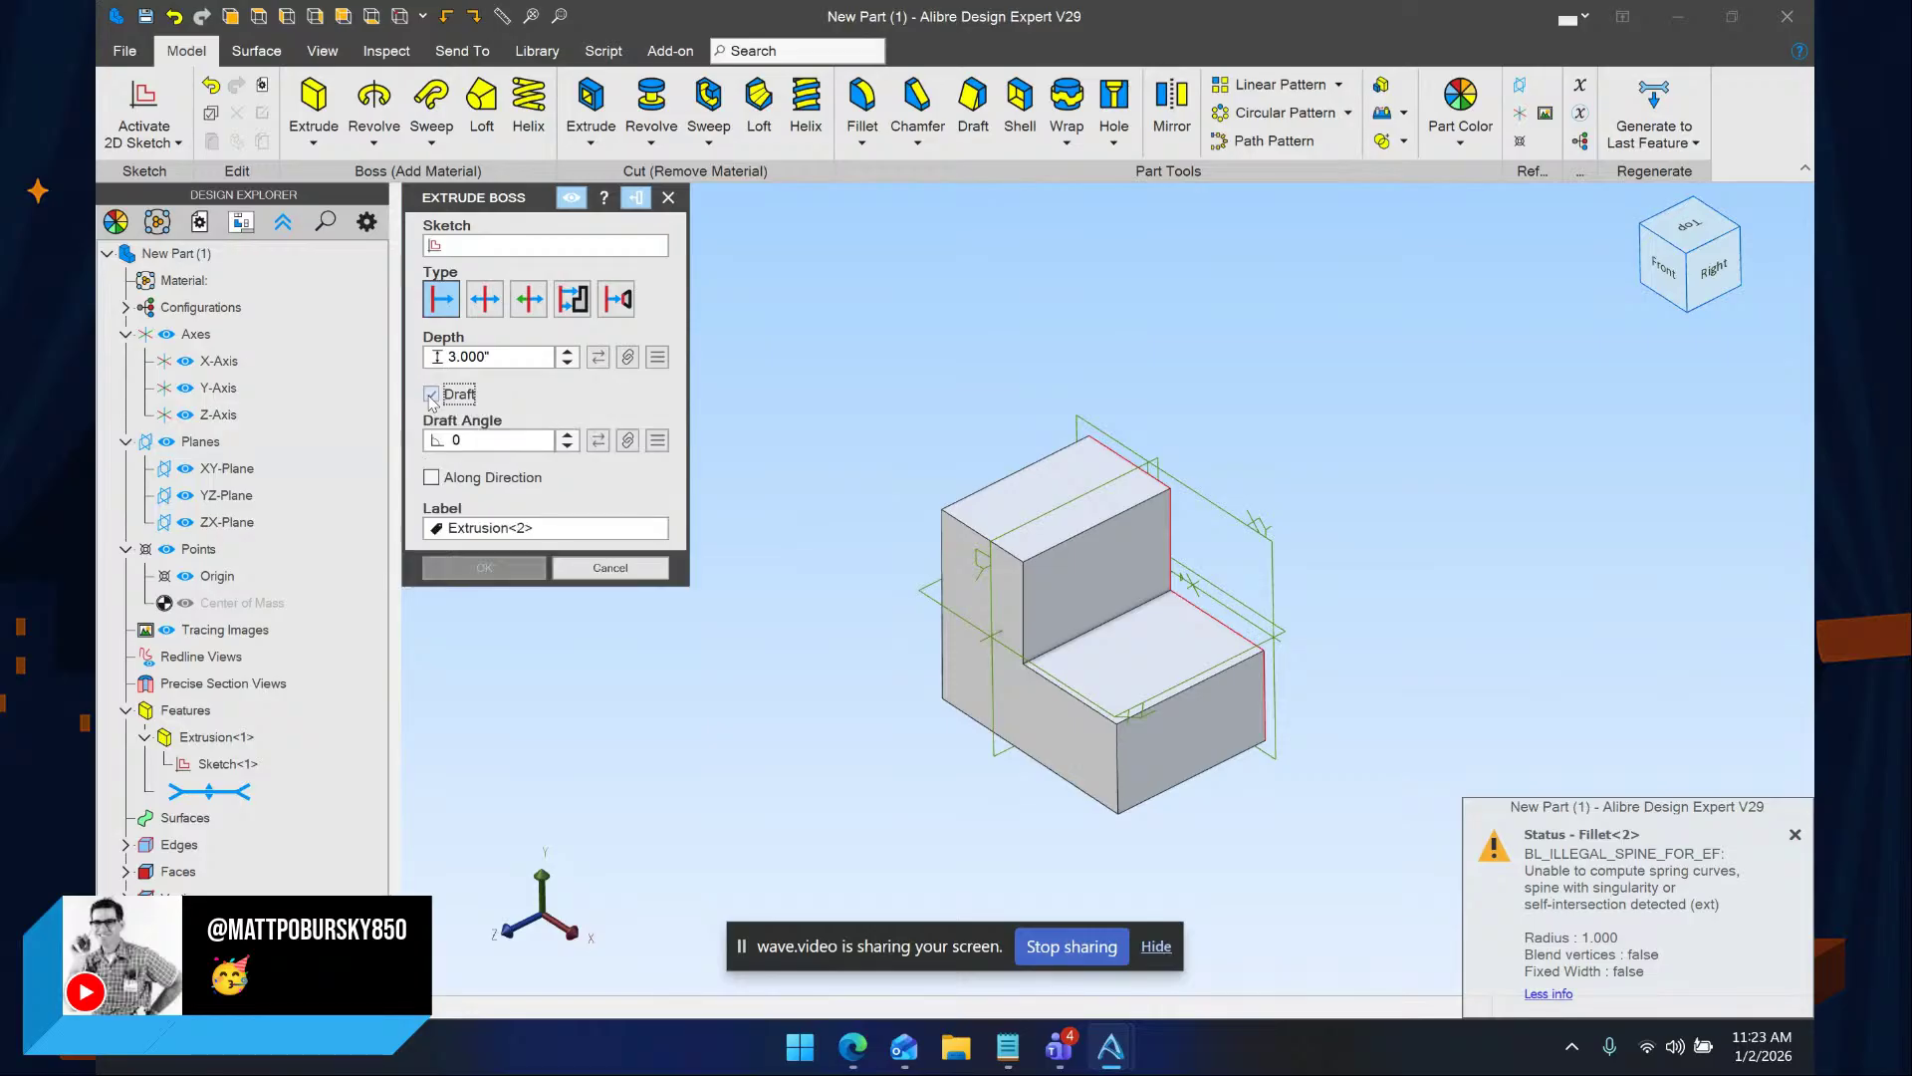
pyautogui.click(431, 394)
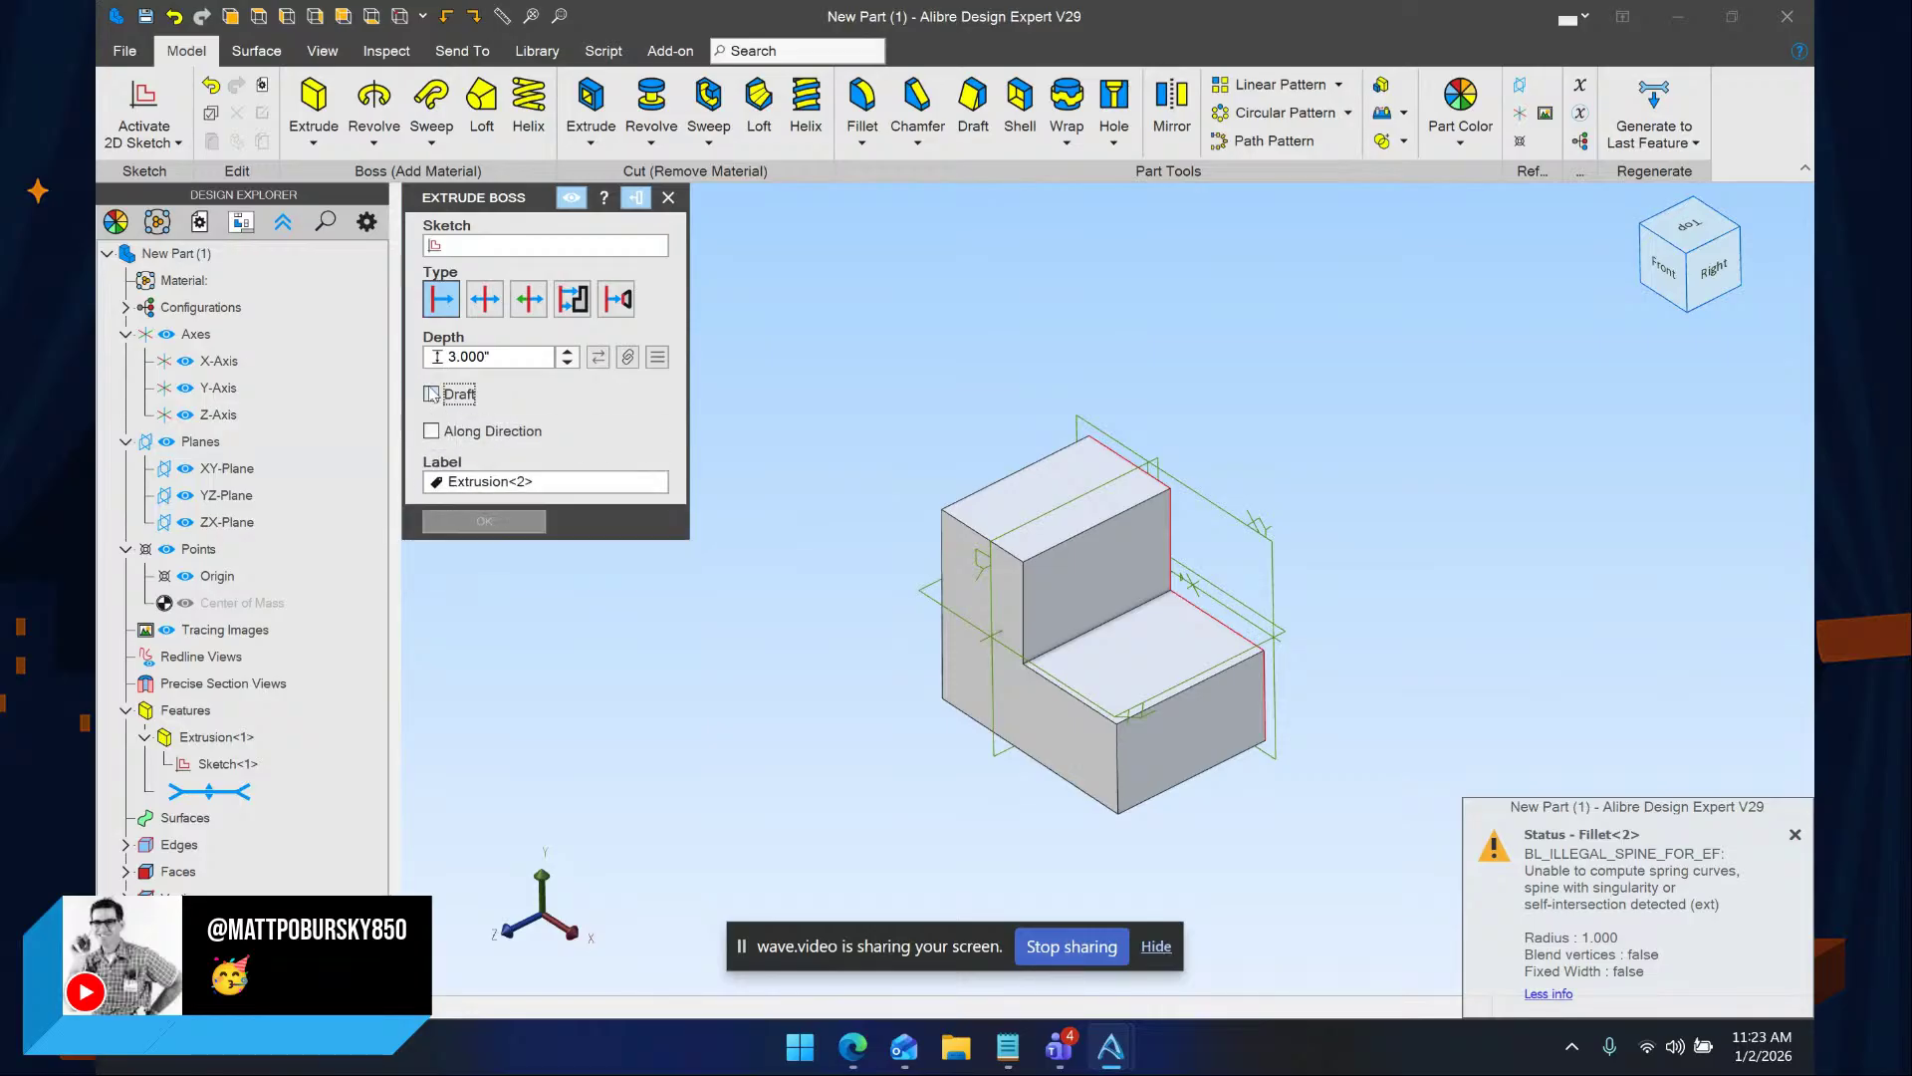
pyautogui.click(501, 432)
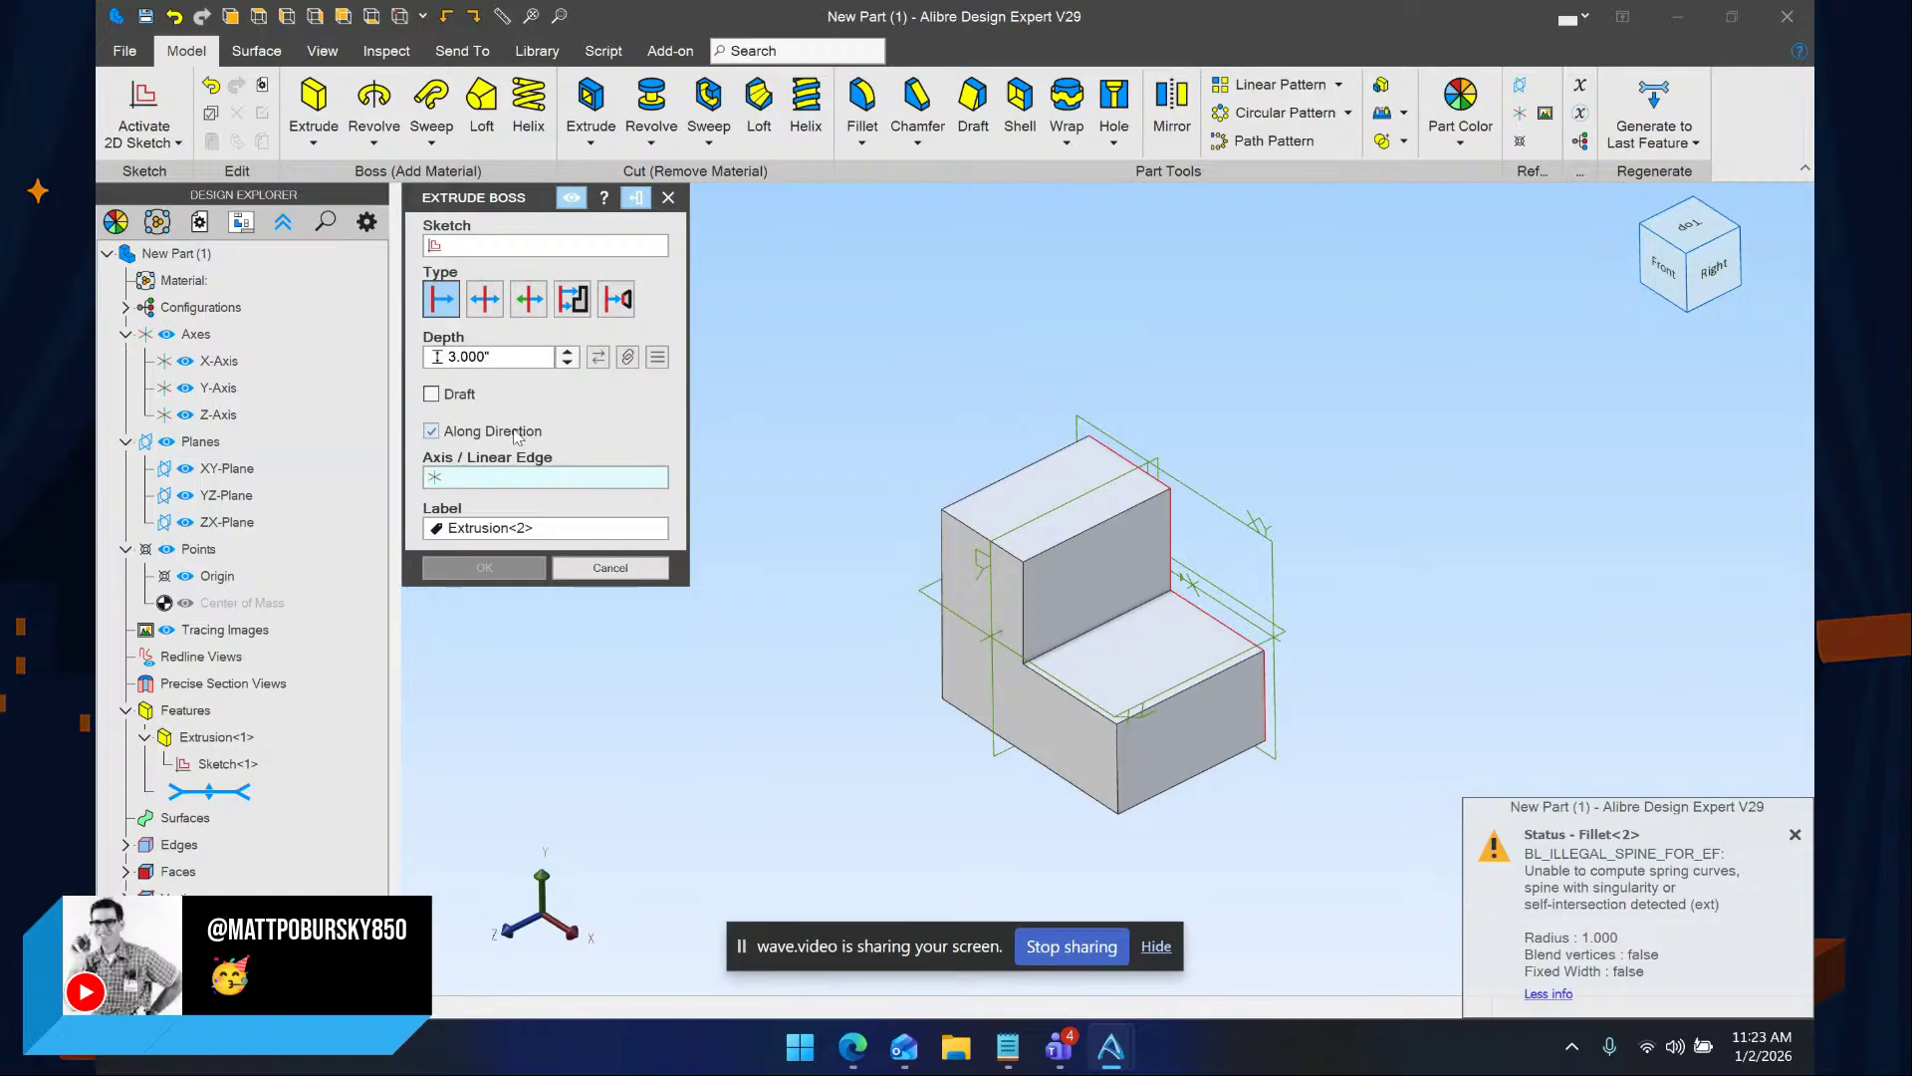
pyautogui.click(518, 434)
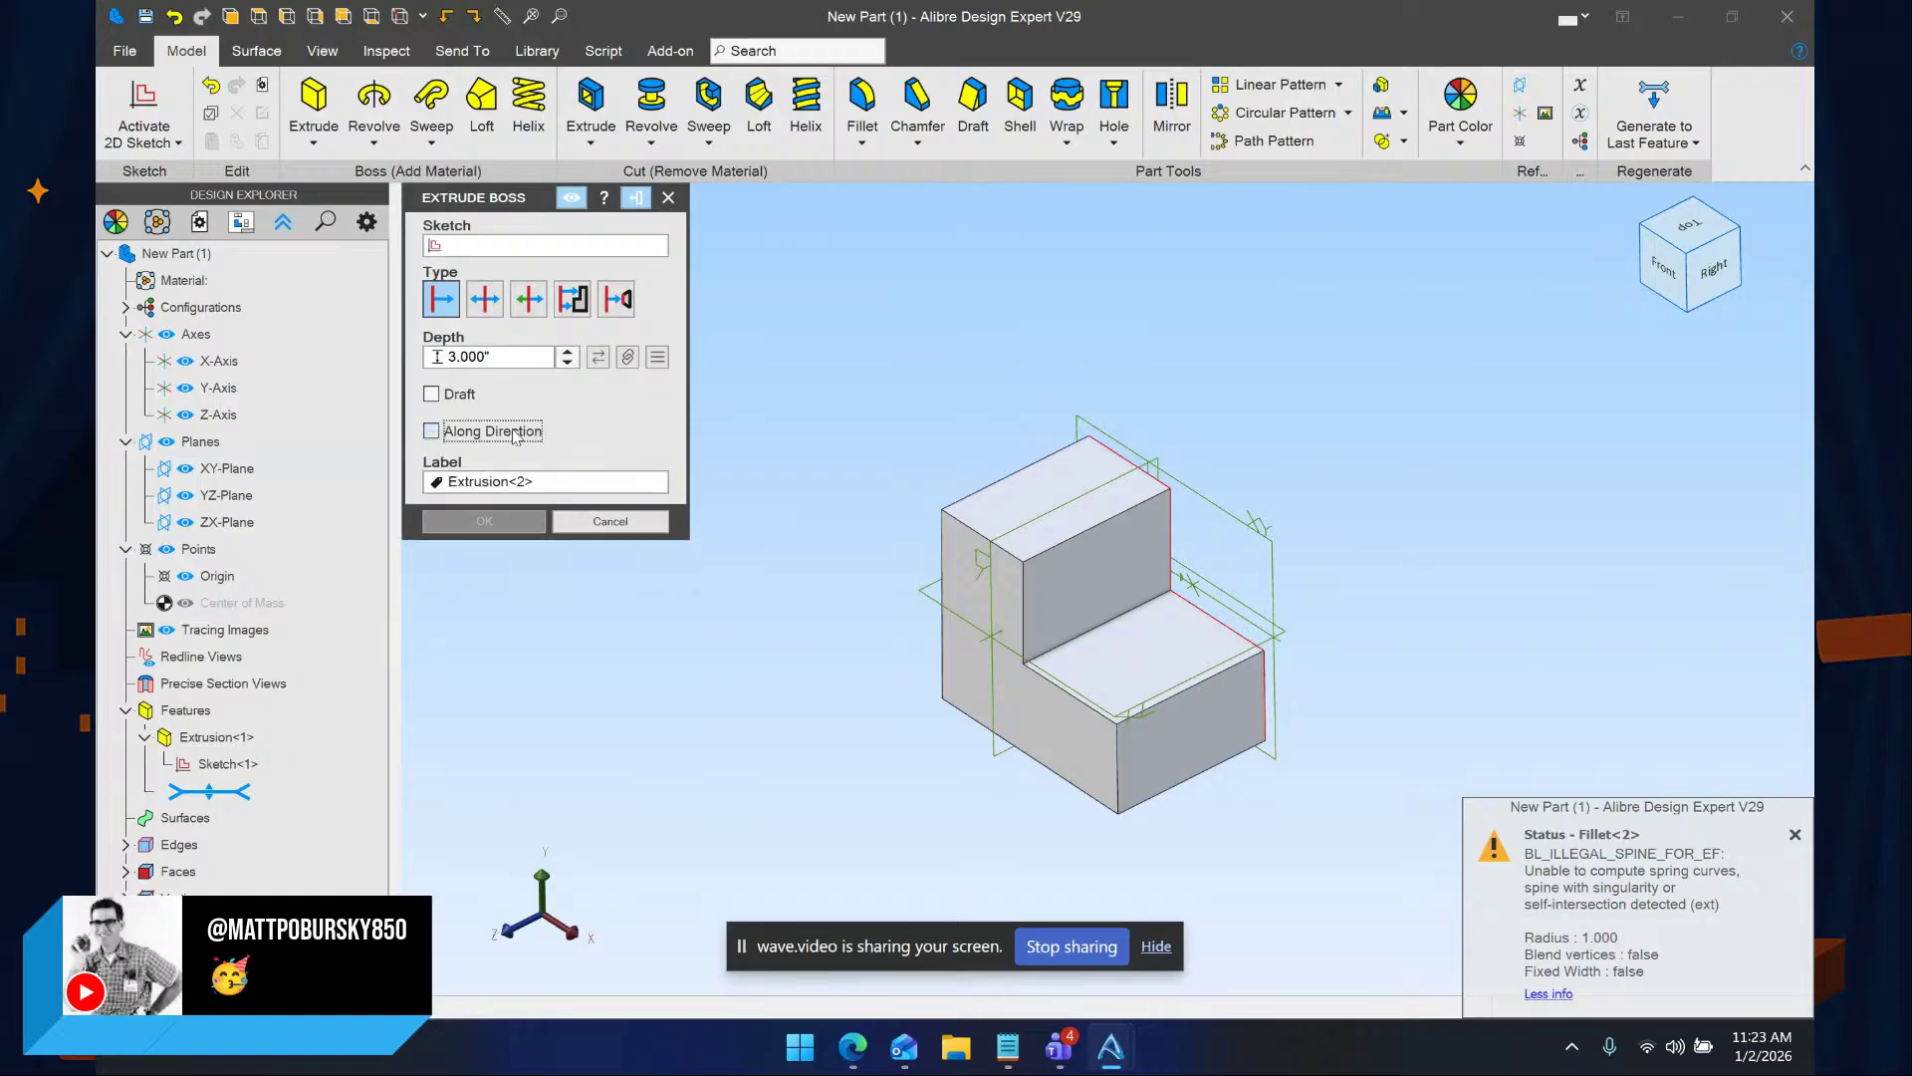
# Choose pale orange as the part color, redefine that palette swatch as F2DAFE, and dismiss the fillet status notification
pyautogui.click(1442, 89)
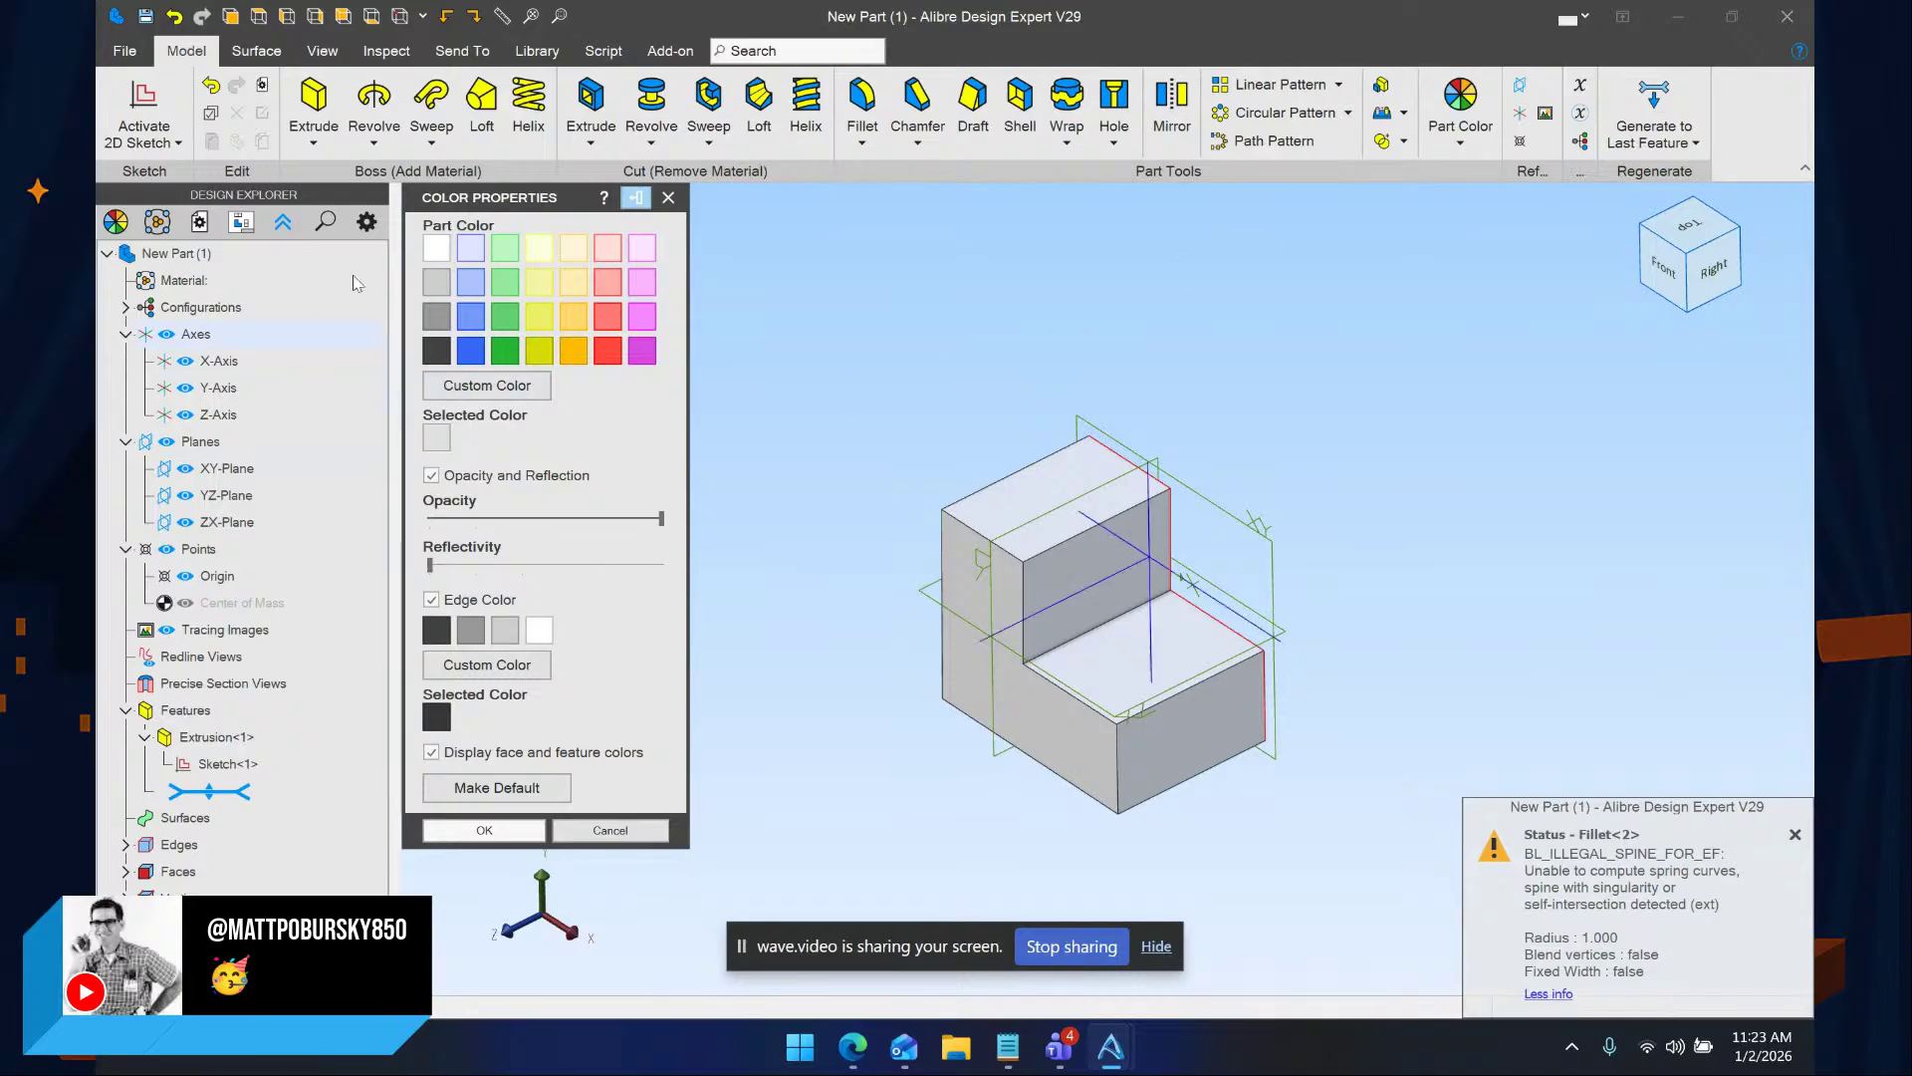
pyautogui.click(575, 255)
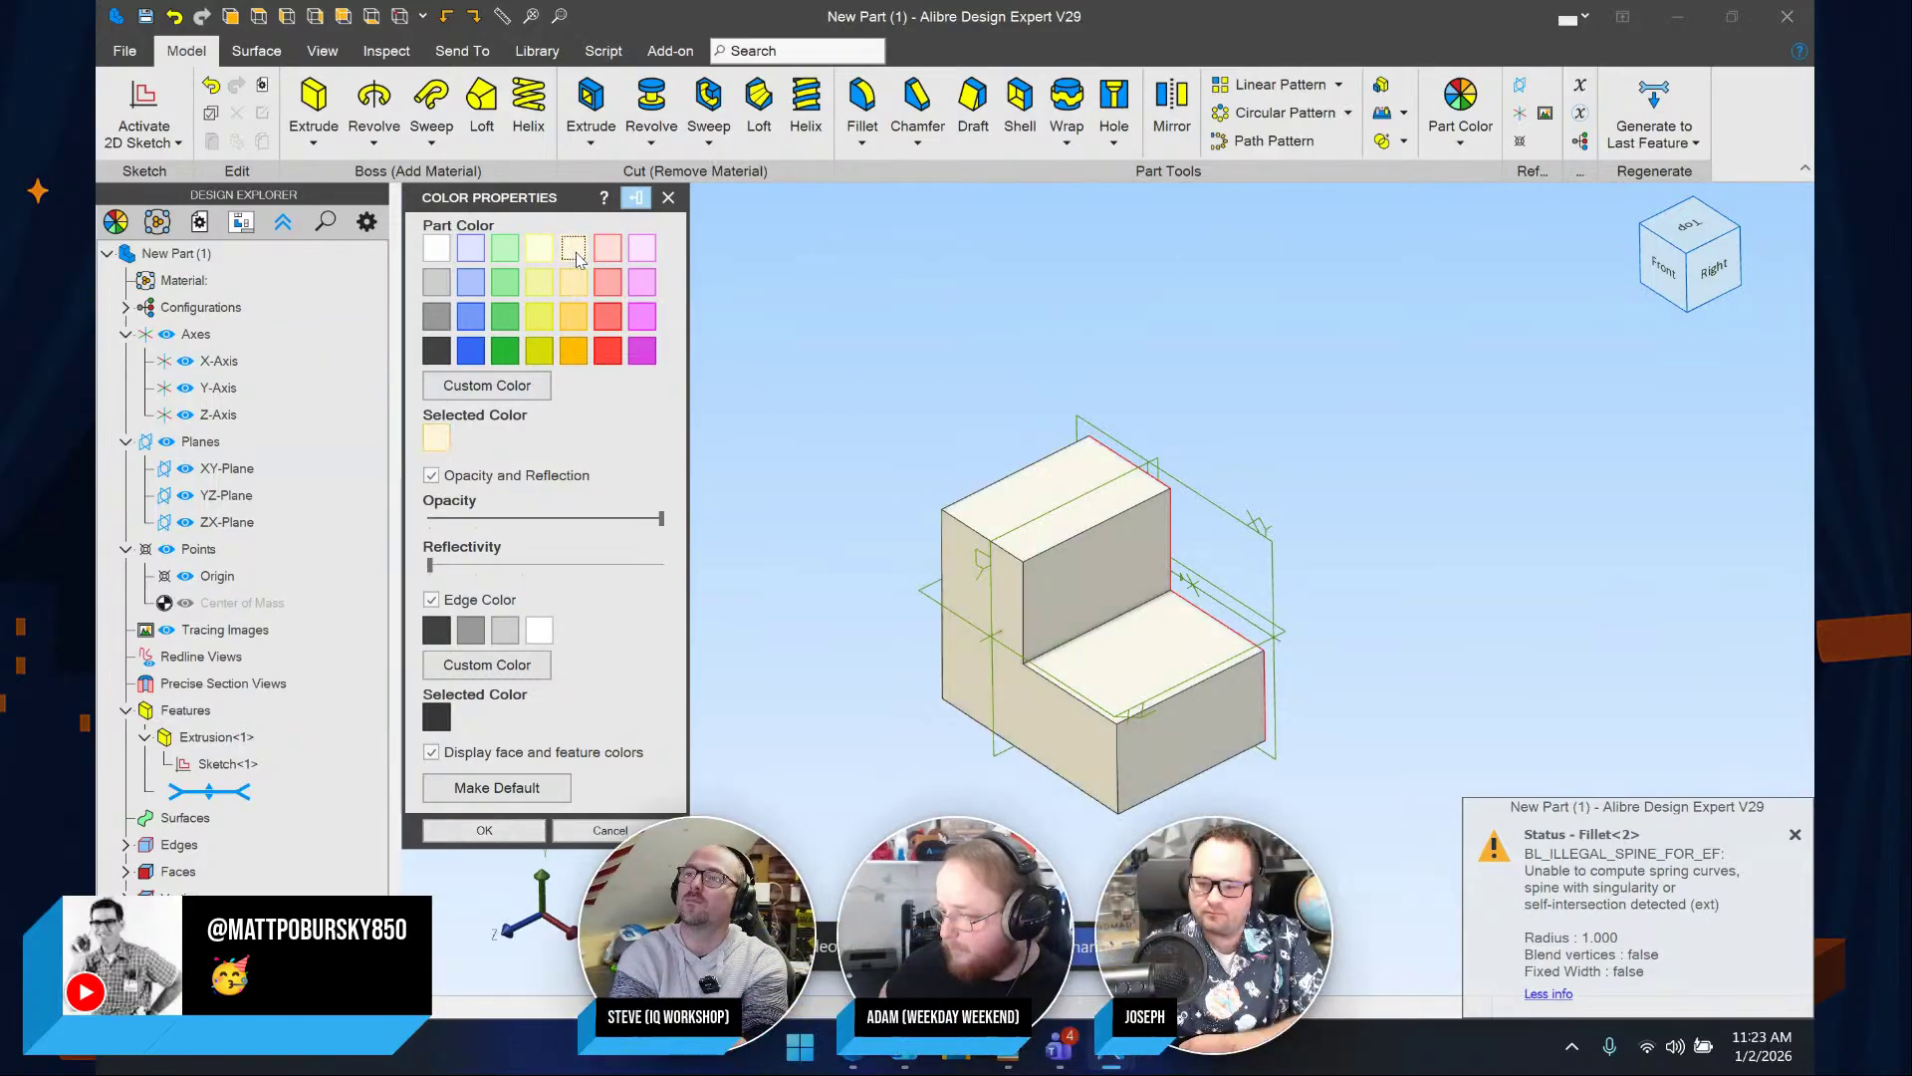
pyautogui.rightClick(577, 256)
pyautogui.click(627, 265)
pyautogui.click(984, 367)
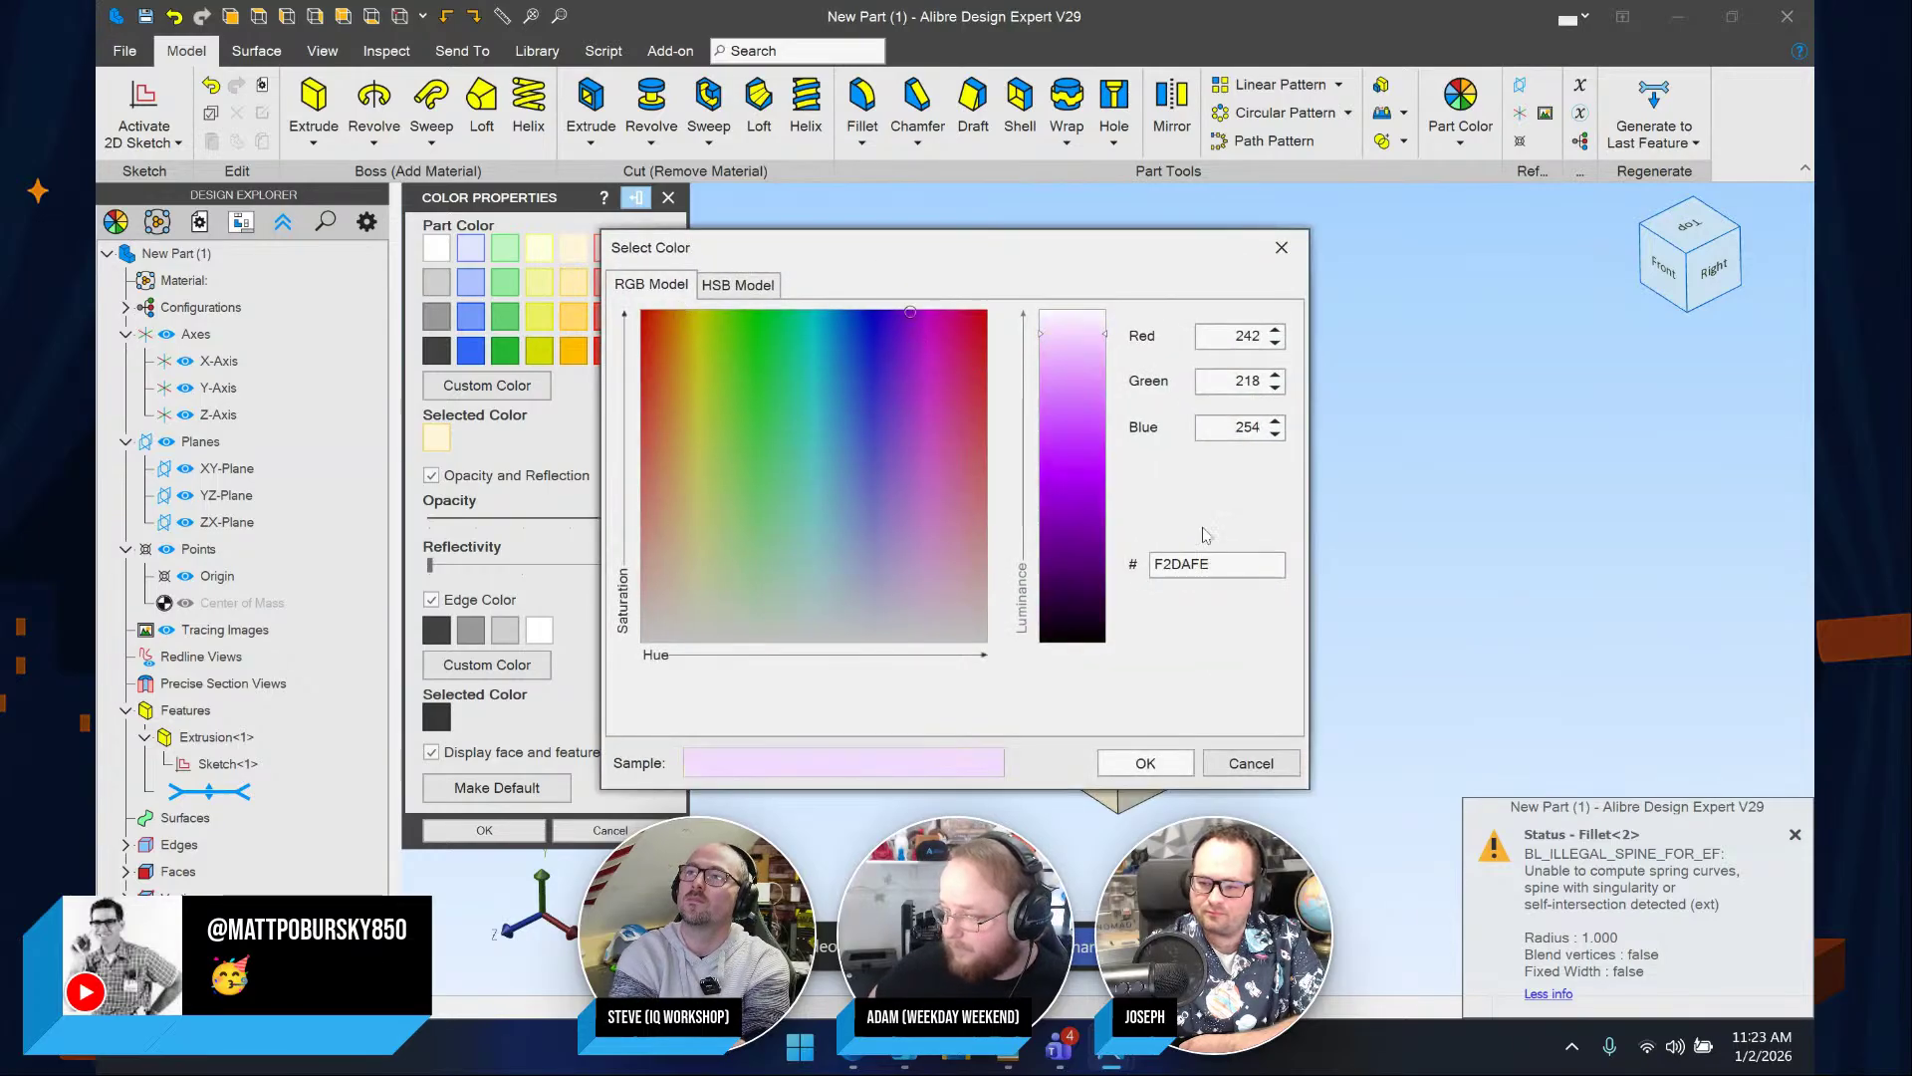
pyautogui.click(1145, 763)
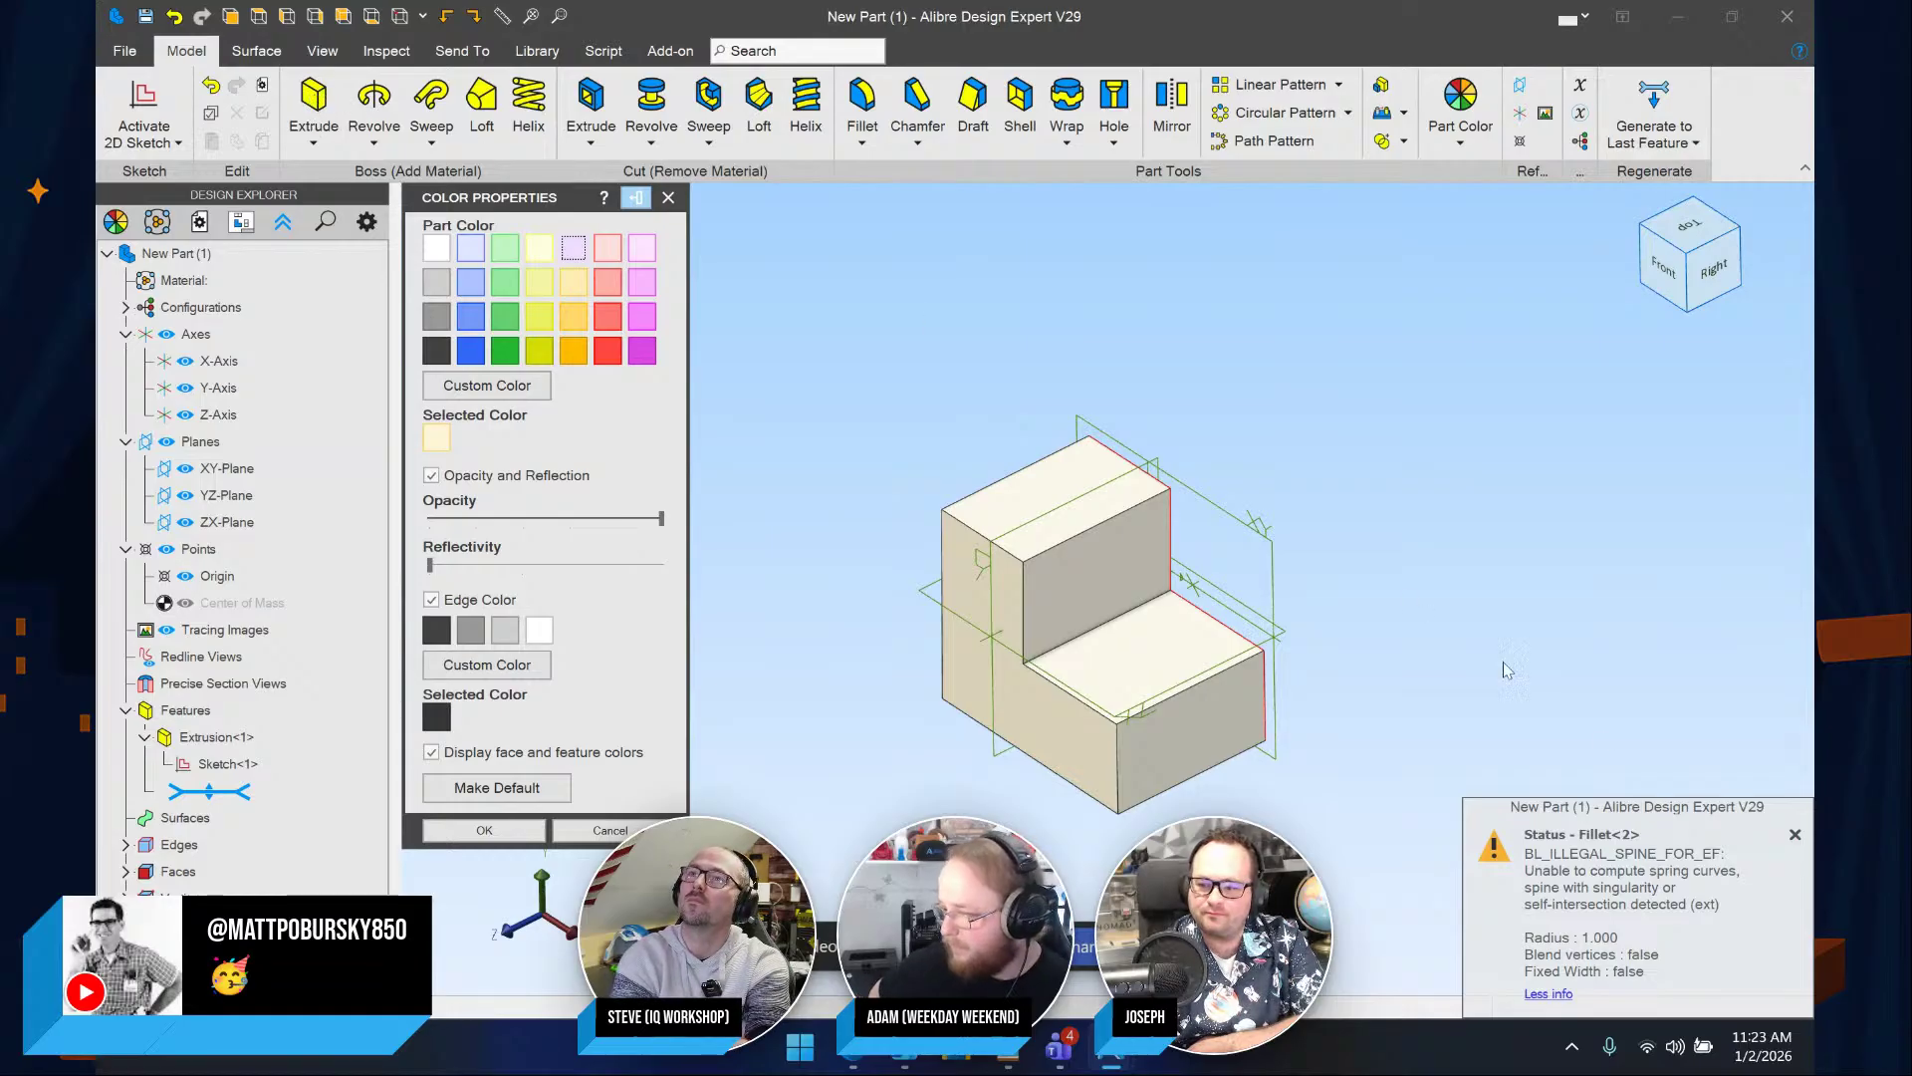
pyautogui.click(1795, 836)
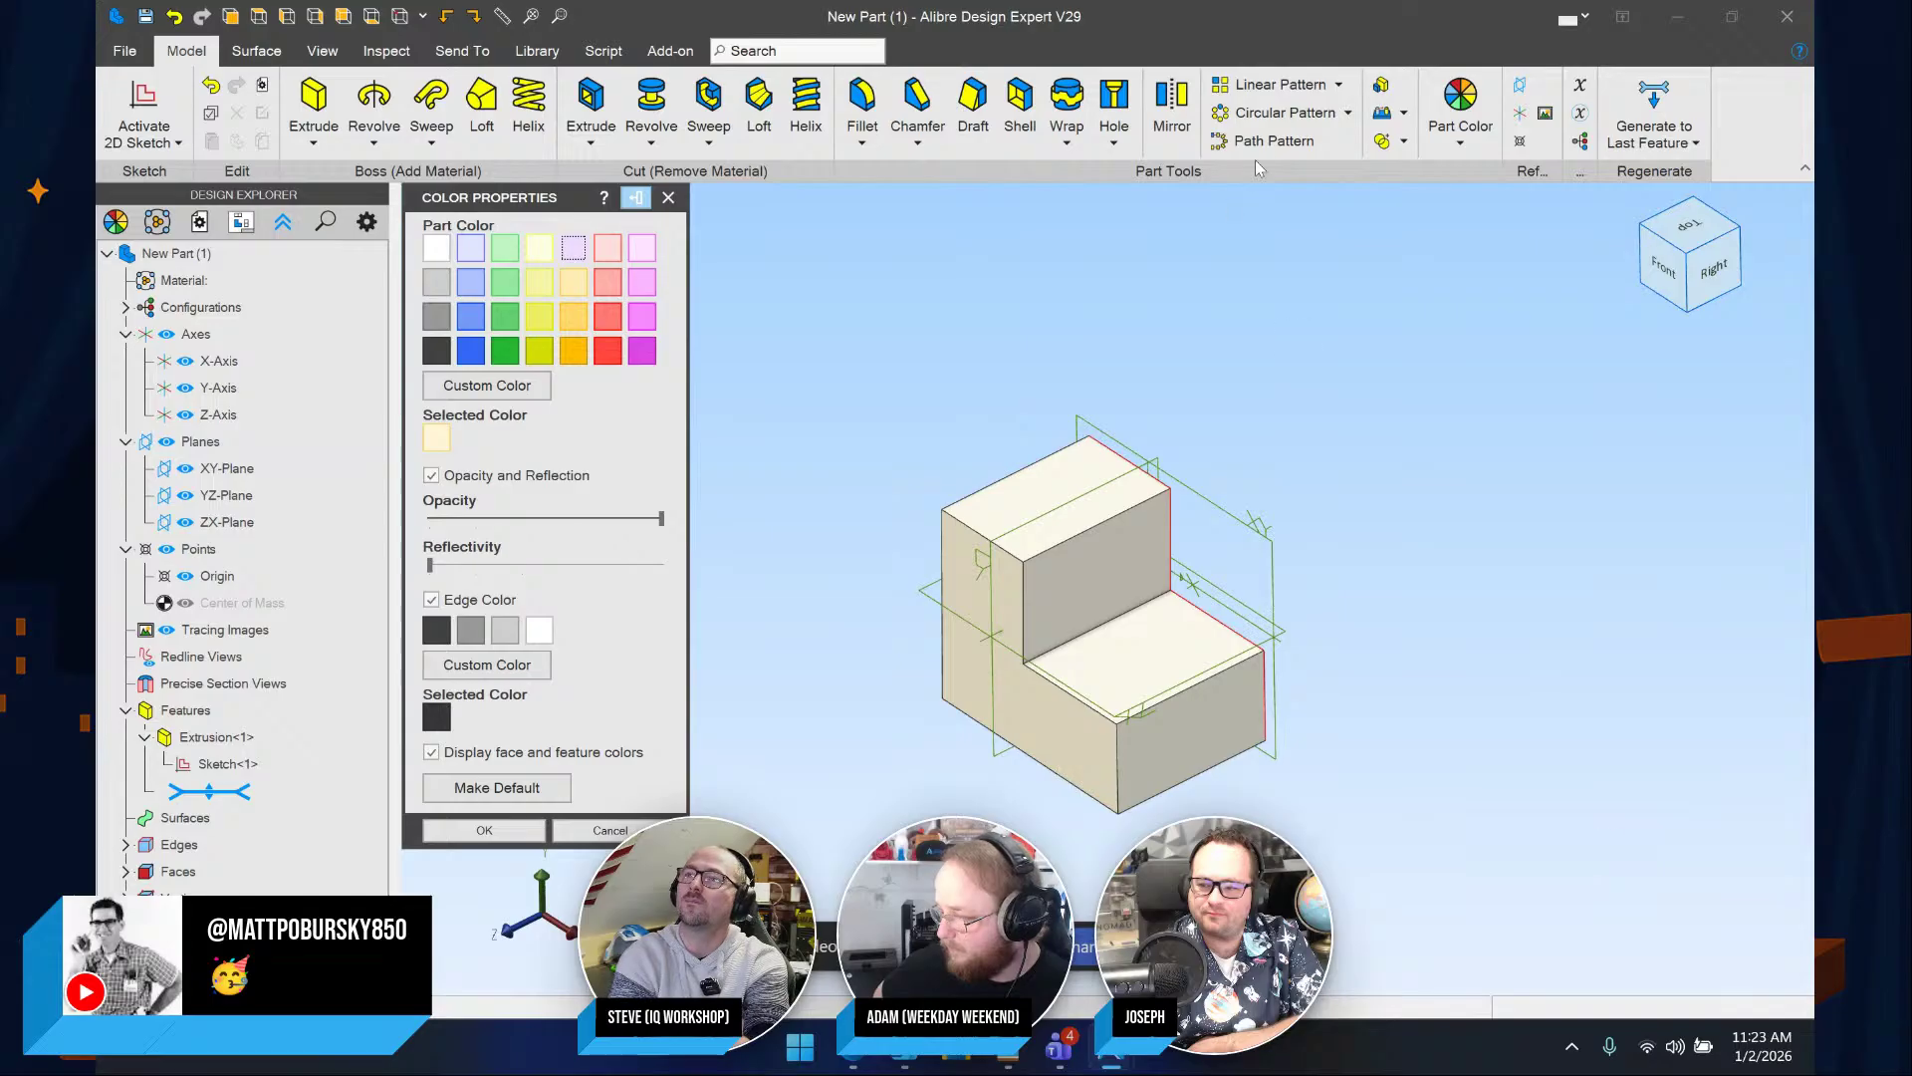